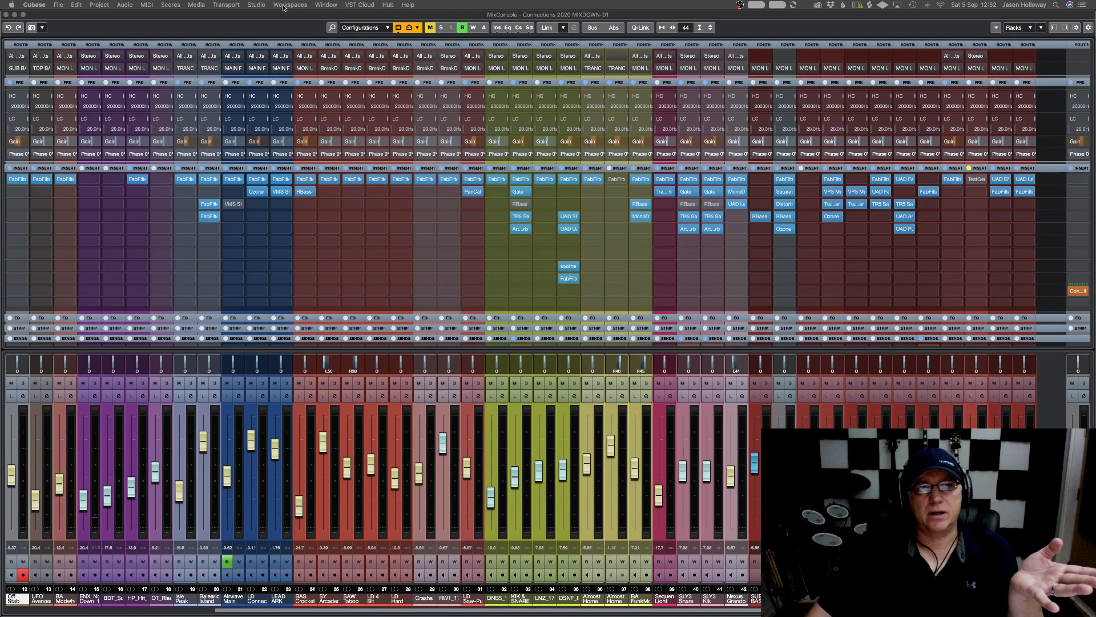
Open the Audio Connections window to review the output buses, and close it again
{"action": "left_click", "coordinate": [283, 5]}
{"action": "mouse_move", "coordinate": [256, 6]}
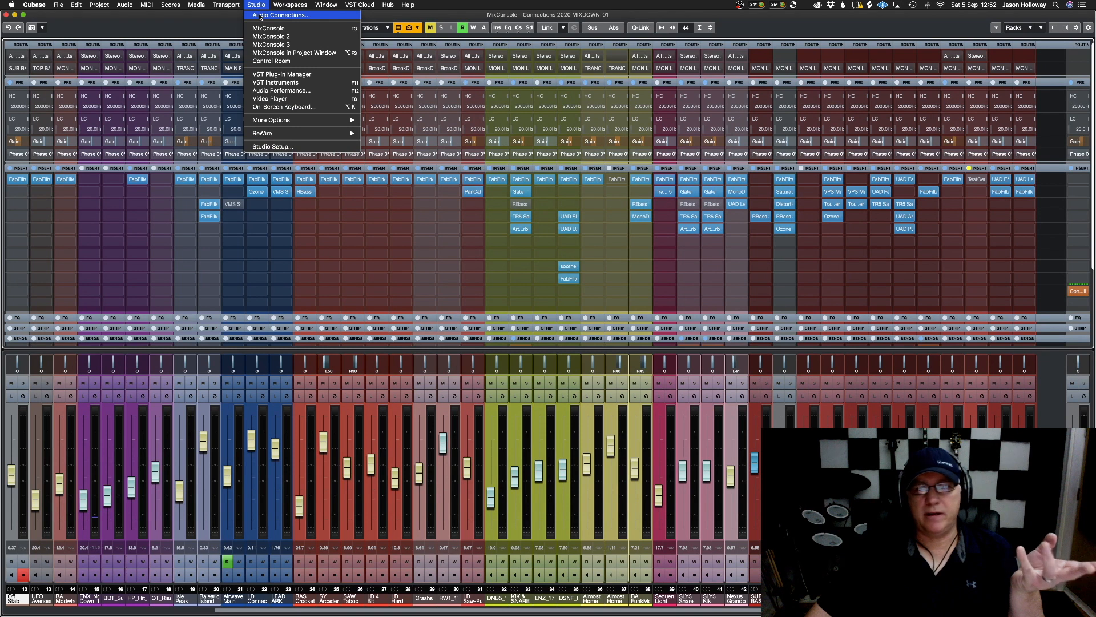
{"action": "left_click", "coordinate": [260, 16]}
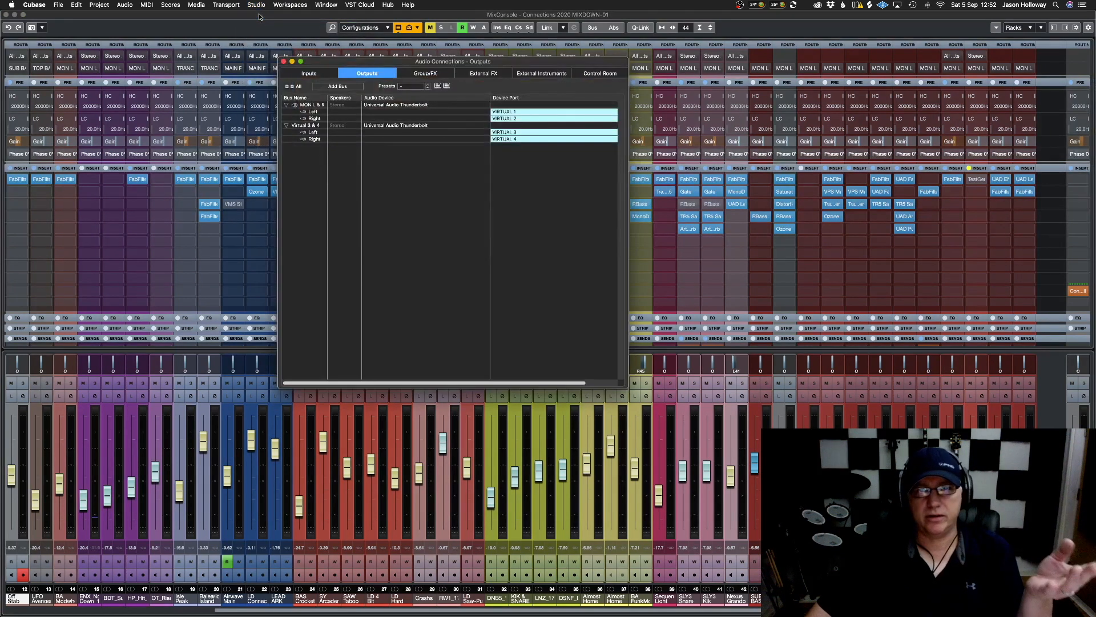
{"action": "left_click", "coordinate": [284, 62]}
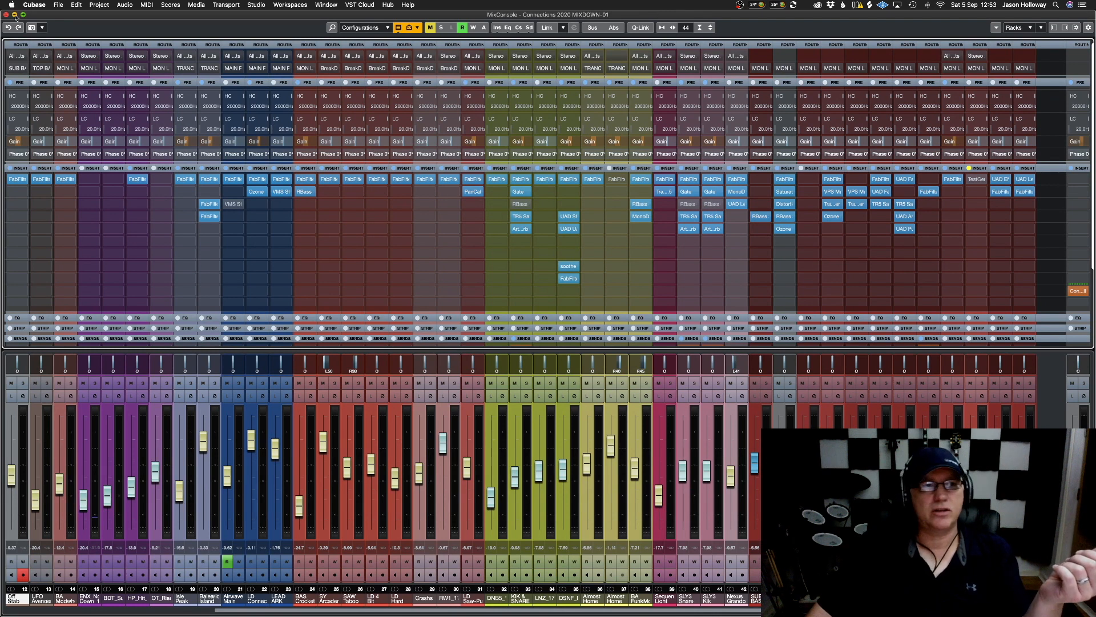
Switch to the LGTV Arrangement workspace and play the song from successive sections up to around bar 113, stopping playback there
{"action": "left_click", "coordinate": [290, 4]}
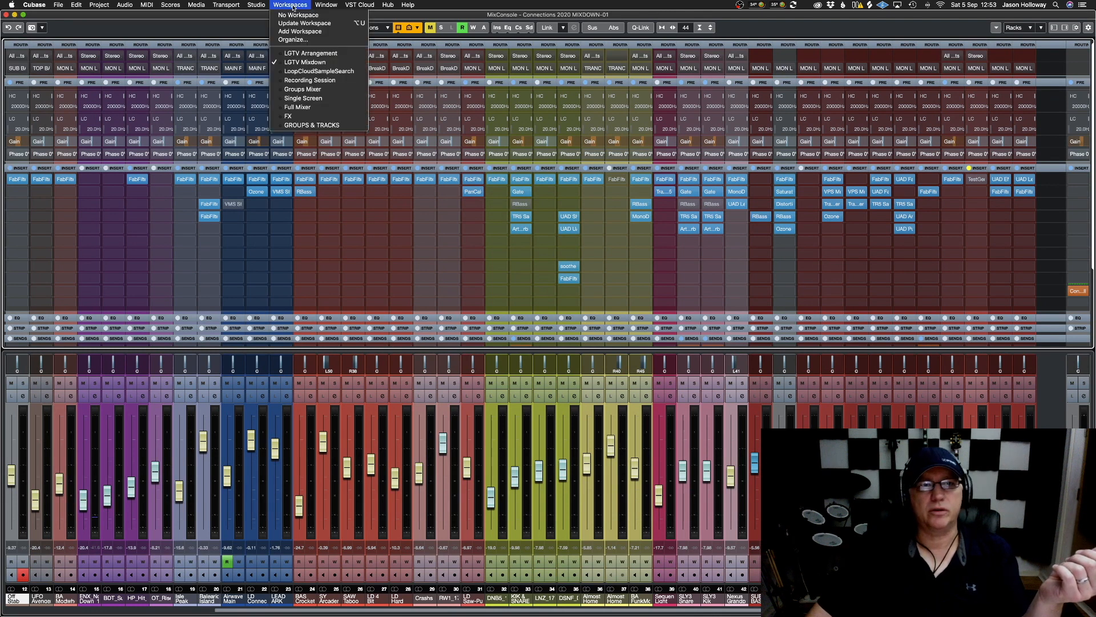
{"action": "left_click", "coordinate": [308, 63]}
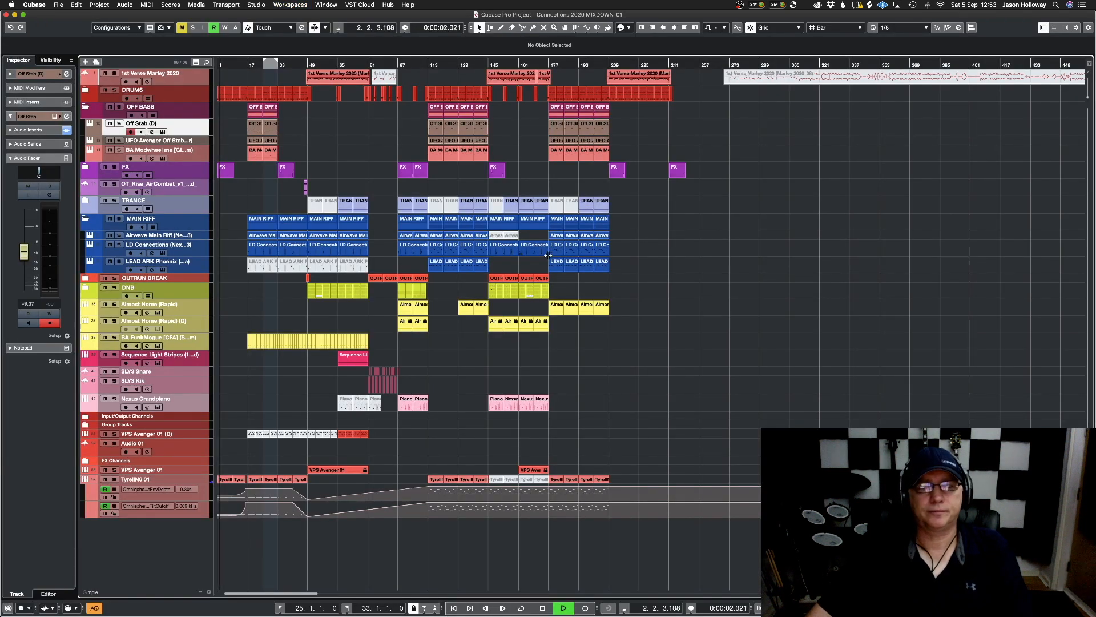
{"action": "left_click", "coordinate": [257, 64]}
{"action": "left_click", "coordinate": [304, 63]}
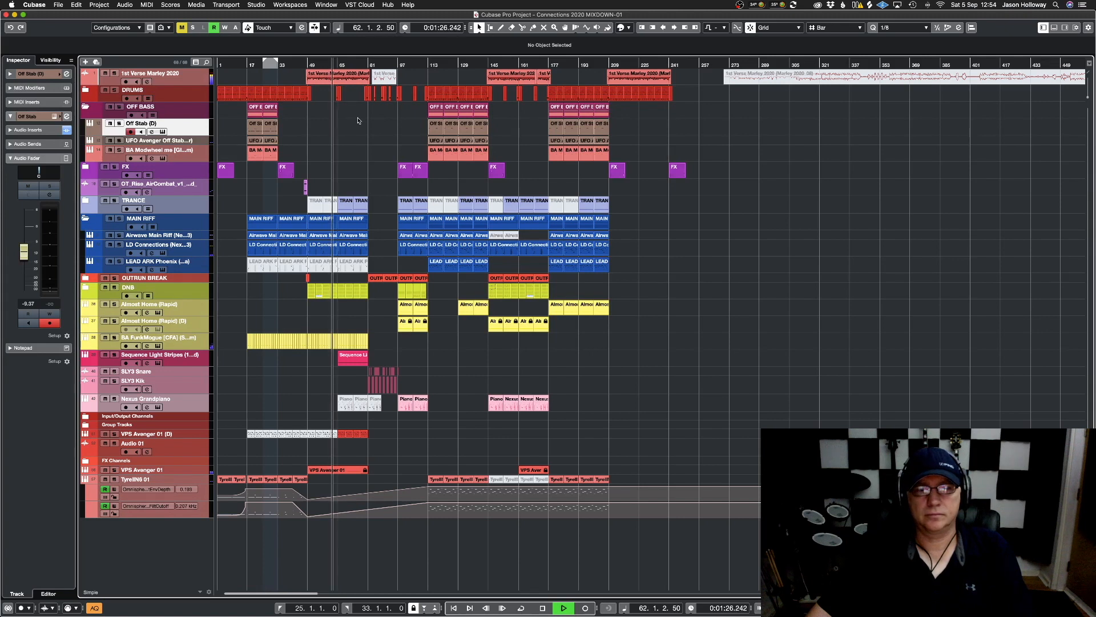
{"action": "left_click", "coordinate": [368, 65]}
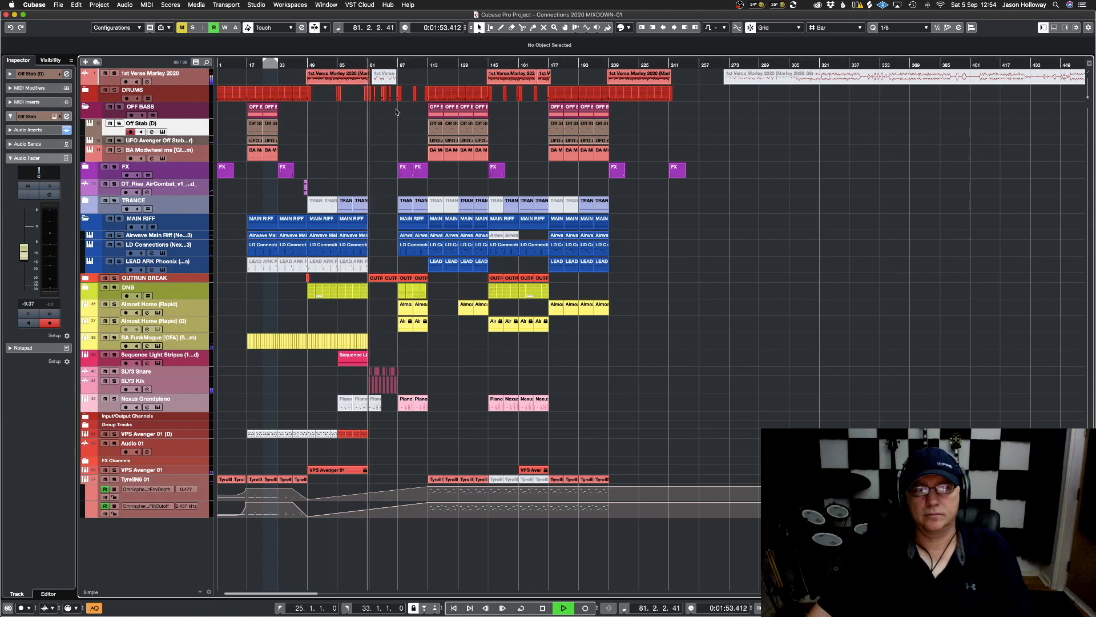
{"action": "left_click", "coordinate": [423, 65]}
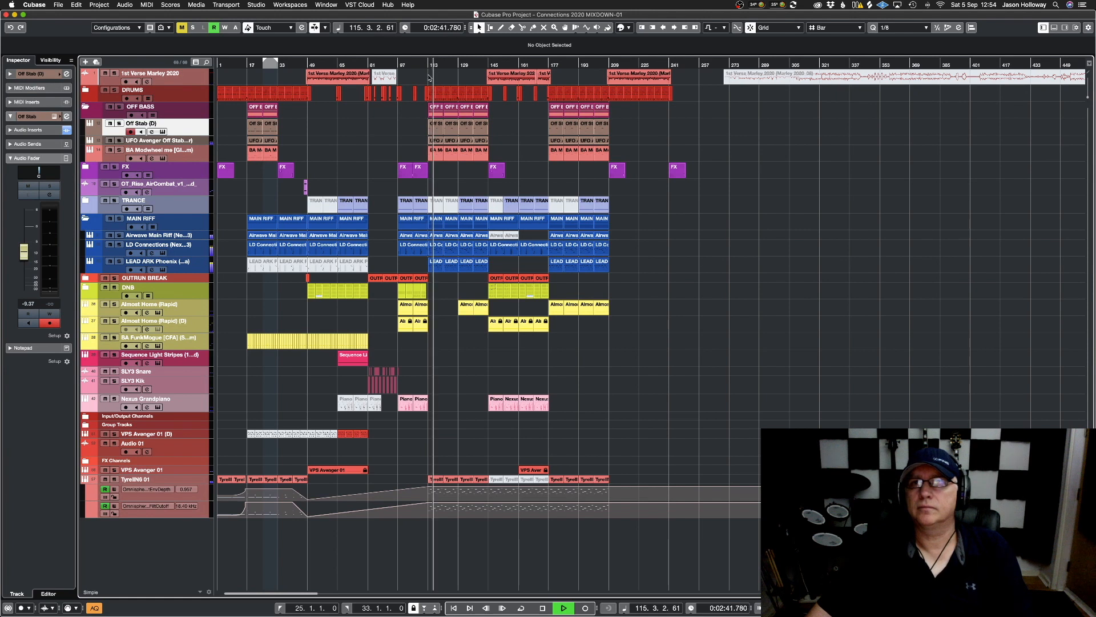
{"action": "key", "text": "space"}
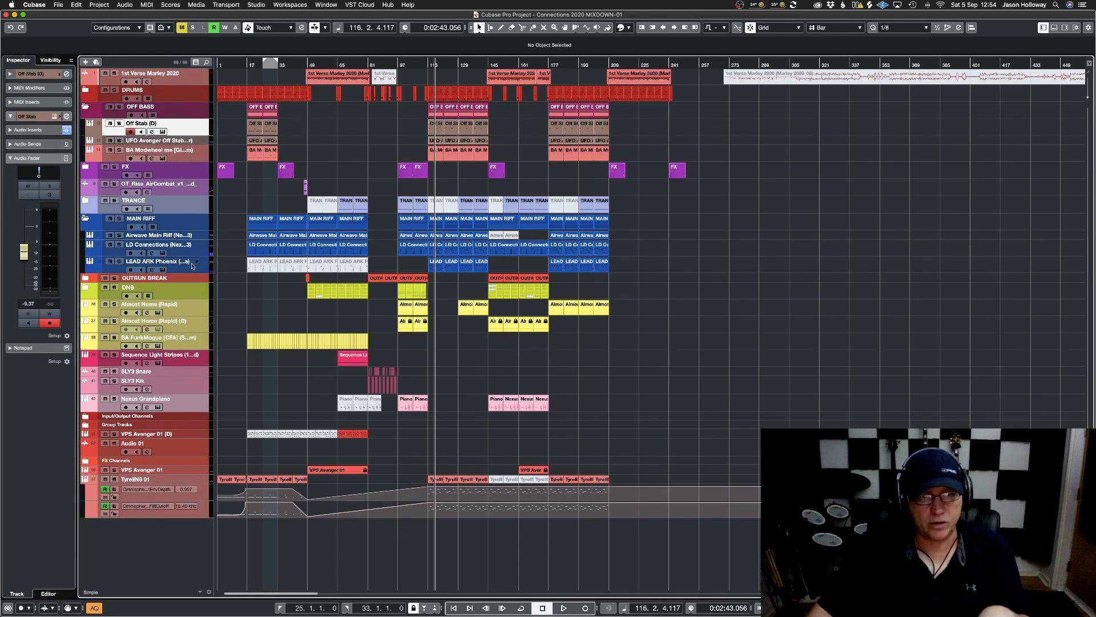
Increase the track heights of Airwave Main Riff and LD Connections in the MAIN RIFF folder
{"action": "left_click", "coordinate": [201, 239]}
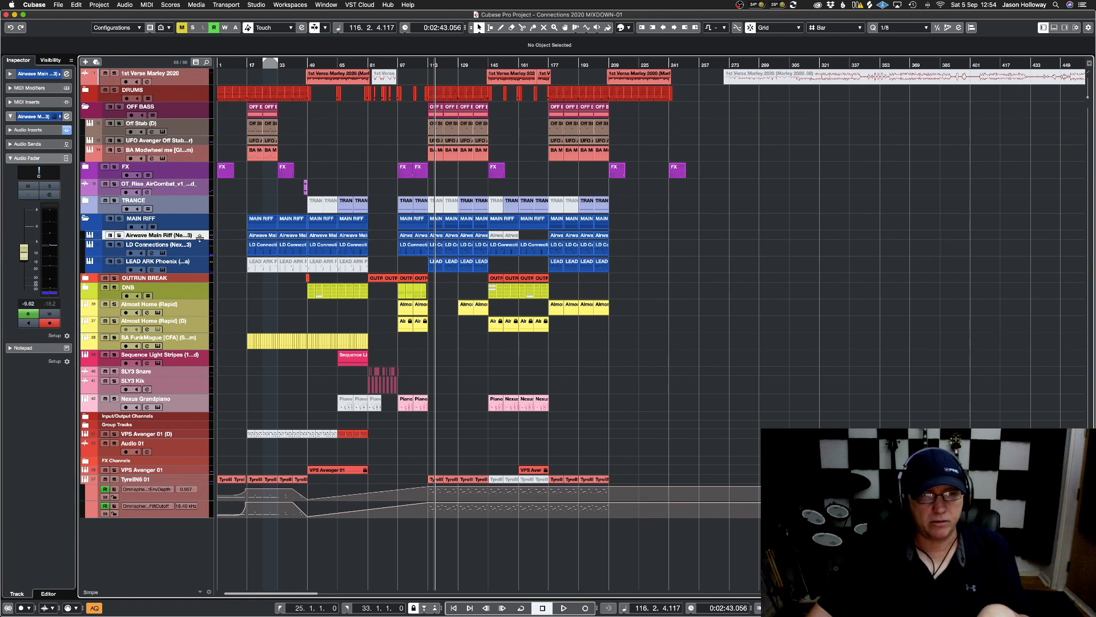
{"action": "left_click_drag", "start_coordinate": [200, 238], "coordinate": [199, 281]}
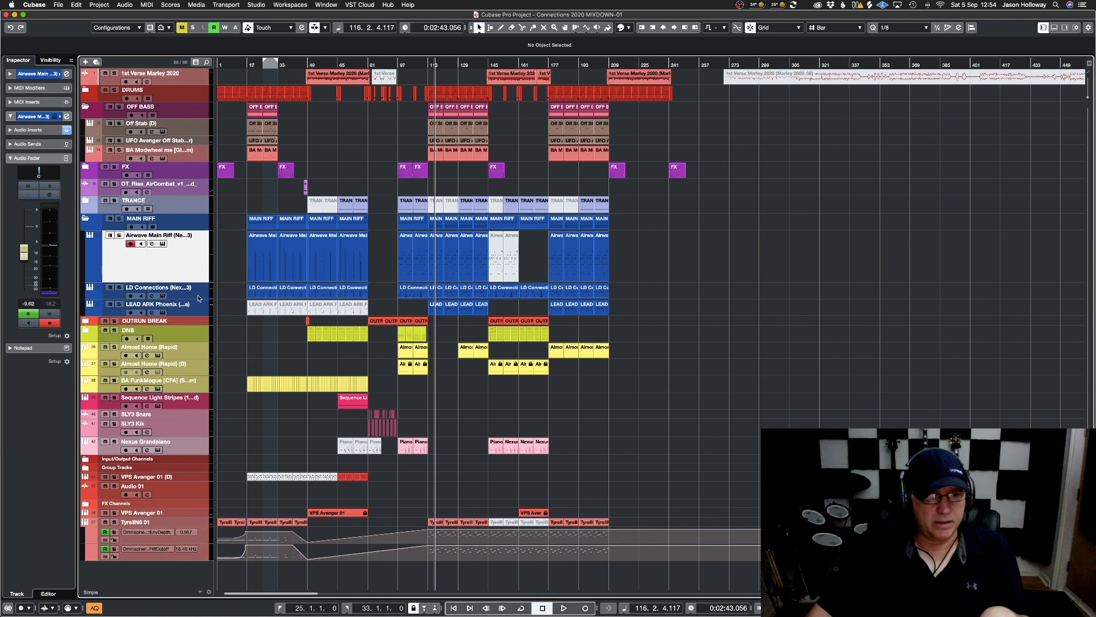
{"action": "left_click", "coordinate": [199, 297]}
{"action": "left_click_drag", "start_coordinate": [199, 299], "coordinate": [198, 335]}
Set the locators around the LD Connections part at bars 113 to 121, move the playhead to its start and enable cycling
{"action": "left_click", "coordinate": [268, 313]}
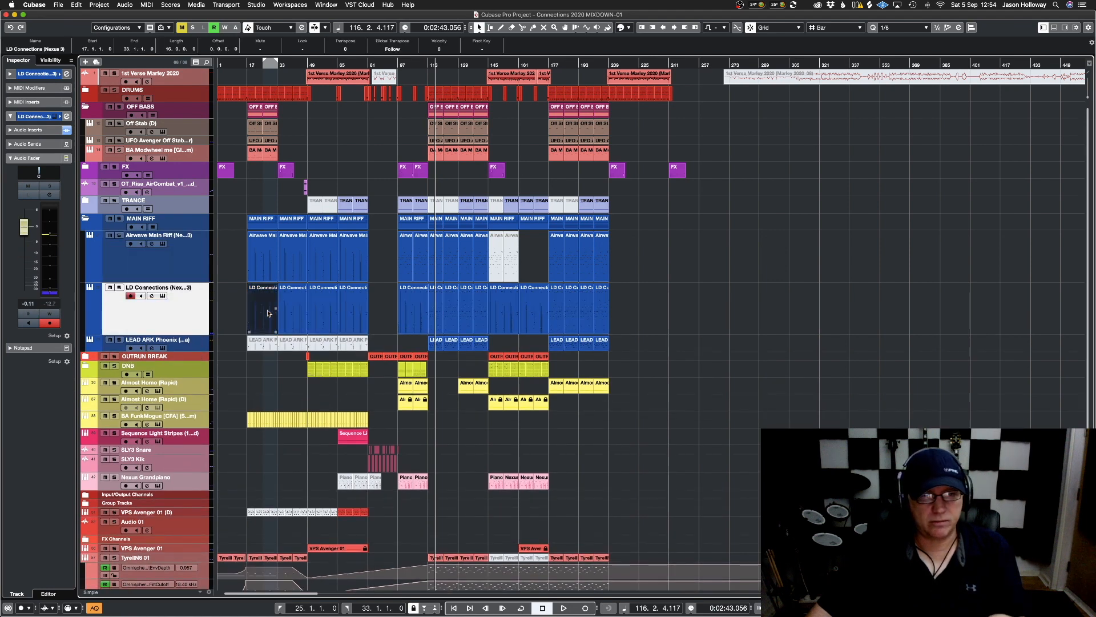
{"action": "left_click", "coordinate": [438, 312]}
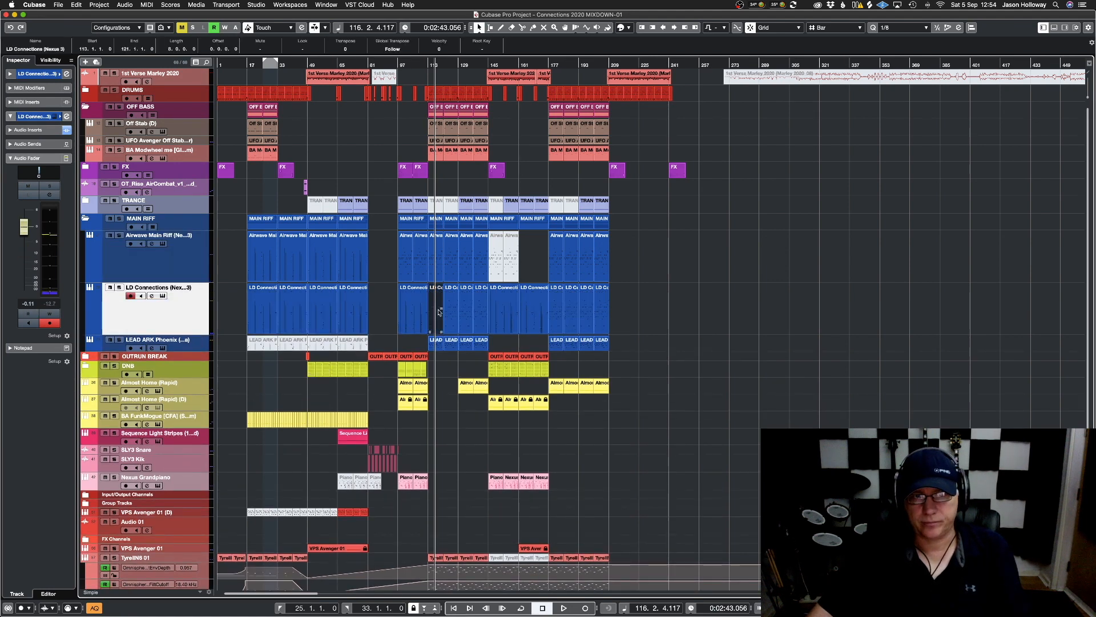
{"action": "key", "text": "p"}
{"action": "key", "text": "l"}
{"action": "key", "text": "slash"}
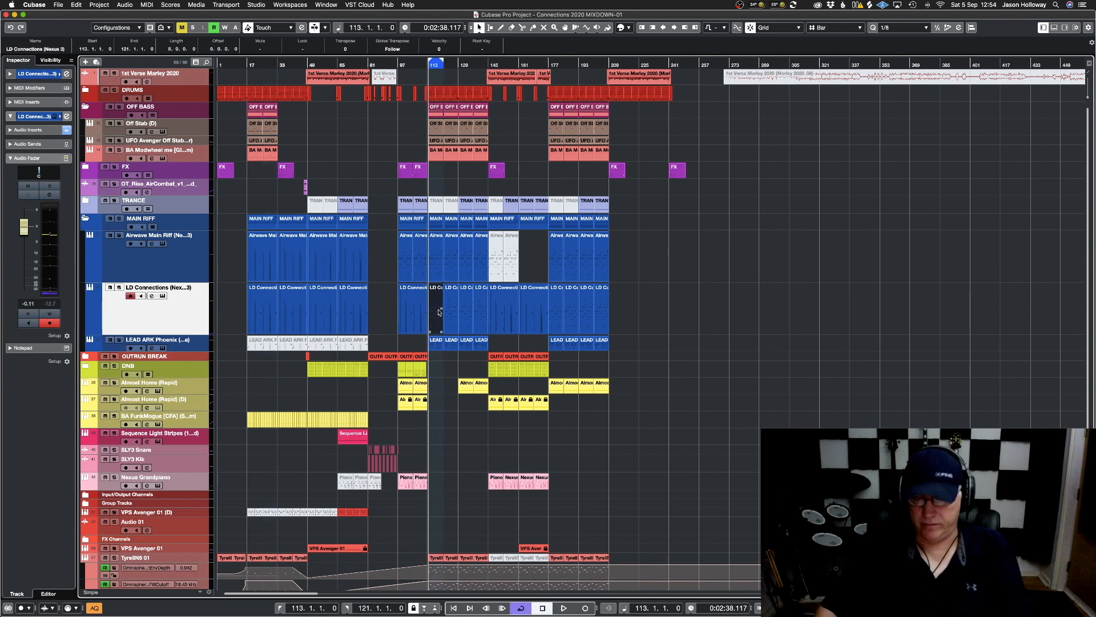
Solo the LD Connections track and audition it from bar 113 and again from about bar 17
{"action": "left_click", "coordinate": [119, 287]}
{"action": "key", "text": "space"}
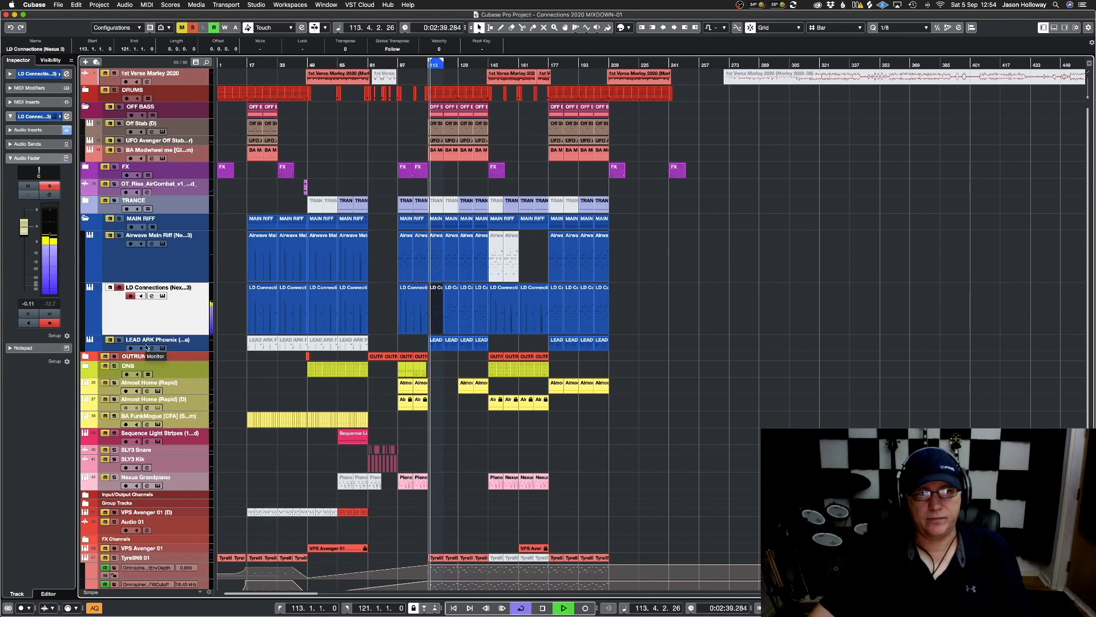
{"action": "key", "text": "space"}
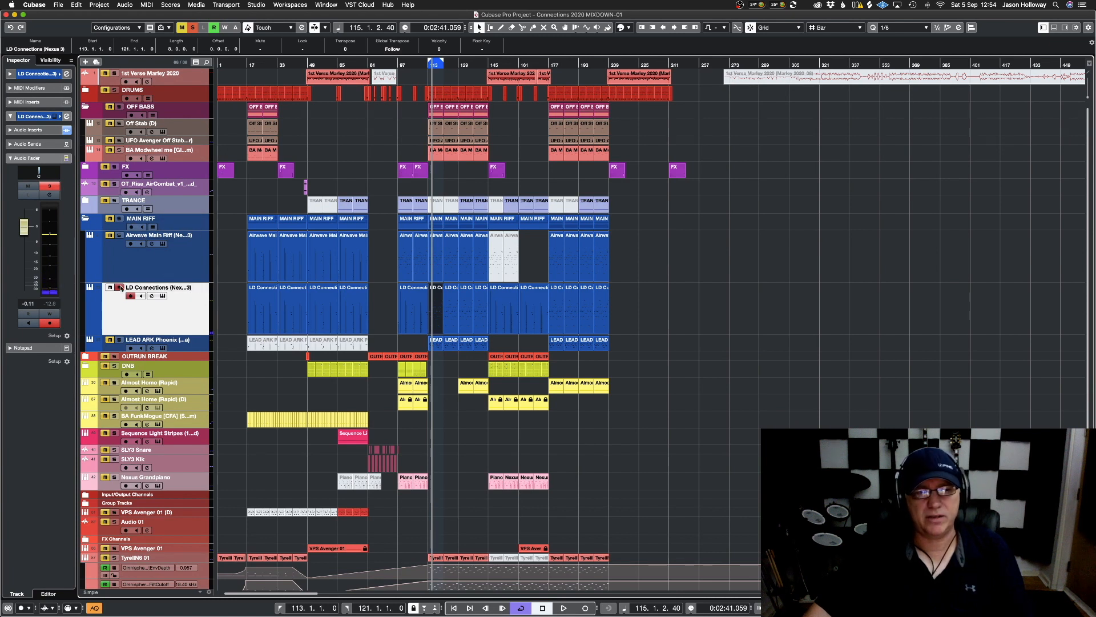
{"action": "left_click_drag", "start_coordinate": [241, 64], "coordinate": [243, 65]}
{"action": "left_click", "coordinate": [250, 65]}
{"action": "key", "text": "space"}
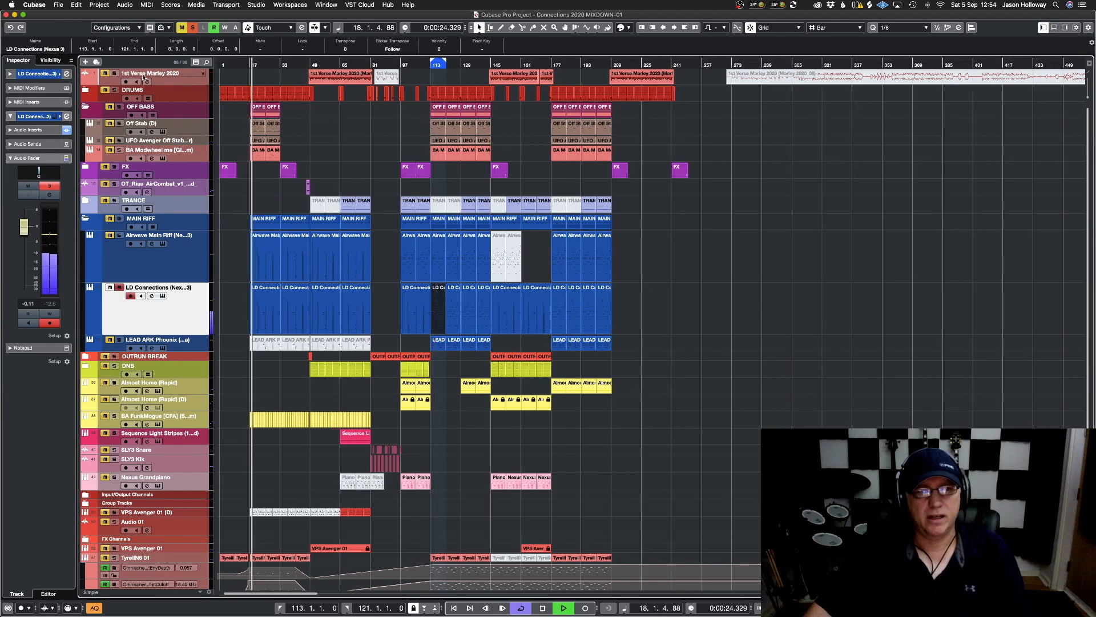
{"action": "key", "text": "space"}
Clear the solo and play the full mix from just before the first main riff section
{"action": "key", "text": "s"}
{"action": "left_click", "coordinate": [241, 65]}
{"action": "key", "text": "space"}
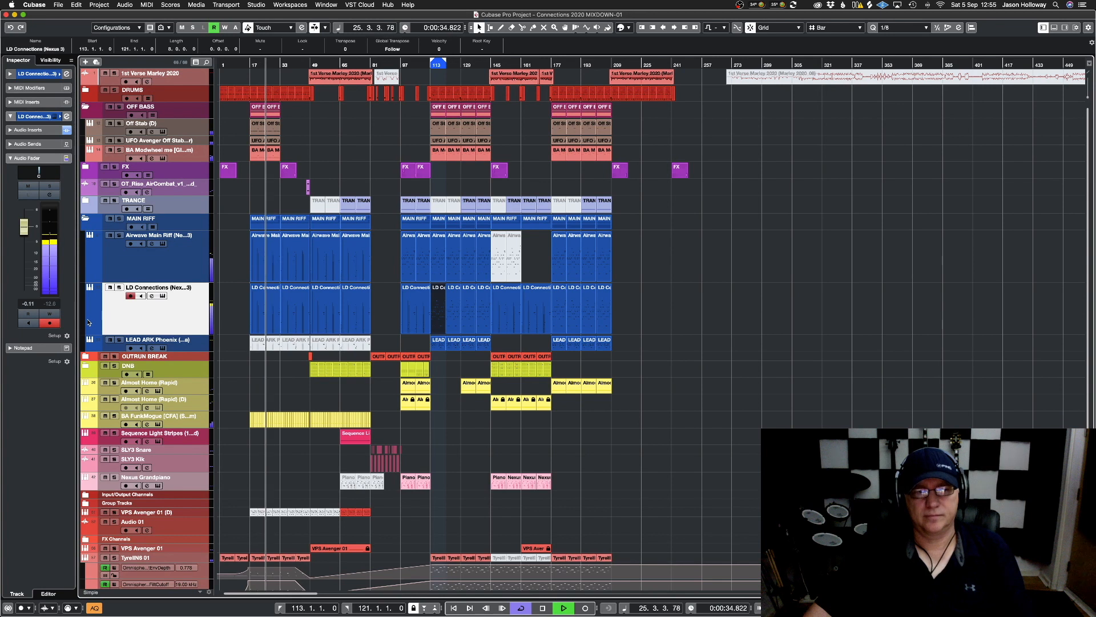
{"action": "key", "text": "space"}
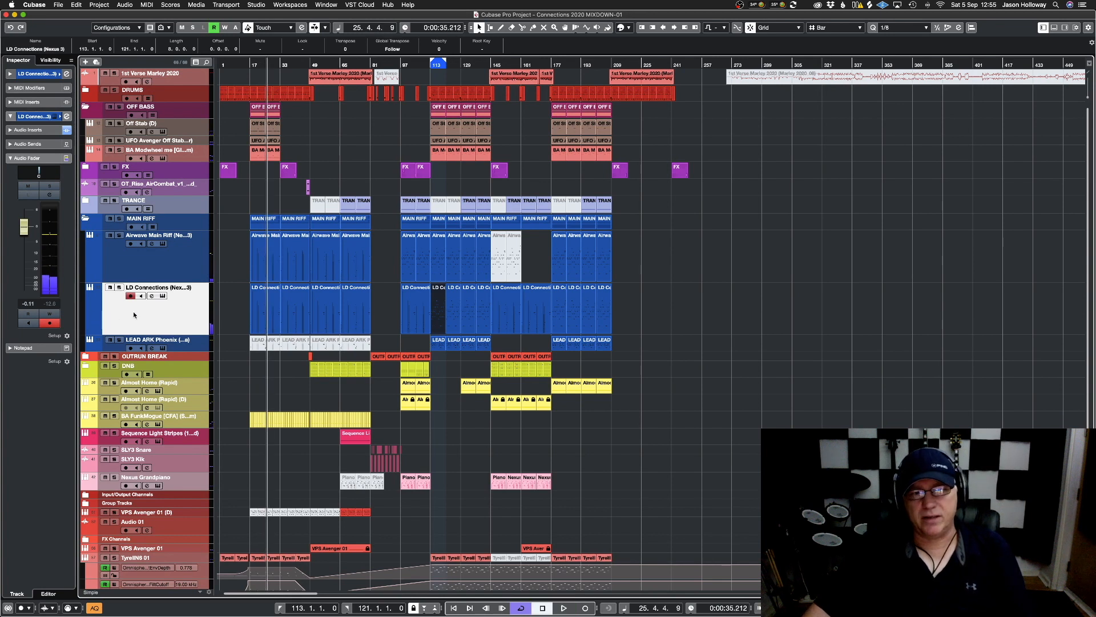
Solo LD Connections, examine its audio inserts in the Inspector, and deactivate all solo states
{"action": "left_click", "coordinate": [120, 287]}
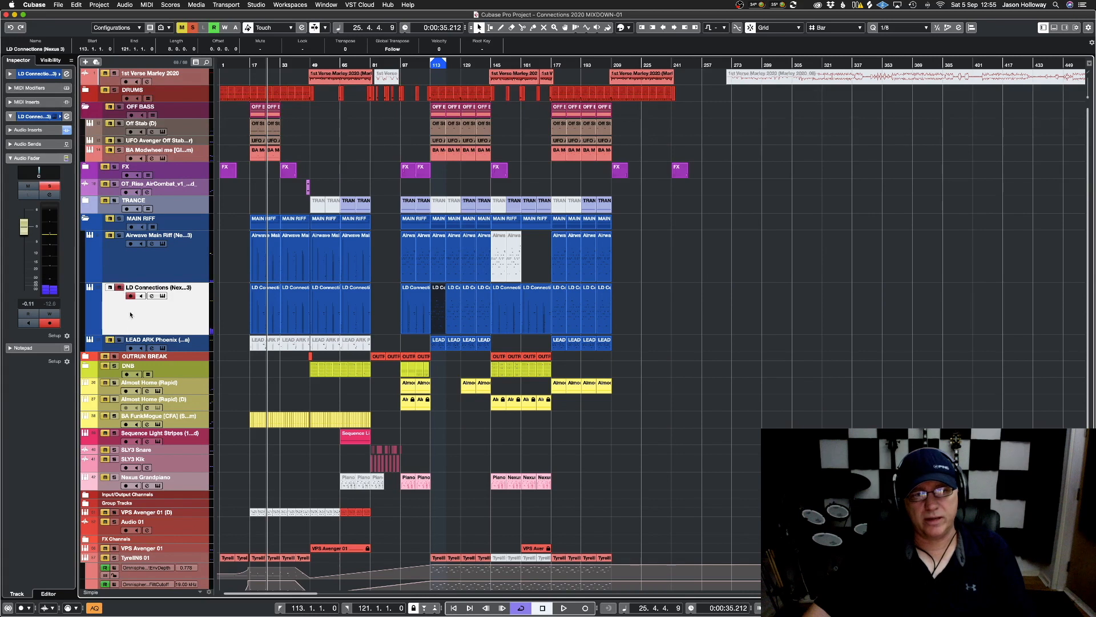
{"action": "left_click", "coordinate": [36, 158]}
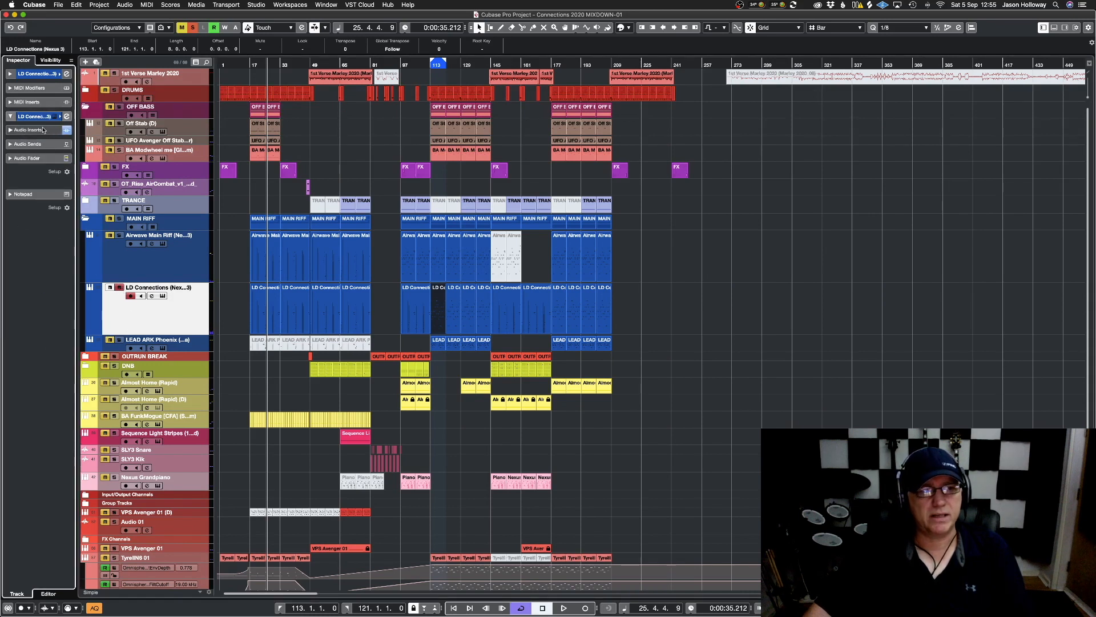
{"action": "left_click", "coordinate": [43, 130]}
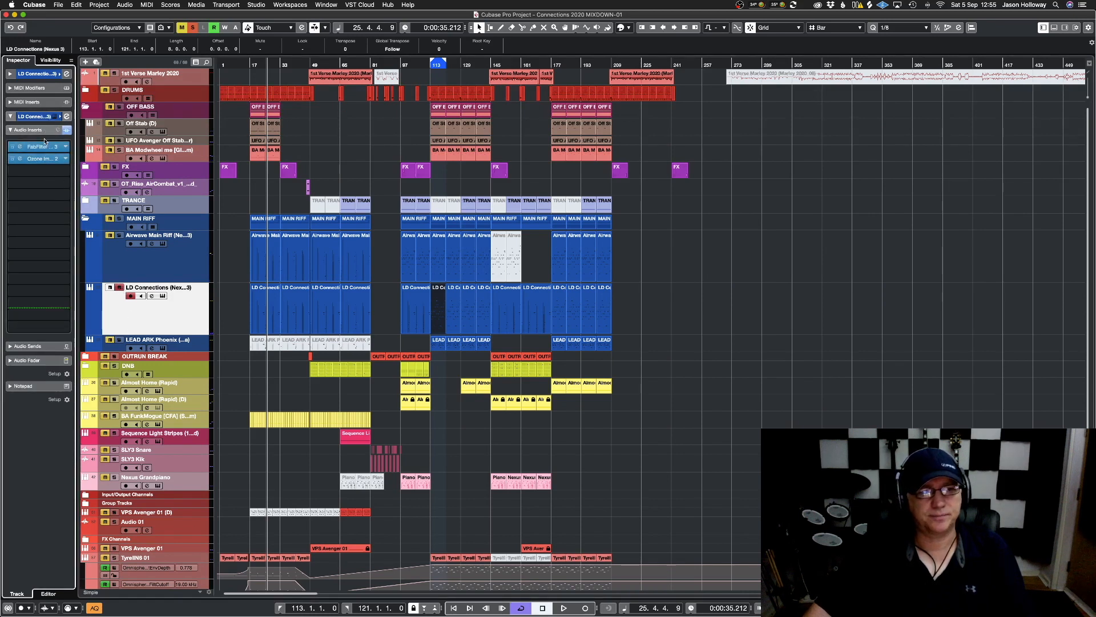
{"action": "left_click", "coordinate": [43, 118]}
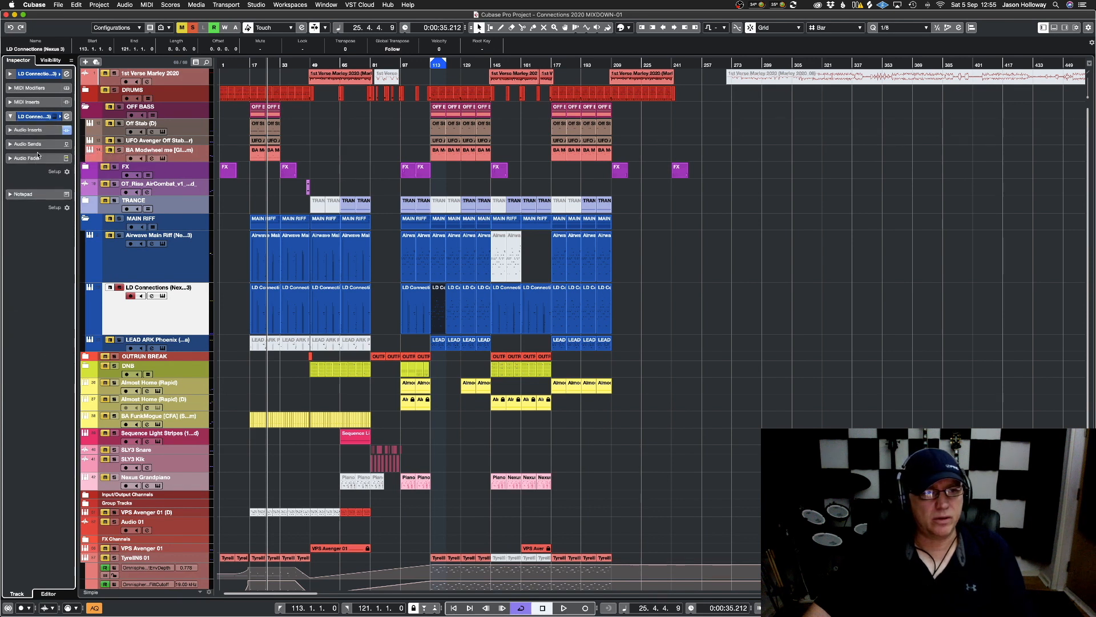
{"action": "left_click", "coordinate": [733, 238]}
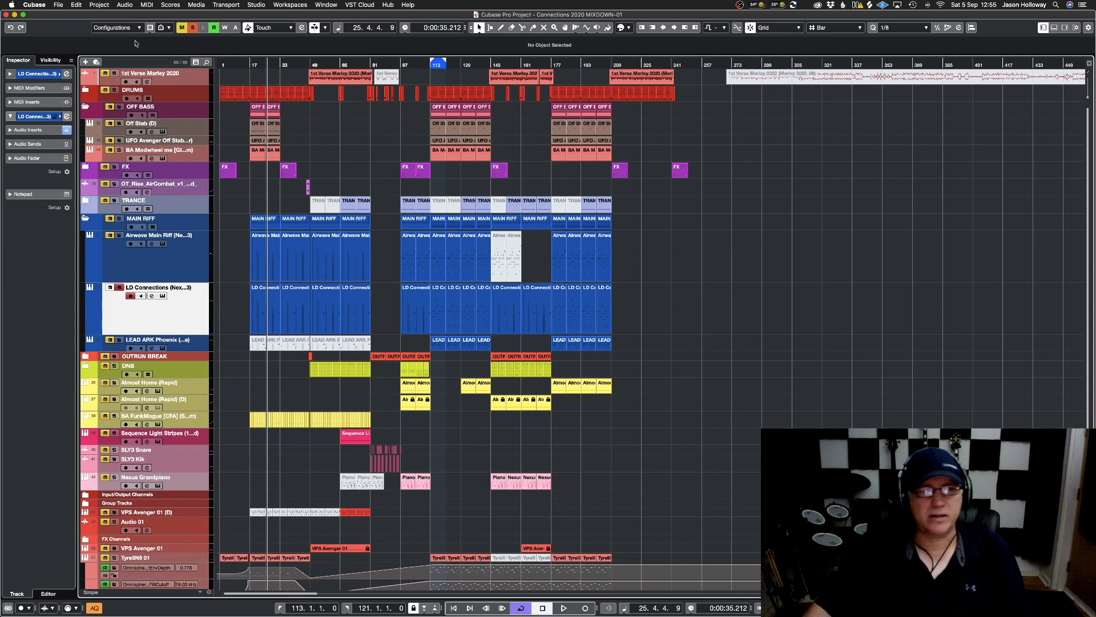
{"action": "left_click", "coordinate": [195, 29]}
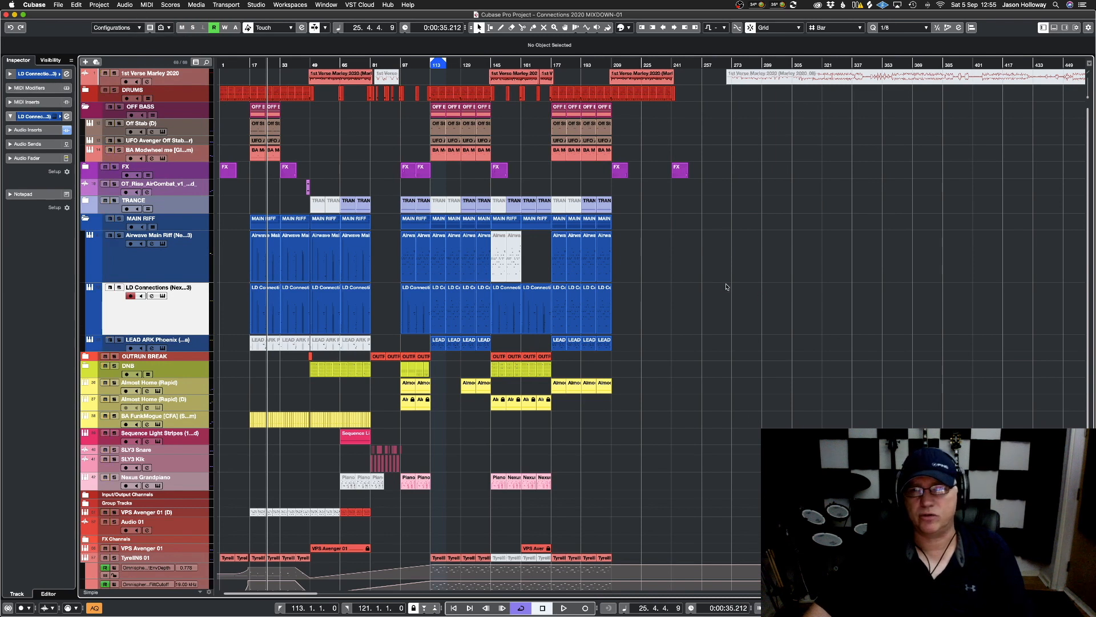
Switch to the LGTV Mixdown workspace and reset all MixConsole channels
{"action": "left_click", "coordinate": [291, 5]}
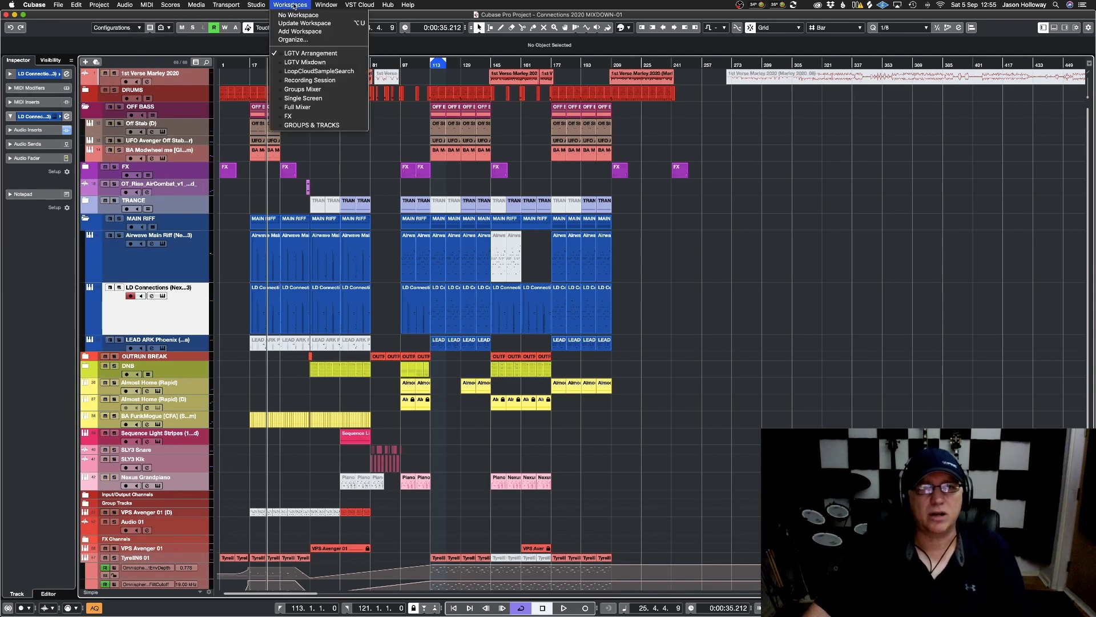
{"action": "left_click", "coordinate": [326, 65]}
{"action": "left_click", "coordinate": [997, 28]}
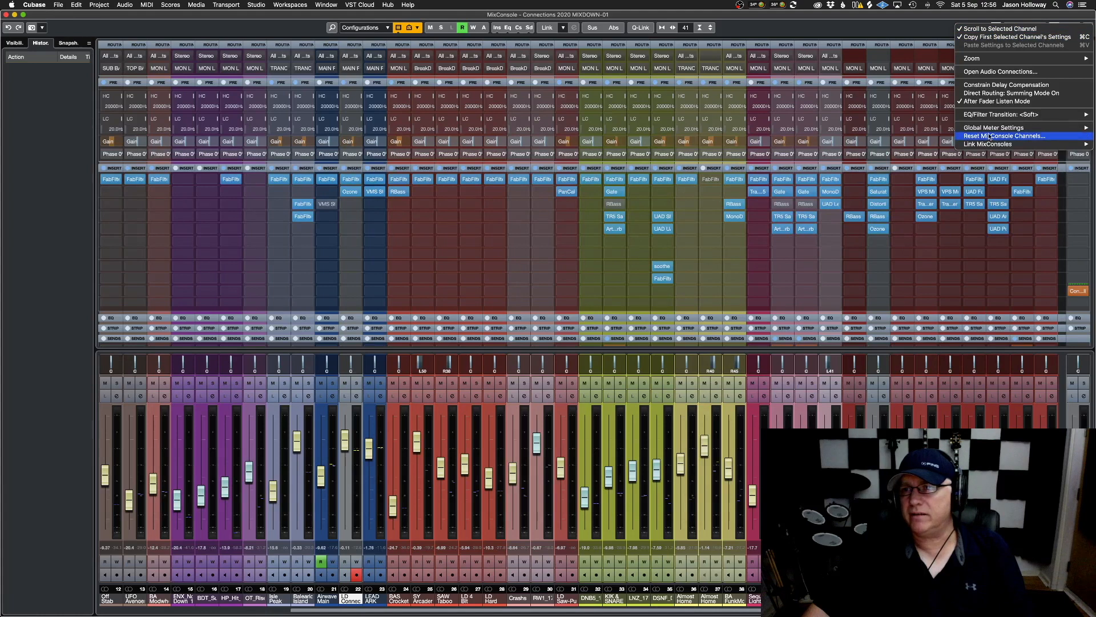
{"action": "left_click", "coordinate": [1033, 136]}
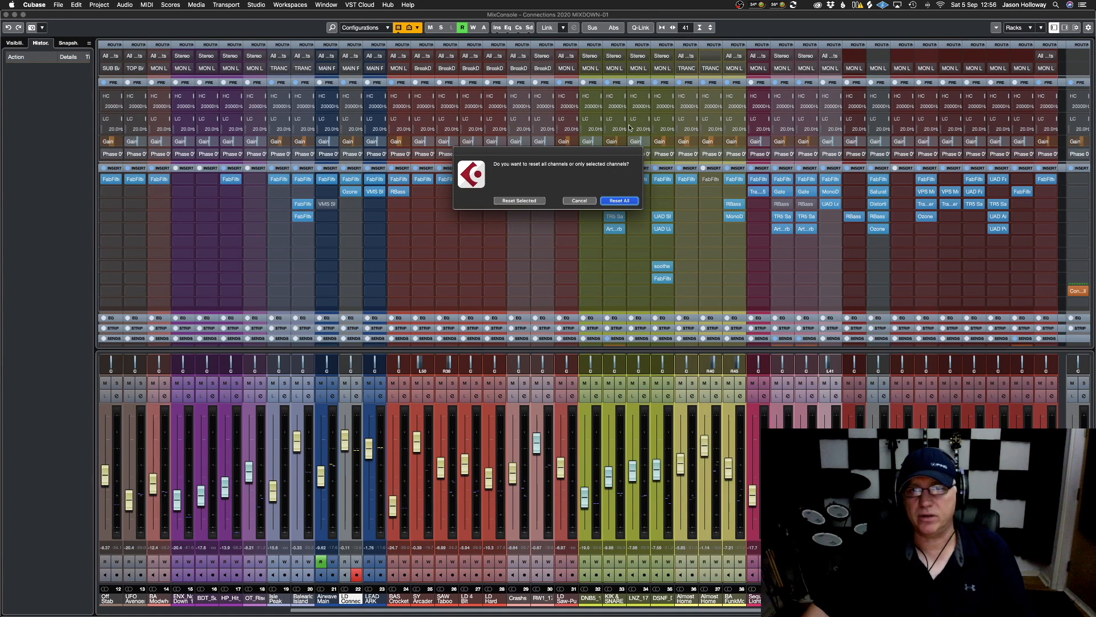
{"action": "left_click", "coordinate": [620, 201]}
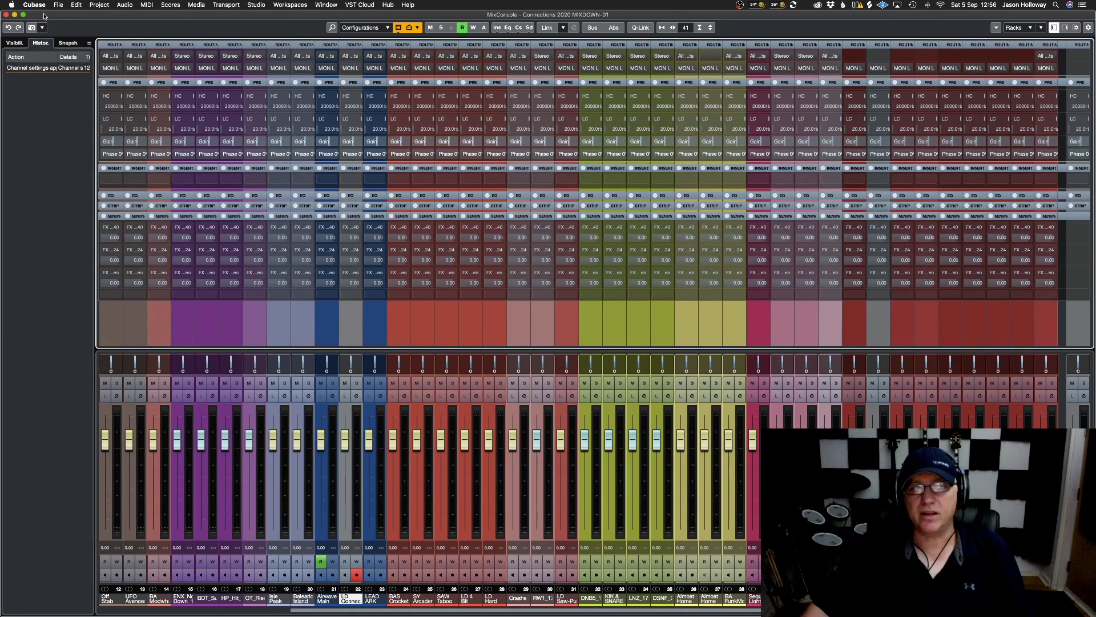
Save the project under the new name Connections 2020 MIXDOWN 5-9-2020 in the Connections 2020 folder
{"action": "left_click", "coordinate": [59, 5]}
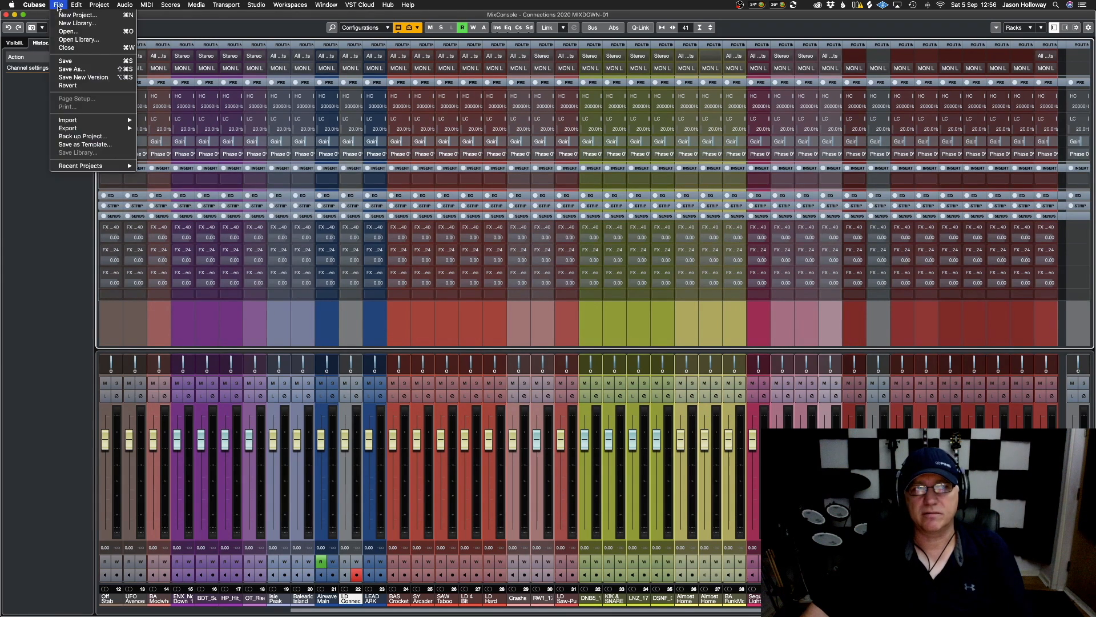
{"action": "left_click", "coordinate": [77, 69]}
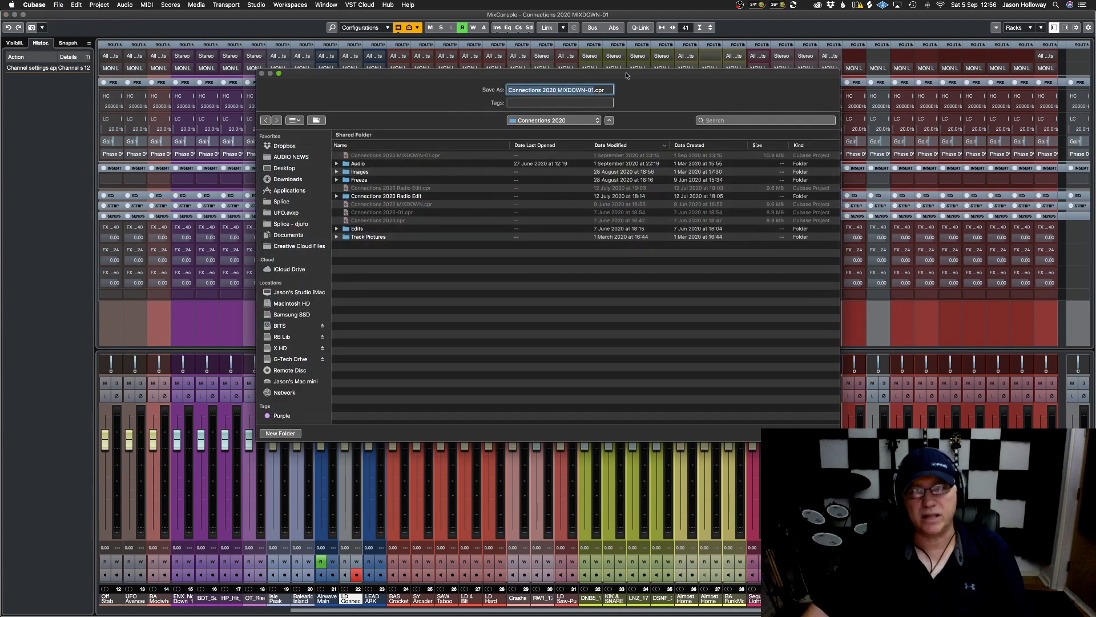
{"action": "left_click", "coordinate": [591, 88]}
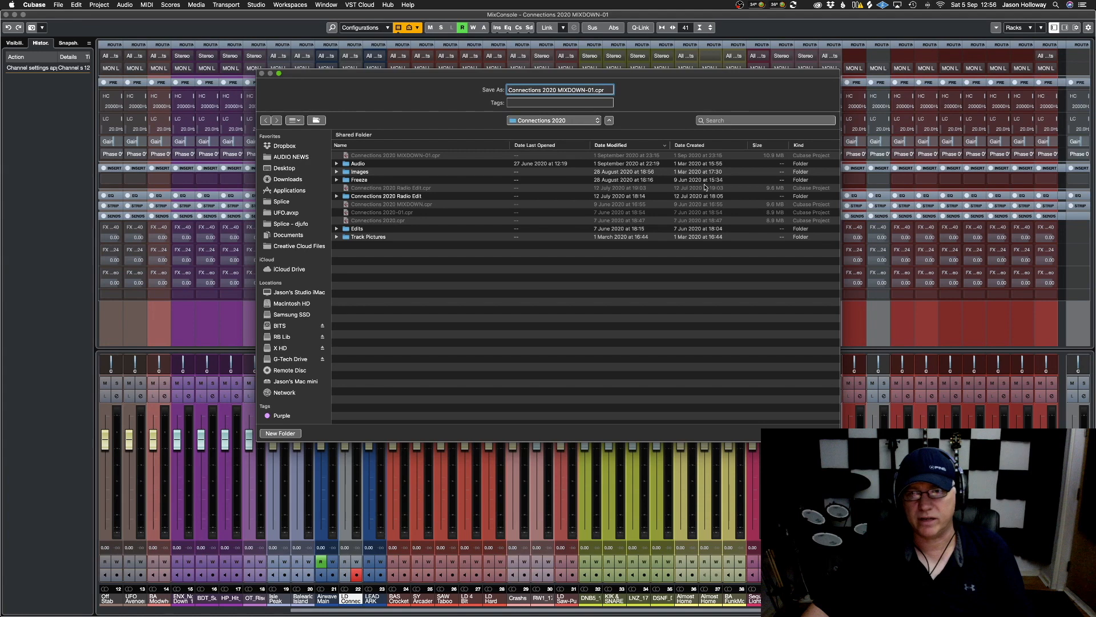
{"action": "key", "text": "BackSpace"}
{"action": "key", "text": "BackSpace"}
{"action": "key", "text": "BackSpace"}
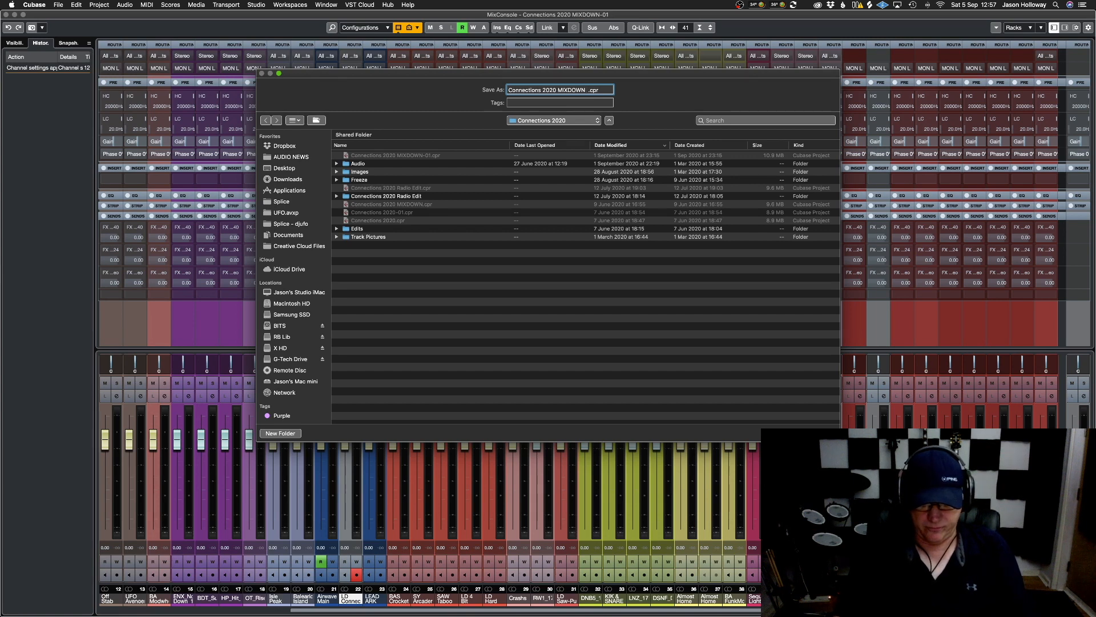
{"action": "type", "text": "Vi"}
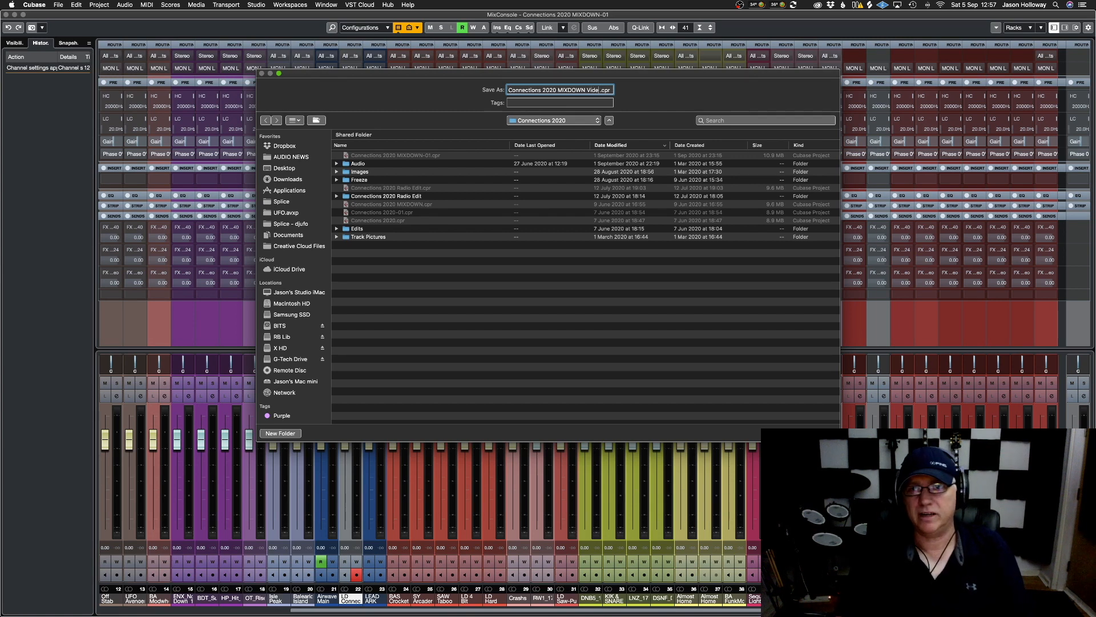
{"action": "key", "text": "BackSpace"}
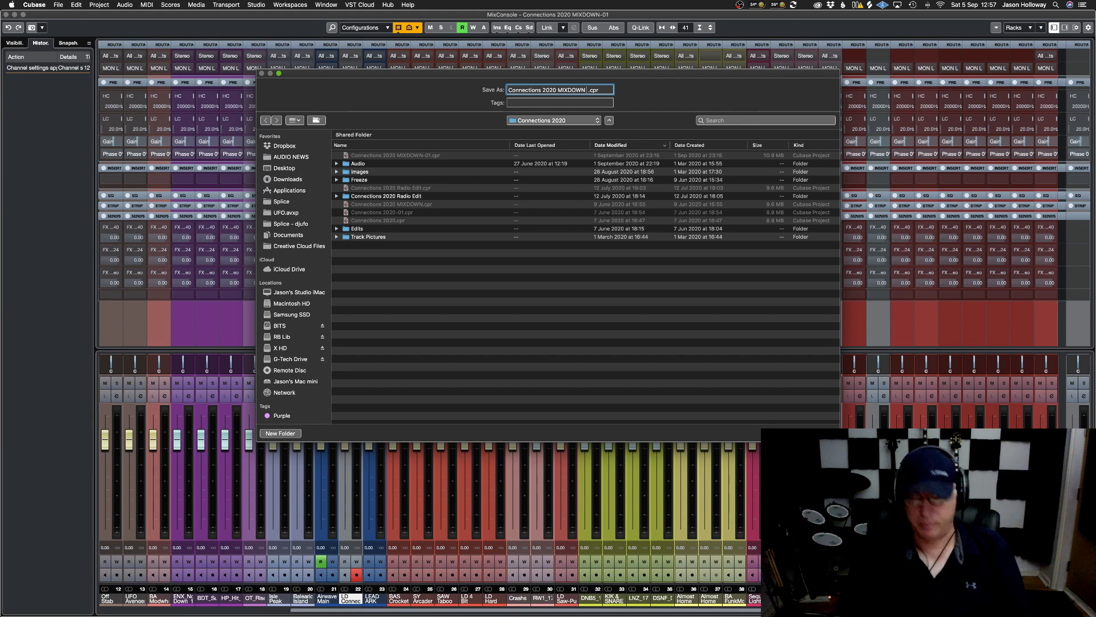
{"action": "type", "text": "5-9-"}
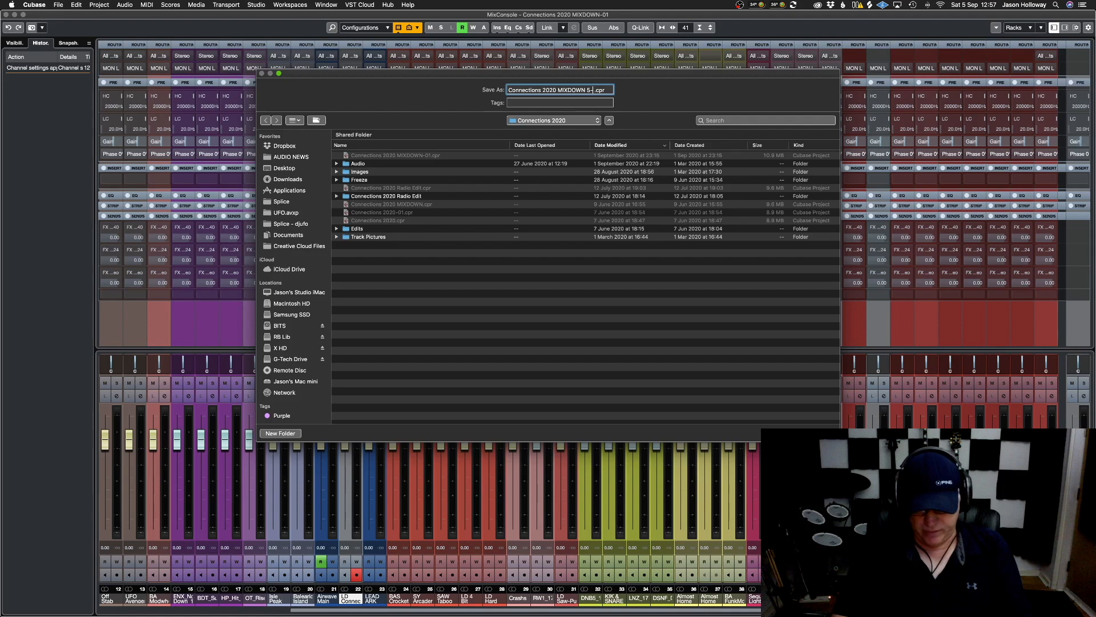
{"action": "type", "text": "2020"}
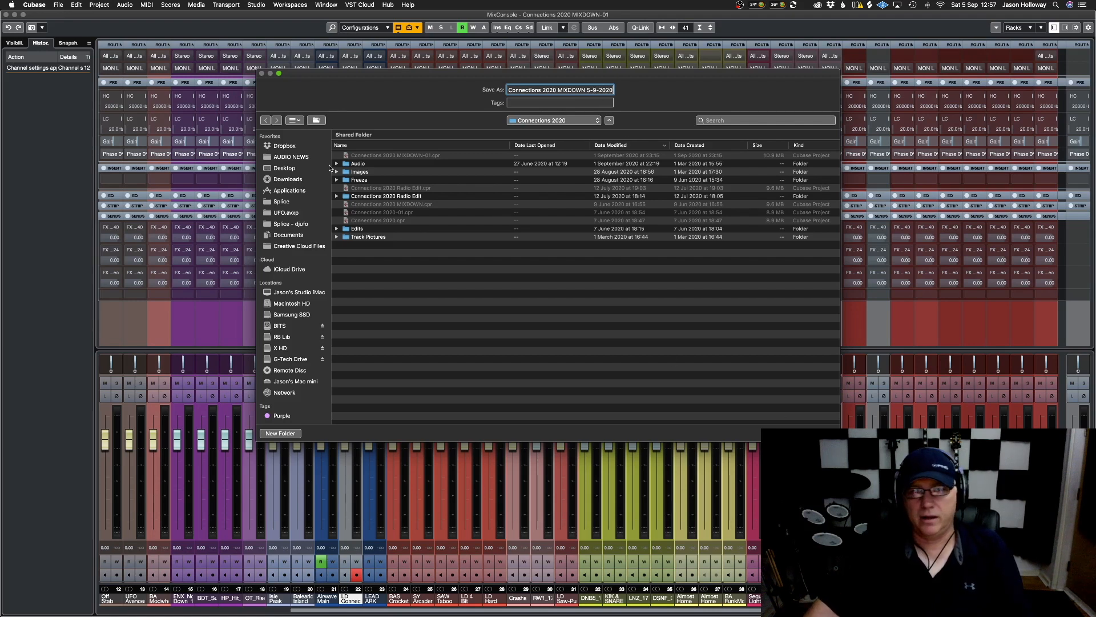
{"action": "left_click", "coordinate": [557, 120]}
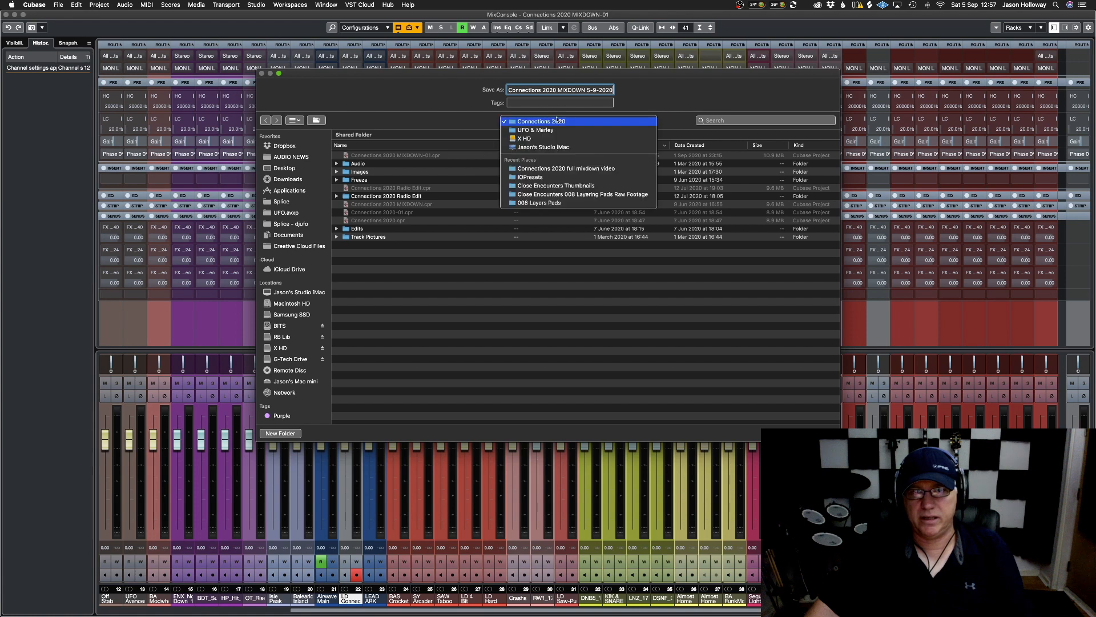
{"action": "left_click", "coordinate": [557, 121]}
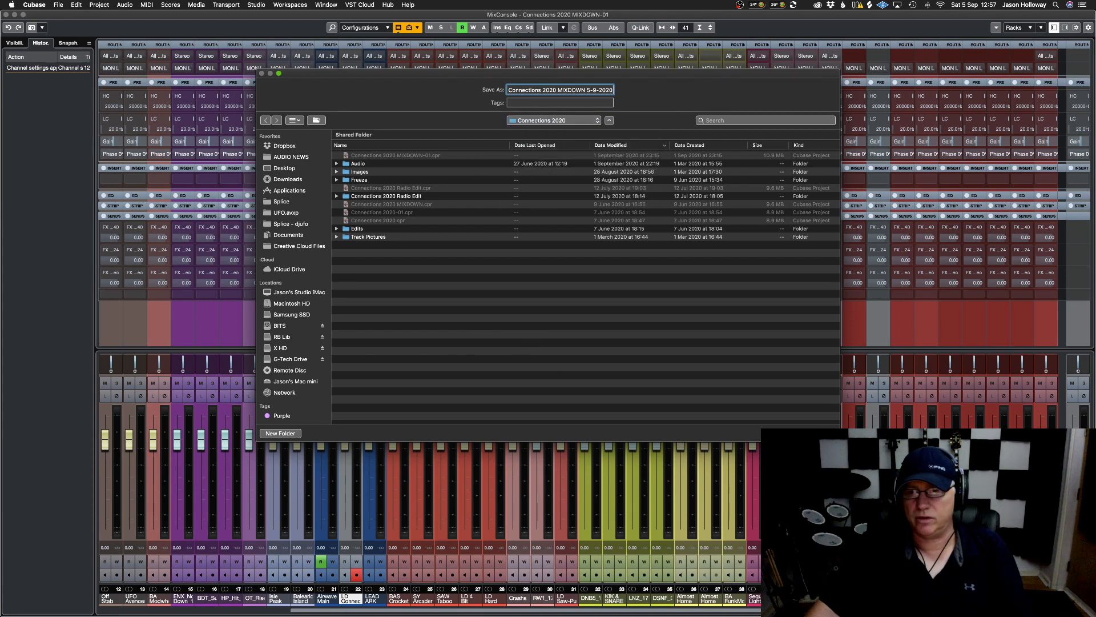
{"action": "key", "text": "Return"}
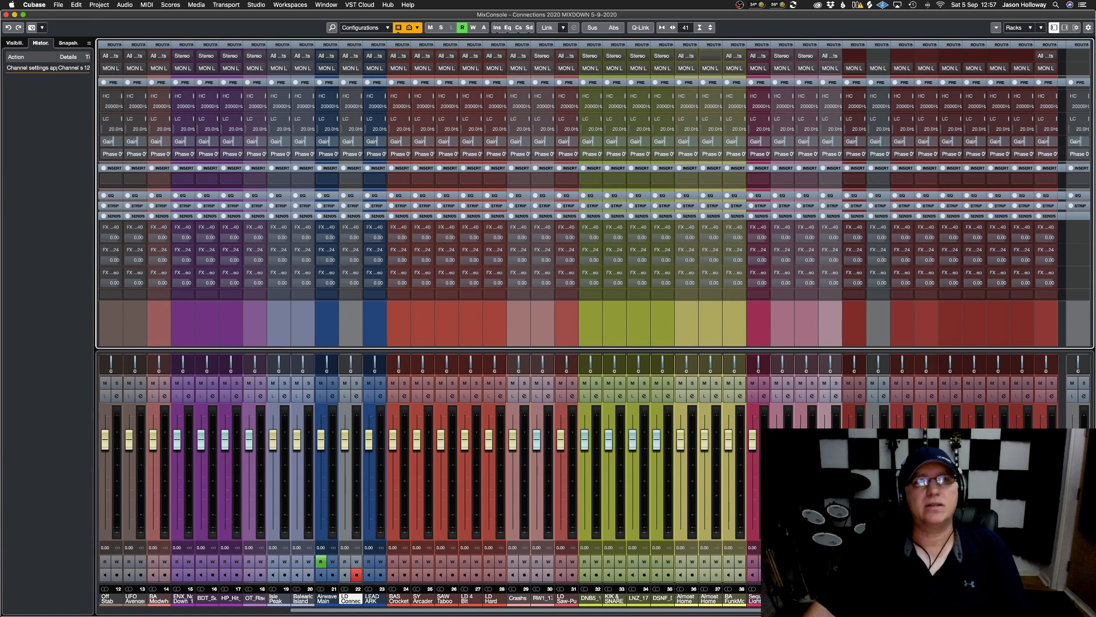
View the Groups Mixer workspace, and switch from it to the LGTV Arrangement workspace
{"action": "left_click", "coordinate": [290, 5]}
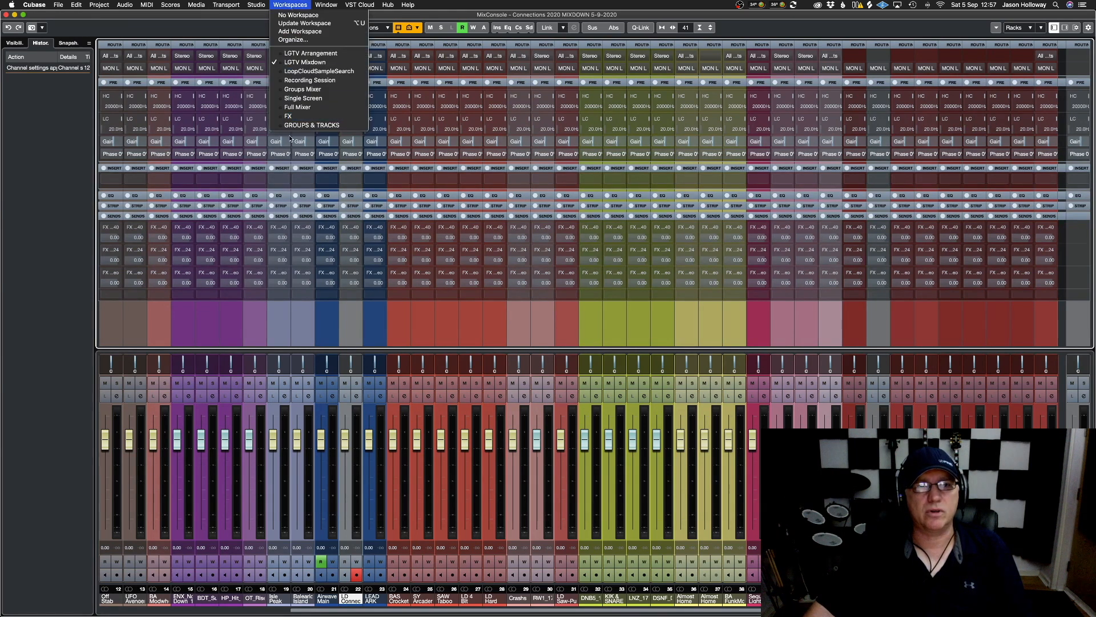
{"action": "left_click", "coordinate": [297, 88]}
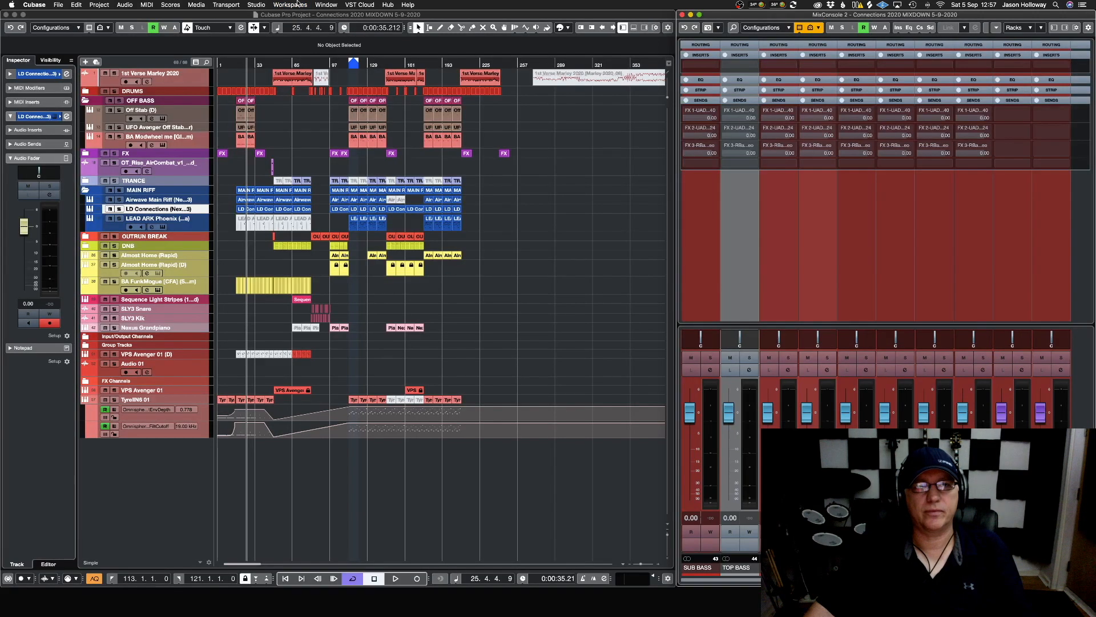
{"action": "left_click", "coordinate": [290, 4]}
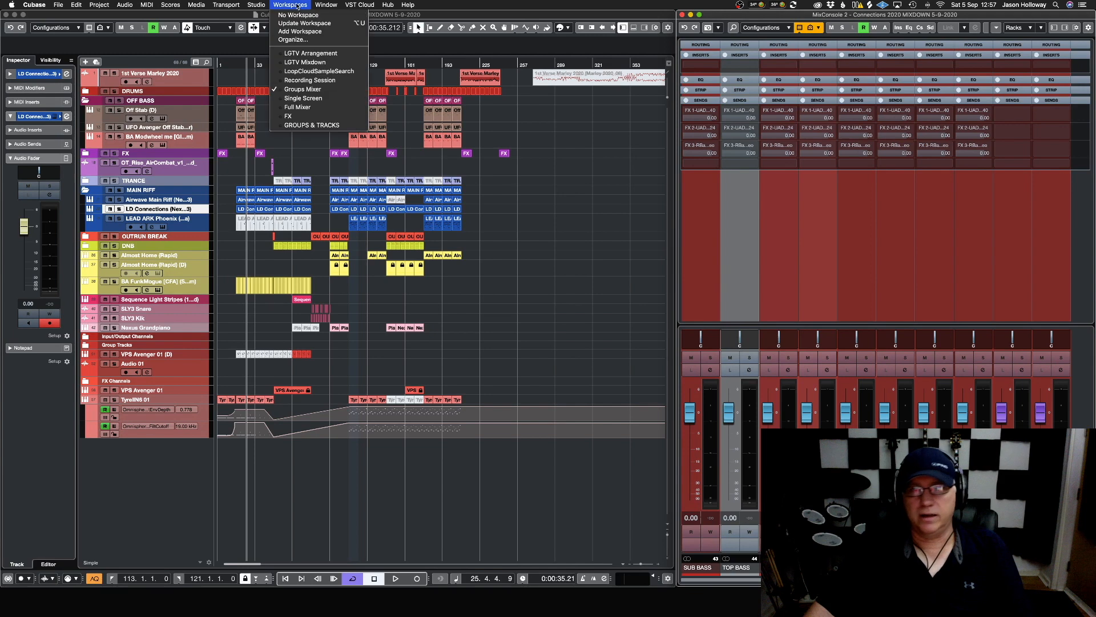
{"action": "left_click", "coordinate": [304, 54]}
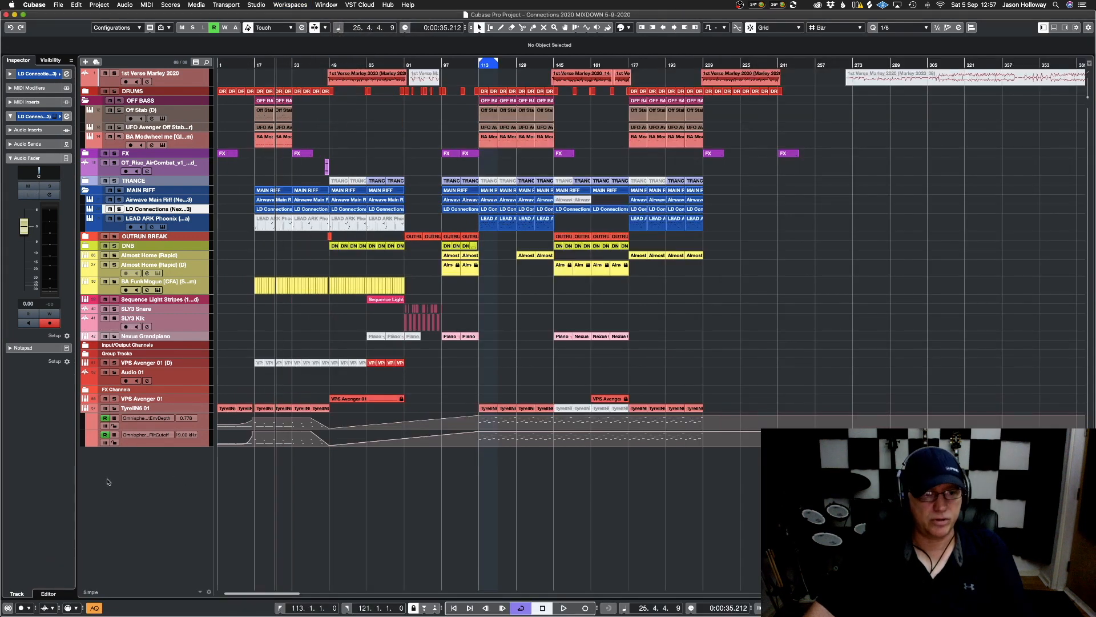
Expand the Group Tracks folder and remove all its group tracks, from SUB BASS through MARLEY
{"action": "left_click", "coordinate": [85, 353]}
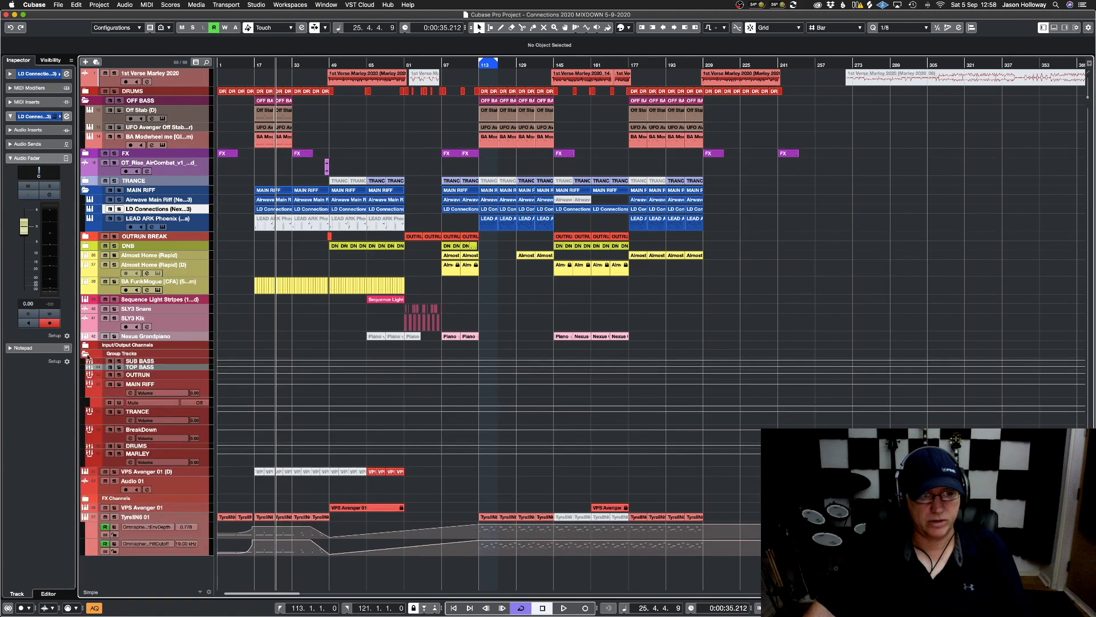
{"action": "left_click", "coordinate": [206, 361]}
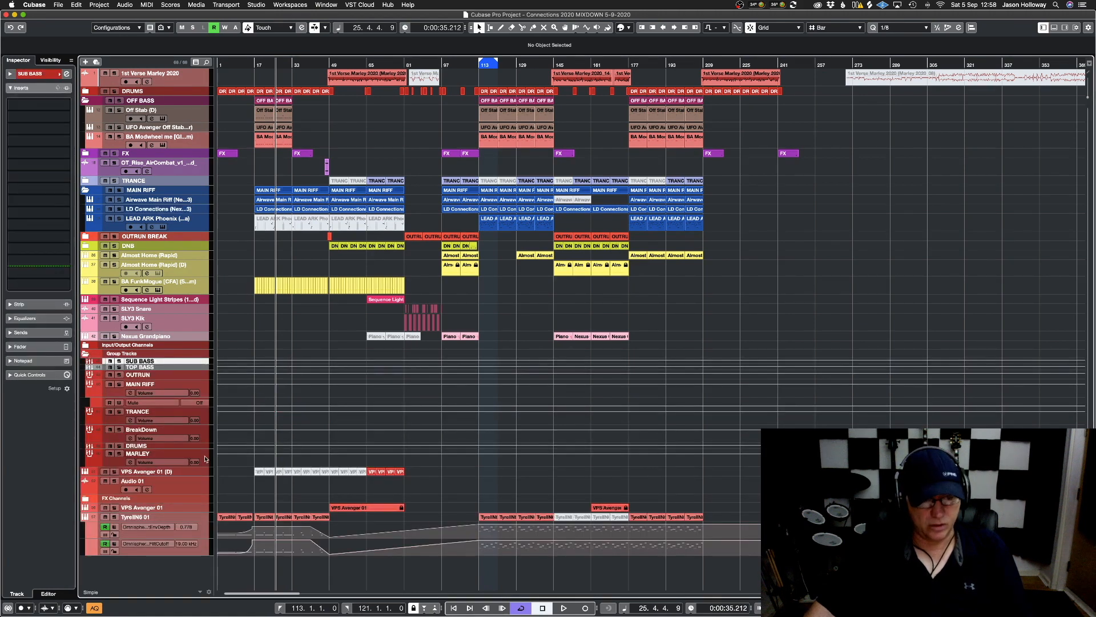
{"action": "left_click", "coordinate": [206, 459], "text": "shift"}
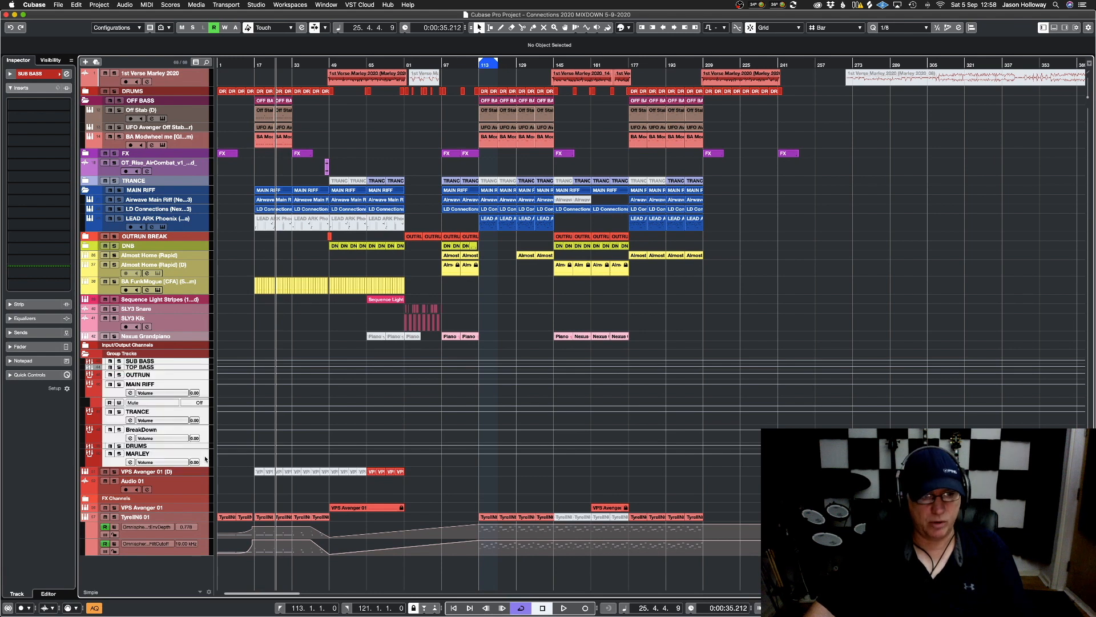
{"action": "right_click", "coordinate": [205, 391]}
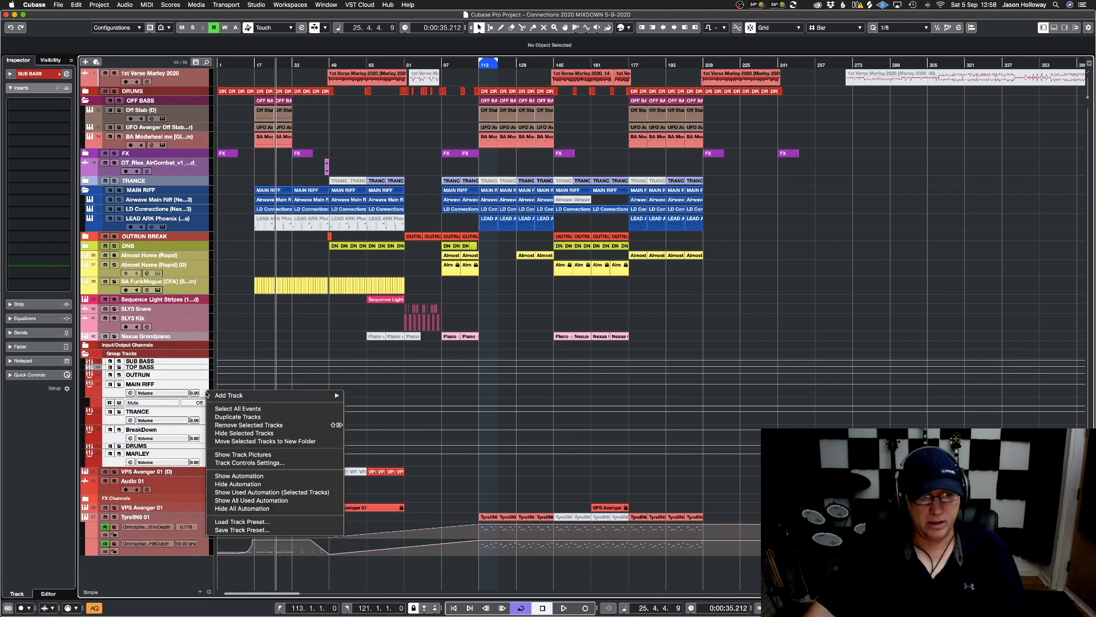
{"action": "left_click", "coordinate": [295, 425]}
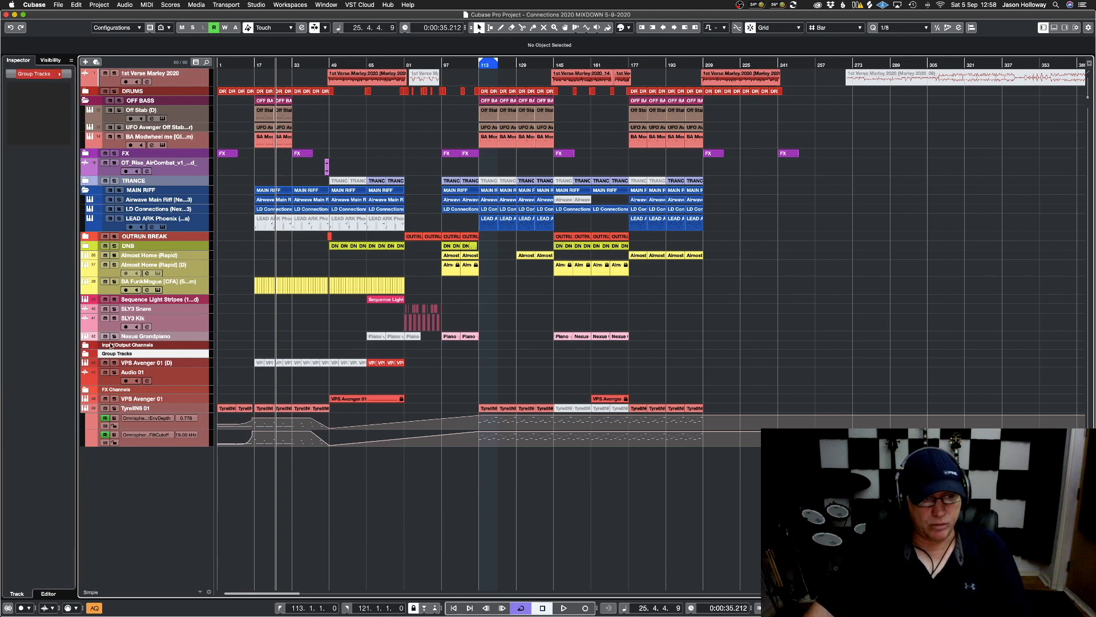
Hide the automation lanes under TyrellN6 01 and collapse the OFF BASS and MAIN RIFF folders
{"action": "left_click", "coordinate": [85, 410]}
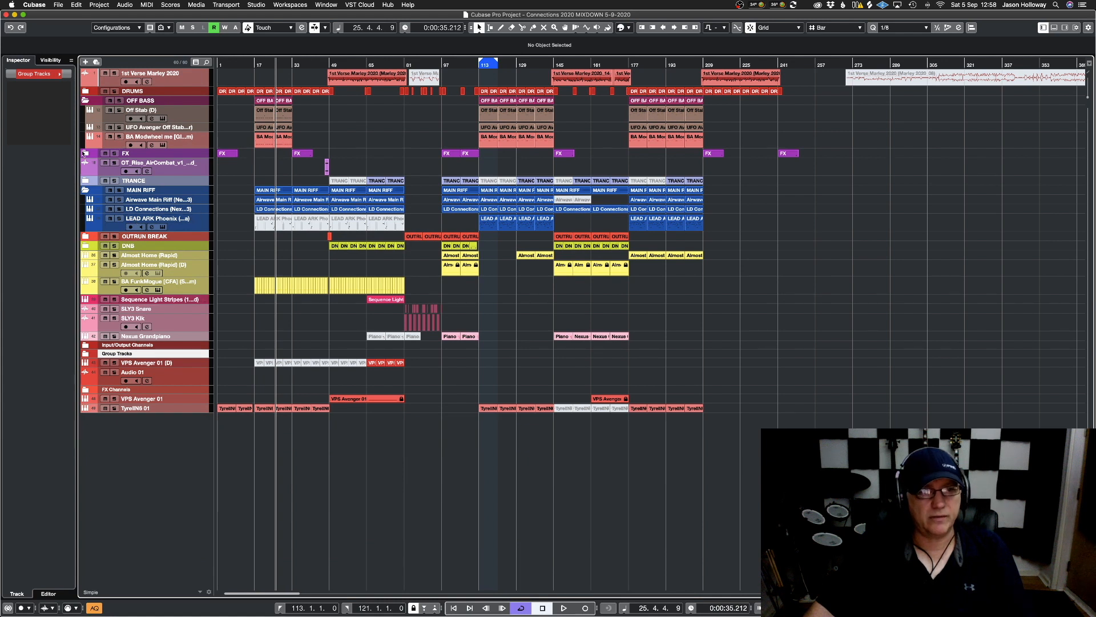
{"action": "left_click", "coordinate": [85, 100]}
{"action": "left_click", "coordinate": [85, 147]}
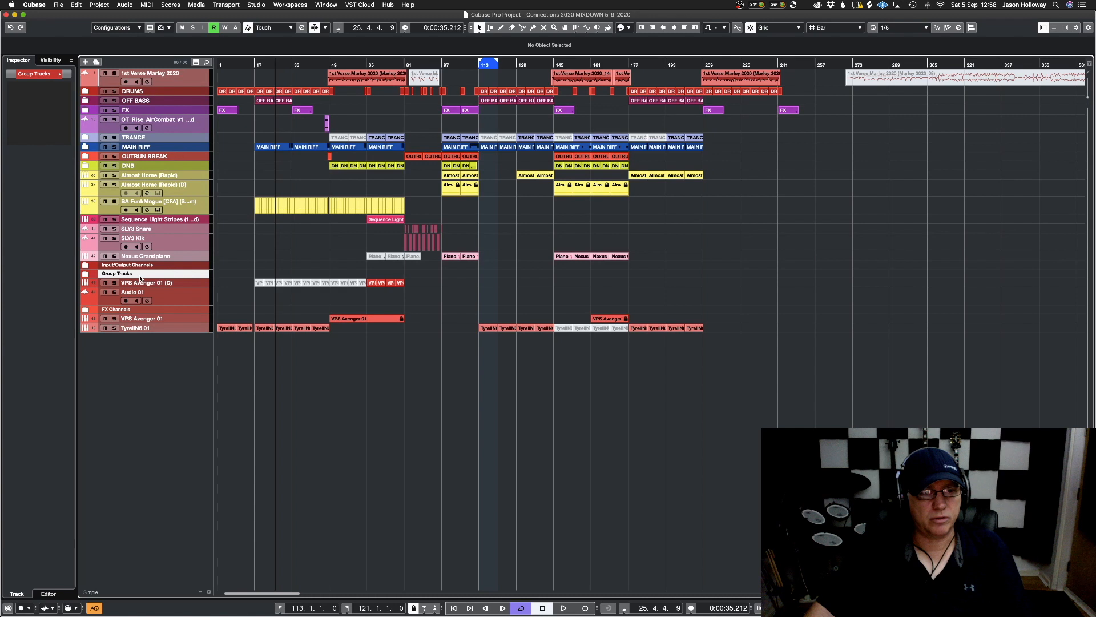
Expand the FX Channels folder and remove its UAD EMT 140, UAD Lexicon 224 and RBass Stereo tracks
{"action": "left_click", "coordinate": [117, 309]}
{"action": "left_click", "coordinate": [85, 309]}
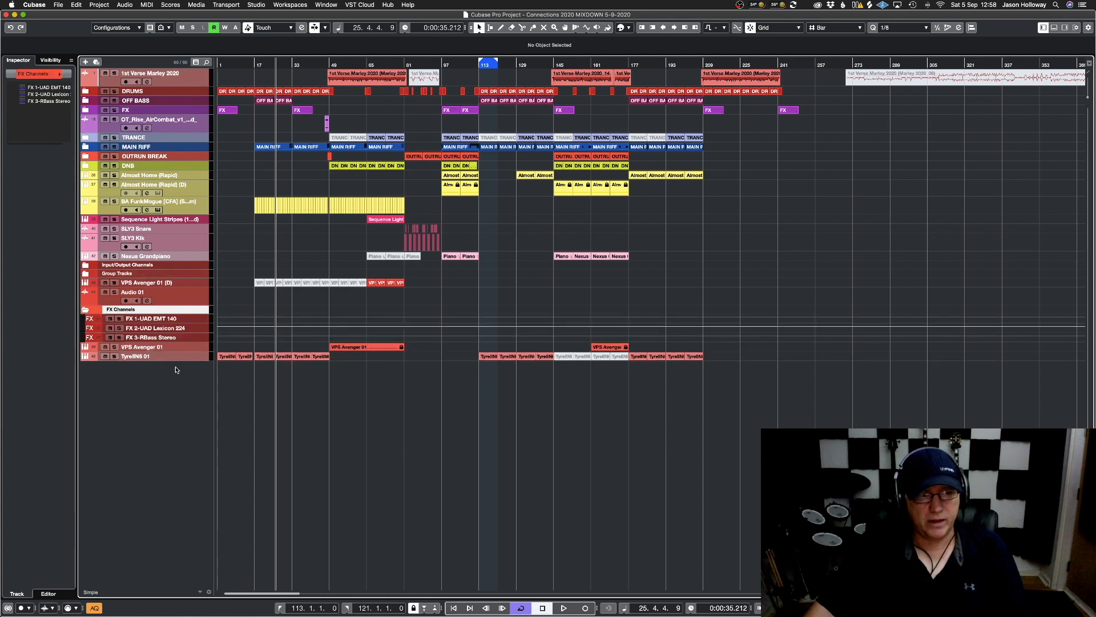
{"action": "left_click", "coordinate": [200, 321]}
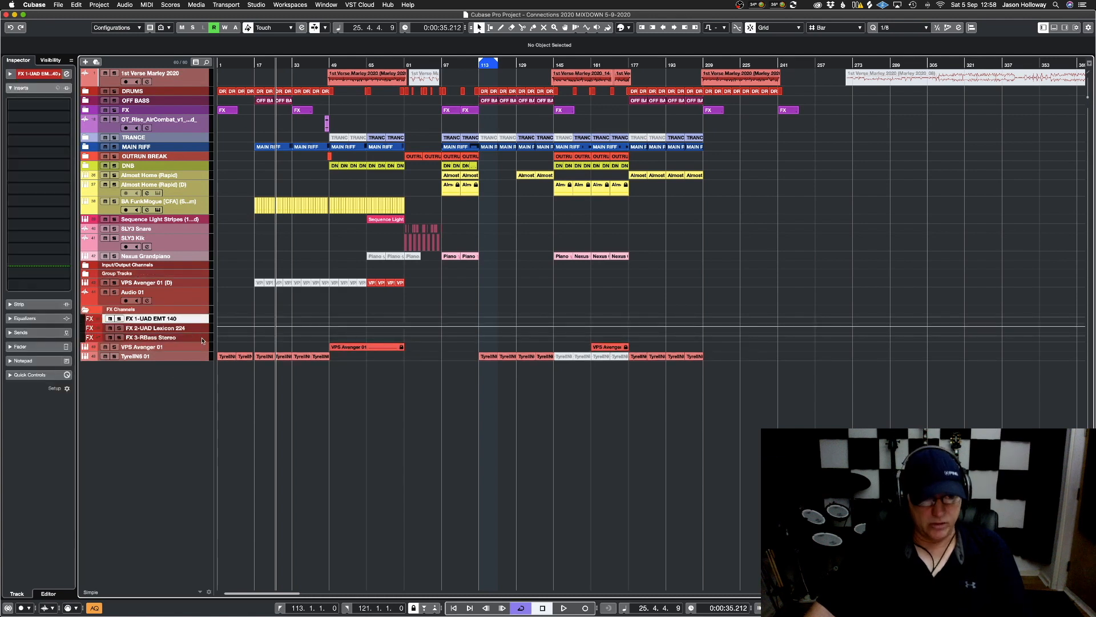
{"action": "left_click", "coordinate": [202, 341], "text": "shift"}
{"action": "right_click", "coordinate": [204, 317]}
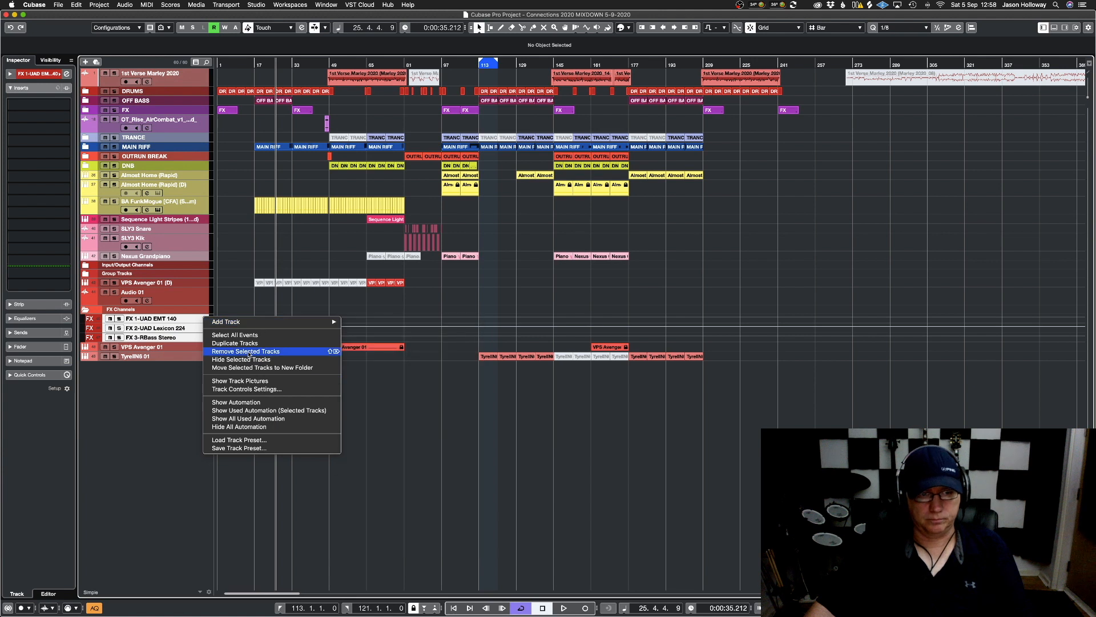
{"action": "left_click", "coordinate": [248, 351]}
Move the FX Channels, Group Tracks and Input/Output Channels folders, in that order, to the end of the track list and save the project
{"action": "left_click", "coordinate": [93, 313]}
{"action": "left_click_drag", "start_coordinate": [93, 314], "coordinate": [189, 331]}
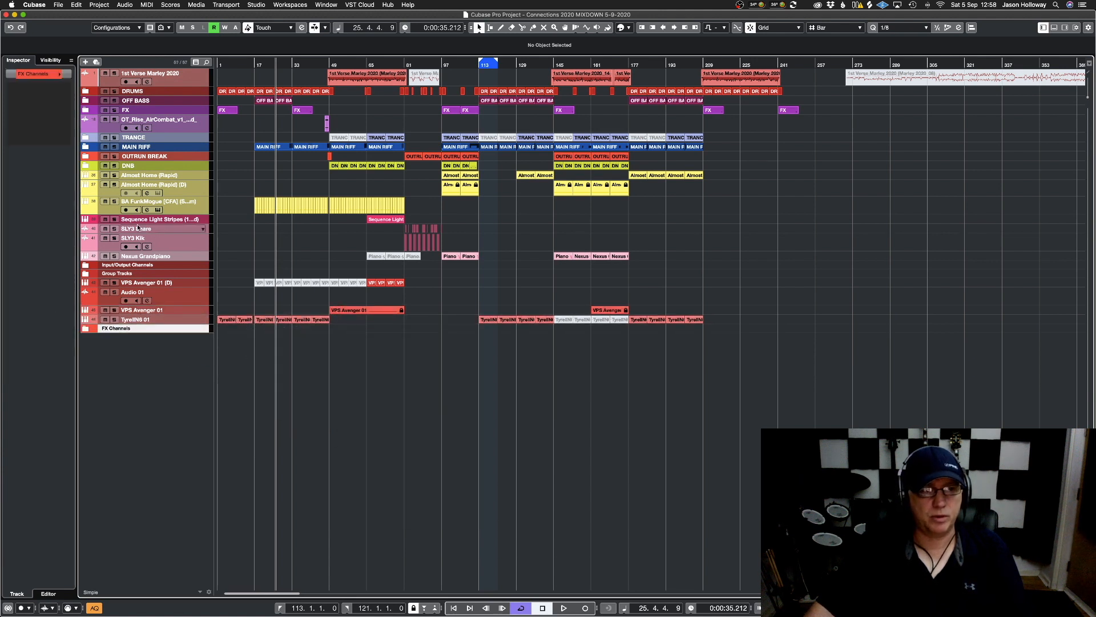
{"action": "left_click_drag", "start_coordinate": [189, 273], "coordinate": [190, 373]}
{"action": "left_click_drag", "start_coordinate": [190, 265], "coordinate": [185, 378]}
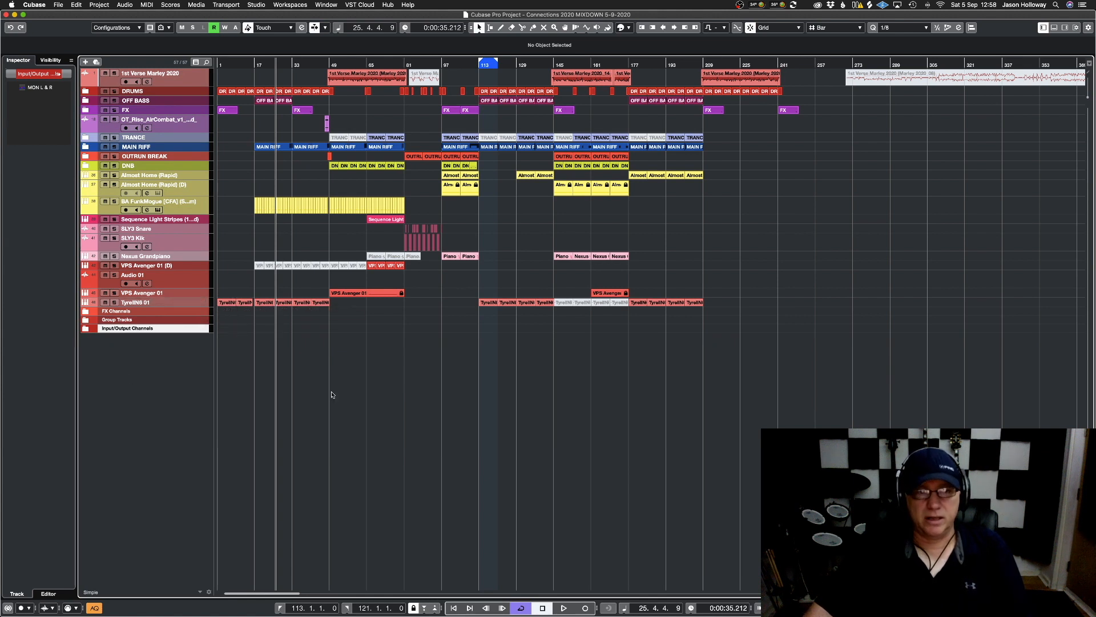
{"action": "key", "text": "shift+h"}
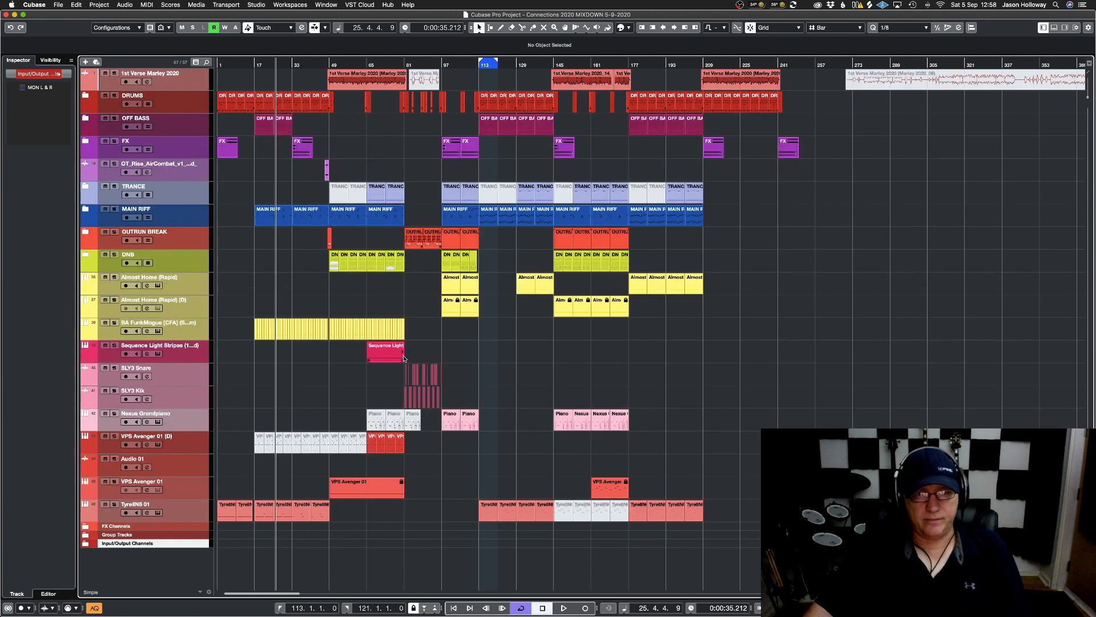
{"action": "key", "text": "super+s"}
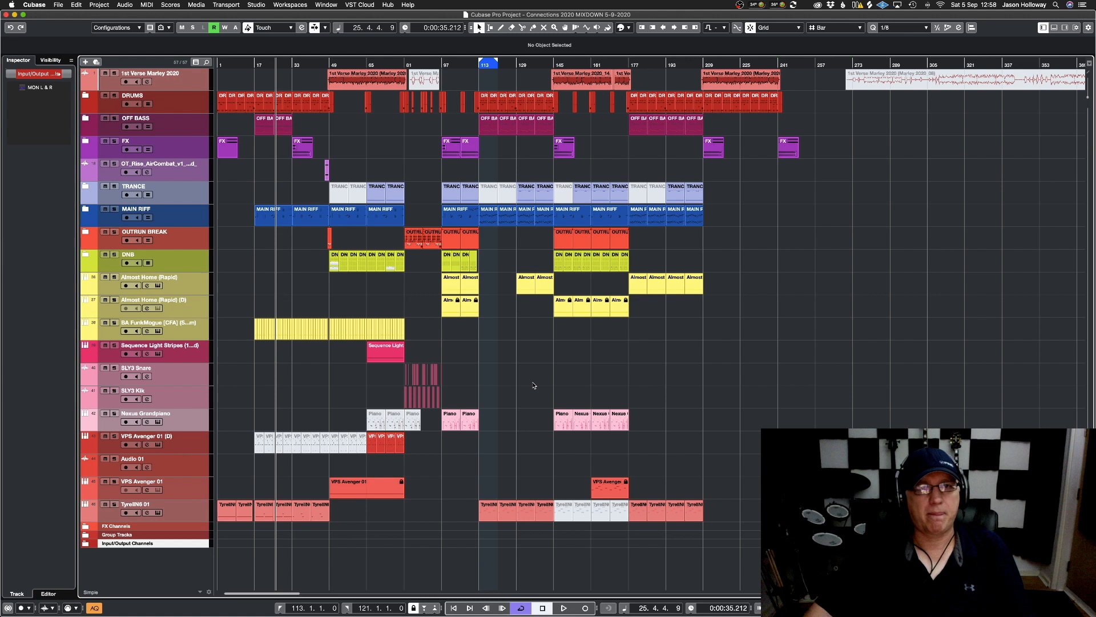
{"action": "left_click", "coordinate": [292, 6]}
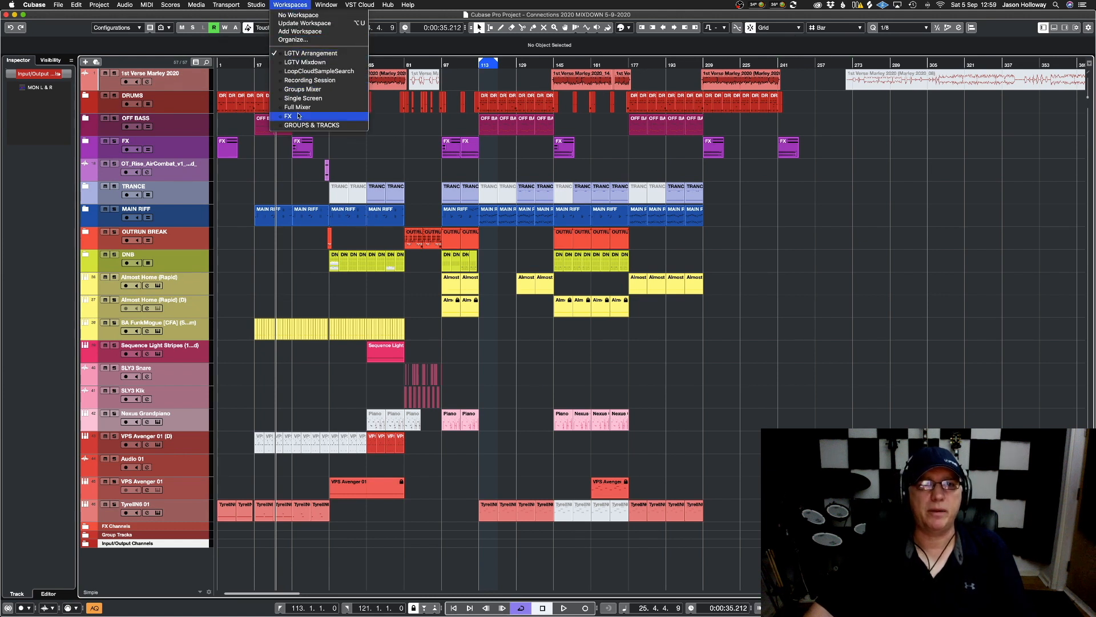
{"action": "left_click", "coordinate": [620, 163]}
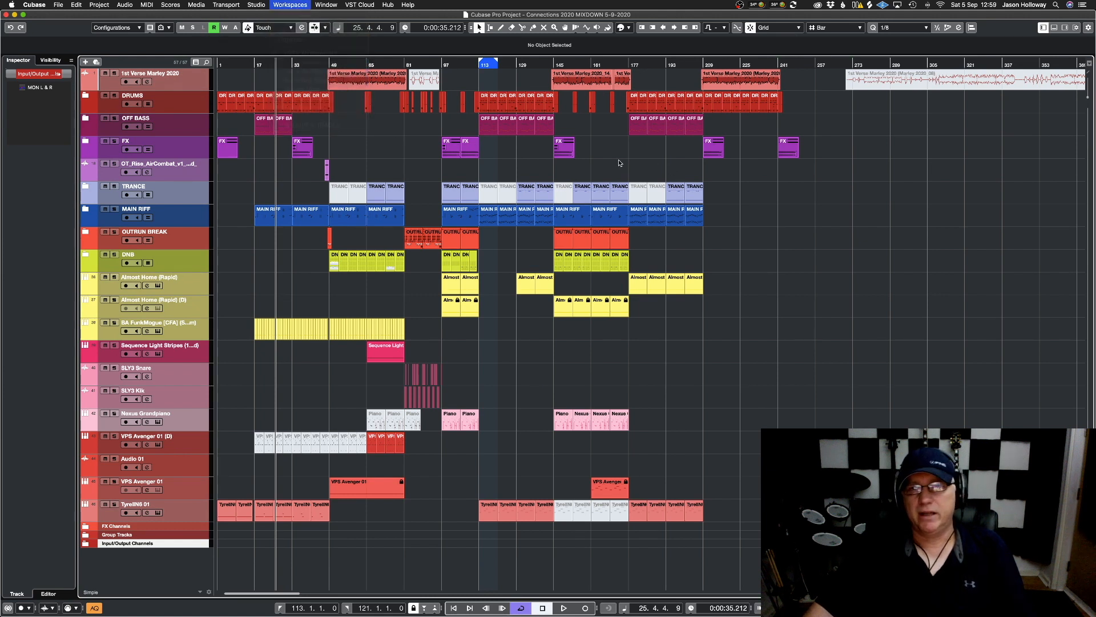
{"action": "left_click", "coordinate": [299, 6]}
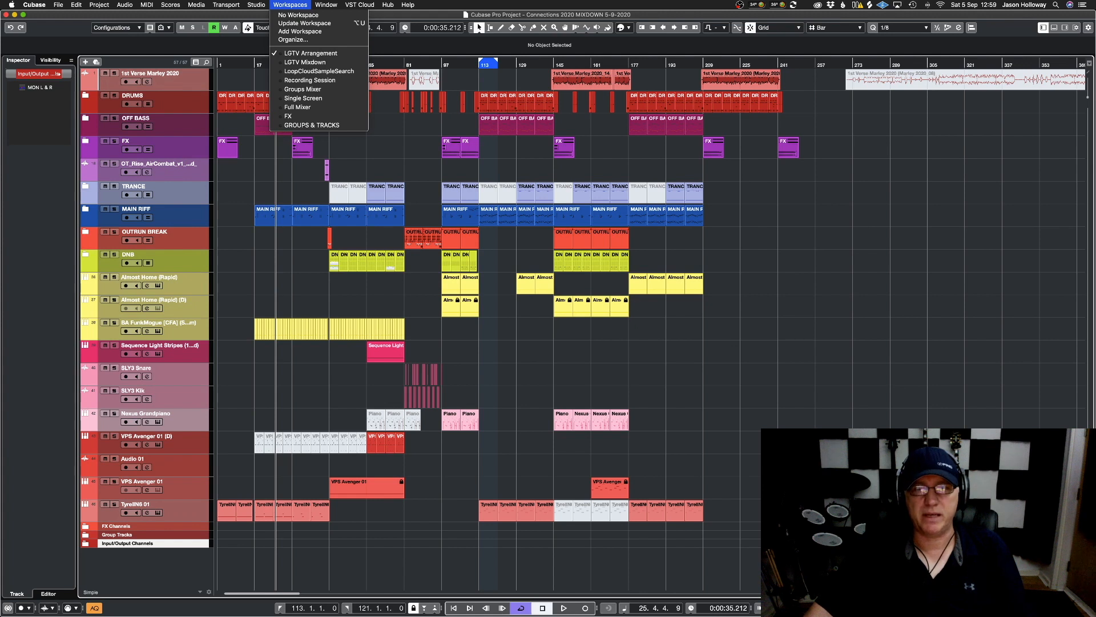
{"action": "left_click", "coordinate": [761, 178]}
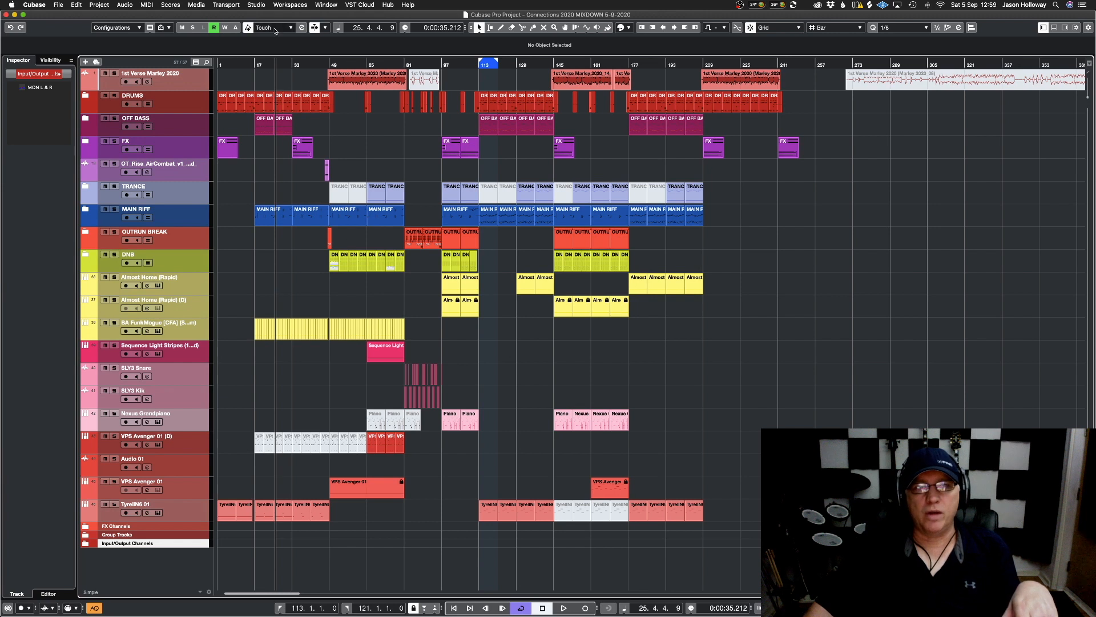
{"action": "left_click", "coordinate": [289, 5]}
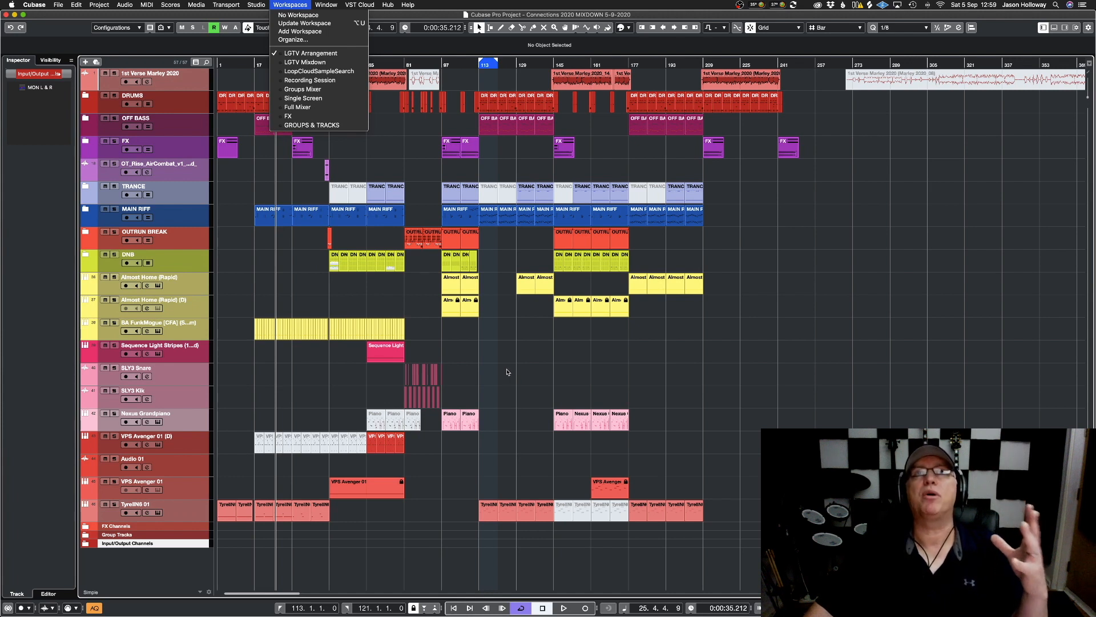
{"action": "left_click", "coordinate": [521, 359]}
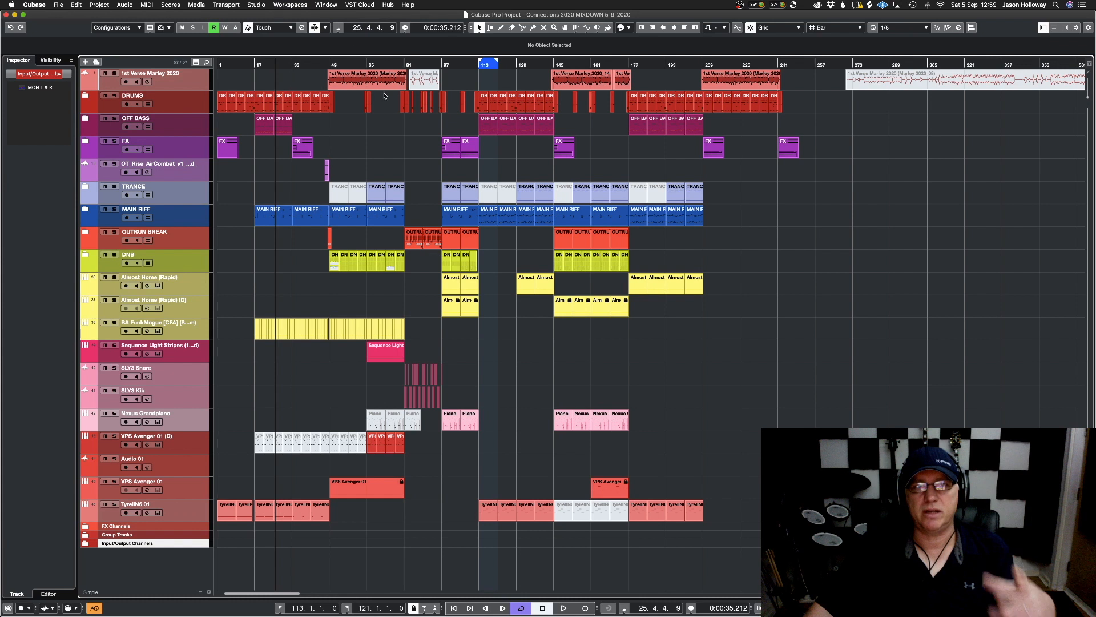
{"action": "left_click", "coordinate": [290, 5]}
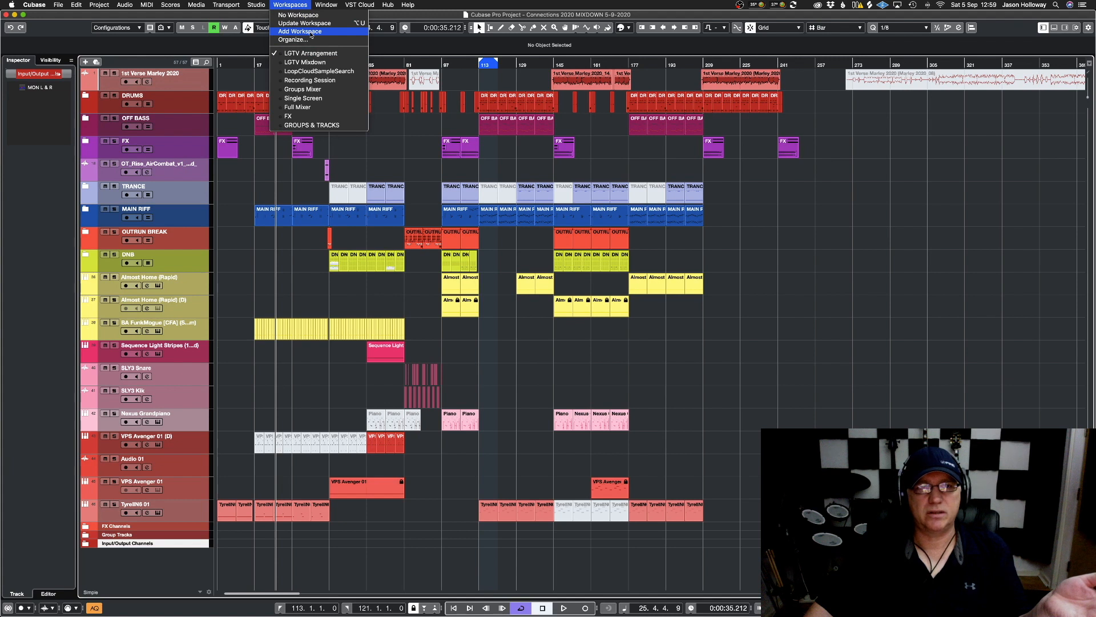
{"action": "left_click", "coordinate": [311, 32]}
{"action": "left_click", "coordinate": [660, 163]}
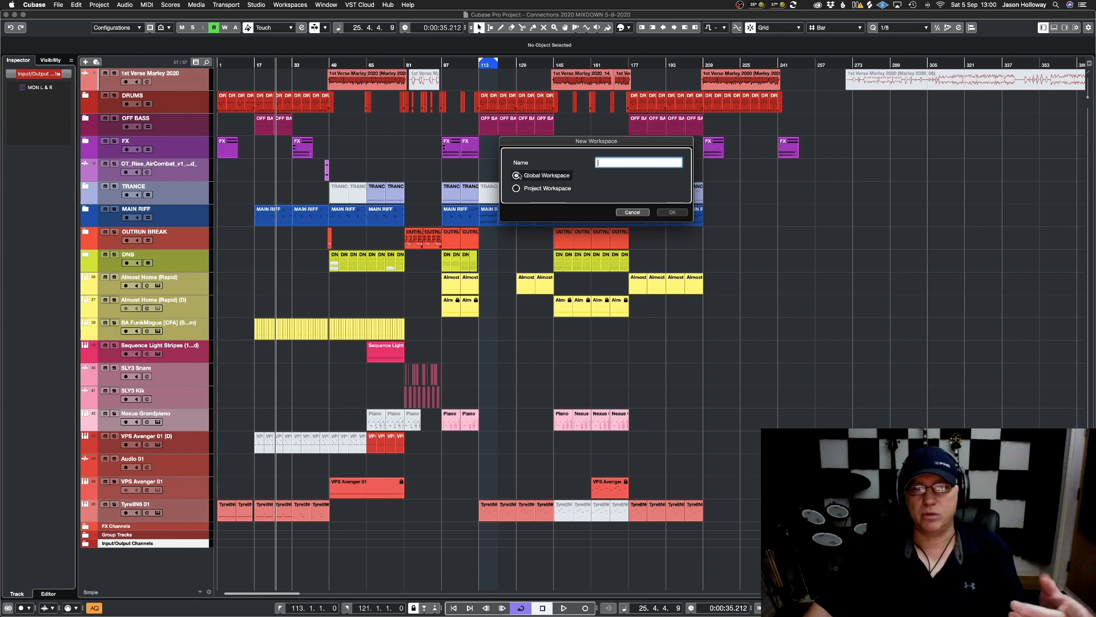
{"action": "left_click", "coordinate": [640, 212]}
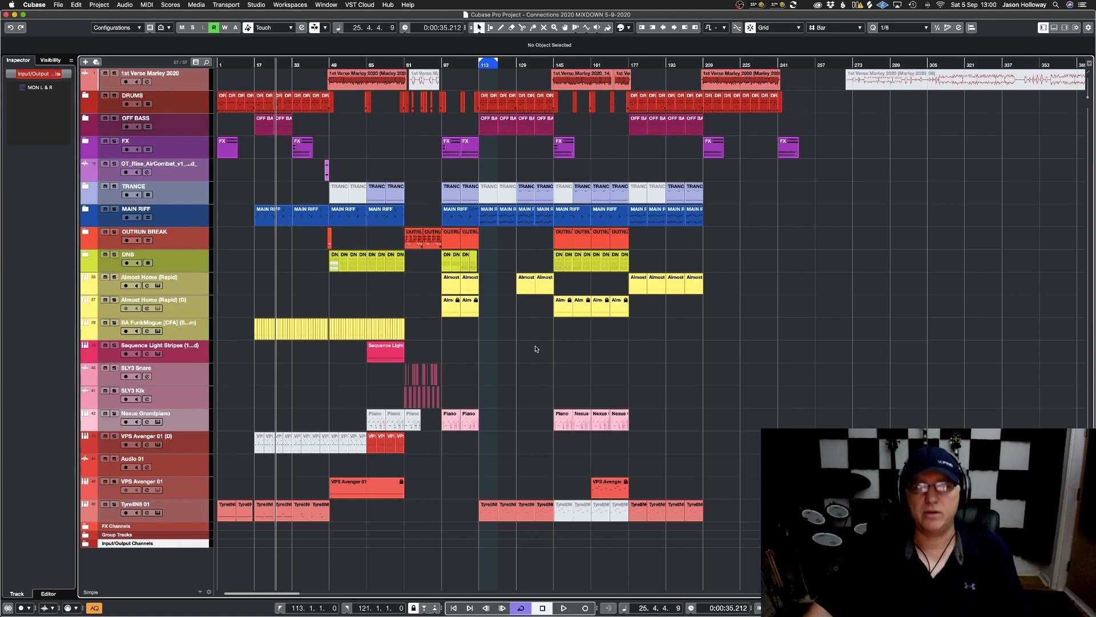
Switch from the arrangement layout to the LGTV Mixdown workspace
{"action": "left_click", "coordinate": [290, 4]}
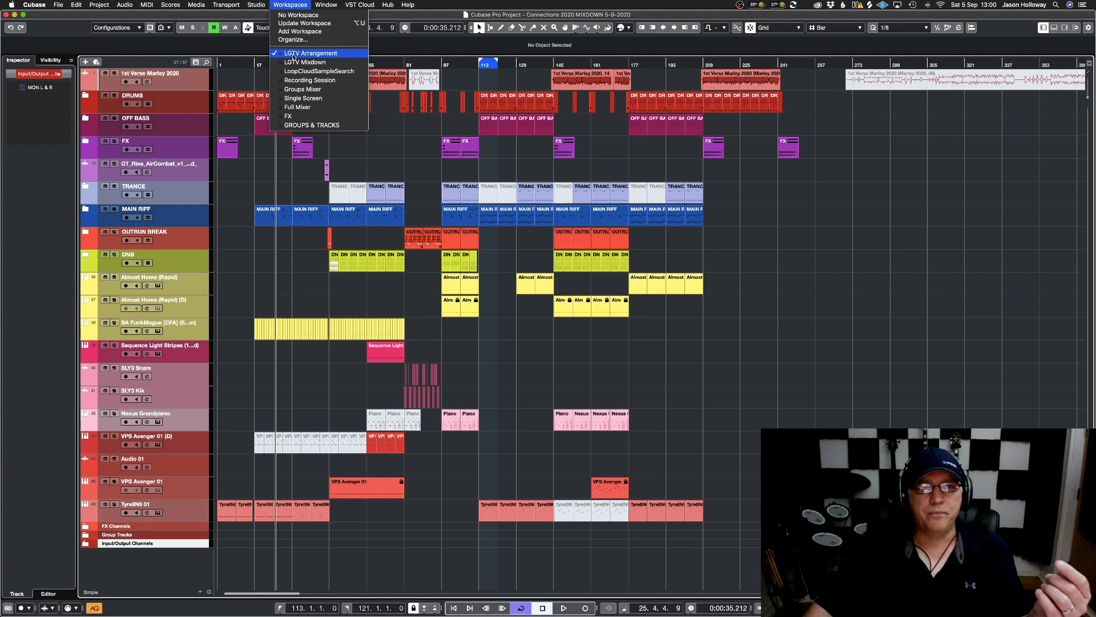
{"action": "left_click", "coordinate": [340, 65]}
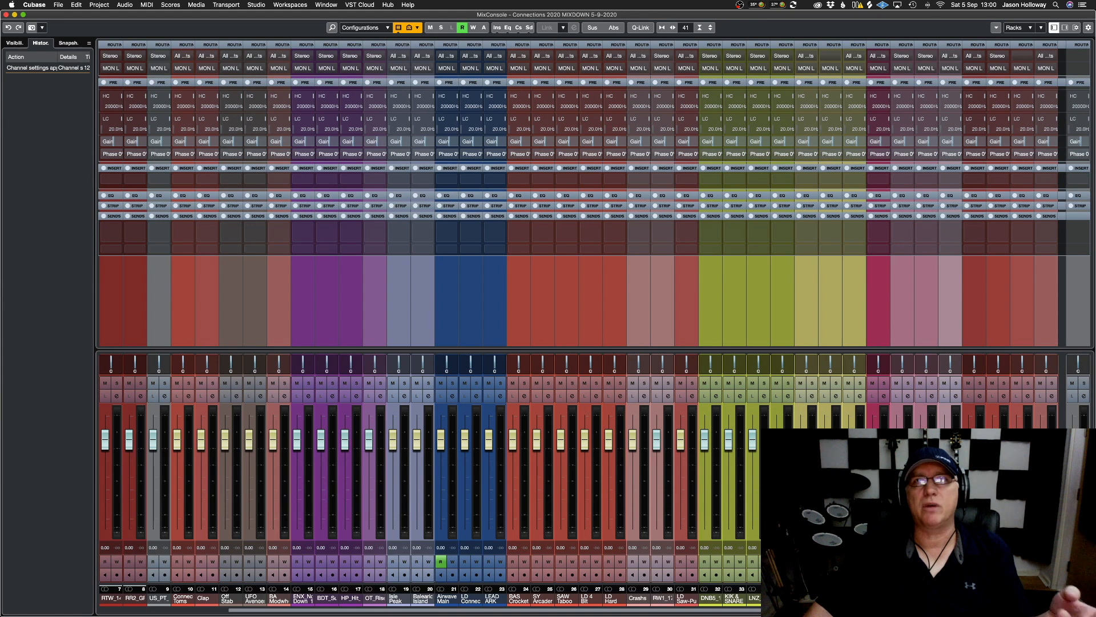
Launch Loopcloud, lower its window slightly on the screen, and switch Cubase to the LoopCloudSampleSearch workspace
{"action": "left_click", "coordinate": [302, 6]}
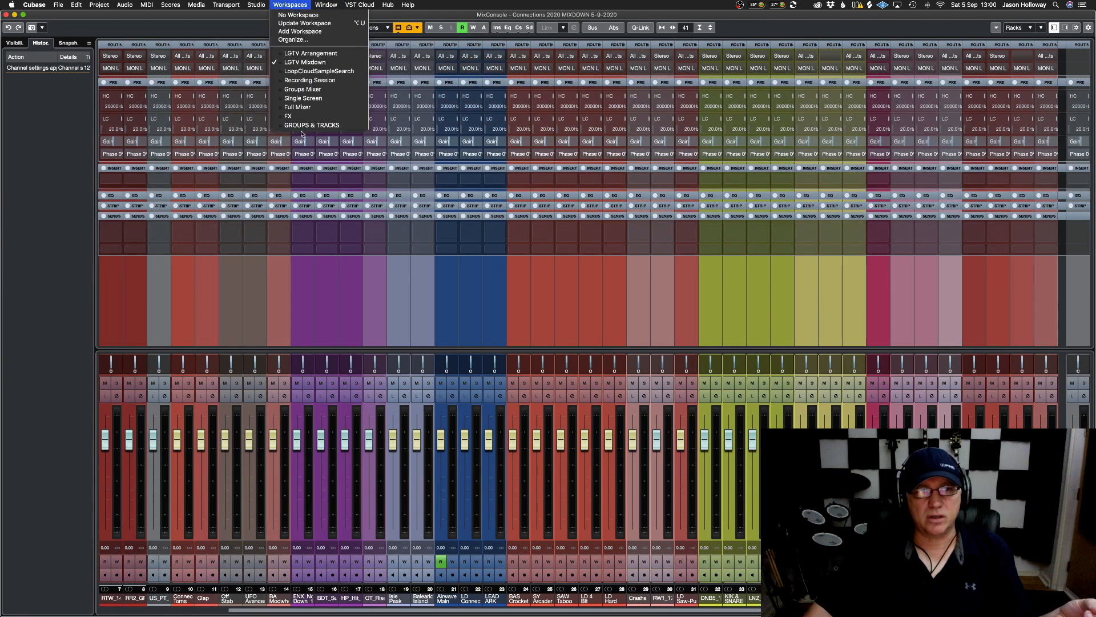
{"action": "left_click", "coordinate": [313, 72]}
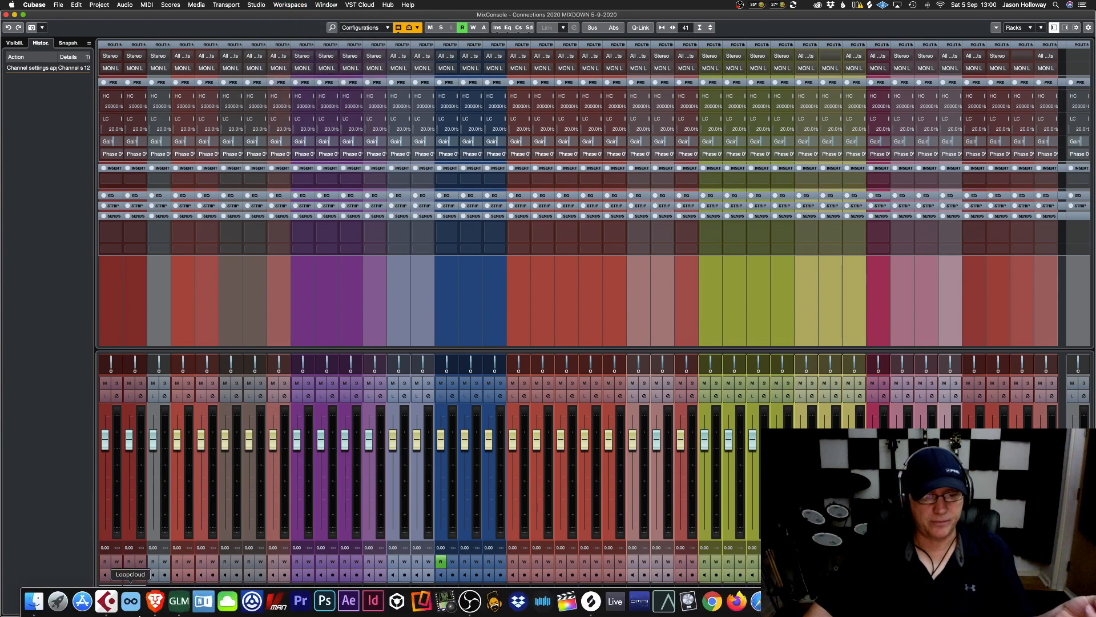
{"action": "left_click", "coordinate": [135, 601]}
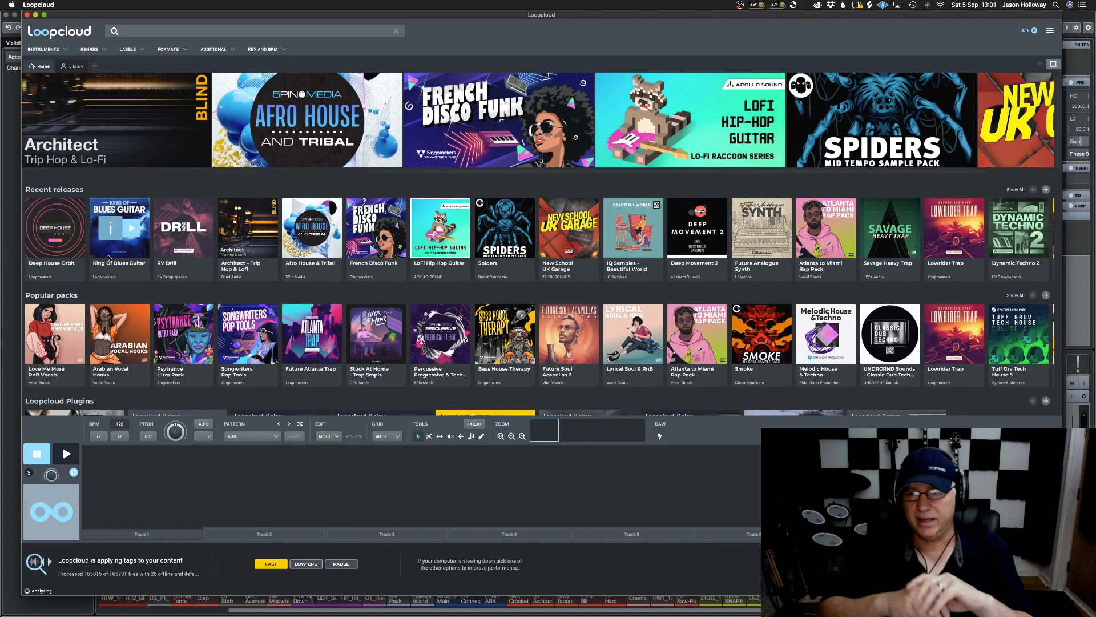
{"action": "left_click_drag", "start_coordinate": [424, 14], "coordinate": [427, 44]}
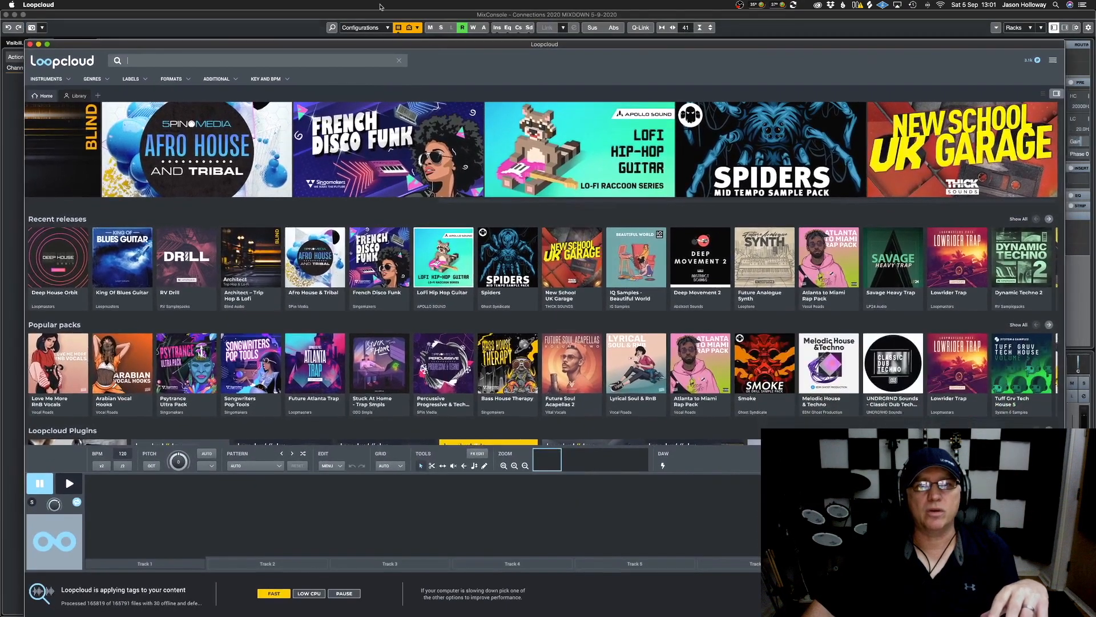
{"action": "left_click", "coordinate": [386, 14]}
{"action": "left_click", "coordinate": [291, 4]}
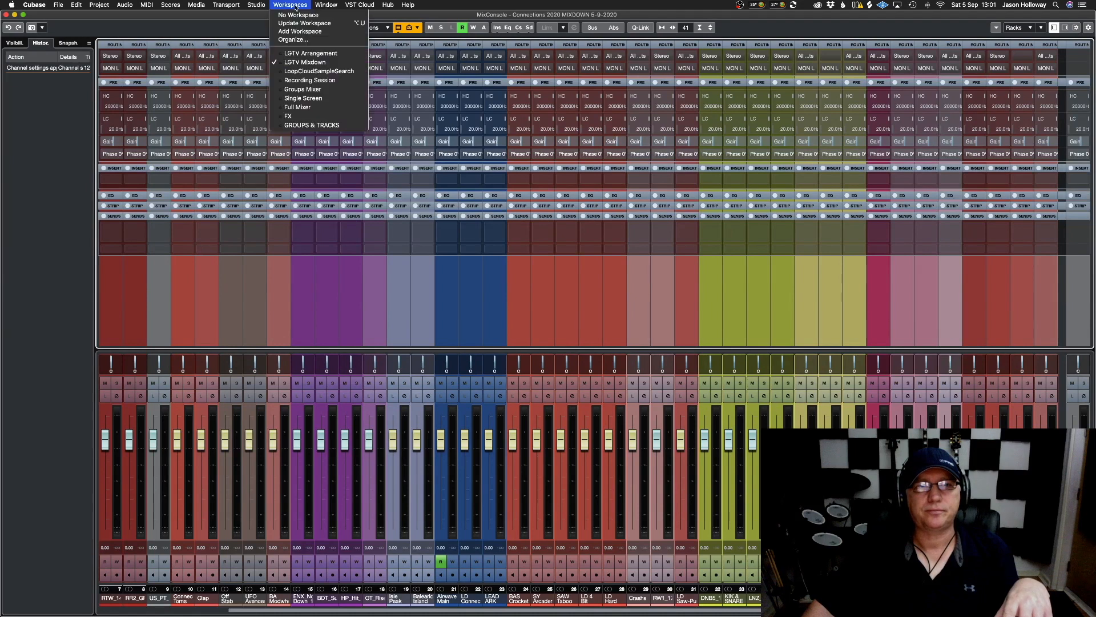
{"action": "left_click", "coordinate": [320, 73]}
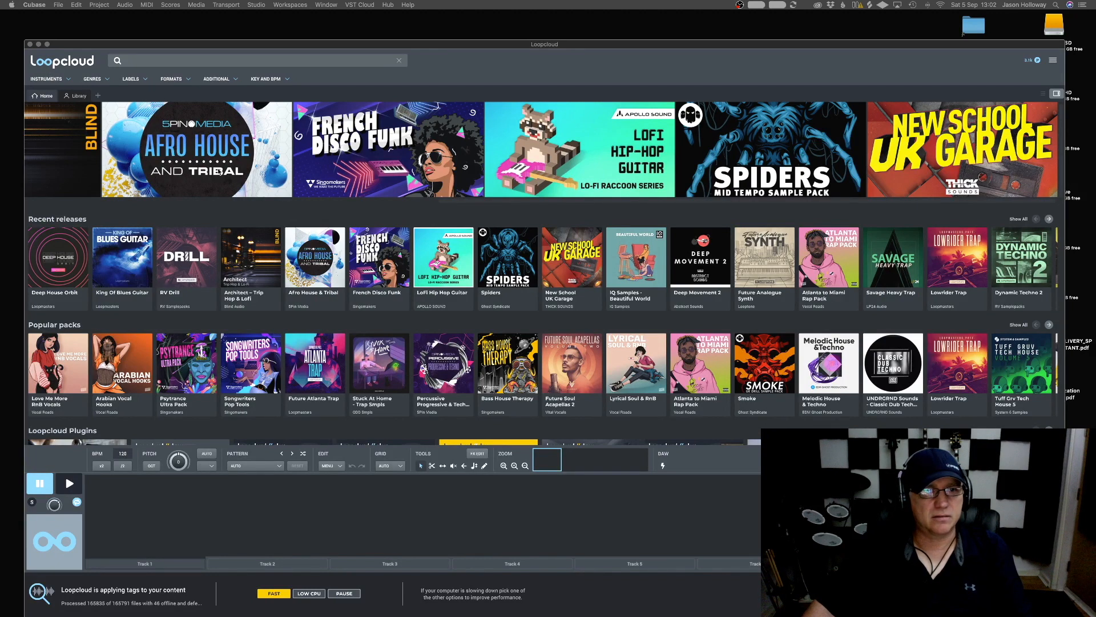
In Loopcloud, open the French Disco Funk pack, filter it to drum samples and load SFDF_115_Funky_Sun_HAT_Loop for preview
{"action": "left_click", "coordinate": [215, 186]}
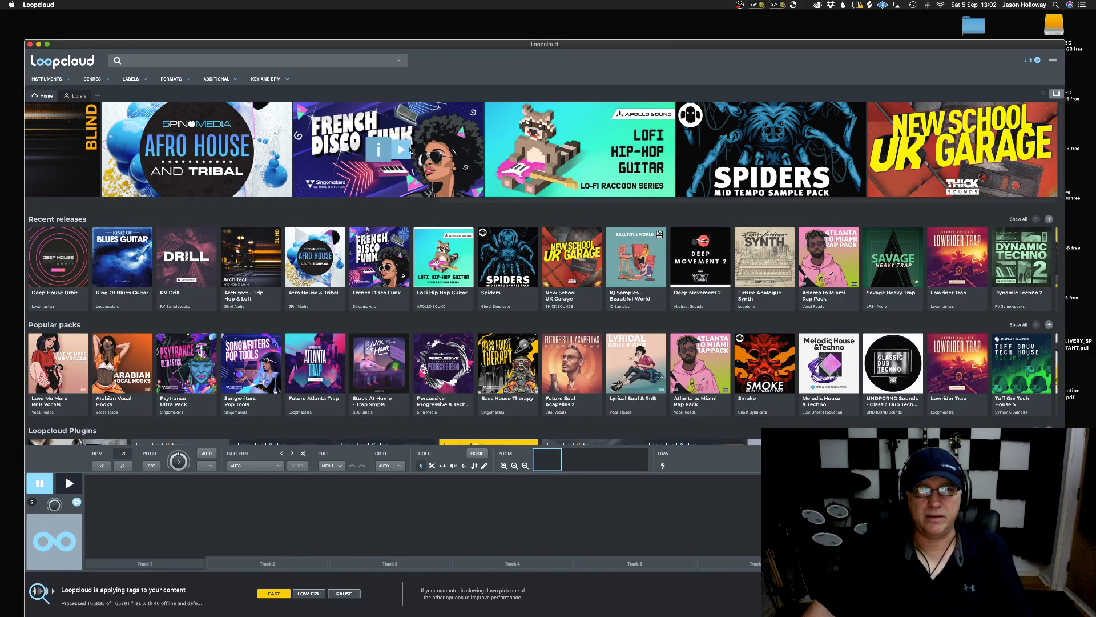
{"action": "left_click", "coordinate": [417, 183]}
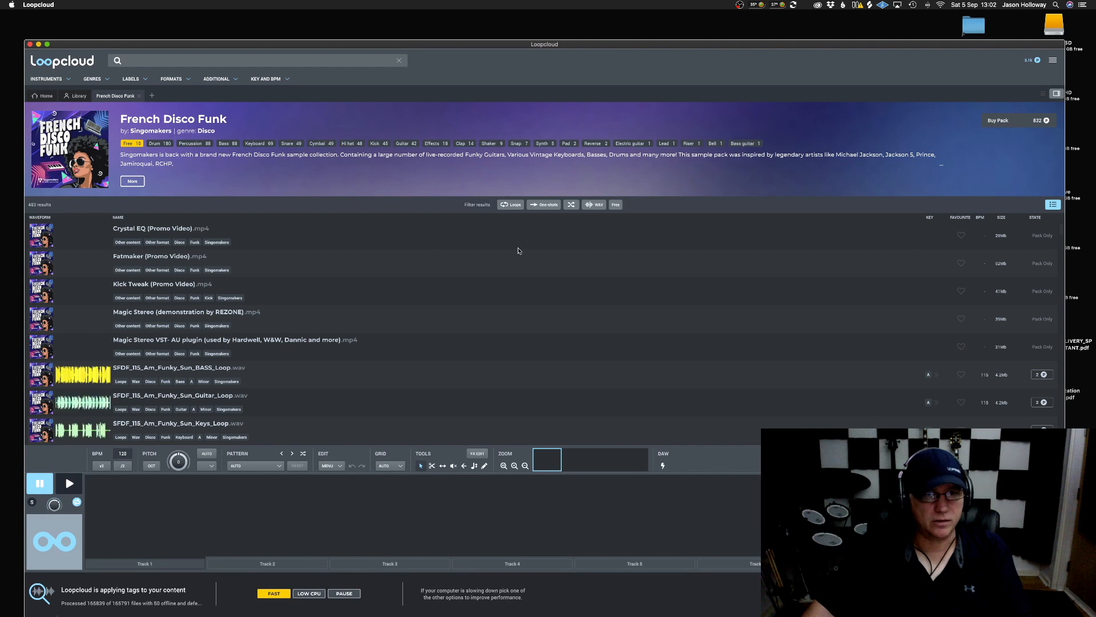
{"action": "left_click", "coordinate": [512, 205]}
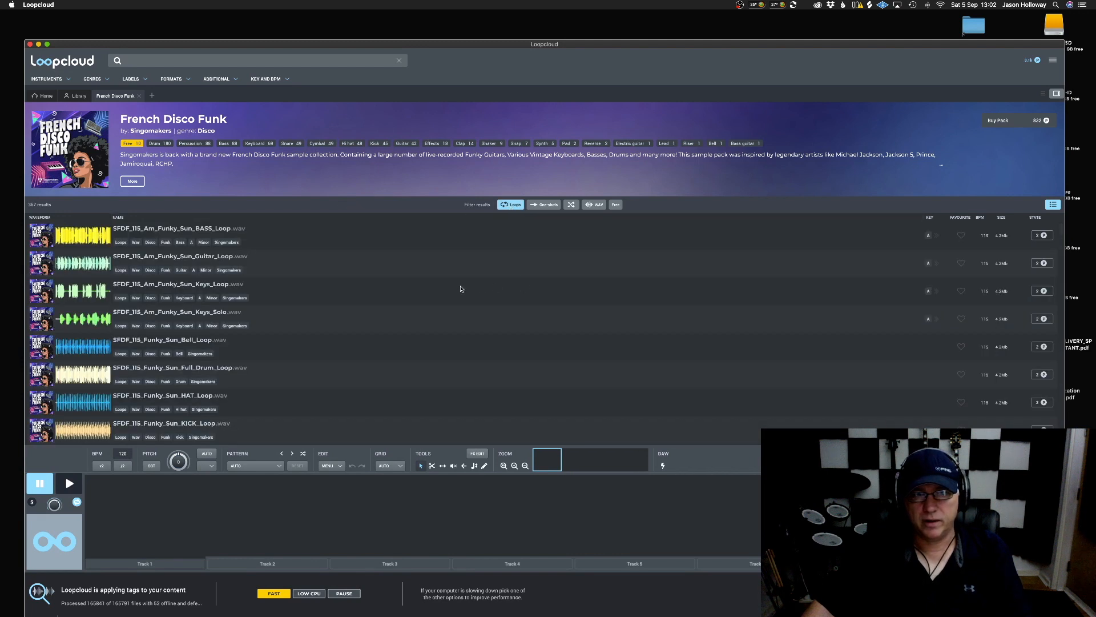
{"action": "left_click", "coordinate": [154, 143]}
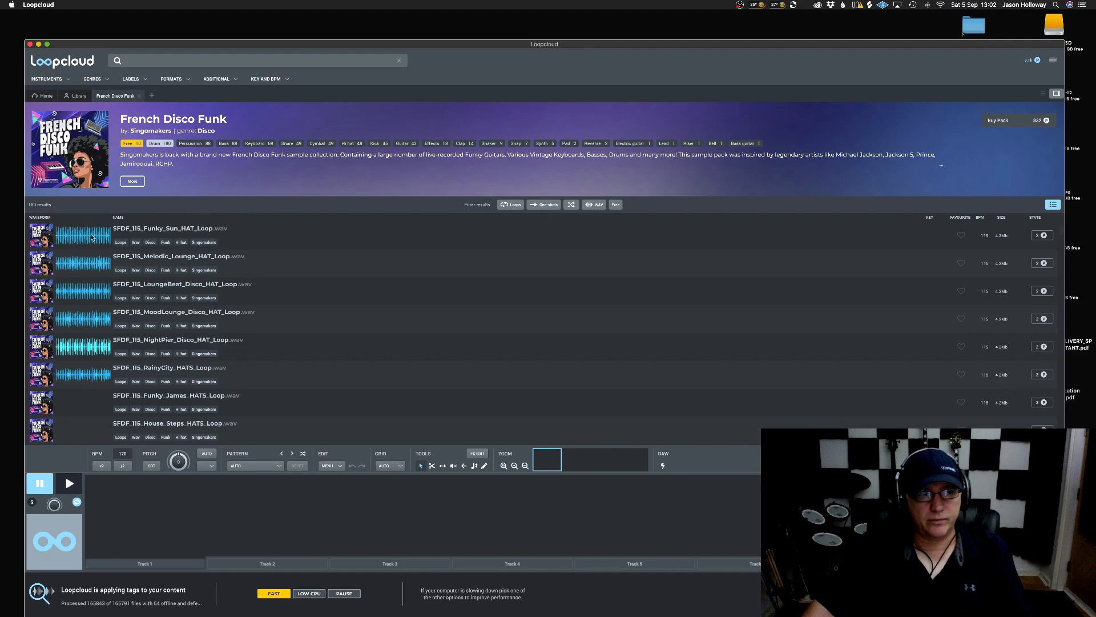
{"action": "left_click", "coordinate": [91, 237]}
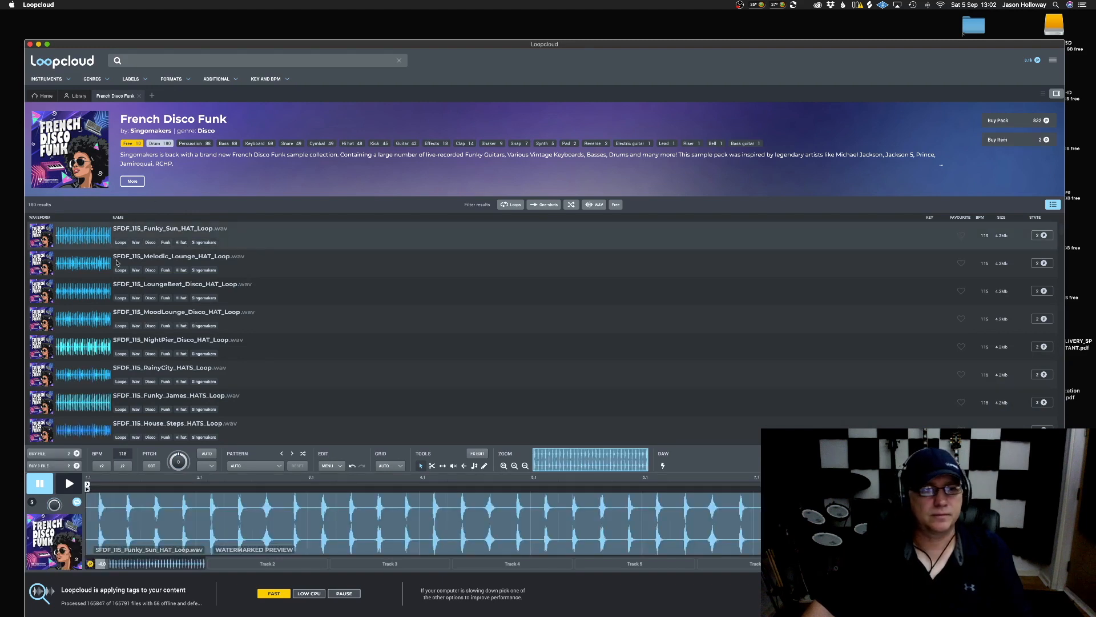
Return to the Cubase project and add one instrument track with the Loopmasters Loopcloud plug-in, output to MON L & R
{"action": "left_click", "coordinate": [264, 1]}
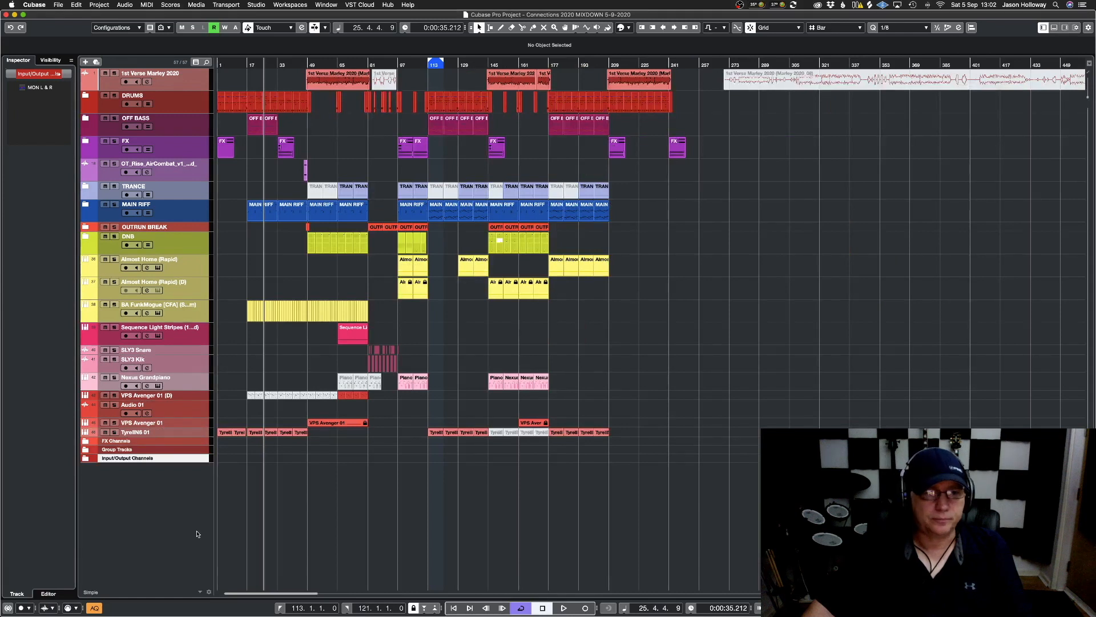
{"action": "right_click", "coordinate": [198, 509]}
{"action": "left_click", "coordinate": [439, 557]}
{"action": "mouse_move", "coordinate": [128, 612]}
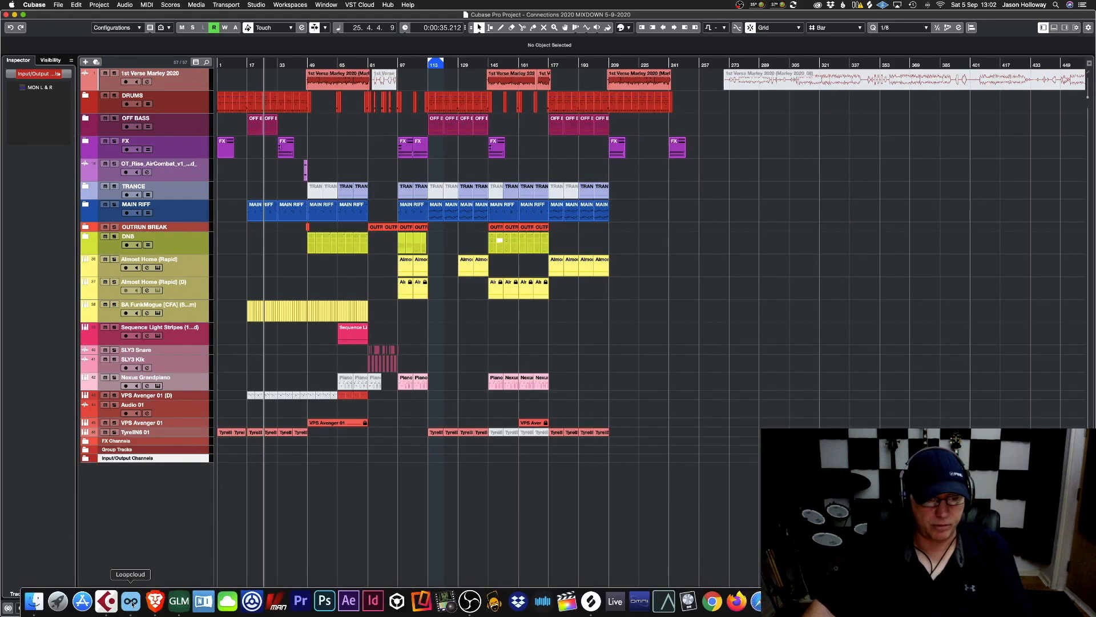
{"action": "right_click", "coordinate": [142, 479]}
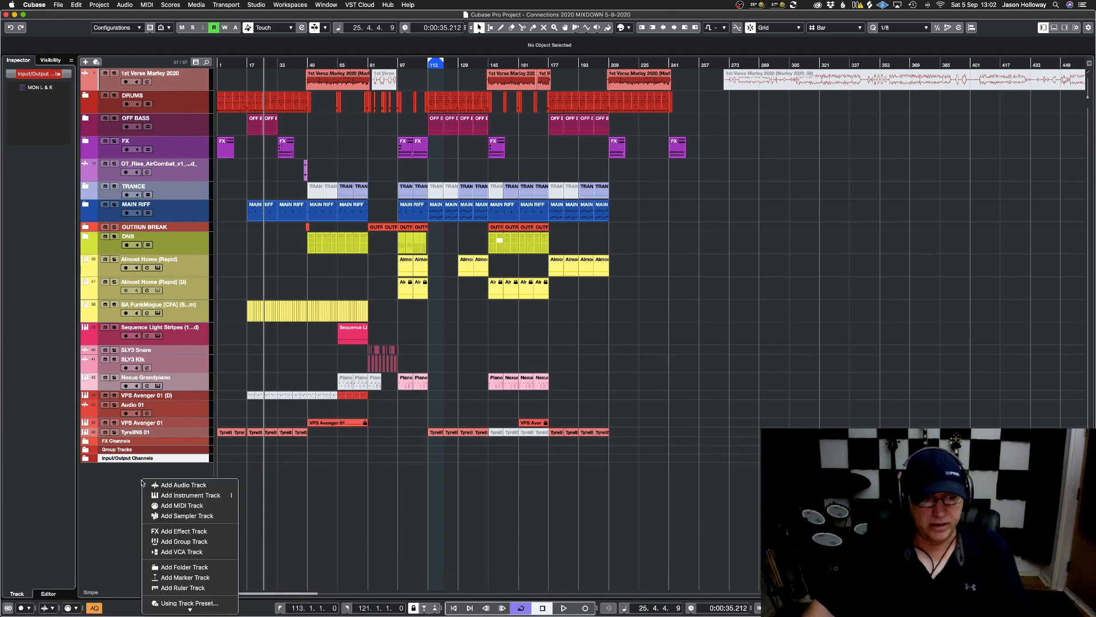
{"action": "left_click", "coordinate": [222, 496]}
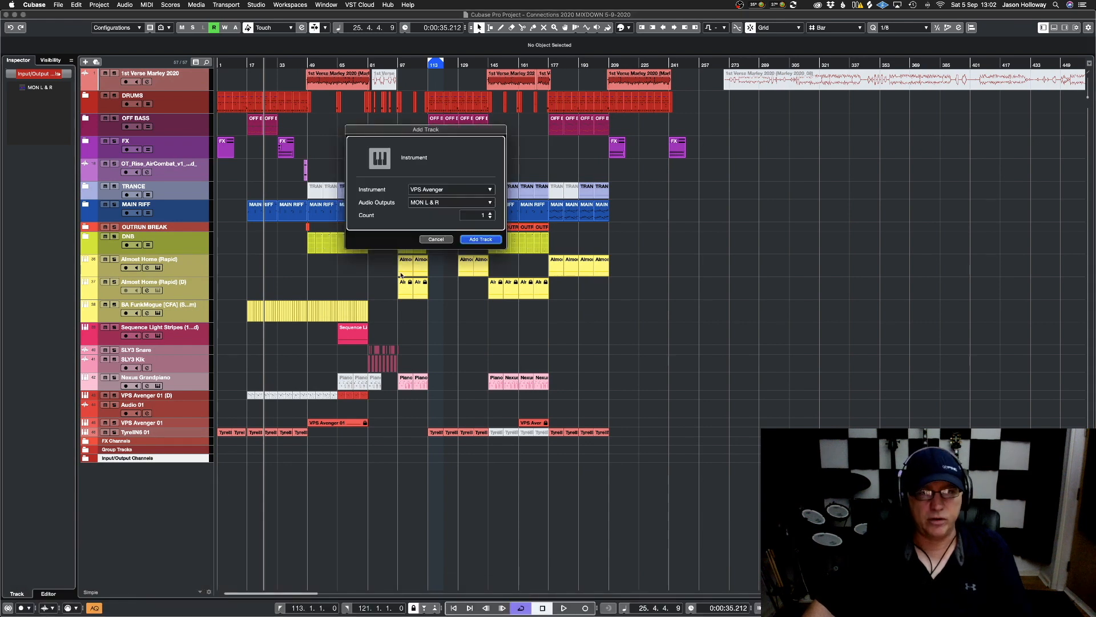
{"action": "left_click", "coordinate": [429, 191]}
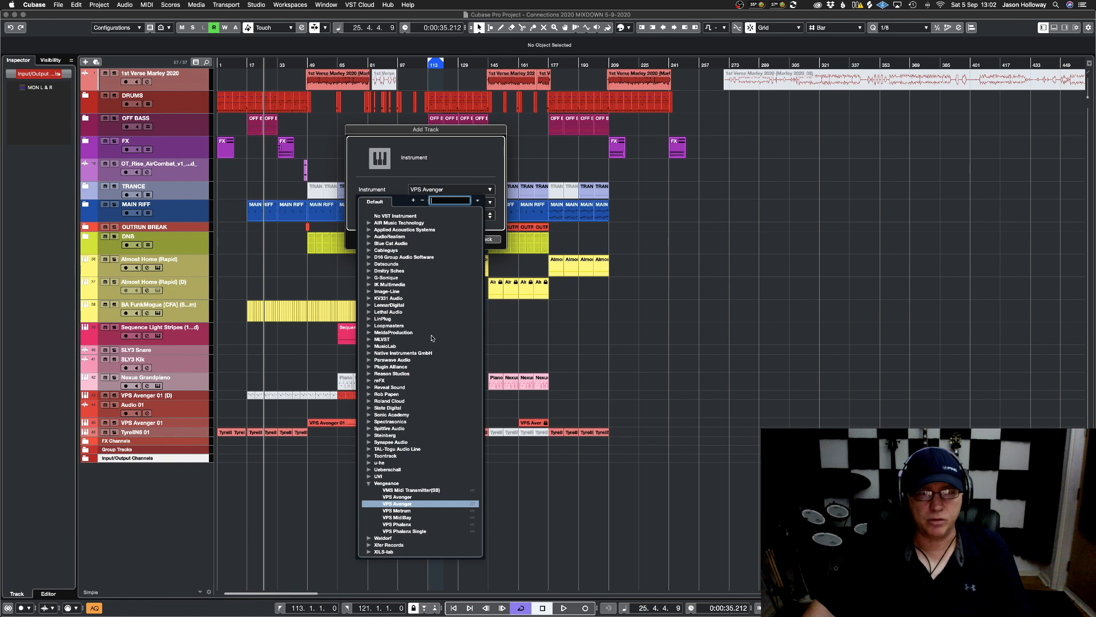
{"action": "left_click", "coordinate": [368, 326]}
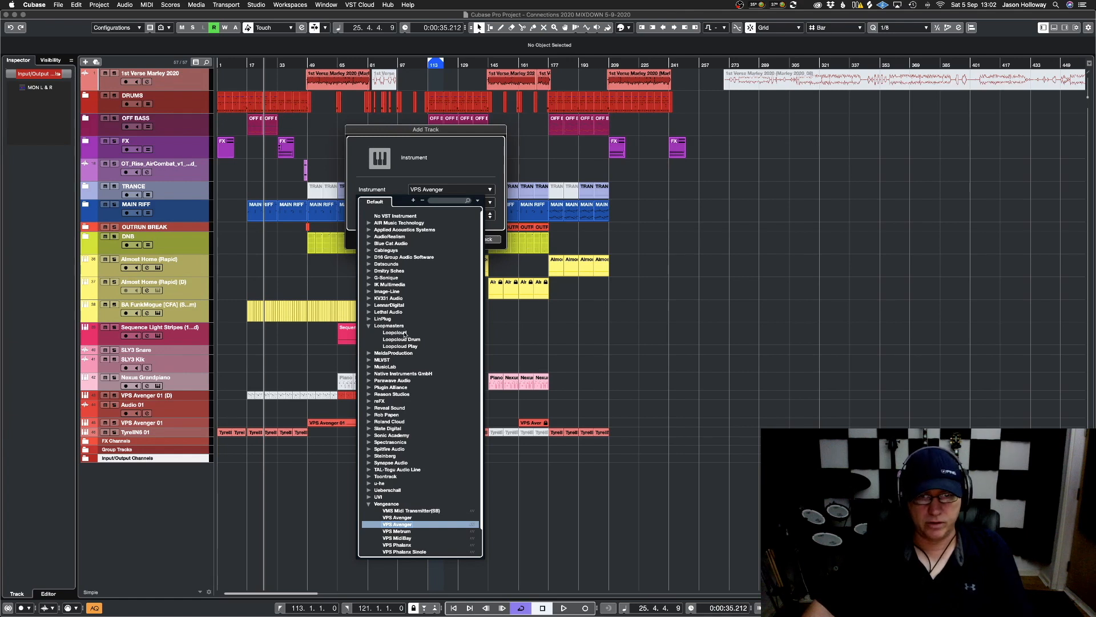
{"action": "left_click", "coordinate": [394, 332]}
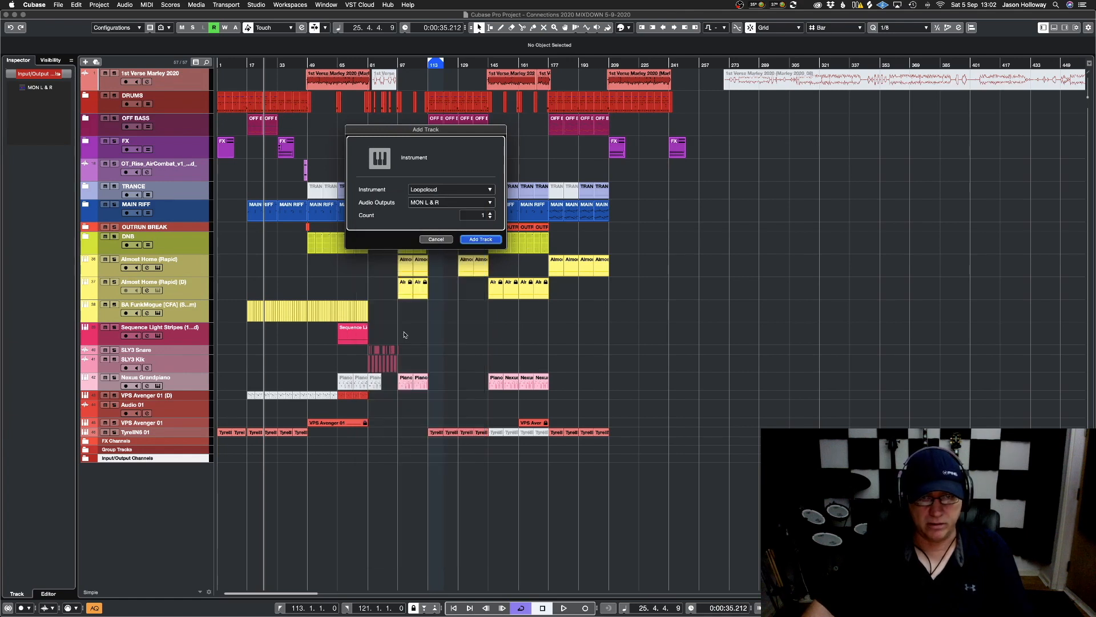
{"action": "left_click", "coordinate": [491, 239]}
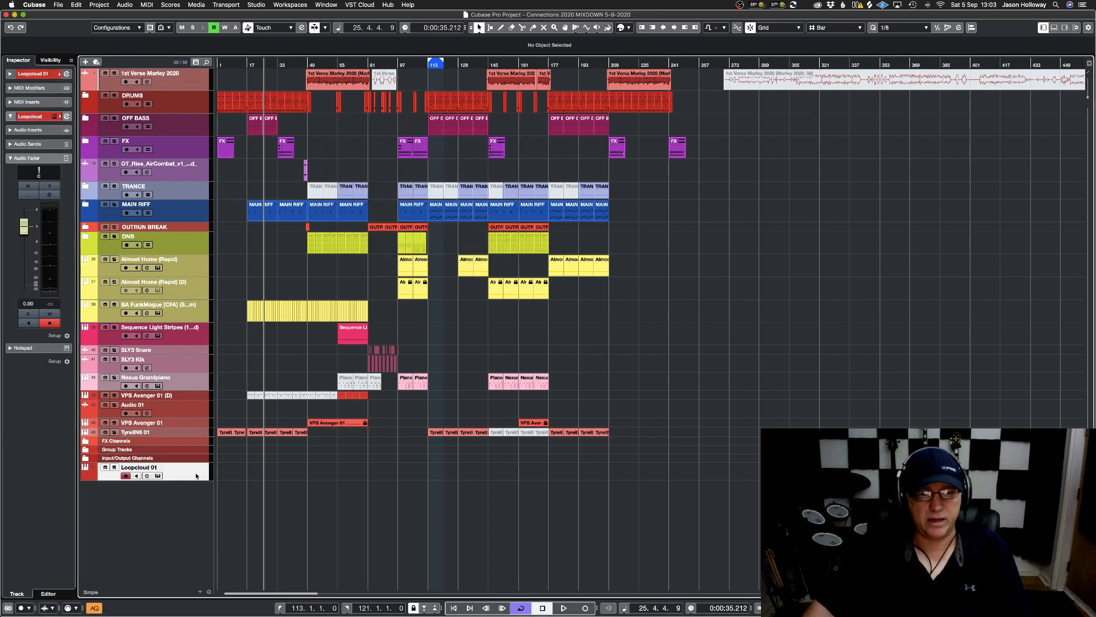
Return to the LoopCloudSampleSearch workspace and browse the drum samples in the French Disco Funk pack
{"action": "left_click", "coordinate": [291, 5]}
{"action": "left_click", "coordinate": [299, 71]}
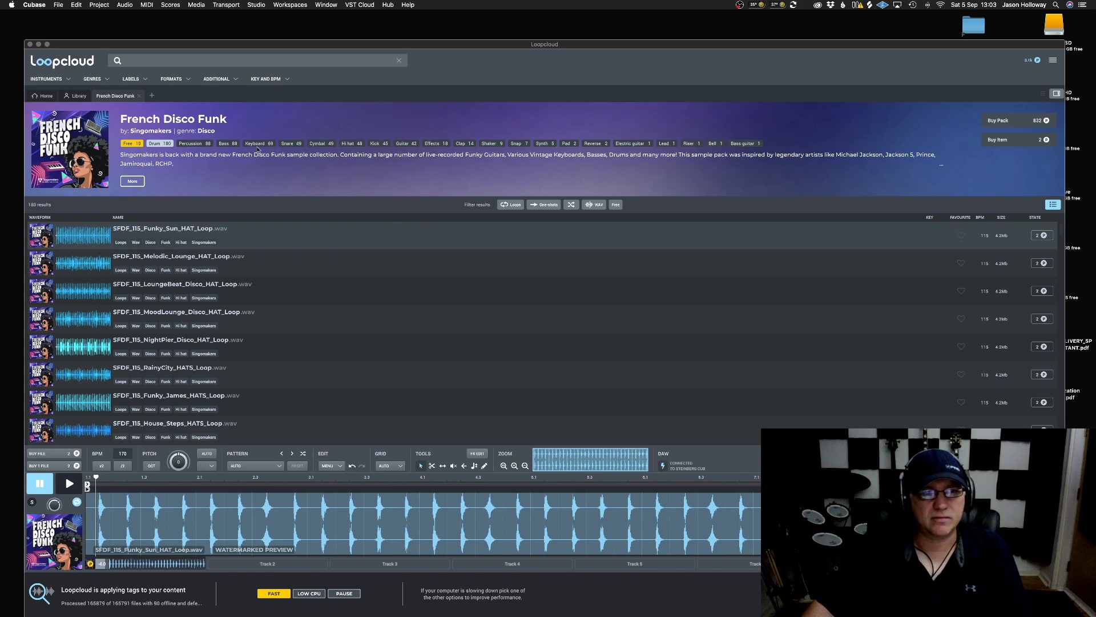
{"action": "scroll", "coordinate": [192, 344], "scroll_direction": "down", "scroll_amount": 10}
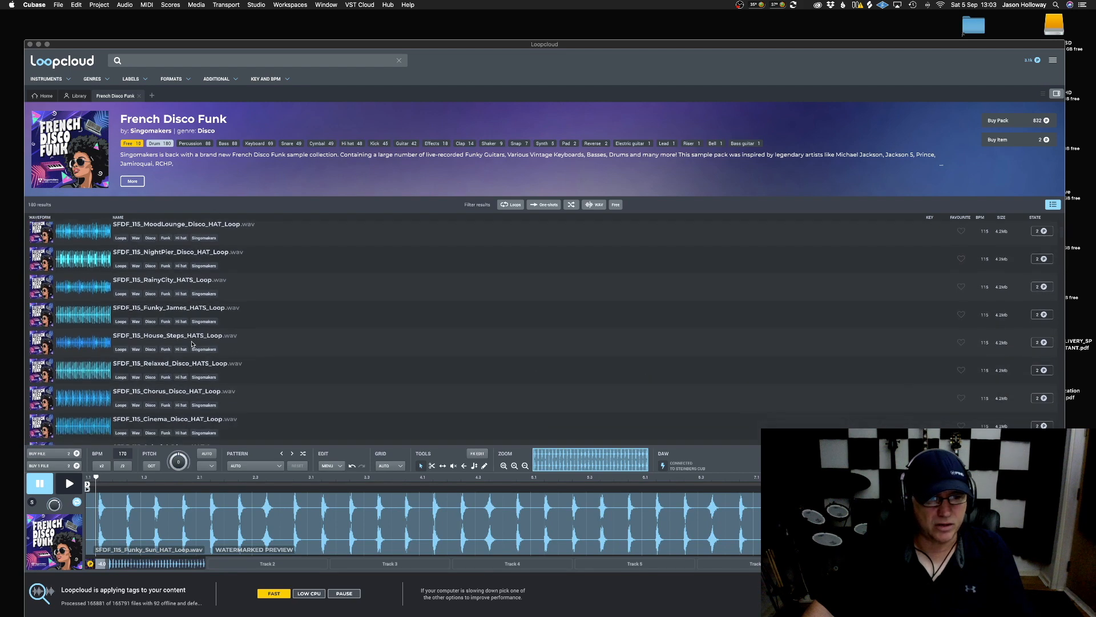
{"action": "scroll", "coordinate": [193, 343], "scroll_direction": "down", "scroll_amount": 15}
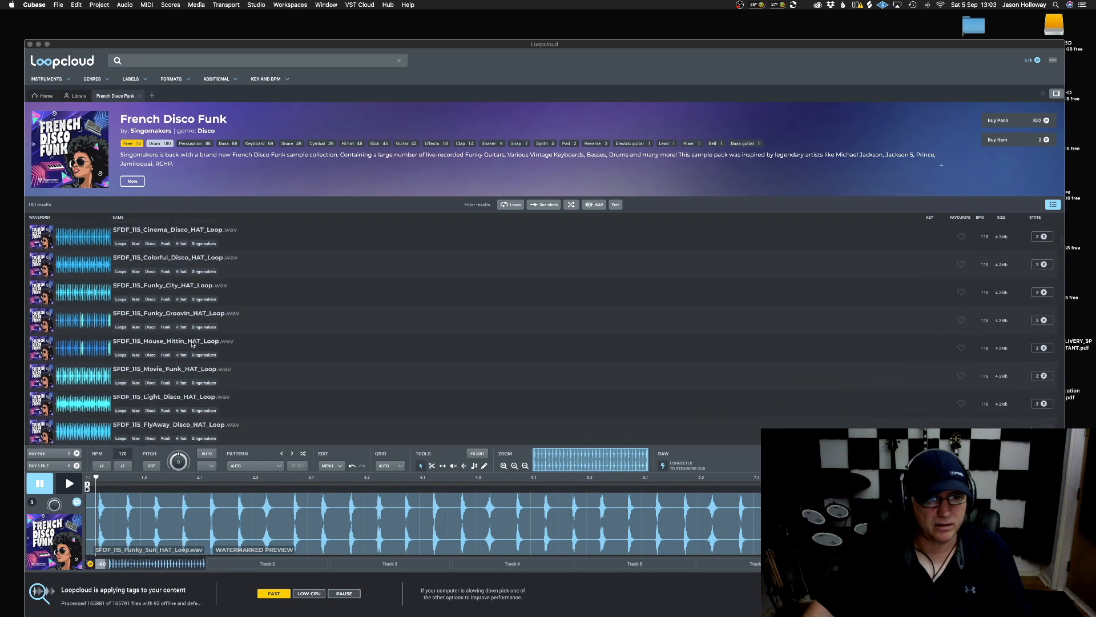
{"action": "scroll", "coordinate": [193, 343], "scroll_direction": "down", "scroll_amount": 2}
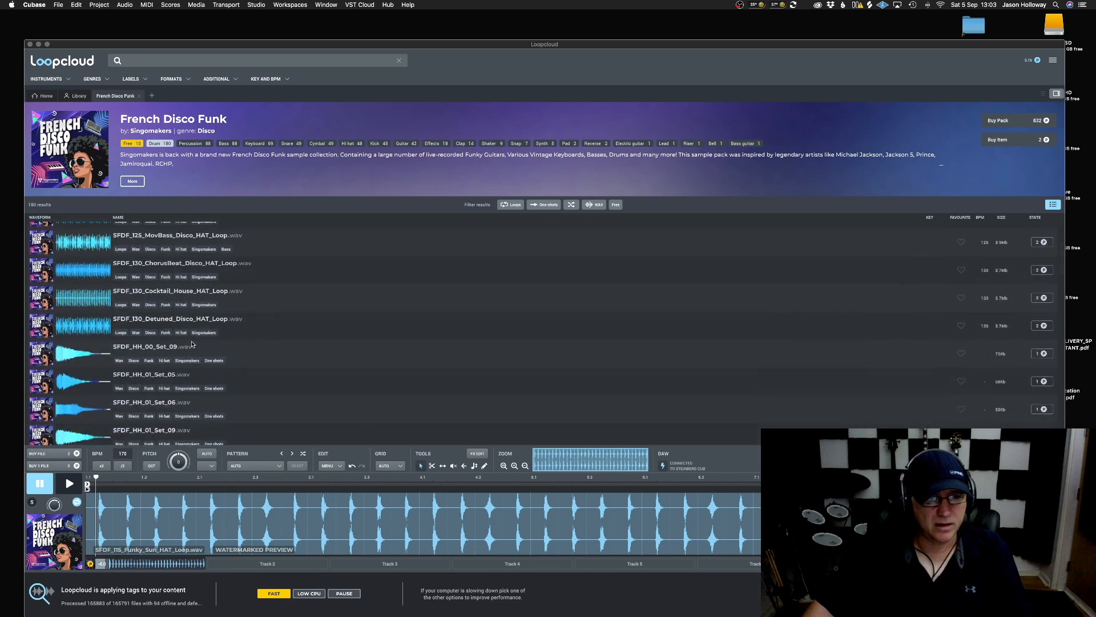
{"action": "scroll", "coordinate": [192, 343], "scroll_direction": "down", "scroll_amount": 8}
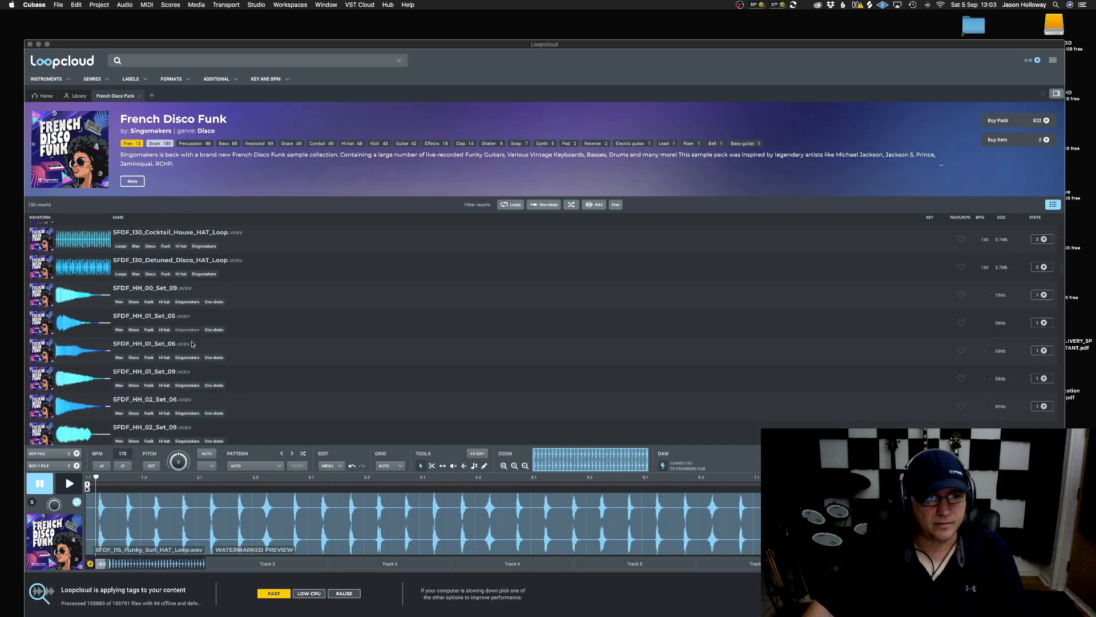
Try the Loops filter, reapply the Drum filter, audition SFDF_115_LoungeBeat_Disco_HAT_Loop and browse further hi-hat samples
{"action": "left_click", "coordinate": [511, 204]}
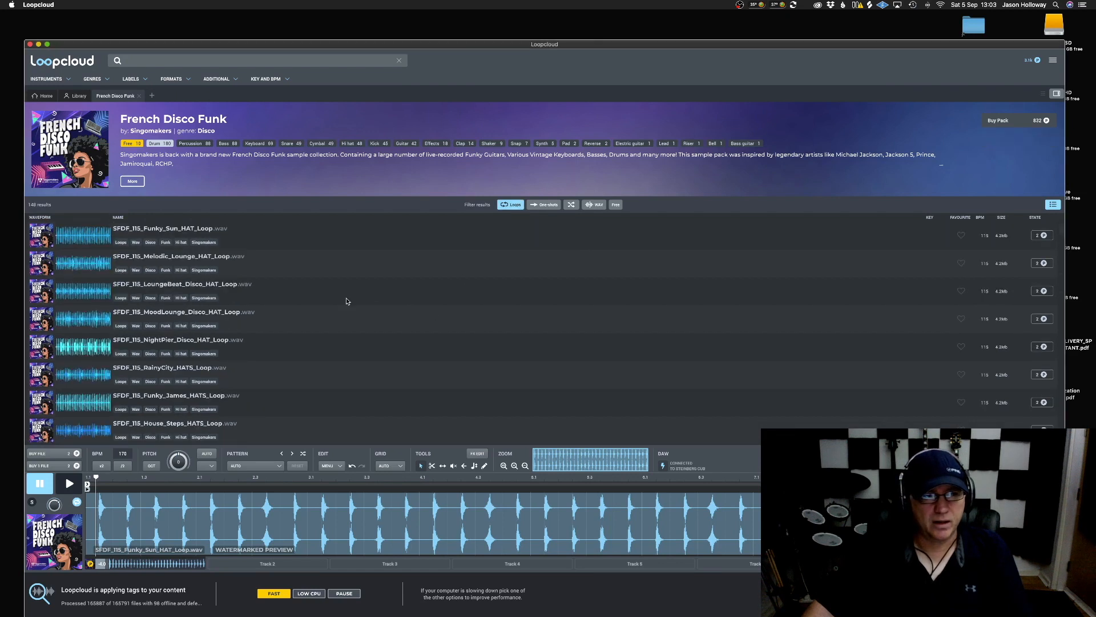
{"action": "left_click", "coordinate": [167, 145]}
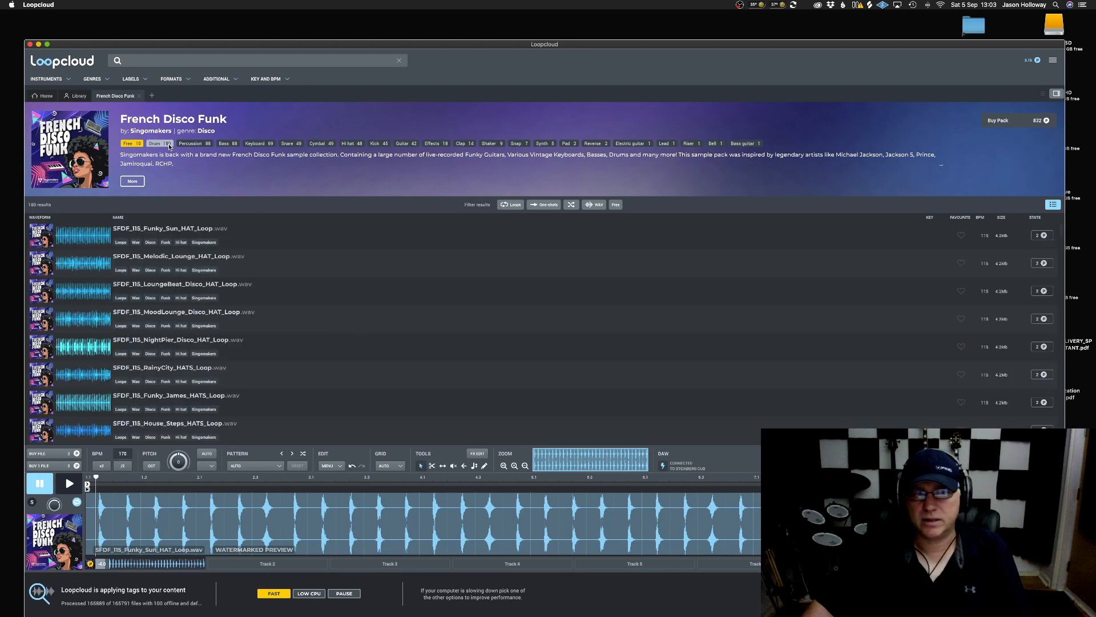
{"action": "left_click", "coordinate": [206, 292]}
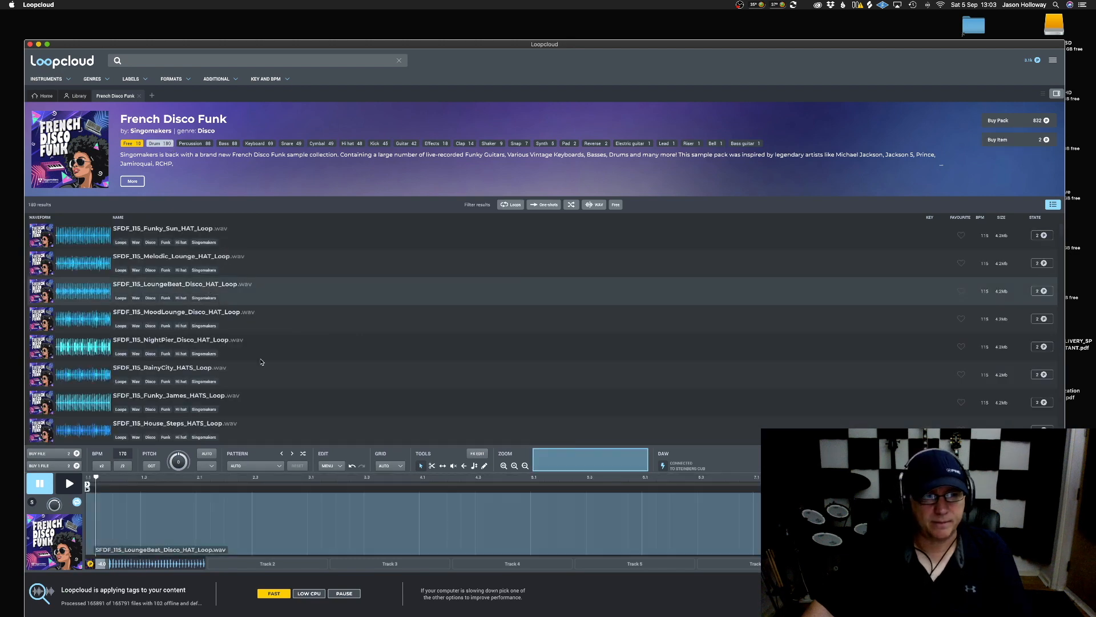
{"action": "left_click", "coordinate": [71, 485]}
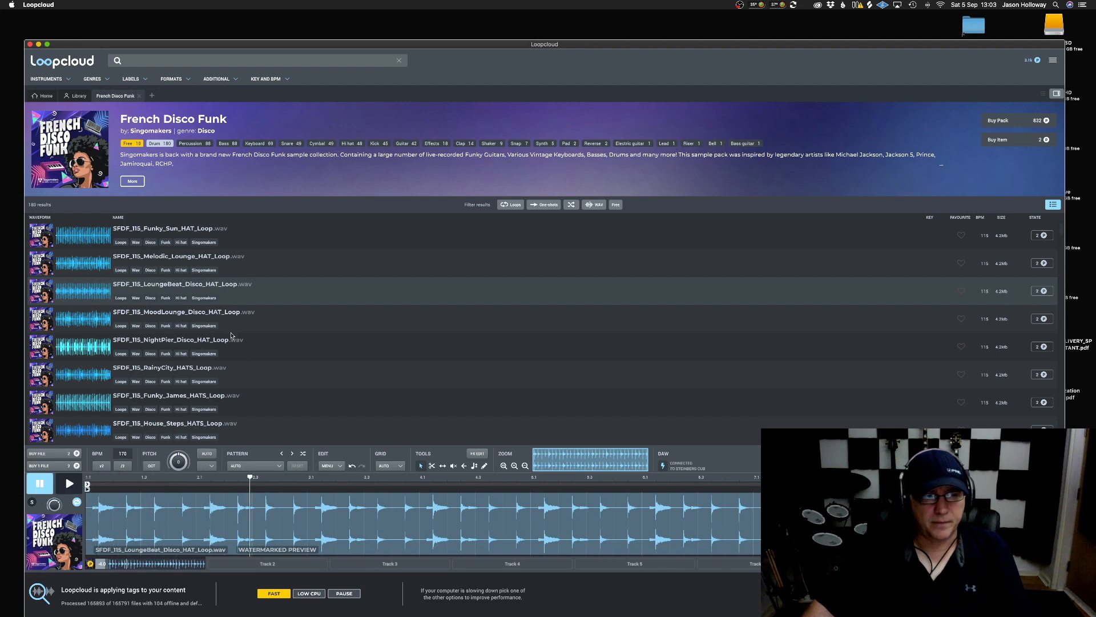
{"action": "scroll", "coordinate": [231, 336], "scroll_direction": "down", "scroll_amount": 15}
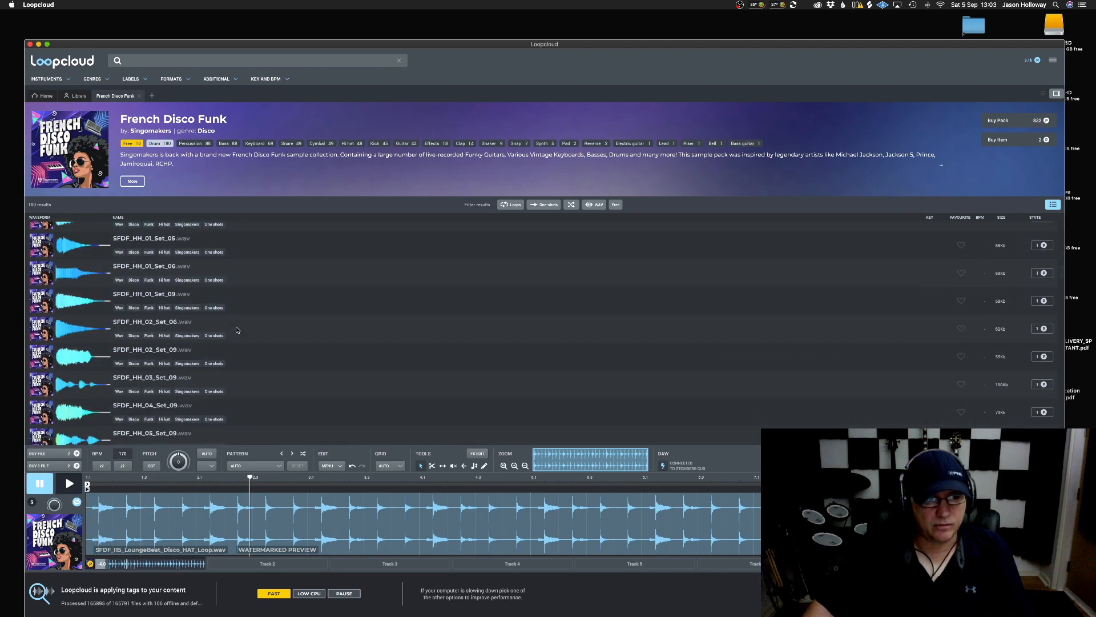
{"action": "scroll", "coordinate": [238, 330], "scroll_direction": "up", "scroll_amount": 10}
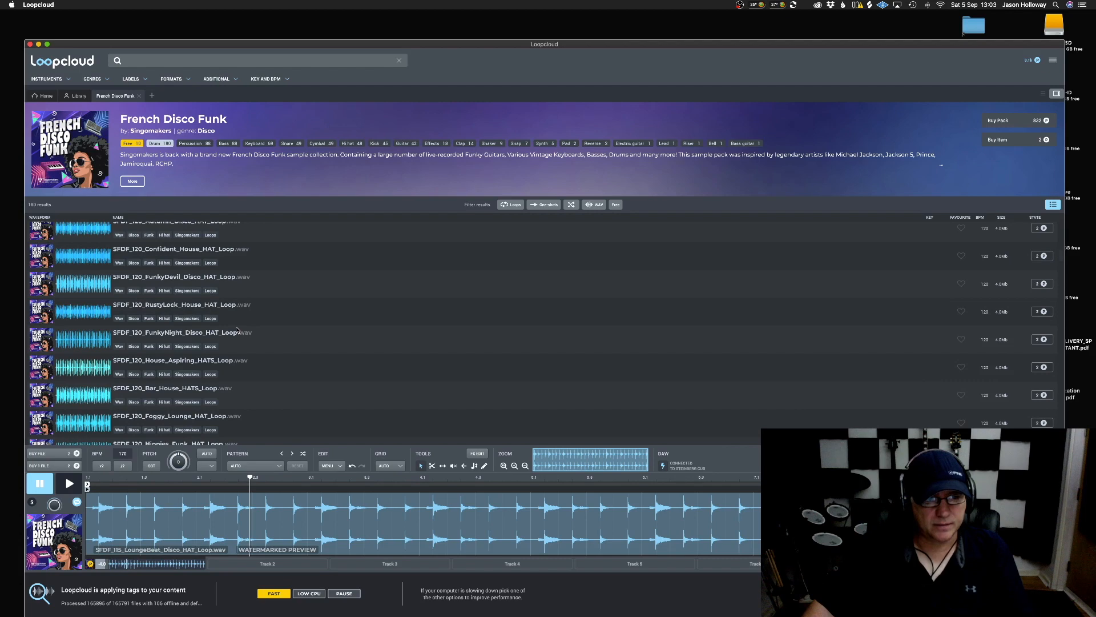
Filter the French Disco Funk pack to its free samples and preview SFDF_115_LoungeBeat_Disco_PERC_Loop
{"action": "scroll", "coordinate": [238, 372], "scroll_direction": "up", "scroll_amount": 5}
{"action": "left_click", "coordinate": [138, 145]}
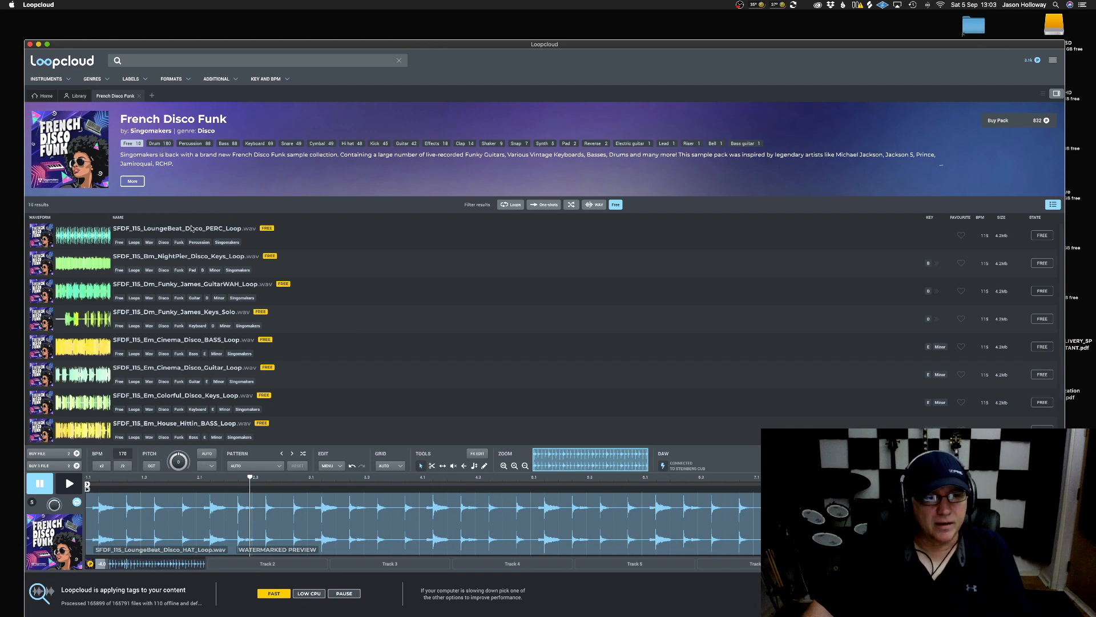
{"action": "left_click", "coordinate": [118, 239]}
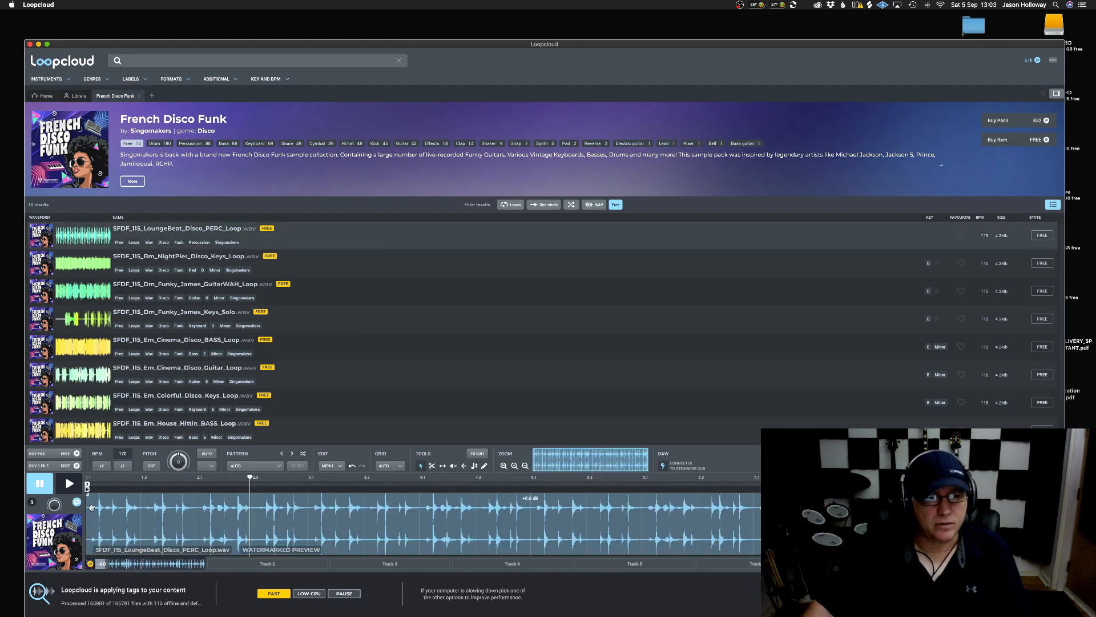
{"action": "left_click", "coordinate": [70, 484]}
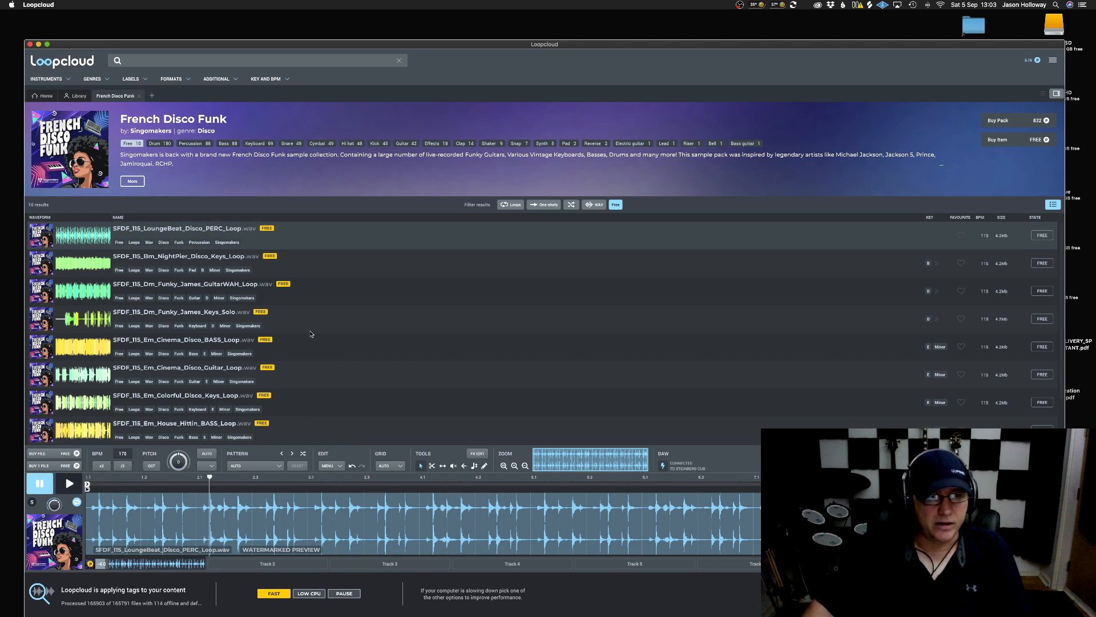
Audition free keys, guitar and bass loops from the pack, including SFDF_115_Dm_Funky_James_Keys_Solo, SFDF_115_Em_Cinema_Disco_Guitar_Loop and SFDF_115_Em_House_Hittin_BASS_Loop
{"action": "left_click", "coordinate": [178, 265]}
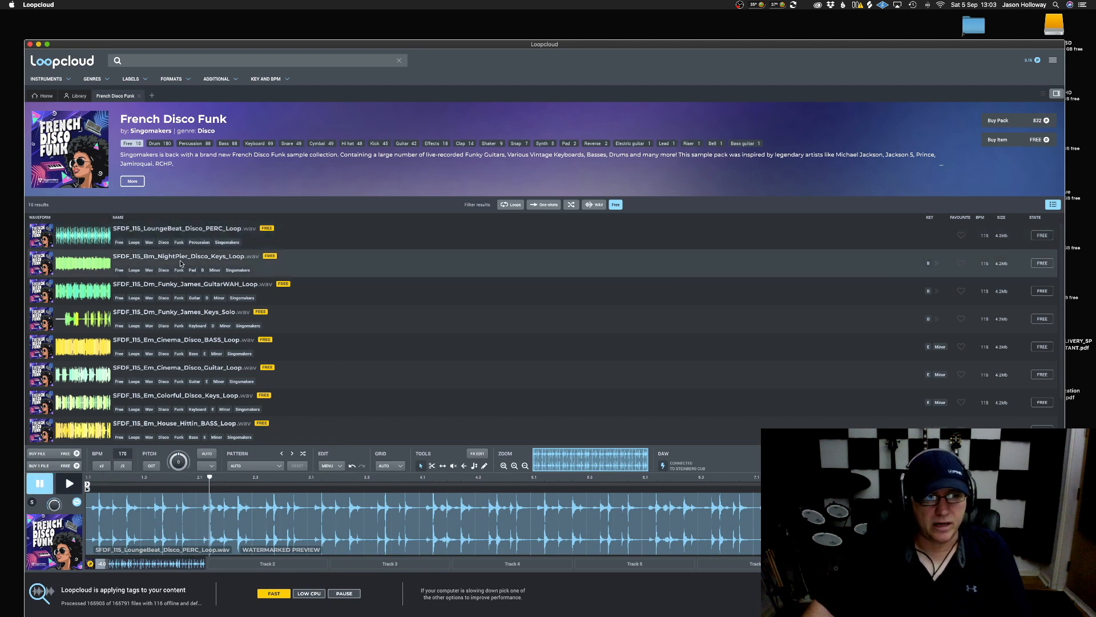
{"action": "left_click", "coordinate": [192, 288]}
{"action": "left_click", "coordinate": [189, 324]}
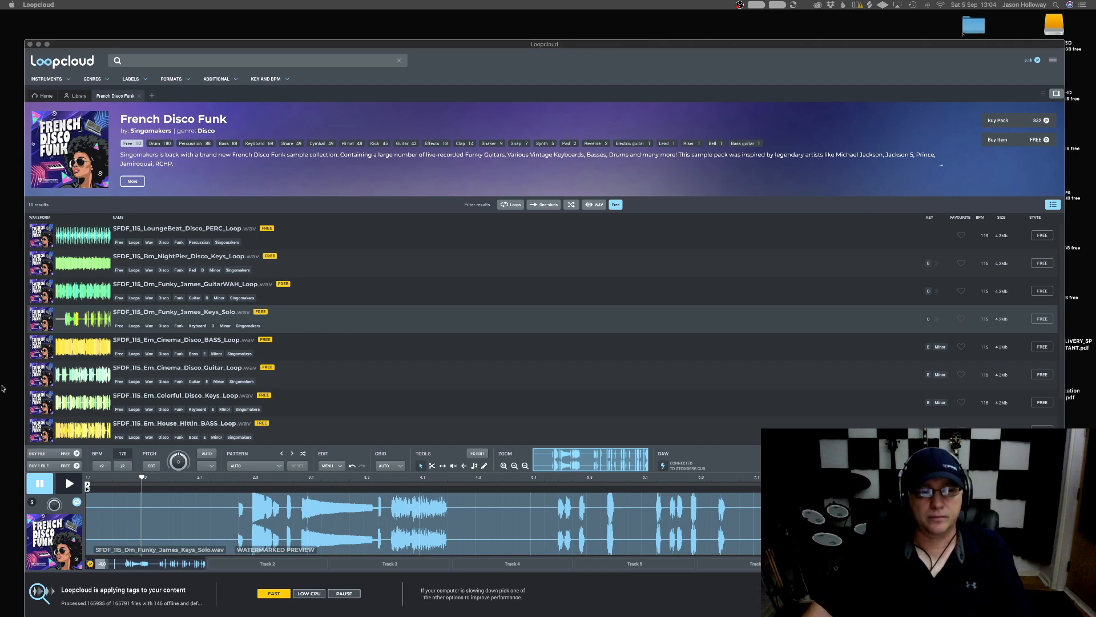
{"action": "left_click", "coordinate": [57, 489]}
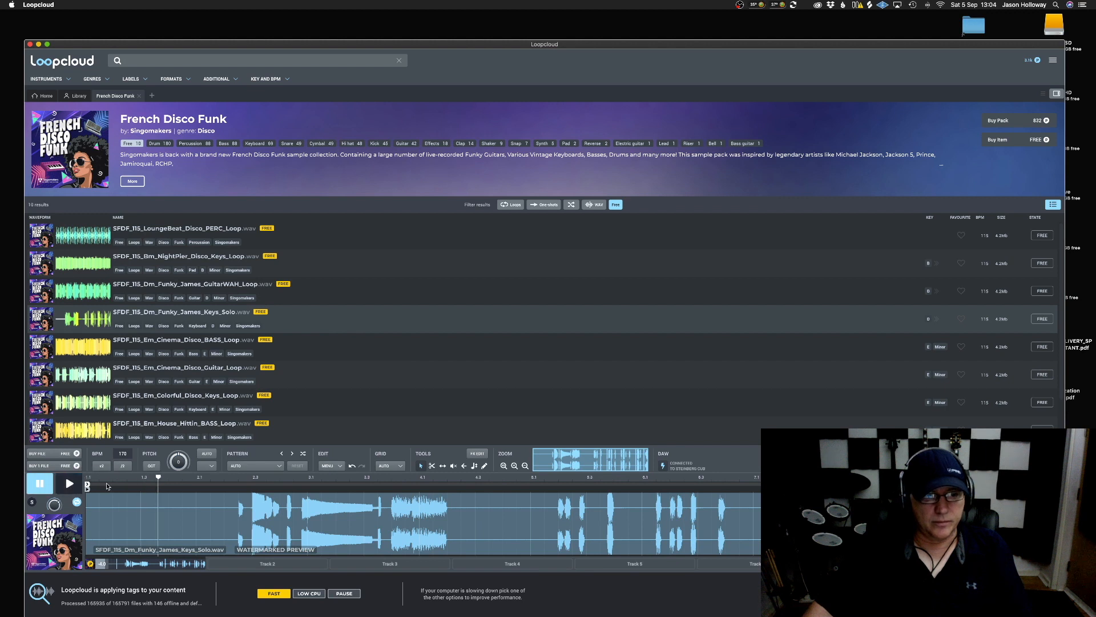
{"action": "left_click", "coordinate": [200, 375]}
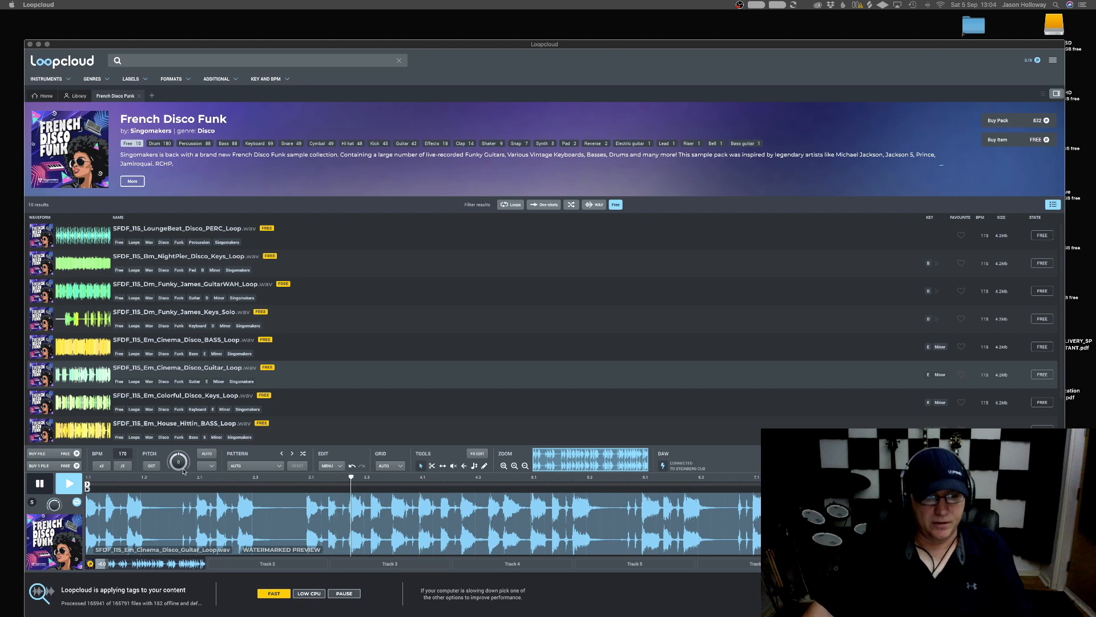
{"action": "left_click", "coordinate": [31, 505]}
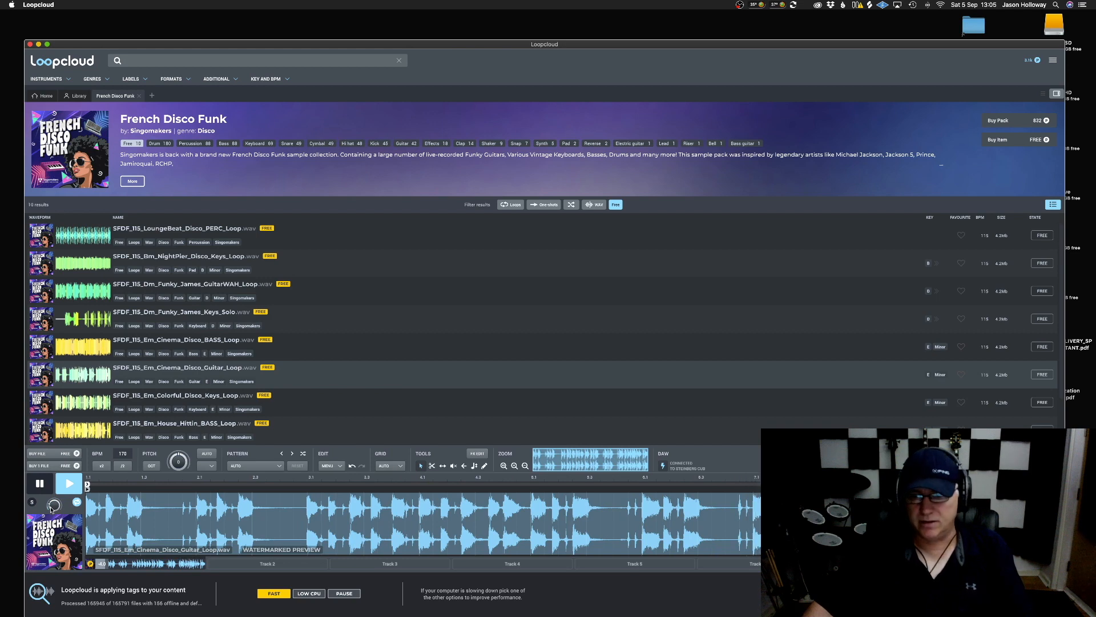
{"action": "scroll", "coordinate": [386, 278], "scroll_direction": "down", "scroll_amount": 2}
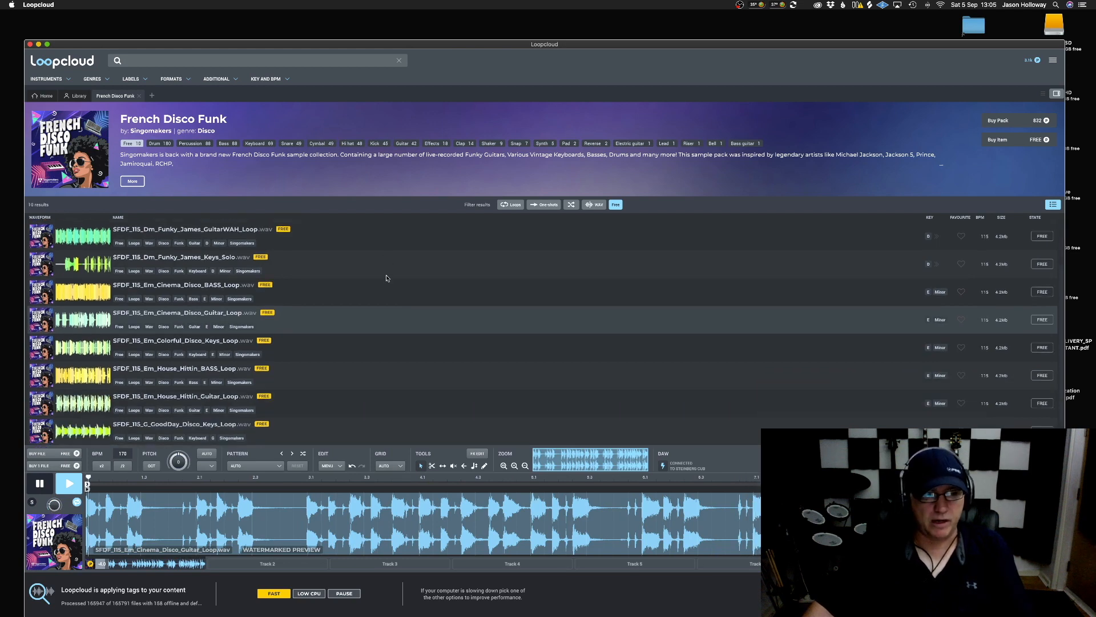
{"action": "left_click", "coordinate": [304, 381]}
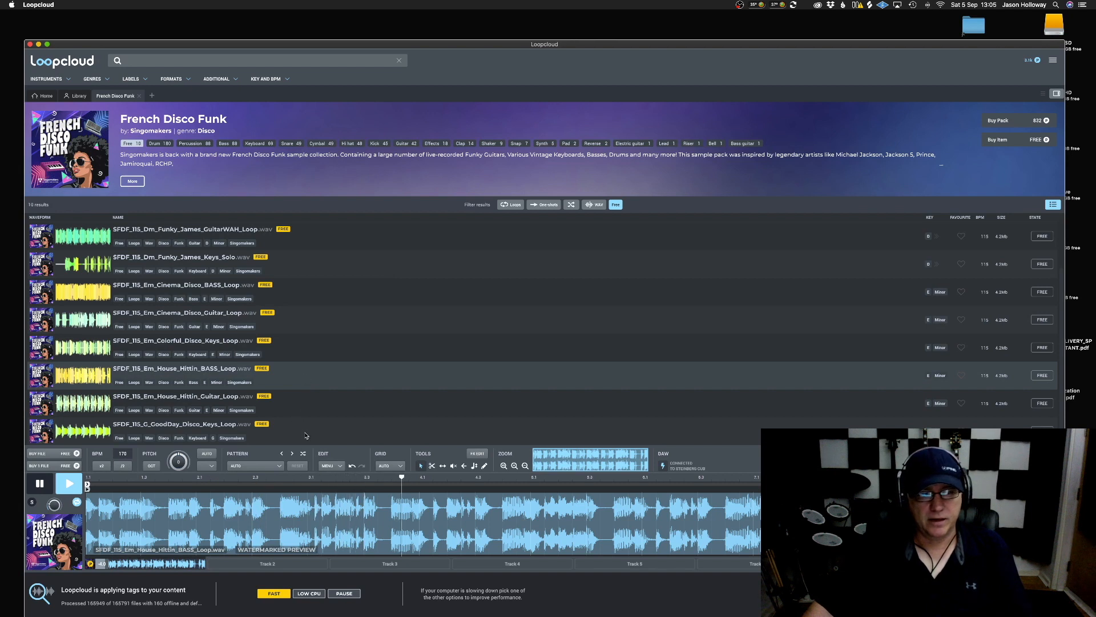
Audition SFDF_115_G_GoodDay_Disco_Keys_Loop, try shifting its pitch during playback and reset the pitch to 0
{"action": "left_click", "coordinate": [380, 433]}
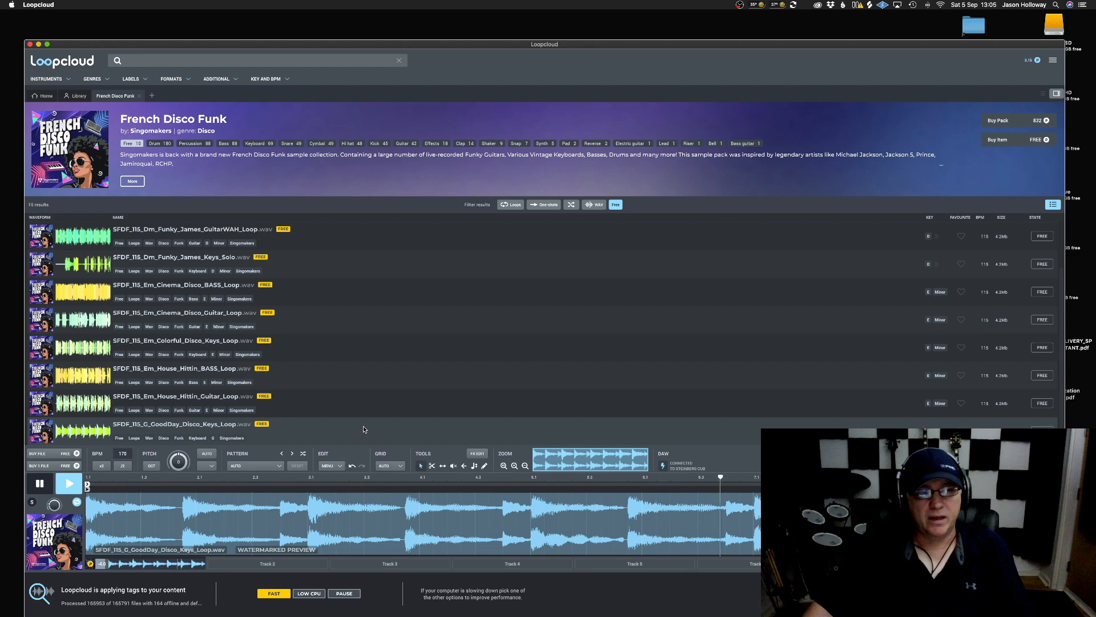
{"action": "scroll", "coordinate": [285, 328], "scroll_direction": "up", "scroll_amount": 1}
{"action": "scroll", "coordinate": [287, 316], "scroll_direction": "down", "scroll_amount": 1}
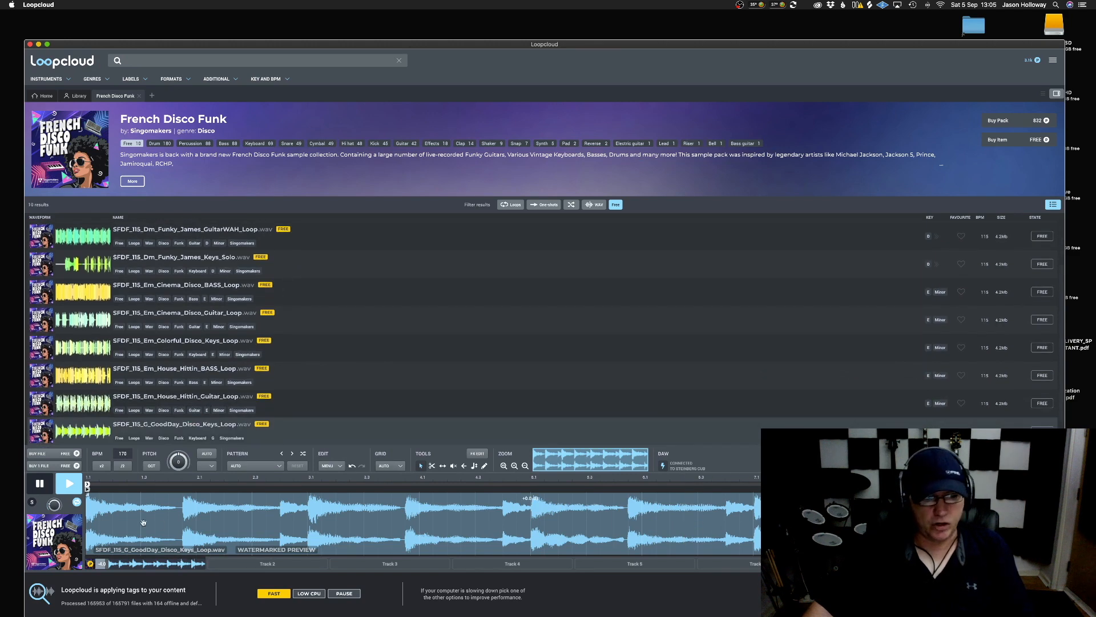
{"action": "left_click_drag", "start_coordinate": [176, 464], "coordinate": [187, 485]}
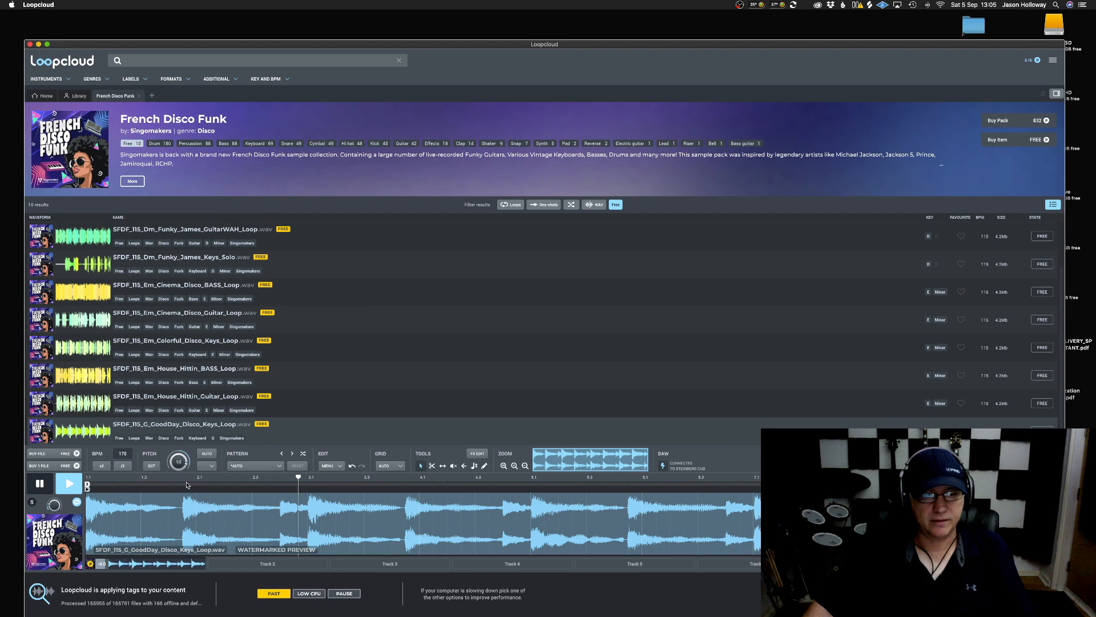
{"action": "double_click", "coordinate": [183, 466]}
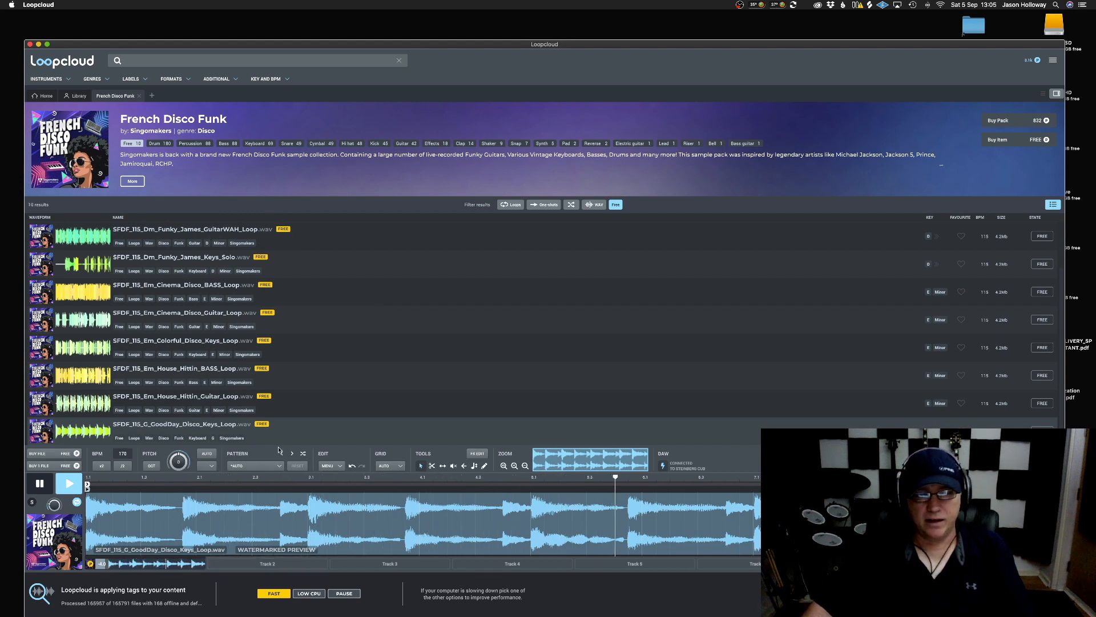
Play the SFDF_115_Em_House_Hittin_BASS_Loop preview again and pause it
{"action": "left_click", "coordinate": [367, 370]}
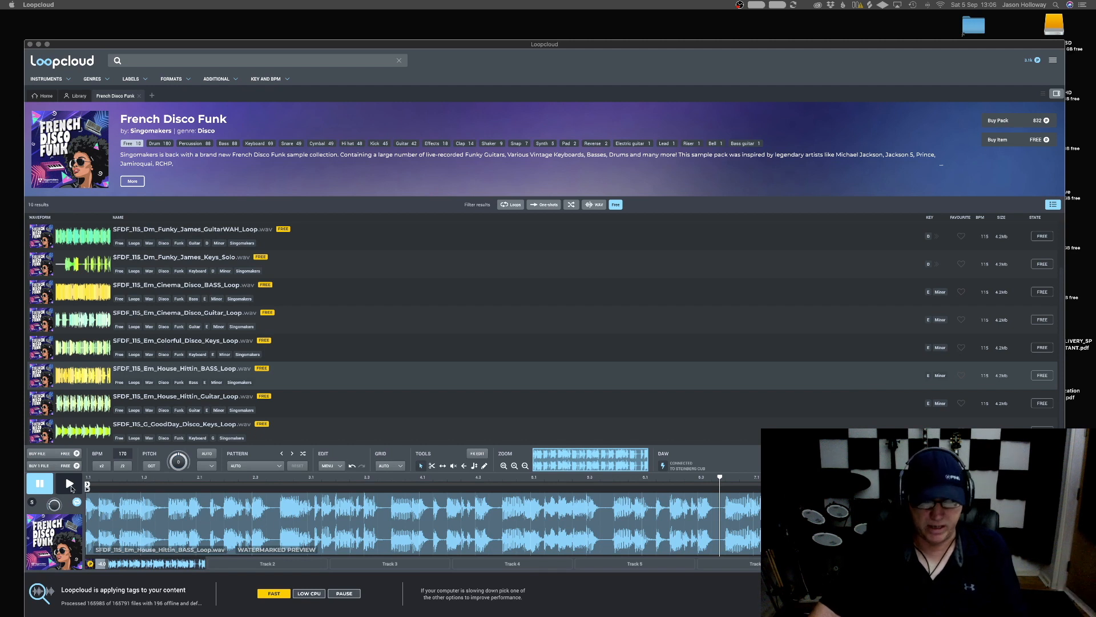
{"action": "left_click", "coordinate": [70, 485]}
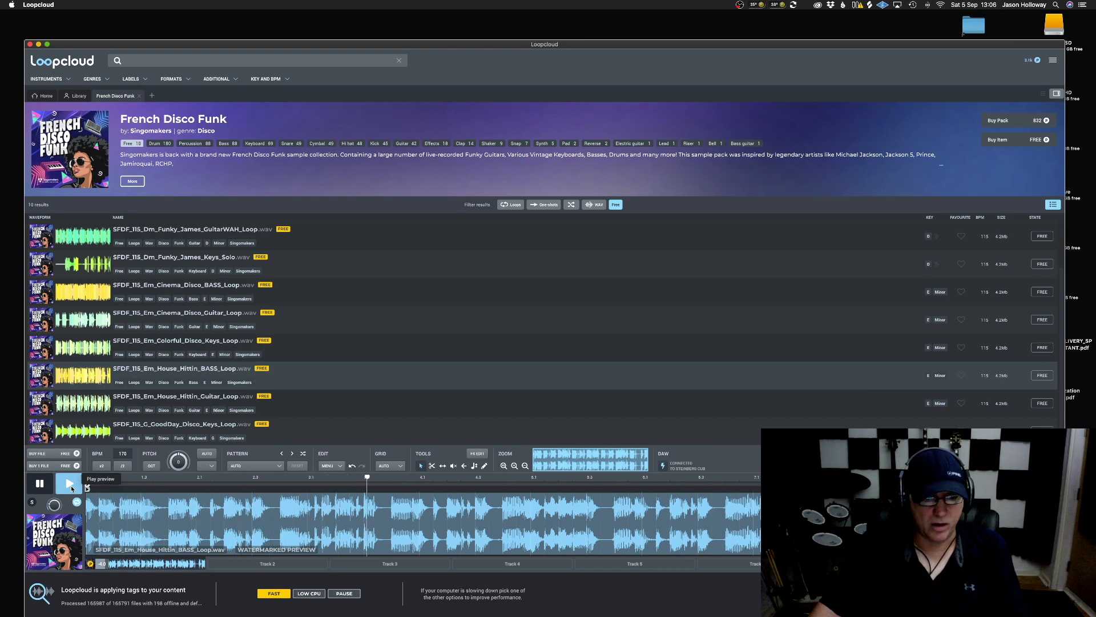
{"action": "left_click", "coordinate": [41, 484]}
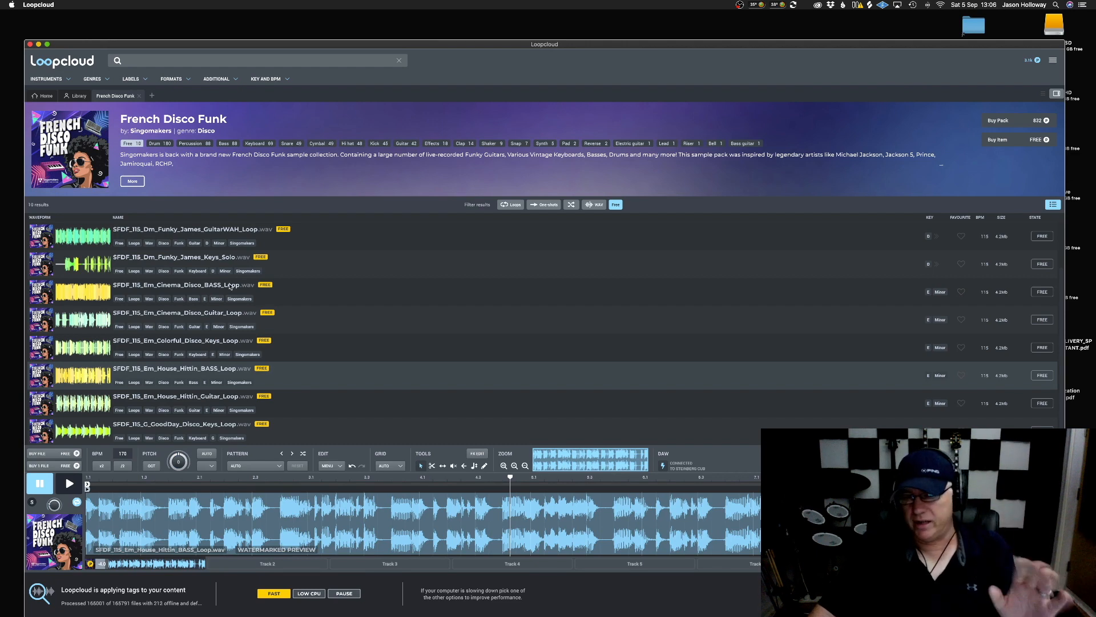
Quit Loopcloud and remove the Loopcloud 01 instrument track from the Cubase project
{"action": "left_click_drag", "start_coordinate": [242, 48], "coordinate": [242, 48]}
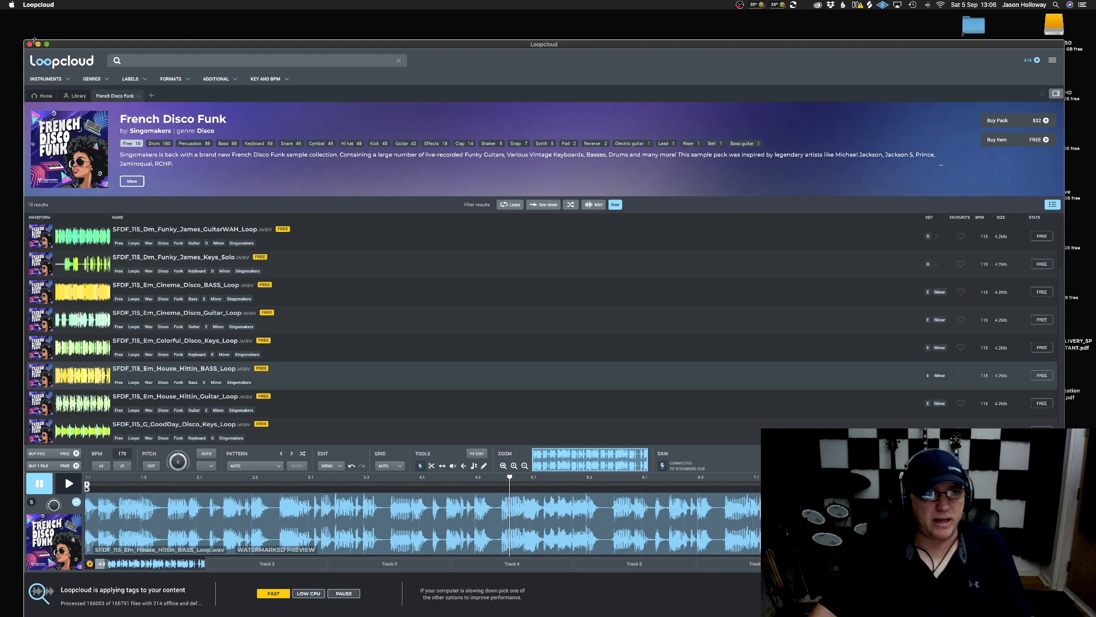
{"action": "left_click", "coordinate": [52, 5]}
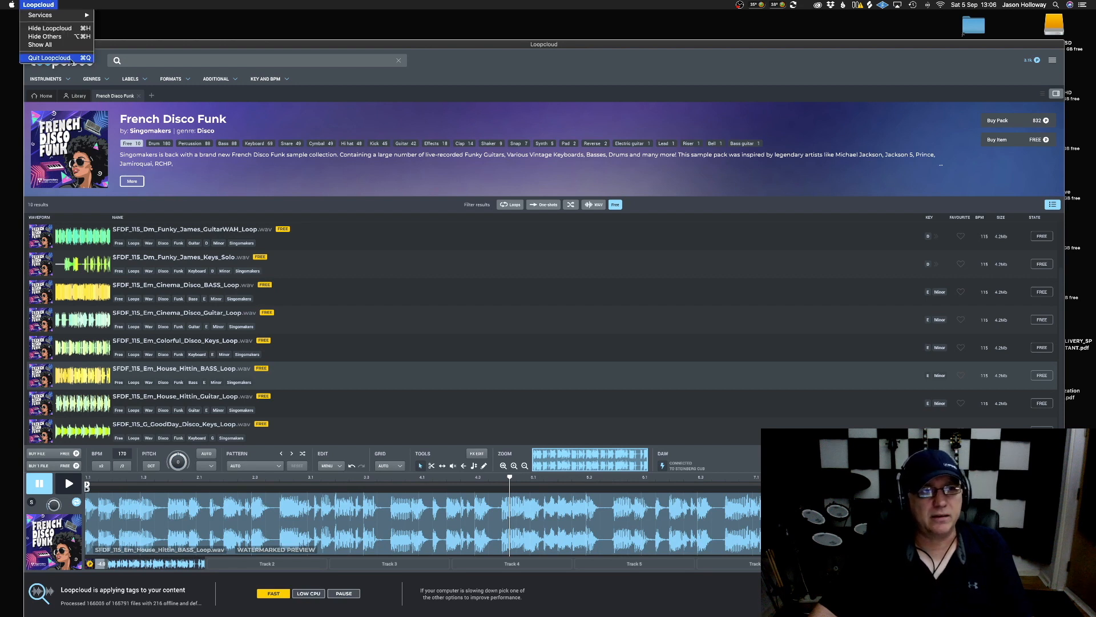
{"action": "left_click", "coordinate": [72, 64]}
{"action": "left_click", "coordinate": [537, 349]}
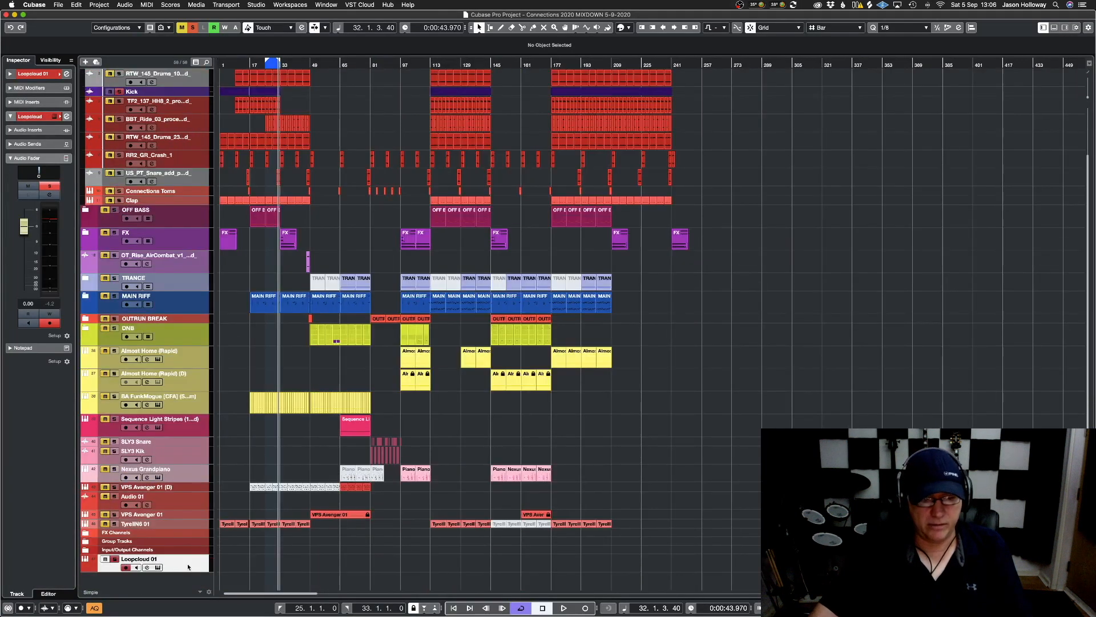
{"action": "right_click", "coordinate": [188, 566]}
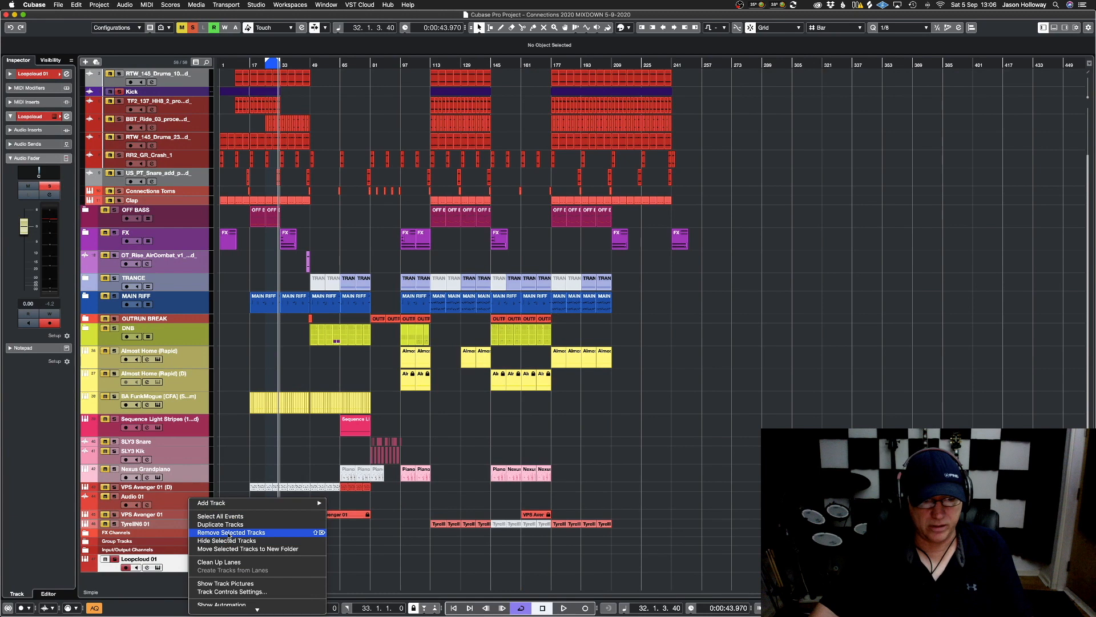
{"action": "left_click", "coordinate": [230, 532]}
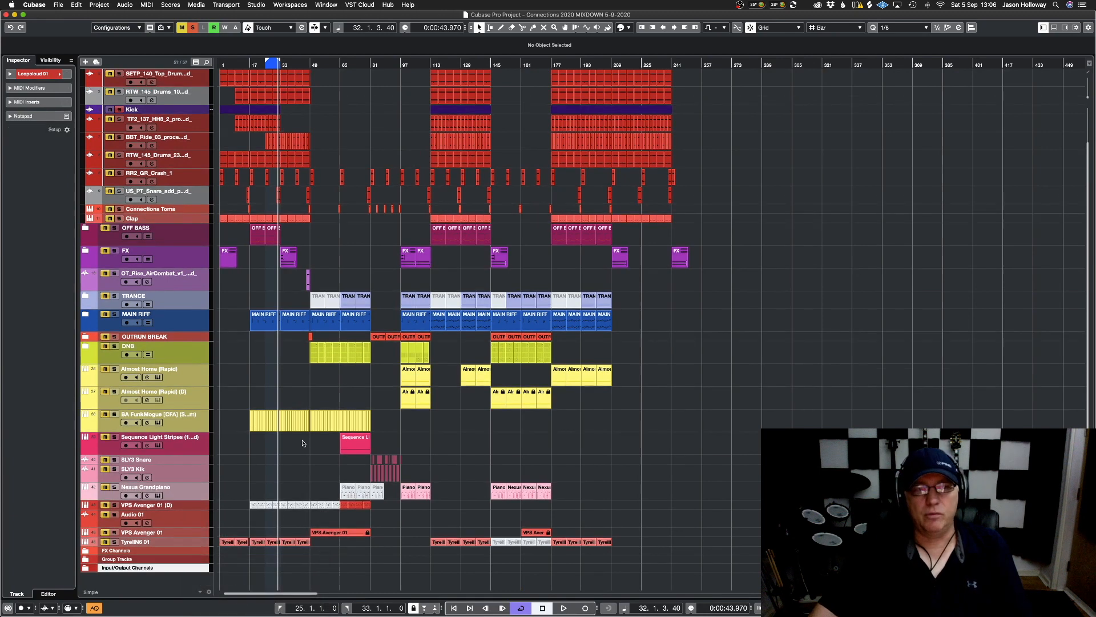
Switch to the LGTV Mixdown workspace and hide the MixConsole's visibility and history zone
{"action": "left_click", "coordinate": [294, 5]}
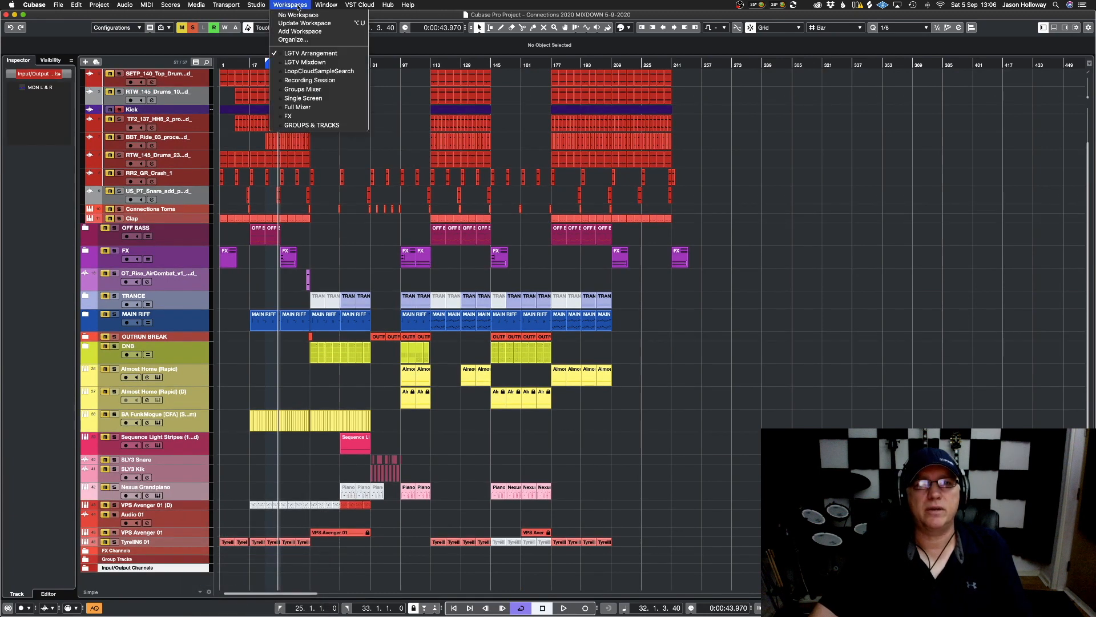
{"action": "left_click", "coordinate": [306, 63]}
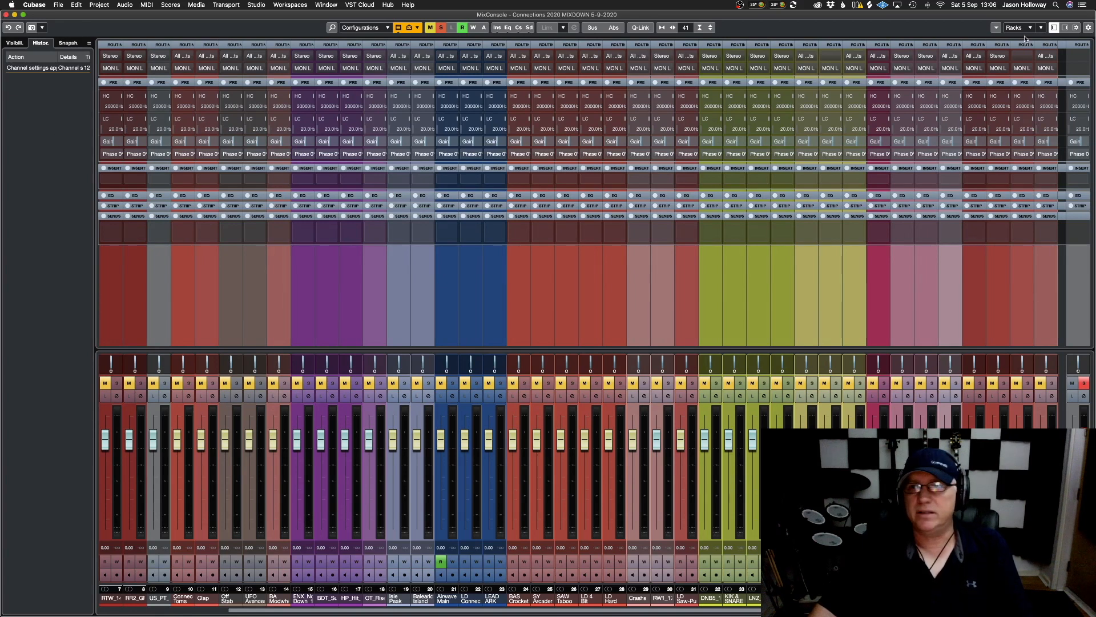
{"action": "left_click", "coordinate": [1054, 27]}
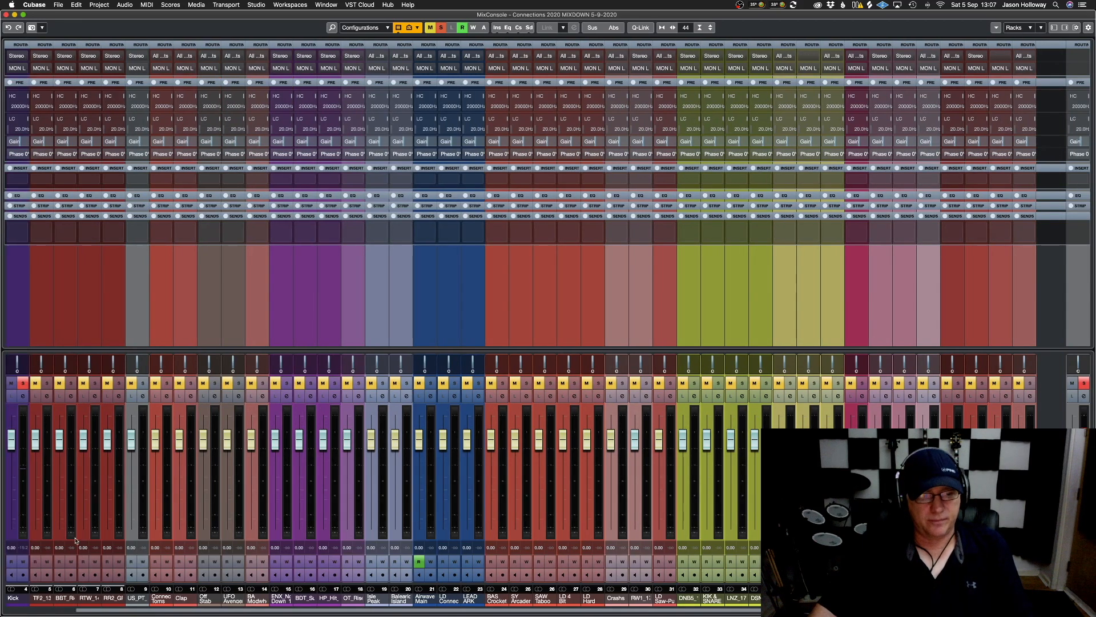
Deactivate solo and the resulting mutes across all mixer channels
{"action": "left_click_drag", "start_coordinate": [83, 610], "coordinate": [3, 610]}
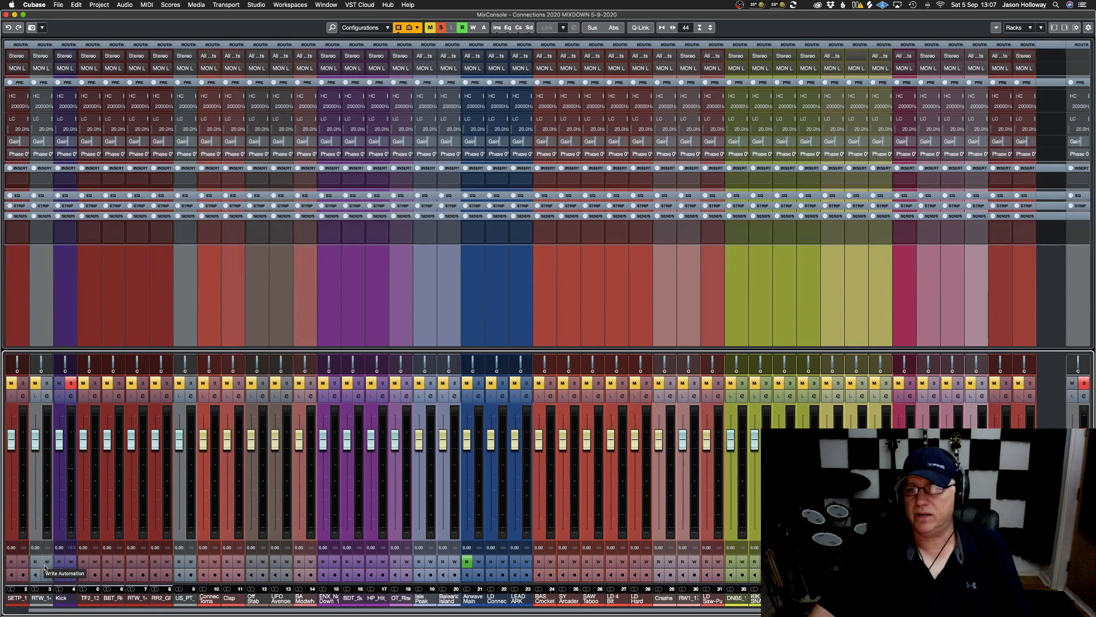
{"action": "left_click", "coordinate": [440, 27]}
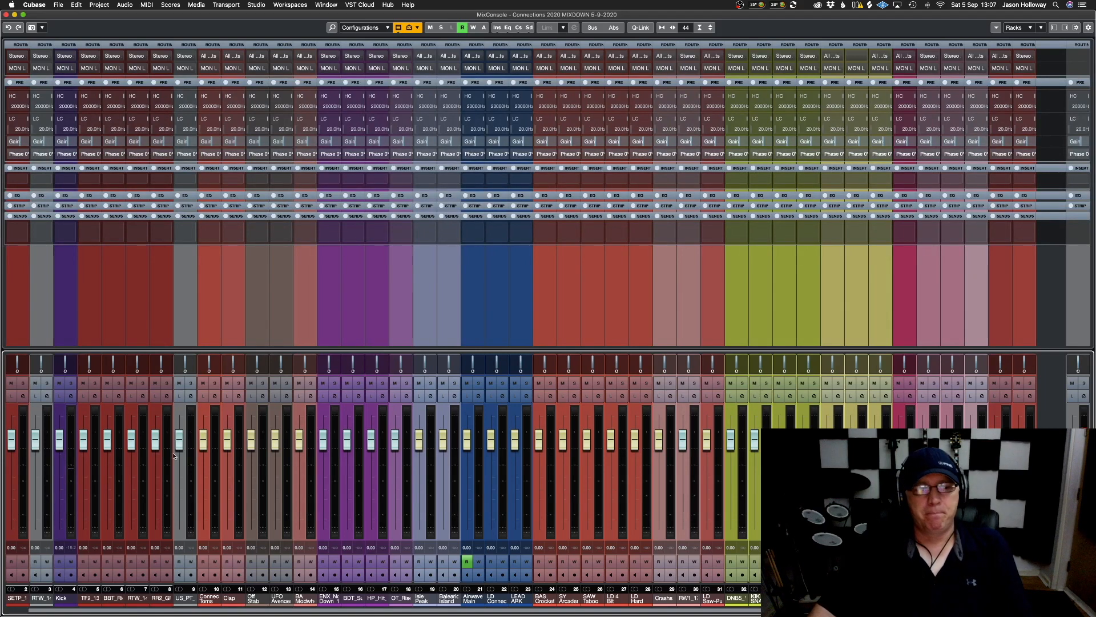
Select the first mixer channel and extend the selection to all channels in the MixConsole
{"action": "left_click_drag", "start_coordinate": [33, 610], "coordinate": [1, 613]}
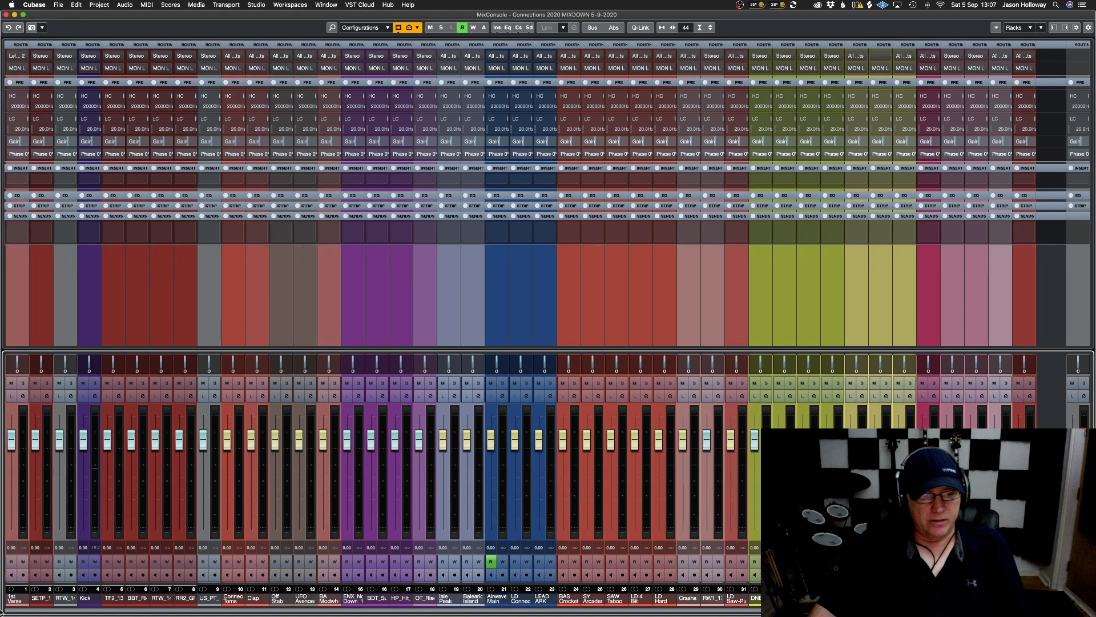
{"action": "left_click", "coordinate": [14, 598]}
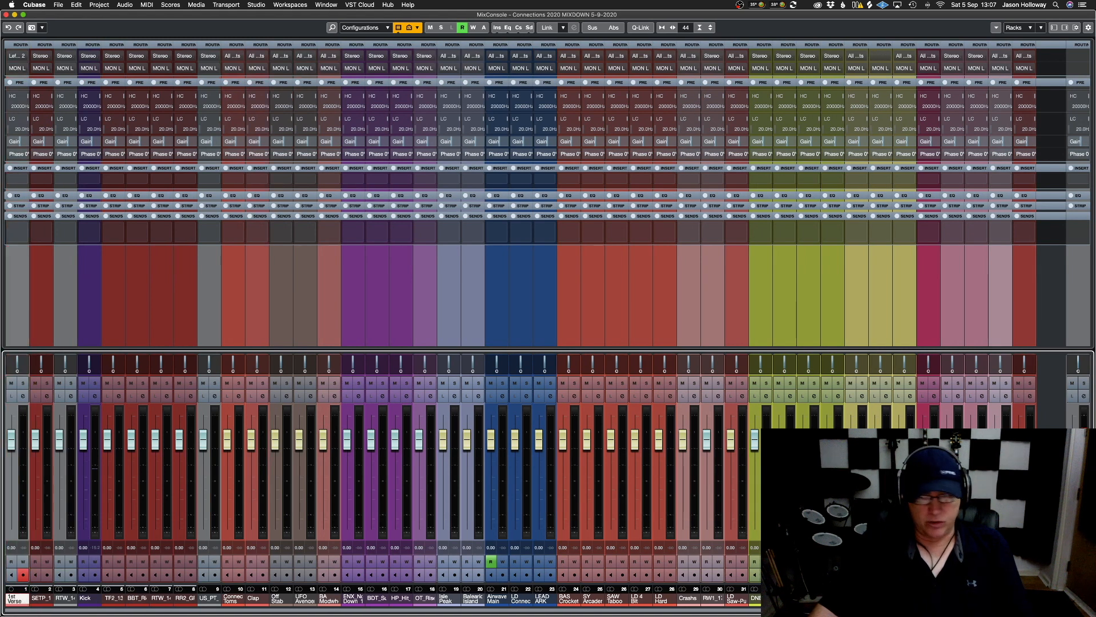
{"action": "scroll", "coordinate": [519, 329], "scroll_direction": "right", "scroll_amount": 3}
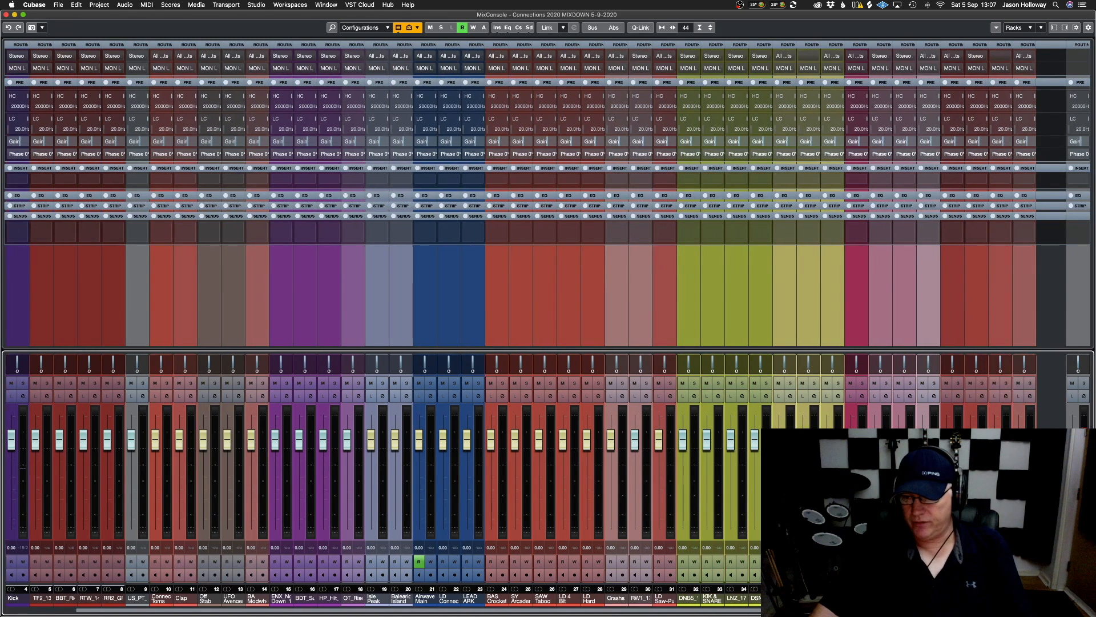
{"action": "key", "text": "super+a"}
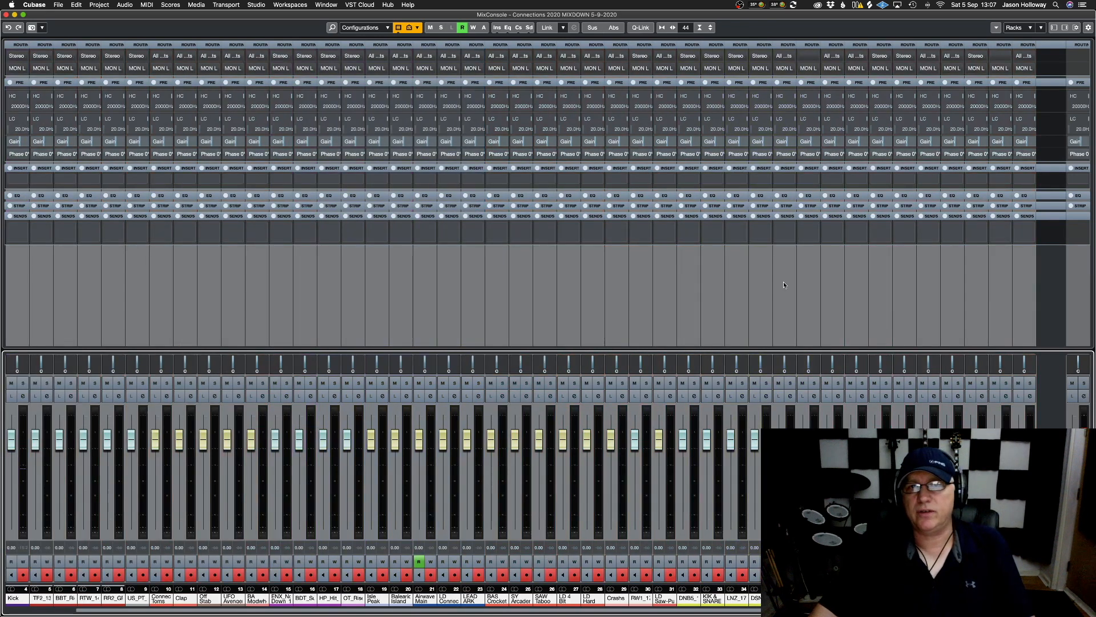
Try out Q-Link and the temporary Sus and Q-Link modes on the selected channels, ending with both switched off
{"action": "left_click", "coordinate": [641, 29]}
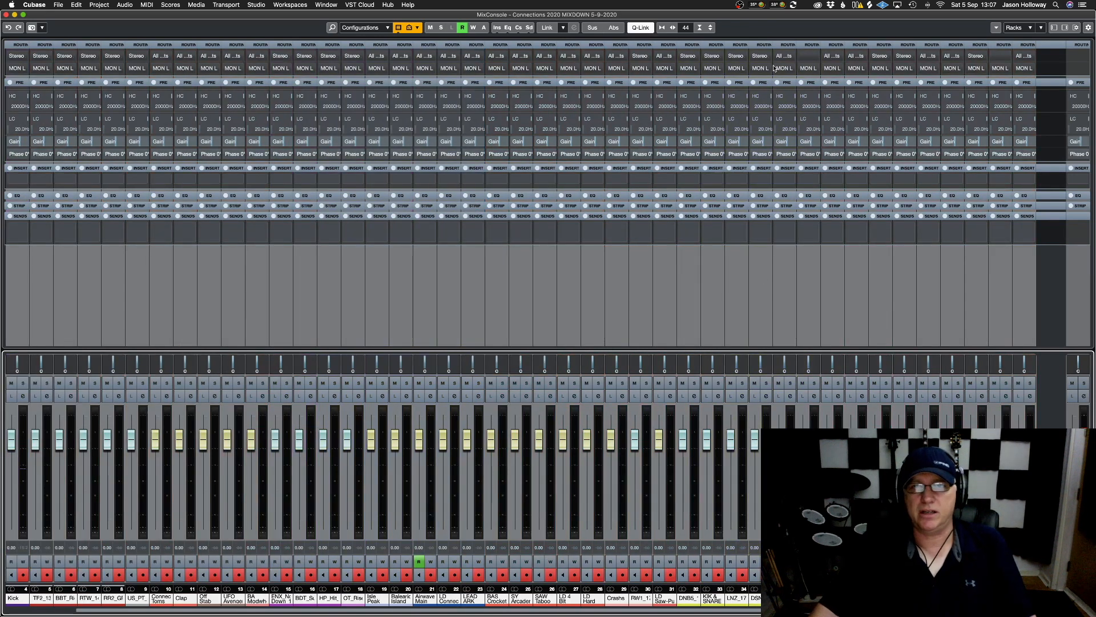
{"action": "left_click", "coordinate": [643, 29]}
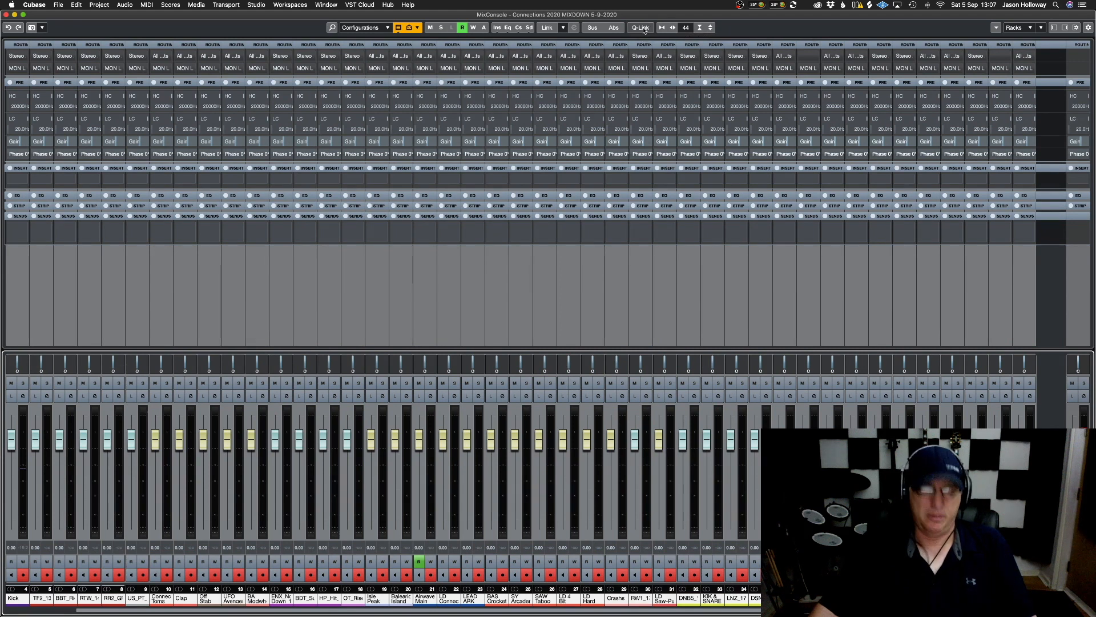
{"action": "key", "text": "alt"}
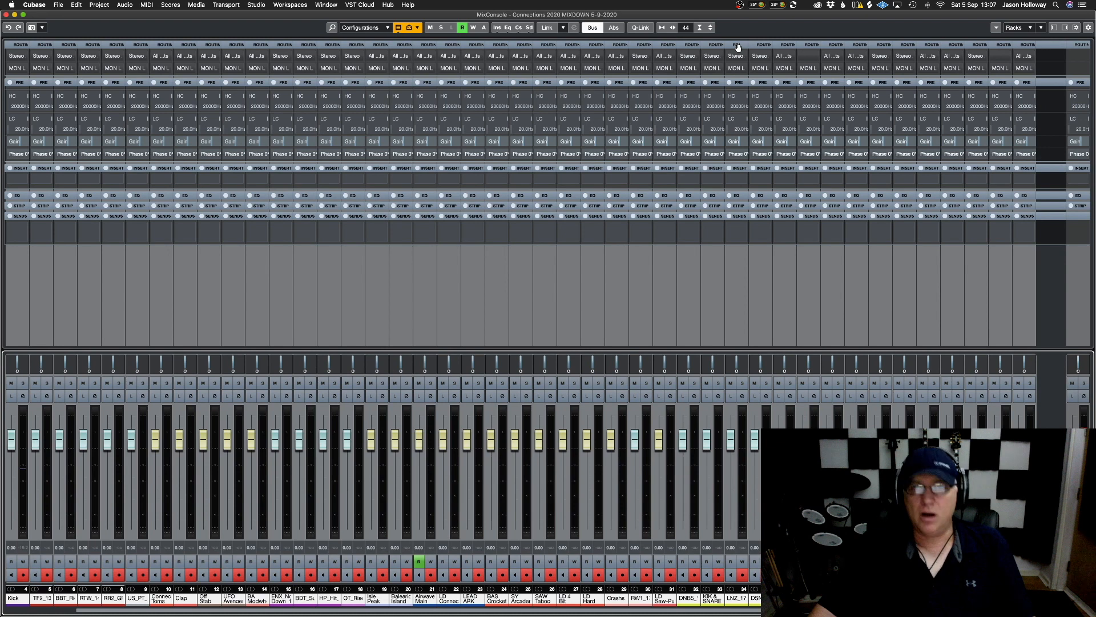
{"action": "key", "text": "alt+shift"}
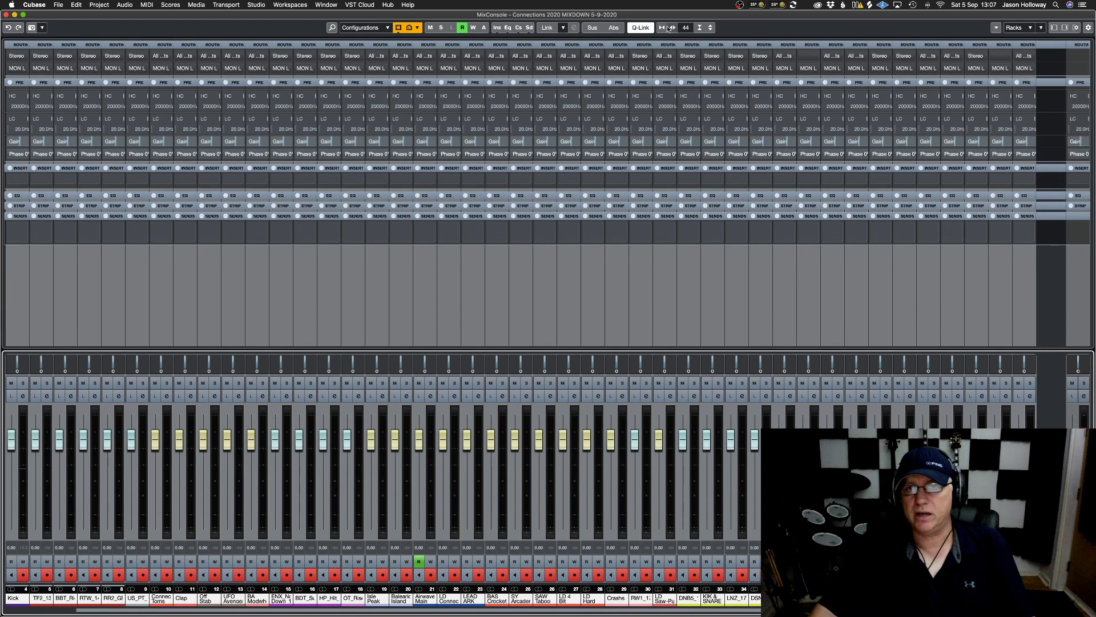
{"action": "key", "text": "alt+shift"}
{"action": "left_click", "coordinate": [649, 31]}
{"action": "left_click", "coordinate": [649, 31]}
{"action": "left_click", "coordinate": [650, 31]}
{"action": "left_click", "coordinate": [649, 31]}
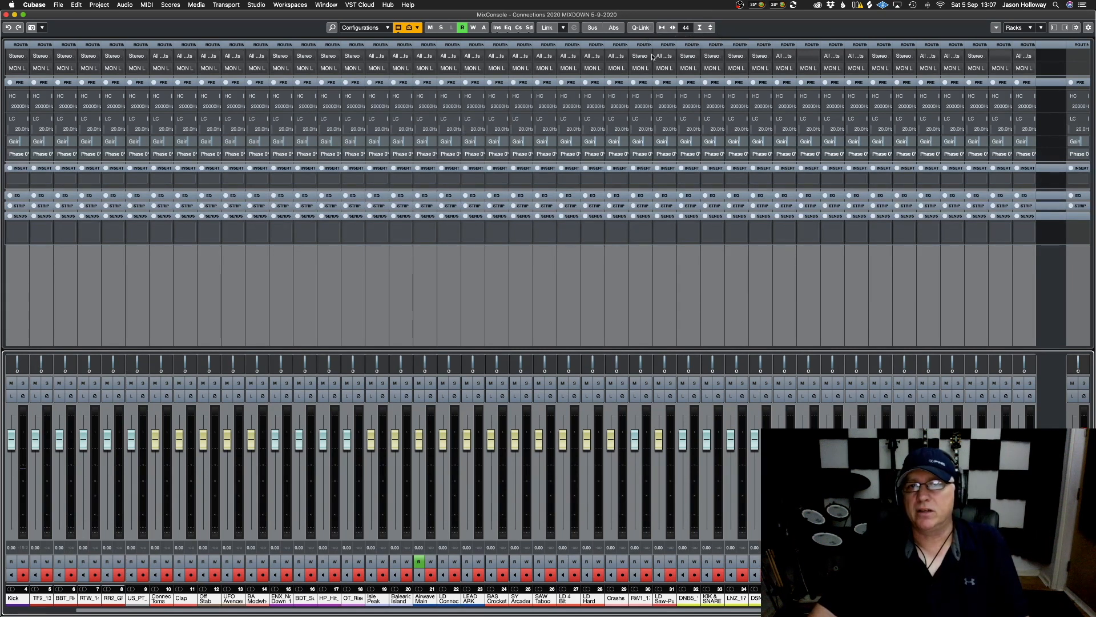
Lower the faders of all selected channels to minimum together using Q-Link, and select only the Kick channel
{"action": "left_click", "coordinate": [640, 28]}
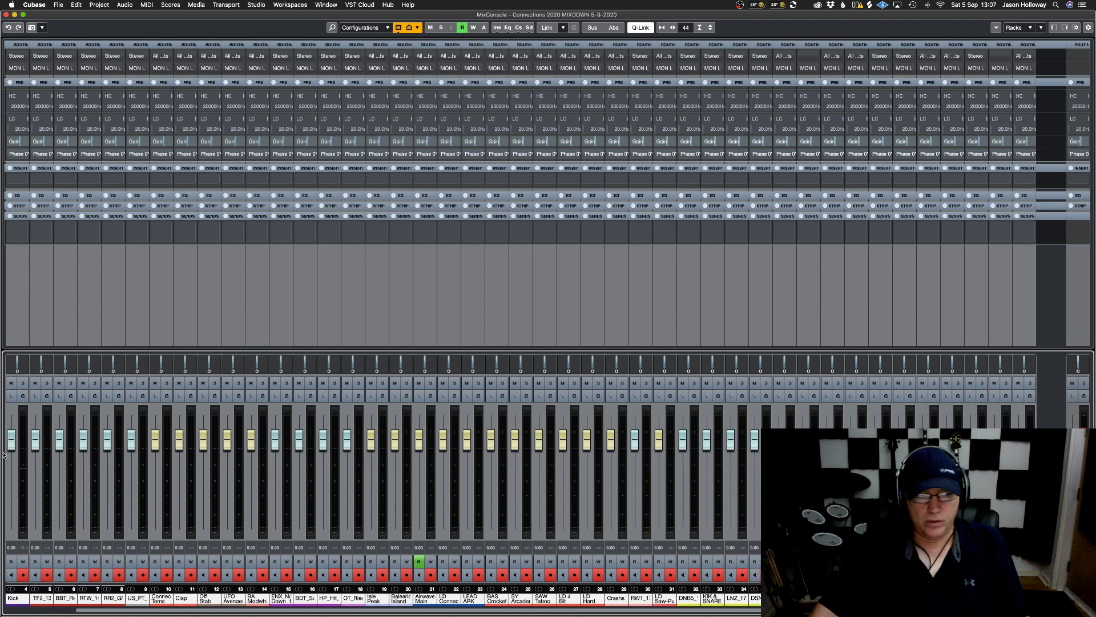
{"action": "left_click_drag", "start_coordinate": [10, 443], "coordinate": [20, 593]}
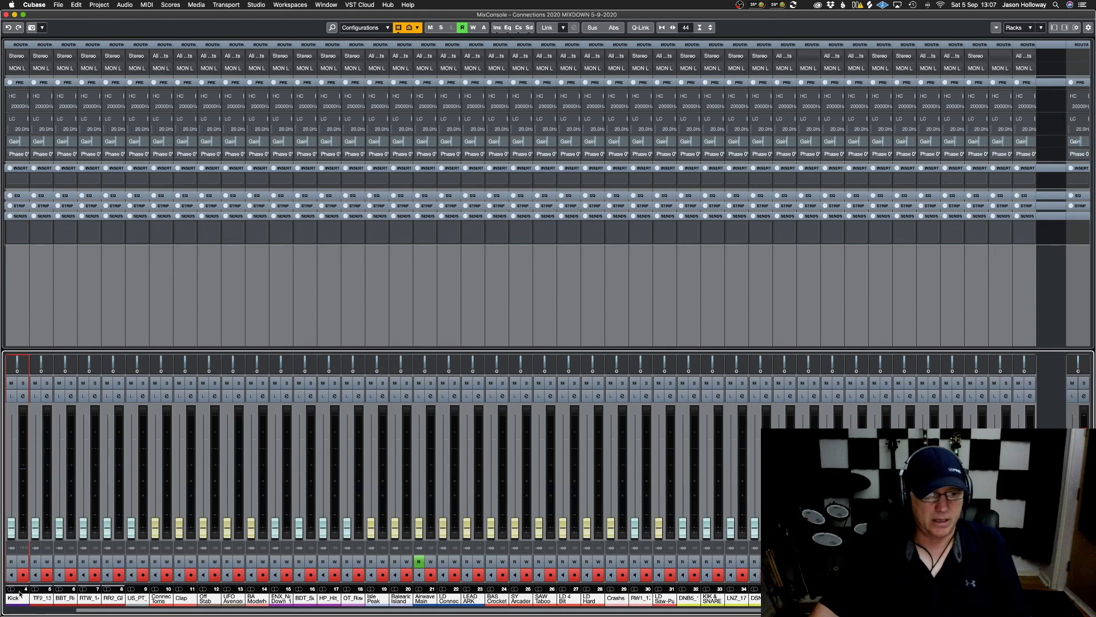
{"action": "left_click", "coordinate": [13, 597]}
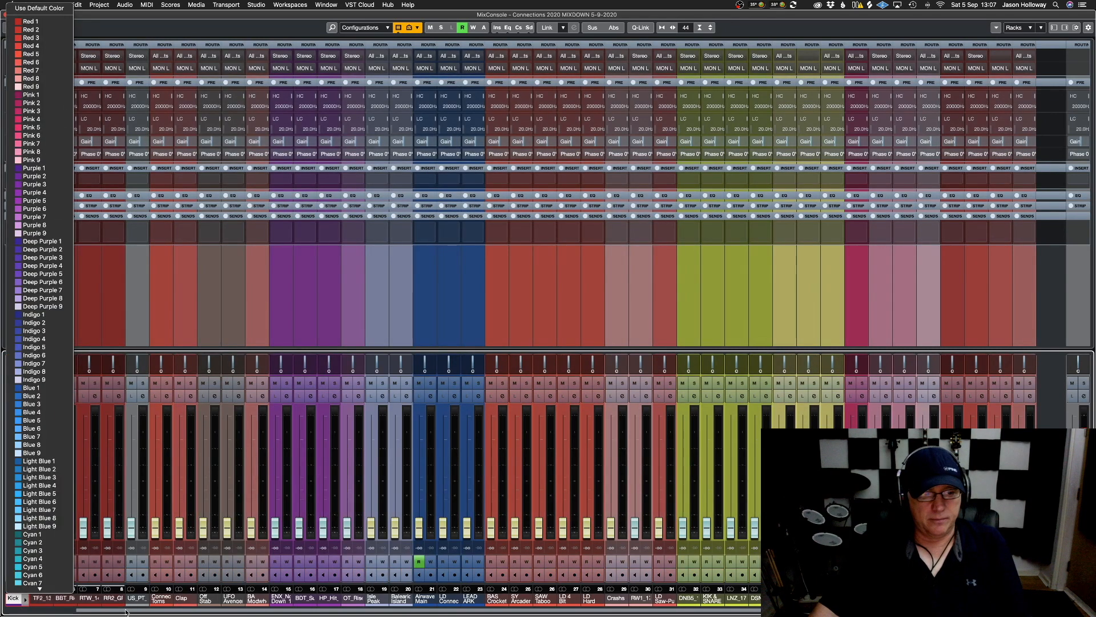
{"action": "left_click", "coordinate": [125, 612]}
{"action": "left_click_drag", "start_coordinate": [125, 612], "coordinate": [14, 613]}
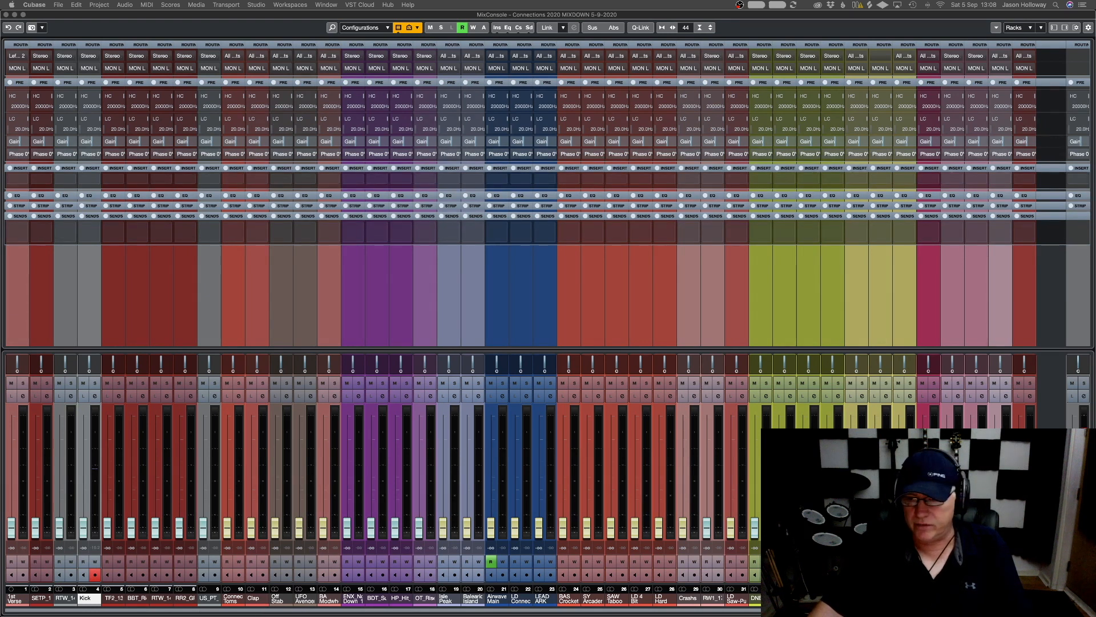
{"action": "left_click", "coordinate": [32, 610]}
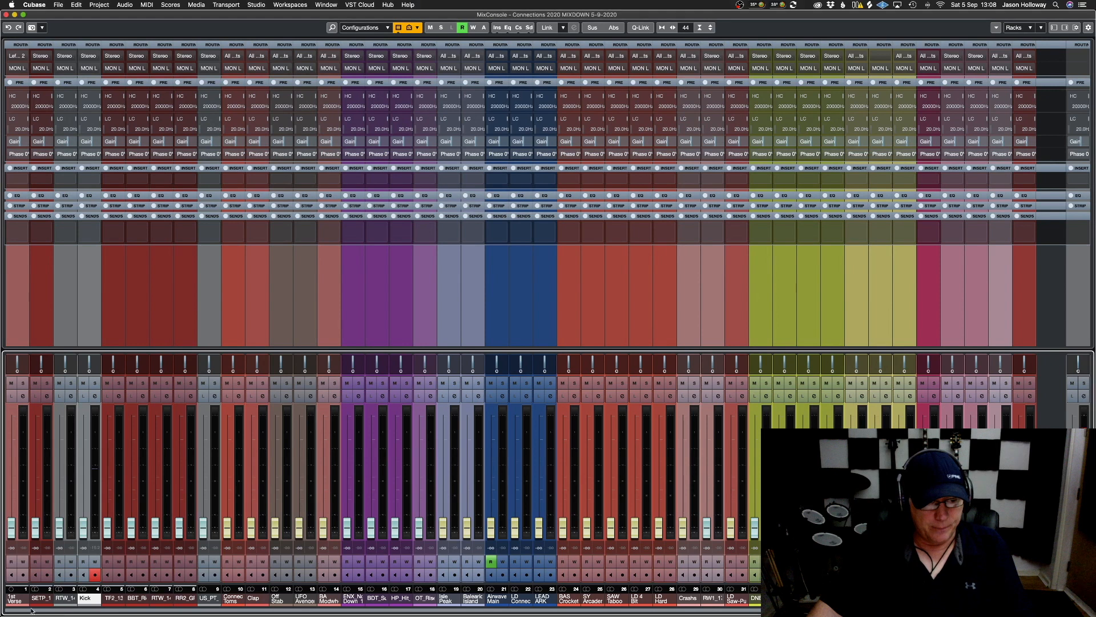
Test the Kick and neighbouring drum faders and reset the Kick channel's fader to 0 dB
{"action": "left_click", "coordinate": [85, 494]}
{"action": "left_click_drag", "start_coordinate": [84, 498], "coordinate": [131, 528]}
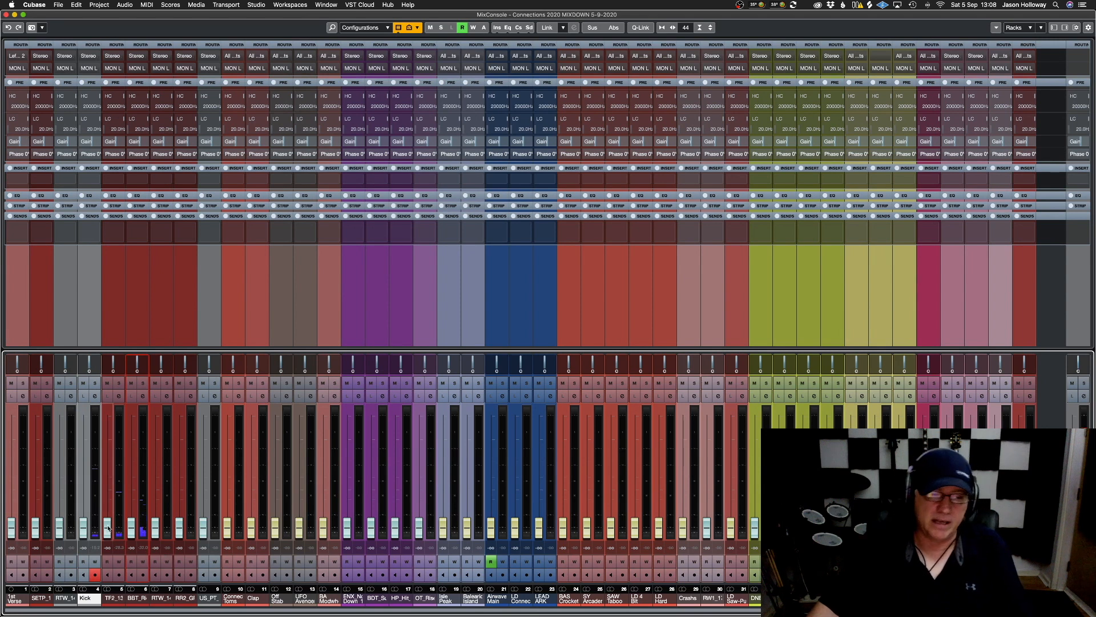
{"action": "mouse_move", "coordinate": [84, 528]}
{"action": "left_mouse_down"}
{"action": "mouse_move", "coordinate": [83, 517]}
{"action": "mouse_move", "coordinate": [83, 532]}
{"action": "left_mouse_up"}
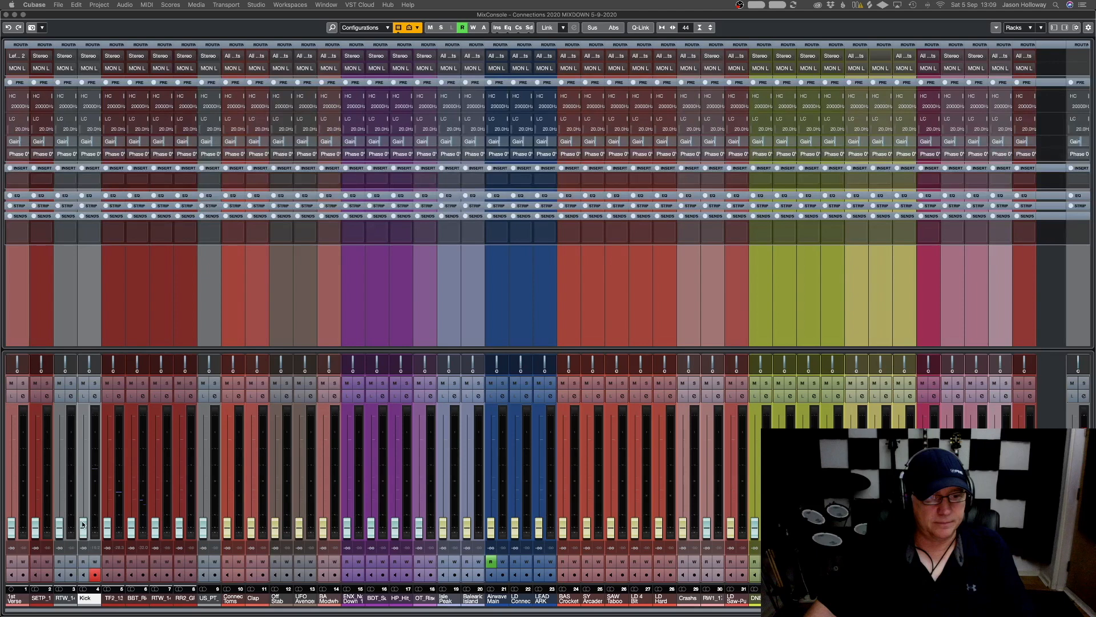
{"action": "left_click", "coordinate": [82, 524]}
{"action": "left_click", "coordinate": [81, 521], "text": "super"}
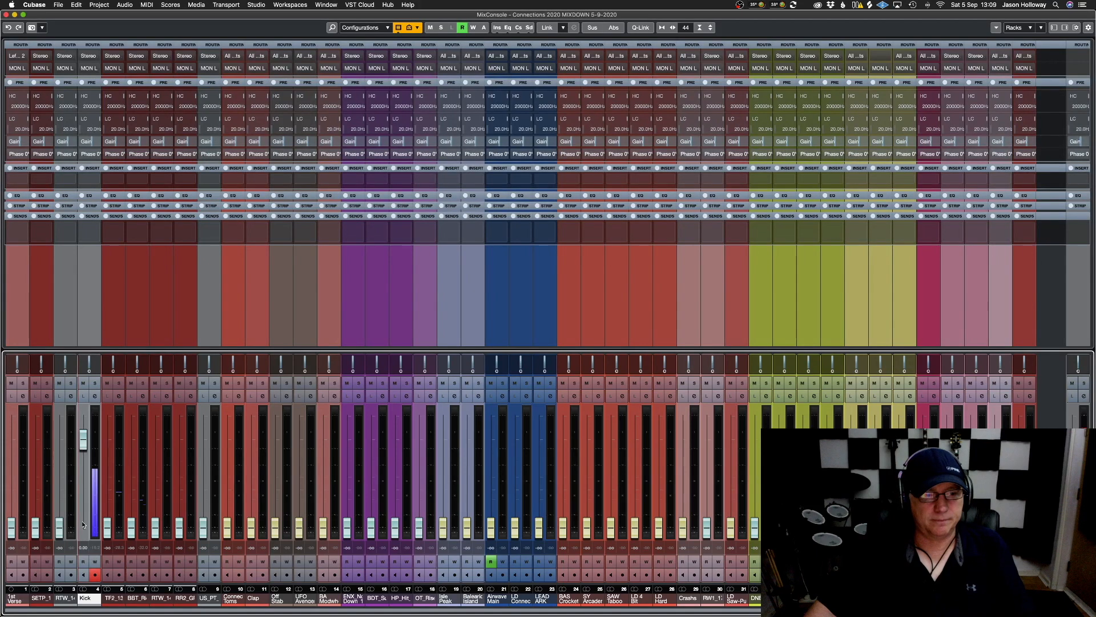
Set the Kick channel's pre-gain to 1 dB
{"action": "right_click", "coordinate": [96, 552]}
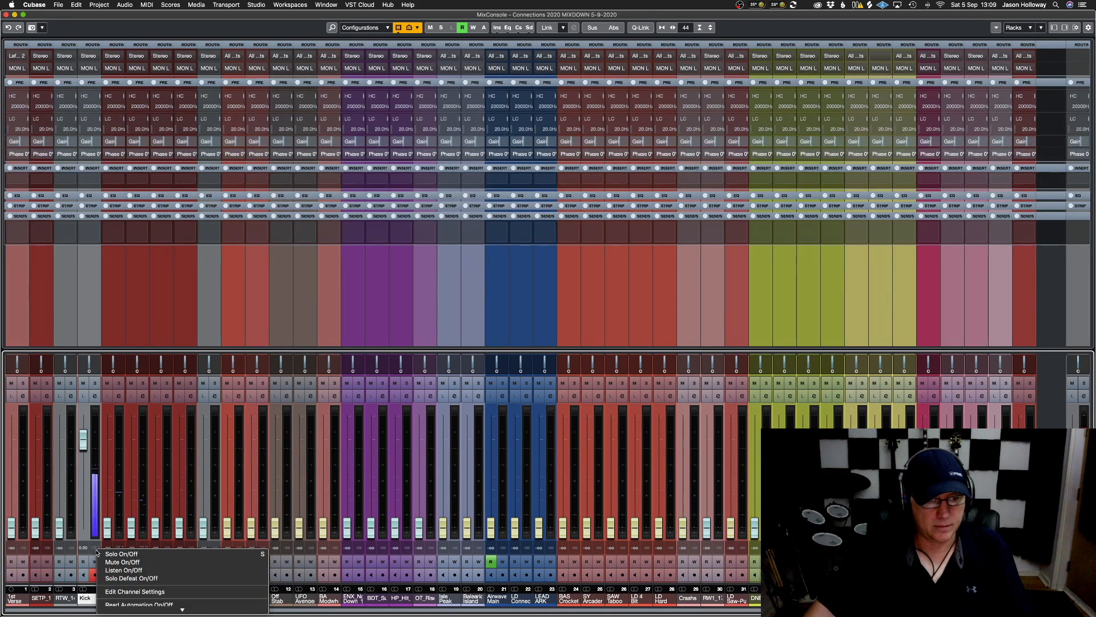
{"action": "left_click", "coordinate": [92, 550]}
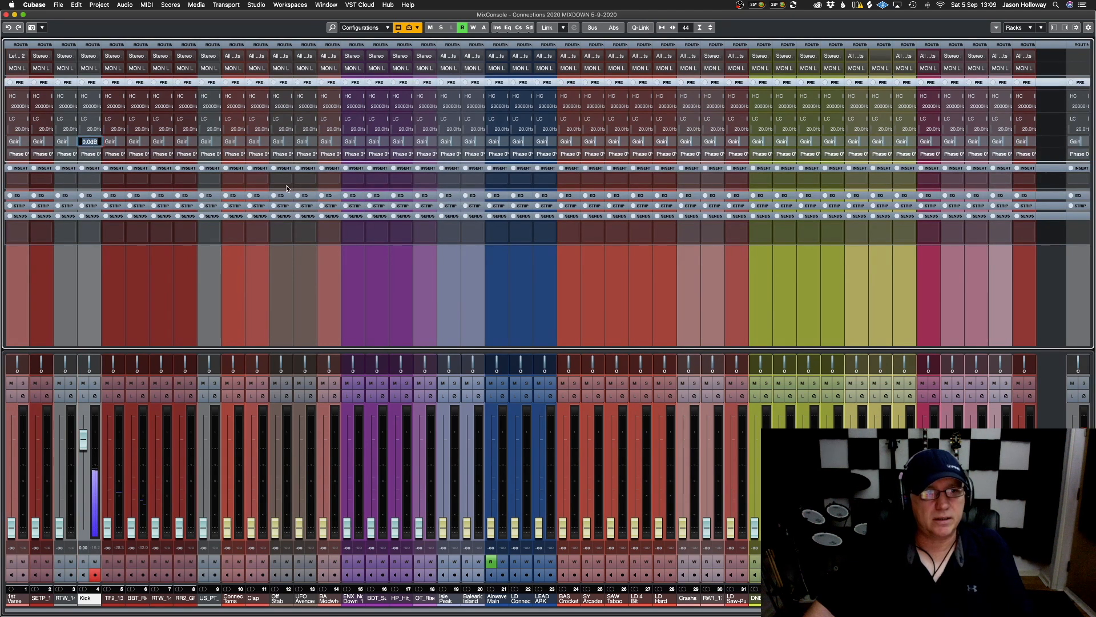
{"action": "type", "text": "1"}
{"action": "key", "text": "Return"}
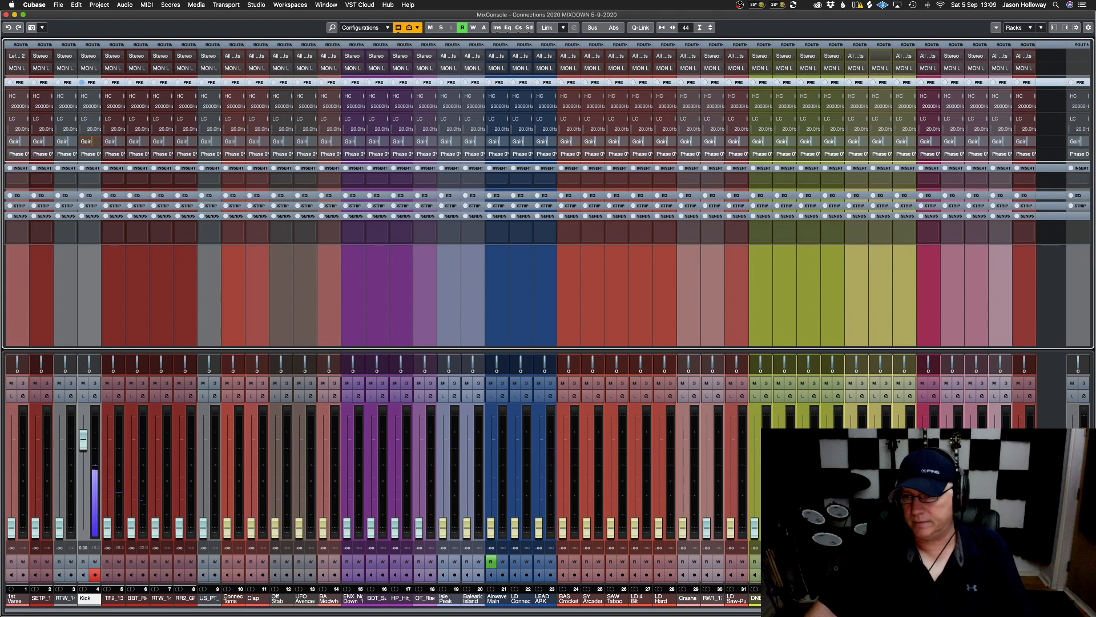
Enlarge the MixConsole's fader section and raise the fader of channel 5 to about -45 dB
{"action": "key", "text": "Tab"}
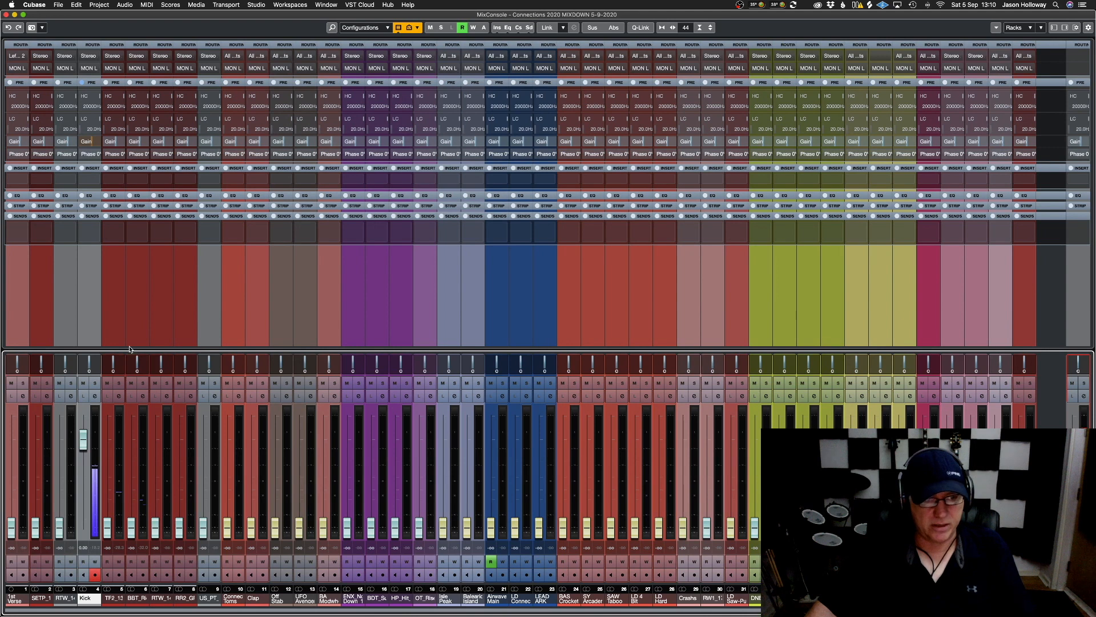
{"action": "left_click_drag", "start_coordinate": [129, 348], "coordinate": [125, 235]}
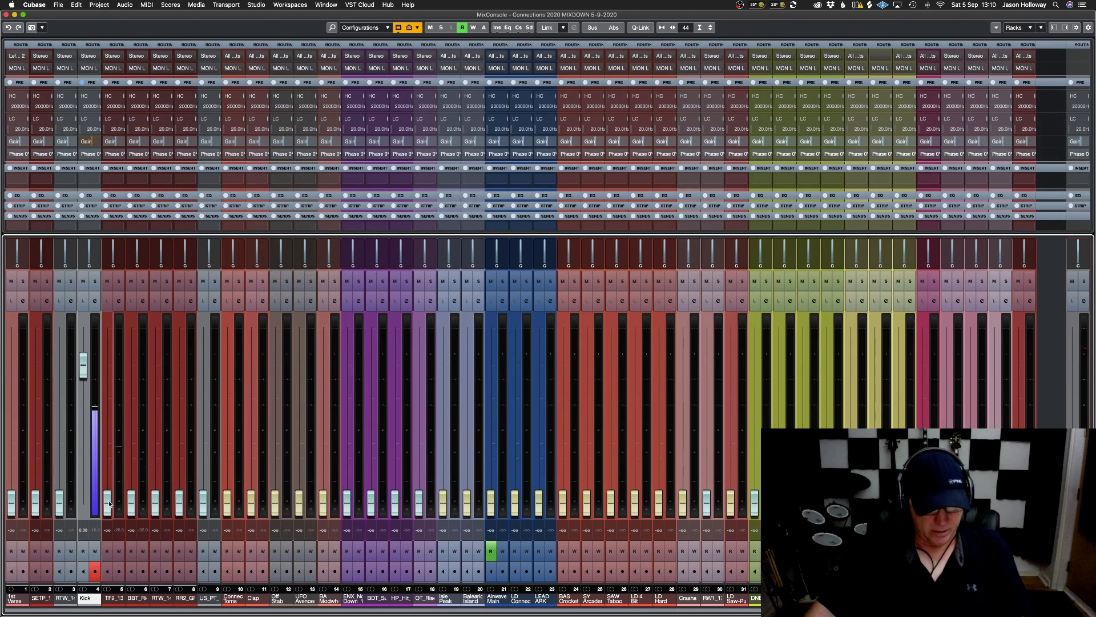
{"action": "mouse_move", "coordinate": [109, 503]}
{"action": "left_mouse_down"}
{"action": "mouse_move", "coordinate": [112, 387]}
{"action": "mouse_move", "coordinate": [110, 496]}
{"action": "left_mouse_up"}
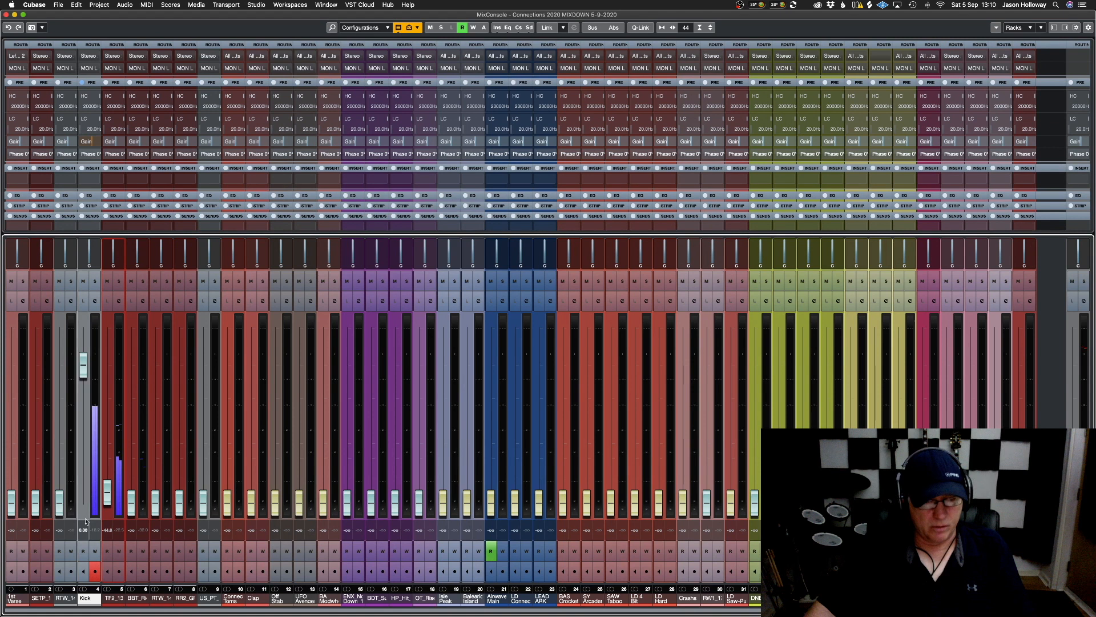
Select all mixer channels from the first one through the last
{"action": "left_click", "coordinate": [14, 600]}
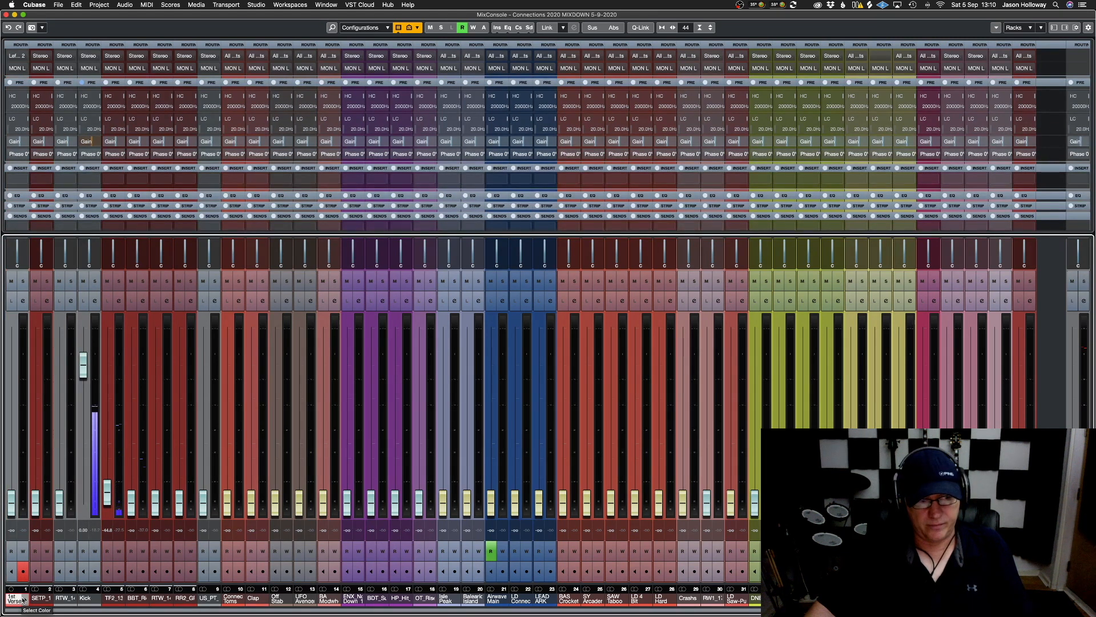
{"action": "scroll", "coordinate": [376, 400], "scroll_direction": "right", "scroll_amount": 3}
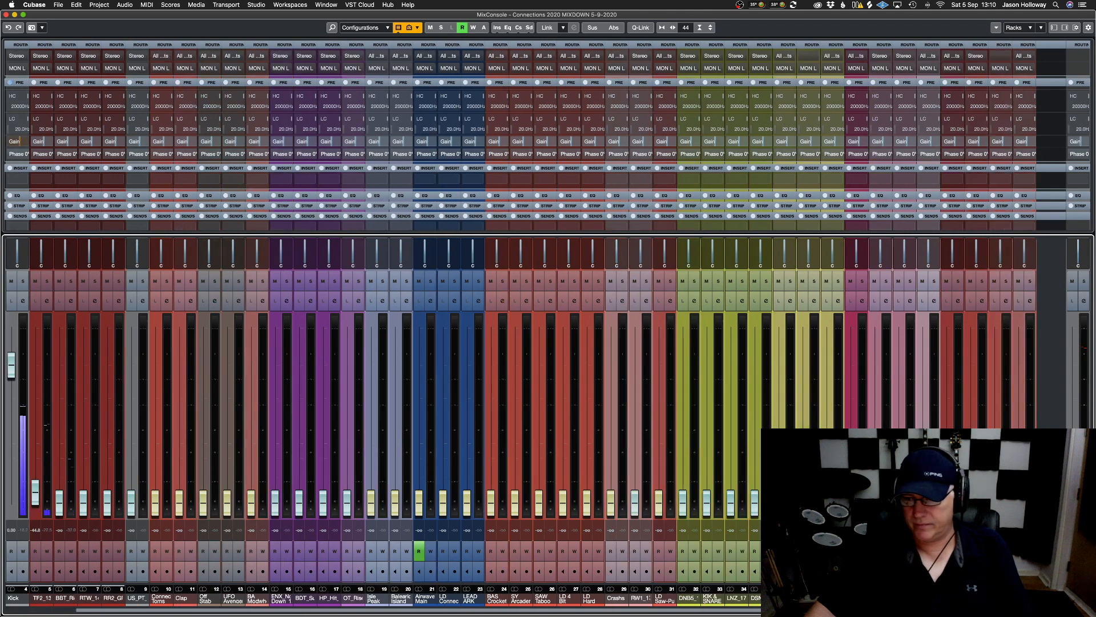
{"action": "left_click", "coordinate": [1023, 600], "text": "shift"}
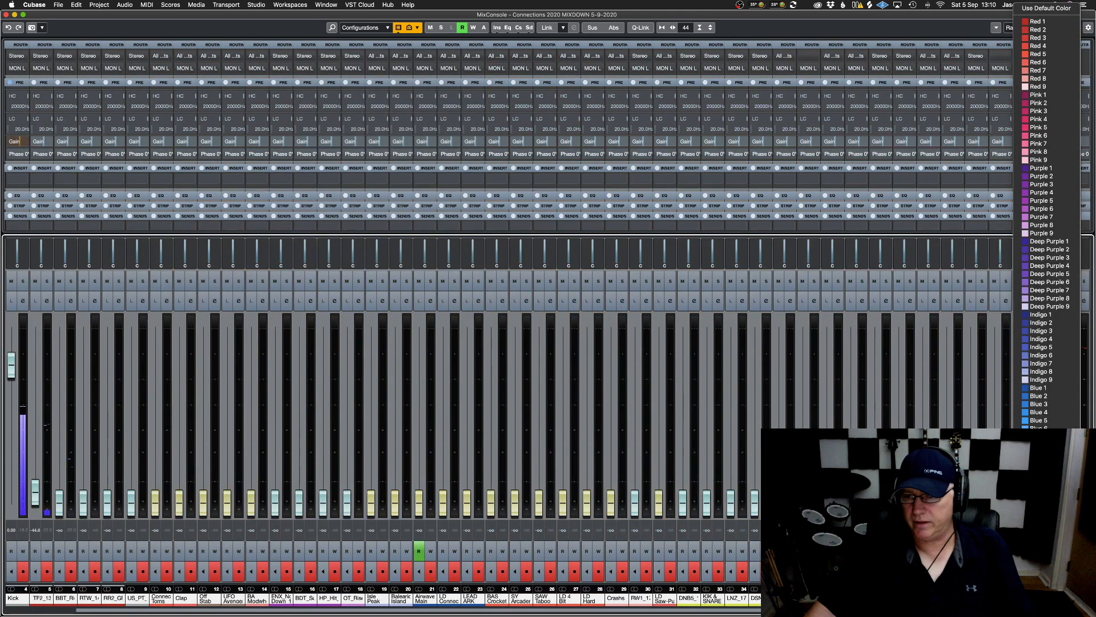
{"action": "key", "text": "Escape"}
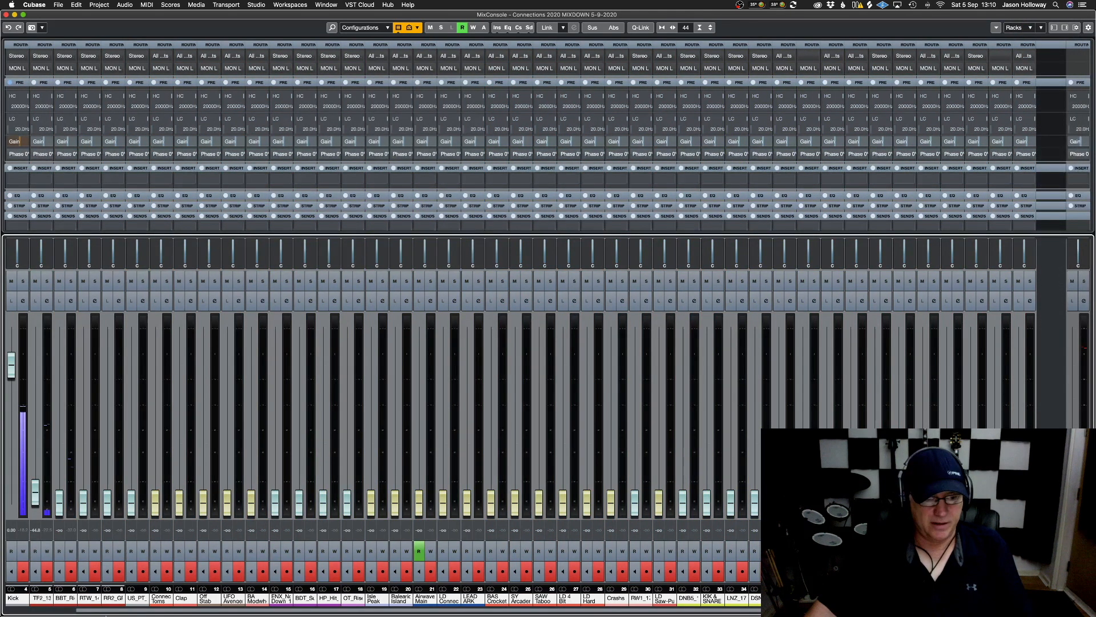
Return the faders of all selected channels to 0 dB together using Q-Link
{"action": "left_click", "coordinate": [25, 599]}
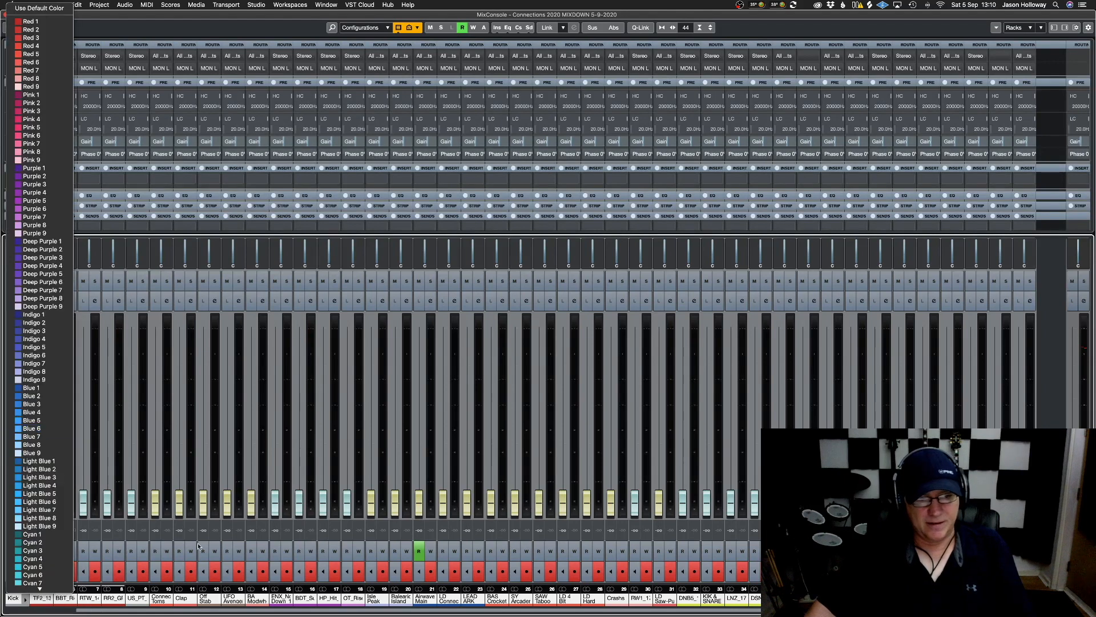
{"action": "left_click", "coordinate": [173, 614]}
{"action": "mouse_move", "coordinate": [11, 367]}
{"action": "left_mouse_down"}
{"action": "mouse_move", "coordinate": [10, 504]}
{"action": "mouse_move", "coordinate": [35, 501]}
{"action": "mouse_move", "coordinate": [17, 362]}
{"action": "left_mouse_up"}
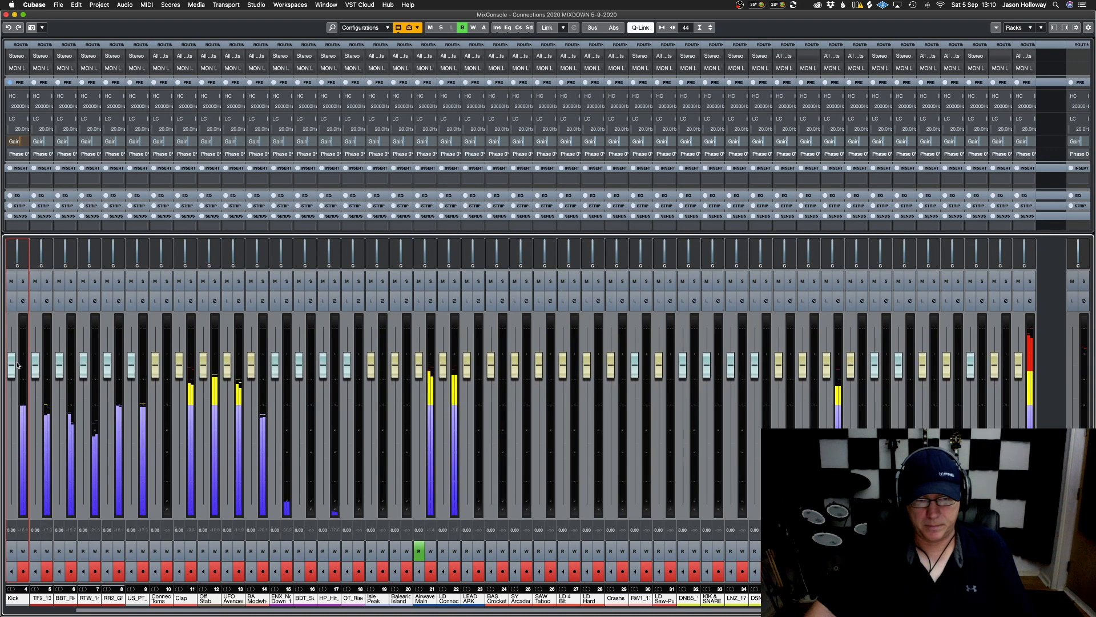
Select only the Clap channel in the MixConsole
{"action": "mouse_move", "coordinate": [179, 615]}
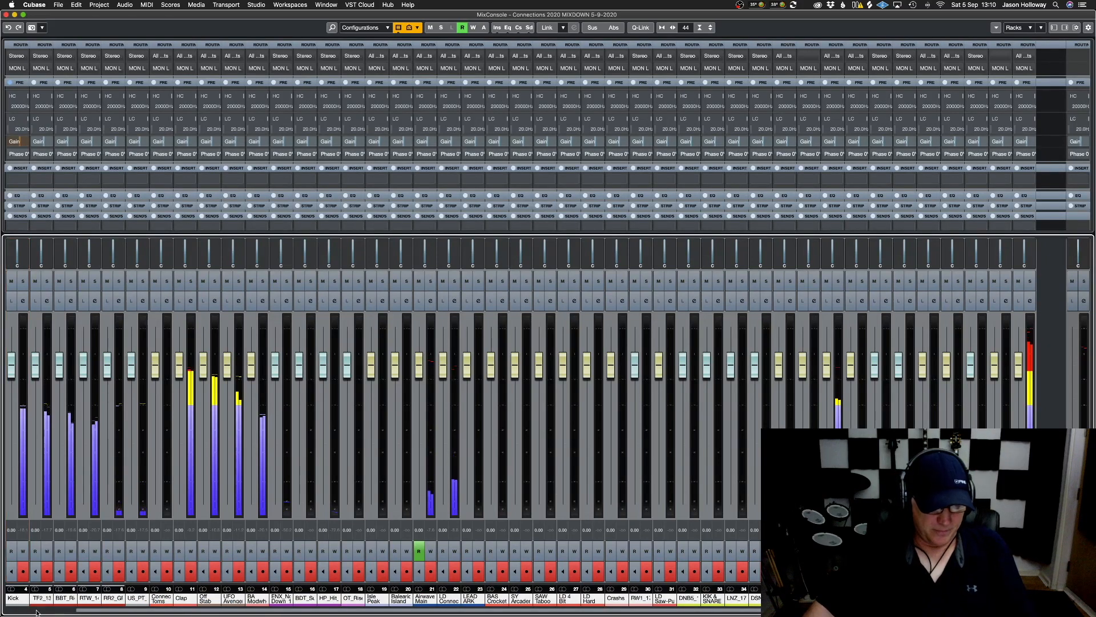
{"action": "left_click", "coordinate": [19, 612]}
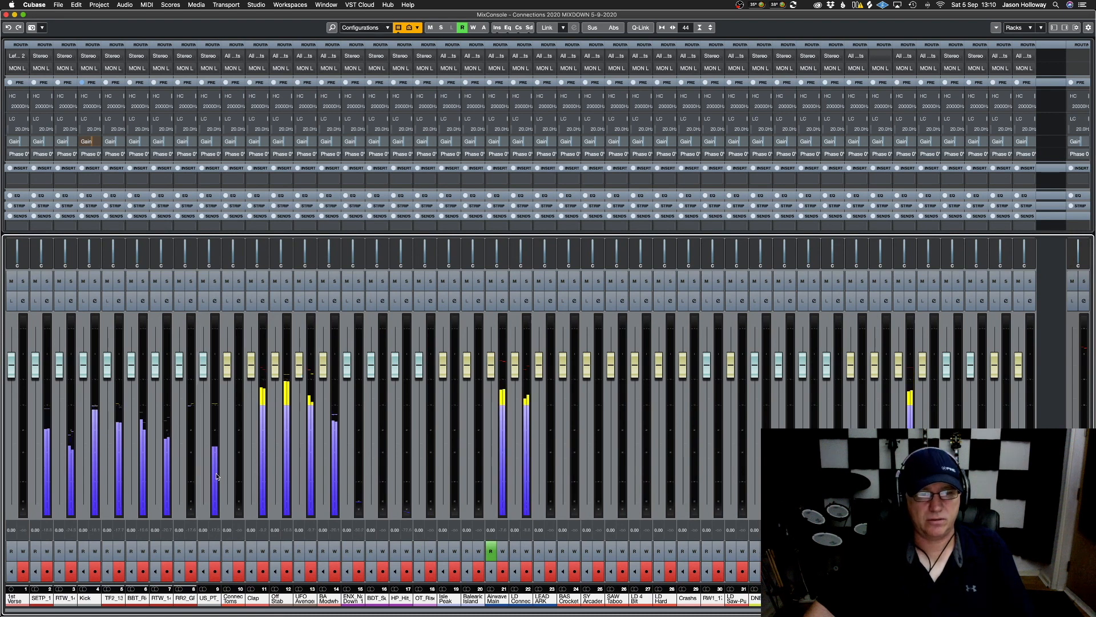
{"action": "left_click", "coordinate": [257, 600]}
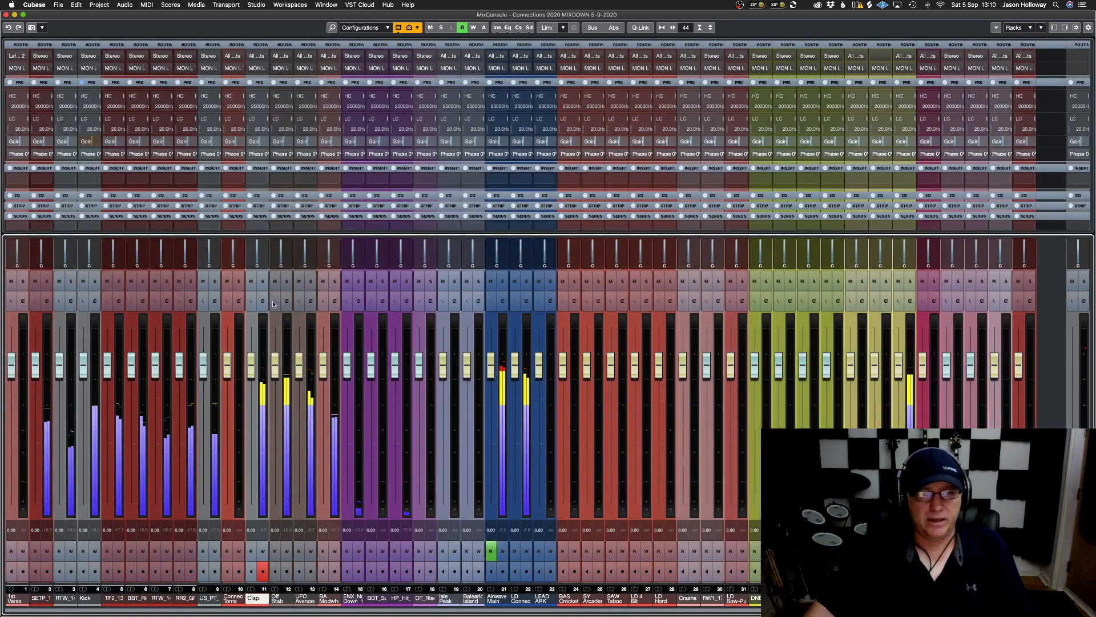
Try pre-gain values of -20, -15 and -8 dB on the Clap channel
{"action": "double_click", "coordinate": [259, 144]}
{"action": "type", "text": "-20"}
{"action": "key", "text": "Return"}
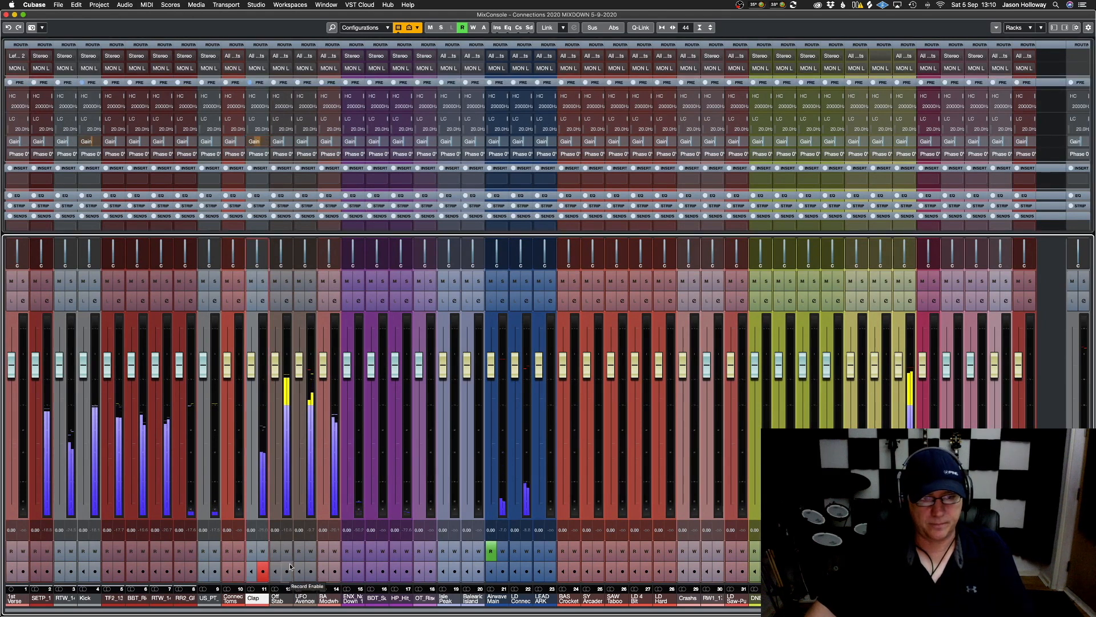
{"action": "double_click", "coordinate": [254, 142]}
{"action": "type", "text": "-15"}
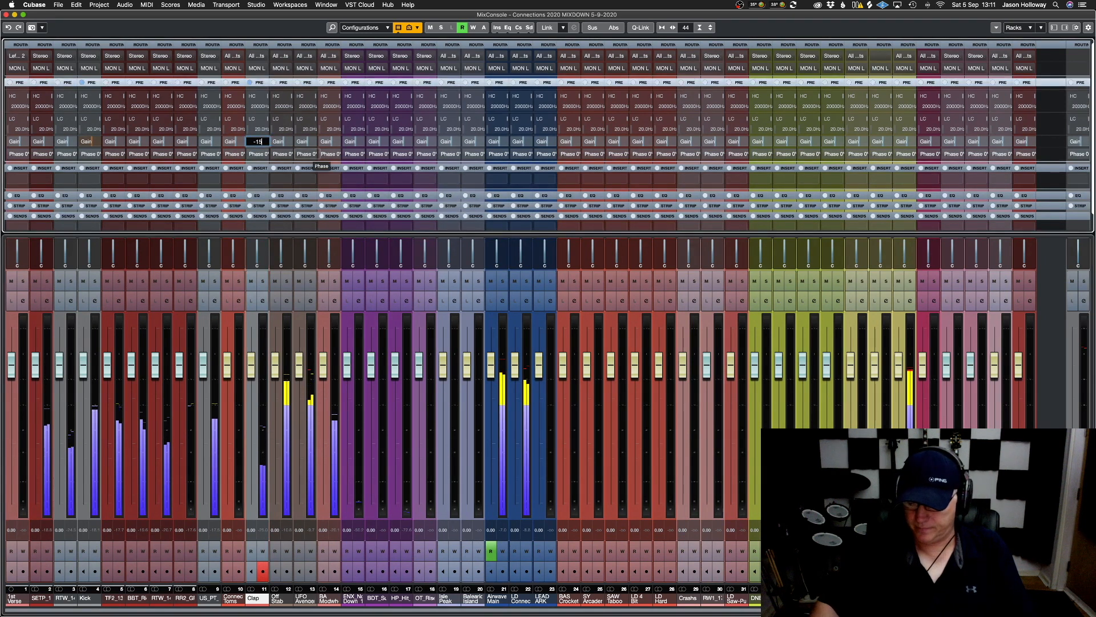
{"action": "key", "text": "Return"}
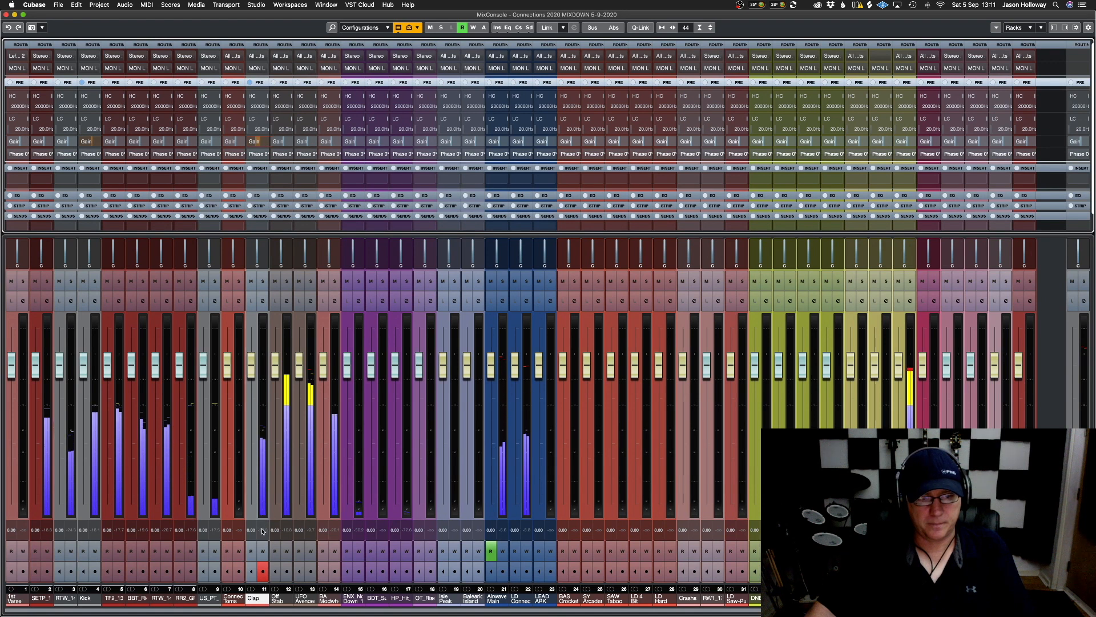
{"action": "double_click", "coordinate": [258, 141]}
{"action": "type", "text": "-8"}
{"action": "key", "text": "Return"}
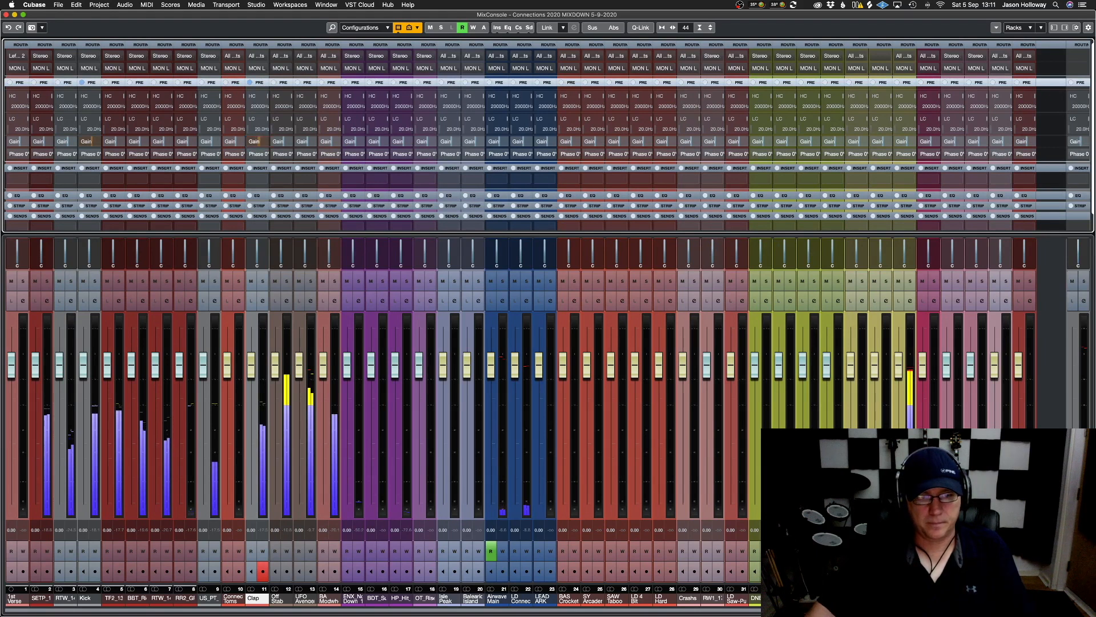
Set the Clap channel's pre-gain to -10 dB
{"action": "double_click", "coordinate": [262, 143]}
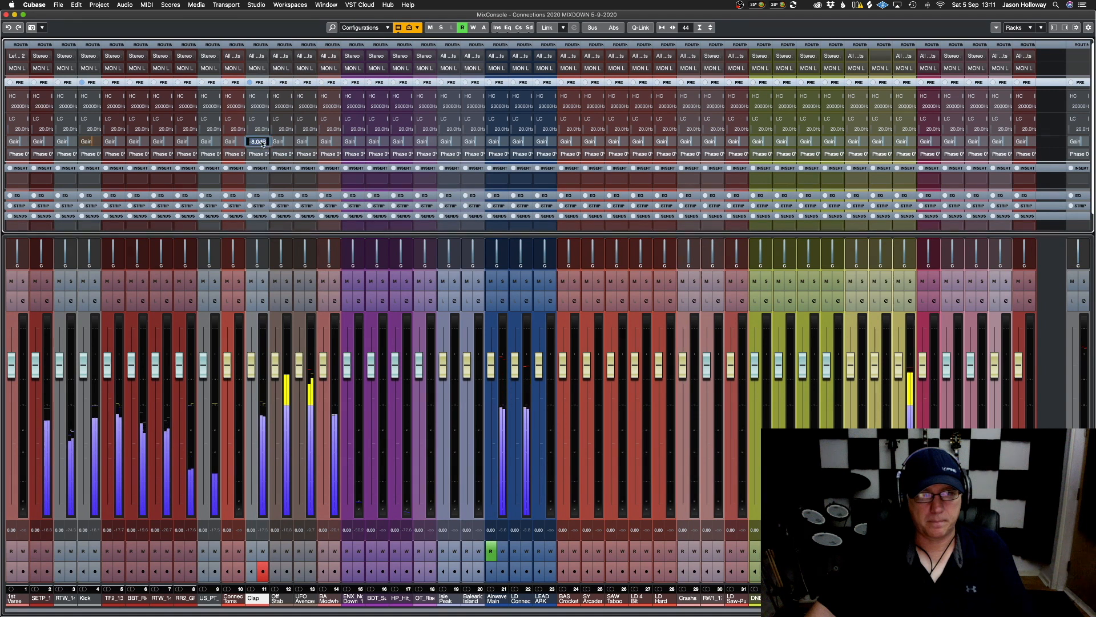
{"action": "type", "text": "-10"}
{"action": "key", "text": "Return"}
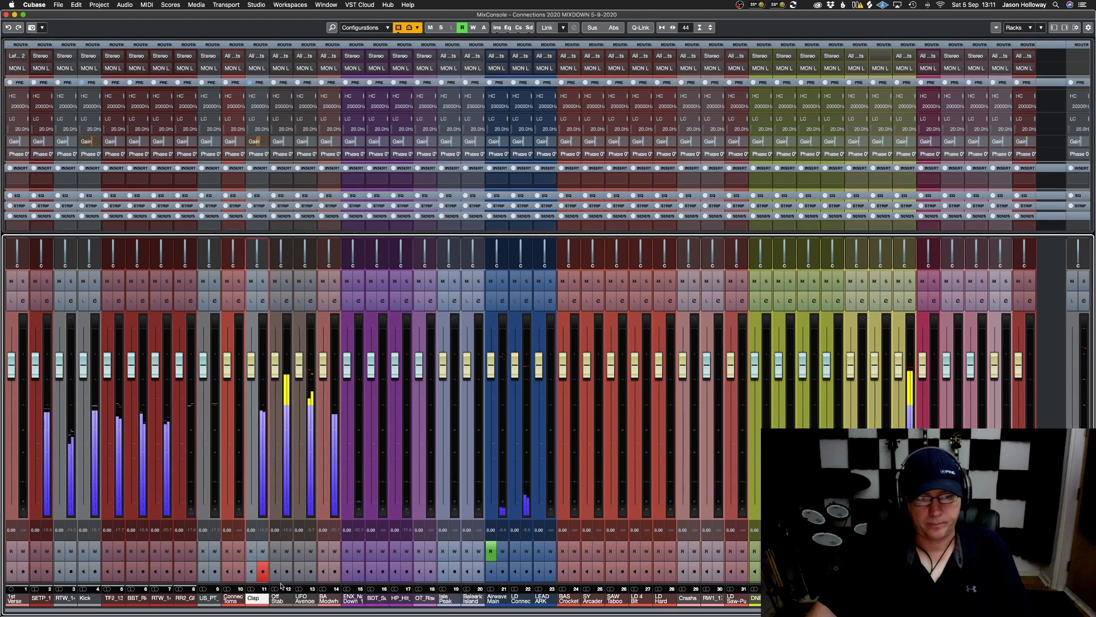
Set the pre-gain of channel 12 (Off Stab) to -10 dB and clear its peak reading
{"action": "double_click", "coordinate": [282, 142]}
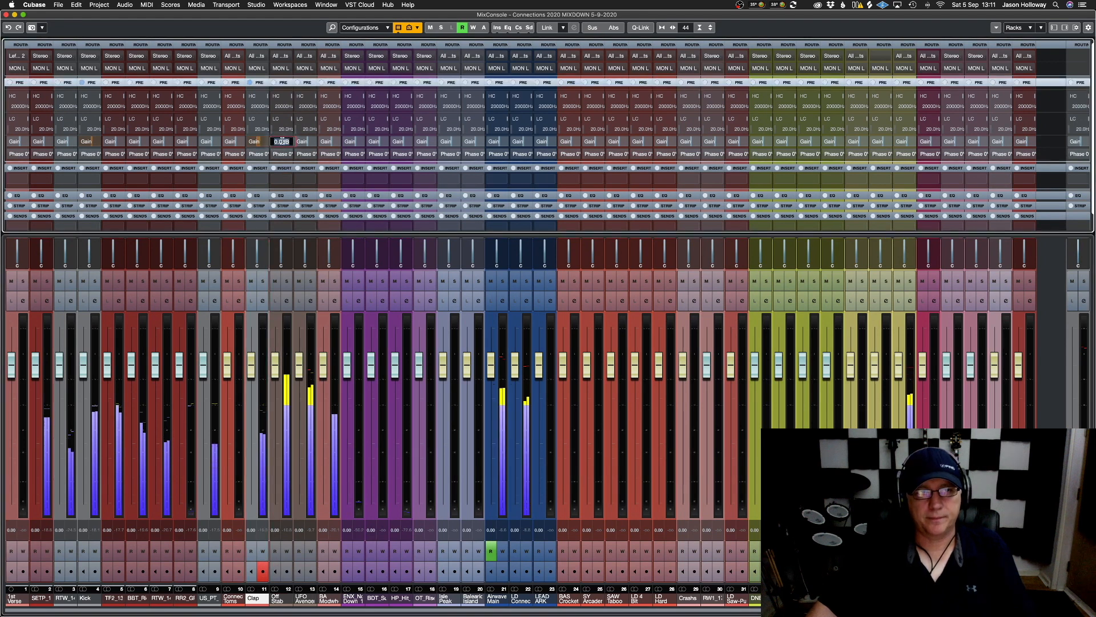
{"action": "type", "text": "-10"}
{"action": "key", "text": "Return"}
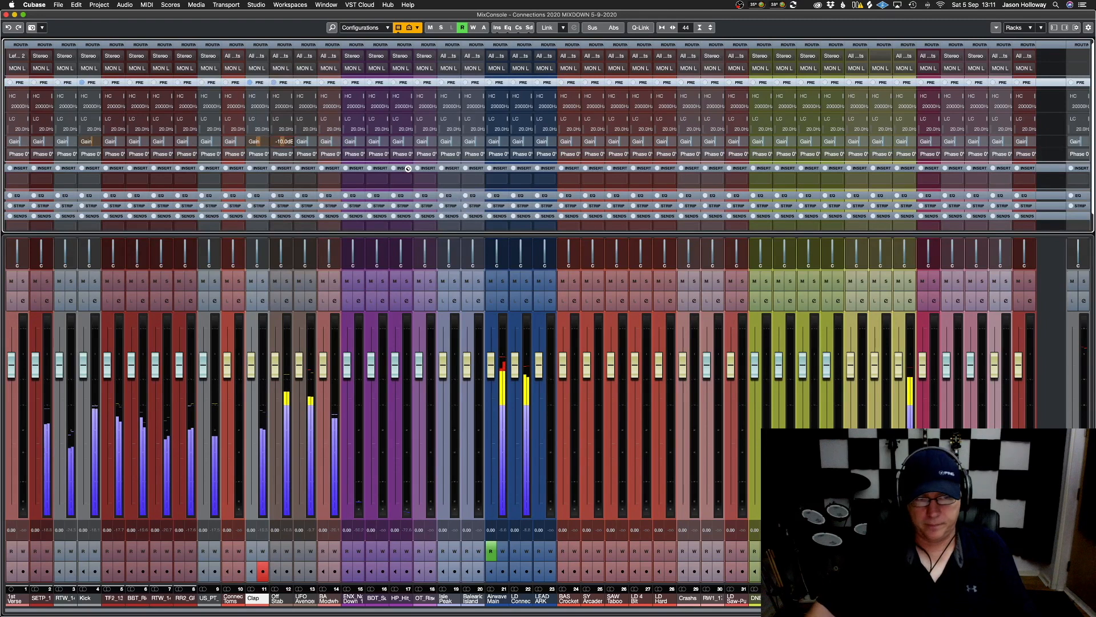
{"action": "left_click", "coordinate": [289, 533]}
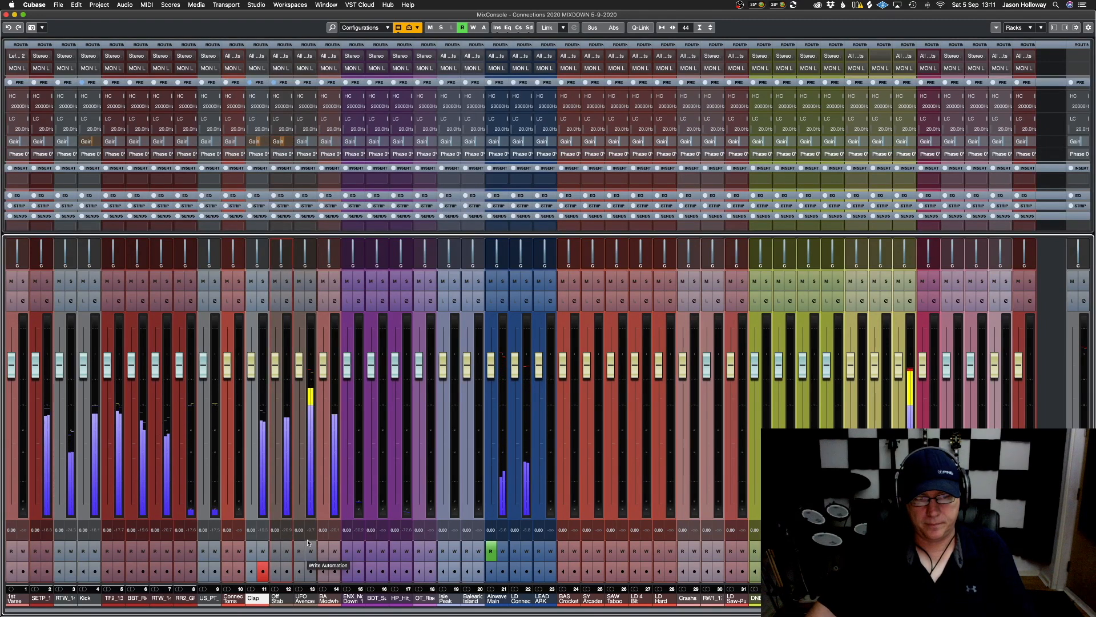
Try a pre-gain of -10 dB on channel 13, beside Off Stab, and clear its peak reading
{"action": "left_click", "coordinate": [307, 144]}
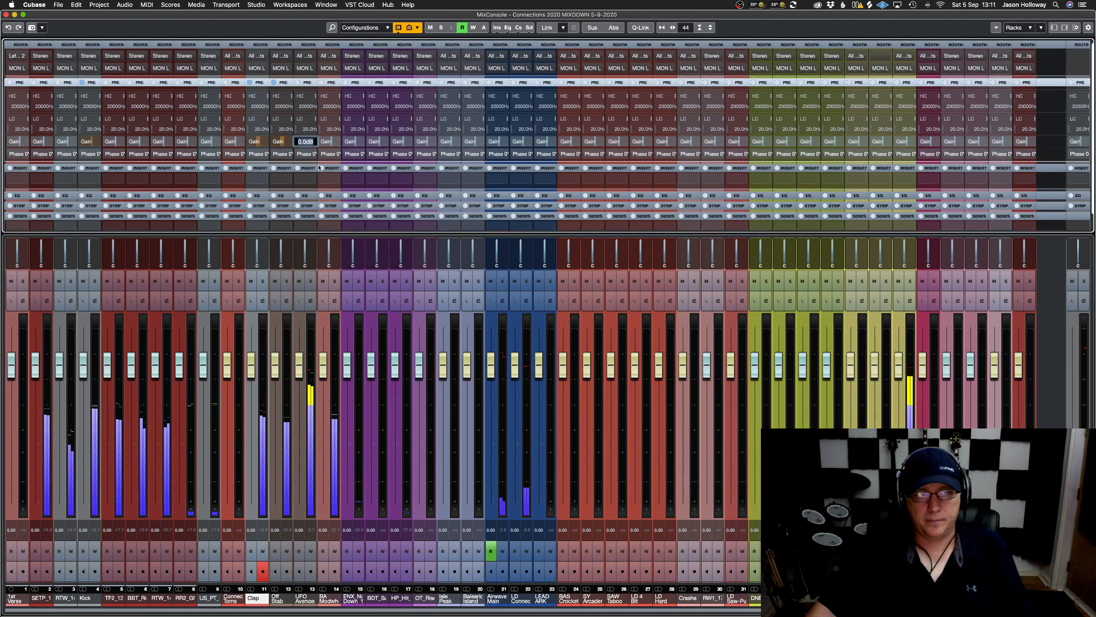
{"action": "key", "text": "BackSpace"}
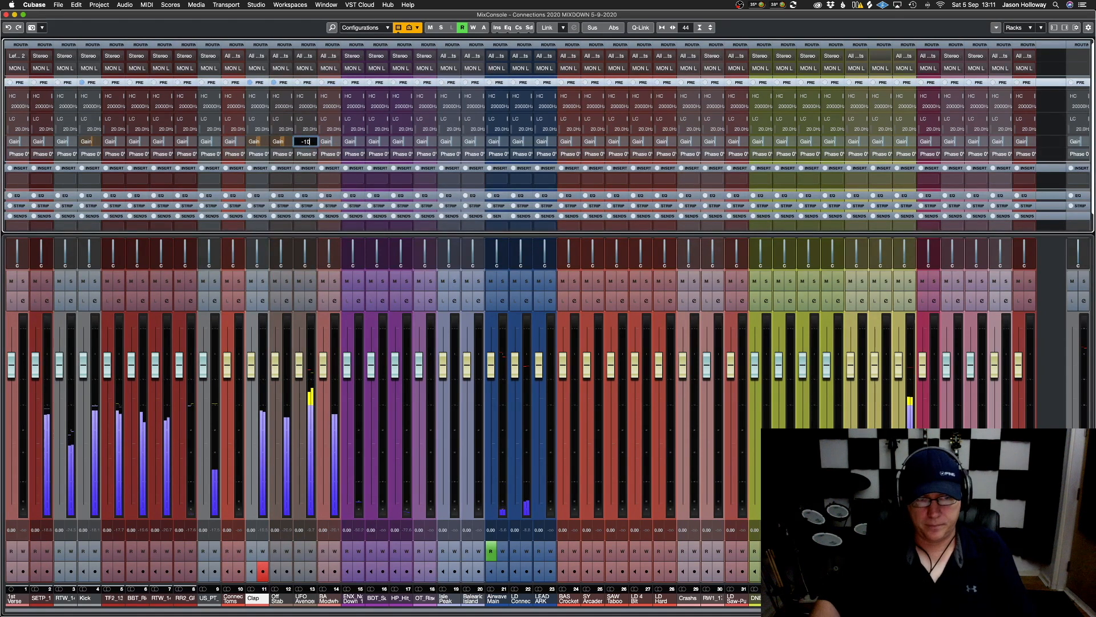
{"action": "key", "text": "Return"}
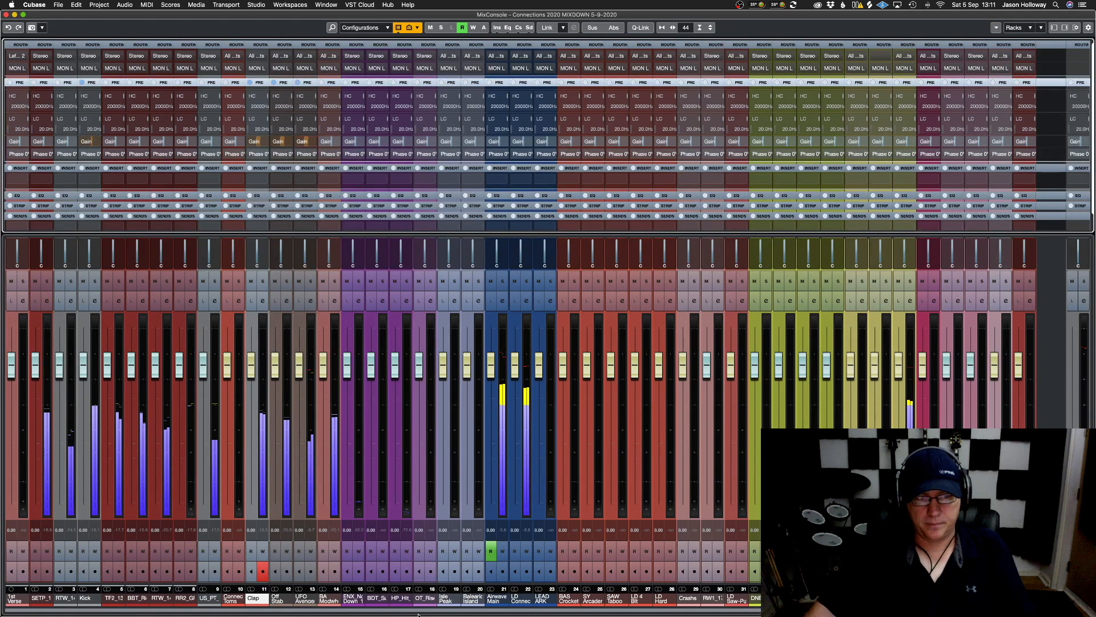
{"action": "left_click", "coordinate": [310, 530]}
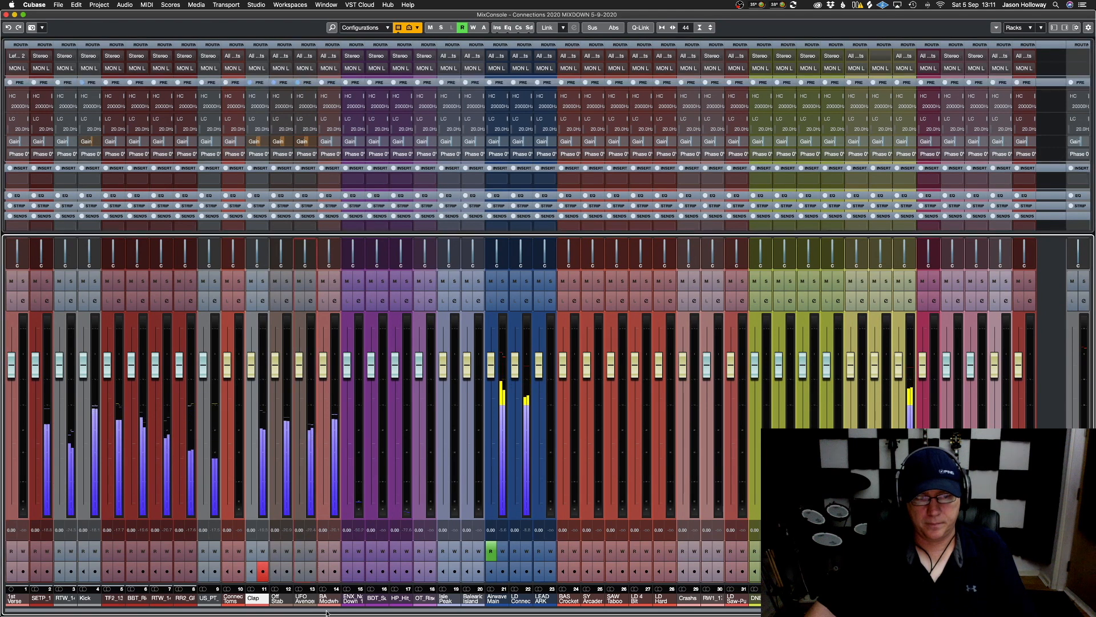
Set the pre-gain of channel 13 to -9 dB
{"action": "double_click", "coordinate": [307, 143]}
{"action": "type", "text": "-9"}
{"action": "key", "text": "Return"}
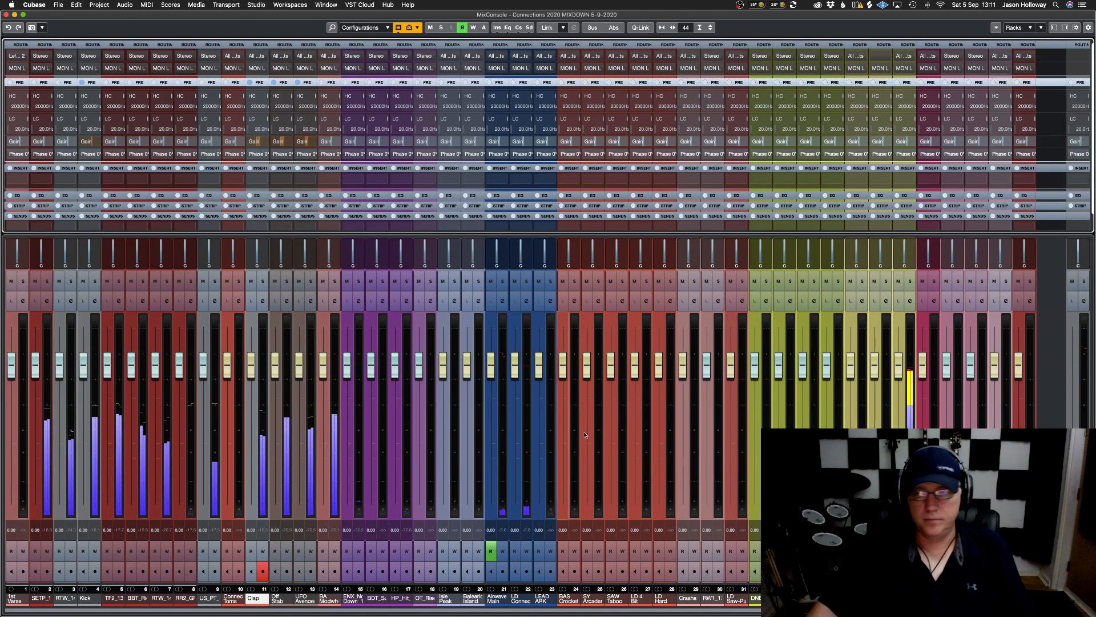
Set the pre-gain of channel 38, the last yellow channel, to -10 dB
{"action": "double_click", "coordinate": [905, 142]}
{"action": "type", "text": "-10"}
{"action": "key", "text": "Return"}
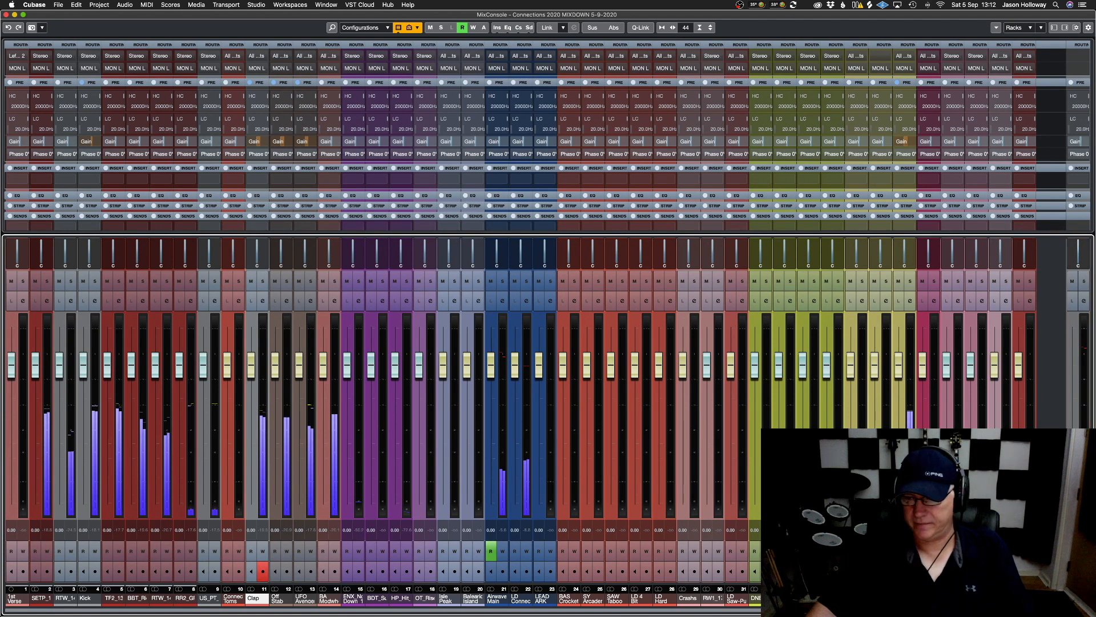
Set the pre-gain of the clipping last channel before the output to -20 dB and clear its peak reading
{"action": "scroll", "coordinate": [520, 423], "scroll_direction": "right", "scroll_amount": 3}
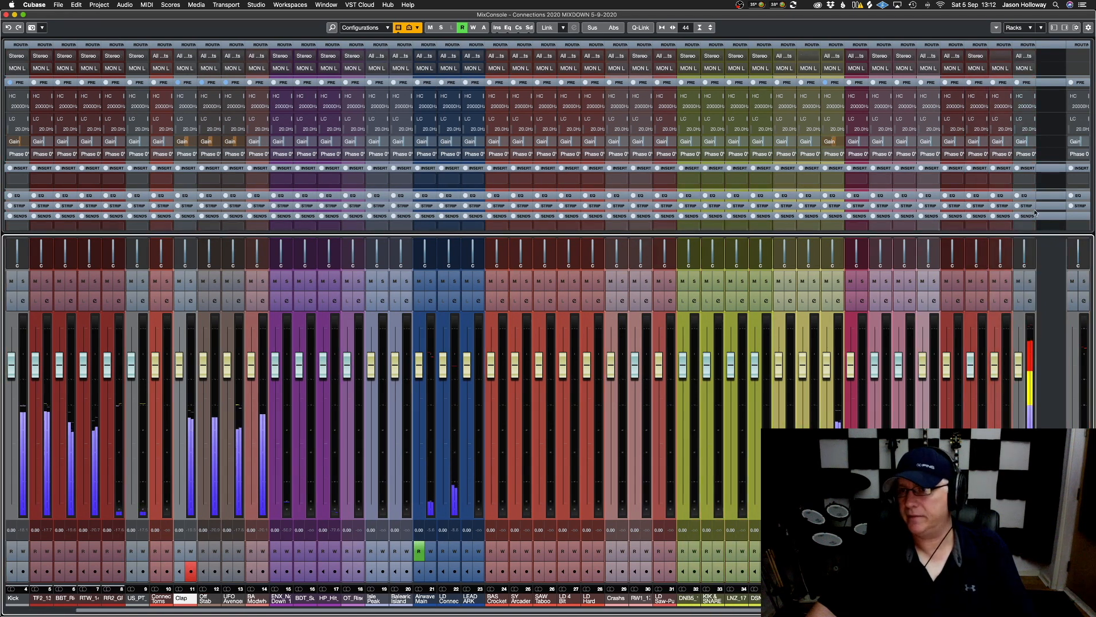
{"action": "double_click", "coordinate": [1022, 142]}
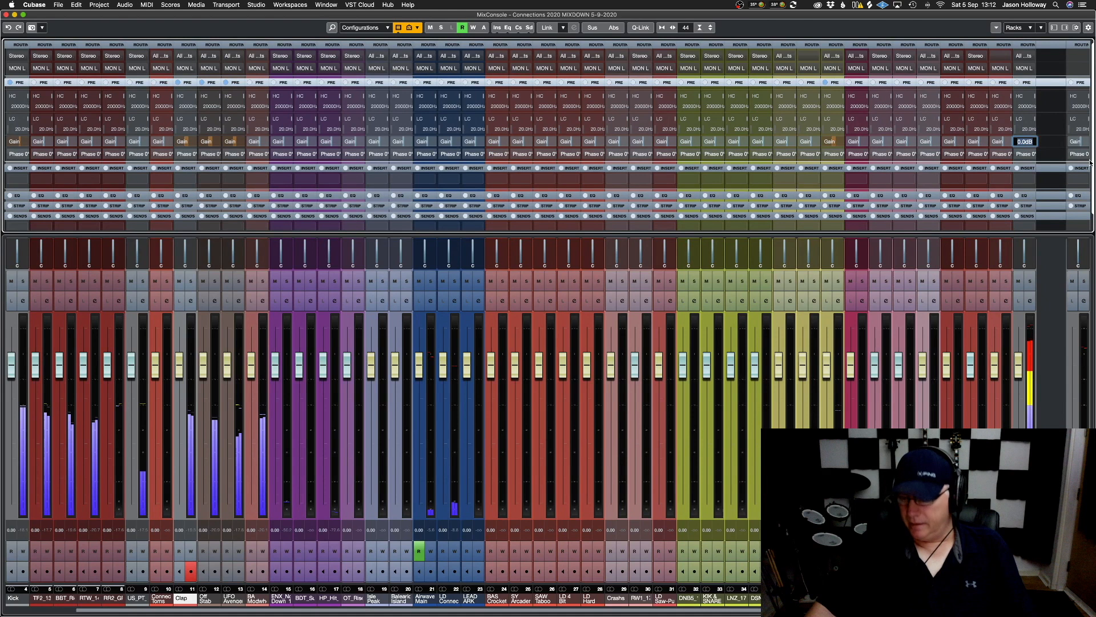
{"action": "type", "text": "-20"}
{"action": "key", "text": "Return"}
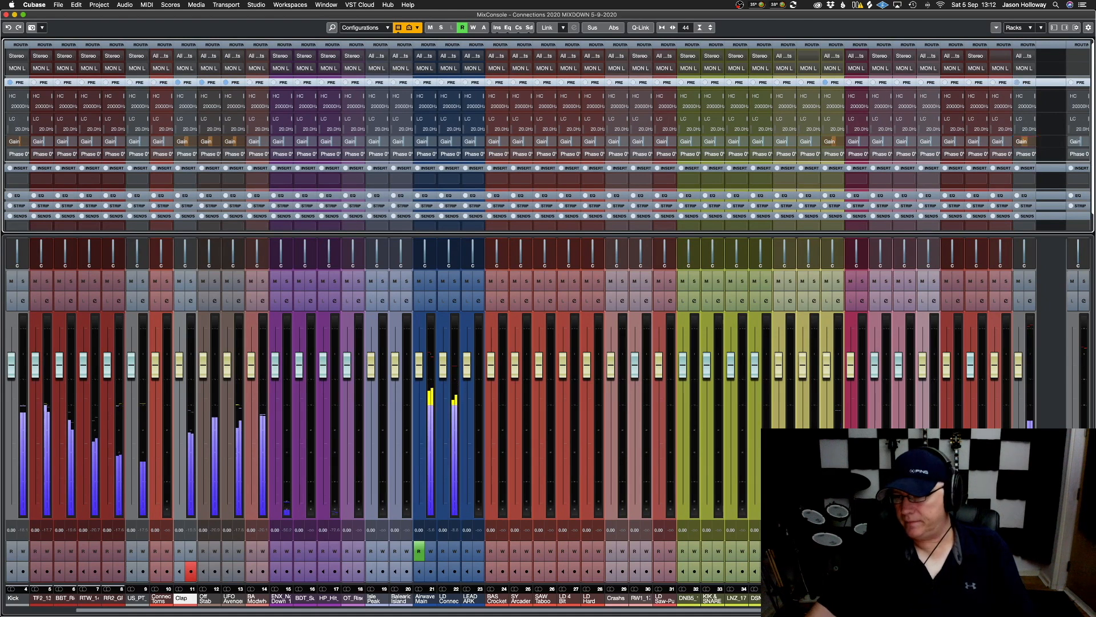
{"action": "left_click", "coordinate": [1030, 530]}
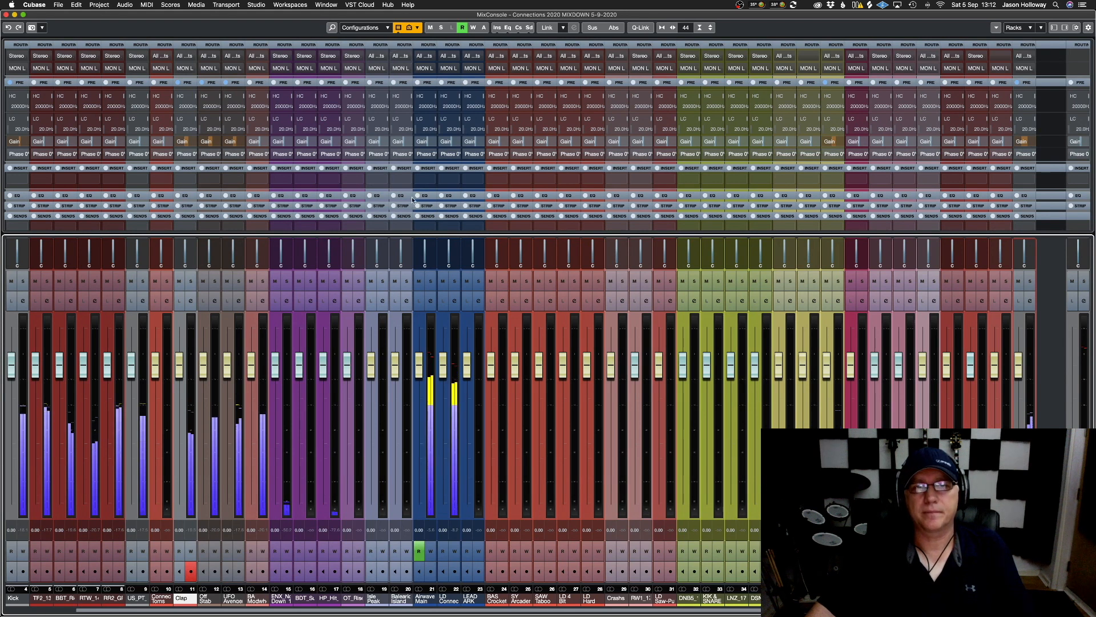
Try a pre-gain of -20 dB on both the Airwave Main and LD Connec channels
{"action": "double_click", "coordinate": [429, 144]}
{"action": "type", "text": "-2"}
{"action": "key", "text": "Return"}
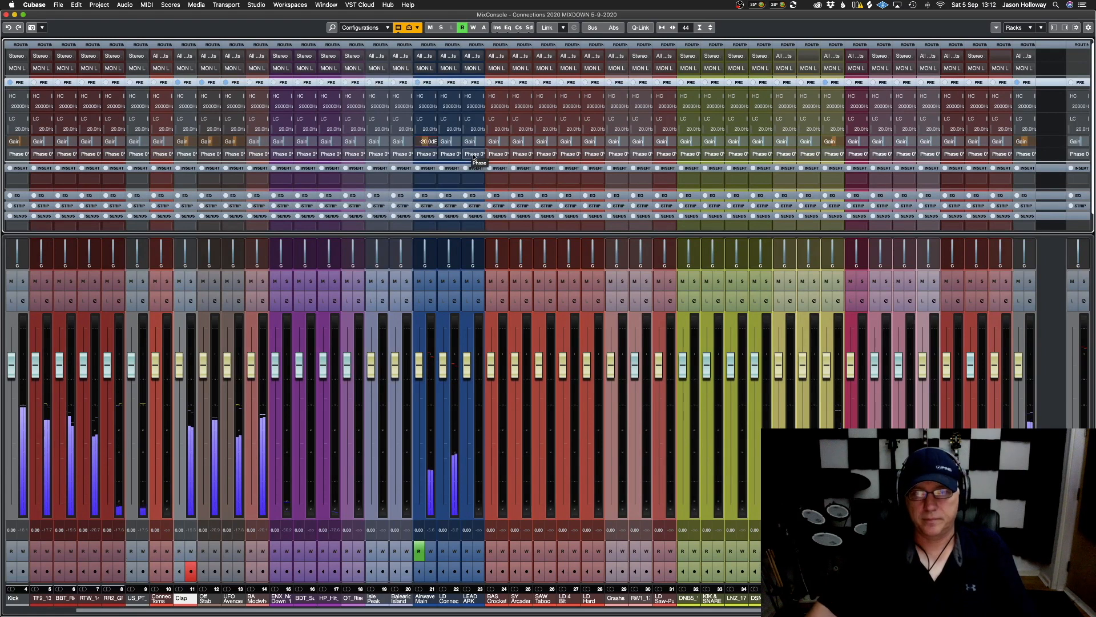
{"action": "double_click", "coordinate": [448, 142]}
{"action": "type", "text": "-20"}
{"action": "key", "text": "Return"}
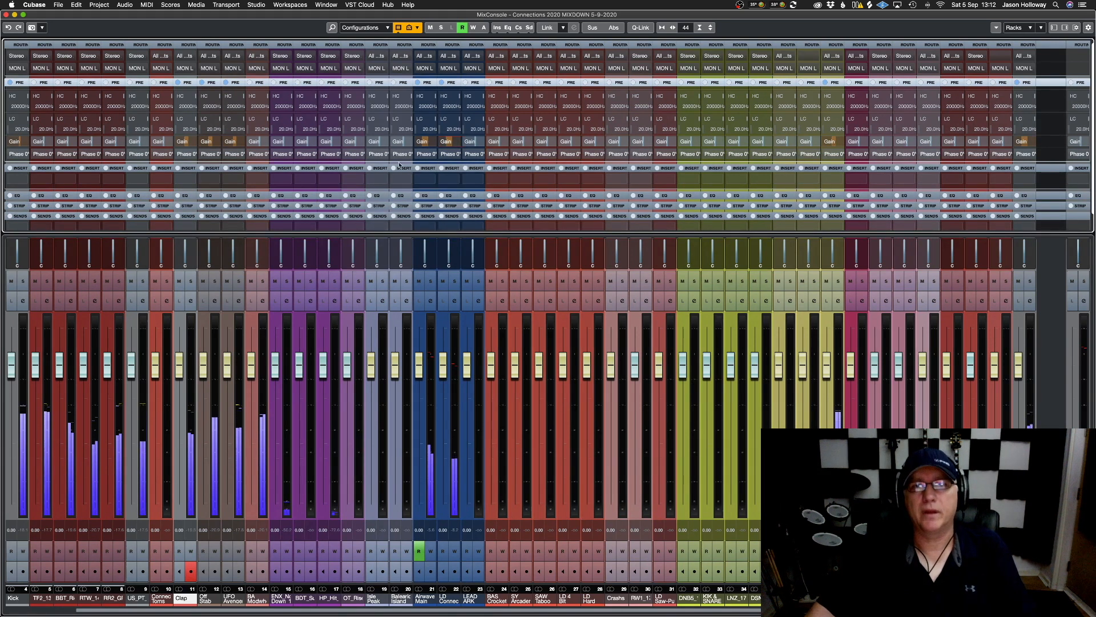
Apply a milder pre-gain cut to the Airwave Main and LD Connec channels and clear the LD Connec and output peak readings
{"action": "double_click", "coordinate": [426, 141]}
{"action": "key", "text": "BackSpace"}
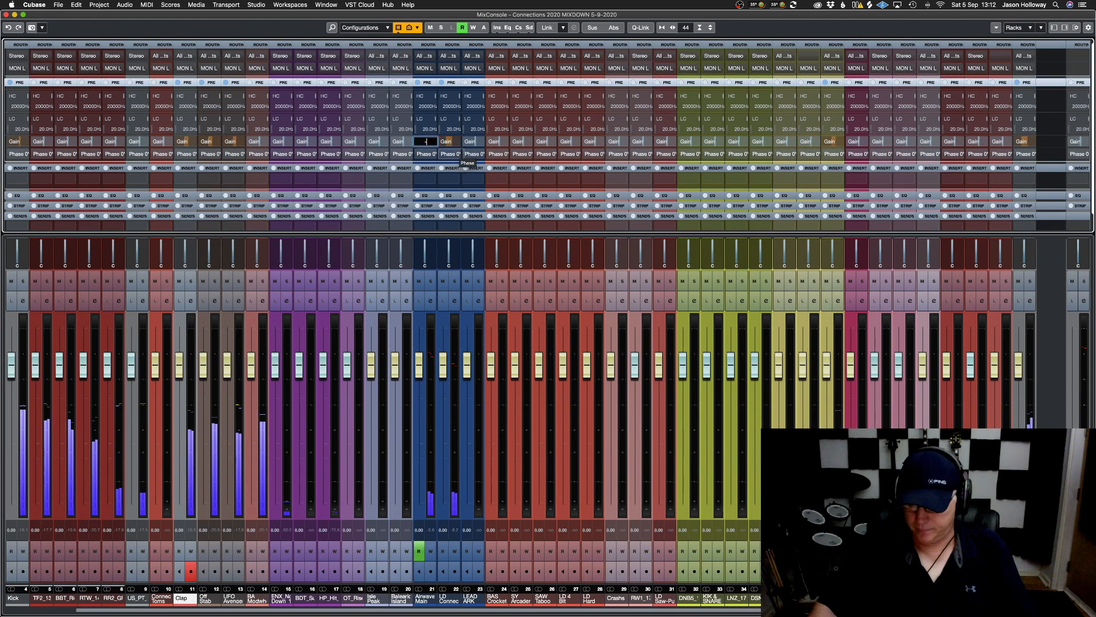
{"action": "key", "text": "Return"}
{"action": "double_click", "coordinate": [454, 142]}
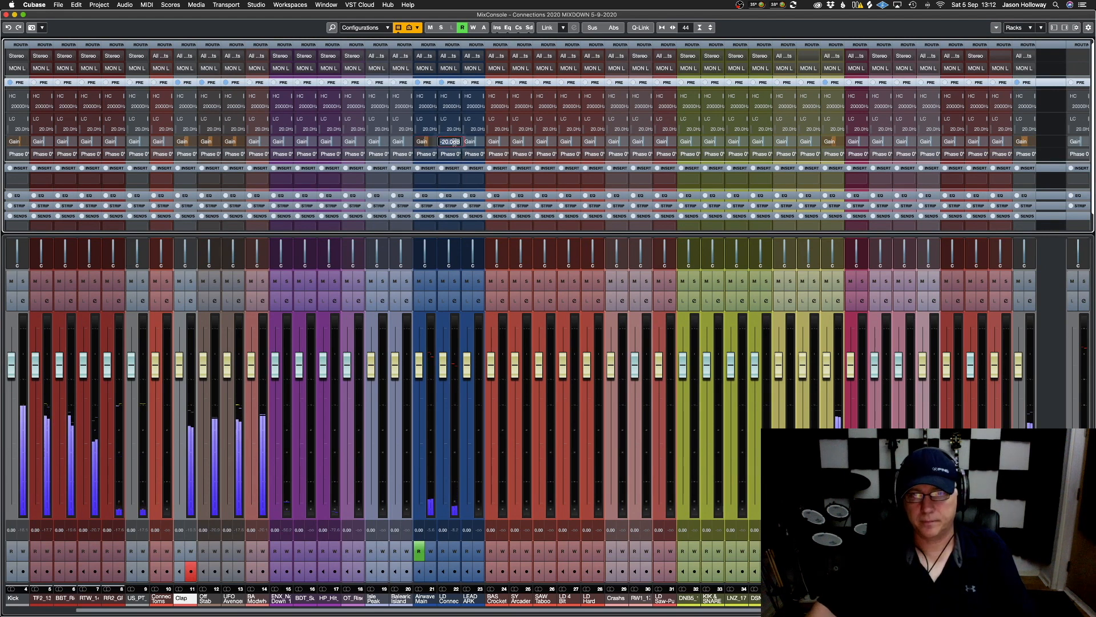
{"action": "key", "text": "Return"}
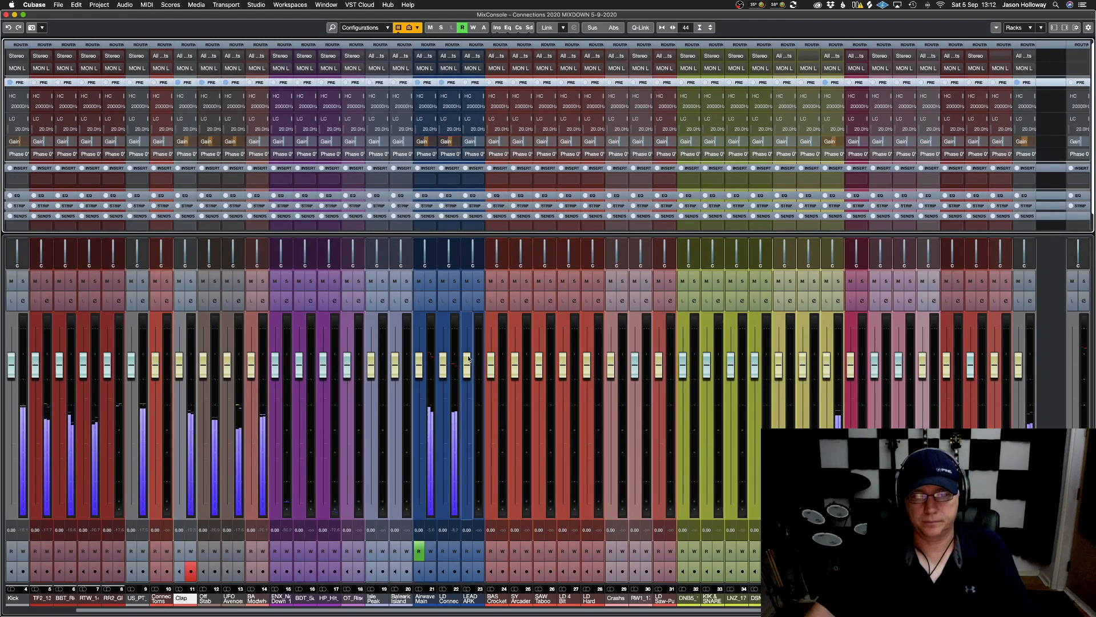
{"action": "left_click", "coordinate": [455, 534]}
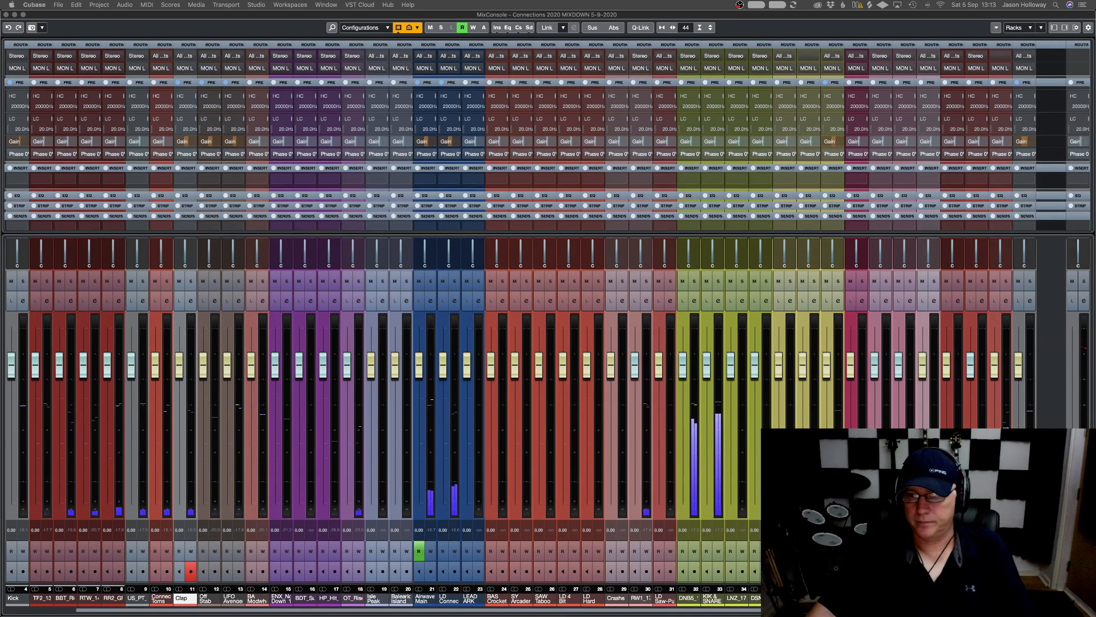
{"action": "left_click", "coordinate": [1078, 530]}
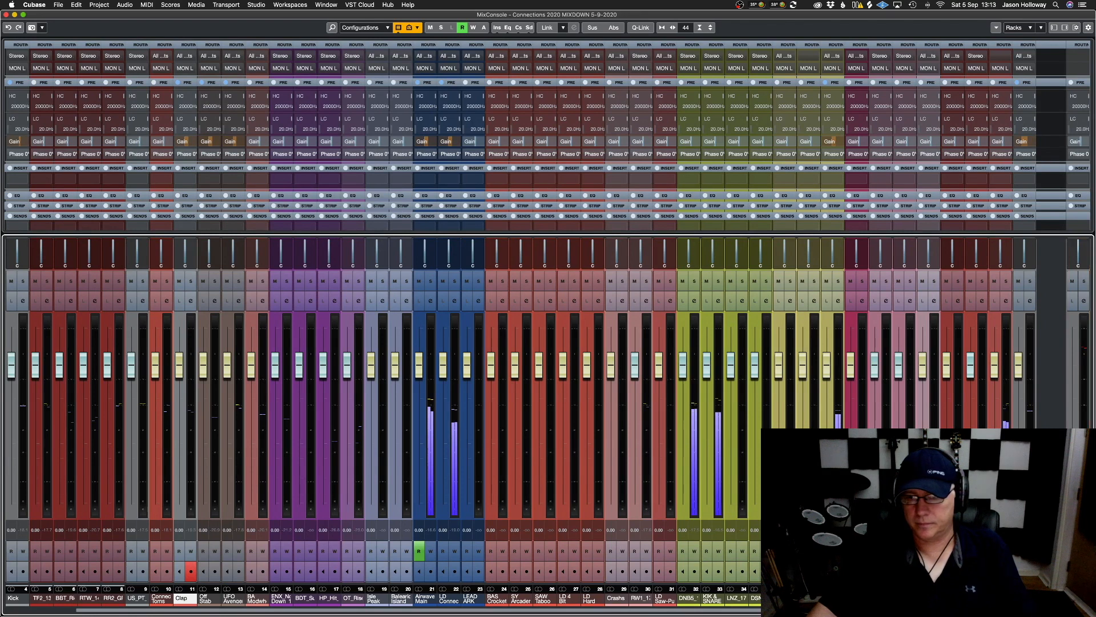
Set the pre-gain of the 1st Verse channel to -10 dB and clear its peak reading
{"action": "scroll", "coordinate": [639, 582], "scroll_direction": "left", "scroll_amount": 1}
{"action": "scroll", "coordinate": [106, 608], "scroll_direction": "left", "scroll_amount": 2}
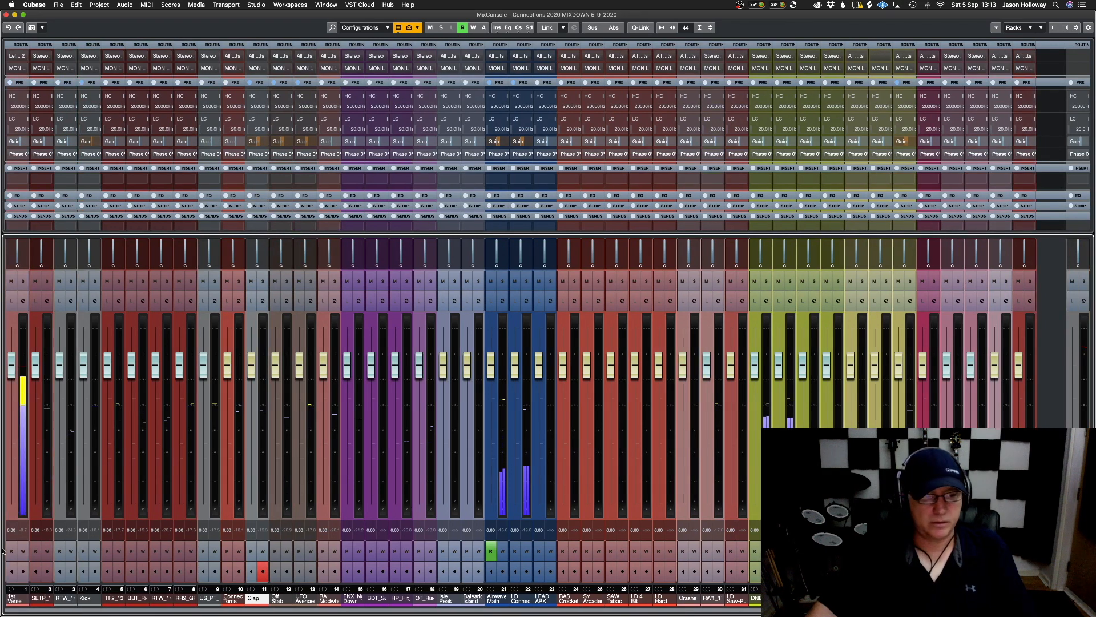
{"action": "left_click", "coordinate": [20, 280]}
{"action": "left_click", "coordinate": [20, 280]}
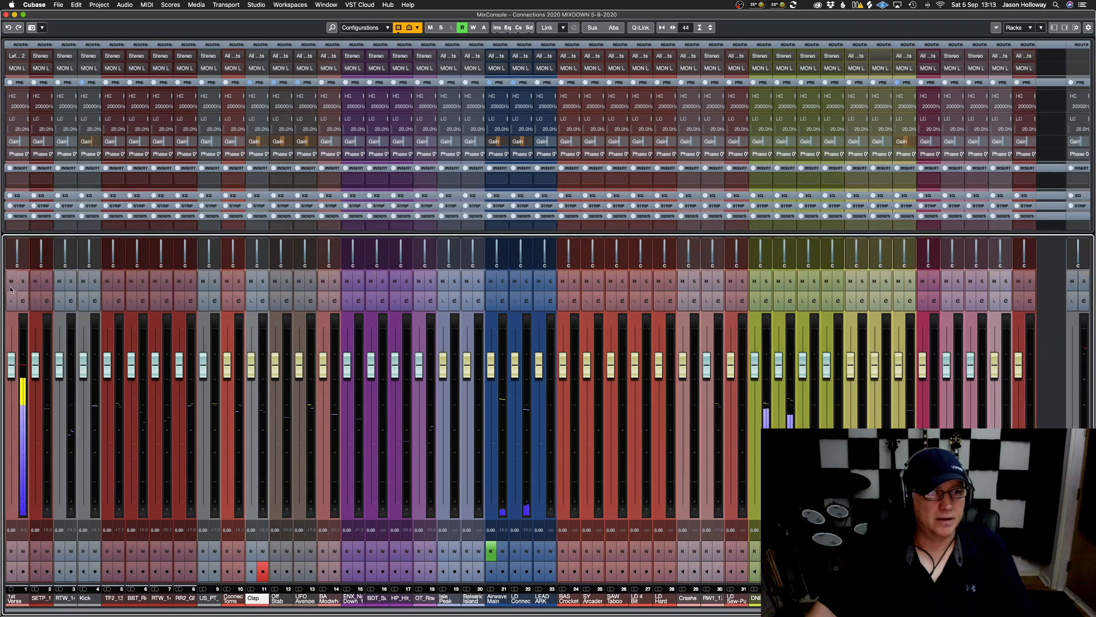
{"action": "double_click", "coordinate": [19, 142]}
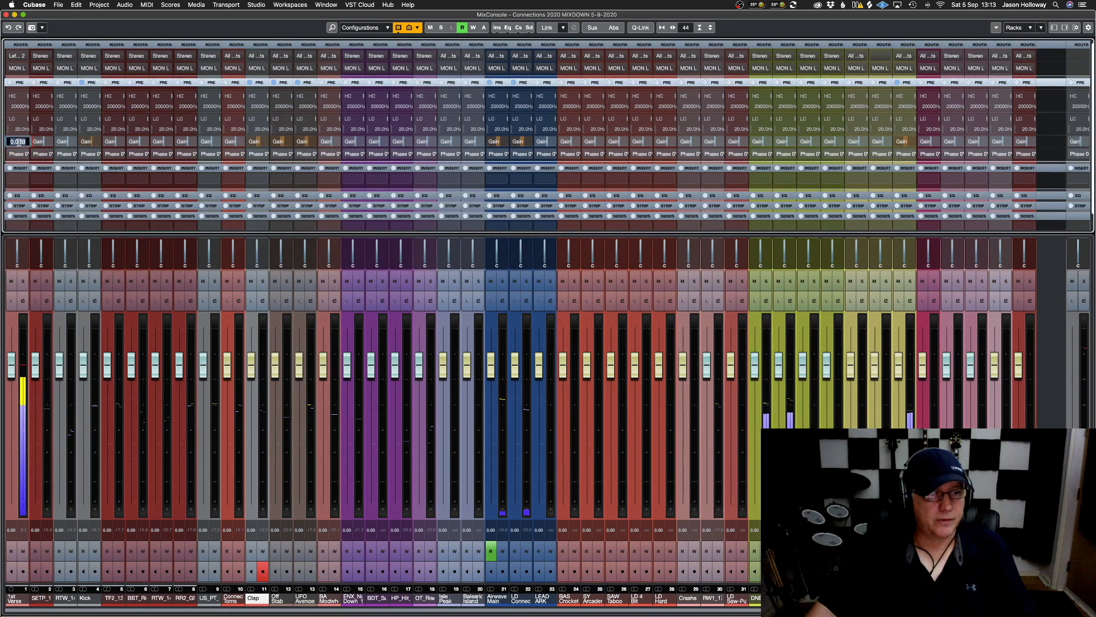
{"action": "type", "text": "-10"}
{"action": "key", "text": "Return"}
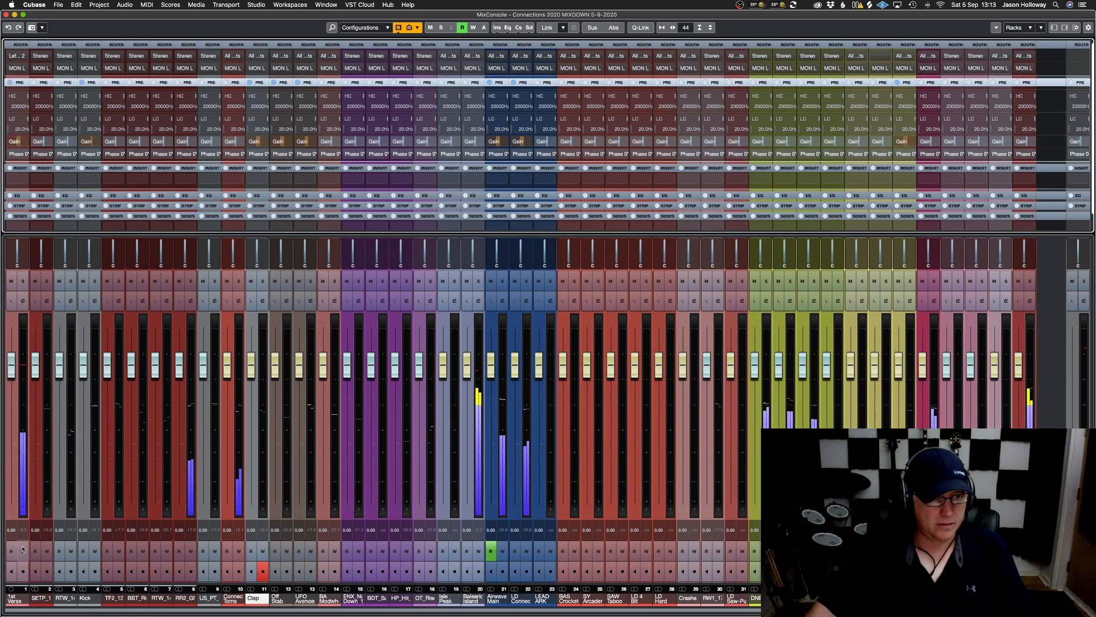
{"action": "left_click", "coordinate": [27, 530]}
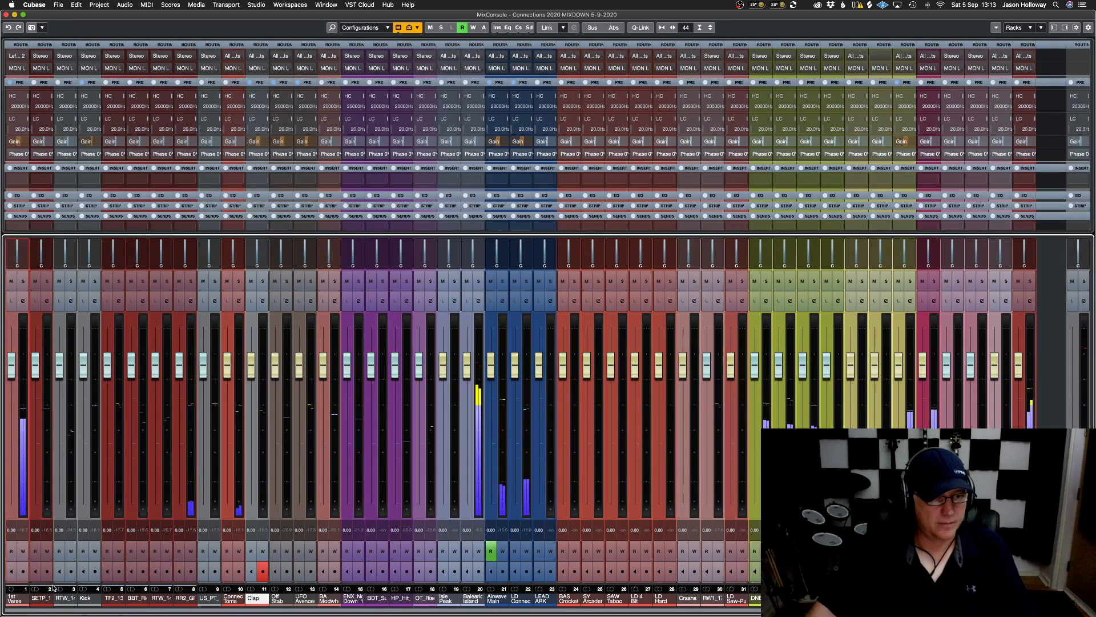
Set the pre-gain of channel 20 (Balearic Island) to -10 dB and clear its peak reading
{"action": "double_click", "coordinate": [475, 142]}
{"action": "key", "text": "BackSpace"}
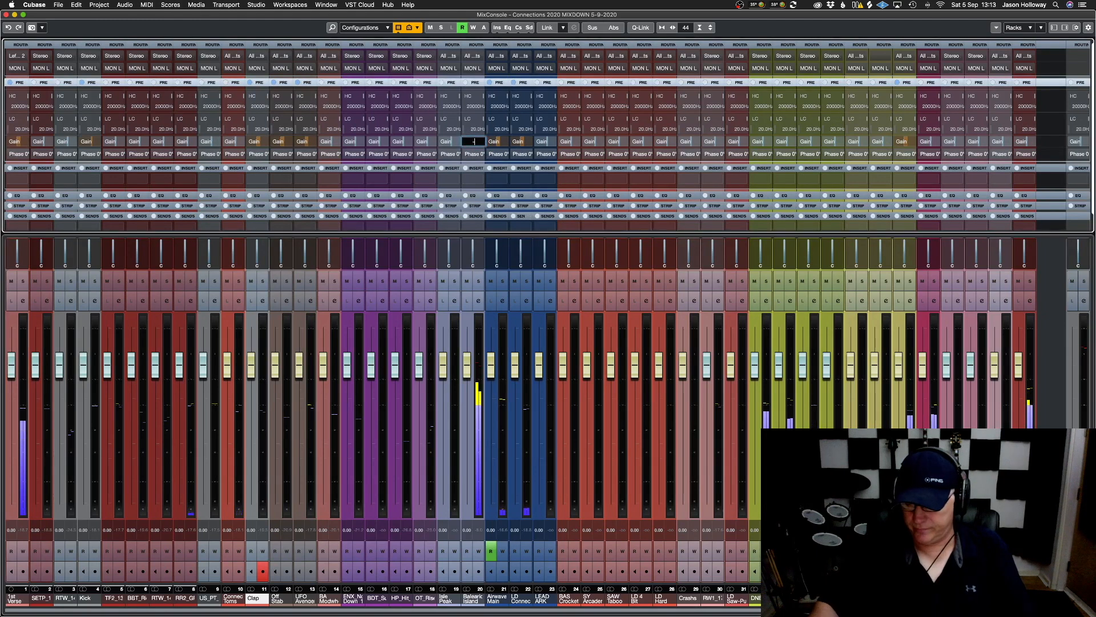
{"action": "key", "text": "BackSpace"}
{"action": "key", "text": "BackSpace"}
{"action": "key", "text": "BackSpace"}
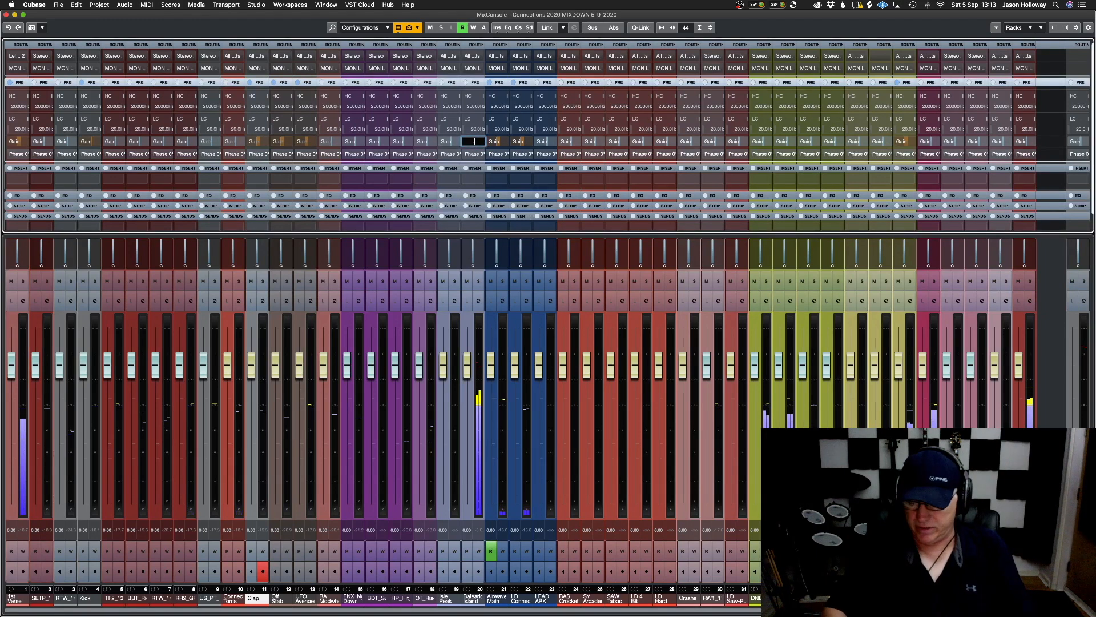
{"action": "type", "text": "-10"}
{"action": "key", "text": "Return"}
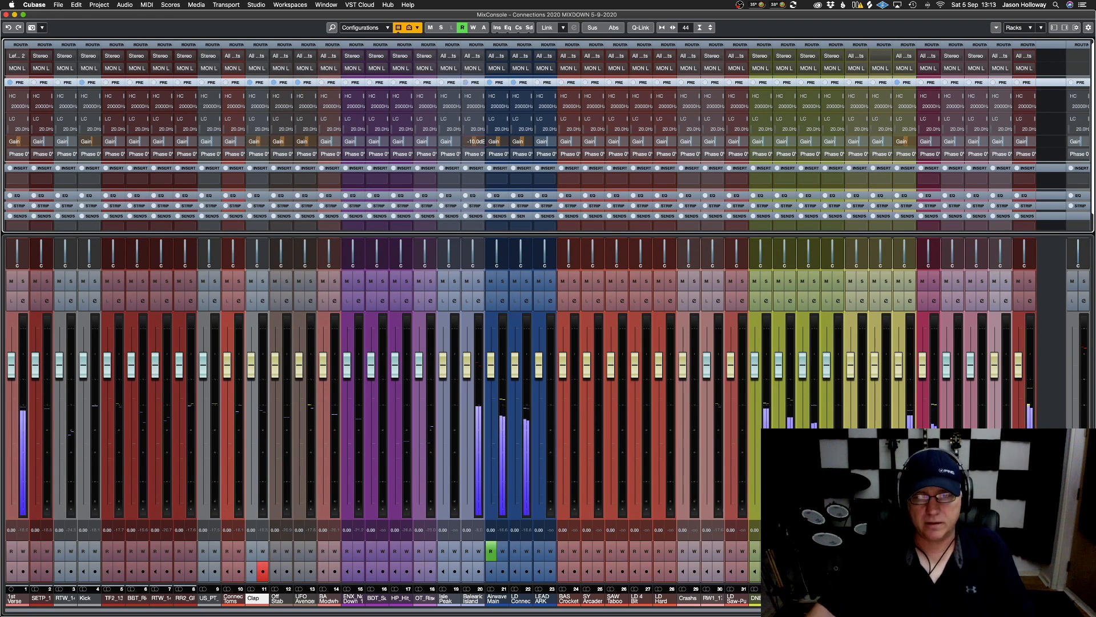
{"action": "left_click", "coordinate": [479, 531]}
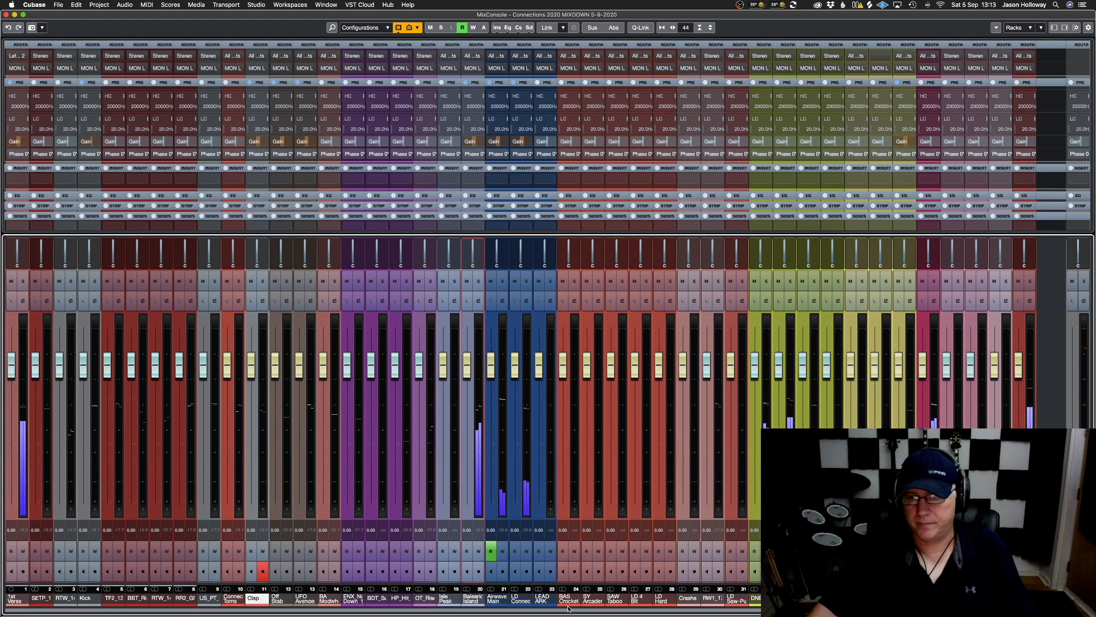
Select channel 43 near the end of the console and set its pre-gain to -2.5 dB
{"action": "scroll", "coordinate": [554, 612], "scroll_direction": "right", "scroll_amount": 3}
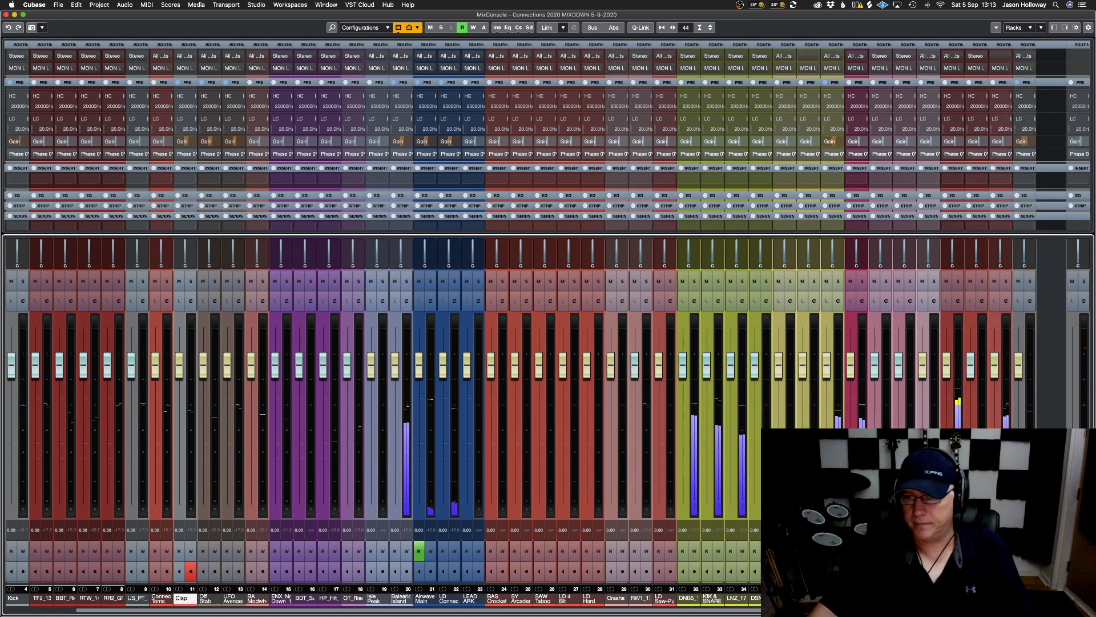
{"action": "left_click", "coordinate": [952, 598]}
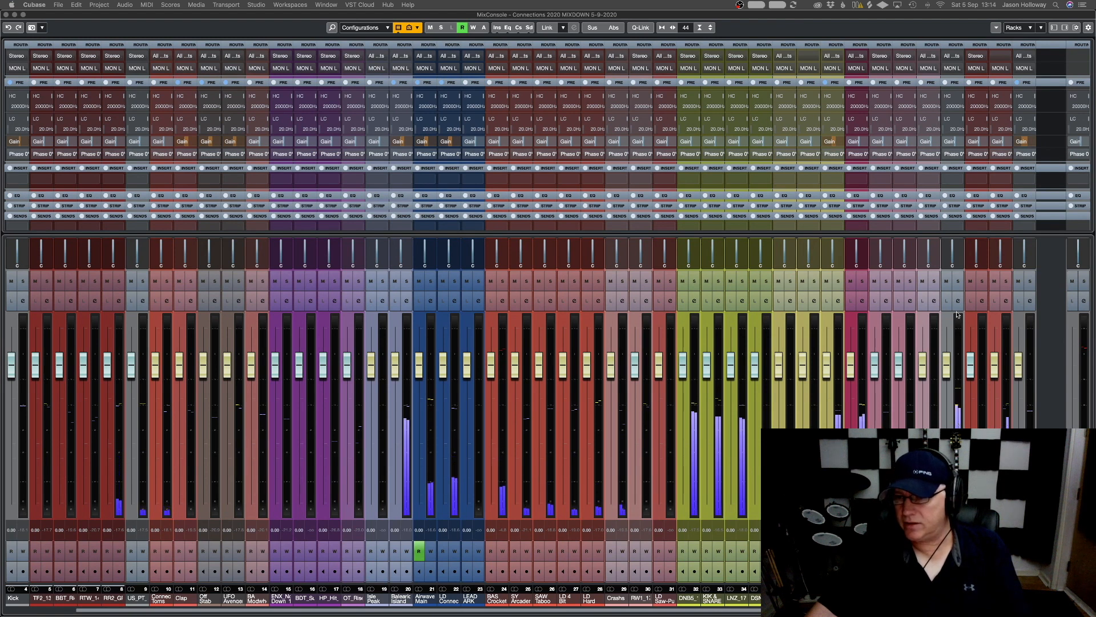
{"action": "double_click", "coordinate": [958, 142]}
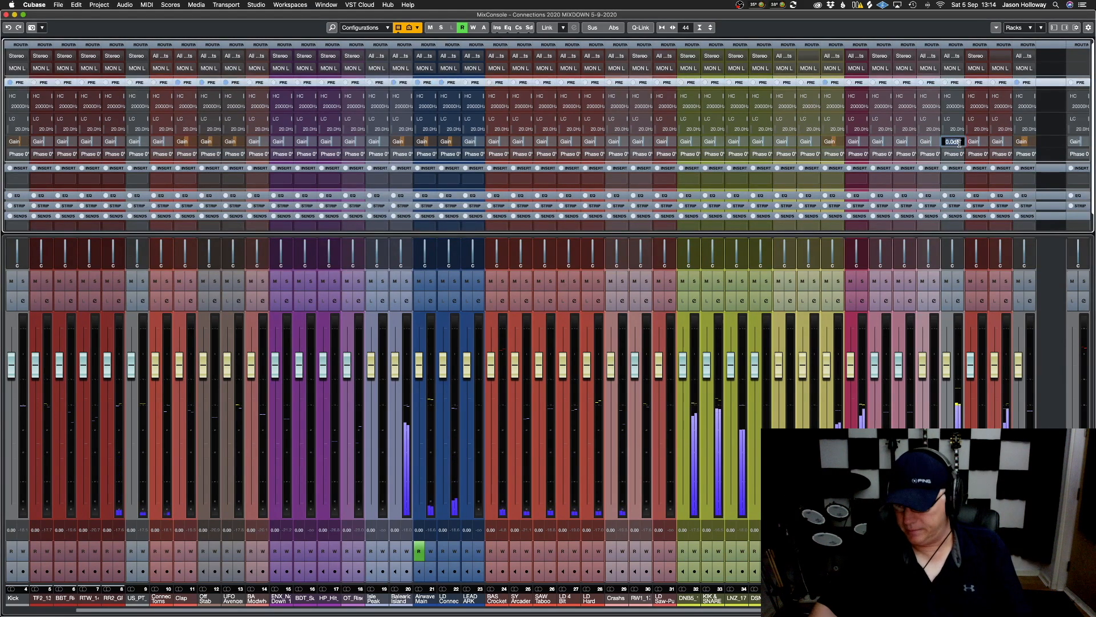
{"action": "key", "text": "Return"}
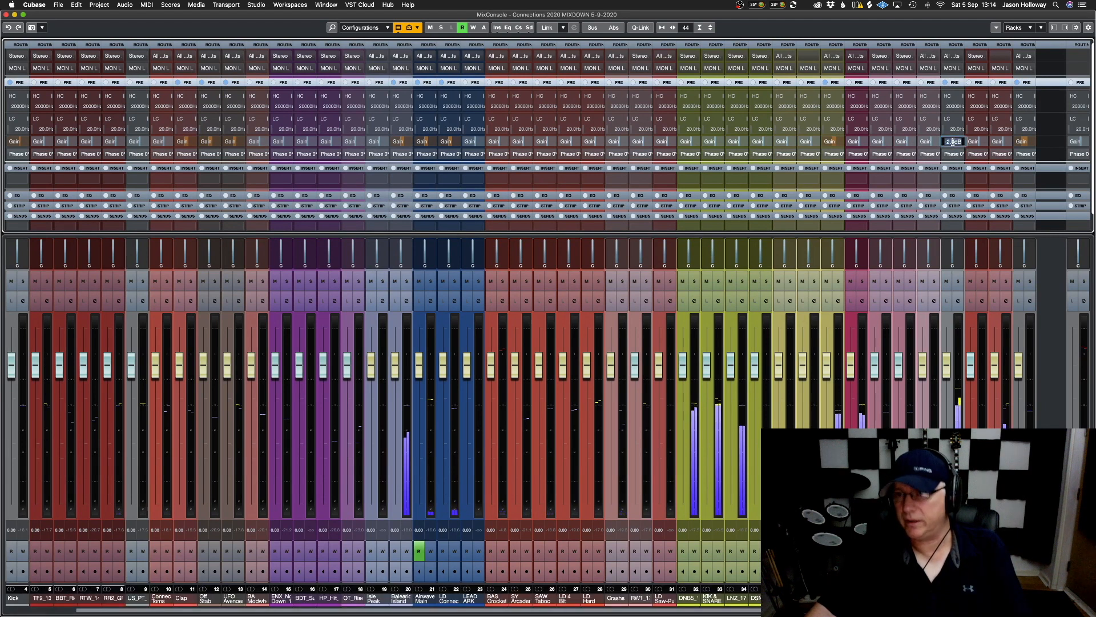
{"action": "scroll", "coordinate": [952, 142], "scroll_direction": "down", "scroll_amount": 4}
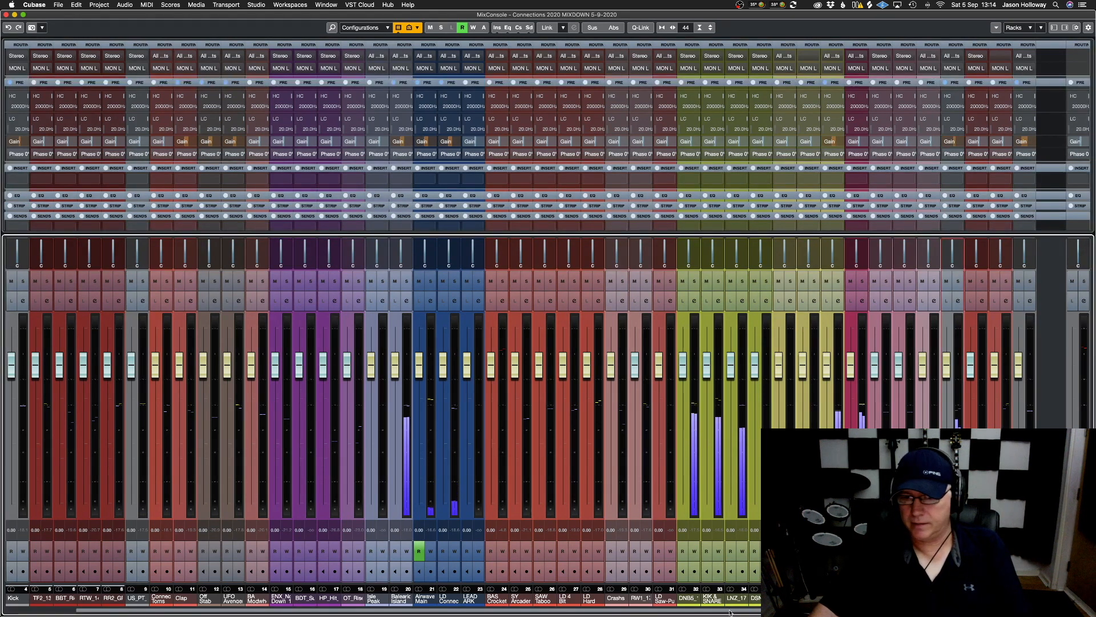
{"action": "left_click_drag", "start_coordinate": [723, 611], "coordinate": [765, 611]}
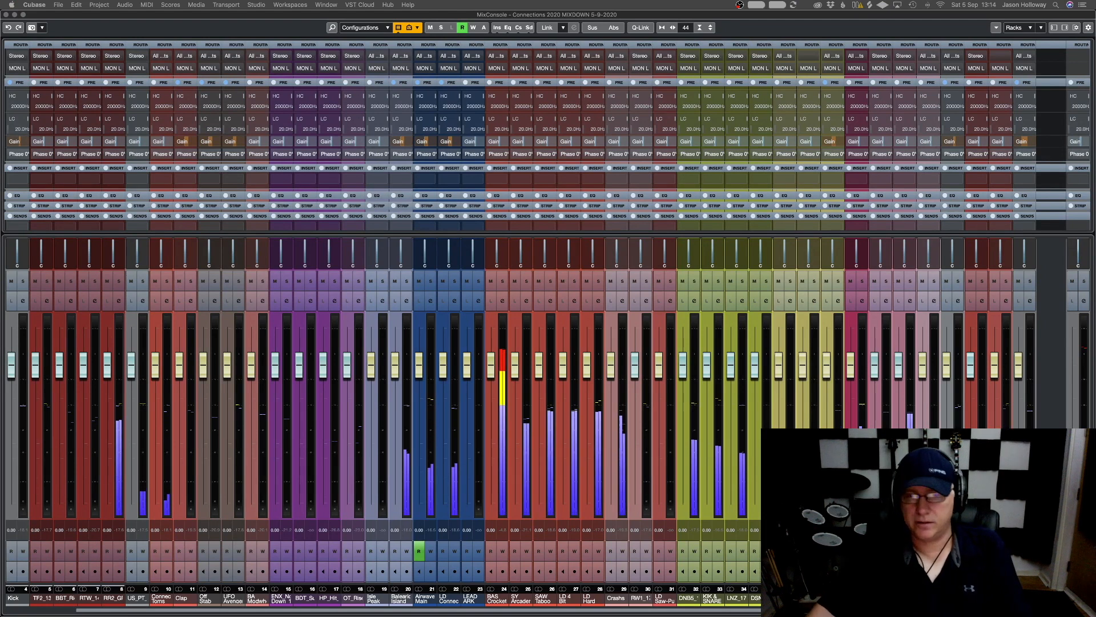
Set the pre-gain of the BAS Crocket channel to -15 dB and clear its peak reading
{"action": "double_click", "coordinate": [501, 142]}
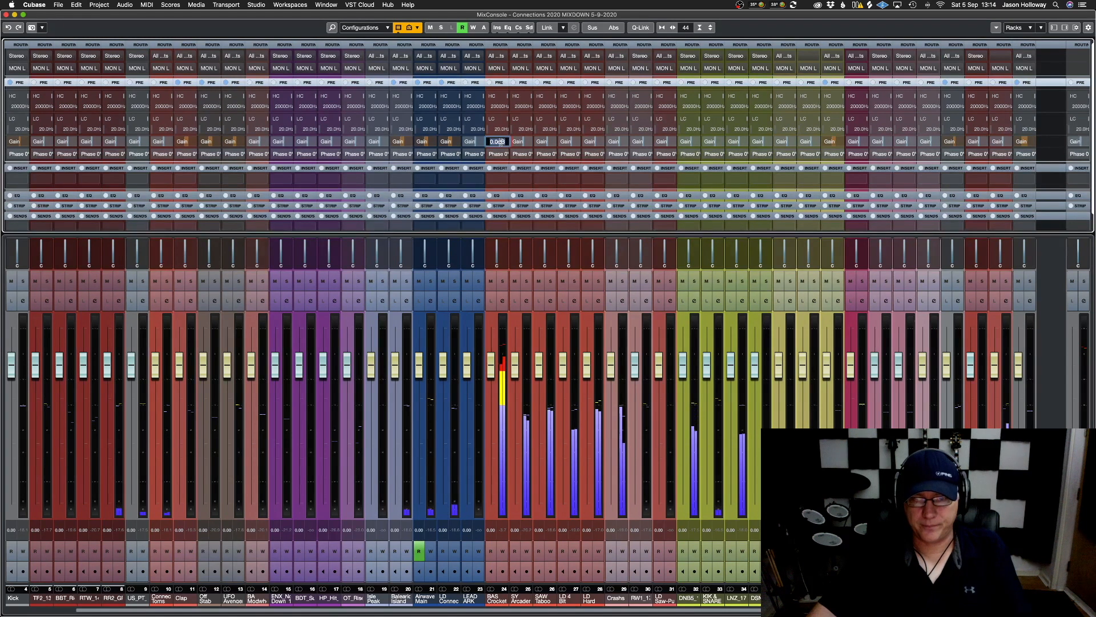
{"action": "type", "text": "-15"}
{"action": "key", "text": "Return"}
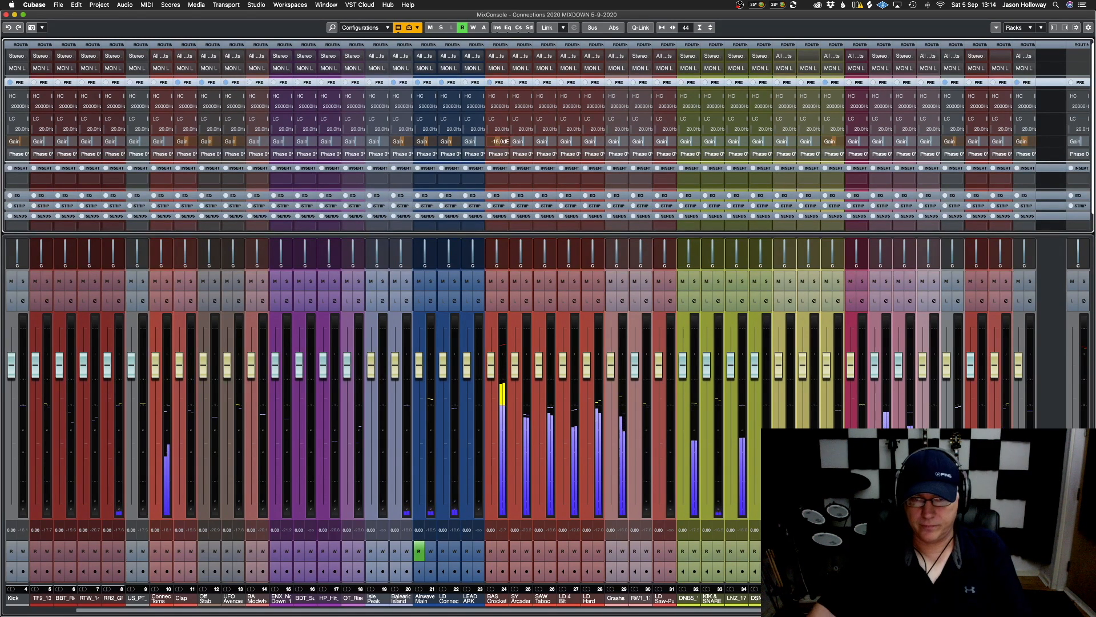
{"action": "left_click", "coordinate": [503, 530]}
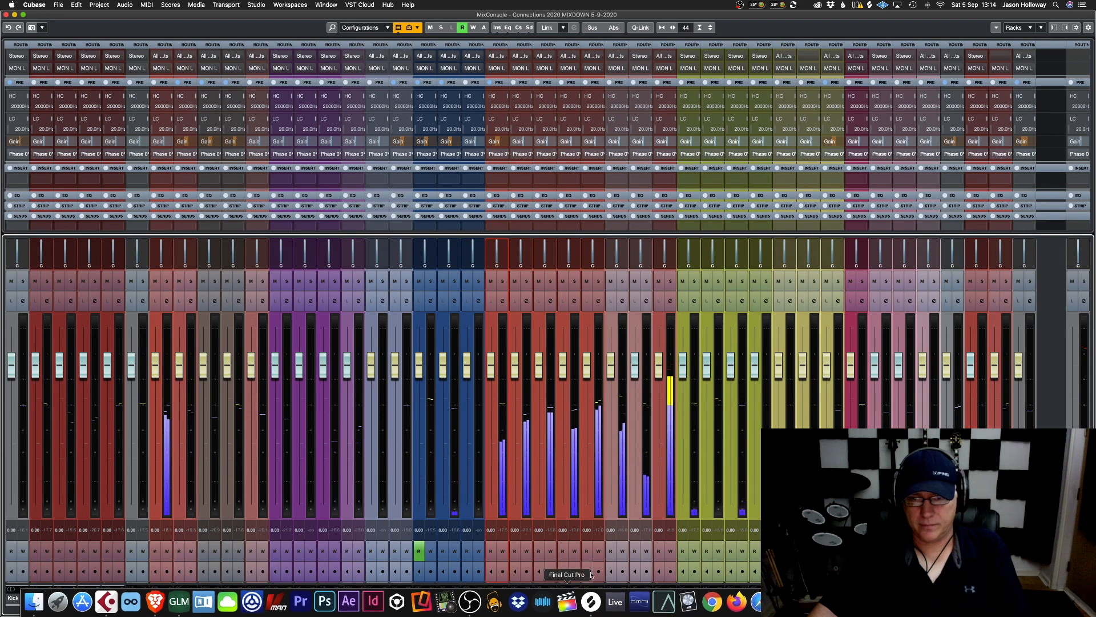
Set the pre-gain of channel 31 (LD Saw-Pu) to -15 dB and clear its peak reading
{"action": "double_click", "coordinate": [665, 142]}
{"action": "type", "text": "-15"}
{"action": "key", "text": "Return"}
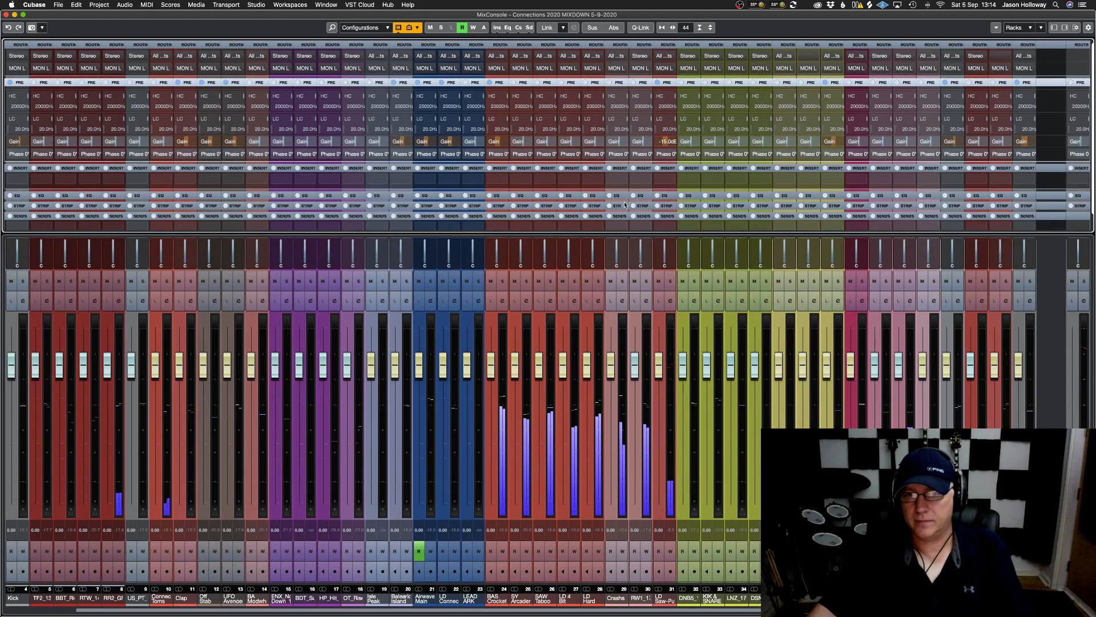
{"action": "scroll", "coordinate": [619, 137], "scroll_direction": "down", "scroll_amount": 1}
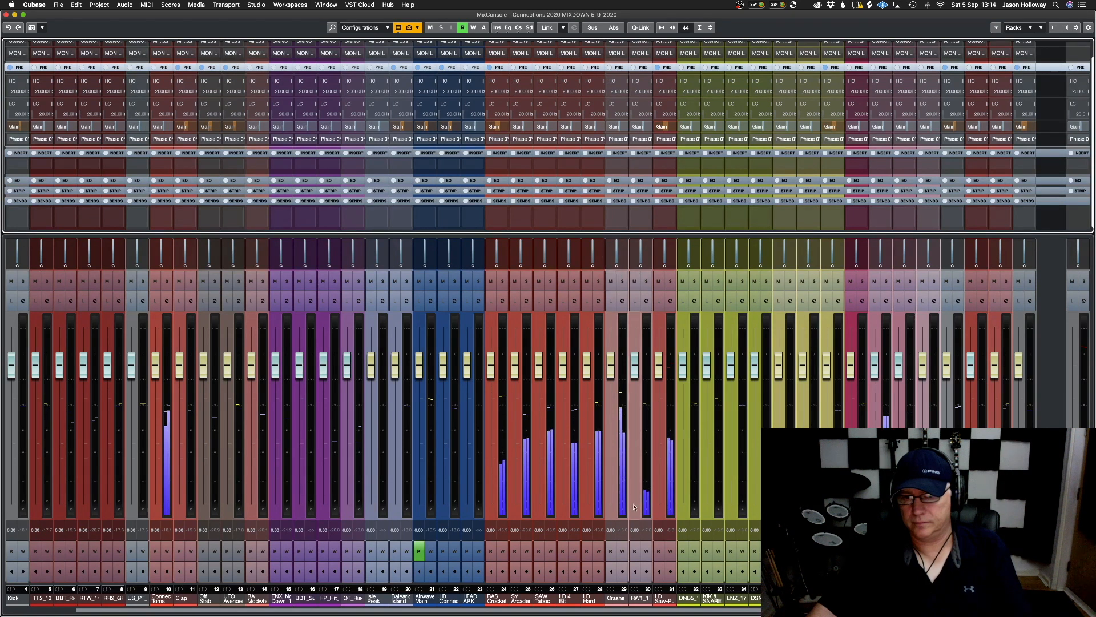
{"action": "left_click", "coordinate": [670, 531]}
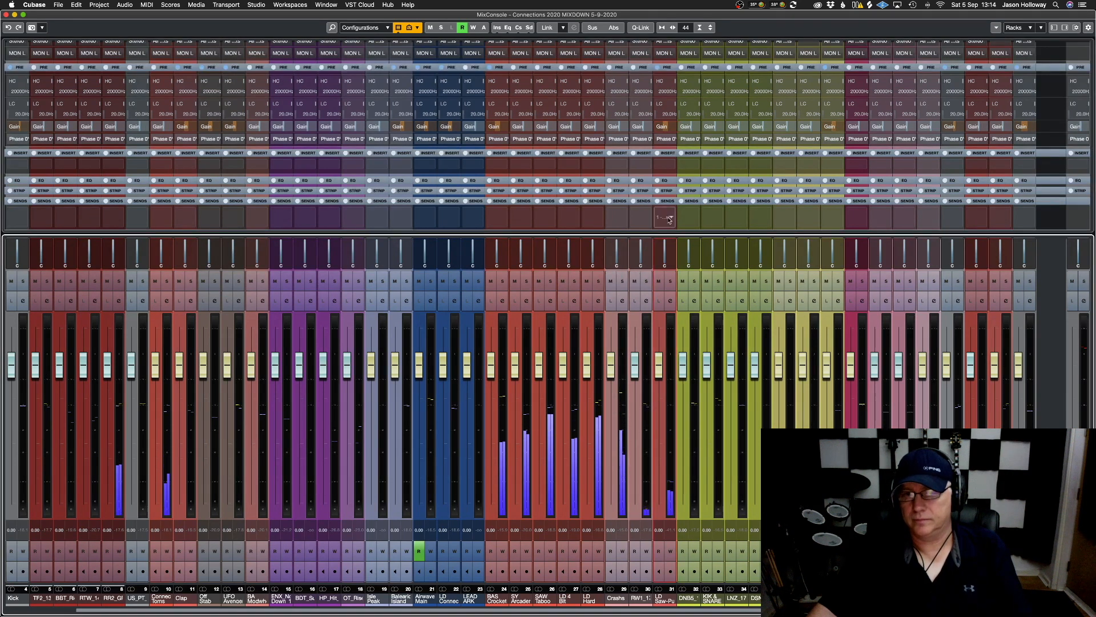
Ease the pre-gain cut on channel 31 (LD Saw-Pu) to -10 dB
{"action": "double_click", "coordinate": [668, 127]}
{"action": "type", "text": "-10"}
{"action": "key", "text": "Return"}
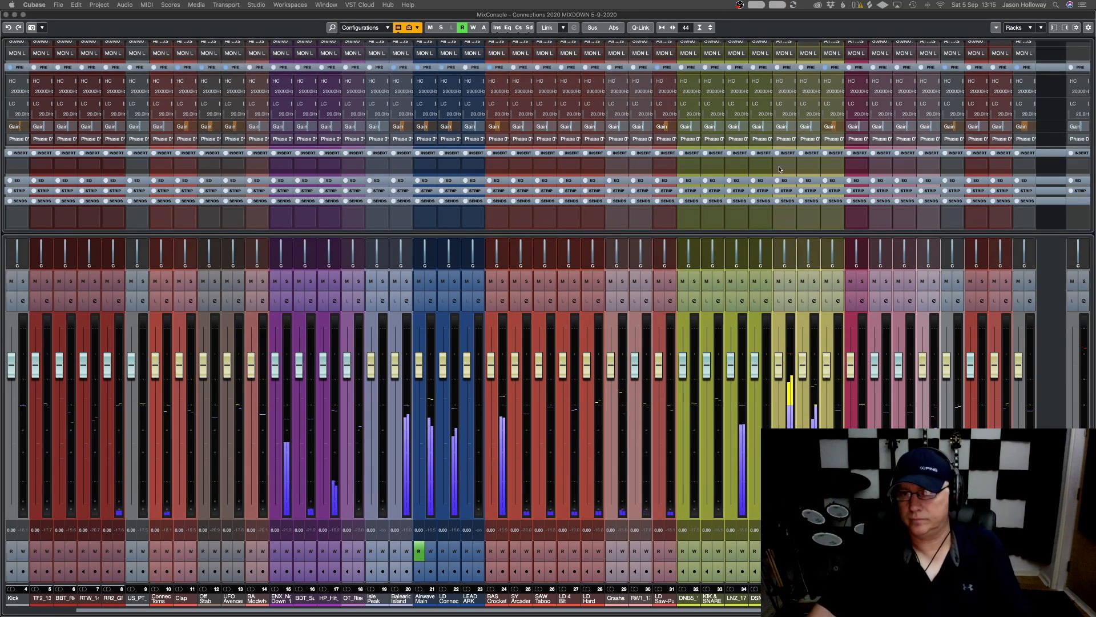
Set the pre-gain of channel 36, the first pale yellow channel after the DNB group, to -10 dB and refine it to -11 dB
{"action": "double_click", "coordinate": [787, 127]}
{"action": "type", "text": "-10"}
{"action": "key", "text": "Return"}
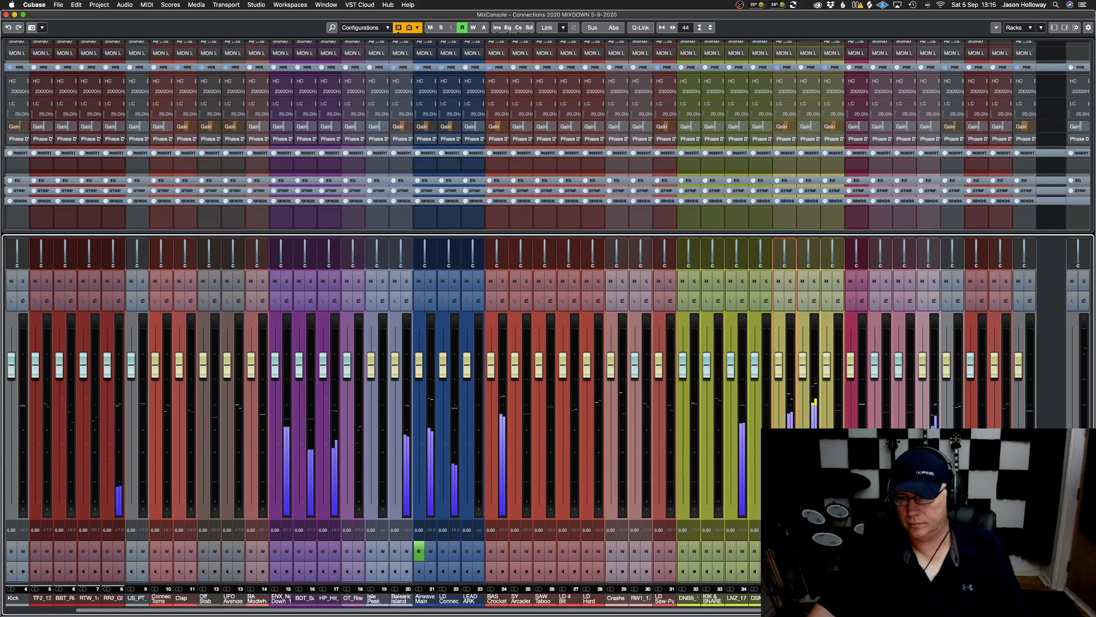
{"action": "double_click", "coordinate": [790, 127]}
{"action": "type", "text": "-11"}
{"action": "key", "text": "Return"}
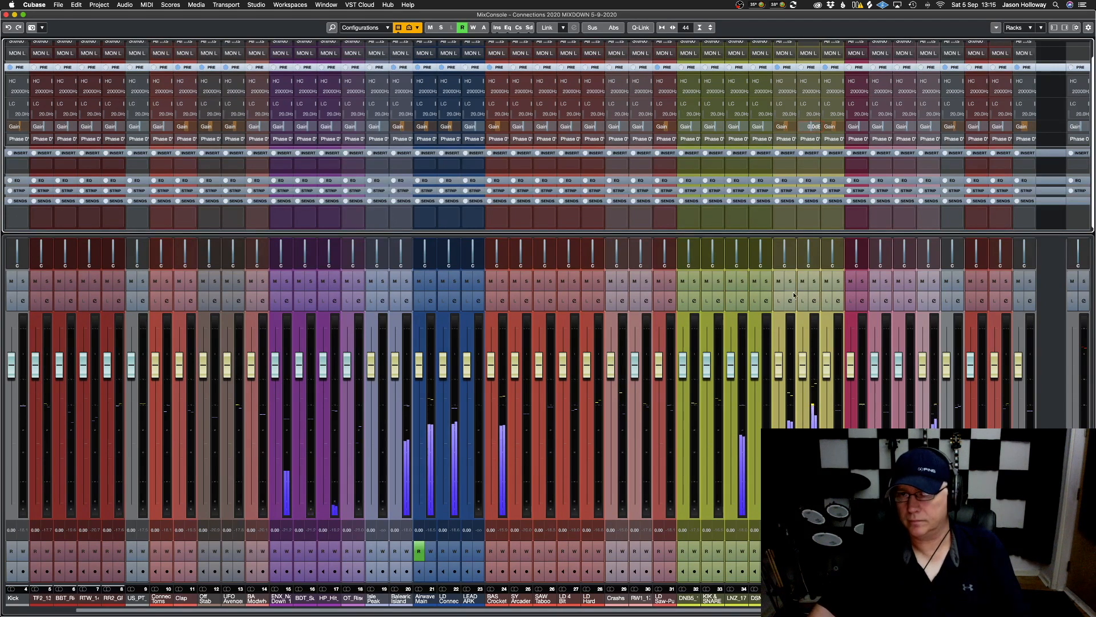
Select channel 37, the middle of the three pale yellow channels, and try to edit its pre-gain
{"action": "left_click_drag", "start_coordinate": [805, 365], "coordinate": [805, 366]}
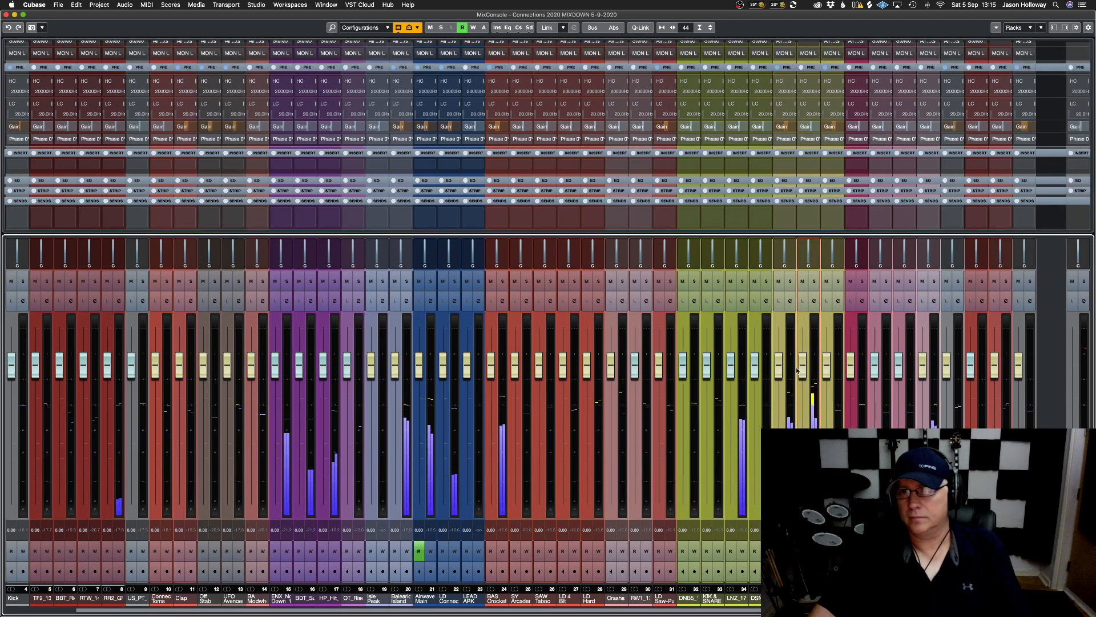
{"action": "left_click", "coordinate": [808, 598]}
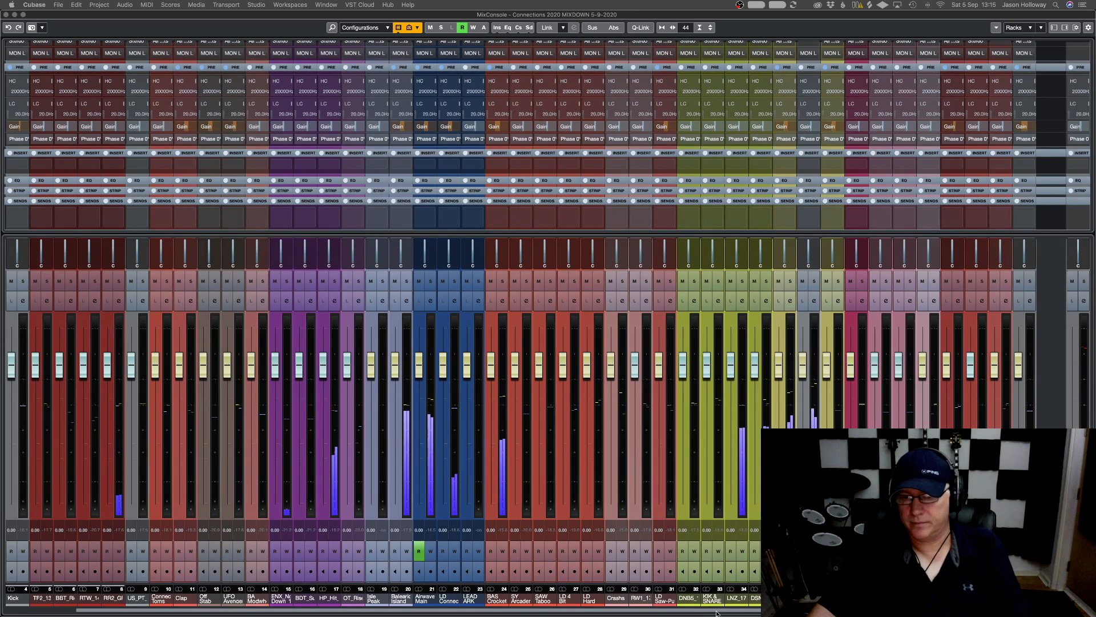
{"action": "left_click", "coordinate": [810, 127]}
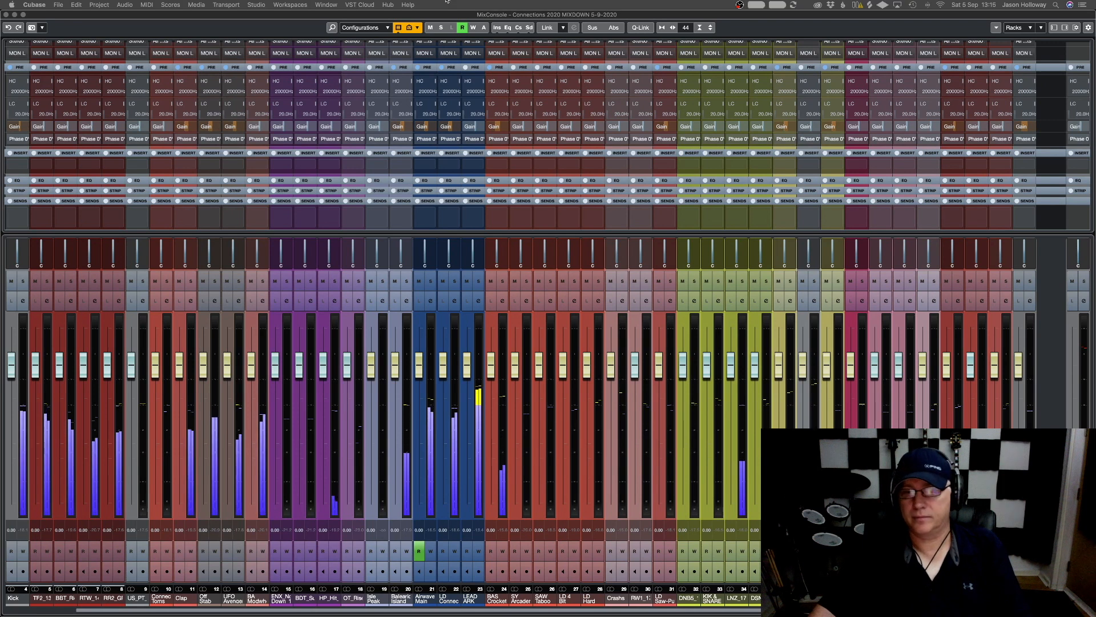
Set the pre-gain of the LEAD ARK channel to -5 dB
{"action": "left_click", "coordinate": [474, 127]}
{"action": "key", "text": "Return"}
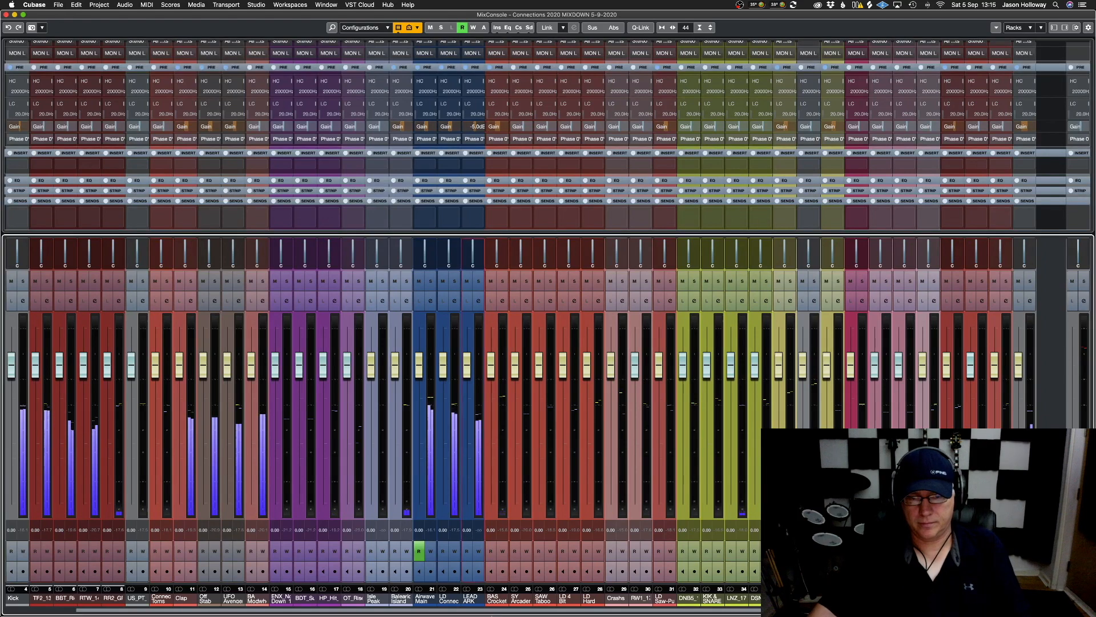
Solo channel 19, set its pre-gain to -6 dB and clear its peak reading
{"action": "mouse_move", "coordinate": [491, 612]}
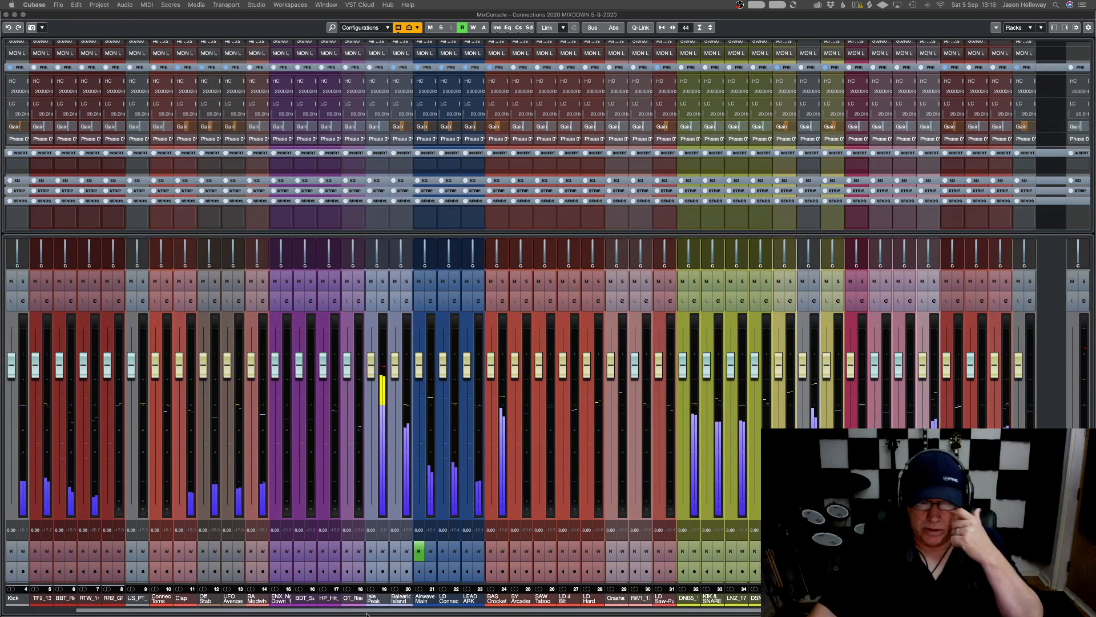
{"action": "left_click", "coordinate": [383, 280]}
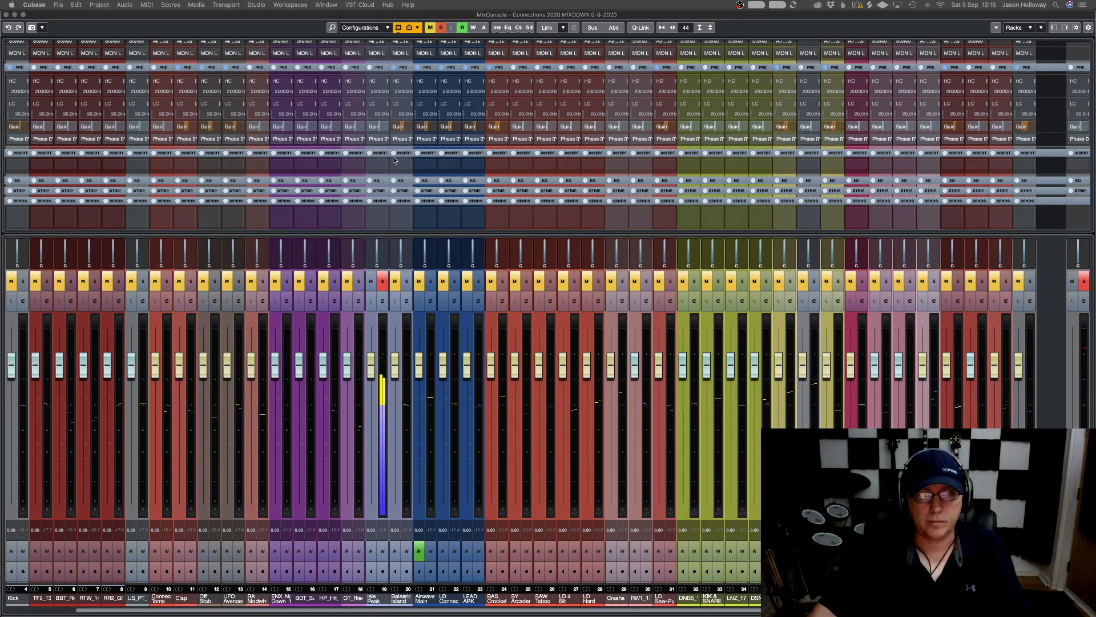
{"action": "double_click", "coordinate": [379, 127]}
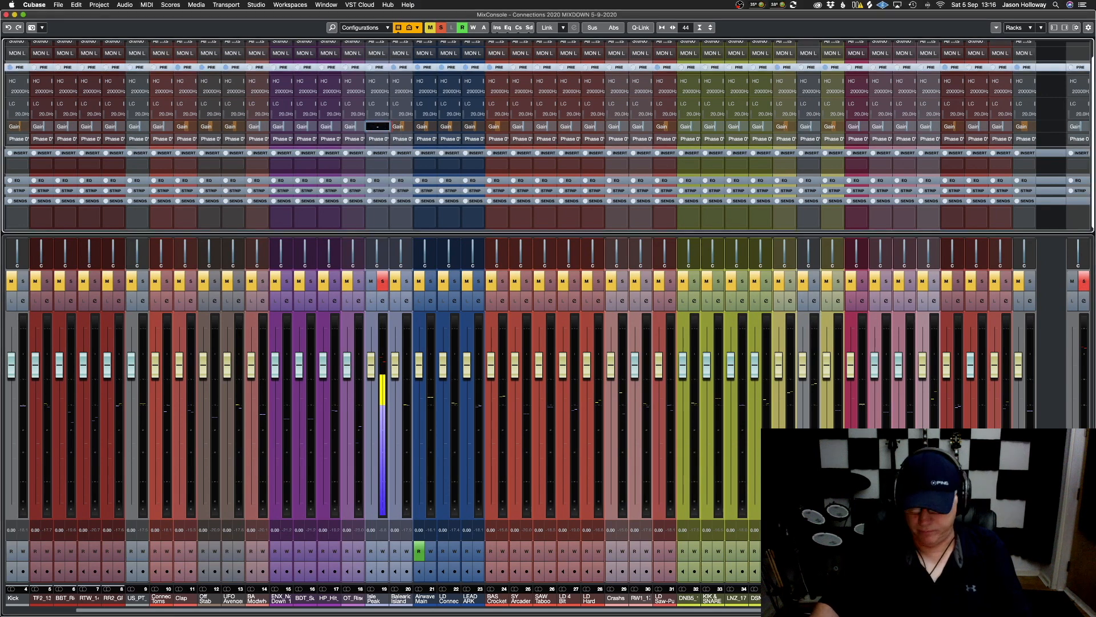
{"action": "key", "text": "Return"}
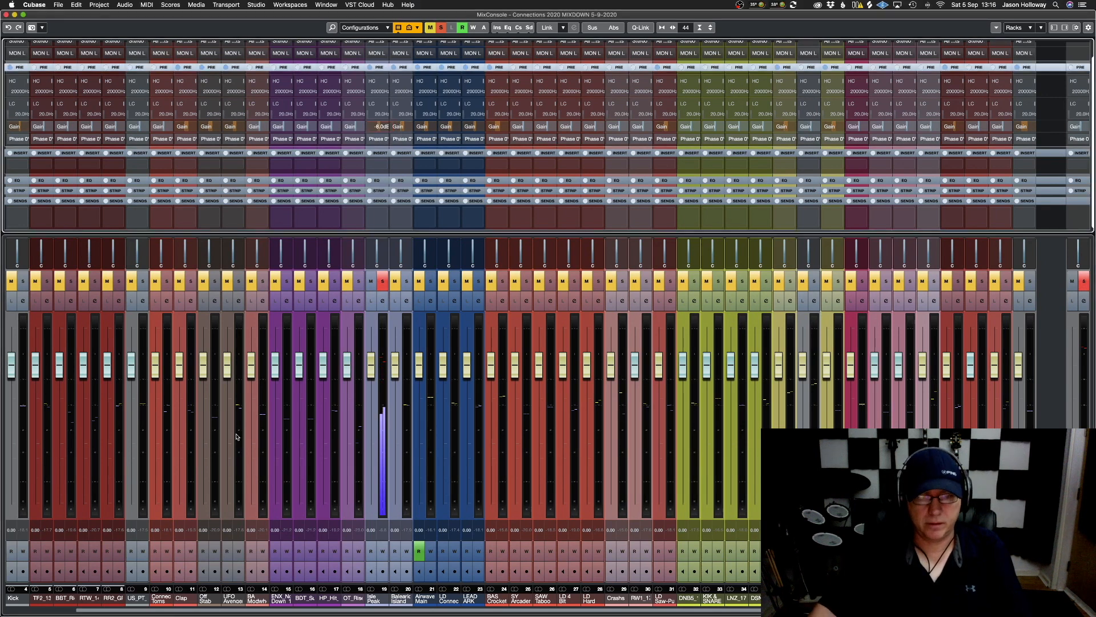
{"action": "left_click", "coordinate": [385, 532]}
Lower the pre-gain of the soloed channel 19 to -10 dB, select the channel and take it out of solo
{"action": "mouse_move", "coordinate": [542, 600]}
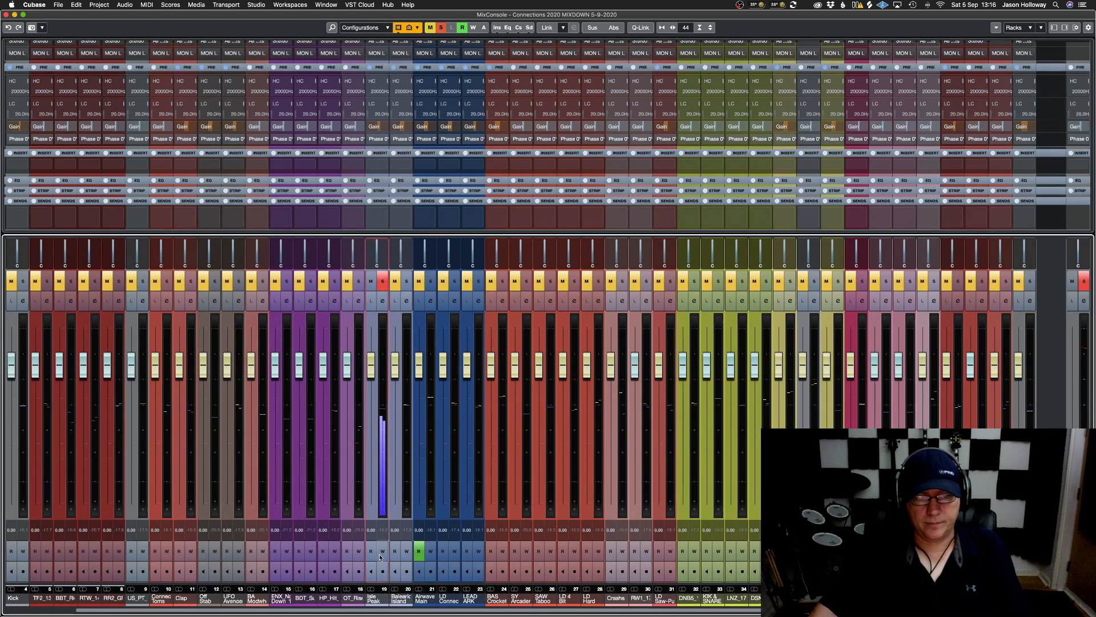
{"action": "left_click", "coordinate": [401, 127]}
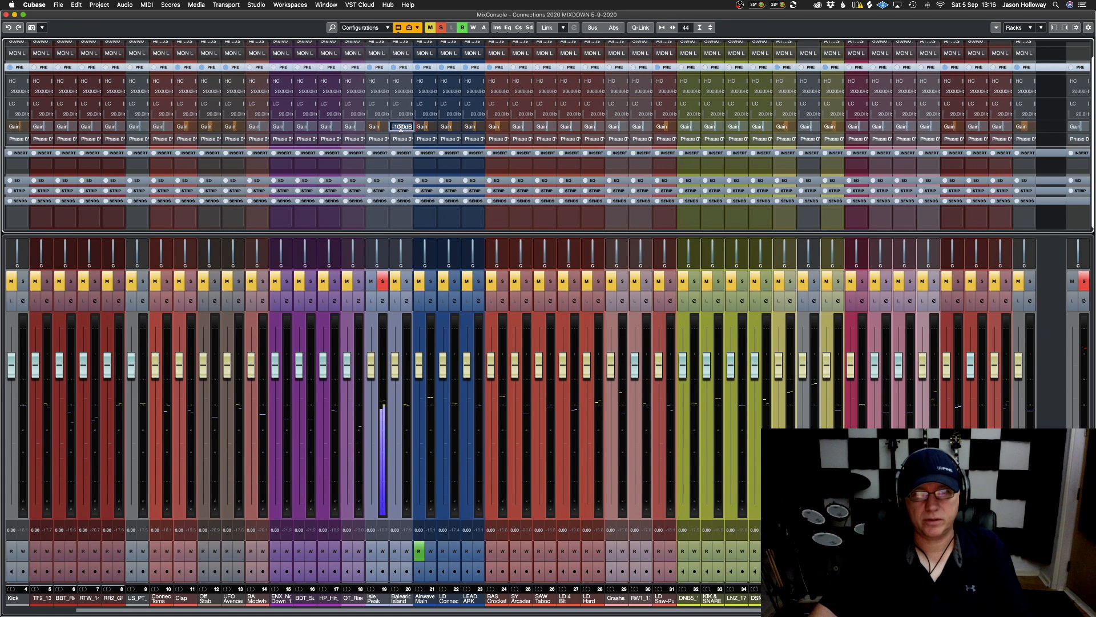
{"action": "left_click", "coordinate": [381, 127]}
{"action": "type", "text": "-10"}
{"action": "key", "text": "Return"}
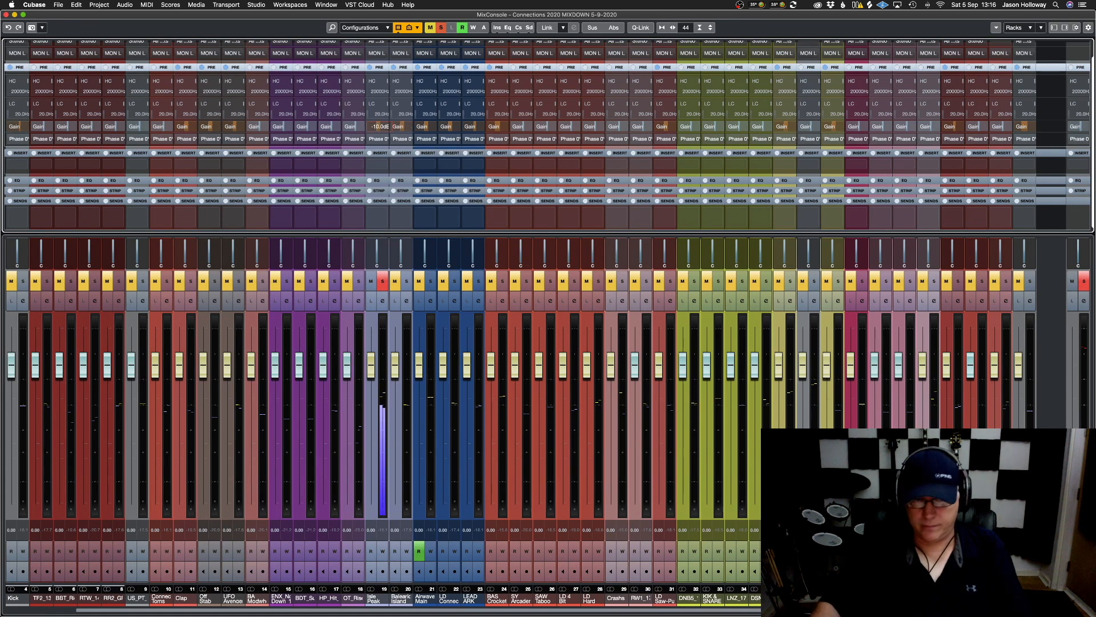
{"action": "left_click", "coordinate": [382, 401]}
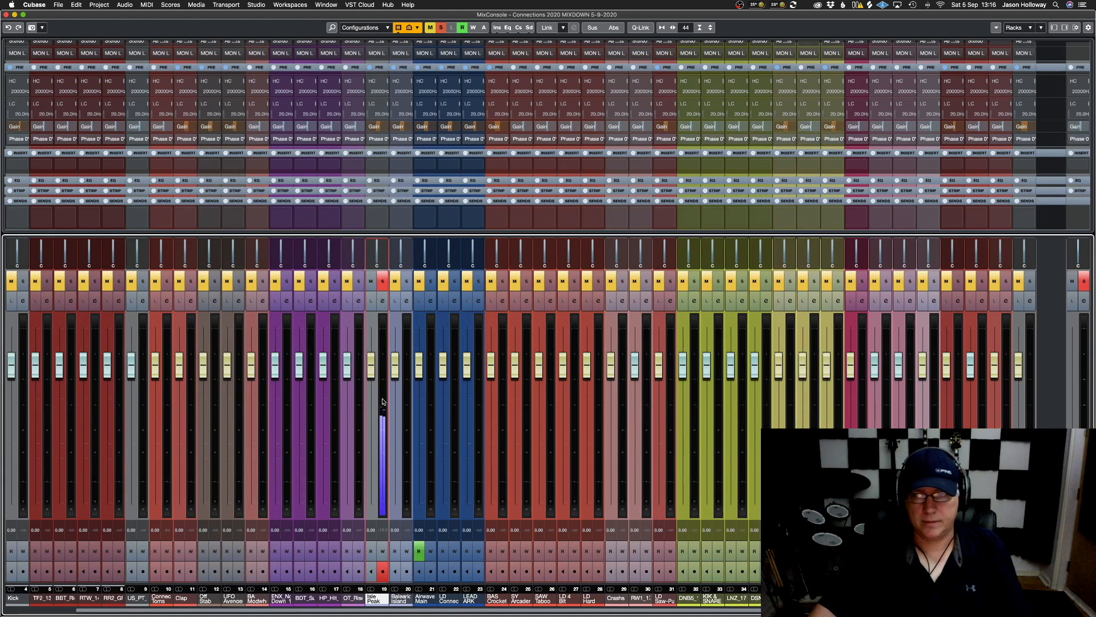
{"action": "left_click", "coordinate": [382, 281]}
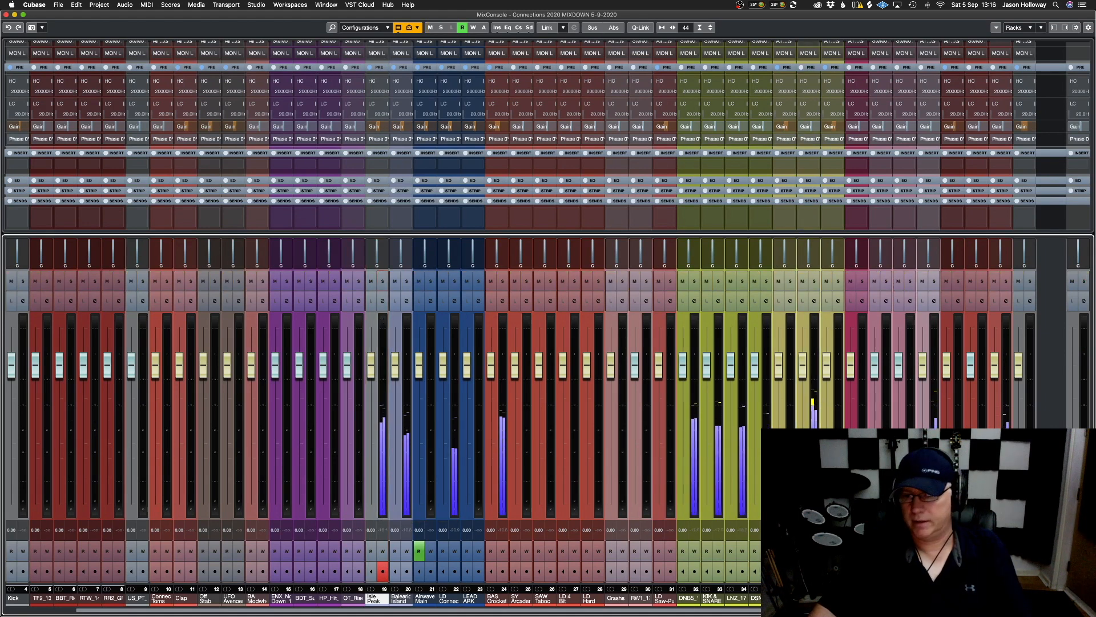
Audition channel 37 in solo briefly and return to the full mix
{"action": "left_click", "coordinate": [814, 281]}
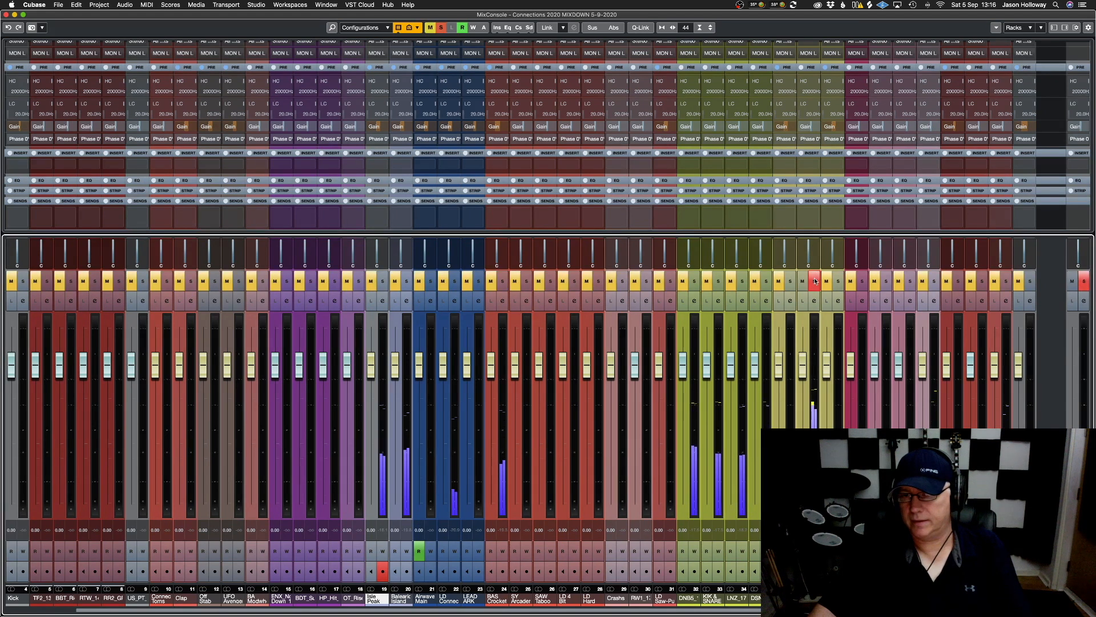
{"action": "left_click", "coordinate": [815, 281]}
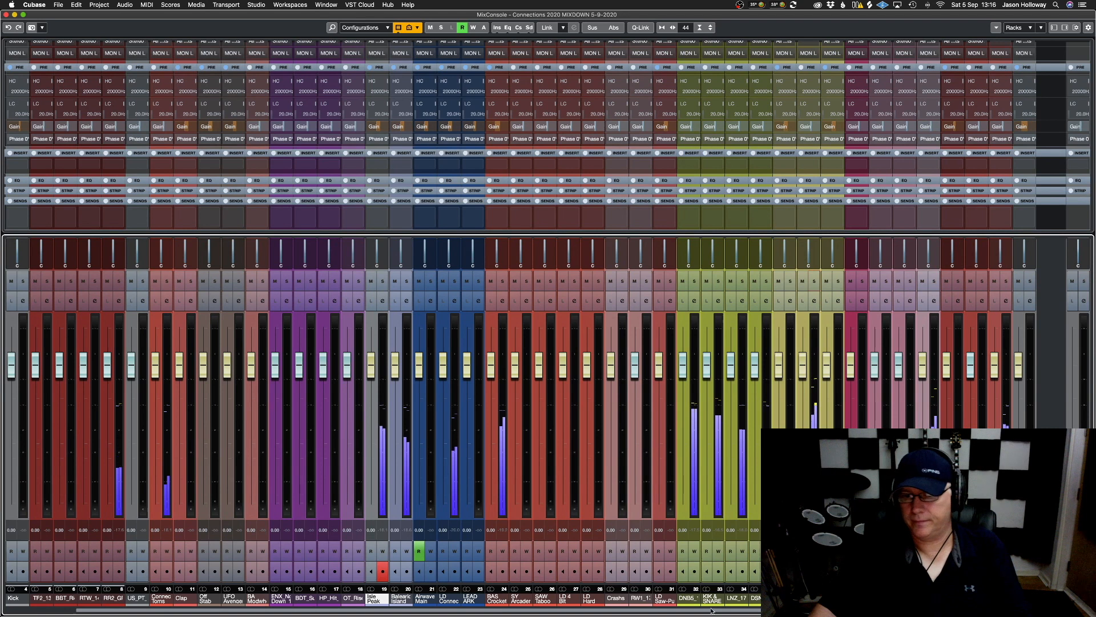
{"action": "left_click", "coordinate": [244, 599]}
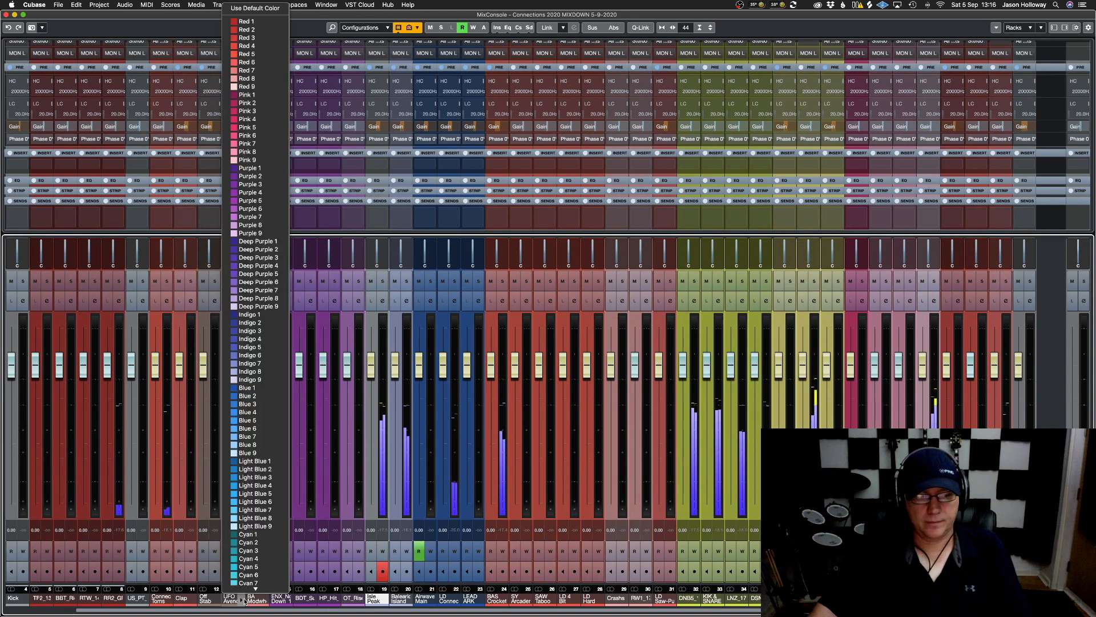
{"action": "left_click", "coordinate": [261, 615]}
{"action": "mouse_move", "coordinate": [261, 611]}
{"action": "left_mouse_down"}
{"action": "mouse_move", "coordinate": [186, 611]}
{"action": "mouse_move", "coordinate": [258, 611]}
{"action": "left_mouse_up"}
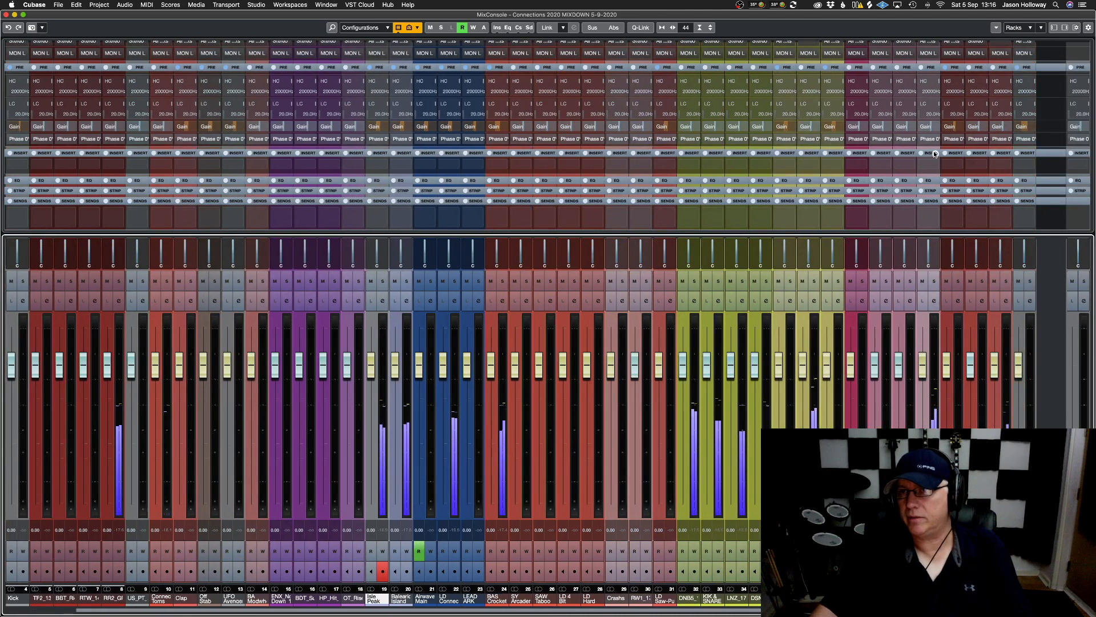
Set the pre-gain of channel 42 (Nexus Grandpiano) to -5 dB
{"action": "double_click", "coordinate": [934, 127]}
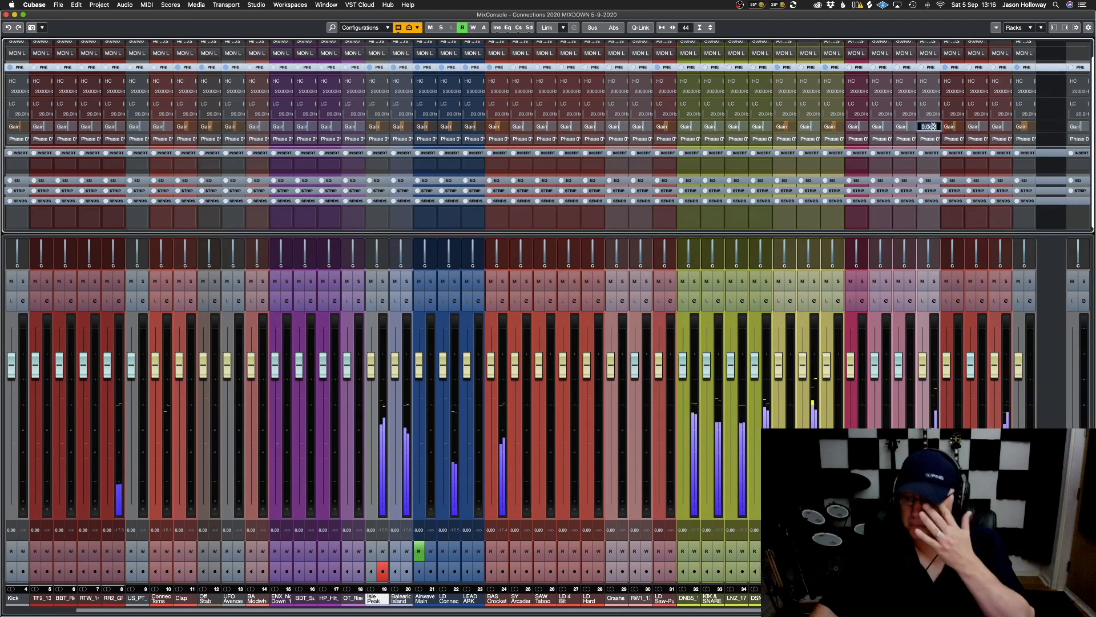
{"action": "type", "text": "-5"}
{"action": "key", "text": "Return"}
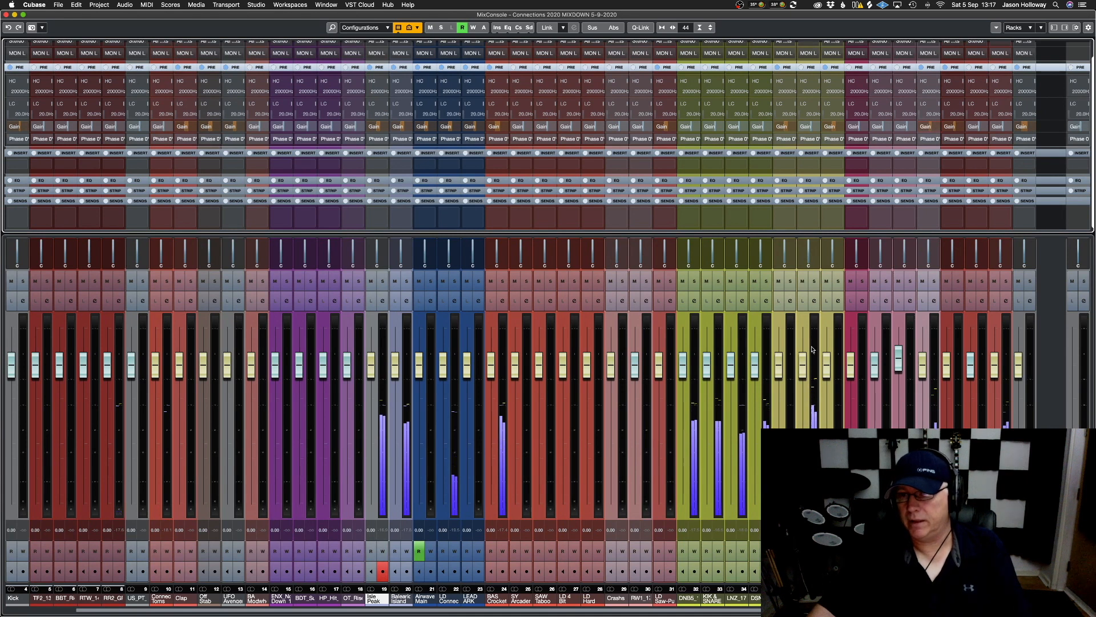
Select and solo channel 37, and switch to the LGTV Arrangement workspace
{"action": "left_click", "coordinate": [808, 598]}
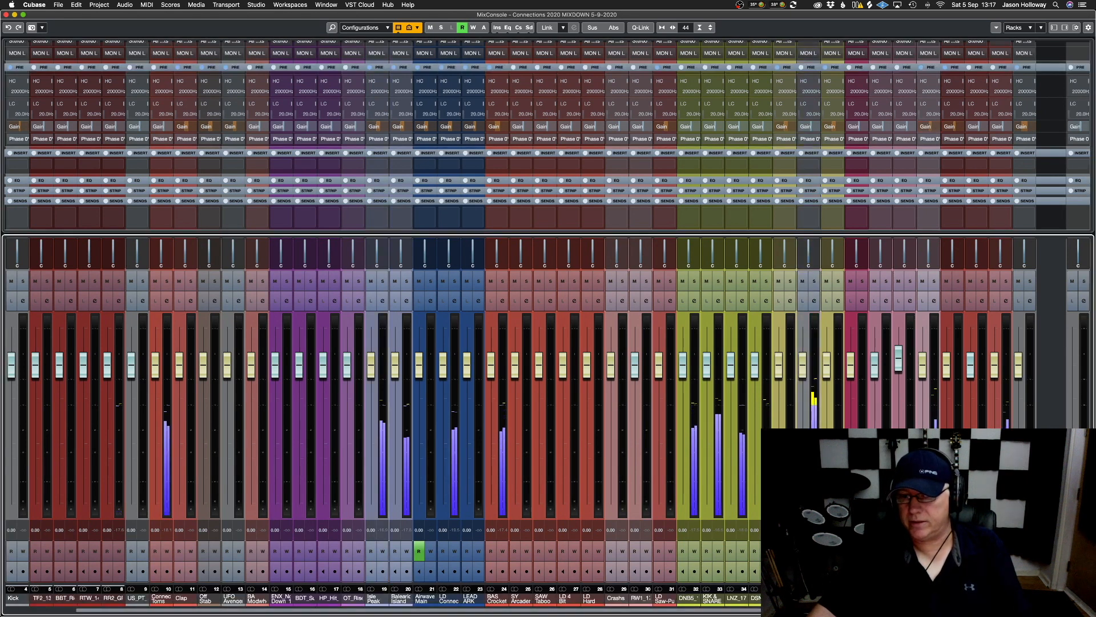
{"action": "left_click", "coordinate": [815, 281]}
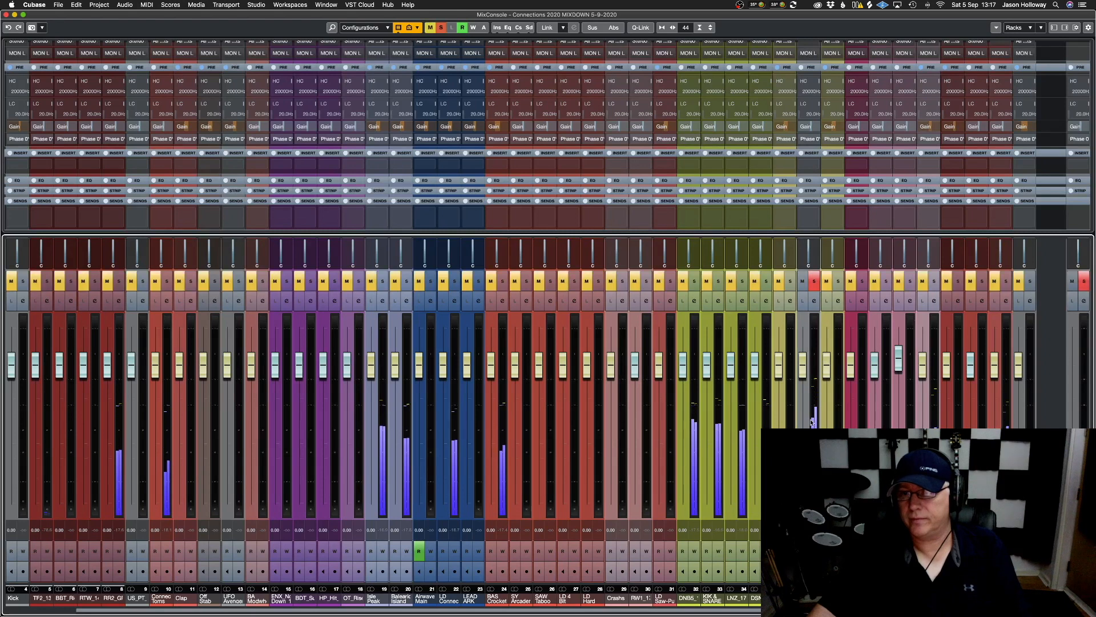
{"action": "left_click", "coordinate": [296, 6]}
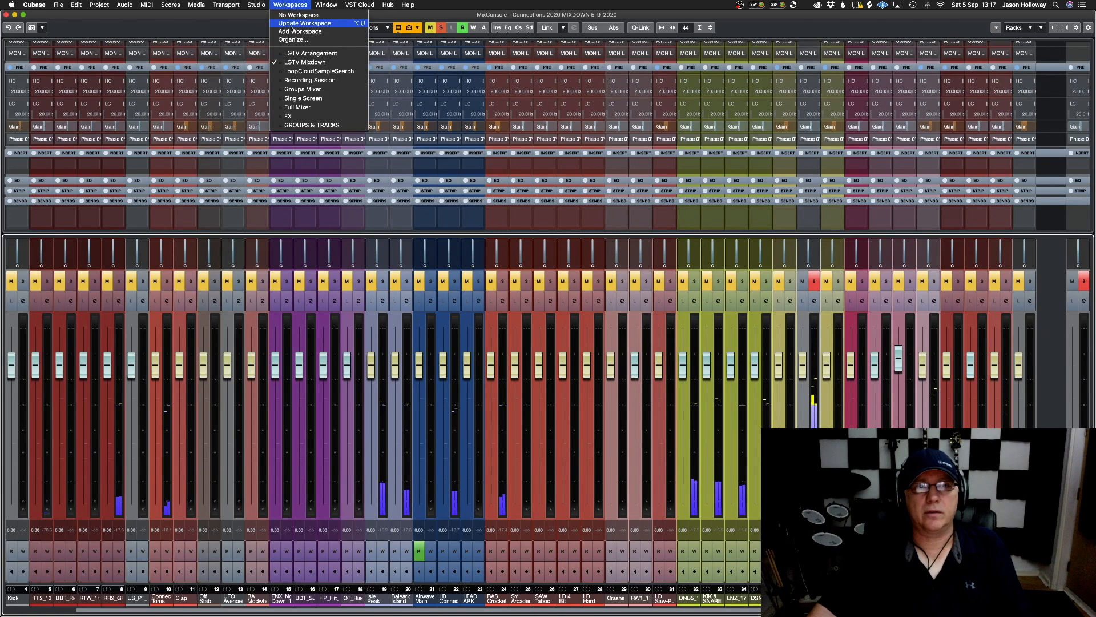
{"action": "left_click", "coordinate": [313, 52]}
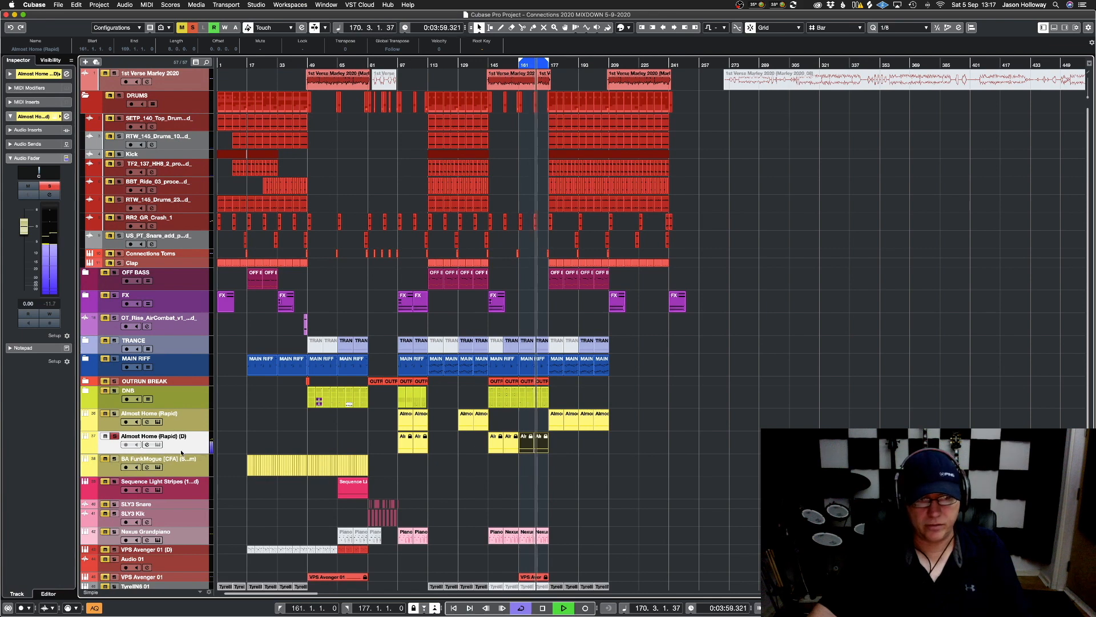
Enlarge the Almost Home (Rapid) (D) track and unfreeze its instrument, deleting the freeze files
{"action": "left_click_drag", "start_coordinate": [181, 454], "coordinate": [179, 518]}
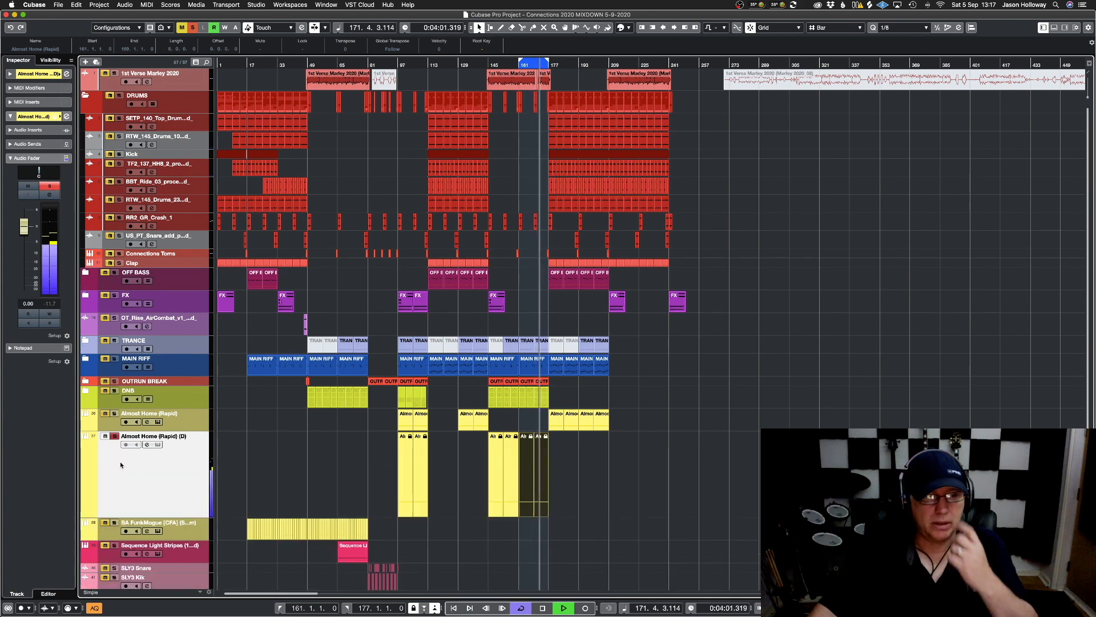
{"action": "left_click", "coordinate": [35, 74]}
{"action": "left_click", "coordinate": [65, 96]}
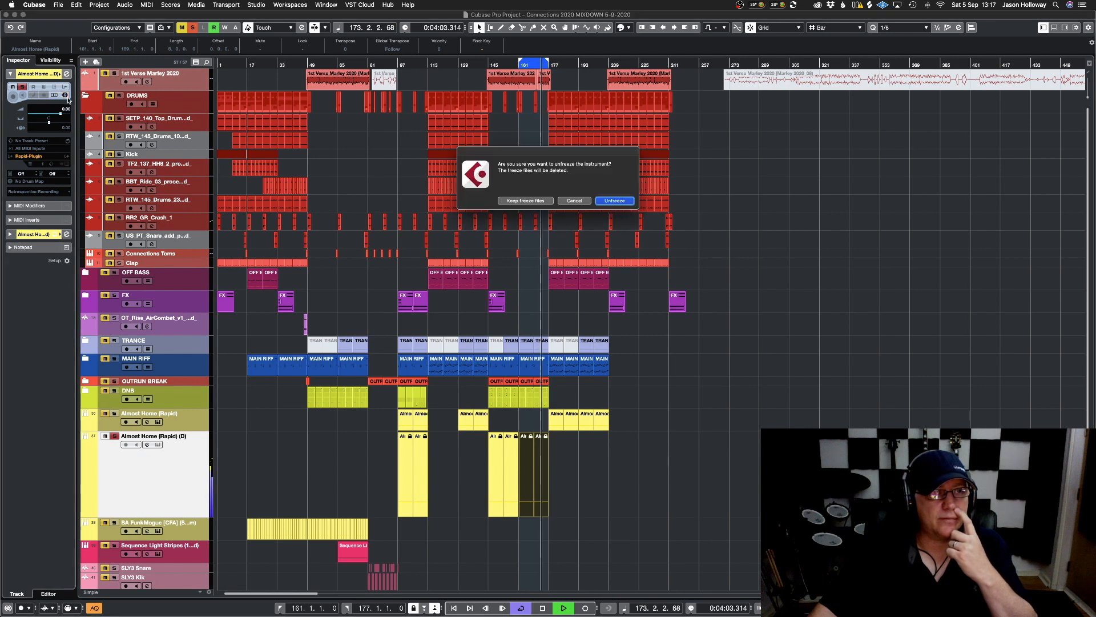
{"action": "left_click", "coordinate": [615, 201]}
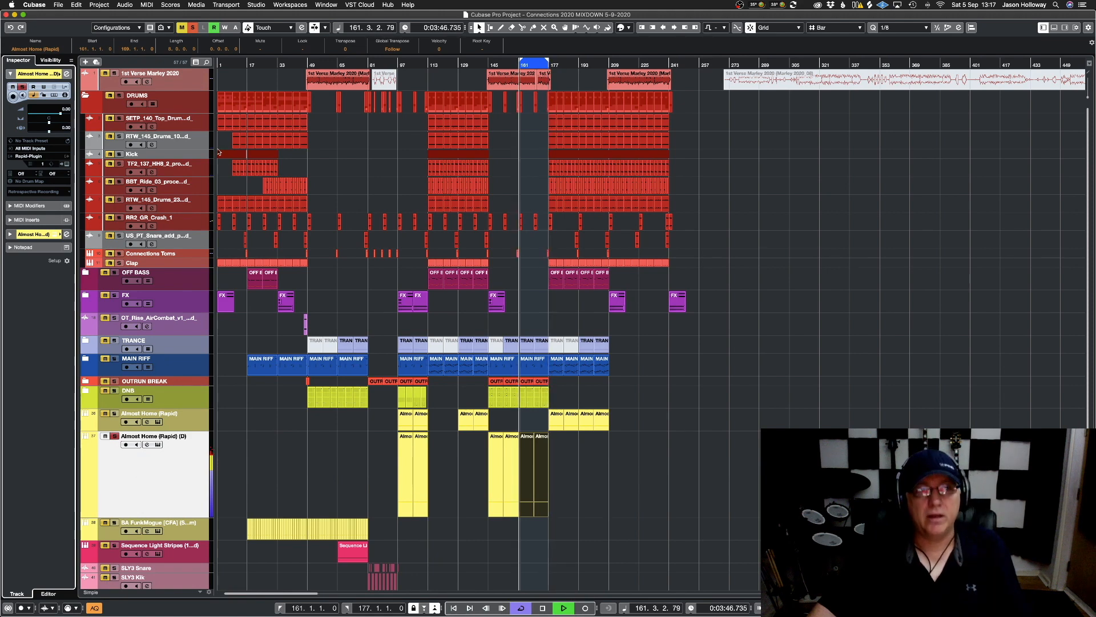
Switch to the LGTV Mixdown workspace and enlarge the fader section of the MixConsole
{"action": "left_click", "coordinate": [282, 5]}
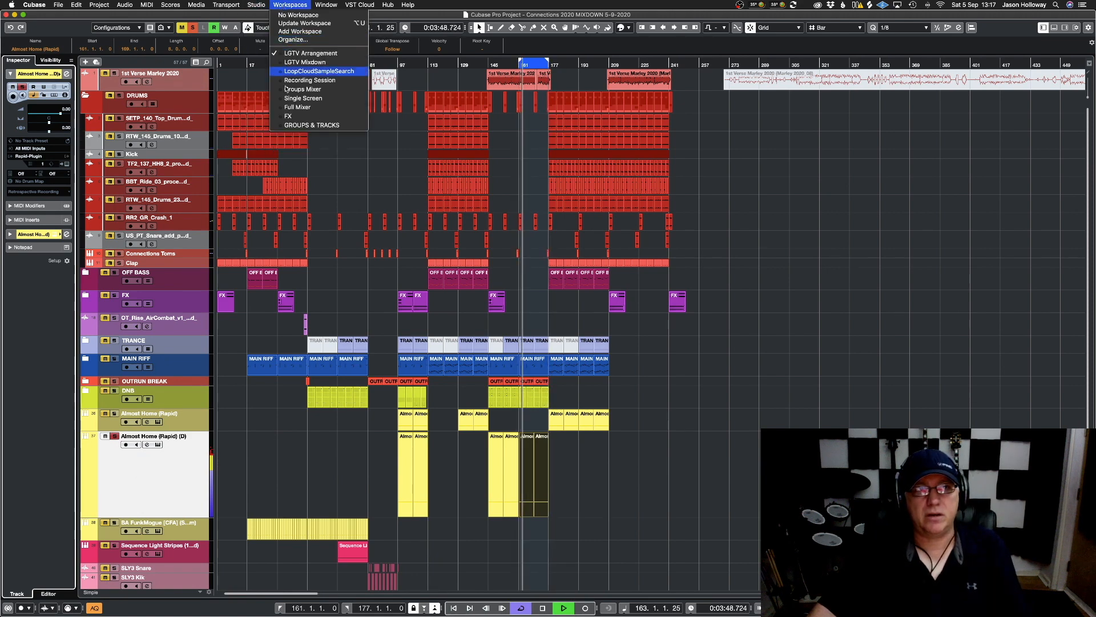
{"action": "left_click", "coordinate": [305, 62]}
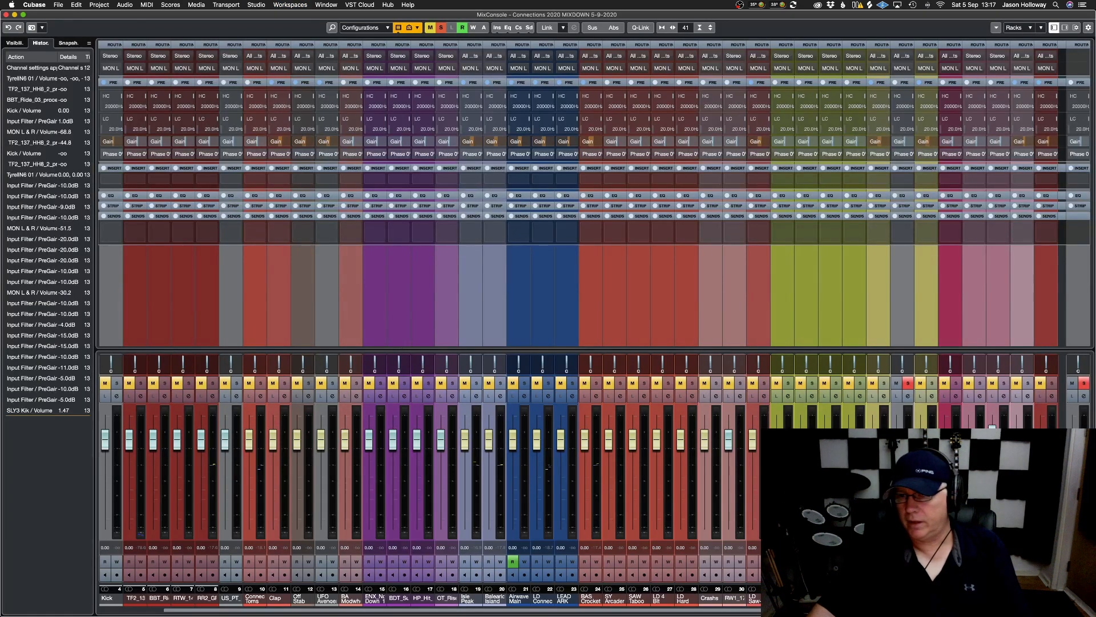
{"action": "left_click_drag", "start_coordinate": [892, 346], "coordinate": [882, 264]}
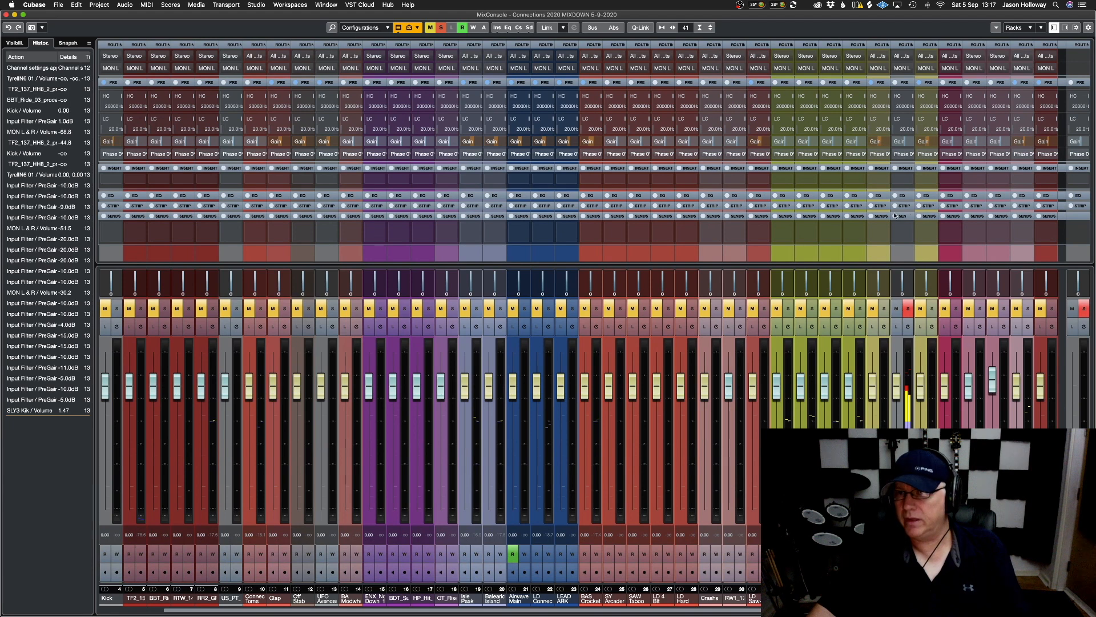
Set the pre-gain of the soloed channel 37 to -10 dB
{"action": "double_click", "coordinate": [903, 140]}
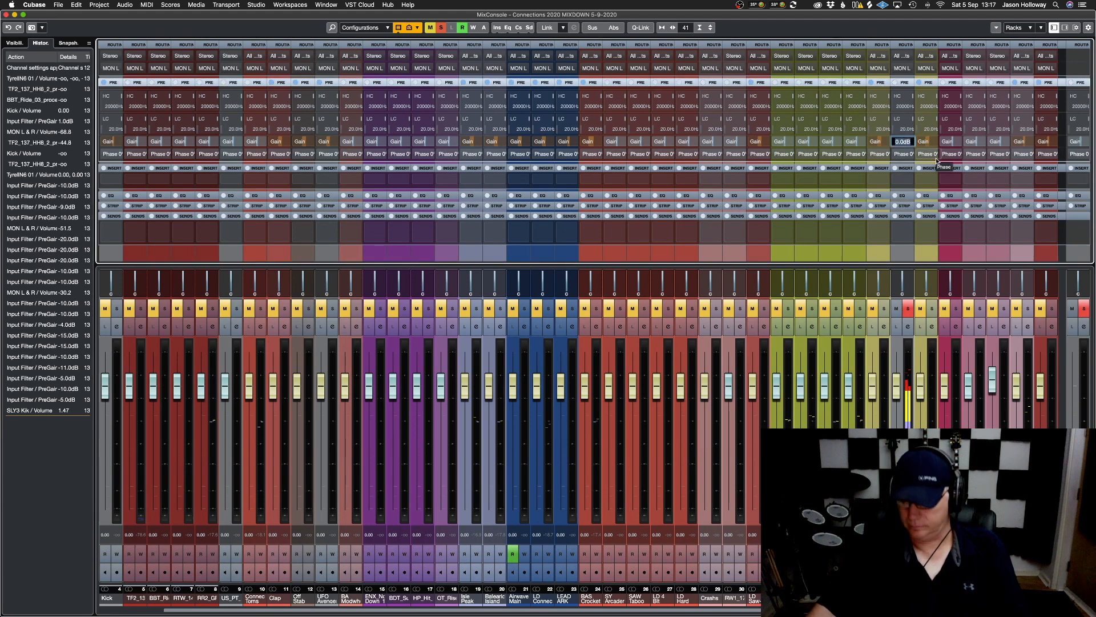
{"action": "type", "text": "-10"}
{"action": "key", "text": "Return"}
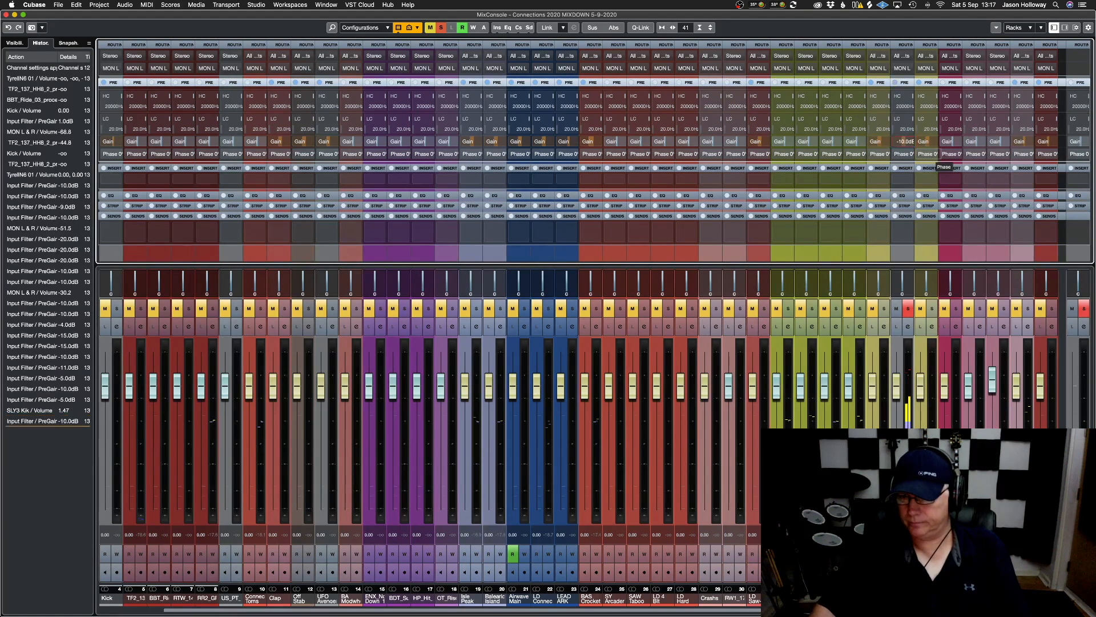
Set the pre-gain of channel 37 to -14 dB and unsolo it to return to the full mix
{"action": "left_click", "coordinate": [907, 308]}
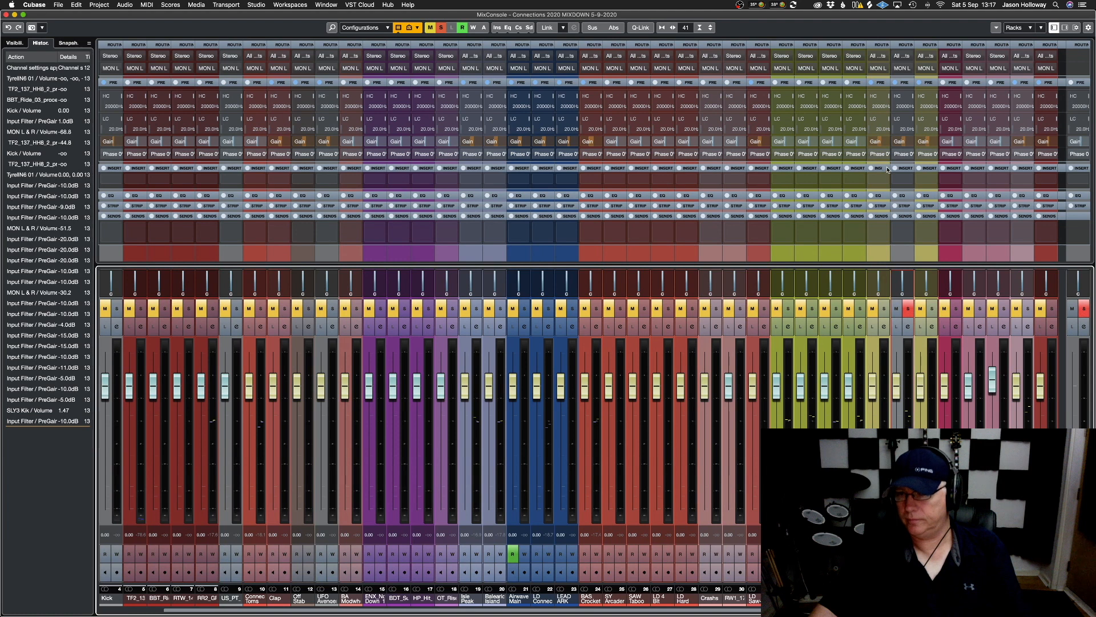
{"action": "double_click", "coordinate": [908, 142]}
{"action": "type", "text": "-14"}
{"action": "key", "text": "Return"}
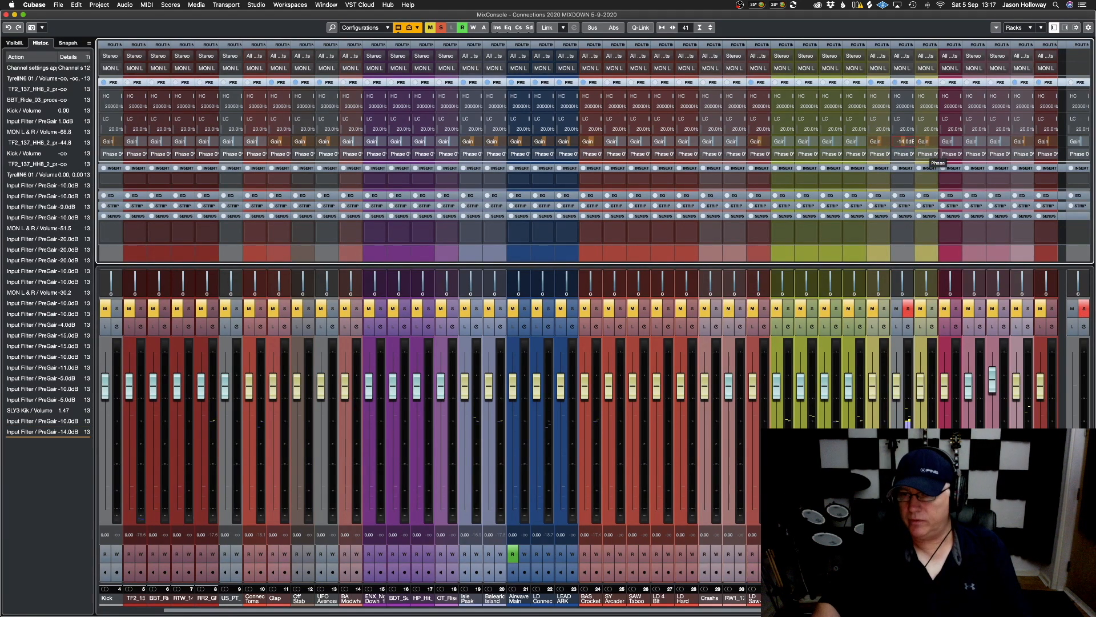
{"action": "left_click", "coordinate": [908, 308]}
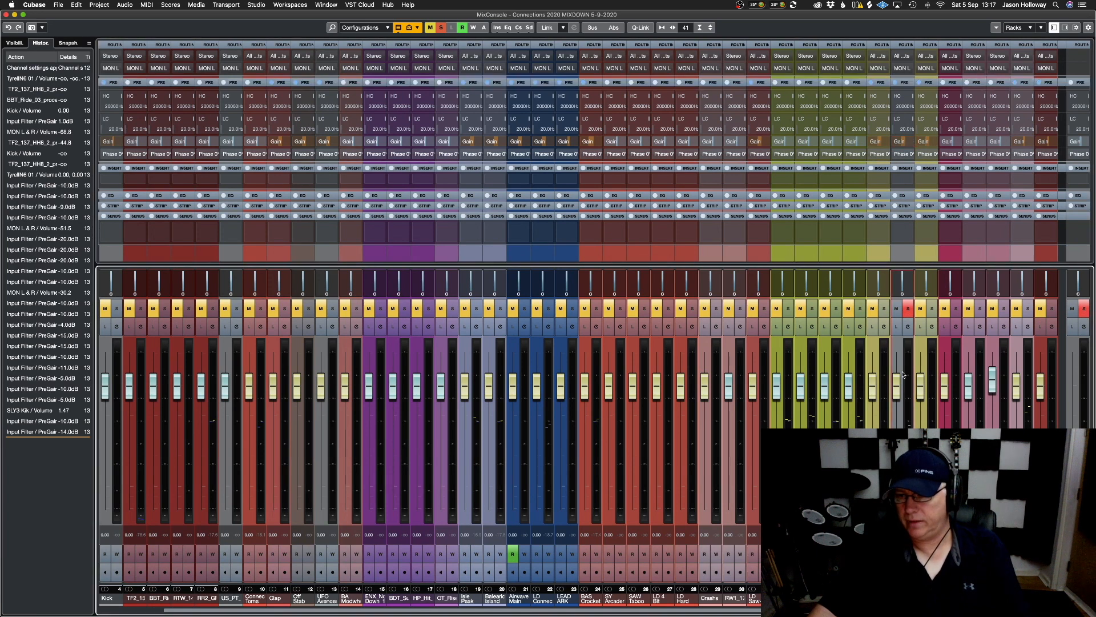
{"action": "left_click", "coordinate": [908, 310]}
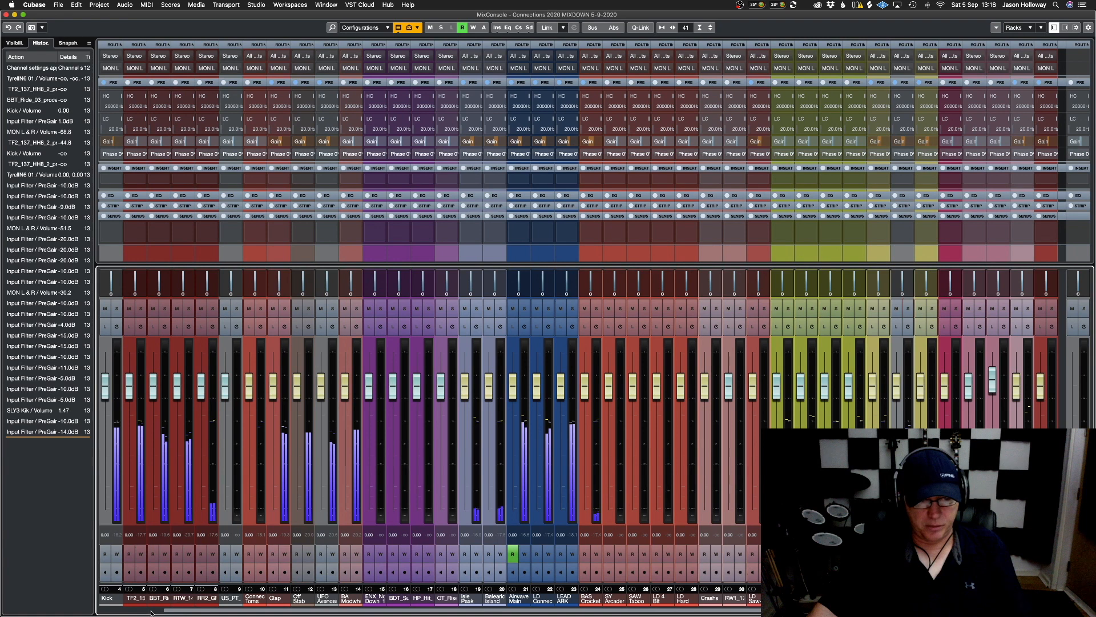
Save the project and play the full mix to check the levels across the channels
{"action": "scroll", "coordinate": [177, 597], "scroll_direction": "left", "scroll_amount": 3}
{"action": "scroll", "coordinate": [178, 232], "scroll_direction": "right", "scroll_amount": 3}
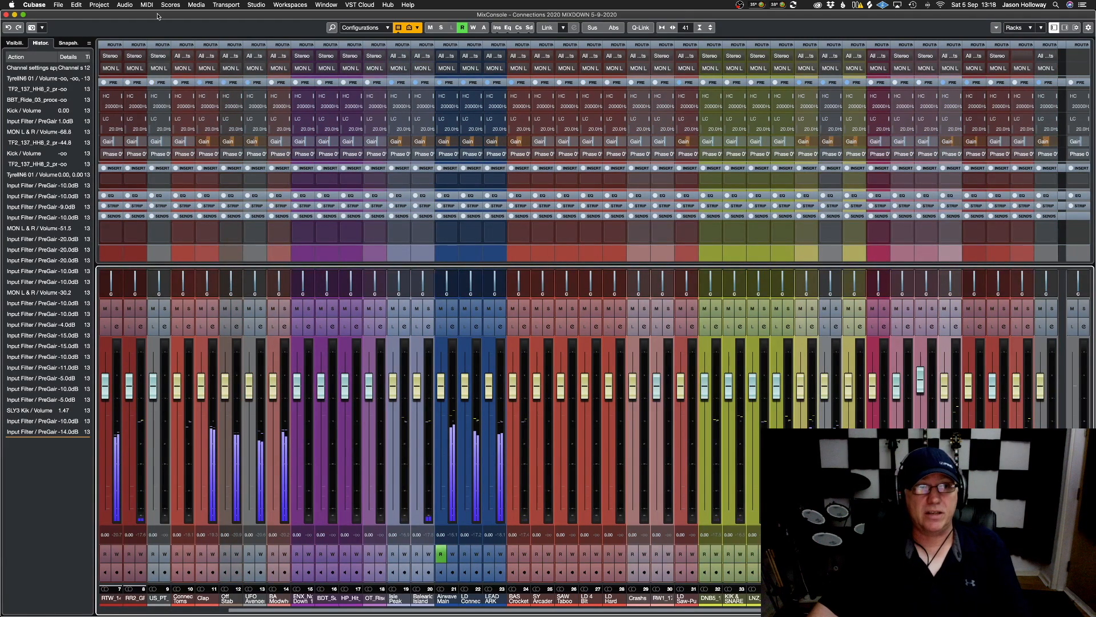
{"action": "key", "text": "super+s"}
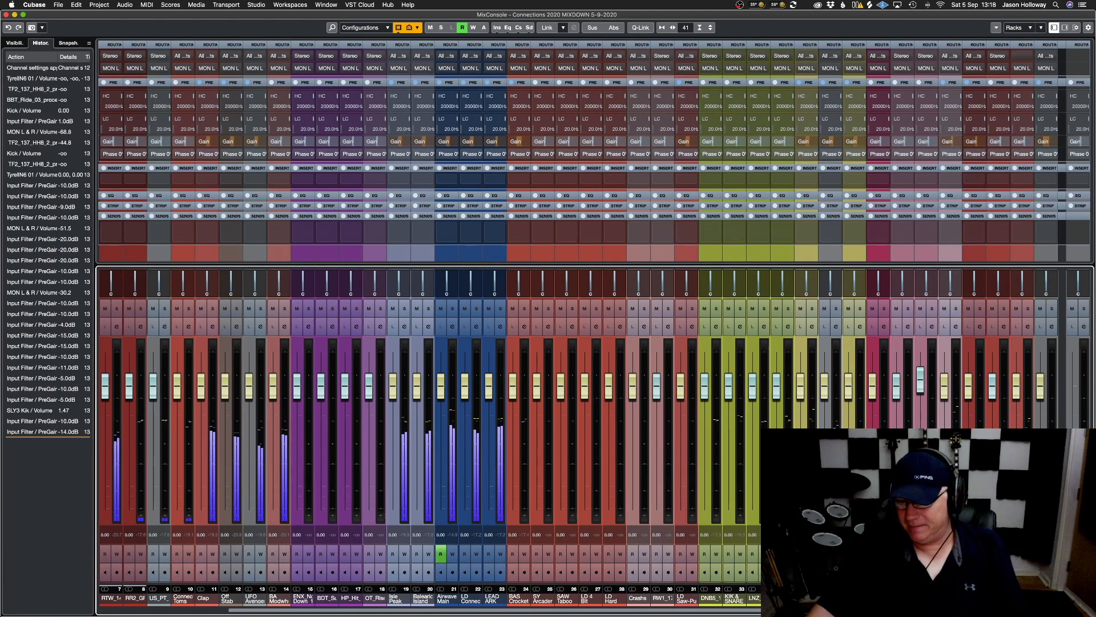
{"action": "scroll", "coordinate": [310, 591], "scroll_direction": "left", "scroll_amount": 6}
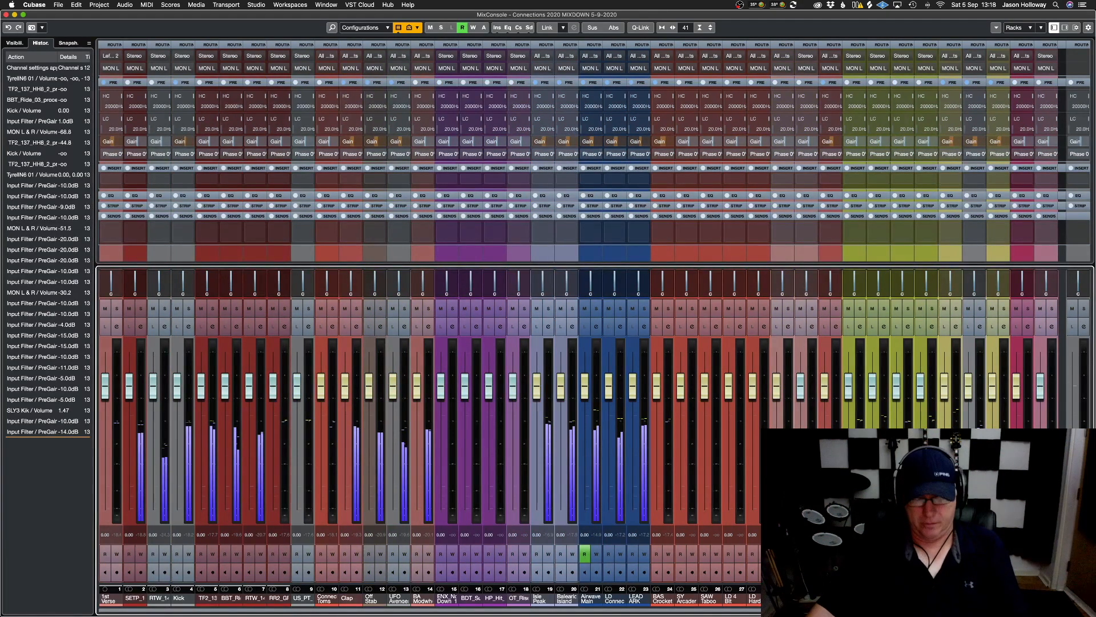
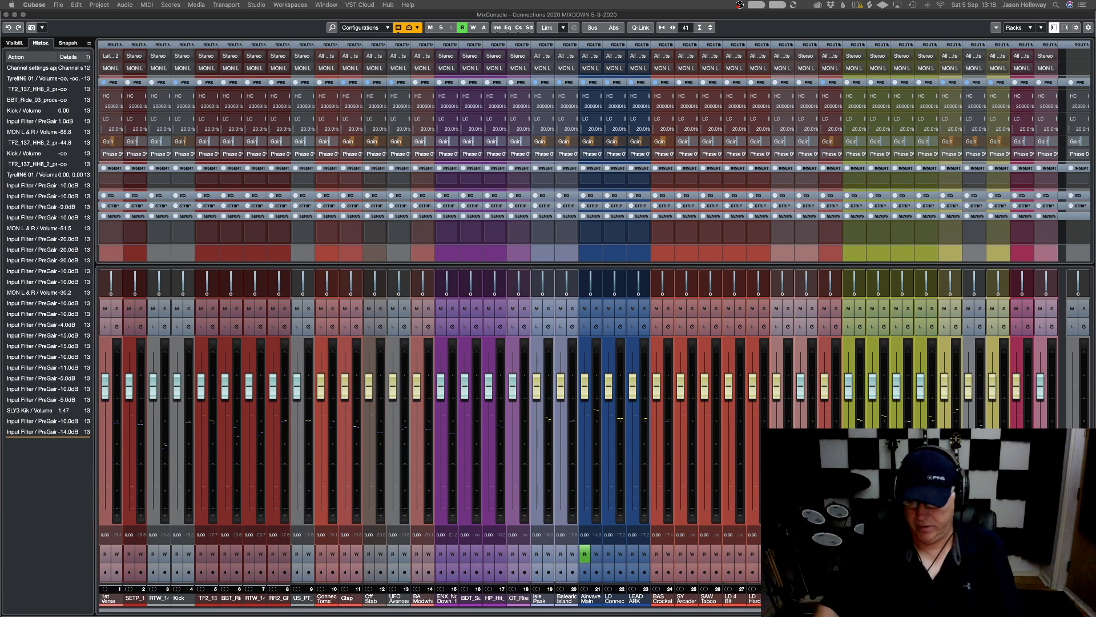
{"action": "key", "text": "space"}
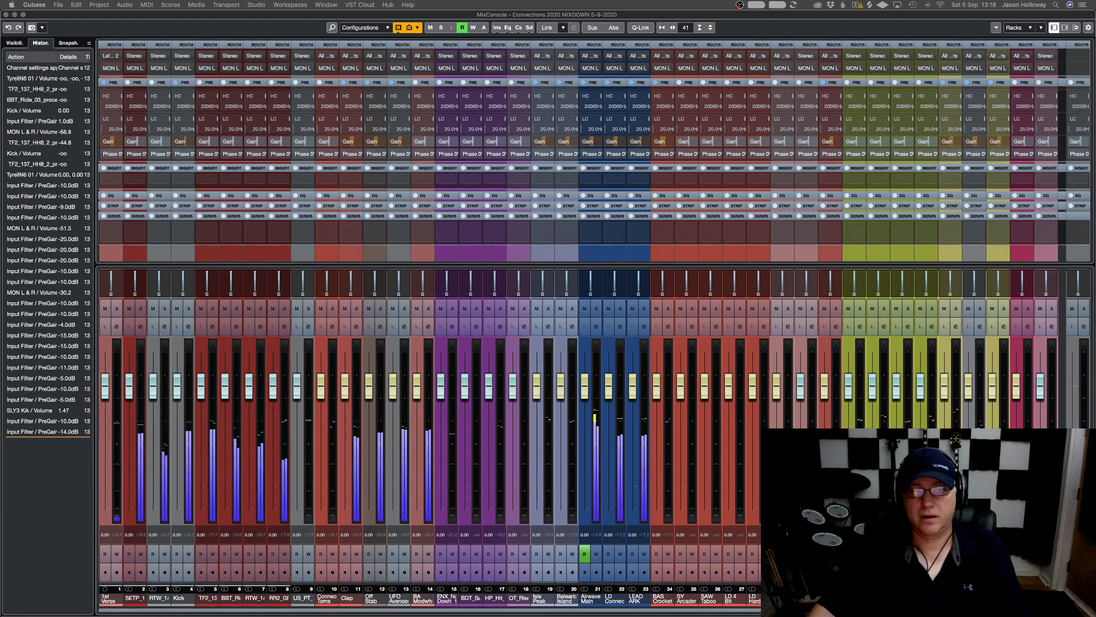
{"action": "left_click", "coordinate": [106, 398]}
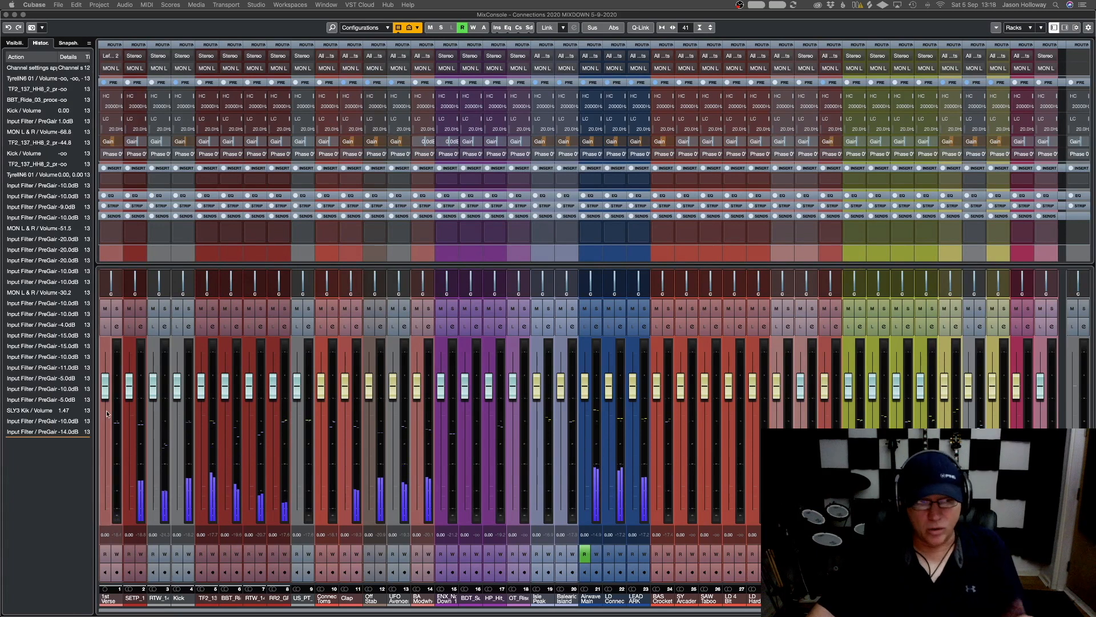
Hide the mixer's history zone and select all track channels from 1st Verse through the last one
{"action": "left_click", "coordinate": [1053, 28]}
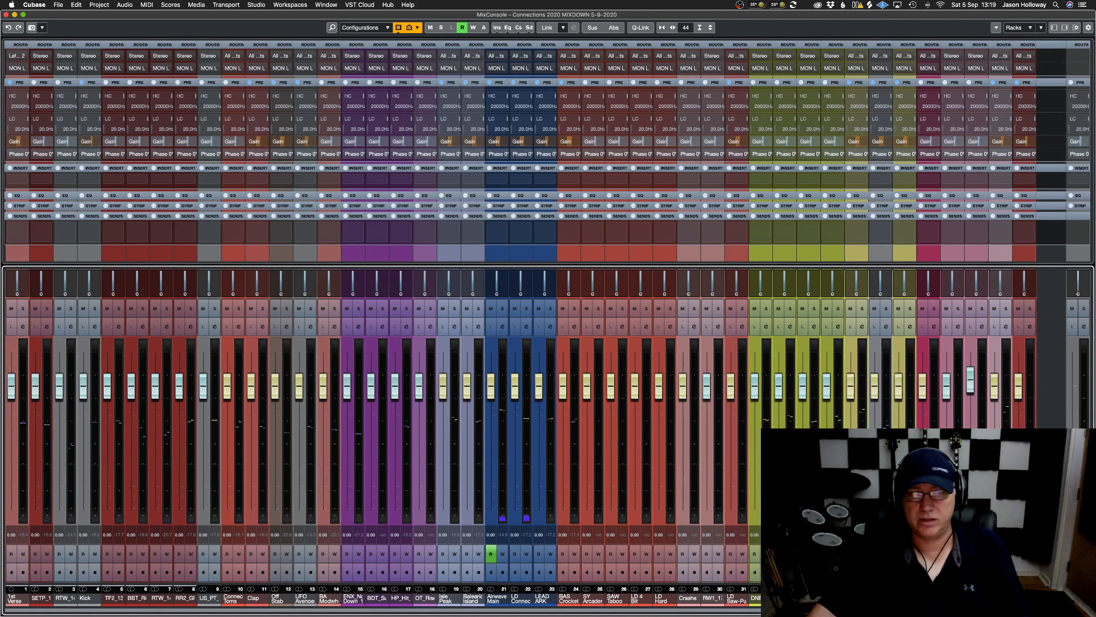
{"action": "left_click", "coordinate": [16, 599]}
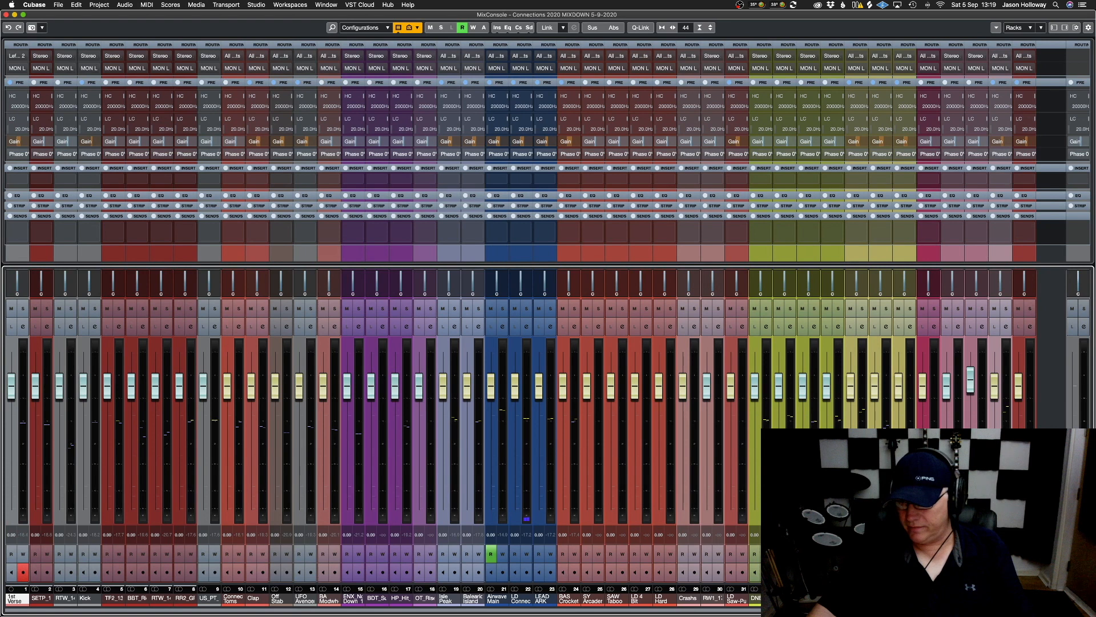
{"action": "scroll", "coordinate": [382, 433], "scroll_direction": "right", "scroll_amount": 3}
{"action": "left_click", "coordinate": [1024, 599], "text": "shift"}
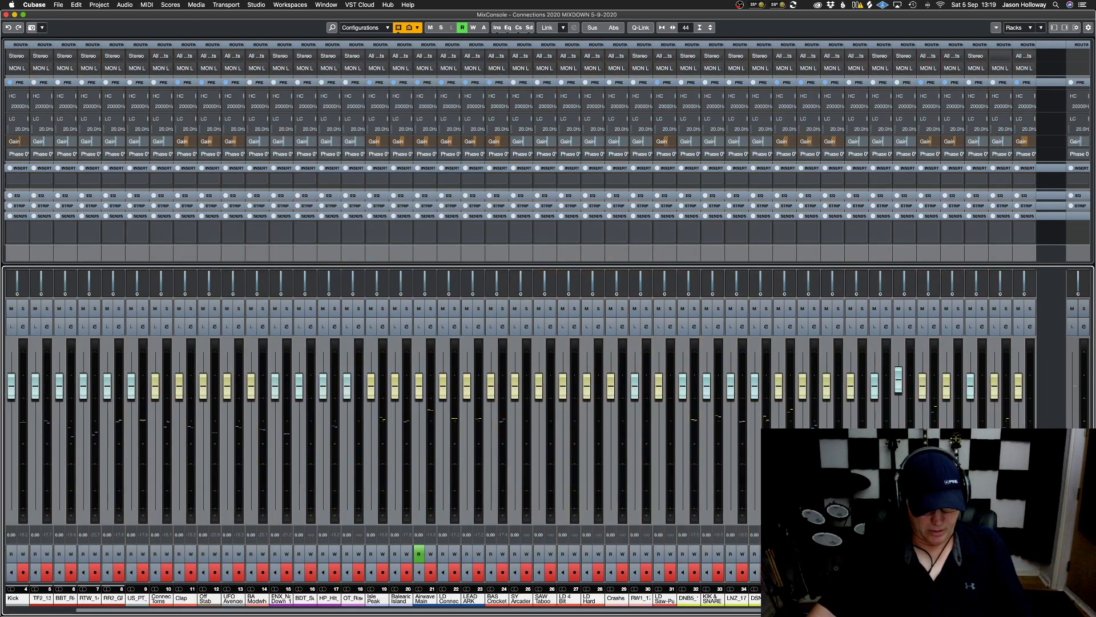
Pull all selected faders down to minus infinity with Q-Link, turn Q-Link off and reduce the selection to the Kick channel
{"action": "left_click", "coordinate": [640, 27]}
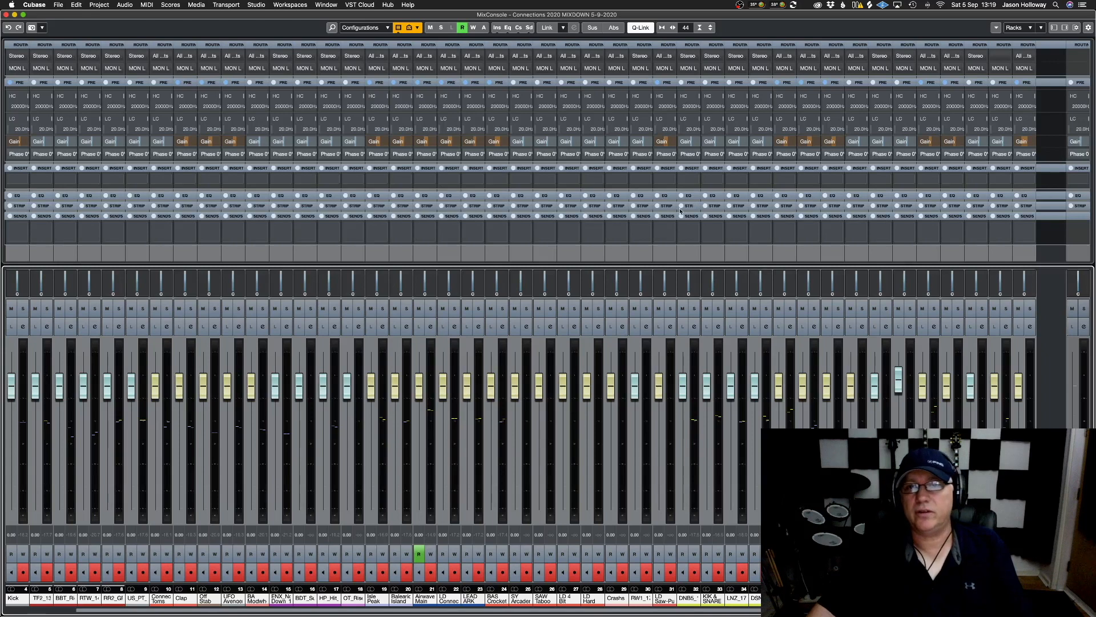
{"action": "left_click_drag", "start_coordinate": [634, 386], "coordinate": [640, 556]}
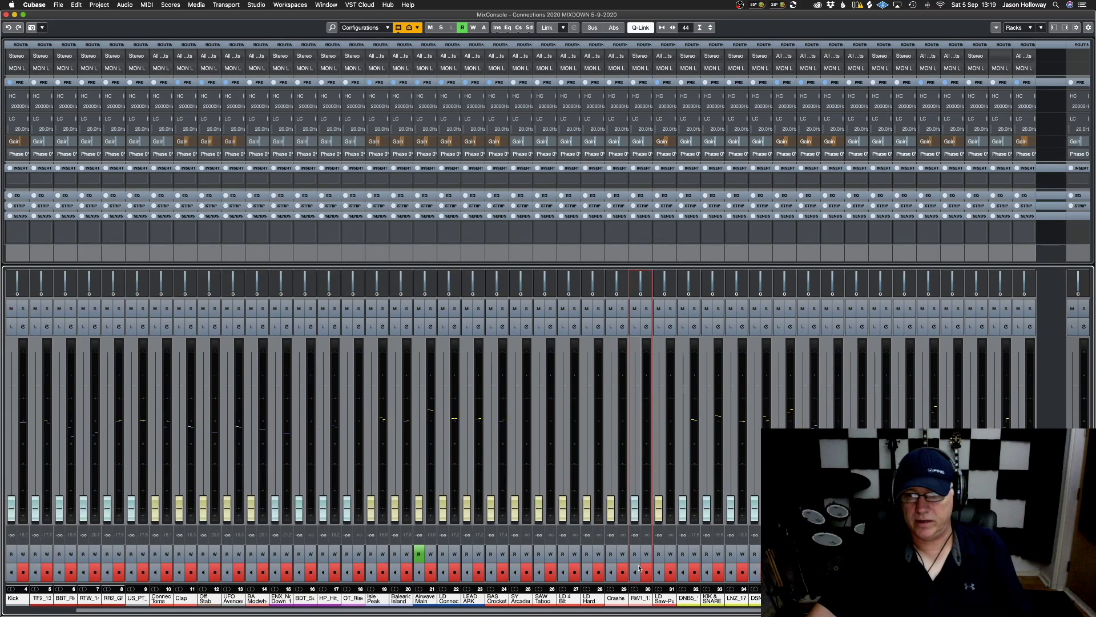
{"action": "left_click", "coordinate": [640, 27]}
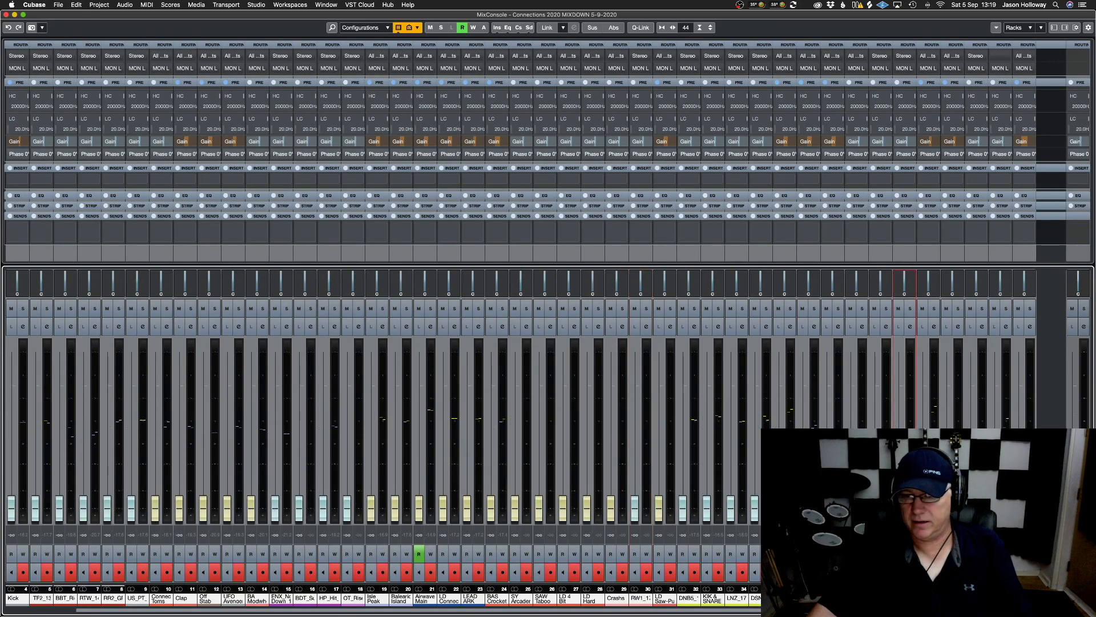
{"action": "left_click", "coordinate": [11, 599]}
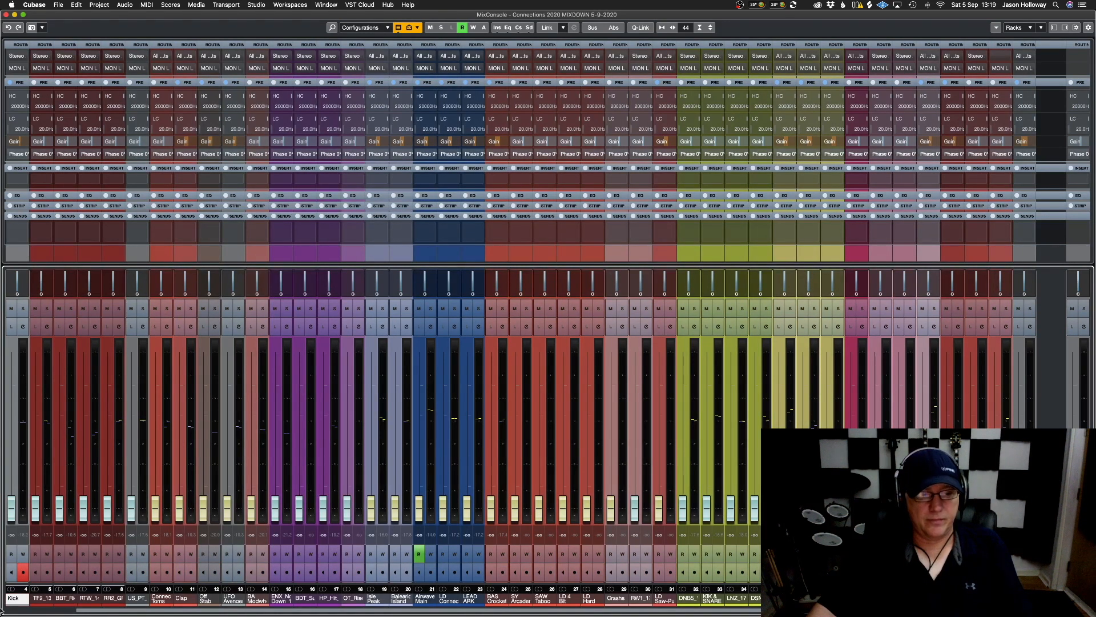
{"action": "left_click_drag", "start_coordinate": [83, 611], "coordinate": [3, 612]}
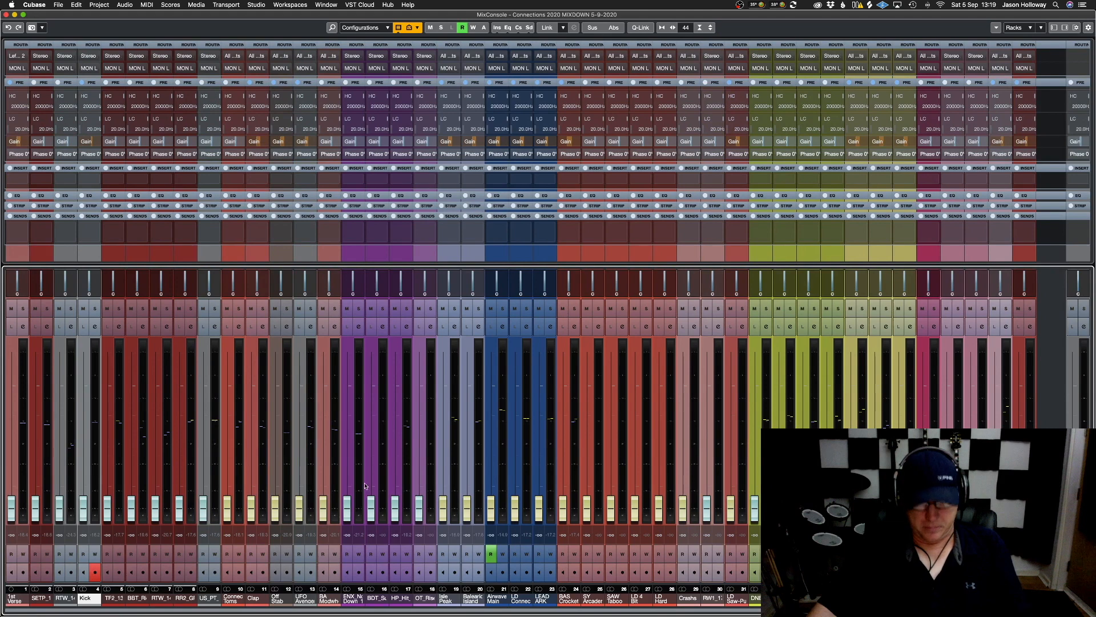
Narrow the mixer's channel strips so that 50 channels fit across the console
{"action": "key", "text": "g"}
{"action": "key", "text": "g"}
{"action": "key", "text": "g"}
{"action": "key", "text": "g"}
{"action": "key", "text": "g"}
{"action": "key", "text": "g"}
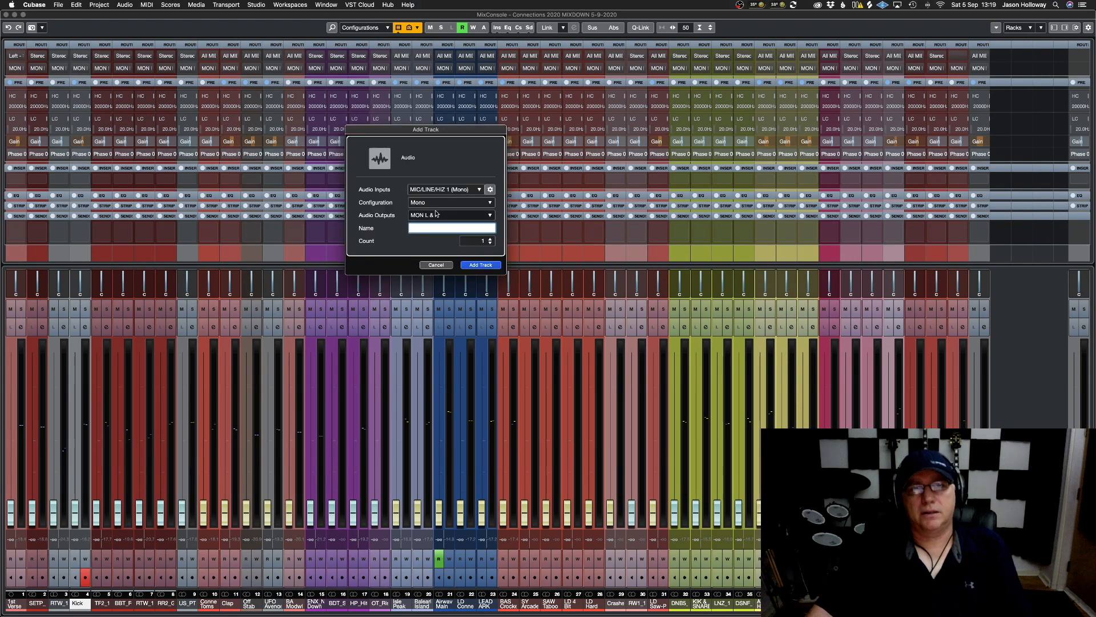
Add one stereo audio track, place its channel after the last track channel and pull its fader fully down
{"action": "left_click", "coordinate": [429, 203]}
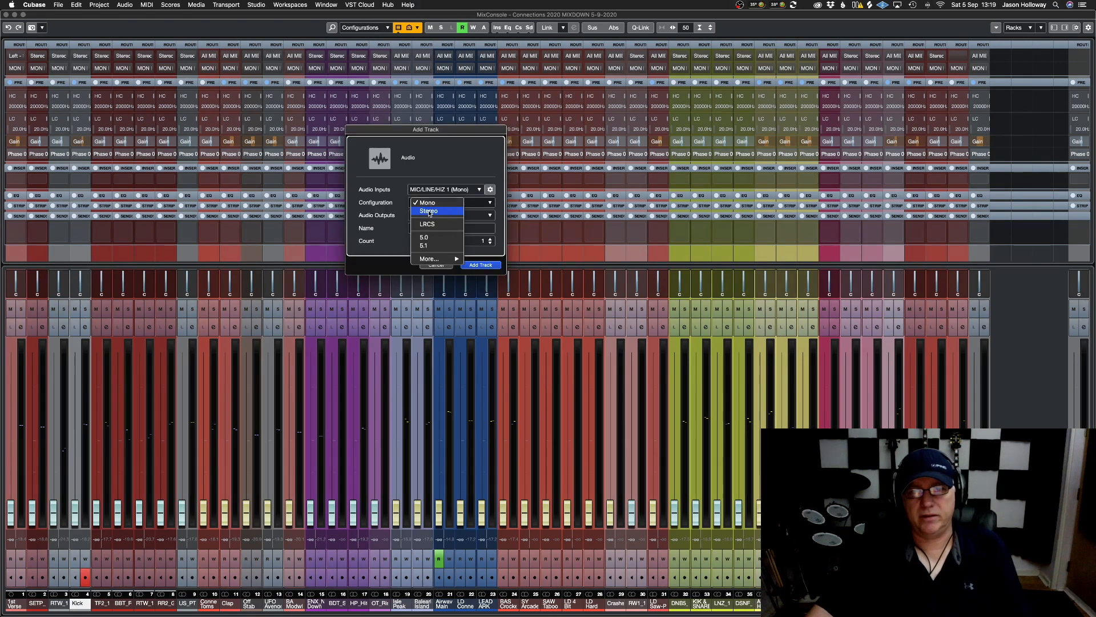
{"action": "left_click", "coordinate": [428, 211]}
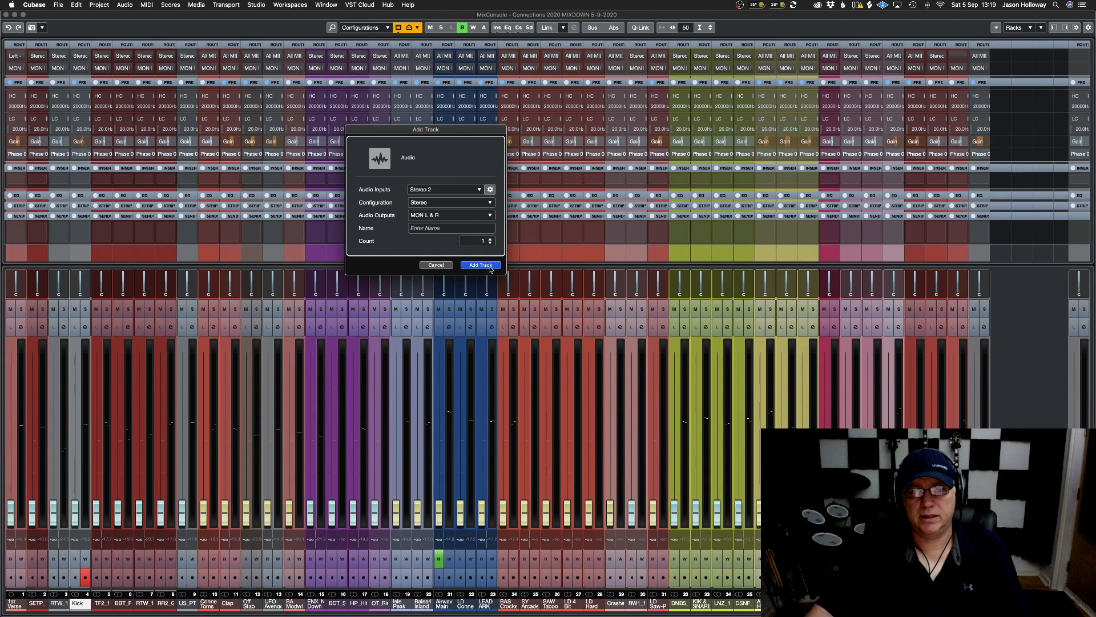
{"action": "left_click", "coordinate": [480, 265]}
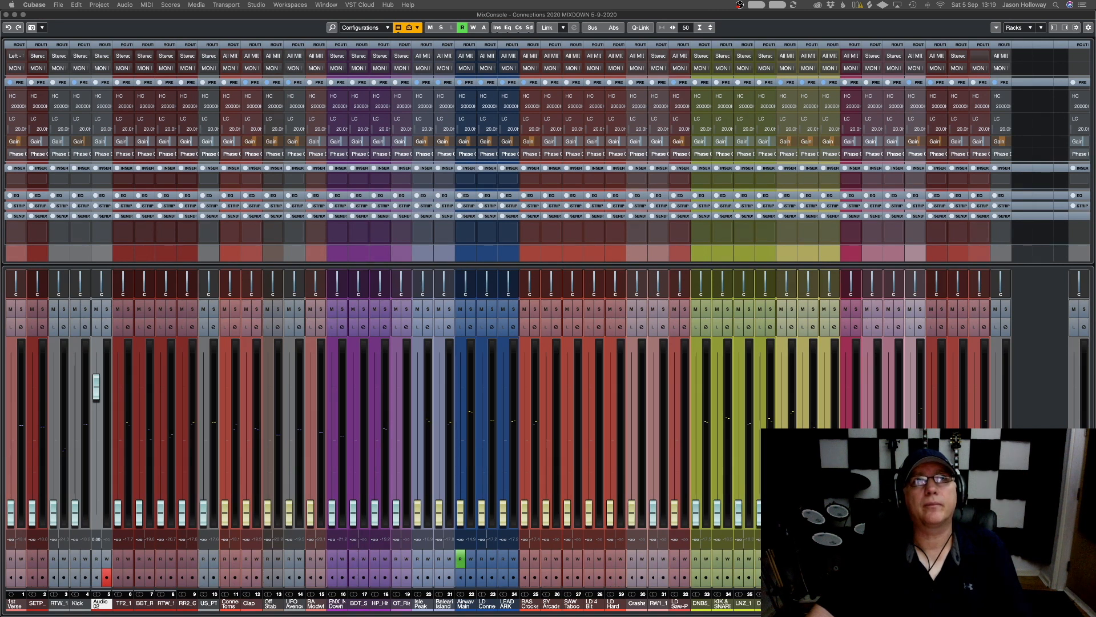
{"action": "key", "text": "super+z"}
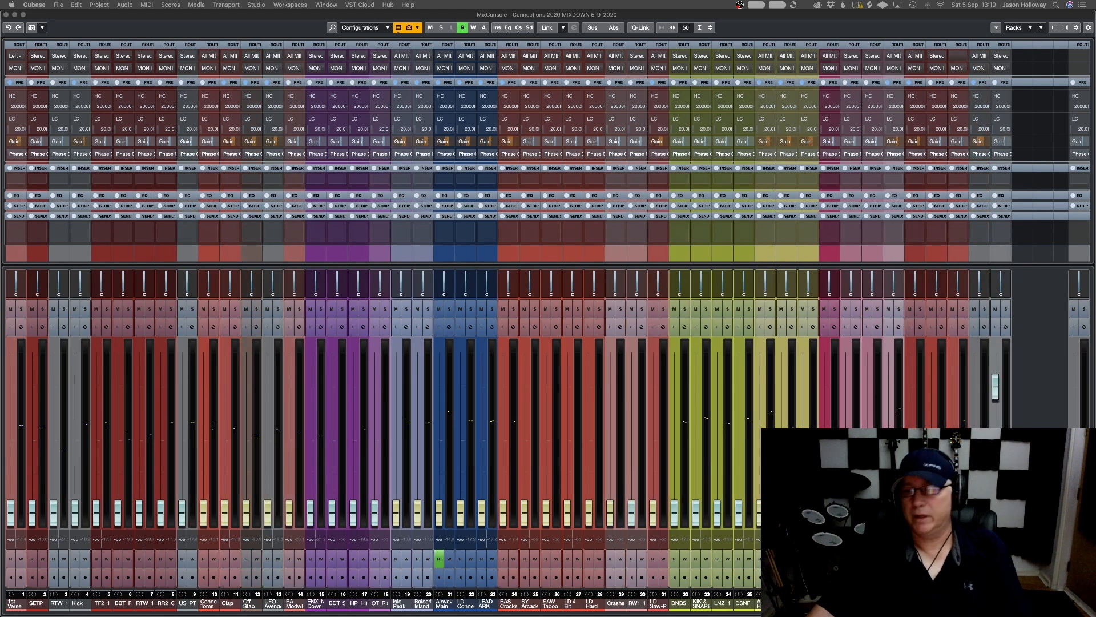
{"action": "left_click_drag", "start_coordinate": [996, 388], "coordinate": [996, 513]}
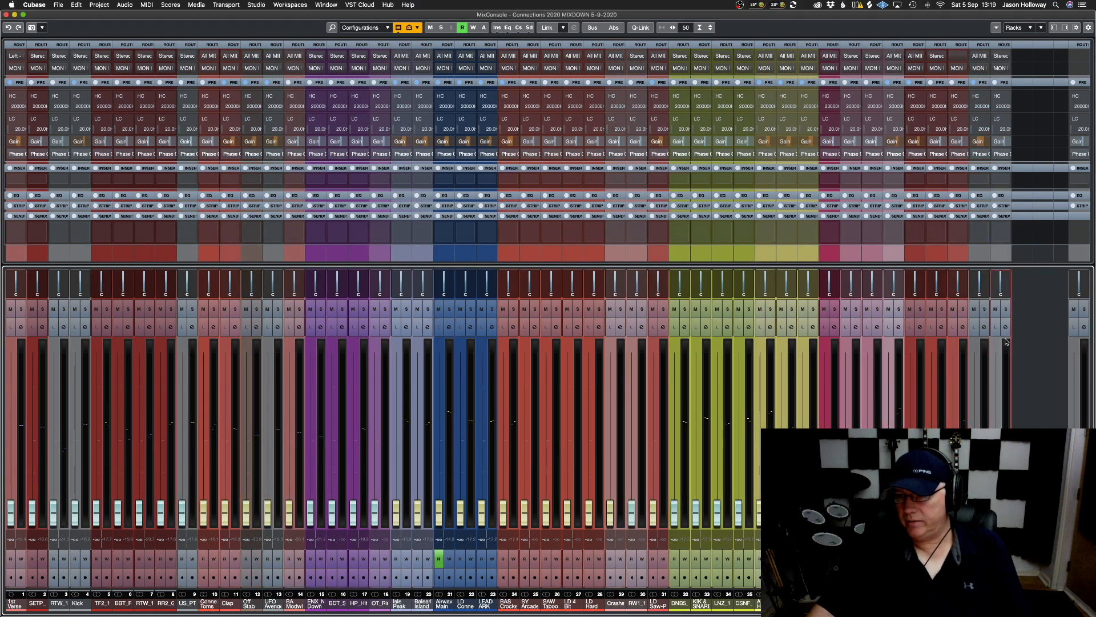
Insert the Steinberg TestGenerator from the Default plug-in collection on the new audio channel and open its editor
{"action": "left_click", "coordinate": [1006, 181]}
{"action": "left_click", "coordinate": [1089, 179]}
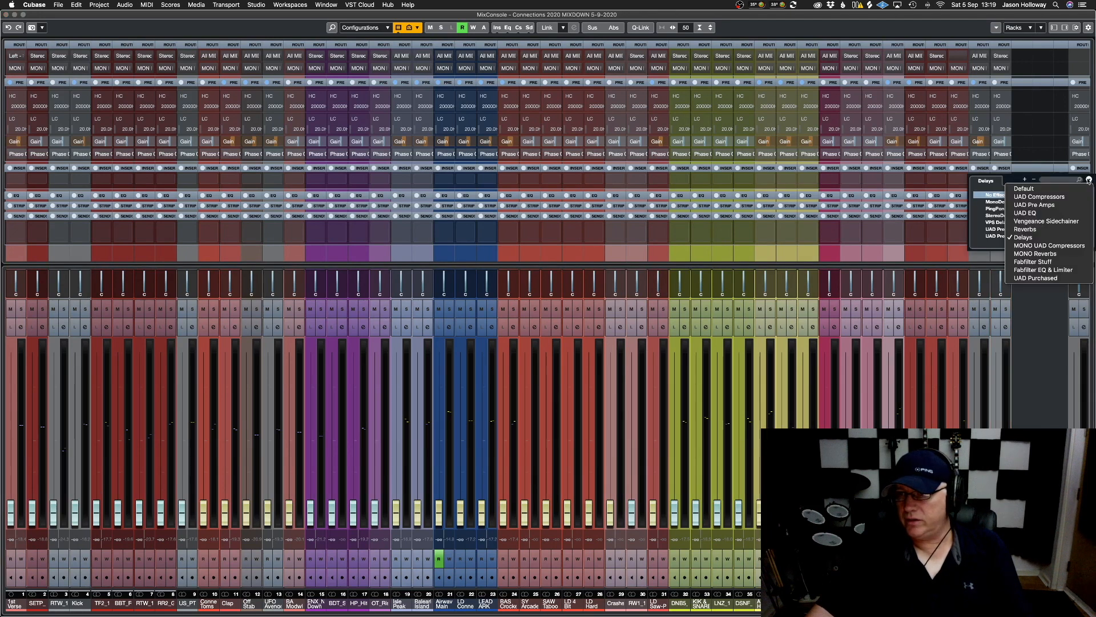
{"action": "left_click", "coordinate": [1051, 189]}
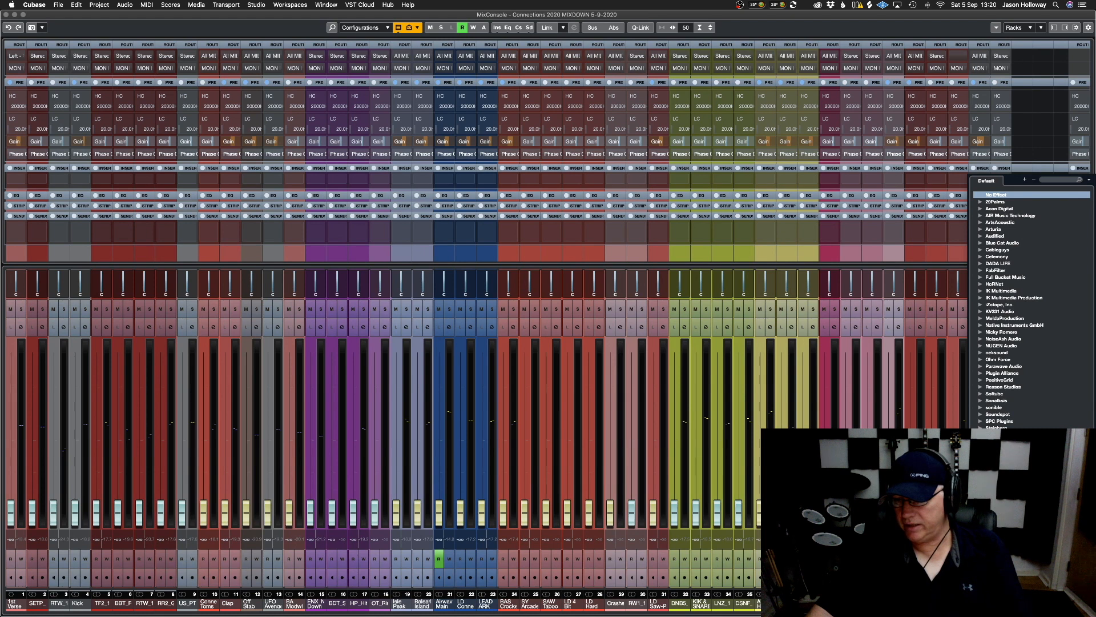
{"action": "scroll", "coordinate": [1032, 309], "scroll_direction": "down", "scroll_amount": 5}
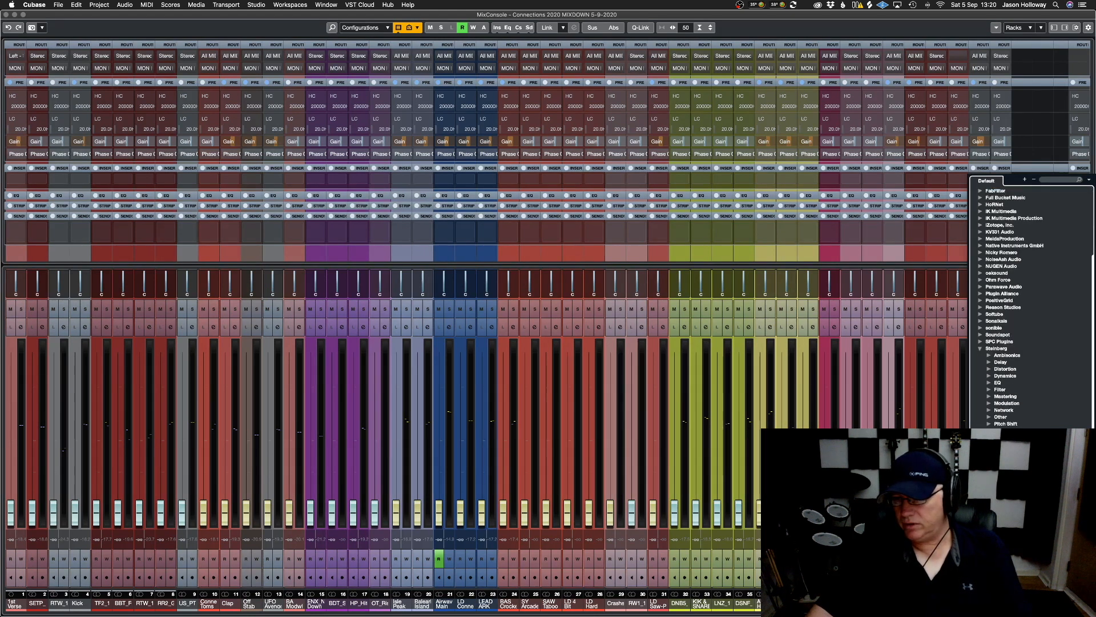
{"action": "scroll", "coordinate": [1032, 308], "scroll_direction": "down", "scroll_amount": 2}
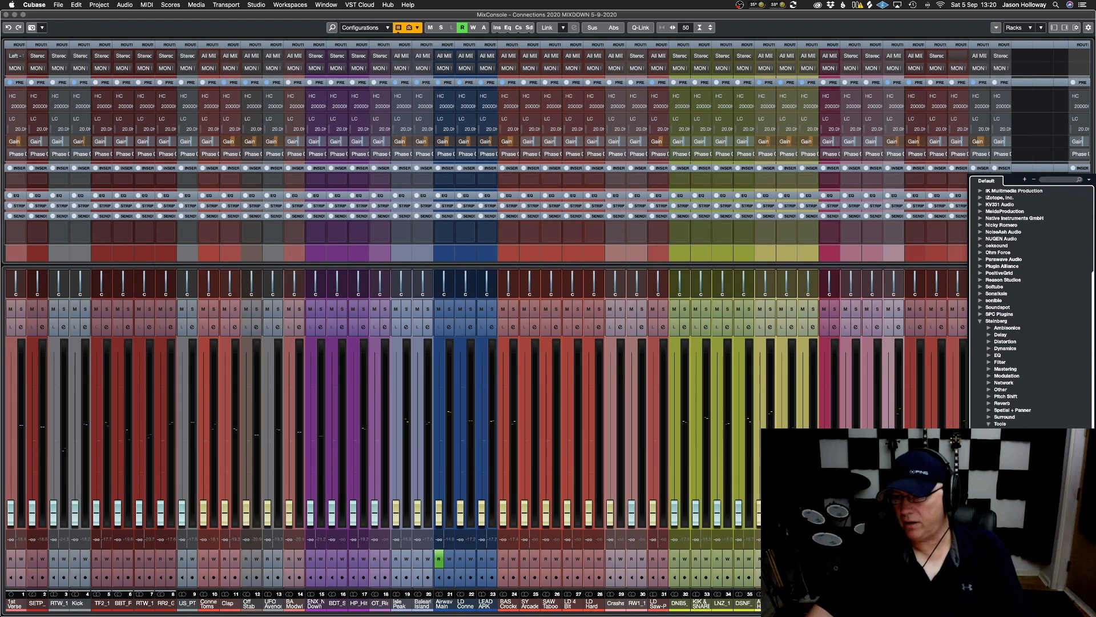
{"action": "double_click", "coordinate": [1015, 444]}
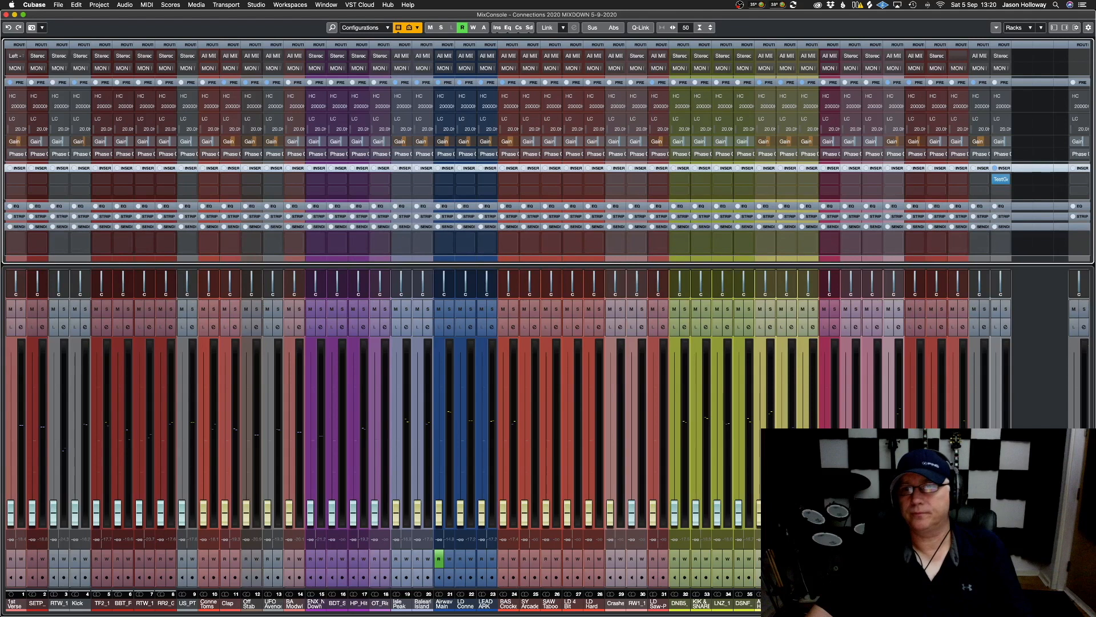
{"action": "left_click", "coordinate": [1002, 182]}
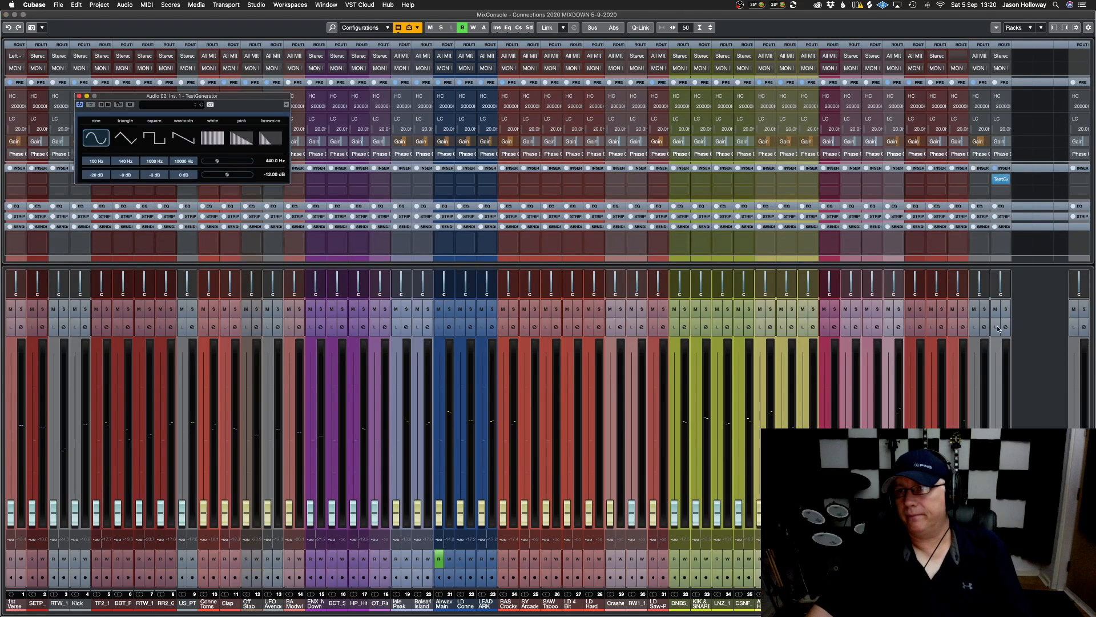
Move the TestGenerator editor clear of the test channel and step through its waveforms and noise types up to brownian
{"action": "left_click_drag", "start_coordinate": [219, 98], "coordinate": [549, 71]}
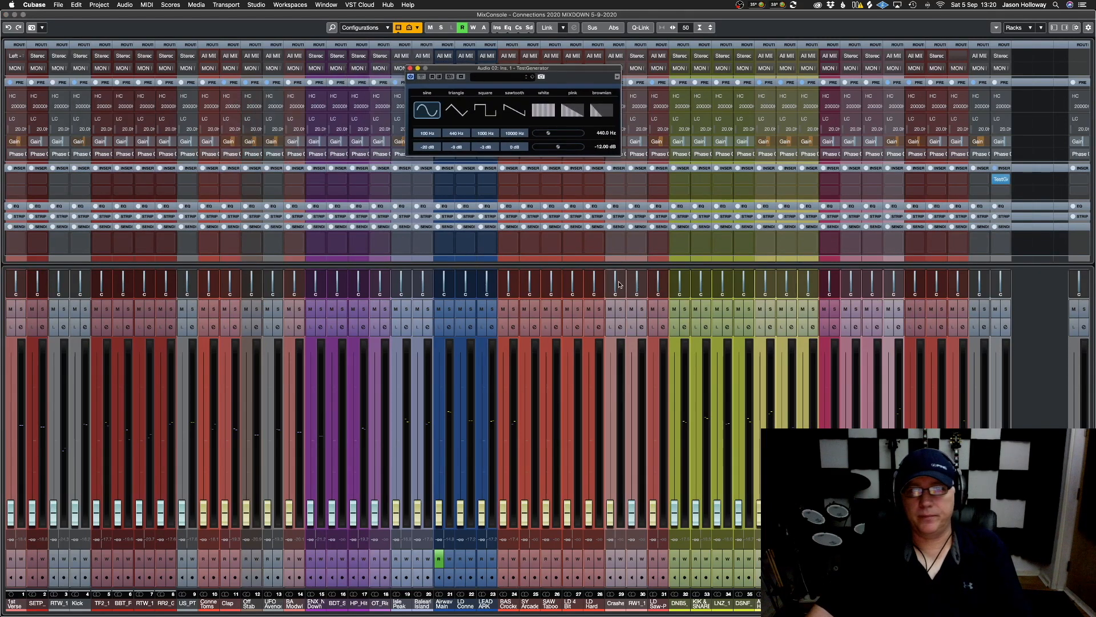
{"action": "left_click", "coordinate": [996, 514]}
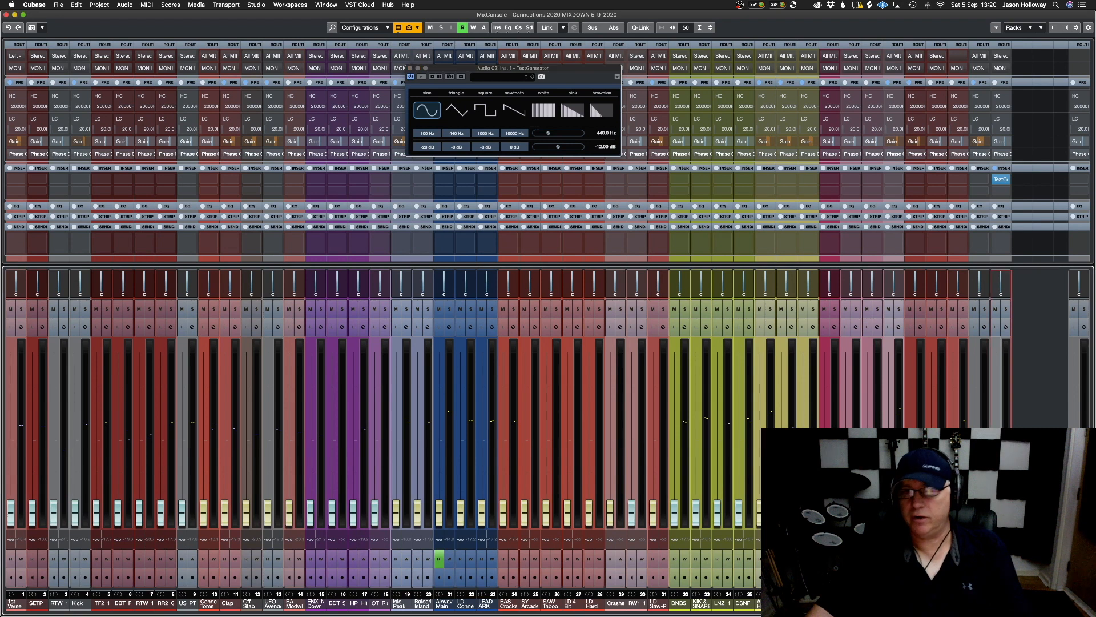
{"action": "left_click", "coordinate": [462, 112]}
{"action": "left_click", "coordinate": [490, 112]}
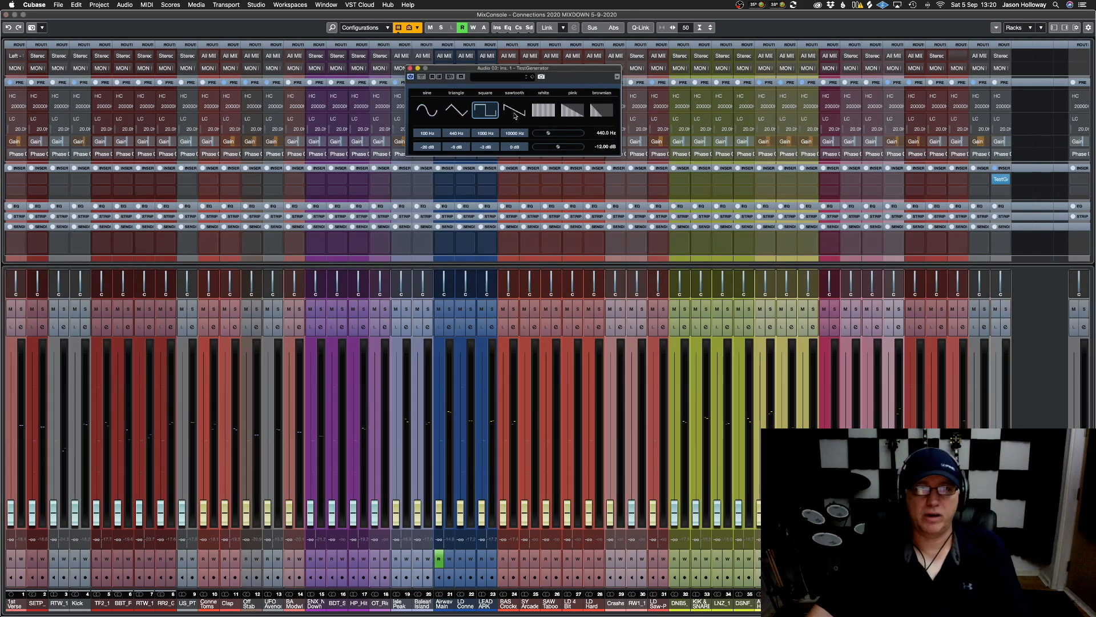
{"action": "left_click", "coordinate": [516, 113]}
{"action": "left_click", "coordinate": [457, 113]}
{"action": "left_click", "coordinate": [514, 112]}
{"action": "left_click", "coordinate": [543, 111]}
{"action": "left_click", "coordinate": [572, 111]}
{"action": "left_click", "coordinate": [596, 112]}
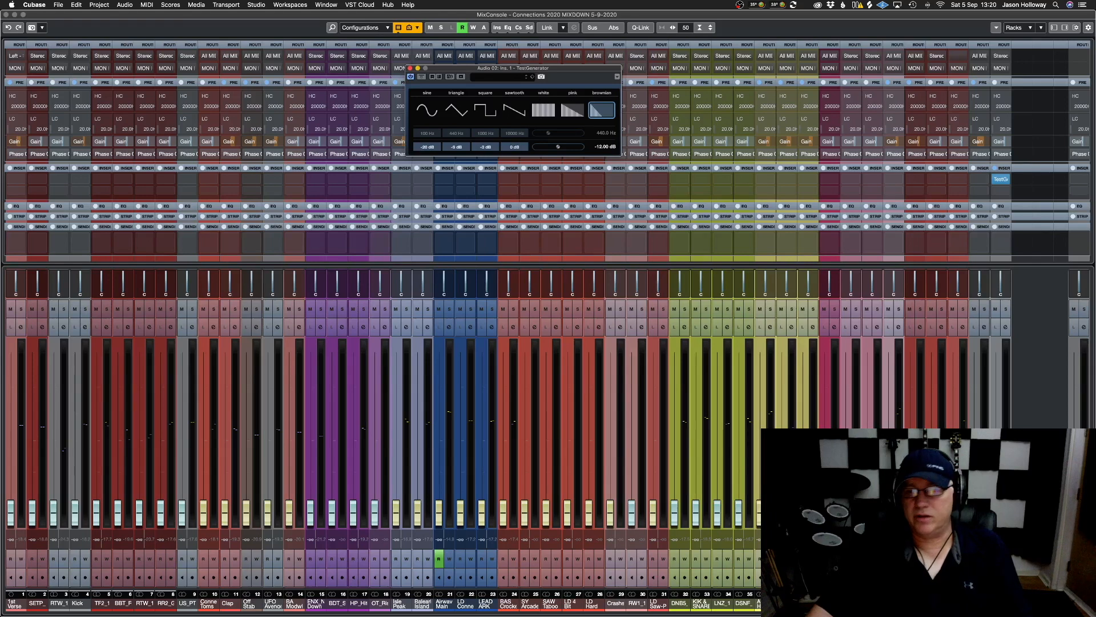
Set the TestGenerator to pink noise at -20 dB, close its editor and reset the raised test channel fader to its default level
{"action": "left_click_drag", "start_coordinate": [995, 502], "coordinate": [993, 385]}
{"action": "left_click", "coordinate": [578, 111]}
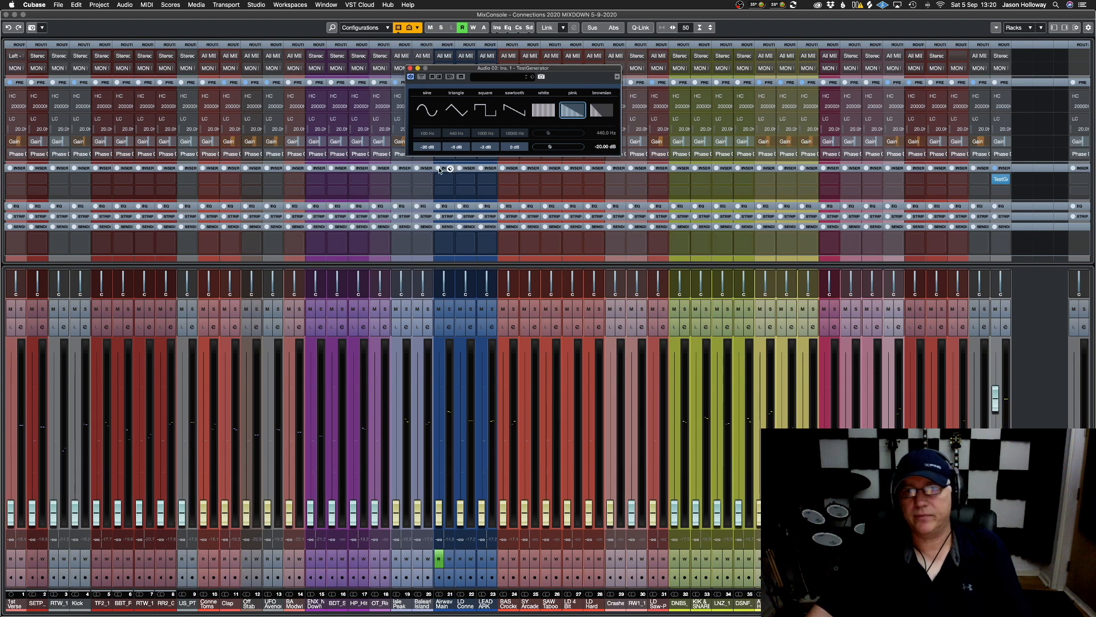
{"action": "left_click", "coordinate": [409, 68]}
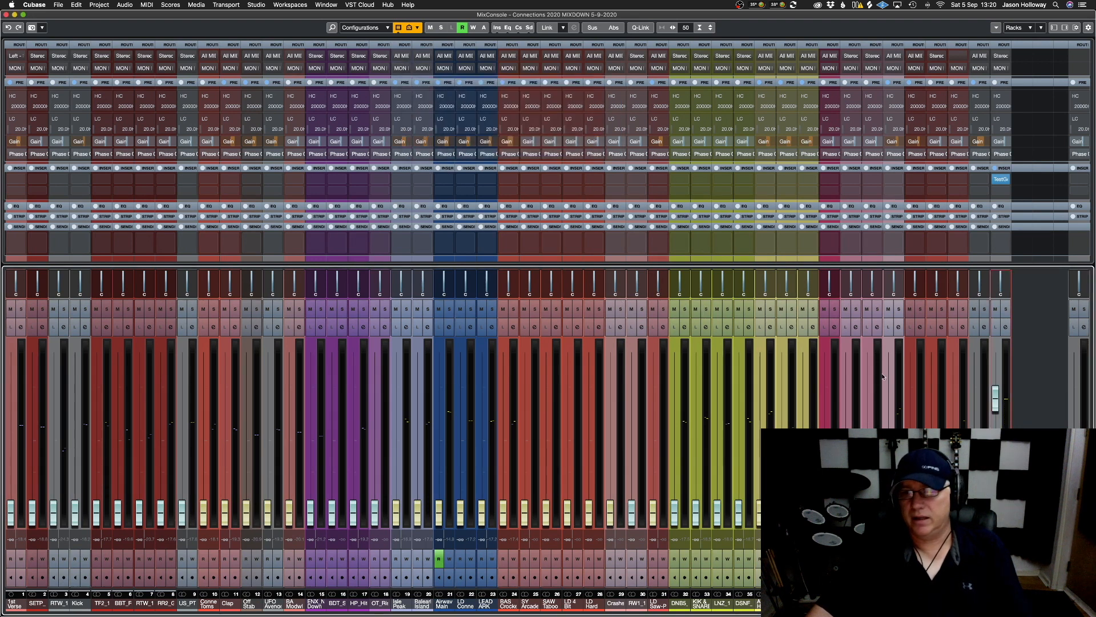
{"action": "left_click", "coordinate": [996, 402]}
{"action": "left_click", "coordinate": [996, 403], "text": "super"}
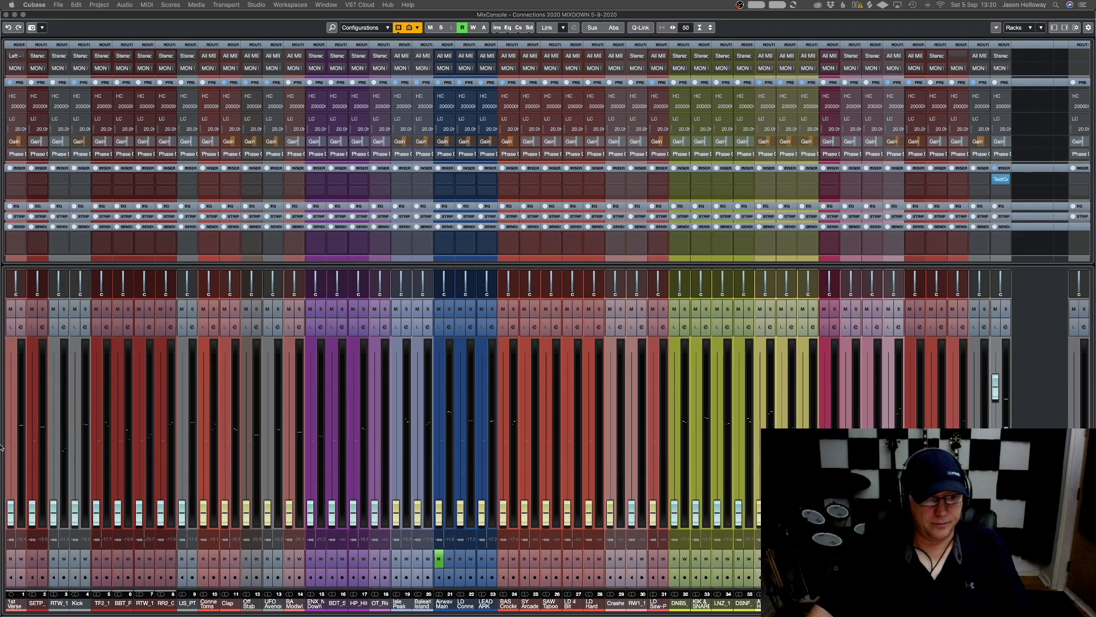
Balance Kick to about -11 dB, TF2_1 to about -12 dB and BBT_F to about -11 dB against the pink noise, muting each
{"action": "left_click", "coordinate": [8, 506]}
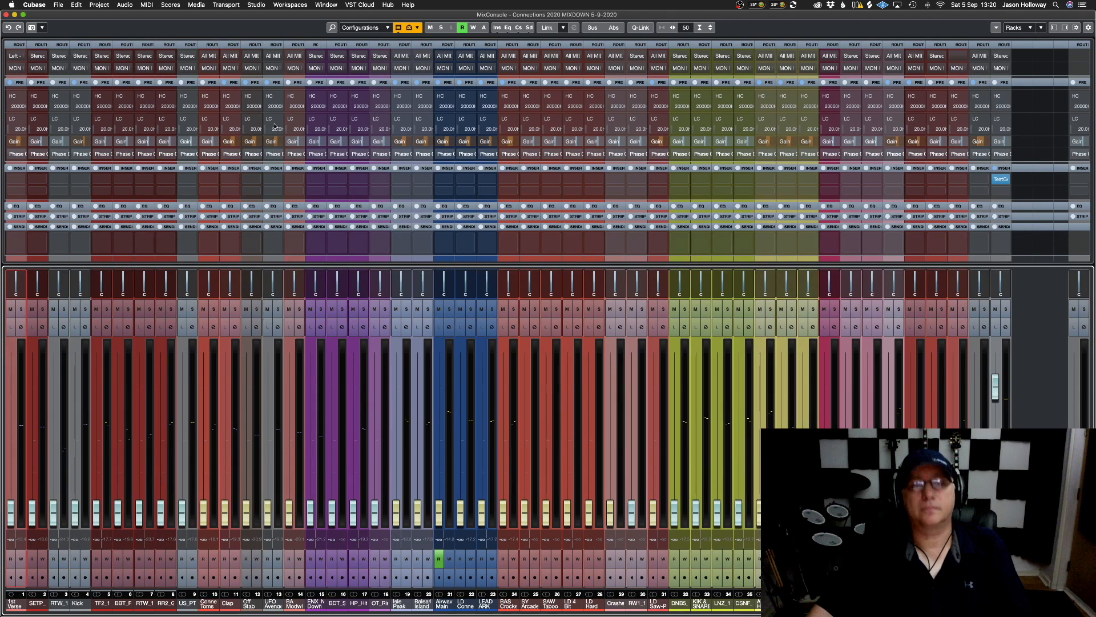
{"action": "left_click_drag", "start_coordinate": [75, 512], "coordinate": [73, 447]}
{"action": "left_click", "coordinate": [75, 308]}
{"action": "left_click_drag", "start_coordinate": [96, 513], "coordinate": [100, 450]}
{"action": "left_click", "coordinate": [96, 308]}
{"action": "left_click_drag", "start_coordinate": [118, 510], "coordinate": [121, 455]}
{"action": "left_click", "coordinate": [117, 308]}
Raise the channel 7 RTW_1 fader to about -4 dB and the RR2 fader to about -14 dB, muting each once balanced
{"action": "left_click_drag", "start_coordinate": [139, 509], "coordinate": [145, 417]}
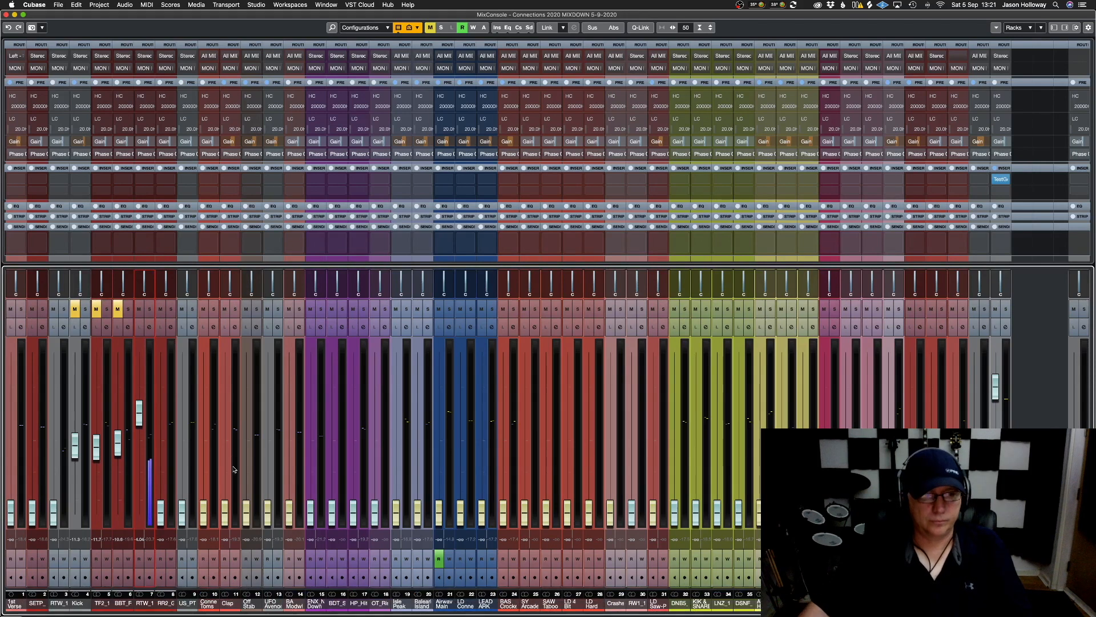
{"action": "left_click", "coordinate": [141, 310]}
{"action": "left_click_drag", "start_coordinate": [160, 511], "coordinate": [161, 457]}
{"action": "left_click", "coordinate": [161, 309]}
Raise the Clap and Off Stab faders to about -13 dB against the pink noise and mute both channels
{"action": "left_click_drag", "start_coordinate": [188, 515], "coordinate": [233, 453]}
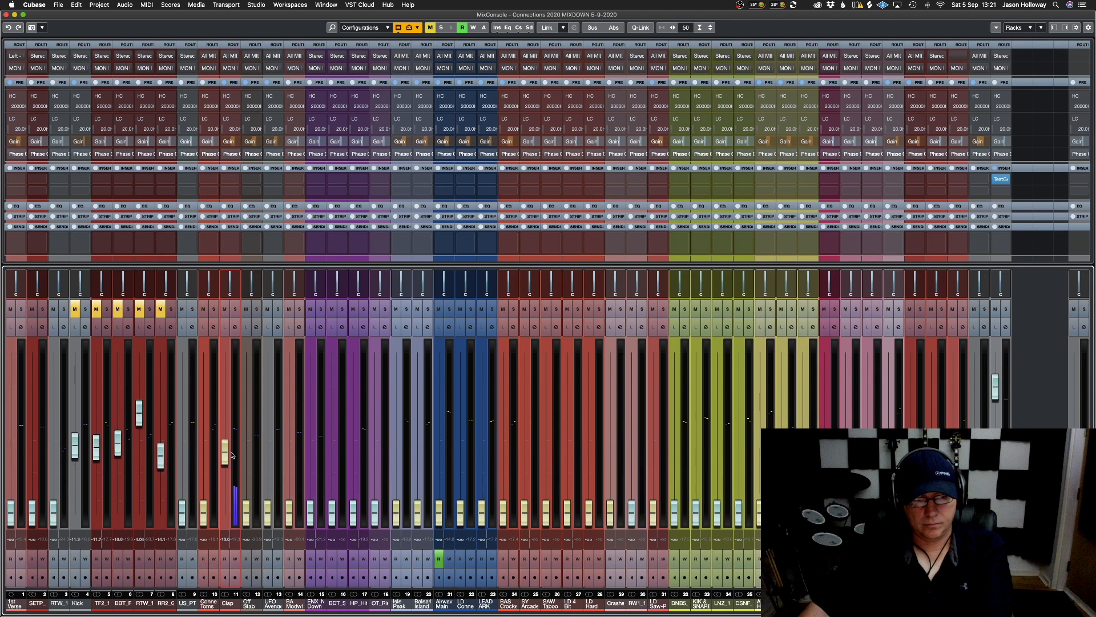
{"action": "left_click", "coordinate": [225, 310]}
{"action": "left_click_drag", "start_coordinate": [247, 513], "coordinate": [250, 452]}
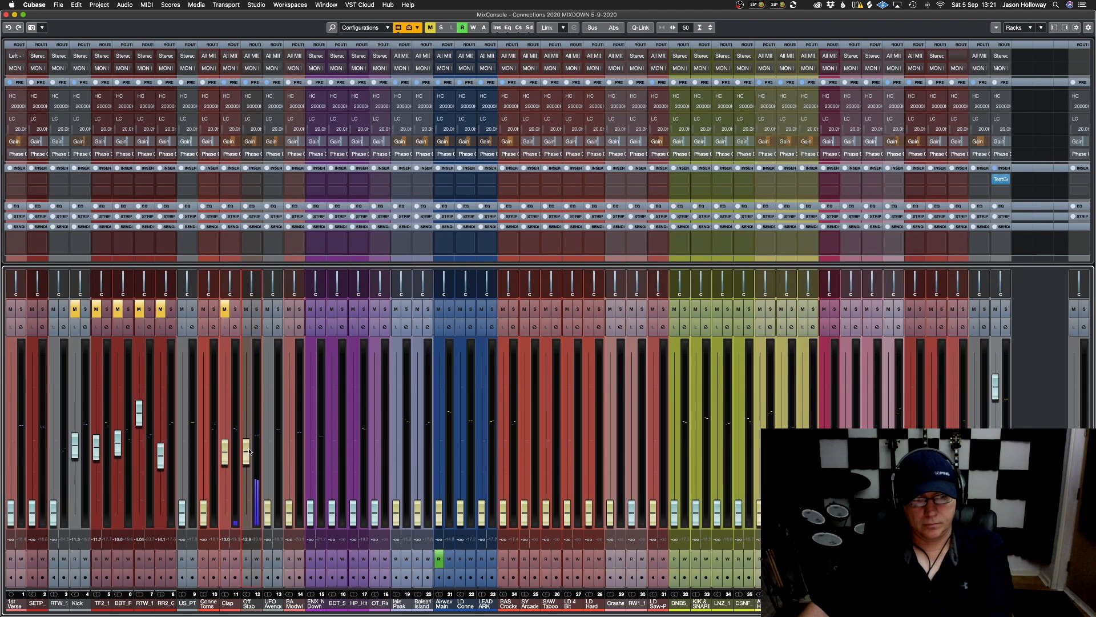
{"action": "left_click", "coordinate": [246, 309]}
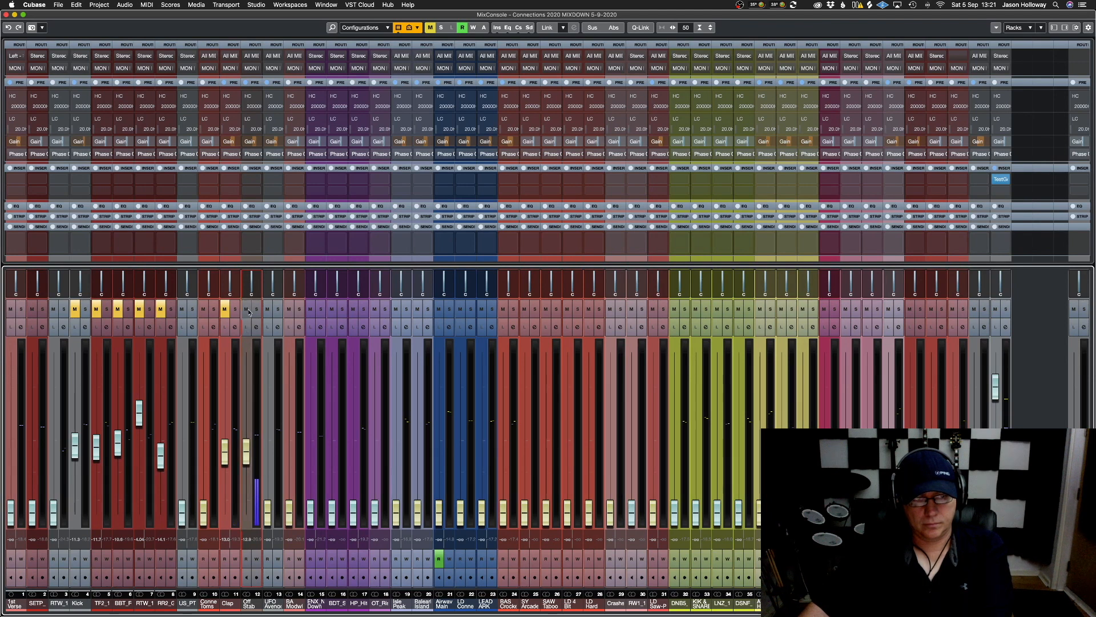
Balance the UFO channel's fader at about -9 dB and the BA Modw channel's at about -18 dB, muting both
{"action": "left_click_drag", "start_coordinate": [268, 512], "coordinate": [272, 422]}
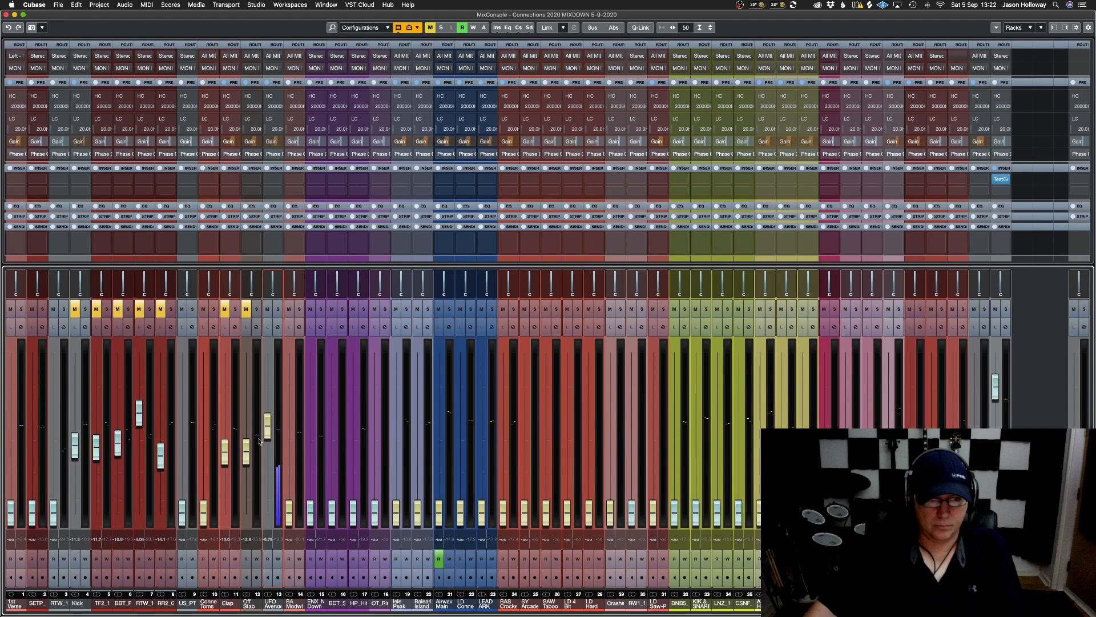
{"action": "mouse_move", "coordinate": [267, 437]}
{"action": "left_mouse_down"}
{"action": "mouse_move", "coordinate": [266, 422]}
{"action": "mouse_move", "coordinate": [266, 442]}
{"action": "left_mouse_up"}
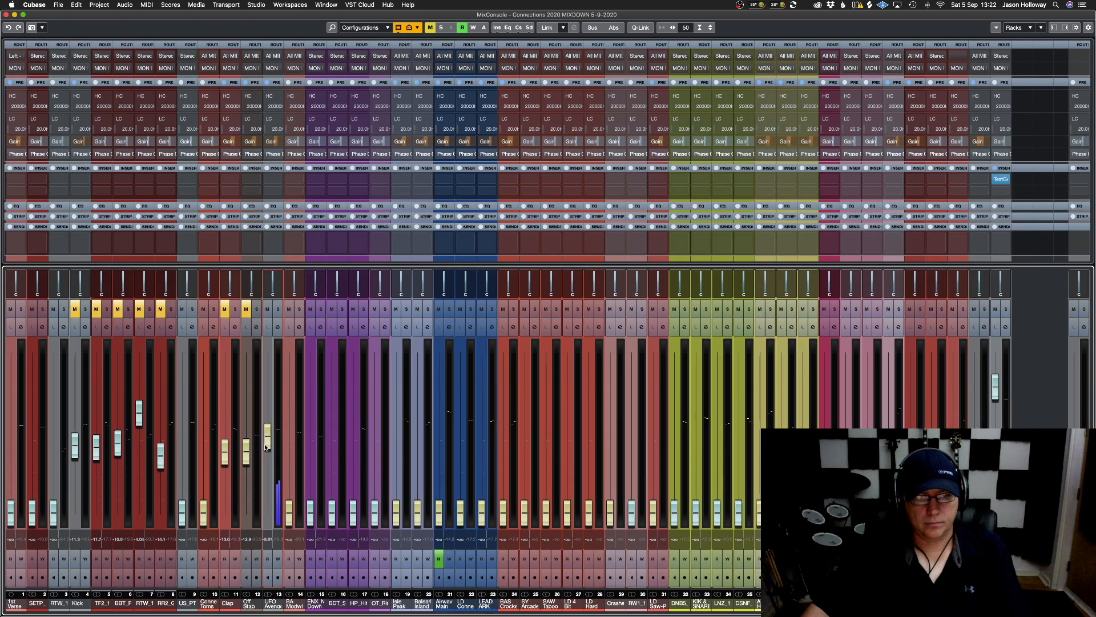
{"action": "left_click", "coordinate": [267, 309]}
{"action": "left_click_drag", "start_coordinate": [289, 511], "coordinate": [288, 451]}
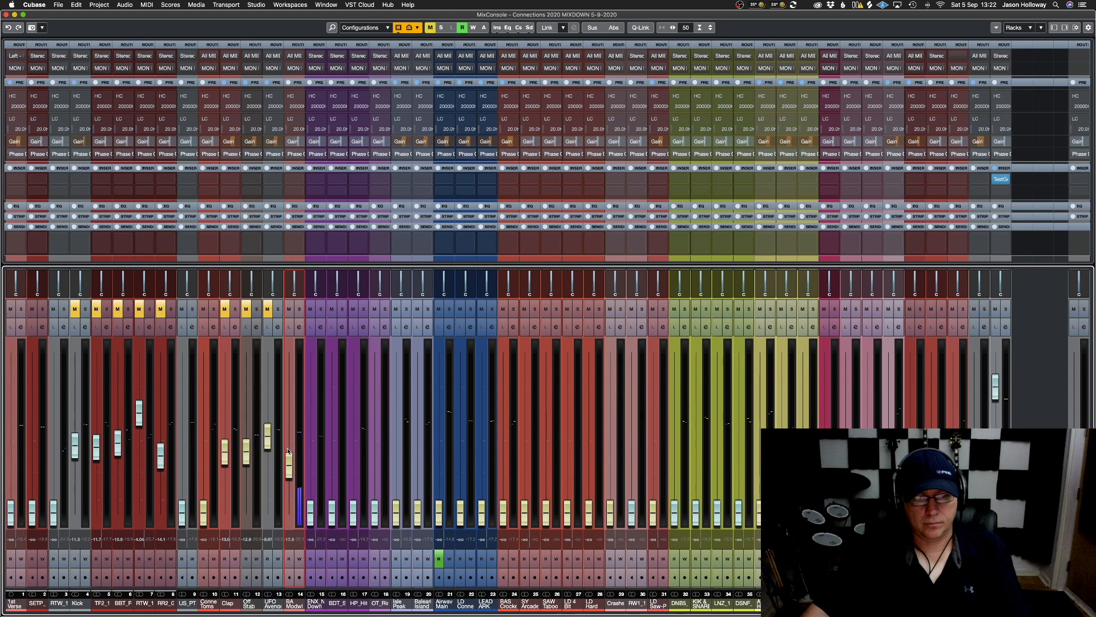
{"action": "left_click_drag", "start_coordinate": [289, 452], "coordinate": [289, 455]}
{"action": "left_click", "coordinate": [289, 308]}
{"action": "left_click", "coordinate": [322, 533]}
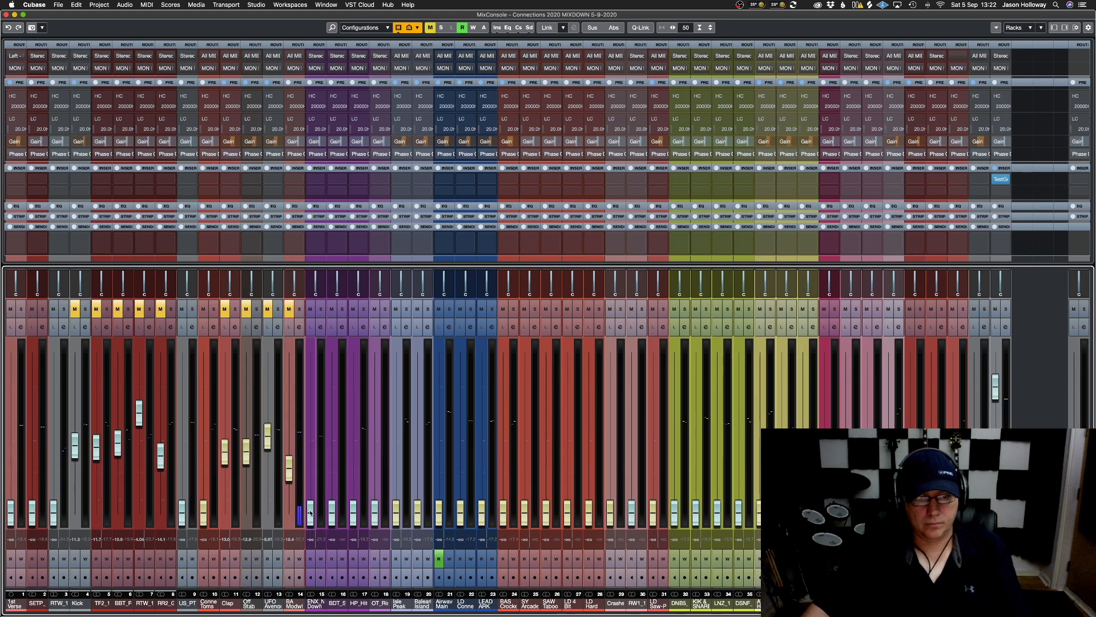
Balance Airwave Main at about -16 dB, LD Conne at about -14 dB and LEAD ARK at about -17 dB, muting all three
{"action": "left_click_drag", "start_coordinate": [438, 507], "coordinate": [445, 456]}
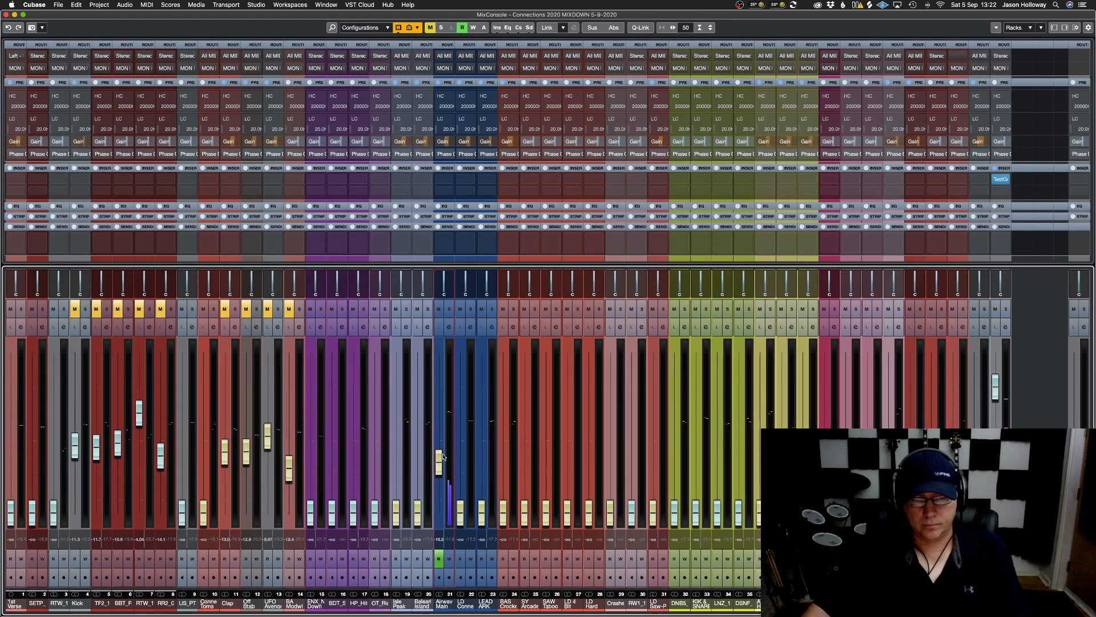
{"action": "left_click", "coordinate": [439, 308]}
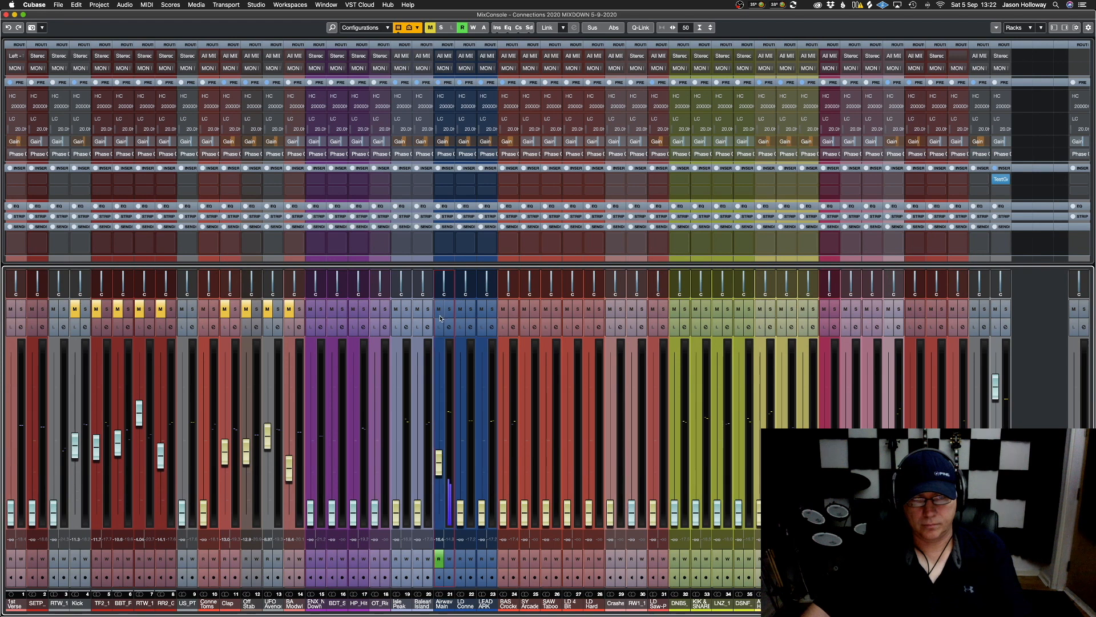
{"action": "left_click_drag", "start_coordinate": [460, 511], "coordinate": [459, 455]}
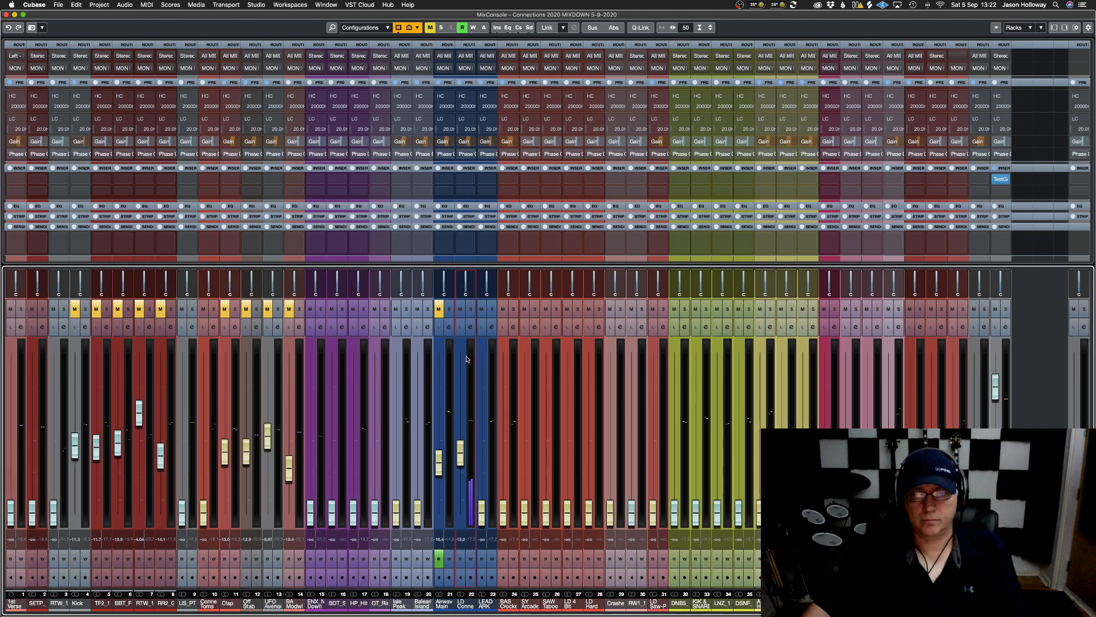
{"action": "left_click_drag", "start_coordinate": [460, 454], "coordinate": [460, 456]}
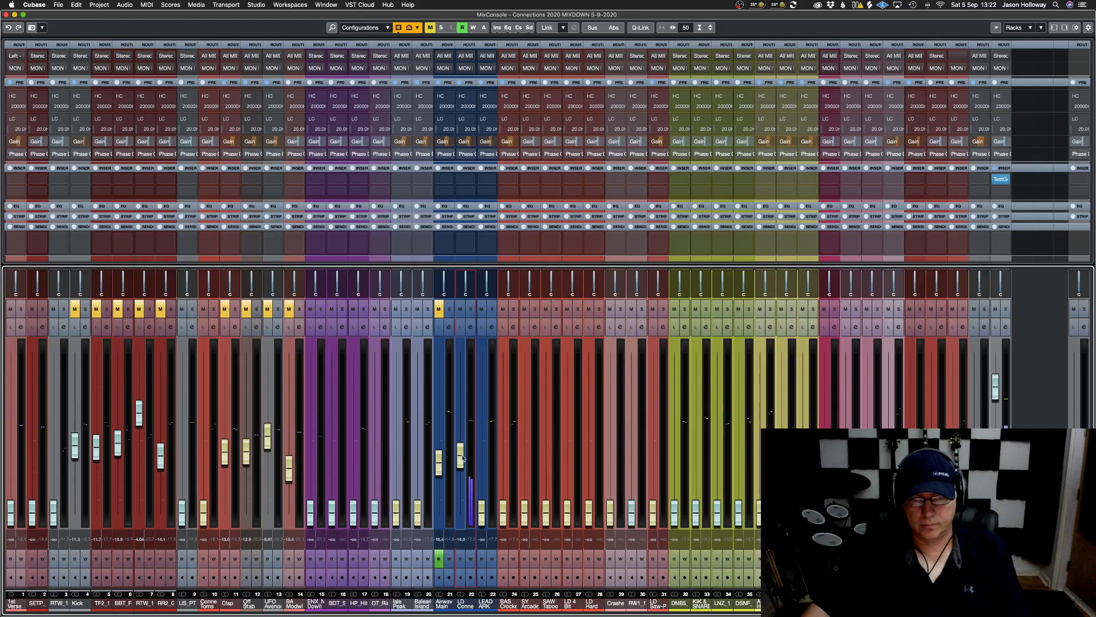
{"action": "left_click", "coordinate": [460, 309]}
{"action": "left_click_drag", "start_coordinate": [481, 512], "coordinate": [477, 461]}
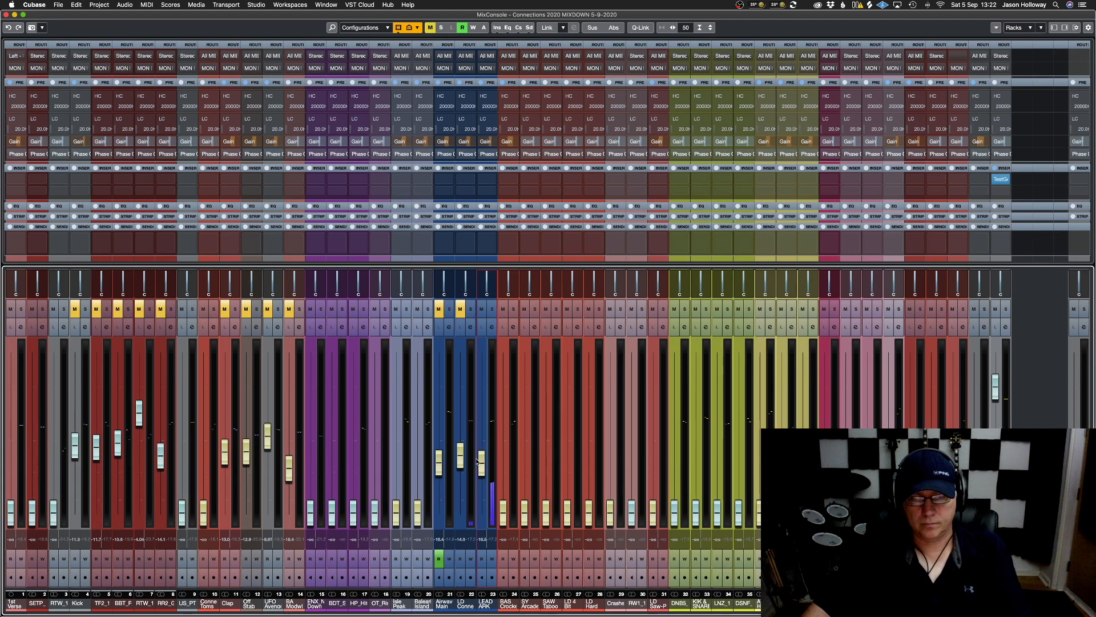
{"action": "left_click", "coordinate": [481, 309]}
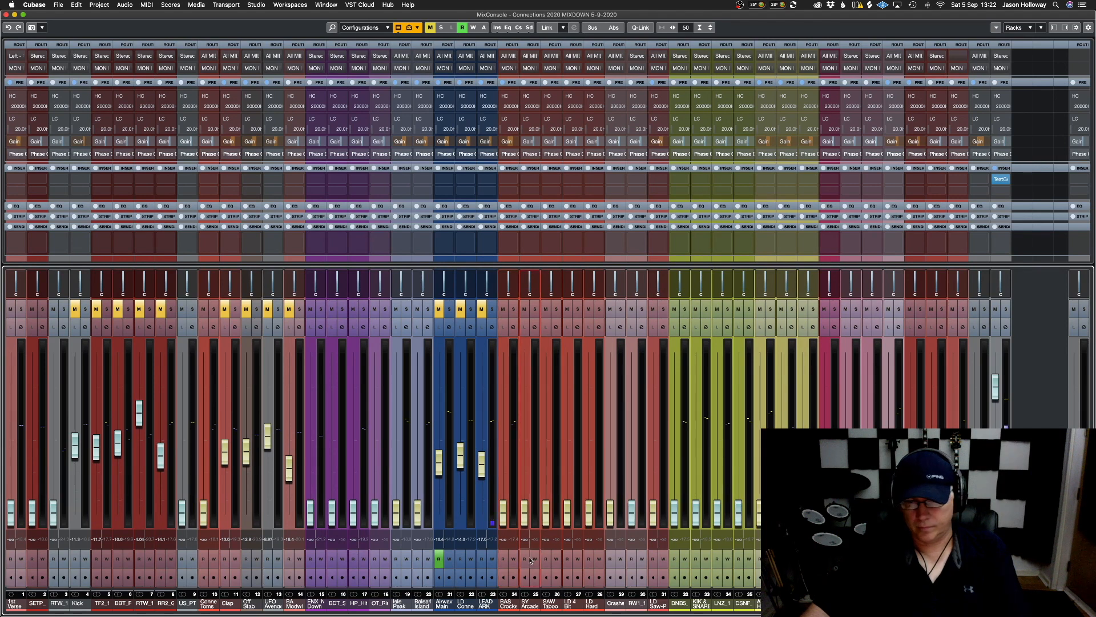
Check the faders from LD 4 Bit onward for signal, and raise and mute channel 36, the first channel after DSNF
{"action": "mouse_move", "coordinate": [567, 512]}
{"action": "left_mouse_down"}
{"action": "mouse_move", "coordinate": [568, 435]}
{"action": "mouse_move", "coordinate": [568, 511]}
{"action": "left_mouse_up"}
{"action": "left_click_drag", "start_coordinate": [589, 510], "coordinate": [632, 435]}
{"action": "left_click_drag", "start_coordinate": [632, 435], "coordinate": [674, 512]}
{"action": "left_click_drag", "start_coordinate": [759, 490], "coordinate": [758, 464]}
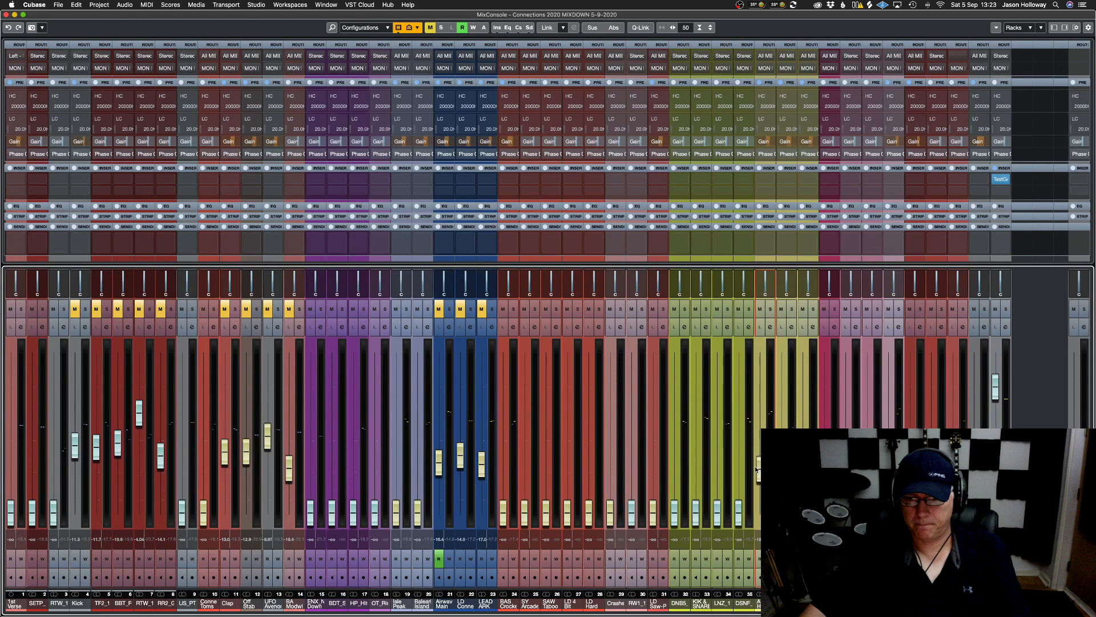
{"action": "left_click", "coordinate": [757, 310]}
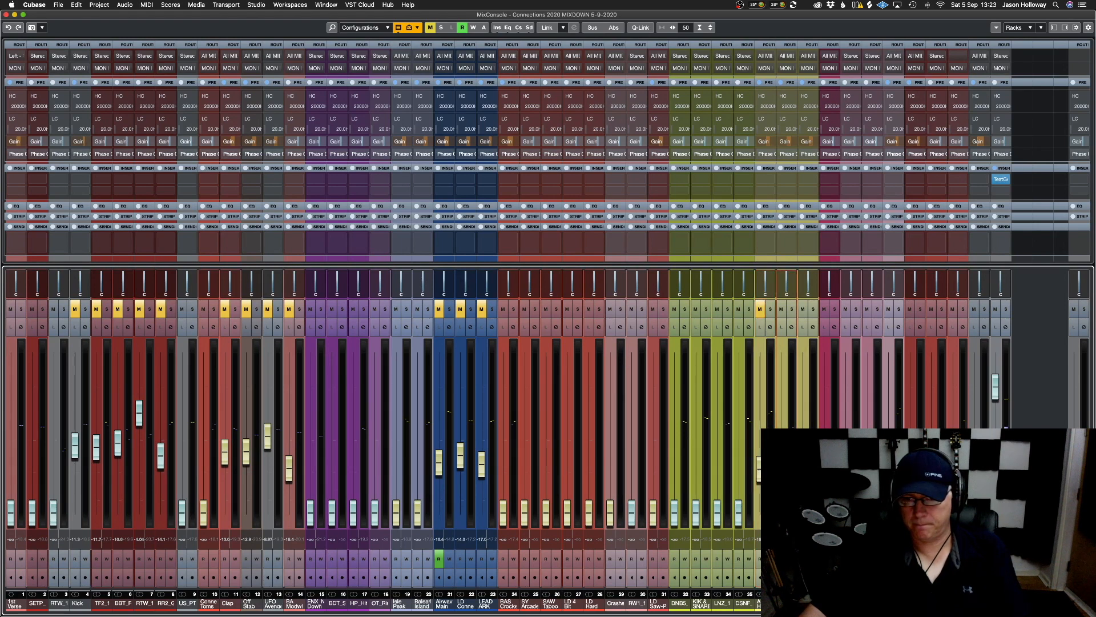
Try raising the faders of channels 43 to 45 against the pink noise to find channels with signal
{"action": "mouse_move", "coordinate": [738, 514]}
{"action": "left_mouse_down"}
{"action": "mouse_move", "coordinate": [741, 437]}
{"action": "mouse_move", "coordinate": [738, 514]}
{"action": "left_mouse_up"}
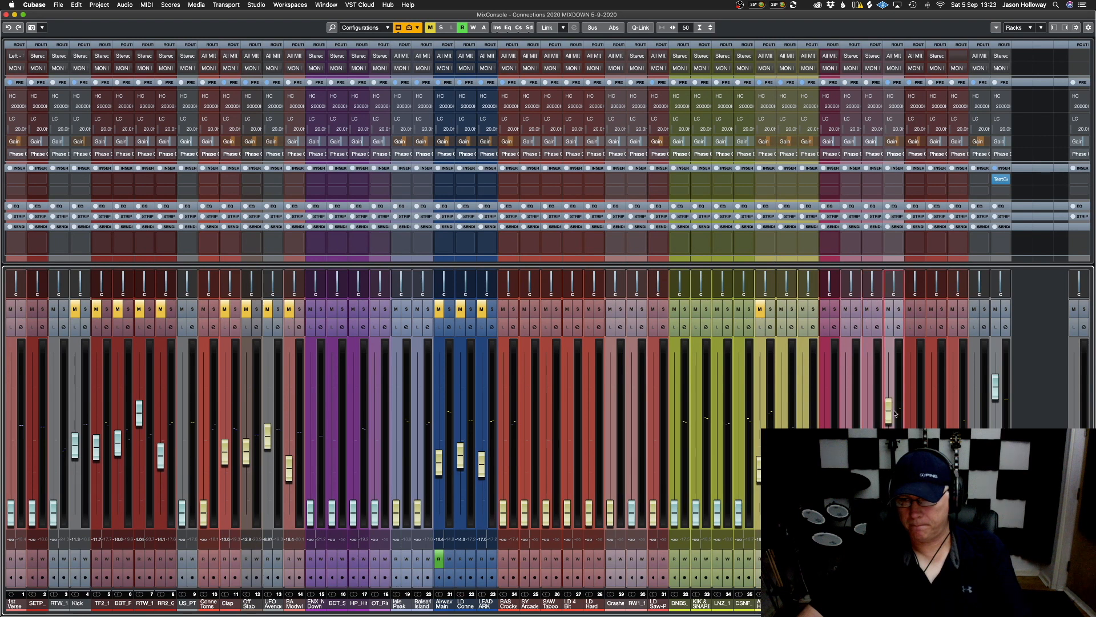
{"action": "left_click_drag", "start_coordinate": [910, 514], "coordinate": [909, 425]}
{"action": "left_click_drag", "start_coordinate": [932, 513], "coordinate": [931, 444]}
{"action": "left_click_drag", "start_coordinate": [952, 514], "coordinate": [953, 437]}
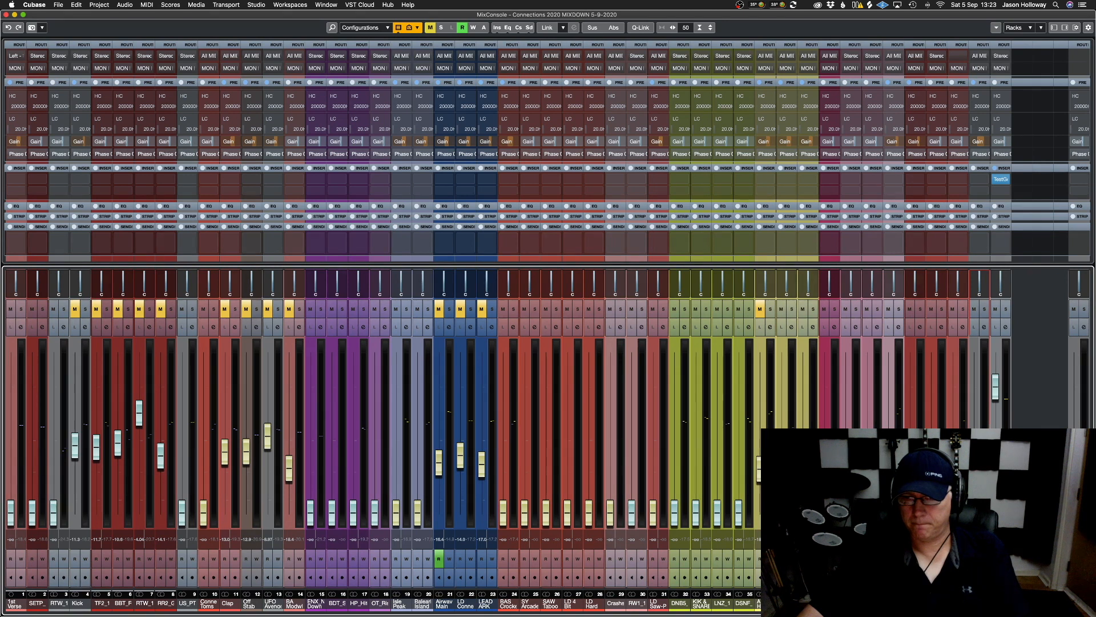
Mute channel 46 beside the test generator channel, keeping the test generator itself unmuted
{"action": "left_click", "coordinate": [995, 308]}
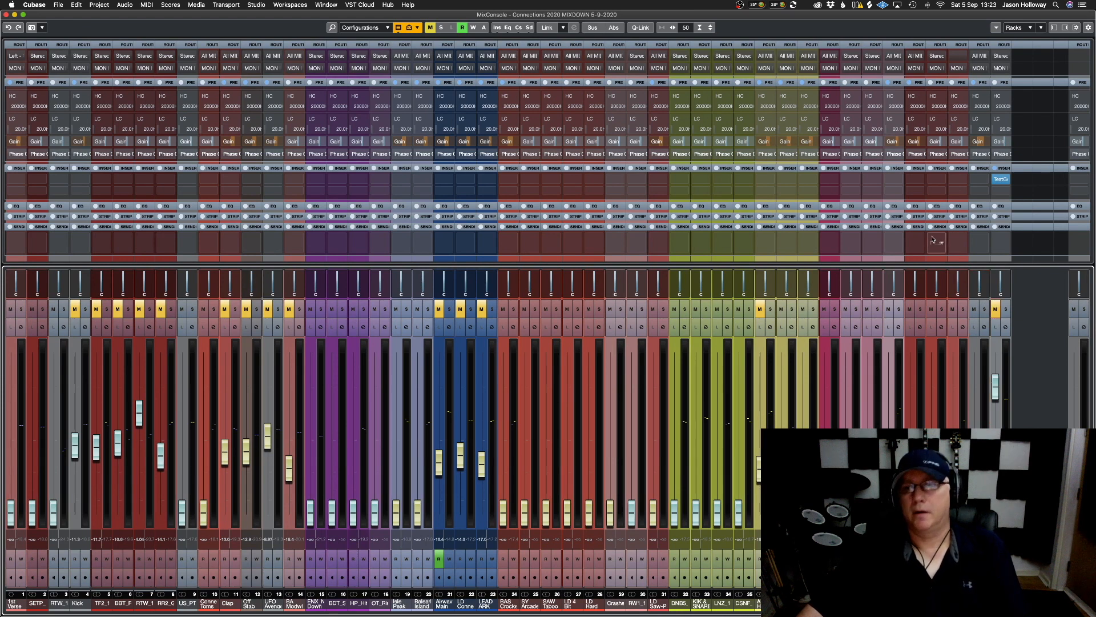
{"action": "left_click", "coordinate": [995, 308]}
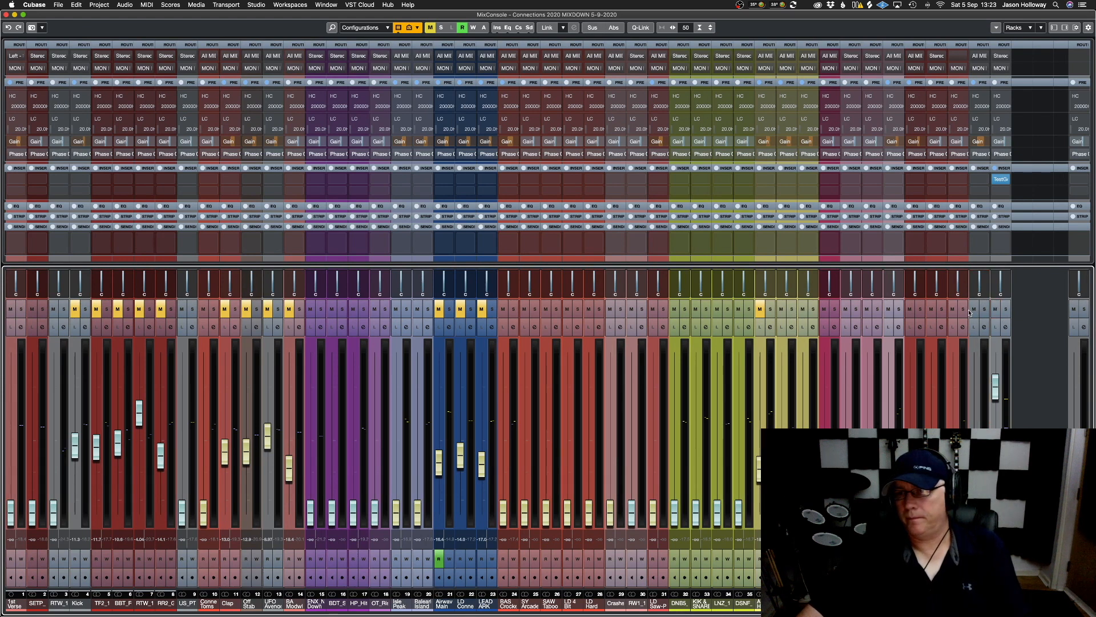
{"action": "left_click", "coordinate": [975, 309]}
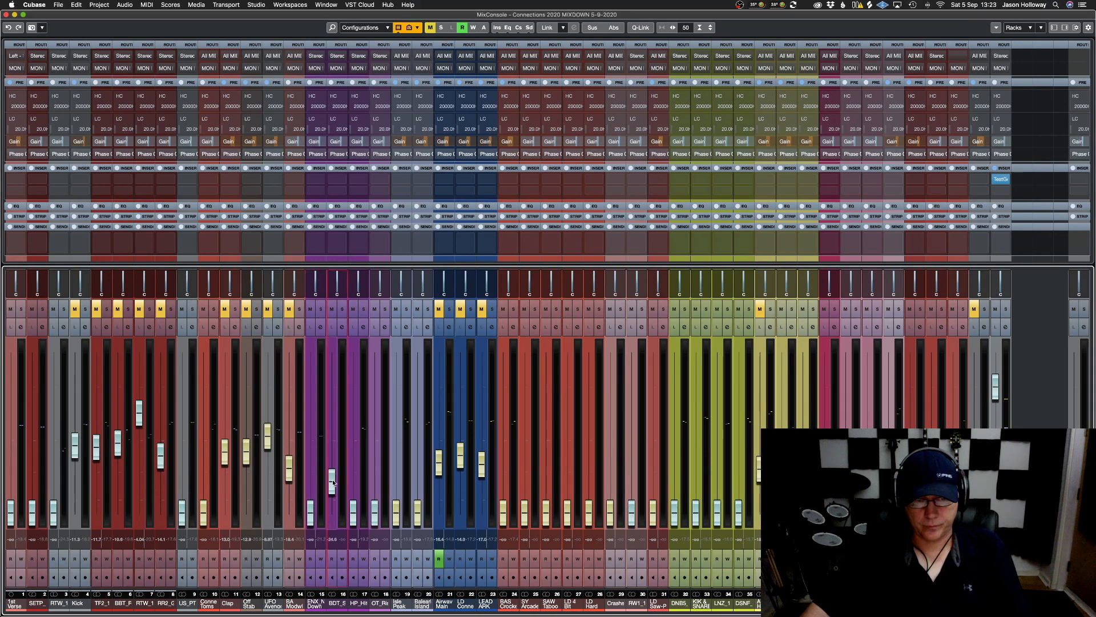
Try raising the faders from HP_Hit and OT_Ri through BAS Crocke to RW1_1 to find channels with signal
{"action": "left_click_drag", "start_coordinate": [352, 513], "coordinate": [386, 511]}
{"action": "left_click", "coordinate": [384, 508]}
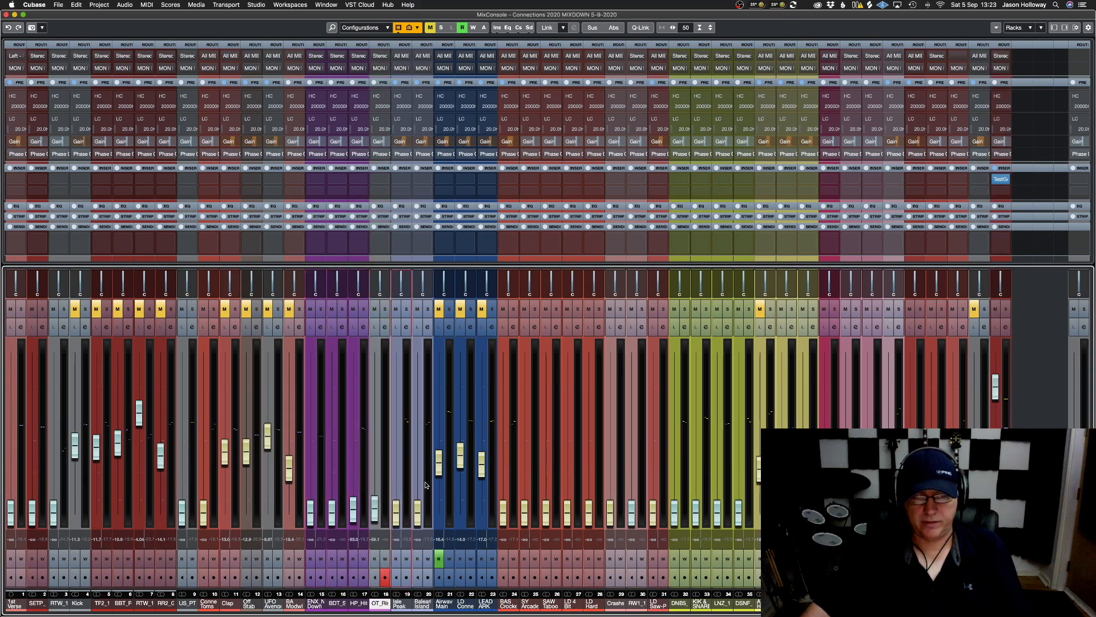
{"action": "left_click_drag", "start_coordinate": [503, 510], "coordinate": [524, 459]}
{"action": "left_click", "coordinate": [546, 468]}
{"action": "left_click", "coordinate": [567, 466]}
{"action": "left_click", "coordinate": [588, 468]}
{"action": "left_click", "coordinate": [631, 469]}
{"action": "left_click", "coordinate": [609, 469]}
{"action": "left_click", "coordinate": [588, 521]}
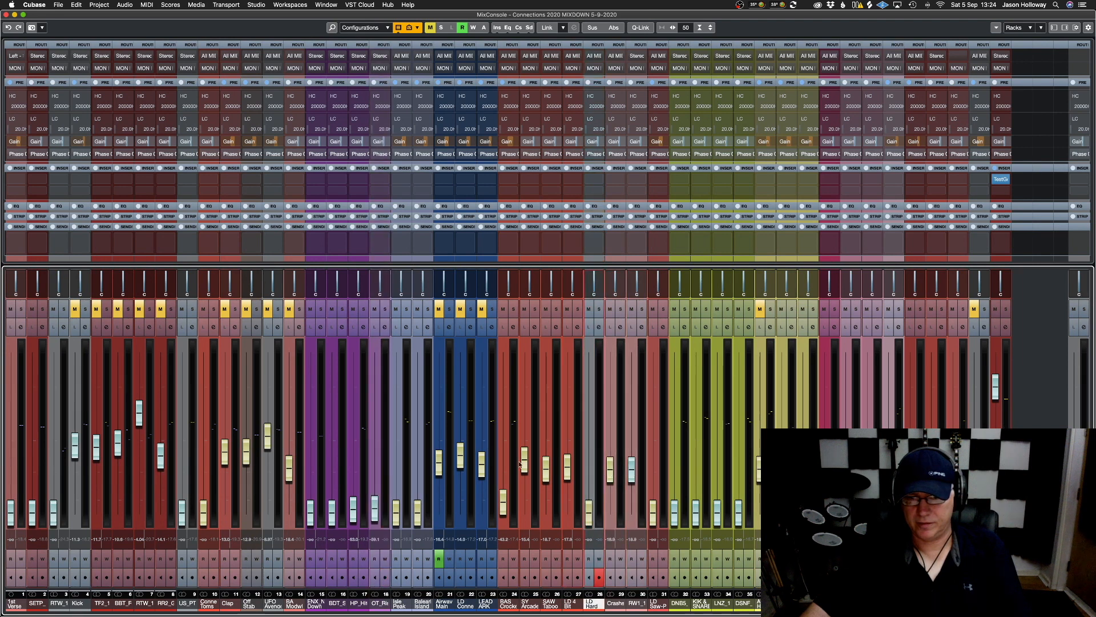
Pull the raised faders between BAS Crocke and RW1_1 back down to minus infinity
{"action": "left_click_drag", "start_coordinate": [532, 459], "coordinate": [501, 537]}
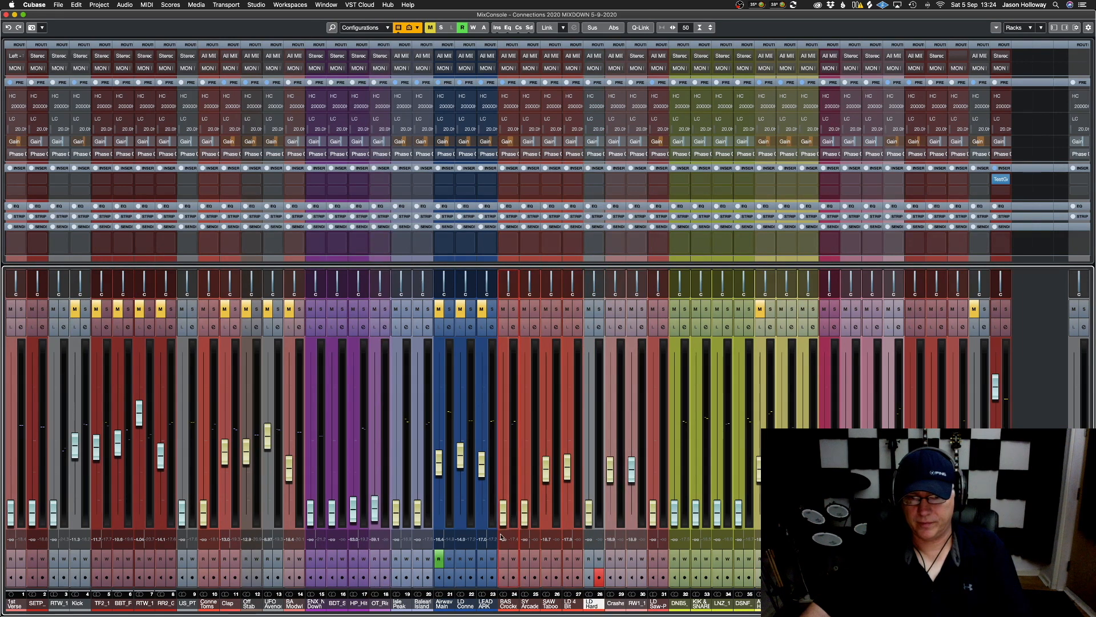
{"action": "left_click", "coordinate": [555, 472]}
{"action": "left_click_drag", "start_coordinate": [568, 468], "coordinate": [568, 530]}
{"action": "left_click_drag", "start_coordinate": [547, 470], "coordinate": [546, 531]}
{"action": "left_click_drag", "start_coordinate": [631, 468], "coordinate": [695, 515]}
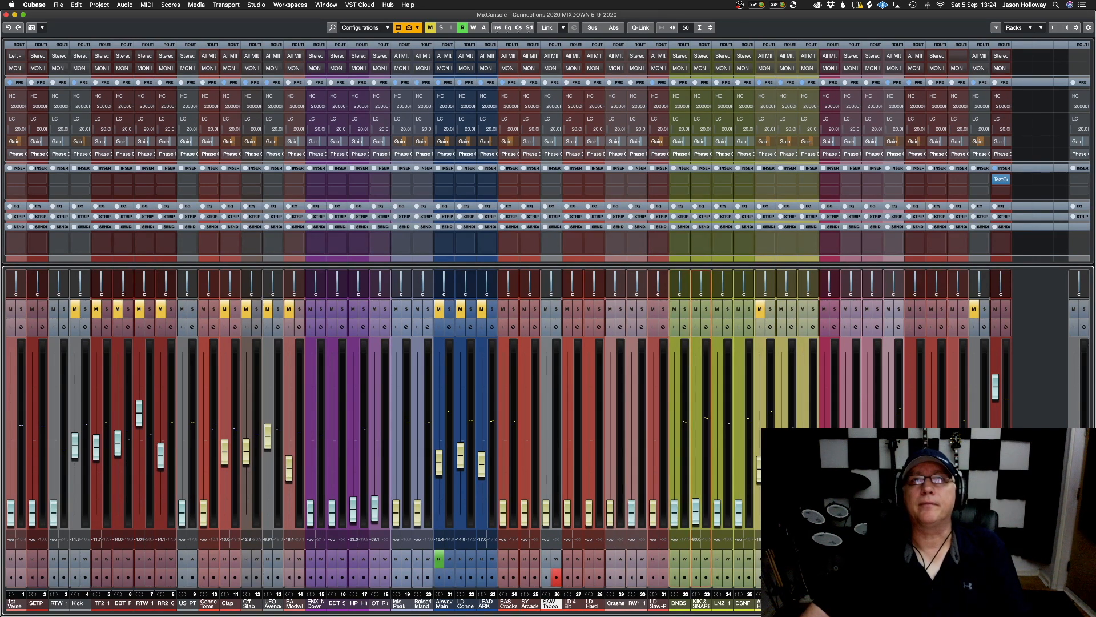
Balance the BAS Crocke and SY Arcade faders against the pink noise and mute both channels
{"action": "left_click_drag", "start_coordinate": [503, 511], "coordinate": [499, 425]}
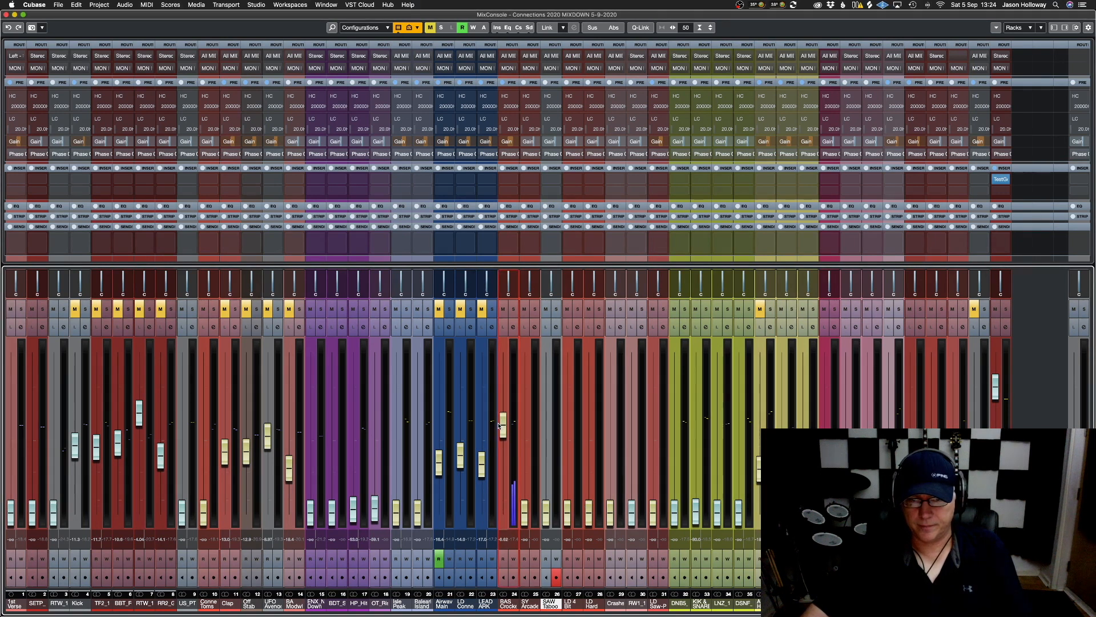
{"action": "left_click_drag", "start_coordinate": [499, 425], "coordinate": [495, 458]}
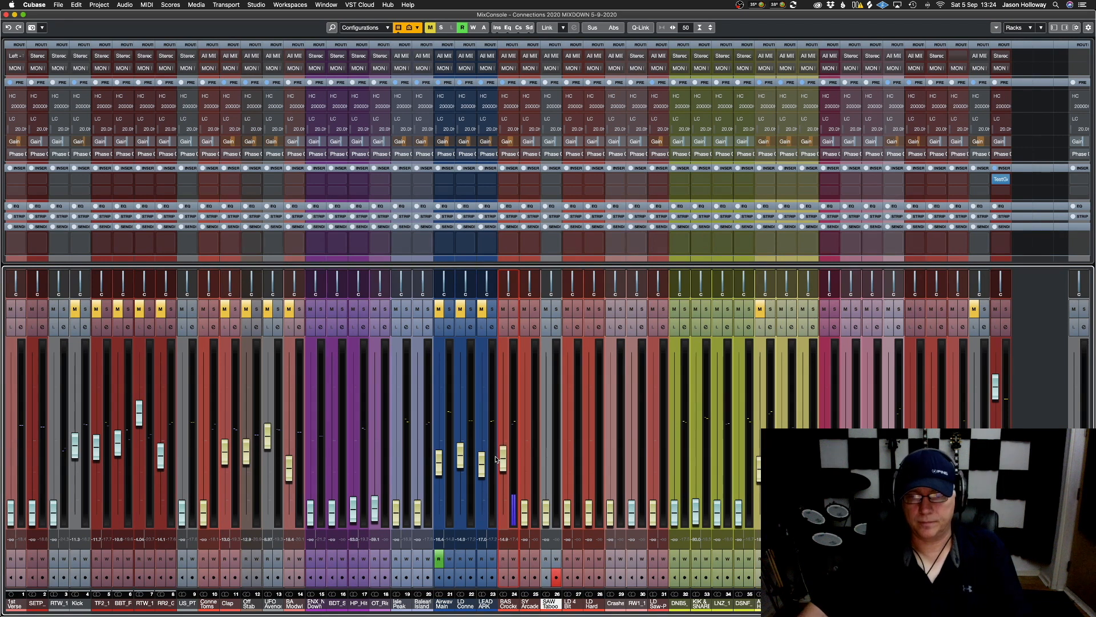
{"action": "left_click", "coordinate": [502, 309]}
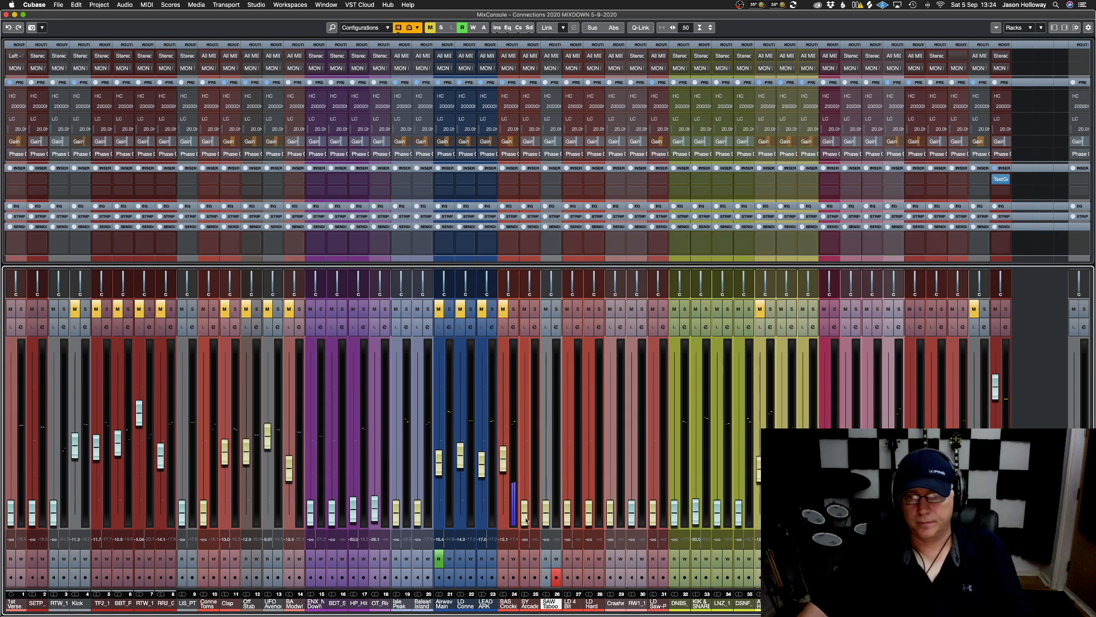
{"action": "left_click_drag", "start_coordinate": [506, 470], "coordinate": [506, 474]}
{"action": "left_click_drag", "start_coordinate": [525, 513], "coordinate": [527, 455]}
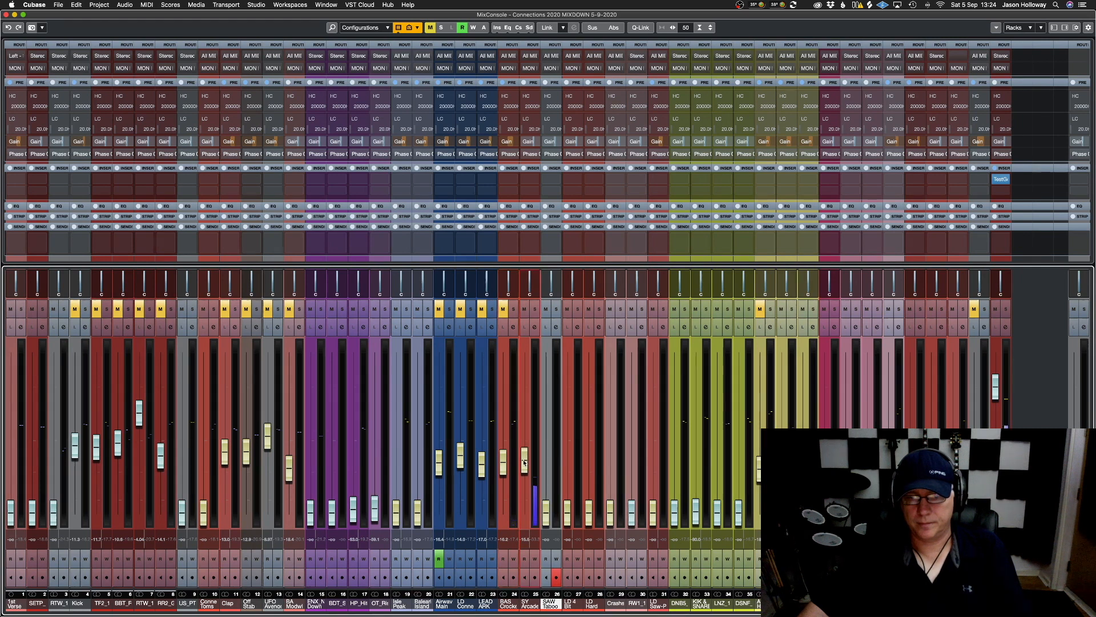
{"action": "left_click", "coordinate": [524, 309]}
Balance the SAW Taboo, LD 4 Bit and LD Hard faders against the pink noise and mute all three channels
{"action": "left_click_drag", "start_coordinate": [546, 510], "coordinate": [548, 467]}
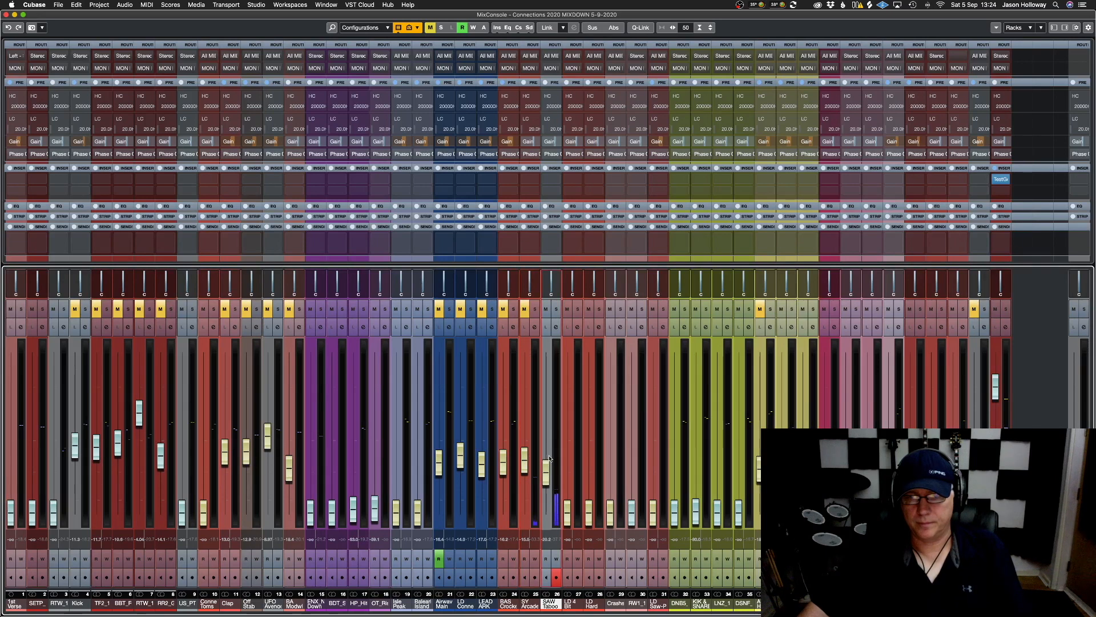
{"action": "left_click", "coordinate": [545, 308]}
{"action": "left_click_drag", "start_coordinate": [567, 512], "coordinate": [574, 454]}
{"action": "left_click", "coordinate": [566, 308]}
{"action": "left_click_drag", "start_coordinate": [589, 512], "coordinate": [591, 462]}
{"action": "left_click", "coordinate": [589, 308]}
Balance the faders of the Crashes channel and RW1_1 against the pink noise and mute both channels
{"action": "left_click_drag", "start_coordinate": [610, 505], "coordinate": [608, 451]}
{"action": "left_click", "coordinate": [611, 309]}
{"action": "left_click_drag", "start_coordinate": [633, 516], "coordinate": [635, 419]}
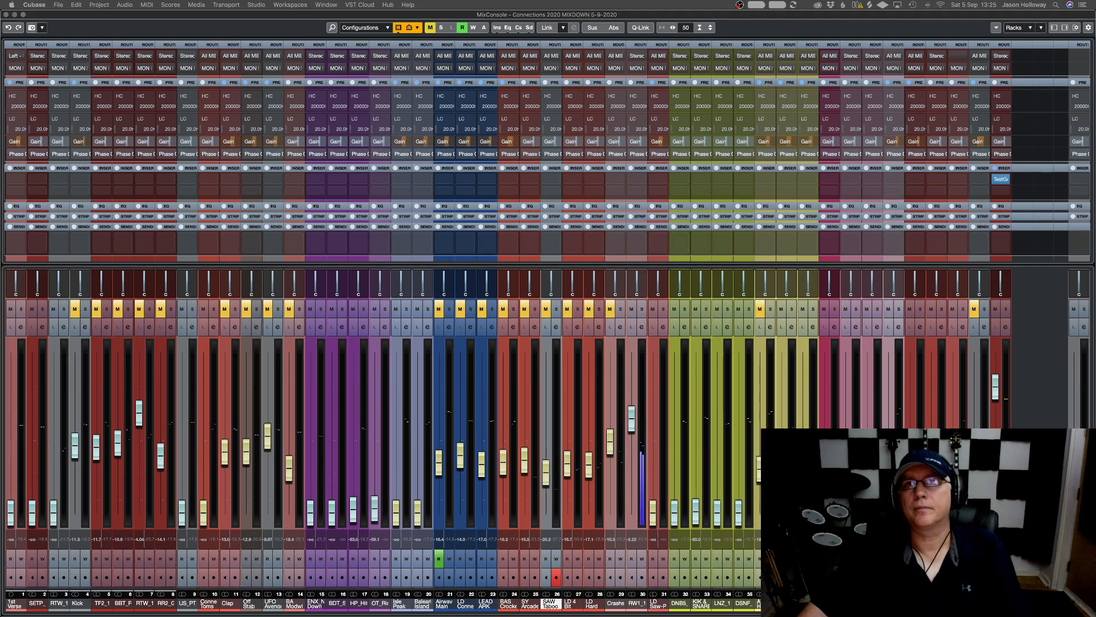
{"action": "left_click_drag", "start_coordinate": [632, 421], "coordinate": [633, 444]}
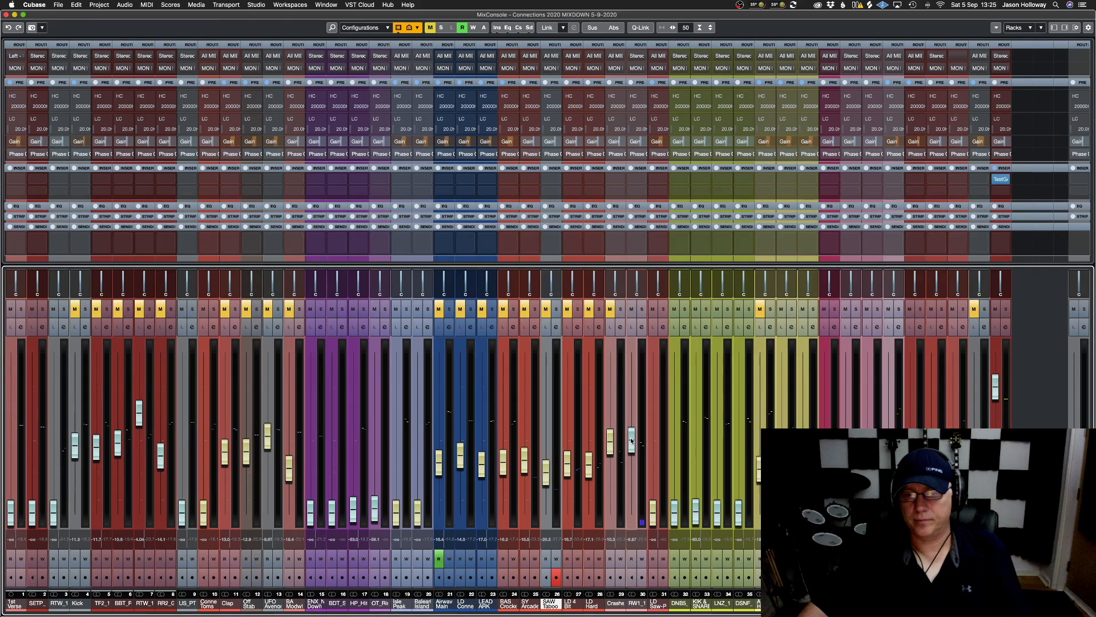
{"action": "left_click_drag", "start_coordinate": [630, 437], "coordinate": [631, 434]}
{"action": "left_click", "coordinate": [632, 309]}
Balance the LD Saw-P fader against the pink noise, check the channel briefly in solo, and mute it
{"action": "left_click_drag", "start_coordinate": [652, 510], "coordinate": [659, 444]}
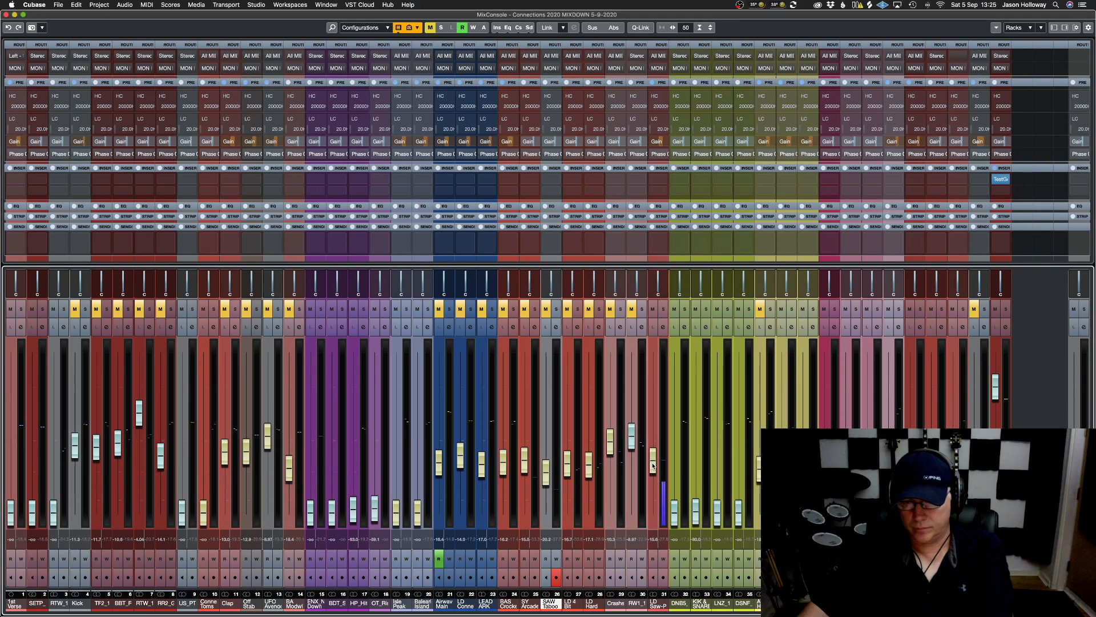
{"action": "left_click", "coordinate": [664, 310]}
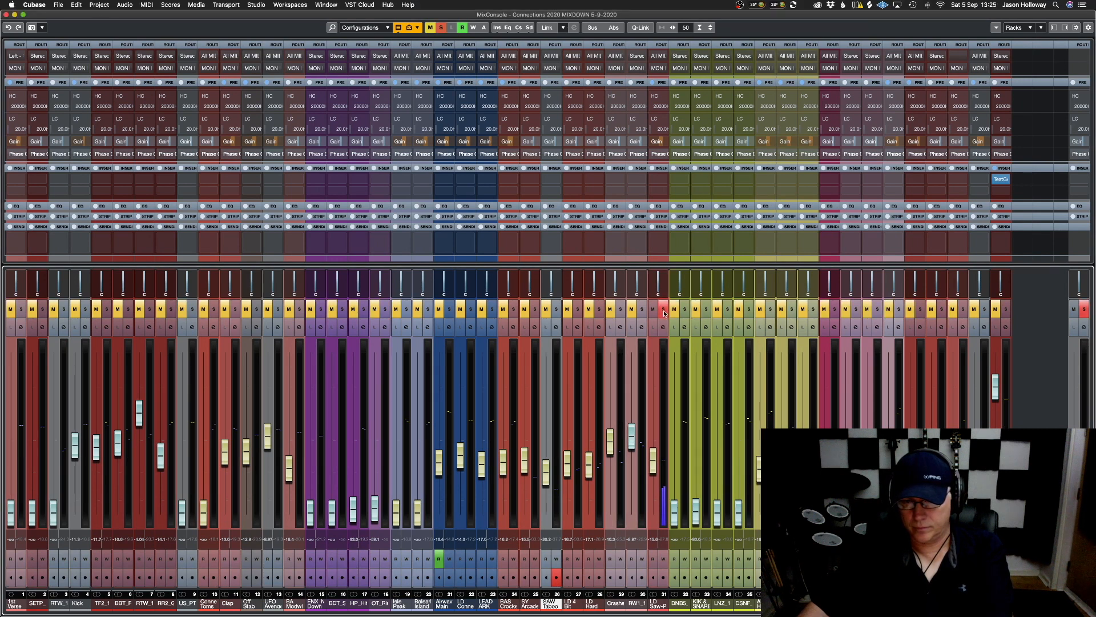
{"action": "left_click", "coordinate": [663, 310]}
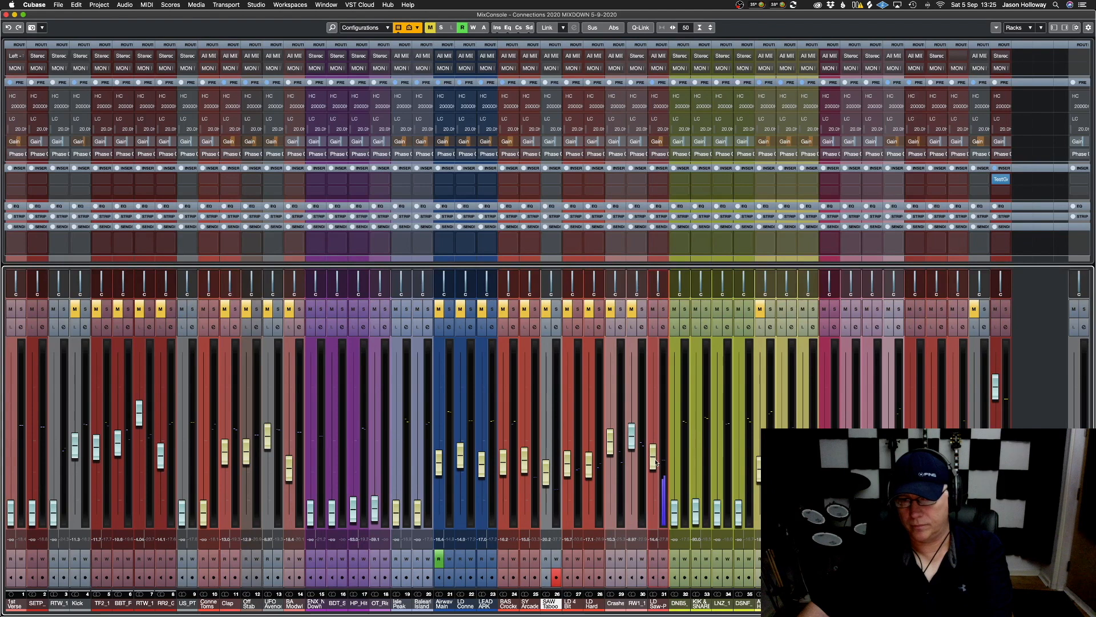
{"action": "left_click", "coordinate": [653, 309]}
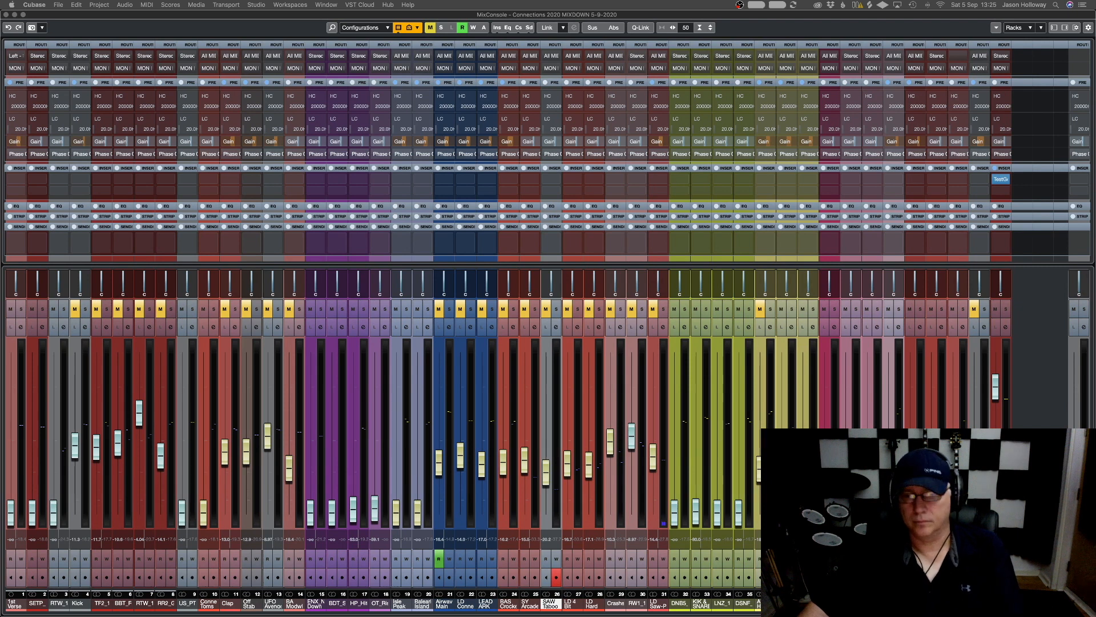
Try the faders from DNB5 to DSNF to find channels with signal
{"action": "left_click", "coordinate": [677, 500]}
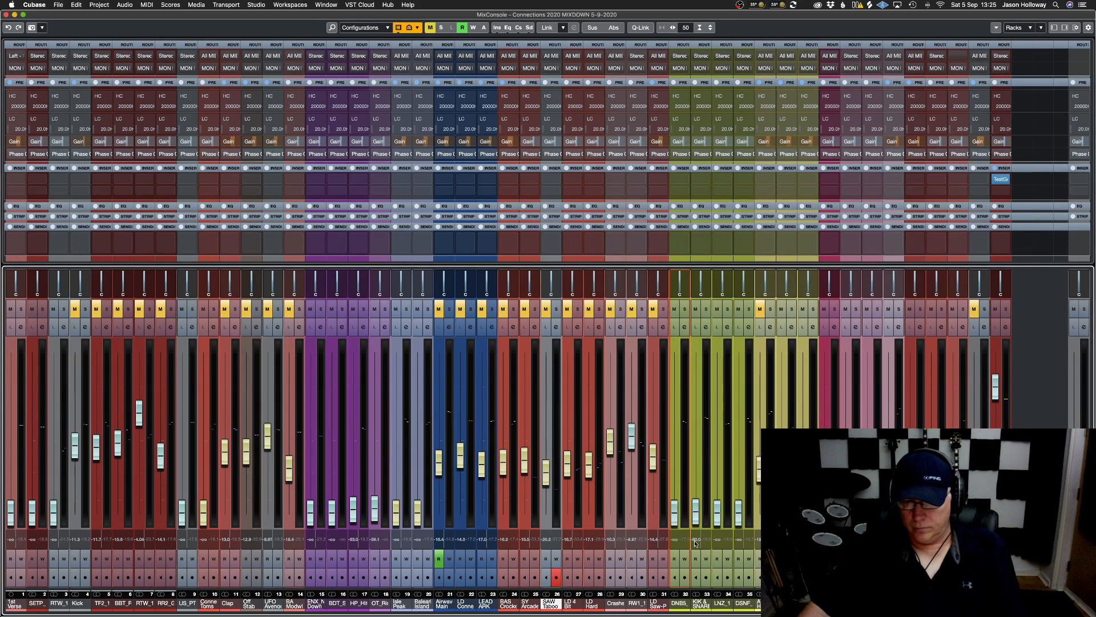
{"action": "left_click_drag", "start_coordinate": [717, 514], "coordinate": [738, 508]}
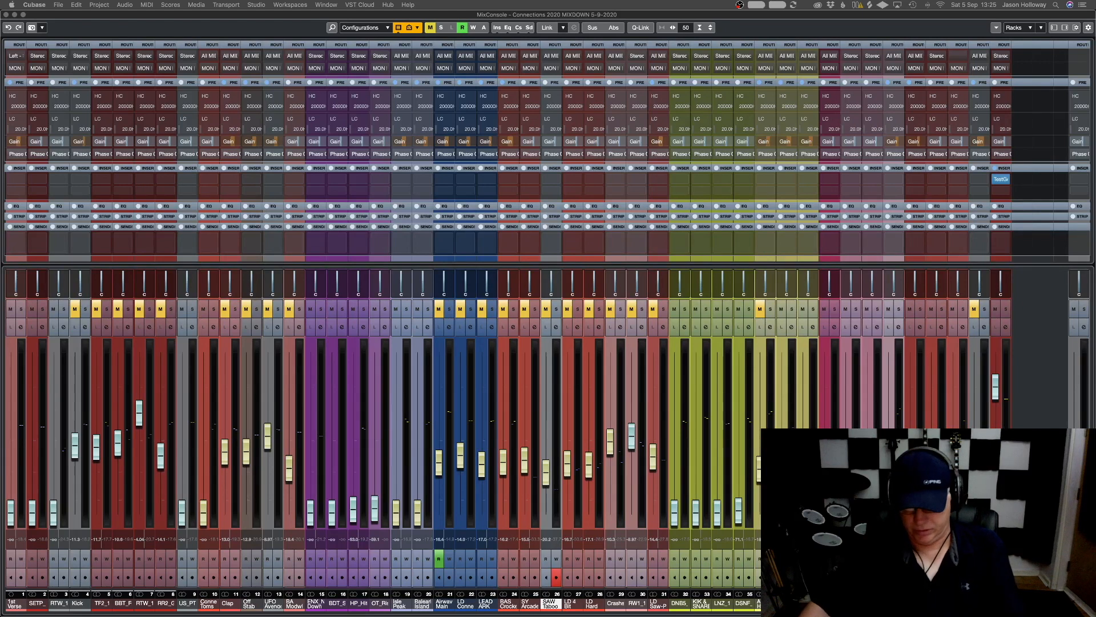
{"action": "left_click_drag", "start_coordinate": [674, 509], "coordinate": [717, 511]}
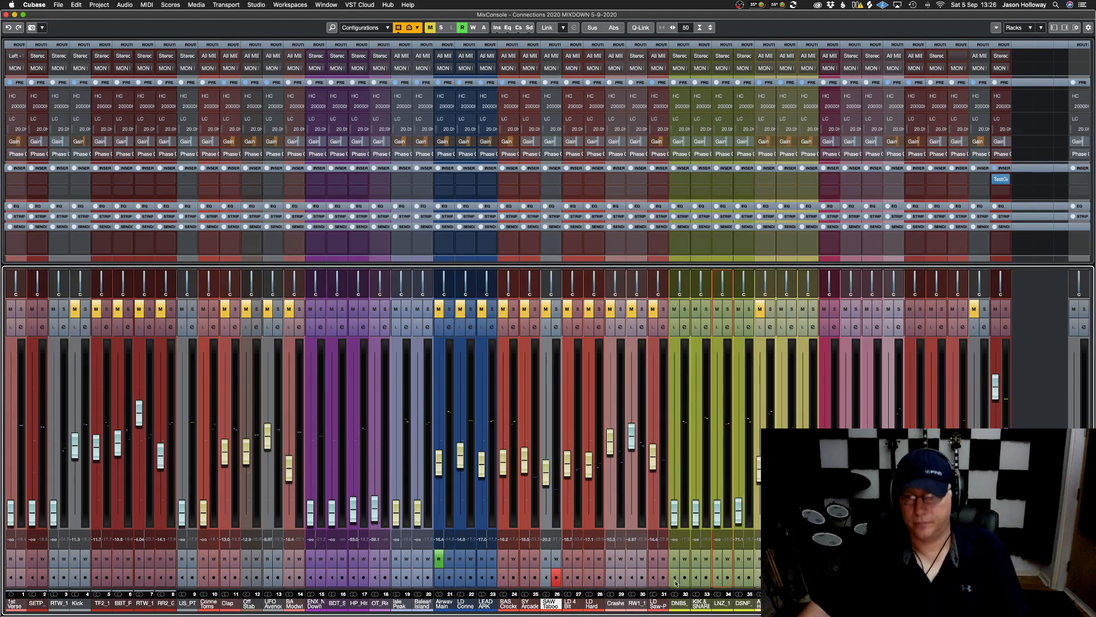
Balance the faders of channels 32 to 34, from DNB5 to LNZ_1, against the pink noise and mute all three
{"action": "left_click_drag", "start_coordinate": [675, 508], "coordinate": [677, 456]}
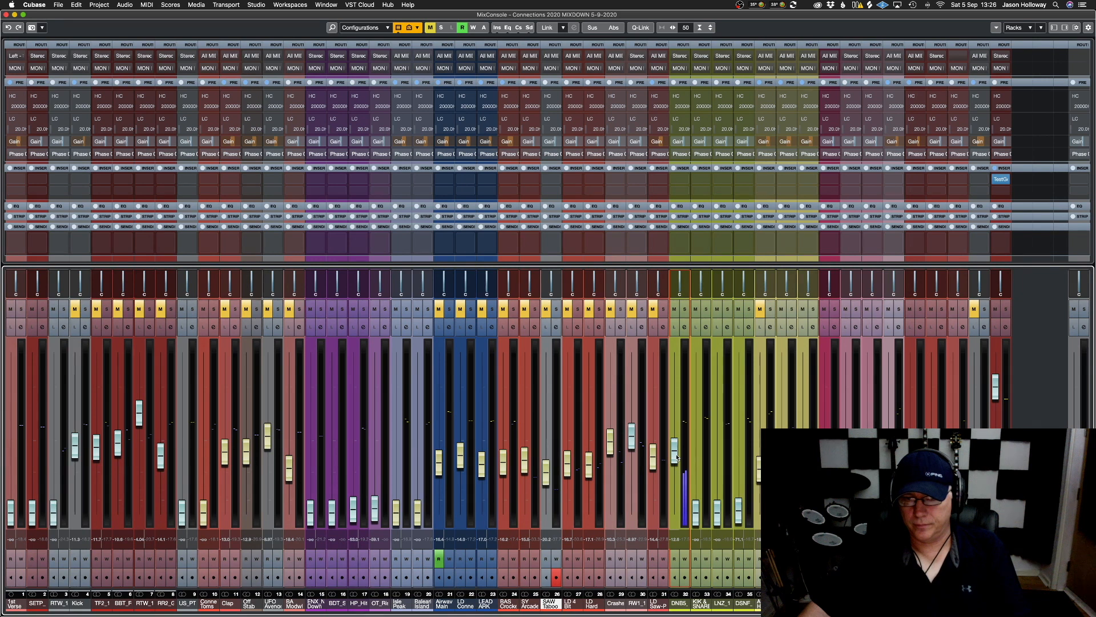
{"action": "left_click_drag", "start_coordinate": [674, 441], "coordinate": [674, 443]}
{"action": "left_click", "coordinate": [674, 309]}
{"action": "left_click_drag", "start_coordinate": [696, 505], "coordinate": [692, 438]}
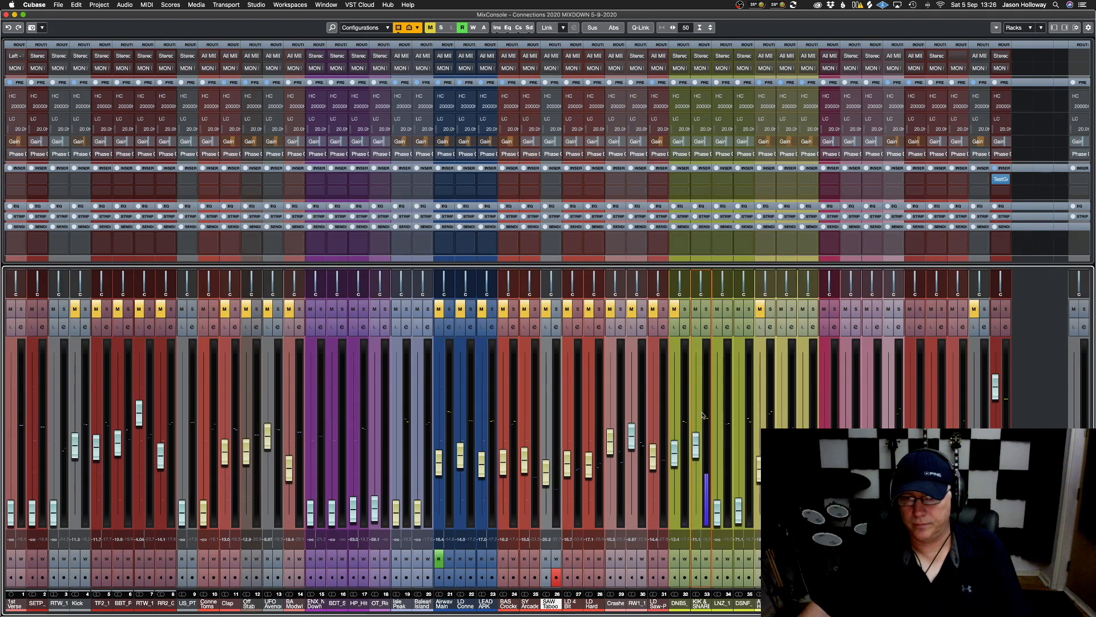
{"action": "left_click_drag", "start_coordinate": [716, 510], "coordinate": [716, 445]}
{"action": "mouse_move", "coordinate": [717, 436]}
{"action": "left_mouse_down"}
{"action": "mouse_move", "coordinate": [712, 402]}
{"action": "mouse_move", "coordinate": [706, 446]}
{"action": "left_mouse_up"}
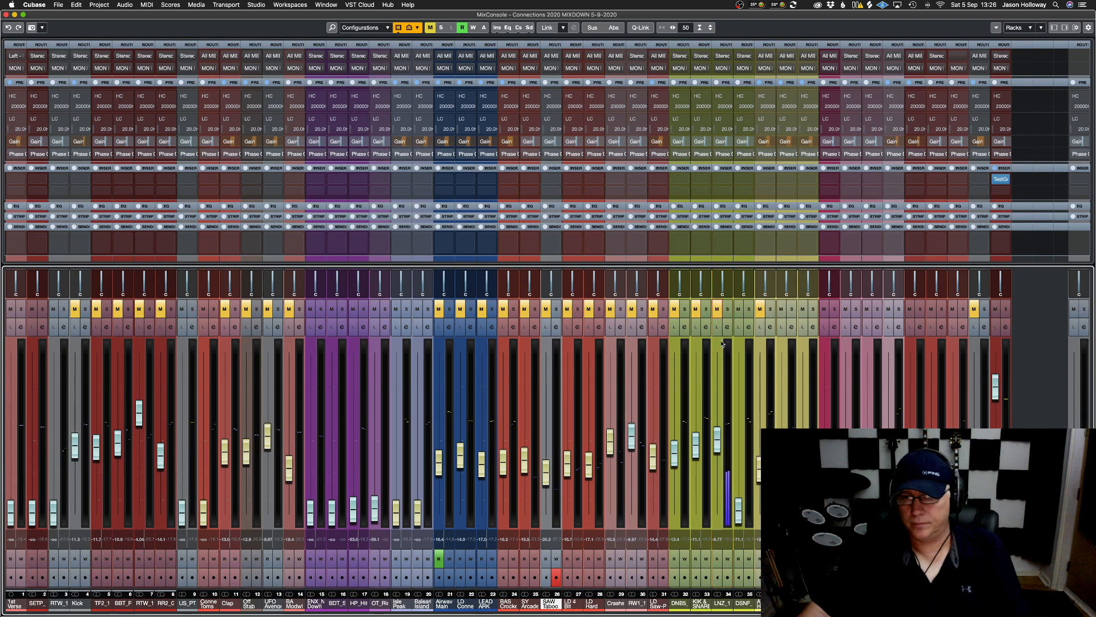
Try the DSNF fader for signal, and balance channel 38 against the pink noise and mute it
{"action": "left_click_drag", "start_coordinate": [737, 519], "coordinate": [749, 543]}
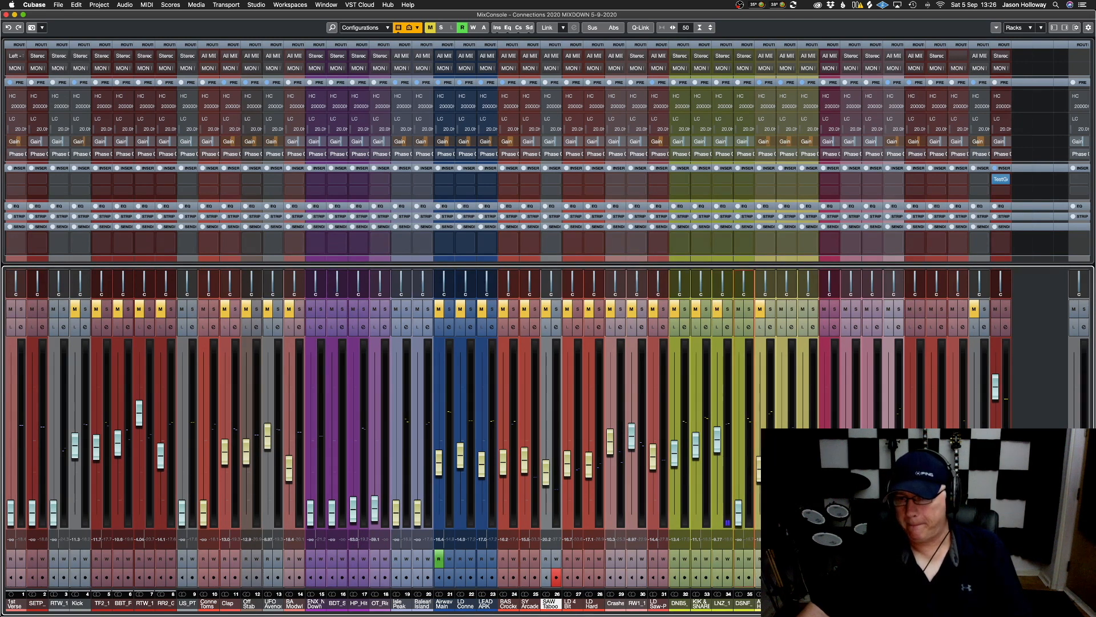
{"action": "left_click_drag", "start_coordinate": [782, 465], "coordinate": [806, 523]}
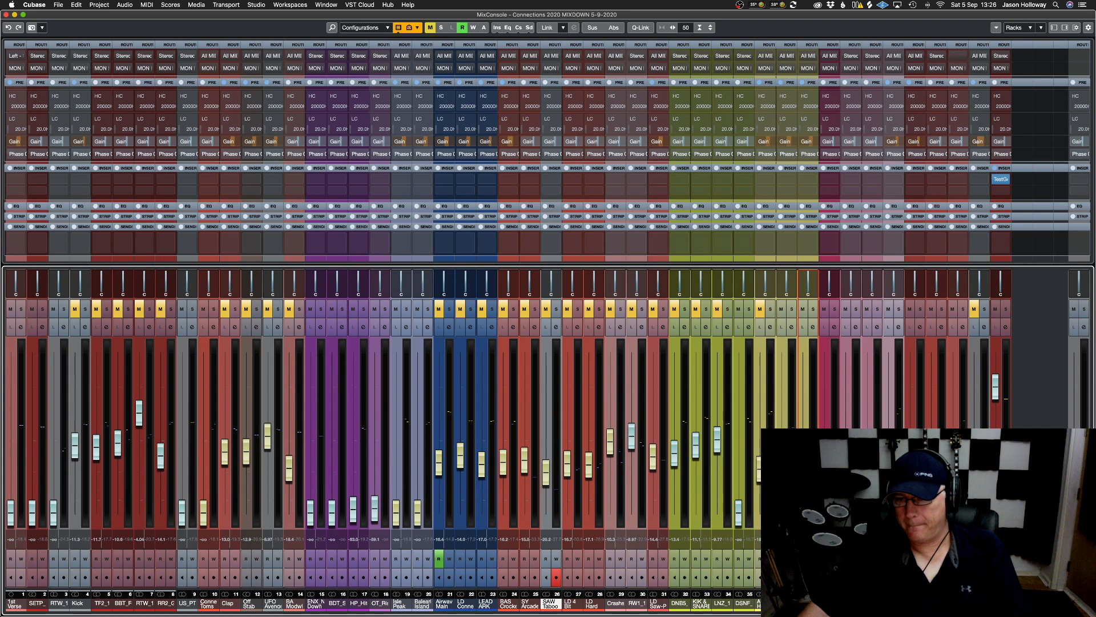
{"action": "left_click", "coordinate": [803, 308]}
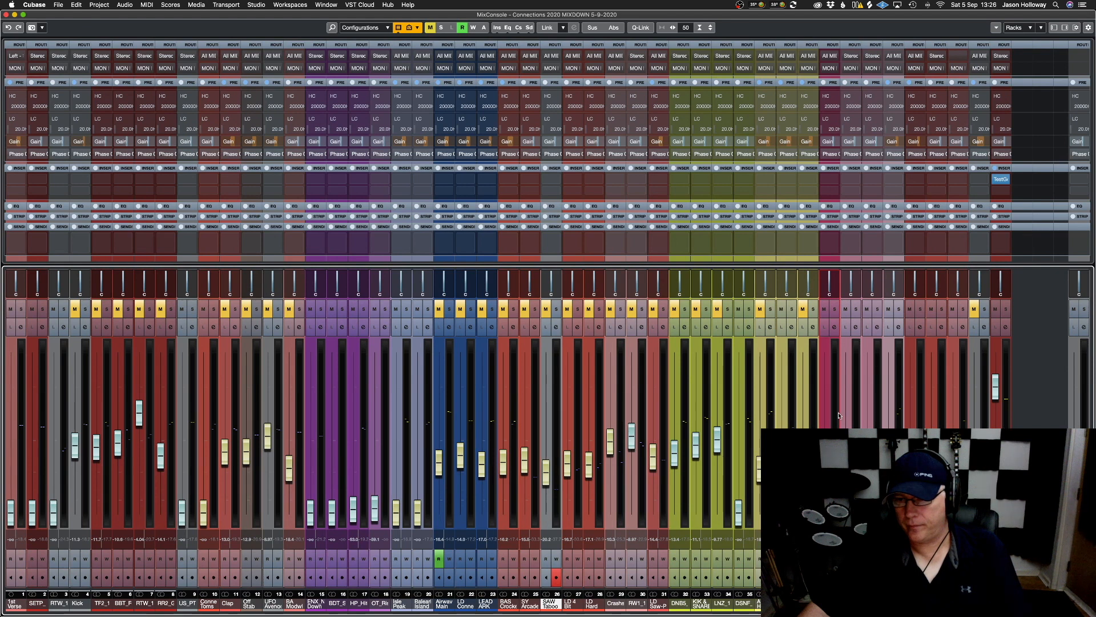
Balance channels 39, 43 and 45 against the pink noise, checking channel 39 in solo, and mute all three
{"action": "left_click", "coordinate": [834, 309]}
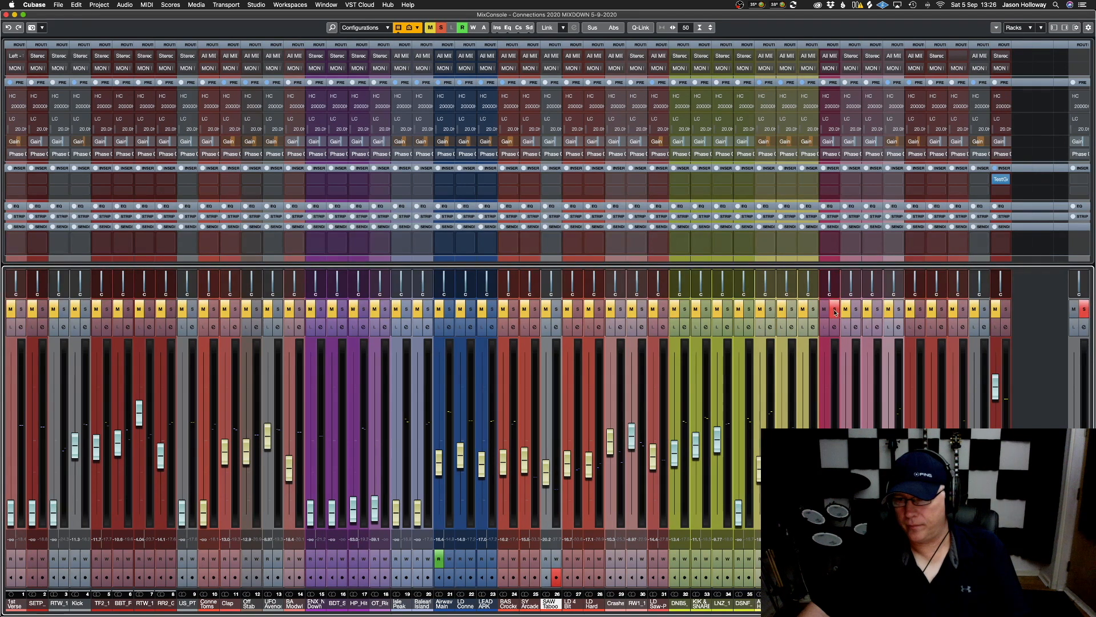
{"action": "left_click", "coordinate": [834, 309]}
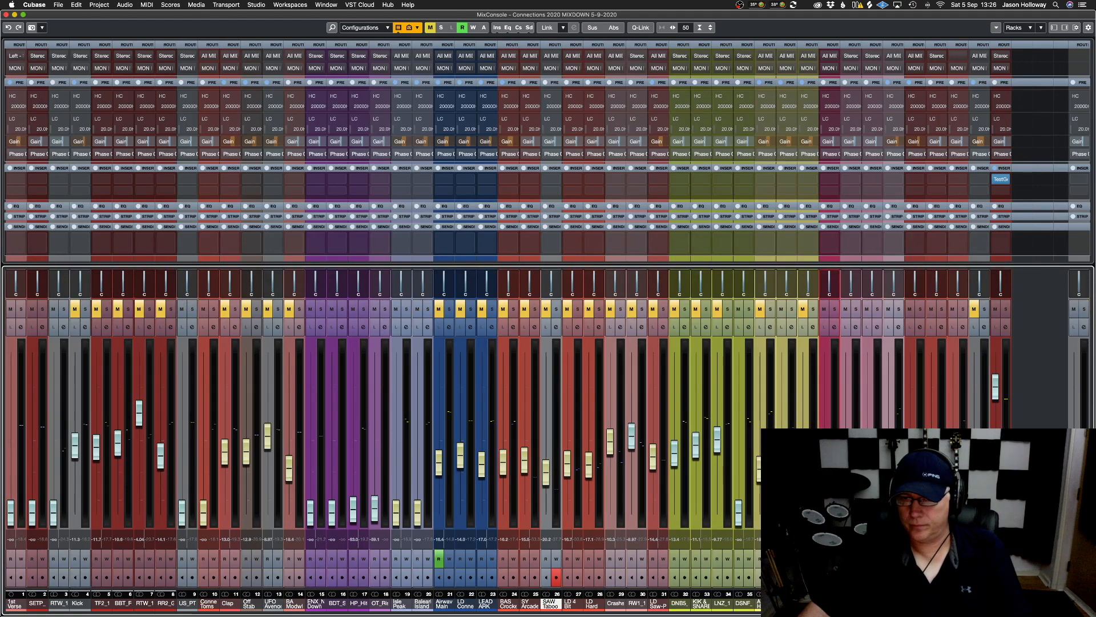
{"action": "left_click", "coordinate": [823, 309]}
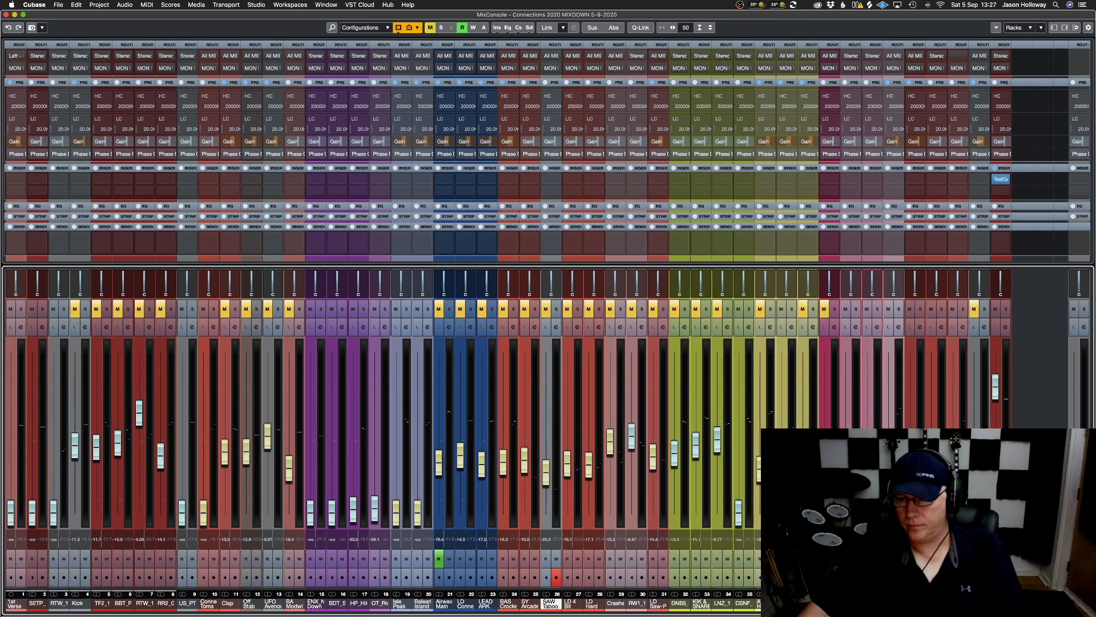
{"action": "left_click_drag", "start_coordinate": [888, 435], "coordinate": [910, 457]}
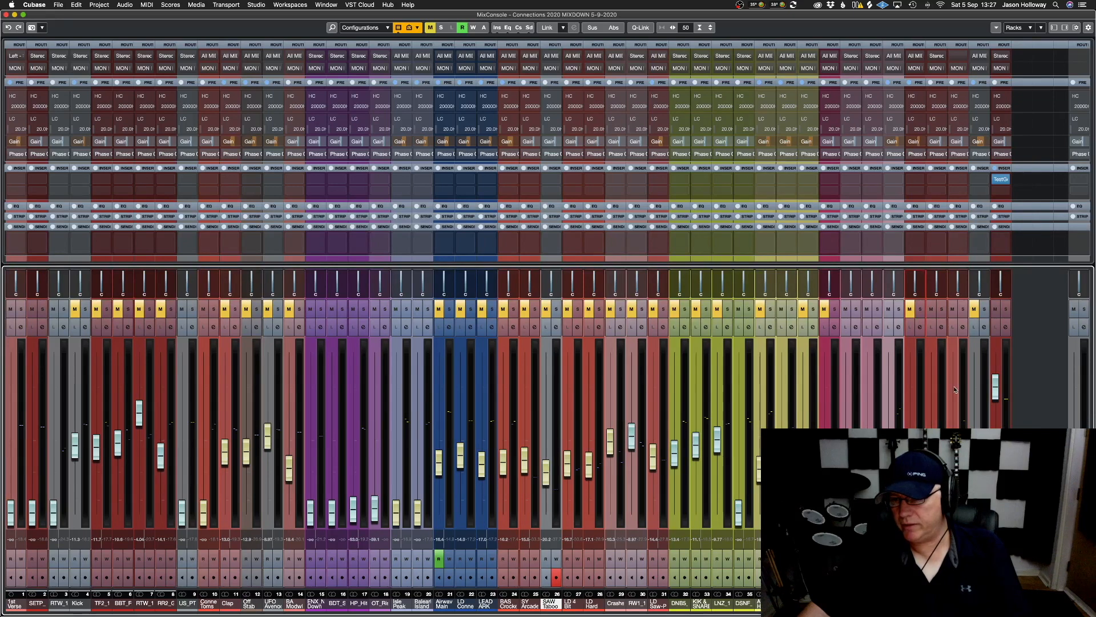
{"action": "left_click_drag", "start_coordinate": [932, 460], "coordinate": [957, 424]}
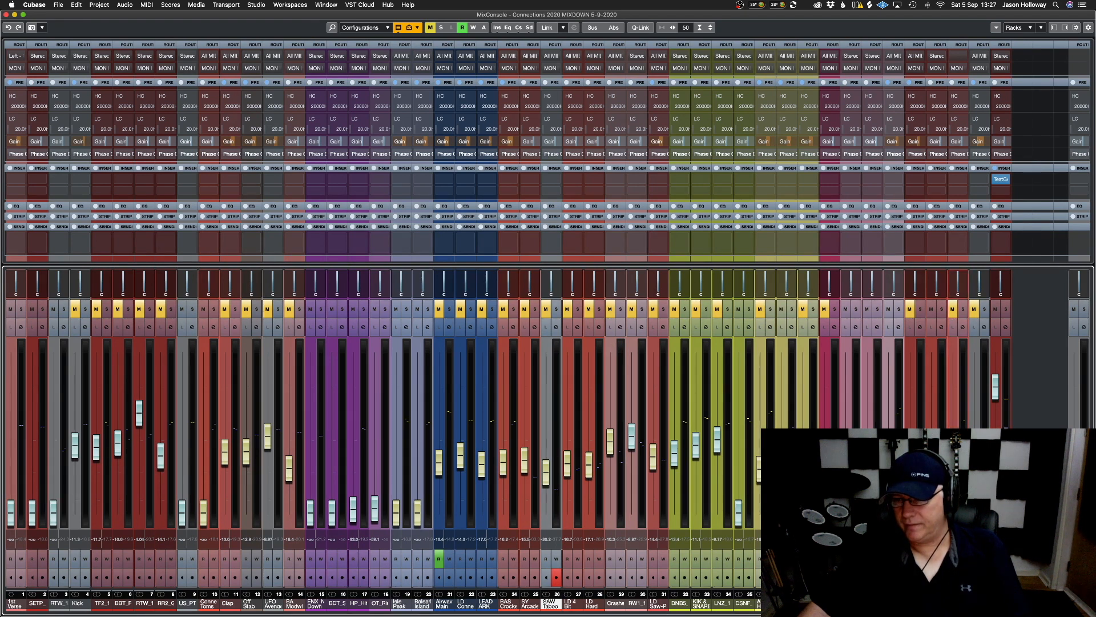
Select channels 15 to 20, balance the faders of channels 15 to 17 against the pink noise, and mute those three
{"action": "left_click", "coordinate": [314, 604]}
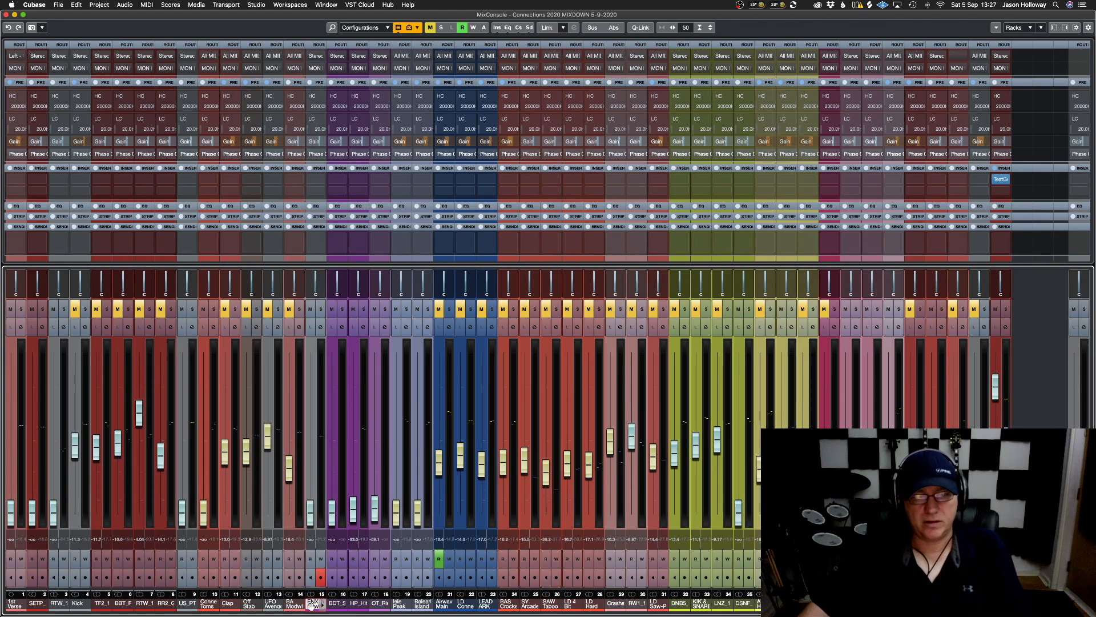
{"action": "left_click", "coordinate": [420, 604], "text": "shift"}
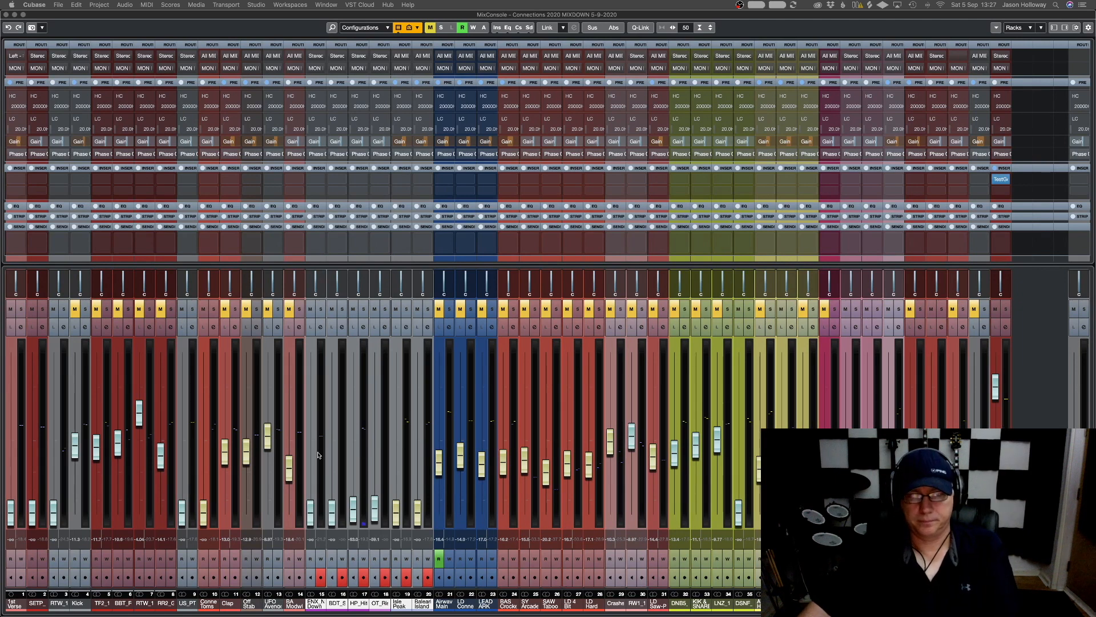
{"action": "left_click_drag", "start_coordinate": [317, 484], "coordinate": [320, 446]}
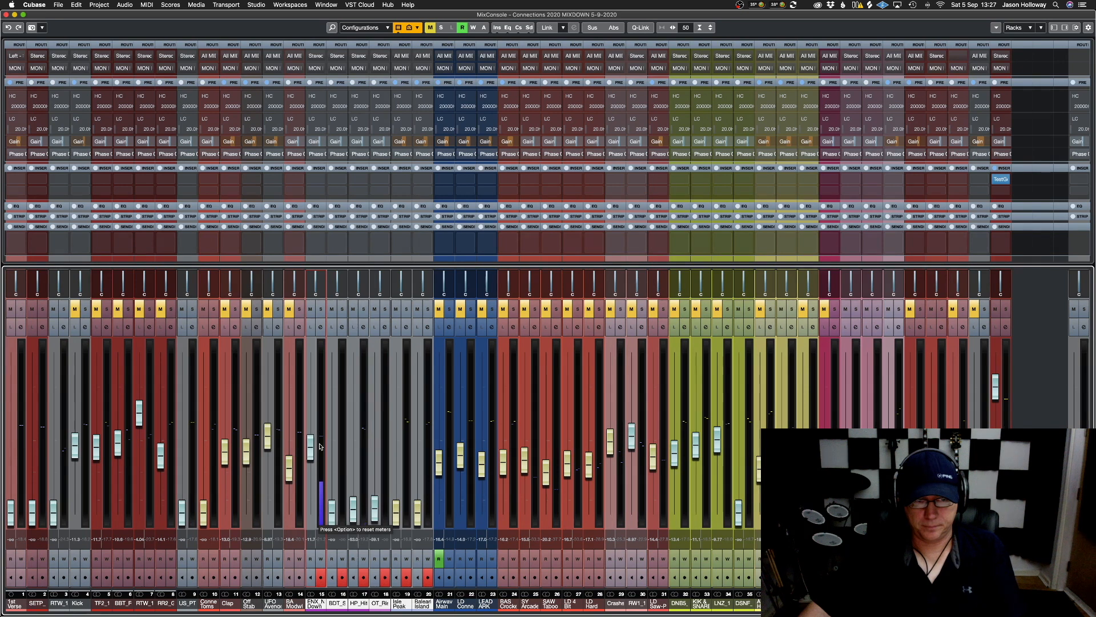
{"action": "mouse_move", "coordinate": [310, 451]}
{"action": "left_mouse_down"}
{"action": "mouse_move", "coordinate": [310, 401]}
{"action": "mouse_move", "coordinate": [309, 443]}
{"action": "left_mouse_up"}
{"action": "left_click", "coordinate": [310, 310]}
{"action": "left_click_drag", "start_coordinate": [333, 484], "coordinate": [352, 438]}
{"action": "left_click", "coordinate": [351, 312]}
Balance the OT_Ri fader against the pink noise with only that channel selected, and mute it
{"action": "left_click_drag", "start_coordinate": [376, 508], "coordinate": [386, 416]}
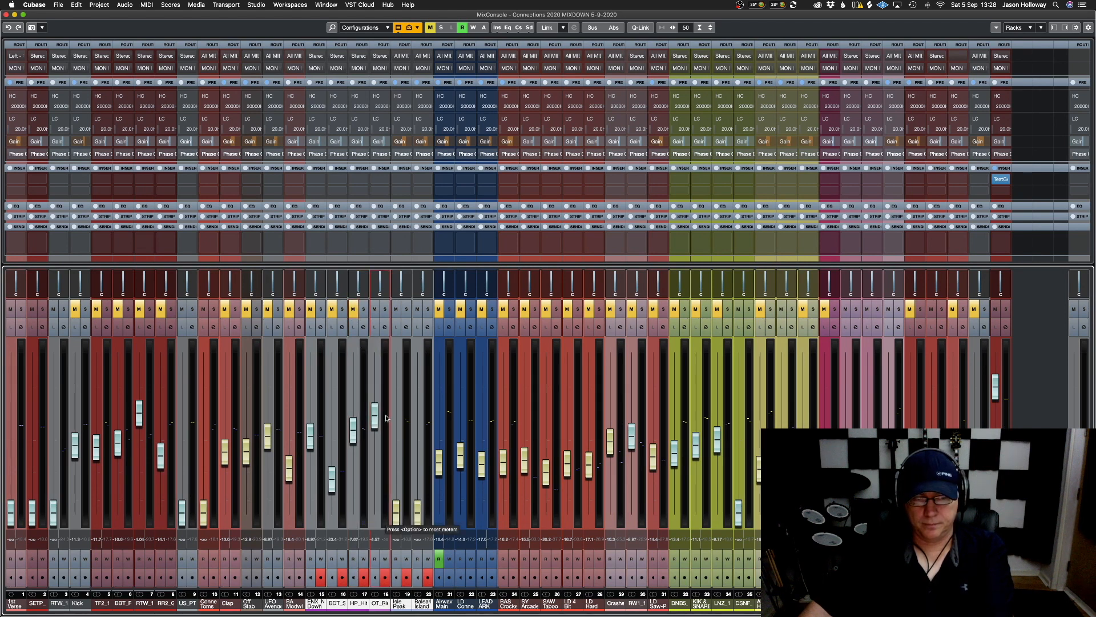
{"action": "left_click", "coordinate": [373, 604]}
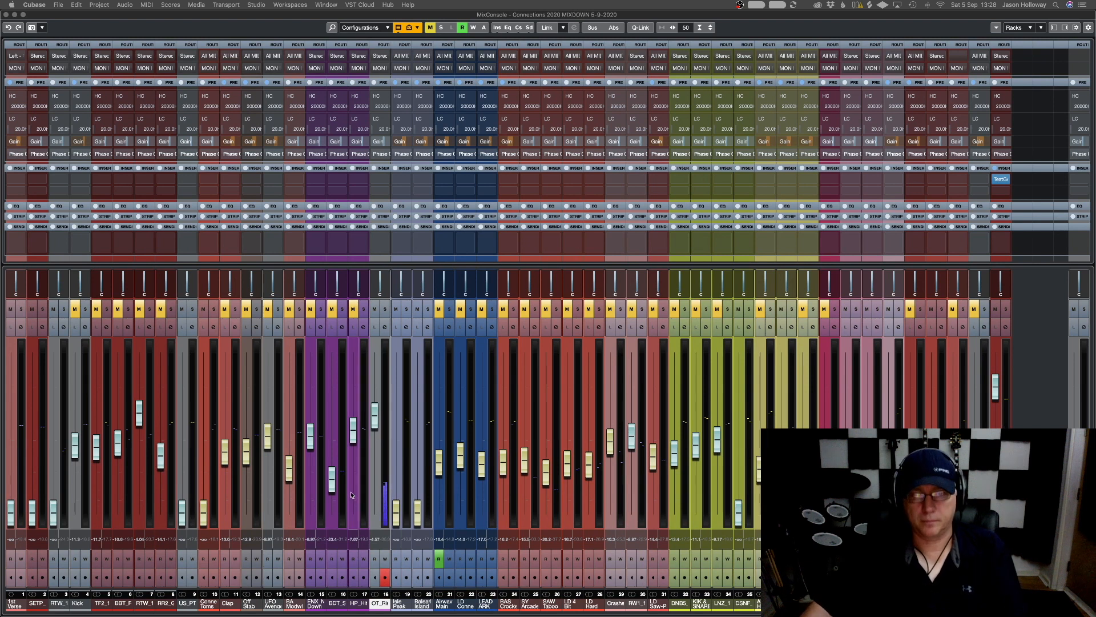
{"action": "left_click", "coordinate": [375, 421]}
{"action": "left_click_drag", "start_coordinate": [375, 423], "coordinate": [375, 425]}
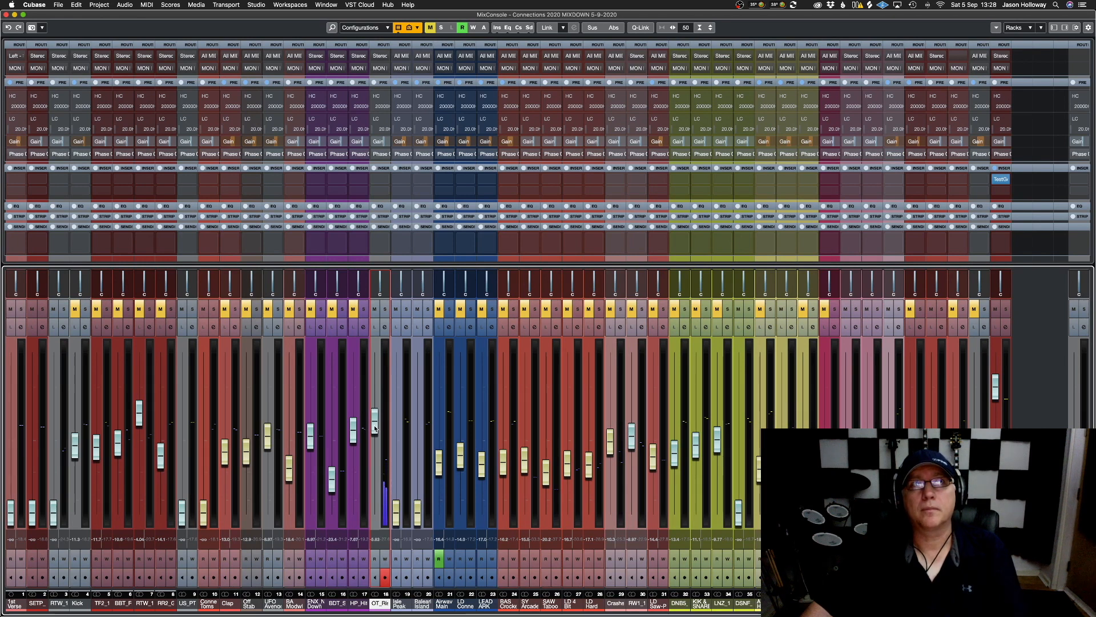
{"action": "left_click_drag", "start_coordinate": [375, 427], "coordinate": [375, 430]}
{"action": "left_click", "coordinate": [375, 309]}
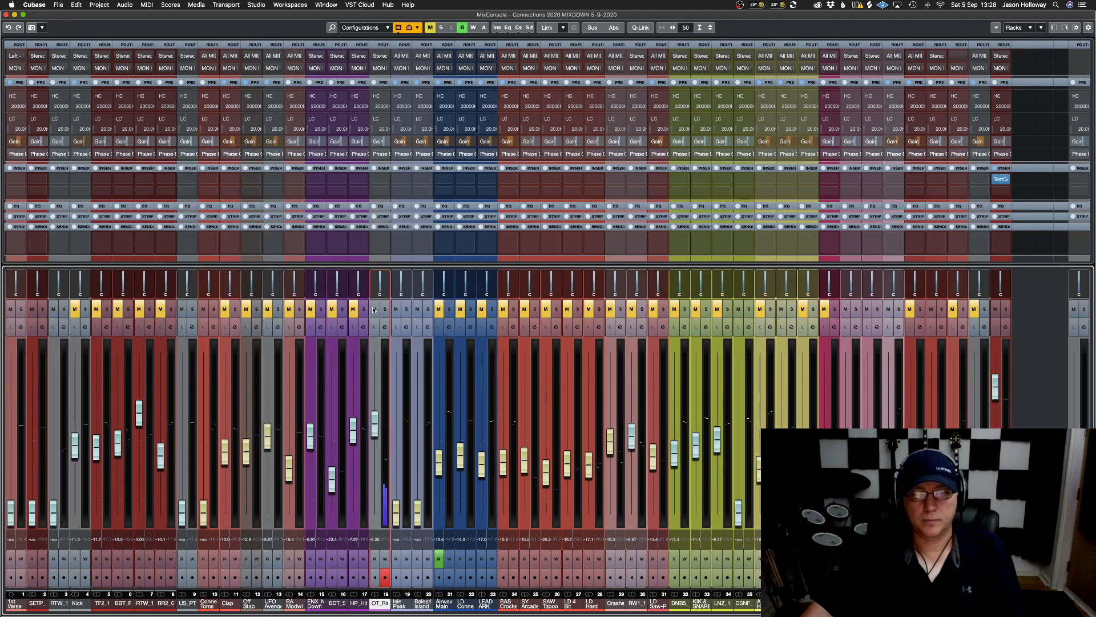
Select channel 19, balance the faders of channels 19 and 20 against the pink noise, and mute both
{"action": "left_click", "coordinate": [394, 604]}
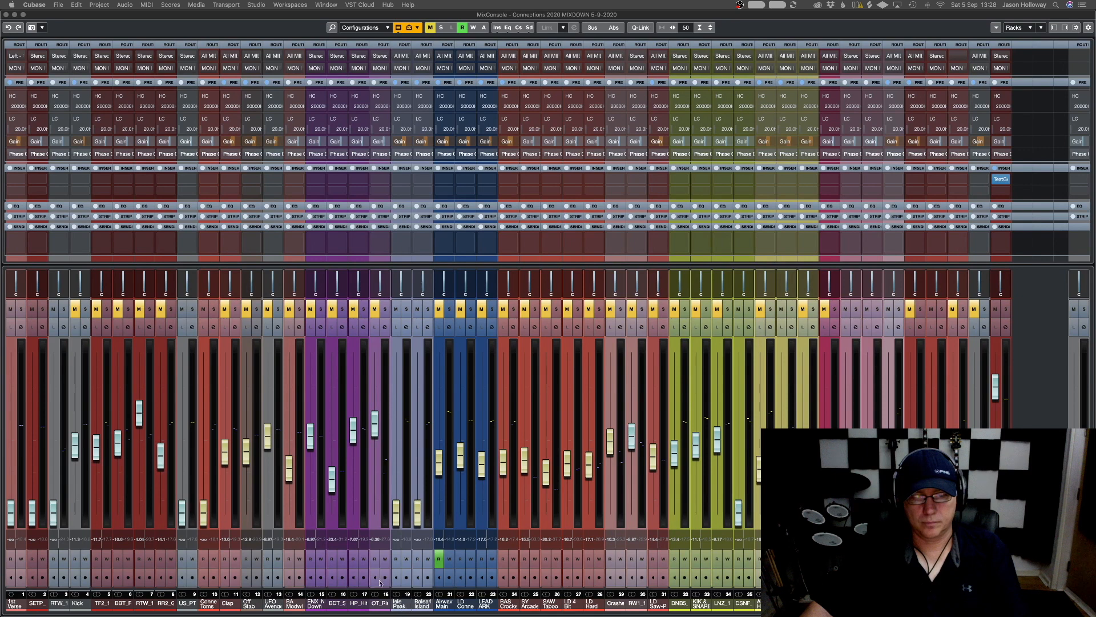
{"action": "left_click", "coordinate": [400, 604]}
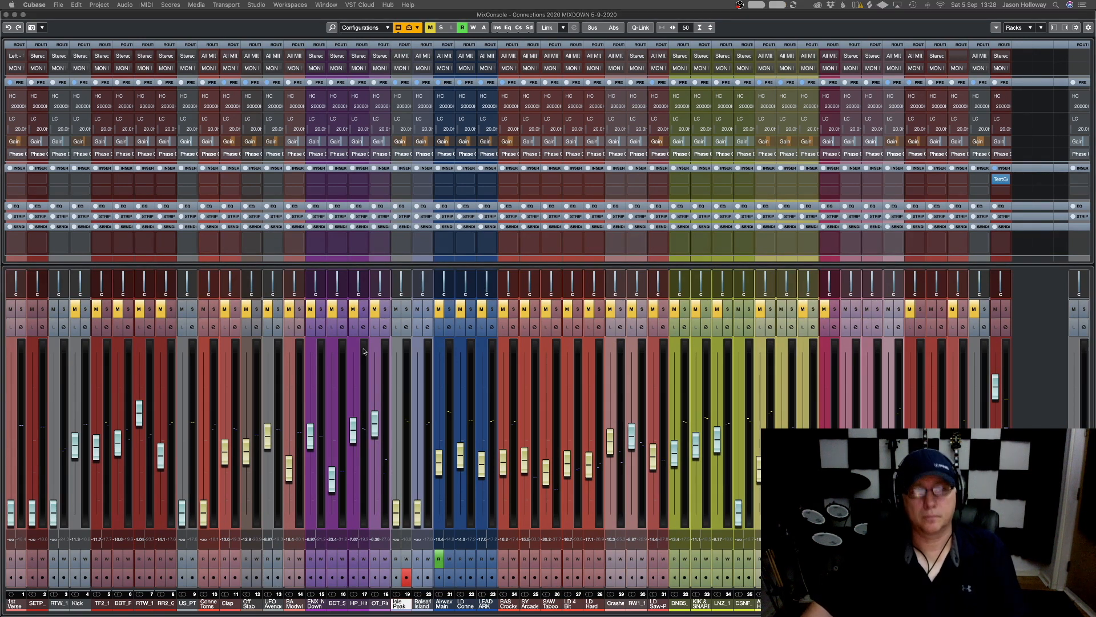
{"action": "left_click_drag", "start_coordinate": [396, 503], "coordinate": [393, 433]}
{"action": "left_click_drag", "start_coordinate": [417, 512], "coordinate": [412, 459]}
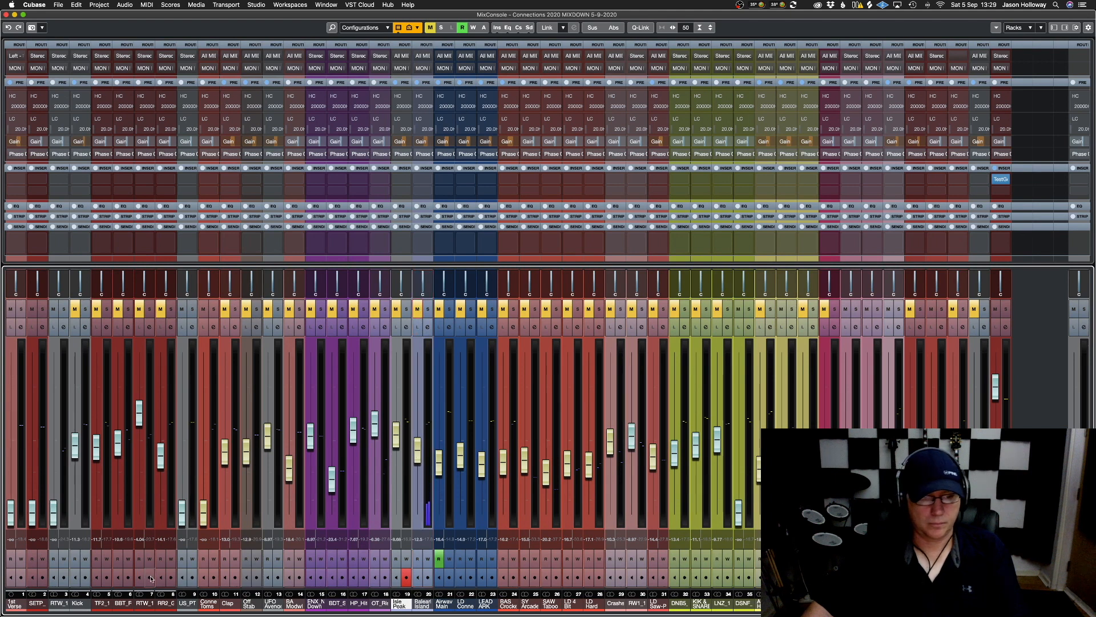
Select the US_PT channel, balance its fader against the pink noise, and mute it
{"action": "left_click", "coordinate": [187, 603]}
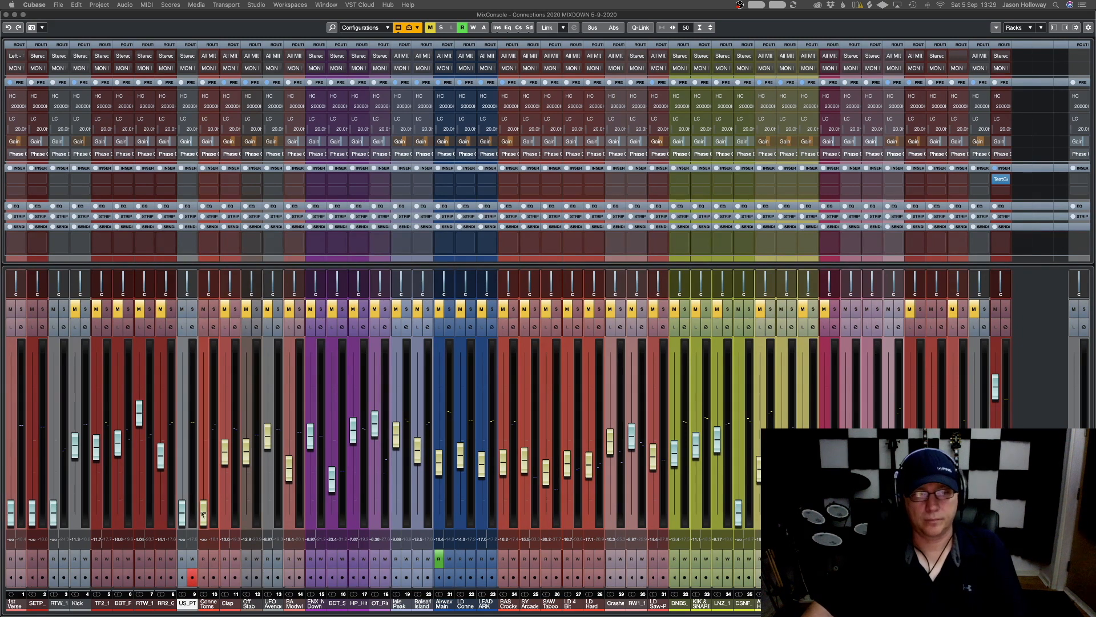
{"action": "left_click_drag", "start_coordinate": [182, 511], "coordinate": [178, 434]}
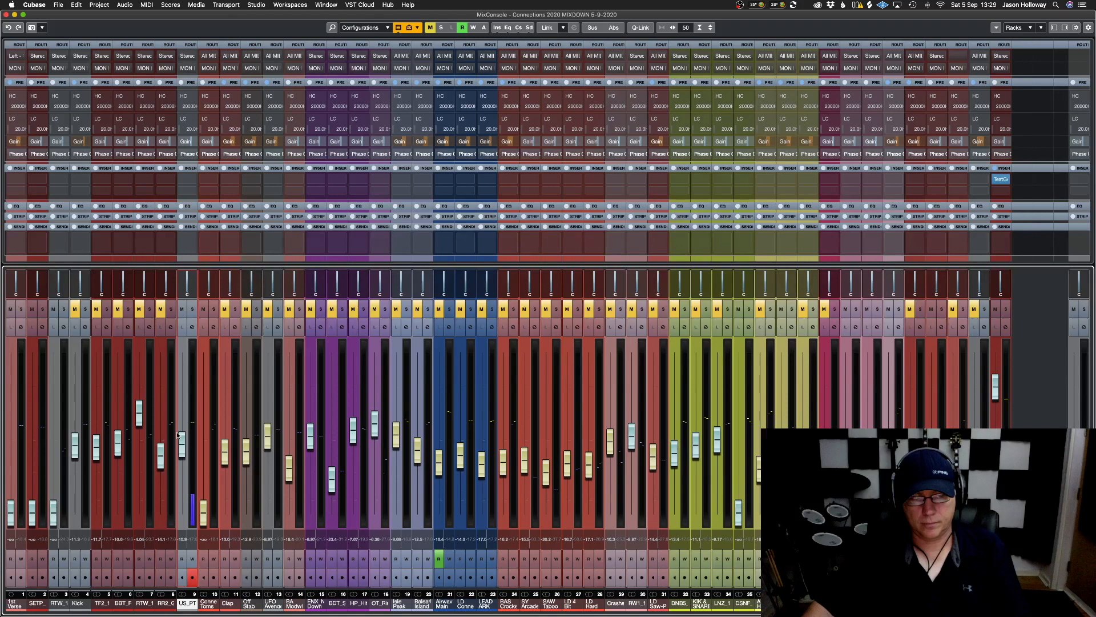
{"action": "left_click_drag", "start_coordinate": [177, 435], "coordinate": [177, 433]}
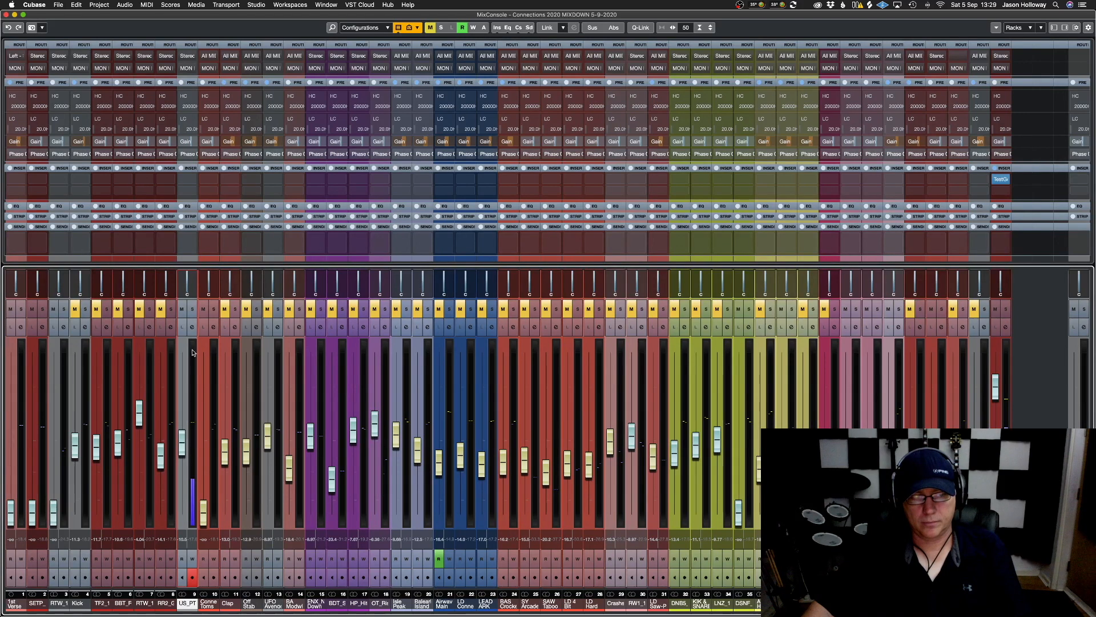
{"action": "left_click", "coordinate": [193, 309]}
{"action": "left_click", "coordinate": [192, 309]}
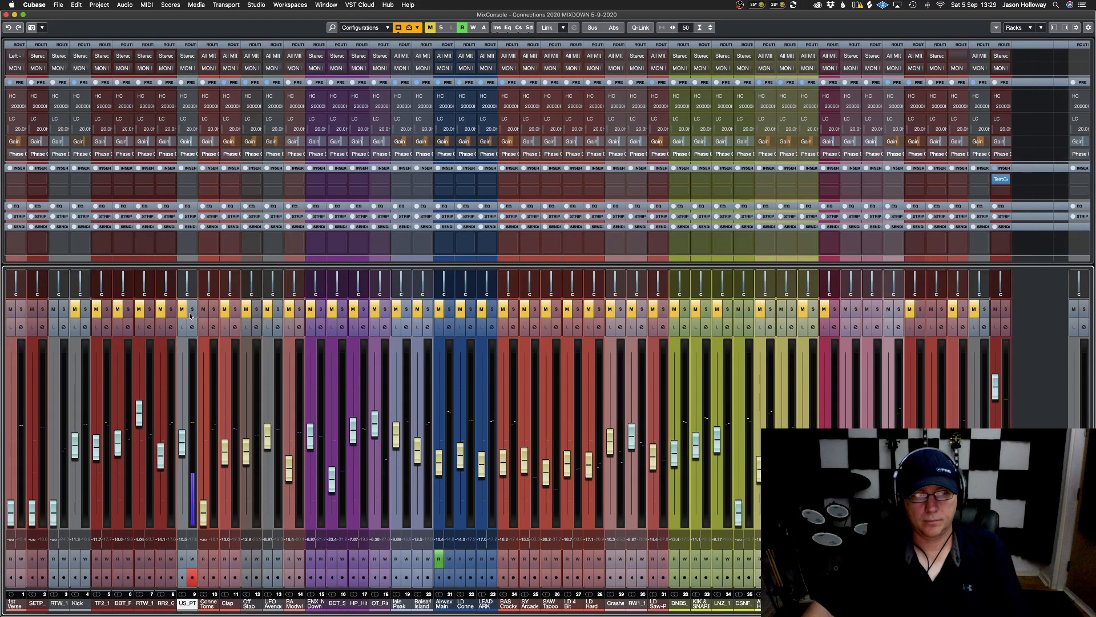
Balance the fader of channel 10, the toms, against the pink noise with only that channel selected, and mute it
{"action": "left_click_drag", "start_coordinate": [203, 510], "coordinate": [208, 452]}
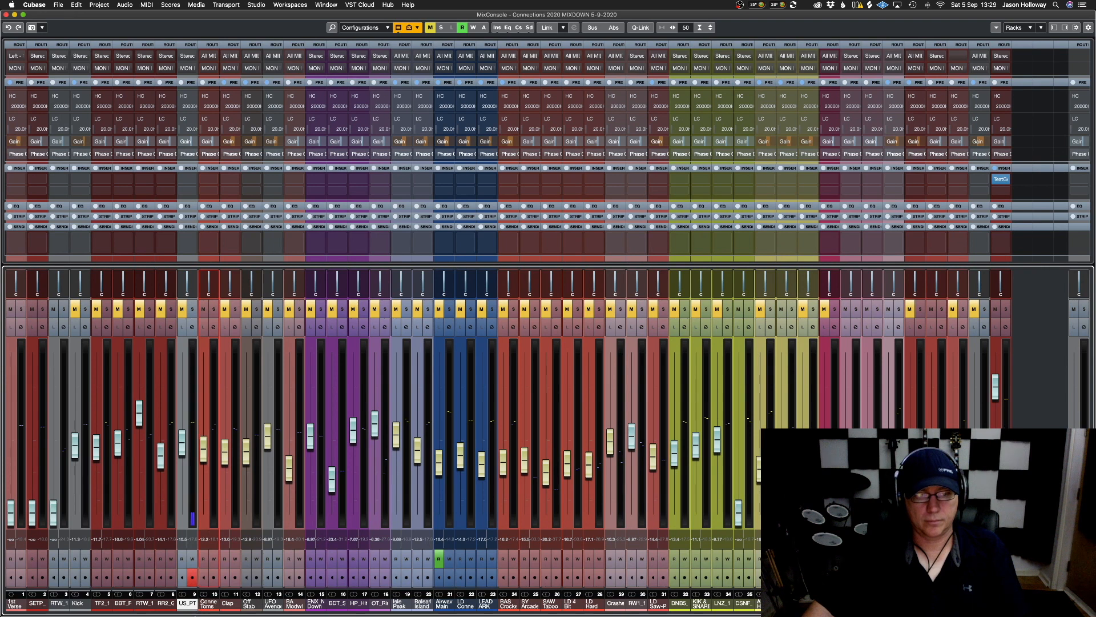
{"action": "left_click", "coordinate": [207, 604]}
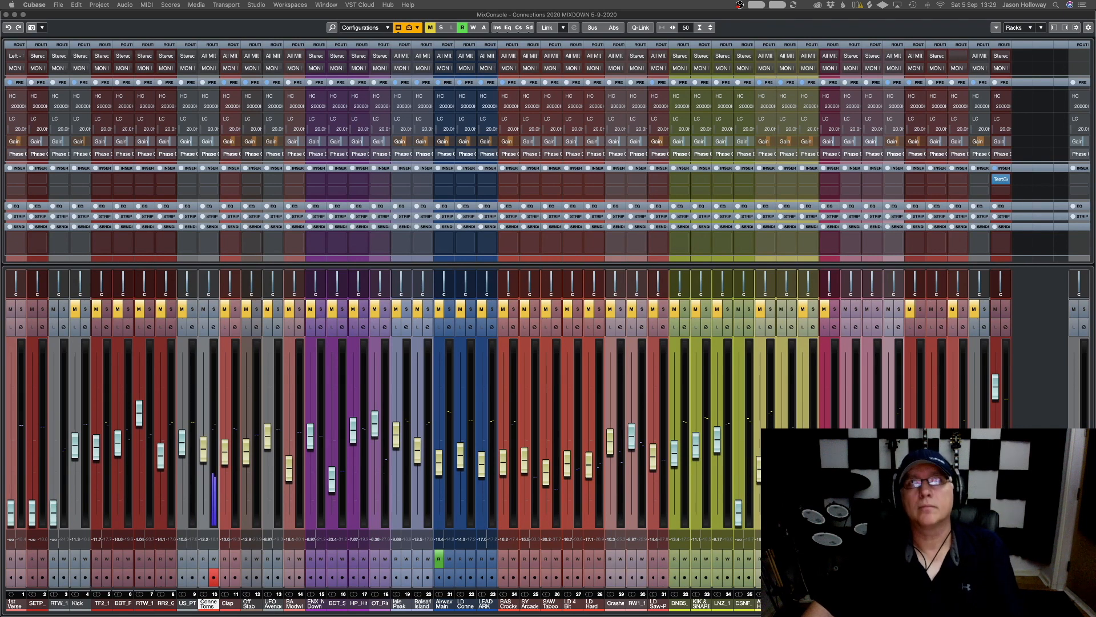
{"action": "left_click_drag", "start_coordinate": [204, 455], "coordinate": [202, 444]}
{"action": "left_click", "coordinate": [202, 310]}
Balance the faders of channels 3, 2 and 1 against the pink noise in that order, and mute all three
{"action": "left_click", "coordinate": [50, 604]}
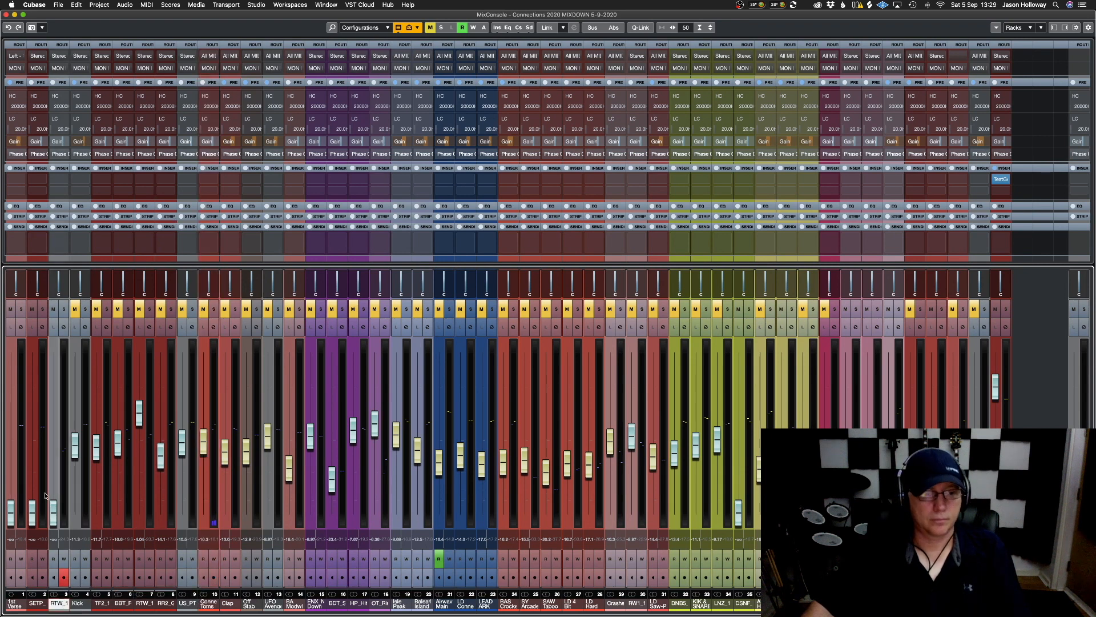
{"action": "left_click_drag", "start_coordinate": [53, 509], "coordinate": [53, 402]}
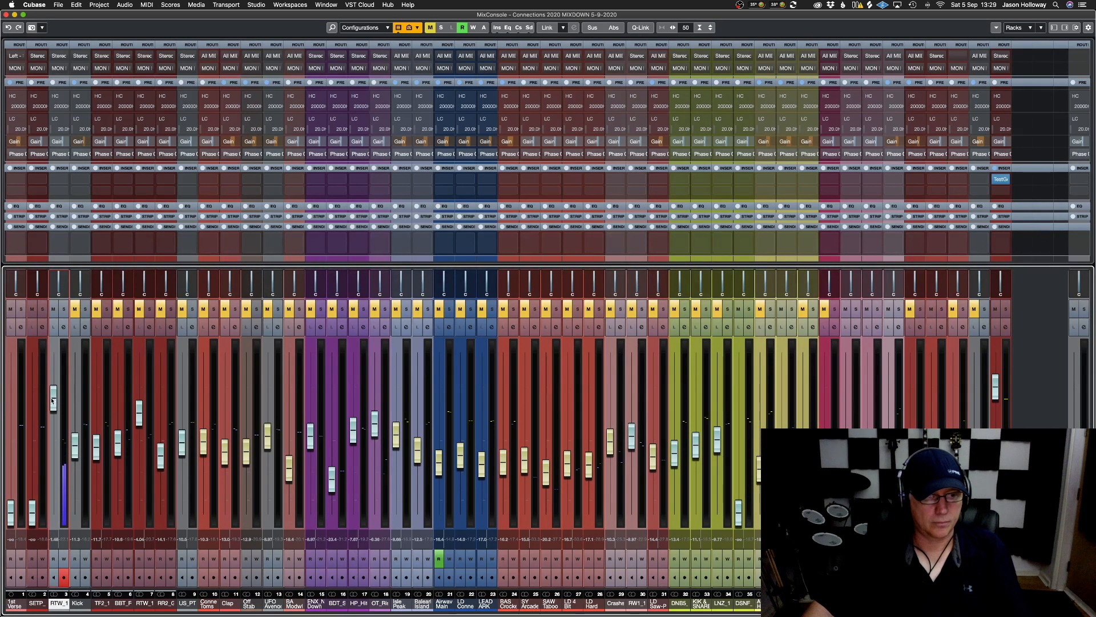
{"action": "left_click", "coordinate": [53, 309]}
{"action": "left_click_drag", "start_coordinate": [31, 509], "coordinate": [35, 434]}
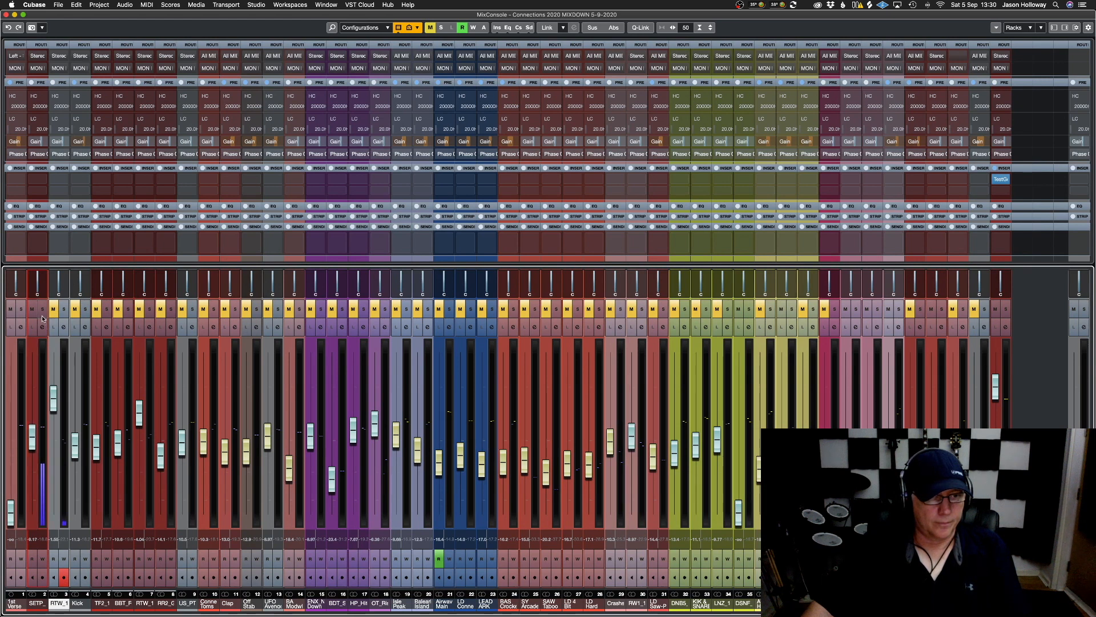
{"action": "left_click", "coordinate": [32, 309]}
{"action": "left_click", "coordinate": [9, 517]}
{"action": "mouse_move", "coordinate": [9, 520]}
{"action": "left_mouse_down"}
{"action": "mouse_move", "coordinate": [9, 467]}
{"action": "mouse_move", "coordinate": [9, 521]}
{"action": "left_mouse_up"}
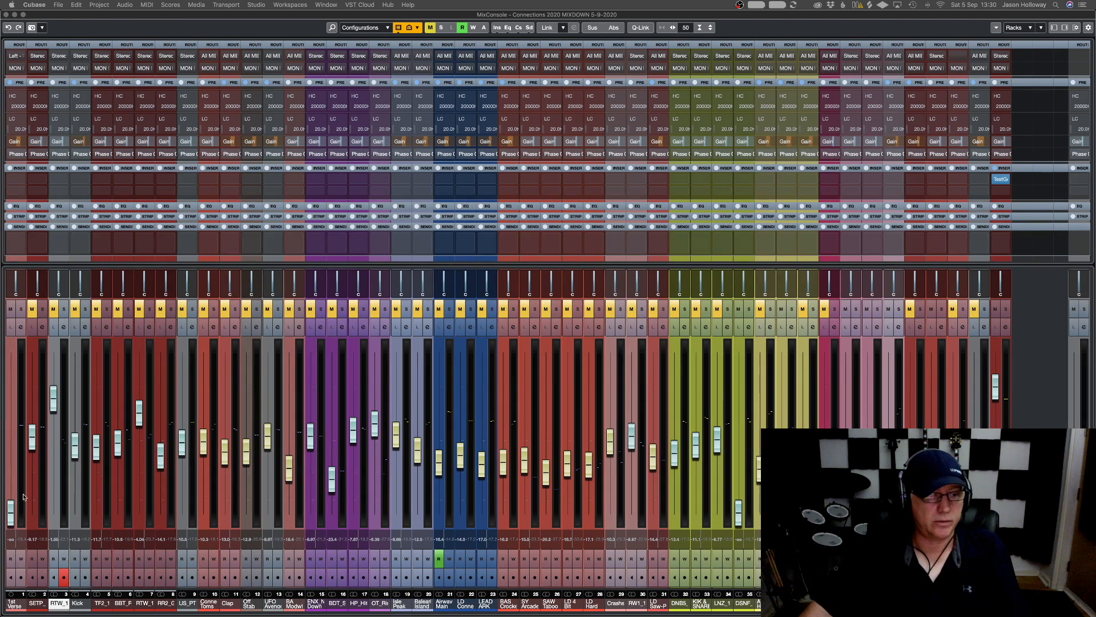
{"action": "left_click_drag", "start_coordinate": [14, 502], "coordinate": [8, 457]}
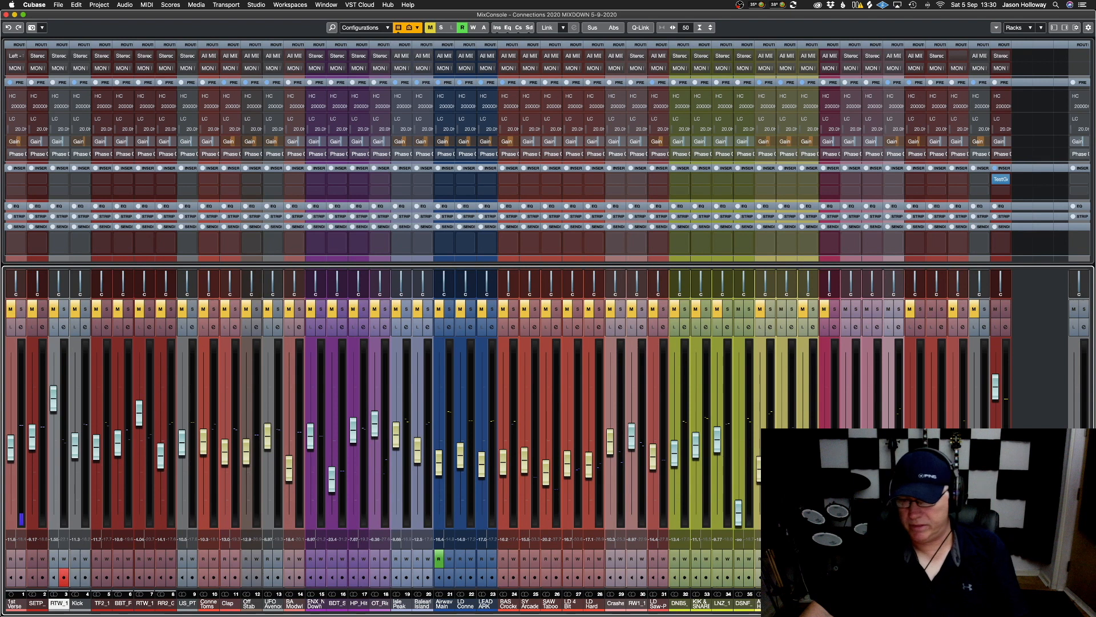
Balance the faders of channels 40 and 41 against the pink noise, and mute both
{"action": "left_click", "coordinate": [850, 604]}
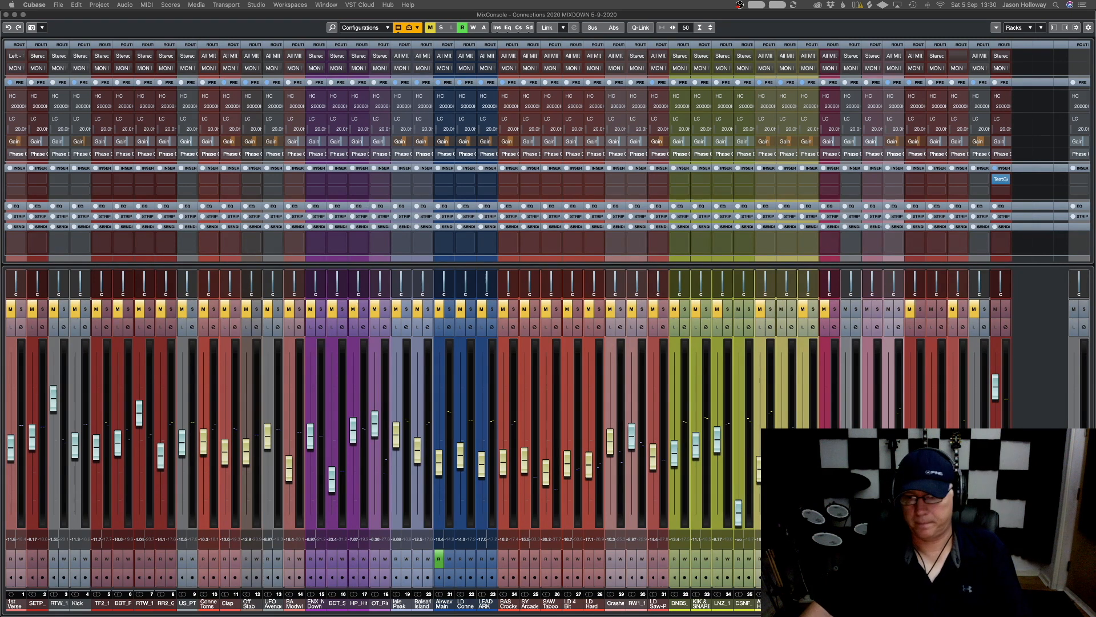
{"action": "left_click", "coordinate": [851, 603]}
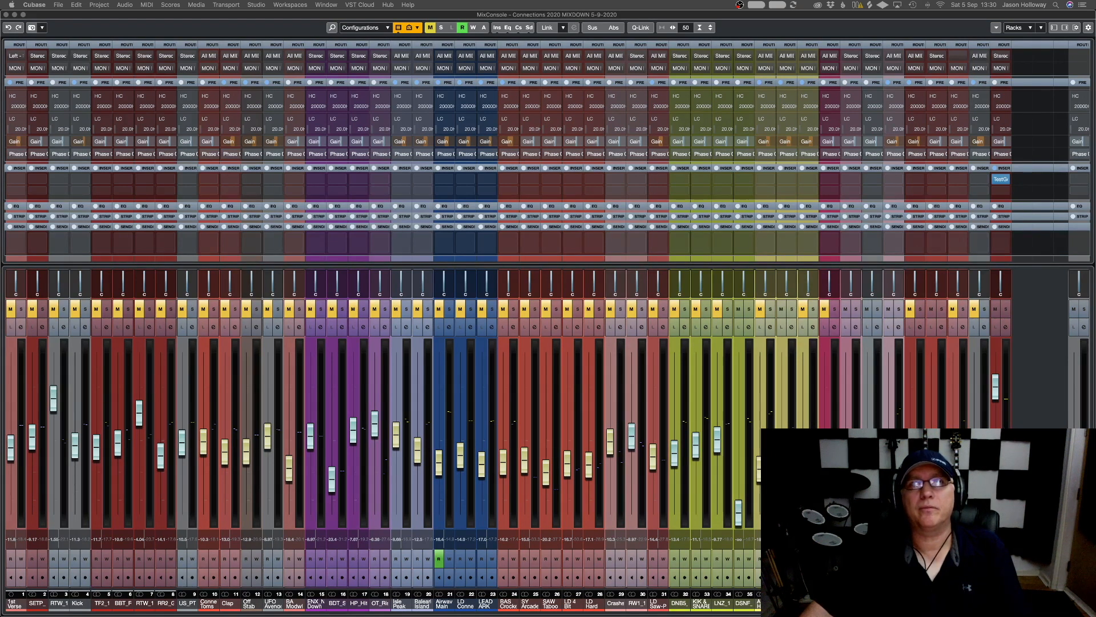
{"action": "left_click_drag", "start_coordinate": [846, 435], "coordinate": [845, 430]}
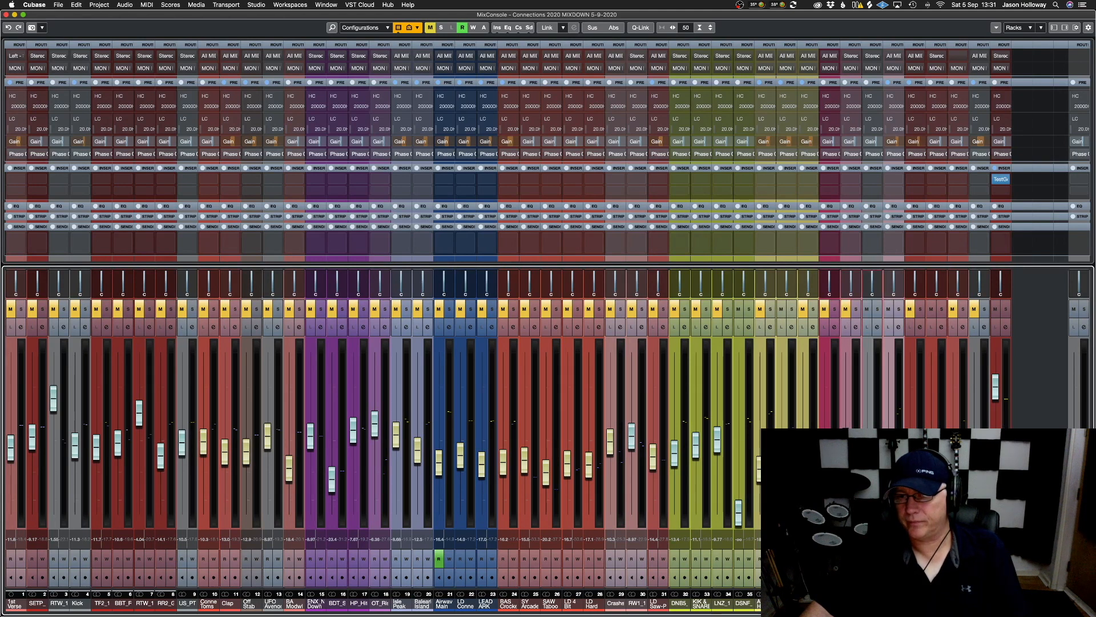
{"action": "mouse_move", "coordinate": [867, 437]}
{"action": "left_mouse_down"}
{"action": "mouse_move", "coordinate": [866, 404]}
{"action": "mouse_move", "coordinate": [863, 416]}
{"action": "left_mouse_up"}
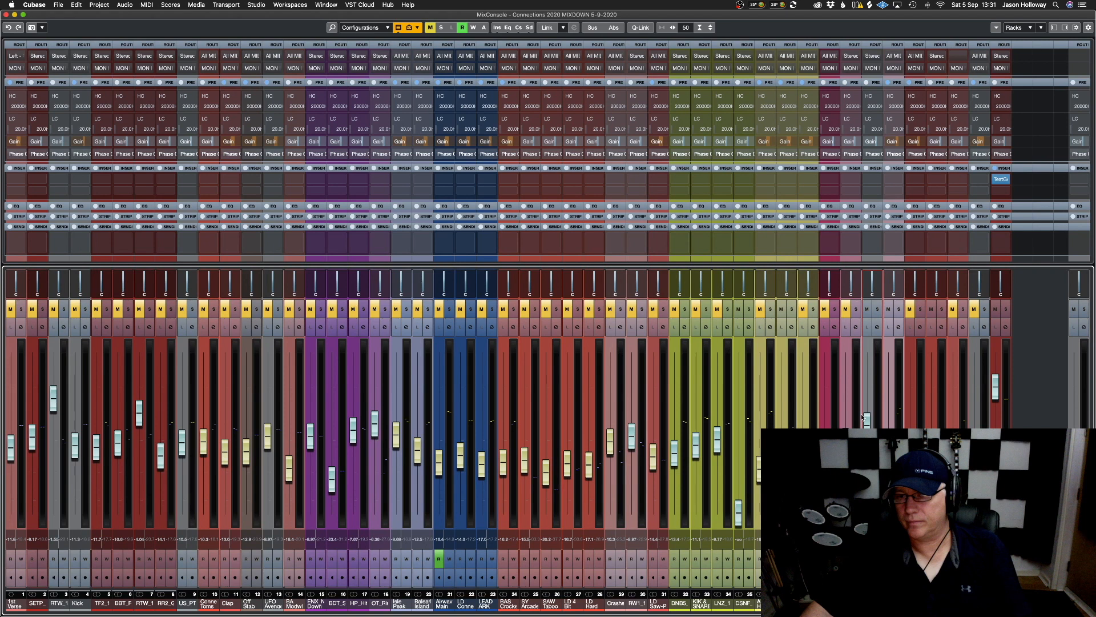
{"action": "left_click", "coordinate": [867, 309]}
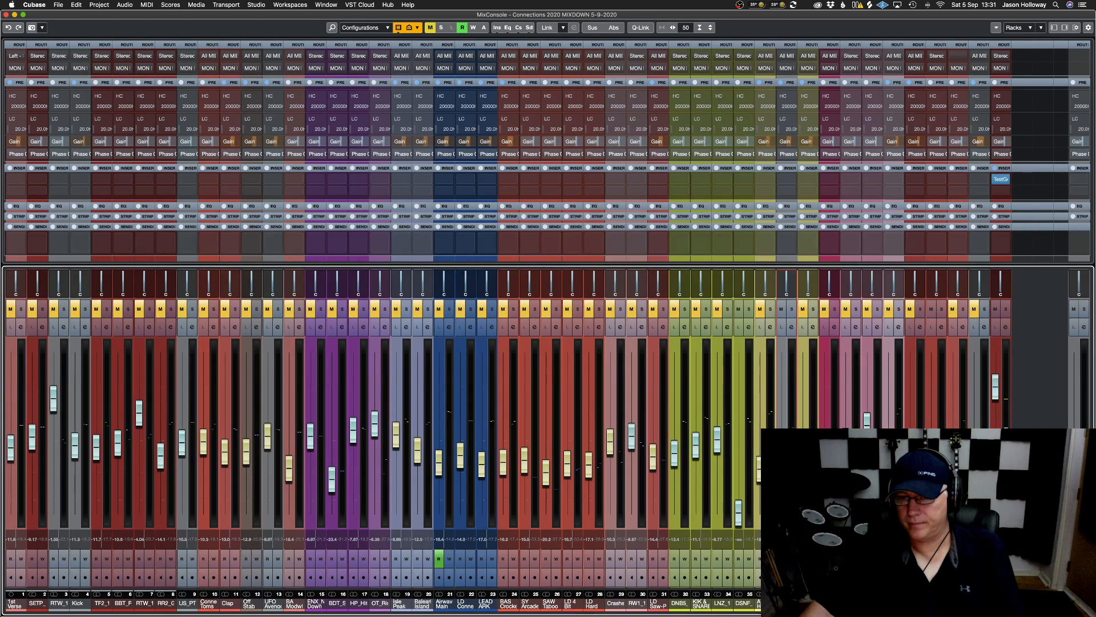
Raise the DSNF fader and fine-tune it against the pink noise with only that channel selected
{"action": "left_click_drag", "start_coordinate": [733, 530], "coordinate": [746, 455]}
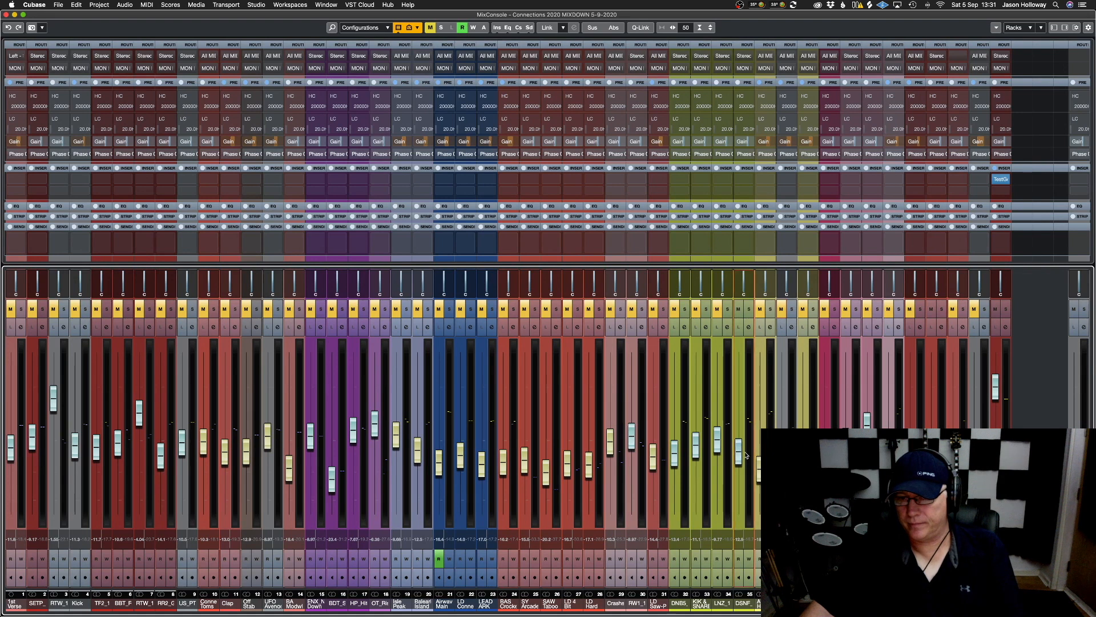
{"action": "left_click", "coordinate": [739, 604]}
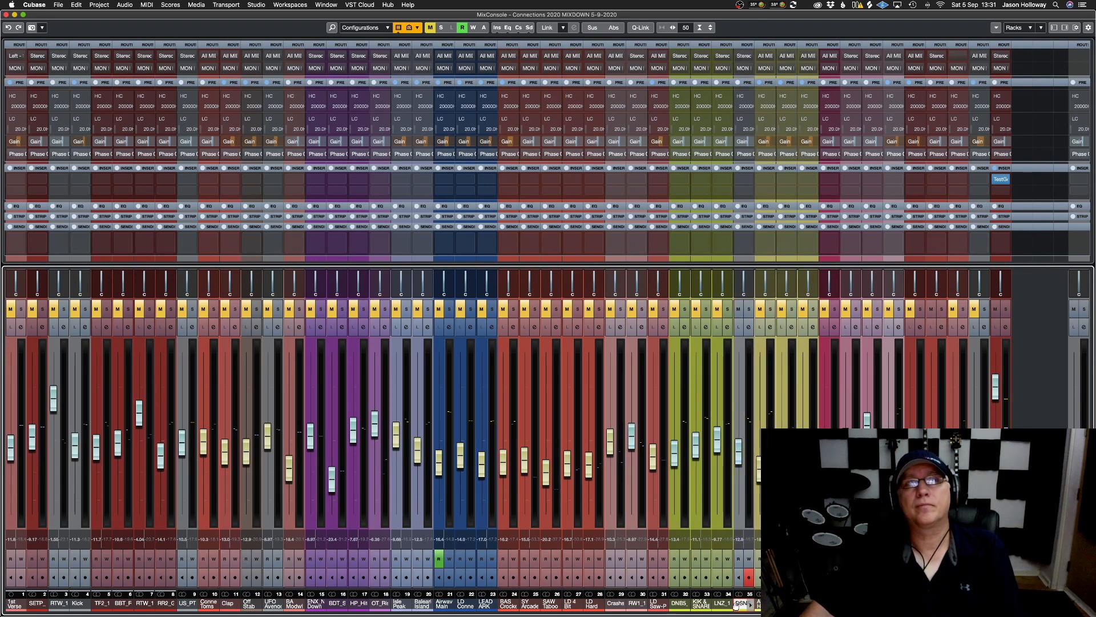
{"action": "double_click", "coordinate": [741, 604]}
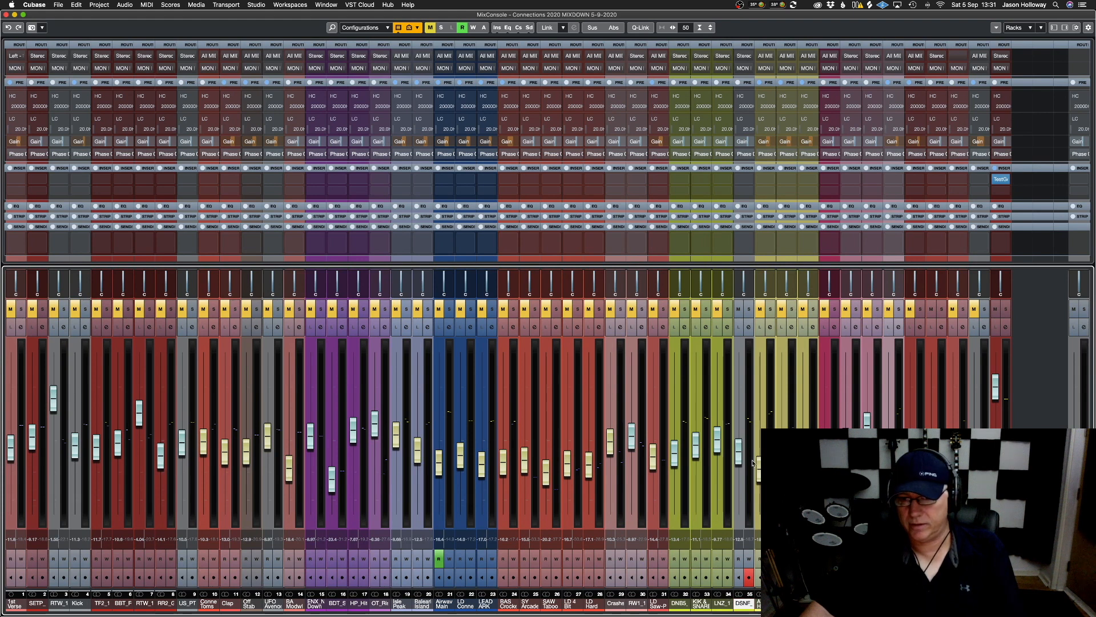
{"action": "mouse_move", "coordinate": [736, 453]}
{"action": "left_mouse_down"}
{"action": "mouse_move", "coordinate": [736, 463]}
{"action": "mouse_move", "coordinate": [737, 391]}
{"action": "mouse_move", "coordinate": [740, 444]}
{"action": "left_mouse_up"}
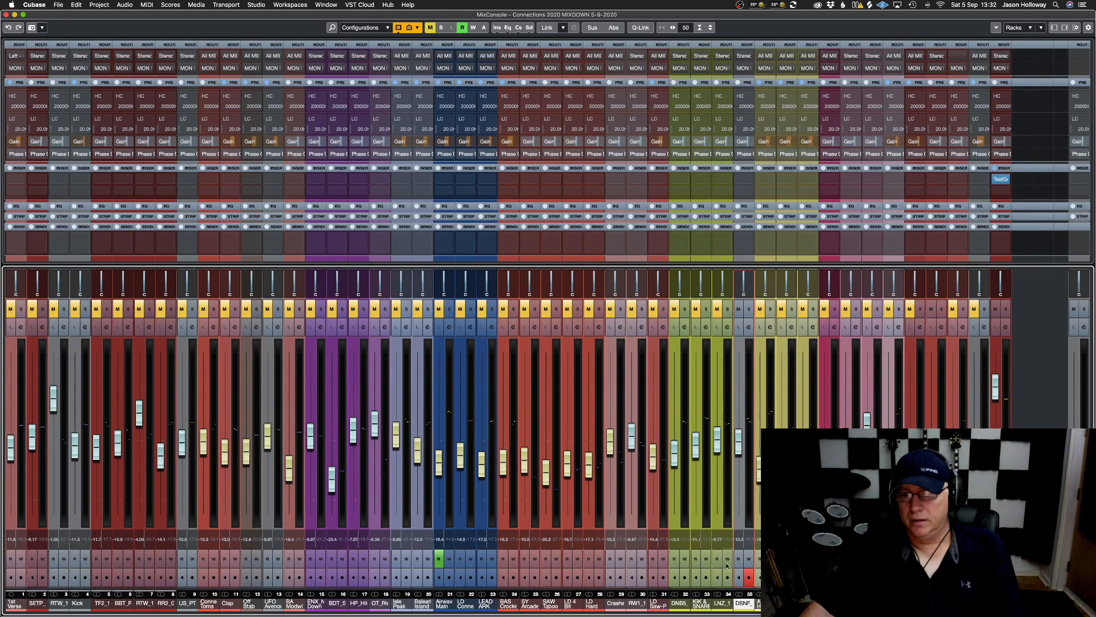
{"action": "left_click", "coordinate": [758, 606]}
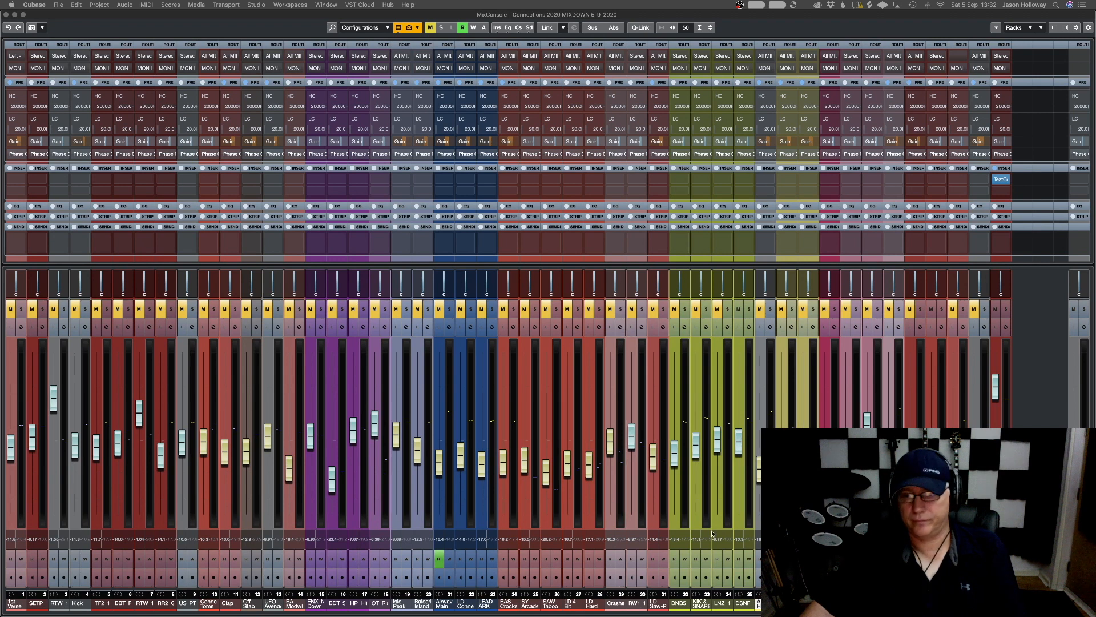
{"action": "left_click", "coordinate": [743, 604]}
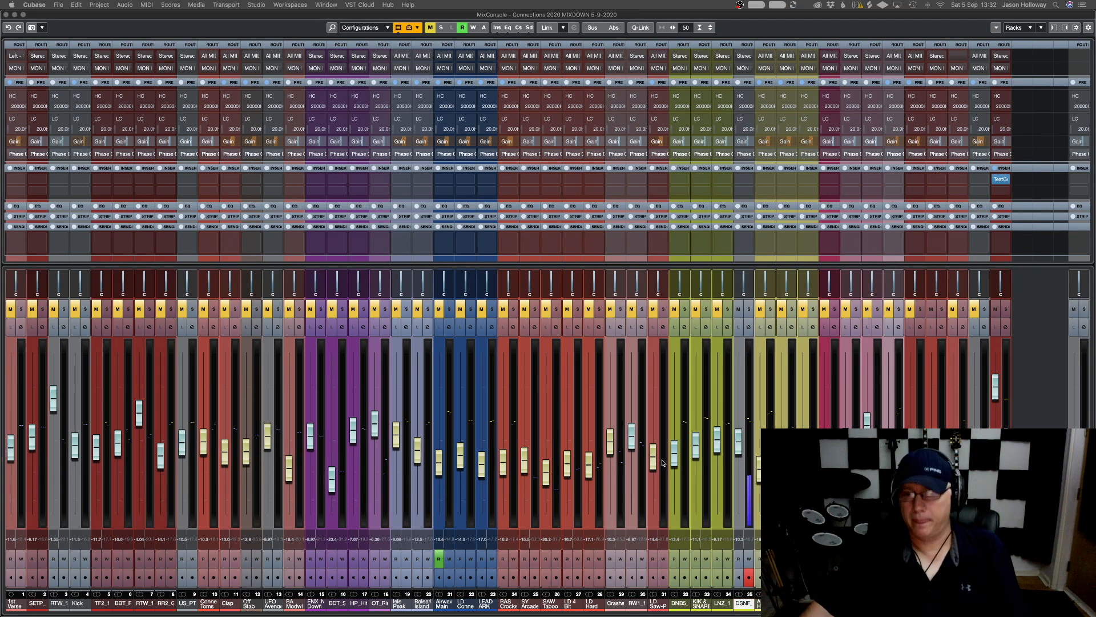
{"action": "mouse_move", "coordinate": [738, 441]}
{"action": "left_mouse_down"}
{"action": "mouse_move", "coordinate": [738, 428]}
{"action": "mouse_move", "coordinate": [737, 445]}
{"action": "left_mouse_up"}
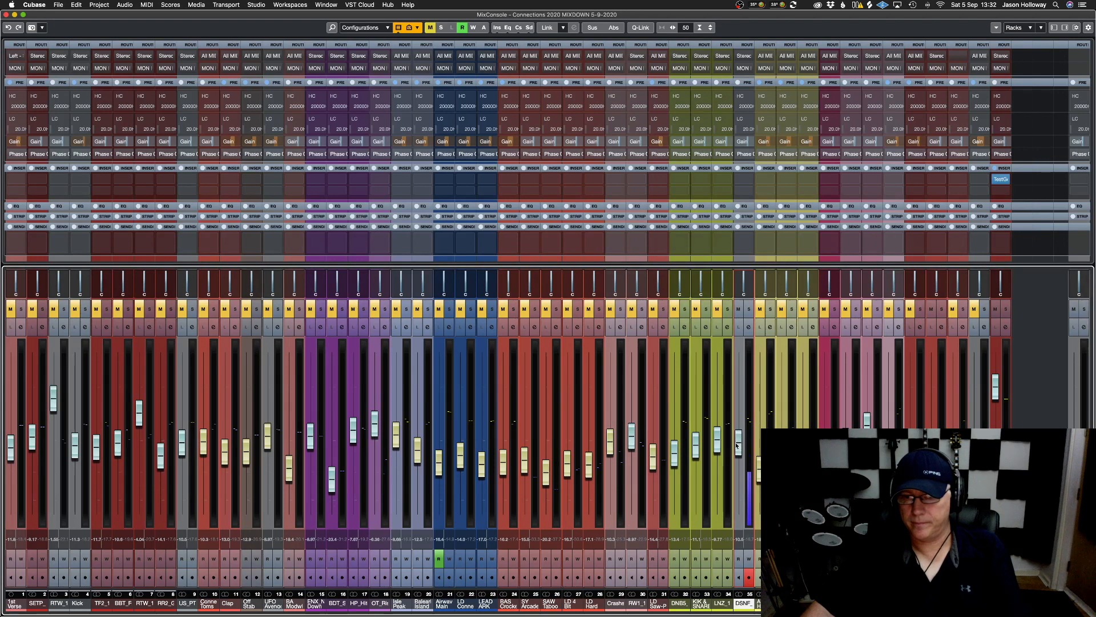
{"action": "left_click_drag", "start_coordinate": [741, 454], "coordinate": [738, 457]}
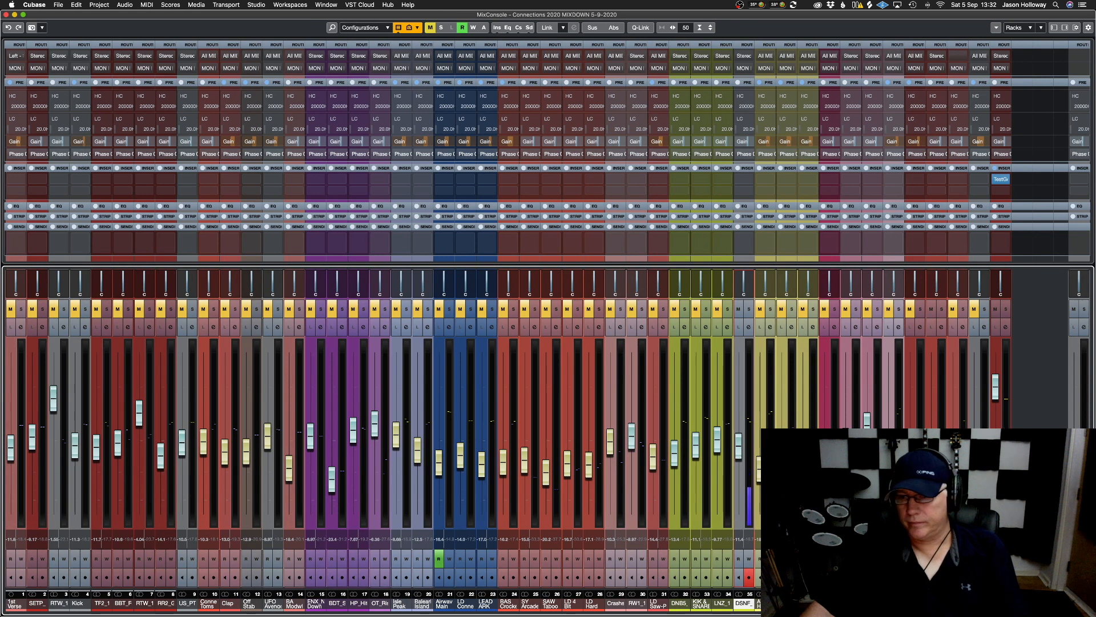
Select channel 44 and remove it from the mixer
{"action": "left_click", "coordinate": [937, 603]}
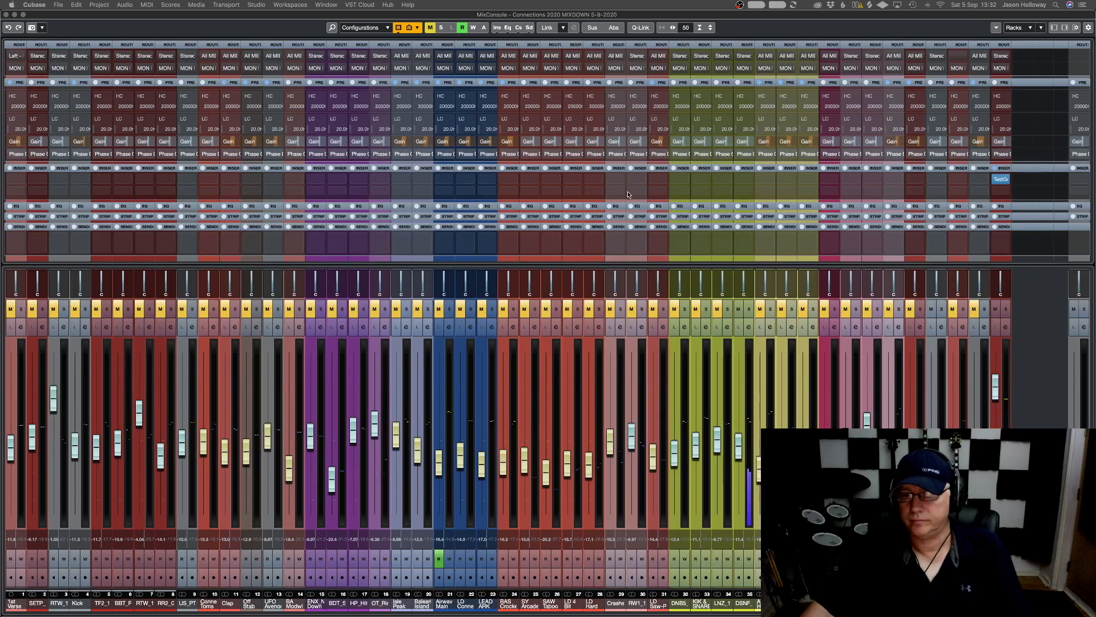
{"action": "key", "text": "super+z"}
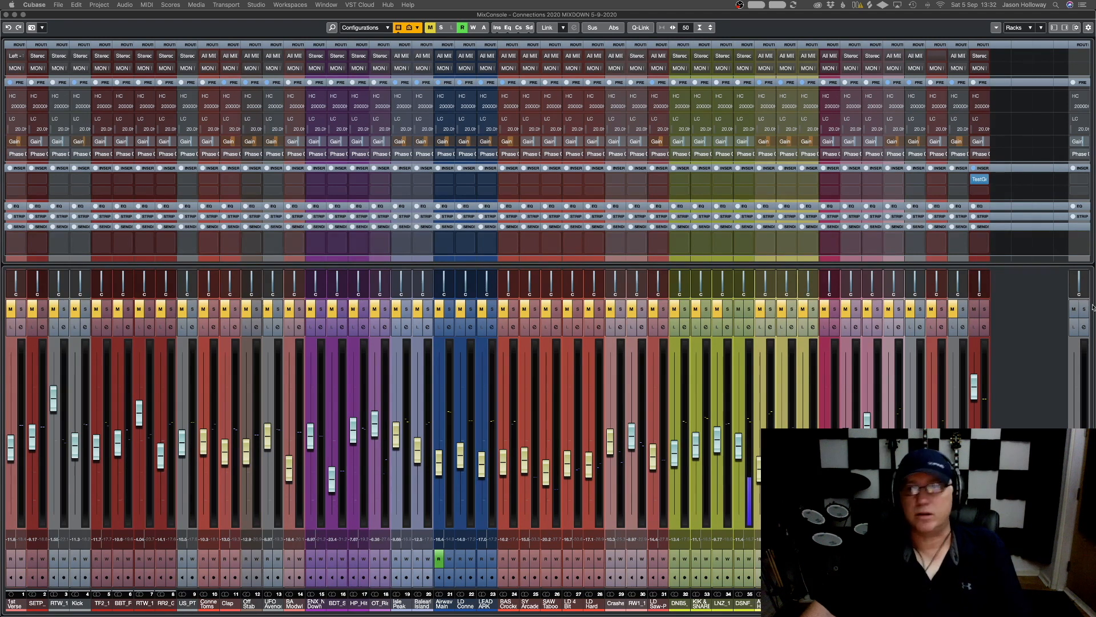
Clear the mutes on all channels at once and mute only the pink noise channel
{"action": "left_click", "coordinate": [974, 309]}
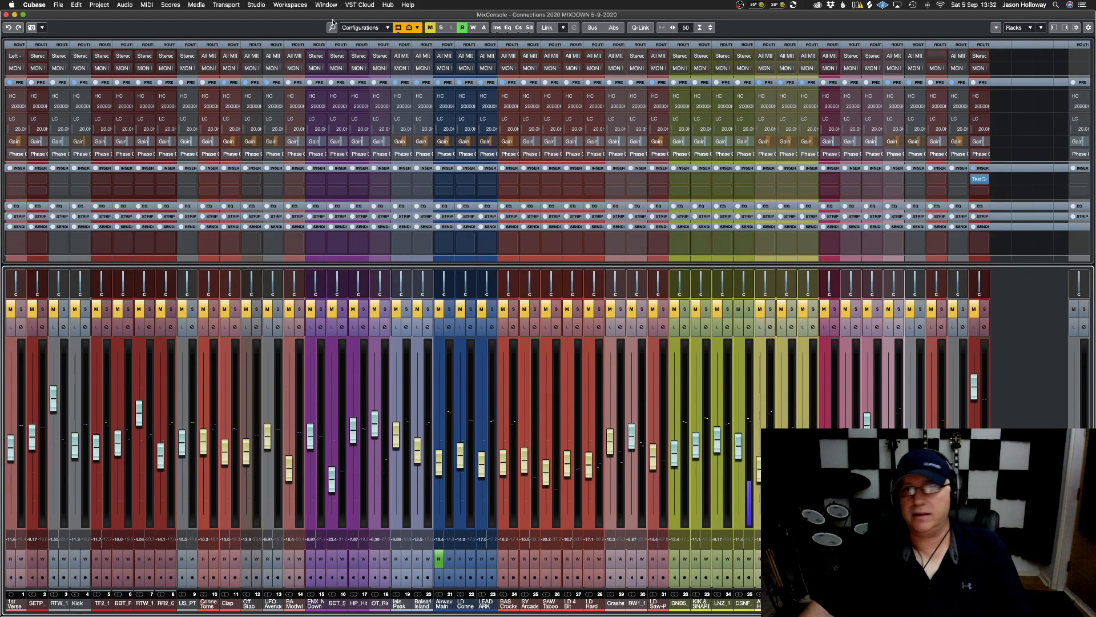
{"action": "left_click", "coordinate": [430, 28]}
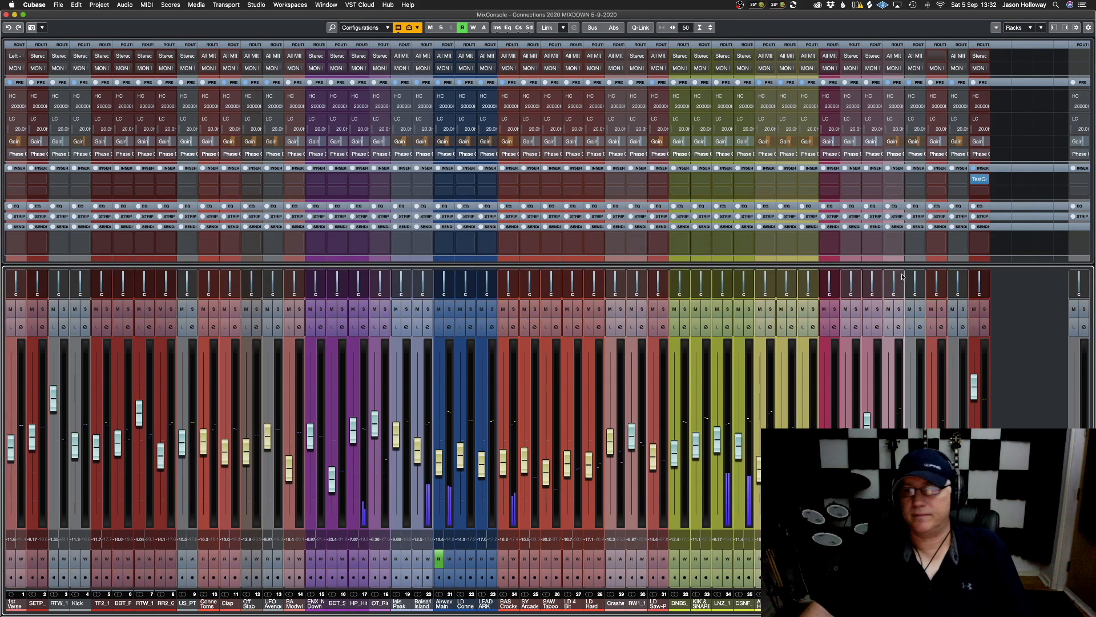
{"action": "left_click", "coordinate": [975, 310]}
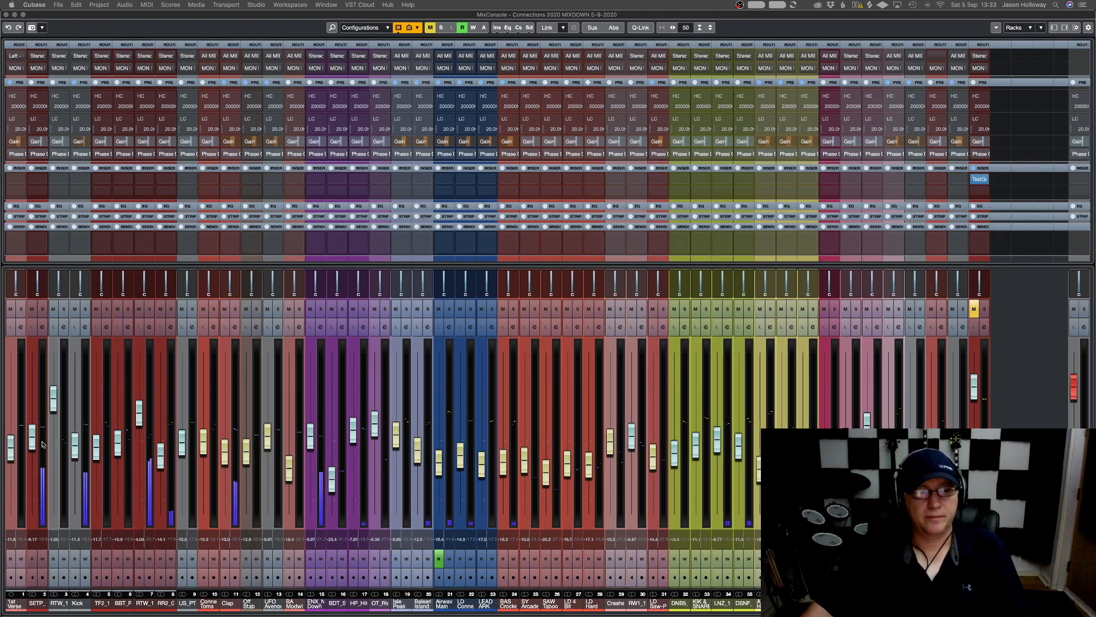
Check the SETP channel in solo, lower its fader in the full mix, and restart playback
{"action": "left_click", "coordinate": [42, 310]}
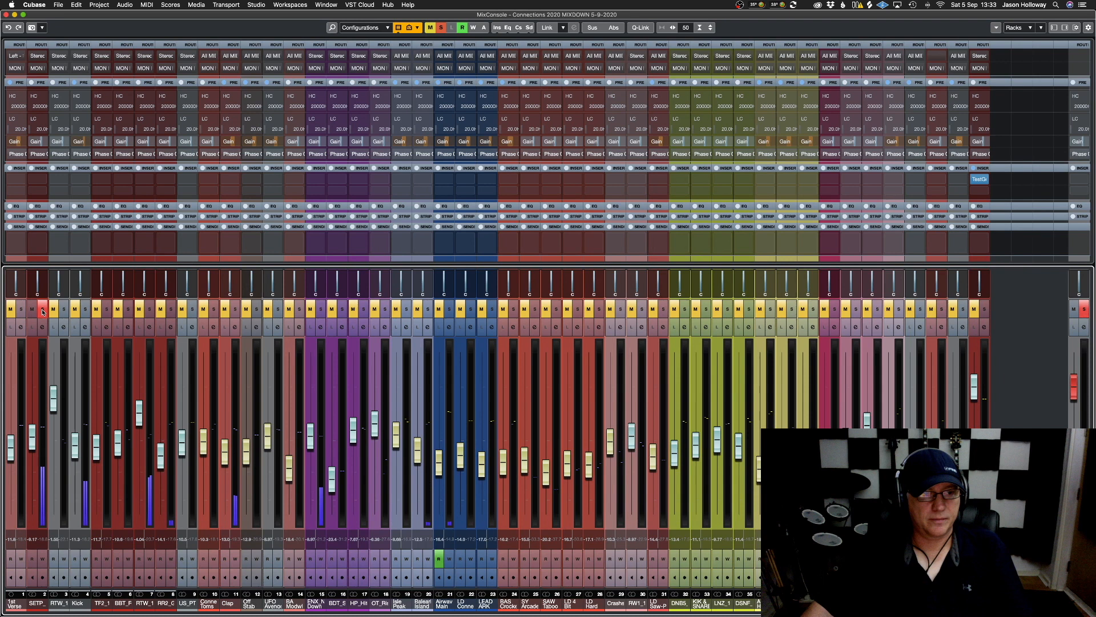
{"action": "left_click", "coordinate": [42, 310]}
{"action": "left_click_drag", "start_coordinate": [31, 438], "coordinate": [33, 455]}
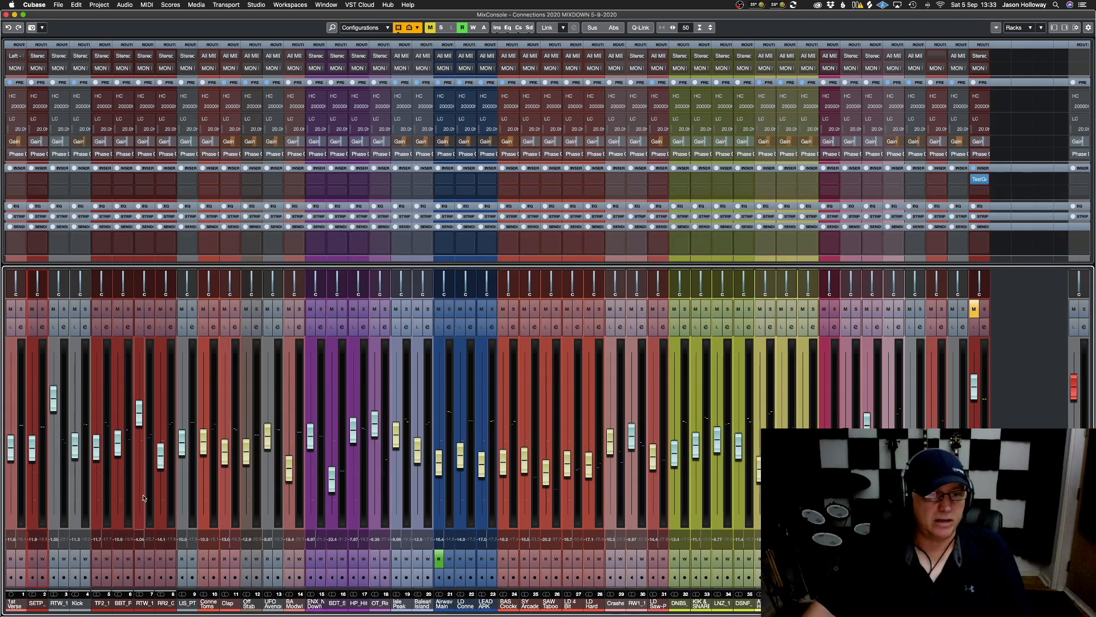
{"action": "key", "text": "space"}
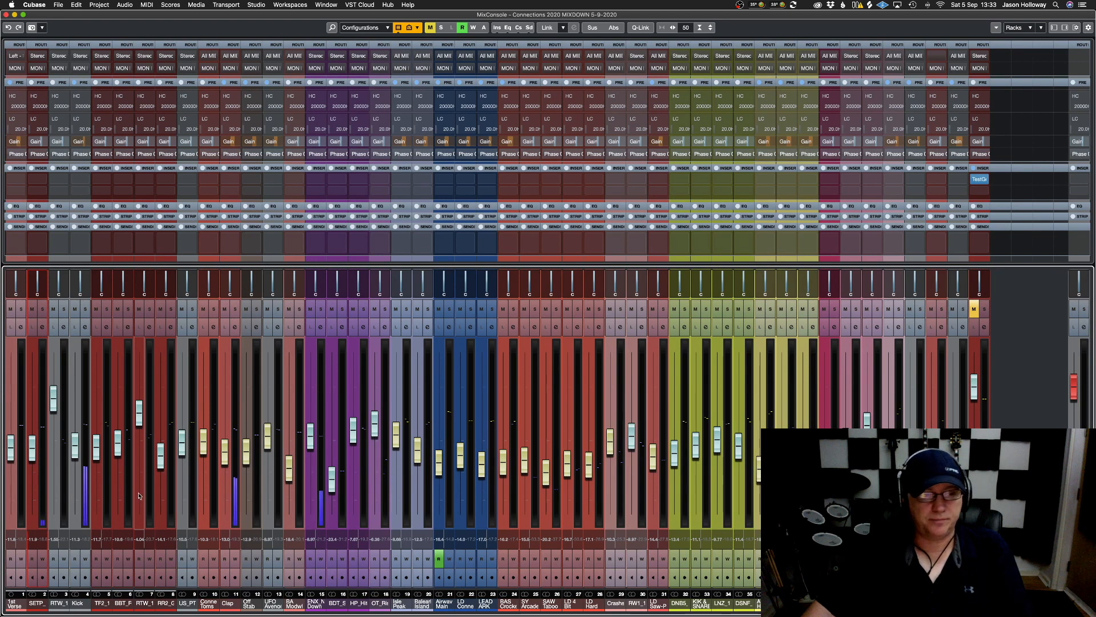
Lower the faders of SETP, Clap and both RTW_1 channels (3 and 7) while the full mix plays
{"action": "mouse_move", "coordinate": [142, 420]}
{"action": "left_mouse_down"}
{"action": "mouse_move", "coordinate": [145, 492]}
{"action": "mouse_move", "coordinate": [143, 435]}
{"action": "left_mouse_up"}
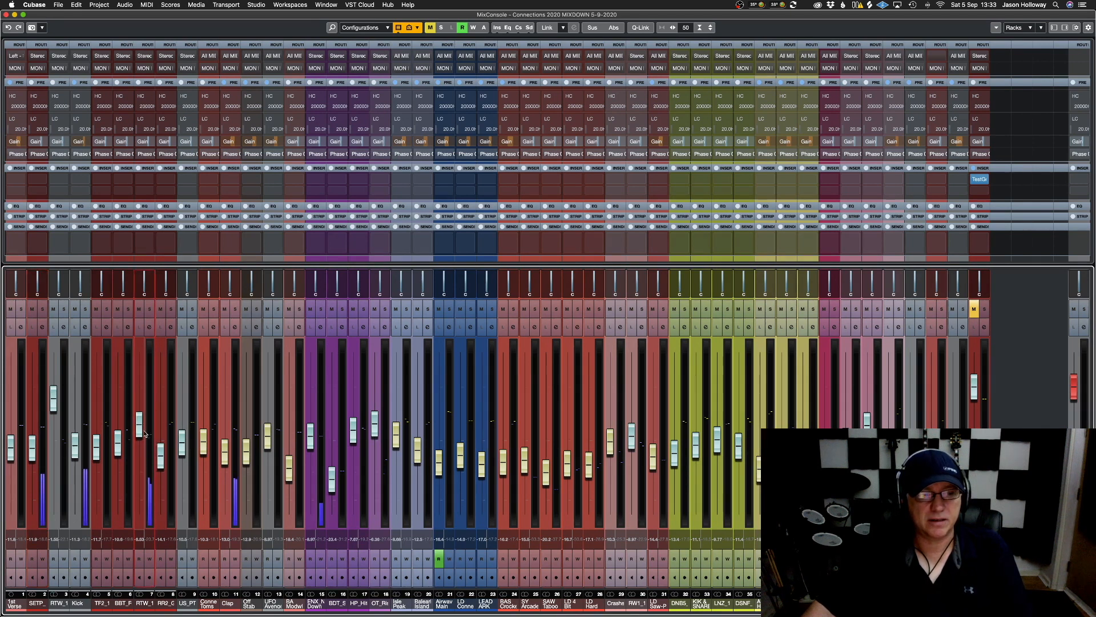
{"action": "mouse_move", "coordinate": [227, 454]}
{"action": "left_mouse_down"}
{"action": "mouse_move", "coordinate": [233, 490]}
{"action": "mouse_move", "coordinate": [231, 453]}
{"action": "left_mouse_up"}
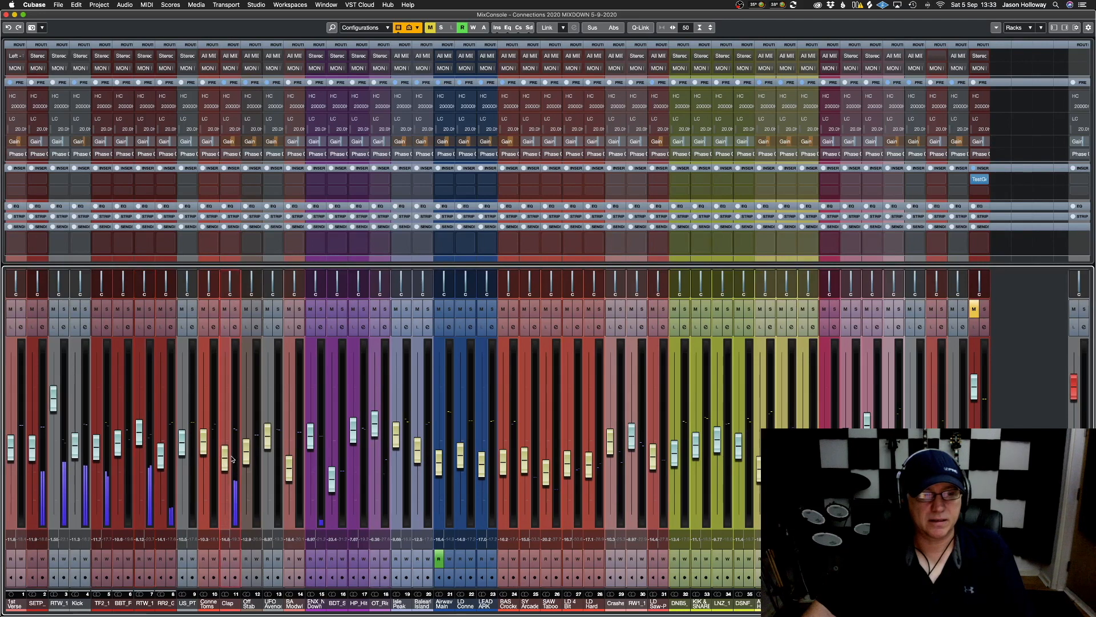
{"action": "left_click_drag", "start_coordinate": [33, 447], "coordinate": [36, 474]}
{"action": "left_click_drag", "start_coordinate": [54, 401], "coordinate": [34, 475]}
{"action": "left_click_drag", "start_coordinate": [139, 443], "coordinate": [139, 457]}
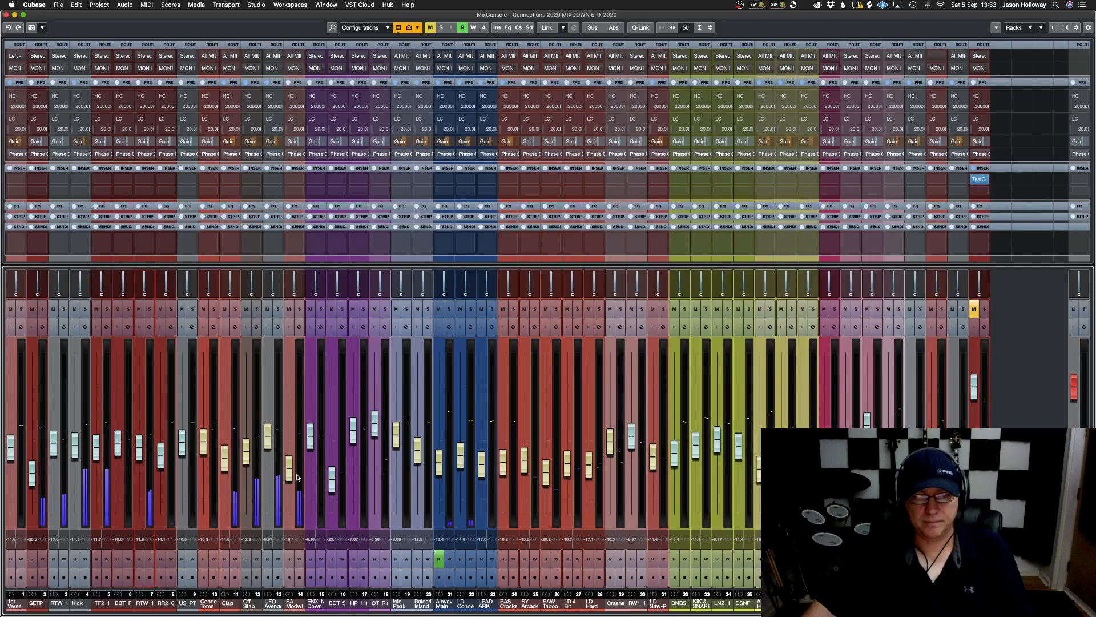
Lower the UFO Avenue, Clap and BBT_R faders, and bring ENX Down to about -13.4 dB
{"action": "left_click_drag", "start_coordinate": [268, 436], "coordinate": [269, 452]}
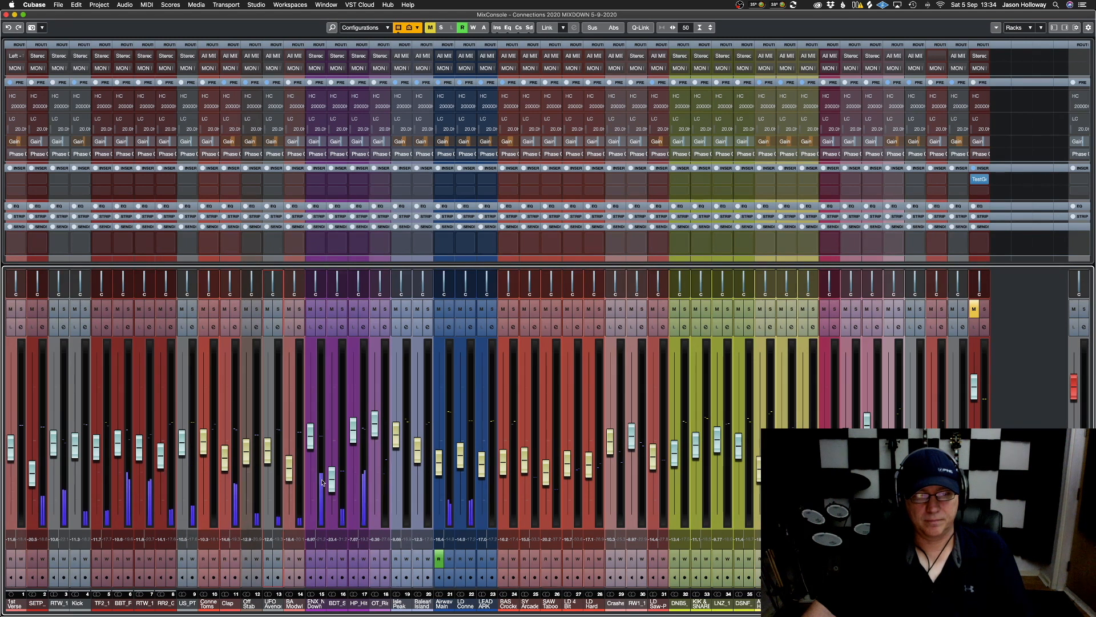
{"action": "left_click_drag", "start_coordinate": [311, 447], "coordinate": [310, 452]}
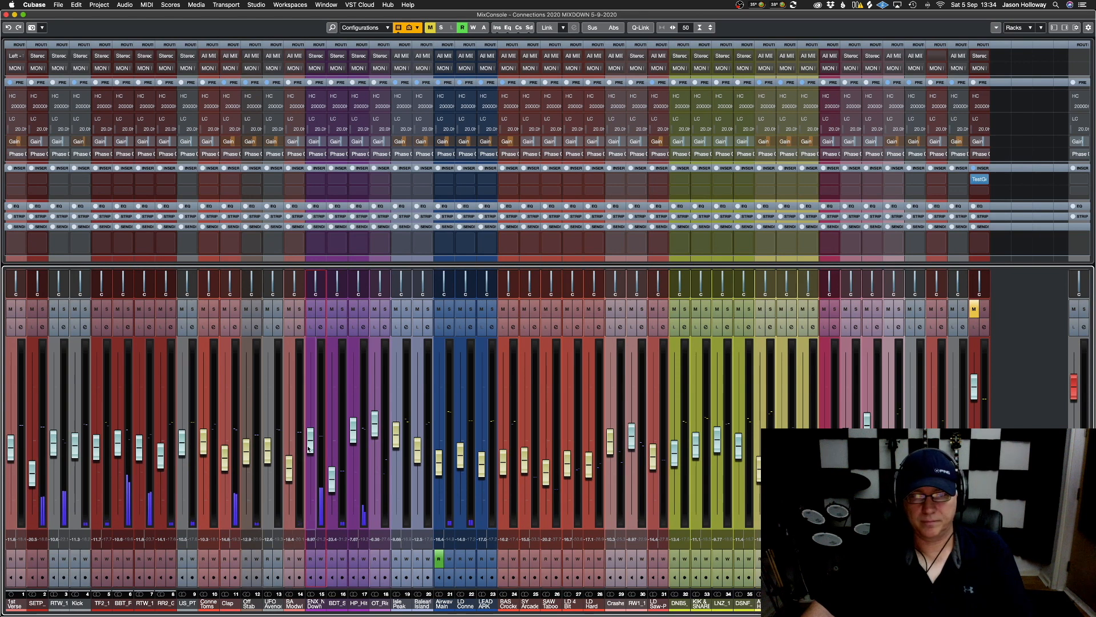
{"action": "left_click_drag", "start_coordinate": [310, 448], "coordinate": [309, 460]}
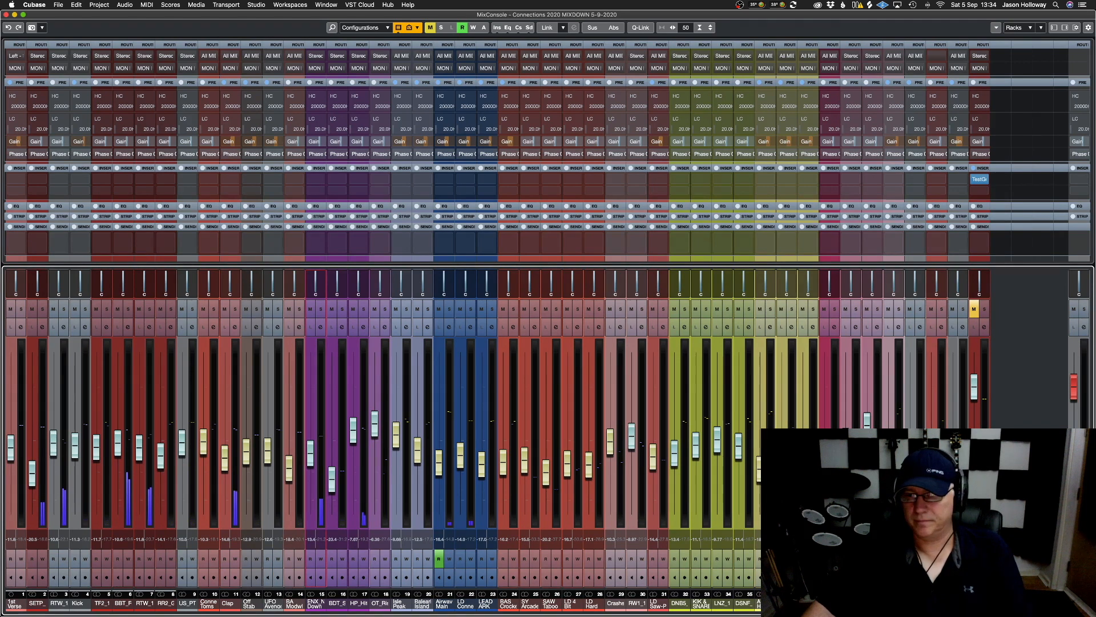
{"action": "left_click_drag", "start_coordinate": [225, 459], "coordinate": [228, 478]}
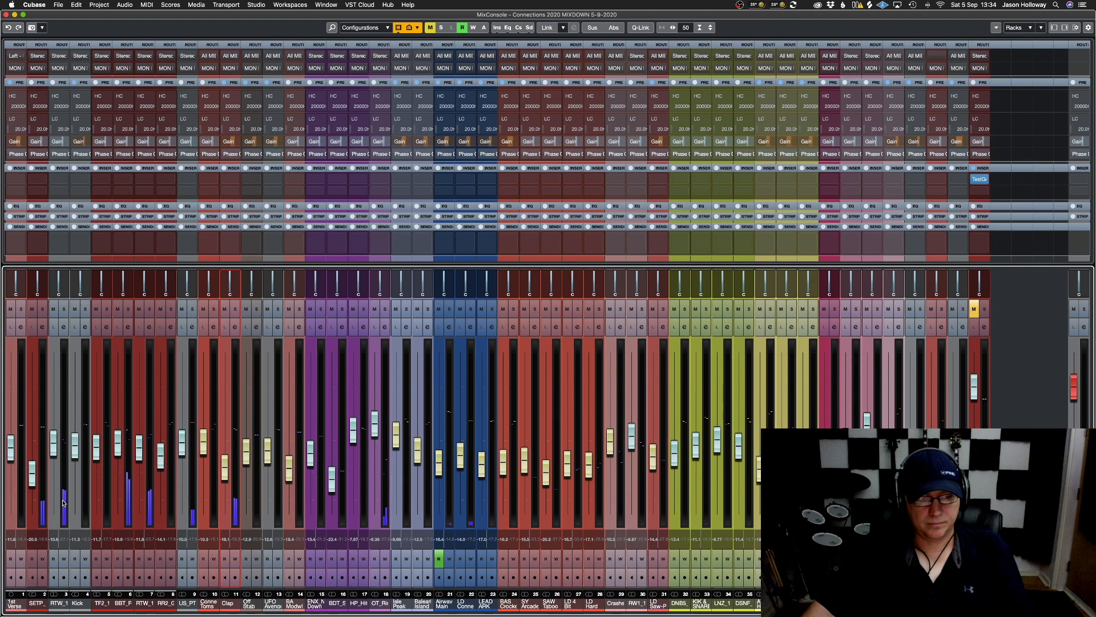
{"action": "left_click_drag", "start_coordinate": [118, 453], "coordinate": [118, 460]}
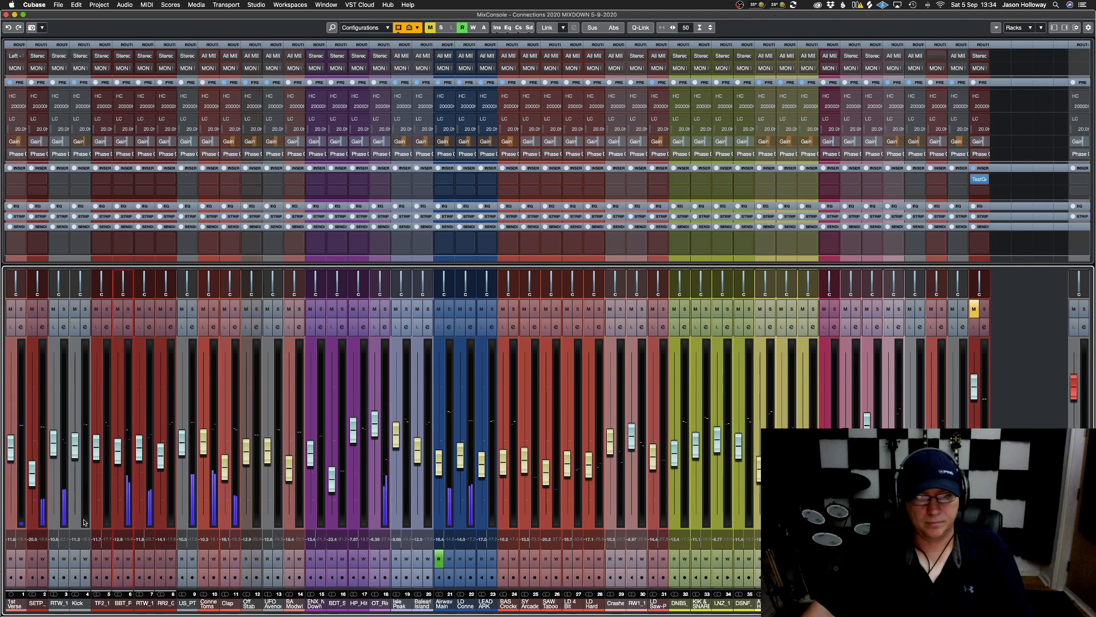
Raise the 1st Verse fader in small adjustments until it sits above the rest of the mix, and save the project
{"action": "left_click_drag", "start_coordinate": [15, 455], "coordinate": [10, 445]}
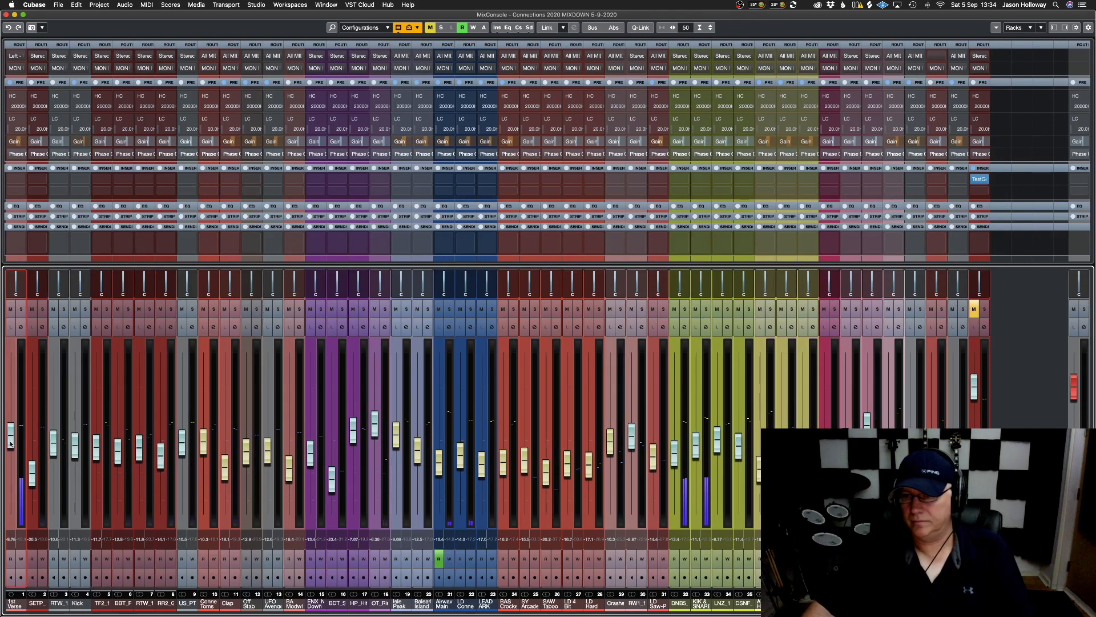
{"action": "left_click_drag", "start_coordinate": [11, 443], "coordinate": [12, 439]}
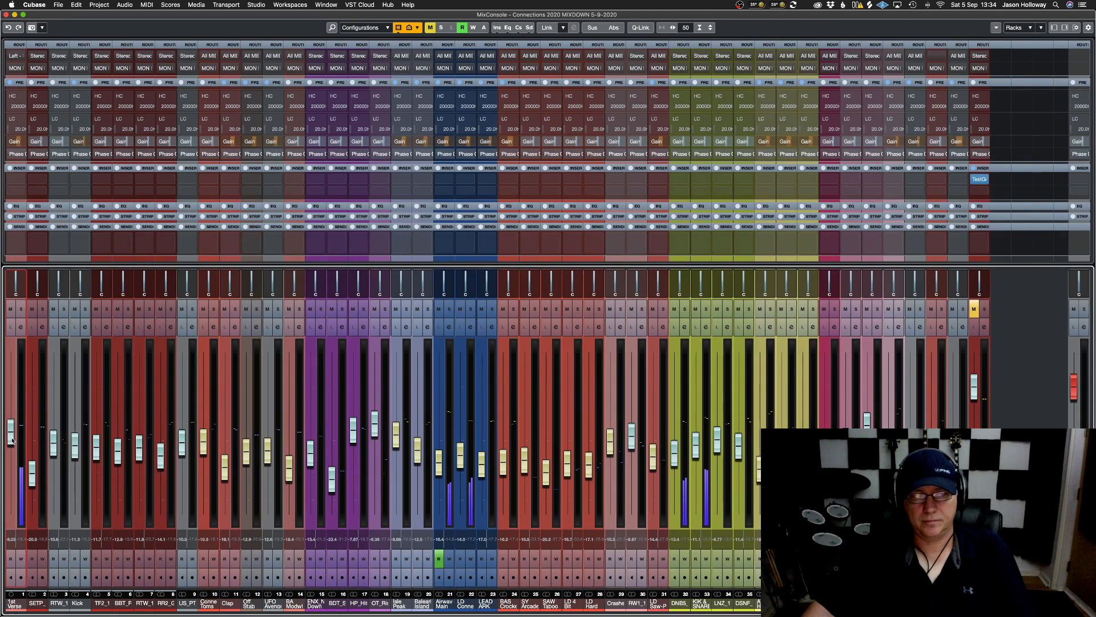
{"action": "left_click_drag", "start_coordinate": [12, 440], "coordinate": [11, 441]}
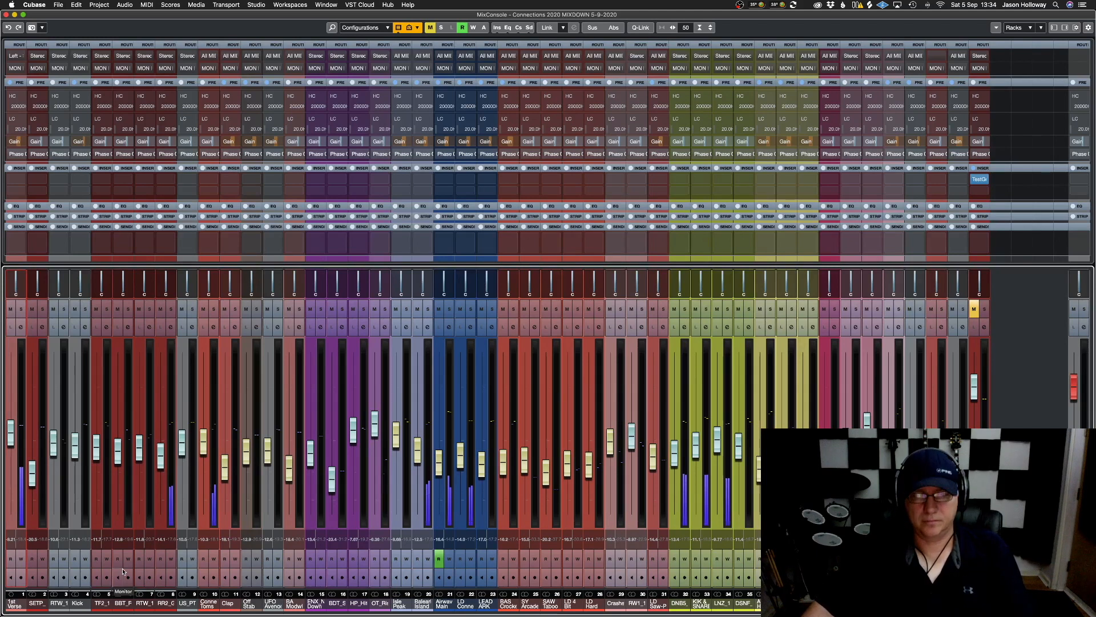
{"action": "left_click_drag", "start_coordinate": [12, 435], "coordinate": [12, 427]}
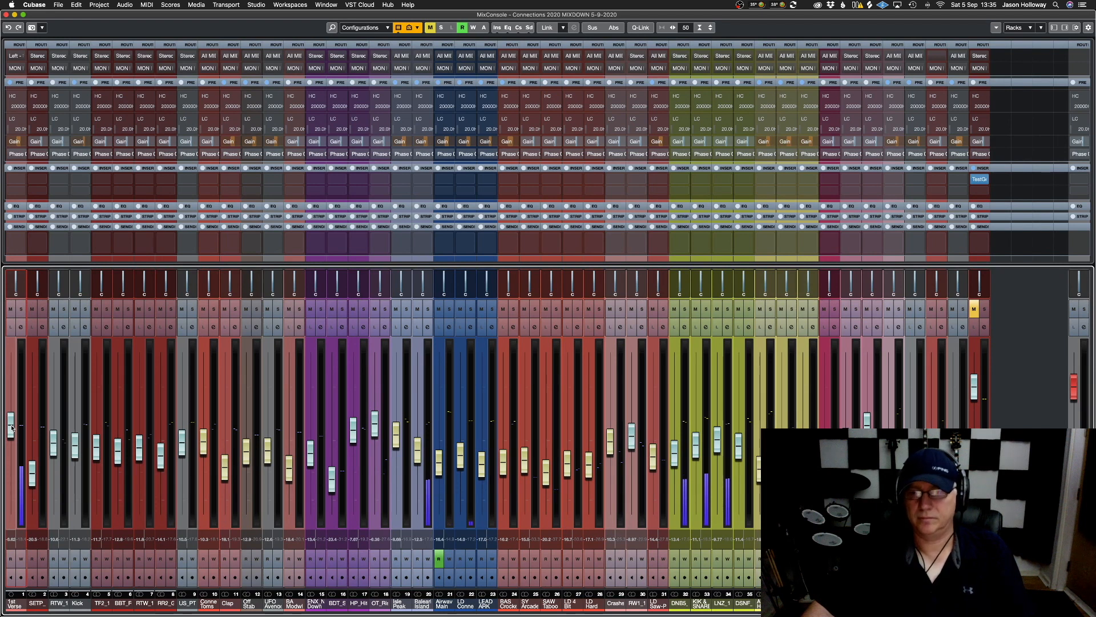
{"action": "key", "text": "super+s"}
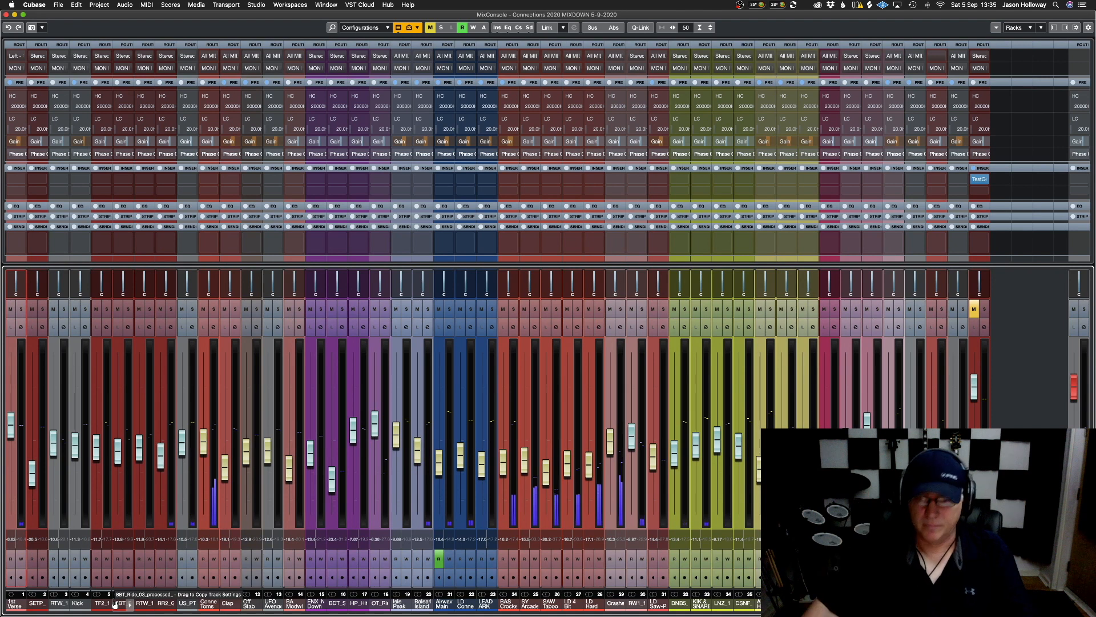
Lower the Crashes, RW1_1 and RR2_G faders, and set HP_Hit to about -14.3 dB and ENX Down to about -16.1 dB
{"action": "left_click_drag", "start_coordinate": [610, 442], "coordinate": [656, 463]}
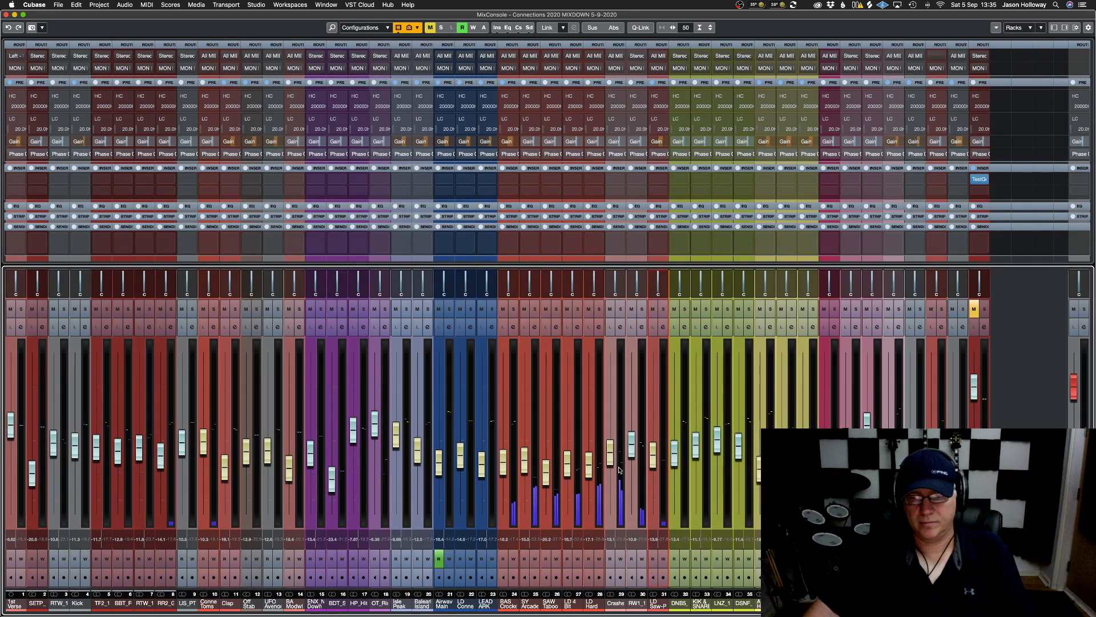
{"action": "left_click_drag", "start_coordinate": [610, 465], "coordinate": [612, 472]}
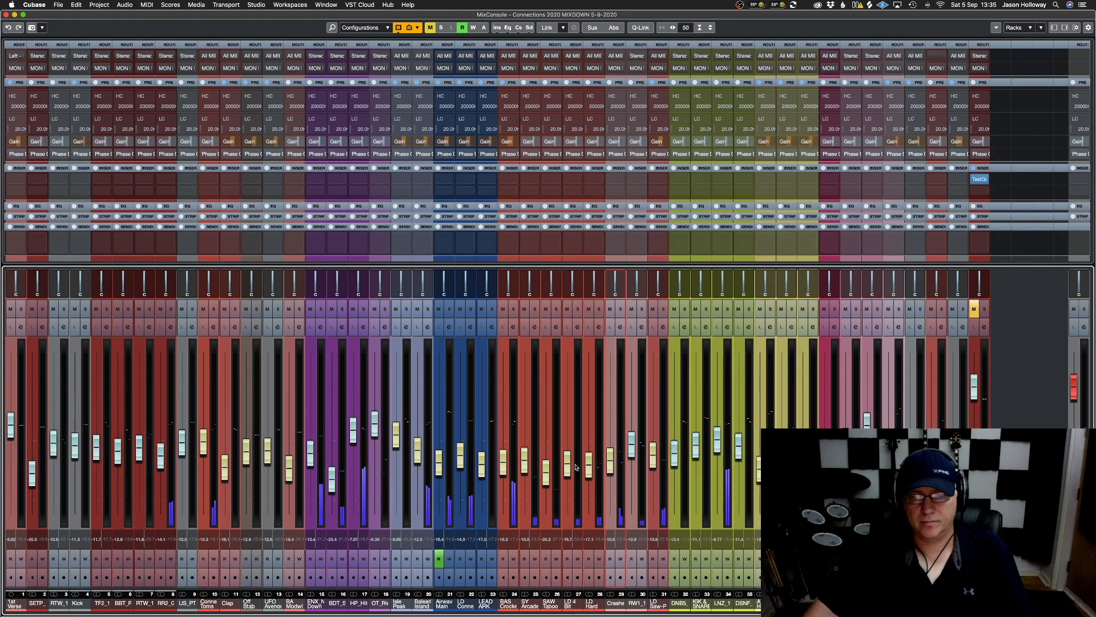
{"action": "left_click_drag", "start_coordinate": [353, 437], "coordinate": [311, 469]}
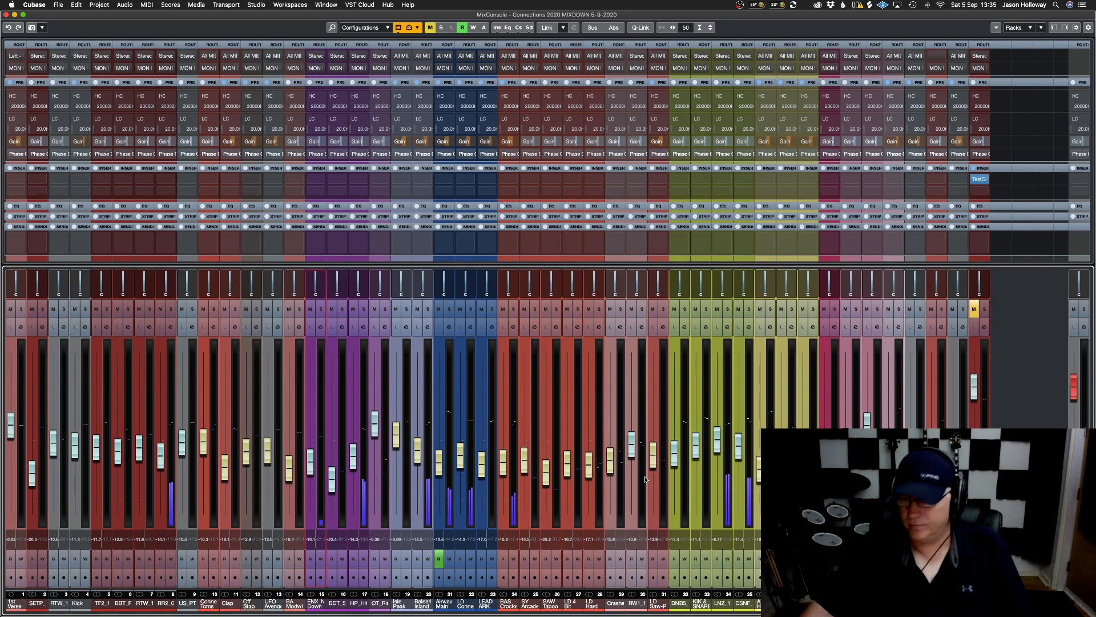
{"action": "left_click_drag", "start_coordinate": [161, 455], "coordinate": [160, 463]}
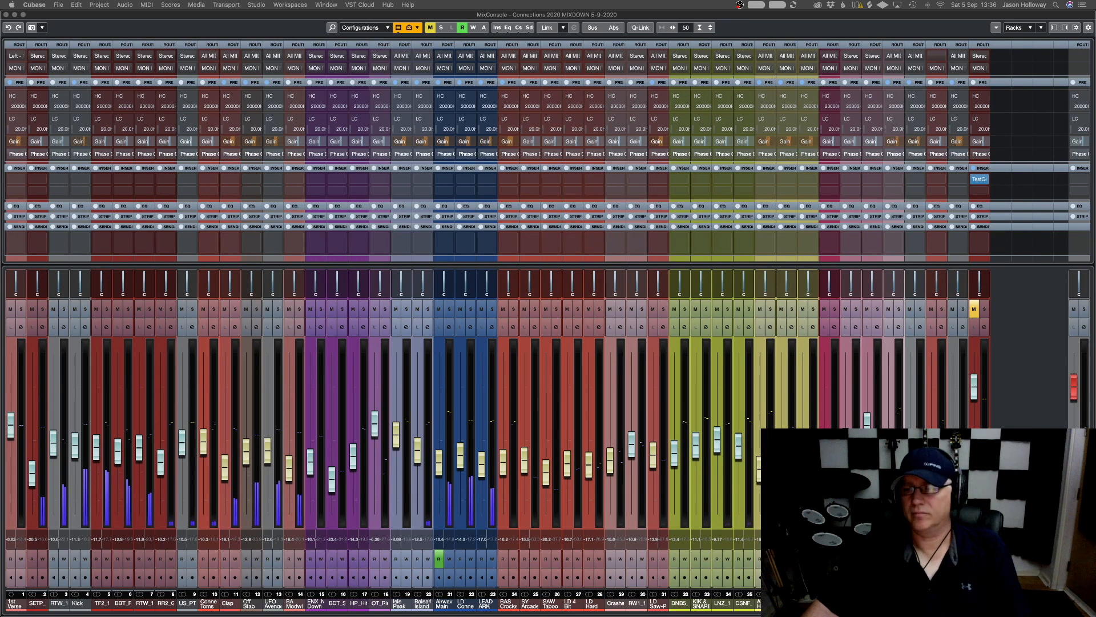
{"action": "left_click", "coordinate": [1079, 457]}
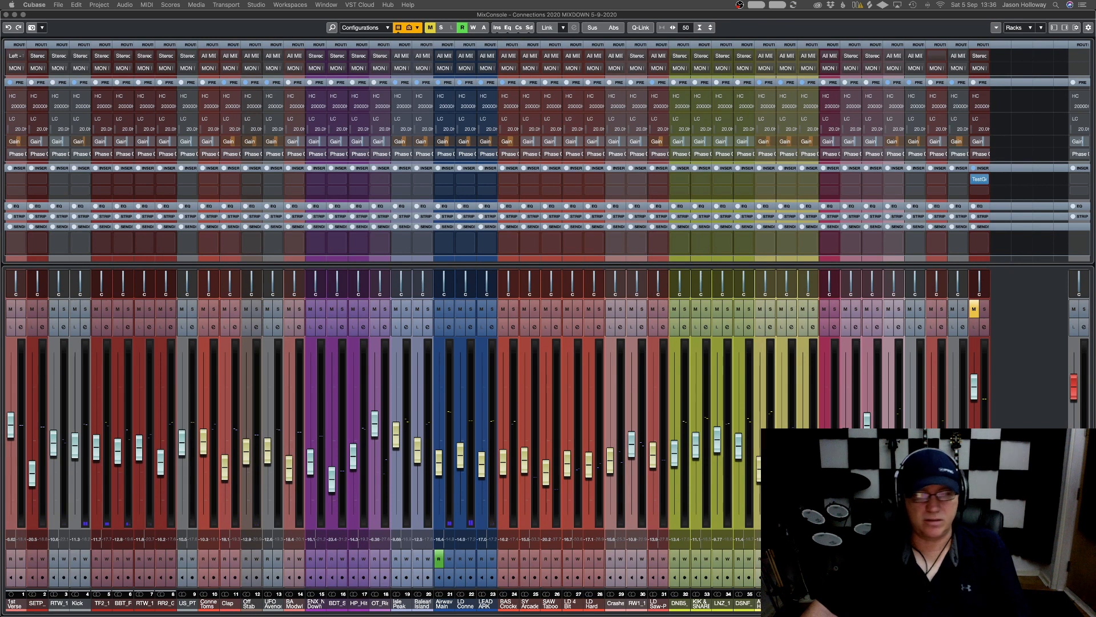
{"action": "key", "text": "h"}
{"action": "key", "text": "h"}
{"action": "key", "text": "h"}
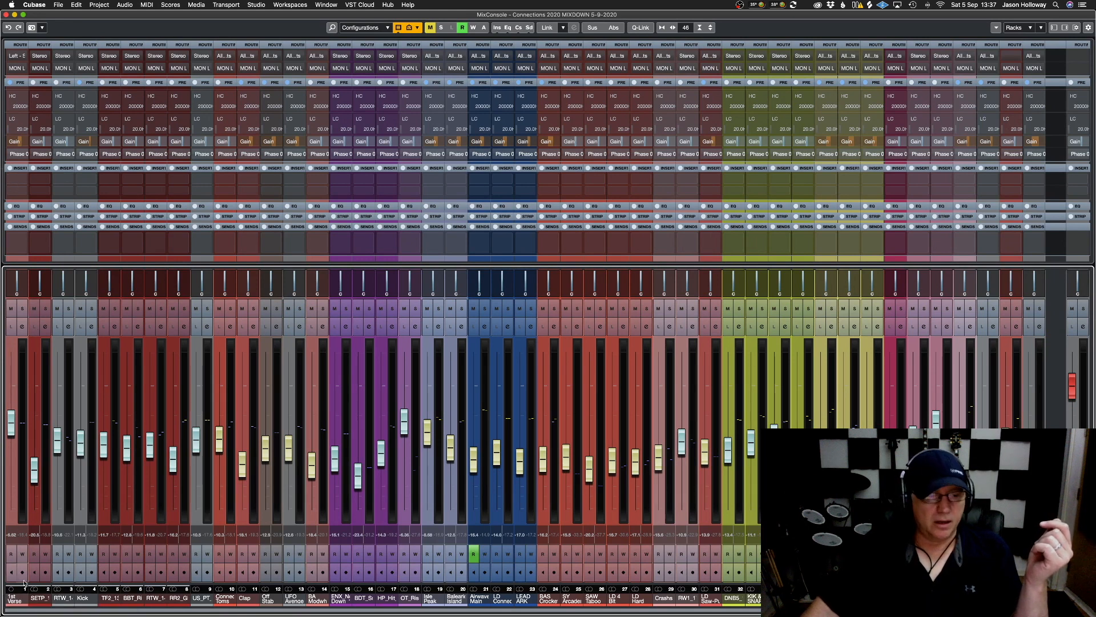
Select all the mixer channels and turn on Q-Link so that edits apply to the whole selection
{"action": "left_click", "coordinate": [20, 181]}
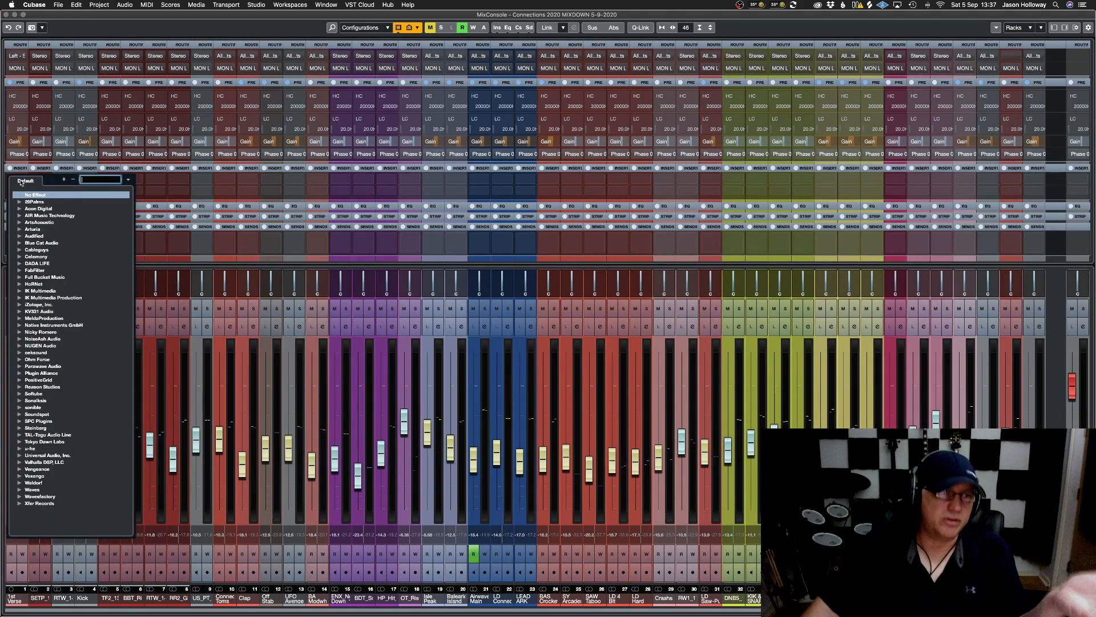
{"action": "left_click", "coordinate": [232, 179]}
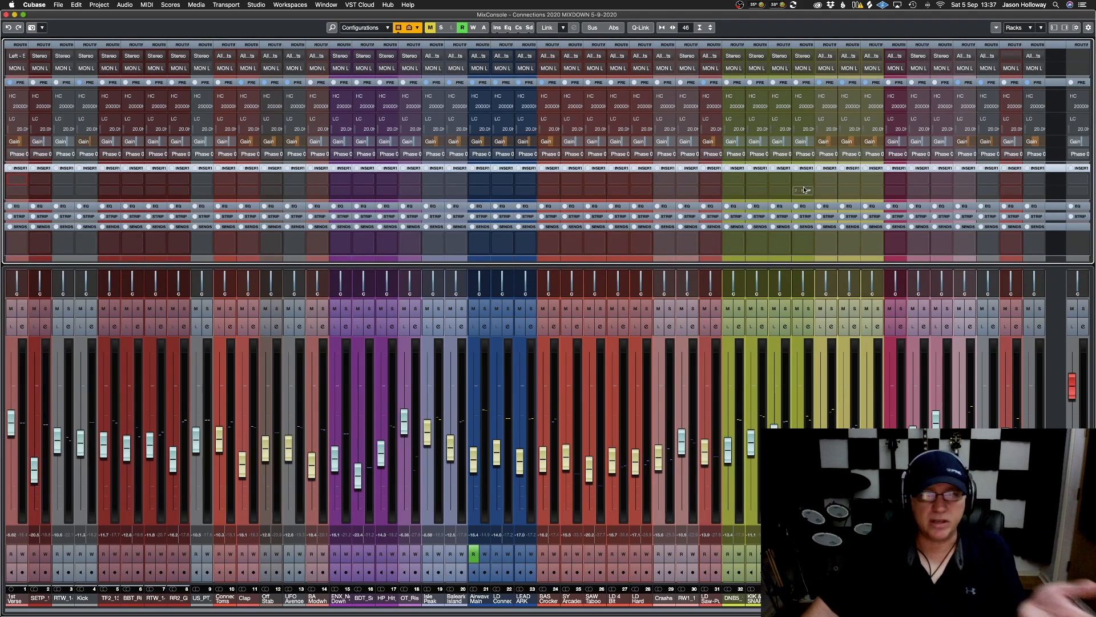
{"action": "left_click", "coordinate": [23, 598]}
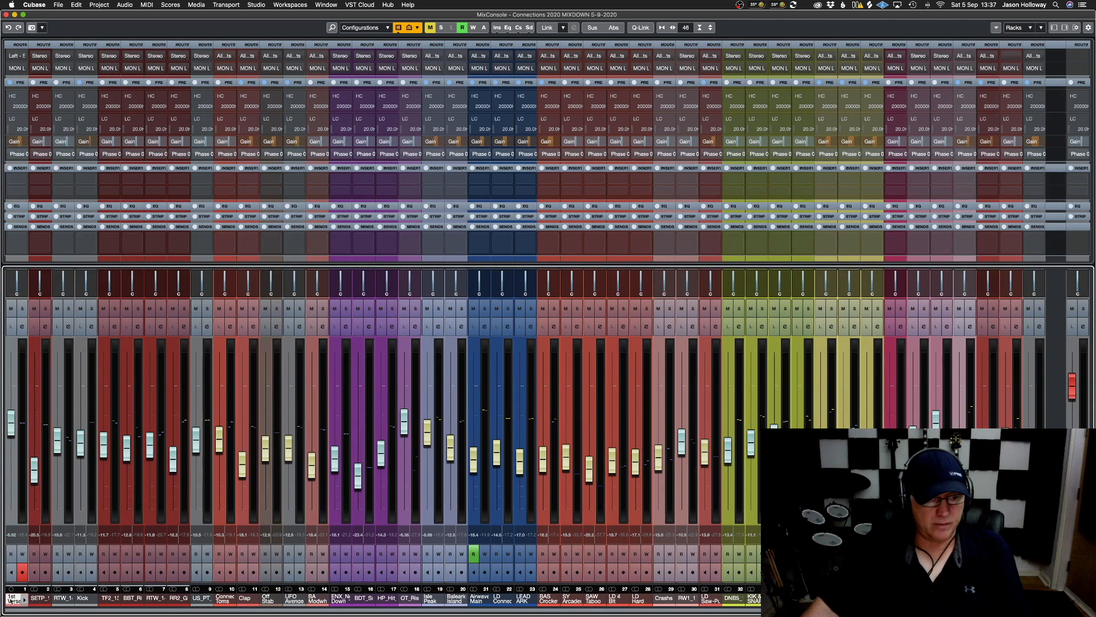
{"action": "key", "text": "super+a"}
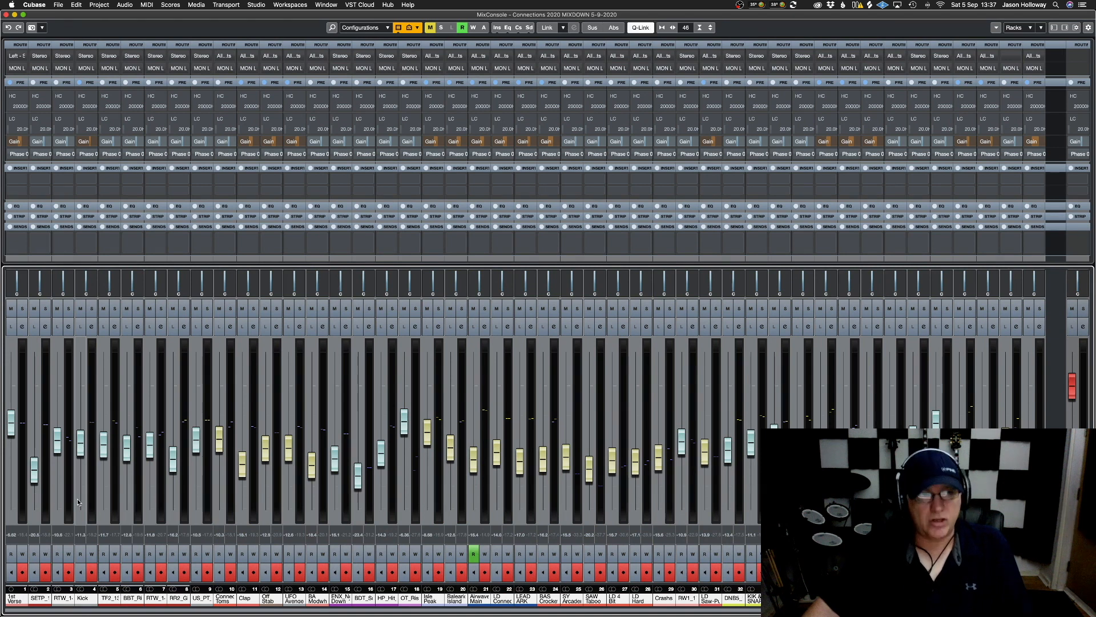
{"action": "left_click", "coordinate": [641, 29]}
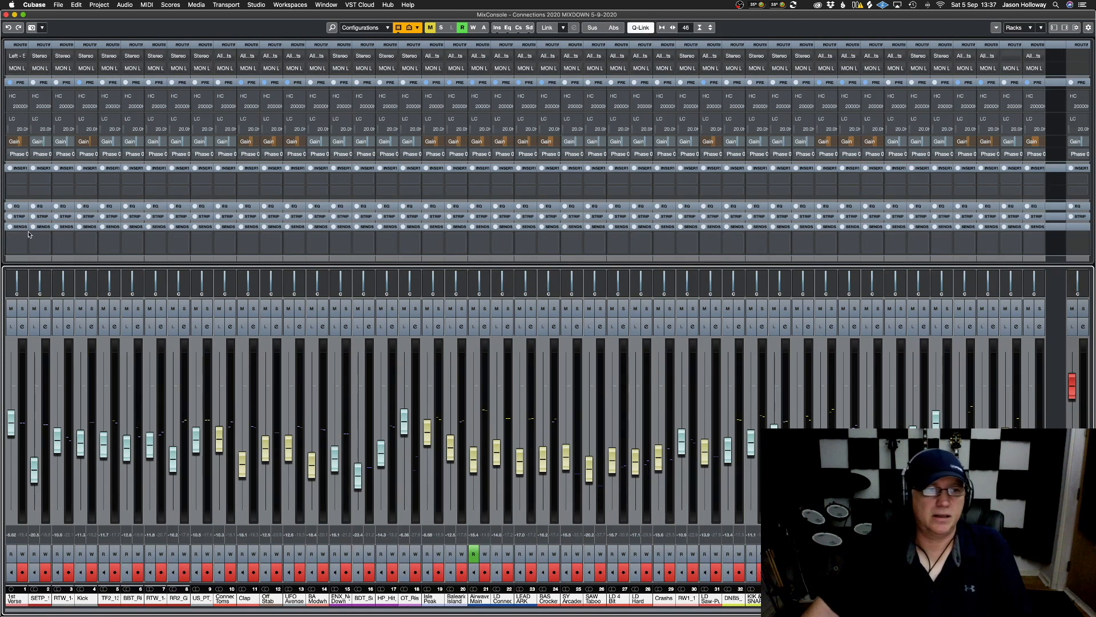
Add FabFilter Pro-Q 3 from the Fabfilter EQ & Limiter collection to the first insert slot of all linked selected channels
{"action": "left_click", "coordinate": [27, 179]}
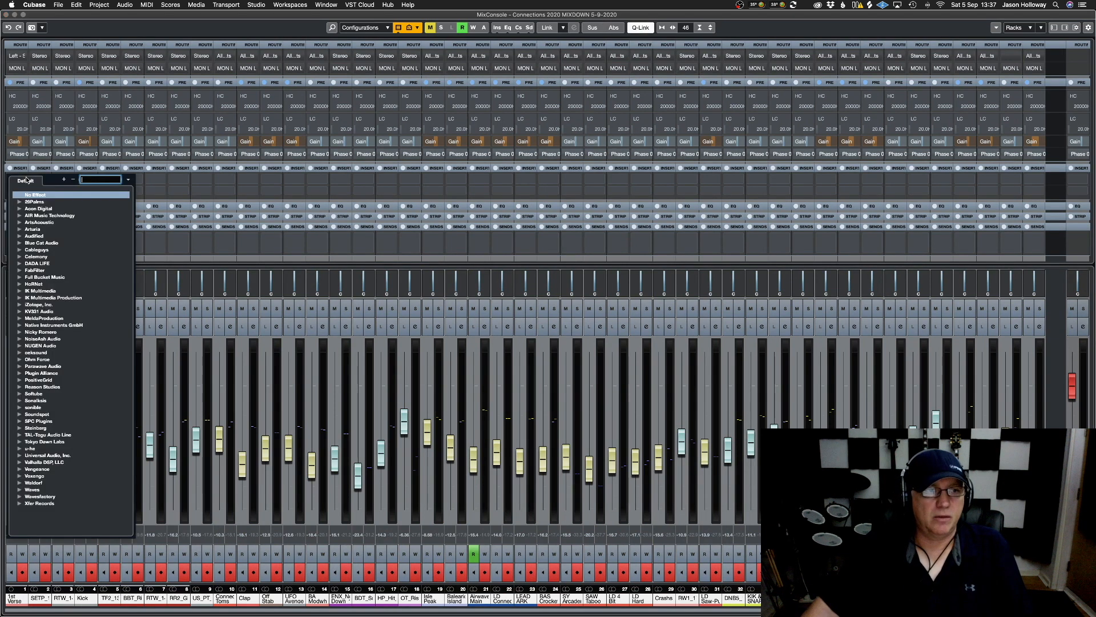
{"action": "left_click", "coordinate": [128, 180]}
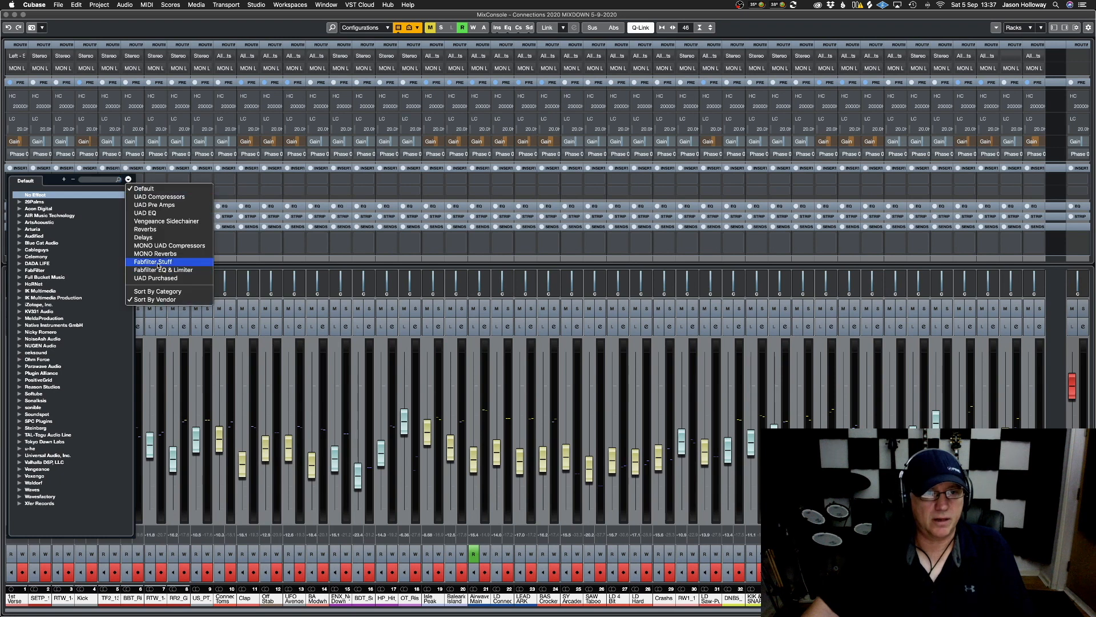
{"action": "left_click", "coordinate": [160, 270]}
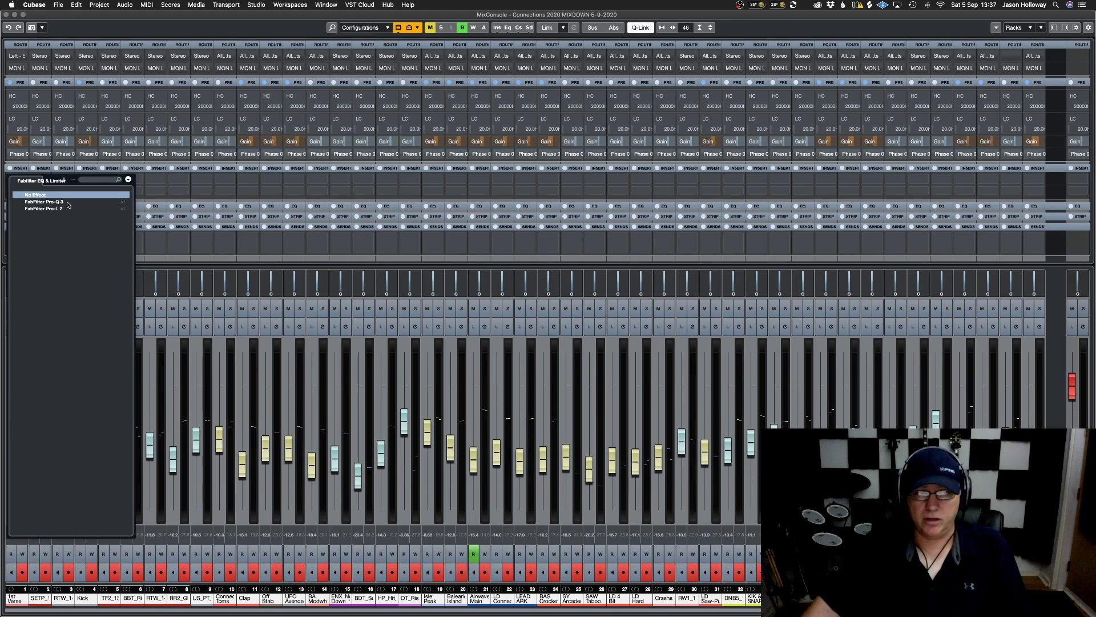
{"action": "left_click", "coordinate": [68, 203]}
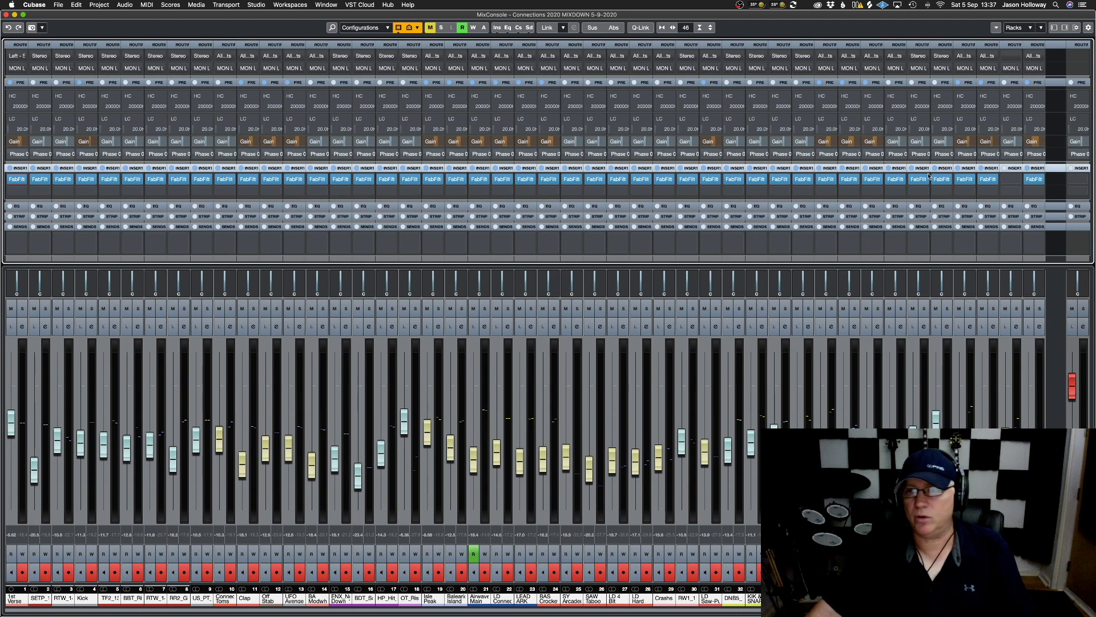
Try to load an insert on the channel still lacking an EQ, and switch to the LGTV Arrangement workspace
{"action": "left_click", "coordinate": [1011, 597]}
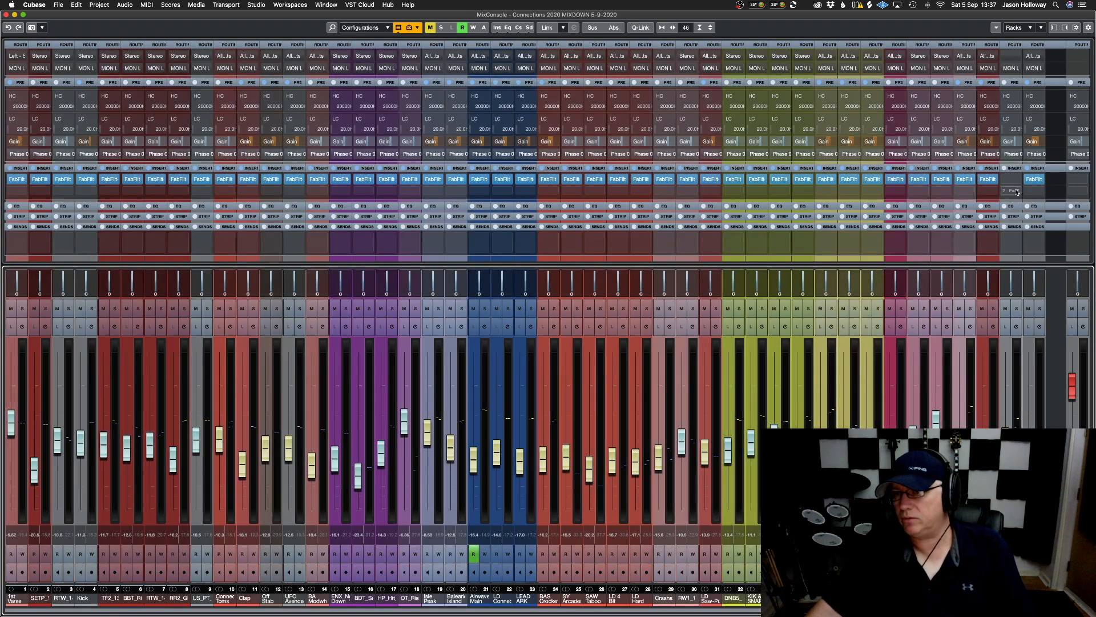
{"action": "left_click", "coordinate": [1012, 178]}
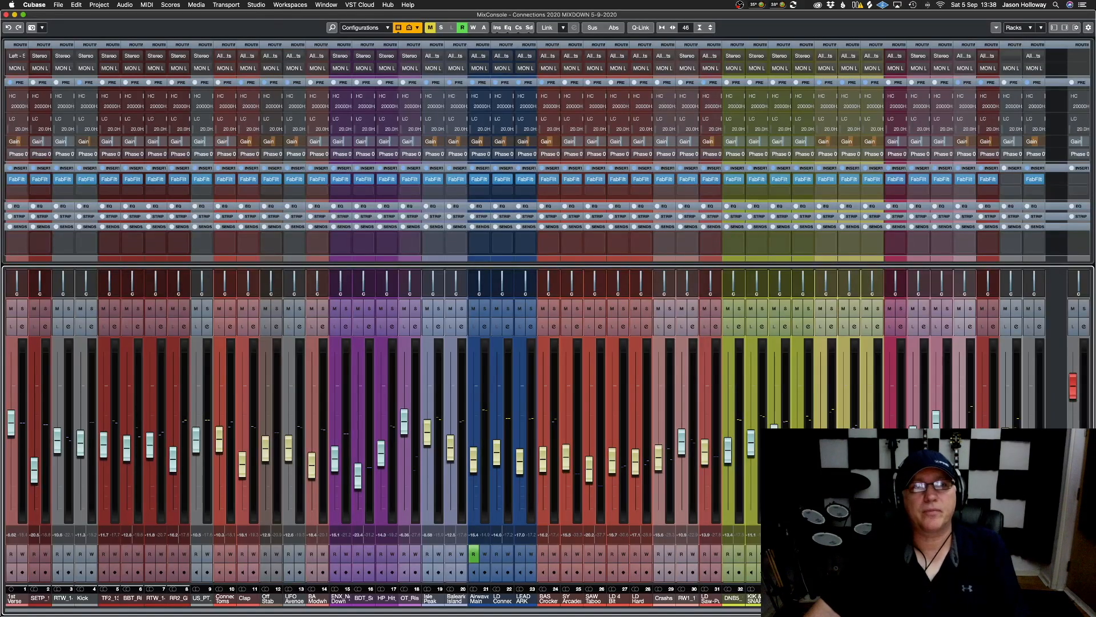
{"action": "left_click", "coordinate": [288, 6]}
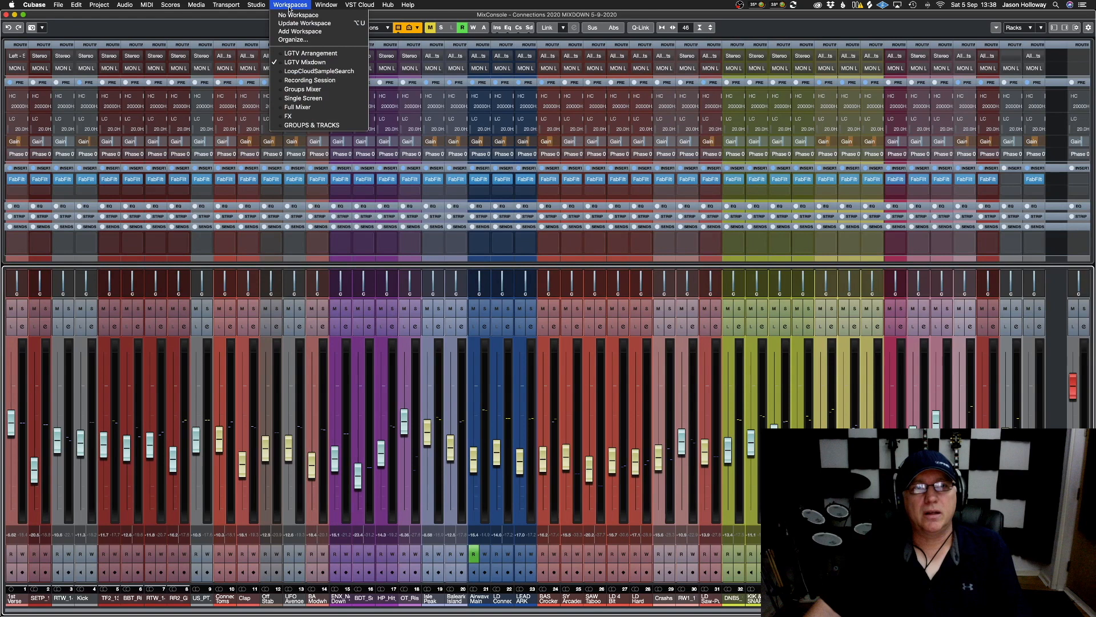
{"action": "left_click", "coordinate": [310, 53]}
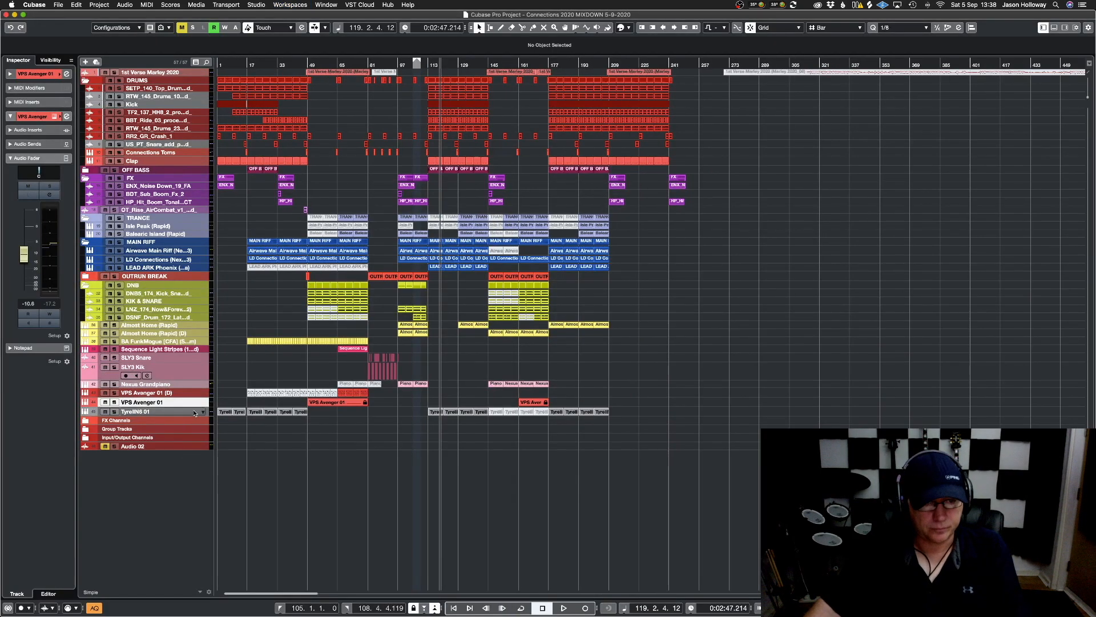
Enlarge the VPS Avenger 01 track and unfreeze its instrument, deleting the freeze files
{"action": "left_click_drag", "start_coordinate": [193, 407], "coordinate": [197, 491]}
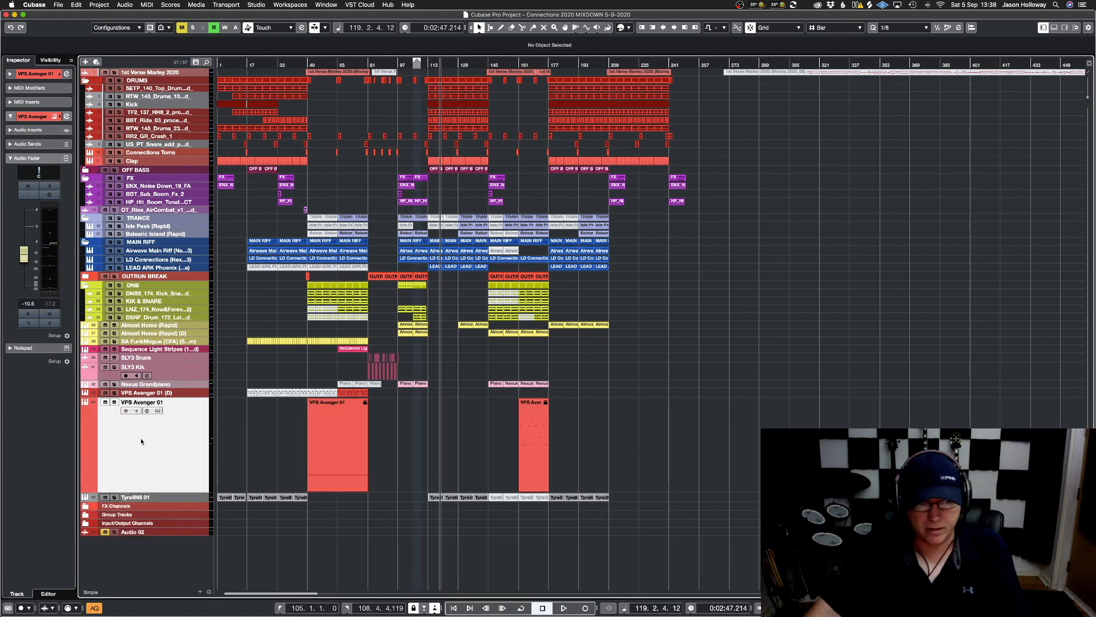
{"action": "left_click", "coordinate": [40, 74]}
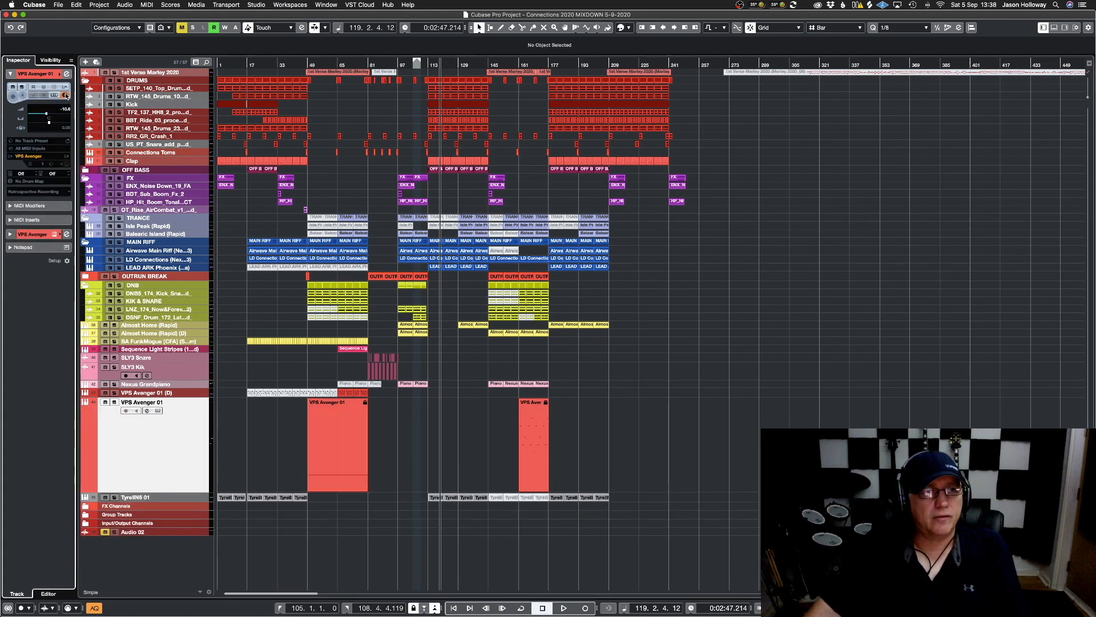
{"action": "left_click", "coordinate": [64, 95]}
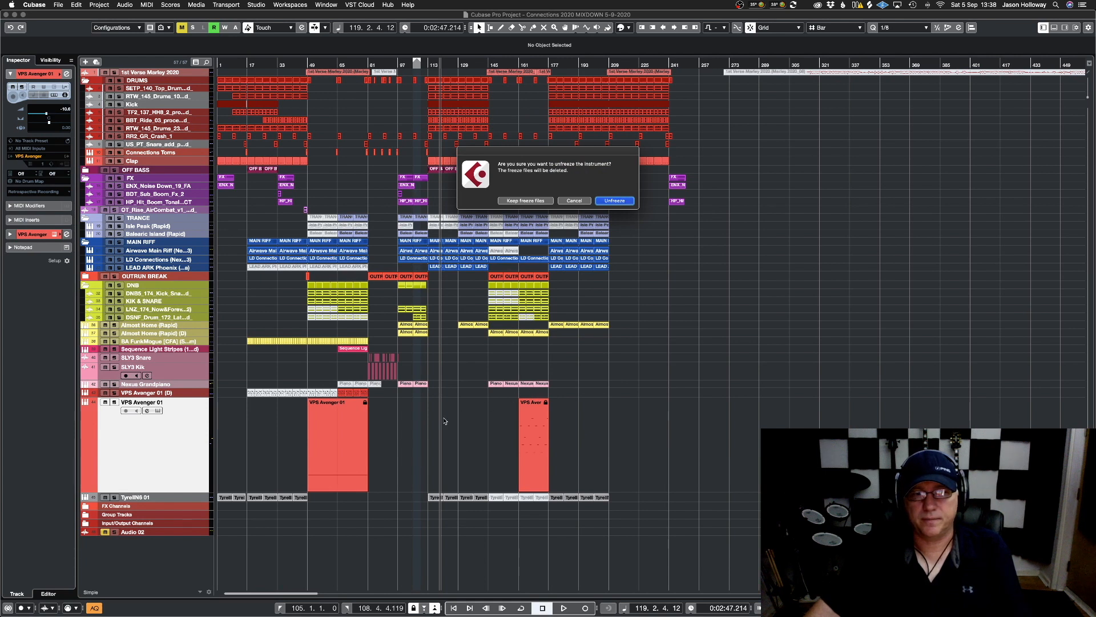
{"action": "key", "text": "Return"}
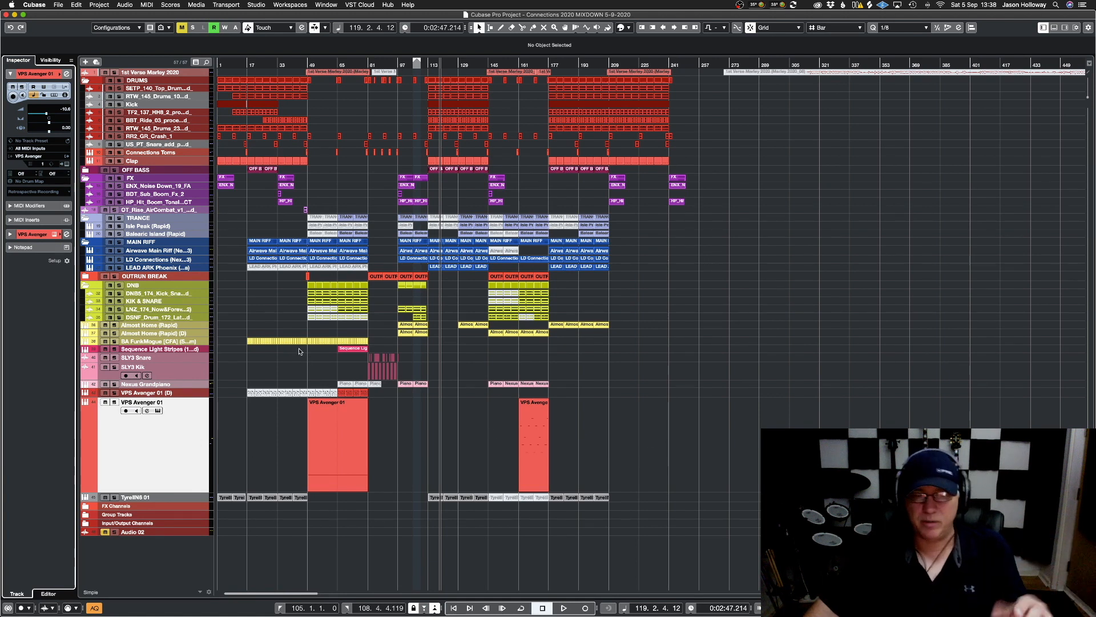
{"action": "scroll", "coordinate": [219, 452], "scroll_direction": "right", "scroll_amount": 2}
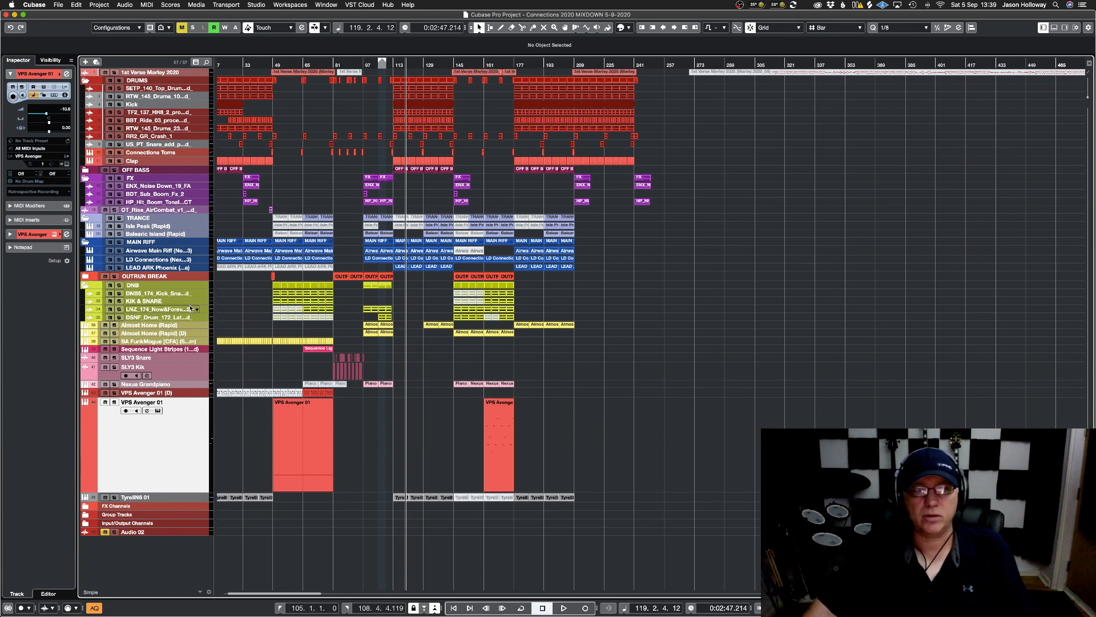
Return to the LGTV Mixdown workspace and add FabFilter Pro-Q 3 to the VPS Avenger 01 channel's empty first insert slot
{"action": "left_click", "coordinate": [289, 5]}
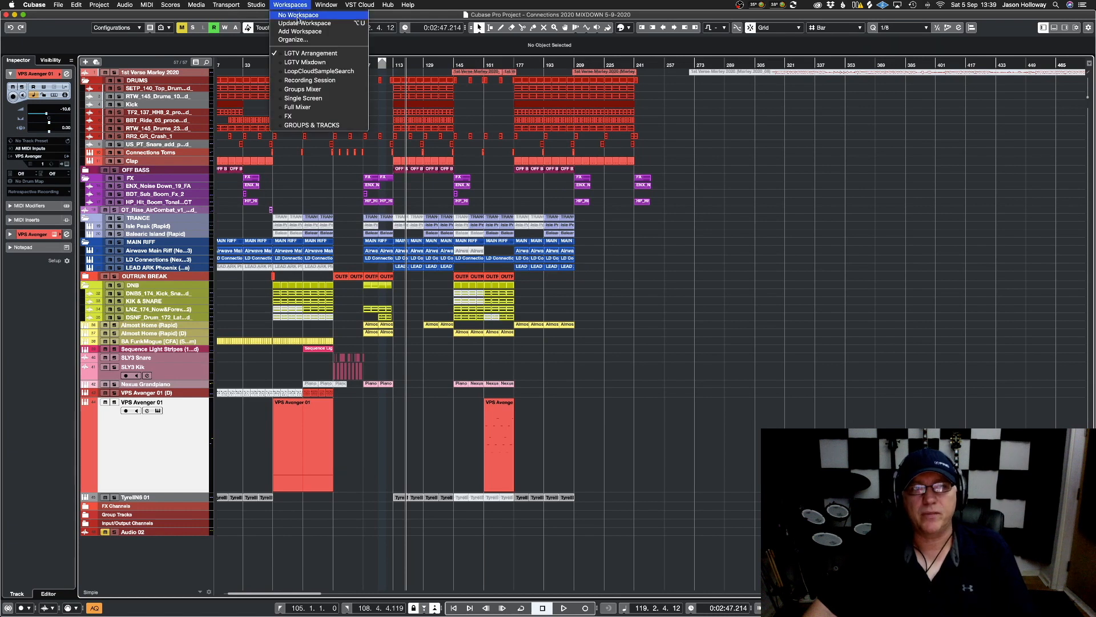
{"action": "left_click", "coordinate": [313, 63]}
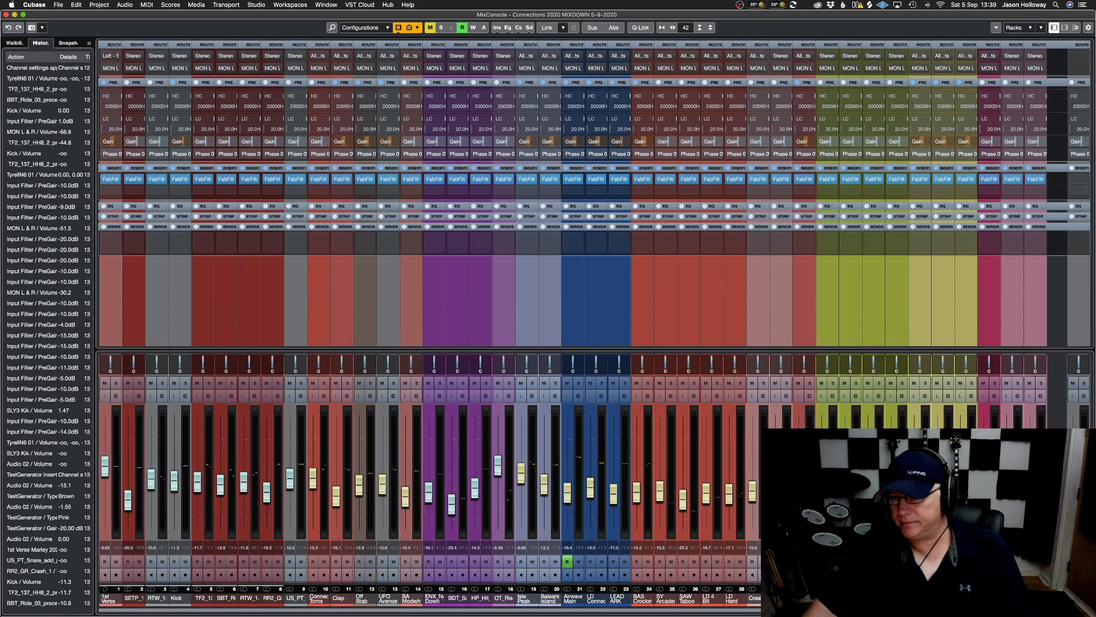
{"action": "scroll", "coordinate": [572, 480], "scroll_direction": "right", "scroll_amount": 4}
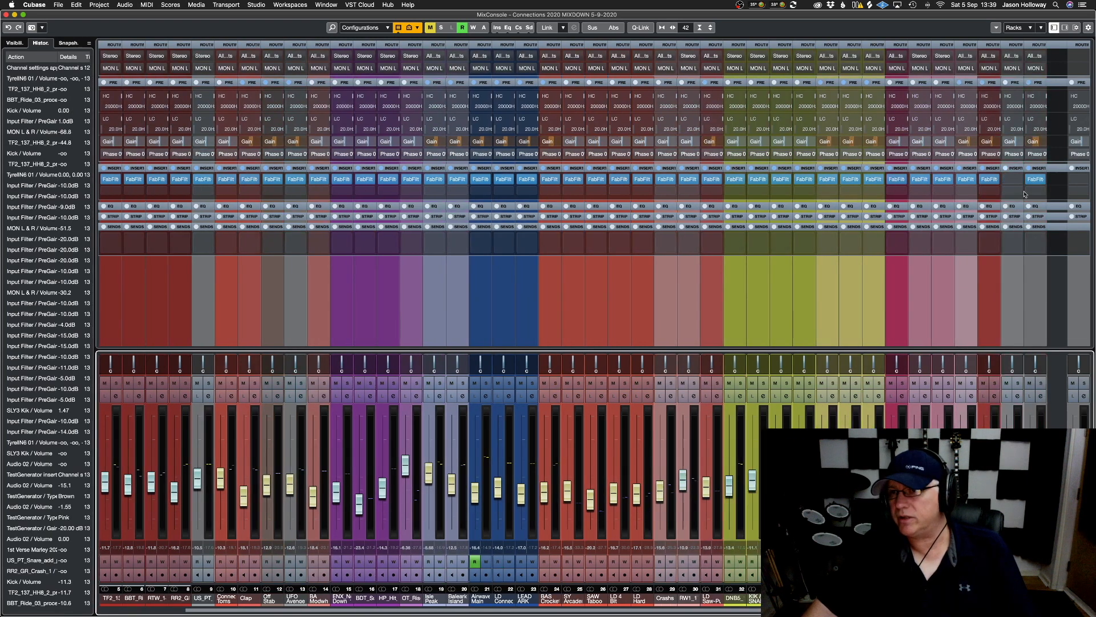
{"action": "left_click", "coordinate": [1019, 178]}
{"action": "left_click", "coordinate": [1020, 201]}
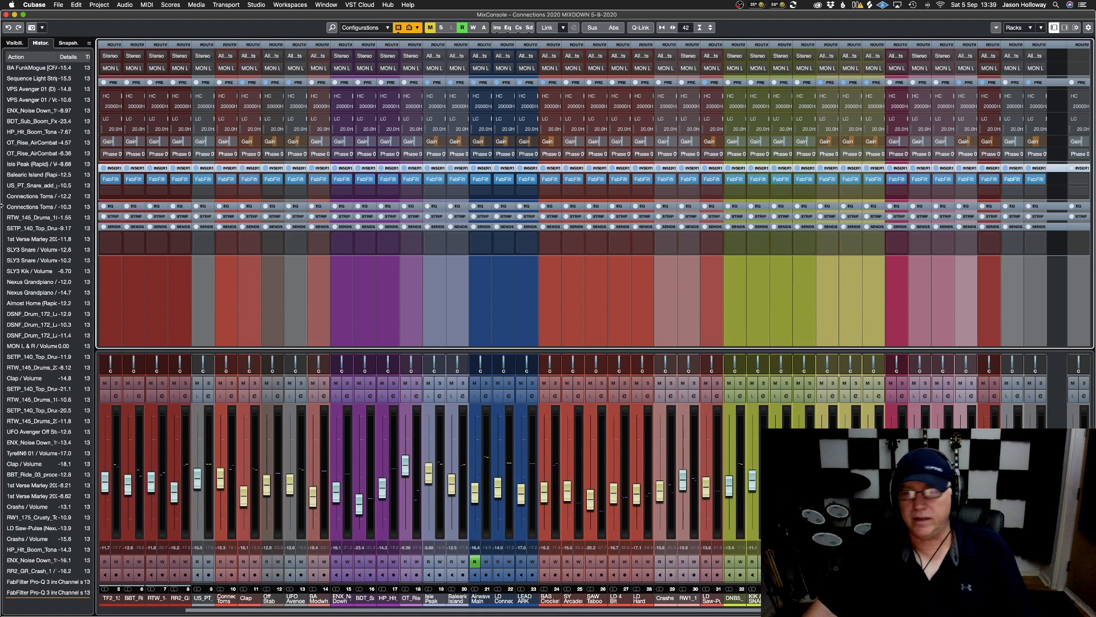
Examine the default low-cut and high-cut bands in the TF2_137 channel's Pro-Q 3 in an enlarged view, and close the plug-in
{"action": "left_click", "coordinate": [110, 180]}
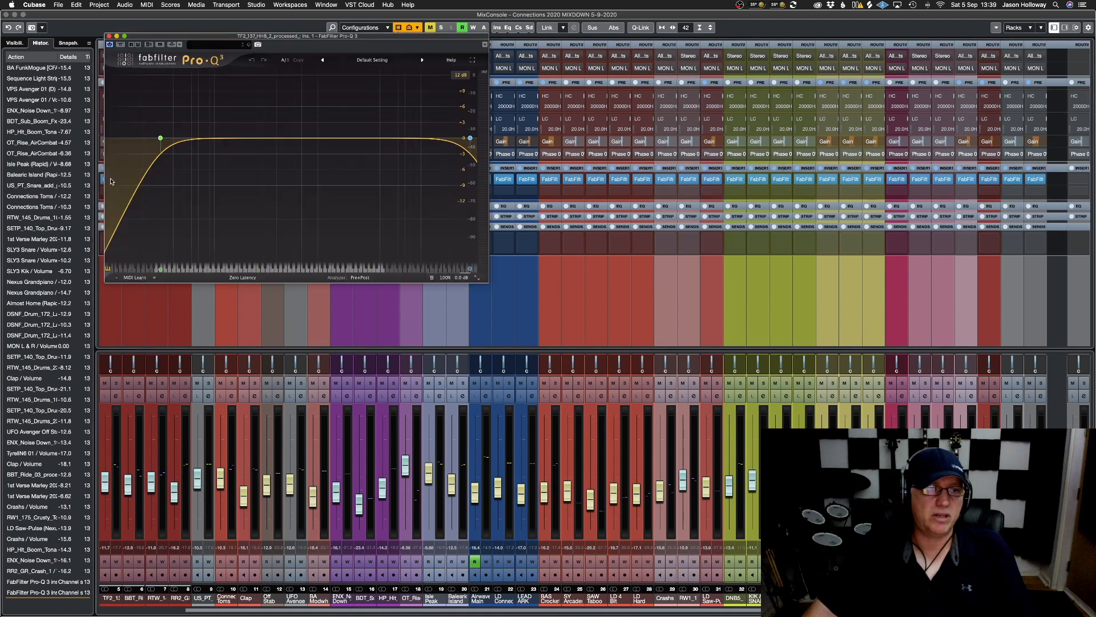
{"action": "mouse_move", "coordinate": [481, 159]}
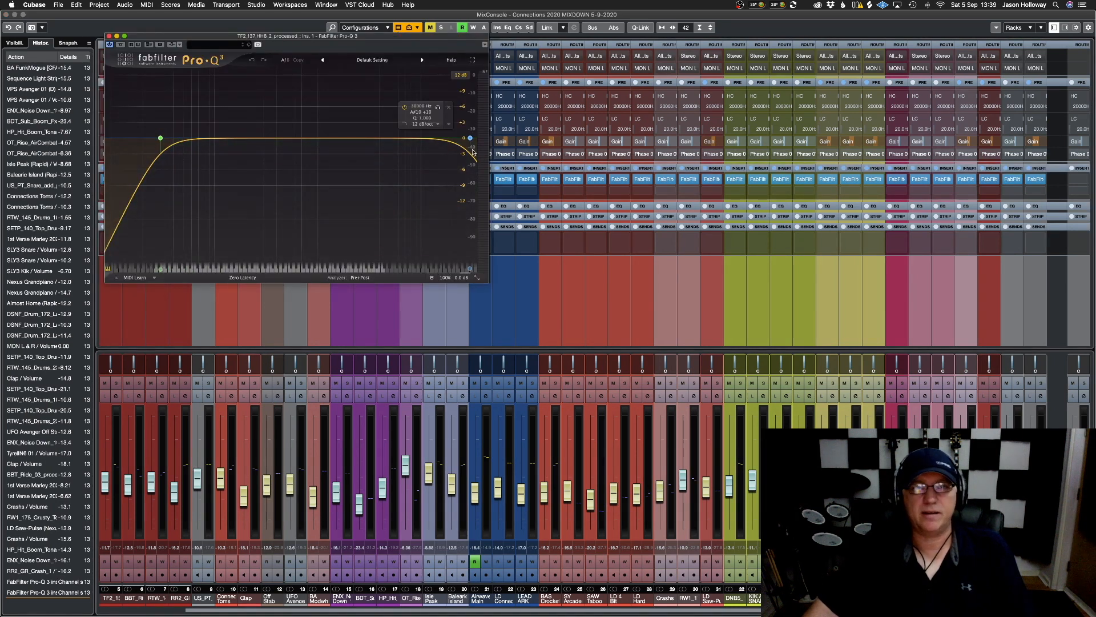
{"action": "left_click_drag", "start_coordinate": [354, 35], "coordinate": [433, 33]}
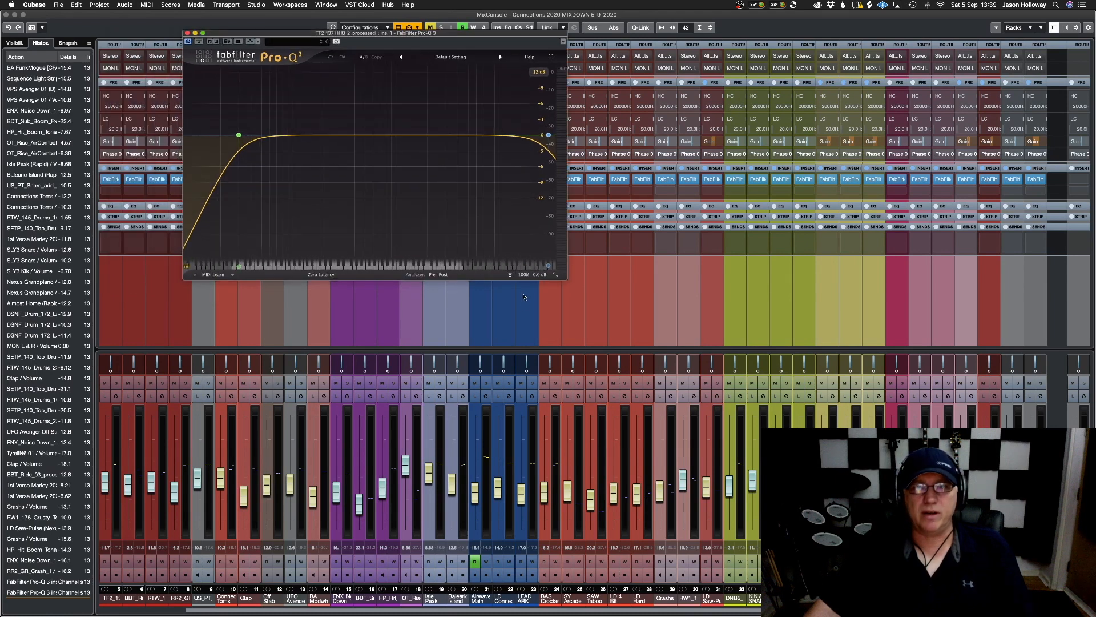
{"action": "left_click_drag", "start_coordinate": [566, 277], "coordinate": [735, 405]}
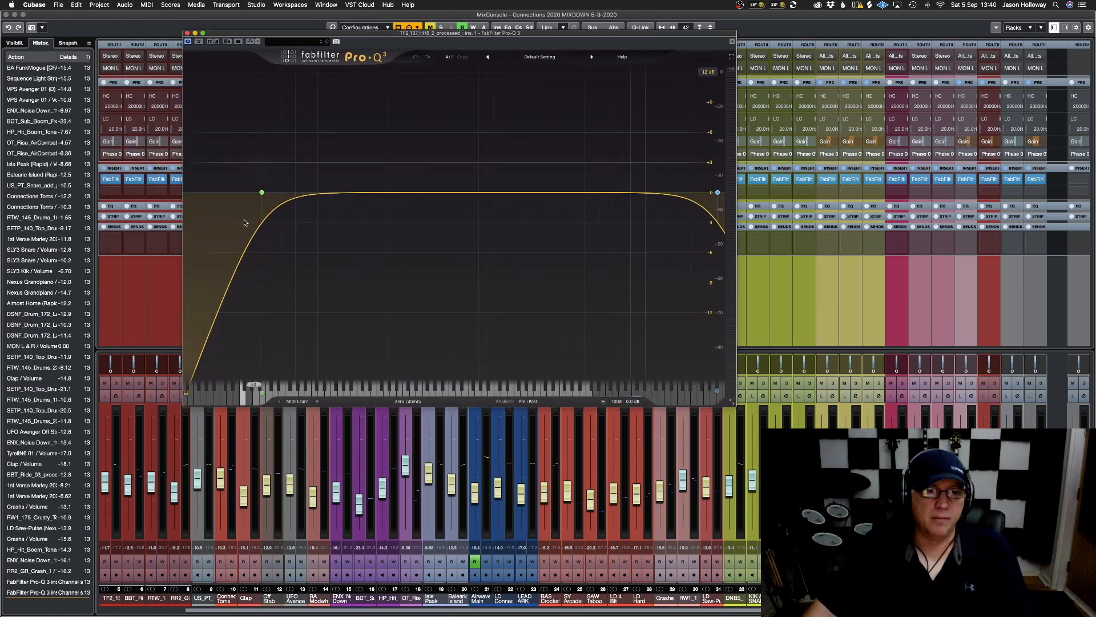
{"action": "left_click", "coordinate": [260, 193]}
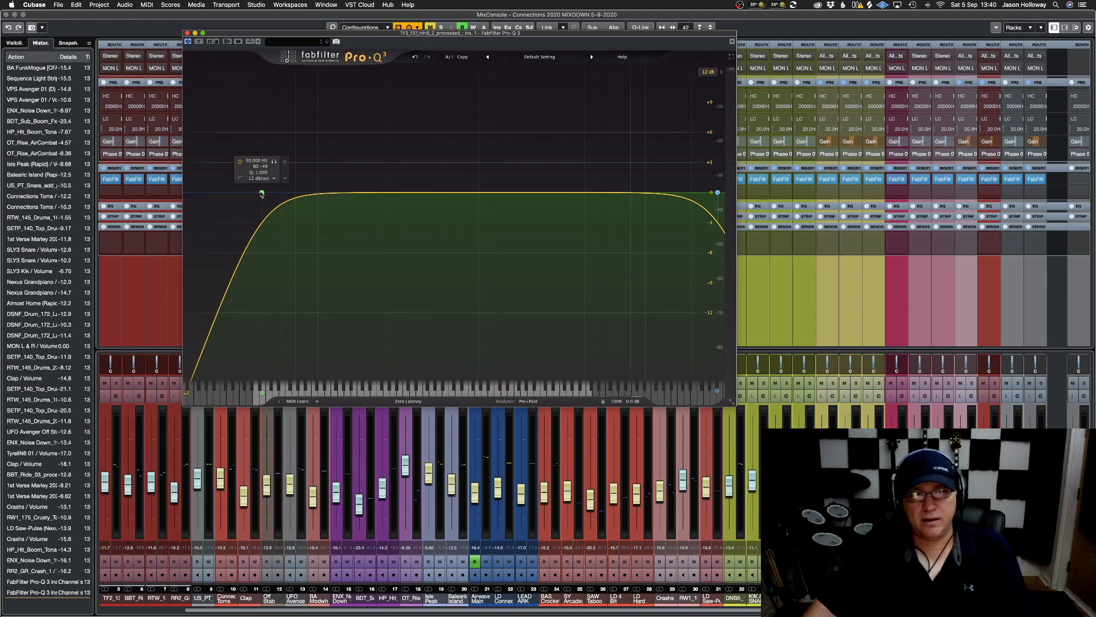
{"action": "left_click", "coordinate": [261, 193]}
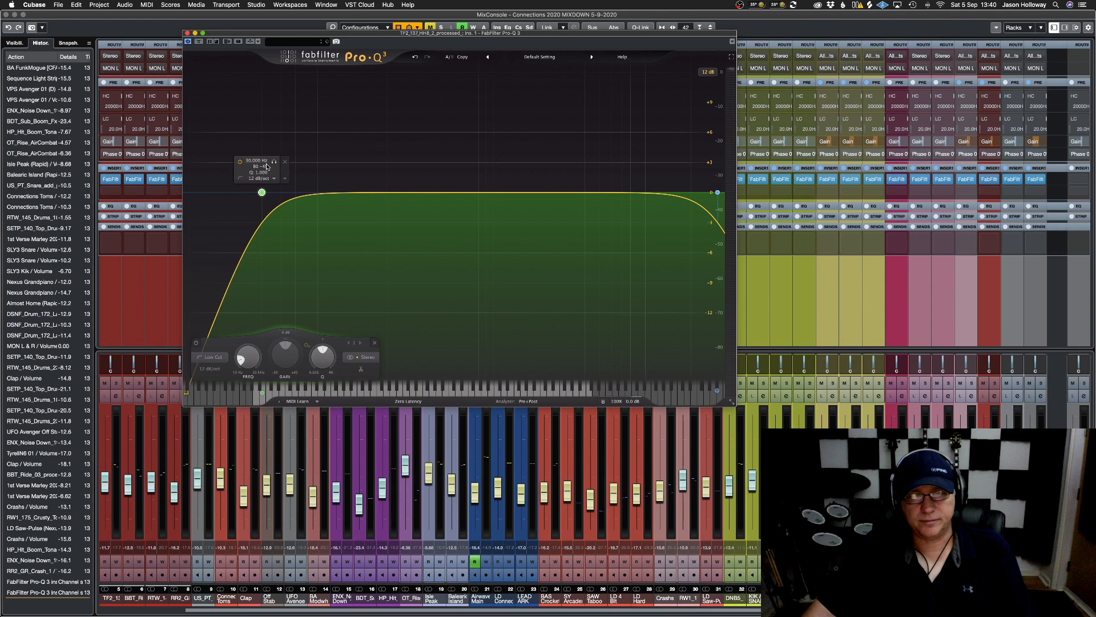
{"action": "left_click", "coordinate": [717, 192]}
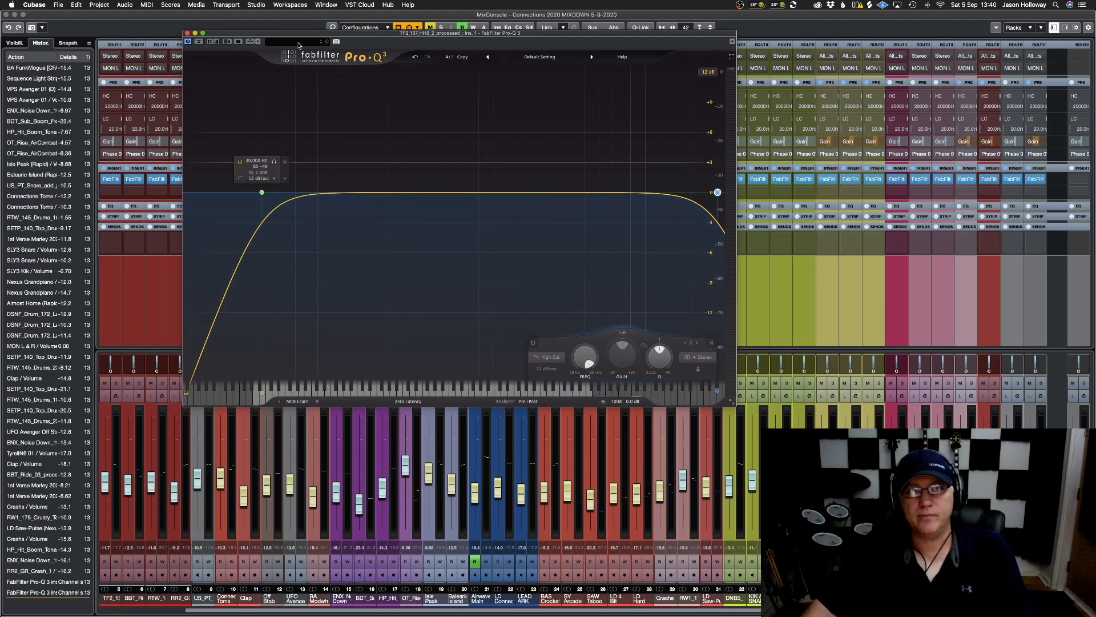
{"action": "left_click_drag", "start_coordinate": [217, 40], "coordinate": [307, 45]}
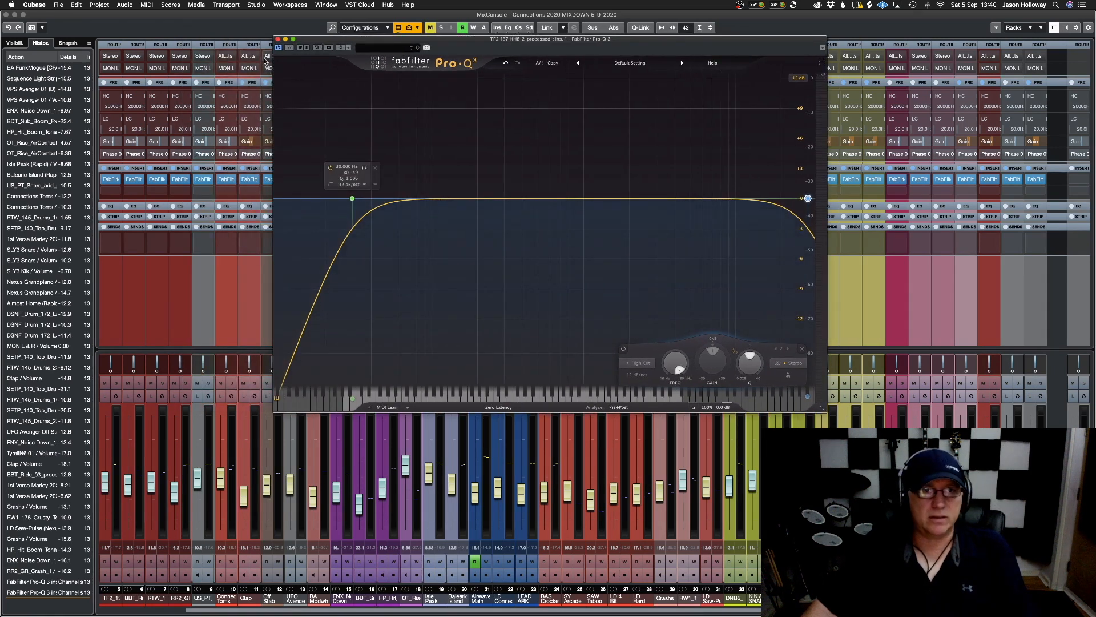
{"action": "left_click", "coordinate": [278, 39]}
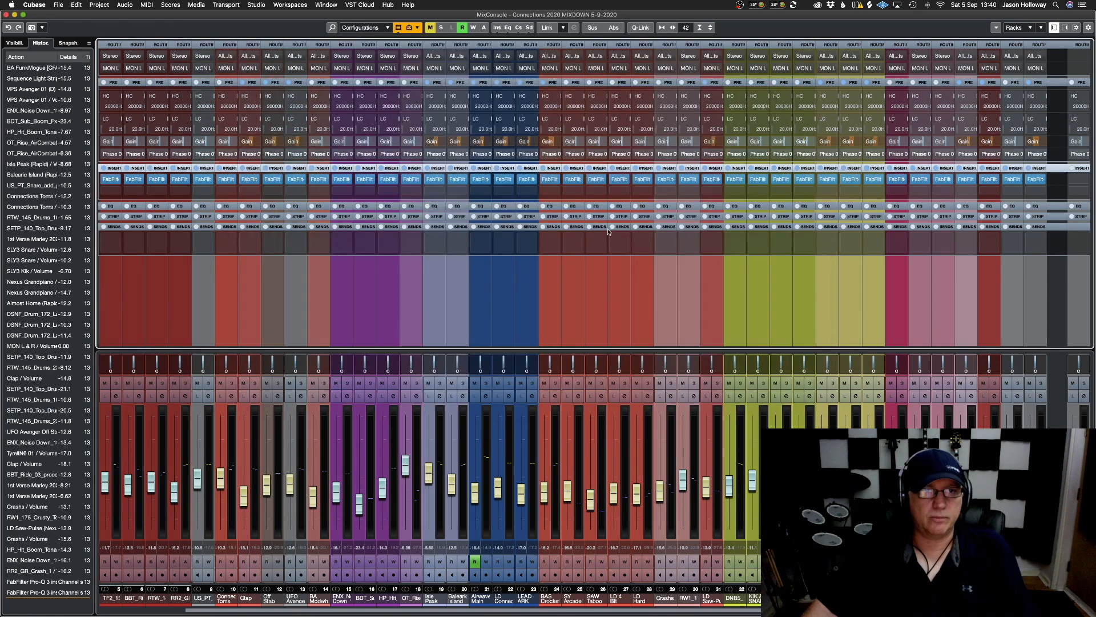
Hide the mixer's history area and solo the 1st Verse channel
{"action": "left_click", "coordinate": [1055, 29]}
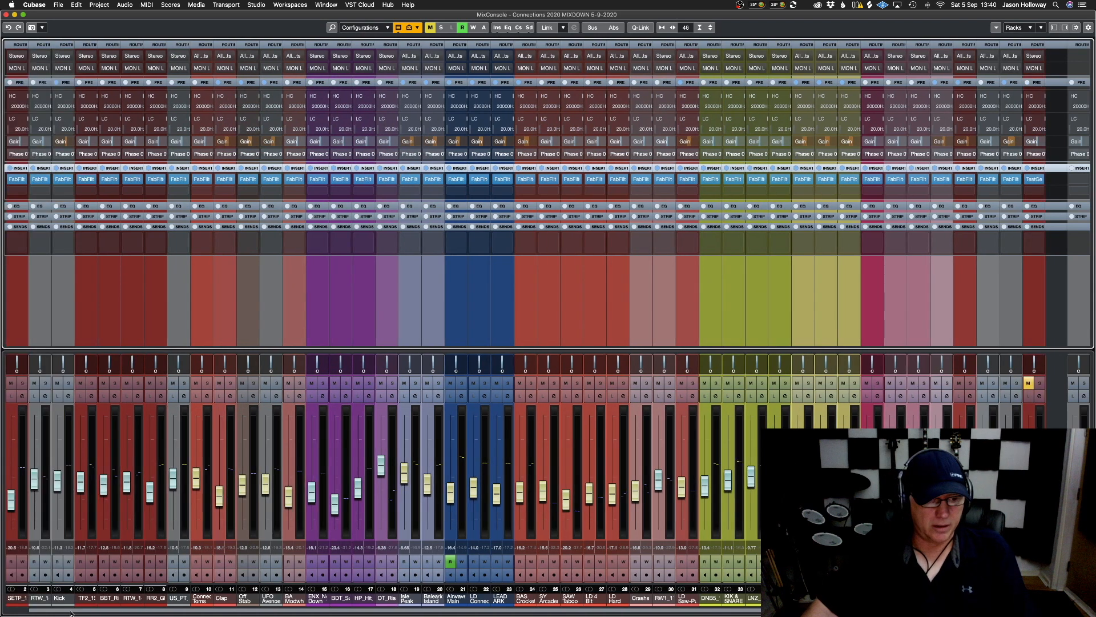
{"action": "left_click_drag", "start_coordinate": [70, 611], "coordinate": [2, 610]}
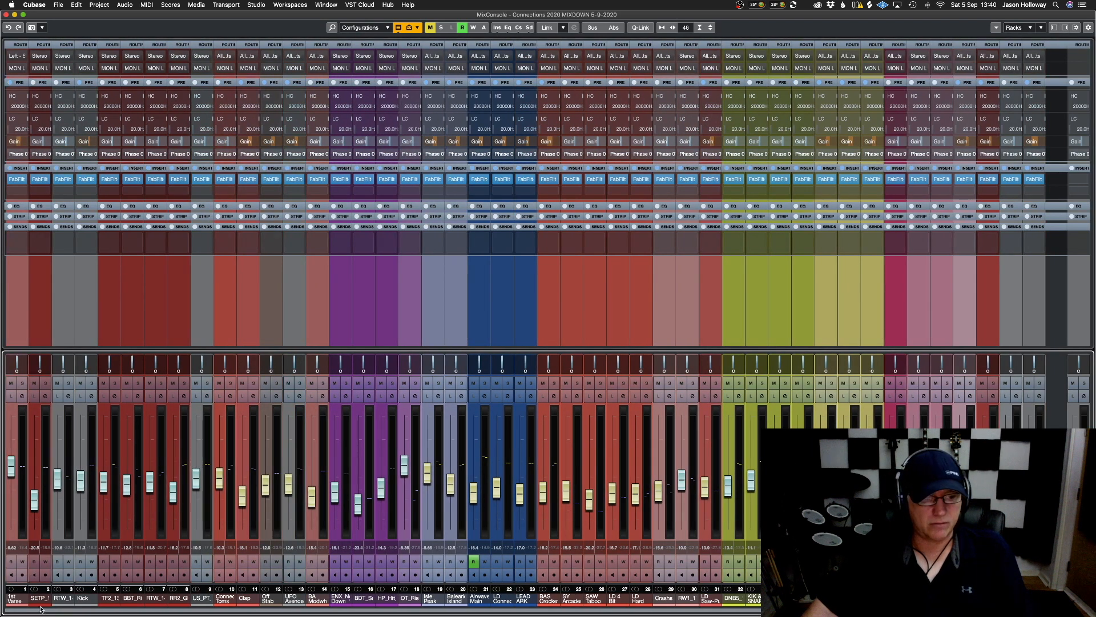
{"action": "left_click", "coordinate": [12, 599]}
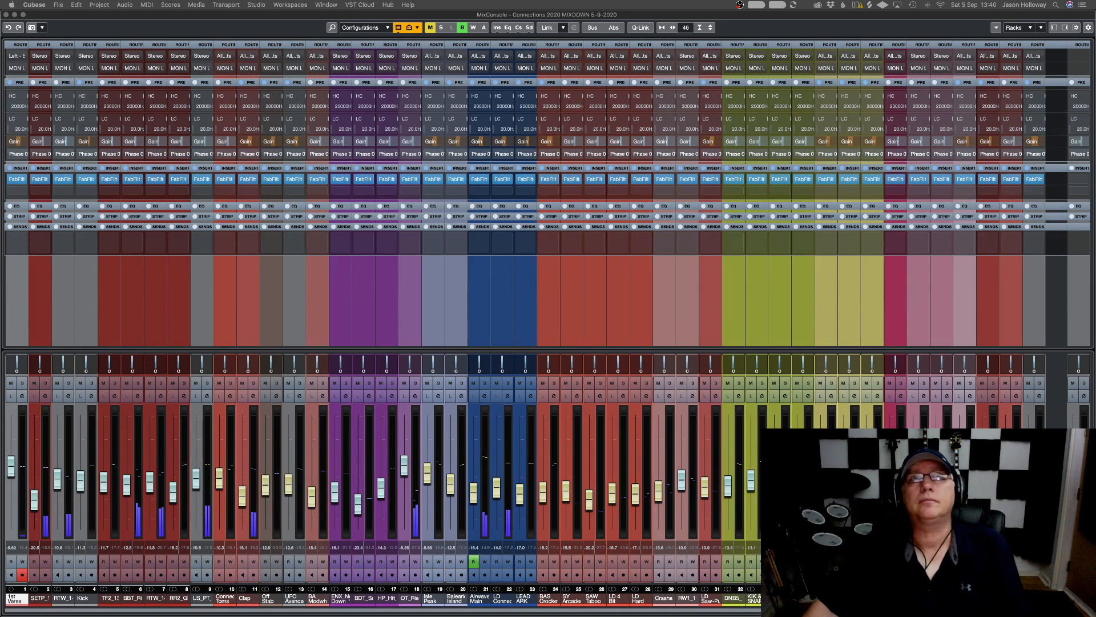
{"action": "left_click", "coordinate": [23, 383]}
{"action": "left_click", "coordinate": [23, 383]}
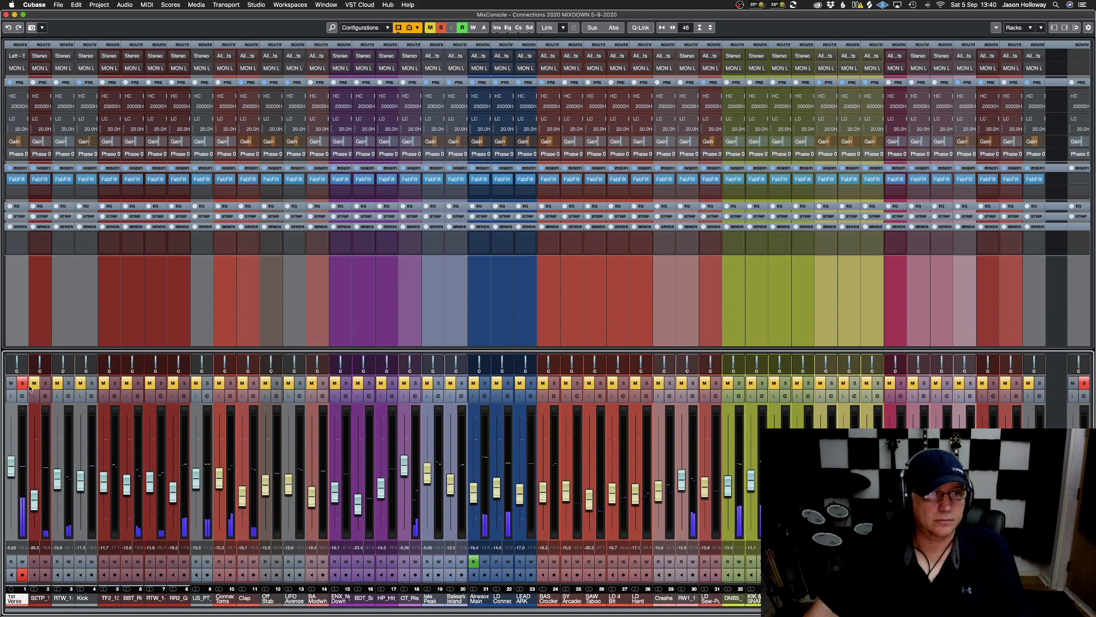
In the 1st Verse channel's Pro-Q 3, set the low cut to about 74 Hz and the high cut to about 25278 Hz
{"action": "left_click", "coordinate": [17, 181]}
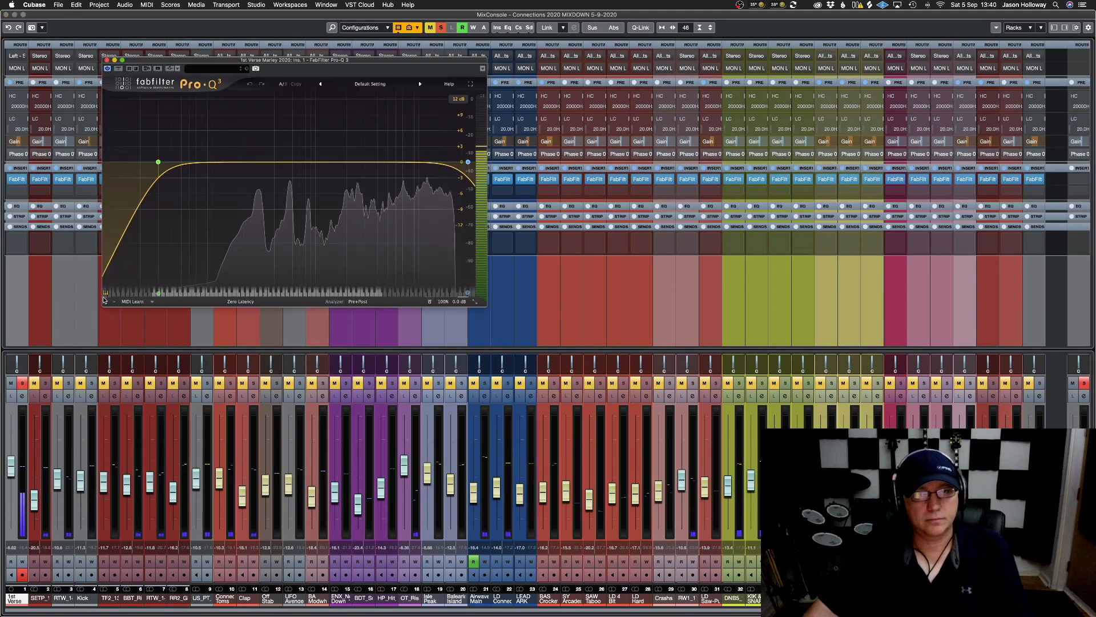
{"action": "left_click_drag", "start_coordinate": [484, 306], "coordinate": [922, 505]}
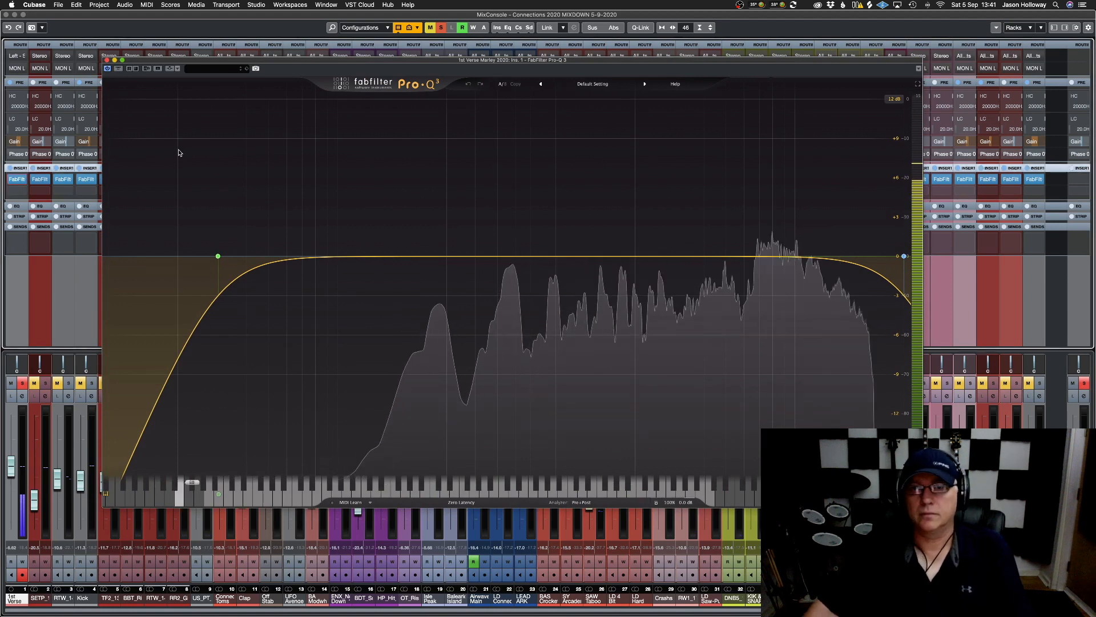
{"action": "mouse_move", "coordinate": [217, 254]}
{"action": "left_click", "coordinate": [230, 226]}
{"action": "left_click_drag", "start_coordinate": [230, 227], "coordinate": [403, 232]}
{"action": "mouse_move", "coordinate": [903, 255]}
{"action": "left_click_drag", "start_coordinate": [855, 228], "coordinate": [854, 227]}
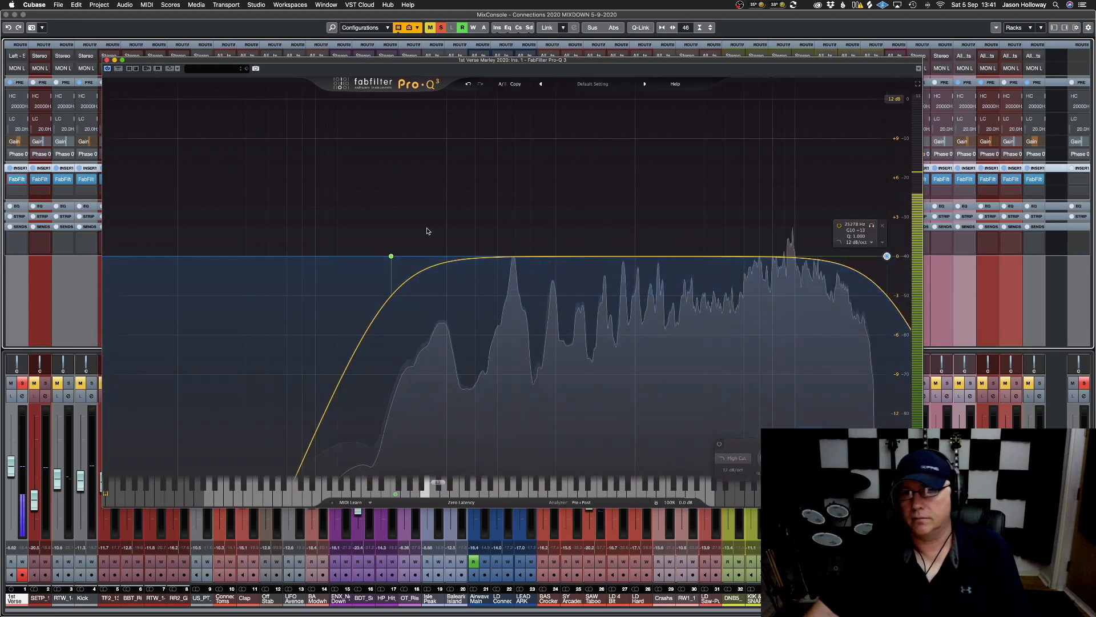
{"action": "mouse_move", "coordinate": [391, 256]}
{"action": "left_click_drag", "start_coordinate": [404, 226], "coordinate": [317, 229]}
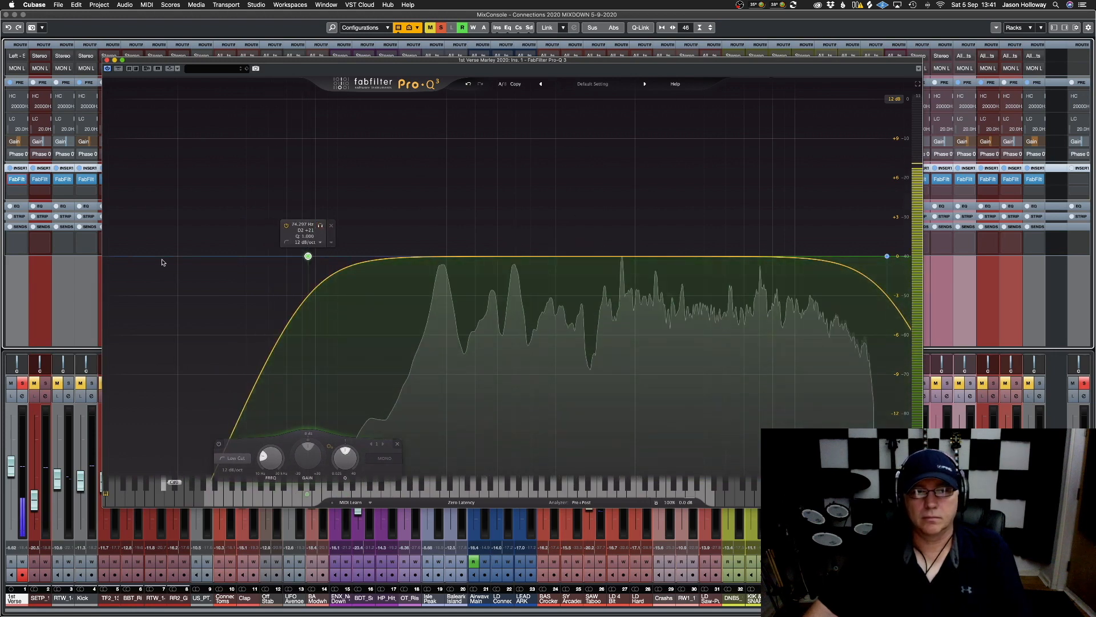
{"action": "left_click", "coordinate": [107, 60]}
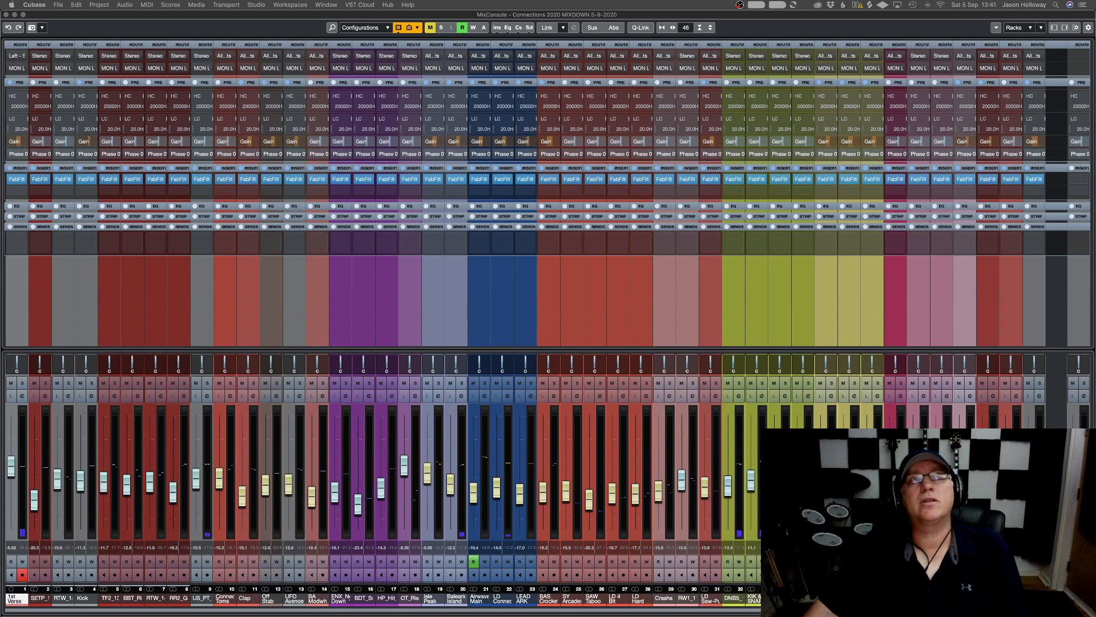
Solo SETP_140_Top_Drum_Loop_02, set its Pro-Q 3 low cut to about 380 Hz and lower the high cut in an enlarged view, and unsolo the channel
{"action": "key", "text": "Down"}
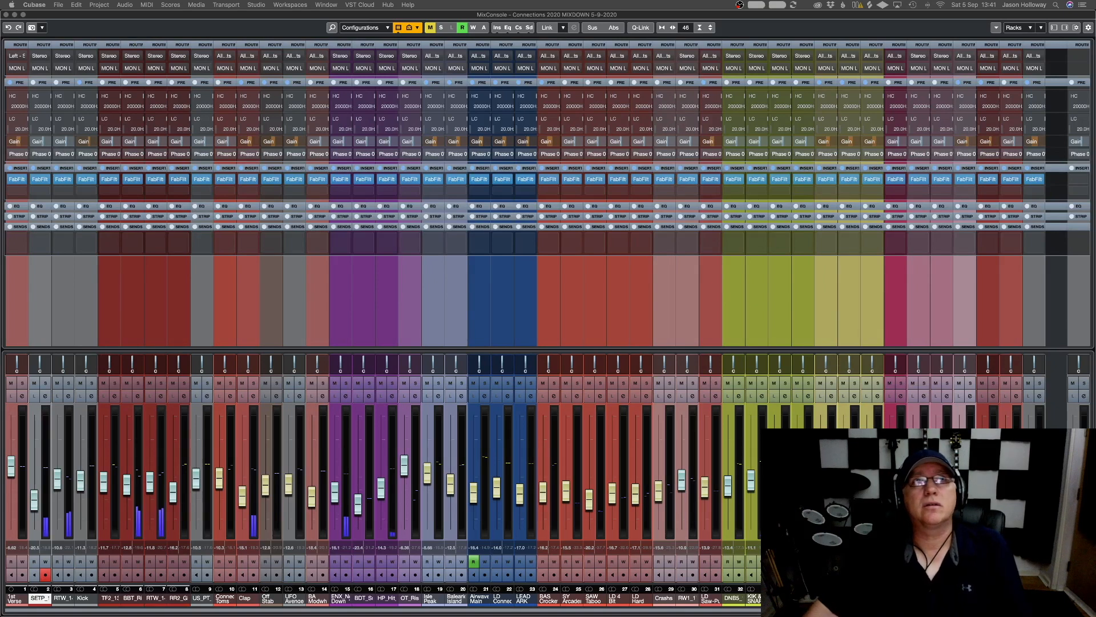
{"action": "key", "text": "s"}
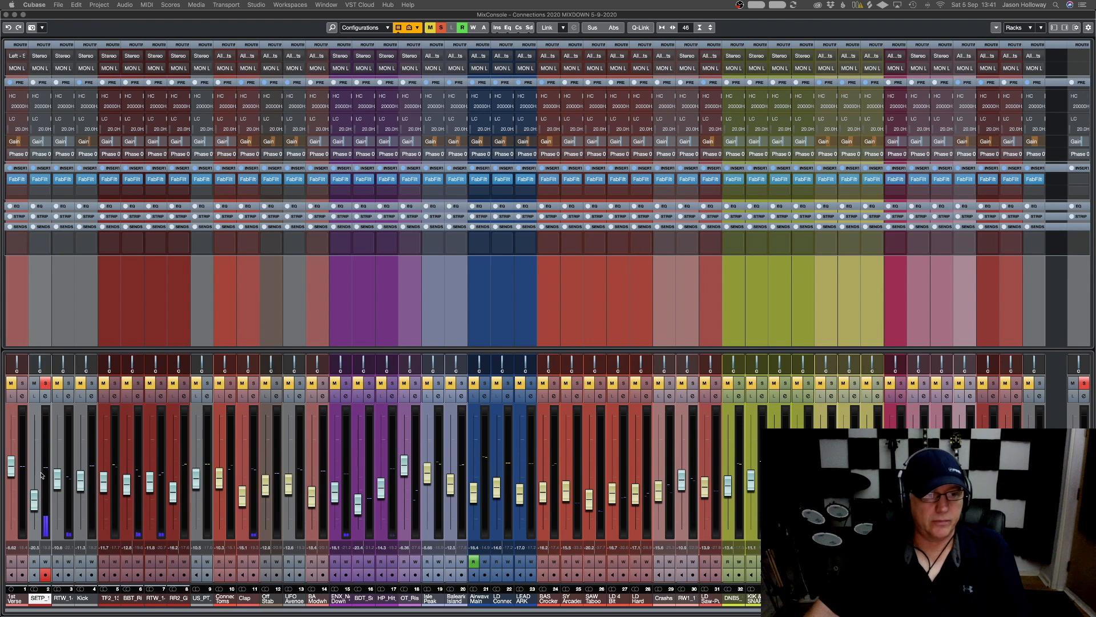
{"action": "left_click", "coordinate": [41, 181]}
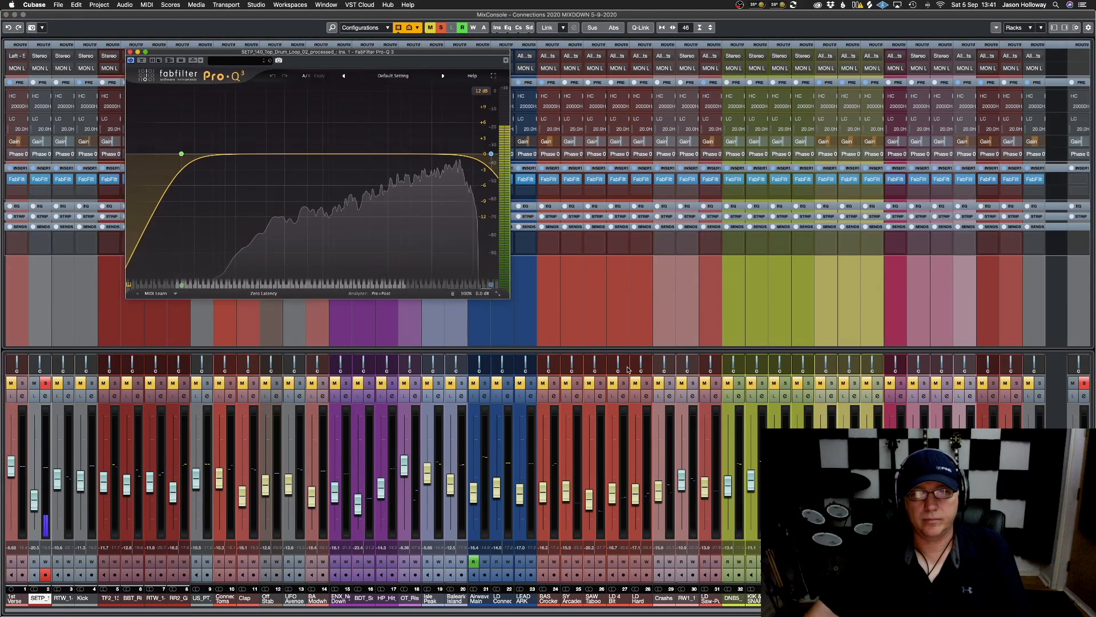
{"action": "left_click_drag", "start_coordinate": [502, 299], "coordinate": [810, 467]}
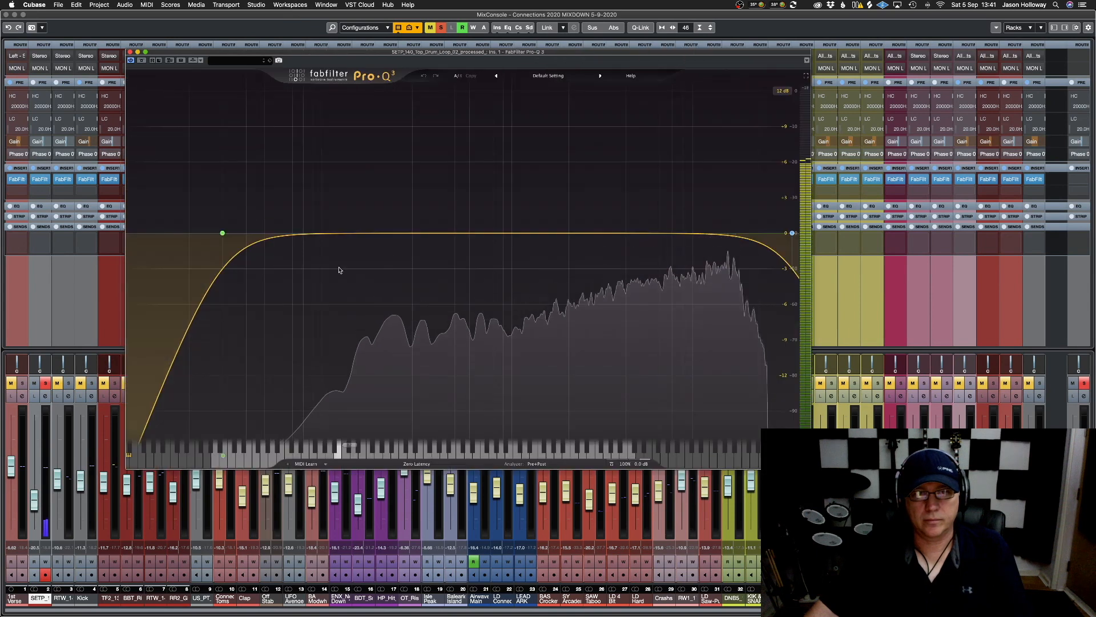
{"action": "left_click_drag", "start_coordinate": [223, 232], "coordinate": [447, 217]}
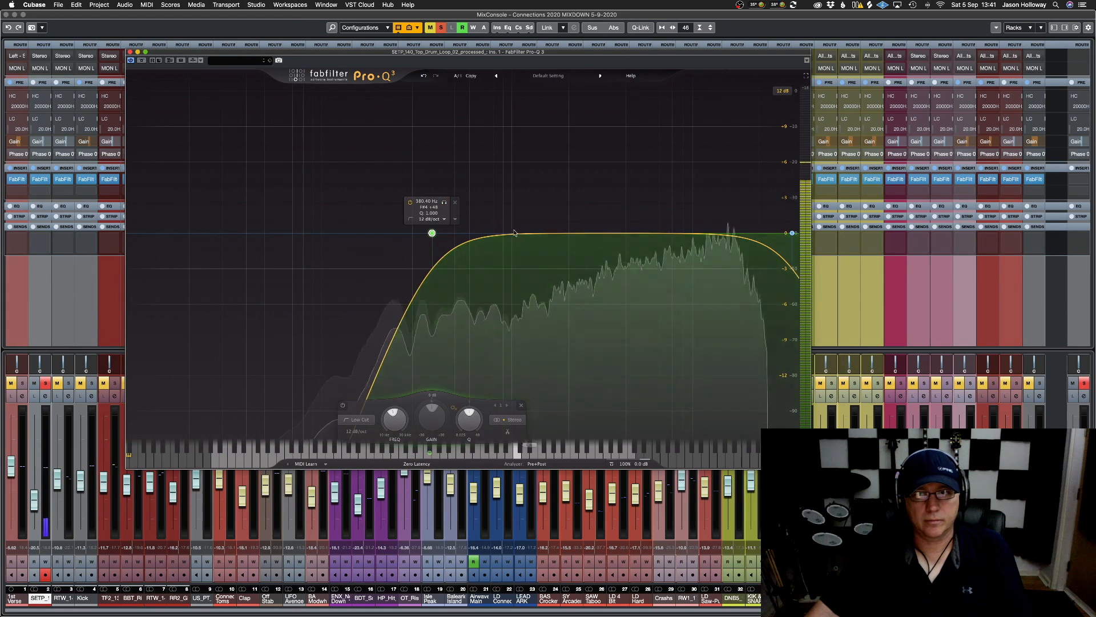
{"action": "left_click_drag", "start_coordinate": [760, 203], "coordinate": [710, 207]}
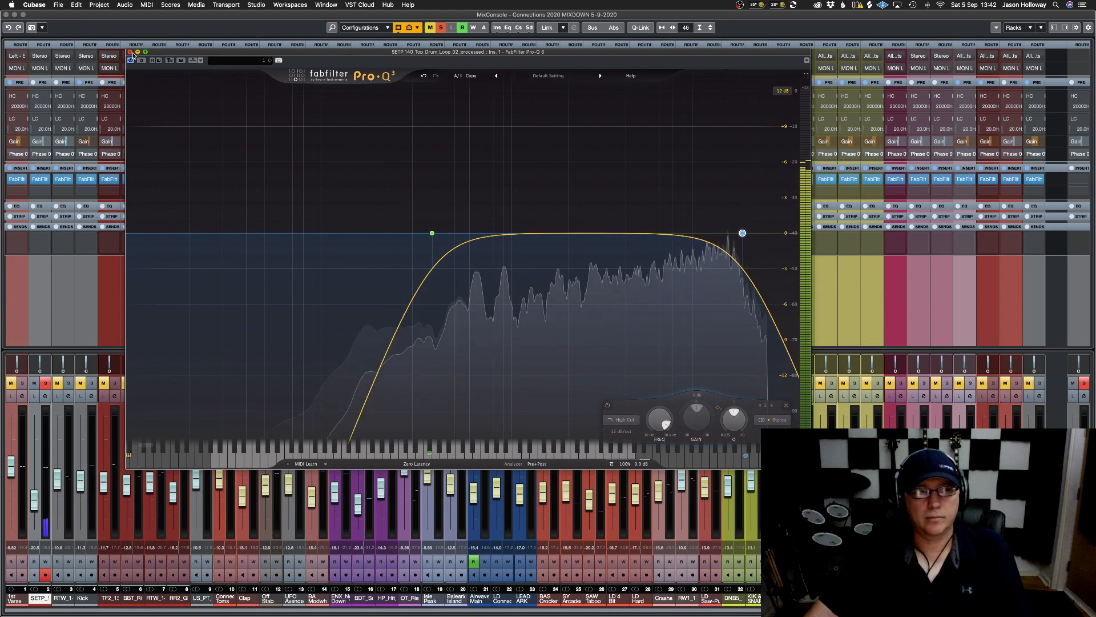
{"action": "left_click", "coordinate": [130, 52]}
{"action": "left_click", "coordinate": [46, 384]}
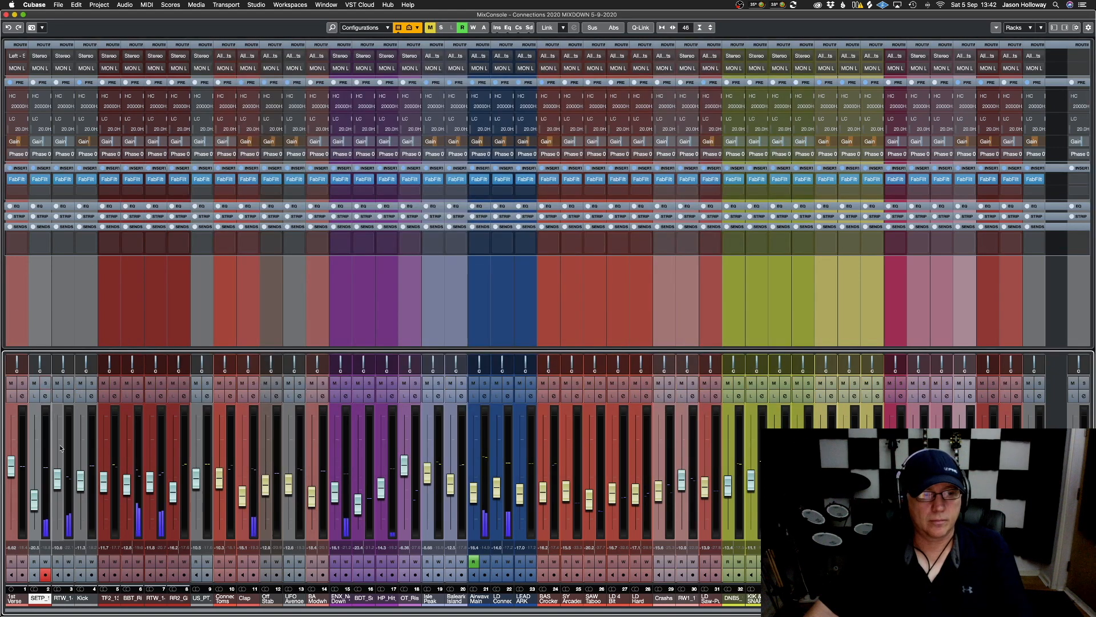
Solo RTW_145_Drums_10_Tops, set its Pro-Q 3 low cut to about 1120 Hz and high cut to about 17218 Hz, and unsolo it
{"action": "left_click", "coordinate": [69, 382]}
{"action": "left_click", "coordinate": [61, 179]}
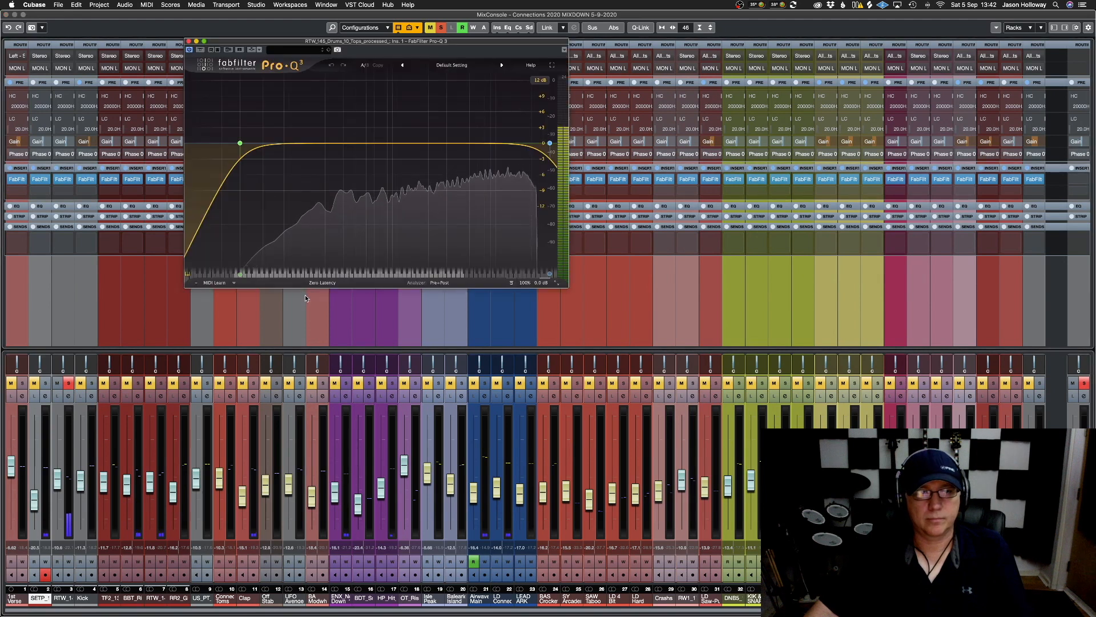
{"action": "left_click_drag", "start_coordinate": [240, 142], "coordinate": [403, 144]}
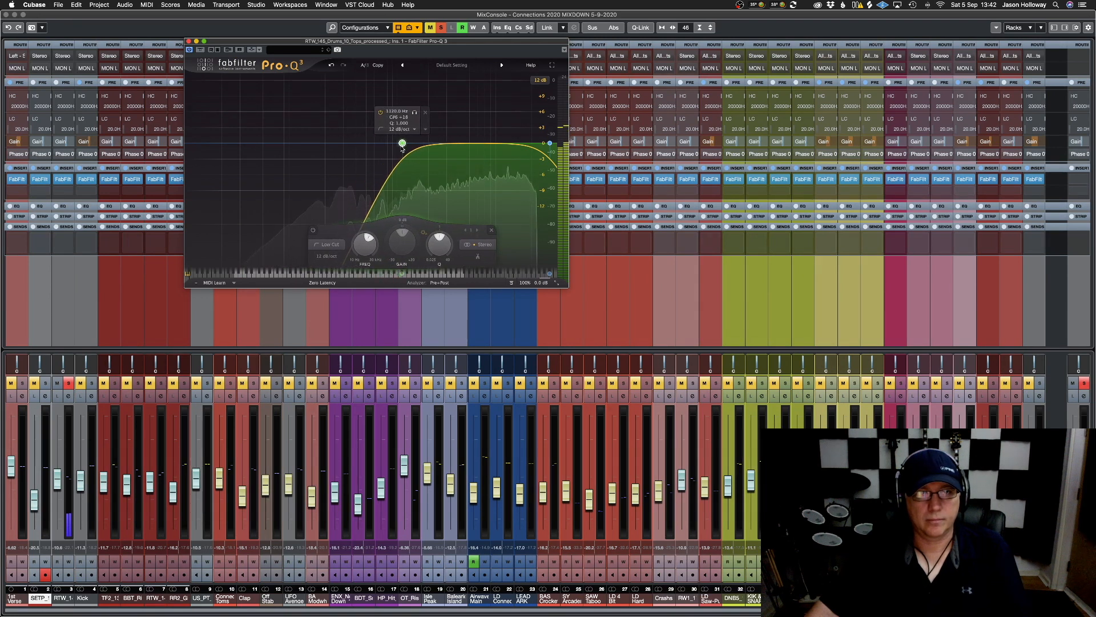
{"action": "mouse_move", "coordinate": [549, 144]}
{"action": "left_click_drag", "start_coordinate": [517, 113], "coordinate": [524, 143]}
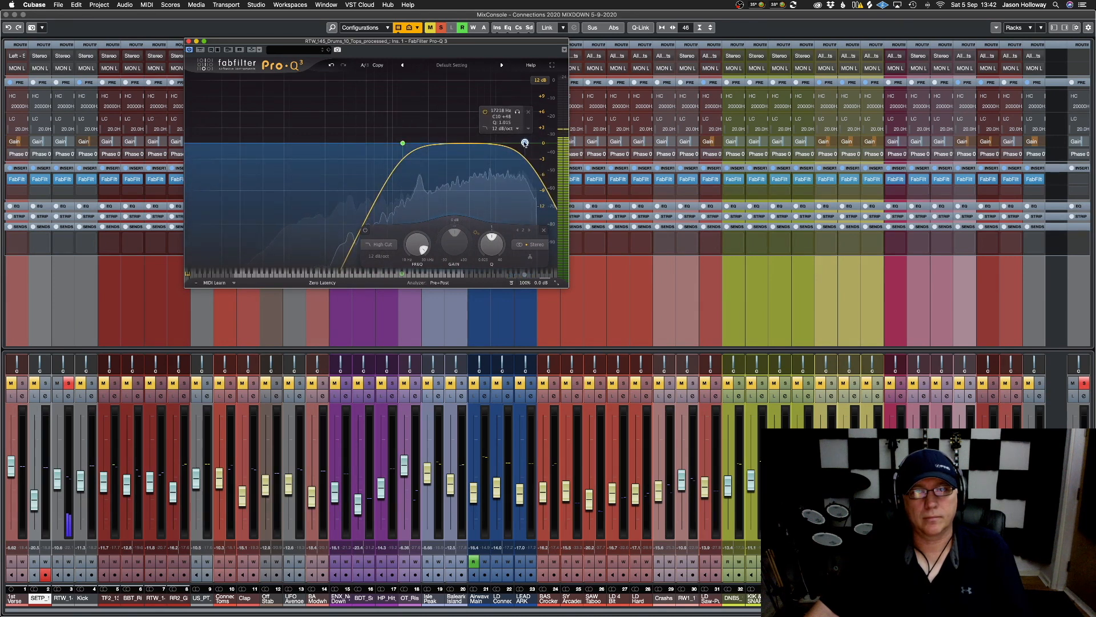
{"action": "left_click", "coordinate": [189, 41]}
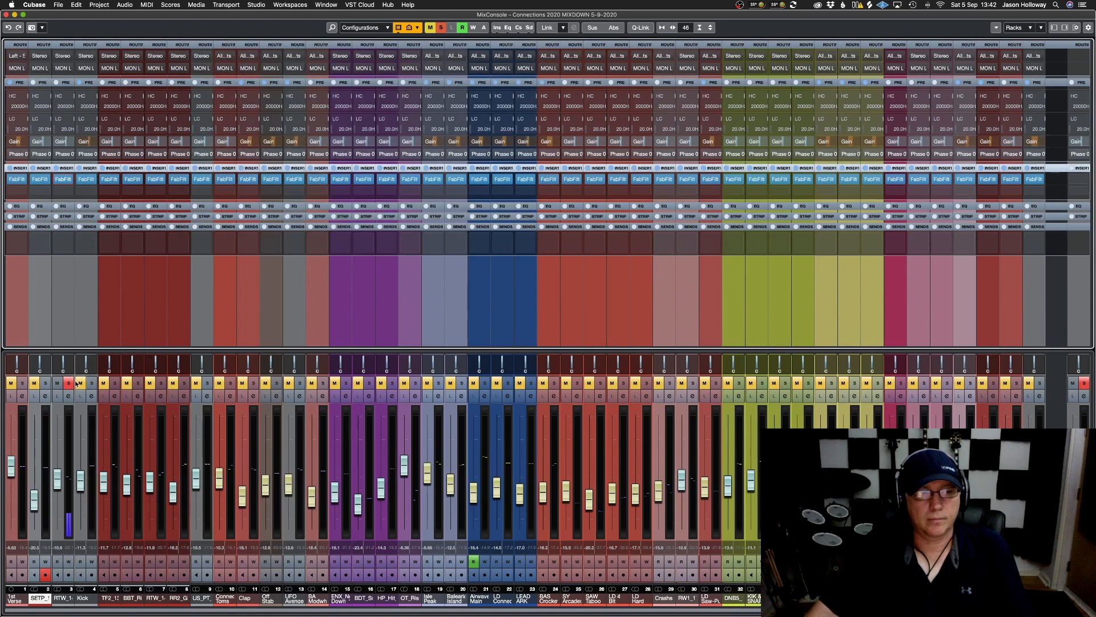
{"action": "left_click", "coordinate": [69, 383]}
Solo BBT_Ride_03, set its Pro-Q 3 low cut to about 2428 Hz and slightly lower the high cut, and unsolo it
{"action": "left_click", "coordinate": [138, 383]}
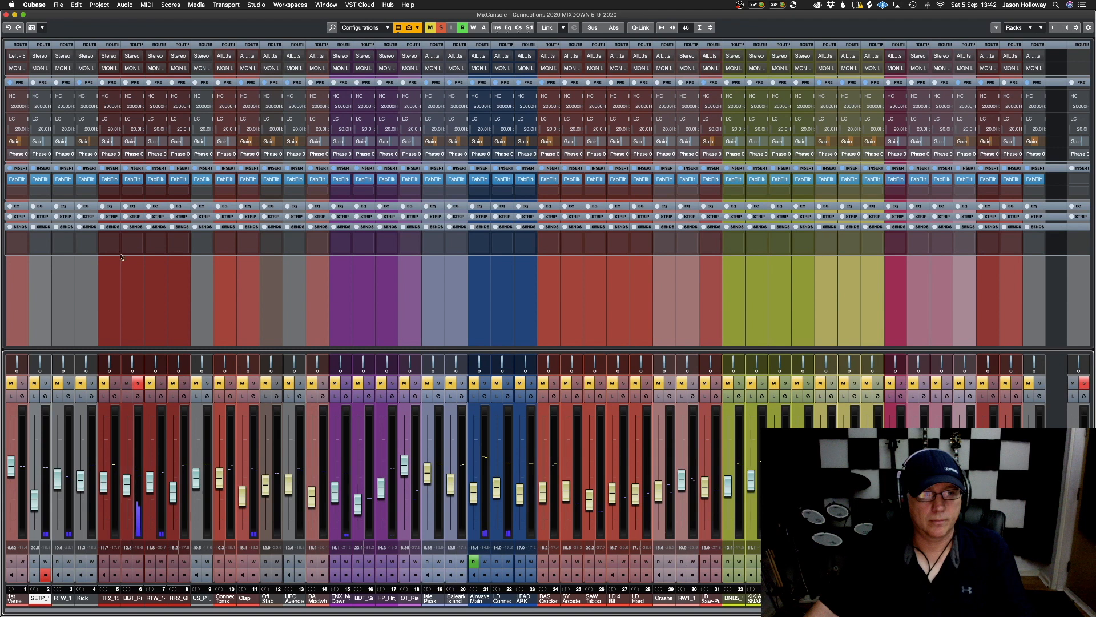
{"action": "left_click", "coordinate": [133, 183]}
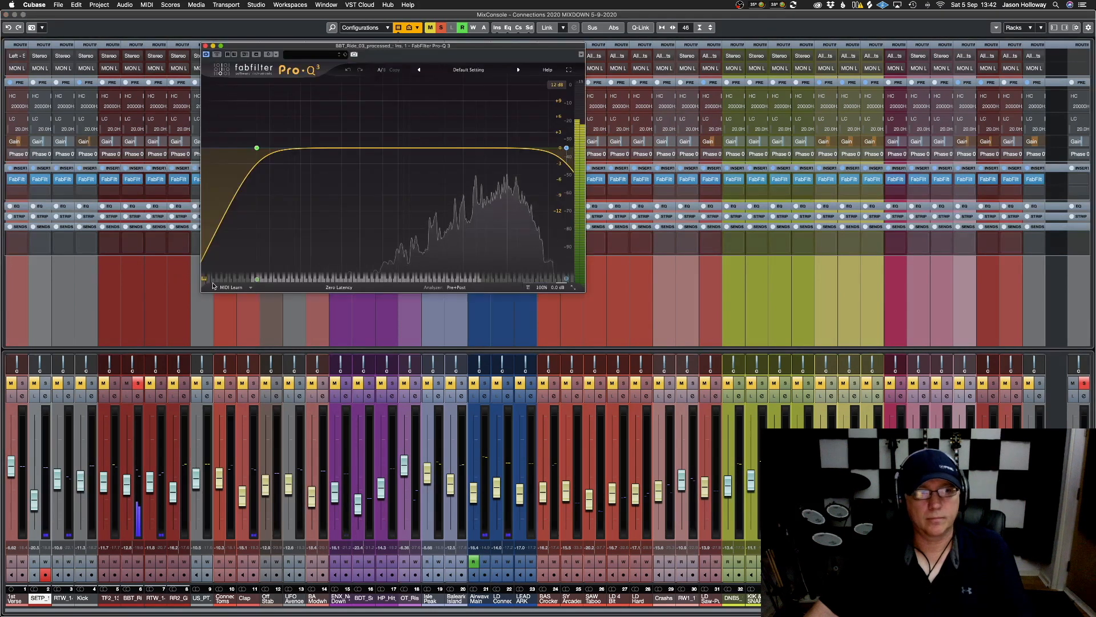
{"action": "left_click_drag", "start_coordinate": [268, 121], "coordinate": [455, 151]}
{"action": "mouse_move", "coordinate": [535, 119]}
{"action": "left_mouse_down"}
{"action": "mouse_move", "coordinate": [516, 120]}
{"action": "mouse_move", "coordinate": [543, 118]}
{"action": "left_mouse_up"}
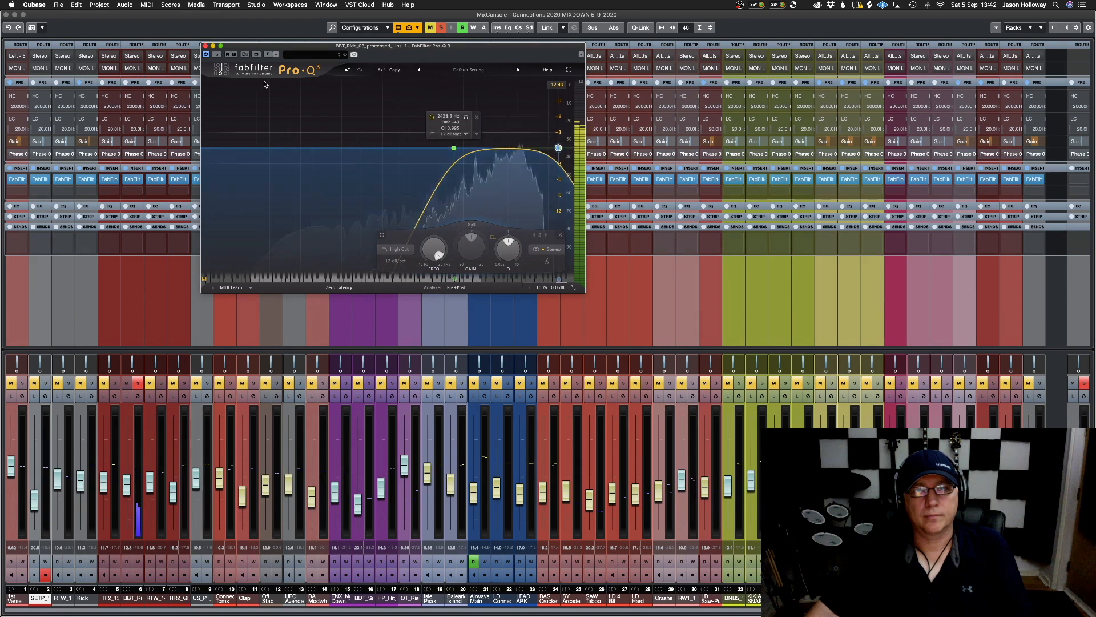
{"action": "left_click", "coordinate": [206, 46]}
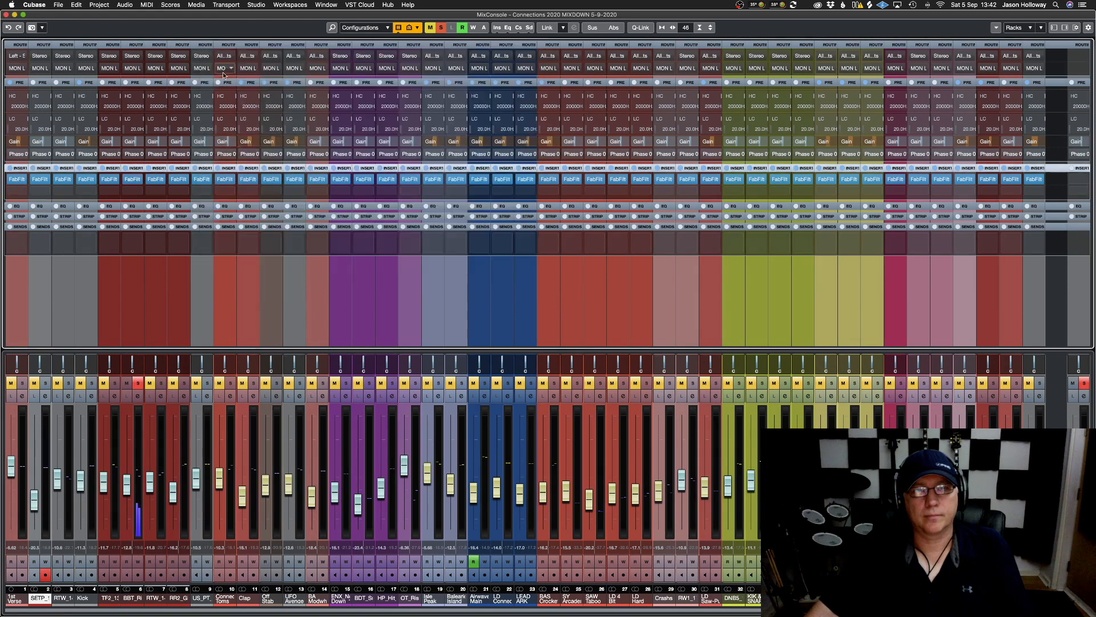
{"action": "left_click", "coordinate": [137, 384]}
Solo RTW_145_Drums_23_Snares, set its Pro-Q 3 low cut to about 1614 Hz and slightly lower the high cut, and unsolo it
{"action": "left_click", "coordinate": [162, 384]}
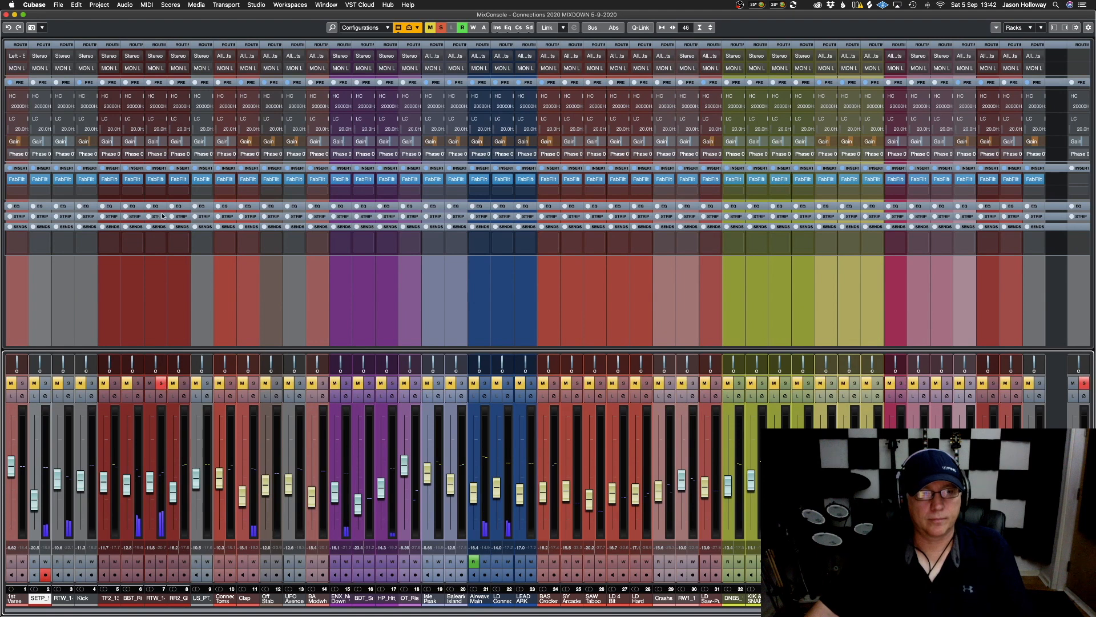
{"action": "left_click", "coordinate": [155, 179]}
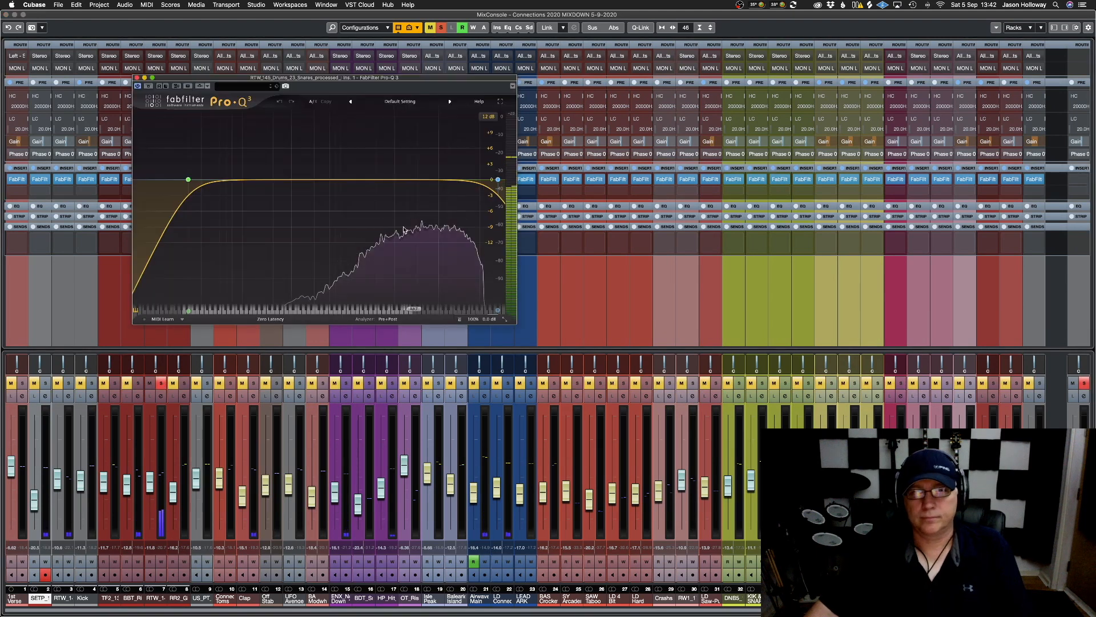
{"action": "mouse_move", "coordinate": [188, 179]}
{"action": "left_click", "coordinate": [198, 150]}
{"action": "left_click_drag", "start_coordinate": [197, 151], "coordinate": [330, 181]}
{"action": "mouse_move", "coordinate": [376, 181]}
{"action": "left_mouse_down"}
{"action": "mouse_move", "coordinate": [422, 182]}
{"action": "mouse_move", "coordinate": [367, 183]}
{"action": "left_mouse_up"}
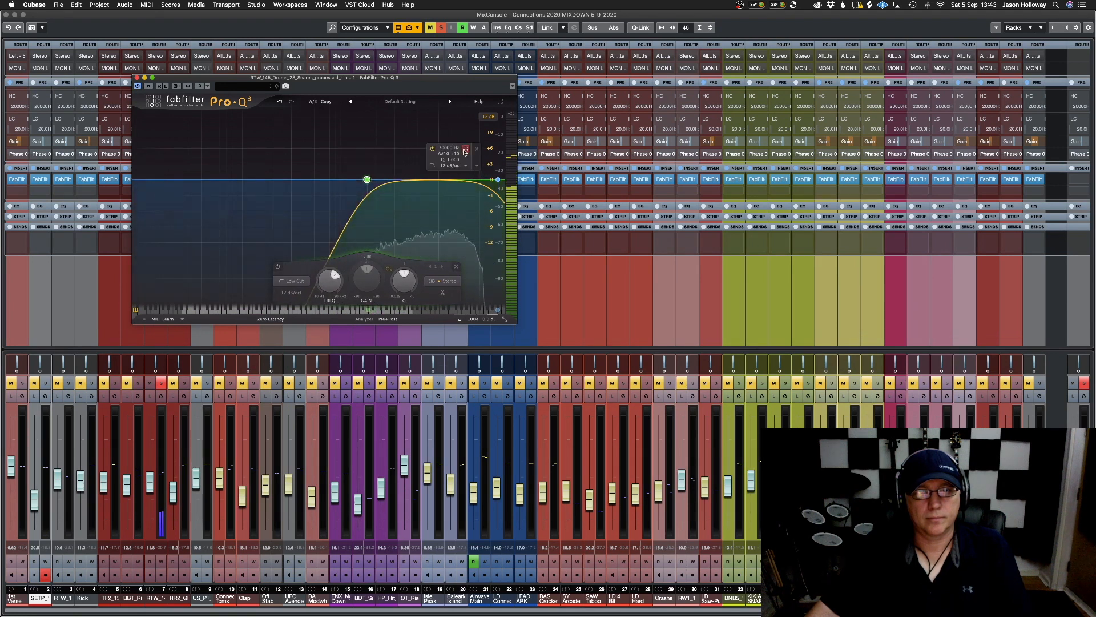
{"action": "left_click", "coordinate": [464, 150]}
{"action": "left_click_drag", "start_coordinate": [463, 151], "coordinate": [447, 151]}
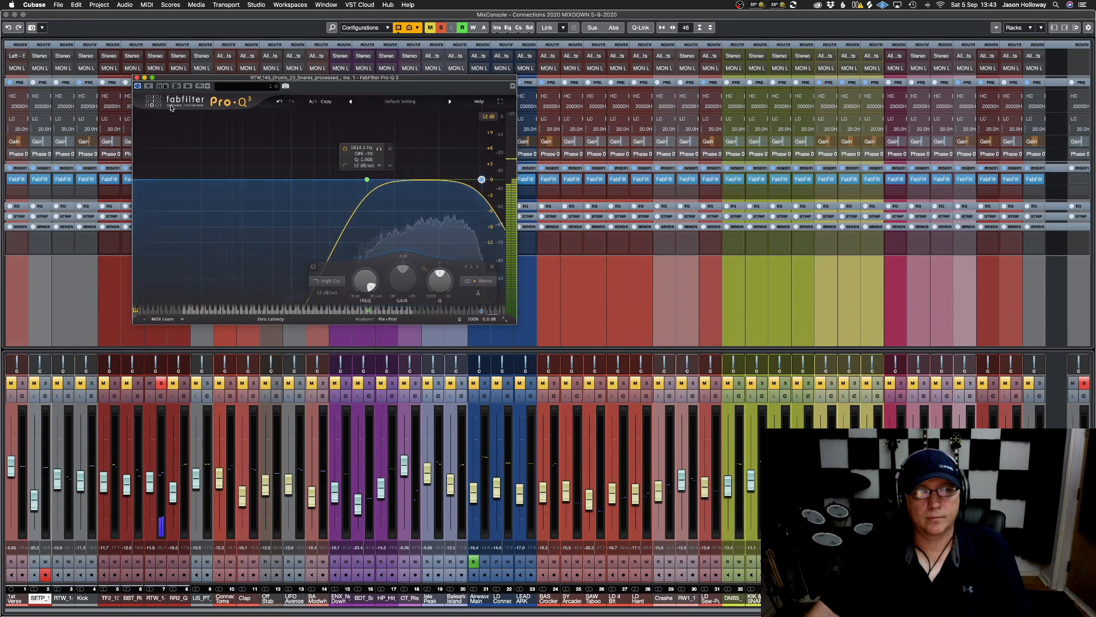
{"action": "left_click", "coordinate": [137, 77]}
{"action": "left_click", "coordinate": [161, 382]}
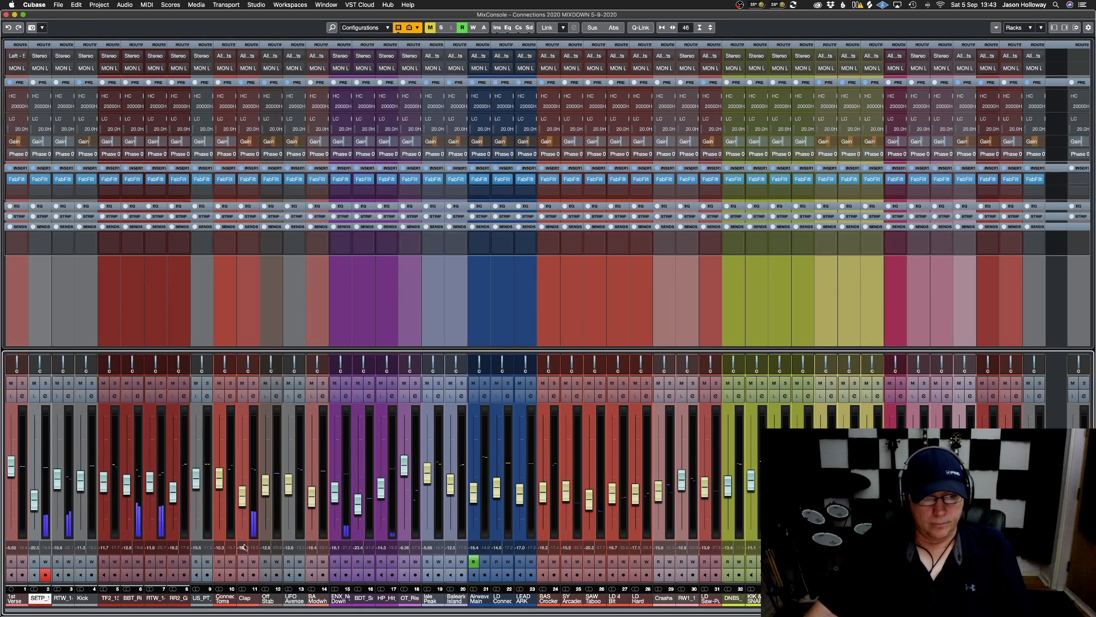
Solo the Clap channel, set its Pro-Q 3 low cut to about 654 Hz in an enlarged view, and compare the sound with the plug-in bypassed
{"action": "left_click", "coordinate": [253, 383]}
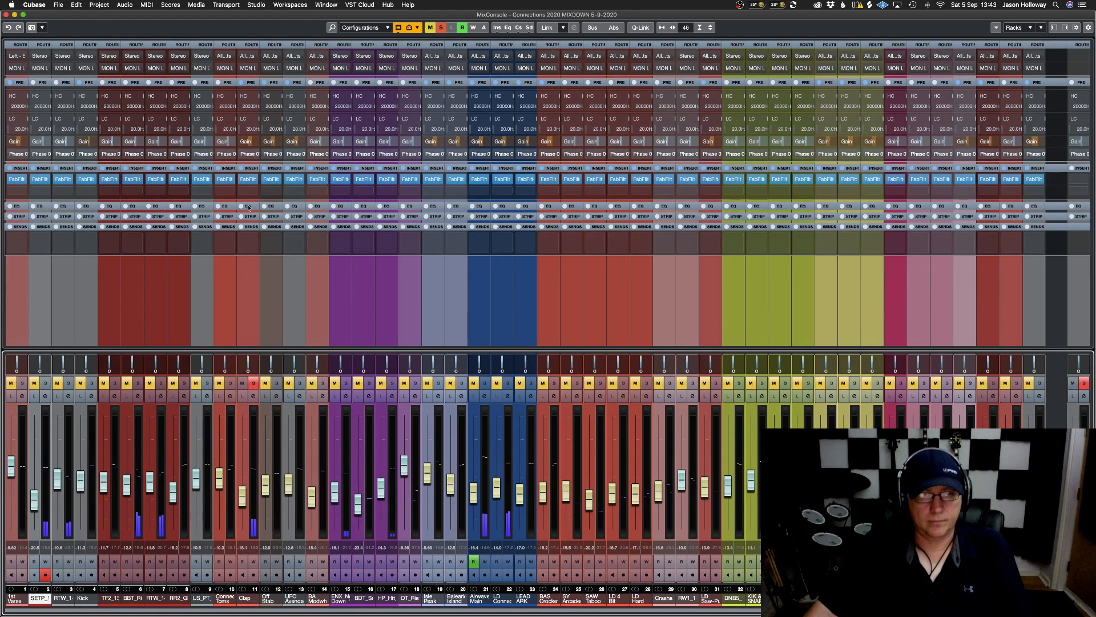
{"action": "left_click", "coordinate": [245, 181]}
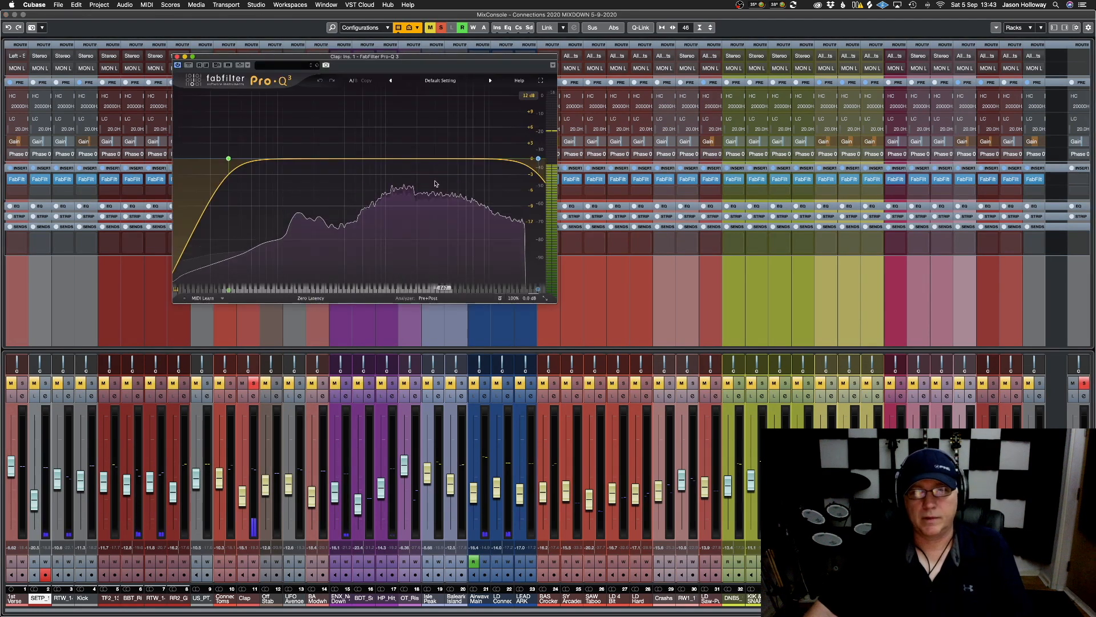
{"action": "left_click_drag", "start_coordinate": [545, 298], "coordinate": [807, 401]}
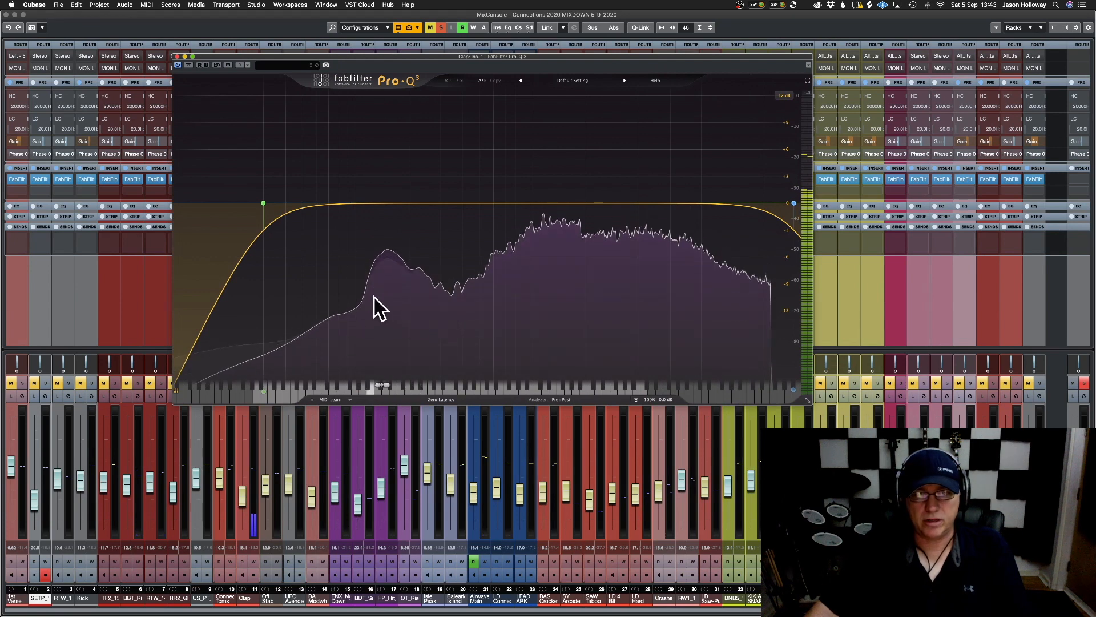
{"action": "mouse_move", "coordinate": [300, 214]}
{"action": "left_click", "coordinate": [275, 172]}
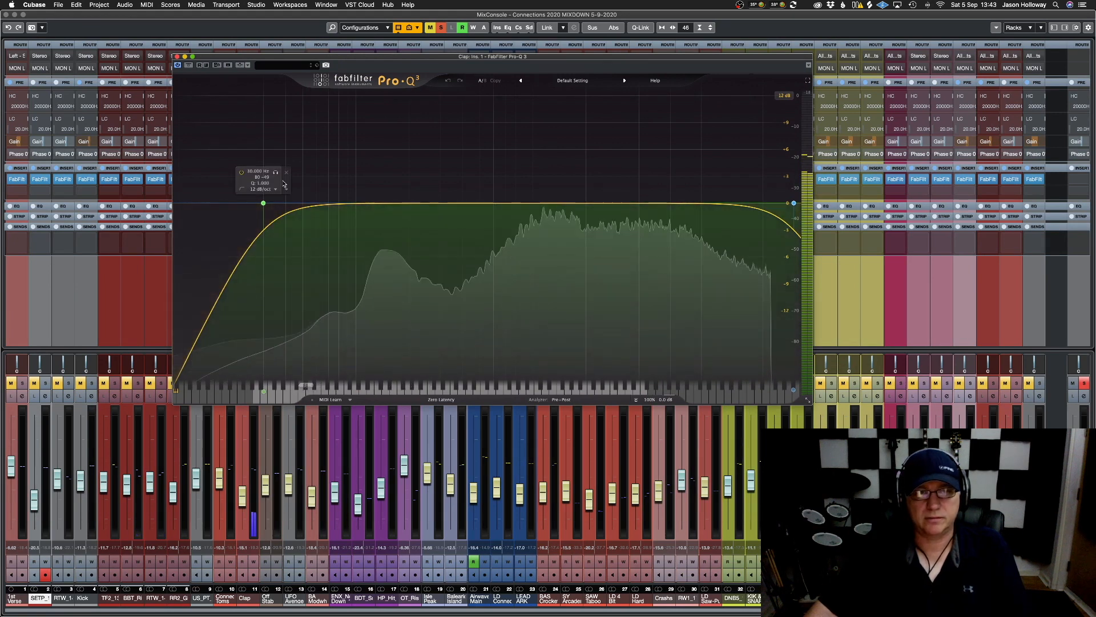
{"action": "left_click_drag", "start_coordinate": [275, 172], "coordinate": [513, 183]}
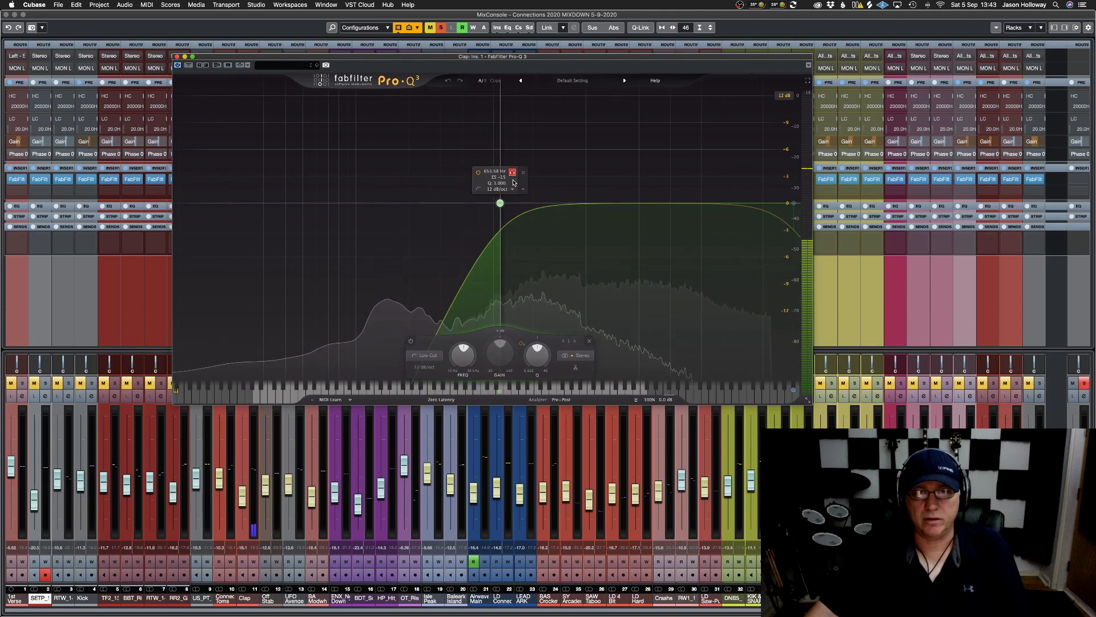
{"action": "left_click_drag", "start_coordinate": [513, 183], "coordinate": [514, 183]}
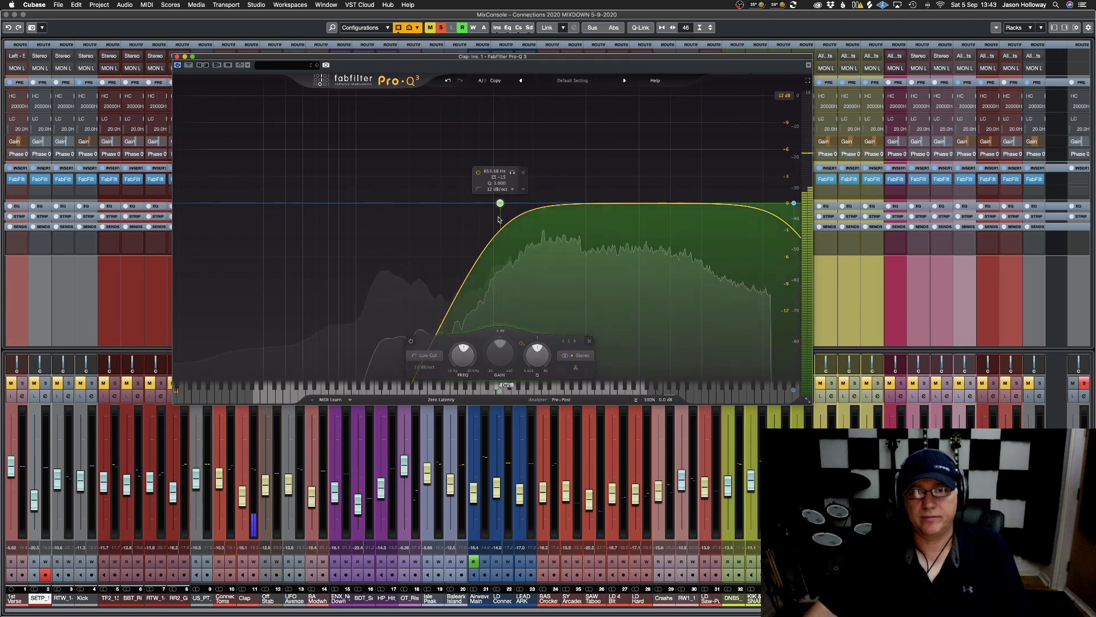
{"action": "left_click", "coordinate": [189, 66]}
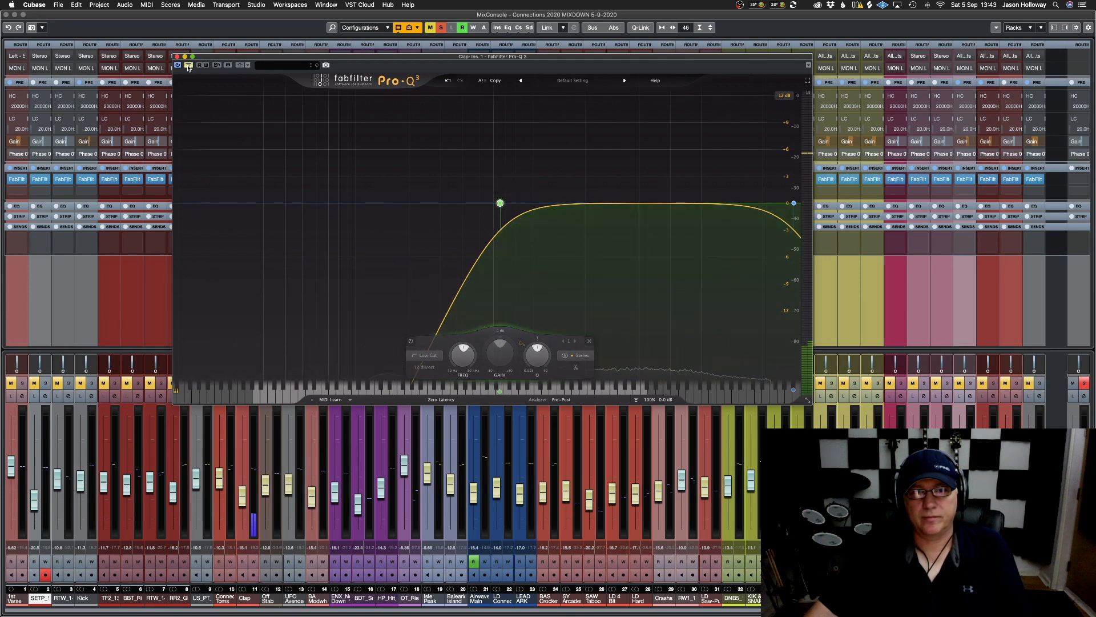
{"action": "left_click", "coordinate": [188, 65]}
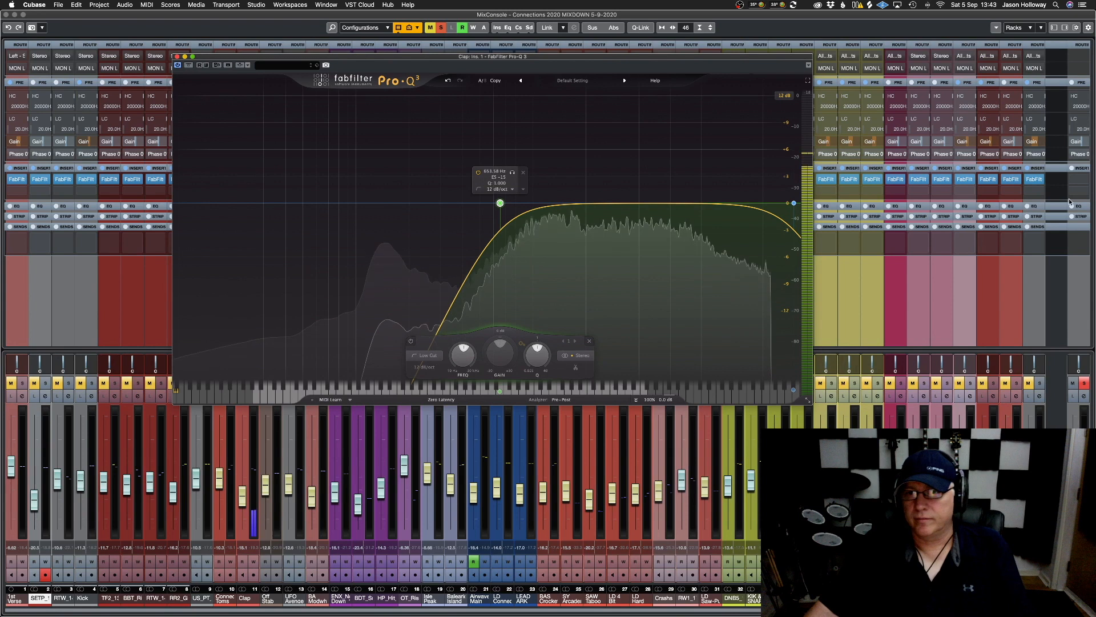
Lower the Clap channel's high cut slightly, set its low cut to about 785 Hz, and close the plug-in and unsolo the channel
{"action": "left_click", "coordinate": [761, 172]}
{"action": "left_click_drag", "start_coordinate": [754, 176], "coordinate": [735, 175]}
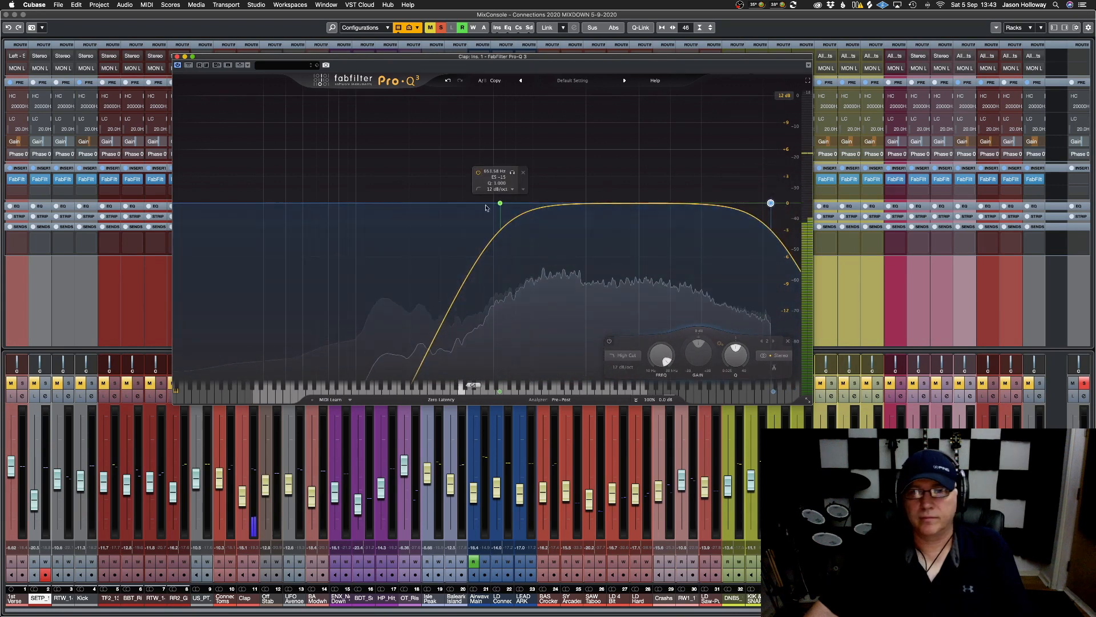
{"action": "left_click_drag", "start_coordinate": [500, 203], "coordinate": [514, 203]}
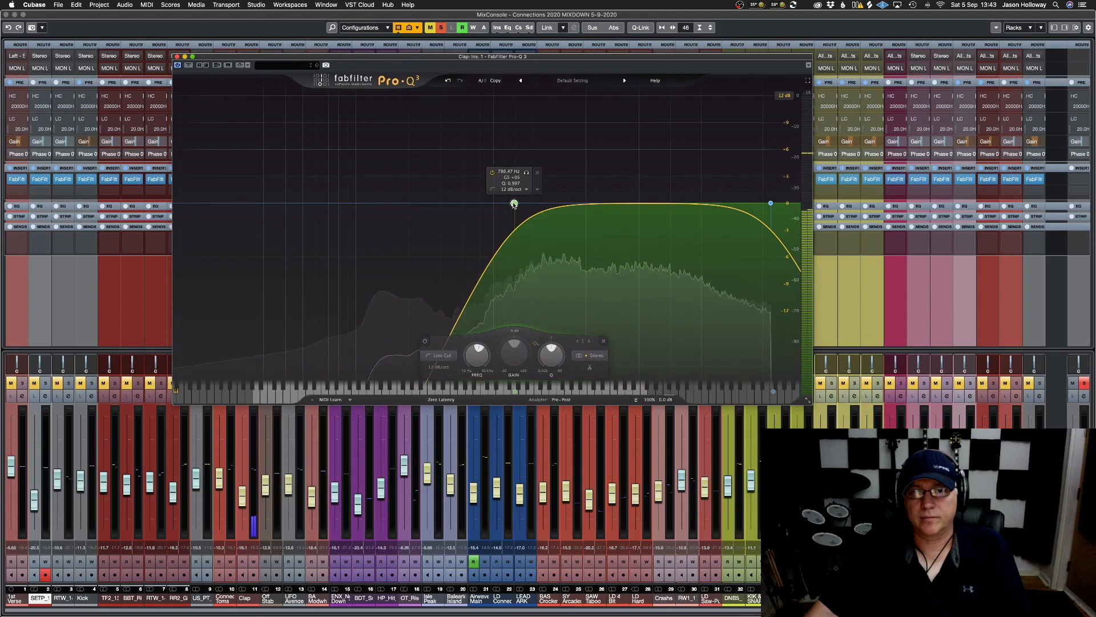
{"action": "left_click", "coordinate": [177, 56]}
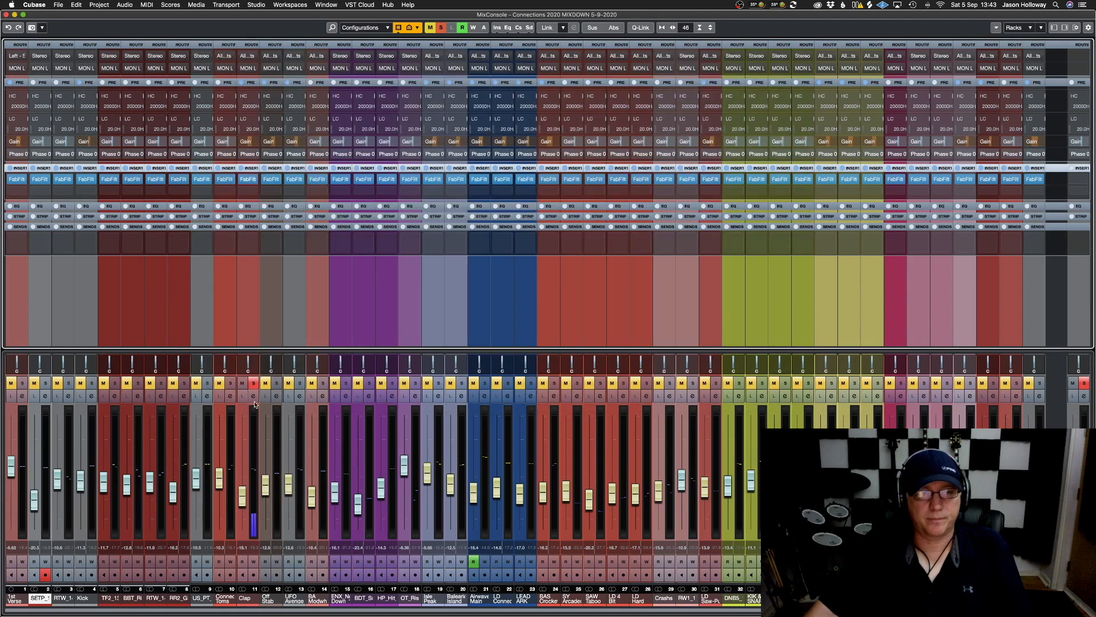
{"action": "left_click", "coordinate": [254, 383]}
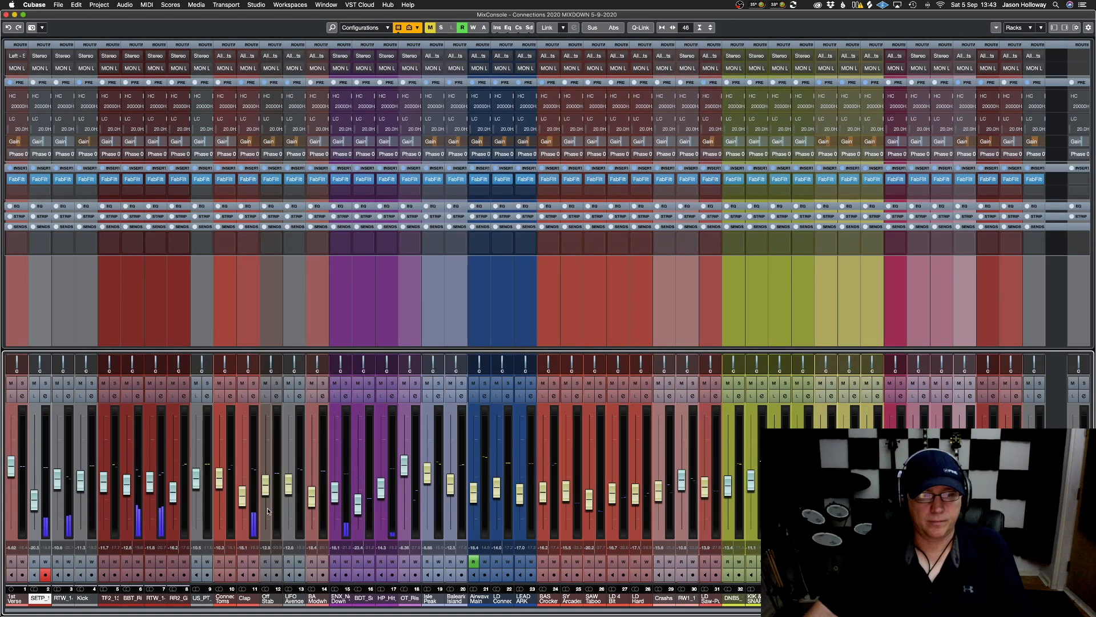
Solo ENX_Noise Down, set its Pro-Q 3 low cut to about 122 Hz and slightly lower the high cut, and unsolo it
{"action": "left_click", "coordinate": [346, 383]}
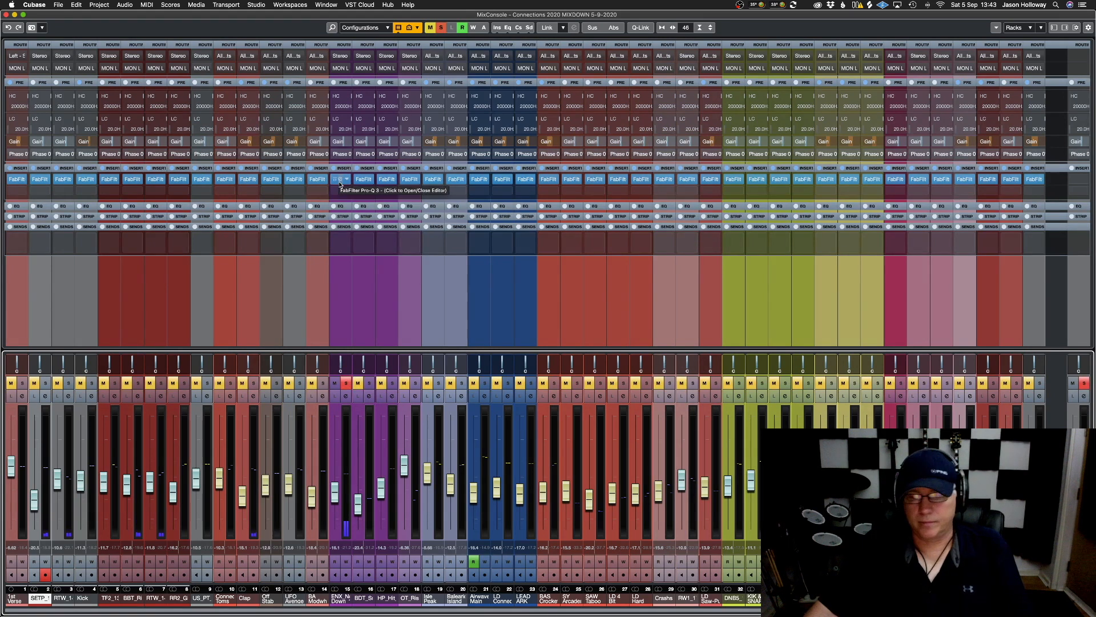
{"action": "left_click", "coordinate": [340, 179]}
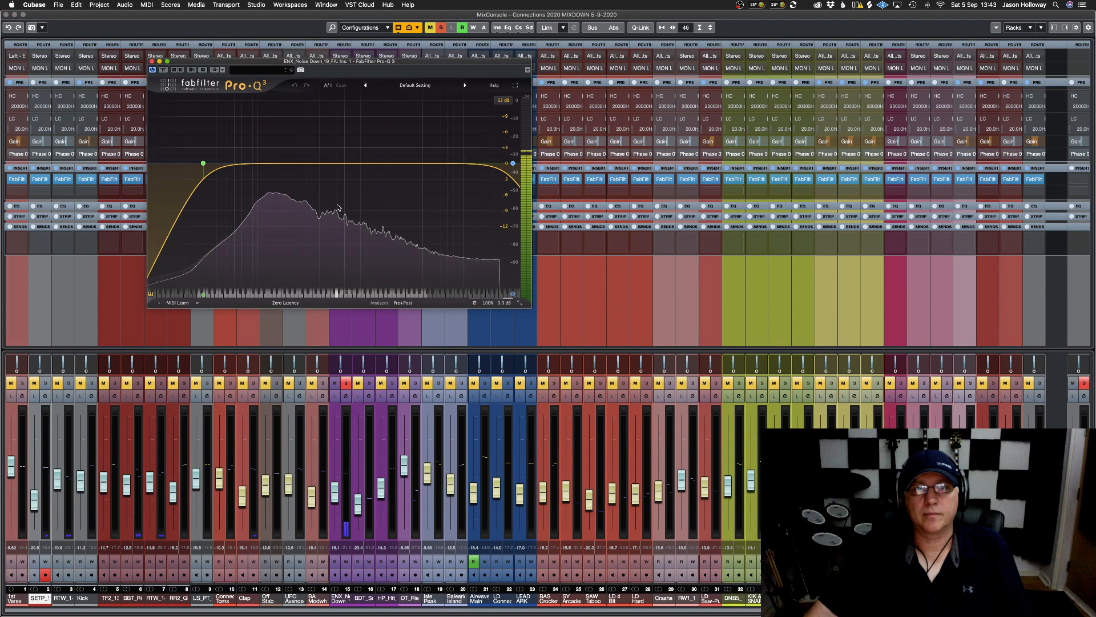
{"action": "mouse_move", "coordinate": [215, 135]}
{"action": "left_click_drag", "start_coordinate": [215, 135], "coordinate": [286, 145]}
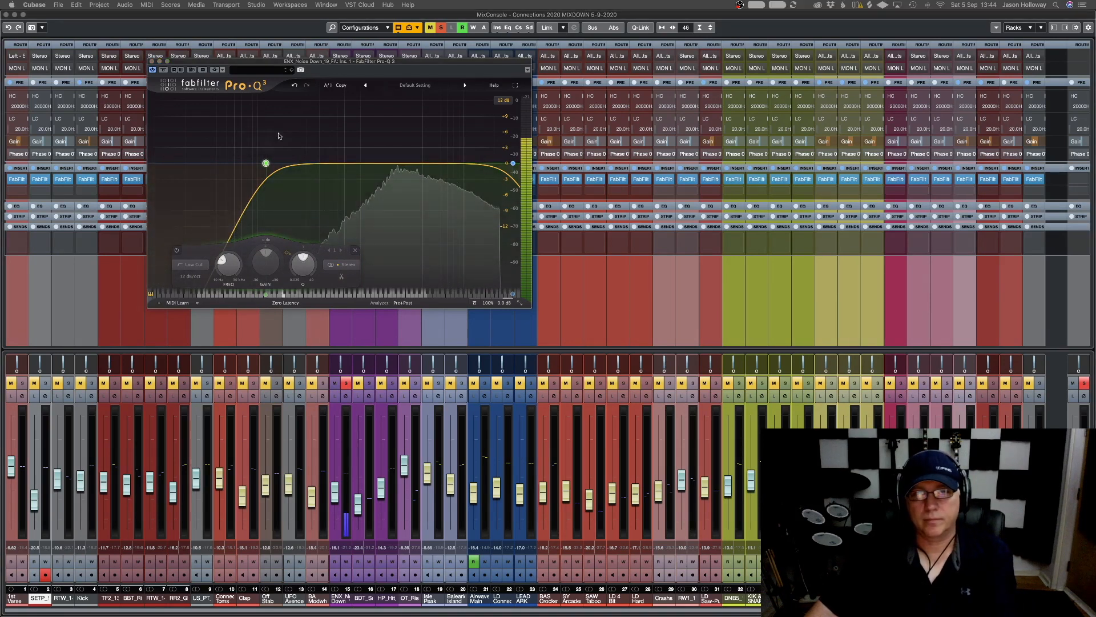
{"action": "mouse_move", "coordinate": [506, 169]}
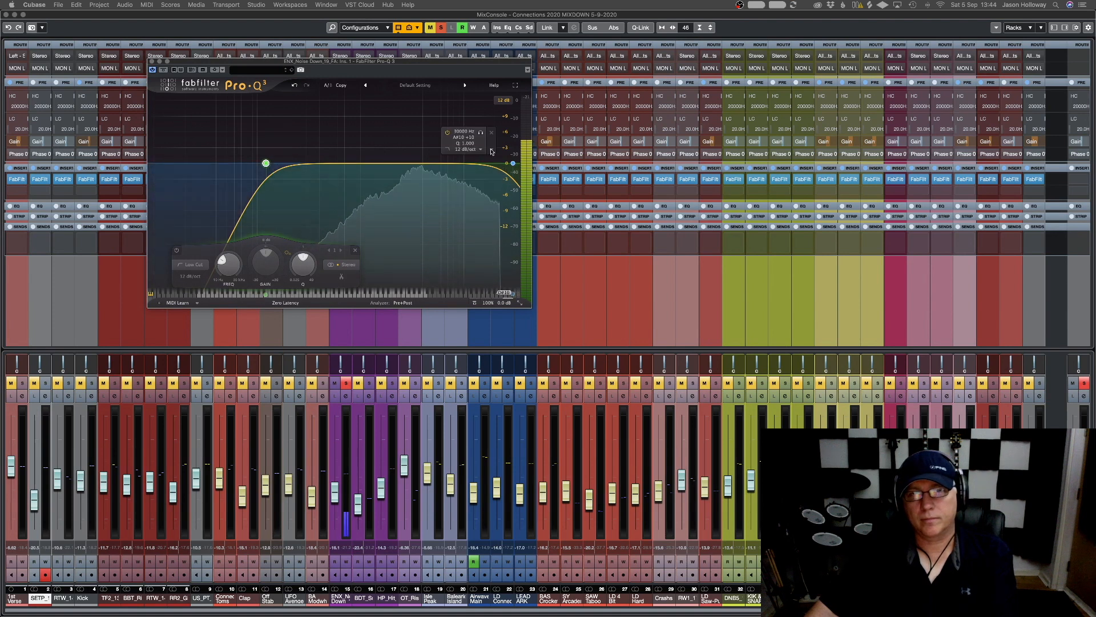
{"action": "left_click_drag", "start_coordinate": [506, 169], "coordinate": [486, 164]}
{"action": "left_click_drag", "start_coordinate": [448, 133], "coordinate": [435, 134]}
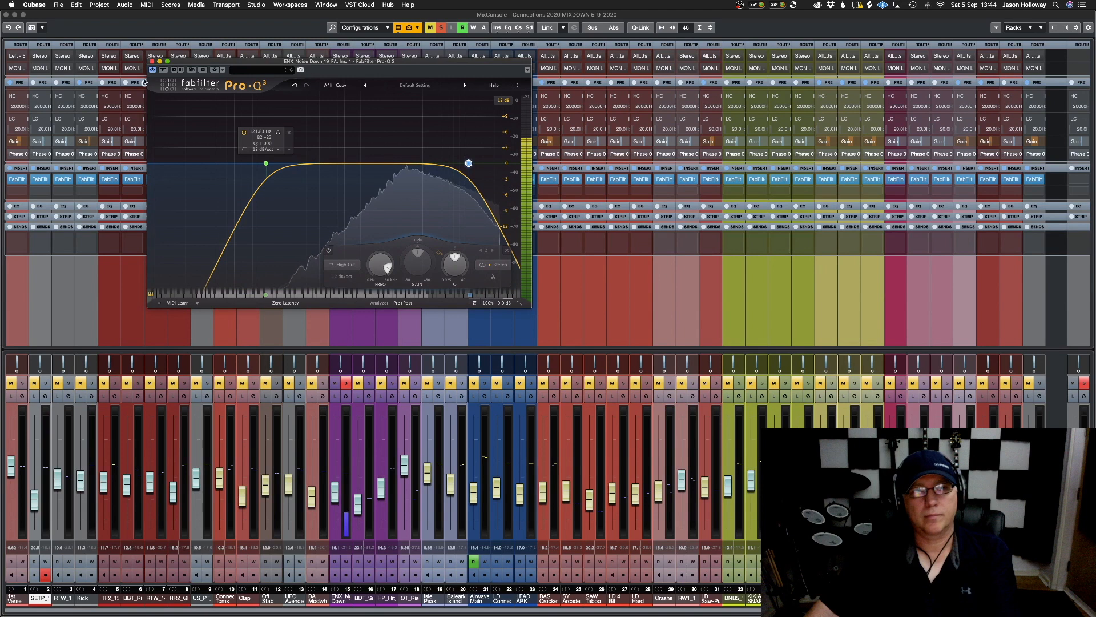
{"action": "left_click", "coordinate": [151, 62]}
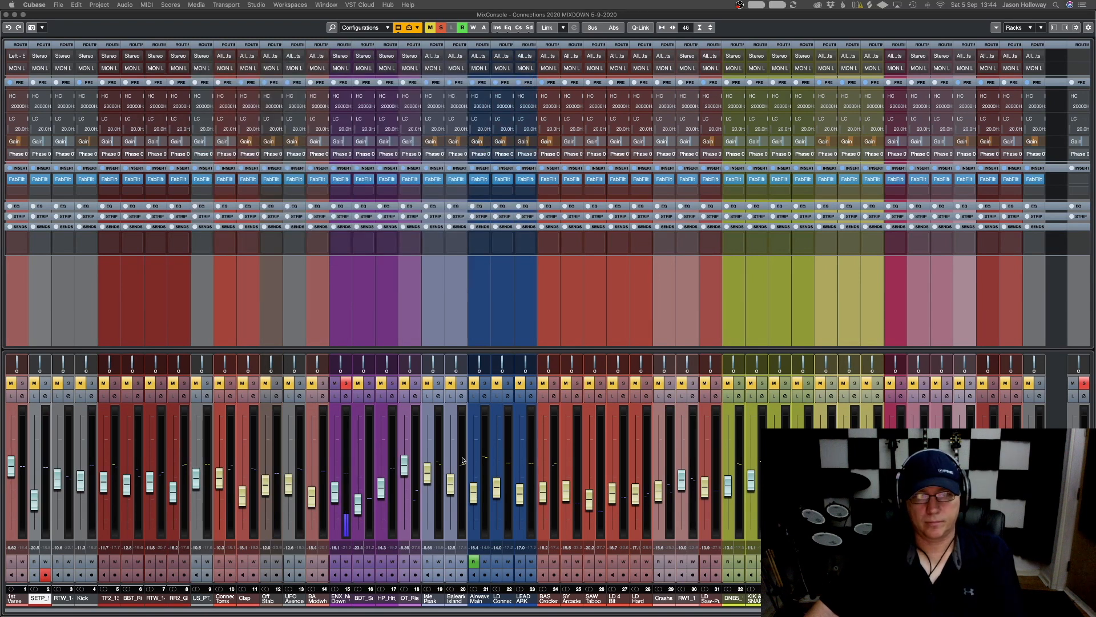
{"action": "left_click", "coordinate": [346, 383]}
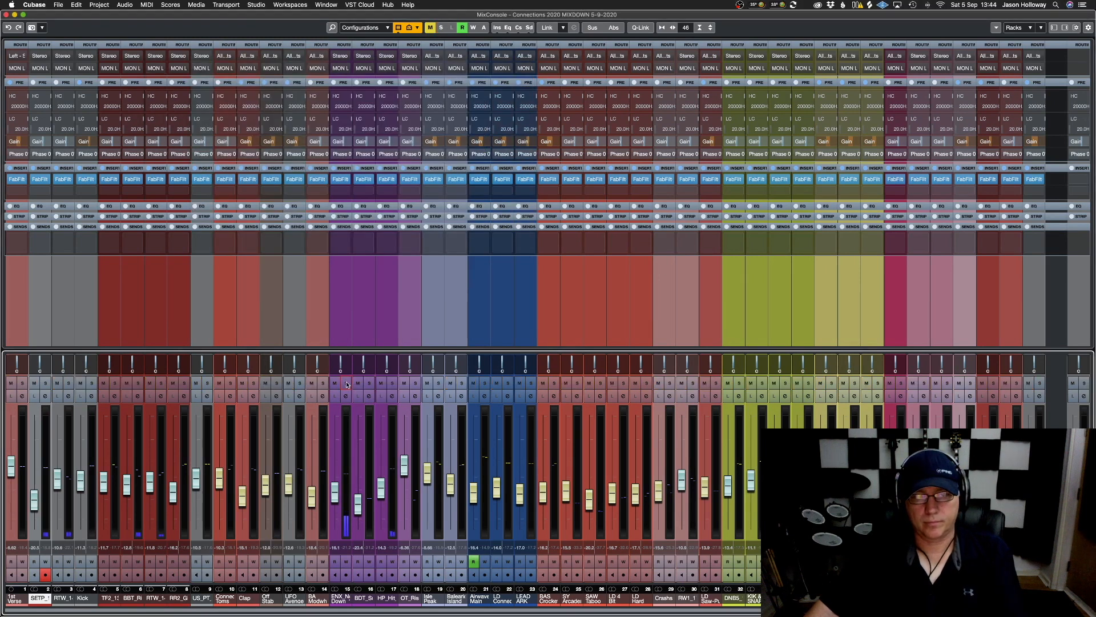
Solo HP_Hit_Boom_Tonal, raise its fader to about -7.34 and pull its Pro-Q 3 high cut well down, and unsolo it
{"action": "left_click", "coordinate": [392, 383]}
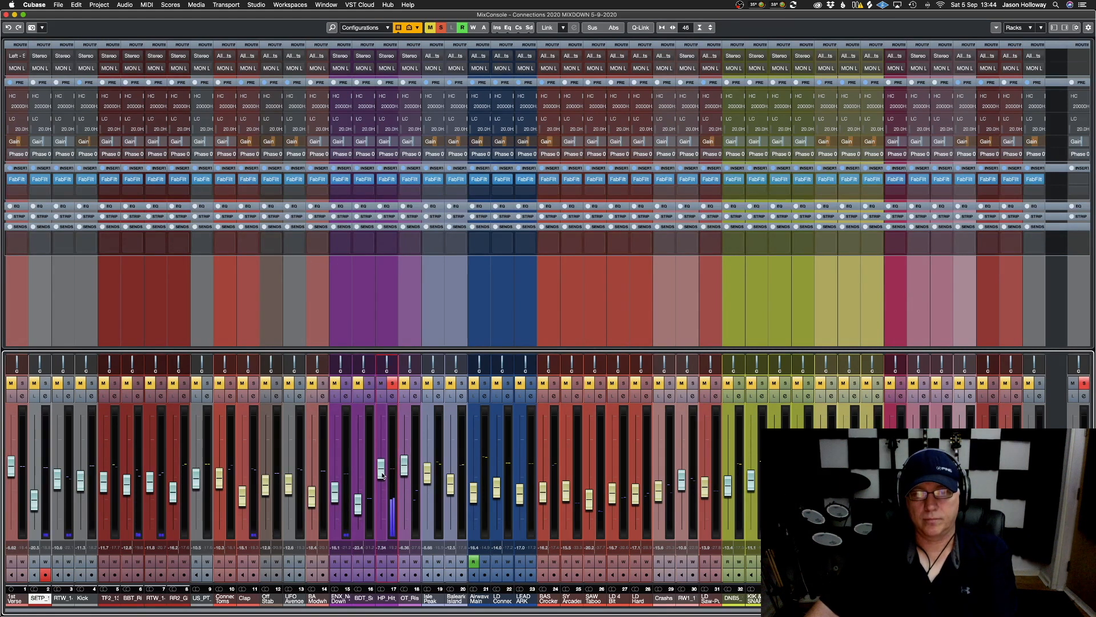
{"action": "left_click", "coordinate": [388, 180]}
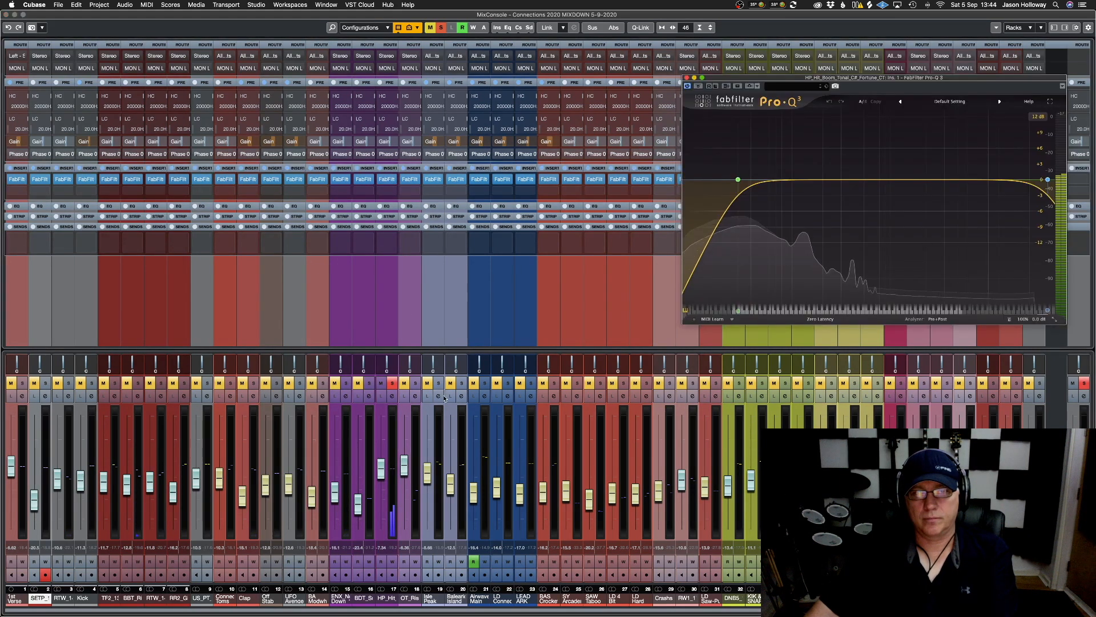
{"action": "left_click_drag", "start_coordinate": [759, 78], "coordinate": [545, 96]}
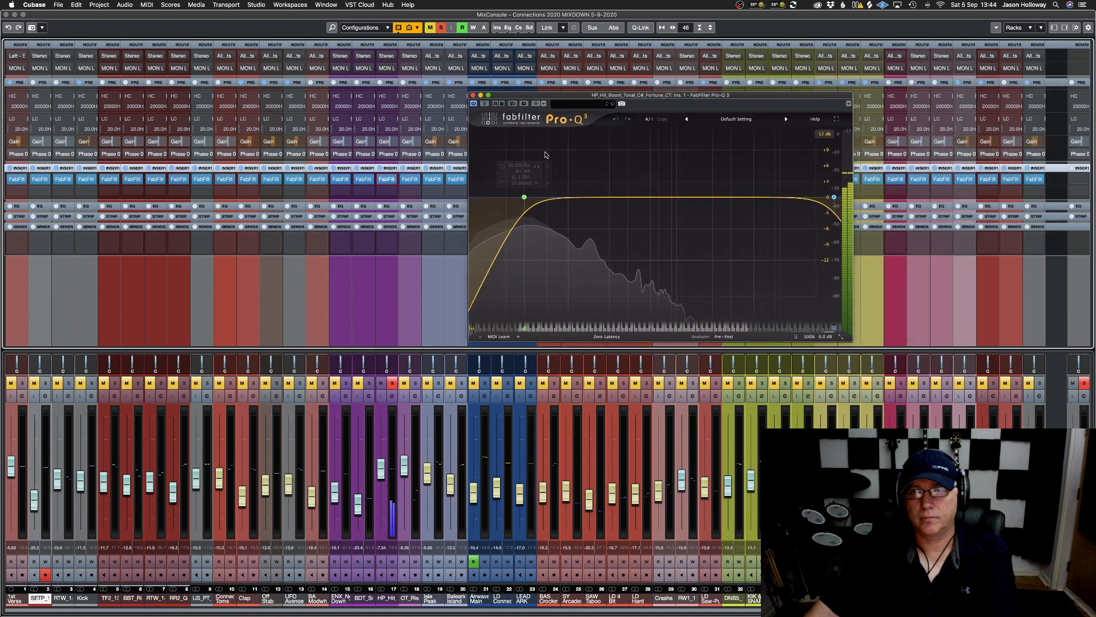
{"action": "left_click_drag", "start_coordinate": [809, 177], "coordinate": [669, 172]}
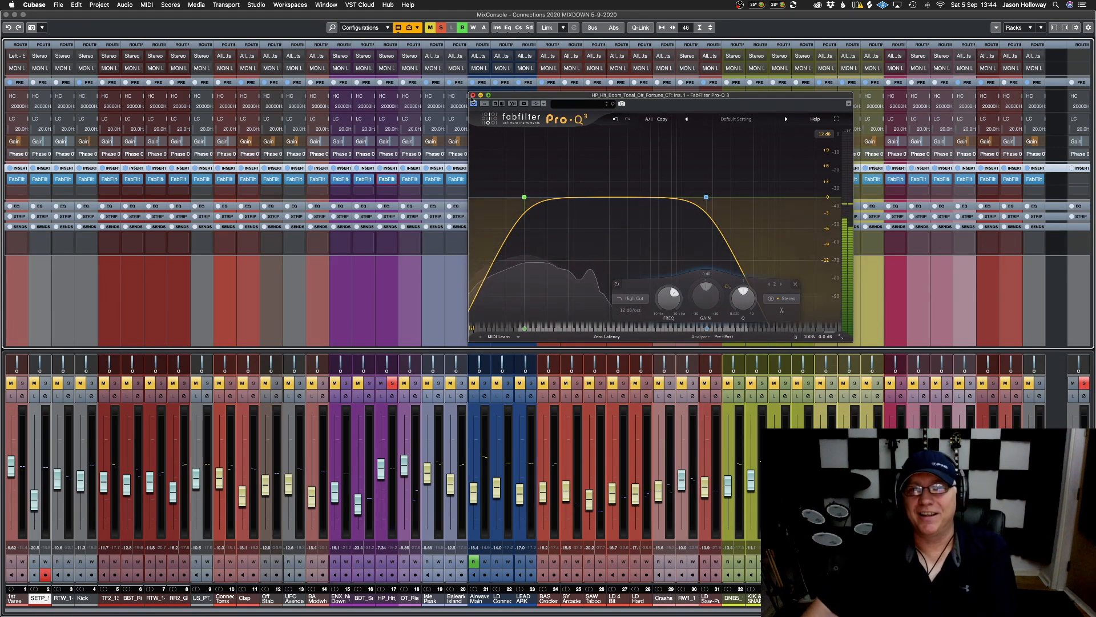
{"action": "left_click", "coordinate": [472, 96]}
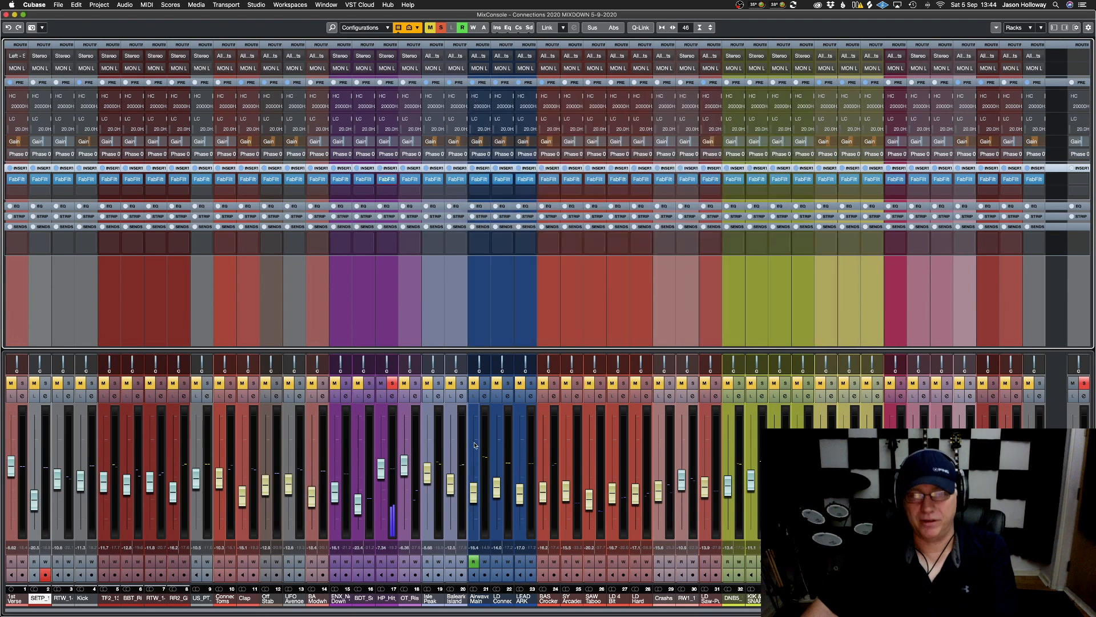
{"action": "left_click", "coordinate": [394, 383]}
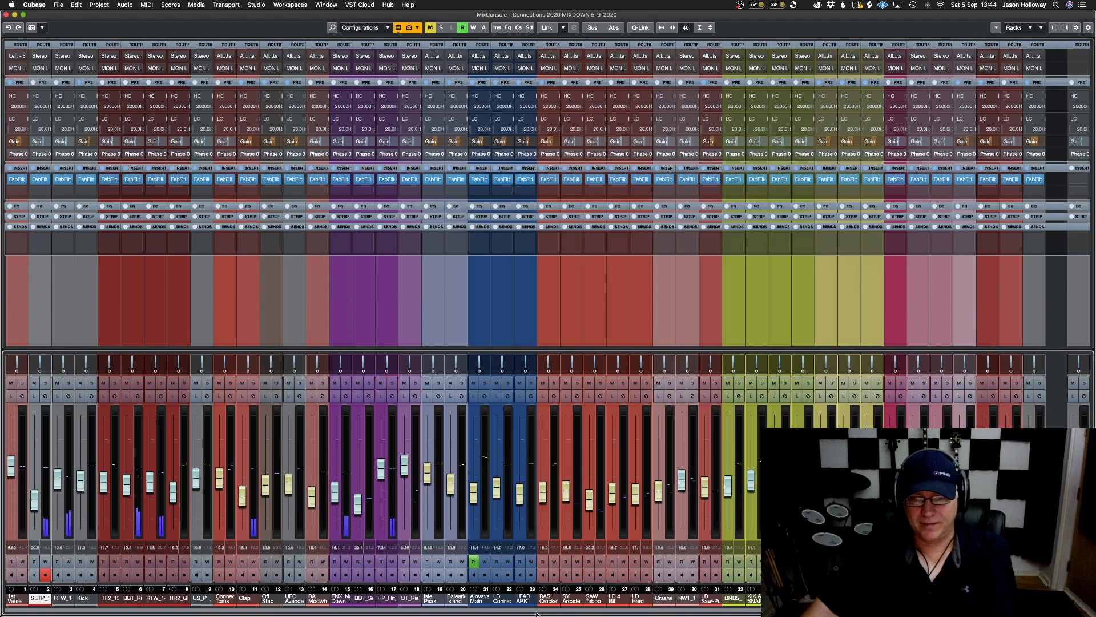
Solo BA FunkMogue, set its Pro-Q 3 high cut slightly above 4778 Hz by ear and low cut to about 71 Hz, and unsolo it
{"action": "scroll", "coordinate": [536, 614], "scroll_direction": "right", "scroll_amount": 1}
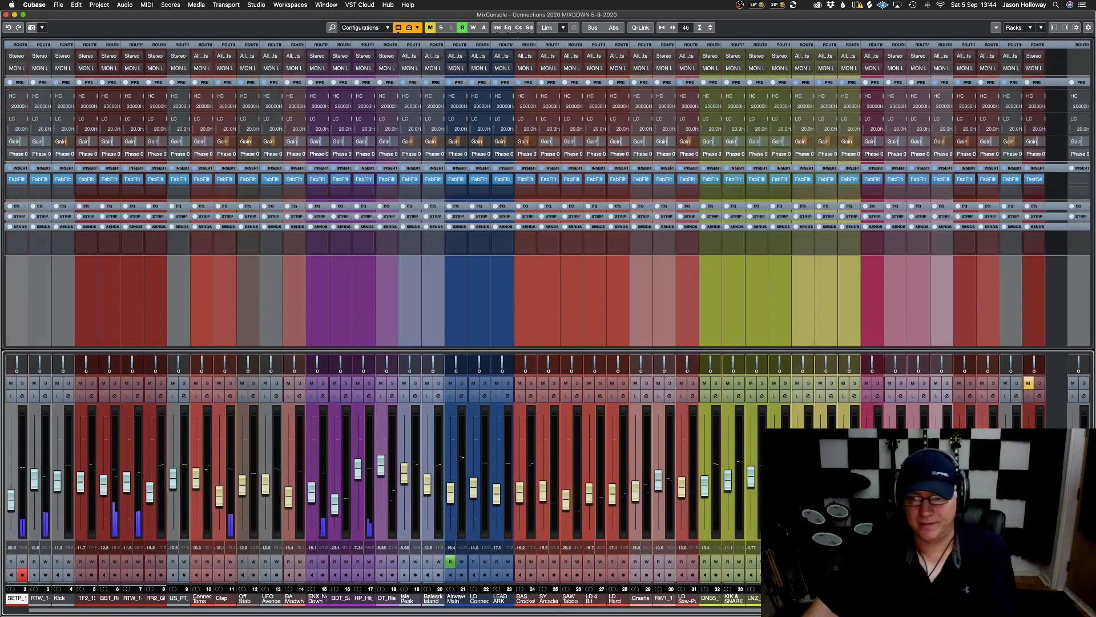
{"action": "left_click", "coordinate": [854, 383]}
{"action": "left_click", "coordinate": [850, 179]}
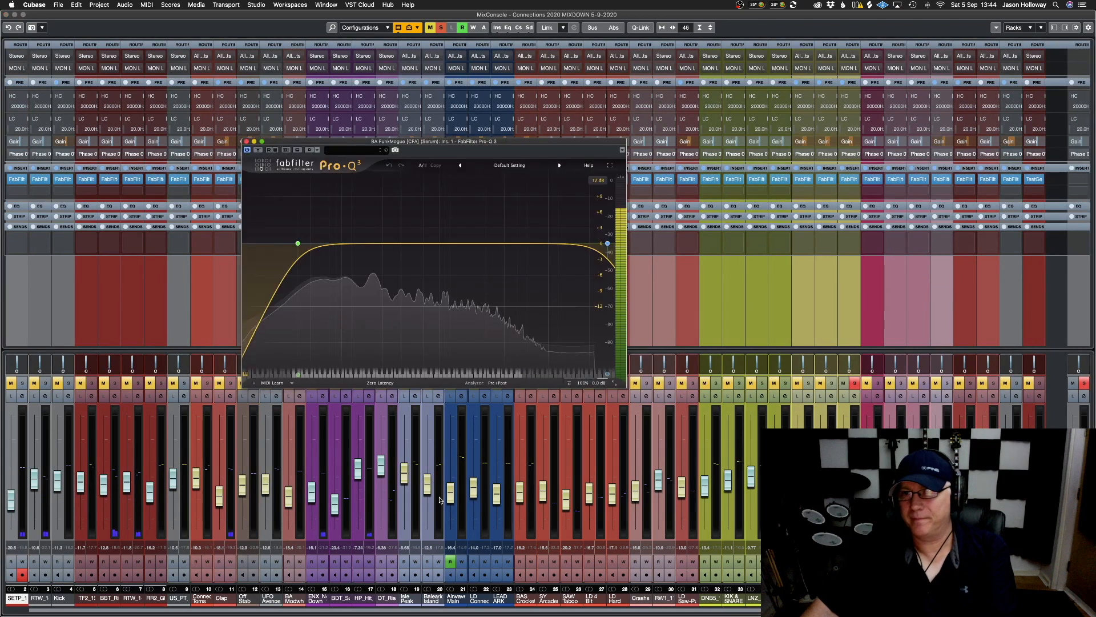
{"action": "mouse_move", "coordinate": [608, 243]}
{"action": "left_click", "coordinate": [577, 213]}
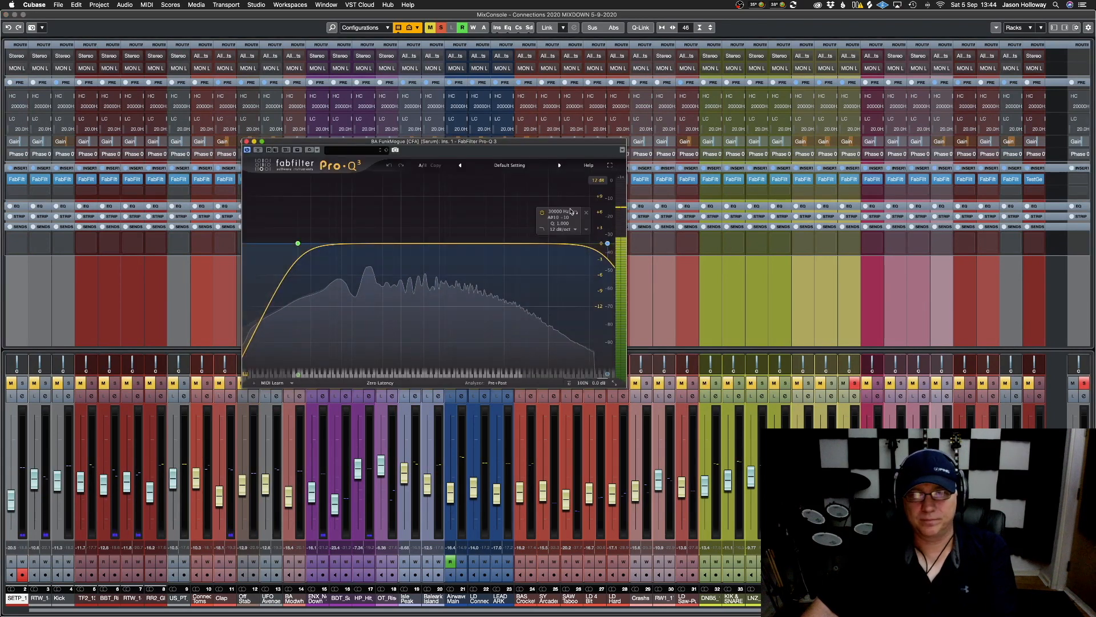
{"action": "left_click_drag", "start_coordinate": [577, 215], "coordinate": [493, 214]}
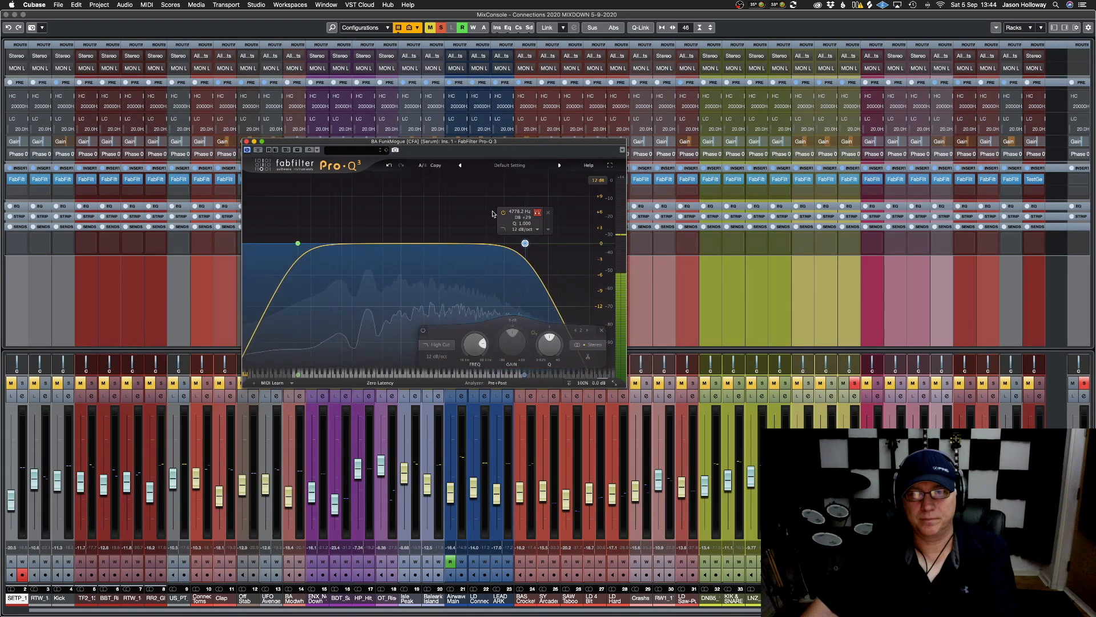
{"action": "left_click_drag", "start_coordinate": [537, 212], "coordinate": [553, 213]}
{"action": "left_click_drag", "start_coordinate": [312, 215], "coordinate": [354, 224]}
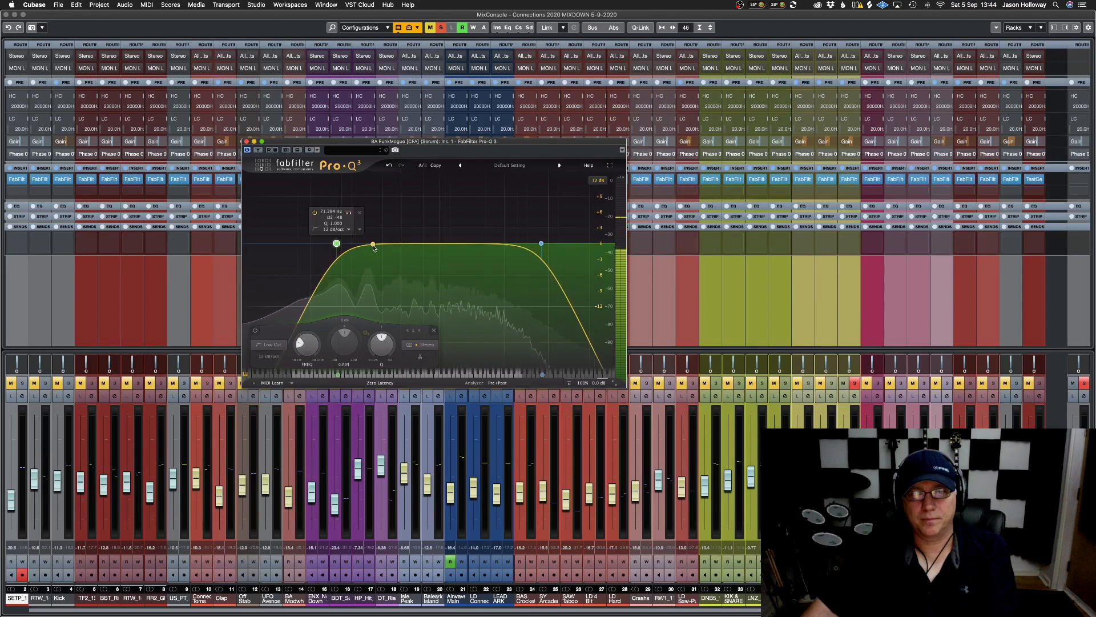
{"action": "left_click", "coordinate": [246, 142]}
{"action": "left_click", "coordinate": [854, 383]}
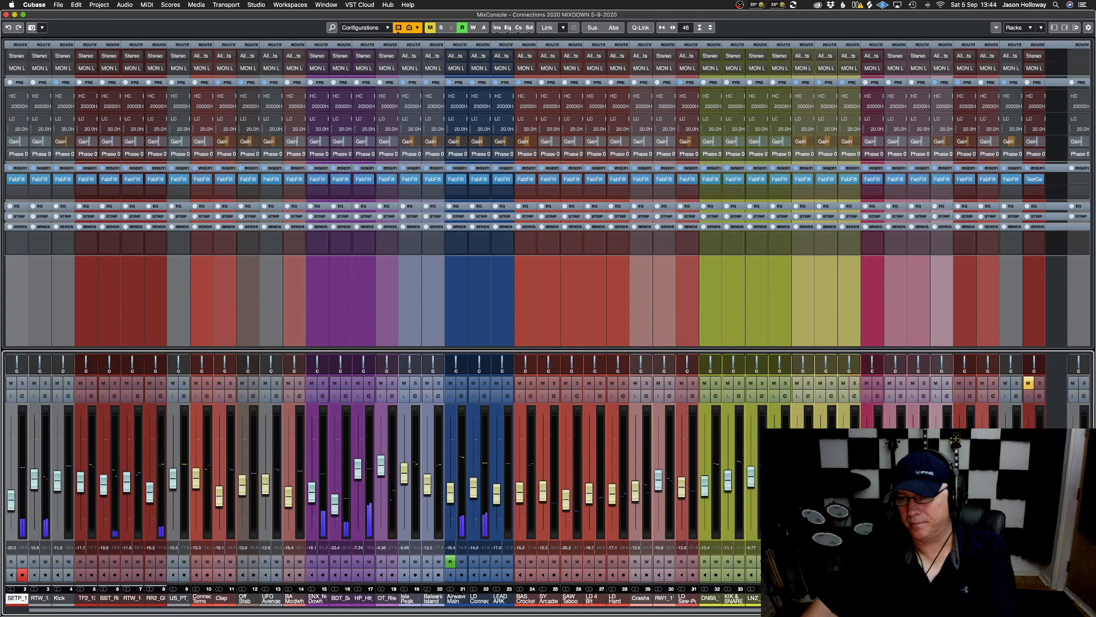
Solo the TyrellN6 01 channel, raise its Pro-Q 3 low cut and set the high cut to about 12071 Hz, and unsolo it
{"action": "left_click", "coordinate": [1017, 382]}
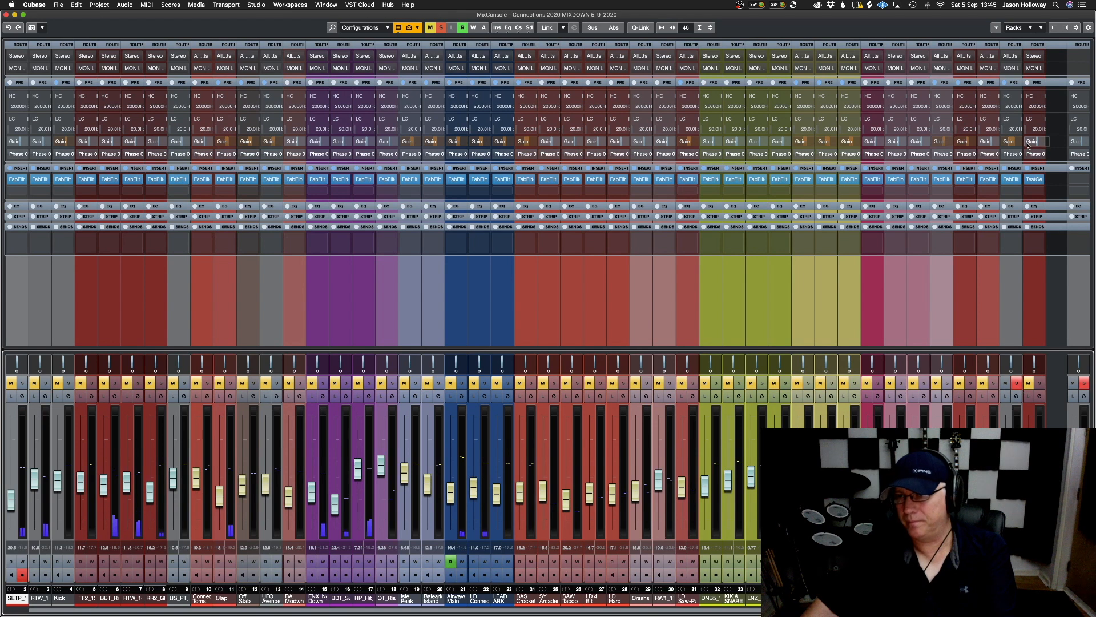
{"action": "left_click", "coordinate": [1014, 181]}
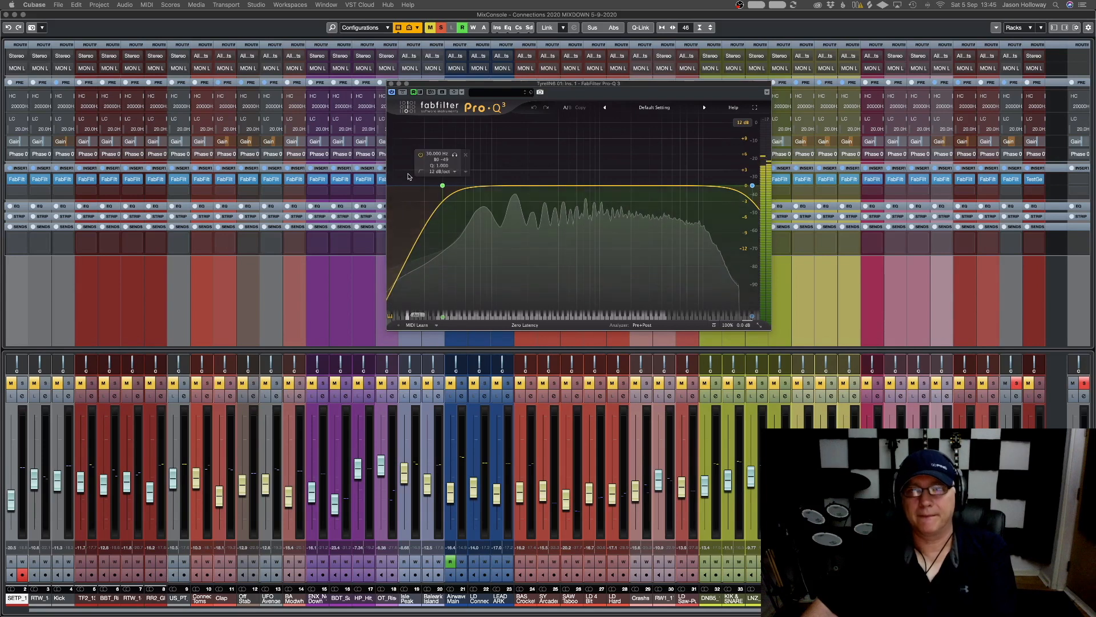
{"action": "left_click_drag", "start_coordinate": [454, 158], "coordinate": [509, 160]}
{"action": "mouse_move", "coordinate": [752, 185]}
{"action": "left_click_drag", "start_coordinate": [720, 156], "coordinate": [676, 156]}
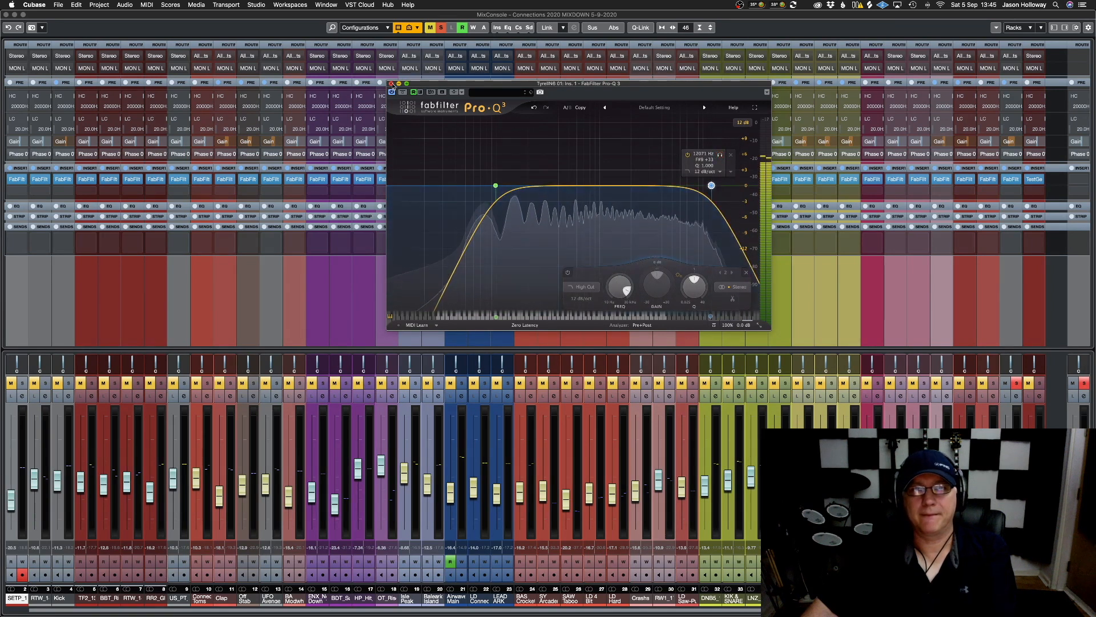
{"action": "left_click", "coordinate": [391, 83]}
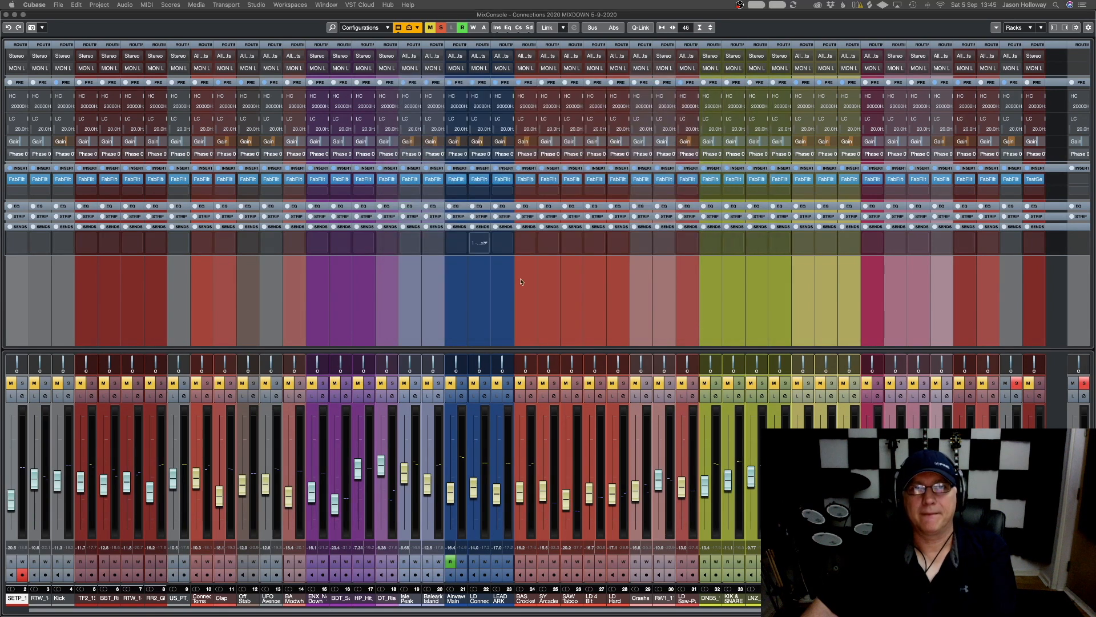
{"action": "left_click", "coordinate": [1017, 383]}
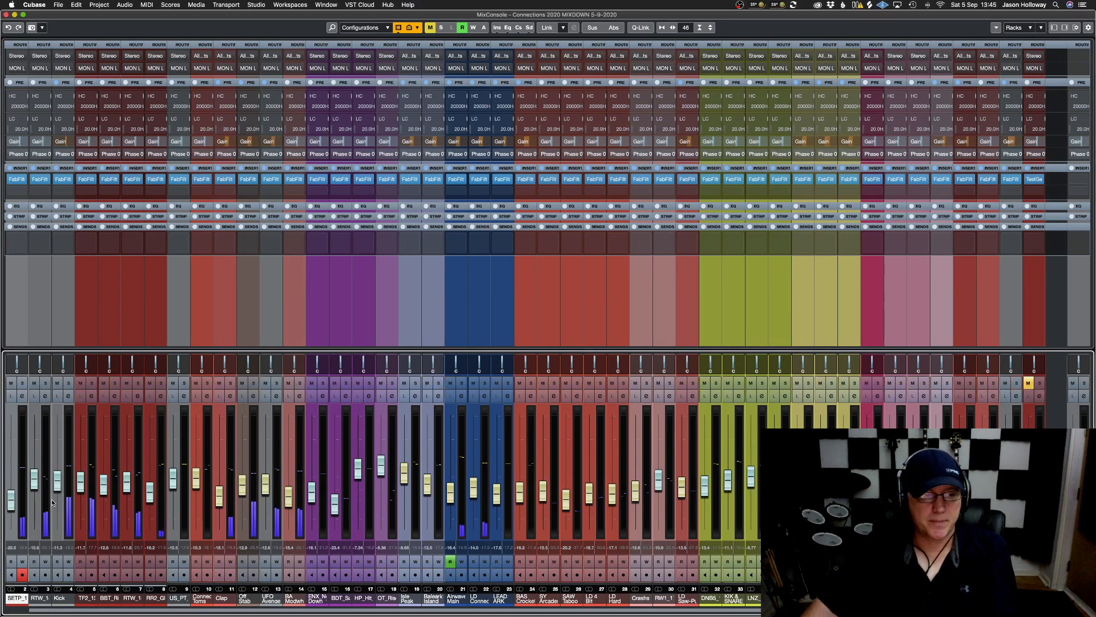
Solo the TP2 hi-hat channel, set its Pro-Q 3 low cut to about 865 Hz and slightly lower the high cut, and unsolo it
{"action": "left_click", "coordinate": [92, 384]}
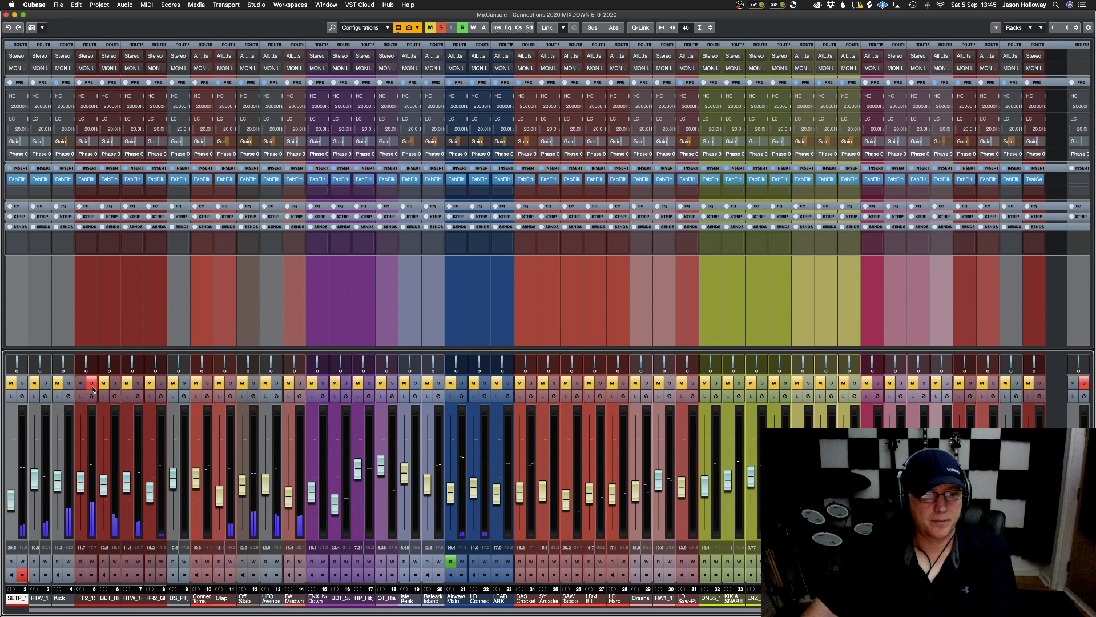
{"action": "left_click", "coordinate": [88, 181]}
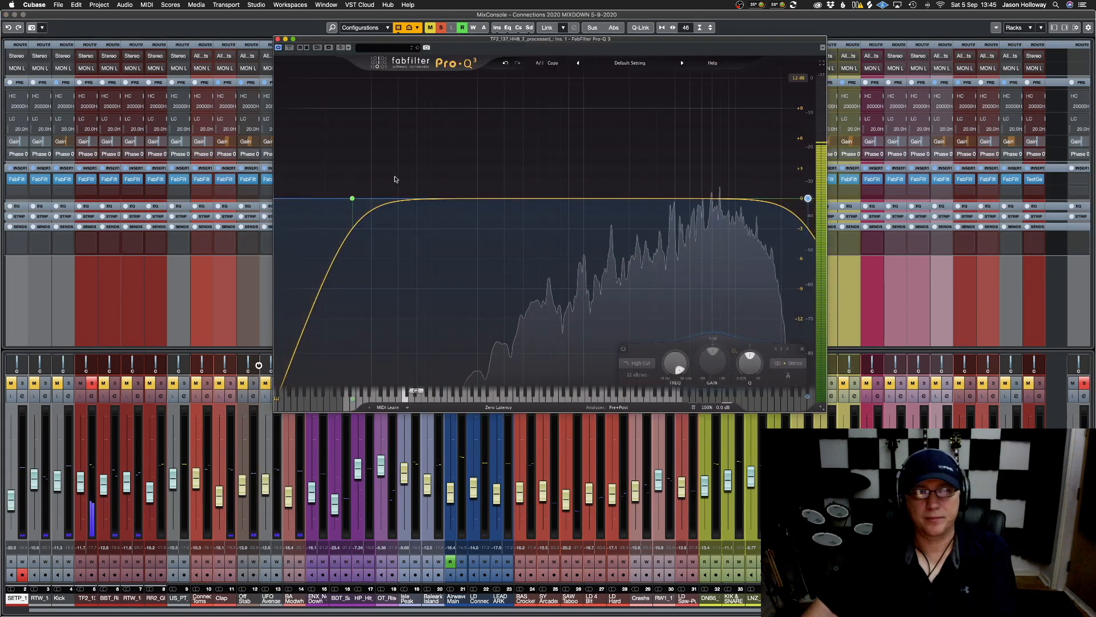
{"action": "left_click_drag", "start_coordinate": [353, 198], "coordinate": [556, 198]}
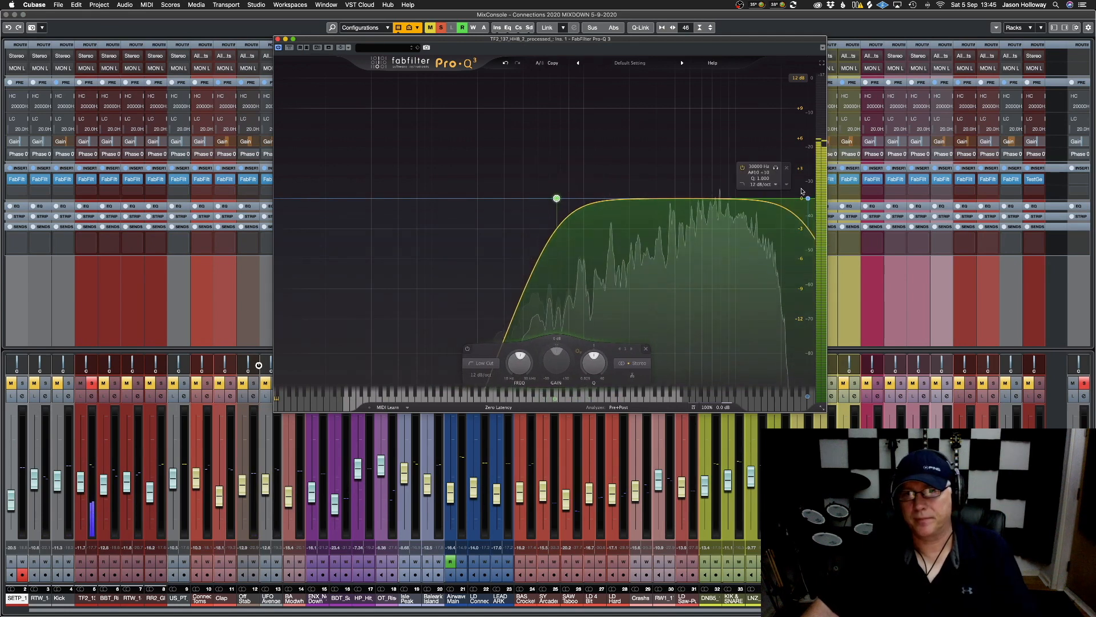
{"action": "left_click_drag", "start_coordinate": [775, 169], "coordinate": [758, 170]}
{"action": "left_click_drag", "start_coordinate": [556, 198], "coordinate": [573, 198]}
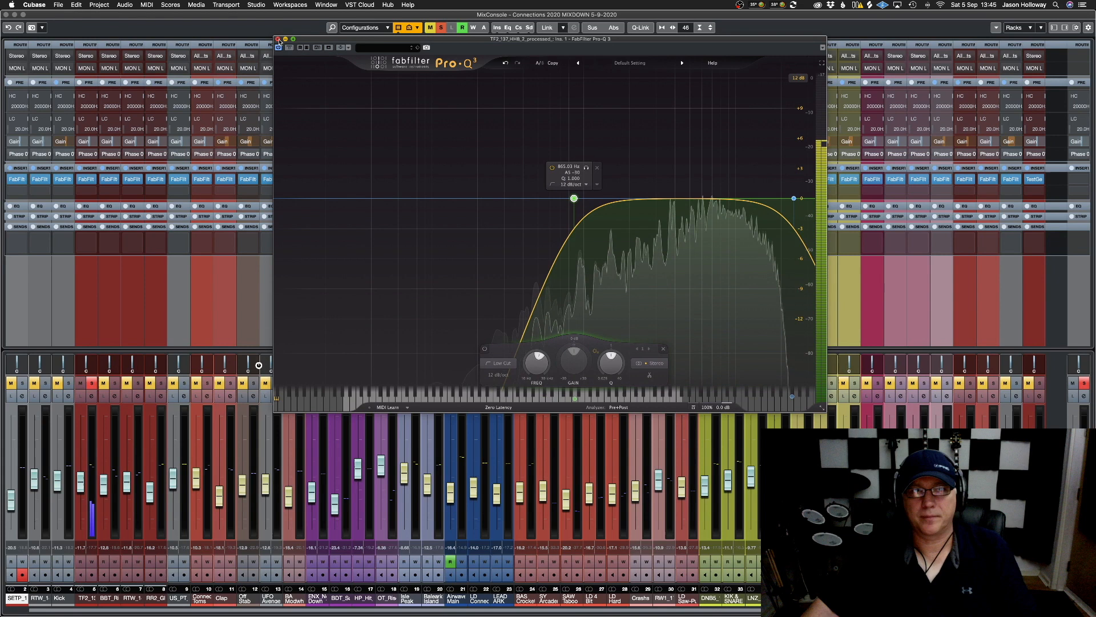
{"action": "left_click", "coordinate": [163, 313]}
{"action": "left_click", "coordinate": [91, 388]}
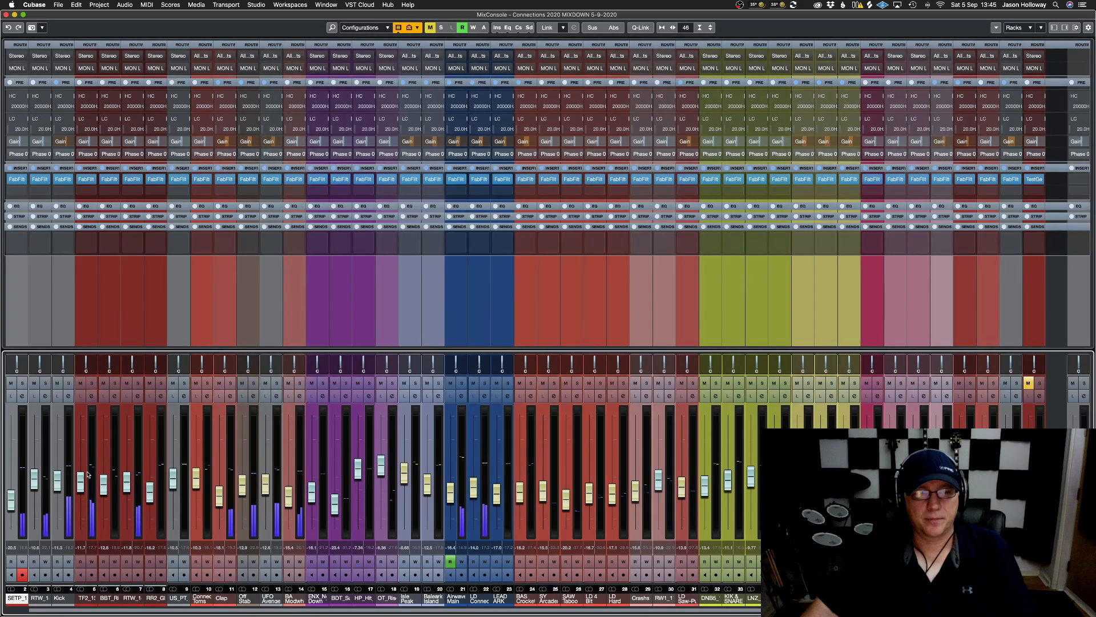
Solo the Kick channel, audition only its Pro-Q 3 high-cut band, and close the plug-in and unsolo the channel
{"action": "left_click", "coordinate": [69, 382]}
{"action": "left_click", "coordinate": [60, 180]}
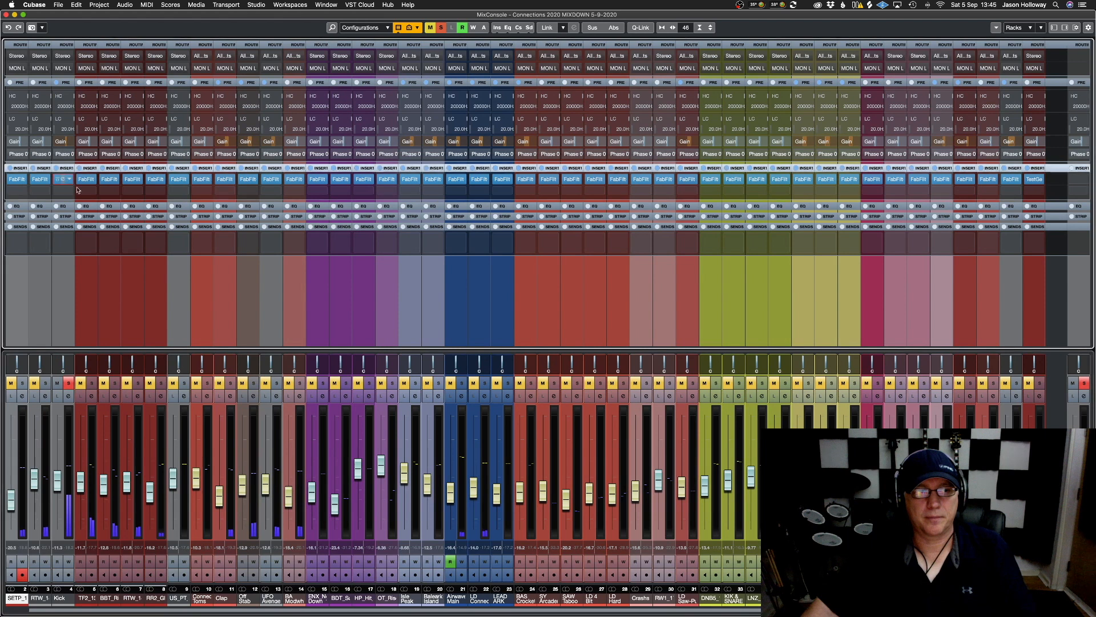
{"action": "mouse_move", "coordinate": [479, 116]}
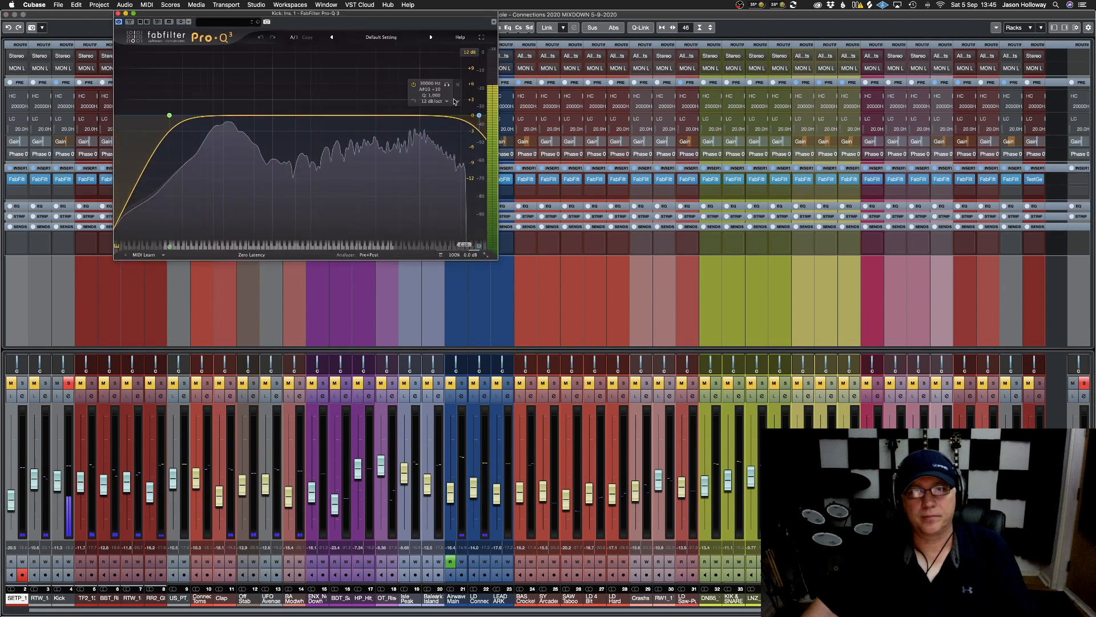
{"action": "left_click", "coordinate": [447, 86]}
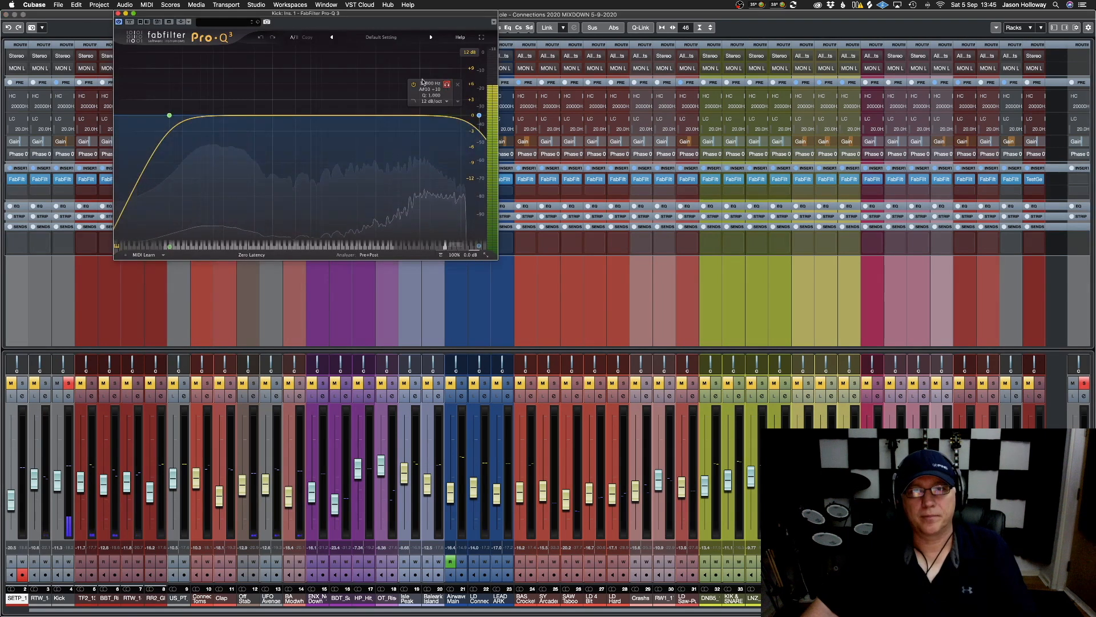
{"action": "left_click", "coordinate": [118, 13]}
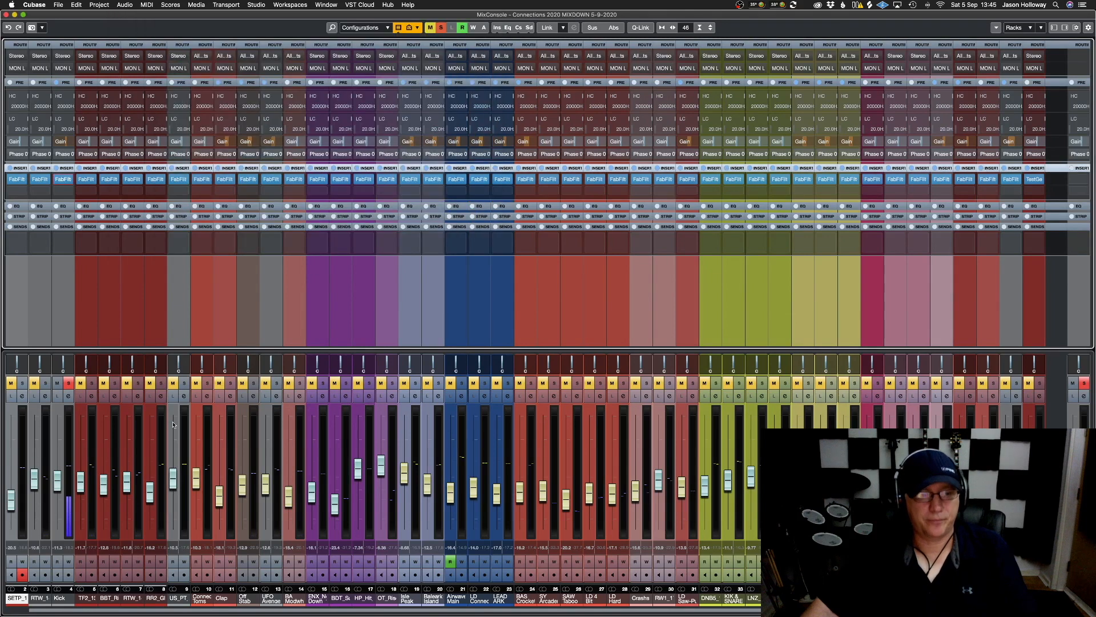
{"action": "left_click", "coordinate": [69, 384]}
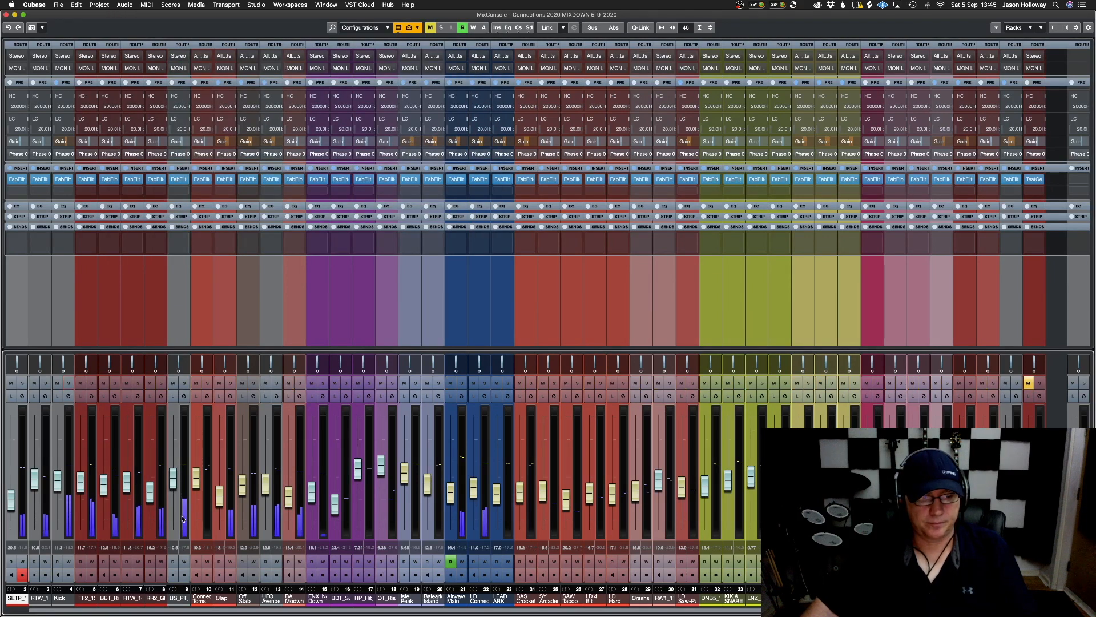
Listen briefly to channels 7 (RTW_1) and 8 (RR2_G) in solo, one after the other
{"action": "left_click", "coordinate": [138, 383]}
{"action": "left_click", "coordinate": [138, 384]}
{"action": "left_click", "coordinate": [160, 384]}
{"action": "left_click", "coordinate": [161, 384]}
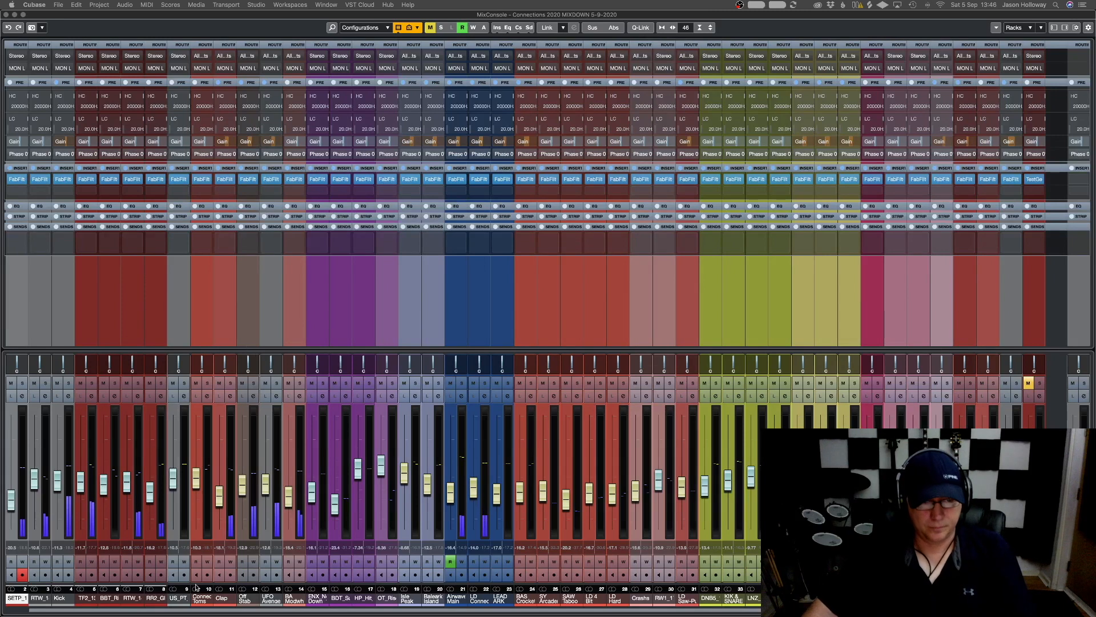
Solo the RR2 crash channel, raise its Pro-Q 3 low cut to about 305 Hz, audition the high-cut band, and close the plug-in
{"action": "left_click", "coordinate": [161, 383]}
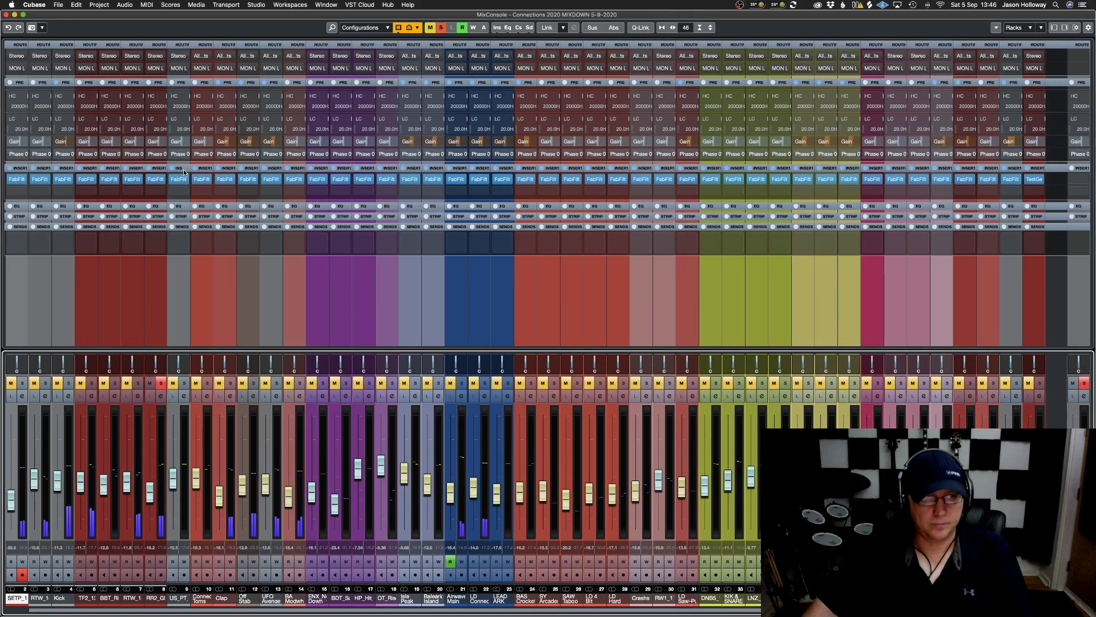
{"action": "left_click", "coordinate": [152, 180]}
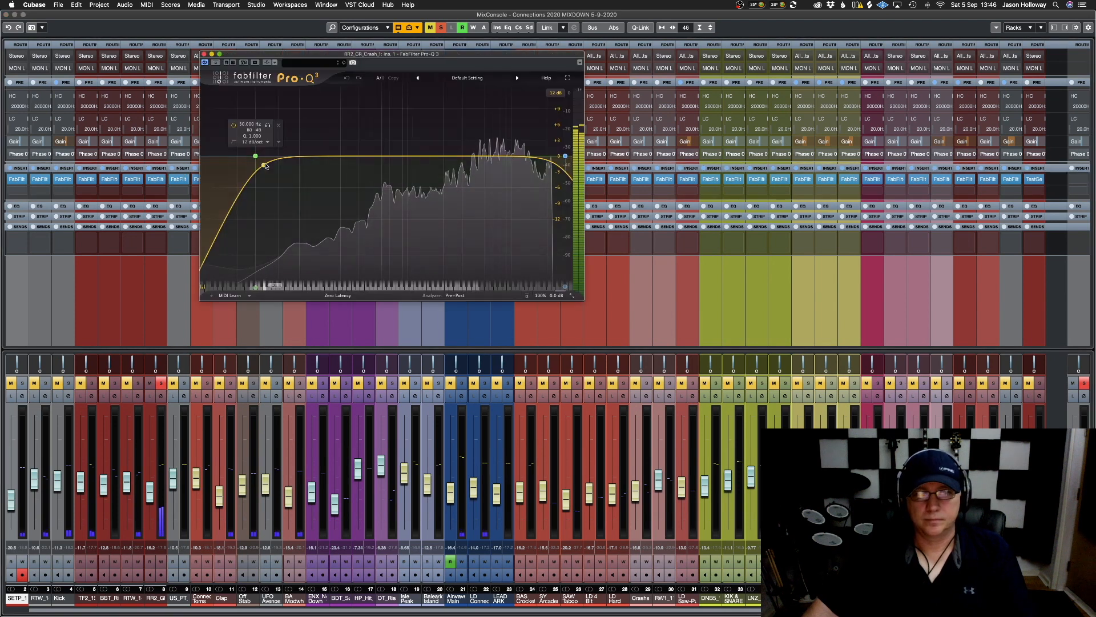
{"action": "left_click_drag", "start_coordinate": [265, 127], "coordinate": [376, 133]}
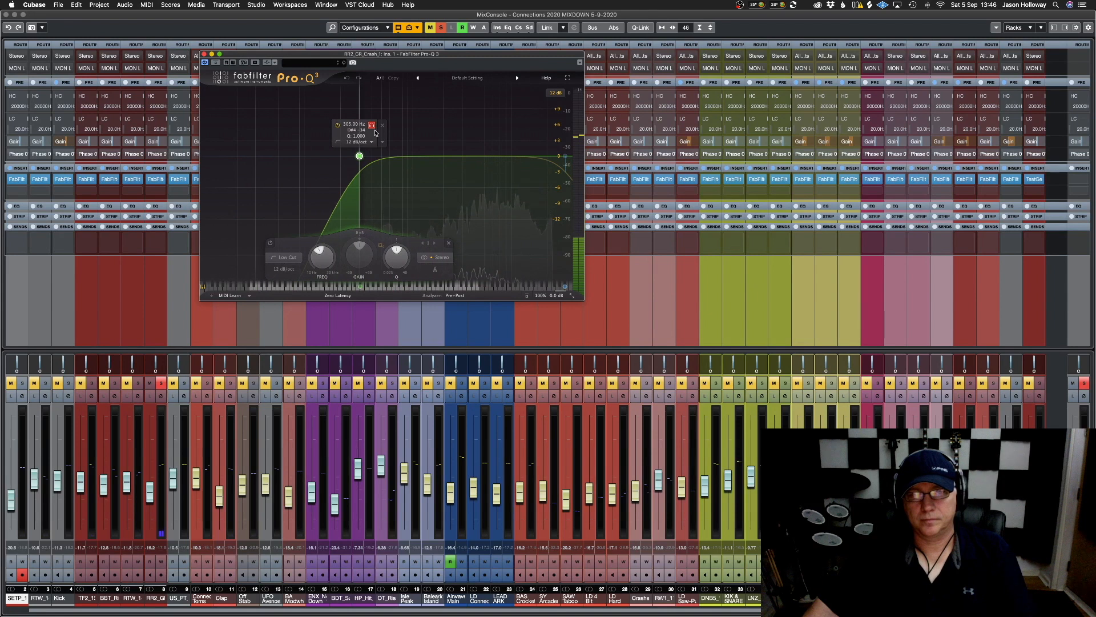
{"action": "mouse_move", "coordinate": [541, 135]}
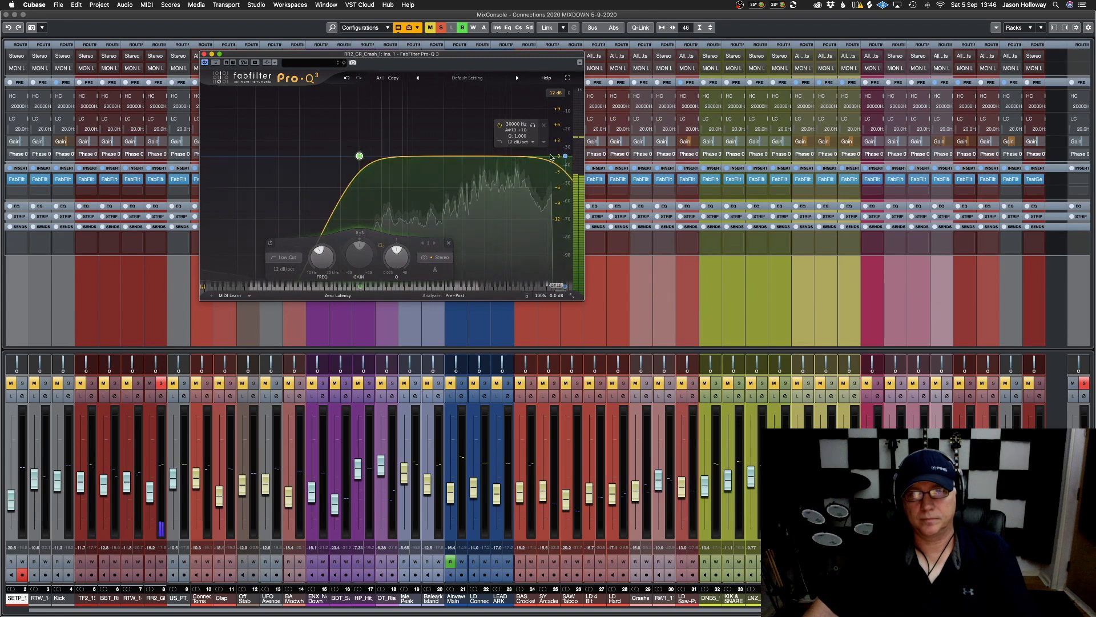
{"action": "left_click", "coordinate": [534, 126]}
{"action": "left_click", "coordinate": [534, 126]}
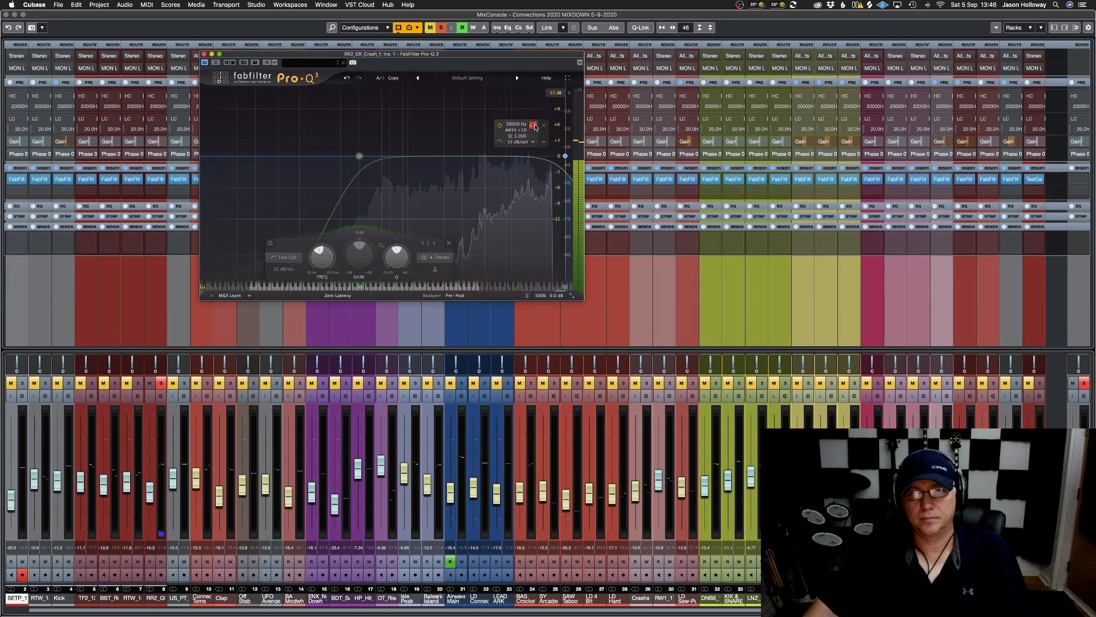
{"action": "left_click", "coordinate": [461, 160]}
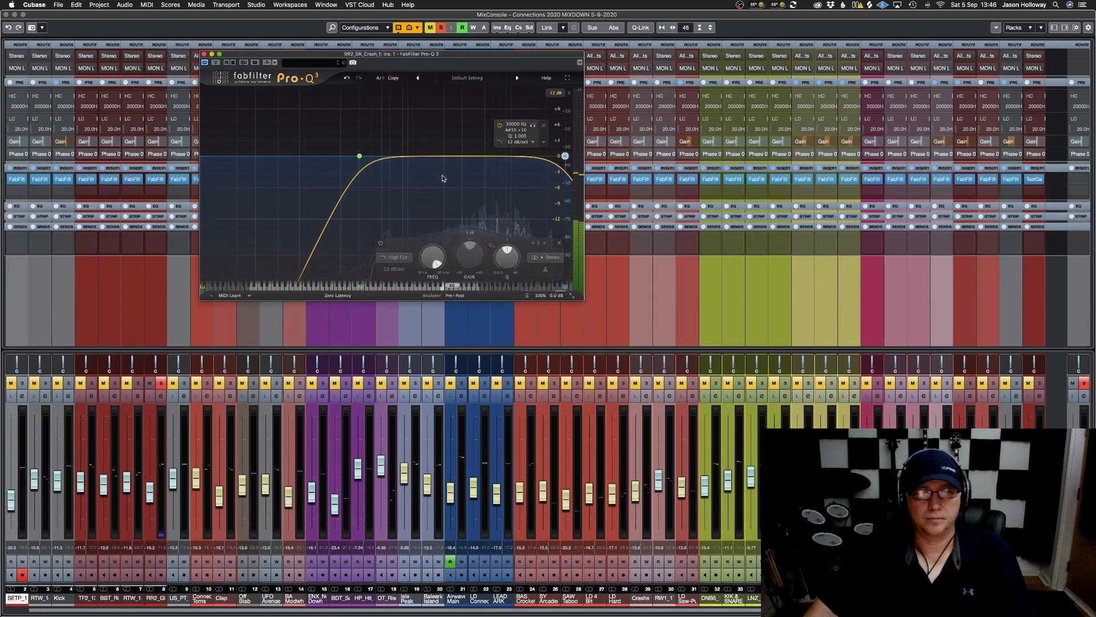
{"action": "left_click", "coordinate": [204, 54]}
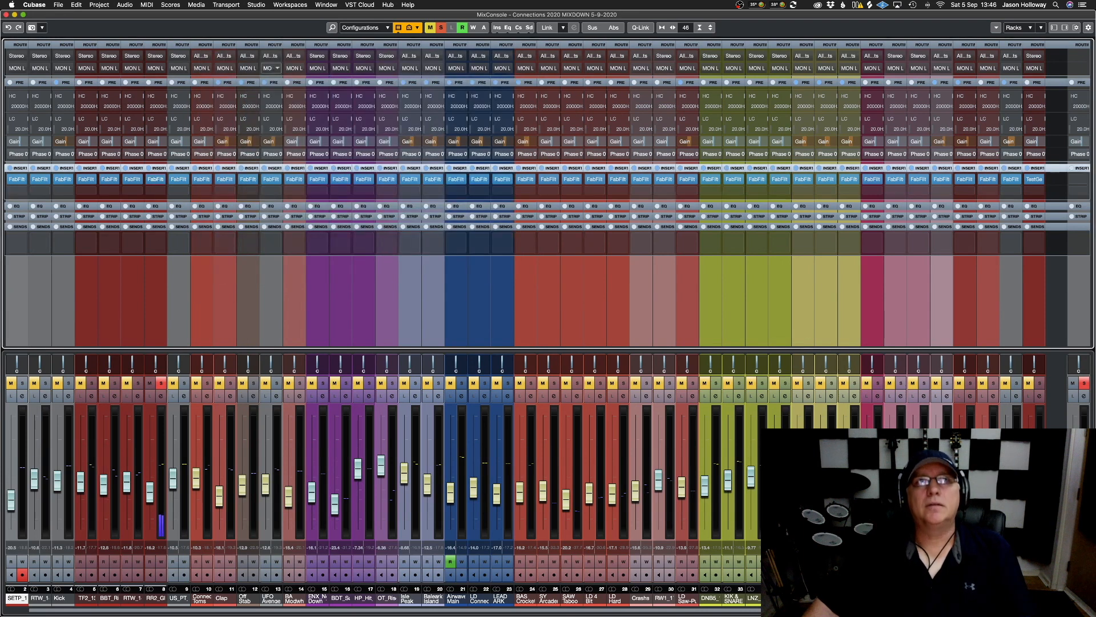
Select the RR2 crash channel, look up its audio clip in the project's Pool, and close the Pool
{"action": "left_click", "coordinate": [156, 598]}
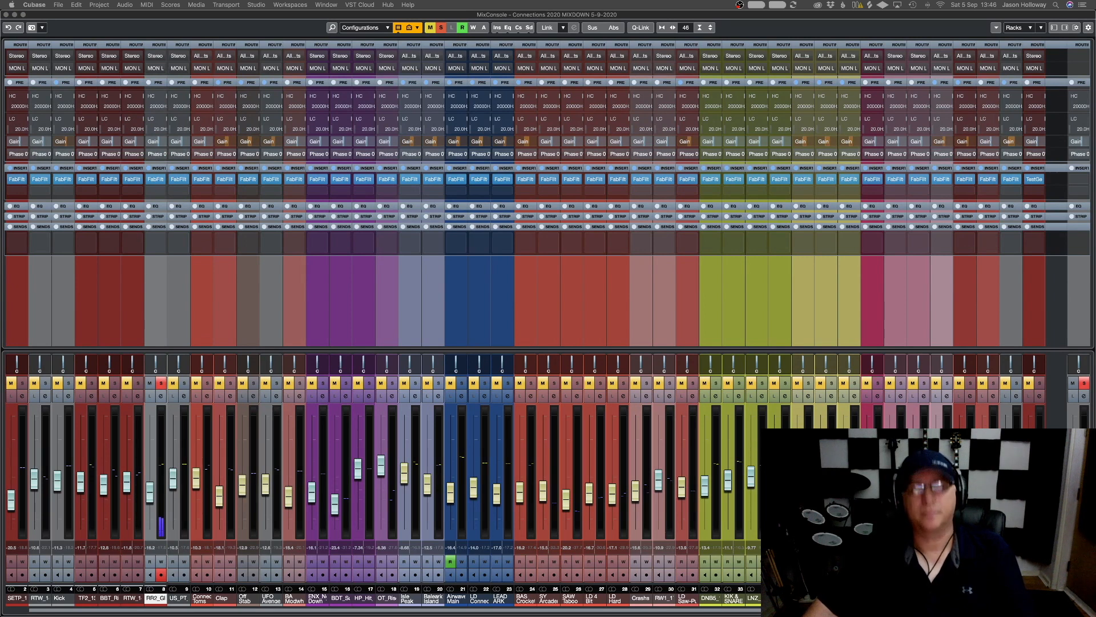
{"action": "key", "text": "super+p"}
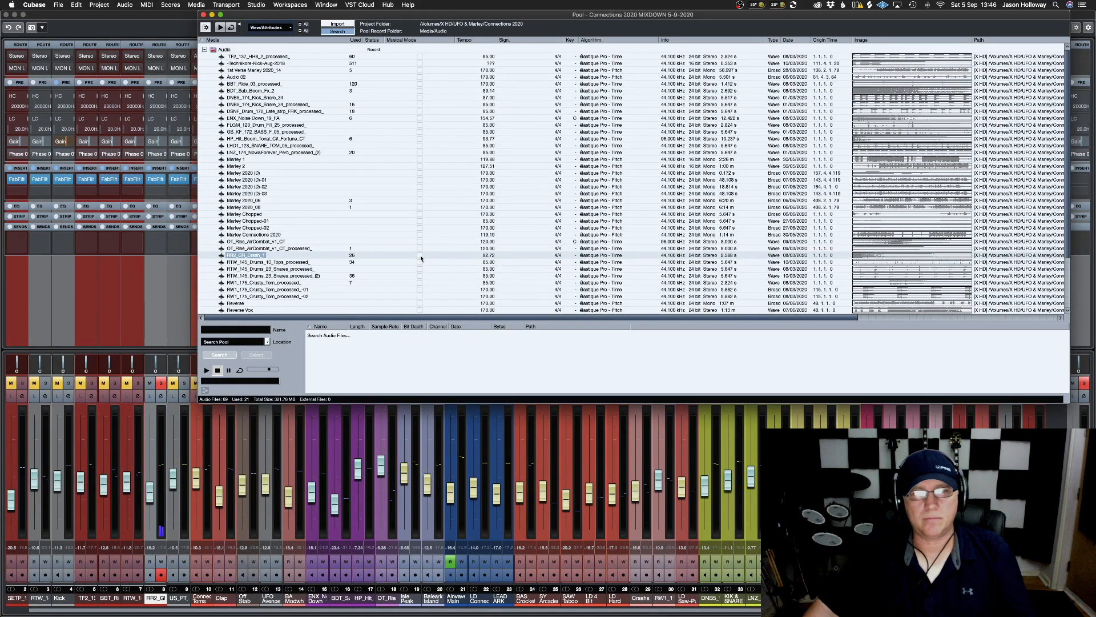
{"action": "left_click", "coordinate": [203, 14]}
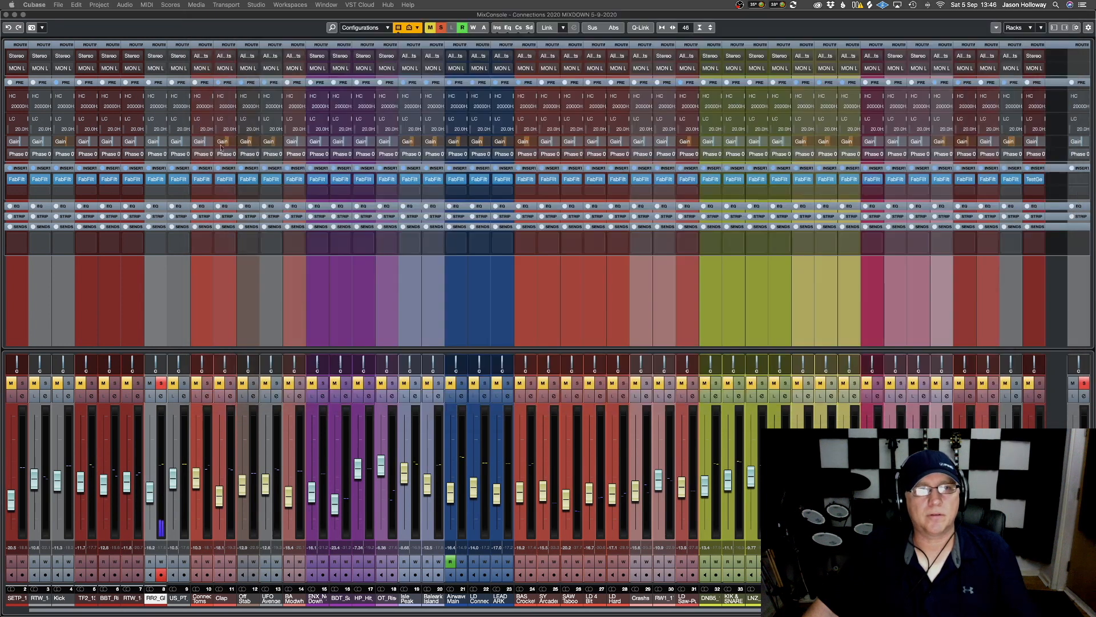
Unsolo the RR2 crash channel and lower its fader to about -17.7 dB in the full mix
{"action": "left_click", "coordinate": [161, 383]}
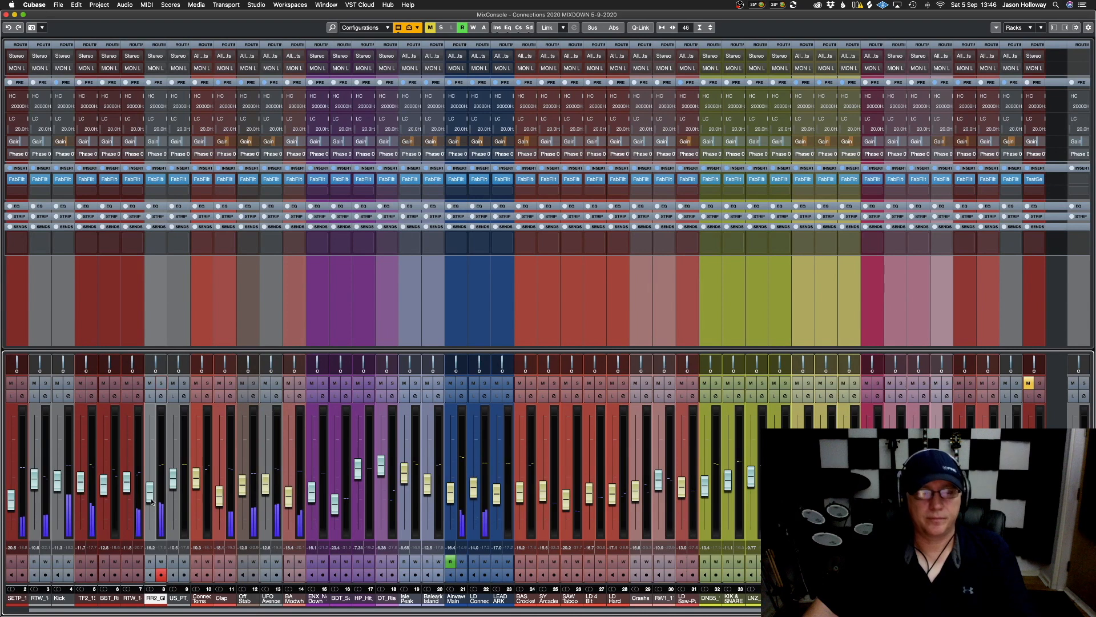
{"action": "left_click_drag", "start_coordinate": [152, 501], "coordinate": [150, 505]}
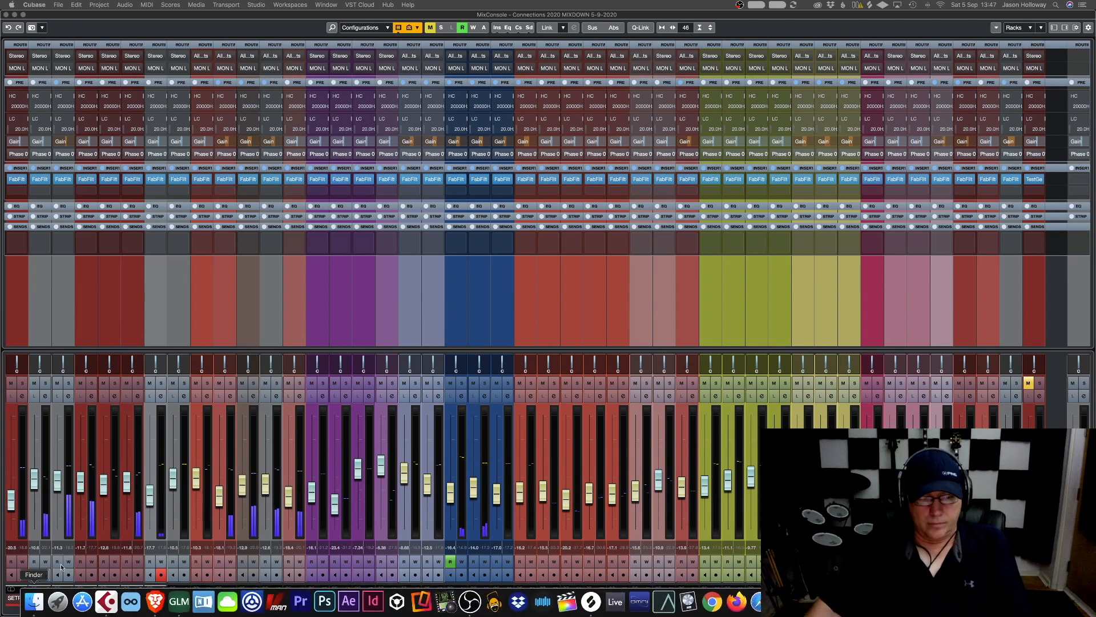
Solo the Off Stab channel, audition its Pro-Q 3 low-cut band, sweep the high-cut band downward, and close the plug-in
{"action": "left_click", "coordinate": [264, 382]}
{"action": "left_click", "coordinate": [265, 382]}
{"action": "left_click", "coordinate": [253, 382]}
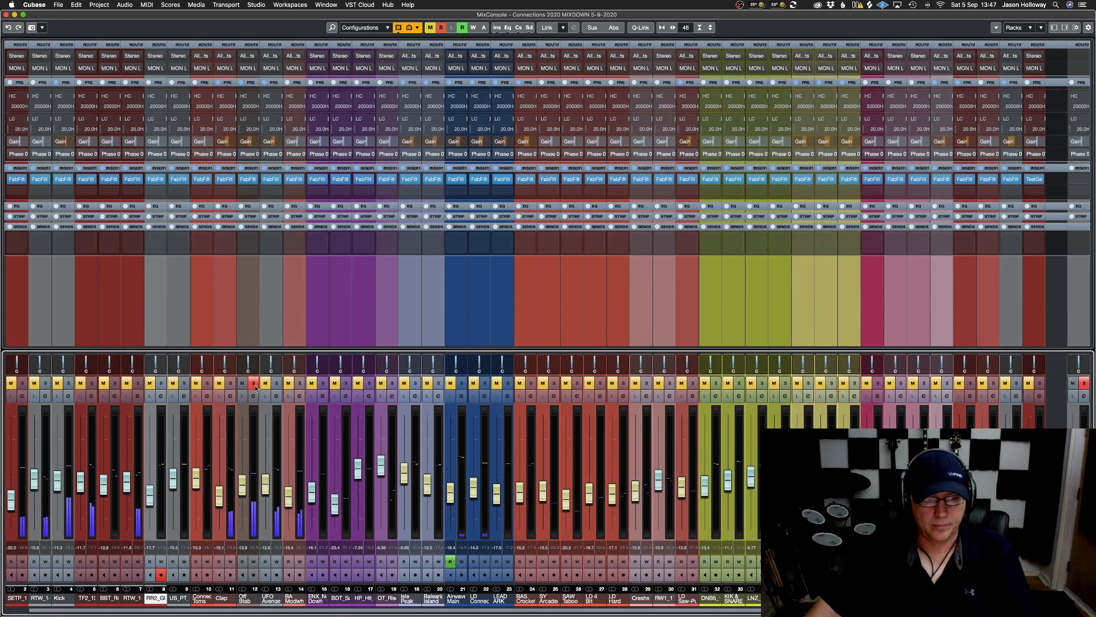
{"action": "left_click", "coordinate": [248, 179]}
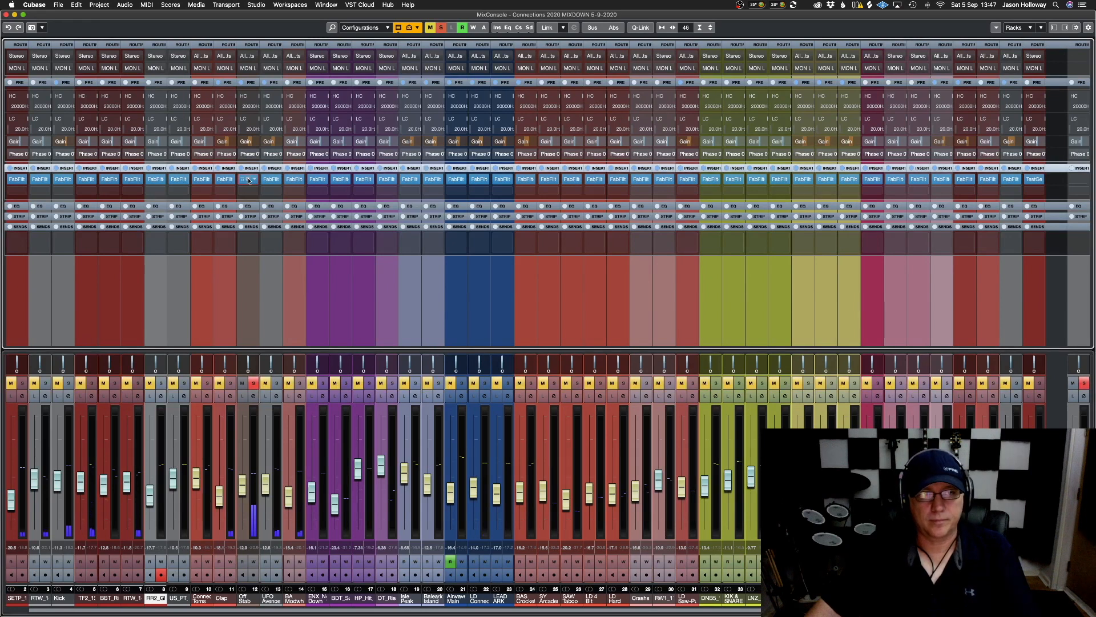
{"action": "mouse_move", "coordinate": [300, 197]}
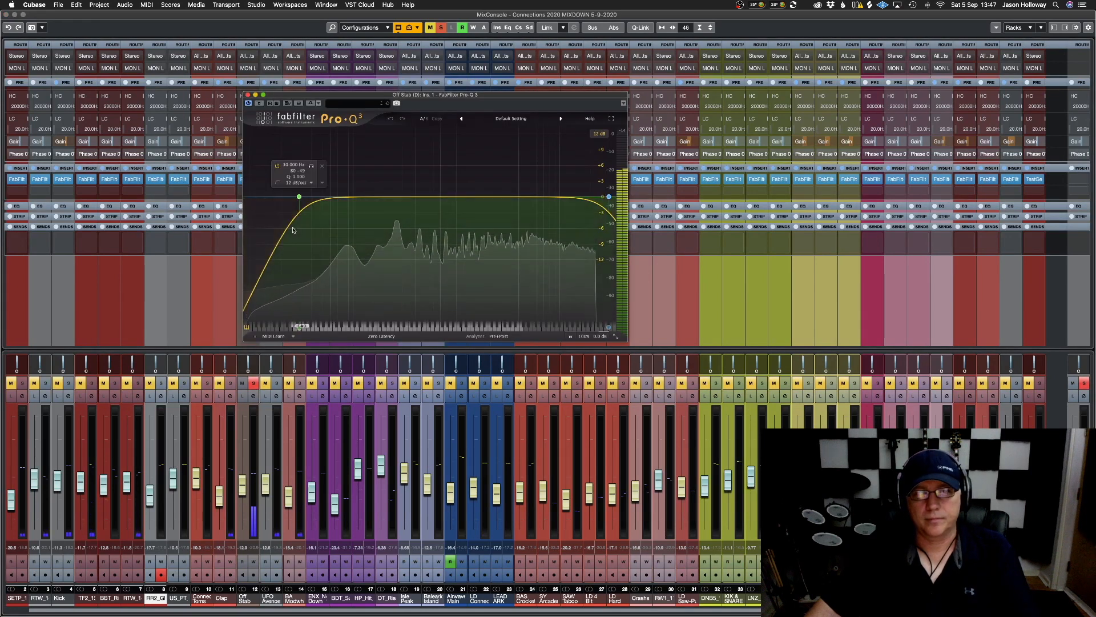
{"action": "left_click", "coordinate": [310, 167]}
{"action": "mouse_move", "coordinate": [609, 196]}
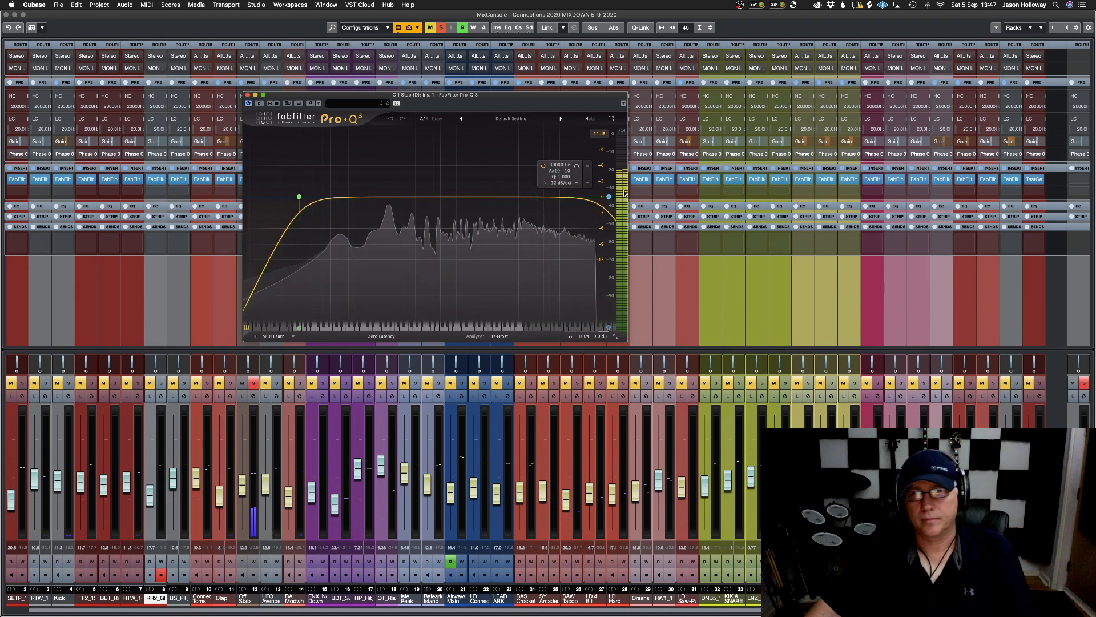
{"action": "left_click", "coordinate": [575, 166]}
{"action": "left_click_drag", "start_coordinate": [575, 165], "coordinate": [421, 166]}
{"action": "left_click", "coordinate": [248, 95]}
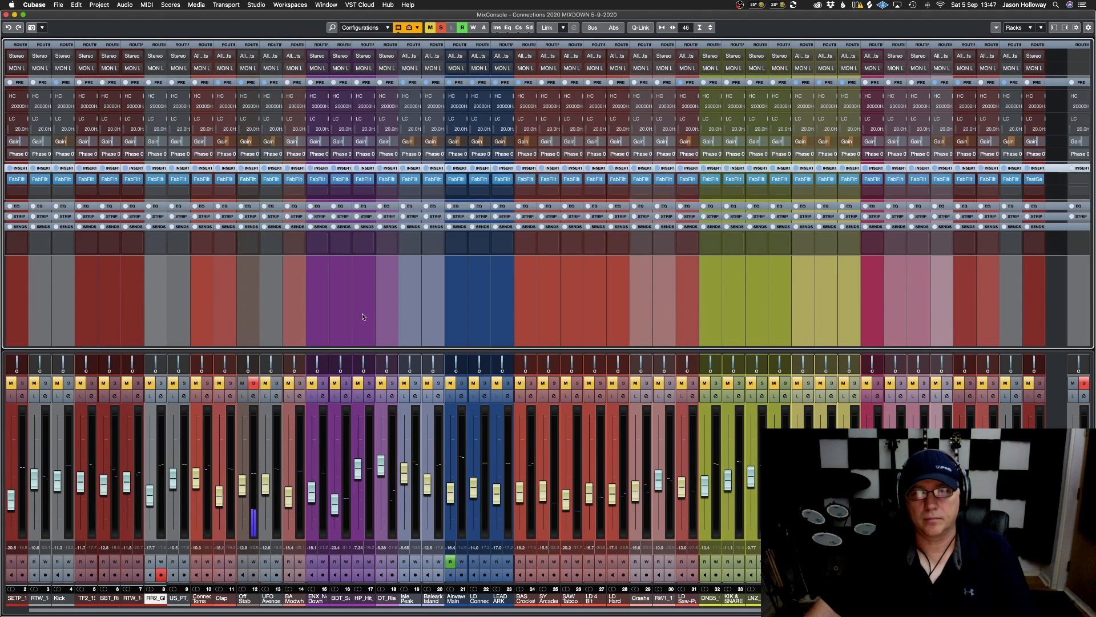
Solo the UFO Avenger Off Stab channel too, set its Pro-Q 3 low cut to about 227 Hz, and unsolo both stab channels
{"action": "left_click", "coordinate": [277, 383]}
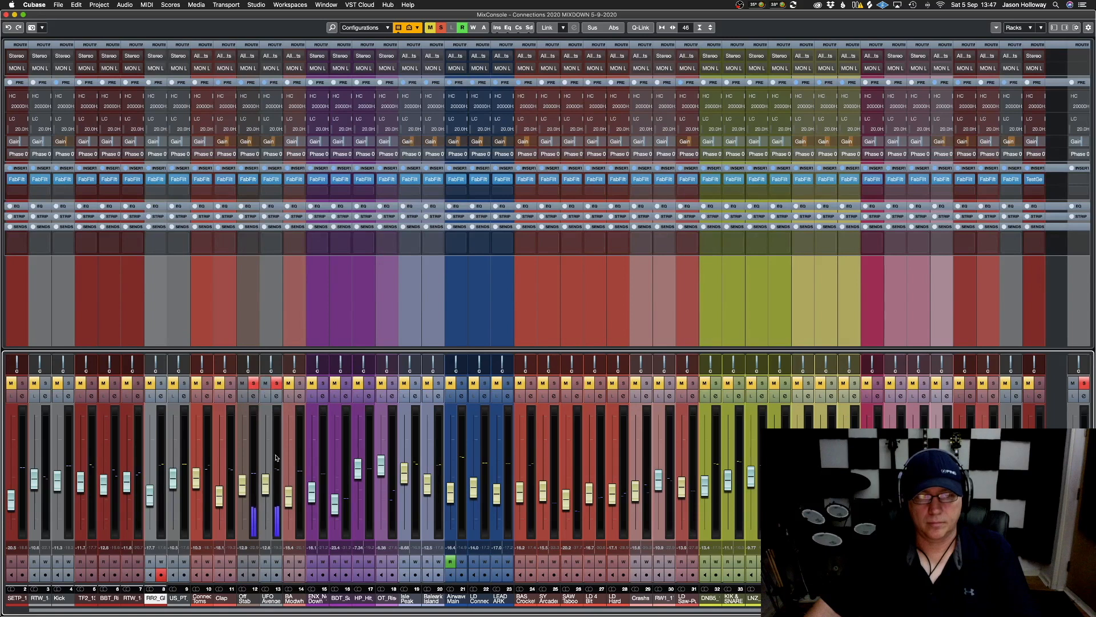
{"action": "left_click", "coordinate": [272, 179]}
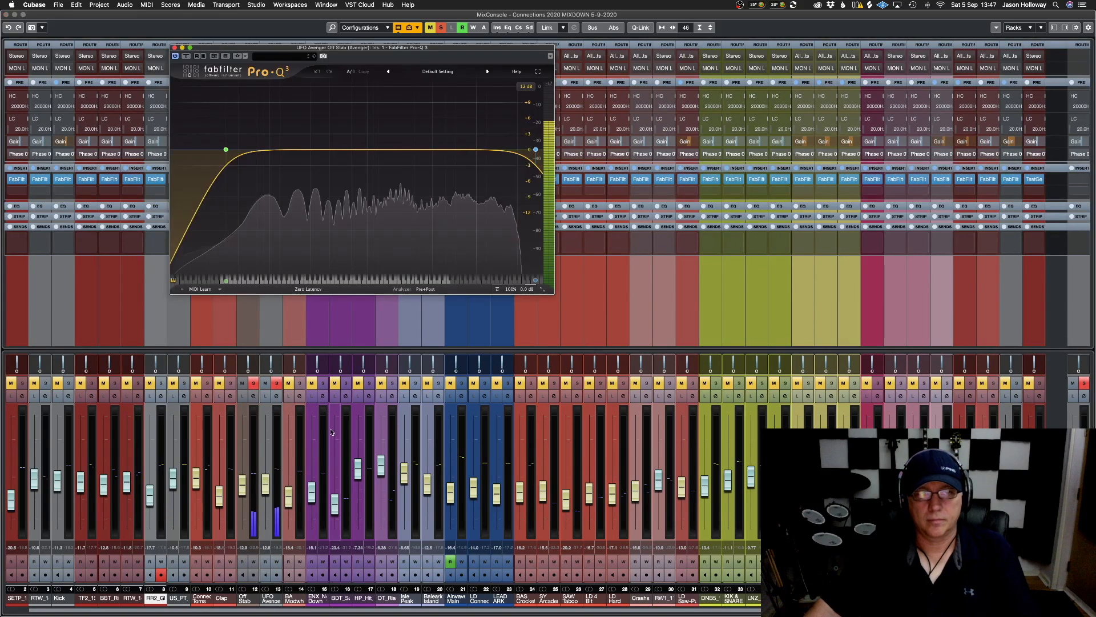
{"action": "left_click_drag", "start_coordinate": [226, 150], "coordinate": [328, 118]}
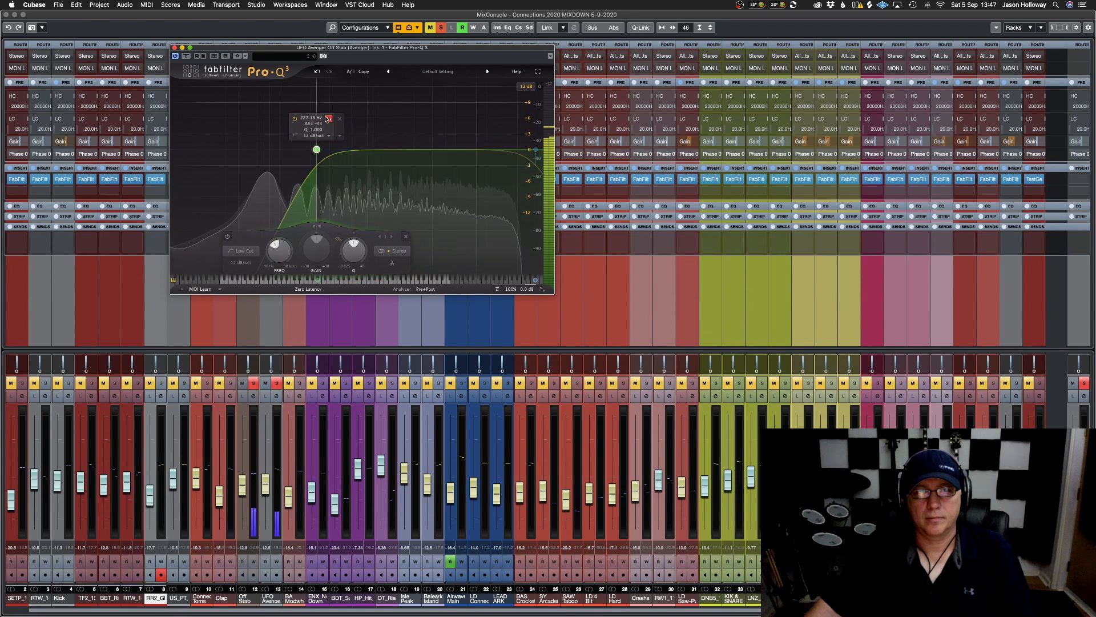
{"action": "left_click", "coordinate": [175, 47]}
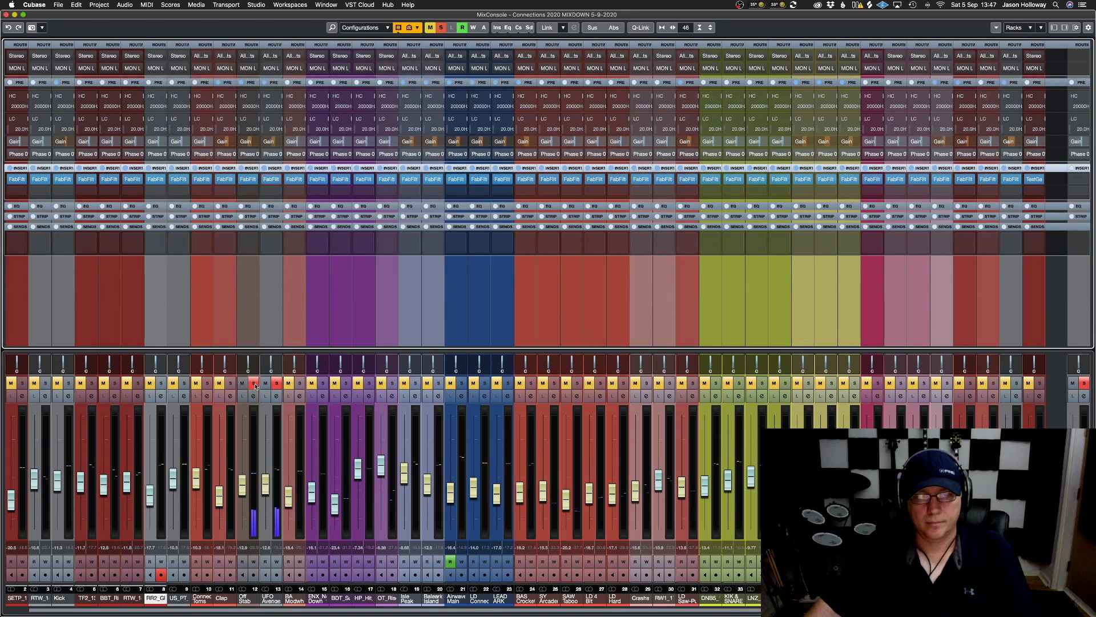
{"action": "left_click", "coordinate": [277, 385]}
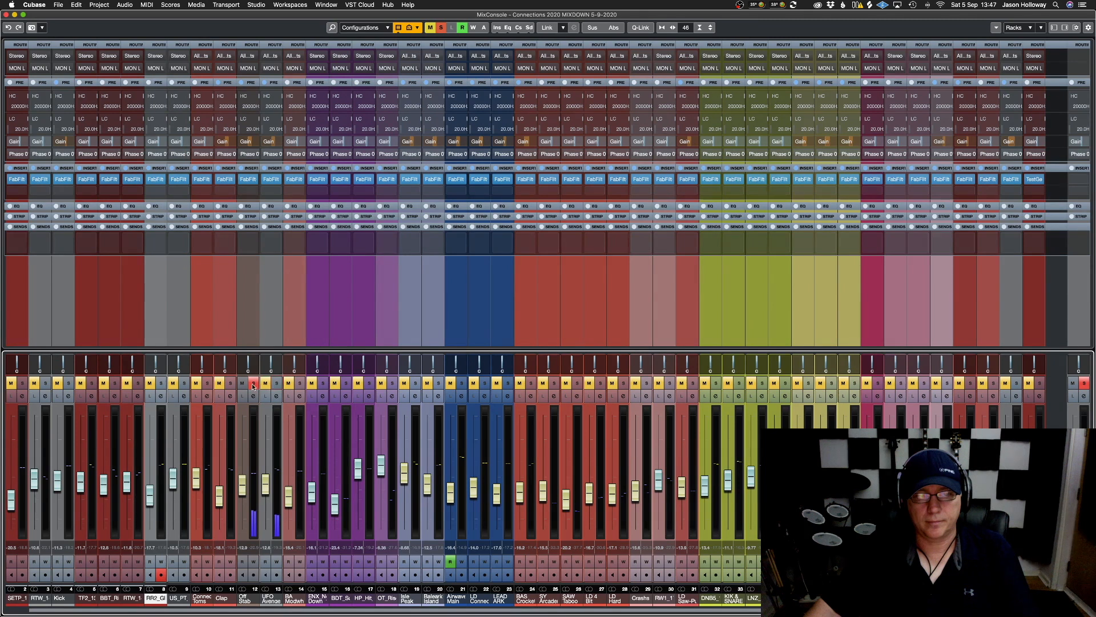
{"action": "left_click", "coordinate": [253, 384]}
Solo the BA Modwheel channel, raise its Pro-Q 3 low cut, set the high cut to about 10143 Hz, and close the plug-in
{"action": "left_click", "coordinate": [300, 382]}
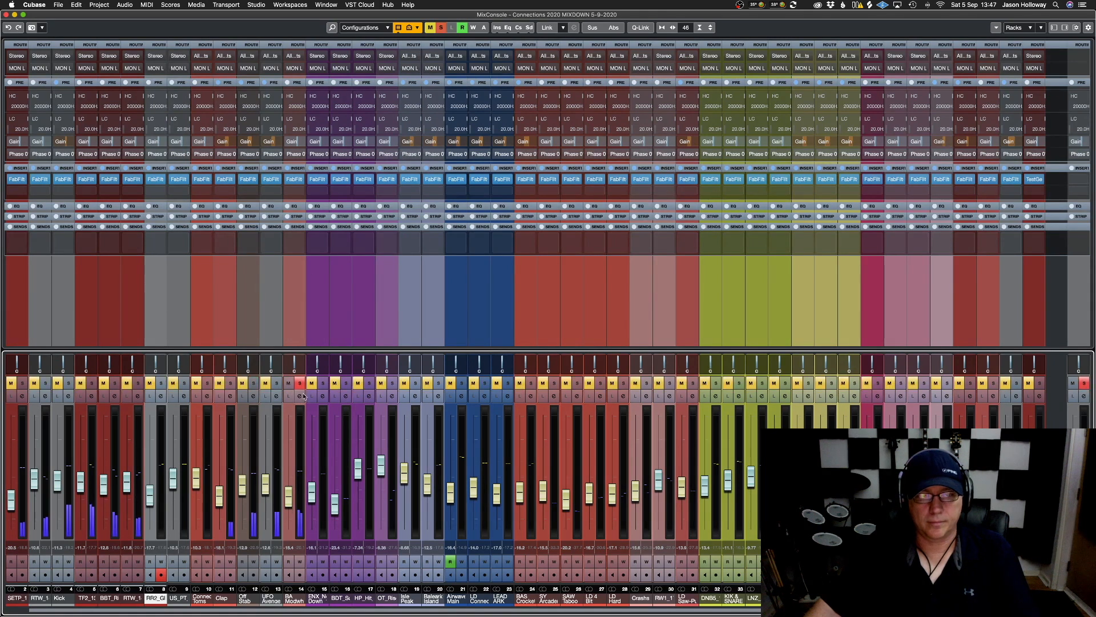
{"action": "left_click", "coordinate": [294, 180]}
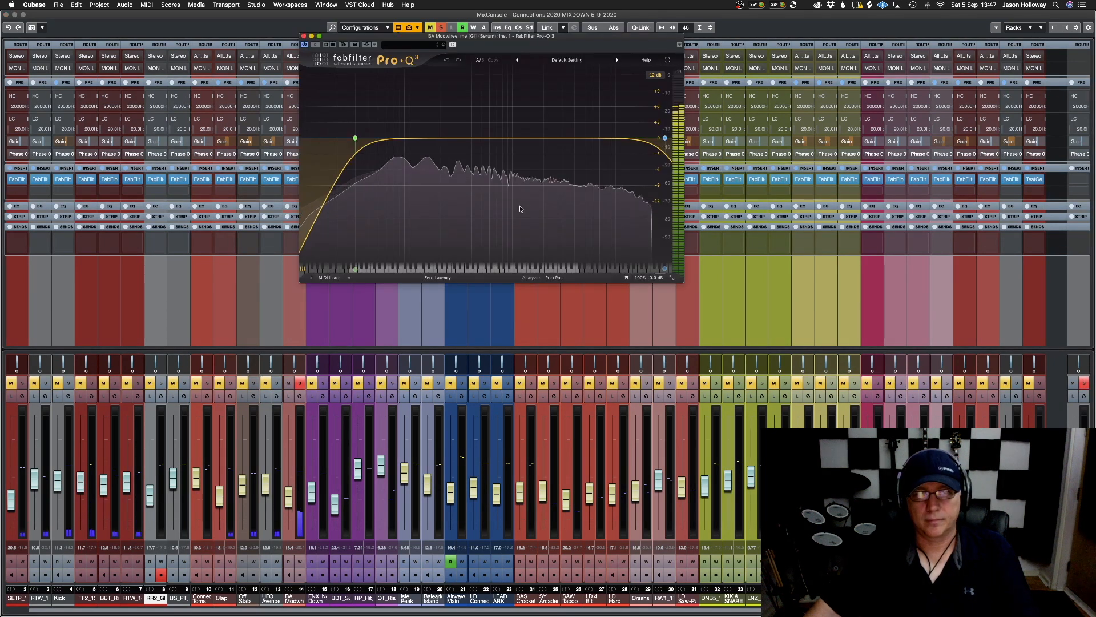
{"action": "mouse_move", "coordinate": [355, 137]}
{"action": "left_click", "coordinate": [367, 108]}
{"action": "left_click_drag", "start_coordinate": [367, 108], "coordinate": [416, 107]}
{"action": "mouse_move", "coordinate": [663, 138]}
{"action": "mouse_move", "coordinate": [632, 107]}
{"action": "left_mouse_down"}
{"action": "mouse_move", "coordinate": [542, 103]}
{"action": "mouse_move", "coordinate": [629, 125]}
{"action": "left_mouse_up"}
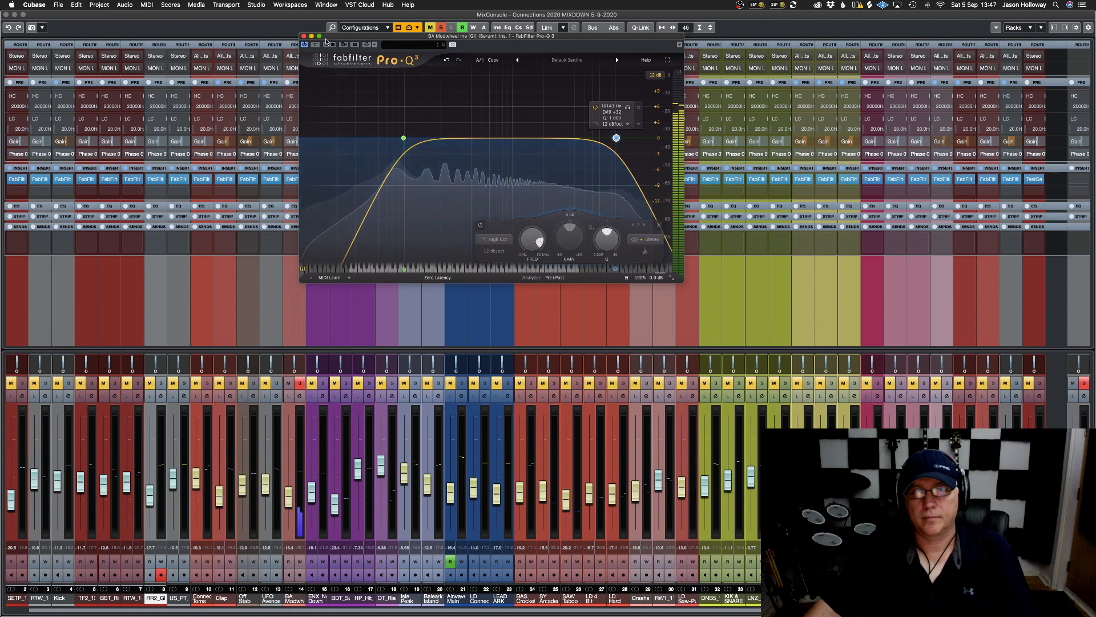
{"action": "left_click", "coordinate": [385, 343]}
Unsolo the BA Modwheel channel and lower its fader slightly in the full mix
{"action": "left_click", "coordinate": [300, 383]}
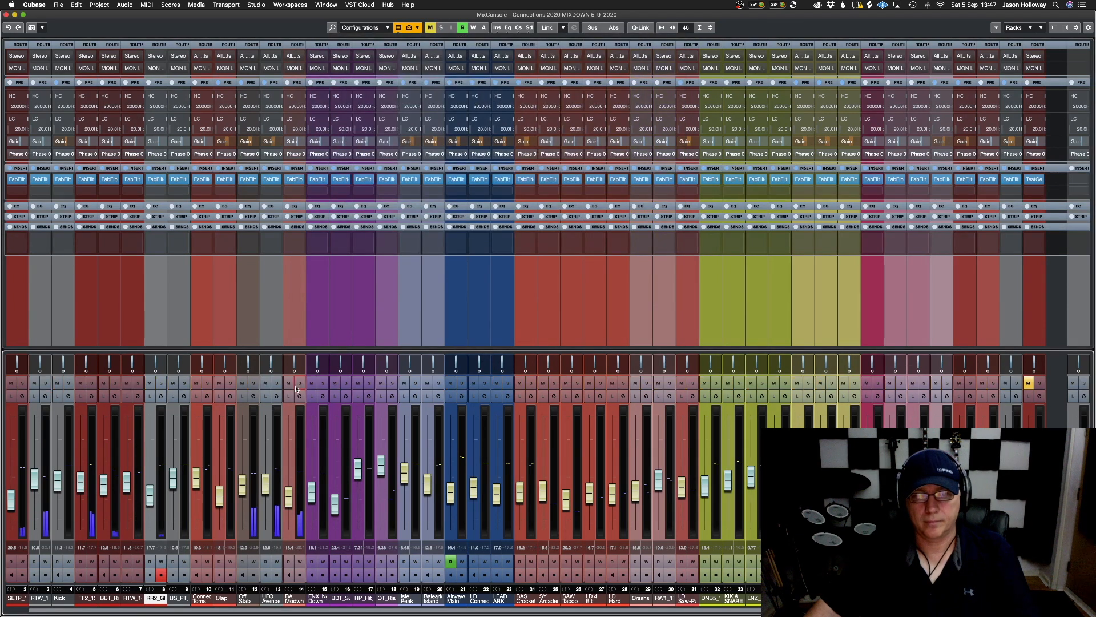
{"action": "left_click_drag", "start_coordinate": [286, 501], "coordinate": [286, 508]}
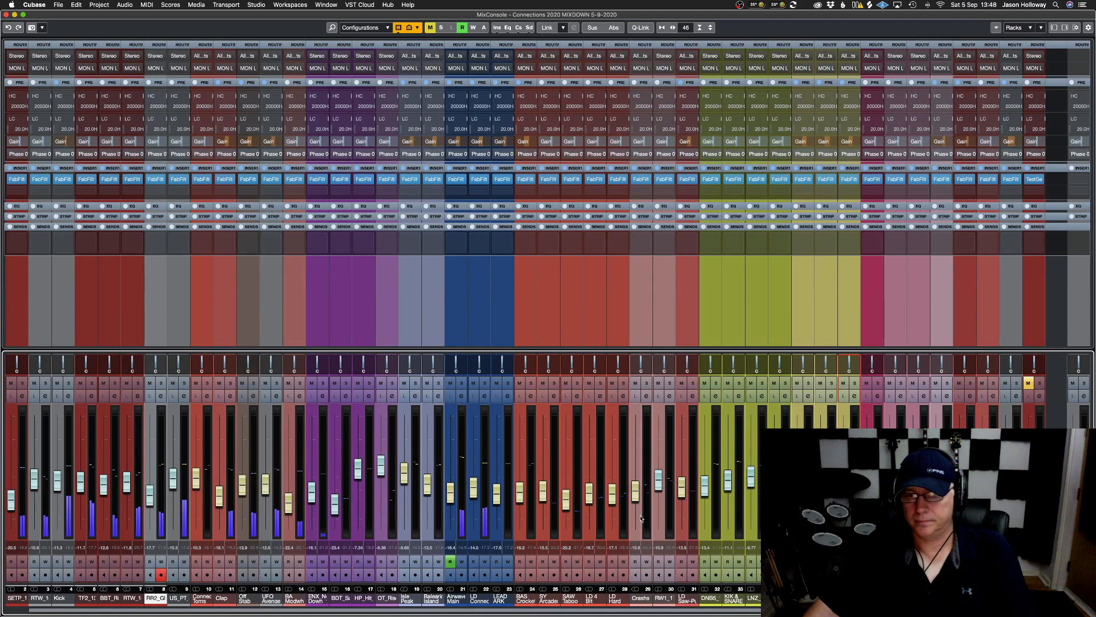
Select channel 21, listen to it in solo, and unsolo it
{"action": "left_click", "coordinate": [462, 382]}
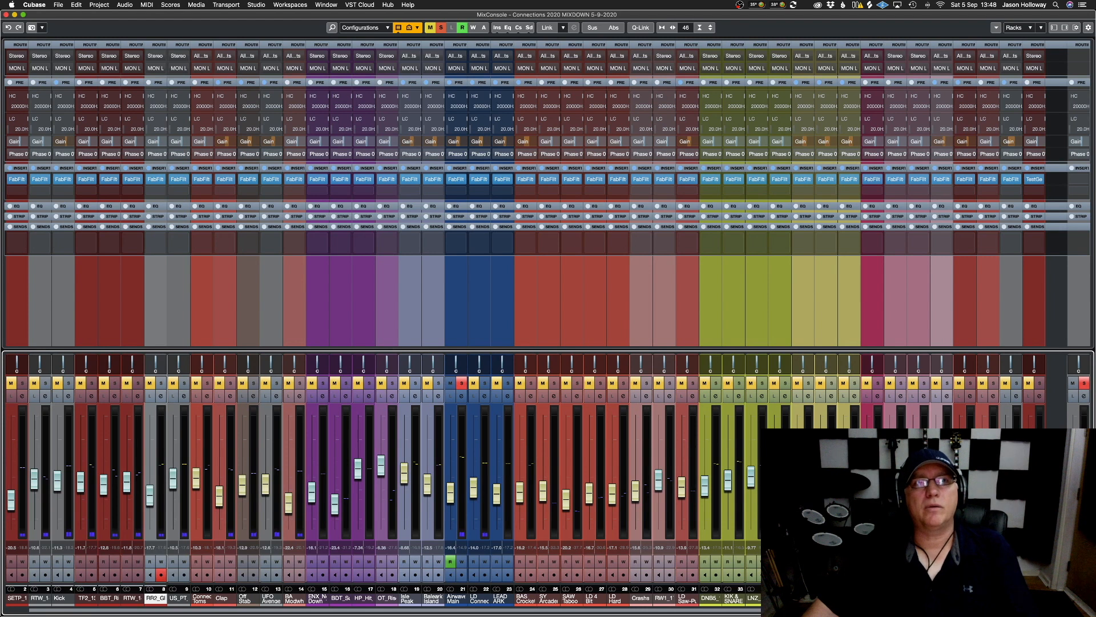
{"action": "left_click", "coordinate": [456, 598]}
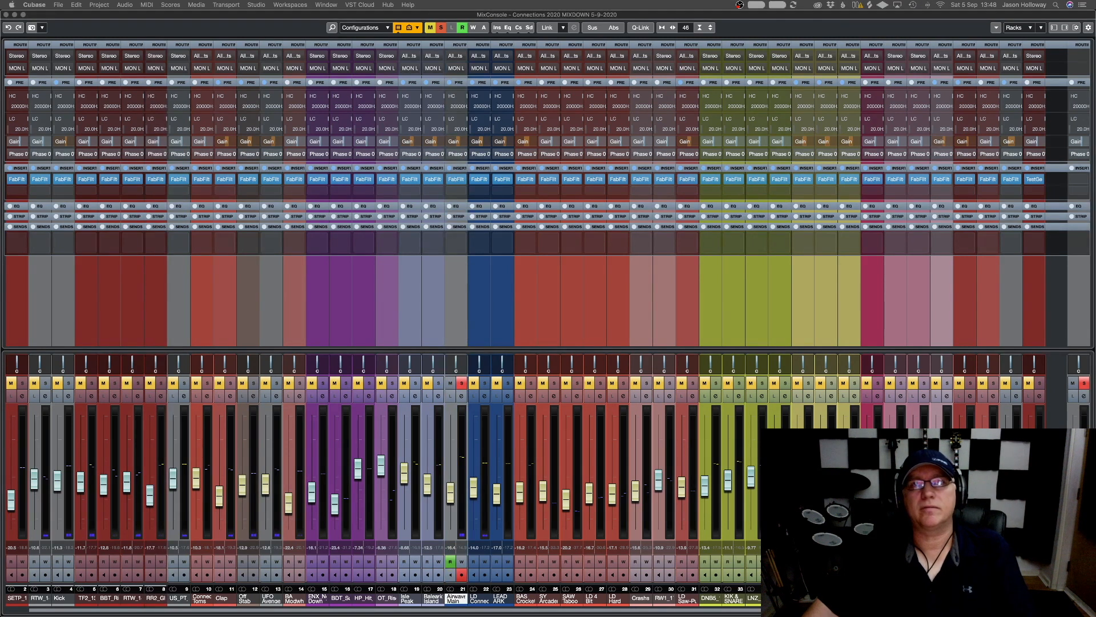
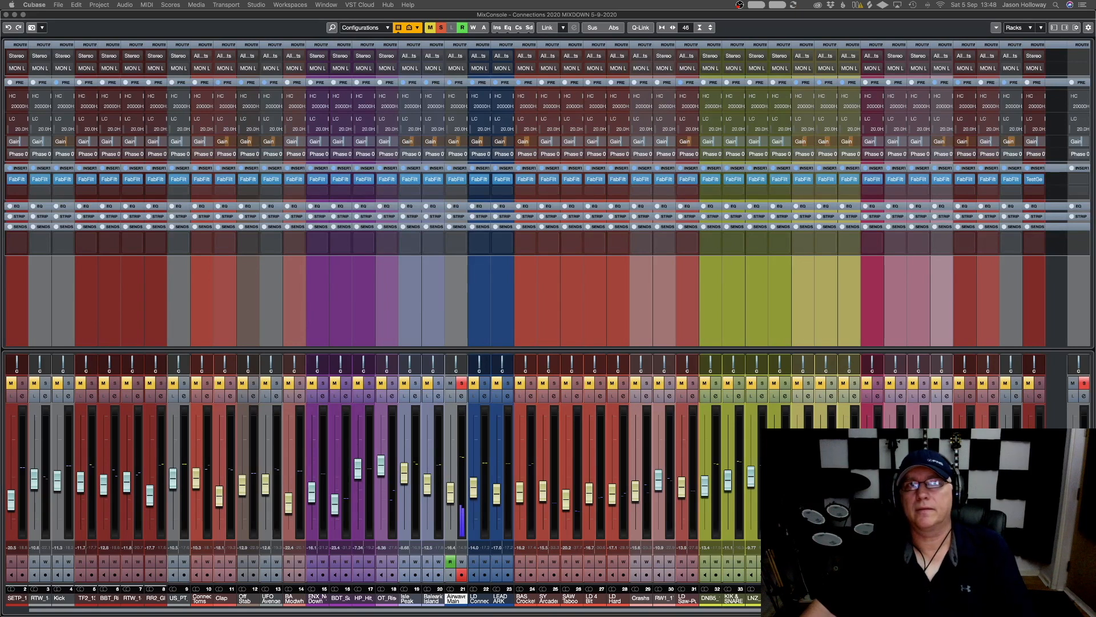
{"action": "key", "text": "s"}
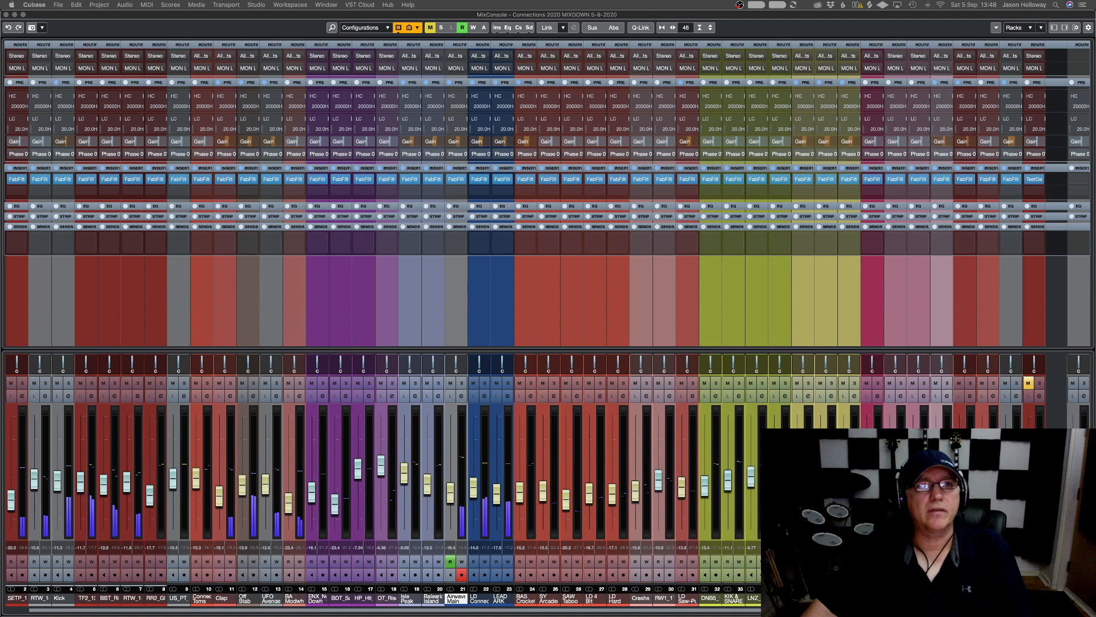
Solo and select the LD Connections channel and open its Pro-Q 3 insert
{"action": "left_click", "coordinate": [485, 383]}
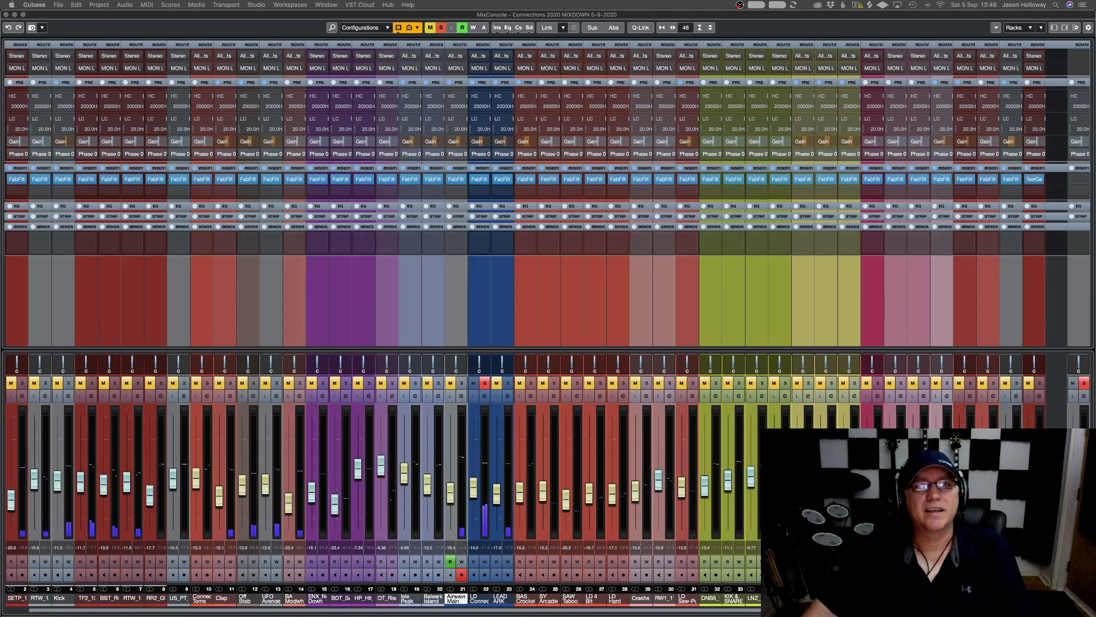
{"action": "left_click", "coordinate": [479, 599]}
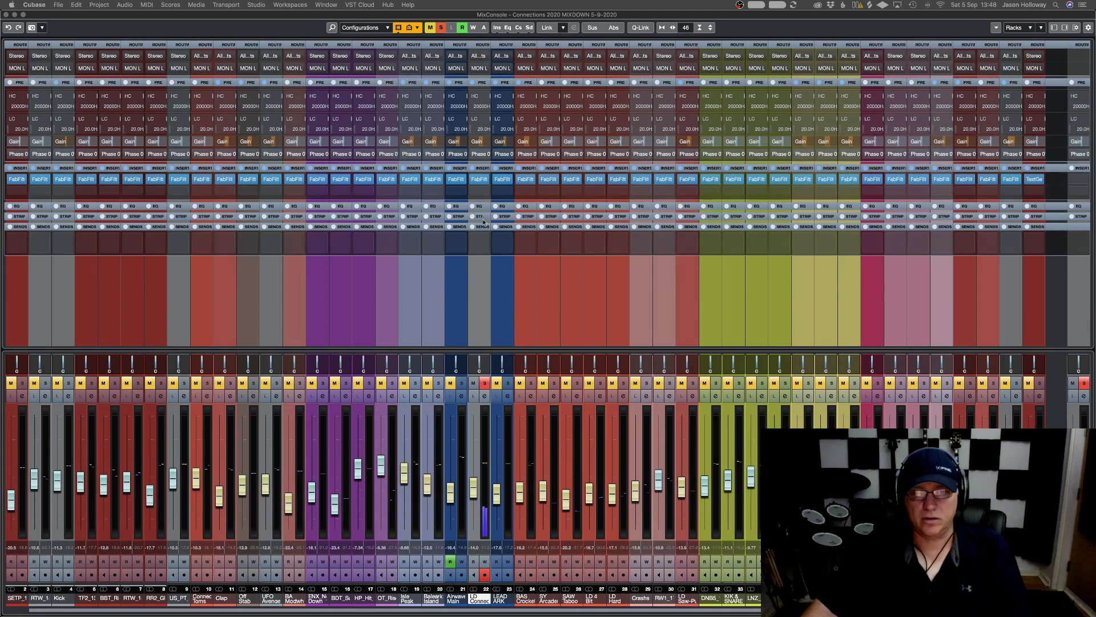
{"action": "left_click", "coordinate": [479, 181]}
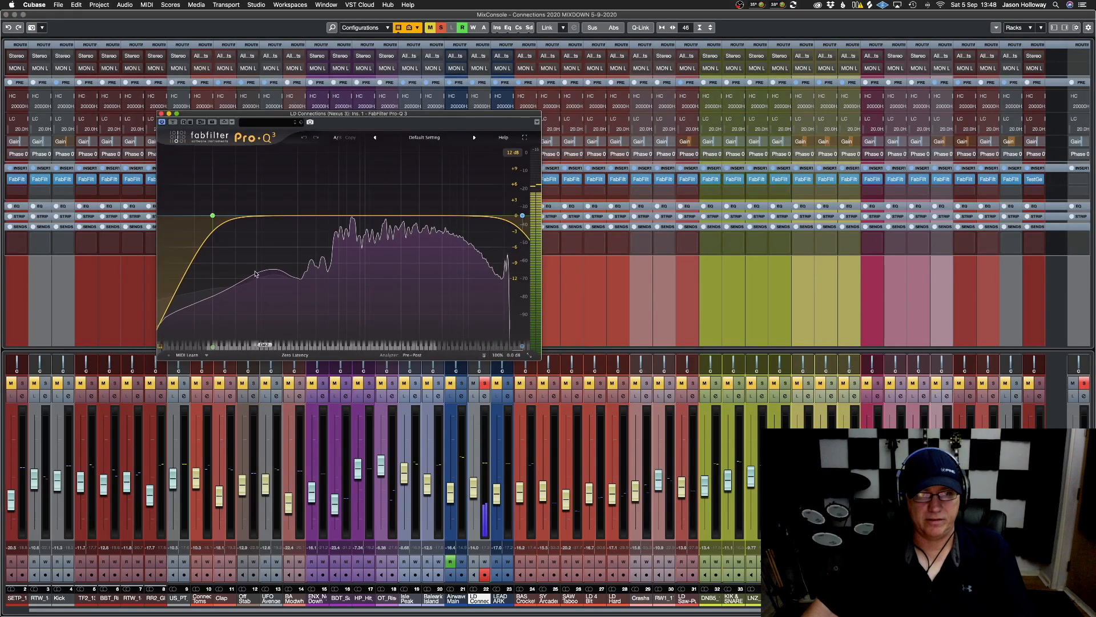
Try a steeper Pro-Q 3 high cut at about 171 Hz with the low cut near 59 Hz, and undo both changes
{"action": "mouse_move", "coordinate": [499, 209]}
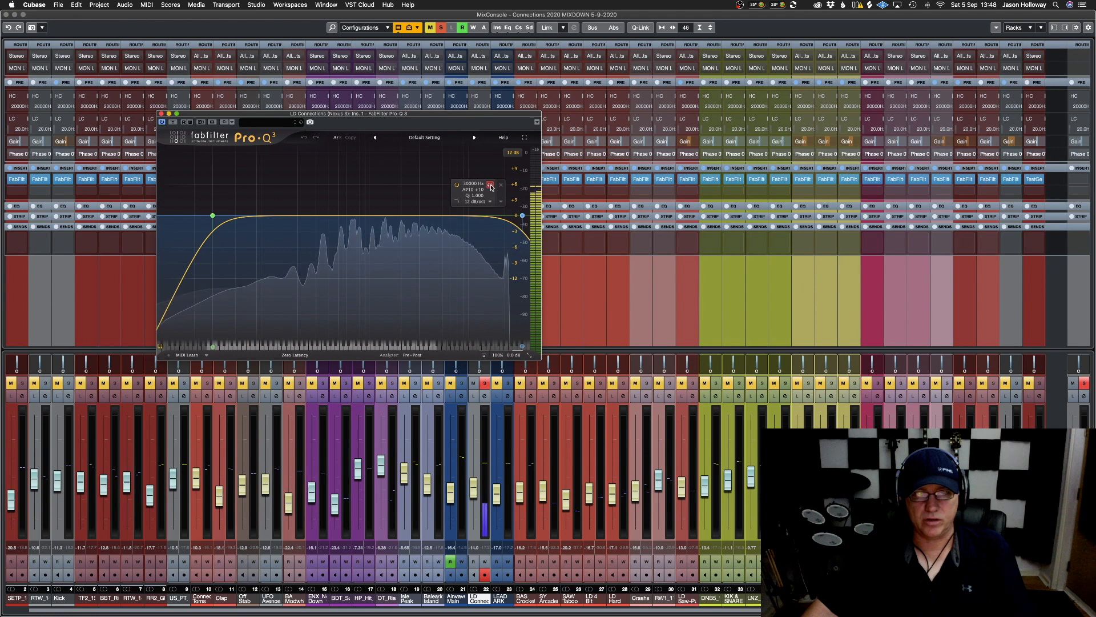
{"action": "scroll", "coordinate": [492, 188], "scroll_direction": "up", "scroll_amount": 3}
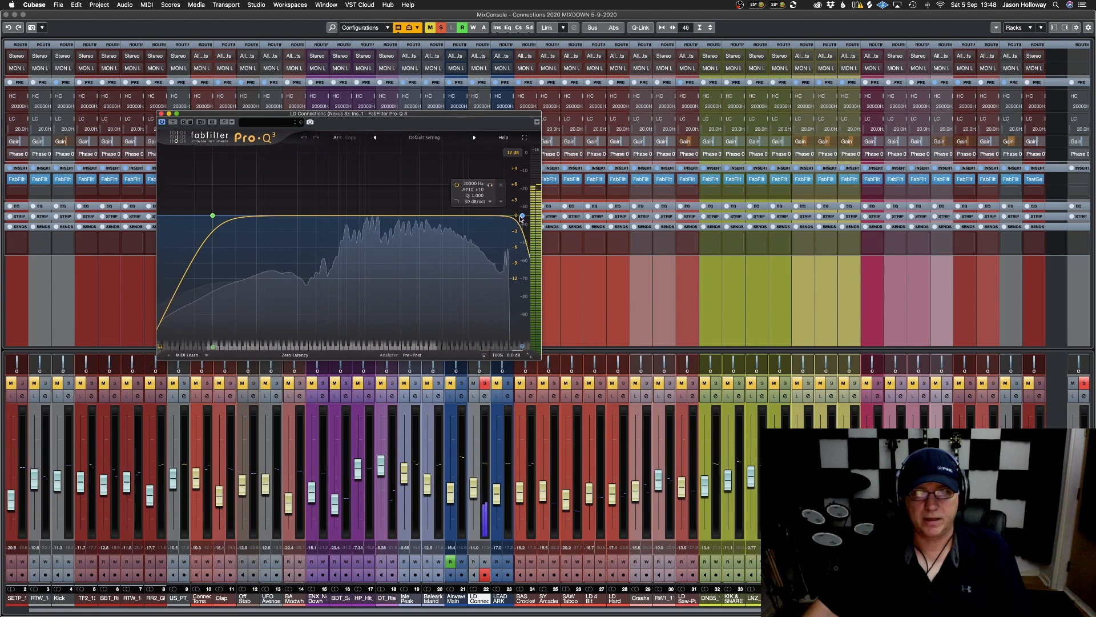
{"action": "left_click_drag", "start_coordinate": [492, 188], "coordinate": [250, 186]}
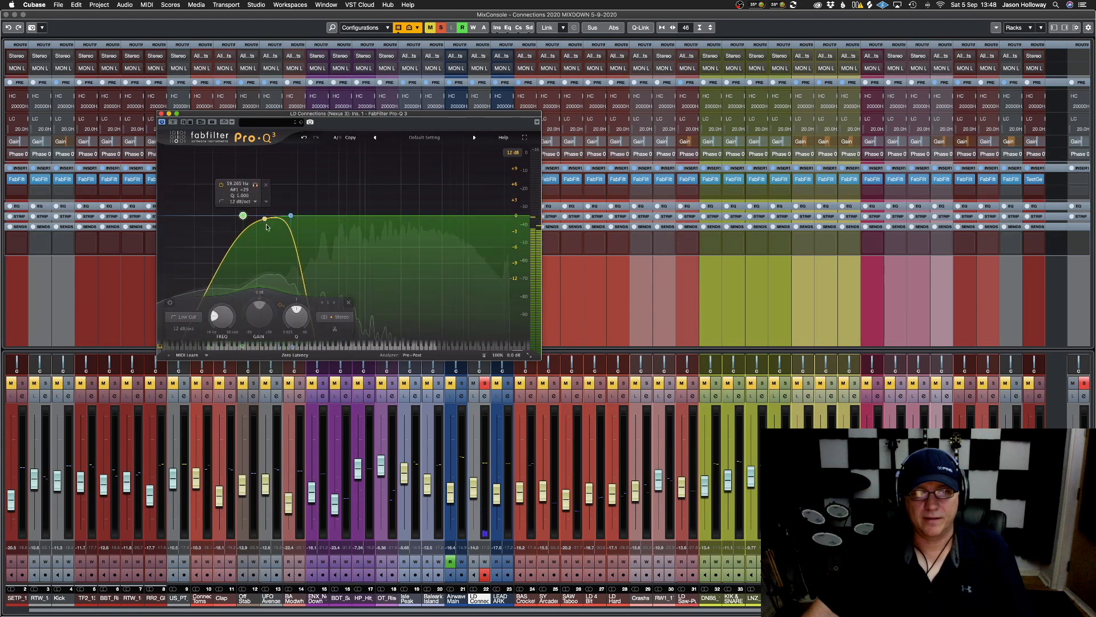
{"action": "left_click", "coordinate": [279, 278]}
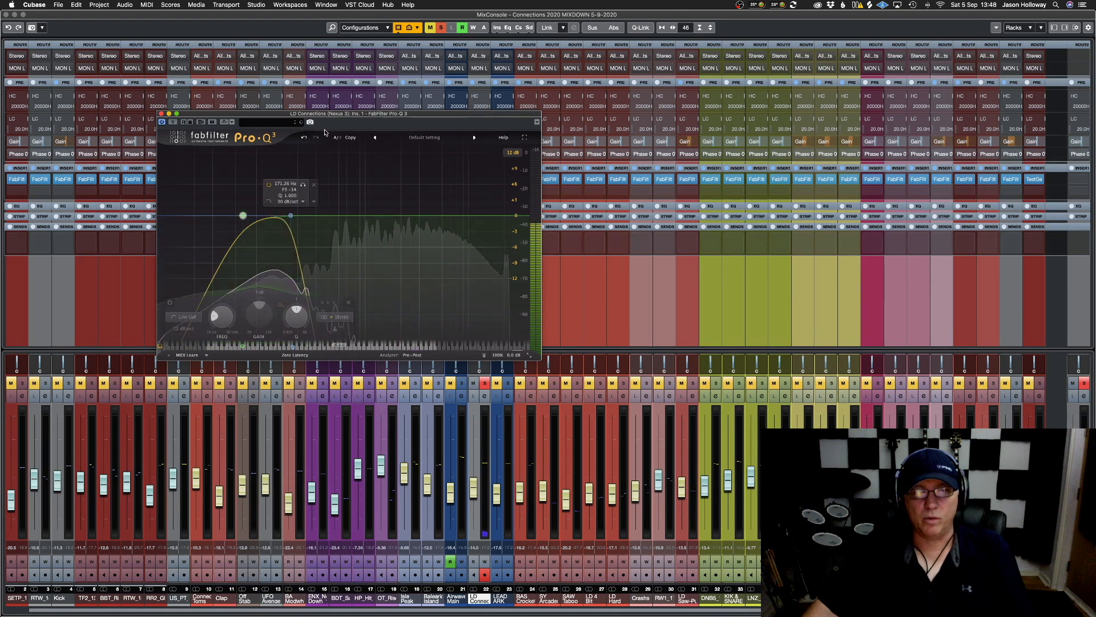
{"action": "left_click", "coordinate": [304, 137]}
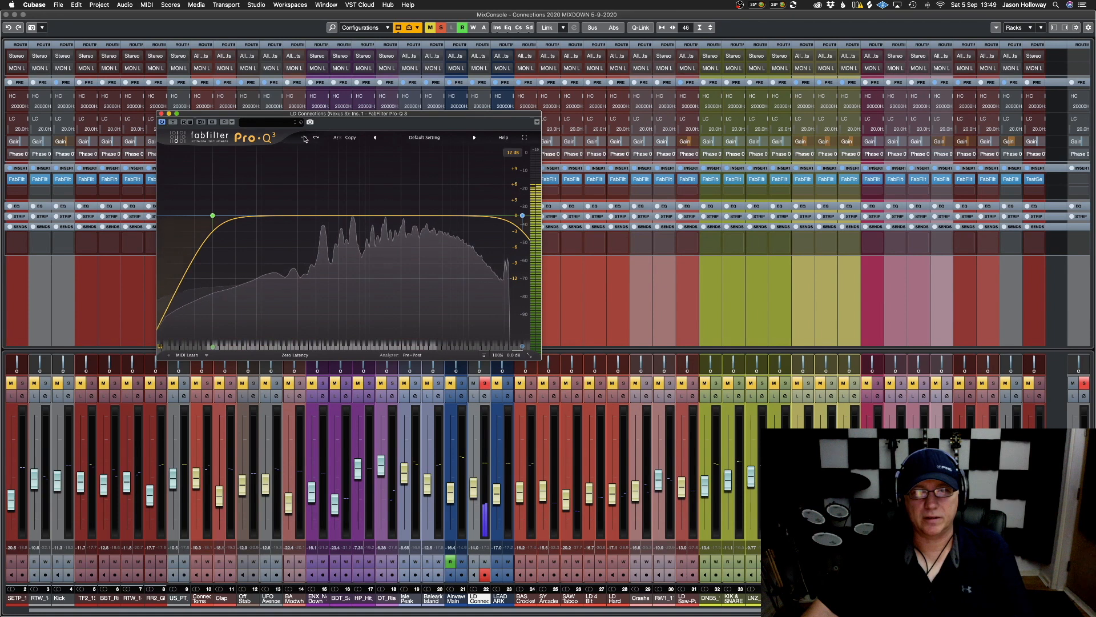
Set the LD Connections low cut to about 263 Hz with a steeper slope, set the high cut to about 12.3 kHz, and close Pro-Q 3
{"action": "left_click_drag", "start_coordinate": [212, 215], "coordinate": [316, 217]}
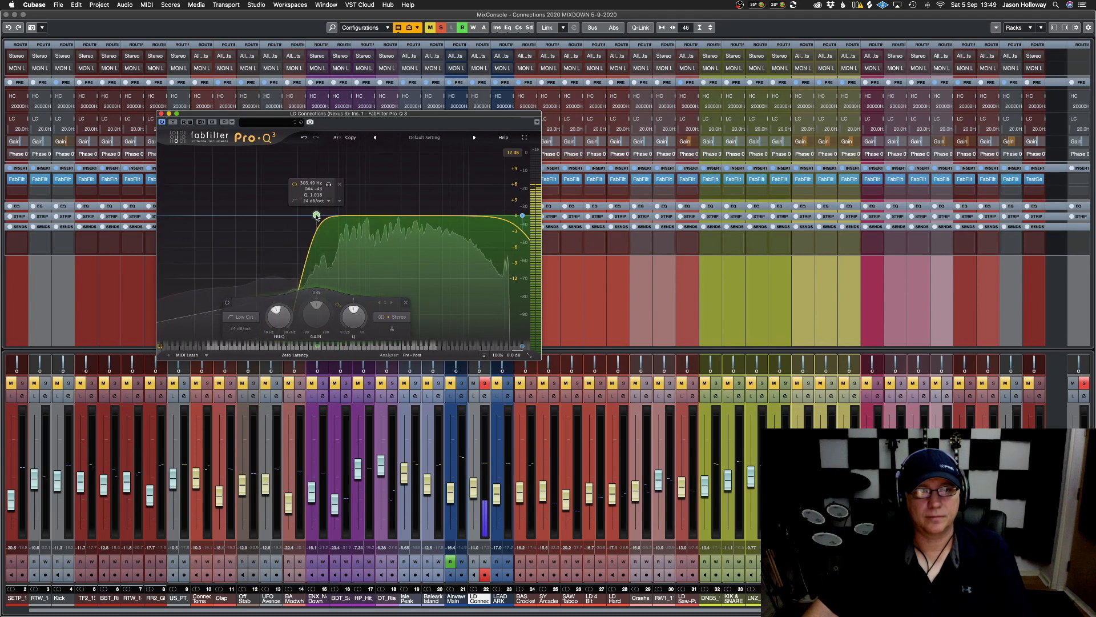
{"action": "left_click_drag", "start_coordinate": [317, 217], "coordinate": [310, 216]}
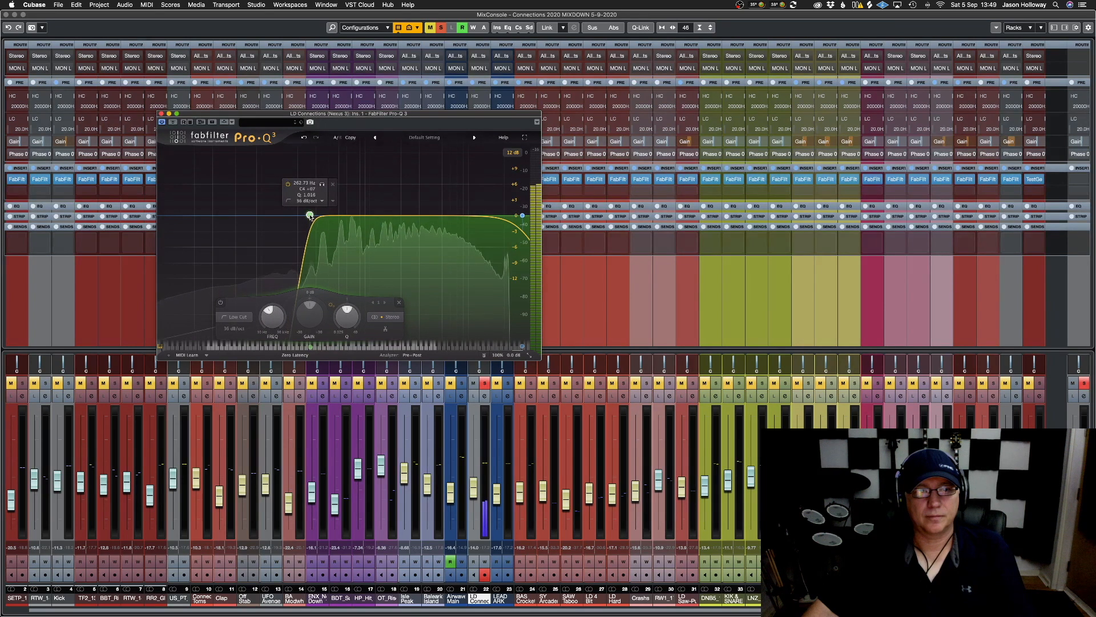
{"action": "left_click_drag", "start_coordinate": [522, 215], "coordinate": [440, 184]}
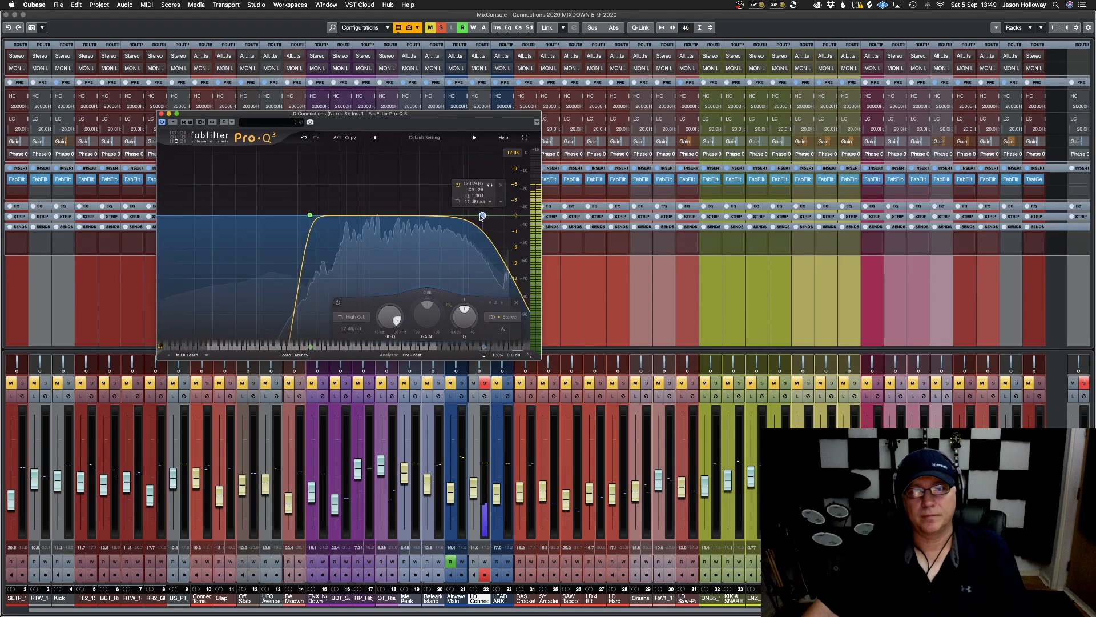
{"action": "left_click", "coordinate": [161, 114]}
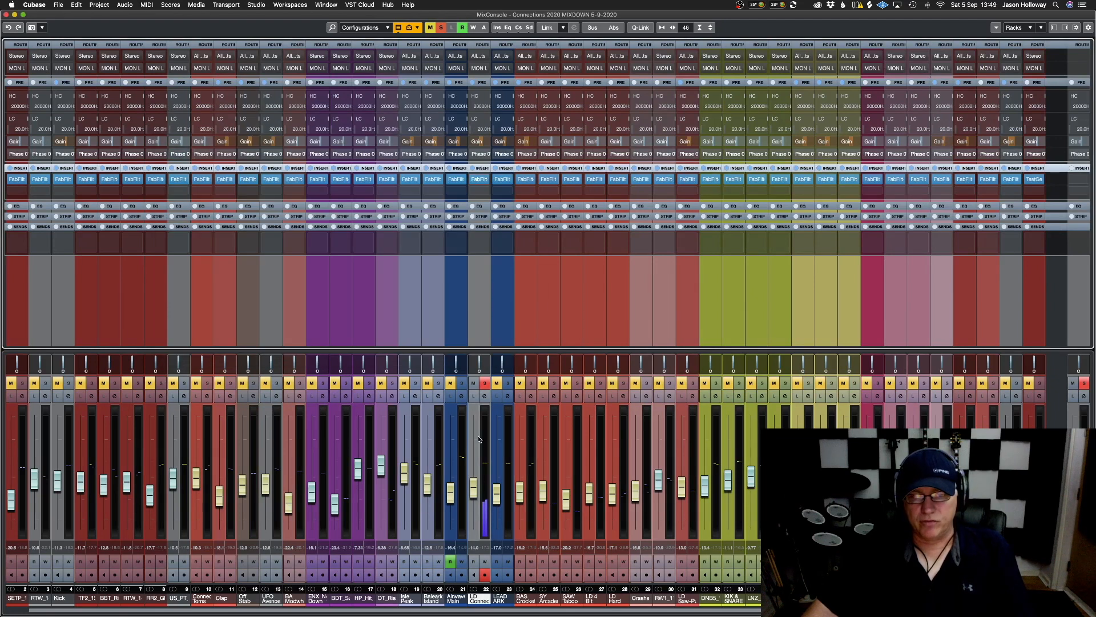
Open the LD Connections channel's Nexus 3 instrument, try a shorter amp release, and switch on its reverb
{"action": "left_click", "coordinate": [486, 396]}
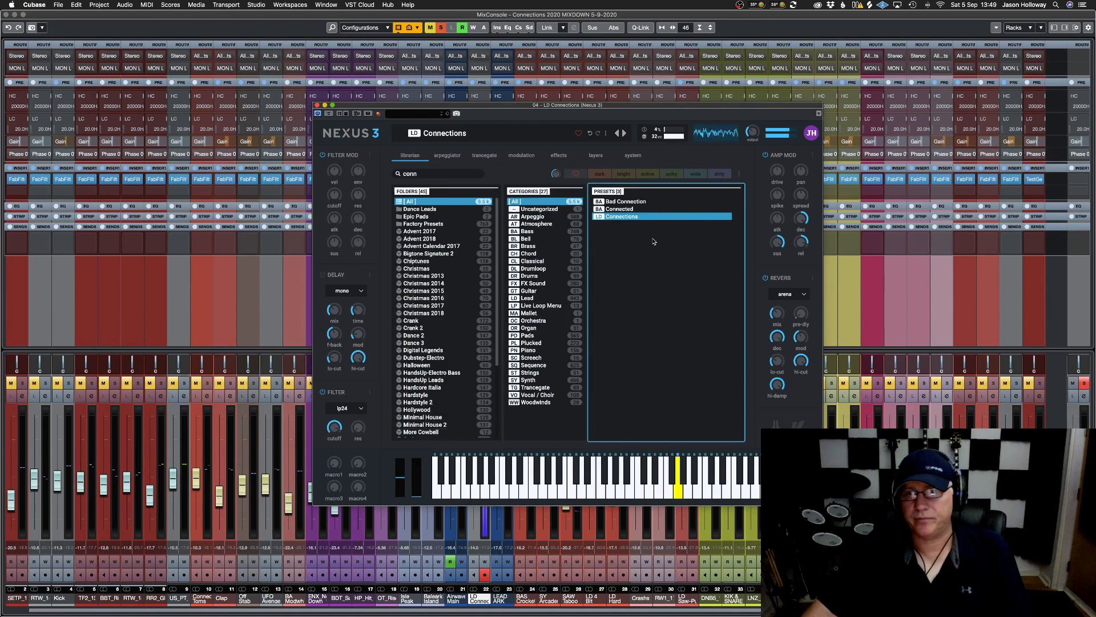
{"action": "left_click_drag", "start_coordinate": [592, 110], "coordinate": [523, 82]}
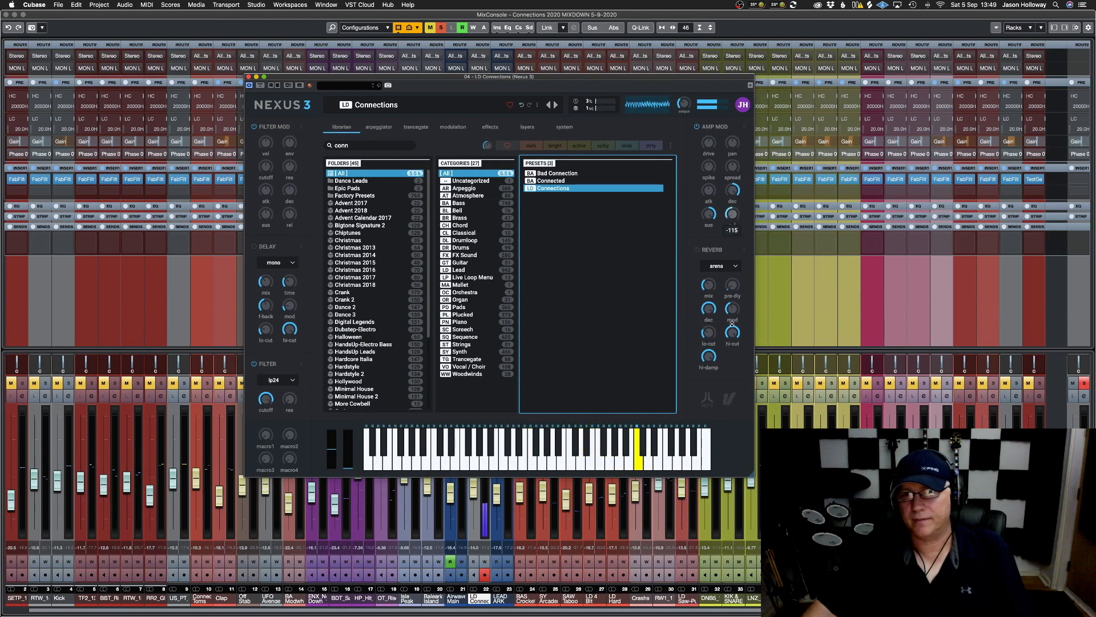
{"action": "left_click_drag", "start_coordinate": [732, 222], "coordinate": [728, 271]}
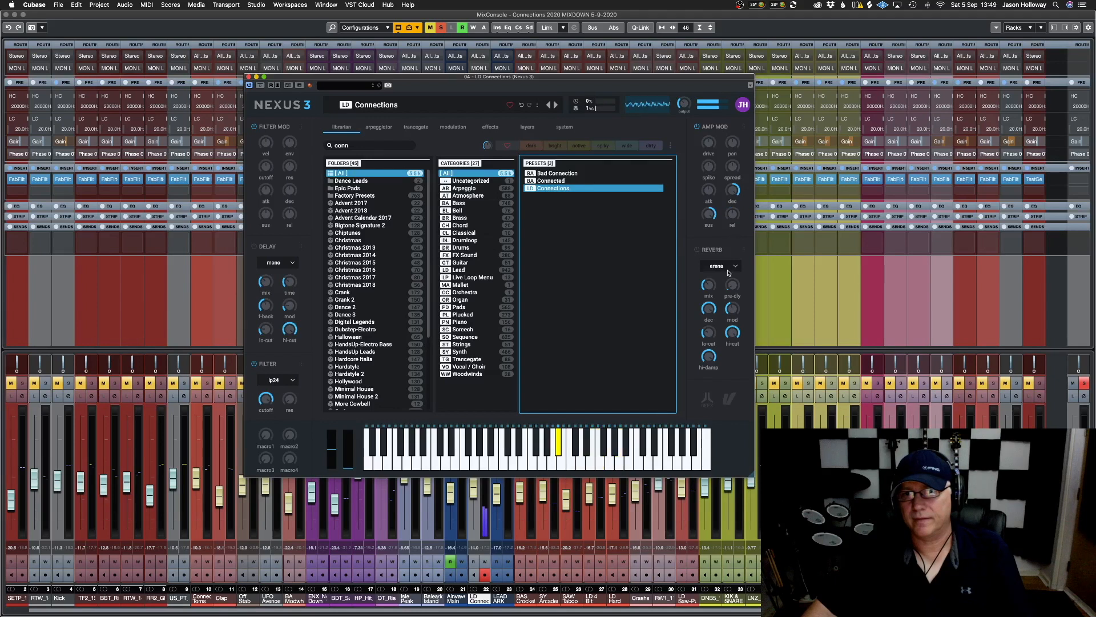
{"action": "left_click", "coordinate": [697, 249]}
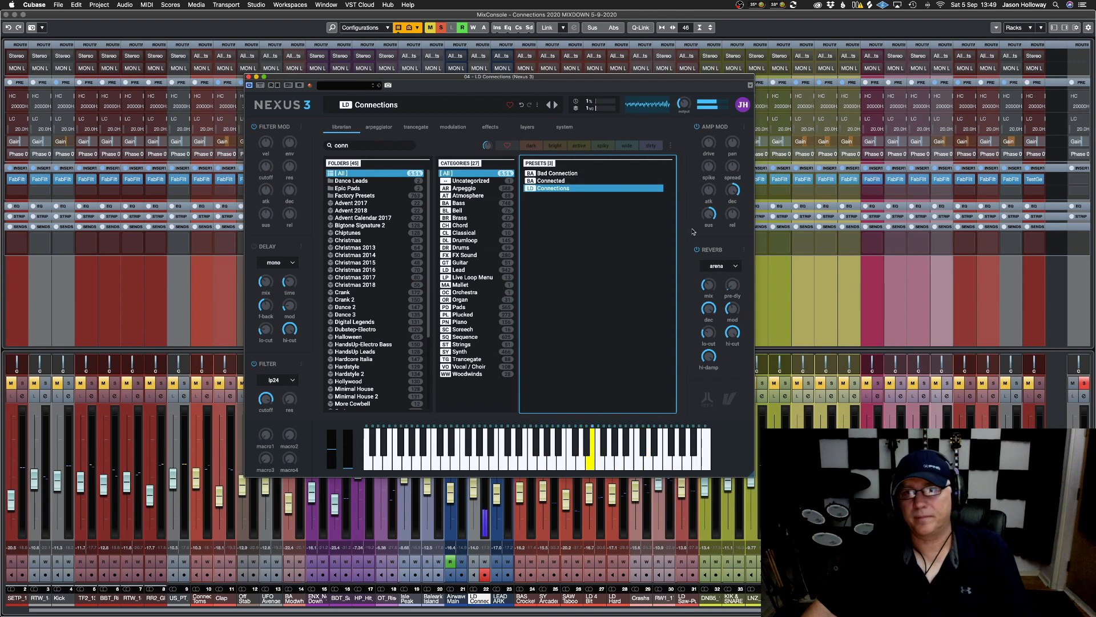
Set the Nexus 3 amp release to about +47 and the reverb mix to 63
{"action": "mouse_move", "coordinate": [730, 215]}
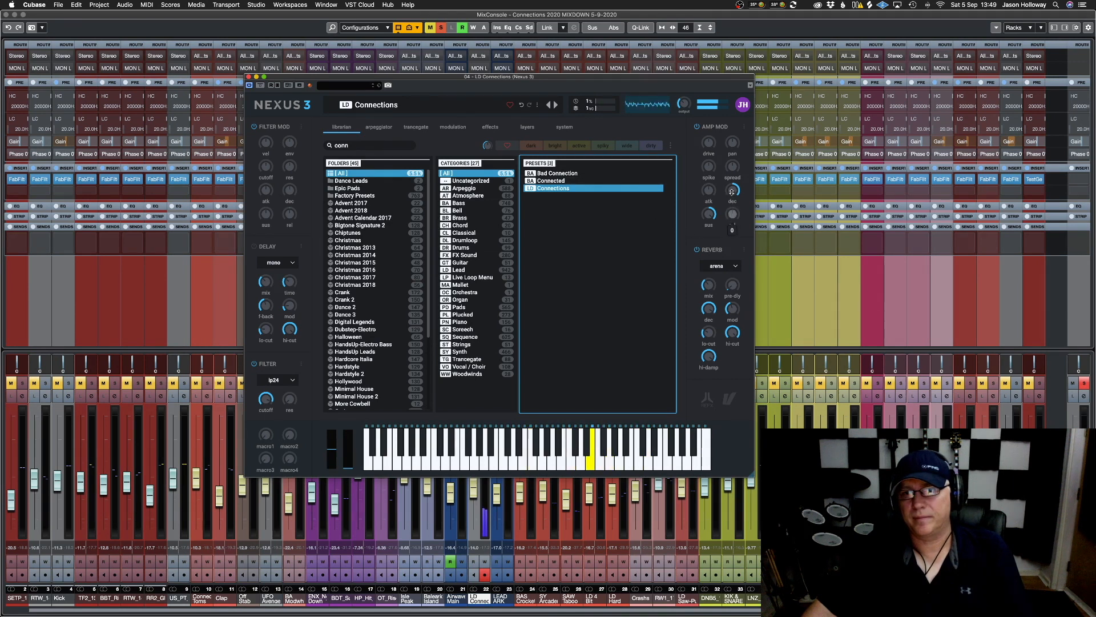
{"action": "left_click_drag", "start_coordinate": [734, 215], "coordinate": [735, 203]}
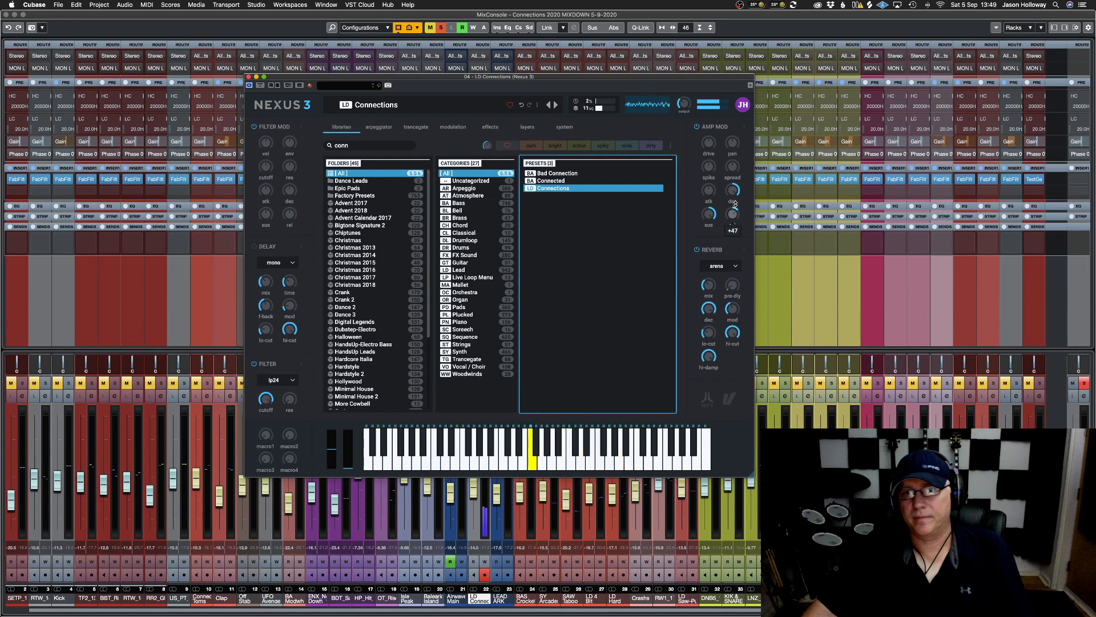
{"action": "mouse_move", "coordinate": [709, 286]}
{"action": "left_mouse_down"}
{"action": "mouse_move", "coordinate": [712, 160]}
{"action": "mouse_move", "coordinate": [709, 285]}
{"action": "left_mouse_up"}
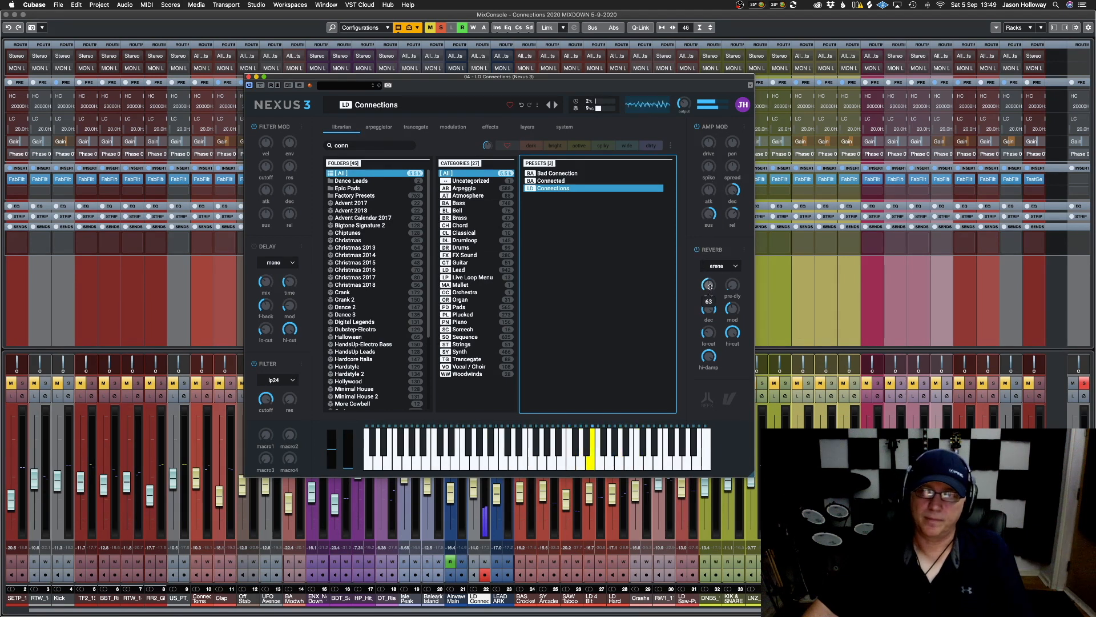
Move the Nexus 3 window clear of the channel strips, unsolo LD Connections, and raise its fader in the full mix
{"action": "left_click_drag", "start_coordinate": [442, 90], "coordinate": [742, 62]}
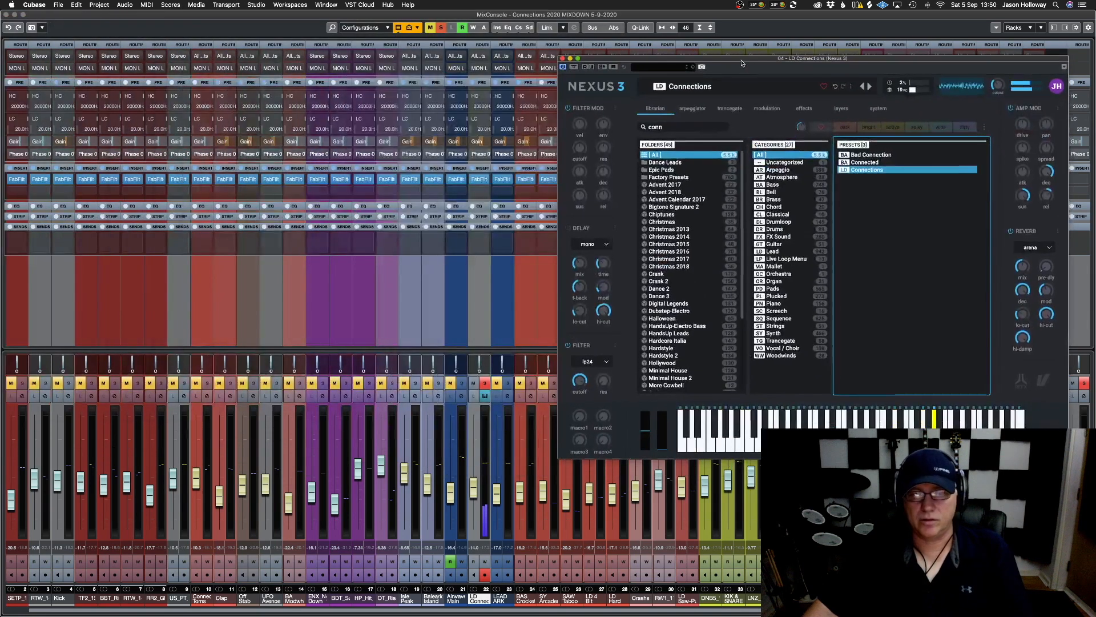
{"action": "left_click", "coordinate": [484, 383]}
{"action": "left_click_drag", "start_coordinate": [474, 495], "coordinate": [473, 481]}
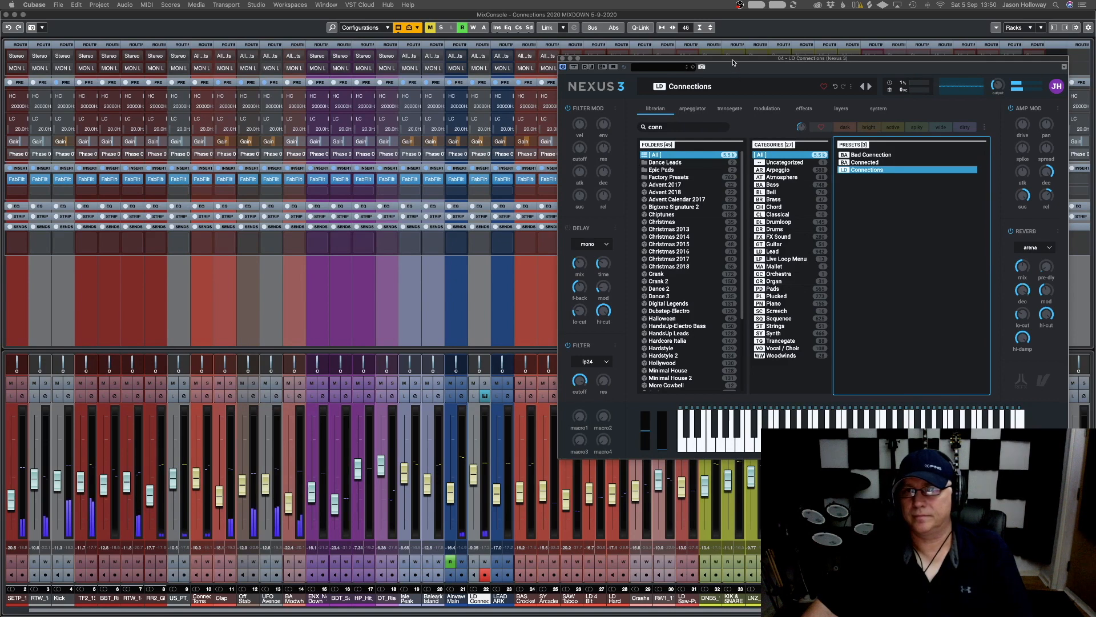
{"action": "left_click_drag", "start_coordinate": [734, 59], "coordinate": [762, 19]}
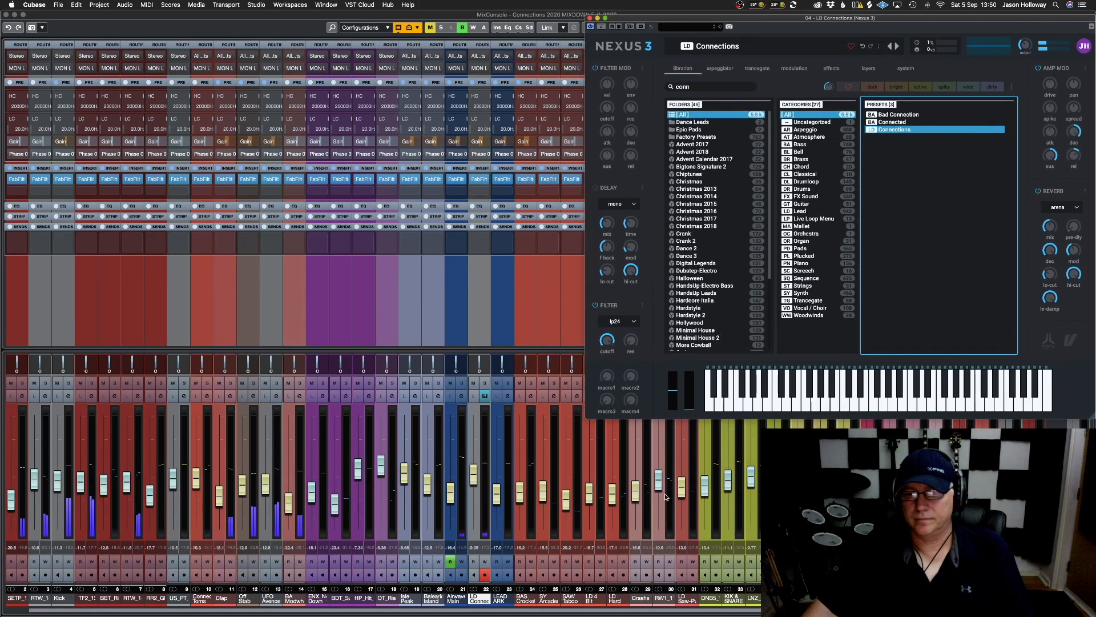
{"action": "left_click", "coordinate": [728, 465]}
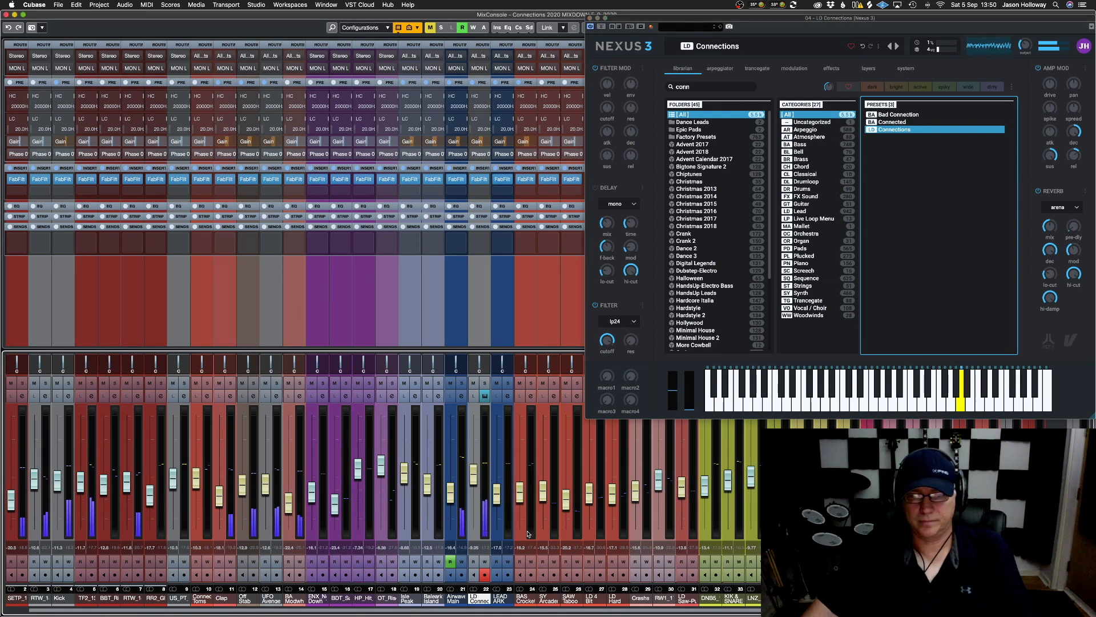
{"action": "left_click_drag", "start_coordinate": [472, 493], "coordinate": [481, 475]}
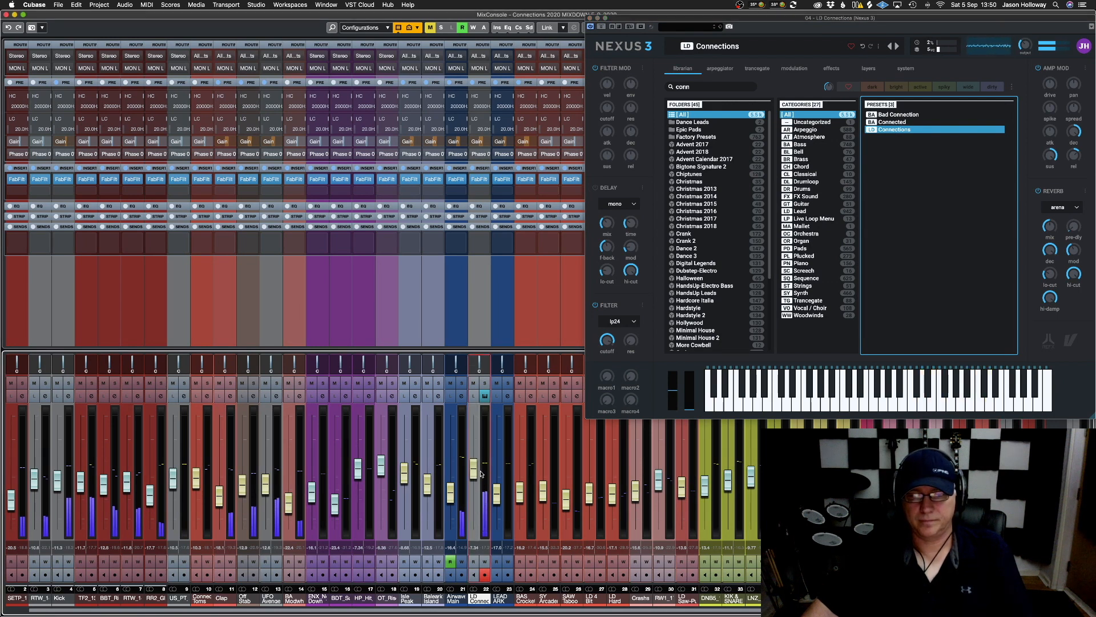
{"action": "left_click", "coordinate": [457, 503]}
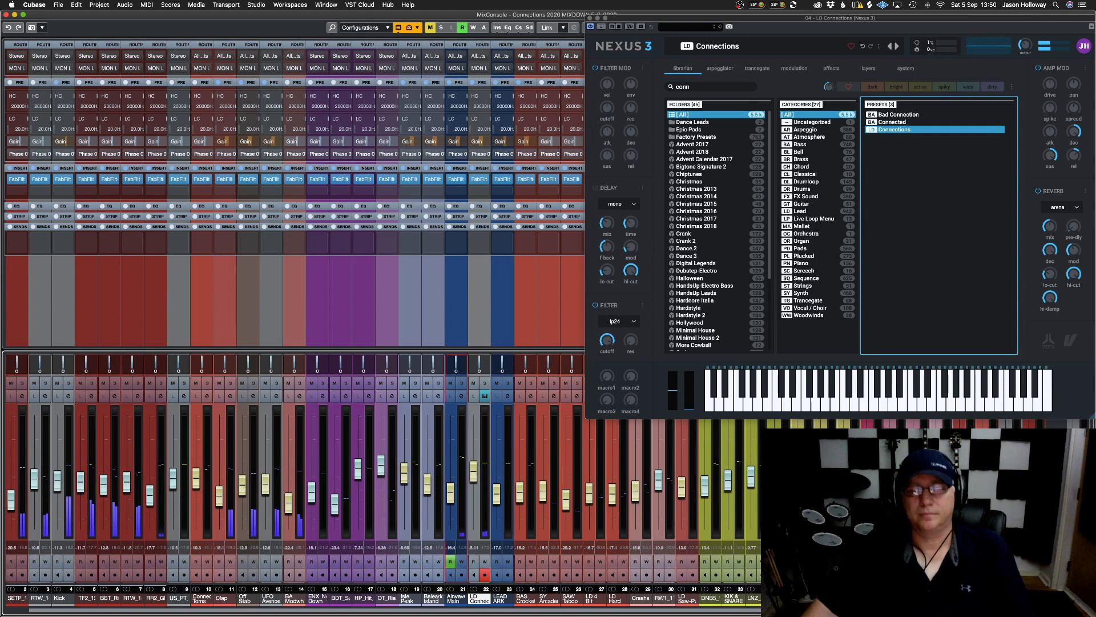
Widen the mixer channel strips and fine-tune the LD Connections fader slightly upwards
{"action": "key", "text": "h"}
{"action": "key", "text": "h"}
{"action": "key", "text": "h"}
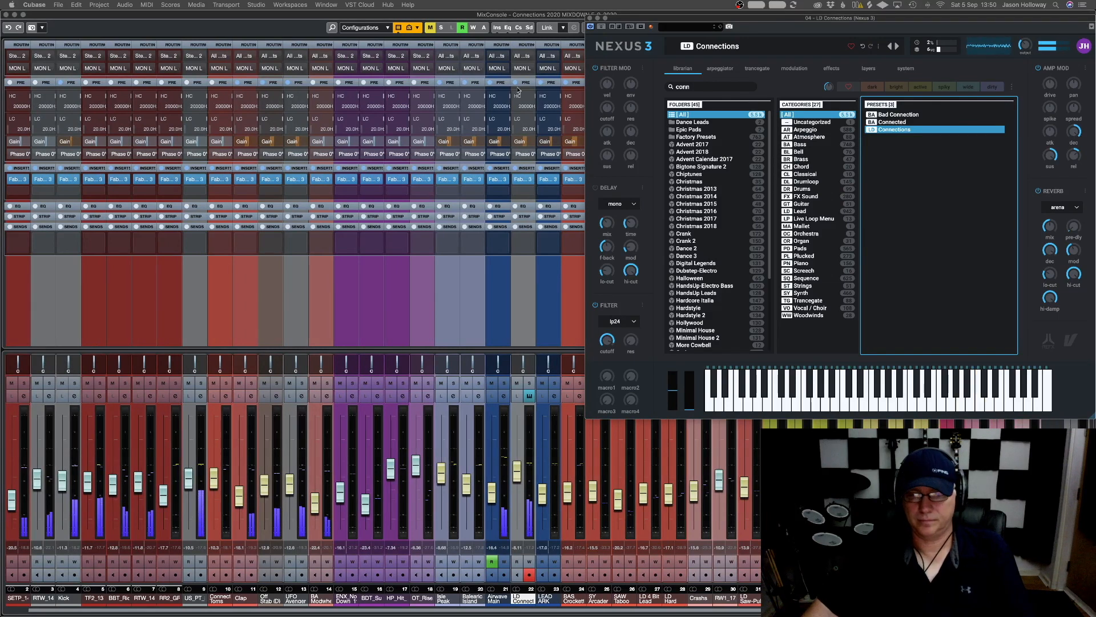
{"action": "left_click_drag", "start_coordinate": [523, 476], "coordinate": [523, 466]}
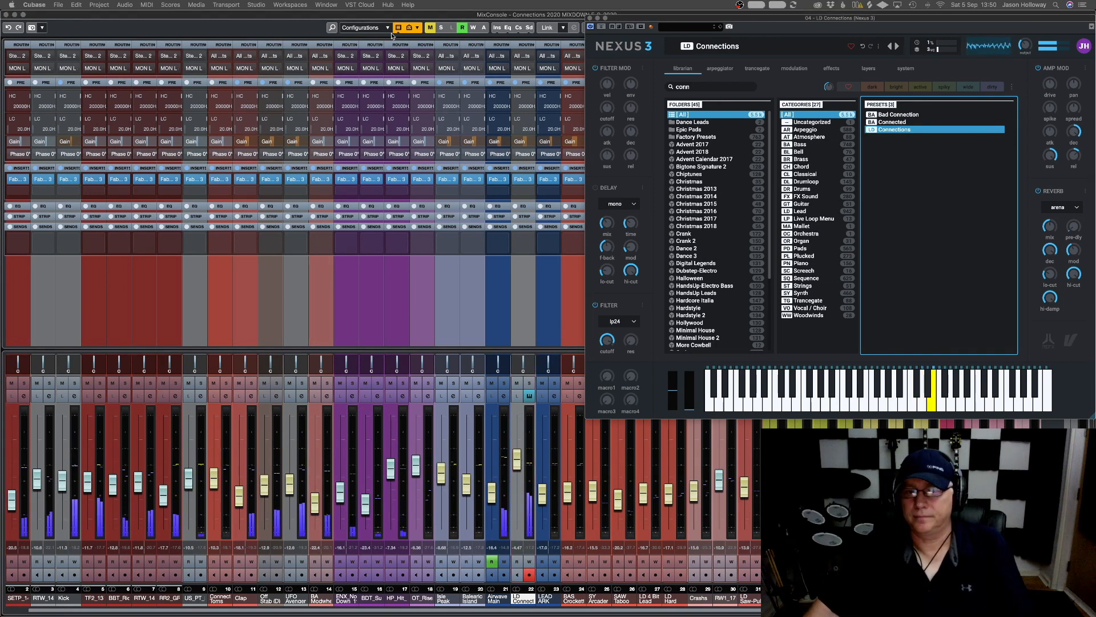
{"action": "left_click_drag", "start_coordinate": [516, 466], "coordinate": [515, 475]}
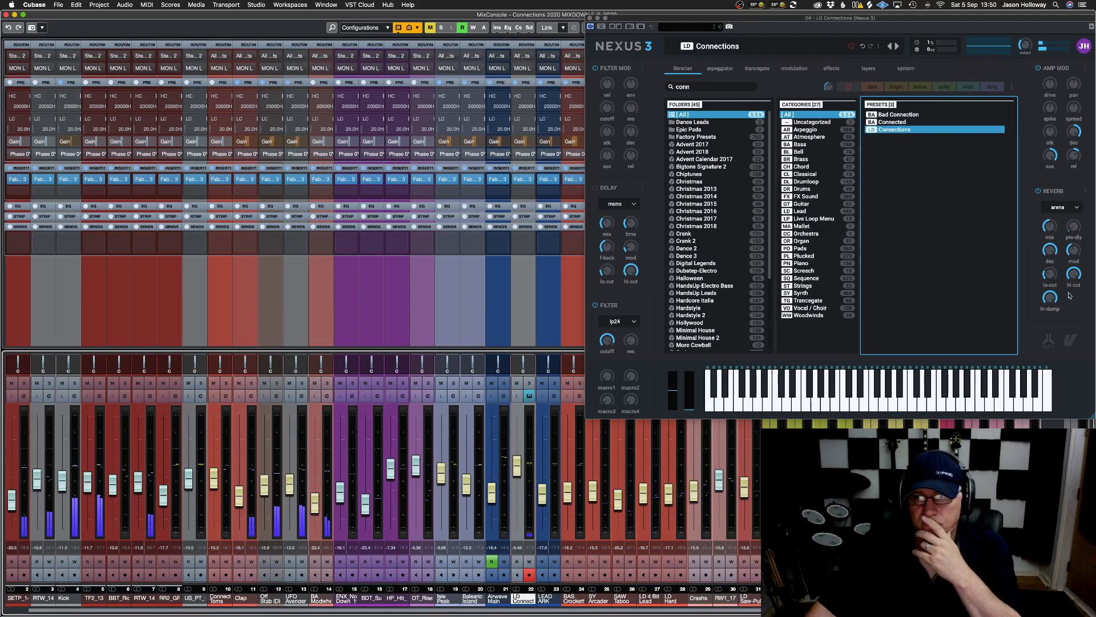
Reduce the Nexus 3 reverb mix to 0 and raise the LD Connections fader a little more
{"action": "left_click_drag", "start_coordinate": [1050, 227], "coordinate": [1048, 287]}
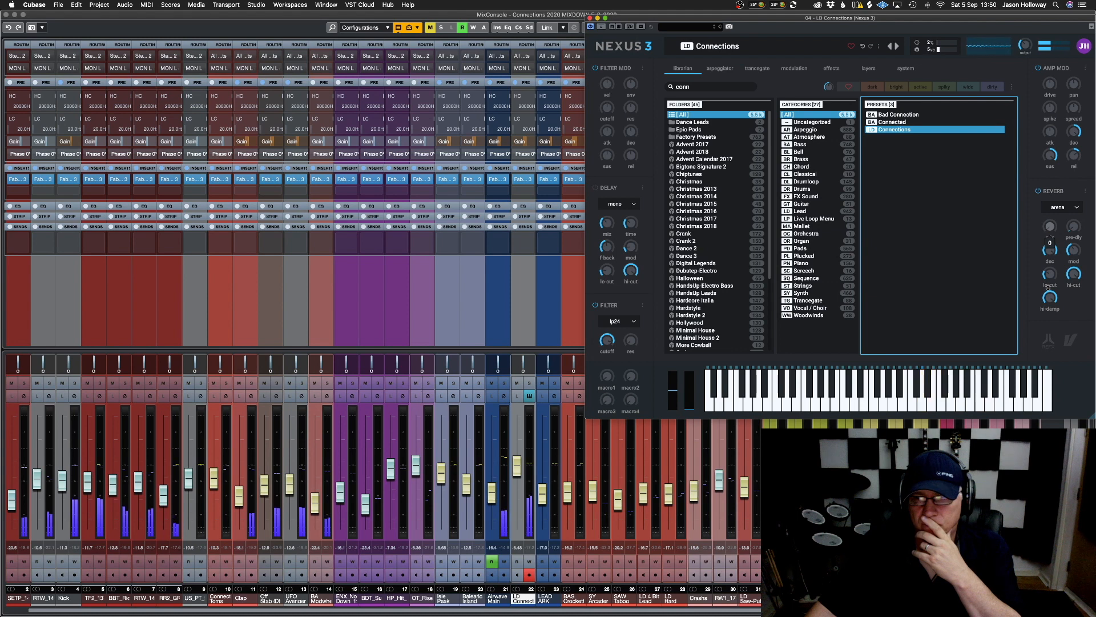
{"action": "left_click_drag", "start_coordinate": [518, 472], "coordinate": [519, 463]}
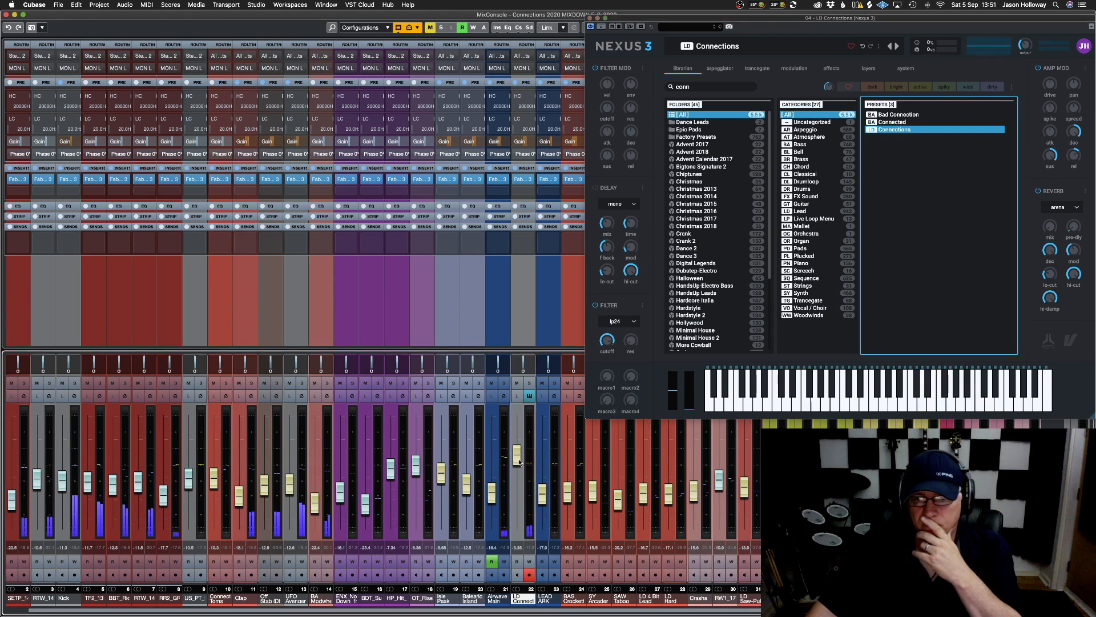
Bring the Nexus 3 reverb mix back up to about 65 and lower the LD Connections fader slightly
{"action": "left_click_drag", "start_coordinate": [1050, 227], "coordinate": [1050, 205]}
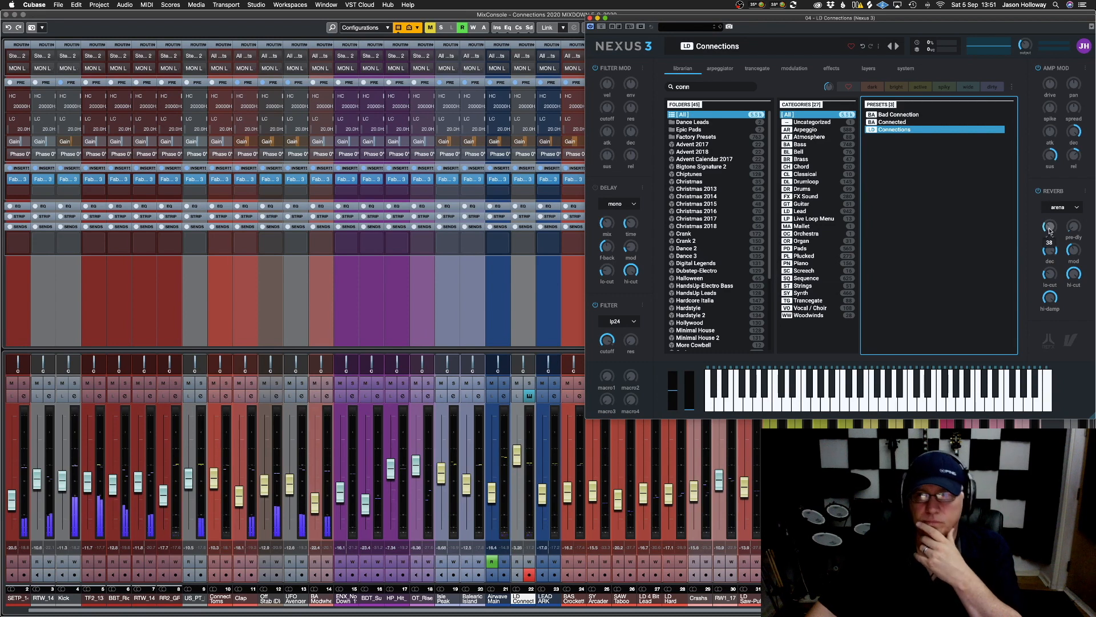
{"action": "left_click_drag", "start_coordinate": [1049, 230], "coordinate": [1049, 211]}
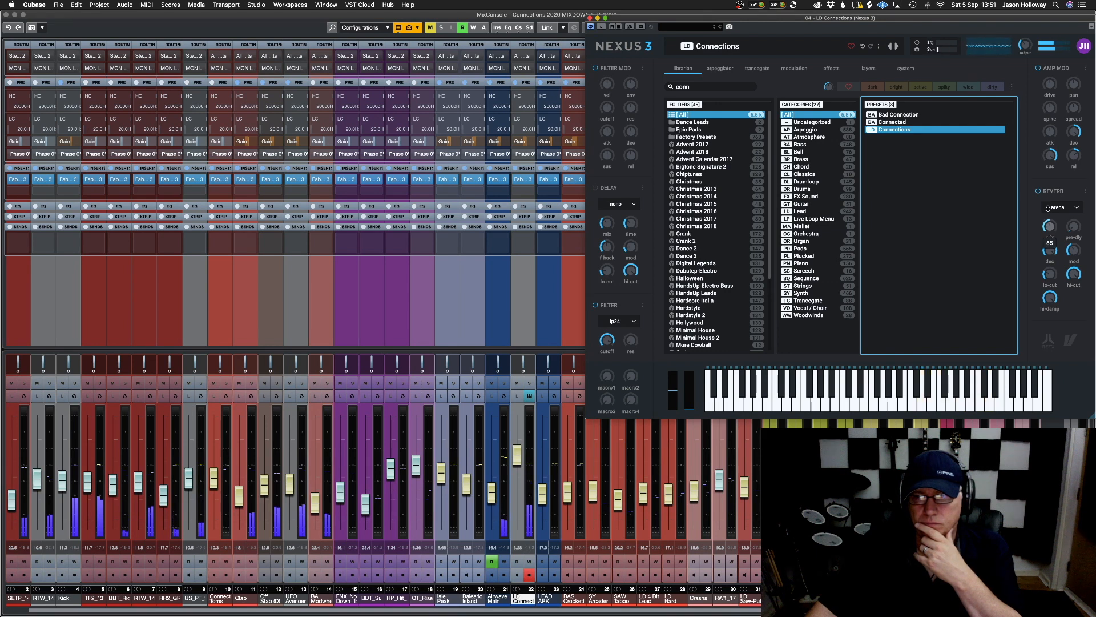
{"action": "left_click_drag", "start_coordinate": [1048, 208], "coordinate": [1048, 209]}
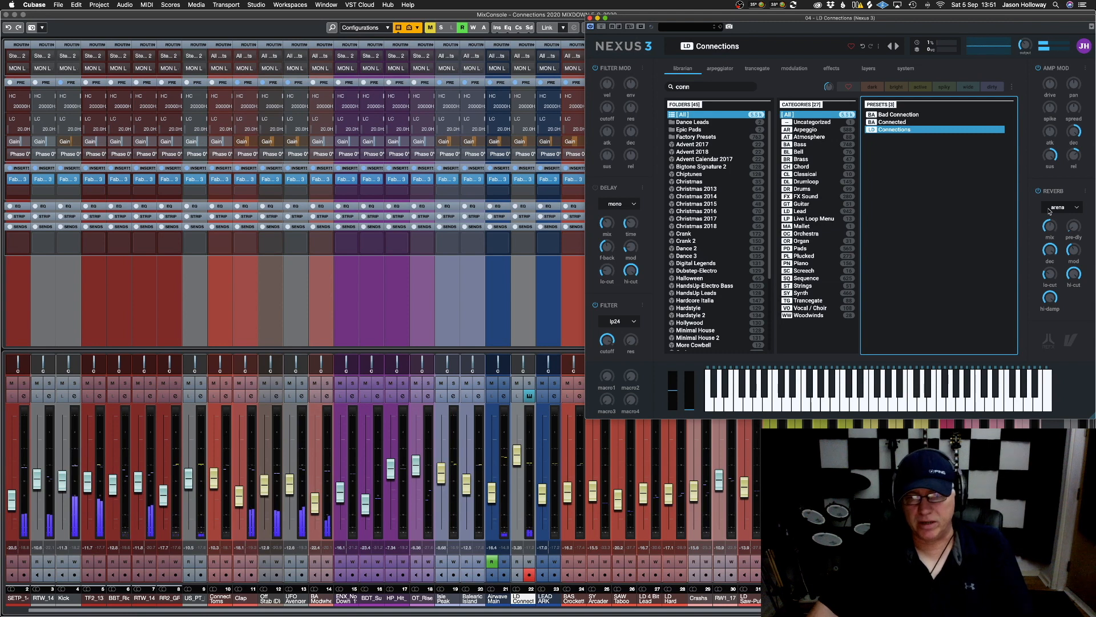
{"action": "mouse_move", "coordinate": [1051, 234]}
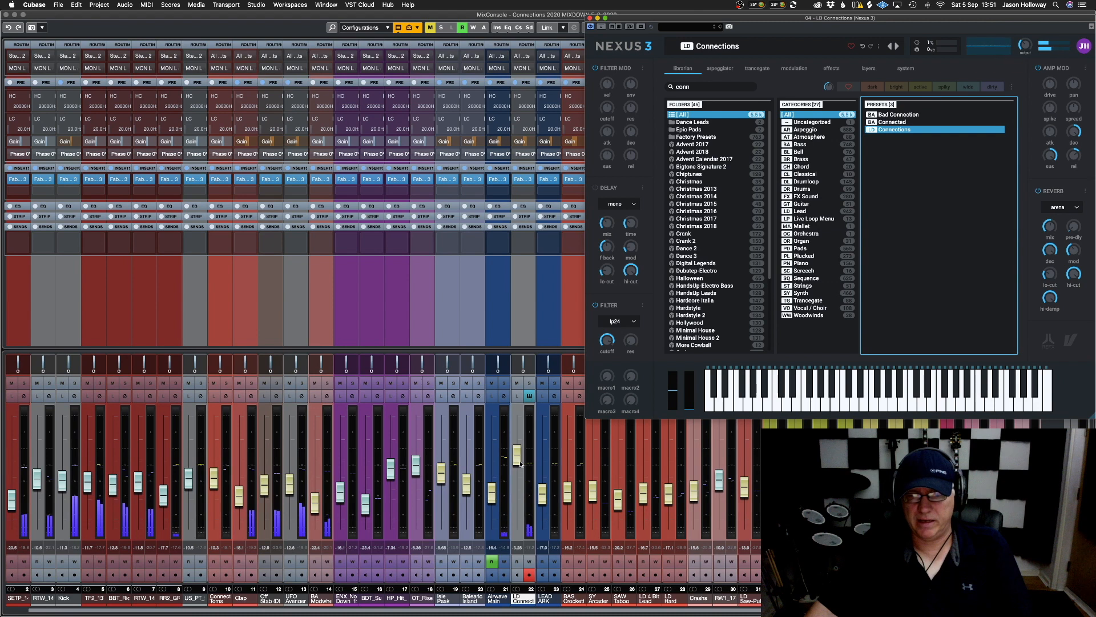
{"action": "left_click_drag", "start_coordinate": [520, 463], "coordinate": [522, 468]}
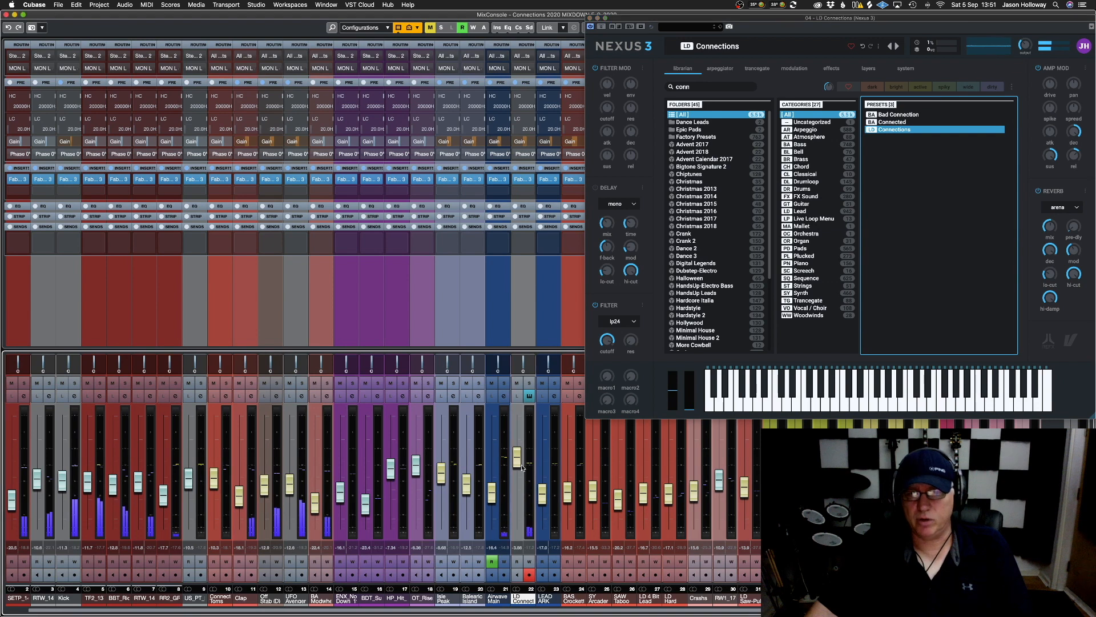
Close the Nexus 3 window, solo LD Connections, and switch the plug-in list of its second insert slot to the Default collection
{"action": "left_click", "coordinate": [590, 18]}
{"action": "key", "text": "s"}
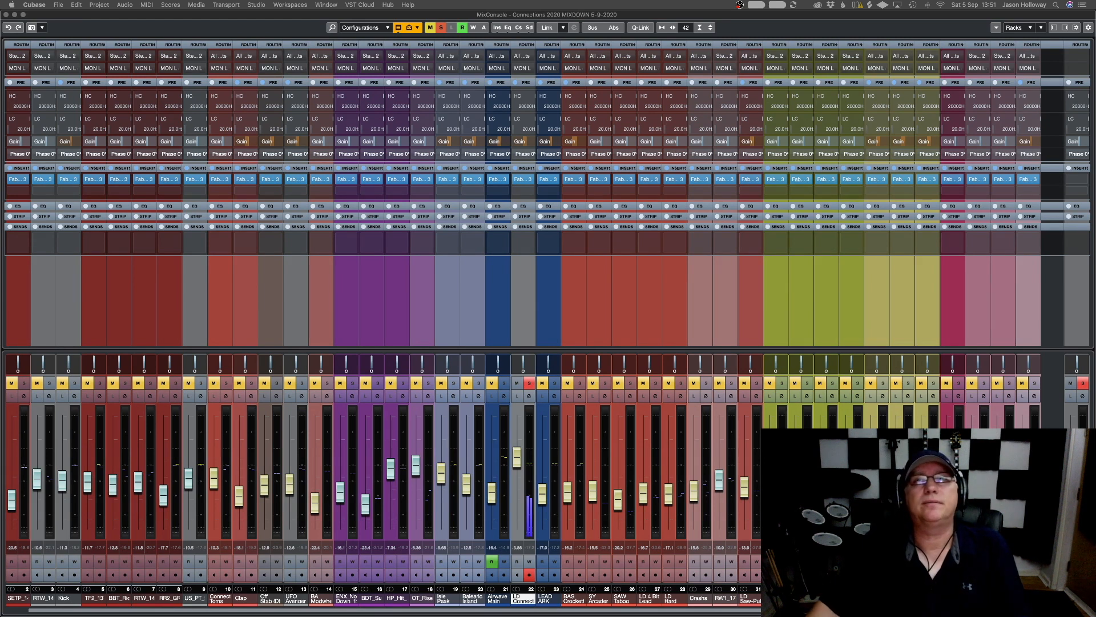
{"action": "scroll", "coordinate": [503, 353], "scroll_direction": "left", "scroll_amount": 1}
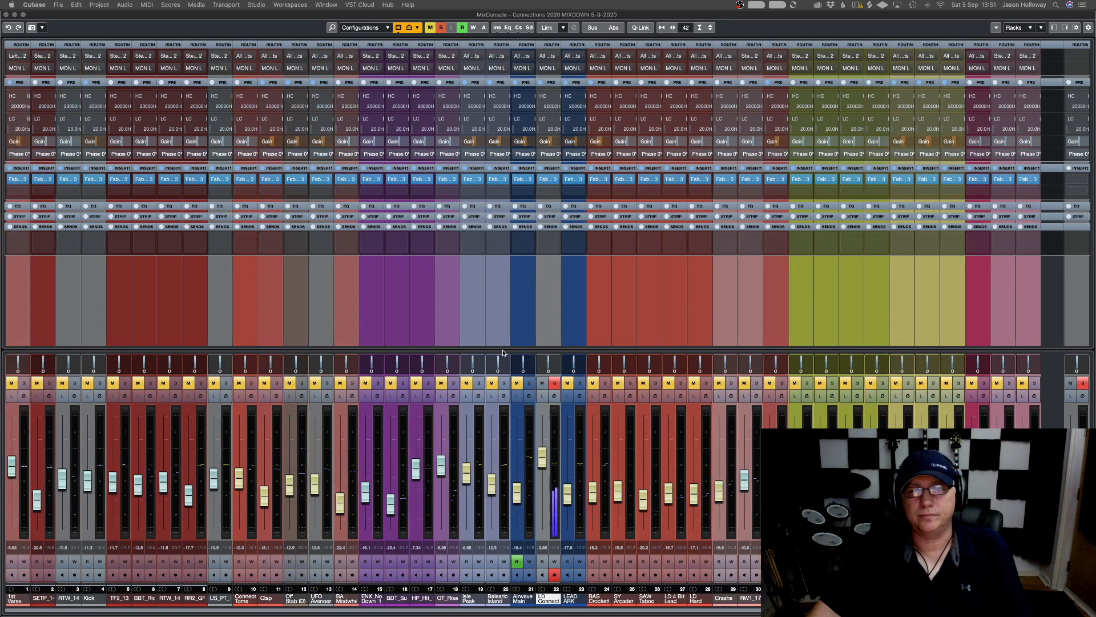
{"action": "left_click", "coordinate": [557, 191]}
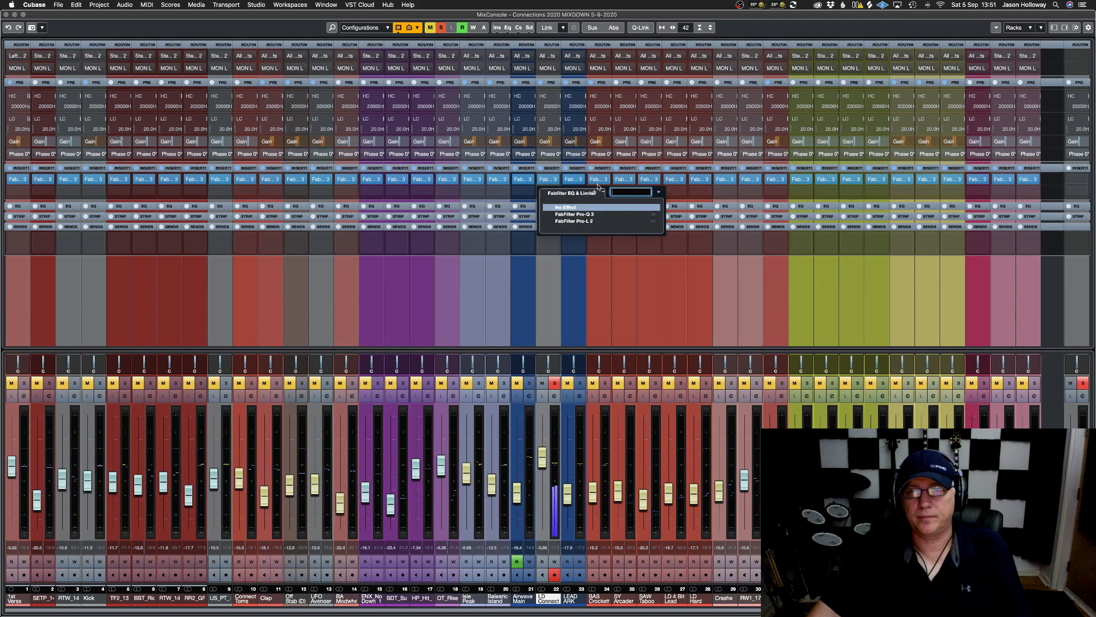
{"action": "left_click", "coordinate": [660, 193]}
{"action": "left_click", "coordinate": [676, 205]}
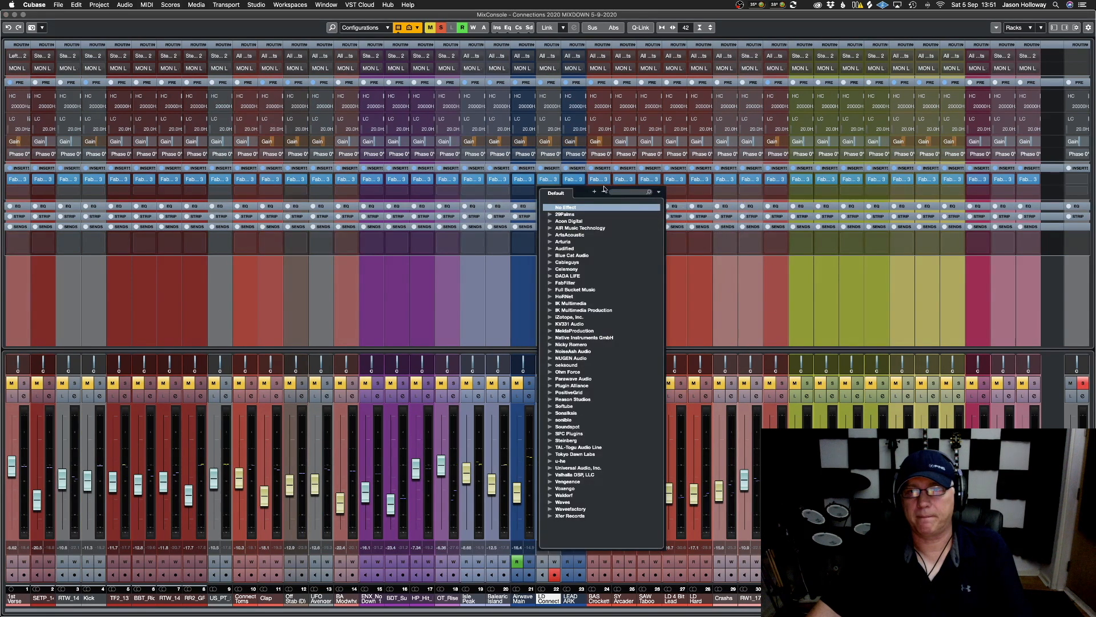
Load Ozone Imager 2 into the second insert slot of LD Connections and show its Polar Level display
{"action": "left_click", "coordinate": [626, 192]}
{"action": "type", "text": "image"}
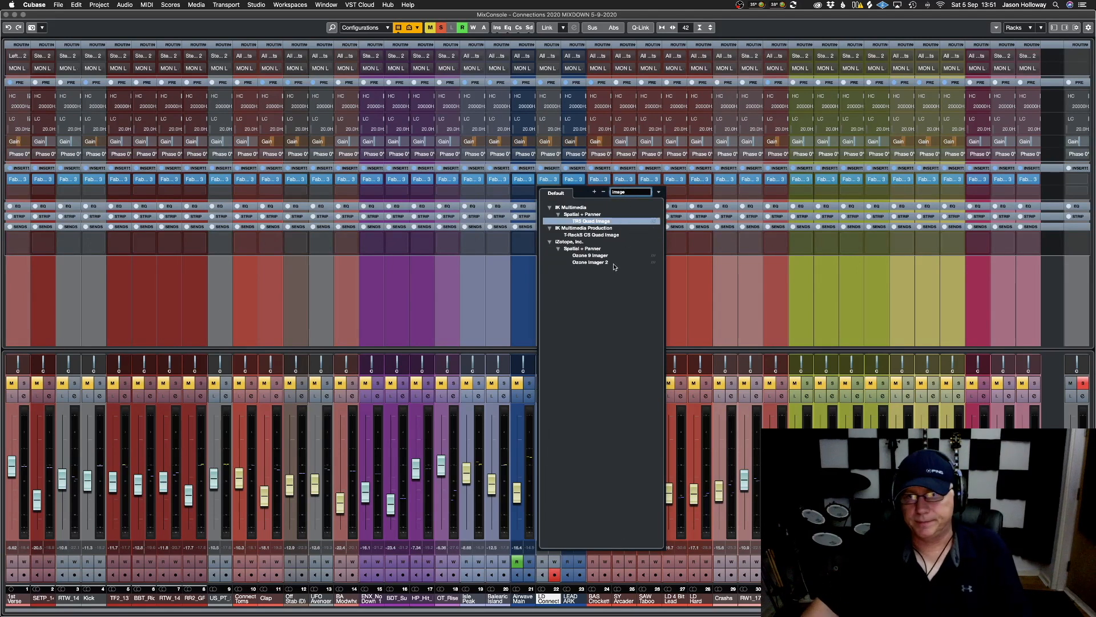
{"action": "left_click", "coordinate": [614, 266]}
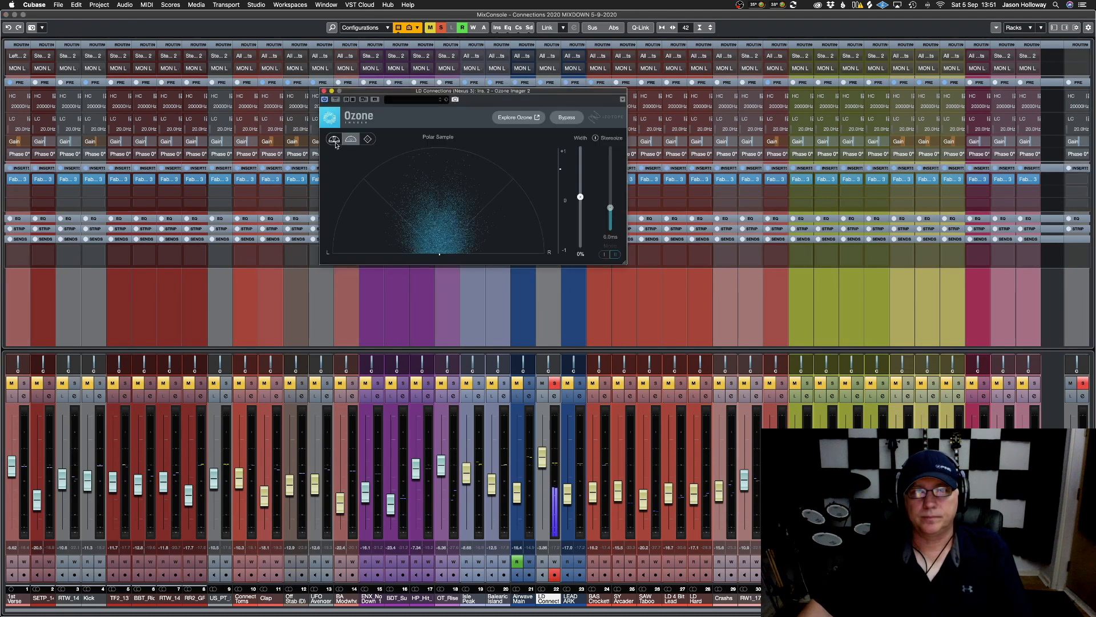
{"action": "left_click", "coordinate": [334, 142]}
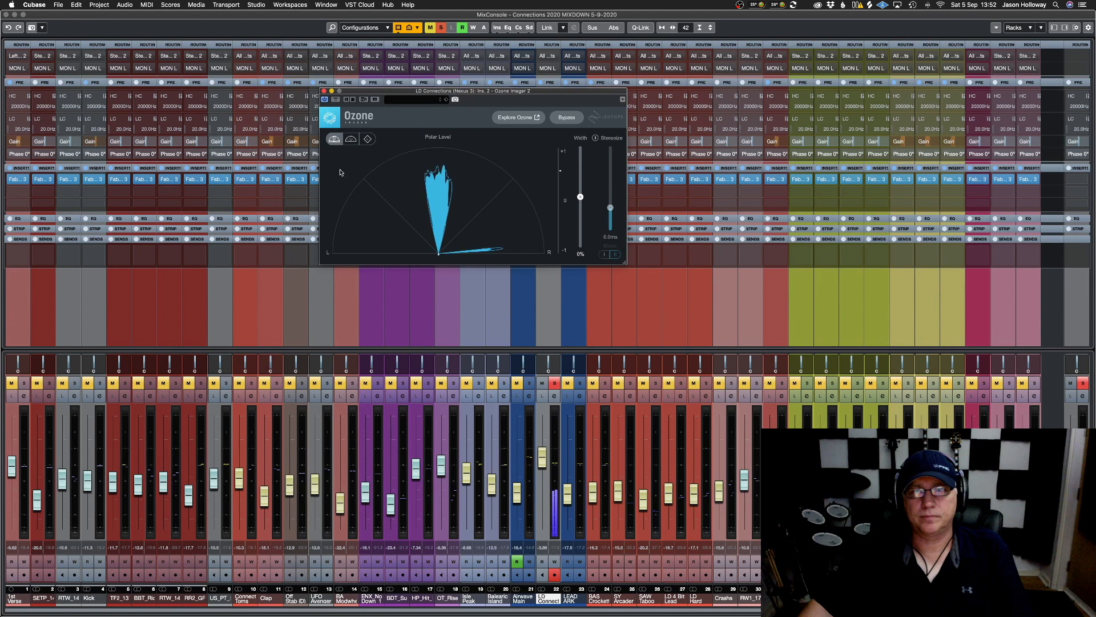
Close Ozone Imager 2 and remove it from the LD Connections inserts
{"action": "left_click", "coordinate": [323, 90]}
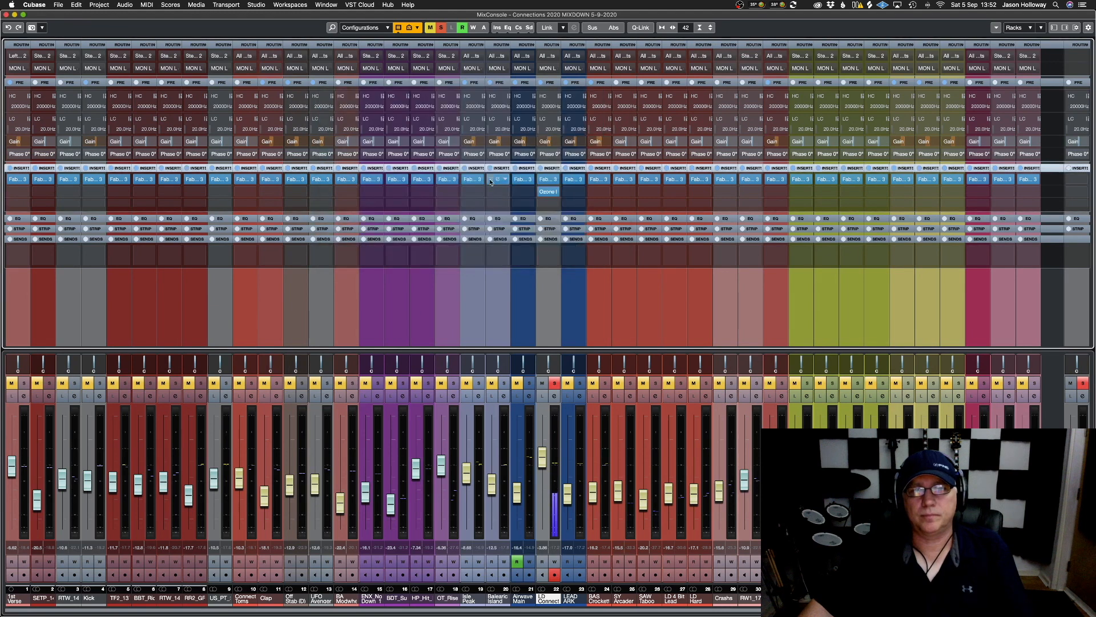
{"action": "left_click", "coordinate": [549, 191]}
{"action": "left_click", "coordinate": [566, 207]}
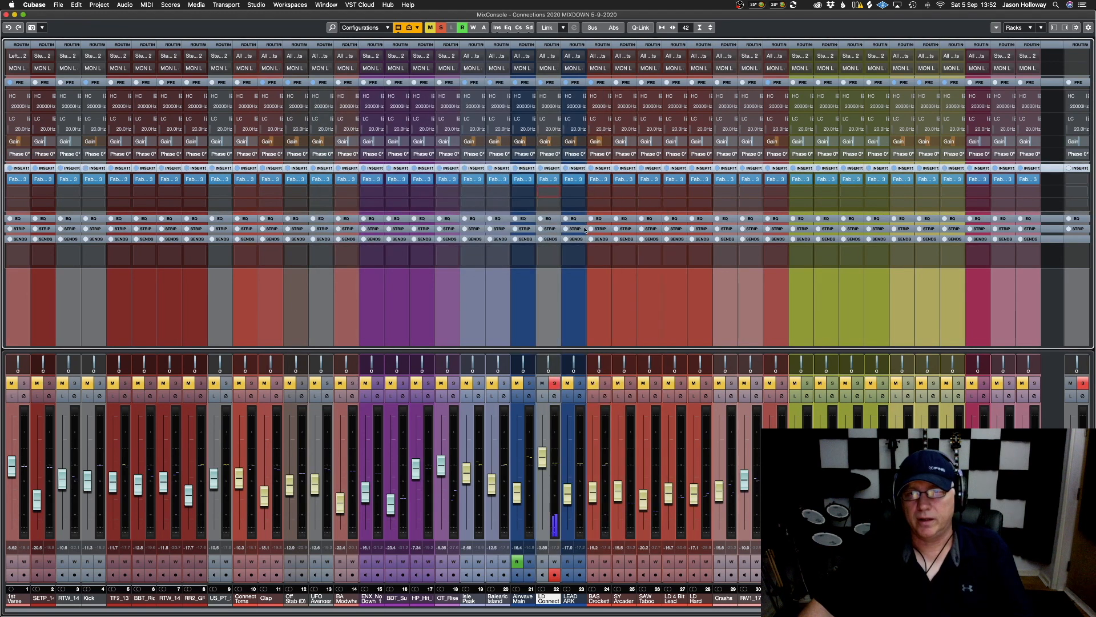
Unsolo LD Connections, lower its fader slightly, and raise the Airwave Main fader to about -9 dB
{"action": "left_click", "coordinate": [552, 385]}
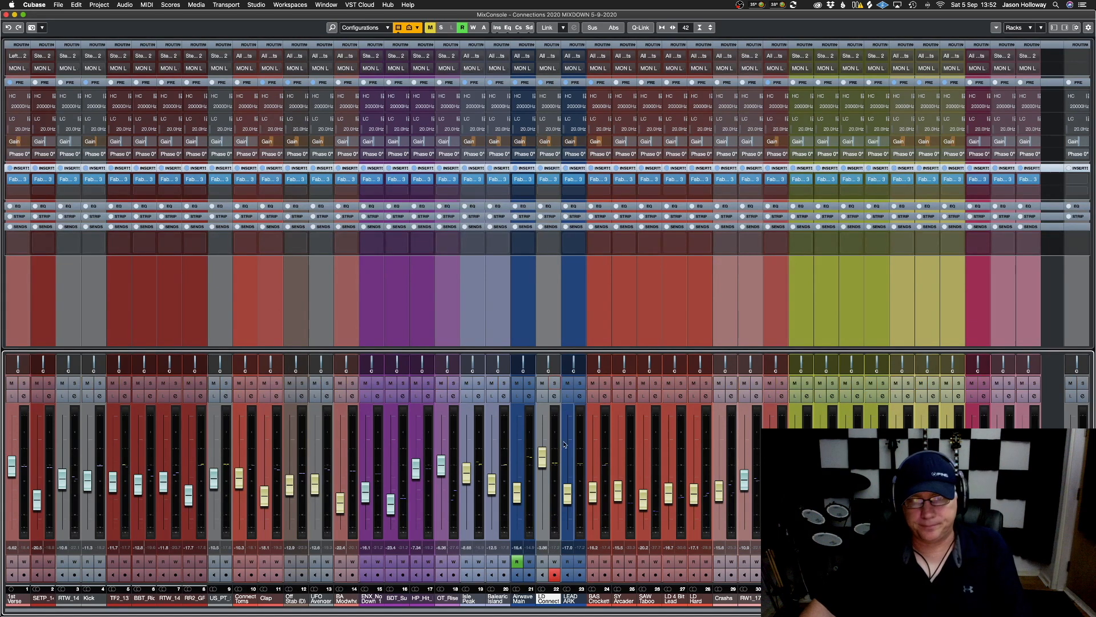
{"action": "left_click_drag", "start_coordinate": [542, 477], "coordinate": [519, 479]}
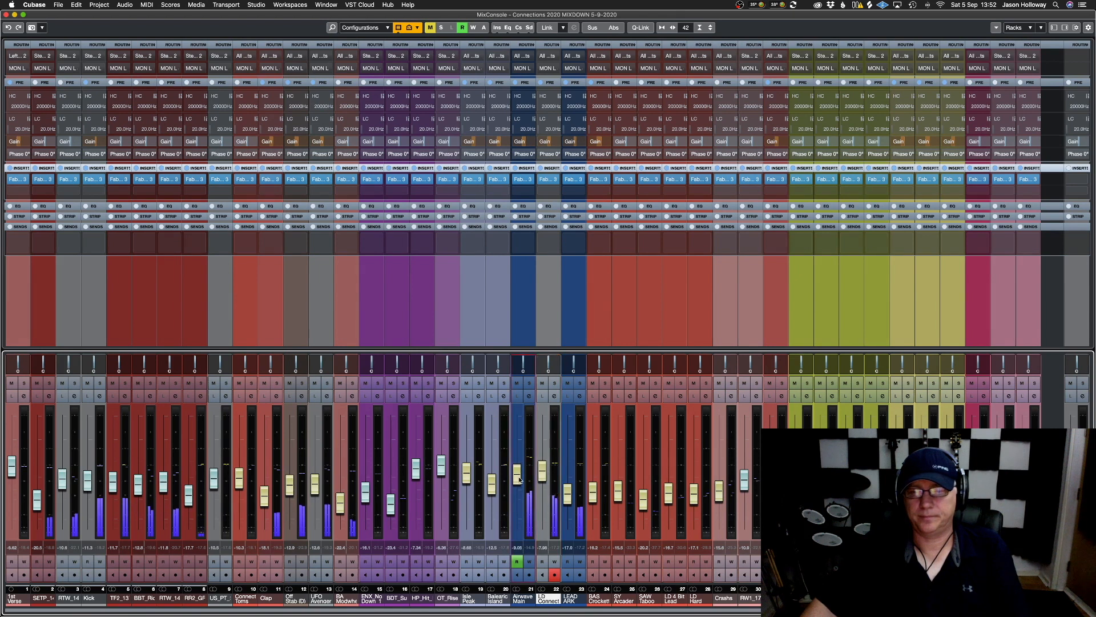
Solo Airwave Main and load Ozone Imager 2 into its second insert slot
{"action": "left_click", "coordinate": [529, 382]}
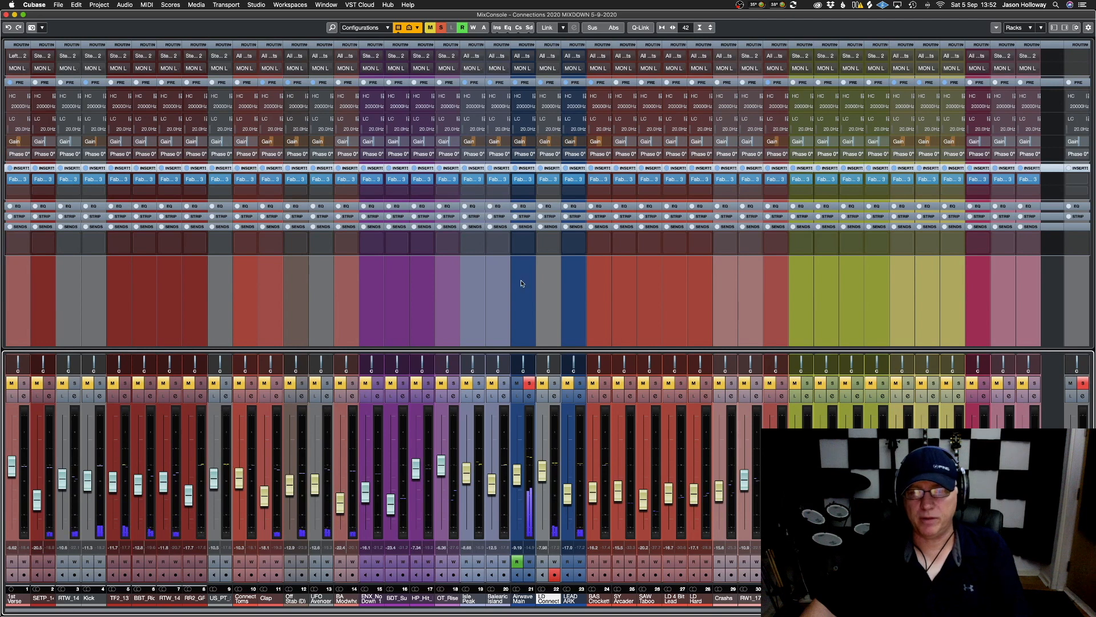
{"action": "left_click", "coordinate": [524, 192]}
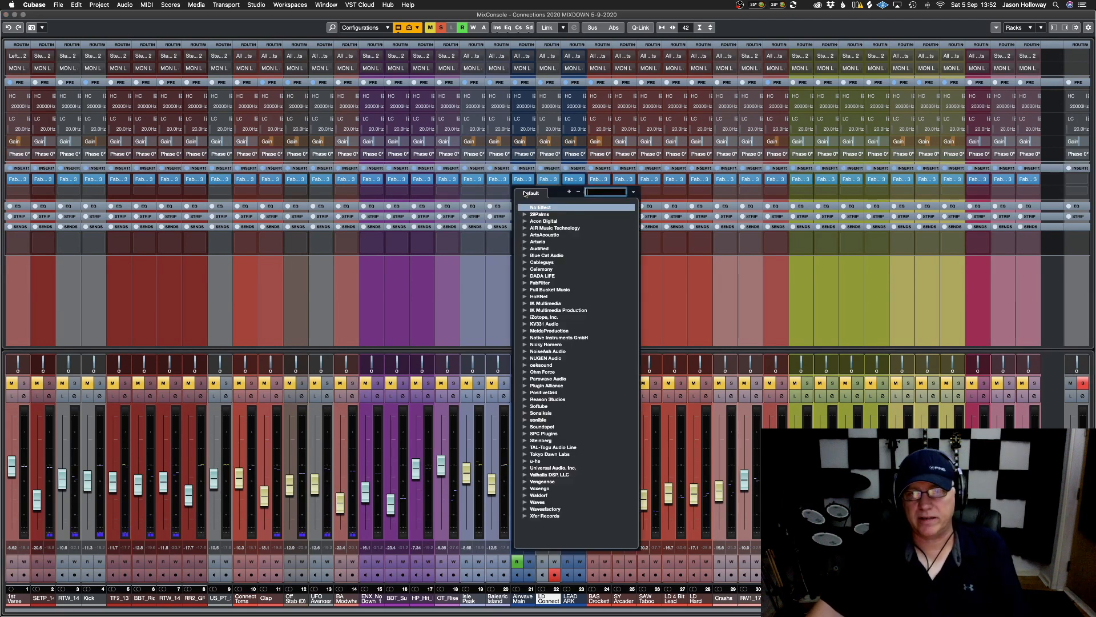
{"action": "type", "text": "imager"}
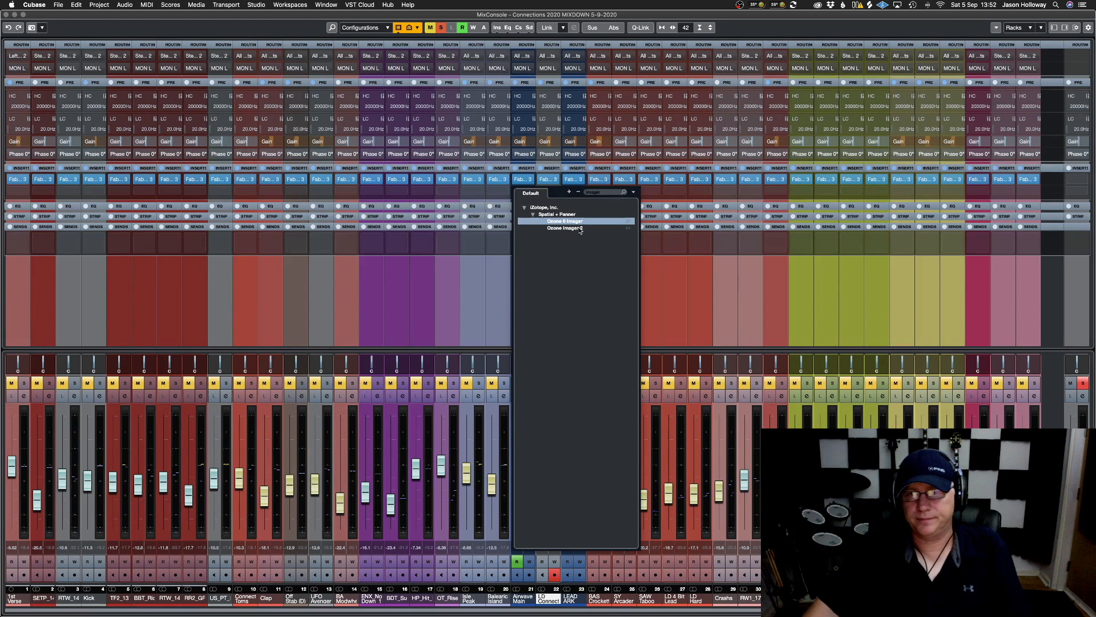
{"action": "key", "text": "Return"}
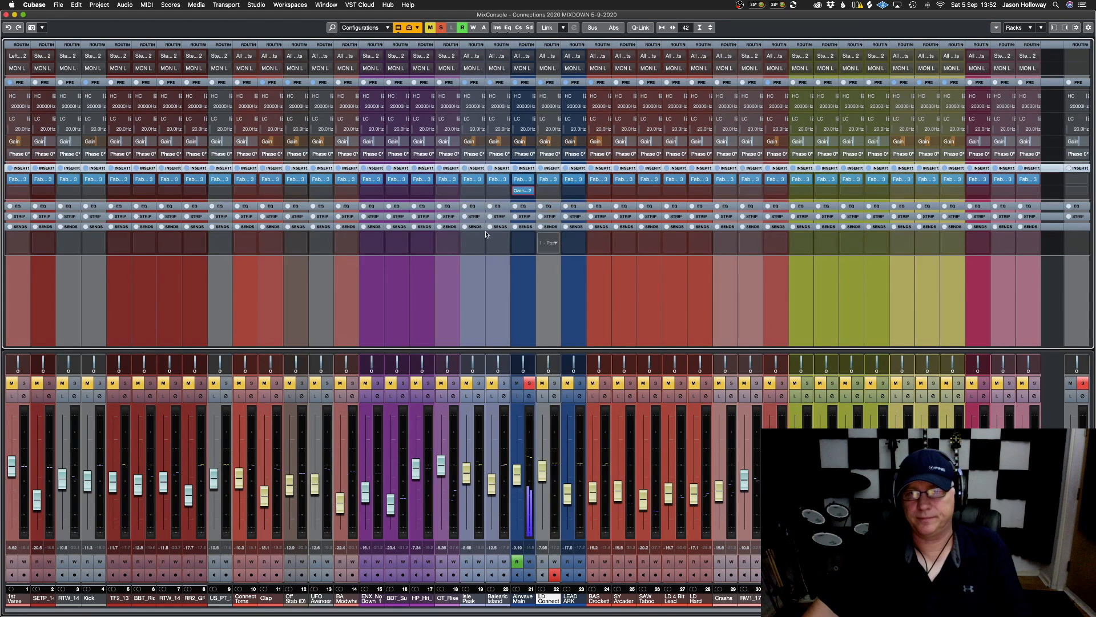
{"action": "left_click", "coordinate": [521, 192]}
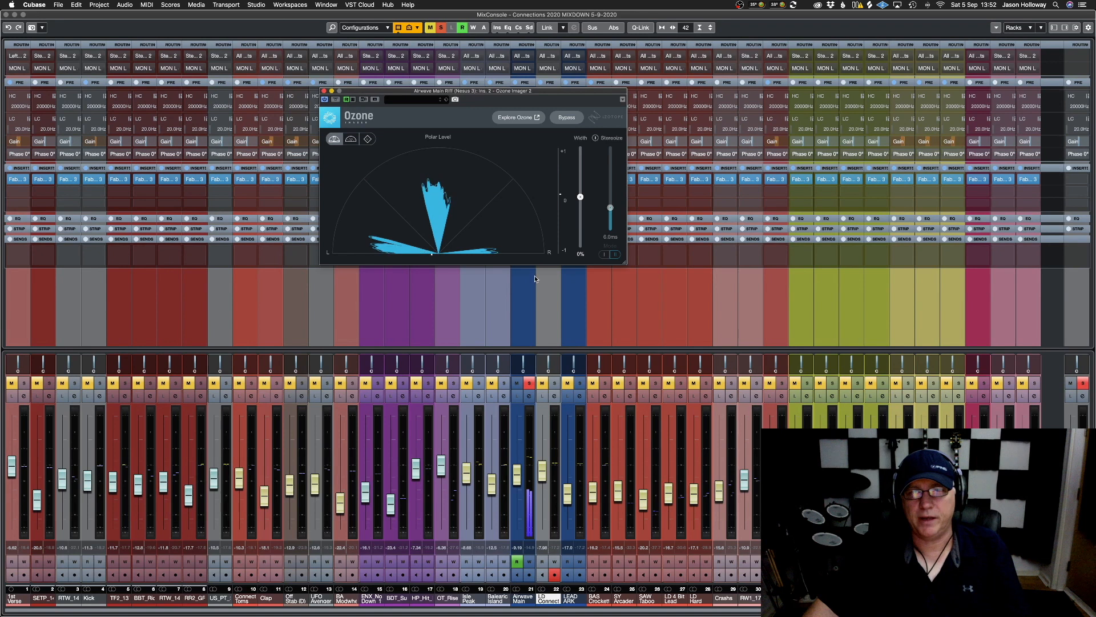
Narrow the Ozone Imager 2 width on Airwave Main to -41% and close the plug-in
{"action": "left_click_drag", "start_coordinate": [580, 197], "coordinate": [580, 218]}
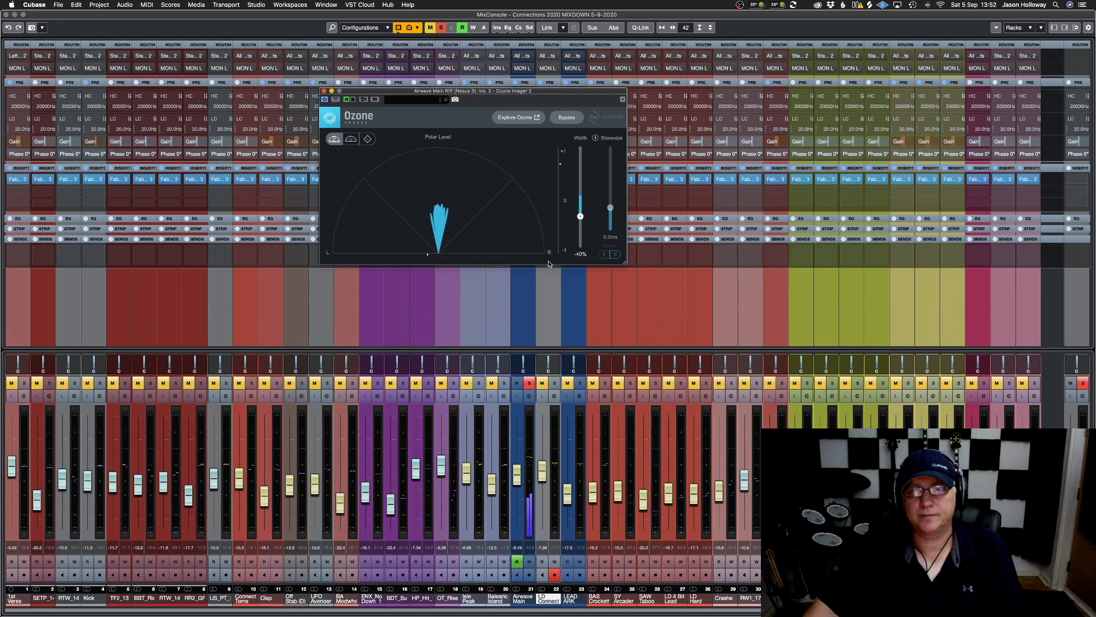
{"action": "left_click_drag", "start_coordinate": [580, 217], "coordinate": [579, 218]}
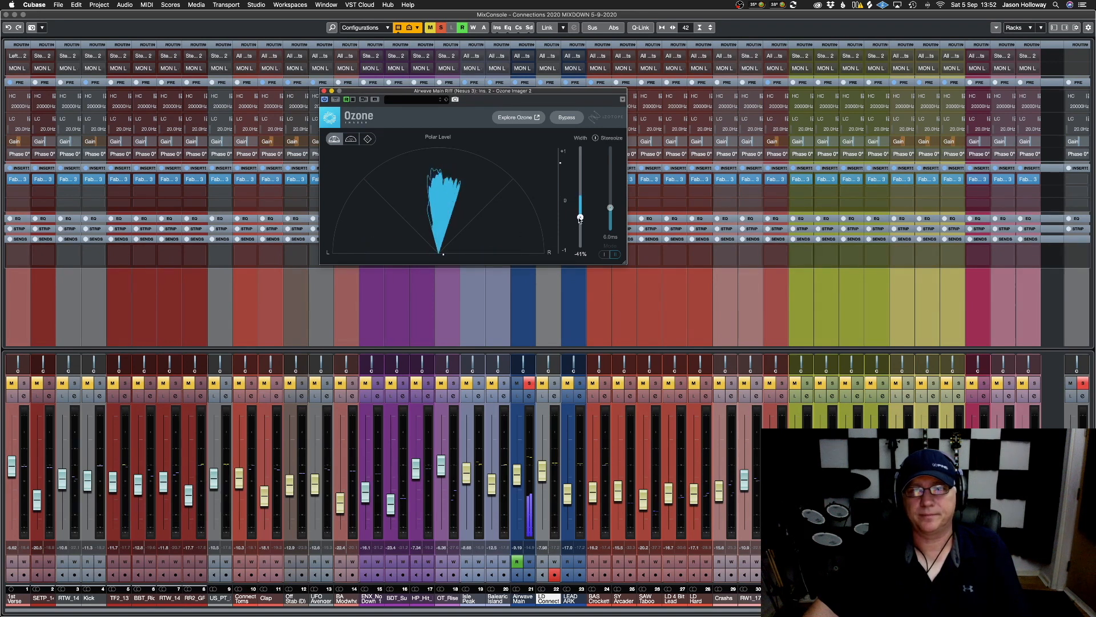
{"action": "left_click", "coordinate": [324, 91]}
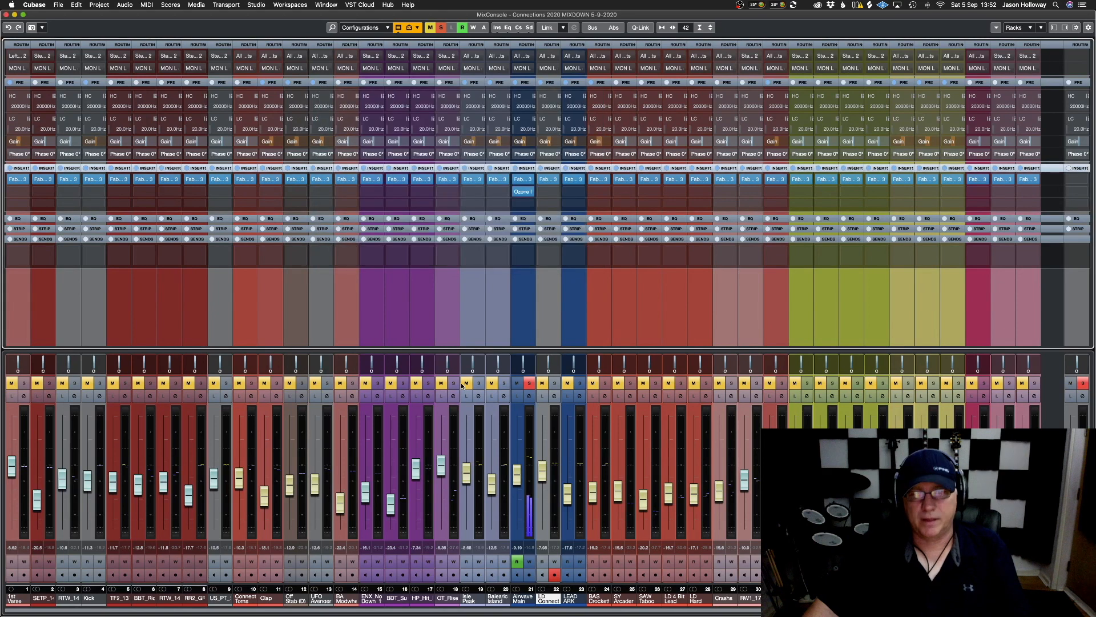
Slightly reduce the reverb mix in Airwave Main's Nexus 3 instrument and close its window
{"action": "left_click", "coordinate": [529, 396]}
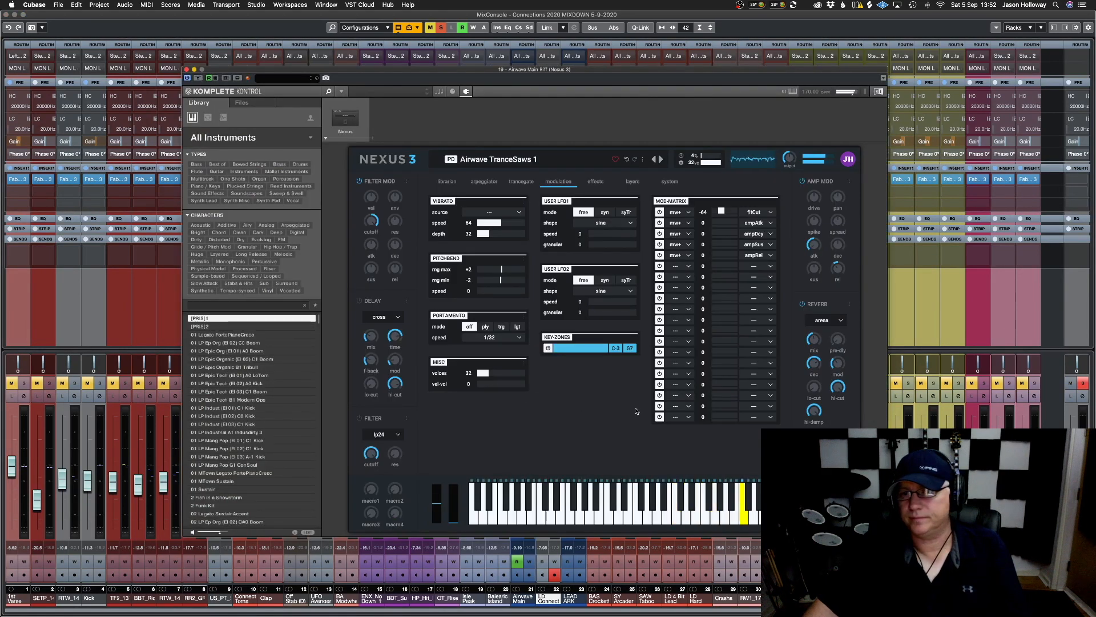
{"action": "left_click_drag", "start_coordinate": [813, 339], "coordinate": [814, 348]}
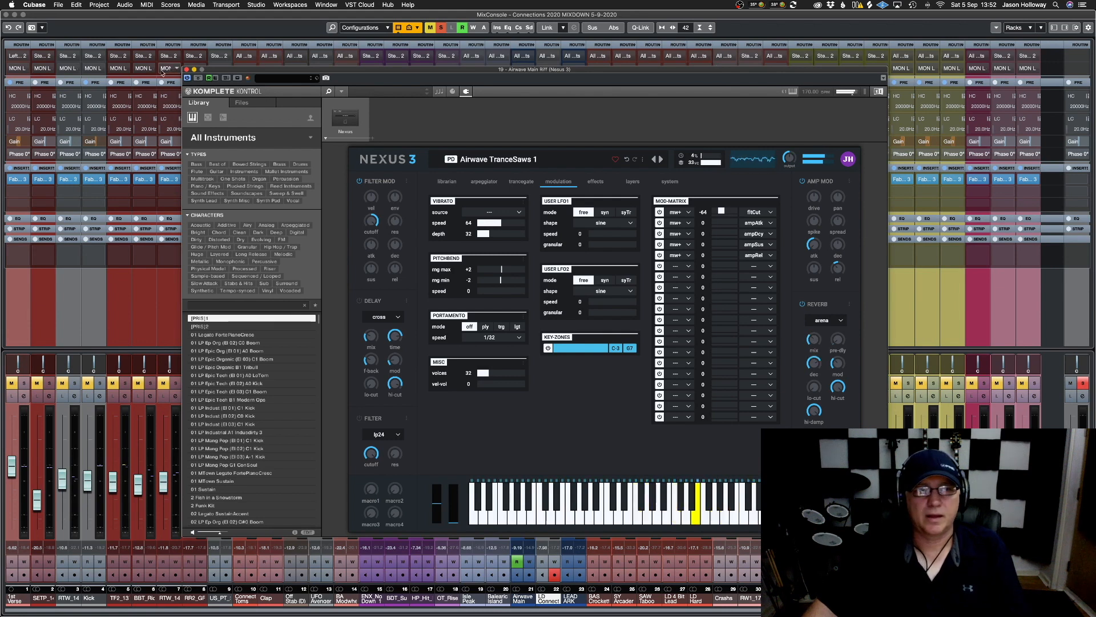
{"action": "left_click", "coordinate": [187, 69]}
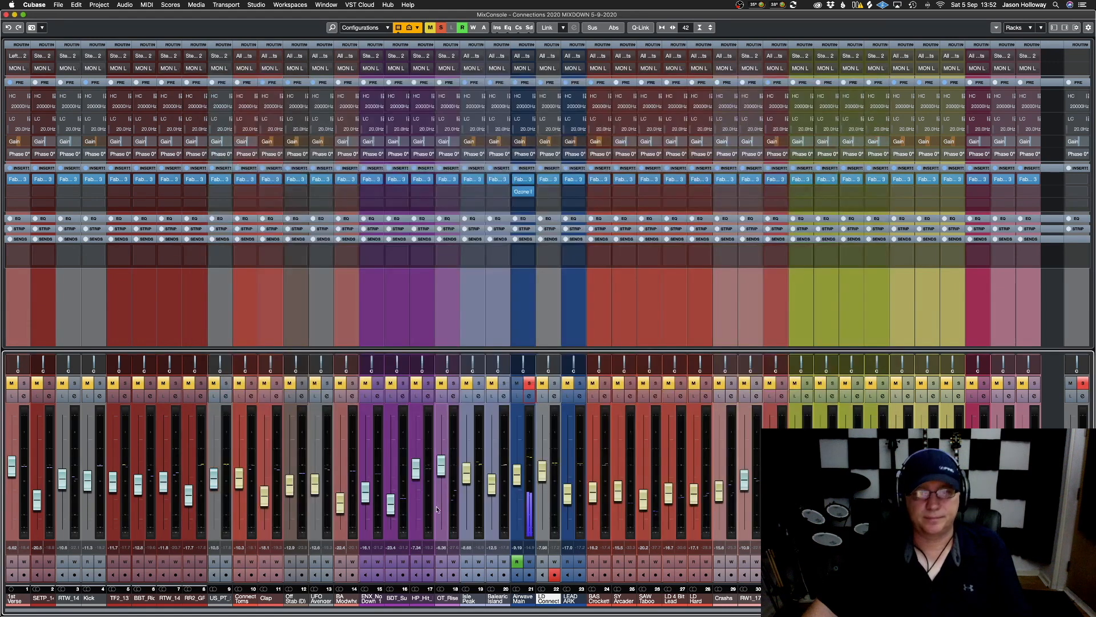
Set Pro-Q 3 low-cut and high-cut filters on Airwave Main, with the high cut at about 6.9 kHz and 18 dB/oct
{"action": "left_click", "coordinate": [521, 179]}
{"action": "left_click_drag", "start_coordinate": [318, 200], "coordinate": [436, 173]}
{"action": "mouse_move", "coordinate": [598, 178]}
{"action": "left_click_drag", "start_coordinate": [596, 170], "coordinate": [546, 168]}
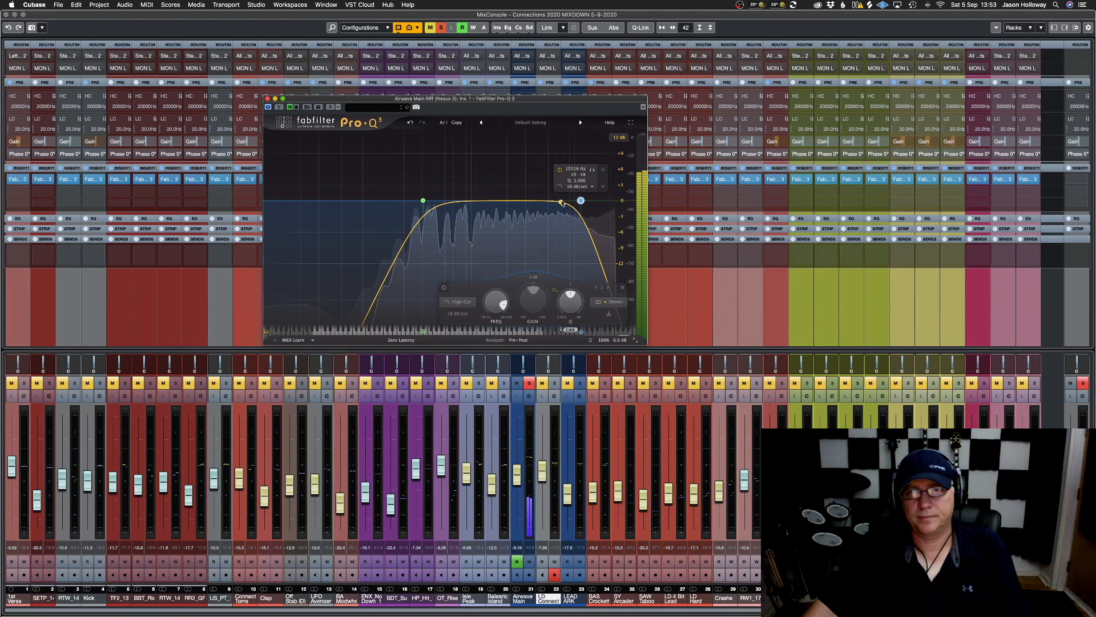
{"action": "left_click_drag", "start_coordinate": [581, 201], "coordinate": [563, 201]}
{"action": "left_click_drag", "start_coordinate": [561, 201], "coordinate": [564, 200]}
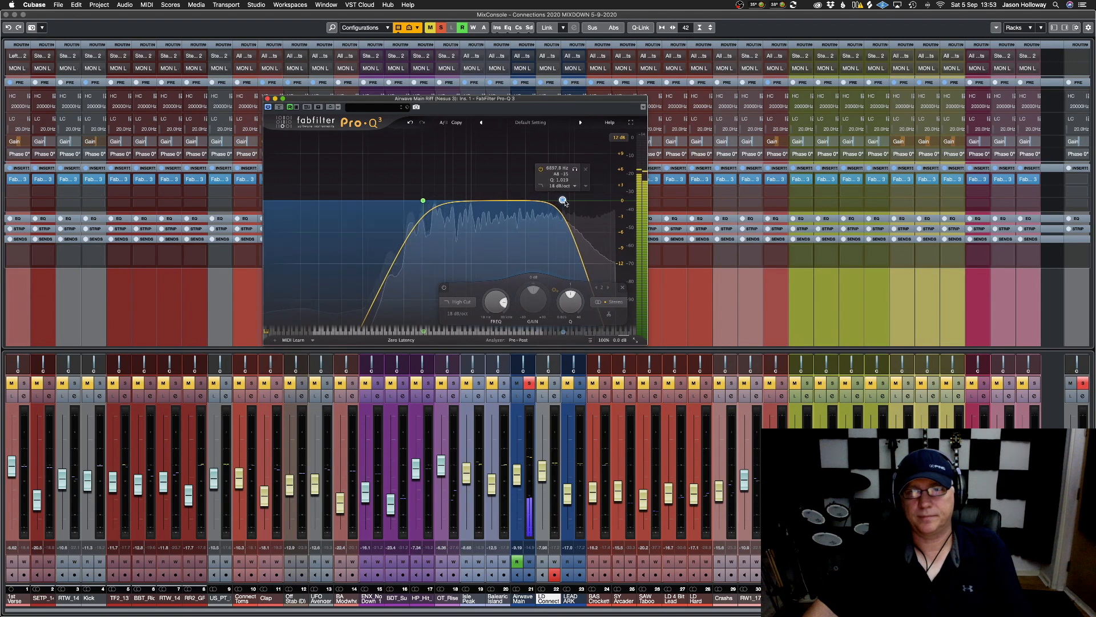
{"action": "left_click", "coordinate": [267, 98]}
Unsolo Airwave Main, nudge the Airwave Main and LD Connections faders up, and raise LEAD ARK to about -9.8 dB
{"action": "left_click", "coordinate": [529, 383]}
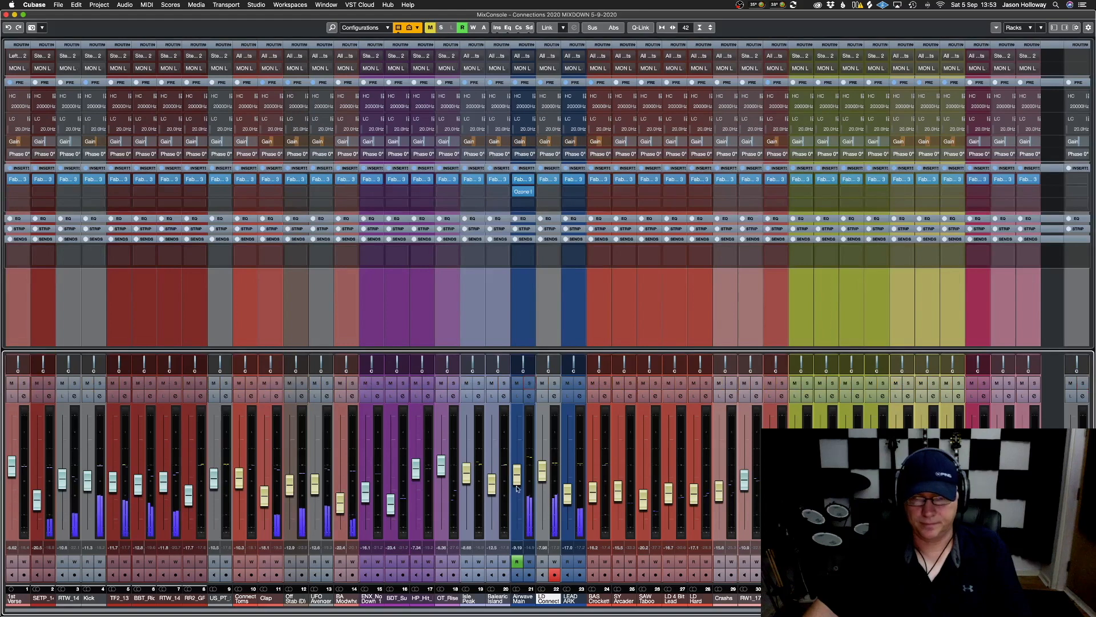
{"action": "left_click_drag", "start_coordinate": [517, 474], "coordinate": [568, 476]}
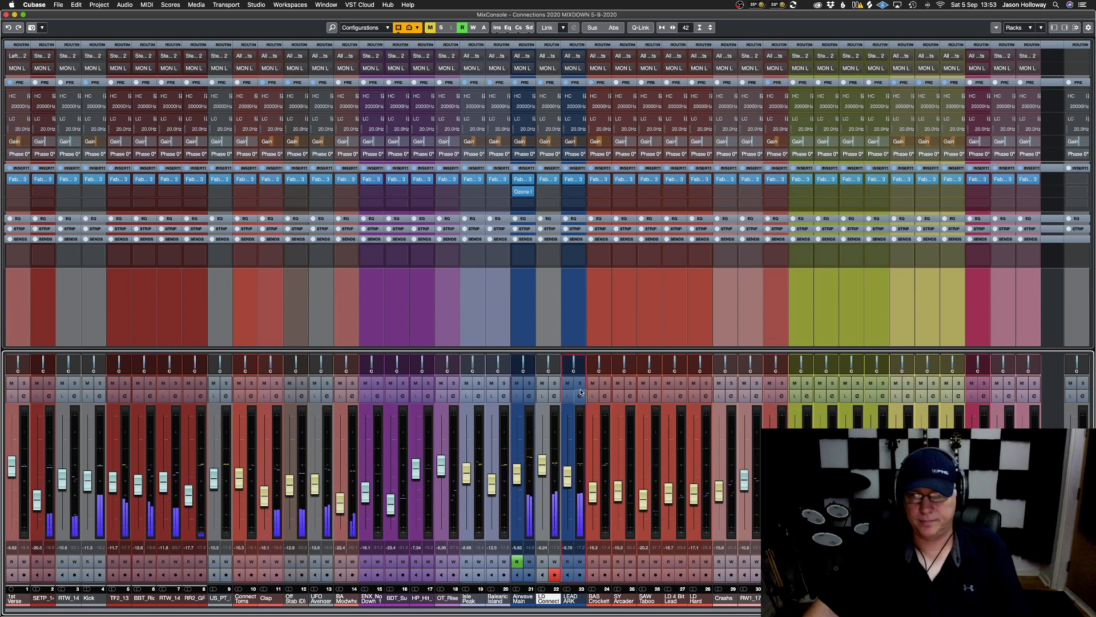
Solo LEAD ARK and set its Pro-Q 3 low cut to about 577 Hz at 12 dB/oct, plus a high cut
{"action": "left_click", "coordinate": [579, 382]}
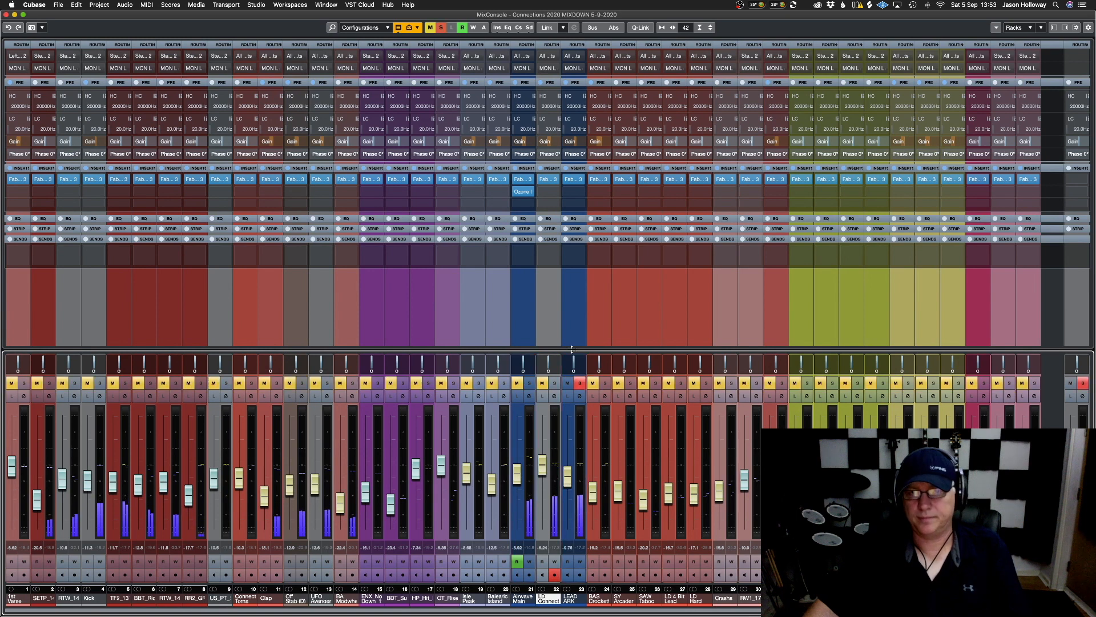
{"action": "left_click", "coordinate": [571, 181]}
{"action": "left_click_drag", "start_coordinate": [361, 170], "coordinate": [479, 177]}
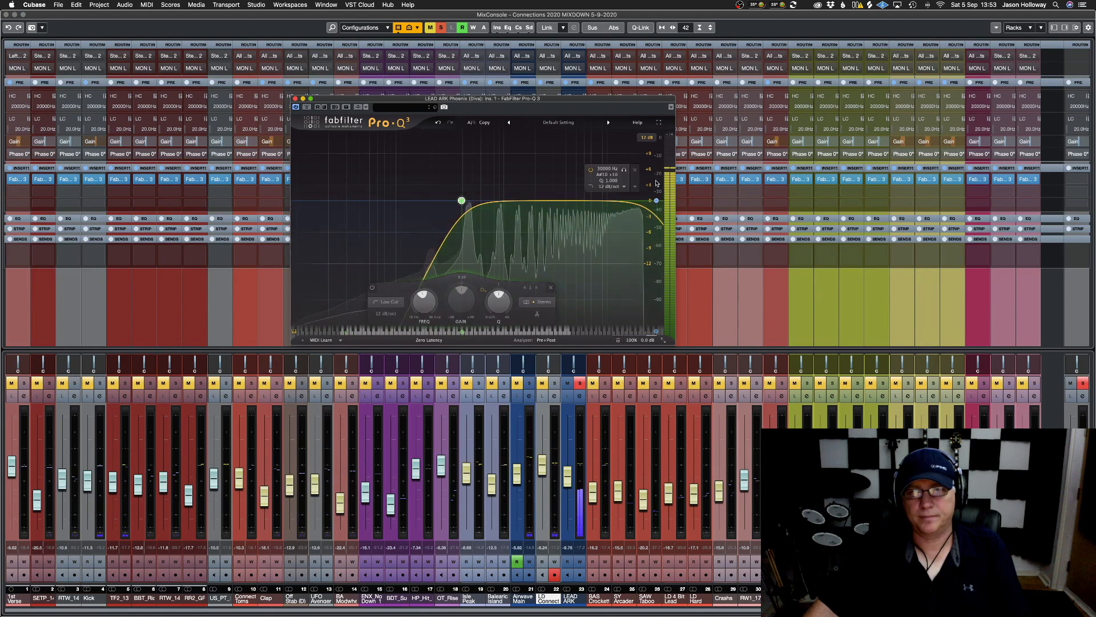
{"action": "left_click_drag", "start_coordinate": [623, 169], "coordinate": [580, 171]}
{"action": "left_click_drag", "start_coordinate": [477, 173], "coordinate": [494, 173]}
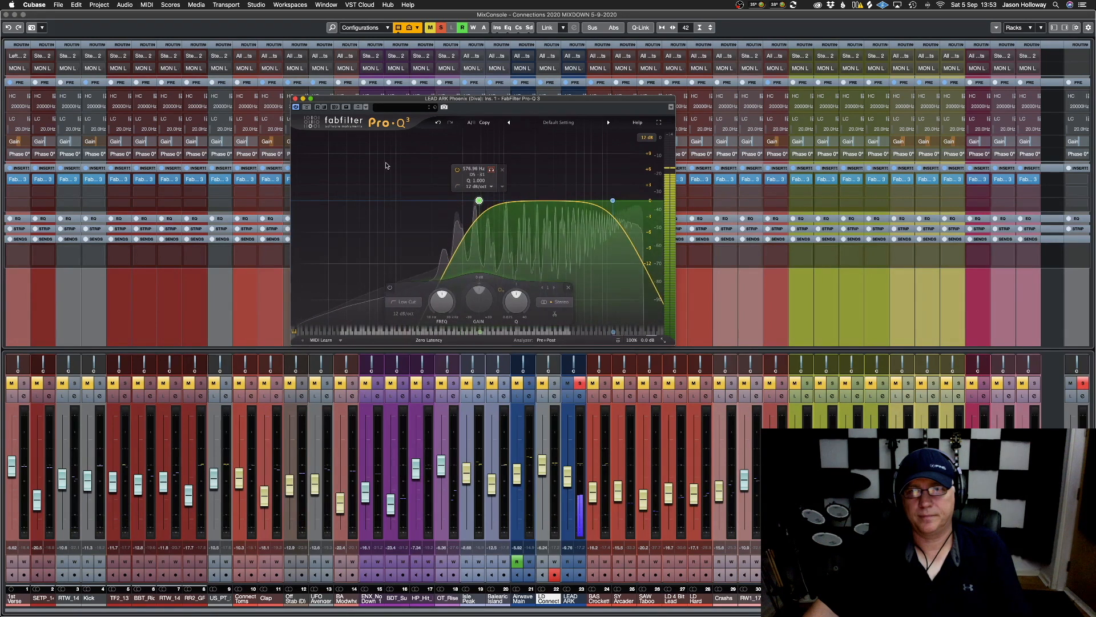
{"action": "left_click", "coordinate": [295, 98]}
Unsolo LEAD ARK and rebalance the three lead faders lower in the full mix, with Airwave Main at about -14.6 dB
{"action": "left_click", "coordinate": [575, 383]}
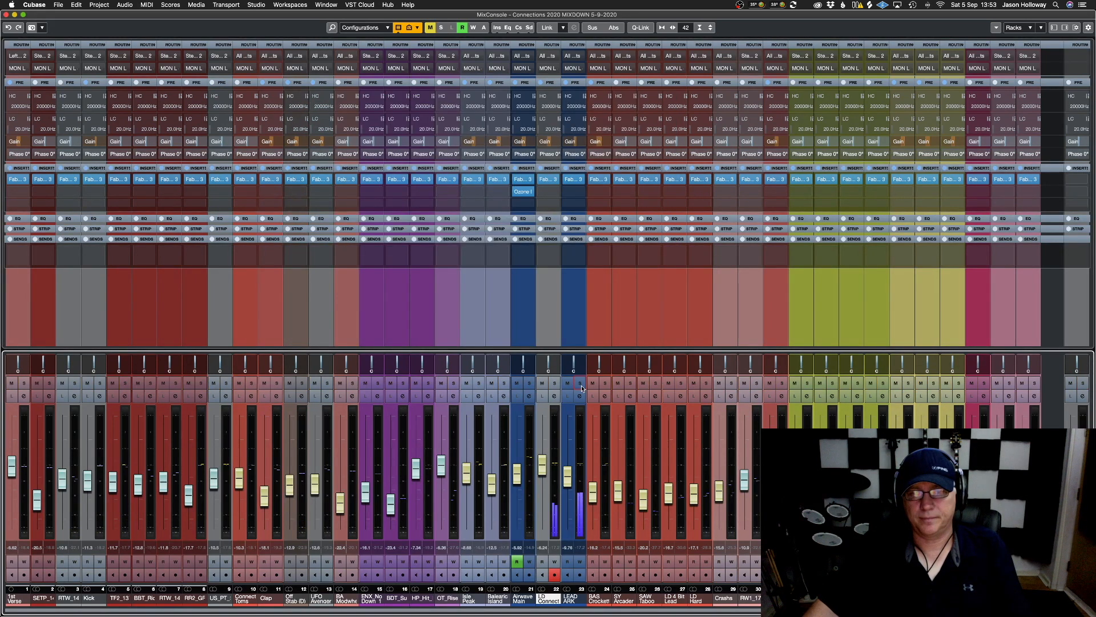
{"action": "left_click_drag", "start_coordinate": [568, 476], "coordinate": [567, 469]}
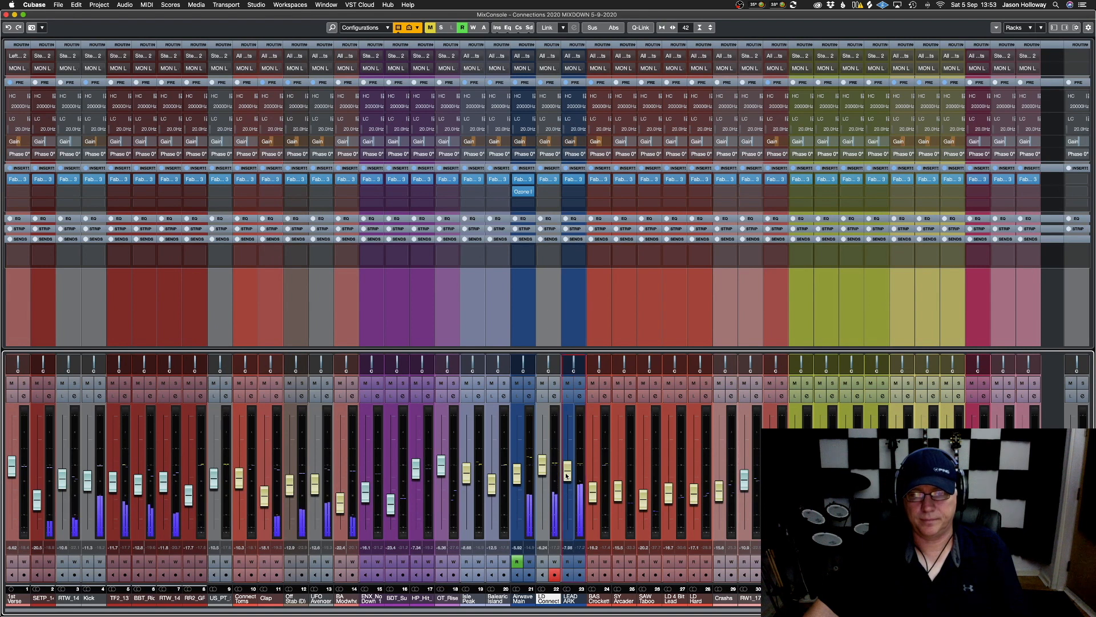
{"action": "left_click_drag", "start_coordinate": [566, 477], "coordinate": [543, 526]}
{"action": "left_click_drag", "start_coordinate": [518, 475], "coordinate": [518, 528]}
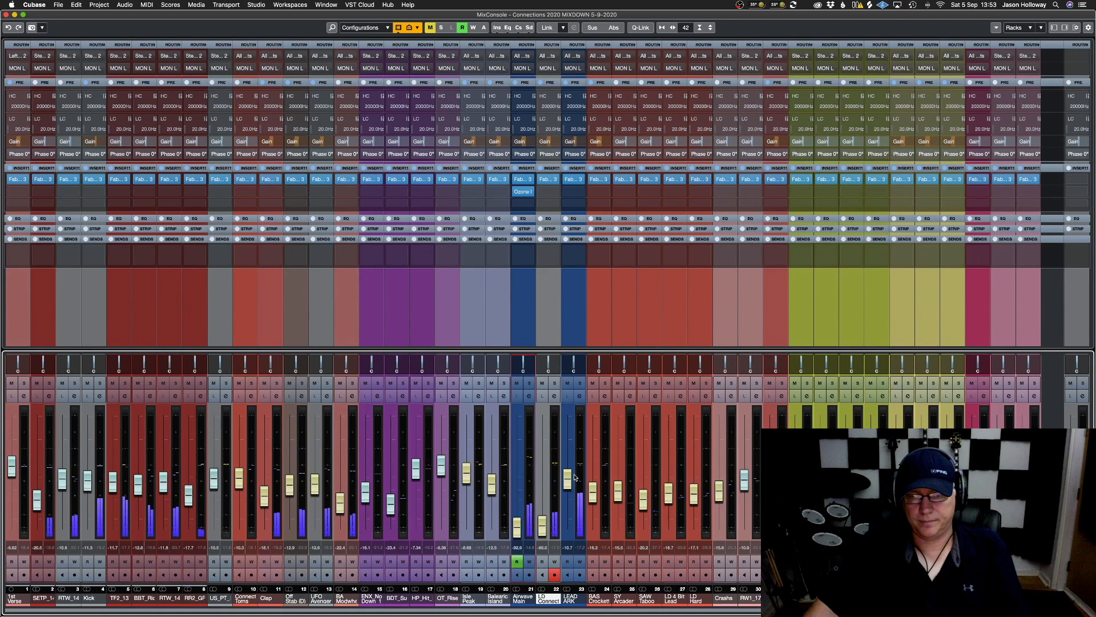
{"action": "left_click_drag", "start_coordinate": [542, 524], "coordinate": [543, 484]}
{"action": "left_click_drag", "start_coordinate": [525, 524], "coordinate": [521, 488]}
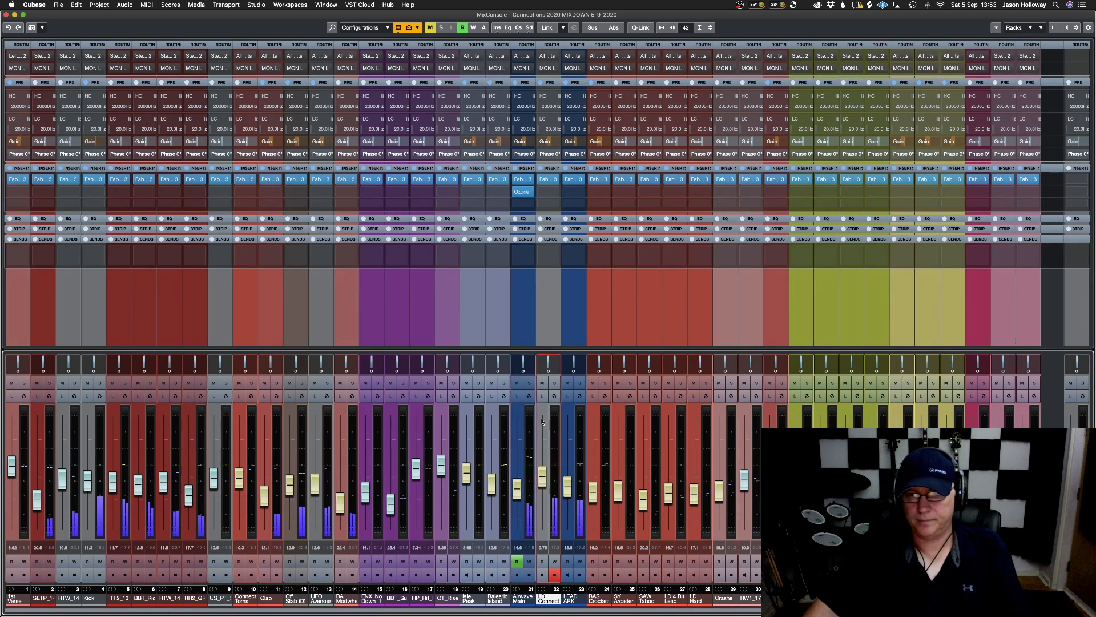
{"action": "left_click", "coordinate": [542, 383]}
{"action": "left_click", "coordinate": [543, 468]}
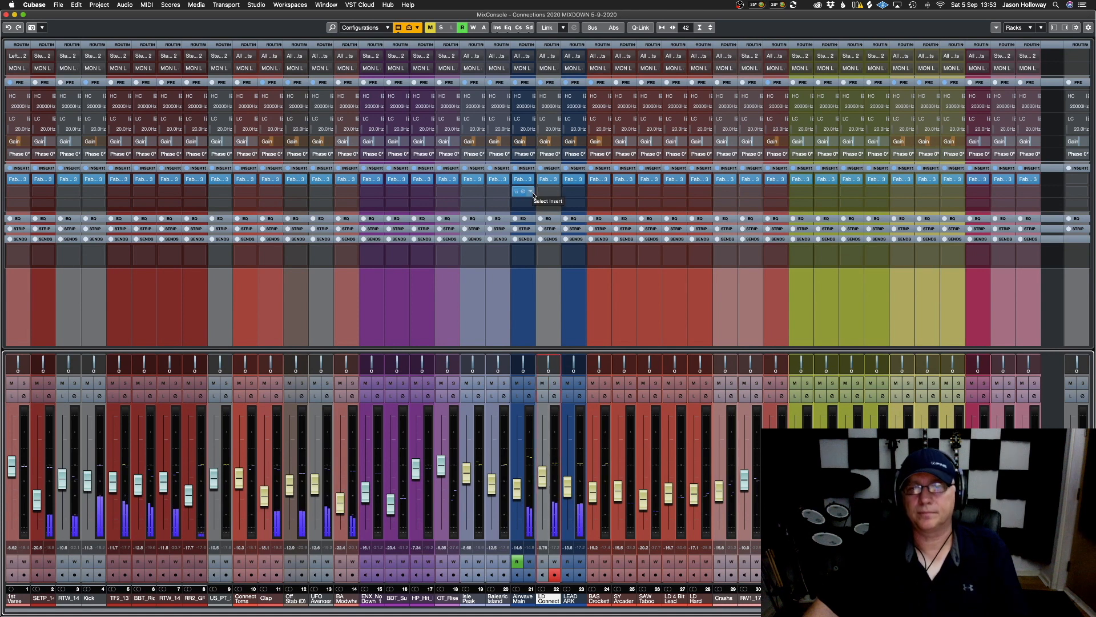
Narrow the mixer channel strips until 50 channels fit across the MixConsole
{"action": "key", "text": "g"}
{"action": "key", "text": "g"}
{"action": "key", "text": "g"}
{"action": "key", "text": "g"}
{"action": "key", "text": "g"}
{"action": "key", "text": "g"}
{"action": "key", "text": "g"}
{"action": "key", "text": "g"}
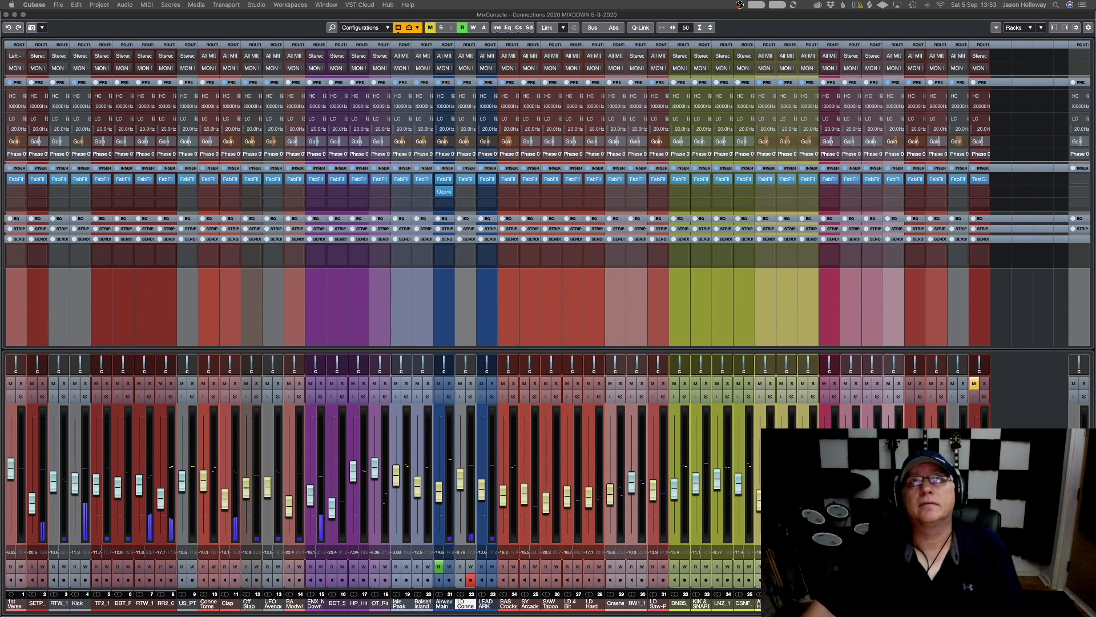
Lower the TF2_1 fader to about -14 dB and nudge the LD Connections fader slightly up in the full mix
{"action": "left_click", "coordinate": [953, 485]}
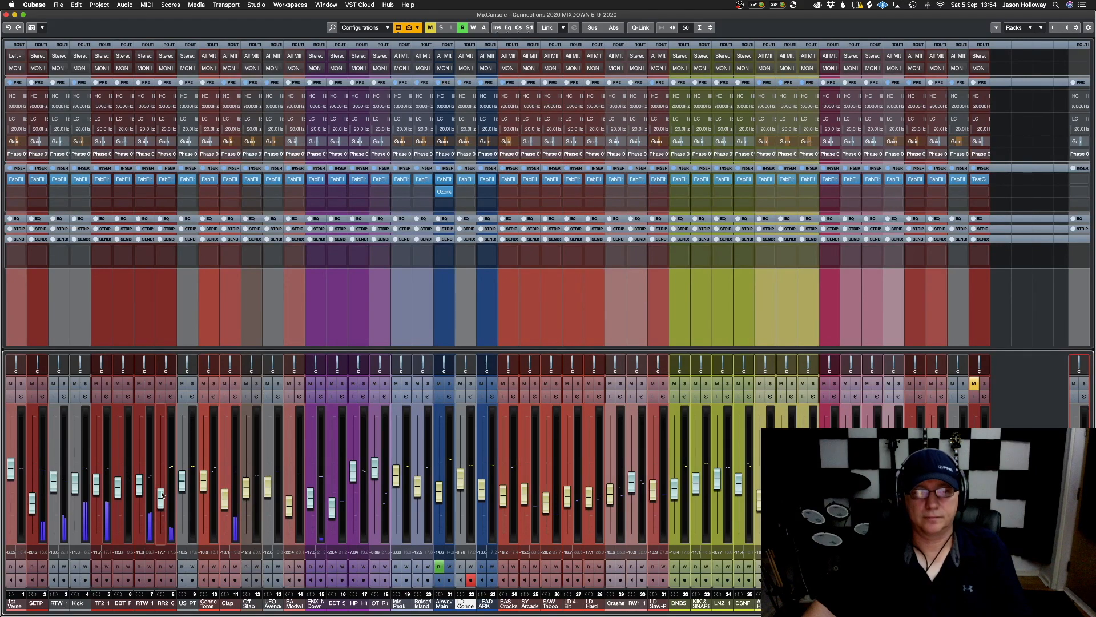
{"action": "left_click_drag", "start_coordinate": [98, 492], "coordinate": [99, 502]}
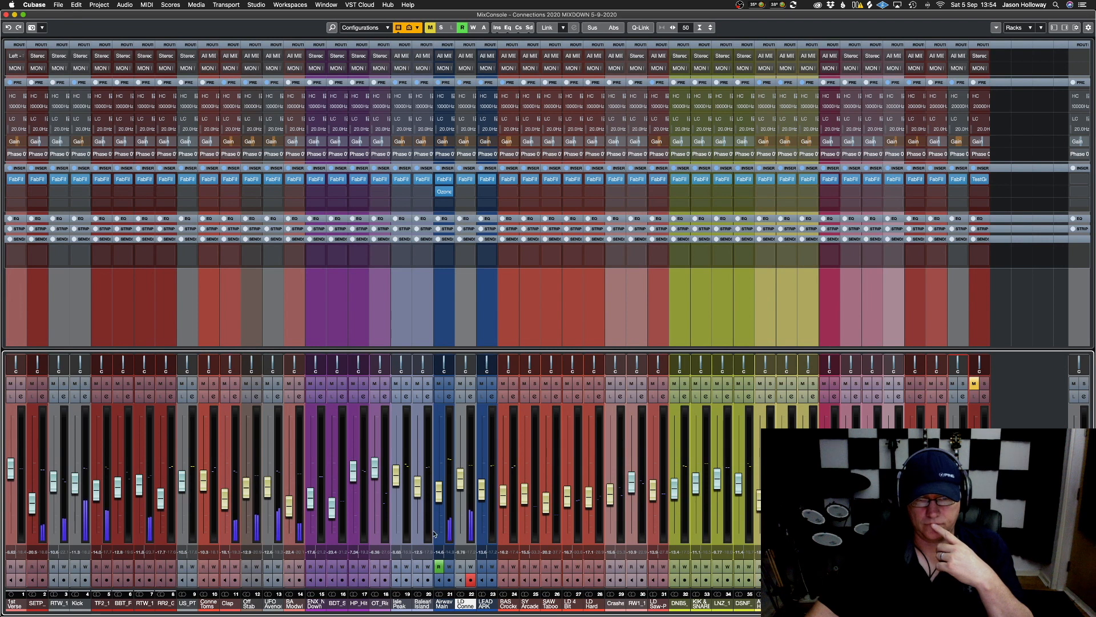
{"action": "left_click_drag", "start_coordinate": [460, 489], "coordinate": [462, 484]}
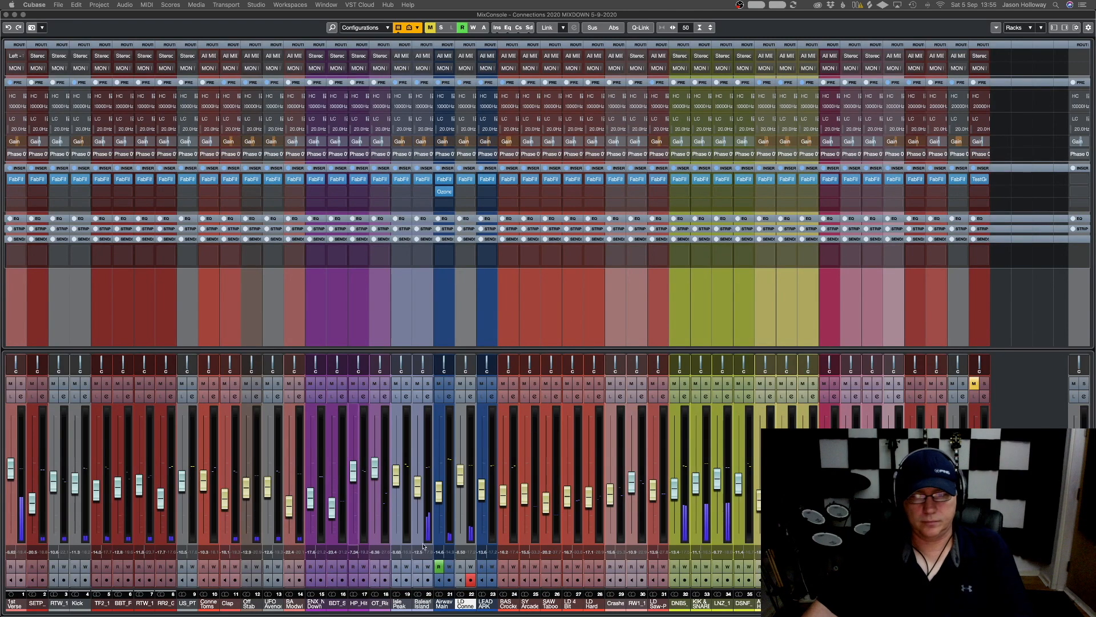
Solo the DNB5 kick-and-snare channel, raise its Pro-Q 3 low cut, set the high cut to about 16.3 kHz, and unsolo it
{"action": "left_click", "coordinate": [685, 383]}
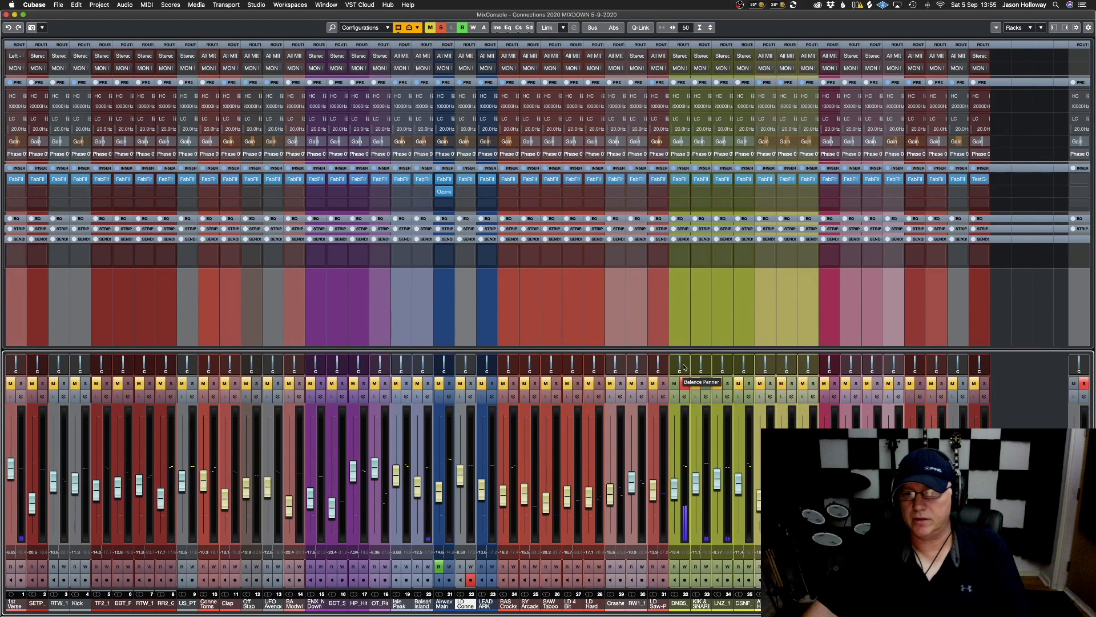
{"action": "left_click", "coordinate": [679, 179]}
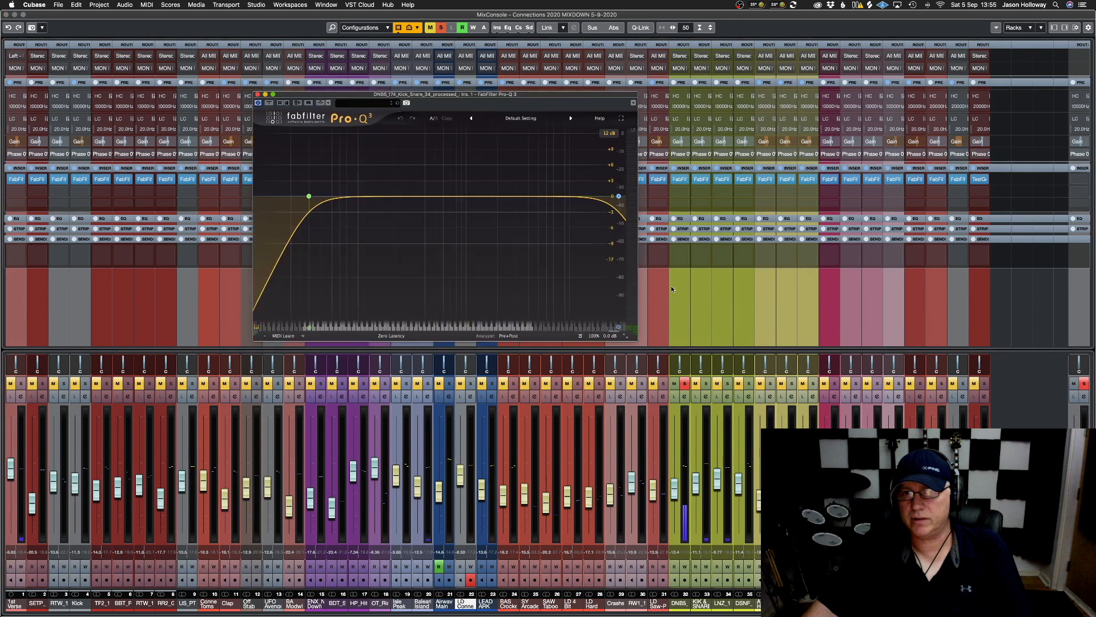
{"action": "mouse_move", "coordinate": [310, 196]}
{"action": "left_click", "coordinate": [321, 166]}
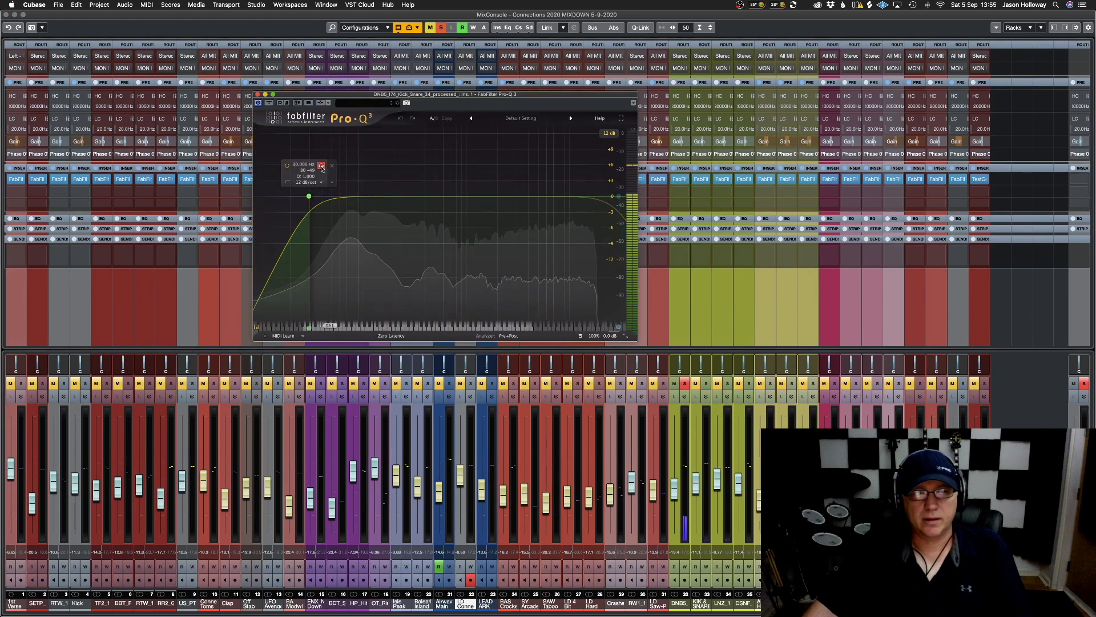
{"action": "left_click_drag", "start_coordinate": [321, 166], "coordinate": [350, 167]}
{"action": "left_click_drag", "start_coordinate": [587, 165], "coordinate": [559, 169]}
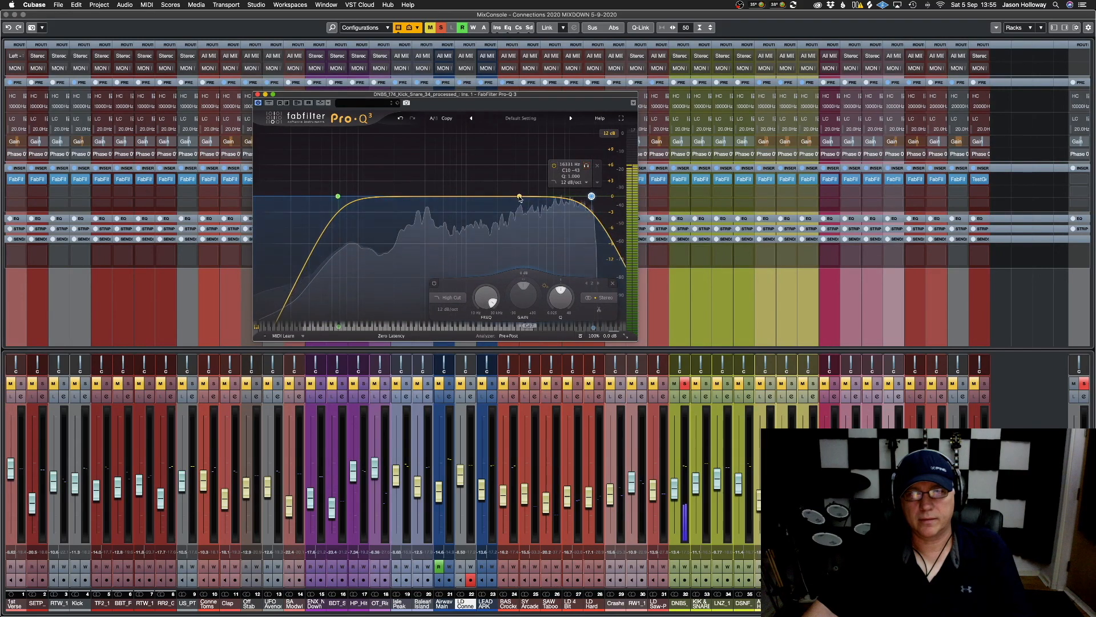
{"action": "left_click", "coordinate": [258, 94]}
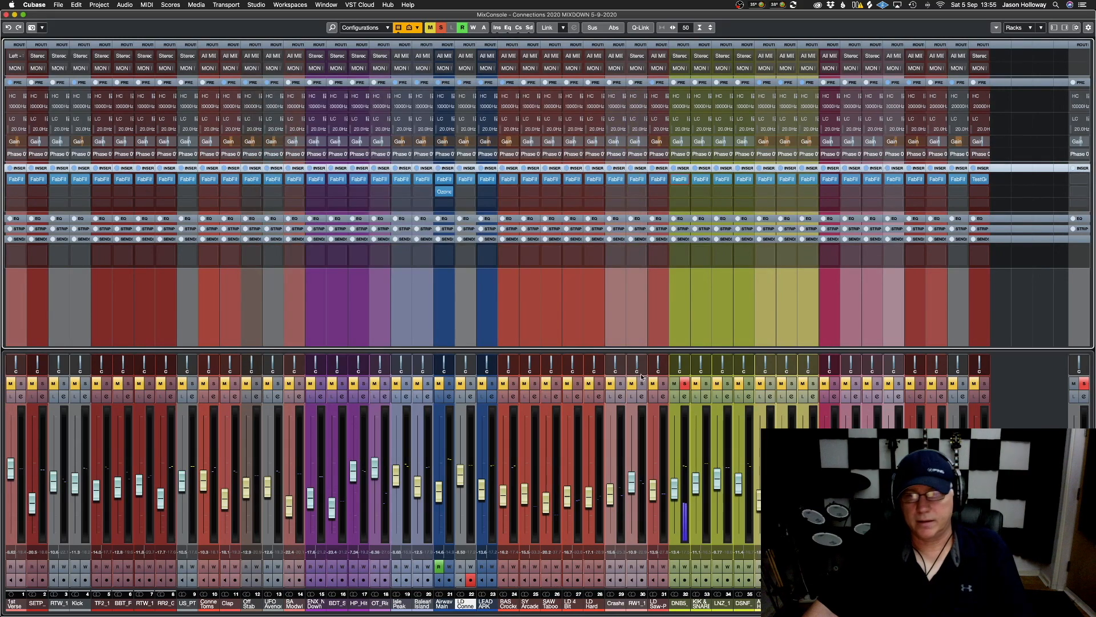
{"action": "left_click", "coordinate": [685, 383]}
Solo the snare on channel 33, raise its Pro-Q 3 low cut, lower its high cut, and unsolo it
{"action": "left_click", "coordinate": [706, 383]}
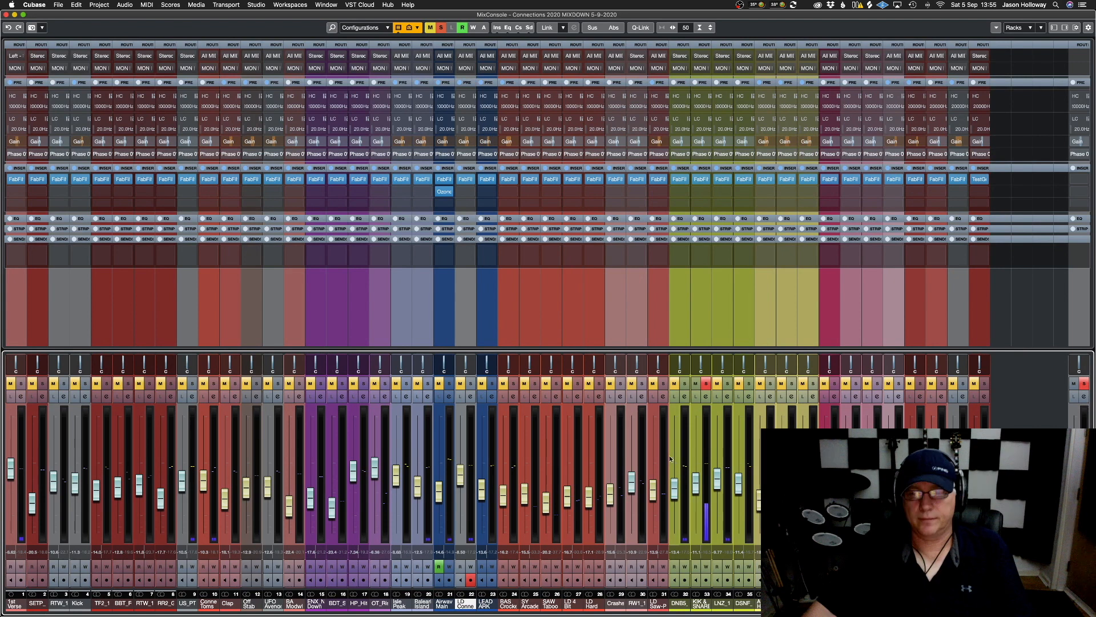
{"action": "left_click", "coordinate": [701, 180]}
{"action": "left_click_drag", "start_coordinate": [279, 152], "coordinate": [328, 159]}
{"action": "left_click_drag", "start_coordinate": [542, 151], "coordinate": [513, 153]}
{"action": "key", "text": "super+w"}
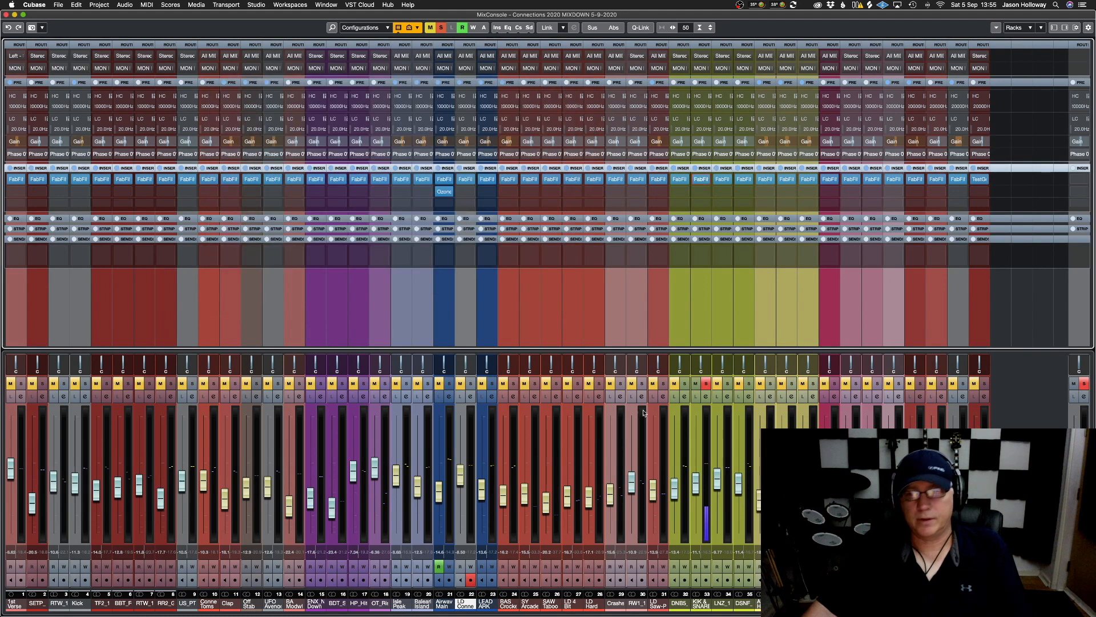
{"action": "left_click", "coordinate": [705, 382]}
Solo LNZ_1, move its Pro-Q 3 low cut well up into the mids, lower the high cut slightly, and unsolo it
{"action": "left_click", "coordinate": [727, 383]}
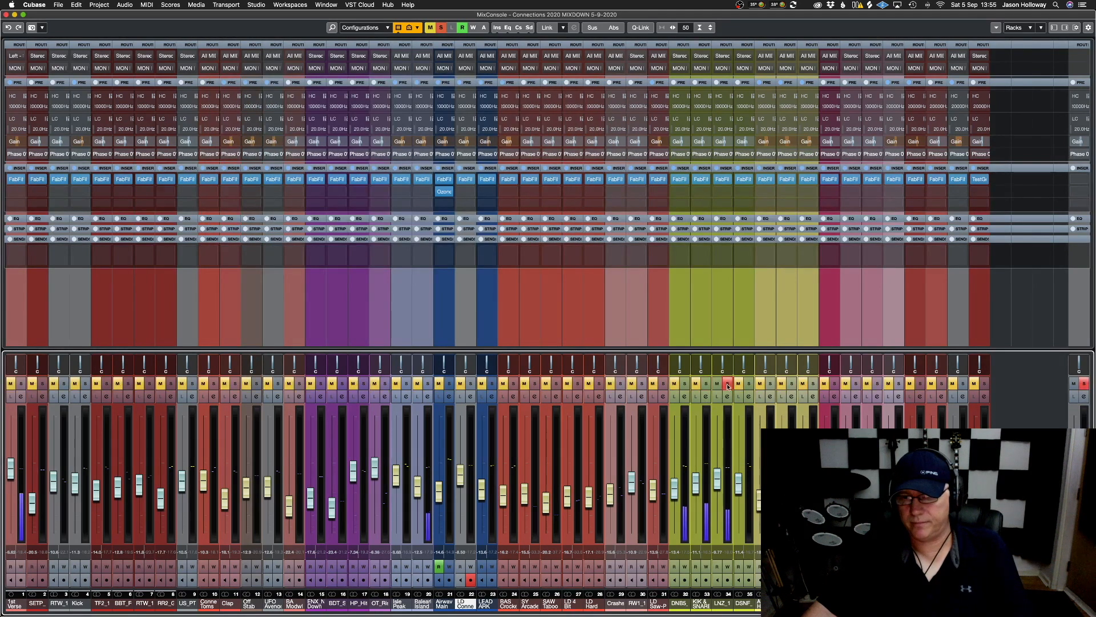
{"action": "left_click", "coordinate": [719, 181]}
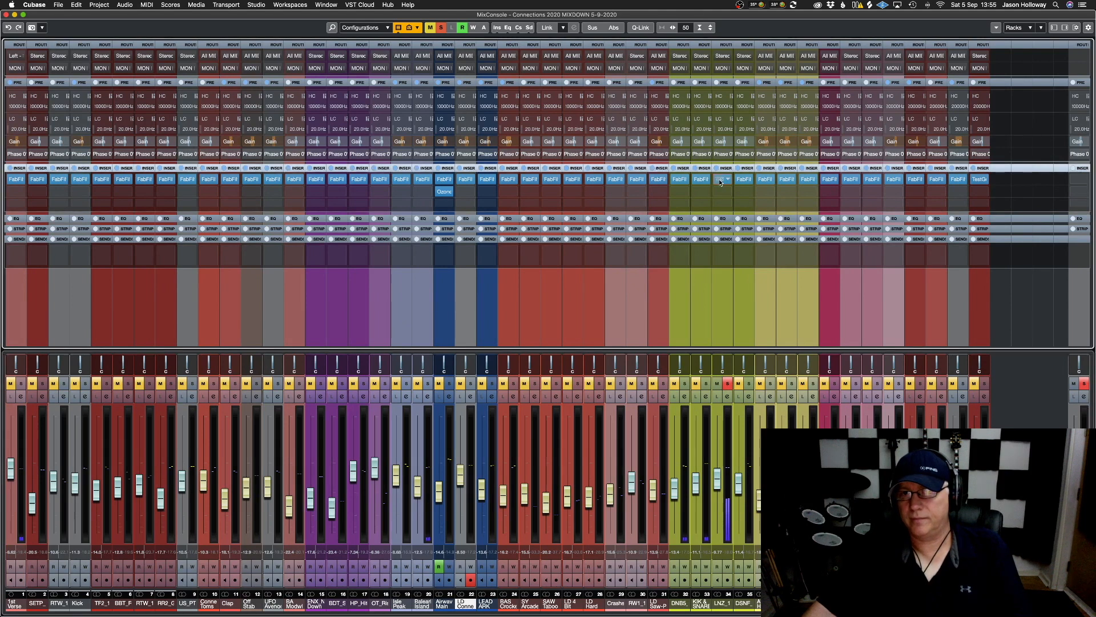
{"action": "left_click", "coordinate": [721, 181]}
{"action": "left_click_drag", "start_coordinate": [318, 188], "coordinate": [512, 174]}
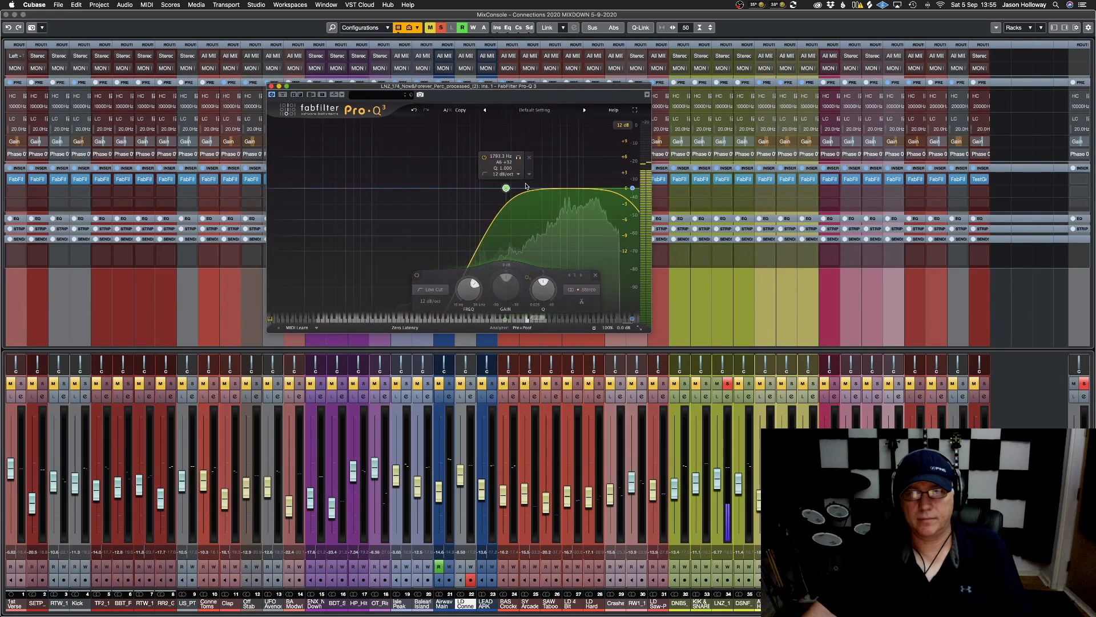
{"action": "left_click_drag", "start_coordinate": [513, 174], "coordinate": [505, 193]}
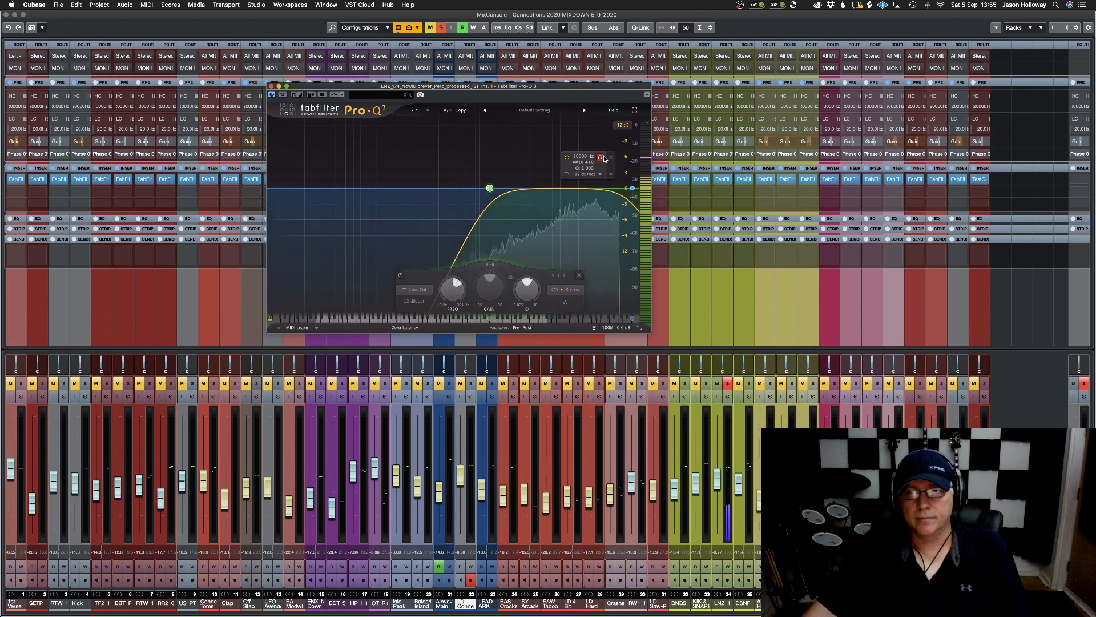
{"action": "left_click", "coordinate": [603, 157]}
{"action": "mouse_move", "coordinate": [604, 159]}
{"action": "left_mouse_down"}
{"action": "mouse_move", "coordinate": [577, 159]}
{"action": "mouse_move", "coordinate": [596, 159]}
{"action": "left_mouse_up"}
{"action": "left_click", "coordinate": [271, 87]}
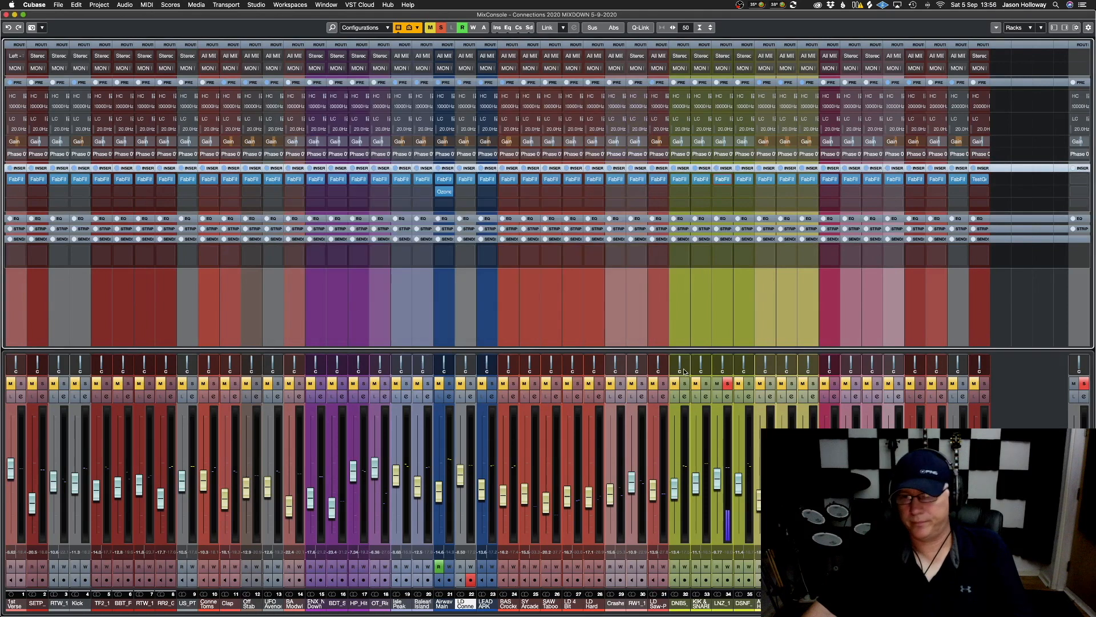
{"action": "left_click", "coordinate": [728, 383]}
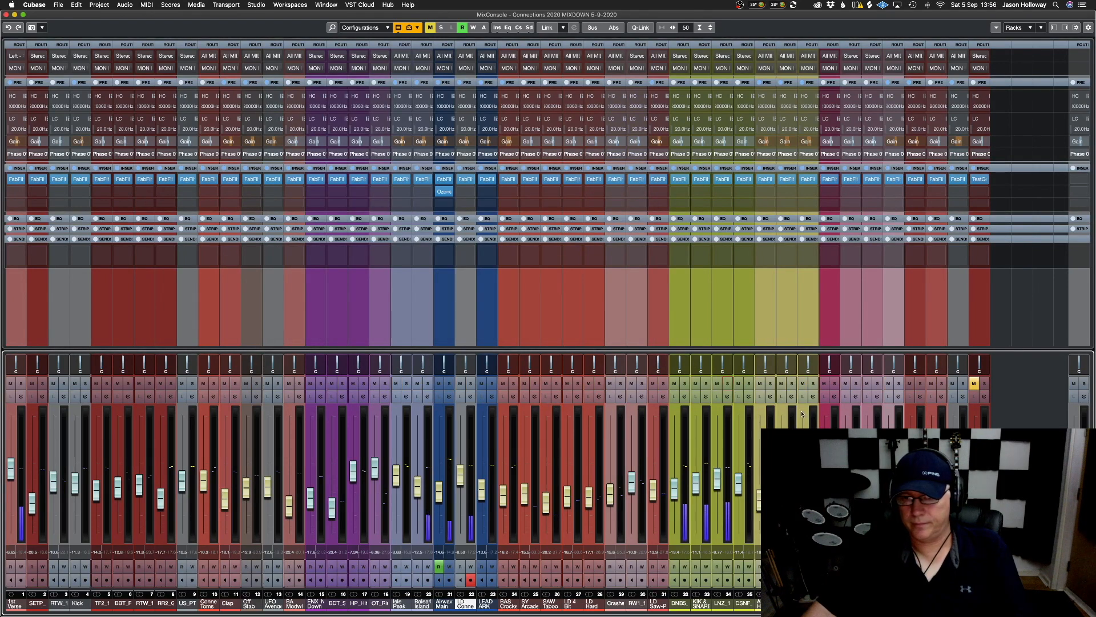
Solo the BA FunkMogue channel, check its Pro-Q 3 low-cut and high-cut filters, and unsolo it
{"action": "left_click", "coordinate": [811, 383]}
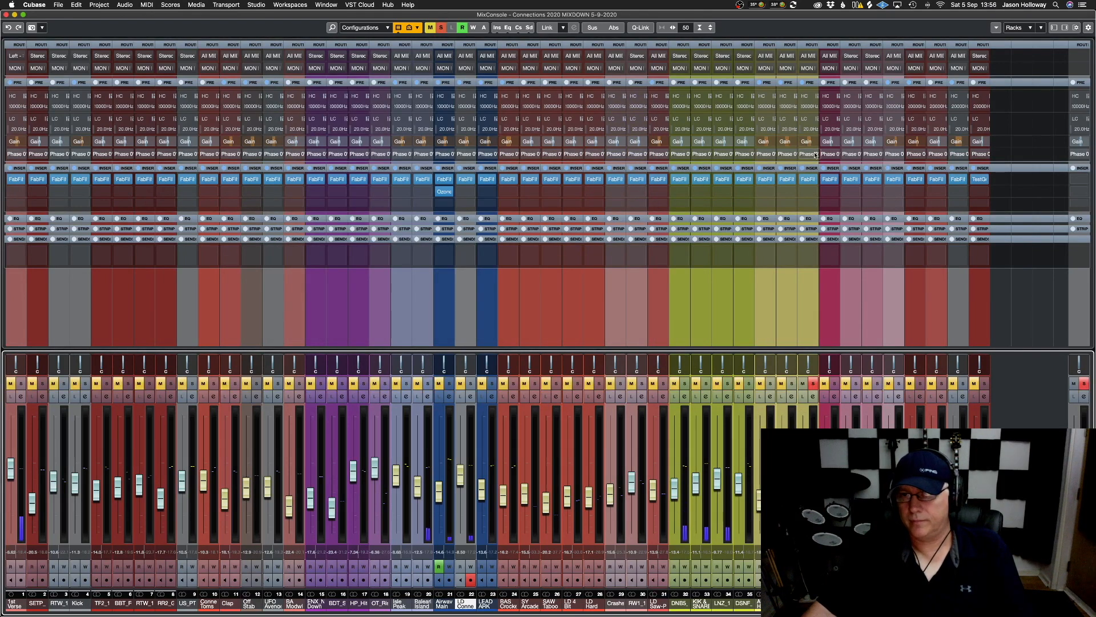
{"action": "left_click", "coordinate": [808, 179]}
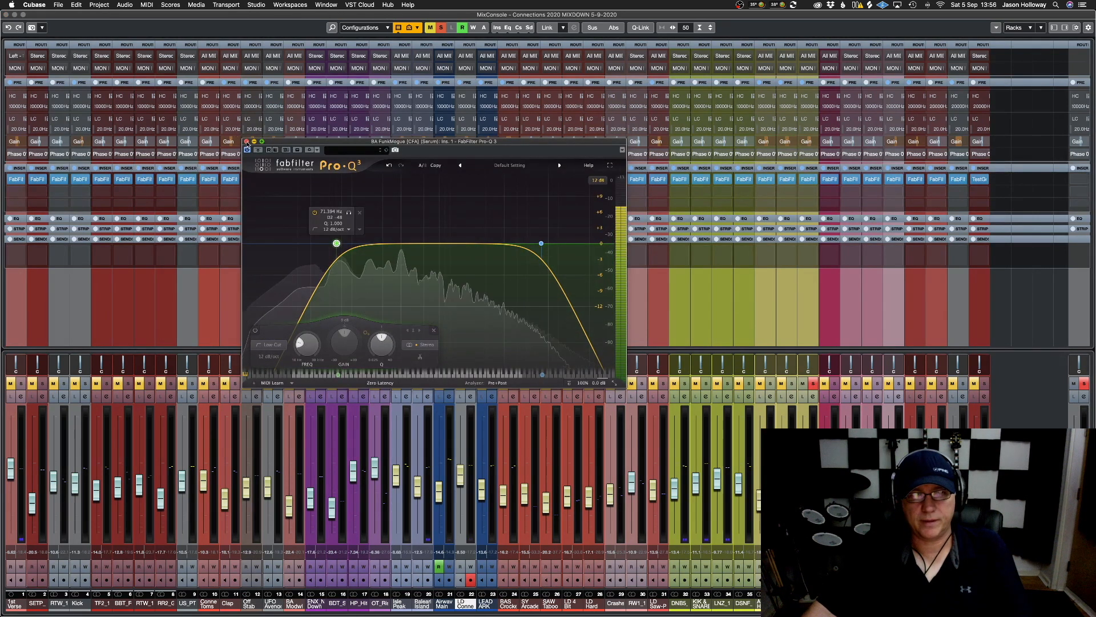
{"action": "left_click", "coordinate": [246, 141]}
{"action": "left_click", "coordinate": [813, 383]}
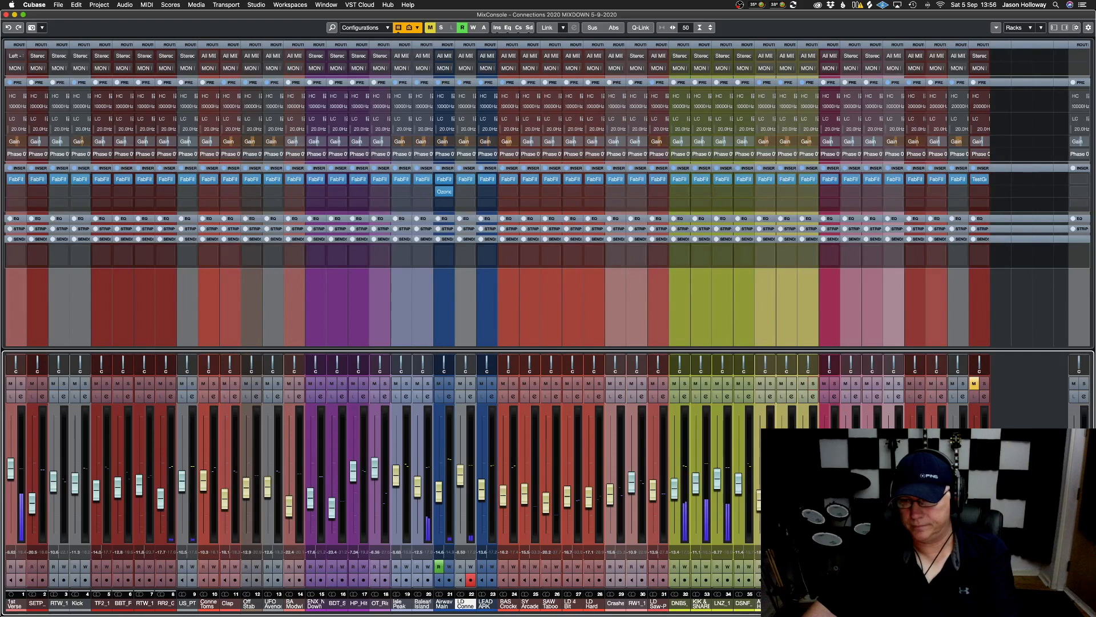
Solo Sequence Light Stripes, set its Pro-Q 3 low cut to about 288 Hz and high cut to about 11 kHz, and unsolo it
{"action": "left_click", "coordinate": [834, 383]}
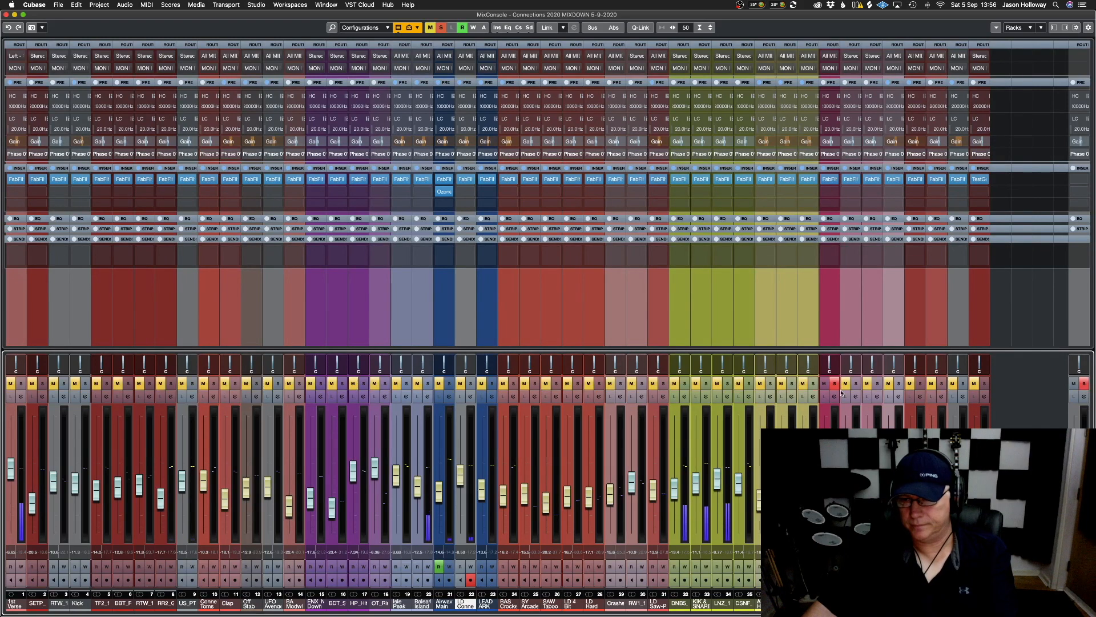
{"action": "left_click", "coordinate": [830, 181]}
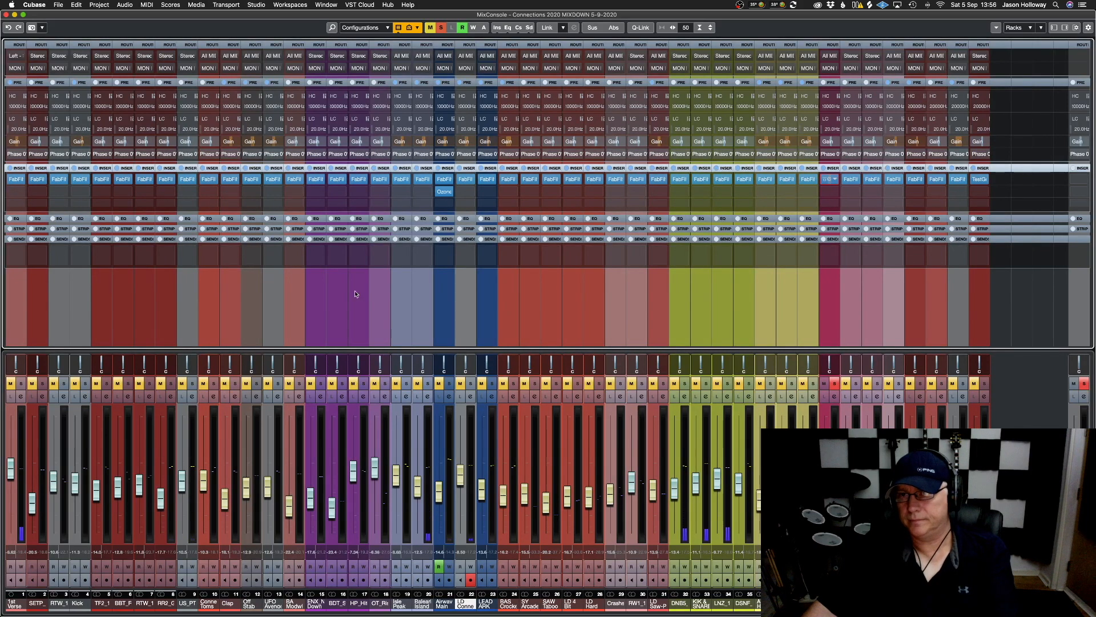
{"action": "left_click_drag", "start_coordinate": [138, 134], "coordinate": [239, 133]}
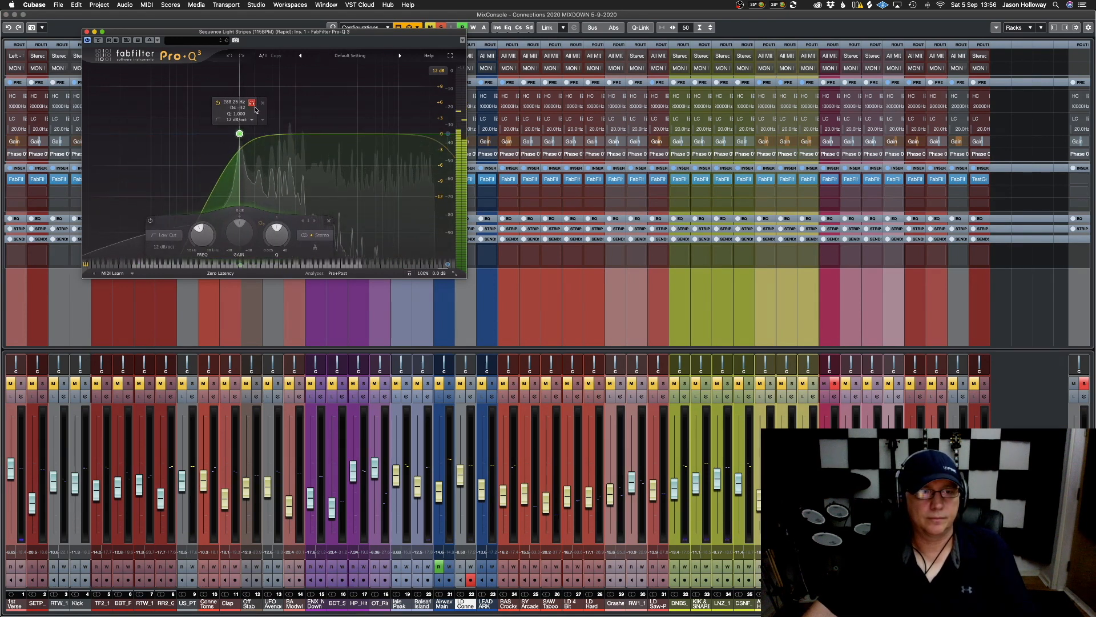
{"action": "left_click", "coordinate": [252, 103]}
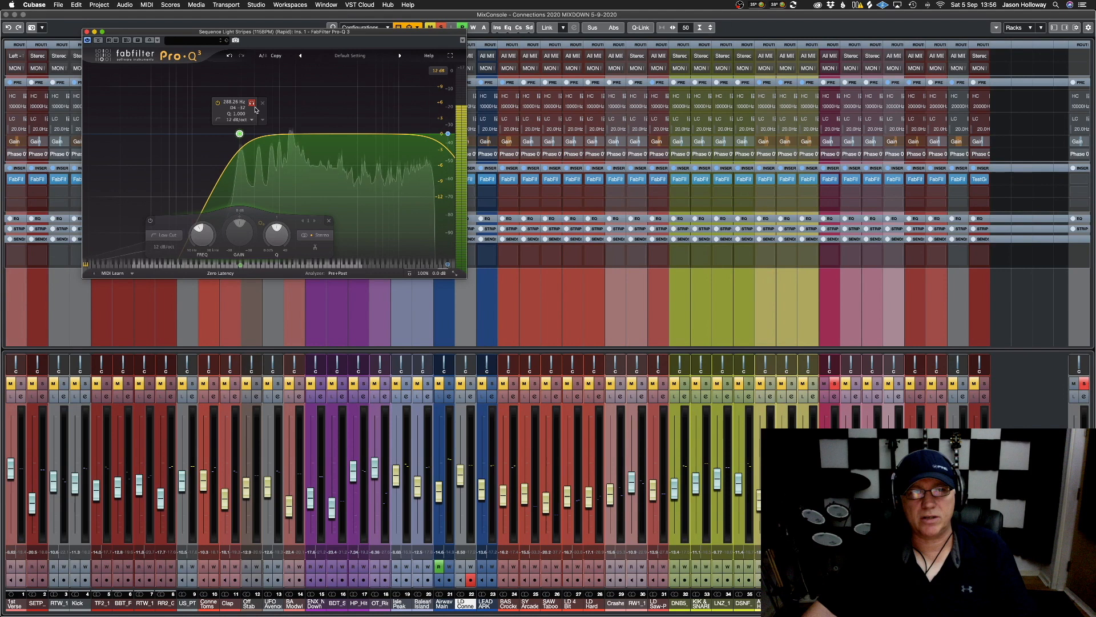
{"action": "mouse_move", "coordinate": [429, 103]}
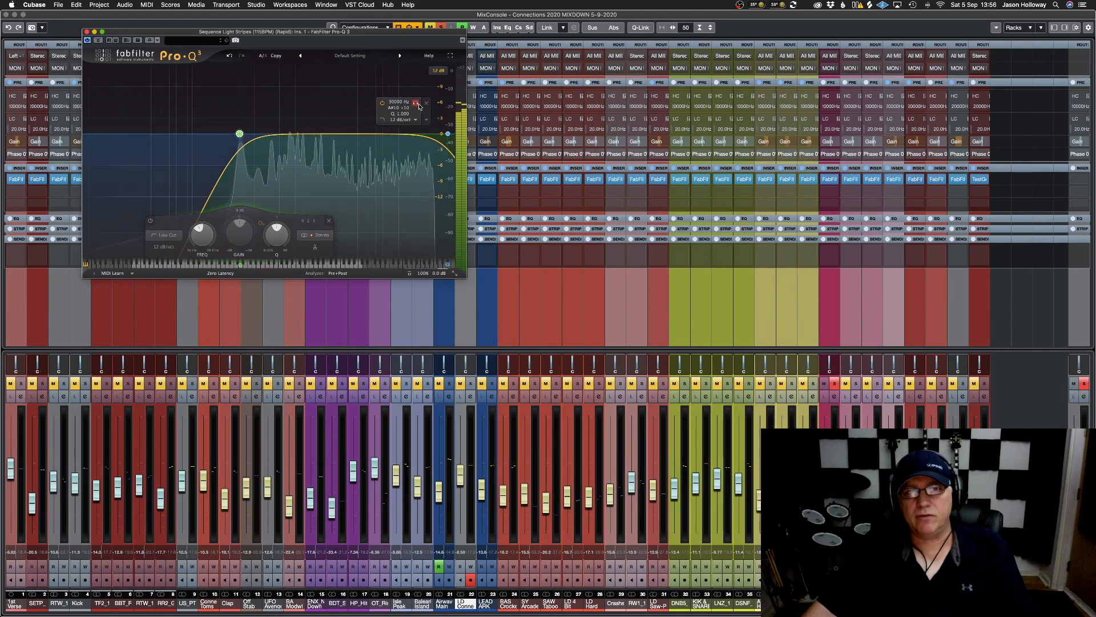
{"action": "left_click_drag", "start_coordinate": [419, 106], "coordinate": [375, 118]}
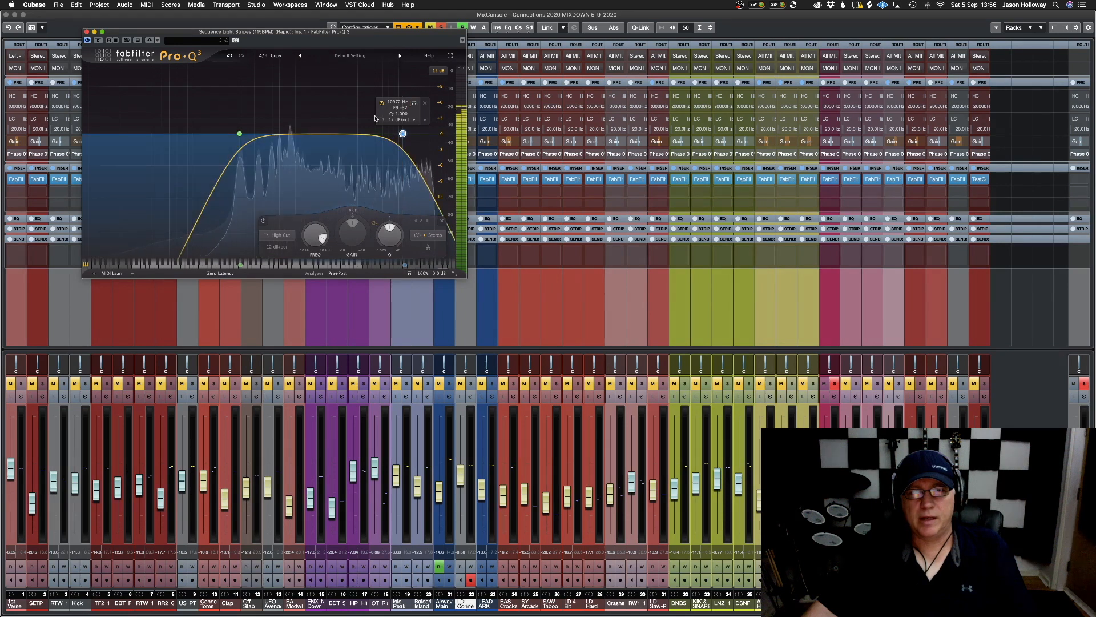
{"action": "left_click", "coordinate": [86, 32]}
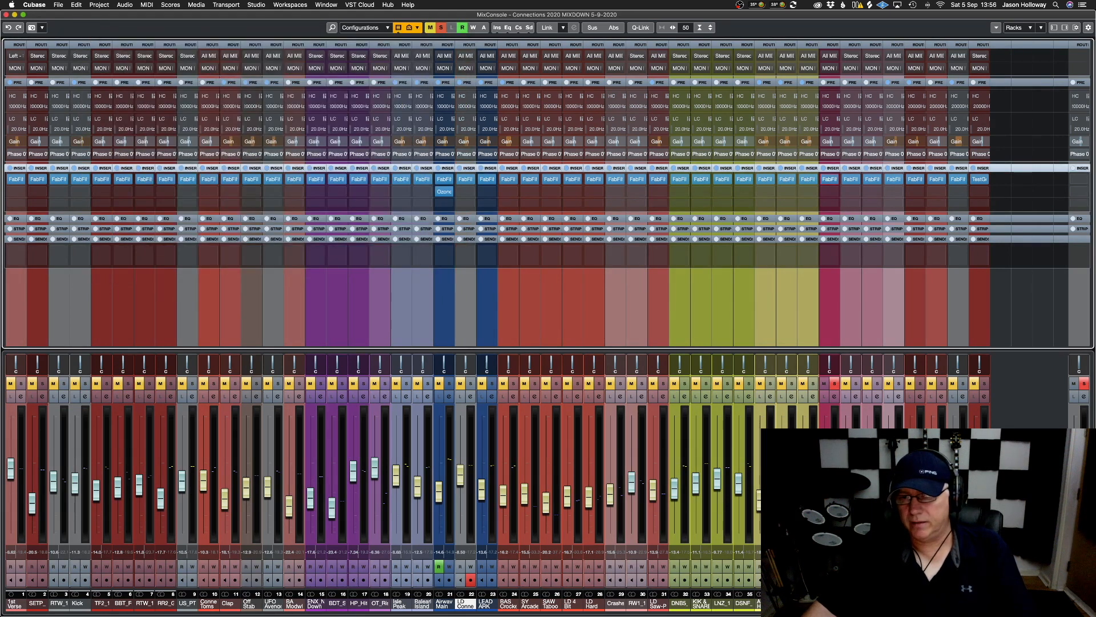
{"action": "left_click", "coordinate": [835, 383]}
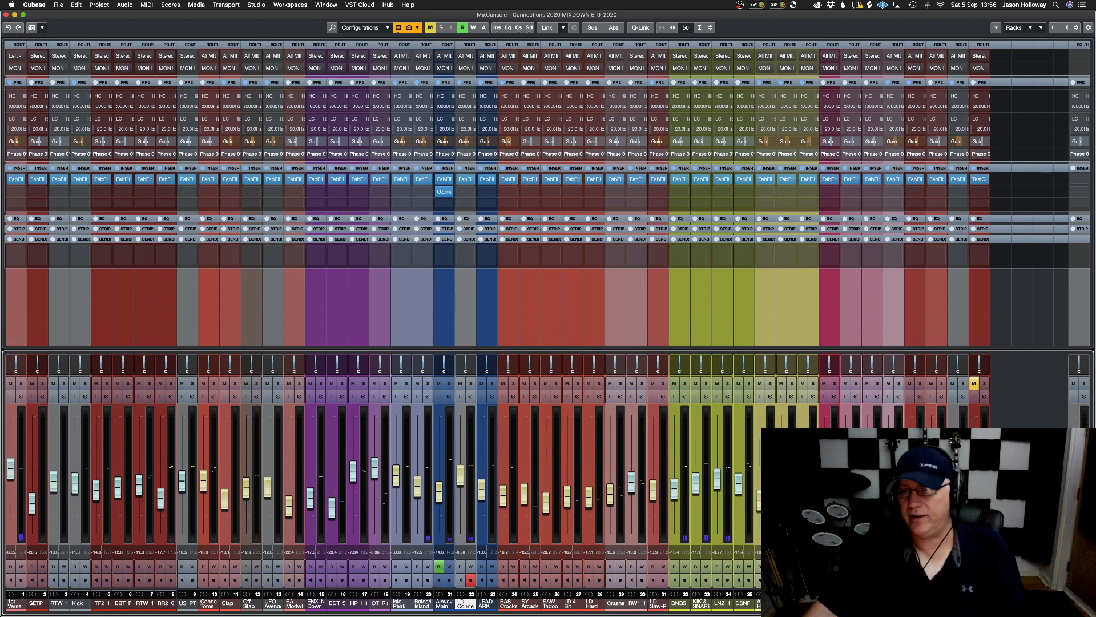
Solo VPS Avenger 01, set its Pro-Q 3 high cut to about 10.2 kHz at 12 dB/oct, and unsolo it
{"action": "left_click", "coordinate": [941, 383]}
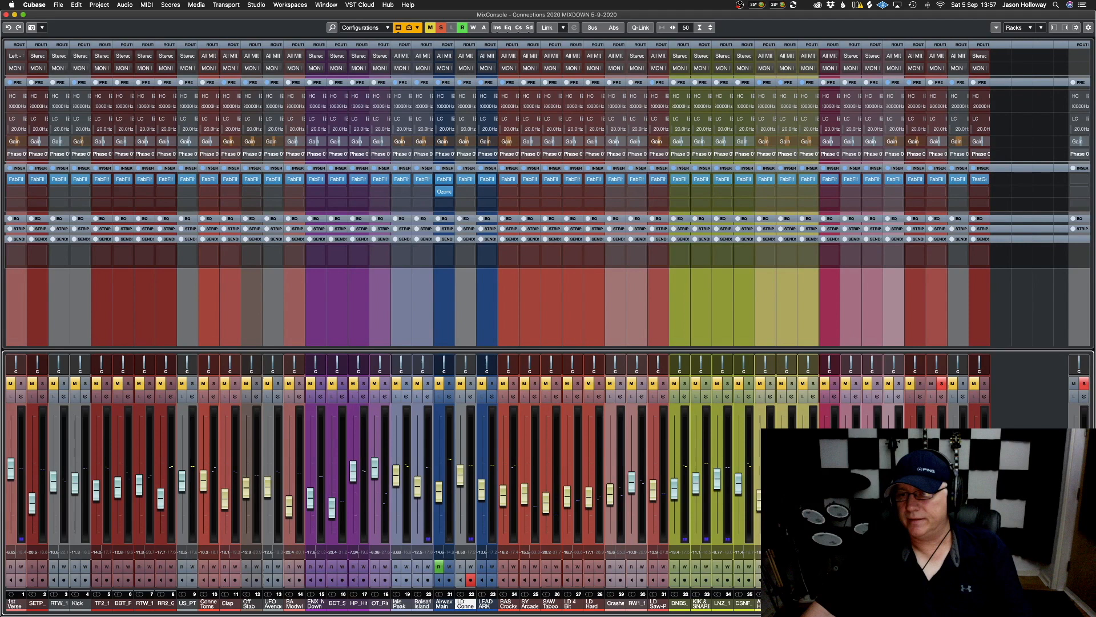
{"action": "left_click", "coordinate": [937, 179]}
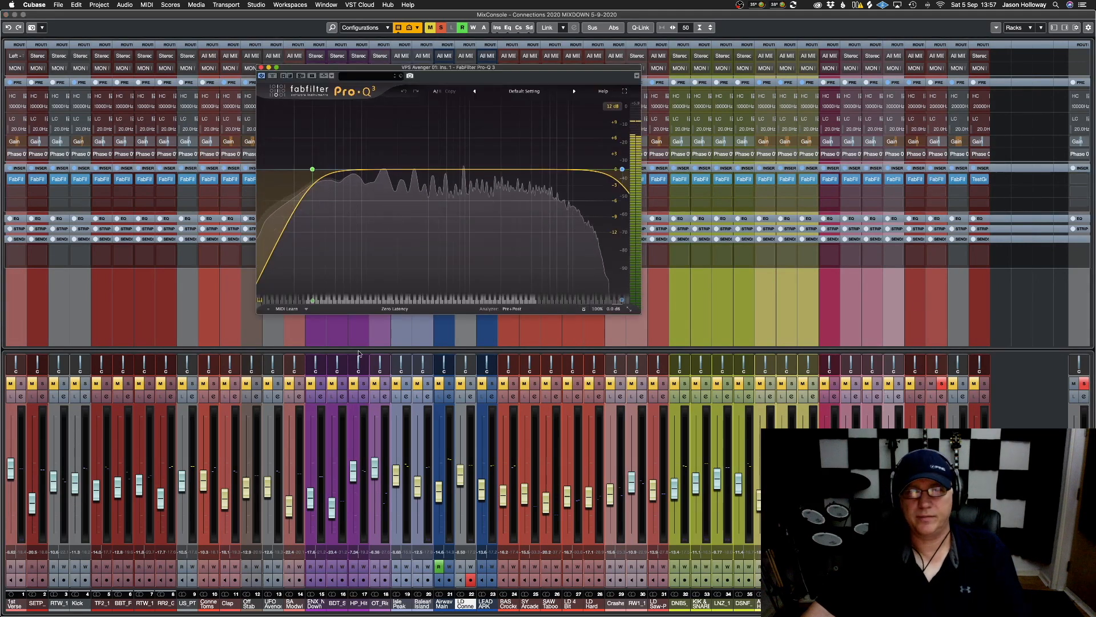
{"action": "left_click", "coordinate": [324, 138]}
{"action": "left_click", "coordinate": [590, 139]}
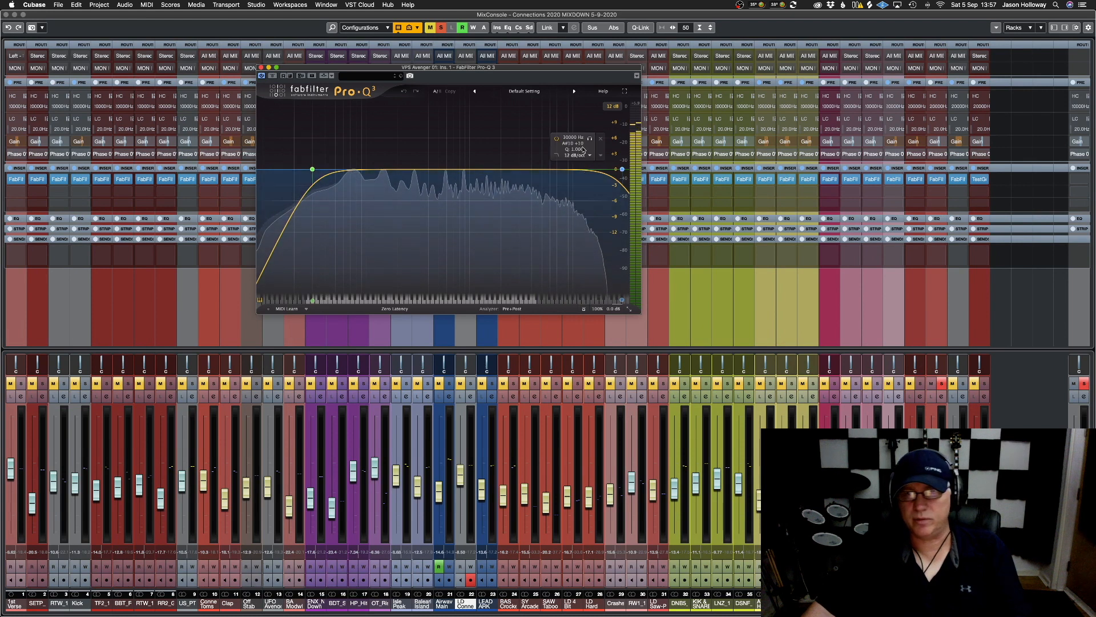
{"action": "left_click_drag", "start_coordinate": [589, 139], "coordinate": [538, 139]}
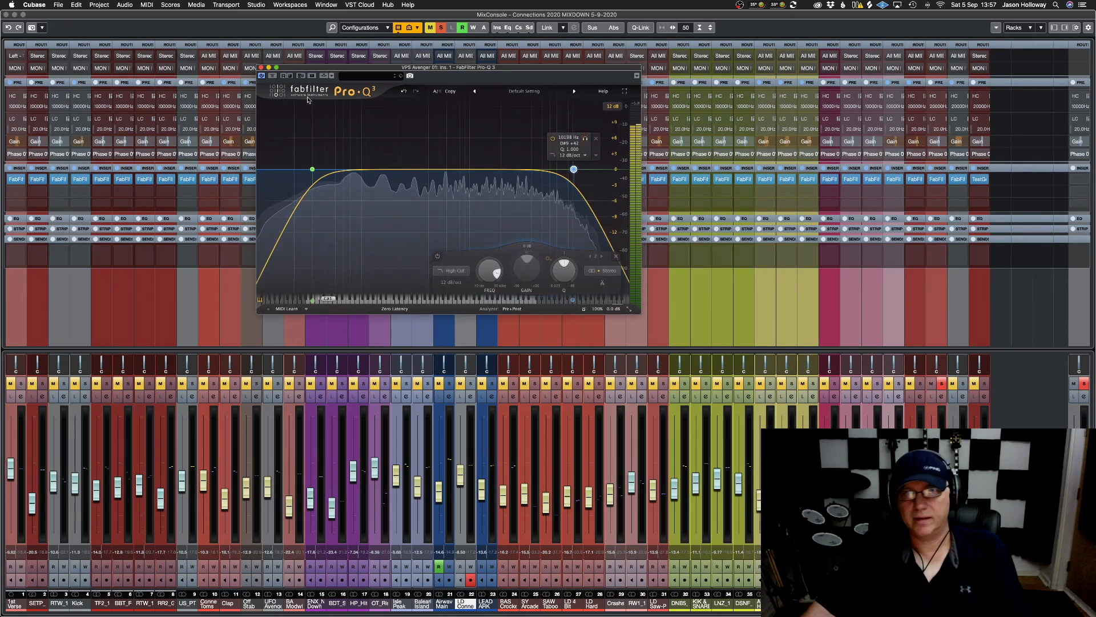
{"action": "left_click", "coordinate": [261, 68]}
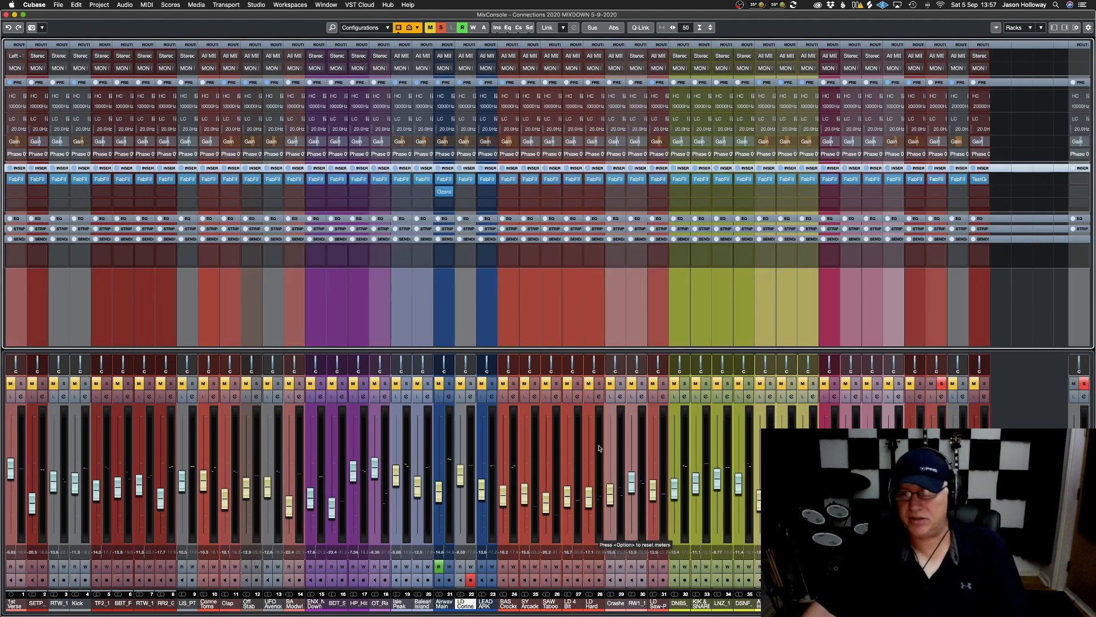
{"action": "left_click", "coordinate": [942, 383]}
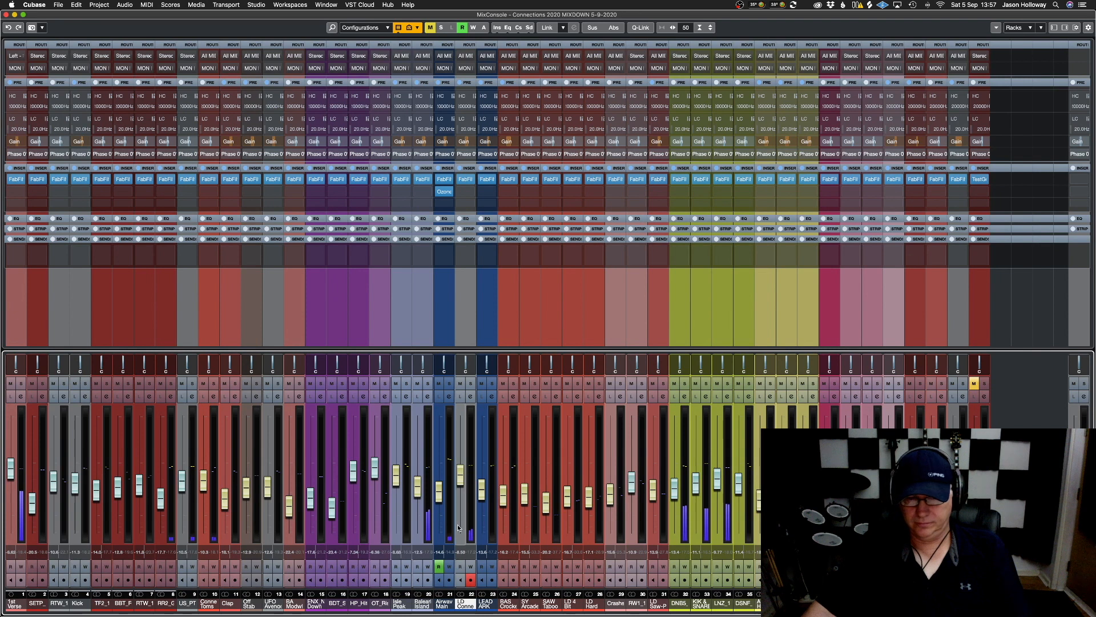
Solo Balearic Island, raise its Pro-Q 3 low cut into the low mids, set the high cut to about 15.7 kHz, and unsolo it
{"action": "left_click", "coordinate": [426, 384]}
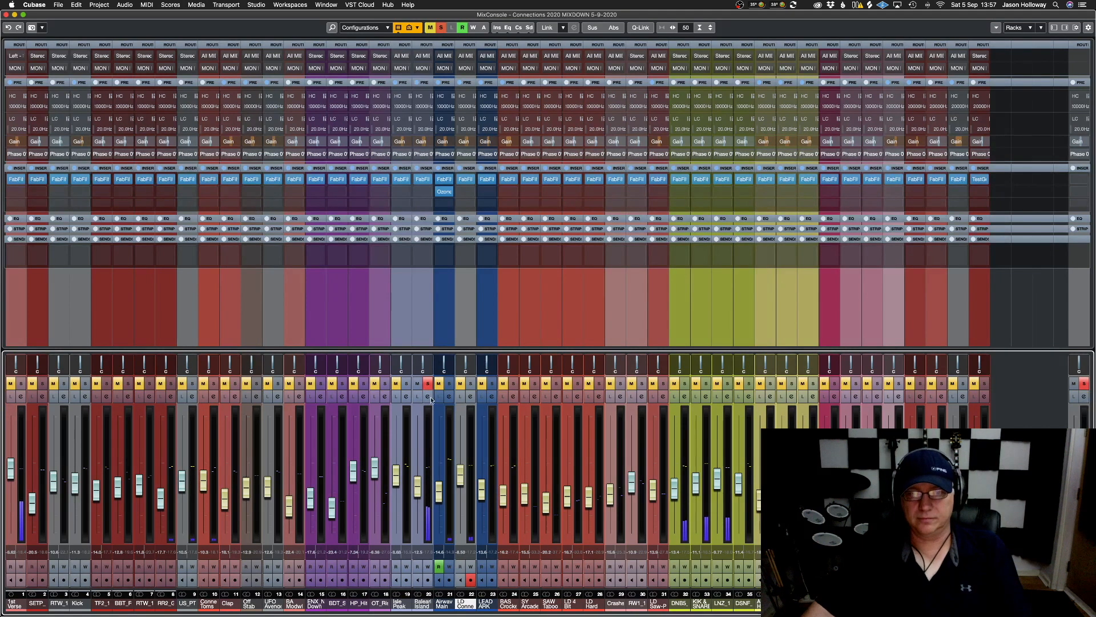
{"action": "left_click", "coordinate": [423, 180]}
{"action": "left_click_drag", "start_coordinate": [200, 165], "coordinate": [295, 157]}
{"action": "mouse_move", "coordinate": [497, 187]}
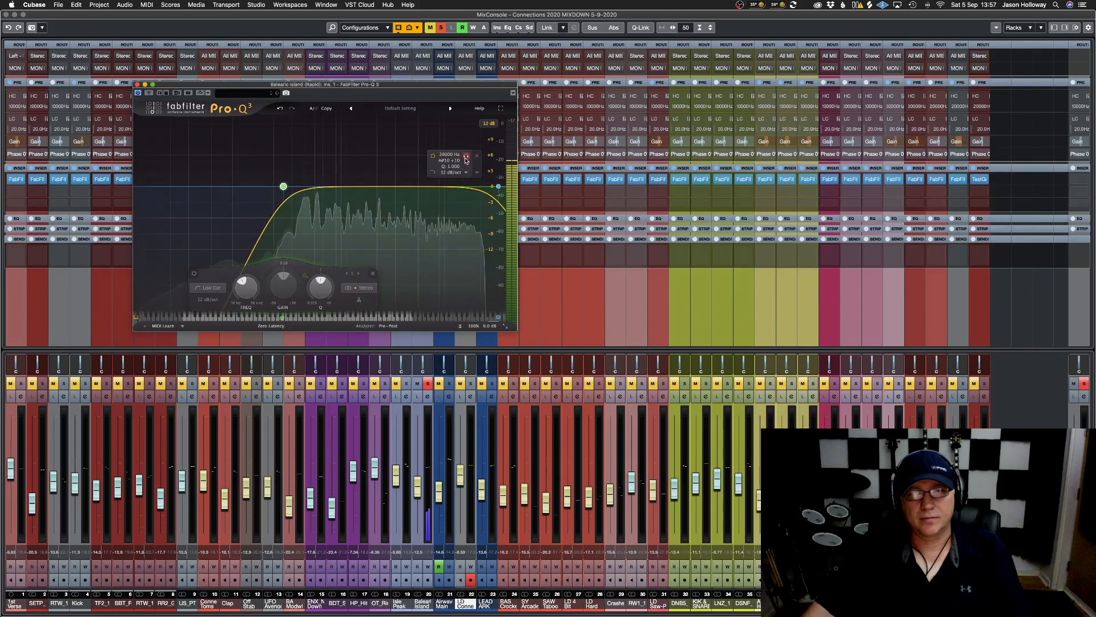
{"action": "left_click_drag", "start_coordinate": [466, 157], "coordinate": [434, 158]}
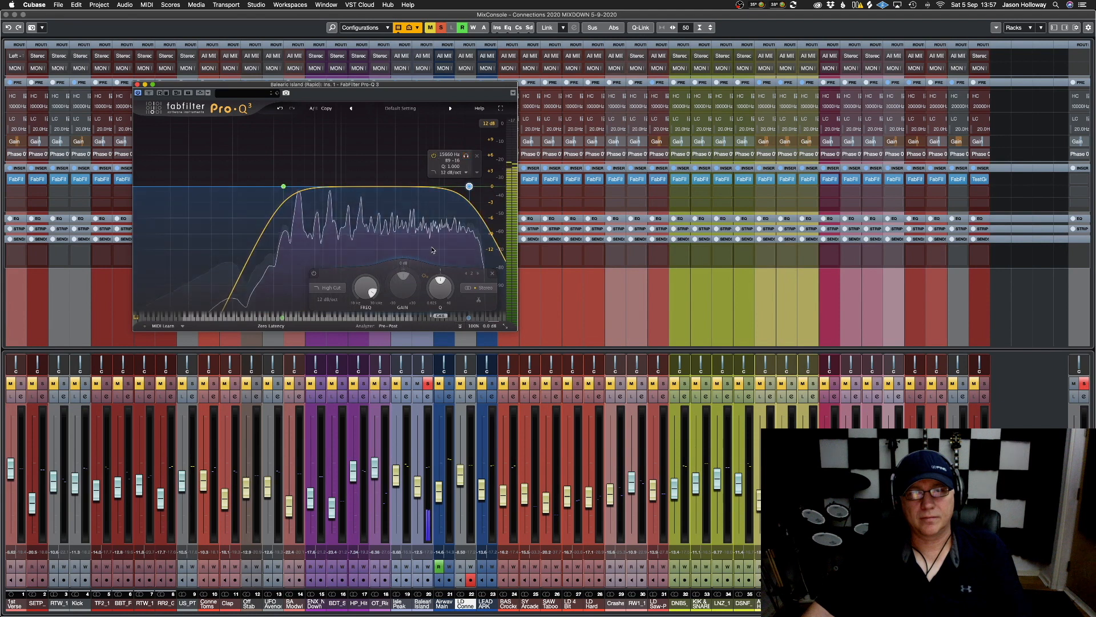
{"action": "left_click", "coordinate": [136, 85]}
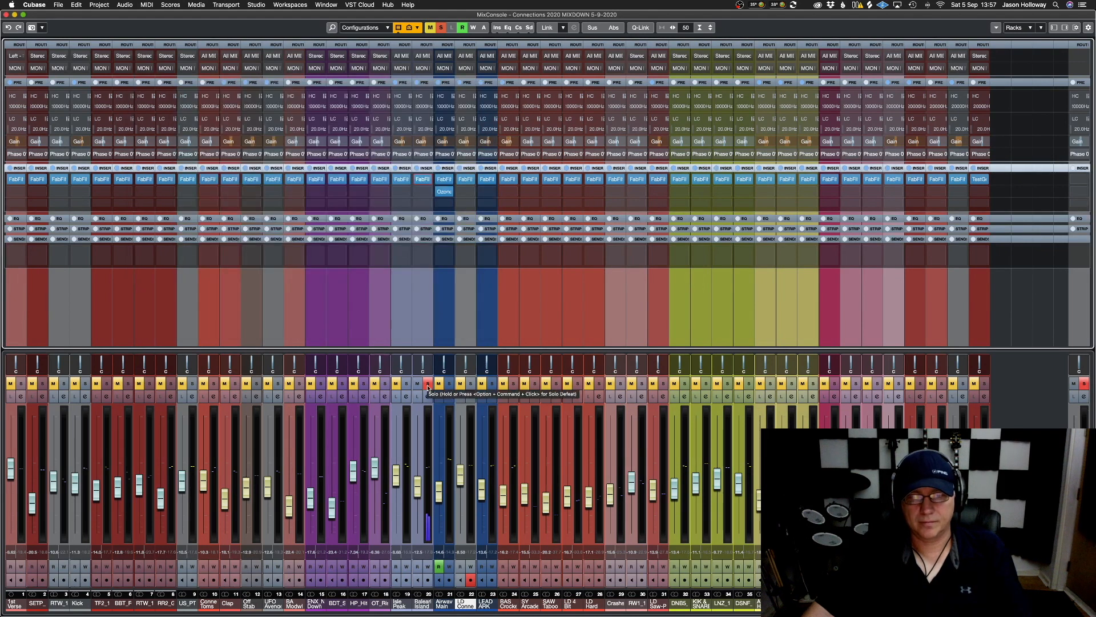
{"action": "left_click", "coordinate": [427, 384]}
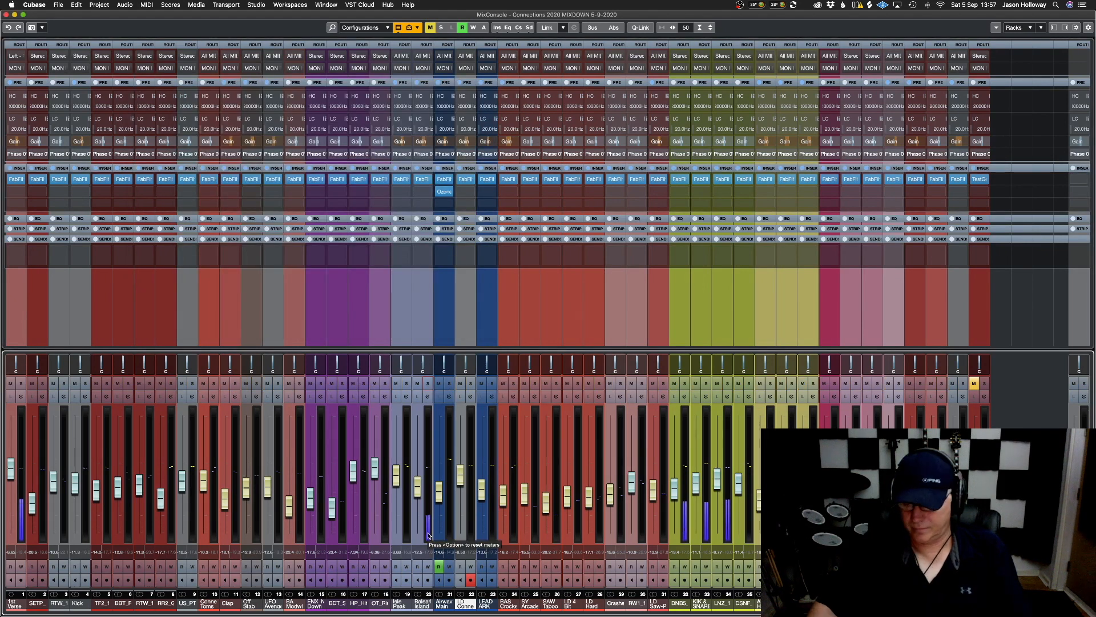
Raise the 1st Verse channel fader to about -5.3 dB
{"action": "left_click", "coordinate": [418, 501]}
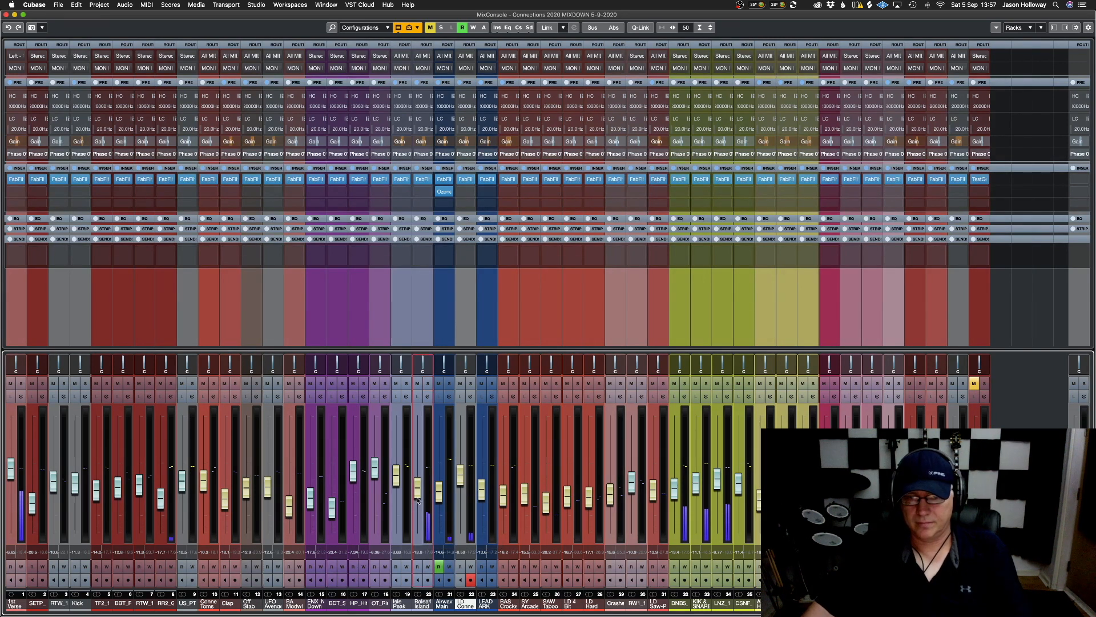
{"action": "left_click_drag", "start_coordinate": [15, 478], "coordinate": [14, 474]}
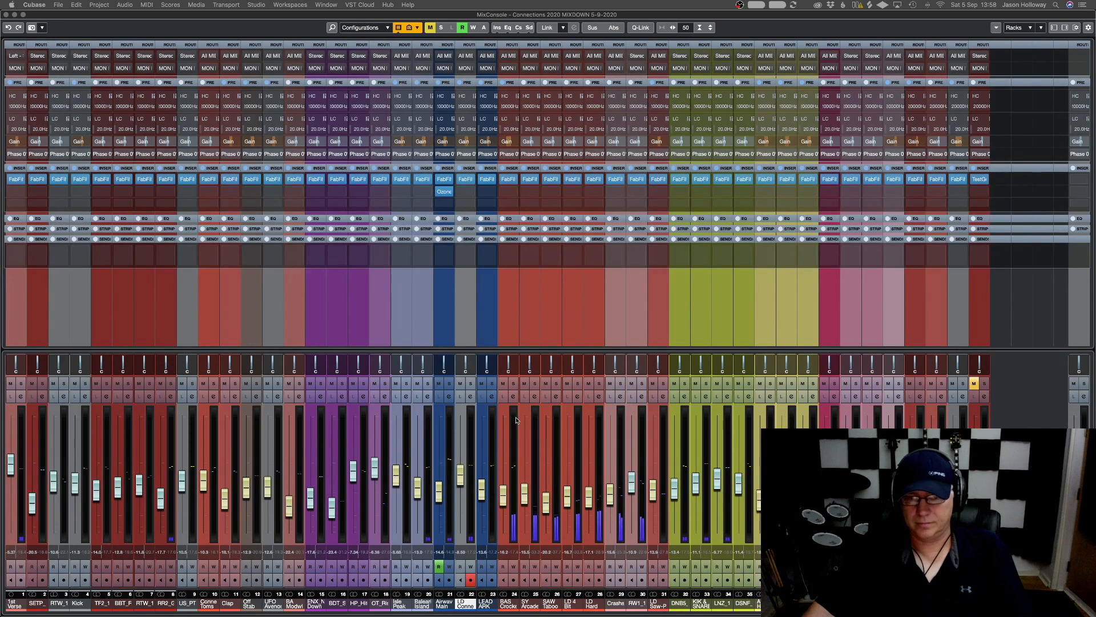
Solo BAS Crockett's Blast, set its Pro-Q 3 low cut to about 78 Hz, and lower the high cut to below 9 kHz
{"action": "left_click", "coordinate": [513, 383]}
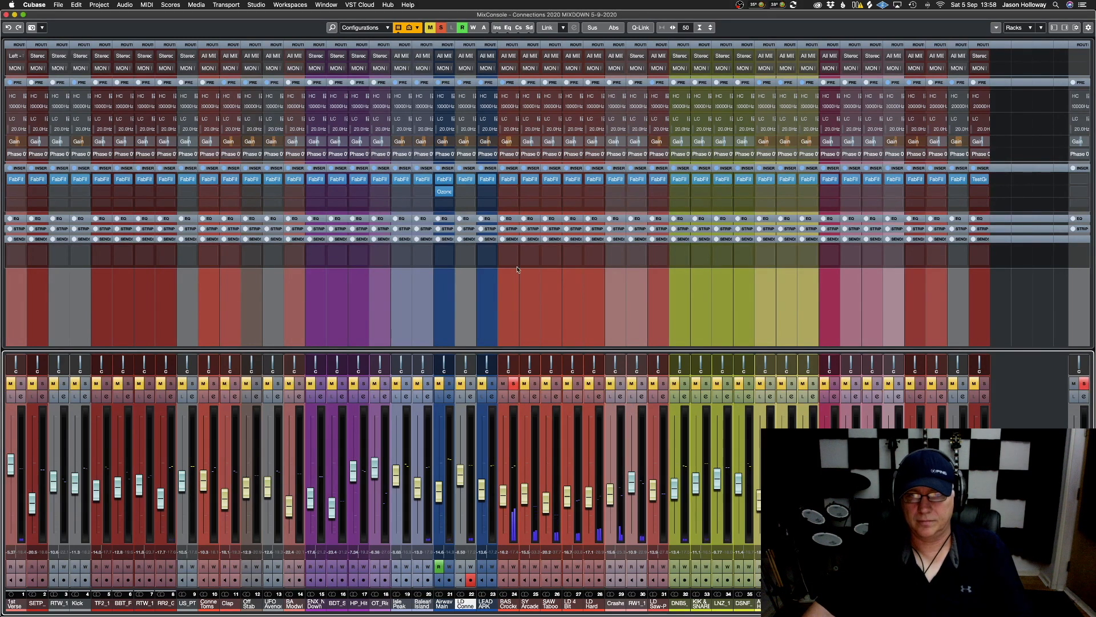
{"action": "left_click", "coordinate": [509, 179]}
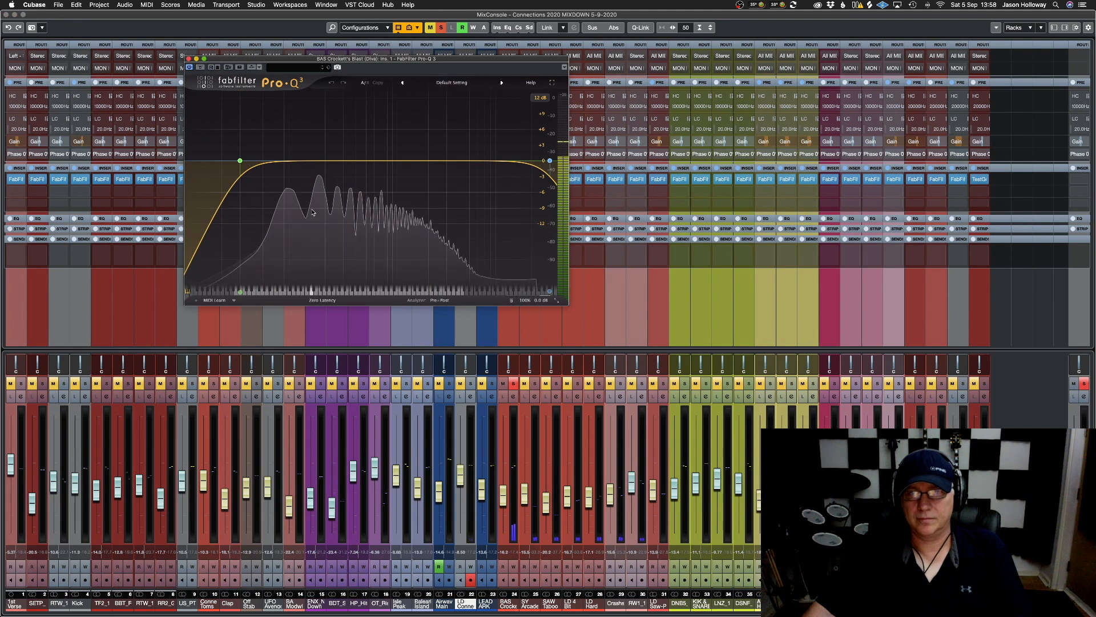
{"action": "left_click_drag", "start_coordinate": [240, 160], "coordinate": [282, 160]}
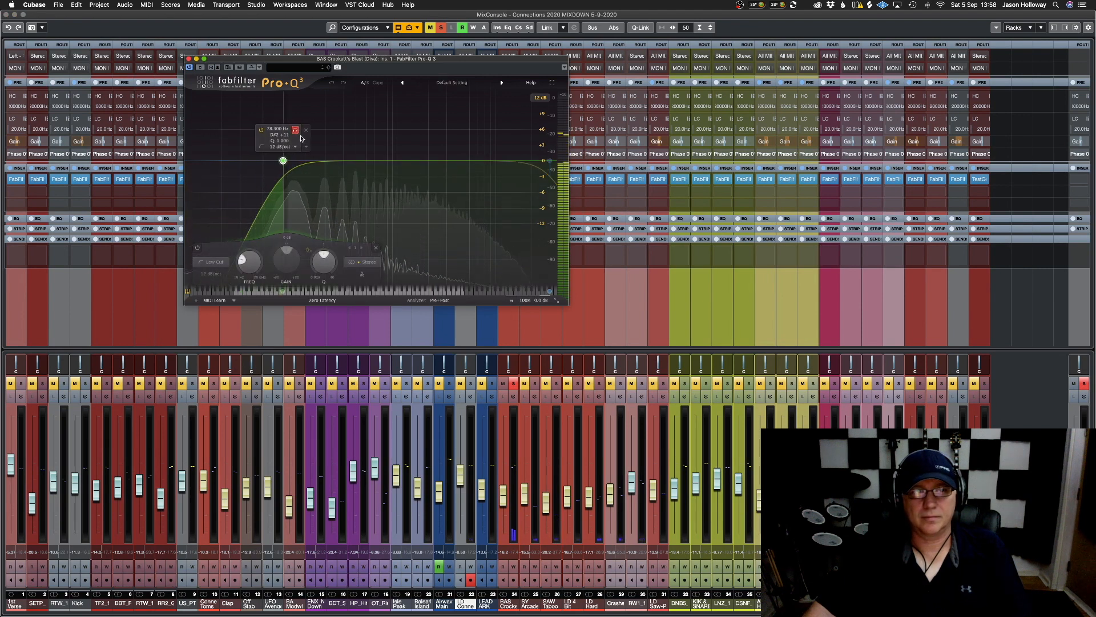
{"action": "left_click_drag", "start_coordinate": [550, 160], "coordinate": [470, 160]}
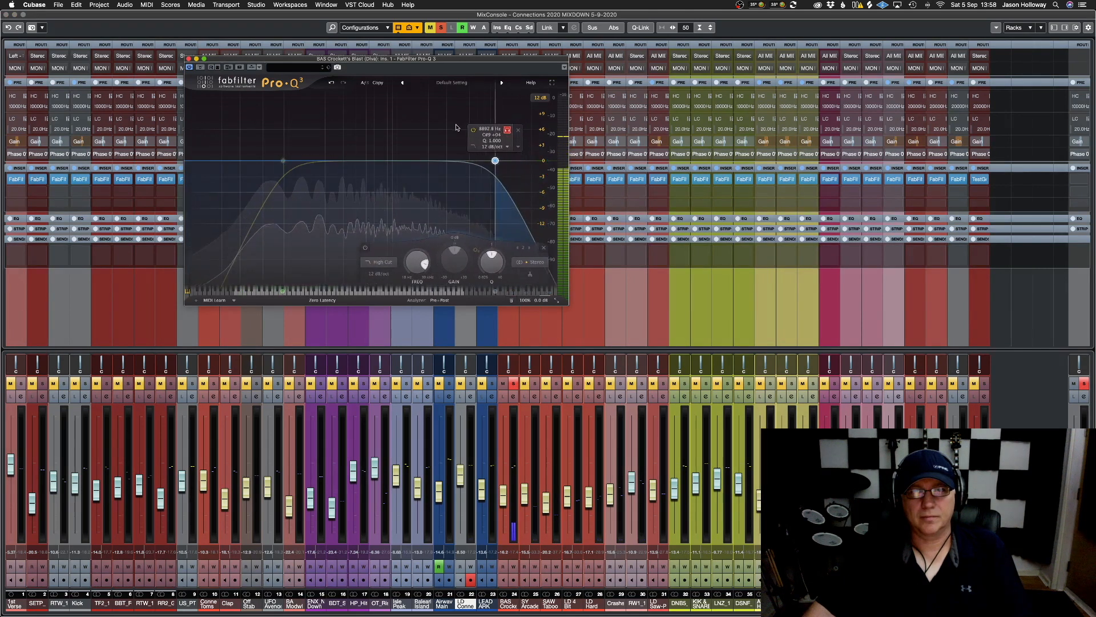
{"action": "left_click_drag", "start_coordinate": [434, 126], "coordinate": [427, 126]}
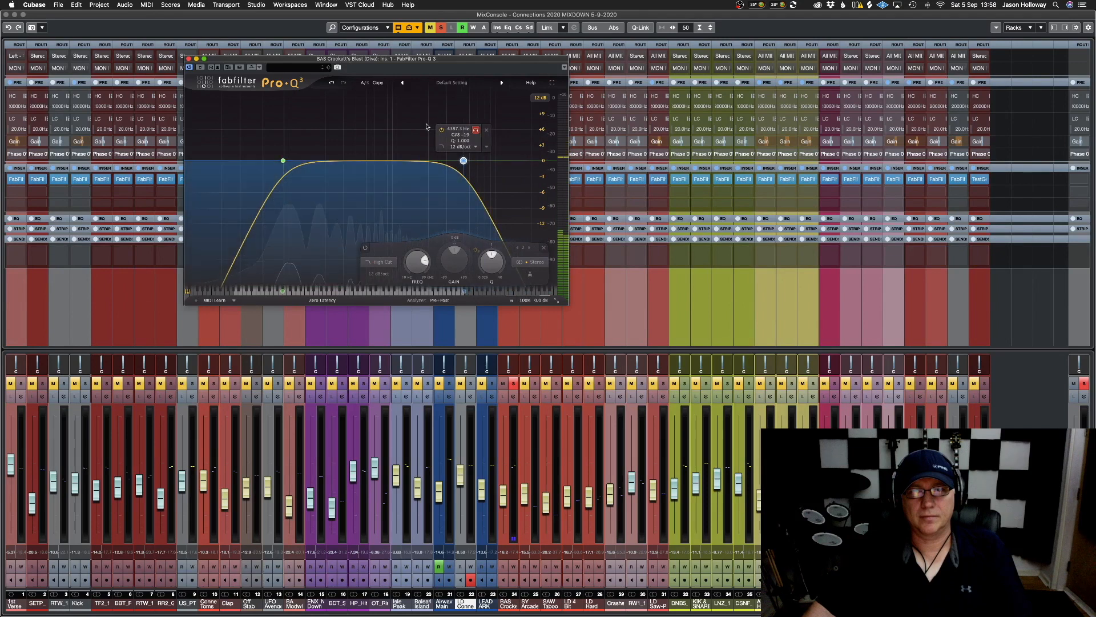
{"action": "left_click", "coordinate": [479, 156]}
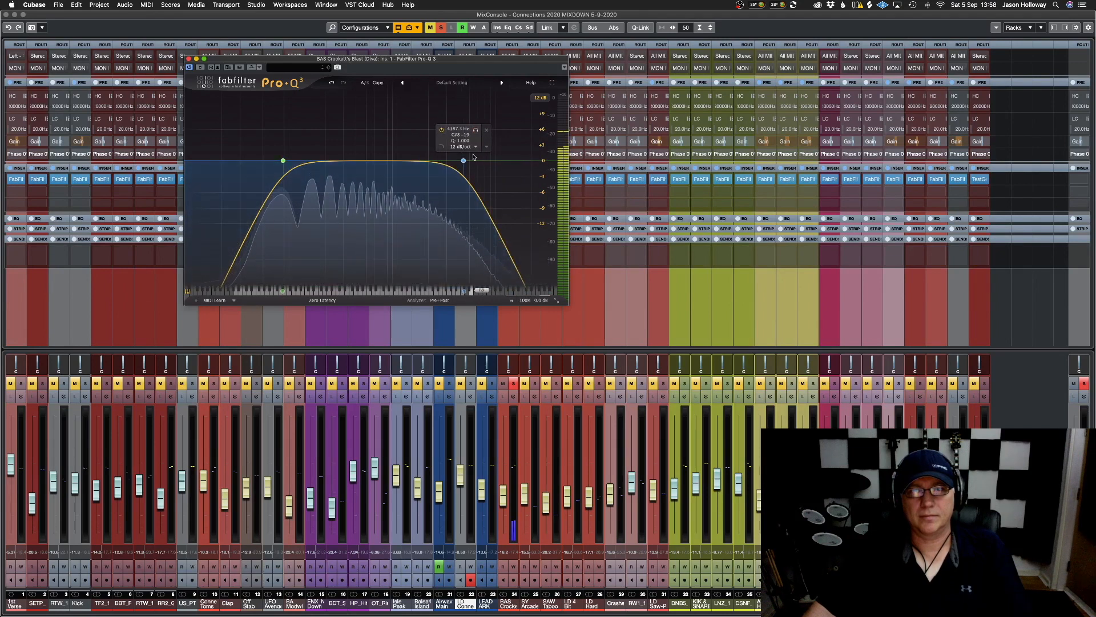
{"action": "mouse_move", "coordinate": [463, 161]}
{"action": "left_mouse_down"}
{"action": "mouse_move", "coordinate": [508, 160]}
{"action": "mouse_move", "coordinate": [358, 161]}
{"action": "mouse_move", "coordinate": [496, 160]}
{"action": "mouse_move", "coordinate": [483, 160]}
{"action": "left_mouse_up"}
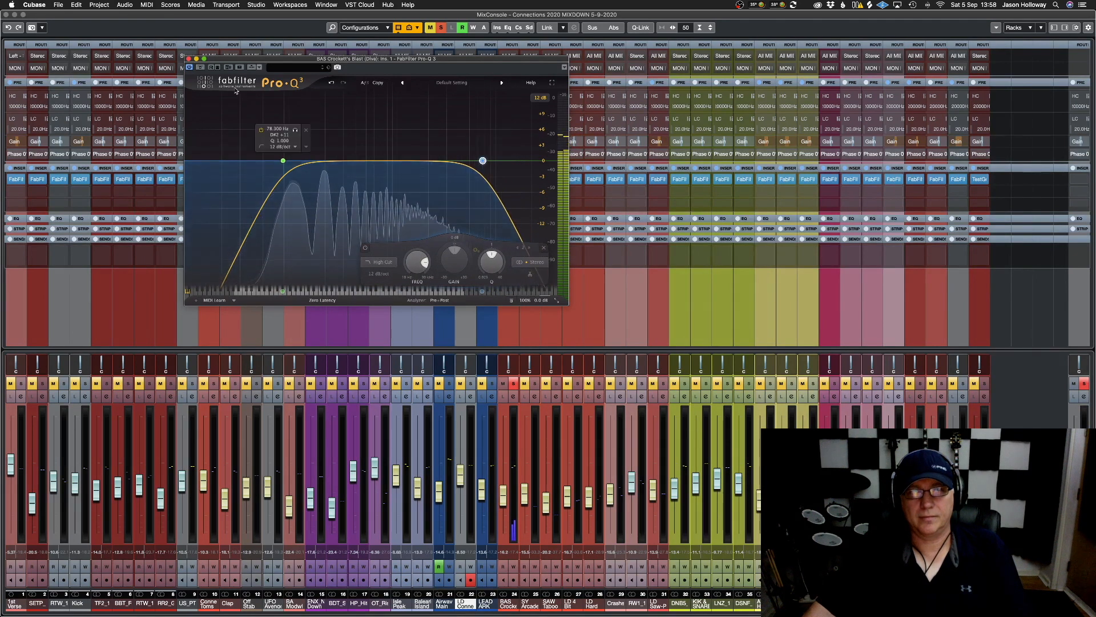
{"action": "left_click", "coordinate": [189, 59]}
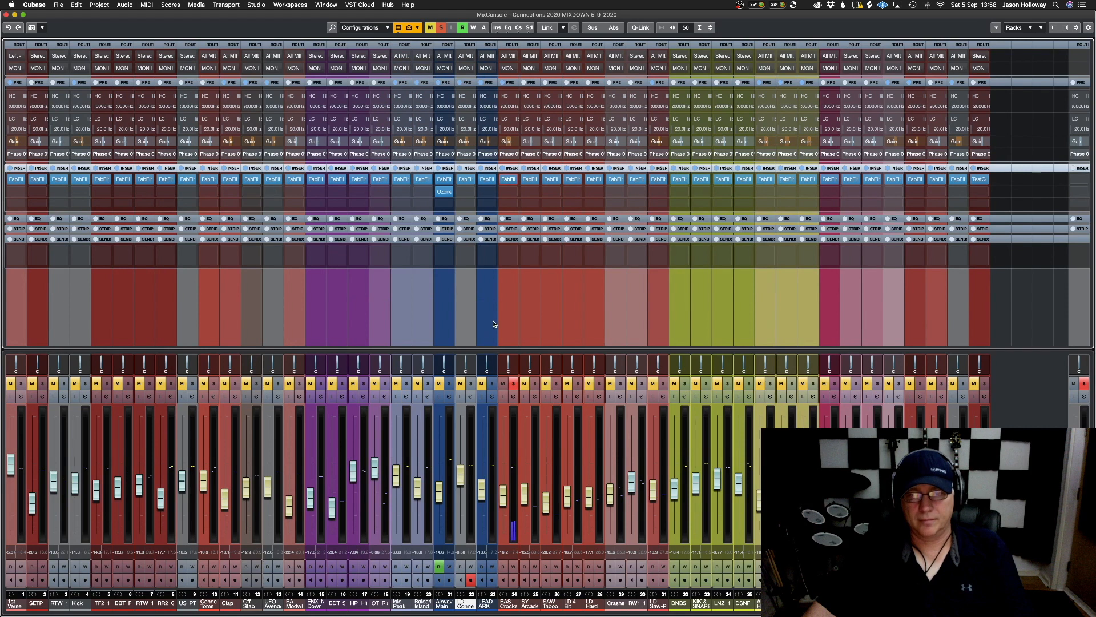
Switch the solo to SY Arcader, set its Pro-Q 3 low cut to about 375 Hz, lower the high cut, and unsolo it
{"action": "left_click", "coordinate": [534, 384]}
{"action": "left_click", "coordinate": [513, 384]}
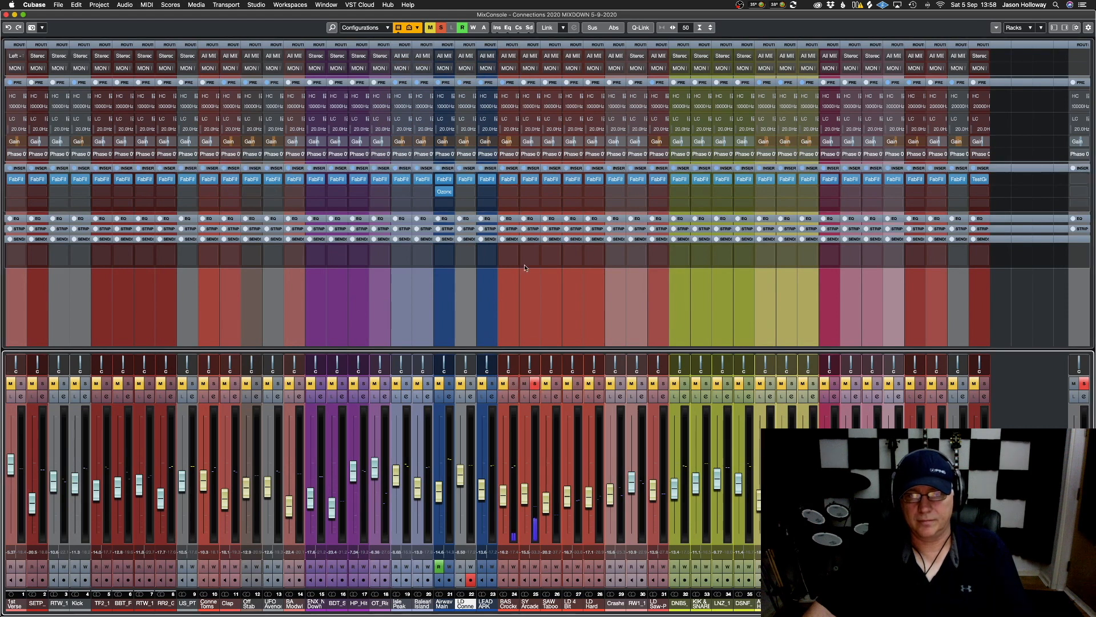
{"action": "left_click", "coordinate": [529, 181]}
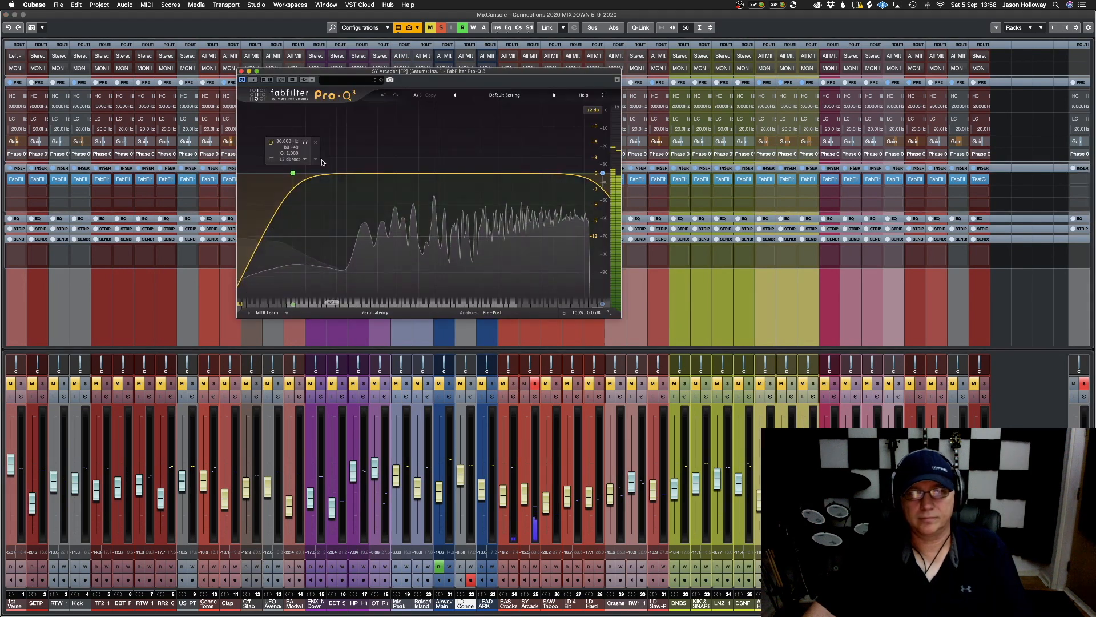
{"action": "left_click_drag", "start_coordinate": [305, 144], "coordinate": [420, 165]}
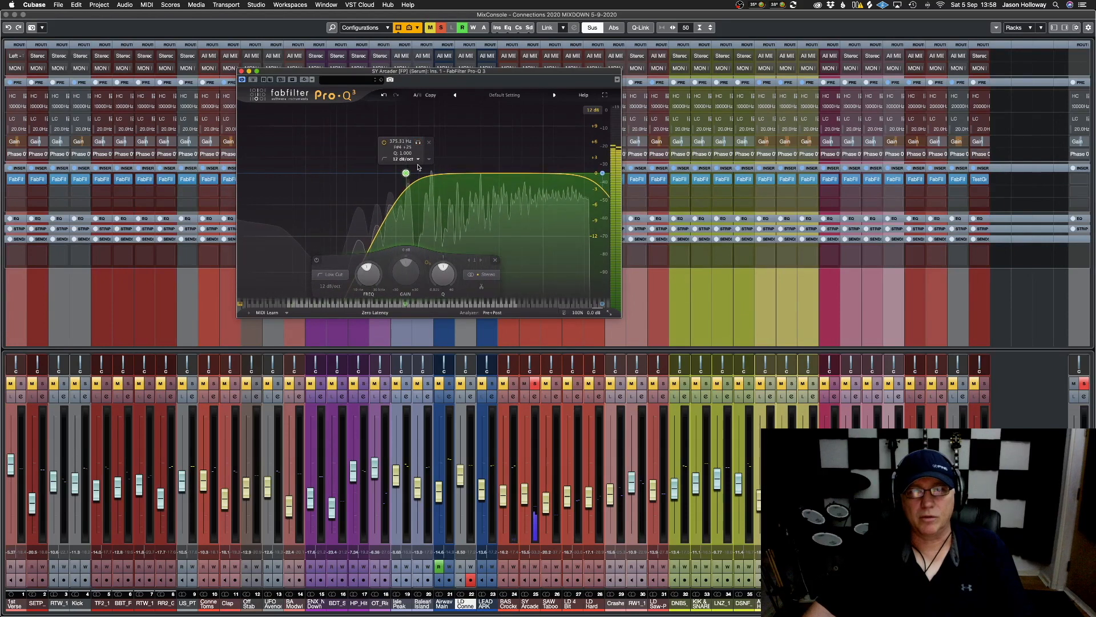
{"action": "mouse_move", "coordinate": [601, 174]}
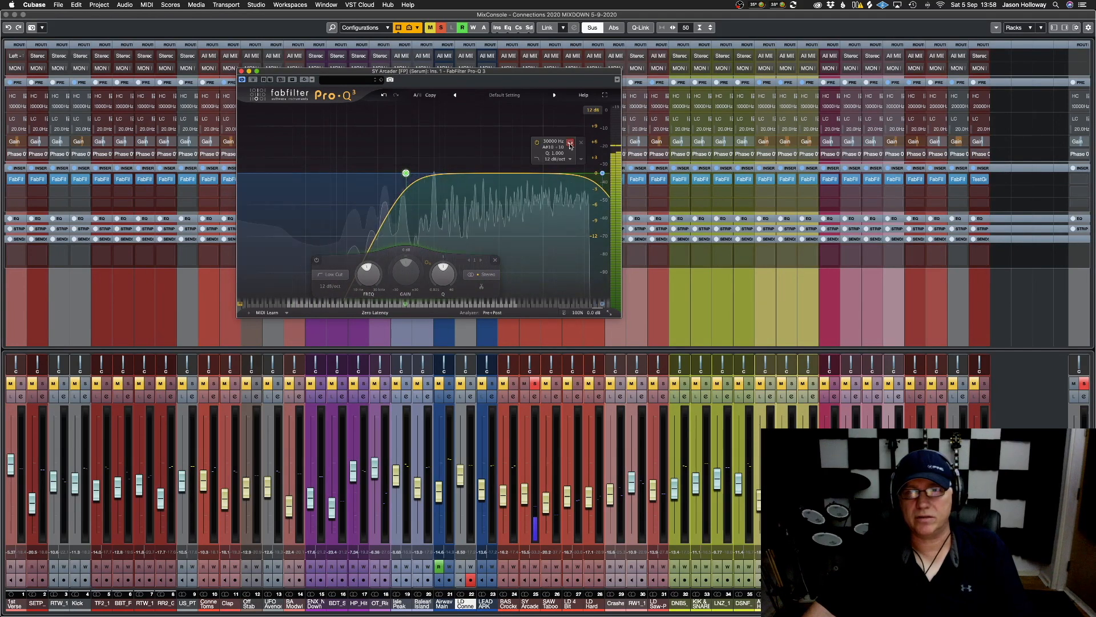
{"action": "left_click_drag", "start_coordinate": [570, 145], "coordinate": [536, 145]}
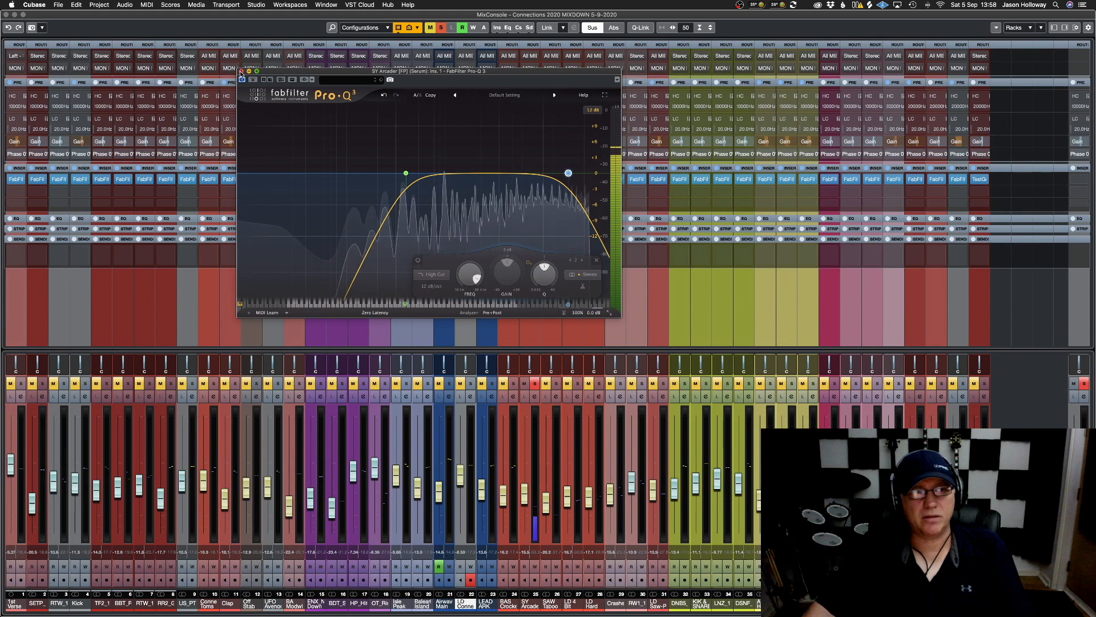
{"action": "left_click", "coordinate": [241, 72]}
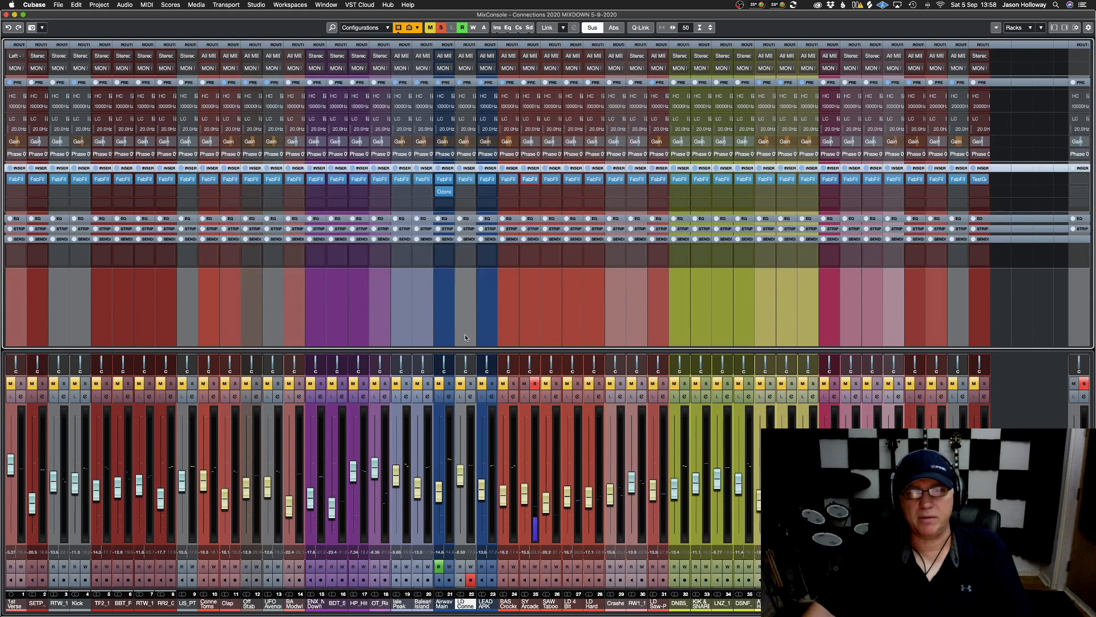
{"action": "left_click", "coordinate": [535, 384]}
Solo SAW Taboo, set its Pro-Q 3 low cut to about 437 Hz and high cut to about 20.7 kHz, and unsolo it
{"action": "left_click", "coordinate": [556, 384]}
{"action": "left_click", "coordinate": [556, 384]}
{"action": "left_click", "coordinate": [551, 179]}
{"action": "mouse_move", "coordinate": [185, 179]}
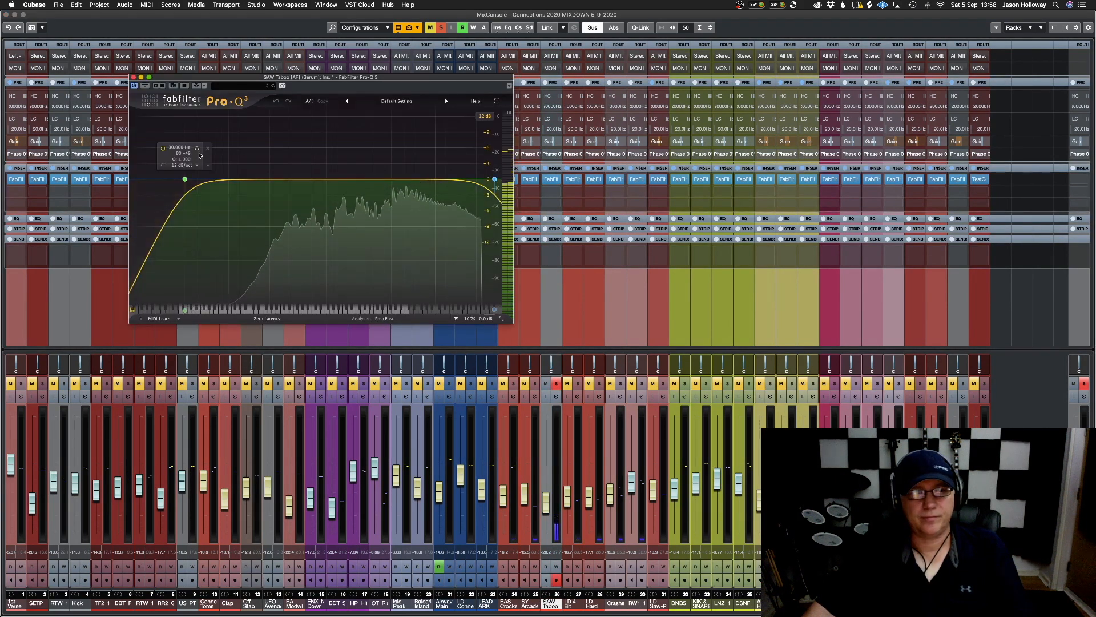
{"action": "left_click_drag", "start_coordinate": [200, 153], "coordinate": [321, 157]}
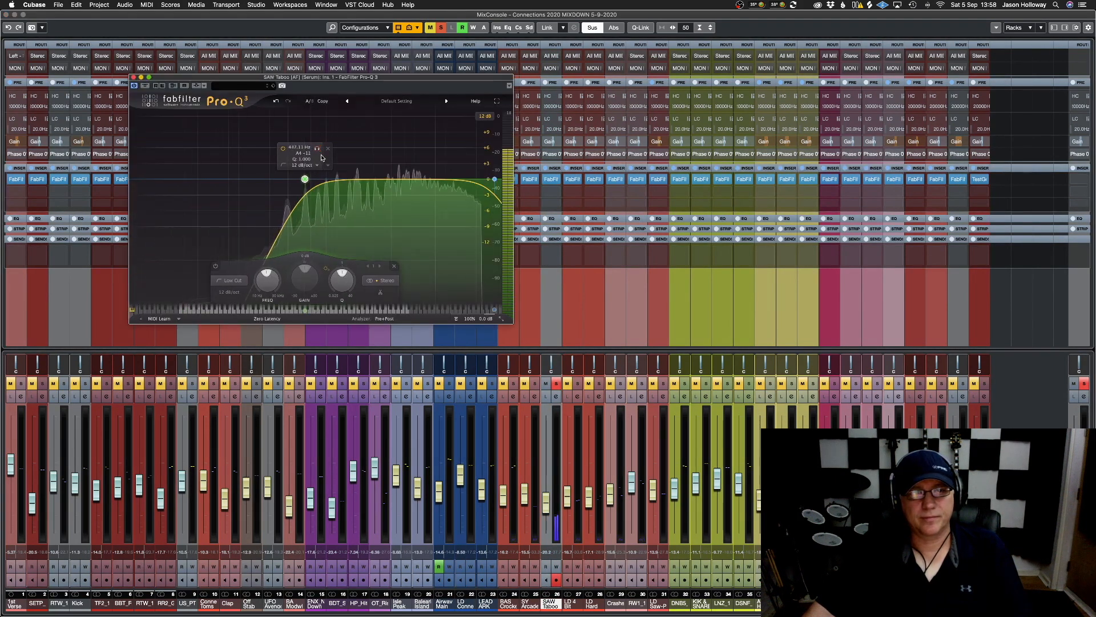
{"action": "left_click_drag", "start_coordinate": [495, 178], "coordinate": [407, 155]}
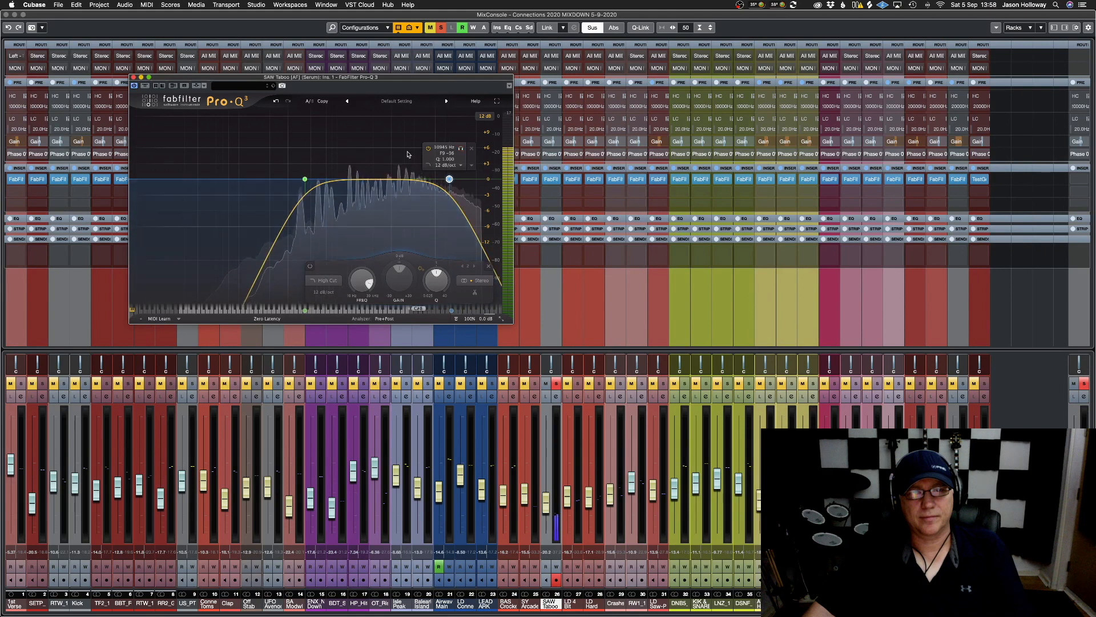
{"action": "left_click_drag", "start_coordinate": [471, 177], "coordinate": [480, 181]}
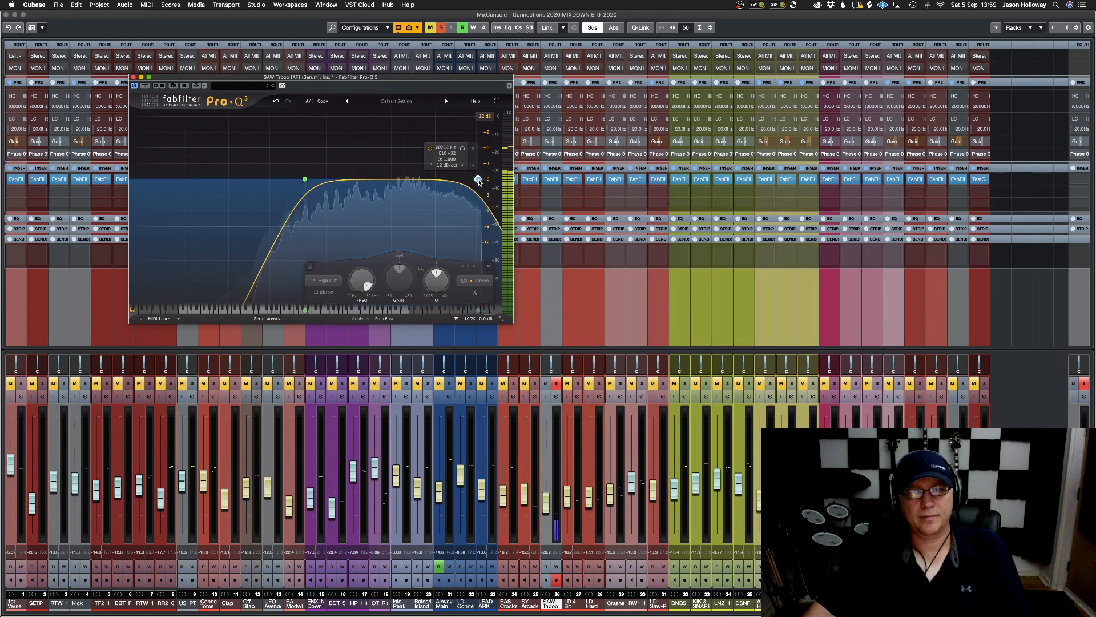
{"action": "left_click", "coordinate": [133, 77]}
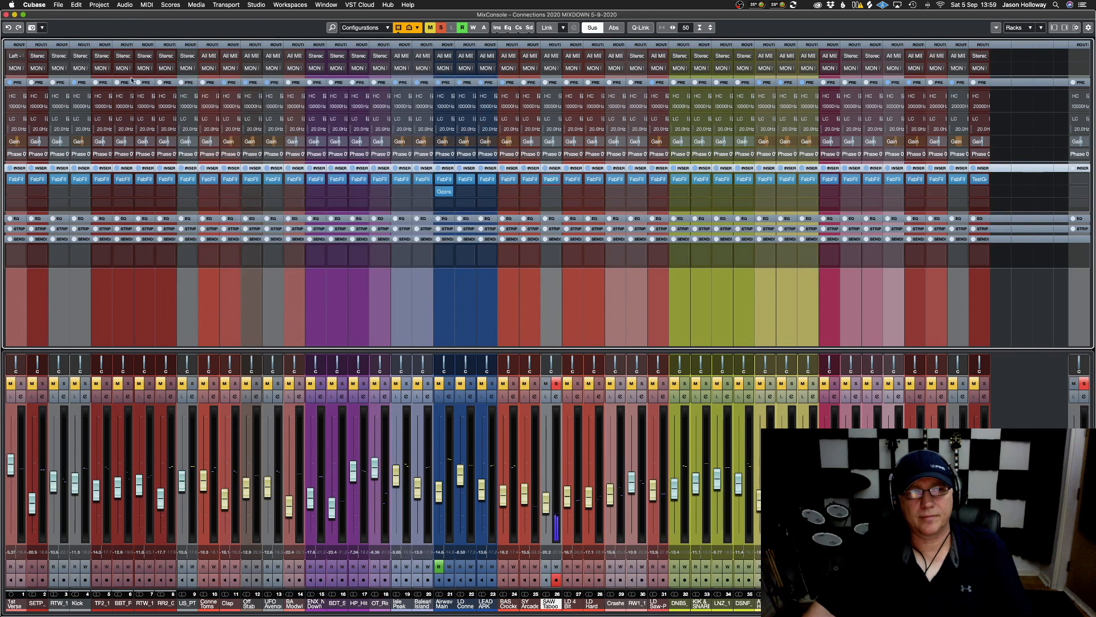
{"action": "left_click", "coordinate": [556, 383]}
Solo LD 4 Bit Lead, raise its Pro-Q 3 low cut into the mids, lower the high cut slightly, and unsolo it
{"action": "left_click", "coordinate": [577, 383]}
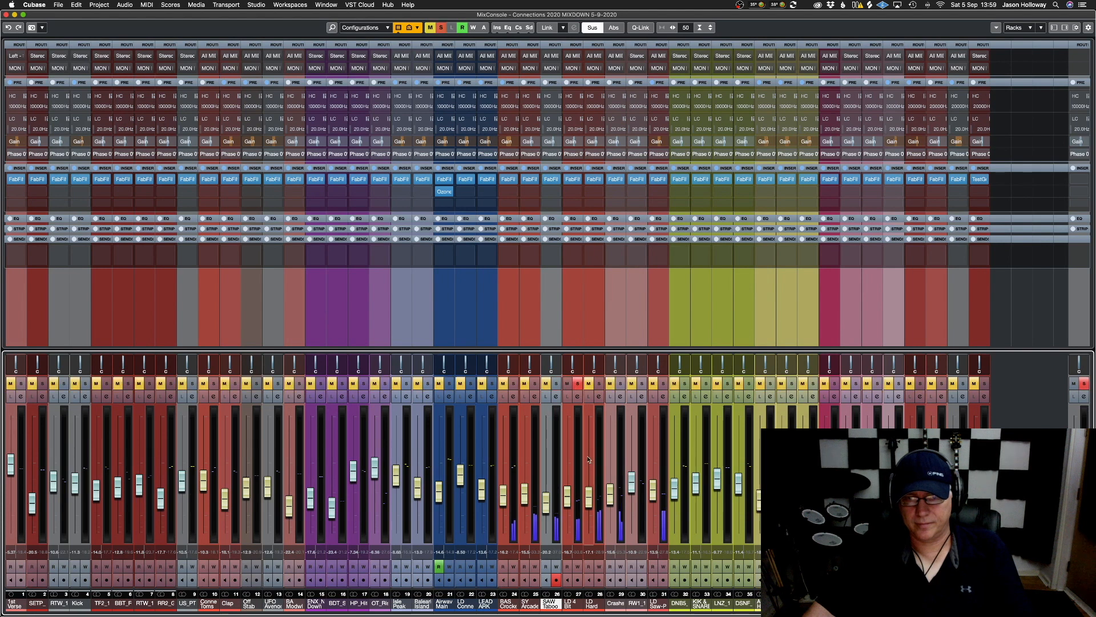
{"action": "left_click", "coordinate": [573, 180]}
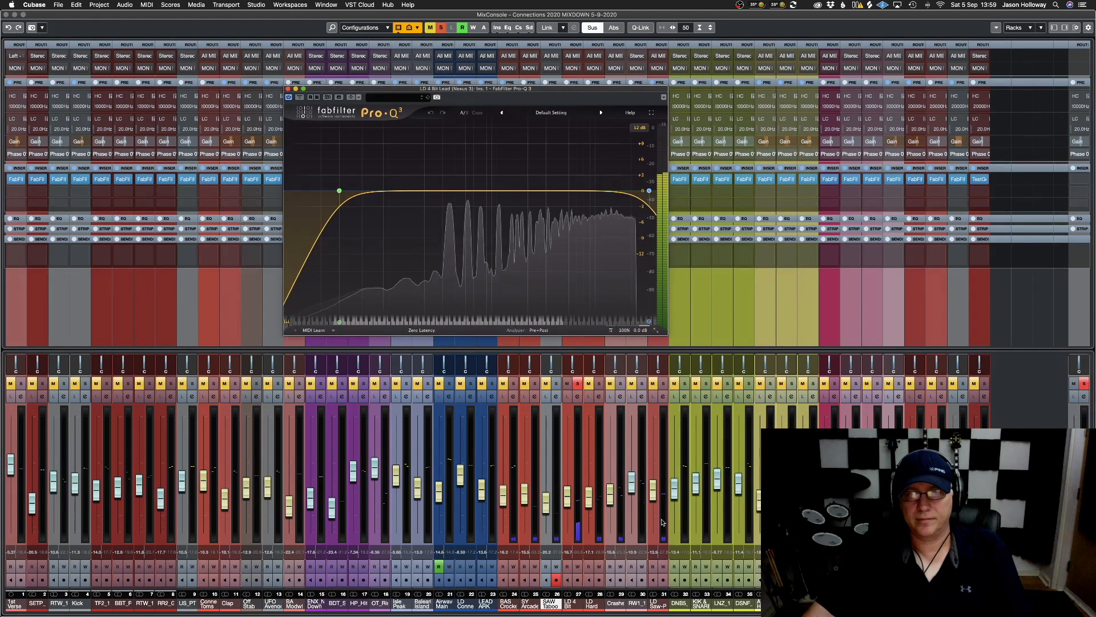
{"action": "left_click_drag", "start_coordinate": [339, 190], "coordinate": [469, 171]}
{"action": "mouse_move", "coordinate": [606, 194]}
{"action": "left_click_drag", "start_coordinate": [616, 162], "coordinate": [595, 164]}
{"action": "left_click", "coordinate": [288, 89]}
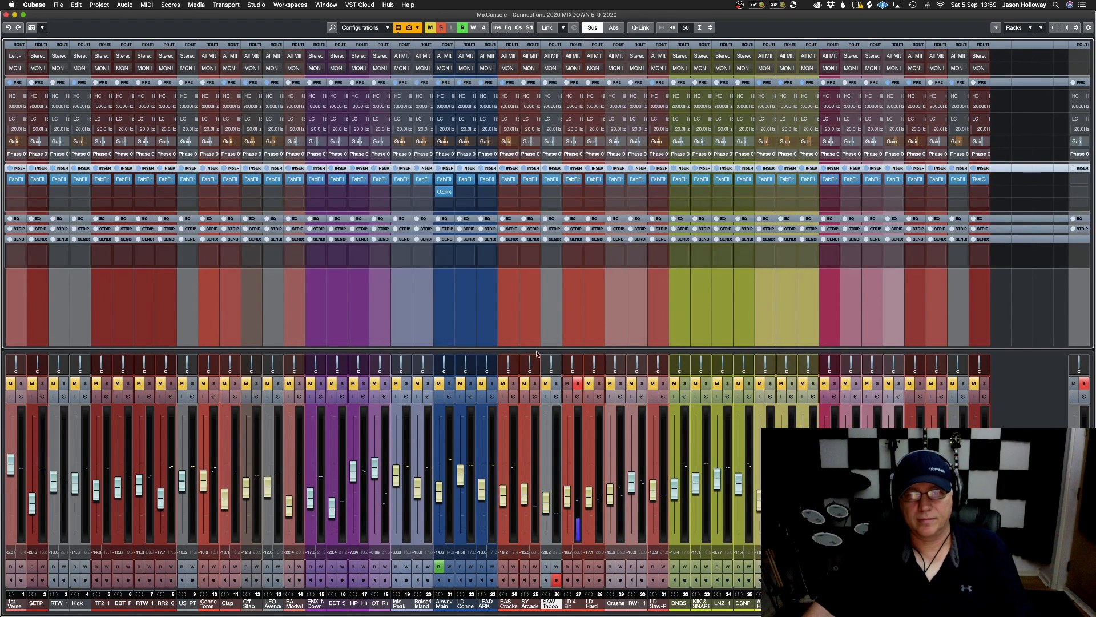
{"action": "left_click", "coordinate": [576, 384]}
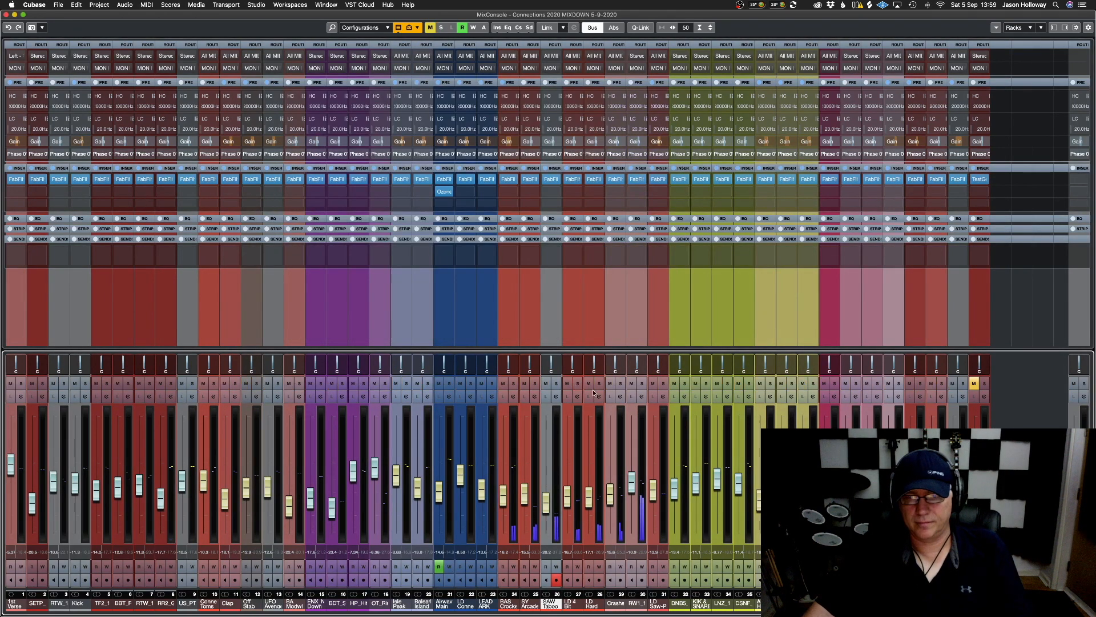
Solo LD Hard Steps, raise its Pro-Q 3 low cut into the mids, set the high cut to about 19 kHz, and unsolo it
{"action": "left_click", "coordinate": [596, 383]}
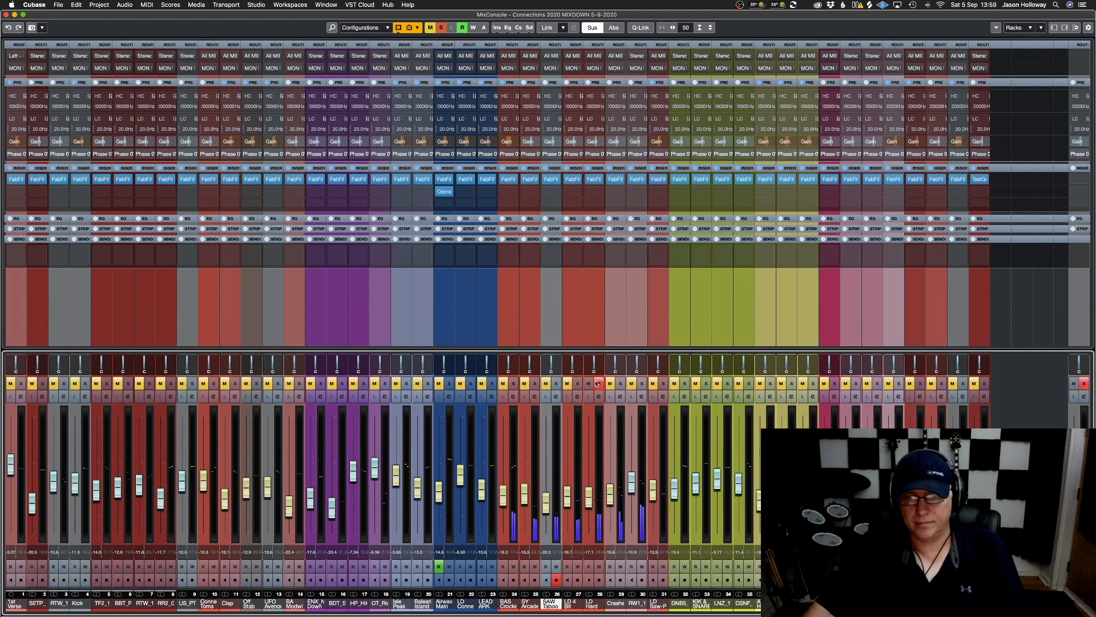
{"action": "left_click", "coordinate": [595, 182]}
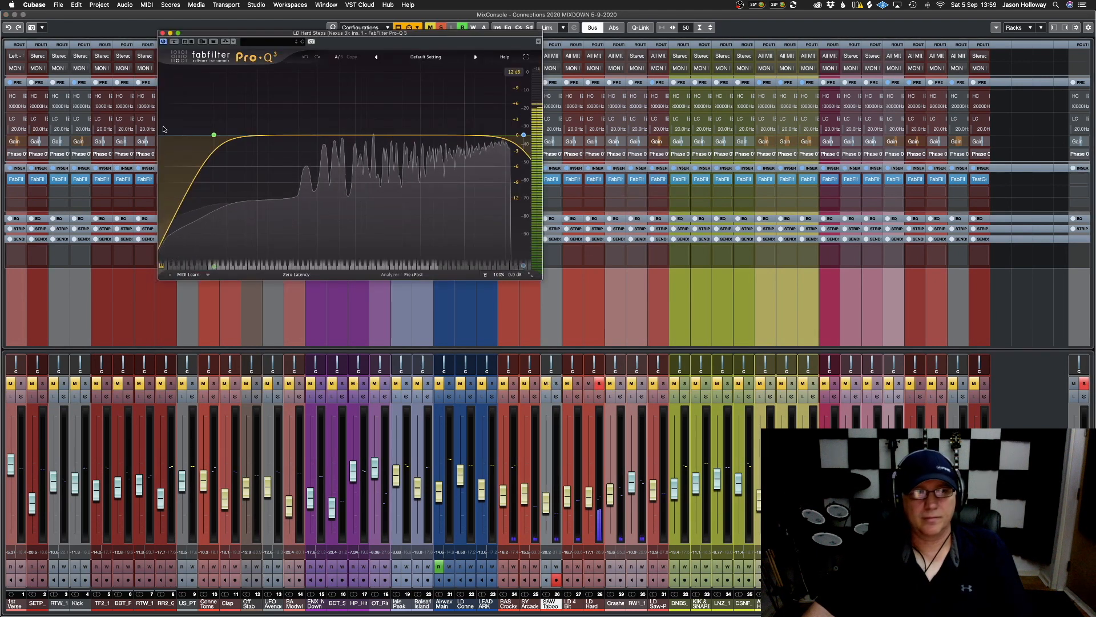
{"action": "left_click_drag", "start_coordinate": [213, 134], "coordinate": [337, 138]}
{"action": "left_click_drag", "start_coordinate": [523, 135], "coordinate": [503, 134]}
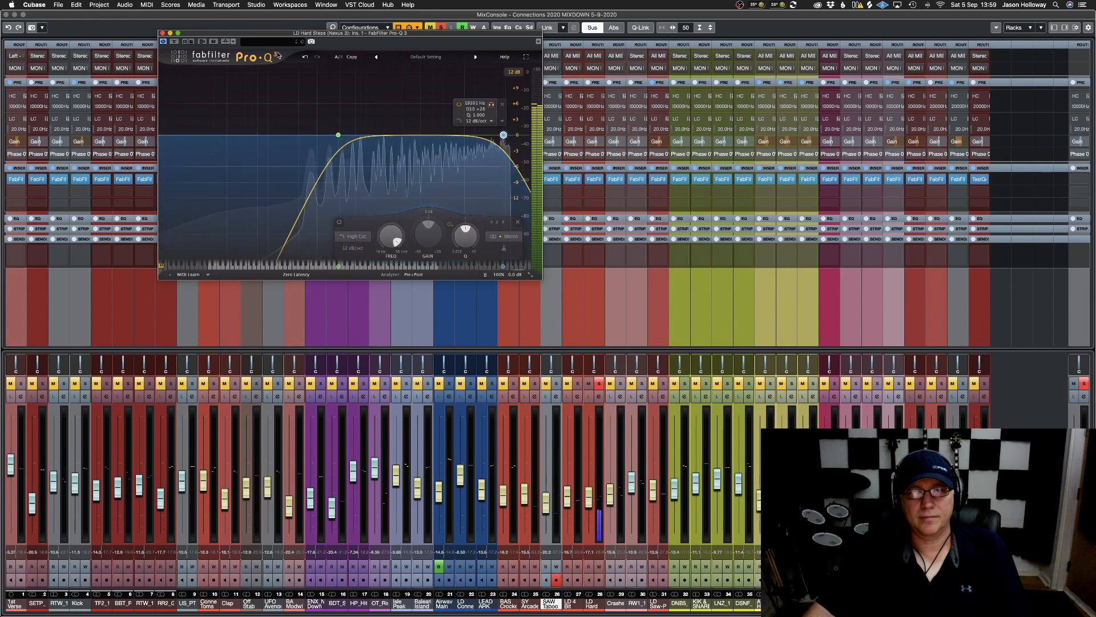
{"action": "left_click", "coordinate": [162, 32]}
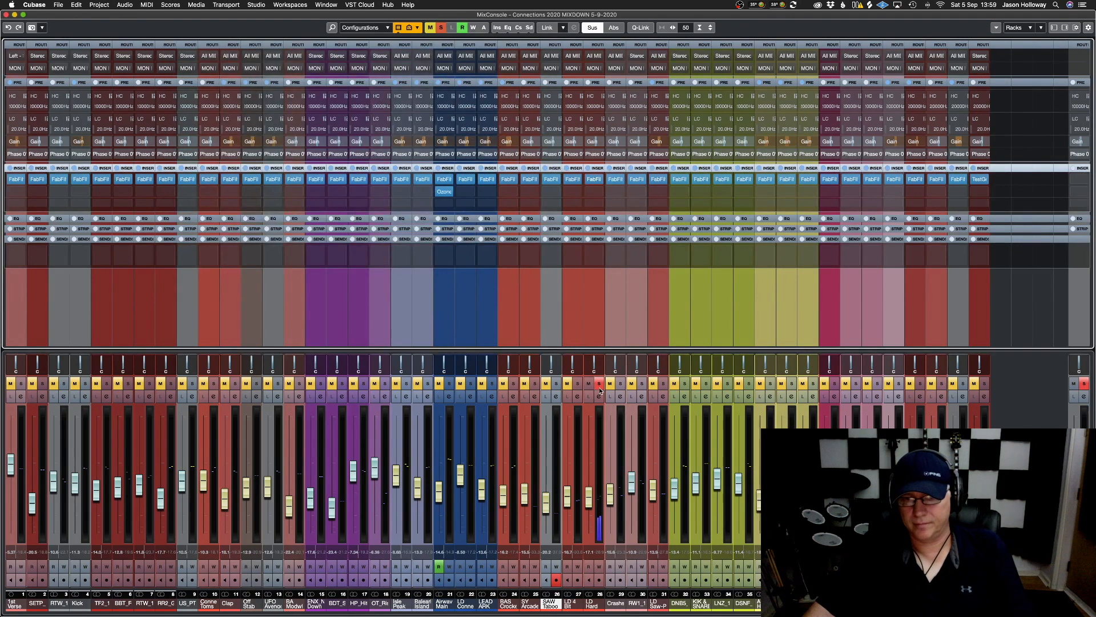
{"action": "left_click", "coordinate": [599, 383]}
Solo Crashes, raise its Pro-Q 3 low cut into the mids, lower the high cut from the top end, and unsolo it
{"action": "left_click", "coordinate": [621, 383]}
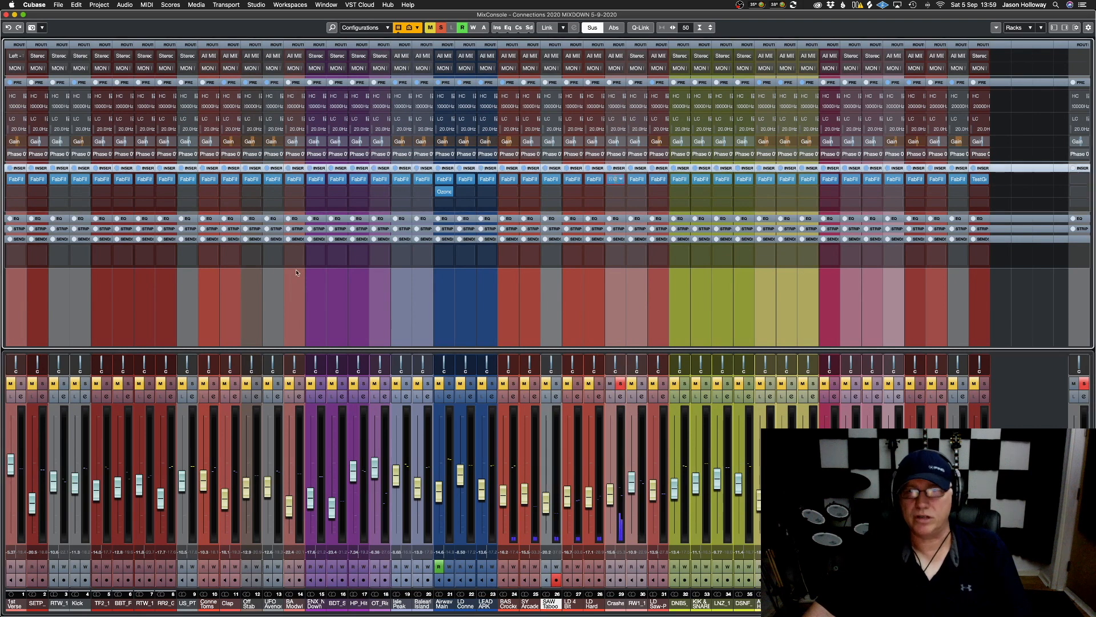
{"action": "left_click_drag", "start_coordinate": [222, 115], "coordinate": [338, 128]}
{"action": "mouse_move", "coordinate": [491, 126]}
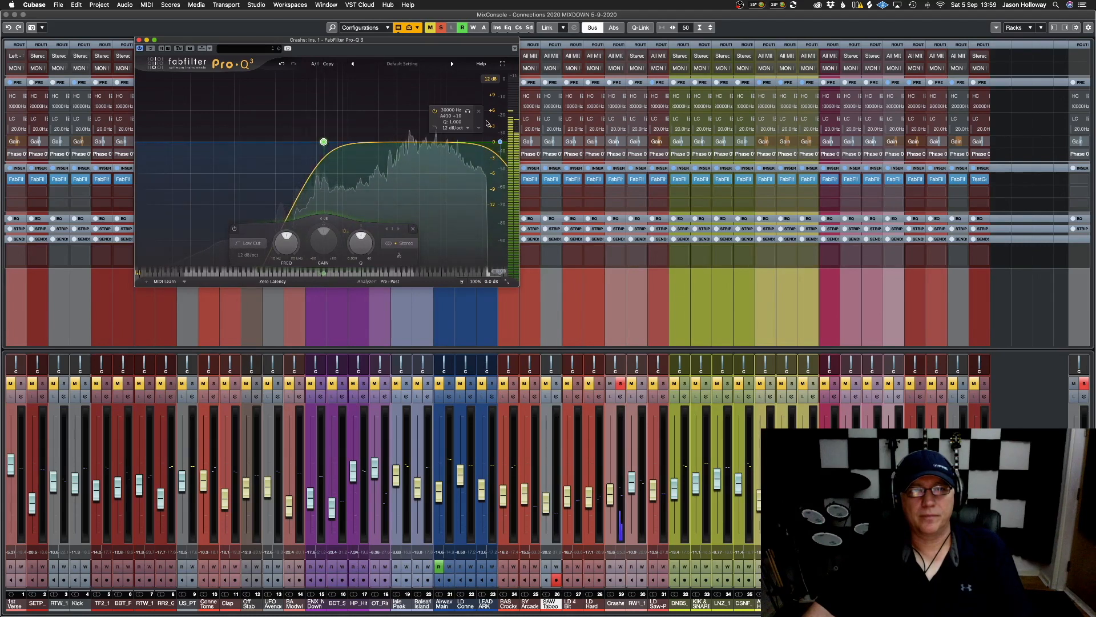
{"action": "left_click_drag", "start_coordinate": [468, 112], "coordinate": [453, 112]}
{"action": "left_click", "coordinate": [138, 40]}
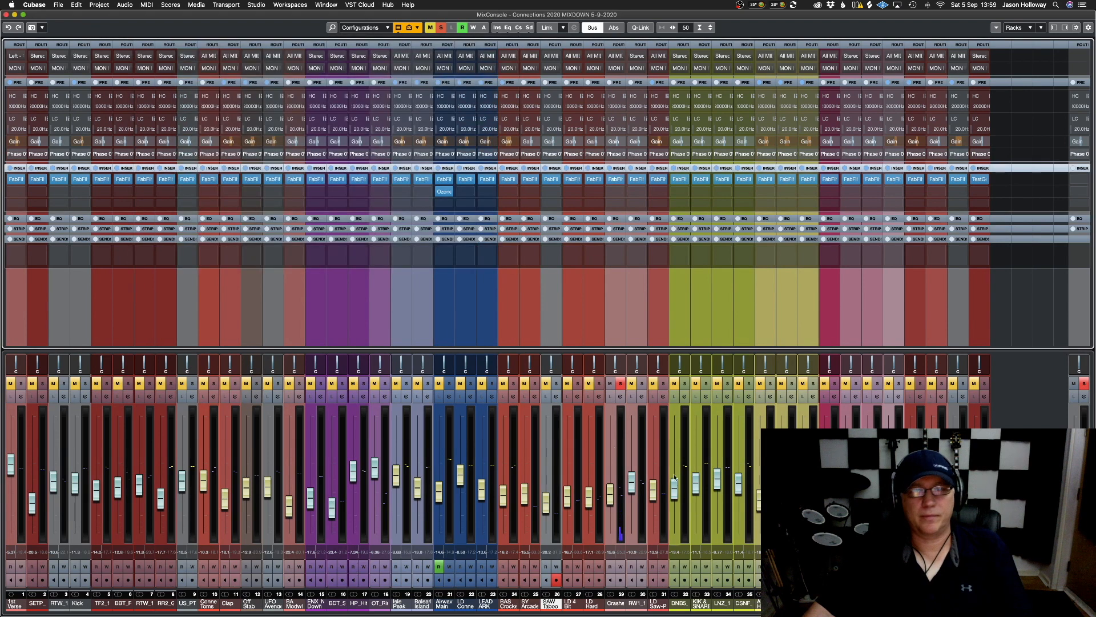
{"action": "left_click", "coordinate": [621, 384]}
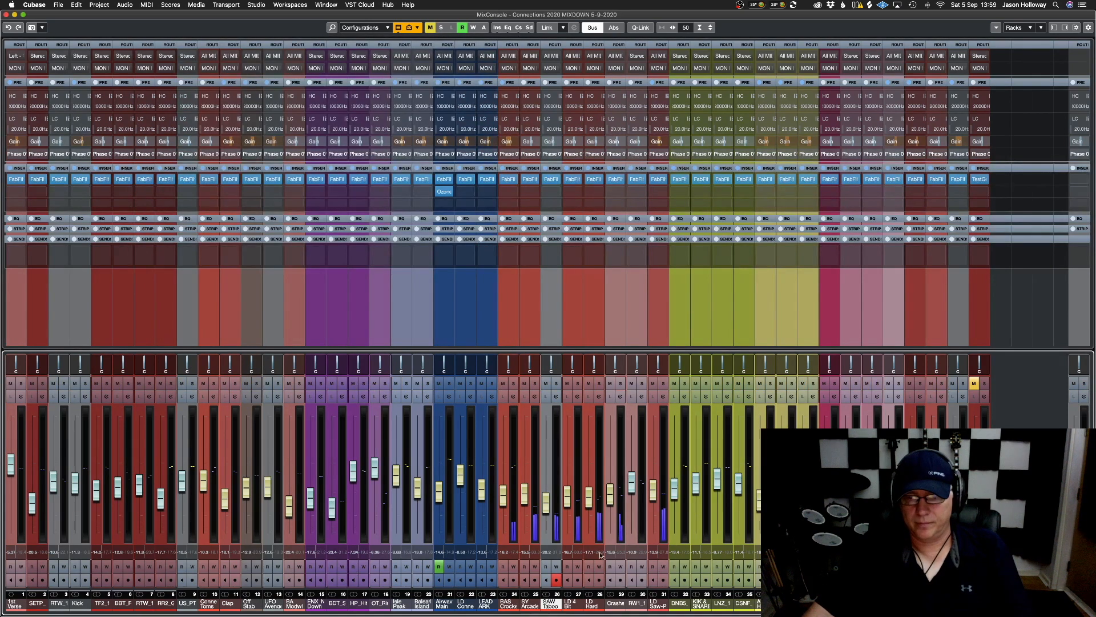
Solo LD Saw-Pulse, raise and steepen its Pro-Q 3 low cut near 400 Hz, lower the high cut, unsolo it and adjust its fader
{"action": "left_click", "coordinate": [664, 383]}
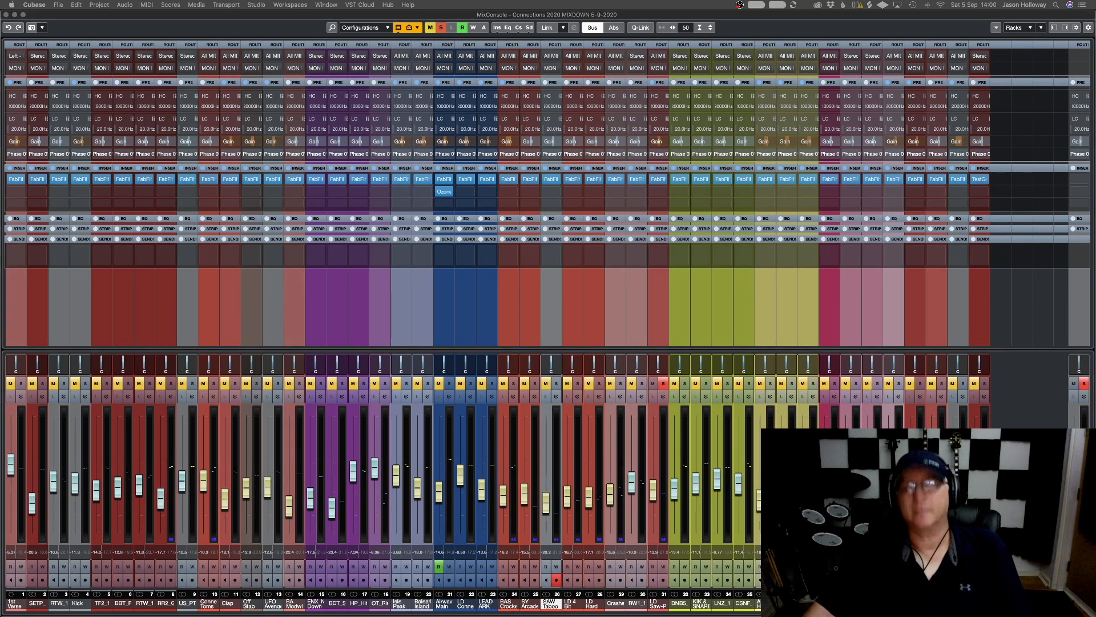
{"action": "key", "text": "space"}
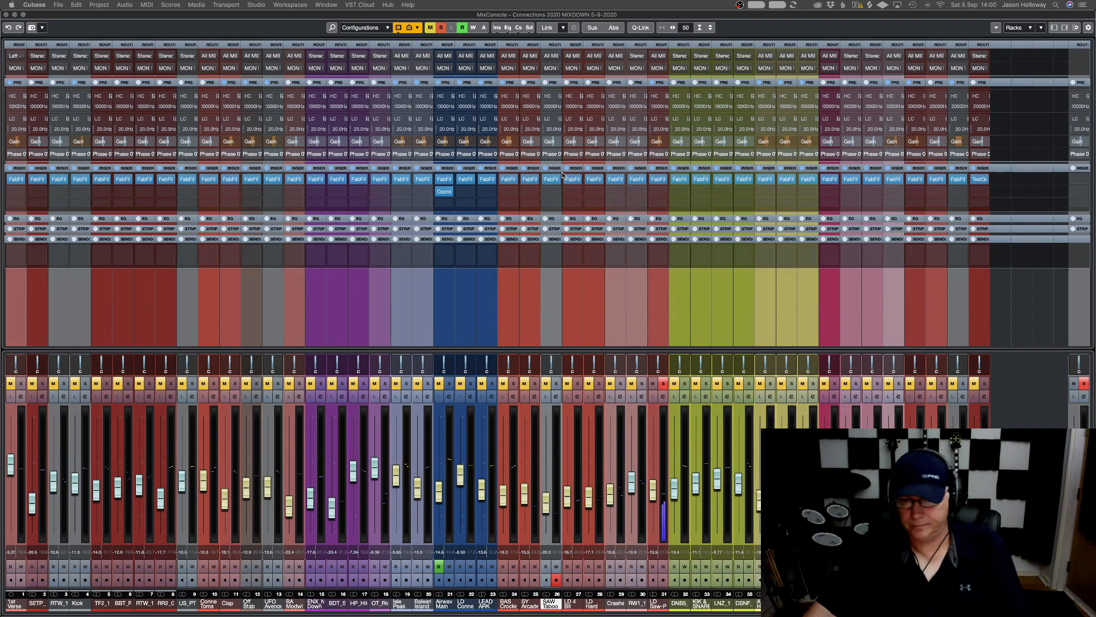
{"action": "left_click", "coordinate": [660, 181]}
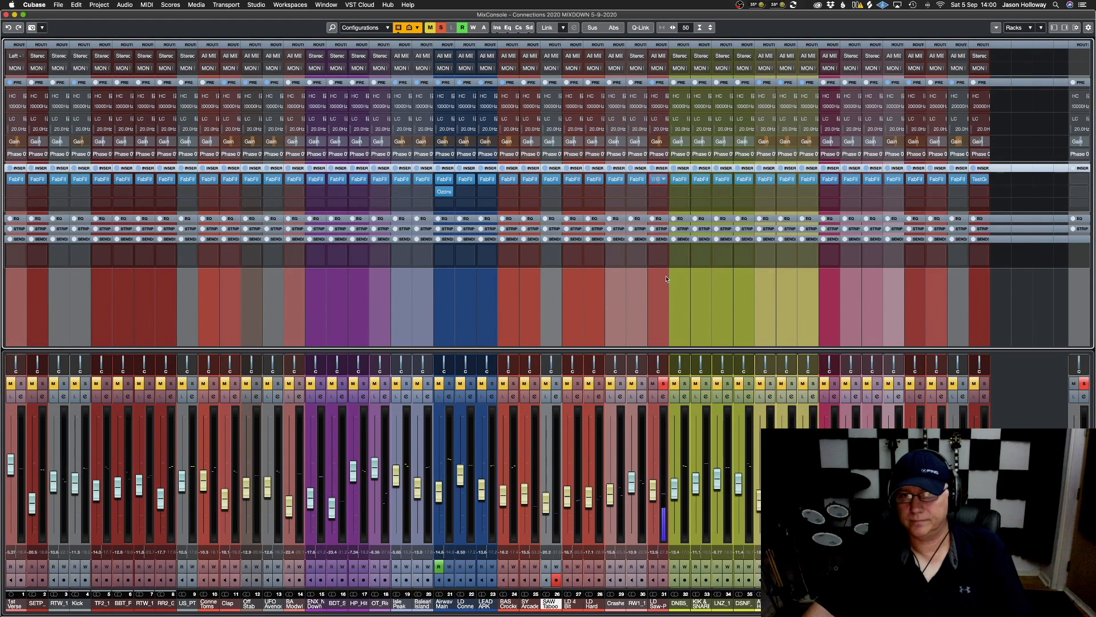
{"action": "left_click_drag", "start_coordinate": [105, 174], "coordinate": [235, 154]}
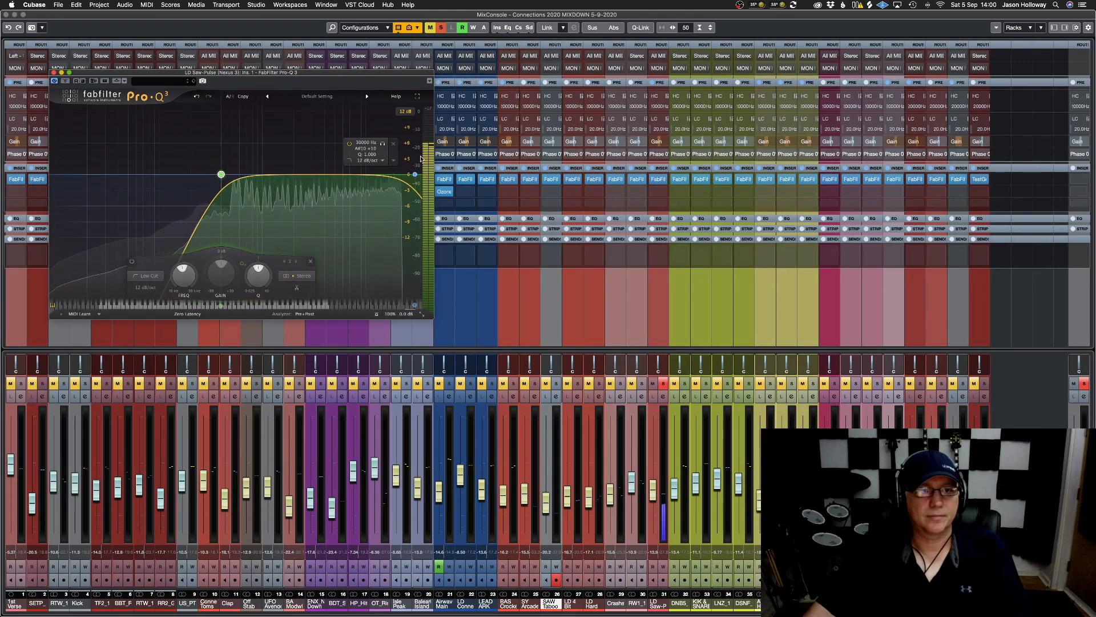
{"action": "left_click", "coordinate": [382, 145]}
{"action": "left_click_drag", "start_coordinate": [382, 144], "coordinate": [365, 146]}
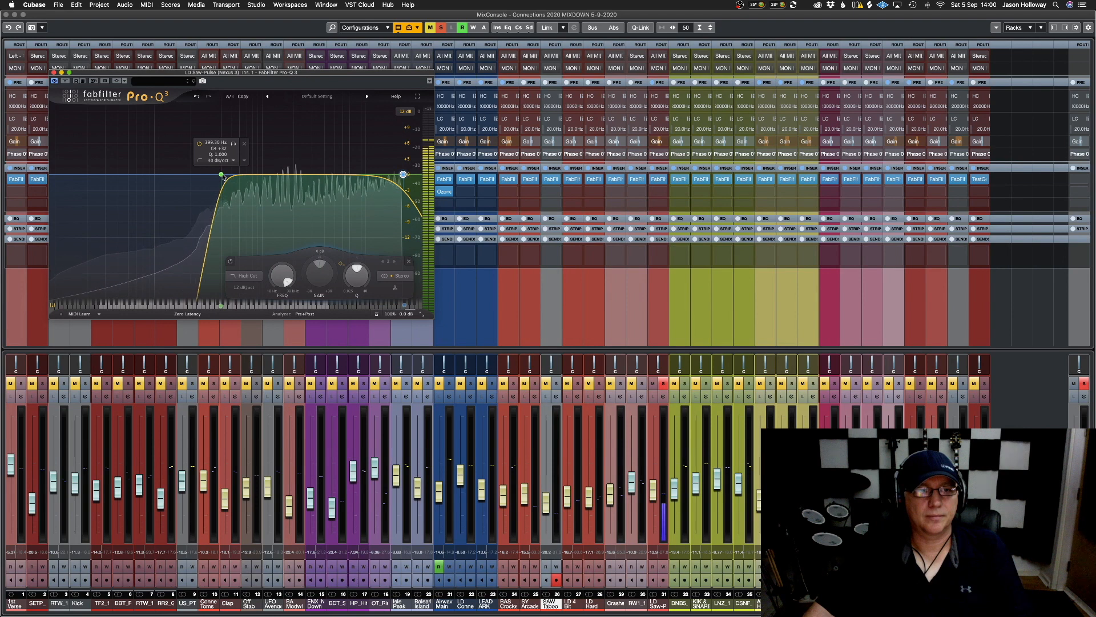
{"action": "mouse_move", "coordinate": [233, 146]}
{"action": "left_mouse_down"}
{"action": "mouse_move", "coordinate": [226, 154]}
{"action": "mouse_move", "coordinate": [238, 157]}
{"action": "left_mouse_up"}
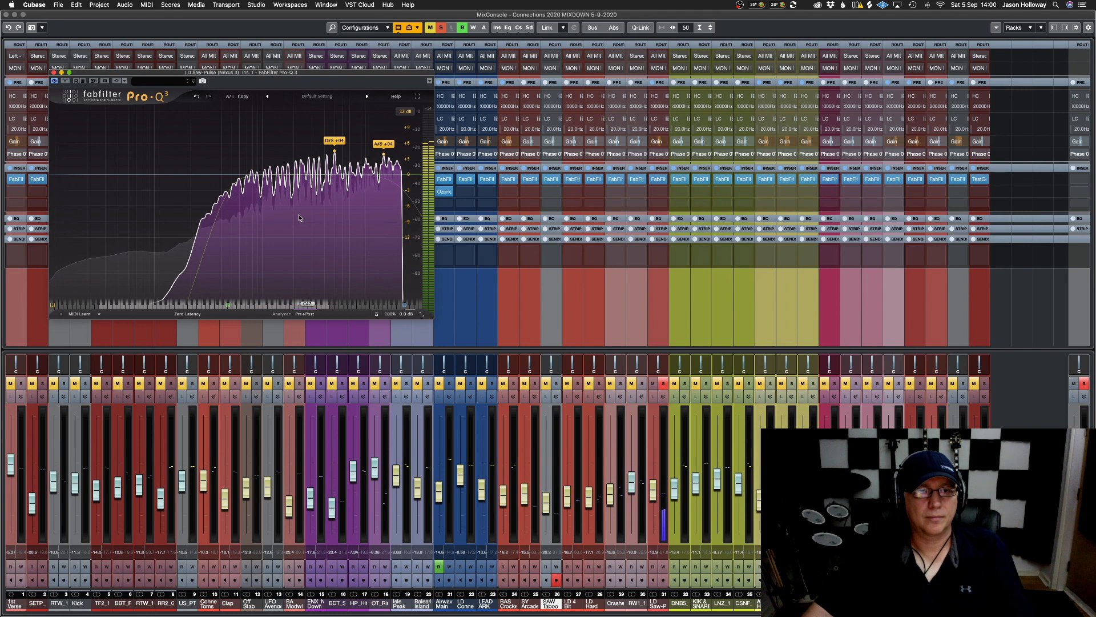
{"action": "left_click", "coordinate": [54, 73]}
{"action": "left_click", "coordinate": [664, 383]}
{"action": "left_click_drag", "start_coordinate": [653, 493], "coordinate": [652, 501]}
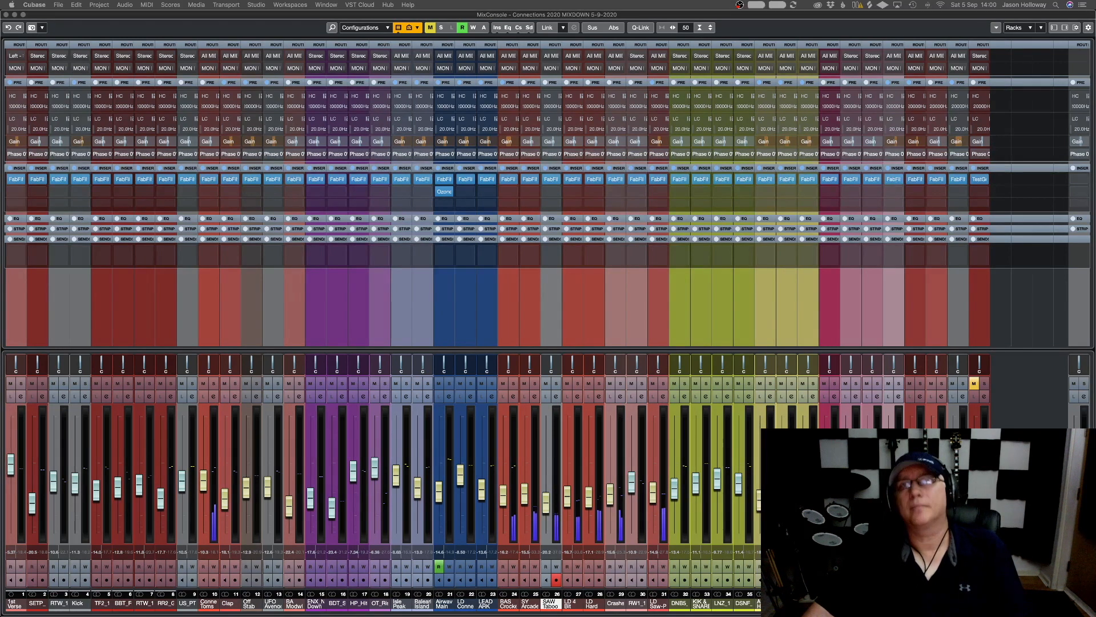
Restart playback and audition BAS Crocks, LNZ_1 and Balearic Island one at a time by soloing and unsoloing each
{"action": "key", "text": "space"}
{"action": "key", "text": "space"}
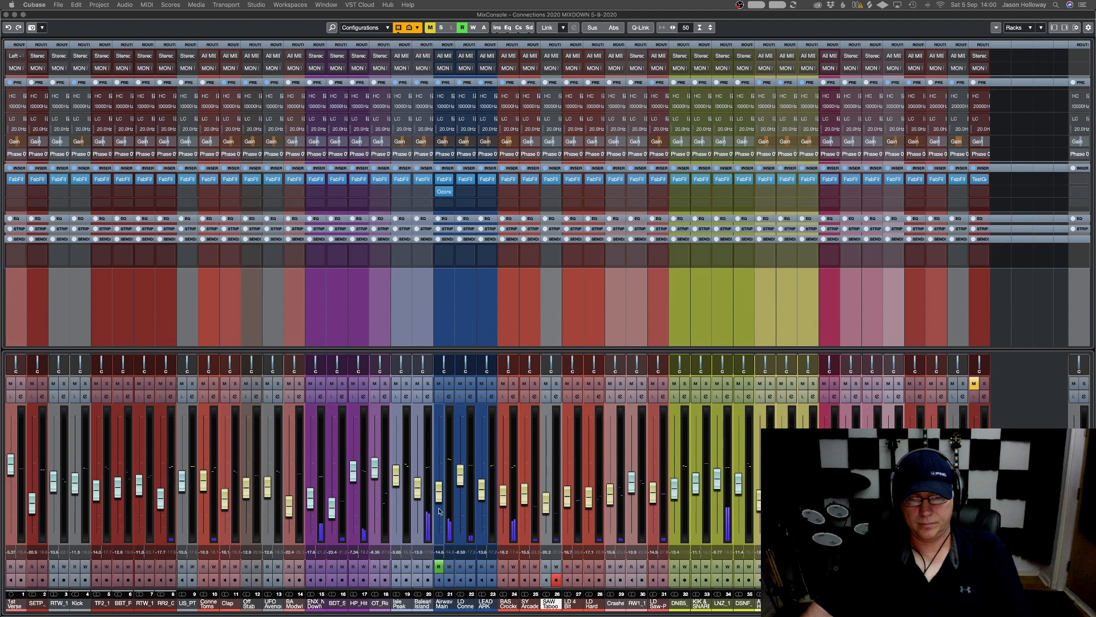
{"action": "left_click", "coordinate": [512, 383]}
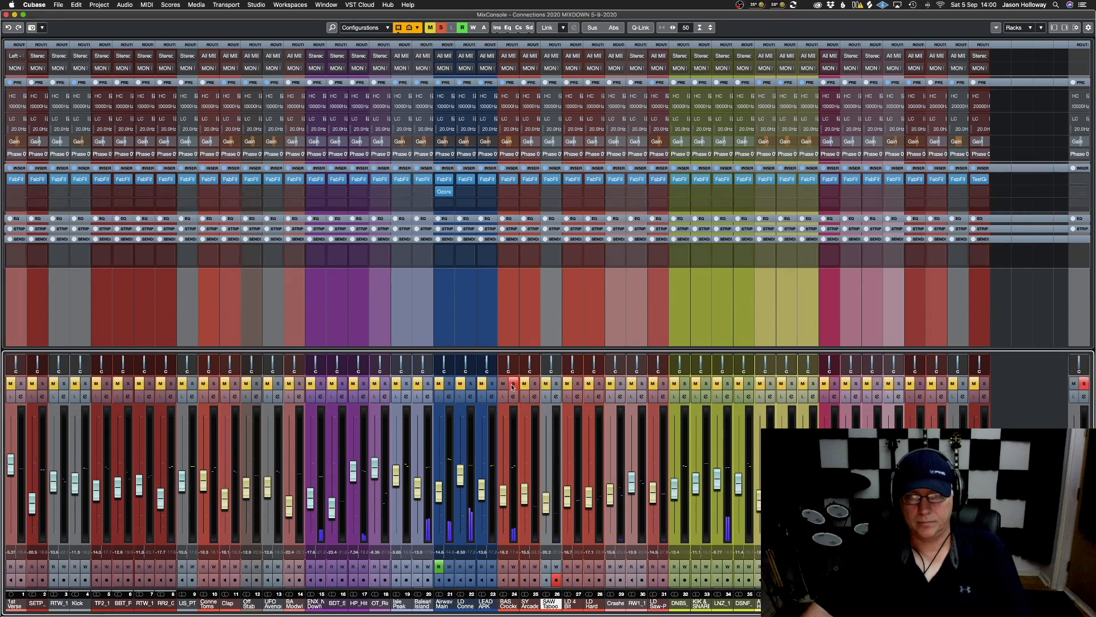
{"action": "left_click", "coordinate": [512, 383]}
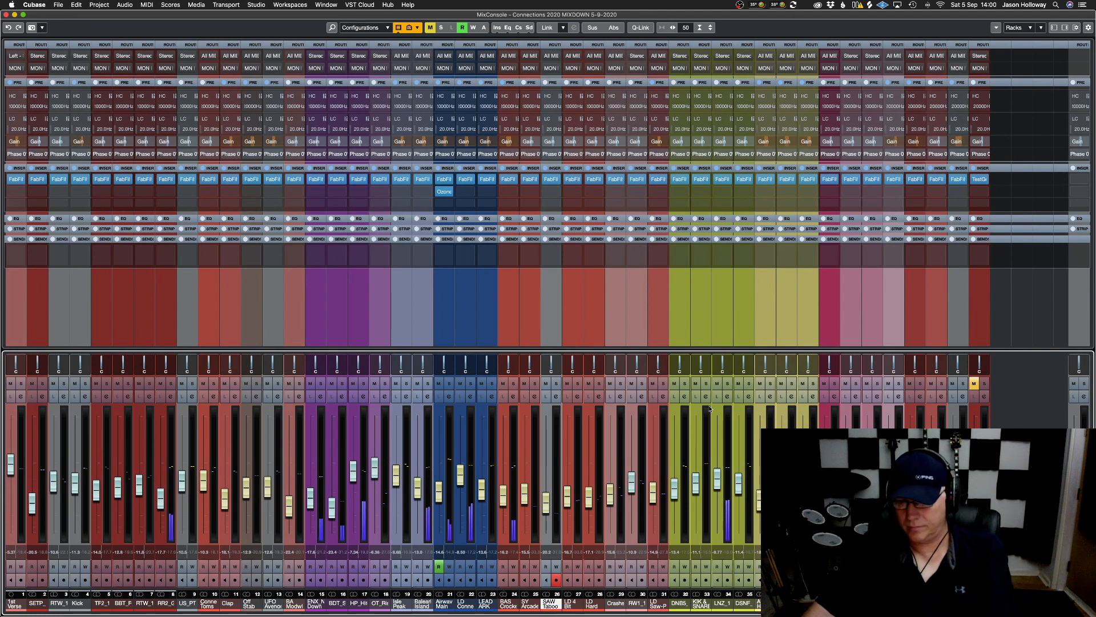
{"action": "left_click", "coordinate": [729, 383]}
{"action": "left_click", "coordinate": [729, 384]}
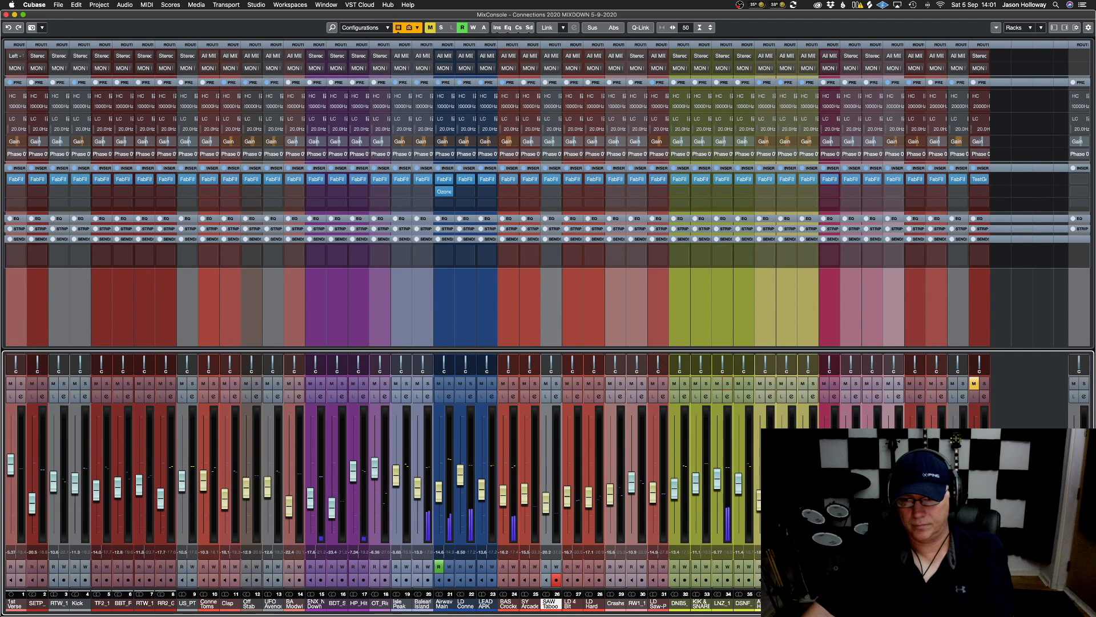
{"action": "left_click", "coordinate": [426, 384]}
{"action": "left_click", "coordinate": [425, 384]}
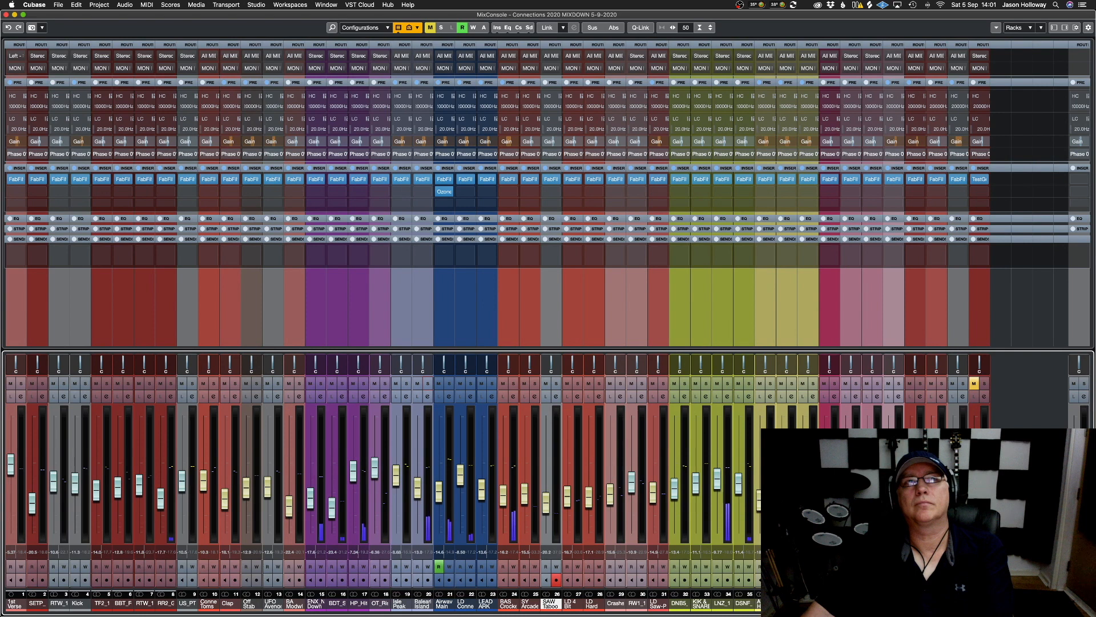
Toggle solo for the channel group from BAS Crocks through LD Saw-Pulse to compare it with the full mix
{"action": "key", "text": "s"}
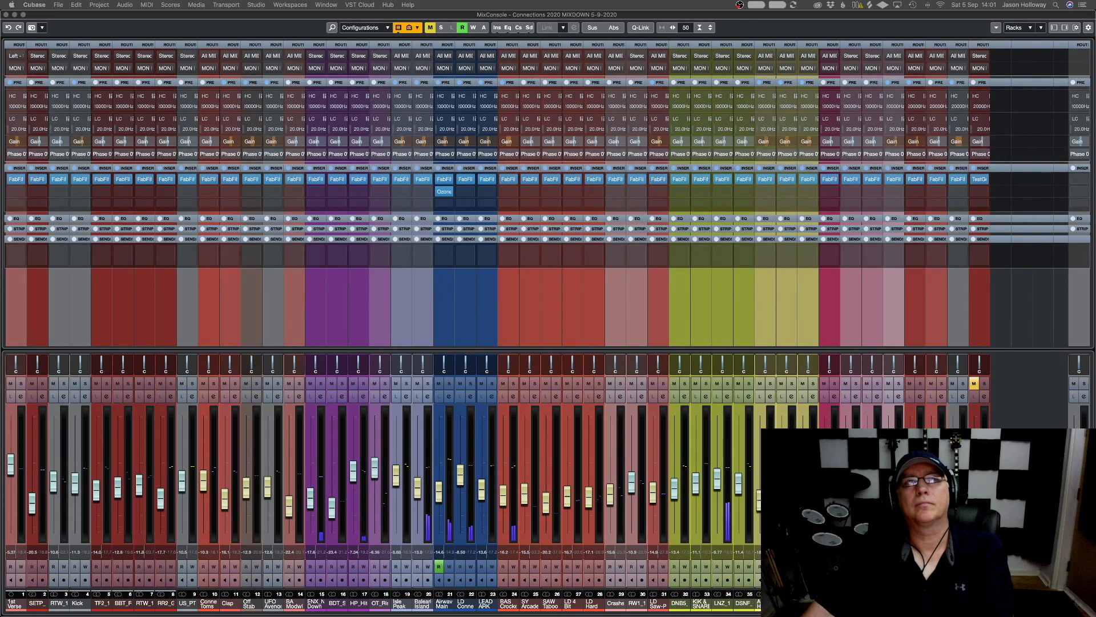
{"action": "key", "text": "s"}
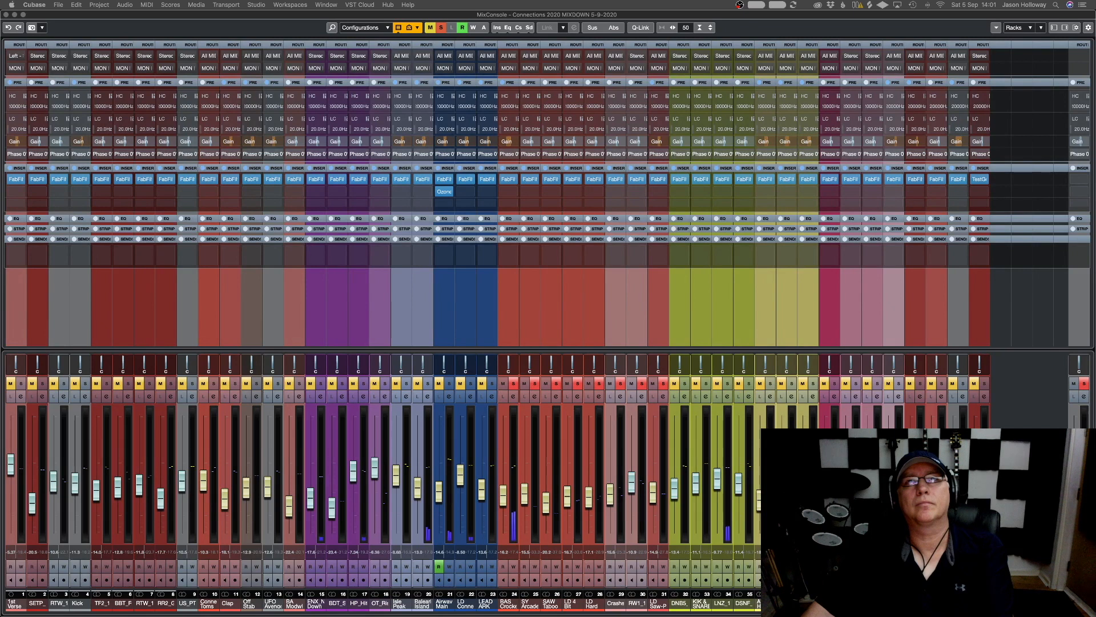
{"action": "key", "text": "s"}
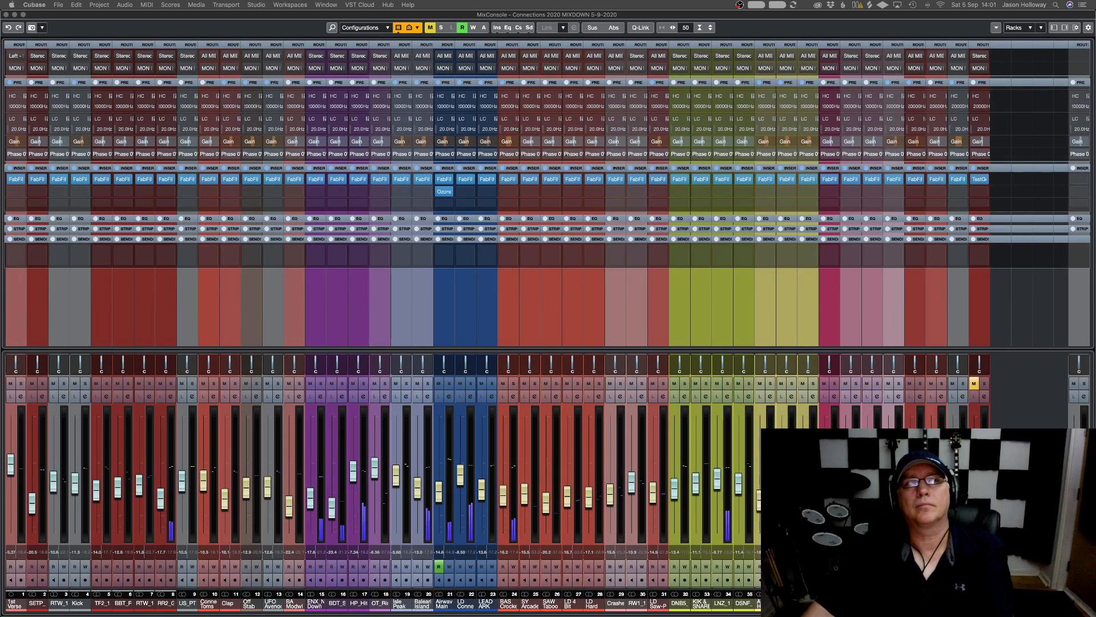
{"action": "key", "text": "s"}
{"action": "key", "text": "s"}
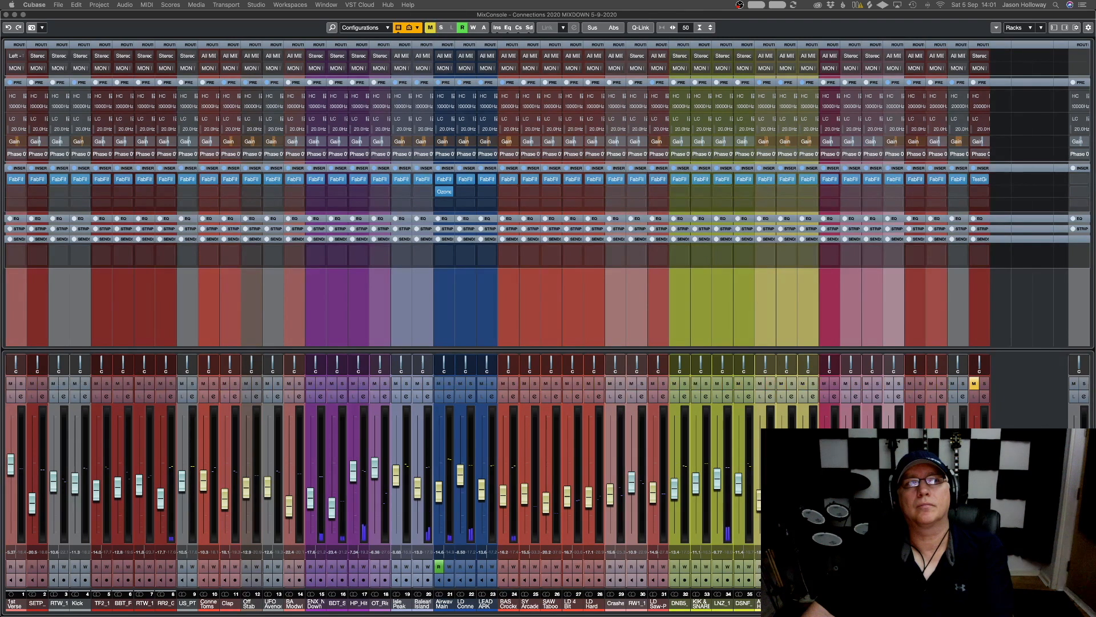
Solo the first Almost Home (Rapid) channel and set its Pro-Q 3 low cut to about 99 Hz and high cut to about 14.5 kHz
{"action": "left_click", "coordinate": [765, 603]}
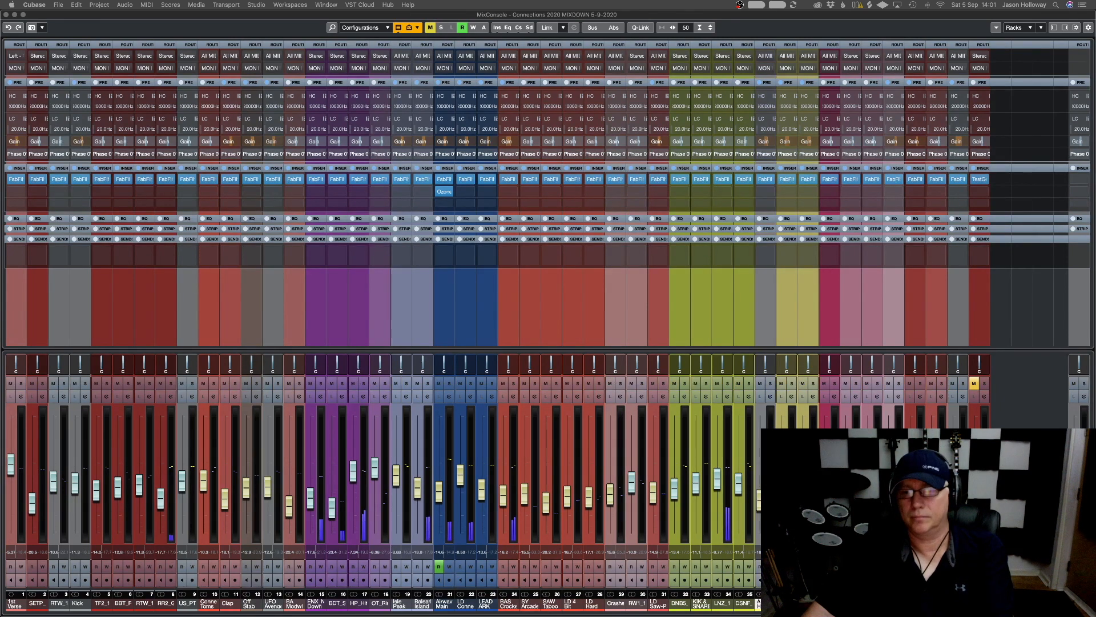
{"action": "left_click", "coordinate": [770, 383]}
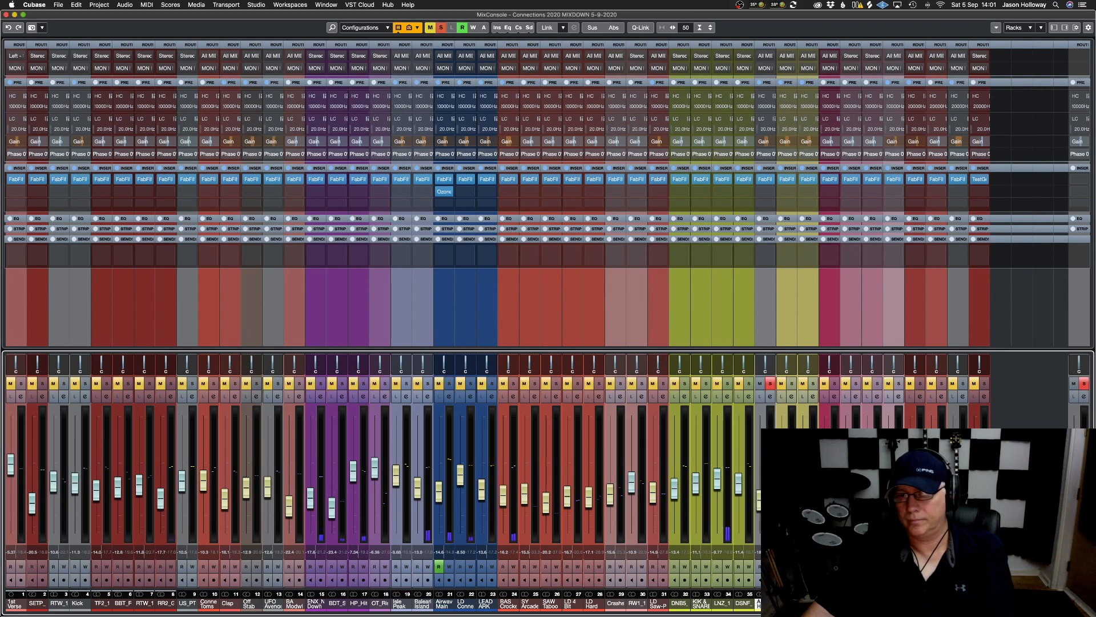
{"action": "left_click", "coordinate": [765, 179]}
{"action": "left_click_drag", "start_coordinate": [425, 132], "coordinate": [480, 134]}
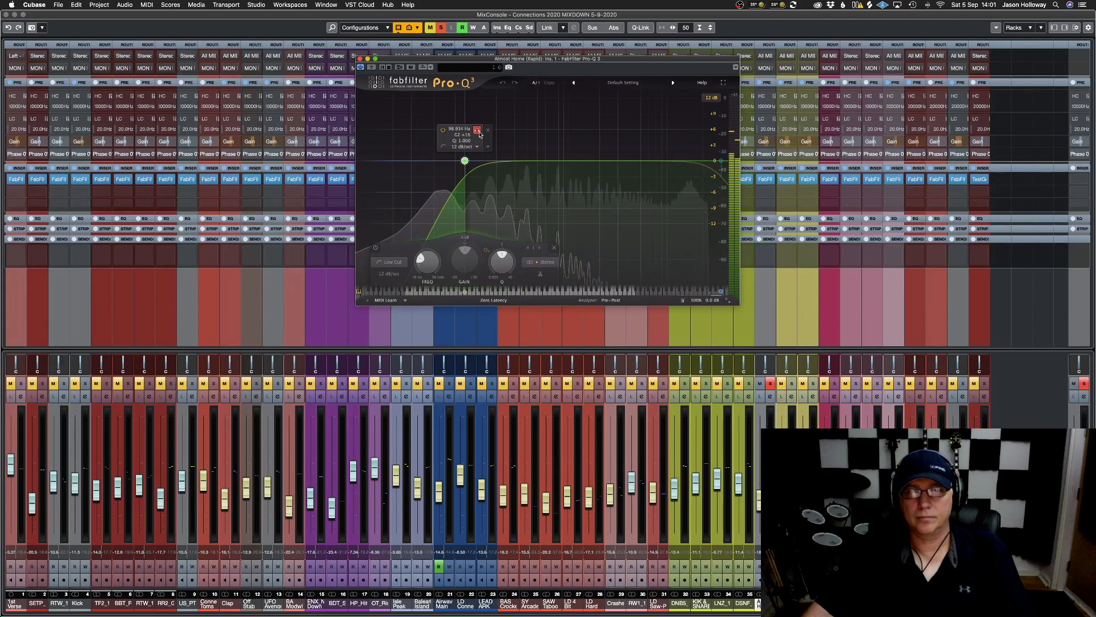
{"action": "left_click", "coordinate": [692, 160]}
{"action": "left_click_drag", "start_coordinate": [660, 131], "coordinate": [657, 131]}
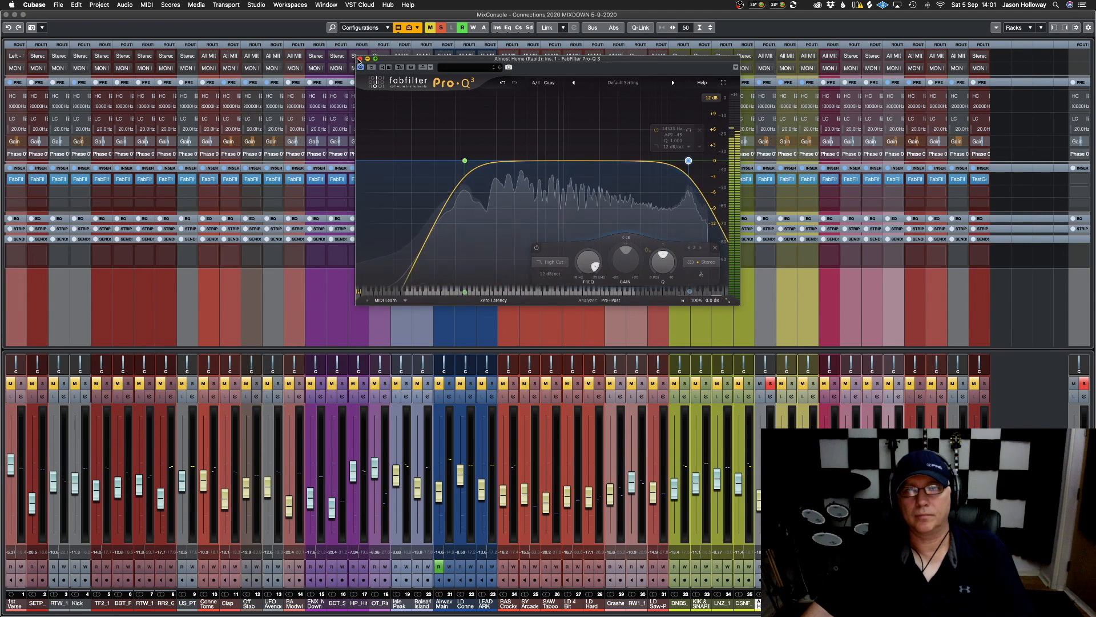
{"action": "left_click", "coordinate": [360, 59]}
Switch the solo to the second Almost Home (Rapid) channel, raise its Pro-Q 3 low cut, and set the high cut to about 12.1 kHz
{"action": "left_click", "coordinate": [778, 383]}
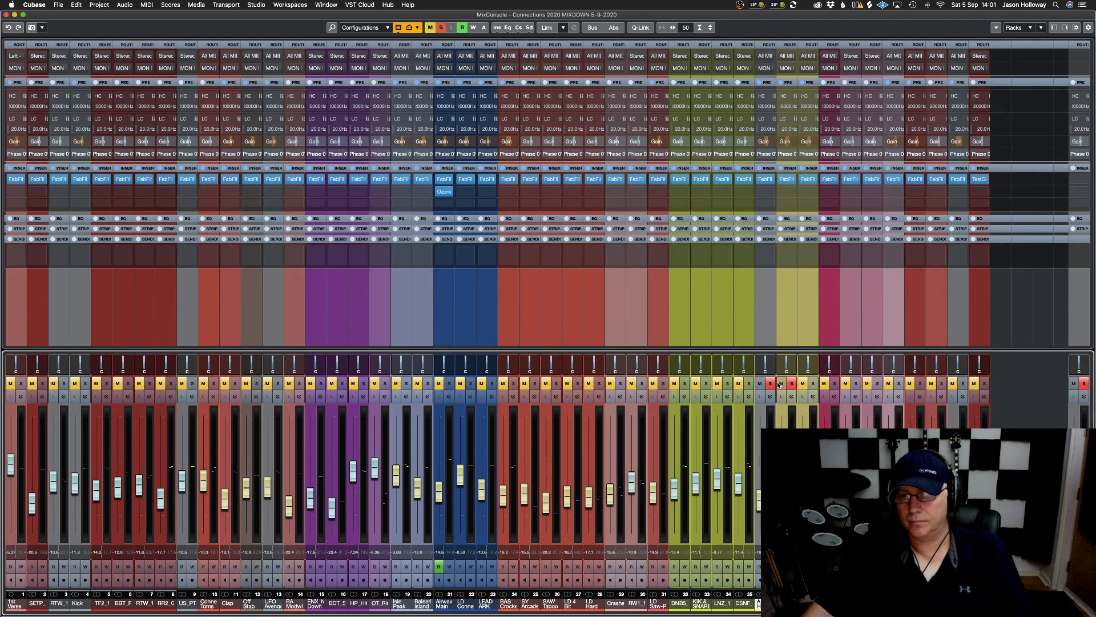
{"action": "left_click", "coordinate": [771, 384]}
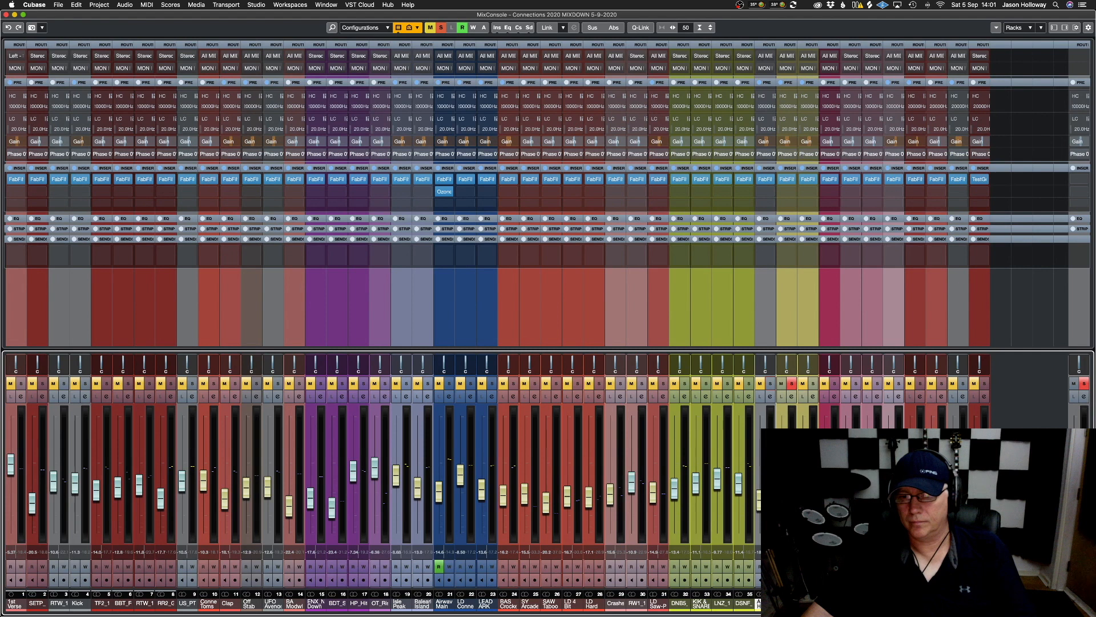
{"action": "left_click", "coordinate": [787, 603]}
{"action": "left_click", "coordinate": [787, 180]}
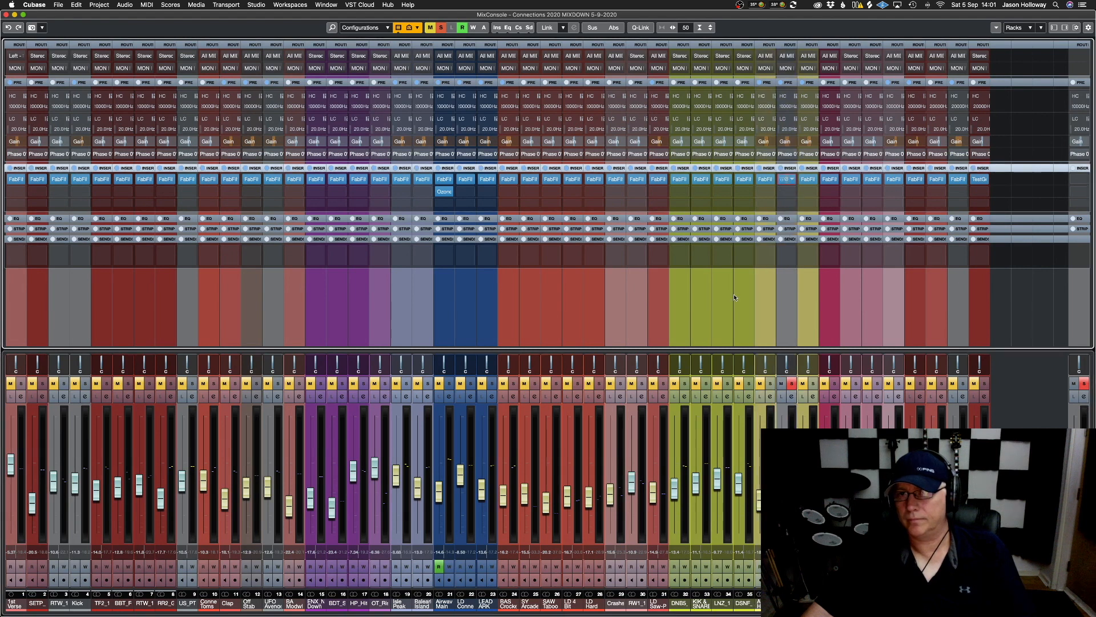
{"action": "mouse_move", "coordinate": [312, 169]}
{"action": "left_click_drag", "start_coordinate": [325, 138], "coordinate": [399, 151]}
{"action": "mouse_move", "coordinate": [622, 169]}
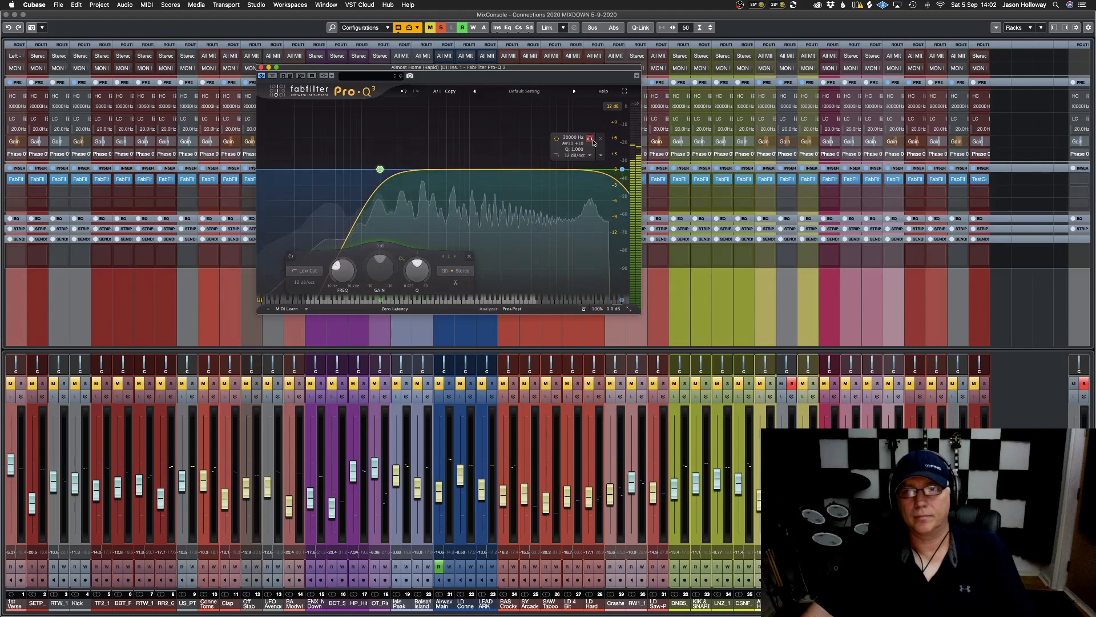
{"action": "left_click_drag", "start_coordinate": [592, 140], "coordinate": [551, 141]}
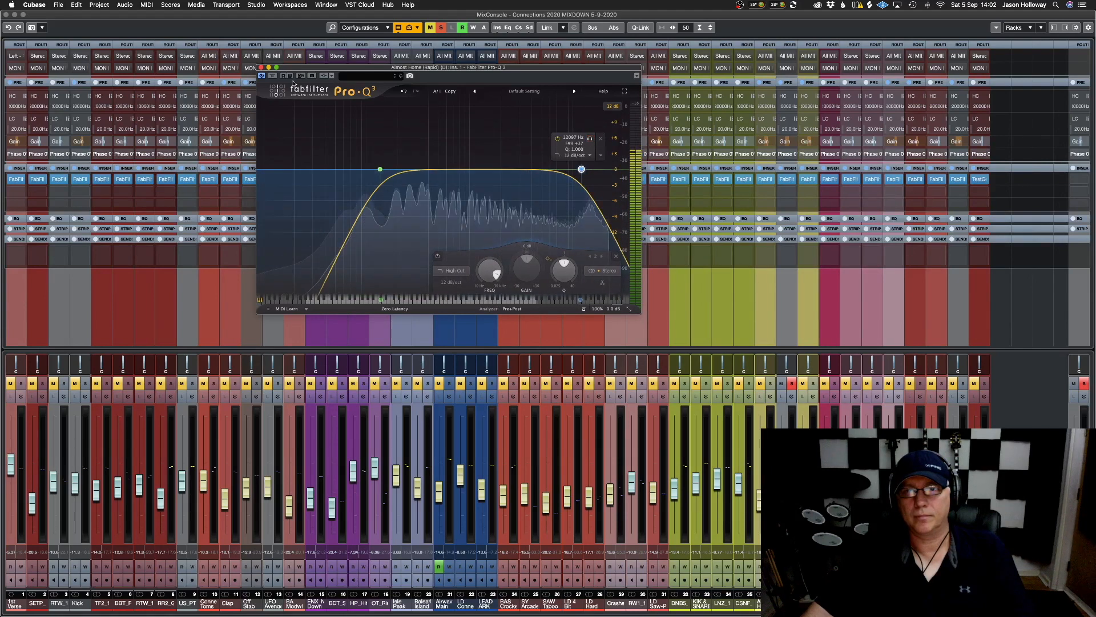
{"action": "left_click", "coordinate": [261, 67]}
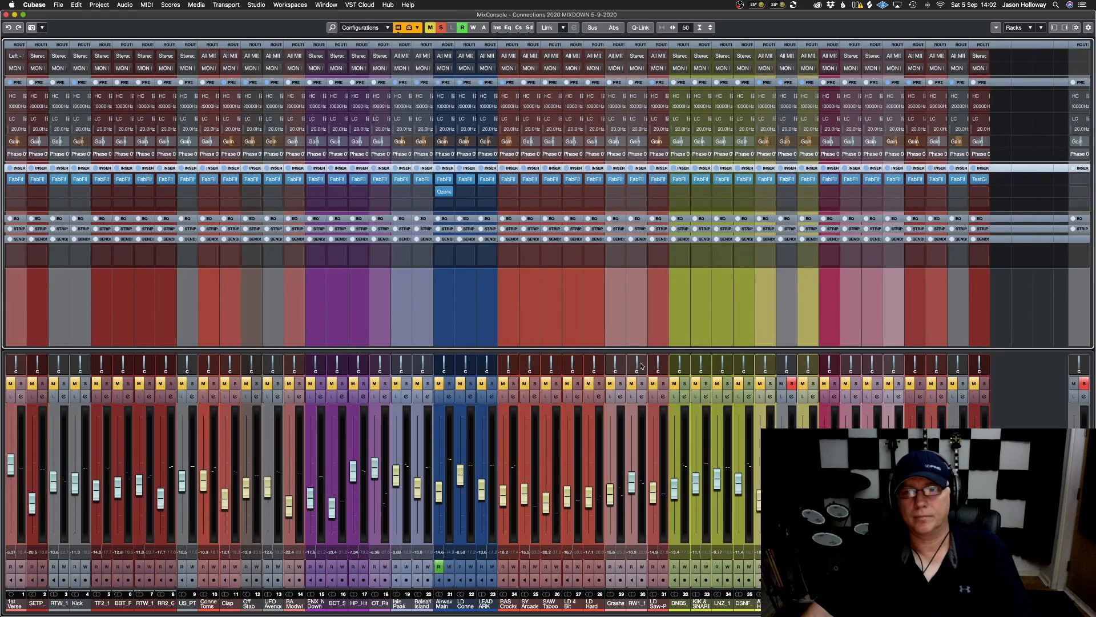
Audition the three channels 36 to 38 soloed together, adding Airwave Main briefly and checking Balearic Island
{"action": "left_click", "coordinate": [770, 383]}
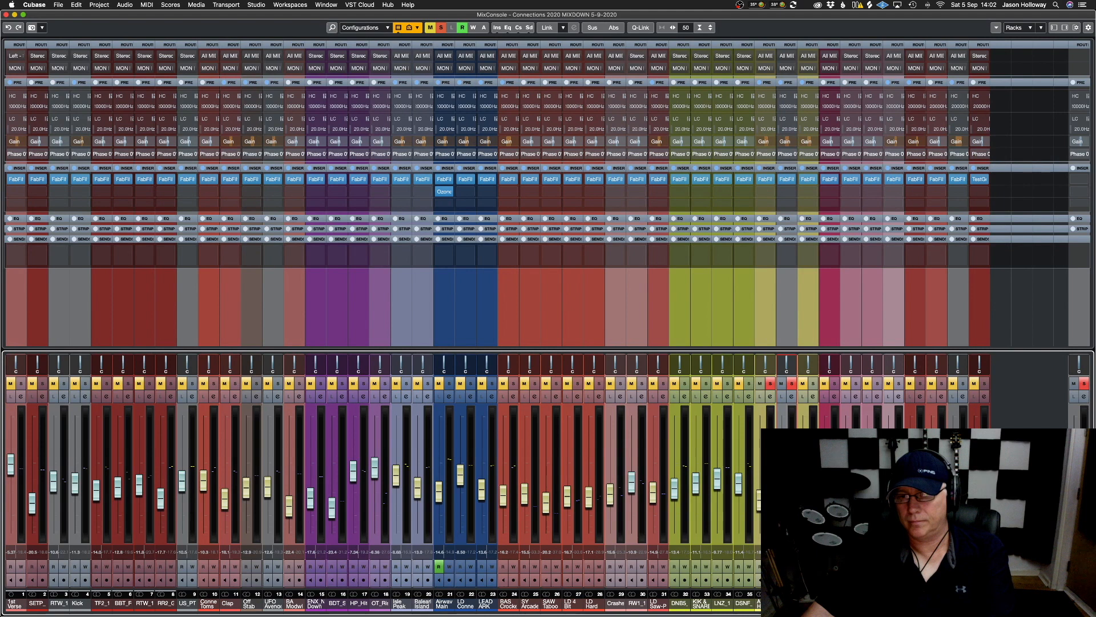
{"action": "left_click", "coordinate": [813, 383]}
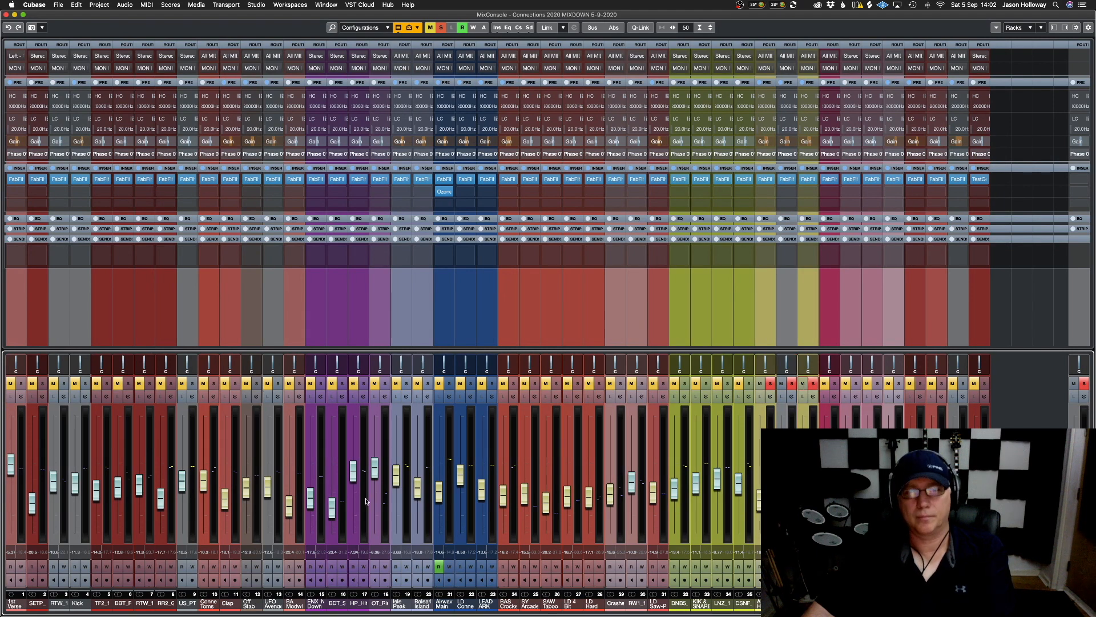
{"action": "left_click", "coordinate": [449, 383]}
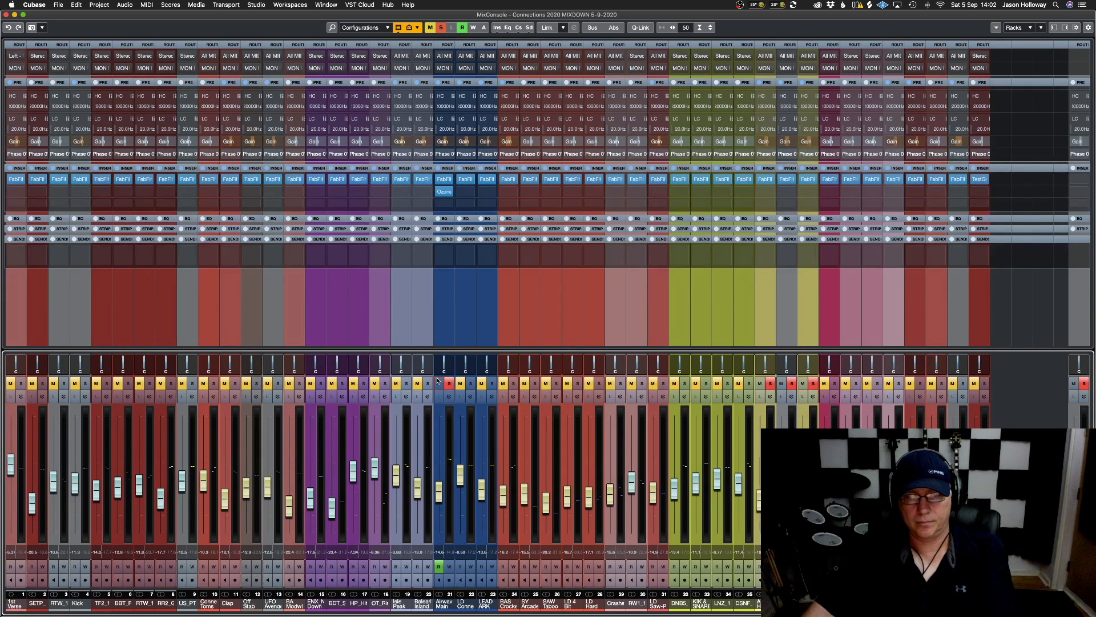
{"action": "left_click", "coordinate": [449, 383]}
{"action": "left_click", "coordinate": [427, 383]}
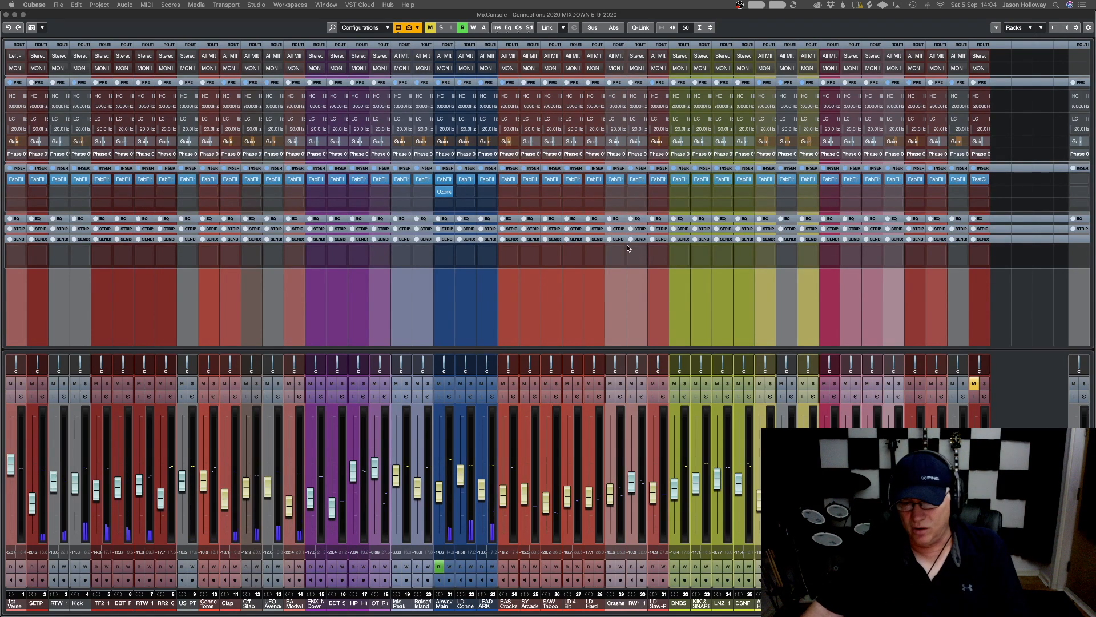
Select BAS Crocks, audition it soloed together with the SY Arcade channel, and clear all solos
{"action": "left_click", "coordinate": [513, 383]}
{"action": "left_click", "coordinate": [507, 604]}
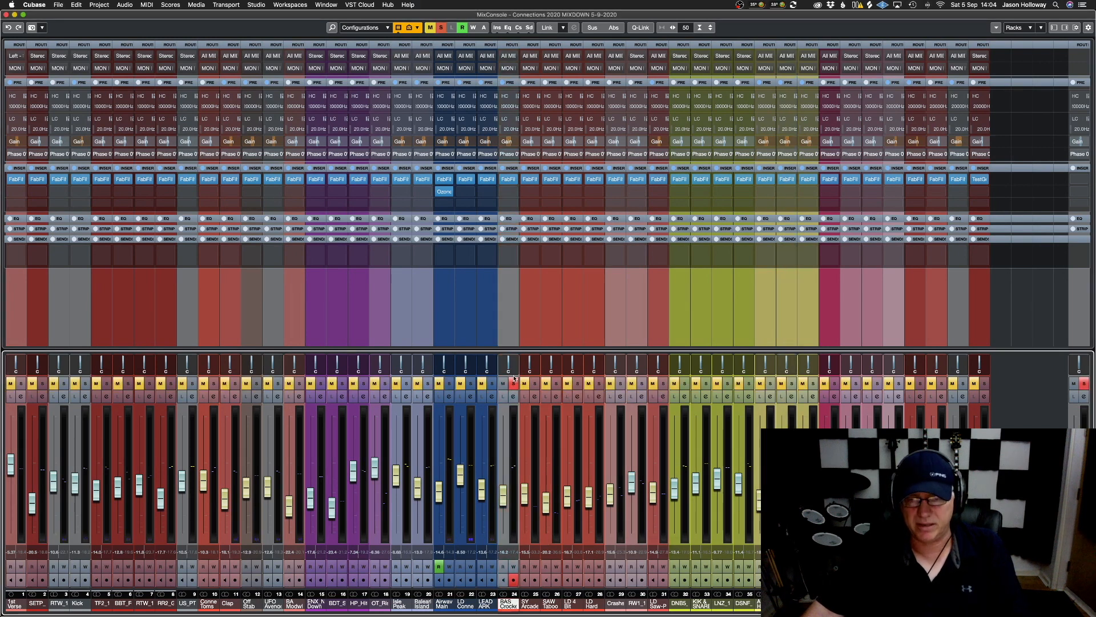
{"action": "left_click", "coordinate": [535, 384]}
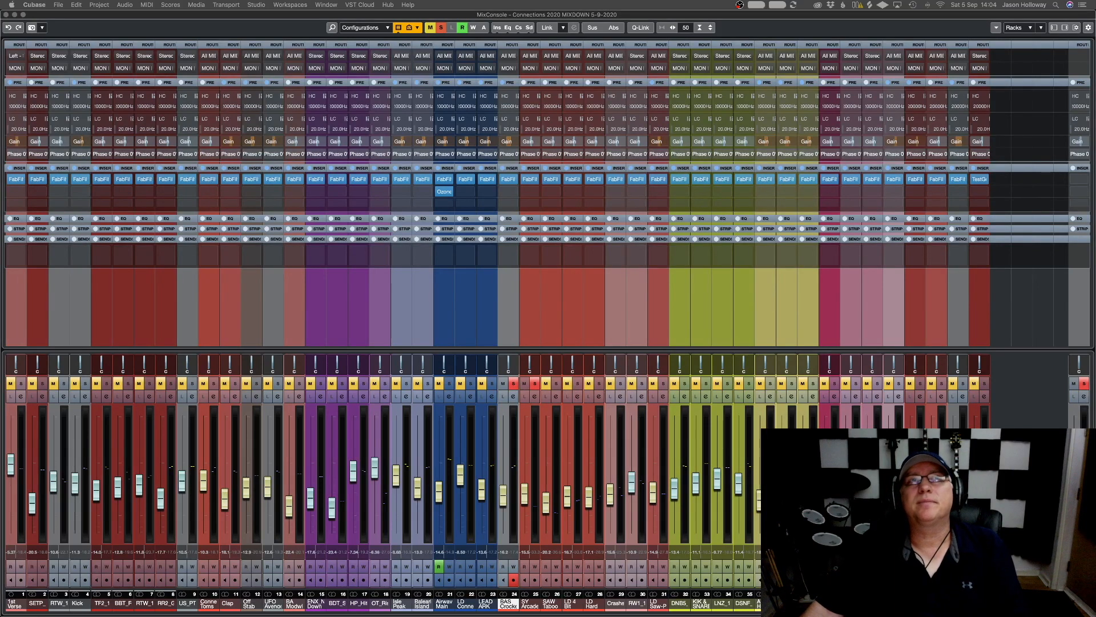
{"action": "left_click", "coordinate": [441, 27]}
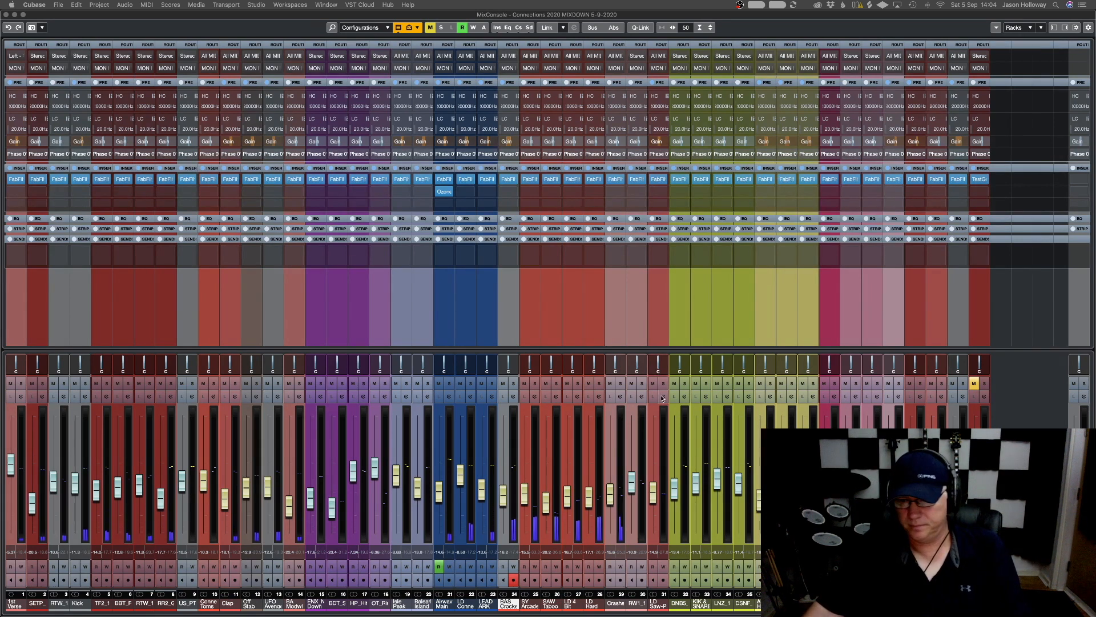
Solo the SLY3 Snare channel and set its Pro-Q 3 low cut to about 122 Hz
{"action": "left_click", "coordinate": [856, 384]}
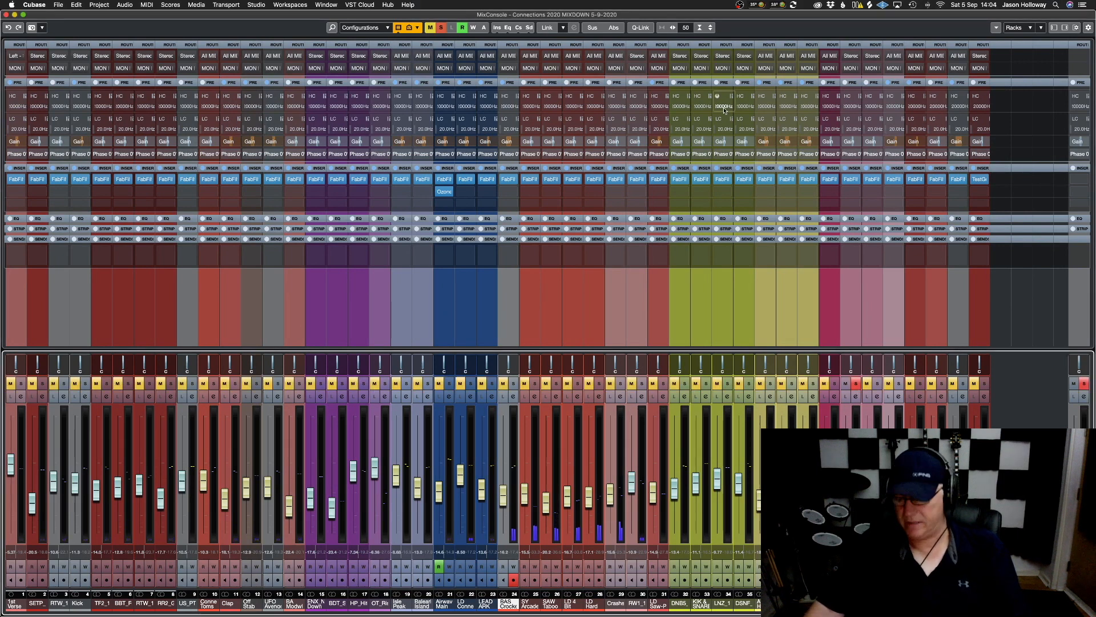
{"action": "left_click", "coordinate": [851, 179]}
{"action": "left_click_drag", "start_coordinate": [172, 177], "coordinate": [273, 152]}
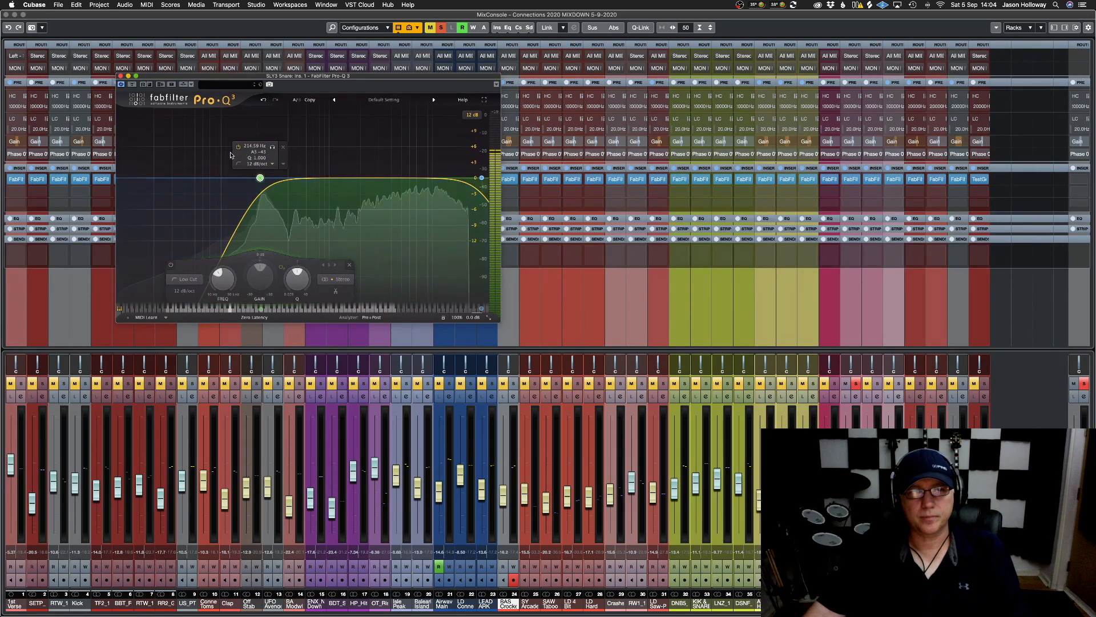
{"action": "left_click_drag", "start_coordinate": [259, 177], "coordinate": [235, 178]}
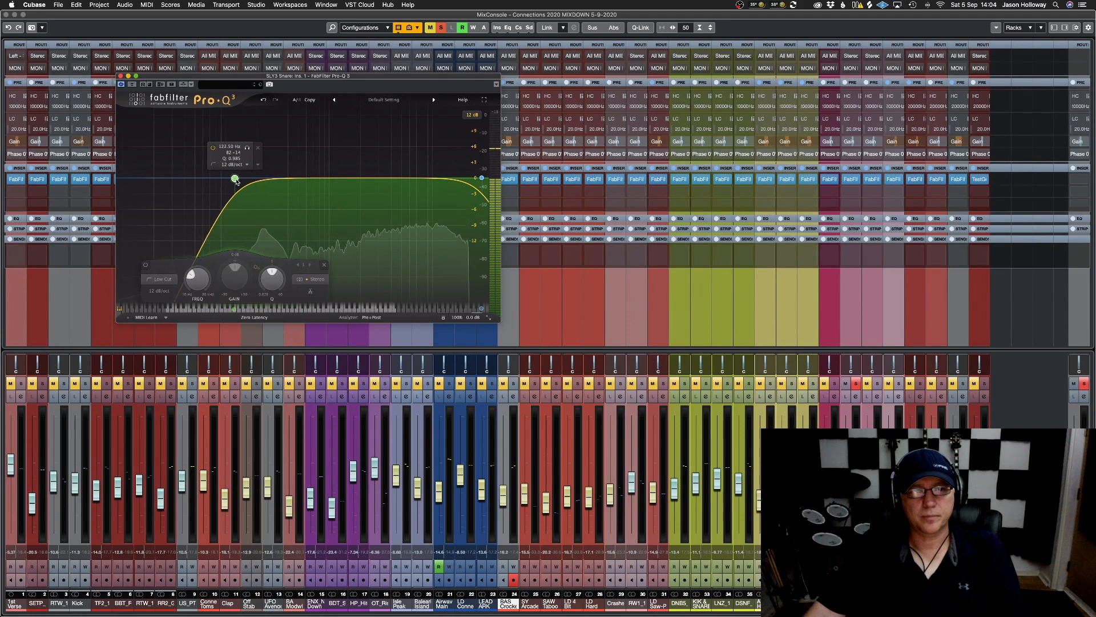
{"action": "mouse_move", "coordinate": [464, 158]}
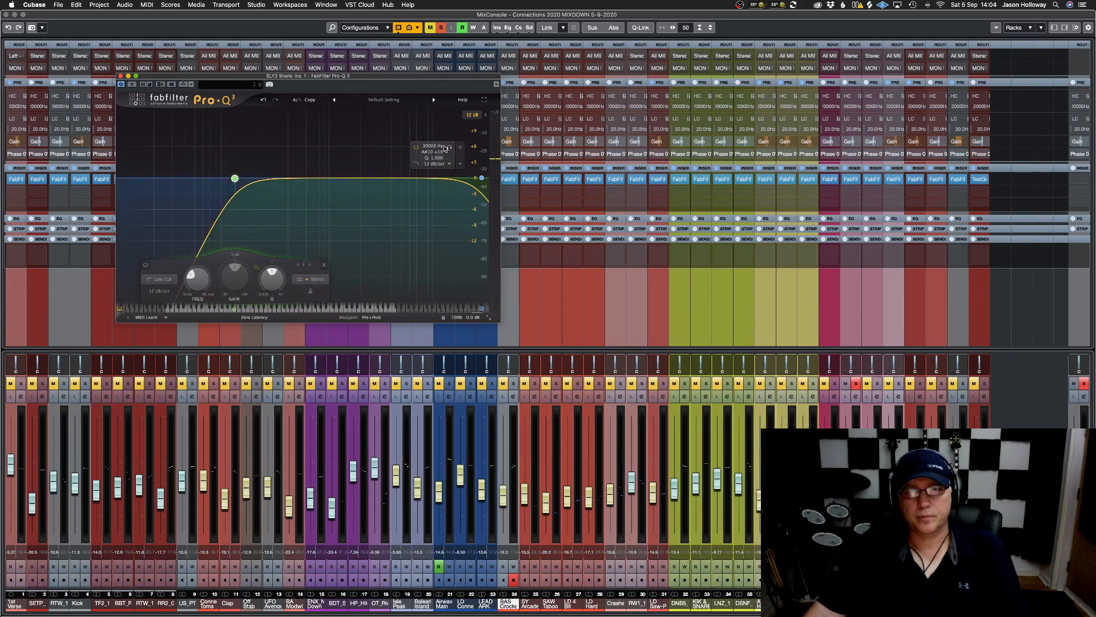
{"action": "left_click", "coordinate": [121, 76]}
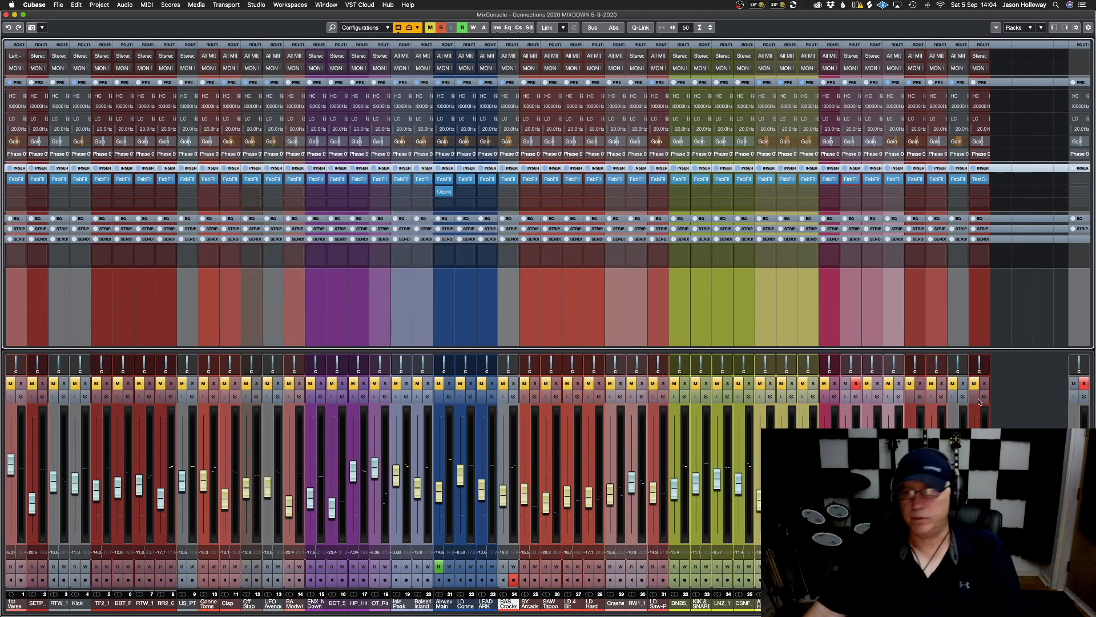
Add the SLY3 Kick channel to the solo and set its Pro-Q 3 high cut to about 15.6 kHz
{"action": "left_click", "coordinate": [877, 383]}
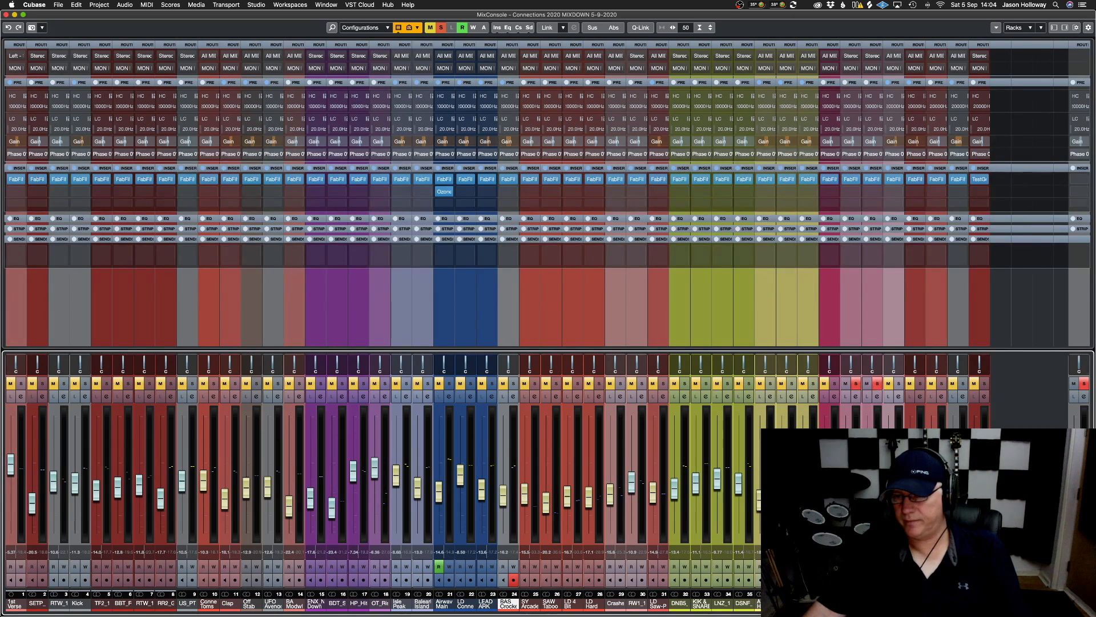
{"action": "left_click", "coordinate": [872, 179]}
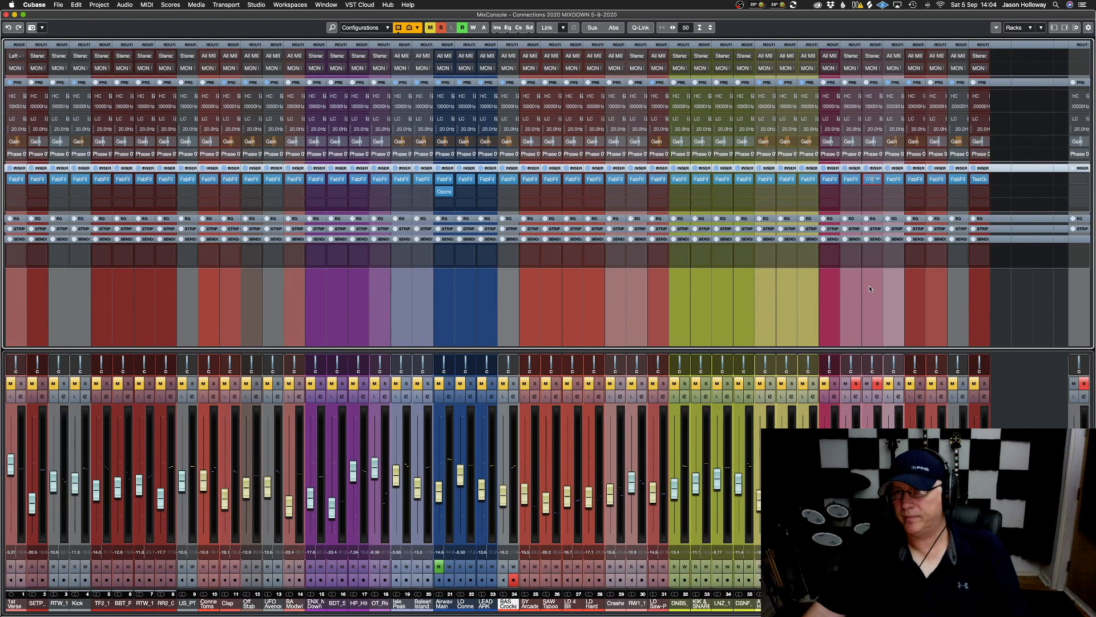
{"action": "left_click_drag", "start_coordinate": [621, 125], "coordinate": [623, 162]}
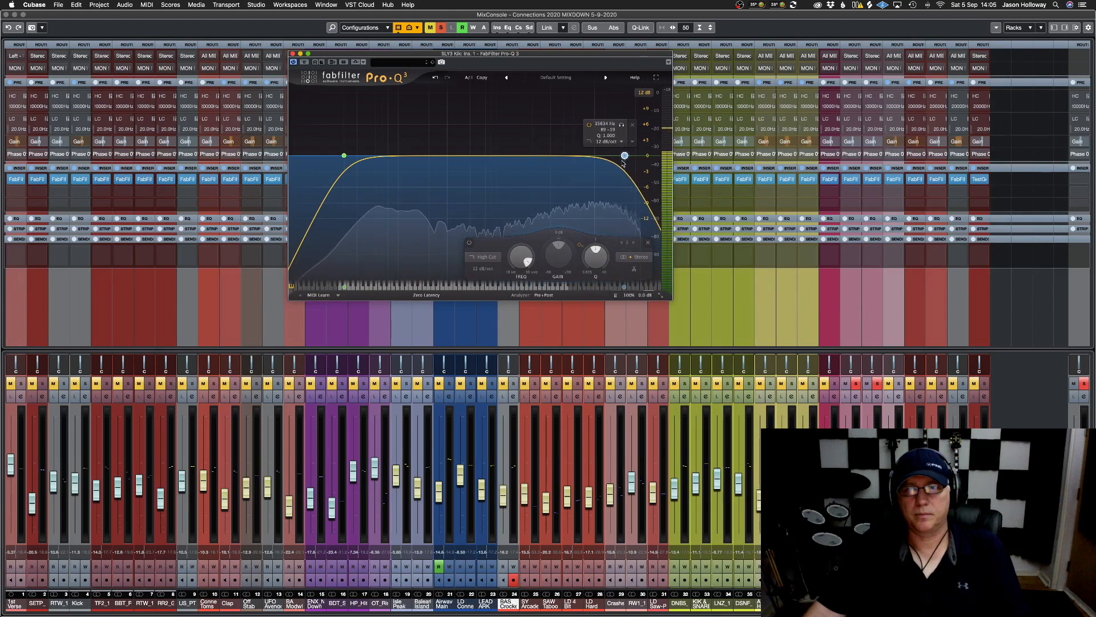
{"action": "left_click", "coordinate": [293, 53]}
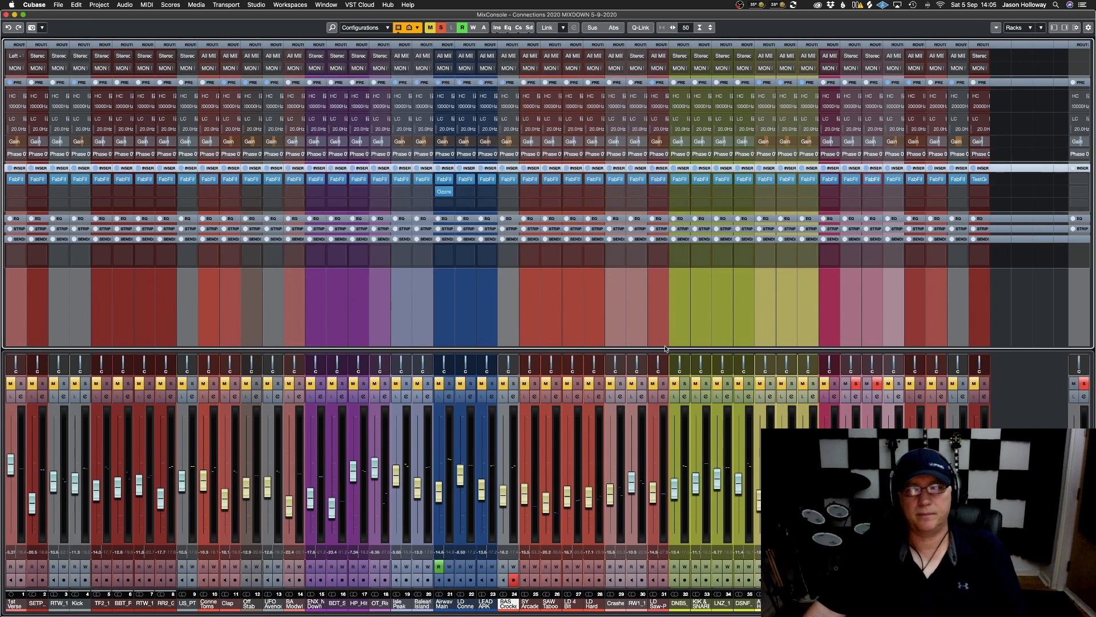
Unsolo both SLY3 channels and raise the fader of the Toms channel 10 slightly
{"action": "left_click", "coordinate": [856, 383]}
{"action": "left_click", "coordinate": [877, 383]}
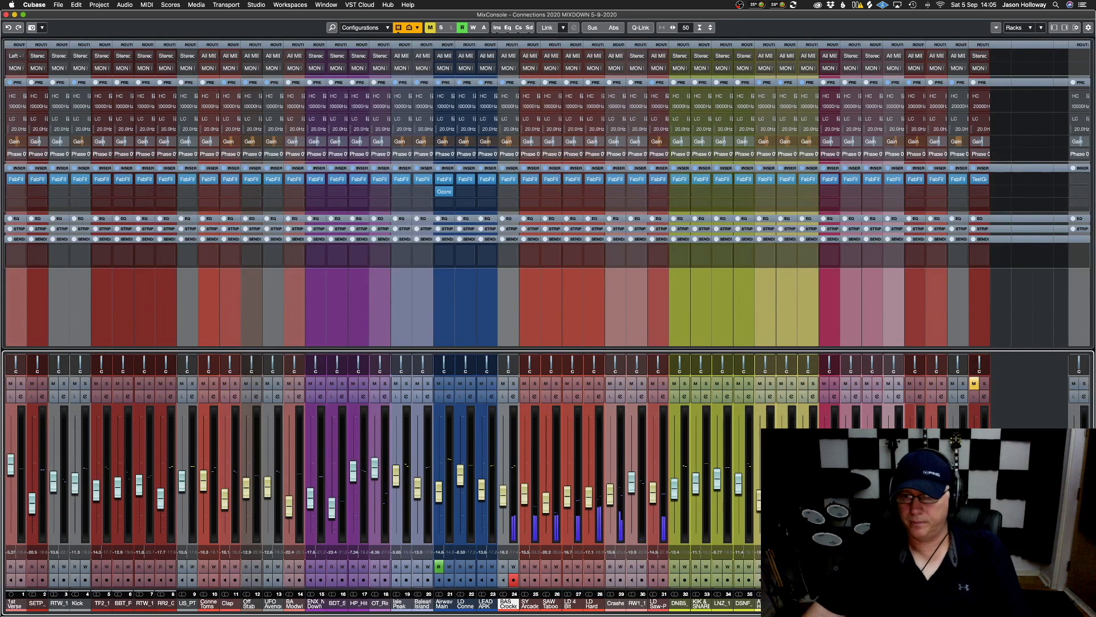
{"action": "left_click_drag", "start_coordinate": [204, 482], "coordinate": [206, 479]}
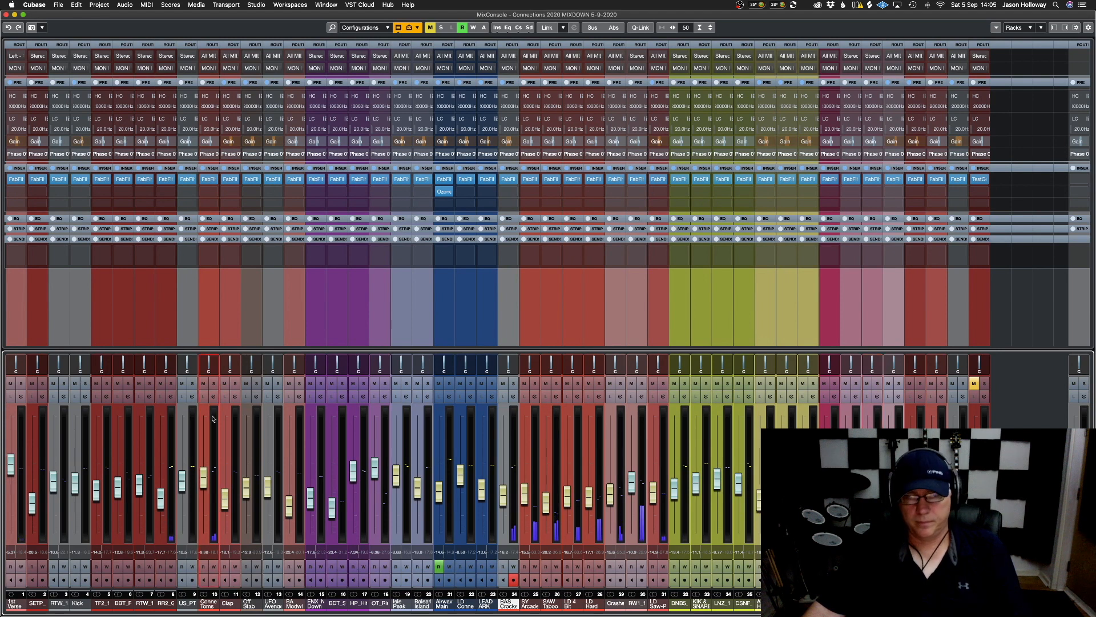
Solo the RW1 toms channel 30, raise its Pro-Q 3 low-cut frequency, and unsolo the channel
{"action": "left_click", "coordinate": [641, 383]}
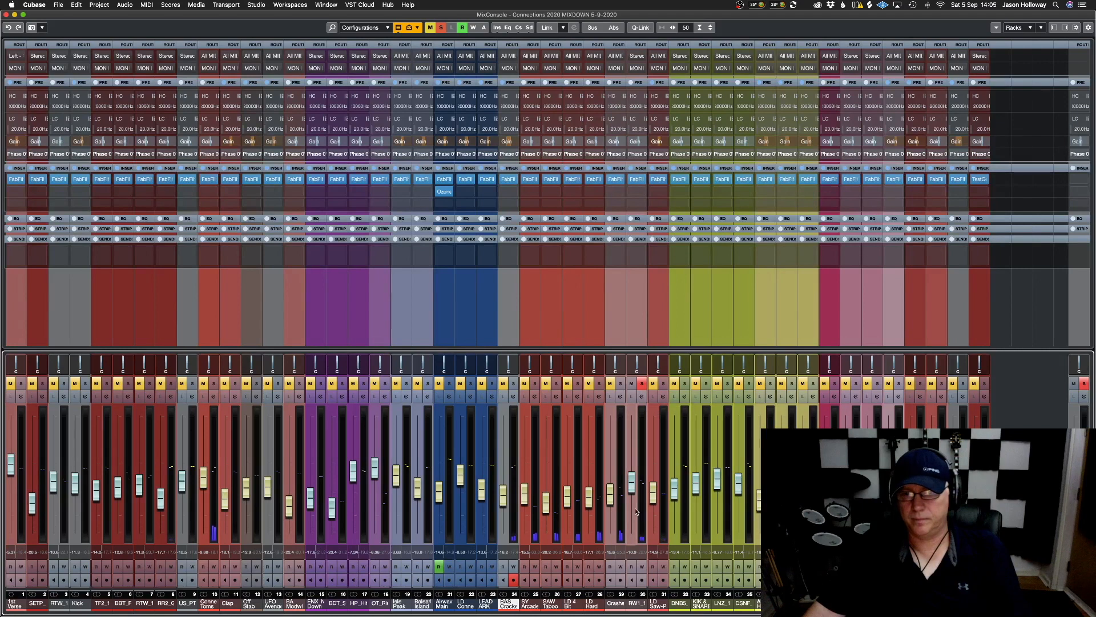
{"action": "left_click", "coordinate": [636, 180]}
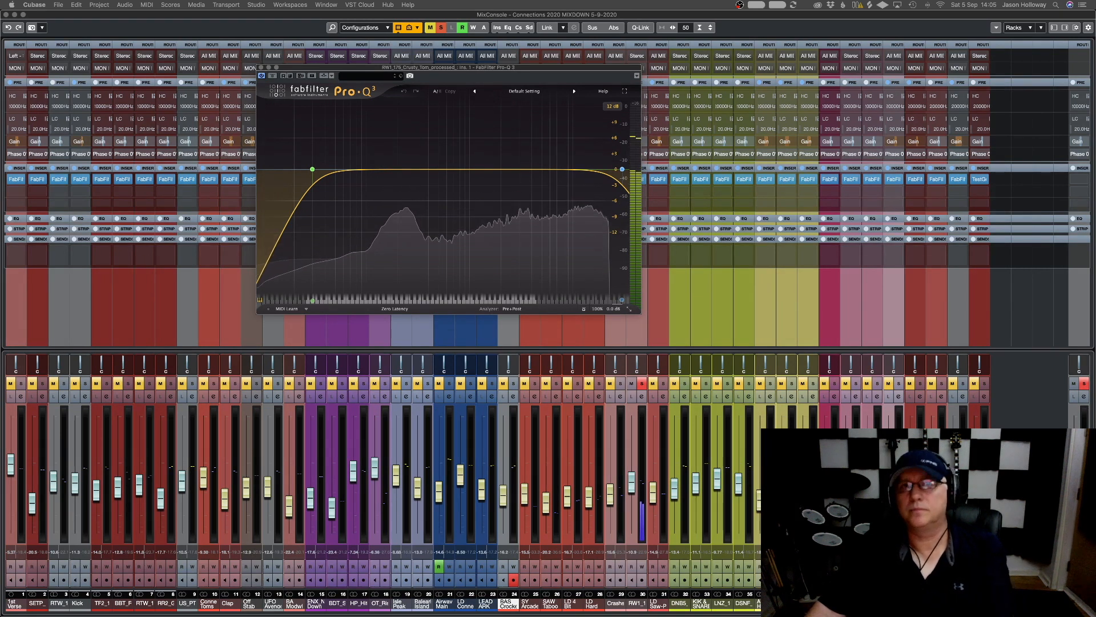
{"action": "left_click", "coordinate": [637, 603]}
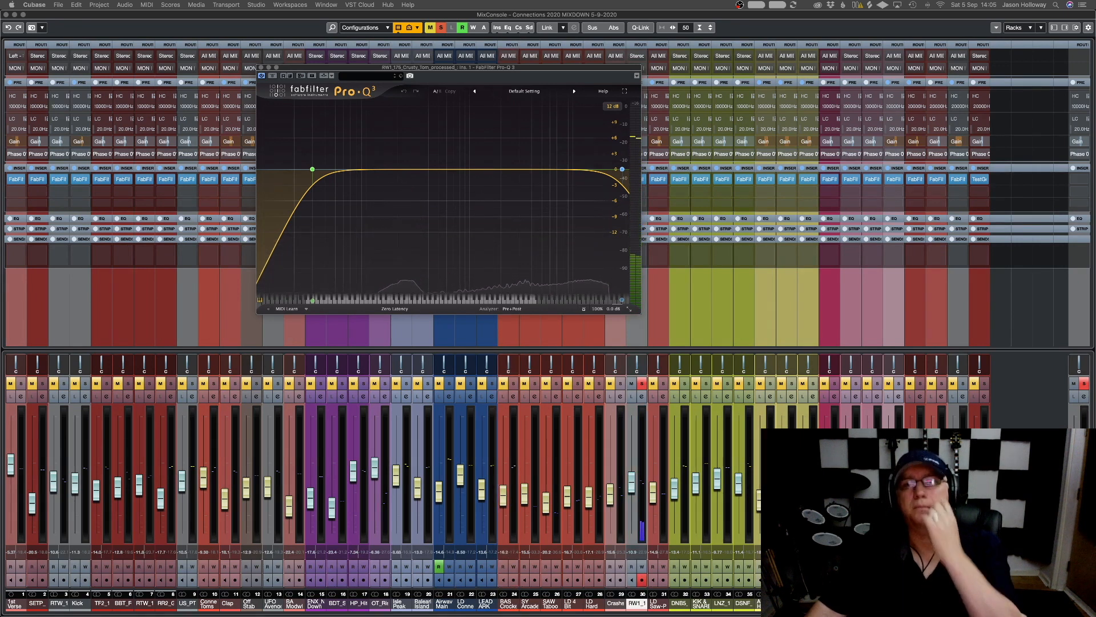
{"action": "mouse_move", "coordinate": [315, 169]}
{"action": "left_click", "coordinate": [326, 140]}
{"action": "left_click_drag", "start_coordinate": [327, 142], "coordinate": [399, 147]}
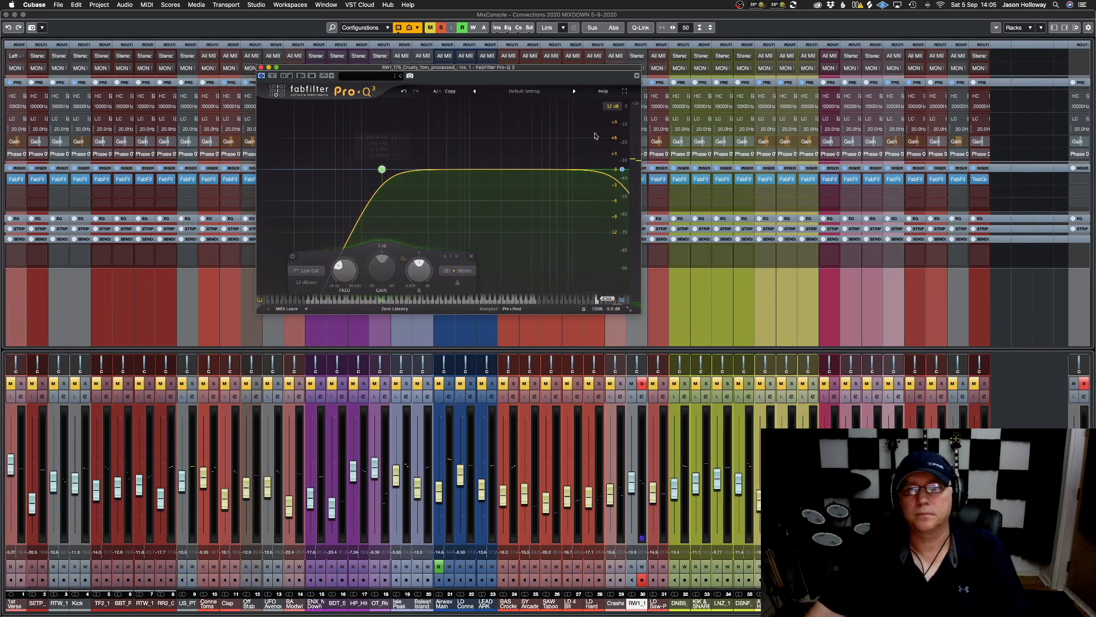
{"action": "left_click", "coordinate": [261, 68]}
{"action": "left_click", "coordinate": [641, 385]}
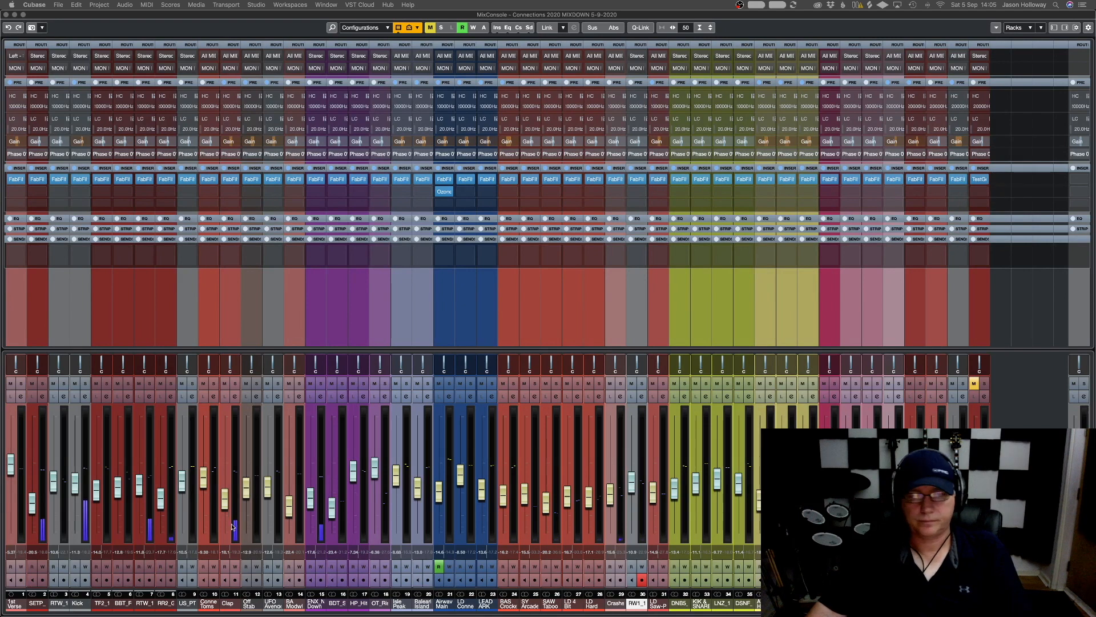
Lower the channel 15 fader to about -22 dB and bring down the BBT_F channel 6 fader while the full mix plays
{"action": "left_click_drag", "start_coordinate": [308, 503], "coordinate": [309, 513]}
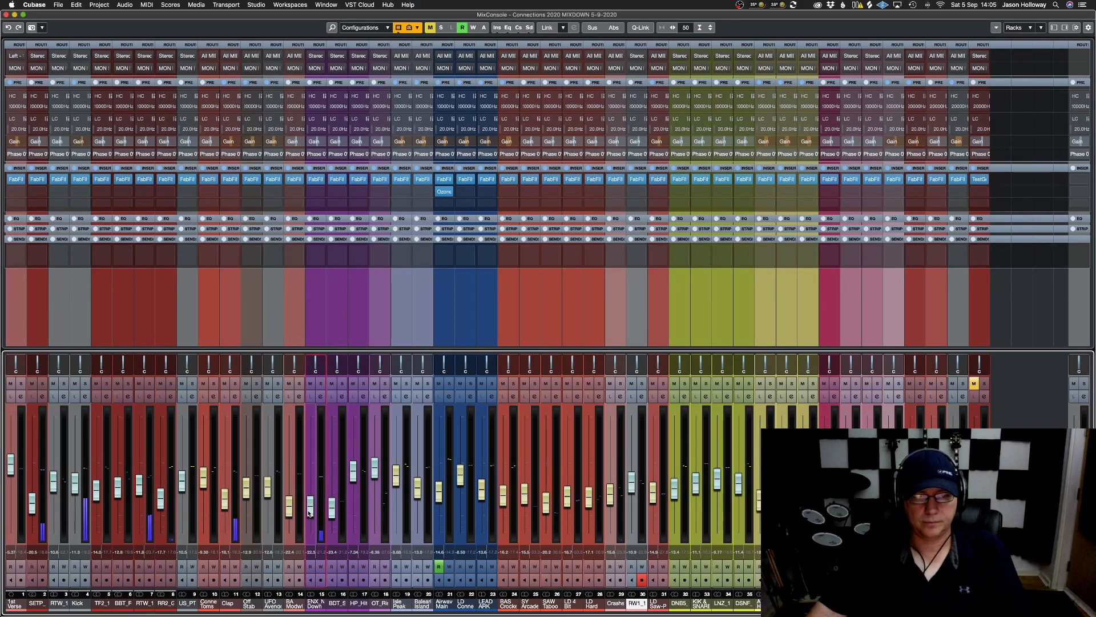
{"action": "double_click", "coordinate": [976, 388]}
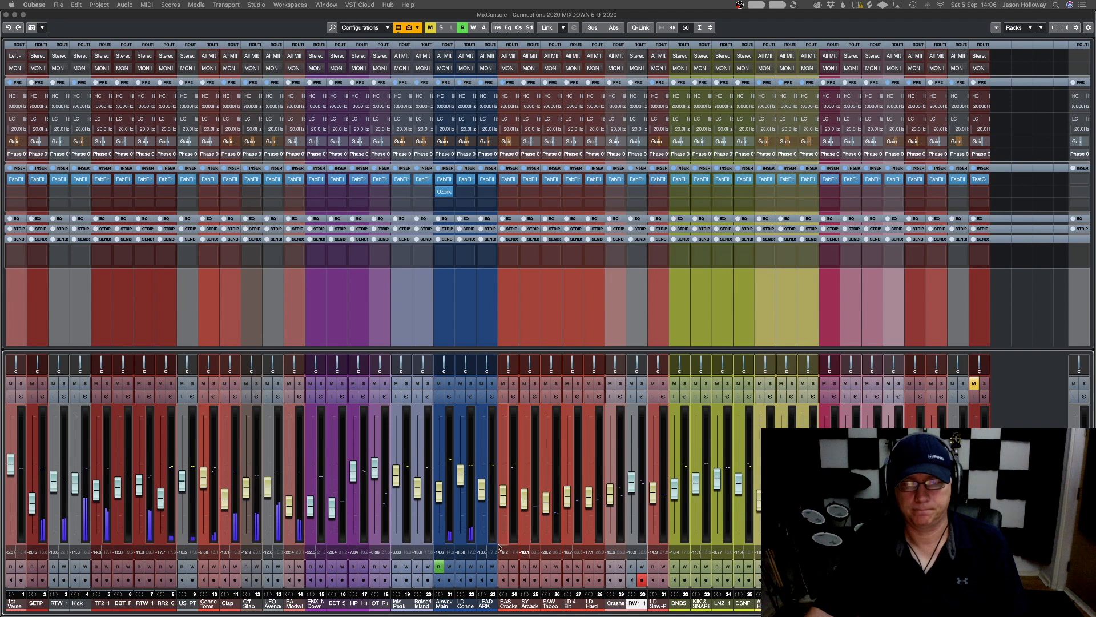
{"action": "left_click", "coordinate": [807, 491]}
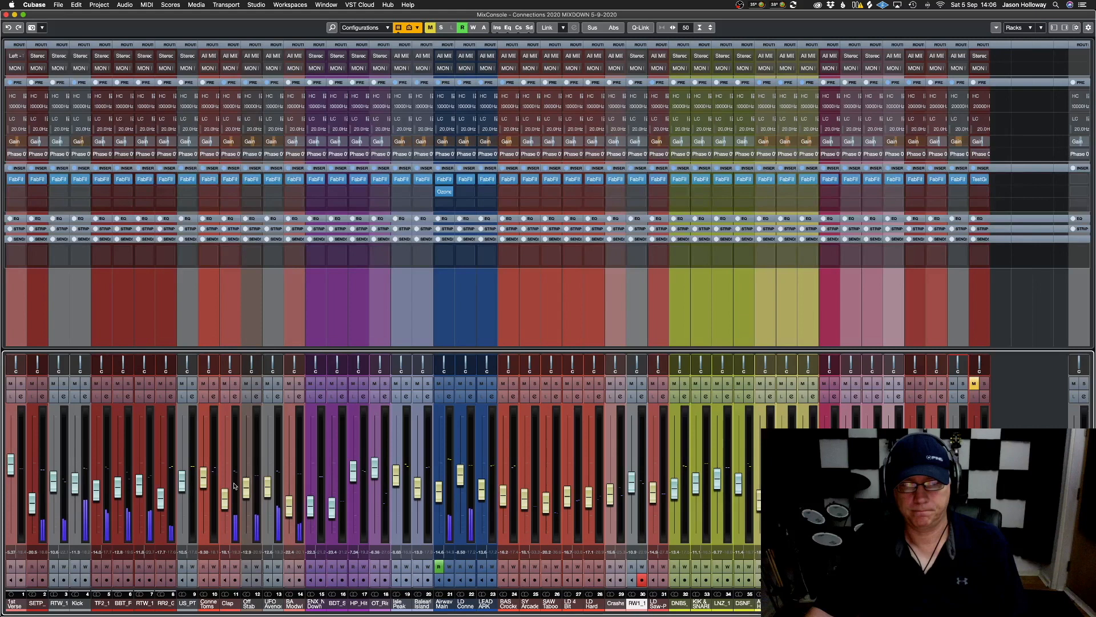
{"action": "mouse_move", "coordinate": [139, 492]}
{"action": "left_mouse_down"}
{"action": "mouse_move", "coordinate": [142, 453]}
{"action": "mouse_move", "coordinate": [146, 494]}
{"action": "mouse_move", "coordinate": [121, 508]}
{"action": "mouse_move", "coordinate": [126, 463]}
{"action": "mouse_move", "coordinate": [128, 505]}
{"action": "left_mouse_up"}
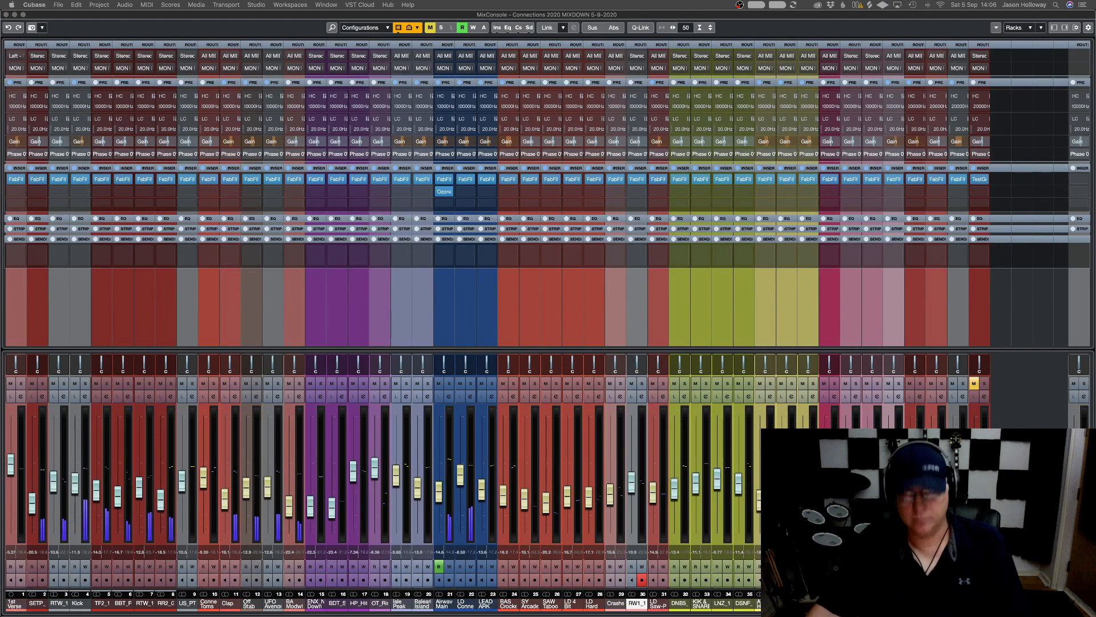
Solo the TyrellN6 01 channel and load Ozone Imager 2 into its second insert slot
{"action": "left_click", "coordinate": [958, 308]}
{"action": "key", "text": "s"}
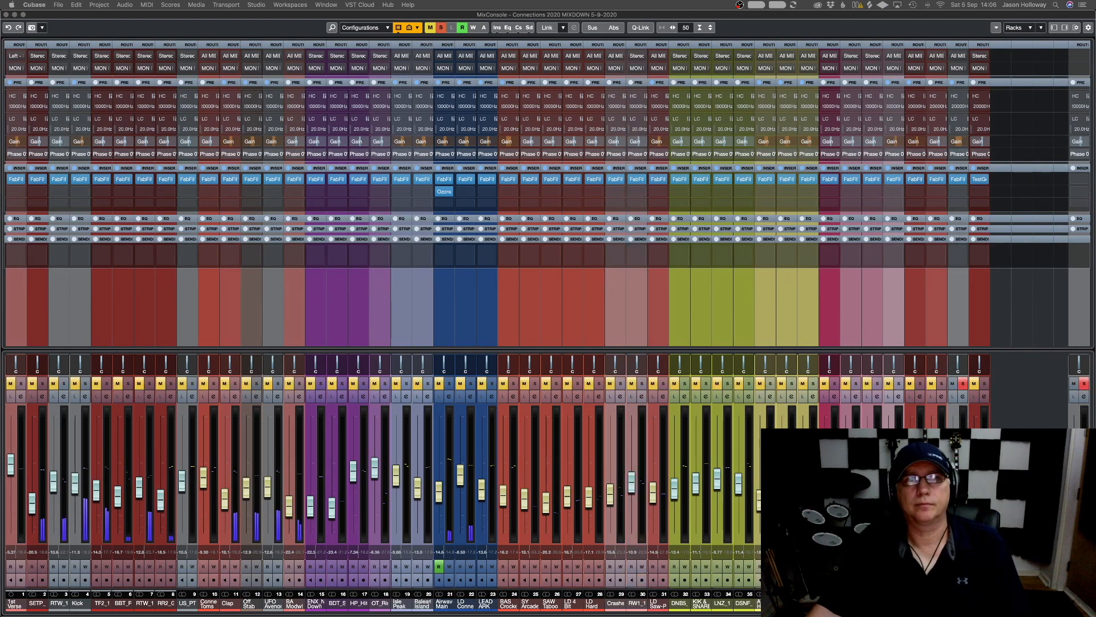
{"action": "left_click", "coordinate": [961, 192]}
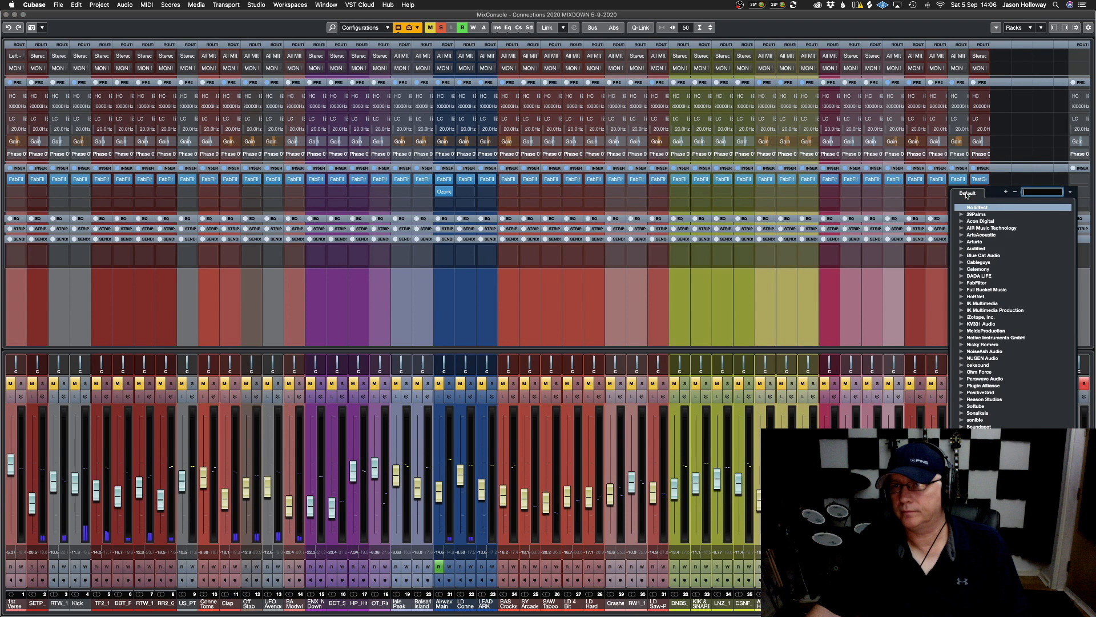
{"action": "type", "text": "imager"}
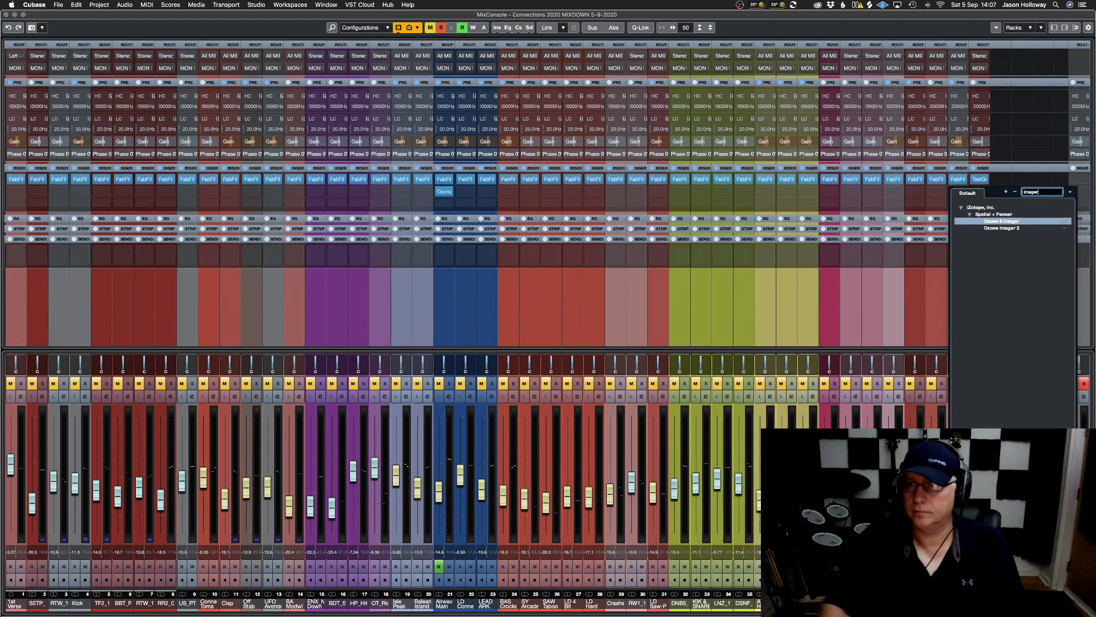
{"action": "double_click", "coordinate": [1012, 228]}
{"action": "mouse_move", "coordinate": [959, 192]}
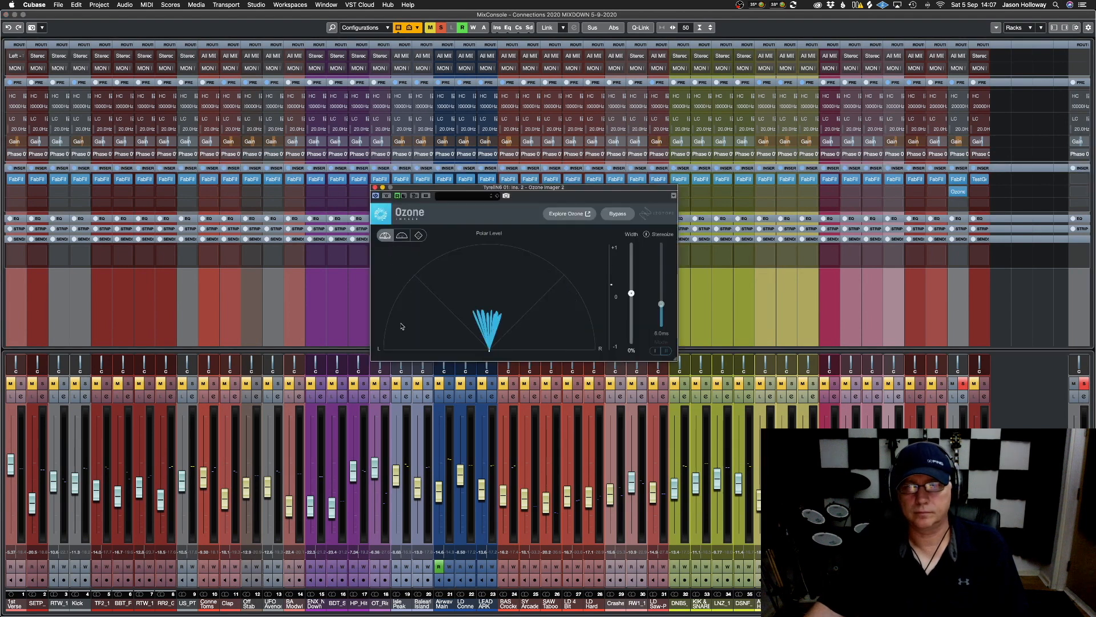
Narrow the Ozone Imager width to -40%, unsolo the TyrellN6 01 channel, and pan it to R31
{"action": "left_click_drag", "start_coordinate": [630, 293], "coordinate": [633, 318]}
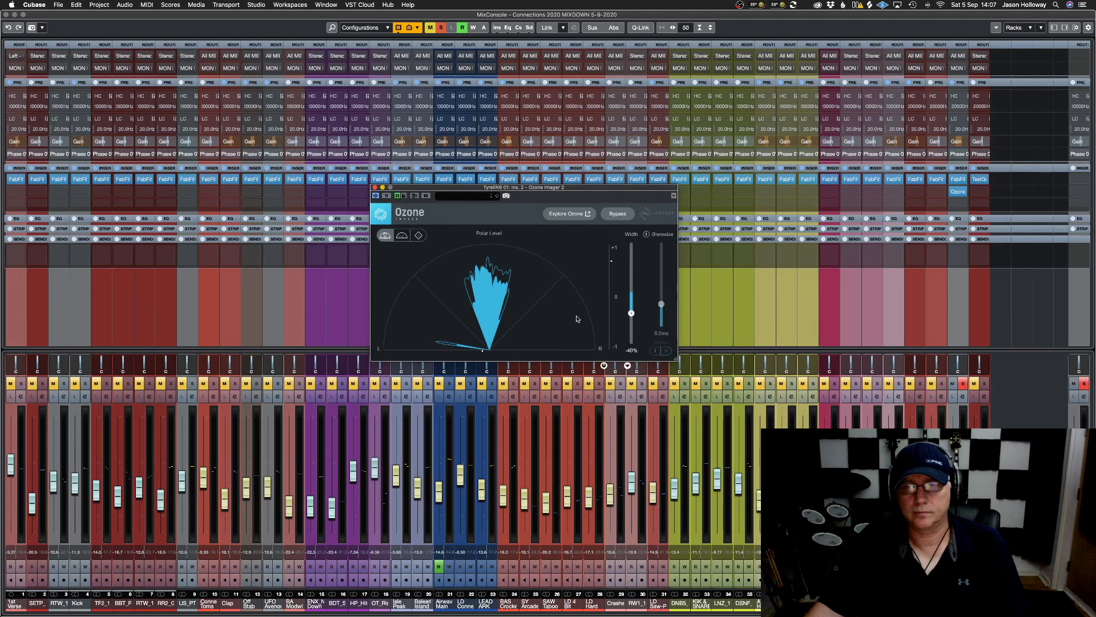
{"action": "left_click", "coordinate": [374, 187]}
{"action": "left_click", "coordinate": [963, 384]}
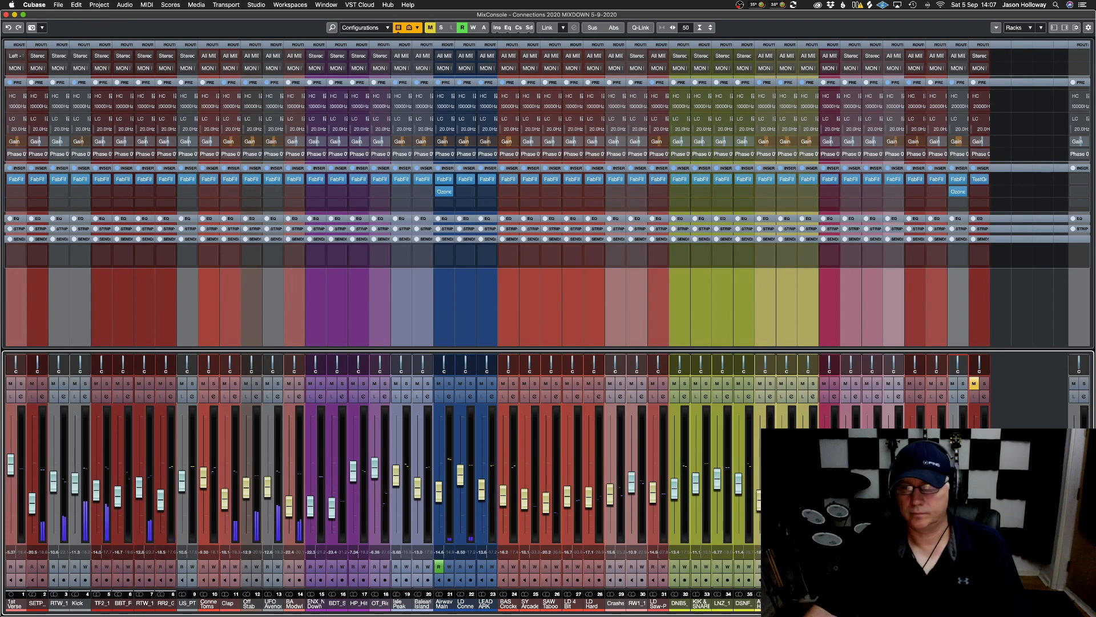
{"action": "left_click_drag", "start_coordinate": [958, 365], "coordinate": [960, 364]}
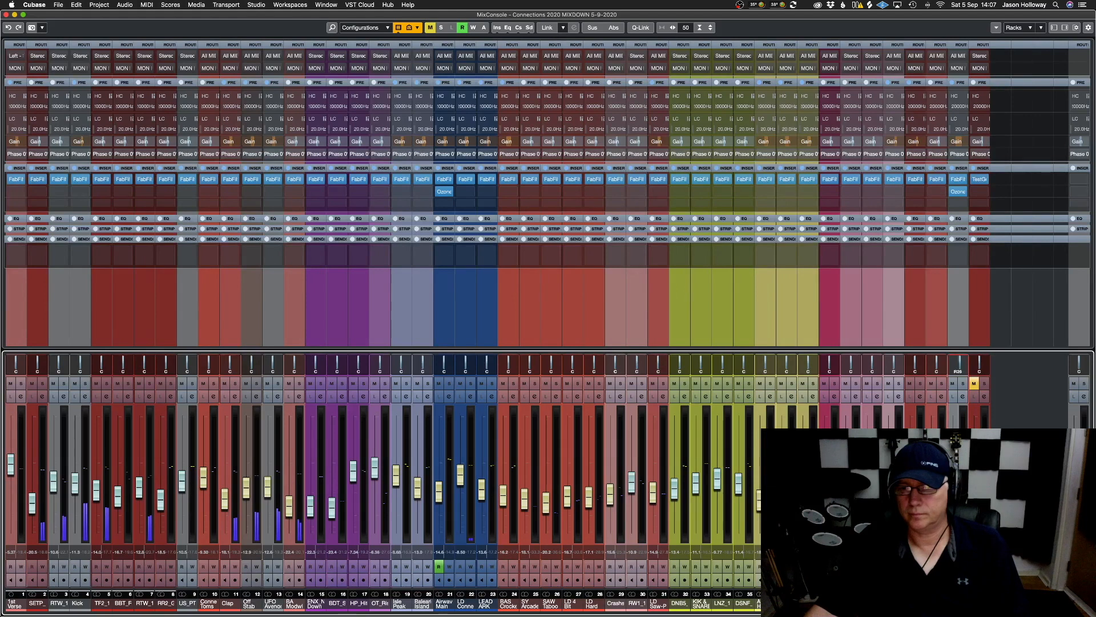
{"action": "left_click_drag", "start_coordinate": [959, 365], "coordinate": [958, 366]}
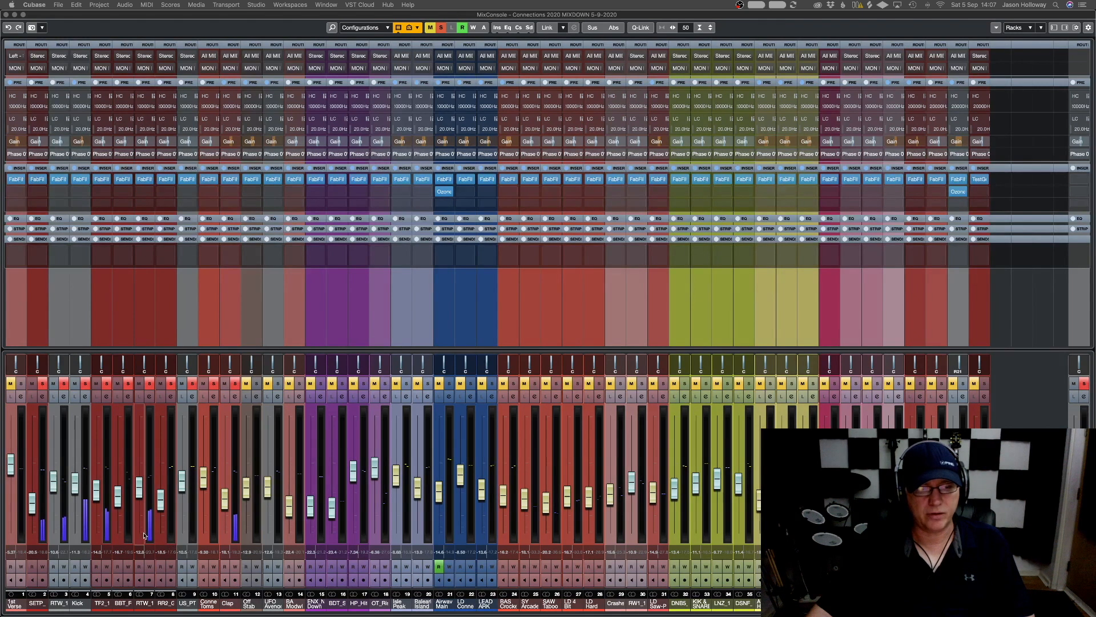
Check the TF2 channel 5 by toggling its solo, and pan it to R44
{"action": "left_click", "coordinate": [107, 383]}
{"action": "left_click", "coordinate": [106, 383]}
{"action": "left_click_drag", "start_coordinate": [103, 364], "coordinate": [110, 365]}
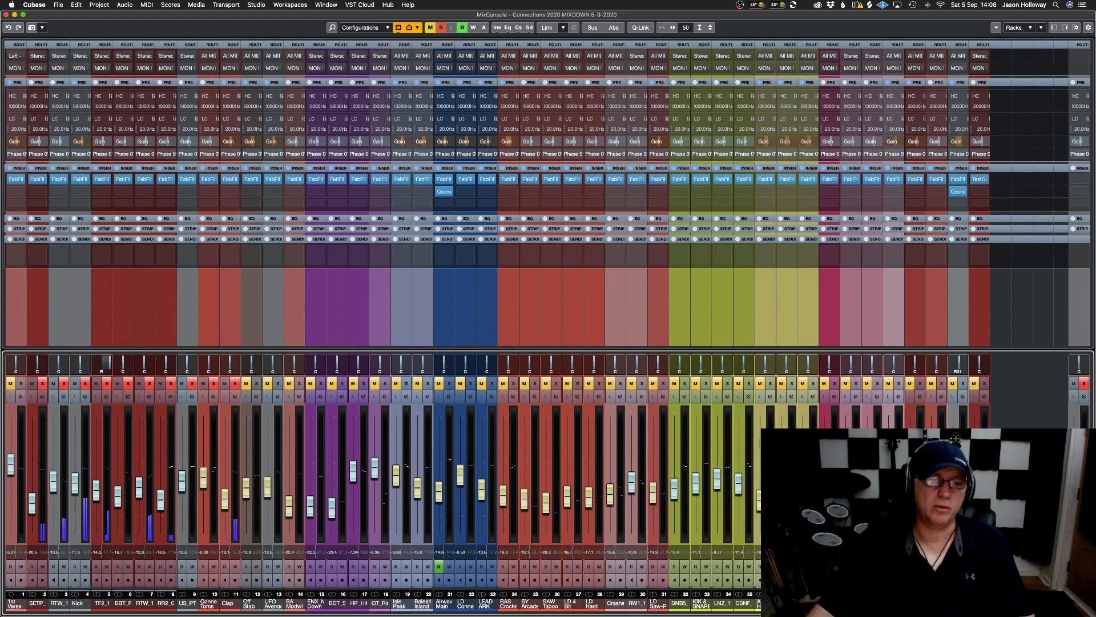
{"action": "left_click_drag", "start_coordinate": [110, 364], "coordinate": [108, 364]}
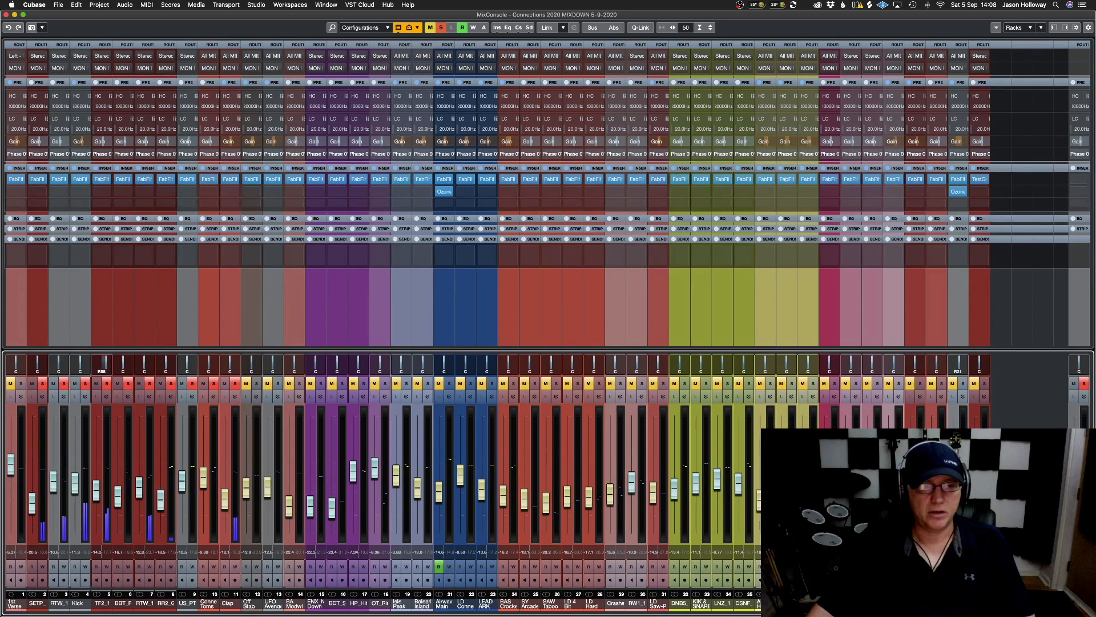
Pan the BBT_F channel 6 to L21 and raise its fader to about -11 dB, nudging the TF2 channel 5 fader up
{"action": "left_click_drag", "start_coordinate": [124, 365], "coordinate": [123, 364]}
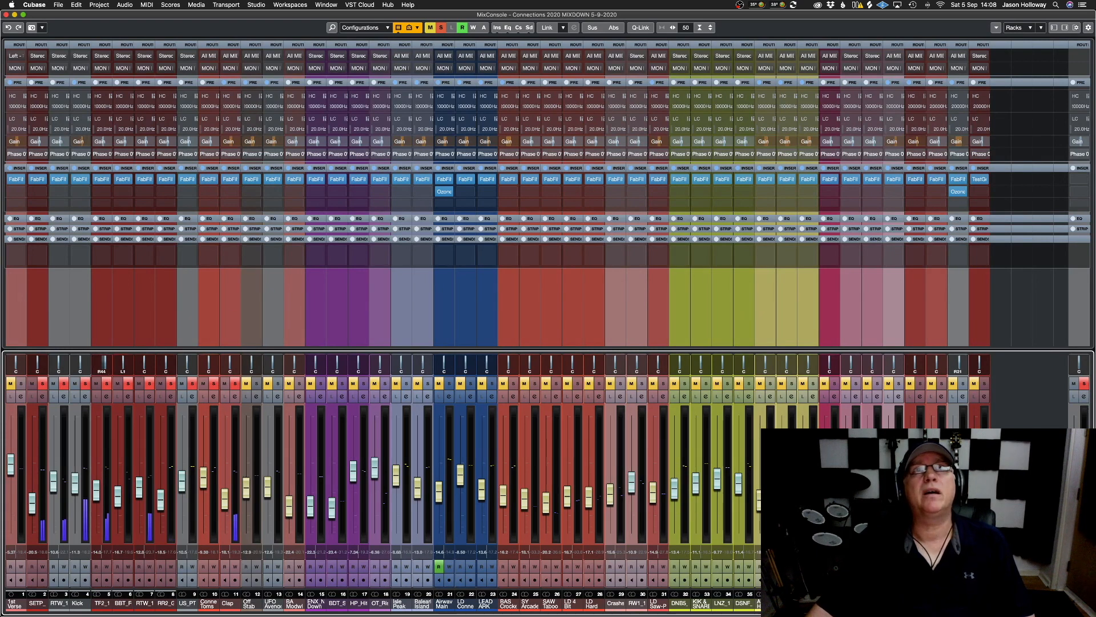
{"action": "left_click", "coordinate": [123, 604]}
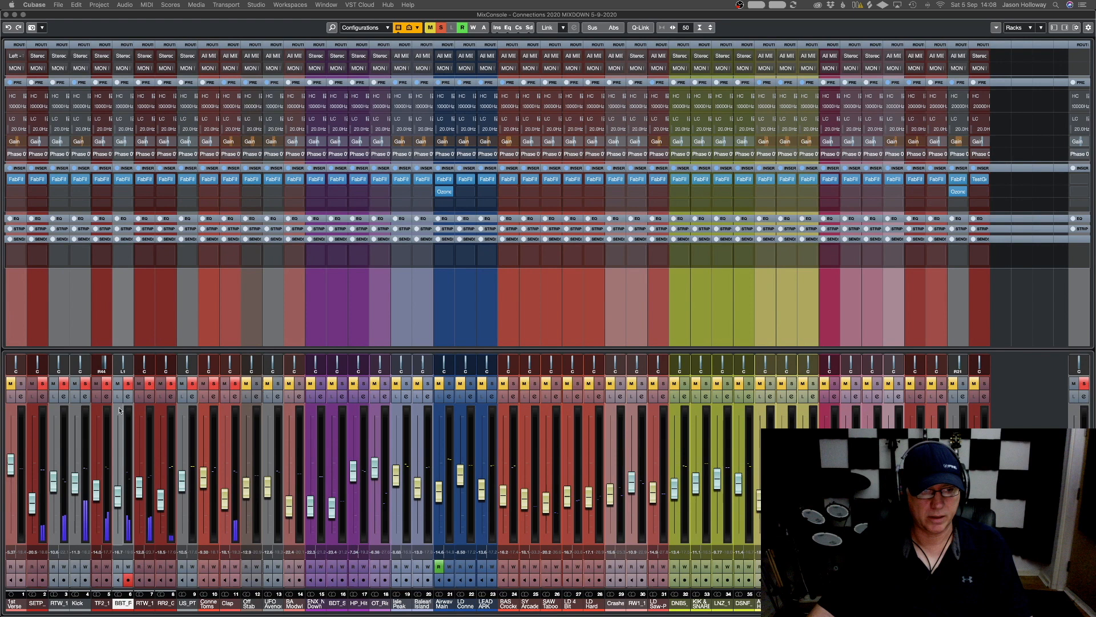
{"action": "left_click_drag", "start_coordinate": [99, 491], "coordinate": [125, 471]}
{"action": "mouse_move", "coordinate": [123, 363]}
{"action": "left_mouse_down"}
{"action": "mouse_move", "coordinate": [115, 376]}
{"action": "mouse_move", "coordinate": [124, 362]}
{"action": "left_mouse_up"}
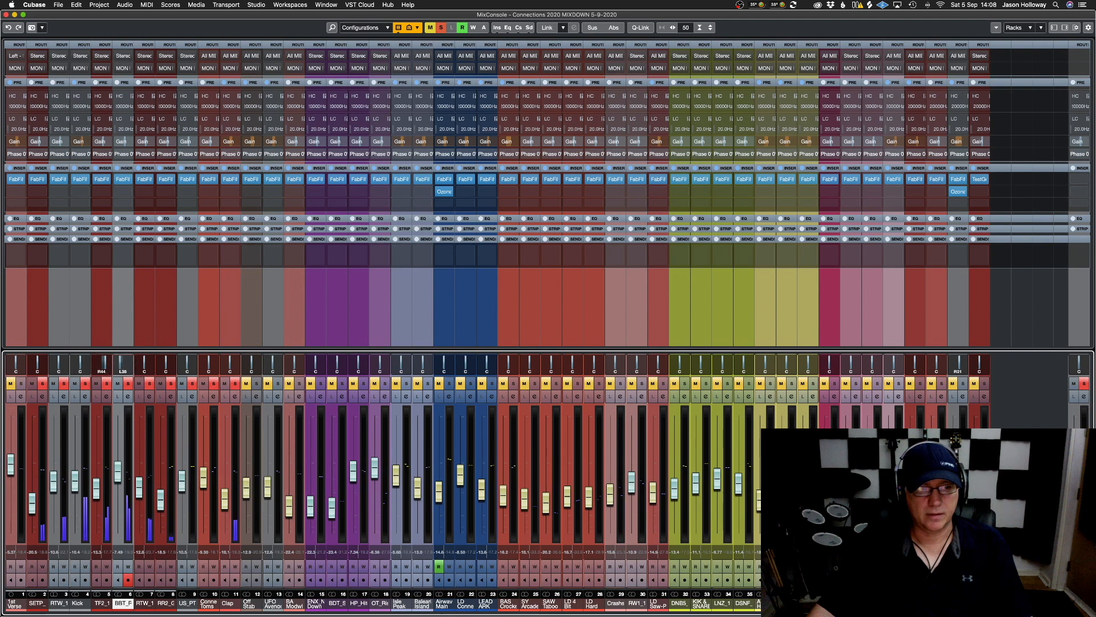
{"action": "left_click_drag", "start_coordinate": [118, 470], "coordinate": [122, 484]}
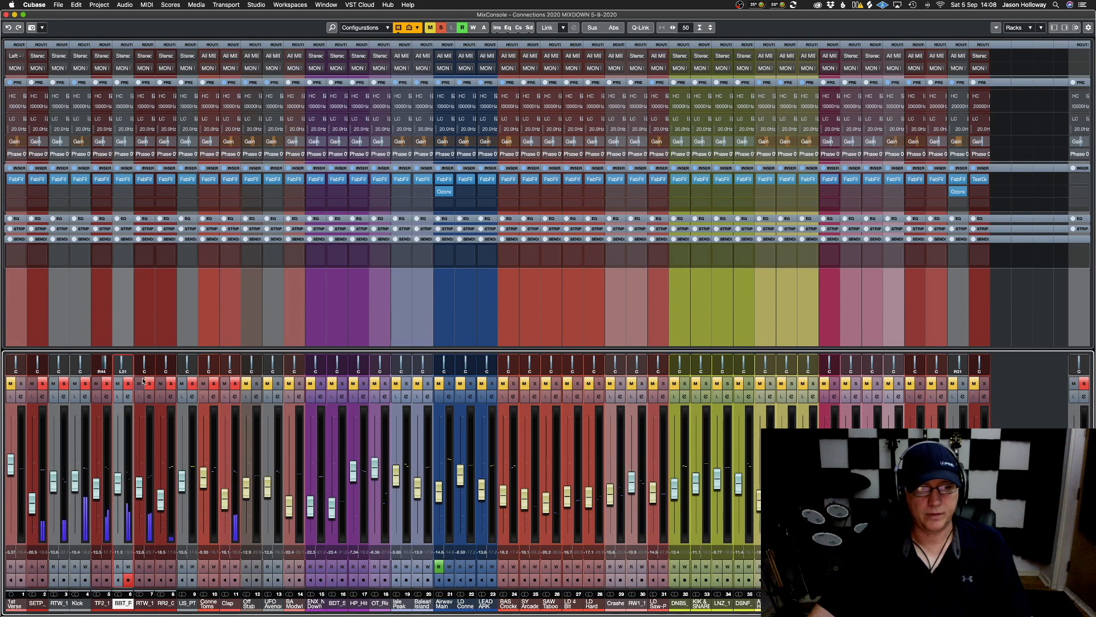
Raise the RTW_1 channel 7 fader to about -8.7 dB and nudge the BBT_F and TF2 faders slightly down
{"action": "mouse_move", "coordinate": [139, 488]}
{"action": "left_mouse_down"}
{"action": "mouse_move", "coordinate": [139, 457]}
{"action": "mouse_move", "coordinate": [142, 481]}
{"action": "left_mouse_up"}
{"action": "left_click", "coordinate": [222, 497]}
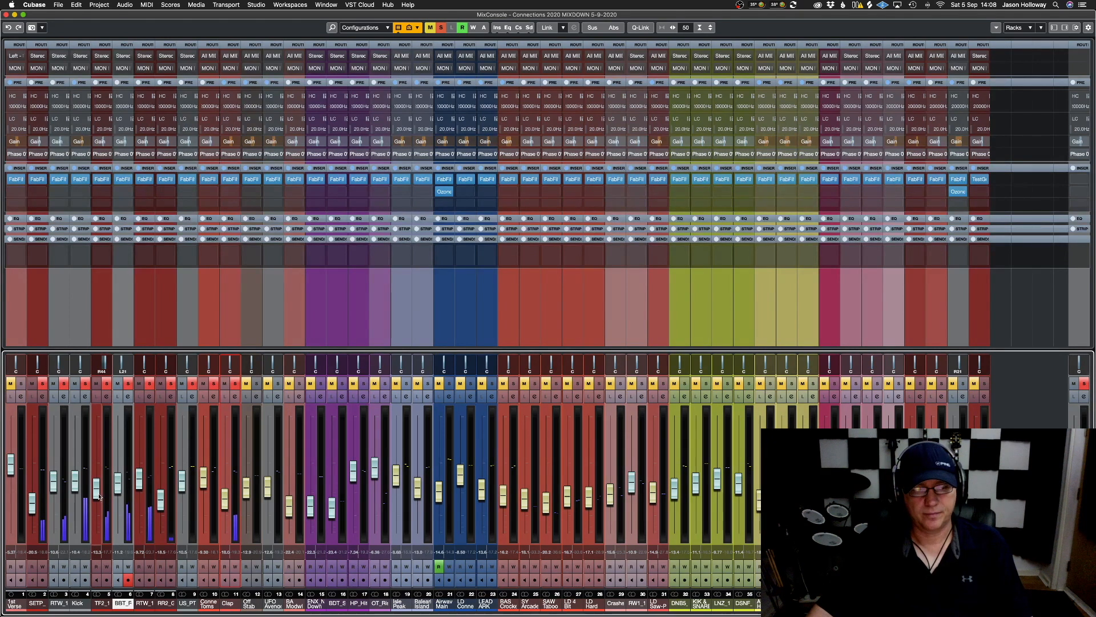
{"action": "left_click_drag", "start_coordinate": [120, 494], "coordinate": [120, 498]}
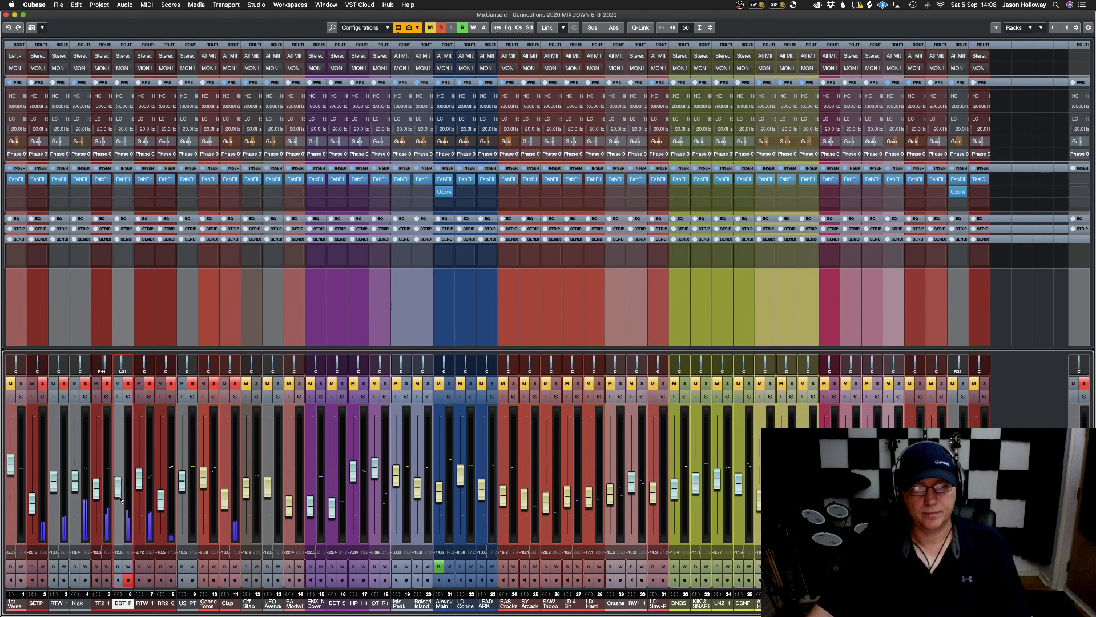
{"action": "left_click_drag", "start_coordinate": [96, 499], "coordinate": [96, 502]}
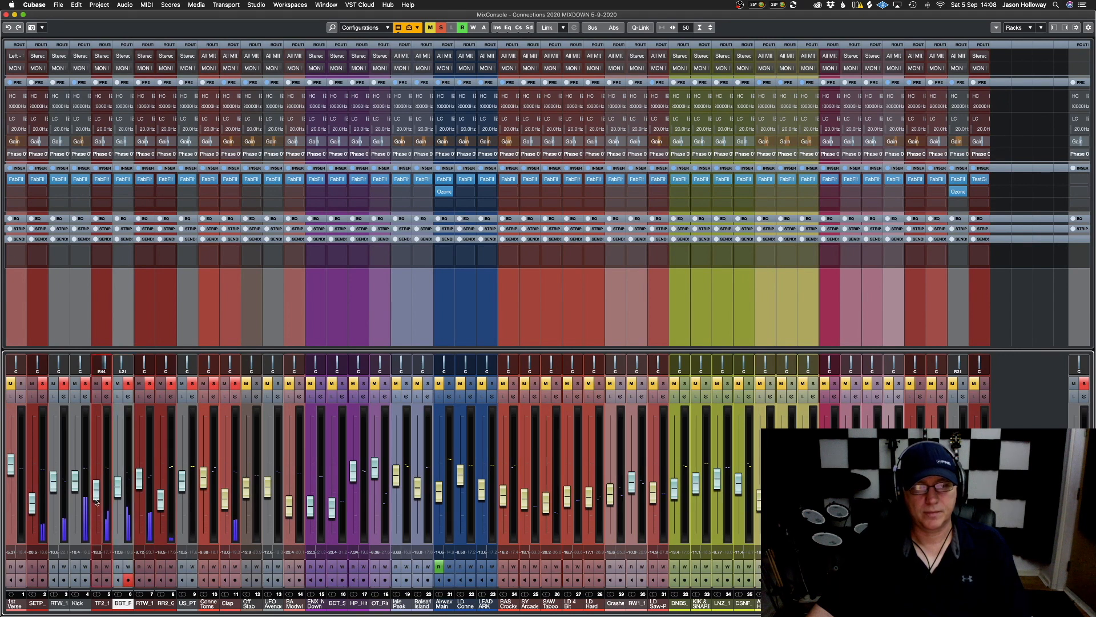
Clear all solos and nudge up the Clap channel 11 and LD Conne channel 22 faders while the full mix plays
{"action": "left_click", "coordinate": [1074, 387]}
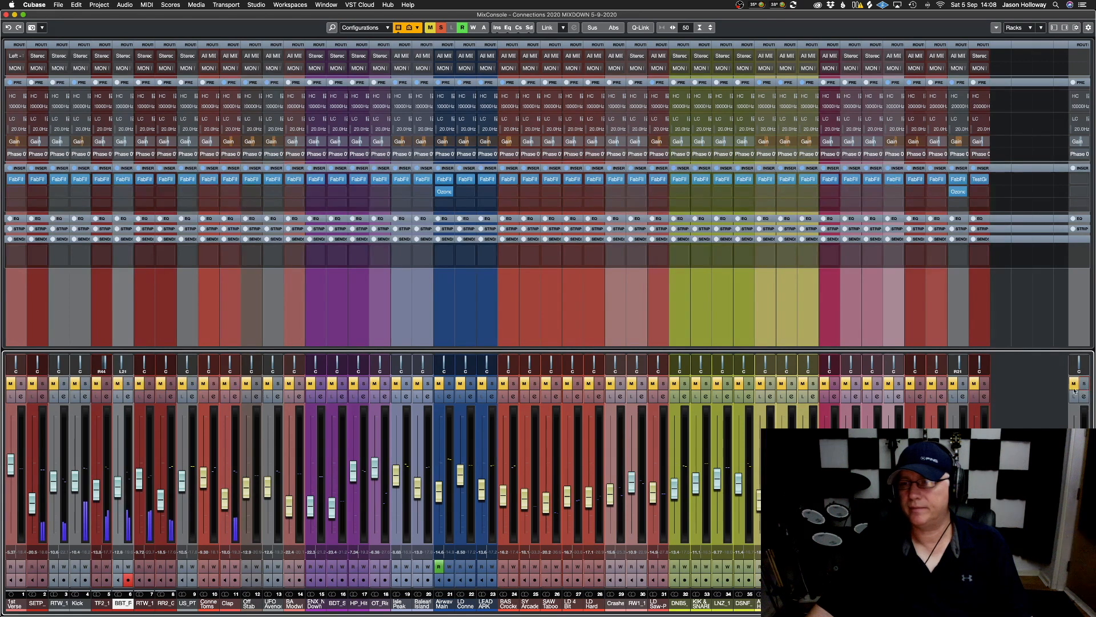
{"action": "left_click", "coordinate": [441, 27]}
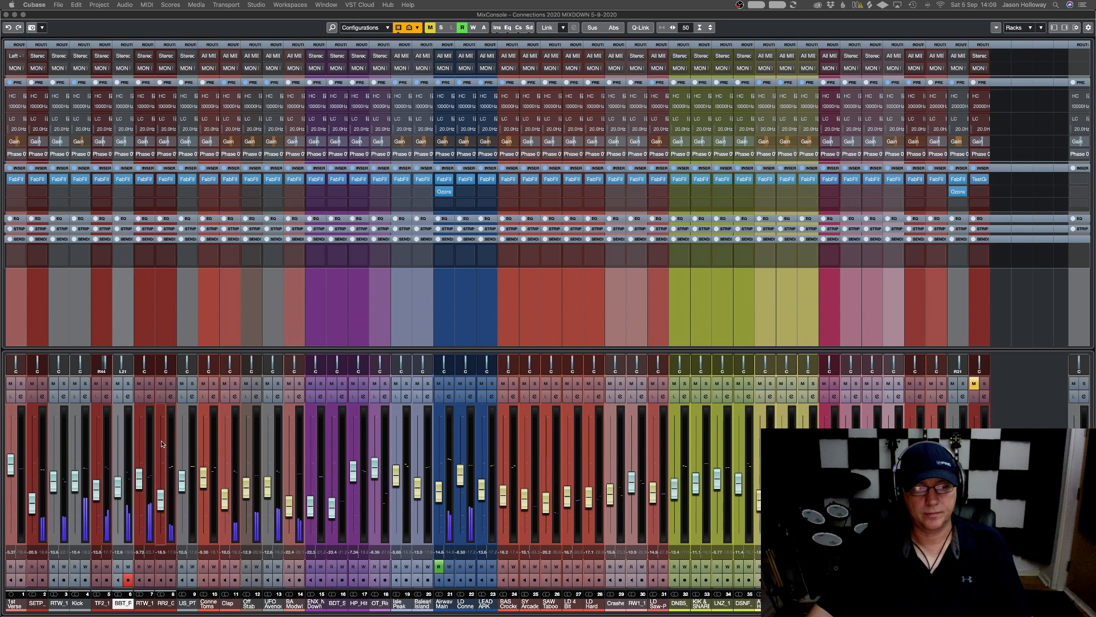
{"action": "left_click", "coordinate": [444, 502]}
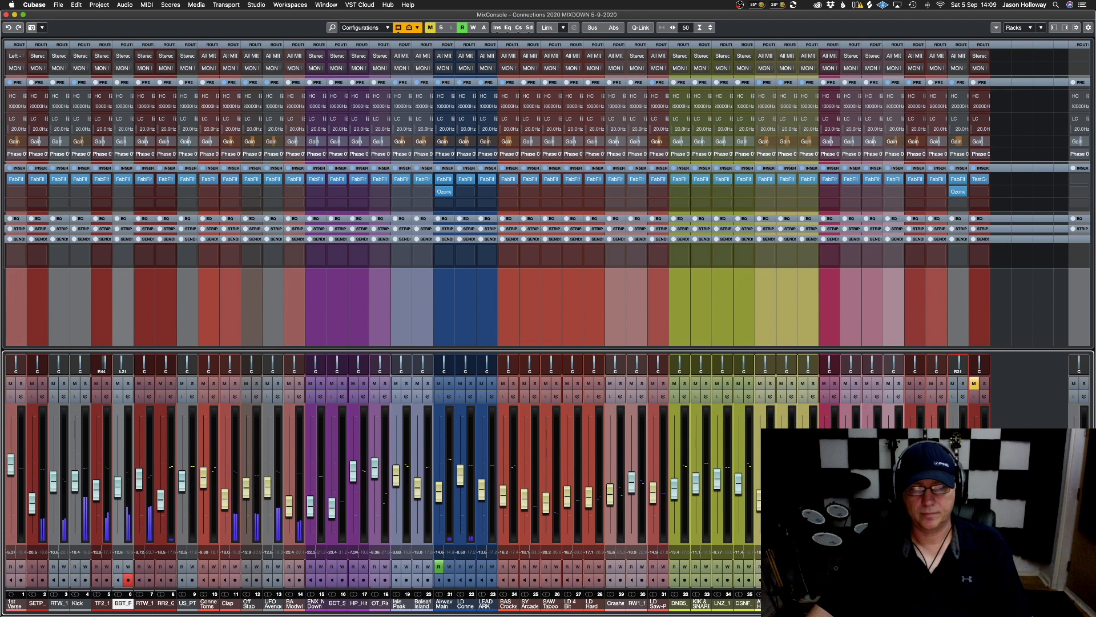
{"action": "left_click_drag", "start_coordinate": [224, 509], "coordinate": [225, 508]}
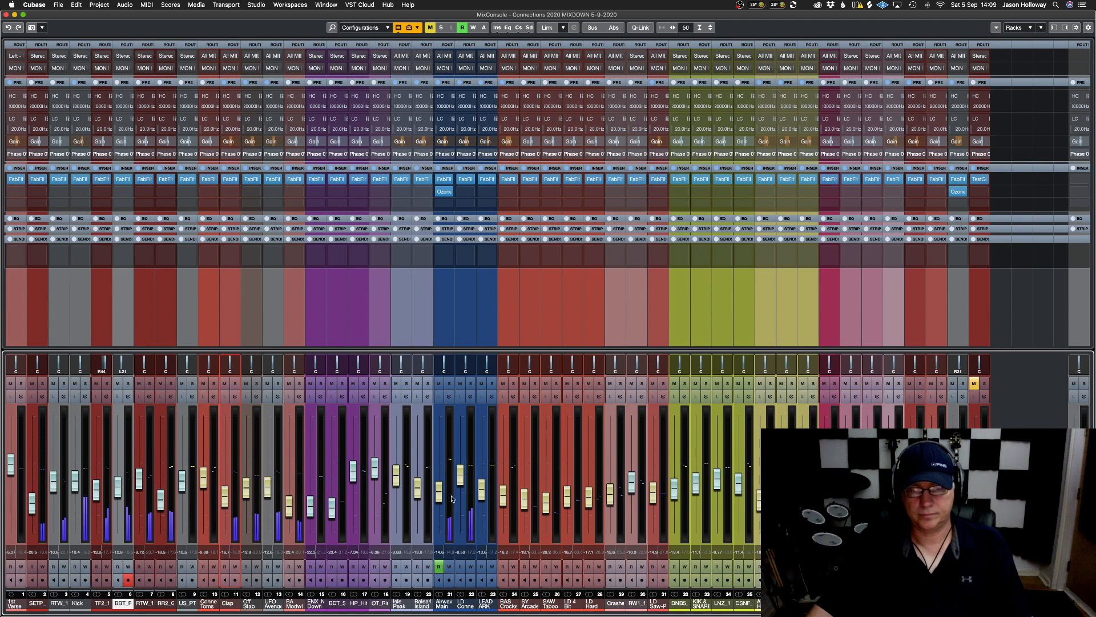
{"action": "left_click_drag", "start_coordinate": [460, 484], "coordinate": [460, 481]}
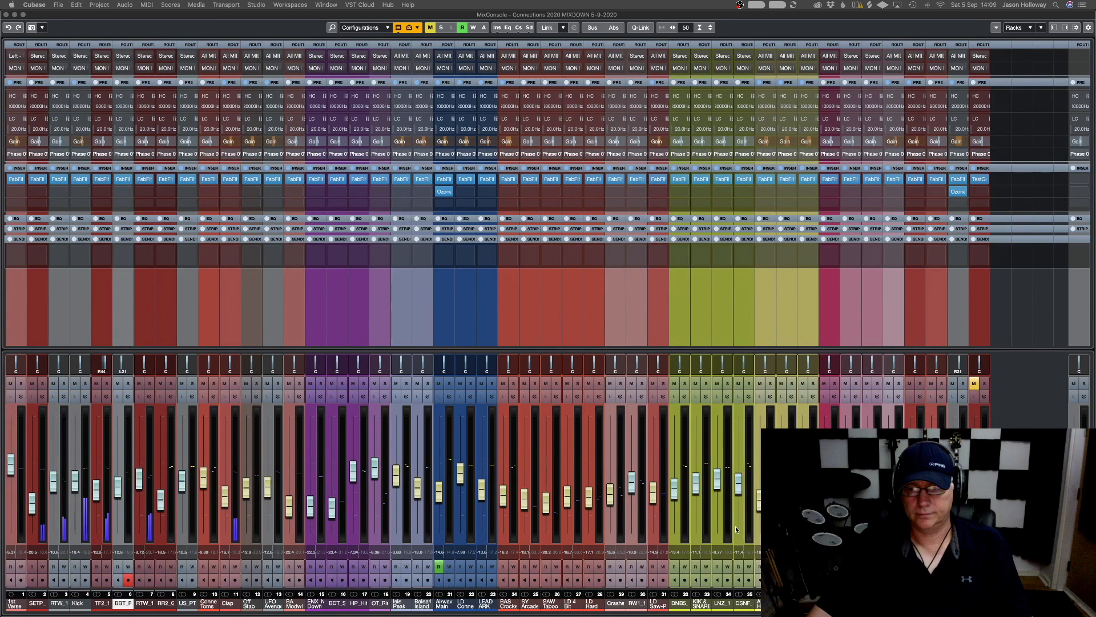
Reset the TyrellN6 01 pan to centre and solo the channel to inspect its Pro-Q 3 filter curve
{"action": "left_click", "coordinate": [959, 364]}
{"action": "left_click", "coordinate": [959, 364], "text": "super"}
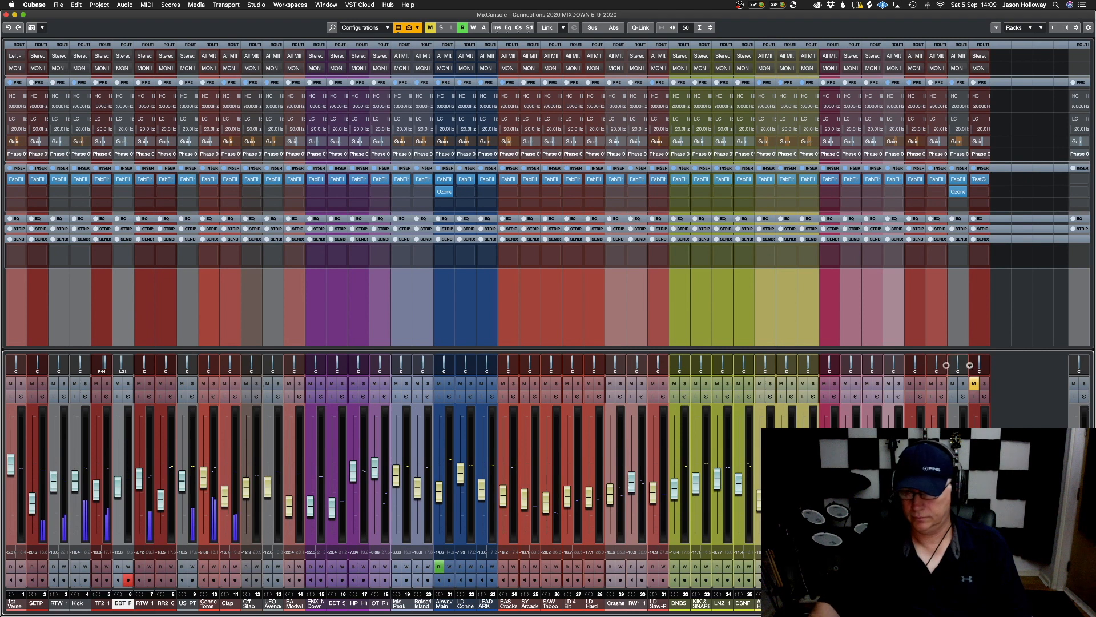
{"action": "left_click", "coordinate": [963, 383]}
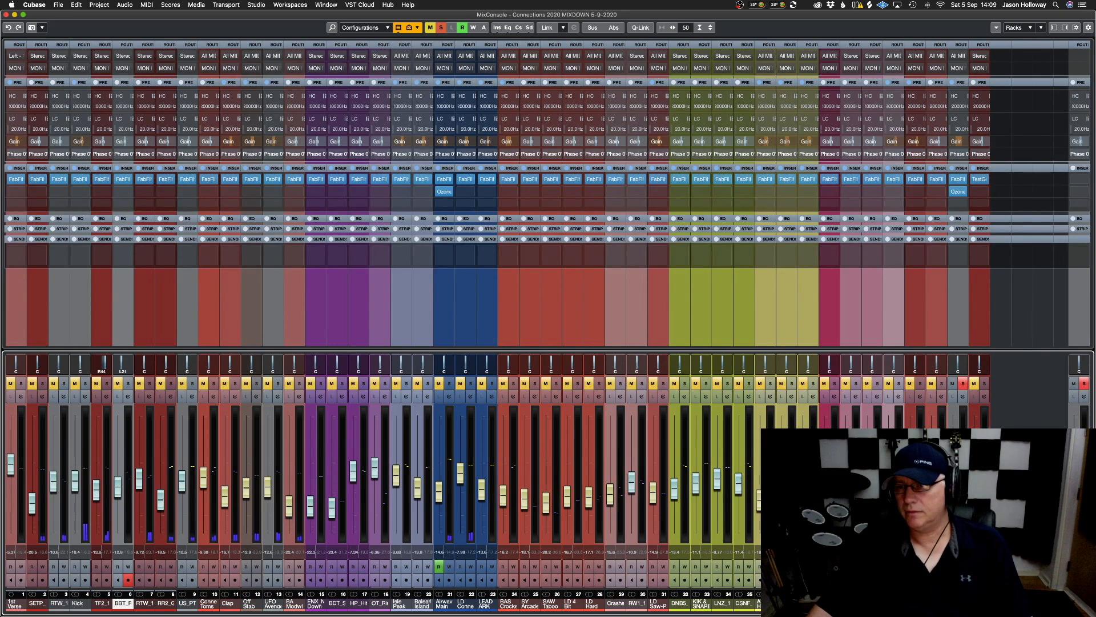
{"action": "left_click", "coordinate": [958, 179]}
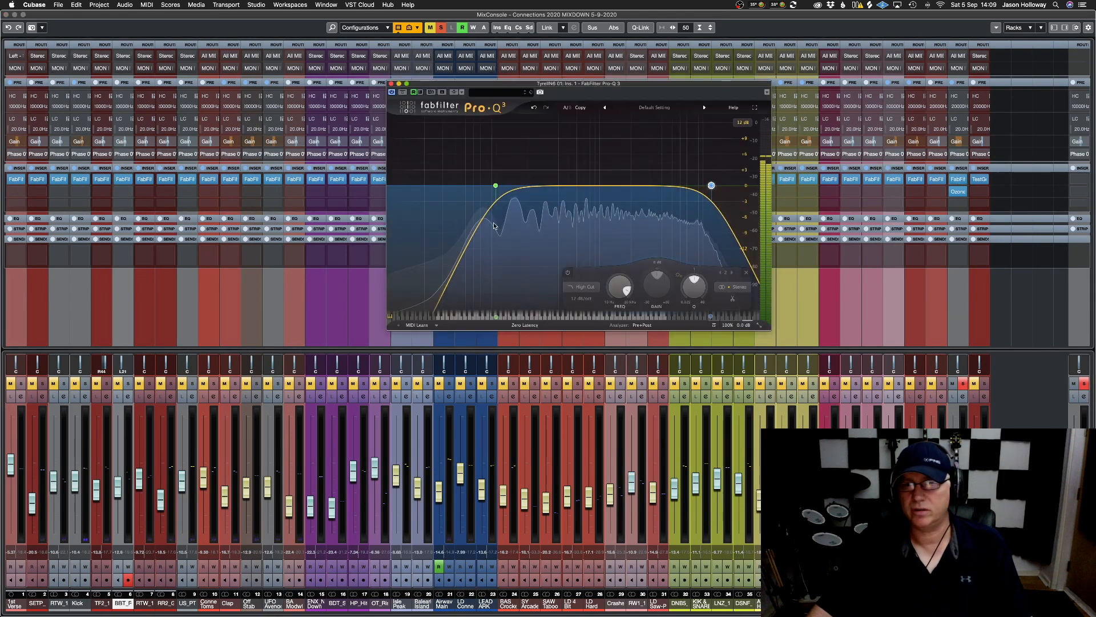
{"action": "left_click_drag", "start_coordinate": [516, 84], "coordinate": [393, 76]}
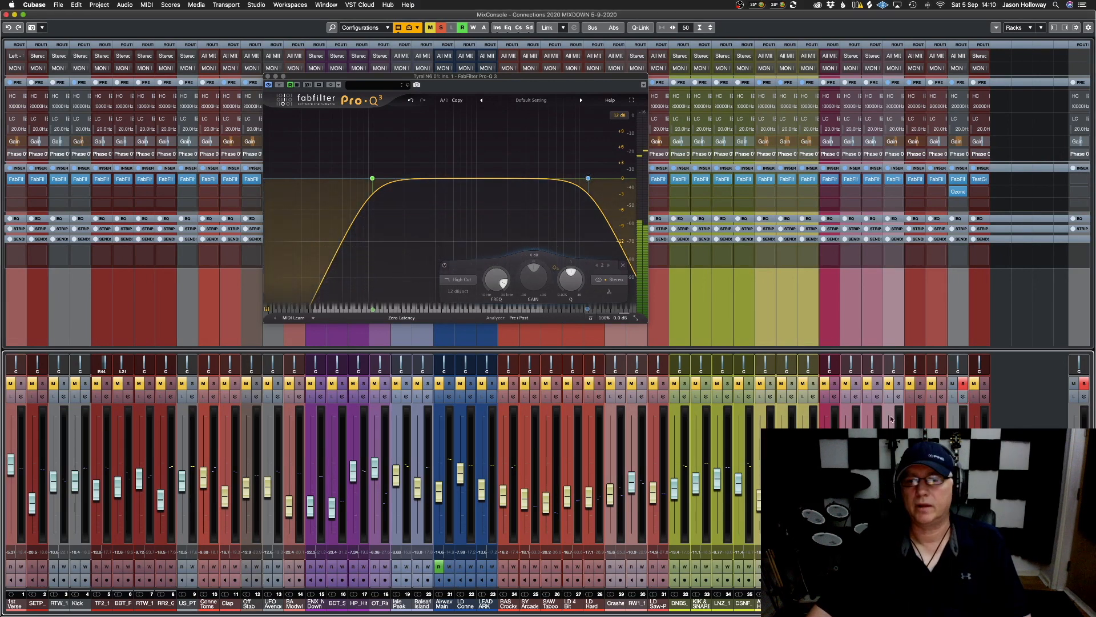
Open the Omnisphere instrument playing the Wide Bass patch and switch off Pro-Verb in its common effects rack
{"action": "key", "text": "e"}
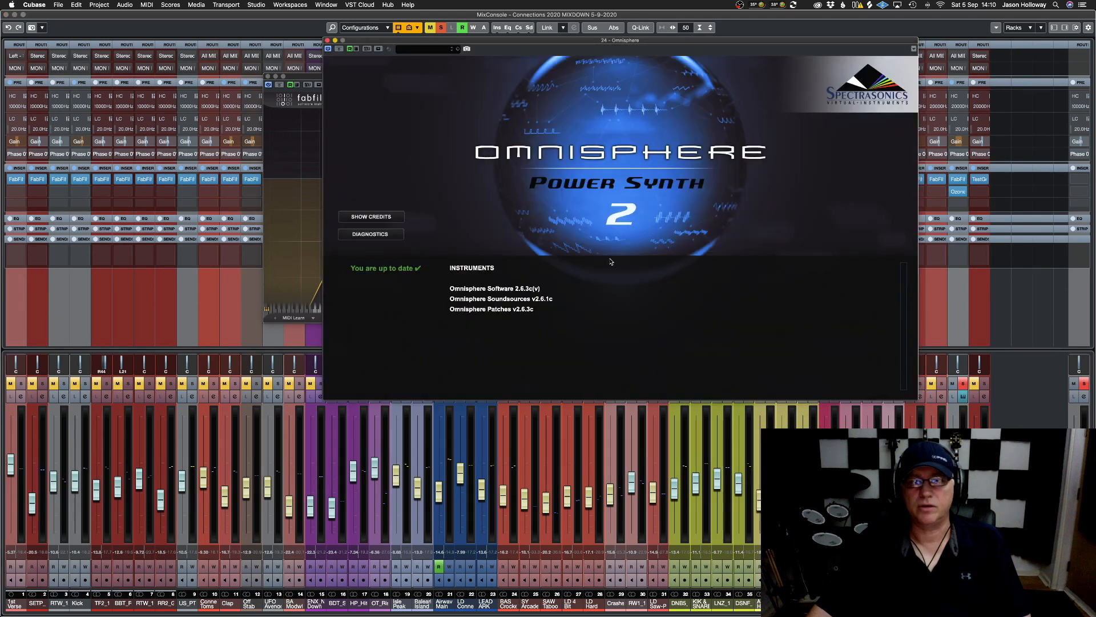
{"action": "left_click", "coordinate": [572, 194]}
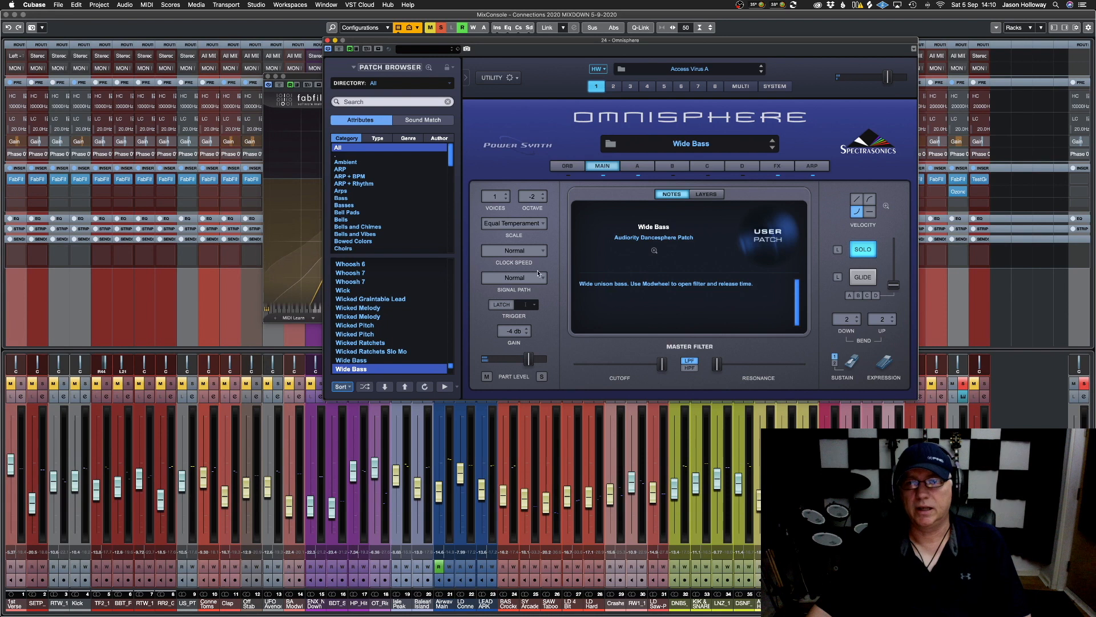
{"action": "left_click", "coordinate": [777, 166]}
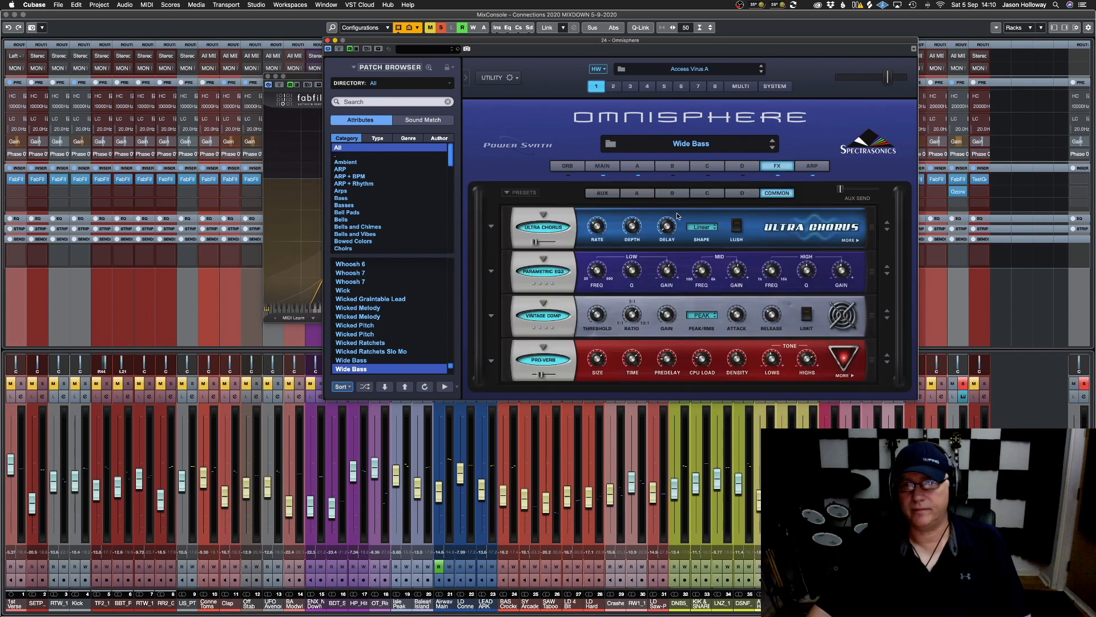
{"action": "left_click", "coordinate": [541, 359]}
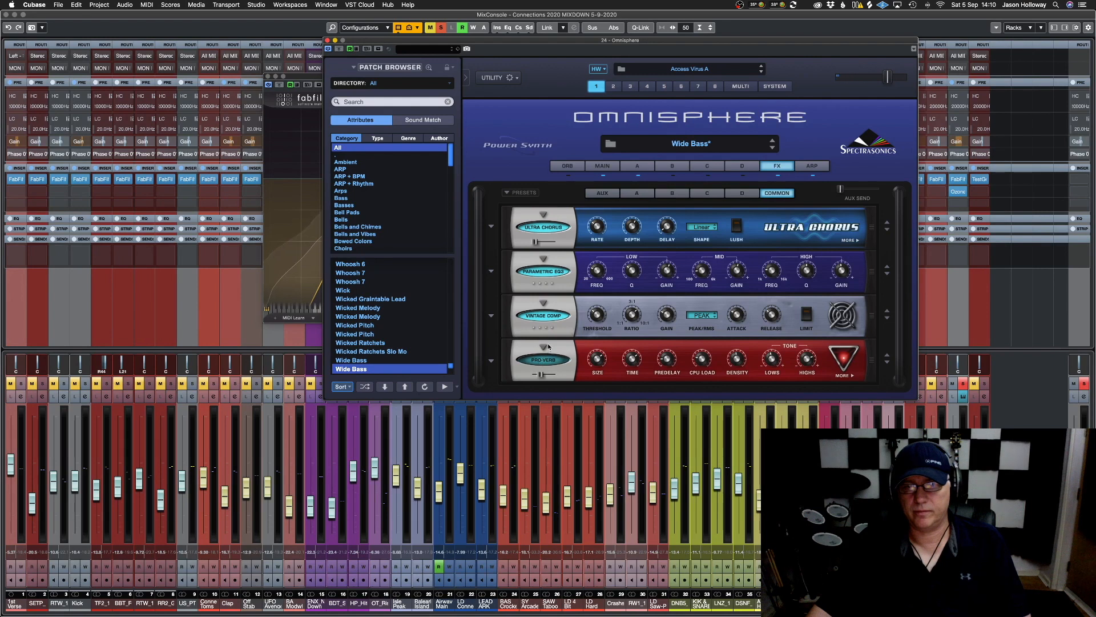
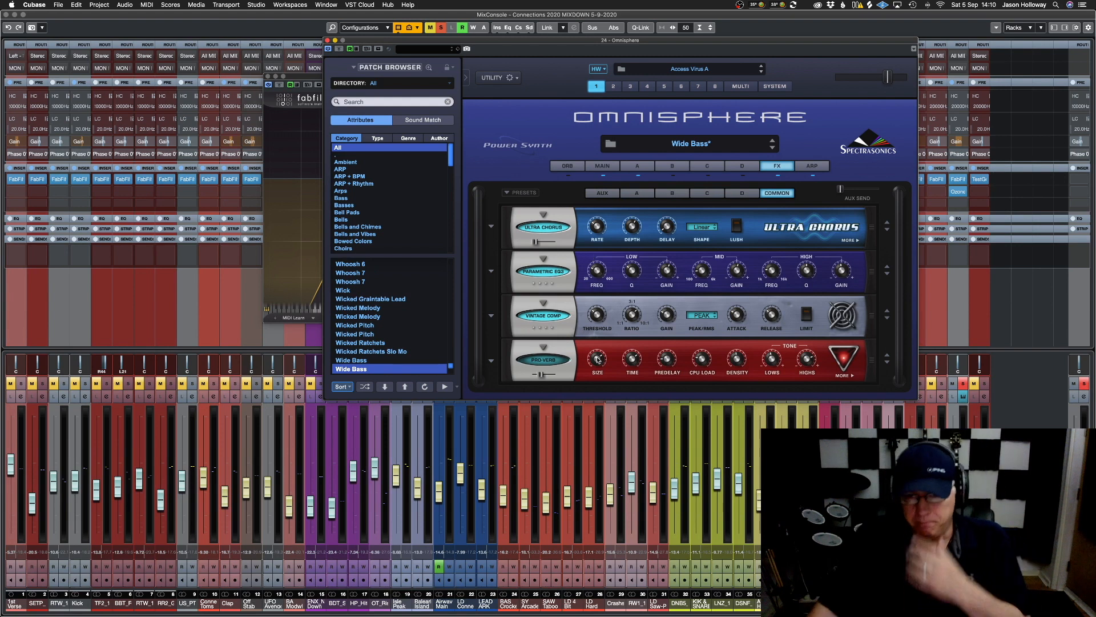
Try the Stompbox Modeler distortion in place of Pro-Verb, comparing it bypassed, with Tone at 10.0 and more Drive
{"action": "left_click", "coordinate": [543, 347]}
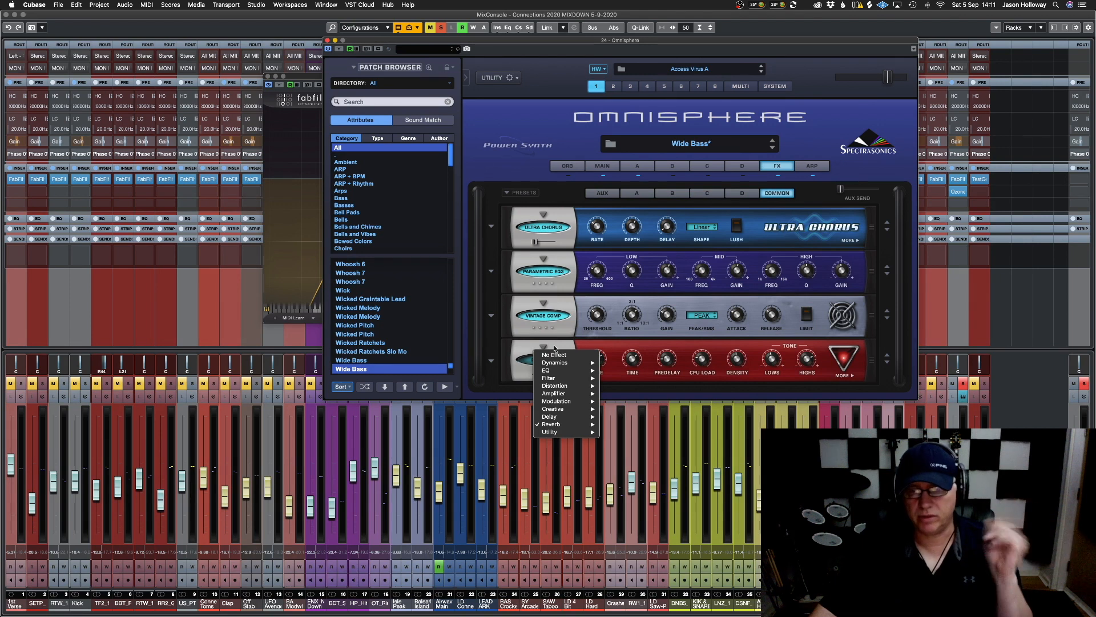
{"action": "mouse_move", "coordinate": [579, 387]}
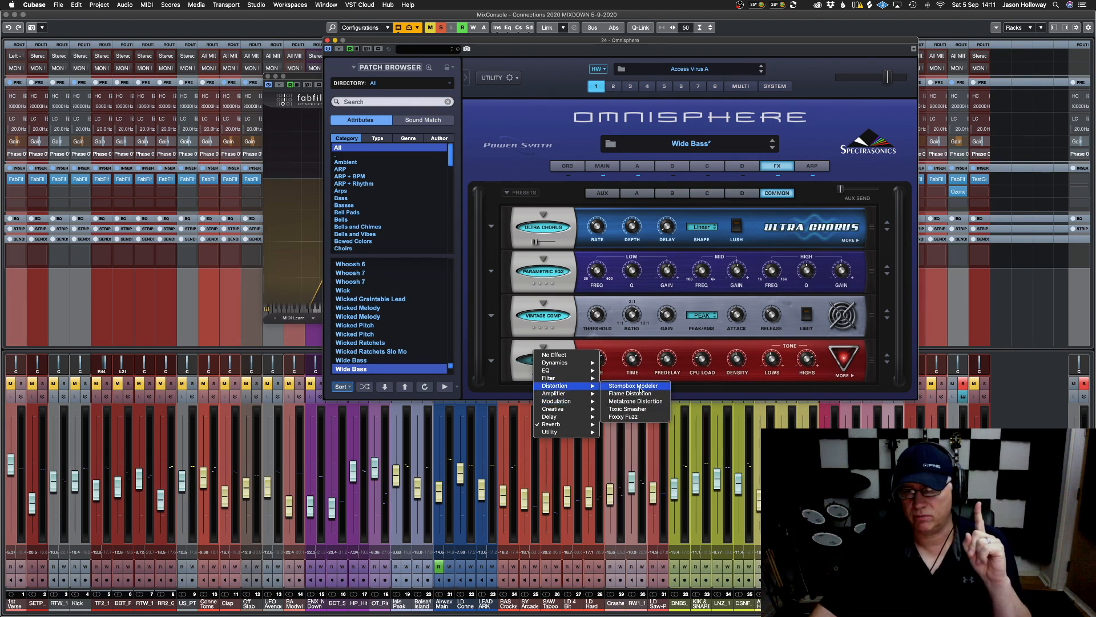
{"action": "left_click", "coordinate": [633, 385]}
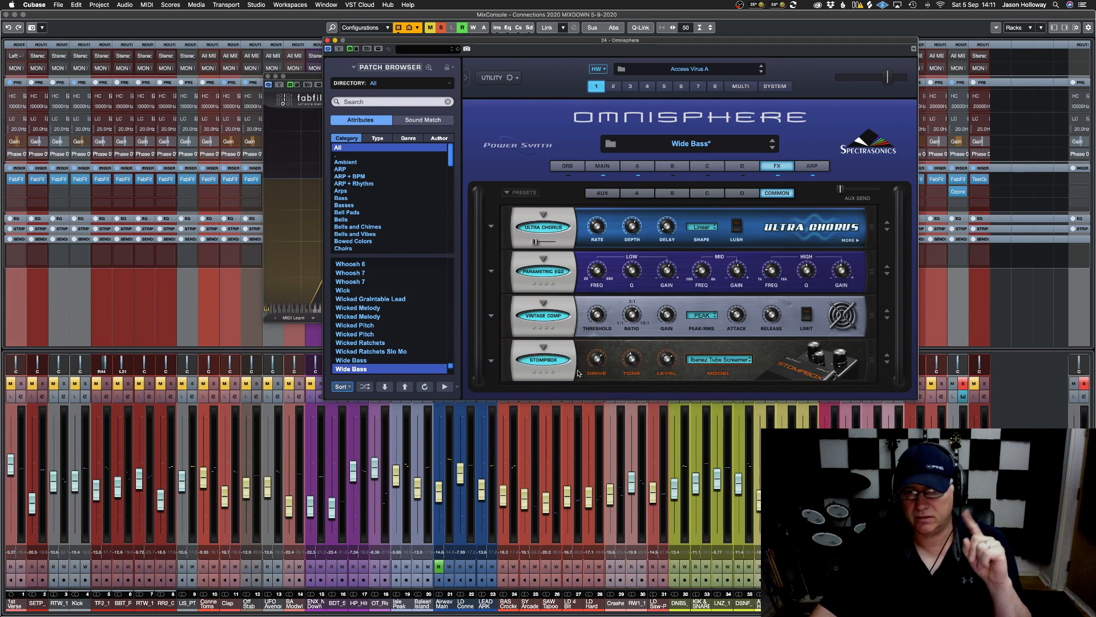
{"action": "left_click", "coordinate": [549, 362]}
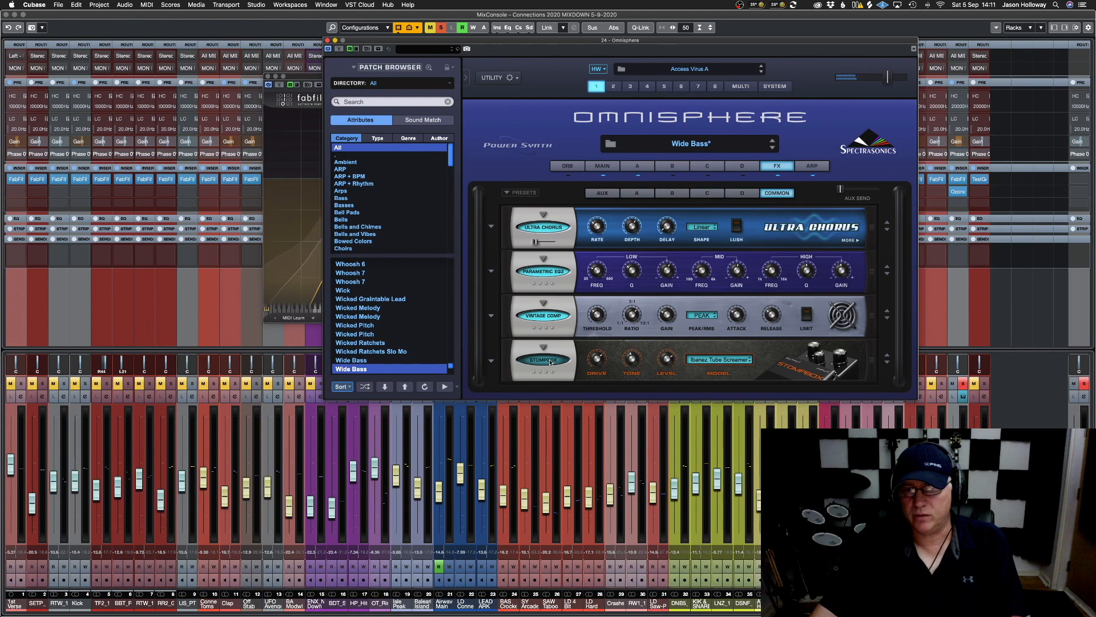
{"action": "left_click", "coordinate": [550, 362]}
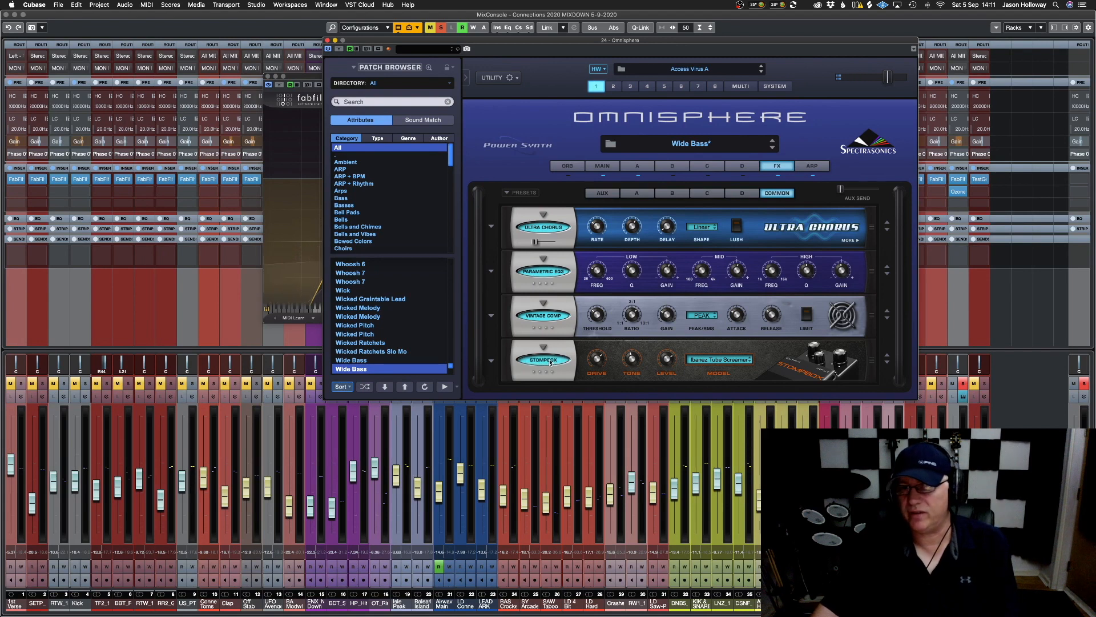
{"action": "left_click_drag", "start_coordinate": [631, 368], "coordinate": [632, 300]}
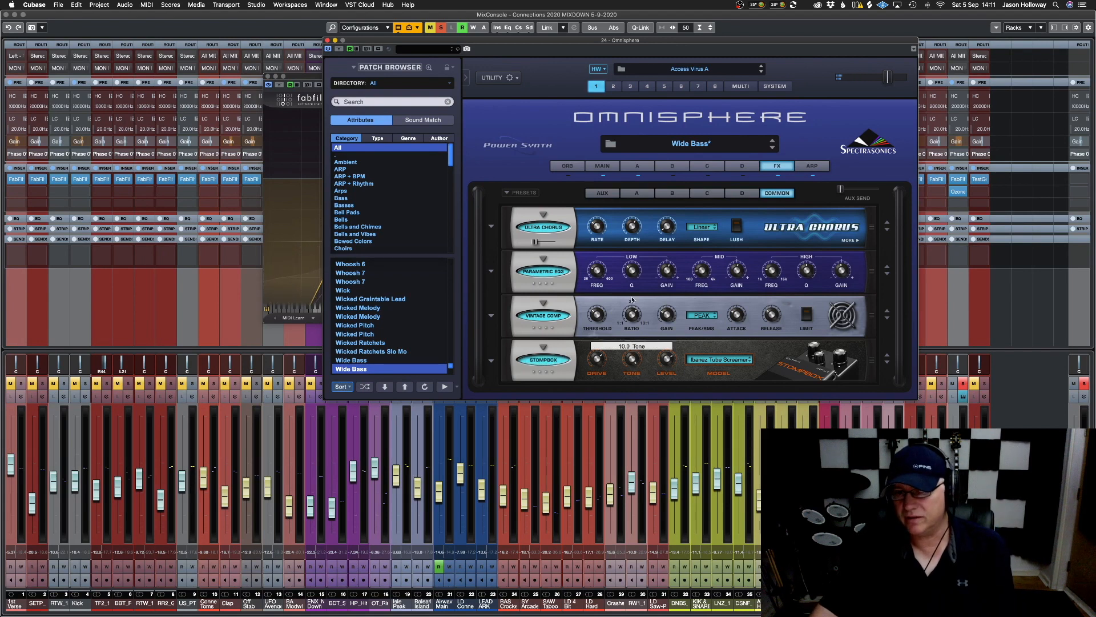
{"action": "left_click_drag", "start_coordinate": [598, 361], "coordinate": [599, 335]}
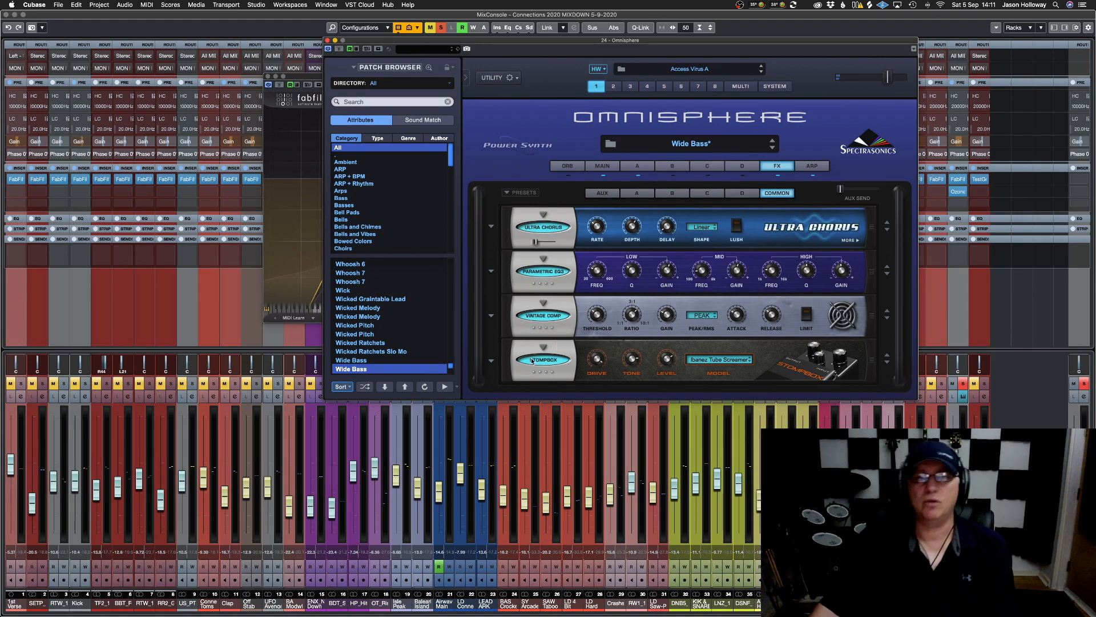
Try Flame Distortion in the fourth effect slot, varying its mix amount and comparing it on and off
{"action": "left_click", "coordinate": [546, 349]}
{"action": "mouse_move", "coordinate": [559, 390]}
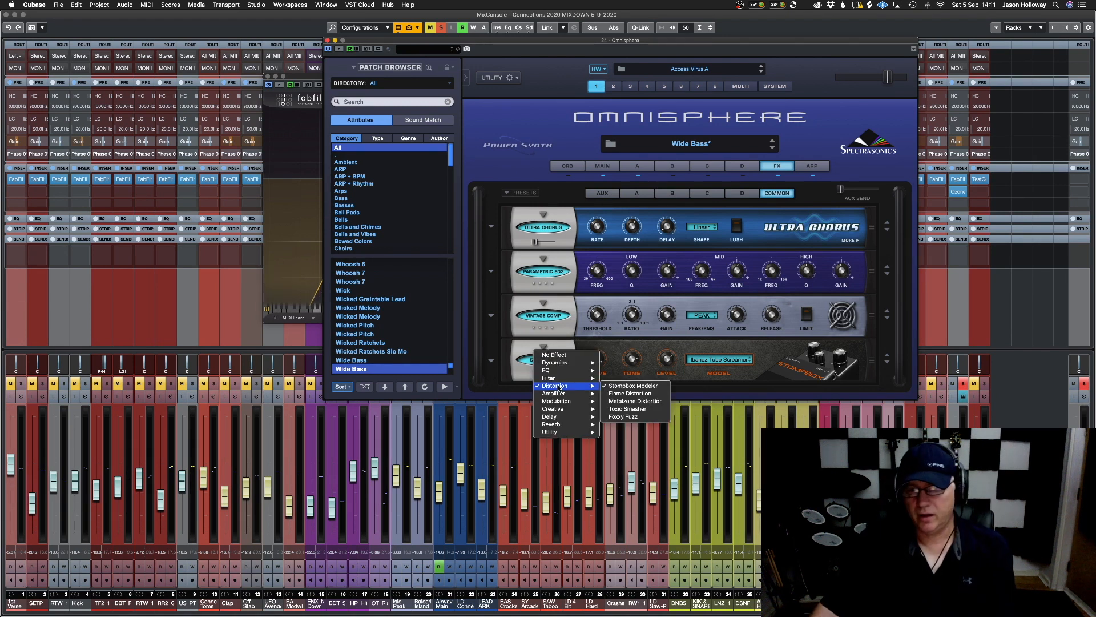
{"action": "left_click", "coordinate": [630, 394]}
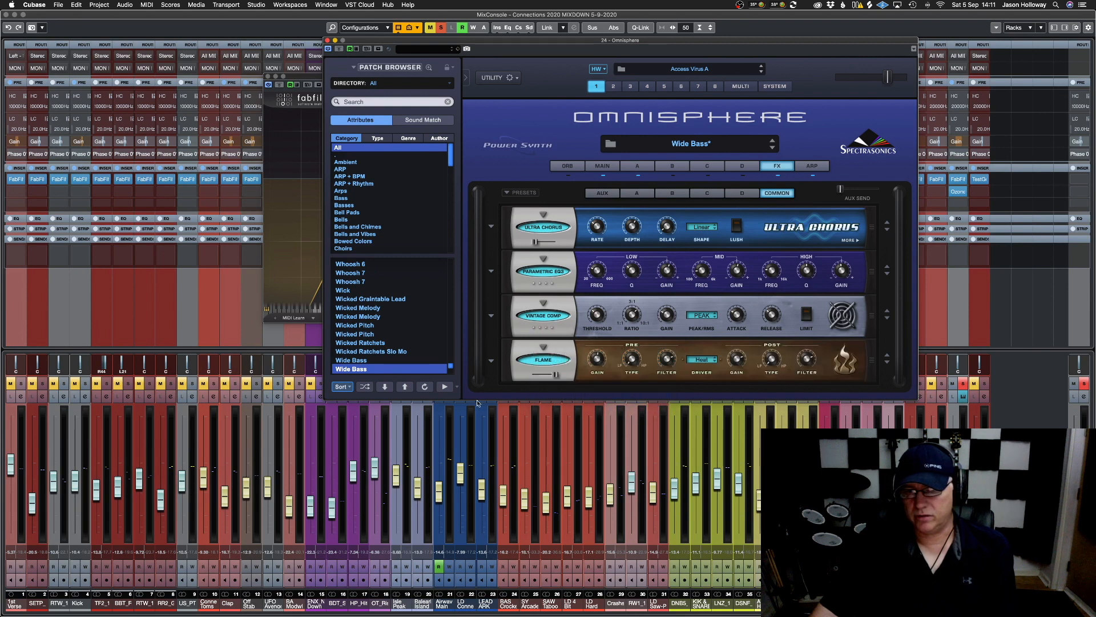
{"action": "mouse_move", "coordinate": [555, 374]}
{"action": "left_mouse_down"}
{"action": "mouse_move", "coordinate": [536, 378]}
{"action": "mouse_move", "coordinate": [544, 381]}
{"action": "left_mouse_up"}
{"action": "left_click", "coordinate": [550, 360]}
{"action": "left_click", "coordinate": [550, 361]}
{"action": "left_click", "coordinate": [551, 363]}
{"action": "left_click_drag", "start_coordinate": [544, 374], "coordinate": [556, 375]}
Audition the Brit-Vox amplifier in the fourth effect slot, then set that slot to No Effect
{"action": "left_click", "coordinate": [553, 355]}
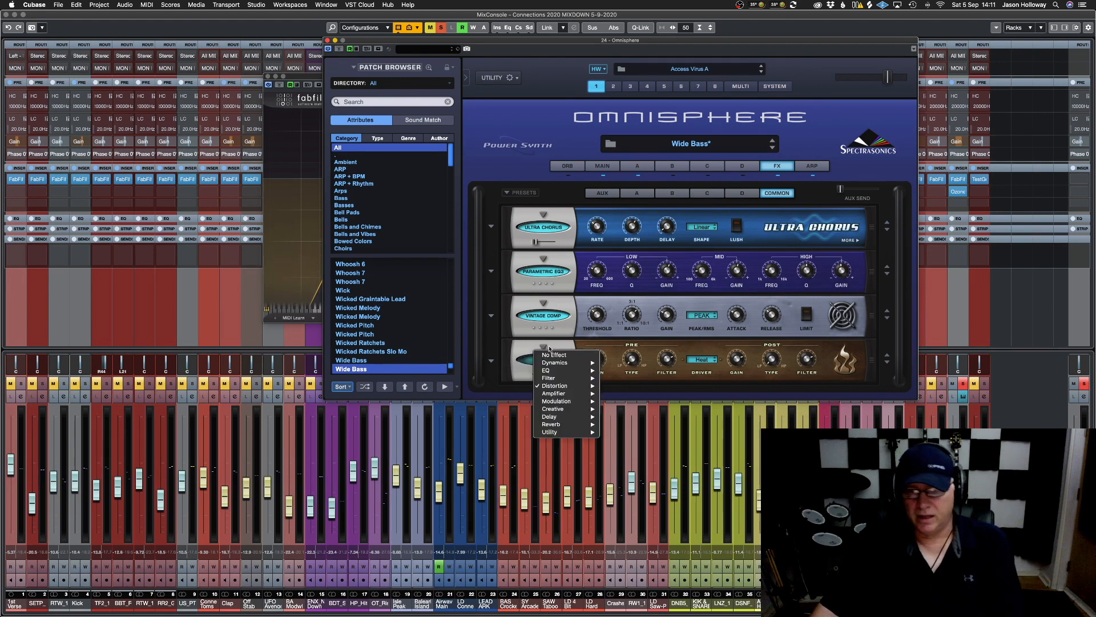
{"action": "mouse_move", "coordinate": [573, 410]}
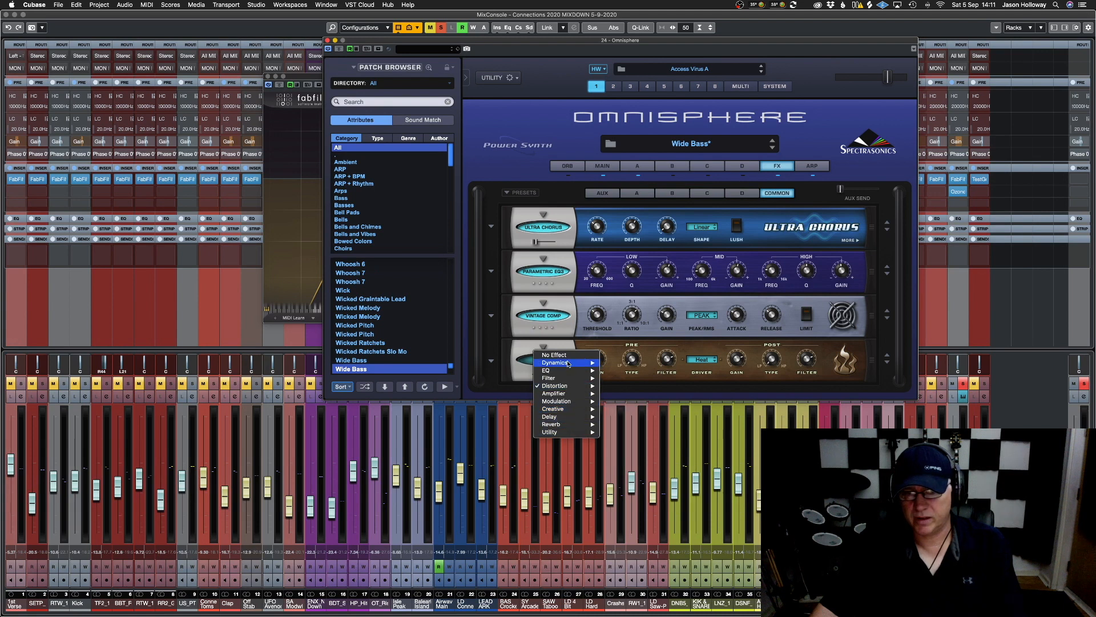
{"action": "mouse_move", "coordinate": [569, 363]}
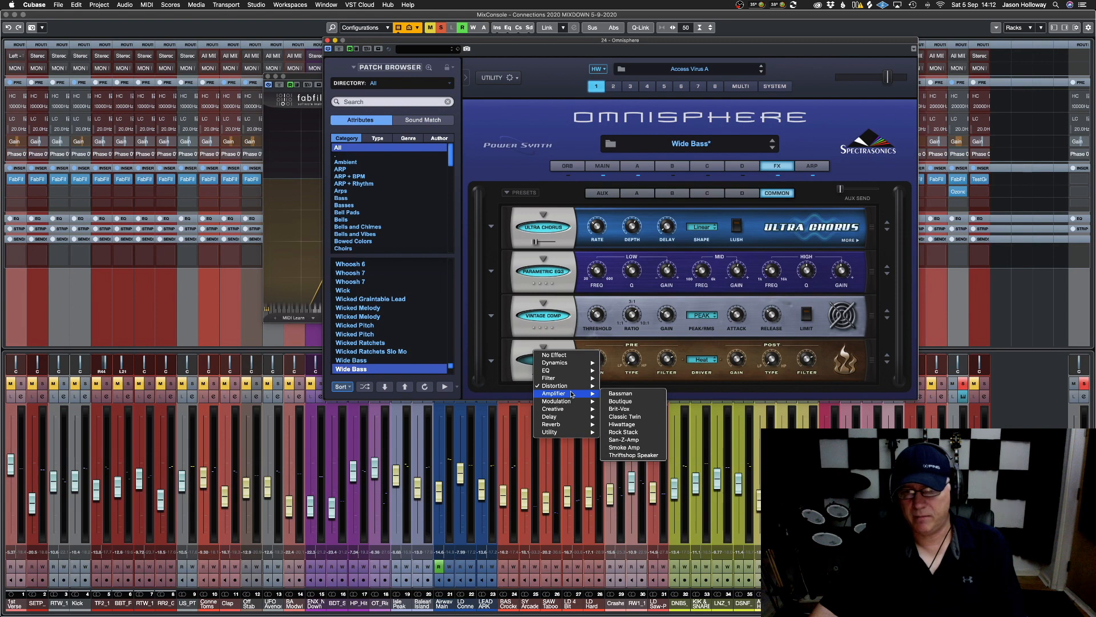
{"action": "left_click", "coordinate": [621, 409]}
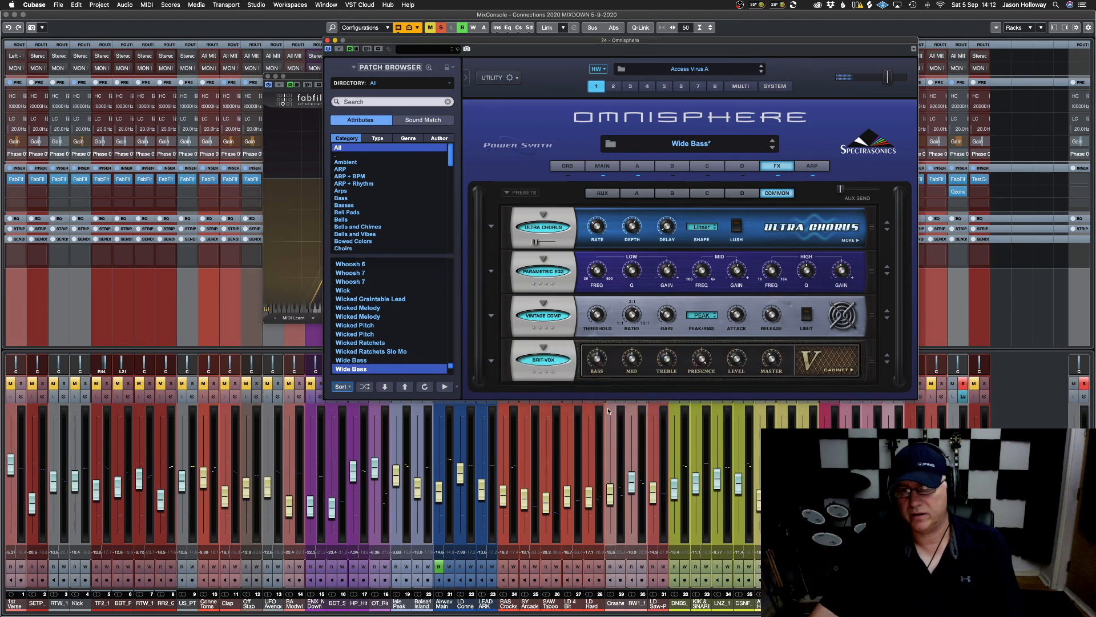
{"action": "left_click", "coordinate": [538, 341]}
{"action": "left_click", "coordinate": [552, 355]}
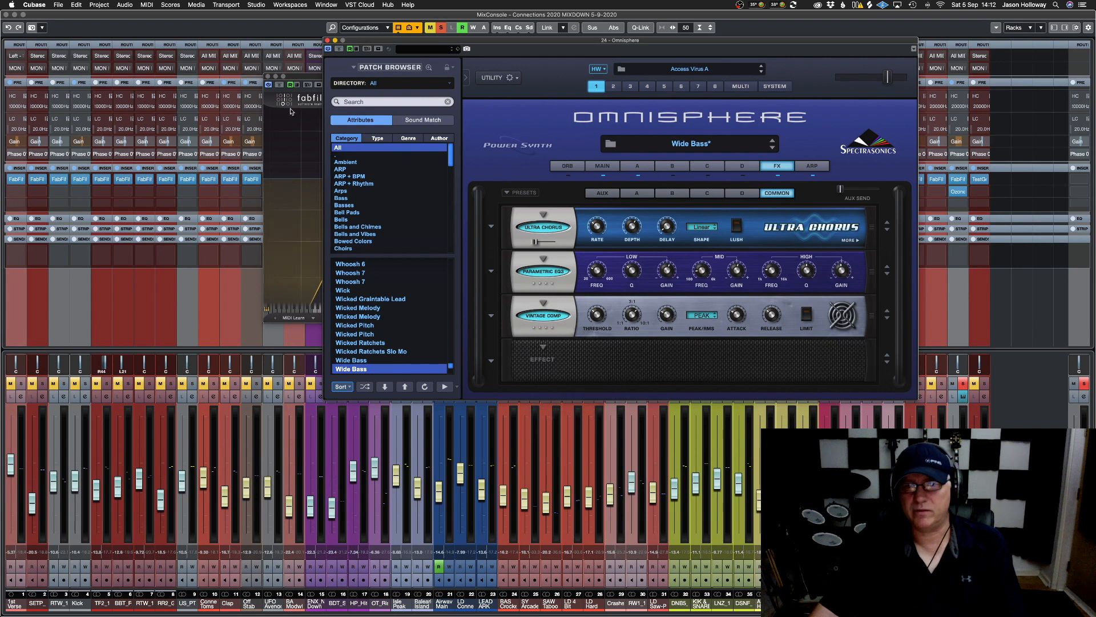
Close Omnisphere and insert Softube Saturation Knob in the TyrellN6 channel's third insert slot
{"action": "left_click", "coordinate": [328, 40]}
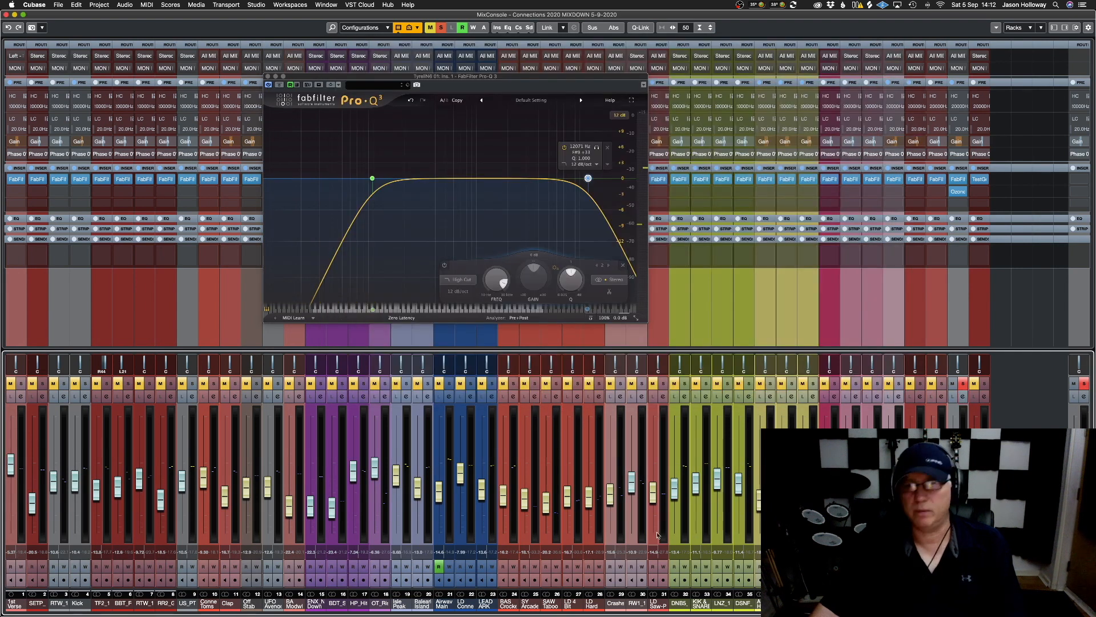
{"action": "left_click", "coordinate": [960, 204]}
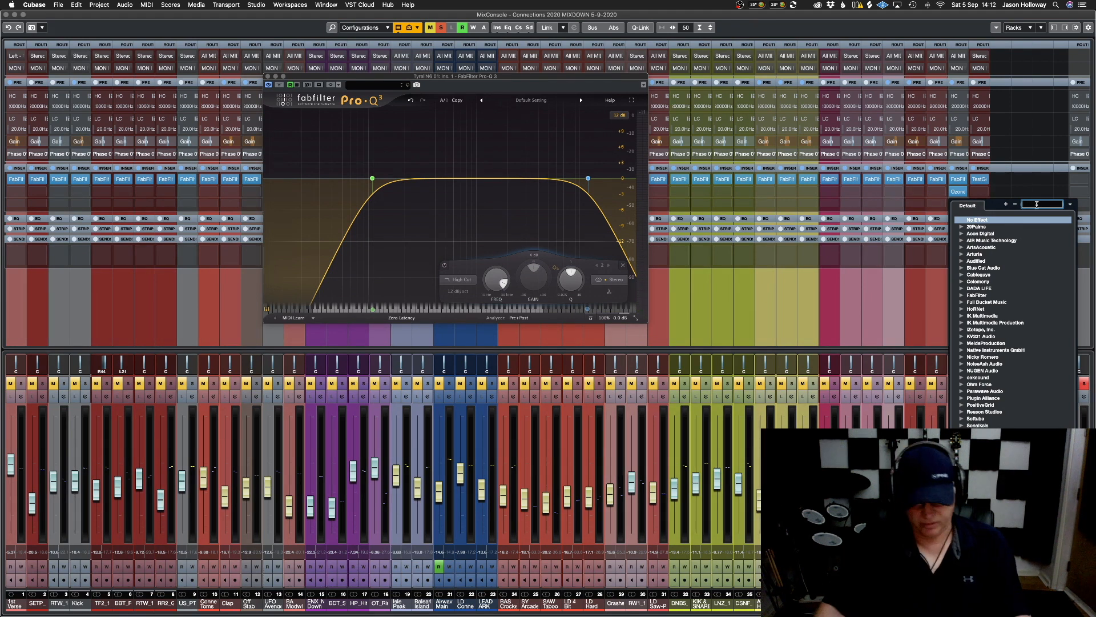
{"action": "type", "text": "sa"}
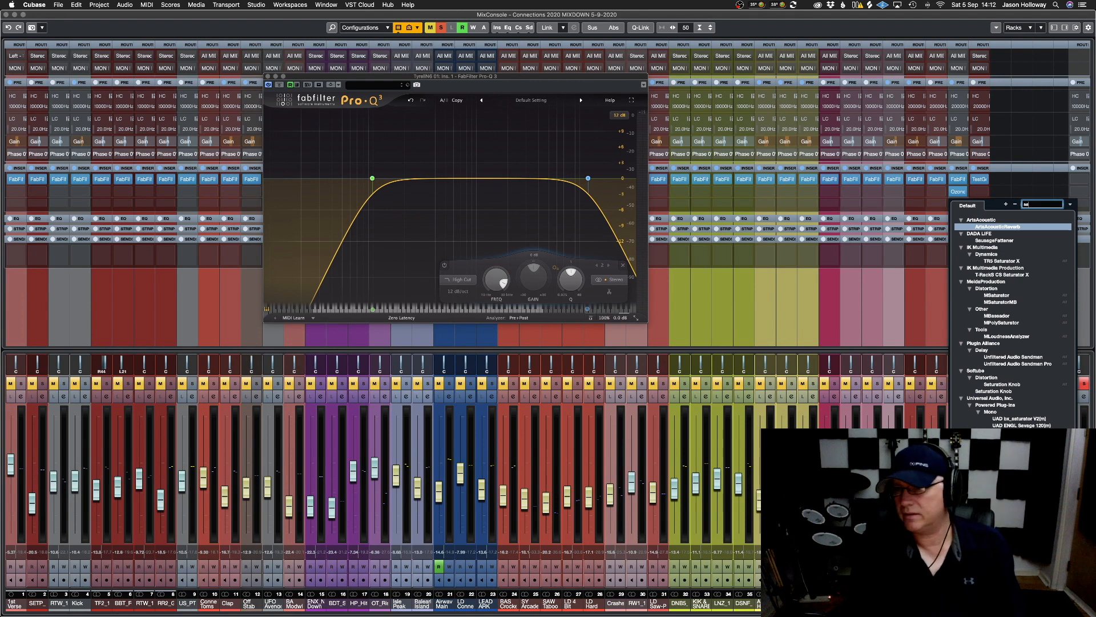
{"action": "type", "text": "tur"}
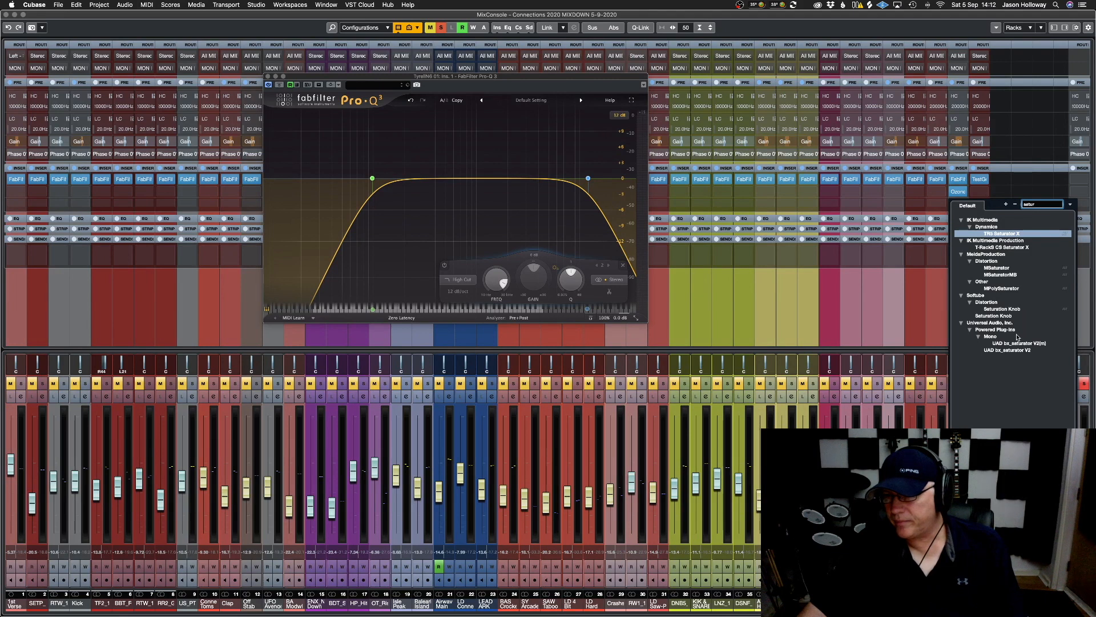
{"action": "left_click", "coordinate": [1019, 309]}
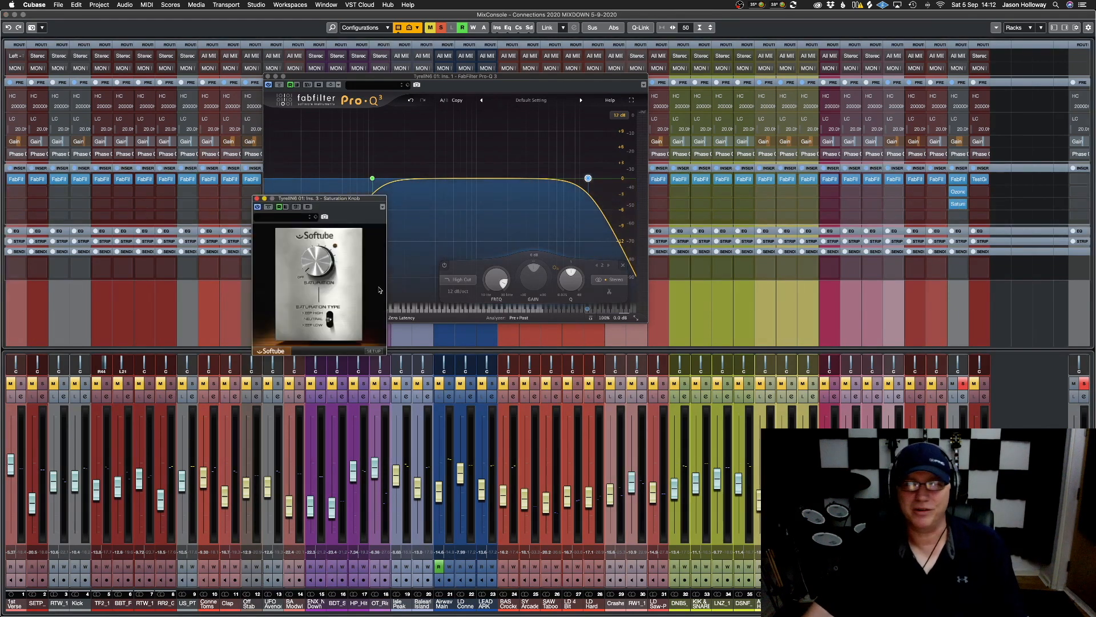
Move the Saturation Knob window clear of the equalizer and close the Pro-Q 3 window
{"action": "left_click_drag", "start_coordinate": [306, 198], "coordinate": [542, 174]}
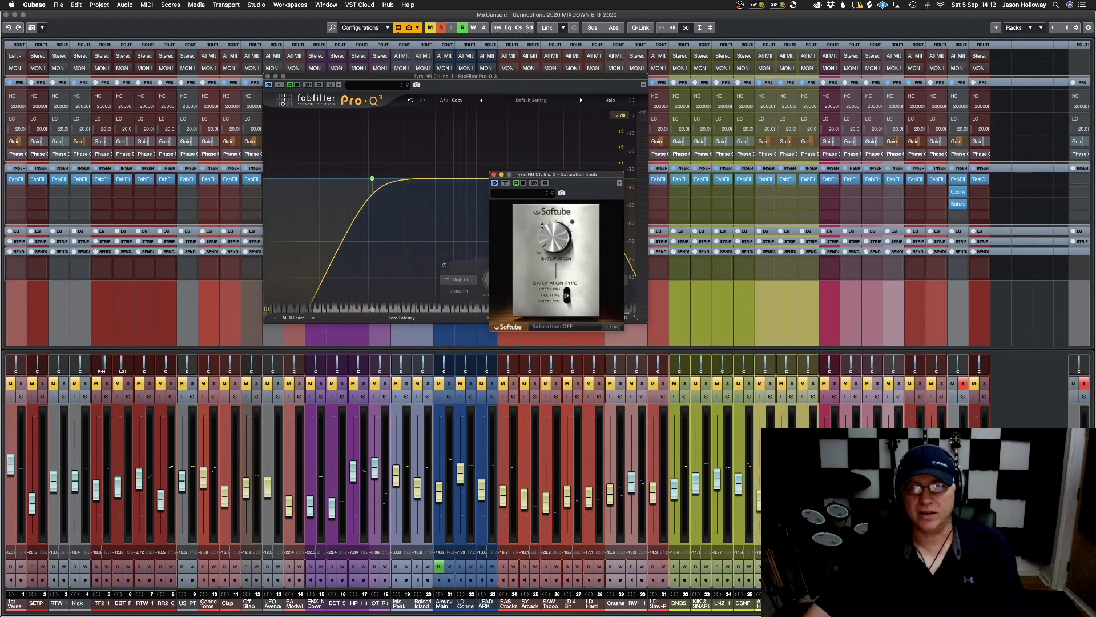
{"action": "left_click", "coordinate": [536, 84]}
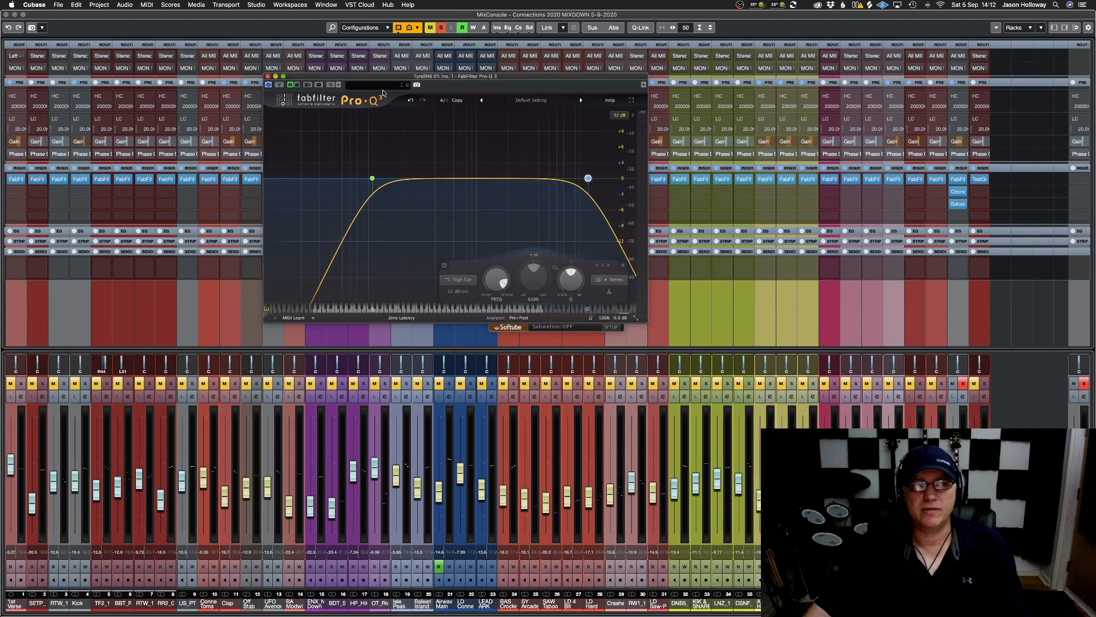
{"action": "left_click_drag", "start_coordinate": [386, 80], "coordinate": [250, 79]}
{"action": "left_click", "coordinate": [132, 77]}
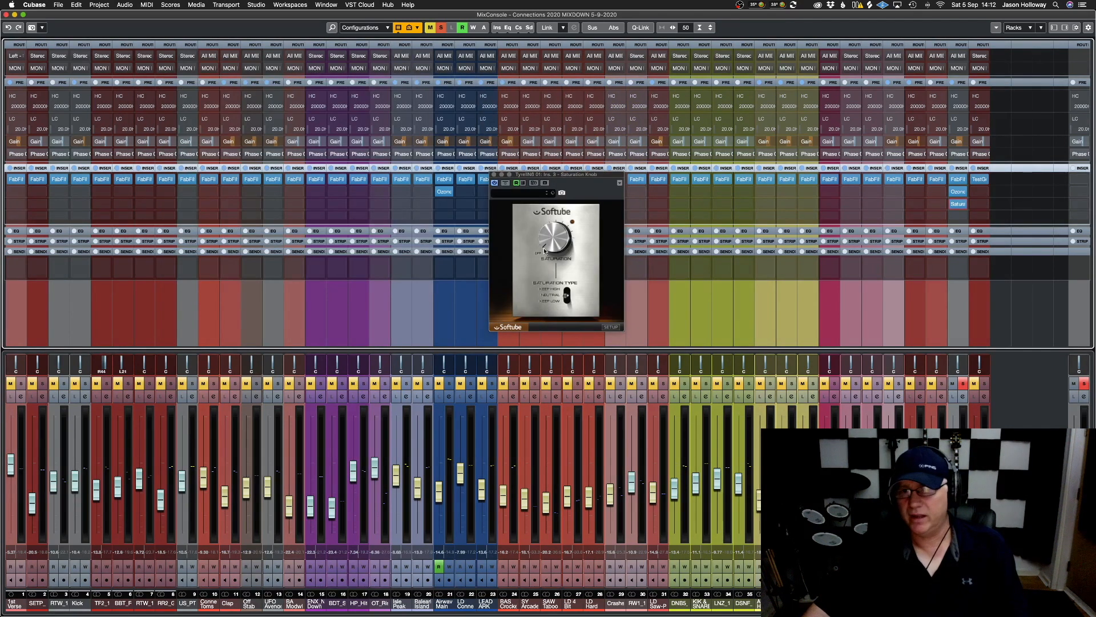
Raise the Saturation Knob on the TyrellN6 channel to 9.0 with the Keep High saturation type
{"action": "left_click_drag", "start_coordinate": [544, 245], "coordinate": [546, 183]}
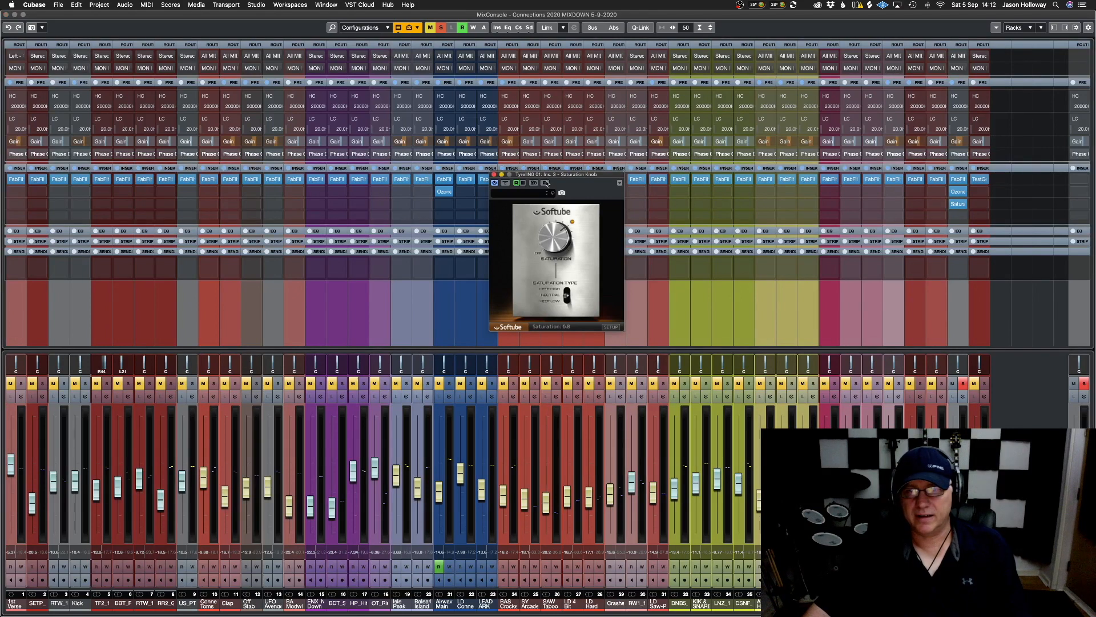
{"action": "left_click", "coordinate": [568, 308]}
{"action": "left_click_drag", "start_coordinate": [554, 248], "coordinate": [550, 198]}
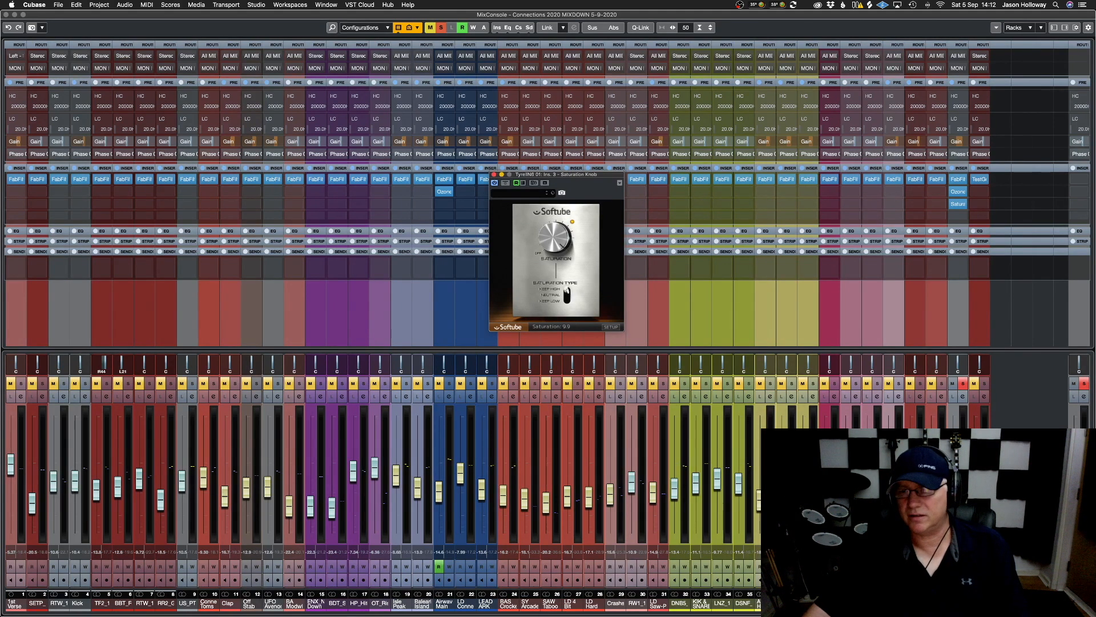
Compare the soloed TyrellN6 sound with Saturation Knob bypassed and active
{"action": "left_click", "coordinate": [963, 384]}
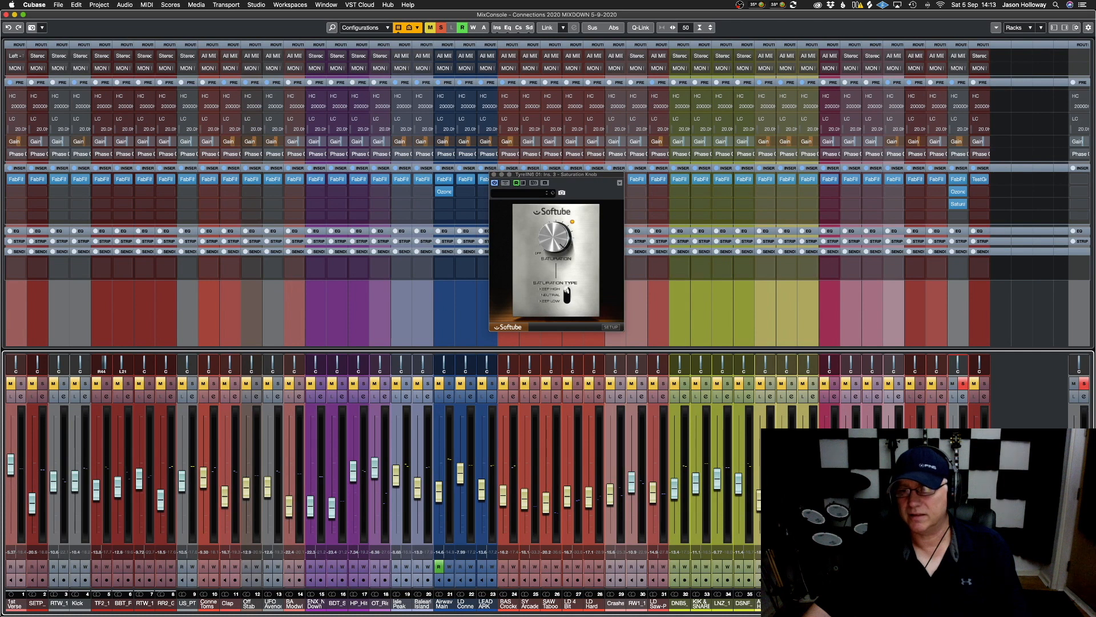
{"action": "left_click", "coordinate": [505, 182]}
{"action": "left_click", "coordinate": [505, 183]}
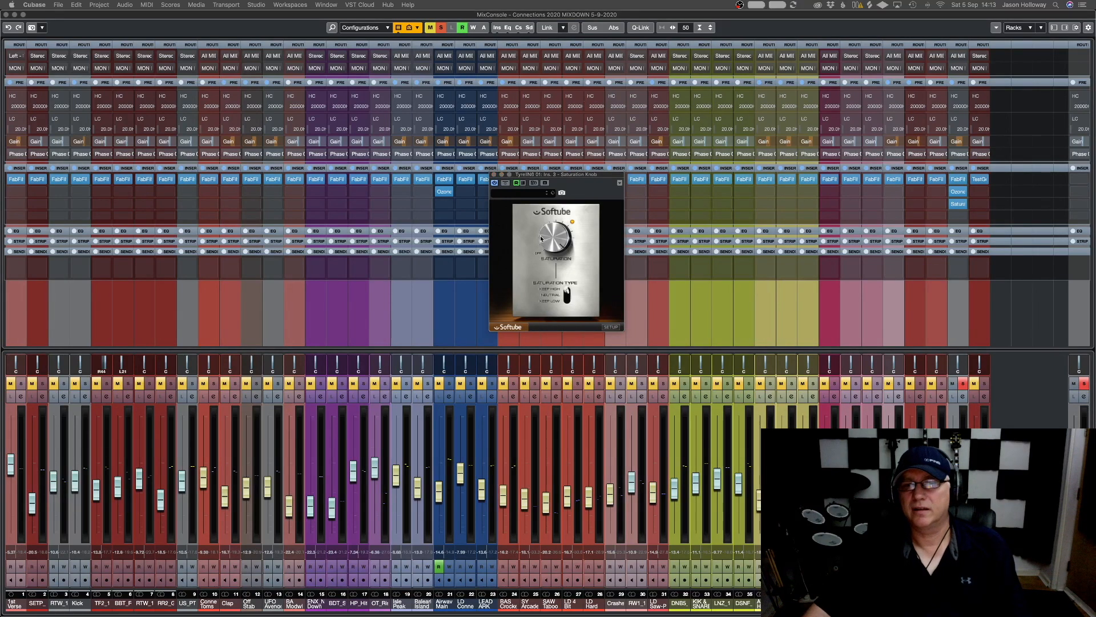
{"action": "left_click", "coordinate": [505, 183]}
{"action": "left_click", "coordinate": [505, 183]}
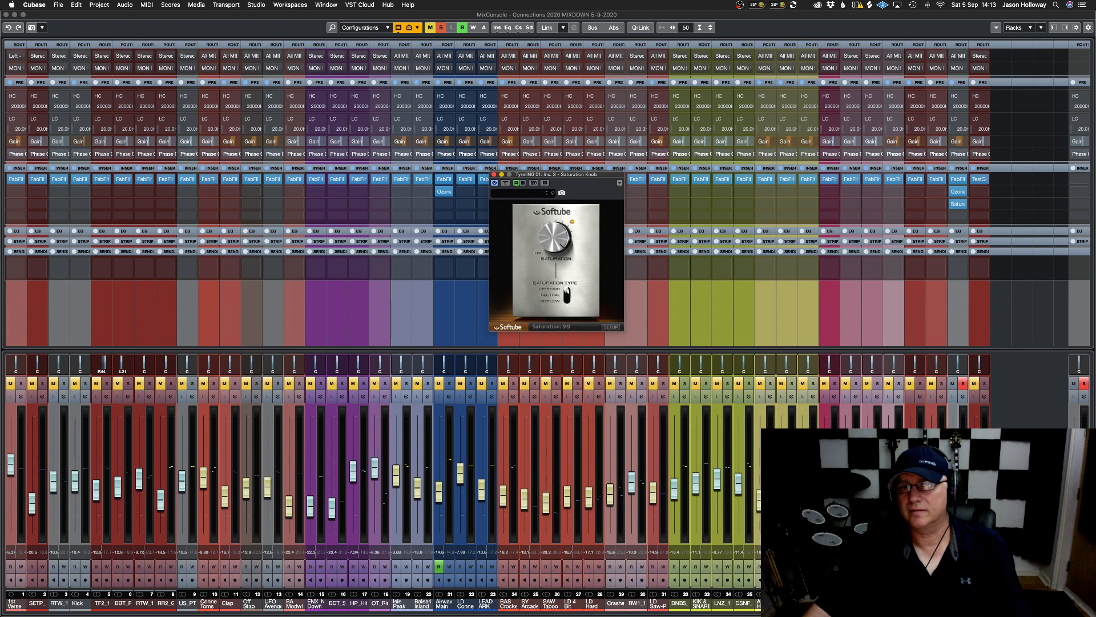
Unsolo the TyrellN6 channel and set its Saturation Knob to 8.2 with the Neutral saturation type
{"action": "left_click", "coordinate": [964, 383]}
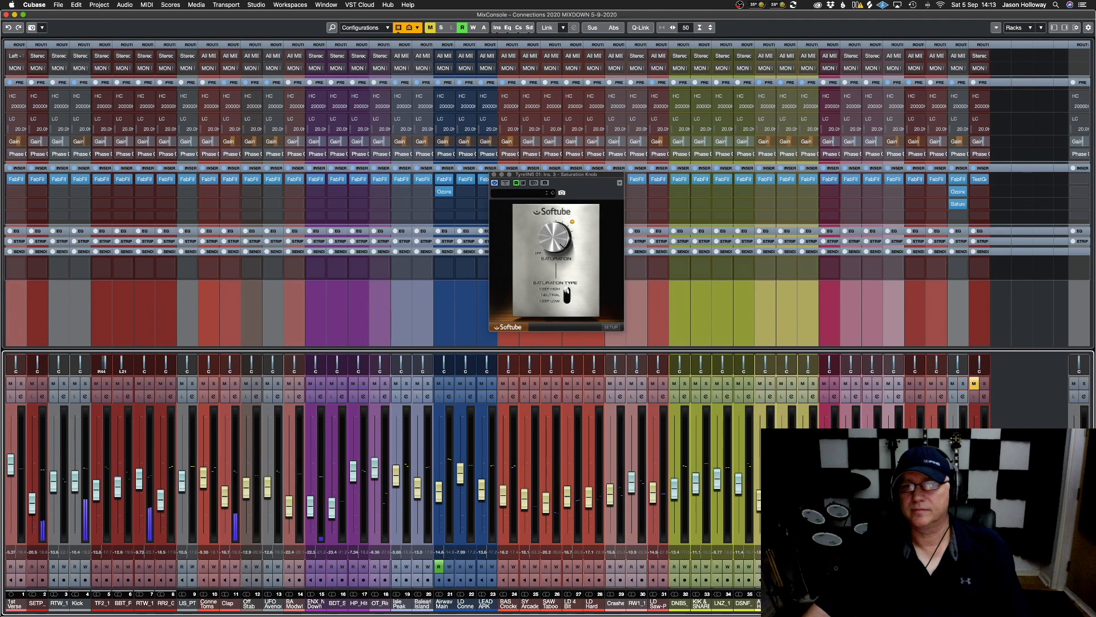
{"action": "left_click_drag", "start_coordinate": [549, 237], "coordinate": [552, 255]}
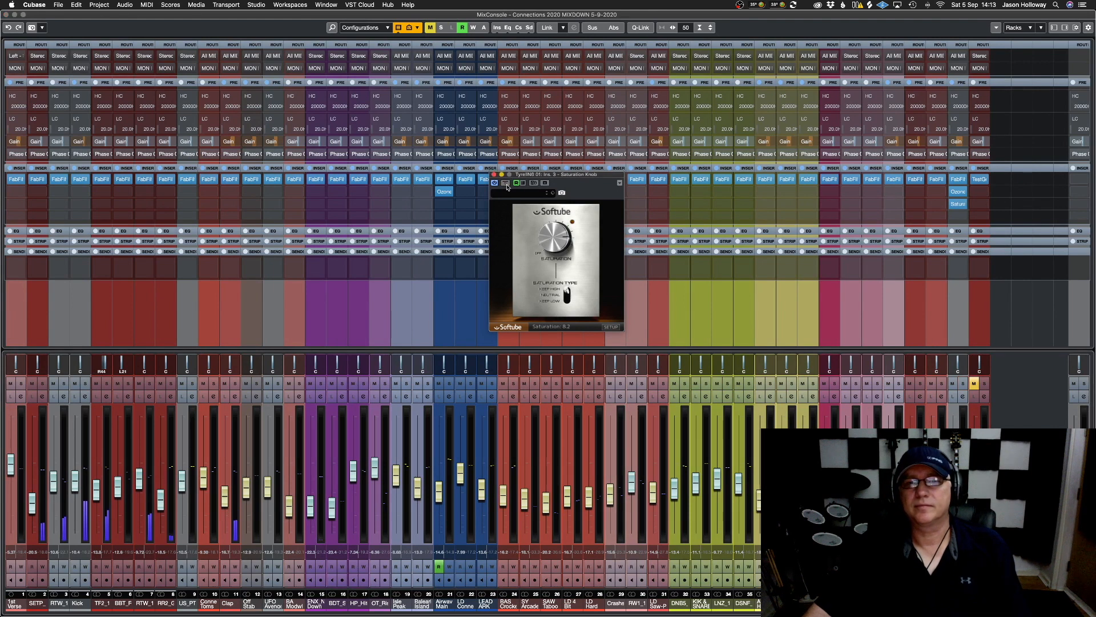
{"action": "mouse_move", "coordinate": [565, 294]}
{"action": "left_mouse_down"}
{"action": "mouse_move", "coordinate": [563, 317]}
{"action": "mouse_move", "coordinate": [562, 295]}
{"action": "left_mouse_up"}
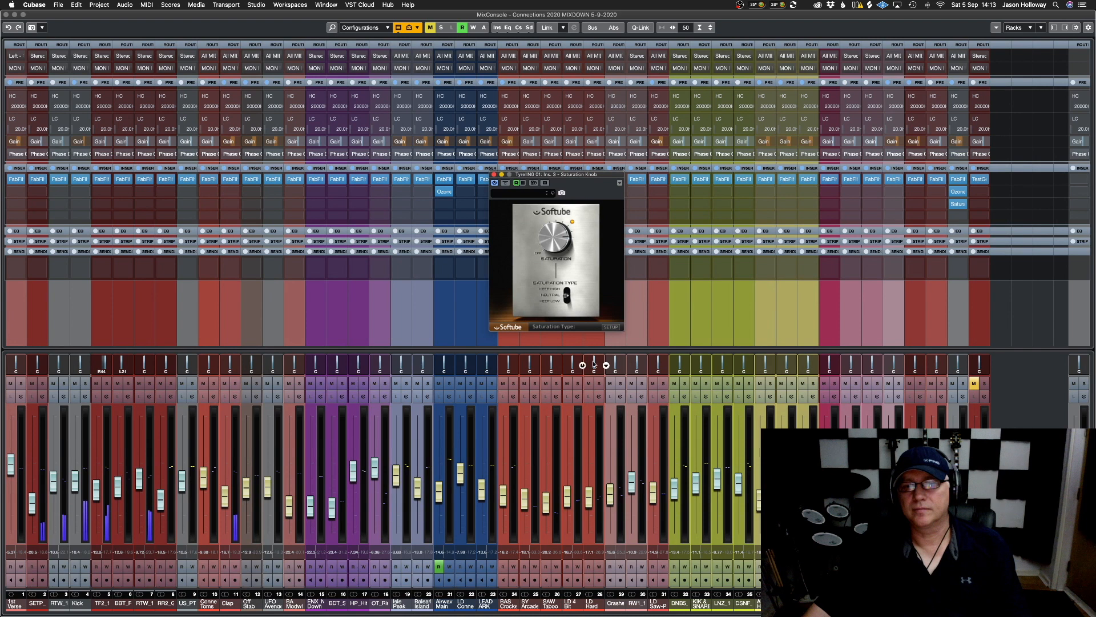
Check the TyrellN6 fader level in the full mix while comparing Saturation Knob bypassed and active
{"action": "left_click", "coordinate": [953, 485]}
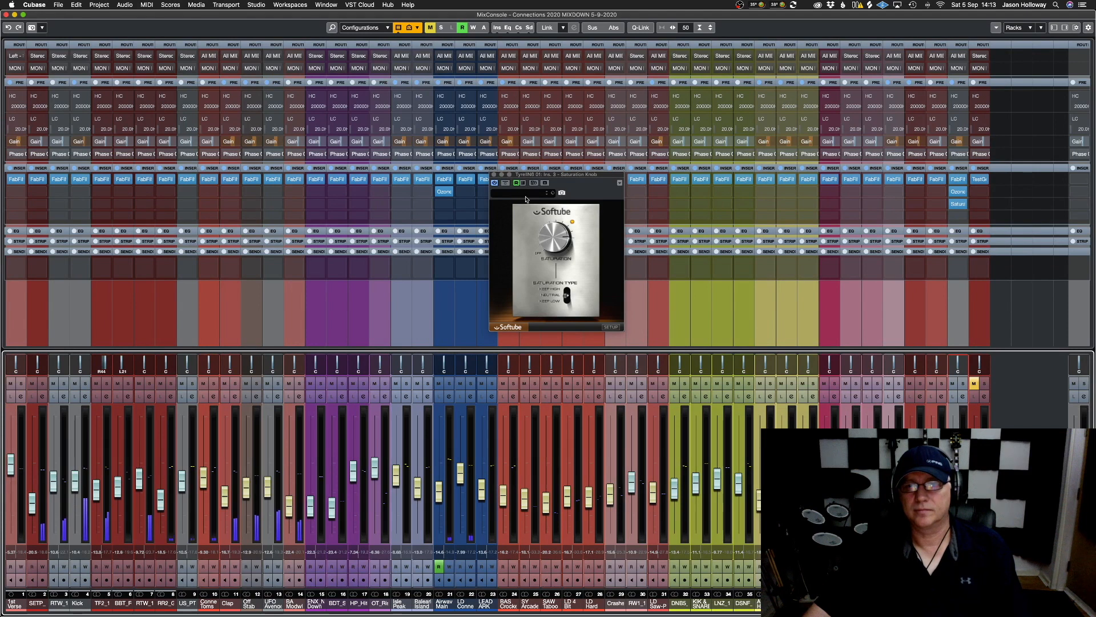
{"action": "left_click", "coordinate": [508, 186]}
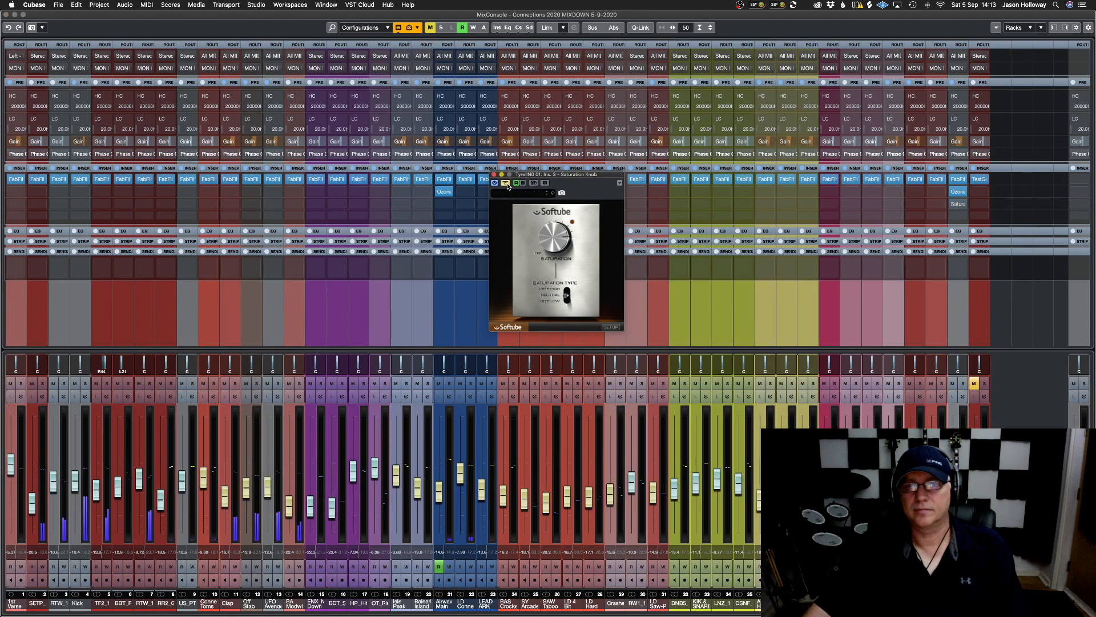
{"action": "left_click", "coordinate": [952, 485]}
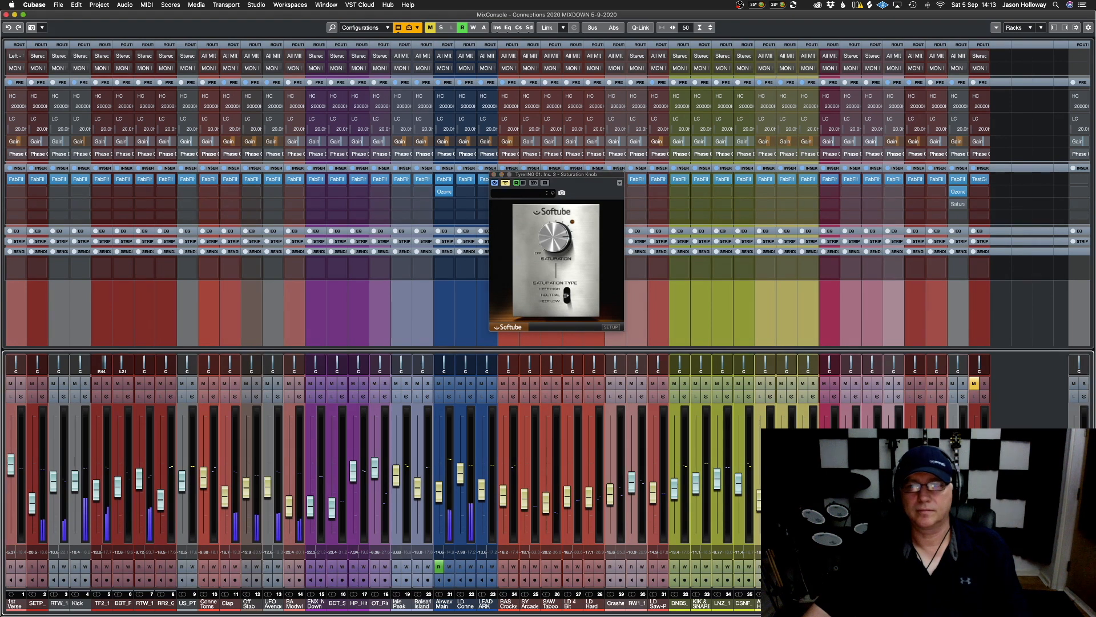
{"action": "left_click", "coordinate": [506, 186]}
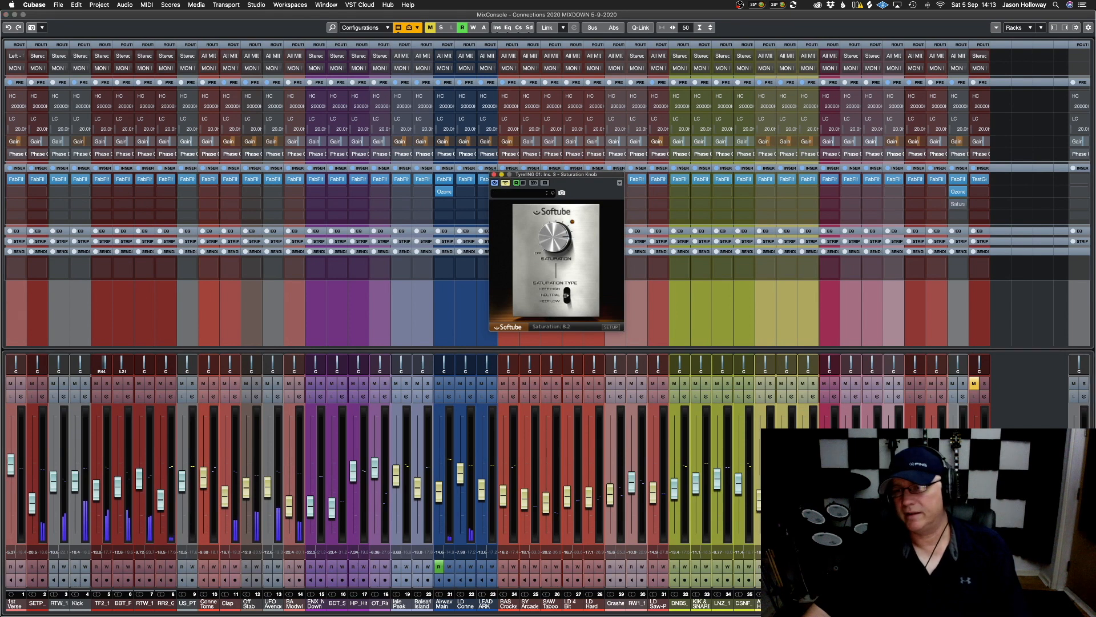
Open the effect selection for the TyrellN6 channel's third insert slot
{"action": "left_click", "coordinate": [963, 207]}
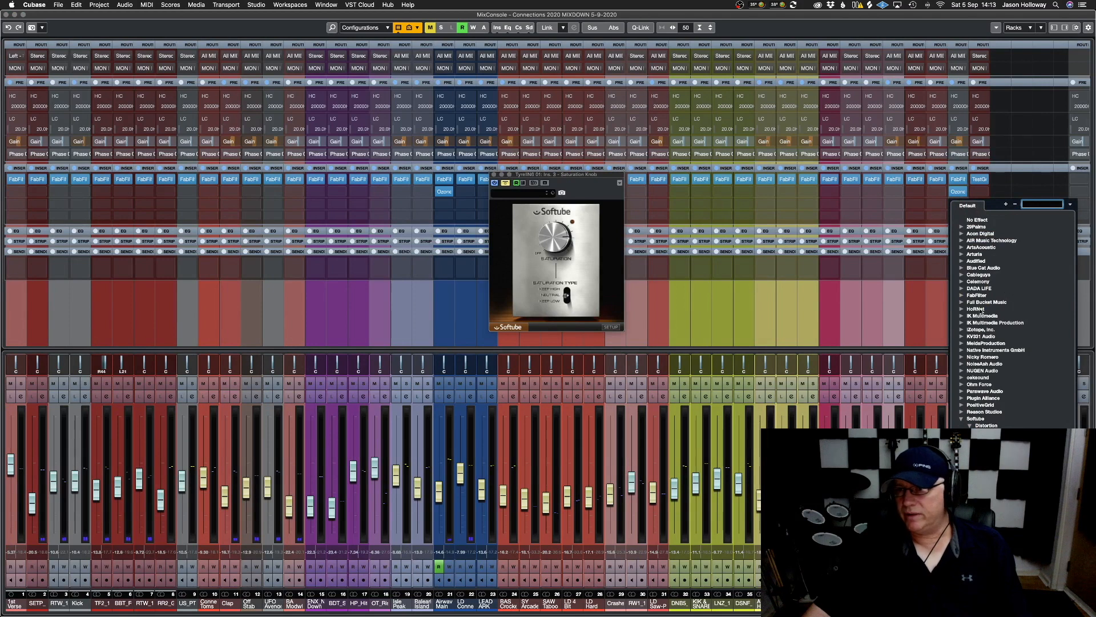
Replace the plug-in in the TyrellN6 01 channel's third insert with DADA LIFE's Sausage Fattener and reposition its editor for viewing
{"action": "left_click", "coordinate": [962, 275]}
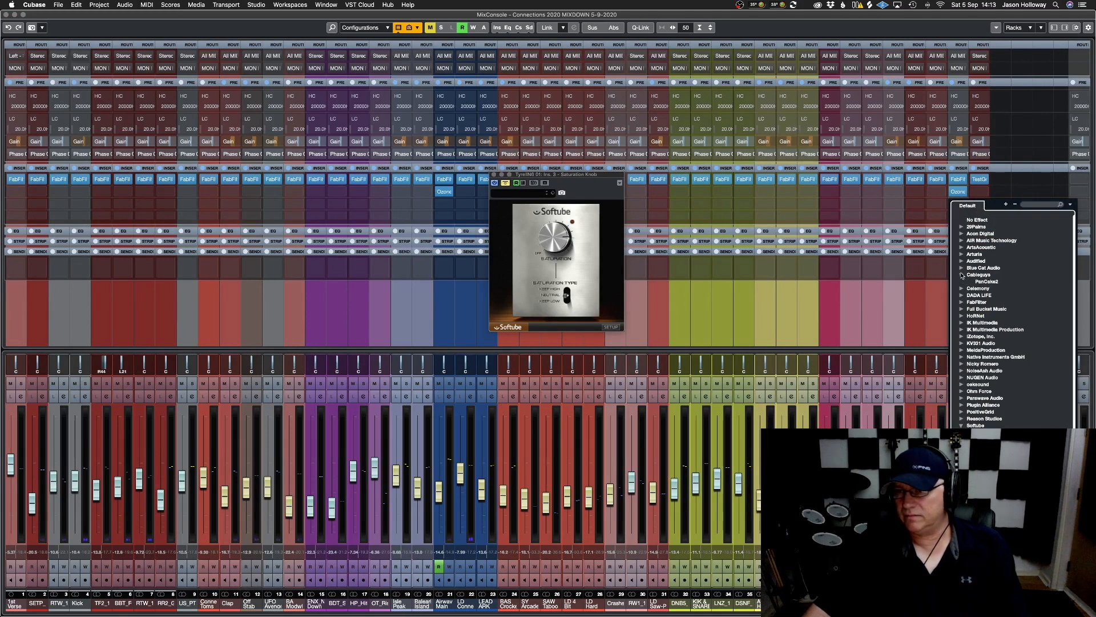
{"action": "left_click", "coordinate": [962, 275]}
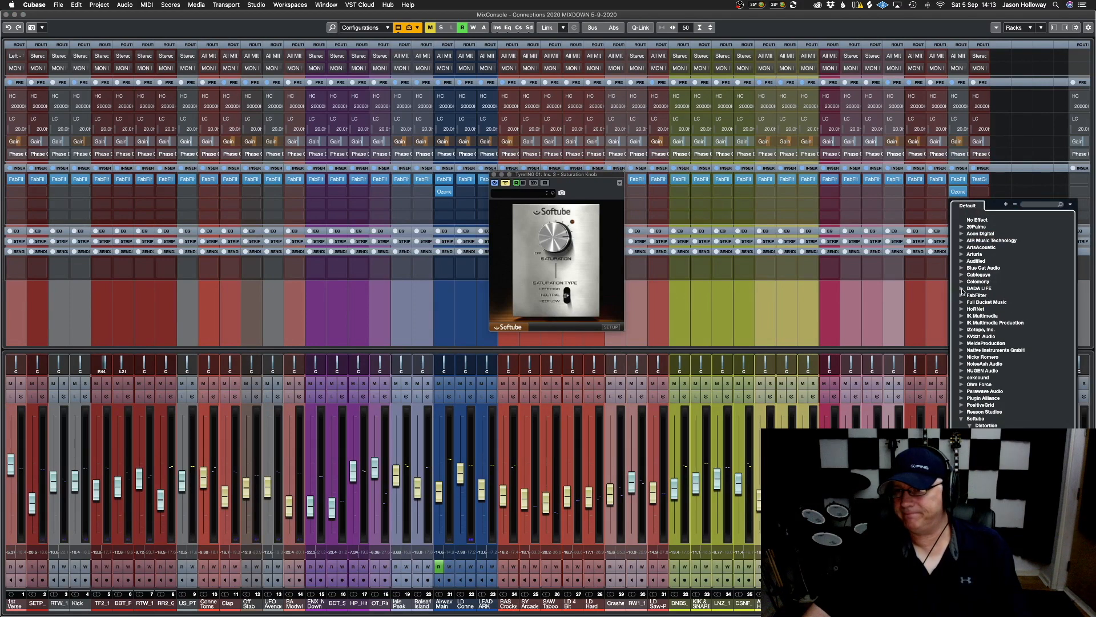
{"action": "left_click", "coordinate": [962, 290]}
{"action": "left_click", "coordinate": [1001, 297]}
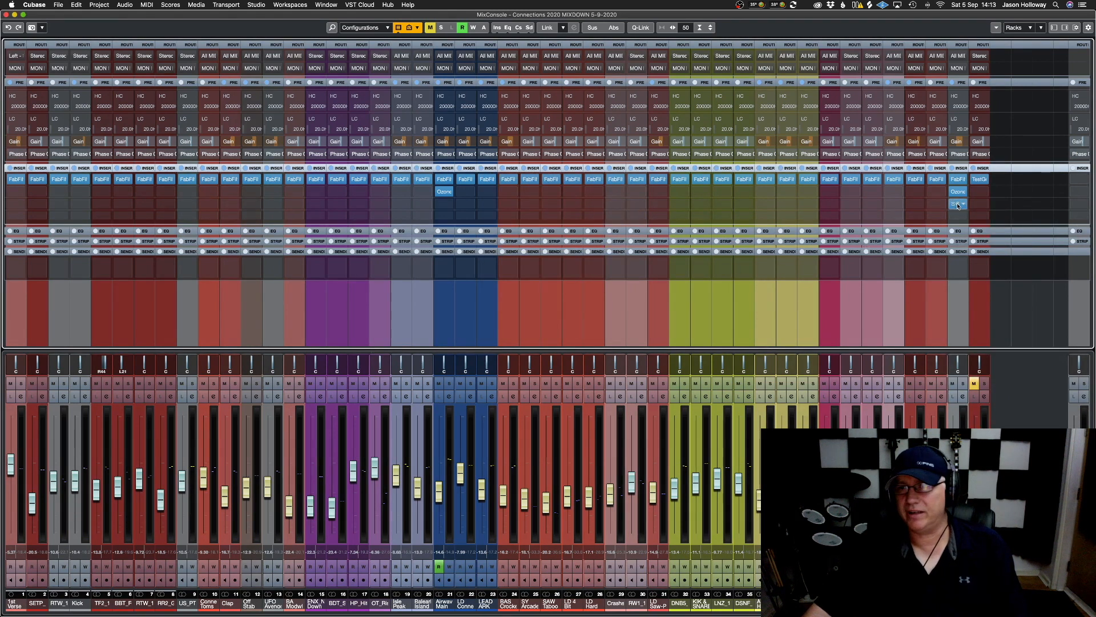
{"action": "left_click", "coordinate": [957, 204]}
{"action": "left_click_drag", "start_coordinate": [575, 126], "coordinate": [413, 185]}
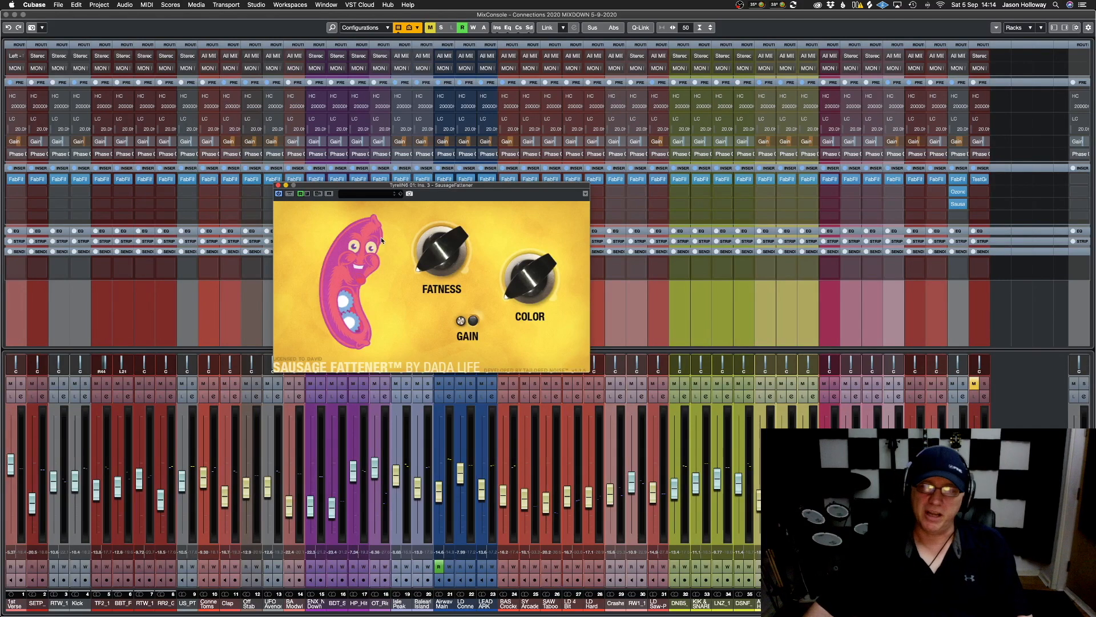
Start playback, raise Sausage Fattener's Color to about halfway and set its Fatness to about 15%
{"action": "left_click_drag", "start_coordinate": [434, 246], "coordinate": [434, 248]}
{"action": "key", "text": "space"}
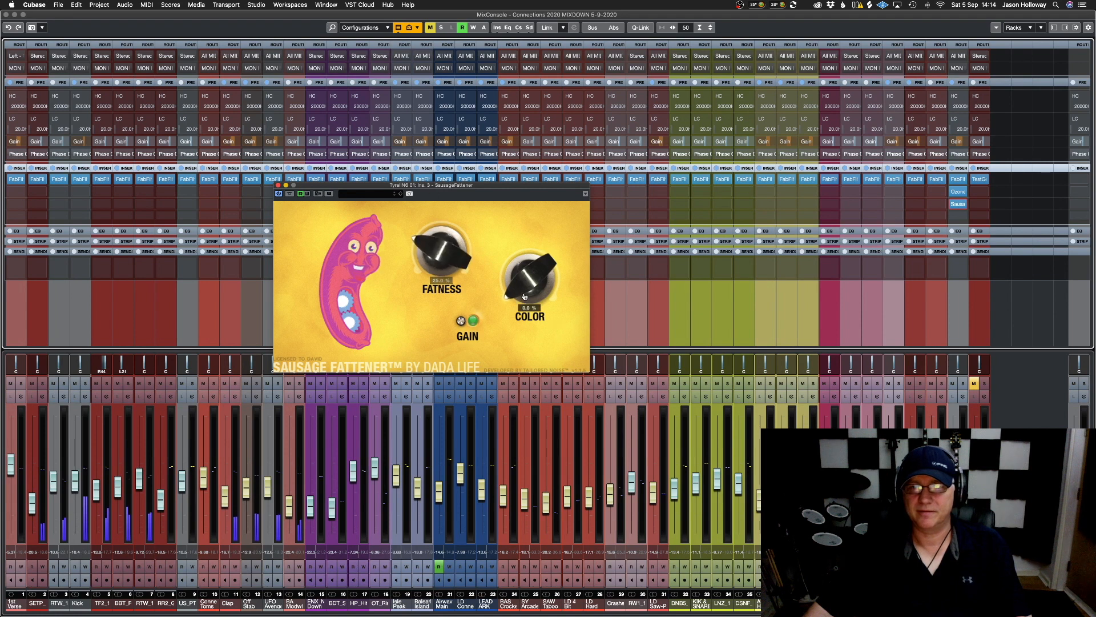
{"action": "left_click_drag", "start_coordinate": [512, 178], "coordinate": [512, 136]}
{"action": "left_click_drag", "start_coordinate": [432, 251], "coordinate": [430, 269]}
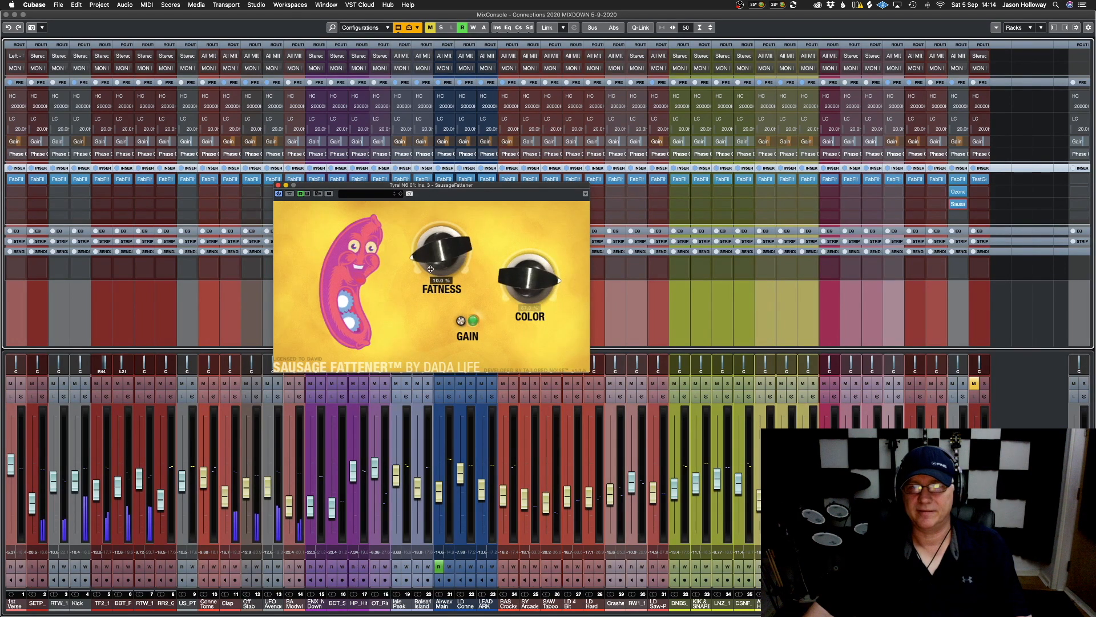
Compare the sound with Sausage Fattener bypassed and active, leave it active and close its editor
{"action": "left_click", "coordinate": [289, 194]}
{"action": "left_click", "coordinate": [289, 194]}
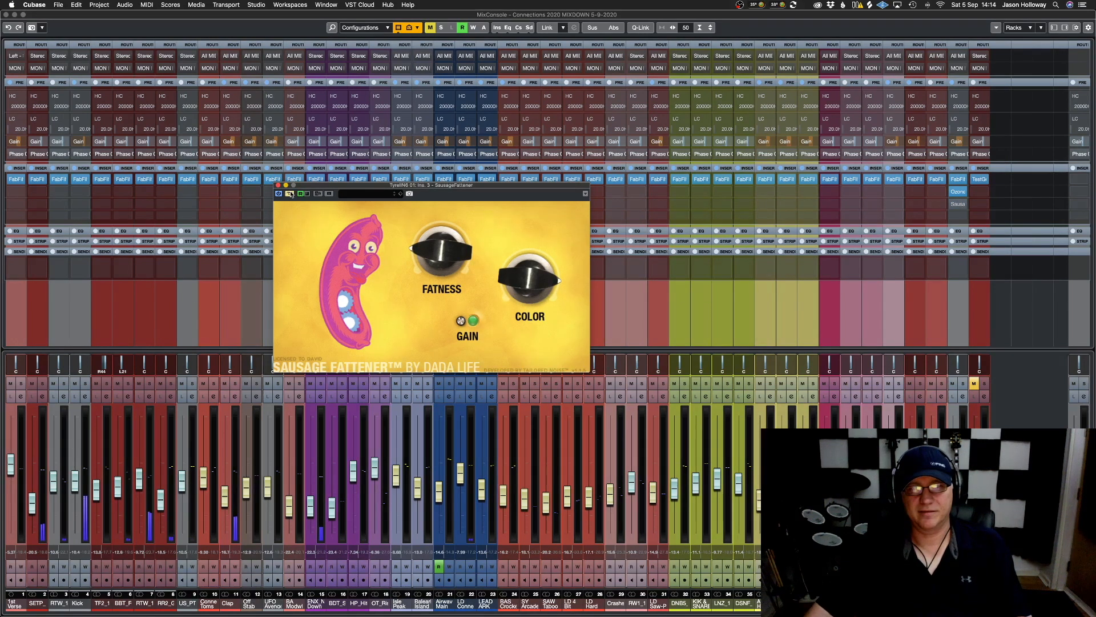
{"action": "left_click", "coordinate": [279, 185]}
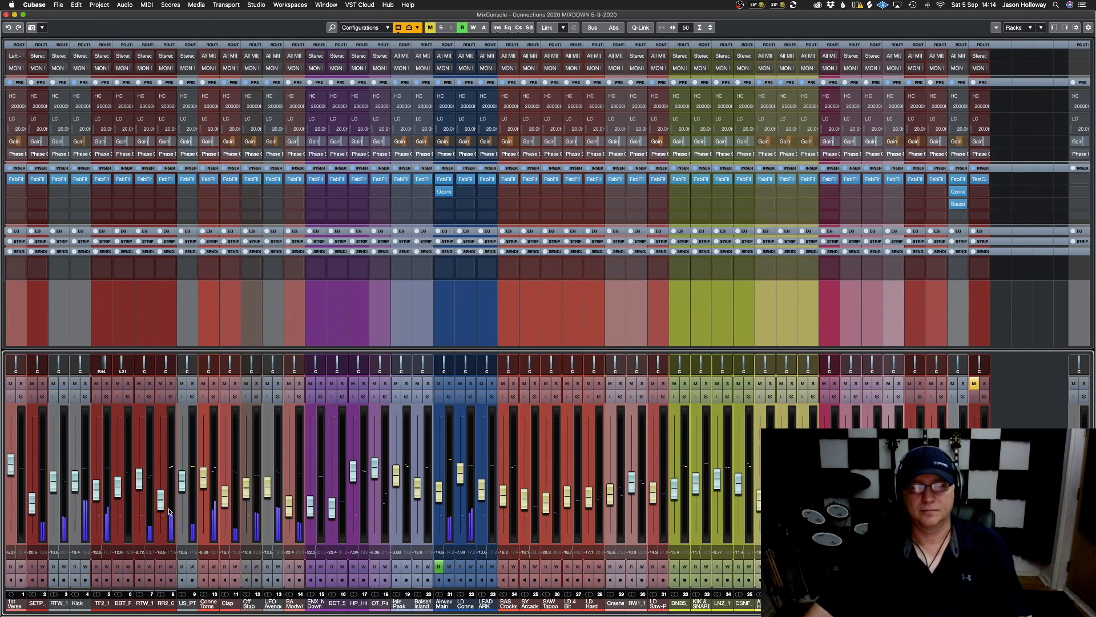
Fine-tune the volume faders of individual channels, including LD Conne, while the mix plays
{"action": "left_click_drag", "start_coordinate": [179, 482], "coordinate": [181, 481]}
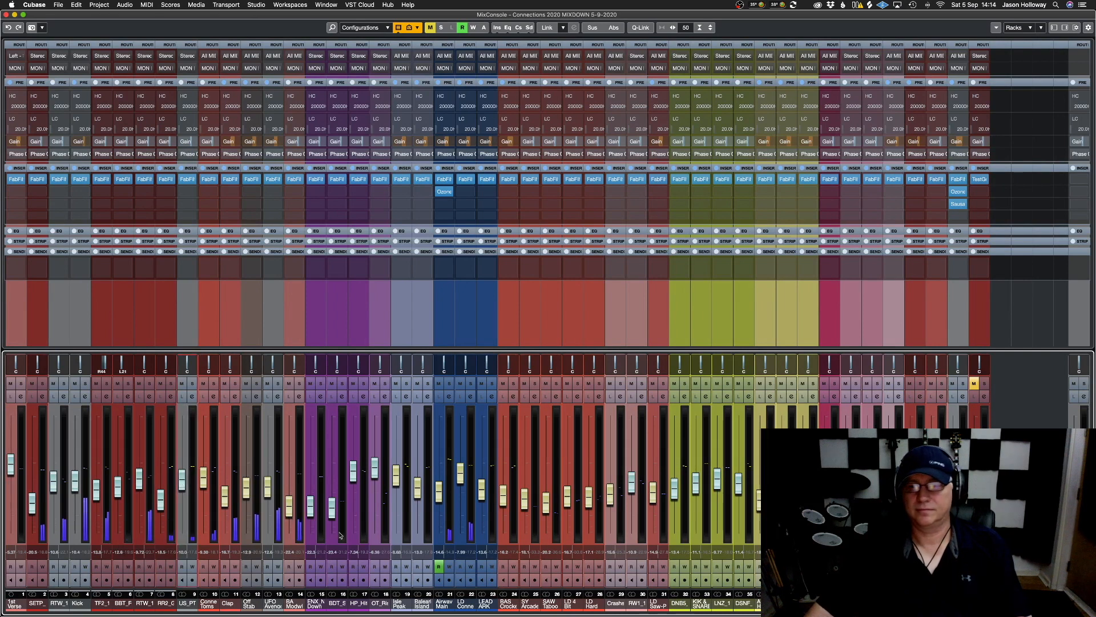
{"action": "left_click", "coordinate": [954, 204]}
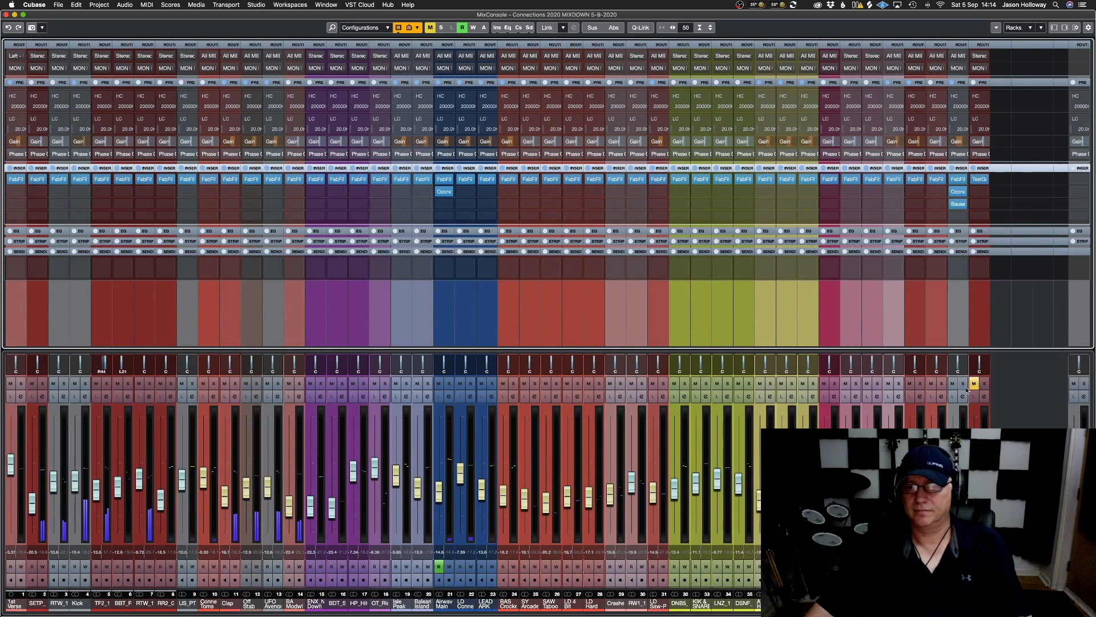
{"action": "left_click", "coordinate": [954, 491]}
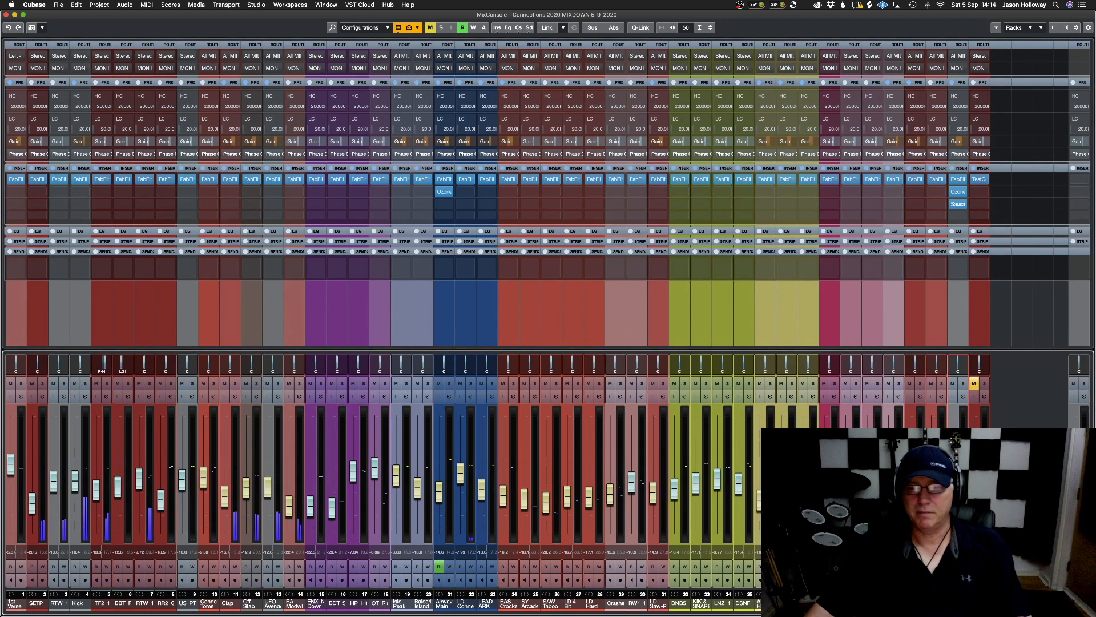
{"action": "left_click", "coordinate": [463, 473]}
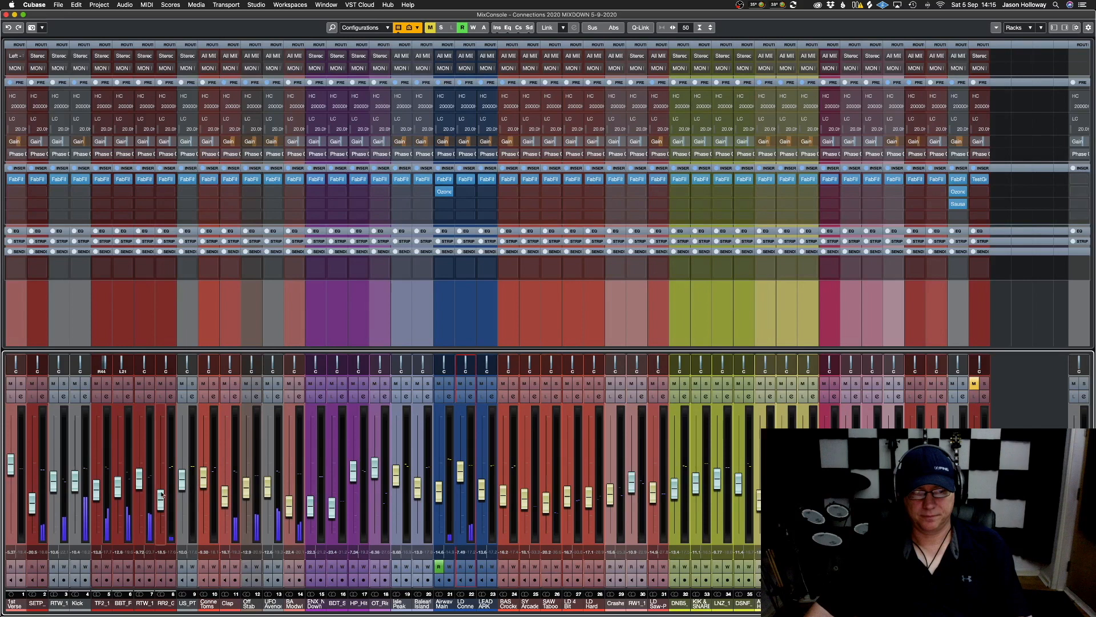
{"action": "mouse_move", "coordinate": [118, 494]}
{"action": "left_mouse_down"}
{"action": "mouse_move", "coordinate": [120, 503]}
{"action": "mouse_move", "coordinate": [120, 460]}
{"action": "mouse_move", "coordinate": [119, 528]}
{"action": "mouse_move", "coordinate": [119, 495]}
{"action": "left_mouse_up"}
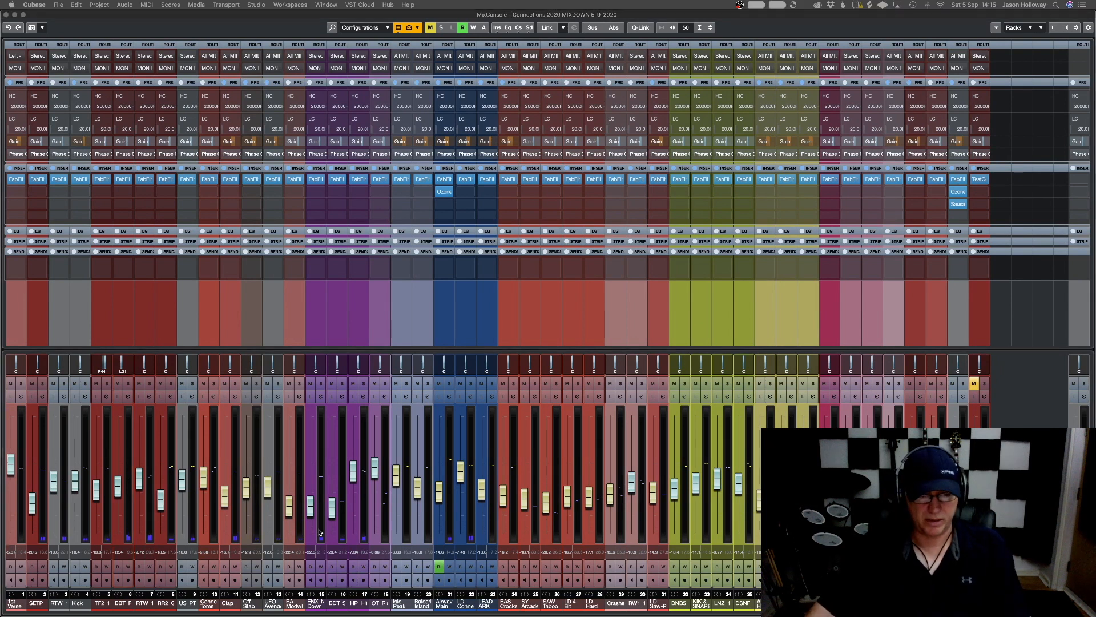
Solo purple channels 15 to 17, then narrow the solo to the HP_Hit channel and select it
{"action": "key", "text": "s"}
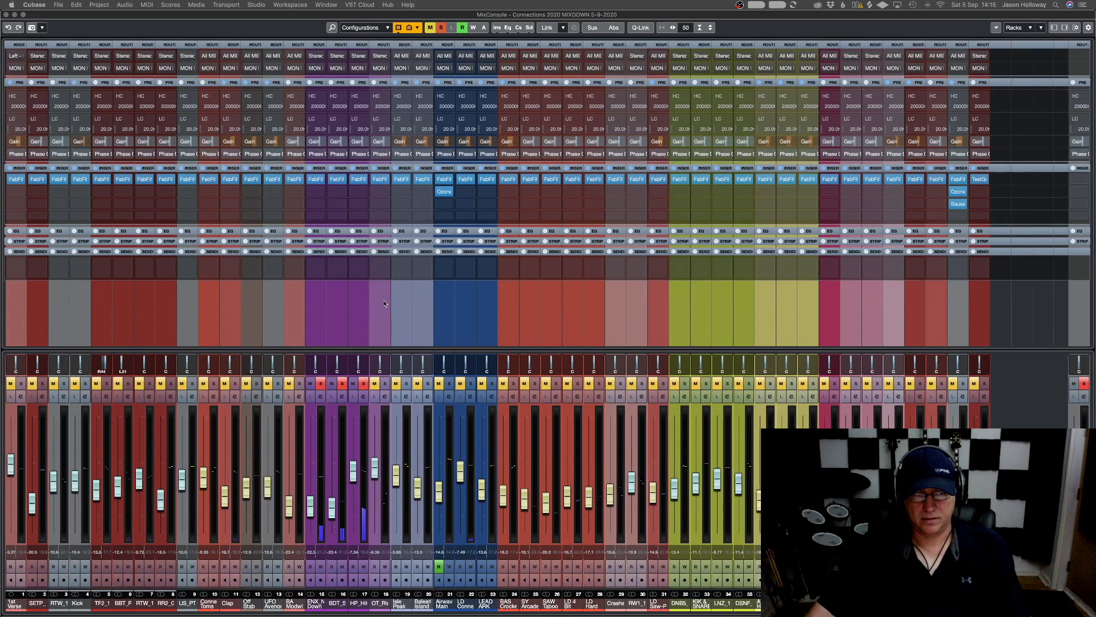
{"action": "left_click", "coordinate": [342, 381]}
{"action": "left_click", "coordinate": [322, 383]}
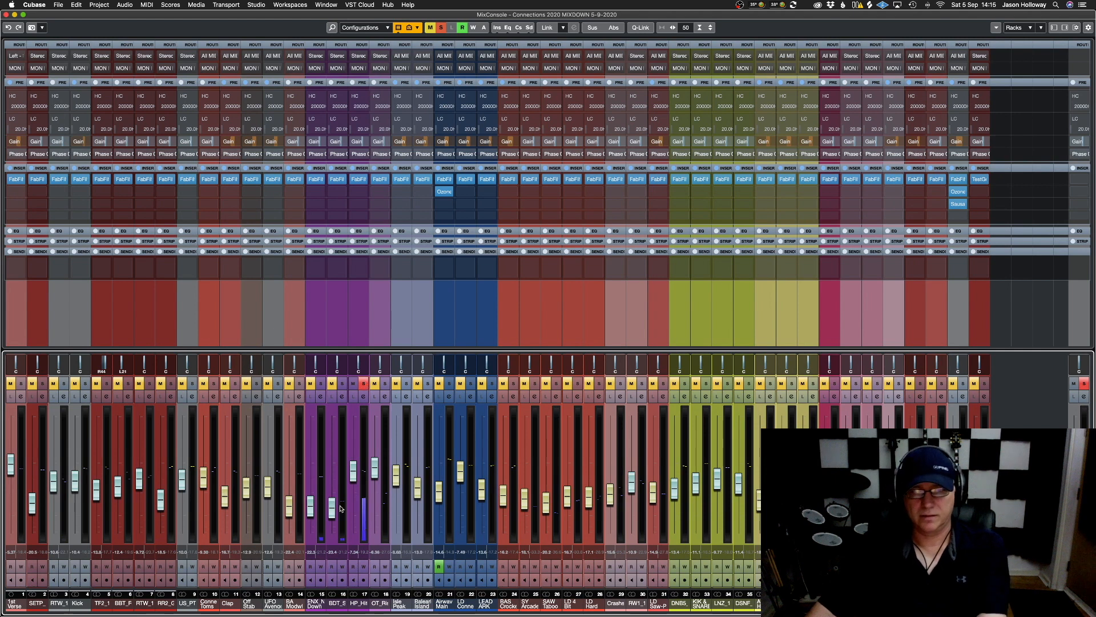
{"action": "left_click", "coordinate": [357, 603]}
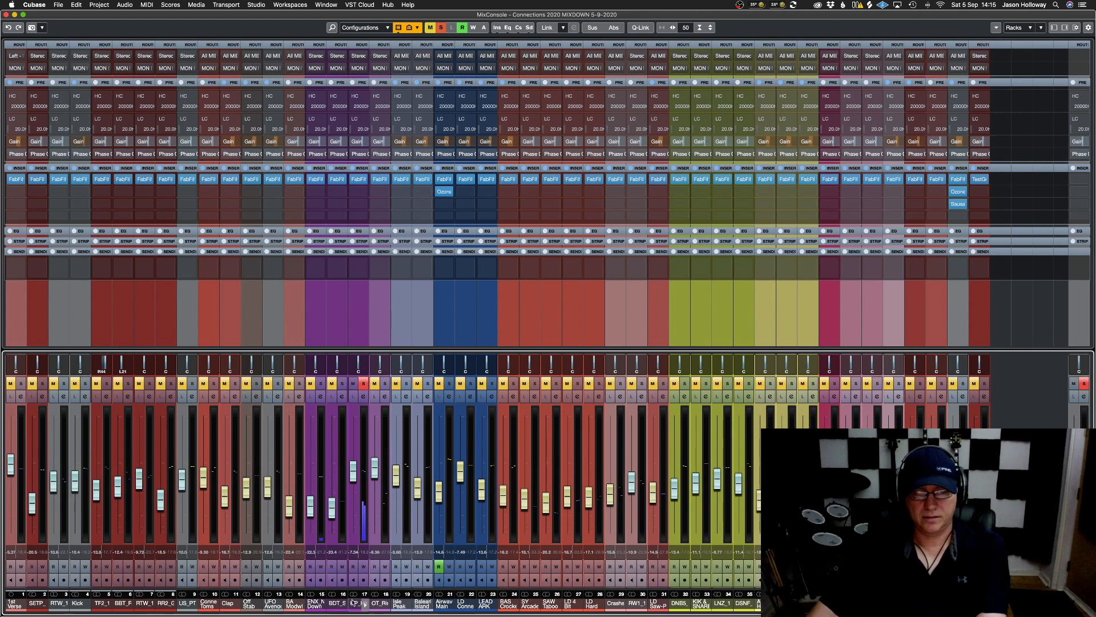
In HP_Hit's Pro-Q 3, raise the low cut to about 40 Hz and make its slope steeper than 24 dB/oct
{"action": "left_click", "coordinate": [359, 179]}
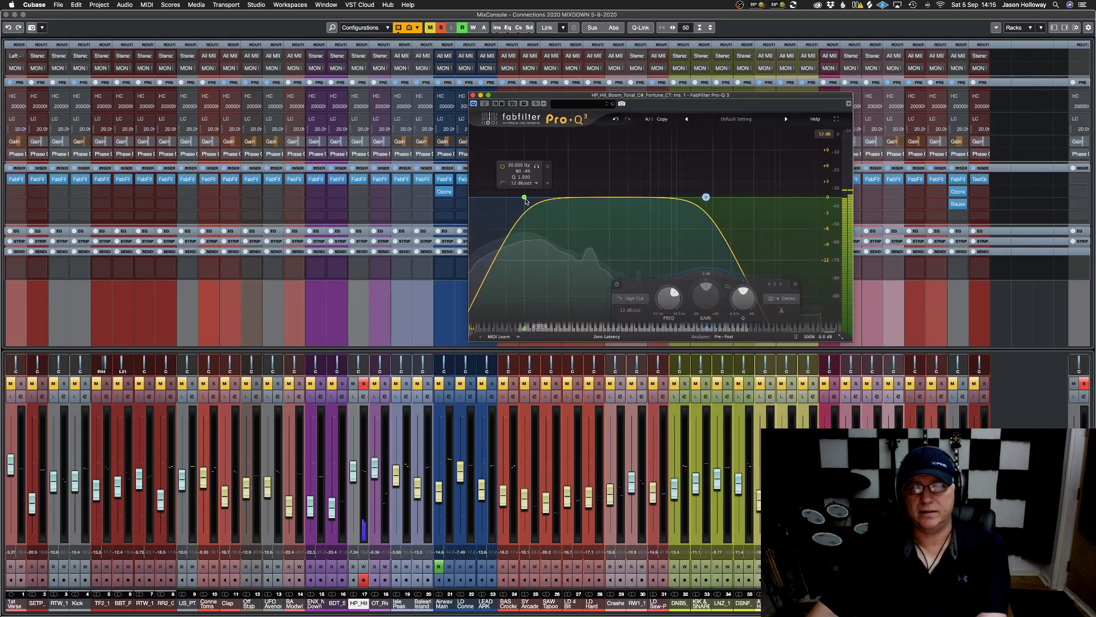
{"action": "mouse_move", "coordinate": [524, 198]}
{"action": "left_mouse_down"}
{"action": "mouse_move", "coordinate": [566, 200]}
{"action": "mouse_move", "coordinate": [535, 199]}
{"action": "left_mouse_up"}
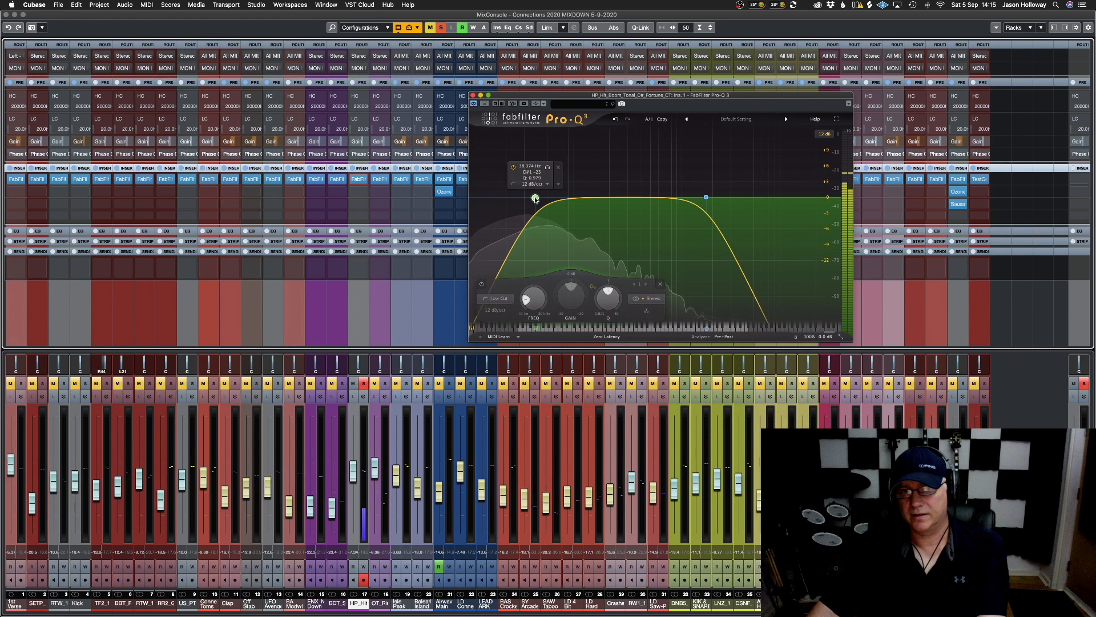
{"action": "left_click", "coordinate": [535, 198], "text": "alt+shift"}
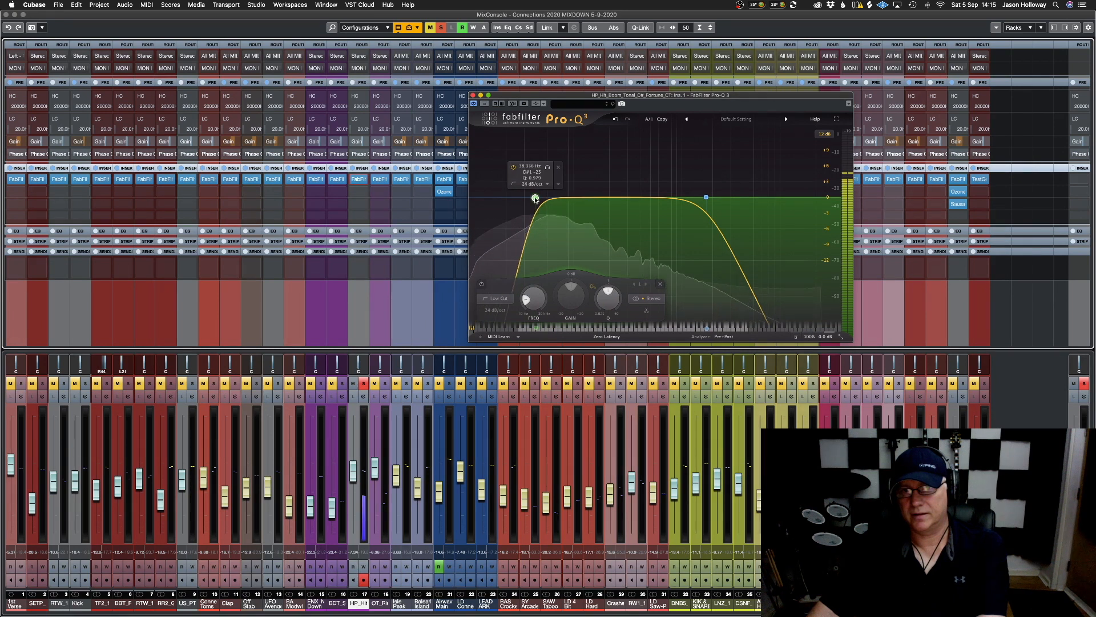
{"action": "left_click", "coordinate": [535, 198], "text": "alt+shift"}
{"action": "mouse_move", "coordinate": [535, 198]}
{"action": "left_mouse_down"}
{"action": "mouse_move", "coordinate": [561, 200]}
{"action": "mouse_move", "coordinate": [537, 200]}
{"action": "left_mouse_up"}
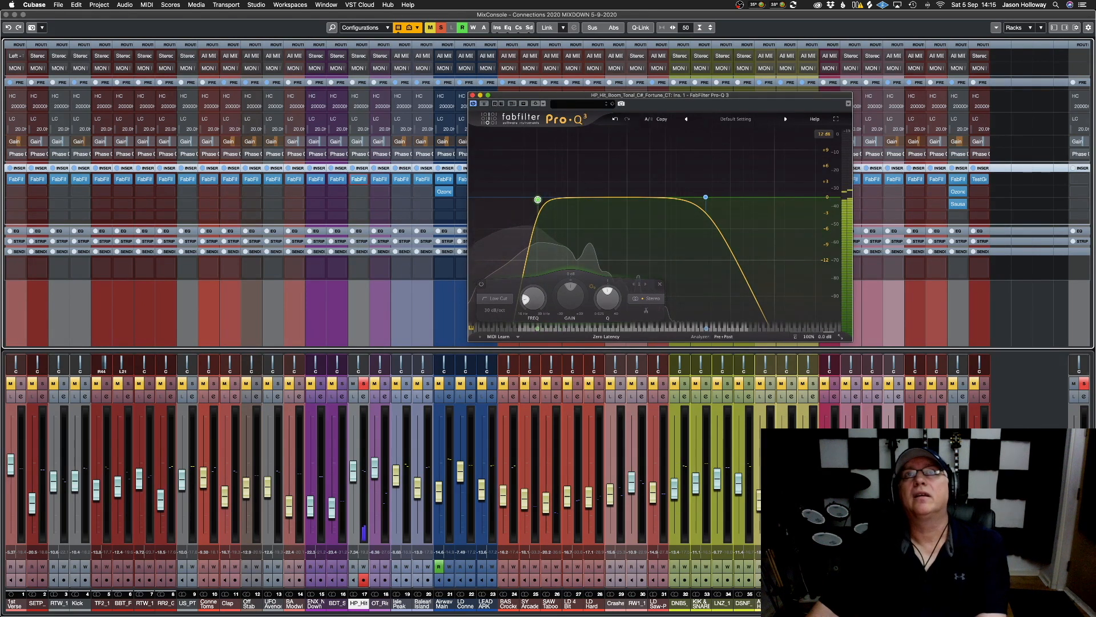
Clear all solos, save the project and close the Pro-Q 3 editor
{"action": "key", "text": "space"}
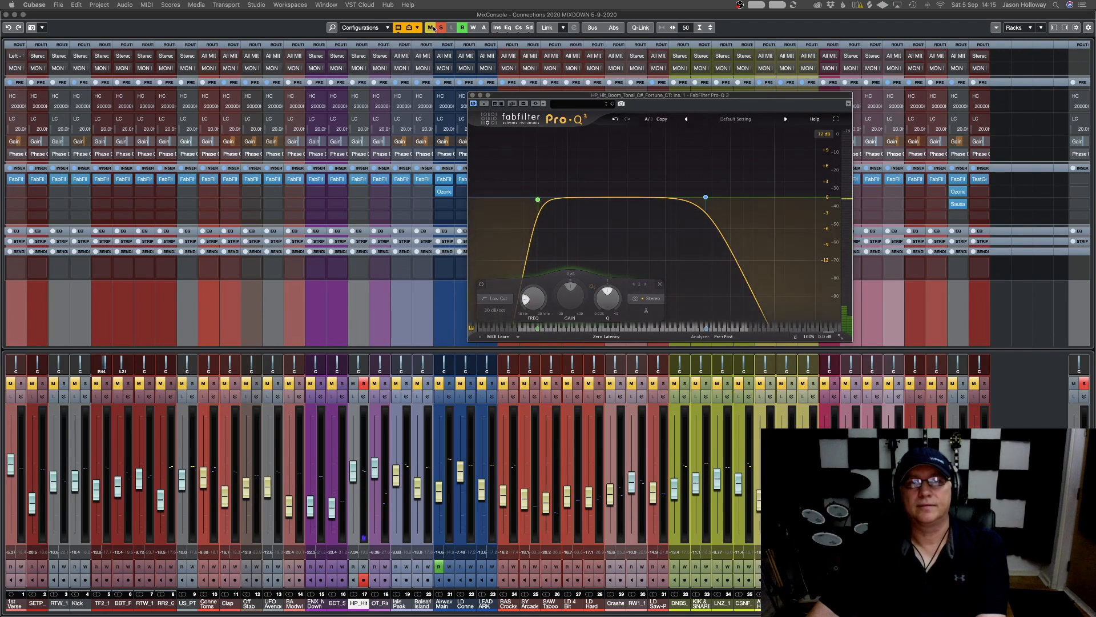
{"action": "left_click", "coordinate": [441, 27]}
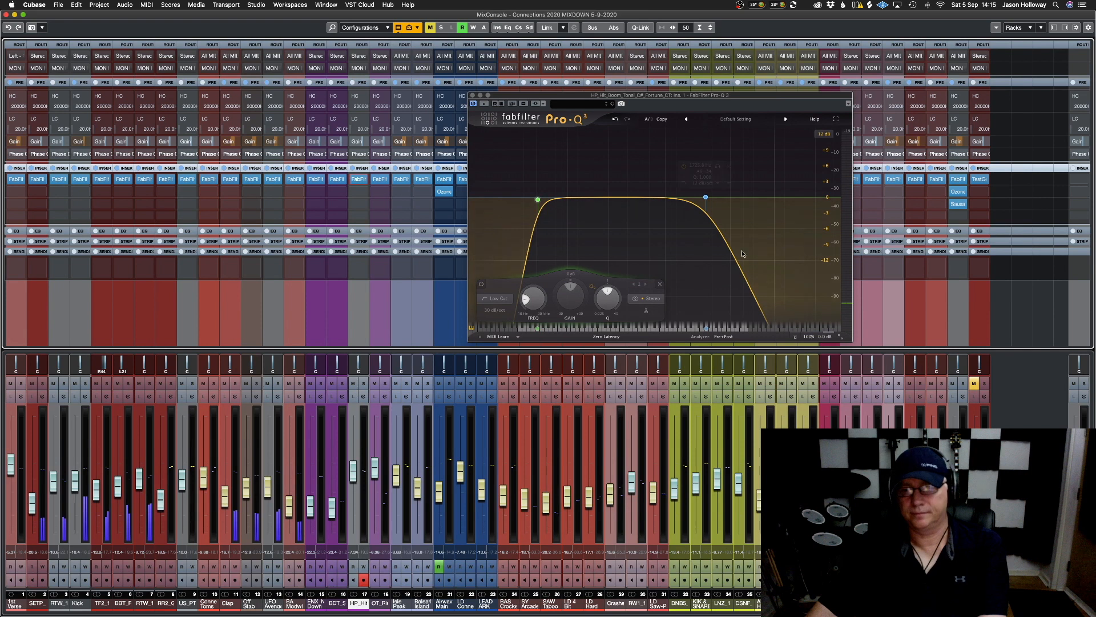
{"action": "key", "text": "super+s"}
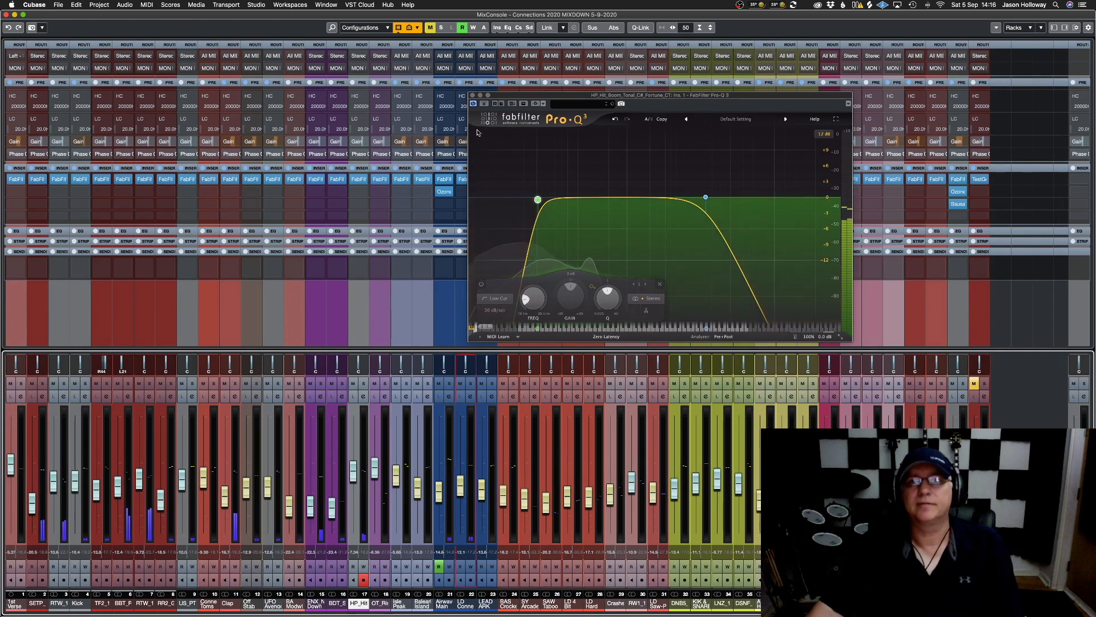
{"action": "left_click", "coordinate": [472, 95]}
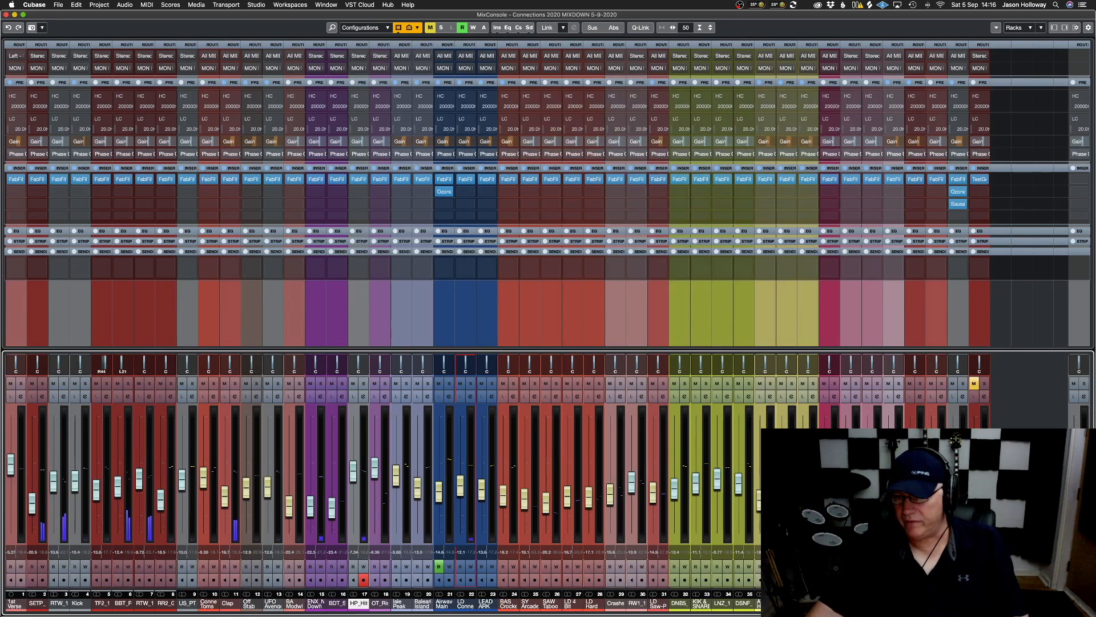
Open the Omnisphere Wide Bass instrument and add a PRO-Verb to the empty fourth slot of its common effects rack
{"action": "left_click", "coordinate": [963, 397]}
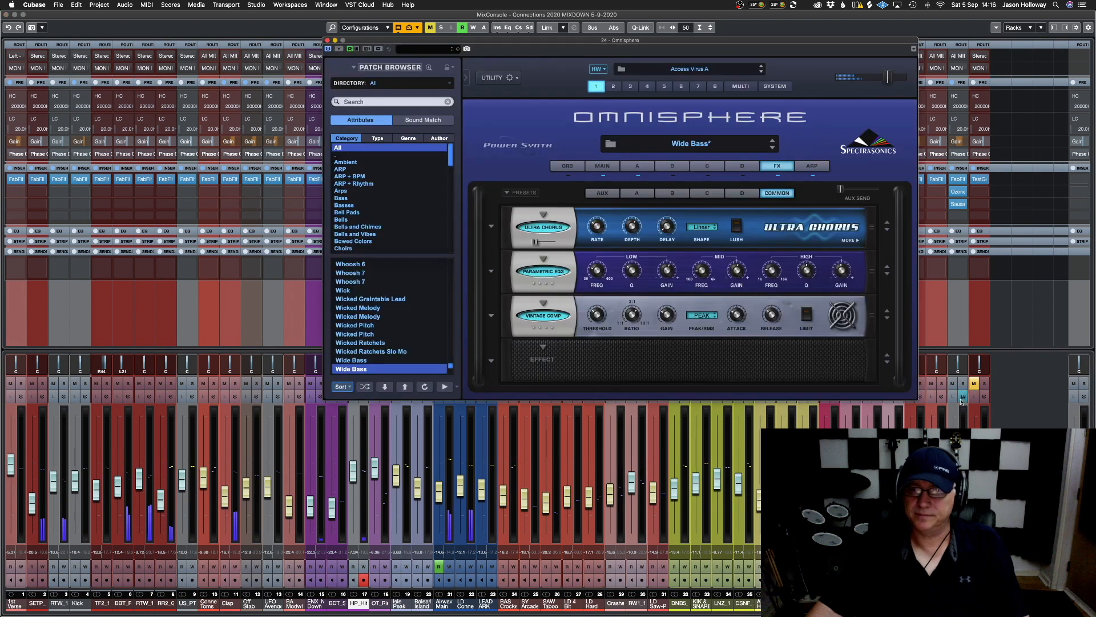
{"action": "left_click", "coordinate": [544, 348]}
{"action": "mouse_move", "coordinate": [568, 422]}
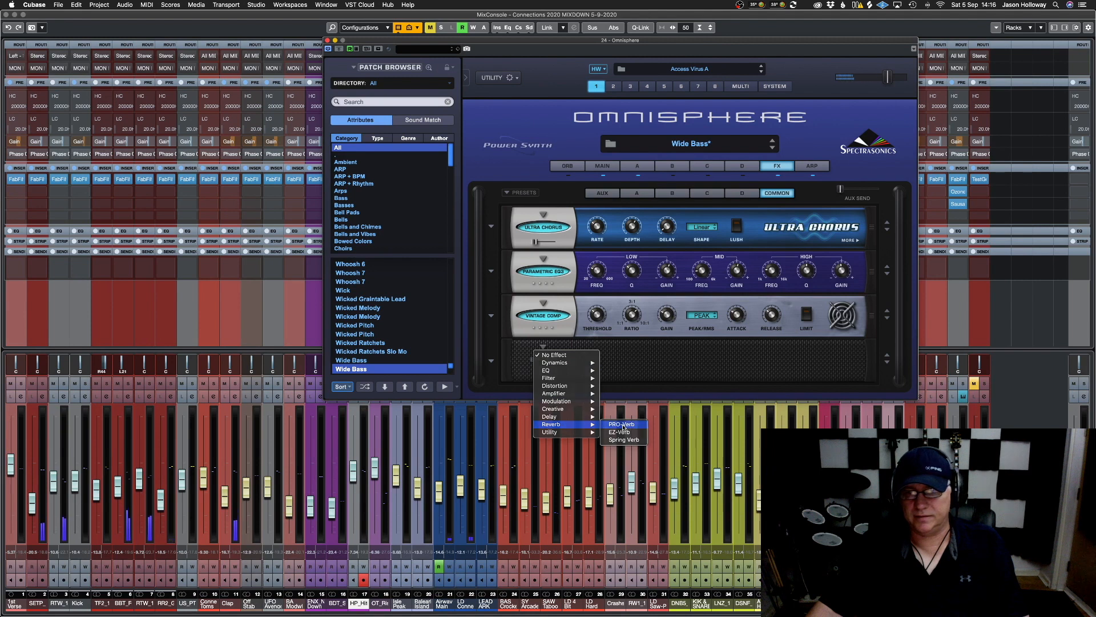
{"action": "left_click", "coordinate": [617, 424]}
Audition the PRO-Verb at 100 mix and bring the mix back to just under halfway
{"action": "left_click_drag", "start_coordinate": [535, 378], "coordinate": [561, 378]}
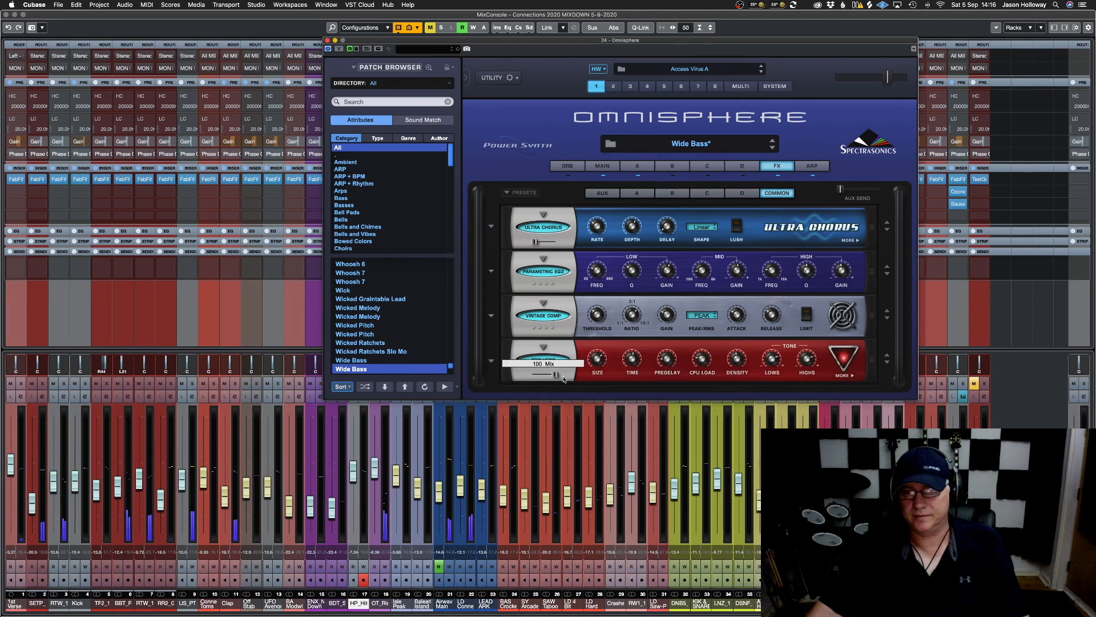
{"action": "left_click_drag", "start_coordinate": [556, 375], "coordinate": [545, 376]}
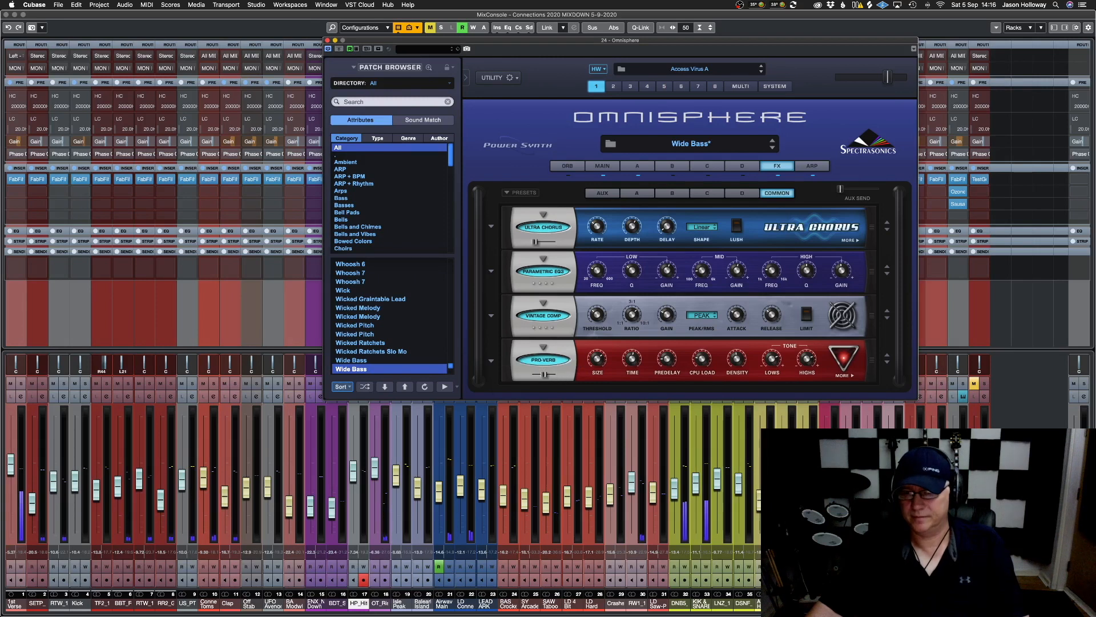
{"action": "left_click", "coordinate": [809, 485]}
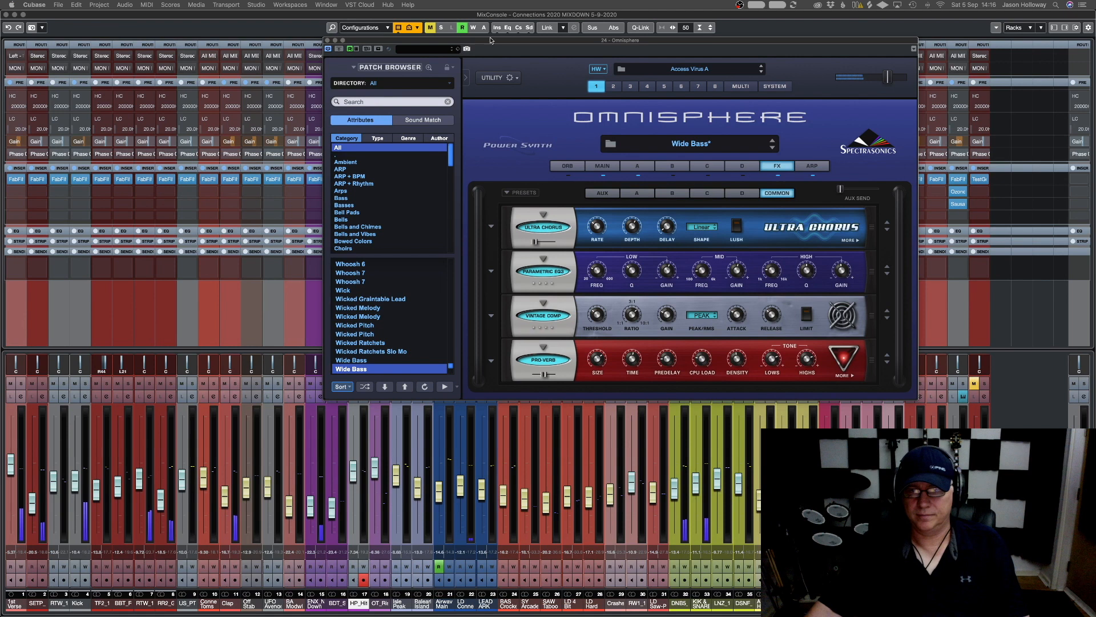
{"action": "left_click_drag", "start_coordinate": [544, 374], "coordinate": [542, 377]}
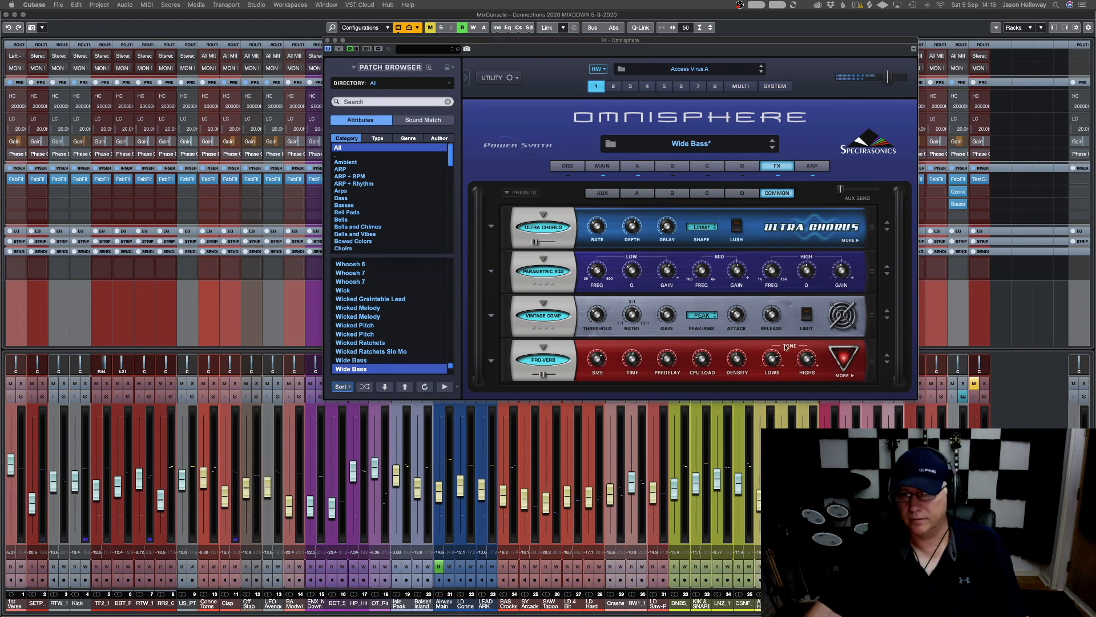
Adjust the PRO-Verb's quality/CPU load
{"action": "left_click", "coordinate": [699, 362]}
{"action": "left_click_drag", "start_coordinate": [703, 318], "coordinate": [705, 289]}
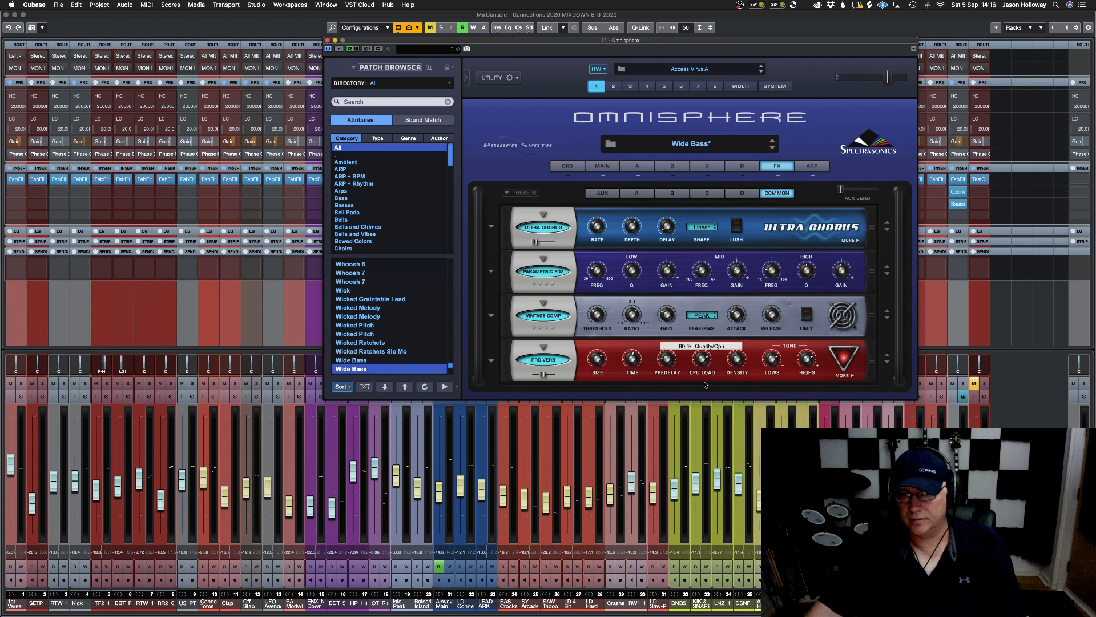
{"action": "left_click_drag", "start_coordinate": [708, 421], "coordinate": [708, 425]}
Lengthen the PRO-Verb's time, reduce its size and lower its mix slightly
{"action": "left_click_drag", "start_coordinate": [631, 360], "coordinate": [633, 337]}
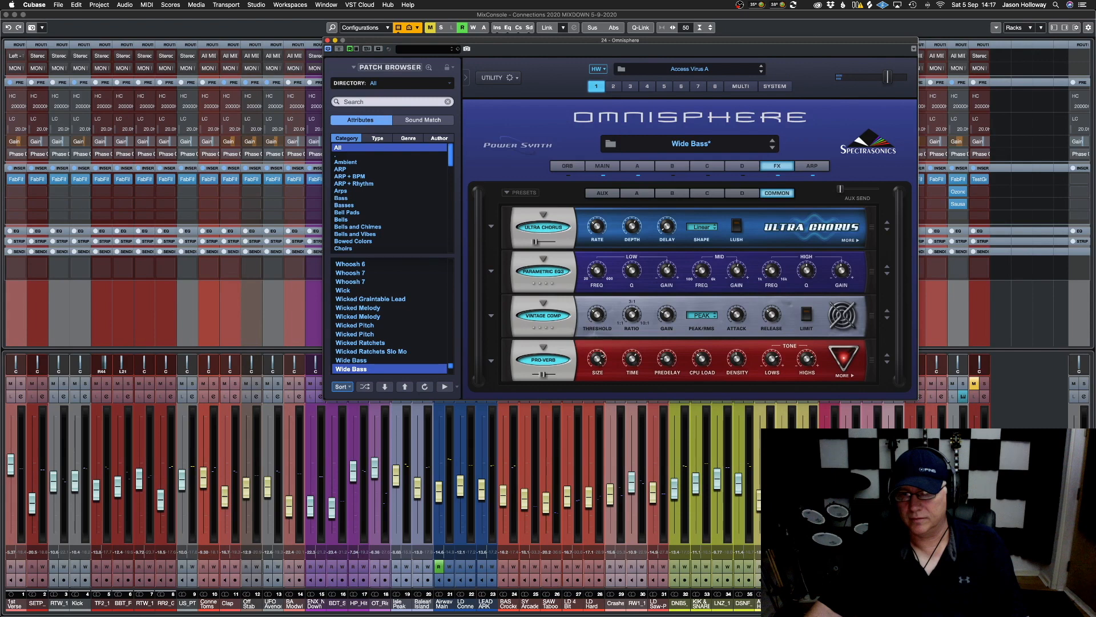
{"action": "left_click_drag", "start_coordinate": [595, 358], "coordinate": [594, 382]}
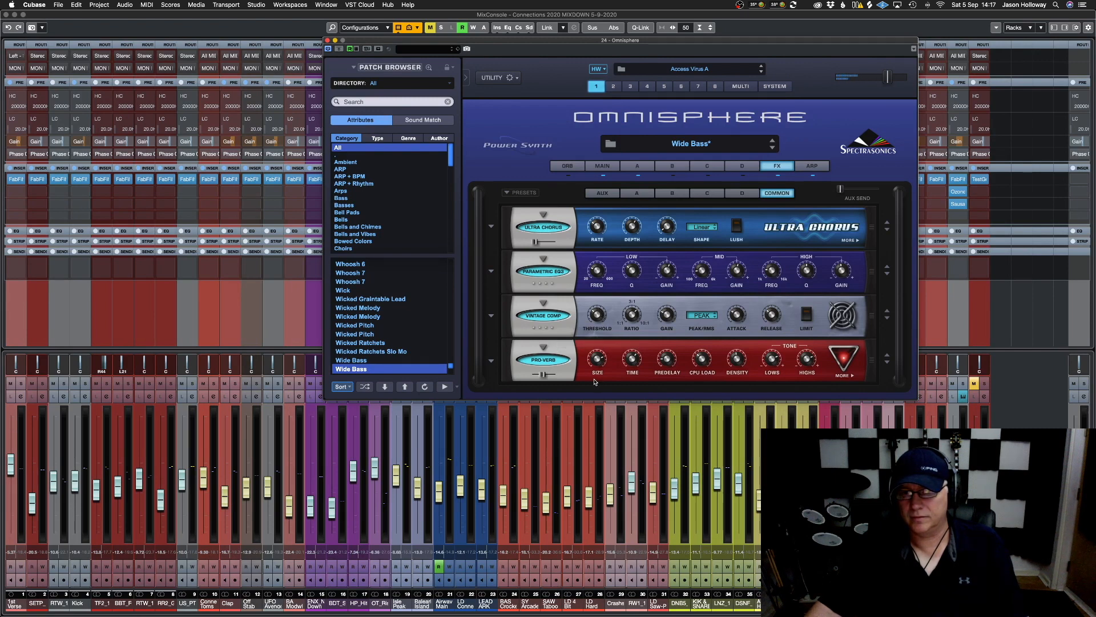
{"action": "mouse_move", "coordinate": [542, 374]}
{"action": "left_mouse_down"}
{"action": "mouse_move", "coordinate": [571, 381]}
{"action": "mouse_move", "coordinate": [532, 379]}
{"action": "mouse_move", "coordinate": [542, 379]}
{"action": "left_mouse_up"}
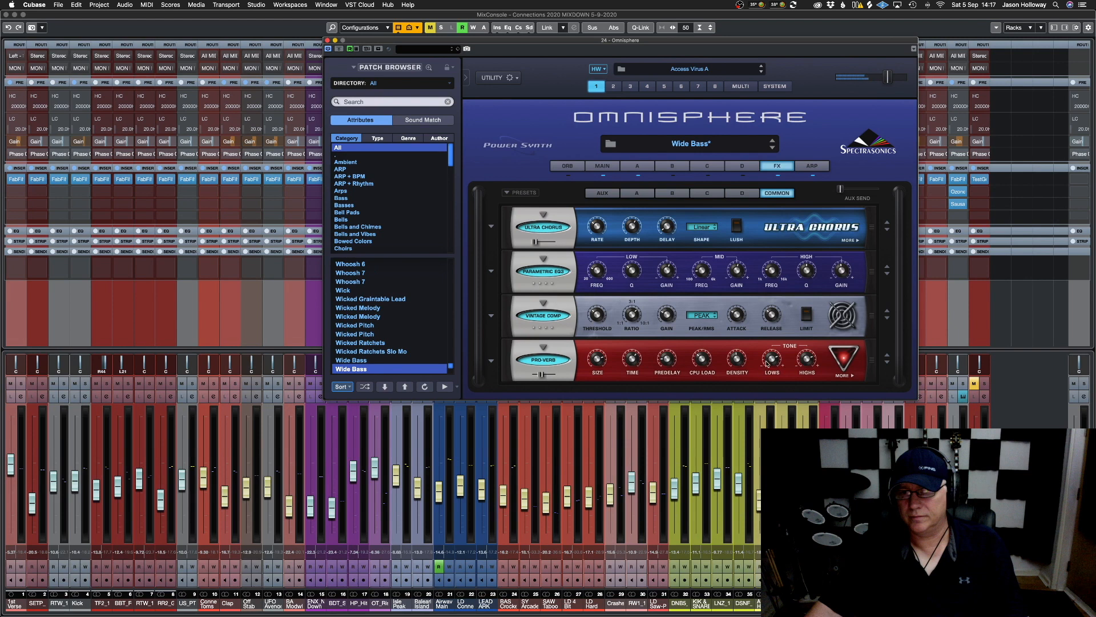
Adjust the PRO-Verb's low tone and set its high-shelf cut to about -4.7 dB
{"action": "mouse_move", "coordinate": [770, 364]}
{"action": "left_click_drag", "start_coordinate": [769, 397], "coordinate": [765, 357]}
{"action": "mouse_move", "coordinate": [805, 350]}
{"action": "left_click_drag", "start_coordinate": [806, 351], "coordinate": [801, 395]}
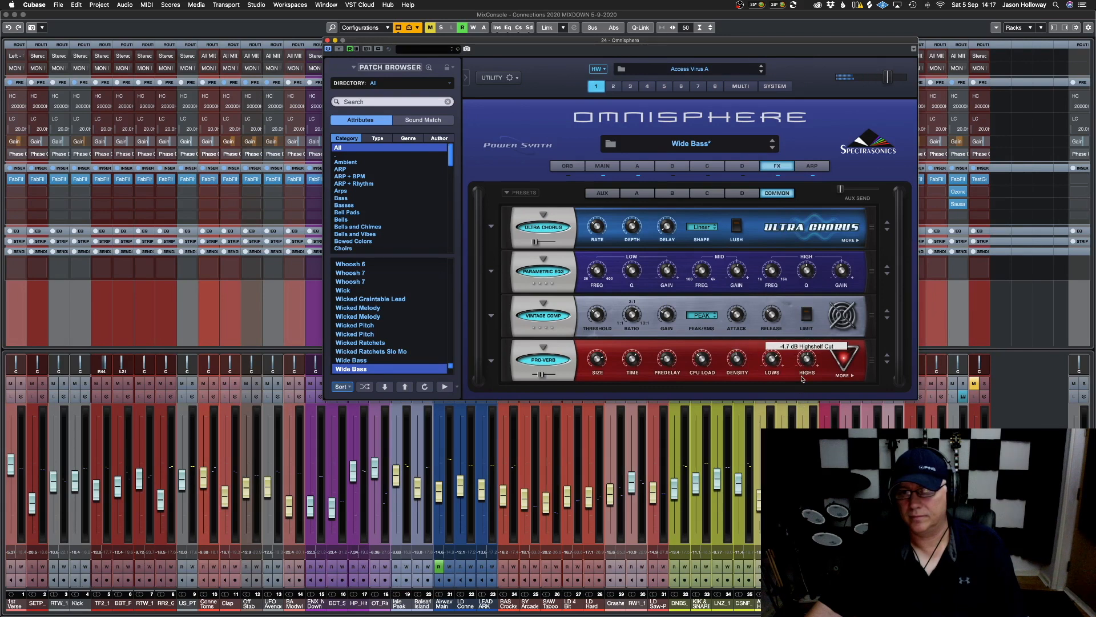
Show the PRO-Verb's reverb-shaping controls, adjust its high frequency and high time, and toggle Freeze on and back off
{"action": "left_click", "coordinate": [845, 376]}
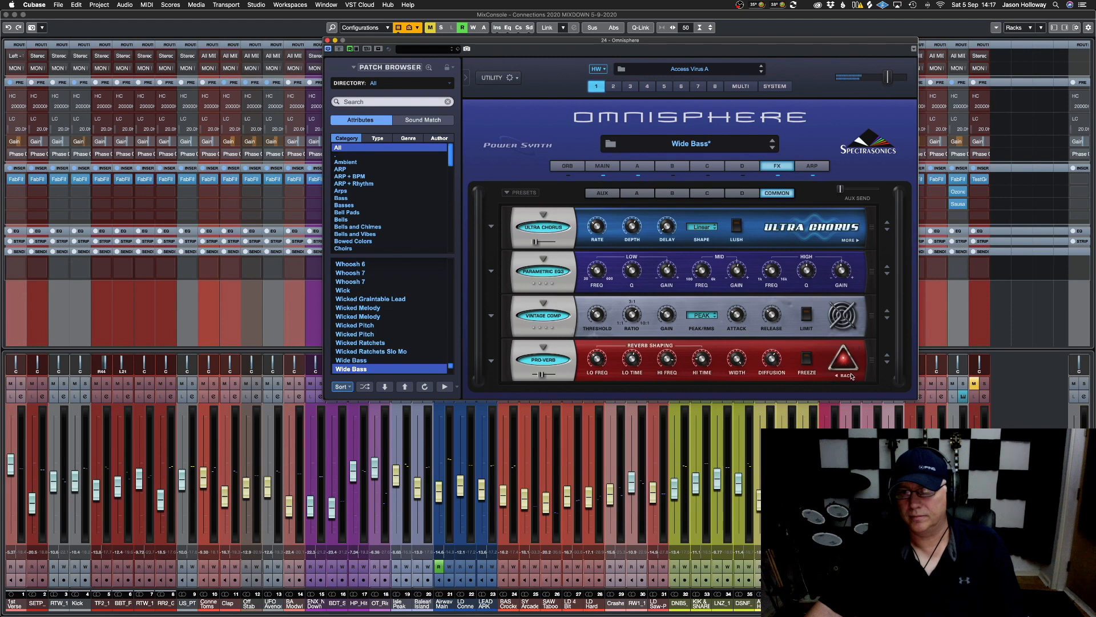
{"action": "left_click", "coordinate": [807, 359]}
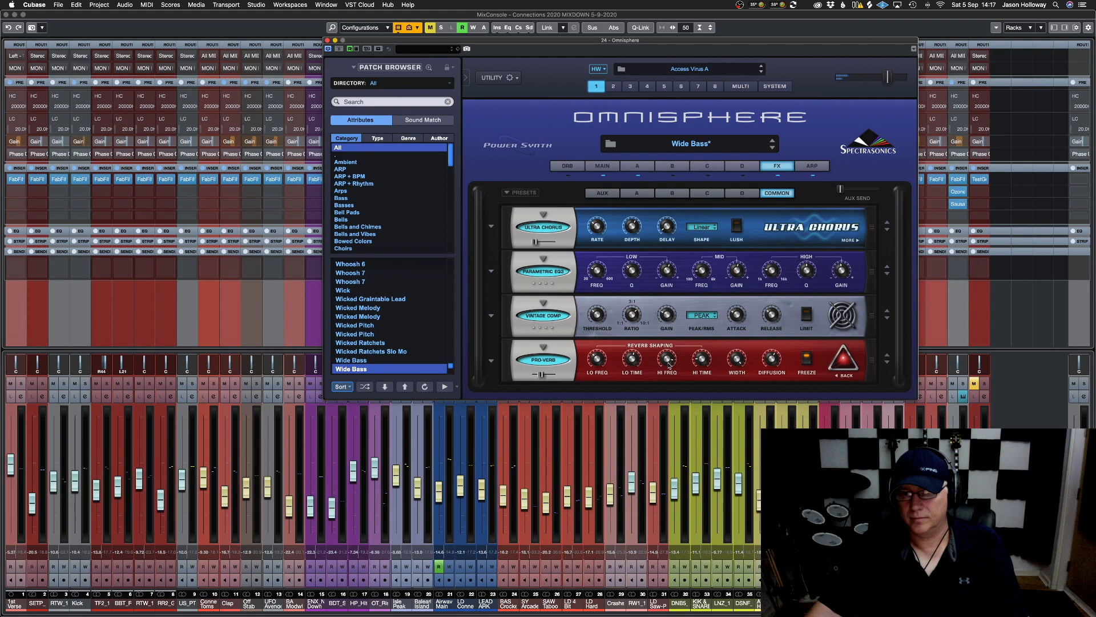
{"action": "left_click_drag", "start_coordinate": [665, 427], "coordinate": [665, 427]}
{"action": "left_click_drag", "start_coordinate": [702, 363], "coordinate": [703, 345]}
{"action": "left_click", "coordinate": [806, 359]}
Fine-tune the PRO-Verb's mix and close the Omnisphere instrument
{"action": "left_click_drag", "start_coordinate": [544, 377], "coordinate": [542, 379]}
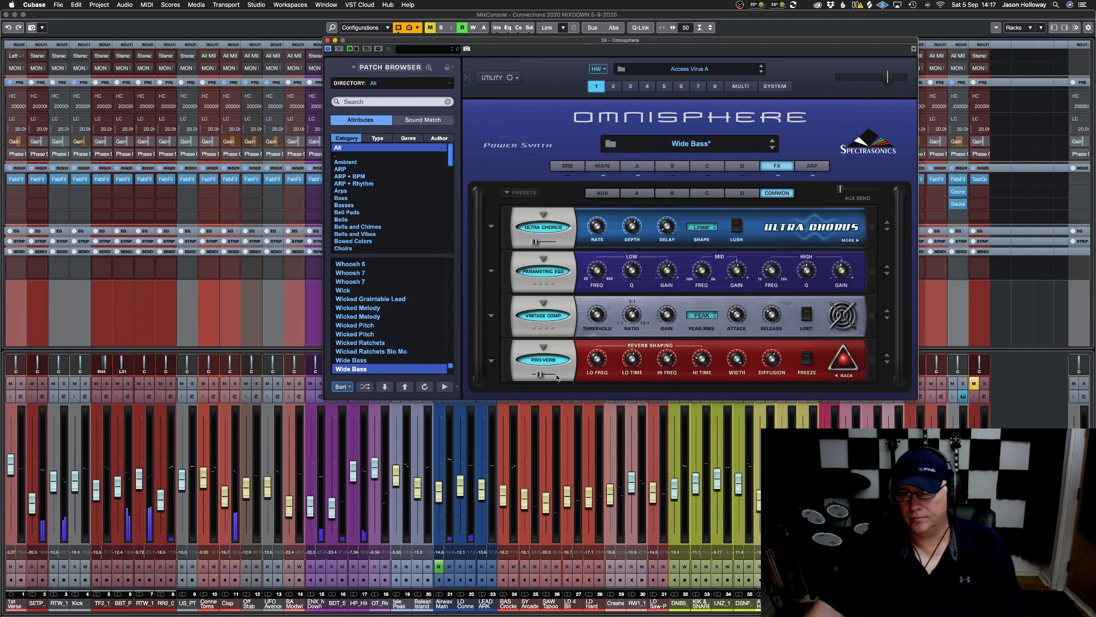
{"action": "mouse_move", "coordinate": [543, 376]}
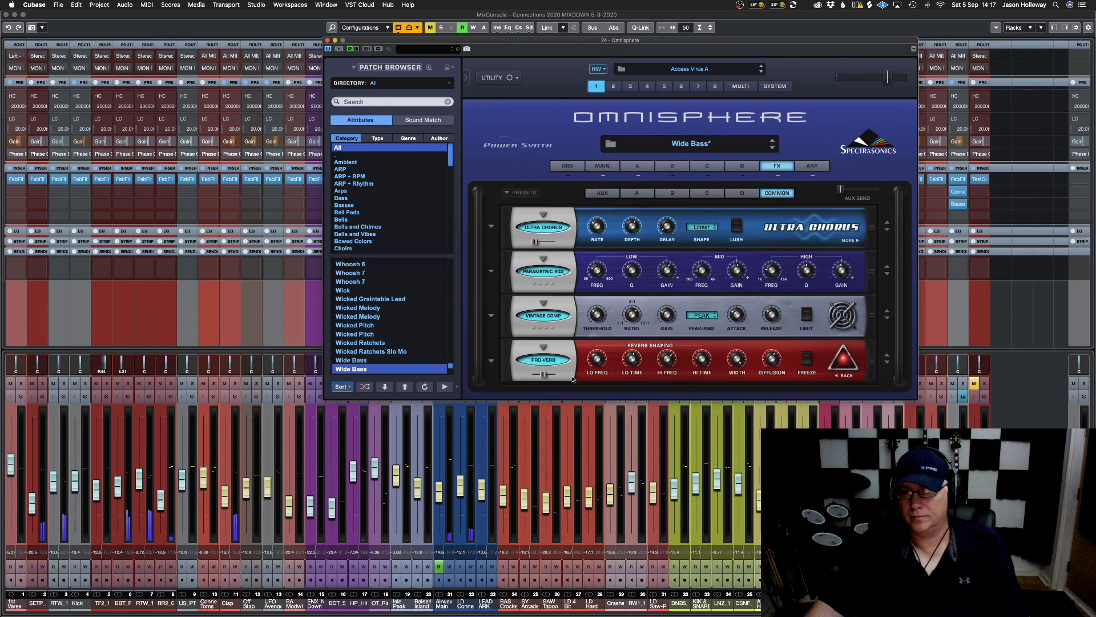
{"action": "mouse_move", "coordinate": [632, 365]}
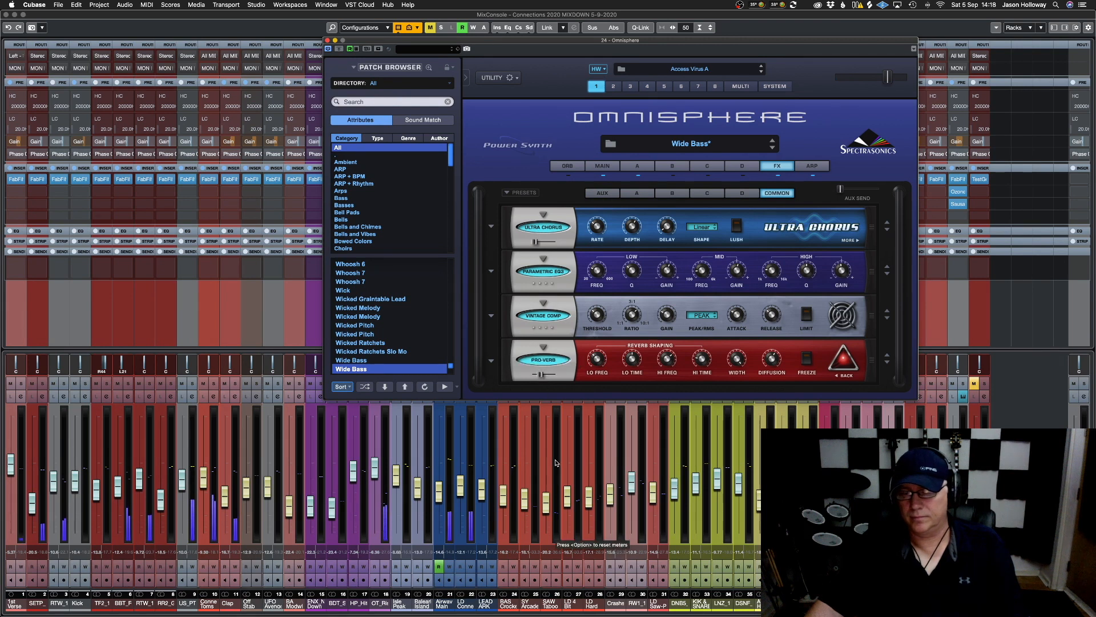
{"action": "left_click", "coordinate": [328, 41]}
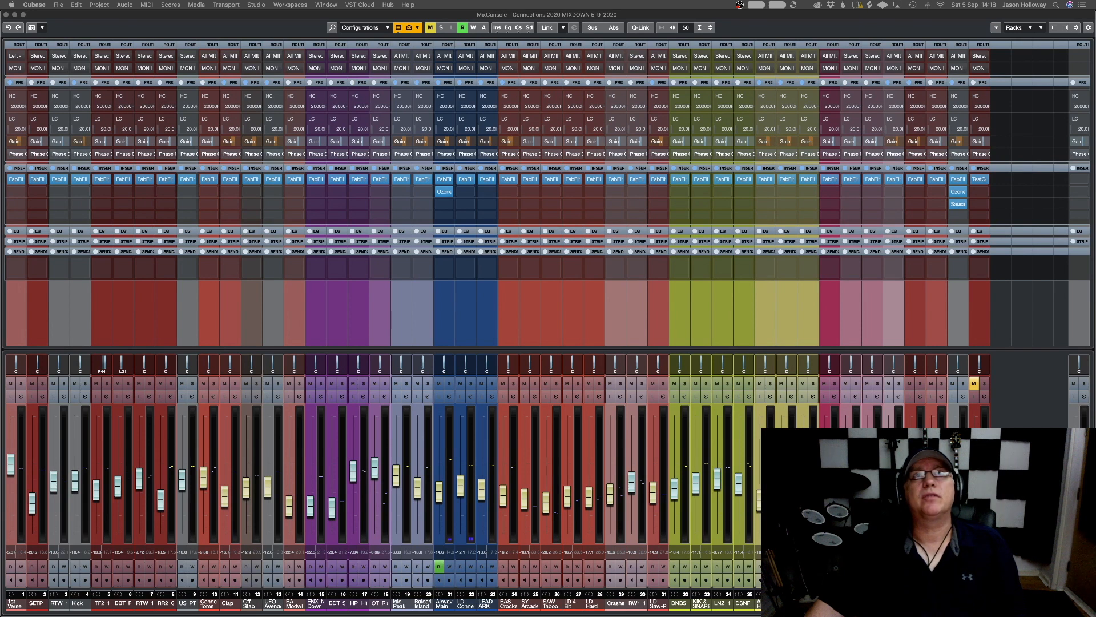
Solo the 1st Verse track and insert the UAD UA 1176AE(m) from the MONO UAD Compressors collection in its second insert slot
{"action": "left_click", "coordinate": [16, 604]}
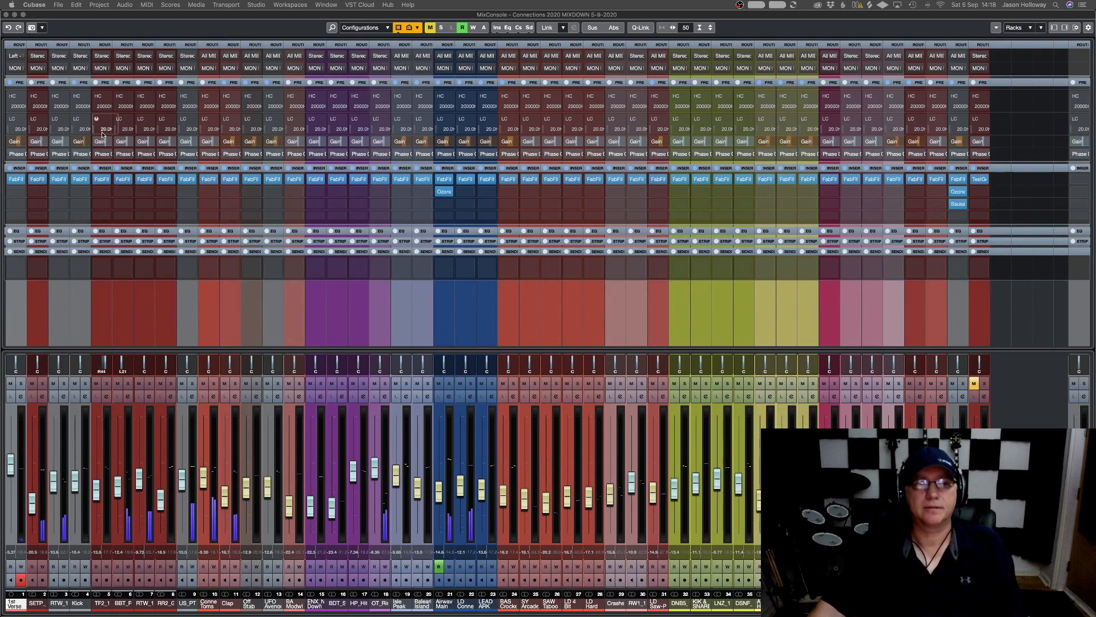
{"action": "left_click", "coordinate": [21, 384]}
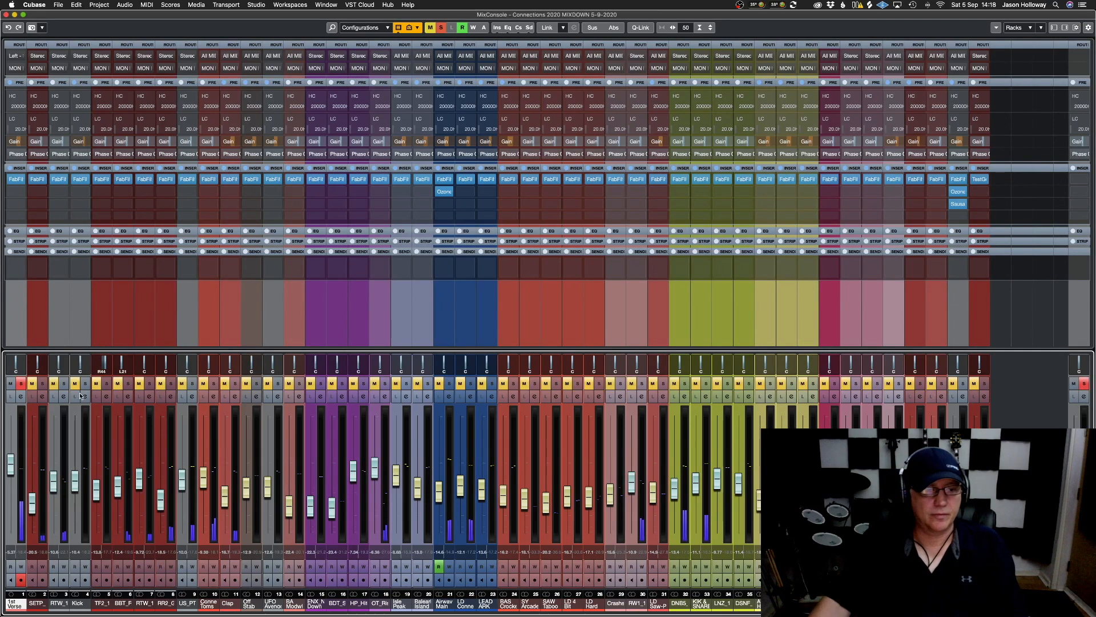
{"action": "left_click", "coordinate": [18, 192]}
{"action": "left_click", "coordinate": [128, 192]}
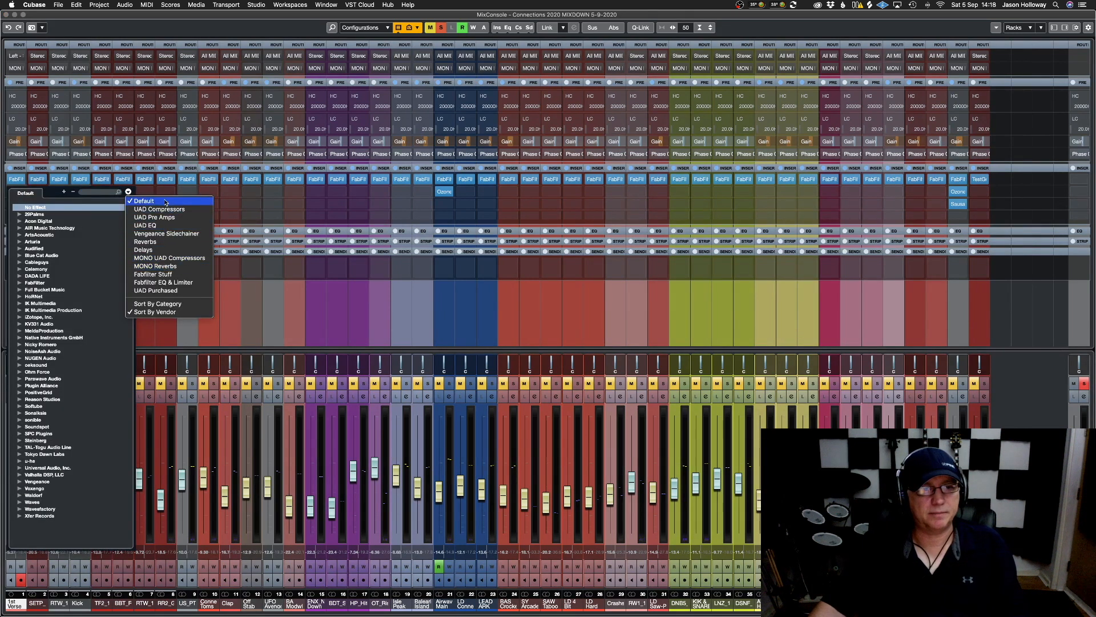
{"action": "left_click", "coordinate": [169, 257]}
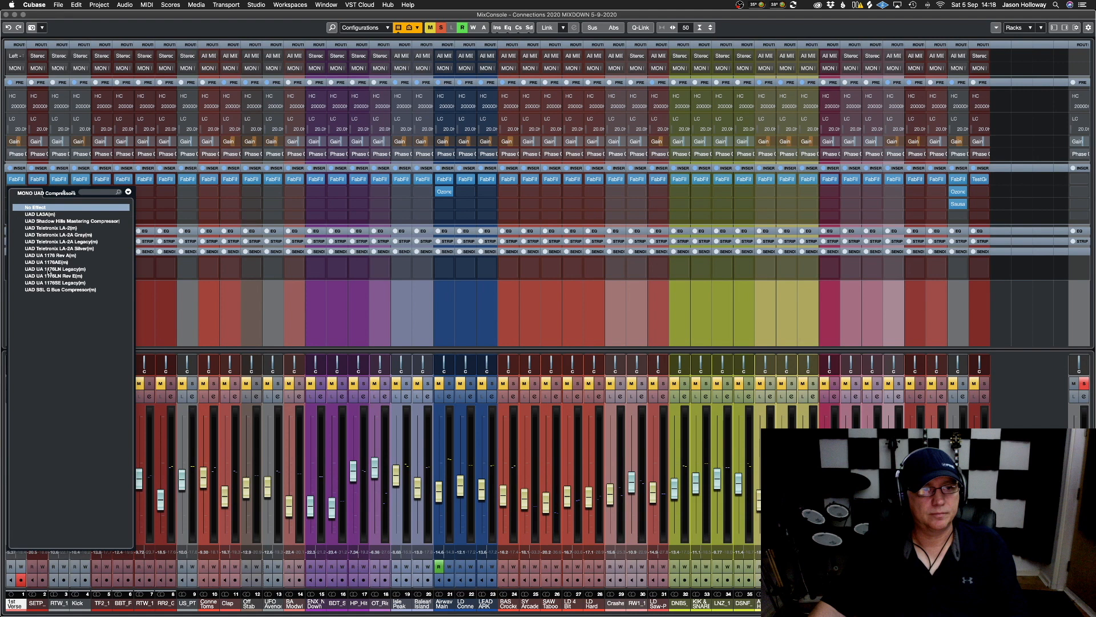
{"action": "left_click", "coordinate": [49, 262]}
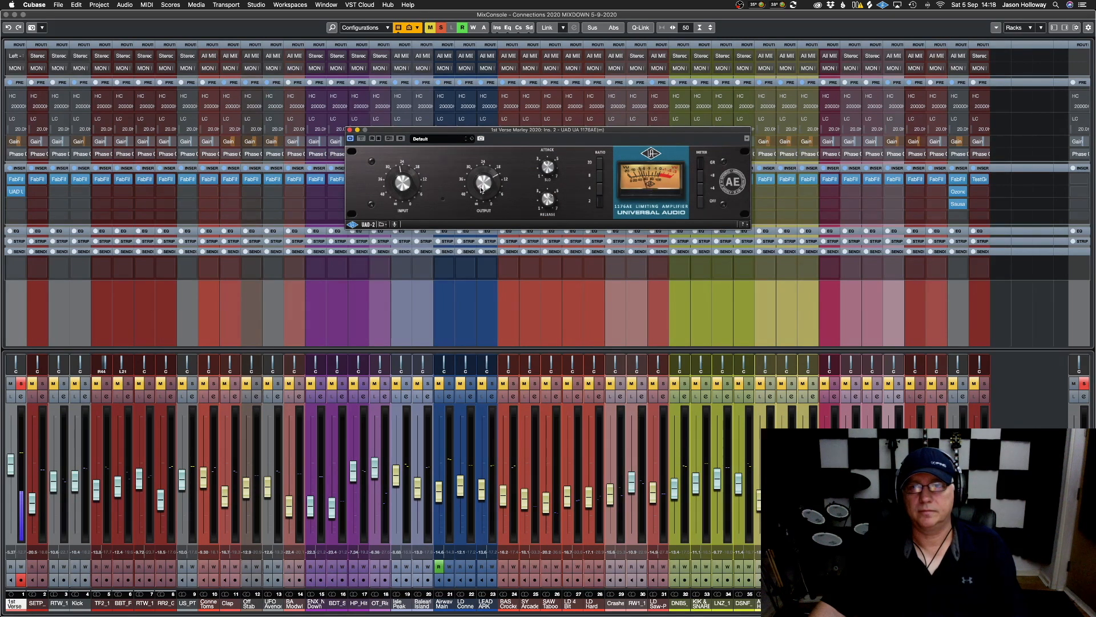
Adjust the 1176AE's input level on the soloed 1st Verse track and unsolo the track
{"action": "left_click_drag", "start_coordinate": [509, 138], "coordinate": [468, 146]}
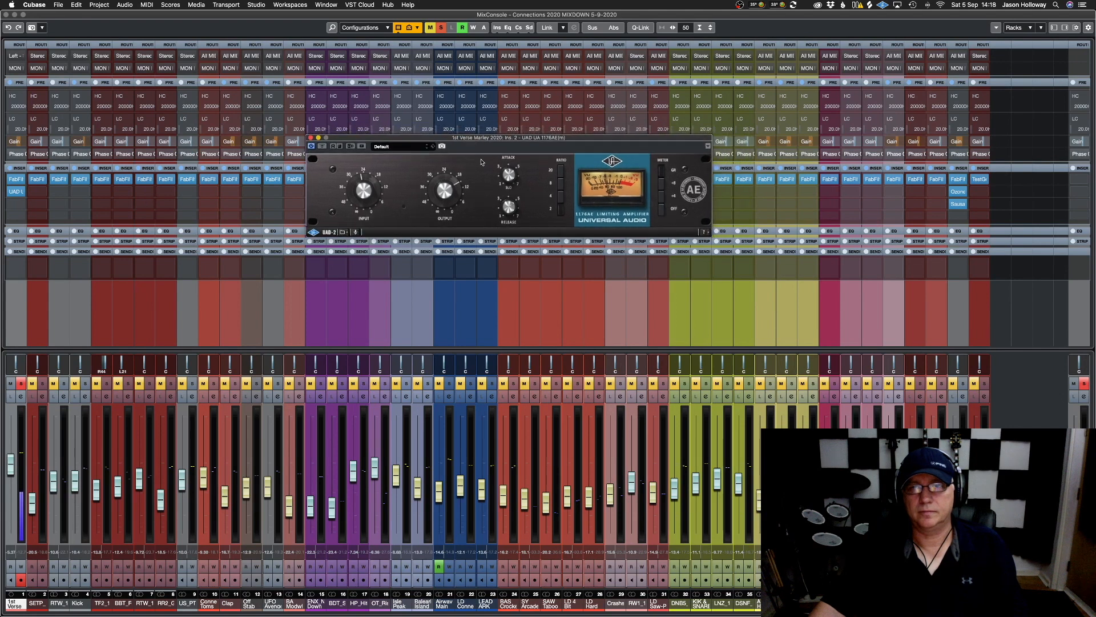
{"action": "left_click_drag", "start_coordinate": [377, 193], "coordinate": [376, 201]}
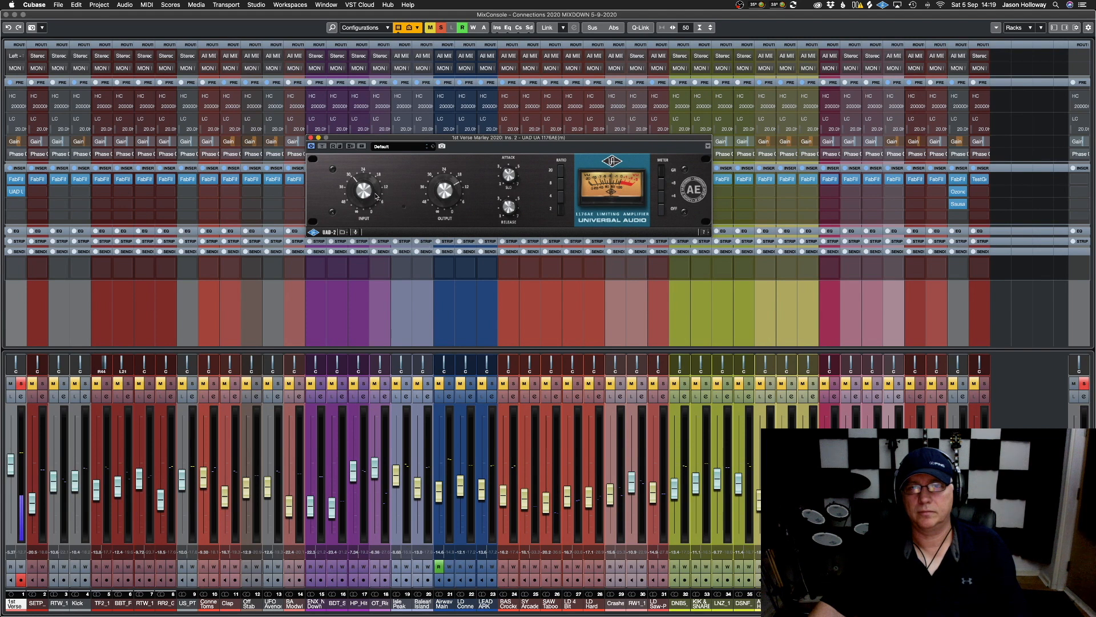
{"action": "left_click", "coordinate": [21, 382]}
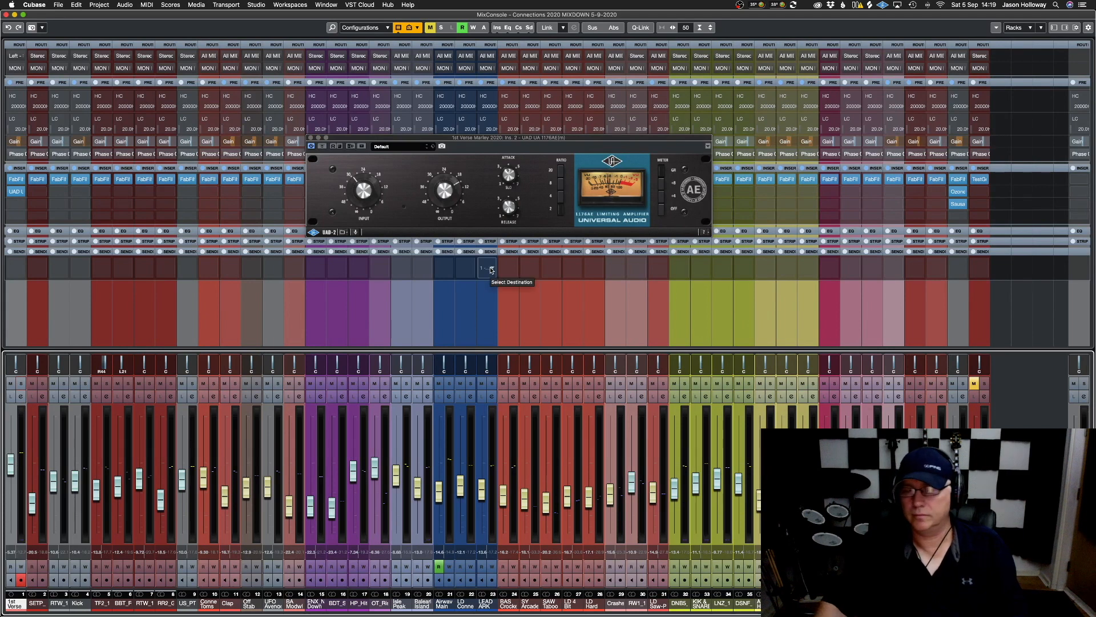
Compare the 1176AE bypassed and active within the full mix and lower the 1st Verse fader slightly
{"action": "left_click", "coordinate": [322, 147]}
{"action": "left_click", "coordinate": [323, 146]}
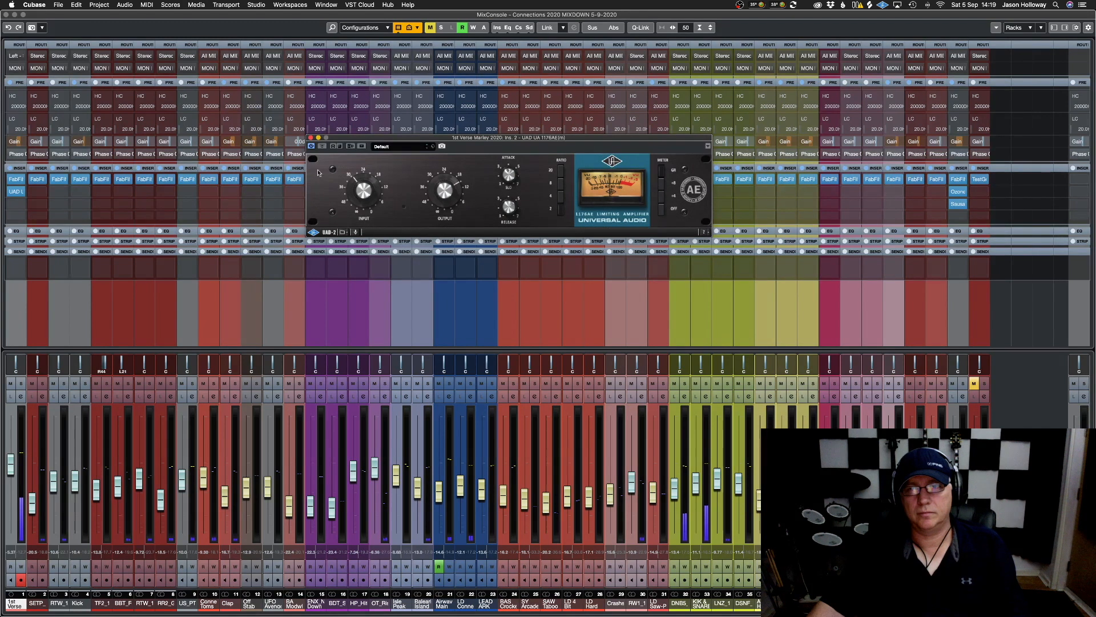
{"action": "left_click", "coordinate": [16, 469]}
{"action": "left_click_drag", "start_coordinate": [16, 470], "coordinate": [15, 475]}
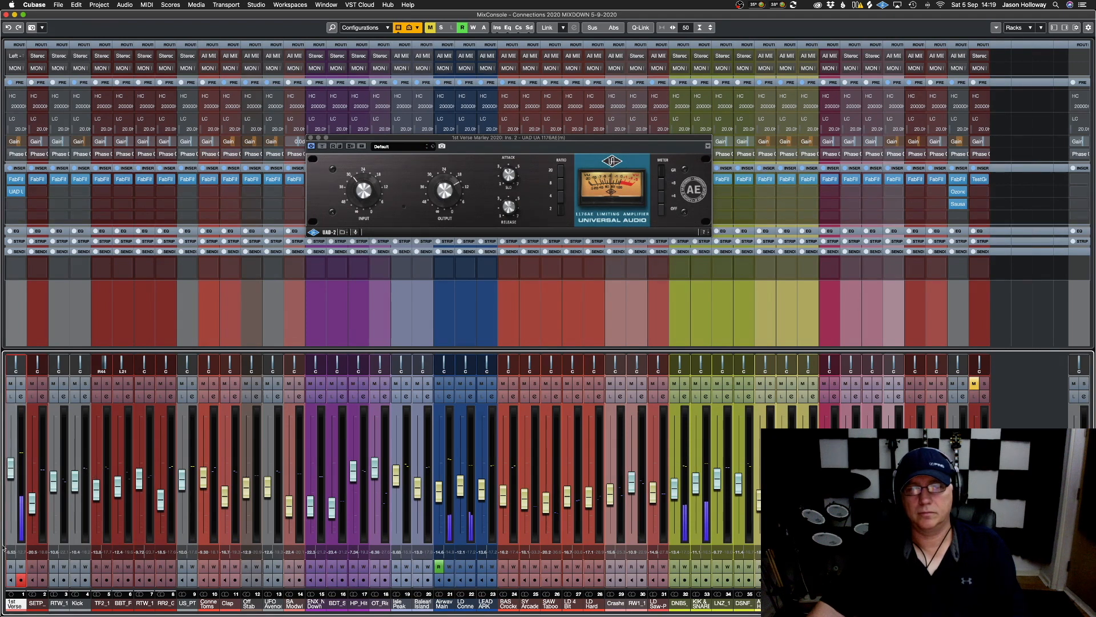
{"action": "left_click_drag", "start_coordinate": [13, 482], "coordinate": [12, 475]}
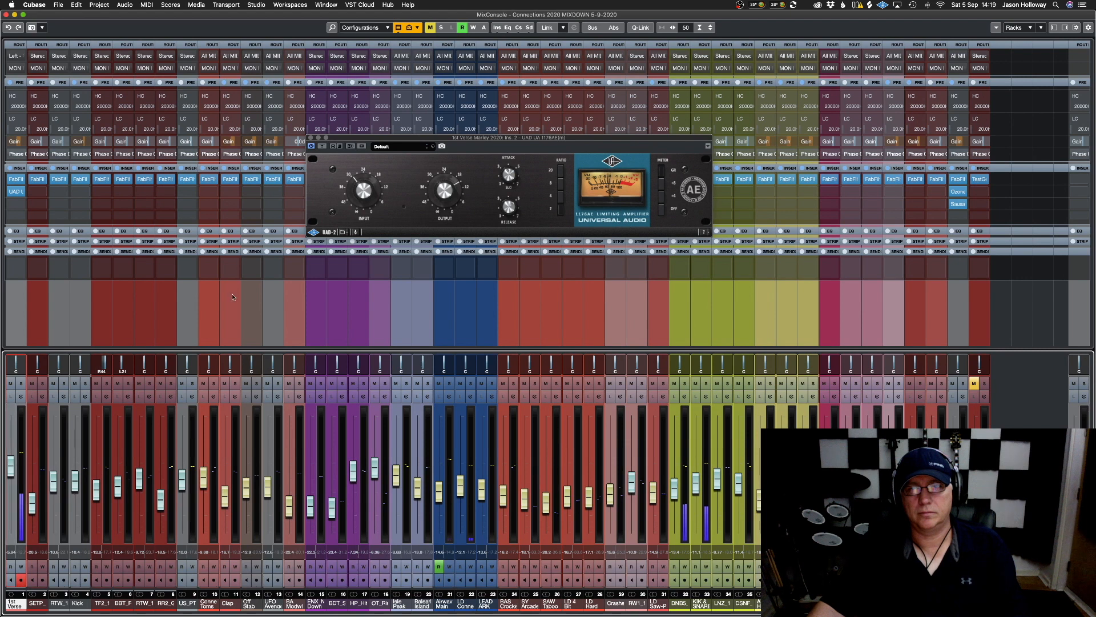
Recheck the 1st Verse track with the 1176AE bypassed and active, raise its fader to -4.34 dB, and save the project
{"action": "left_click", "coordinate": [358, 196]}
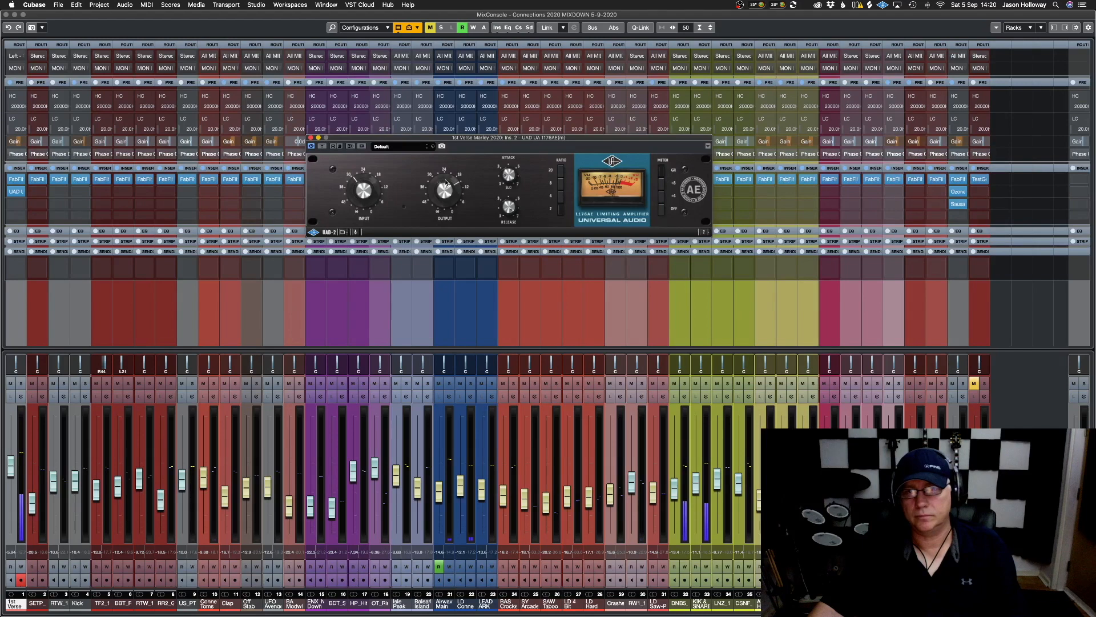
{"action": "left_click", "coordinate": [324, 147]}
{"action": "left_click", "coordinate": [324, 147]}
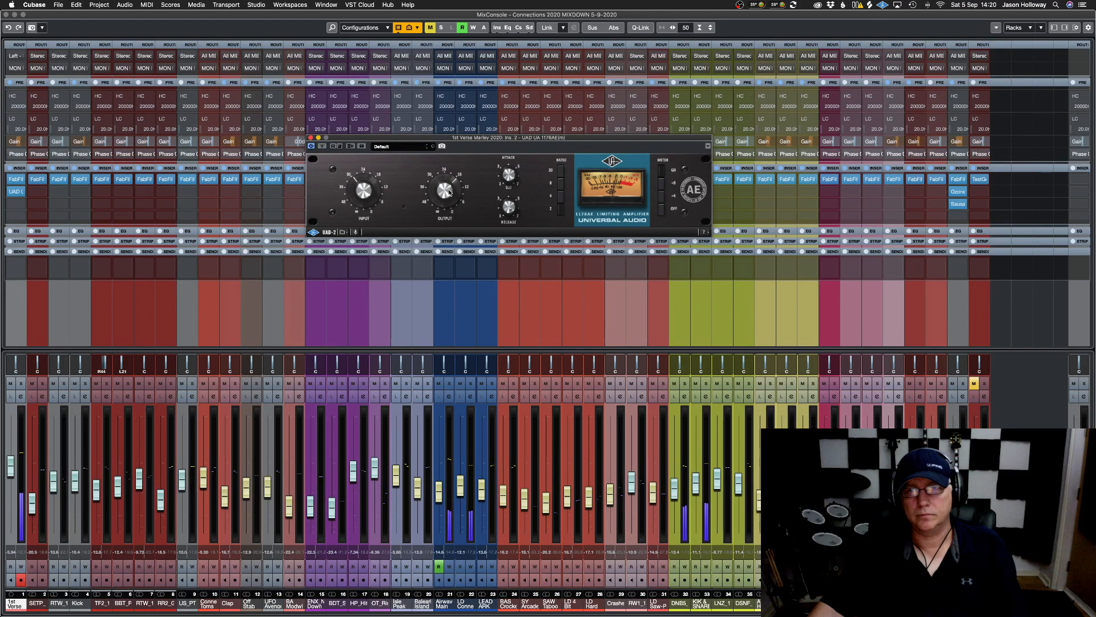
{"action": "left_click_drag", "start_coordinate": [12, 472], "coordinate": [15, 463]}
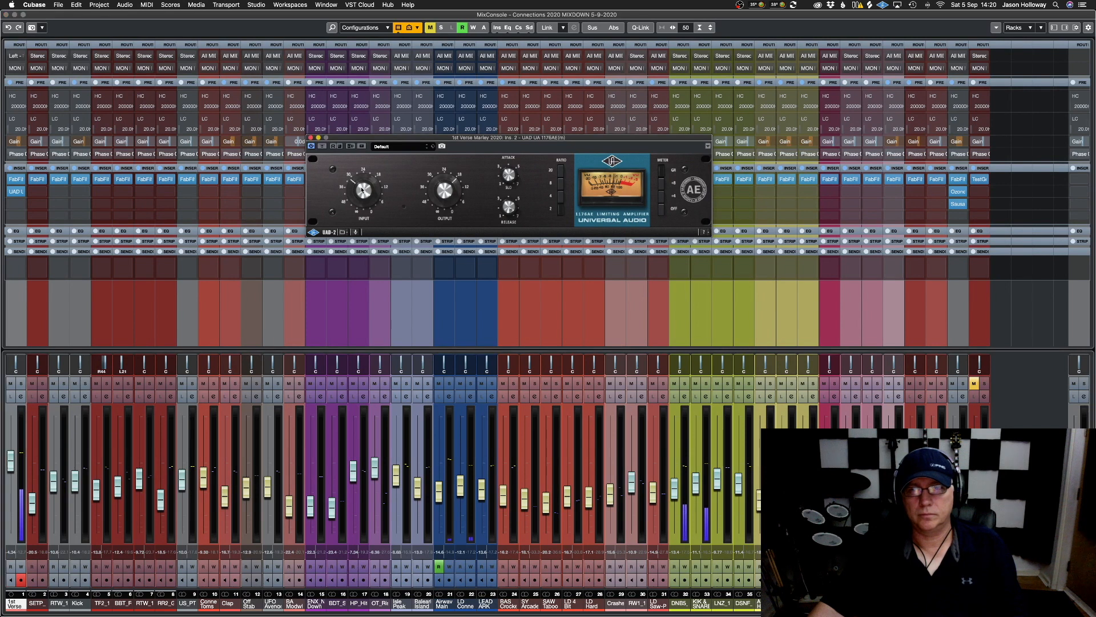
{"action": "left_click", "coordinate": [310, 138]}
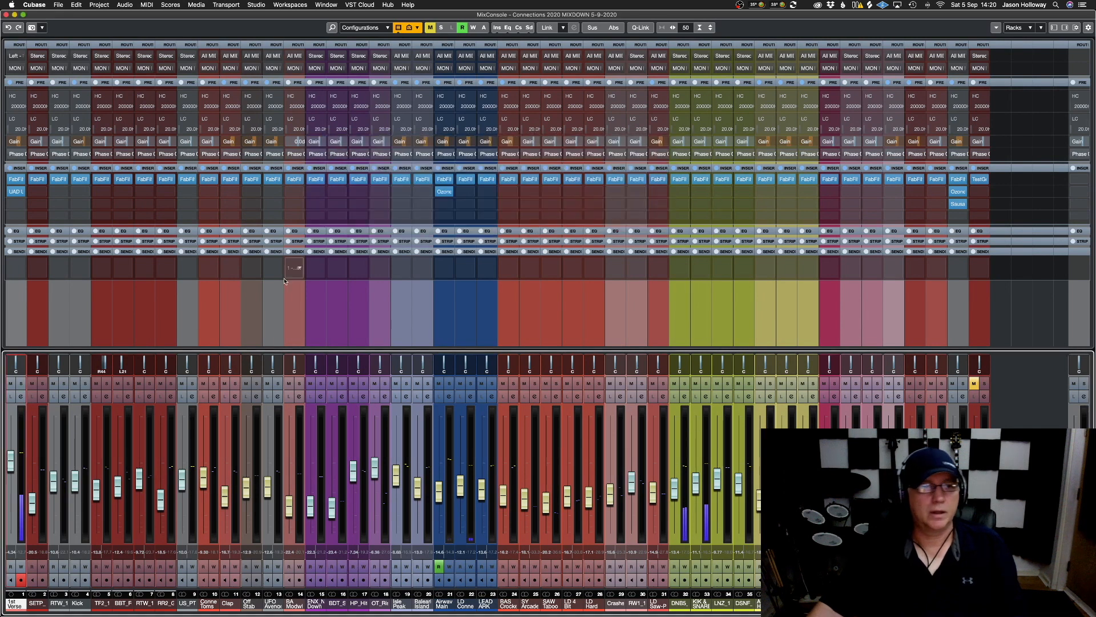
{"action": "key", "text": "super+s"}
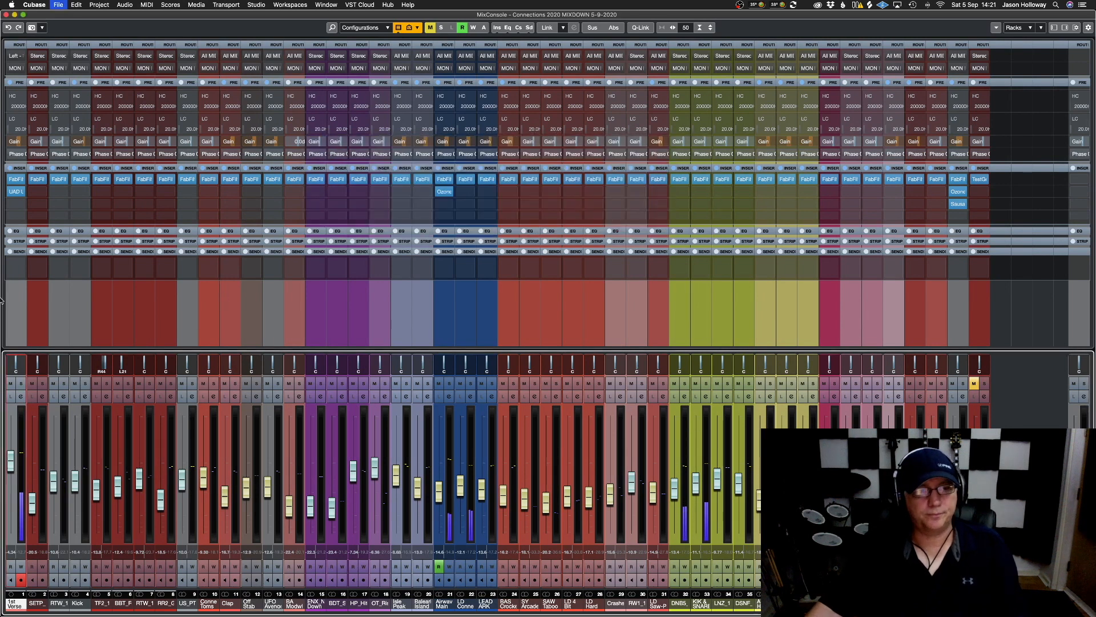
Switch to the Default plug-in collection, search for "soo", and insert soothe in the 1st Verse track's third insert slot
{"action": "left_click", "coordinate": [21, 206]}
{"action": "left_click", "coordinate": [128, 204]}
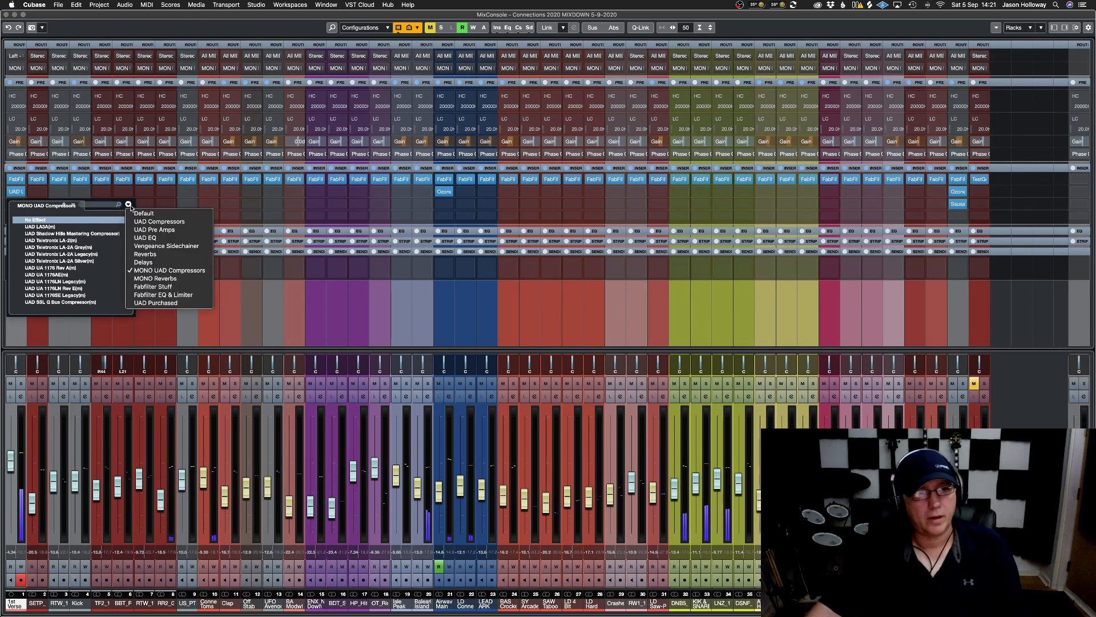
{"action": "left_click", "coordinate": [144, 214]}
{"action": "left_click", "coordinate": [118, 204]}
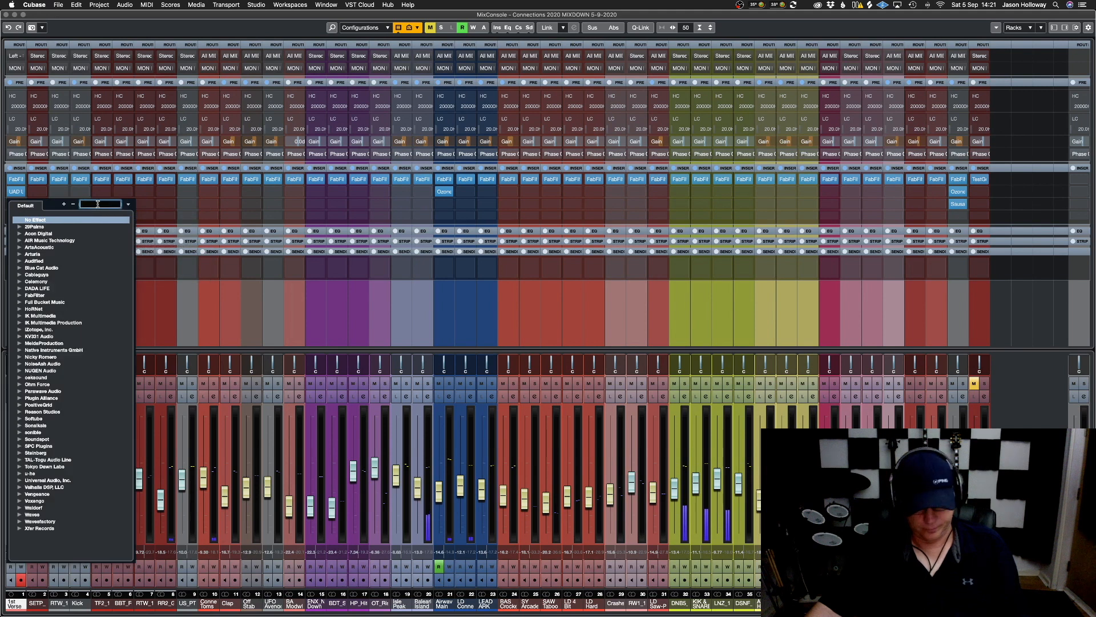
{"action": "type", "text": "soo"}
{"action": "left_click", "coordinate": [50, 233]}
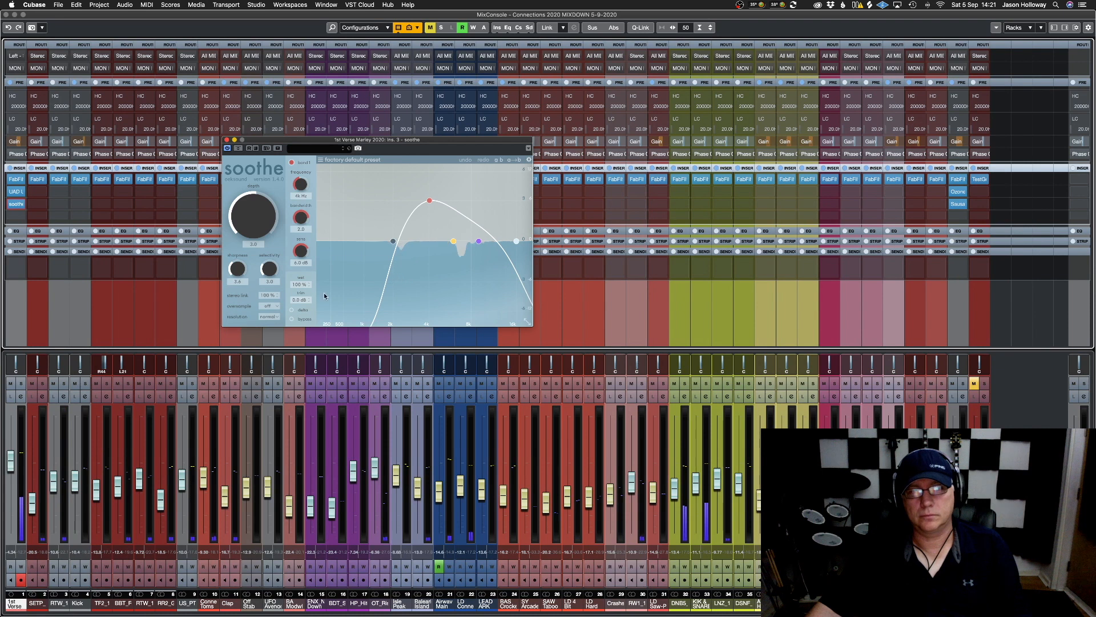
Solo the 1st Verse track to audition soothe's delta signal, and close the plug-in and unsolo the track
{"action": "left_click", "coordinate": [21, 382]}
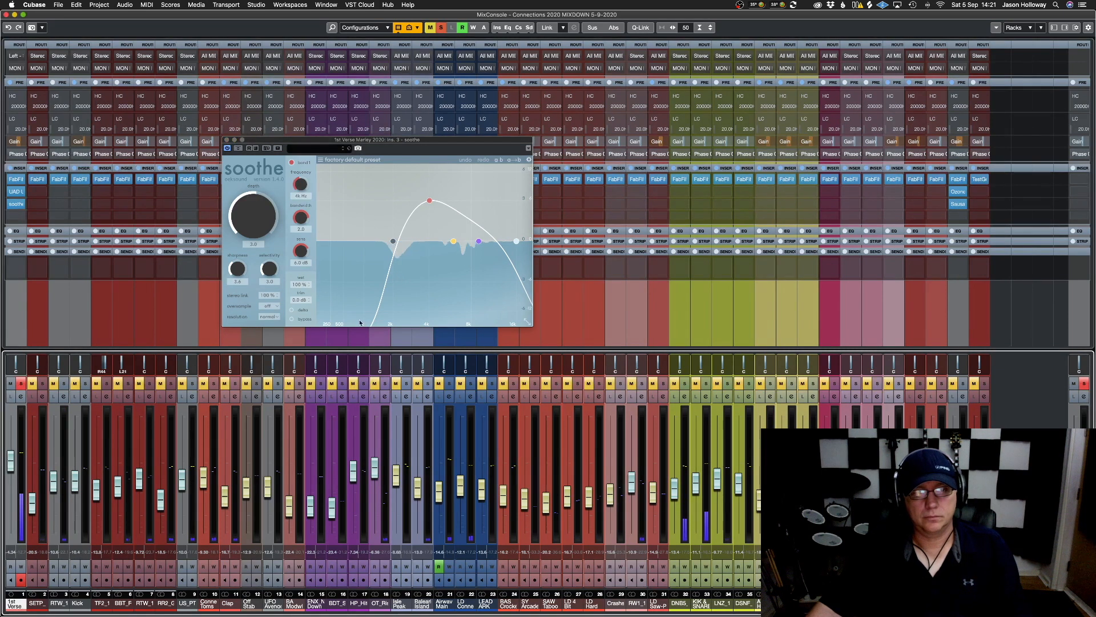
{"action": "left_click", "coordinate": [292, 310]}
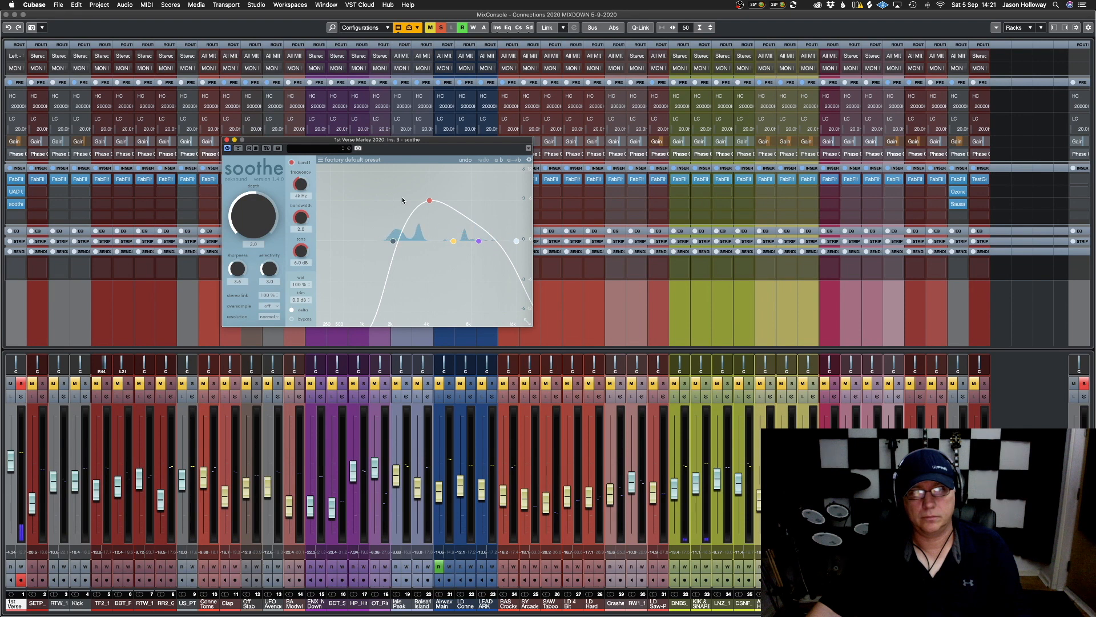
{"action": "left_click", "coordinate": [225, 140]}
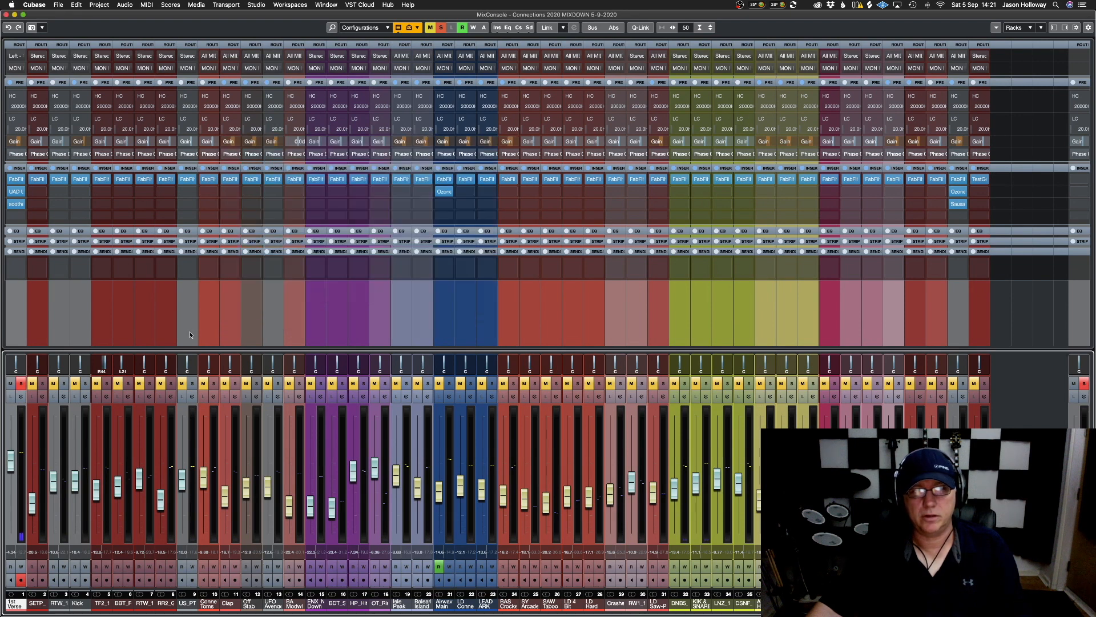
{"action": "left_click", "coordinate": [20, 383]}
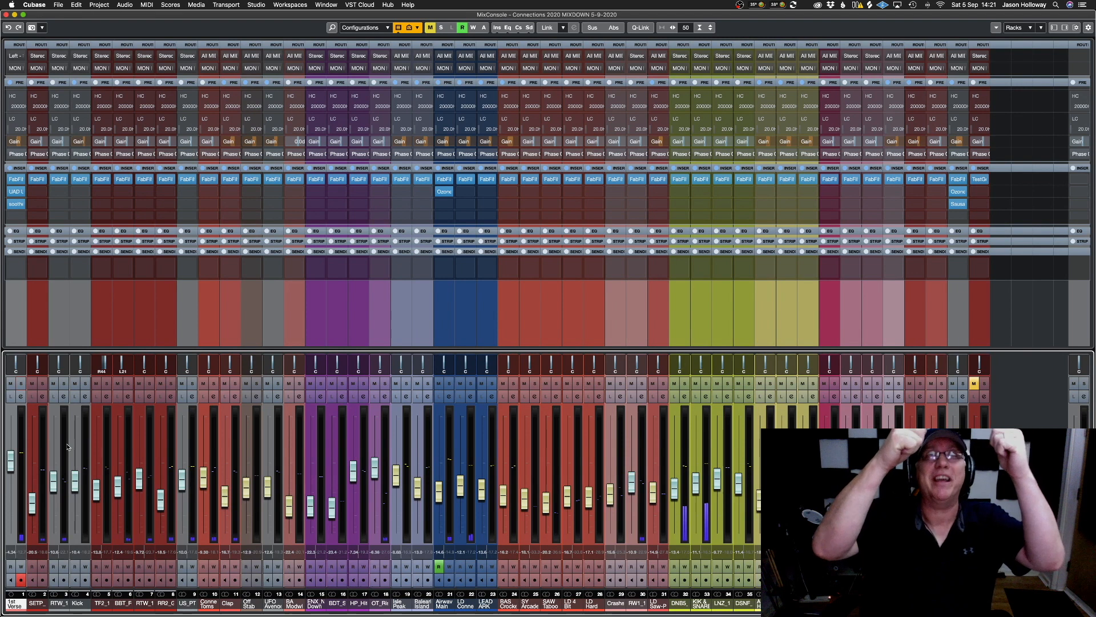
Reopen soothe to turn off its delta monitoring, and bypass all inserts on the 1st Verse track
{"action": "mouse_move", "coordinate": [188, 613]}
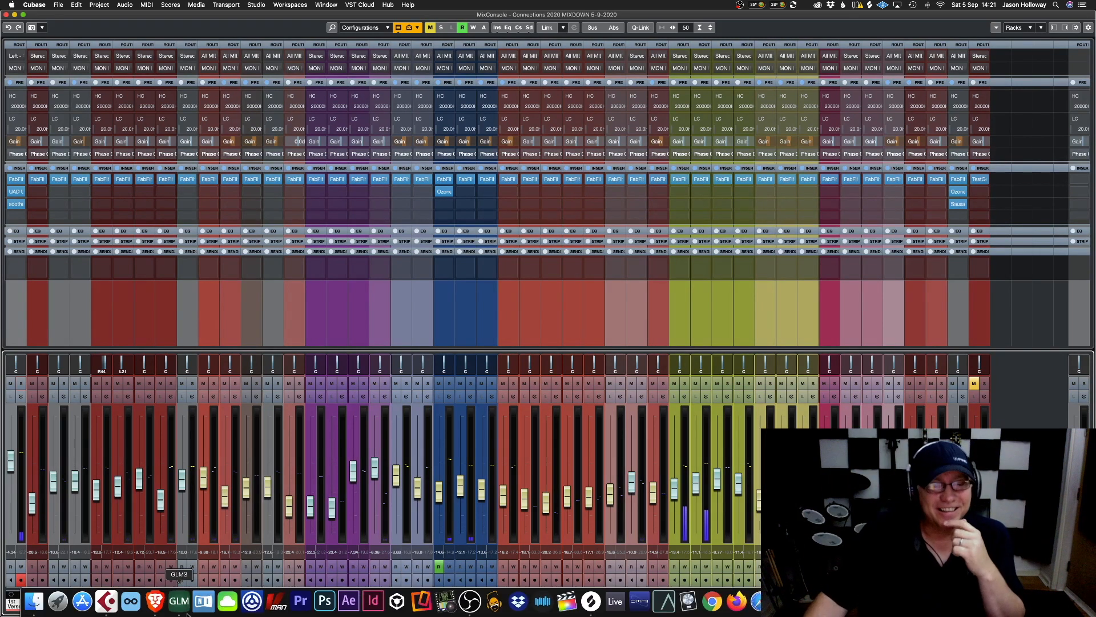
{"action": "left_click", "coordinate": [20, 396]}
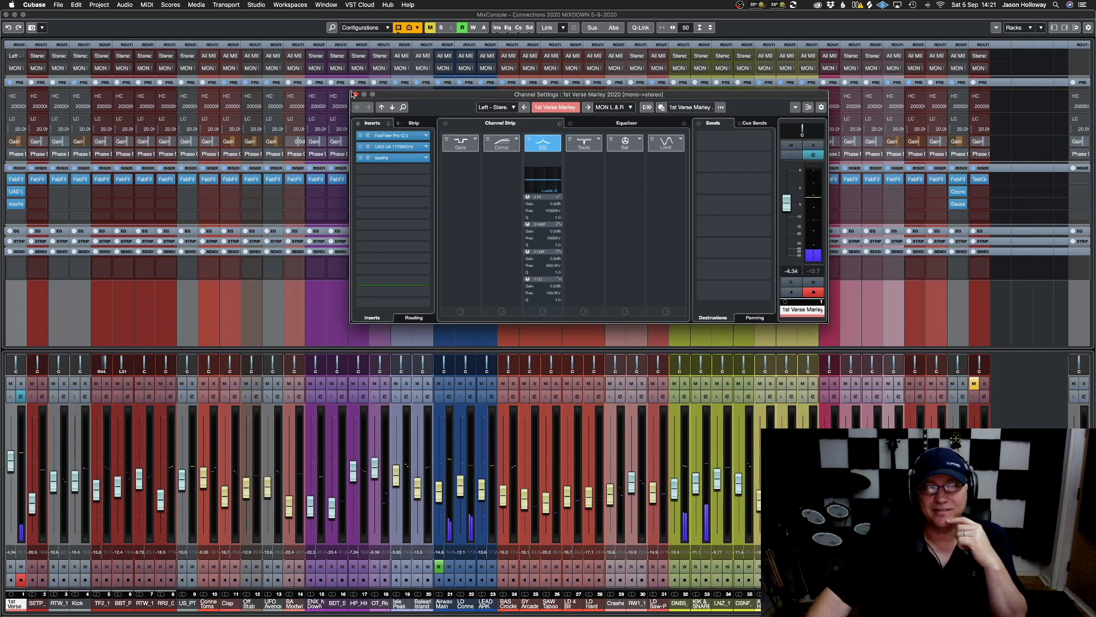
{"action": "left_click", "coordinate": [355, 94]}
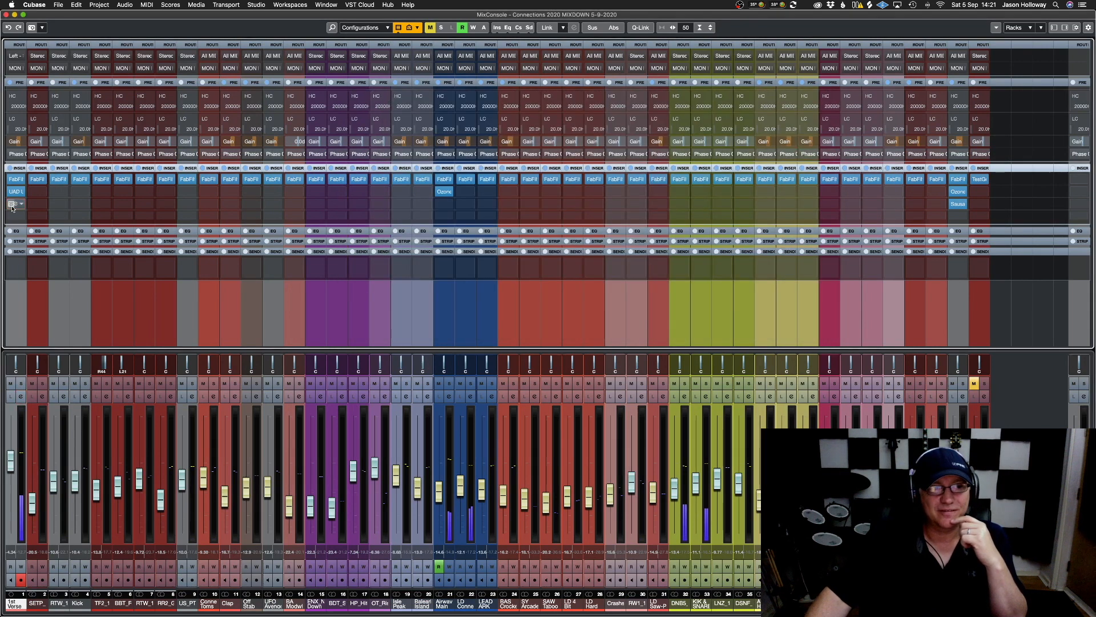
{"action": "left_click", "coordinate": [16, 205]}
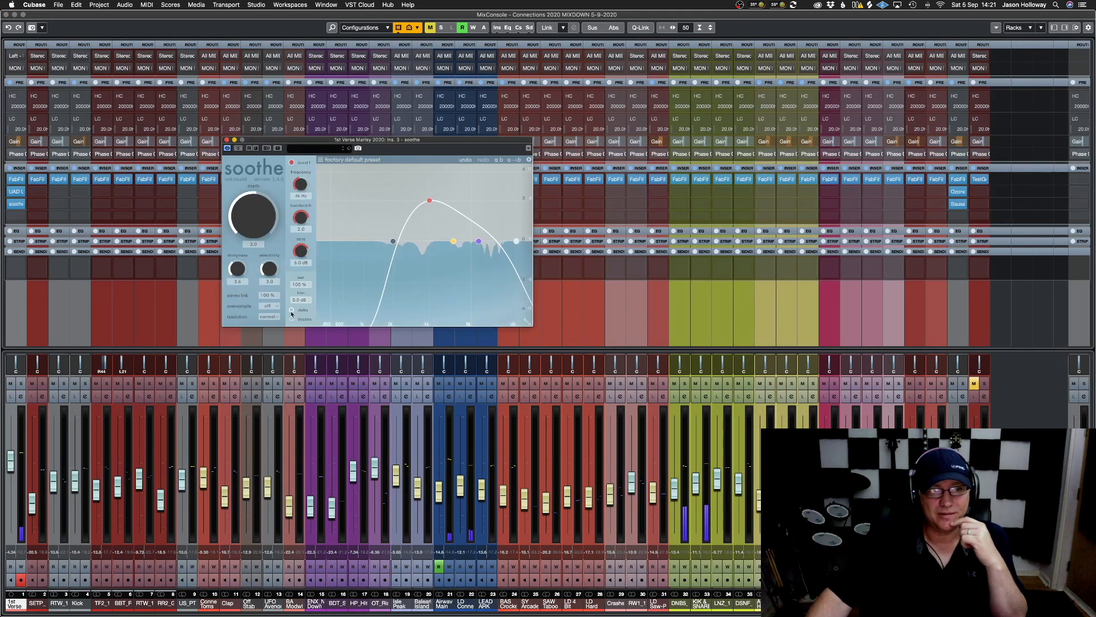
{"action": "left_click", "coordinate": [226, 139]}
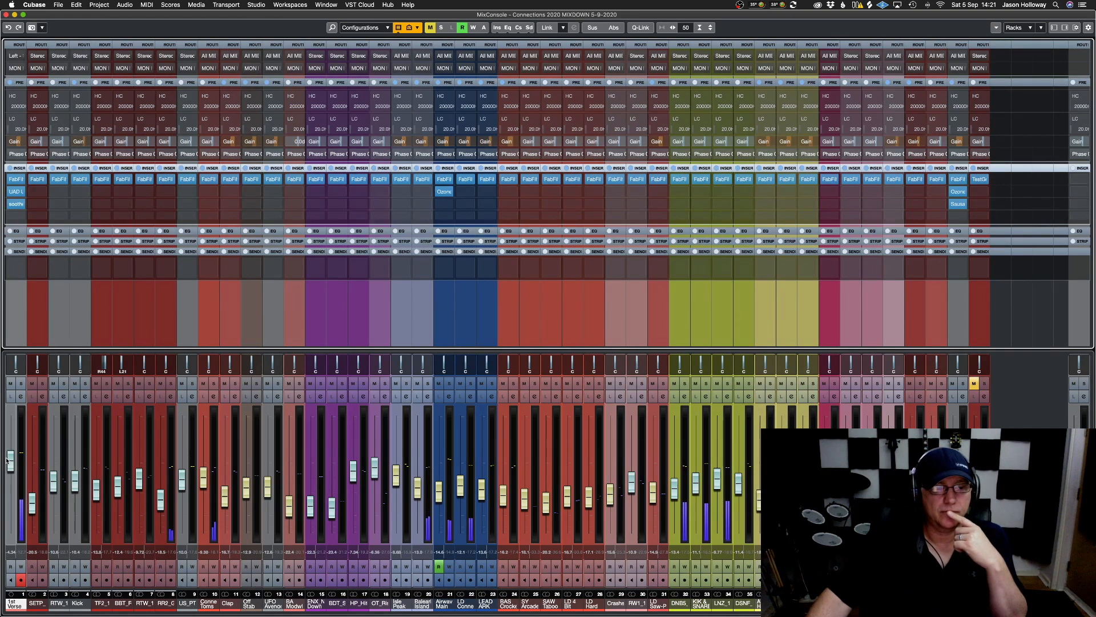
{"action": "left_click", "coordinate": [9, 167]}
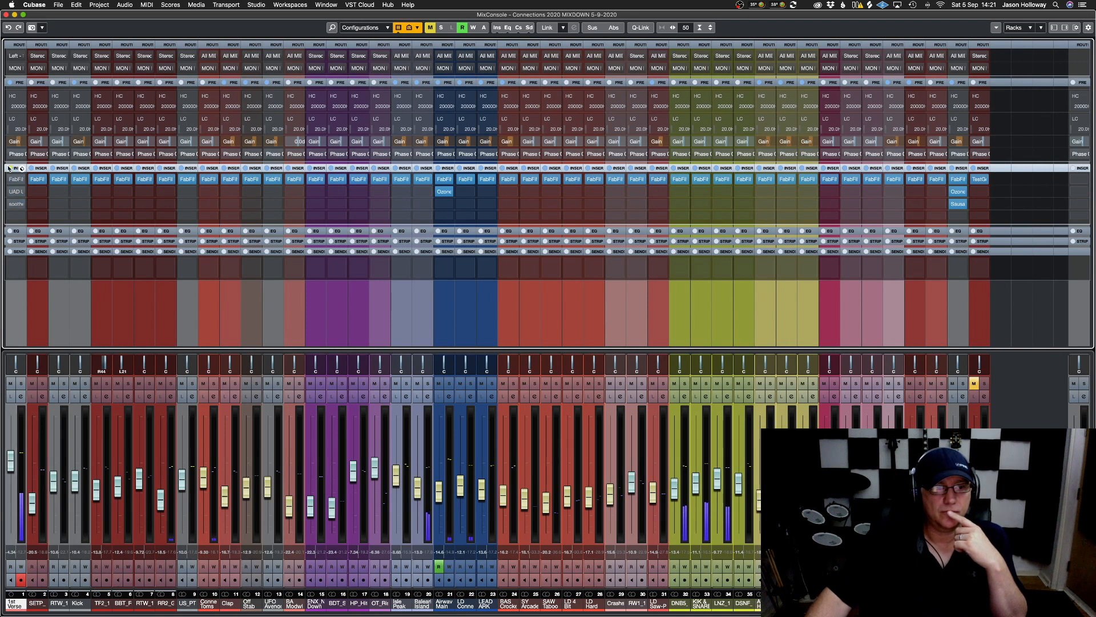
Reactivate the 1st Verse track's inserts, solo the track, and compare its sound with all inserts bypassed and active
{"action": "left_click", "coordinate": [9, 168]}
{"action": "left_click", "coordinate": [21, 383]}
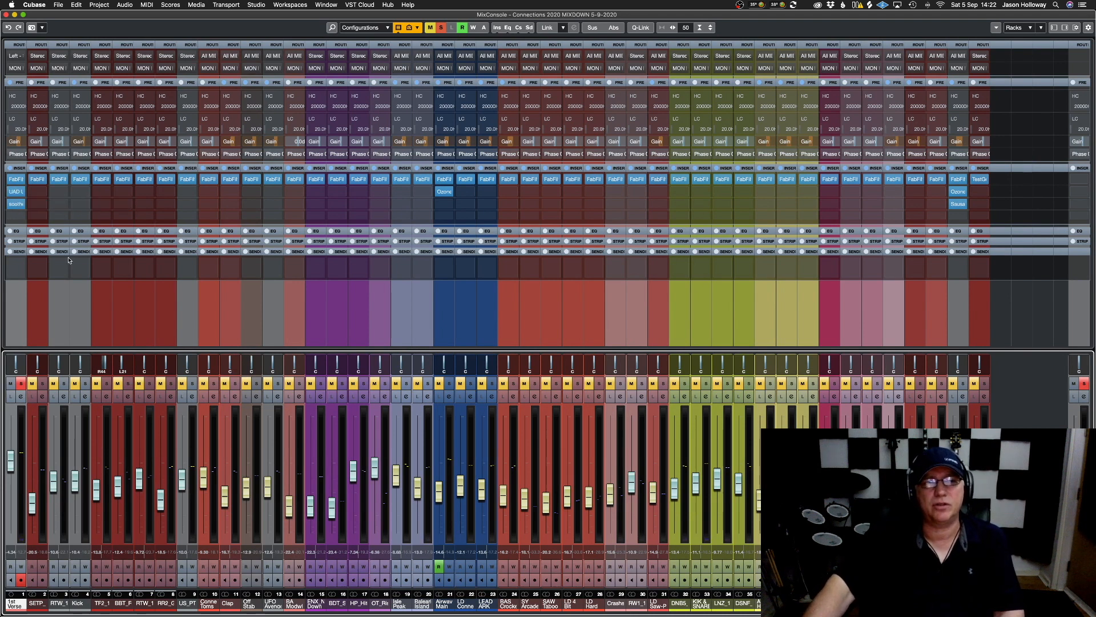
{"action": "left_click", "coordinate": [11, 169]}
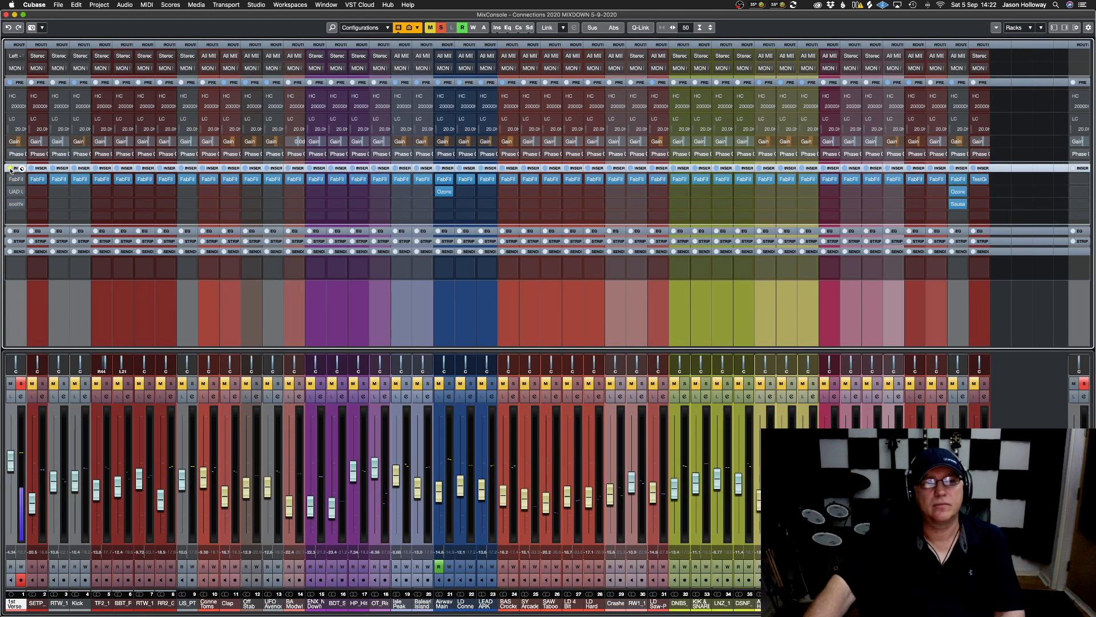
{"action": "left_click", "coordinate": [11, 169]}
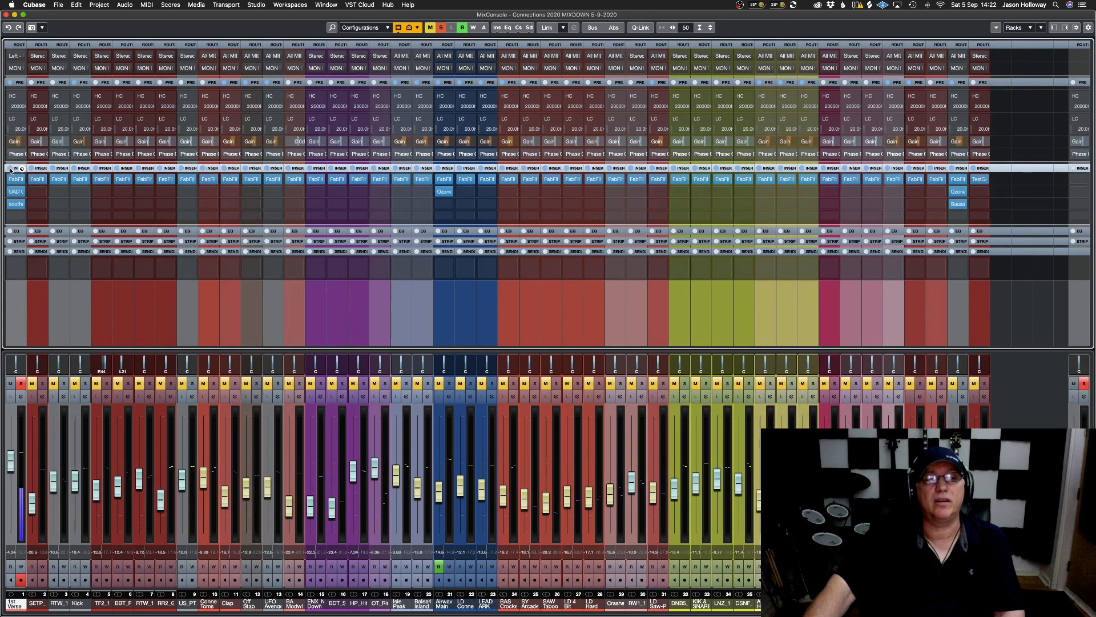
{"action": "left_click", "coordinate": [11, 169]}
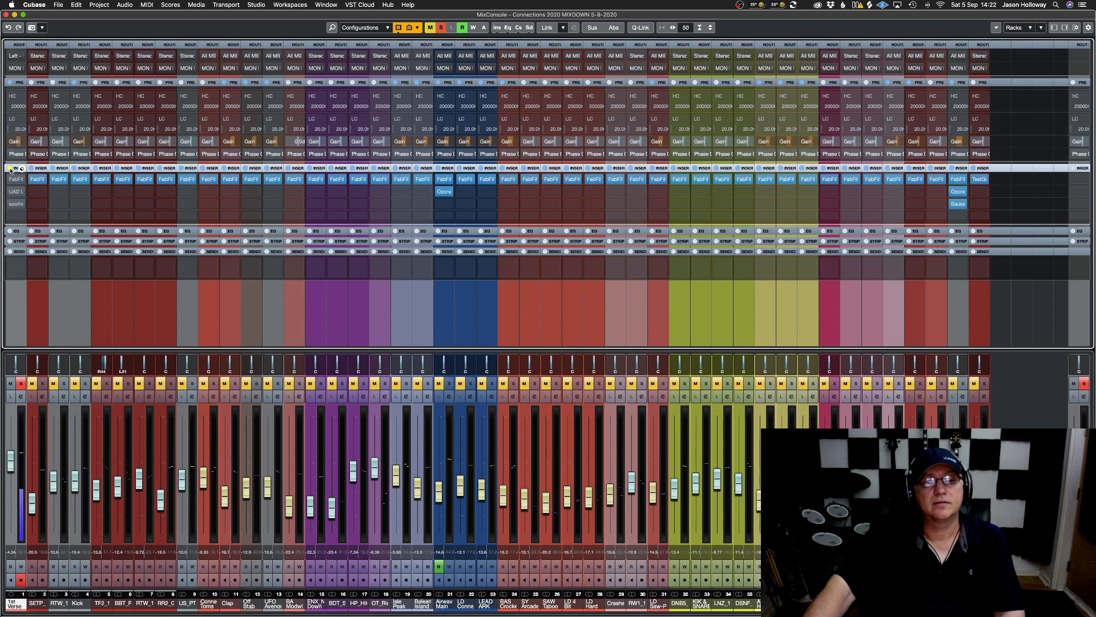
{"action": "left_click", "coordinate": [10, 169]}
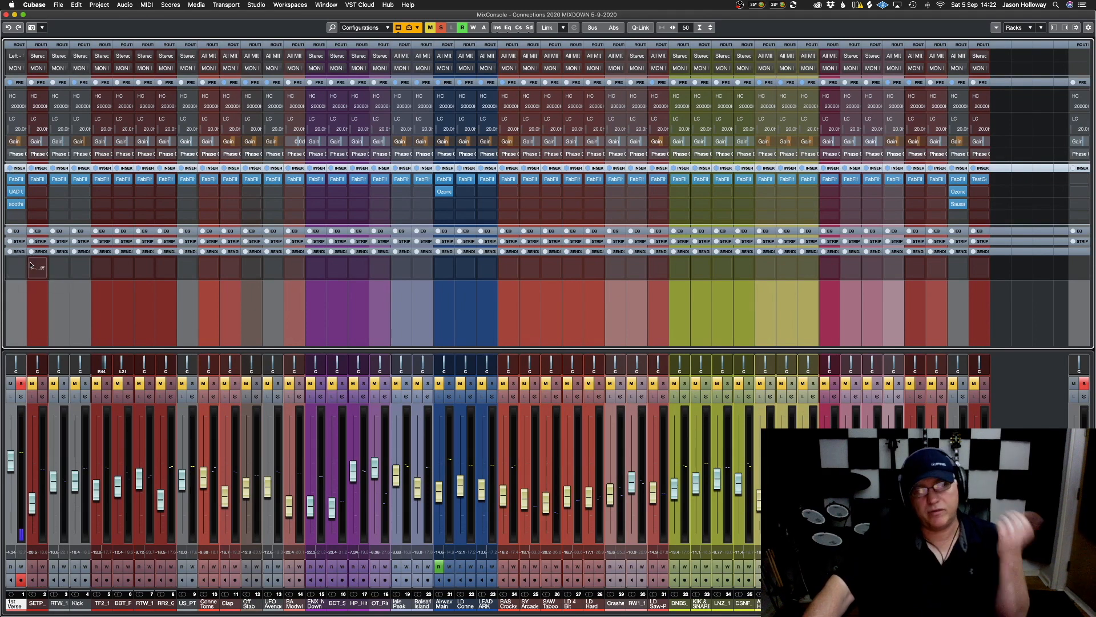
Browse the IK Multimedia and IK Multimedia Production plug-ins for the 1st Verse track's fourth insert slot
{"action": "left_click", "coordinate": [19, 216]}
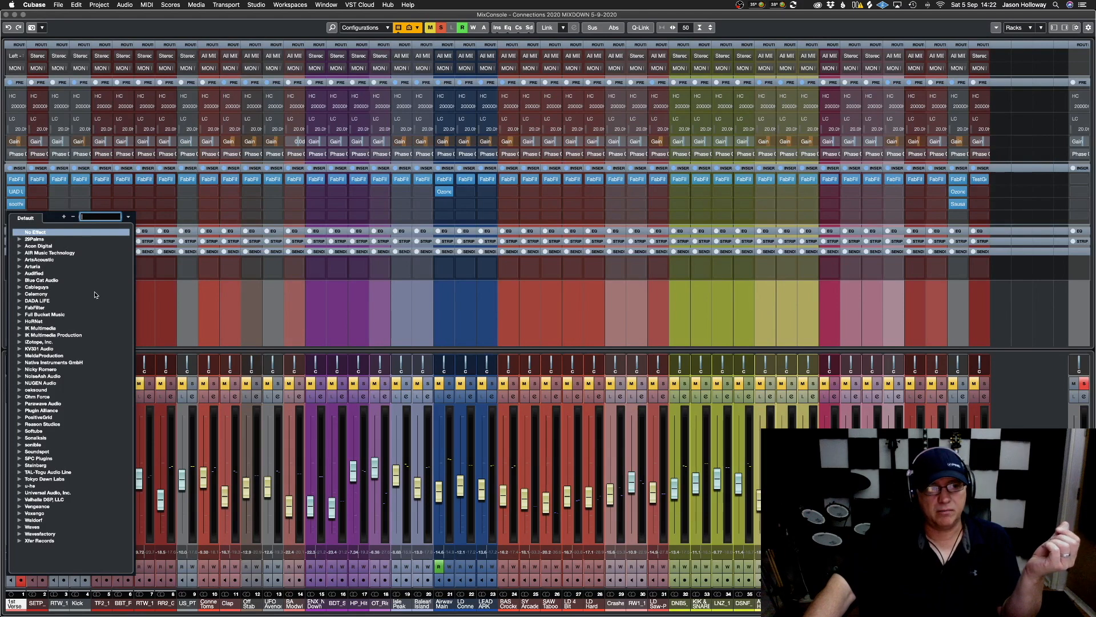
{"action": "left_click", "coordinate": [19, 328]}
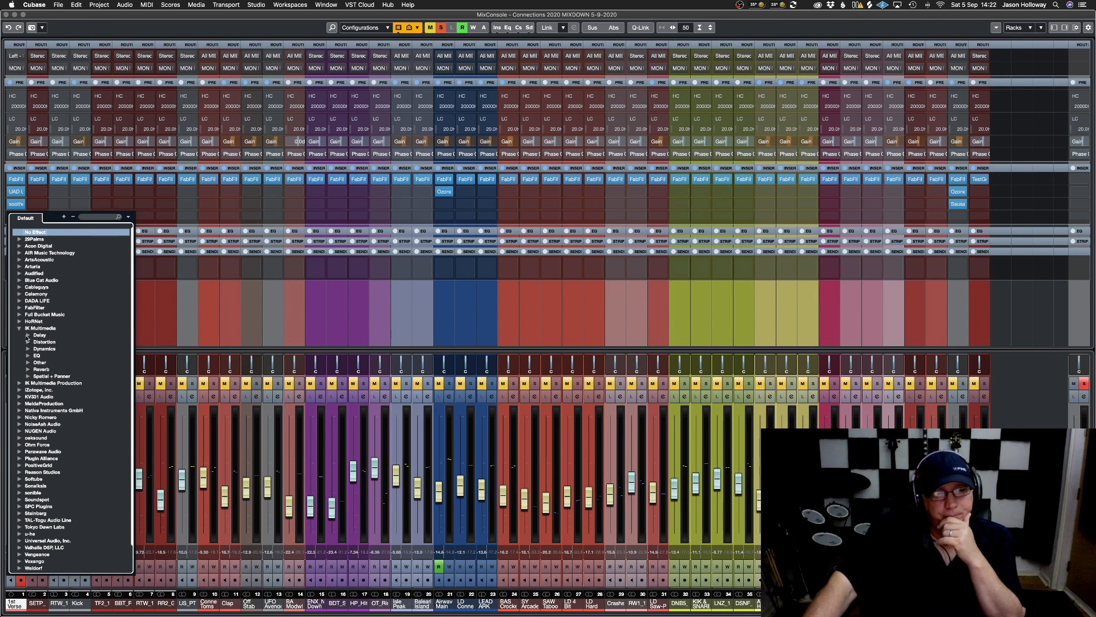
{"action": "left_click", "coordinate": [28, 342]}
{"action": "left_click", "coordinate": [27, 342]}
{"action": "left_click", "coordinate": [27, 349]}
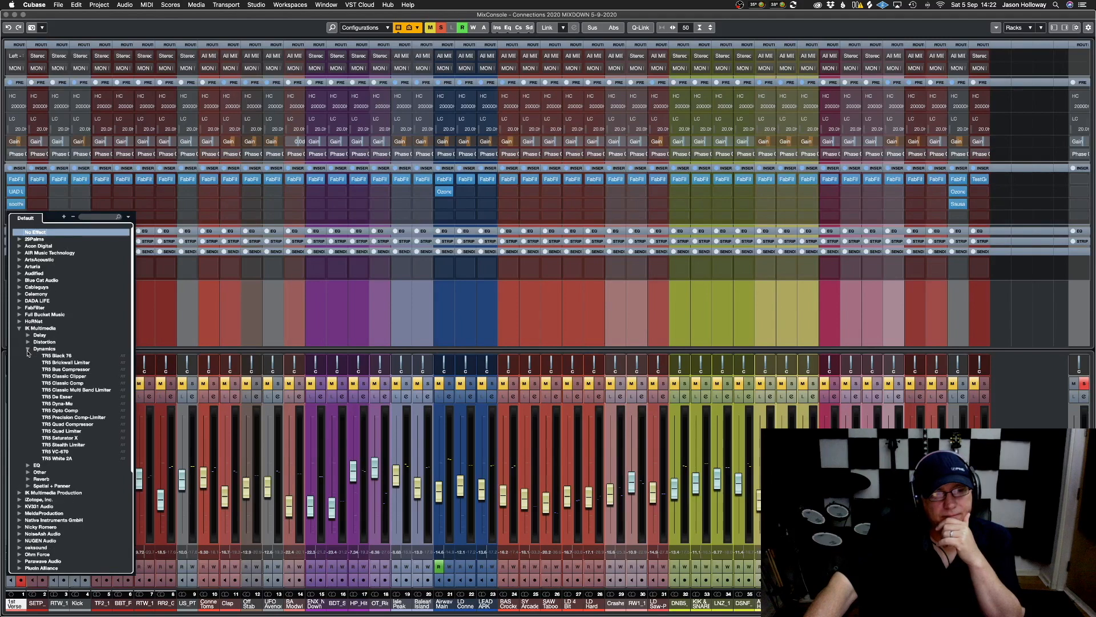
{"action": "left_click", "coordinate": [28, 349]}
{"action": "left_click", "coordinate": [28, 355]}
{"action": "left_click", "coordinate": [28, 362]}
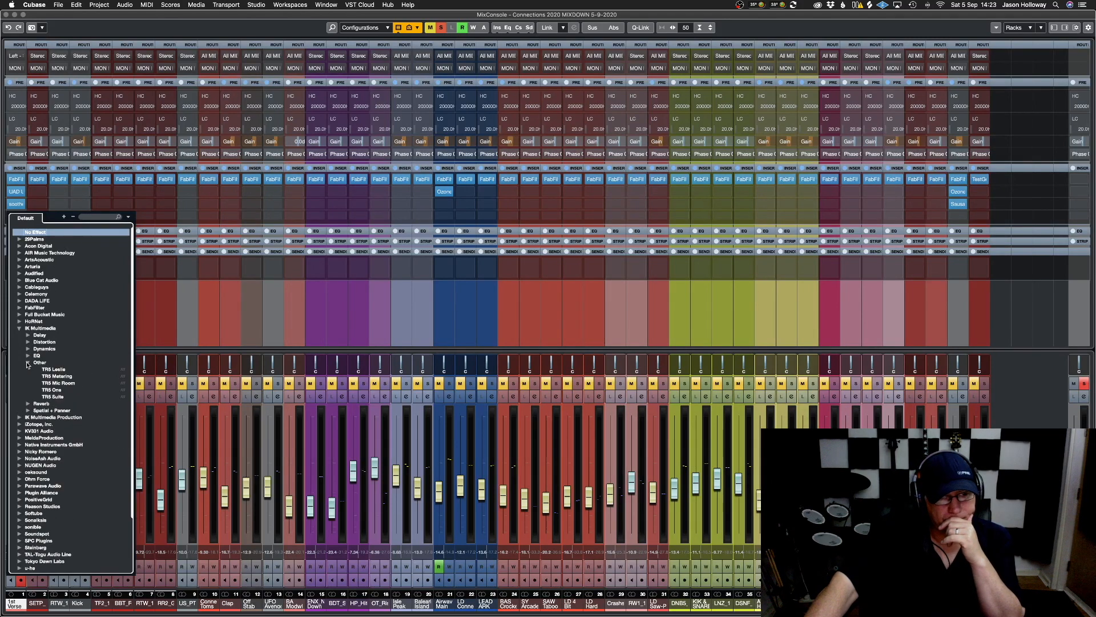
{"action": "left_click", "coordinate": [27, 363]}
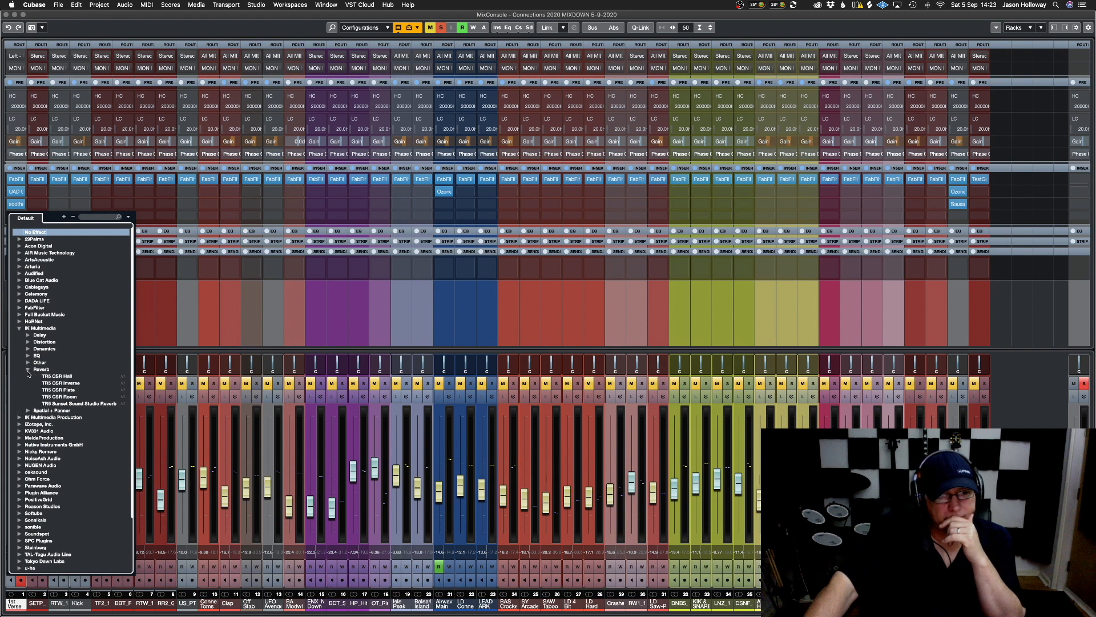
{"action": "left_click", "coordinate": [19, 329]}
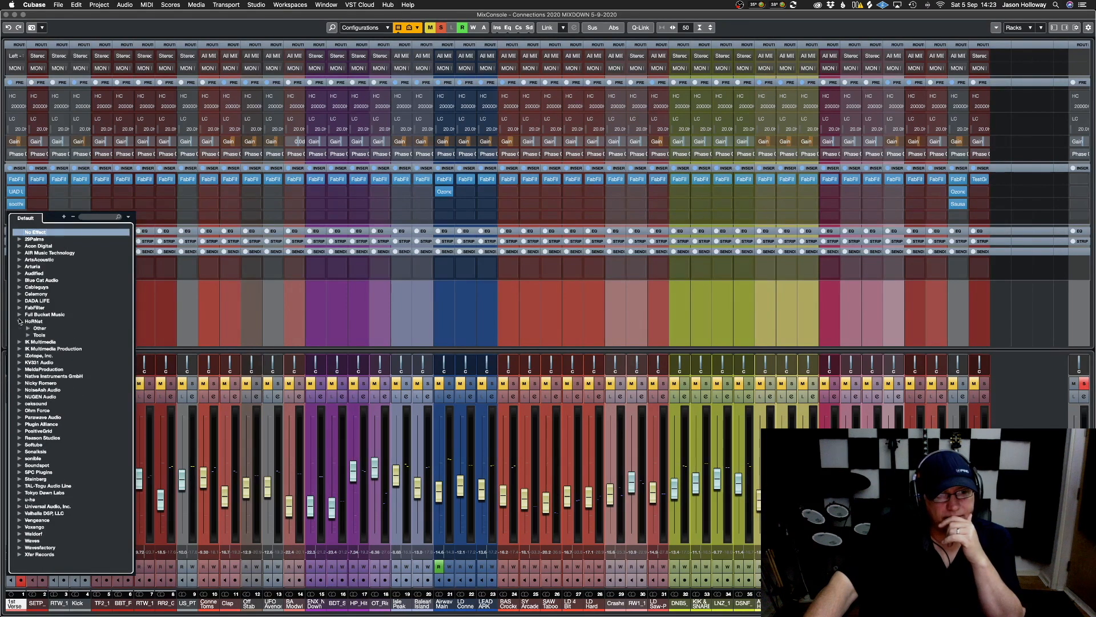
{"action": "left_click", "coordinate": [19, 336]}
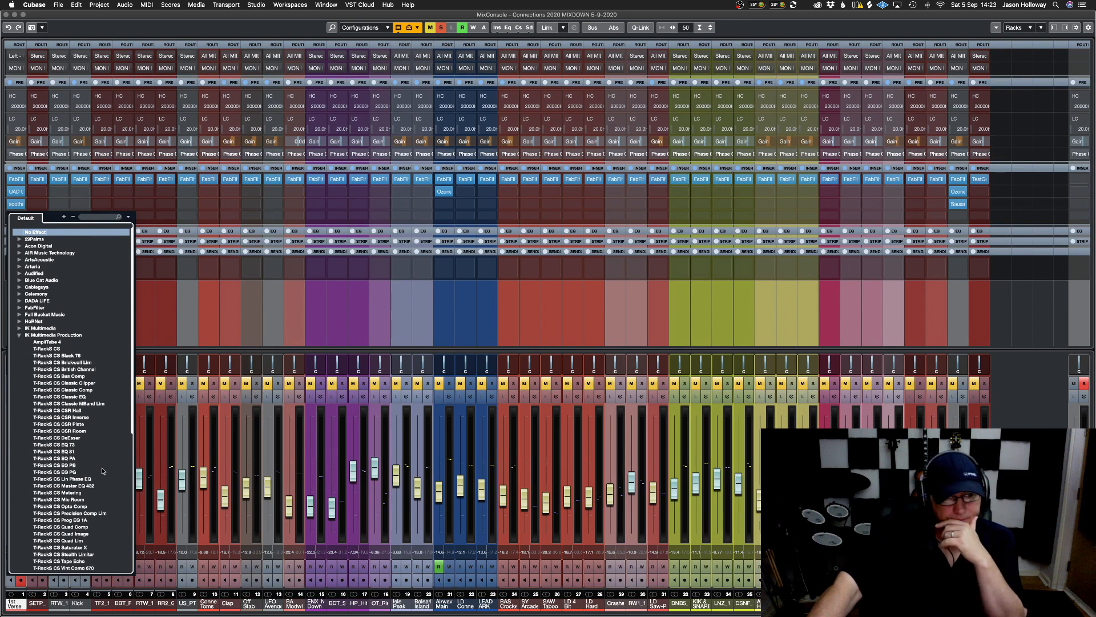
{"action": "scroll", "coordinate": [100, 455], "scroll_direction": "down", "scroll_amount": 5}
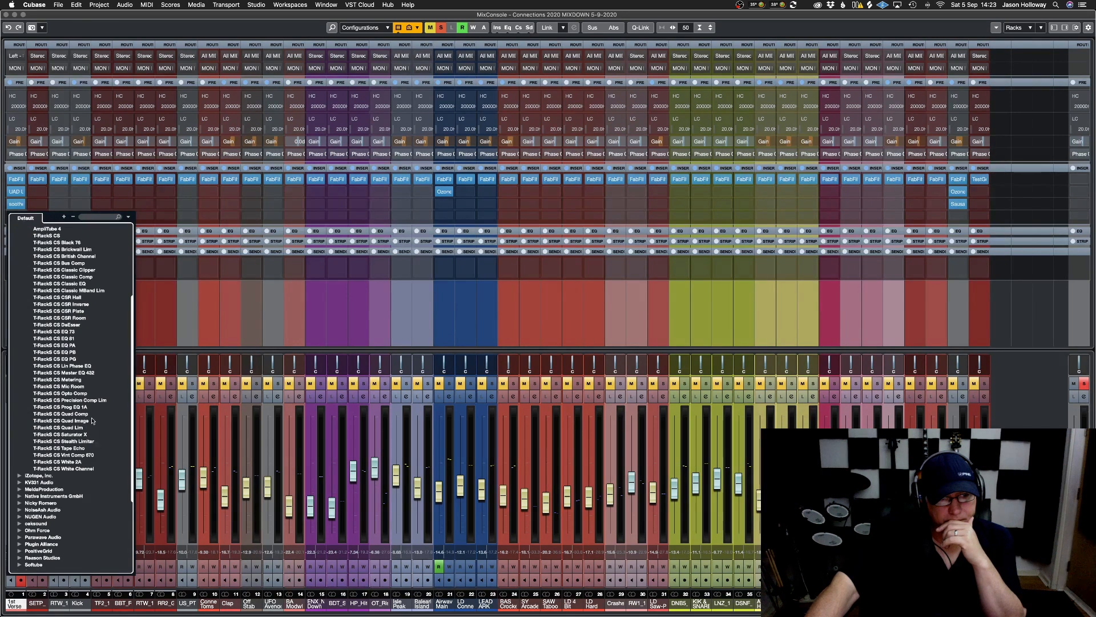
{"action": "scroll", "coordinate": [93, 423], "scroll_direction": "up", "scroll_amount": 5}
Search the plug-ins for "double", try iZotope's Vocal Doubler in the 1st Verse track's fourth insert slot, and remove it
{"action": "left_click", "coordinate": [101, 216]}
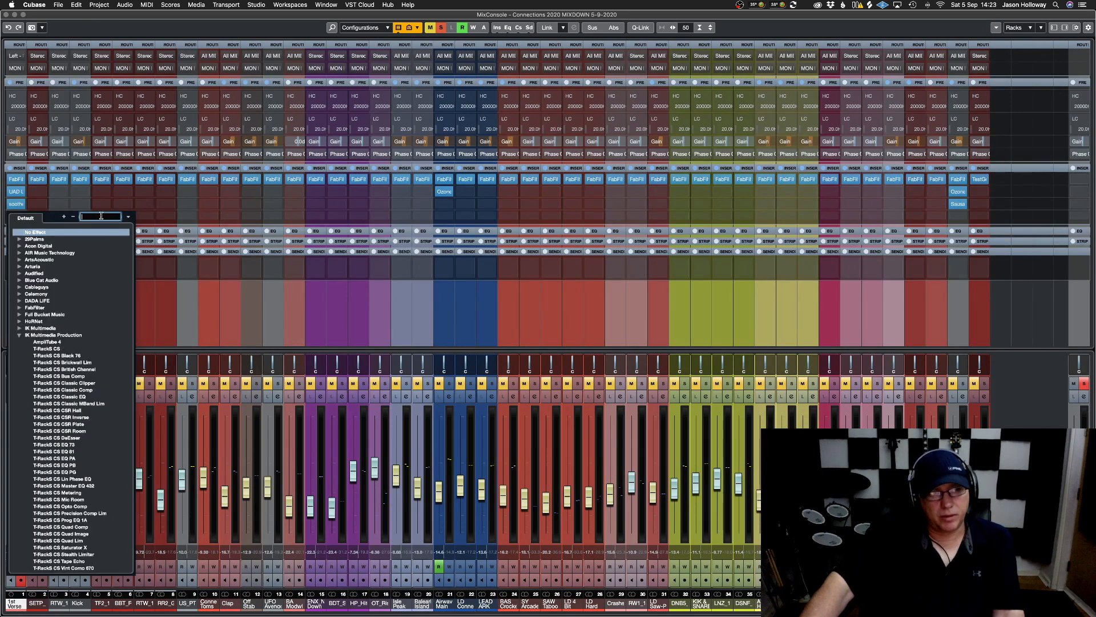
{"action": "type", "text": "double"}
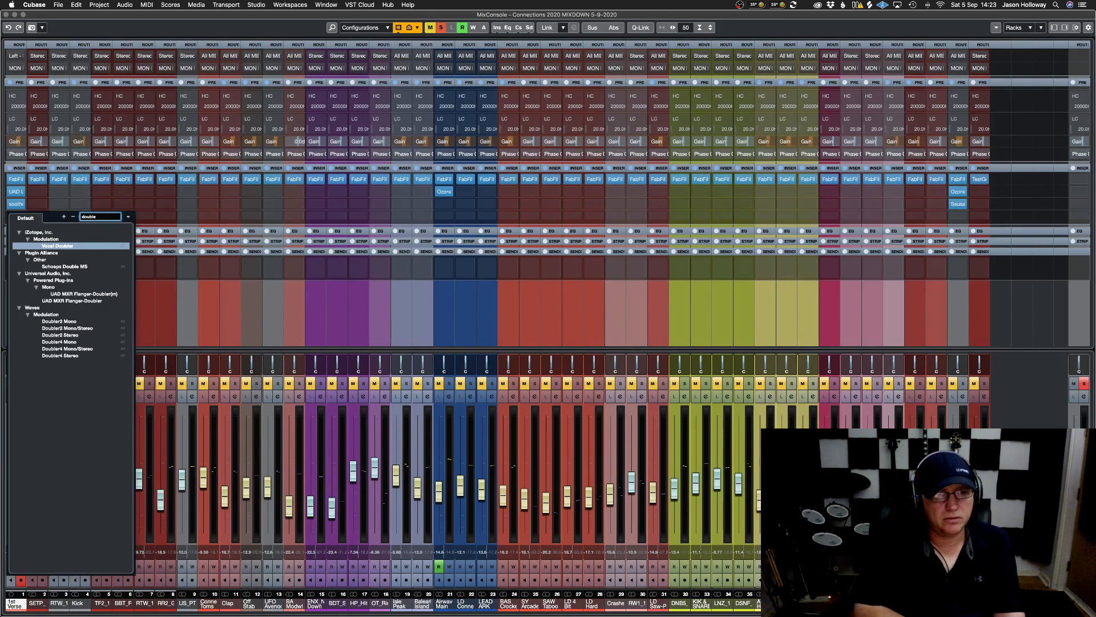
{"action": "left_click", "coordinate": [62, 247]}
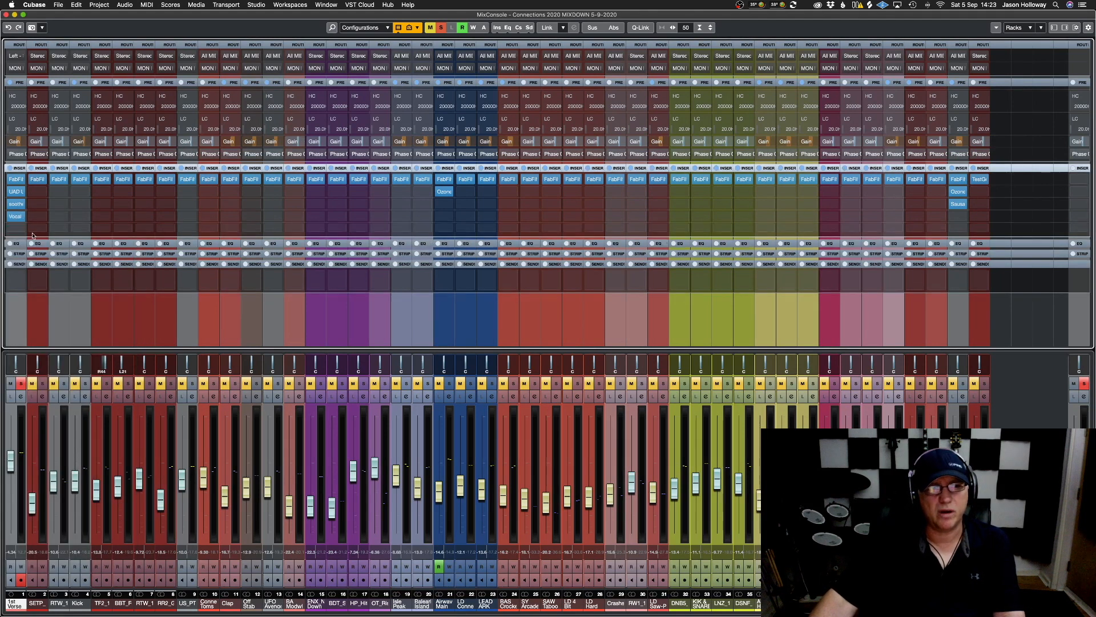
{"action": "left_click_drag", "start_coordinate": [334, 349], "coordinate": [334, 349]}
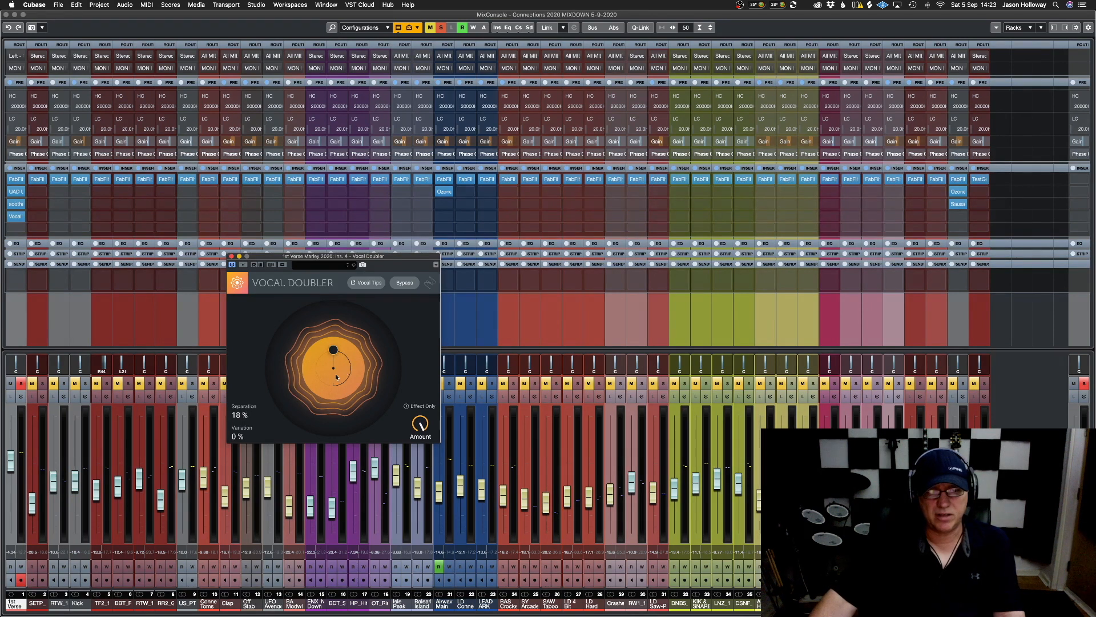
{"action": "left_click", "coordinate": [18, 219]}
{"action": "left_click", "coordinate": [19, 220]}
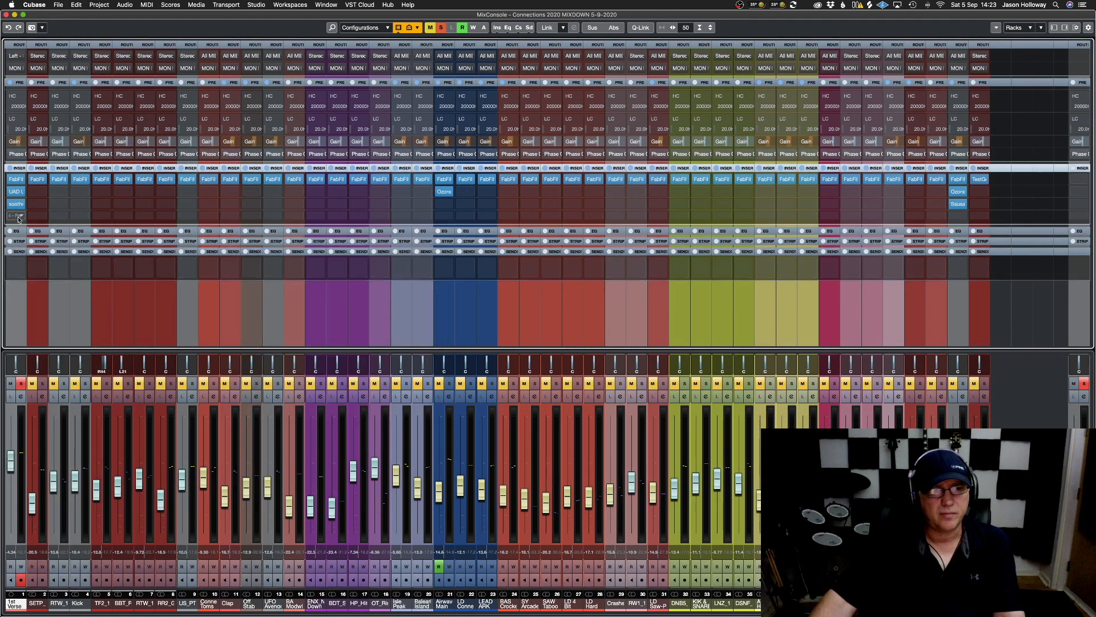
Search the plug-ins for "doubler", insert Doubler2 Stereo in the 1st Verse track's fourth insert slot, and start playback
{"action": "left_click", "coordinate": [19, 217]}
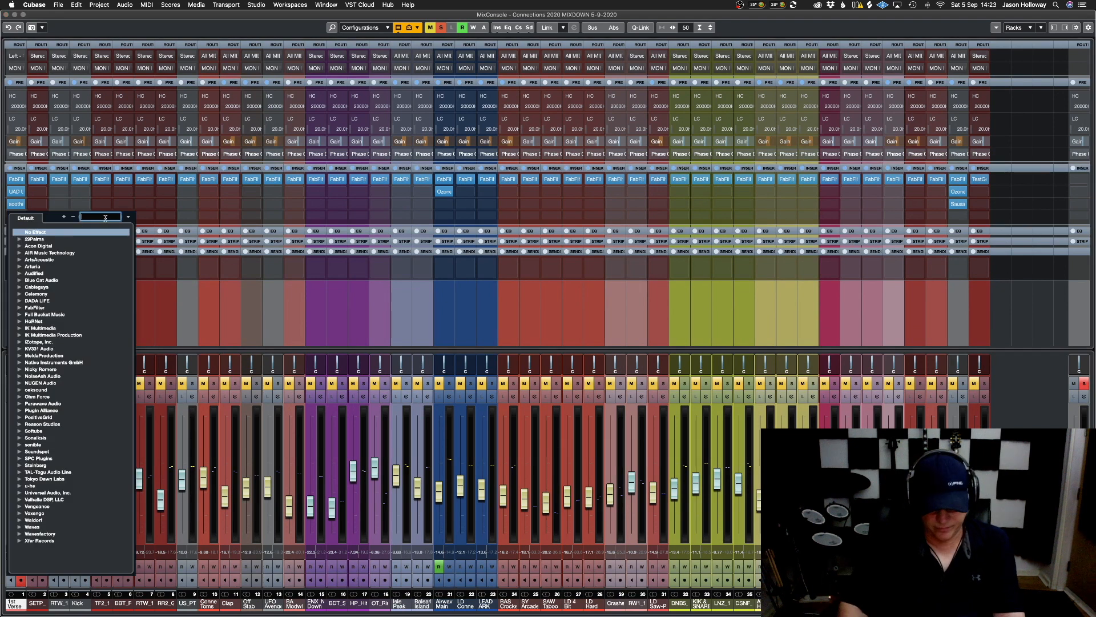
{"action": "type", "text": "doubler"}
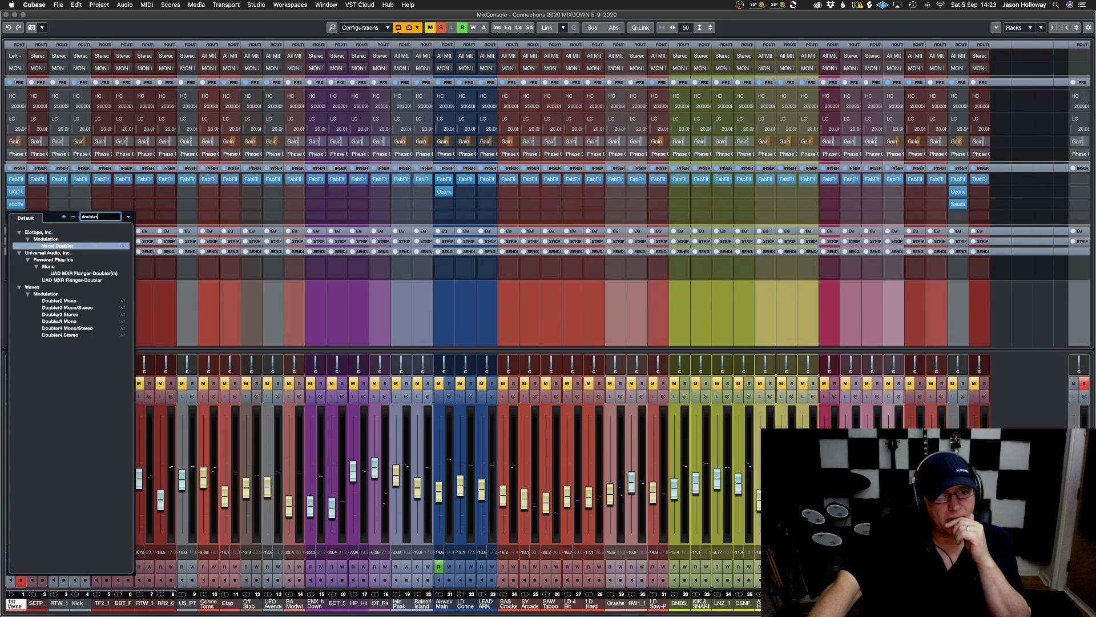
{"action": "left_click", "coordinate": [60, 320]}
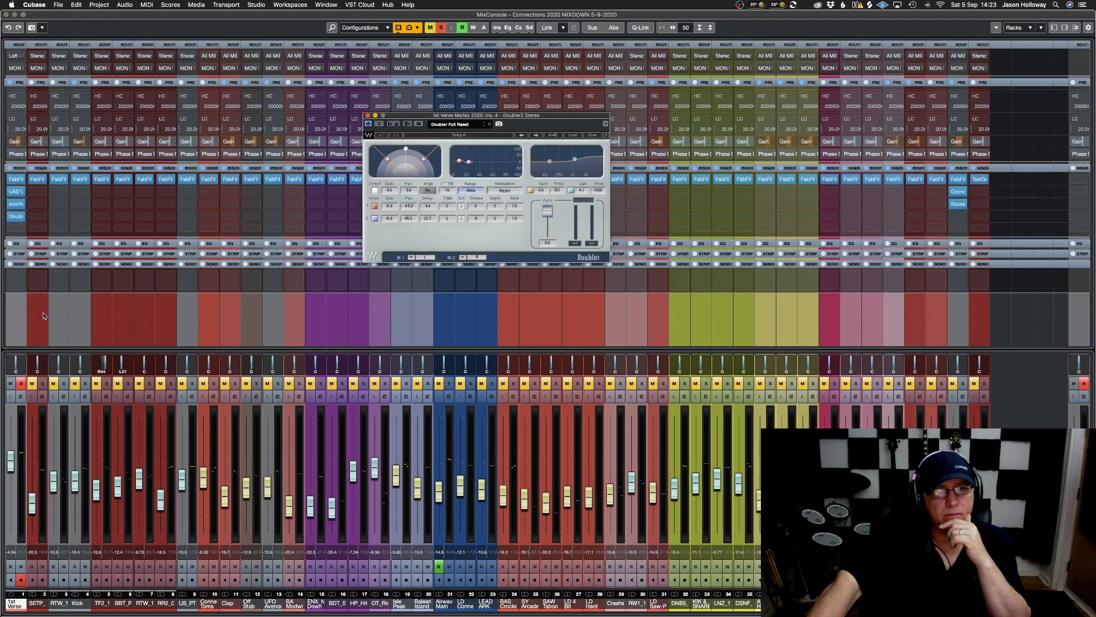
{"action": "key", "text": "space"}
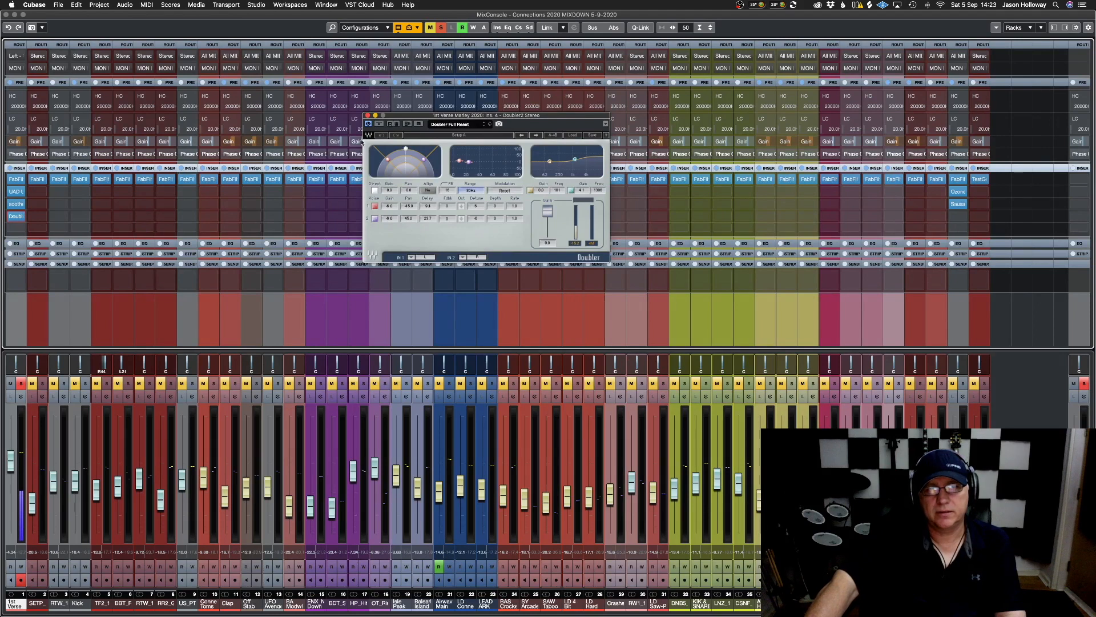
Compare Doubler2 Stereo bypassed and active, and audition its presets from Basic Doubler through BasicDoubledTake
{"action": "left_click", "coordinate": [378, 124]}
{"action": "left_click", "coordinate": [378, 124]}
{"action": "left_click", "coordinate": [457, 125]}
{"action": "left_click", "coordinate": [465, 154]}
{"action": "left_click", "coordinate": [466, 161]}
{"action": "left_click", "coordinate": [465, 168]}
{"action": "left_click", "coordinate": [463, 175]}
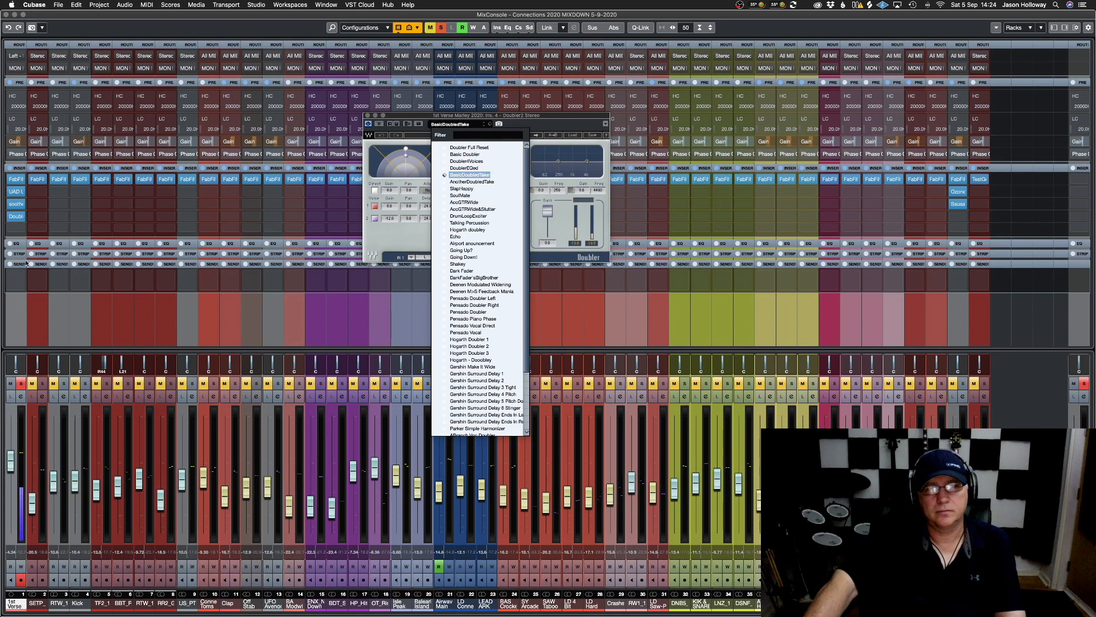
Unsolo the 1st Verse track, close the Doubler window, and set the fourth insert slot to No Effect
{"action": "left_click", "coordinate": [20, 384]}
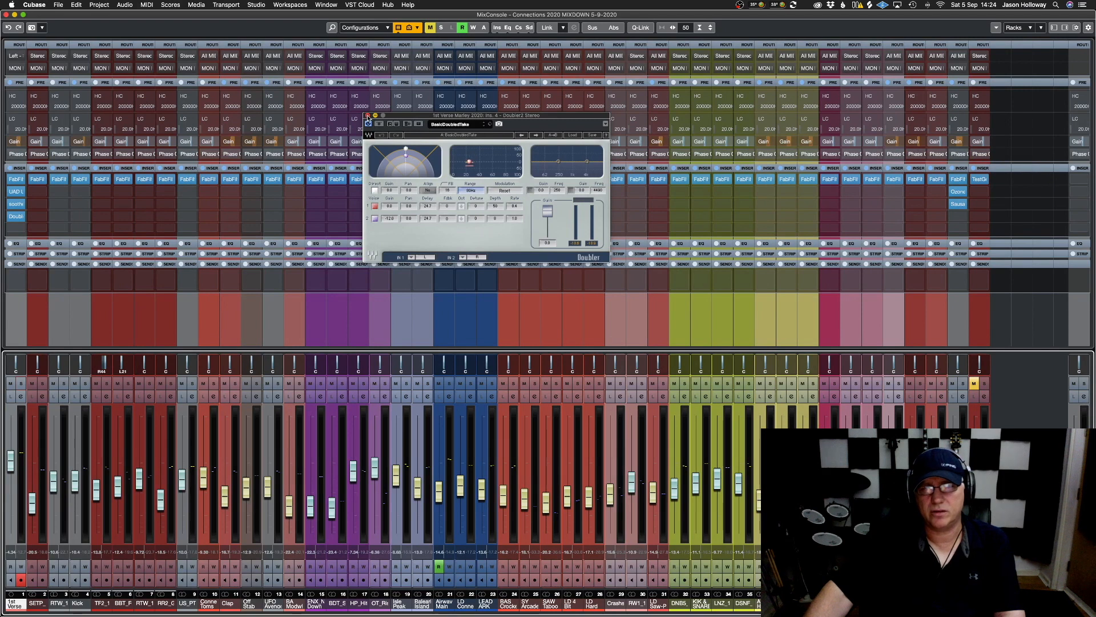
{"action": "left_click", "coordinate": [367, 116]}
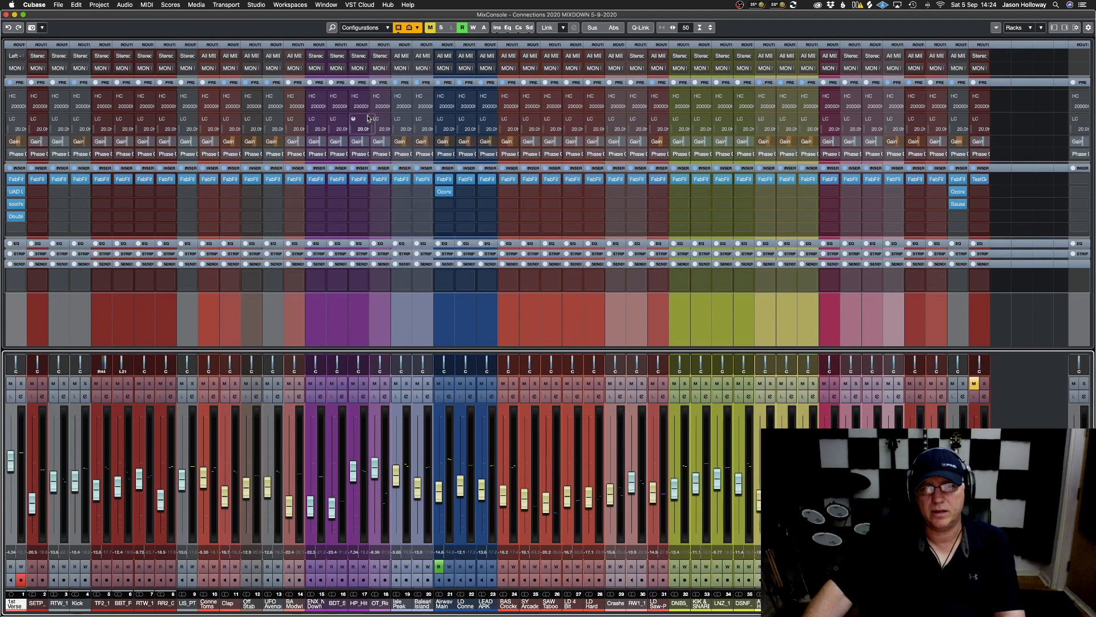
{"action": "left_click", "coordinate": [22, 219]}
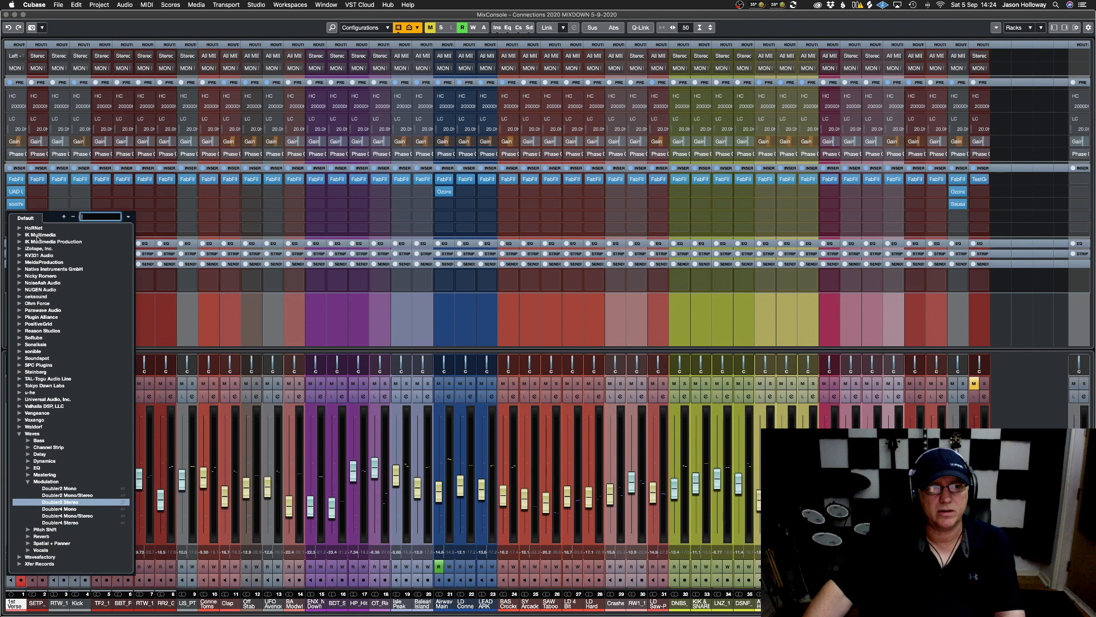
{"action": "scroll", "coordinate": [41, 234], "scroll_direction": "up", "scroll_amount": 10}
{"action": "left_click", "coordinate": [42, 233]}
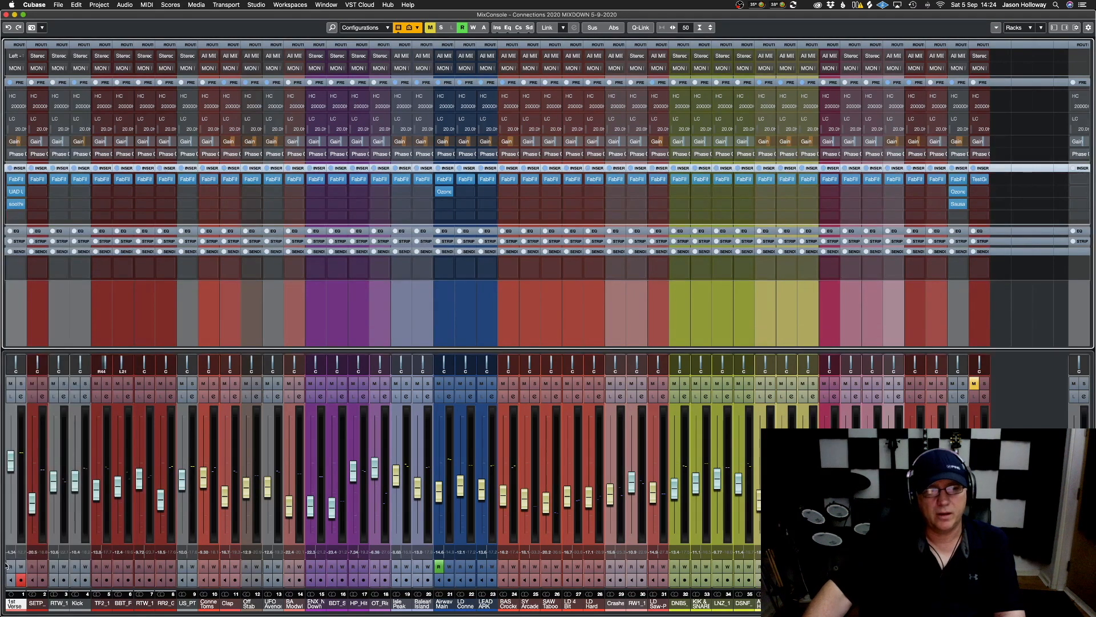
Check the 1st Verse track's available send destinations, switch to the project window, and show the track's sends there
{"action": "left_click", "coordinate": [22, 269]}
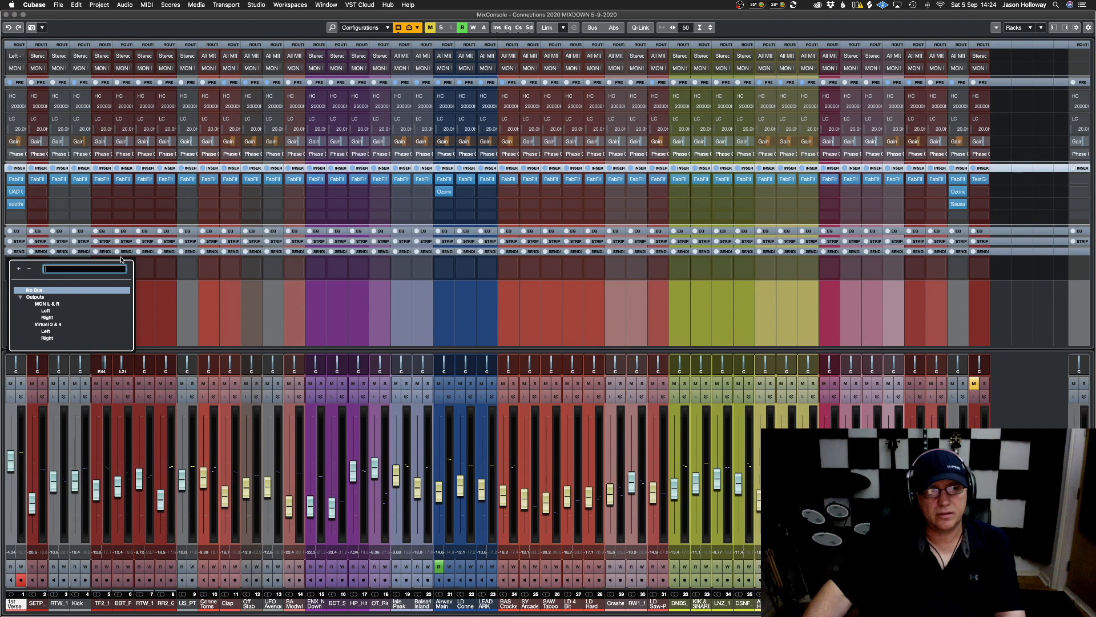
{"action": "left_click", "coordinate": [158, 271]}
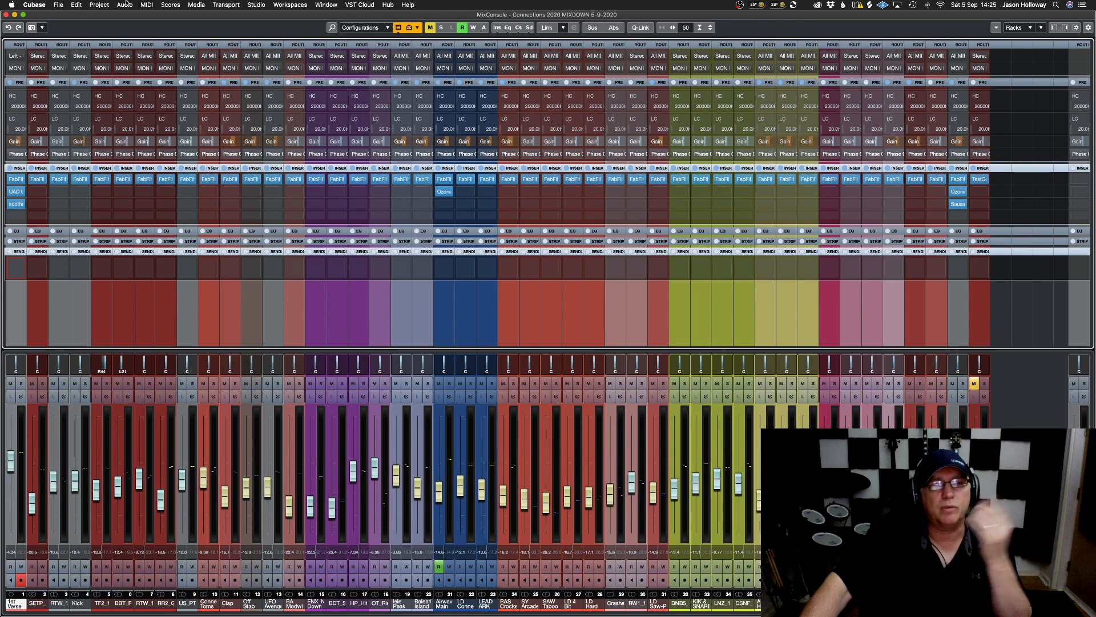
{"action": "left_click", "coordinate": [290, 5]}
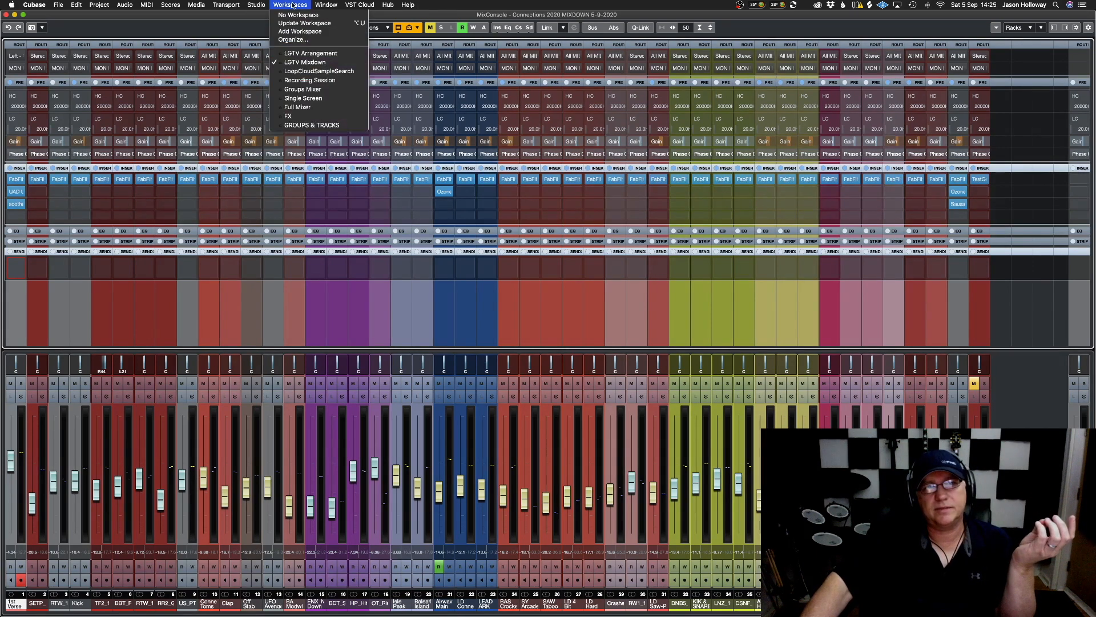
{"action": "left_click", "coordinate": [290, 103]}
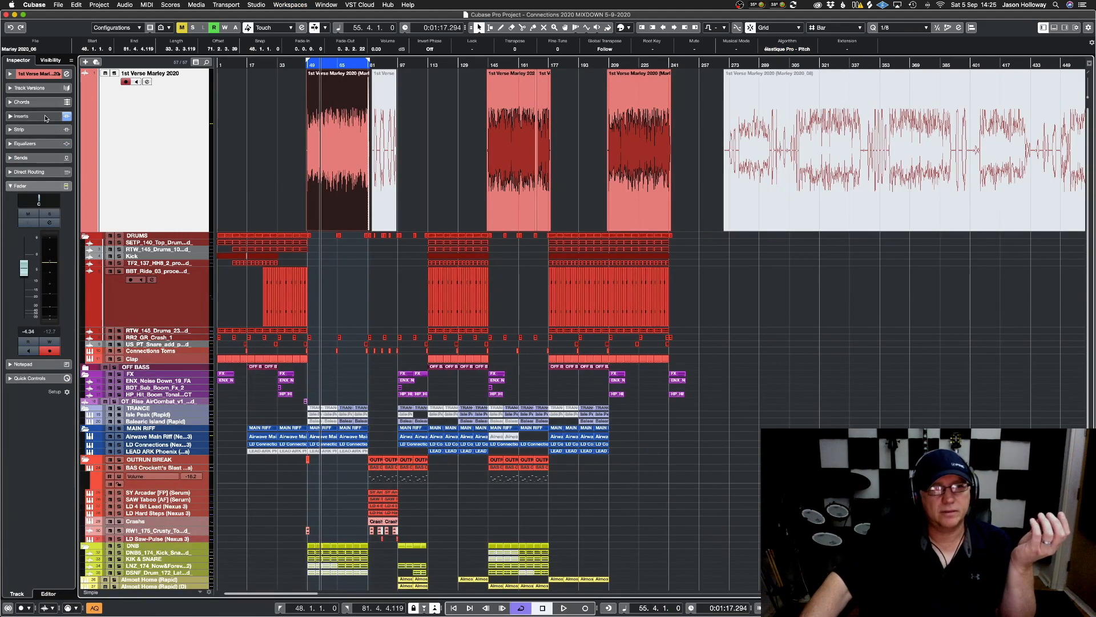
{"action": "left_click", "coordinate": [46, 158]}
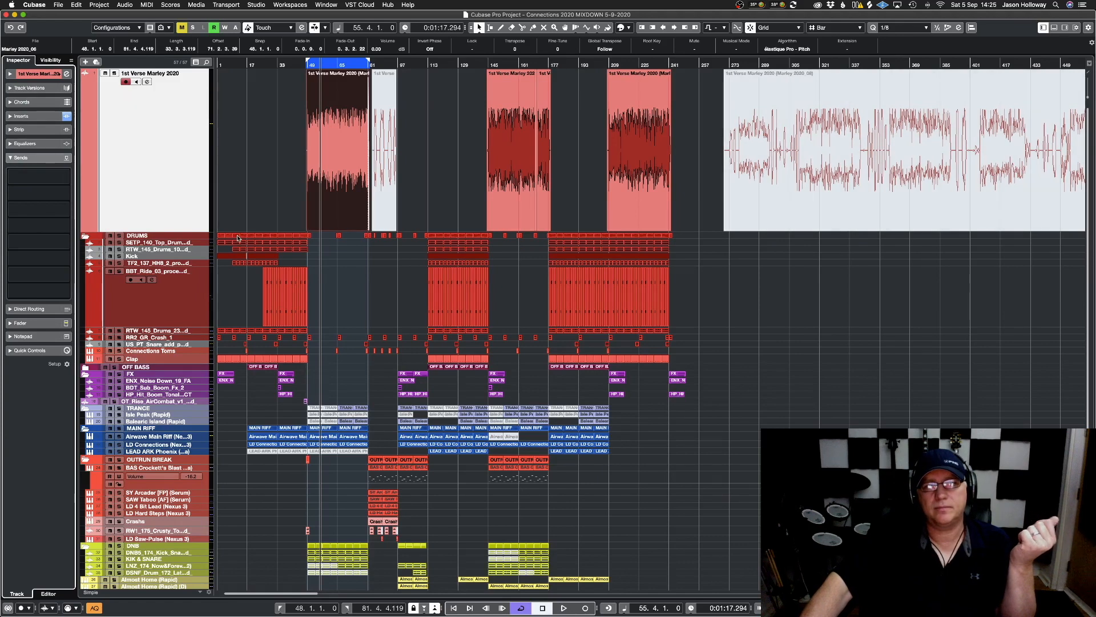
Start adding an FX channel to the selected 1st Verse track
{"action": "right_click", "coordinate": [149, 157]}
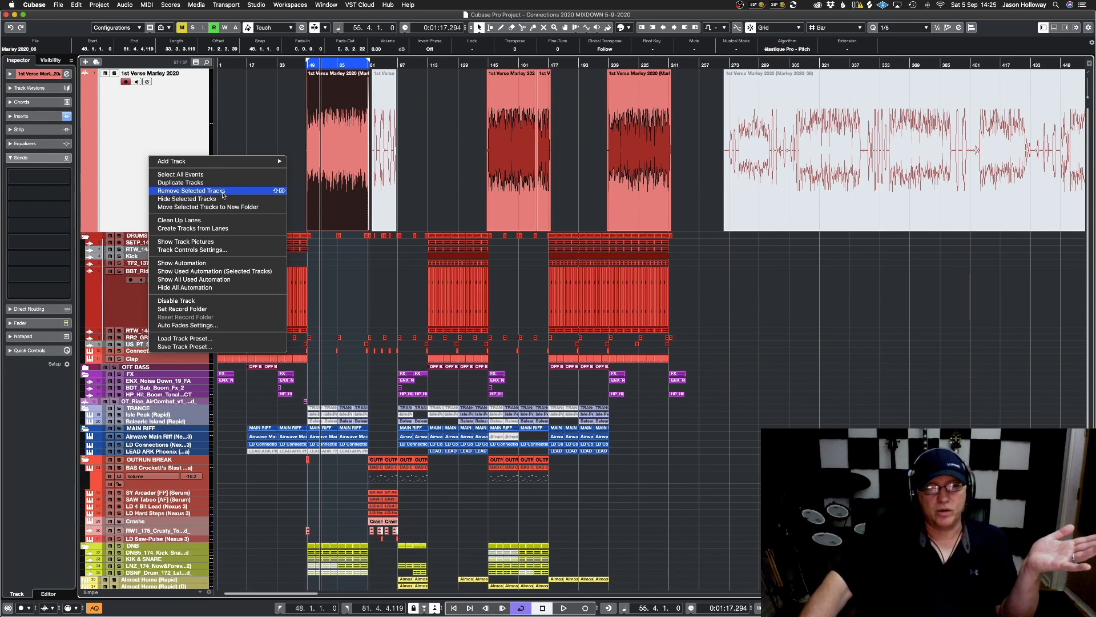
{"action": "mouse_move", "coordinate": [234, 163]}
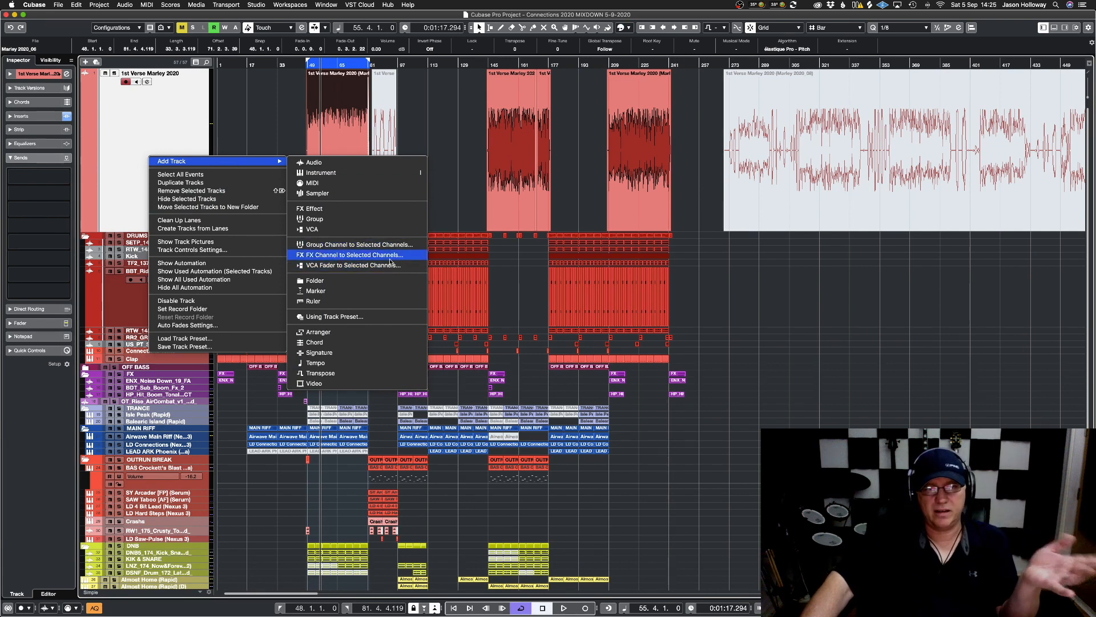
{"action": "left_click", "coordinate": [372, 258]}
{"action": "left_click", "coordinate": [429, 179]}
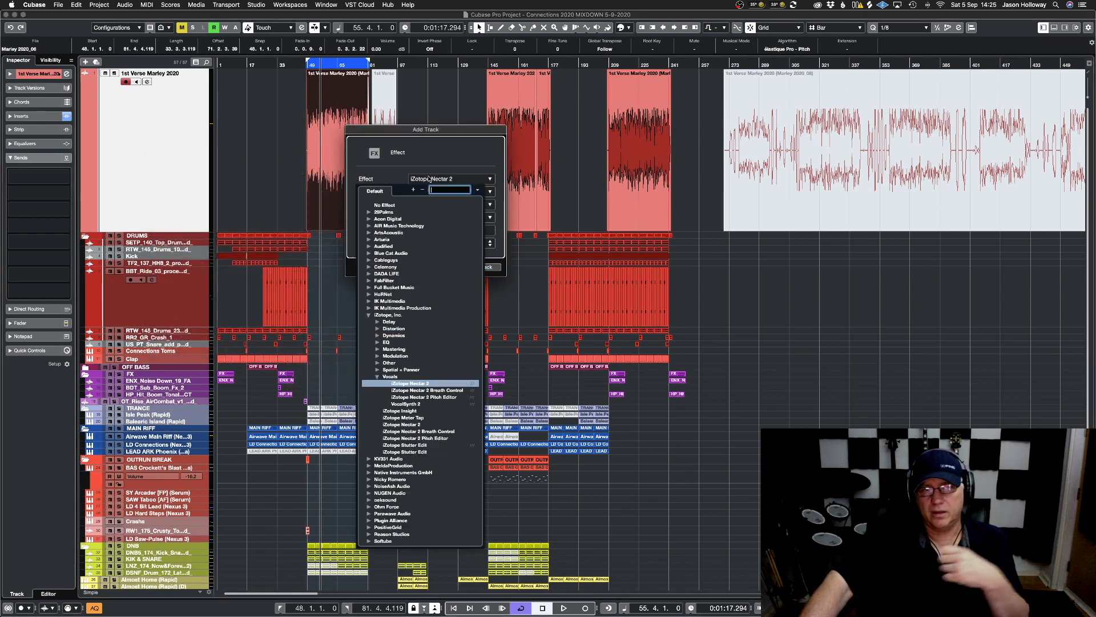
{"action": "left_click", "coordinate": [369, 316]}
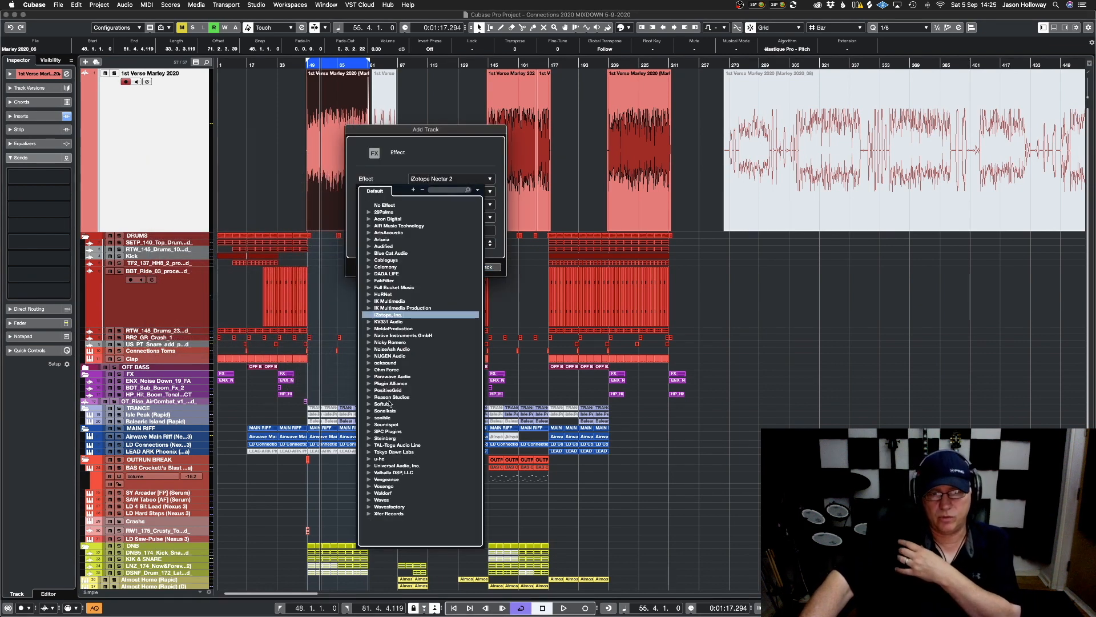
{"action": "left_click", "coordinate": [369, 500]}
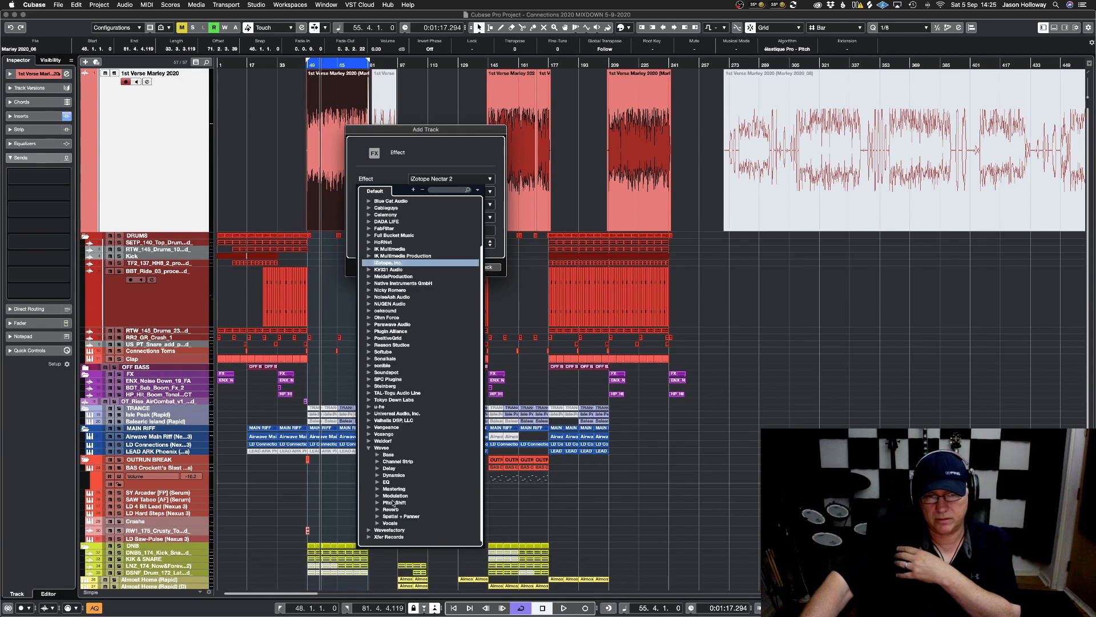
{"action": "scroll", "coordinate": [424, 284], "scroll_direction": "up", "scroll_amount": 3}
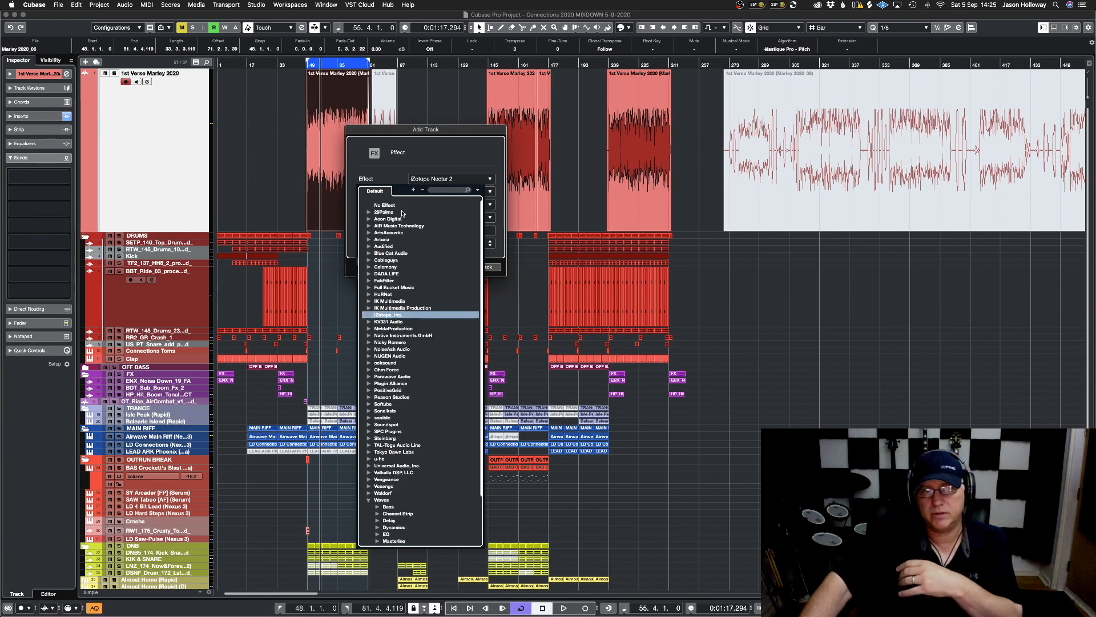
{"action": "left_click", "coordinate": [451, 179]}
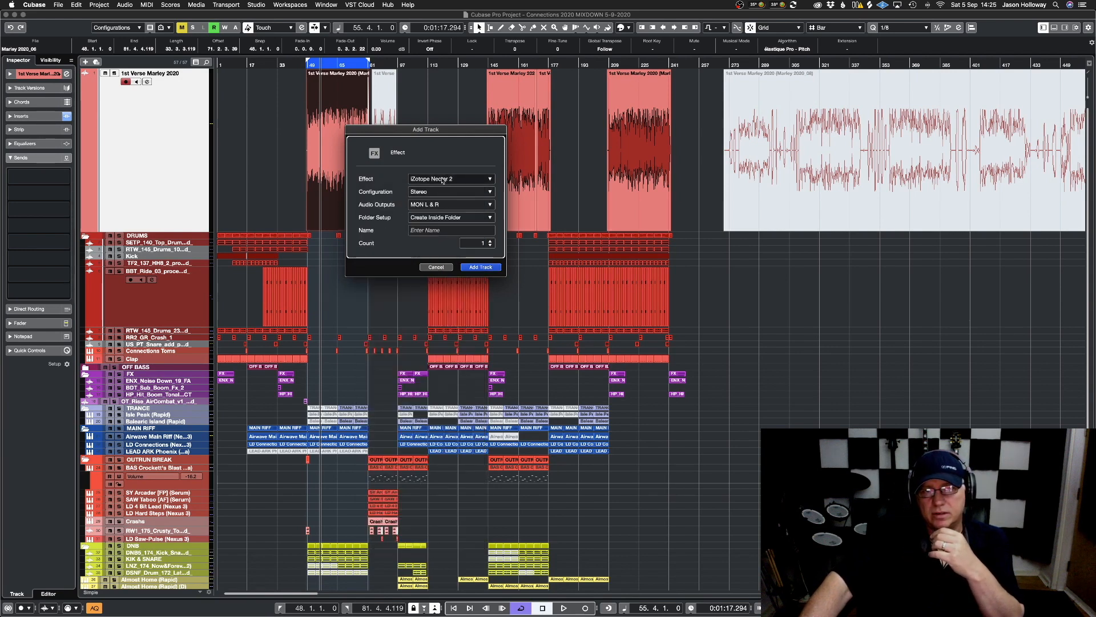
Search the effects for "doubler", choose Doubler2 Stereo, and create the stereo FX channel inside the folder
{"action": "left_click", "coordinate": [444, 179]}
{"action": "type", "text": "doubler"}
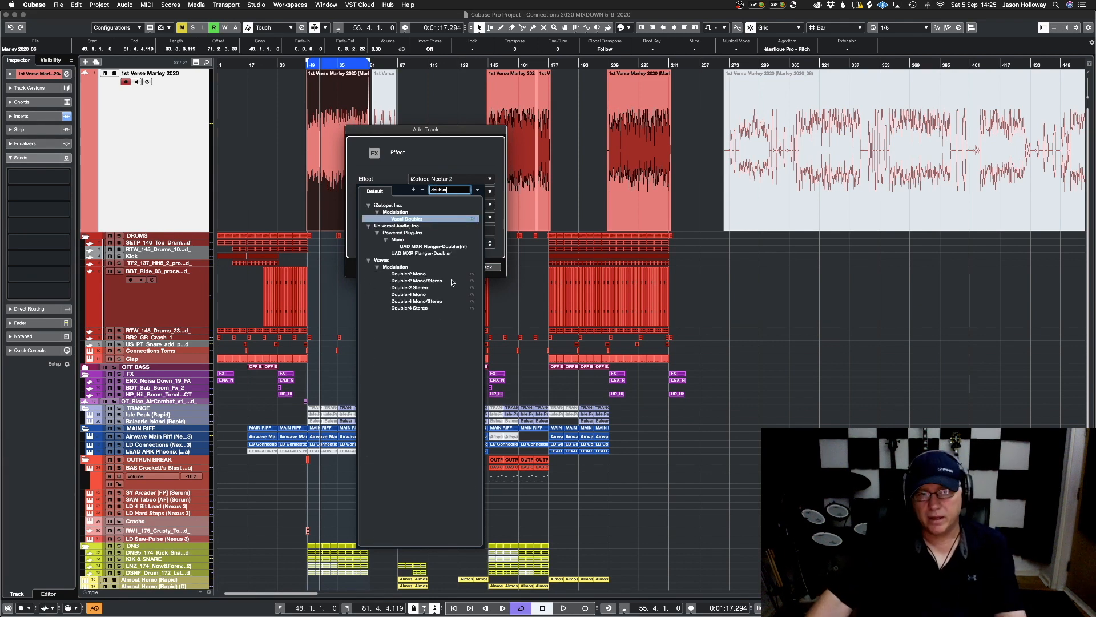
{"action": "left_click", "coordinate": [421, 288]}
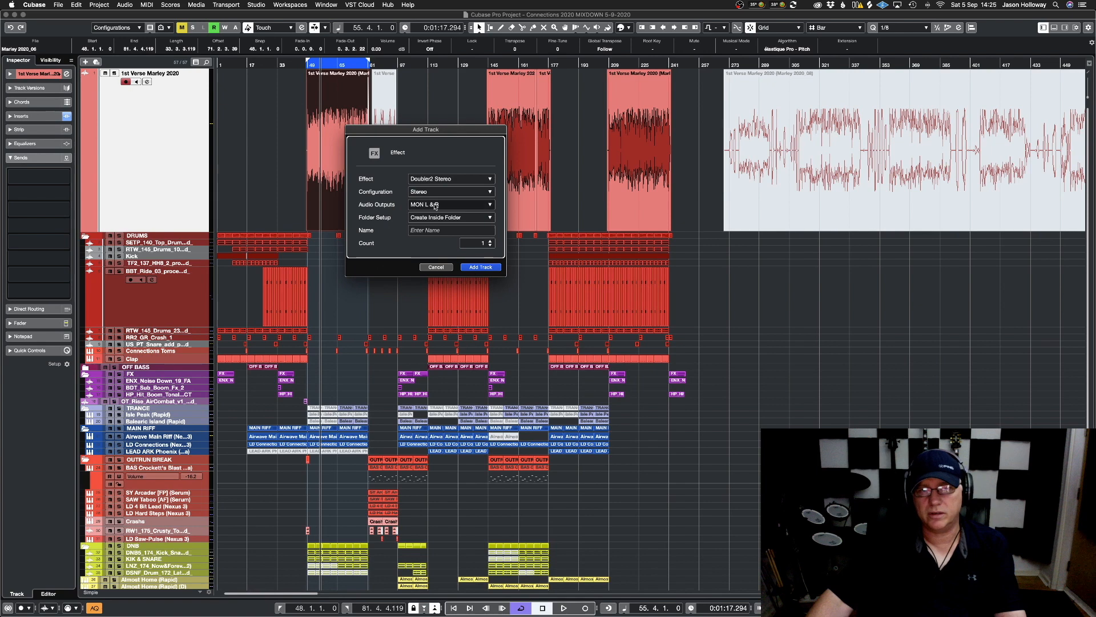
{"action": "left_click", "coordinate": [481, 268]}
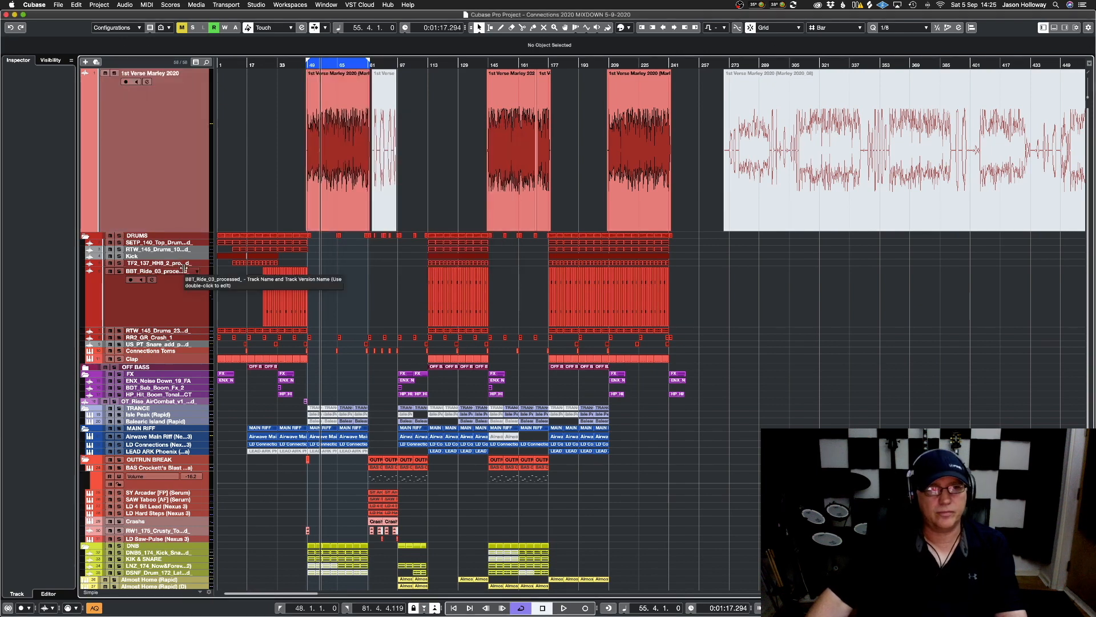
Check the 1st Verse track's sends, then select FX 1-Doubler2 Stereo in the FX Channels folder and open its Doubler2 editor
{"action": "left_click", "coordinate": [154, 189]}
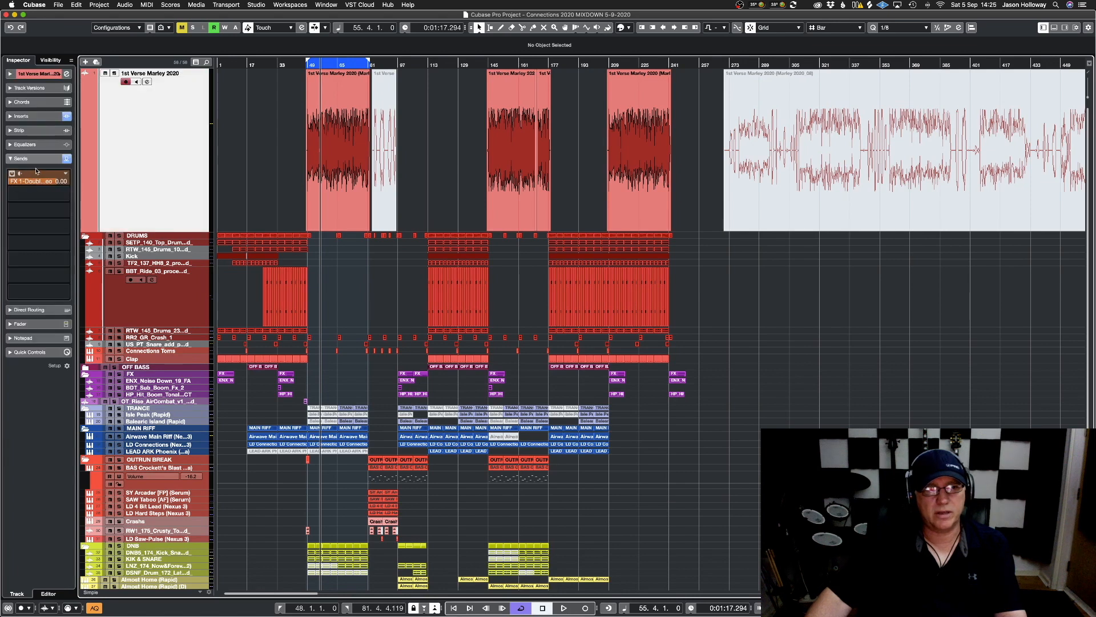
{"action": "scroll", "coordinate": [130, 451], "scroll_direction": "down", "scroll_amount": 5}
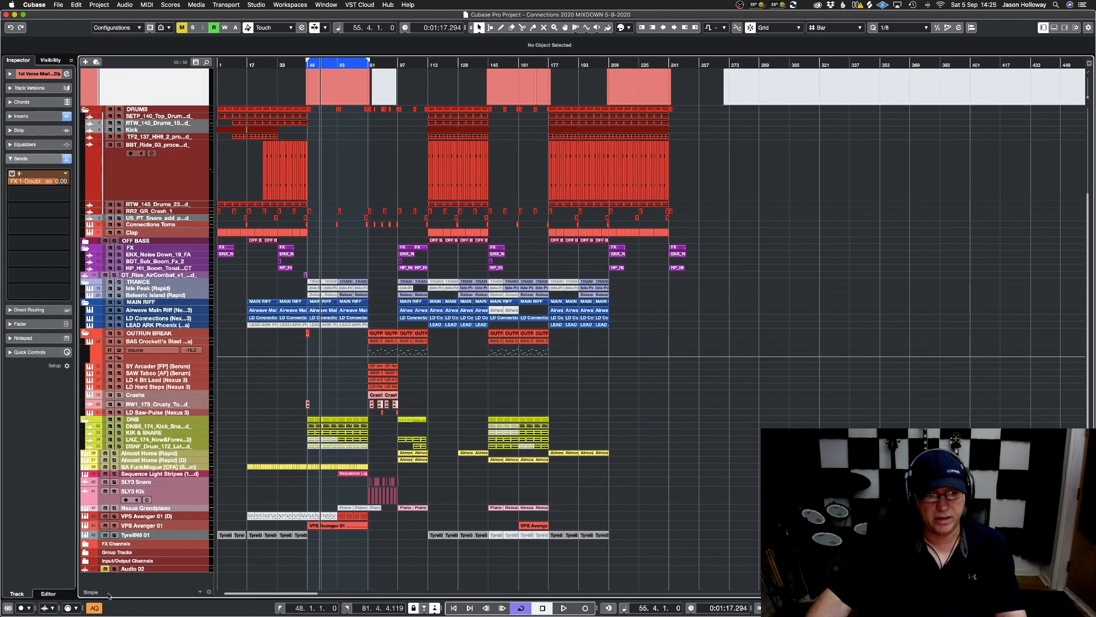
{"action": "left_click", "coordinate": [84, 543]}
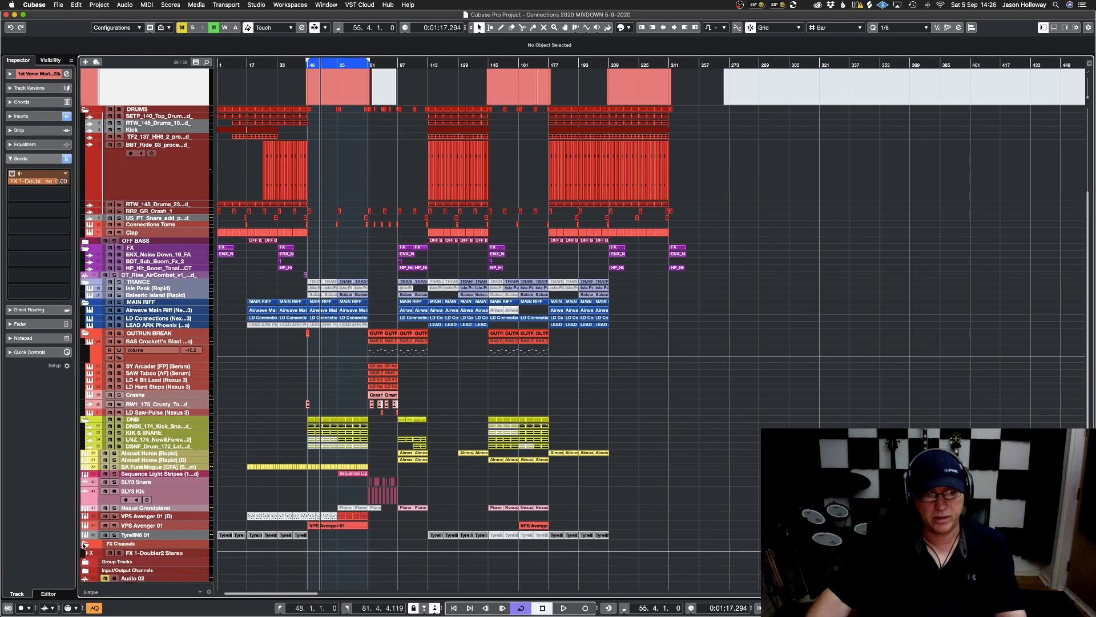
{"action": "left_click", "coordinate": [171, 553]}
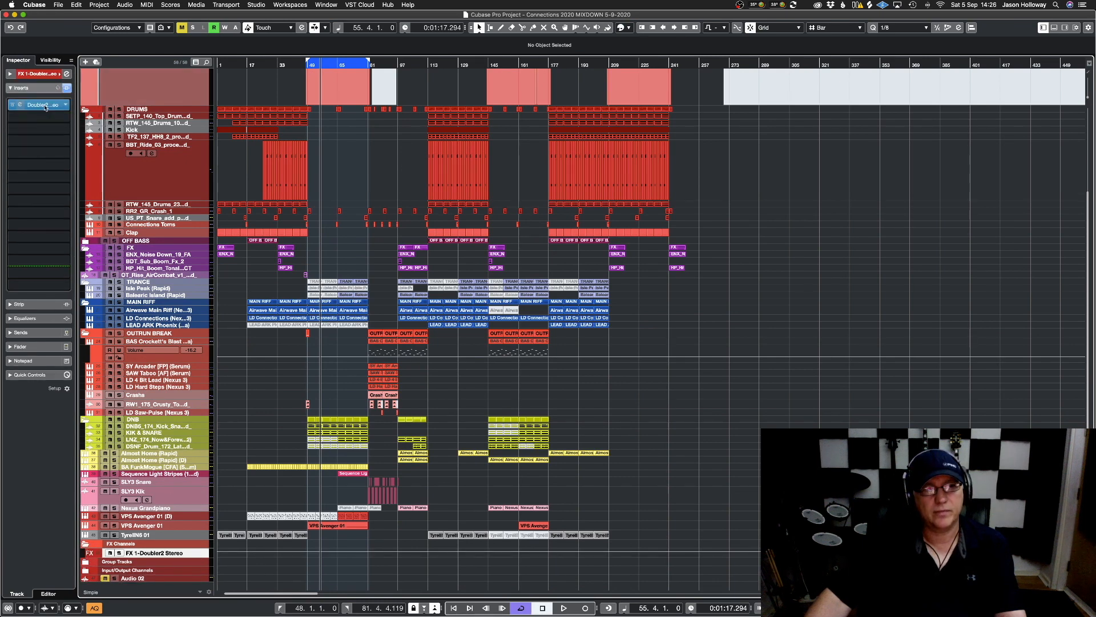
{"action": "left_click", "coordinate": [35, 105]}
{"action": "left_click_drag", "start_coordinate": [485, 116], "coordinate": [761, 178]}
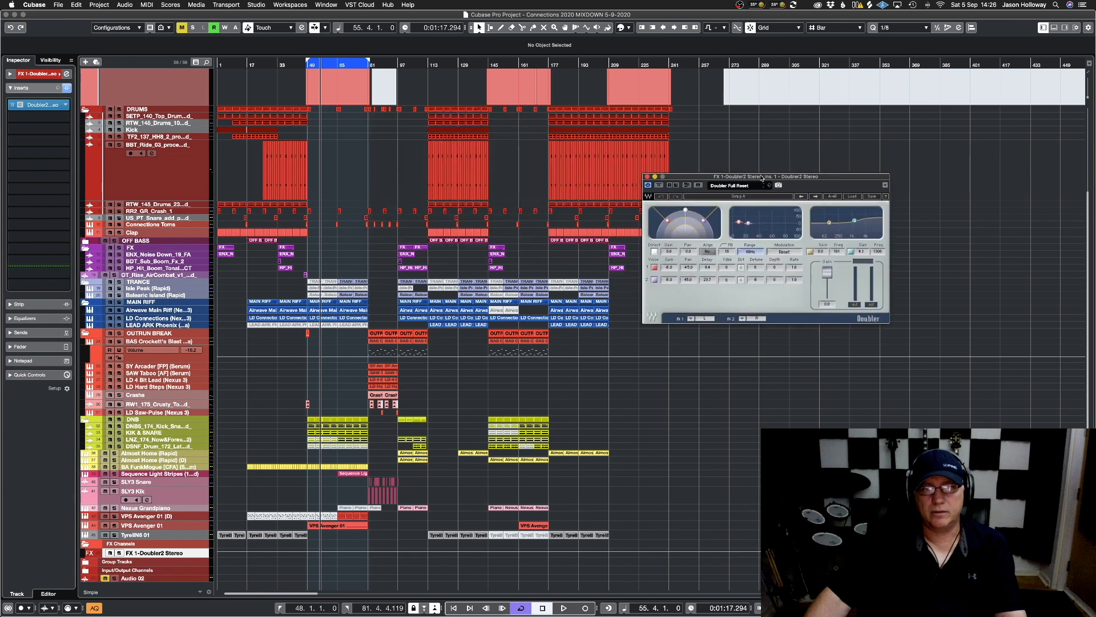
Select the 1st Verse track, start playback, and solo the track
{"action": "left_click", "coordinate": [145, 96]}
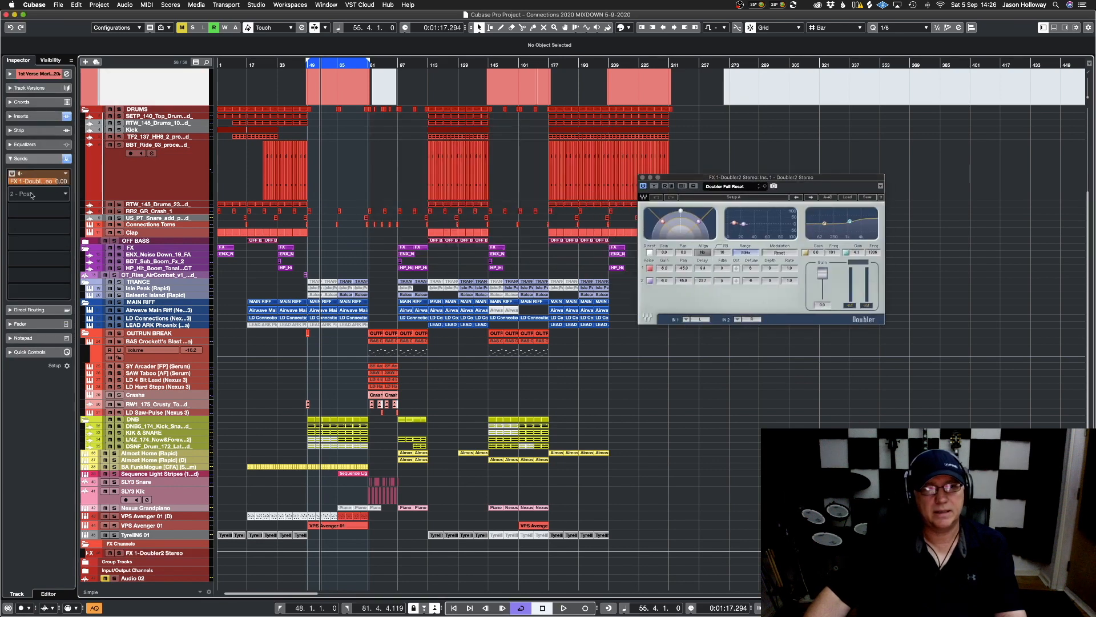
{"action": "key", "text": "space"}
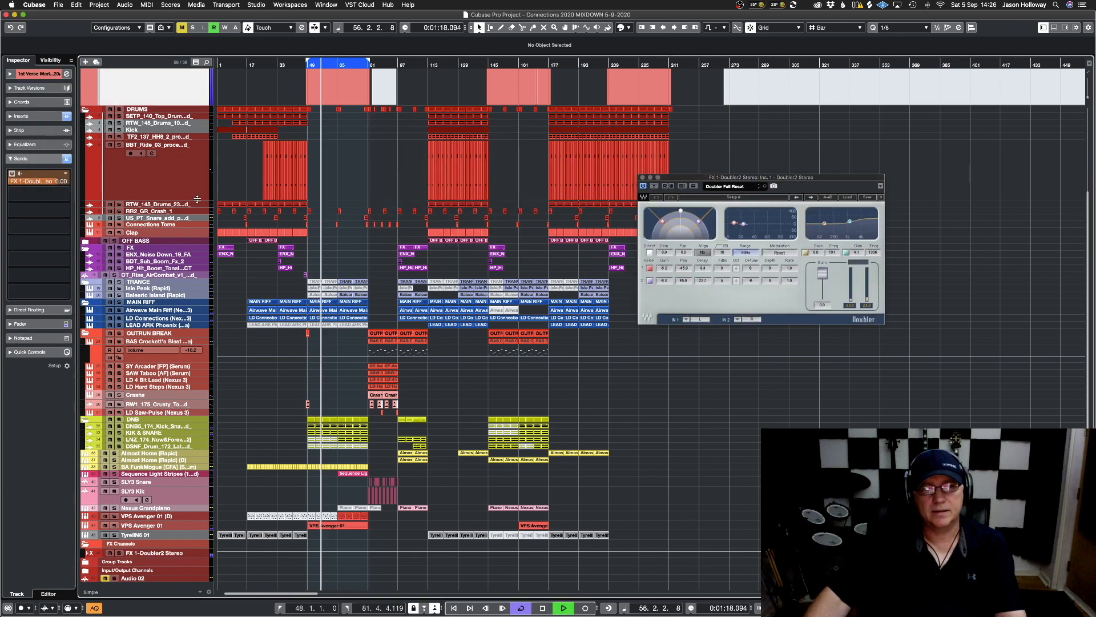
{"action": "scroll", "coordinate": [139, 137], "scroll_direction": "up", "scroll_amount": 5}
{"action": "left_click", "coordinate": [114, 74]}
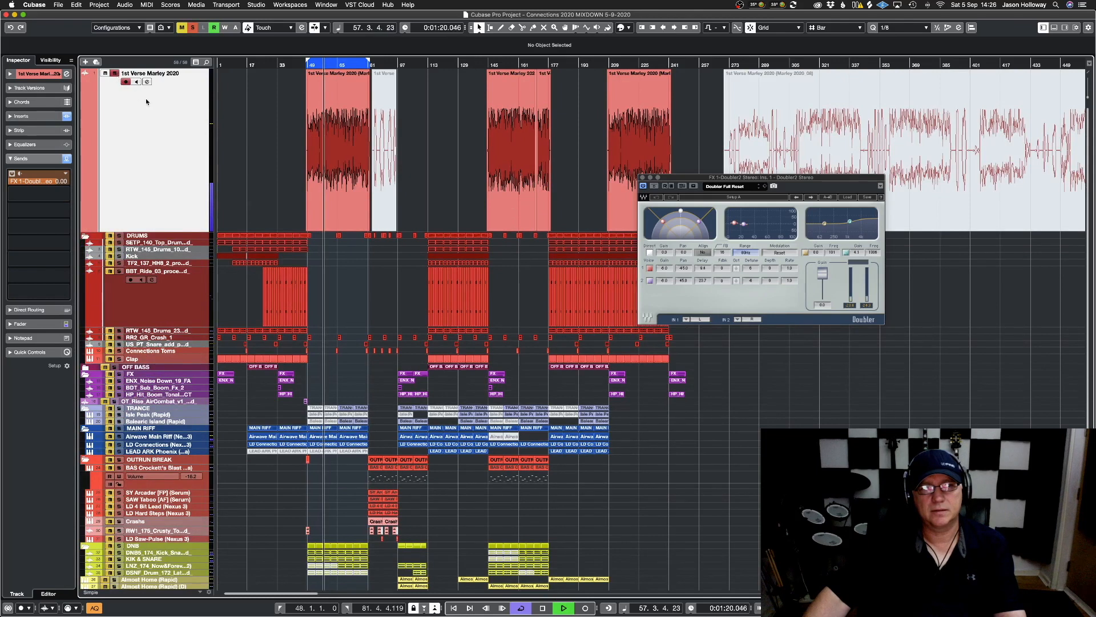
Load the BasicDoubledTake preset in Doubler2 Stereo on the FX channel
{"action": "left_click", "coordinate": [754, 188]}
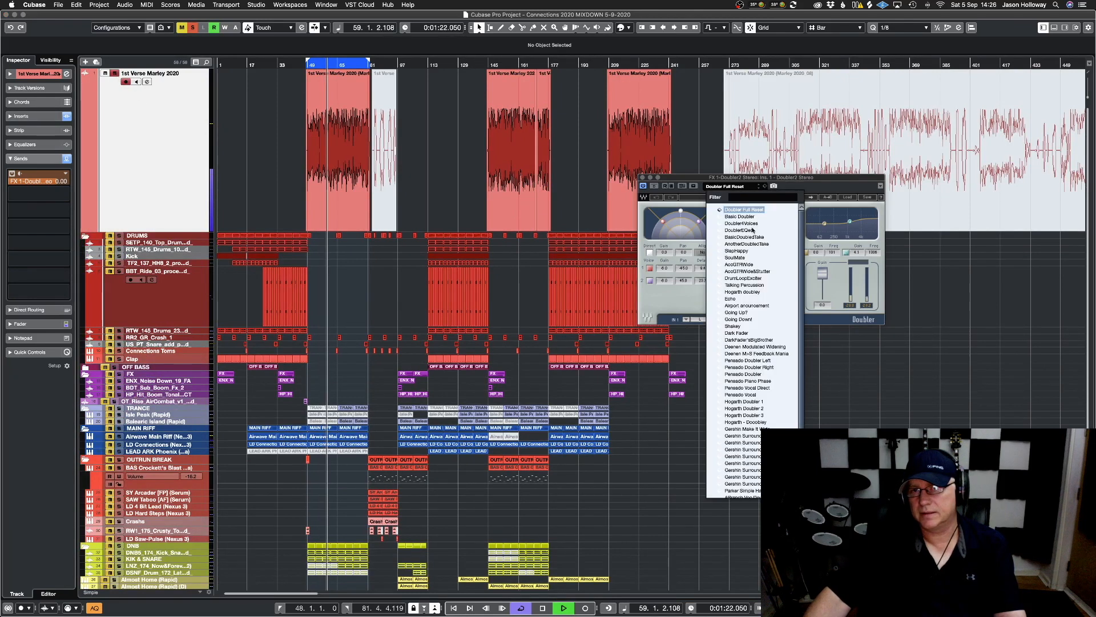
{"action": "left_click", "coordinate": [753, 230]}
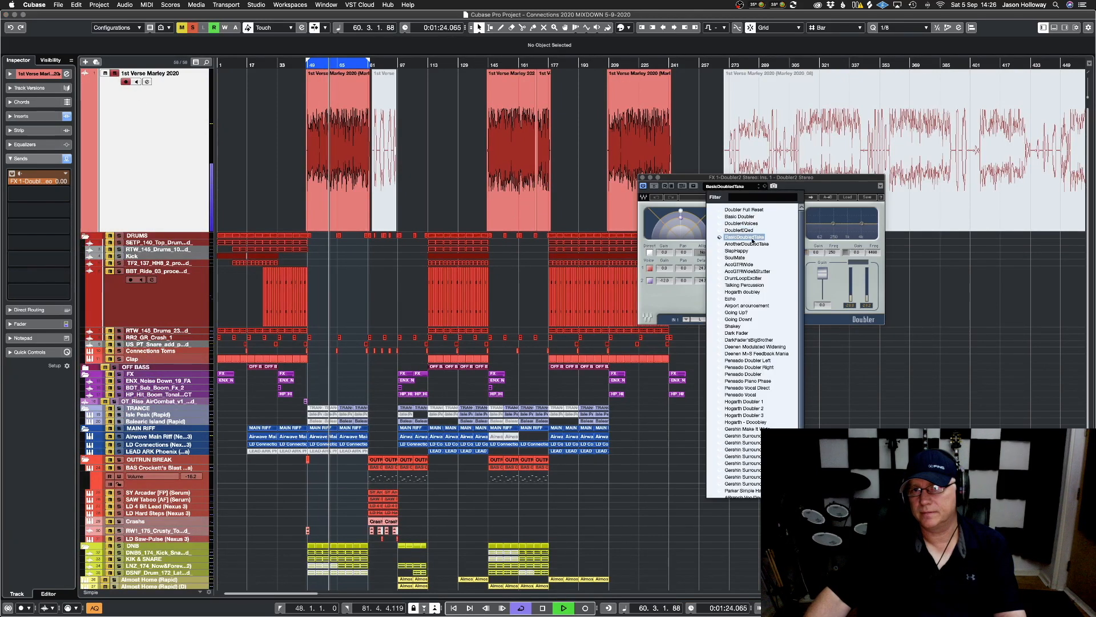
{"action": "left_click", "coordinate": [751, 237]}
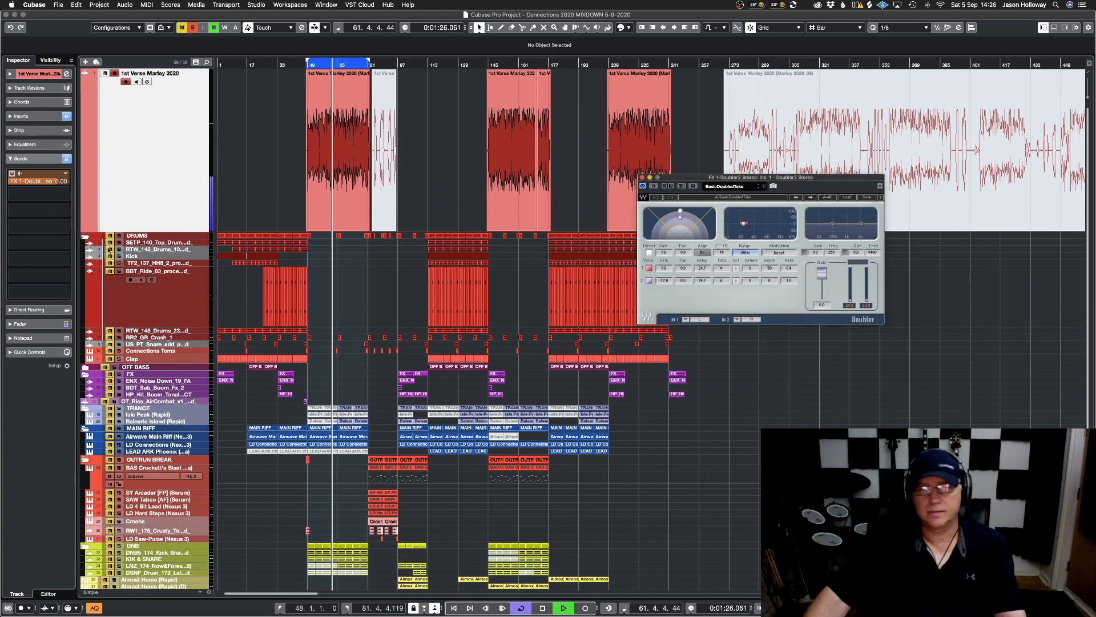
Lower the 1st Verse send to the Doubler FX channel to about -8.08 dB, unsolo the track, and replay from the left locator
{"action": "left_click_drag", "start_coordinate": [36, 181], "coordinate": [110, 304]}
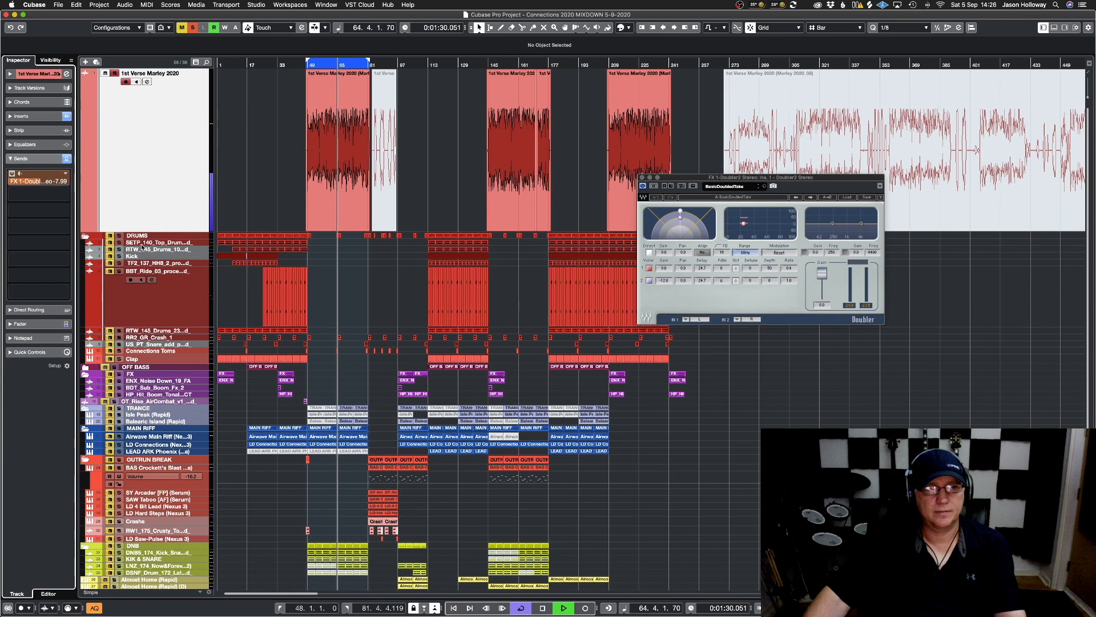
{"action": "left_click", "coordinate": [114, 74]}
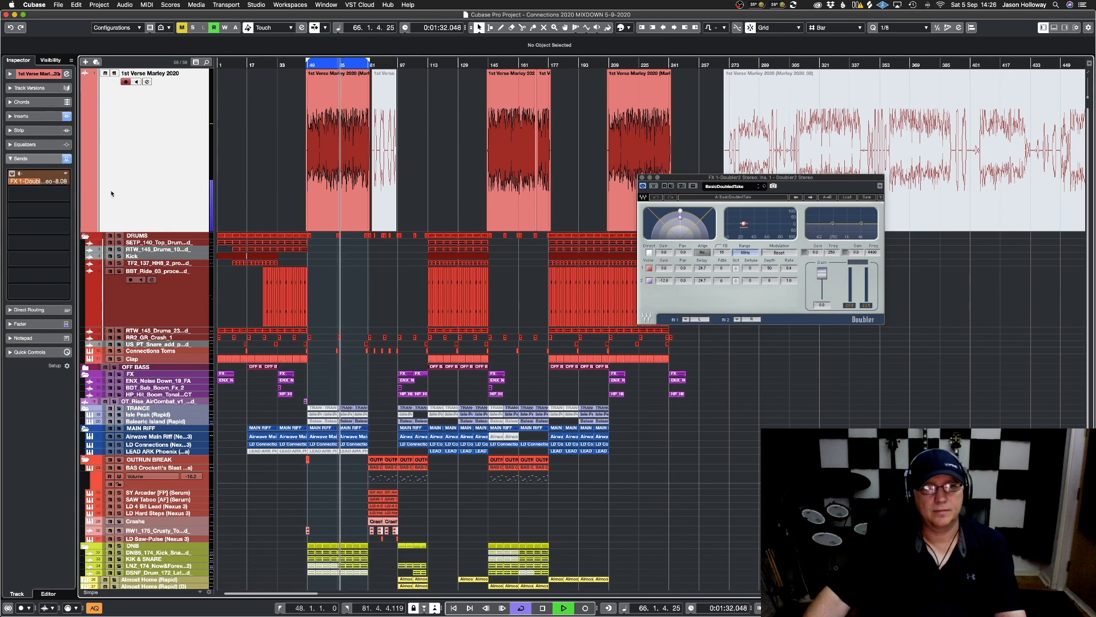
{"action": "key", "text": "KP_1"}
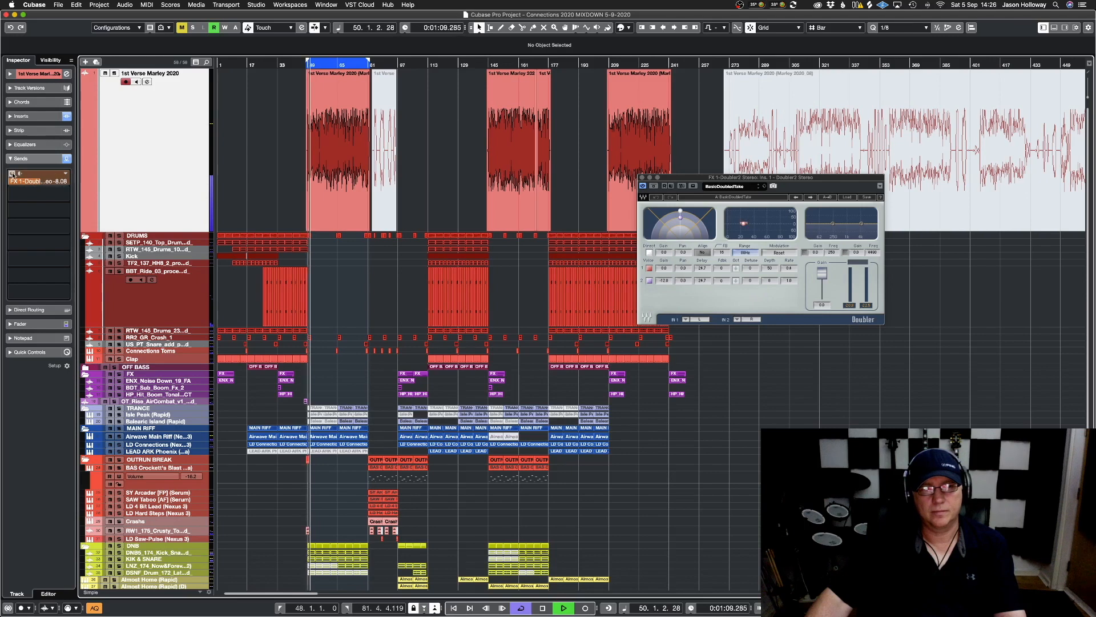
Raise the 1st Verse send to the Doubler FX channel to about -2.09 dB and compare Doubler2 Stereo bypassed and active
{"action": "left_click", "coordinate": [653, 186]}
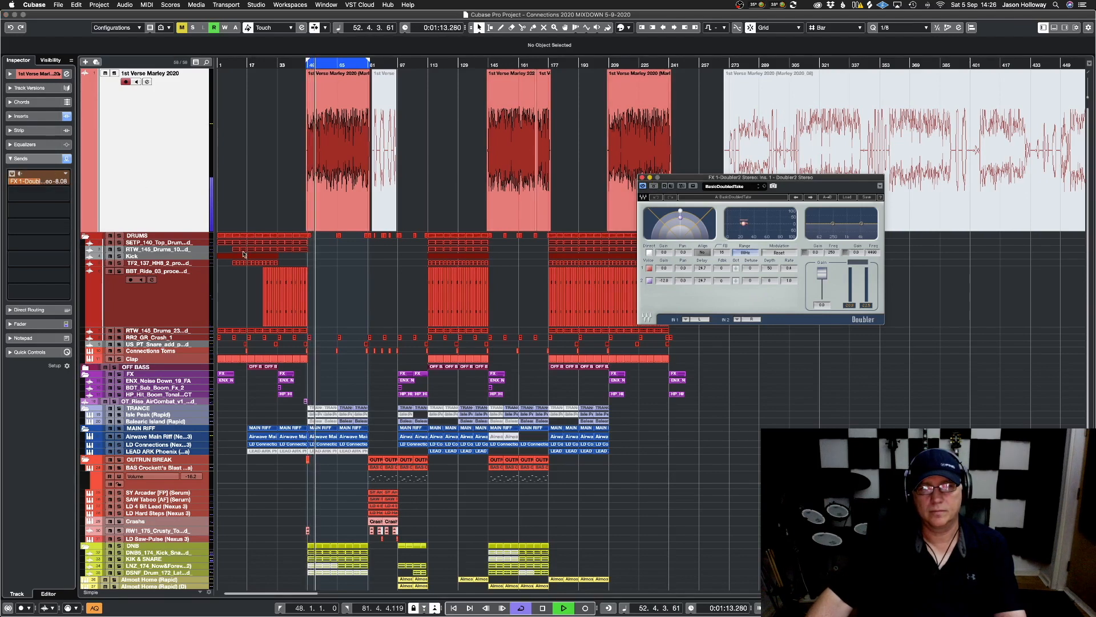
{"action": "left_click_drag", "start_coordinate": [83, 177], "coordinate": [69, 180]}
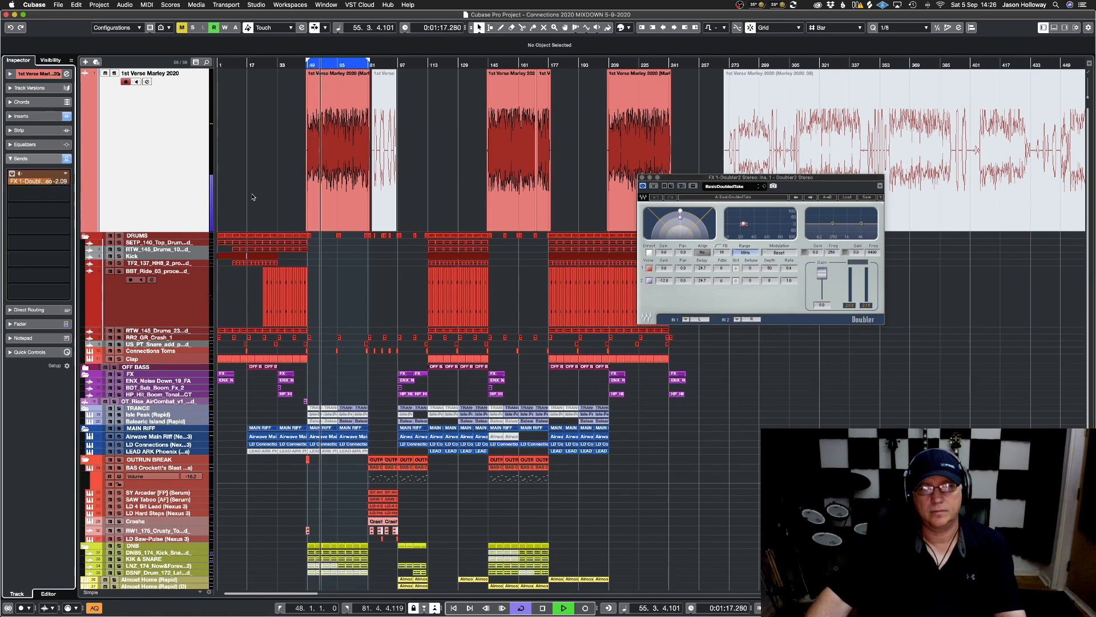
{"action": "left_click", "coordinate": [653, 186]}
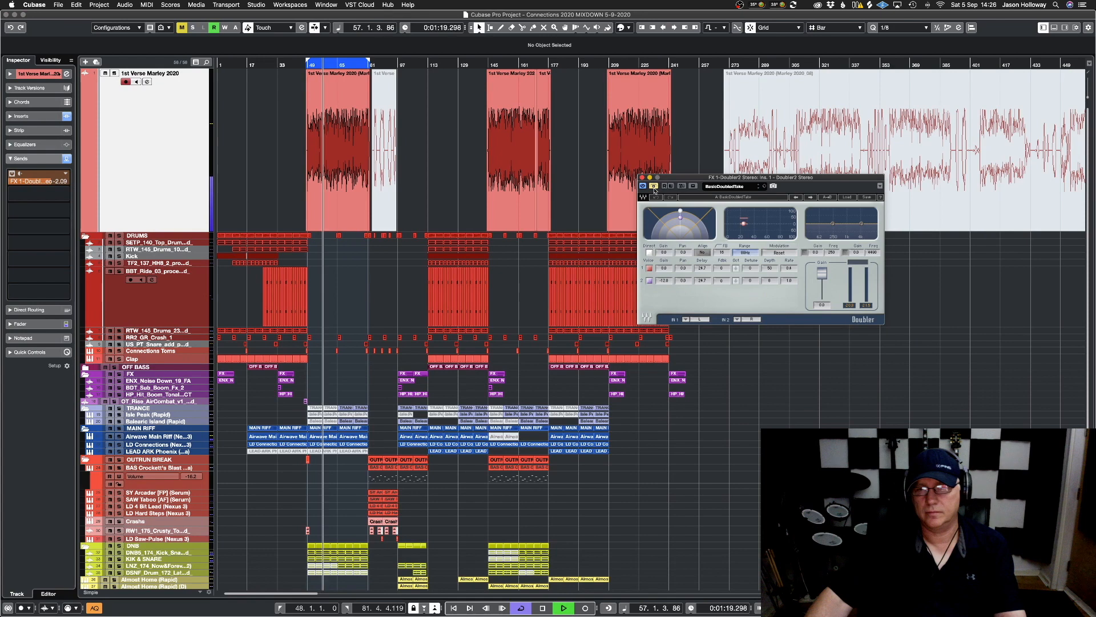
{"action": "left_click", "coordinate": [654, 186]}
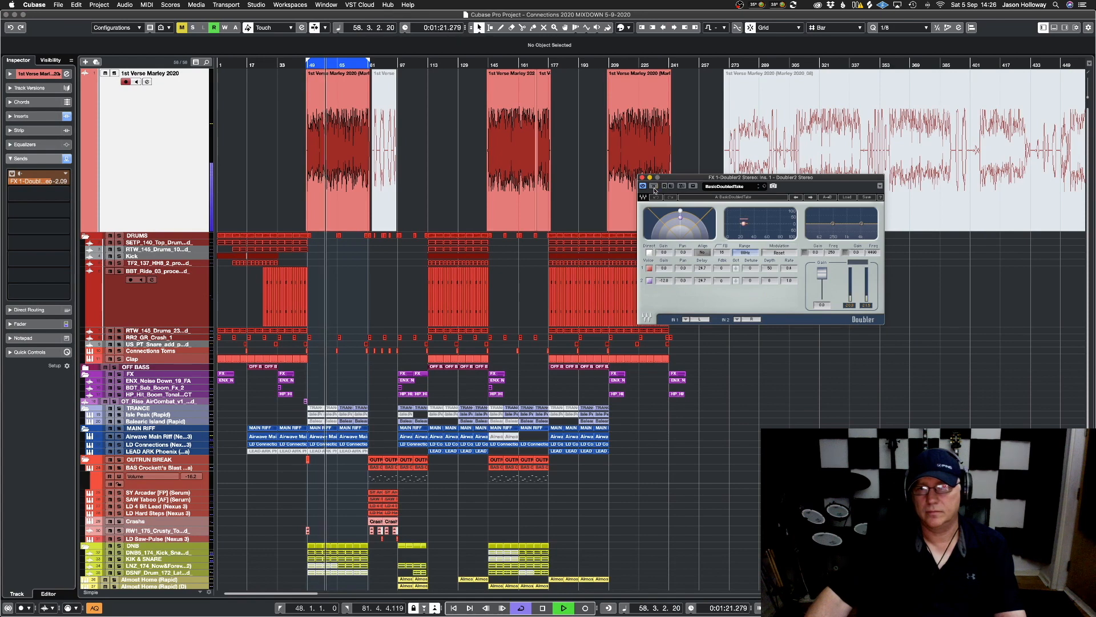
{"action": "left_click", "coordinate": [654, 187]}
{"action": "left_click", "coordinate": [654, 188]}
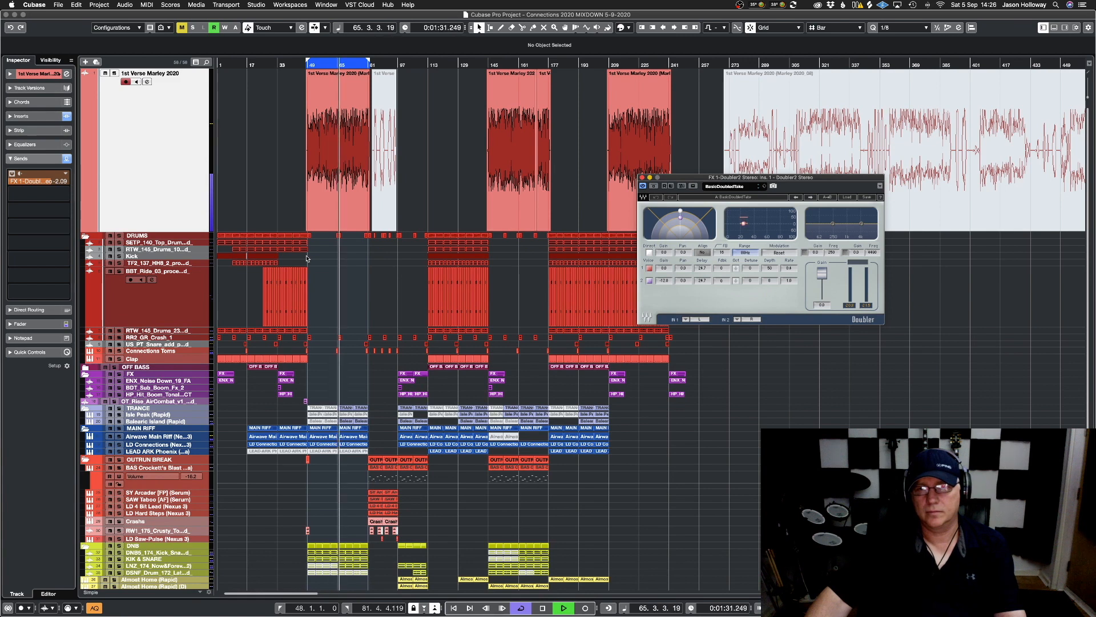
Lower the 1st Verse send to the Doubler FX channel to about -4.07 dB, checking the track's fader along the way
{"action": "left_click", "coordinate": [45, 185]}
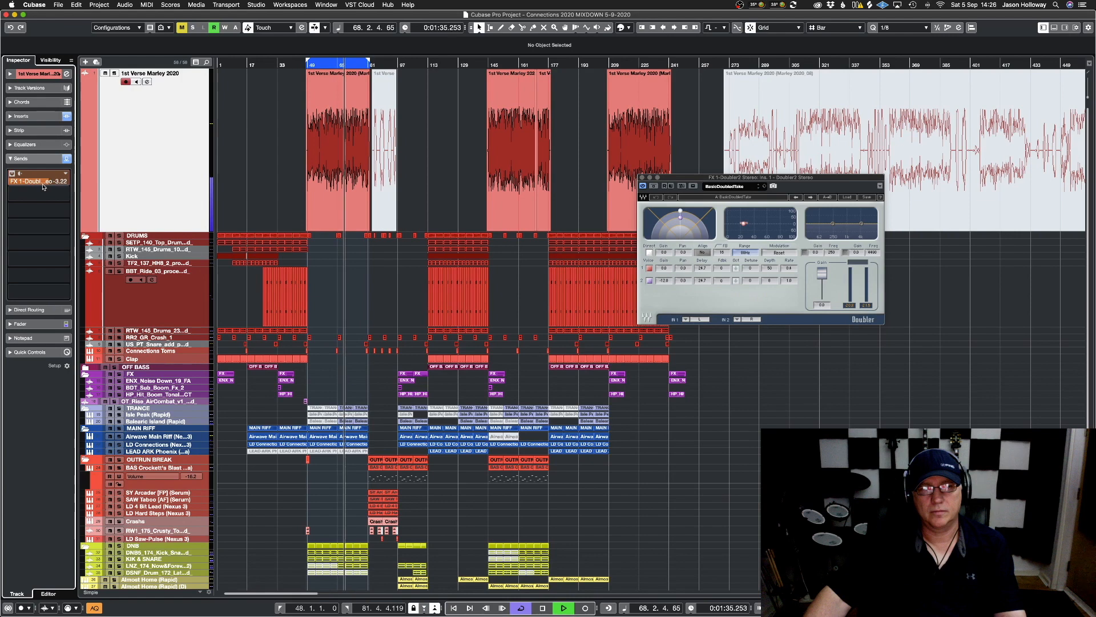
{"action": "left_click", "coordinate": [20, 324]}
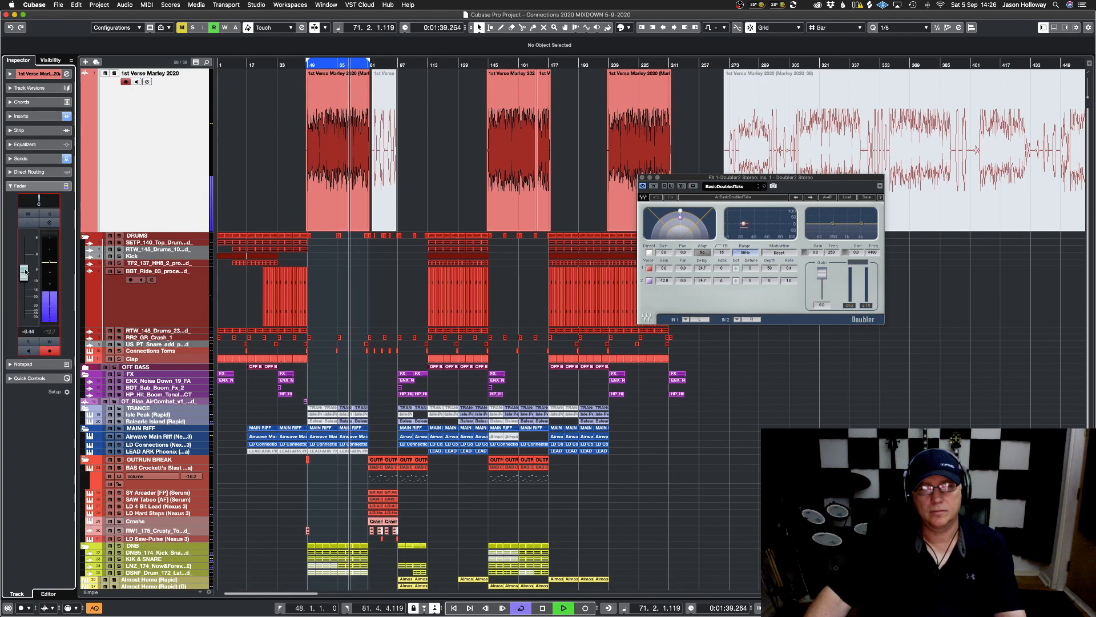
{"action": "left_click", "coordinate": [655, 190]}
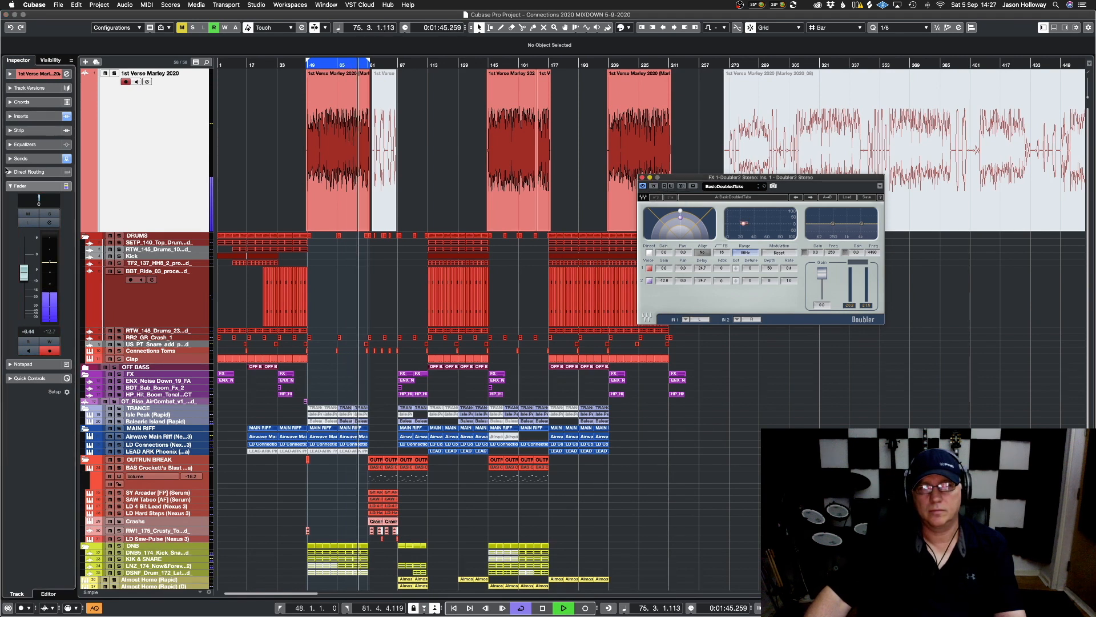
{"action": "left_click", "coordinate": [26, 159]}
{"action": "left_click_drag", "start_coordinate": [42, 183], "coordinate": [38, 189]}
Compare the full mix with Doubler2 Stereo bypassed and active at the lowered send level
{"action": "left_click", "coordinate": [655, 189]}
{"action": "left_click", "coordinate": [655, 188]}
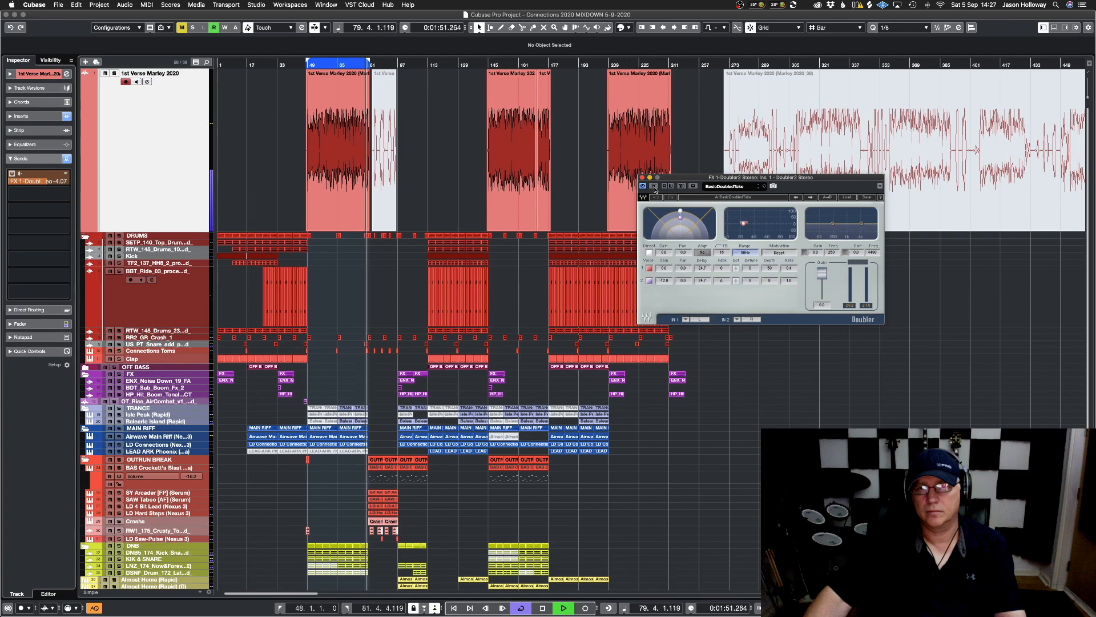
{"action": "left_click", "coordinate": [655, 188]}
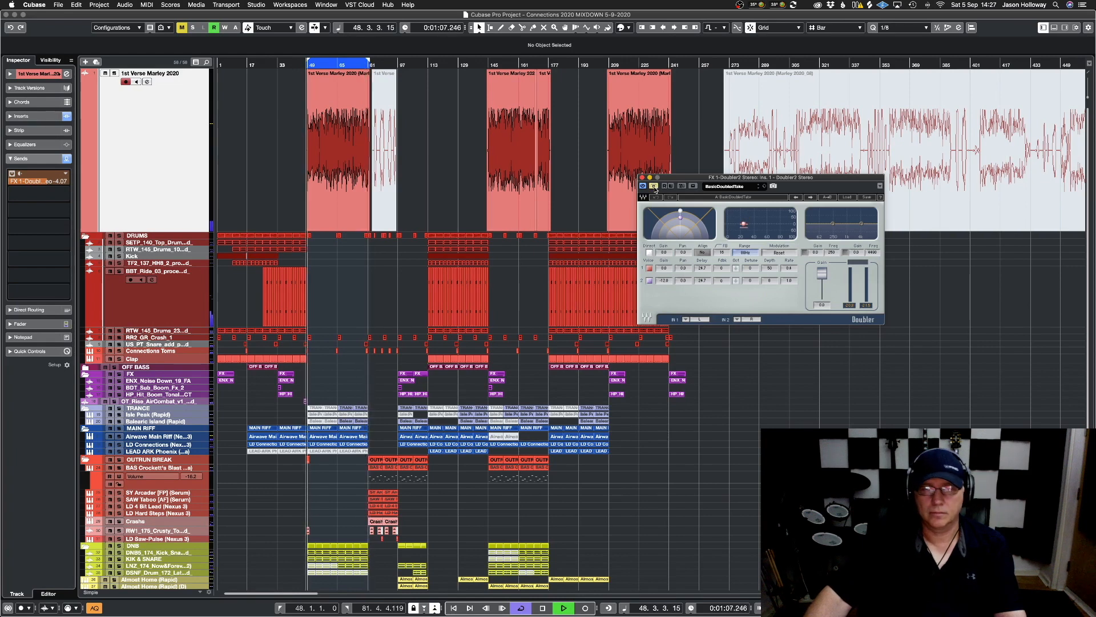
{"action": "left_click", "coordinate": [655, 189]}
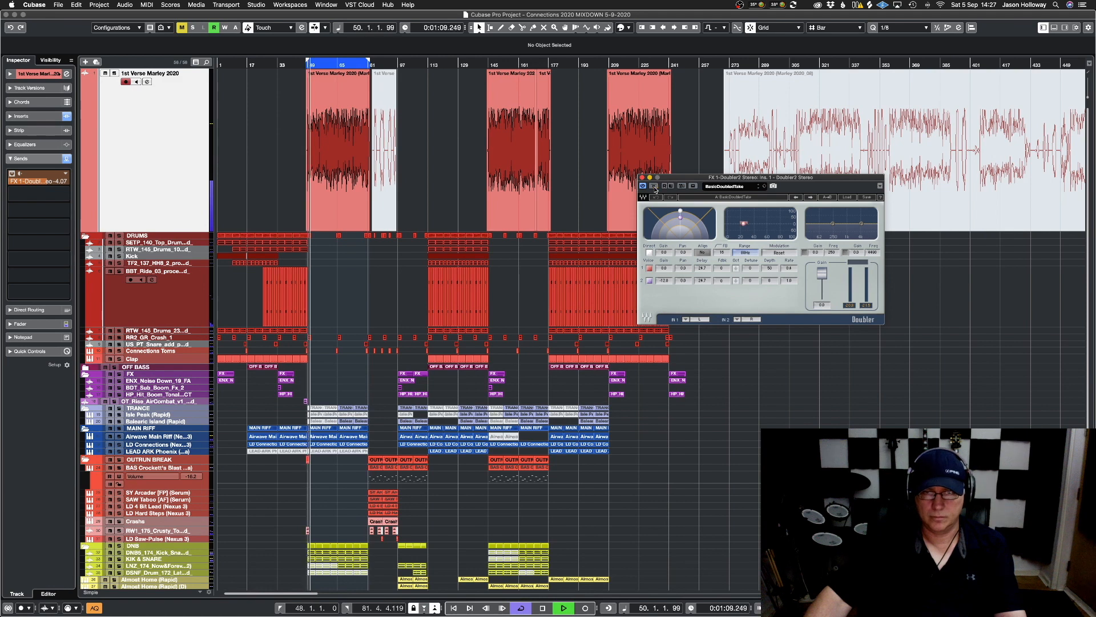
Bypass Doubler2 Stereo during playback and solo the 1st Verse track to hear it on its own
{"action": "key", "text": "space"}
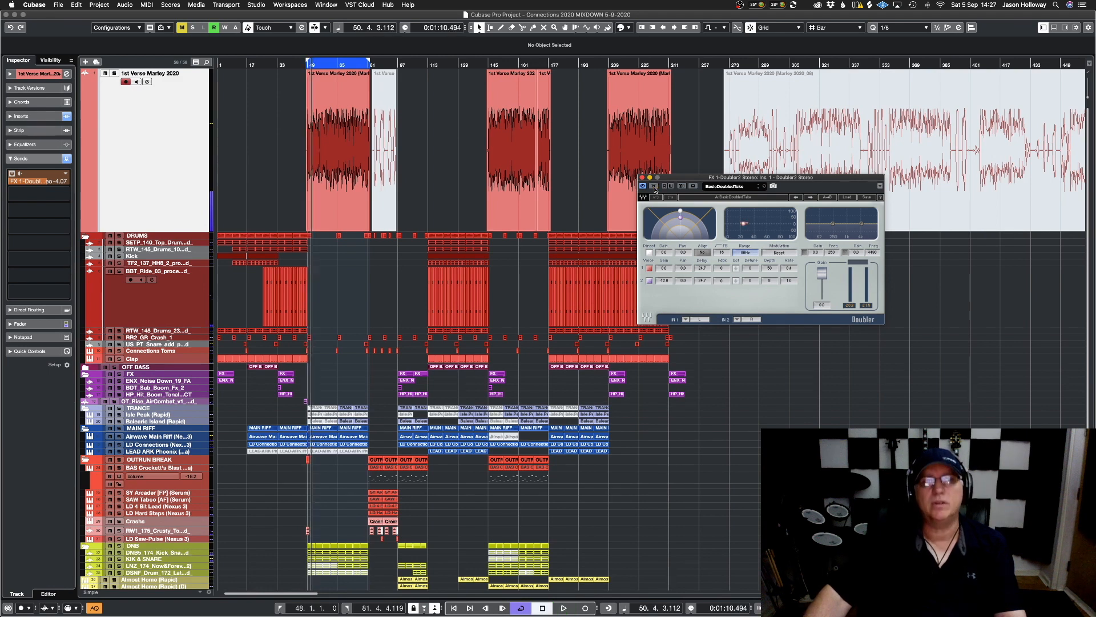
{"action": "key", "text": "space"}
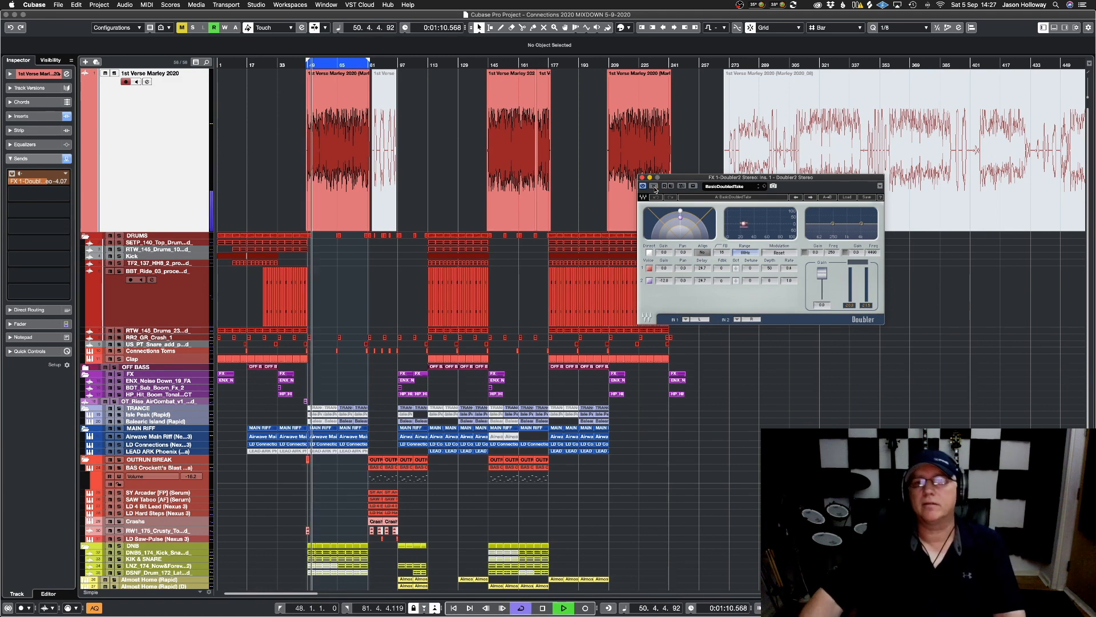
{"action": "left_click", "coordinate": [655, 188]}
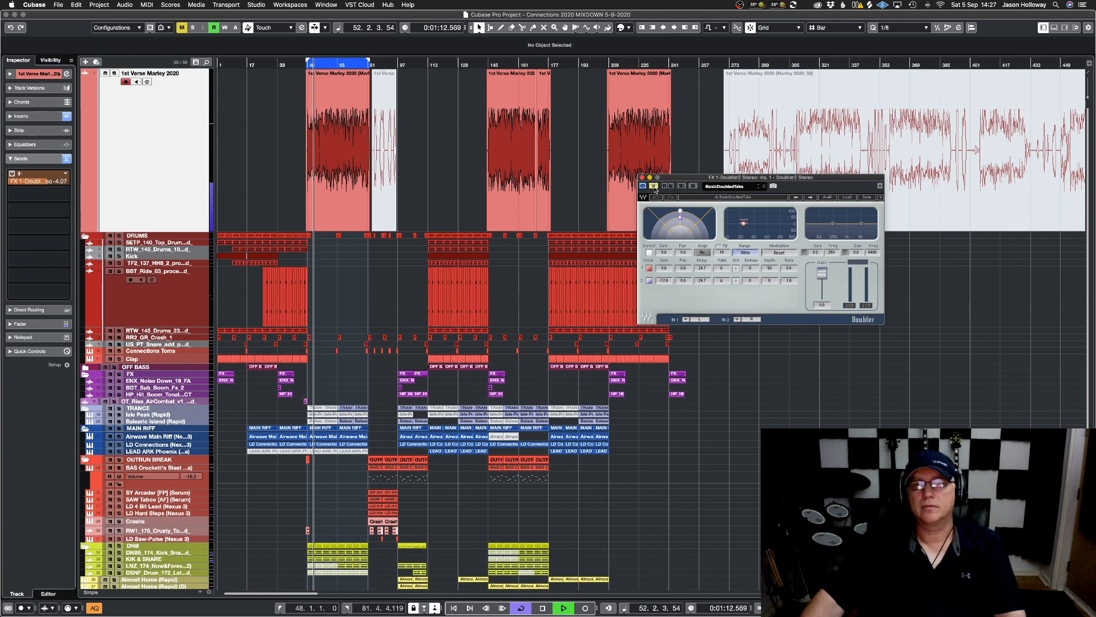
{"action": "key", "text": "space"}
{"action": "key", "text": "s"}
{"action": "key", "text": "space"}
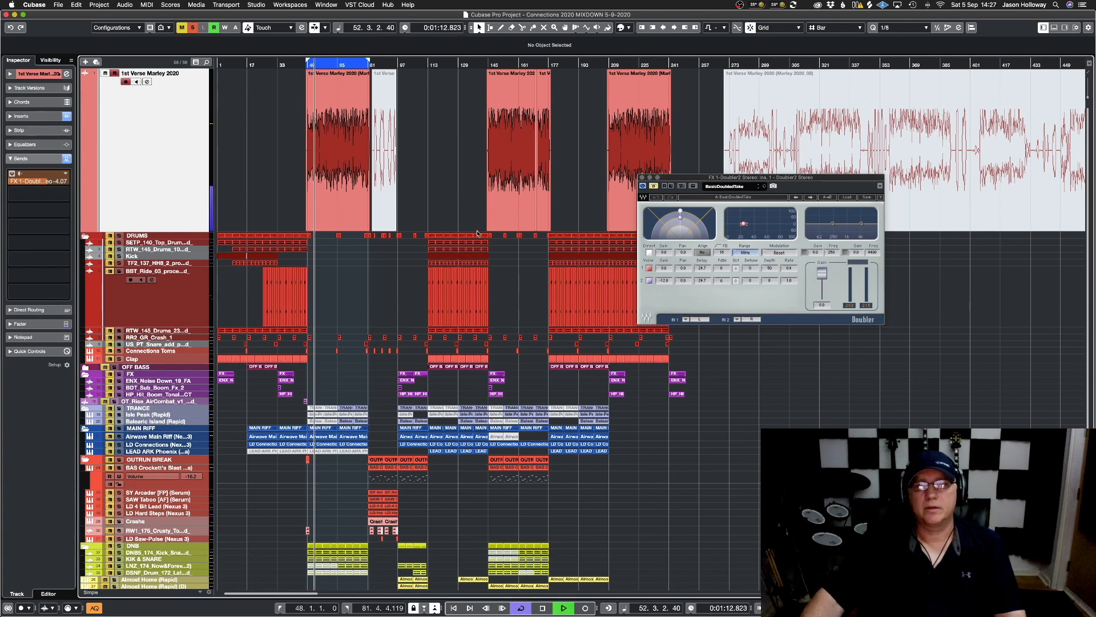
Compare the soloed 1st Verse with Doubler2 Stereo active and bypassed, leave it active, close the plug-in and stop playback
{"action": "left_click", "coordinate": [654, 187]}
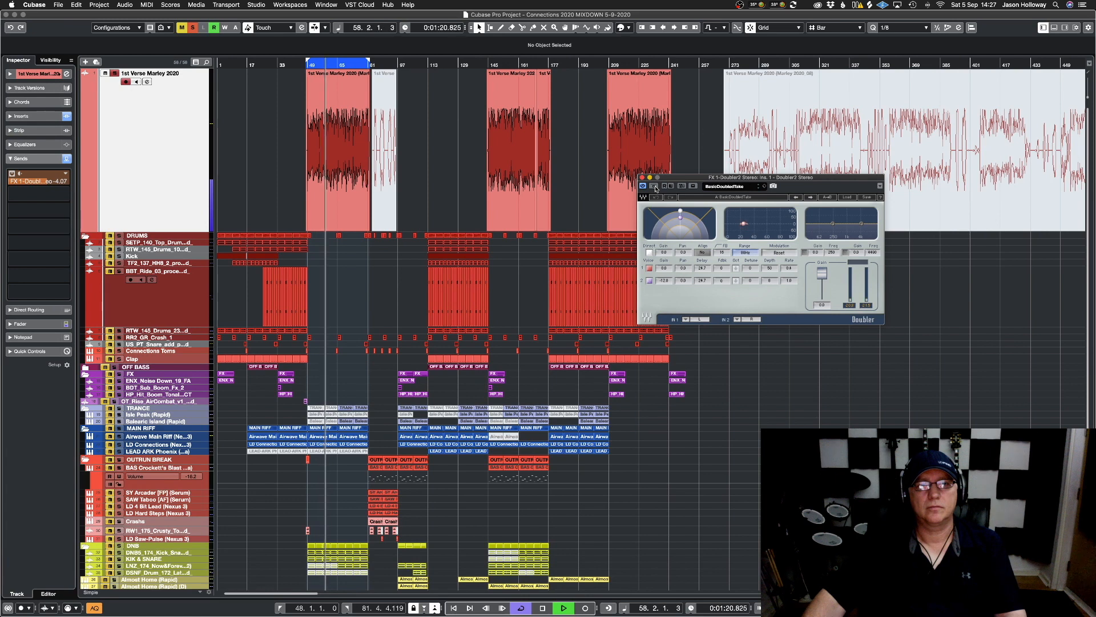
{"action": "left_click", "coordinate": [654, 187]}
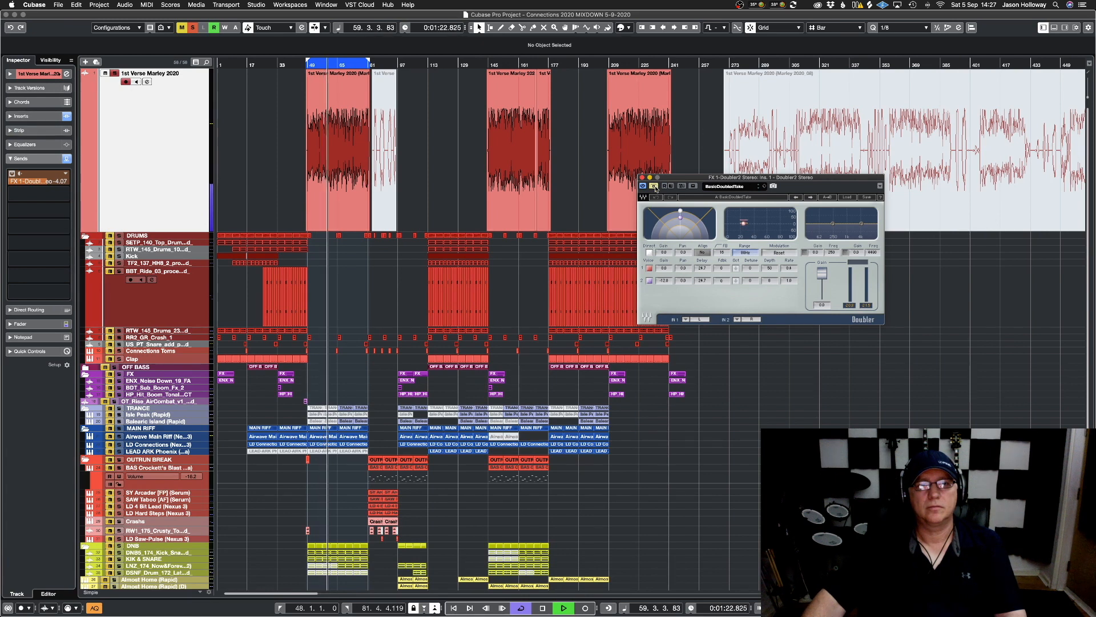
{"action": "left_click", "coordinate": [655, 187]}
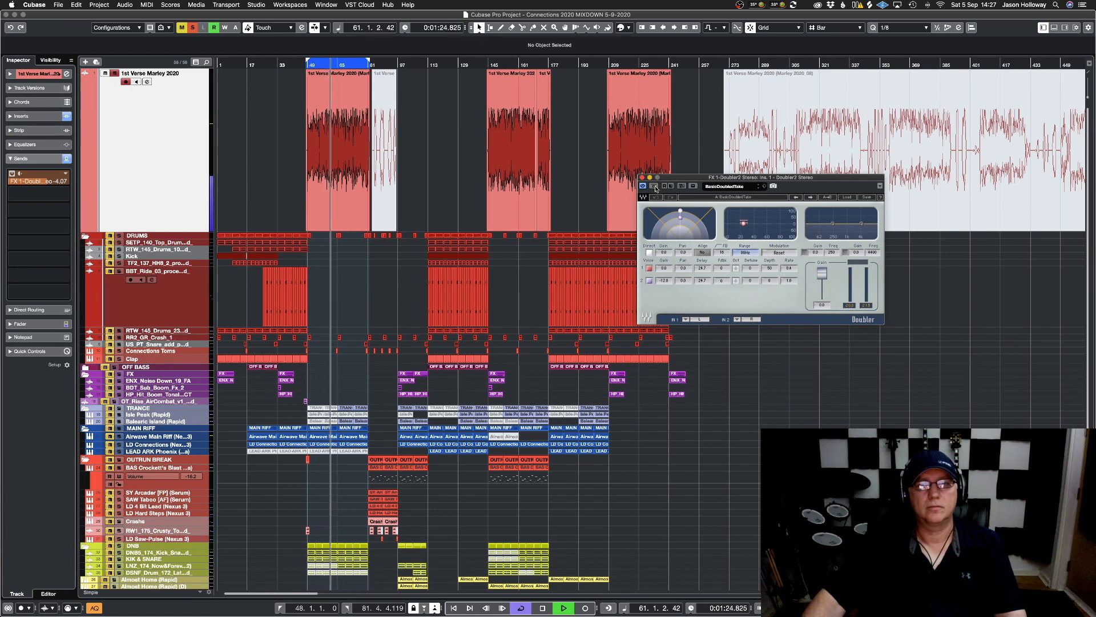
{"action": "left_click", "coordinate": [642, 178]}
{"action": "key", "text": "space"}
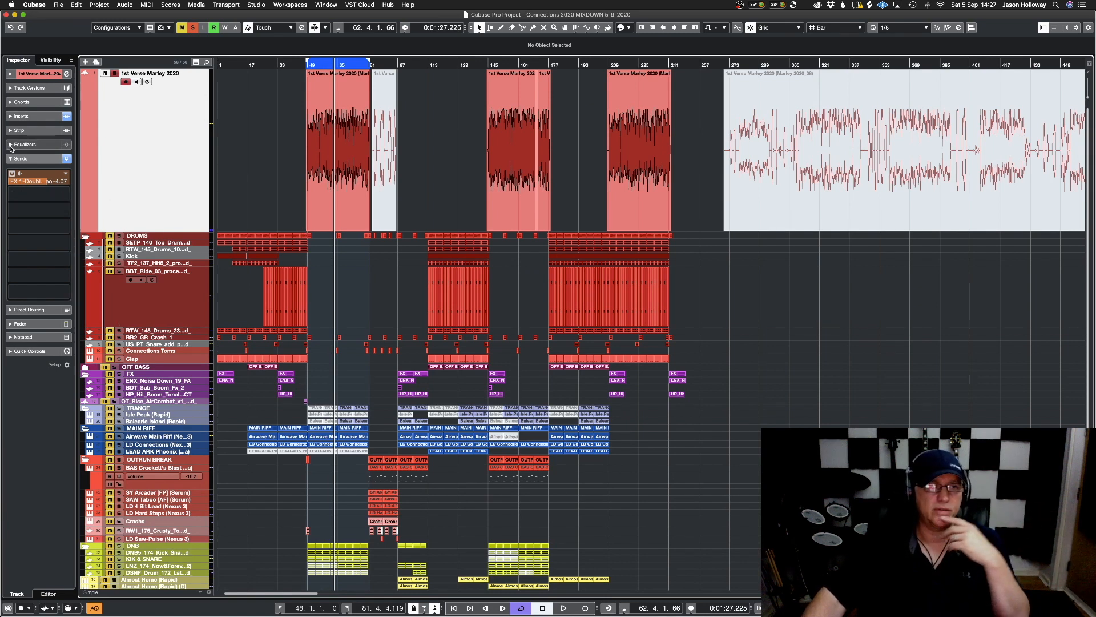
Add PingPongDelay from the Delays collection to the 1st Verse track's fourth insert slot and move its window clear
{"action": "left_click", "coordinate": [44, 116]}
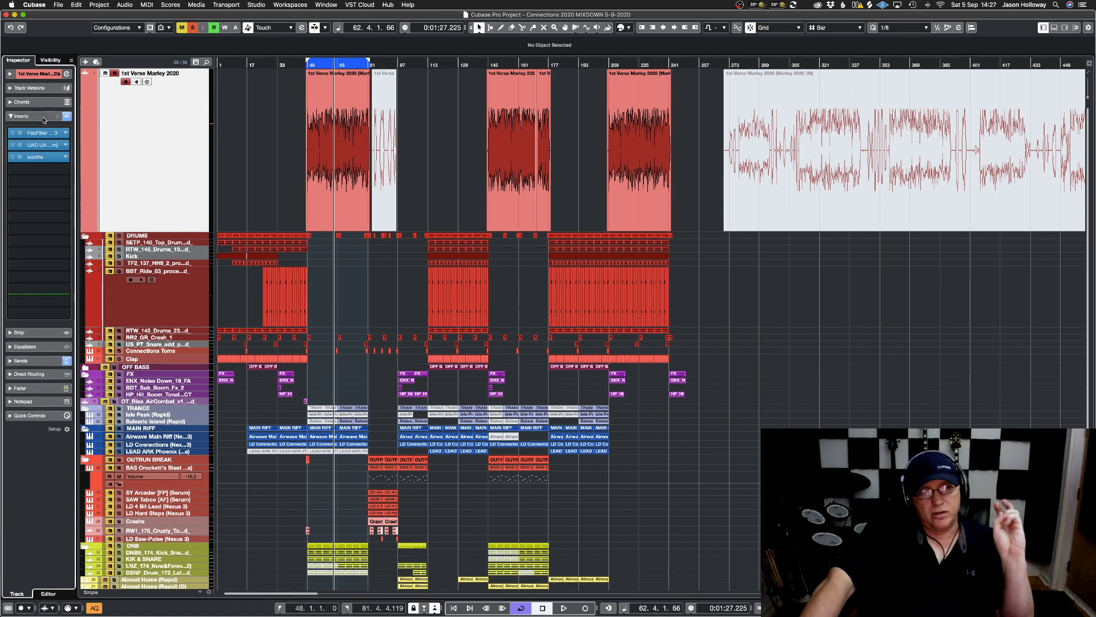
{"action": "left_click", "coordinate": [66, 170]}
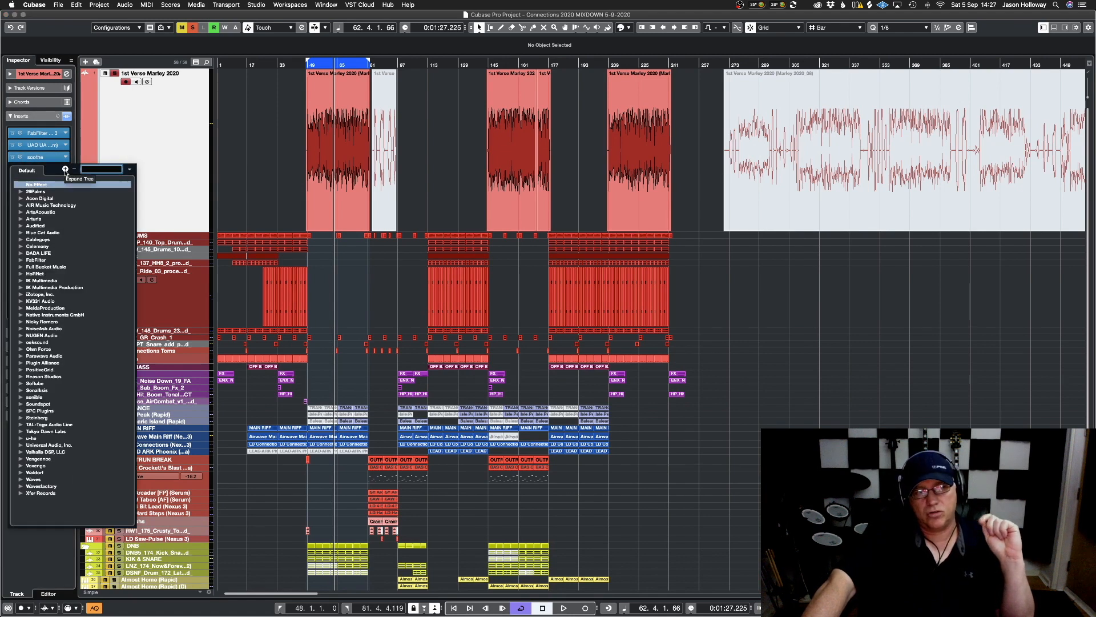
{"action": "left_click", "coordinate": [130, 170]}
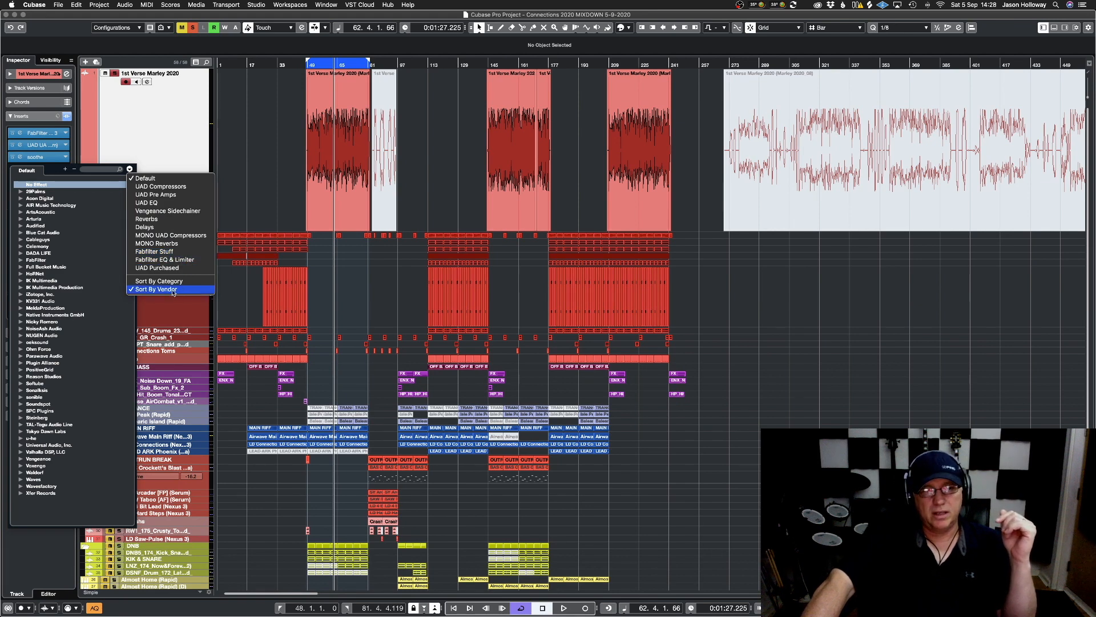
{"action": "left_click", "coordinate": [166, 231]}
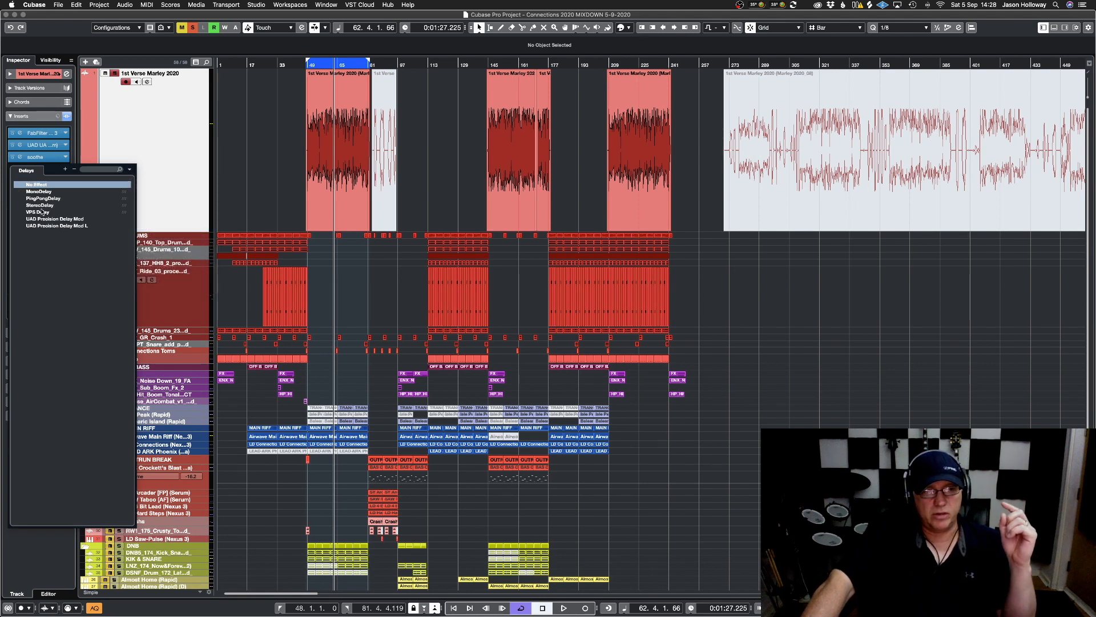
{"action": "left_click", "coordinate": [43, 198]}
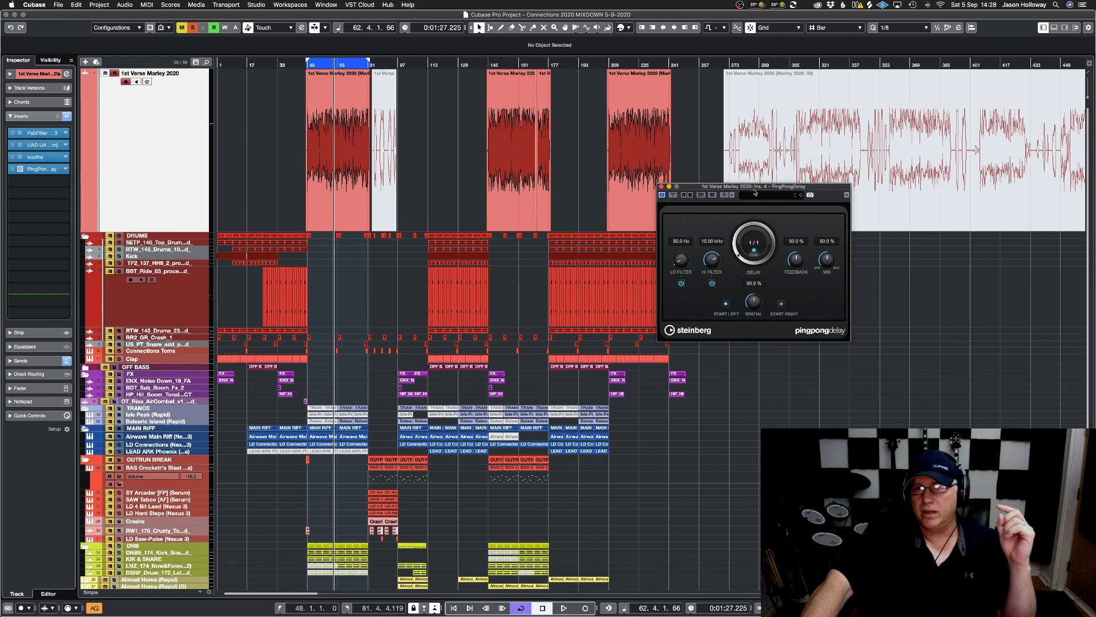
{"action": "left_click_drag", "start_coordinate": [754, 187], "coordinate": [502, 141]}
Try a 1/32 delay time in PingPongDelay with feedback at 13% and mix at about 35.5% during playback
{"action": "left_click", "coordinate": [502, 196]}
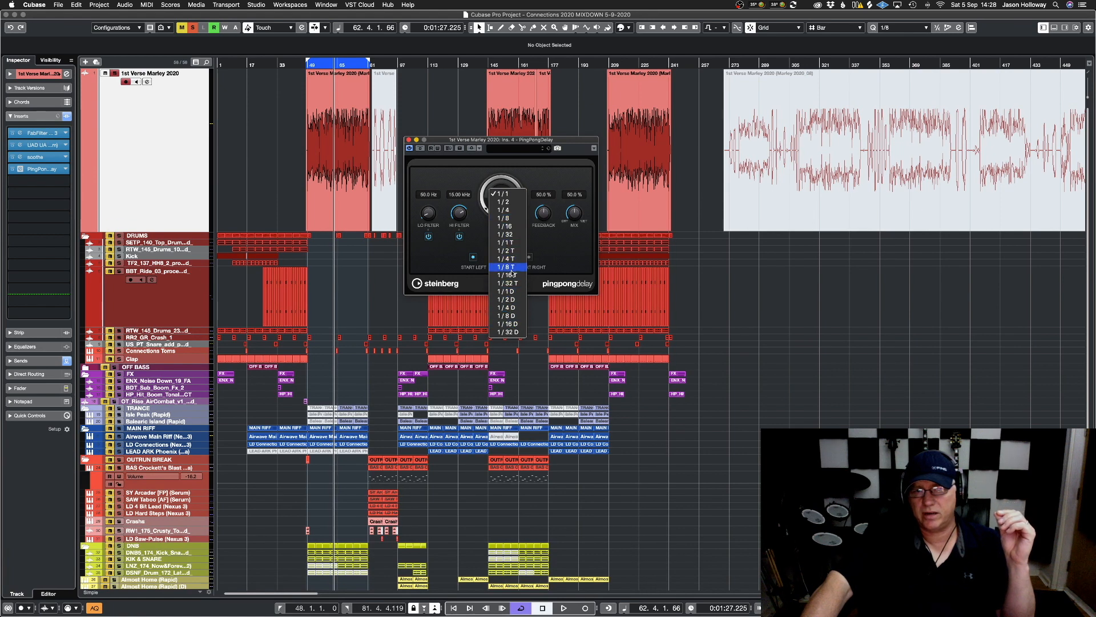
{"action": "left_click", "coordinate": [512, 235]}
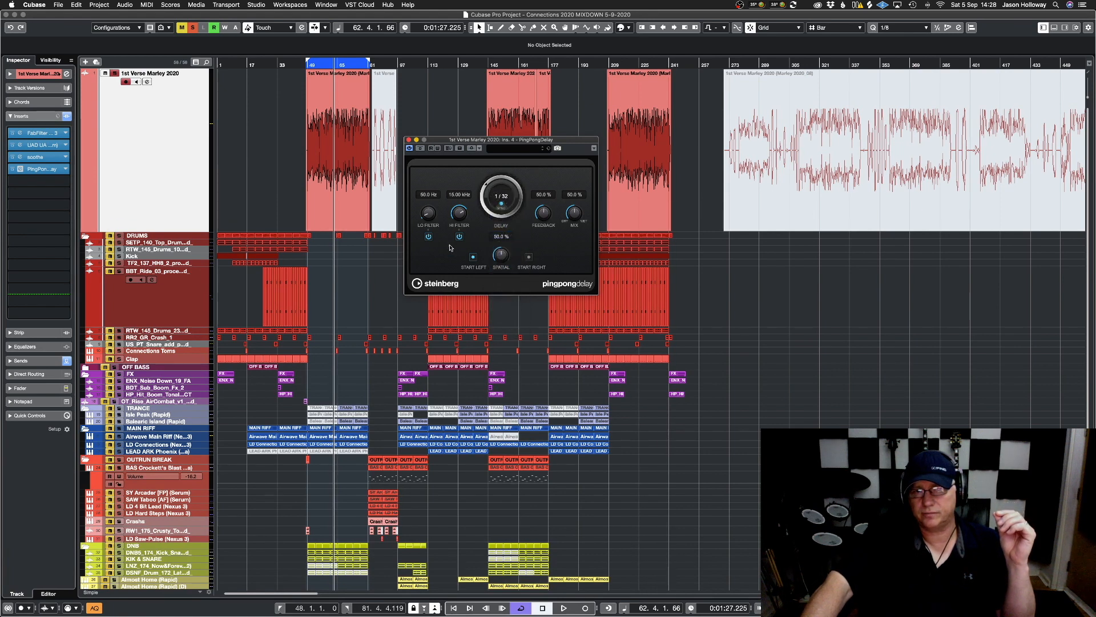
{"action": "key", "text": "space"}
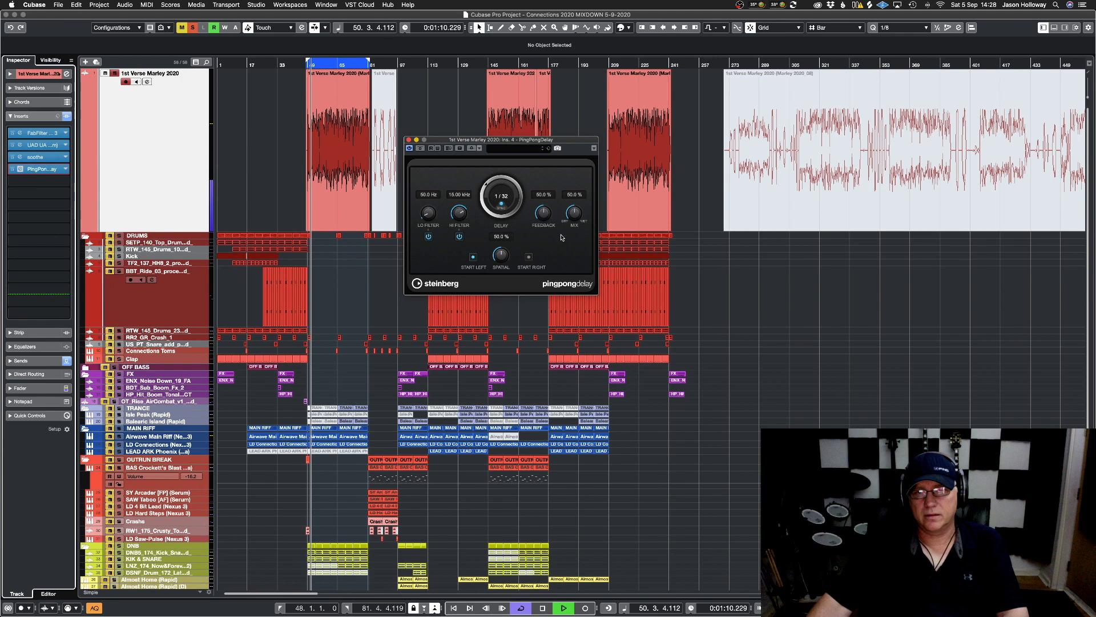
{"action": "left_click_drag", "start_coordinate": [543, 212], "coordinate": [572, 224]}
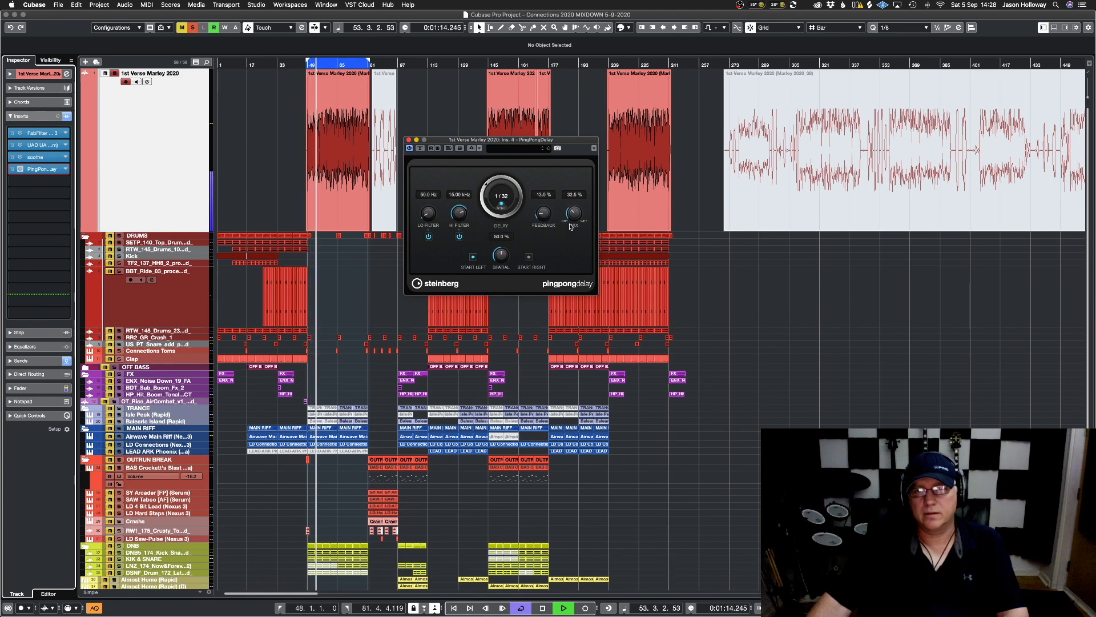
{"action": "key", "text": "space"}
Set PingPongDelay to a 1/16 delay time with feedback at 7% and mix at about 10%, auditioning the soloed vocal
{"action": "left_click", "coordinate": [505, 197]}
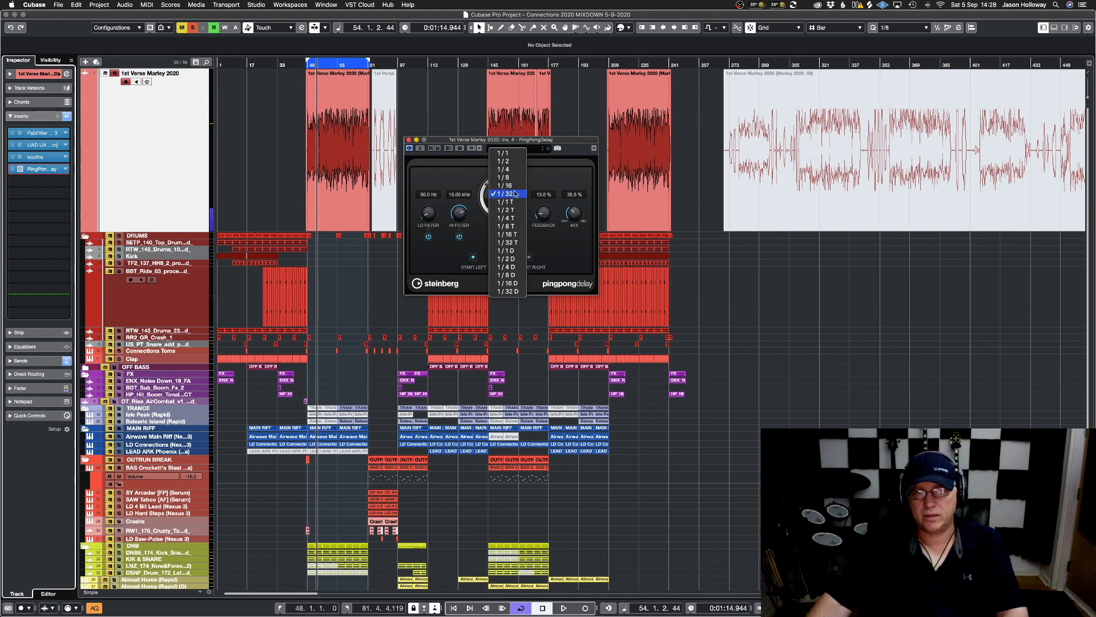
{"action": "left_click", "coordinate": [505, 186]}
{"action": "key", "text": "space"}
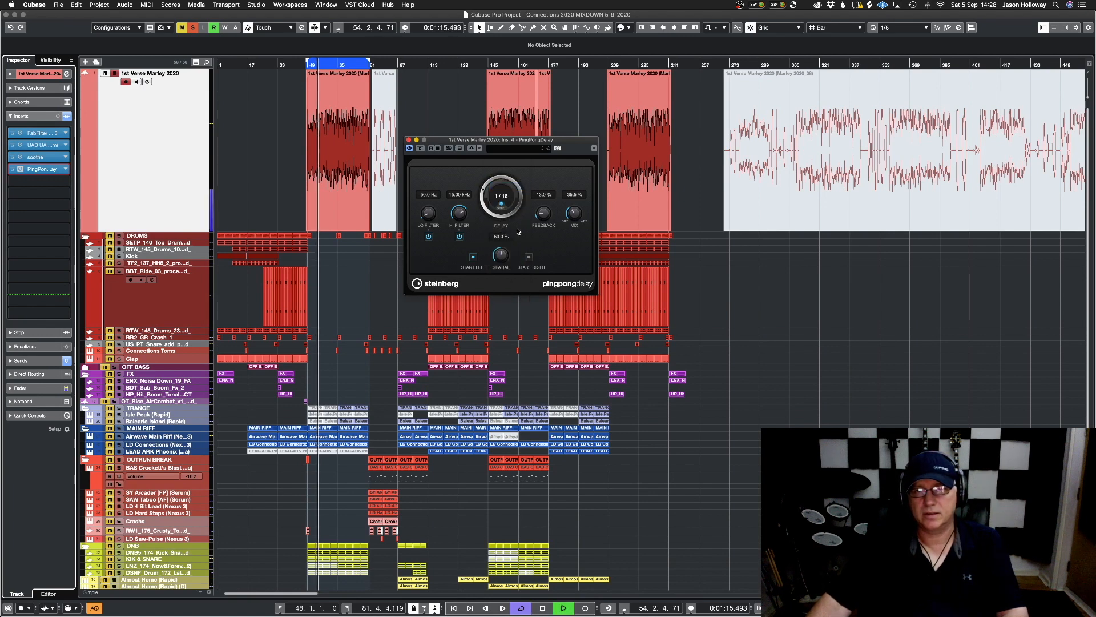
{"action": "key", "text": "space"}
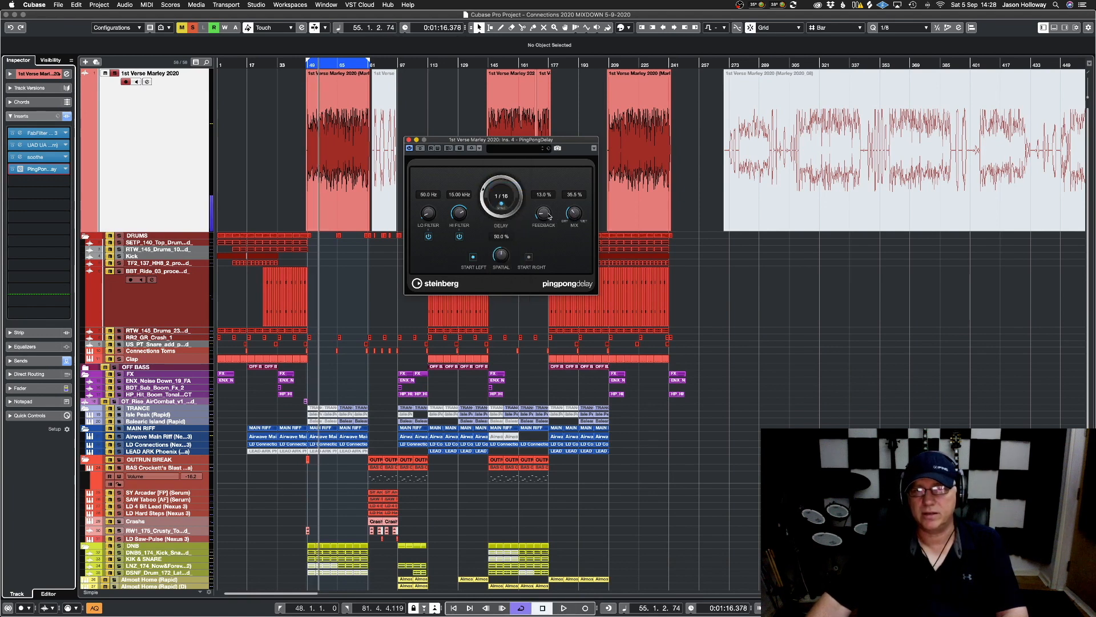
{"action": "left_click_drag", "start_coordinate": [550, 215], "coordinate": [572, 223]}
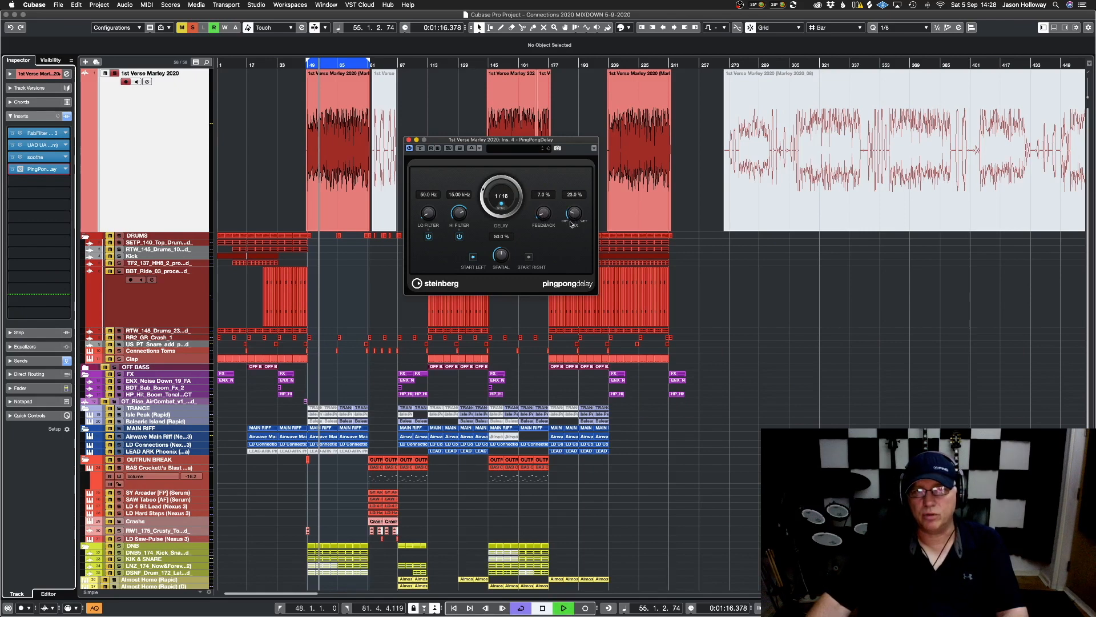
{"action": "mouse_move", "coordinate": [570, 224]}
{"action": "left_mouse_down"}
{"action": "mouse_move", "coordinate": [570, 236]}
{"action": "mouse_move", "coordinate": [572, 226]}
{"action": "left_mouse_up"}
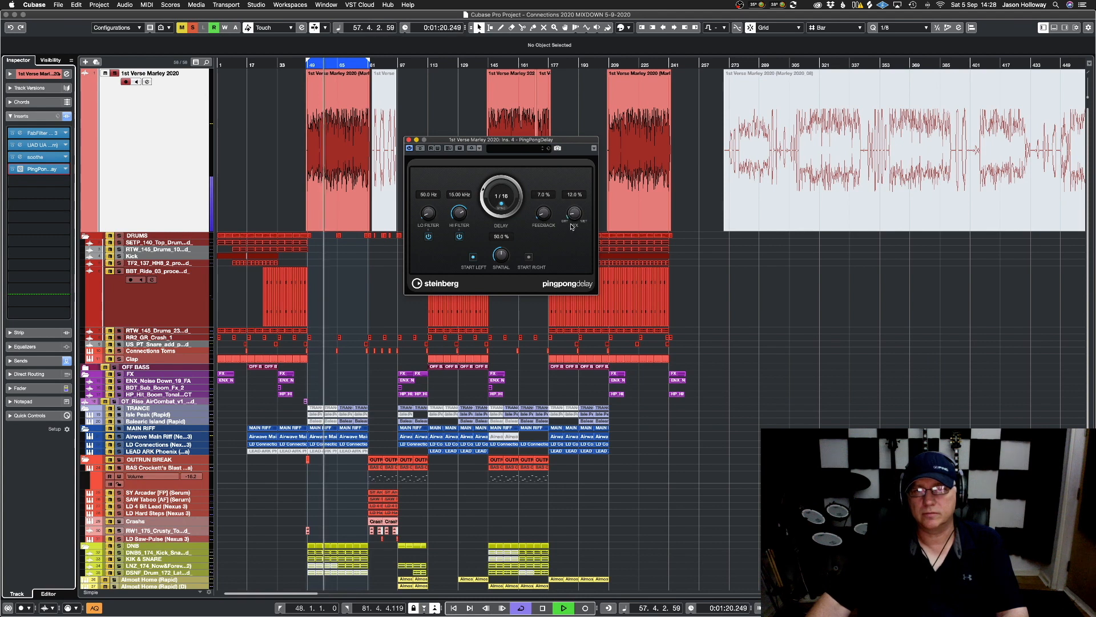
{"action": "left_click_drag", "start_coordinate": [572, 227], "coordinate": [573, 229]}
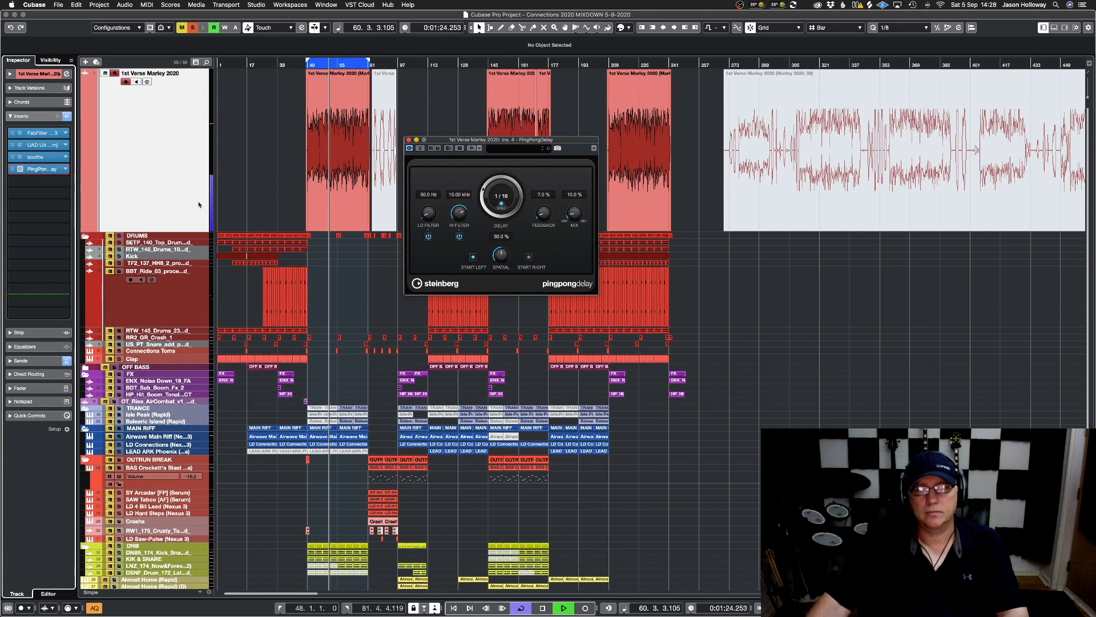
Set PingPongDelay's lo filter to about 484.5 Hz, hi filter to about 10.21 kHz and mix to 11%, comparing it bypassed and active
{"action": "left_click_drag", "start_coordinate": [427, 217], "coordinate": [421, 188]}
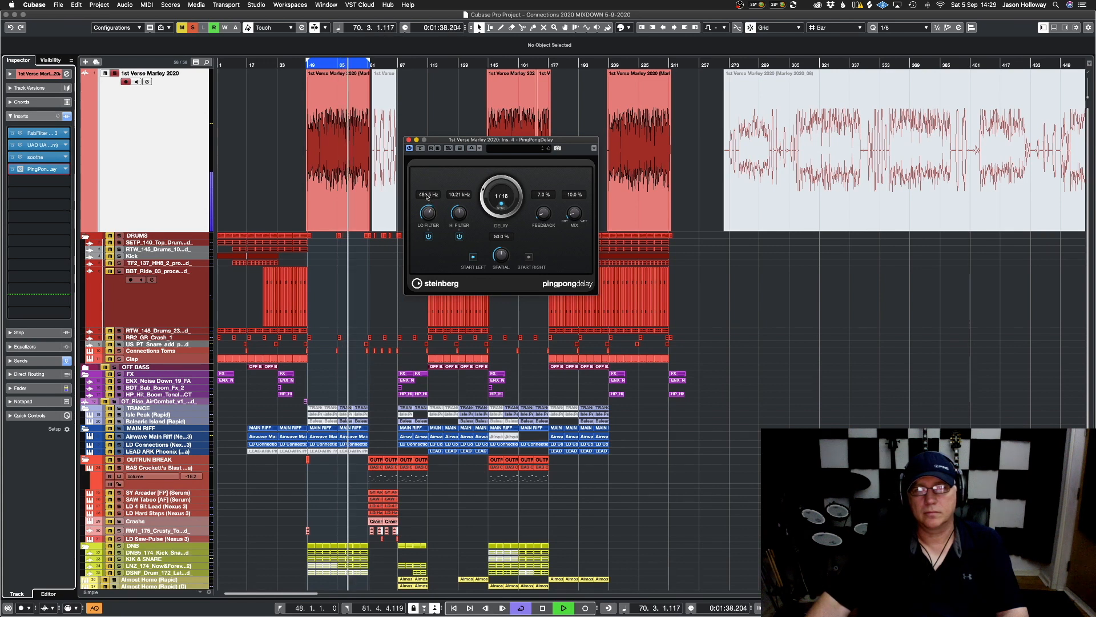
{"action": "left_click_drag", "start_coordinate": [571, 214], "coordinate": [568, 214]}
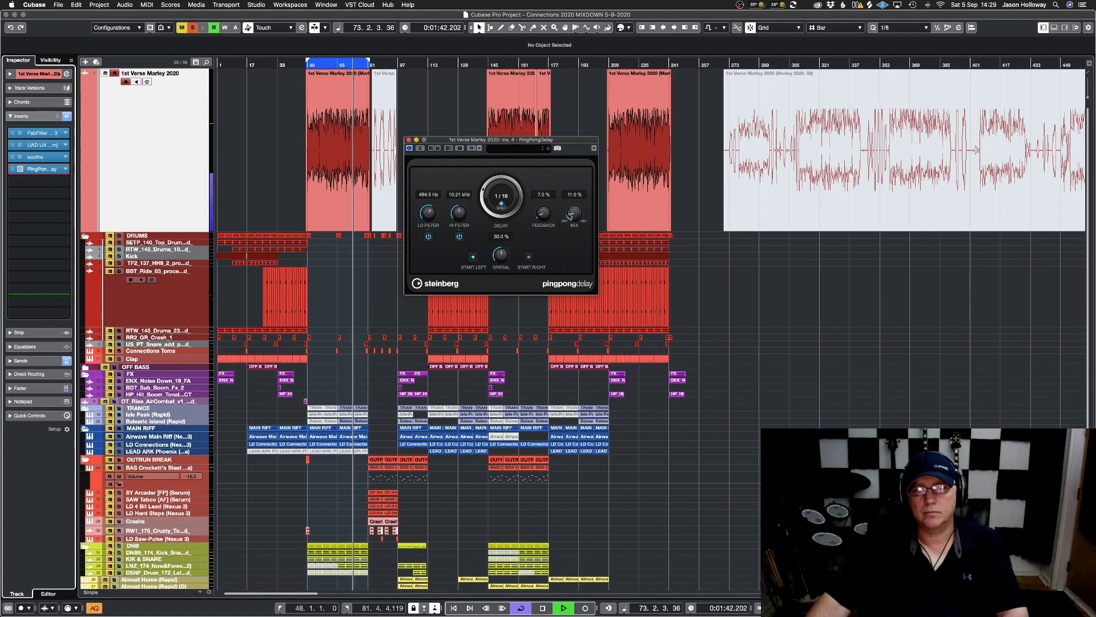
{"action": "left_click", "coordinate": [421, 149]}
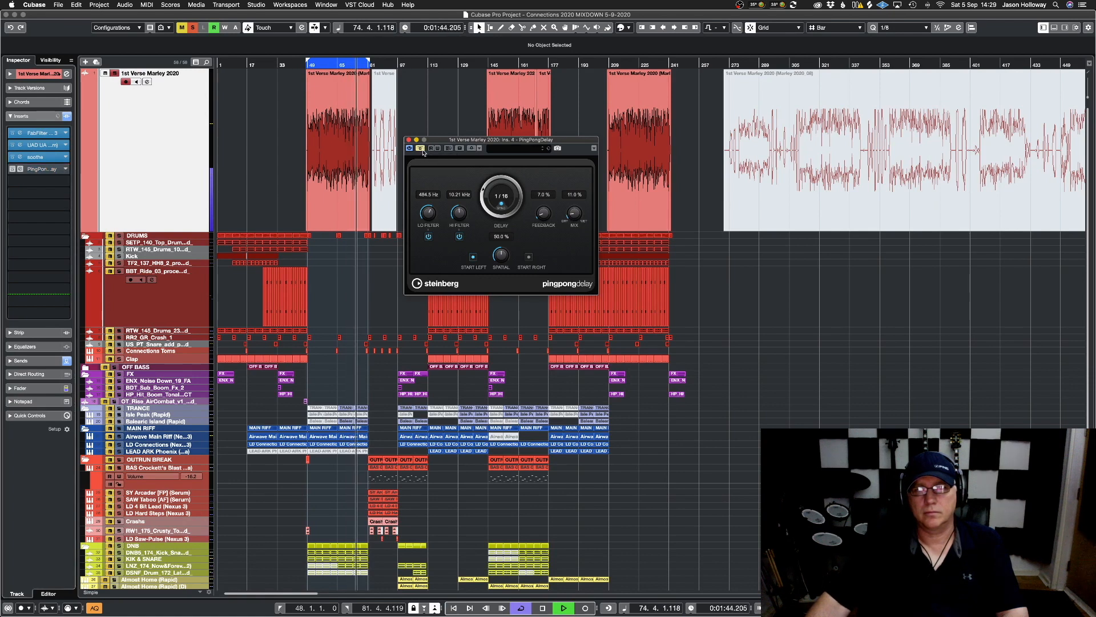
{"action": "left_click", "coordinate": [421, 149]}
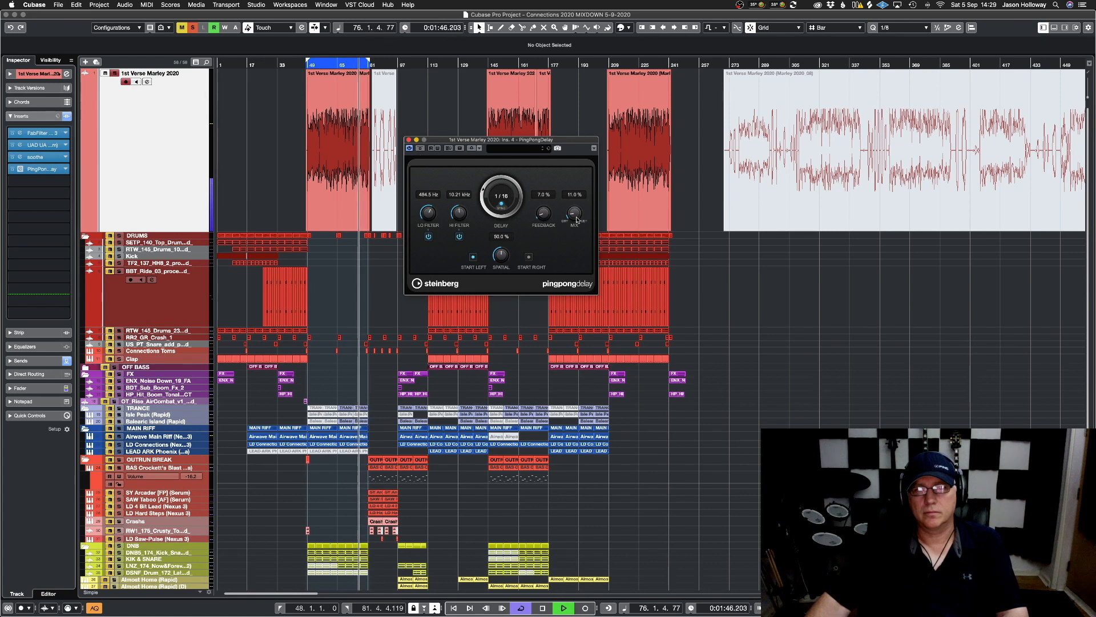
Fine-tune PingPongDelay to 5% feedback and about 10.6% mix, starting and stopping playback to hear the echo tails
{"action": "left_click_drag", "start_coordinate": [577, 216], "coordinate": [577, 216]}
{"action": "key", "text": "space"}
{"action": "key", "text": "space"}
{"action": "key", "text": "space"}
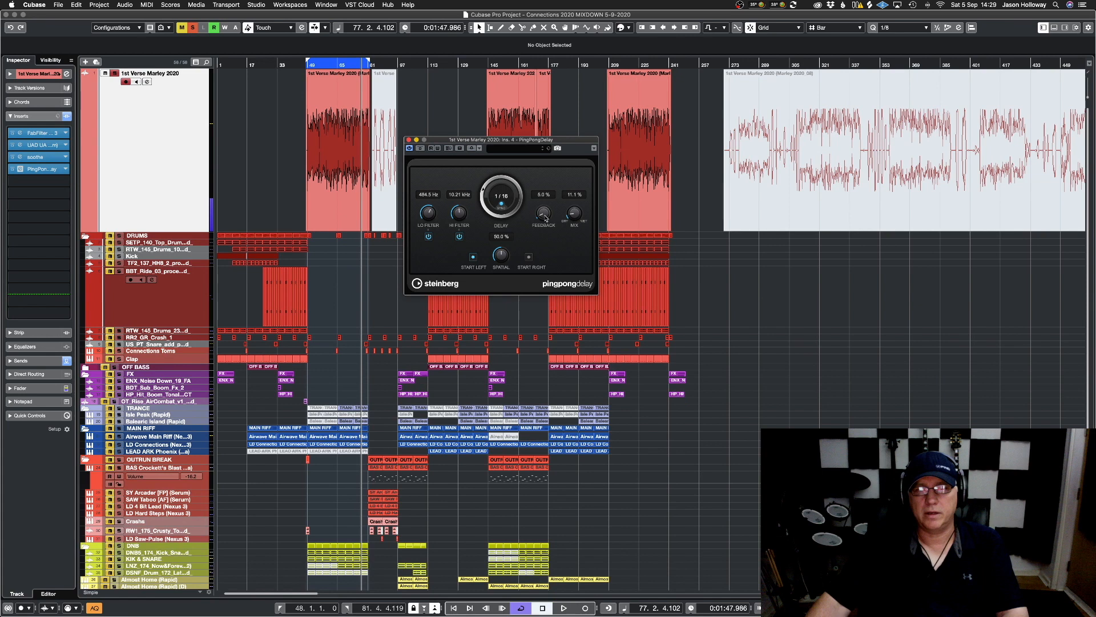
{"action": "key", "text": "space"}
{"action": "key", "text": "space"}
{"action": "key", "text": "space"}
{"action": "key", "text": "space"}
{"action": "key", "text": "space"}
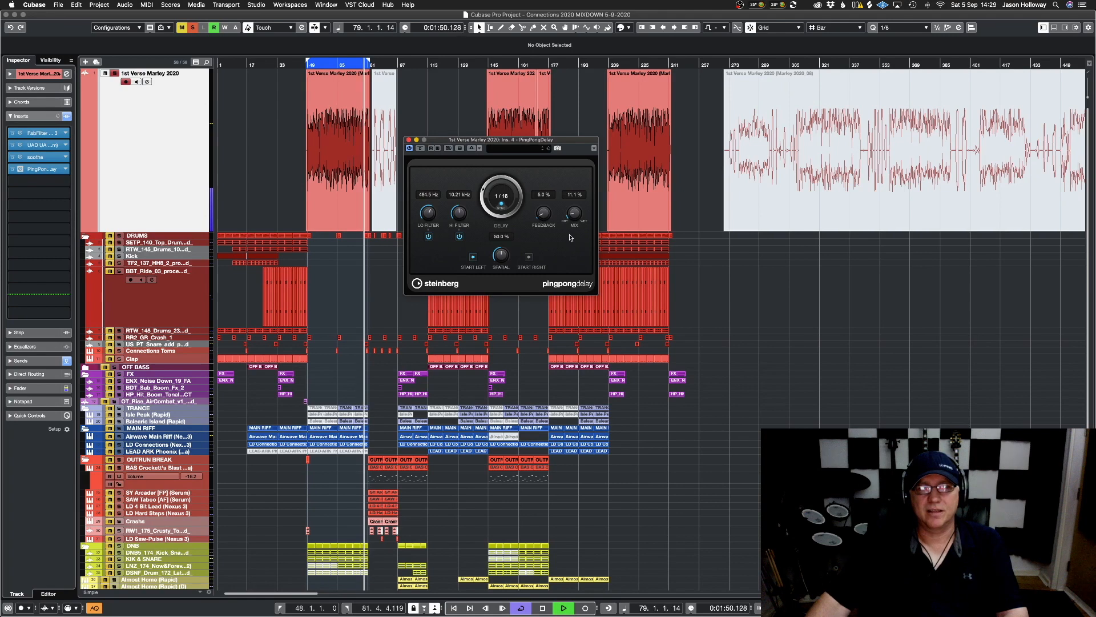
{"action": "key", "text": "space"}
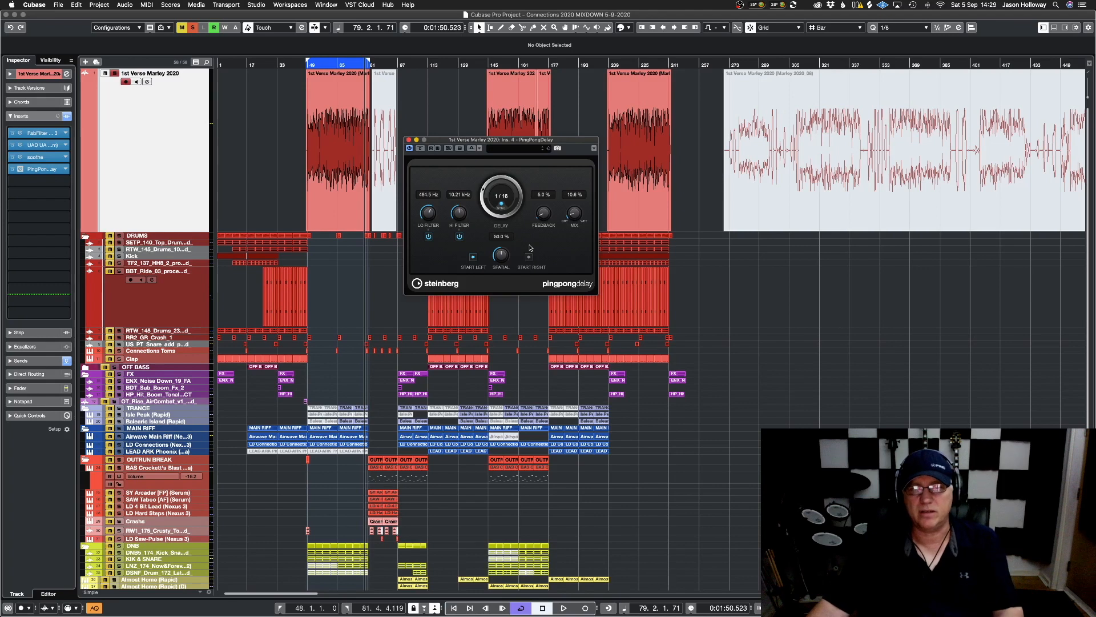
Replay from the left locator, compare the 1st Verse with all its inserts bypassed and active, and unsolo the track
{"action": "key", "text": "KP_1"}
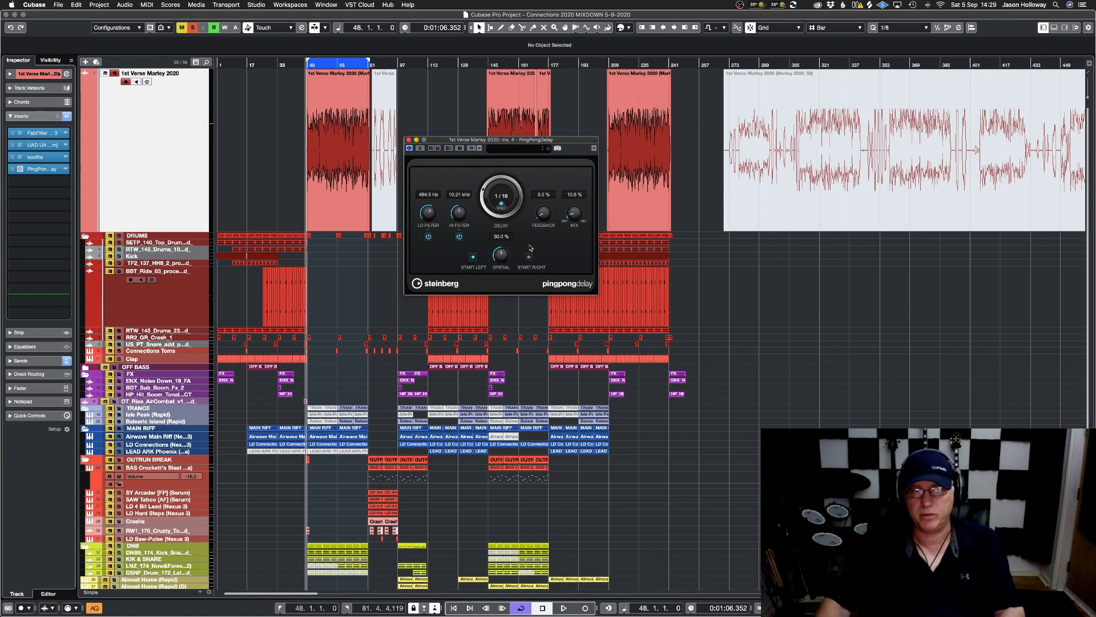
{"action": "key", "text": "space"}
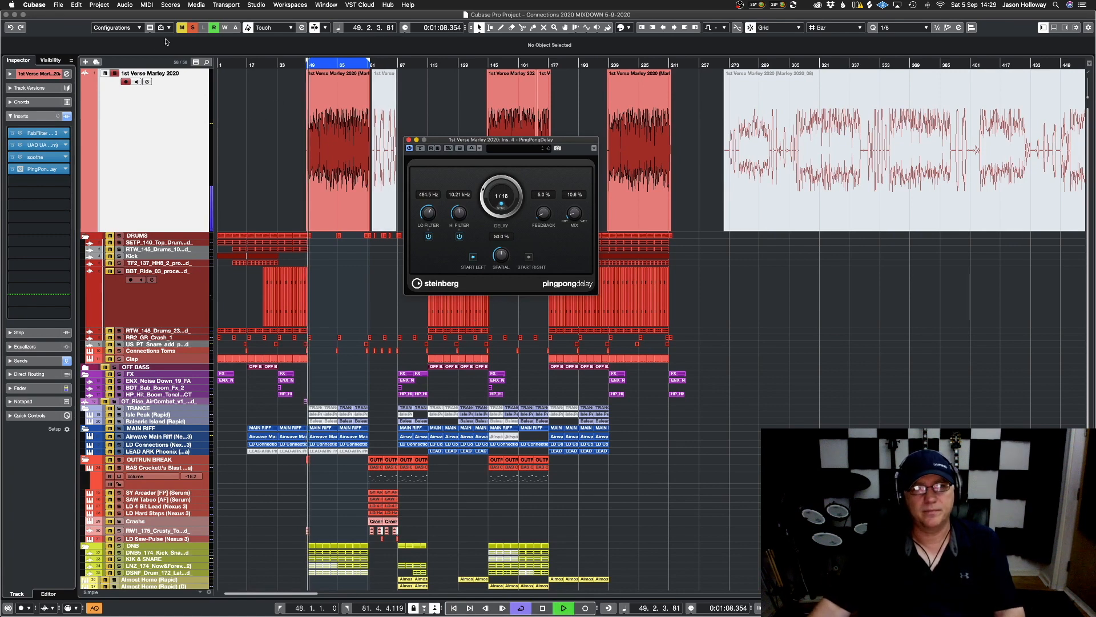
{"action": "left_click", "coordinate": [66, 117]}
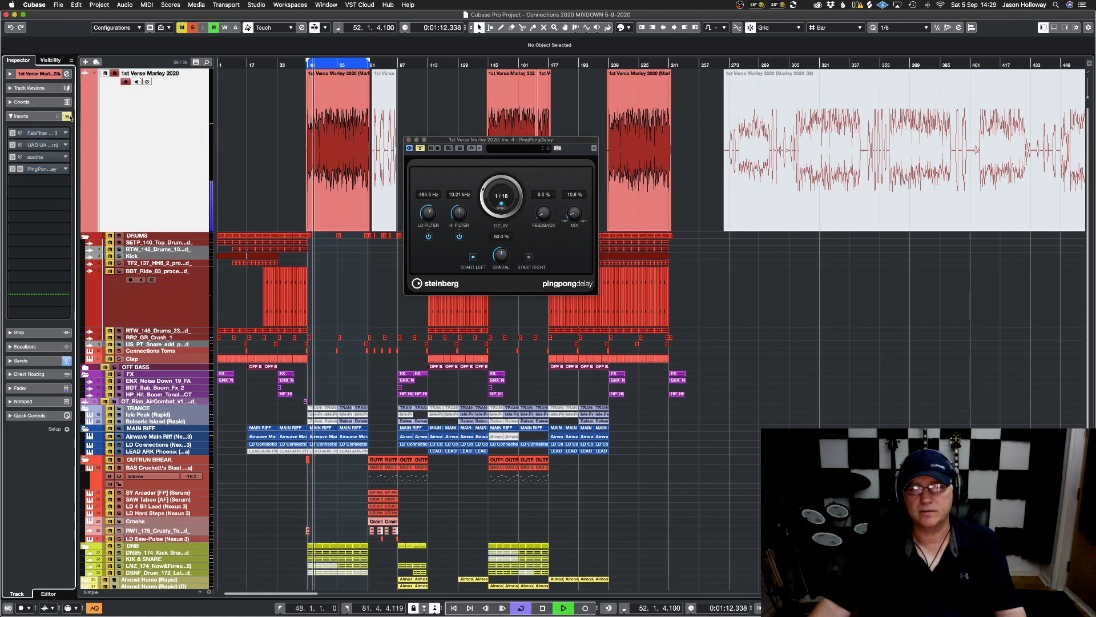
{"action": "left_click", "coordinate": [67, 117]}
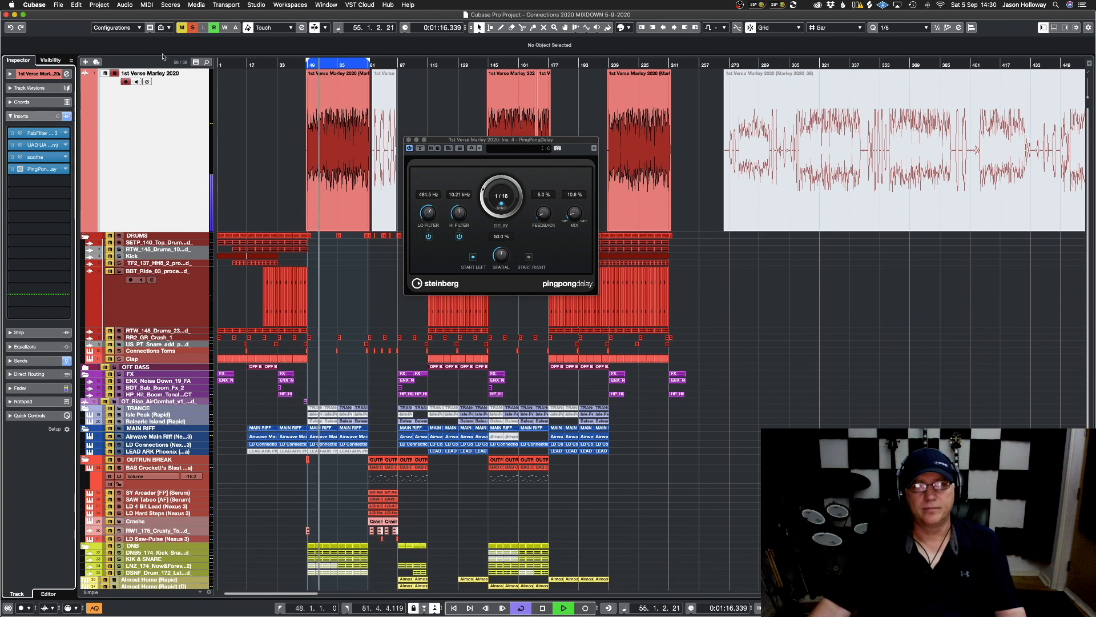
{"action": "left_click", "coordinate": [192, 27]}
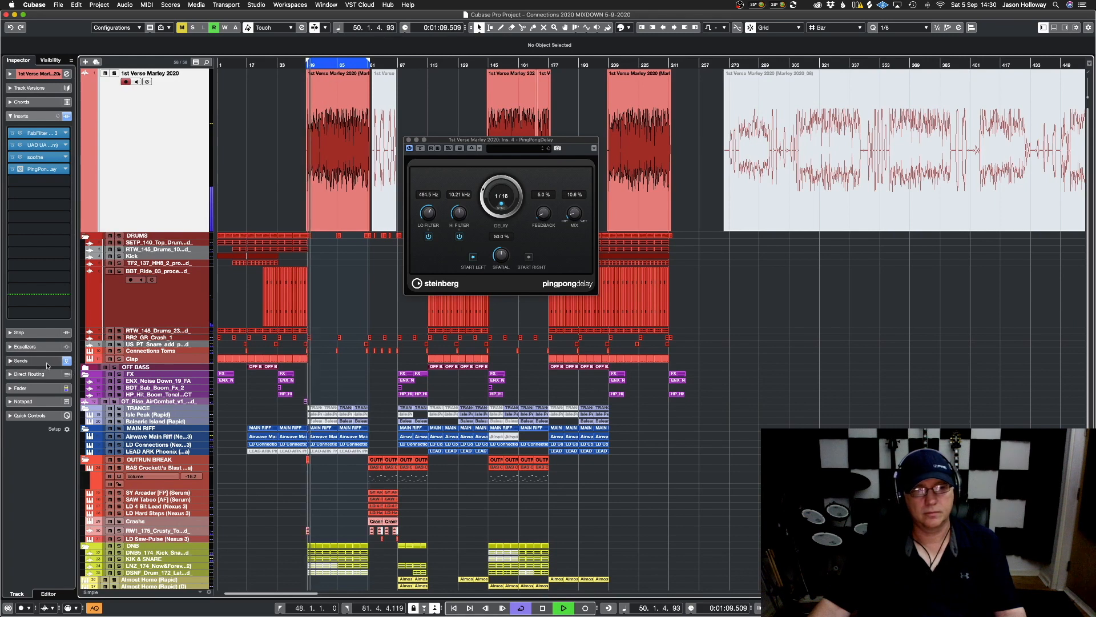
Compare the 1st Verse with its sends bypassed and active, and show the track's channel fader
{"action": "left_click", "coordinate": [66, 361]}
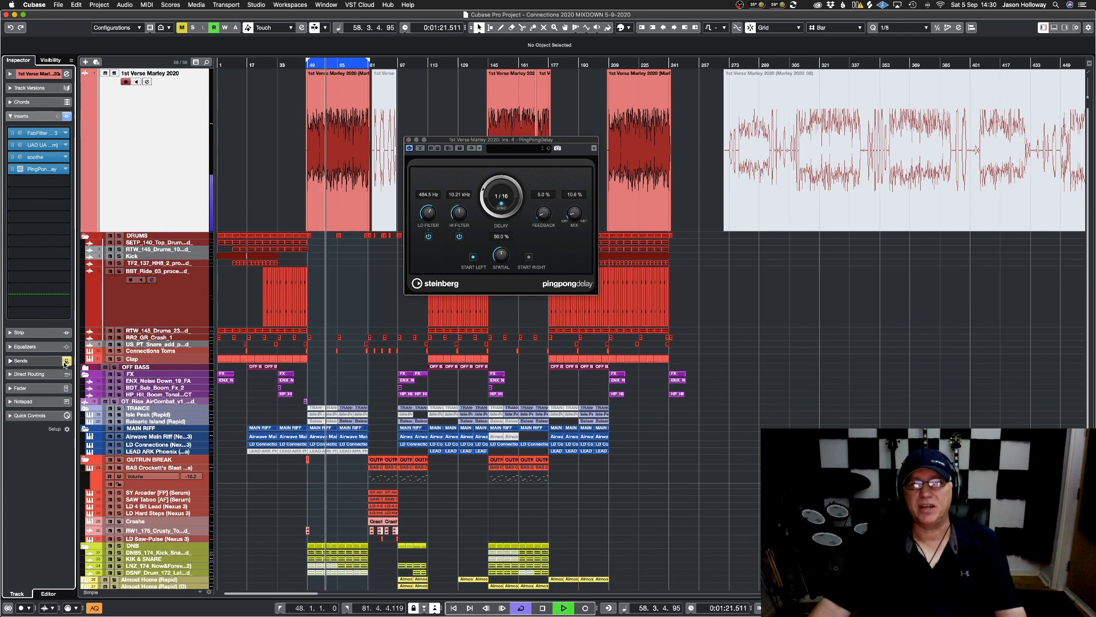
{"action": "left_click", "coordinate": [66, 361]}
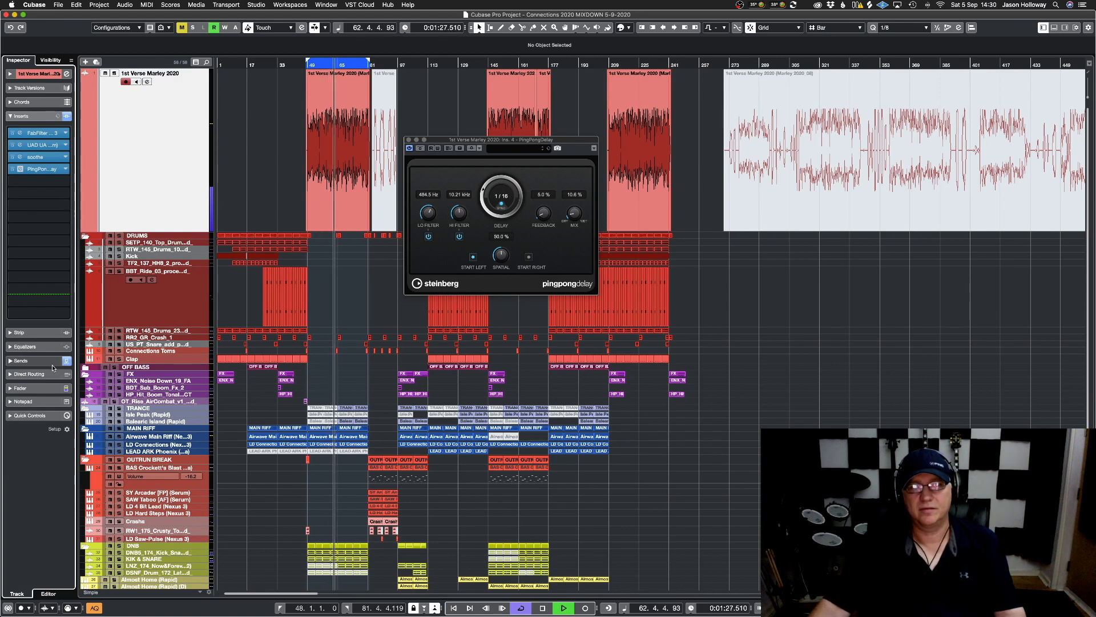
{"action": "left_click", "coordinate": [34, 391]}
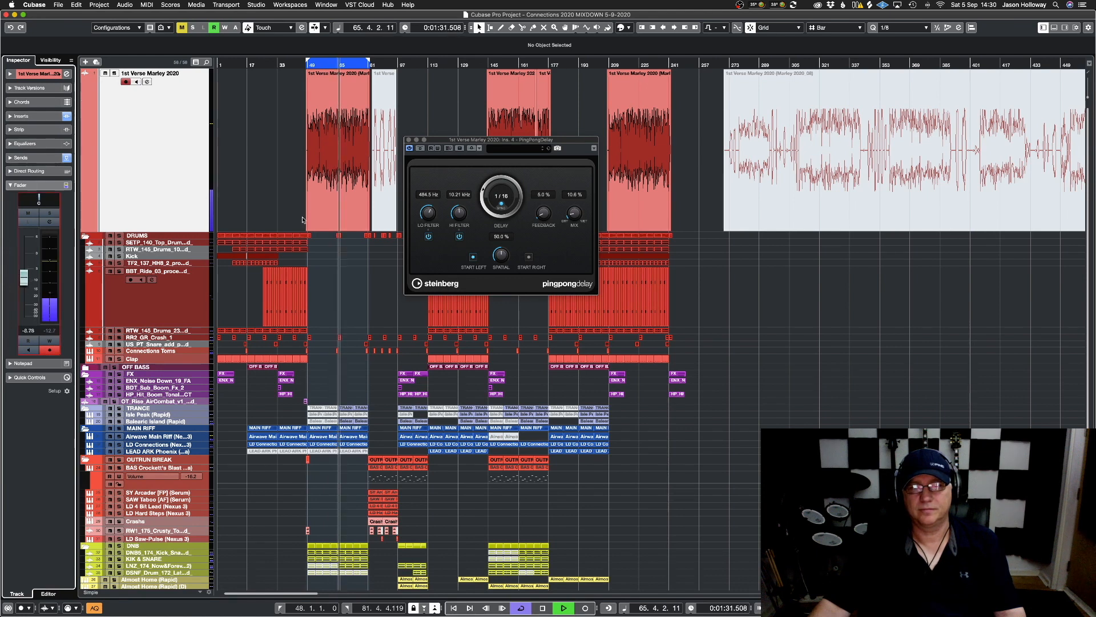
Lower PingPongDelay's mix to about 8.6%, comparing the effect bypassed and active, and close the plug-in window
{"action": "left_click", "coordinate": [420, 148]}
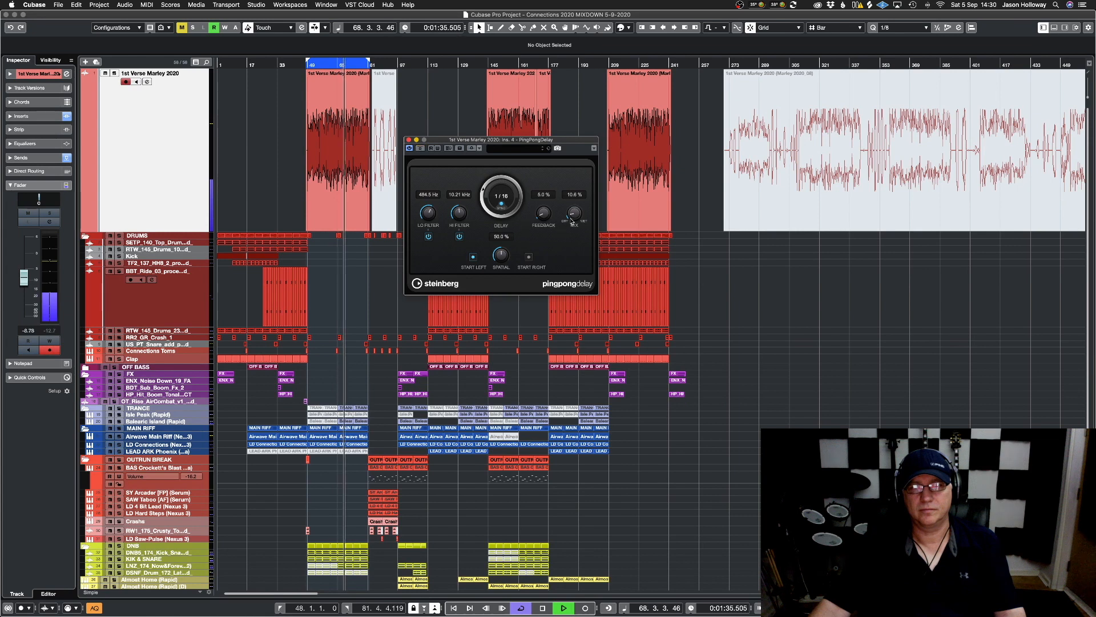
{"action": "left_click_drag", "start_coordinate": [565, 177], "coordinate": [559, 199]}
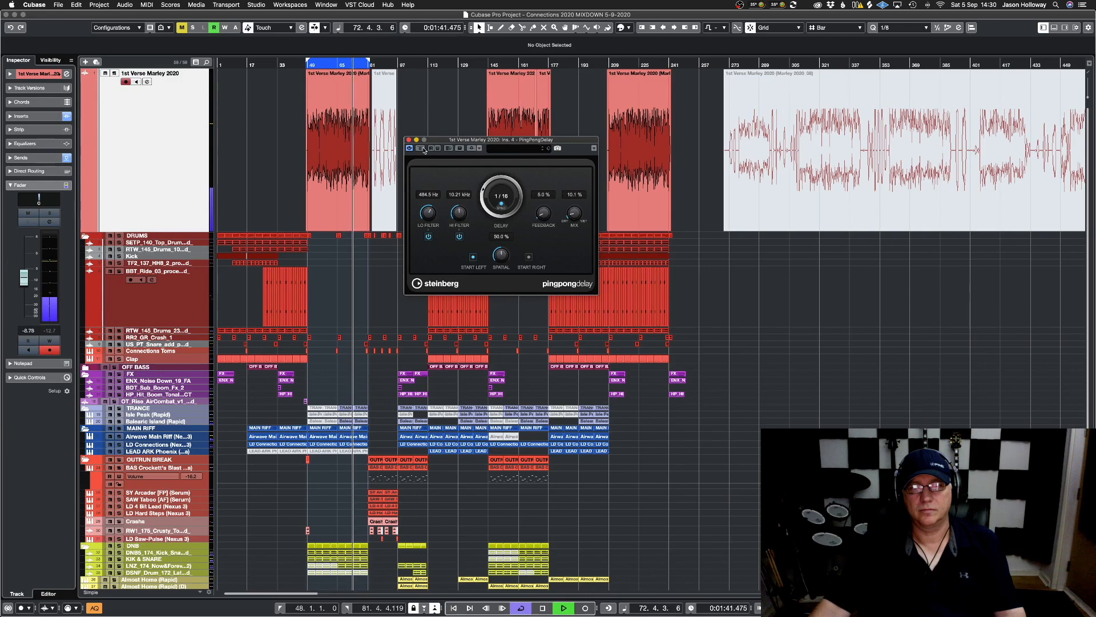
{"action": "scroll", "coordinate": [19, 287], "scroll_direction": "up", "scroll_amount": 2}
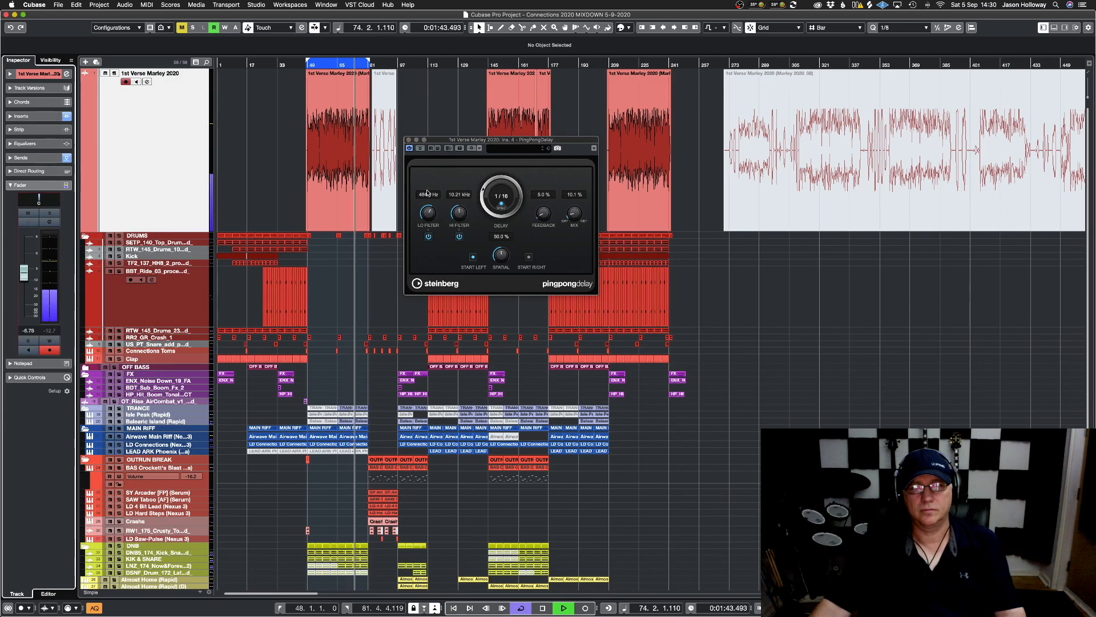
{"action": "left_click", "coordinate": [420, 150]}
{"action": "left_click", "coordinate": [420, 150]}
{"action": "scroll", "coordinate": [575, 219], "scroll_direction": "down", "scroll_amount": 2}
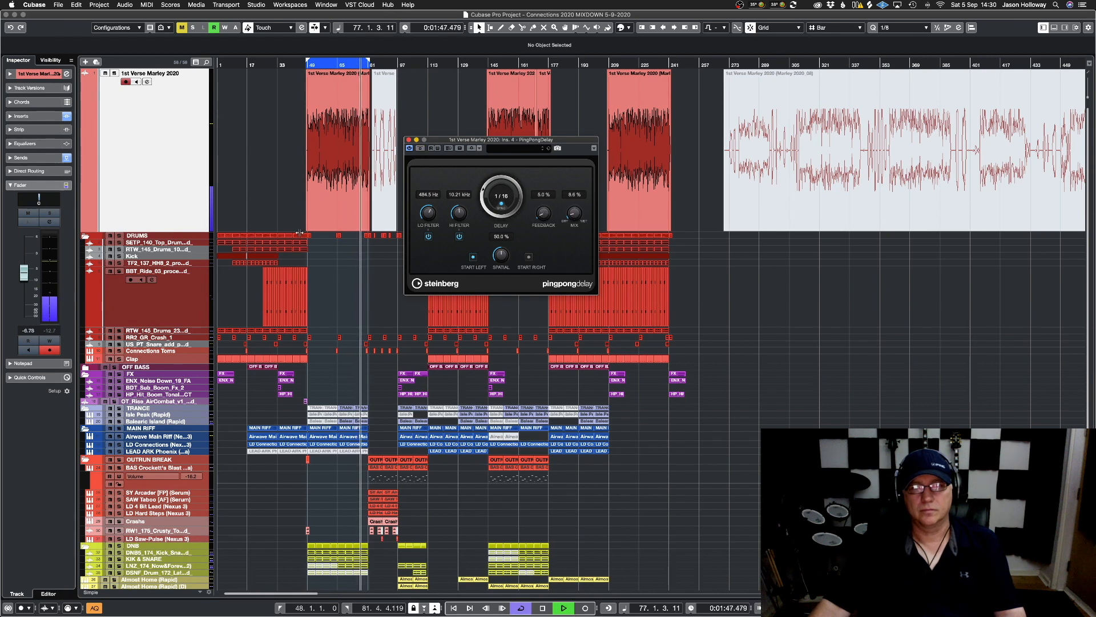
{"action": "left_click", "coordinate": [409, 140]}
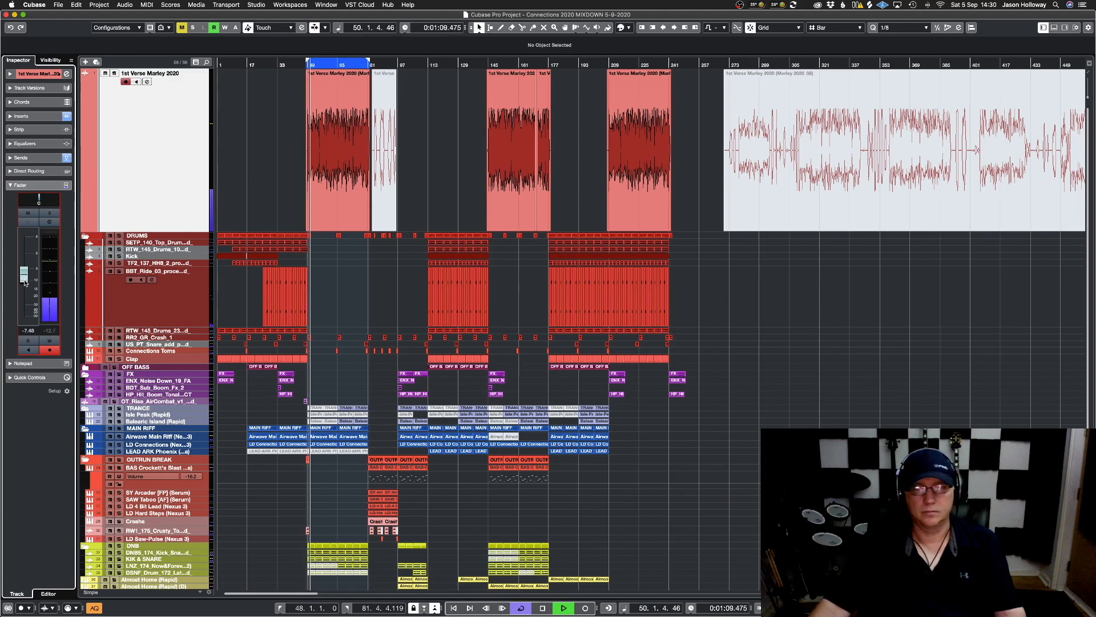
Lower the 1st Verse fader to about -8 dB and compare the track with its inserts and sends bypassed and active
{"action": "left_click_drag", "start_coordinate": [25, 280], "coordinate": [24, 285]}
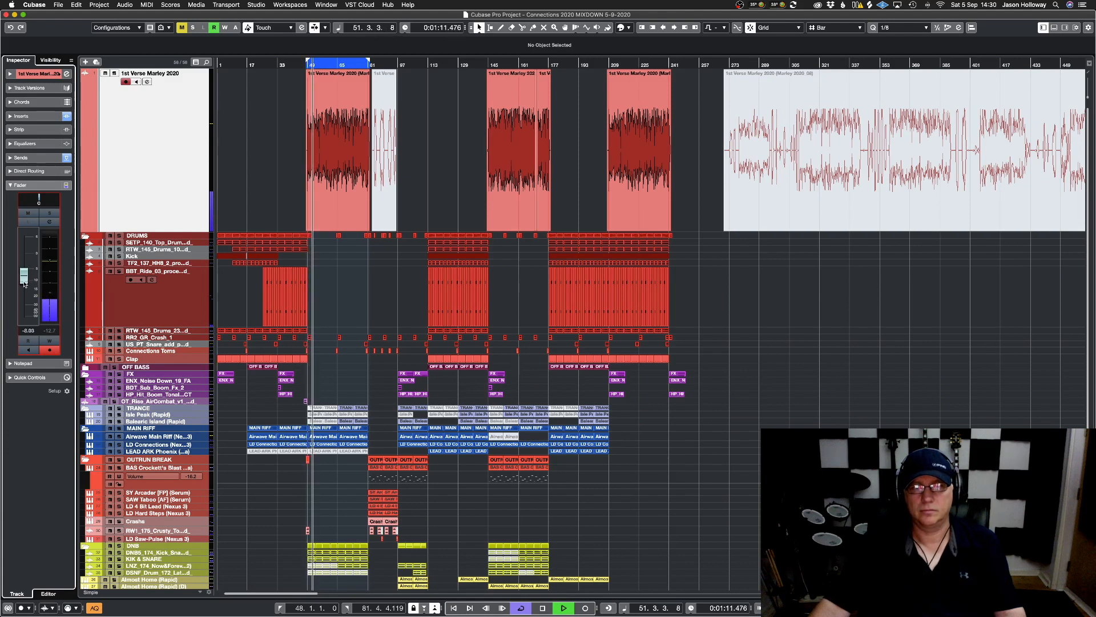
{"action": "left_click", "coordinate": [66, 116]}
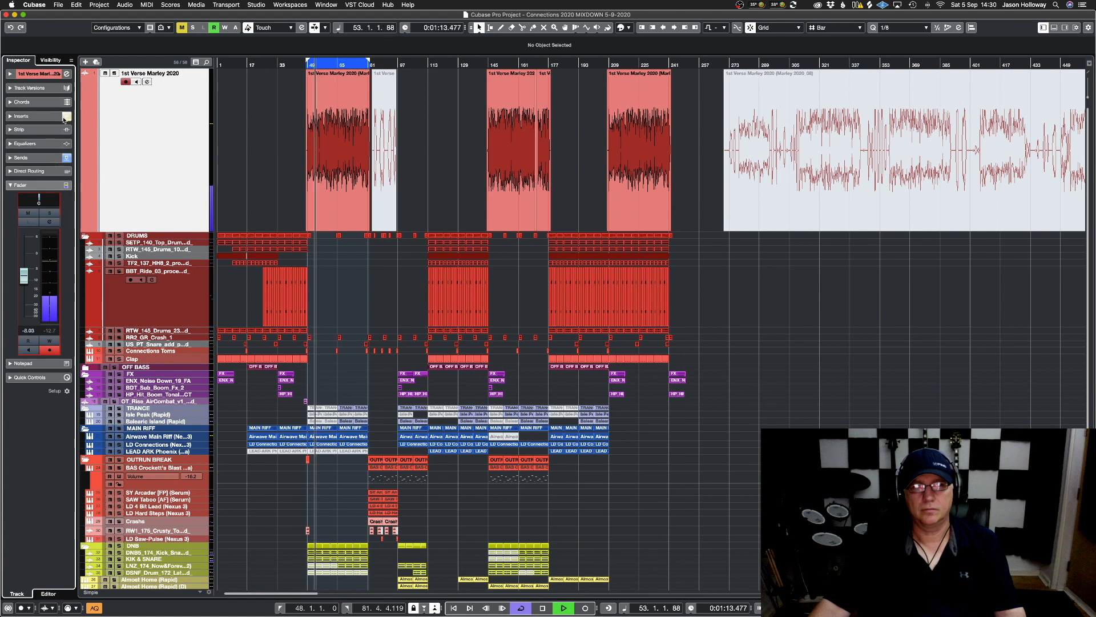
{"action": "left_click", "coordinate": [66, 159]}
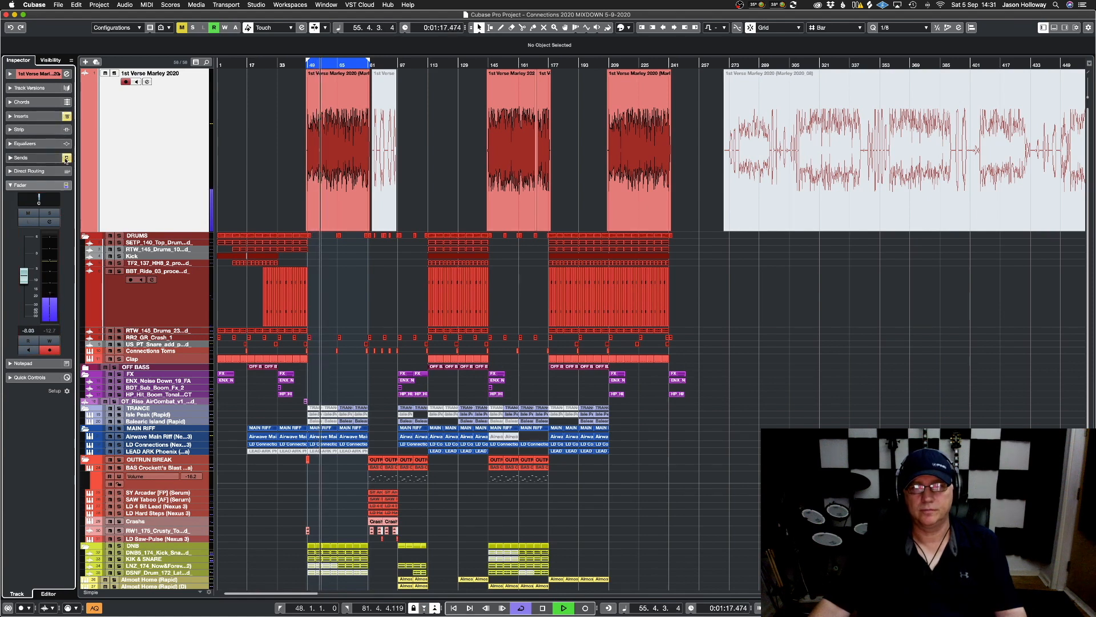
{"action": "left_click", "coordinate": [66, 116]}
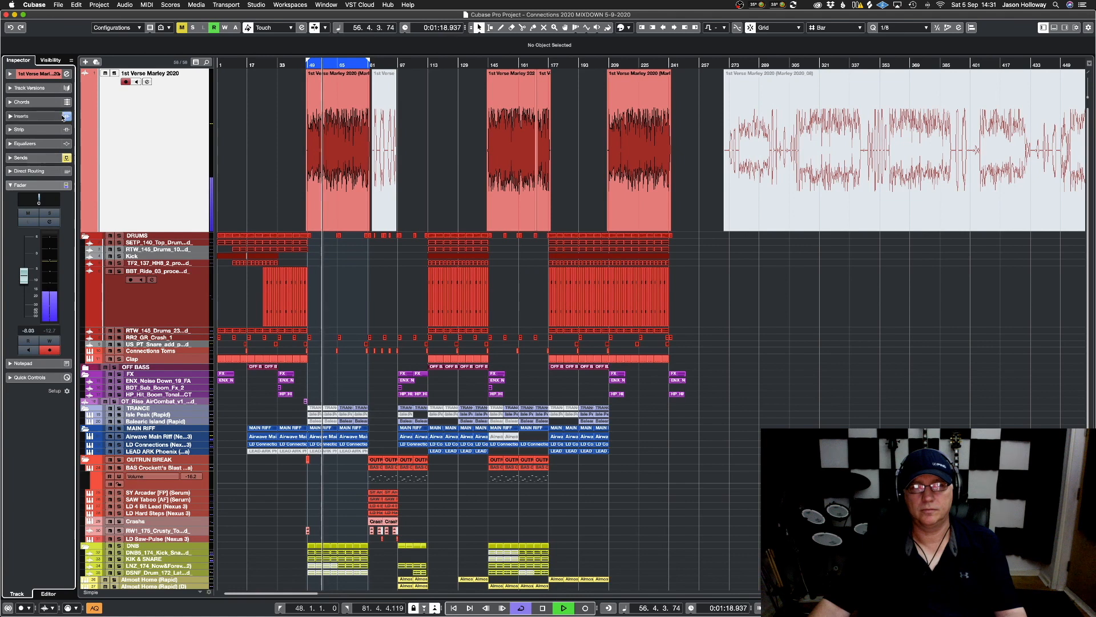
{"action": "left_click", "coordinate": [66, 158]}
Reduce the 1st Verse's Doubler send level to about -6.70 dB and set the track's fader to about -7.30 dB
{"action": "left_click", "coordinate": [28, 157]}
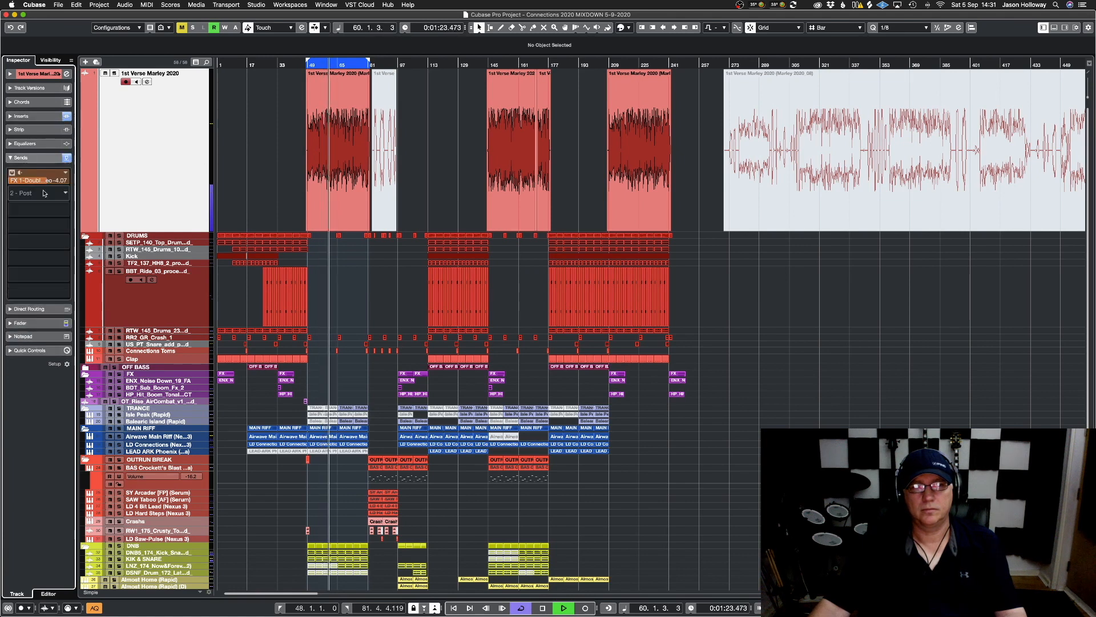
{"action": "left_click_drag", "start_coordinate": [33, 195], "coordinate": [34, 194]}
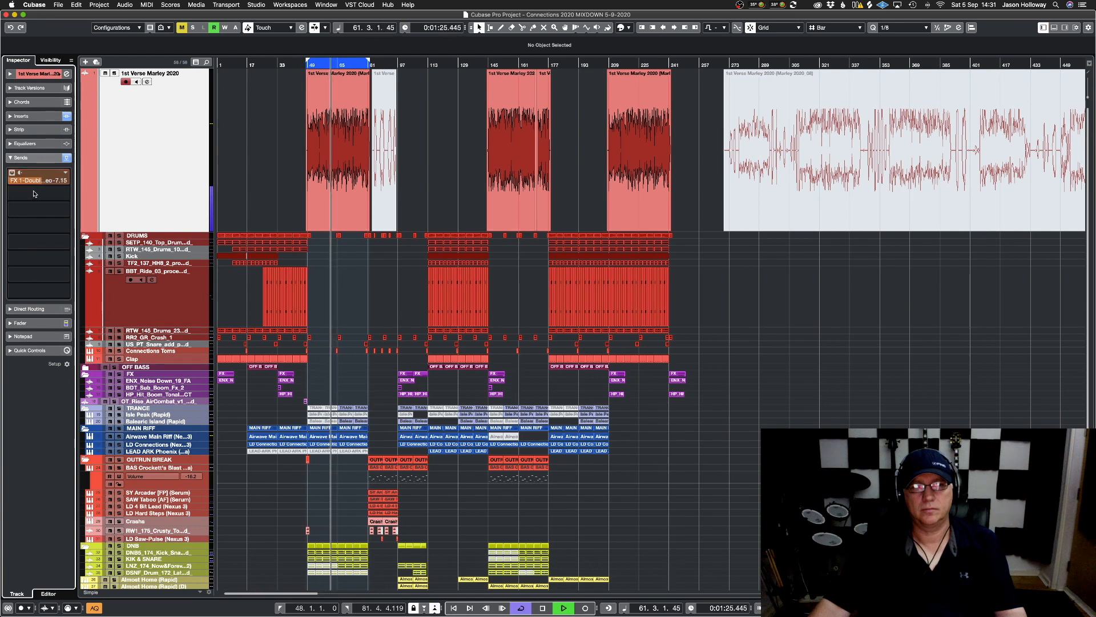
{"action": "left_click", "coordinate": [68, 157]}
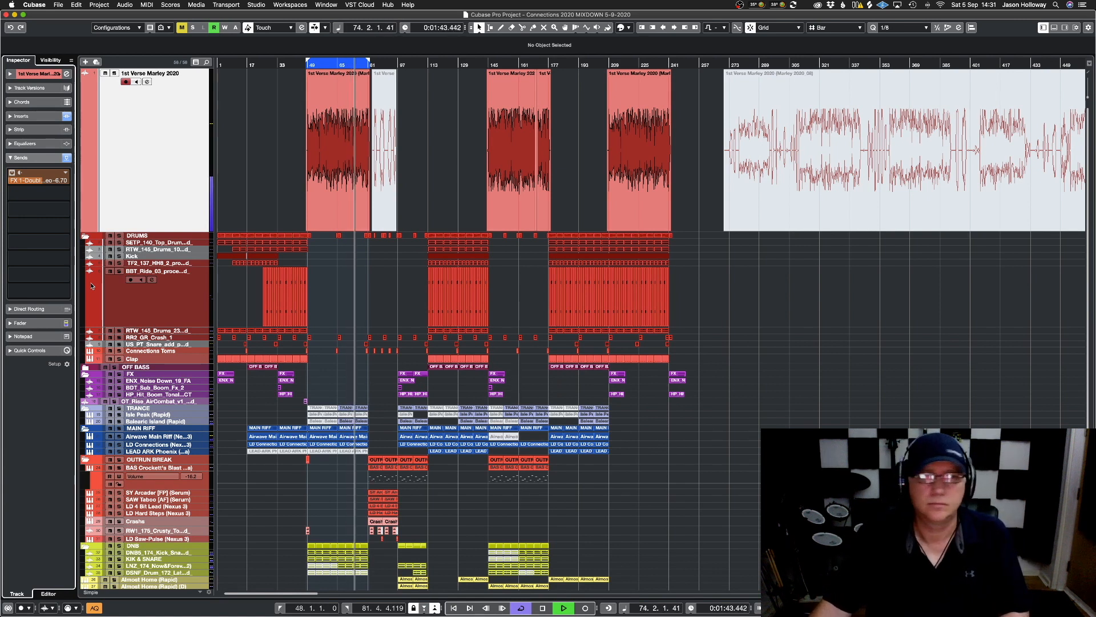
{"action": "left_click", "coordinate": [26, 337]}
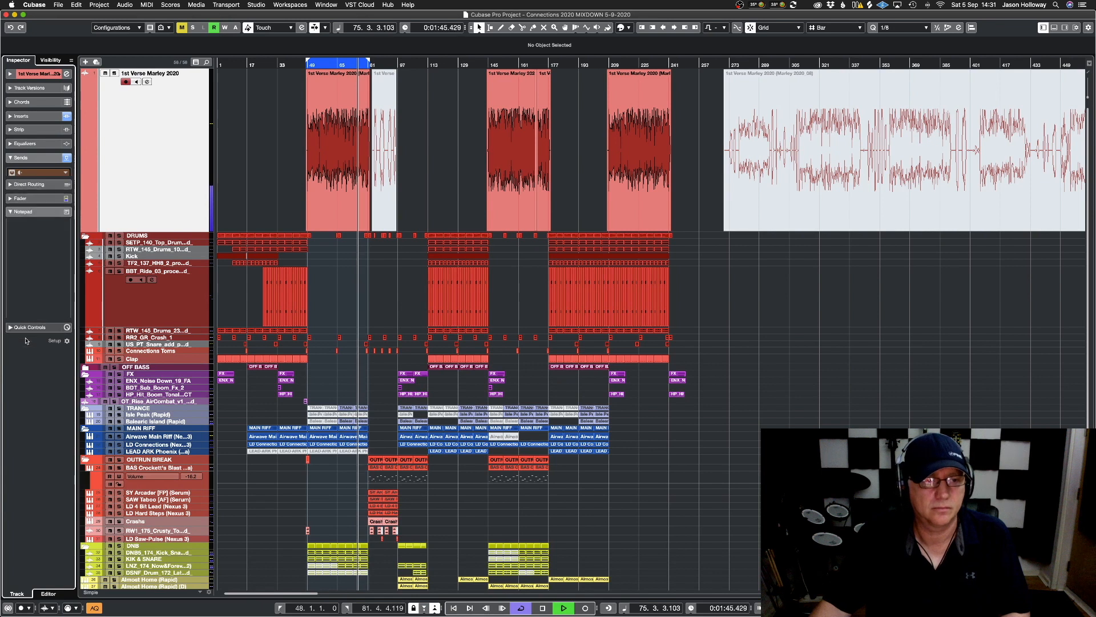
{"action": "left_click", "coordinate": [25, 186]}
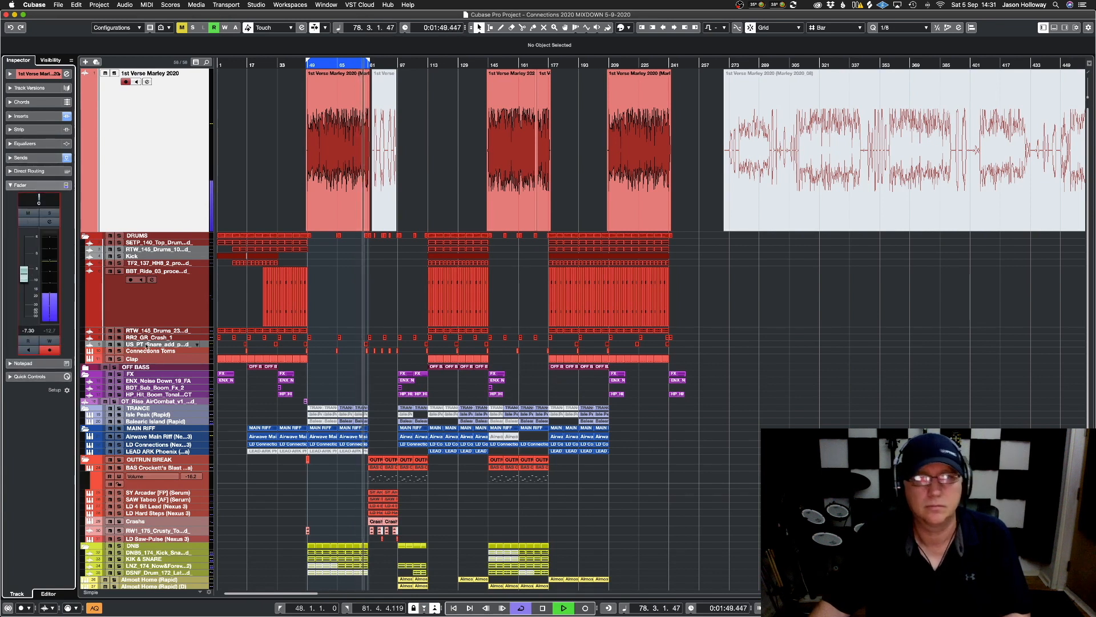
Play the song from the second vocal section at around bar 145 with cycle mode turned off
{"action": "key", "text": "space"}
{"action": "left_click", "coordinate": [485, 67]}
{"action": "key", "text": "space"}
{"action": "key", "text": "KP_Divide"}
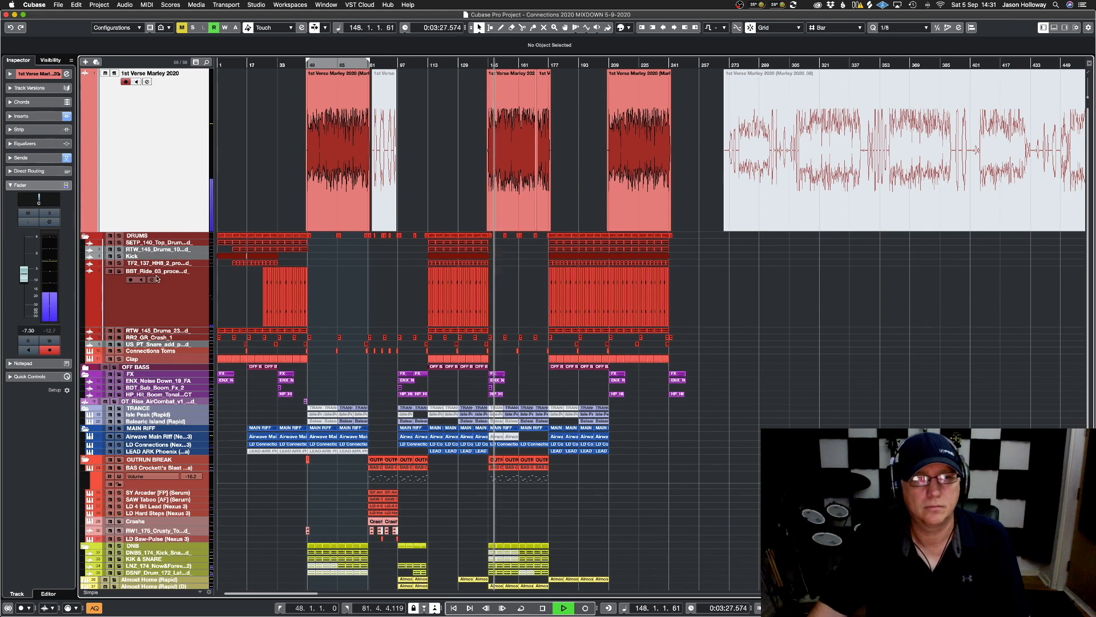
Raise PingPongDelay's feedback to 8.5% and its mix to about 11.6% on the 1st Verse, and close the plug-in window
{"action": "left_click", "coordinate": [25, 116]}
{"action": "left_click", "coordinate": [46, 167]}
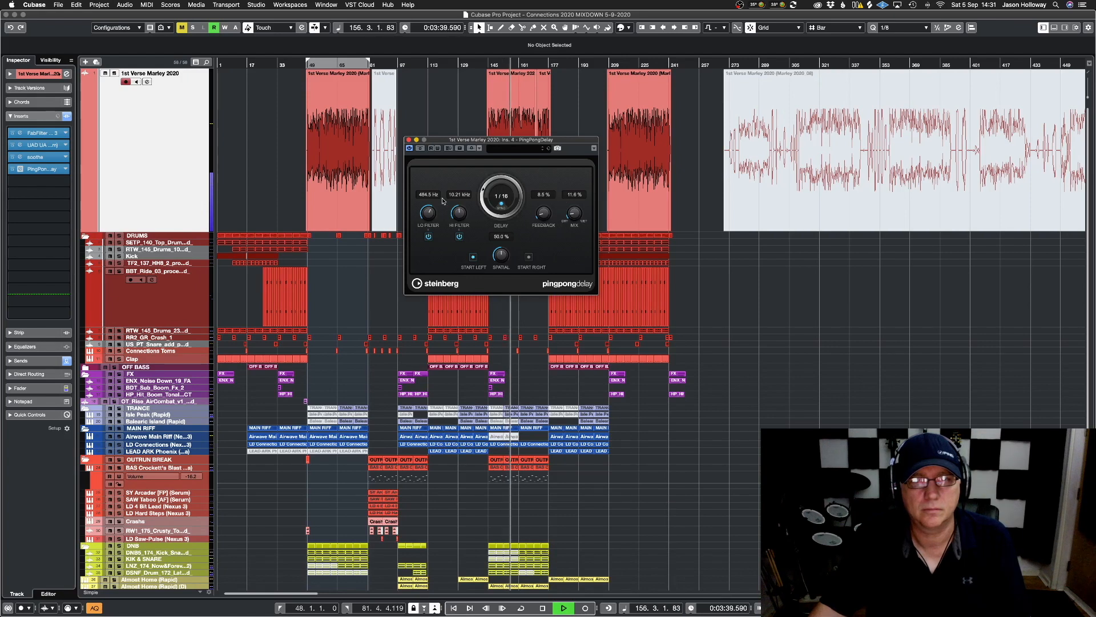
{"action": "left_click", "coordinate": [409, 140]}
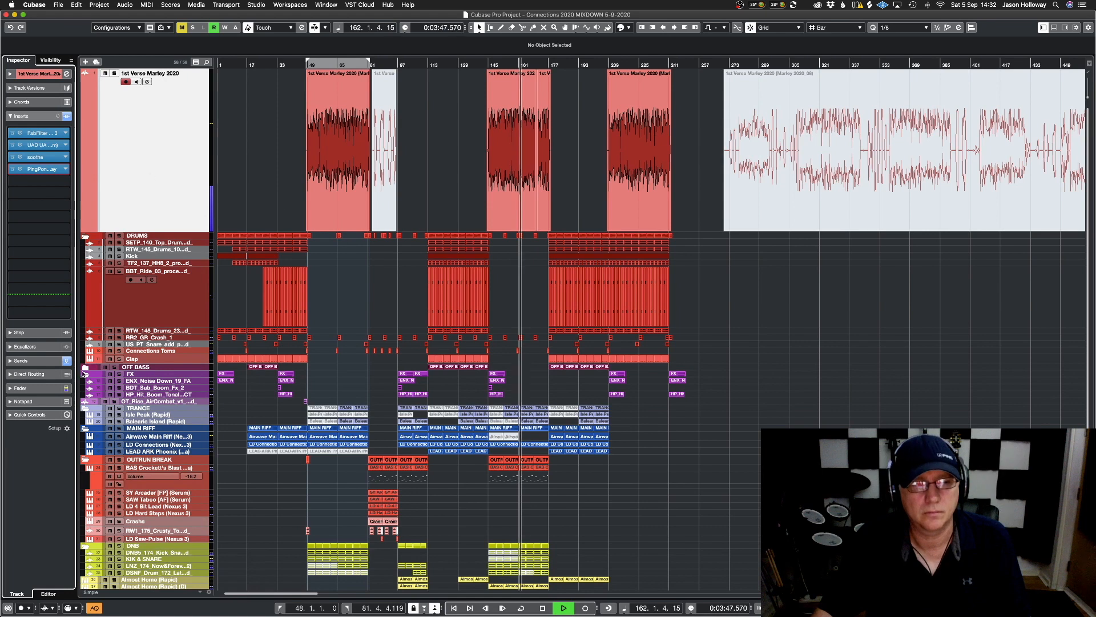
Raise the 1st Verse fader to about -6.8 dB and review the track's FabFilter Pro-Q 3 curve during playback
{"action": "left_click", "coordinate": [47, 388]}
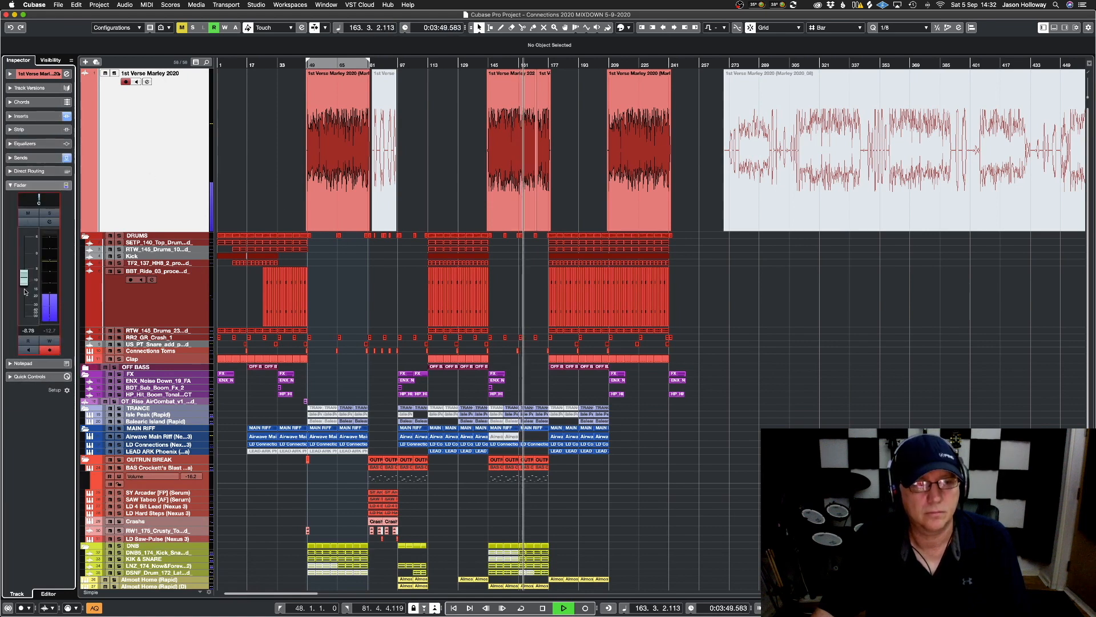
{"action": "left_click_drag", "start_coordinate": [25, 291], "coordinate": [26, 287]}
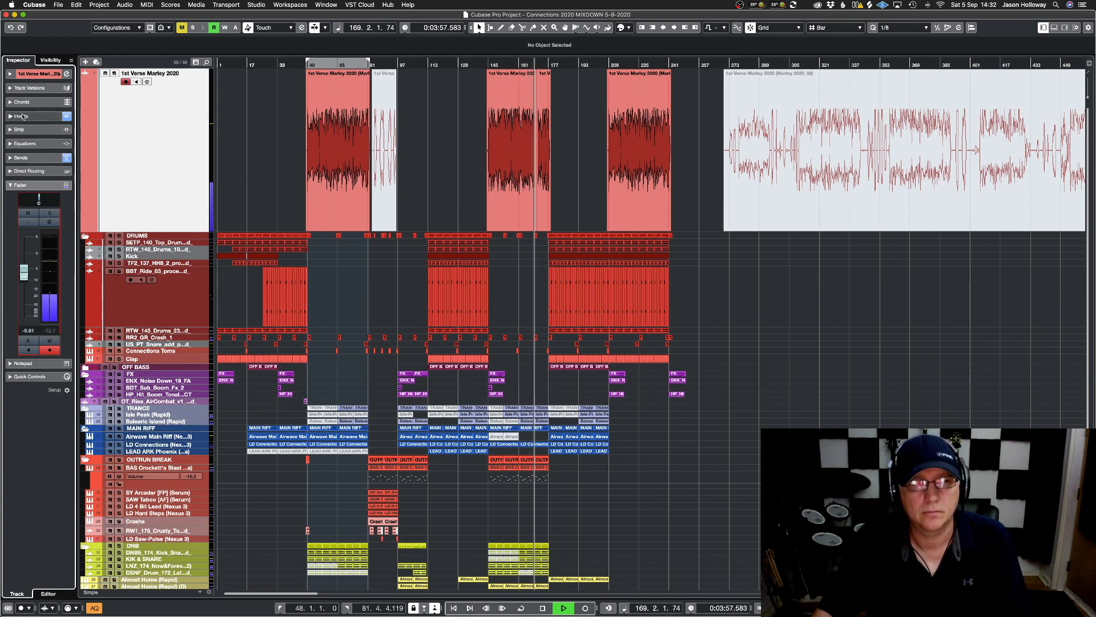
{"action": "left_click", "coordinate": [67, 118]}
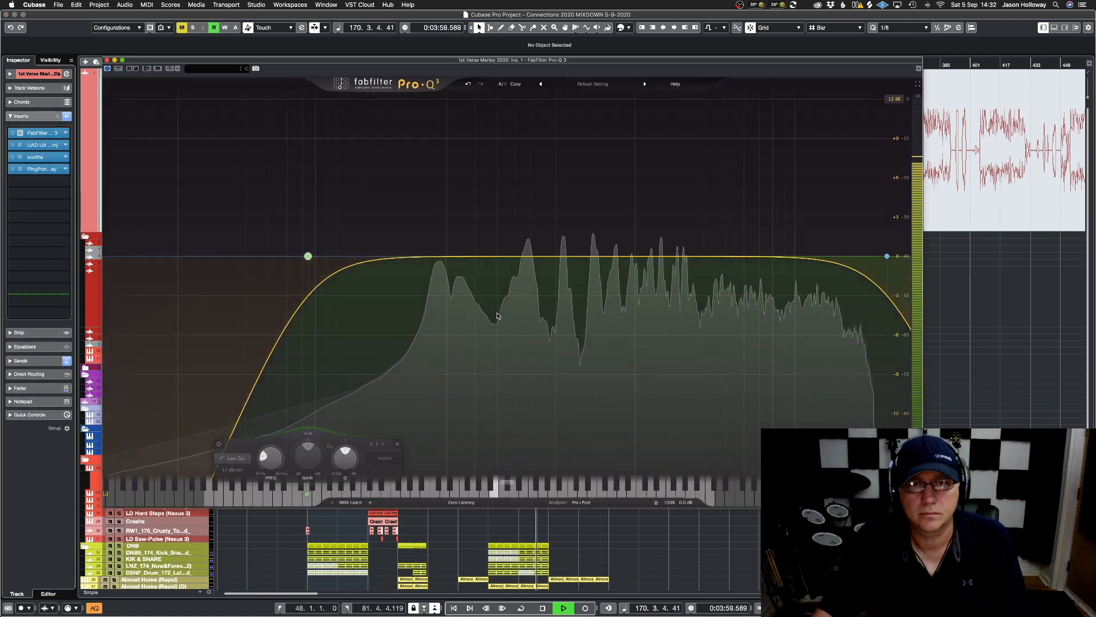
{"action": "left_click", "coordinate": [106, 59]}
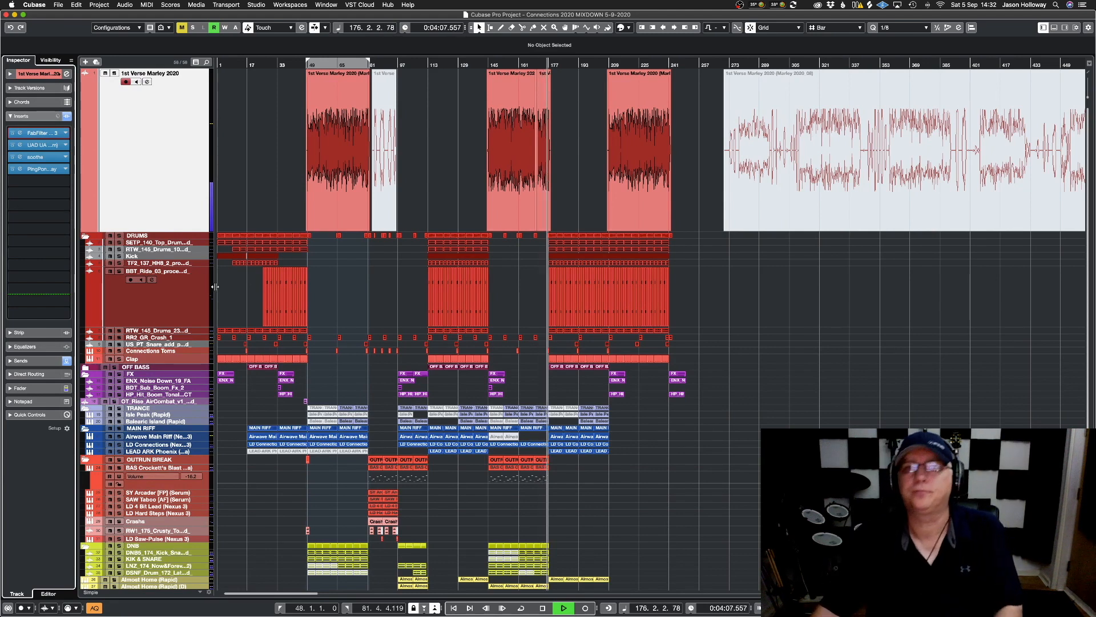
Stop playback, return to the left locator, and insert a second PingPongDelay on the 1st Verse with a 1/8 D delay time
{"action": "key", "text": "space"}
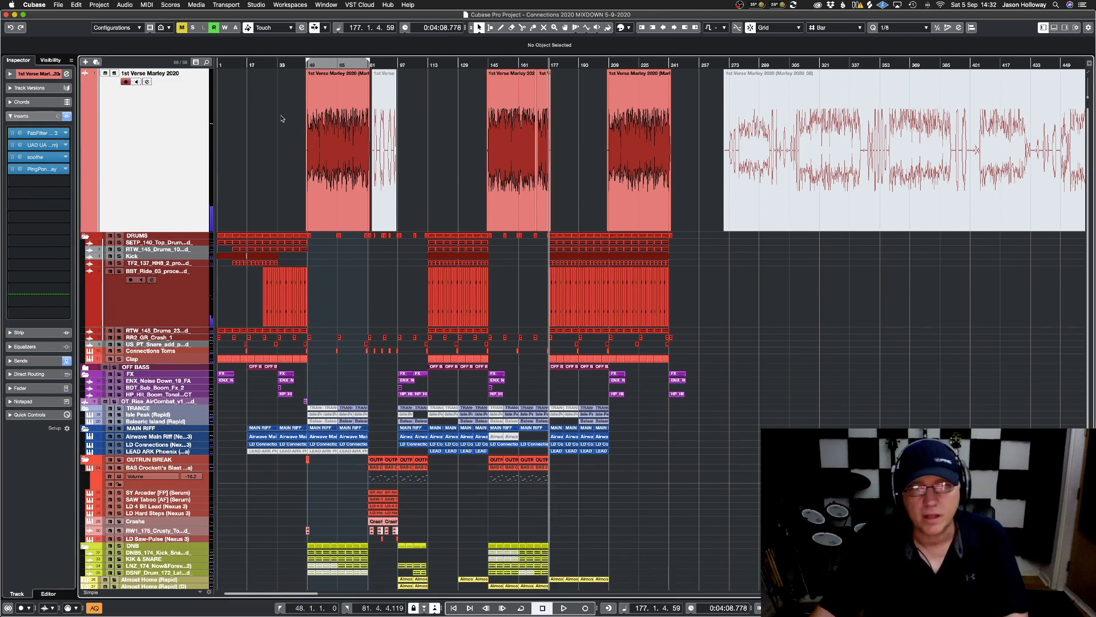
{"action": "key", "text": "KP_1"}
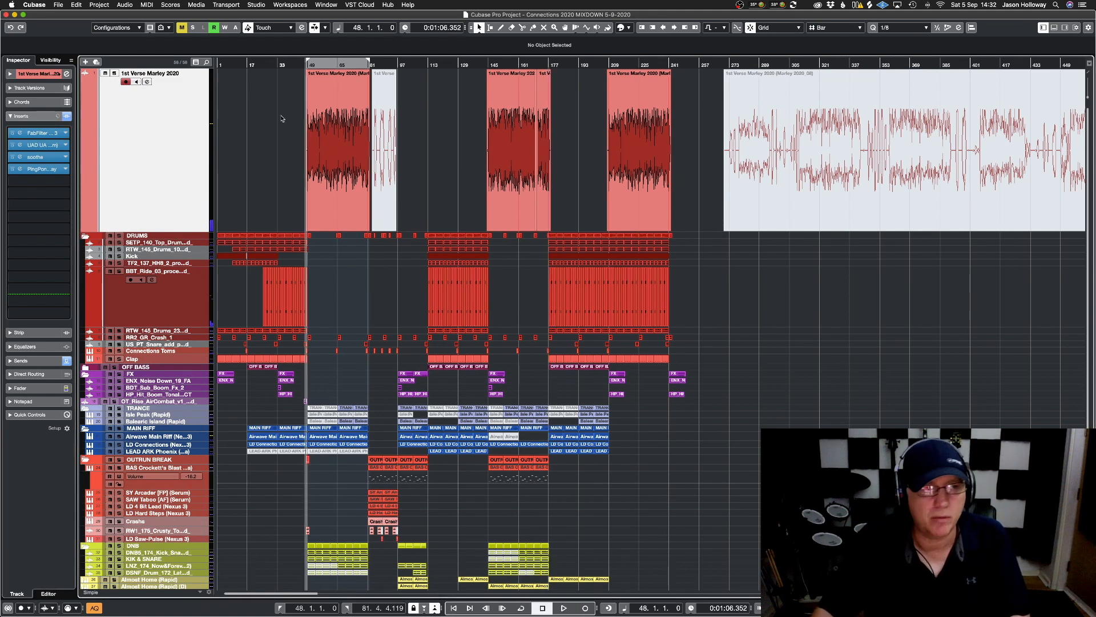
{"action": "left_click", "coordinate": [66, 182]}
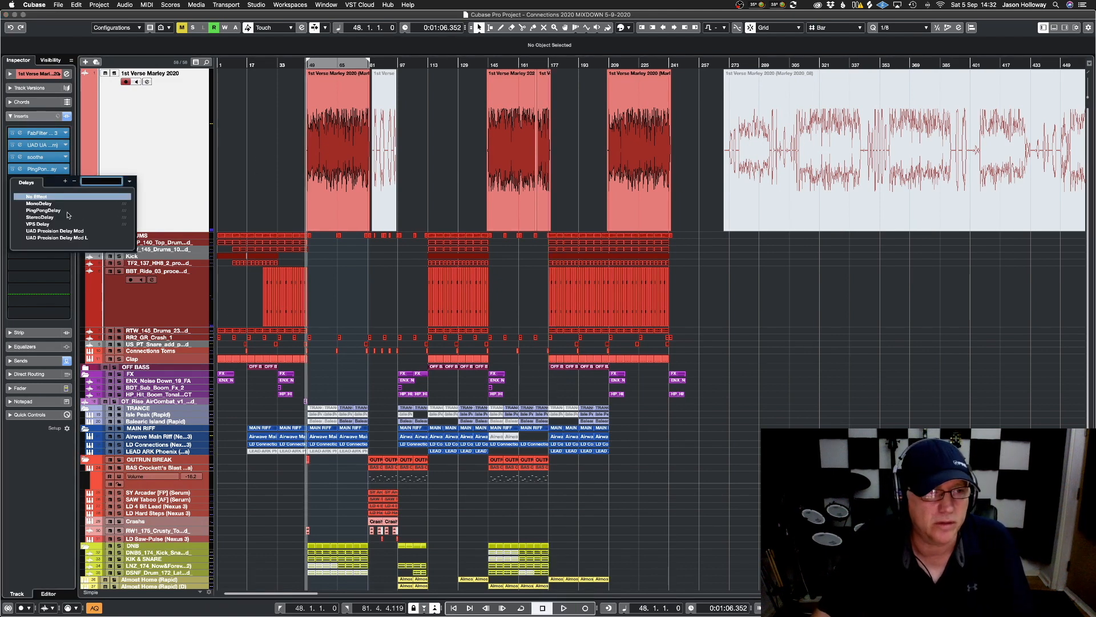
{"action": "left_click", "coordinate": [64, 211]}
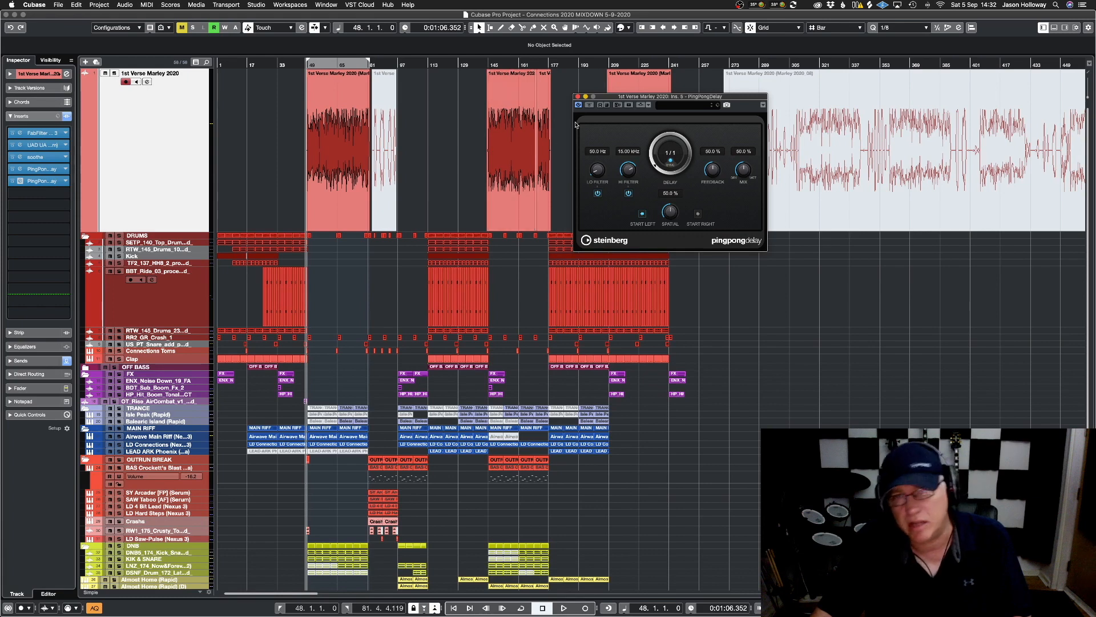
{"action": "left_click", "coordinate": [667, 151]}
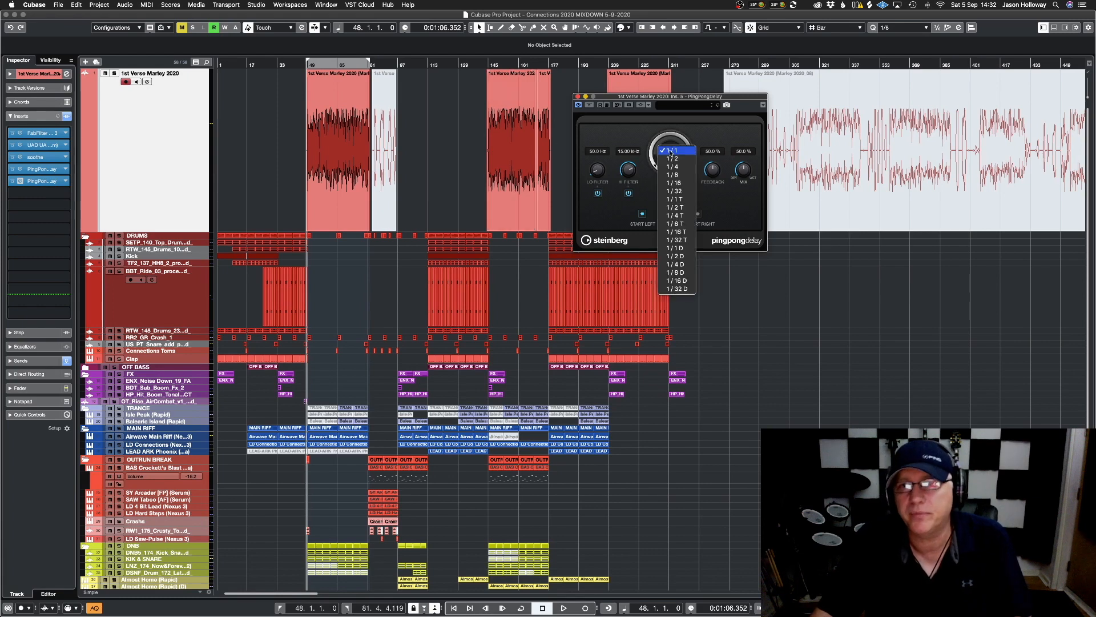
{"action": "left_click", "coordinate": [685, 272]}
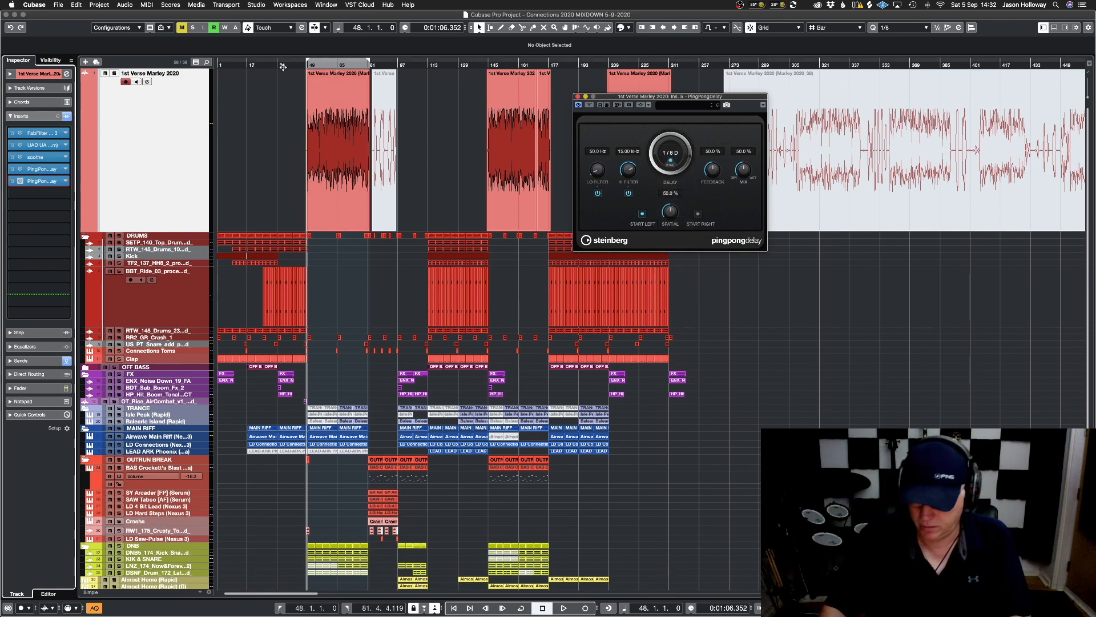
Audition the second PingPongDelay with mix at 12.5% and feedback at about 28%, and change its delay time to 1/4 D
{"action": "key", "text": "space"}
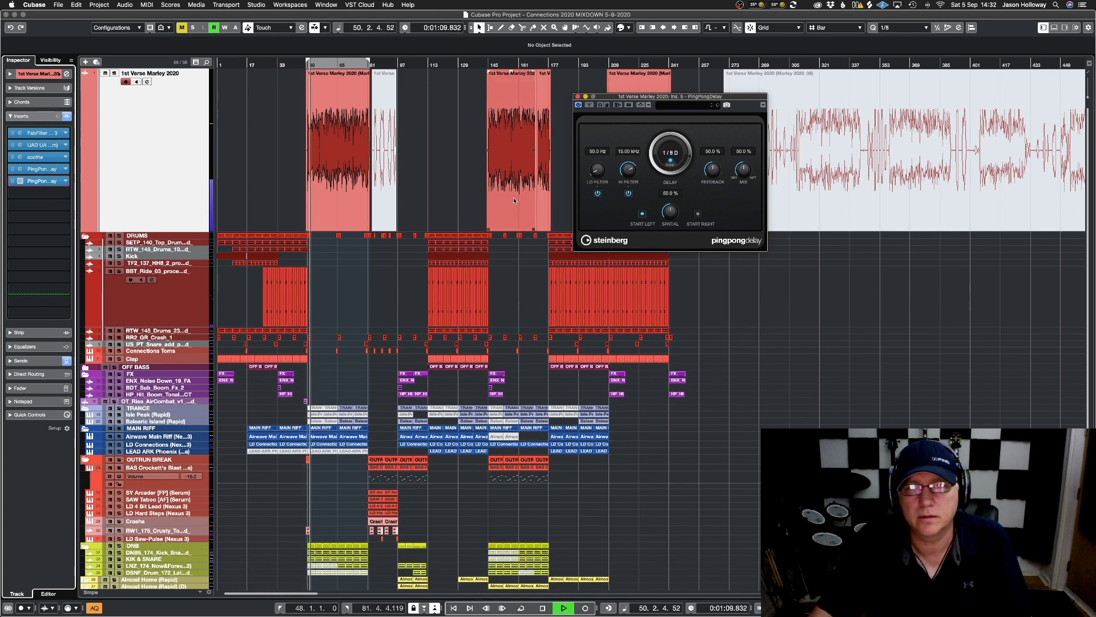
{"action": "left_click_drag", "start_coordinate": [742, 171], "coordinate": [738, 193]}
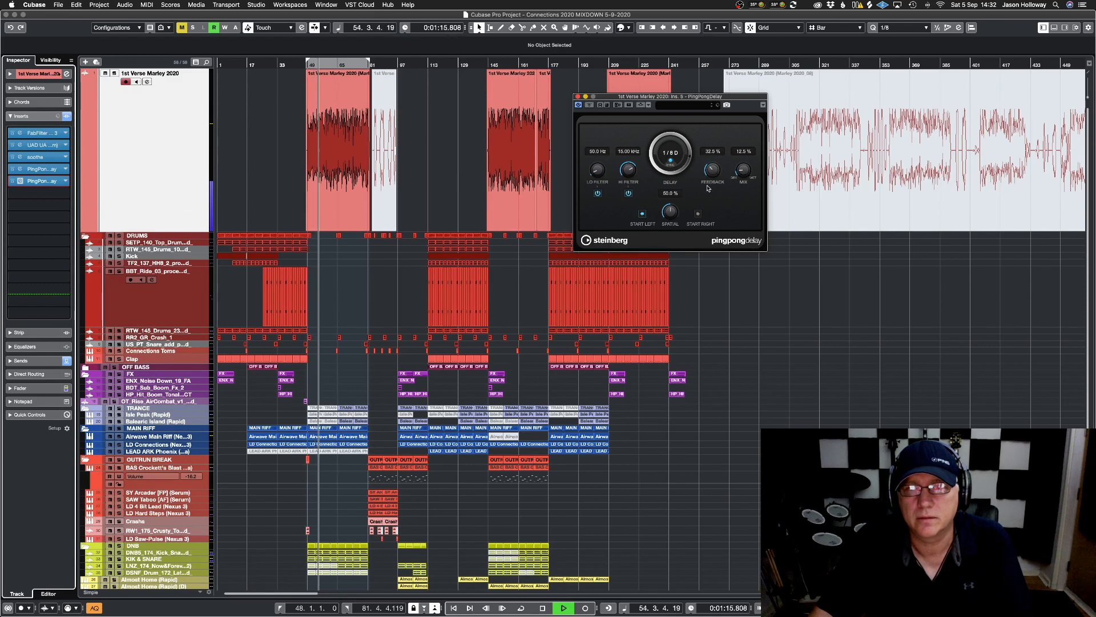
{"action": "left_click", "coordinate": [670, 153]}
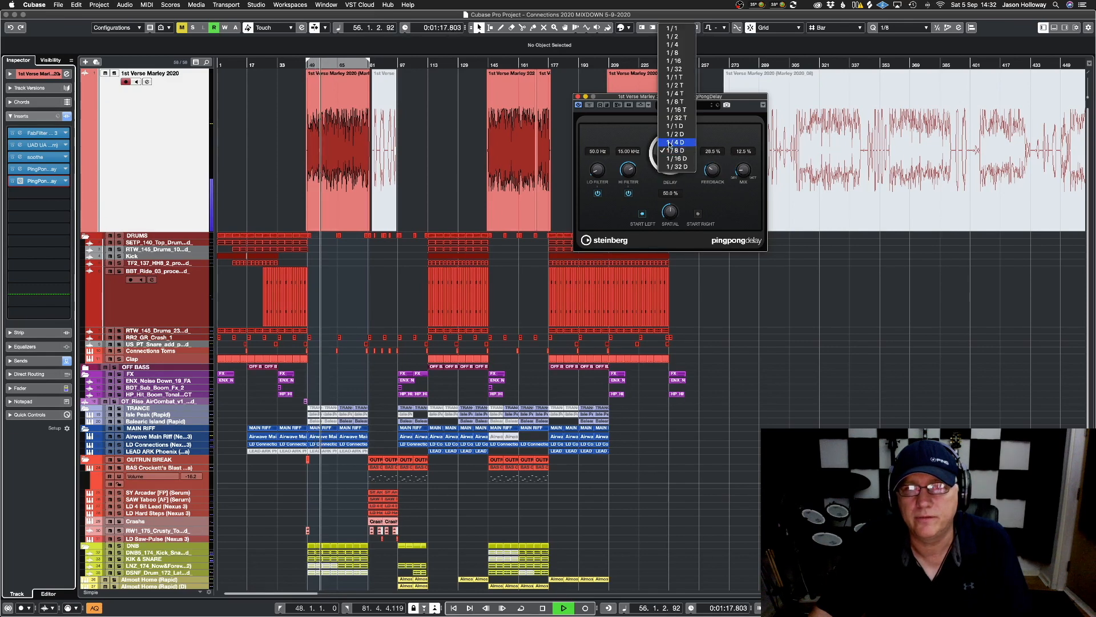
{"action": "left_click", "coordinate": [673, 142]}
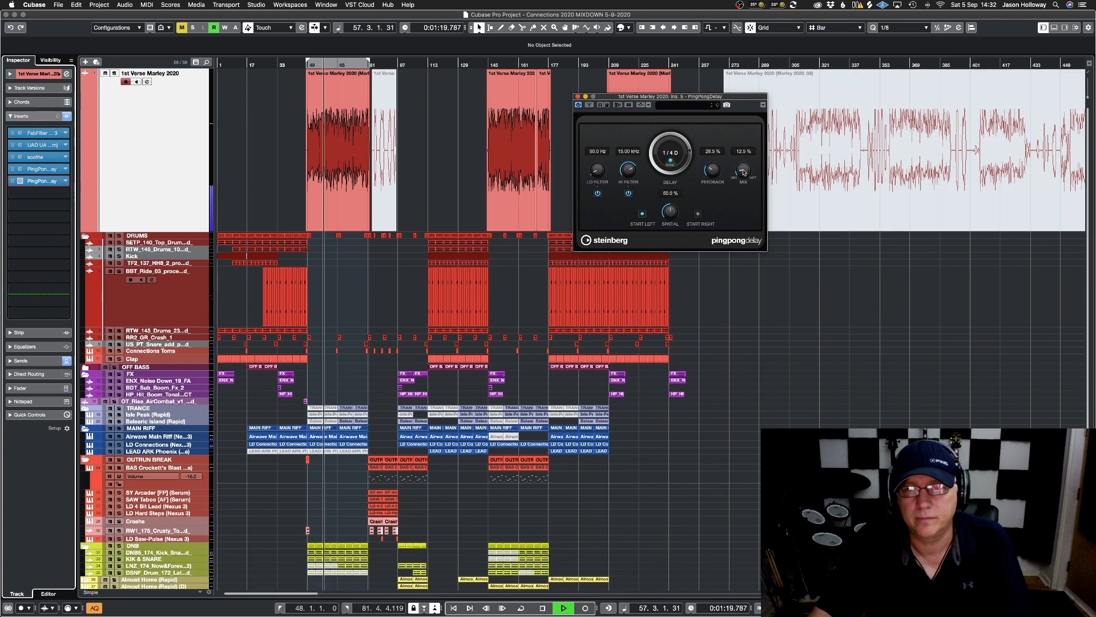
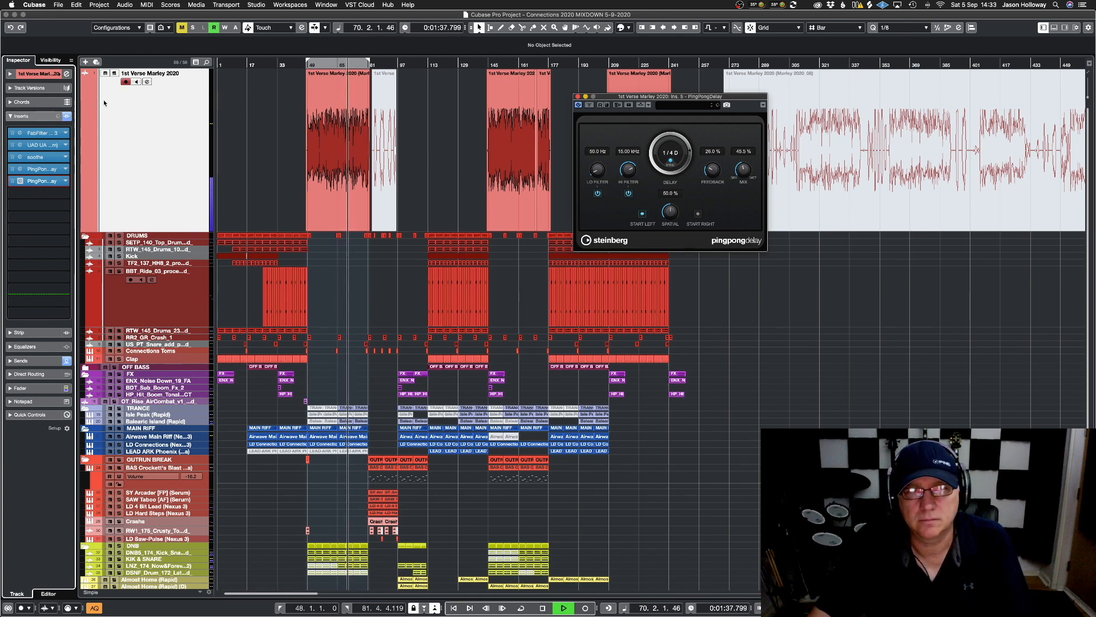
Compare the 1st Verse soloed and in the mix, stop playback, and remove its second PingPongDelay insert
{"action": "left_click", "coordinate": [114, 74]}
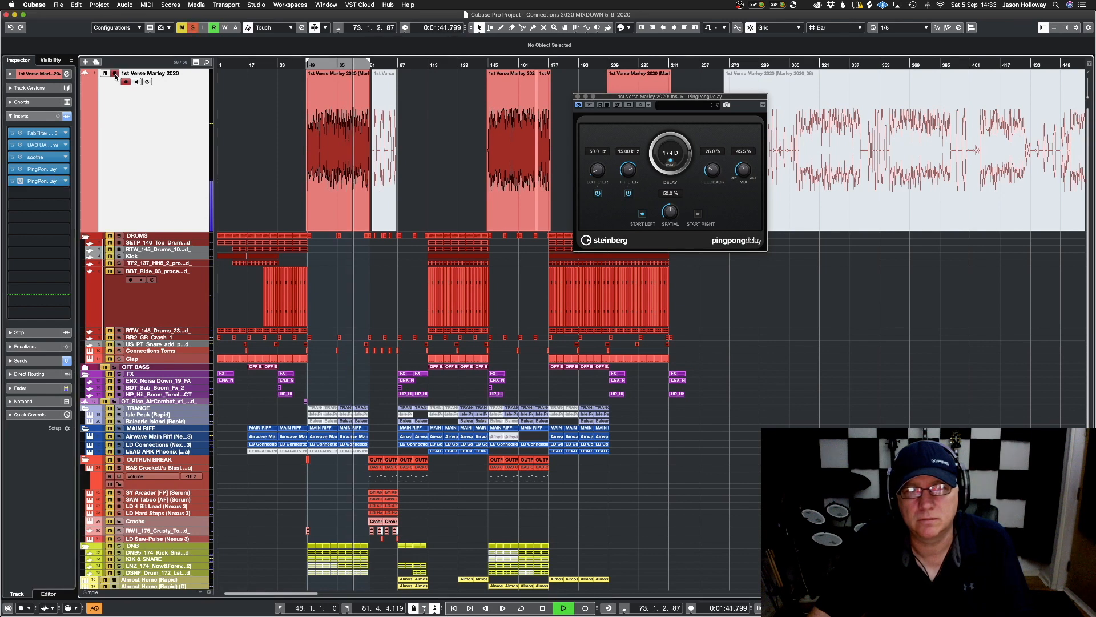
{"action": "left_click", "coordinate": [114, 74]}
{"action": "key", "text": "space"}
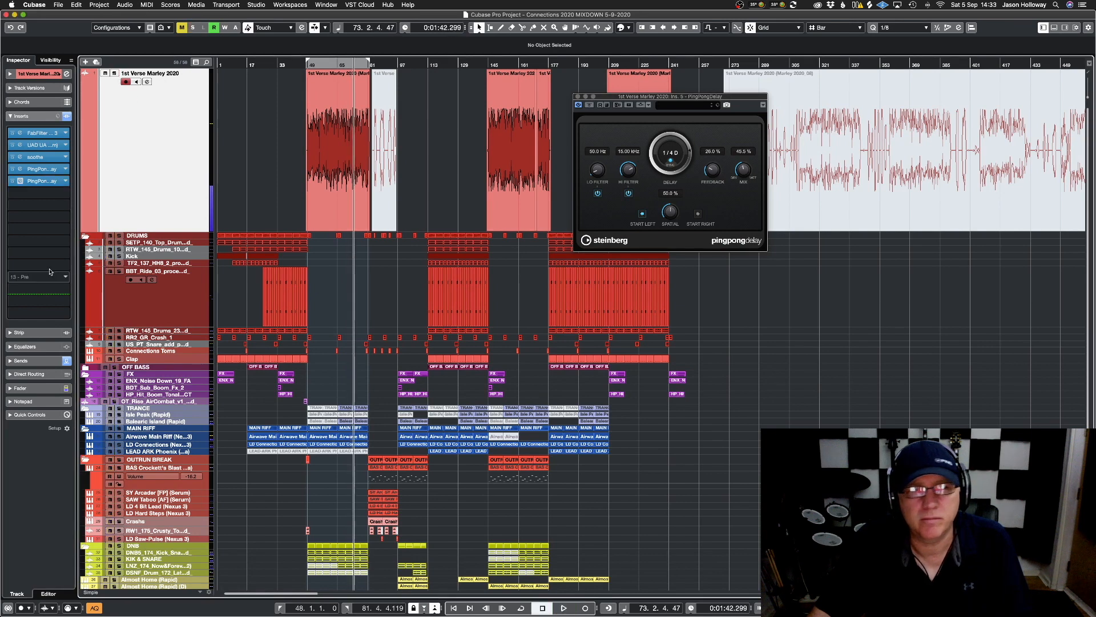
{"action": "left_click", "coordinate": [66, 181]}
{"action": "left_click", "coordinate": [49, 197]}
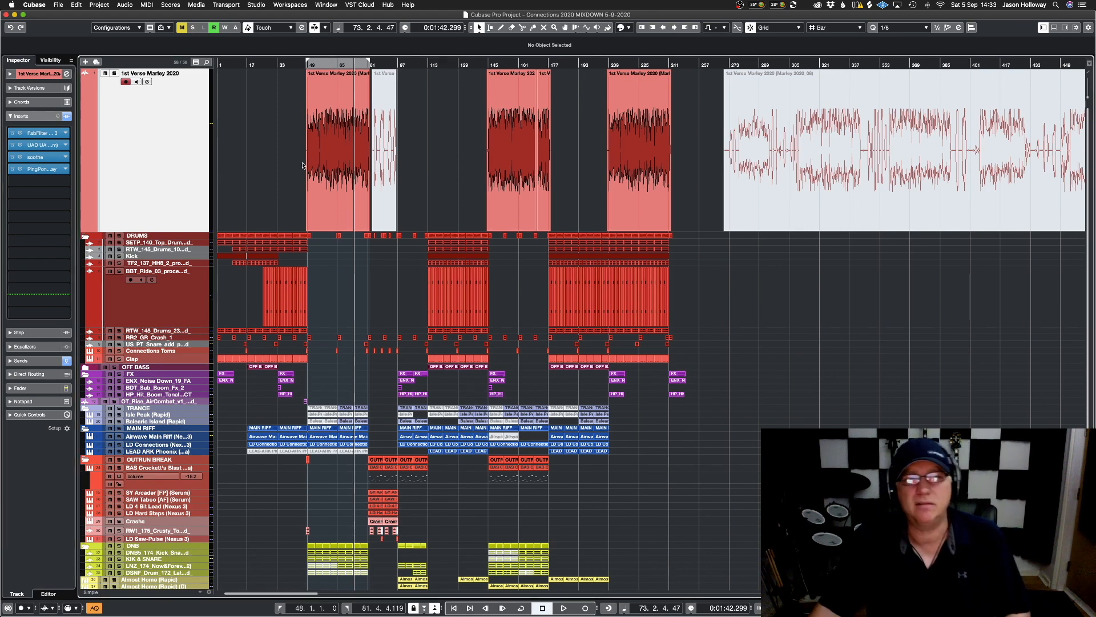
Play the section with the 1st Verse fader shown, and compare the track with its inserts and sends bypassed and active
{"action": "key", "text": "space"}
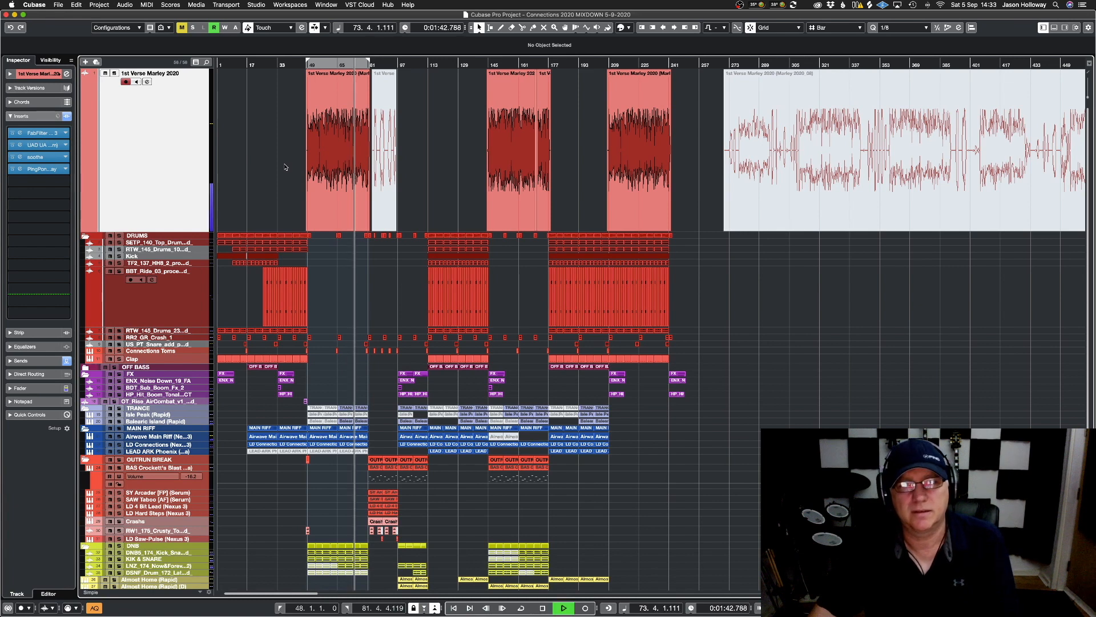
{"action": "left_click", "coordinate": [20, 389]}
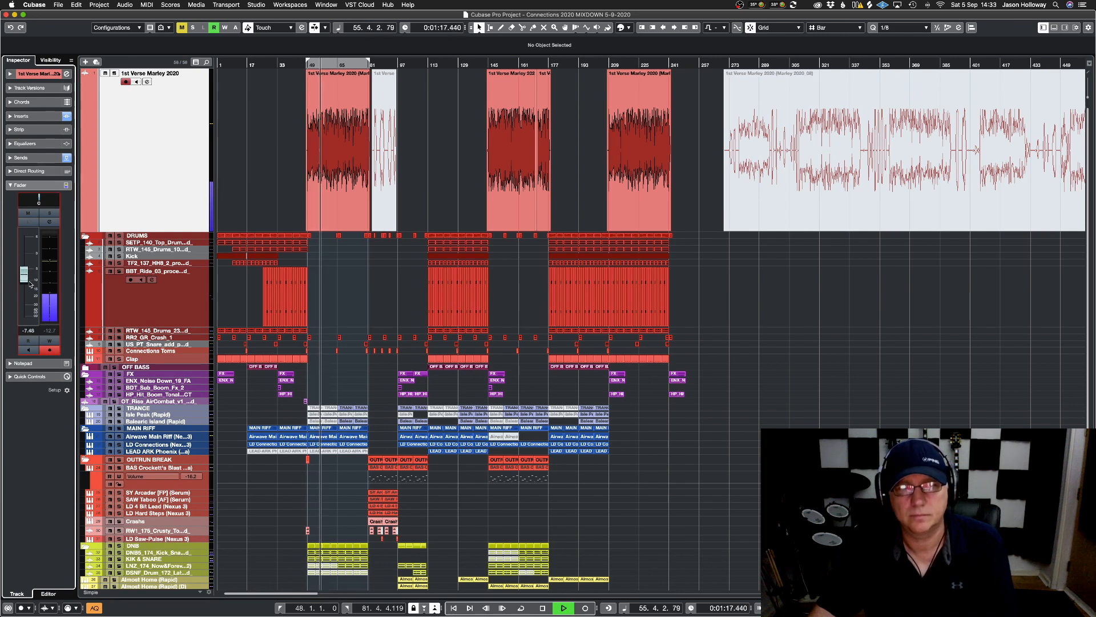
{"action": "left_click", "coordinate": [66, 117]}
{"action": "left_click", "coordinate": [67, 158]}
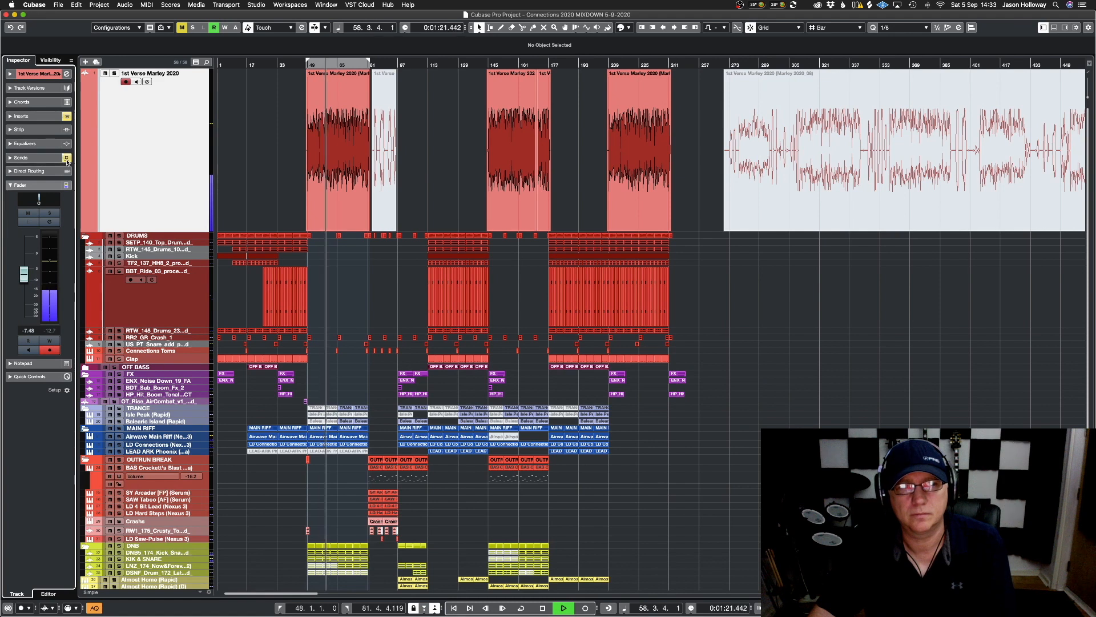
{"action": "left_click", "coordinate": [66, 158]}
{"action": "left_click", "coordinate": [67, 116]}
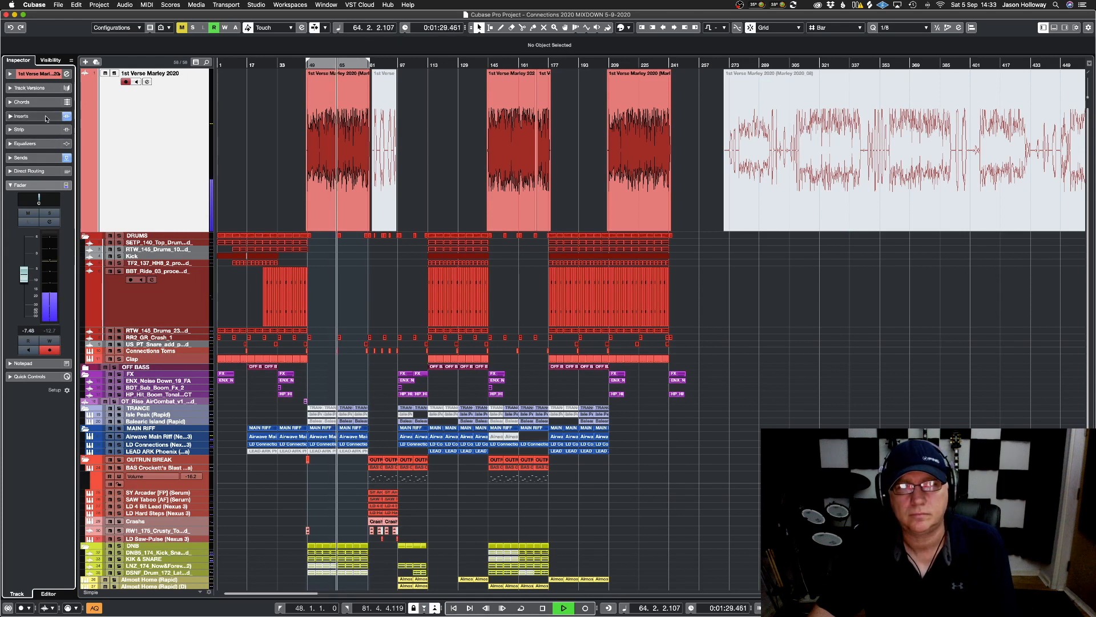
Shift PingPongDelay and soothe down one insert slot on the 1st Verse to free the third slot, and activate cycle playback
{"action": "left_click", "coordinate": [47, 118]}
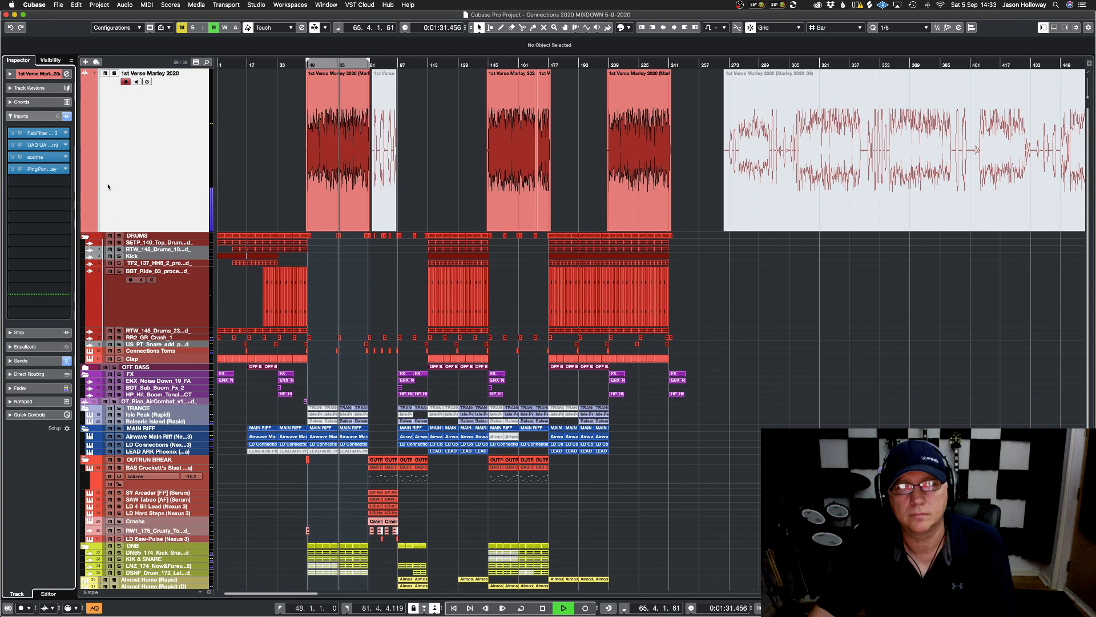
{"action": "left_click_drag", "start_coordinate": [52, 174], "coordinate": [54, 184]}
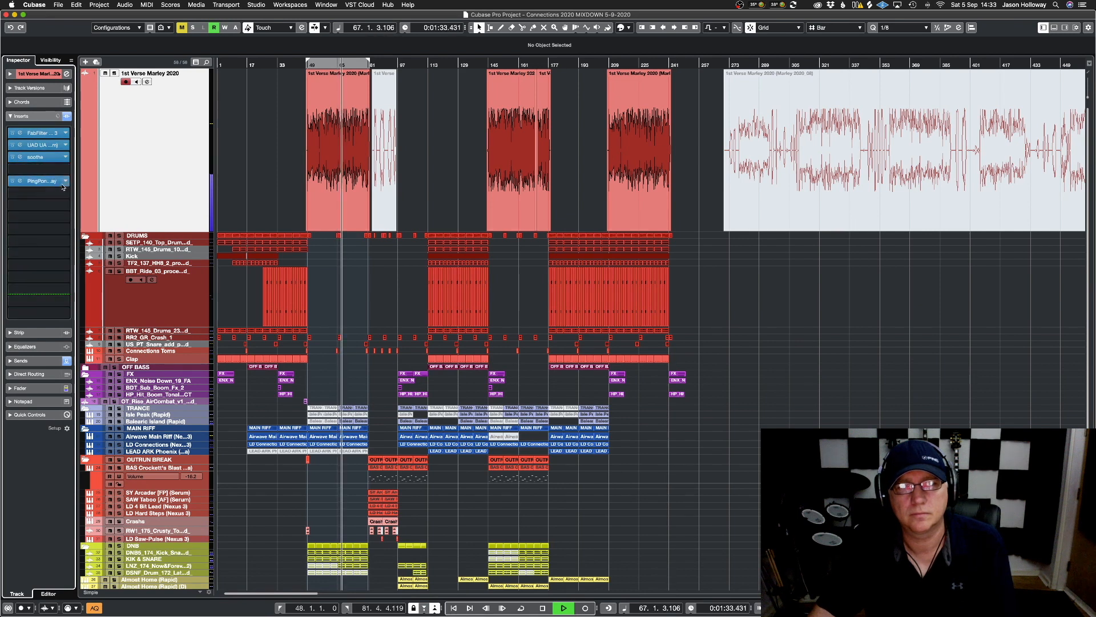
{"action": "left_click", "coordinate": [51, 167]}
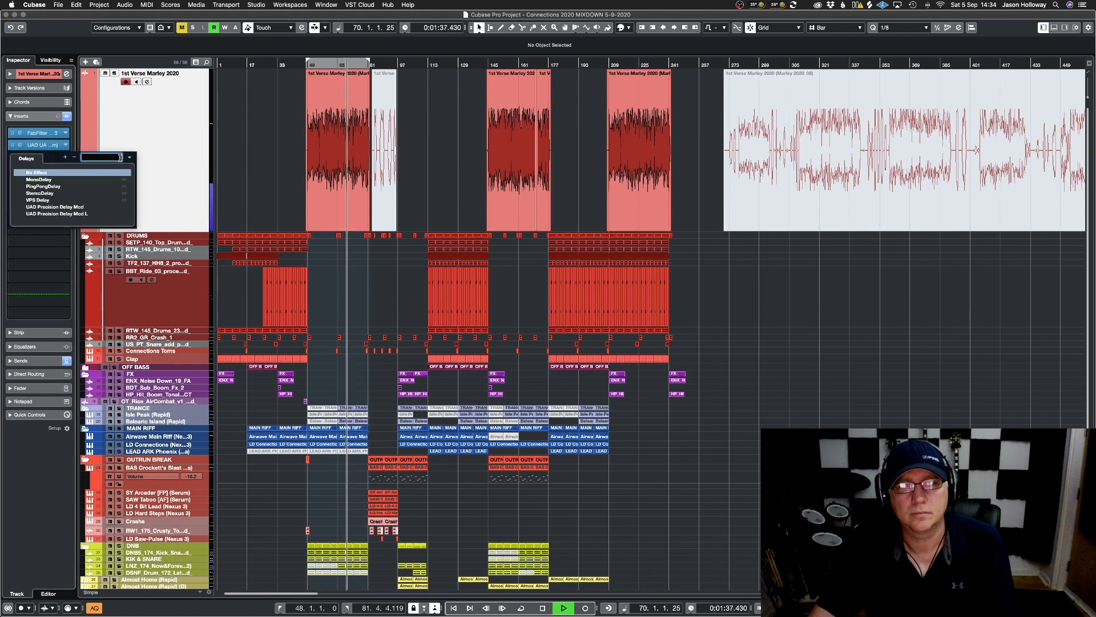
{"action": "left_click", "coordinate": [251, 154]}
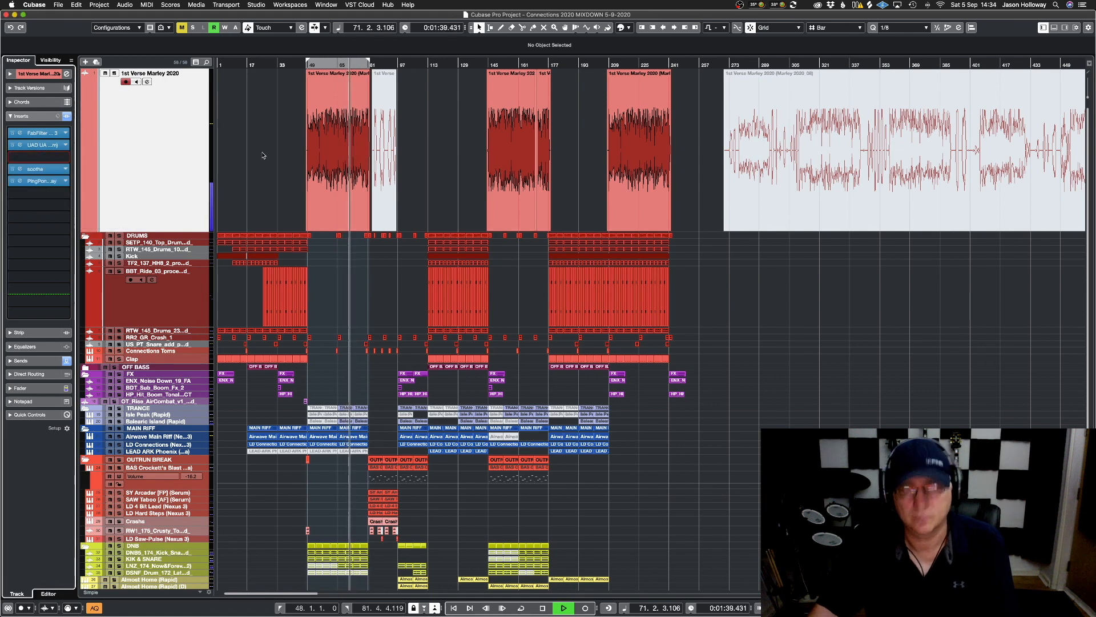
{"action": "key", "text": "KP_Divide"}
Insert the UAD Manley Massive Passive from the UAD EQ collection in the 1st Verse's empty third insert slot
{"action": "left_click", "coordinate": [38, 156]}
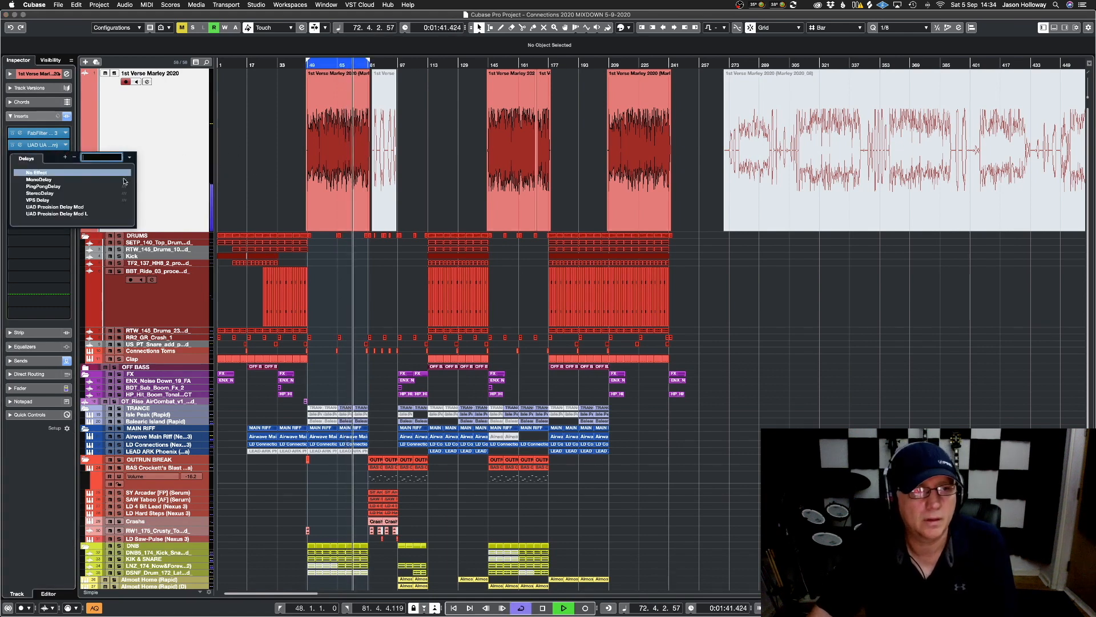
{"action": "left_click", "coordinate": [130, 157]}
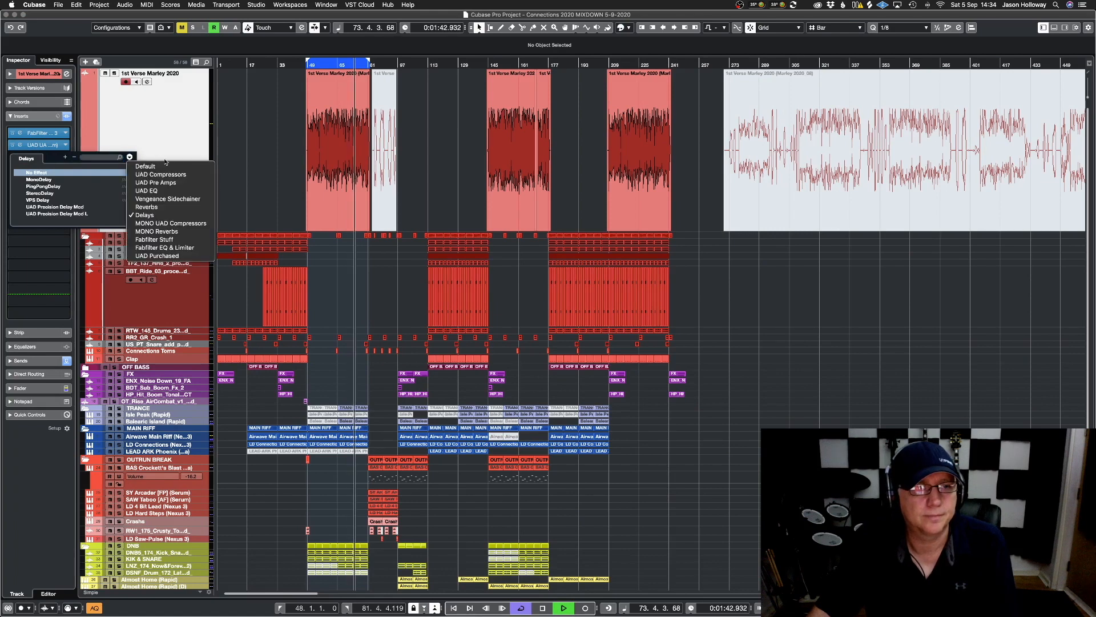
{"action": "left_click", "coordinate": [163, 193]}
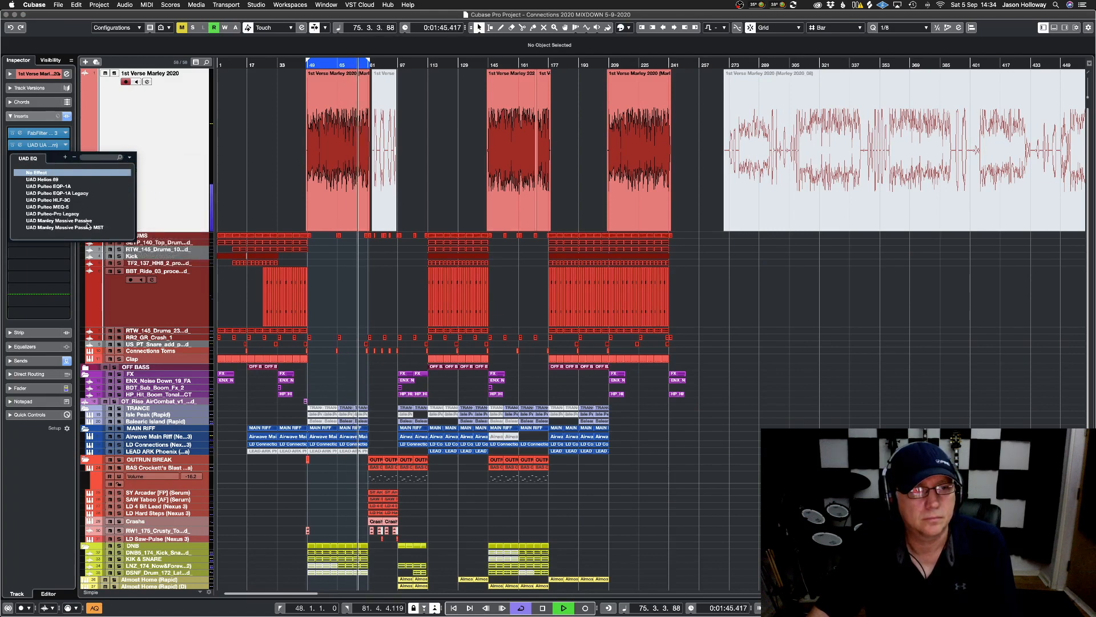
{"action": "left_click", "coordinate": [69, 220]}
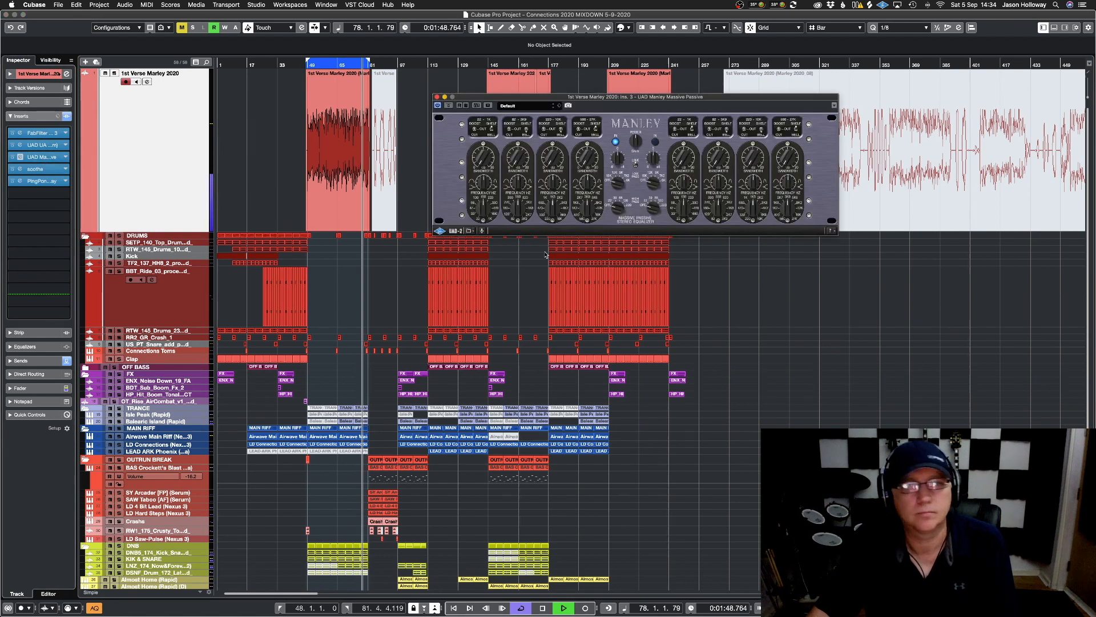
Load the VOX-Bold Lead Vocal preset in the Manley Massive Passive and compare the vocal with the EQ on and off
{"action": "left_click", "coordinate": [517, 105]}
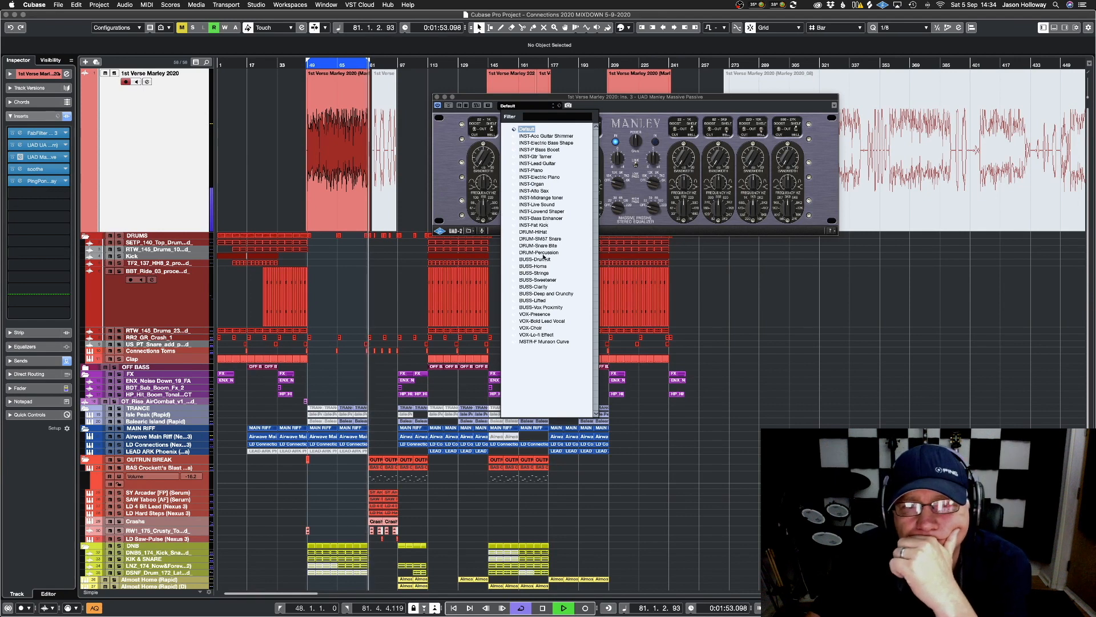
{"action": "left_click", "coordinate": [542, 321]}
{"action": "left_click", "coordinate": [553, 84]}
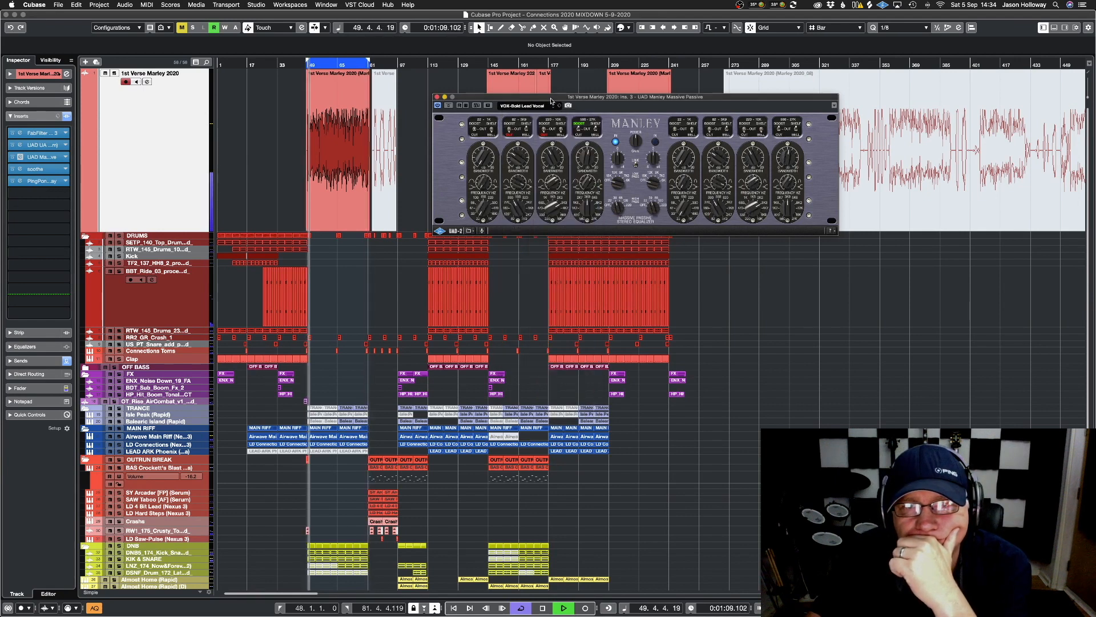
{"action": "left_click", "coordinate": [615, 142]}
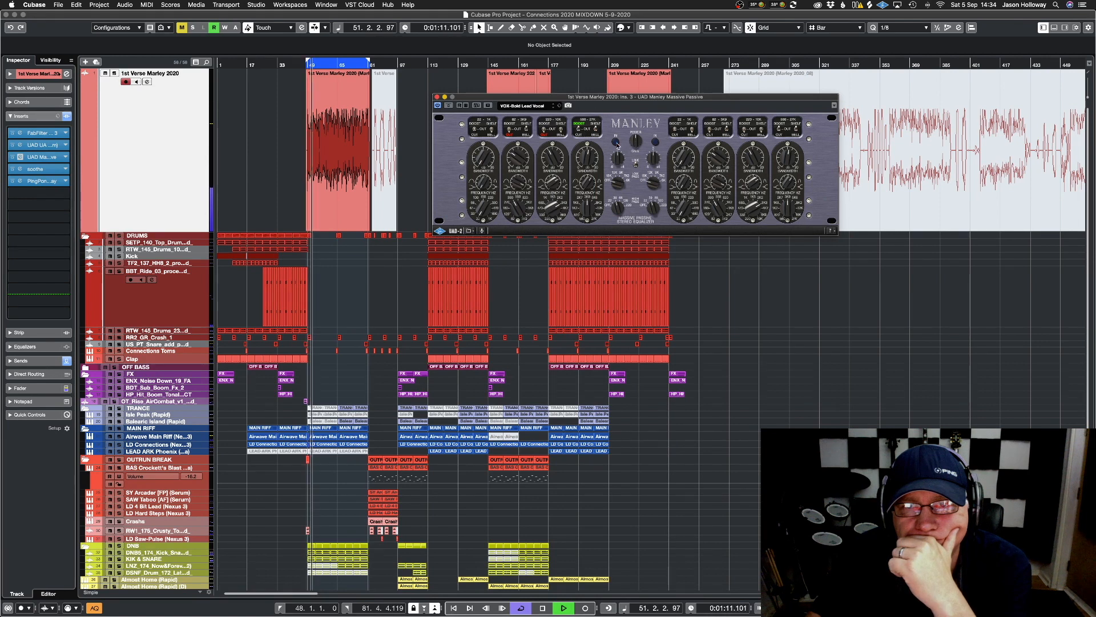
{"action": "left_click", "coordinate": [616, 142]}
{"action": "left_click", "coordinate": [615, 142]}
{"action": "left_click", "coordinate": [616, 142]}
{"action": "left_click", "coordinate": [638, 143]}
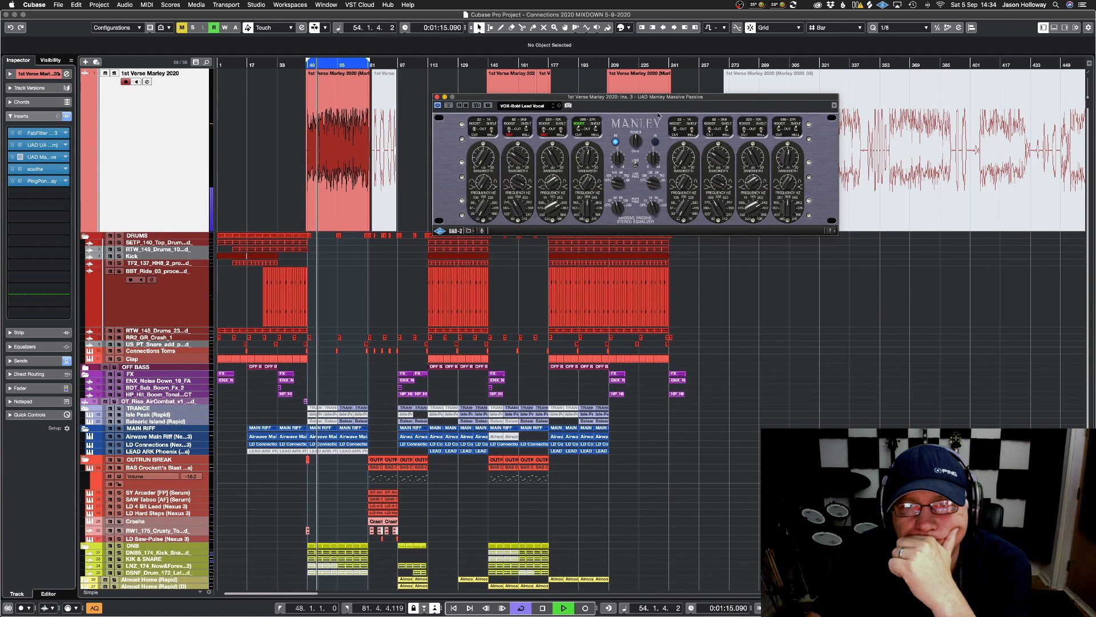
{"action": "left_click", "coordinate": [636, 141]}
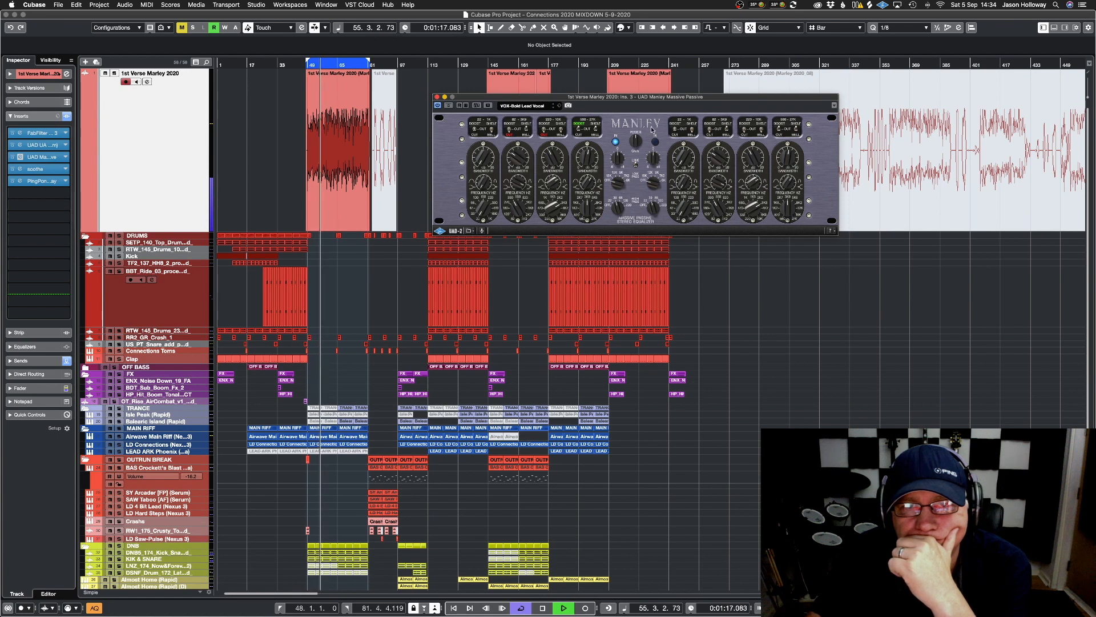
Audition the VOX-Lo-fi Effect preset in the Manley Massive Passive and switch to VOX-Presence
{"action": "left_click", "coordinate": [522, 106]}
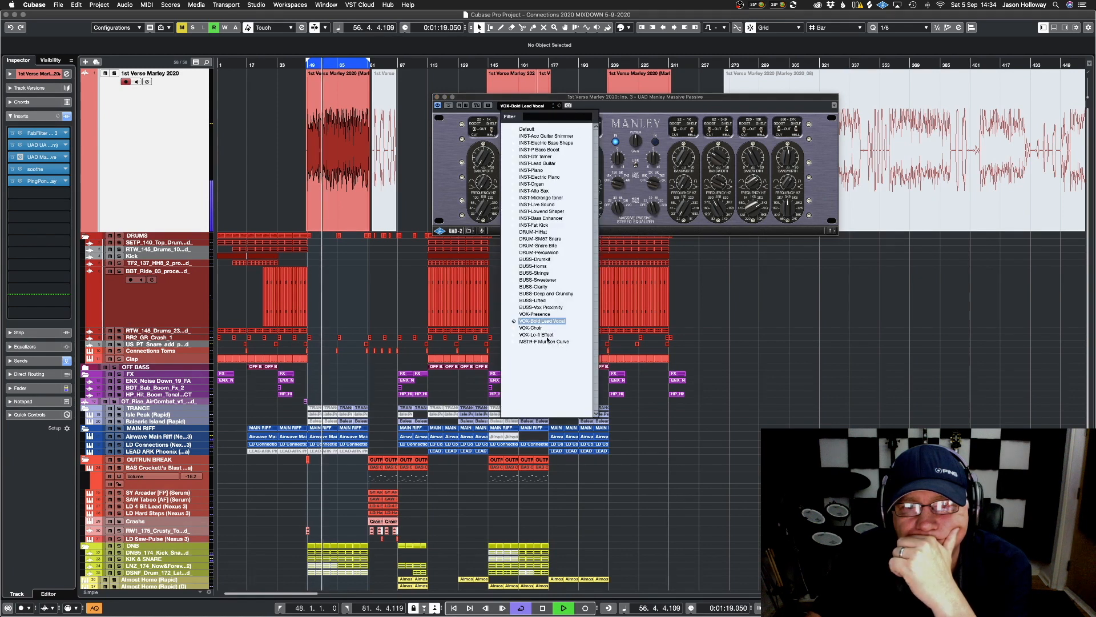
{"action": "left_click", "coordinate": [555, 335]}
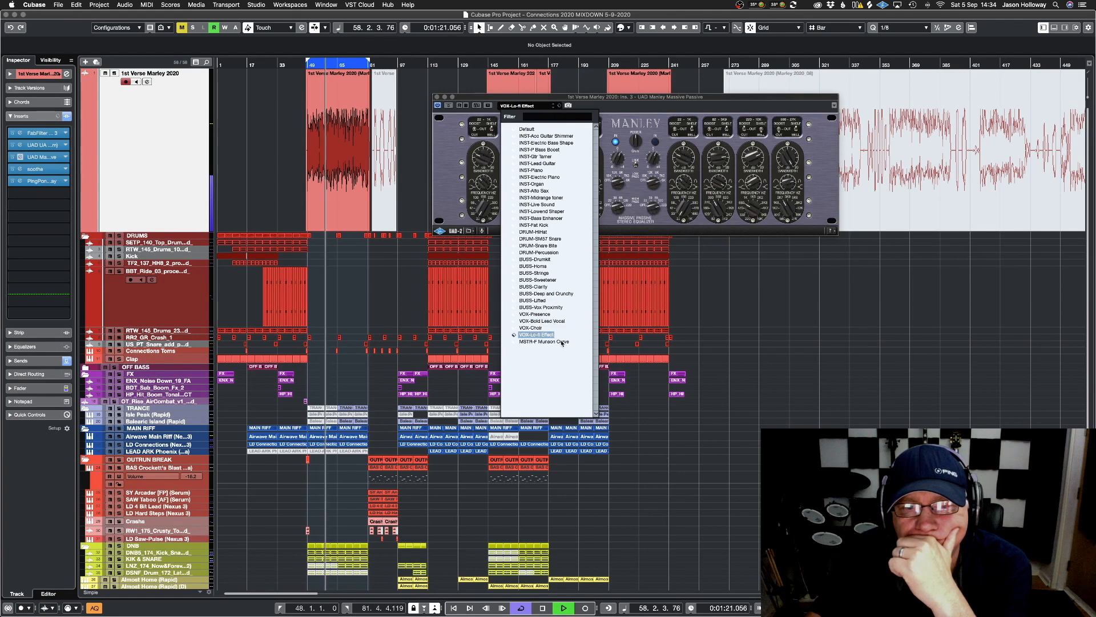
{"action": "left_click", "coordinate": [562, 342]}
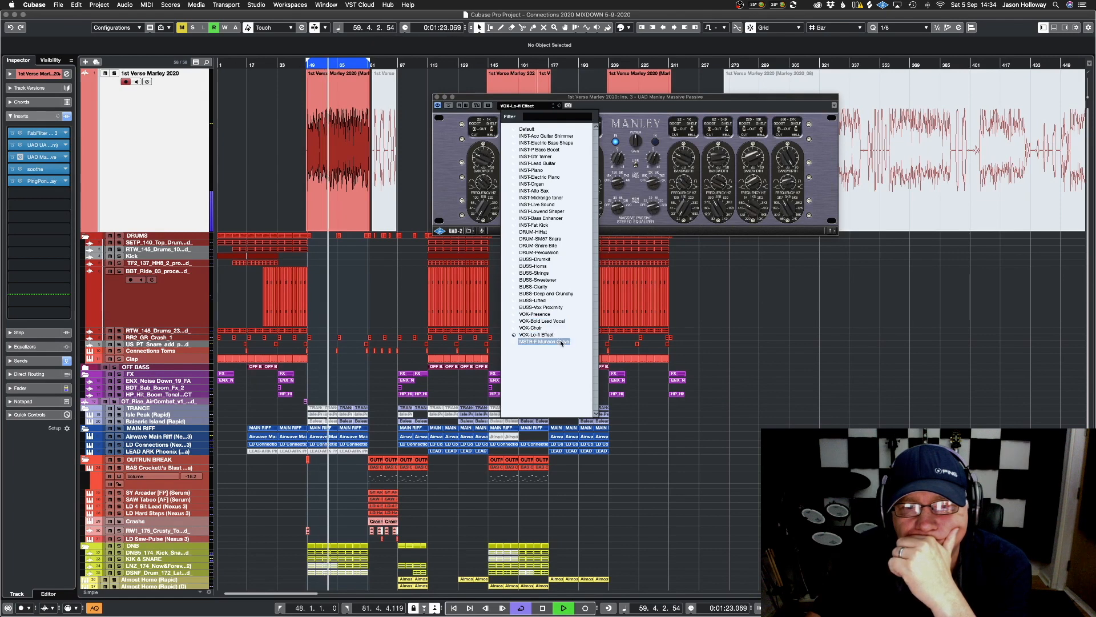
{"action": "left_click", "coordinate": [534, 314]}
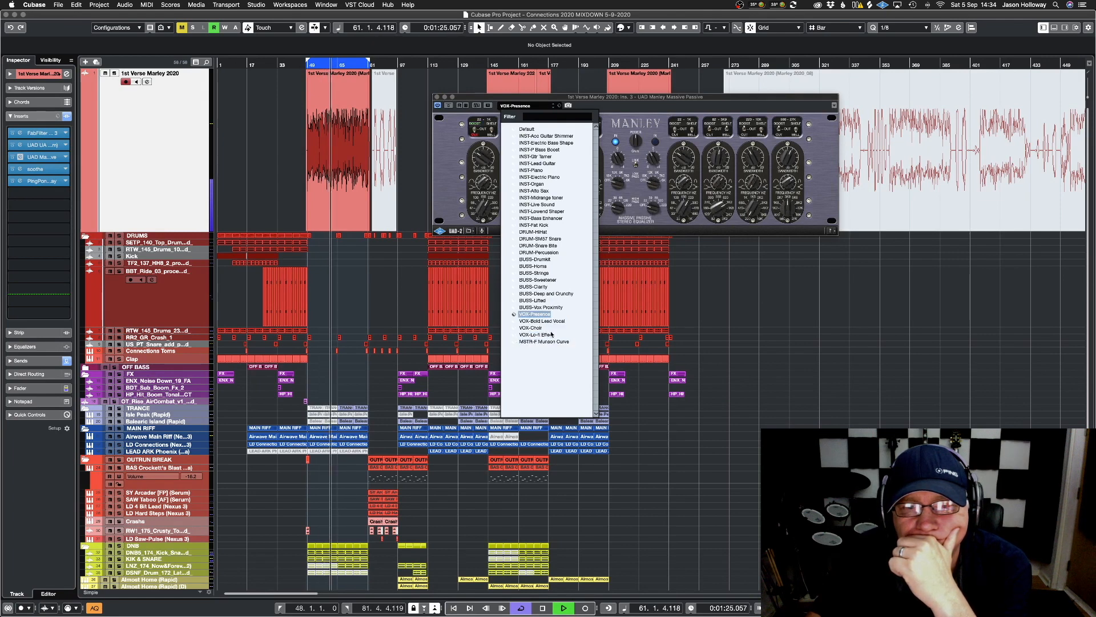
{"action": "left_click", "coordinate": [634, 98]}
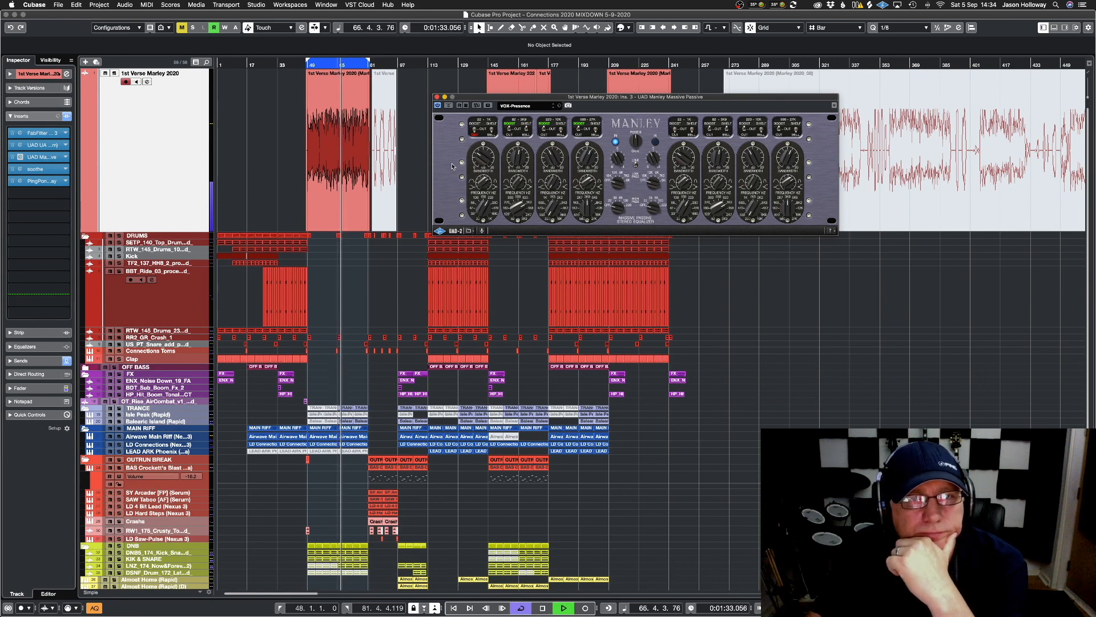
Compare the vocal with the VOX-Presence EQ switched in and out, and close the plug-in window
{"action": "left_click", "coordinate": [615, 142]}
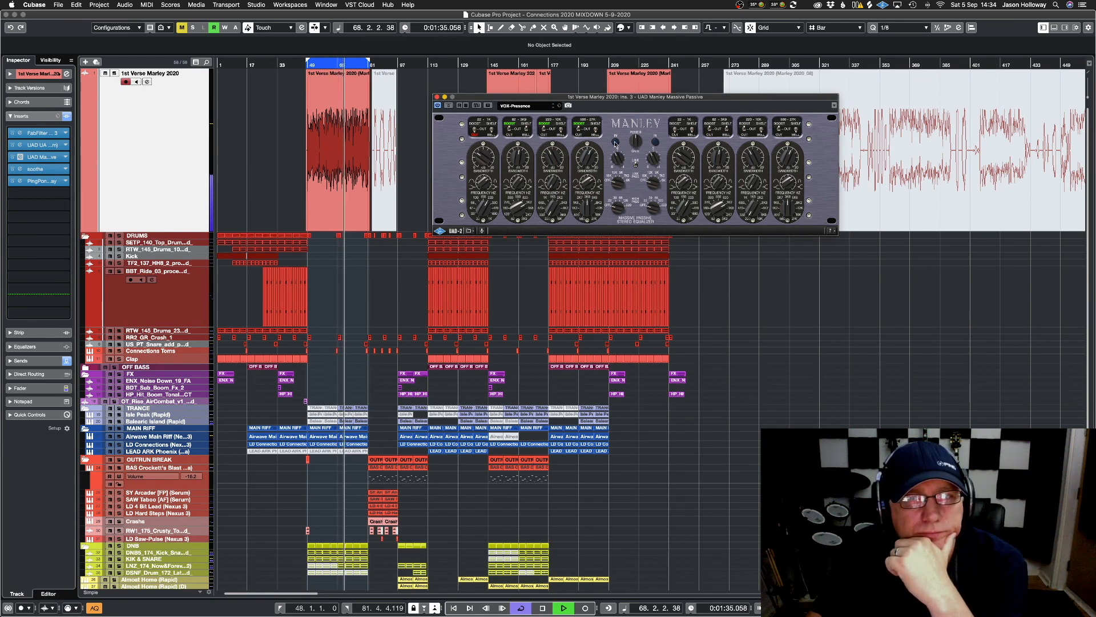
{"action": "left_click", "coordinate": [615, 142]}
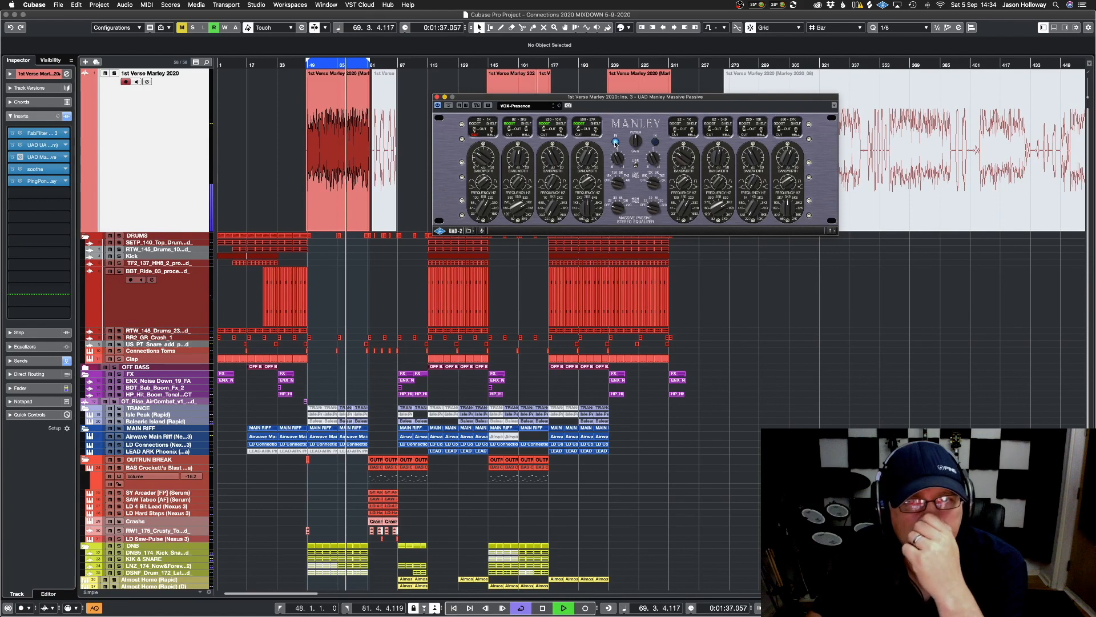
{"action": "left_click", "coordinate": [616, 143]}
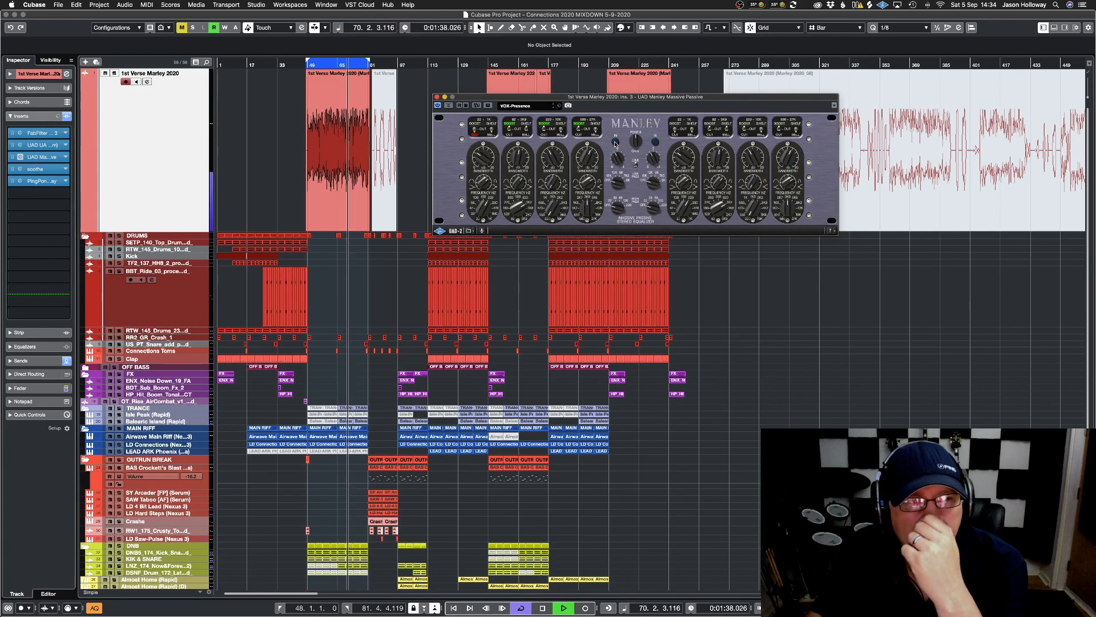
{"action": "left_click", "coordinate": [437, 97]}
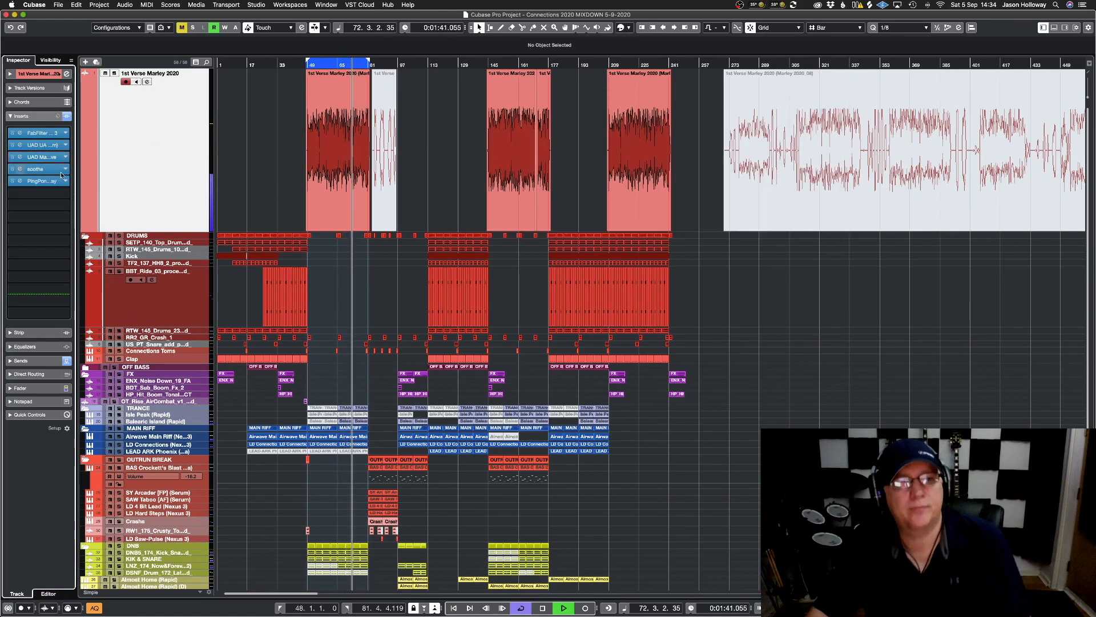
Replace the third insert with the mono UAD Manley Massive Passive(m), searching the Default plug-in collection for "massive"
{"action": "left_click", "coordinate": [65, 157]}
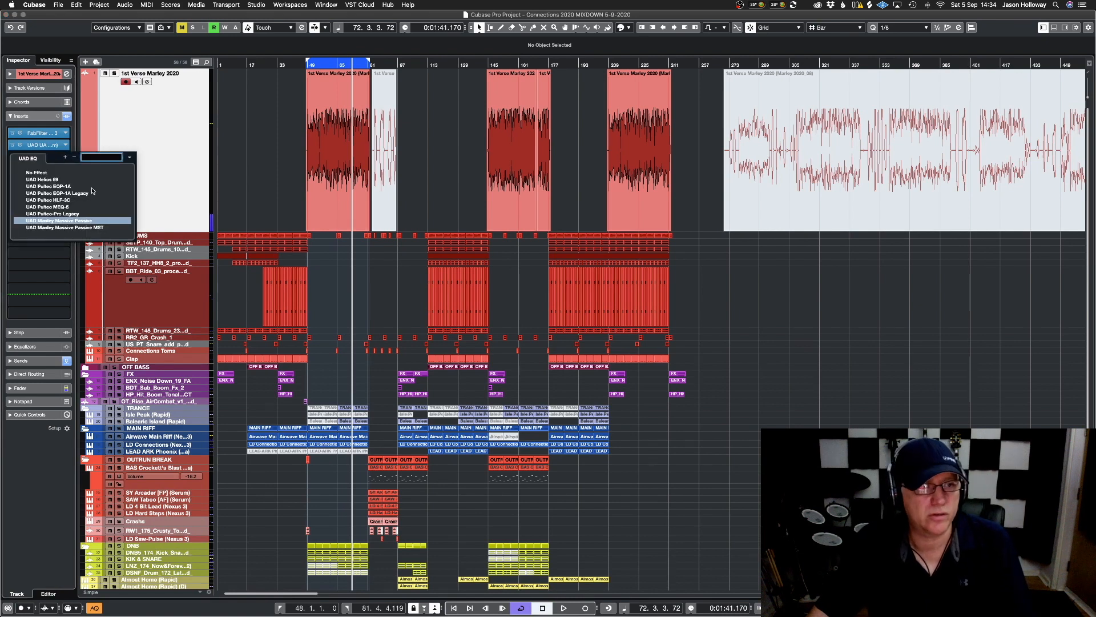
{"action": "left_click", "coordinate": [129, 159]}
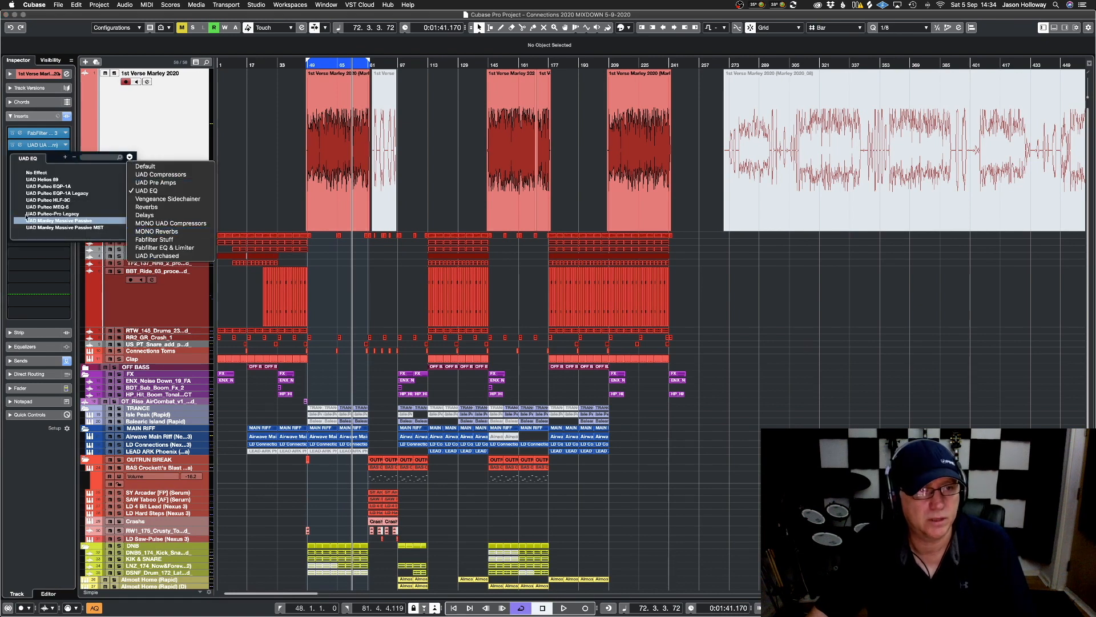
{"action": "left_click", "coordinate": [183, 157]}
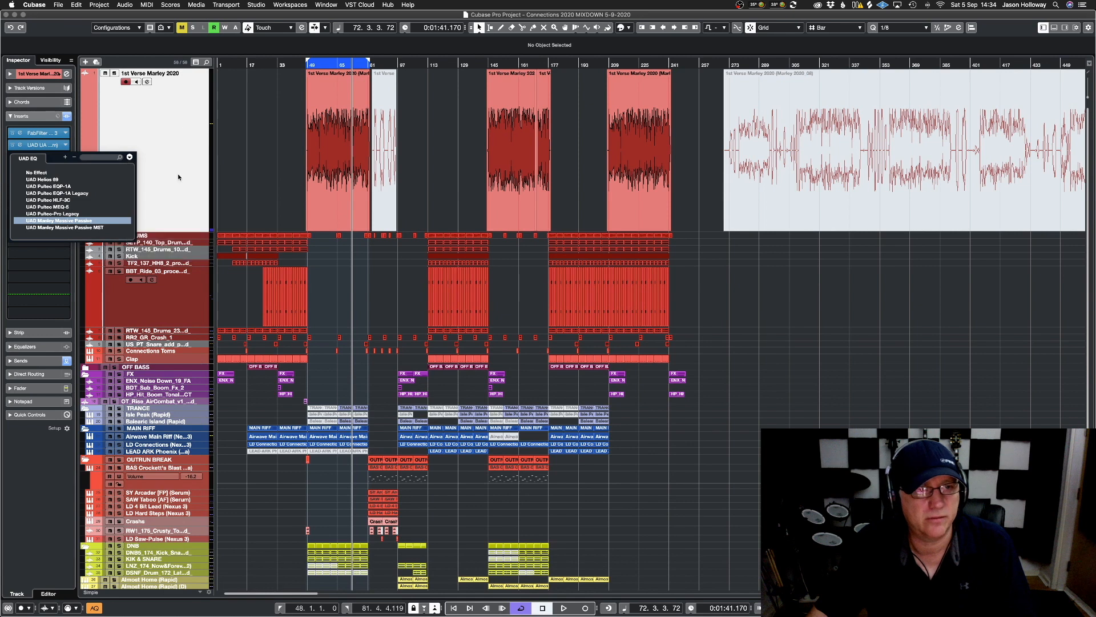
{"action": "left_click", "coordinate": [129, 157]}
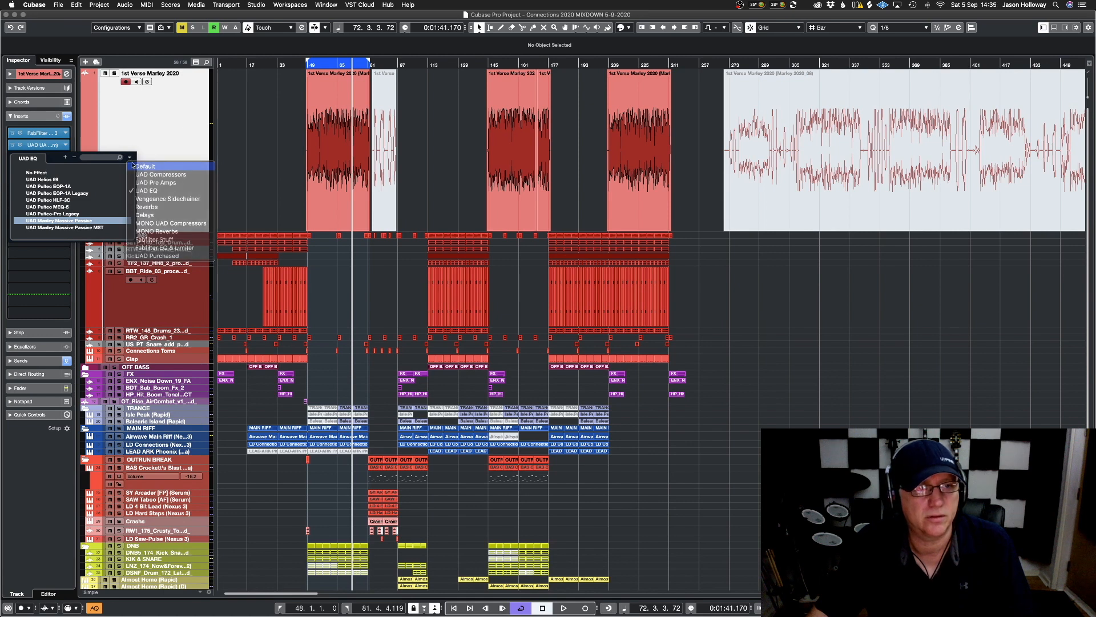
{"action": "left_click", "coordinate": [146, 166]}
{"action": "type", "text": "massive"}
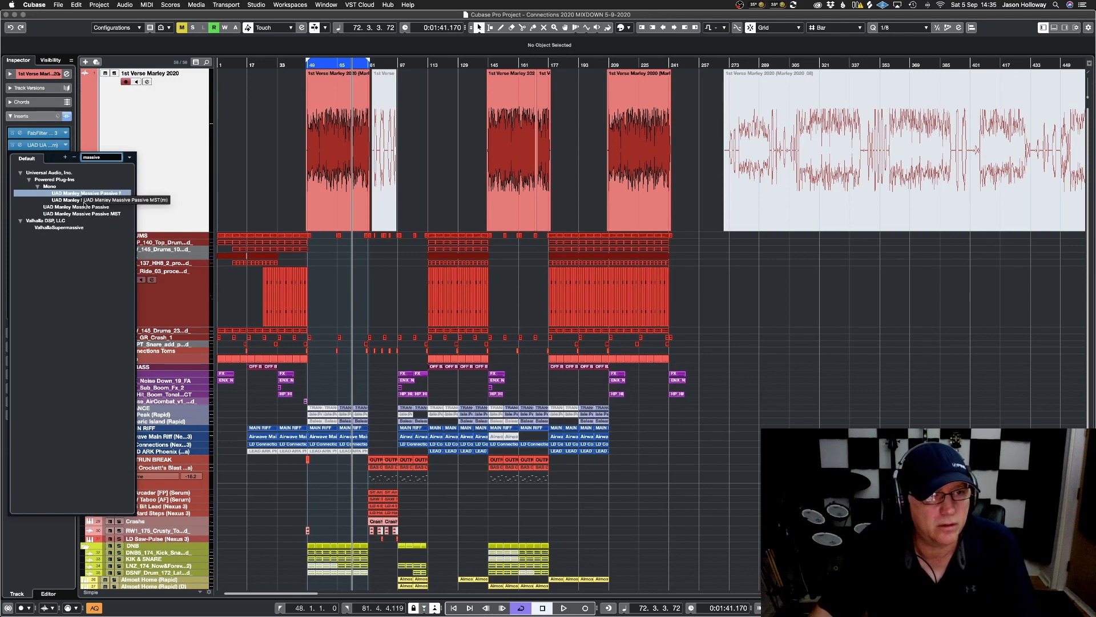
{"action": "left_click", "coordinate": [63, 199]}
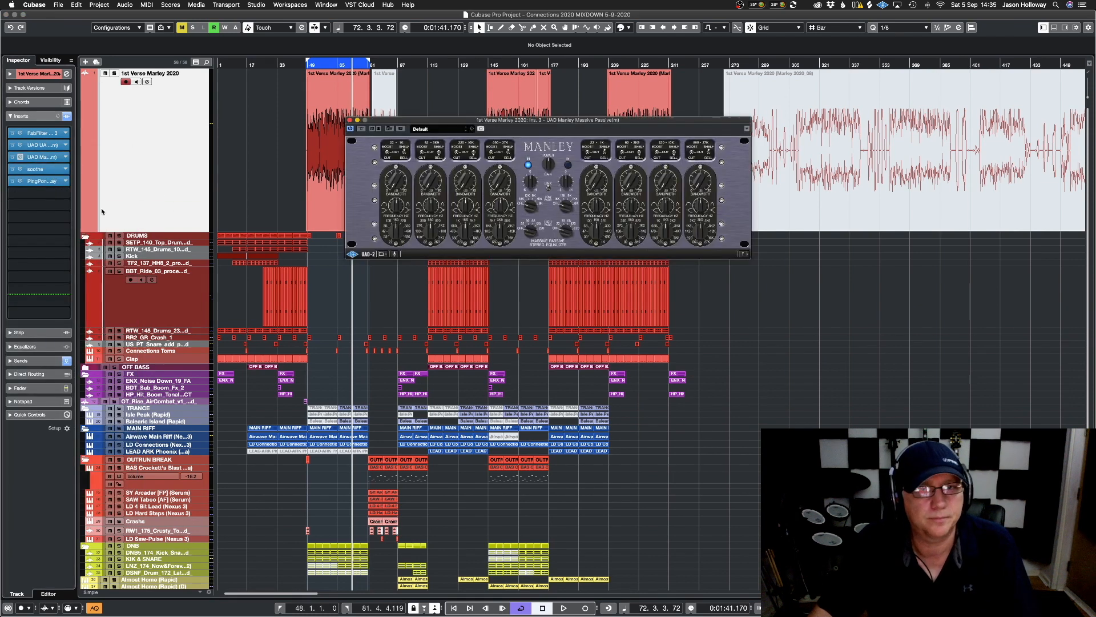
Check the UAD 1176AE settings on the second insert and load the VOX-Presence preset in the Manley Massive Passive(m)
{"action": "left_click", "coordinate": [53, 144]}
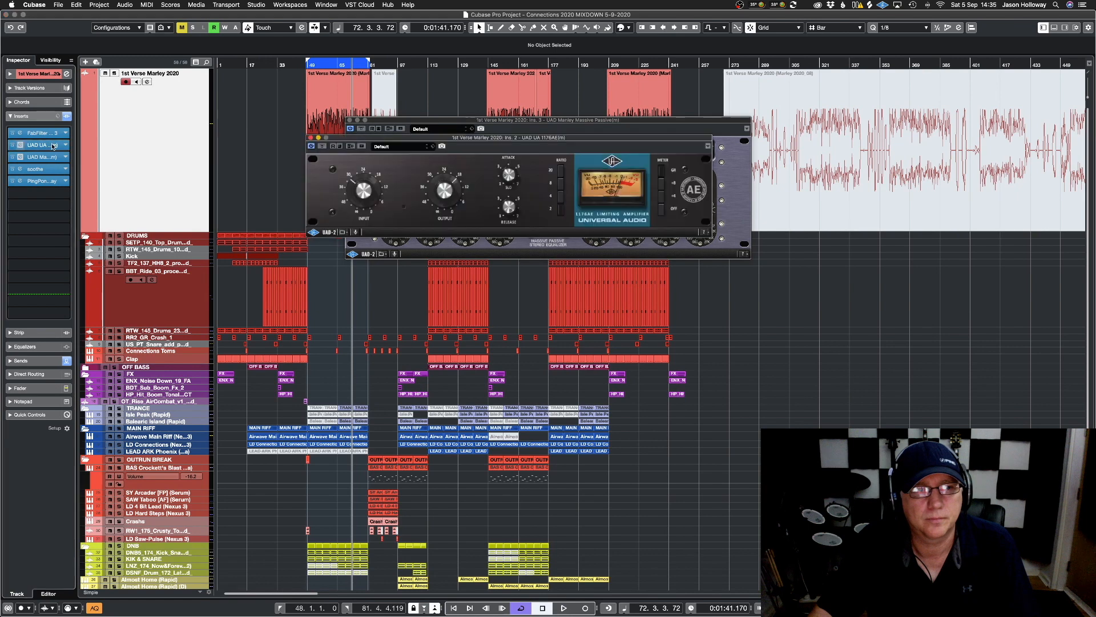
{"action": "left_click", "coordinate": [53, 145]}
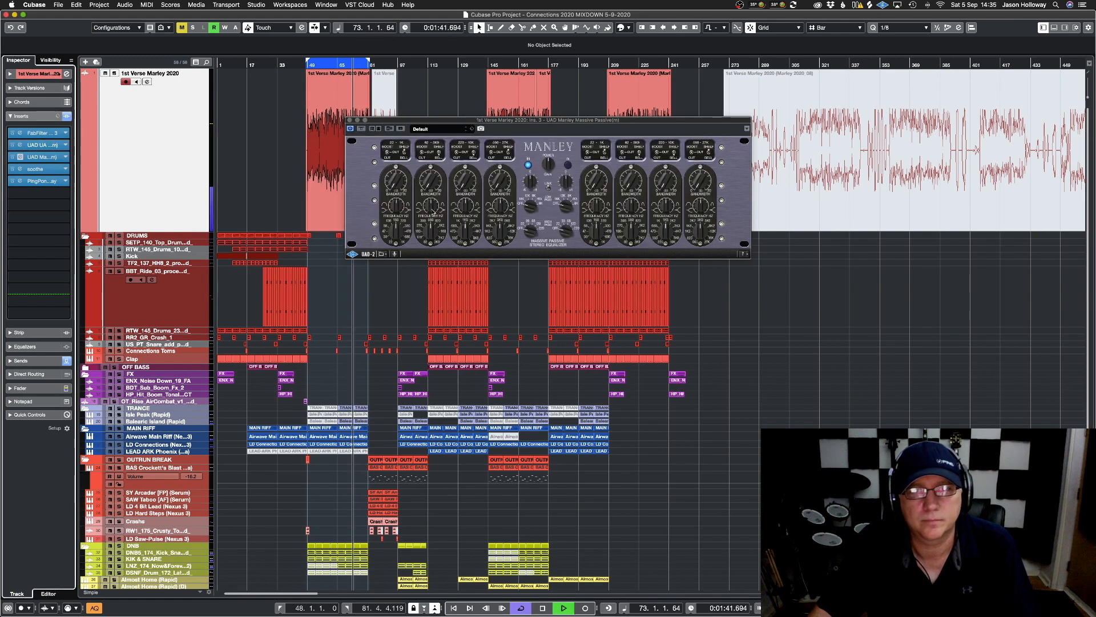
{"action": "left_click", "coordinate": [466, 130]}
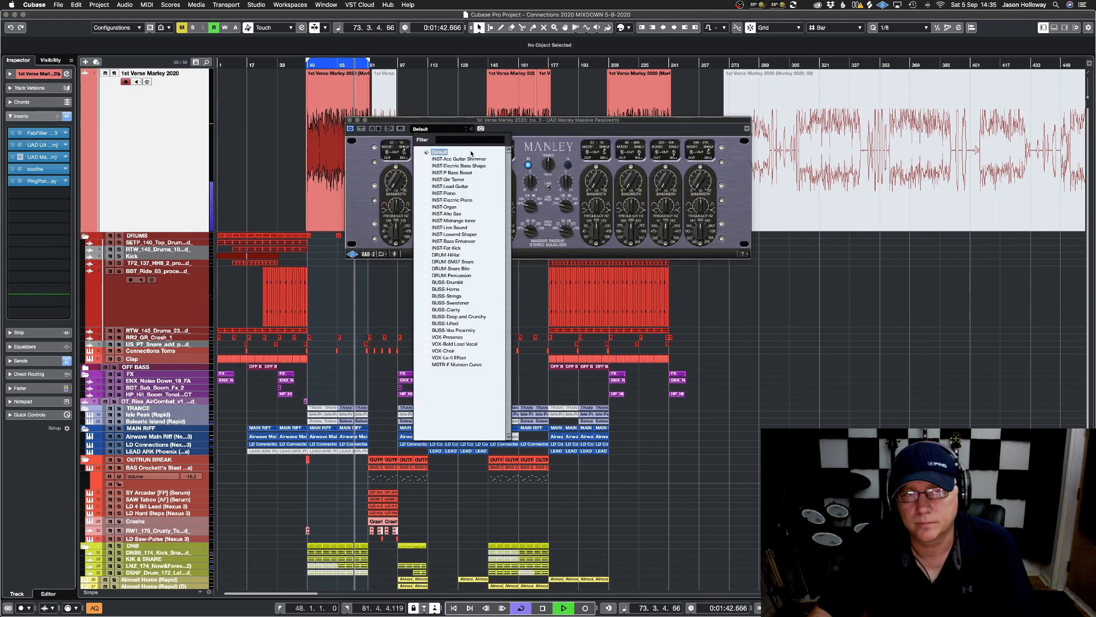
{"action": "left_click", "coordinate": [447, 336]}
Compare the verse vocal with the VOX-Presence EQ switched in and out, in the full mix and soloed
{"action": "left_click", "coordinate": [549, 164]}
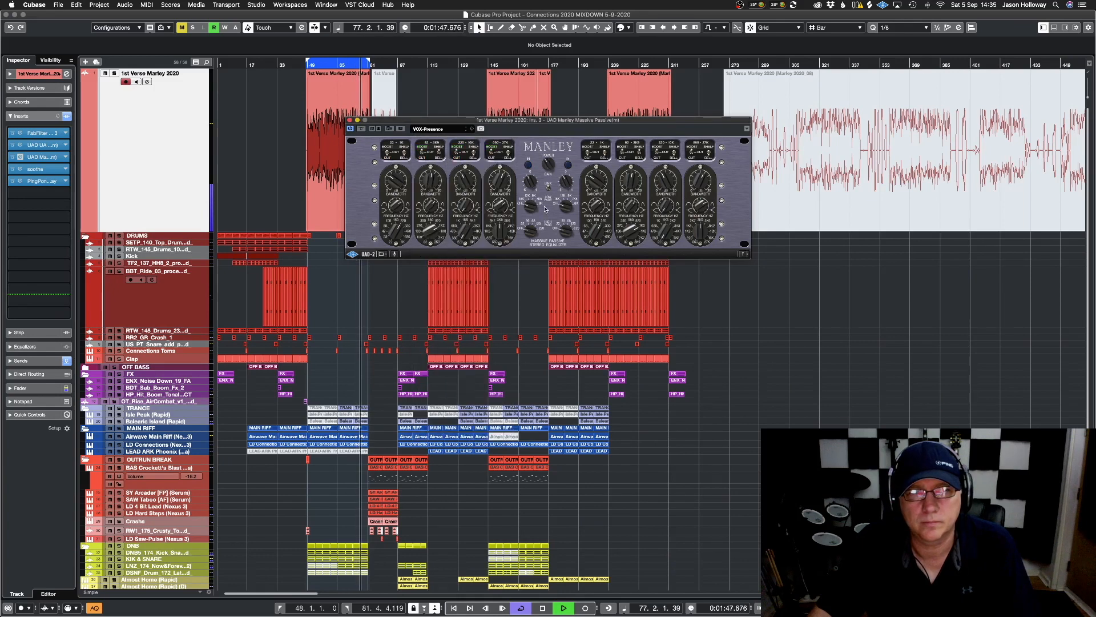
{"action": "left_click", "coordinate": [548, 165]}
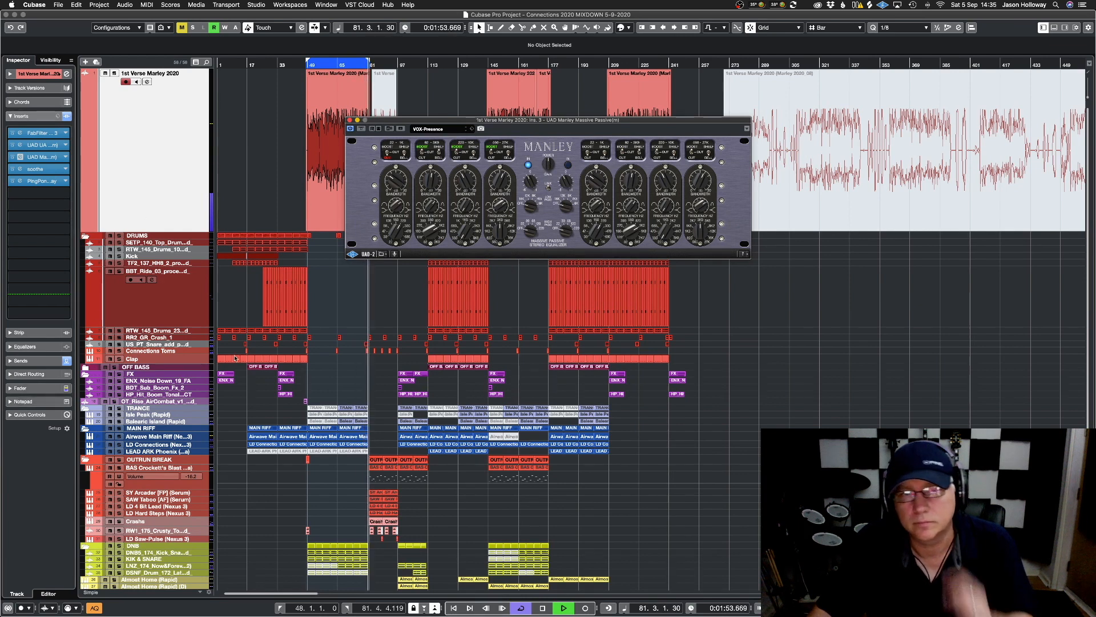
{"action": "left_click", "coordinate": [114, 73]}
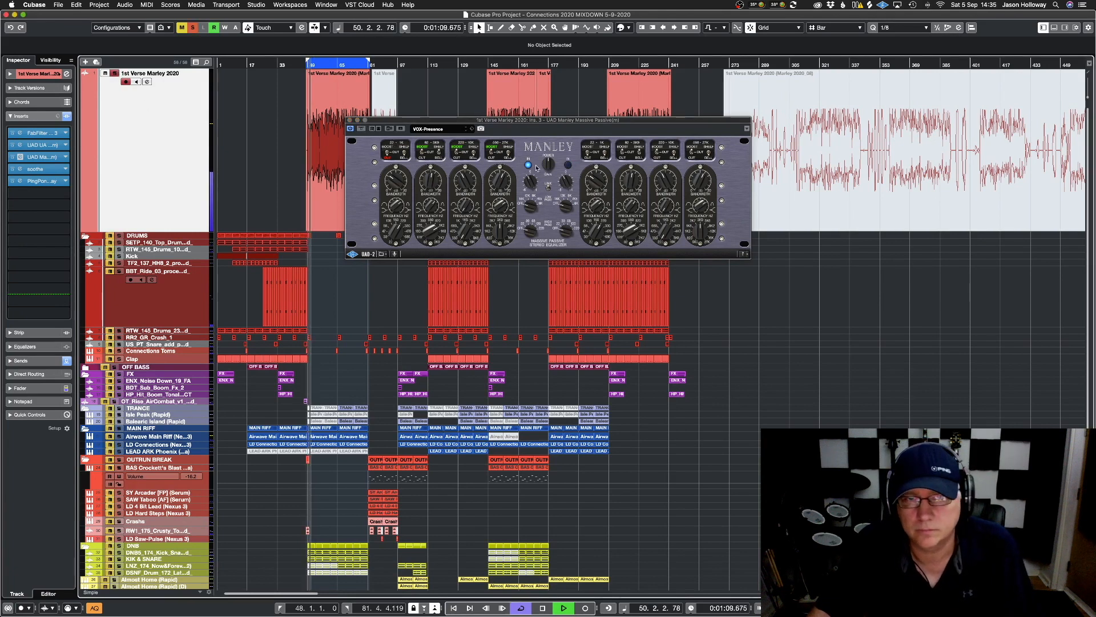
{"action": "left_click", "coordinate": [548, 164]}
{"action": "left_click", "coordinate": [548, 167]}
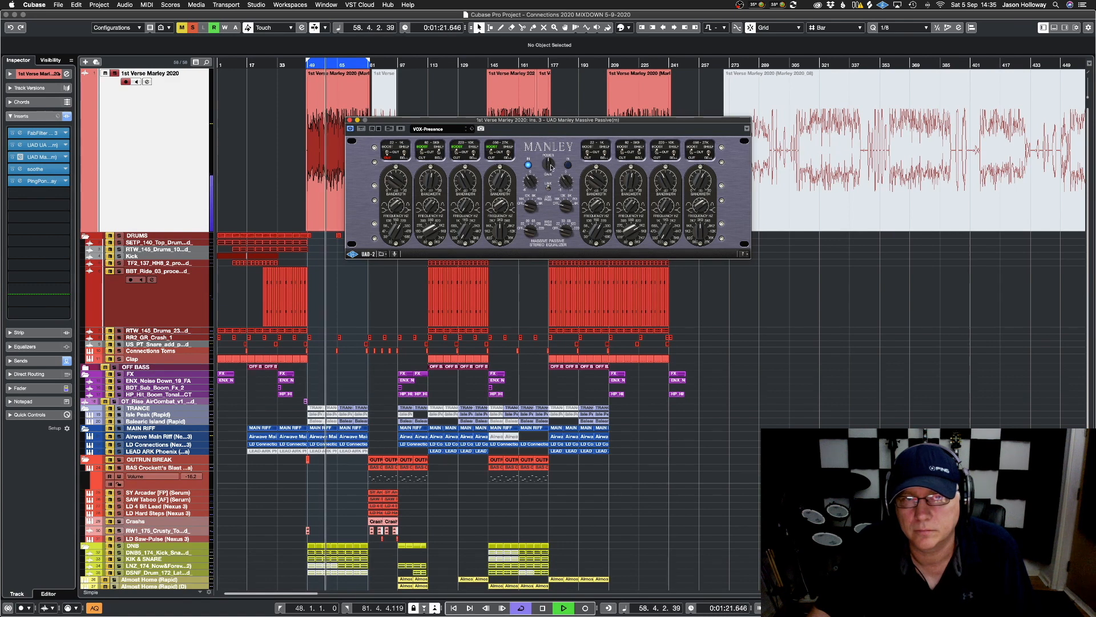
{"action": "left_click", "coordinate": [528, 165]}
{"action": "left_click", "coordinate": [528, 165]}
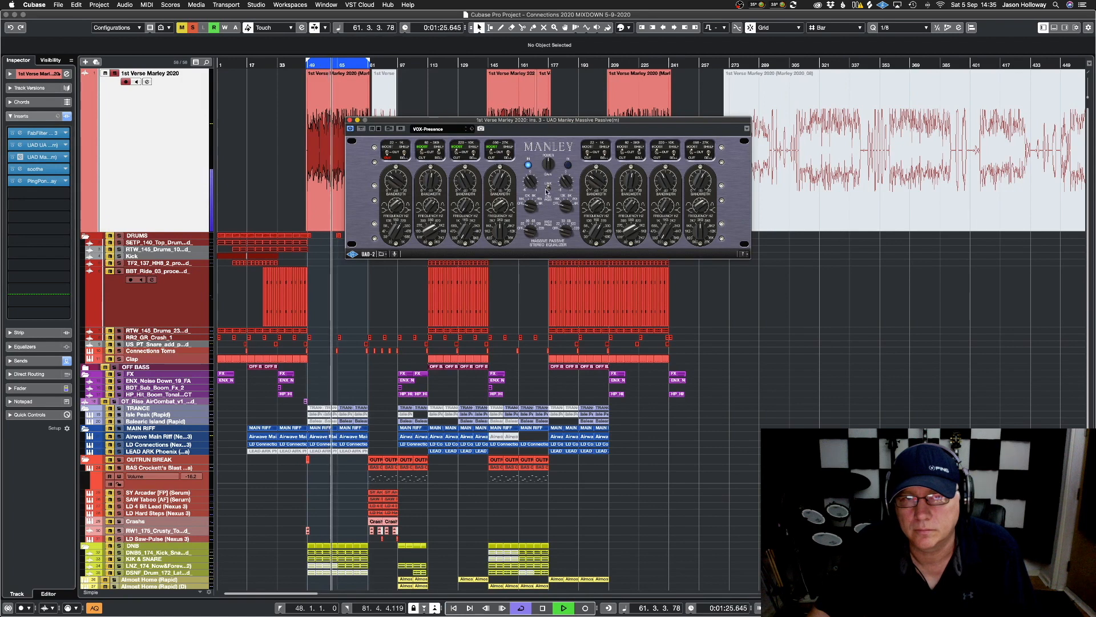
{"action": "left_click", "coordinate": [528, 165]}
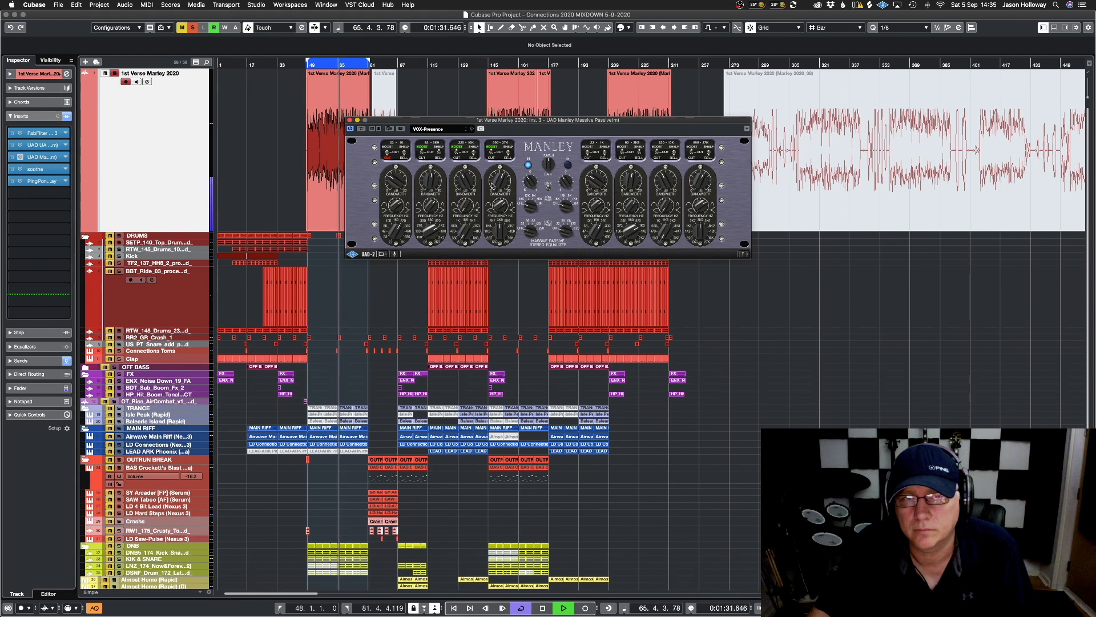
Adjust the gain knobs of the highest and lowest left-channel bands on the Manley Massive Passive
{"action": "left_click_drag", "start_coordinate": [496, 186], "coordinate": [498, 167]}
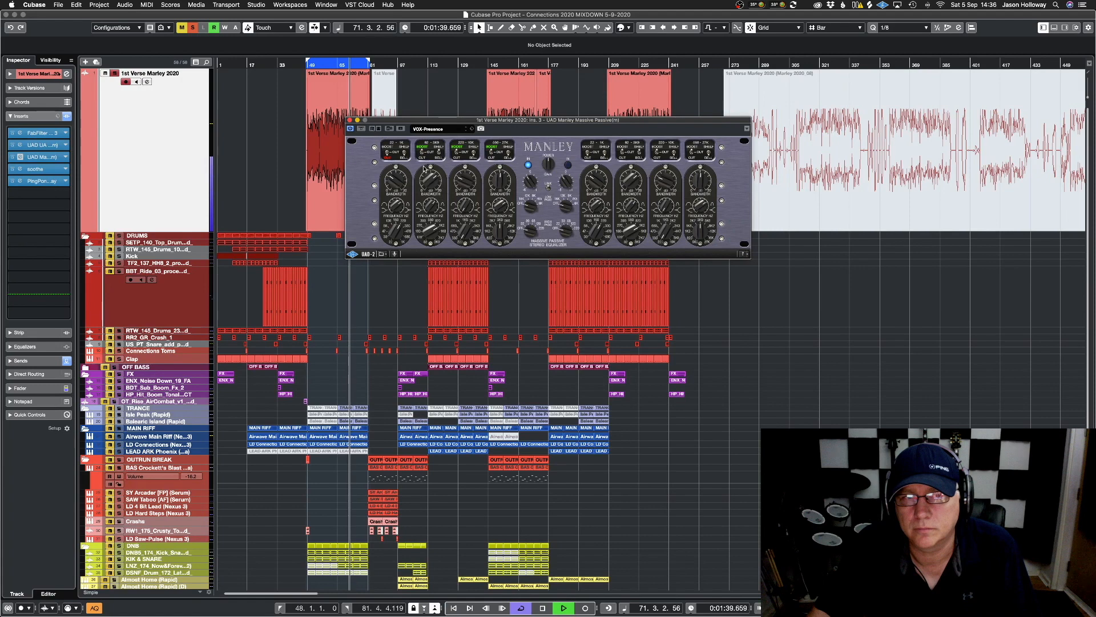
{"action": "left_click_drag", "start_coordinate": [424, 169], "coordinate": [384, 189]}
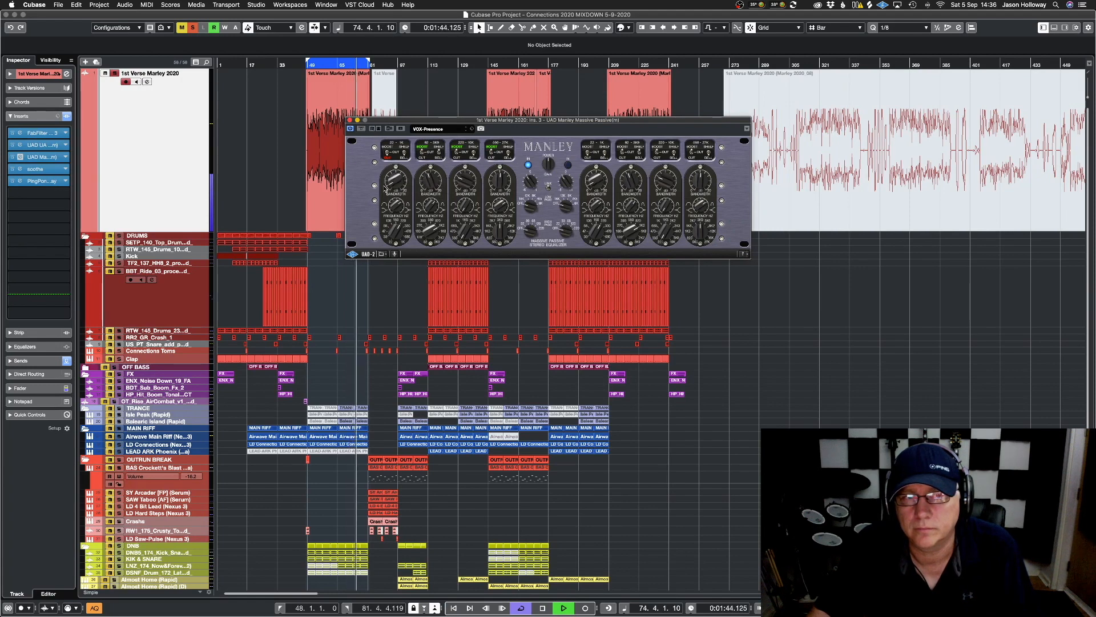
Audition the INST-Fat Kick preset in the Manley Massive Passive and switch back to VOX-Presence
{"action": "left_click", "coordinate": [437, 129]}
{"action": "left_click", "coordinate": [450, 248]}
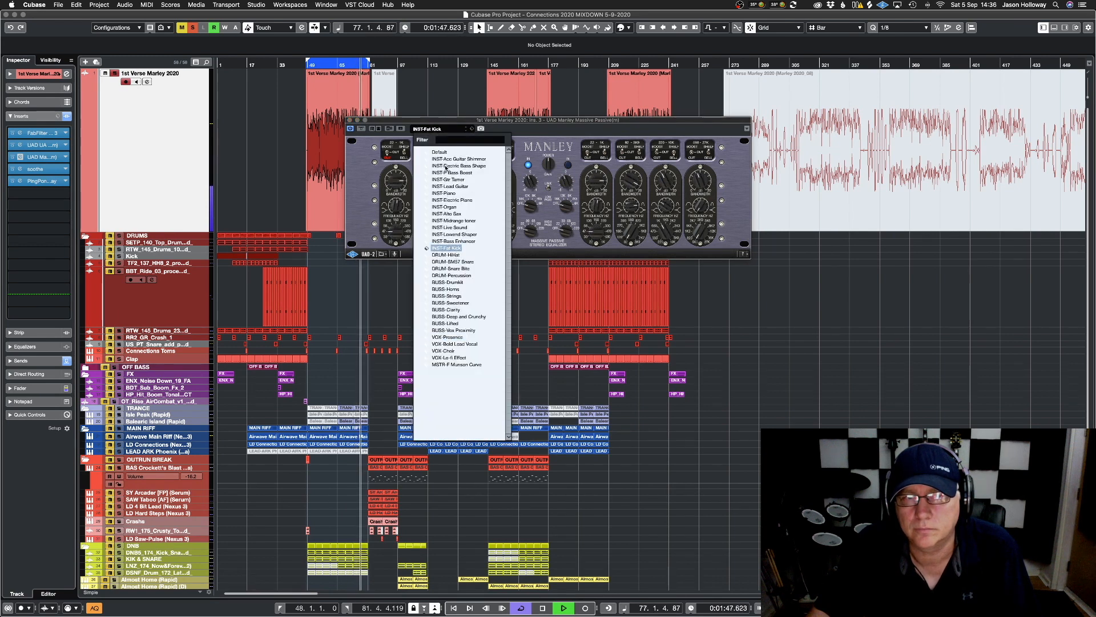
{"action": "left_click", "coordinate": [454, 338]}
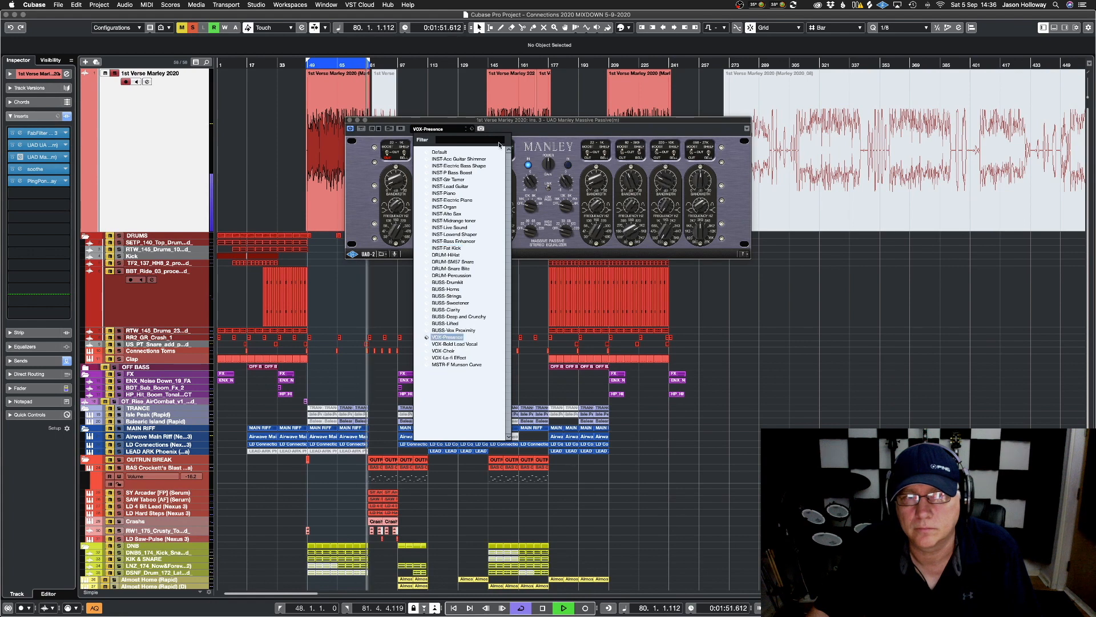
{"action": "left_click", "coordinate": [523, 126]}
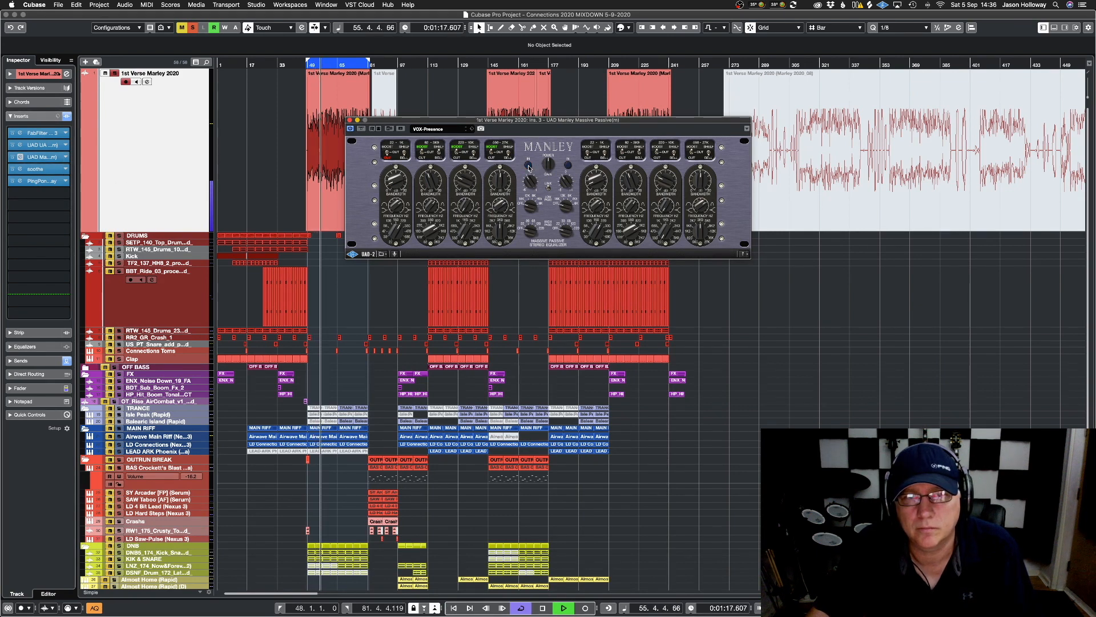
Compare the soloed vocal with all of its inserts bypassed and active
{"action": "left_click", "coordinate": [66, 117]}
{"action": "left_click", "coordinate": [67, 117]}
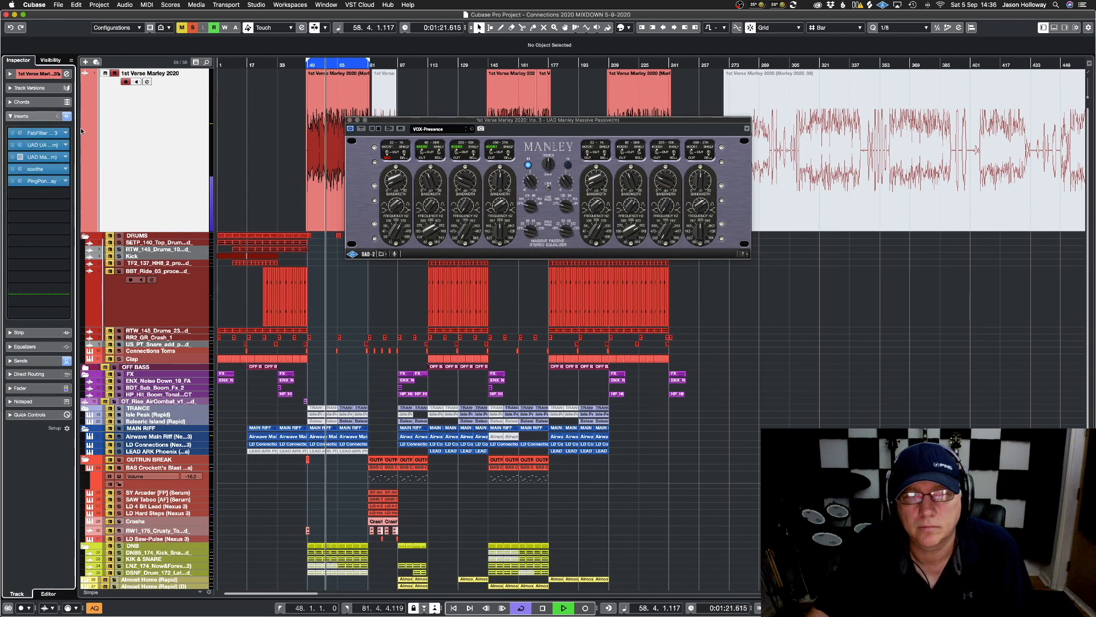
Bypass the Manley Massive Passive and insert the UAD Pultec EQP-1A from the UAD EQ collection as the fourth insert
{"action": "left_click", "coordinate": [12, 156]}
{"action": "mouse_move", "coordinate": [27, 182]}
{"action": "left_mouse_down"}
{"action": "mouse_move", "coordinate": [29, 193]}
{"action": "mouse_move", "coordinate": [32, 181]}
{"action": "left_mouse_up"}
{"action": "left_click", "coordinate": [50, 169]}
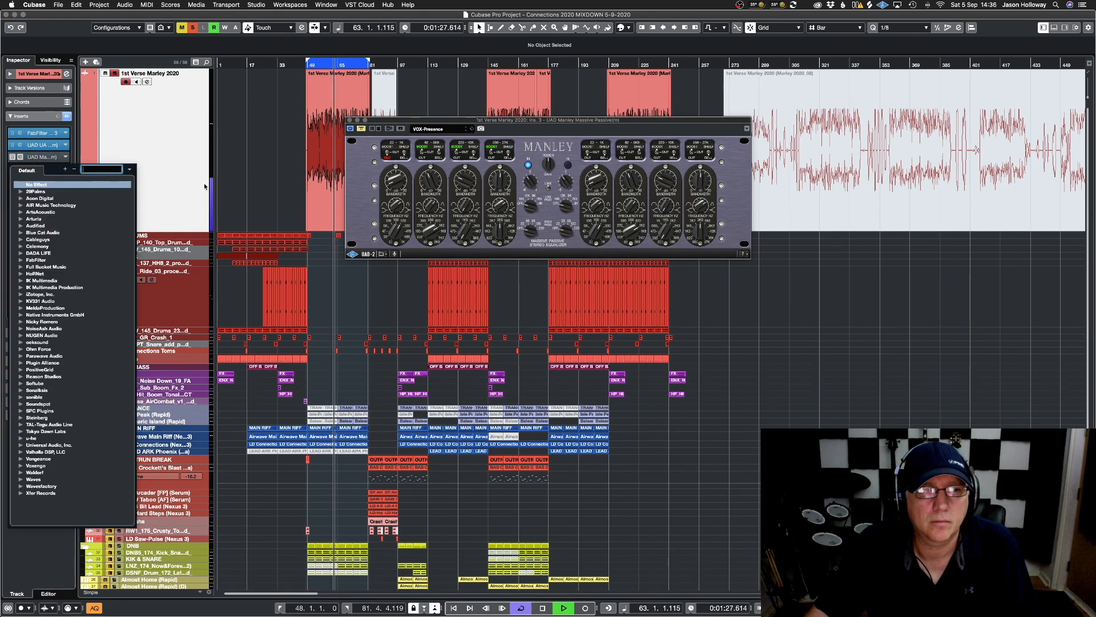
{"action": "left_click", "coordinate": [129, 170]}
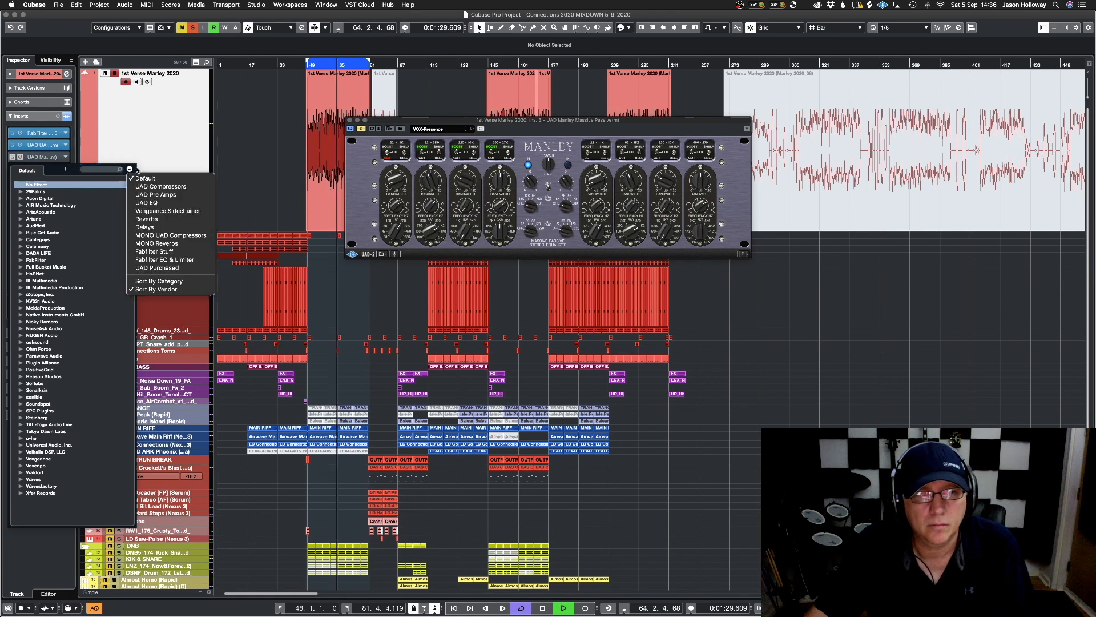
{"action": "left_click", "coordinate": [172, 202]}
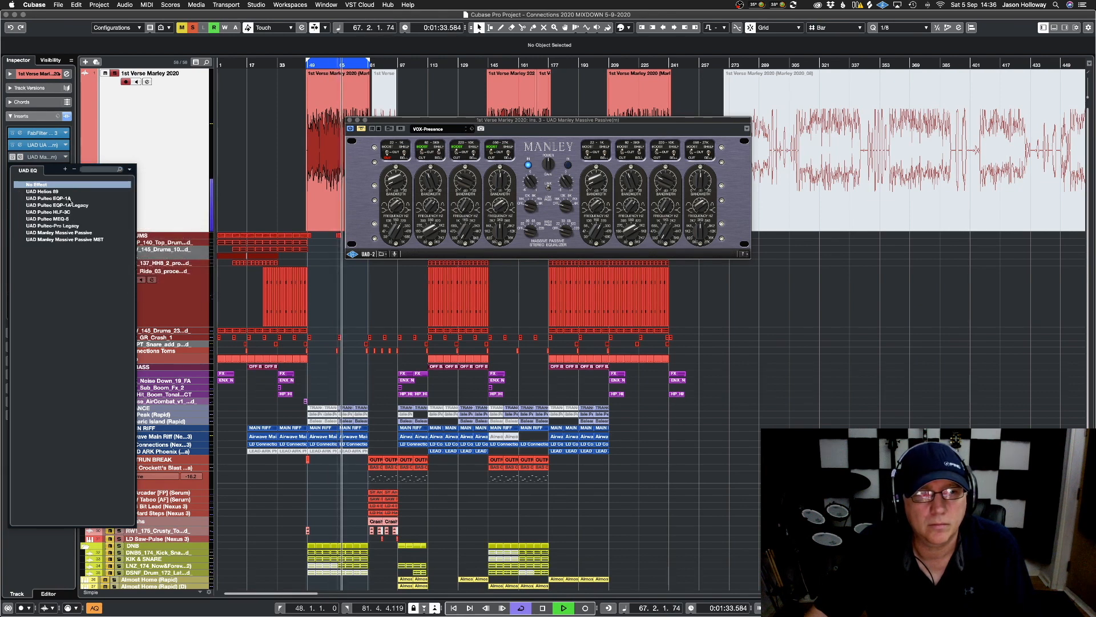
{"action": "left_click", "coordinate": [49, 198]}
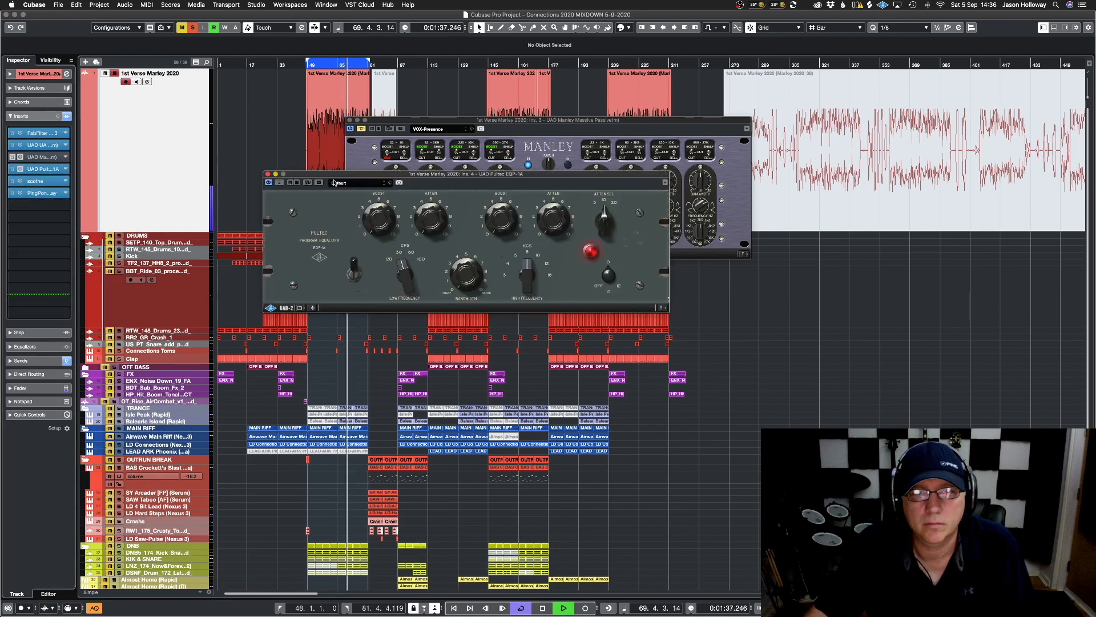
Audition the JP-47 mic Voc EQ preset in the Pultec EQP-1A and switch to JP-67 mic Voc EQ
{"action": "left_click", "coordinate": [353, 184]}
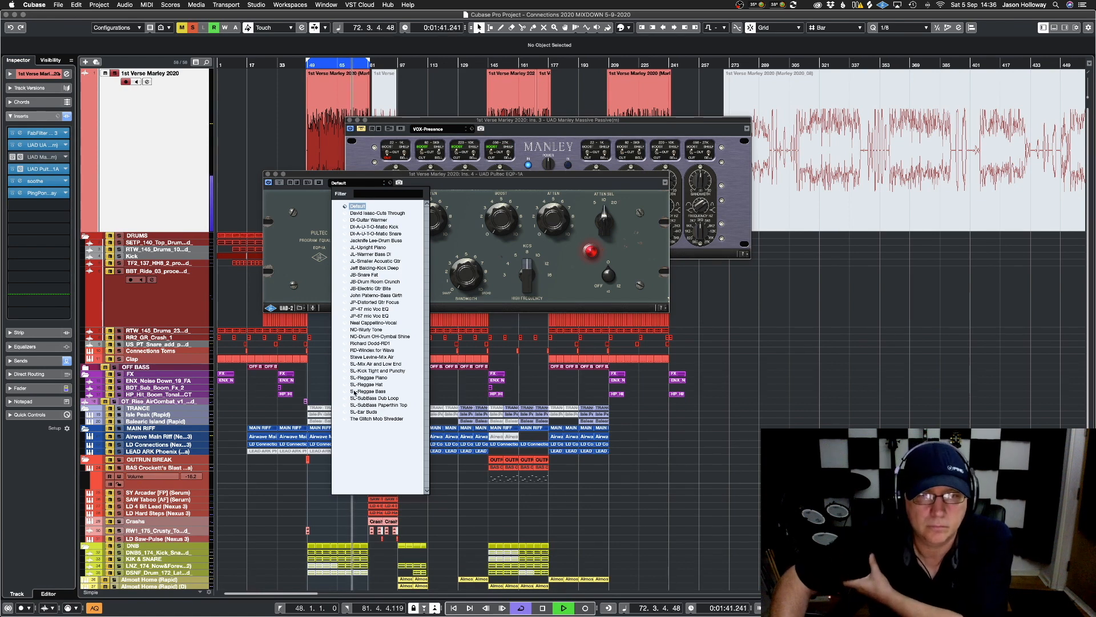
{"action": "left_click", "coordinate": [369, 309]}
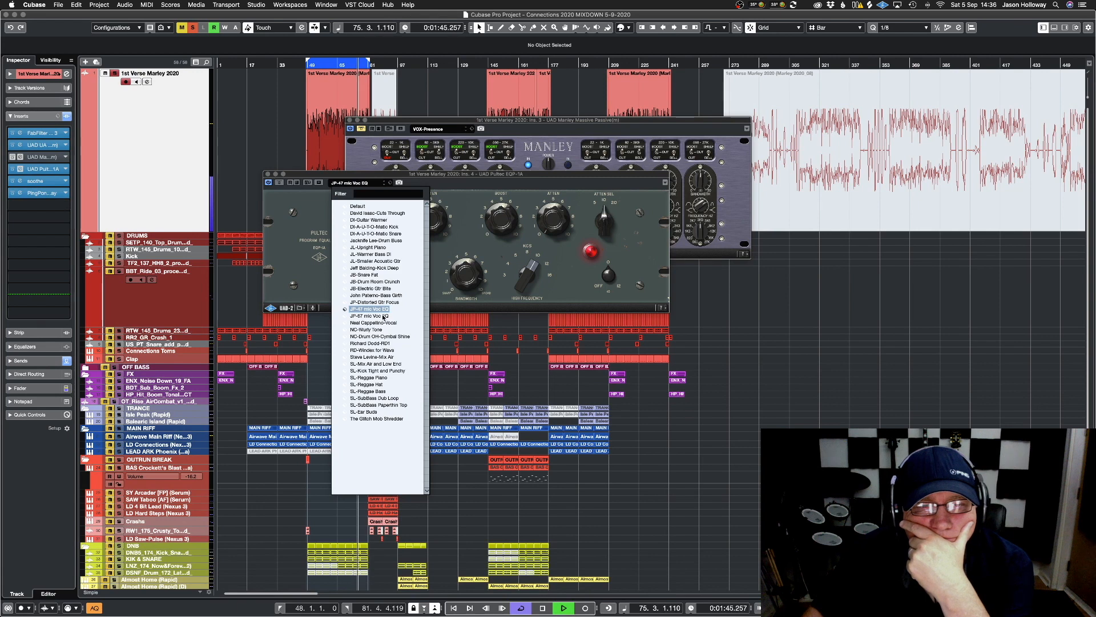
{"action": "left_click", "coordinate": [384, 316]}
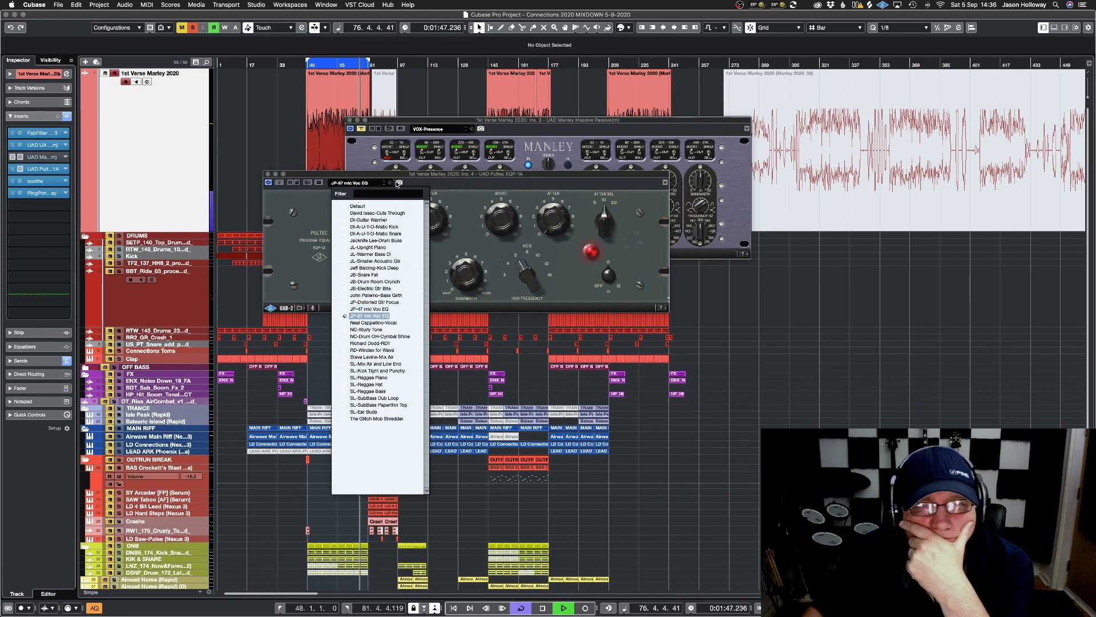
{"action": "left_click", "coordinate": [398, 183]}
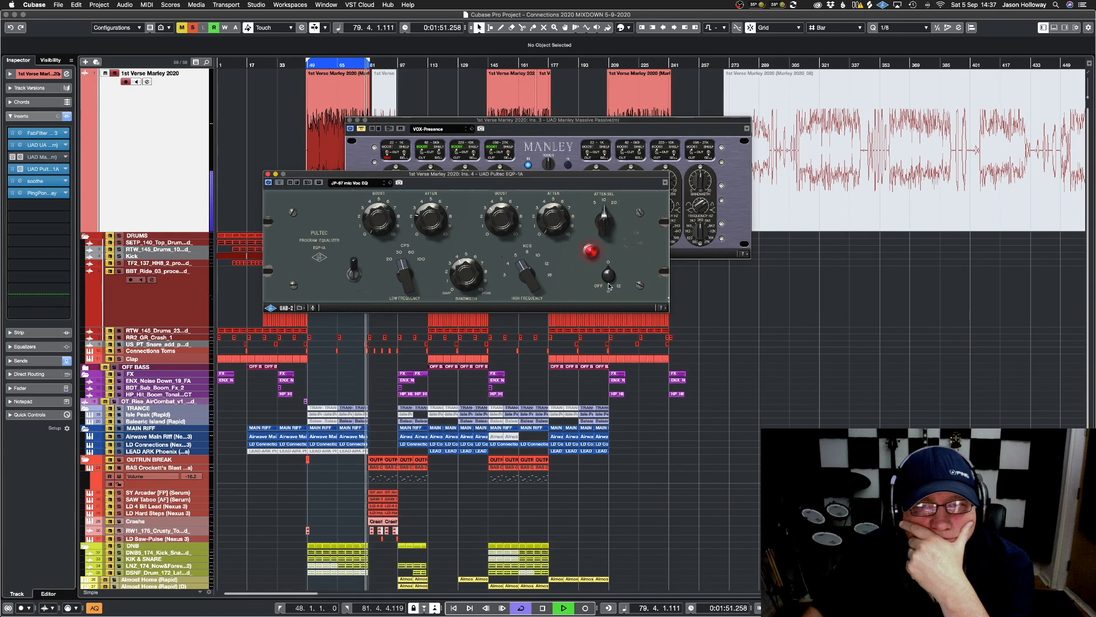
Switch off the Pultec EQP-1A and reactivate the Manley Massive Passive to compare the two EQs on the vocal
{"action": "left_click", "coordinate": [601, 289]}
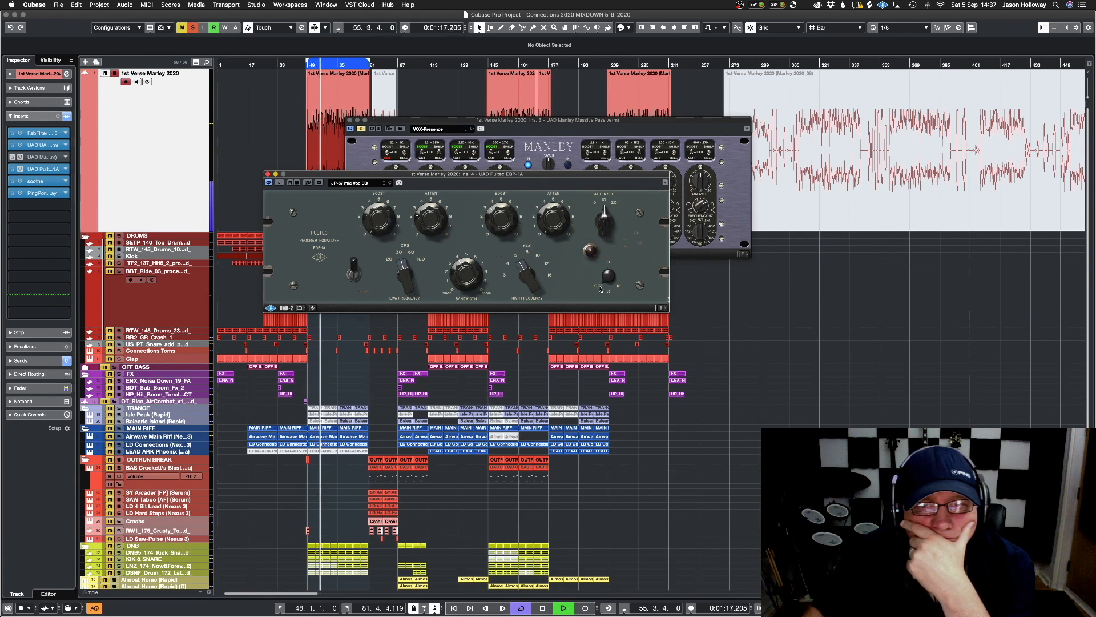
{"action": "left_click", "coordinate": [364, 133]}
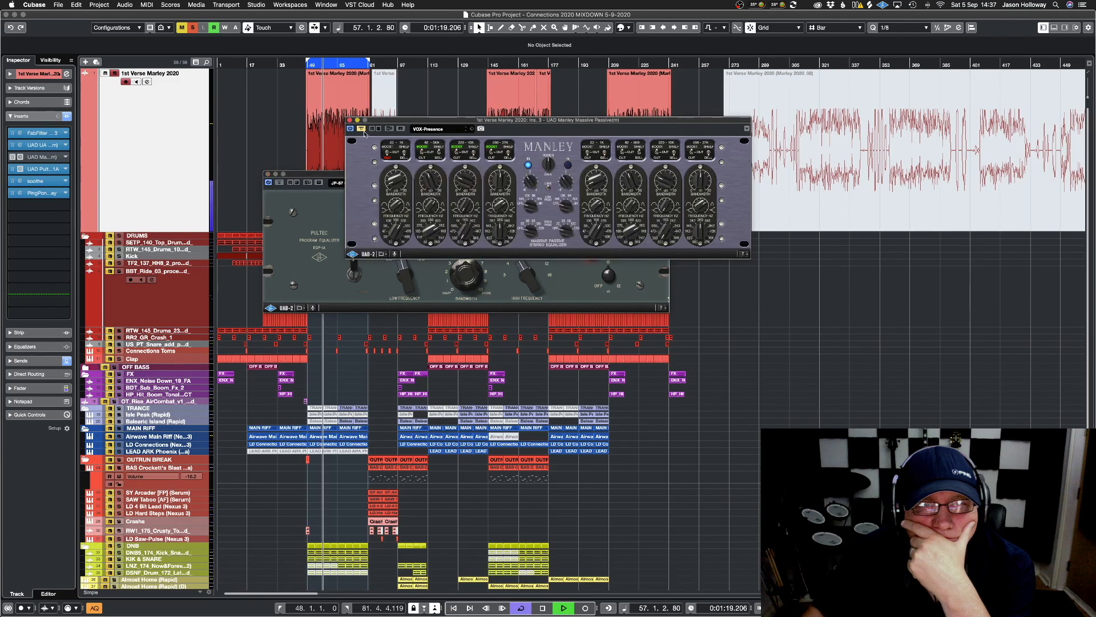
{"action": "left_click", "coordinate": [307, 181]}
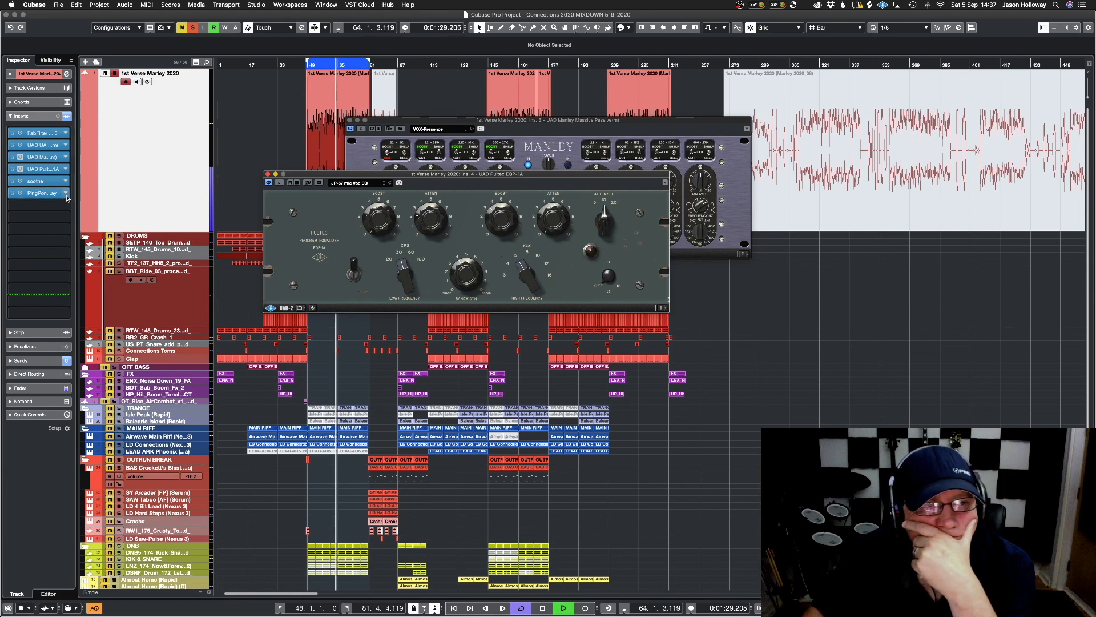
Remove the Pultec EQP-1A from the fourth insert and move soothe and PingPongDelay up one slot
{"action": "left_click", "coordinate": [43, 168]}
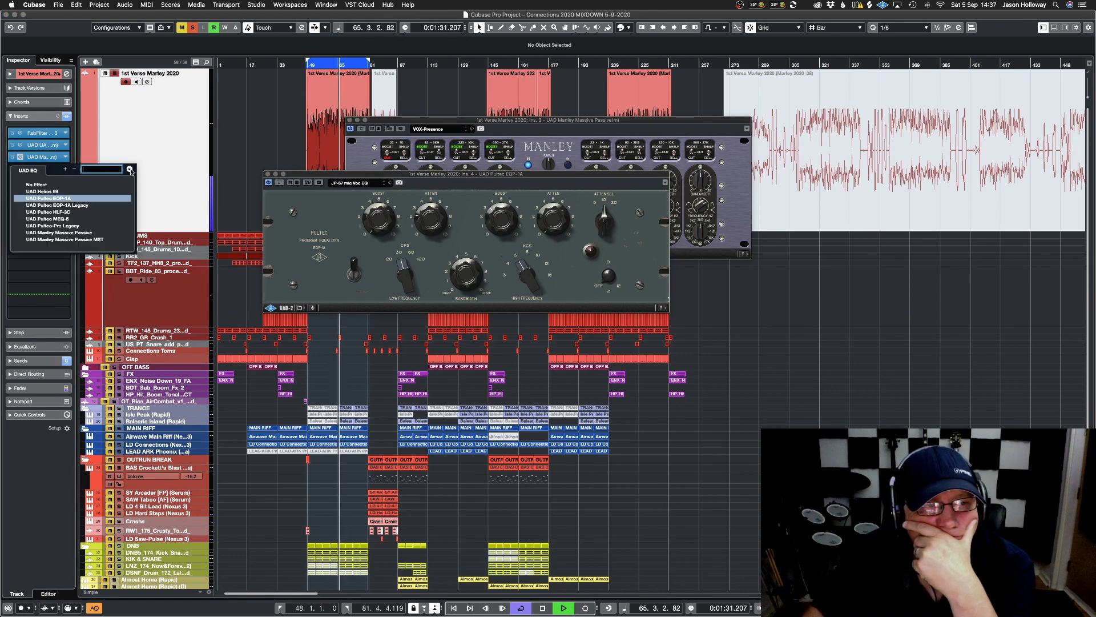
{"action": "left_click", "coordinate": [37, 184]}
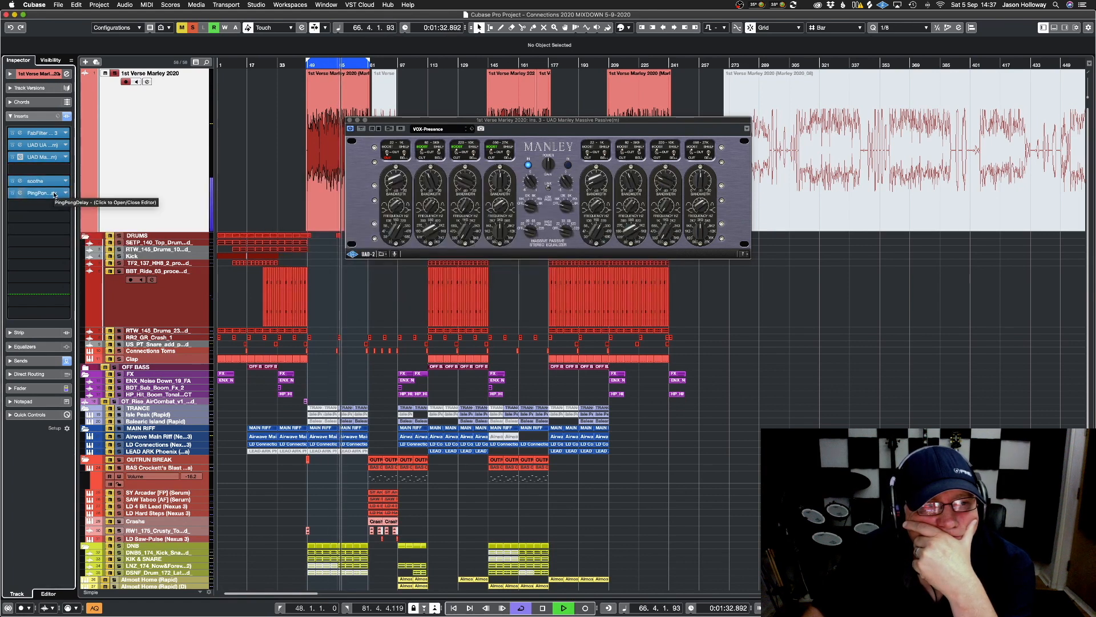
{"action": "left_click", "coordinate": [362, 129]}
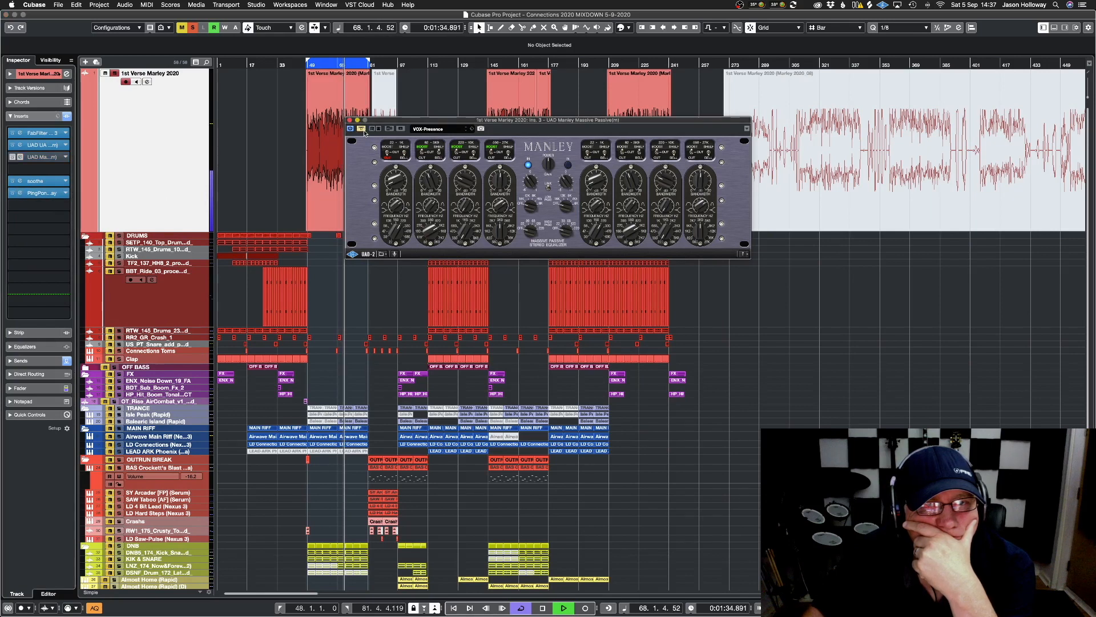
{"action": "left_click_drag", "start_coordinate": [36, 180], "coordinate": [45, 169]}
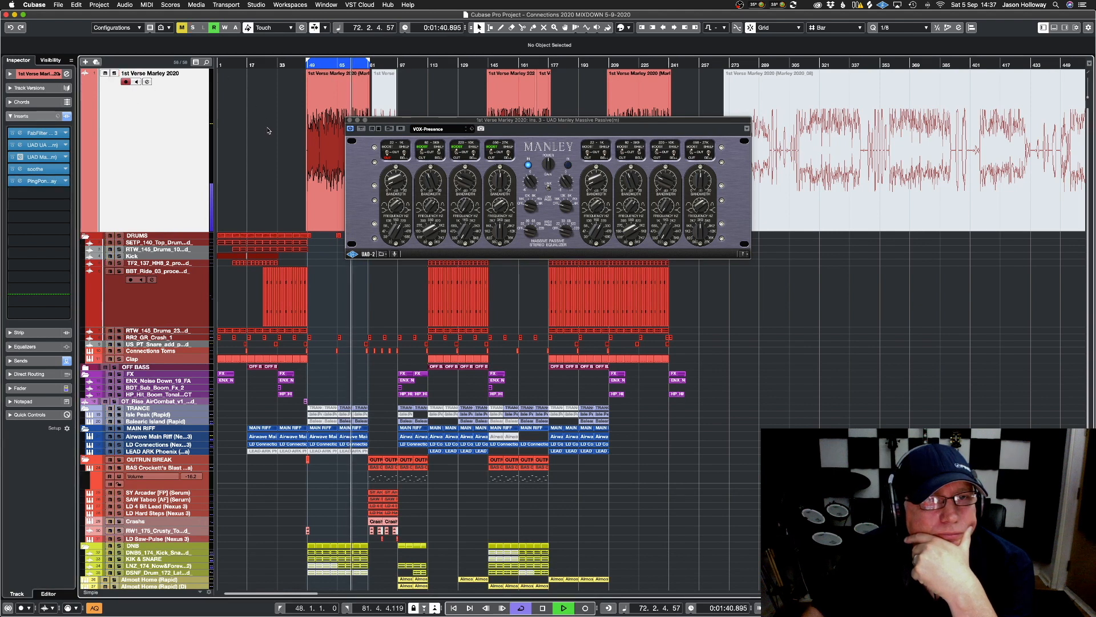
Lower the 1st Verse Marley 2020 track fader to about -9.86 dB to sit the vocal in the mix
{"action": "left_click", "coordinate": [22, 387]}
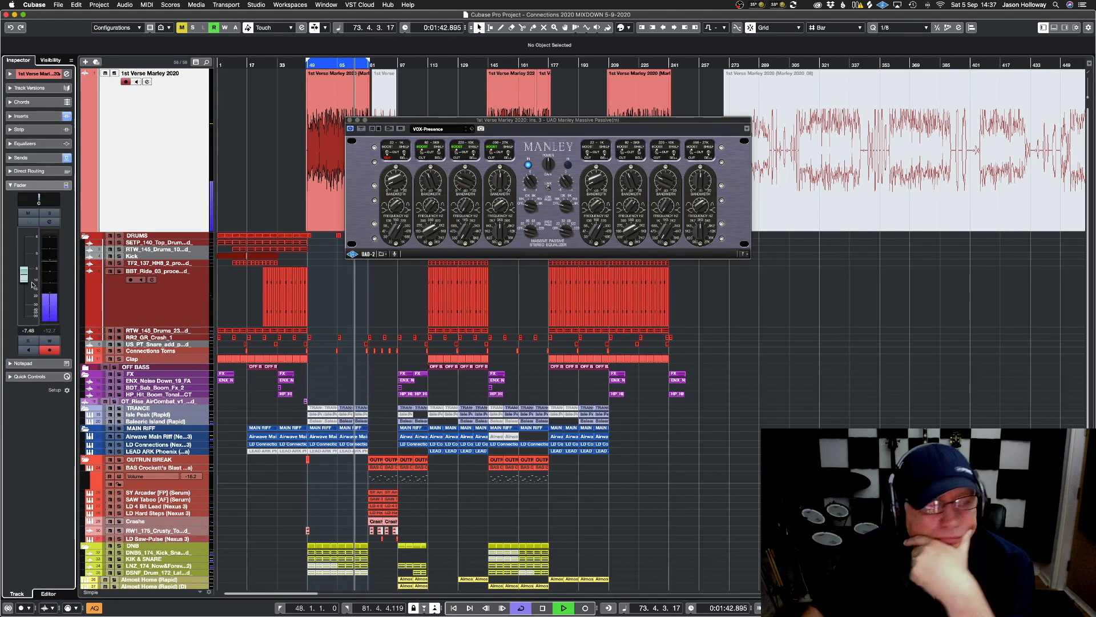
{"action": "mouse_move", "coordinate": [33, 285]}
{"action": "left_mouse_down"}
{"action": "mouse_move", "coordinate": [32, 308]}
{"action": "mouse_move", "coordinate": [32, 288]}
{"action": "left_mouse_up"}
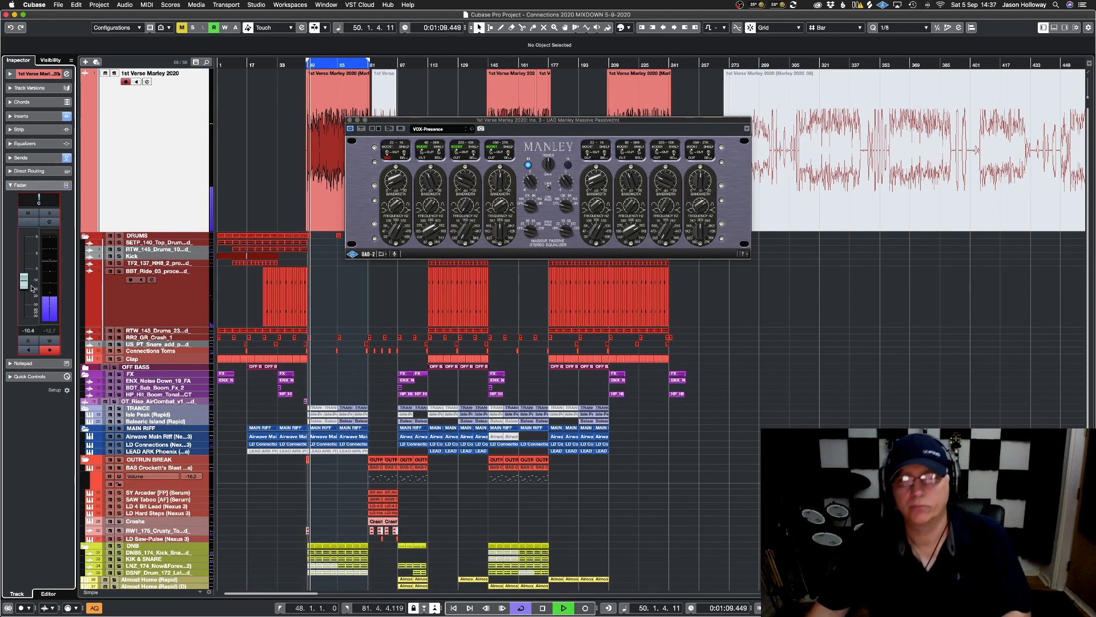
{"action": "left_click_drag", "start_coordinate": [31, 289], "coordinate": [28, 287]}
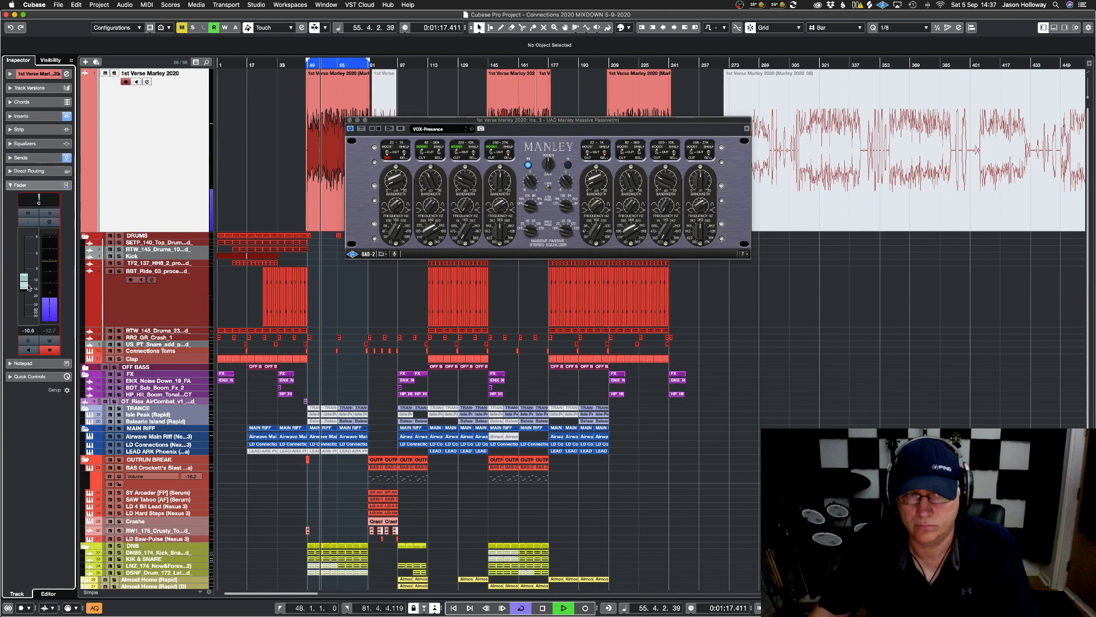
{"action": "left_click_drag", "start_coordinate": [28, 286], "coordinate": [29, 286]}
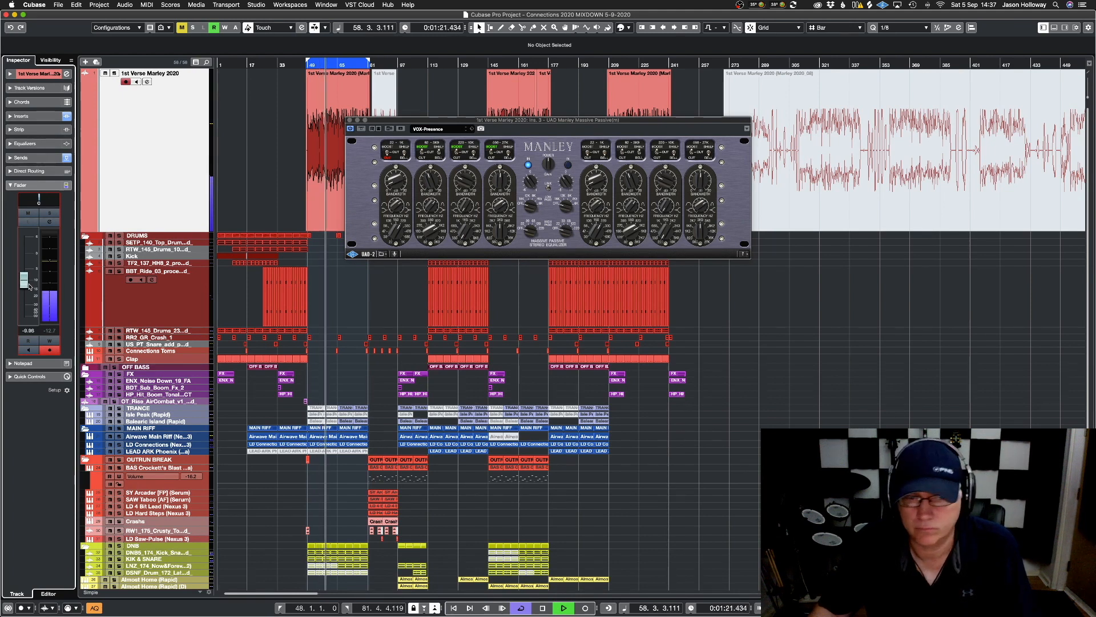
Turn off cycle playback and save the project
{"action": "key", "text": "KP_Divide"}
{"action": "key", "text": "super+s"}
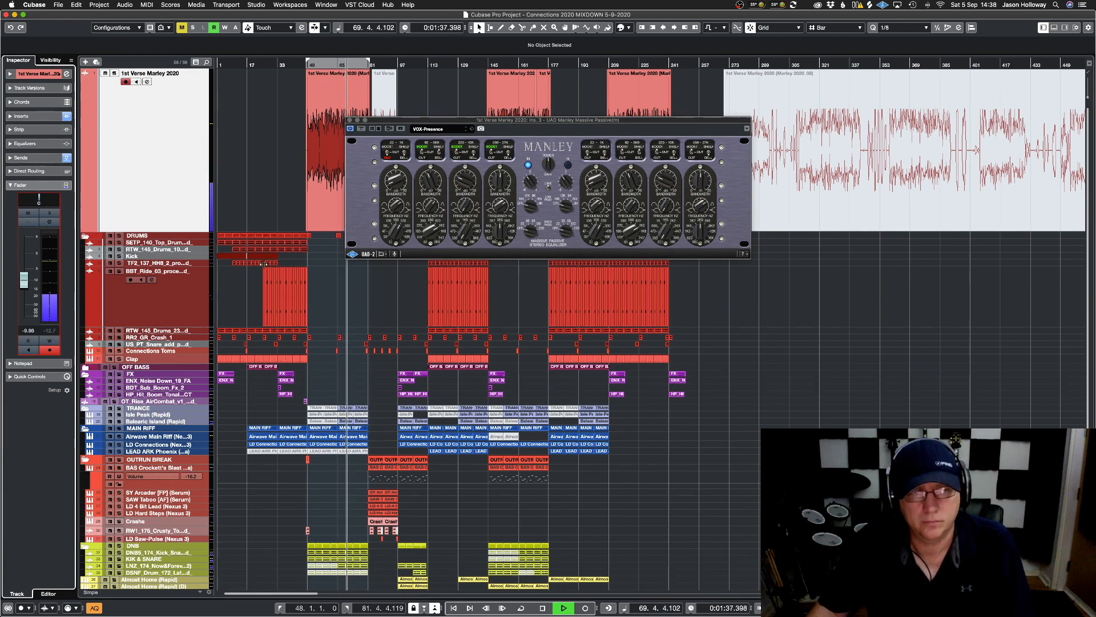
Raise the 1st Verse vocal's FX 1-Doubler2 Stereo send to about -4.07 dB and lower its track fader to about -10.8 dB
{"action": "left_click", "coordinate": [18, 158]}
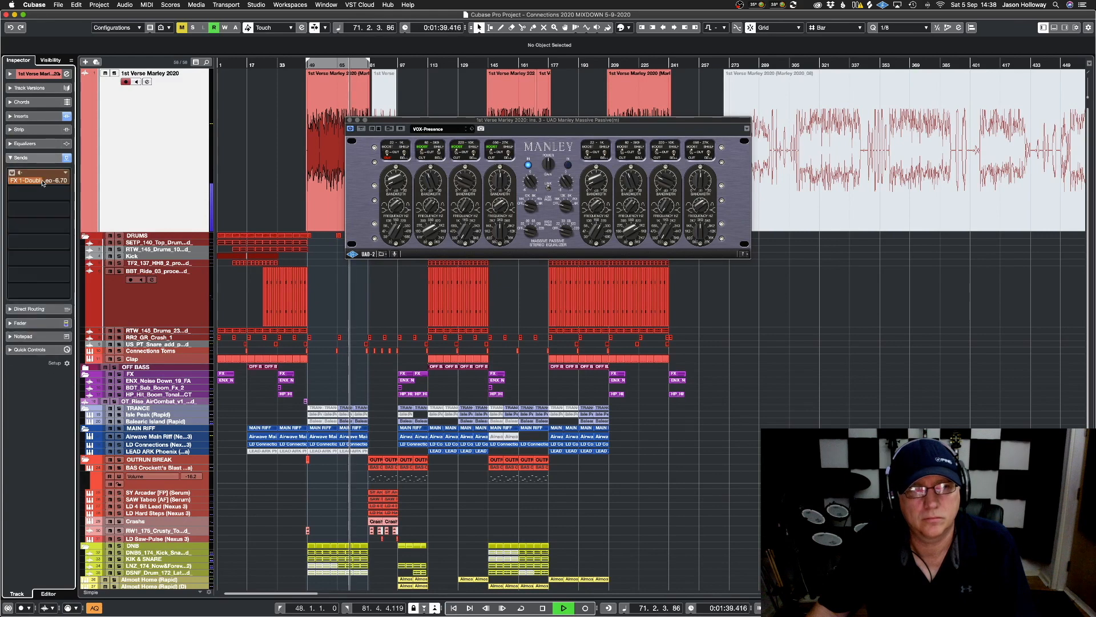
{"action": "mouse_move", "coordinate": [55, 180]}
{"action": "left_mouse_down"}
{"action": "mouse_move", "coordinate": [68, 177]}
{"action": "mouse_move", "coordinate": [60, 181]}
{"action": "left_mouse_up"}
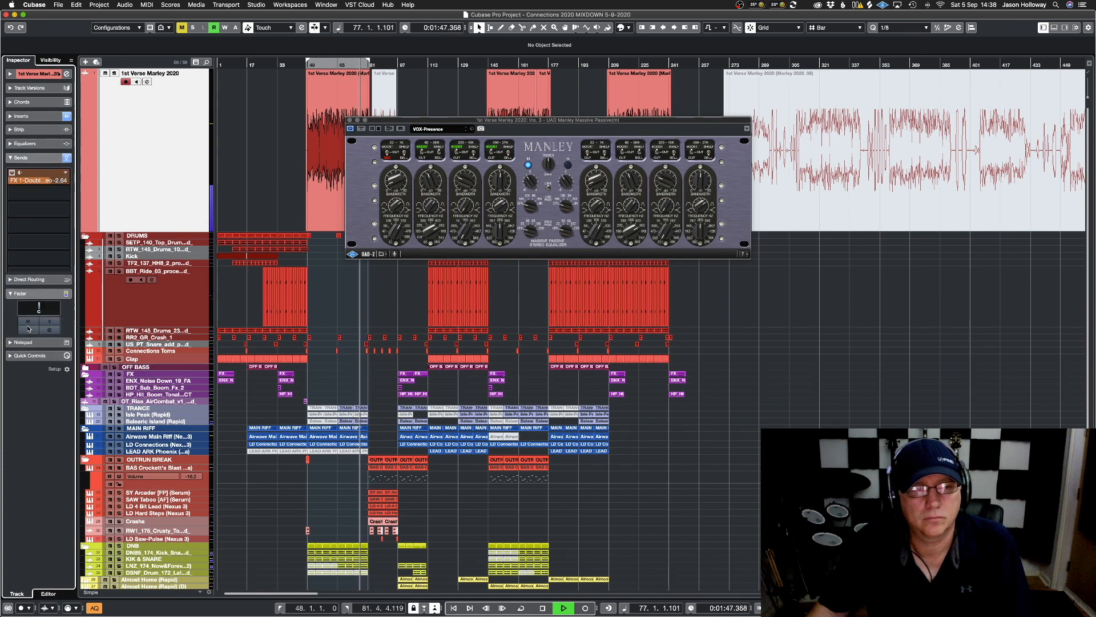
{"action": "left_click", "coordinate": [23, 323]}
{"action": "left_click_drag", "start_coordinate": [24, 282], "coordinate": [23, 288]}
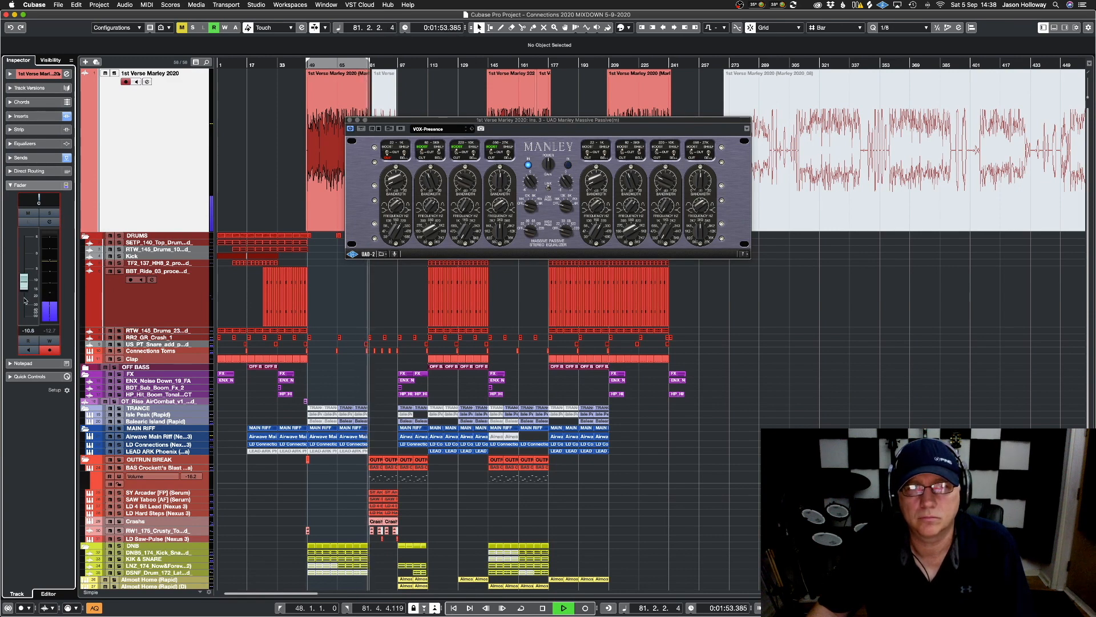
Play the second vocal section from about bar 143 and review the vocal's sends and inserts with the Massive Passive window out of the way
{"action": "left_click", "coordinate": [481, 65]}
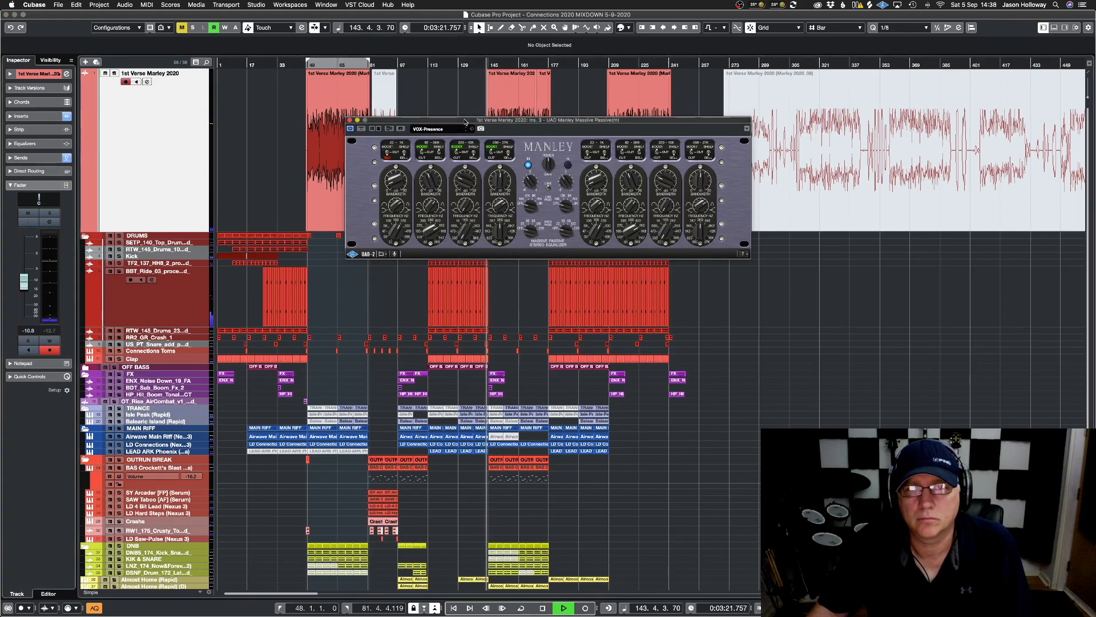
{"action": "left_click_drag", "start_coordinate": [465, 121], "coordinate": [692, 286]}
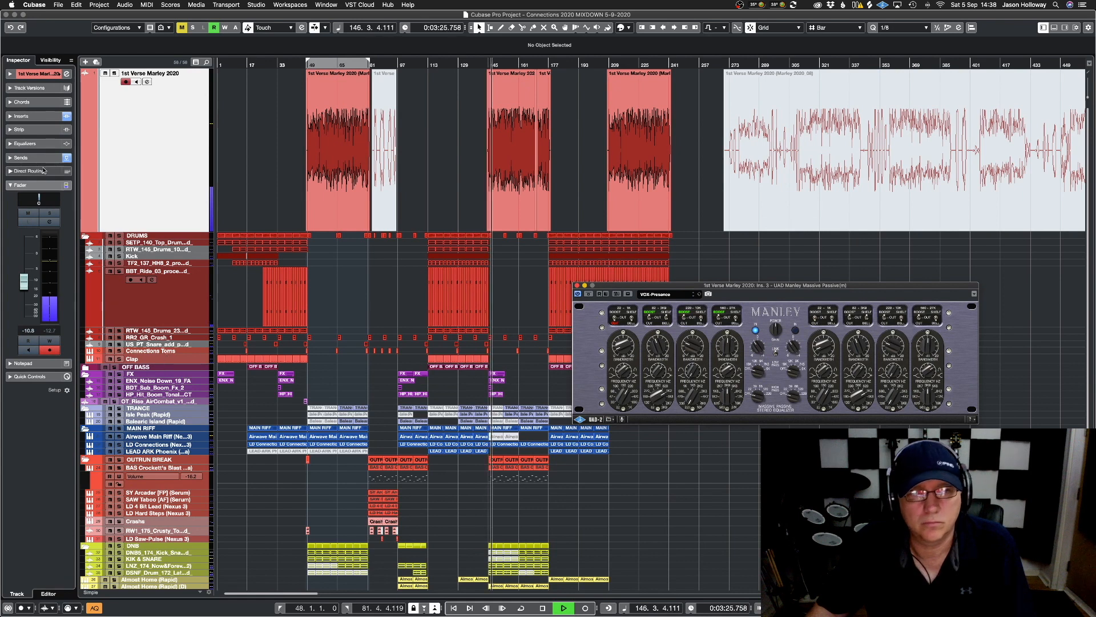
{"action": "left_click", "coordinate": [35, 157]}
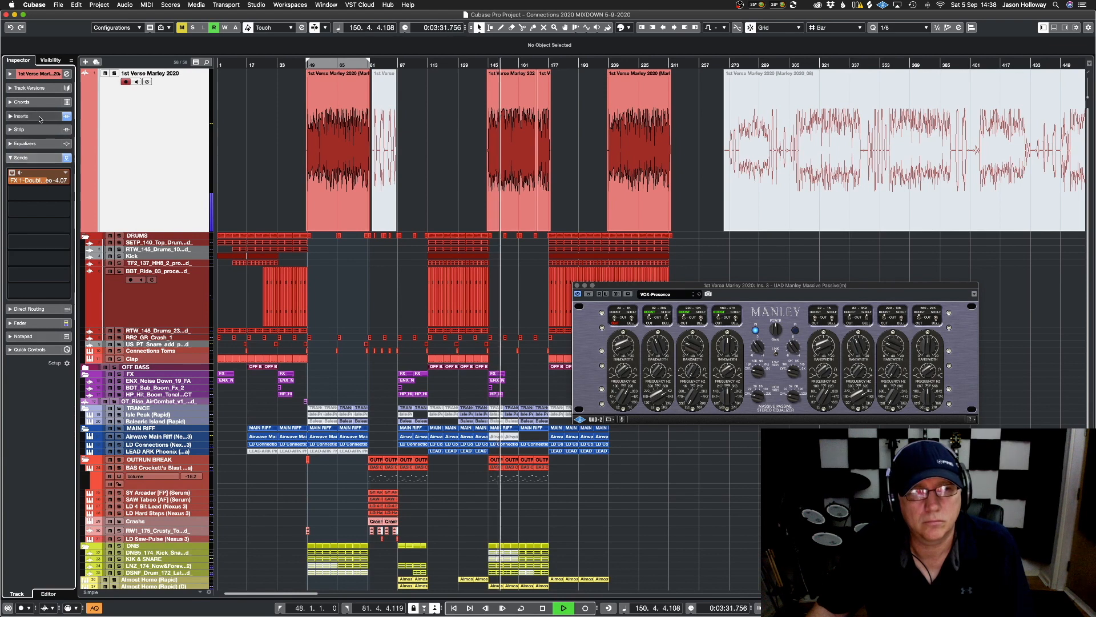
{"action": "left_click", "coordinate": [40, 116]}
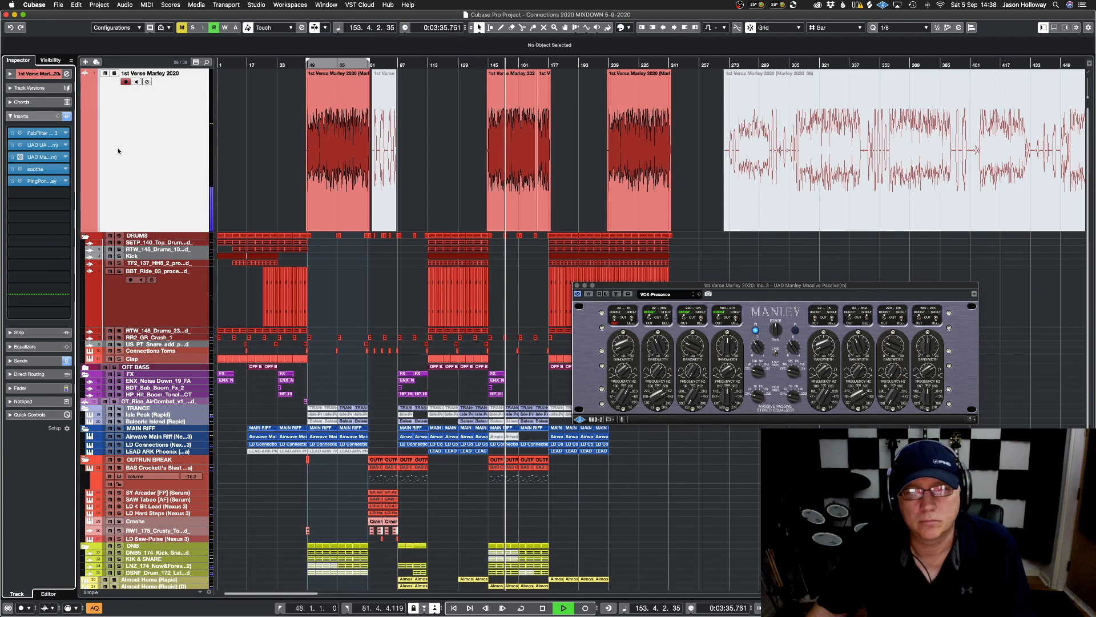
{"action": "key", "text": "space"}
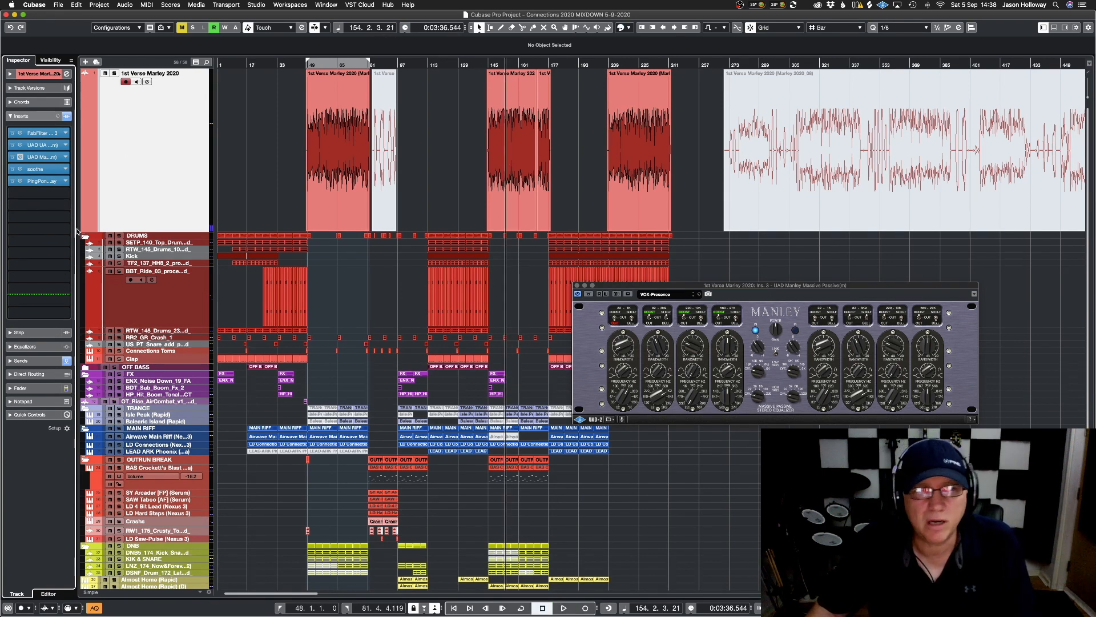
Close the Massive Passive window and add UAD EMT 140 from the Reverbs collection to the vocal's second send slot as a new FX channel
{"action": "left_click", "coordinate": [34, 116]}
{"action": "left_click", "coordinate": [27, 170]}
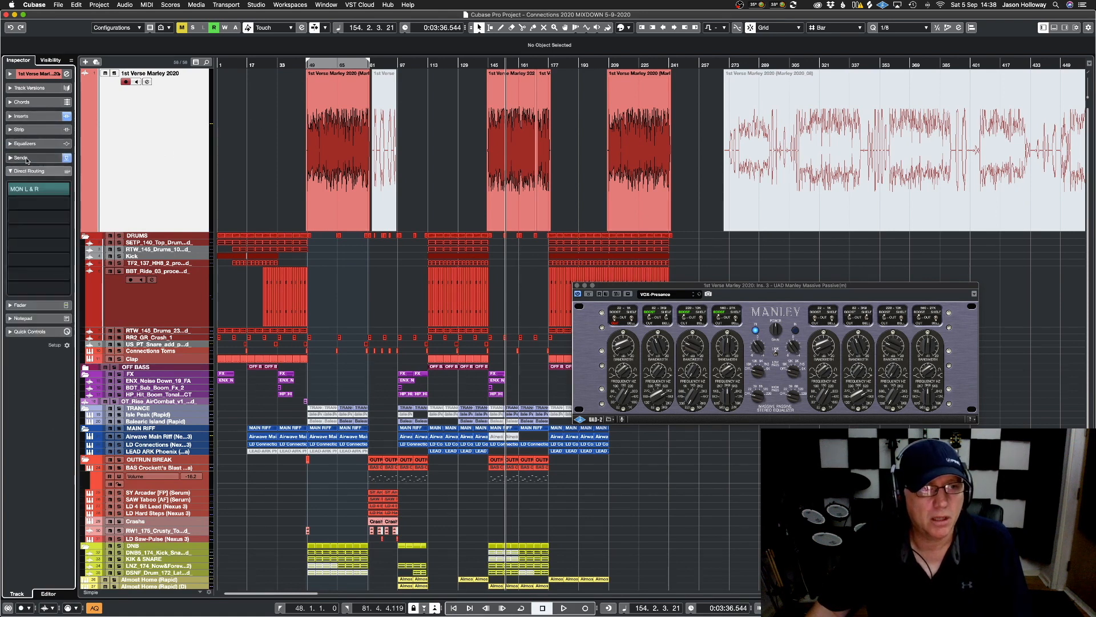
{"action": "left_click", "coordinate": [23, 158]}
{"action": "left_click", "coordinate": [1065, 27]}
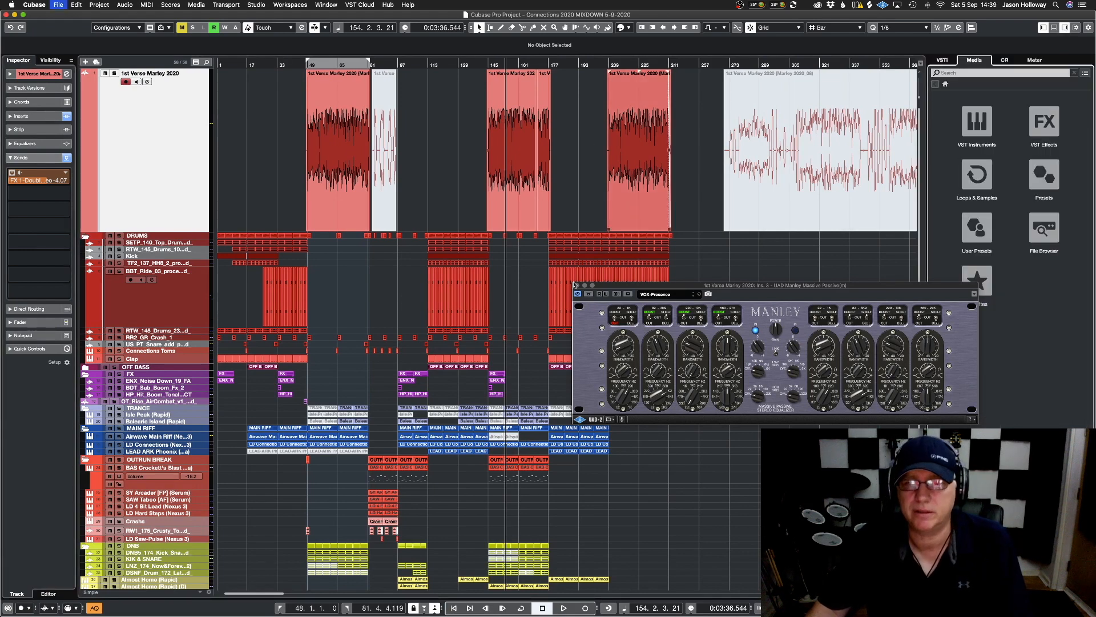
{"action": "left_click", "coordinate": [577, 285]}
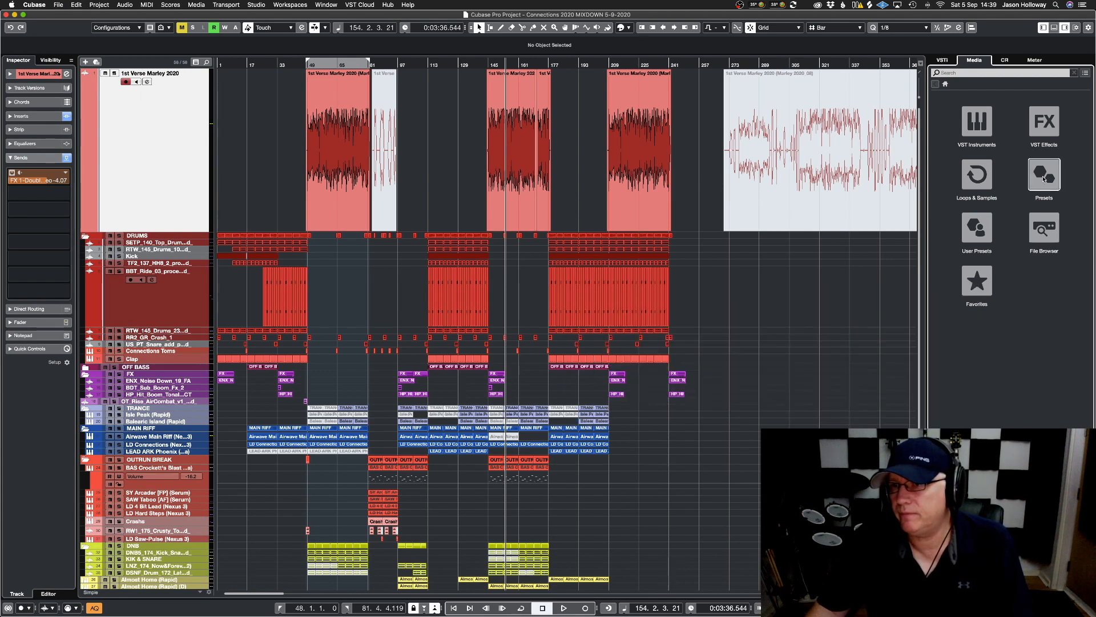
{"action": "left_click", "coordinate": [1057, 118]}
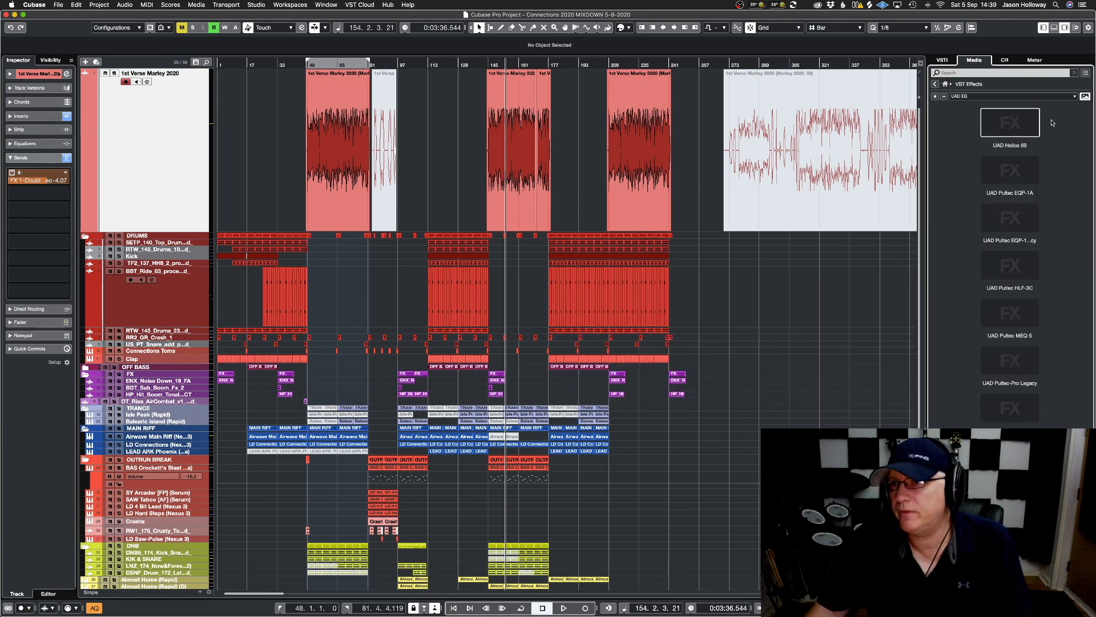
{"action": "left_click", "coordinate": [1074, 96]}
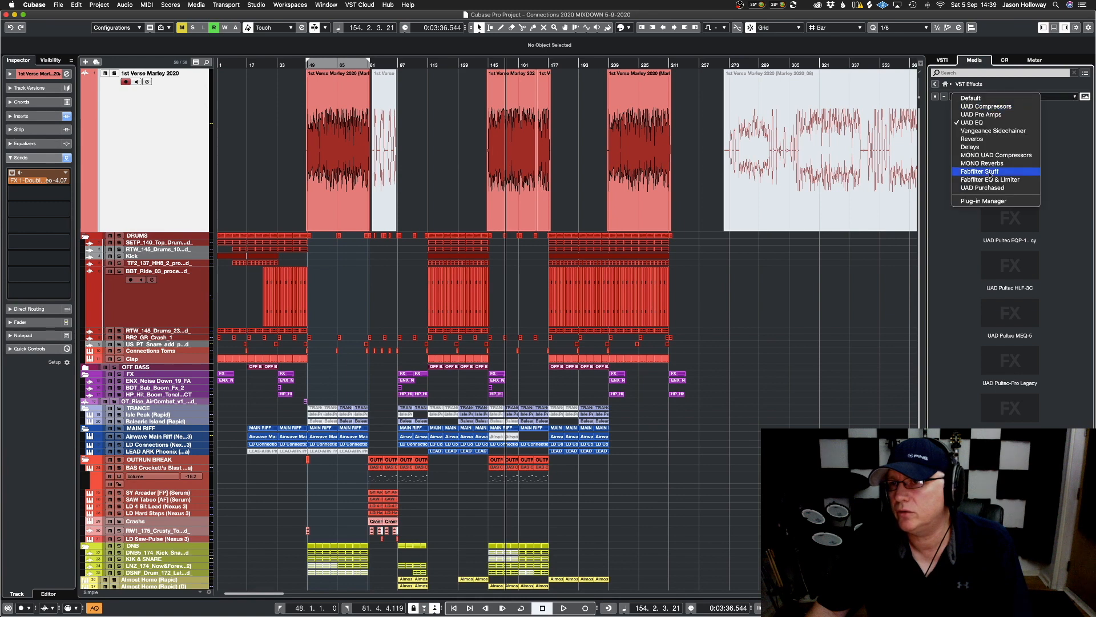
{"action": "left_click", "coordinate": [990, 140]}
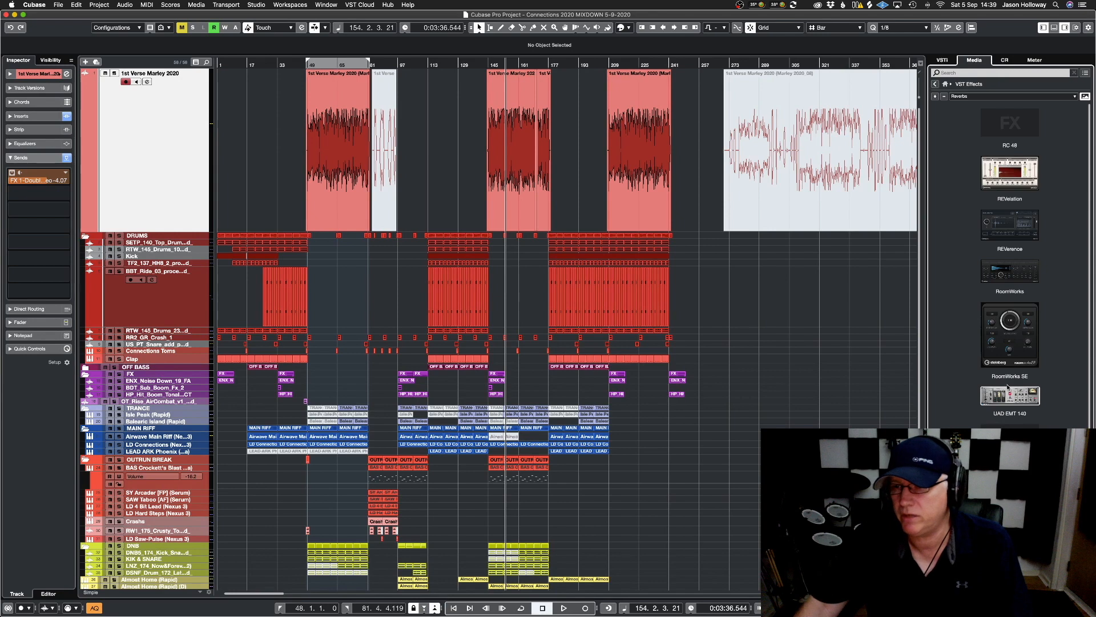
{"action": "left_click_drag", "start_coordinate": [1015, 395], "coordinate": [21, 192]}
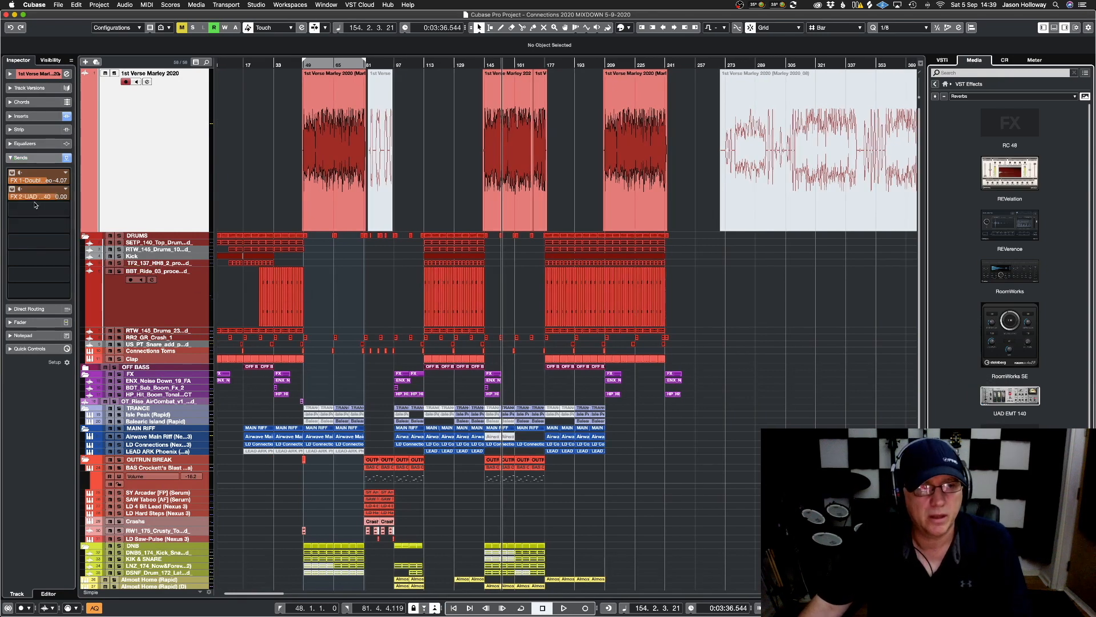
Solo the 1st Verse vocal, play from bar 48 and set the UAD EMT 140 send level to about -21.6 dB
{"action": "key", "text": "KP_1"}
{"action": "key", "text": "space"}
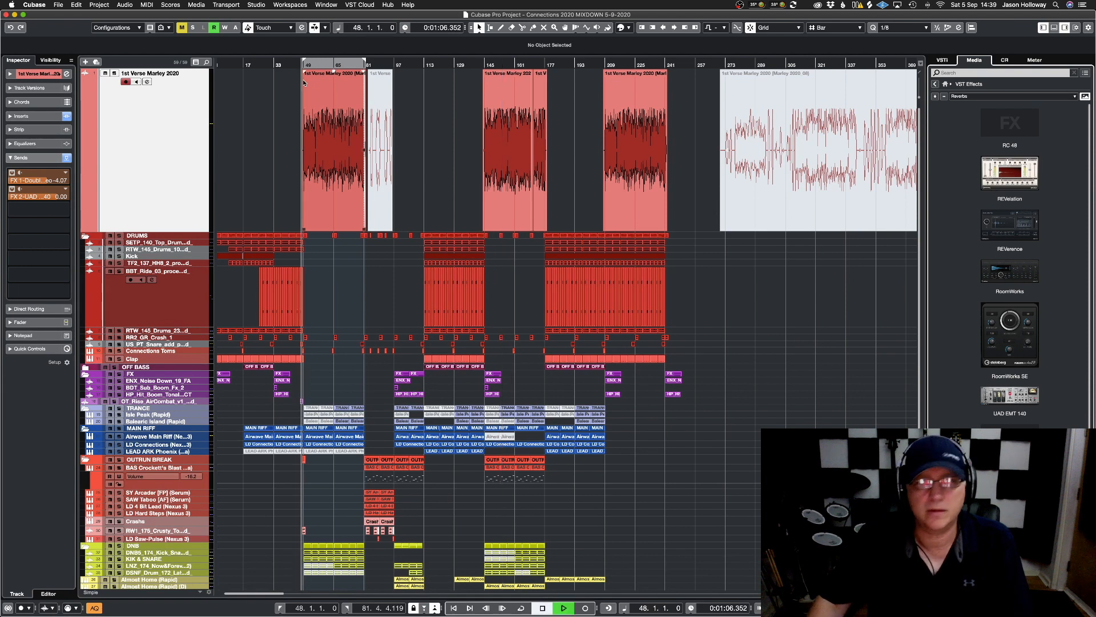
{"action": "left_click", "coordinate": [114, 74]}
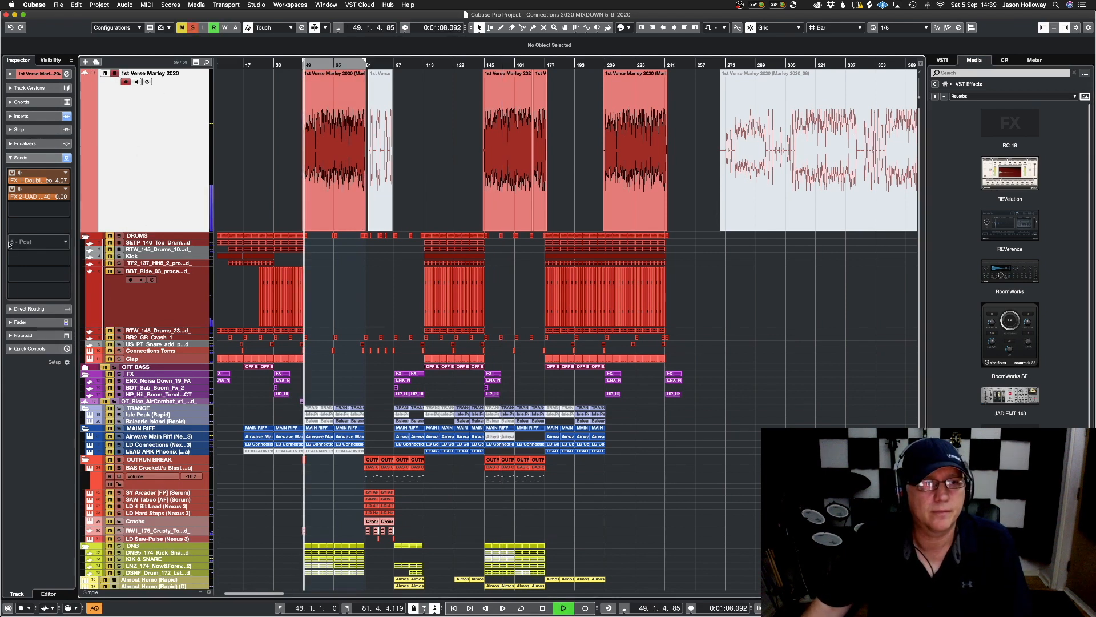
{"action": "left_click_drag", "start_coordinate": [49, 196], "coordinate": [2, 397]}
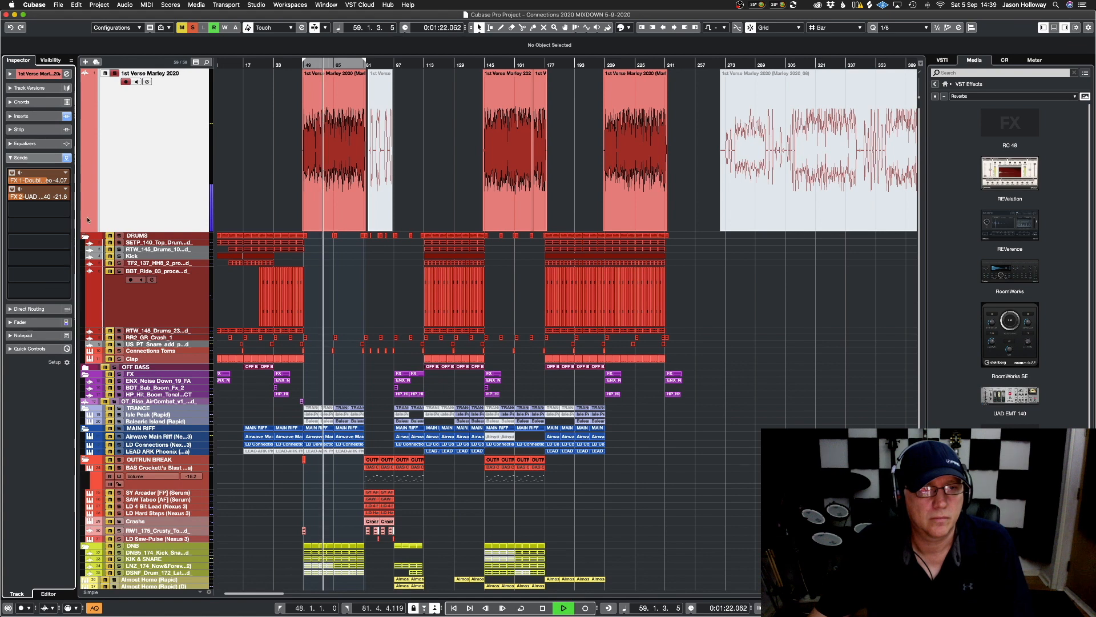
Turn on cycle playback and insert FabFilter Pro-Q 3 after the reverb on the FX 2-UAD EMT 140 channel
{"action": "scroll", "coordinate": [88, 219], "scroll_direction": "down", "scroll_amount": 5}
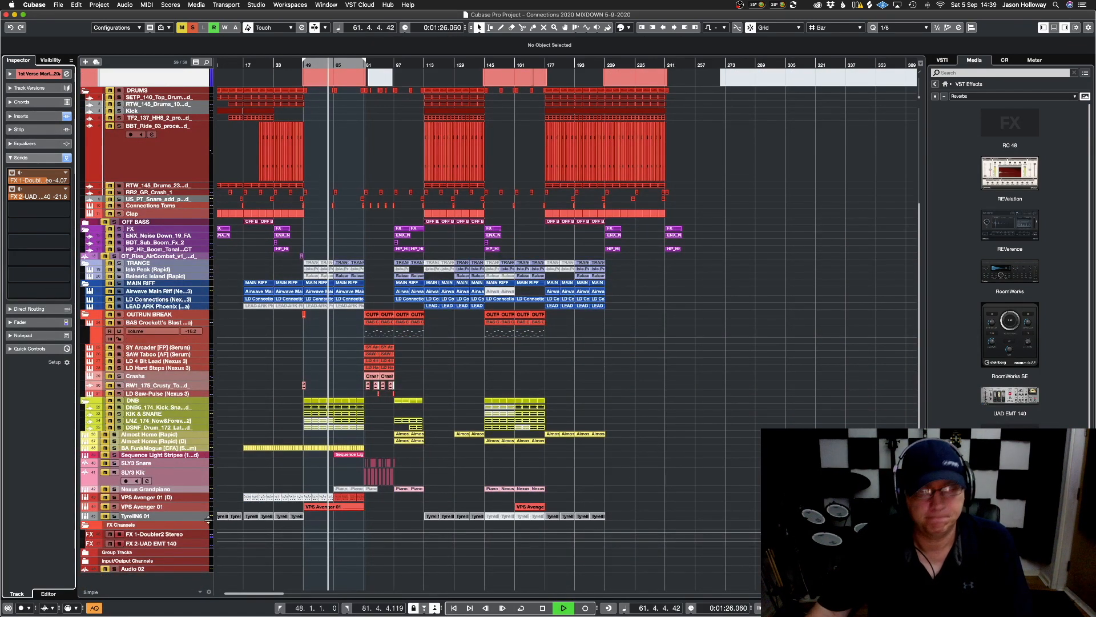
{"action": "key", "text": "KP_Divide"}
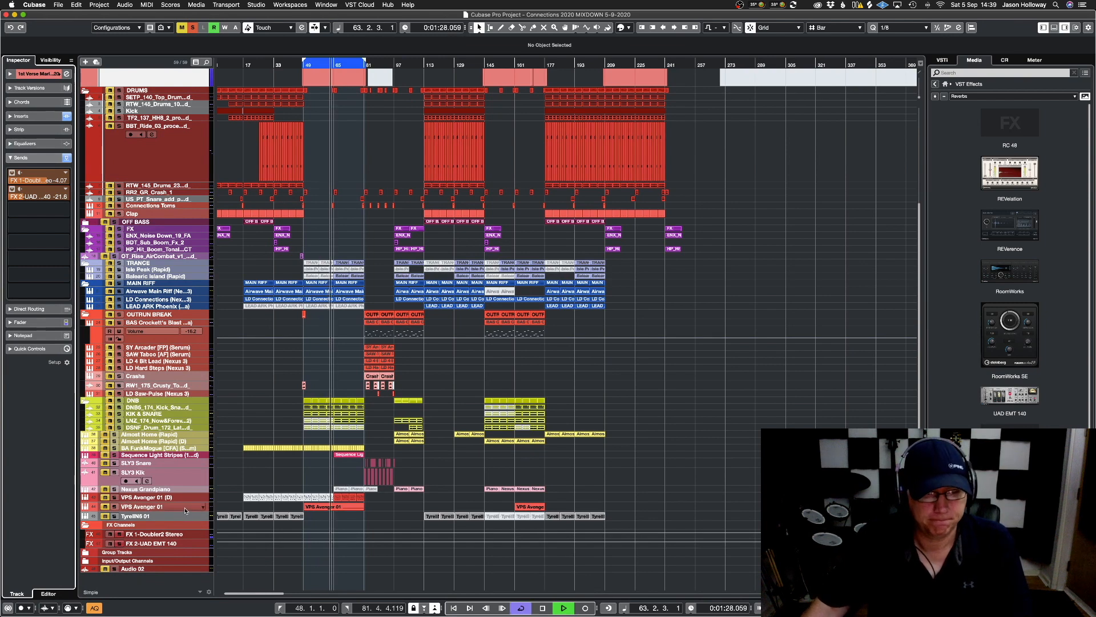
{"action": "left_click", "coordinate": [206, 544]}
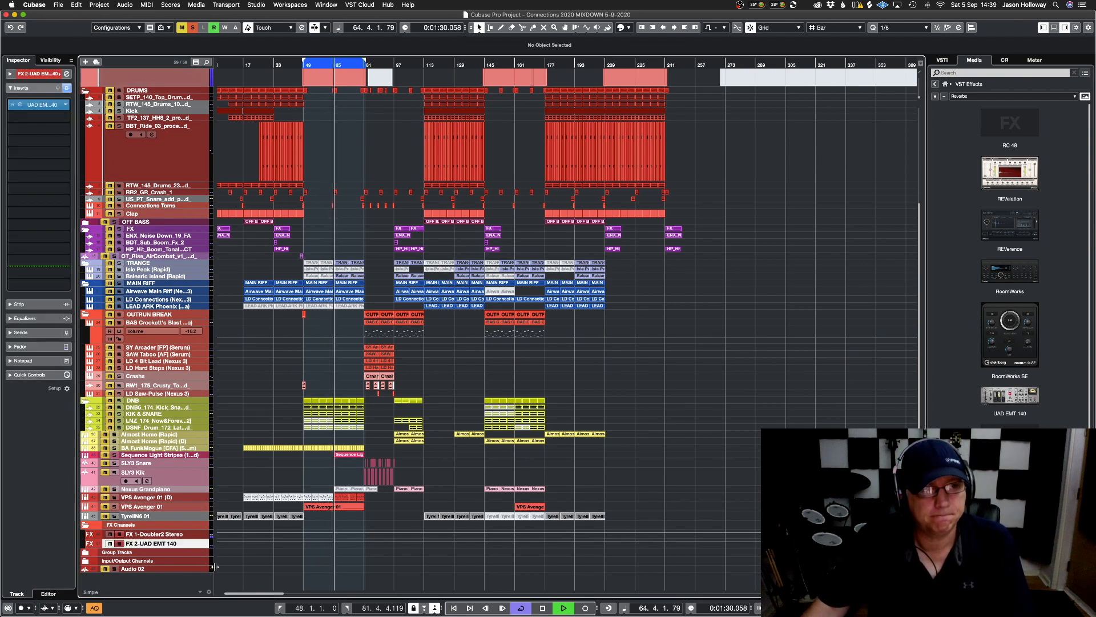
{"action": "left_click", "coordinate": [40, 105]}
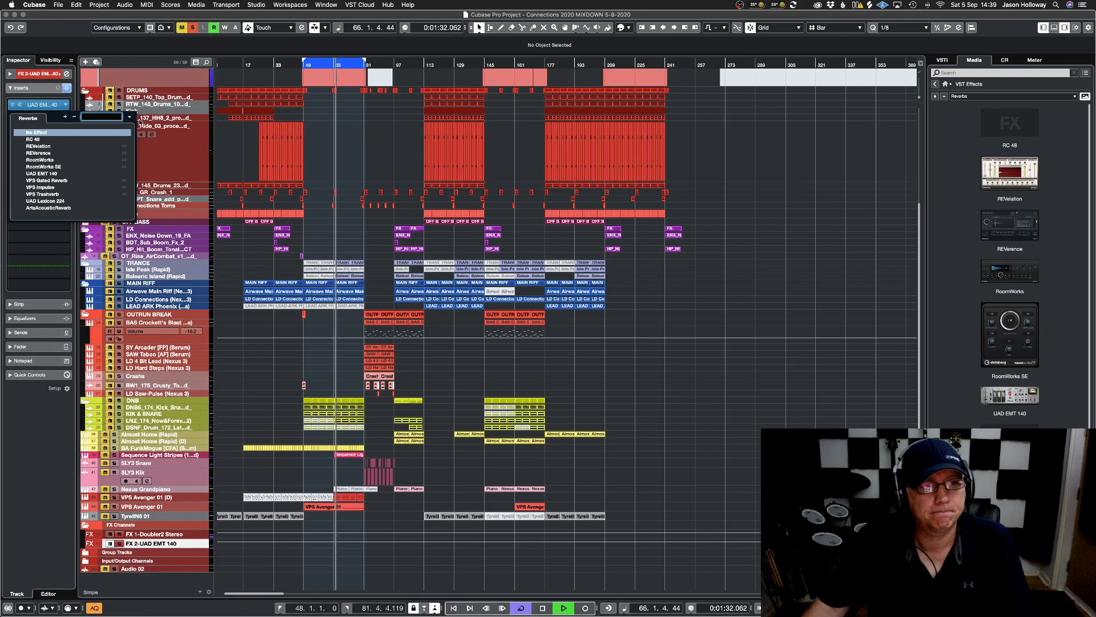
{"action": "left_click", "coordinate": [130, 117]}
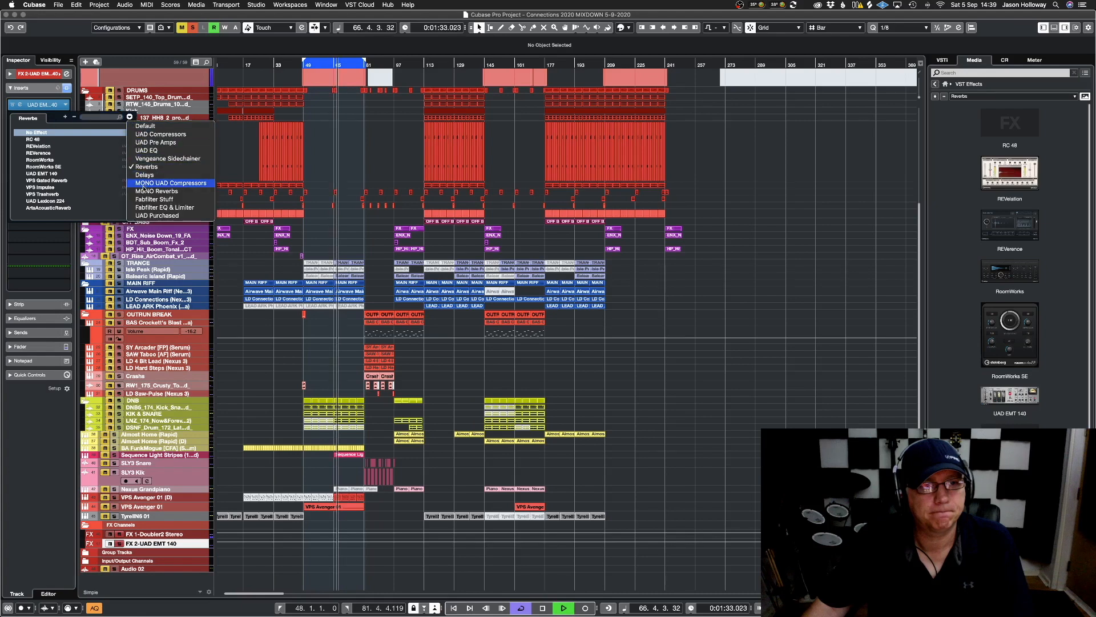
{"action": "left_click", "coordinate": [147, 207]}
{"action": "left_click", "coordinate": [39, 145]}
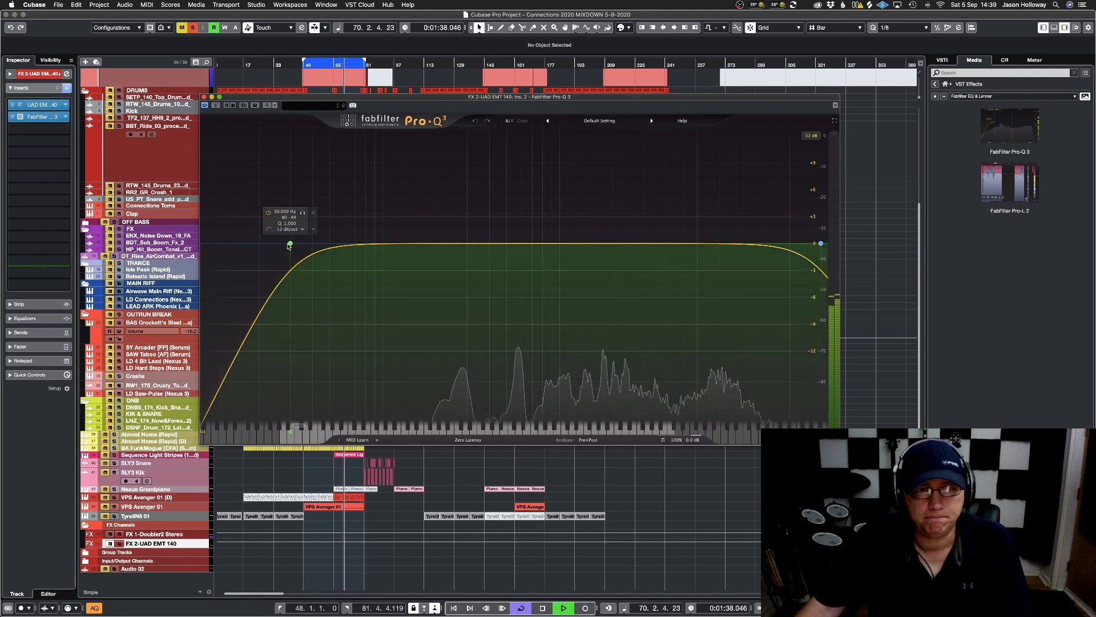
Set the reverb EQ's low cut frequency to 600 Hz and stop playback
{"action": "left_click", "coordinate": [290, 244]}
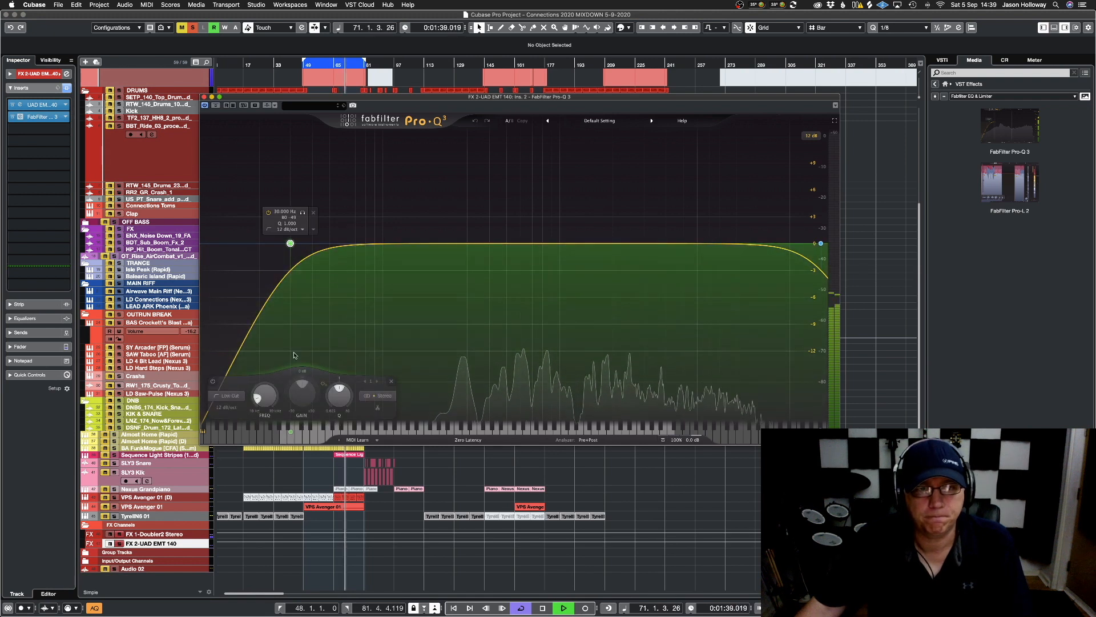
{"action": "double_click", "coordinate": [282, 212]}
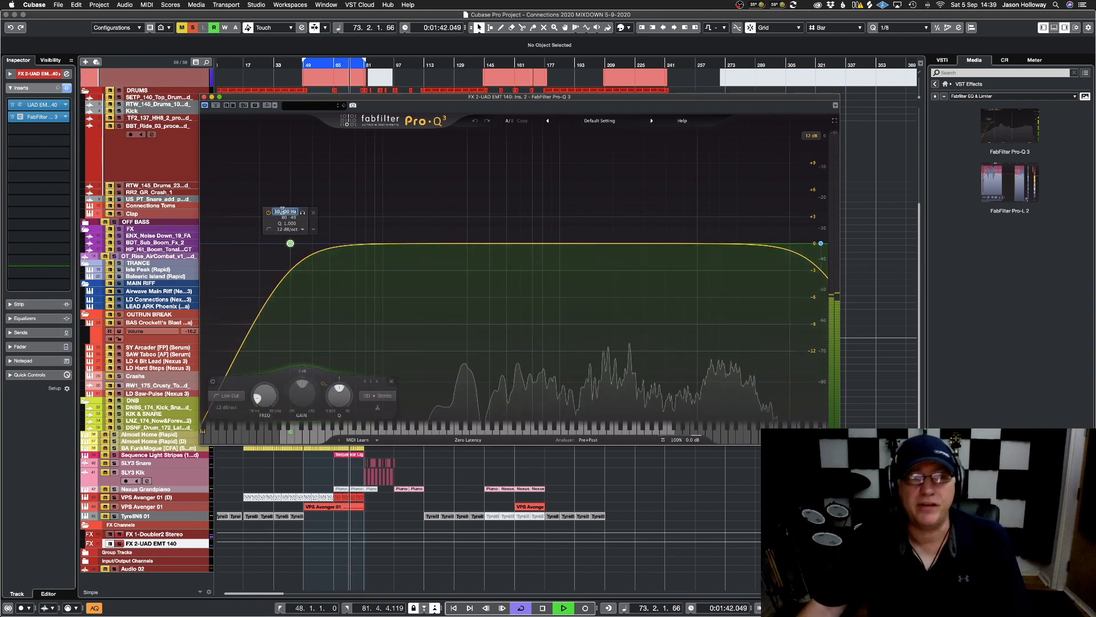
{"action": "key", "text": "BackSpace"}
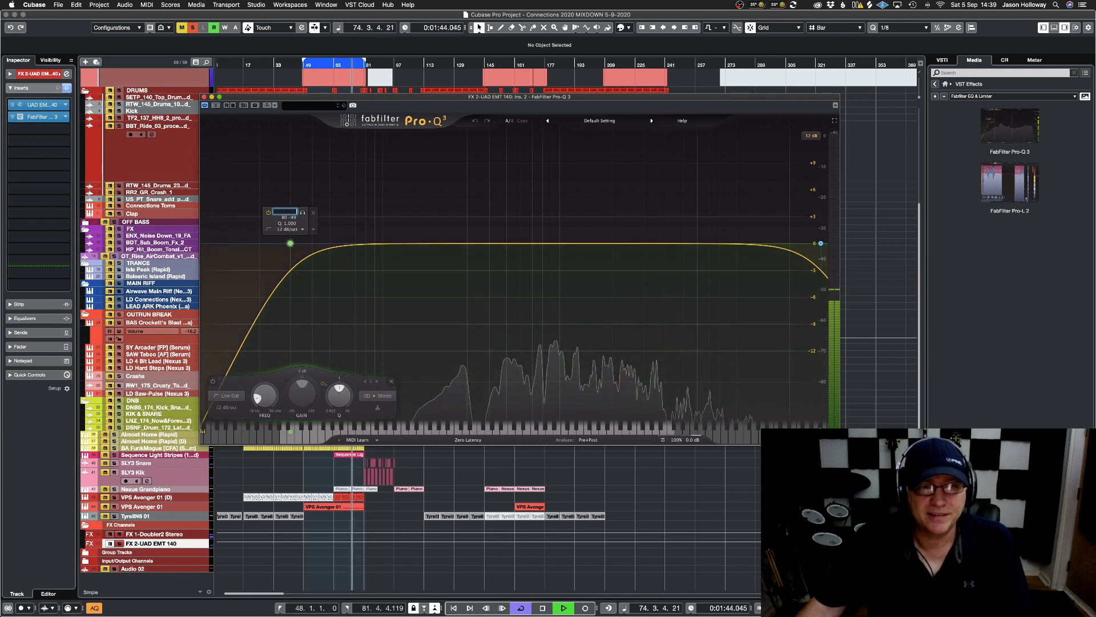
{"action": "type", "text": "600"}
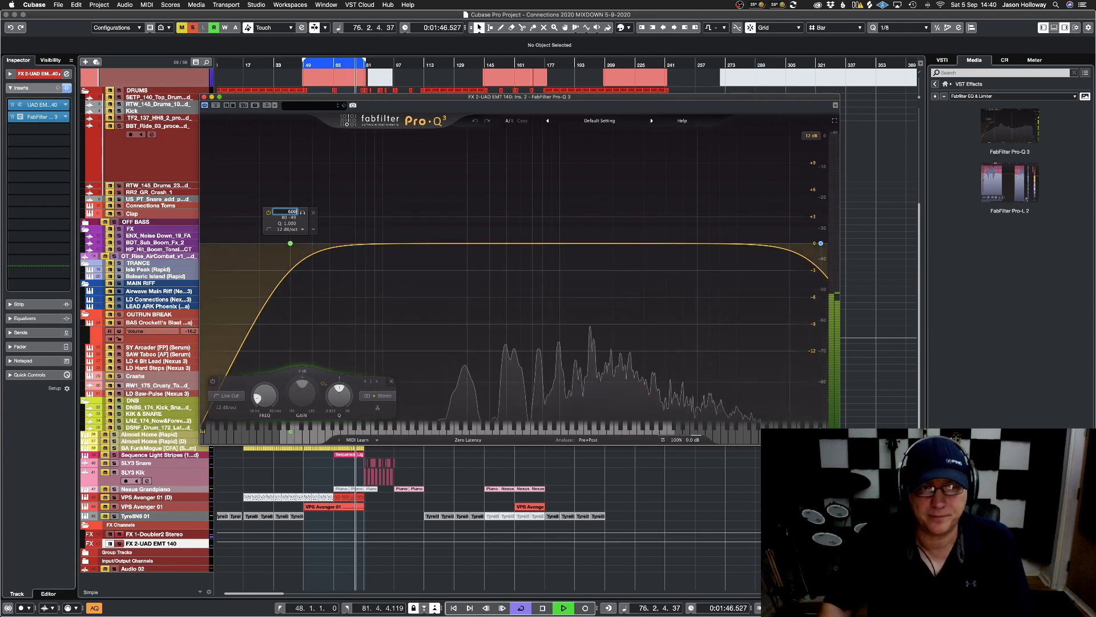
{"action": "key", "text": "Return"}
{"action": "key", "text": "space"}
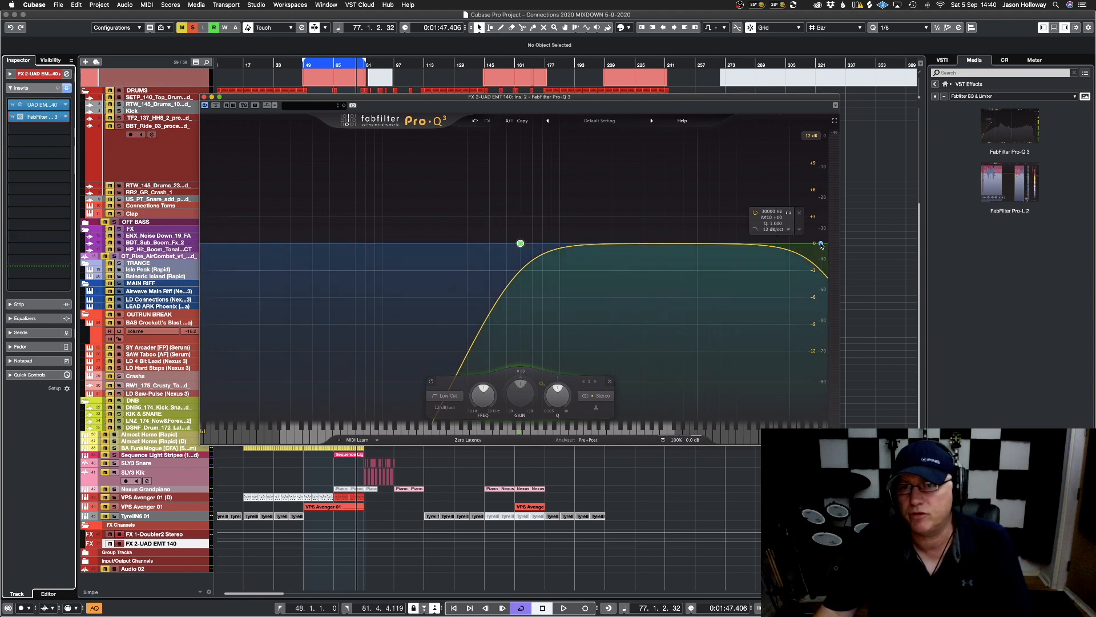
Set the reverb EQ's high cut frequency to 10000 Hz
{"action": "double_click", "coordinate": [771, 212]}
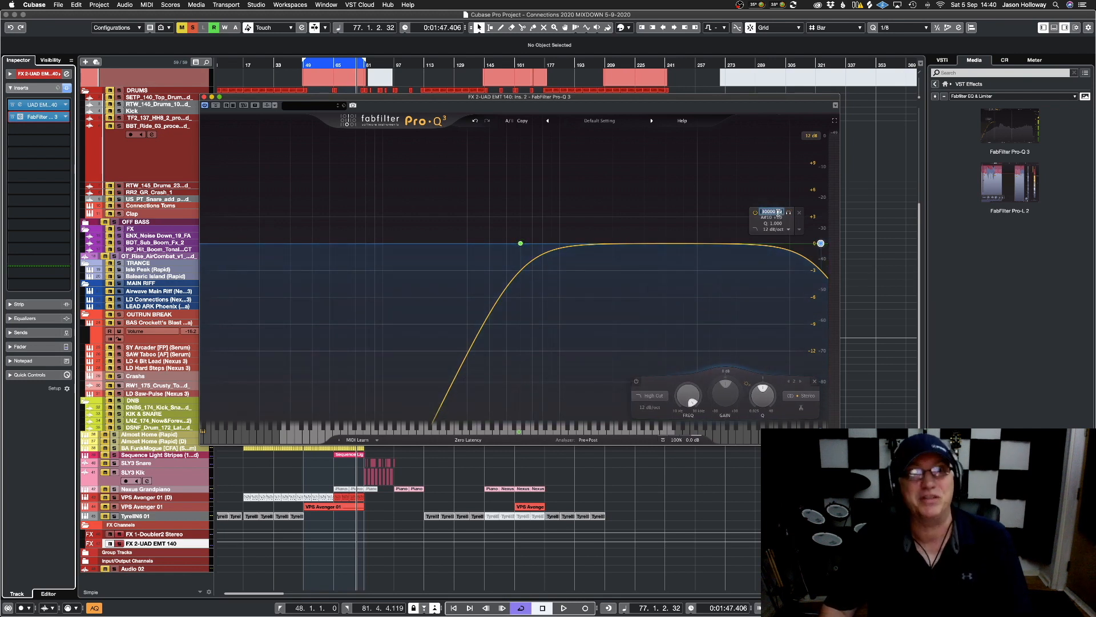
{"action": "type", "text": "1000"}
{"action": "key", "text": "Return"}
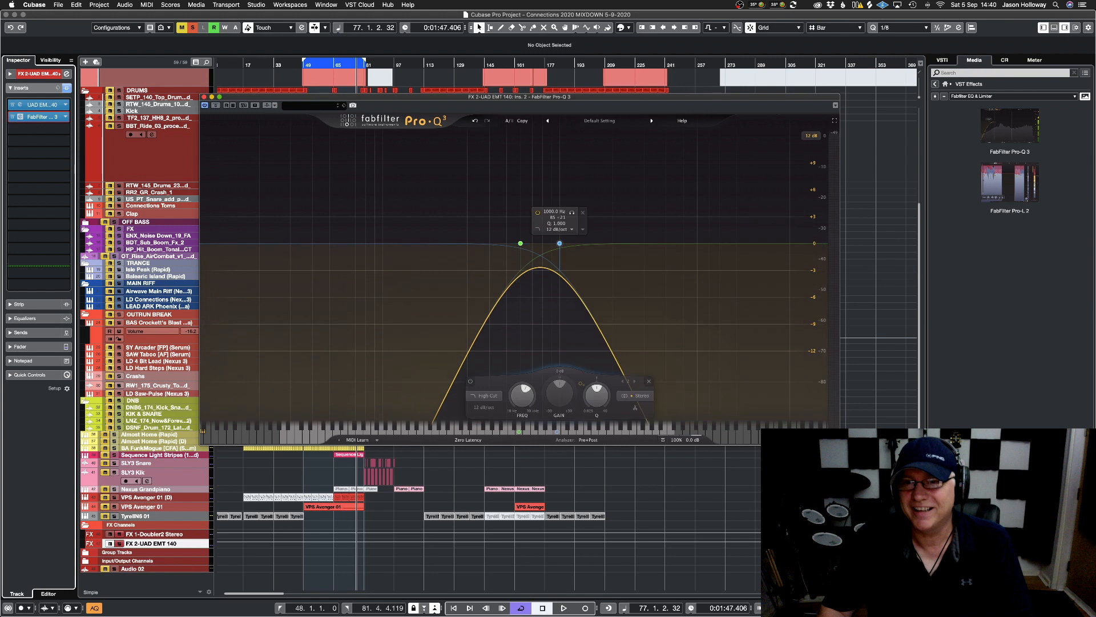
{"action": "double_click", "coordinate": [553, 212]}
{"action": "type", "text": "10000"}
{"action": "key", "text": "Return"}
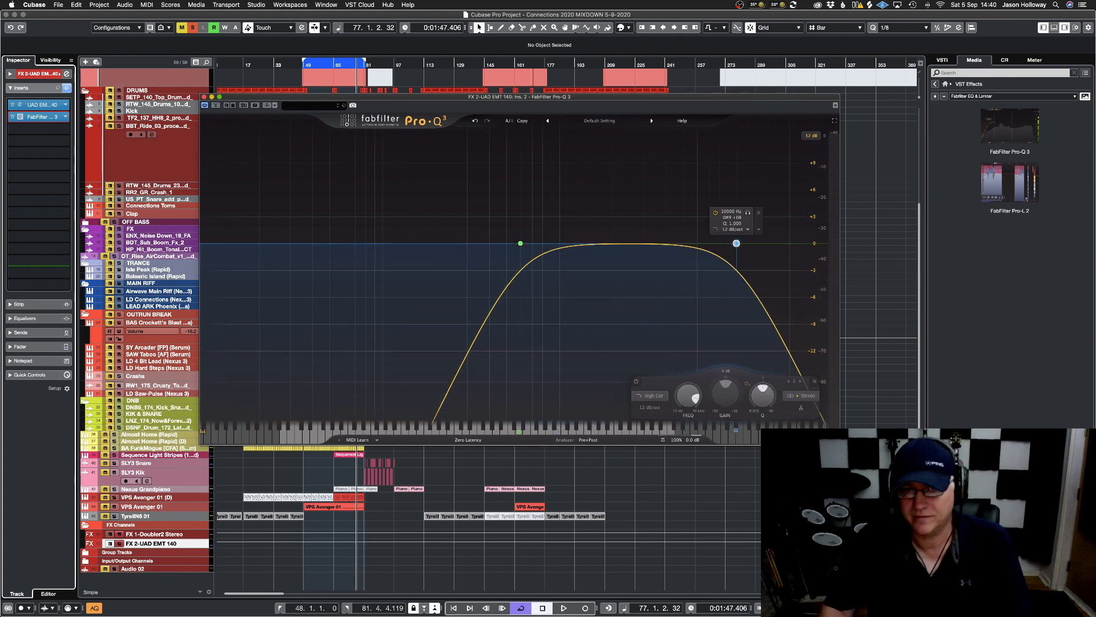
Play the soloed vocal and toggle the reverb EQ's 600 Hz band off and on to check its effect
{"action": "key", "text": "space"}
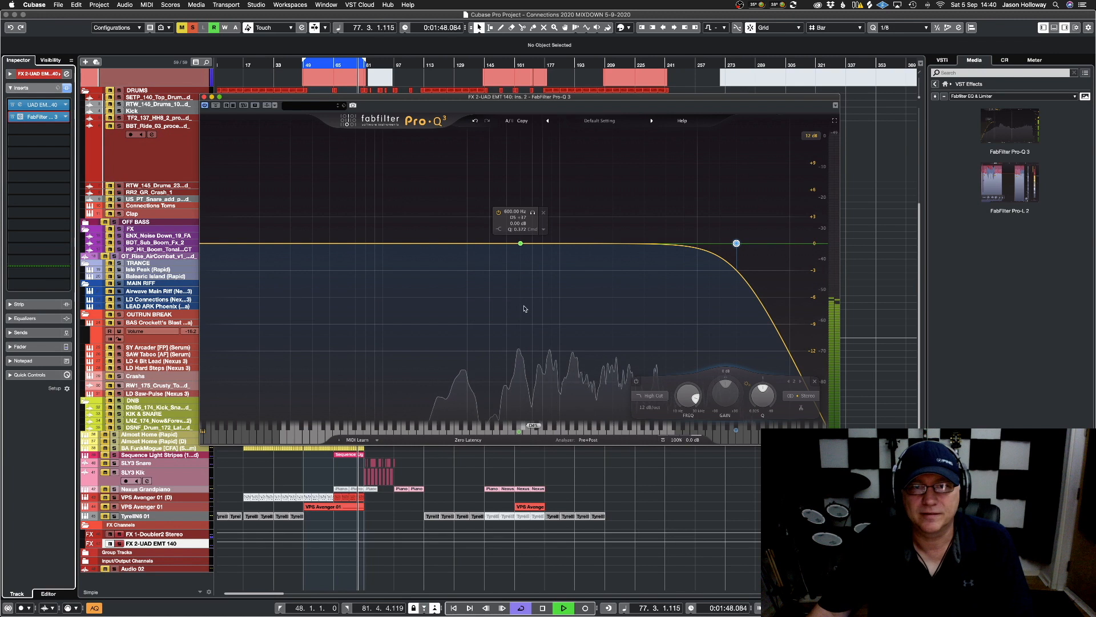
{"action": "left_click", "coordinate": [520, 244]}
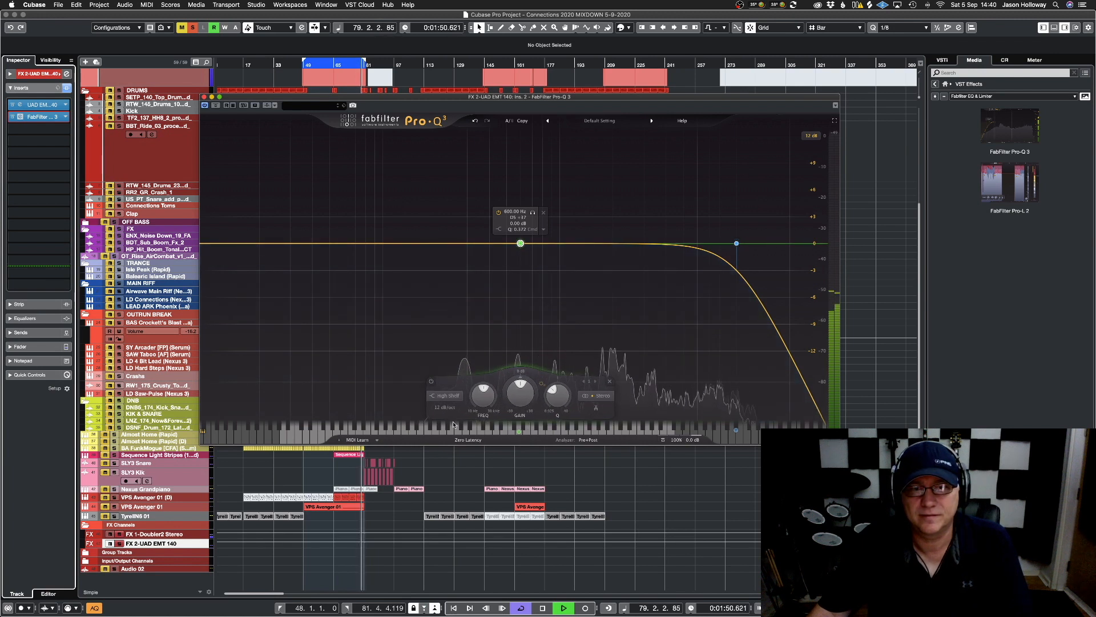
{"action": "left_click", "coordinate": [499, 213]}
{"action": "left_click", "coordinate": [499, 212]}
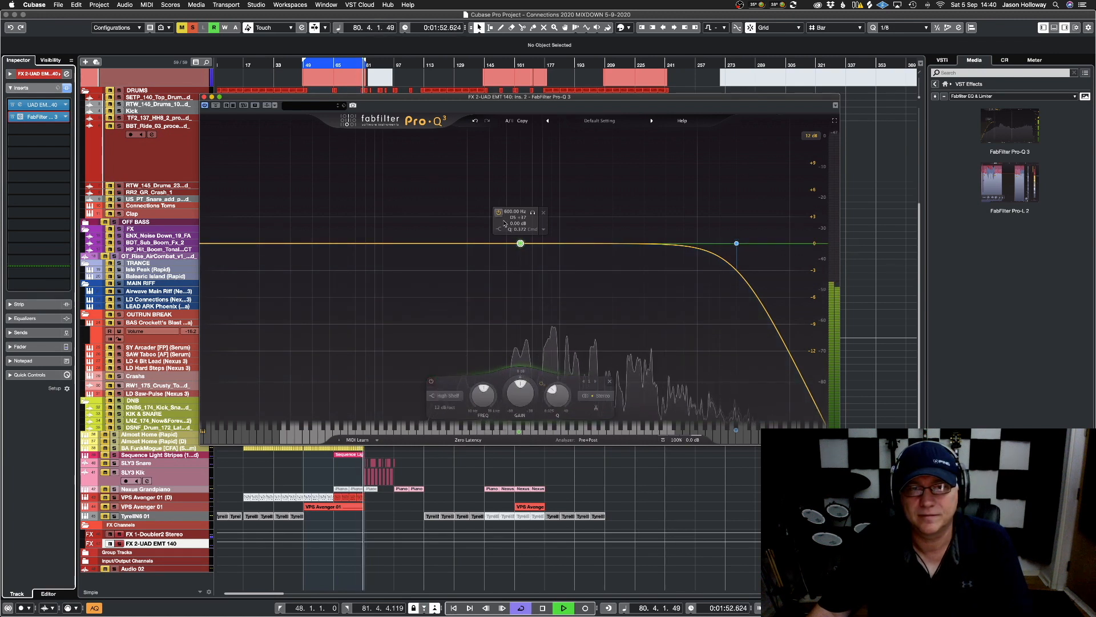
Change the reverb EQ's 600 Hz band to a Low Cut shape with a 30 dB/oct slope
{"action": "double_click", "coordinate": [520, 244]}
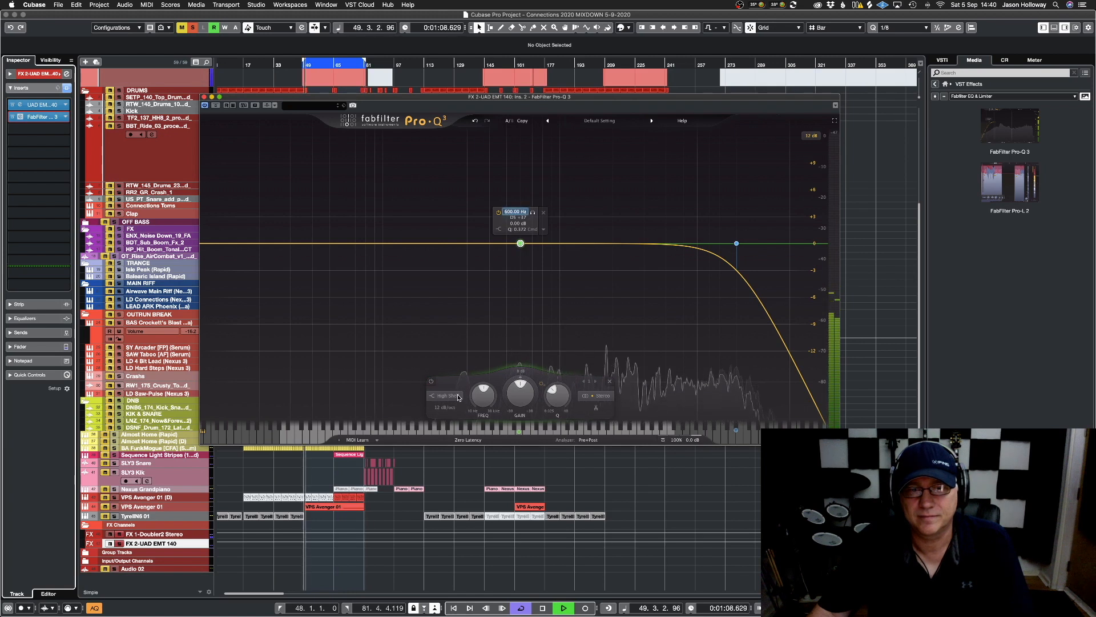
{"action": "left_click", "coordinate": [499, 230]}
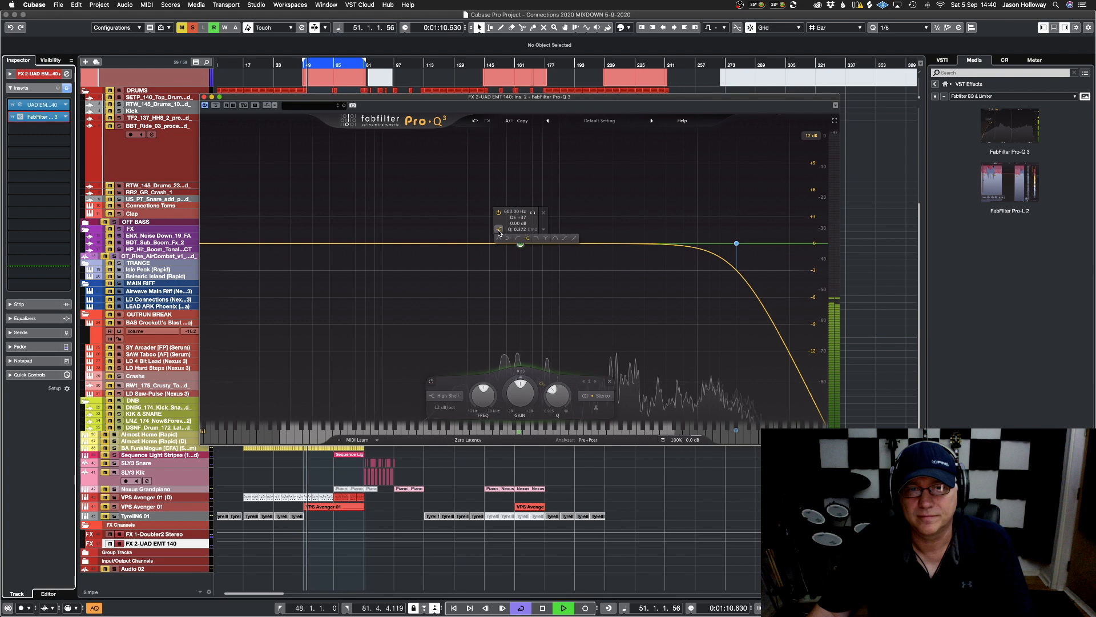
{"action": "left_click", "coordinate": [517, 239]}
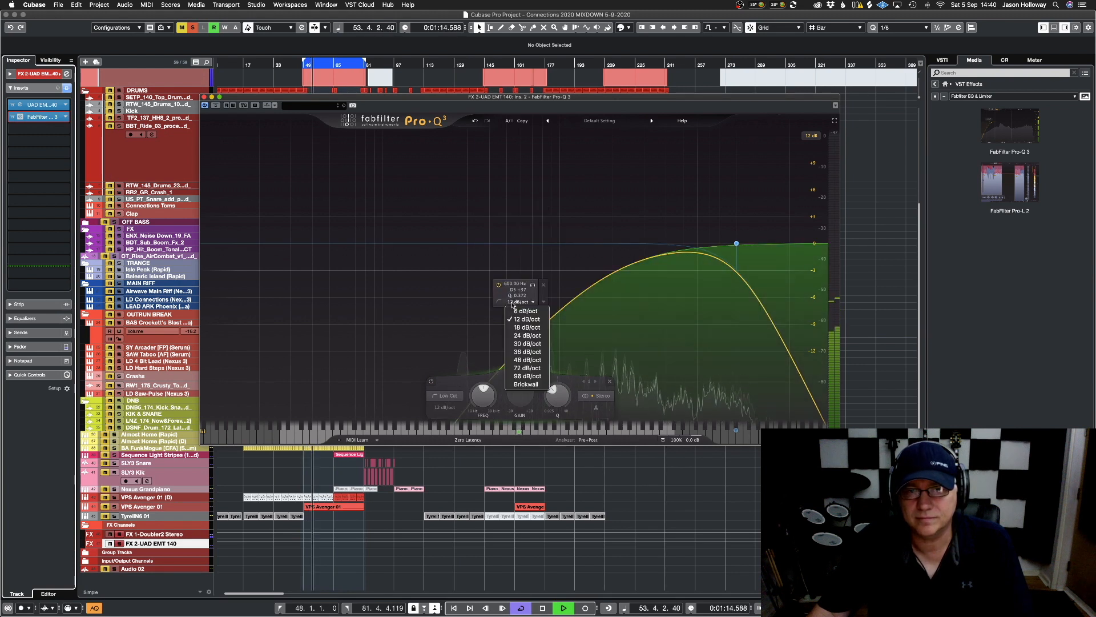
{"action": "left_click", "coordinate": [524, 345]}
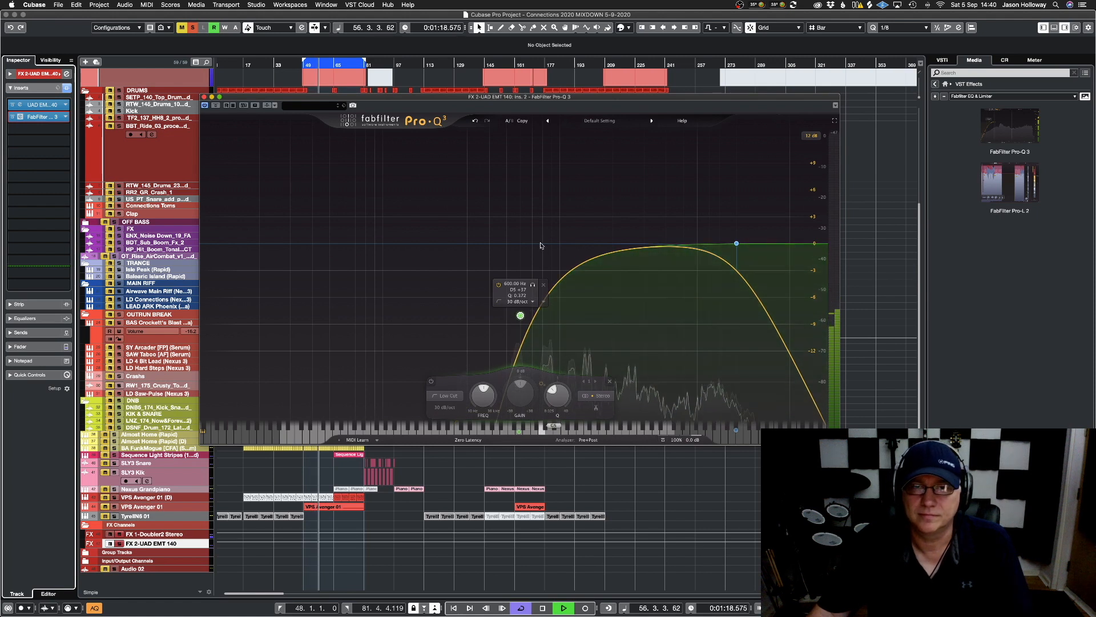
Reload the Default Setting preset in the reverb EQ, with its low cut at 600 Hz and high cut at 10000 Hz
{"action": "left_click", "coordinate": [597, 121]}
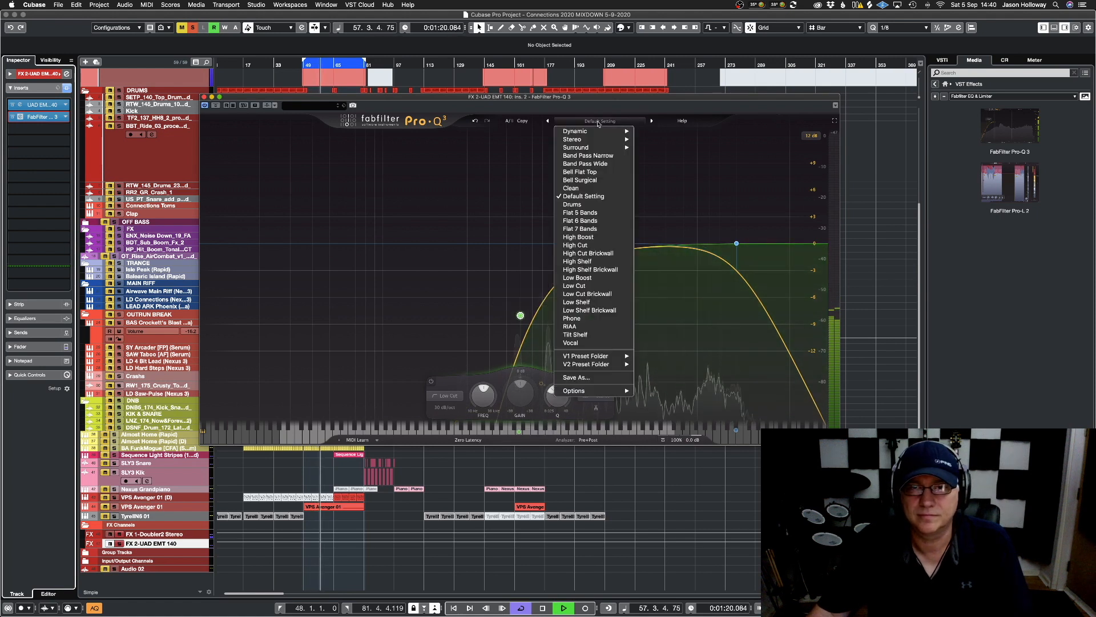
{"action": "left_click", "coordinate": [582, 197]}
{"action": "mouse_move", "coordinate": [290, 244]}
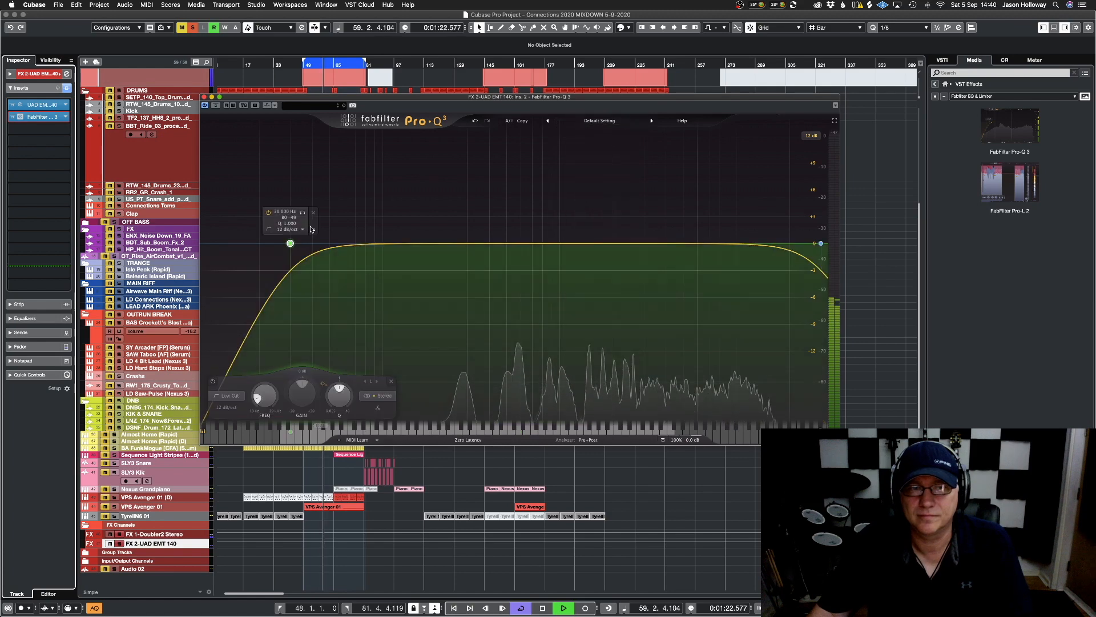
{"action": "double_click", "coordinate": [284, 212]}
{"action": "type", "text": "600"}
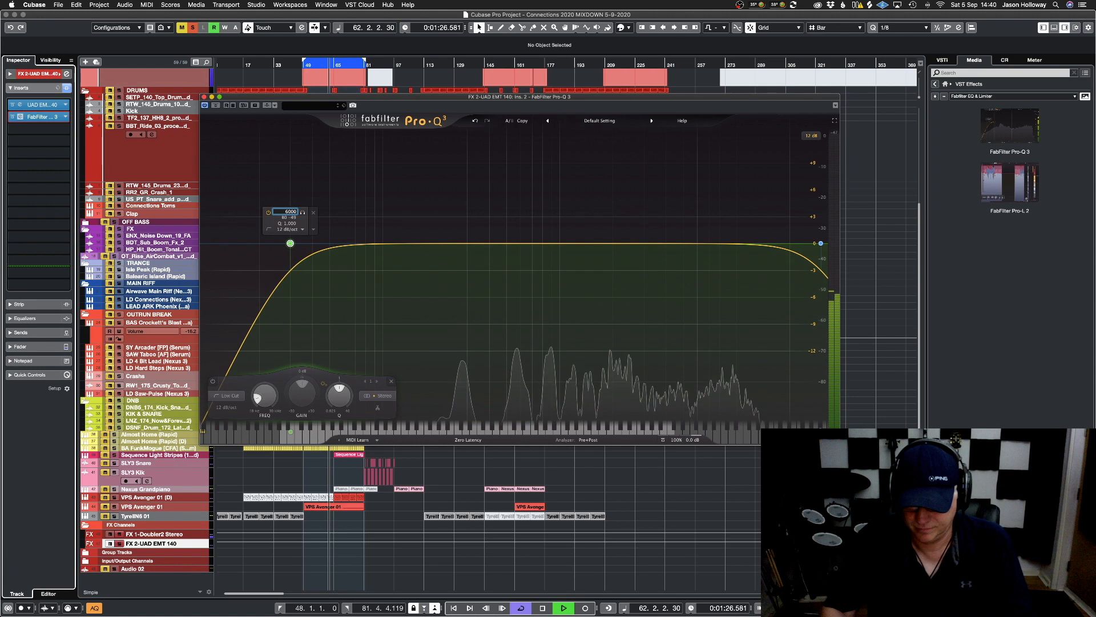
{"action": "key", "text": "Return"}
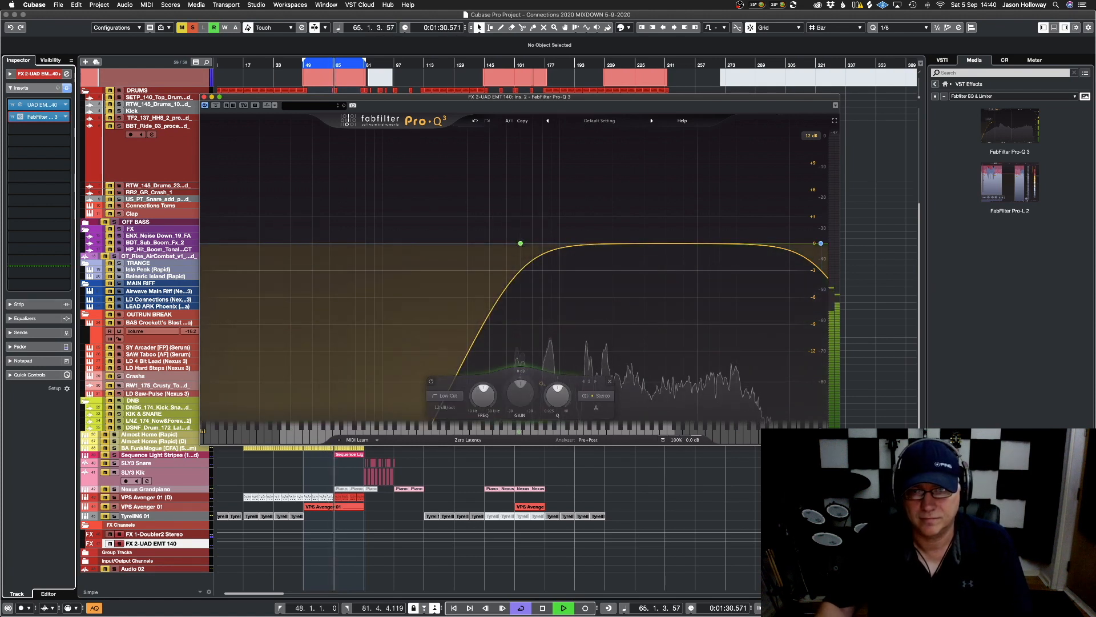
{"action": "left_click", "coordinate": [821, 244]}
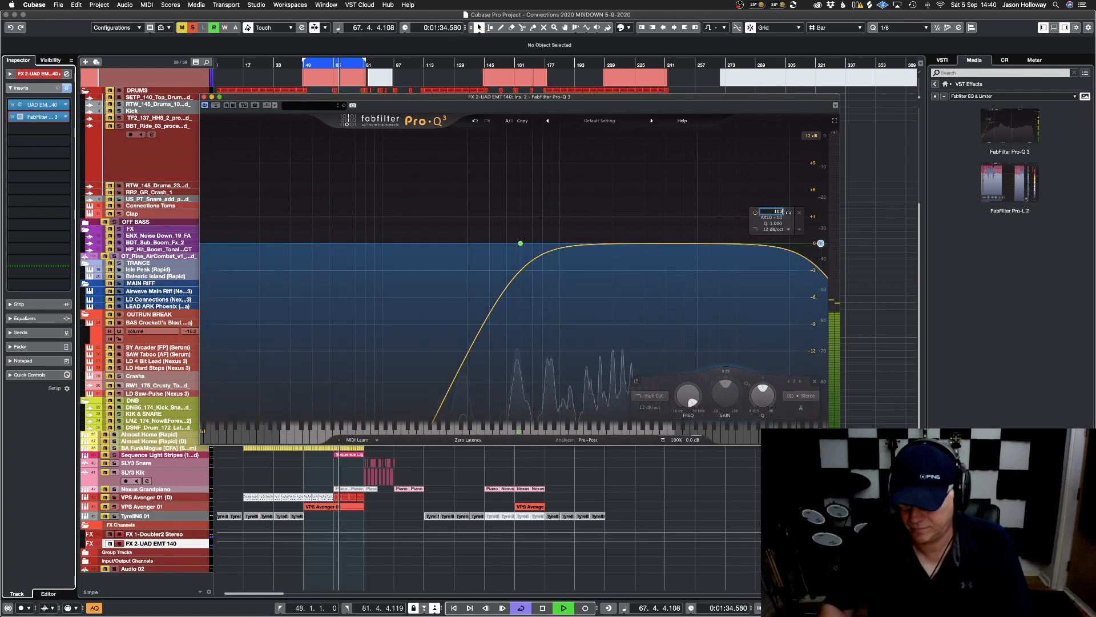
{"action": "key", "text": "Return"}
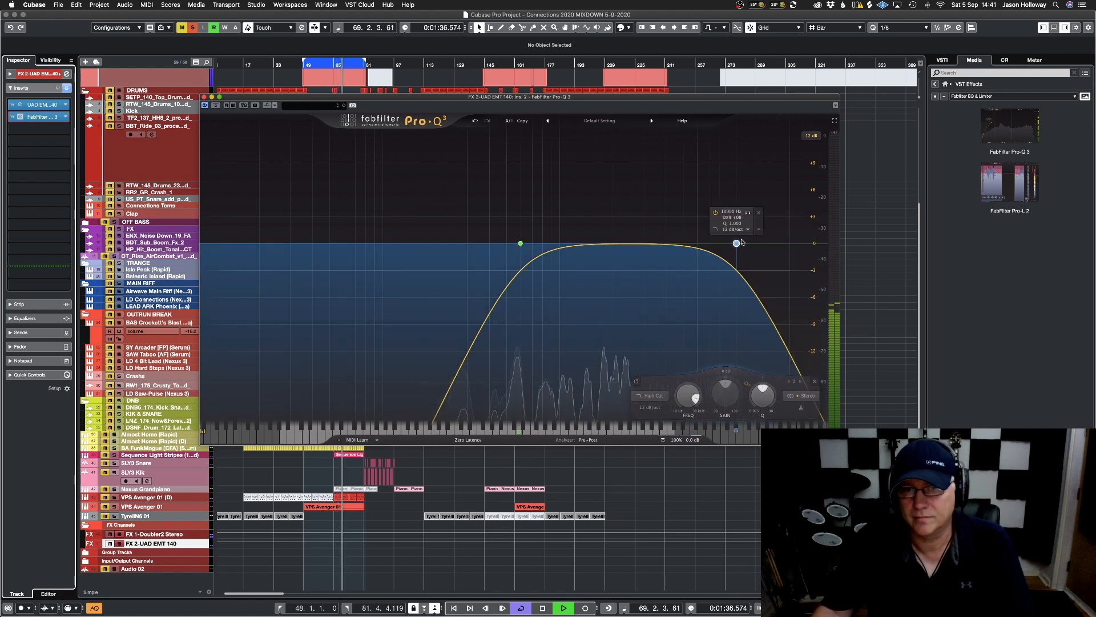
Compare the reverb with its EQ bypassed and active, and close the EQ window
{"action": "left_click", "coordinate": [216, 106]}
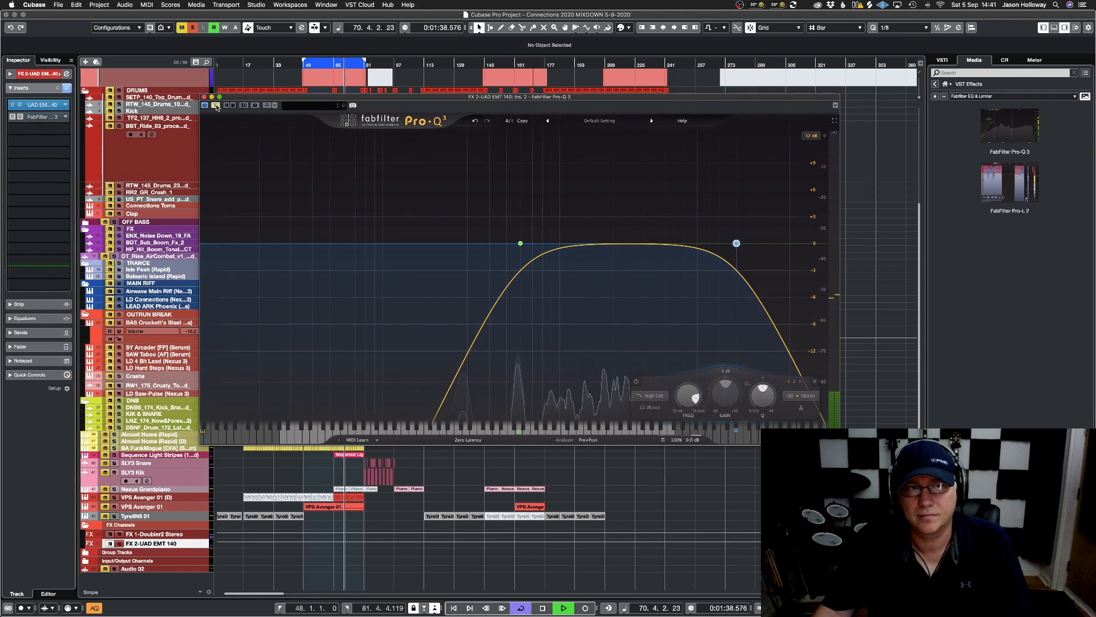
{"action": "left_click", "coordinate": [217, 106]}
{"action": "left_click", "coordinate": [205, 97]}
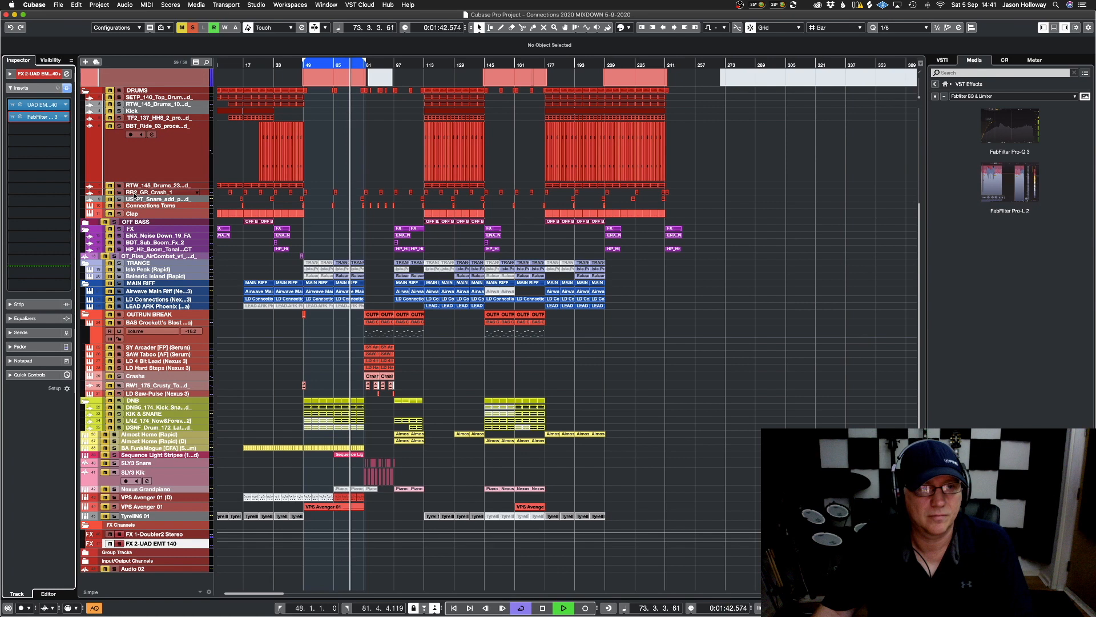
Set the 1st Verse vocal's FX 2-UAD EMT 140 send to -18.7 dB and turn off its solo
{"action": "scroll", "coordinate": [138, 132], "scroll_direction": "up", "scroll_amount": 3}
{"action": "left_click", "coordinate": [138, 132]}
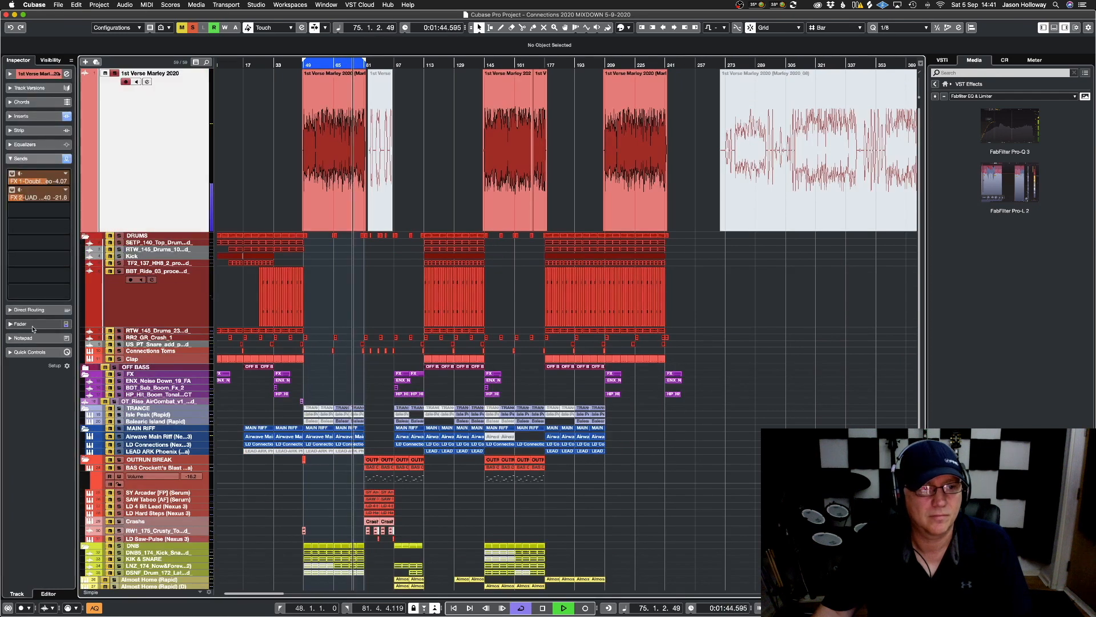
{"action": "left_click", "coordinate": [23, 185]}
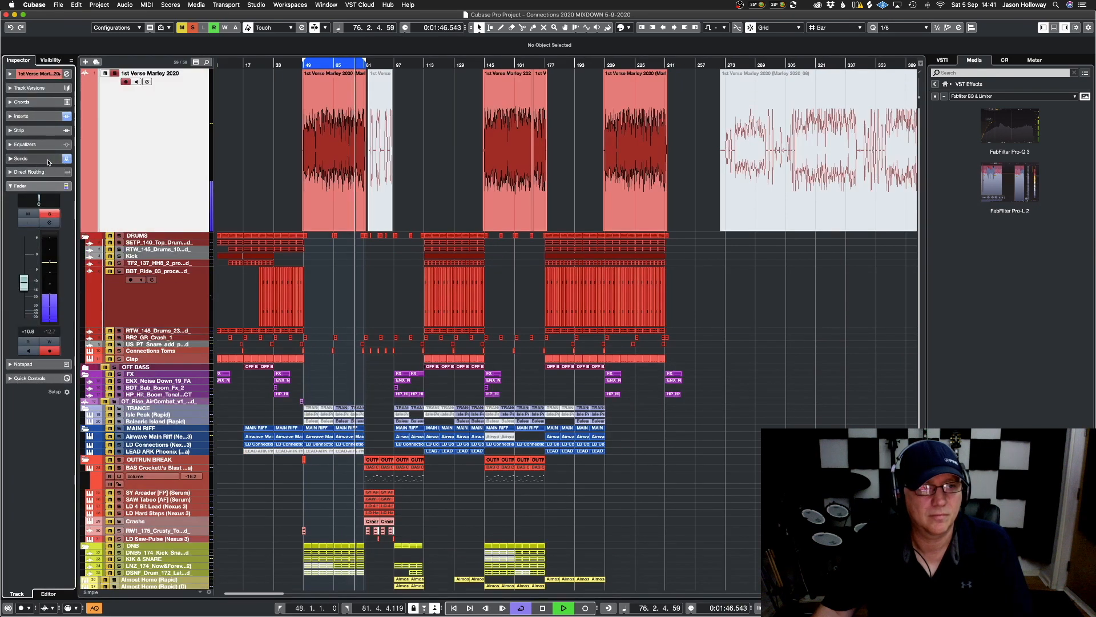
{"action": "left_click", "coordinate": [29, 158]}
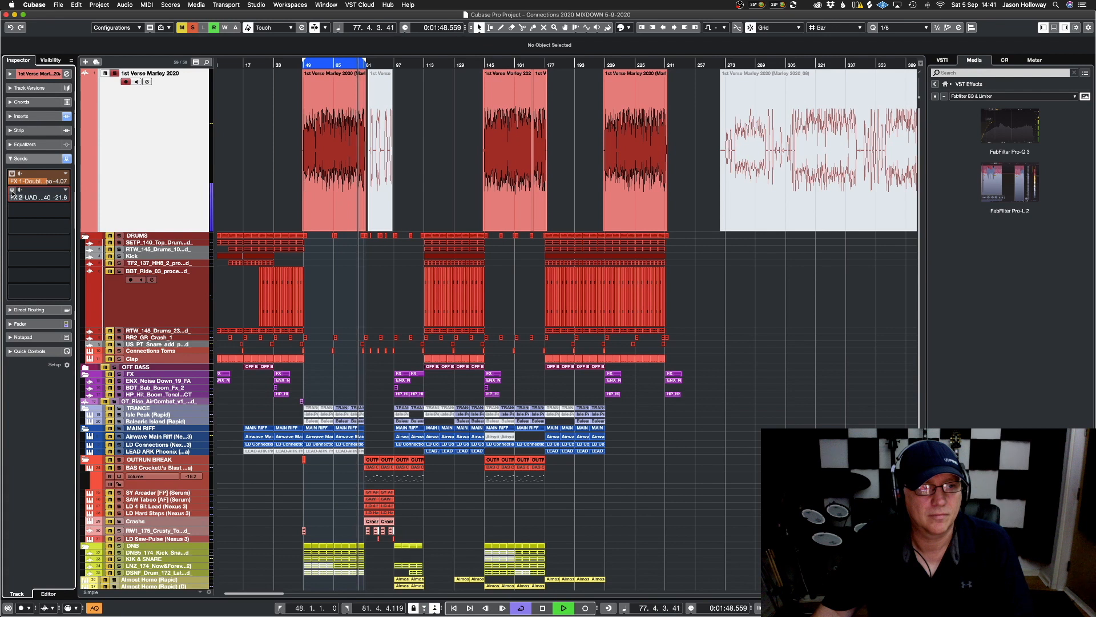
{"action": "left_click_drag", "start_coordinate": [25, 199], "coordinate": [37, 199]}
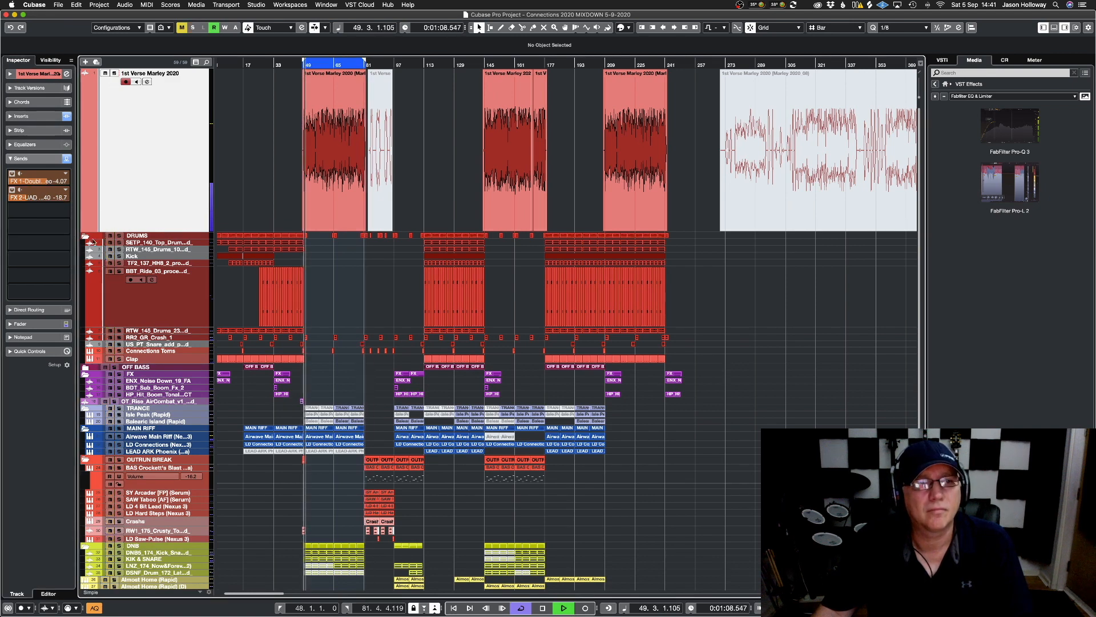
Raise the vocal's EMT 140 send to -15.5 dB in the full mix and compare with all sends bypassed
{"action": "key", "text": "KP_1"}
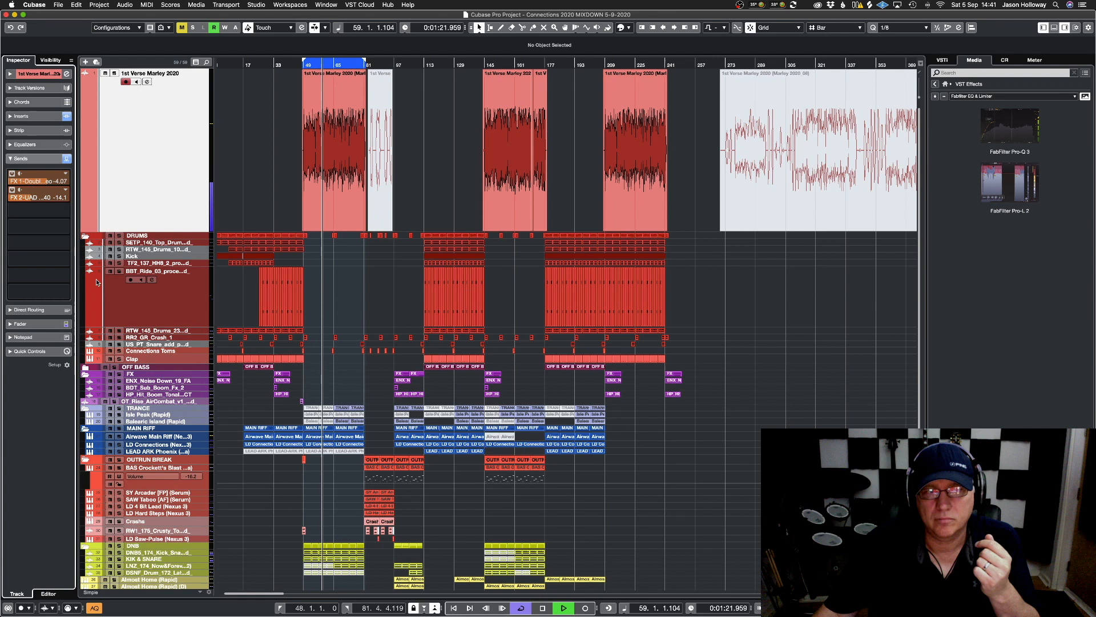
{"action": "left_click_drag", "start_coordinate": [28, 200], "coordinate": [24, 202]}
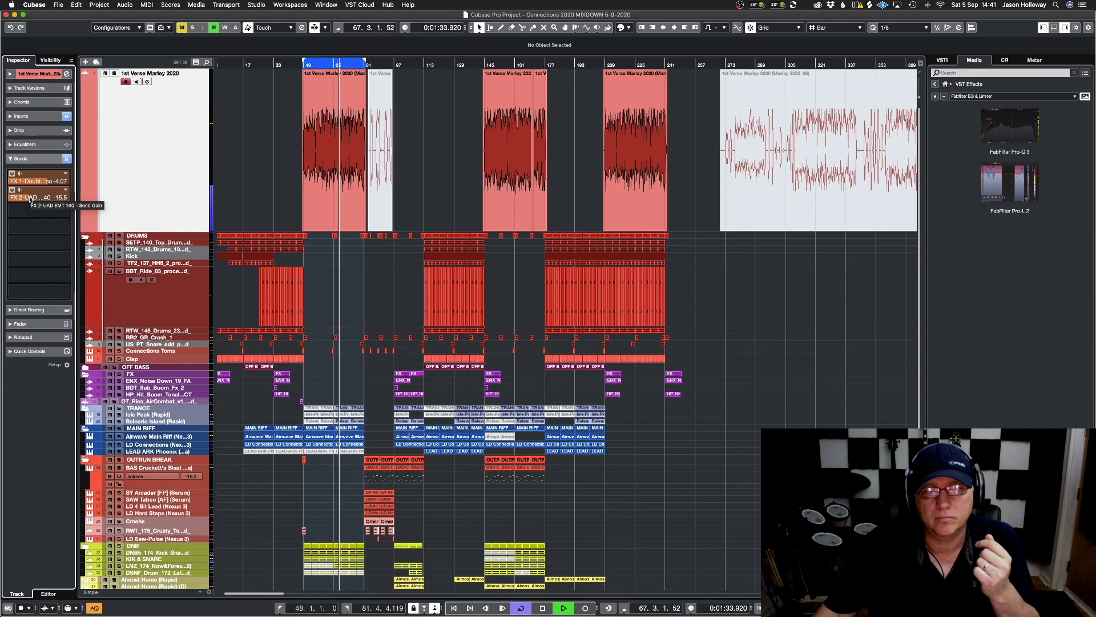
{"action": "left_click", "coordinate": [66, 158]}
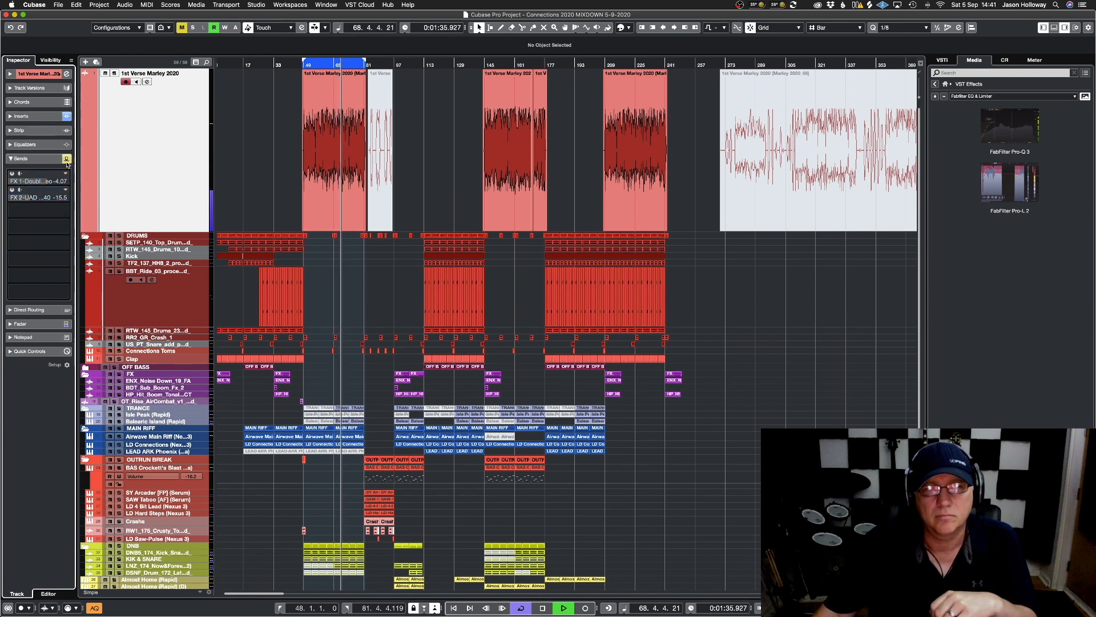
{"action": "left_click", "coordinate": [67, 159]}
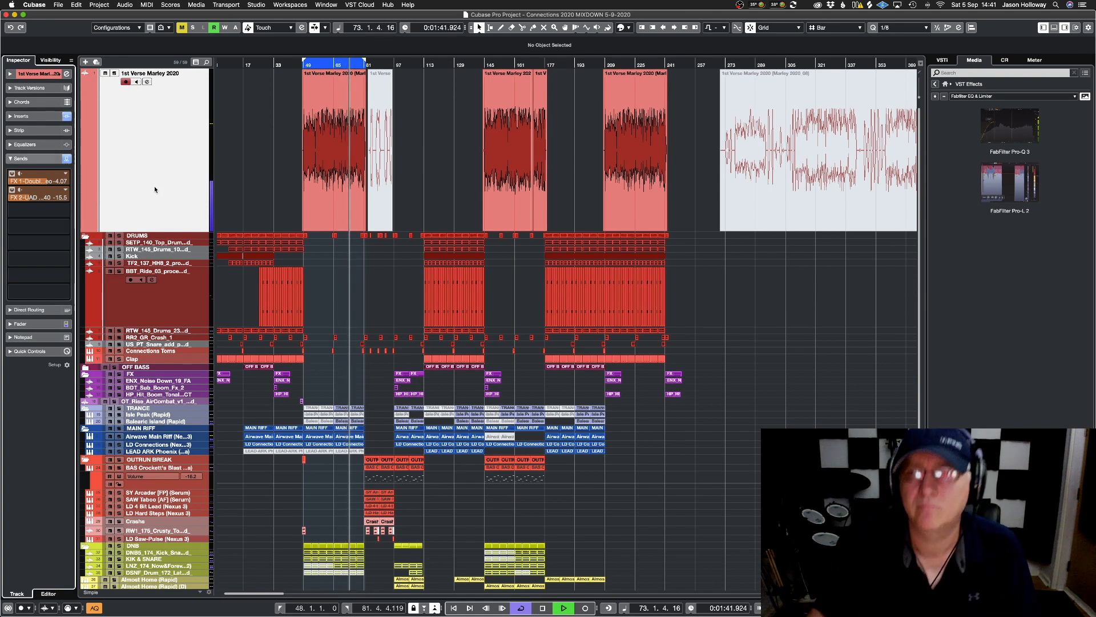
Turn off cycle playback and, playing from about bar 145, set the vocal's EMT 140 send to -12.5 dB, comparing it bypassed
{"action": "key", "text": "KP_Divide"}
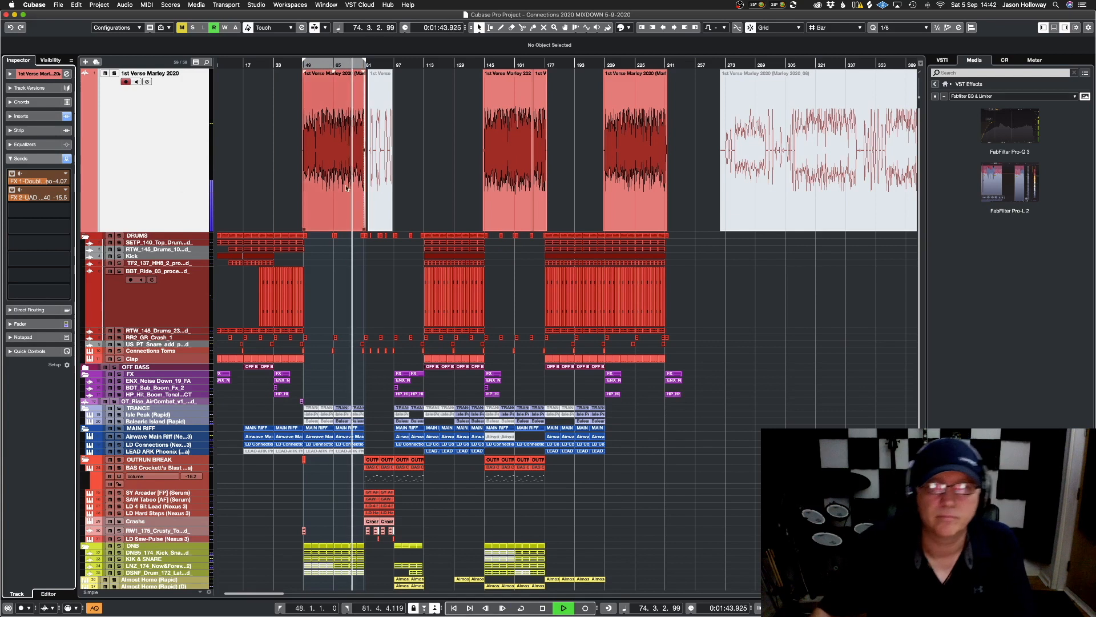
{"action": "left_click", "coordinate": [481, 64]}
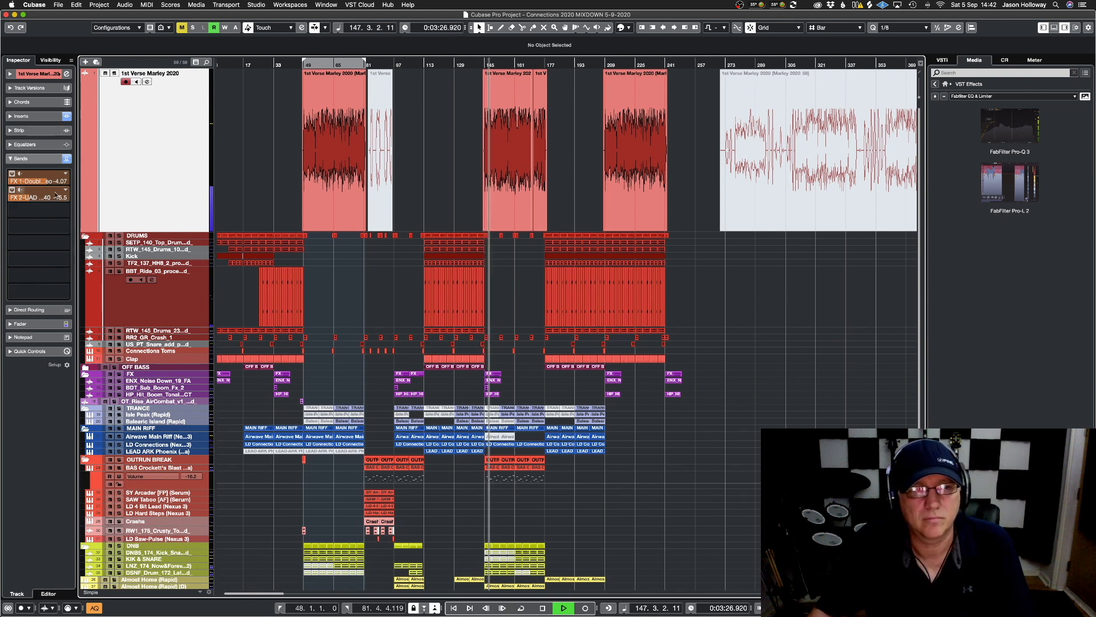
{"action": "left_click_drag", "start_coordinate": [38, 198], "coordinate": [44, 198]}
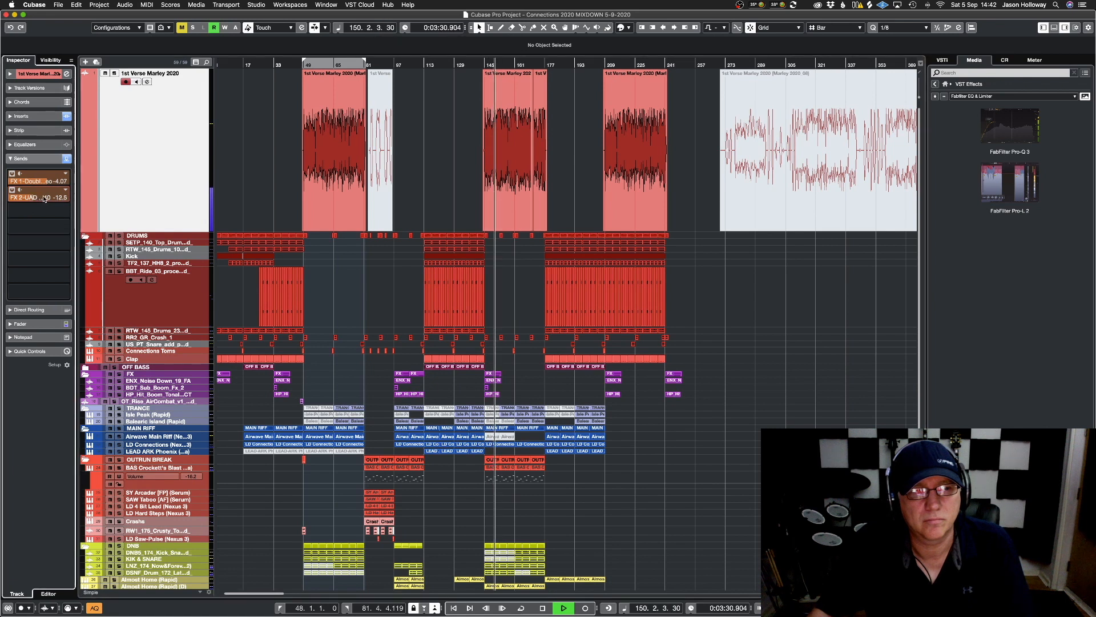
{"action": "left_click", "coordinate": [12, 189]}
{"action": "left_click", "coordinate": [12, 190]}
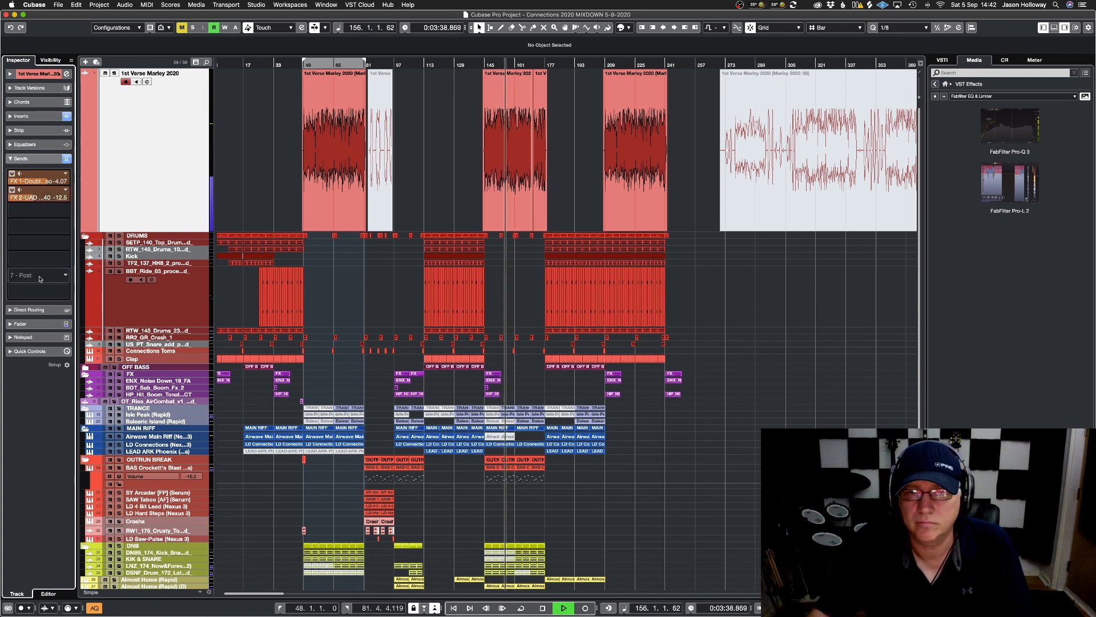
Audition the mix from about bar 177, stop playback, and restart it from the beginning of the project
{"action": "left_click", "coordinate": [546, 65]}
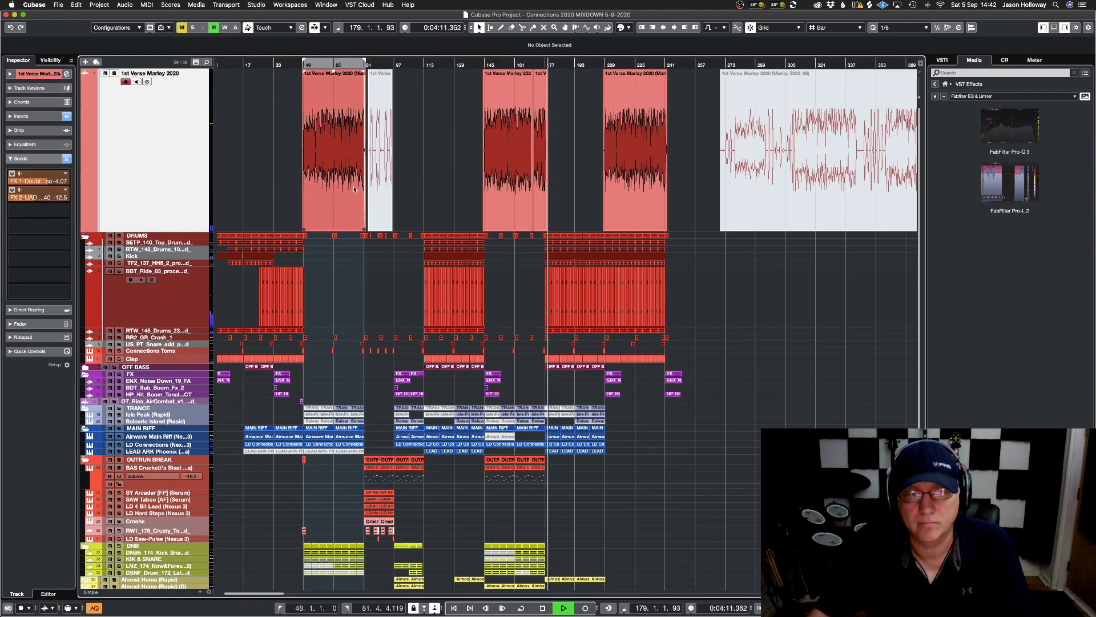
{"action": "key", "text": "space"}
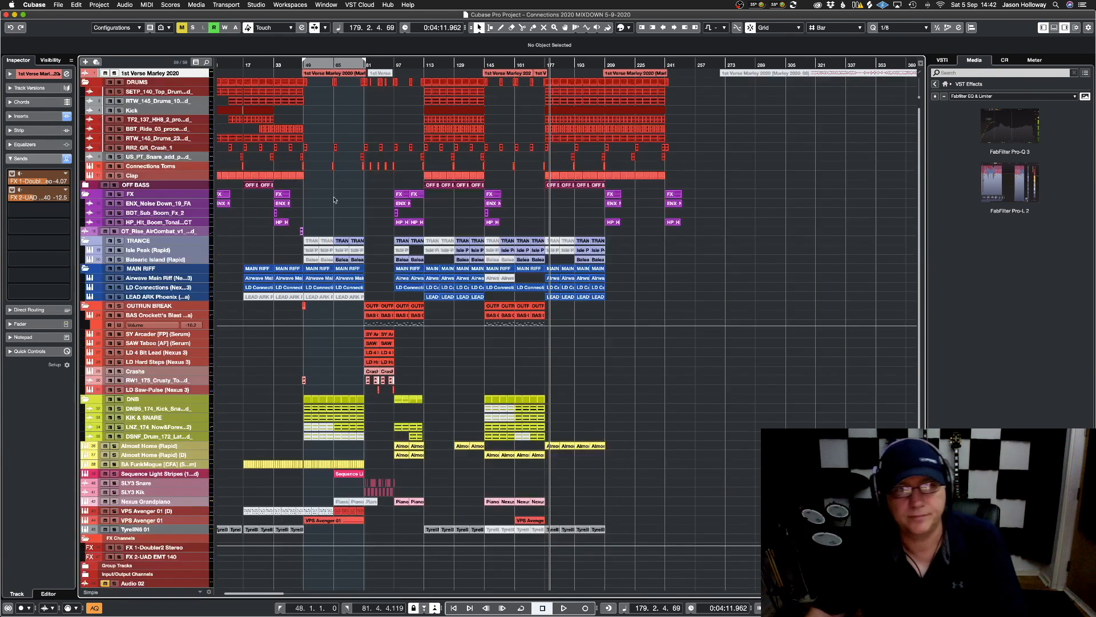
{"action": "scroll", "coordinate": [373, 139], "scroll_direction": "left", "scroll_amount": 1}
{"action": "key", "text": "Home"}
{"action": "key", "text": "space"}
Playing from about bar 45, set the vocal fader to -13.4 dB and its EMT 140 send to -17.1 dB, and save the project
{"action": "left_click", "coordinate": [302, 66]}
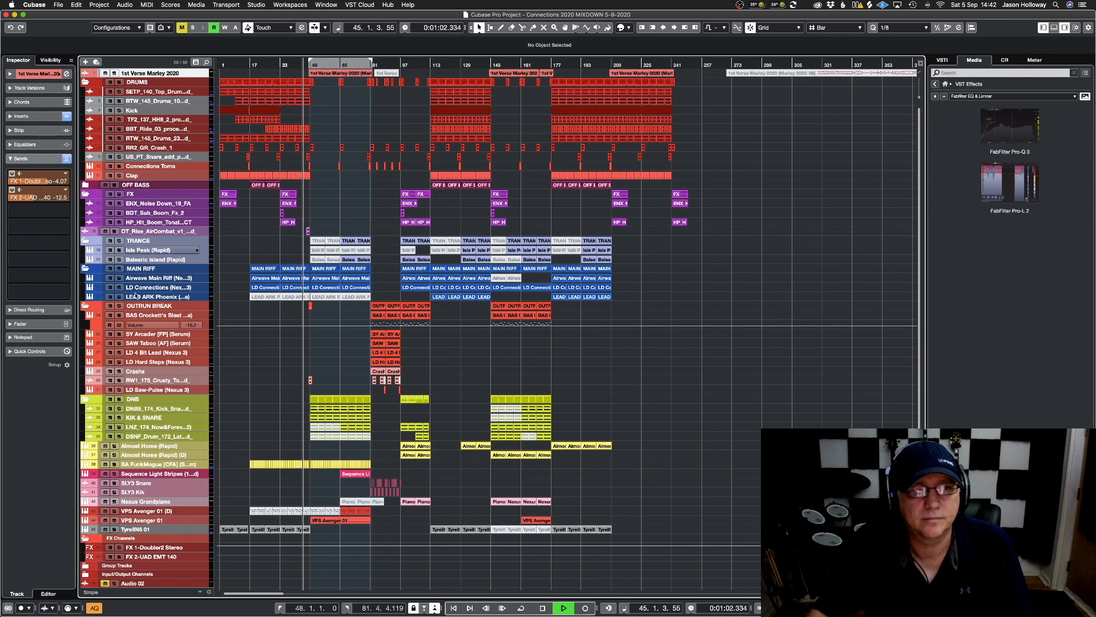
{"action": "left_click", "coordinate": [22, 324]}
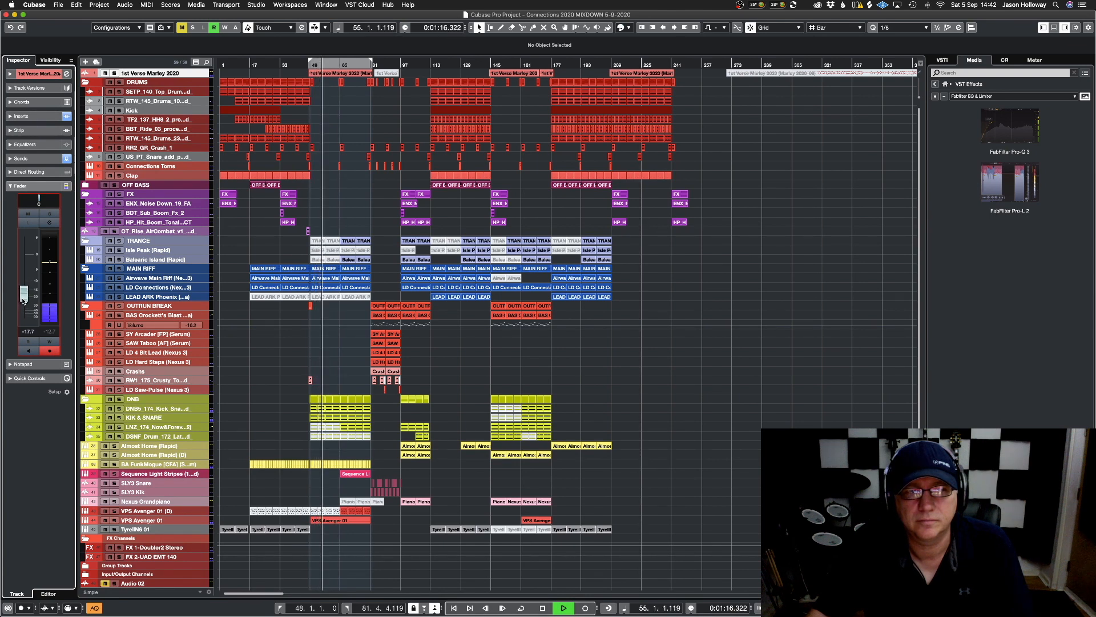
{"action": "left_click", "coordinate": [31, 159]}
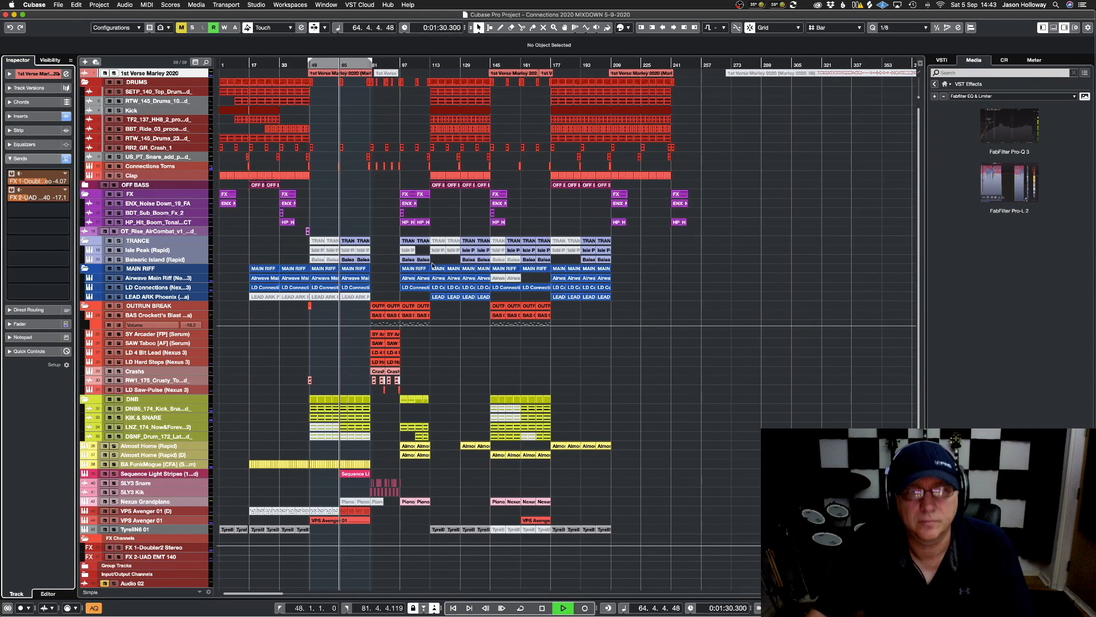
{"action": "key", "text": "super+s"}
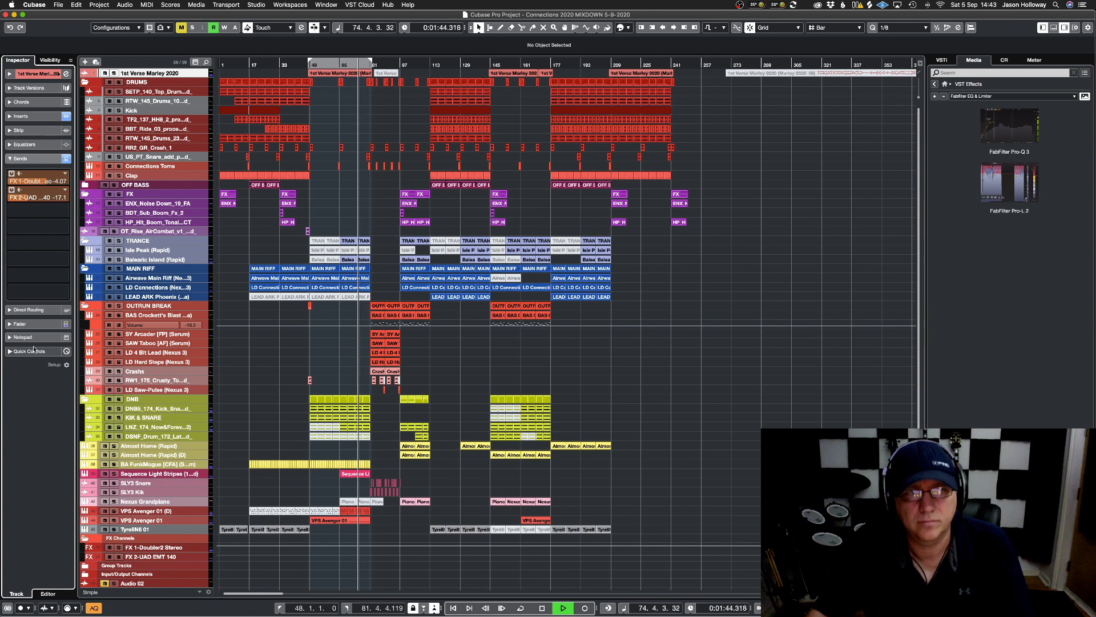
Set the 1st Verse vocal's fader to -12.4 dB and save the project
{"action": "left_click", "coordinate": [20, 324]}
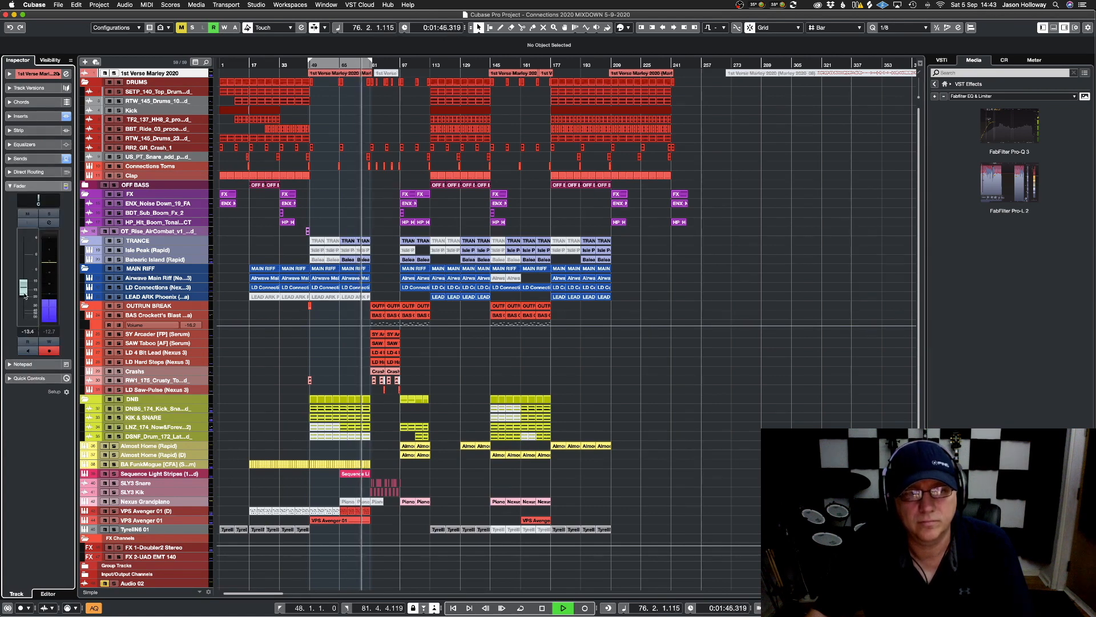
{"action": "left_click_drag", "start_coordinate": [25, 292], "coordinate": [25, 295]}
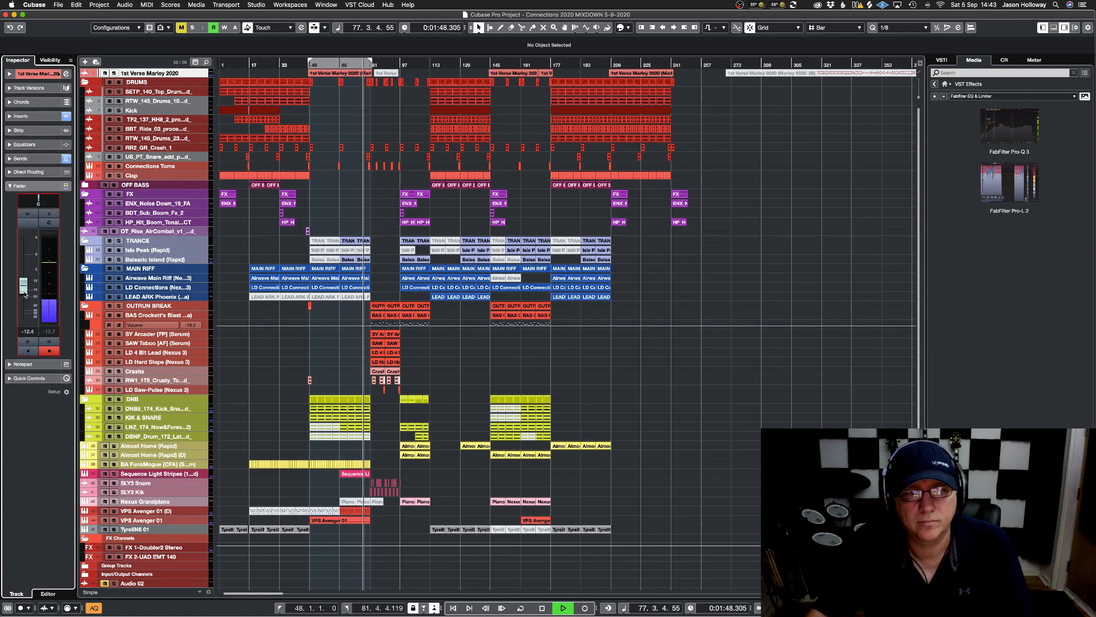
{"action": "left_click", "coordinate": [636, 413]}
{"action": "key", "text": "super+s"}
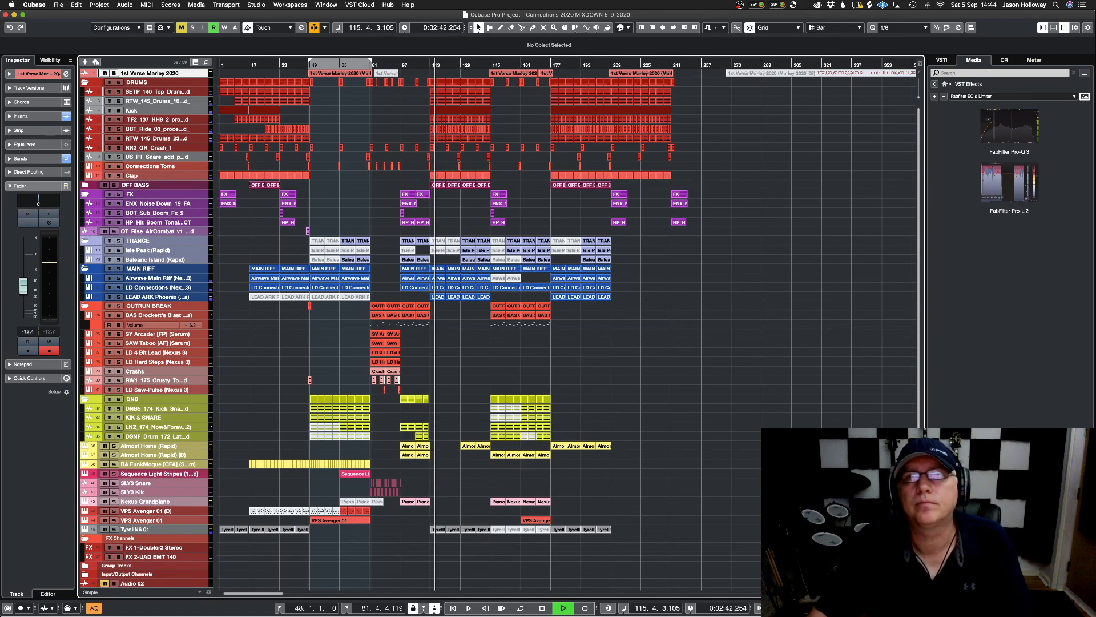
Switch to the LGTV Mixdown workspace
{"action": "left_click", "coordinate": [290, 4]}
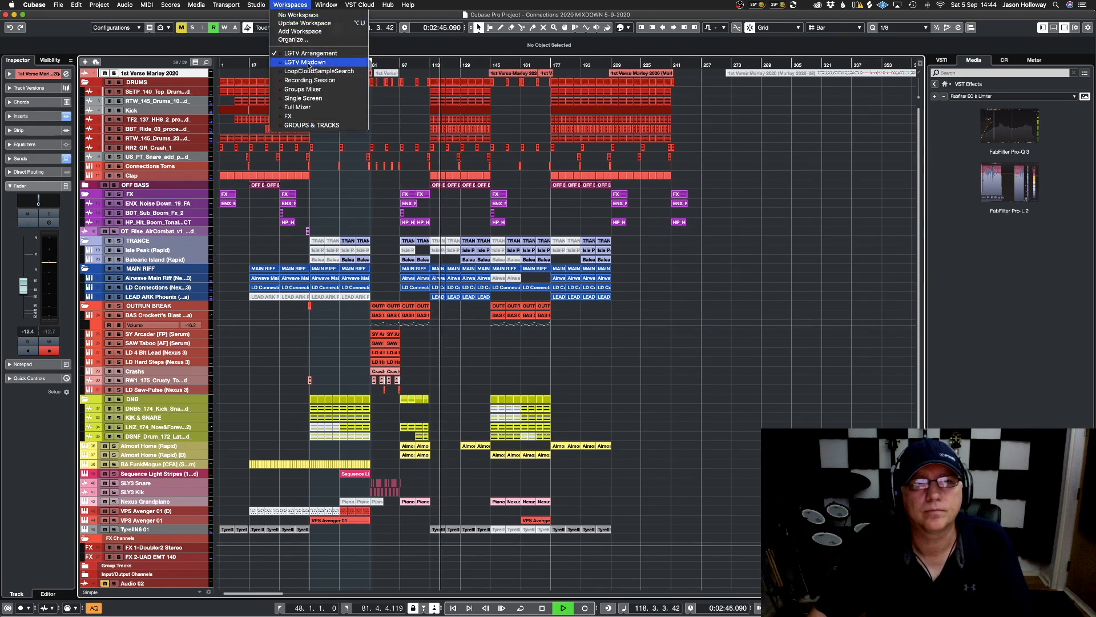
{"action": "left_click", "coordinate": [308, 62]}
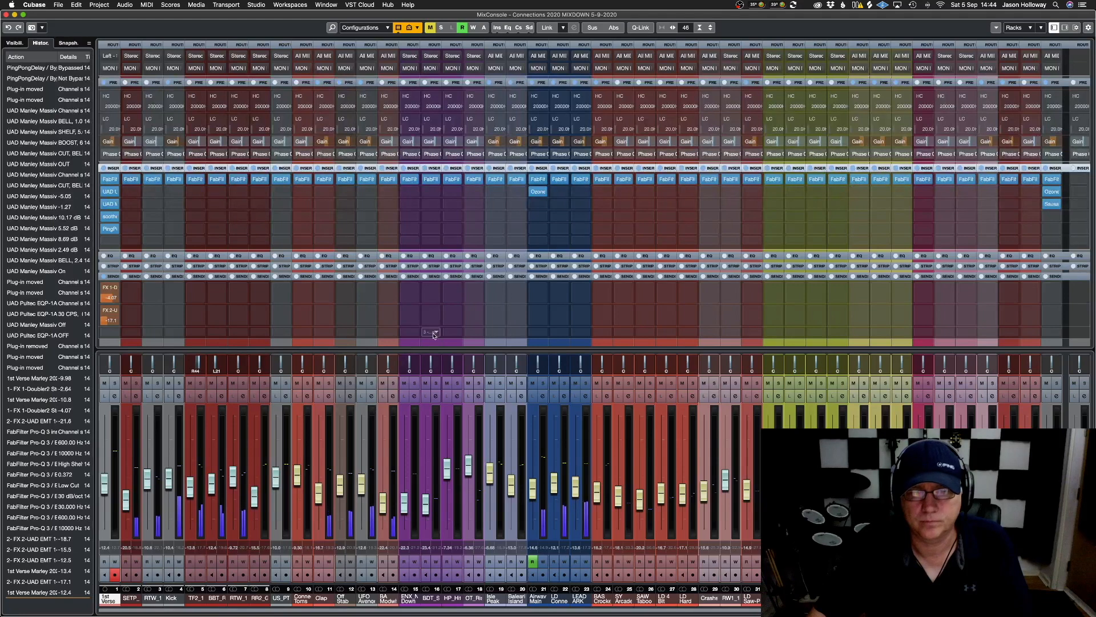
Set the Airwave Main Riff fader to -10.8 dB, LD Connections to -9.34 dB and LEAD ARK Phoenix to -13.5 dB, and hide the history list
{"action": "left_click_drag", "start_coordinate": [533, 478], "coordinate": [575, 482]}
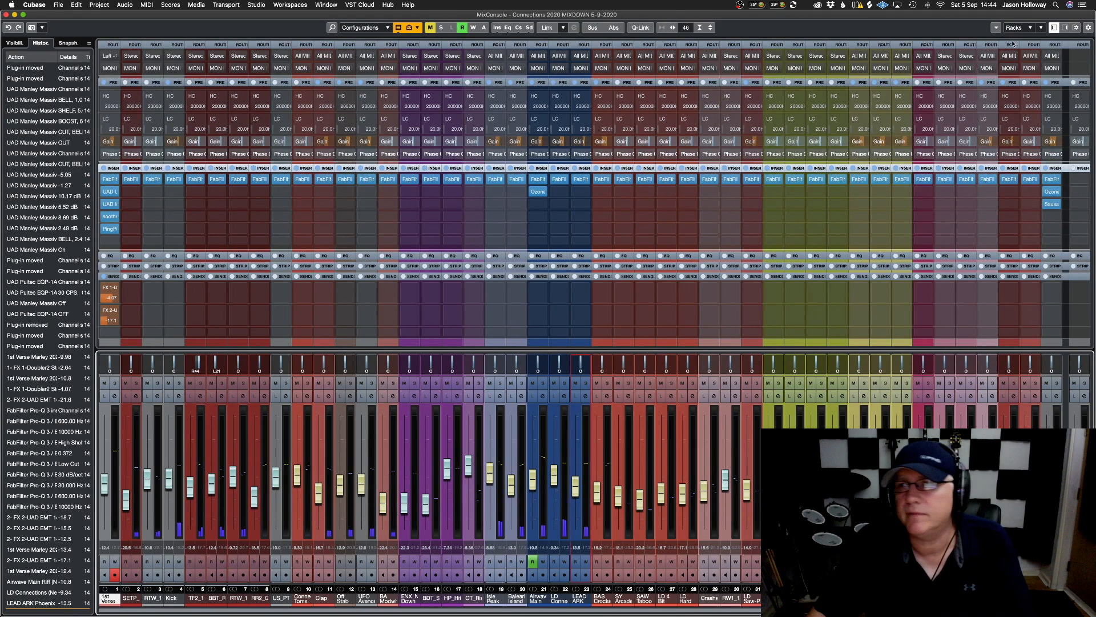
{"action": "left_click", "coordinate": [1054, 28]}
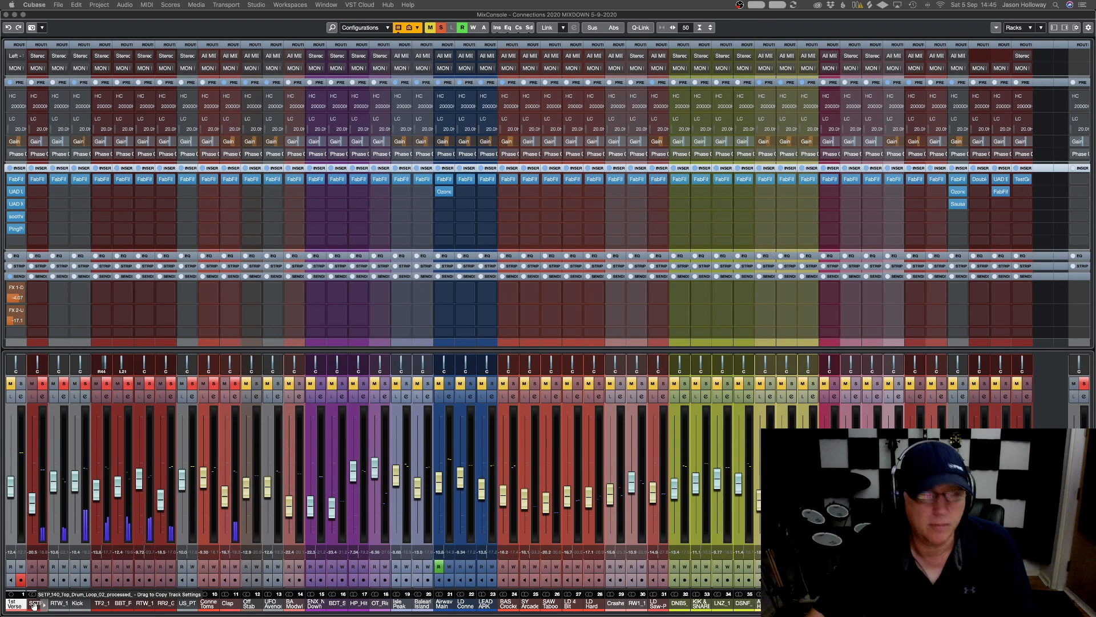
Select the drum channels from the SETP top drum loop through Clap and switch to the LGTV Arrangement workspace
{"action": "left_click", "coordinate": [33, 604]}
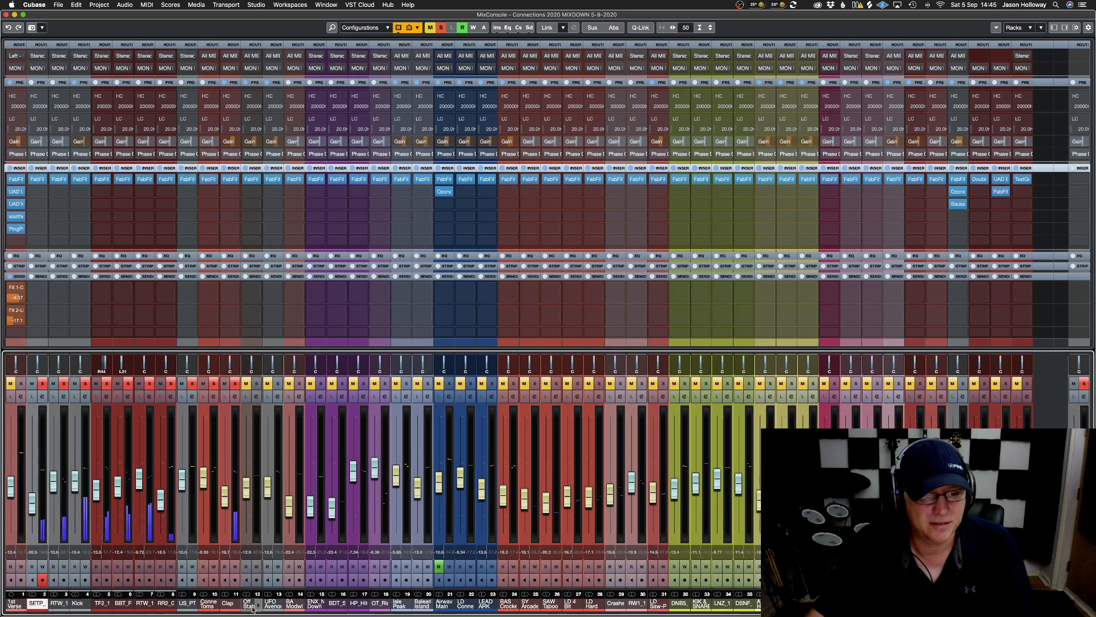
{"action": "left_click", "coordinate": [230, 604], "text": "shift"}
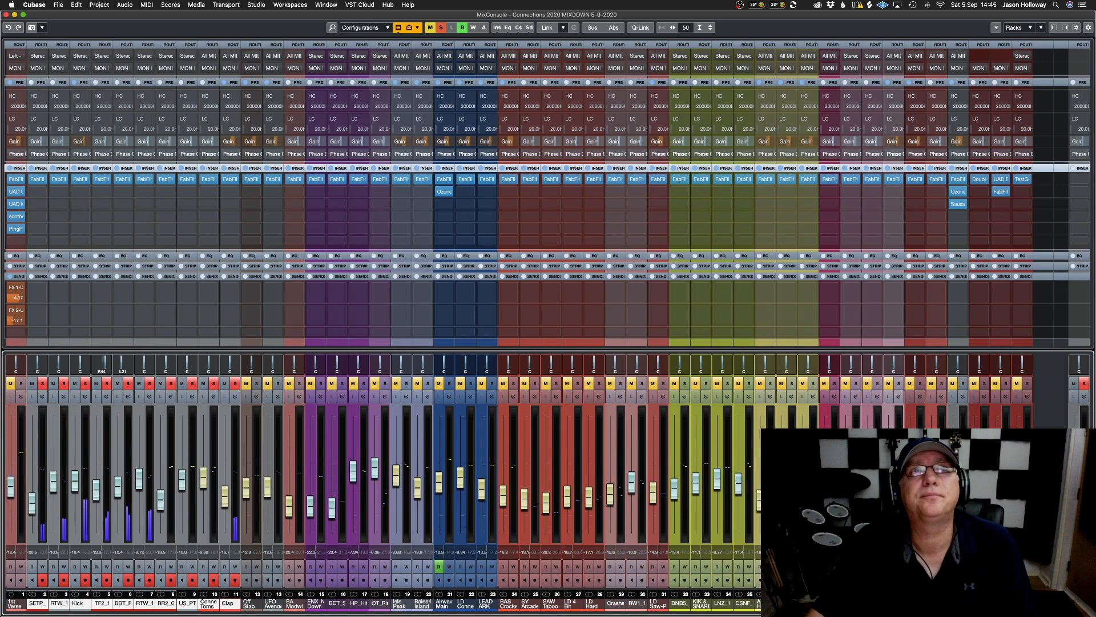
{"action": "left_click", "coordinate": [262, 6]}
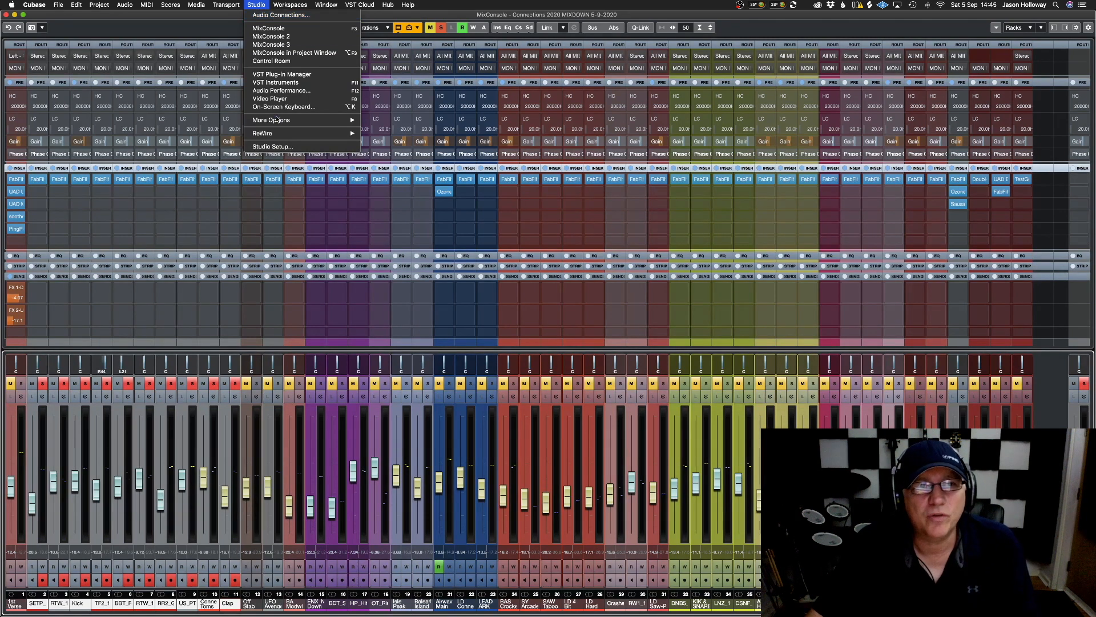
{"action": "mouse_move", "coordinate": [290, 5]}
{"action": "left_click", "coordinate": [308, 53]}
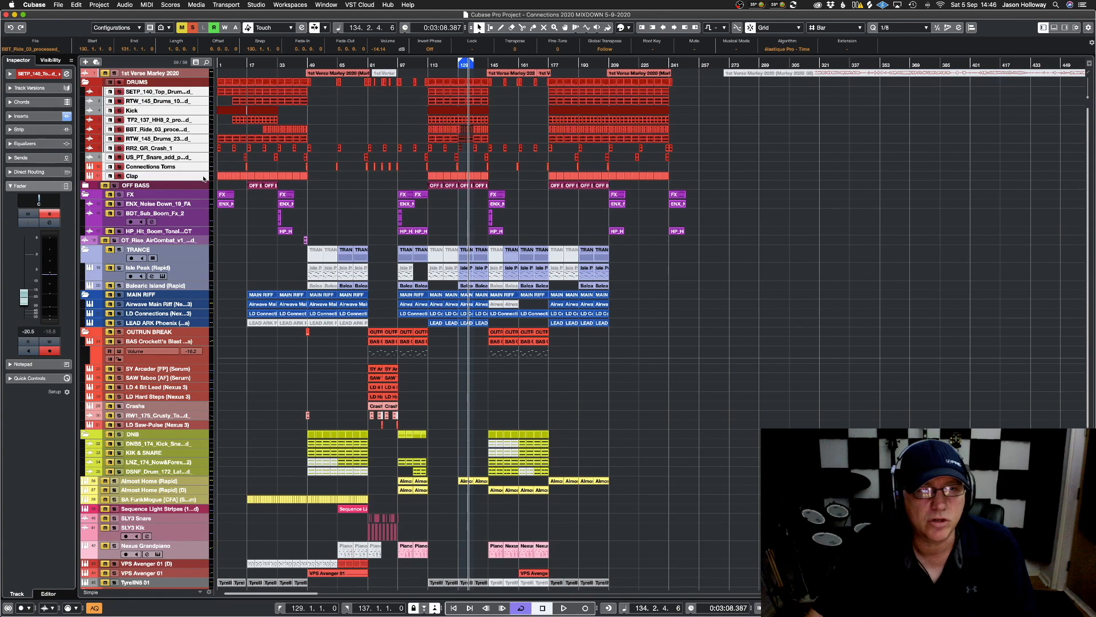
Add one stereo group channel to the selected drum tracks, output to MON L & R and created inside the folder
{"action": "right_click", "coordinate": [204, 95]}
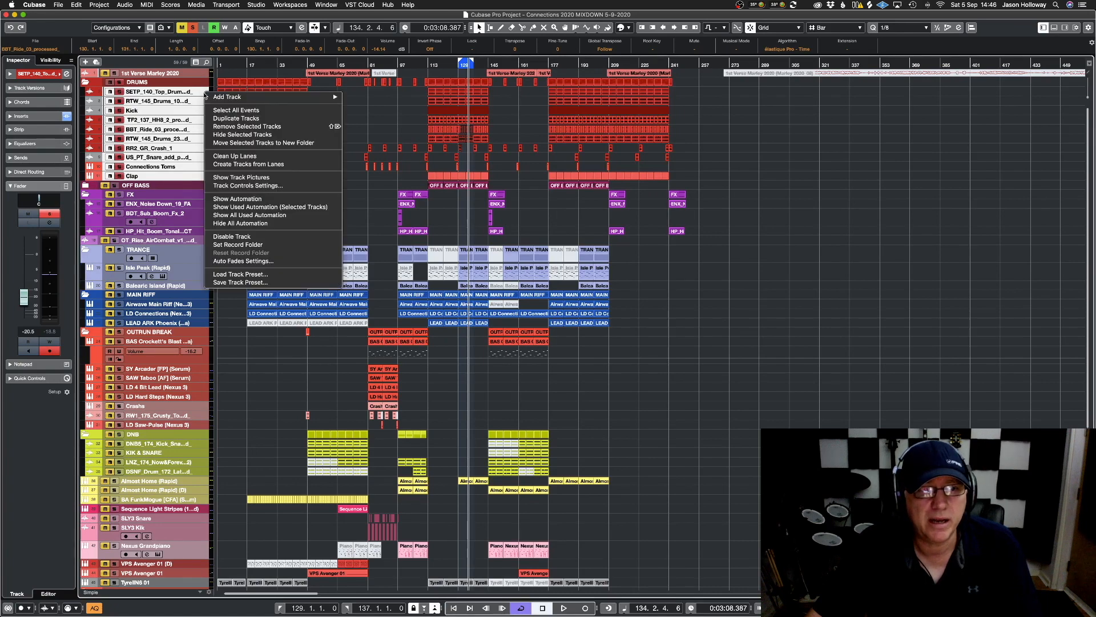
{"action": "mouse_move", "coordinate": [263, 97]}
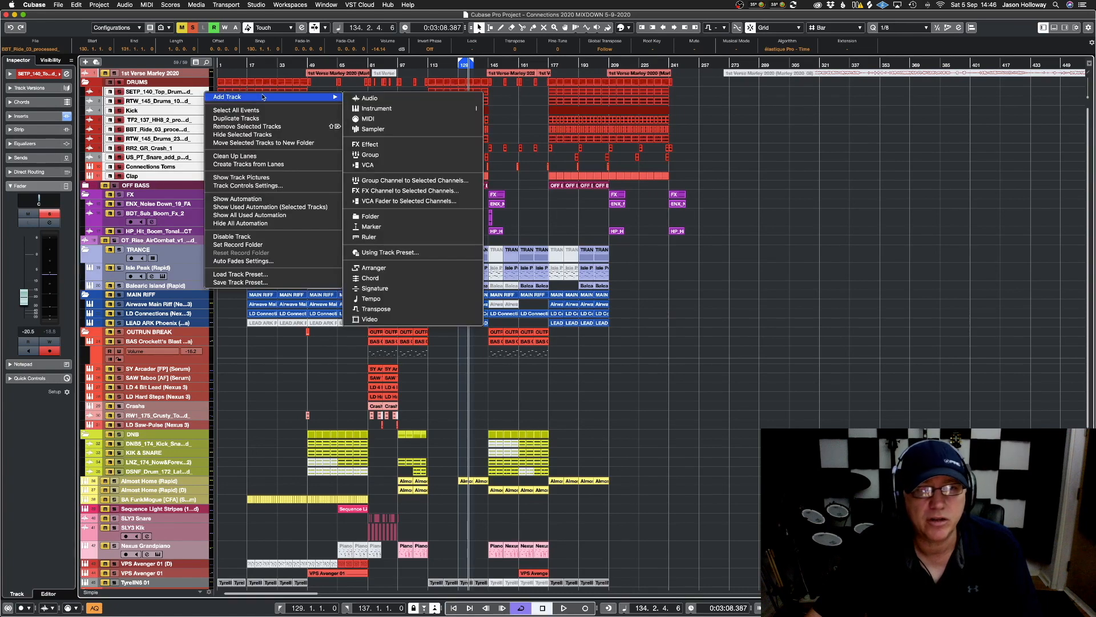
{"action": "left_click", "coordinate": [457, 182]}
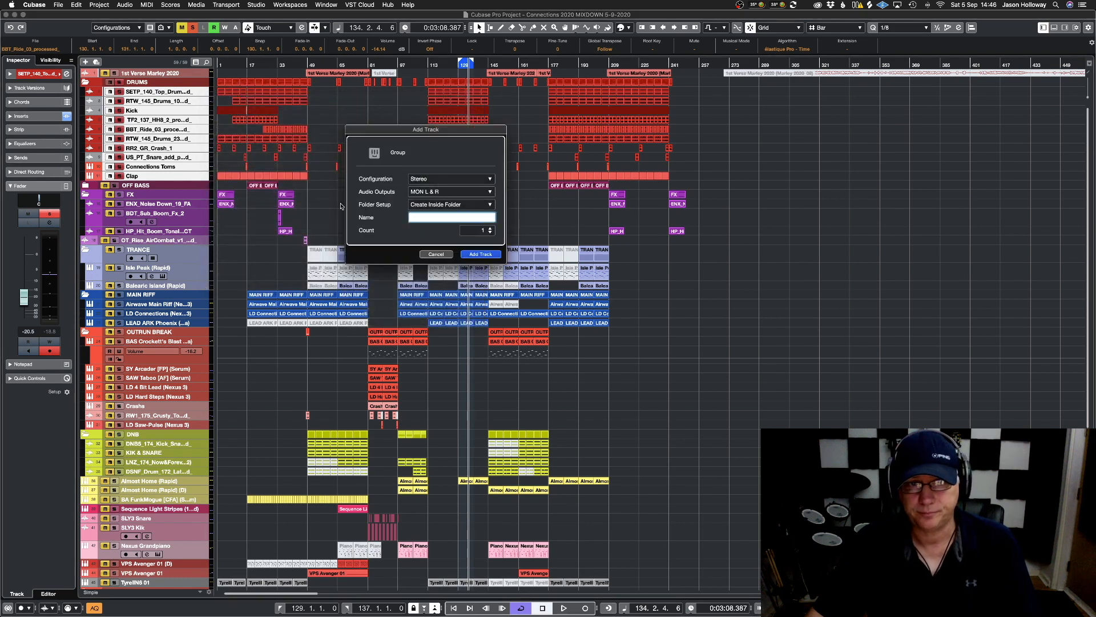
{"action": "left_click", "coordinate": [486, 255]}
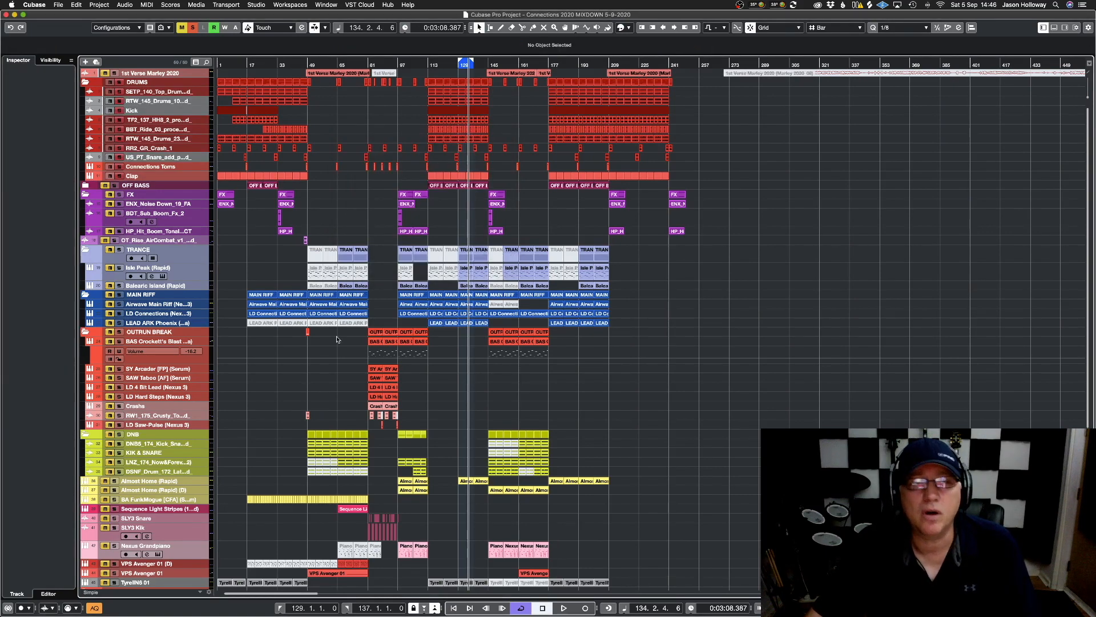
Switch to the LGTV Mixdown workspace and name the new drum group channel DRUMS
{"action": "scroll", "coordinate": [256, 354], "scroll_direction": "down", "scroll_amount": 5}
{"action": "scroll", "coordinate": [294, 304], "scroll_direction": "up", "scroll_amount": 5}
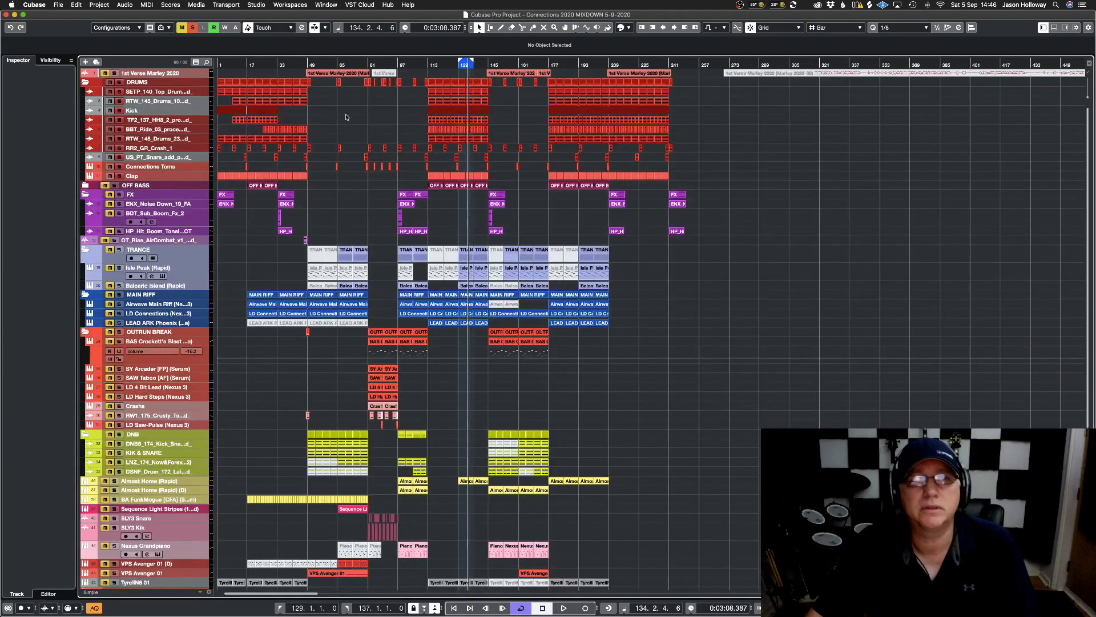
{"action": "left_click", "coordinate": [295, 8]}
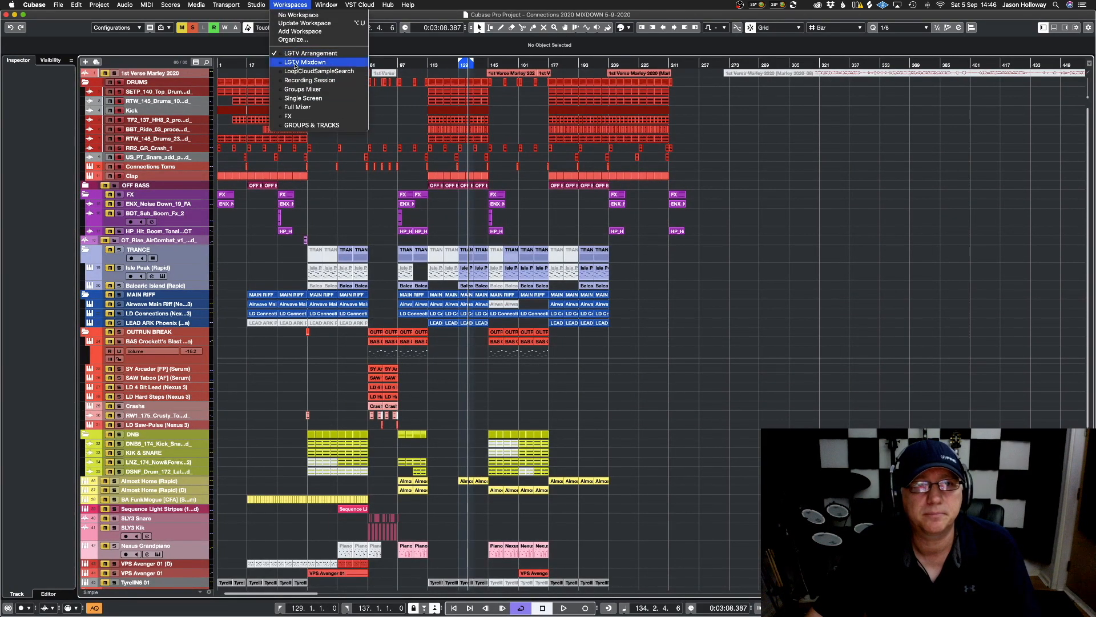
{"action": "left_click", "coordinate": [253, 229]}
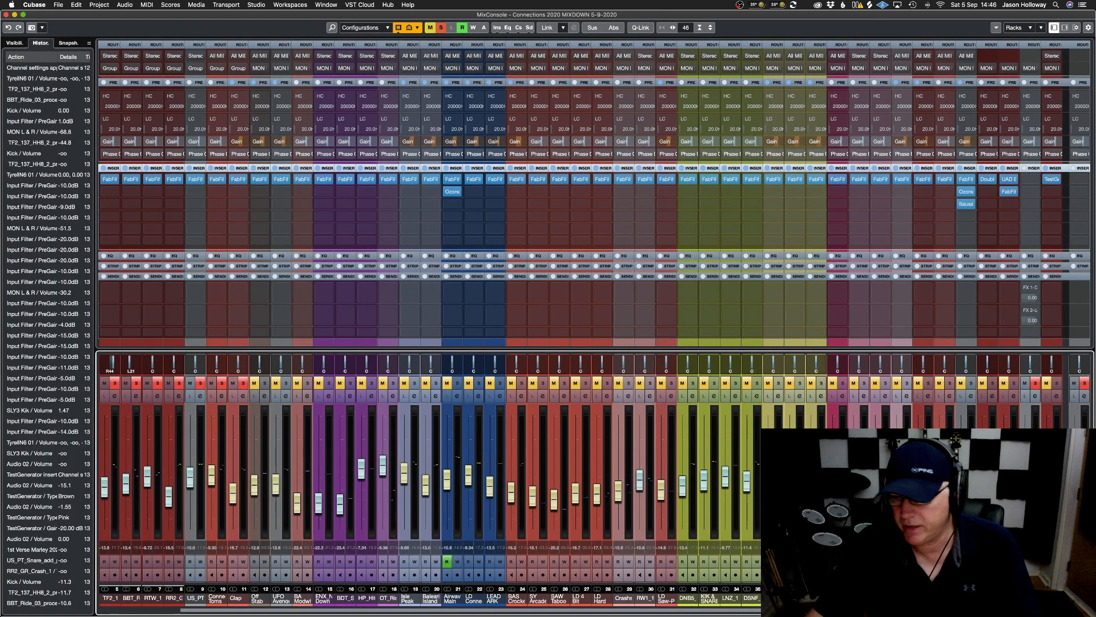
{"action": "key", "text": "Return"}
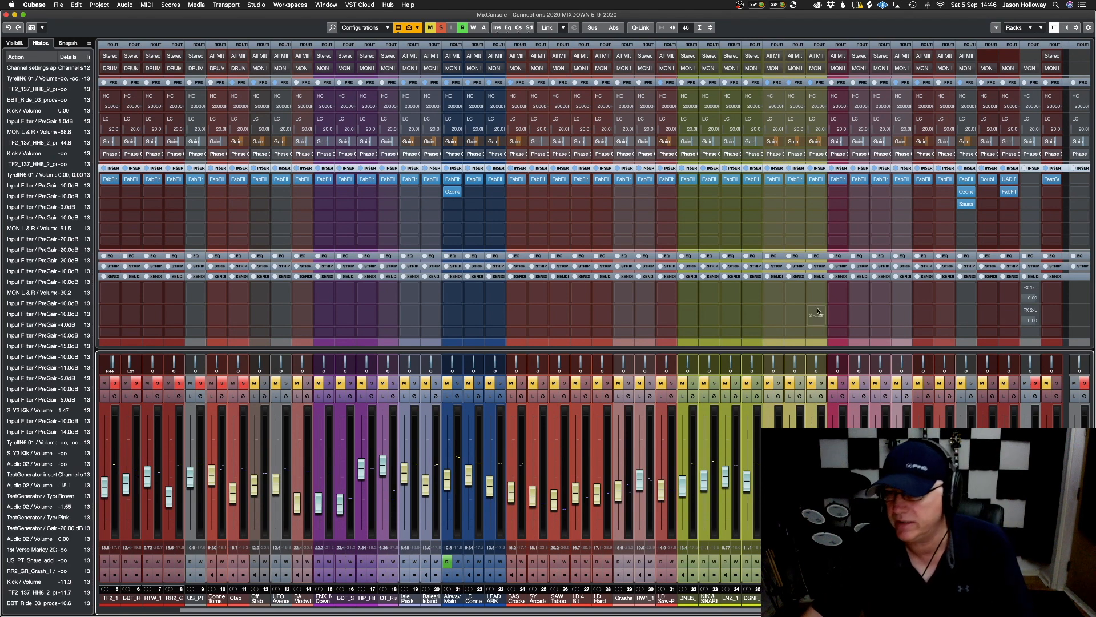
Clear all solos, solo the DRUMS group and audition it, undoing the slight change to its fader
{"action": "left_click", "coordinate": [444, 28]}
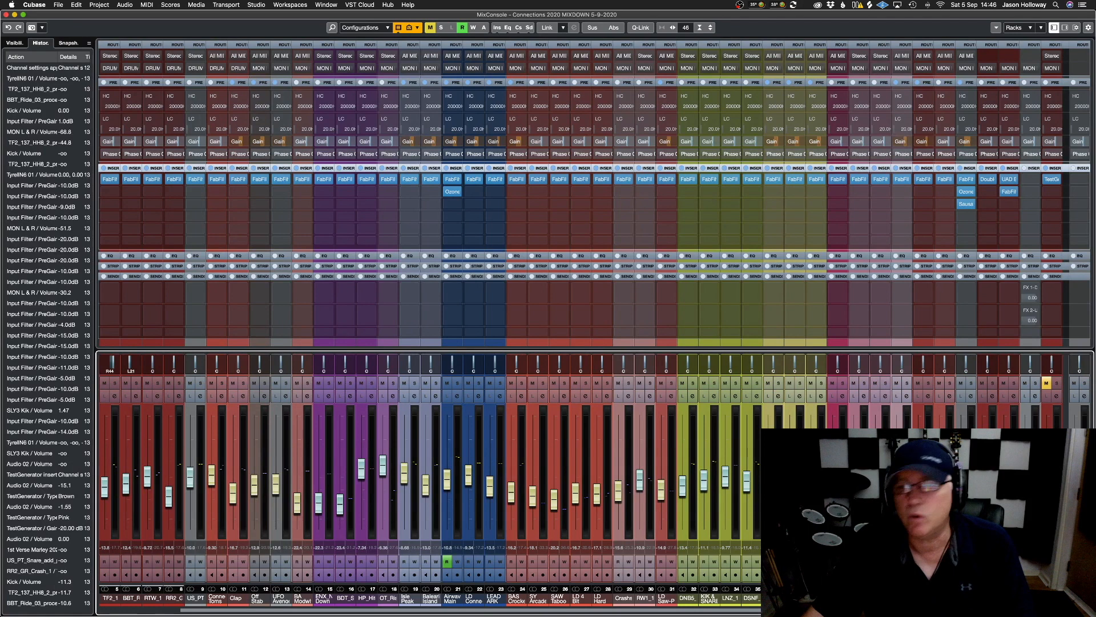
{"action": "left_click", "coordinate": [1035, 383]}
{"action": "mouse_move", "coordinate": [1026, 442]}
{"action": "left_mouse_down"}
{"action": "mouse_move", "coordinate": [1026, 425]}
{"action": "mouse_move", "coordinate": [1027, 448]}
{"action": "left_mouse_up"}
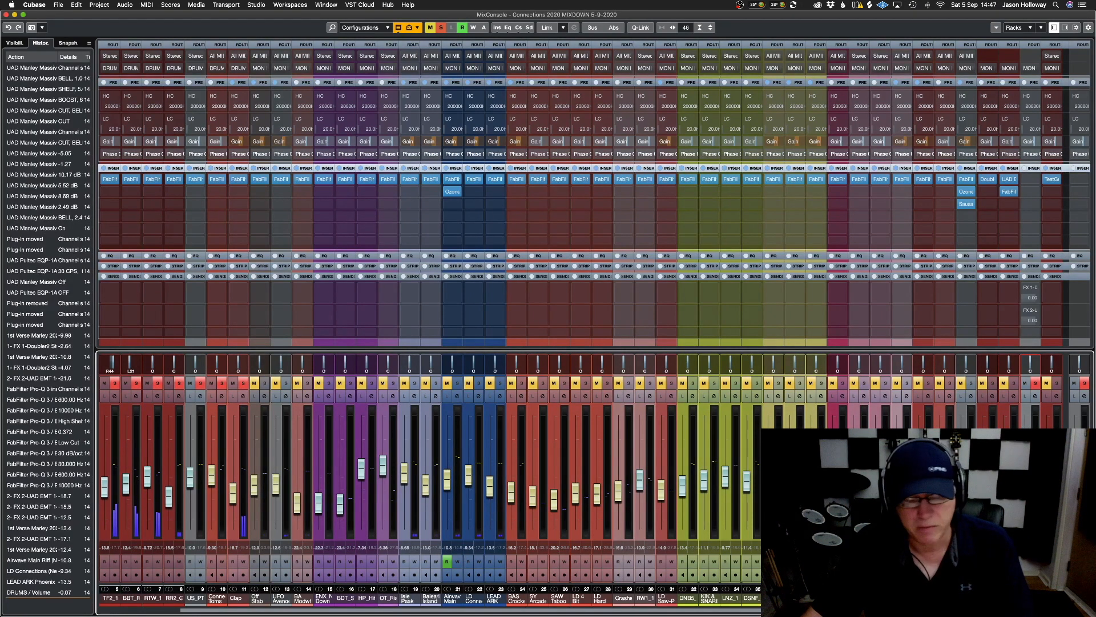
{"action": "key", "text": "alt+z"}
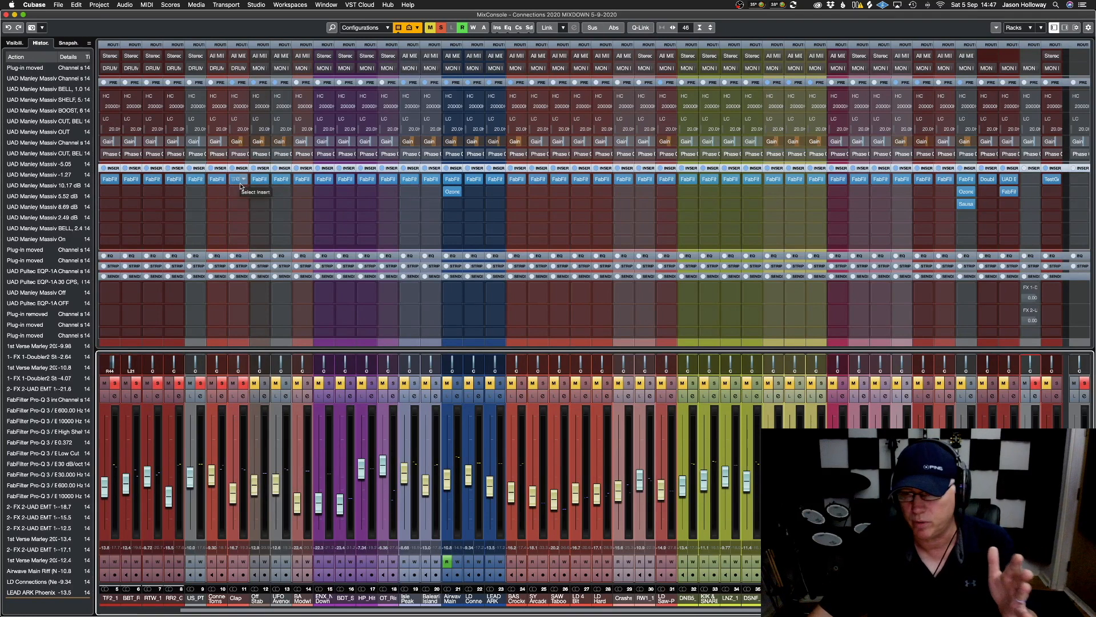
{"action": "left_click_drag", "start_coordinate": [240, 185], "coordinate": [238, 203]}
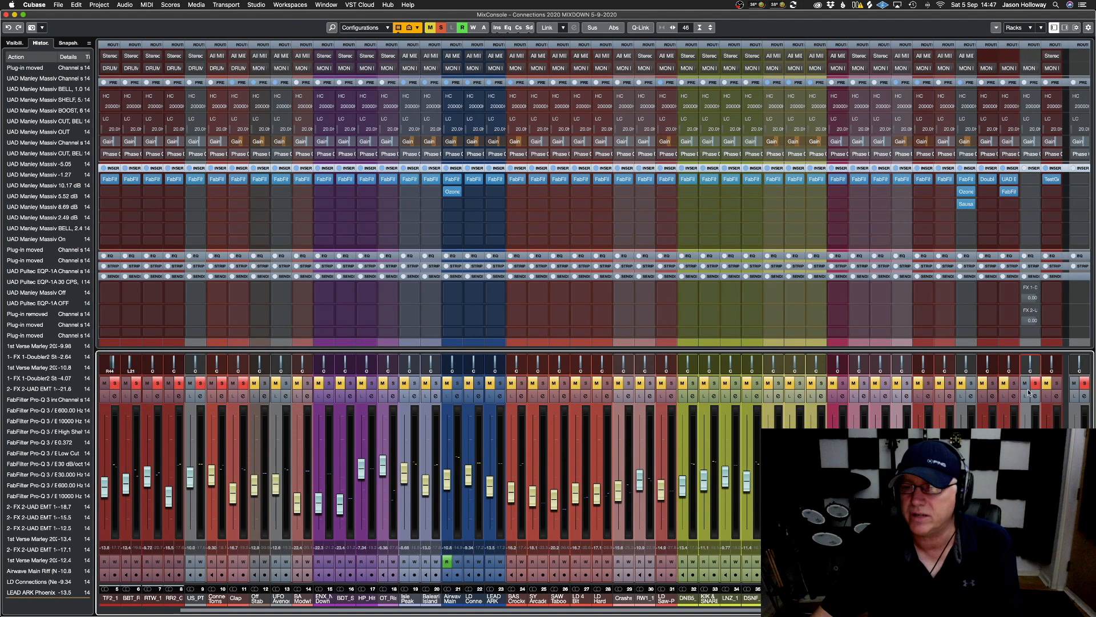
{"action": "key", "text": "space"}
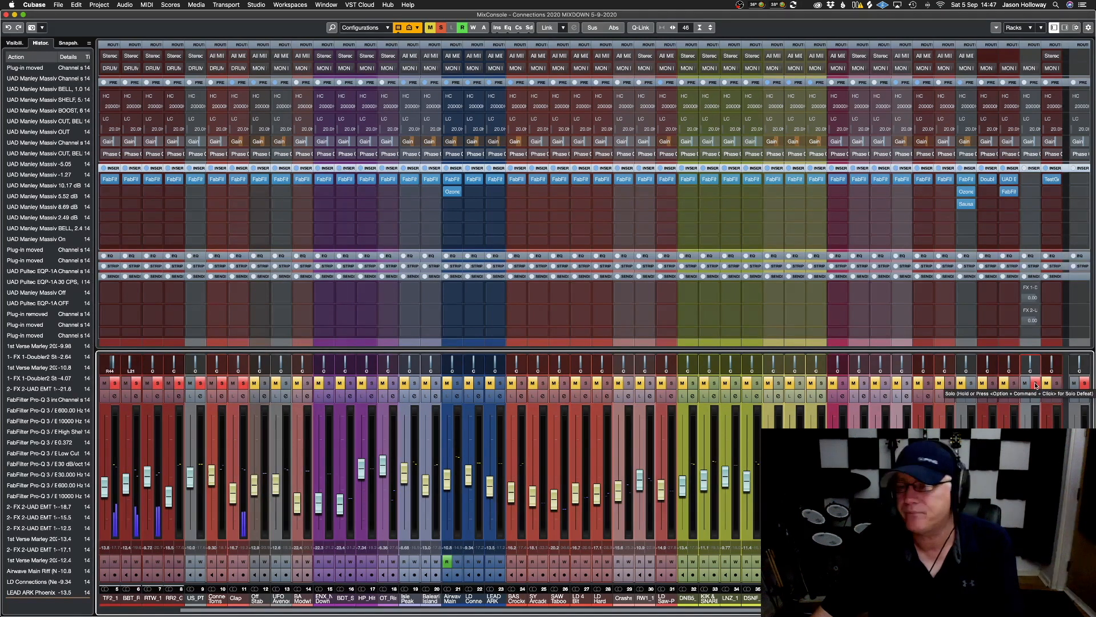
{"action": "left_click", "coordinate": [1035, 383]}
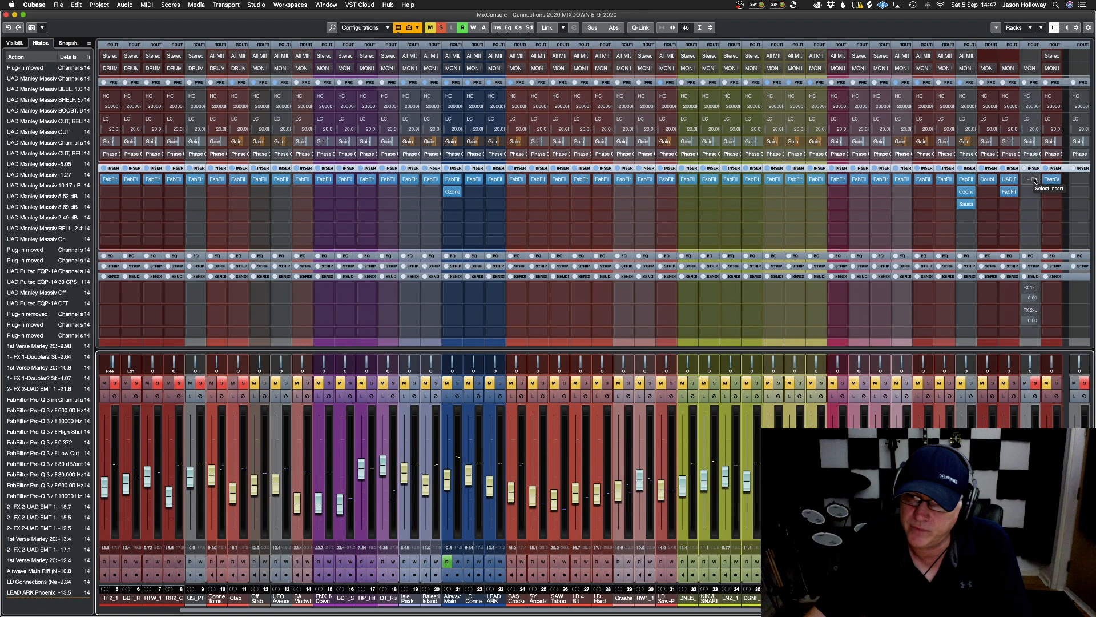
Insert the Steinberg Compressor from the Default plug-in collection in the first insert slot of the DRUMS group
{"action": "left_click", "coordinate": [1035, 181]}
{"action": "left_click", "coordinate": [1090, 180]}
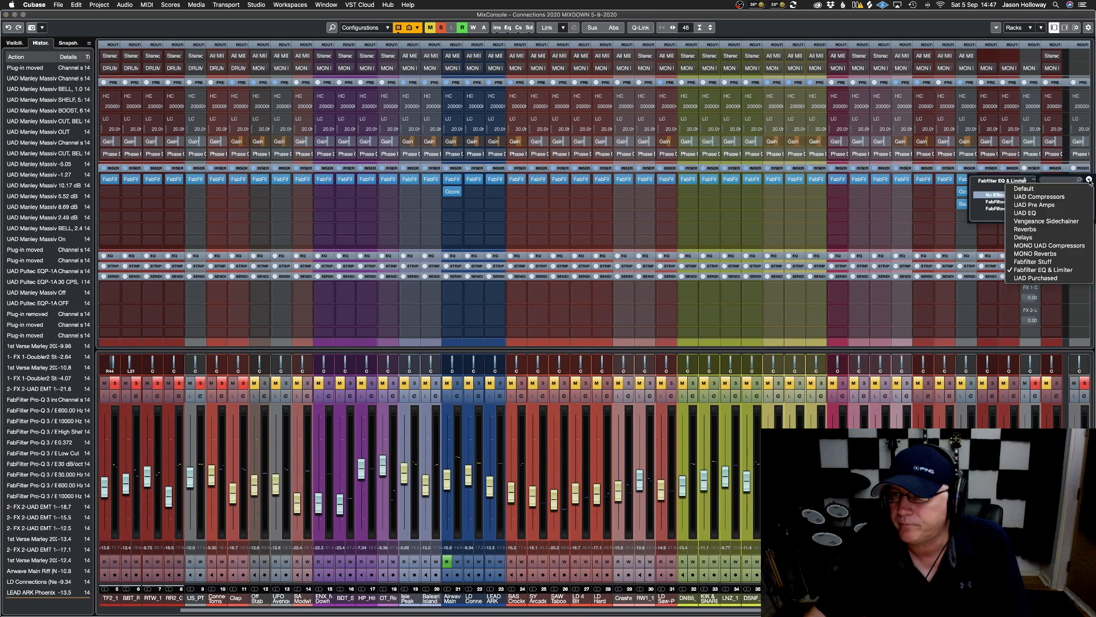
{"action": "left_click", "coordinate": [1031, 189]}
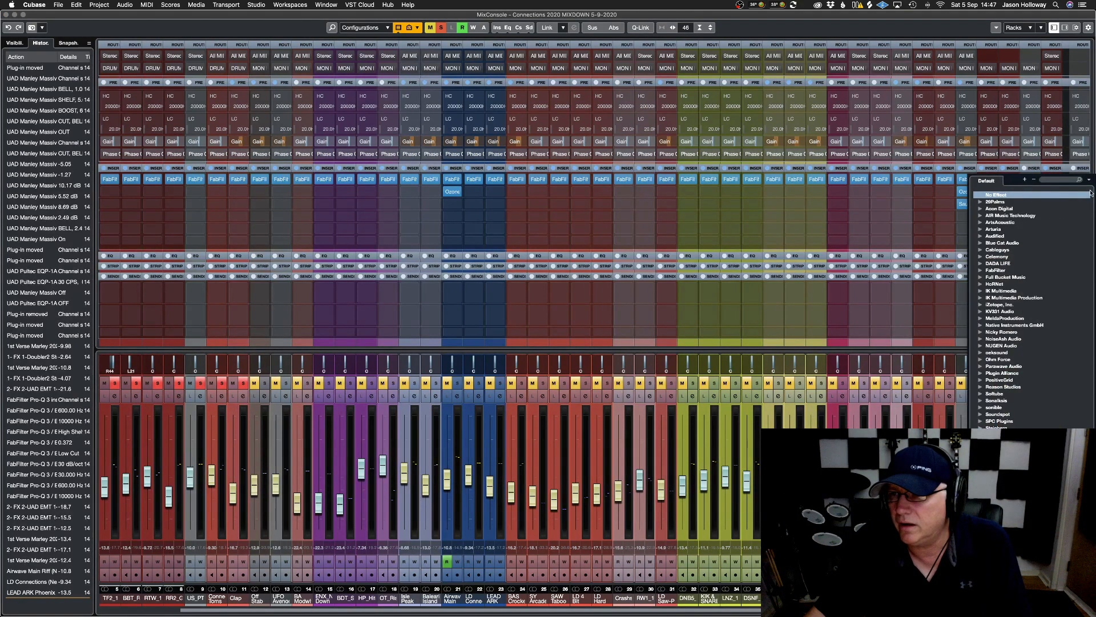
{"action": "left_click", "coordinate": [1089, 179]}
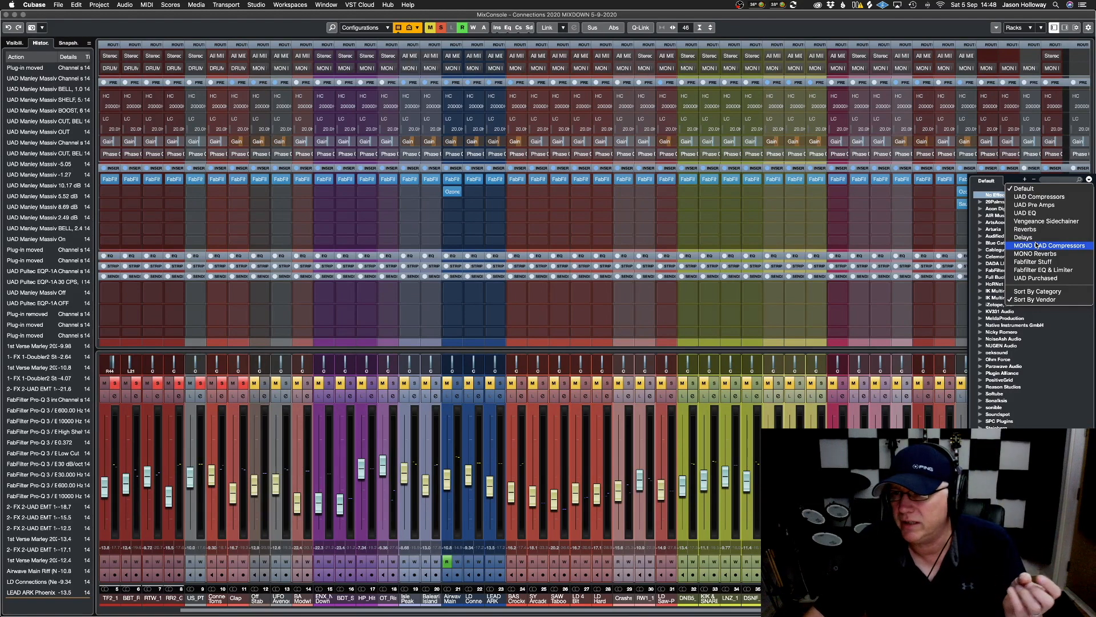
{"action": "left_click", "coordinate": [1057, 348]}
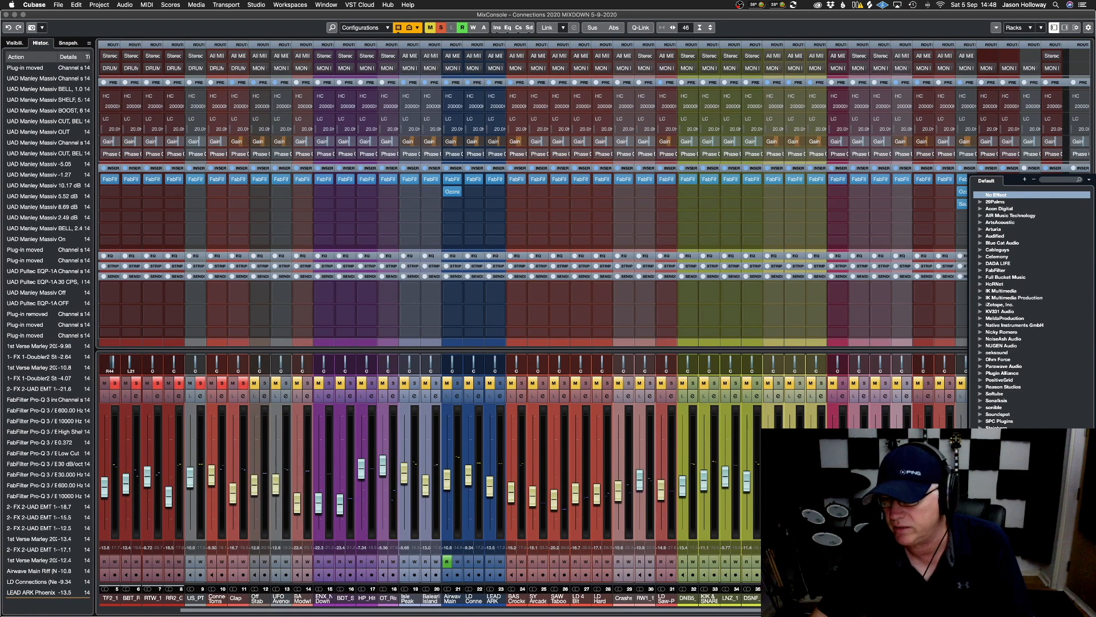
{"action": "scroll", "coordinate": [1085, 344], "scroll_direction": "down", "scroll_amount": 8}
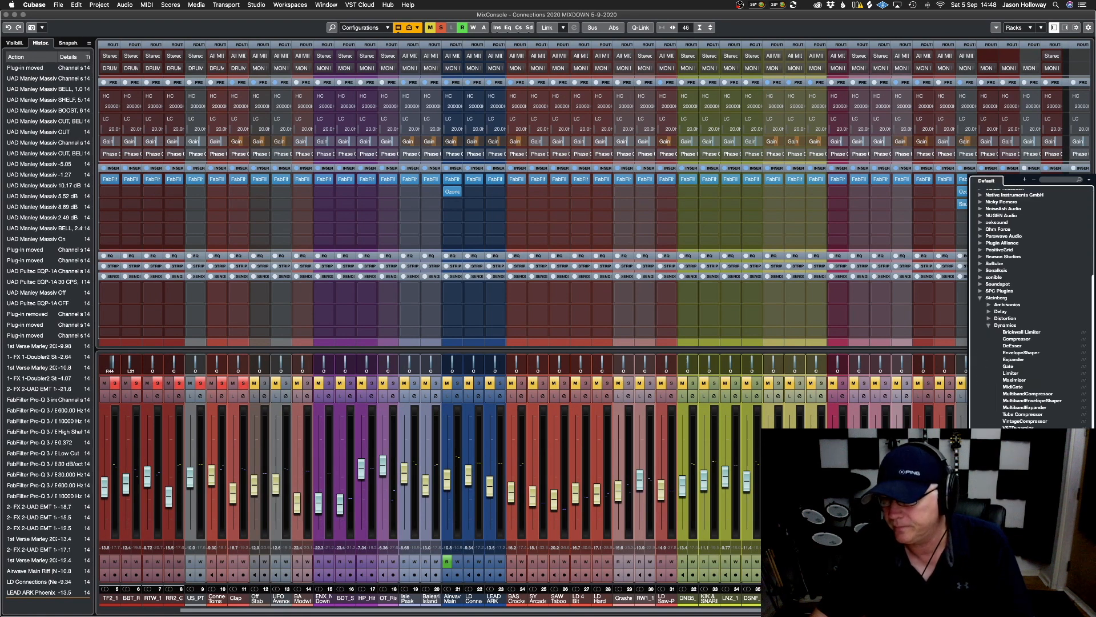
{"action": "left_click", "coordinate": [1034, 287]}
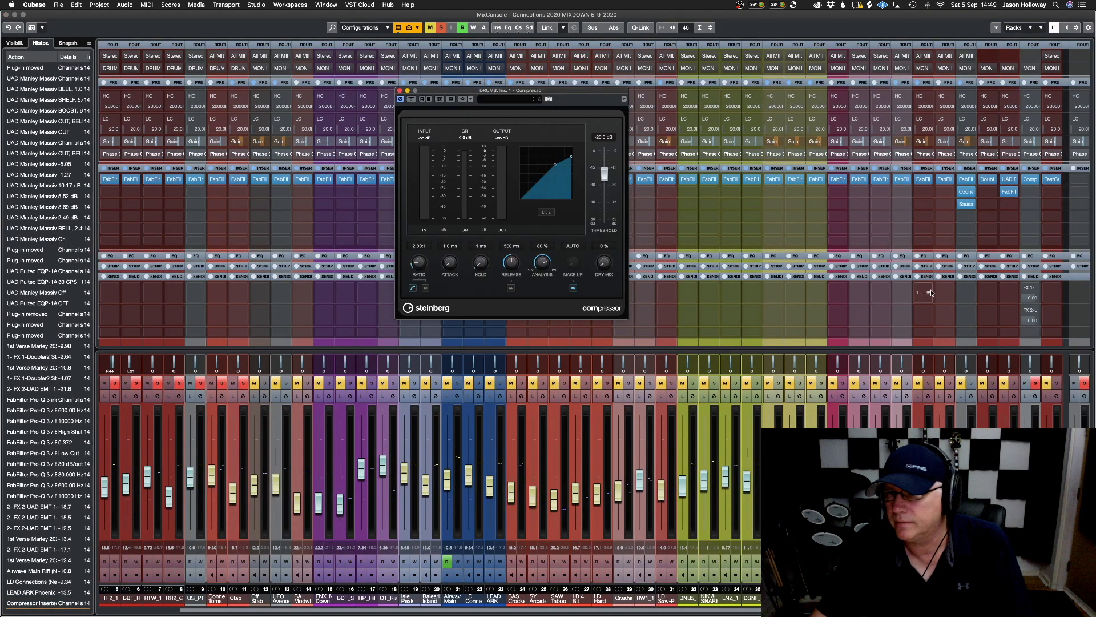
Audition the drums through the compressor, set its dry mix to 100 %, and restart playback
{"action": "mouse_move", "coordinate": [603, 267]}
{"action": "left_mouse_down"}
{"action": "mouse_move", "coordinate": [606, 221]}
{"action": "mouse_move", "coordinate": [594, 264]}
{"action": "left_mouse_up"}
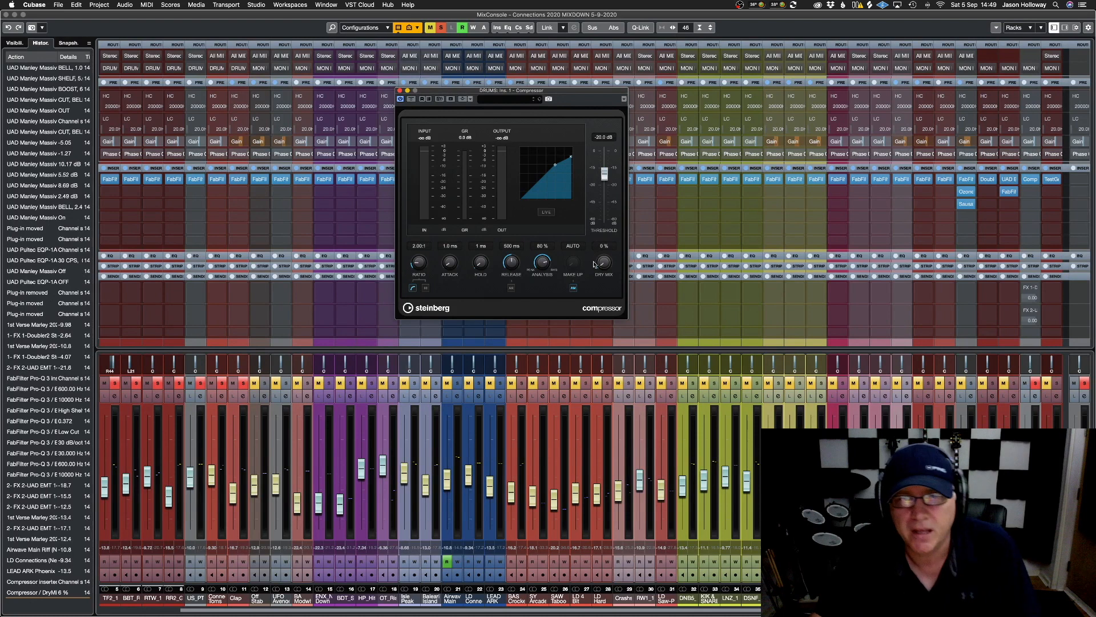
{"action": "key", "text": "super+z"}
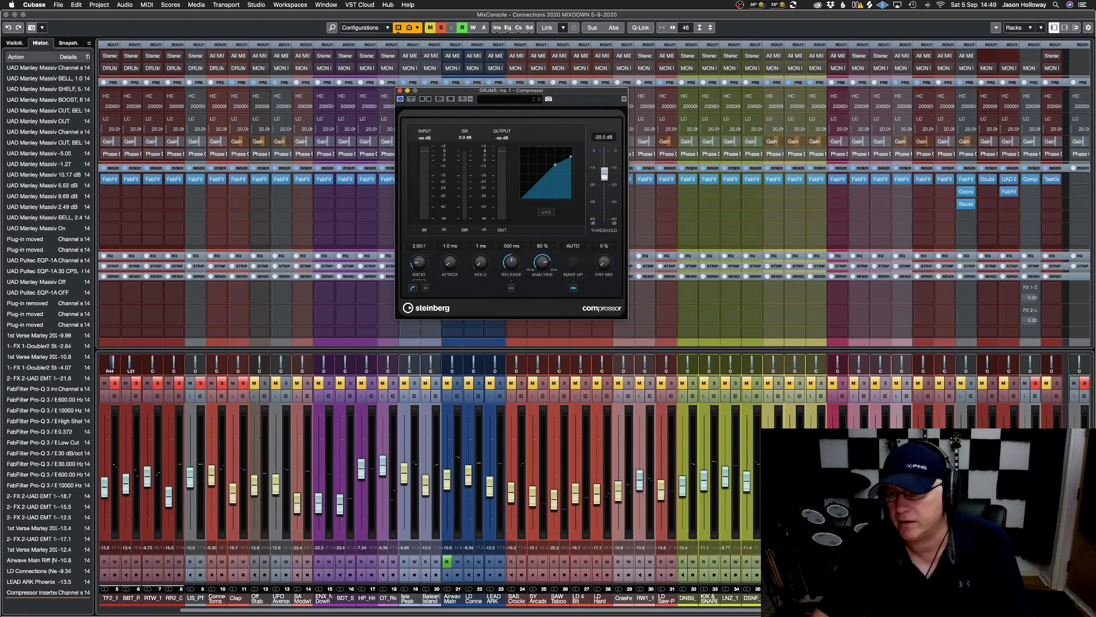
{"action": "key", "text": "space"}
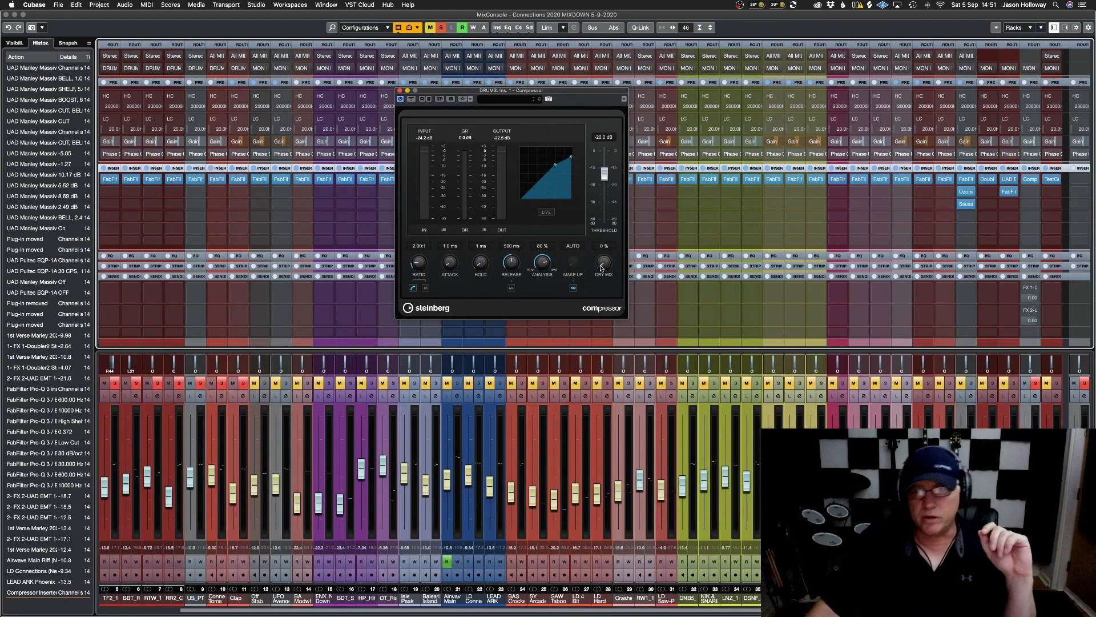
{"action": "left_click_drag", "start_coordinate": [601, 267], "coordinate": [615, 12]}
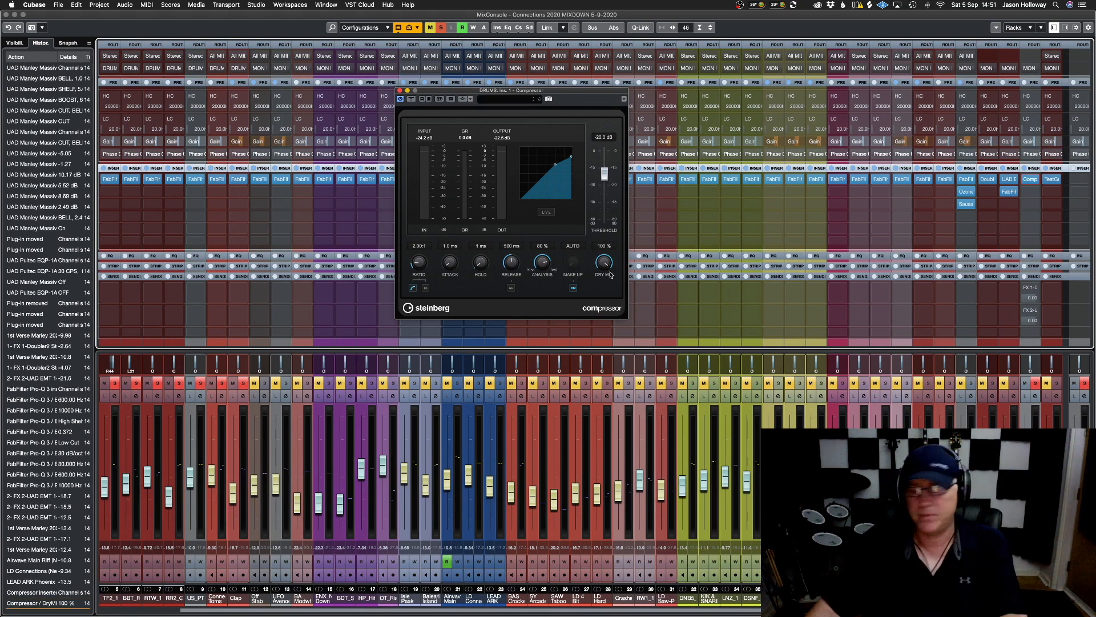
{"action": "key", "text": "space"}
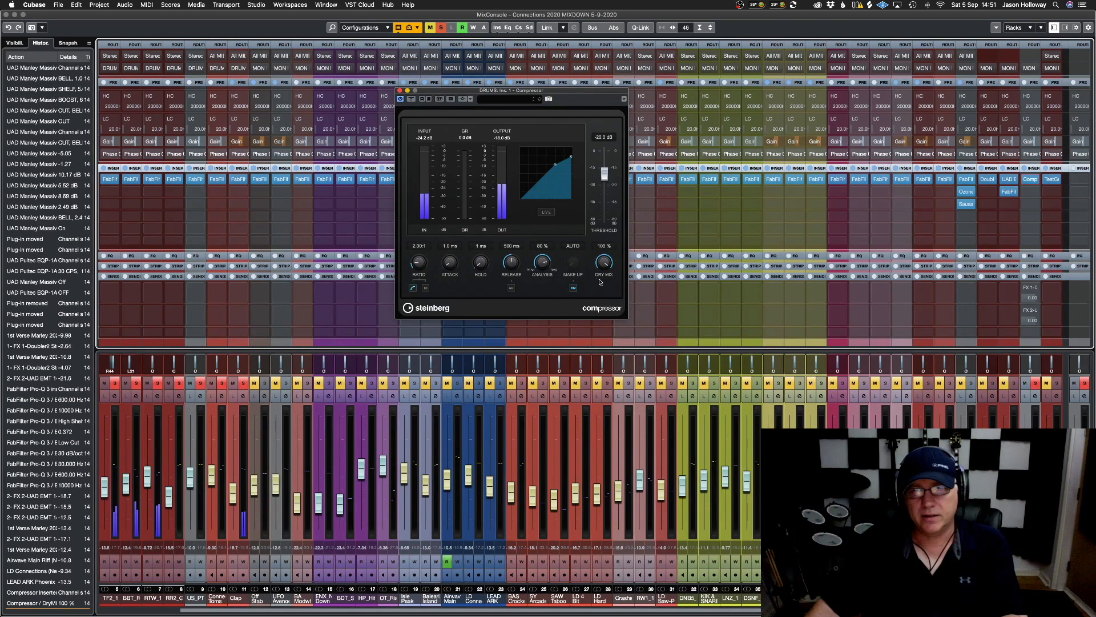
Set the drum compressor's ratio to 8:1 and threshold to -60 dB, and compare automatic make-up gain off and on
{"action": "left_click_drag", "start_coordinate": [433, 273], "coordinate": [434, 212]}
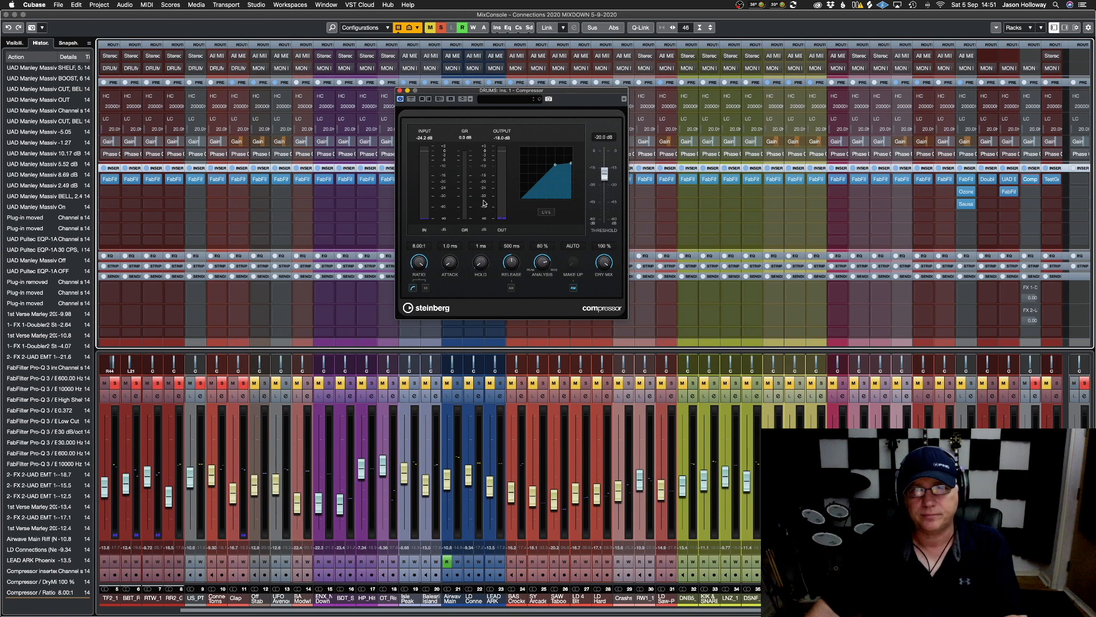
{"action": "left_click_drag", "start_coordinate": [605, 174], "coordinate": [605, 231]}
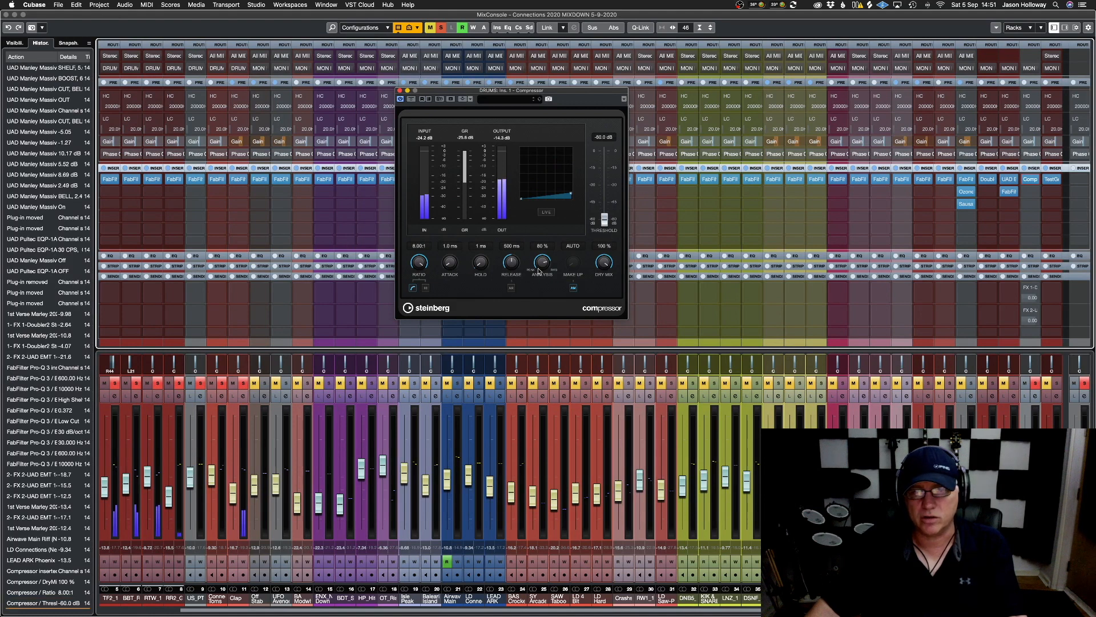
{"action": "left_click", "coordinate": [573, 288]}
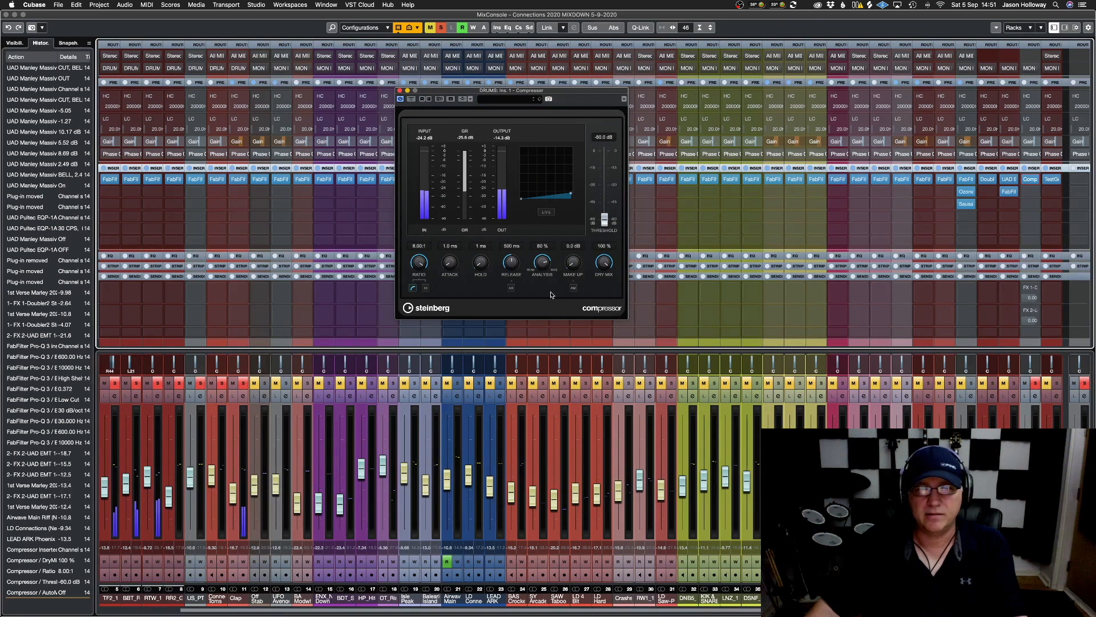
{"action": "left_click", "coordinate": [573, 288]}
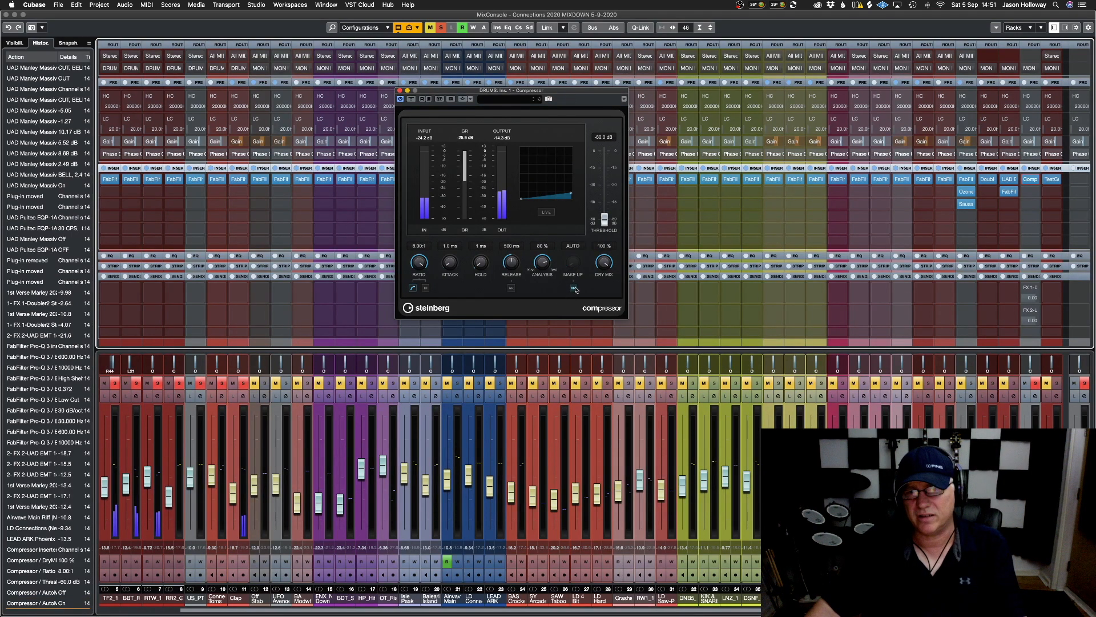
Compare the drum compressor at 0 % and 100 % dry mix, and set its ratio to 7.30:1 and hold to 0 ms
{"action": "left_click_drag", "start_coordinate": [600, 264], "coordinate": [625, 434]}
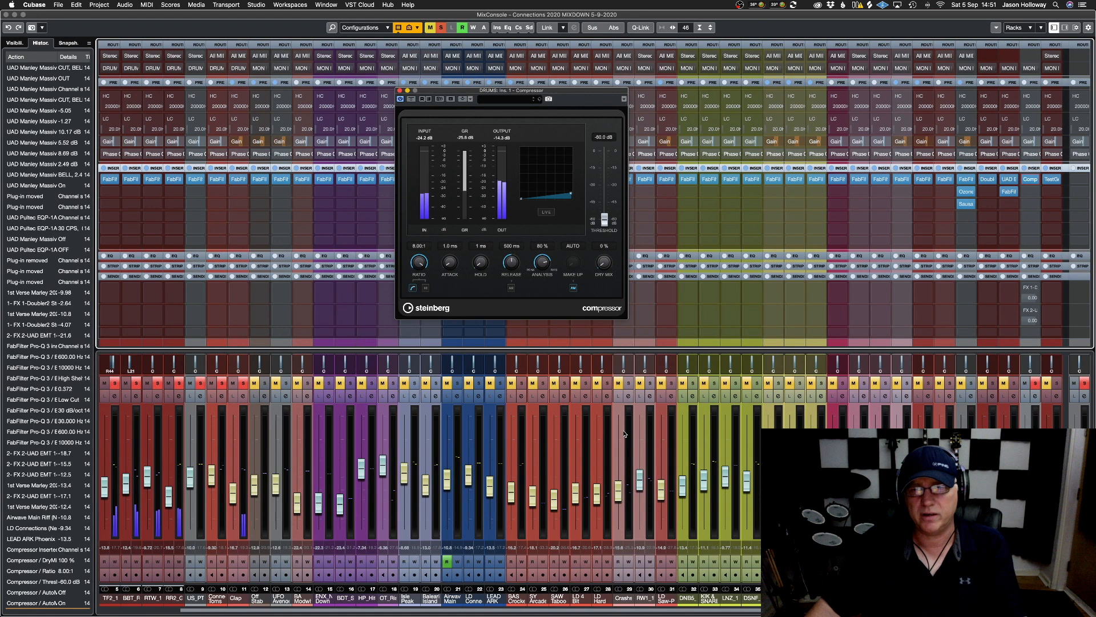
{"action": "left_click_drag", "start_coordinate": [624, 434], "coordinate": [623, 283]}
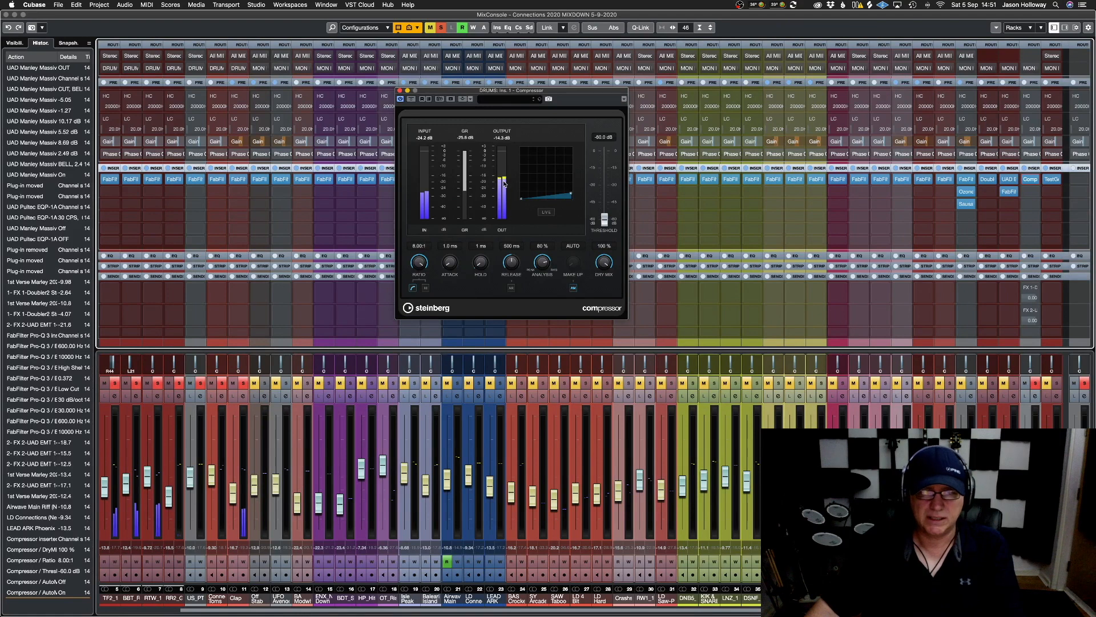
{"action": "left_click_drag", "start_coordinate": [420, 261], "coordinate": [484, 278]}
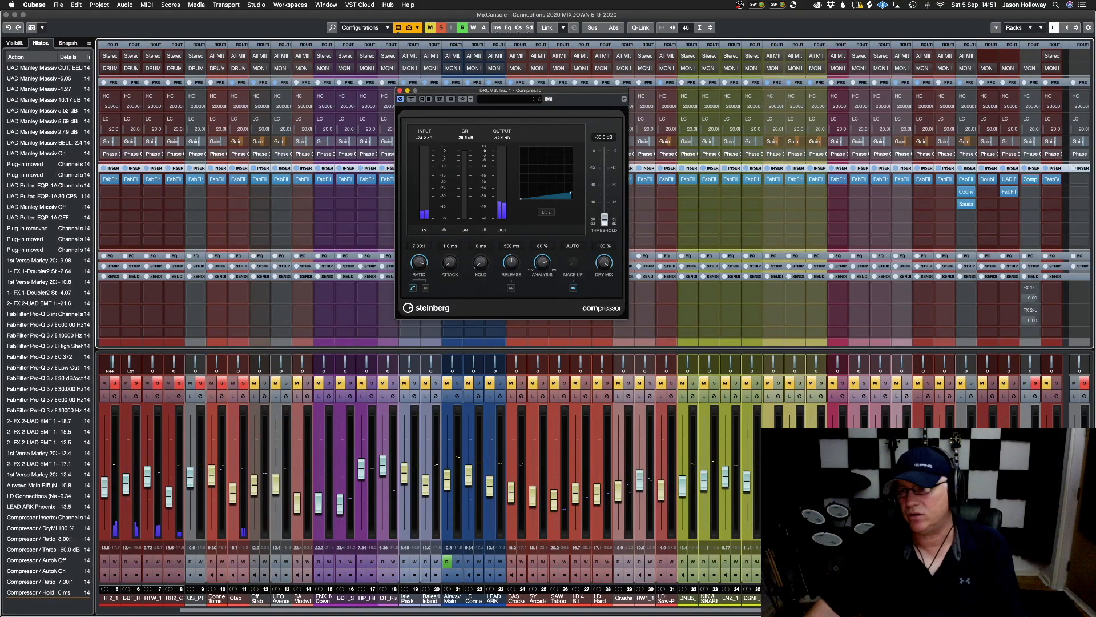
Replace the Compressor in the first insert slot of the DRUMS group with Native Instruments Supercharger GT
{"action": "left_click", "coordinate": [1036, 182]}
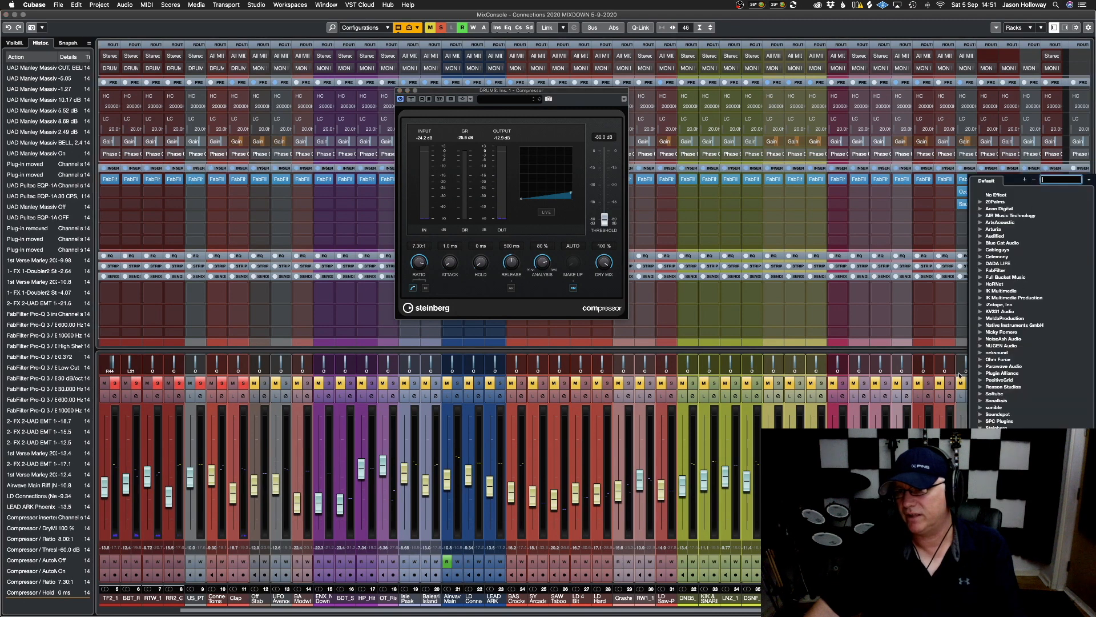
{"action": "left_click", "coordinate": [995, 429]}
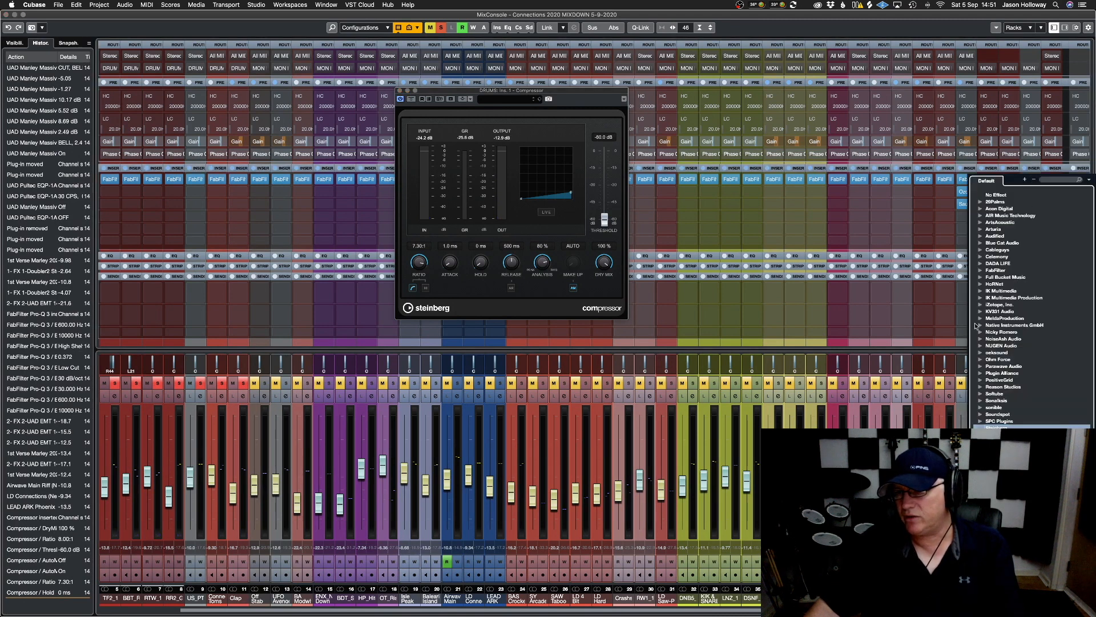
{"action": "left_click", "coordinate": [980, 326]}
{"action": "scroll", "coordinate": [1037, 411], "scroll_direction": "down", "scroll_amount": 10}
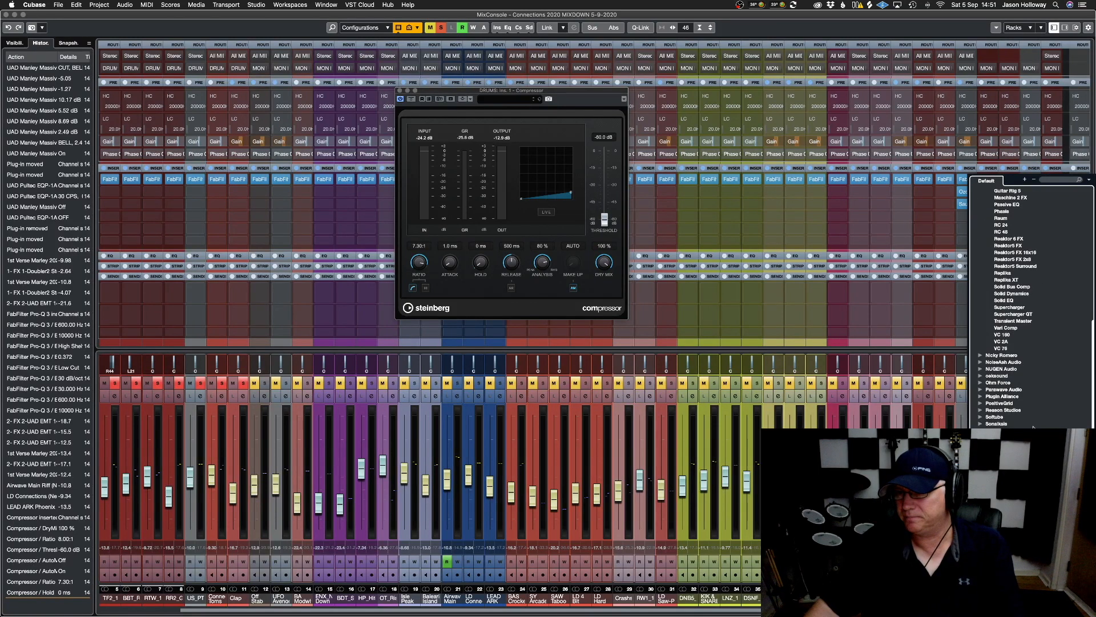
{"action": "left_click", "coordinate": [1013, 314]}
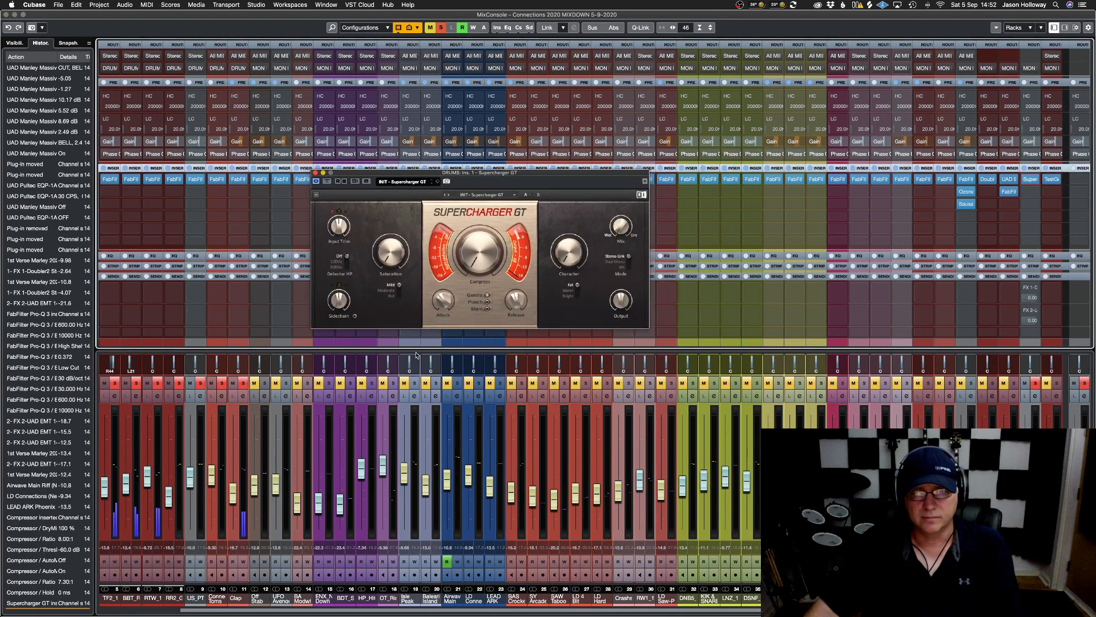
Audition the drums through Supercharger GT and set its saturation to 9.20 and compression to 9.40
{"action": "left_click_drag", "start_coordinate": [621, 226], "coordinate": [622, 235]}
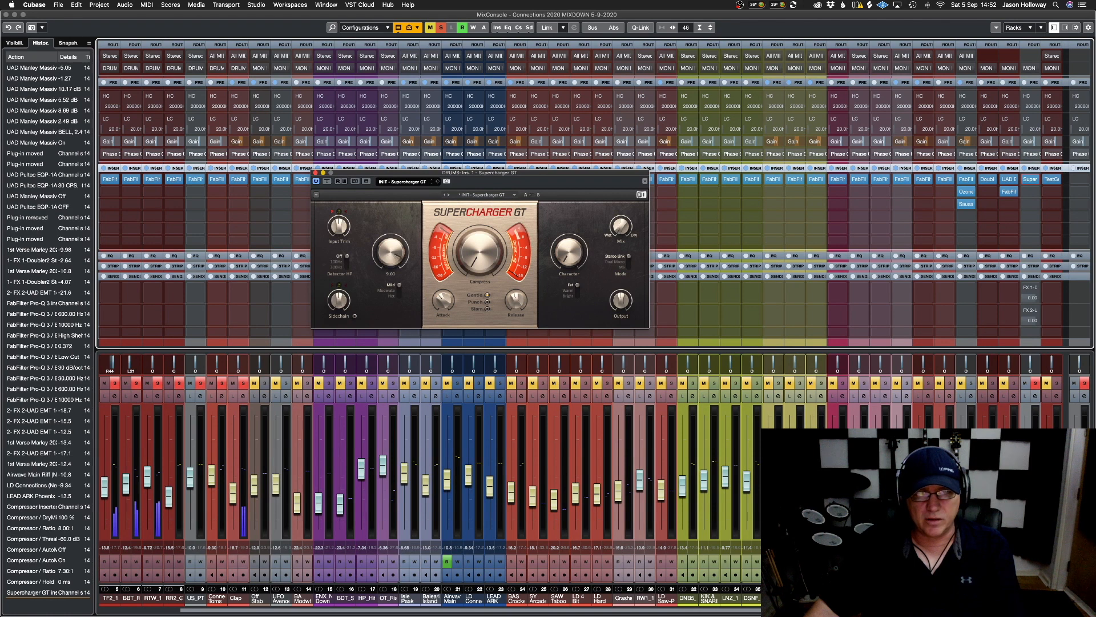
{"action": "left_click_drag", "start_coordinate": [390, 251], "coordinate": [391, 250]}
{"action": "left_click_drag", "start_coordinate": [483, 262], "coordinate": [483, 253]}
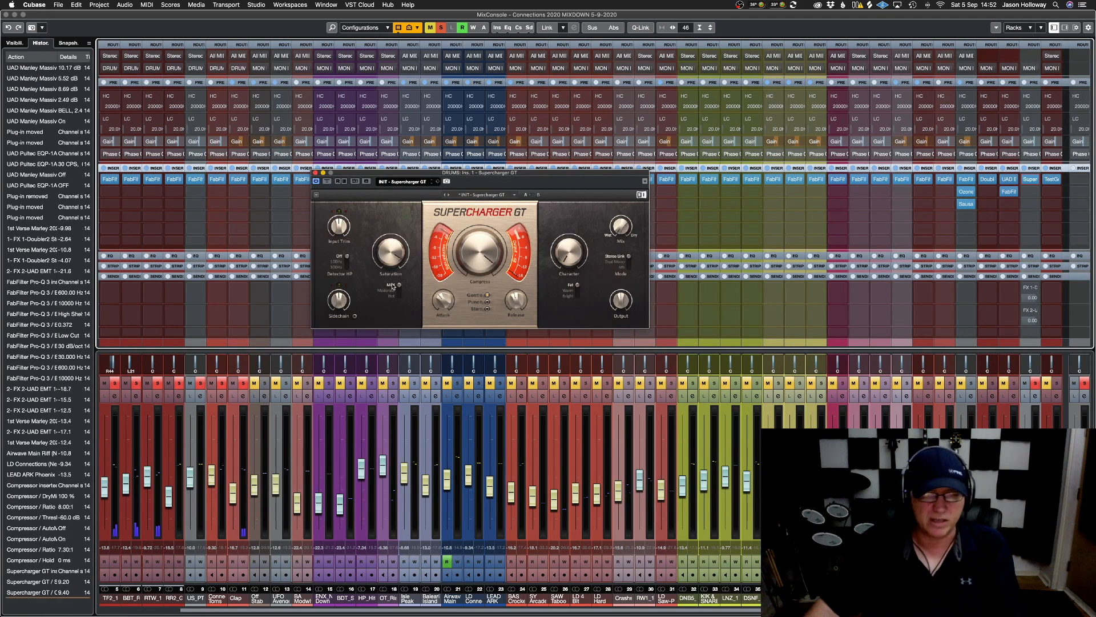
{"action": "mouse_move", "coordinate": [620, 302]}
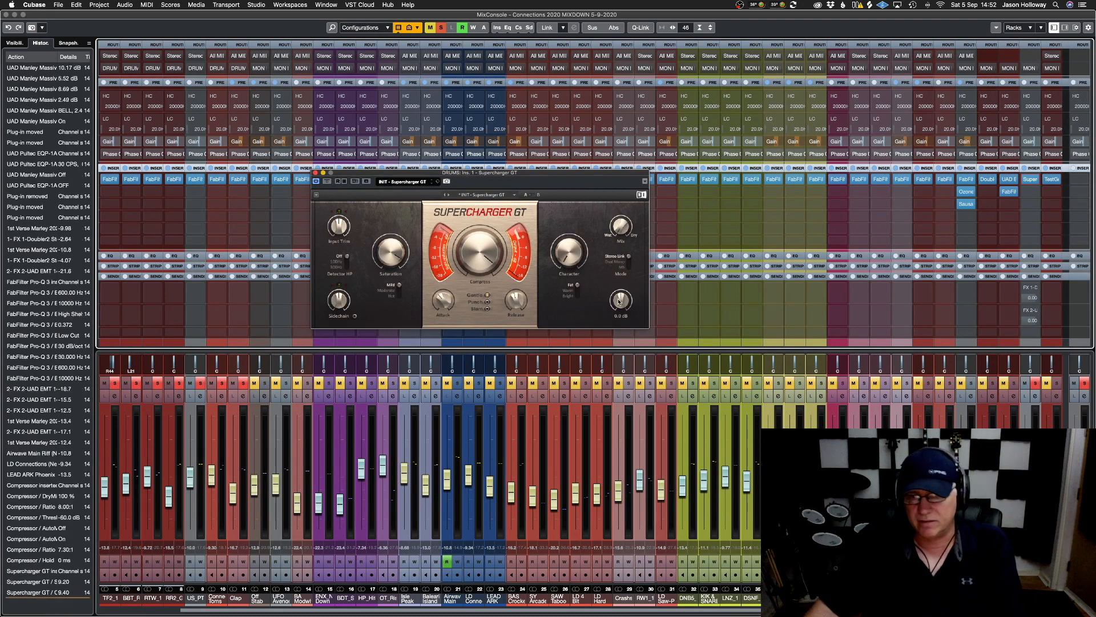
On the DRUMS channel's Supercharger GT, raise Character to 3.05 and lower the output to -11.8 dB
{"action": "left_click_drag", "start_coordinate": [620, 302], "coordinate": [619, 309]}
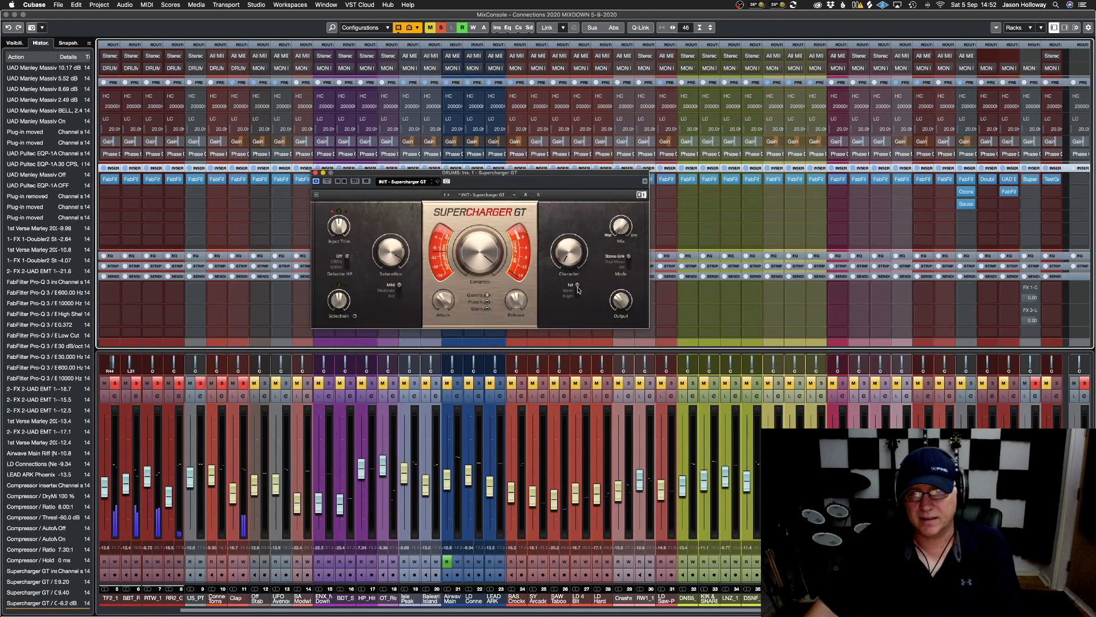
{"action": "mouse_move", "coordinate": [569, 253]}
{"action": "left_mouse_down"}
{"action": "mouse_move", "coordinate": [569, 206]}
{"action": "mouse_move", "coordinate": [569, 251]}
{"action": "left_mouse_up"}
{"action": "left_click", "coordinate": [487, 303]}
{"action": "left_click", "coordinate": [488, 310]}
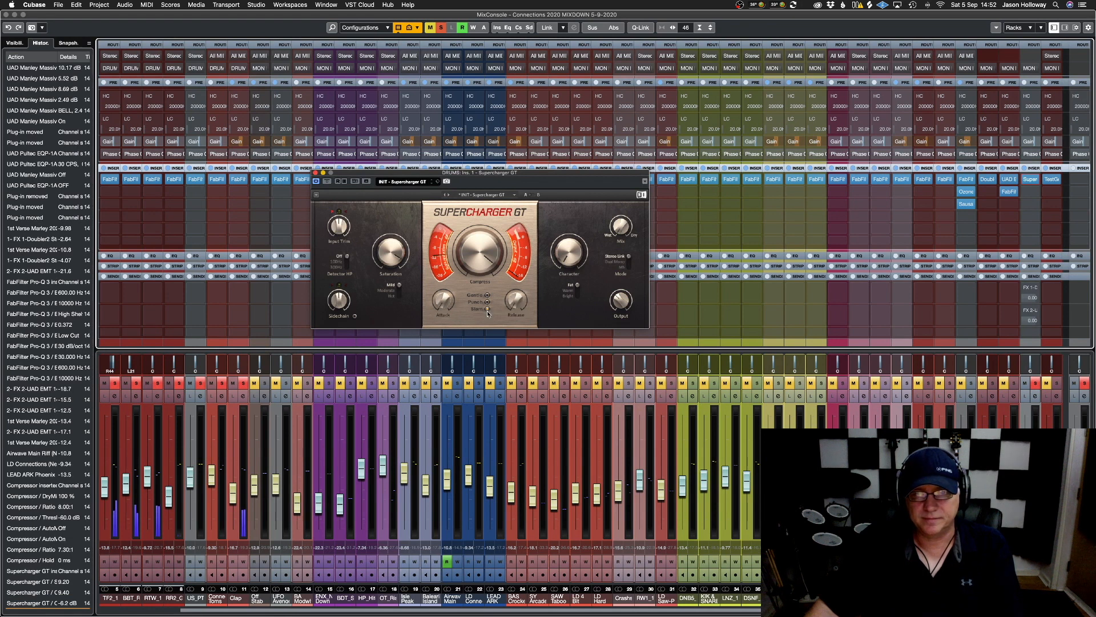
{"action": "left_click_drag", "start_coordinate": [569, 251], "coordinate": [569, 238]}
{"action": "left_click_drag", "start_coordinate": [620, 299], "coordinate": [621, 304]}
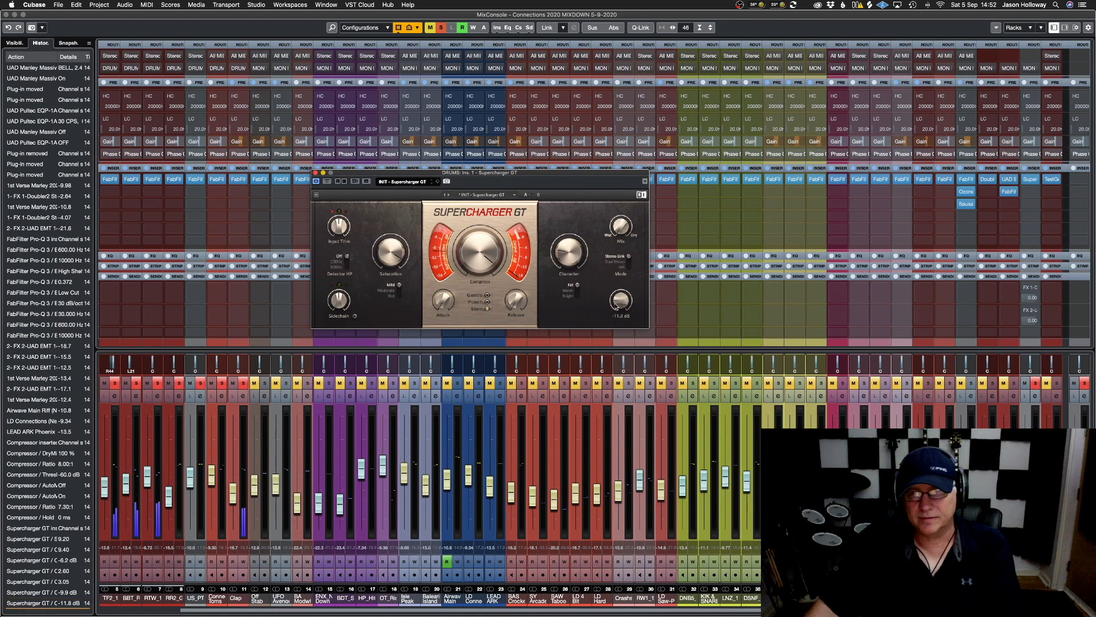
Compare the drums with Supercharger GT bypassed, lower its output to -12.6 dB, and close its window
{"action": "left_click", "coordinate": [328, 182]}
{"action": "key", "text": "super+z"}
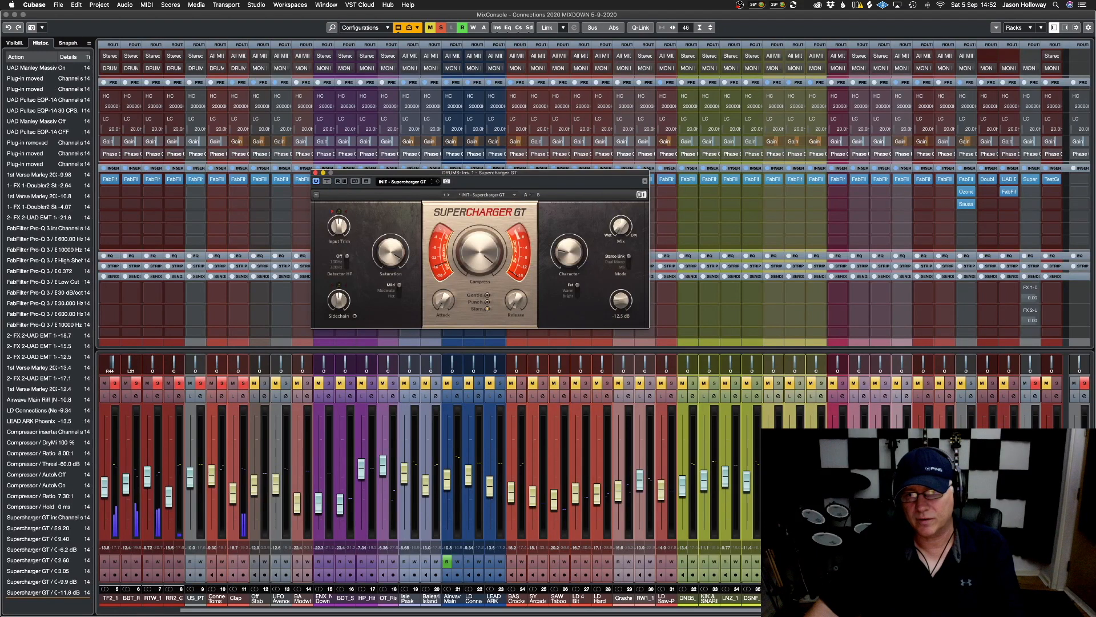
{"action": "left_click_drag", "start_coordinate": [621, 300], "coordinate": [620, 302]}
{"action": "left_click", "coordinate": [323, 173]}
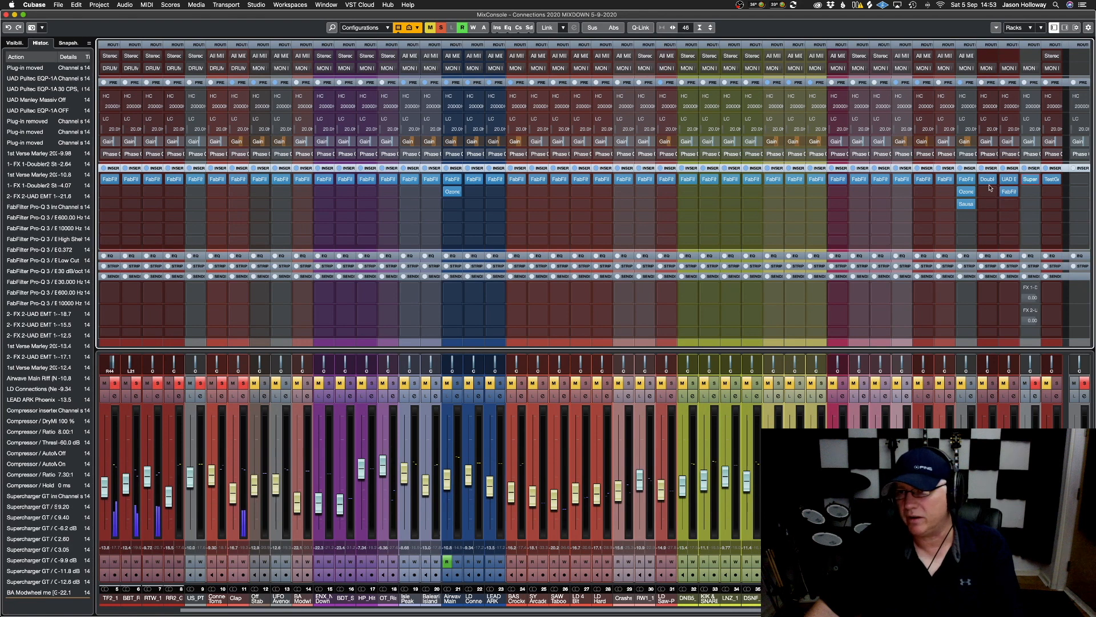
Reopen Supercharger GT on the DRUMS channel and try the 300 Hz detector high-pass setting
{"action": "left_click", "coordinate": [1031, 182]}
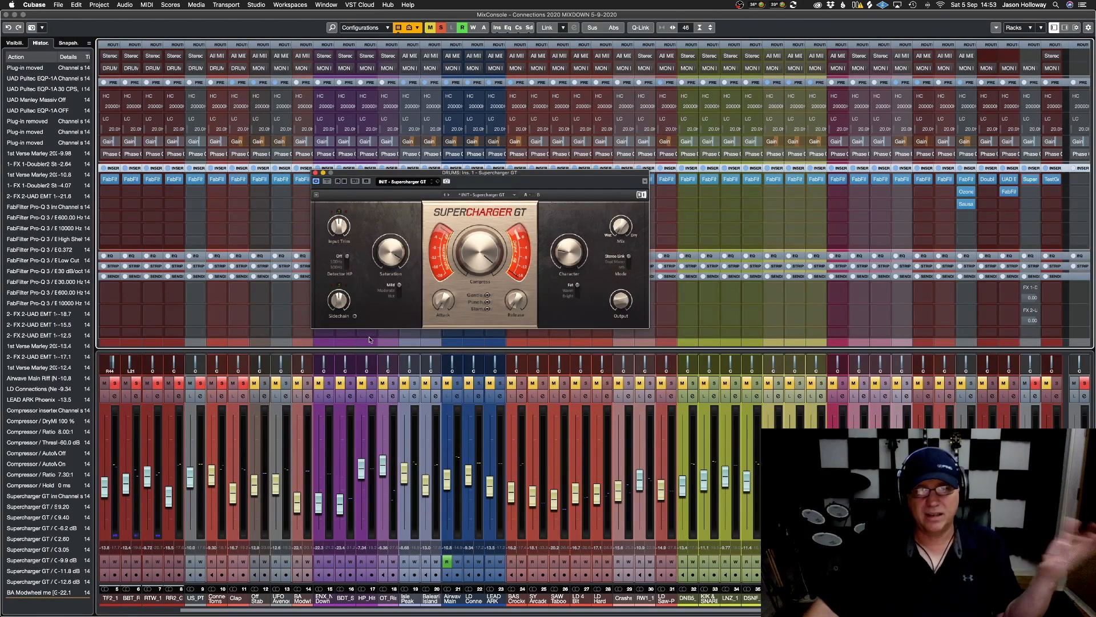
{"action": "left_click", "coordinate": [347, 260]}
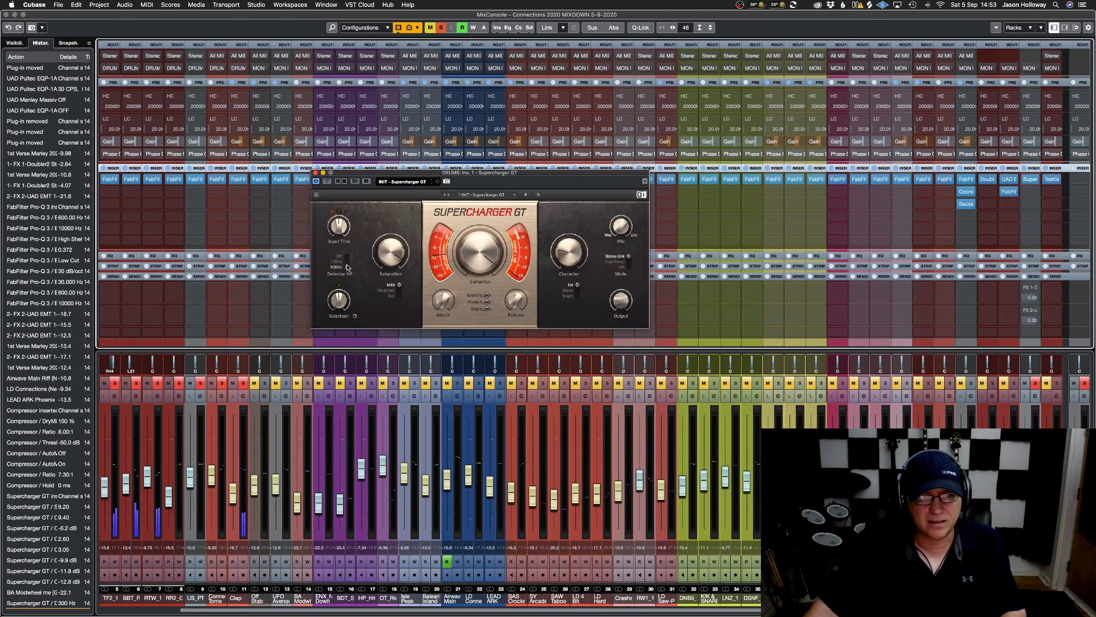
{"action": "key", "text": "super+z"}
{"action": "mouse_move", "coordinate": [343, 235]}
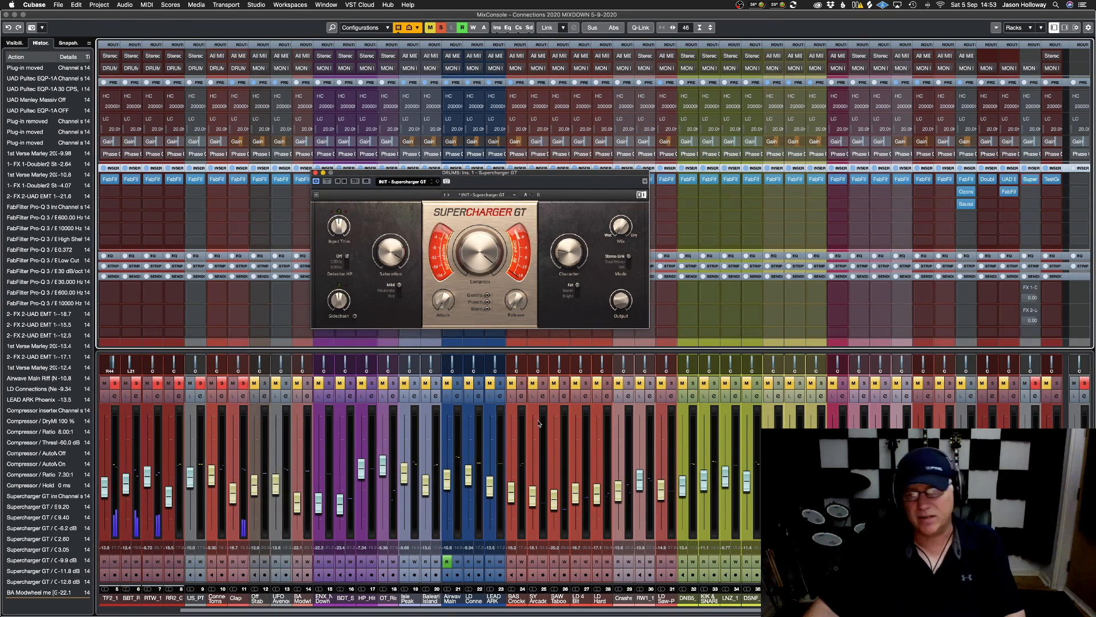
Set the Supercharger GT Mix to 0% / 100% and return its output to 0.0 dB
{"action": "mouse_move", "coordinate": [626, 231]}
{"action": "left_click_drag", "start_coordinate": [621, 225], "coordinate": [633, 249]}
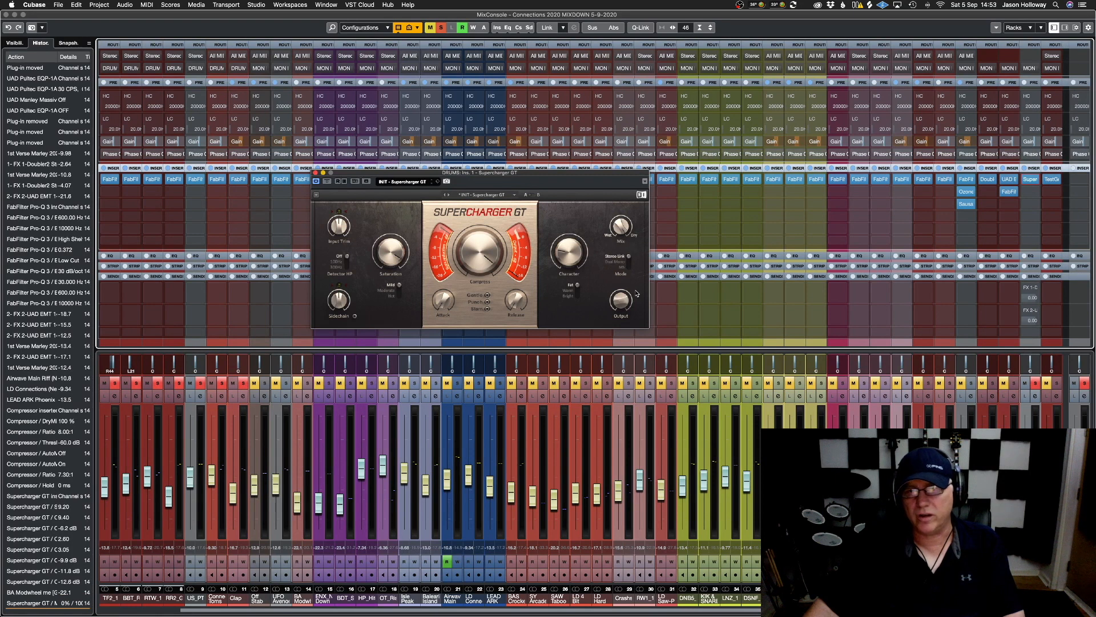
{"action": "left_click", "coordinate": [316, 180]}
{"action": "left_click_drag", "start_coordinate": [622, 300], "coordinate": [622, 285]}
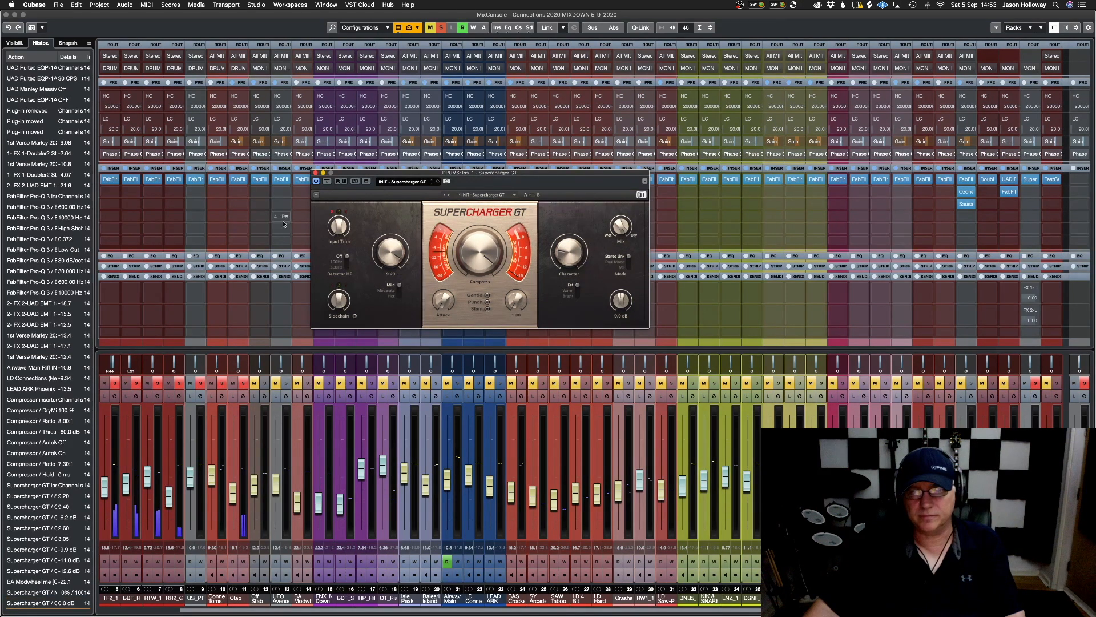
Switch the Supercharger GT bypass on and off to compare the processed and unprocessed drum levels
{"action": "left_click", "coordinate": [327, 182]}
{"action": "left_click", "coordinate": [327, 182]}
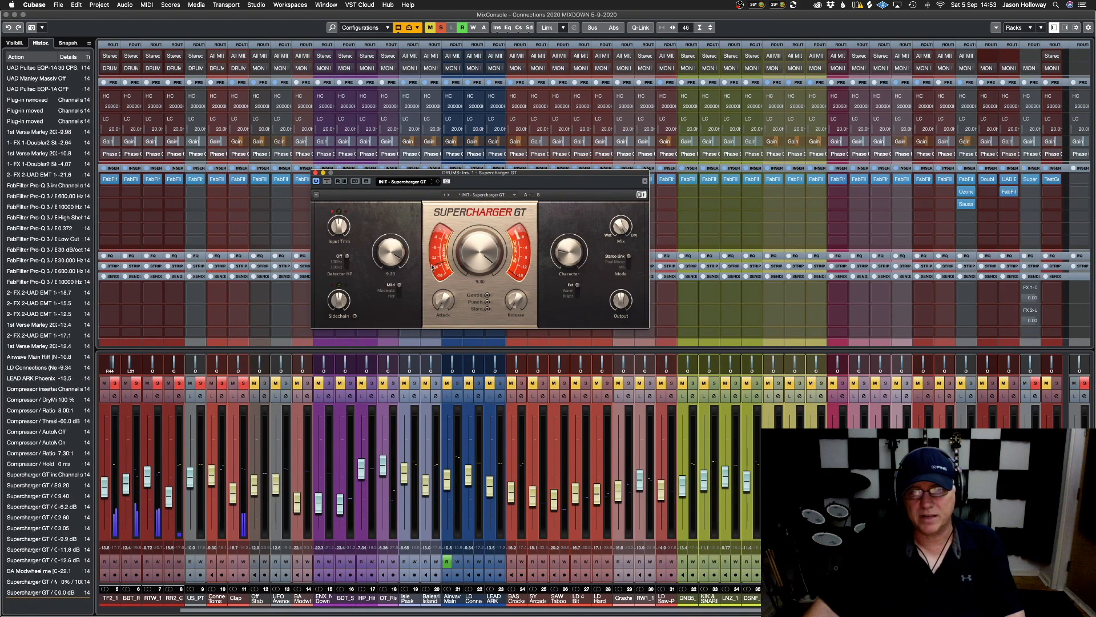
{"action": "left_click", "coordinate": [325, 182]}
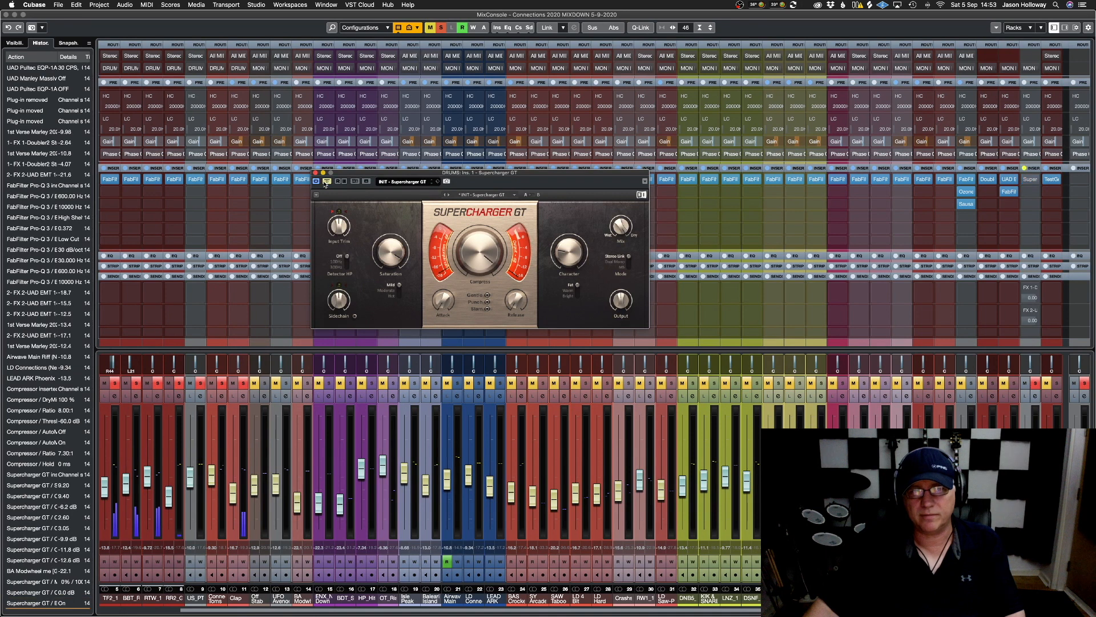
{"action": "left_click", "coordinate": [325, 182]}
Try the Supercharger GT Mix at 8% / 92% and then 4% / 96%, checking against bypass
{"action": "mouse_move", "coordinate": [621, 227]}
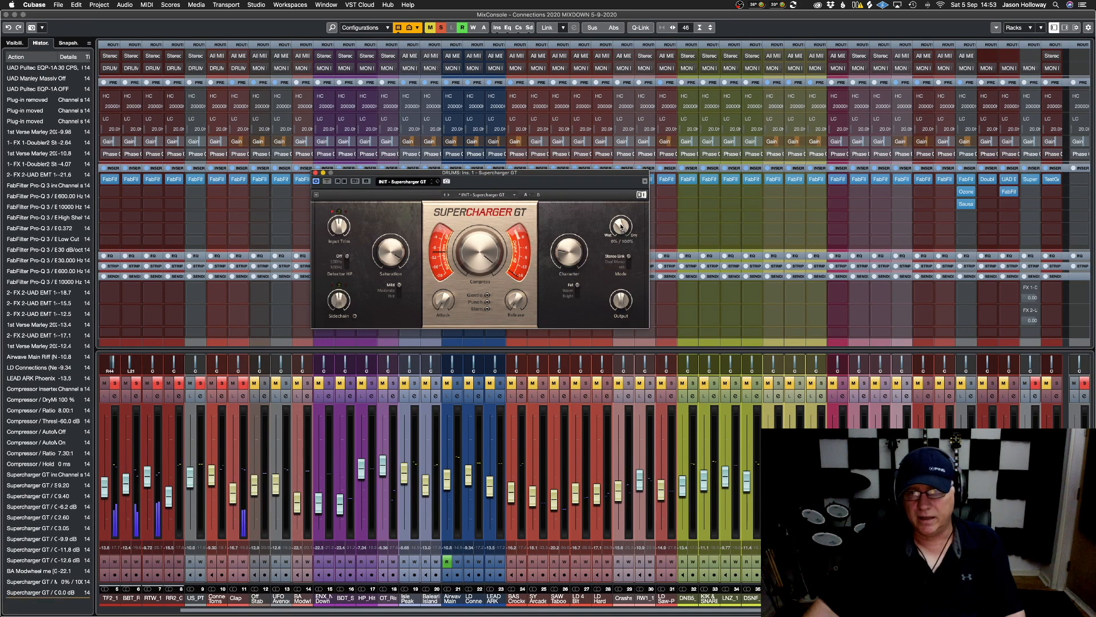
{"action": "left_click_drag", "start_coordinate": [621, 228], "coordinate": [621, 223]}
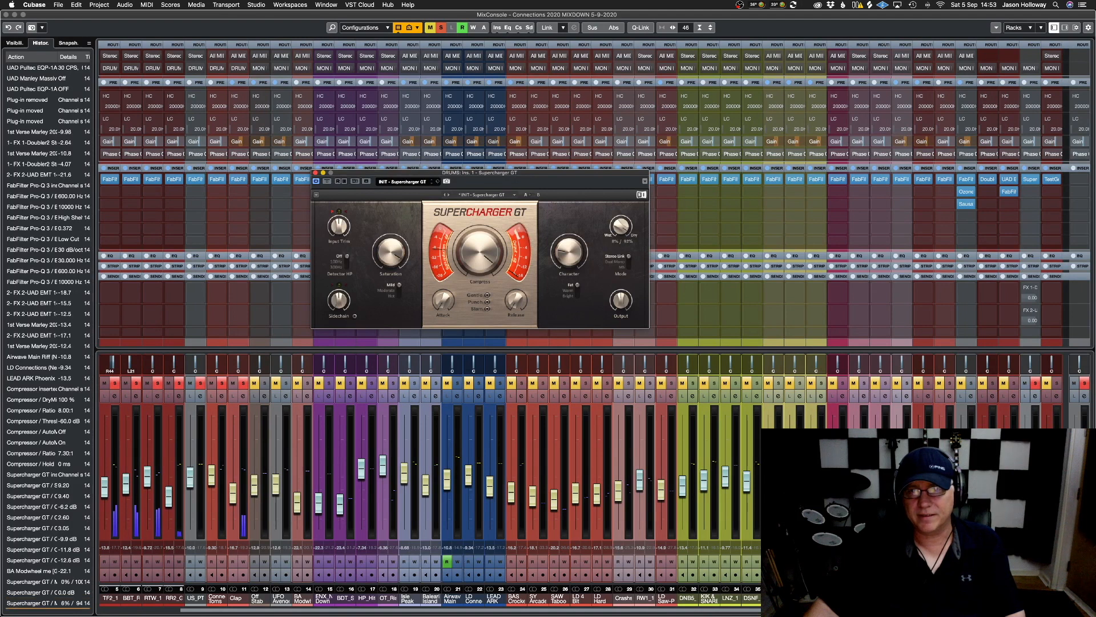
{"action": "left_click", "coordinate": [328, 181]}
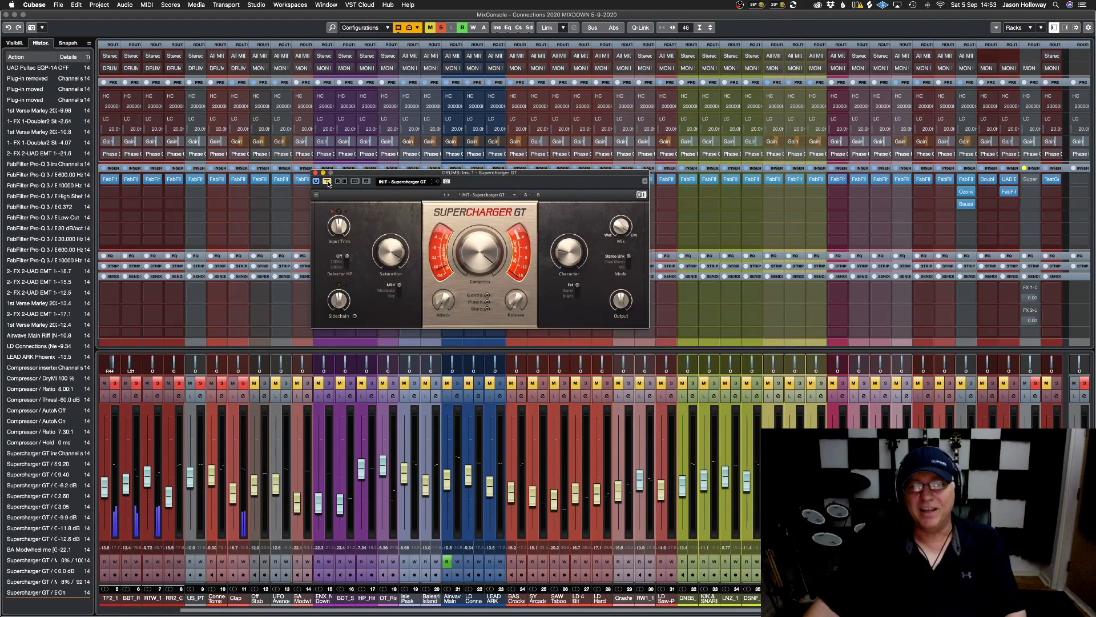
{"action": "mouse_move", "coordinate": [619, 229]}
{"action": "left_click_drag", "start_coordinate": [620, 228], "coordinate": [620, 232]}
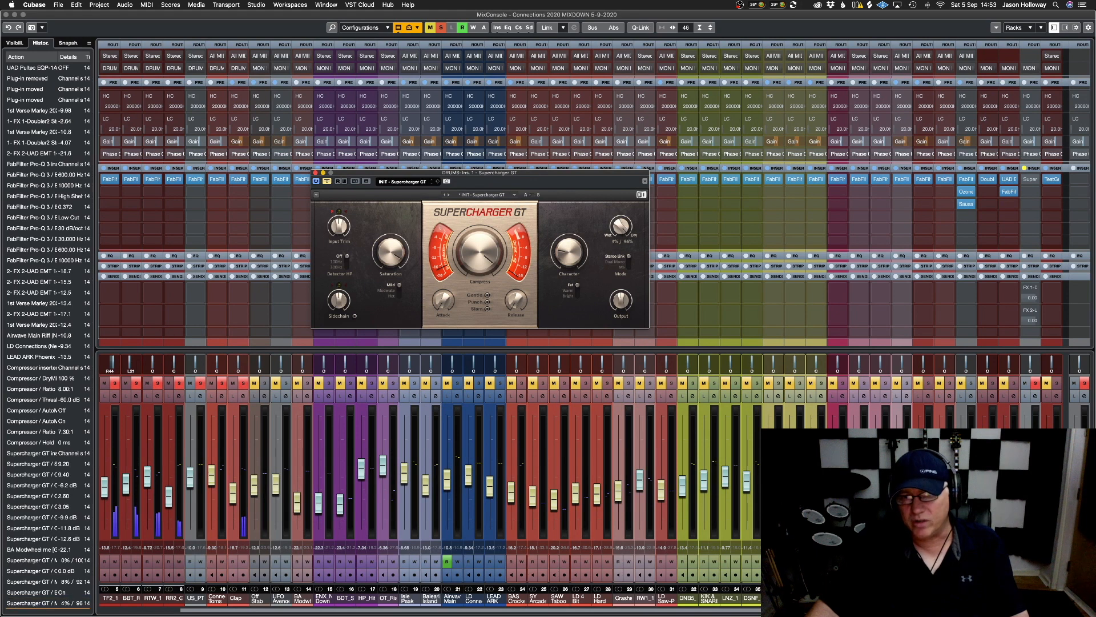
{"action": "left_click", "coordinate": [327, 181]}
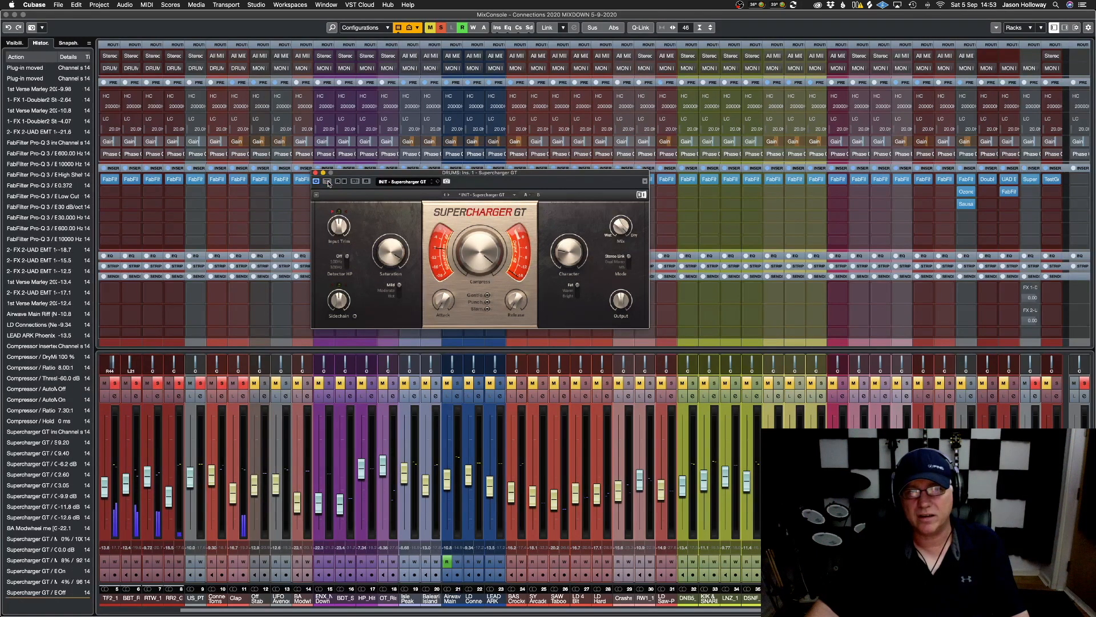
Toggle the Supercharger GT bypass repeatedly to judge the drum bus with the 4% / 96% Mix
{"action": "mouse_move", "coordinate": [505, 291]}
{"action": "left_click", "coordinate": [328, 182]}
{"action": "left_click", "coordinate": [328, 183]}
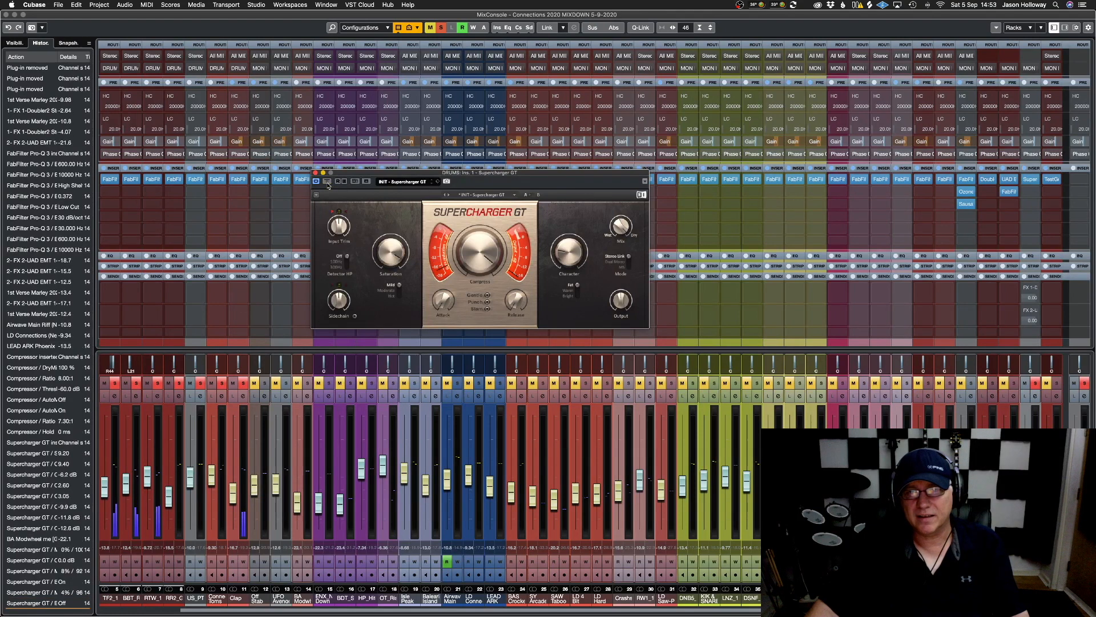
{"action": "left_click", "coordinate": [327, 183]}
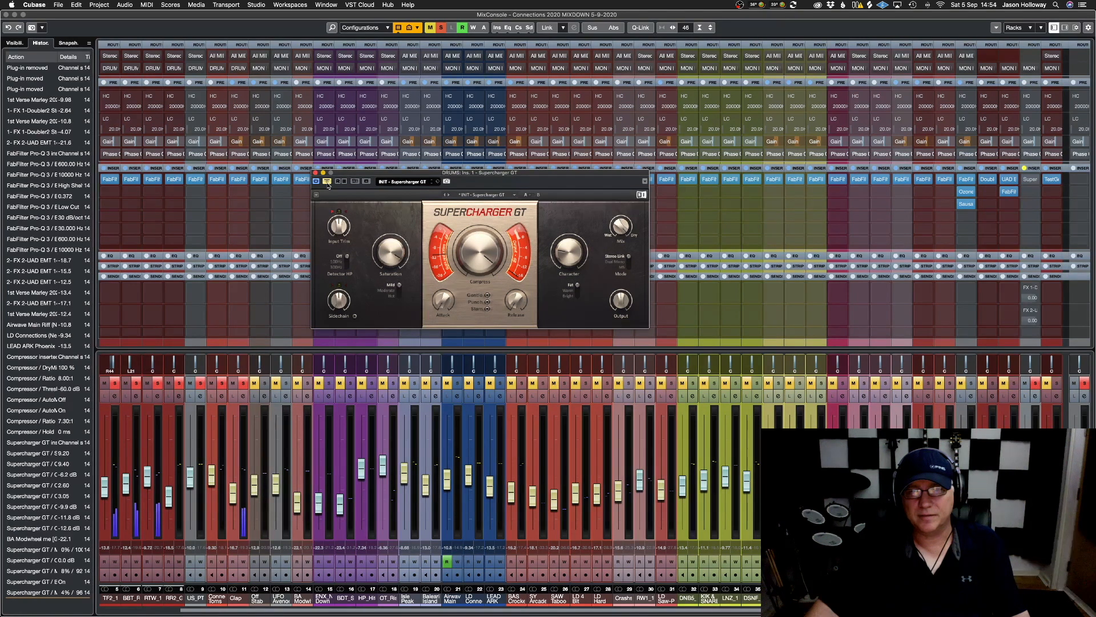
{"action": "left_click", "coordinate": [327, 183]}
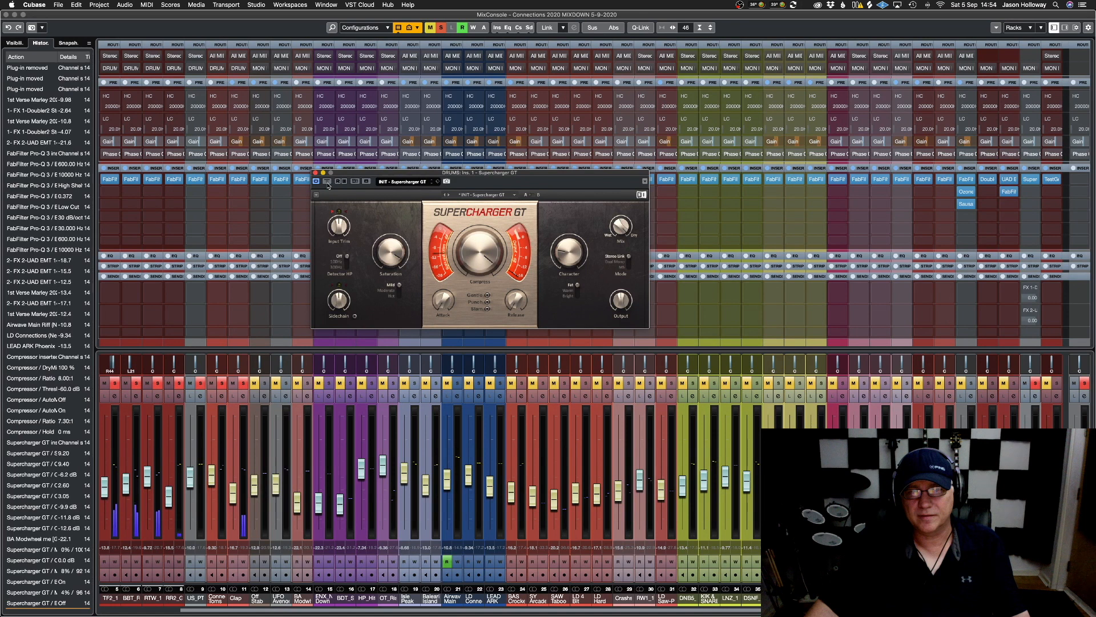
{"action": "left_click", "coordinate": [328, 183]}
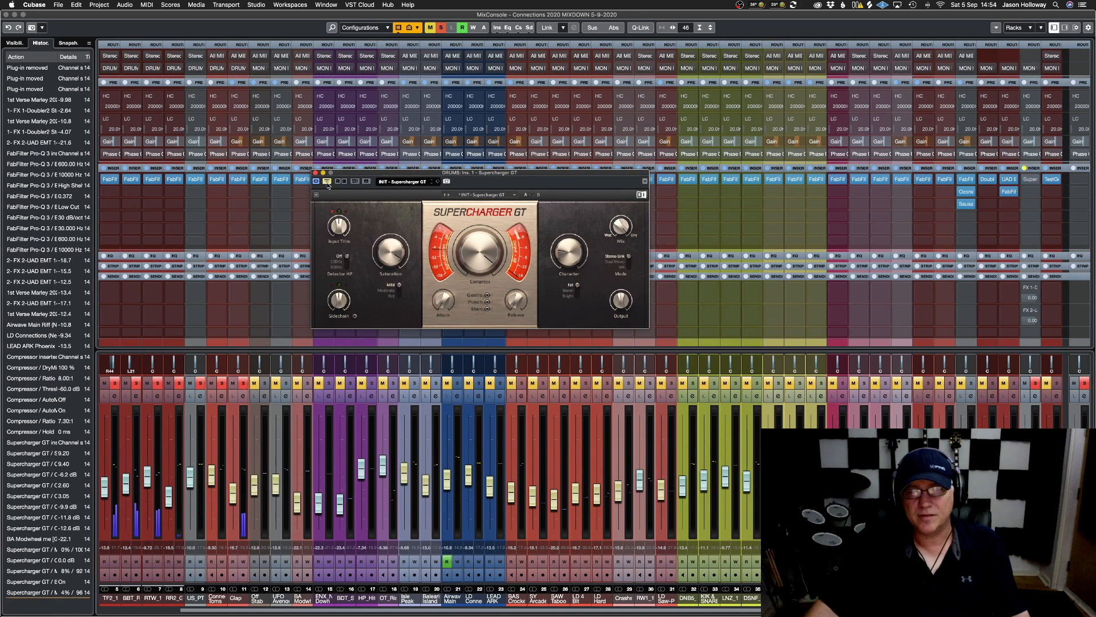
{"action": "left_click", "coordinate": [327, 181]}
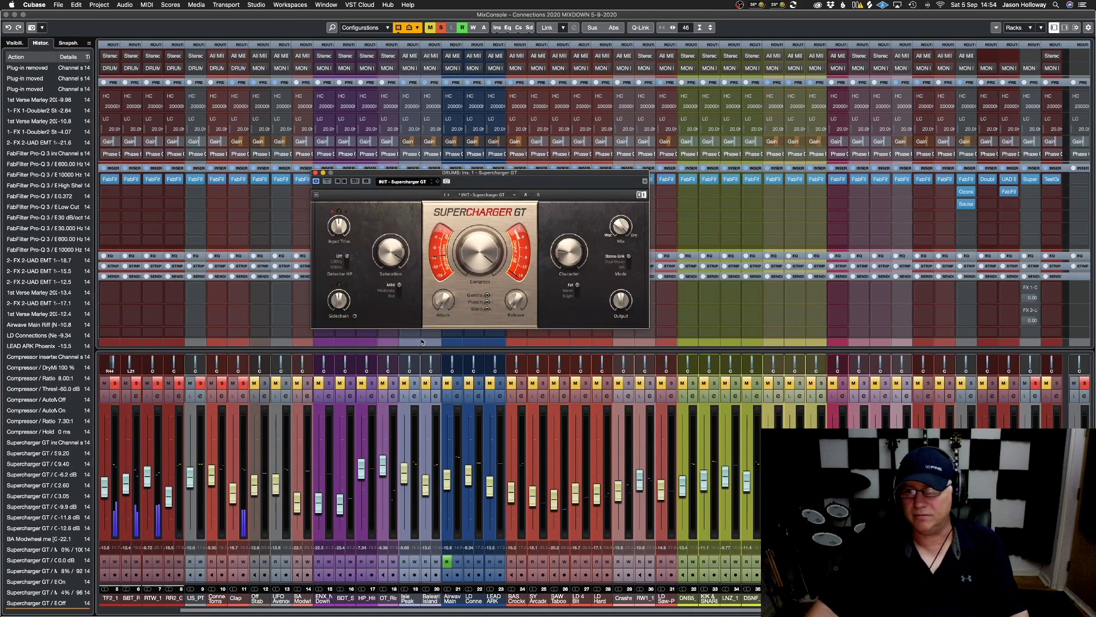
Bring the Supercharger GT Mix back to 0% / 100%, raise it to 6% / 94%, and compare with bypass
{"action": "mouse_move", "coordinate": [622, 224]}
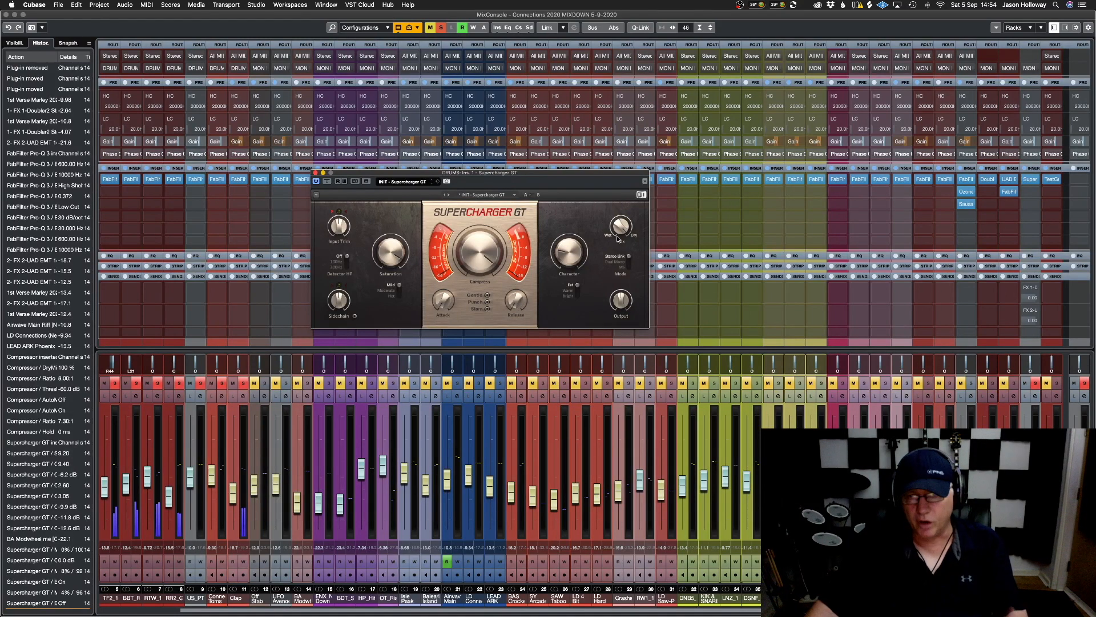
{"action": "left_click_drag", "start_coordinate": [622, 224], "coordinate": [617, 234]}
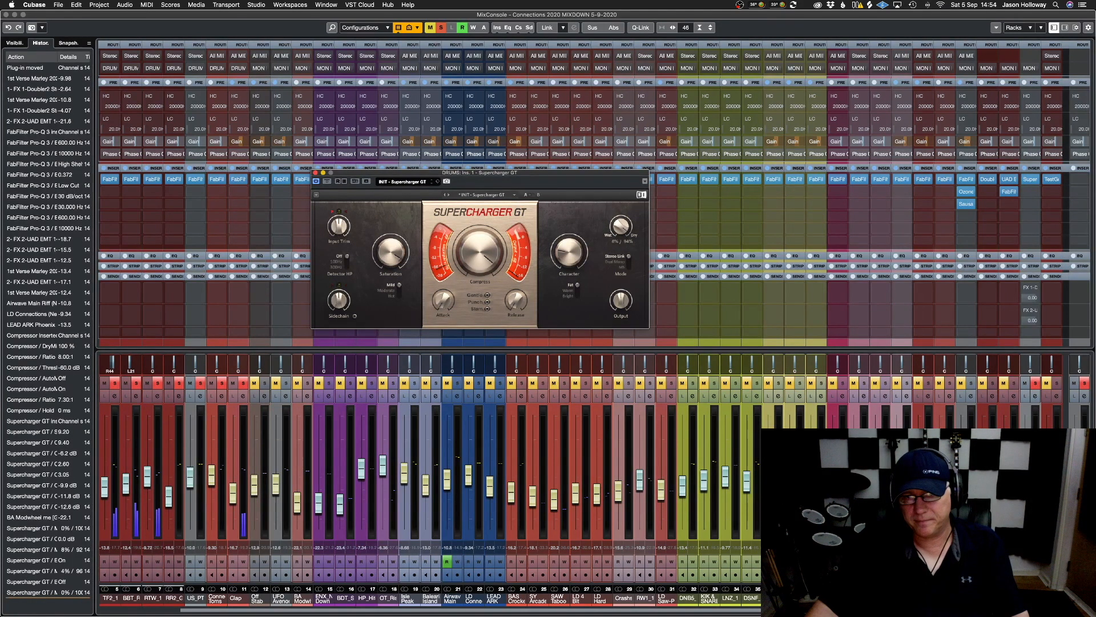
{"action": "left_click_drag", "start_coordinate": [618, 233], "coordinate": [617, 234]}
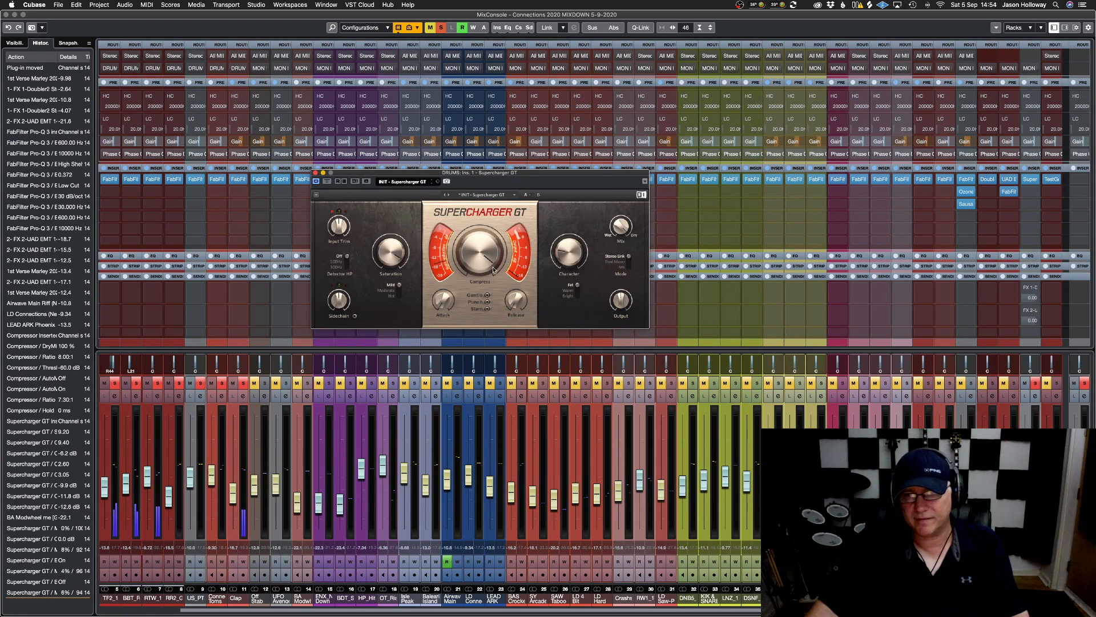
{"action": "left_click", "coordinate": [327, 182]}
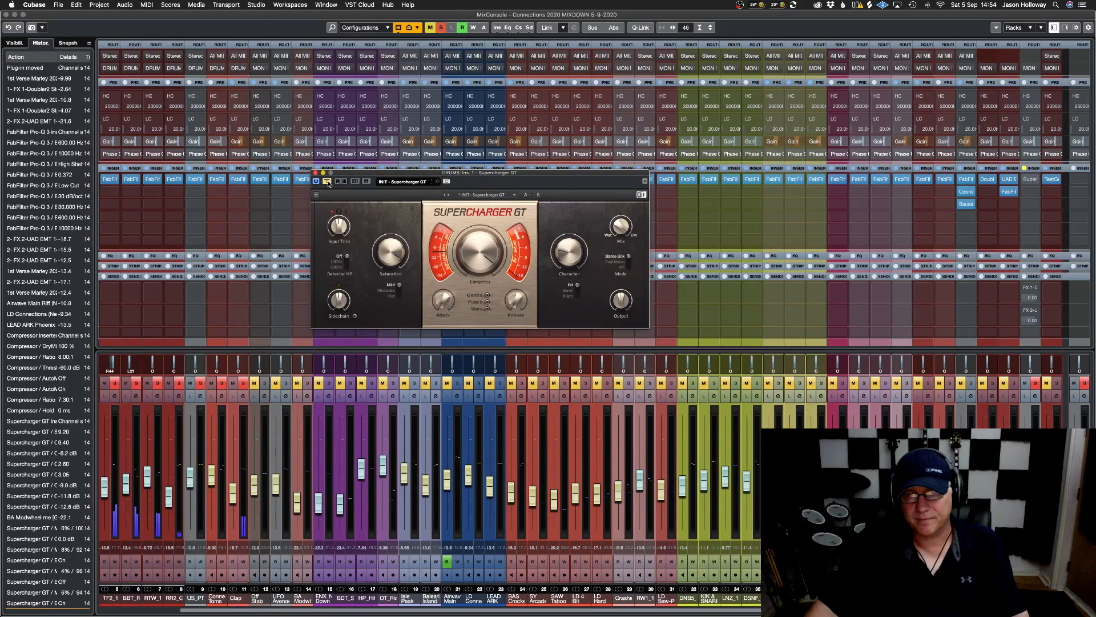
{"action": "left_click", "coordinate": [328, 182]}
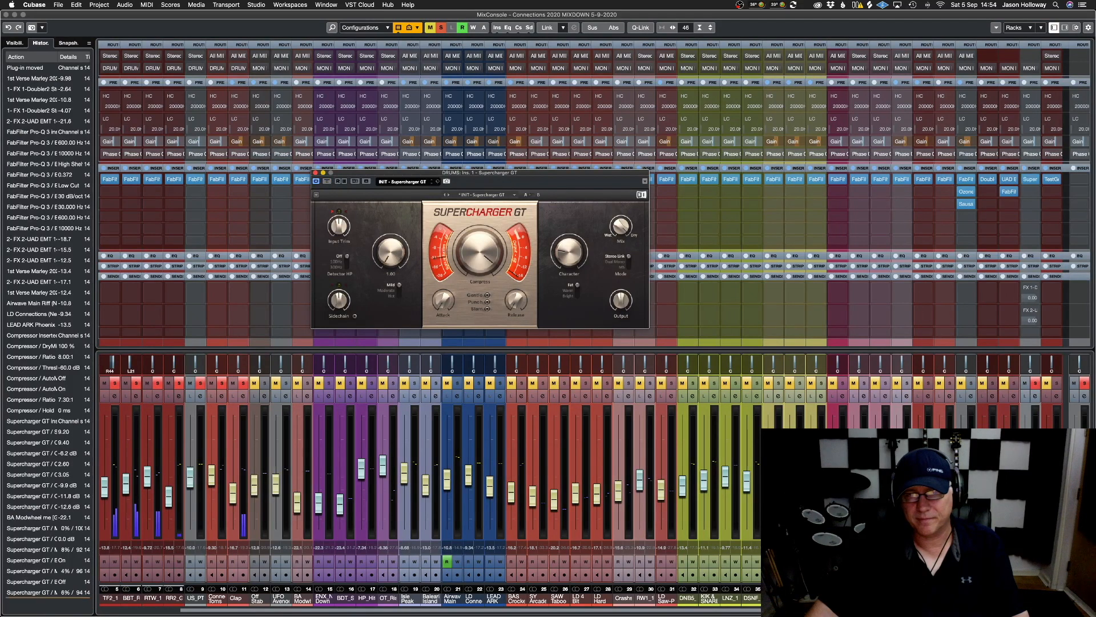
Set Supercharger GT's Saturation to 6.85 in Moderate mode and its Mix to 3% / 97%
{"action": "left_click_drag", "start_coordinate": [390, 251], "coordinate": [391, 255]}
{"action": "left_click", "coordinate": [397, 296]}
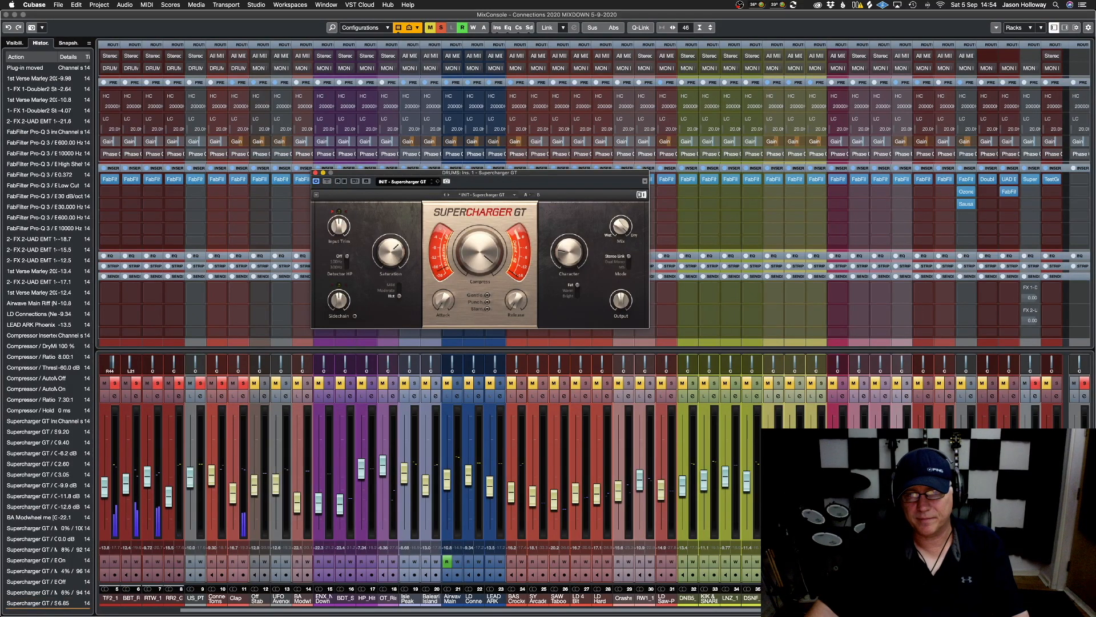
{"action": "left_click", "coordinate": [398, 290]}
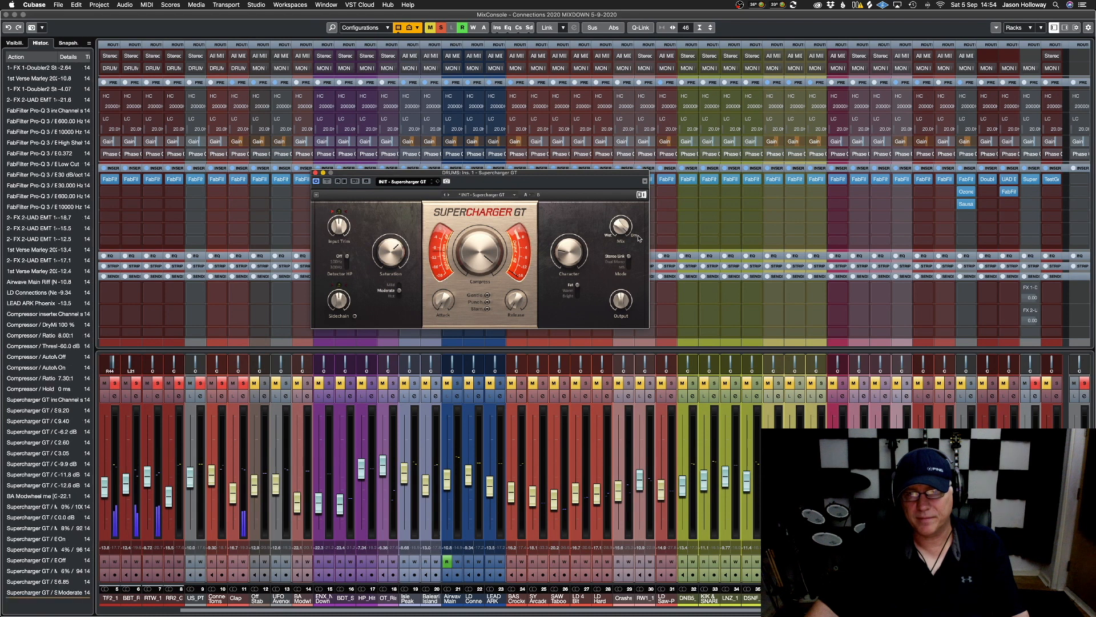
{"action": "left_click_drag", "start_coordinate": [621, 226], "coordinate": [621, 220]}
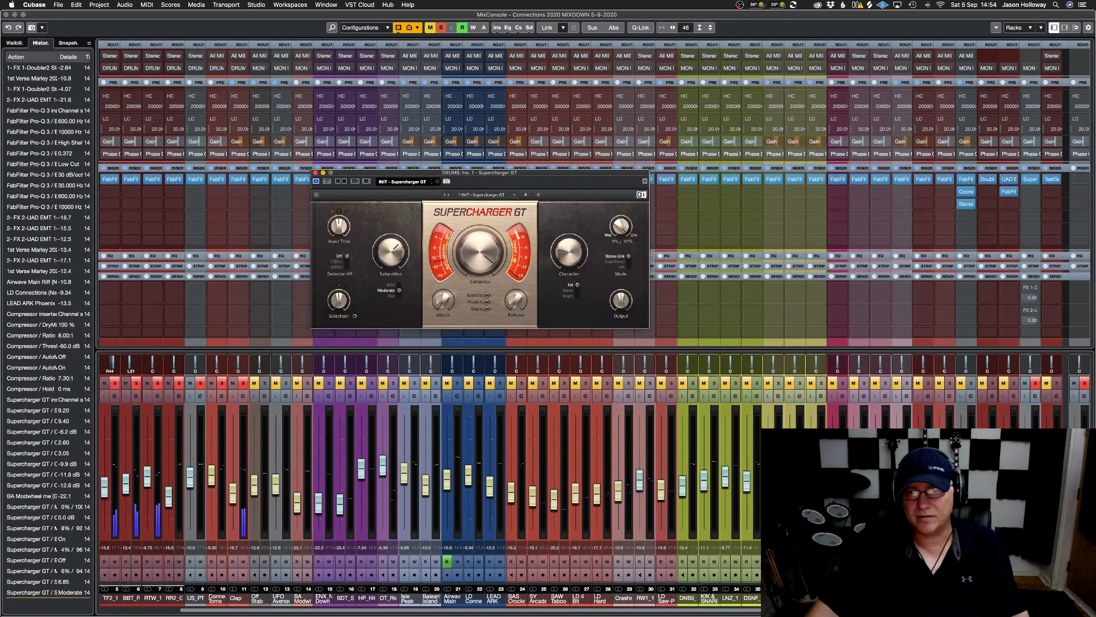
Compare the moderately saturated drums with Supercharger GT bypassed and active
{"action": "left_click", "coordinate": [326, 181]}
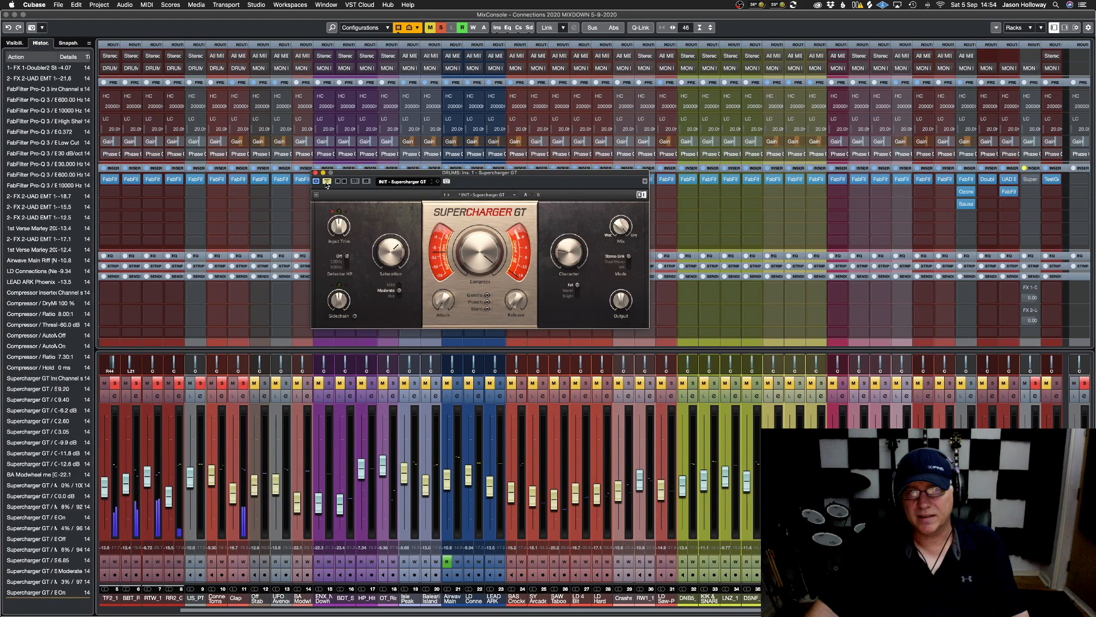
{"action": "key", "text": "super+z"}
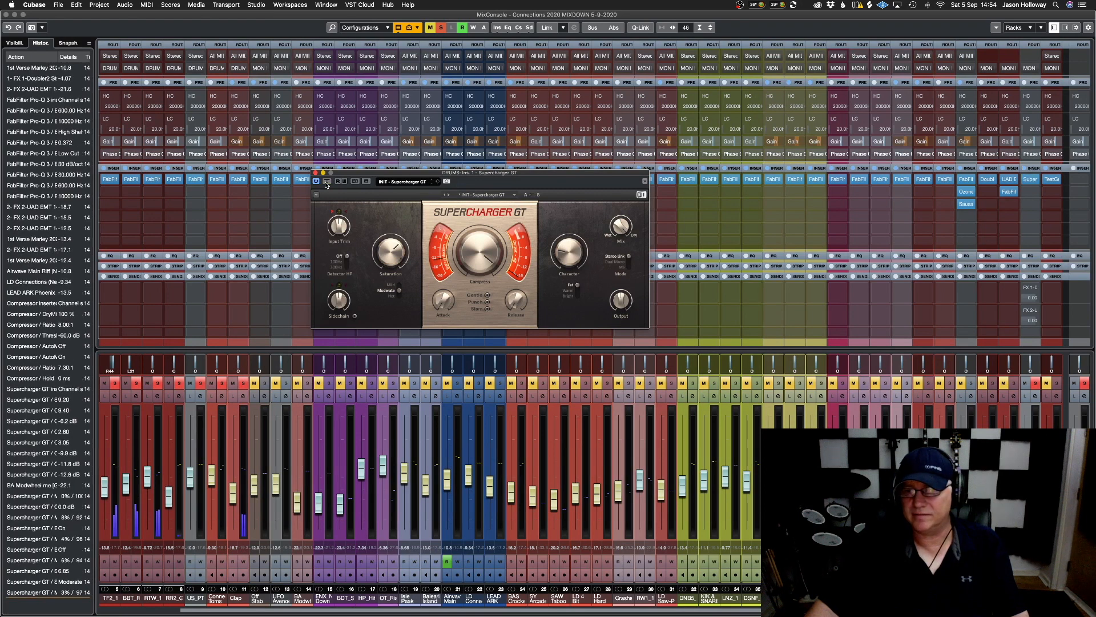
{"action": "left_click", "coordinate": [326, 182]}
{"action": "key", "text": "super+z"}
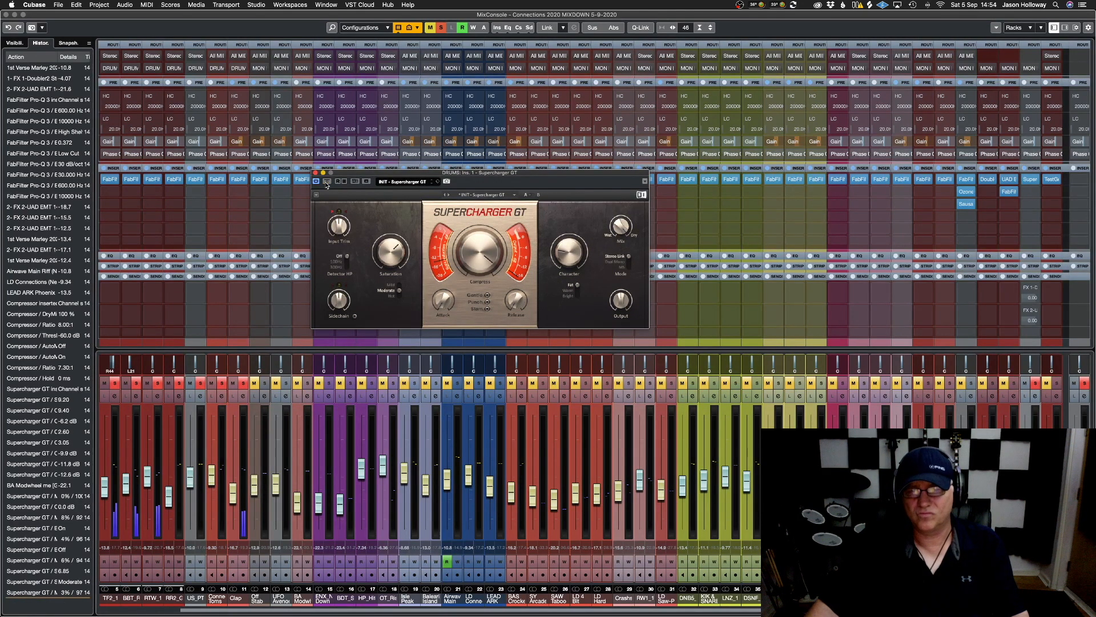
Take the DRUMS channel out of solo and bypass Supercharger GT to hear the full mix without it
{"action": "left_click", "coordinate": [1035, 384]}
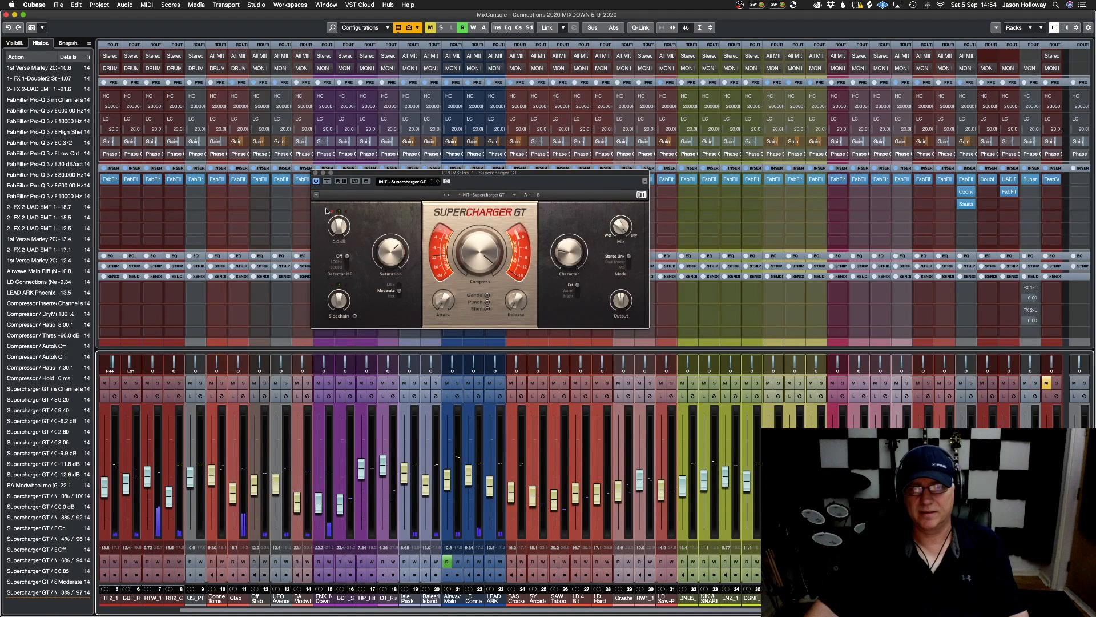
{"action": "left_click", "coordinate": [327, 181]}
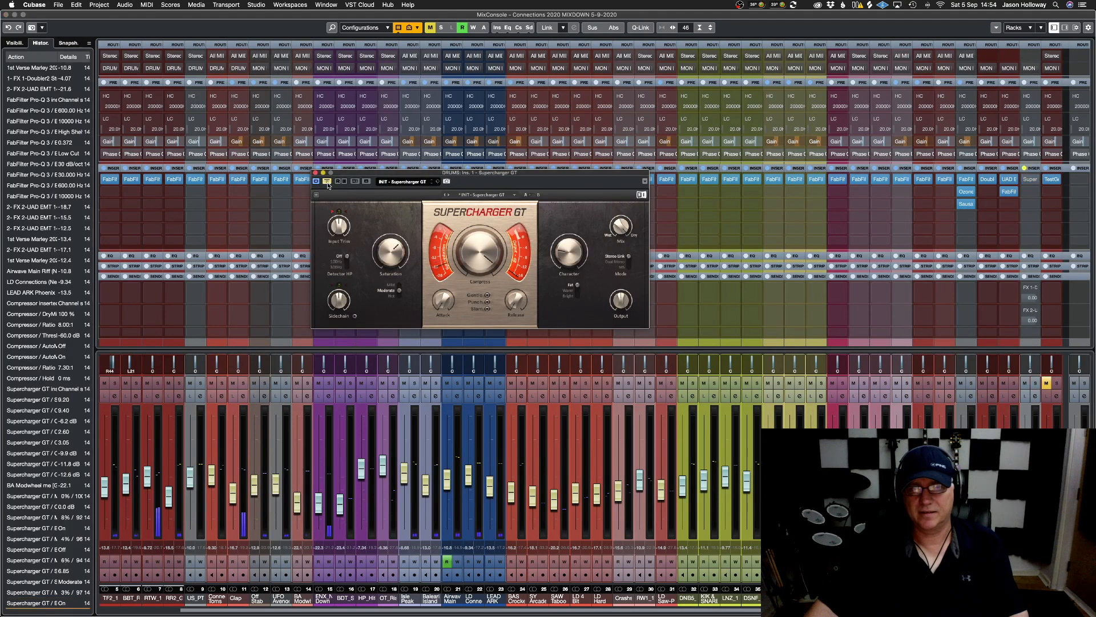
Compare the full mix with Supercharger GT active and bypassed, leaving it active
{"action": "left_click", "coordinate": [327, 181]}
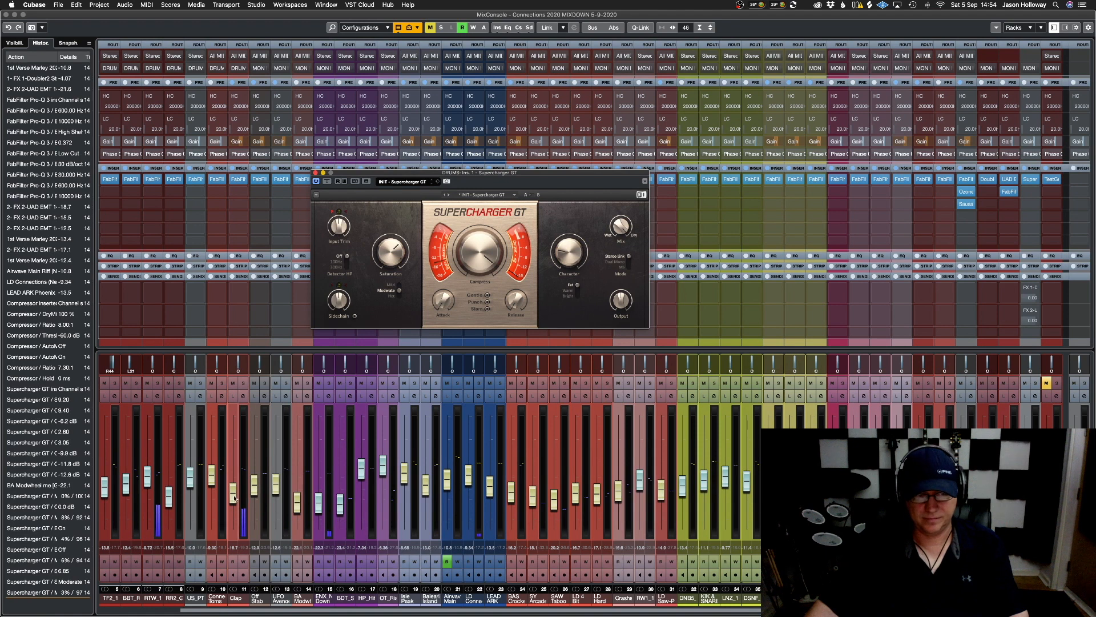
{"action": "left_click", "coordinate": [327, 181]}
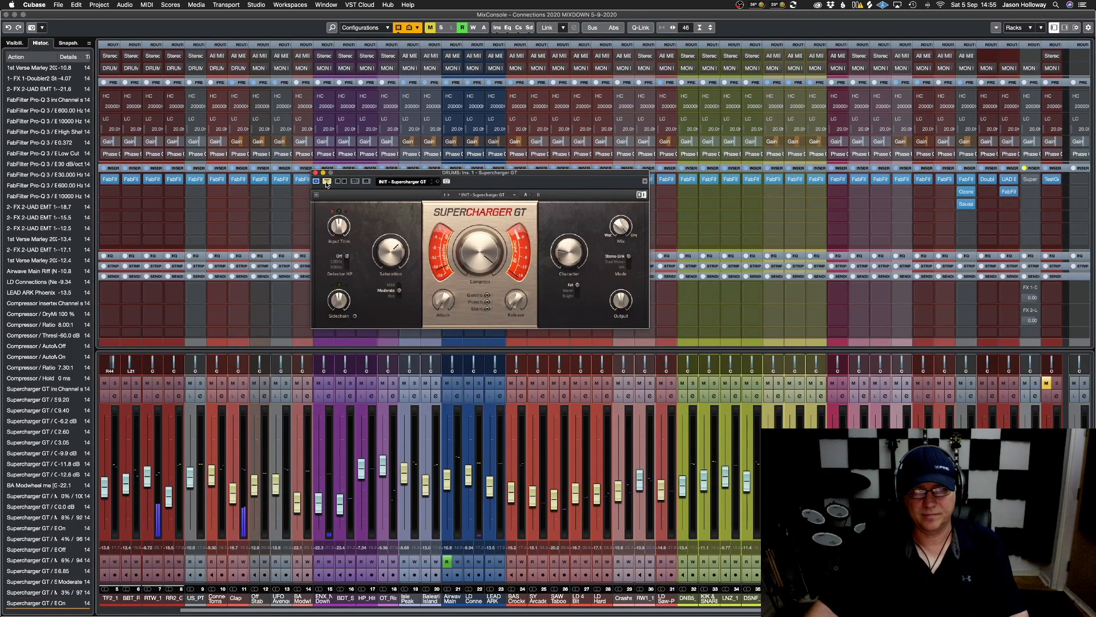
{"action": "left_click", "coordinate": [327, 182]}
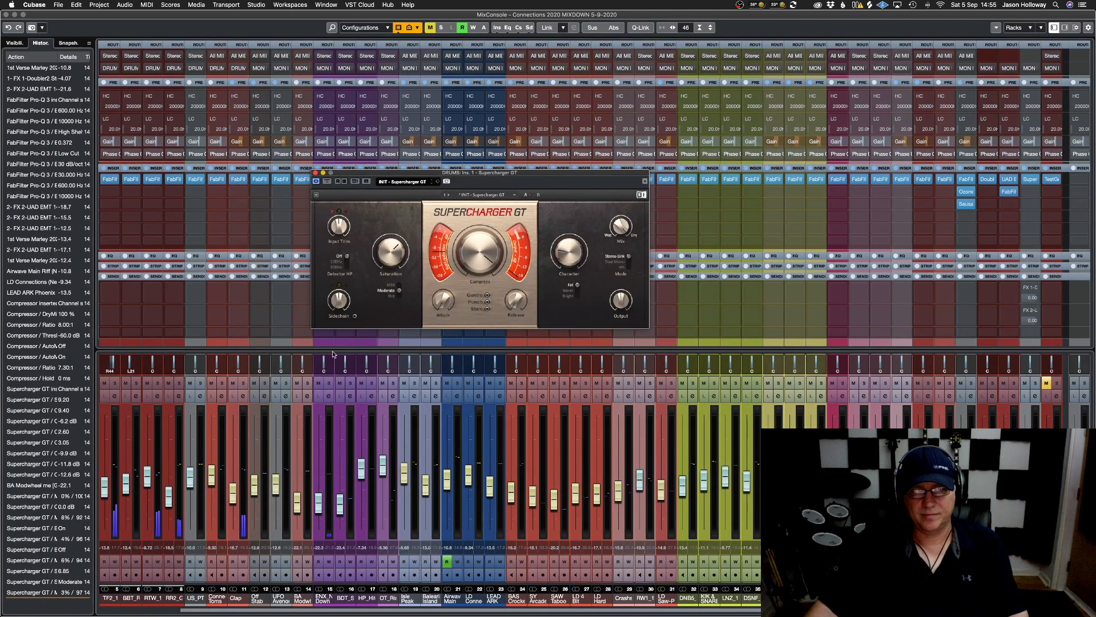
Lower the Clap channel to -17.7 dB and the RTW_145_Drums channel to -13.8 dB
{"action": "mouse_move", "coordinate": [233, 492]}
{"action": "left_mouse_down"}
{"action": "mouse_move", "coordinate": [233, 534]}
{"action": "mouse_move", "coordinate": [233, 489]}
{"action": "left_mouse_up"}
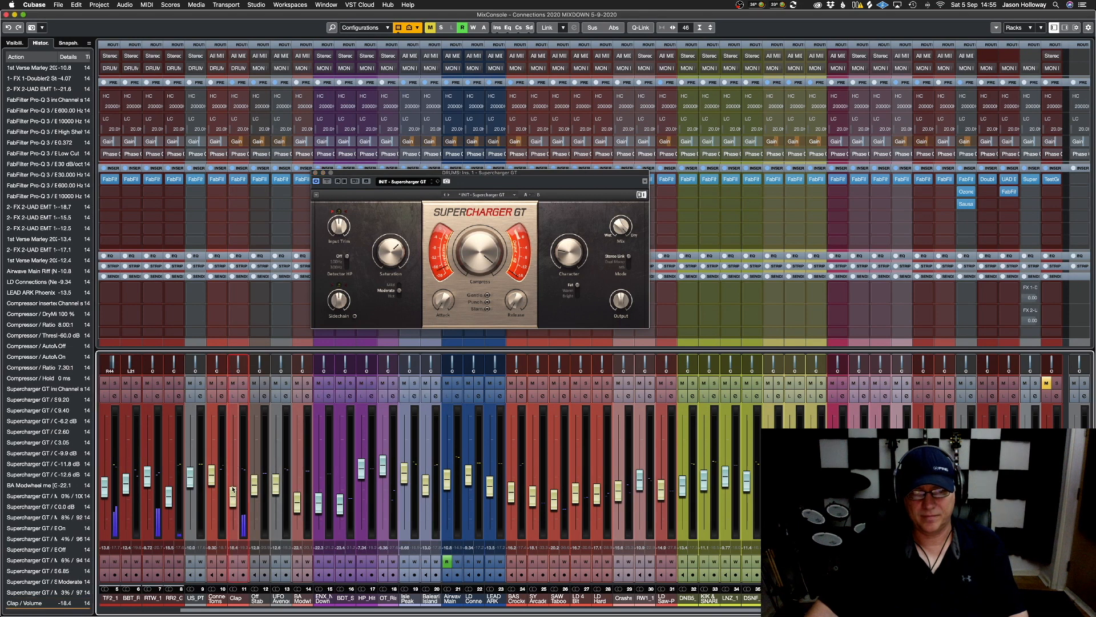
{"action": "left_click_drag", "start_coordinate": [144, 483], "coordinate": [146, 492]}
{"action": "left_click_drag", "start_coordinate": [233, 497], "coordinate": [233, 495]}
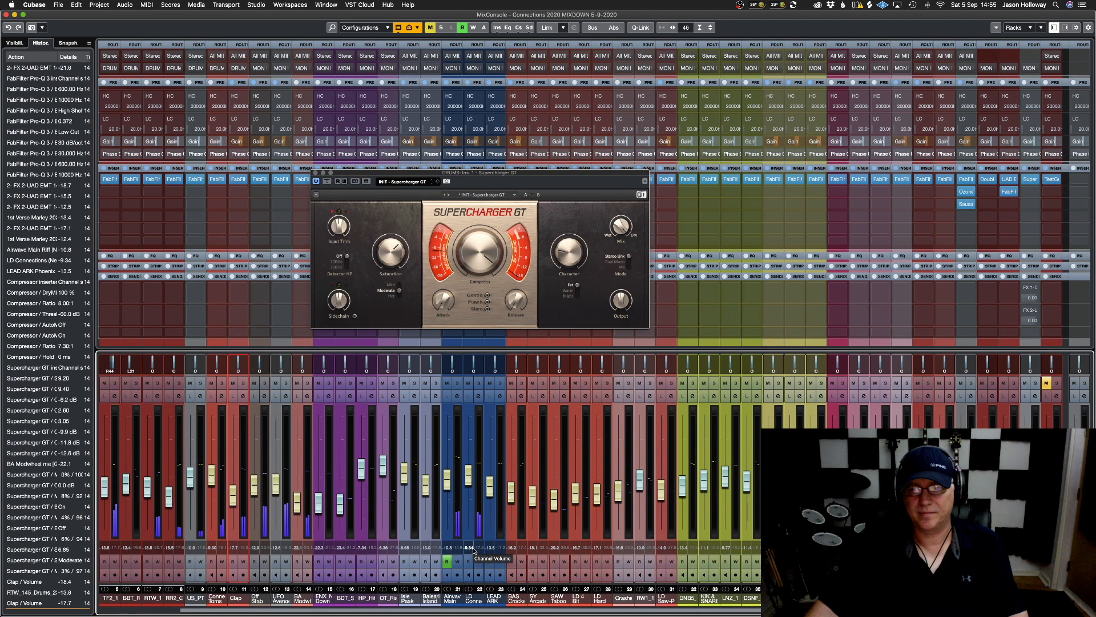
Compare the rebalanced full mix repeatedly with Supercharger GT bypassed and active
{"action": "left_click", "coordinate": [328, 183]}
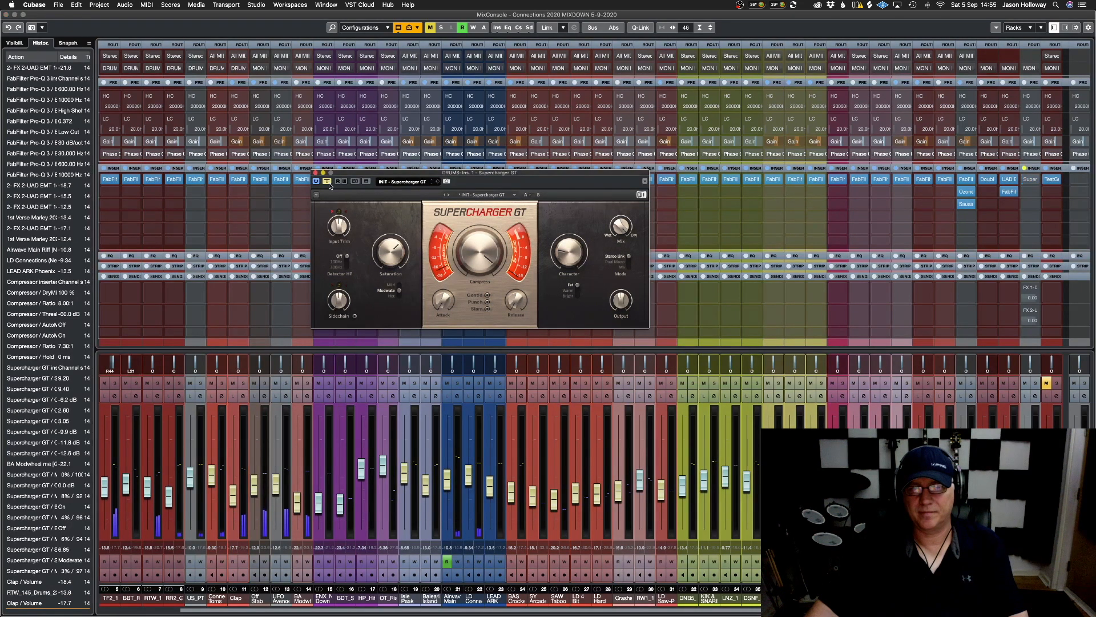
{"action": "left_click", "coordinate": [327, 182]}
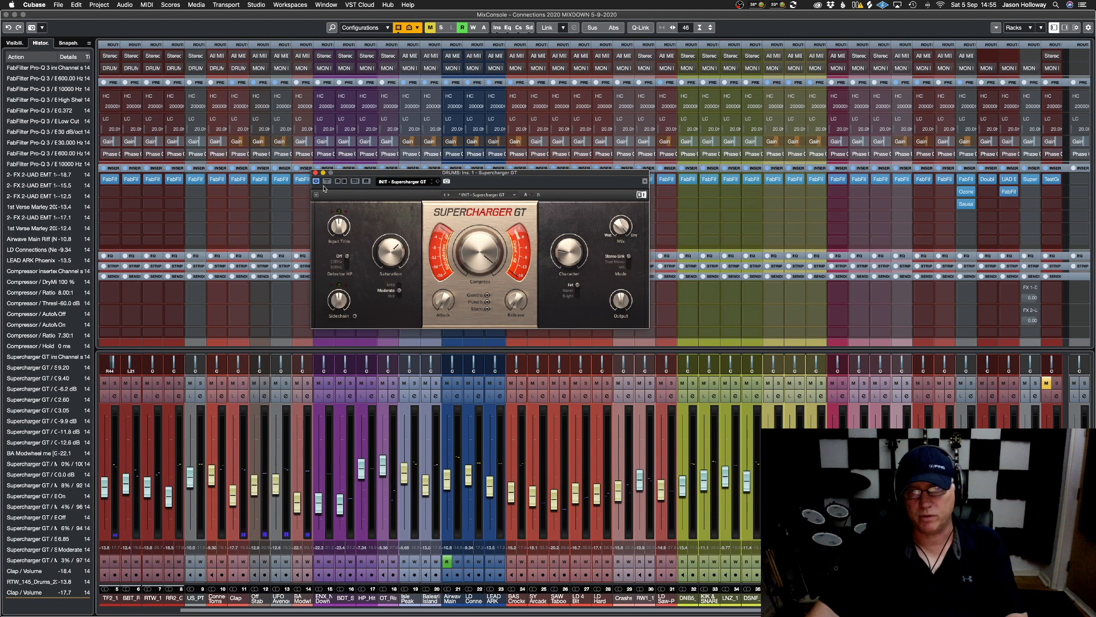
{"action": "left_click", "coordinate": [326, 182]}
{"action": "left_click", "coordinate": [328, 182]}
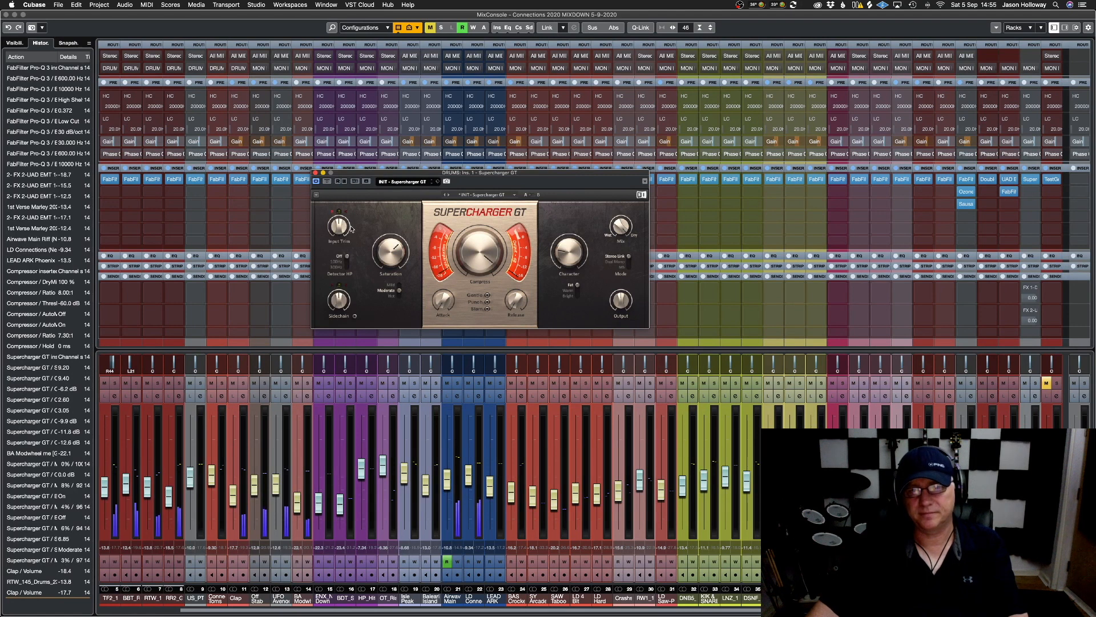
{"action": "left_click", "coordinate": [328, 181]}
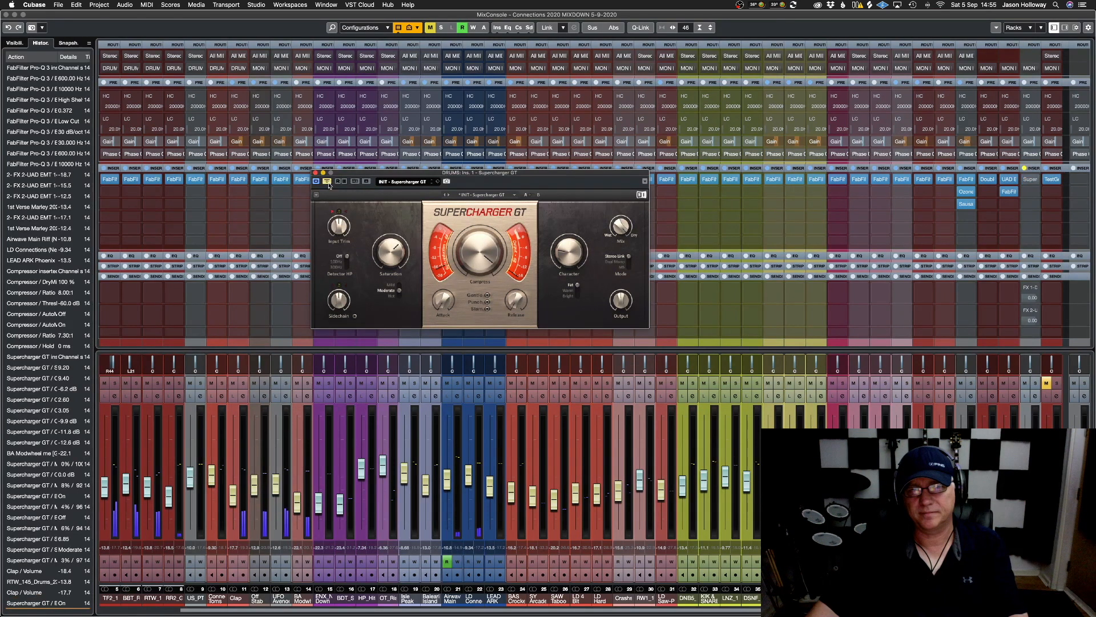
{"action": "key", "text": "super+z"}
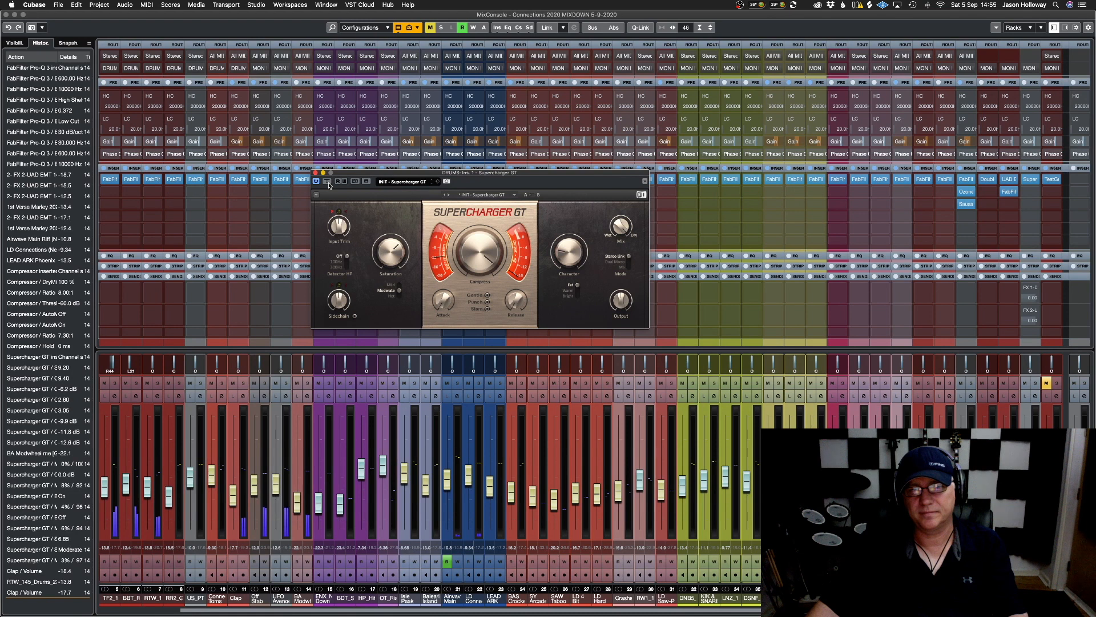
{"action": "left_click", "coordinate": [327, 182]}
{"action": "key", "text": "super+z"}
Set Supercharger GT's Mix to 5% / 95% and compare it with bypass in the full mix
{"action": "mouse_move", "coordinate": [616, 240]}
{"action": "left_click_drag", "start_coordinate": [621, 226], "coordinate": [620, 230]}
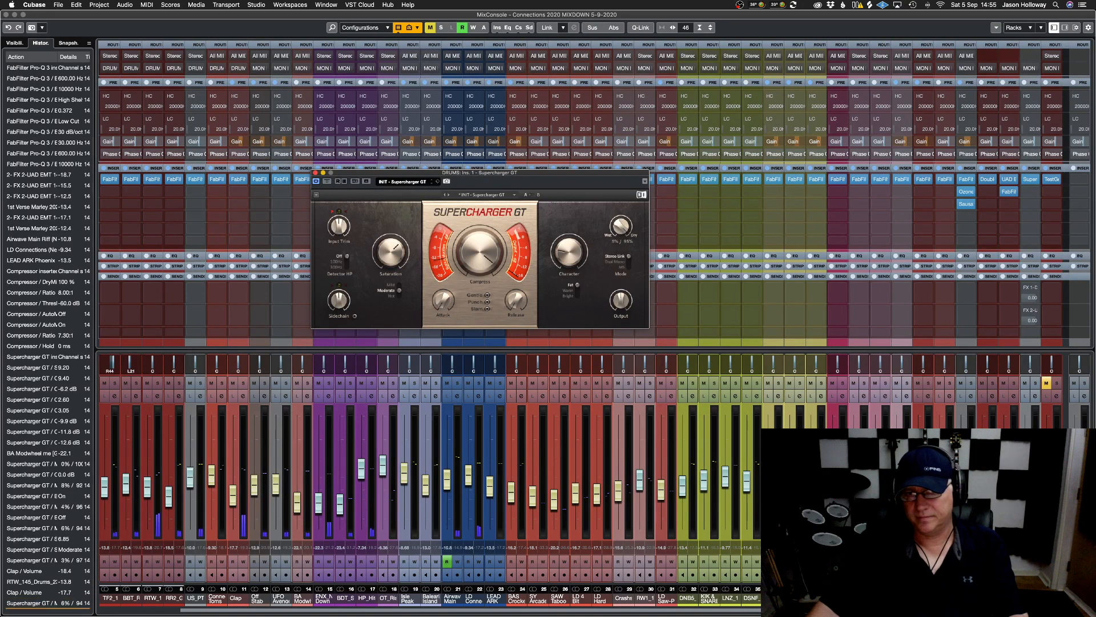
{"action": "left_click", "coordinate": [327, 182]}
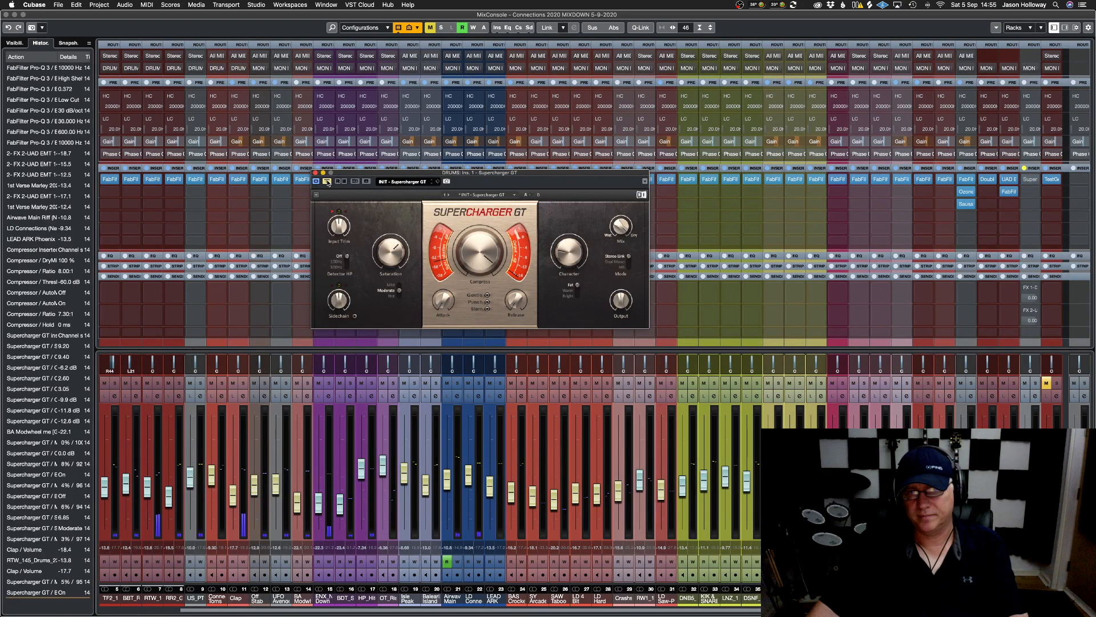
{"action": "left_click", "coordinate": [328, 182]}
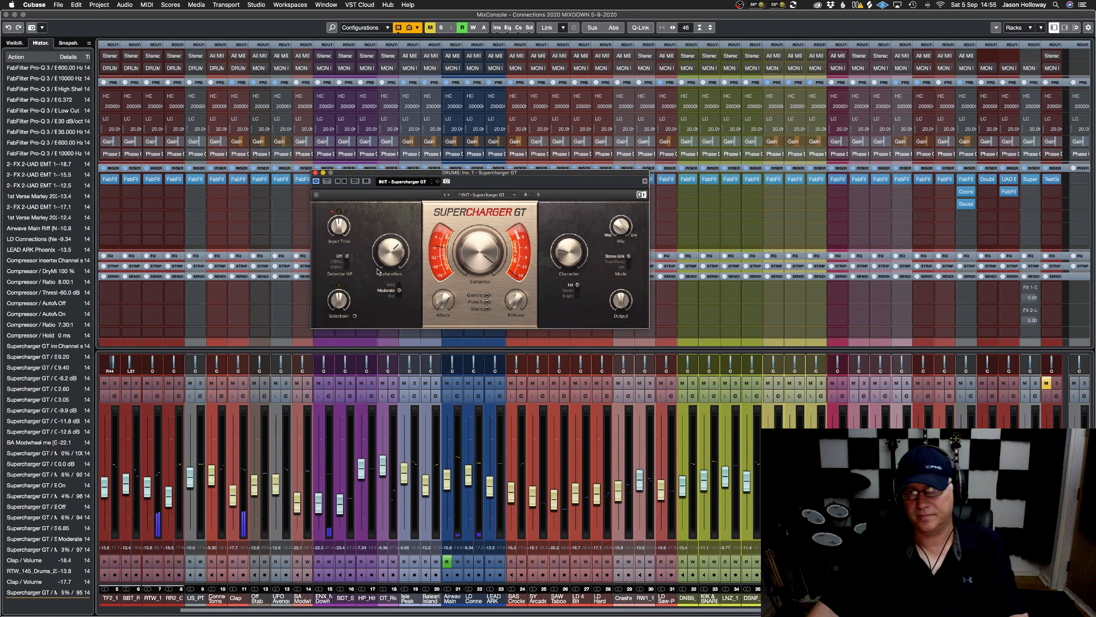
Set the Clap channel's volume to -19.9 dB, checking the balance with Supercharger GT bypassed and active
{"action": "mouse_move", "coordinate": [233, 494]}
{"action": "left_mouse_down"}
{"action": "mouse_move", "coordinate": [233, 532]}
{"action": "mouse_move", "coordinate": [234, 505]}
{"action": "left_mouse_up"}
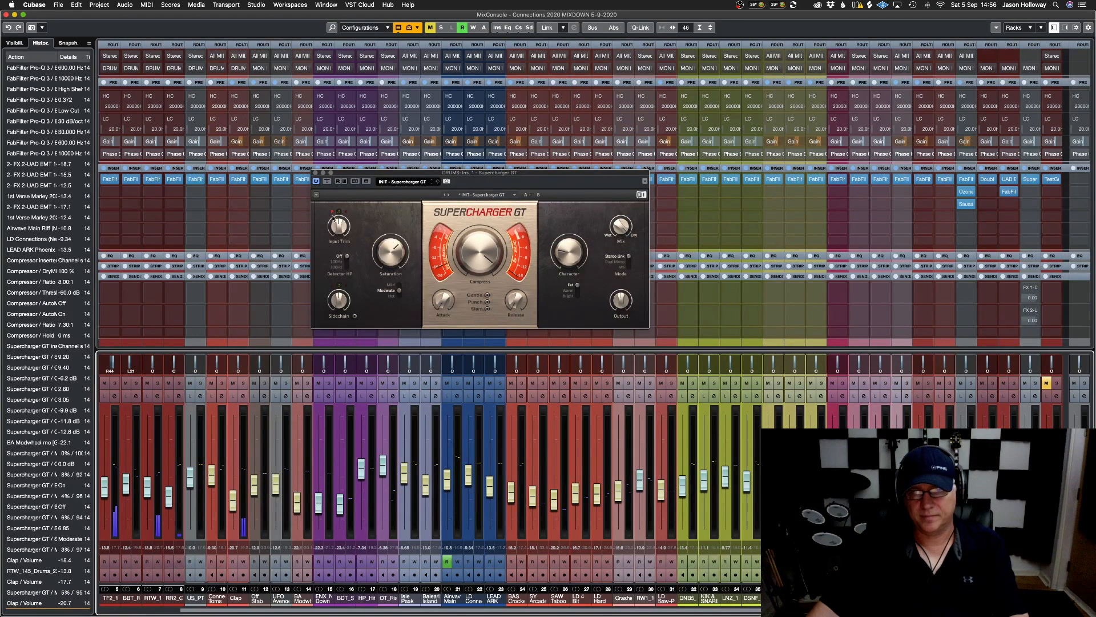
{"action": "left_click", "coordinate": [331, 181]}
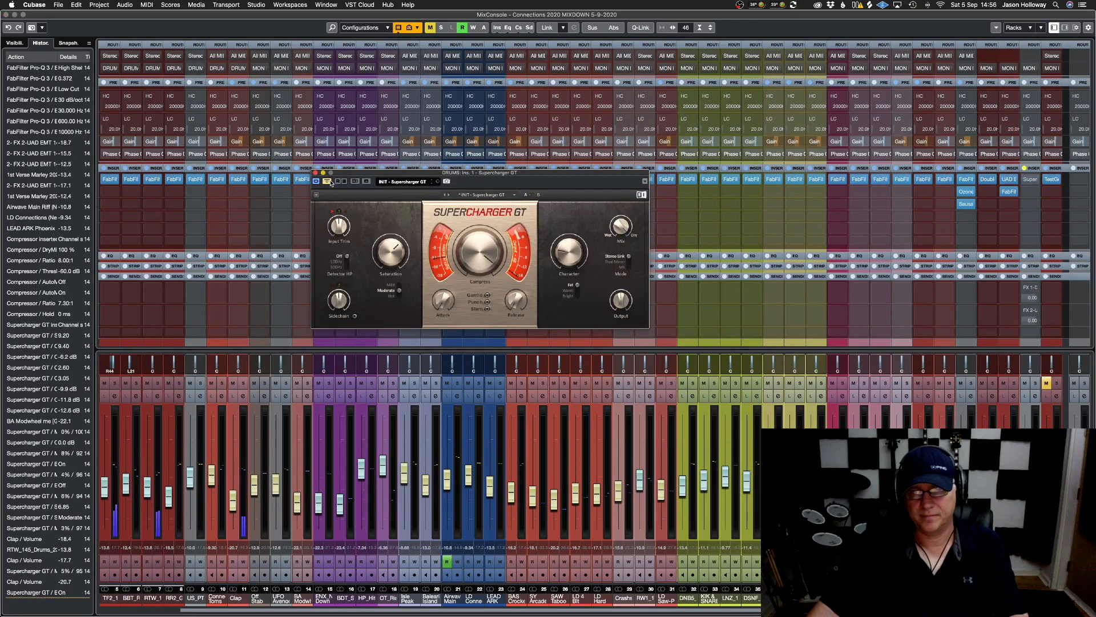
{"action": "left_click", "coordinate": [330, 182]}
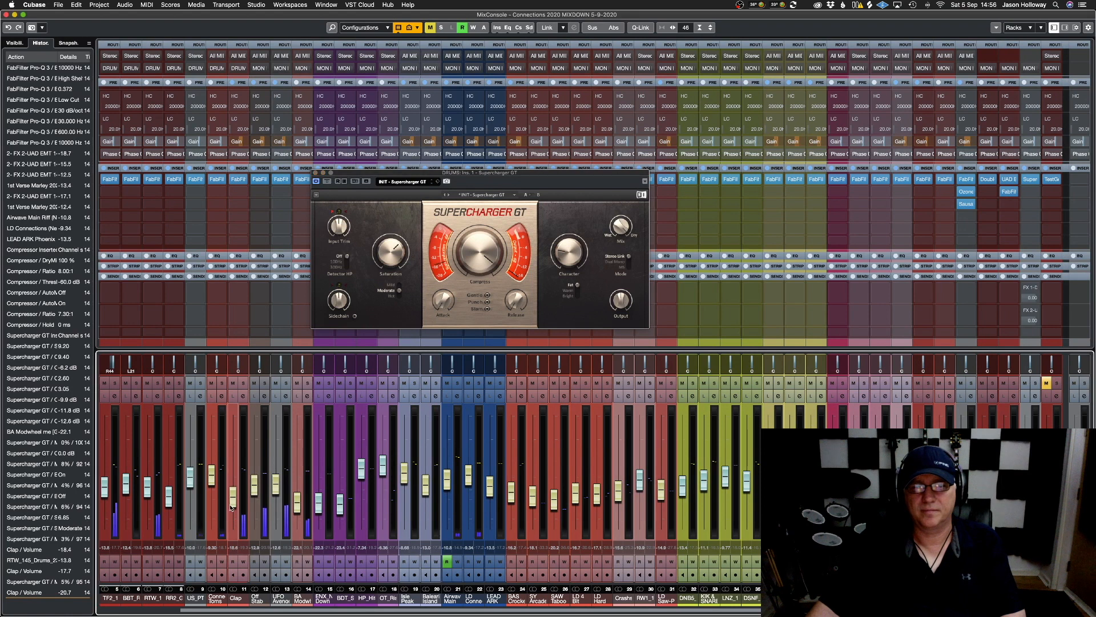
{"action": "left_click_drag", "start_coordinate": [231, 510], "coordinate": [231, 508]}
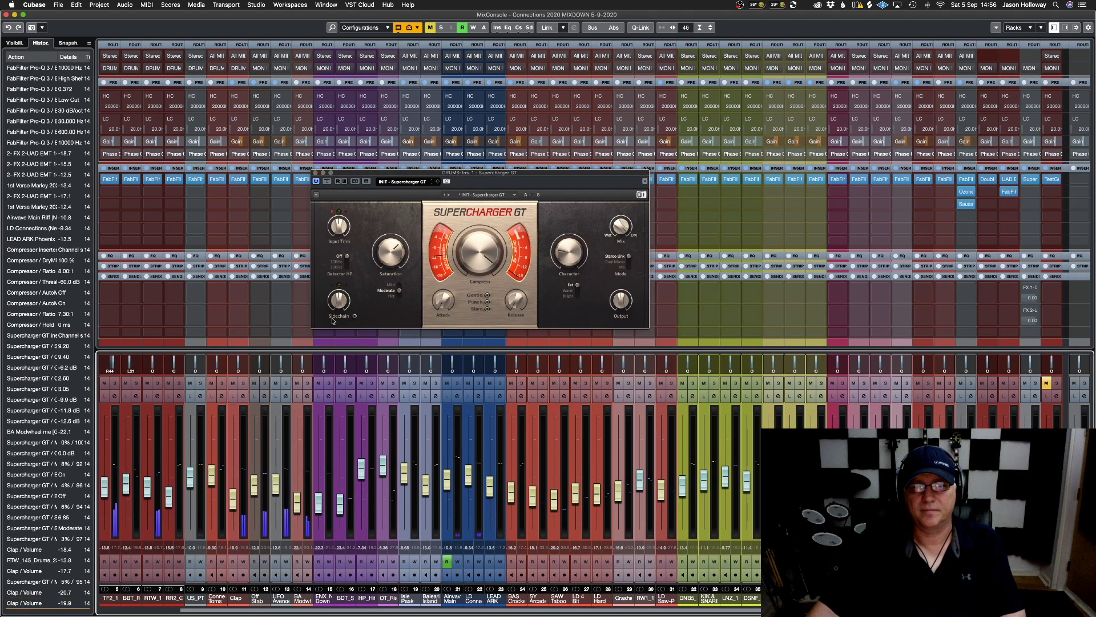
Compare the mix with Supercharger GT bypassed once more, reactivate it and close its window
{"action": "left_click", "coordinate": [329, 182]}
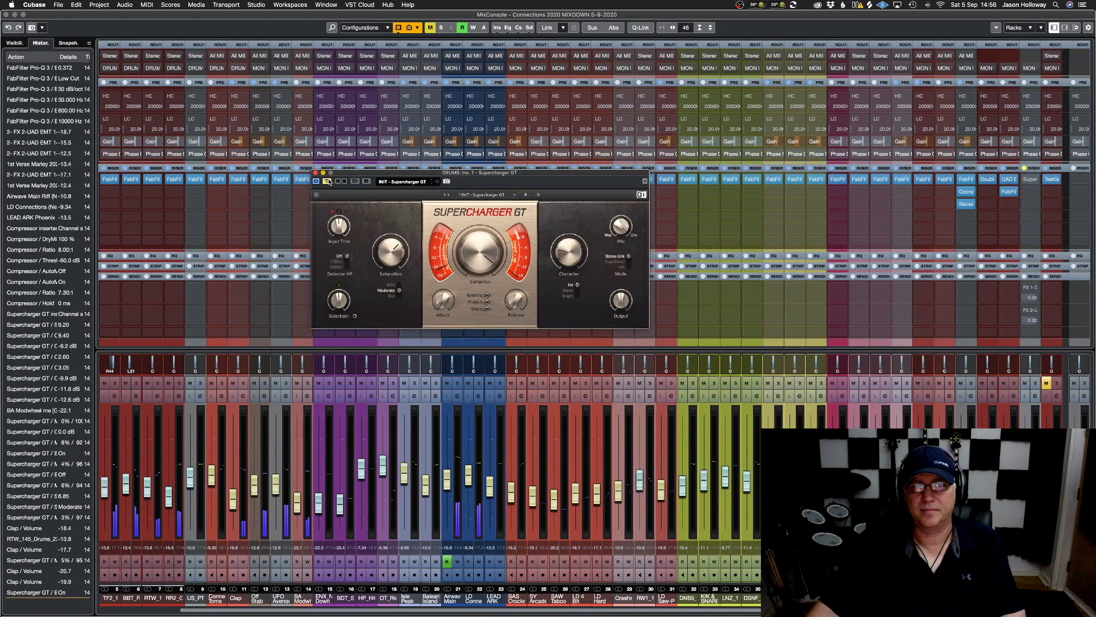
{"action": "left_click", "coordinate": [328, 181]}
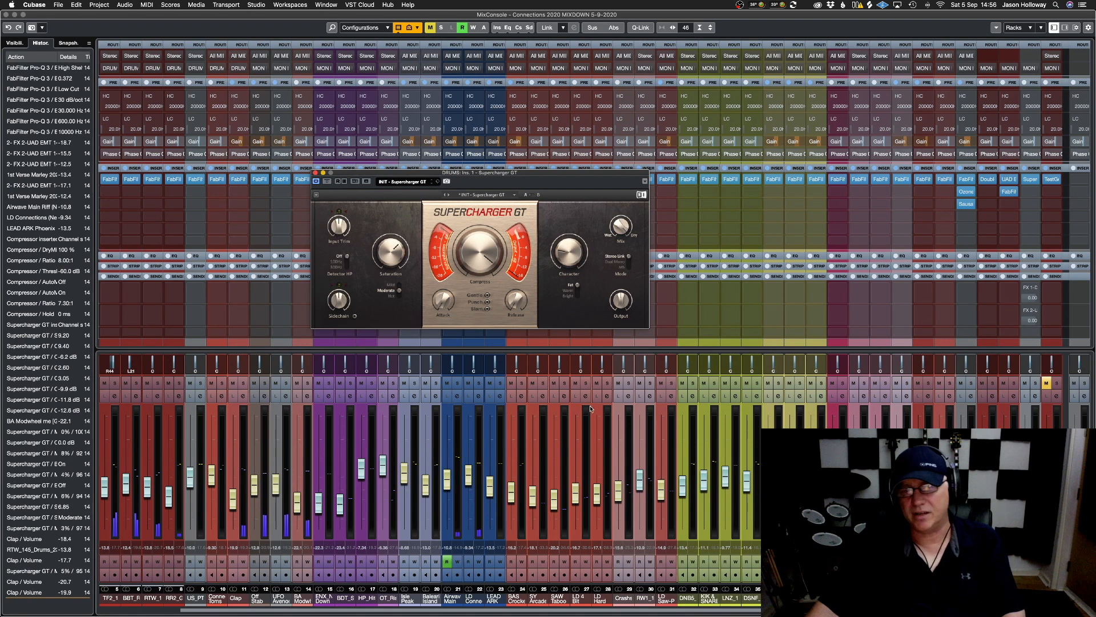
{"action": "left_click", "coordinate": [315, 173]}
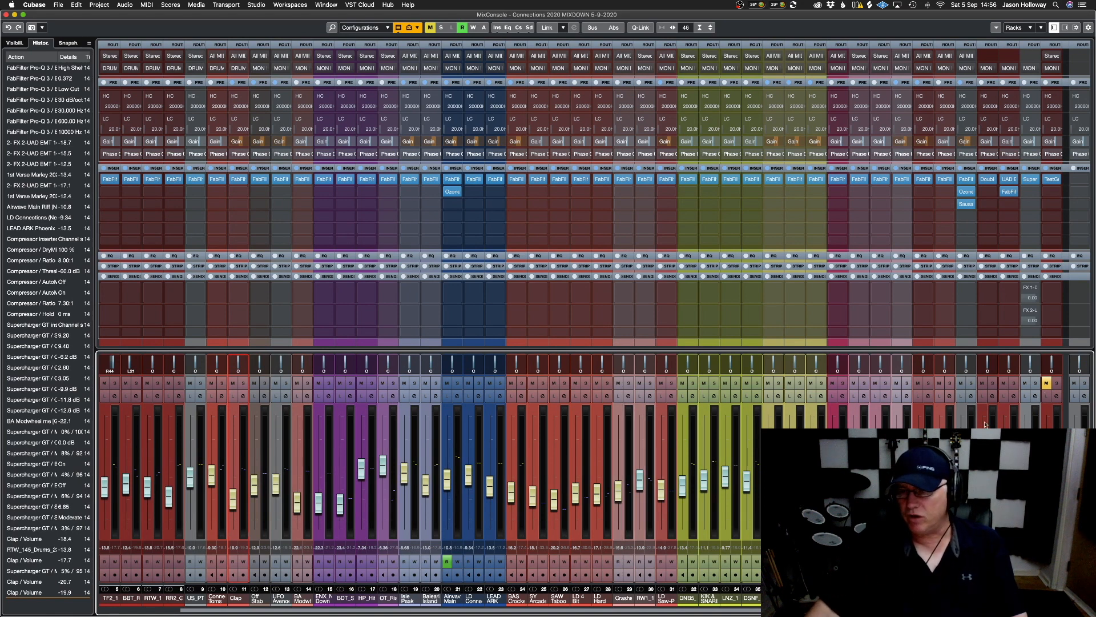
Play the DRUMS channel in solo, compare its inserts bypassed and active, and return to playback of the full mix with all solos cleared
{"action": "key", "text": "space"}
{"action": "left_click", "coordinate": [1035, 383]}
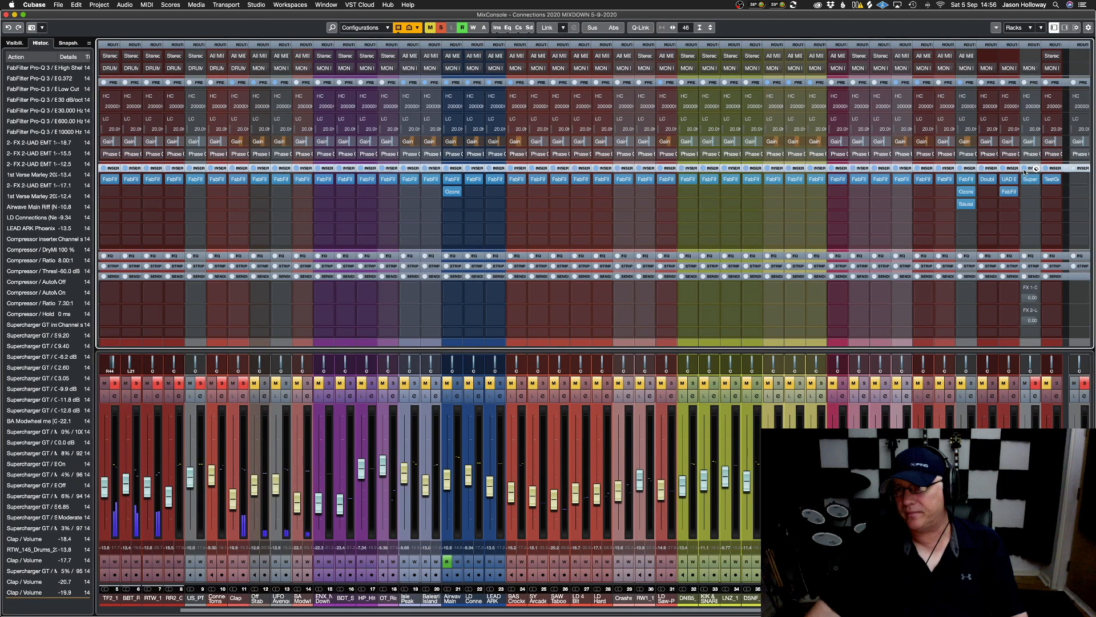
{"action": "left_click", "coordinate": [1025, 168]}
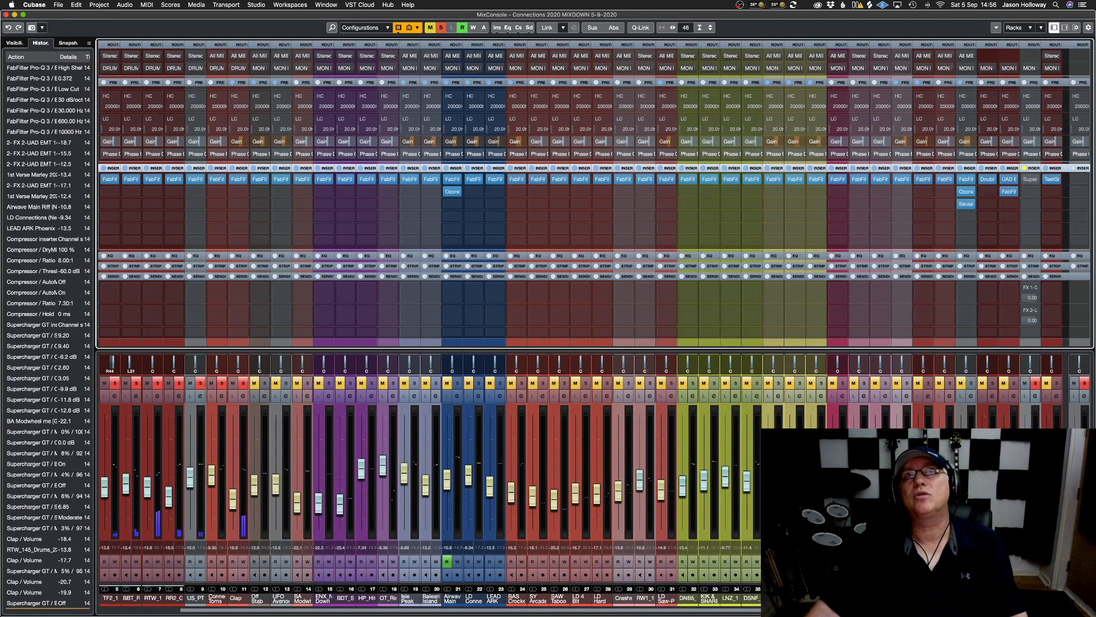
{"action": "left_click", "coordinate": [1026, 170]}
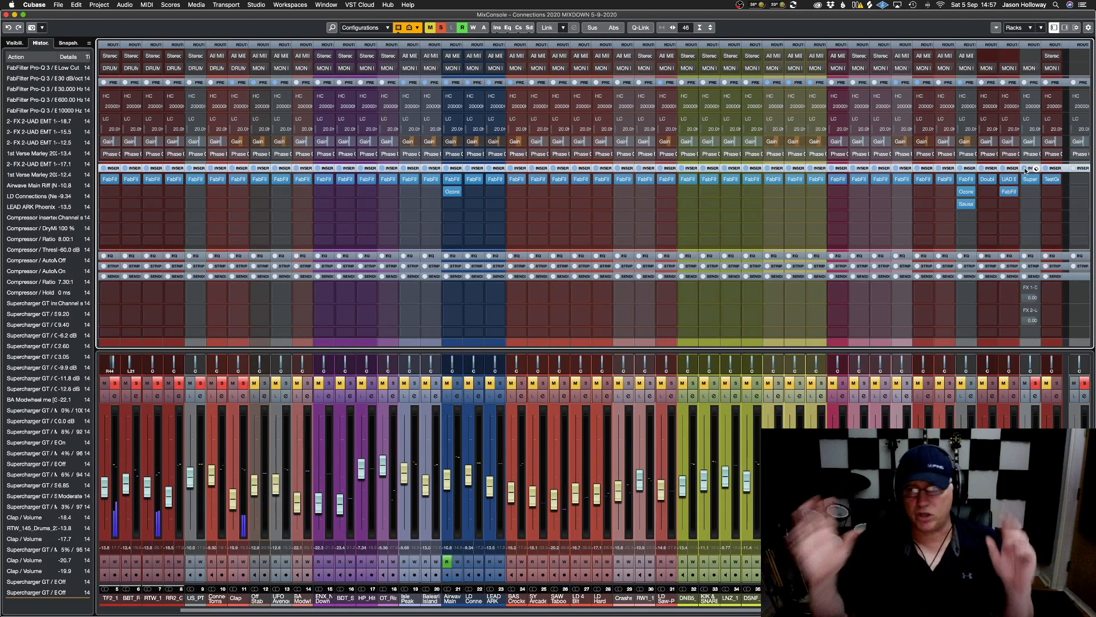
{"action": "left_click", "coordinate": [1026, 170]}
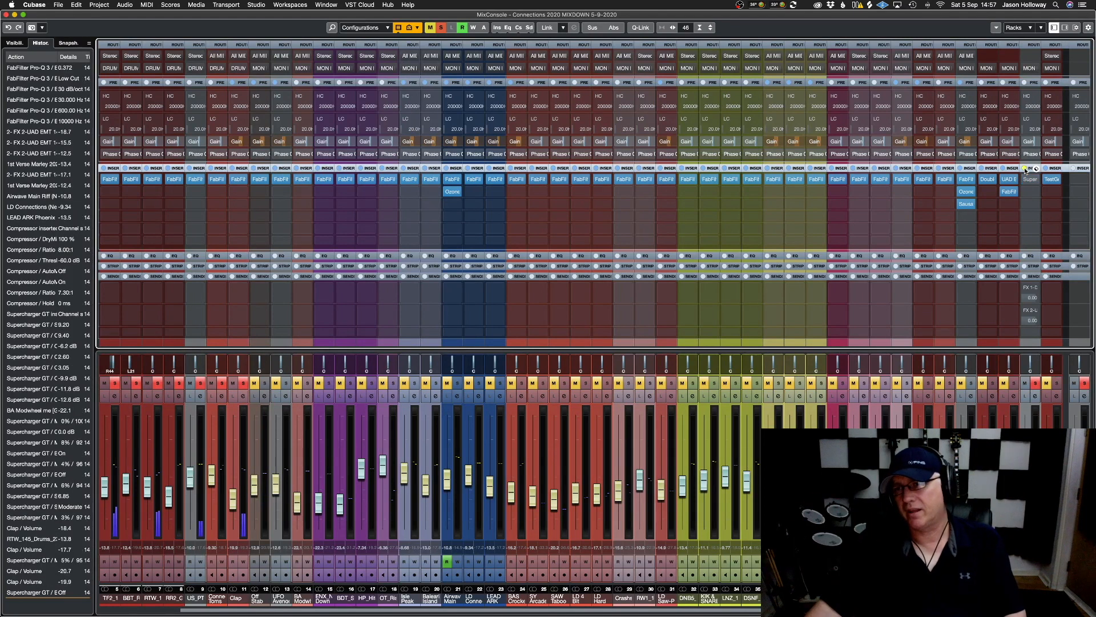
{"action": "left_click", "coordinate": [1026, 170]}
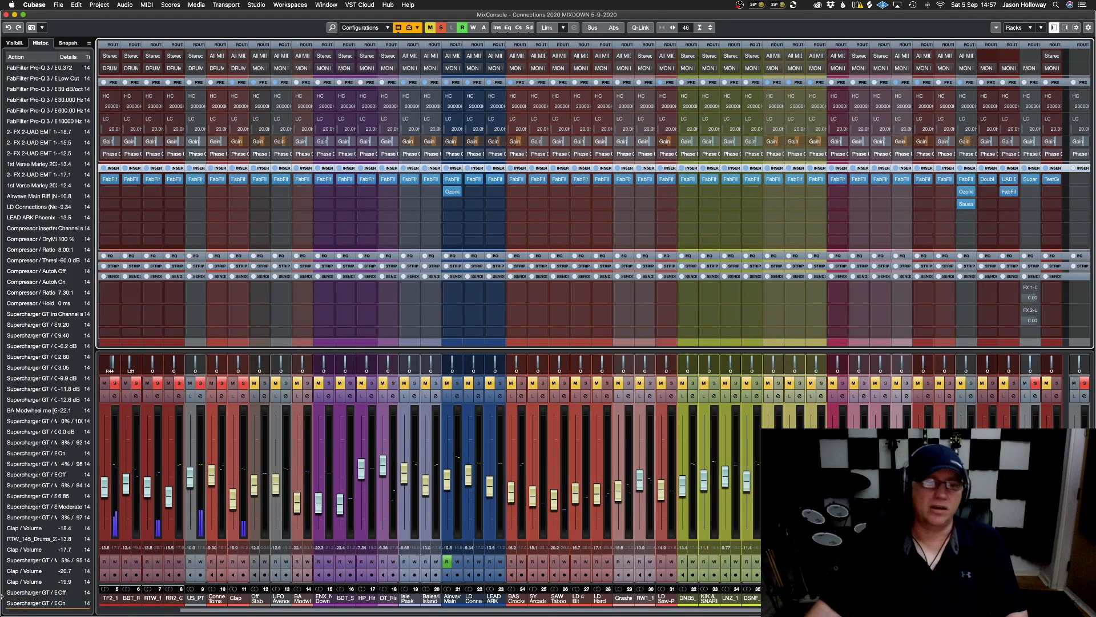
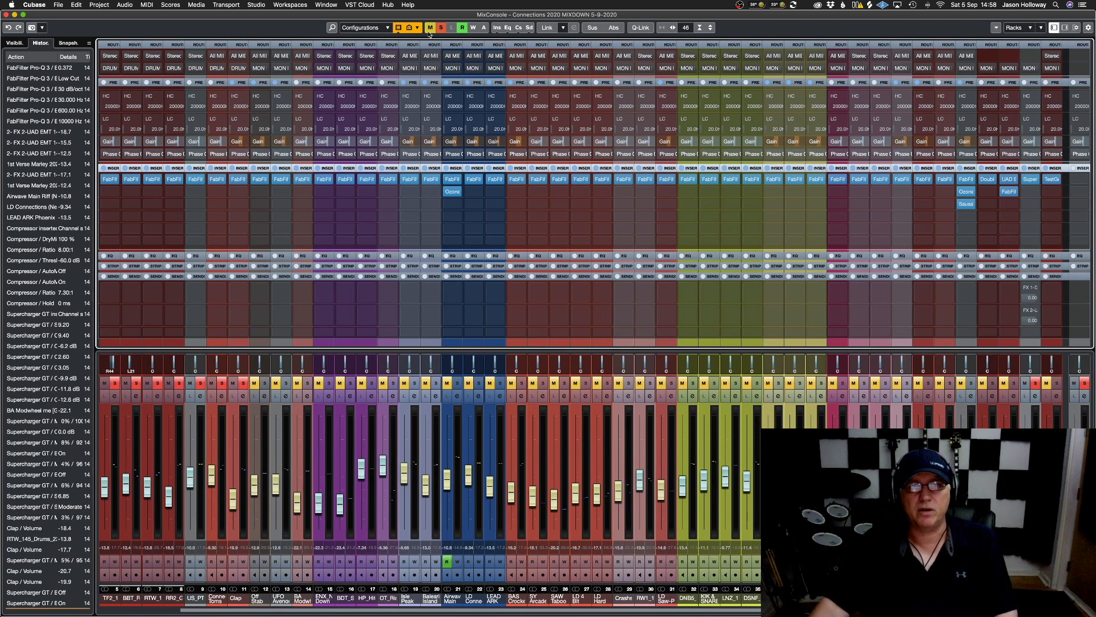
{"action": "left_click", "coordinate": [441, 27]}
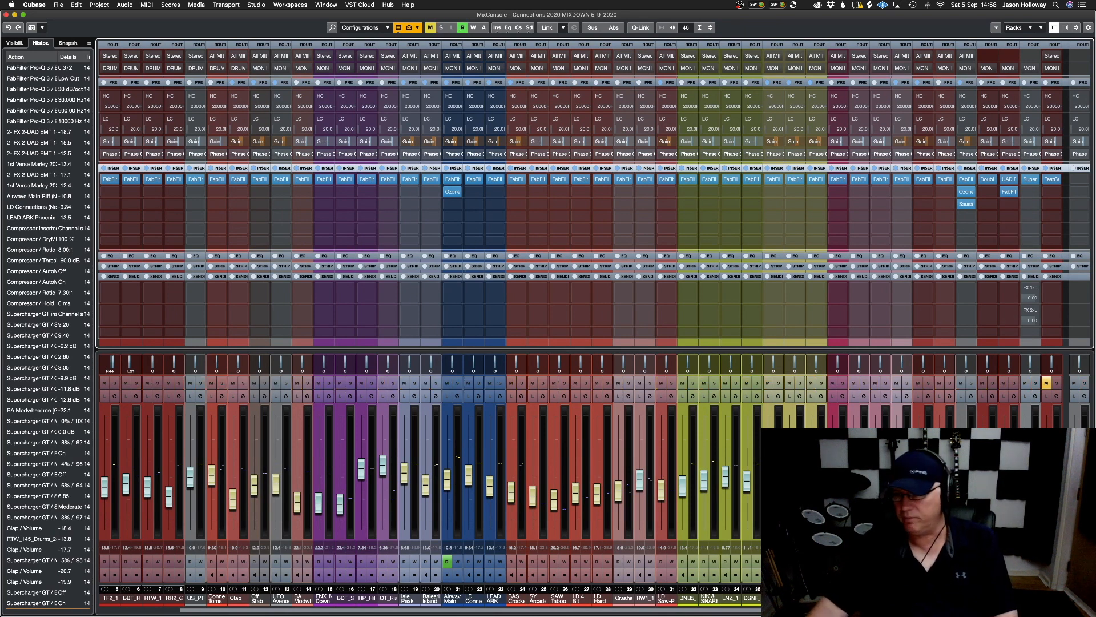
{"action": "key", "text": "space"}
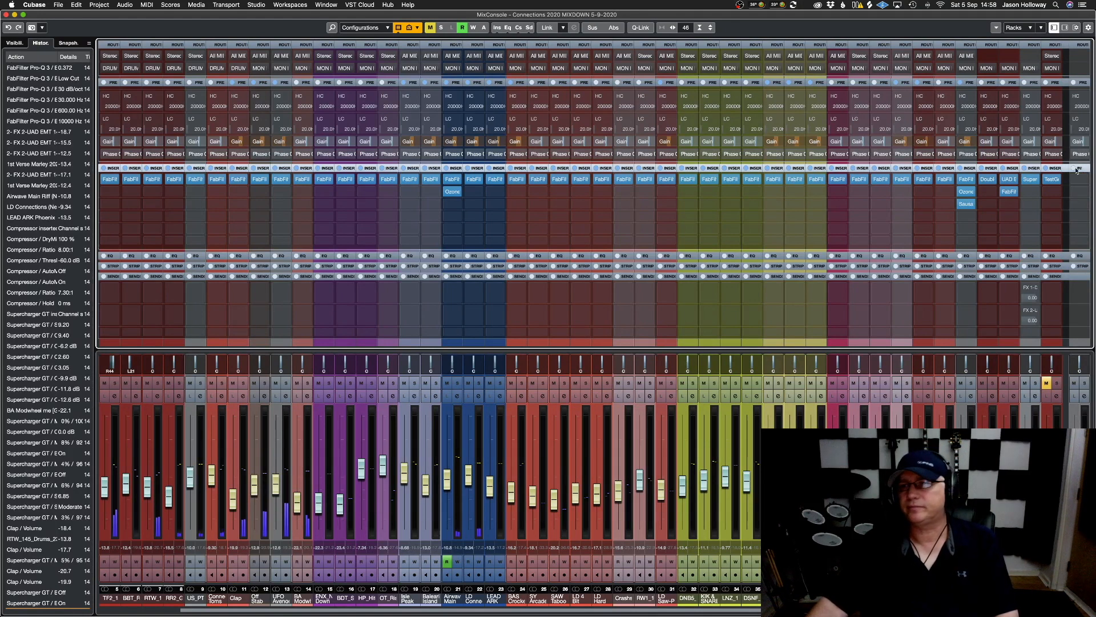
Insert FabFilter Pro-Q 3 from the Fabfilter Stuff collection on the MON L & R channel and place it in the first insert slot
{"action": "left_click", "coordinate": [1080, 193]}
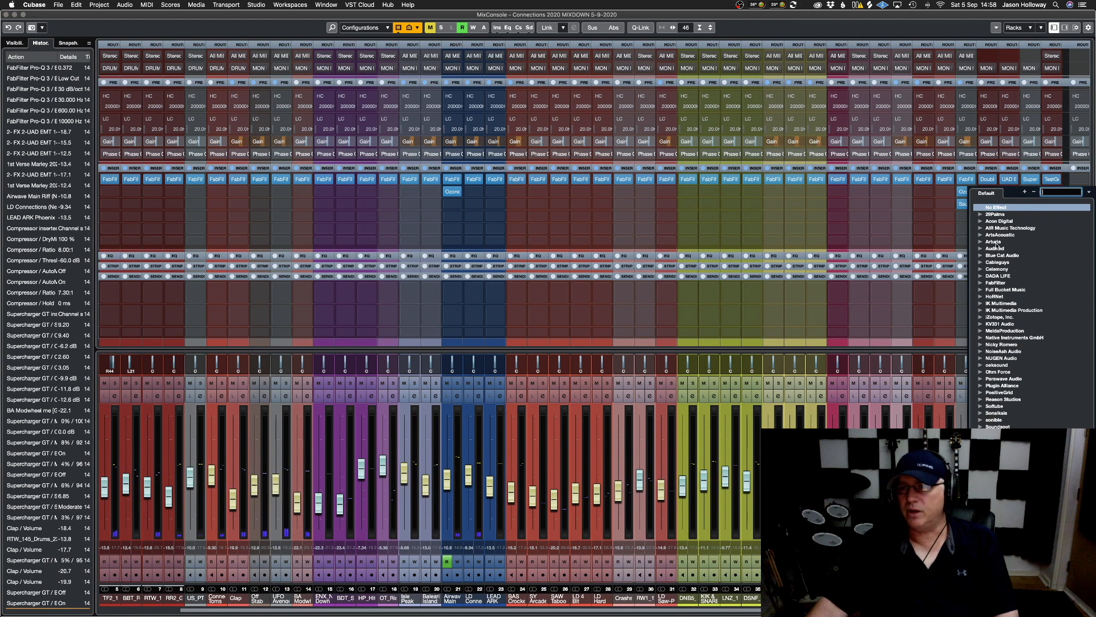
{"action": "left_click", "coordinate": [1090, 195]}
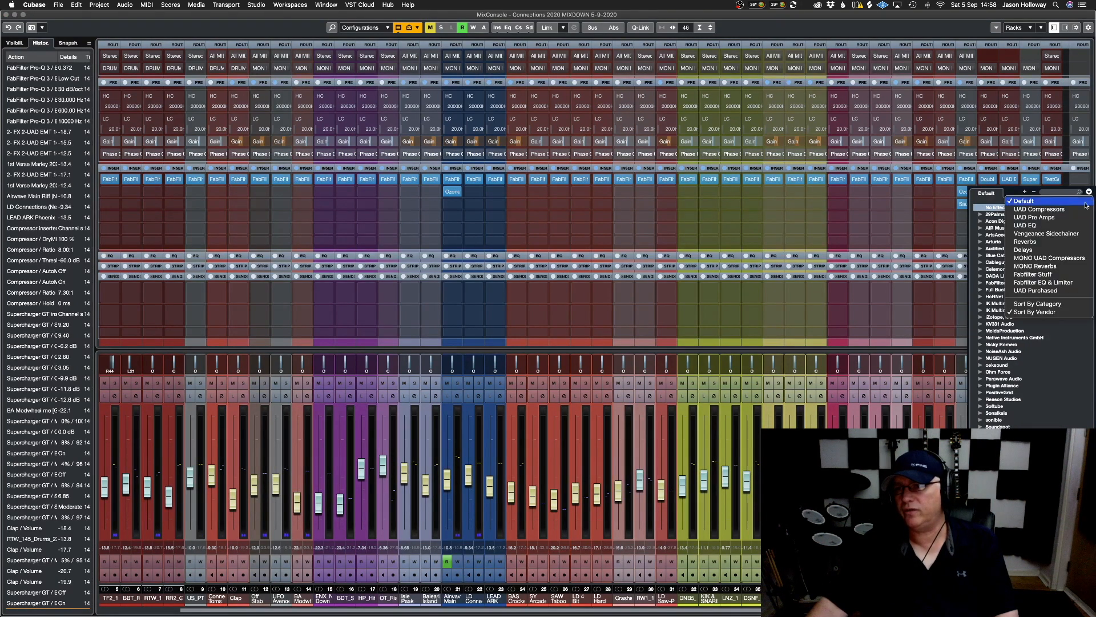
{"action": "left_click", "coordinate": [1031, 250]}
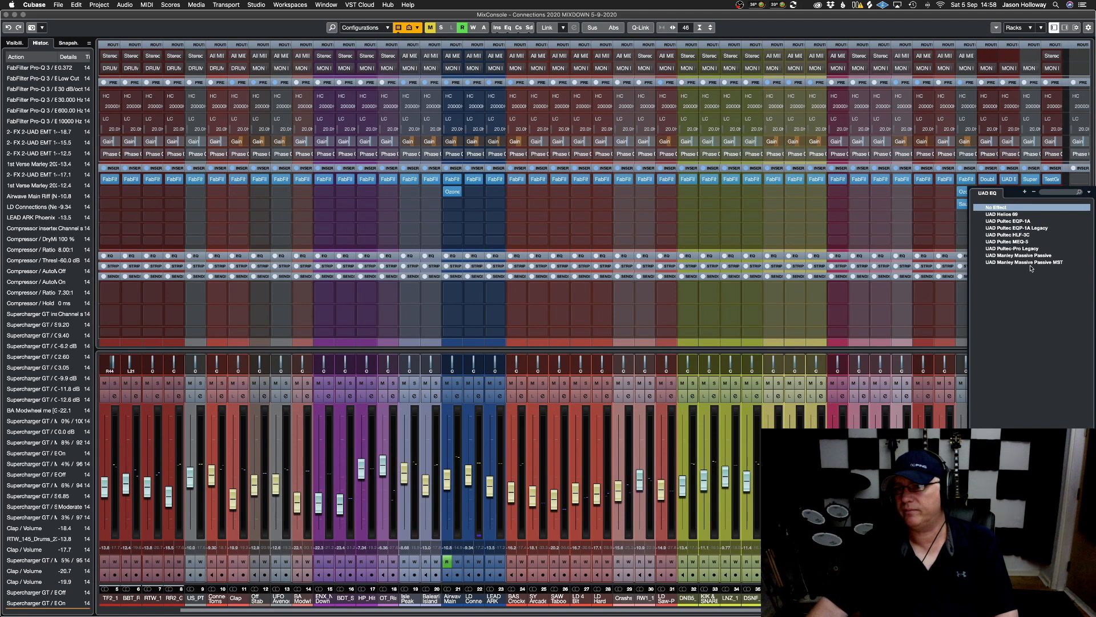
{"action": "left_click", "coordinate": [1090, 196]}
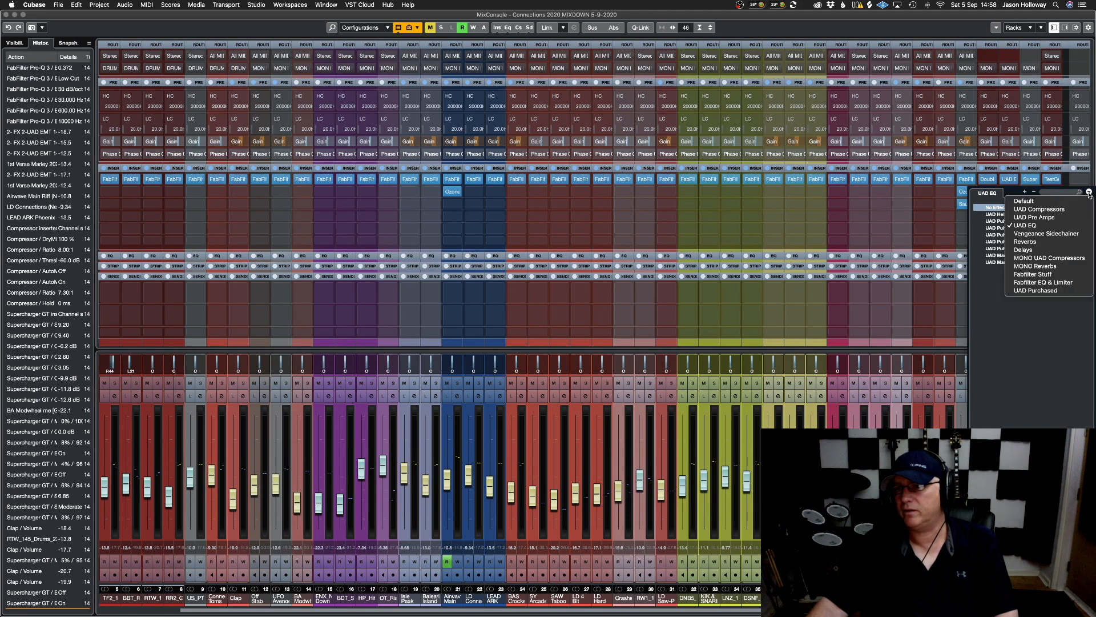
{"action": "left_click", "coordinate": [1034, 275]}
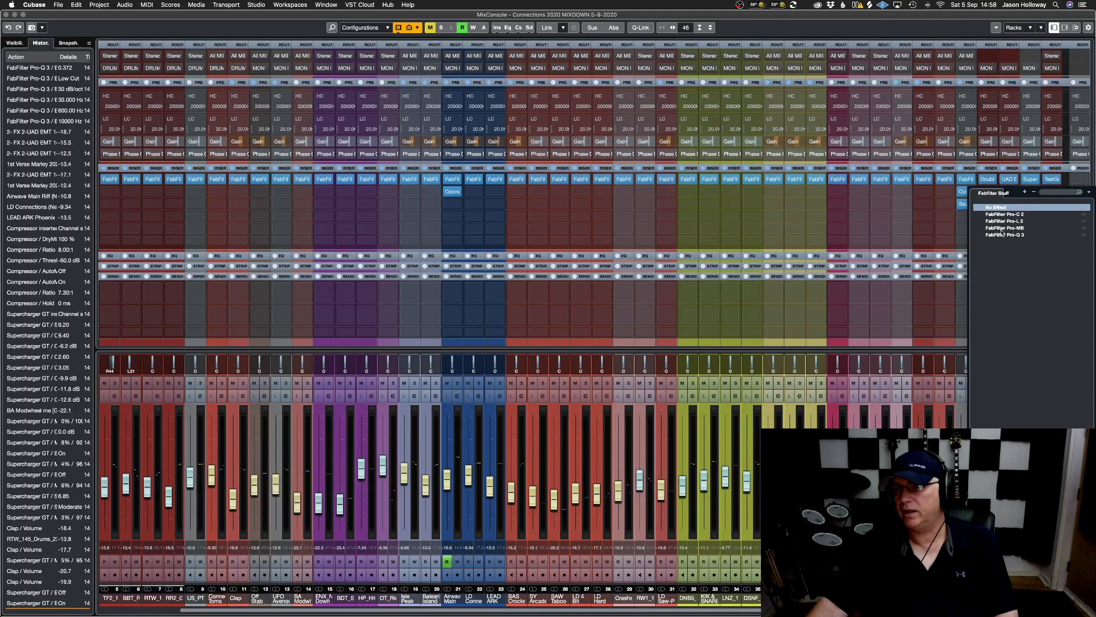
{"action": "left_click", "coordinate": [1003, 235]}
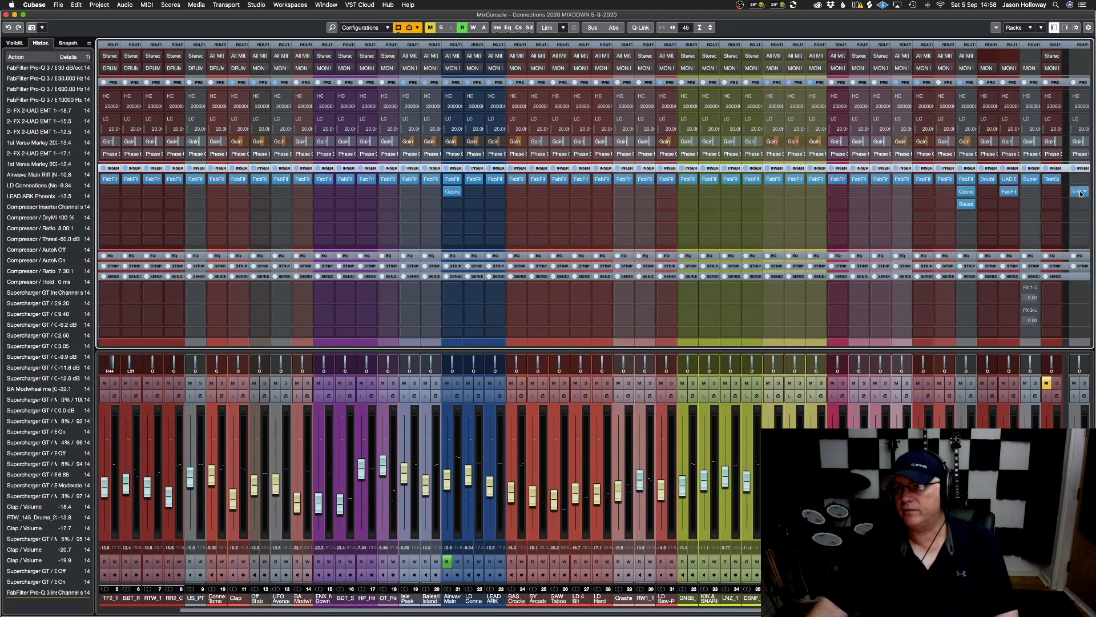
{"action": "left_click_drag", "start_coordinate": [1081, 180], "coordinate": [1080, 182]}
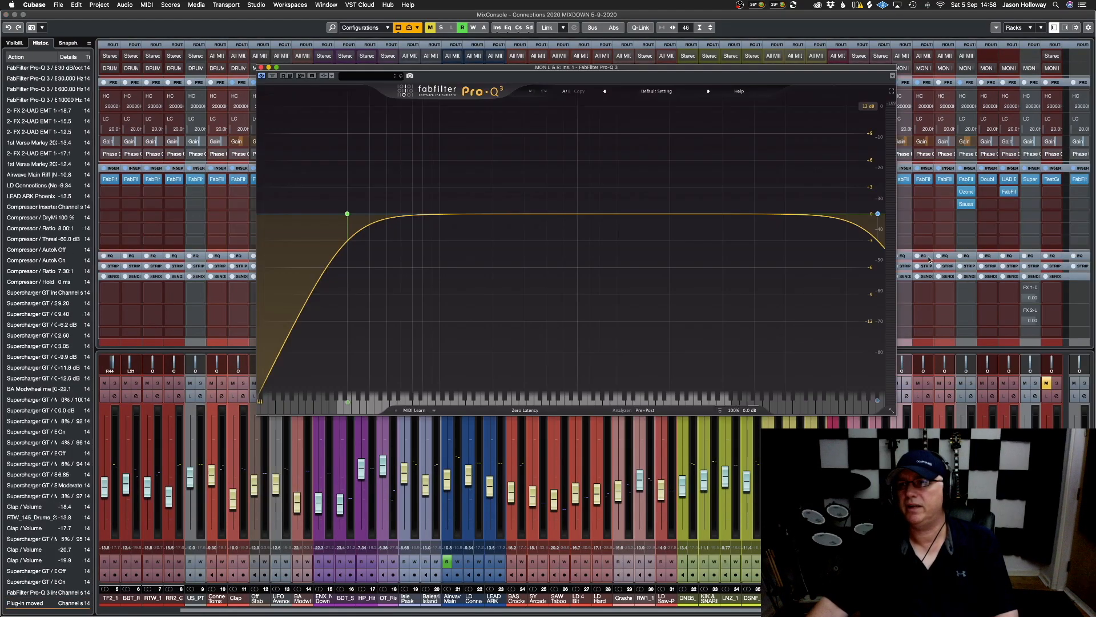
Play the mix, try the low cut at about 37 Hz and set its frequency back to 30 Hz
{"action": "key", "text": "space"}
{"action": "mouse_move", "coordinate": [348, 214]}
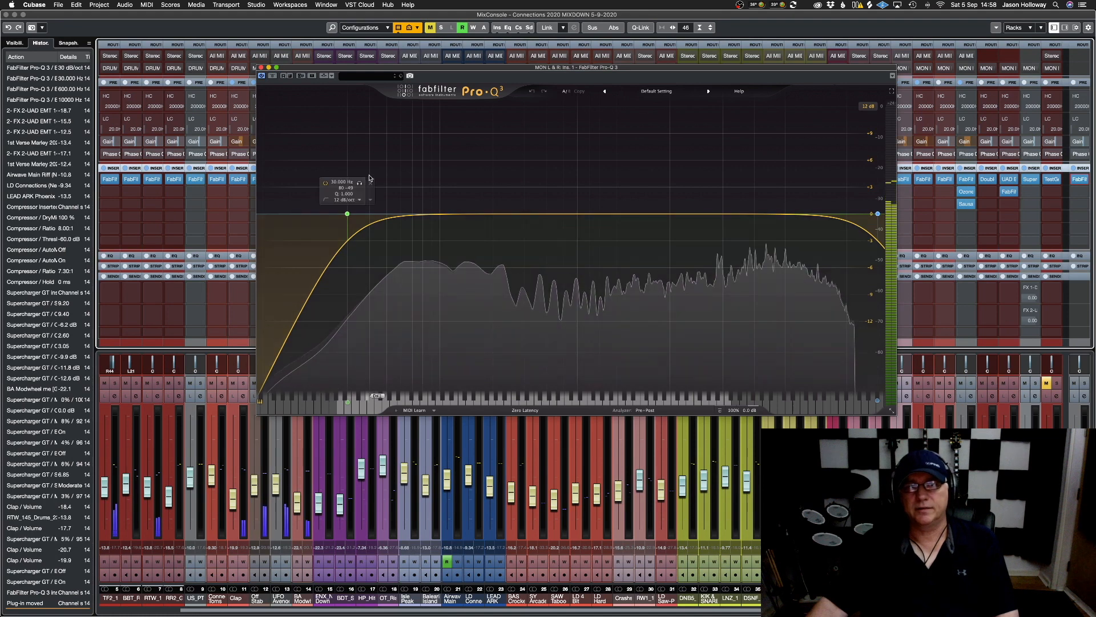
{"action": "mouse_move", "coordinate": [348, 215]}
{"action": "left_mouse_down"}
{"action": "mouse_move", "coordinate": [850, 213]}
{"action": "mouse_move", "coordinate": [364, 214]}
{"action": "left_mouse_up"}
{"action": "double_click", "coordinate": [359, 183]}
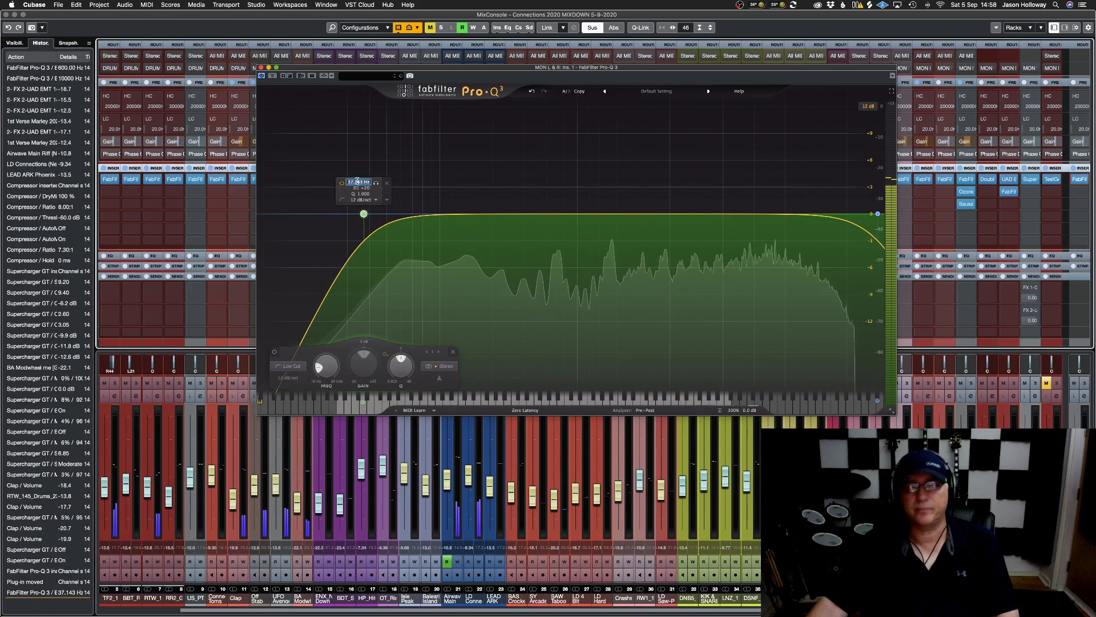
{"action": "type", "text": "30"}
{"action": "key", "text": "Return"}
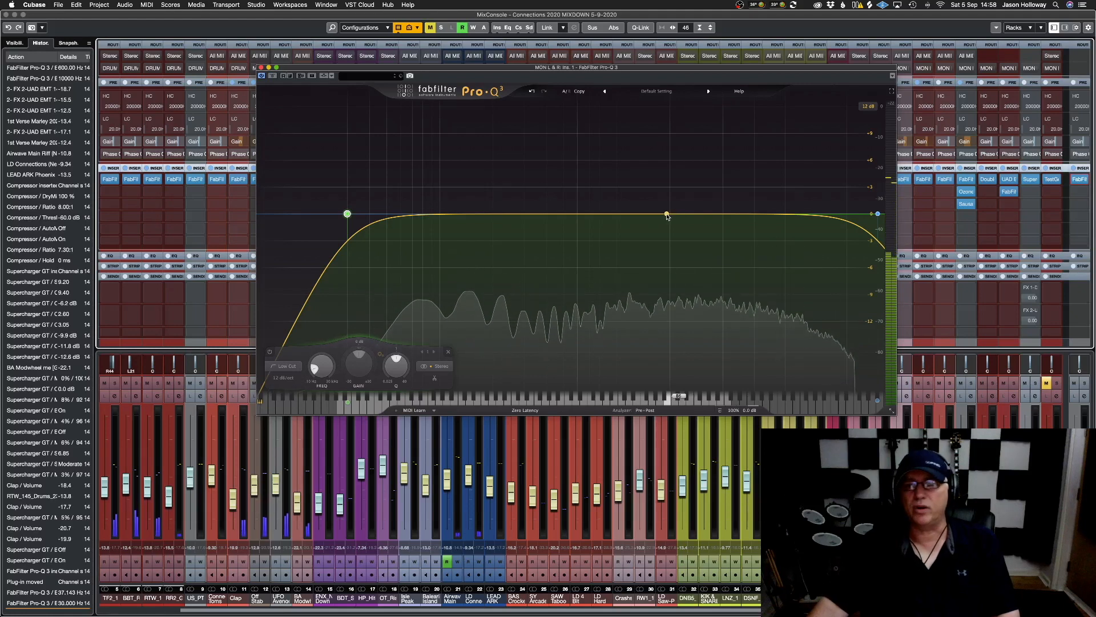
Add a high-shelf band at about 1.1 kHz, audition a boost of about 5.8 dB and reduce it to about 1.2 dB
{"action": "left_click", "coordinate": [642, 214]}
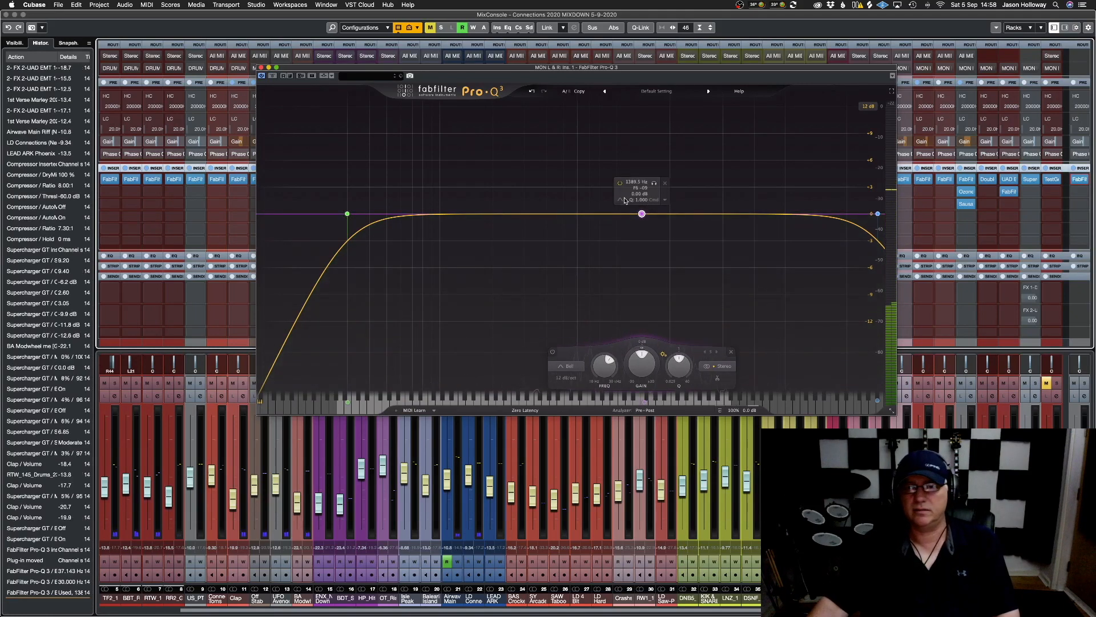
{"action": "mouse_move", "coordinate": [620, 200]}
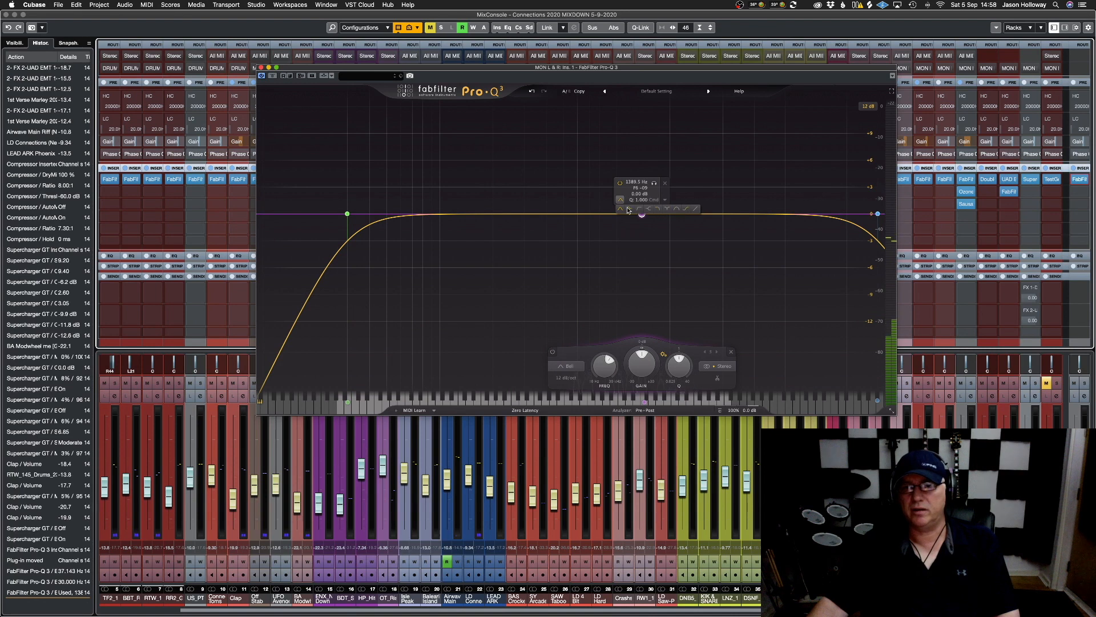
{"action": "left_click", "coordinate": [648, 210]}
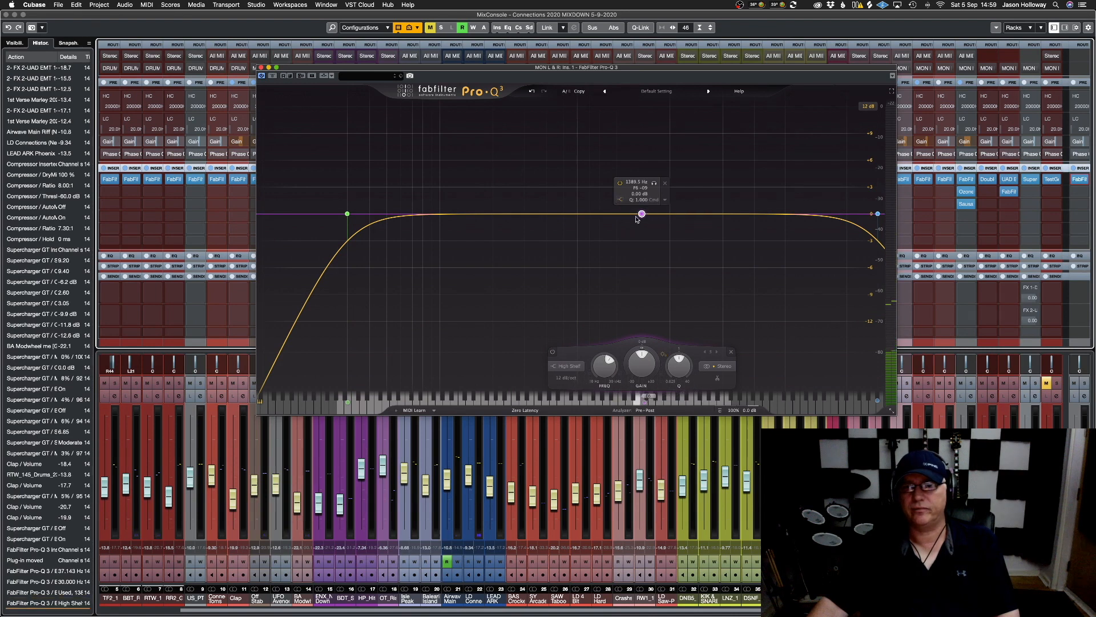
{"action": "left_click_drag", "start_coordinate": [642, 213], "coordinate": [641, 182]}
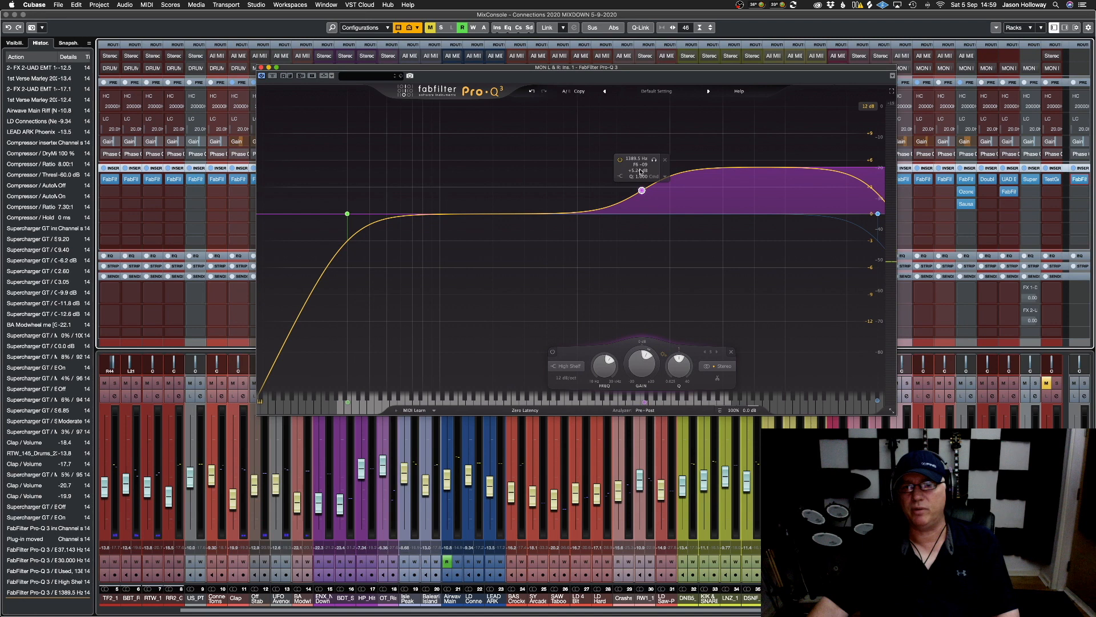
{"action": "key", "text": "space"}
{"action": "mouse_move", "coordinate": [641, 190]}
{"action": "left_mouse_down"}
{"action": "mouse_move", "coordinate": [640, 173]}
{"action": "mouse_move", "coordinate": [639, 186]}
{"action": "mouse_move", "coordinate": [638, 177]}
{"action": "mouse_move", "coordinate": [707, 175]}
{"action": "mouse_move", "coordinate": [666, 175]}
{"action": "mouse_move", "coordinate": [674, 189]}
{"action": "mouse_move", "coordinate": [623, 181]}
{"action": "left_mouse_up"}
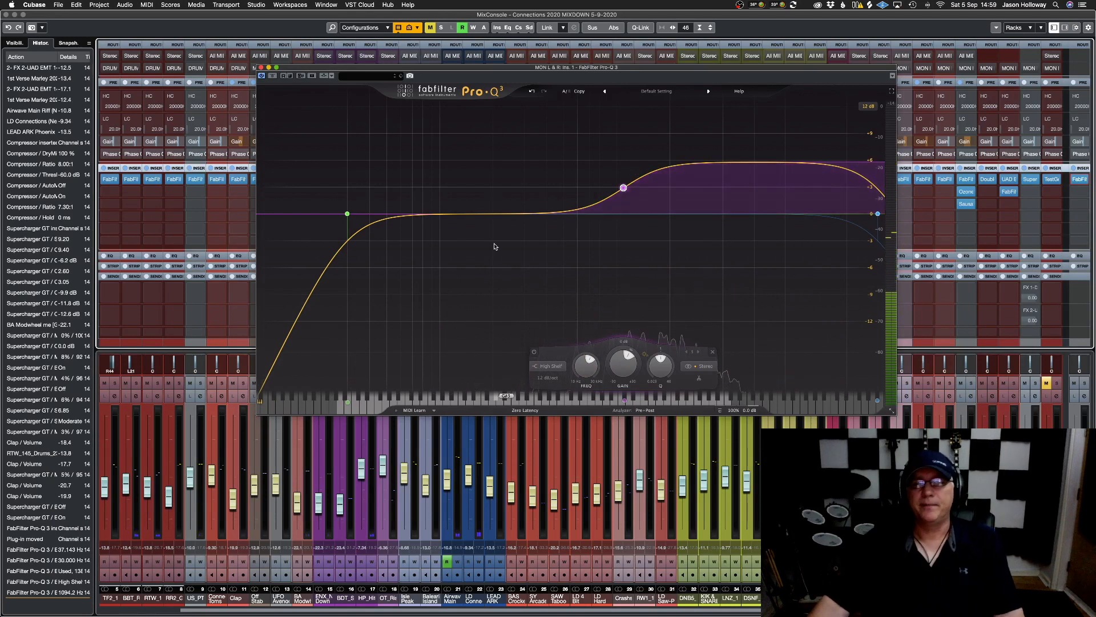
{"action": "mouse_move", "coordinate": [624, 184]}
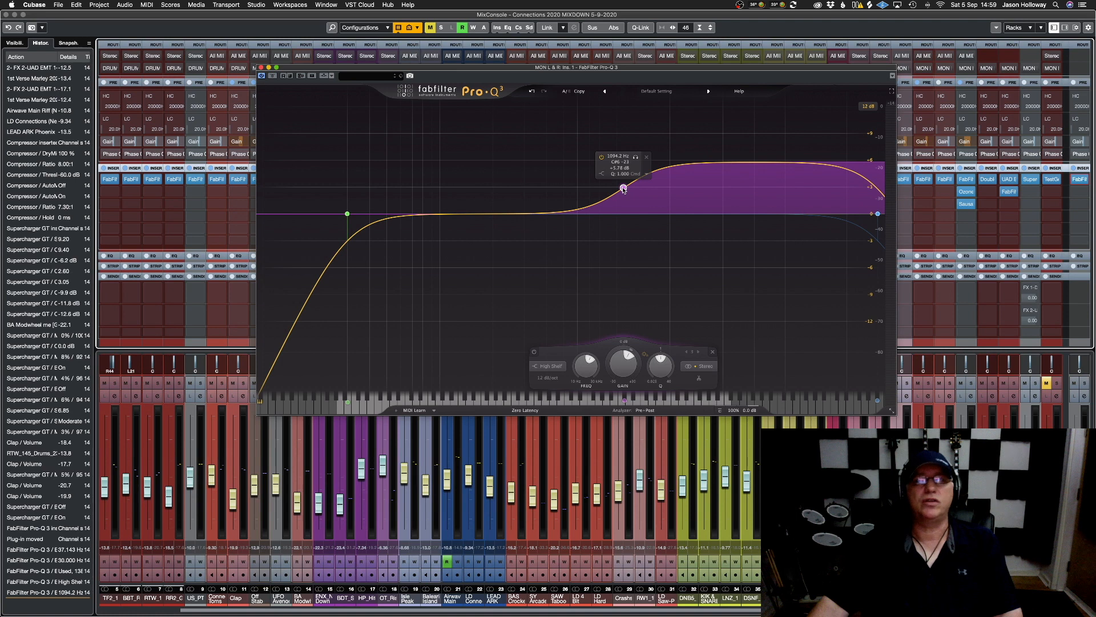
{"action": "left_click_drag", "start_coordinate": [624, 190], "coordinate": [625, 232]}
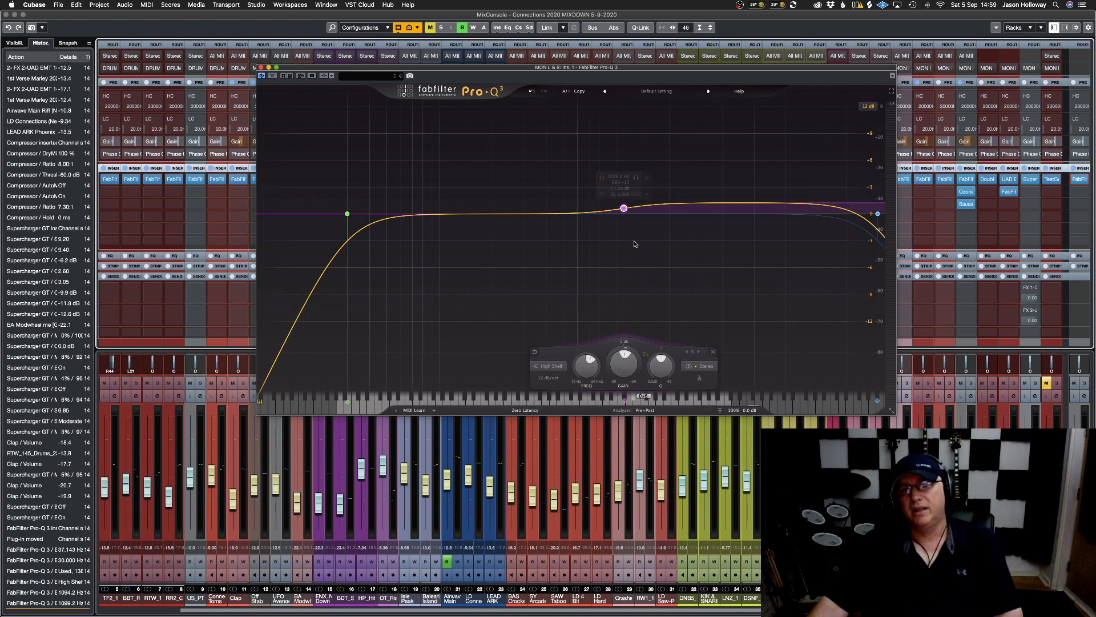
During playback, add a bell boost of about 7.9 dB at about 84 Hz and raise the high shelf to about 7 dB near 1.44 kHz
{"action": "key", "text": "space"}
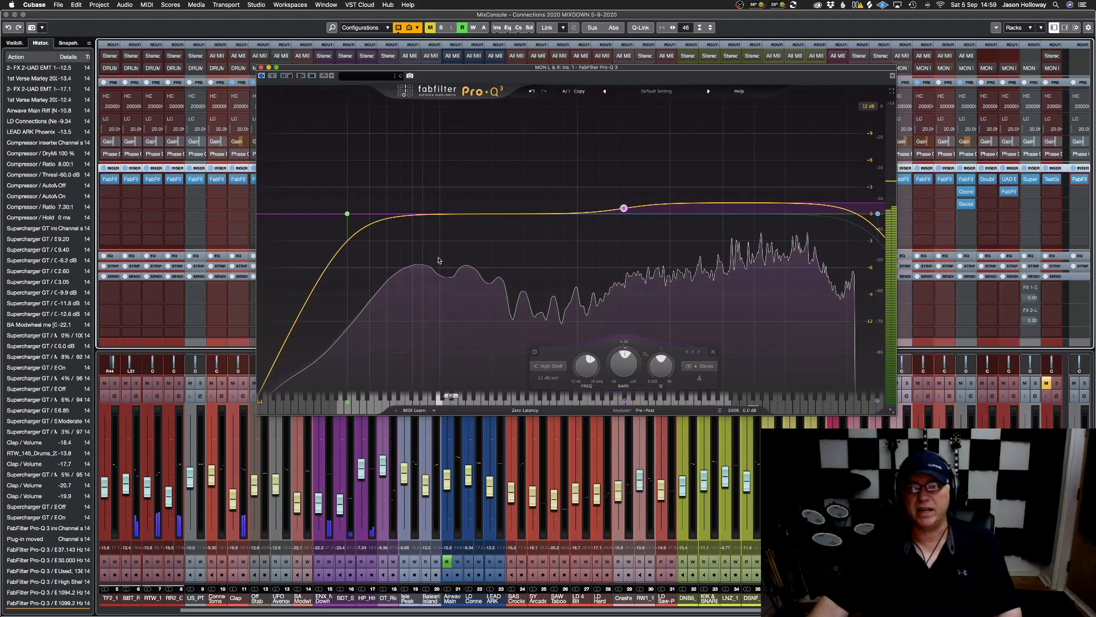
{"action": "left_click", "coordinate": [422, 215]}
{"action": "left_click_drag", "start_coordinate": [422, 214], "coordinate": [427, 142]}
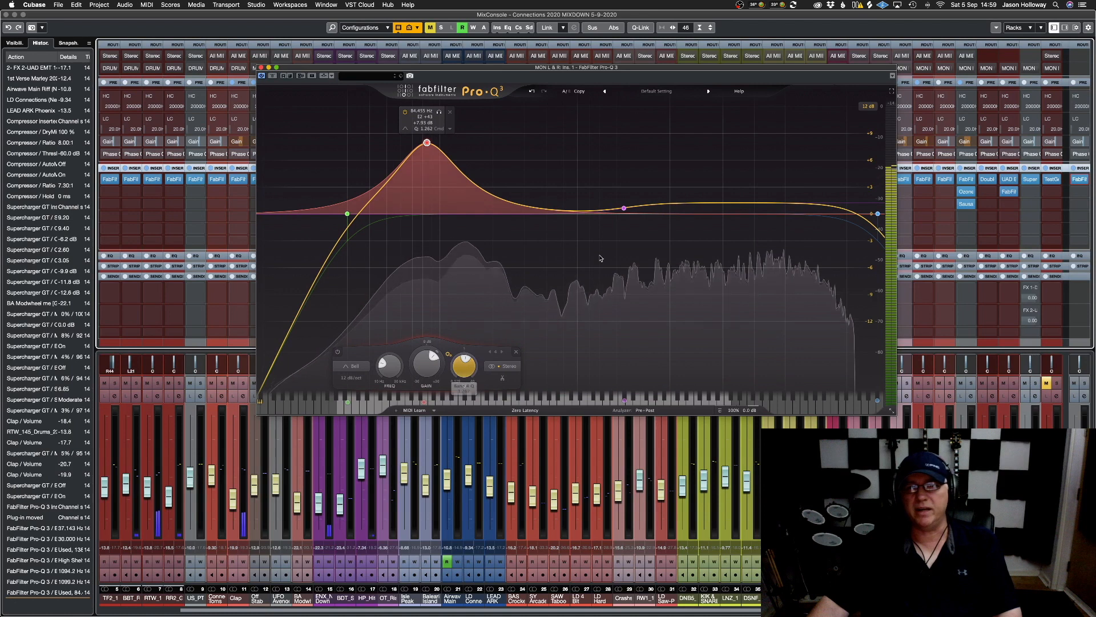
{"action": "left_click_drag", "start_coordinate": [624, 208], "coordinate": [645, 182]}
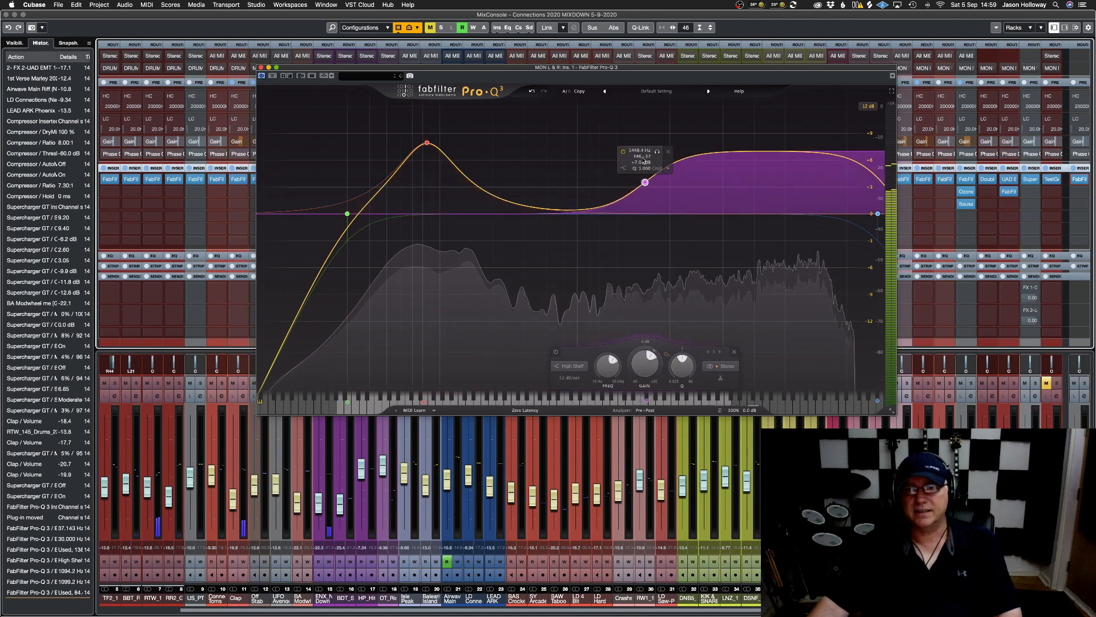
Compare the mix with the exaggerated EQ curve bypassed and active, and stop playback
{"action": "left_click", "coordinate": [272, 76]}
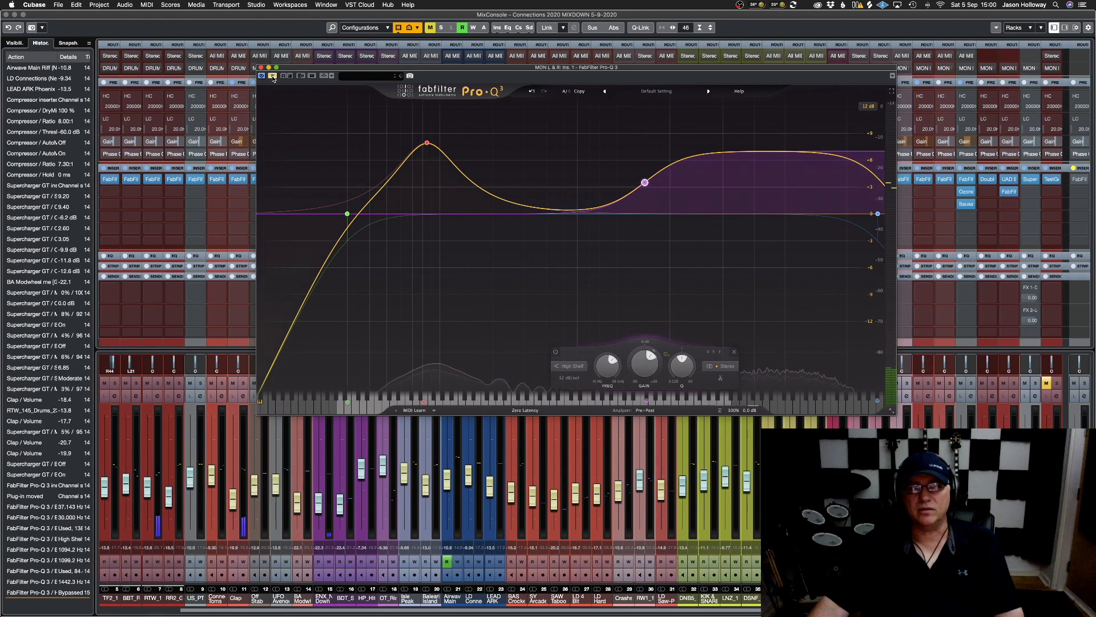
{"action": "left_click", "coordinate": [273, 76]}
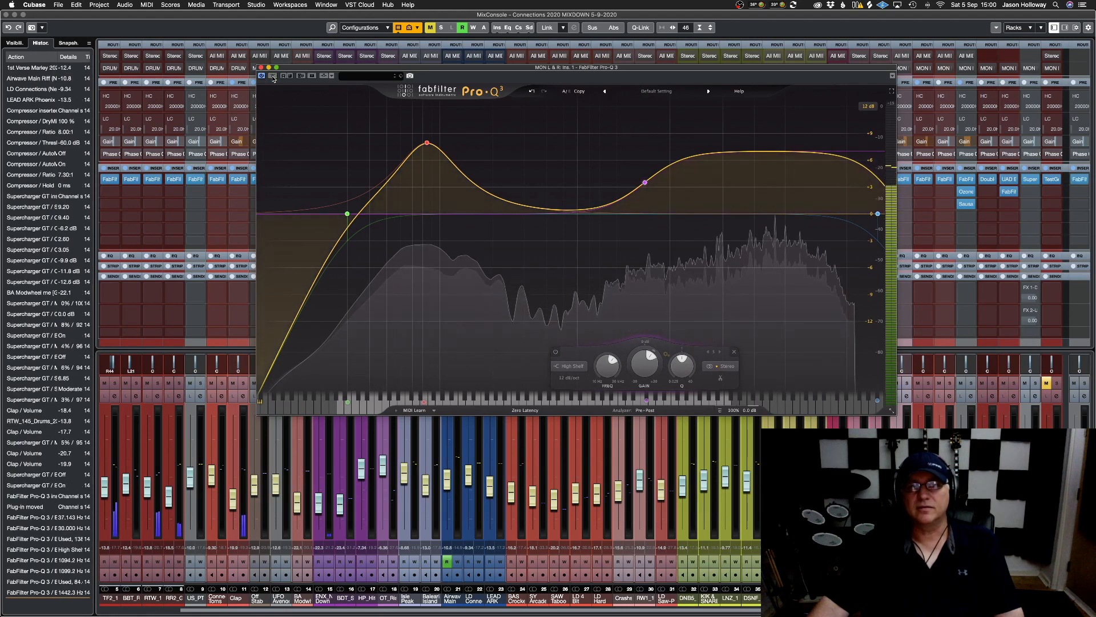
{"action": "key", "text": "space"}
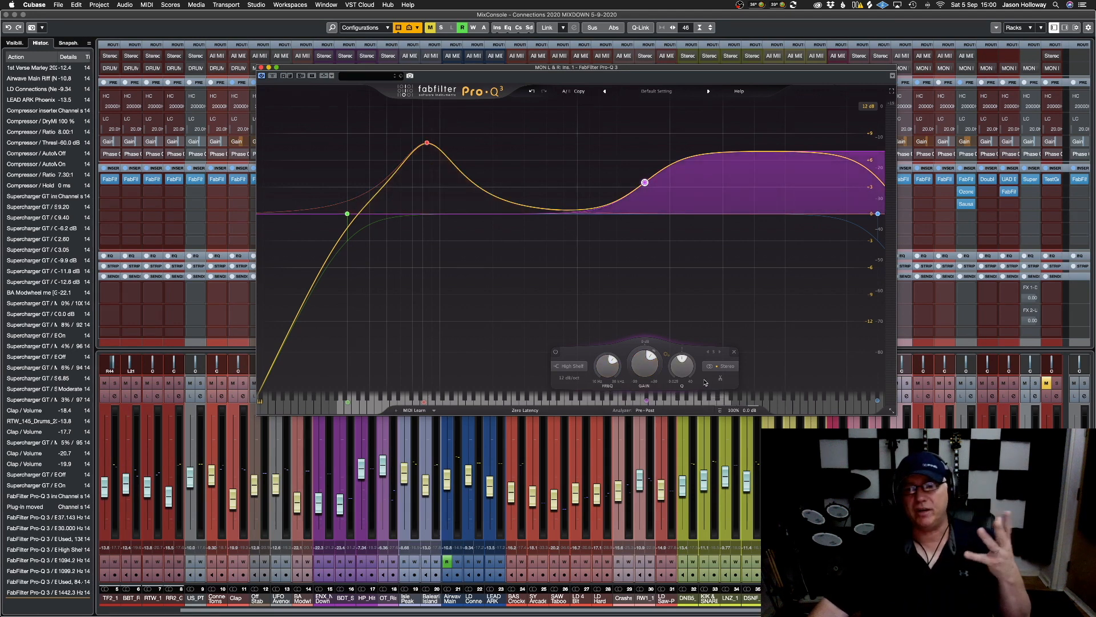
Try a frequency of 10 Hz for the low bell band and undo the change
{"action": "mouse_move", "coordinate": [428, 146]}
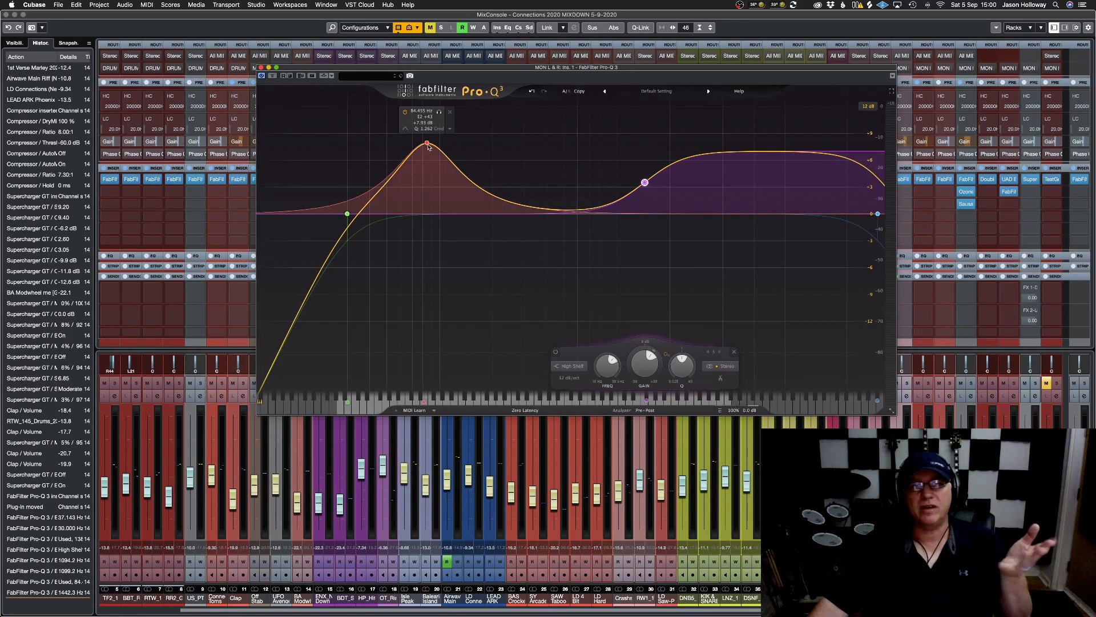
{"action": "left_click", "coordinate": [422, 111]}
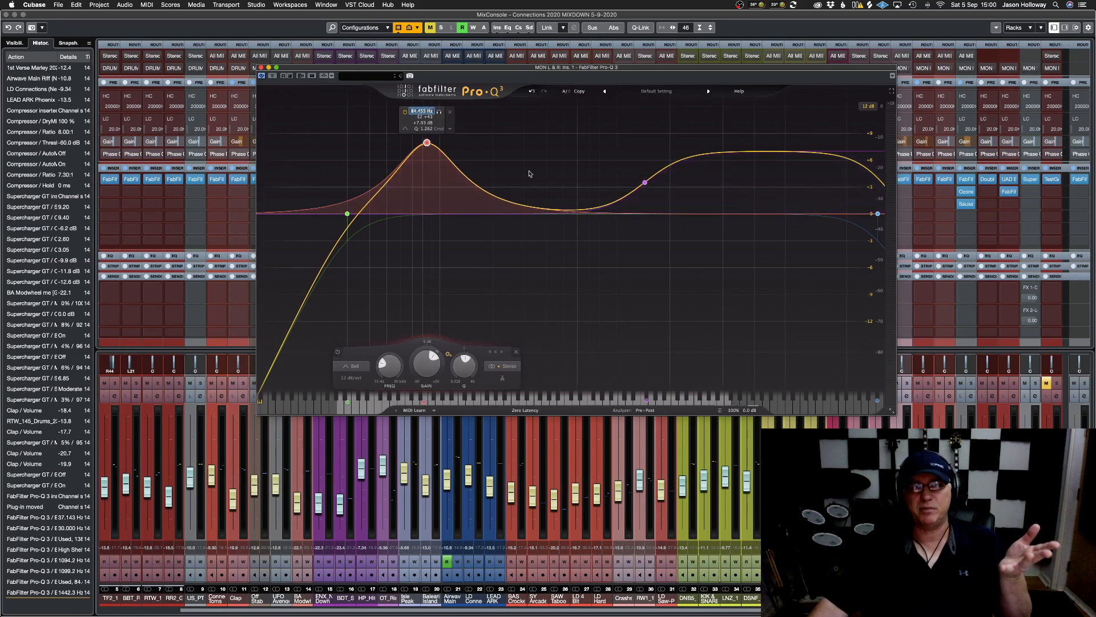
{"action": "type", "text": "10"}
{"action": "key", "text": "Return"}
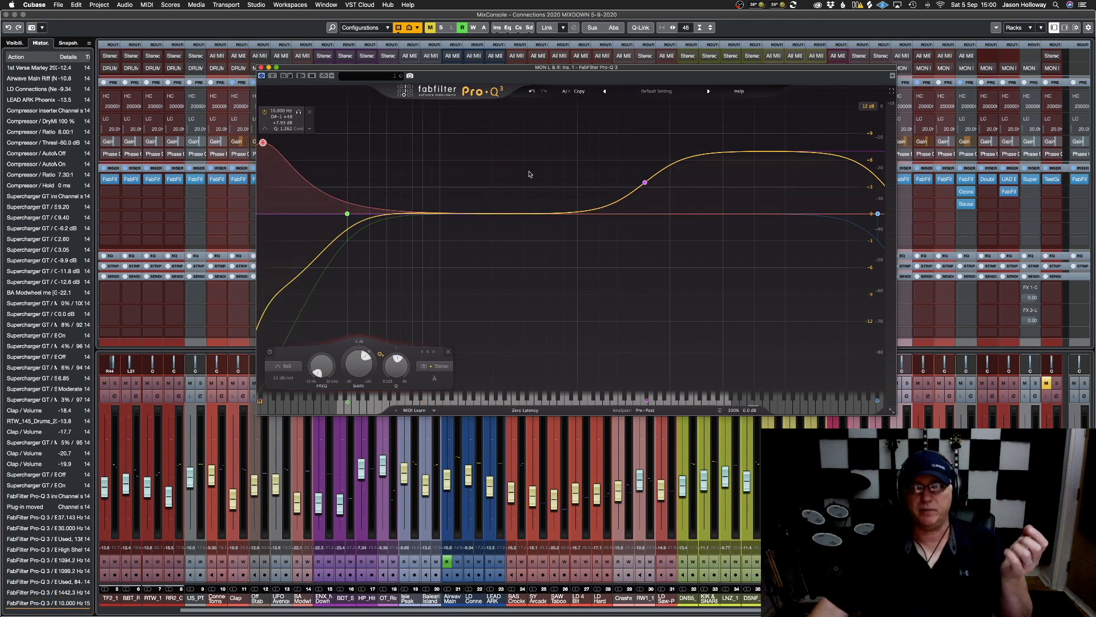
{"action": "key", "text": "super+z"}
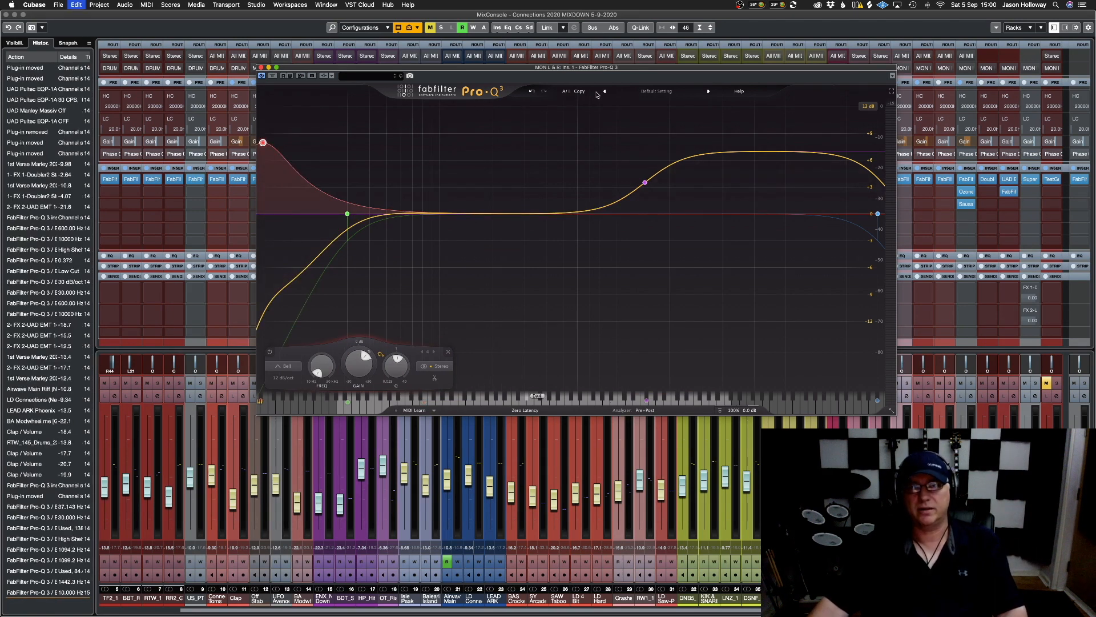
{"action": "left_click", "coordinate": [532, 91]}
Lower the low bell band's gain to 3 dB and shift its frequency to about 80 Hz
{"action": "left_click", "coordinate": [426, 144]}
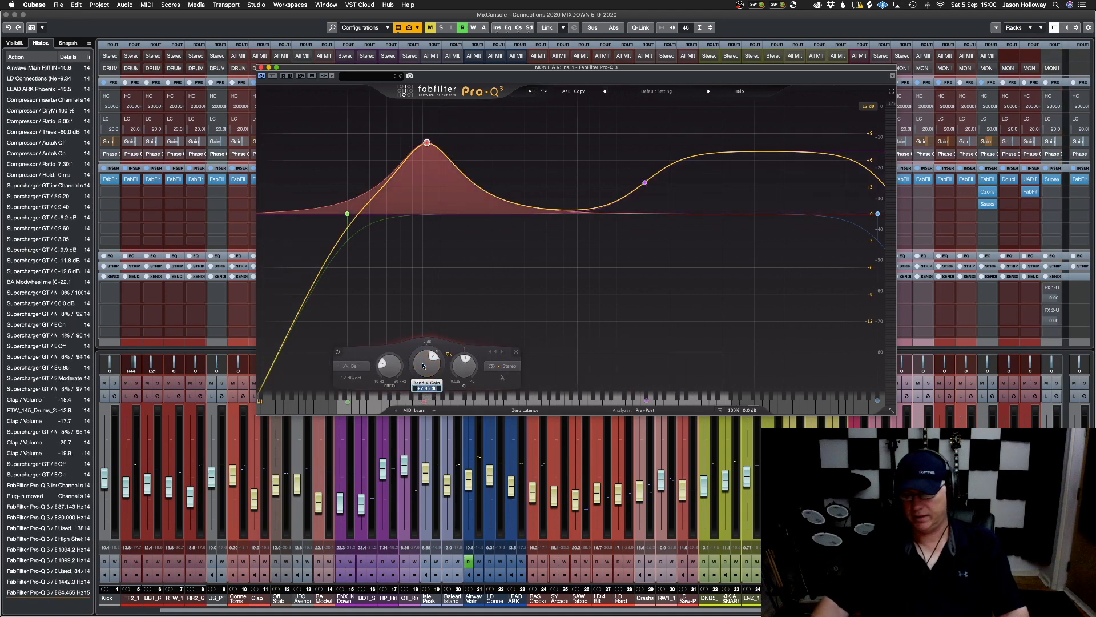
{"action": "type", "text": "3"}
{"action": "key", "text": "Return"}
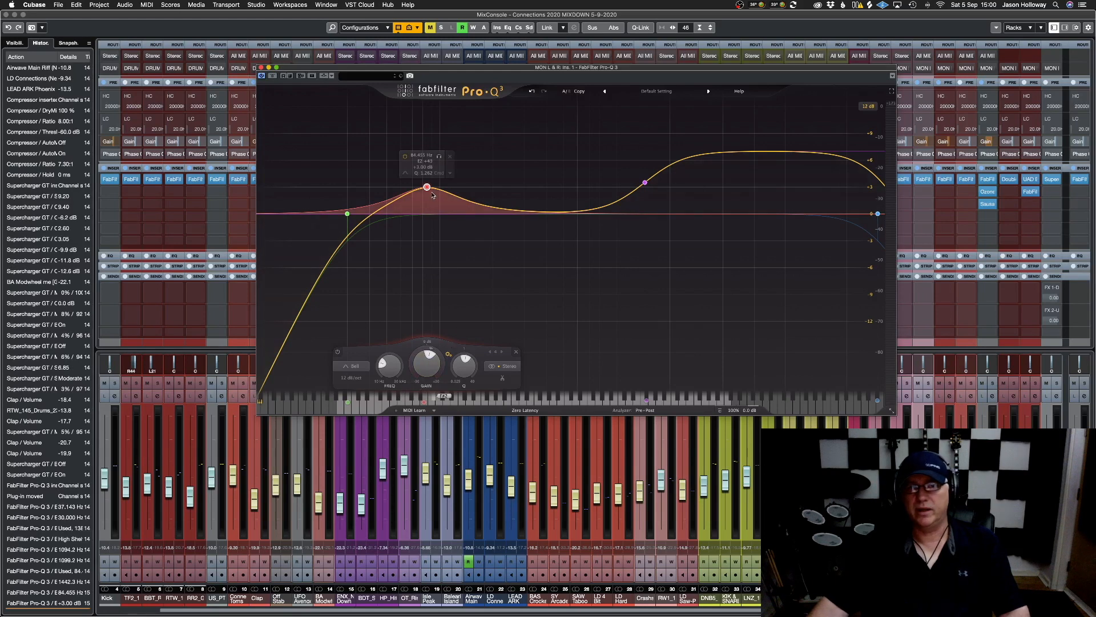
{"action": "left_click_drag", "start_coordinate": [427, 187], "coordinate": [423, 189]}
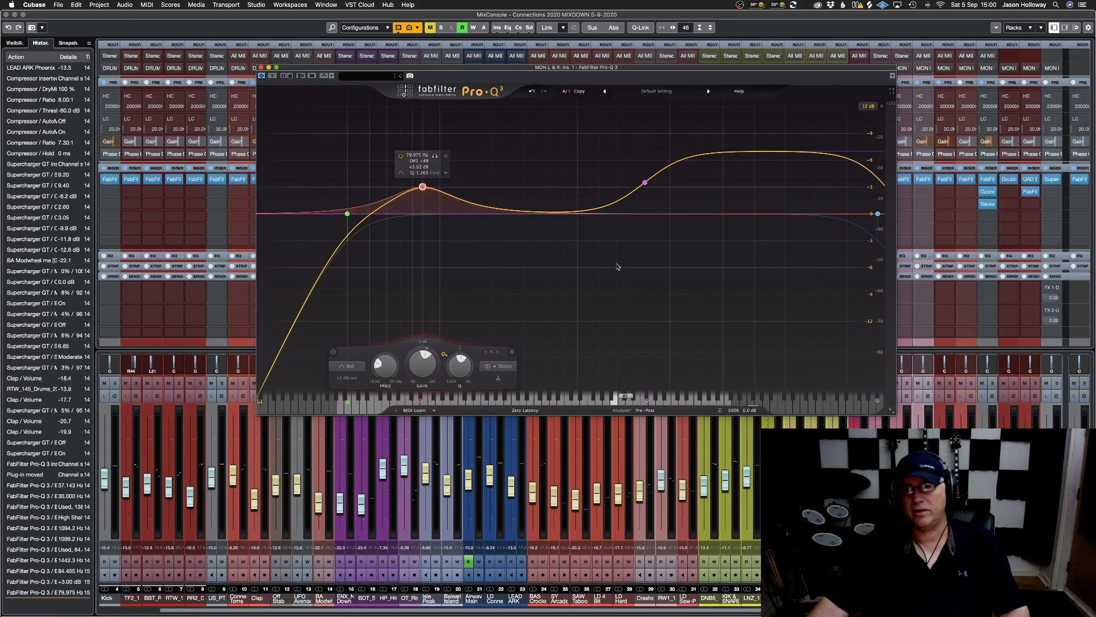
Set the high-shelf band's frequency to 2000 Hz and its gain to 2 dB
{"action": "left_click", "coordinate": [645, 182]}
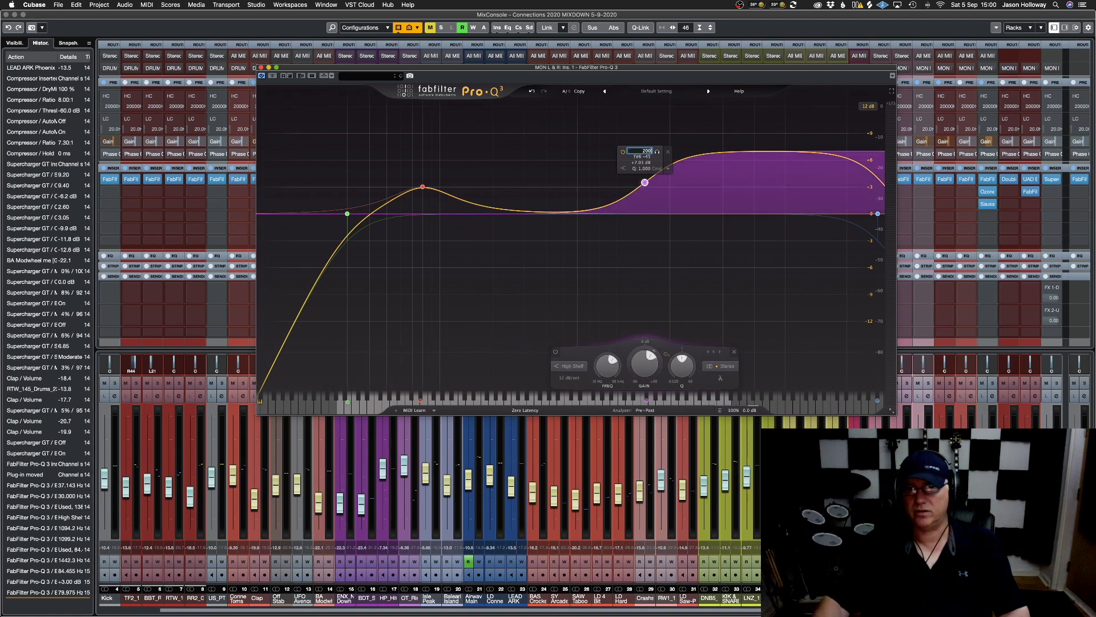
{"action": "type", "text": "2000"}
{"action": "key", "text": "Return"}
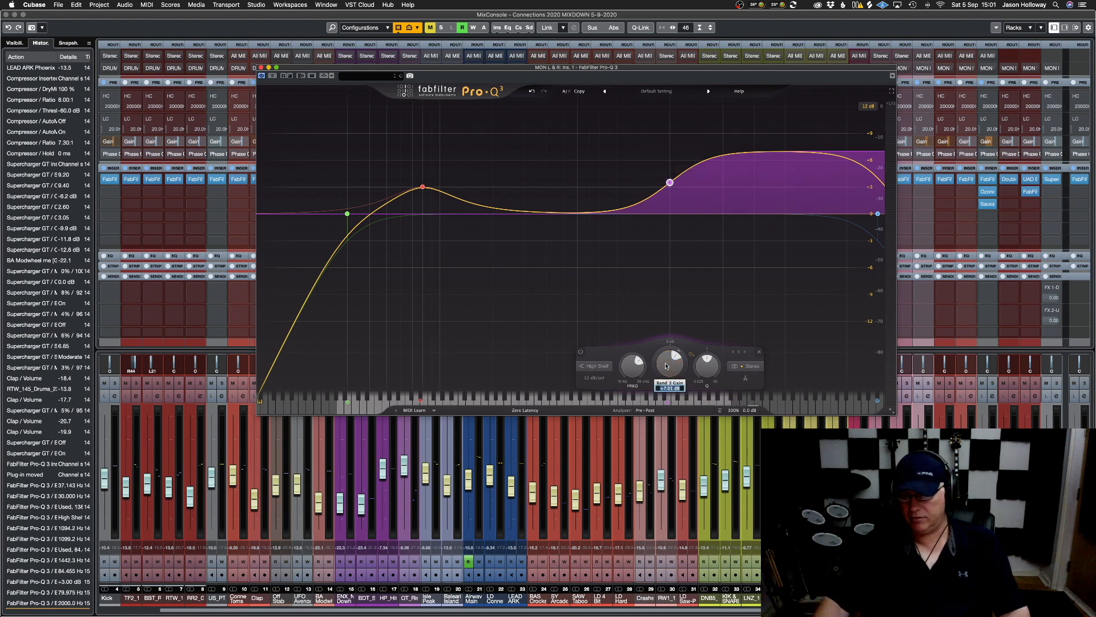
{"action": "key", "text": "Return"}
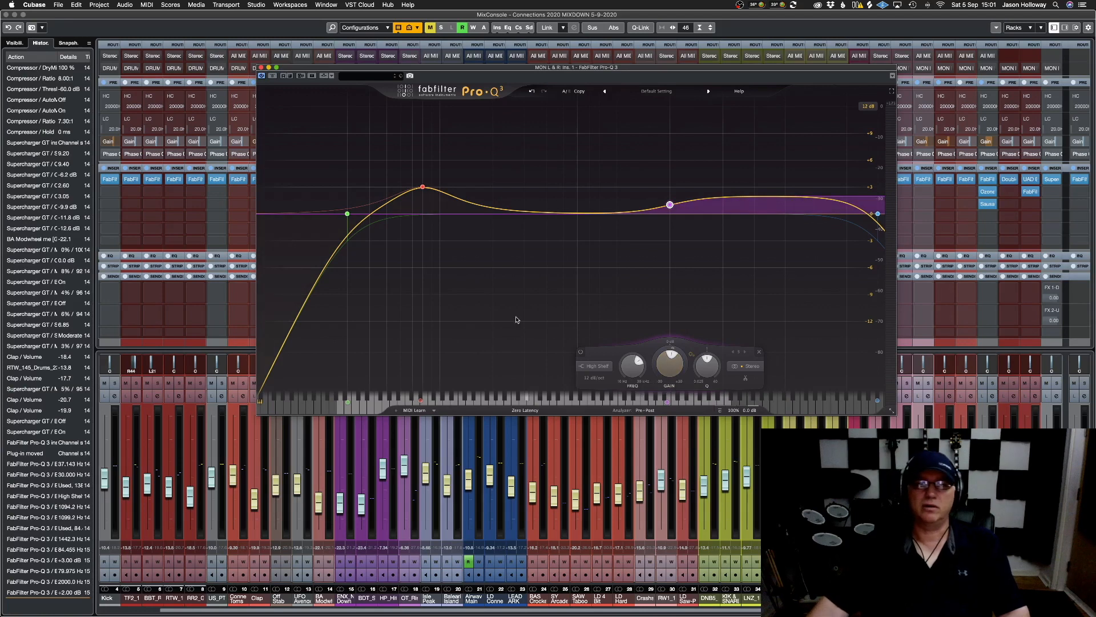
Set the low bell band's gain to exactly 3 dB and the plug-in's output level to -5 dB
{"action": "left_click", "coordinate": [423, 172]}
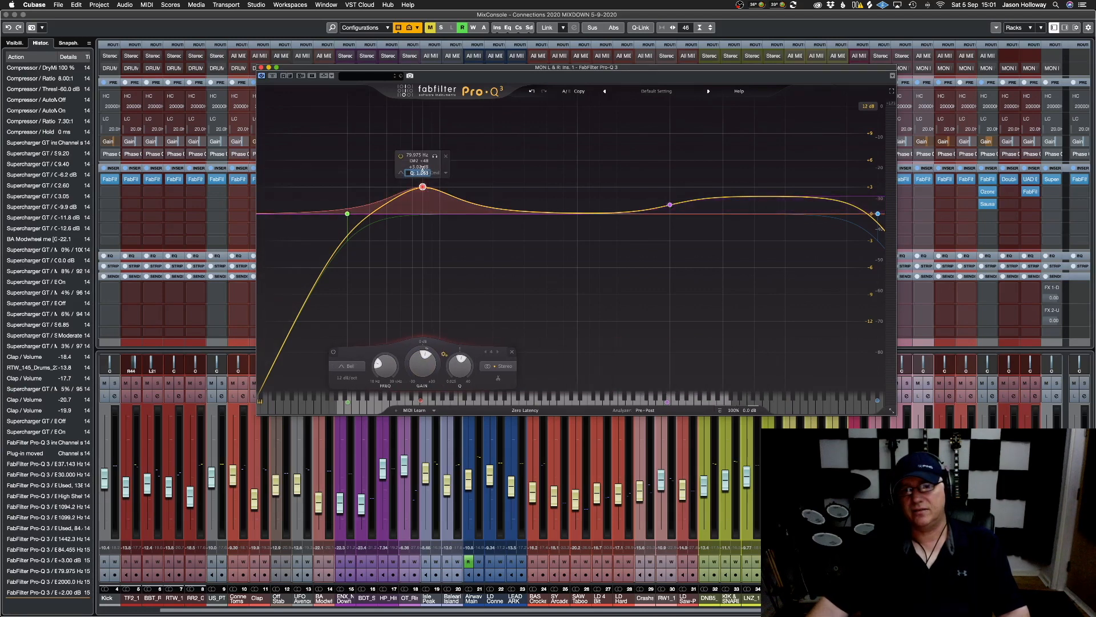
{"action": "double_click", "coordinate": [421, 166]}
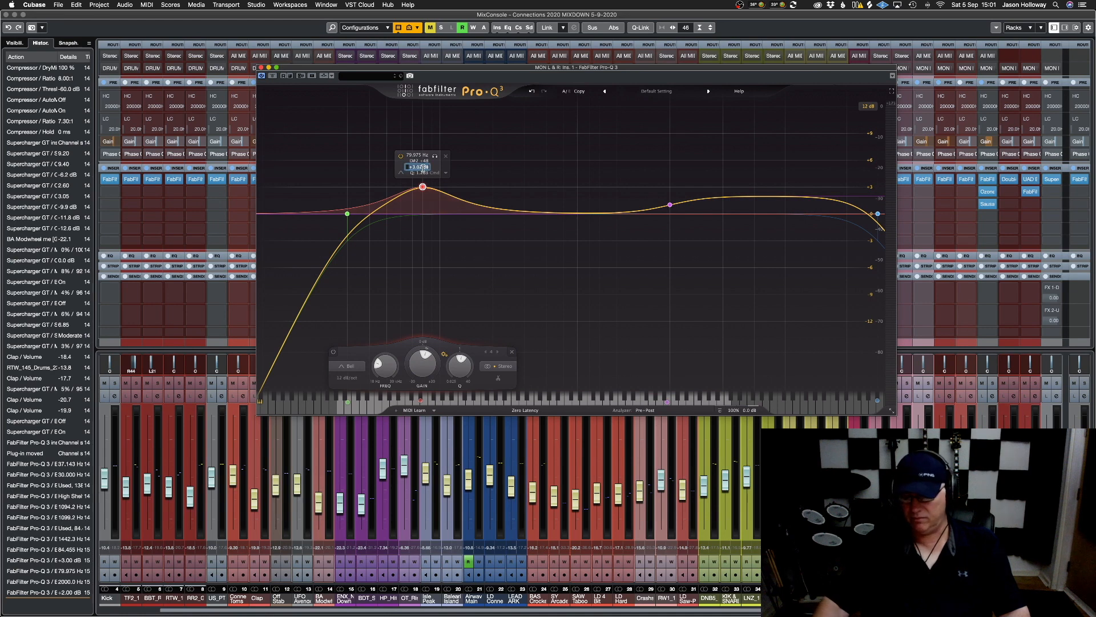
{"action": "type", "text": "3"}
{"action": "key", "text": "Return"}
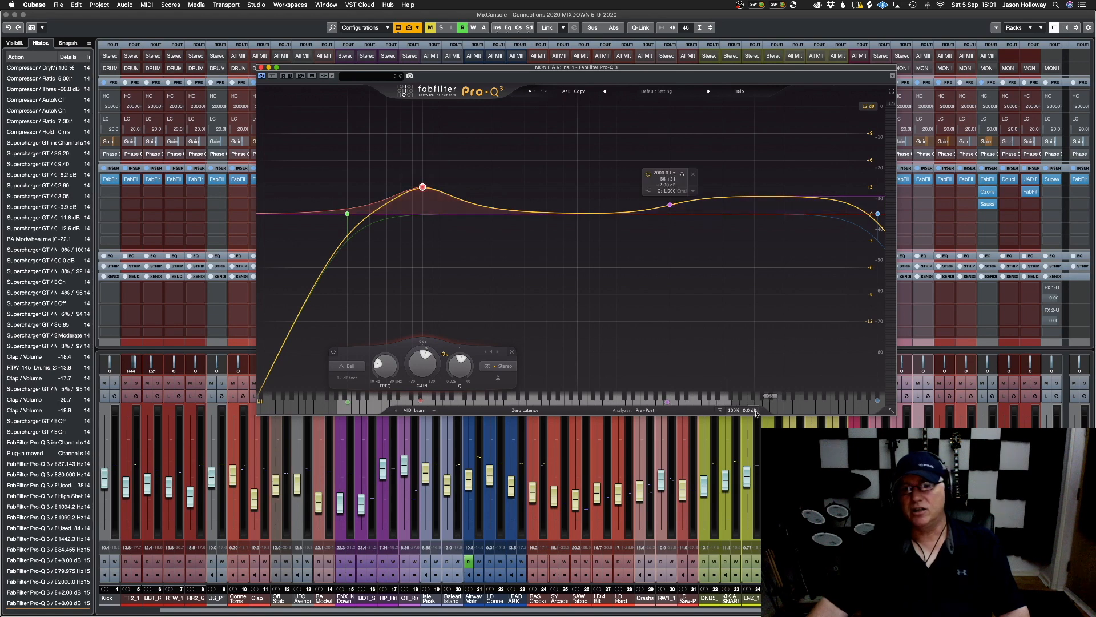
{"action": "mouse_move", "coordinate": [749, 411]}
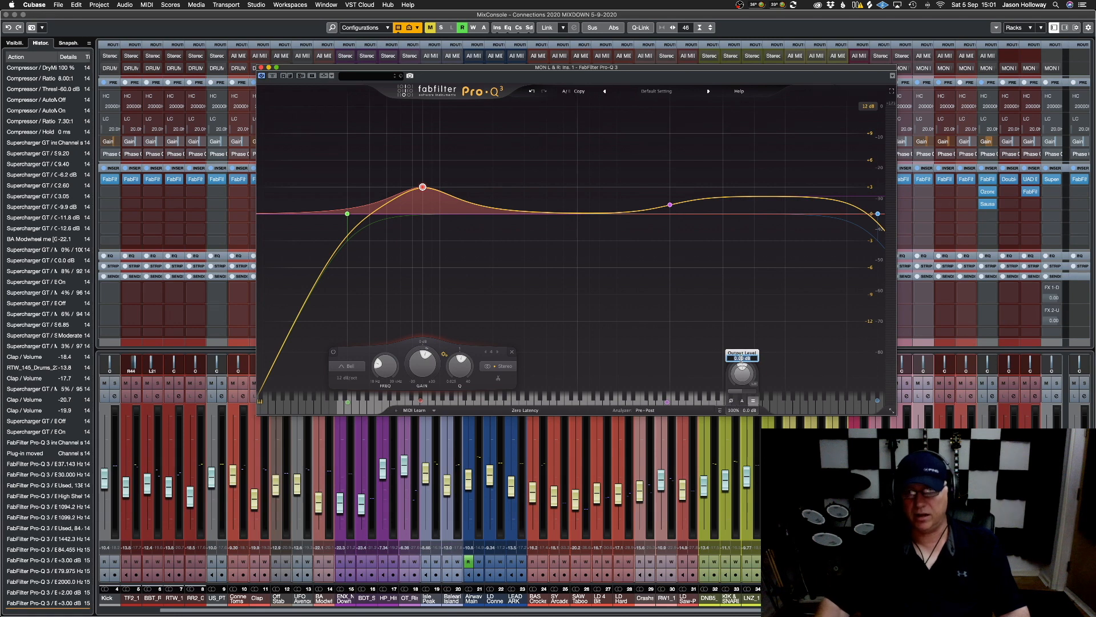
{"action": "key", "text": "Return"}
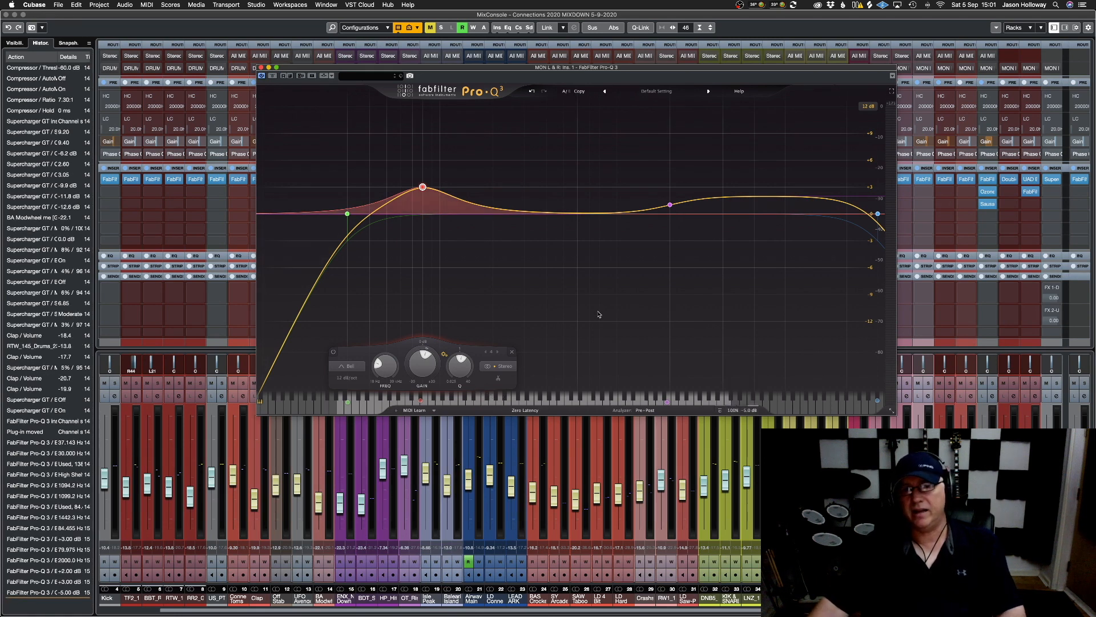
Play the mix and compare its loudness with Pro-Q 3 bypassed and active
{"action": "key", "text": "space"}
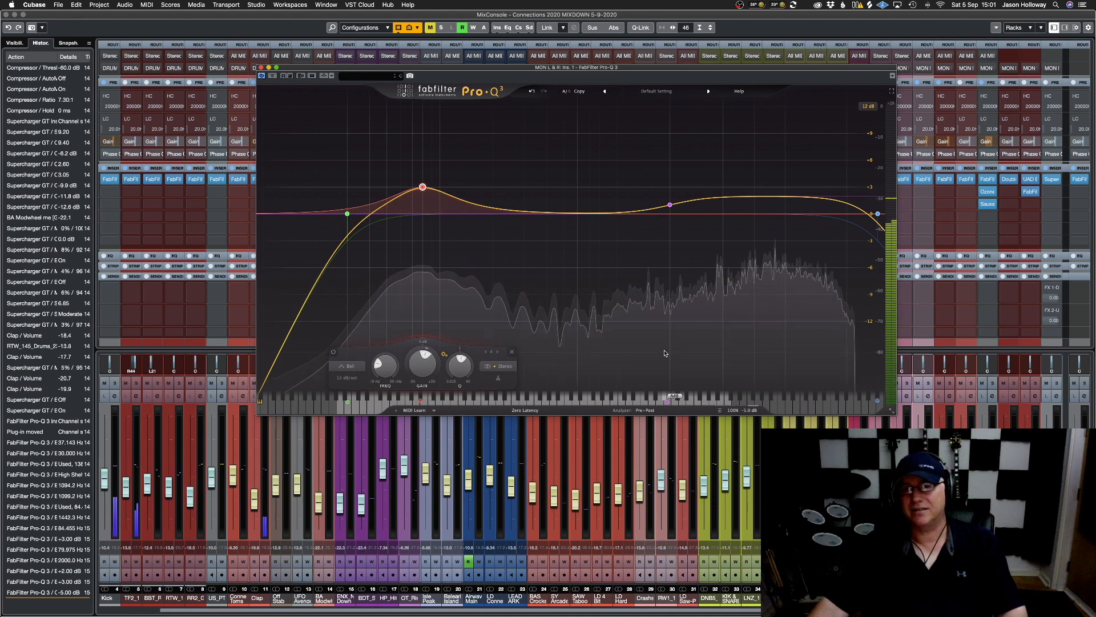
{"action": "left_click", "coordinate": [273, 76]}
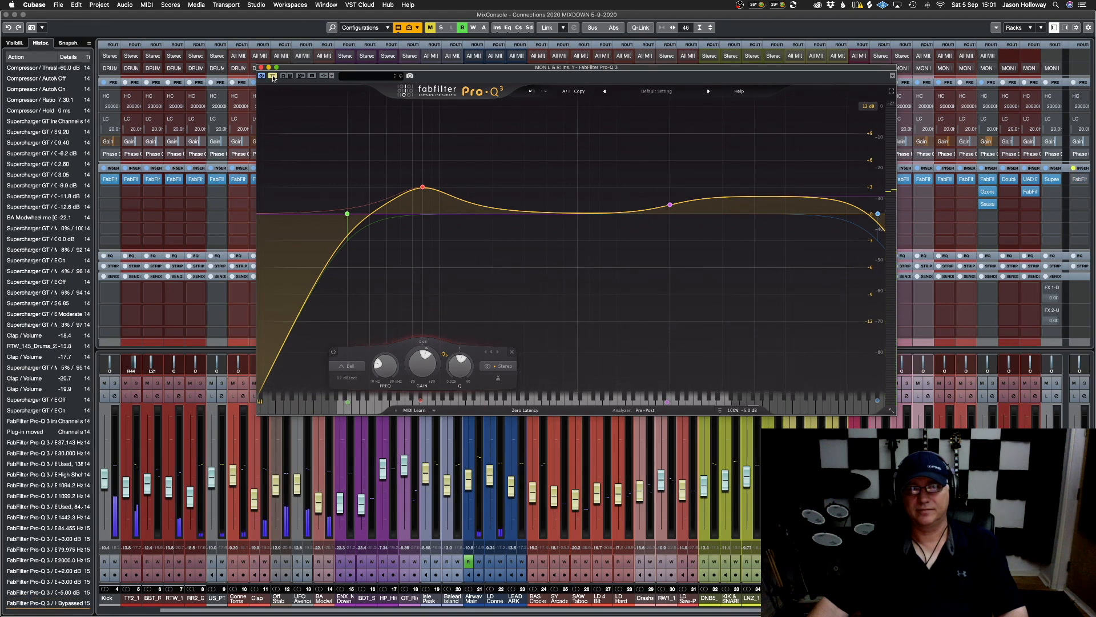
{"action": "left_click", "coordinate": [273, 76]}
{"action": "left_click", "coordinate": [273, 76]}
Set the equalizer's output level to -3 dB and compare the mix with Pro-Q 3 bypassed and active
{"action": "mouse_move", "coordinate": [422, 187]}
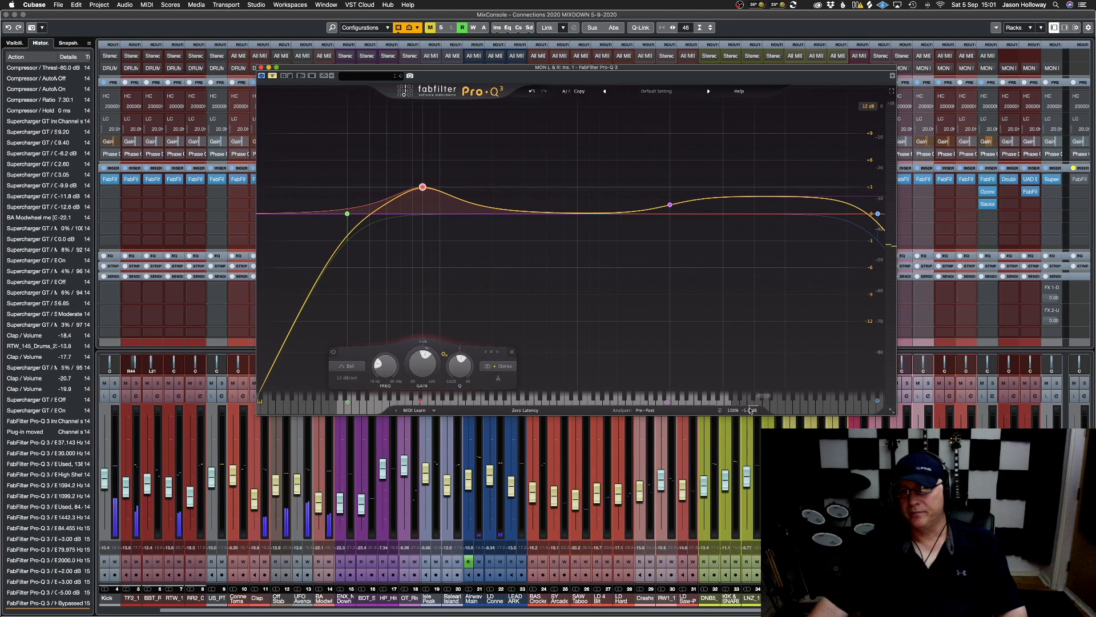
{"action": "type", "text": "-"}
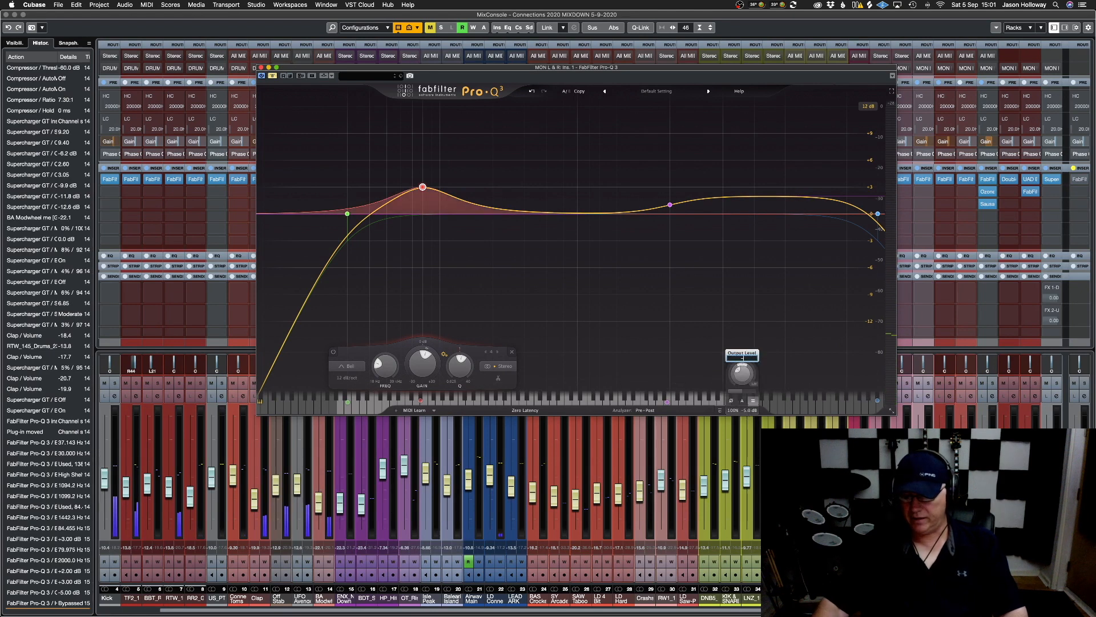
{"action": "type", "text": "3"}
{"action": "key", "text": "Return"}
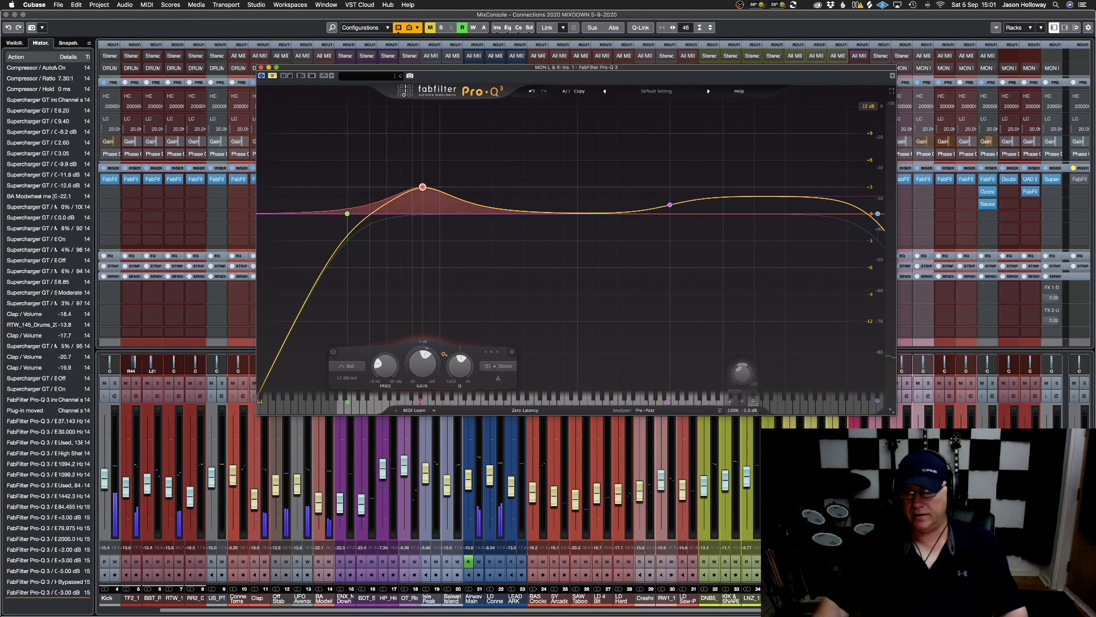
{"action": "left_click", "coordinate": [272, 76]}
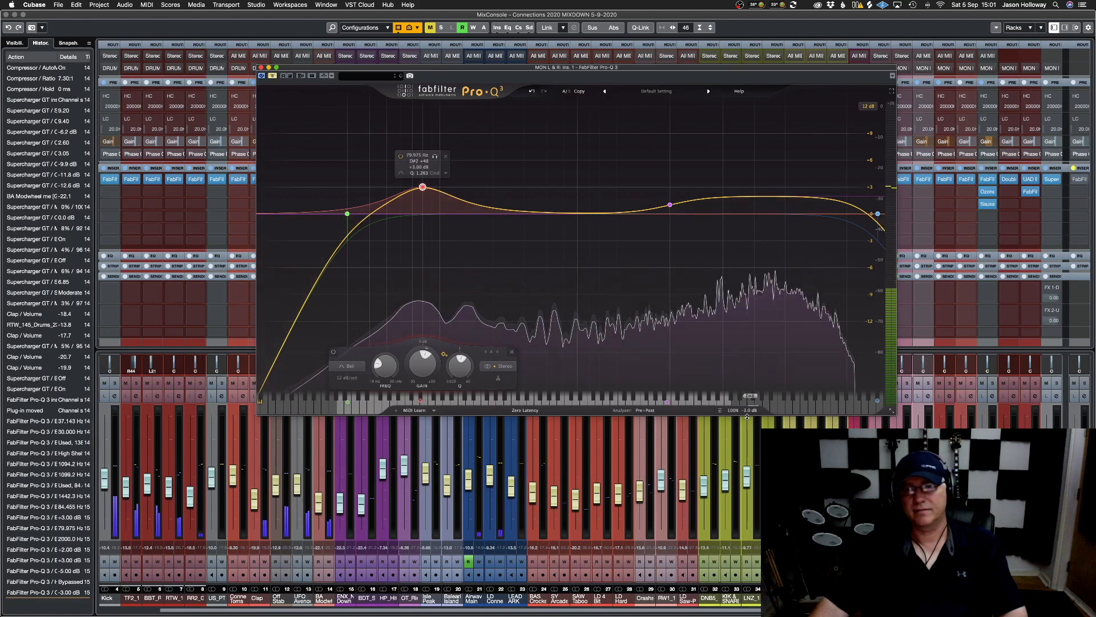
Set the equalizer's output level to 1 dB and compare the mix again with Pro-Q 3 bypassed and active
{"action": "mouse_move", "coordinate": [750, 416]}
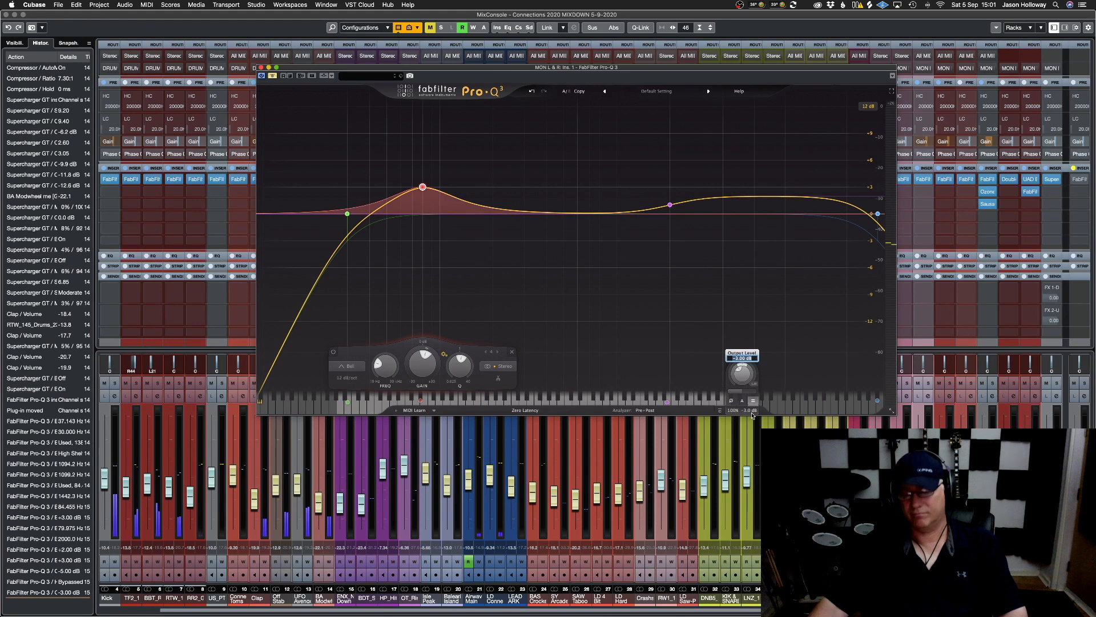
{"action": "type", "text": "1"}
{"action": "key", "text": "Return"}
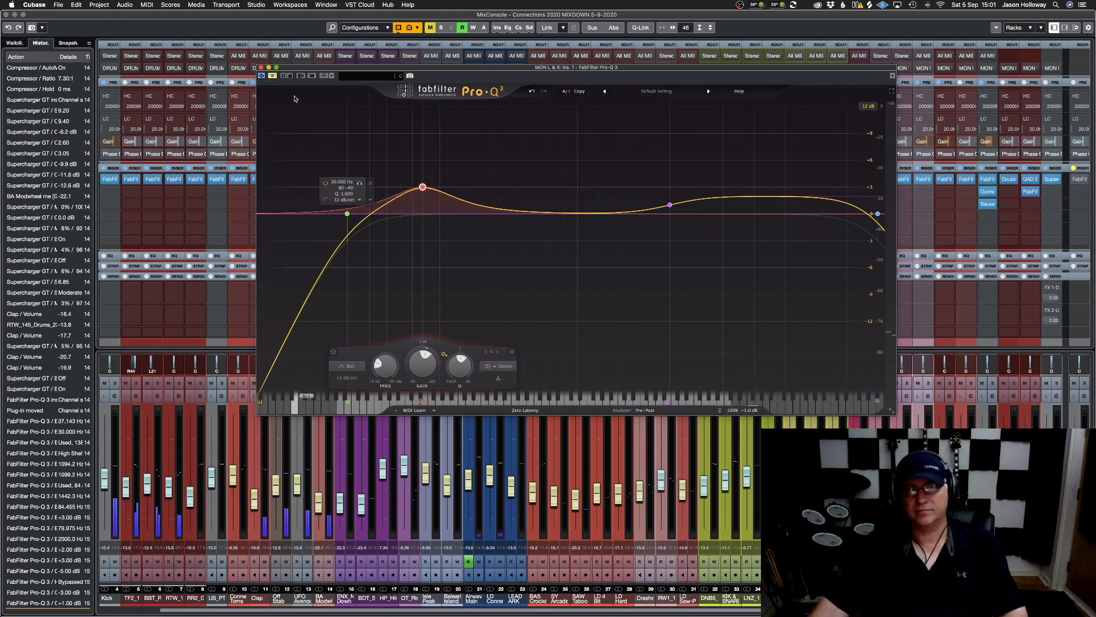
{"action": "left_click", "coordinate": [272, 75]}
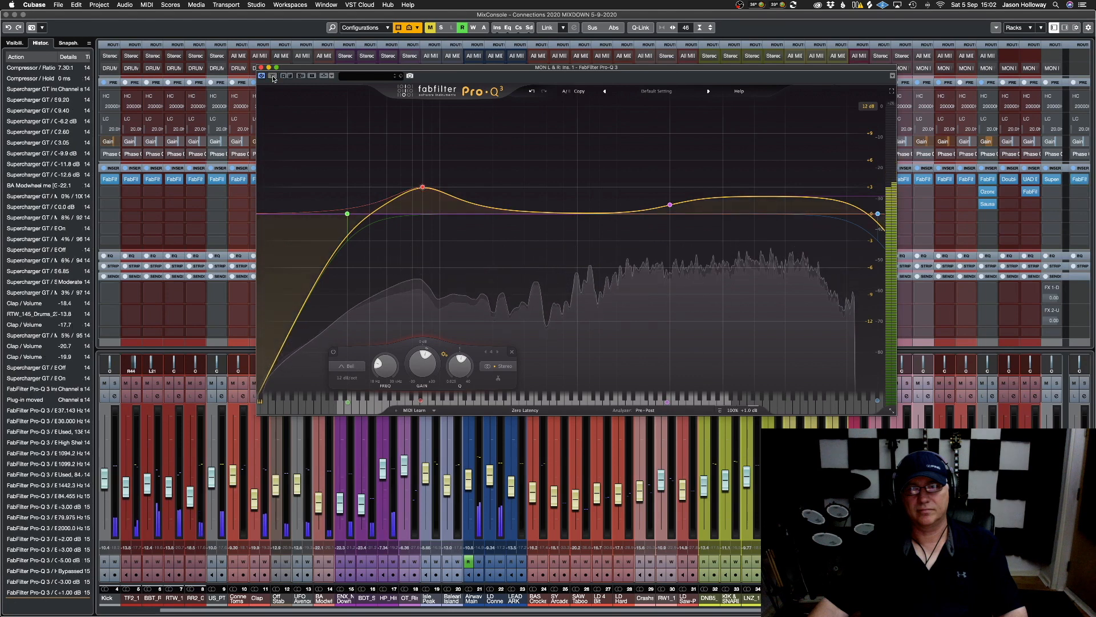
{"action": "left_click", "coordinate": [272, 77]}
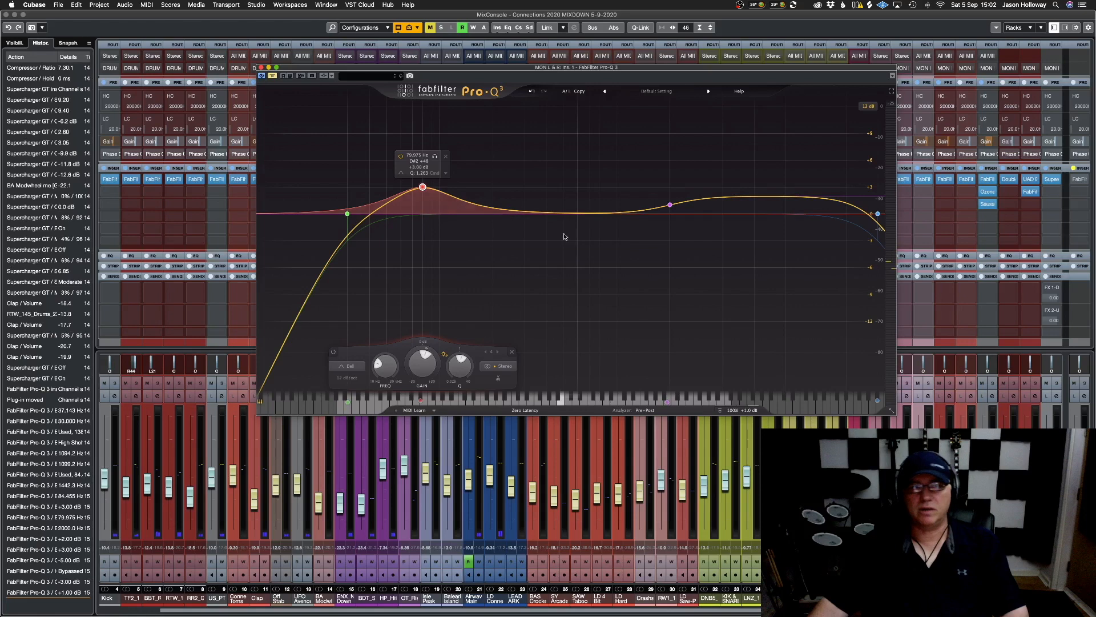
Remove FabFilter Pro-Q 3 from the MON L & R channel's first insert slot by choosing No Effect
{"action": "left_click", "coordinate": [1086, 182]}
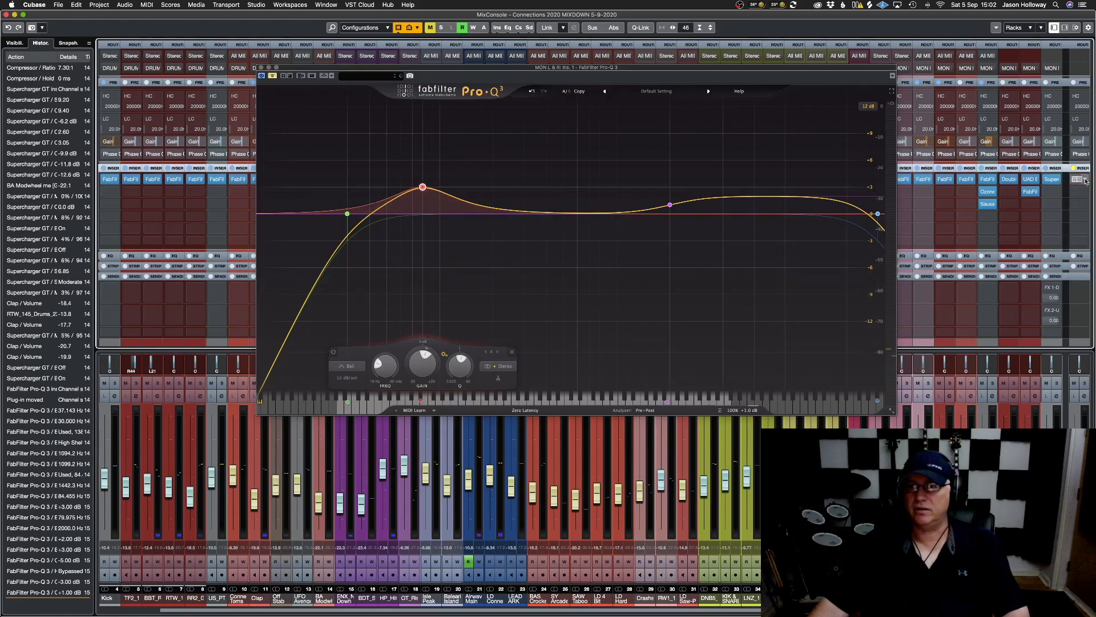
{"action": "left_click", "coordinate": [1086, 182]}
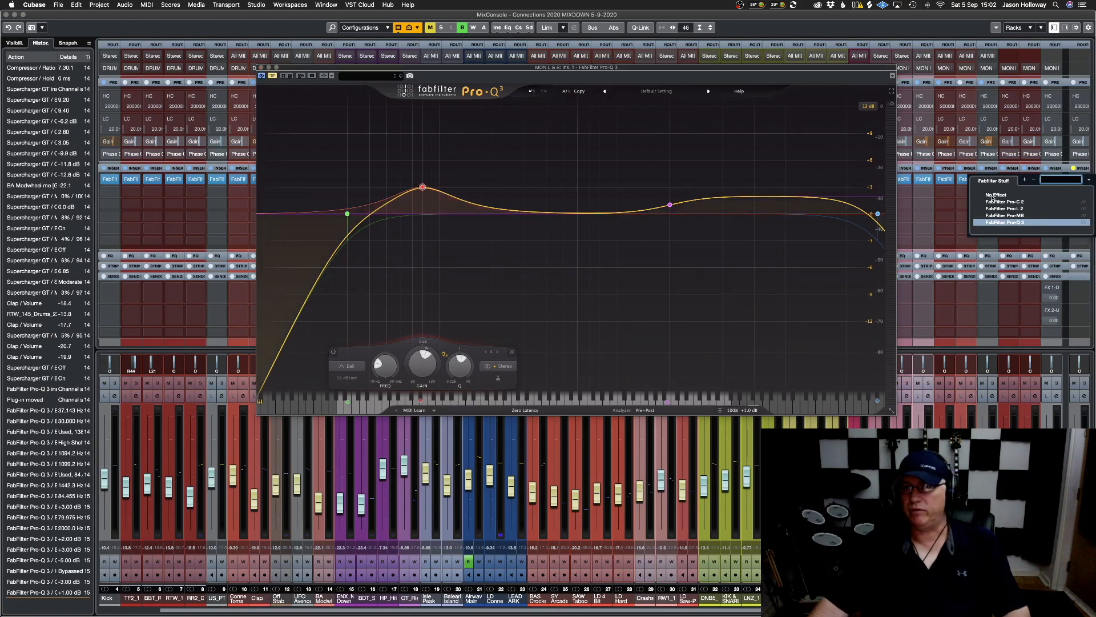
{"action": "left_click", "coordinate": [995, 195]}
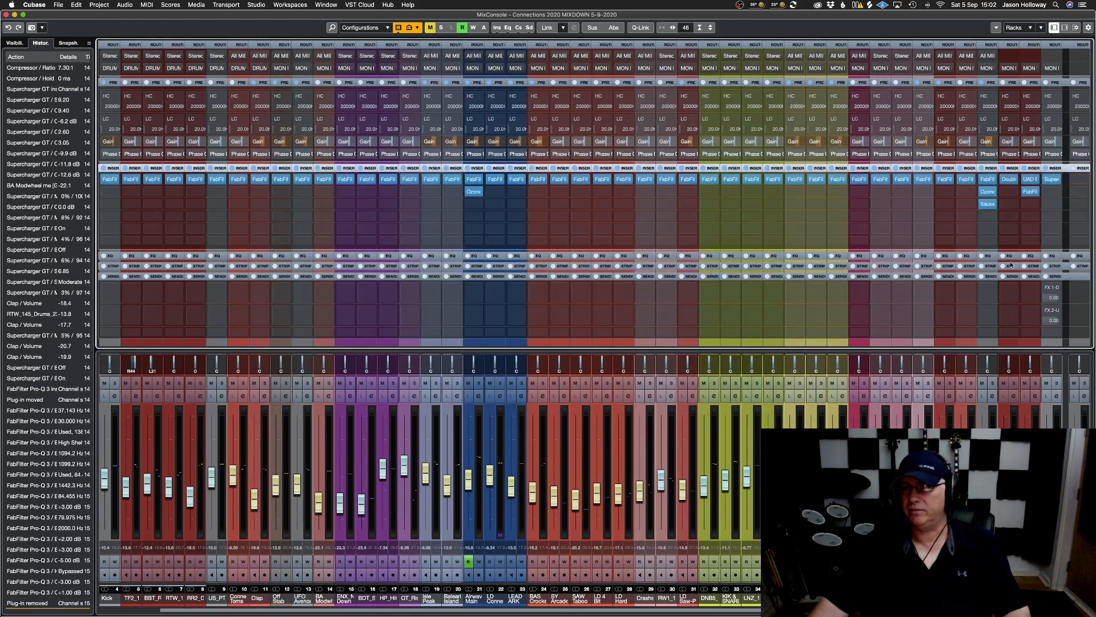
Solo the DRUMS group channel and compare its sound with the Supercharger GT insert bypassed and active
{"action": "left_click", "coordinate": [1056, 383]}
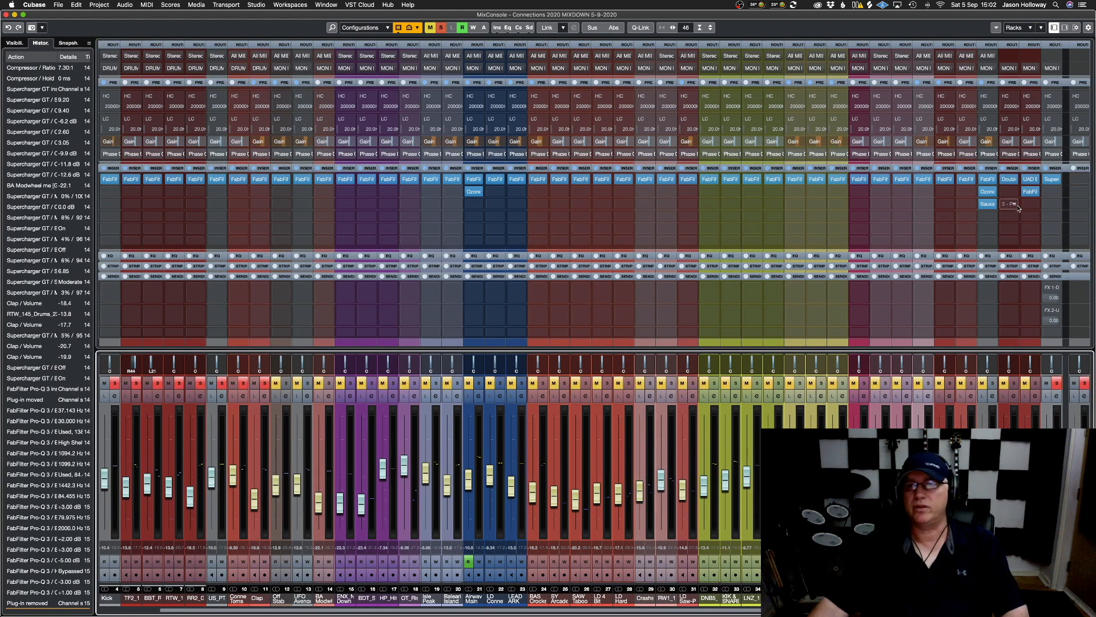
{"action": "left_click", "coordinate": [1047, 170]}
{"action": "key", "text": "super+z"}
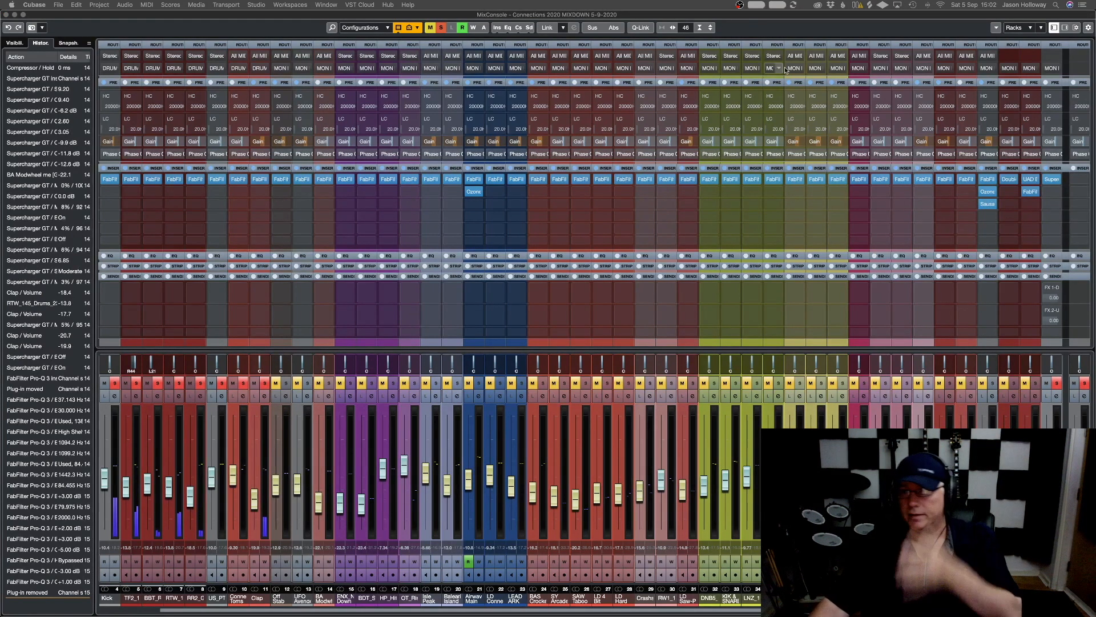
{"action": "left_click", "coordinate": [1047, 179]}
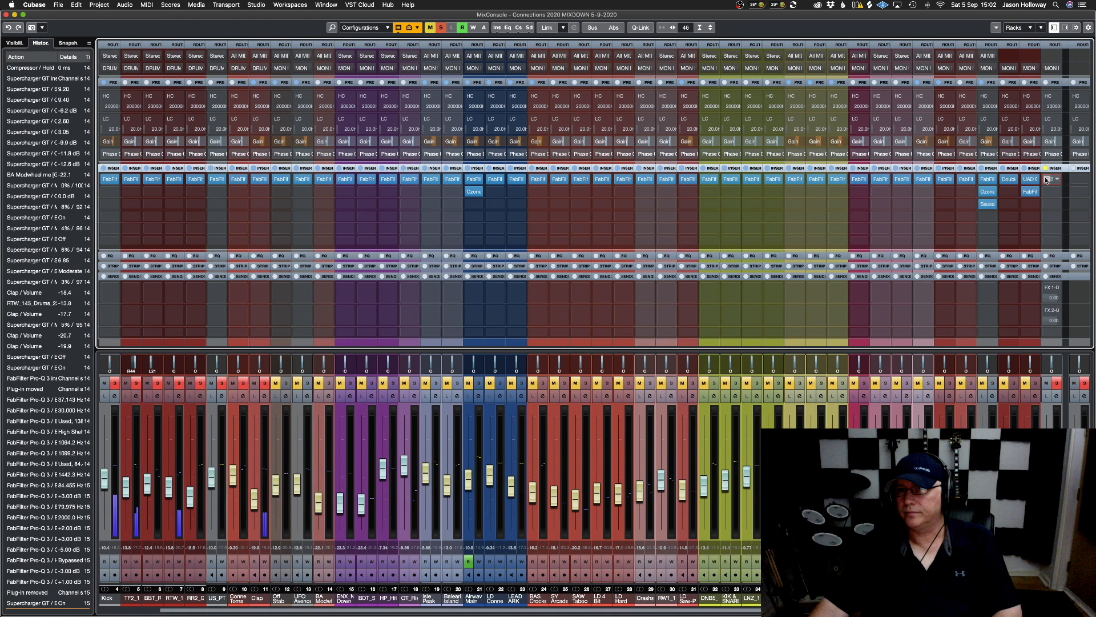
{"action": "left_click", "coordinate": [1046, 180]}
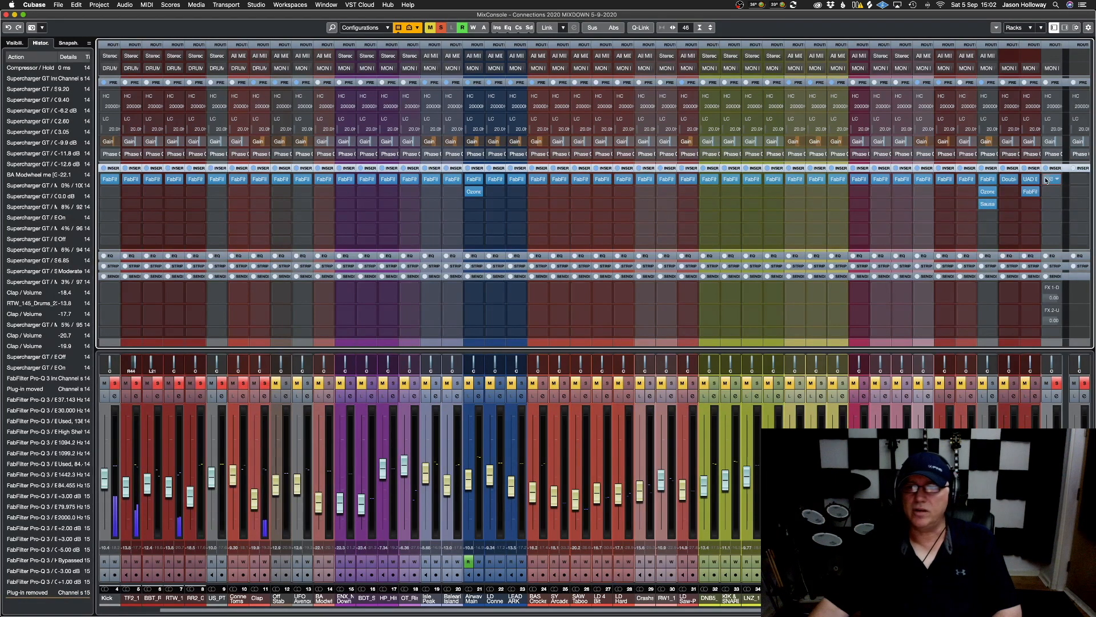
{"action": "left_click", "coordinate": [1047, 179]}
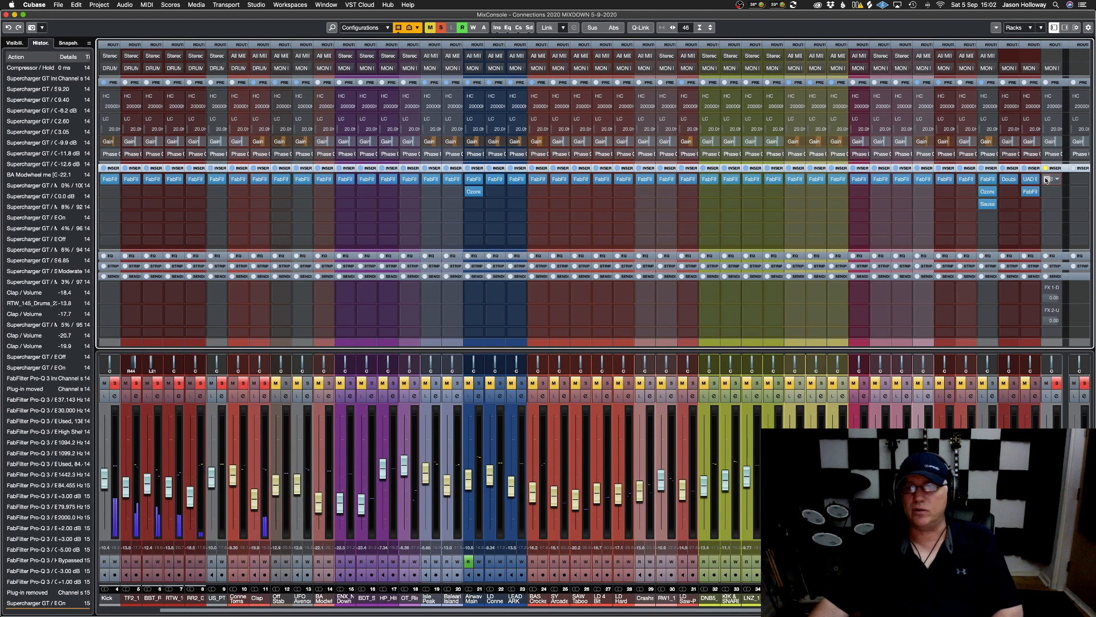
{"action": "left_click", "coordinate": [1046, 180]}
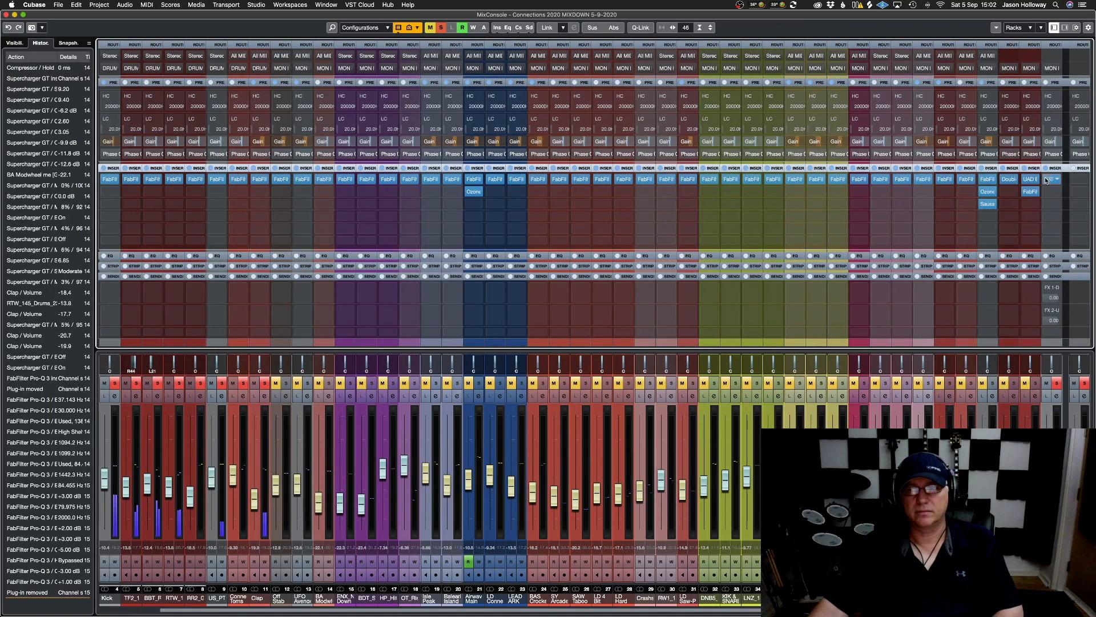
{"action": "left_click", "coordinate": [1046, 180]}
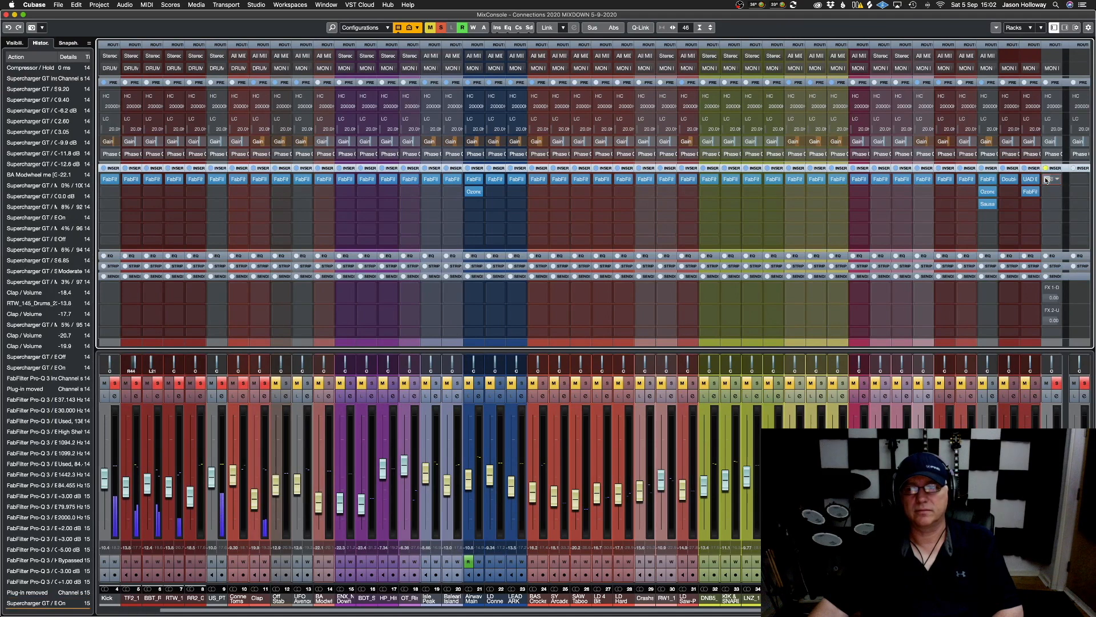
{"action": "left_click", "coordinate": [1047, 180]}
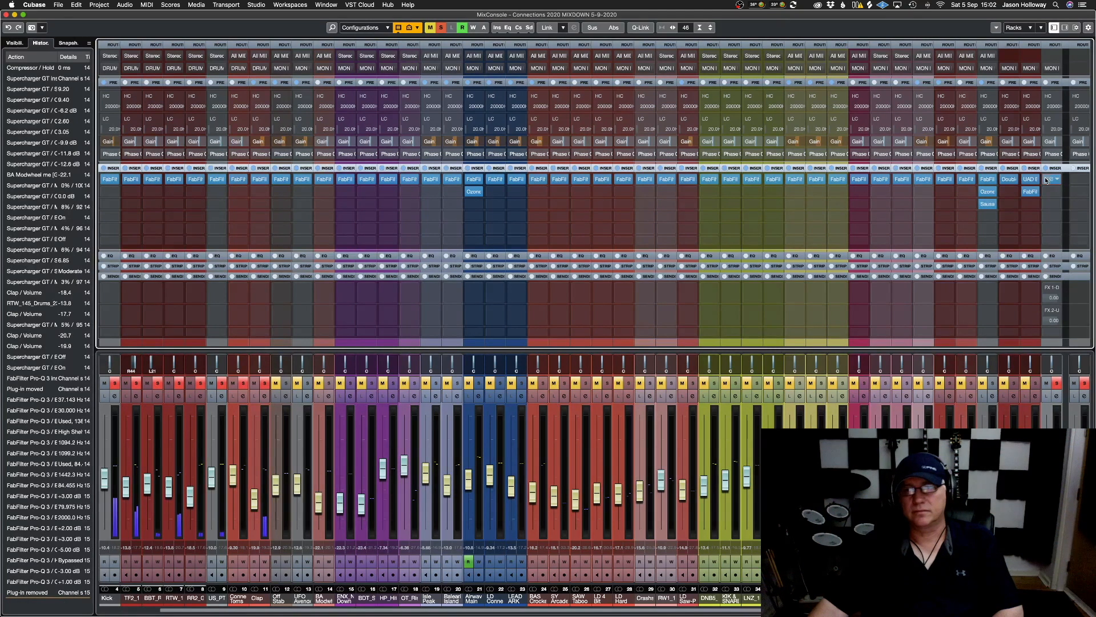
Load FabFilter Pro-L 2 in the DRUMS channel's second insert slot, after Supercharger GT
{"action": "left_click", "coordinate": [1054, 192]}
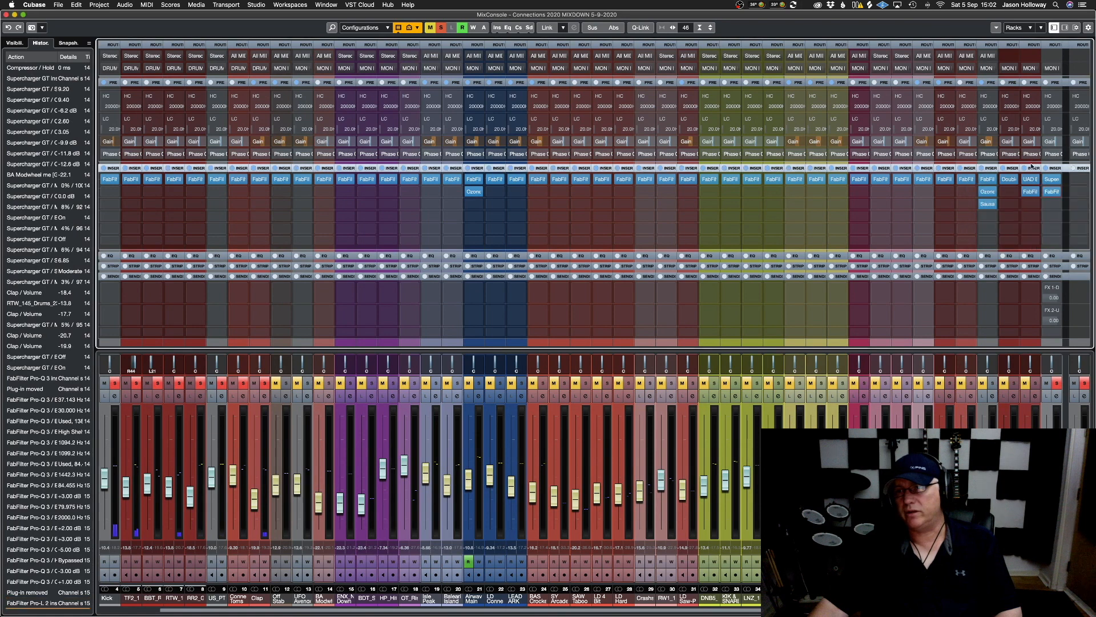
{"action": "left_click_drag", "start_coordinate": [1035, 193], "coordinate": [1031, 192]}
{"action": "left_click", "coordinate": [1031, 192]}
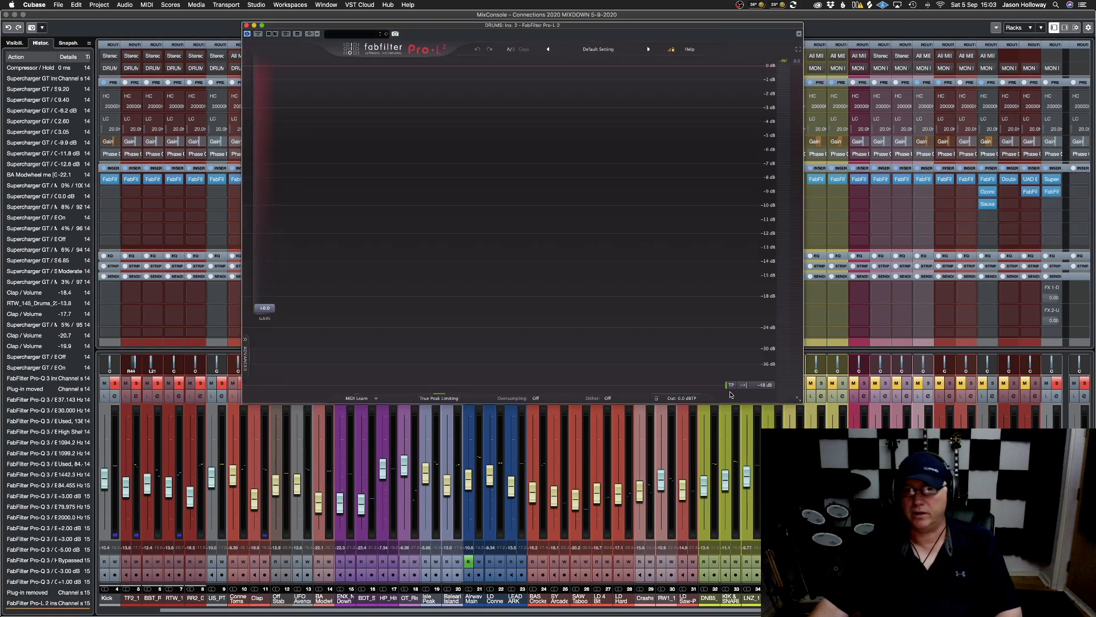
Switch the Pro-L 2 meter scale to Loudness, set its measurement to Momentary and reset the loudness reading
{"action": "left_click", "coordinate": [770, 385]}
{"action": "left_click", "coordinate": [756, 444]}
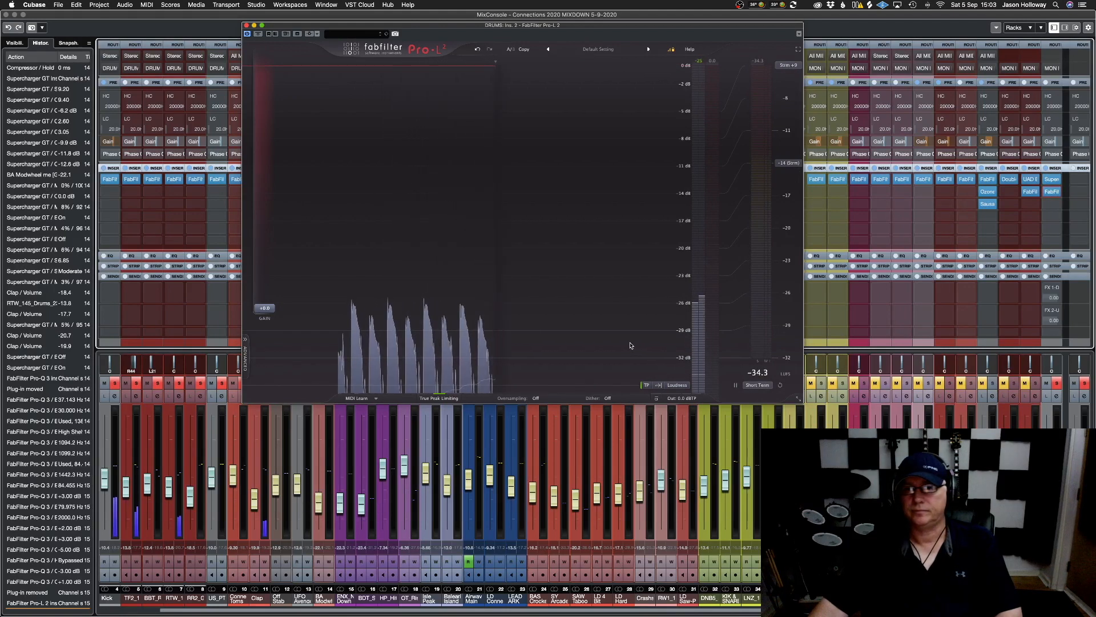
{"action": "left_click", "coordinate": [758, 385]}
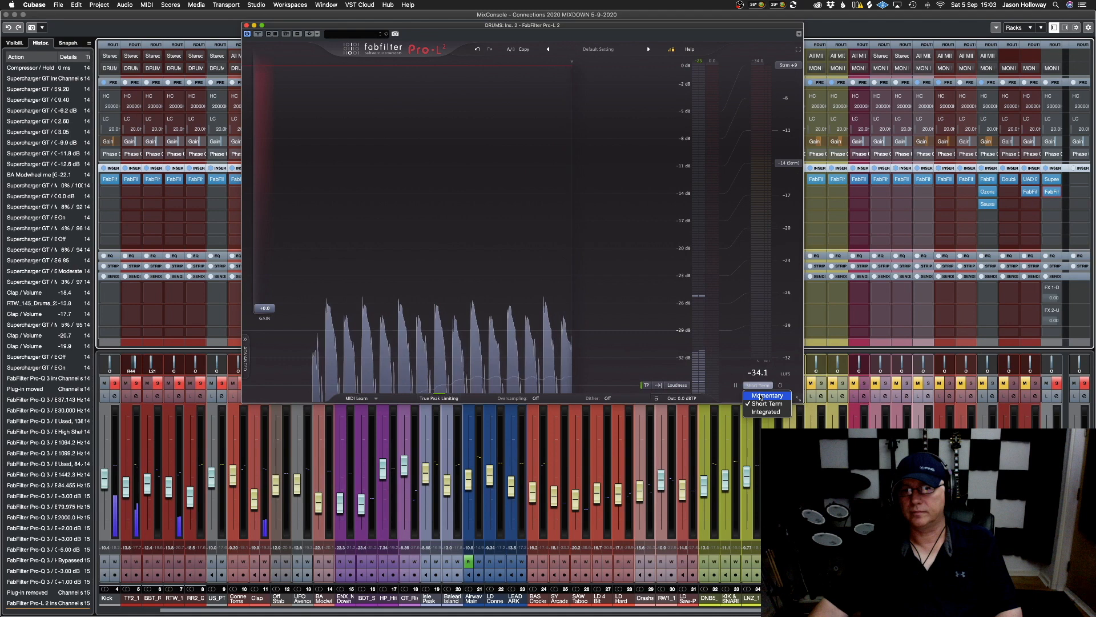
{"action": "left_click", "coordinate": [761, 395]}
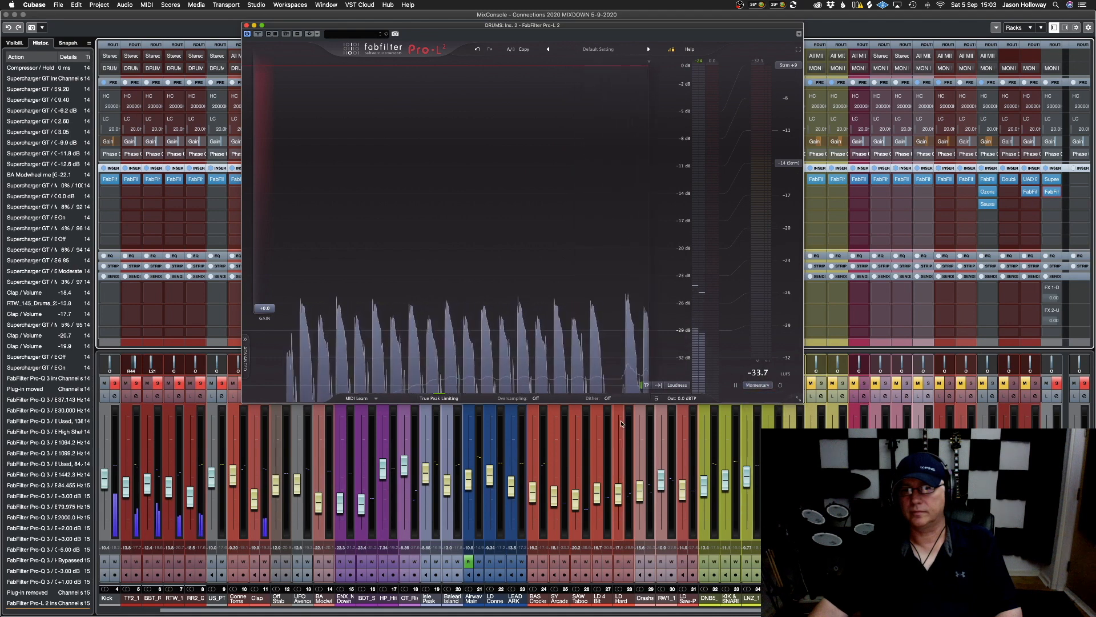
{"action": "left_click", "coordinate": [779, 384]}
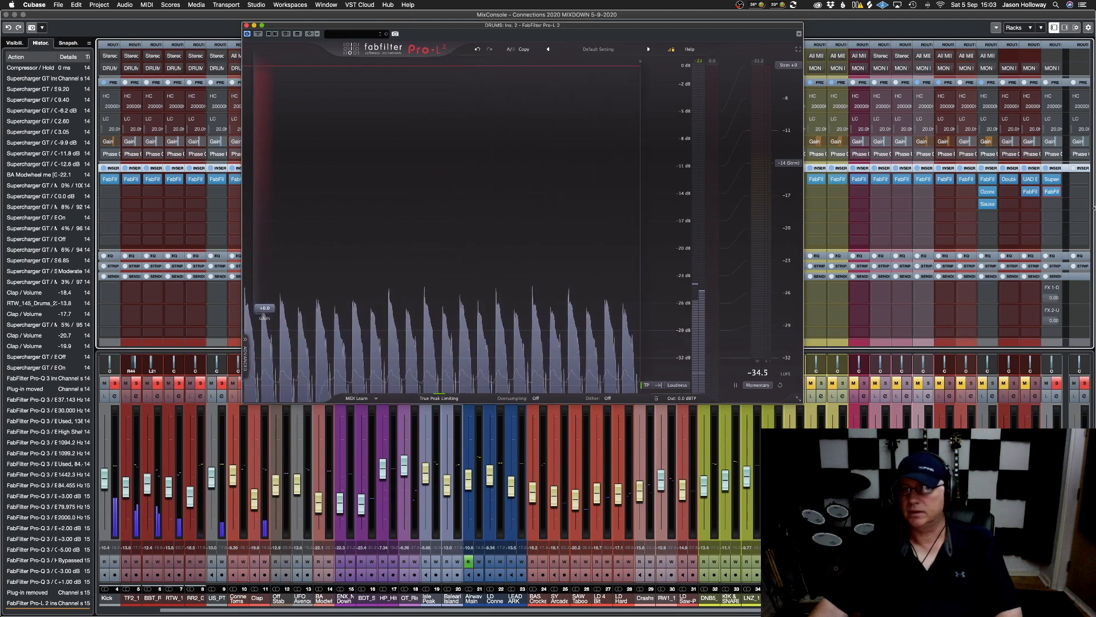
Compare the momentary loudness of the drums with Supercharger GT bypassed and active
{"action": "left_click", "coordinate": [1047, 180]}
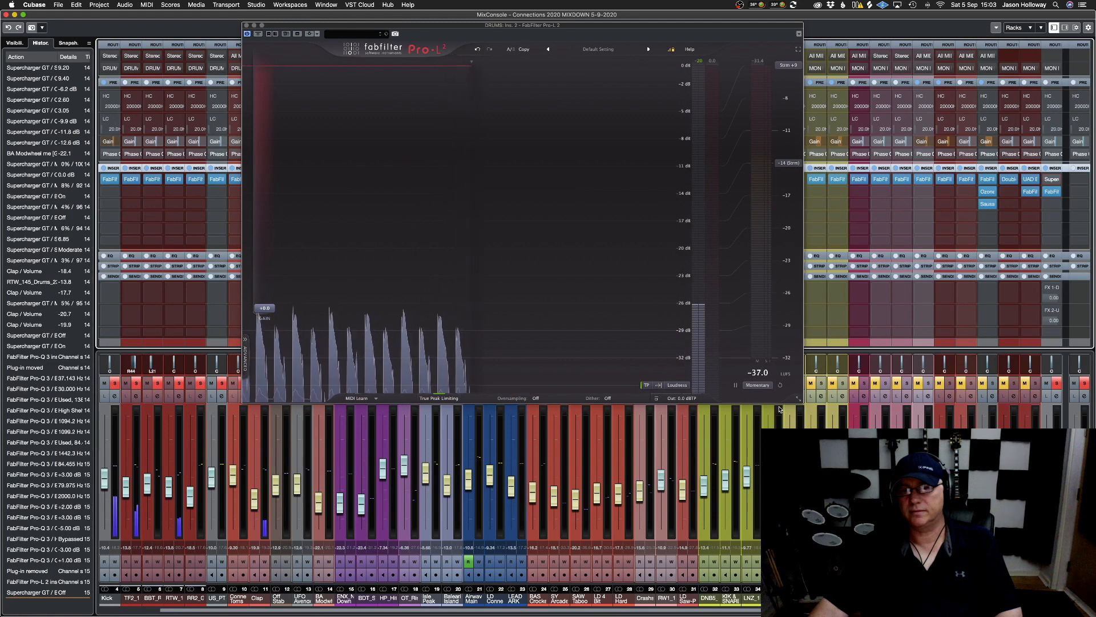
{"action": "left_click", "coordinate": [1047, 180]}
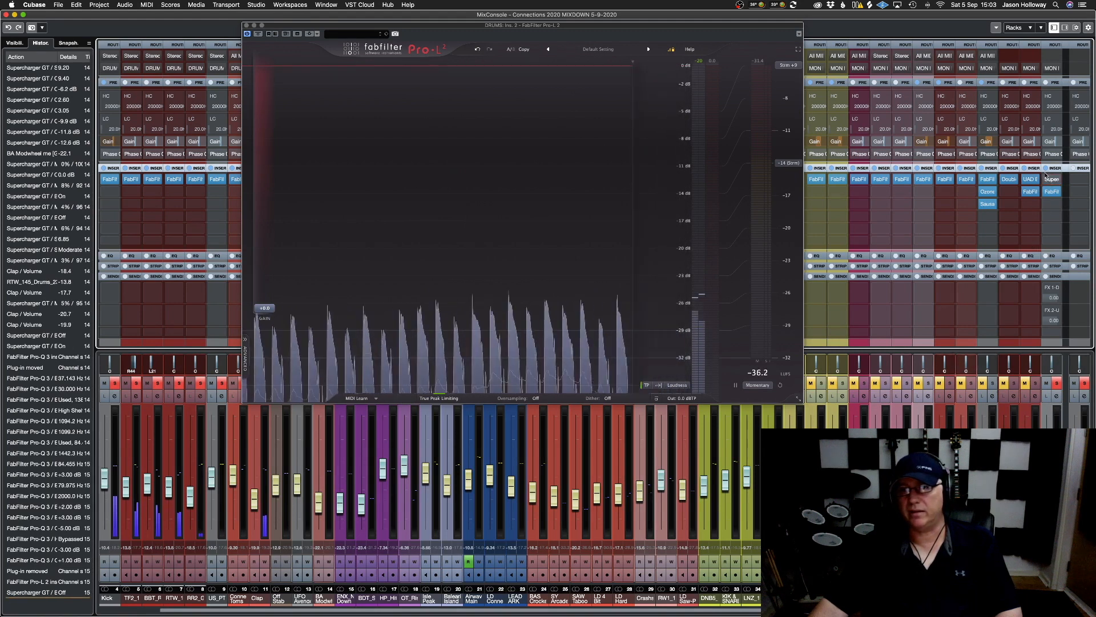
{"action": "left_click", "coordinate": [1047, 179]}
{"action": "left_click", "coordinate": [1047, 179]}
Open Supercharger GT on the DRUMS channel and lower its output to -2.0 dB
{"action": "left_click", "coordinate": [1052, 180]}
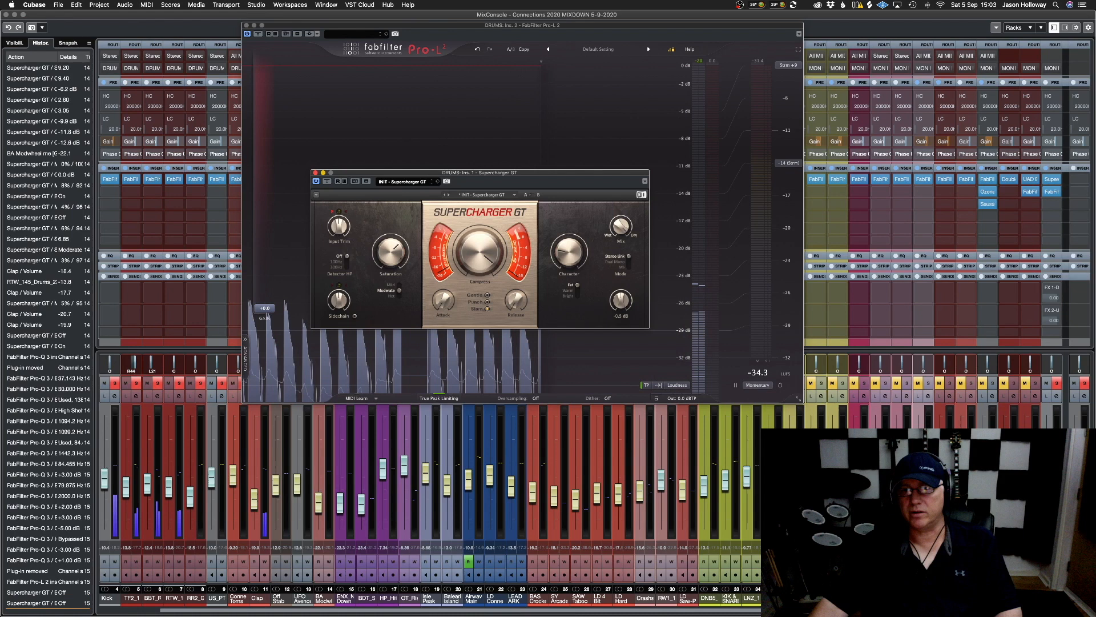
{"action": "left_click_drag", "start_coordinate": [621, 300], "coordinate": [621, 304]}
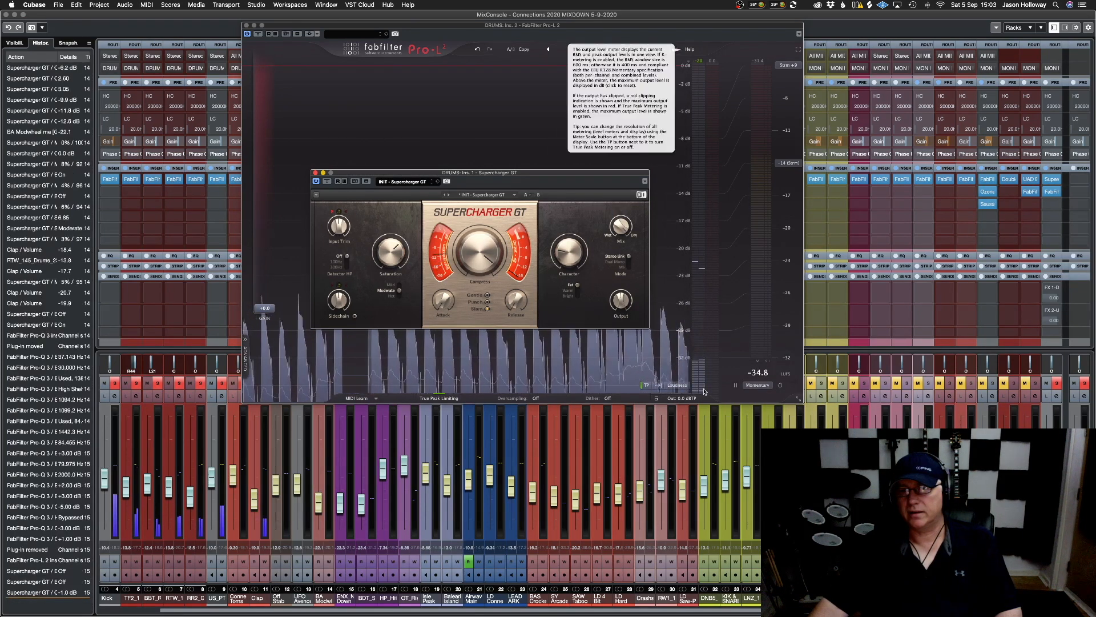
{"action": "mouse_move", "coordinate": [621, 298]}
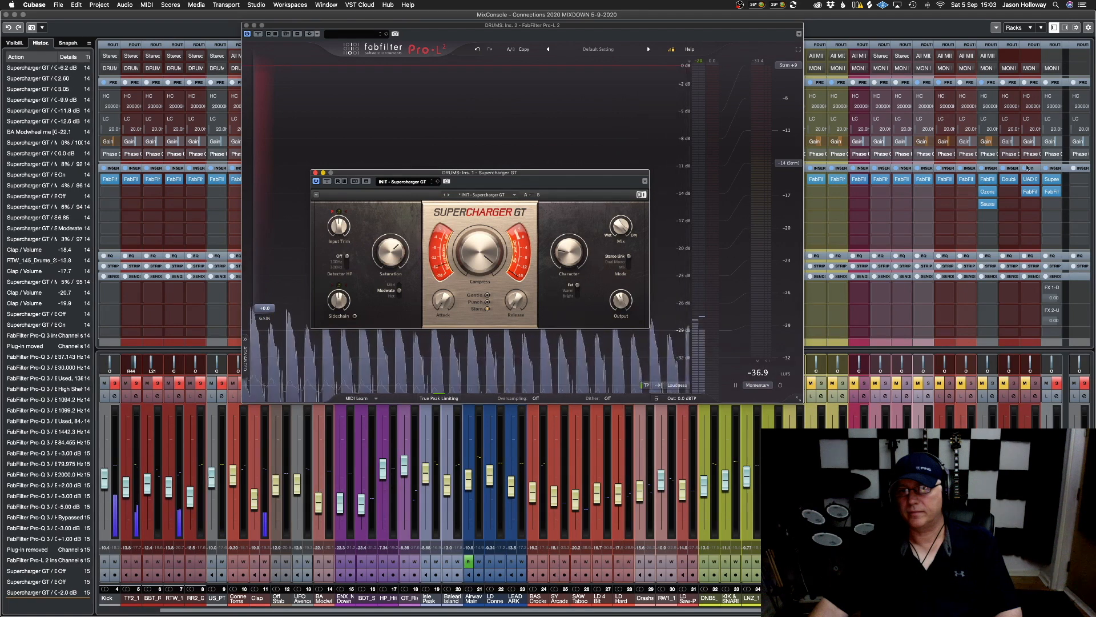
Recheck the drums' loudness with Supercharger GT bypassed and active, and close both plug-in windows
{"action": "mouse_move", "coordinate": [1047, 181]}
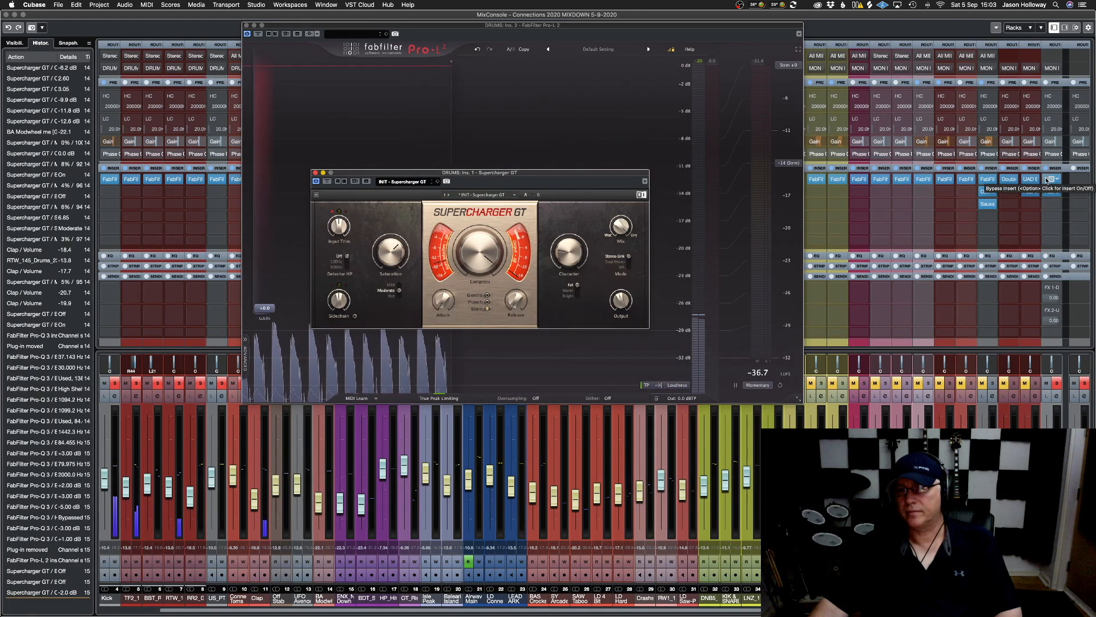
{"action": "left_click", "coordinate": [1047, 181]}
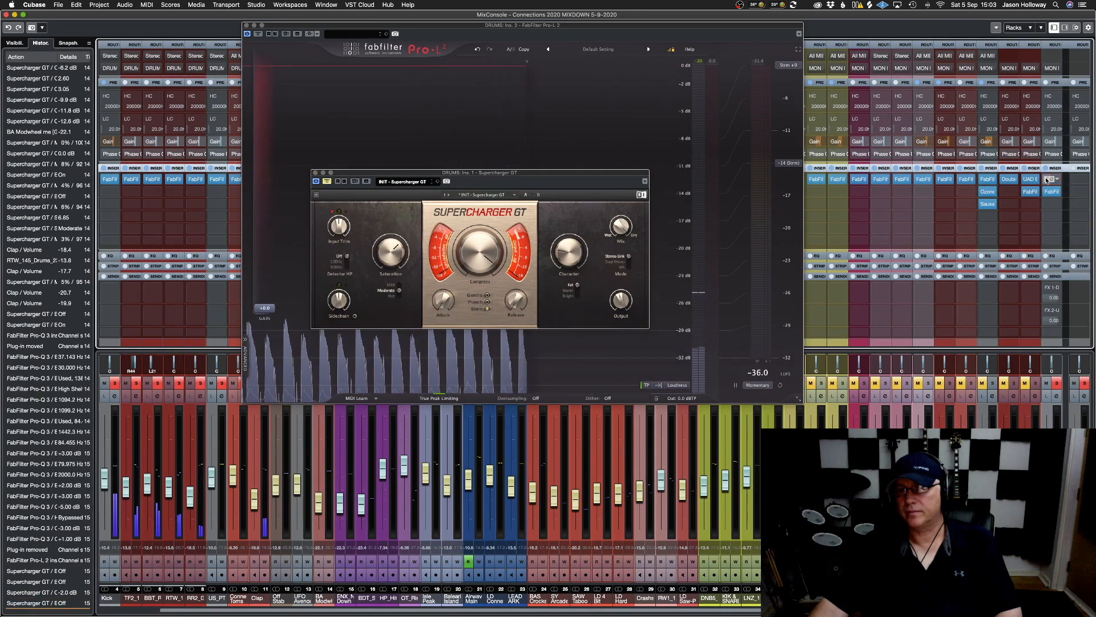
{"action": "key", "text": "super+z"}
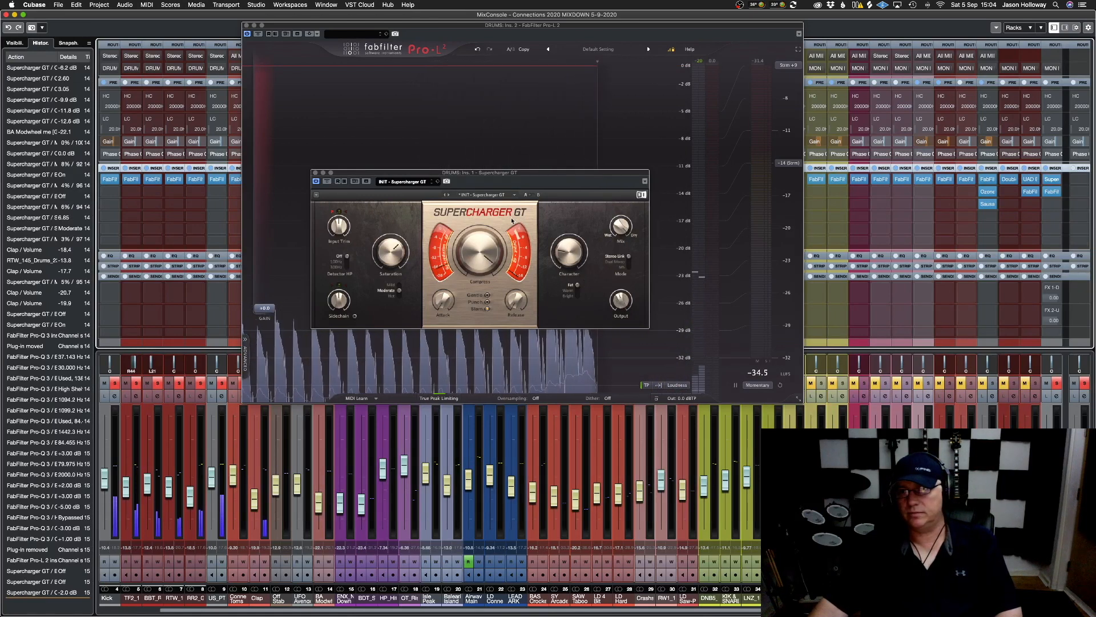
{"action": "left_click", "coordinate": [316, 173]}
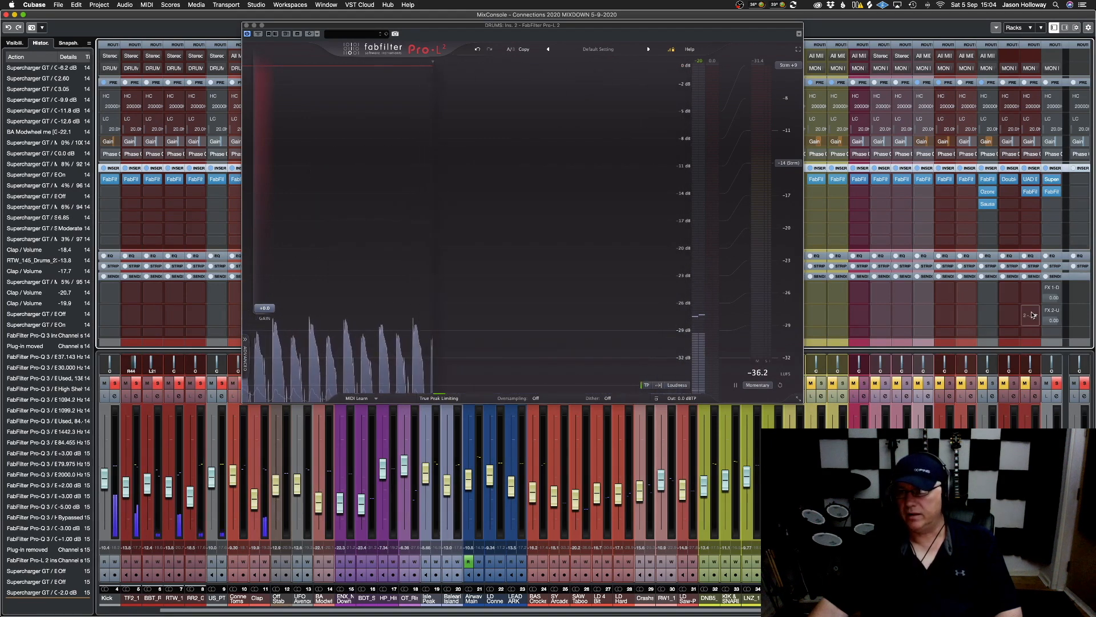
{"action": "left_click", "coordinate": [245, 25]}
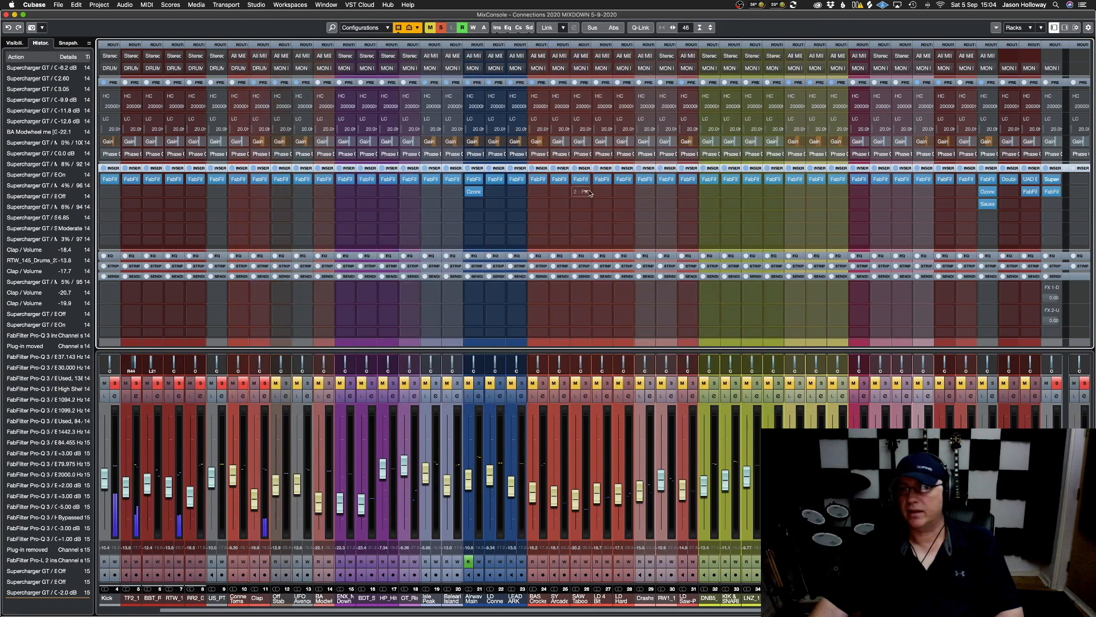
Remove Pro-L 2 from the DRUMS channel's inserts and compare the drums with the remaining Supercharger GT bypassed and active
{"action": "left_click", "coordinate": [1056, 199]}
{"action": "left_click", "coordinate": [999, 208]}
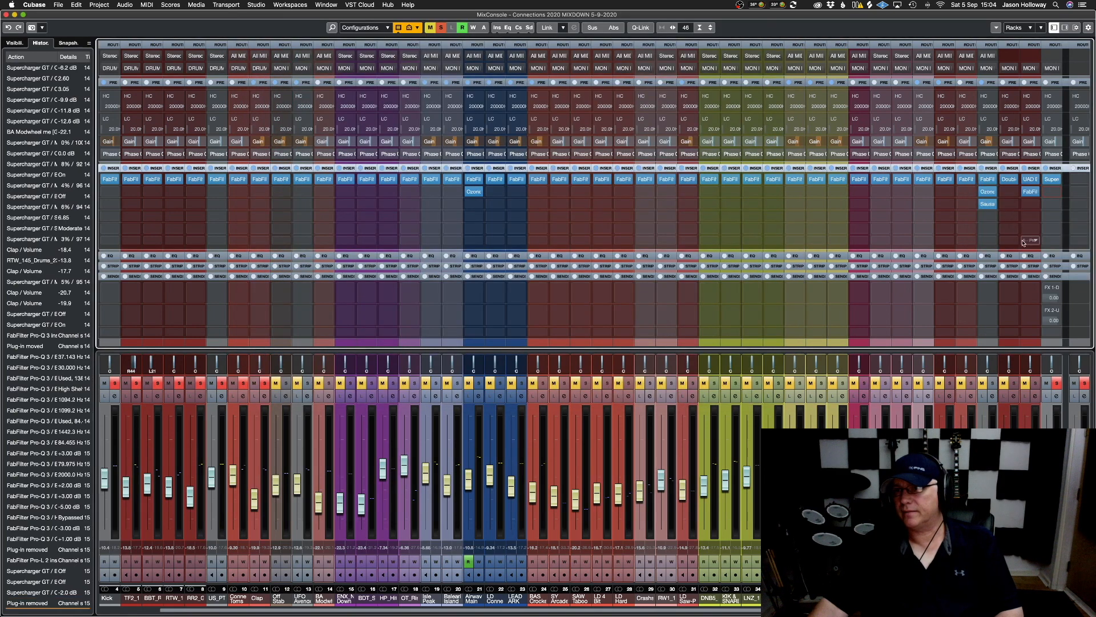
{"action": "left_click", "coordinate": [1045, 181]}
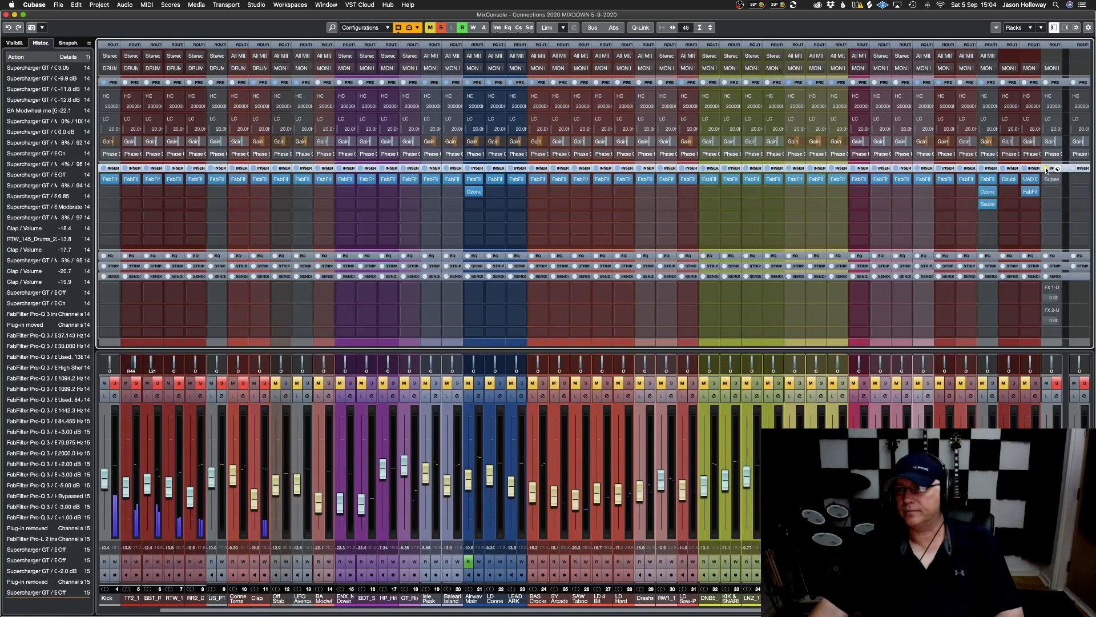
{"action": "left_click", "coordinate": [1045, 170]}
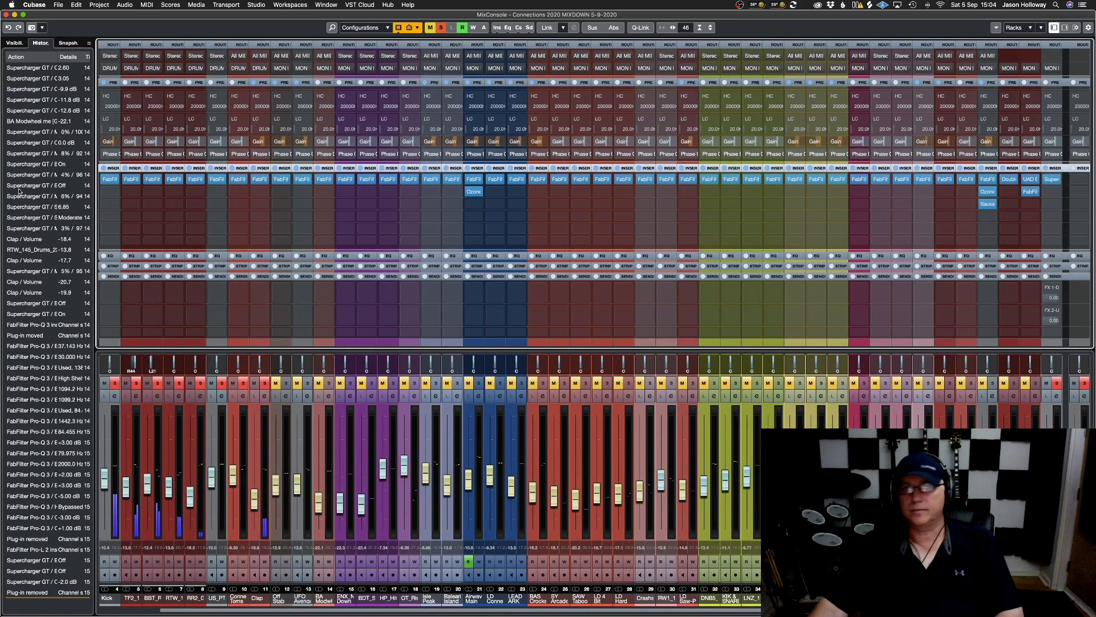
Clear all solos and compare the full mix with the DRUMS channel's inserts bypassed and active
{"action": "left_click", "coordinate": [444, 27]}
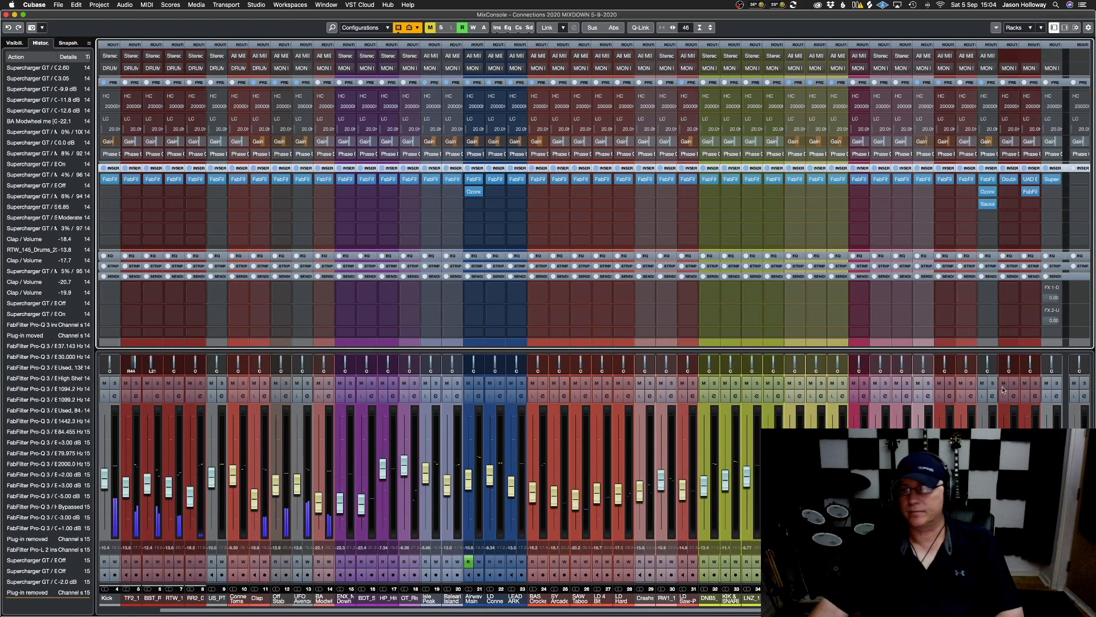
{"action": "left_click", "coordinate": [1046, 169]}
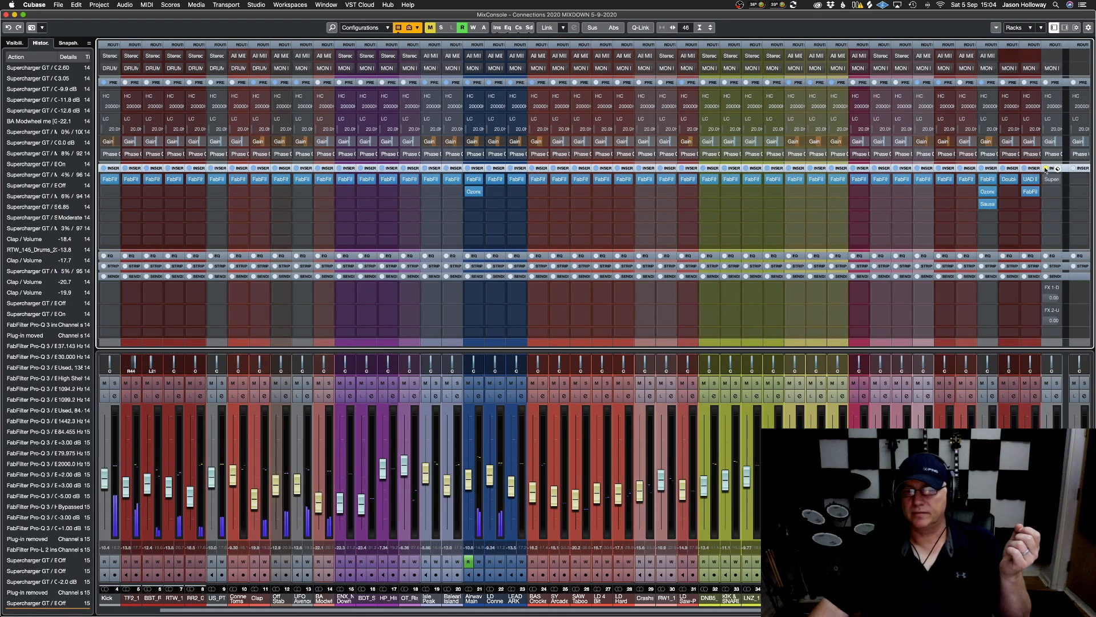
{"action": "key", "text": "super+z"}
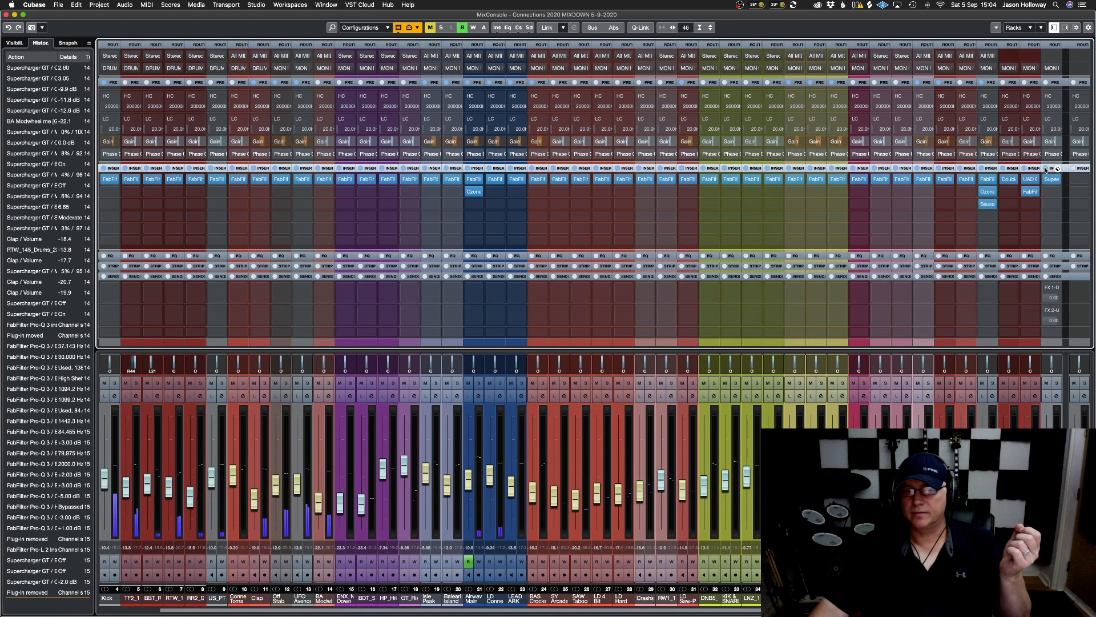
{"action": "left_click", "coordinate": [1046, 169]}
{"action": "key", "text": "super+z"}
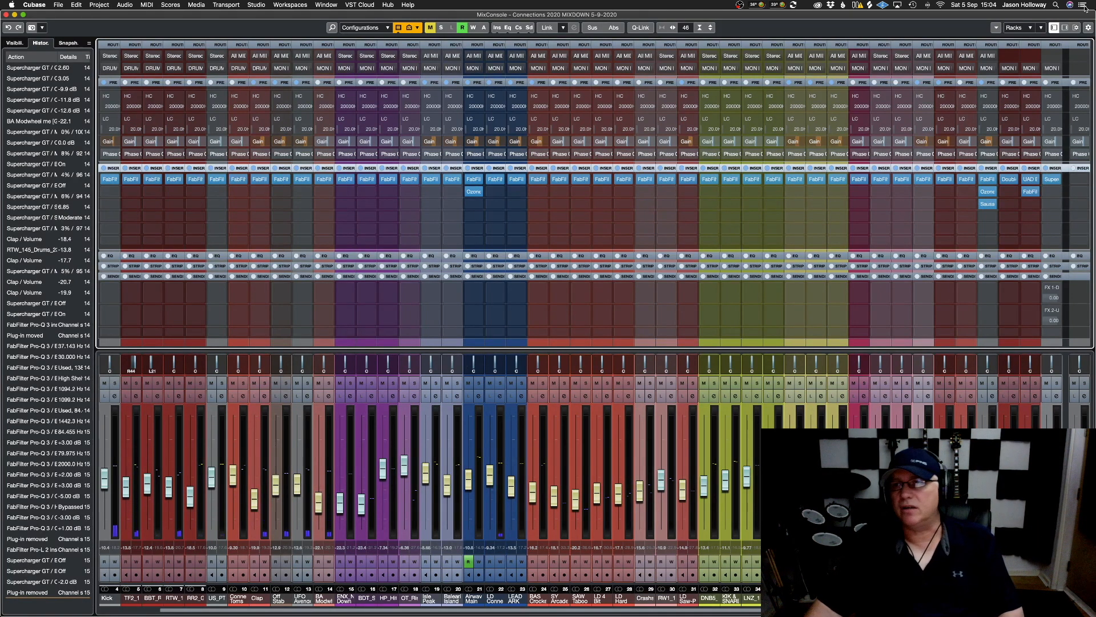
Solo the TyrellN6 01 channel and load Nicky Romero's Kickstart into its fourth insert slot from the Default plug-in collection
{"action": "left_click", "coordinate": [1055, 27]}
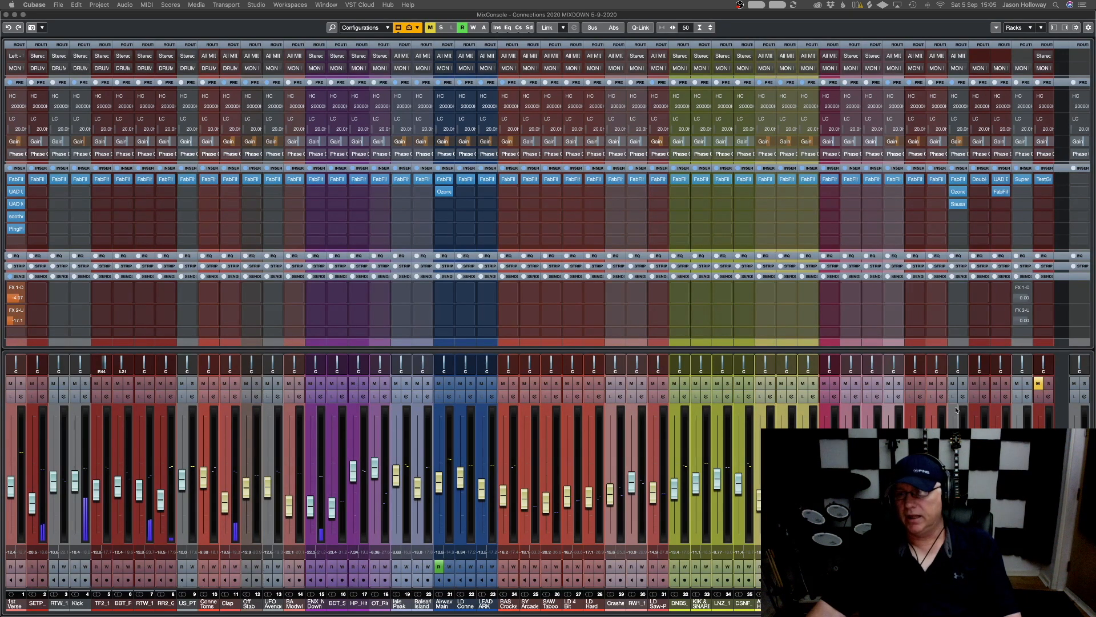
{"action": "left_click", "coordinate": [963, 383]}
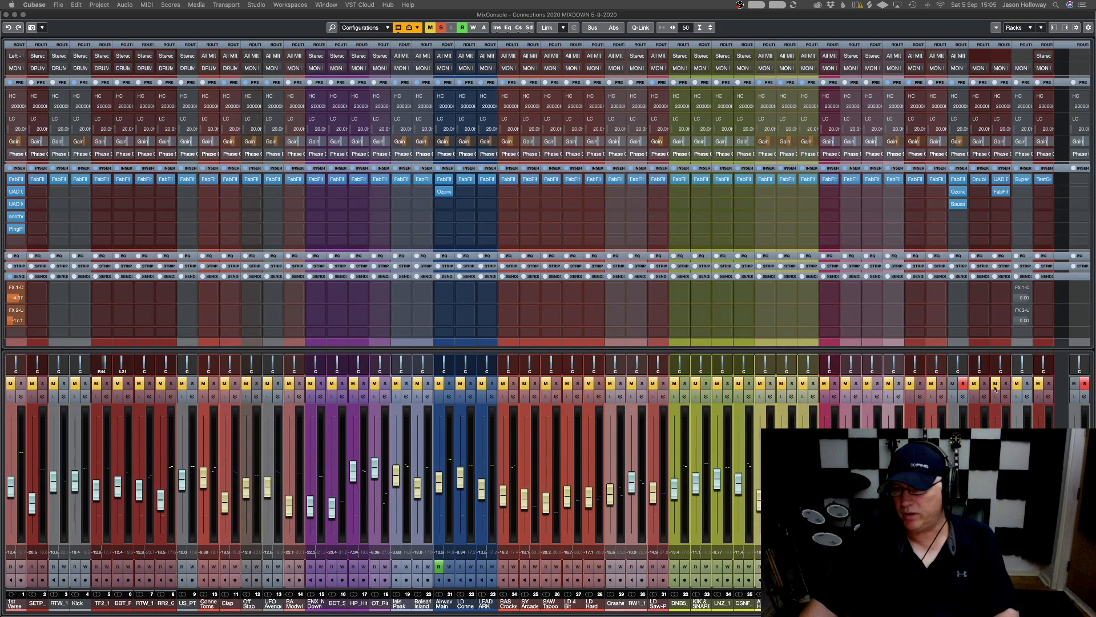
{"action": "left_click", "coordinate": [963, 217]}
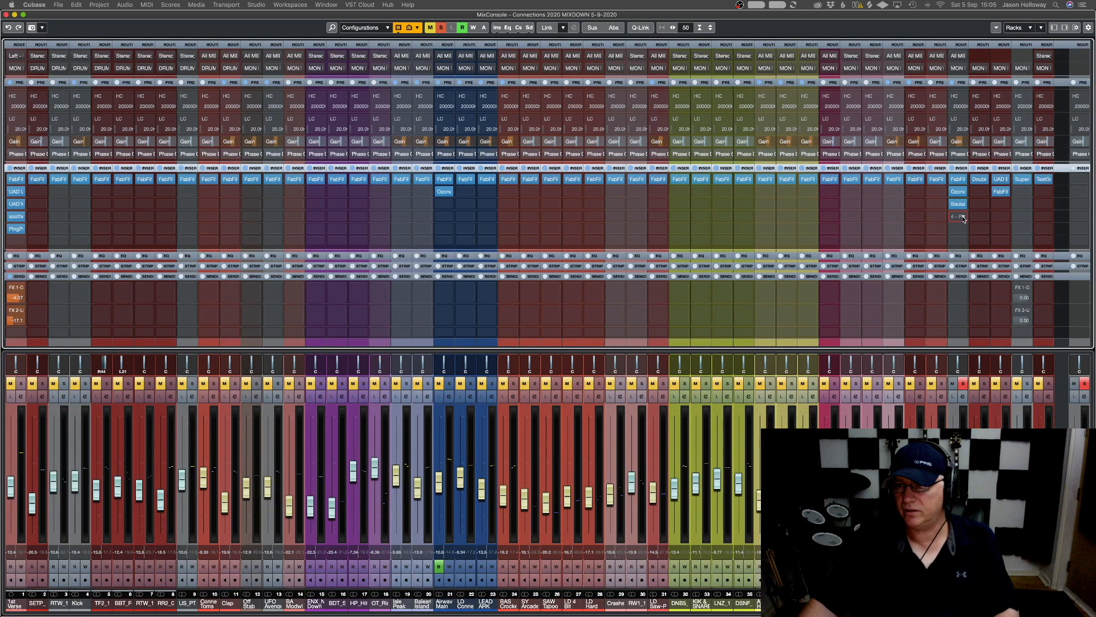
{"action": "left_click", "coordinate": [1069, 217]}
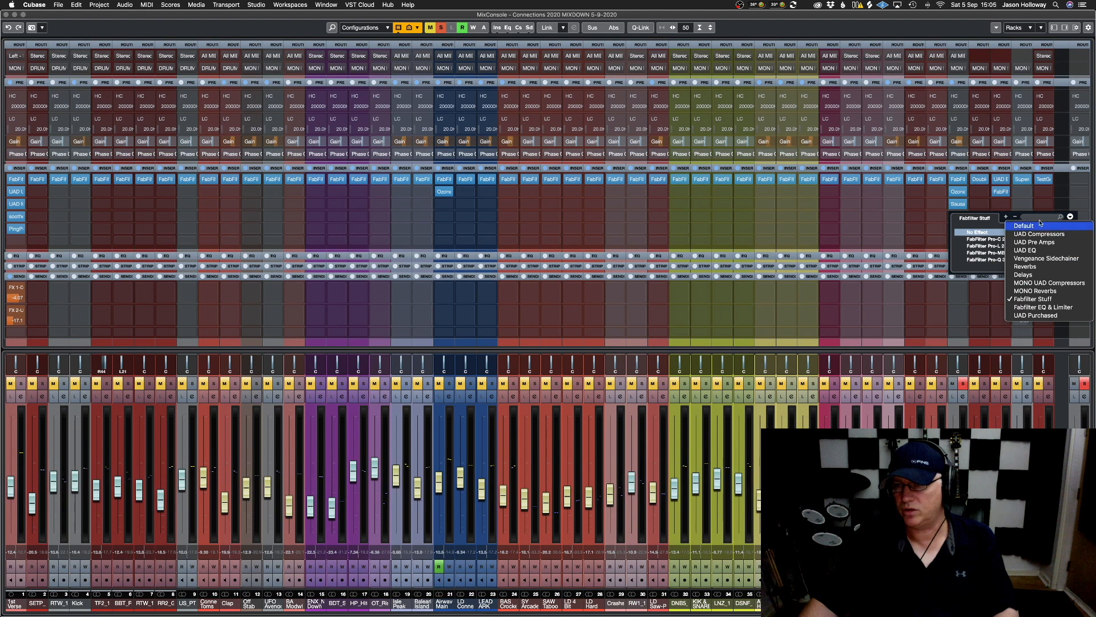
{"action": "left_click", "coordinate": [1063, 227]}
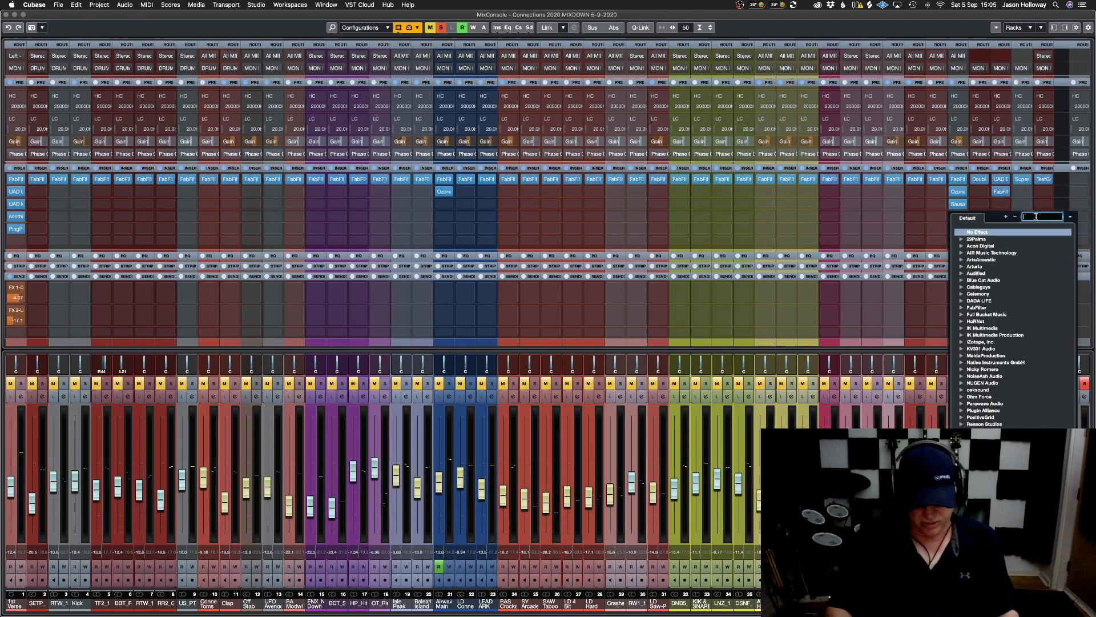
{"action": "type", "text": "kick"}
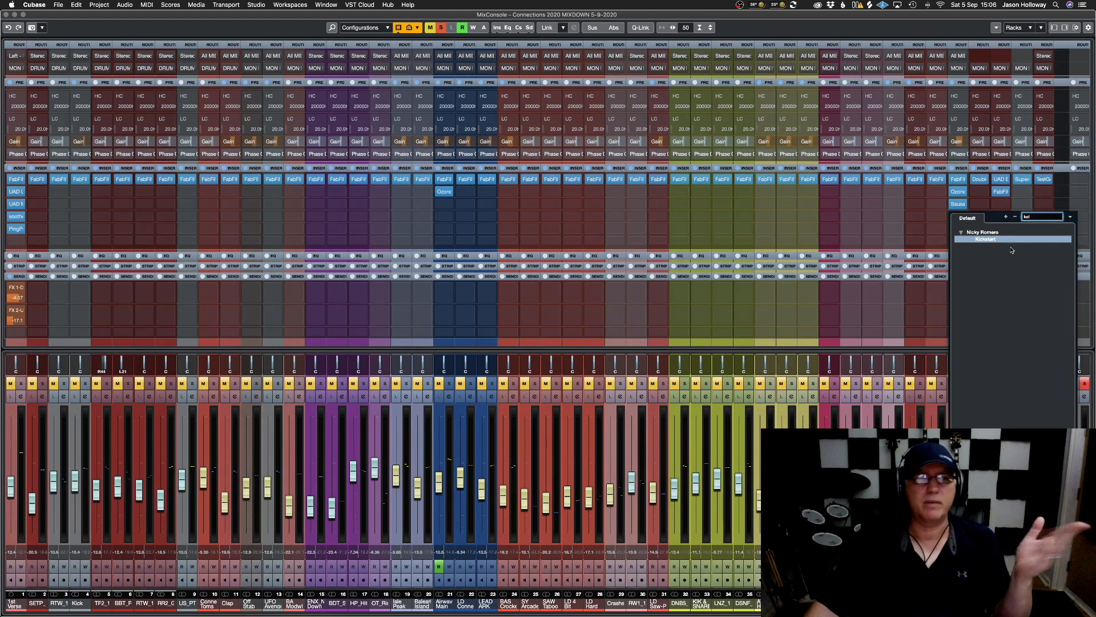
{"action": "left_click", "coordinate": [985, 239]}
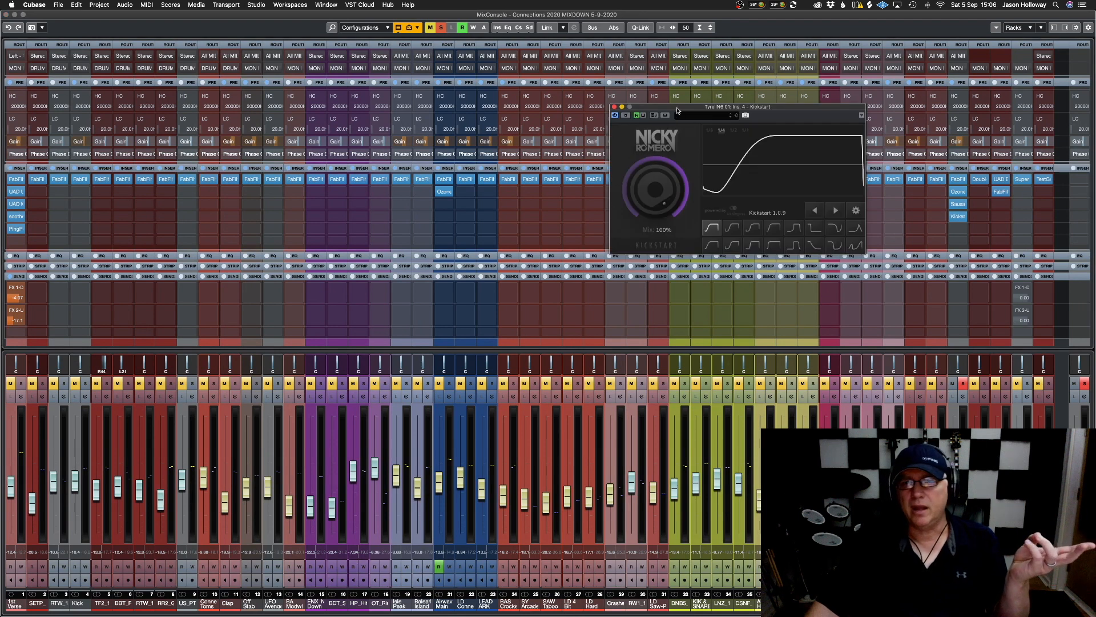
Move the Kickstart window to the middle of the mixer and decline its prompt to visit the website
{"action": "left_click_drag", "start_coordinate": [677, 111], "coordinate": [499, 132]}
{"action": "left_click", "coordinate": [482, 167]}
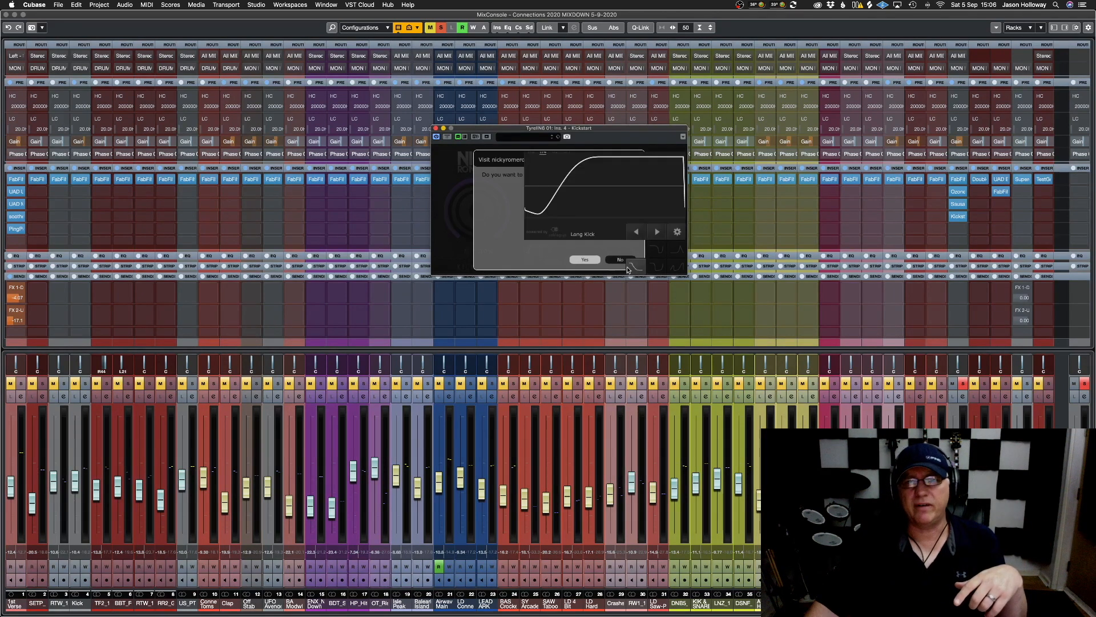
{"action": "left_click", "coordinate": [628, 261]}
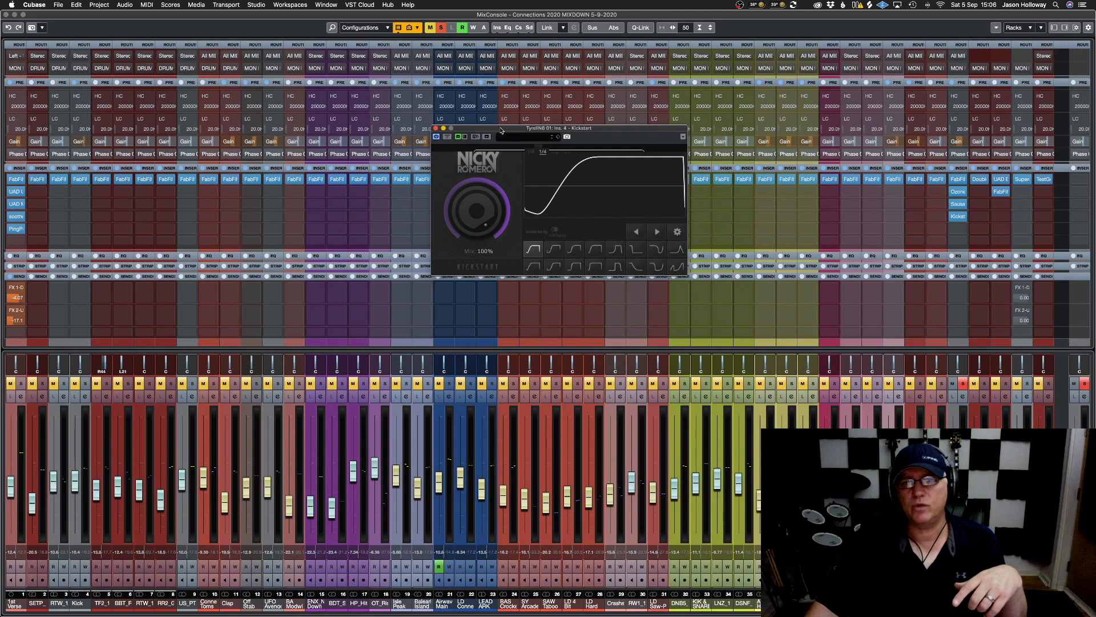
{"action": "left_click_drag", "start_coordinate": [500, 130], "coordinate": [567, 133]}
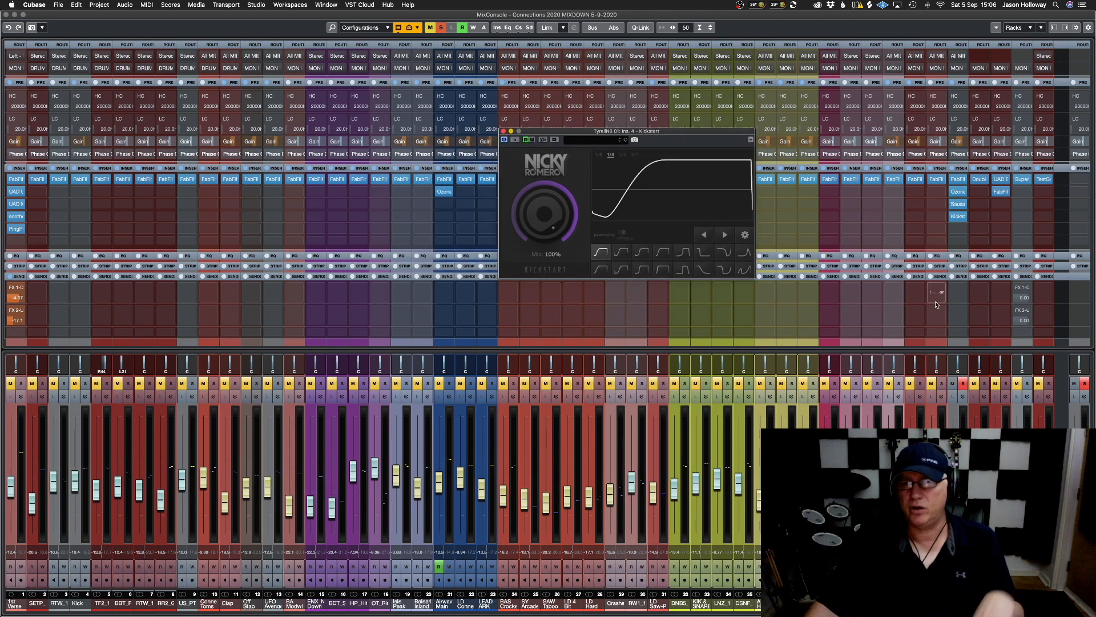
Play the soloed synth and audition several Kickstart ducking curves on it
{"action": "key", "text": "space"}
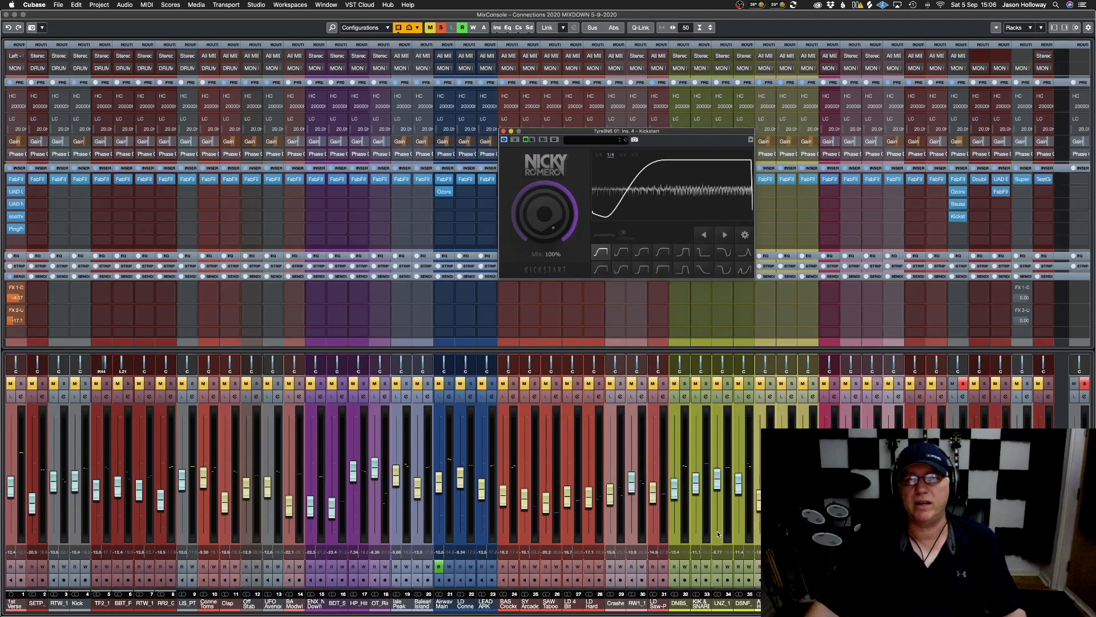
{"action": "left_click", "coordinate": [622, 253]}
{"action": "left_click", "coordinate": [663, 252]}
{"action": "left_click", "coordinate": [682, 257]}
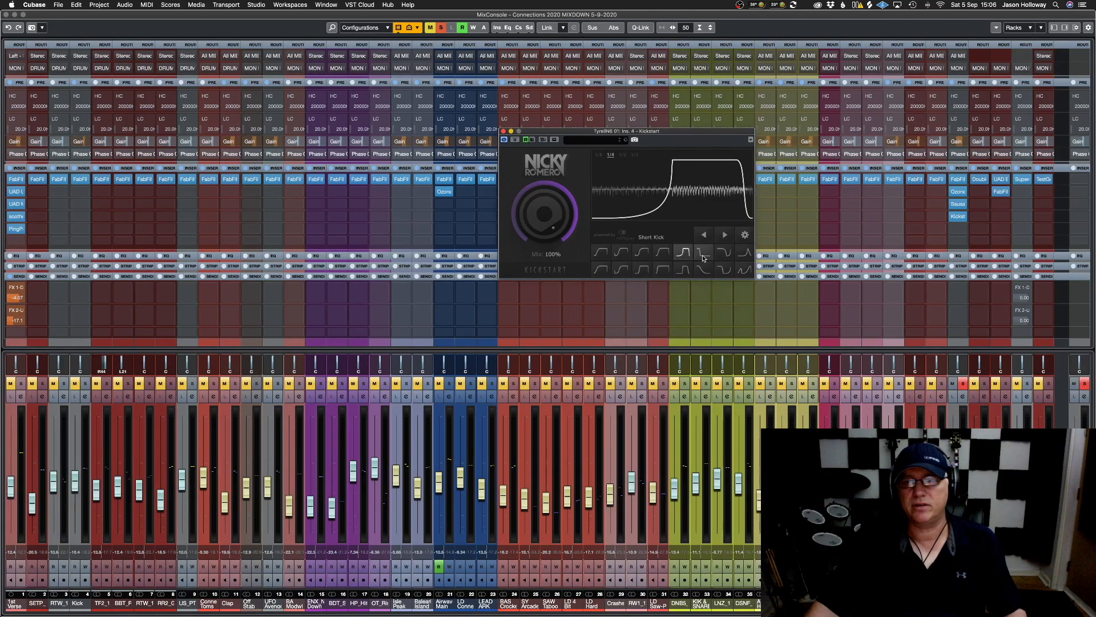
{"action": "left_click", "coordinate": [704, 256]}
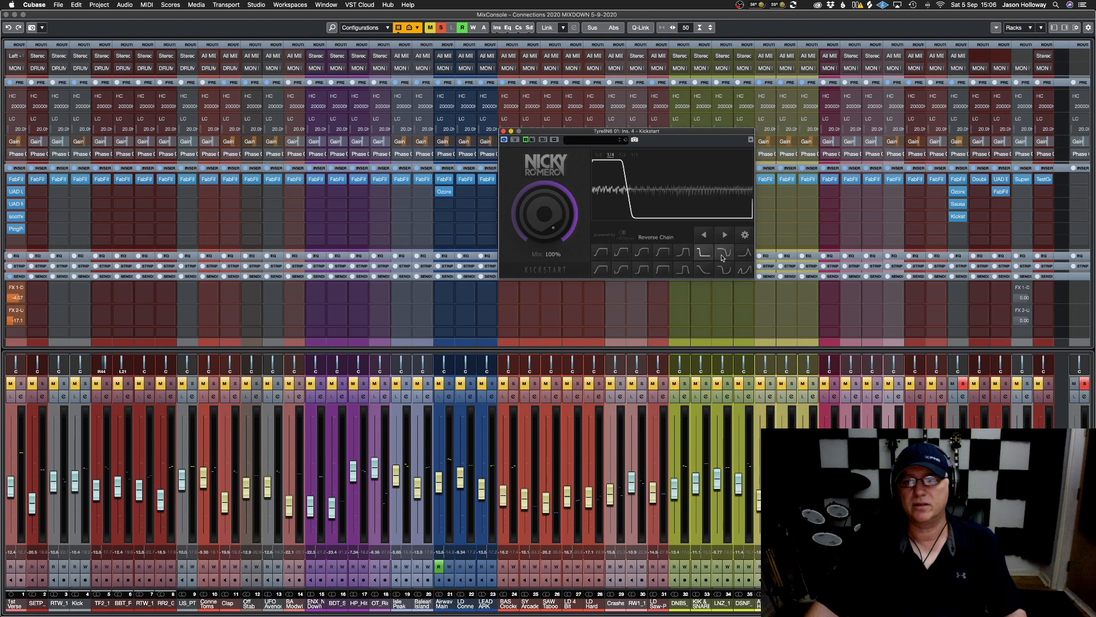
Solo the Kick channel alongside the synth and compare Kickstart's ducking curves, settling on the first one
{"action": "left_click", "coordinate": [85, 382]}
{"action": "left_click", "coordinate": [600, 251]}
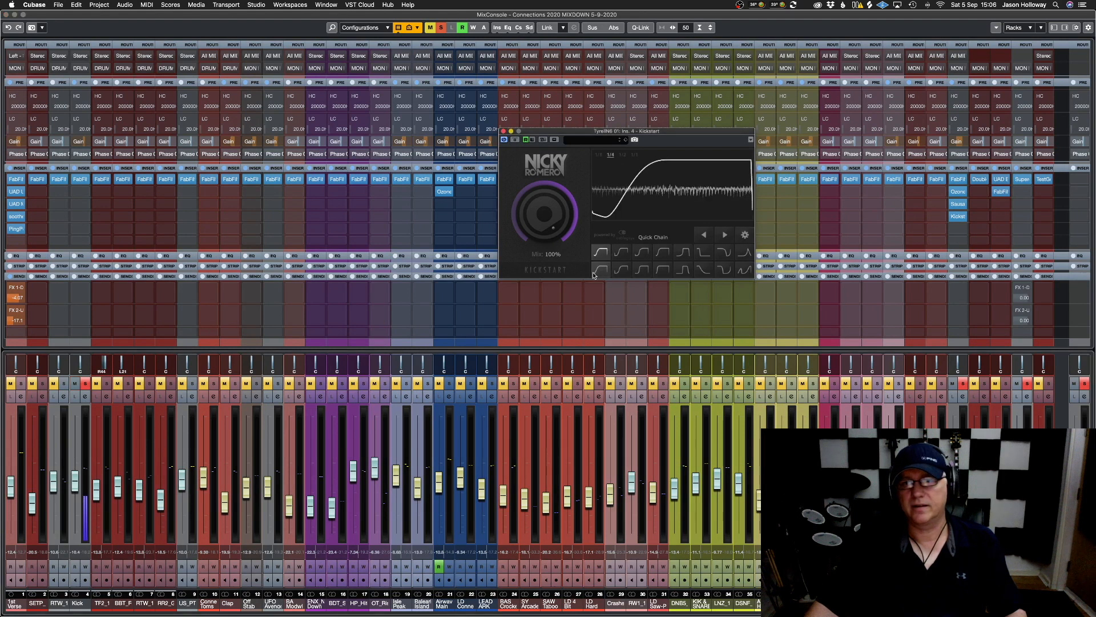
{"action": "left_click", "coordinate": [622, 251]}
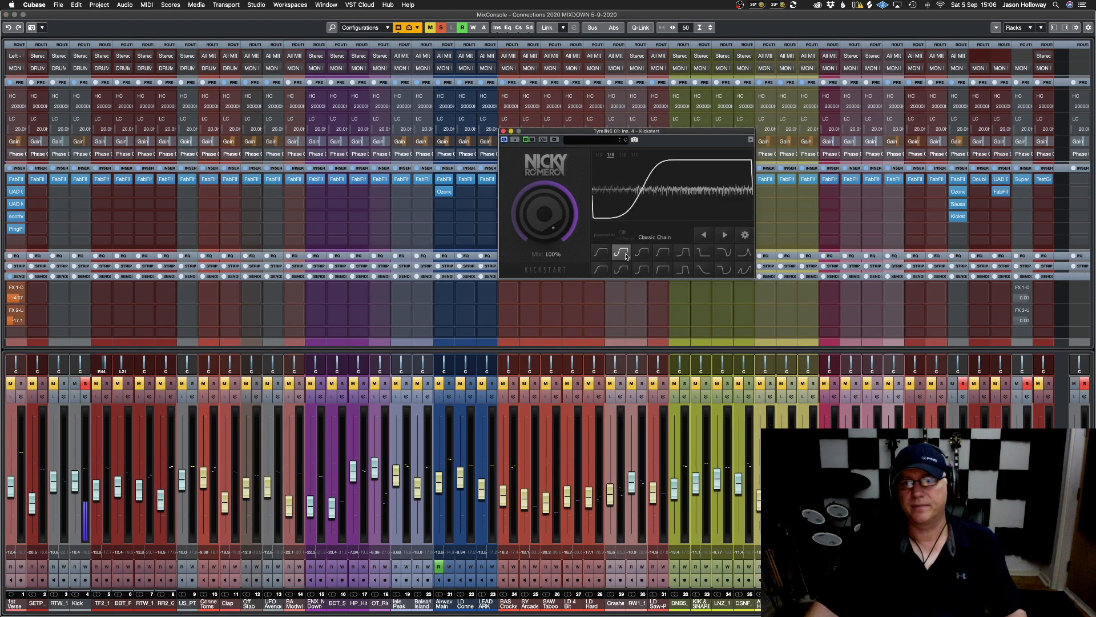
{"action": "left_click", "coordinate": [683, 252]}
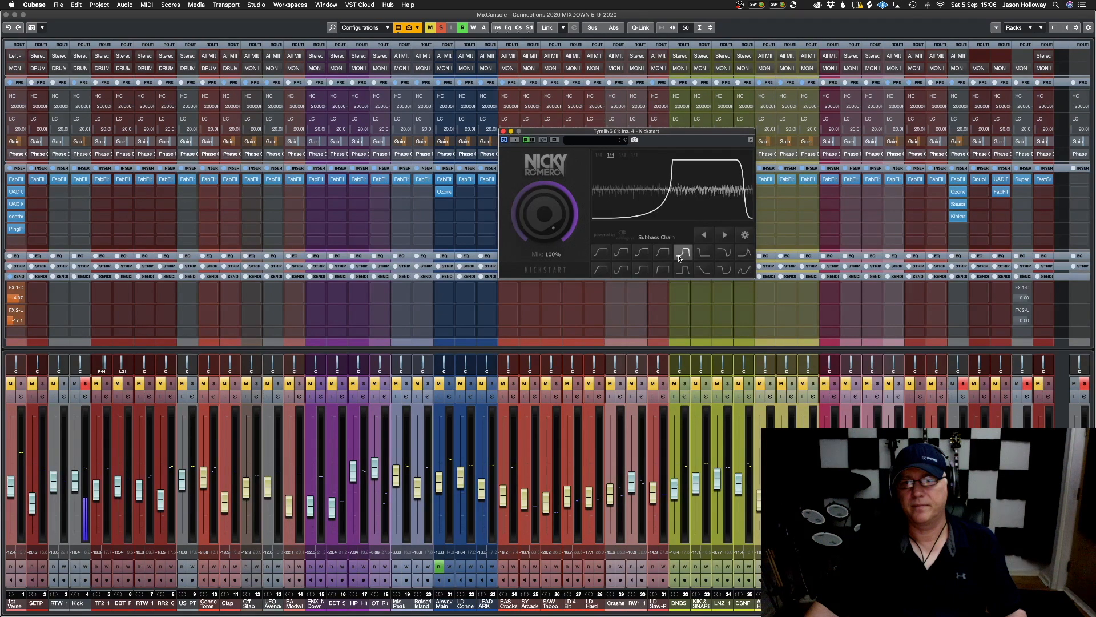
{"action": "left_click", "coordinate": [604, 256]}
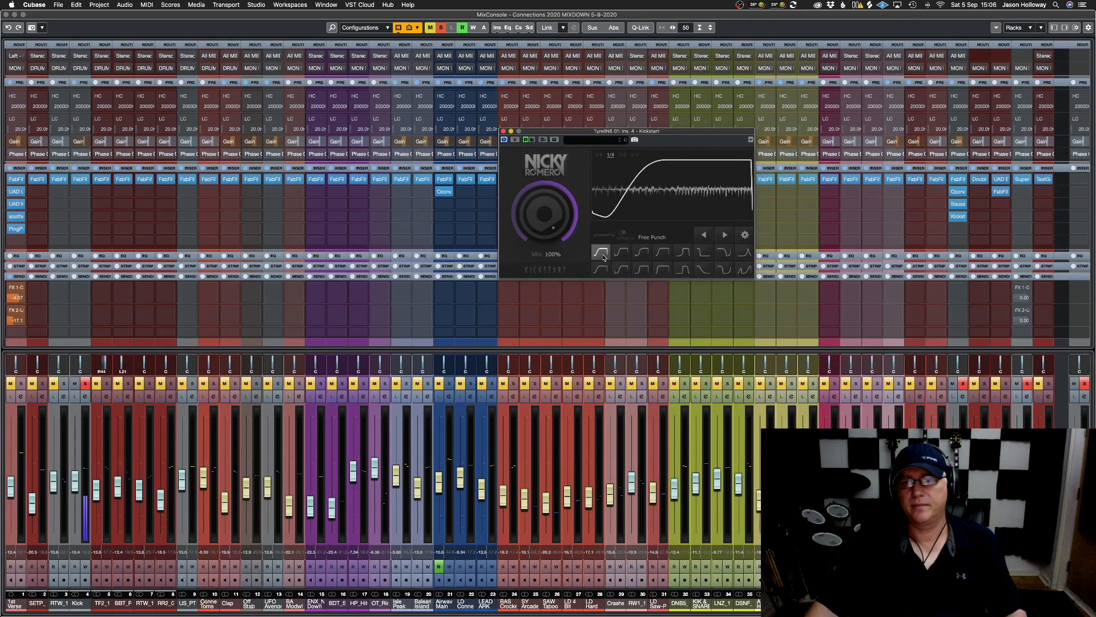
{"action": "left_click", "coordinate": [683, 252]}
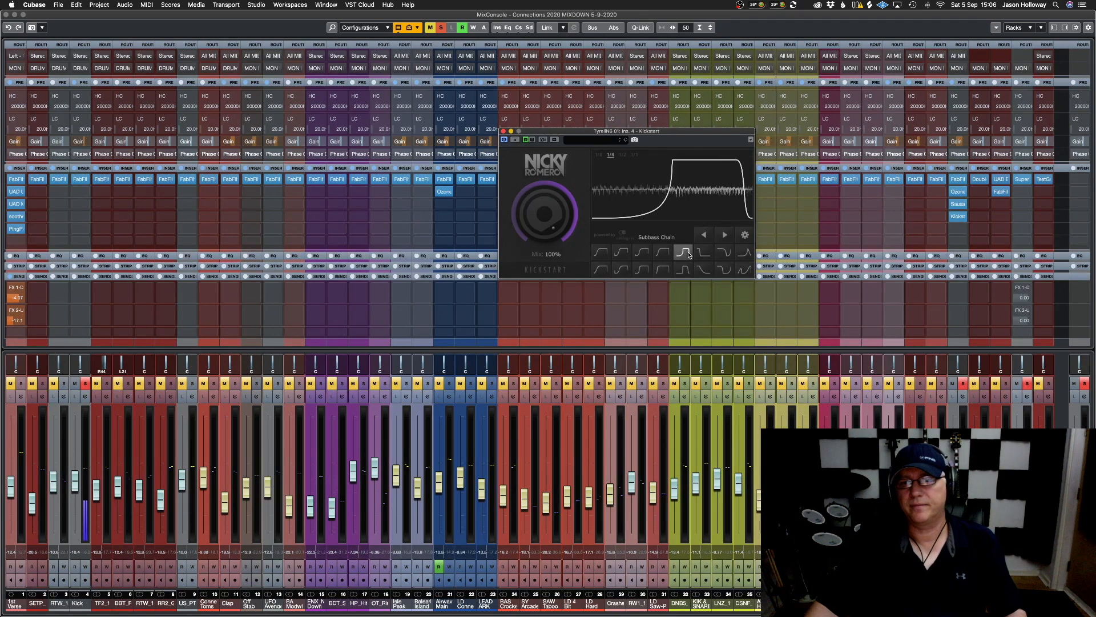
{"action": "left_click", "coordinate": [601, 252]}
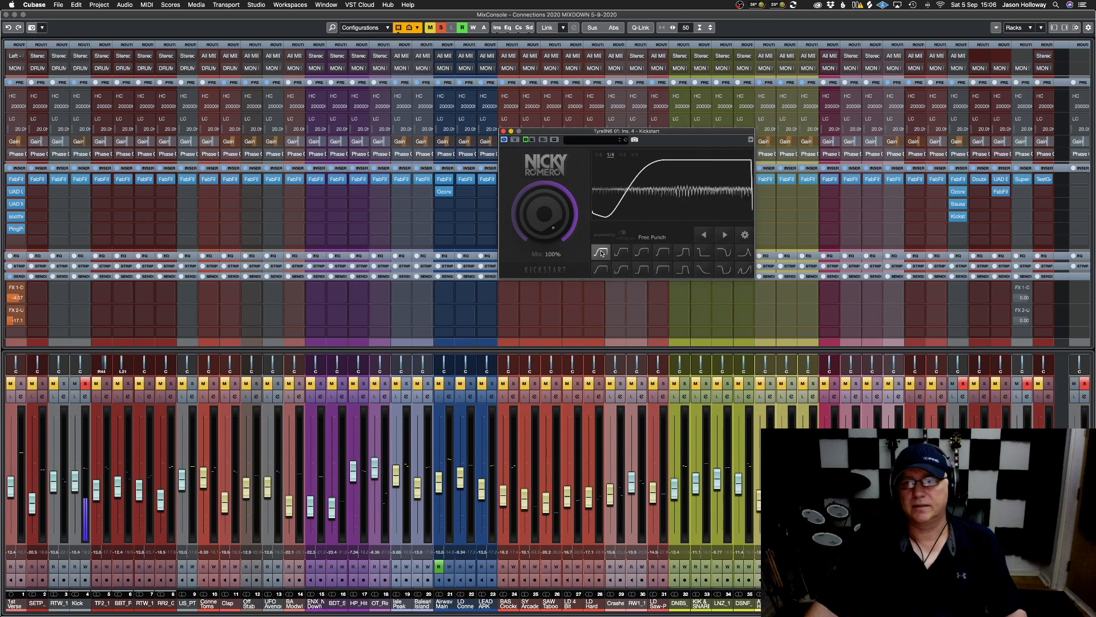
{"action": "left_click", "coordinate": [680, 253]}
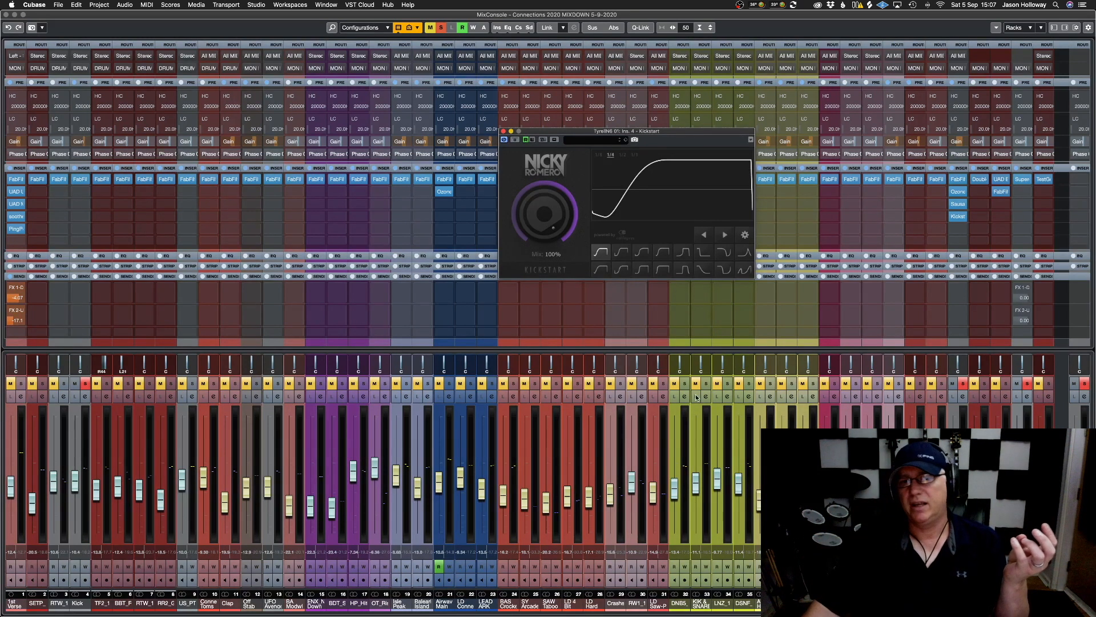
{"action": "key", "text": "space"}
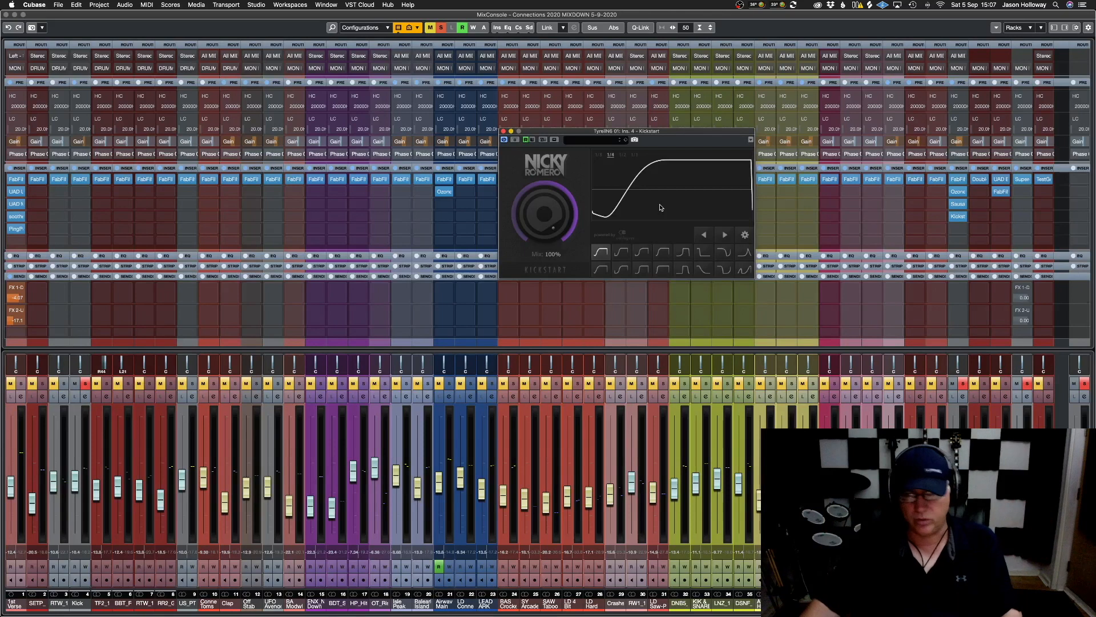
Compare the synth against the kick with Kickstart's mix at 0% and at 100%
{"action": "key", "text": "space"}
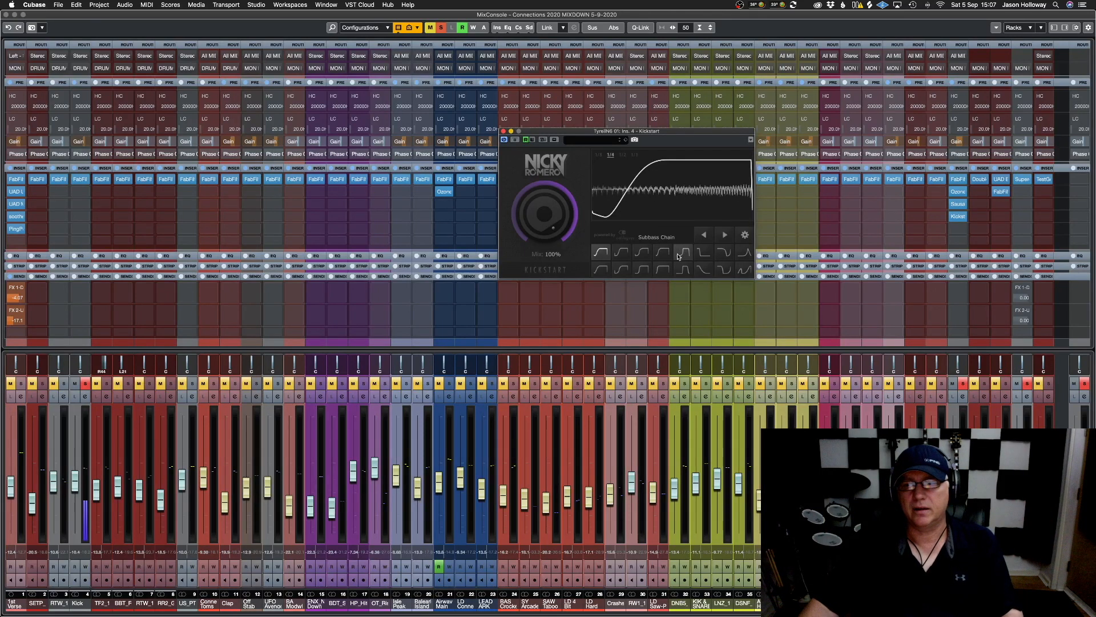
{"action": "left_click_drag", "start_coordinate": [548, 196], "coordinate": [548, 246]}
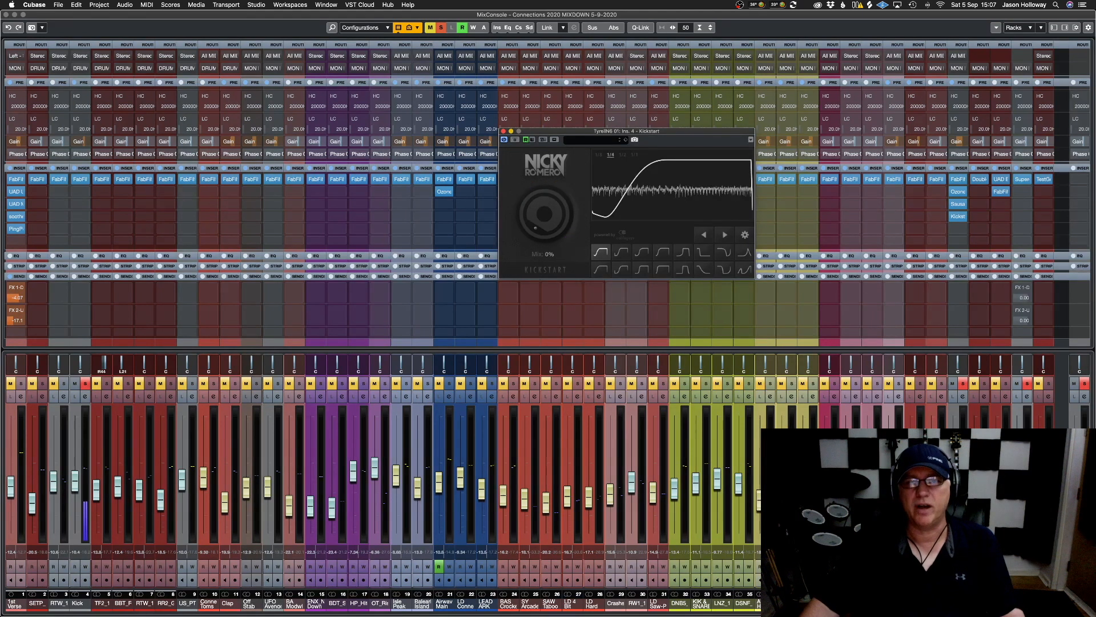
{"action": "left_click_drag", "start_coordinate": [548, 245], "coordinate": [548, 200]}
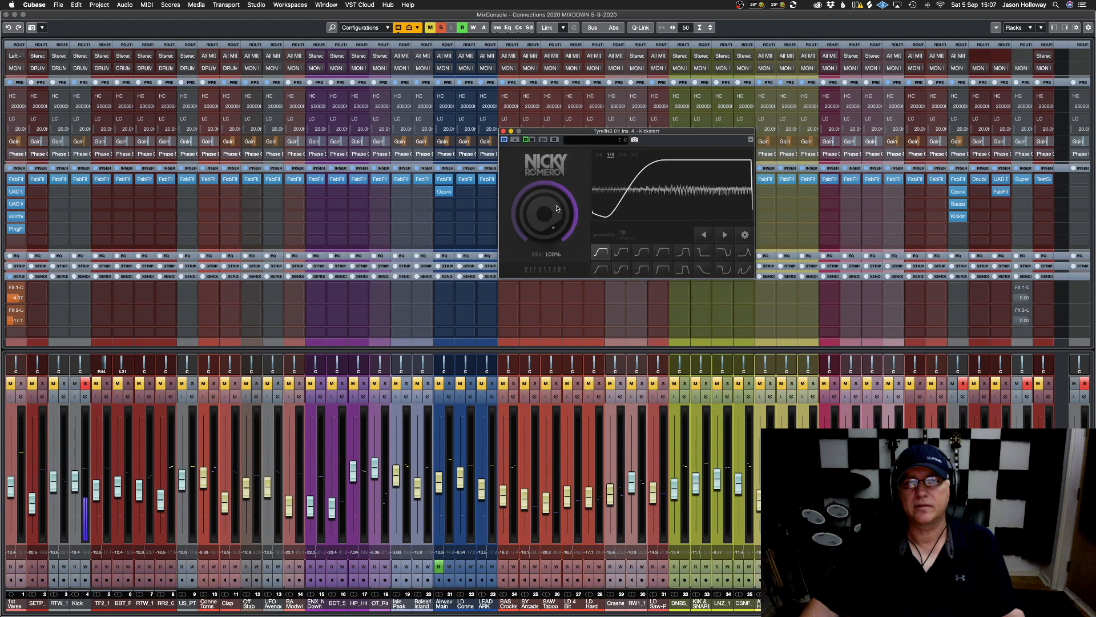
Select Kickstart's Subbass Chain curve, compare different mix amounts and set the mix to 48%
{"action": "left_click", "coordinate": [682, 250]}
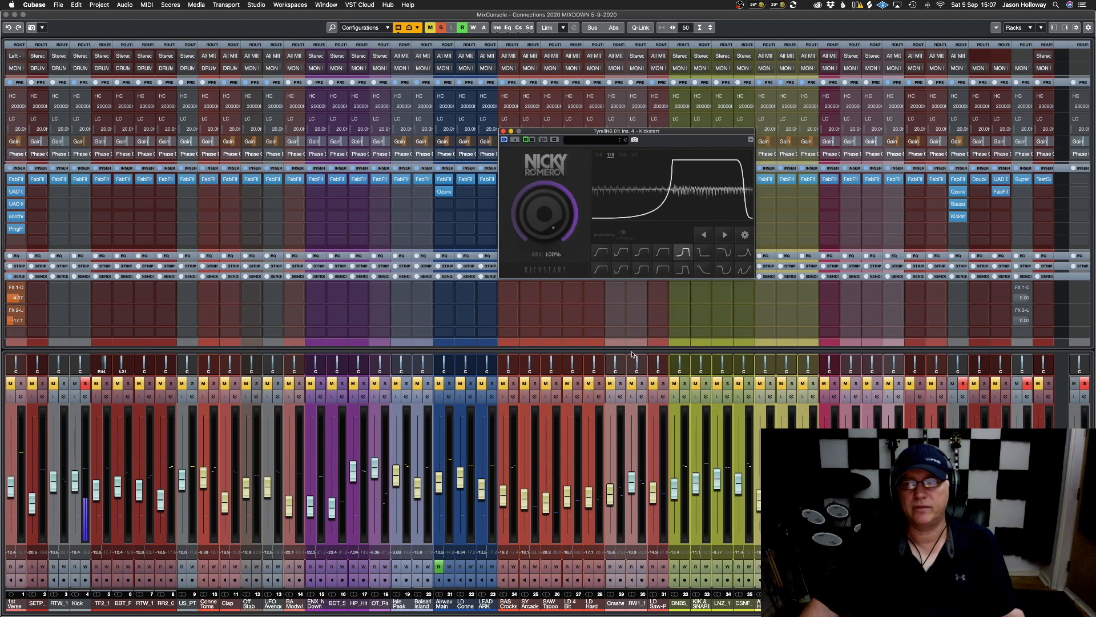
{"action": "left_click_drag", "start_coordinate": [548, 216], "coordinate": [548, 273]}
{"action": "left_click_drag", "start_coordinate": [555, 211], "coordinate": [555, 183]}
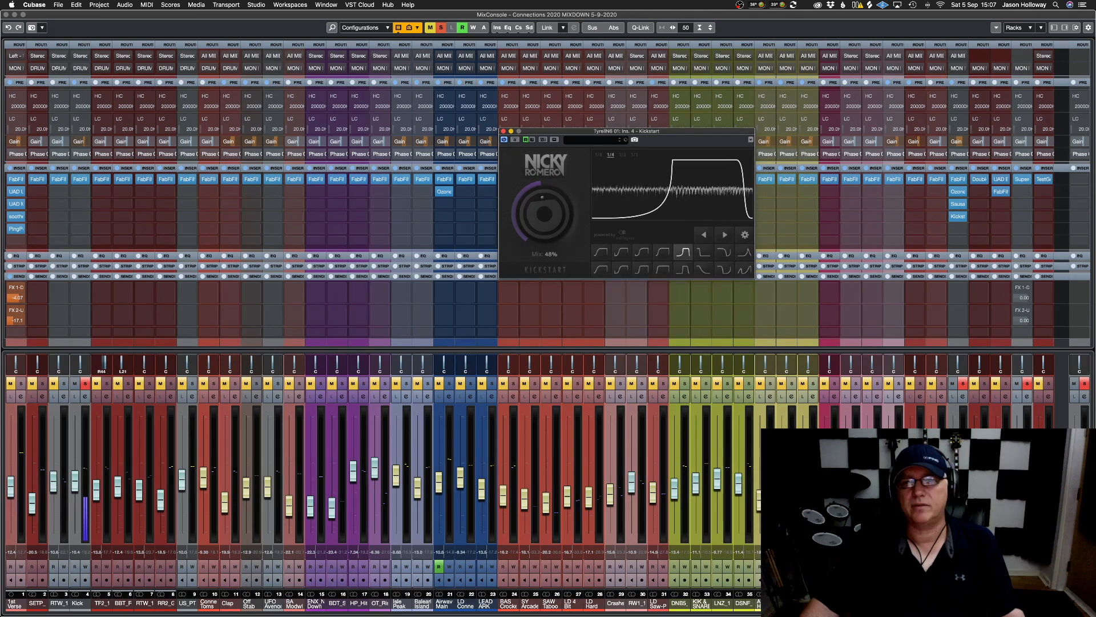
{"action": "left_click_drag", "start_coordinate": [553, 211], "coordinate": [552, 180]}
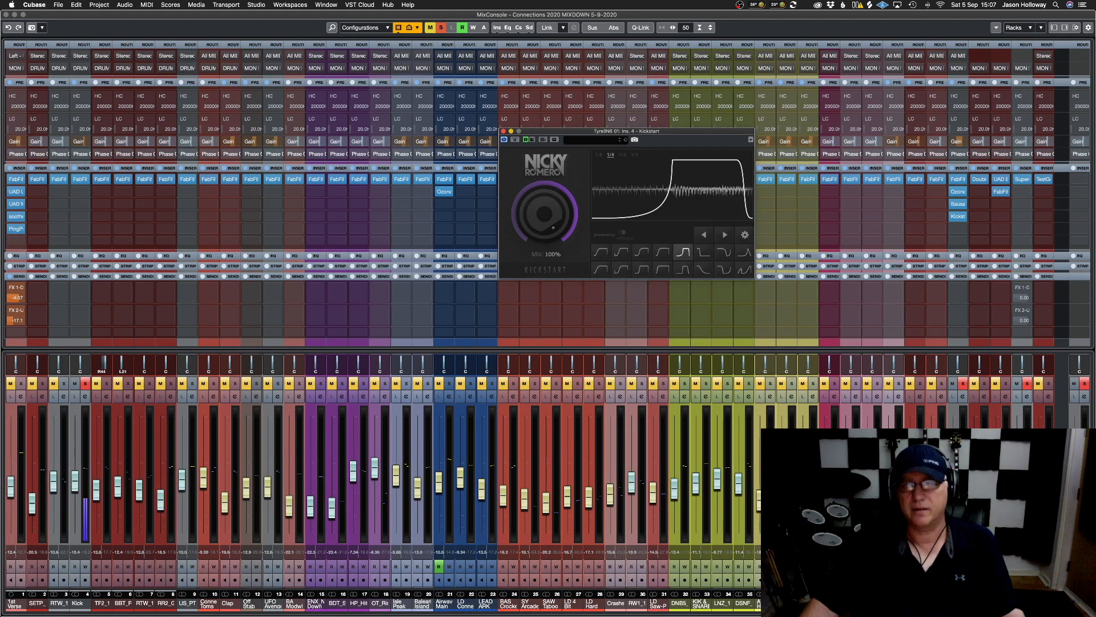
{"action": "left_click_drag", "start_coordinate": [553, 180], "coordinate": [553, 212]}
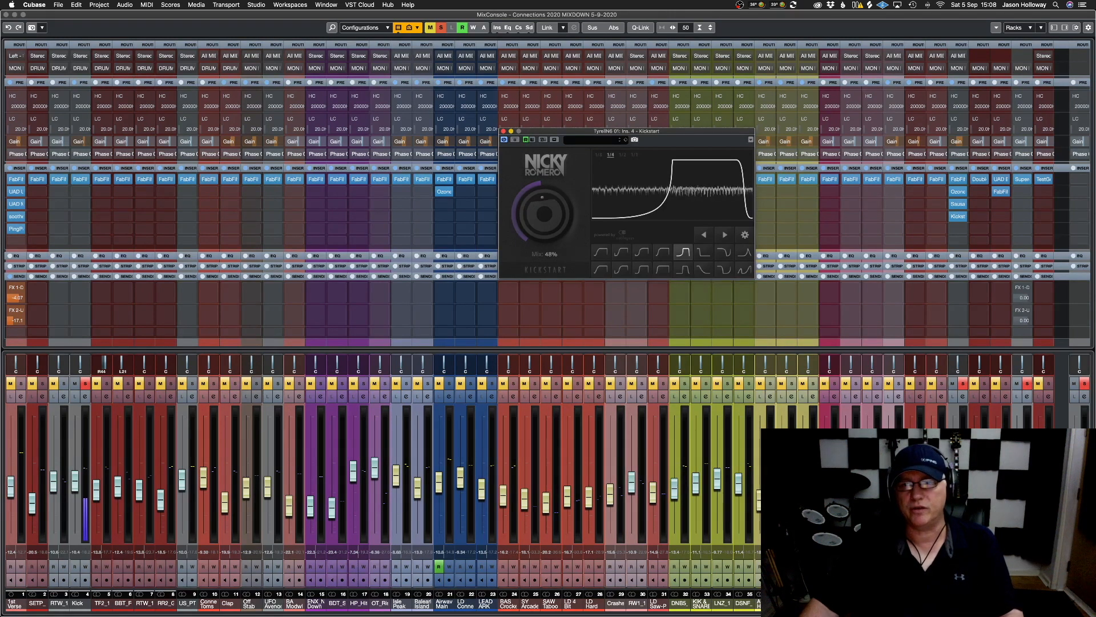
Compare the sound with Kickstart bypassed and active, set its mix to 44% and close the plug-in
{"action": "left_click", "coordinate": [515, 140]}
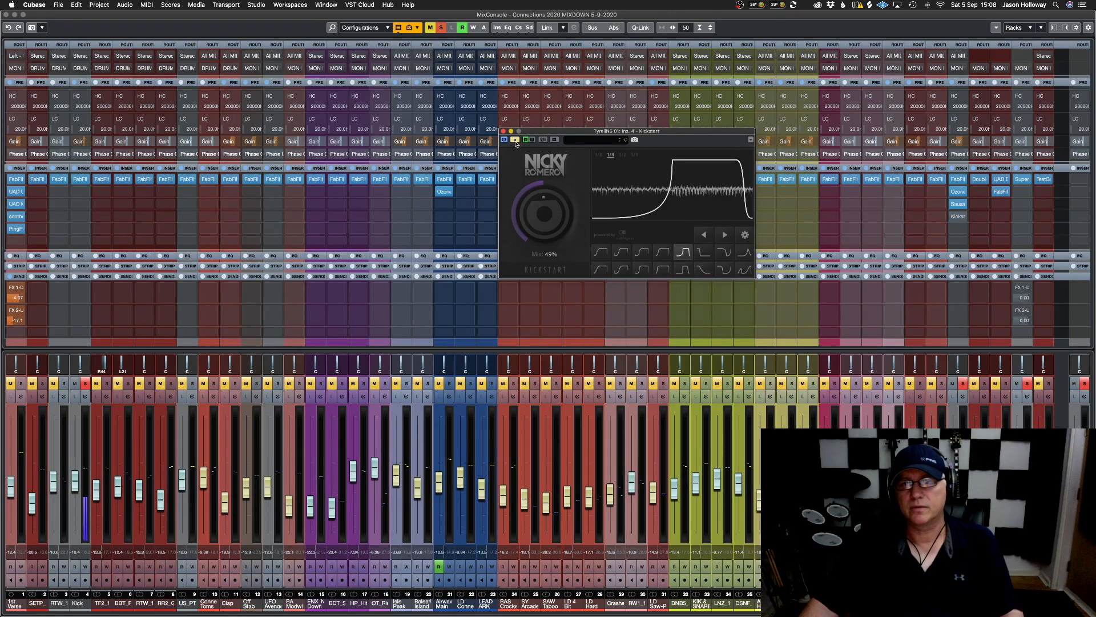
{"action": "left_click", "coordinate": [515, 140]}
{"action": "left_click_drag", "start_coordinate": [544, 213], "coordinate": [545, 217]}
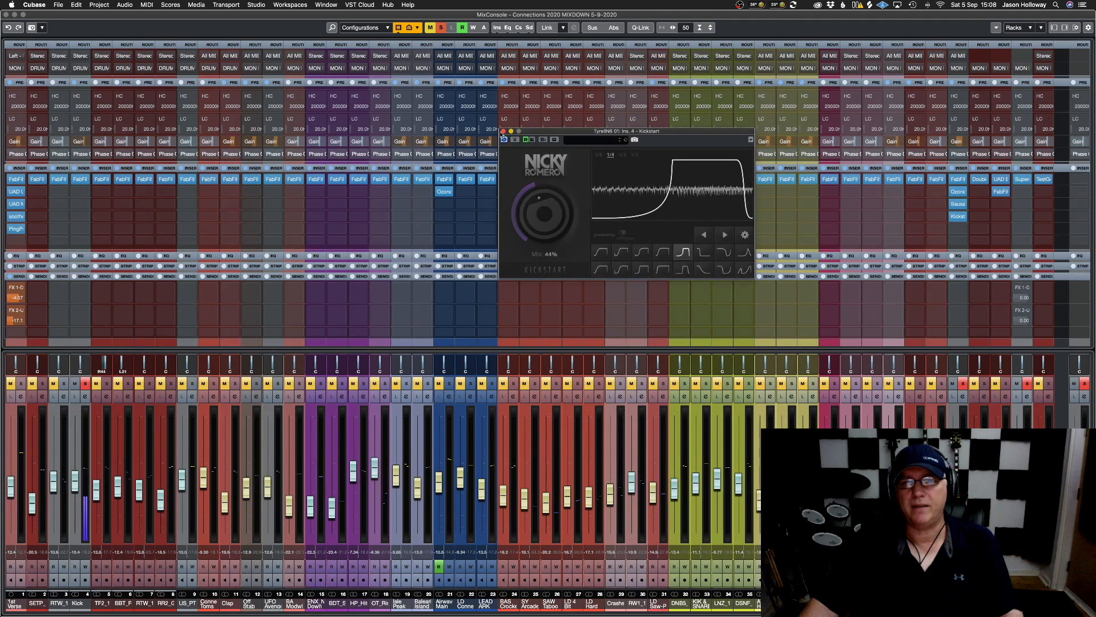
{"action": "left_click", "coordinate": [503, 131]}
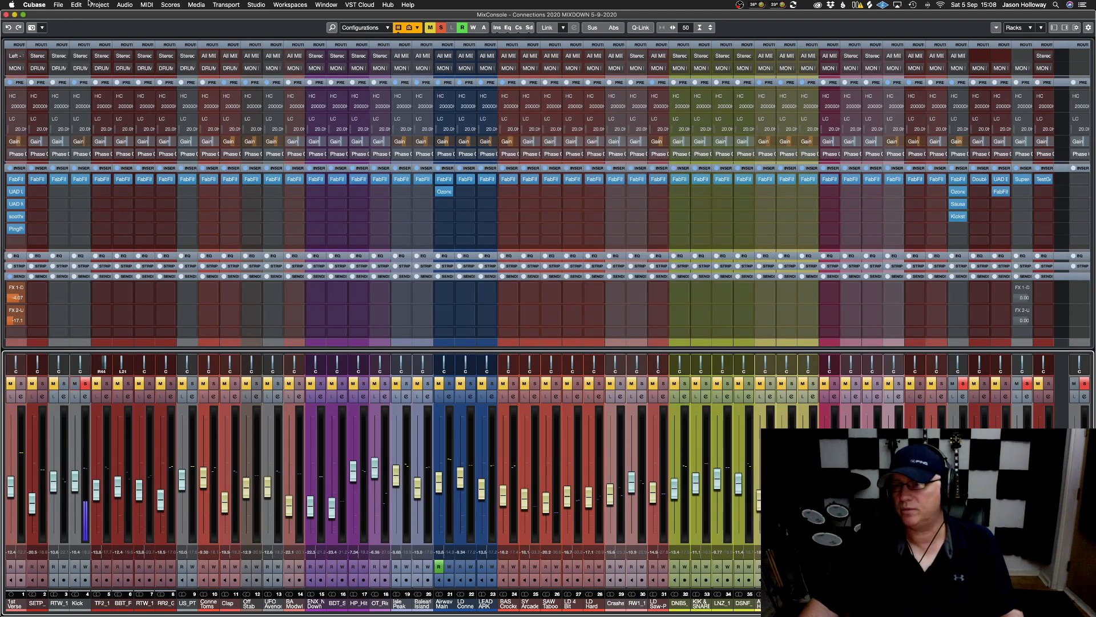
Clear all solos and compare the full mix with a far-end channel's inserts, and with TyrellN6's Kickstart, bypassed and active
{"action": "left_click", "coordinate": [441, 27]}
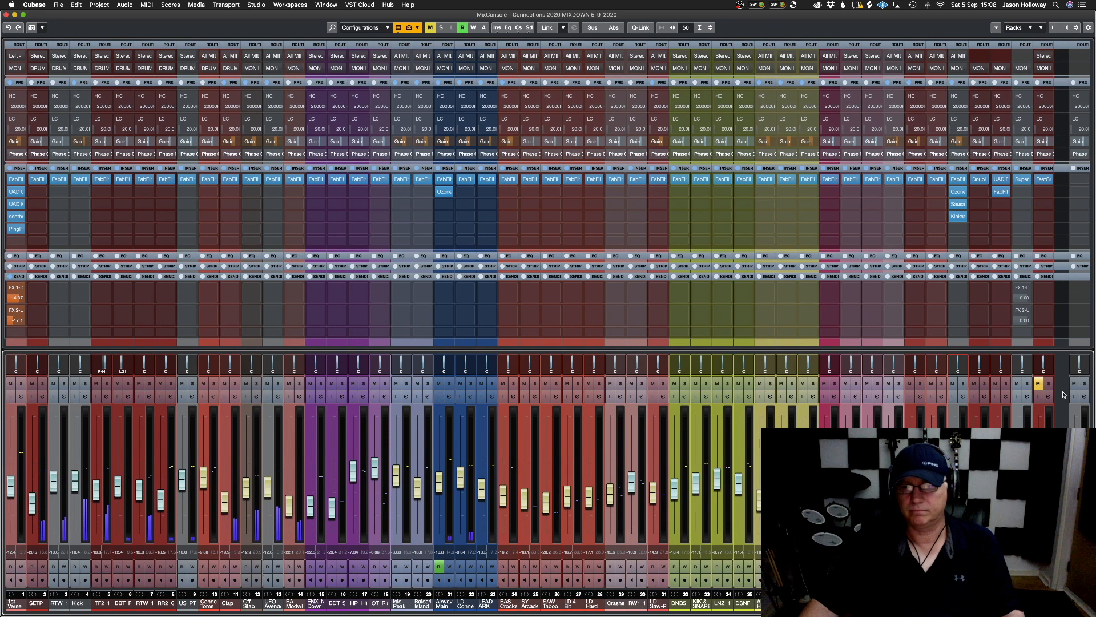
{"action": "left_click", "coordinate": [1018, 169]}
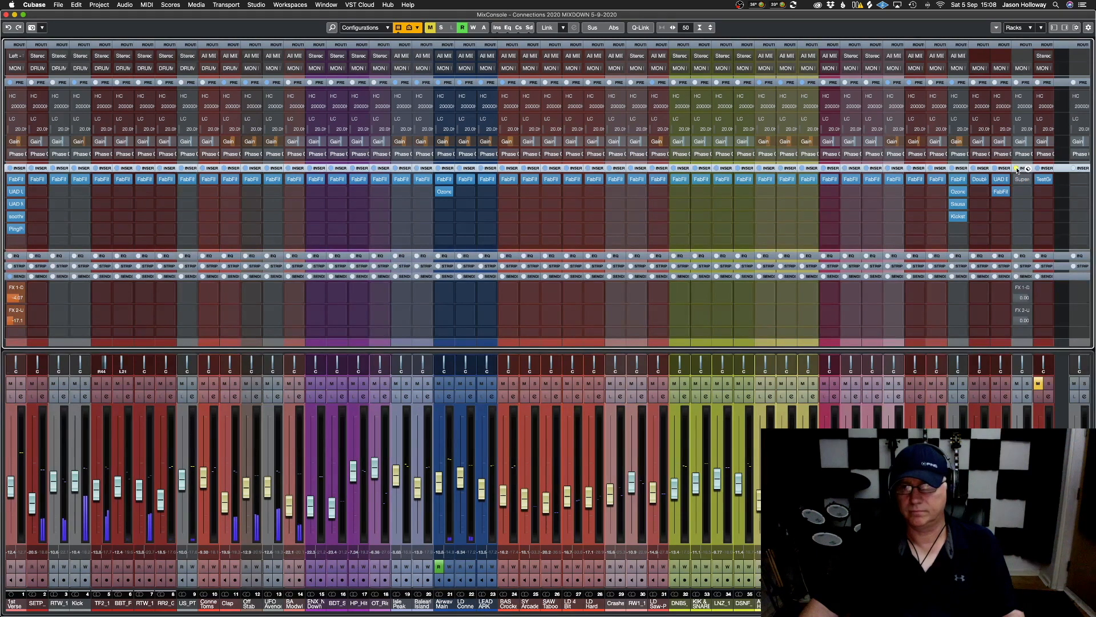
{"action": "left_click", "coordinate": [1018, 169]}
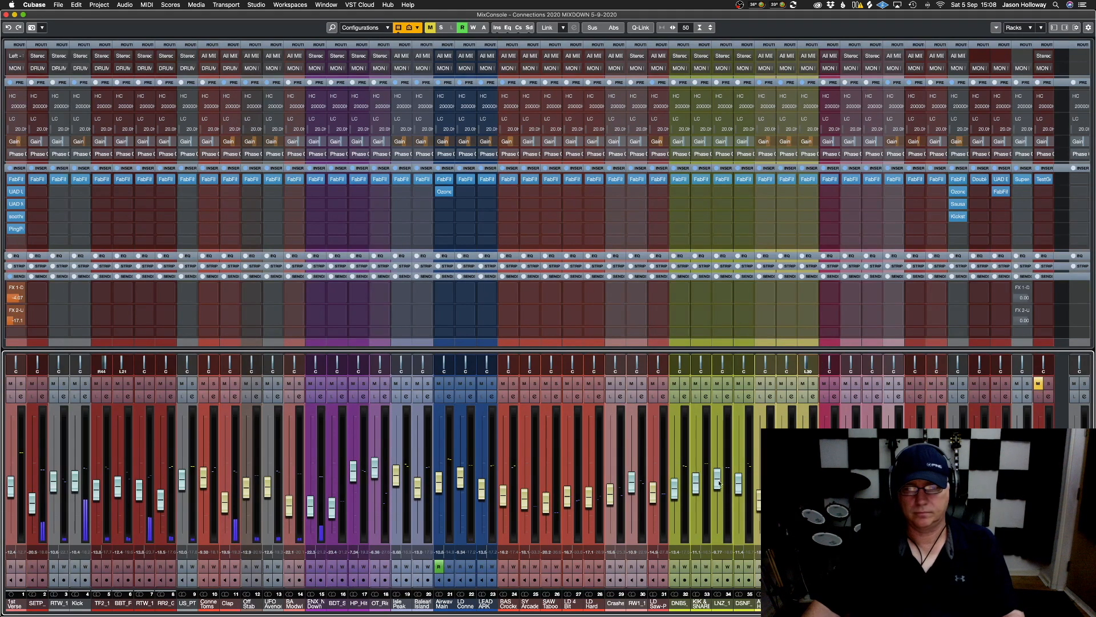
{"action": "mouse_move", "coordinate": [492, 614]}
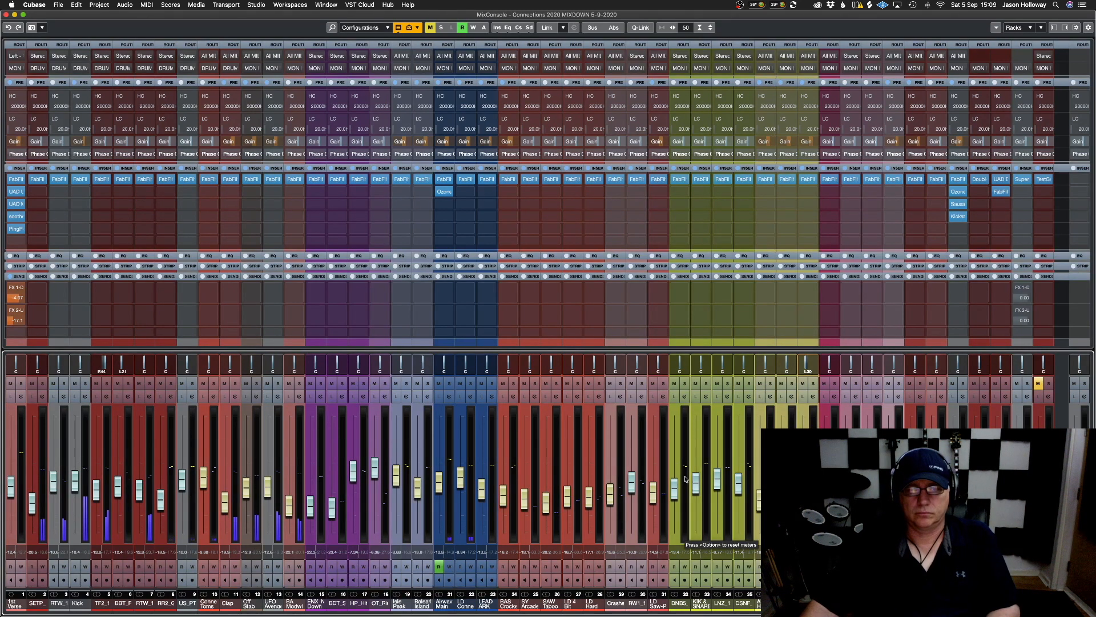
{"action": "left_click", "coordinate": [954, 217]}
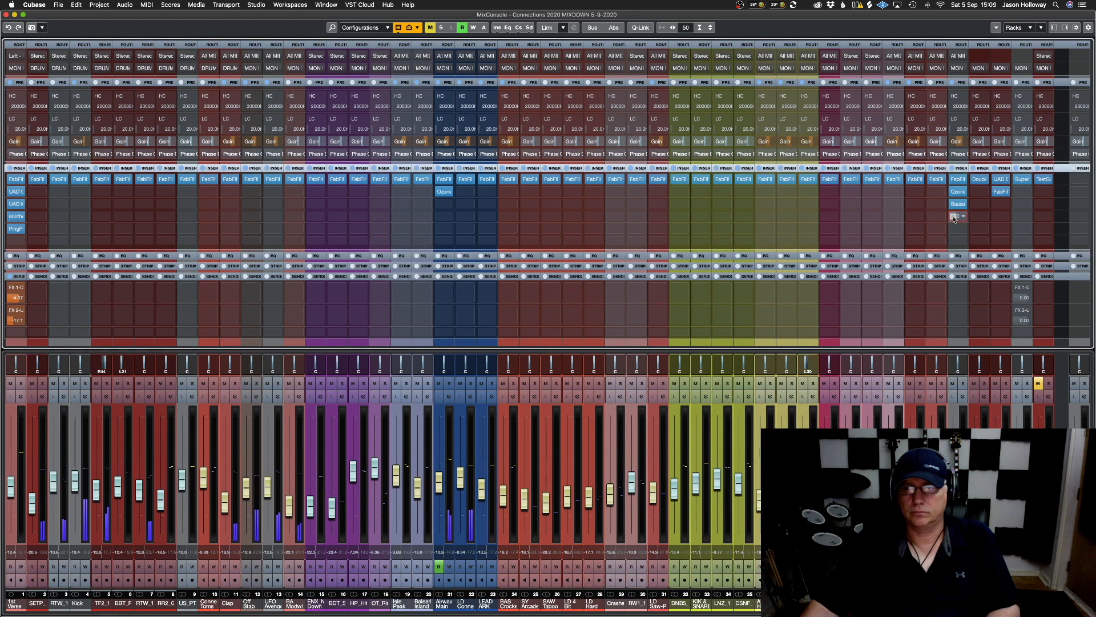
{"action": "left_click", "coordinate": [954, 218]}
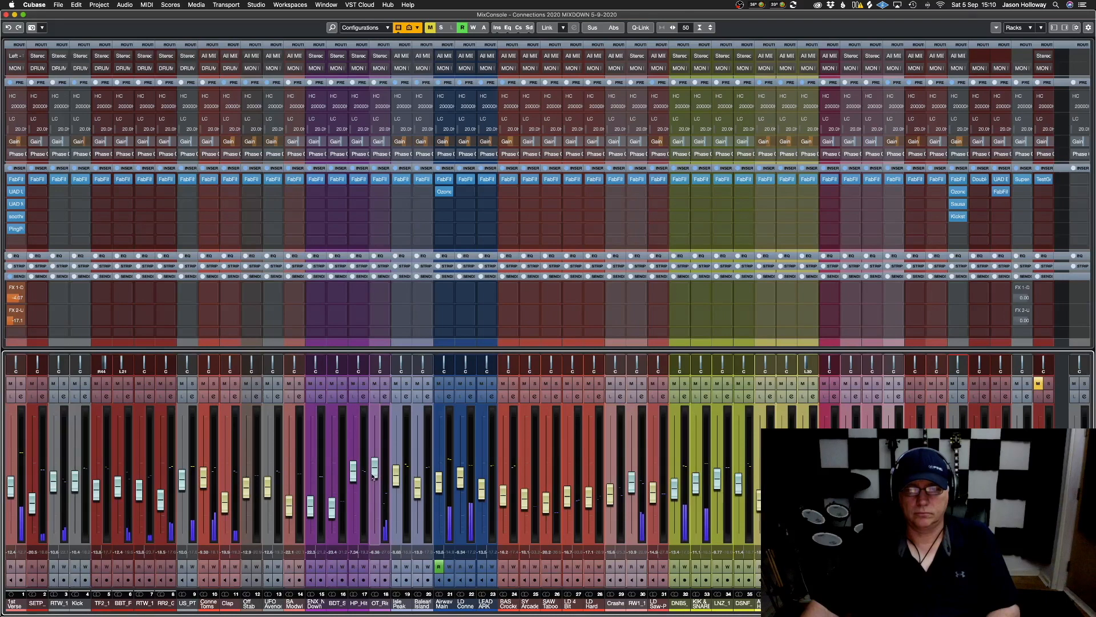
Raise the level of the 1st Verse channel to about -11.0 dB
{"action": "left_click_drag", "start_coordinate": [12, 489], "coordinate": [12, 485]}
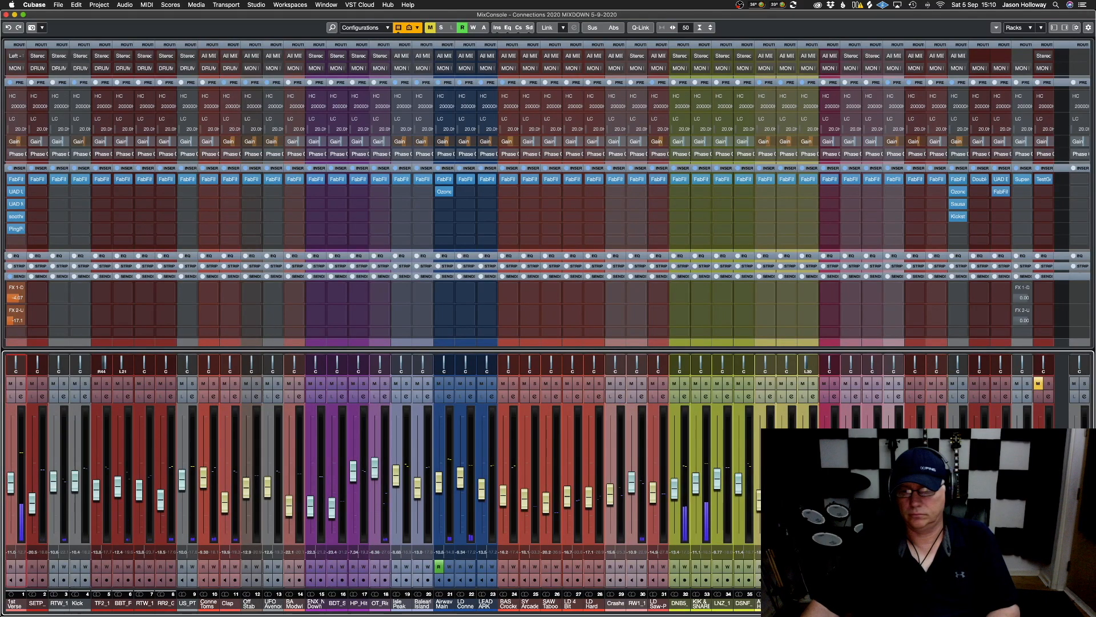
Solo the VPS Avenger channel and load Ozone Imager 2 in its second insert slot
{"action": "left_click", "coordinate": [942, 384]}
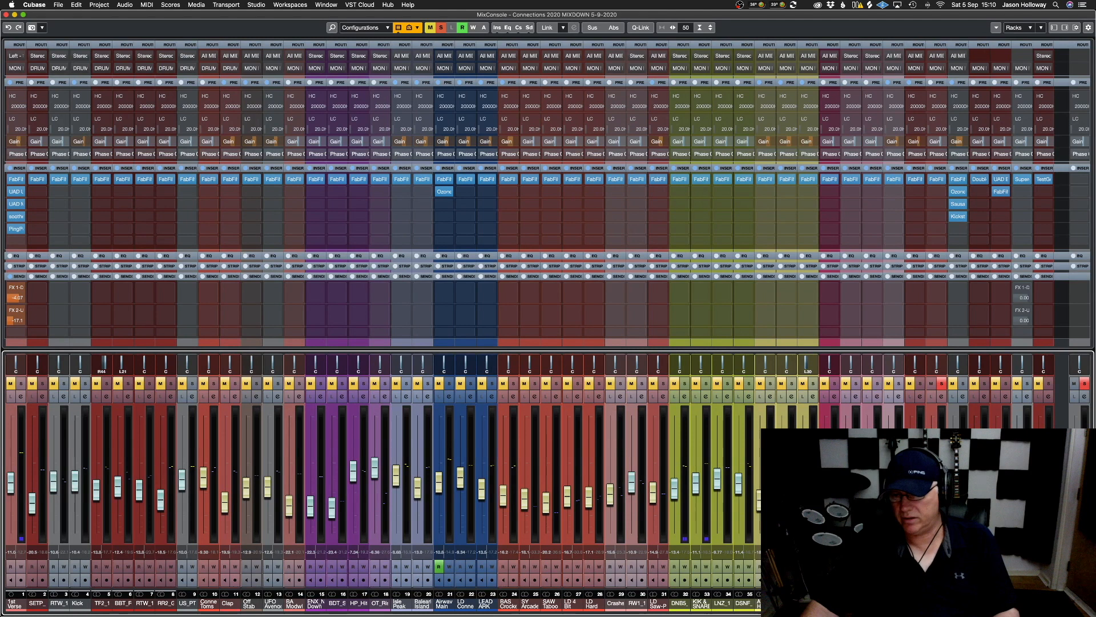
{"action": "left_click", "coordinate": [943, 194]}
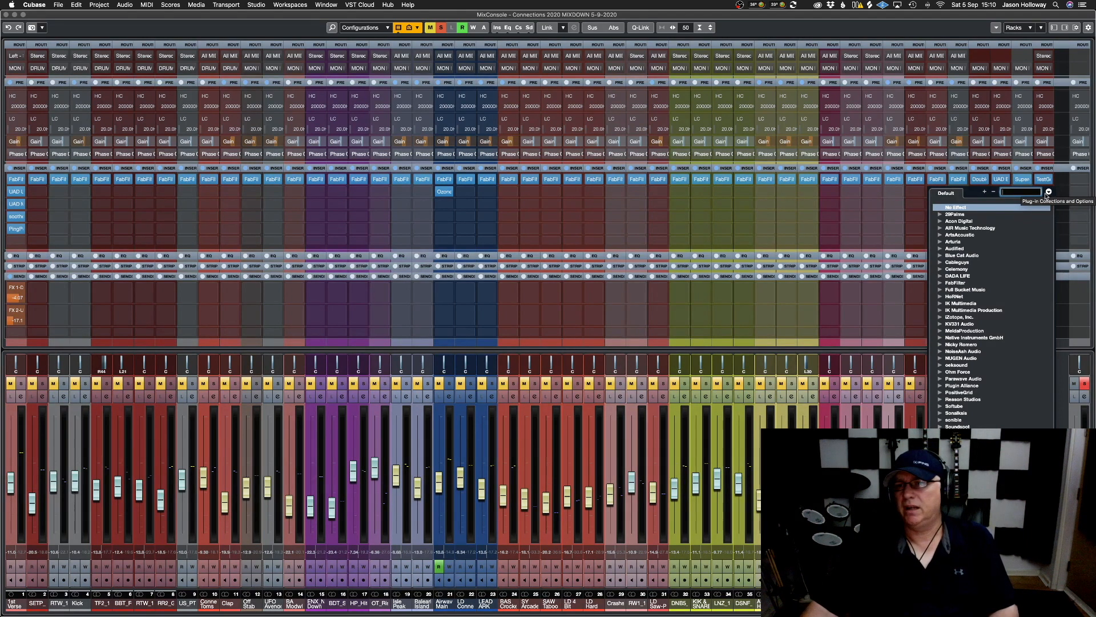
{"action": "type", "text": "im"}
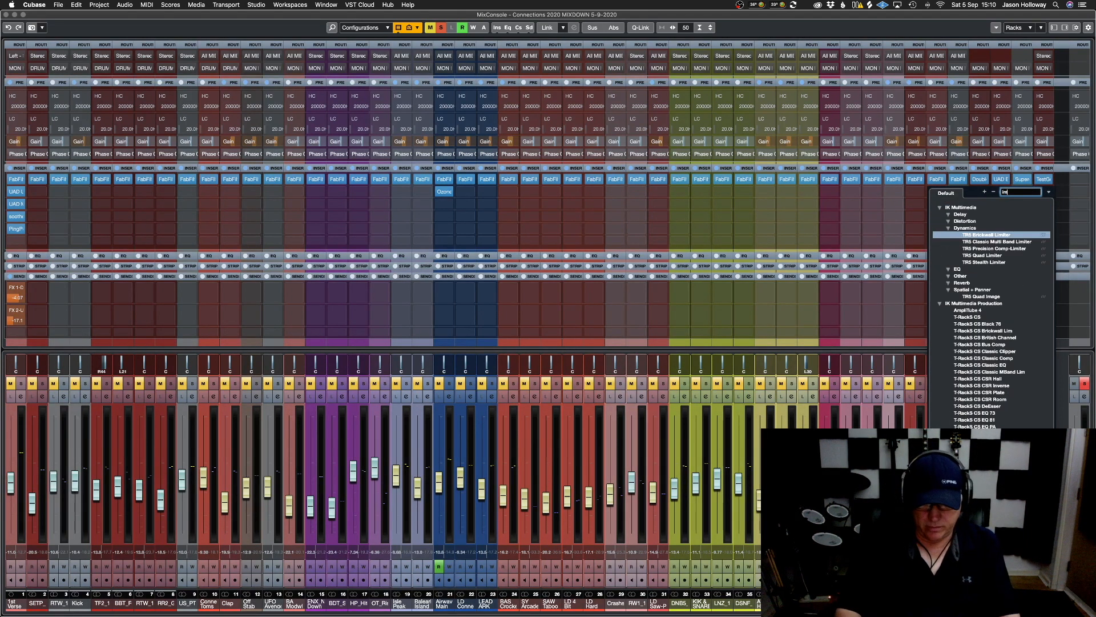
{"action": "type", "text": "ager"}
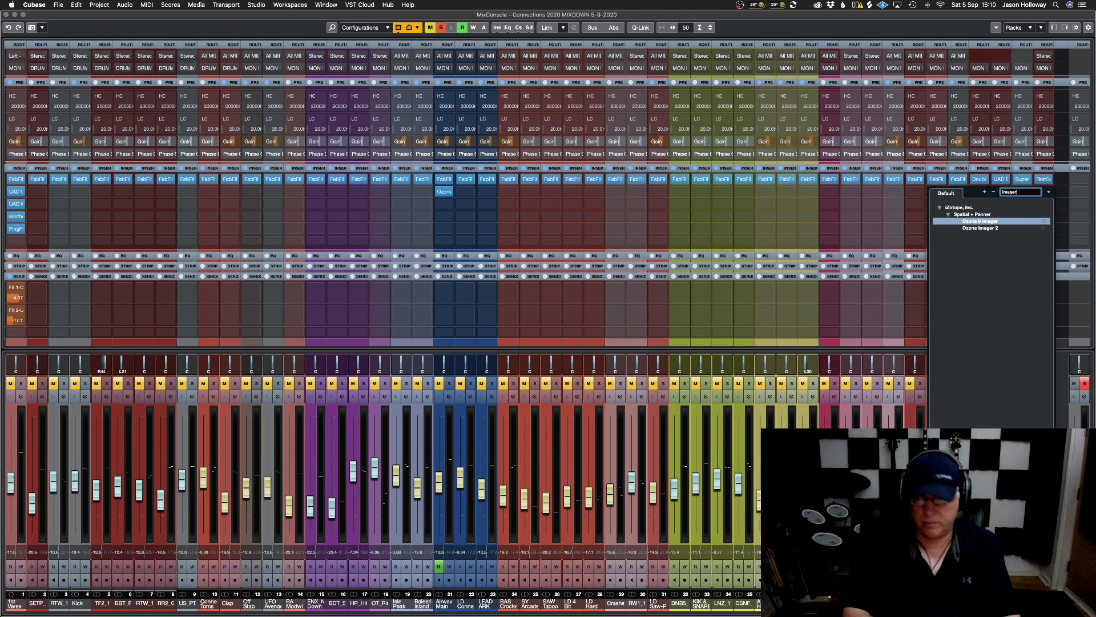
{"action": "left_click", "coordinate": [993, 229]}
Play the soloed VPS Avenger, narrow Ozone Imager 2's width to -60% and close the plug-in
{"action": "key", "text": "space"}
{"action": "left_click", "coordinate": [699, 161]}
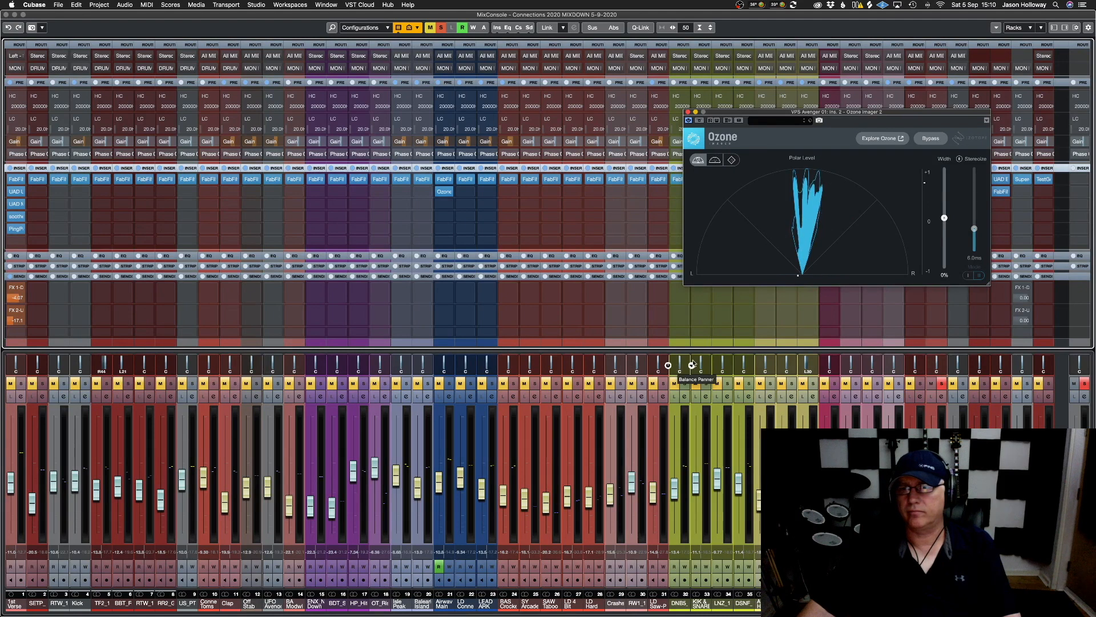
{"action": "left_click_drag", "start_coordinate": [945, 218], "coordinate": [947, 251]}
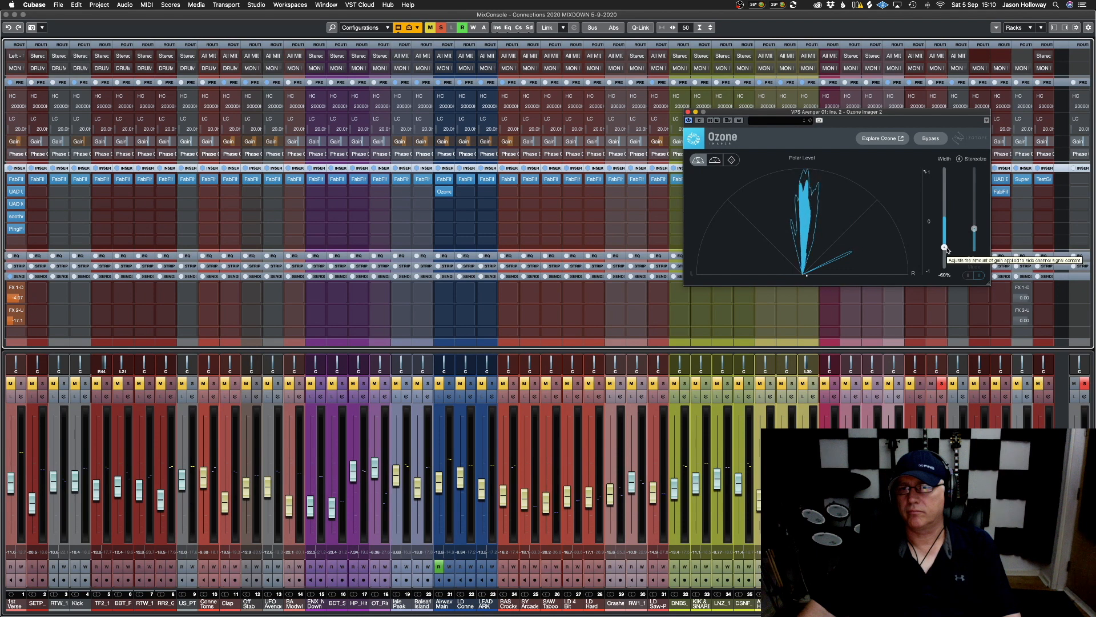
{"action": "left_click", "coordinate": [688, 112]}
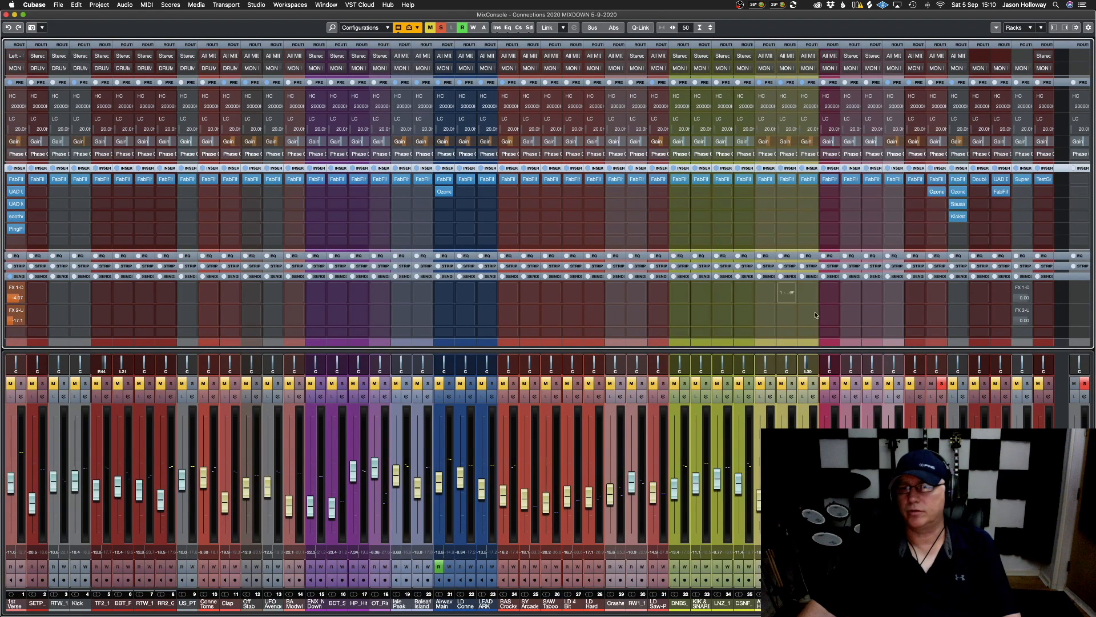
Compare VPS Avenger within the full mix and soloed, ending with the solo cleared
{"action": "left_click", "coordinate": [942, 384]}
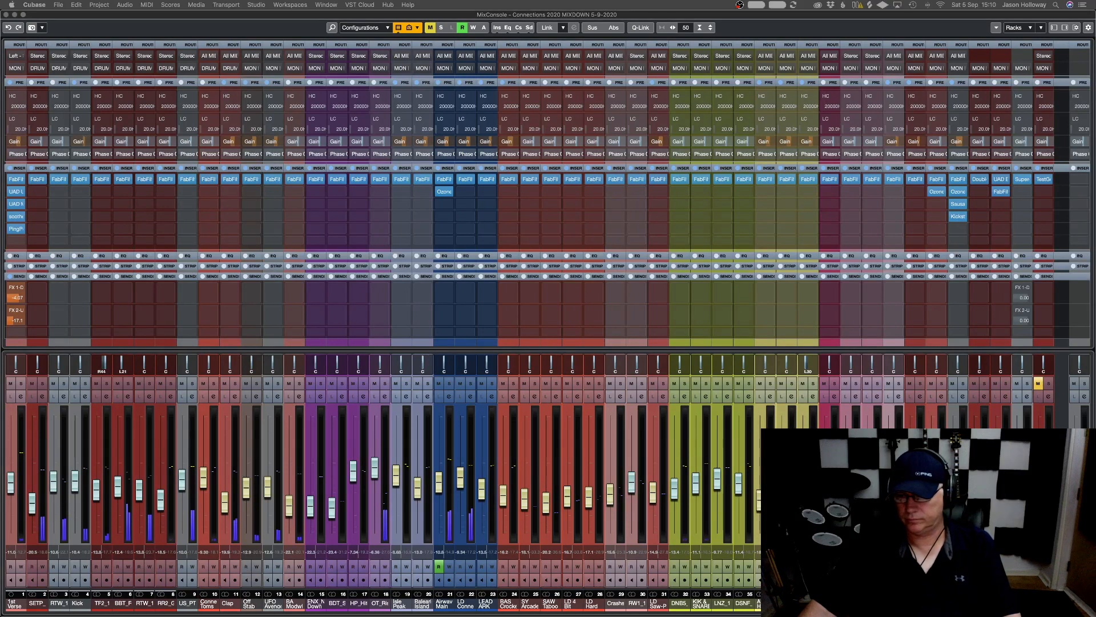
{"action": "key", "text": "F3"}
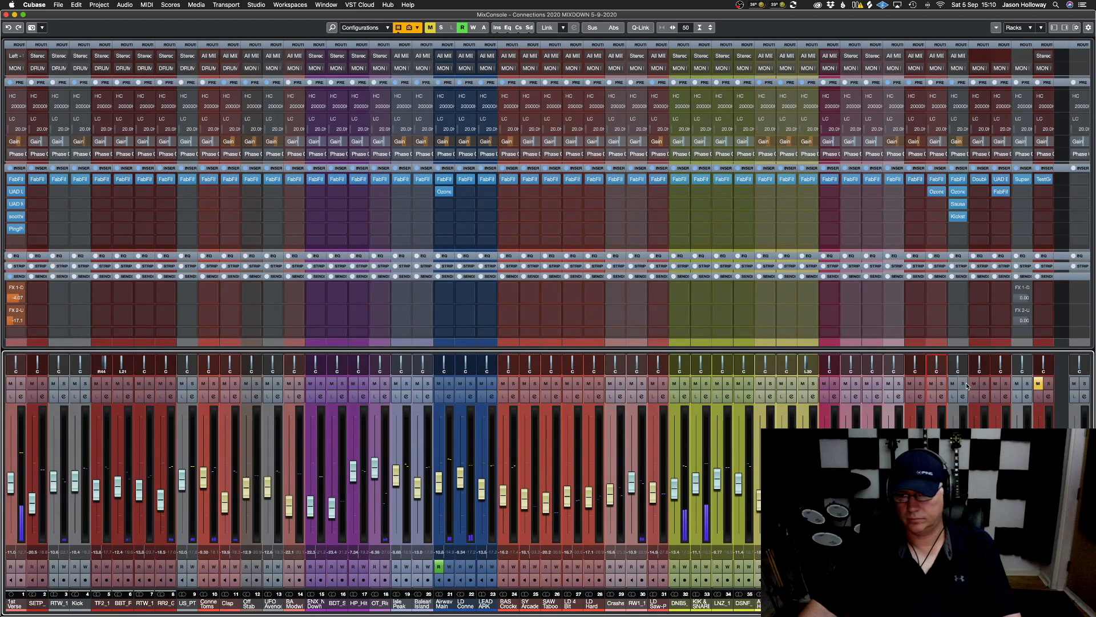
{"action": "key", "text": "s"}
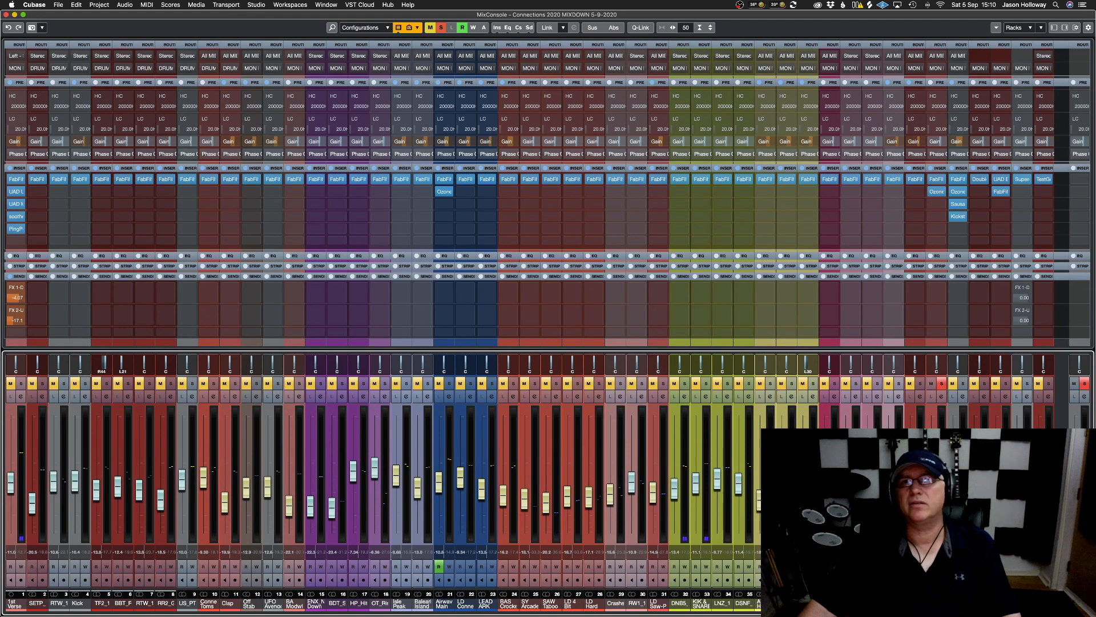
{"action": "left_click", "coordinate": [942, 384]}
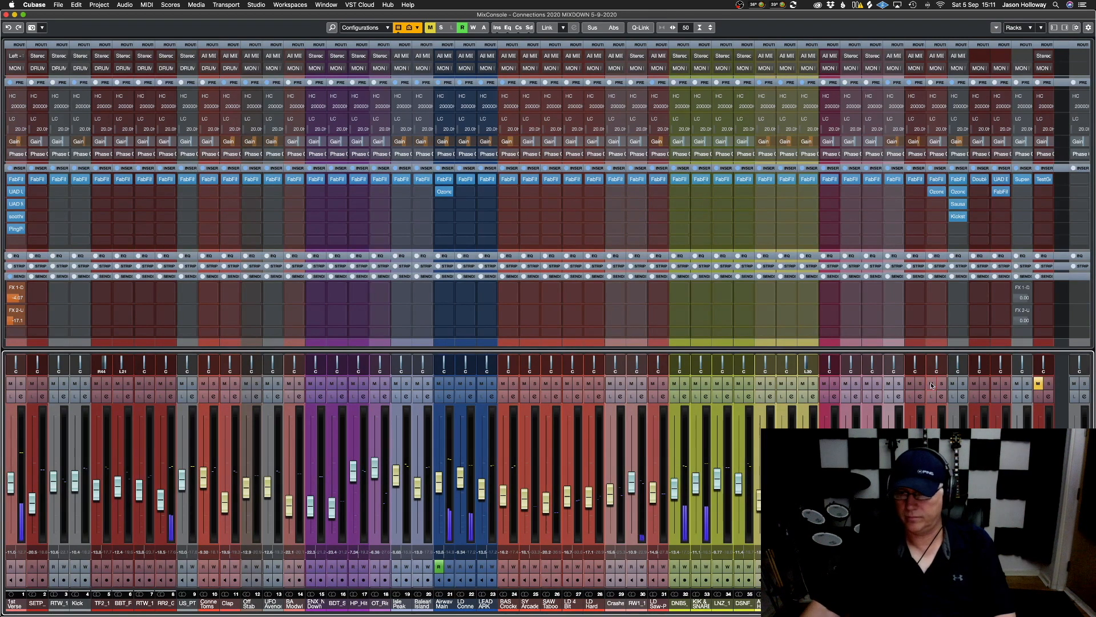
Raise the low-cut frequency in VPS Avenger's FabFilter Pro-Q 3 and close the equalizer
{"action": "left_click", "coordinate": [937, 180]}
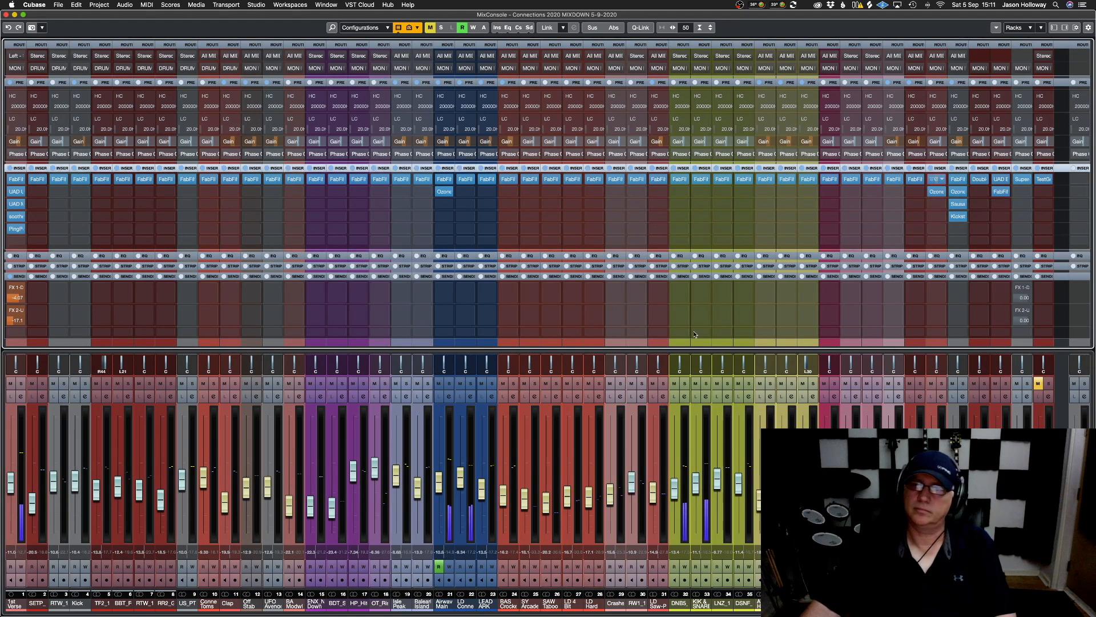
{"action": "mouse_move", "coordinate": [313, 171]}
{"action": "left_click_drag", "start_coordinate": [312, 172], "coordinate": [358, 175]}
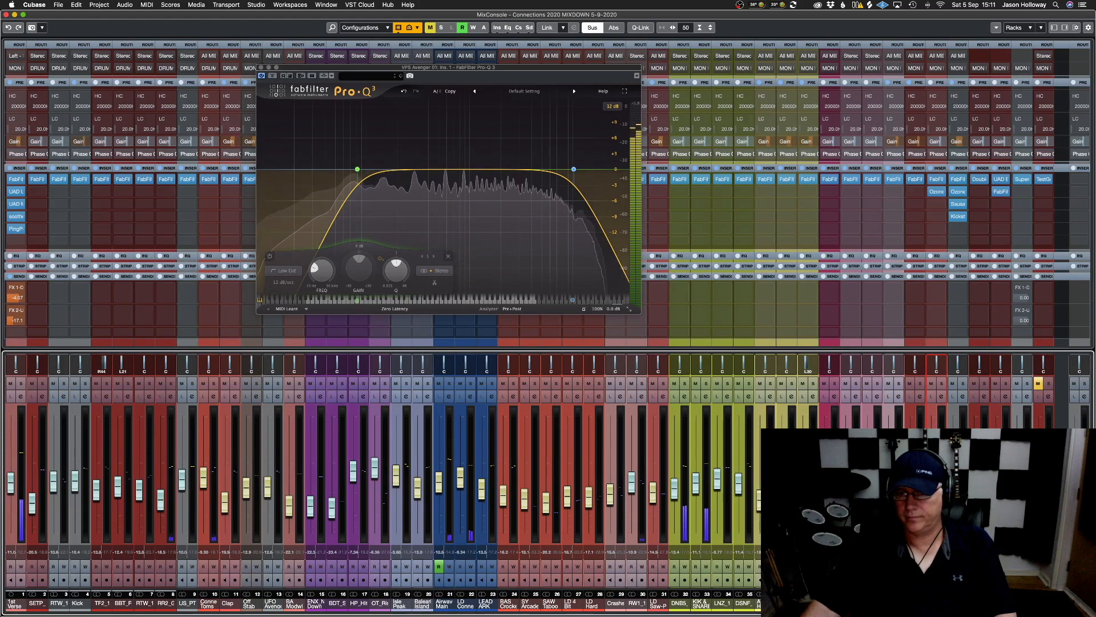
{"action": "mouse_move", "coordinate": [574, 169]}
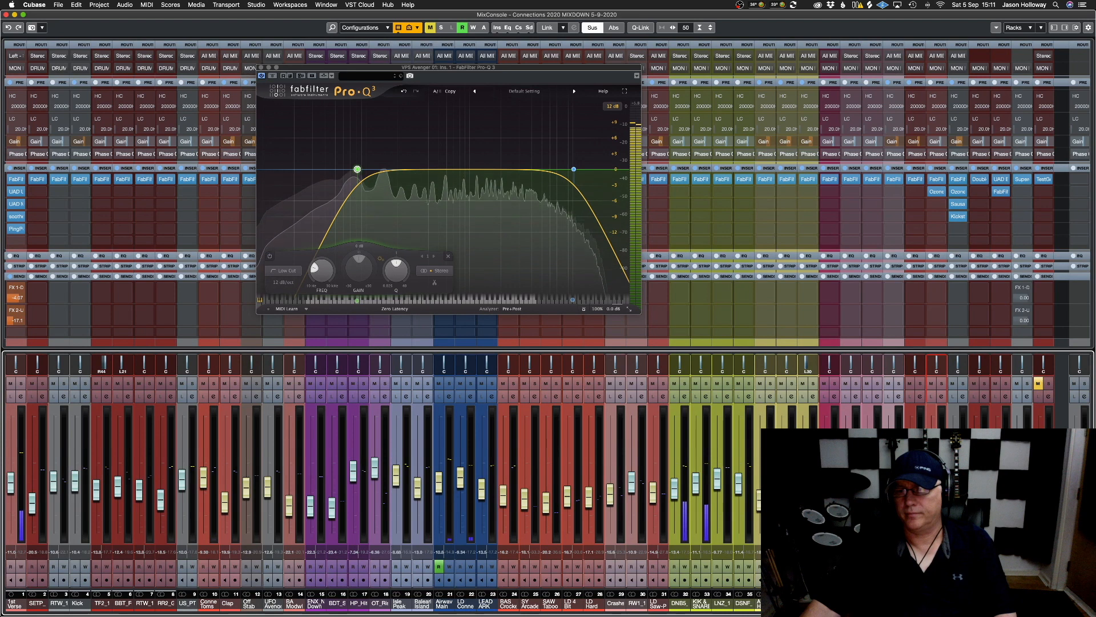
{"action": "left_click", "coordinate": [261, 68]}
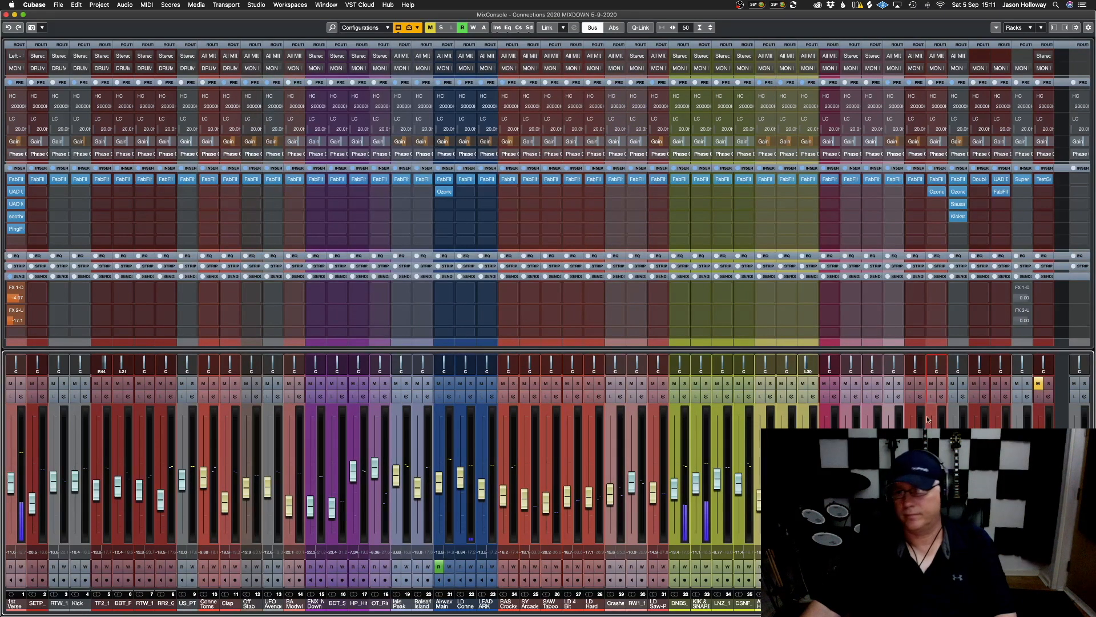
Solo VPS Avenger and load Transient Master in its third insert slot
{"action": "left_click", "coordinate": [941, 384]}
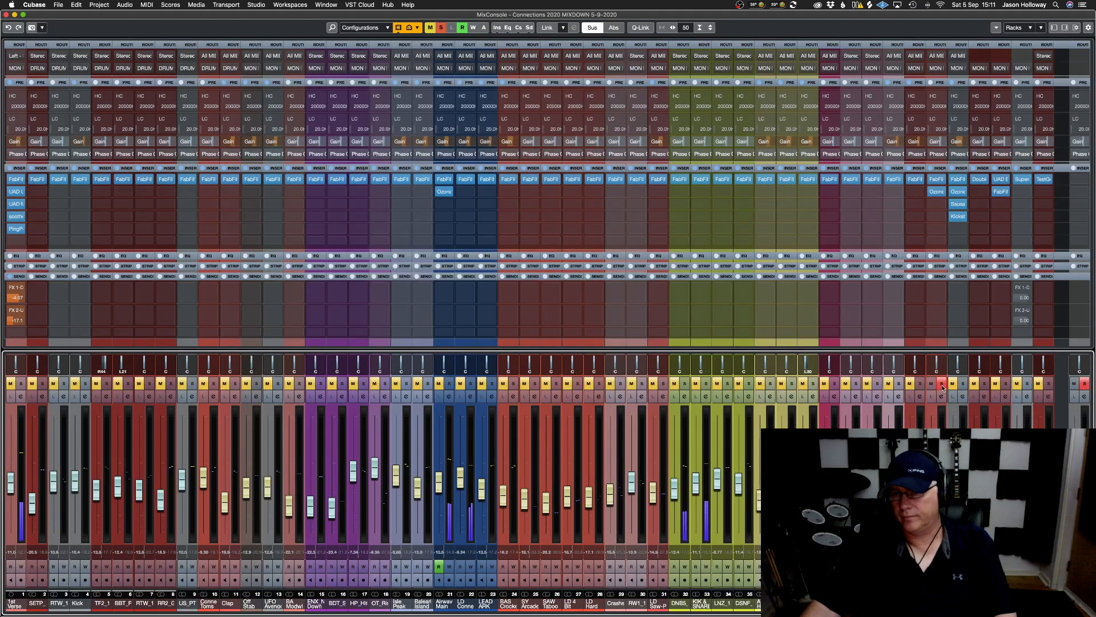
{"action": "left_click", "coordinate": [939, 204]}
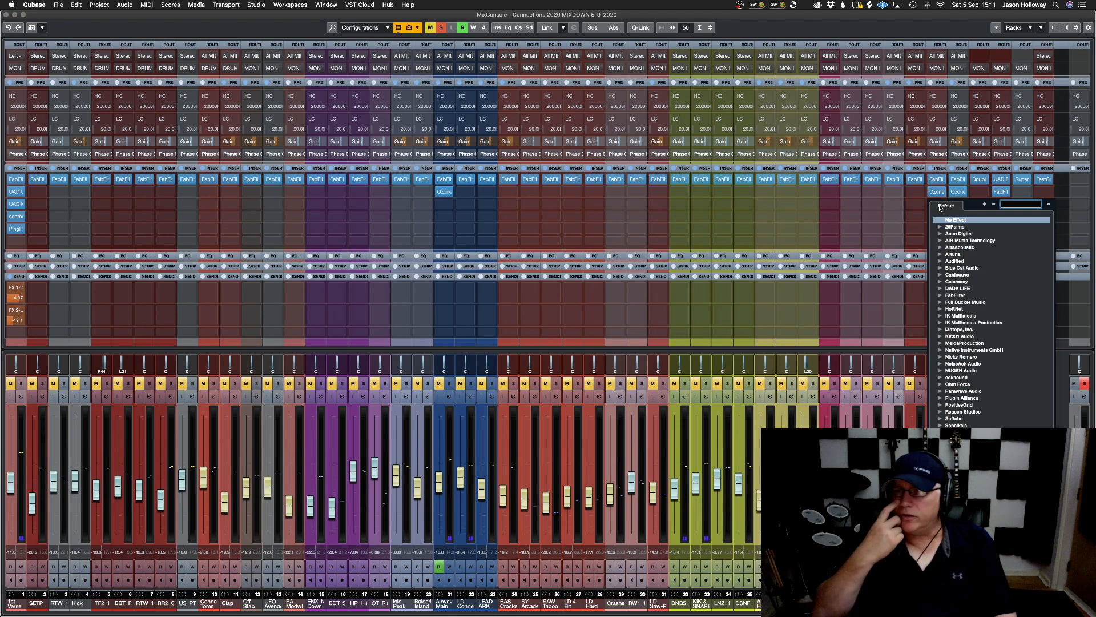
{"action": "type", "text": "tran"}
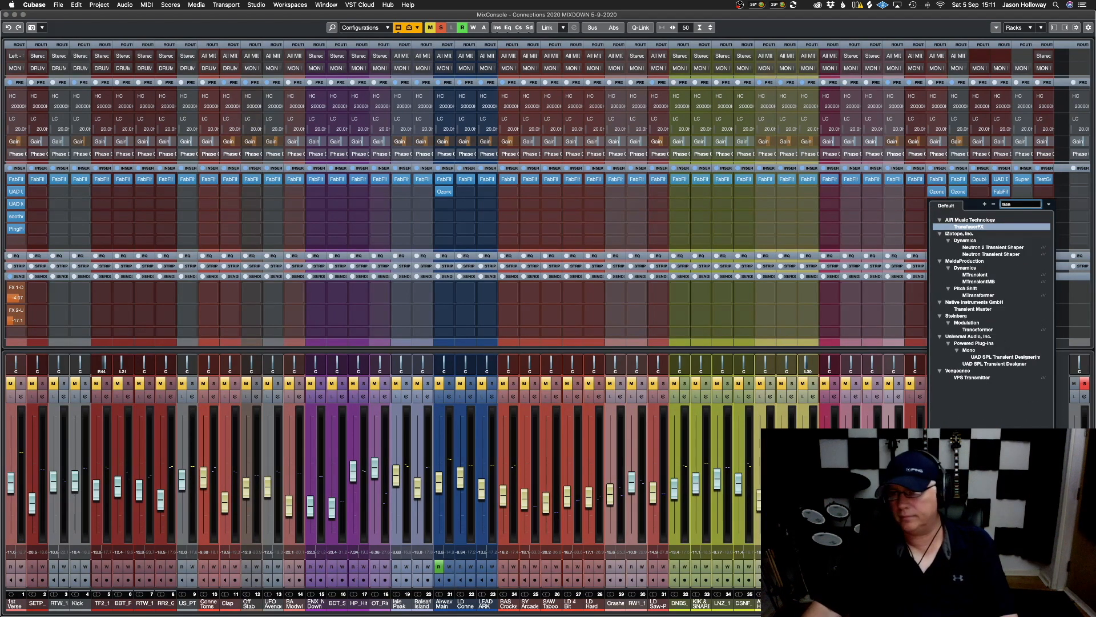
{"action": "type", "text": "si"}
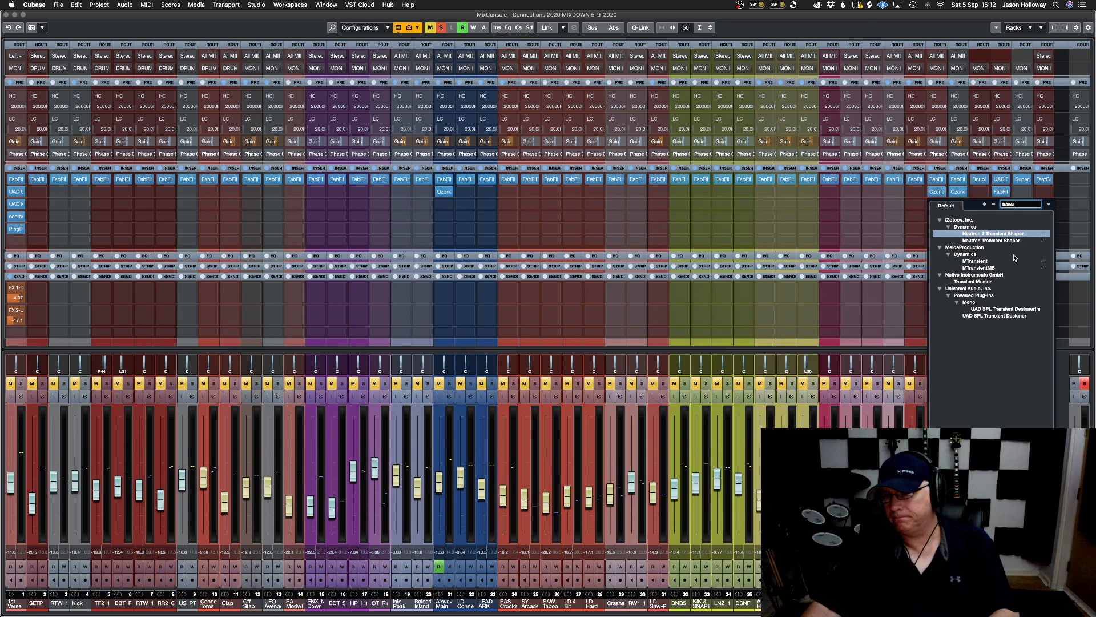
{"action": "left_click", "coordinate": [971, 282]}
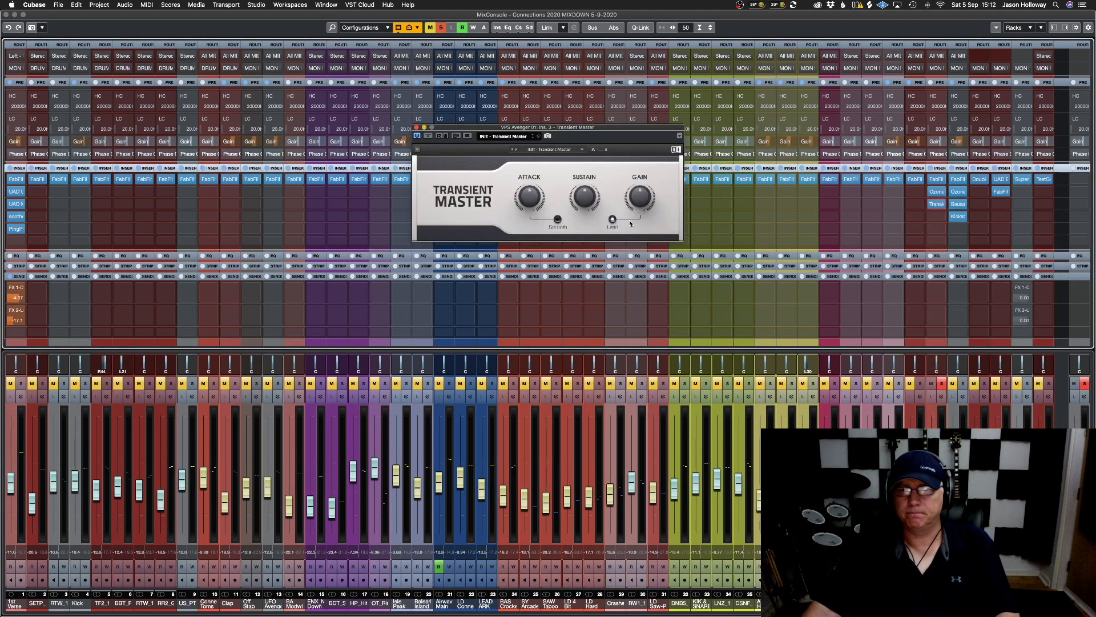
Adjust Transient Master's attack and sustain and enable its Smooth option
{"action": "left_click_drag", "start_coordinate": [529, 197], "coordinate": [529, 215]}
{"action": "left_click", "coordinate": [557, 220]}
{"action": "left_click_drag", "start_coordinate": [584, 197], "coordinate": [584, 223]}
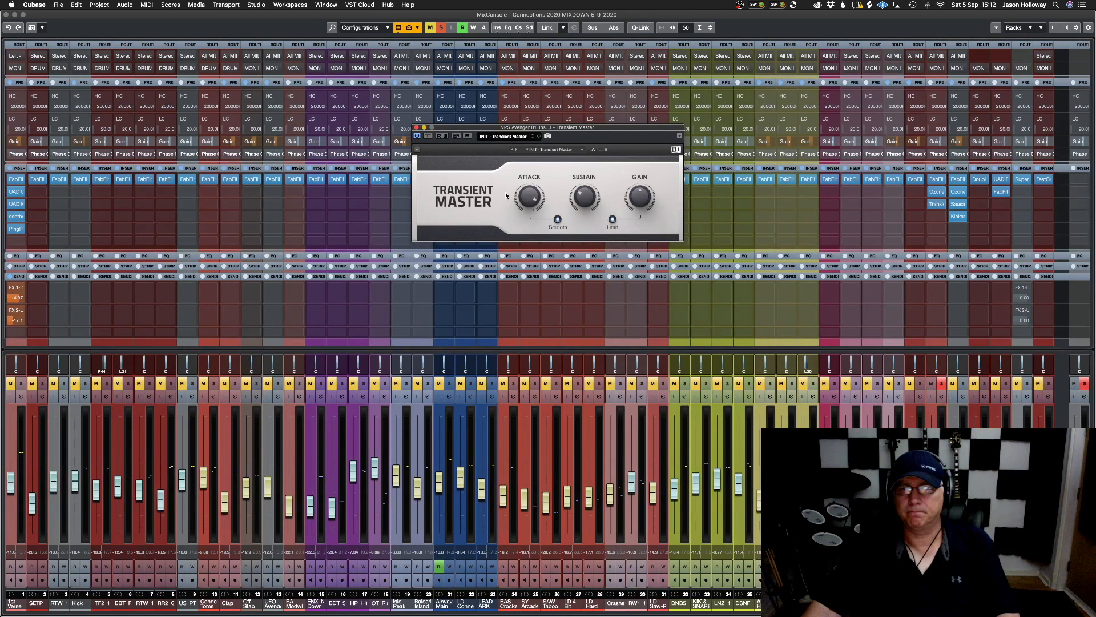
Clear the VPS Avenger solo and compare the full mix with Transient Master bypassed and active
{"action": "left_click", "coordinate": [942, 383]}
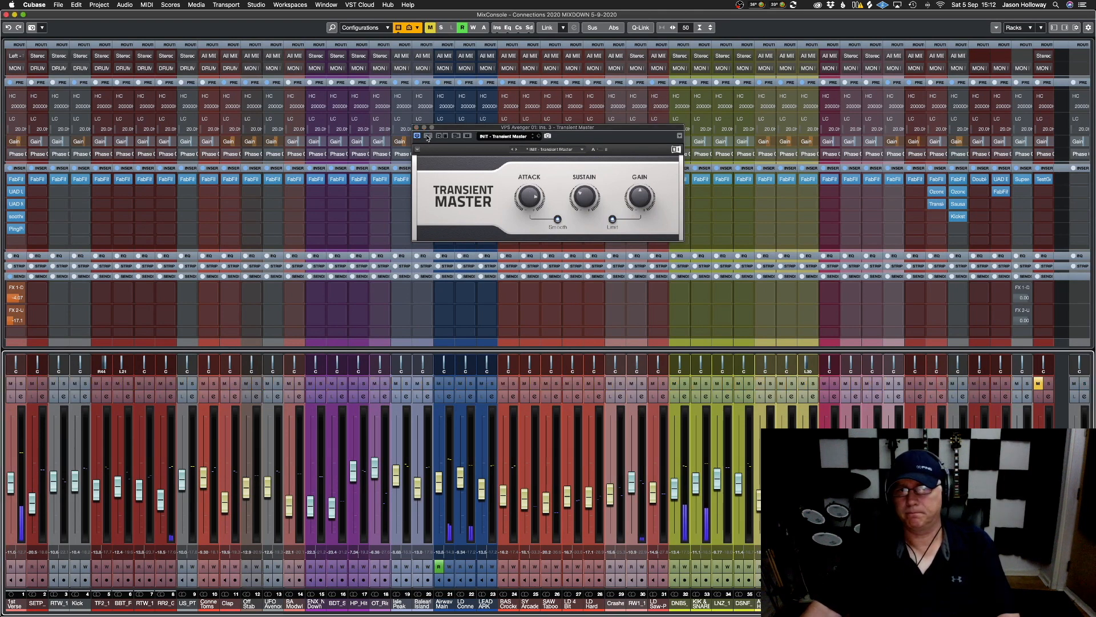
{"action": "left_click", "coordinate": [428, 137]}
{"action": "left_click", "coordinate": [427, 137]}
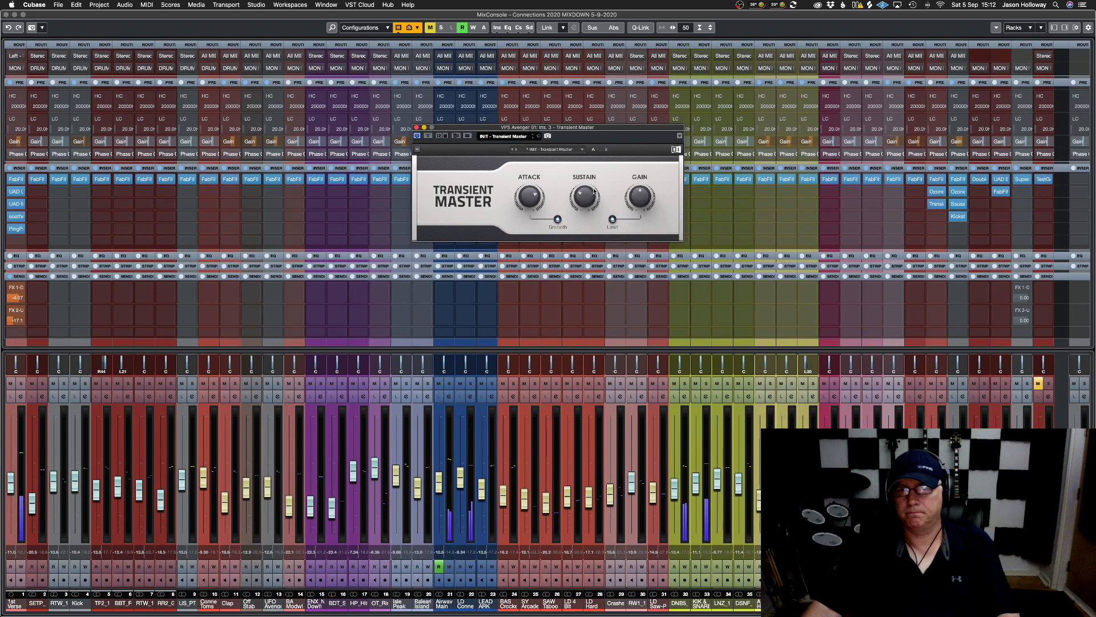
{"action": "left_click", "coordinate": [428, 137]}
{"action": "left_click", "coordinate": [428, 137]}
Readjust Transient Master's sustain and compare the mix with the plug-in bypassed and active again
{"action": "left_click_drag", "start_coordinate": [593, 208], "coordinate": [593, 165]}
{"action": "left_click", "coordinate": [428, 136]}
{"action": "left_click", "coordinate": [428, 136]}
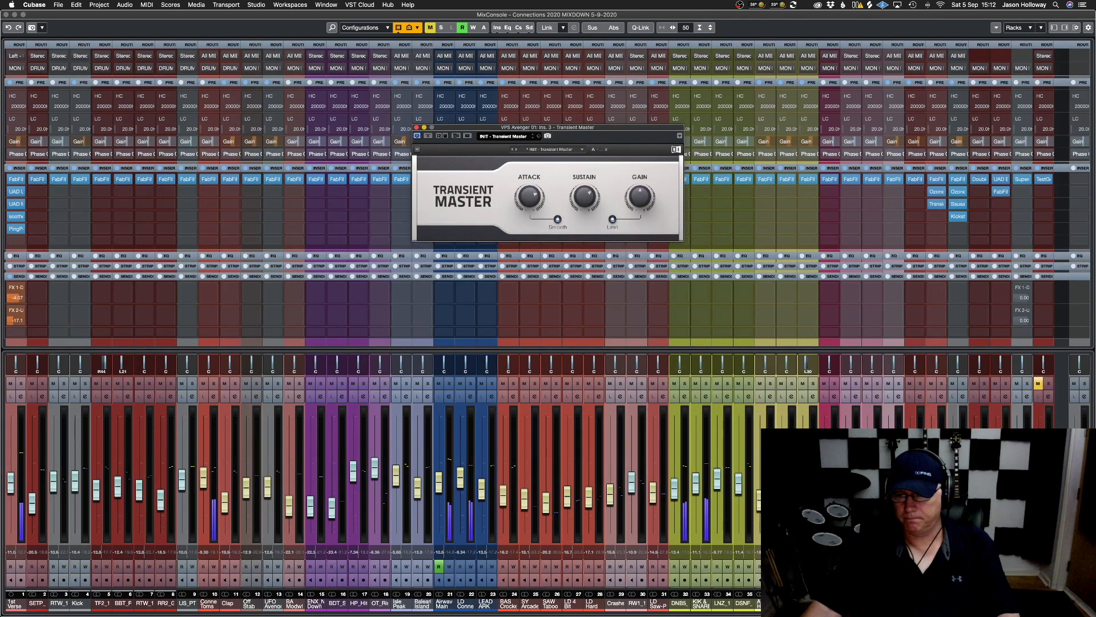
{"action": "left_click", "coordinate": [936, 366]}
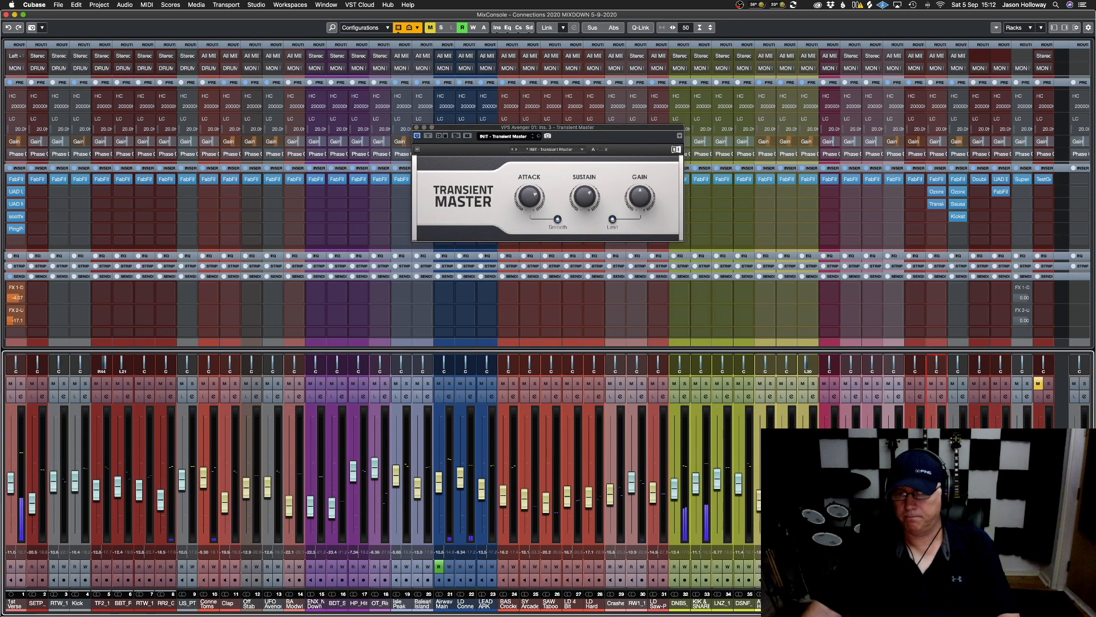
Finish the full-mix comparison, then solo VPS Avenger and compare its sound with Transient Master bypassed and active
{"action": "left_click", "coordinate": [427, 136]}
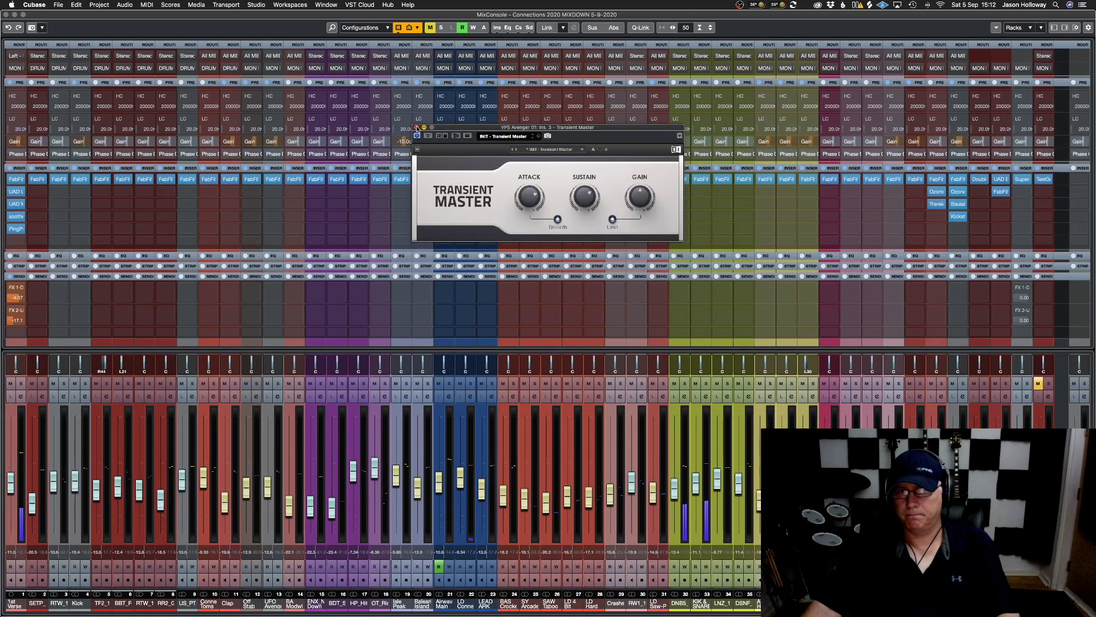
{"action": "left_click", "coordinate": [416, 128]}
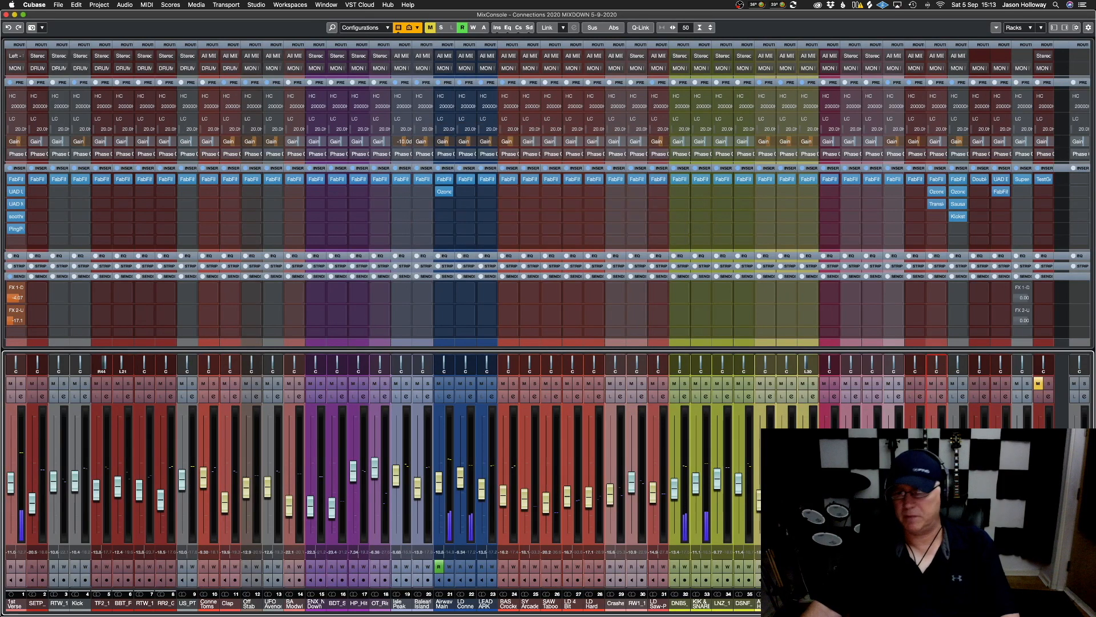
{"action": "left_click", "coordinate": [936, 204]}
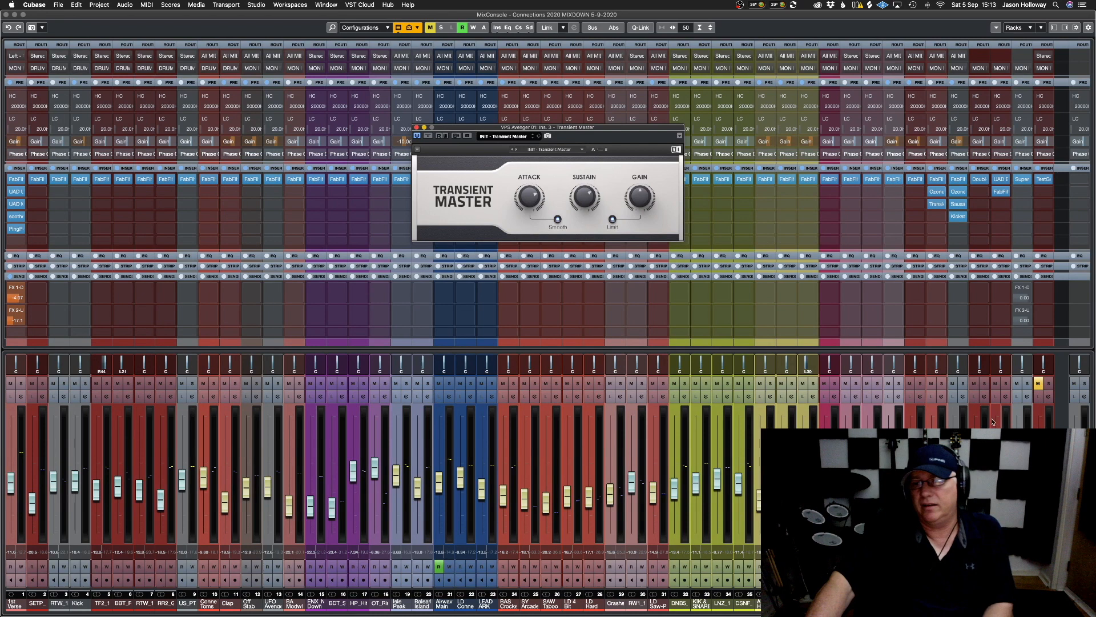
{"action": "key", "text": "space"}
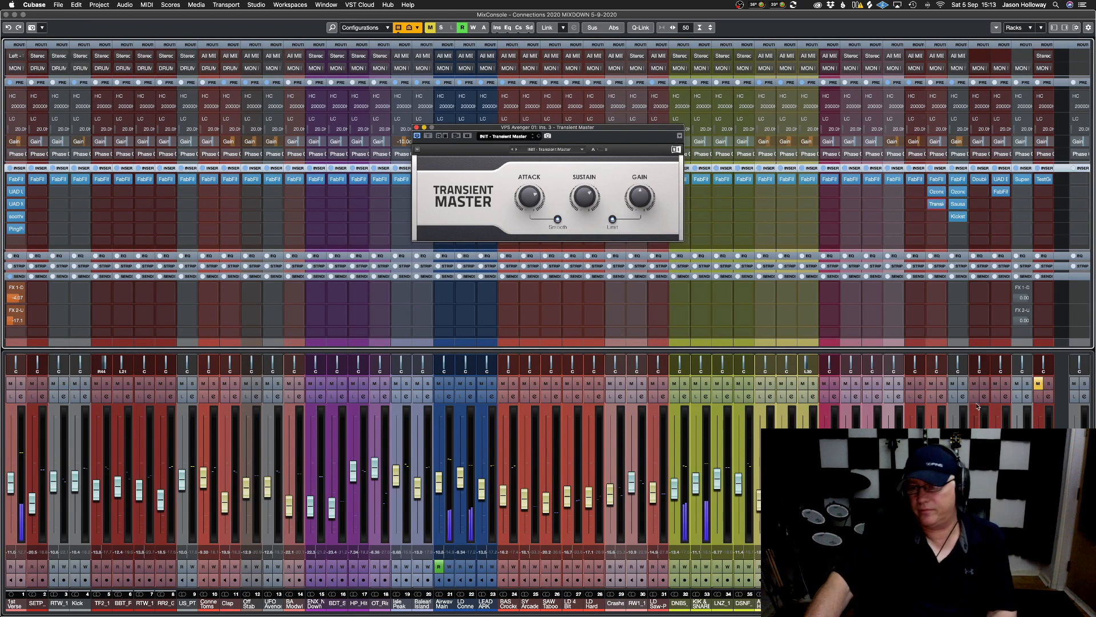
{"action": "left_click", "coordinate": [941, 383]}
{"action": "left_click", "coordinate": [428, 136]}
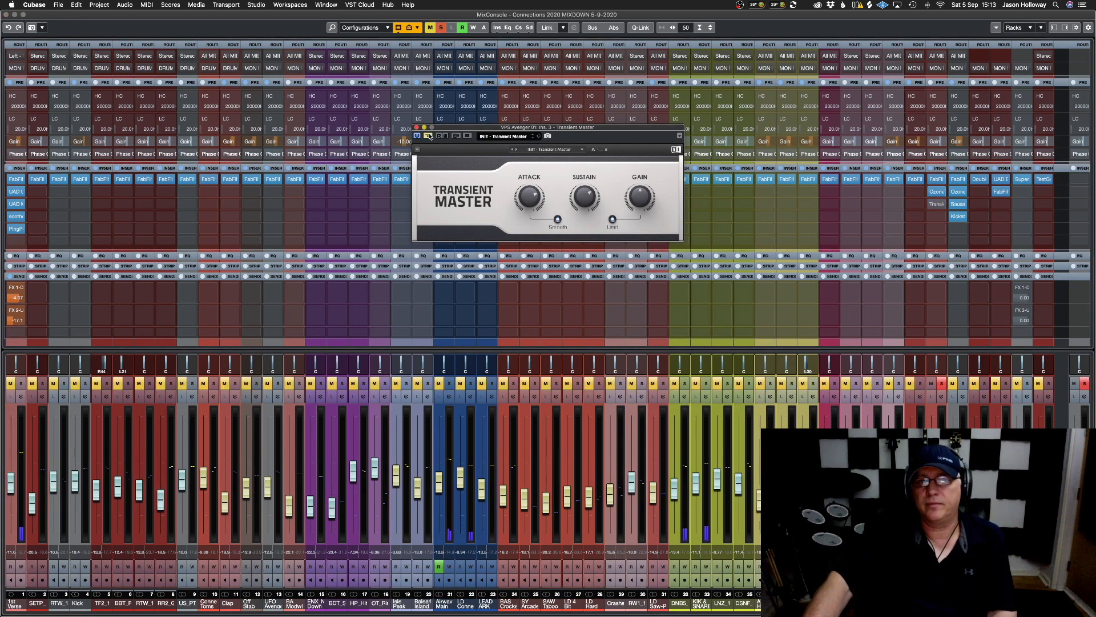
{"action": "left_click", "coordinate": [428, 136]}
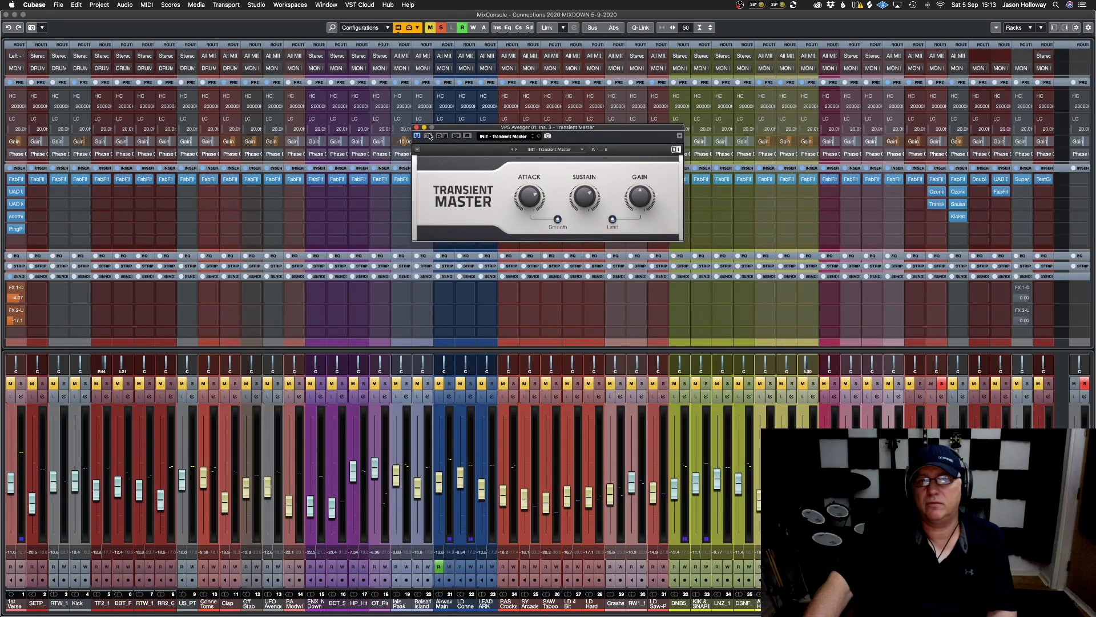
{"action": "left_click", "coordinate": [429, 135]}
{"action": "left_click", "coordinate": [429, 136]}
Set Transient Master's attack to about 71%, compare it bypassed and active, then close the plug-in and clear the VPS Avenger solo
{"action": "left_click_drag", "start_coordinate": [524, 198], "coordinate": [524, 177]}
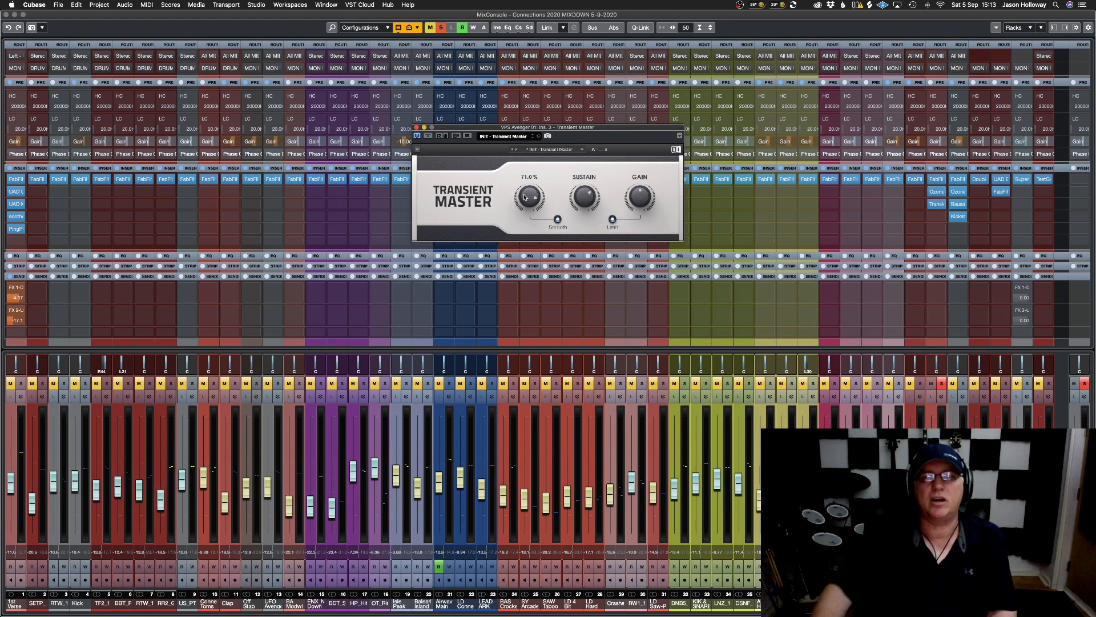
{"action": "left_click", "coordinate": [427, 137]}
{"action": "left_click", "coordinate": [428, 137]}
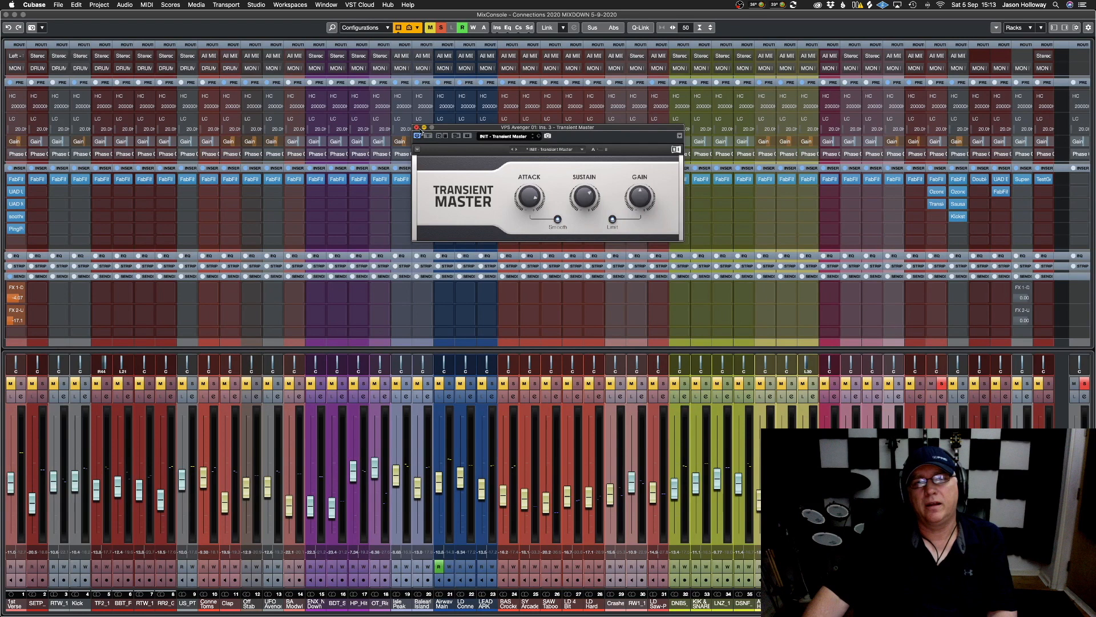
{"action": "left_click", "coordinate": [416, 127]}
{"action": "left_click", "coordinate": [942, 383]}
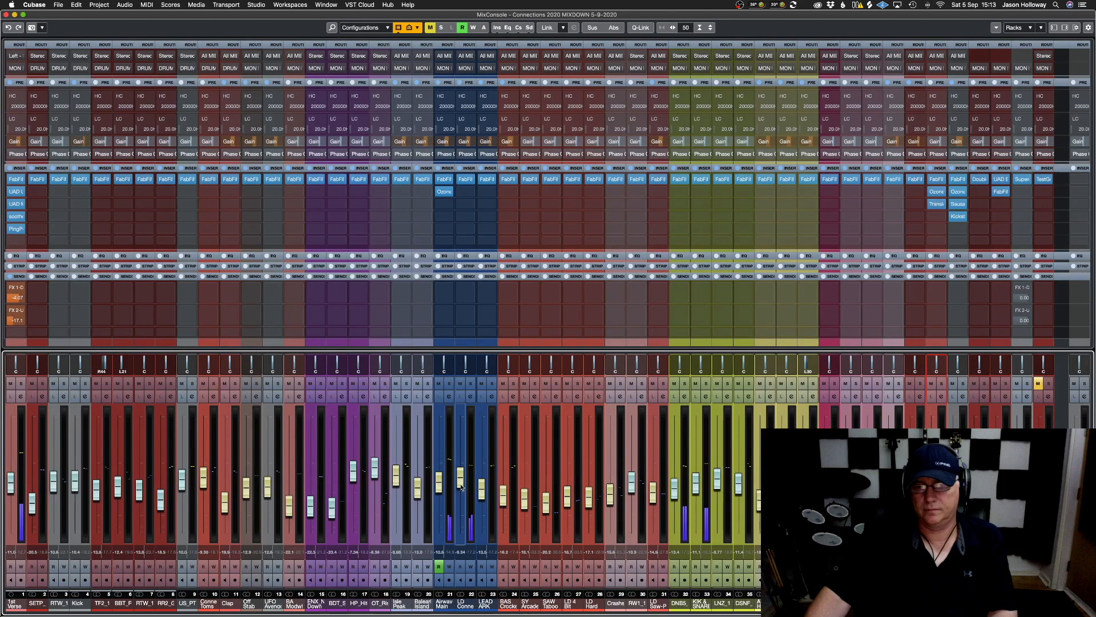
Lower the 1st Verse channel's level to about -12.1 dB
{"action": "mouse_move", "coordinate": [11, 485]}
{"action": "left_mouse_down"}
{"action": "mouse_move", "coordinate": [11, 529]}
{"action": "mouse_move", "coordinate": [10, 477]}
{"action": "mouse_move", "coordinate": [9, 488]}
{"action": "left_mouse_up"}
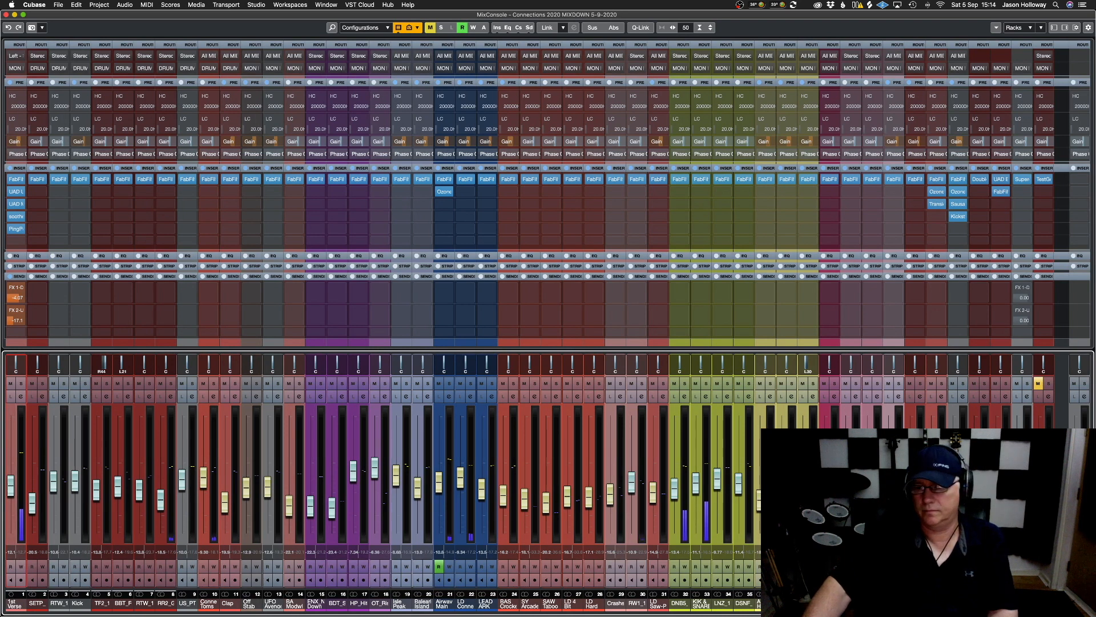
{"action": "left_click", "coordinate": [935, 491]}
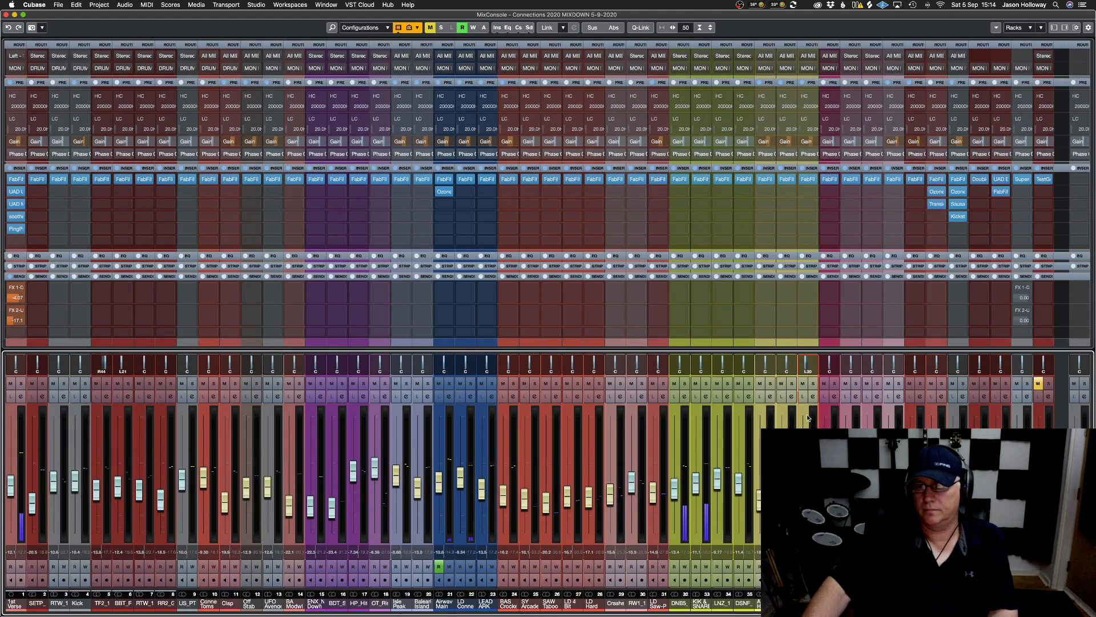
Solo the BA FunkMogue channel, raise its Pro-Q 3 low cut to about 149 Hz, then close the EQ and clear the solo
{"action": "left_click", "coordinate": [813, 383]}
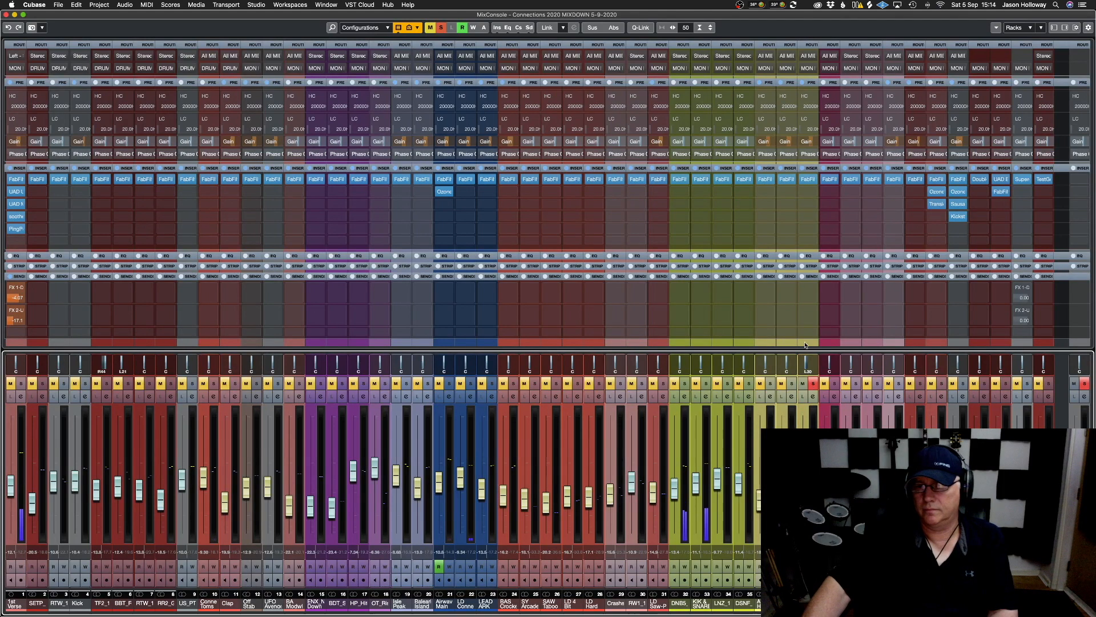
{"action": "left_click", "coordinate": [809, 181]}
{"action": "left_click_drag", "start_coordinate": [337, 244], "coordinate": [370, 245]}
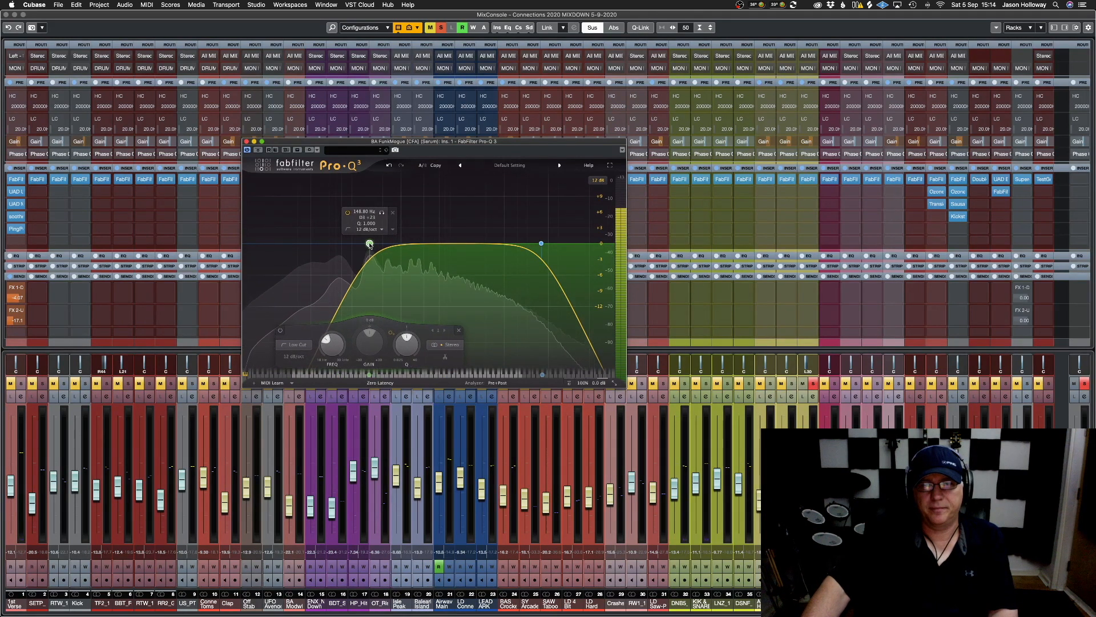
{"action": "left_click", "coordinate": [247, 141]}
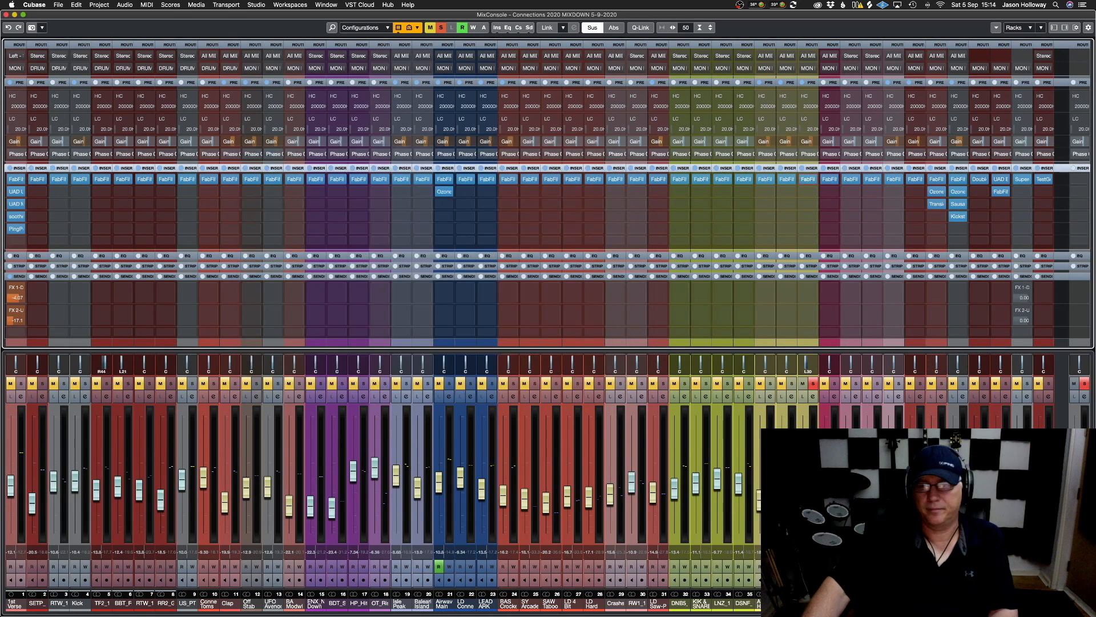
{"action": "left_click", "coordinate": [813, 384]}
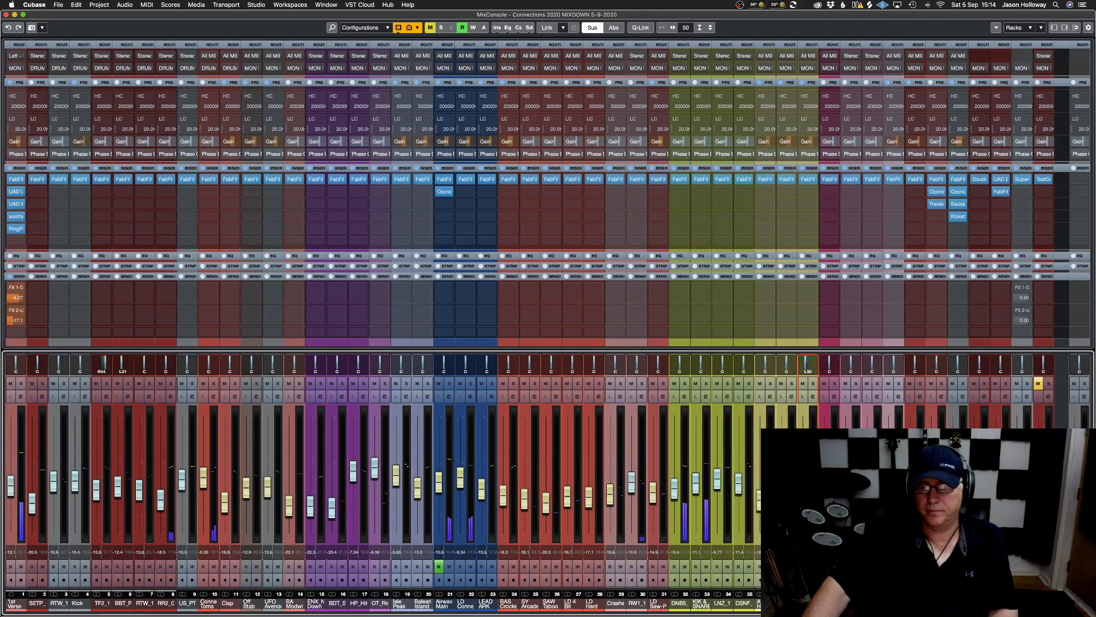
Pan the BA FunkMogue channel to the right and raise the LD Conne channel's level slightly
{"action": "left_click_drag", "start_coordinate": [806, 365], "coordinate": [816, 368]}
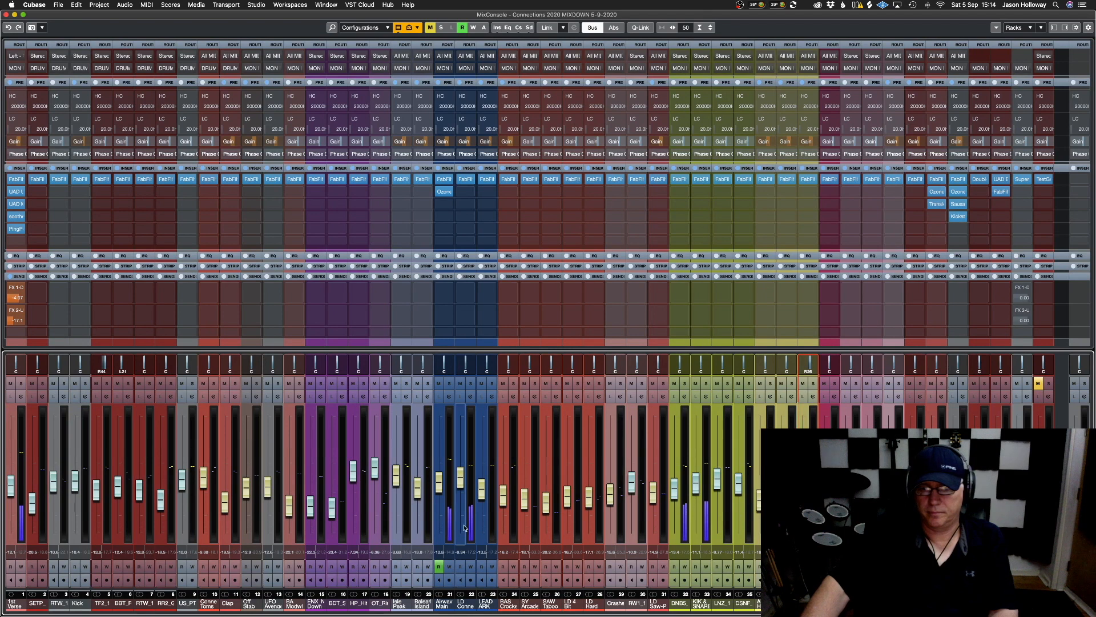
{"action": "mouse_move", "coordinate": [461, 477]}
{"action": "left_mouse_down"}
{"action": "mouse_move", "coordinate": [461, 529]}
{"action": "mouse_move", "coordinate": [466, 473]}
{"action": "left_mouse_up"}
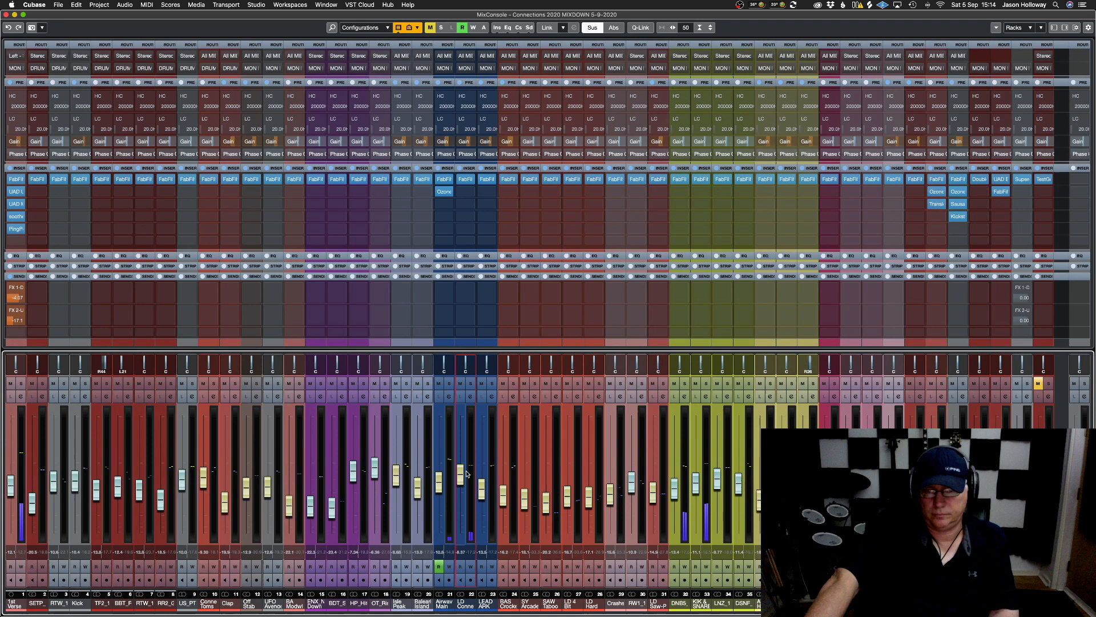
{"action": "left_click_drag", "start_coordinate": [466, 473], "coordinate": [466, 473]}
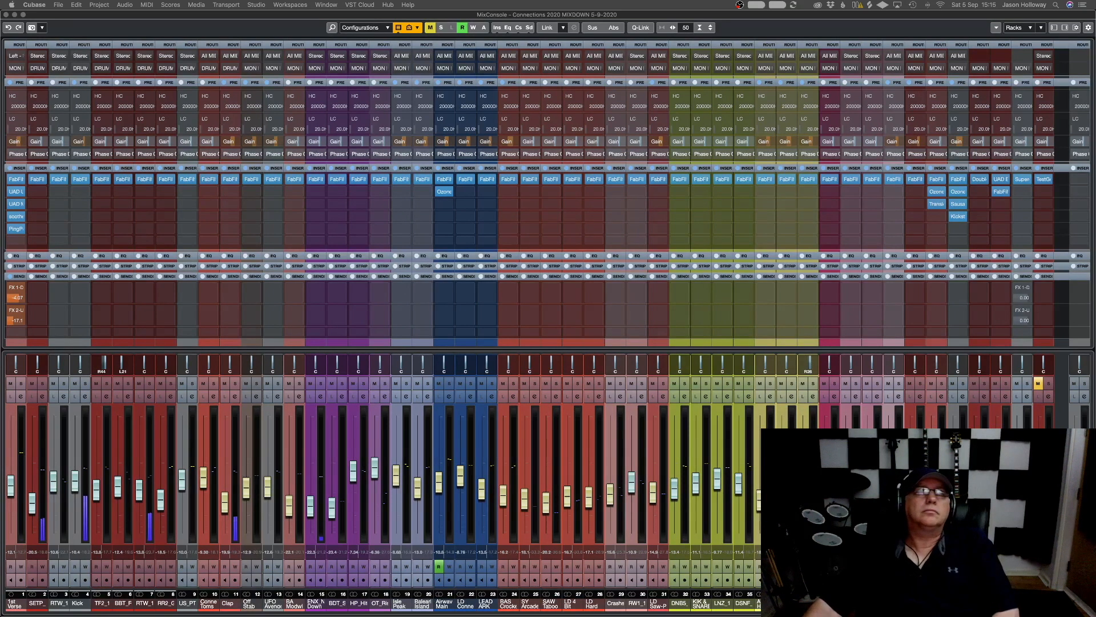
Lower the HP_Hit channel's level and raise the 1st Verse channel to about -11.6 dB
{"action": "left_click", "coordinate": [1079, 364]}
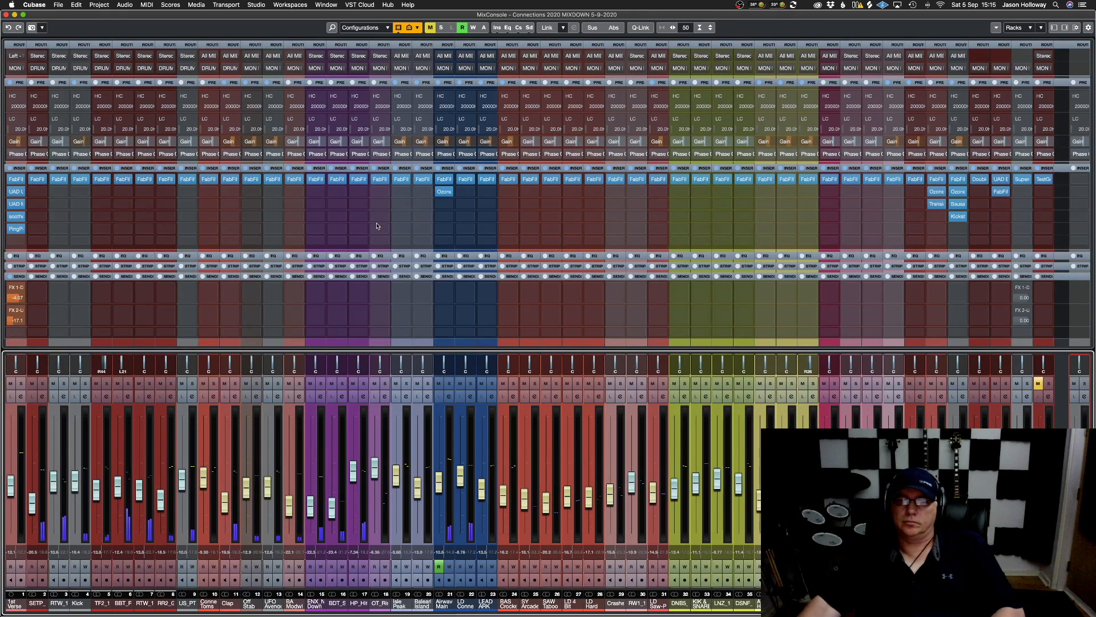
{"action": "left_click_drag", "start_coordinate": [353, 471], "coordinate": [353, 487]}
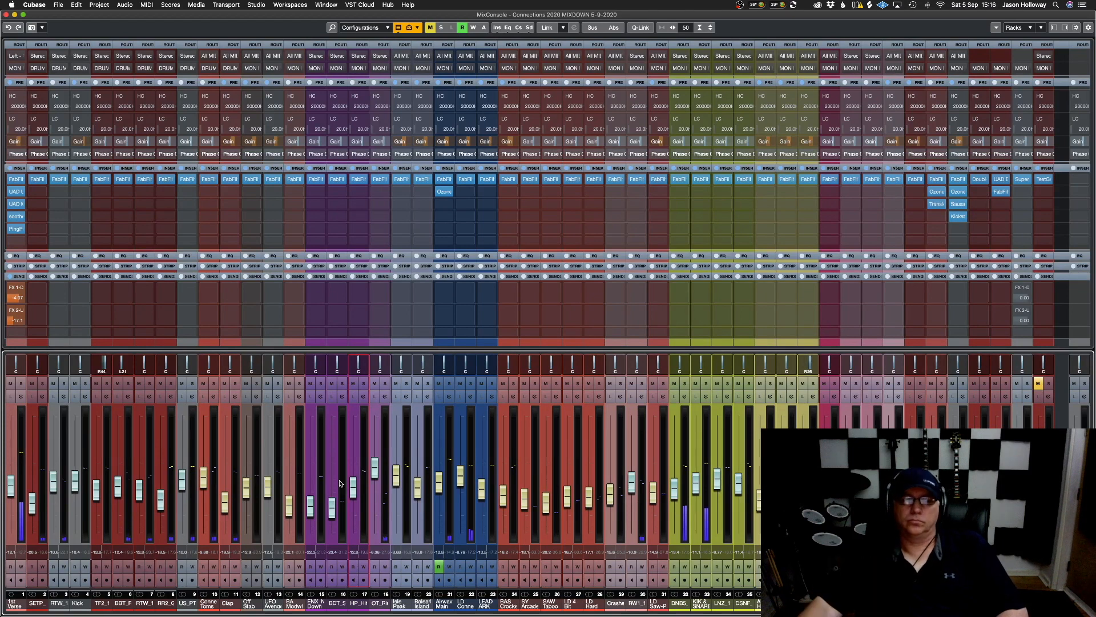
{"action": "left_click_drag", "start_coordinate": [11, 495], "coordinate": [11, 493]}
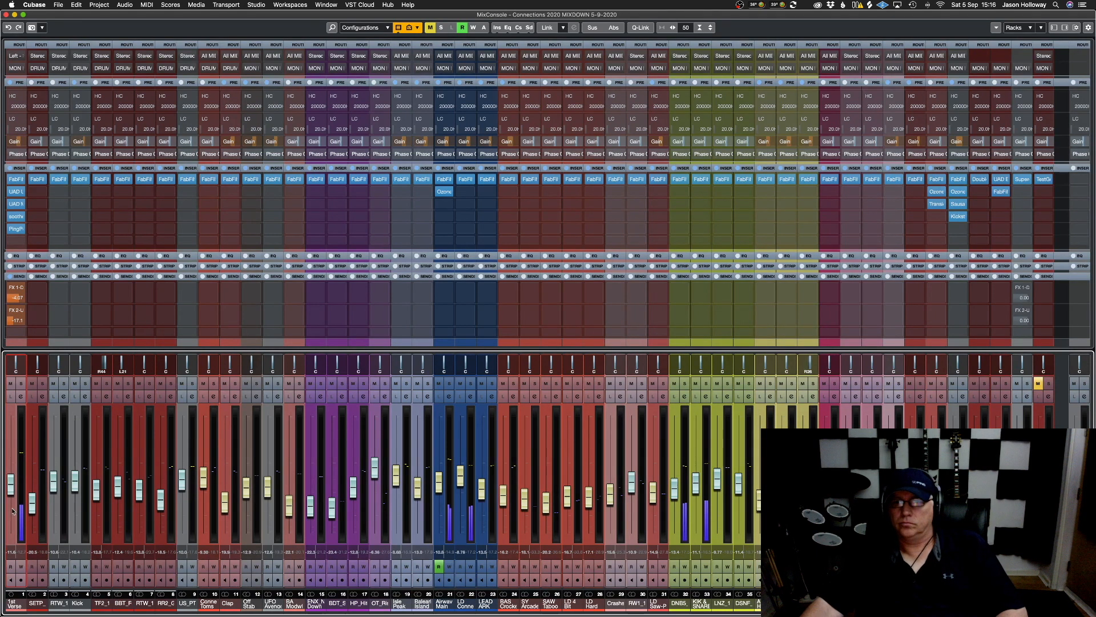
Pan channel 7 (RTW_1) slightly left, then show the transport bar to check the playback position and hide it again
{"action": "scroll", "coordinate": [146, 363], "scroll_direction": "down", "scroll_amount": 3}
{"action": "left_click", "coordinate": [256, 113]}
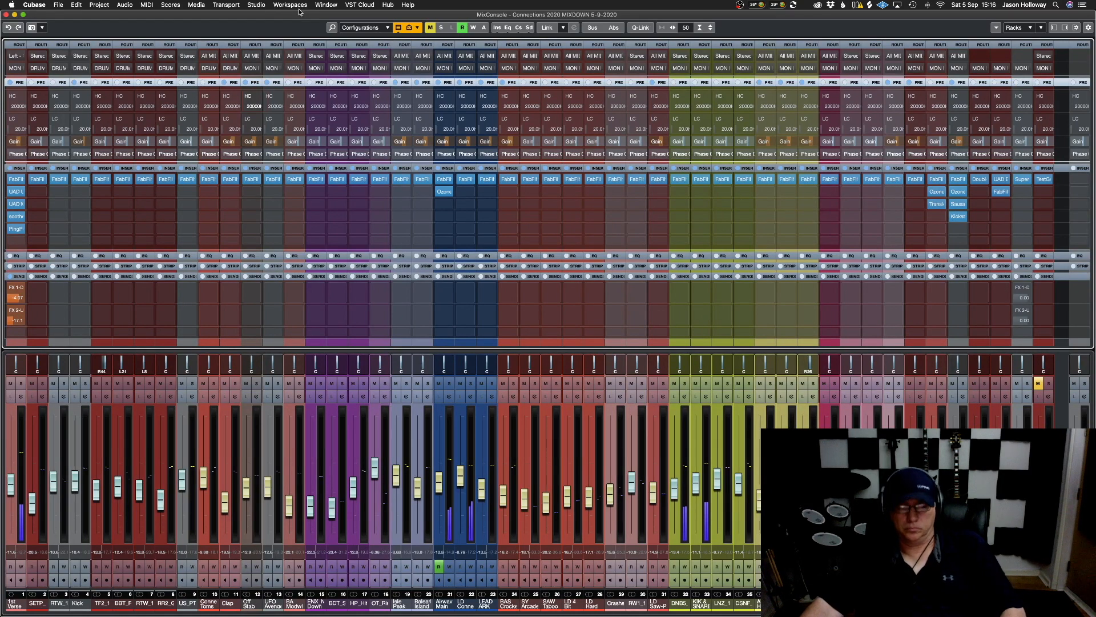
{"action": "key", "text": "F2"}
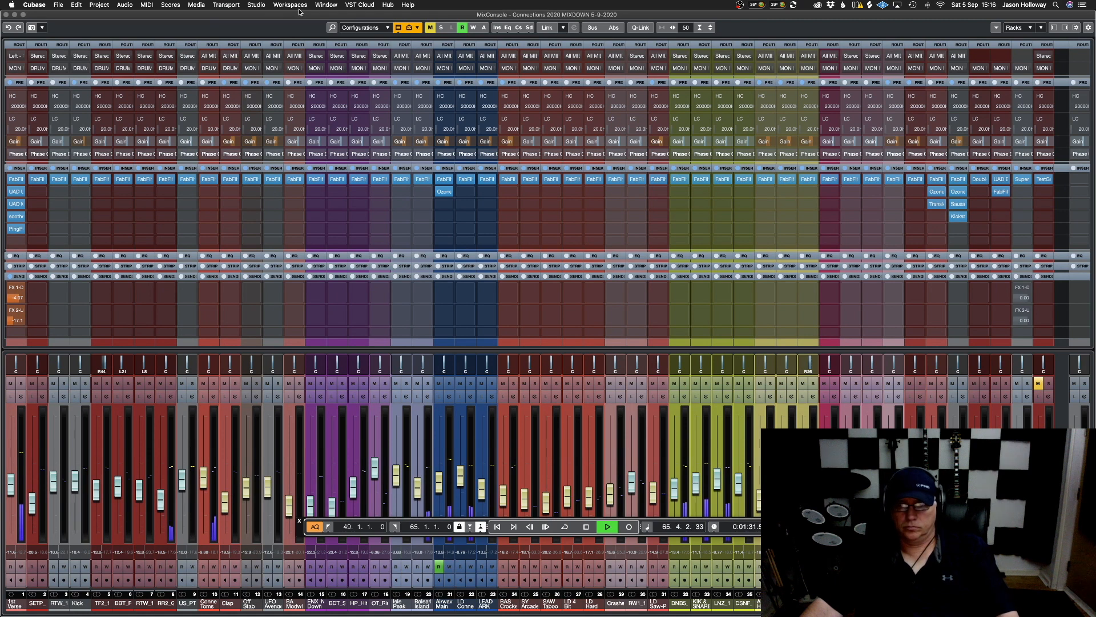
{"action": "key", "text": "F2"}
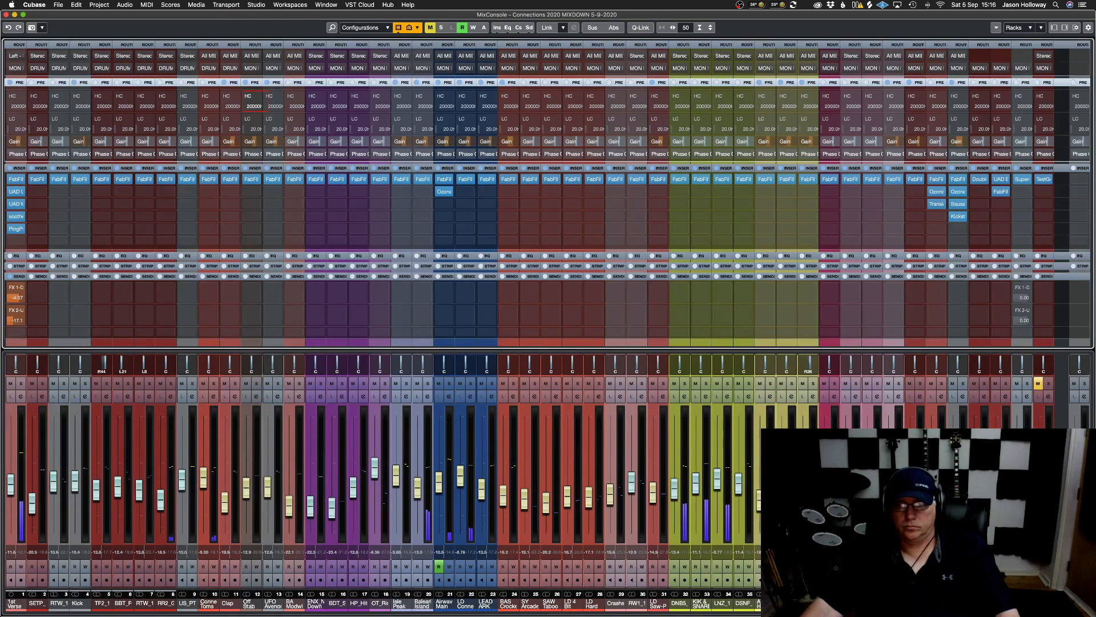
Raise the Baleari Island channel's level in small moves and bring the 1st Verse channel up to about -10 dB
{"action": "left_click_drag", "start_coordinate": [421, 495], "coordinate": [421, 492]}
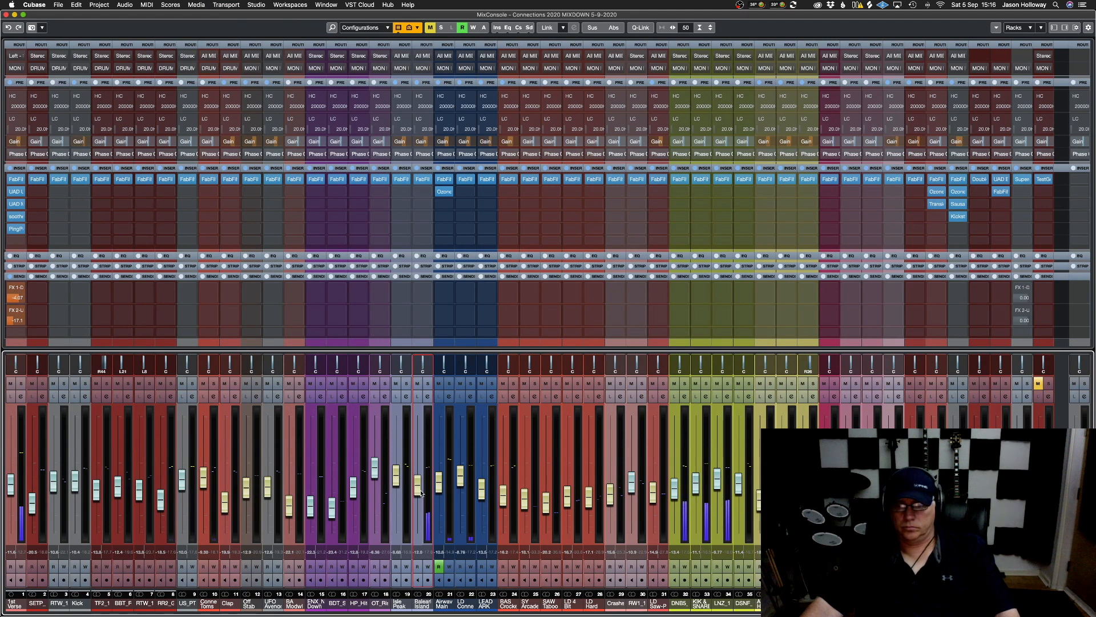
{"action": "left_click_drag", "start_coordinate": [9, 494], "coordinate": [9, 487]}
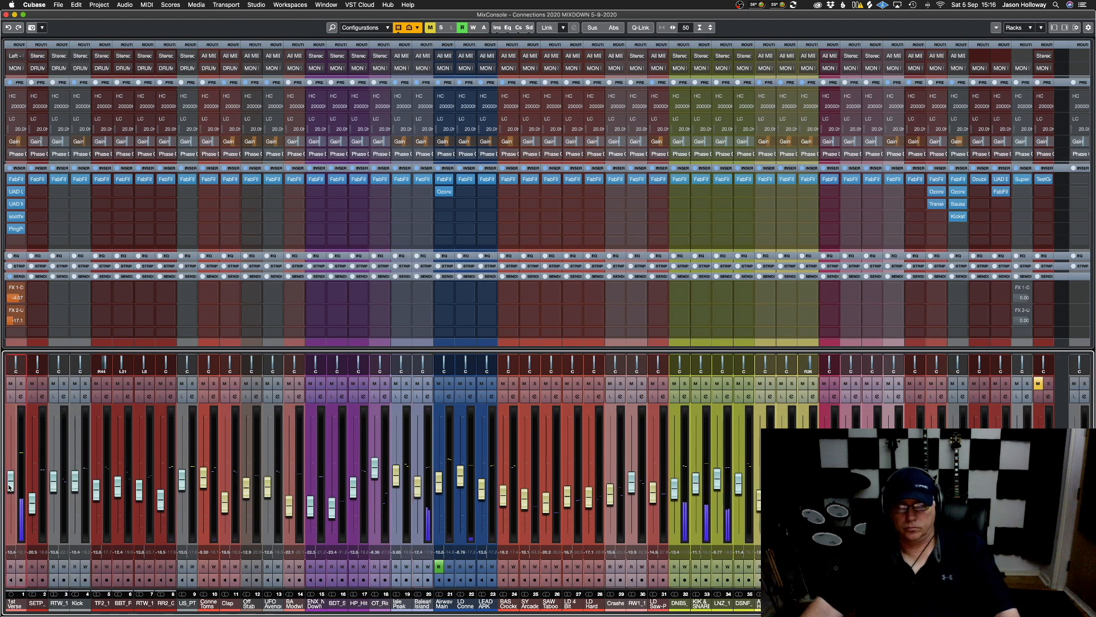
{"action": "left_click_drag", "start_coordinate": [420, 497], "coordinate": [419, 487]}
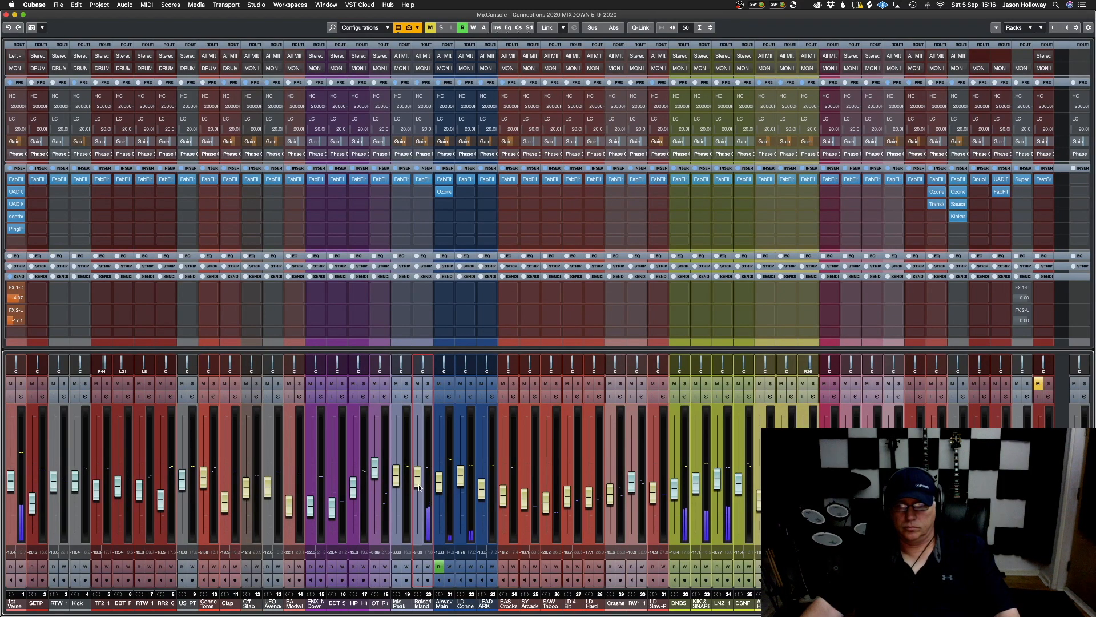
{"action": "left_click_drag", "start_coordinate": [419, 487], "coordinate": [419, 487]}
{"action": "left_click_drag", "start_coordinate": [418, 489], "coordinate": [418, 490]}
{"action": "left_click_drag", "start_coordinate": [10, 482], "coordinate": [11, 480]}
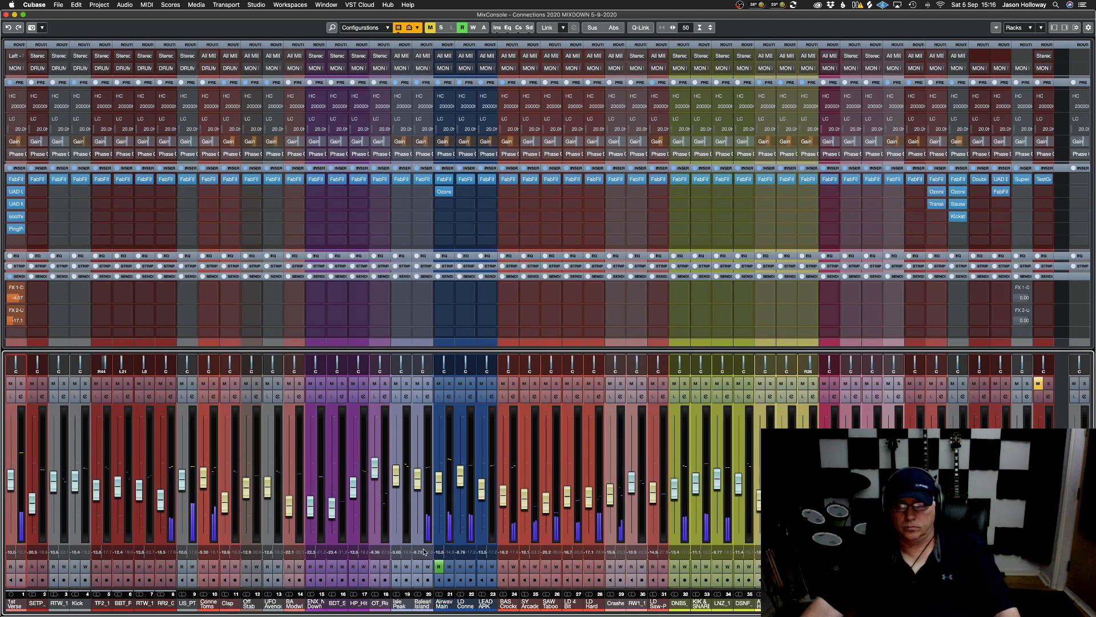
Select the channels from BAS Crocke to RW1_1, temporarily link them with Q-Link, and raise their levels together
{"action": "left_click", "coordinate": [507, 603]}
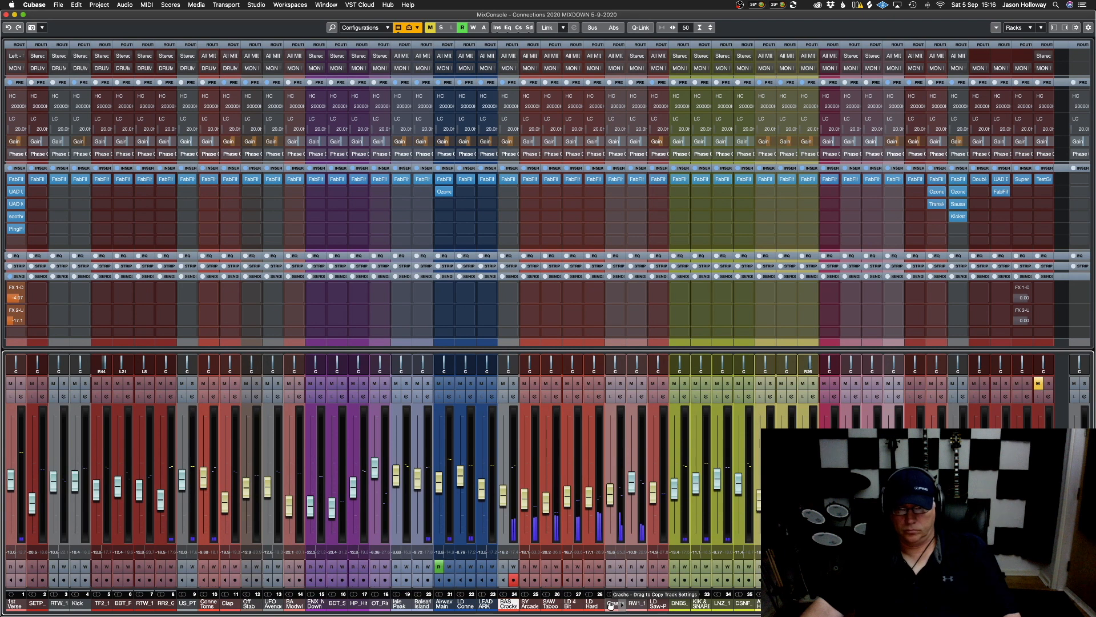
{"action": "left_click", "coordinate": [633, 603], "text": "shift"}
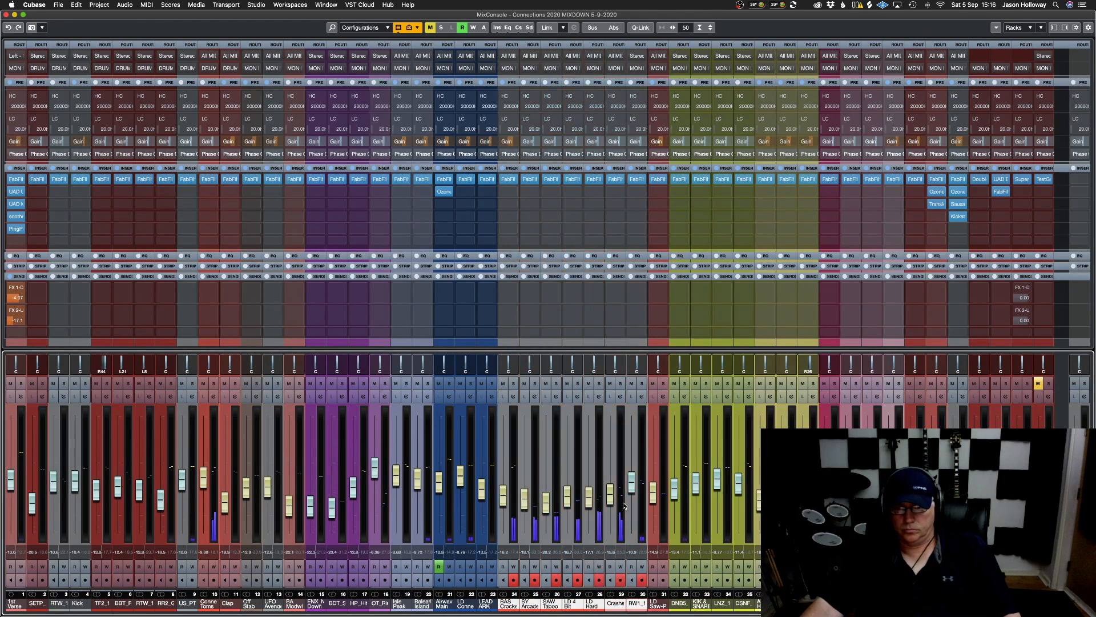
{"action": "right_click", "coordinate": [629, 484]}
{"action": "left_click", "coordinate": [626, 485]}
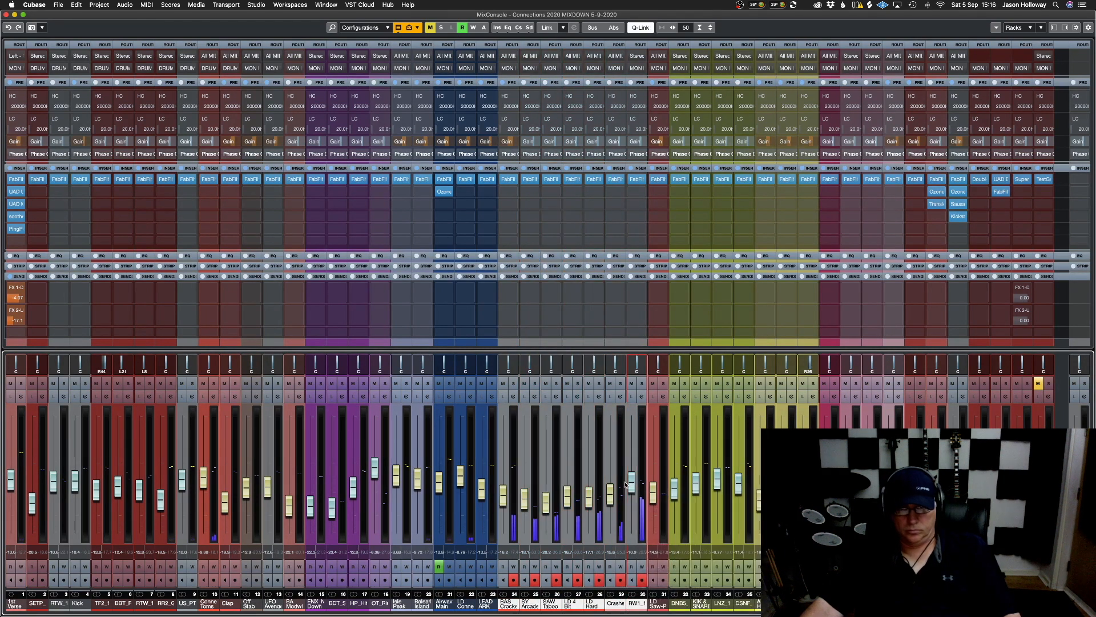
{"action": "left_click_drag", "start_coordinate": [630, 485], "coordinate": [631, 471]}
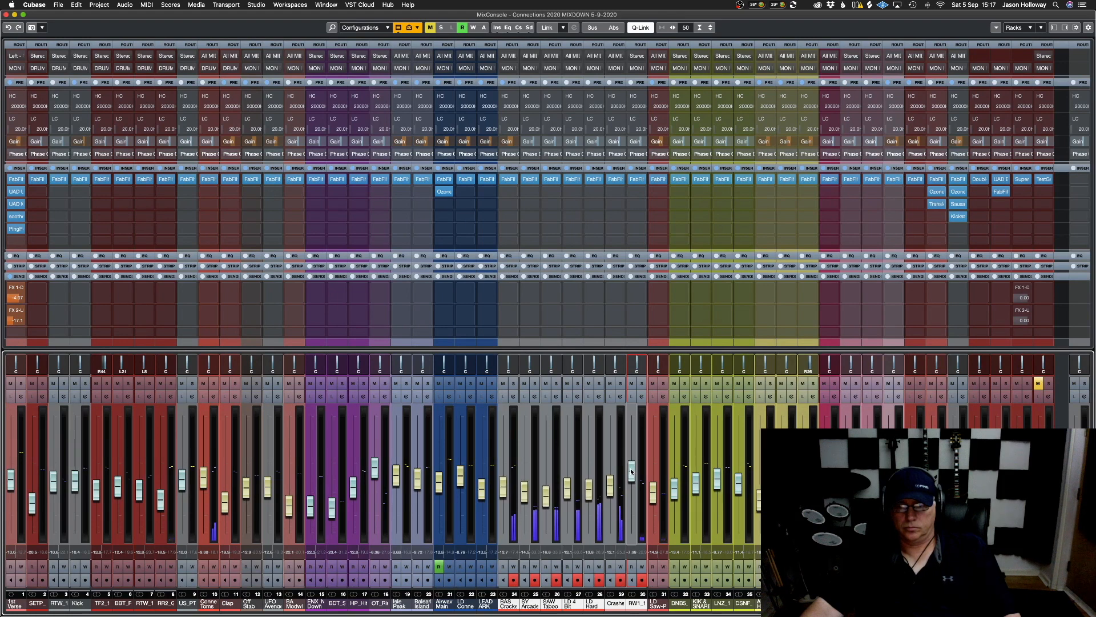
{"action": "left_click_drag", "start_coordinate": [632, 472], "coordinate": [631, 471]}
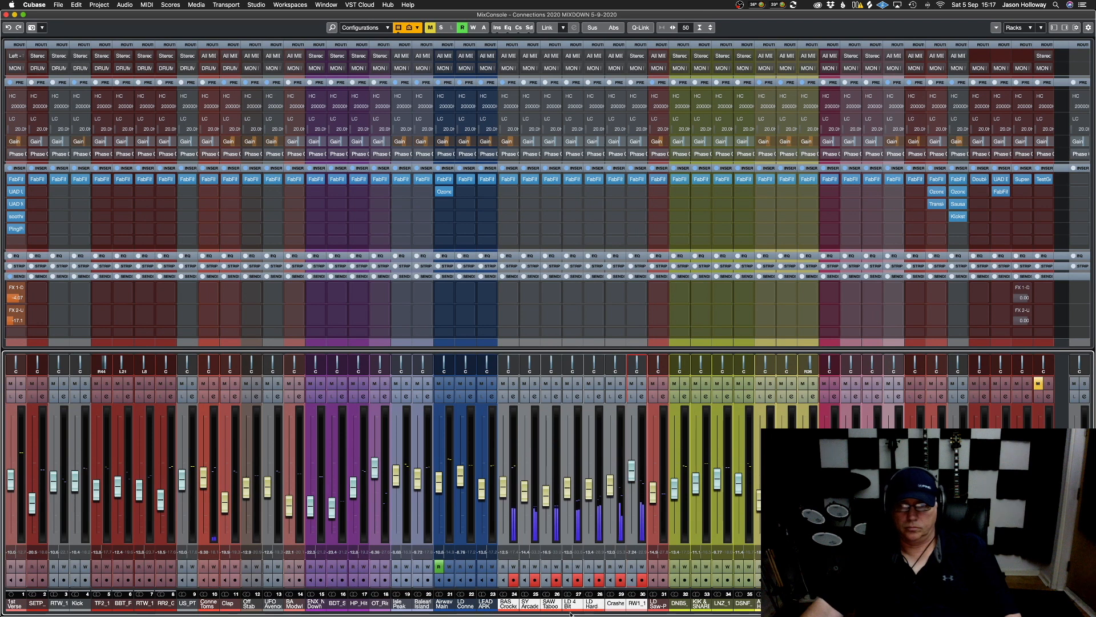
Raise the levels of the LD Saw-P channel and channel 36, and adjust channel 37
{"action": "left_click_drag", "start_coordinate": [653, 490], "coordinate": [654, 484]}
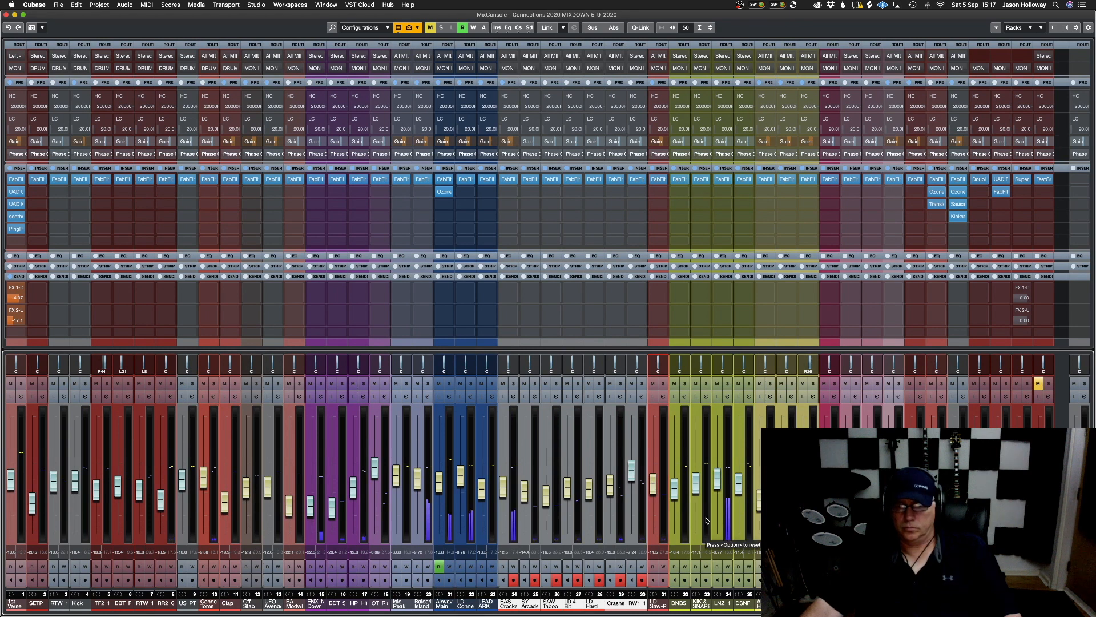
{"action": "left_click_drag", "start_coordinate": [761, 500], "coordinate": [761, 493]}
{"action": "left_click", "coordinate": [781, 492]}
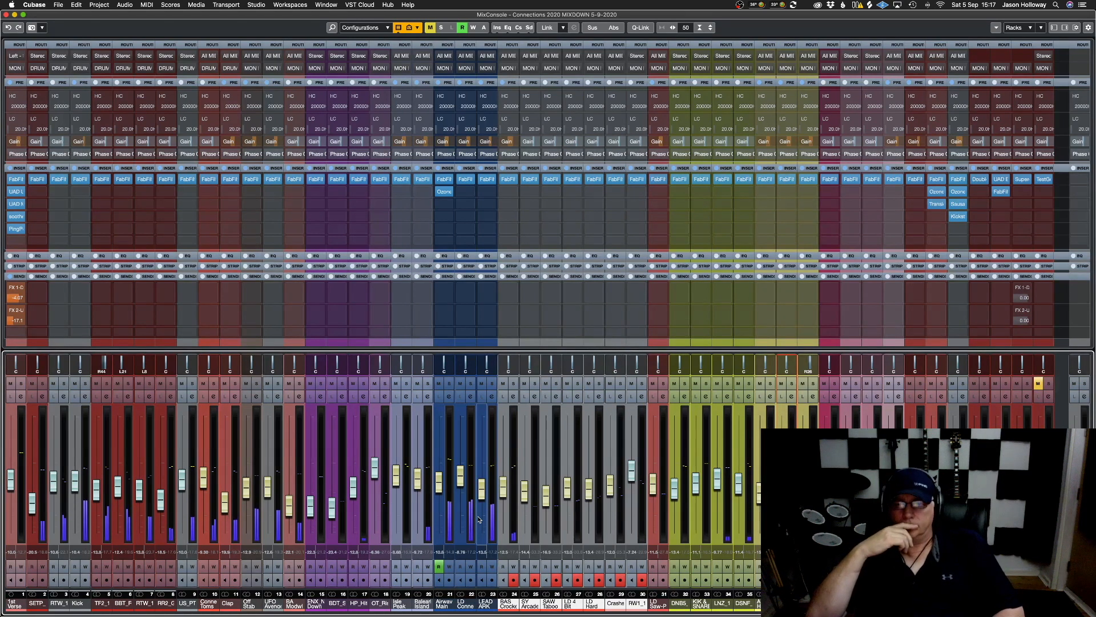
Audition the Airwave Main Riff channel against LD Connections, then set their levels to about -16.1 dB and -7.74 dB
{"action": "left_click_drag", "start_coordinate": [460, 474], "coordinate": [461, 541]}
{"action": "left_click_drag", "start_coordinate": [441, 489], "coordinate": [441, 468]}
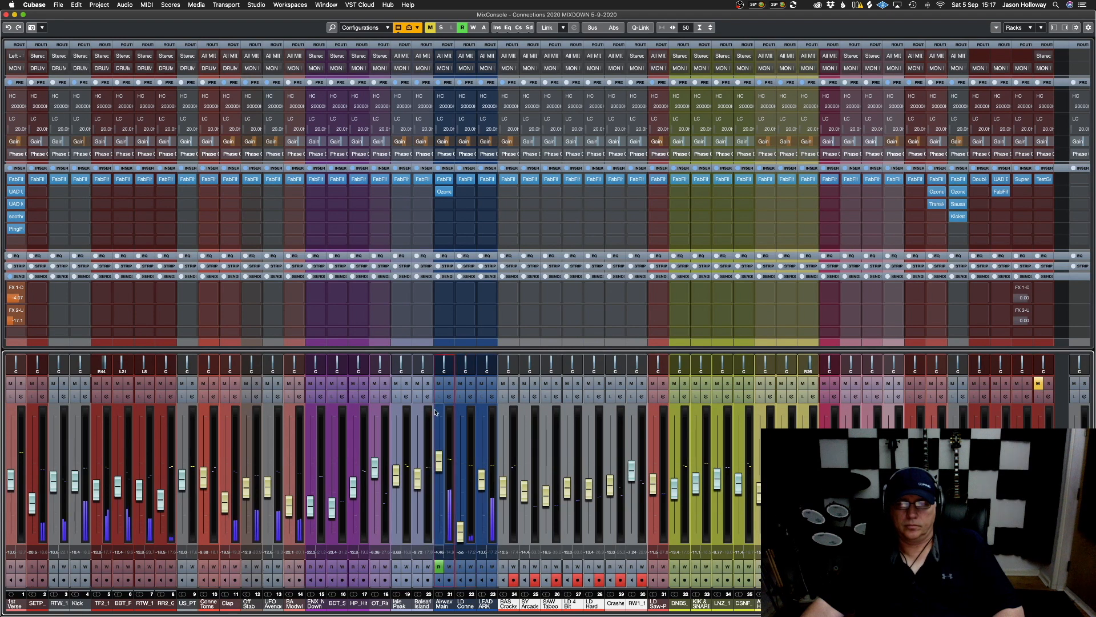
{"action": "left_click", "coordinate": [449, 384]}
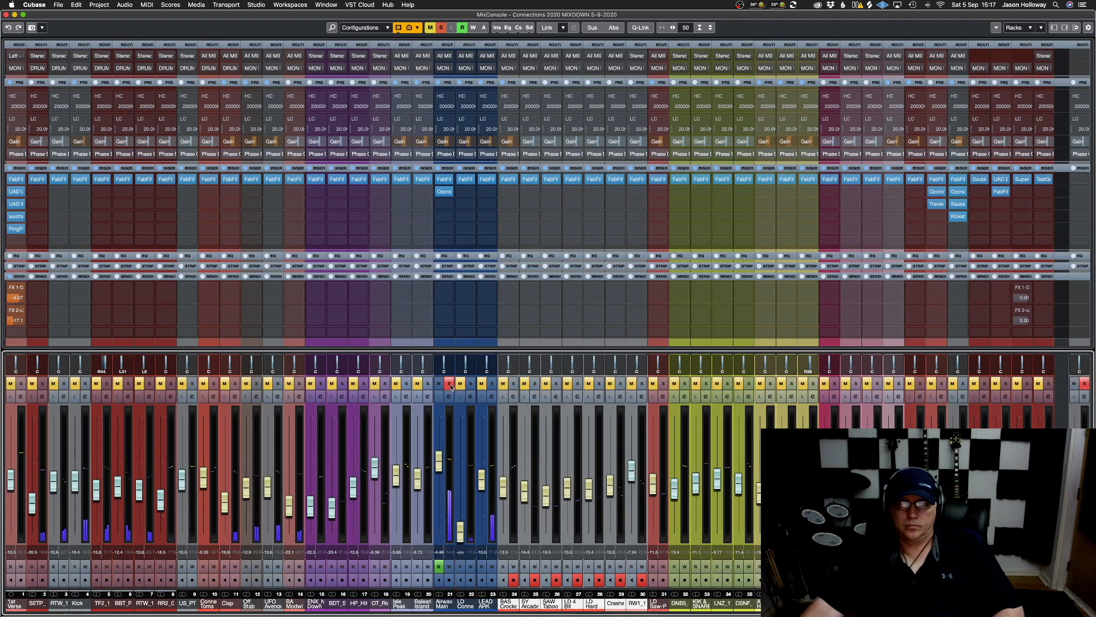
{"action": "left_click", "coordinate": [450, 384]}
{"action": "left_click_drag", "start_coordinate": [439, 461], "coordinate": [439, 495]}
{"action": "left_click", "coordinate": [461, 384]}
{"action": "left_click_drag", "start_coordinate": [460, 531], "coordinate": [464, 475]}
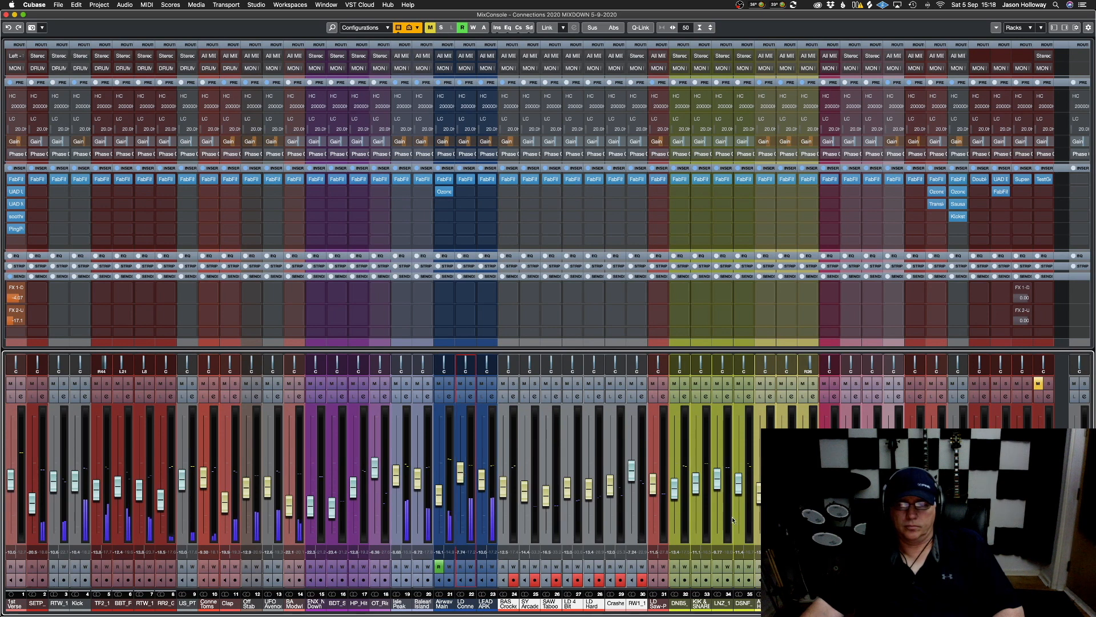
Set the Almost Home channel to about -16.5 dB, lower Isle Peak to about -14.7 dB, and solo Isle Peak with Balearic Island
{"action": "mouse_move", "coordinate": [760, 501]}
{"action": "left_mouse_down"}
{"action": "mouse_move", "coordinate": [760, 541]}
{"action": "mouse_move", "coordinate": [760, 457]}
{"action": "mouse_move", "coordinate": [760, 498]}
{"action": "left_mouse_up"}
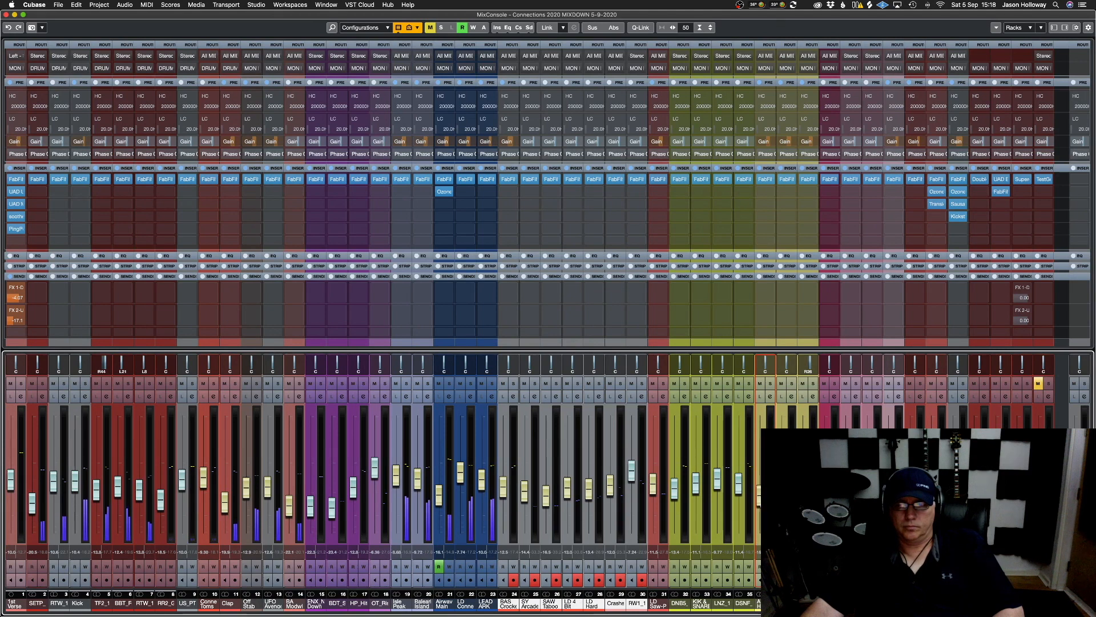
{"action": "left_click_drag", "start_coordinate": [396, 483], "coordinate": [397, 501]}
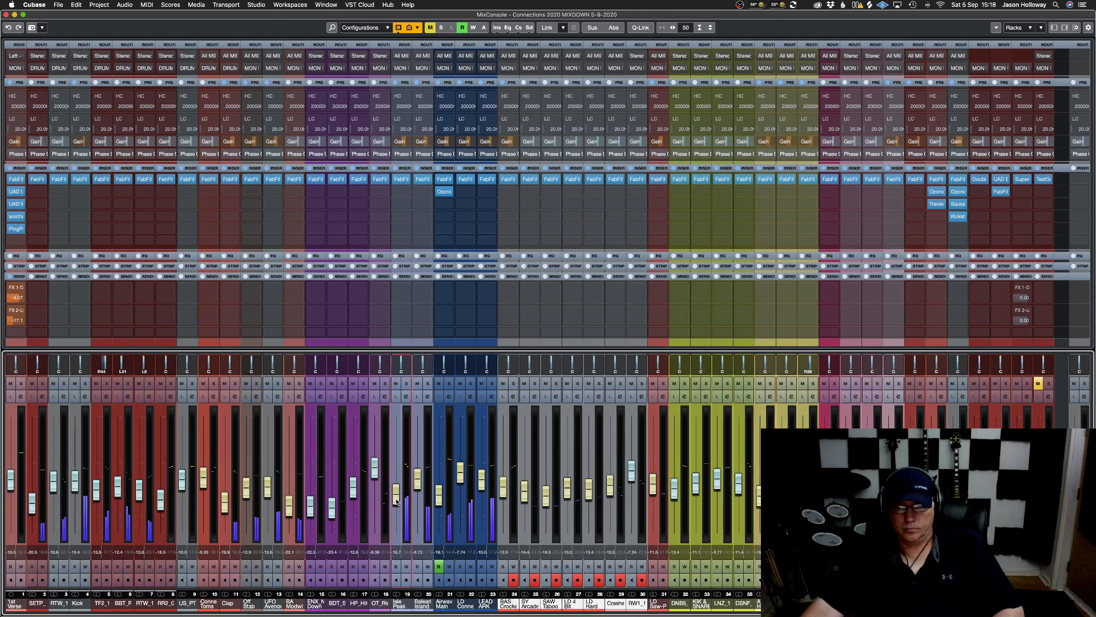
{"action": "left_click", "coordinate": [406, 384]}
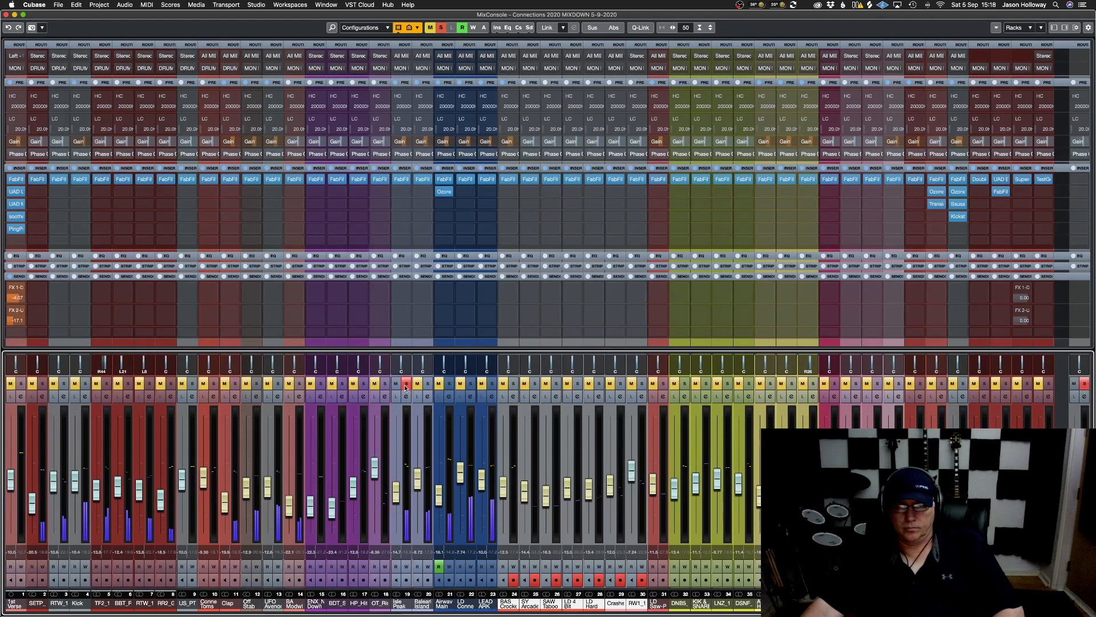
{"action": "left_click", "coordinate": [426, 384]}
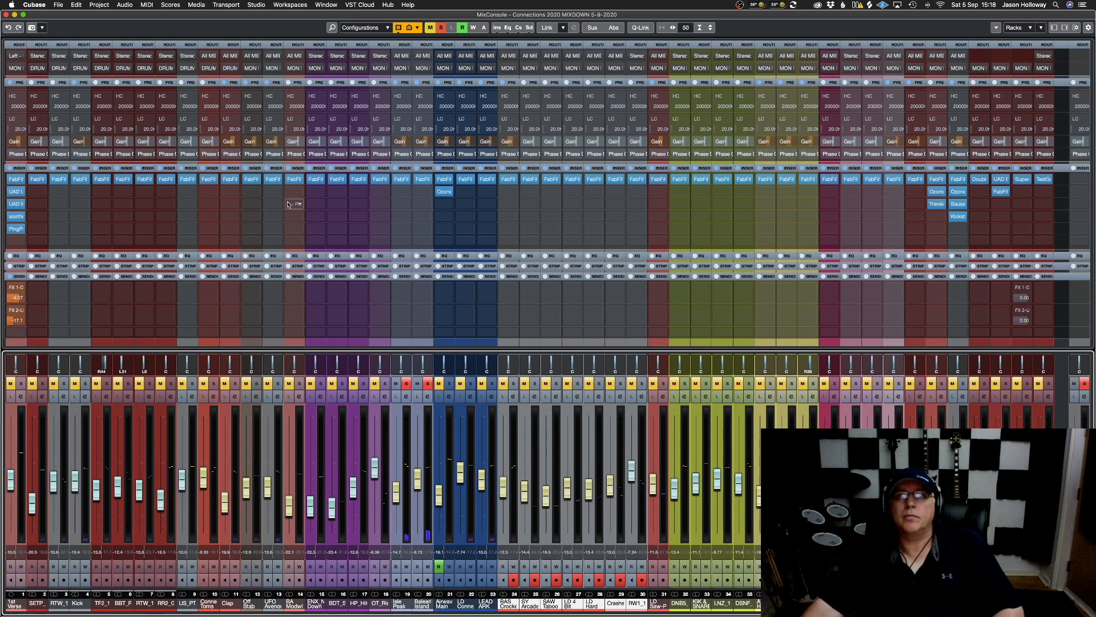
In the LGTV Arrangement workspace, loop playback over the TRANCE parts from bar 129 to 145, then return to the LGTV Mixdown workspace
{"action": "left_click", "coordinate": [301, 6]}
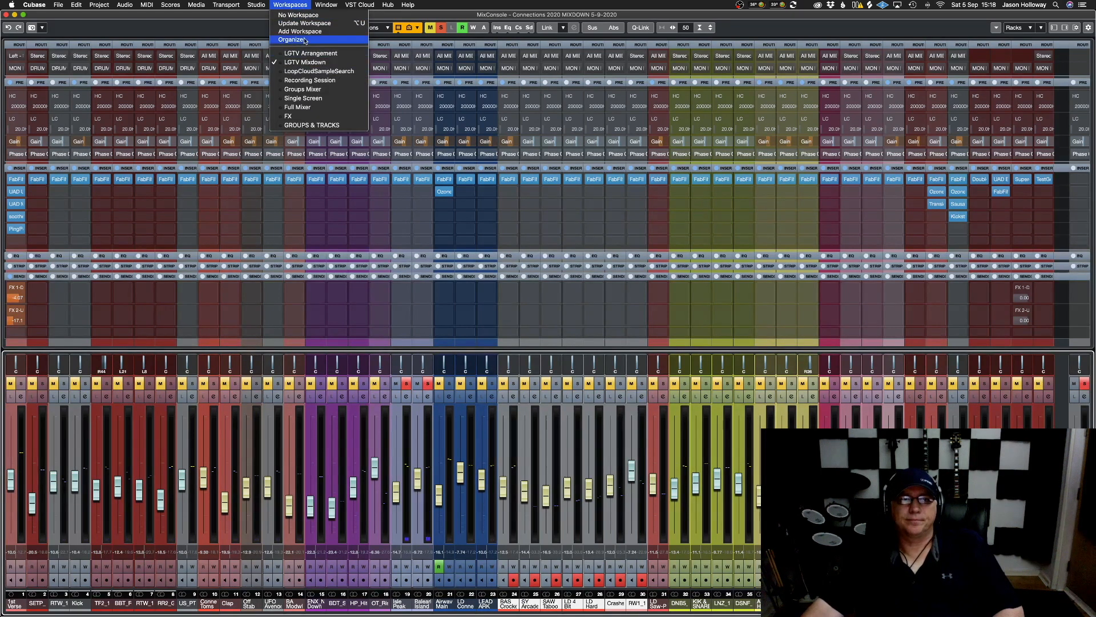
{"action": "left_click", "coordinate": [304, 63]}
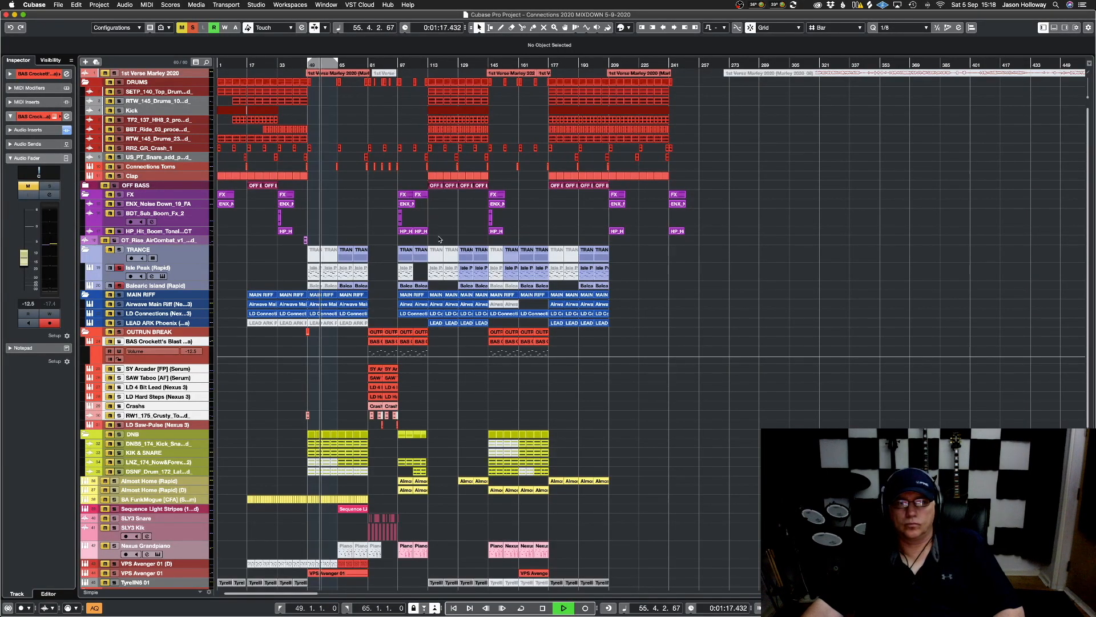
{"action": "left_click_drag", "start_coordinate": [459, 238], "coordinate": [481, 261]}
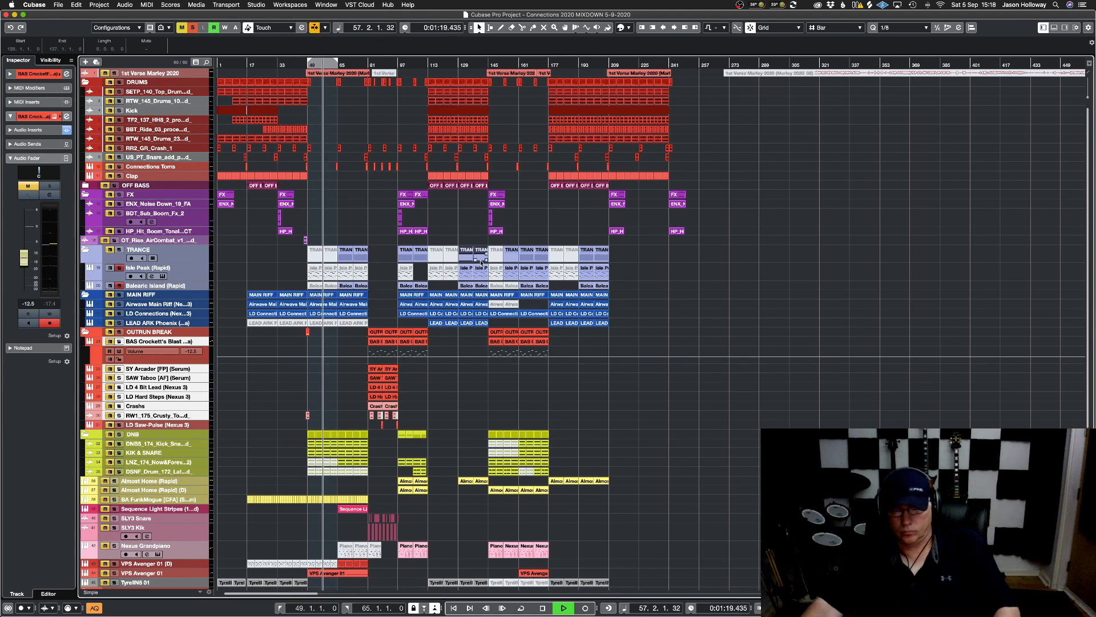
{"action": "key", "text": "p"}
{"action": "key", "text": "slash"}
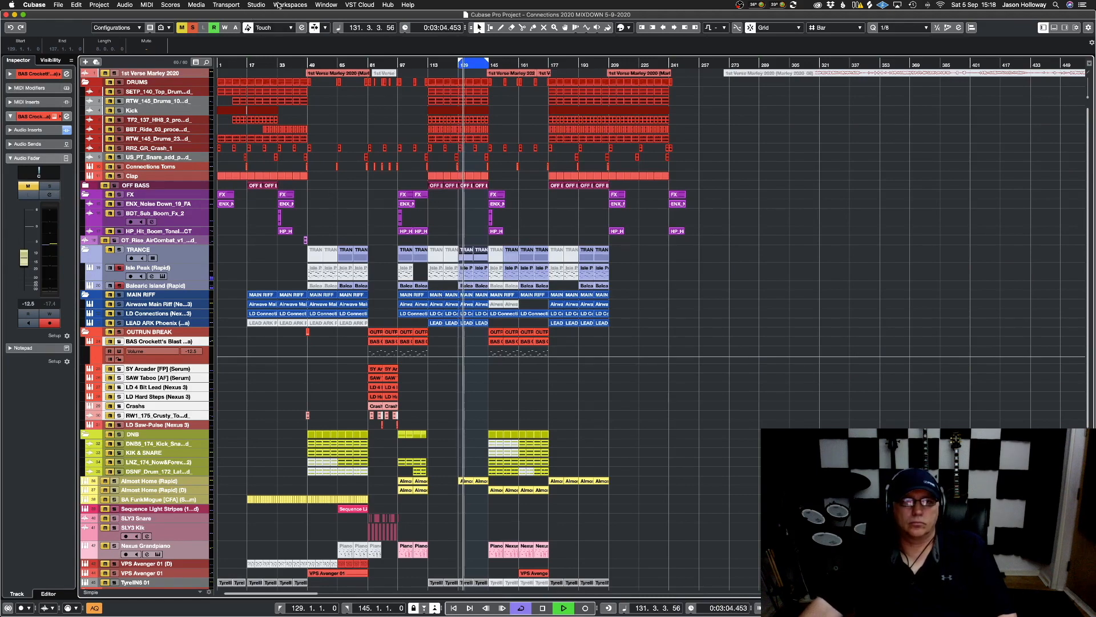
{"action": "left_click", "coordinate": [287, 4]}
{"action": "left_click", "coordinate": [303, 62]}
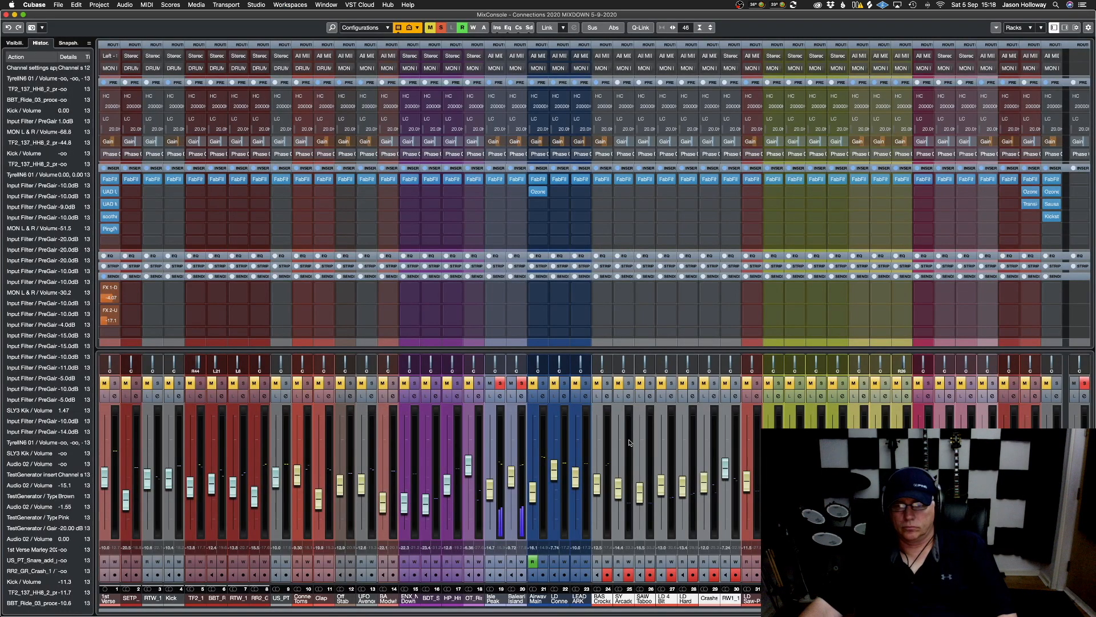
Add LD Connections to the solo and move its Pro-Q 3 low cut to about 767 Hz with an 18 dB/oct slope
{"action": "left_click", "coordinate": [564, 383]}
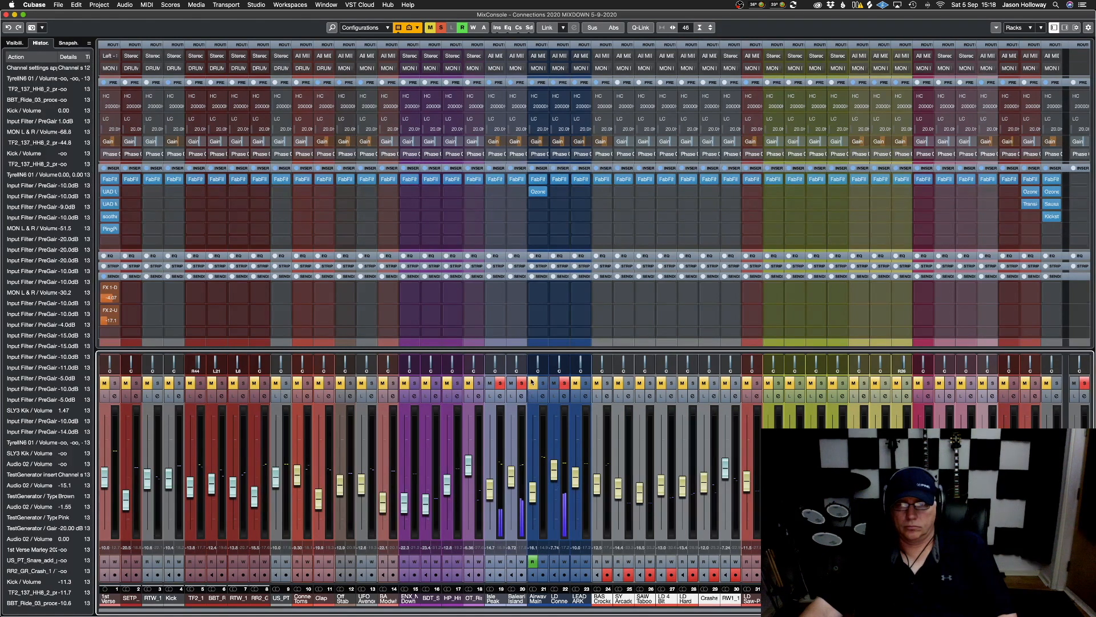
{"action": "left_click", "coordinate": [531, 382]}
{"action": "left_click", "coordinate": [560, 178]}
{"action": "mouse_move", "coordinate": [311, 217]}
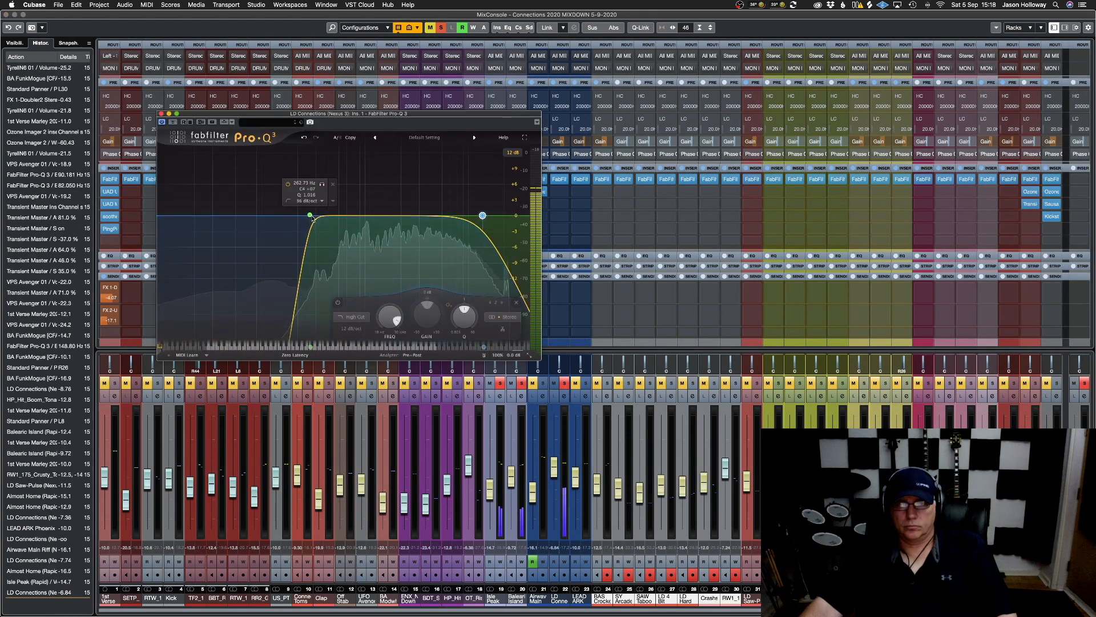
{"action": "left_click_drag", "start_coordinate": [311, 217], "coordinate": [354, 221]}
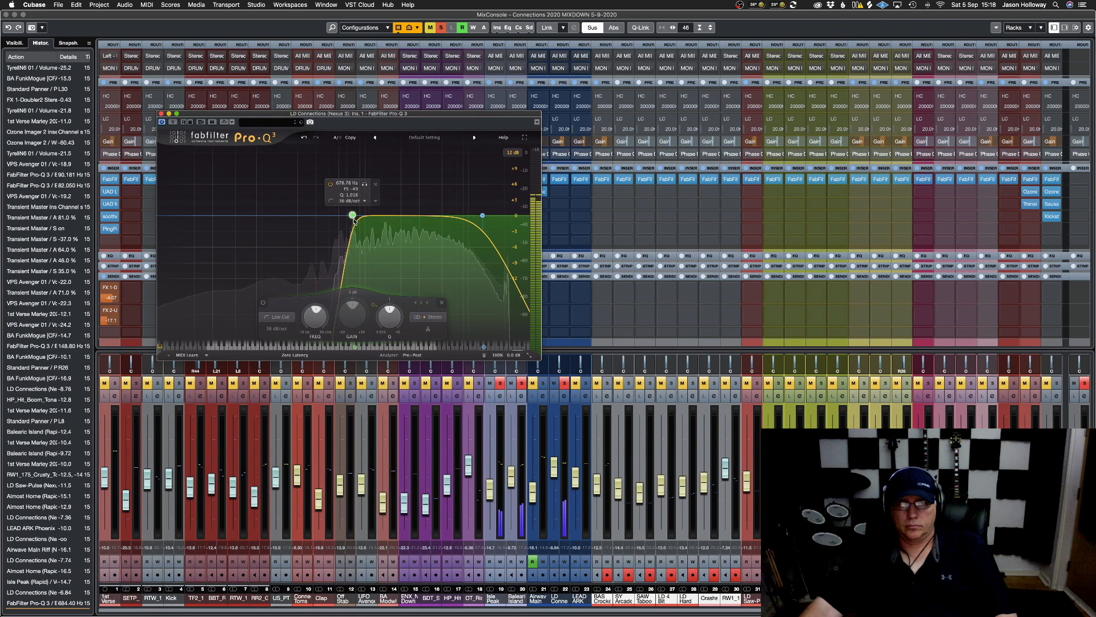
{"action": "left_click_drag", "start_coordinate": [355, 221], "coordinate": [352, 222]}
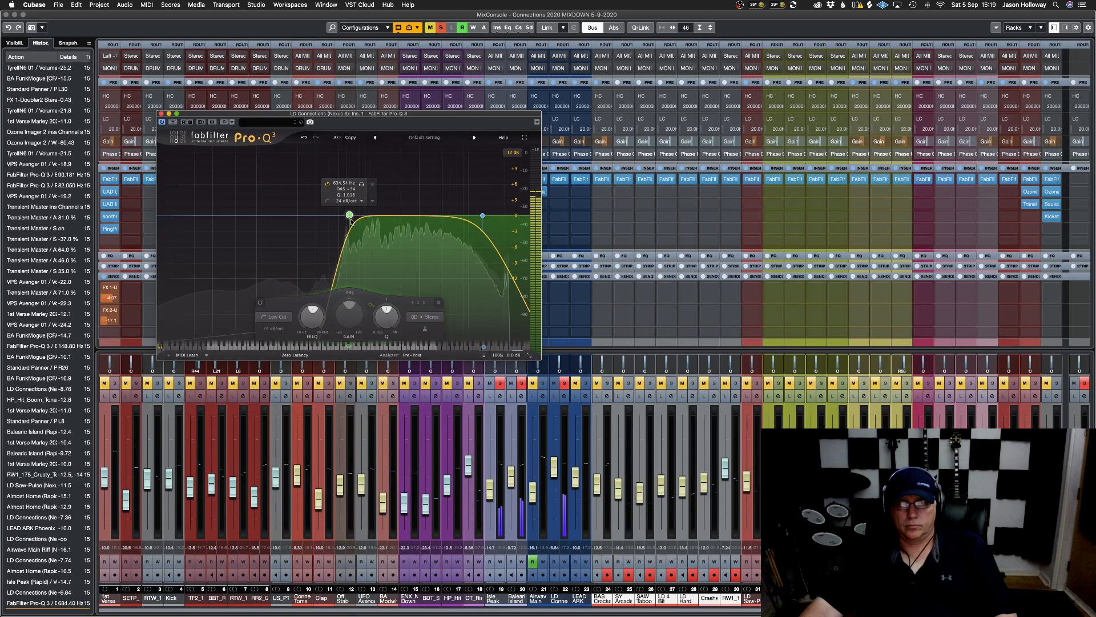
{"action": "left_click_drag", "start_coordinate": [351, 221], "coordinate": [353, 223]}
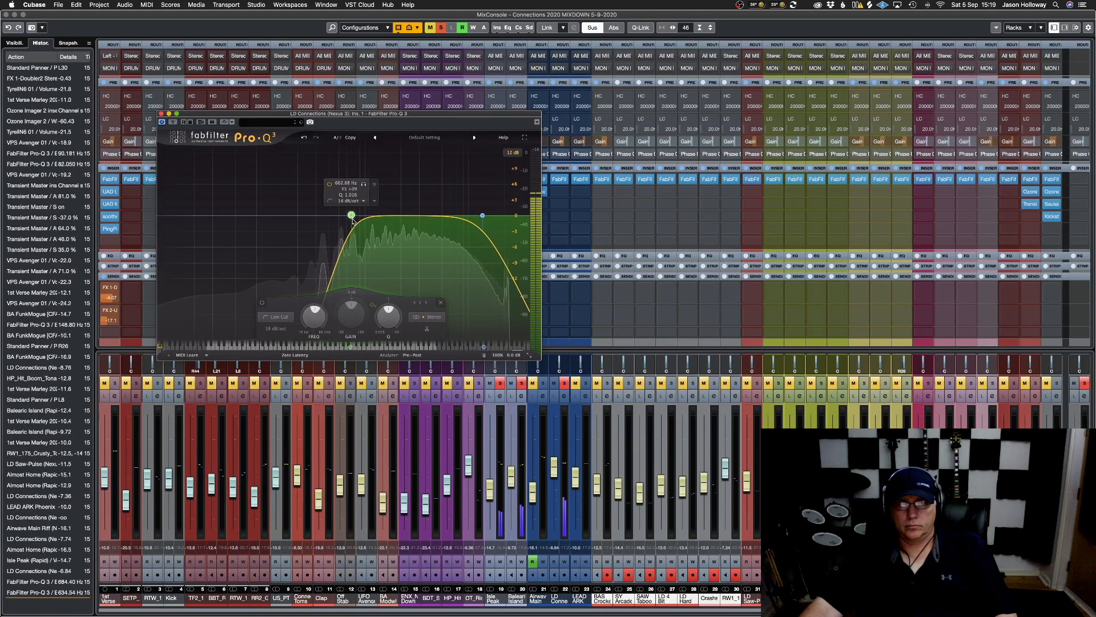
{"action": "left_click_drag", "start_coordinate": [354, 219], "coordinate": [359, 219]}
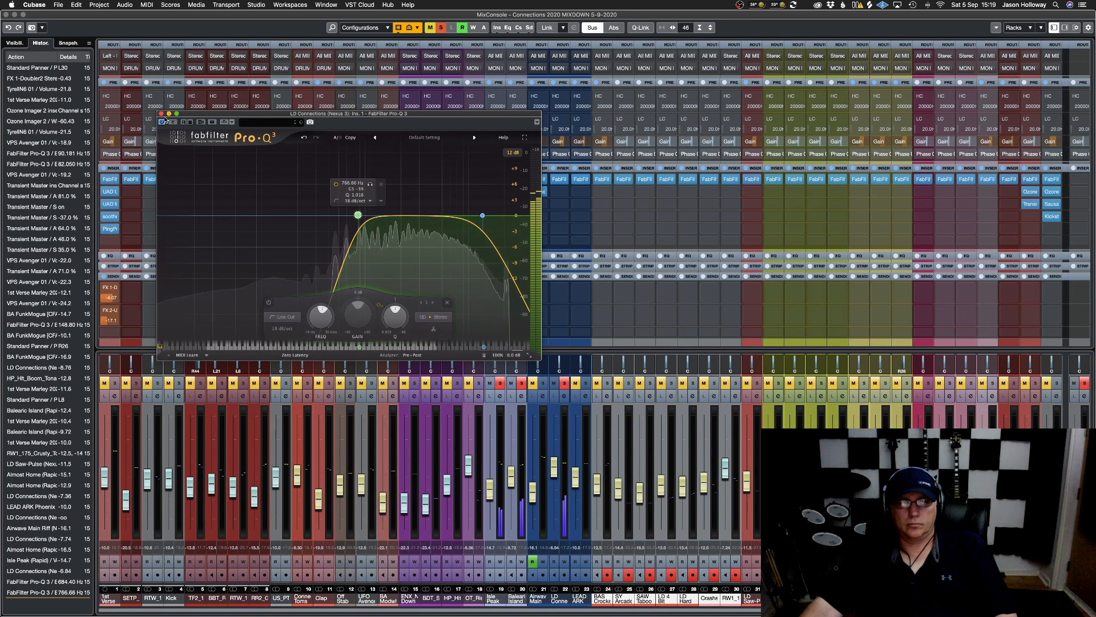
{"action": "left_click", "coordinate": [161, 114]}
Solo Airwave Main Riff and LEAD ARK too, setting LD Connections to about -6.24 dB, Airwave to -11.9 dB and LEAD ARK to -12.8 dB
{"action": "left_click_drag", "start_coordinate": [557, 470], "coordinate": [559, 466]}
{"action": "left_click", "coordinate": [543, 383]}
{"action": "mouse_move", "coordinate": [534, 490]}
{"action": "left_mouse_down"}
{"action": "mouse_move", "coordinate": [536, 465]}
{"action": "mouse_move", "coordinate": [535, 489]}
{"action": "left_mouse_up"}
{"action": "left_click", "coordinate": [586, 383]}
{"action": "mouse_move", "coordinate": [575, 476]}
{"action": "left_mouse_down"}
{"action": "mouse_move", "coordinate": [573, 521]}
{"action": "mouse_move", "coordinate": [578, 490]}
{"action": "left_mouse_up"}
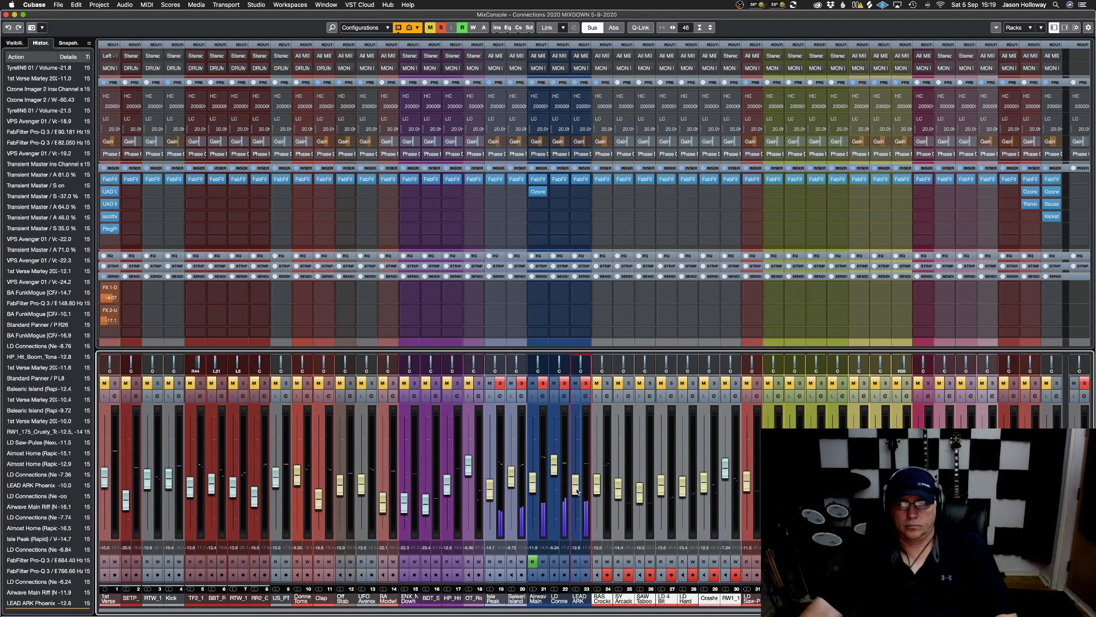
Rebalance the three lead channels: LD Connections at about -5 dB, Airwave Main Riff at -14 dB and LEAD ARK at -12.4 dB
{"action": "left_click", "coordinate": [553, 467]}
{"action": "left_click_drag", "start_coordinate": [552, 467], "coordinate": [536, 501]}
{"action": "left_click_drag", "start_coordinate": [535, 522], "coordinate": [536, 520]}
{"action": "left_click_drag", "start_coordinate": [558, 475], "coordinate": [559, 471]}
{"action": "left_click_drag", "start_coordinate": [533, 517], "coordinate": [536, 494]}
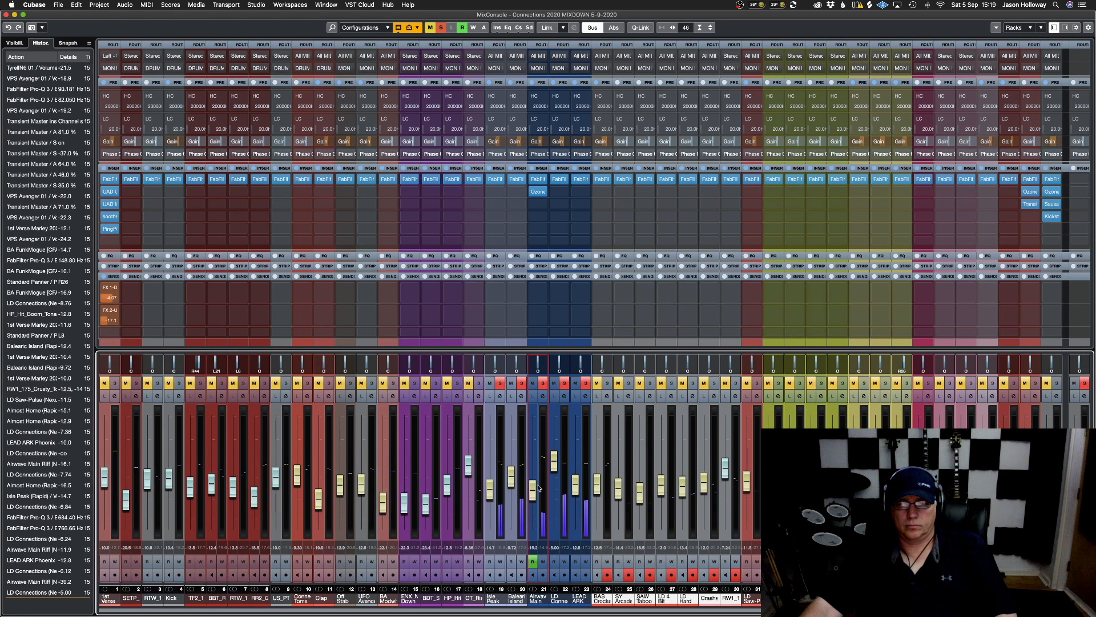
{"action": "left_click", "coordinate": [575, 484]}
{"action": "left_click_drag", "start_coordinate": [540, 485], "coordinate": [575, 485]}
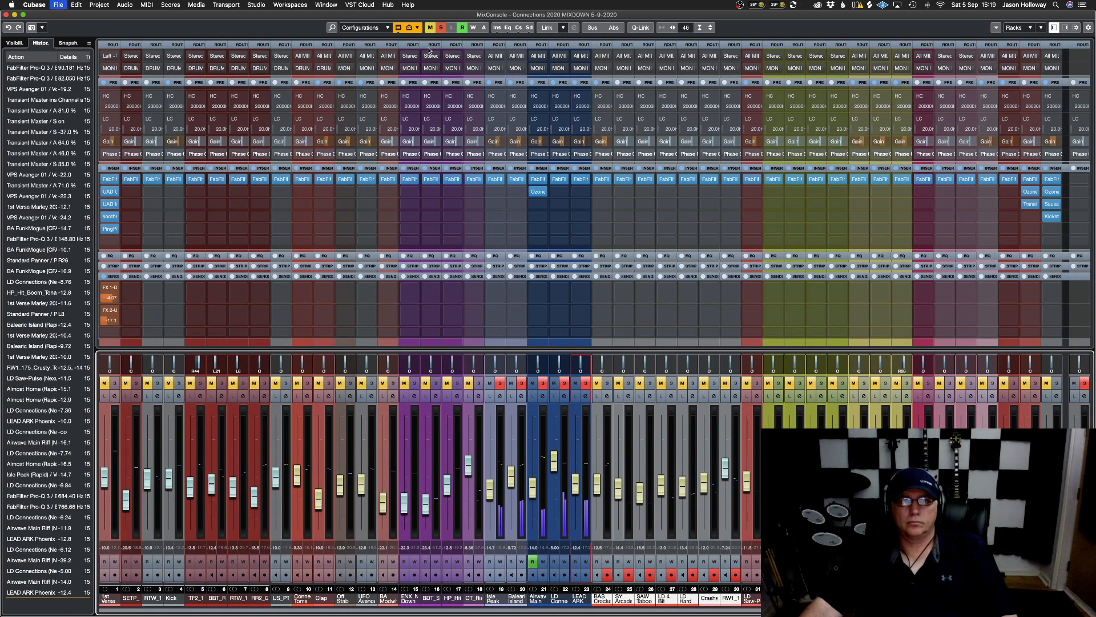
Clear all solos, then solo and select the Airwave Main Riff, LD Connections and LEAD ARK channels
{"action": "left_click", "coordinate": [441, 28]}
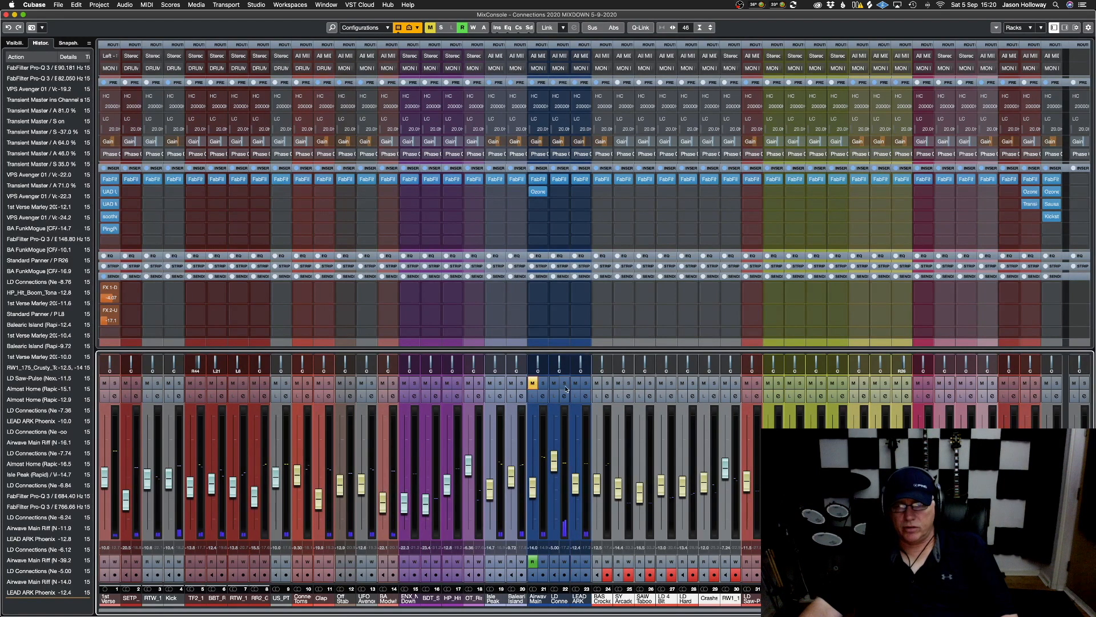
{"action": "left_click", "coordinate": [543, 383]}
{"action": "left_click", "coordinate": [564, 382]}
{"action": "left_click", "coordinate": [585, 382]}
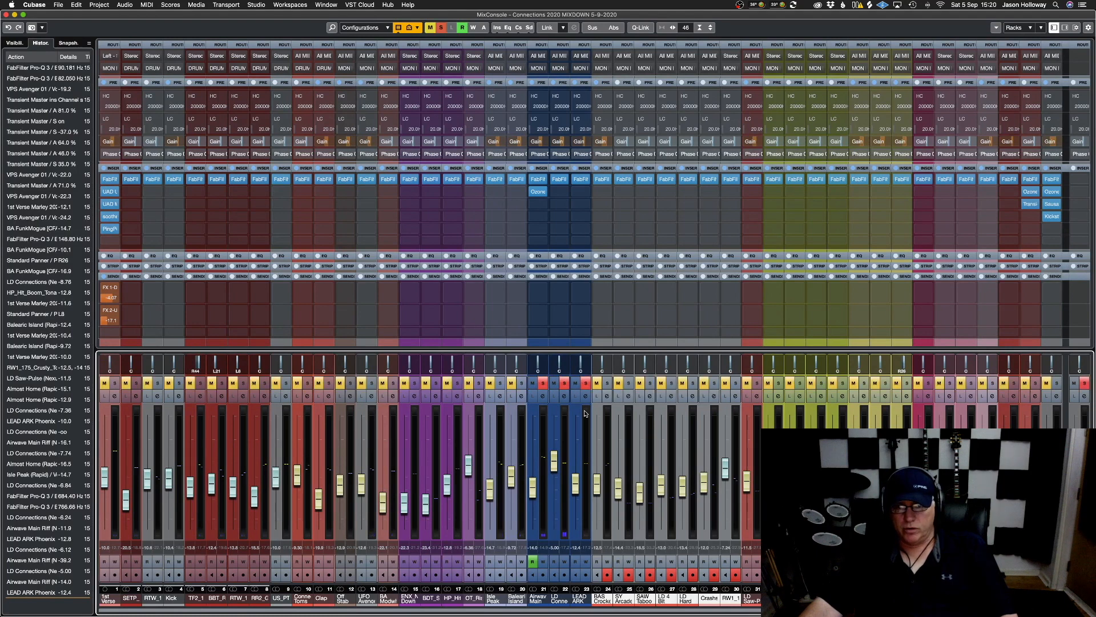
{"action": "left_click", "coordinate": [535, 598]}
{"action": "left_click", "coordinate": [578, 597], "text": "shift"}
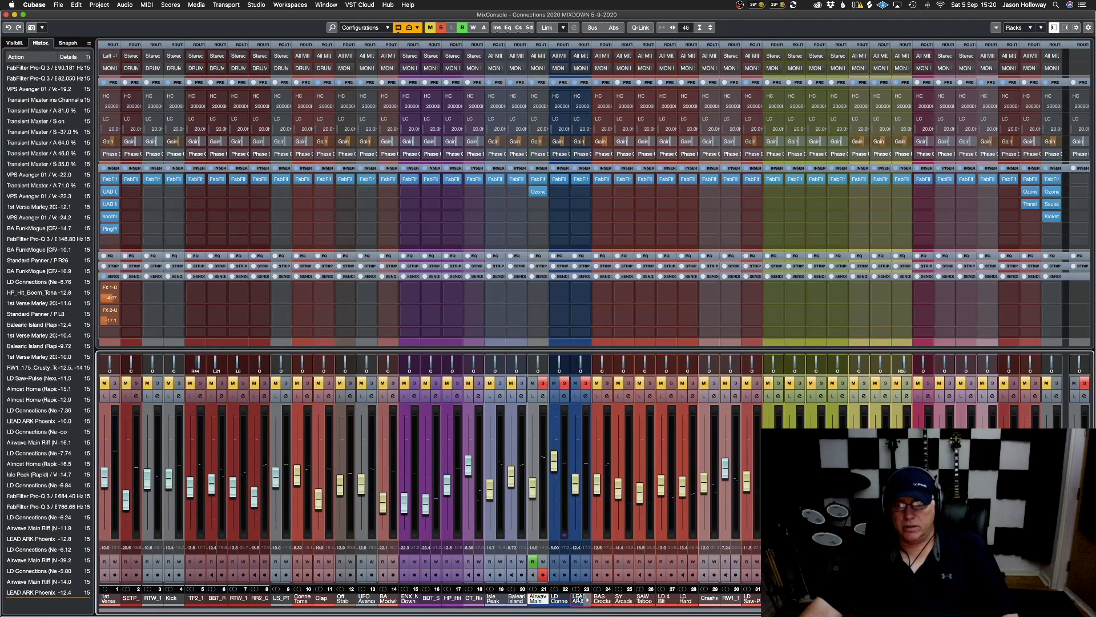
Check the selected lead tracks in the LGTV Arrangement workspace and return to the LGTV Mixdown workspace
{"action": "left_click", "coordinate": [301, 4]}
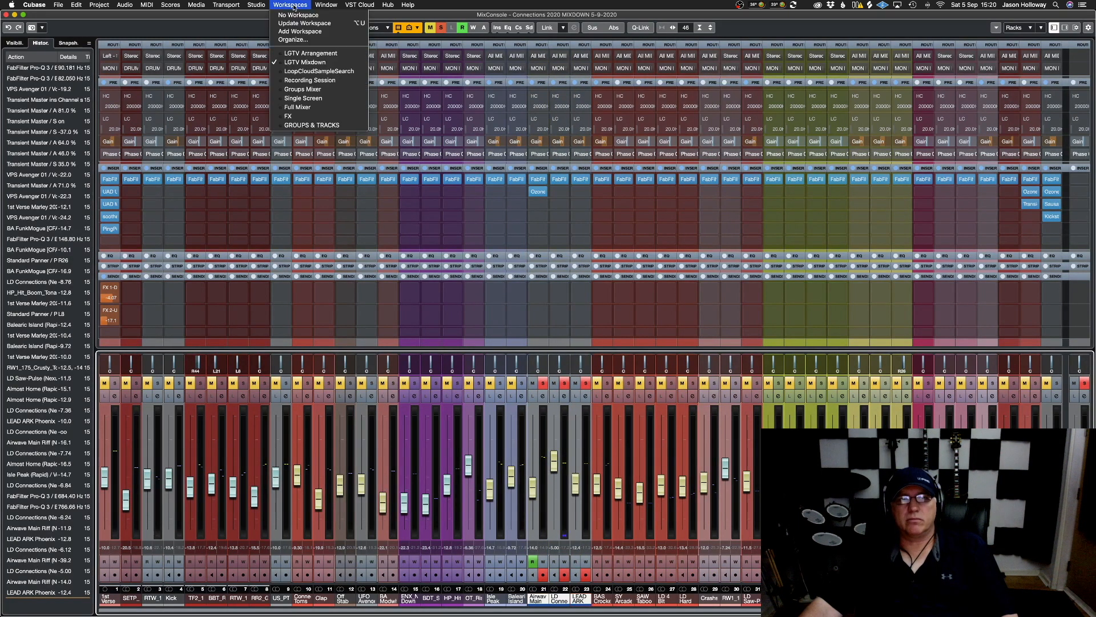
{"action": "left_click", "coordinate": [309, 53]}
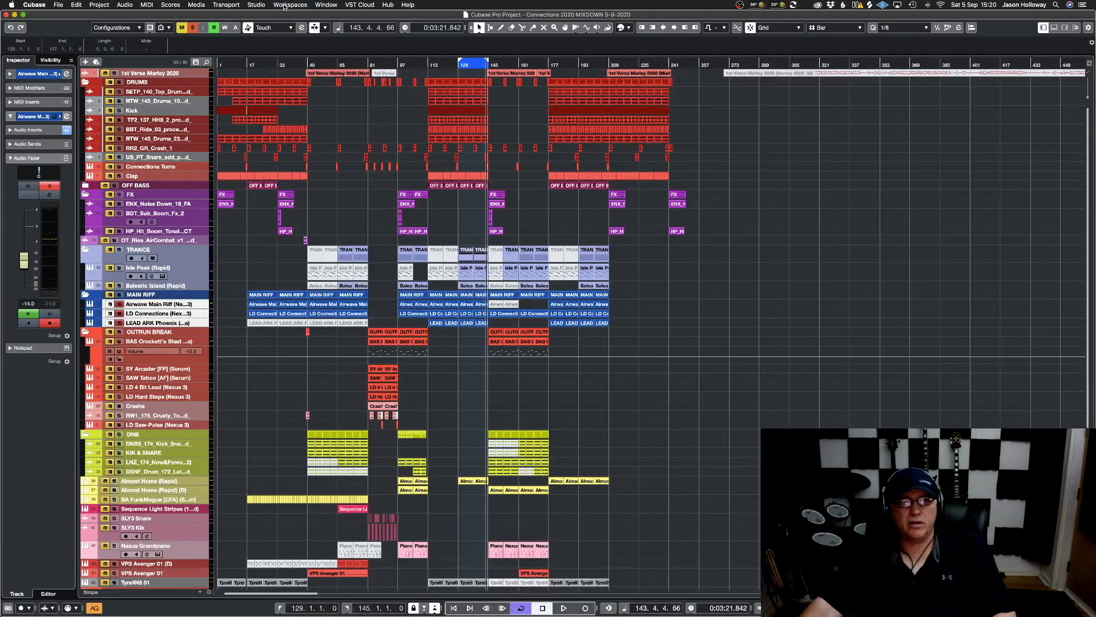
{"action": "left_click", "coordinate": [284, 6]}
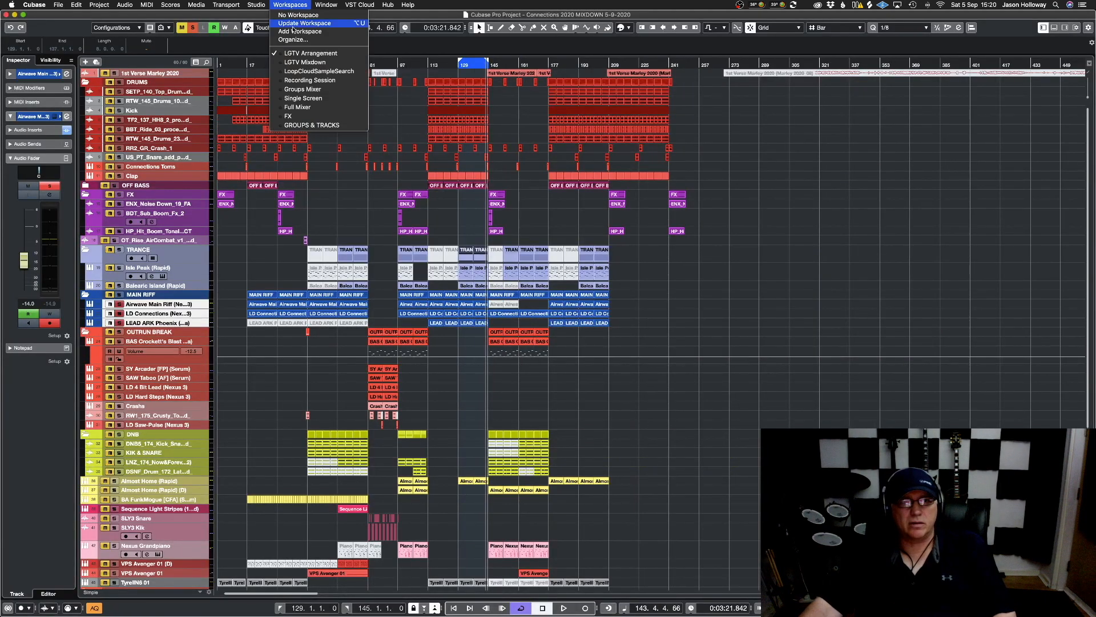
{"action": "left_click", "coordinate": [308, 62]}
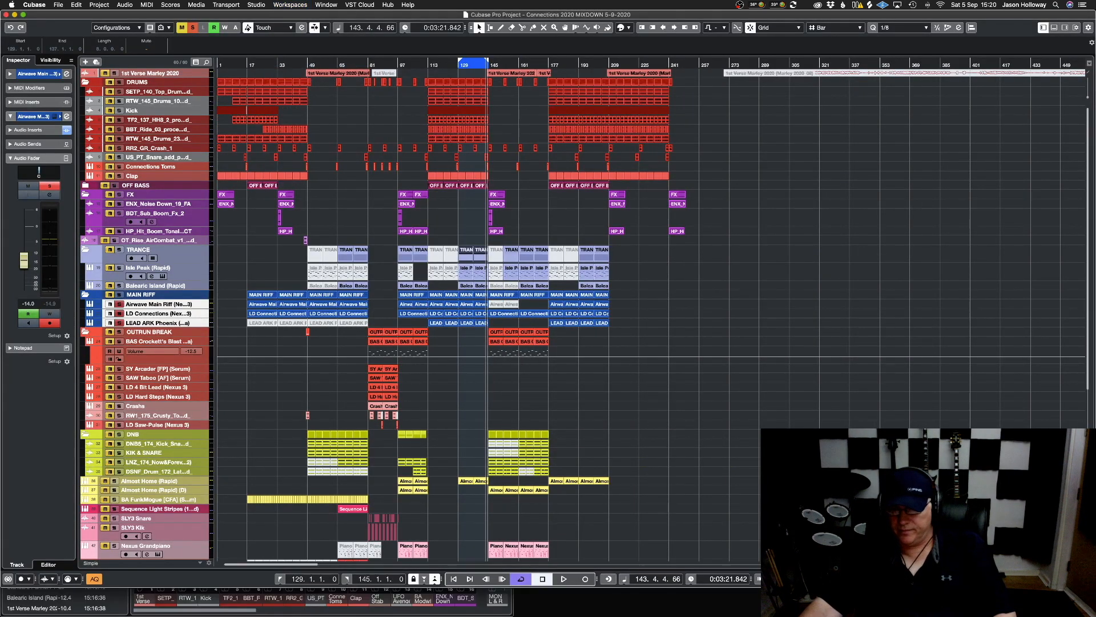
Add a stereo group channel named LEAD to the three selected lead channels, created inside the folder and output to MON L & R
{"action": "scroll", "coordinate": [579, 485], "scroll_direction": "right", "scroll_amount": 3}
{"action": "key", "text": "space"}
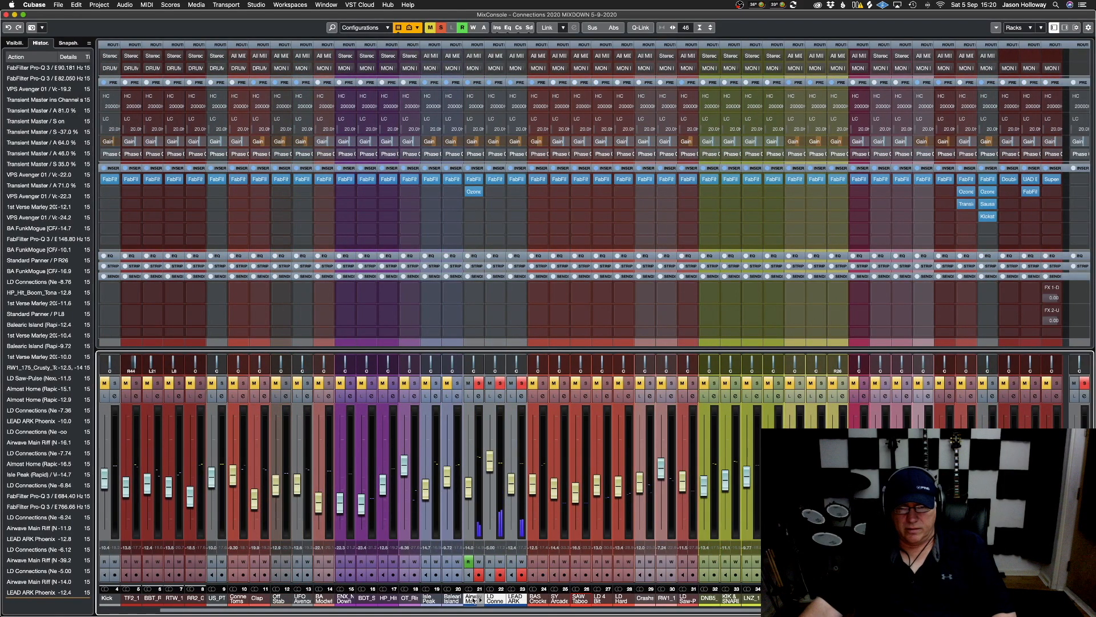
{"action": "right_click", "coordinate": [488, 515]}
{"action": "mouse_move", "coordinate": [577, 611]}
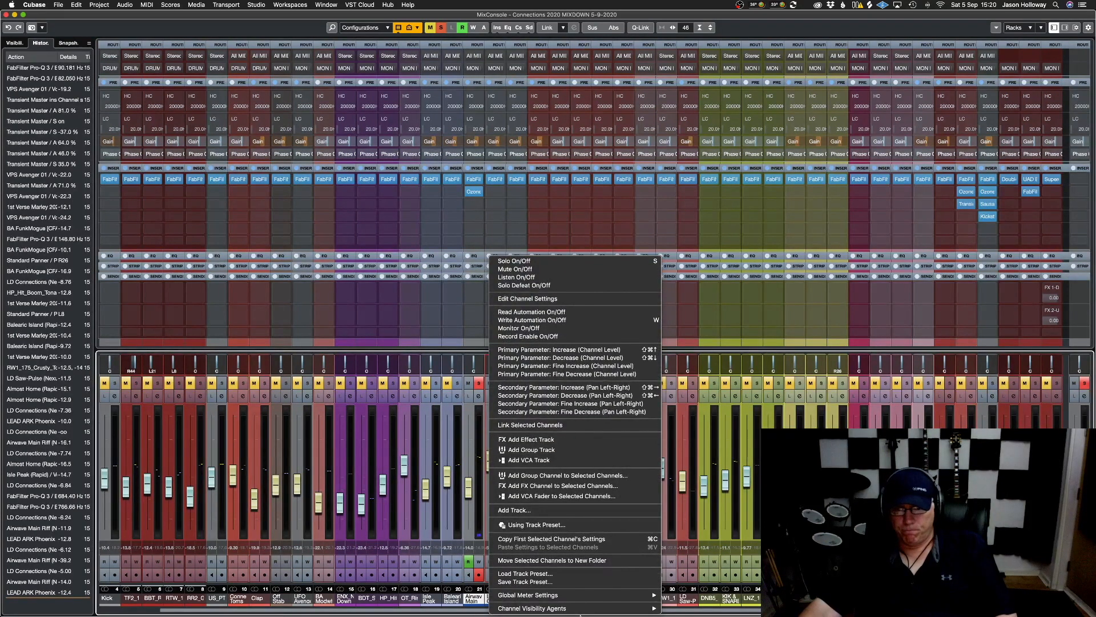
{"action": "left_click", "coordinate": [562, 477]}
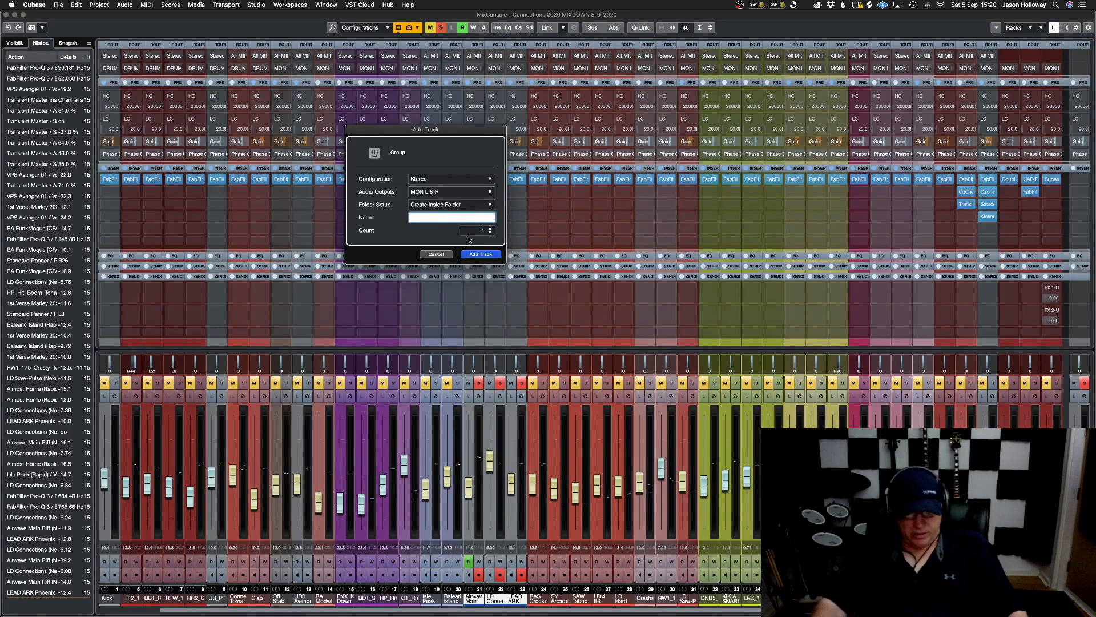
{"action": "type", "text": "LEAD"}
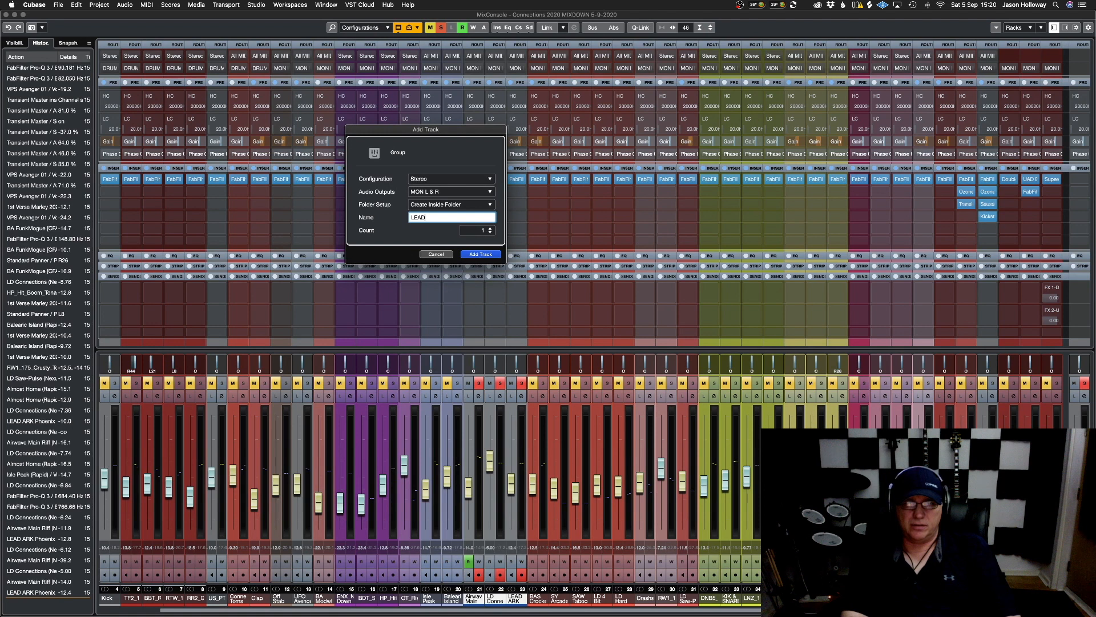
{"action": "key", "text": "Return"}
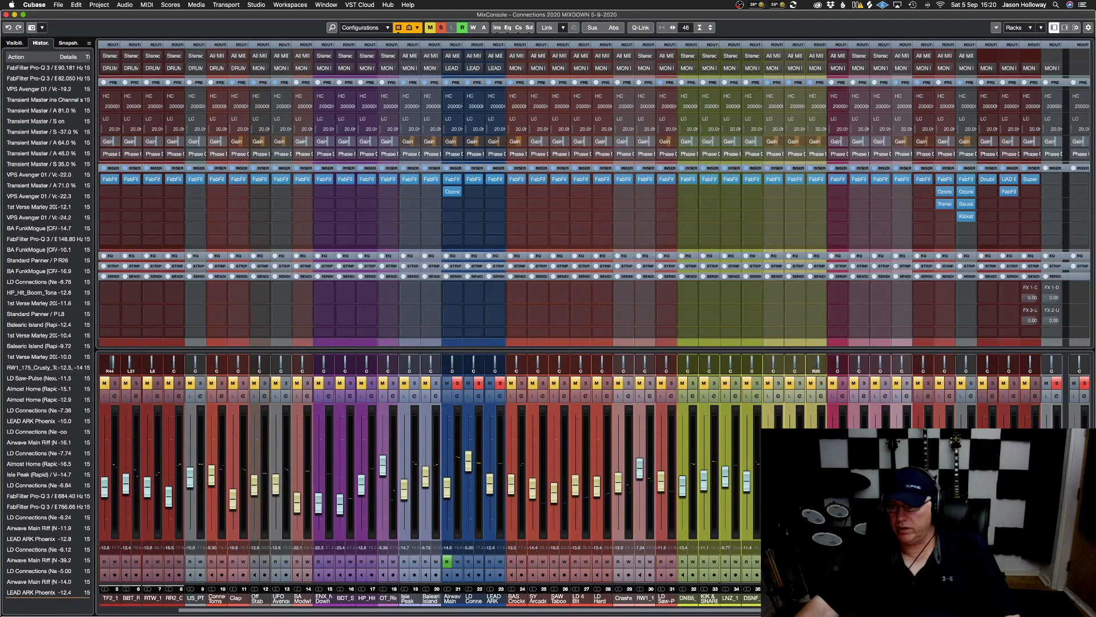
Play the looped section and set the LEAD group's level to about -0.46 dB
{"action": "key", "text": "space"}
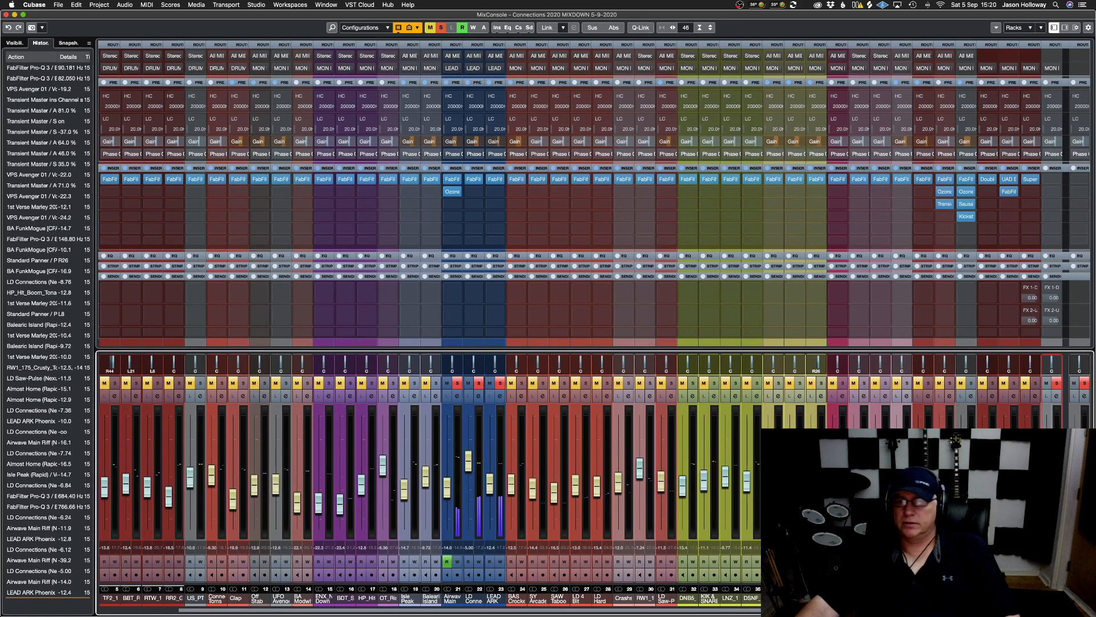
{"action": "left_click_drag", "start_coordinate": [1046, 445], "coordinate": [1047, 446]}
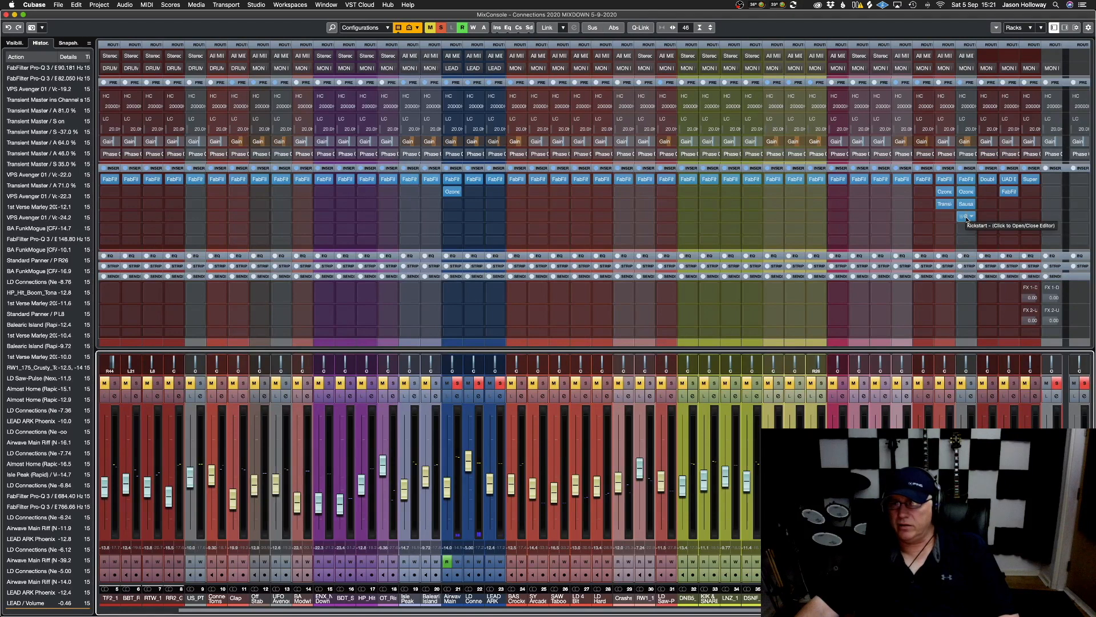
{"action": "left_click_drag", "start_coordinate": [966, 219], "coordinate": [1051, 218]}
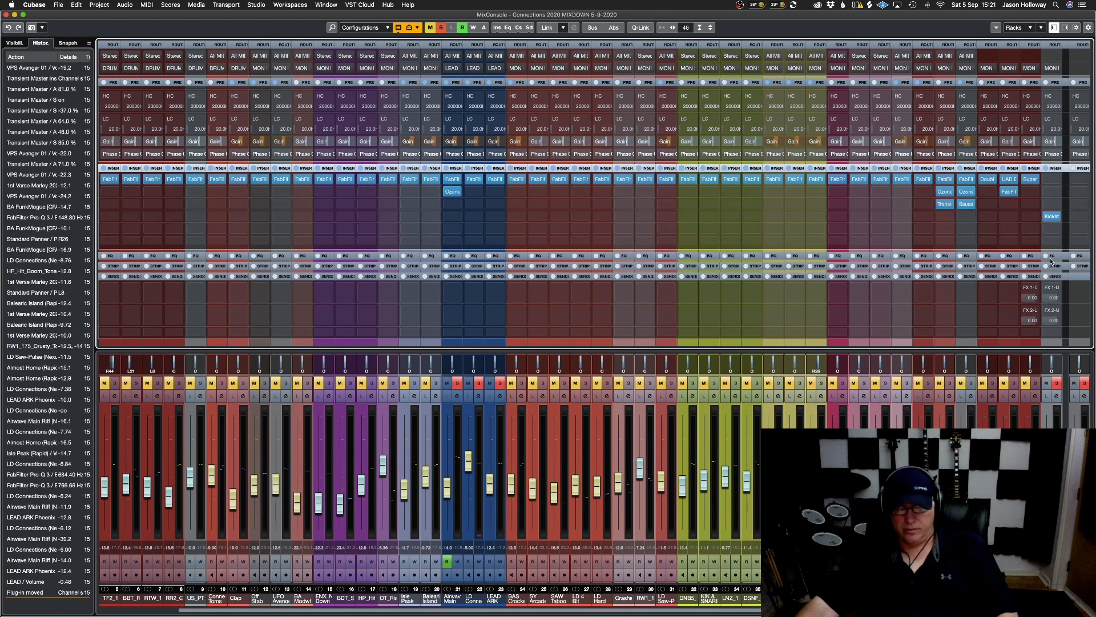
{"action": "key", "text": "super+z"}
{"action": "key", "text": "super+z"}
{"action": "key", "text": "super+z"}
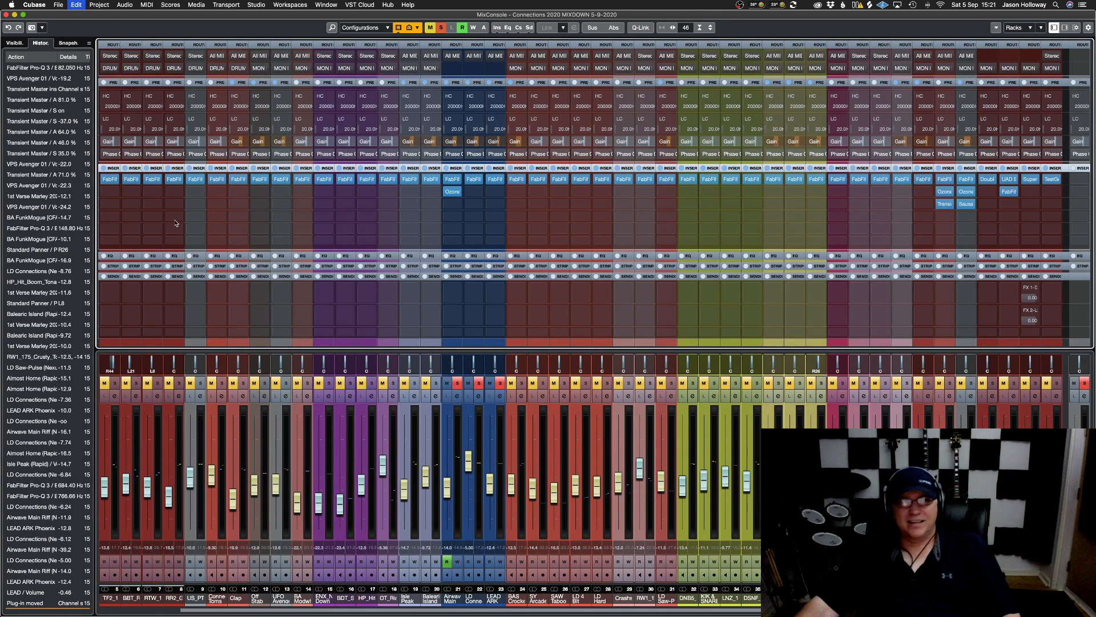
{"action": "key", "text": "super+shift+z"}
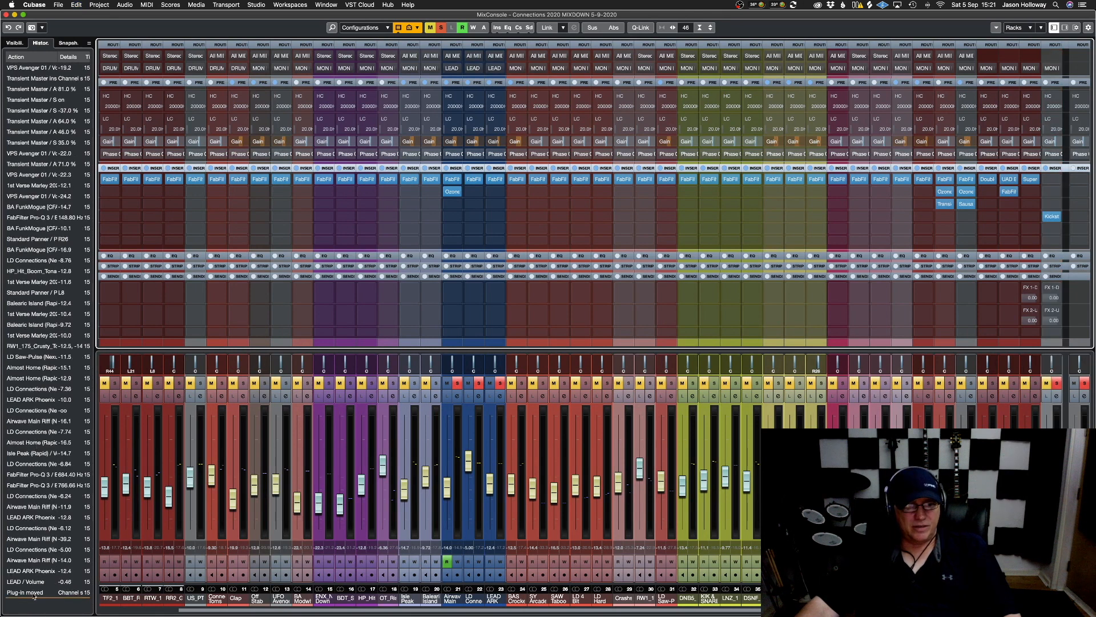
{"action": "key", "text": "super+z"}
{"action": "key", "text": "super+shift+z"}
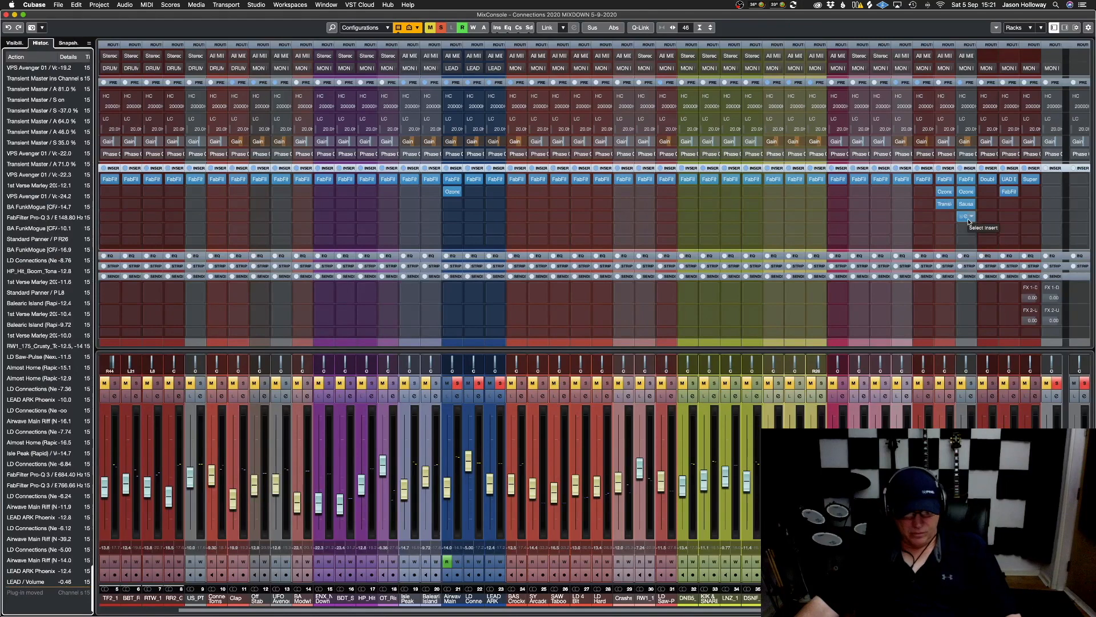
Copy the Kickstart insert onto slot 4 of the LEAD group, open its editor and compare the soloed leads with the full mix
{"action": "left_click_drag", "start_coordinate": [966, 221], "coordinate": [1050, 219]}
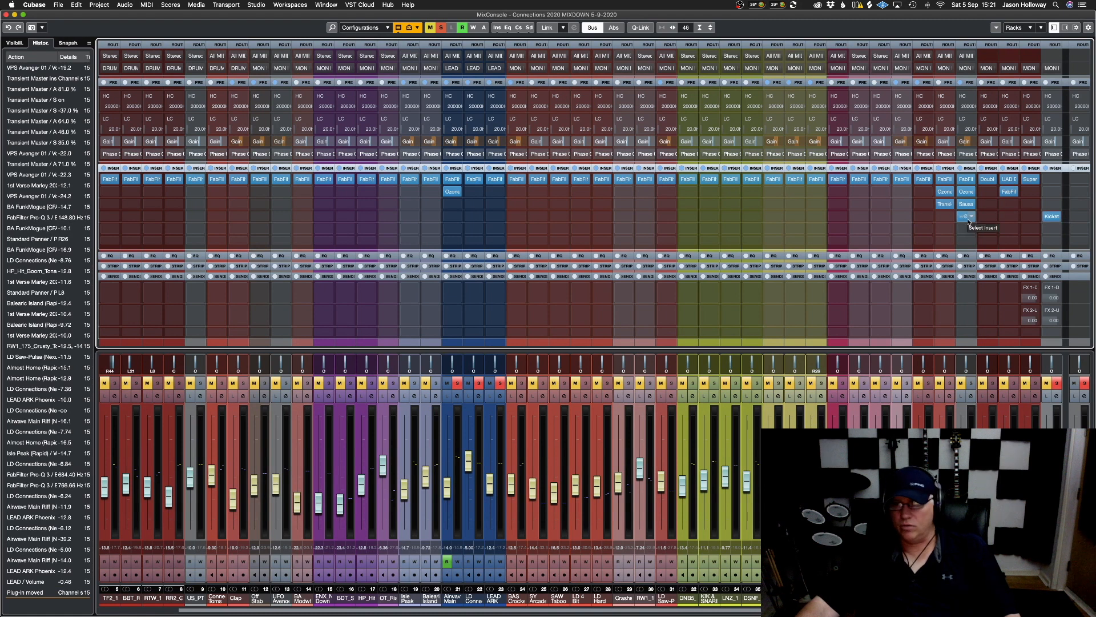
{"action": "left_click", "coordinate": [1052, 215]}
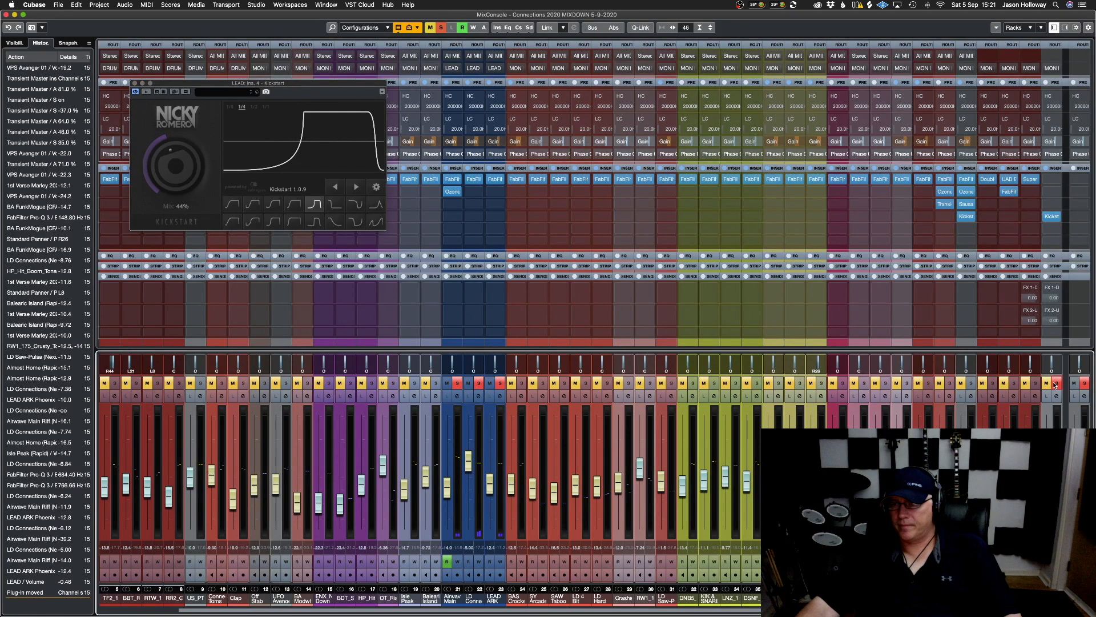
{"action": "left_click", "coordinate": [1056, 384]}
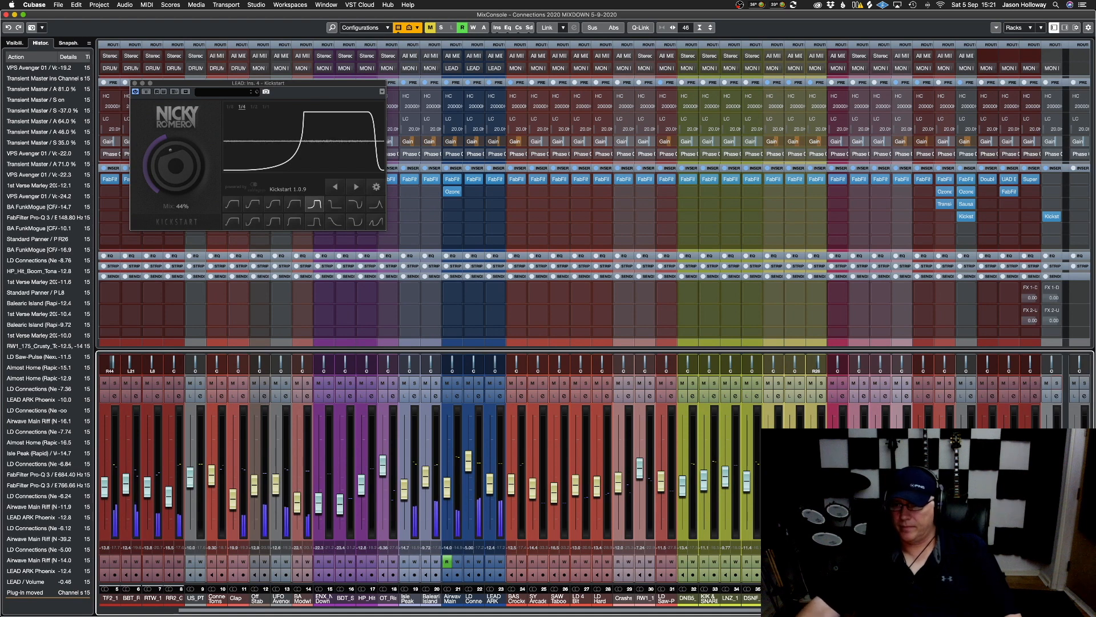
{"action": "left_click", "coordinate": [1056, 383]}
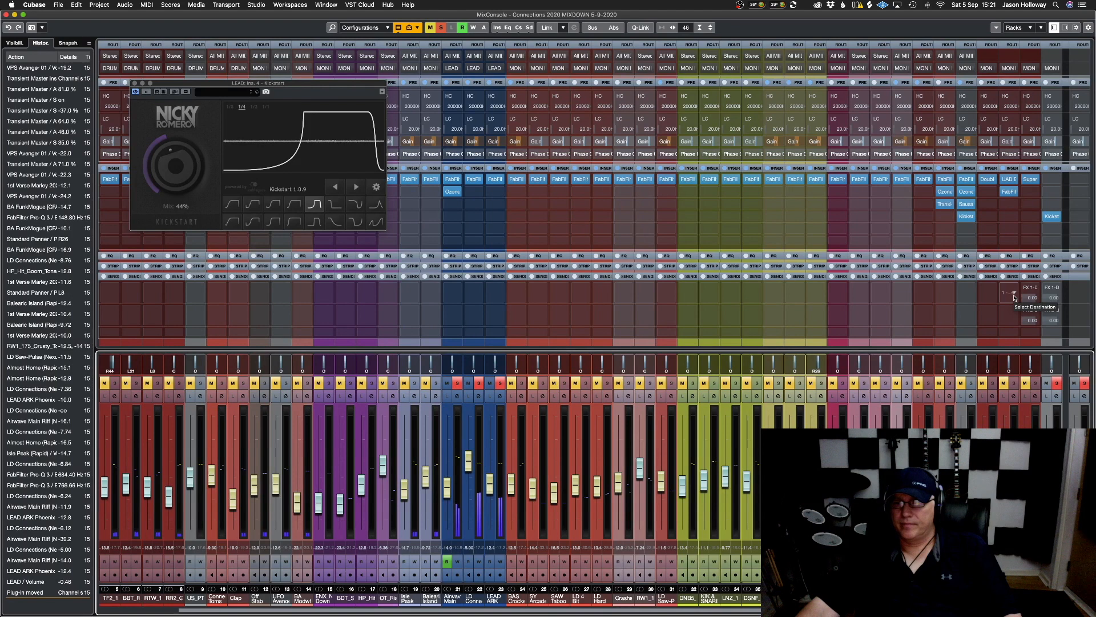
{"action": "left_click", "coordinate": [1057, 383]}
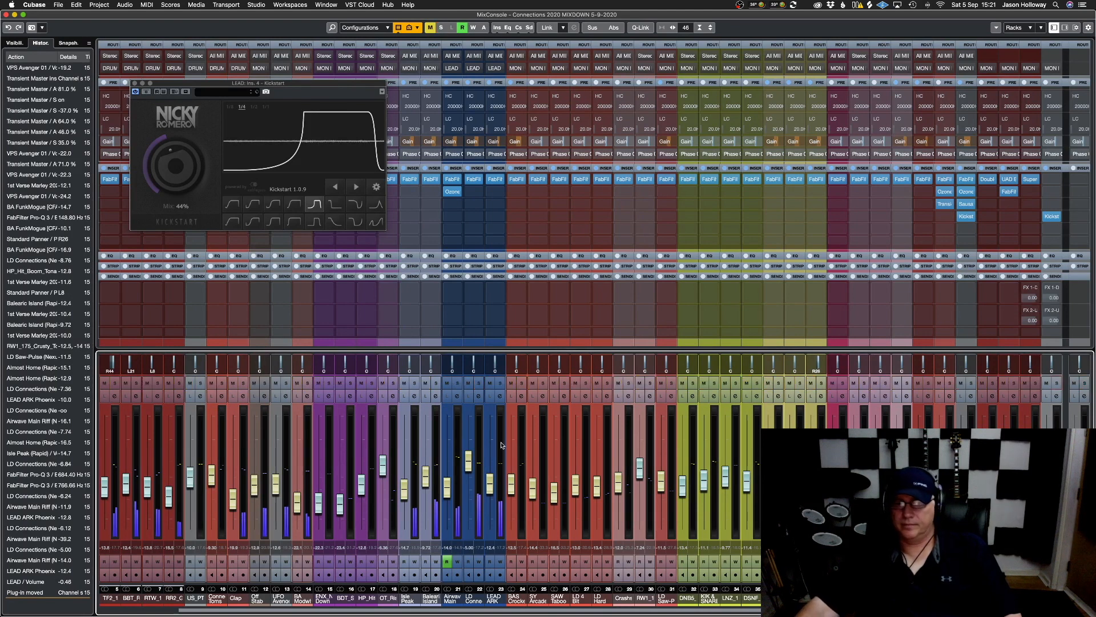
Set the mix of the LEAD group's Kickstart to 13% and close its editor
{"action": "left_click", "coordinate": [1049, 217]}
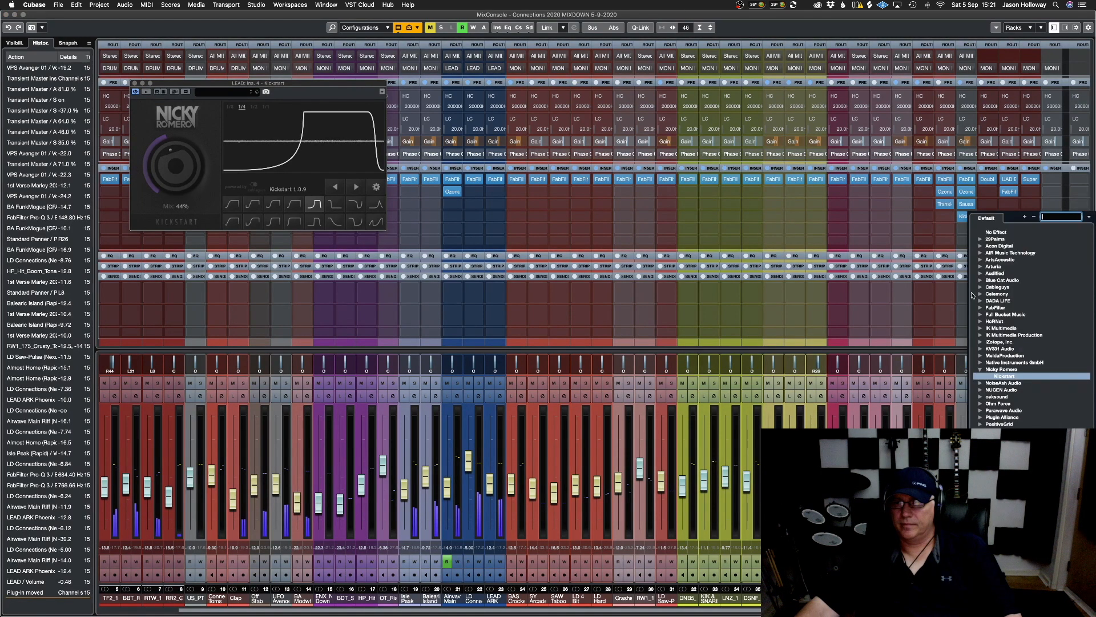
{"action": "left_click", "coordinate": [822, 228]}
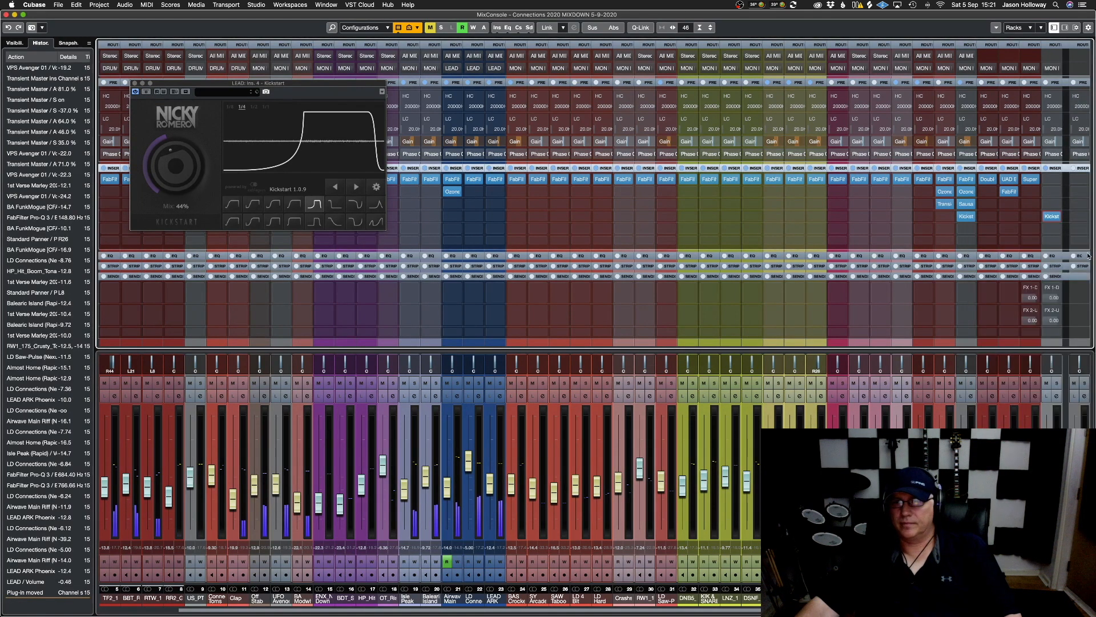
{"action": "left_click", "coordinate": [1053, 217]}
{"action": "left_click", "coordinate": [1052, 218]}
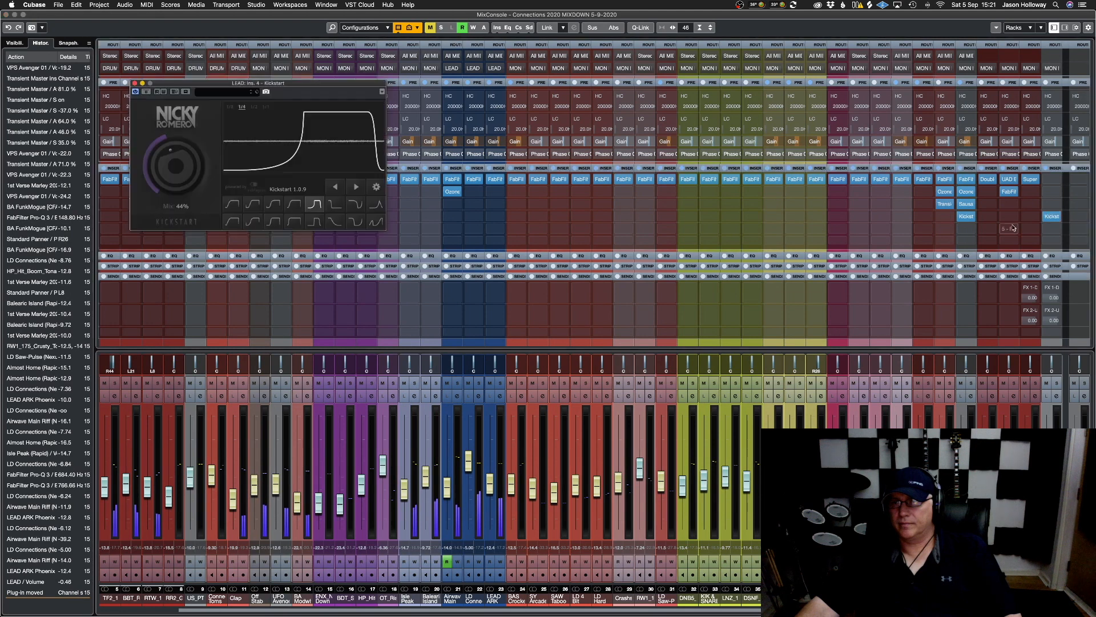
{"action": "left_click_drag", "start_coordinate": [175, 169], "coordinate": [176, 161]}
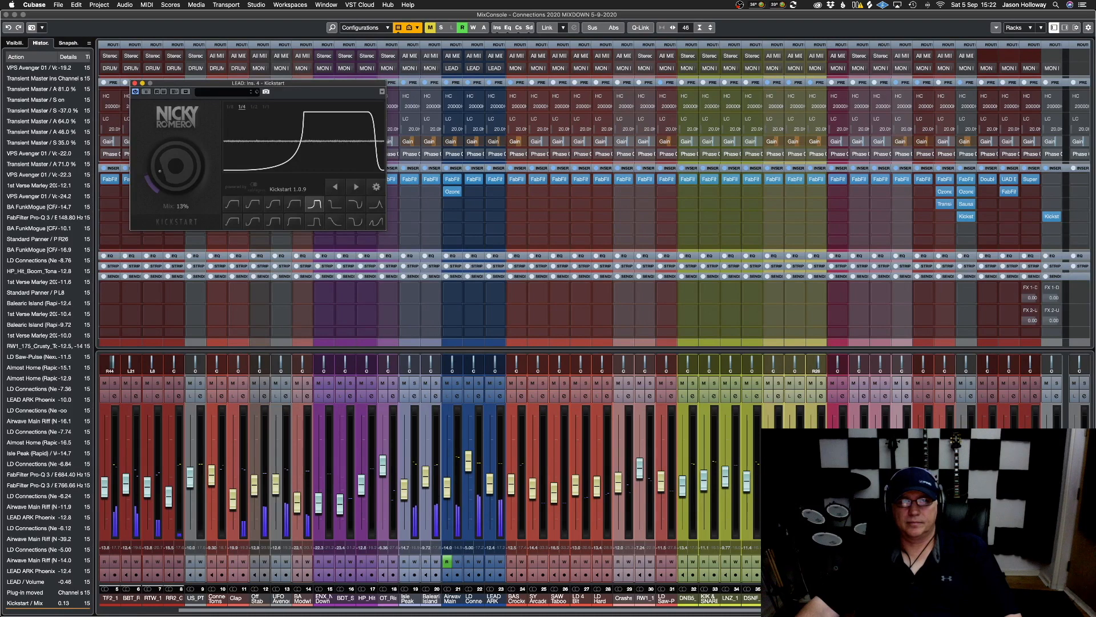
{"action": "left_click", "coordinate": [134, 82]}
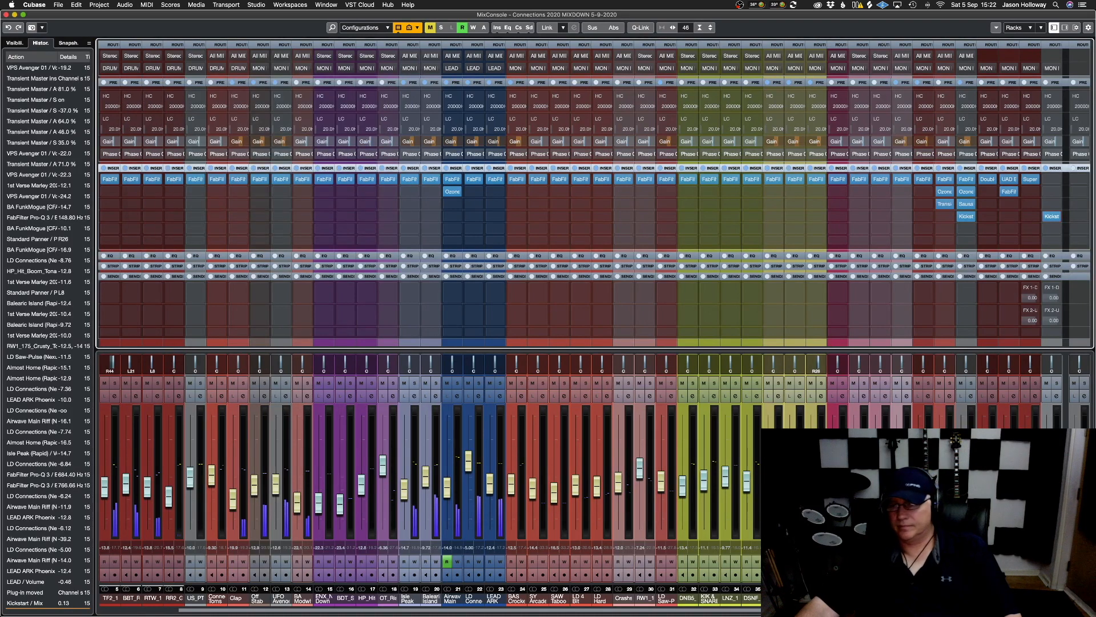
Pull the LEAD group's level down to -oo and solo the Isle Peak and Balearic Island channels
{"action": "left_click_drag", "start_coordinate": [1047, 448], "coordinate": [1047, 536]}
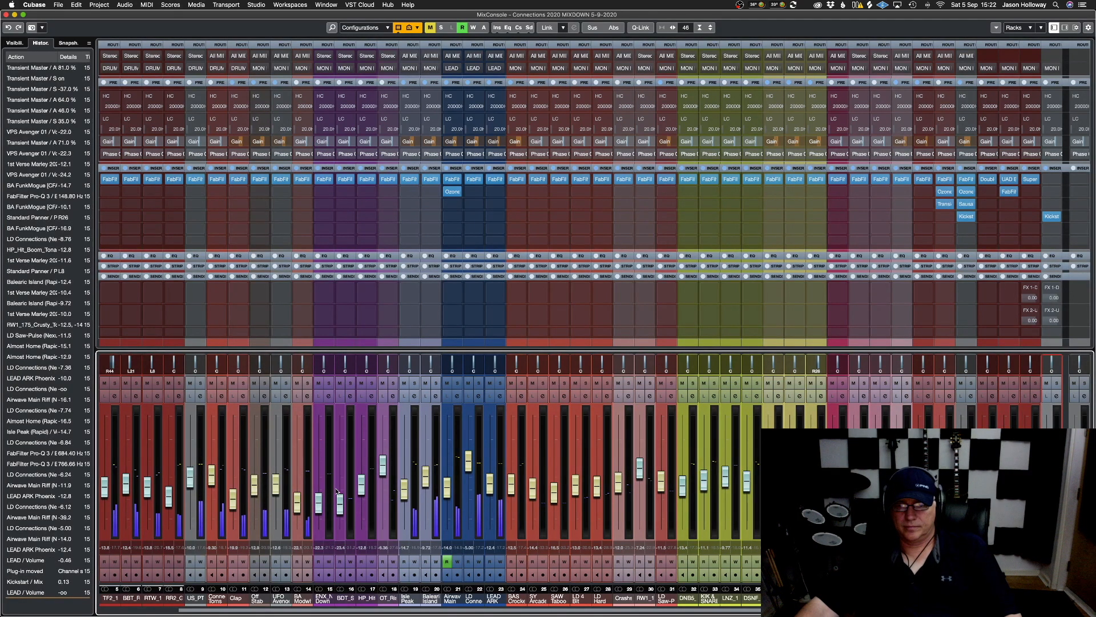
{"action": "left_click", "coordinate": [435, 383]}
{"action": "left_click", "coordinate": [414, 382]}
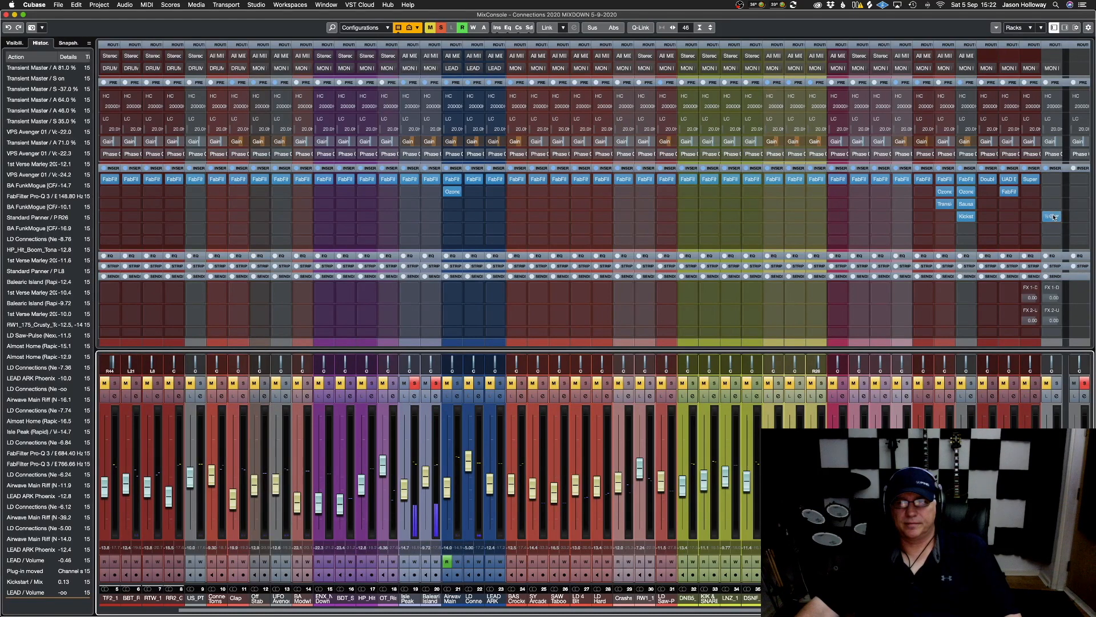
Copy LEAD's Kickstart to slot 3 of Isle Peak and Balearic Island, with the mix at about 54% and 45% respectively
{"action": "left_click_drag", "start_coordinate": [1052, 217], "coordinate": [431, 207]}
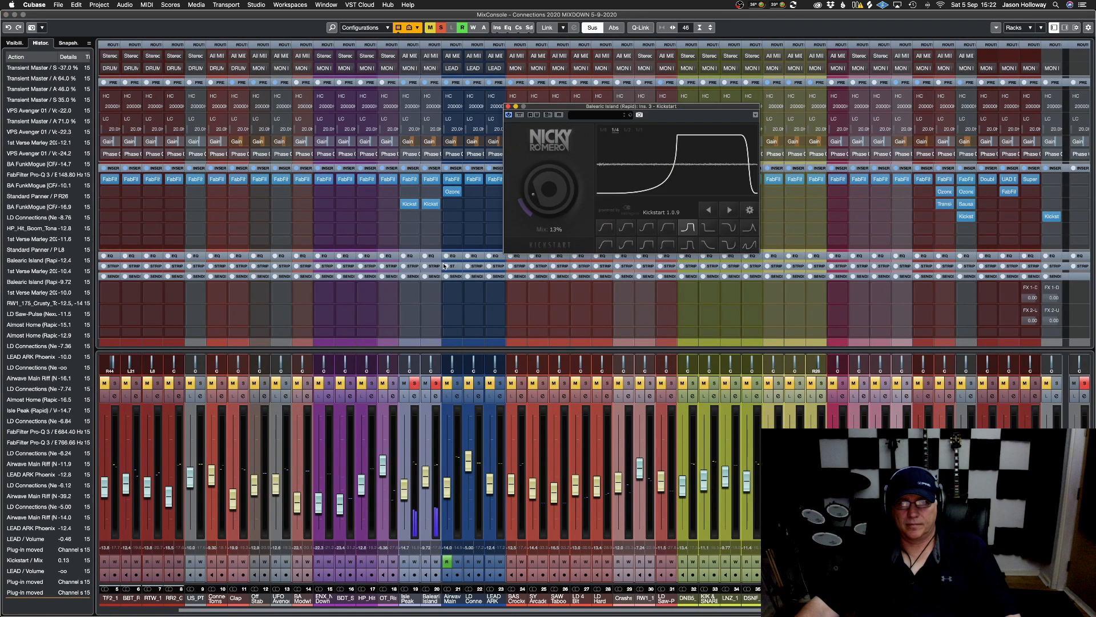
{"action": "left_click_drag", "start_coordinate": [550, 189], "coordinate": [549, 212]}
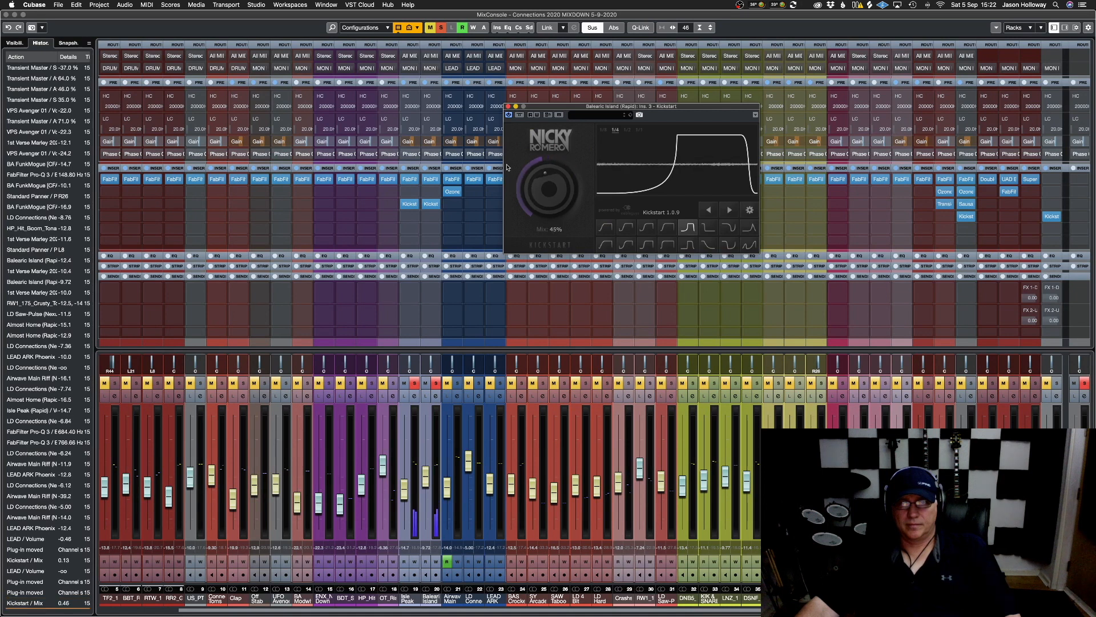
{"action": "left_click", "coordinate": [407, 206]}
{"action": "key", "text": "Return"}
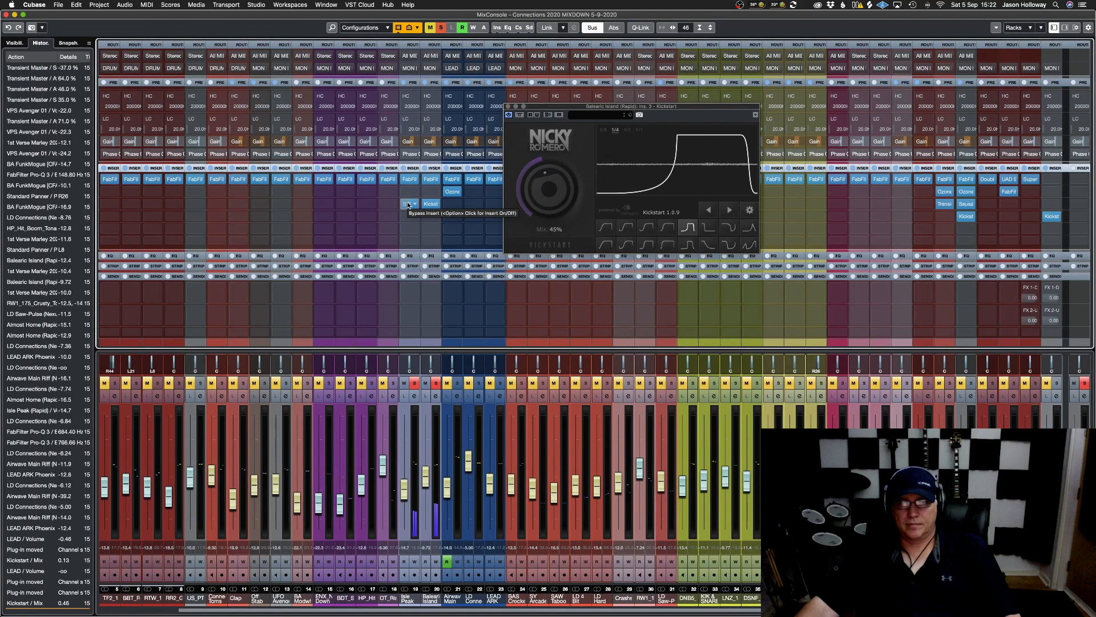
{"action": "left_click_drag", "start_coordinate": [637, 209], "coordinate": [637, 185]}
{"action": "left_click", "coordinate": [597, 126]}
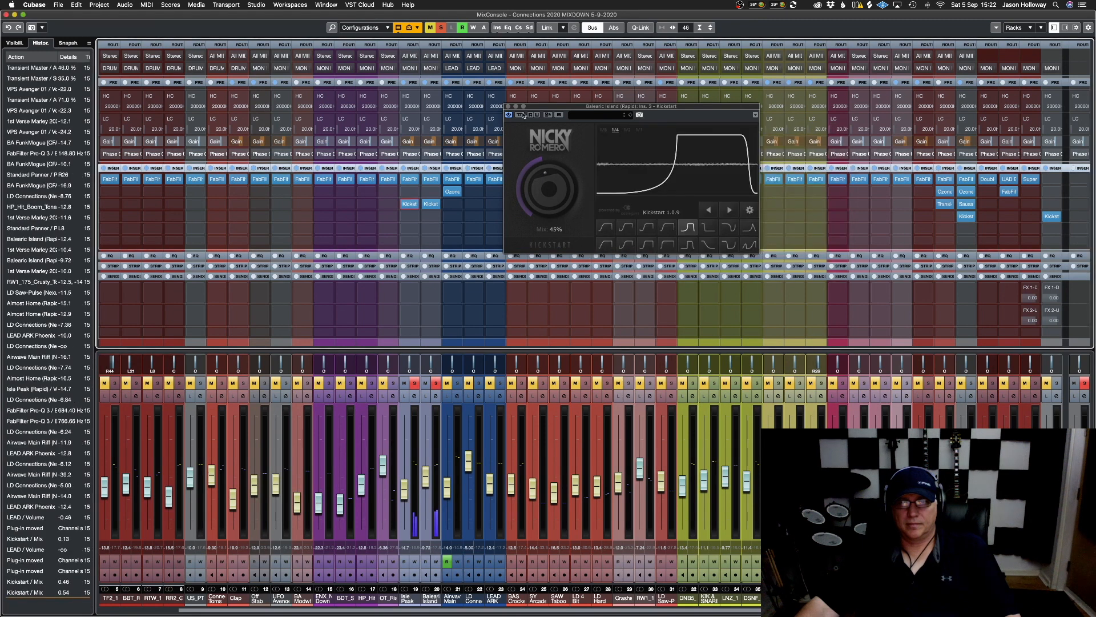
{"action": "left_click", "coordinate": [508, 107]}
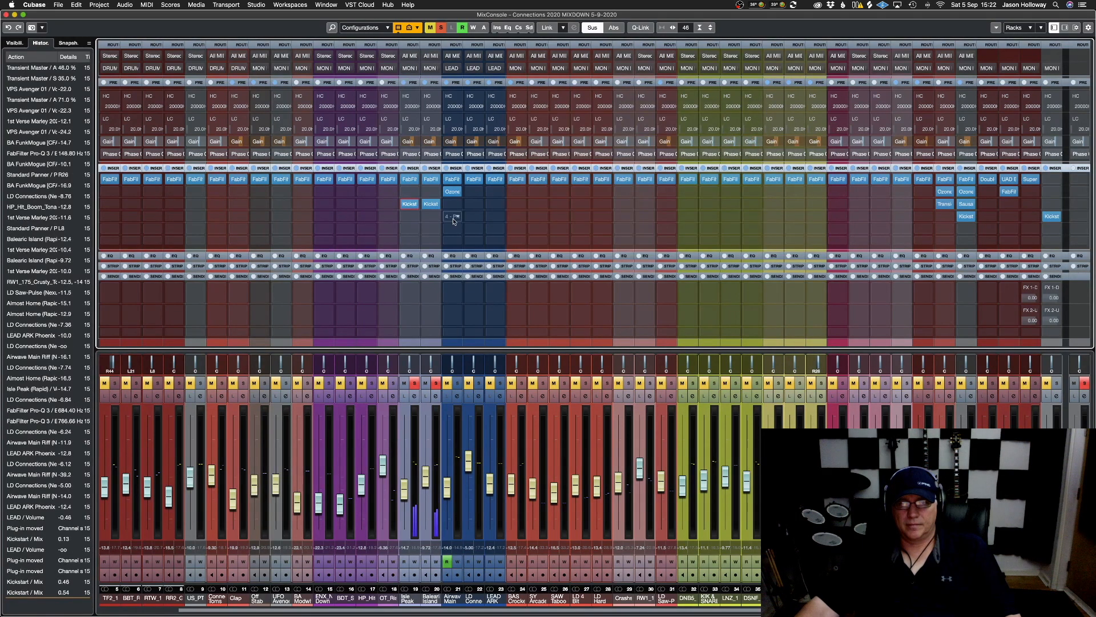
Clear all solos and set Isle Peak to -13.5 dB, Balearic Island to -8.92 dB and the LEAD group to -1.49 dB
{"action": "left_click", "coordinate": [441, 31]}
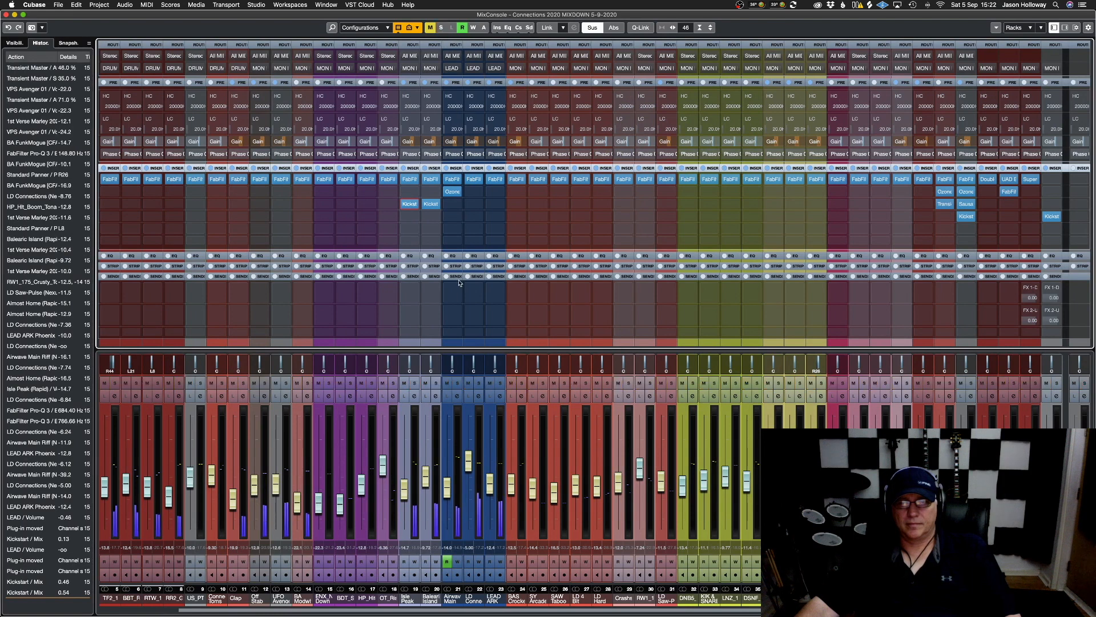
{"action": "mouse_move", "coordinate": [425, 477]}
{"action": "left_mouse_down"}
{"action": "mouse_move", "coordinate": [426, 462]}
{"action": "mouse_move", "coordinate": [405, 473]}
{"action": "mouse_move", "coordinate": [423, 485]}
{"action": "left_mouse_up"}
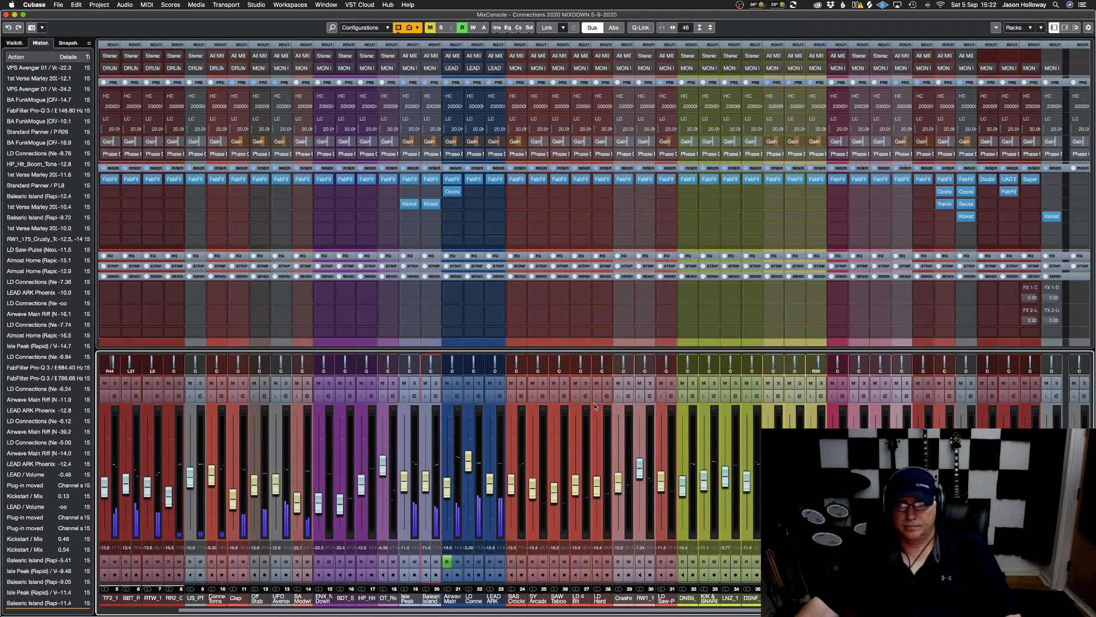
{"action": "mouse_move", "coordinate": [426, 488]}
{"action": "left_mouse_down"}
{"action": "mouse_move", "coordinate": [428, 479]}
{"action": "mouse_move", "coordinate": [403, 494]}
{"action": "mouse_move", "coordinate": [426, 474]}
{"action": "left_mouse_up"}
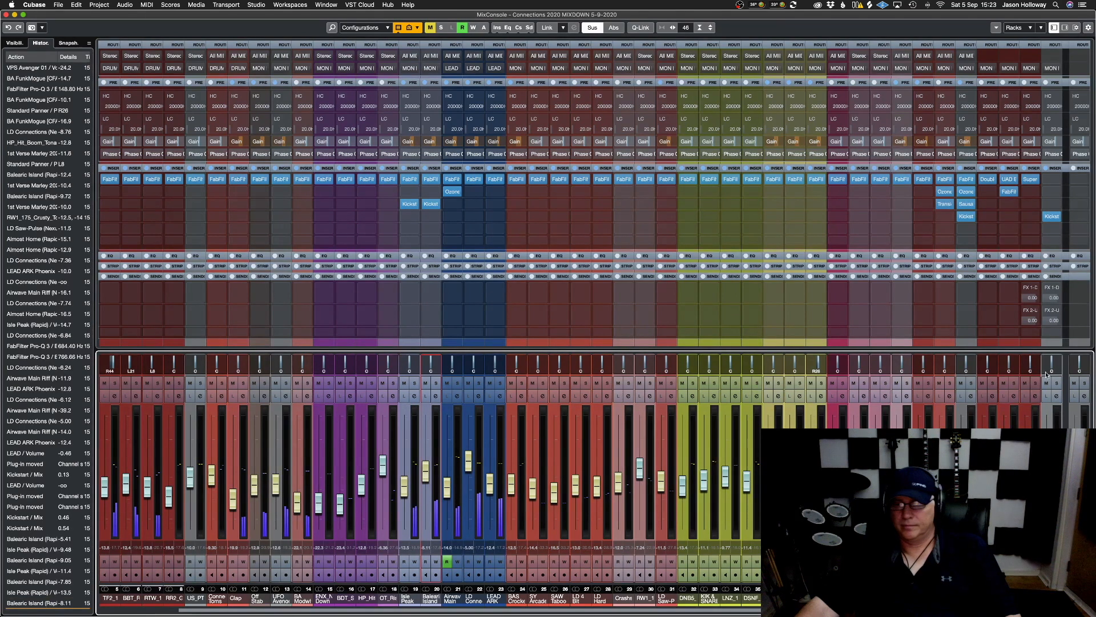
{"action": "left_click_drag", "start_coordinate": [1047, 535], "coordinate": [1046, 449]}
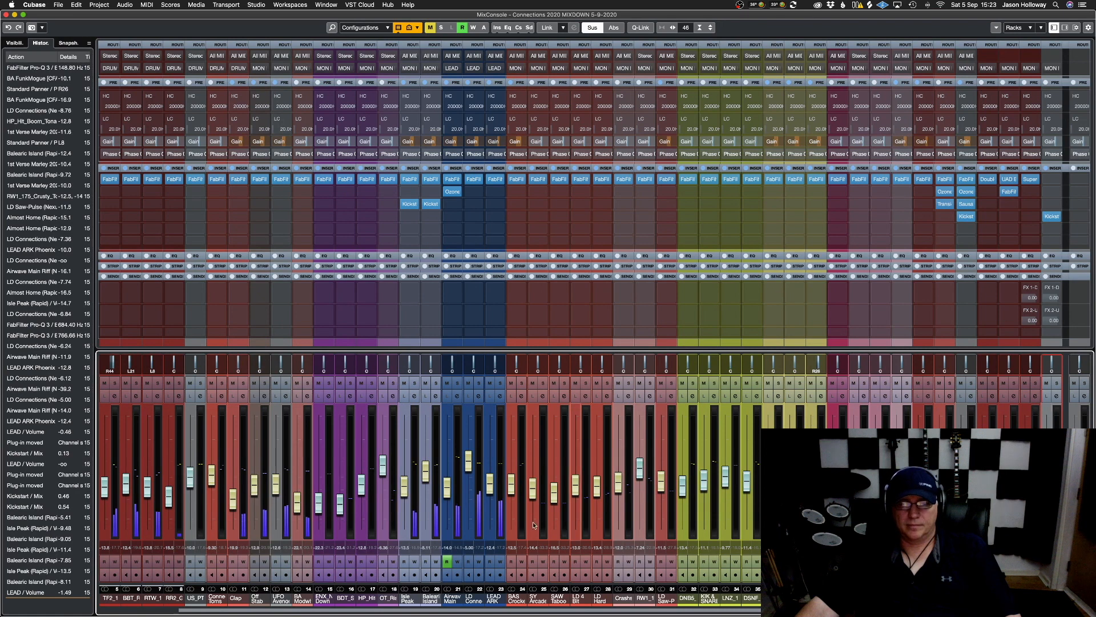
{"action": "left_click_drag", "start_coordinate": [425, 474], "coordinate": [425, 477]}
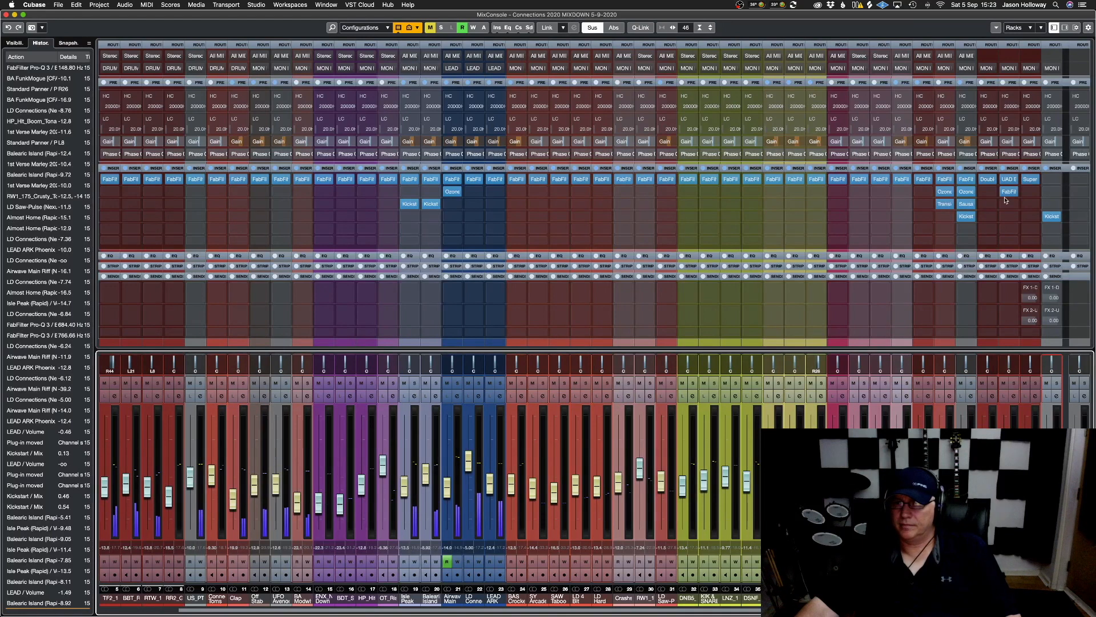
Check the Supercharger GT settings on the DRUMS group, including its output level, and close the editor
{"action": "left_click", "coordinate": [1030, 182]}
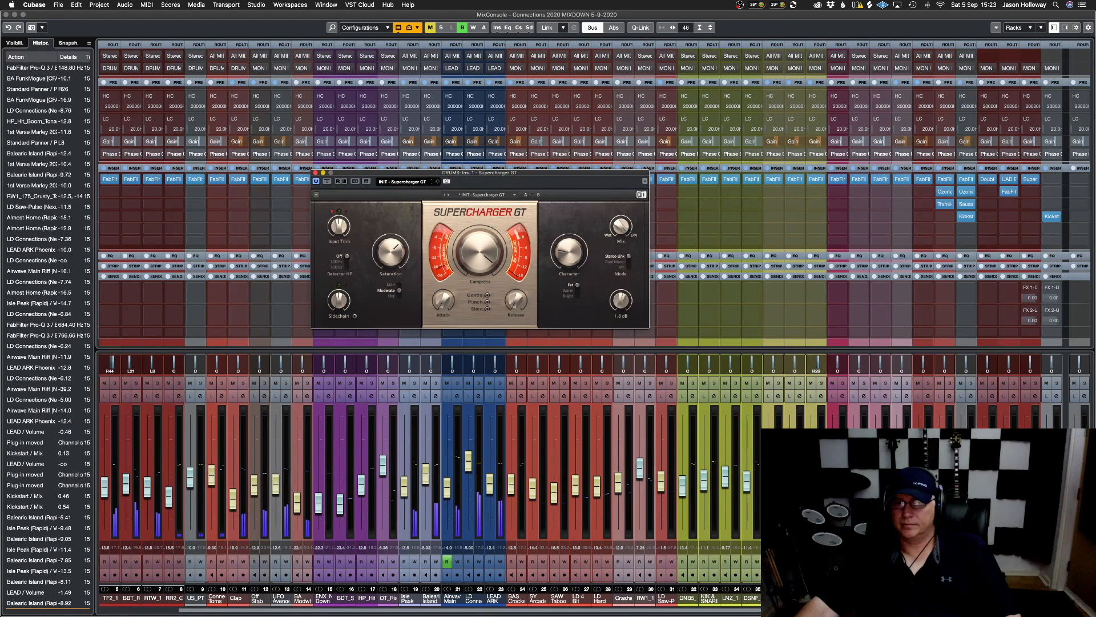
{"action": "left_click_drag", "start_coordinate": [620, 301], "coordinate": [620, 298]}
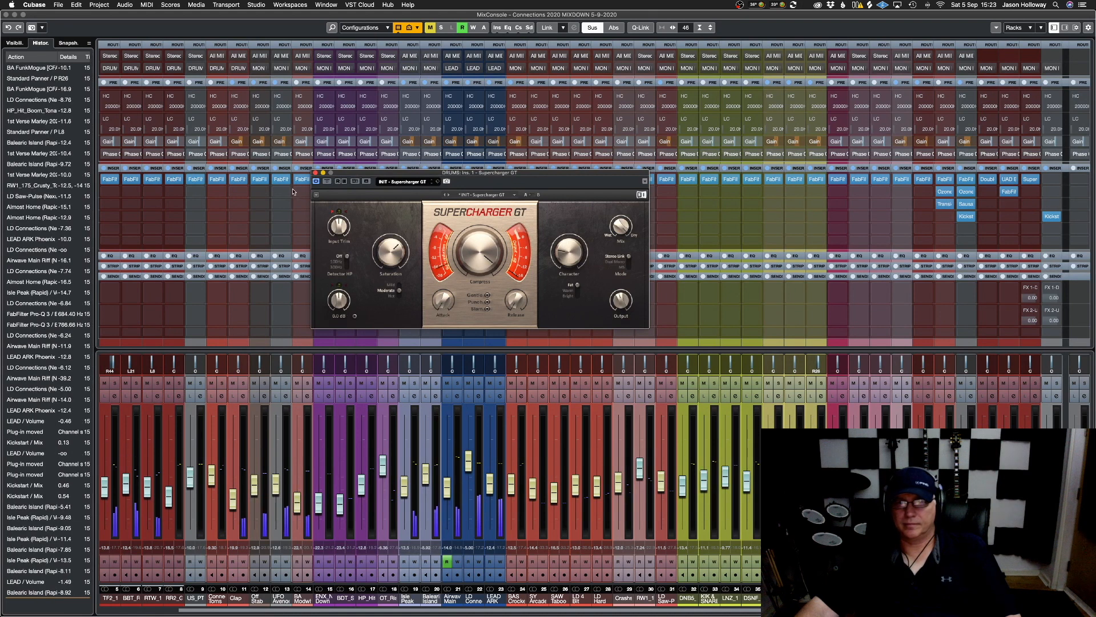
{"action": "left_click", "coordinate": [315, 173]}
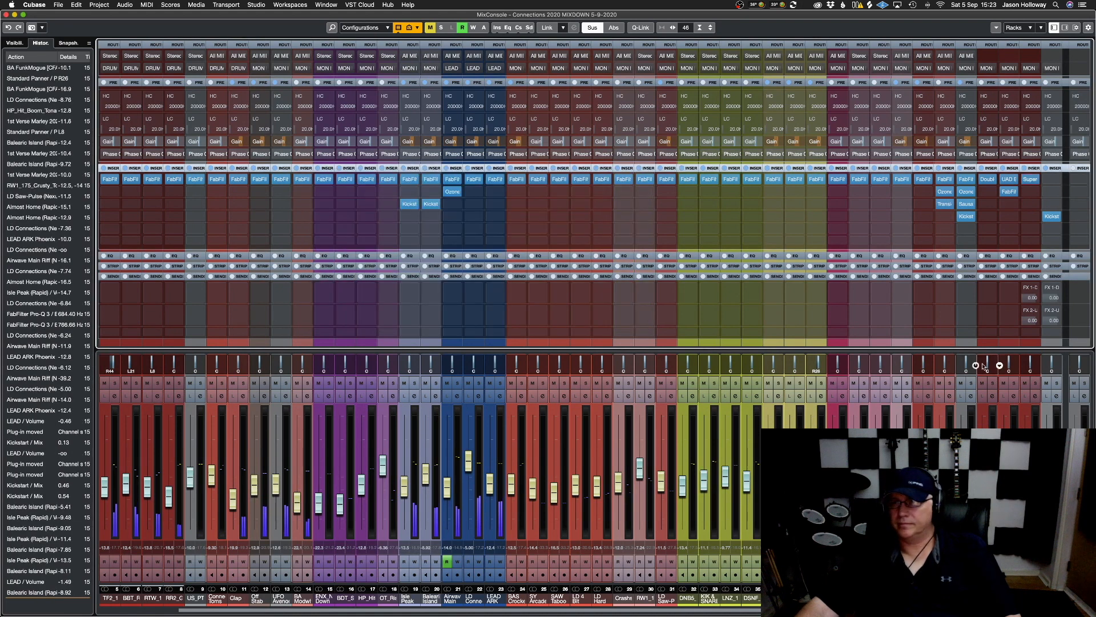
Insert FabFilter Pro-L 2 from the Fabfilter EQ & Limiter collection on the LEAD group and move it to slot 5 of the DRUMS group
{"action": "left_click", "coordinate": [1054, 230]}
{"action": "left_click", "coordinate": [1089, 229]}
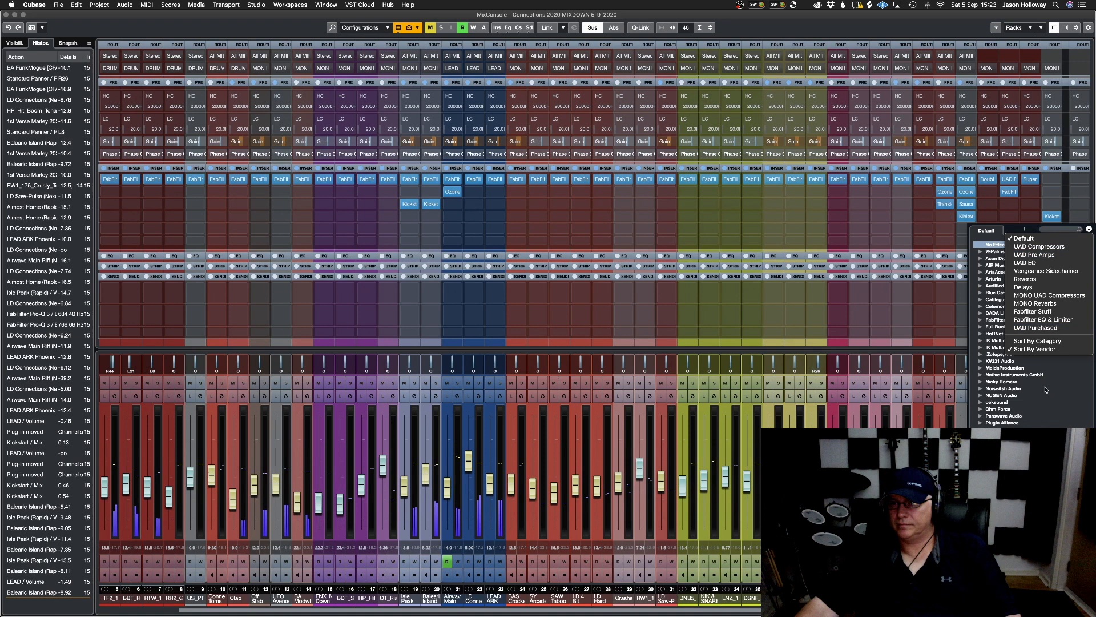
{"action": "left_click", "coordinate": [1039, 319]}
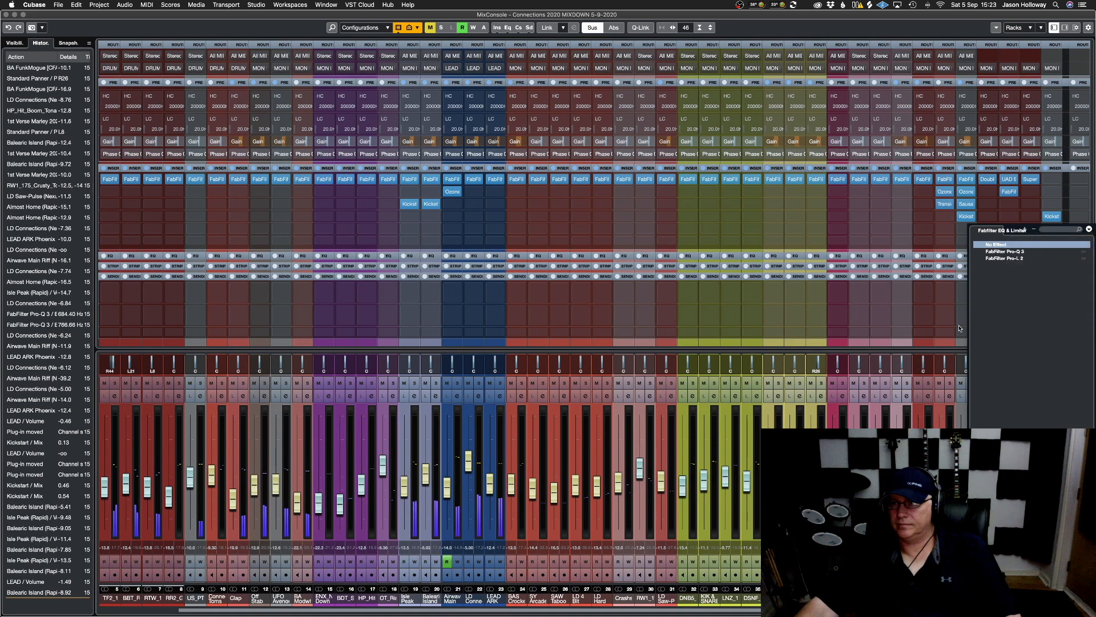
{"action": "left_click", "coordinate": [1010, 259]}
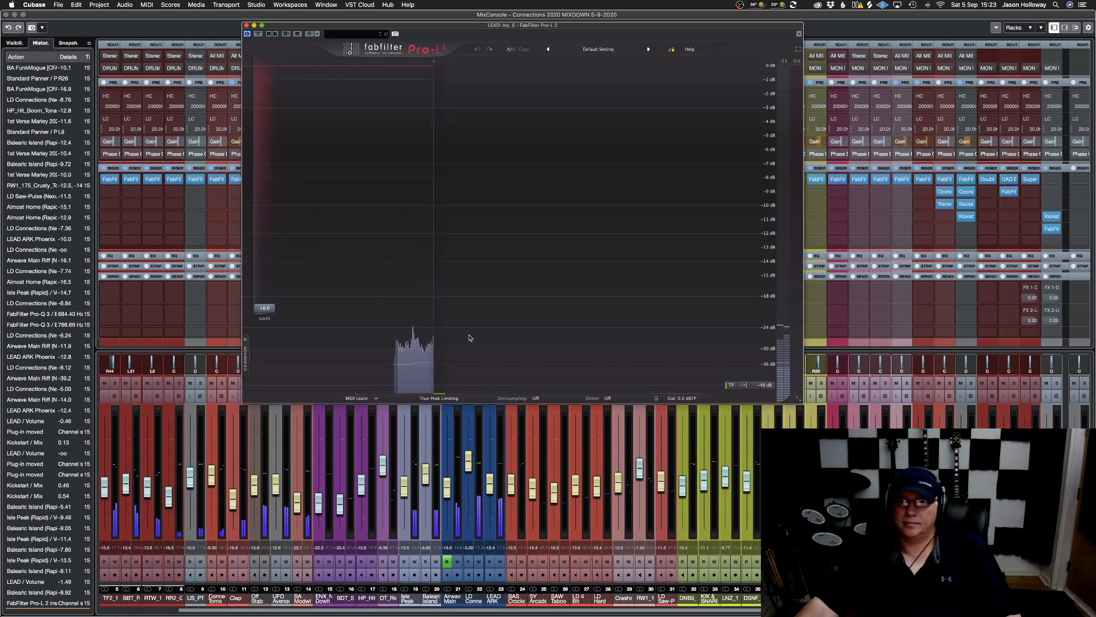
{"action": "mouse_move", "coordinate": [270, 309]}
{"action": "left_mouse_down"}
{"action": "mouse_move", "coordinate": [272, 261]}
{"action": "mouse_move", "coordinate": [268, 315]}
{"action": "left_mouse_up"}
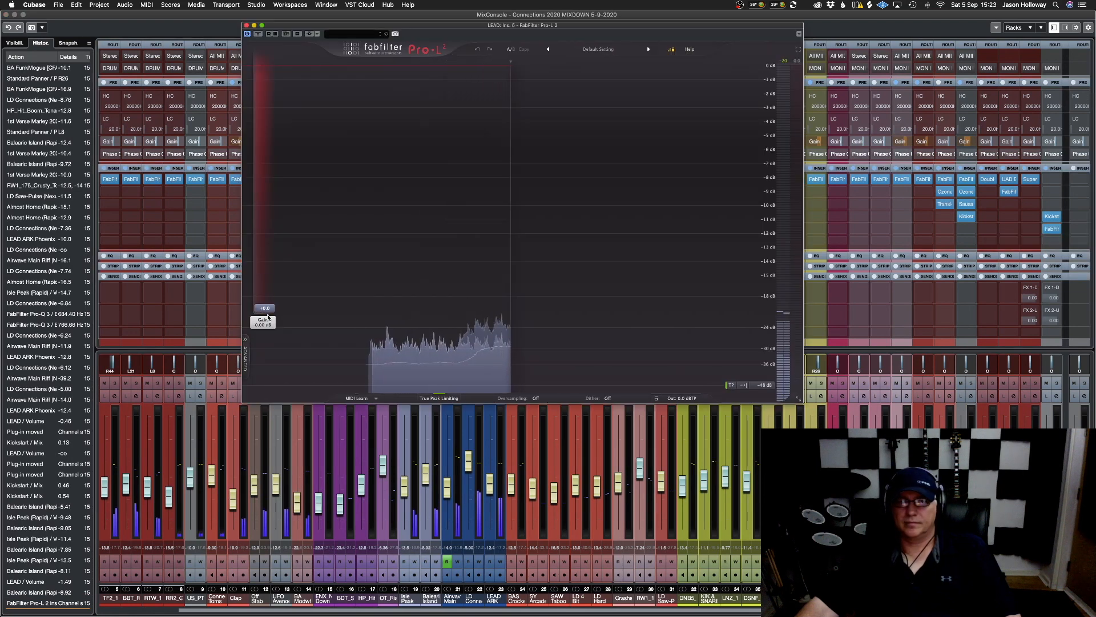
{"action": "left_click", "coordinate": [247, 25]}
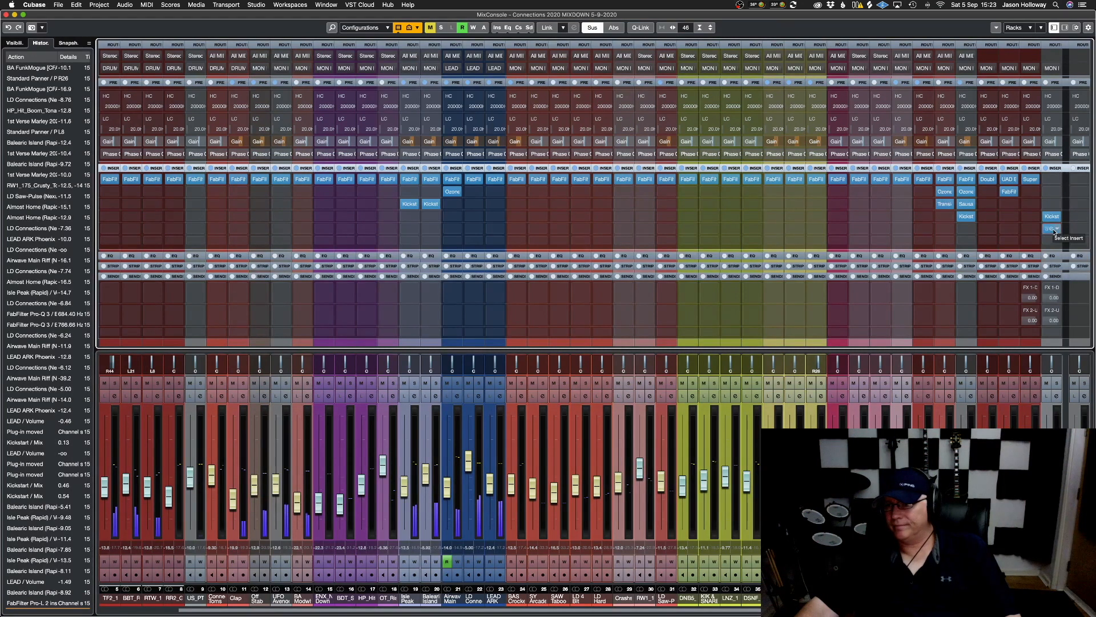
{"action": "left_click_drag", "start_coordinate": [1052, 229], "coordinate": [1031, 229]}
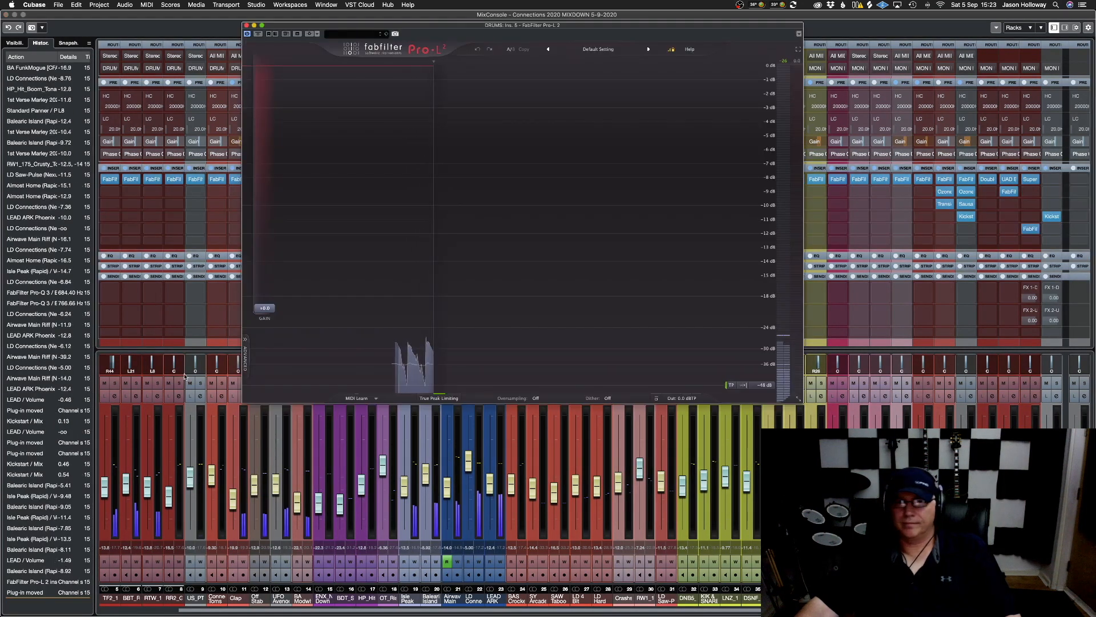
Set the DRUMS group's Pro-L 2 gain to +1.82 dB and audition the limiter with the Kick fader fully down
{"action": "mouse_move", "coordinate": [264, 307]}
{"action": "left_mouse_down"}
{"action": "mouse_move", "coordinate": [263, 261]}
{"action": "mouse_move", "coordinate": [259, 290]}
{"action": "left_mouse_up"}
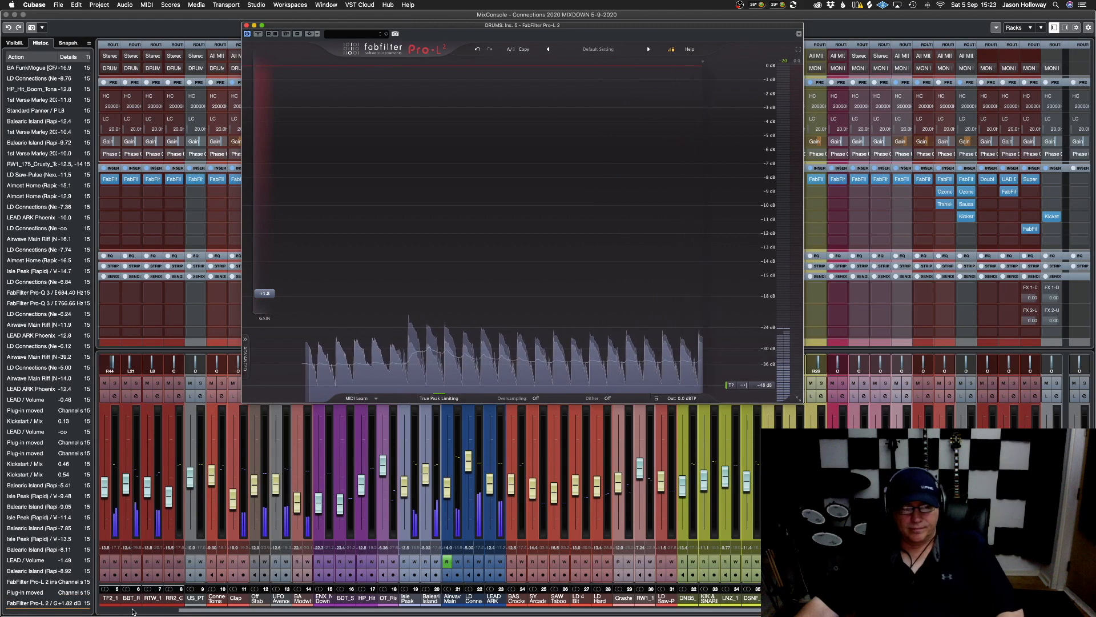
{"action": "scroll", "coordinate": [211, 554], "scroll_direction": "left", "scroll_amount": 4}
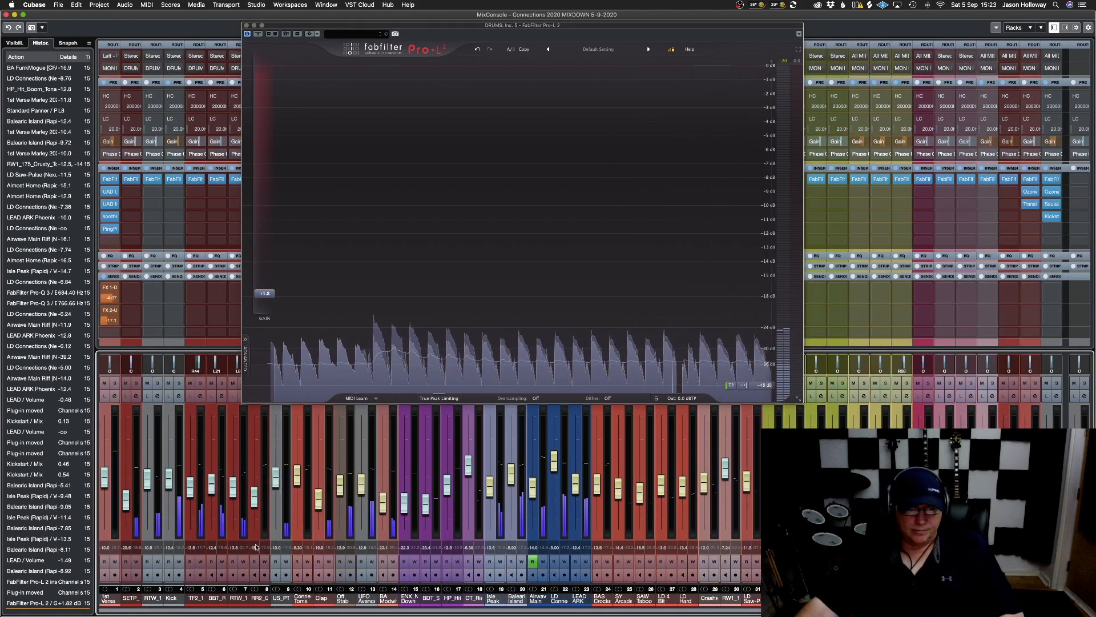
{"action": "left_click_drag", "start_coordinate": [169, 478], "coordinate": [172, 542]}
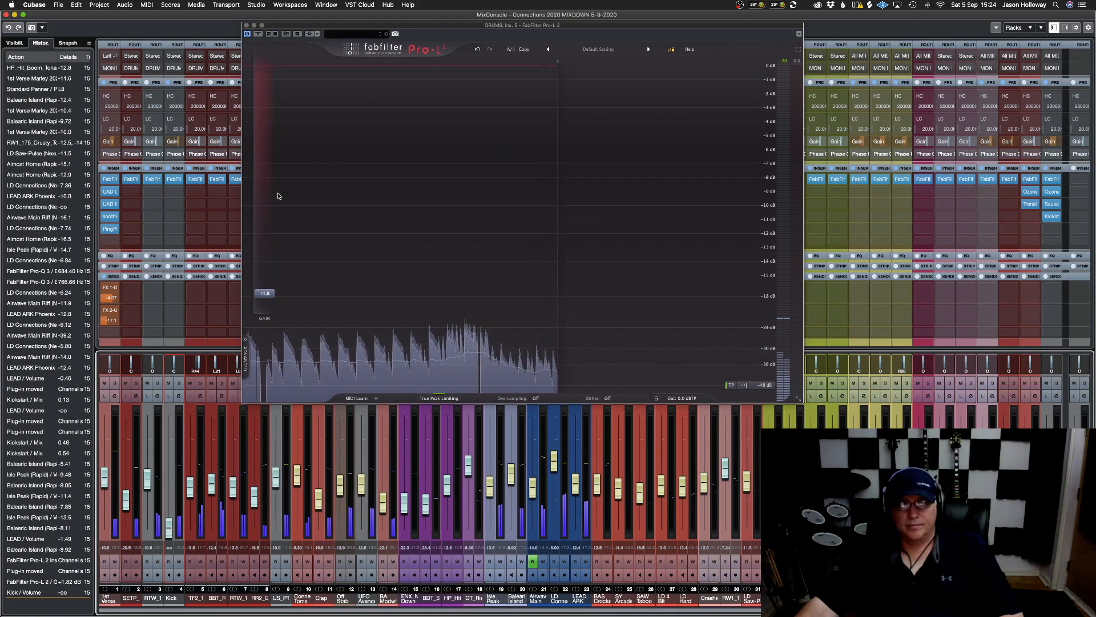
{"action": "left_click", "coordinate": [258, 34]}
{"action": "left_click", "coordinate": [258, 34]}
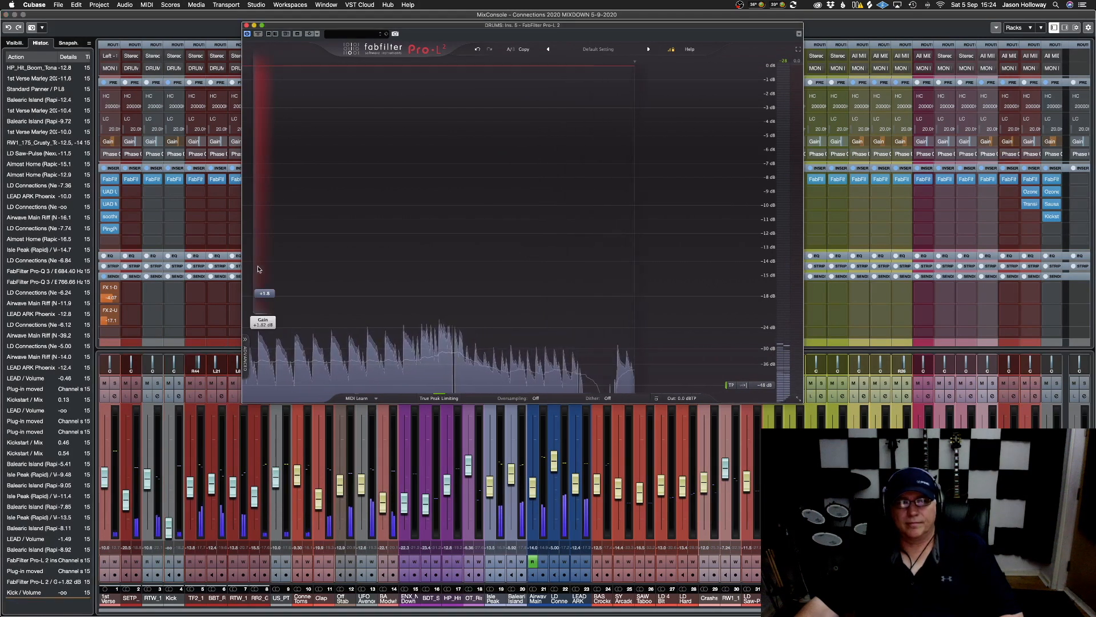
Set the DRUMS group's Pro-L 2 gain to +3.66 dB and the RTW_145_Drums_2 channel to -12.9 dB
{"action": "left_click_drag", "start_coordinate": [264, 293], "coordinate": [270, 274]}
{"action": "left_click_drag", "start_coordinate": [233, 488], "coordinate": [233, 486]}
{"action": "left_click_drag", "start_coordinate": [266, 279], "coordinate": [267, 284]}
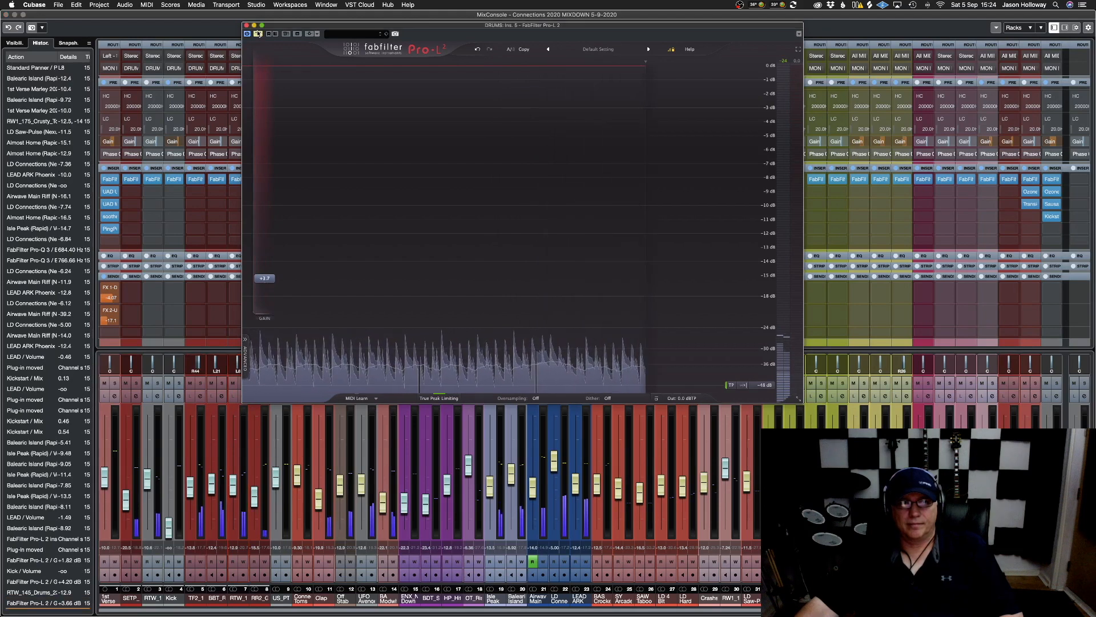
Set Kick to -15.0 dB, TF2_137_HH8_2 to -13.6 dB and BBT_Ride_03 to -16.4 dB
{"action": "left_click_drag", "start_coordinate": [168, 524], "coordinate": [168, 487]}
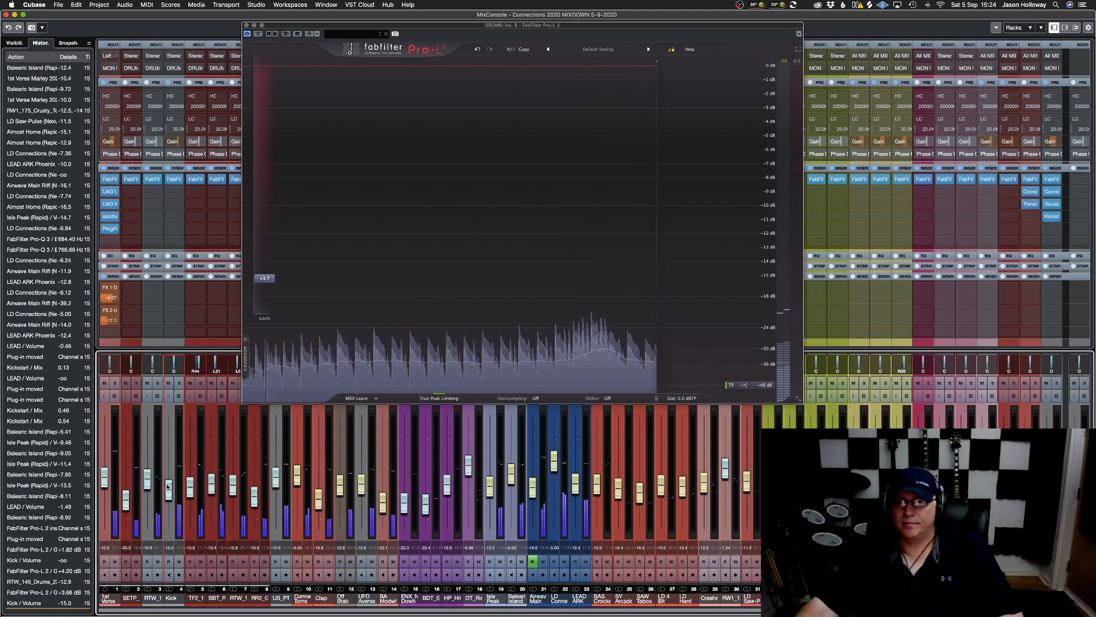
{"action": "left_click", "coordinate": [208, 499]}
{"action": "left_click_drag", "start_coordinate": [191, 494], "coordinate": [210, 500]}
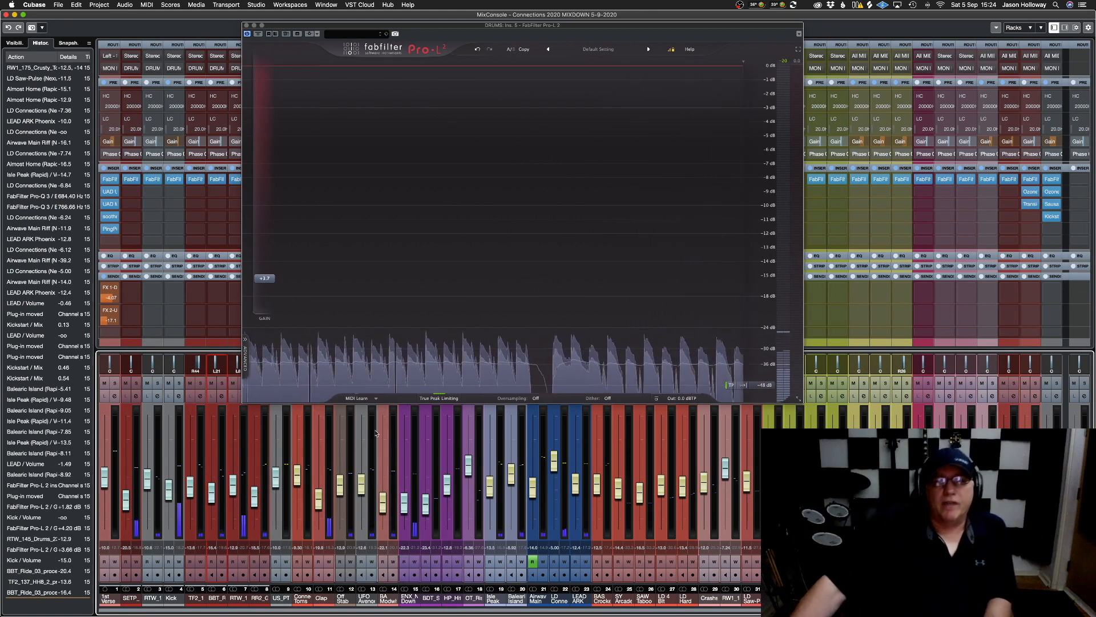
Compare the DRUMS group's playback with Pro-L 2 bypassed and active, and close the limiter's editor
{"action": "key", "text": "space"}
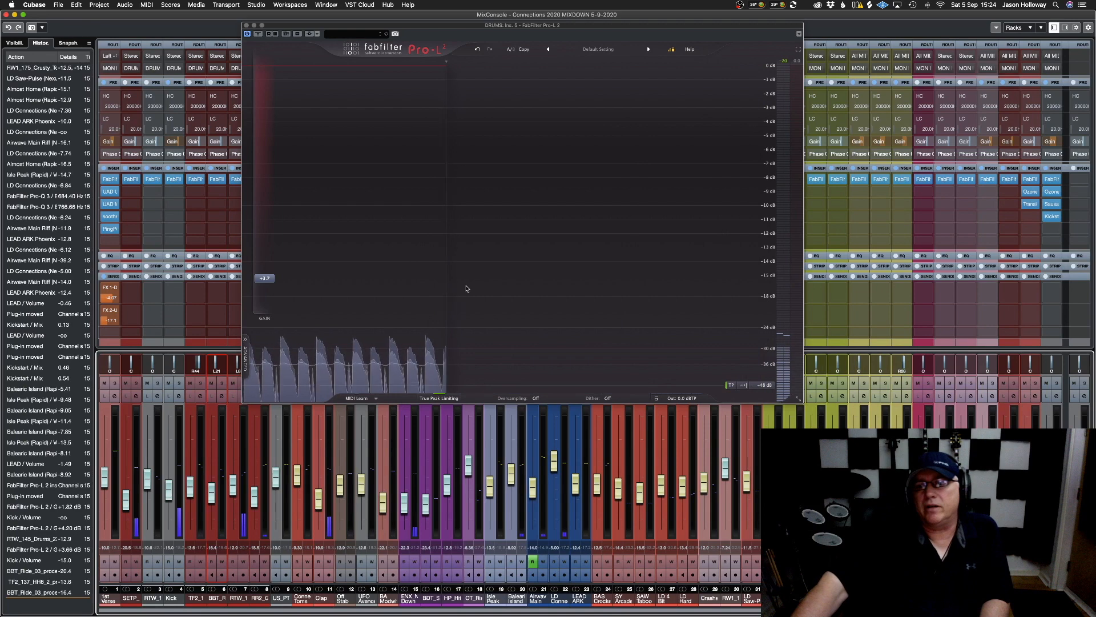
{"action": "left_click", "coordinate": [258, 34]}
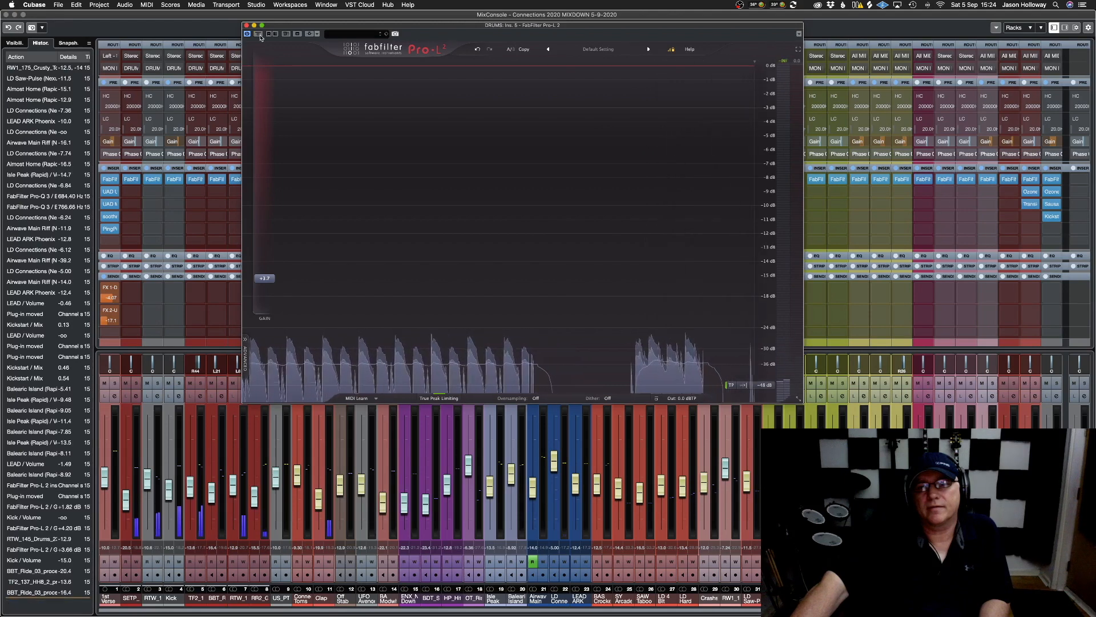
{"action": "left_click", "coordinate": [259, 34]}
{"action": "left_click", "coordinate": [246, 26]}
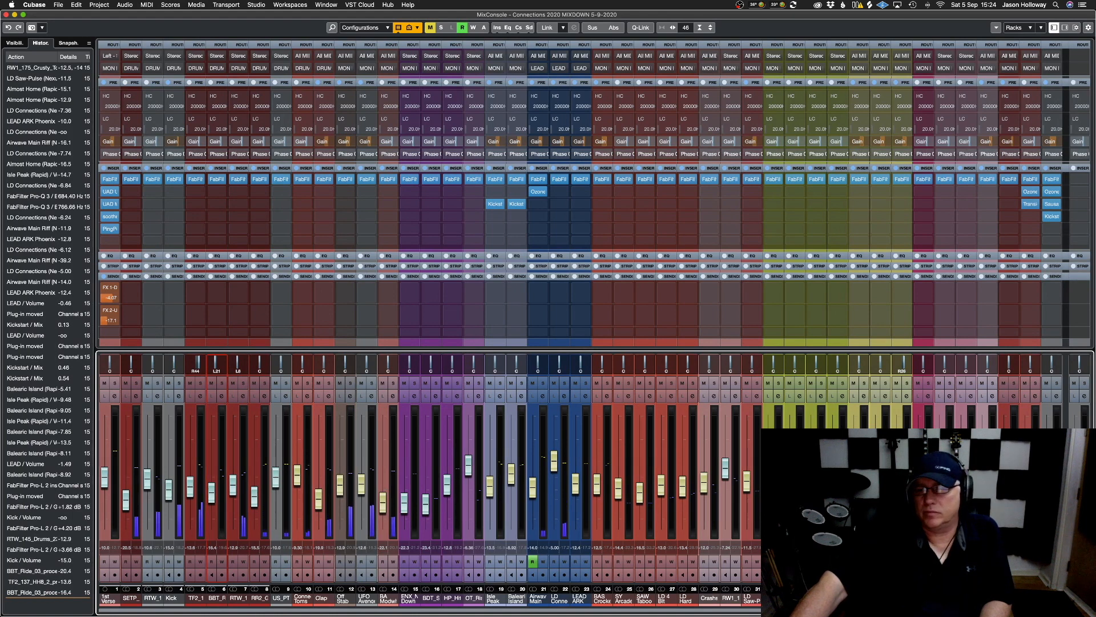
Reopen the DRUMS group's Pro-L 2, set its gain to +2.52 dB and close the editor
{"action": "left_click", "coordinate": [1029, 204]}
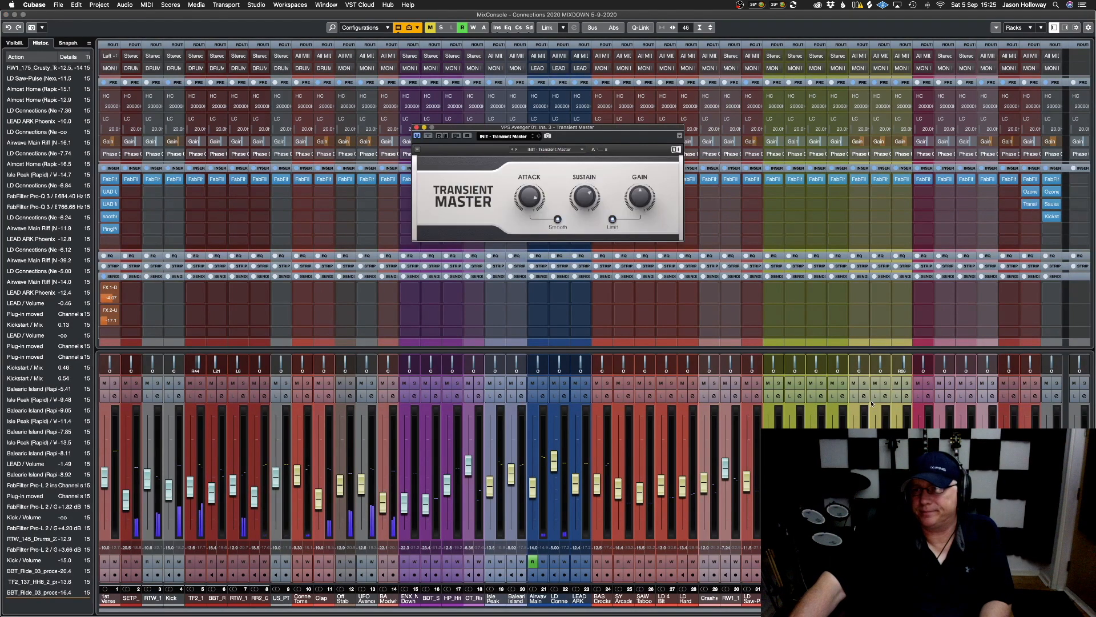
{"action": "left_click", "coordinate": [416, 128]}
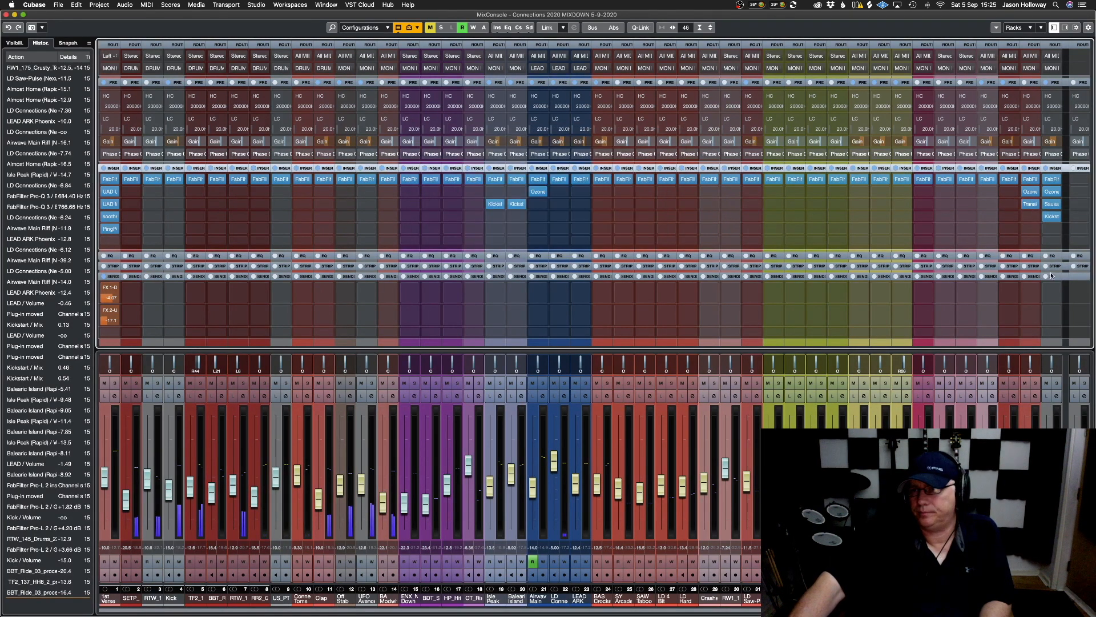
{"action": "left_click_drag", "start_coordinate": [879, 609], "coordinate": [985, 610]}
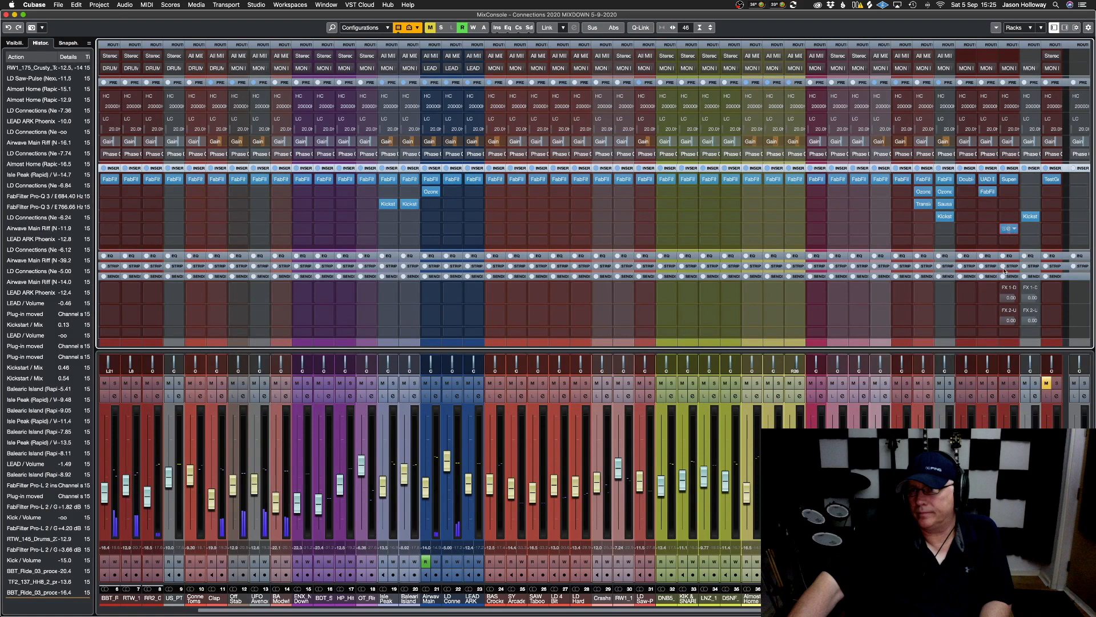
{"action": "left_click", "coordinate": [1008, 228]}
{"action": "left_click_drag", "start_coordinate": [264, 280], "coordinate": [262, 294]}
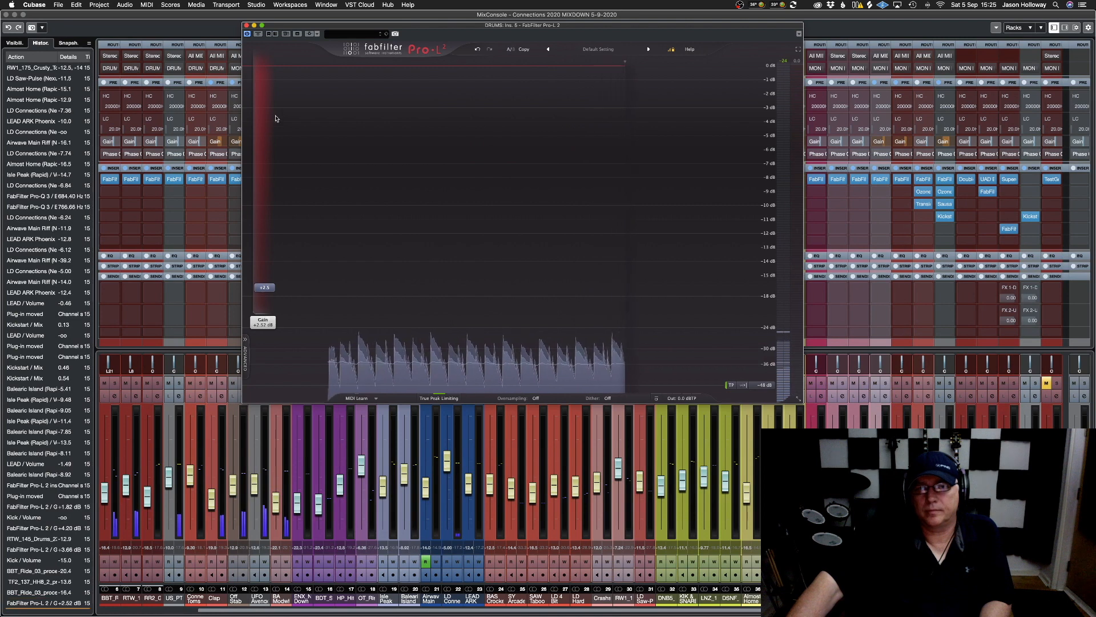
{"action": "left_click", "coordinate": [246, 25]}
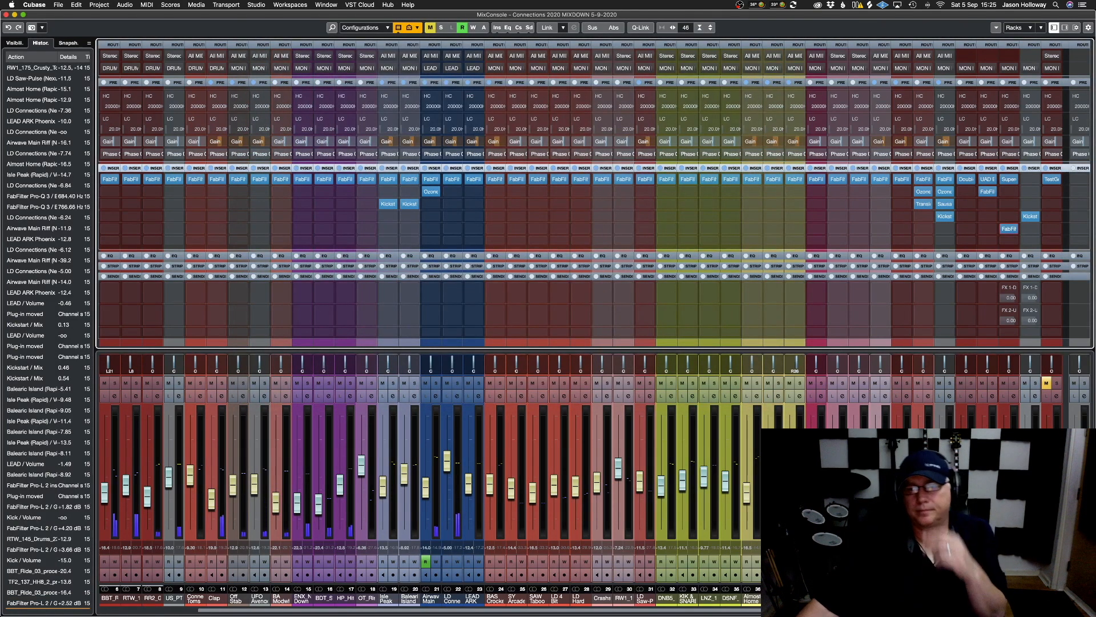
{"action": "left_click", "coordinate": [1004, 230]}
{"action": "key", "text": "super+z"}
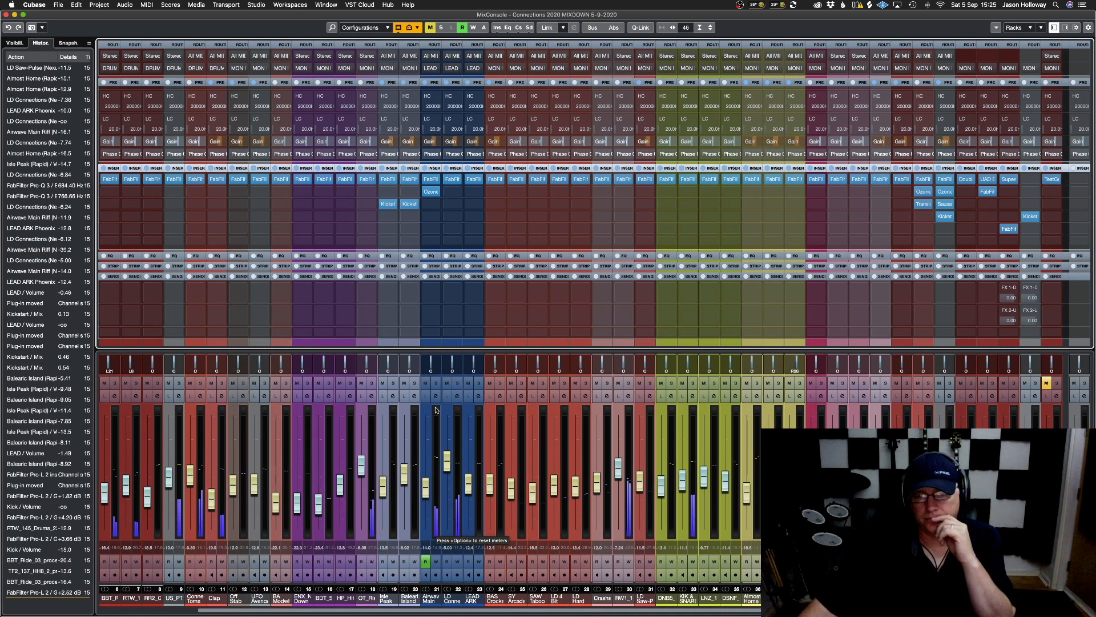
Set the RW1_175_Crusty channel to -11.1 dB and the 1st Verse Marley channel to -11.3 dB
{"action": "left_click_drag", "start_coordinate": [617, 480], "coordinate": [617, 490]}
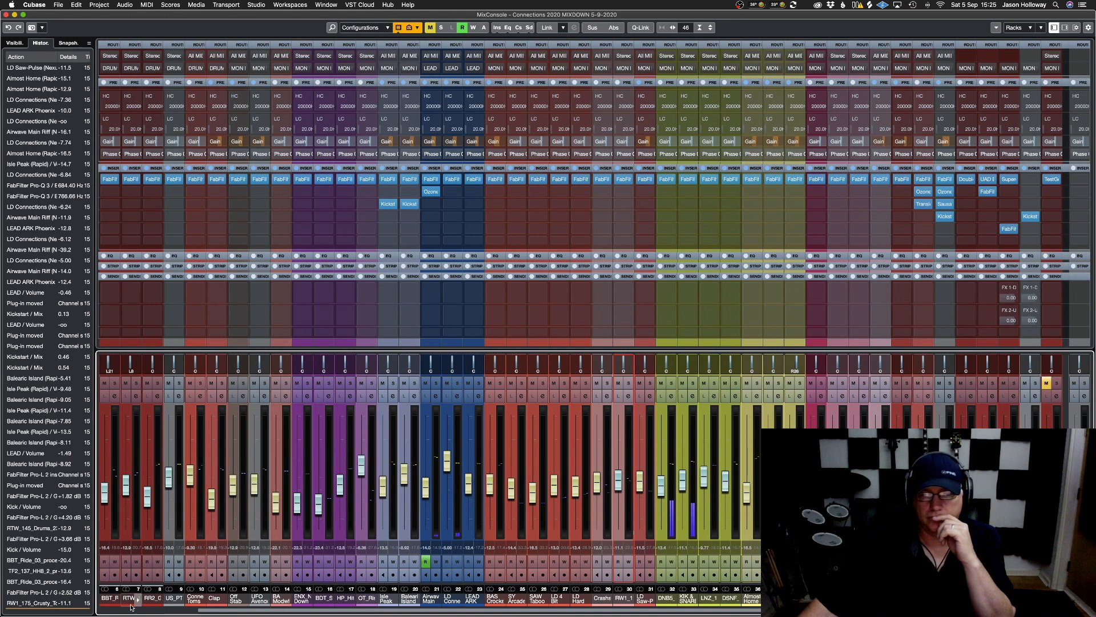
{"action": "left_click", "coordinate": [126, 609]}
{"action": "left_click_drag", "start_coordinate": [104, 478], "coordinate": [104, 481]}
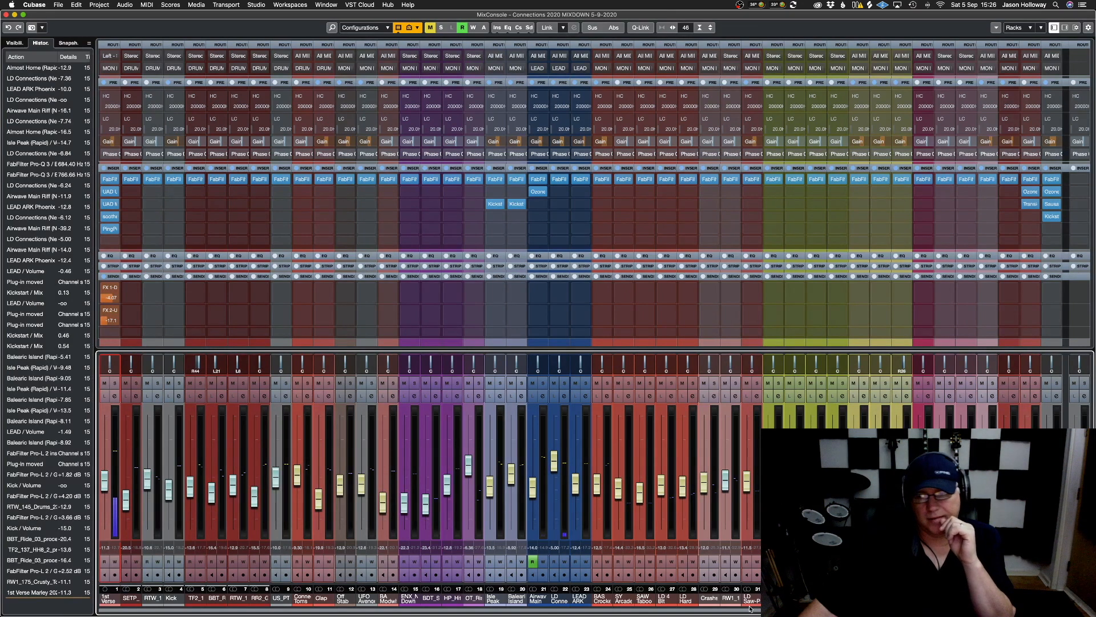
Set BA FunkMogue to -15.4 dB, the Sequence Light channel to -17.0 dB and LNZ_174 to -6.48 dB
{"action": "mouse_move", "coordinate": [750, 616]}
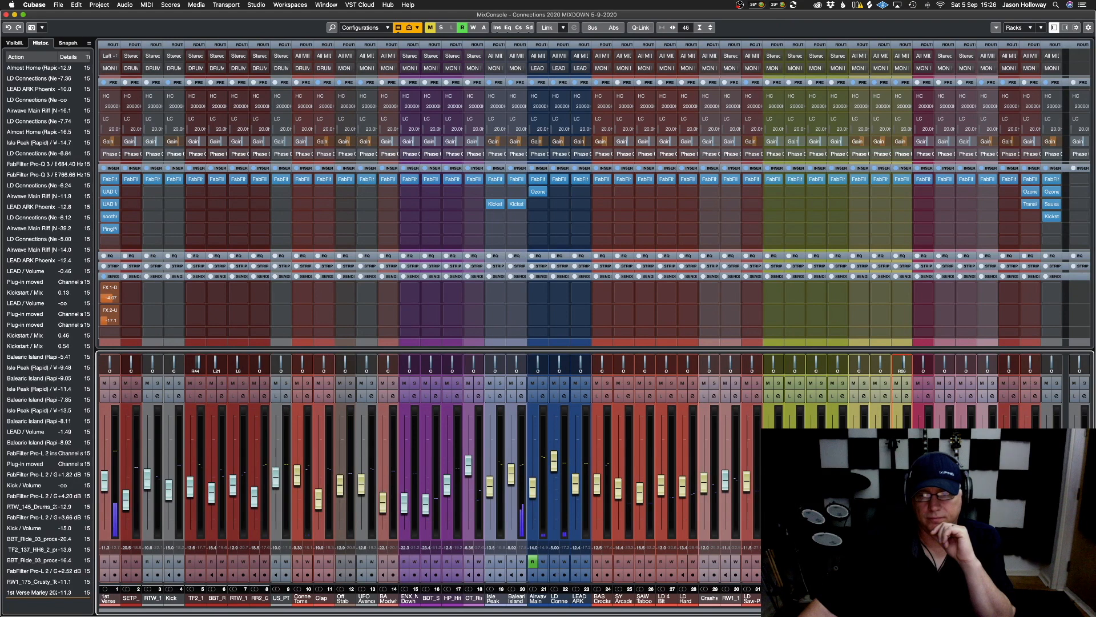
{"action": "left_click_drag", "start_coordinate": [897, 487], "coordinate": [897, 490]}
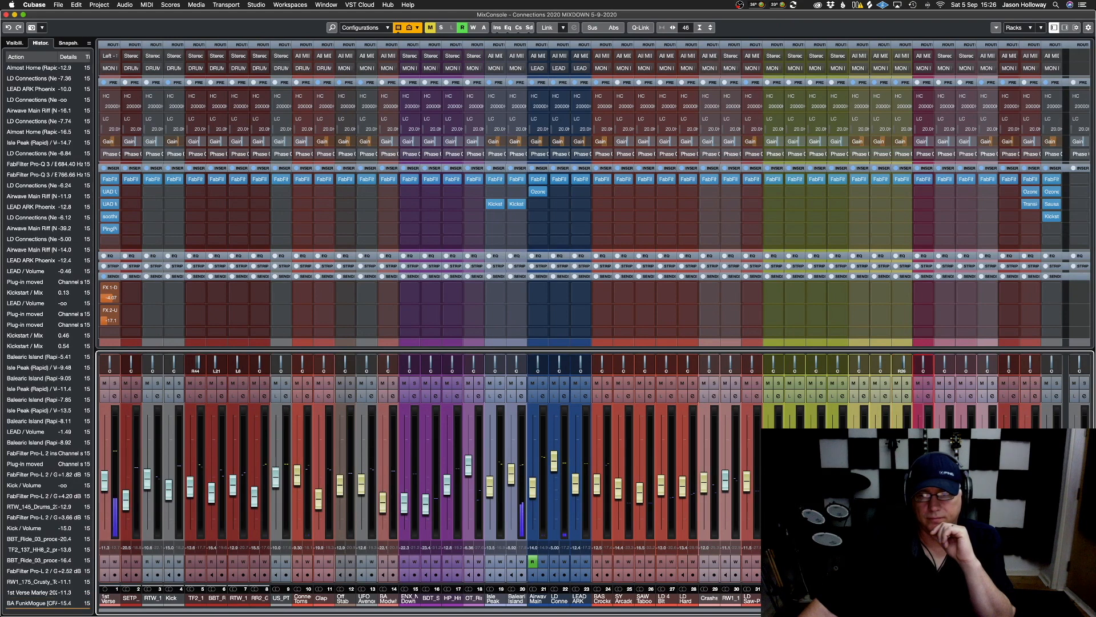
{"action": "left_click_drag", "start_coordinate": [918, 490], "coordinate": [918, 493]}
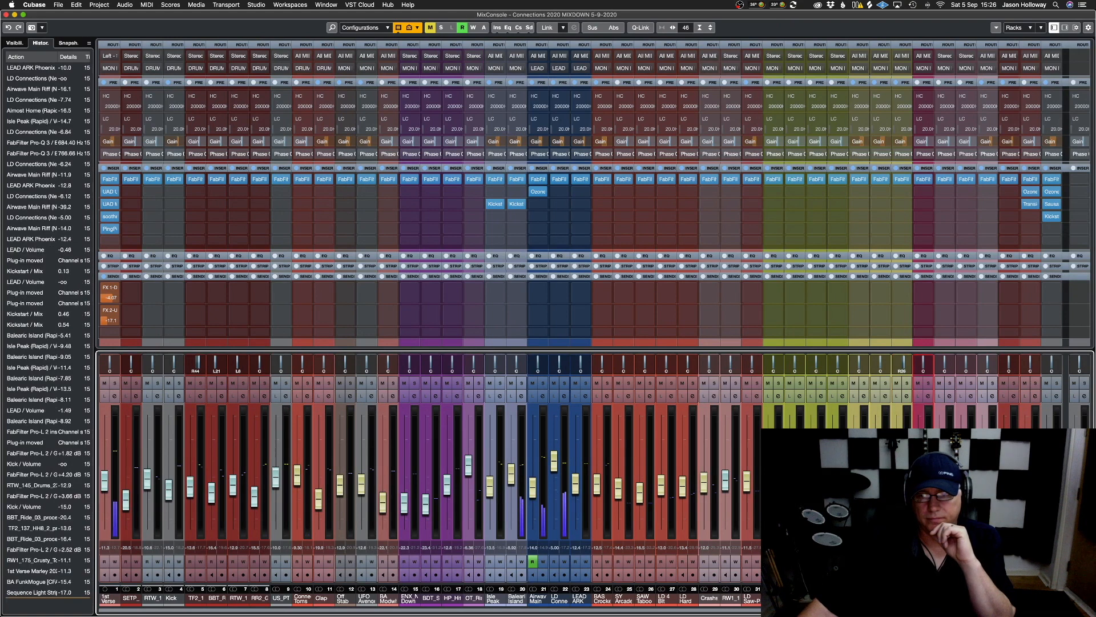
{"action": "left_click_drag", "start_coordinate": [811, 470], "coordinate": [811, 473]}
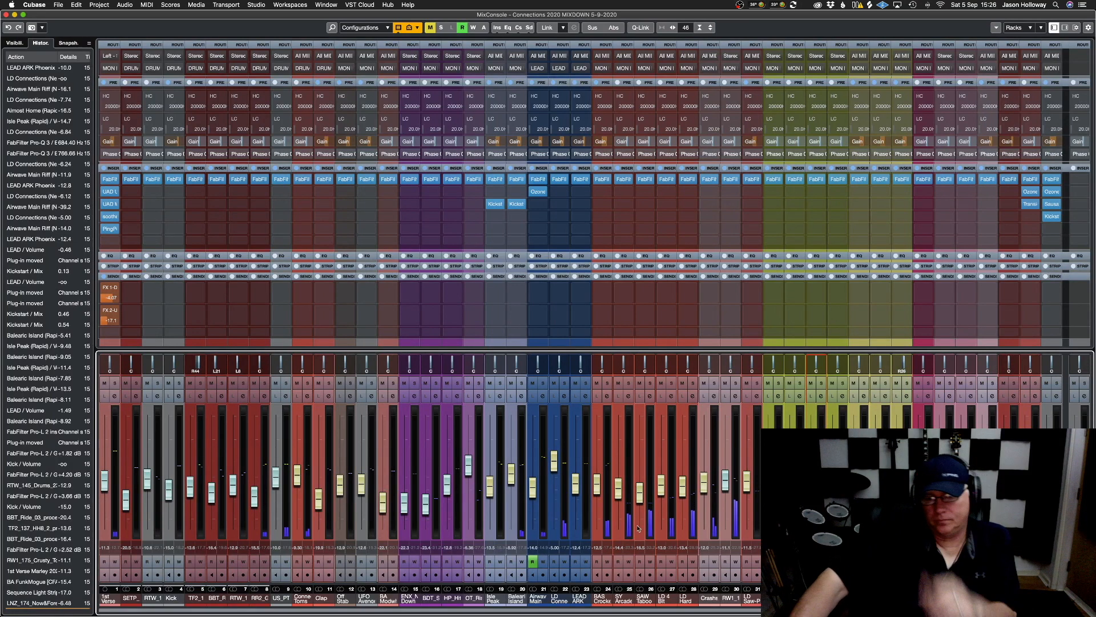
Select the five channels from BAS Crockett to LD Hard and rebalance their levels together with temporarily linked faders
{"action": "left_click", "coordinate": [601, 598]}
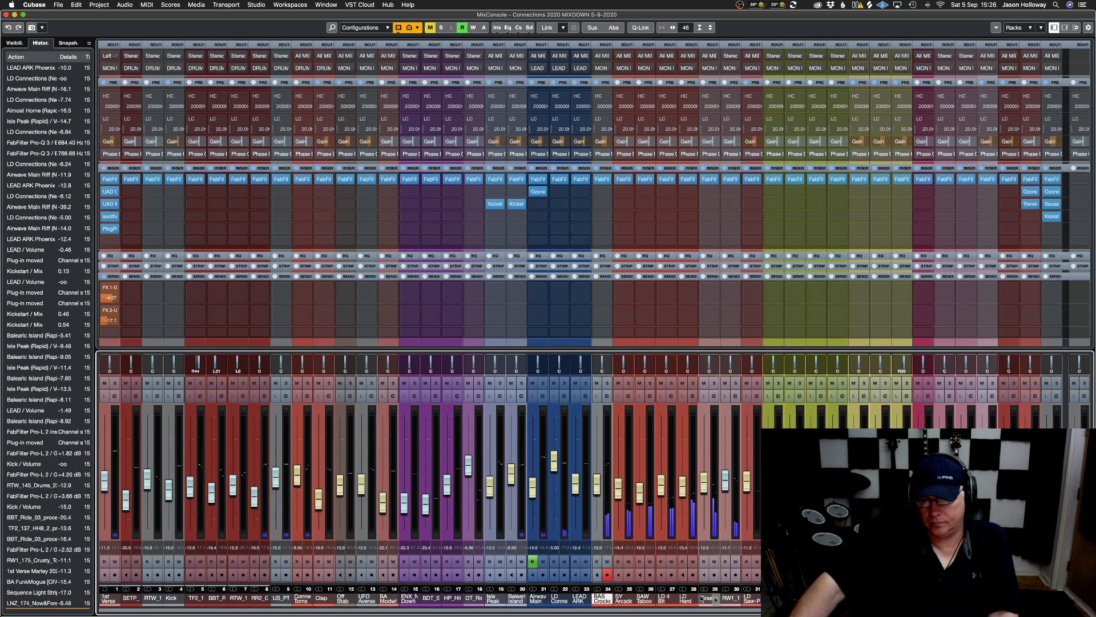
{"action": "right_click", "coordinate": [688, 600]}
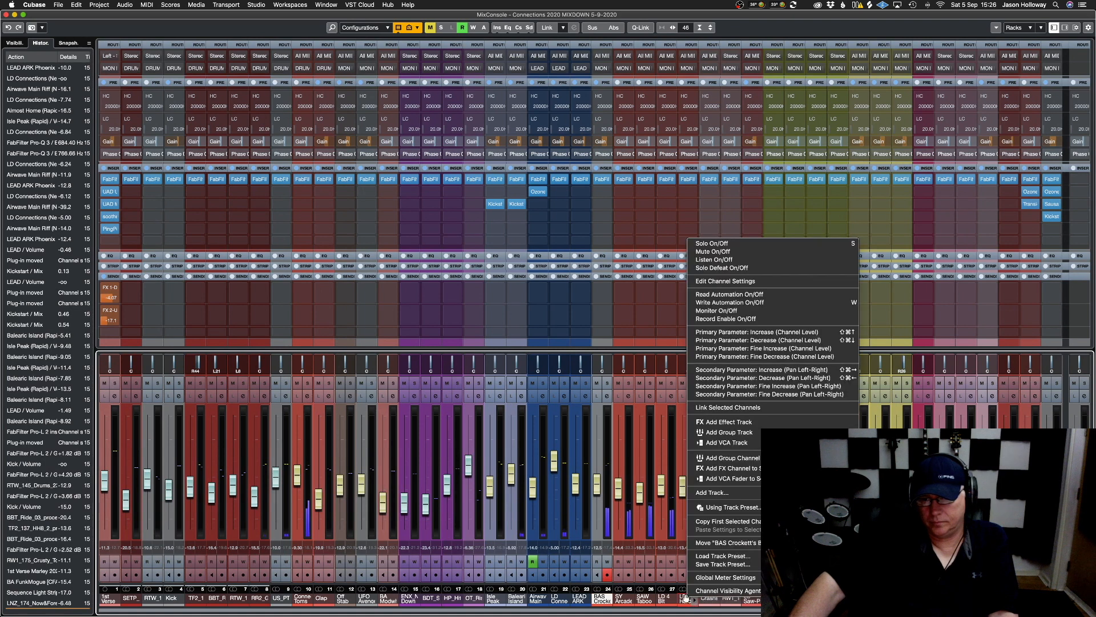
{"action": "left_click", "coordinate": [655, 593]}
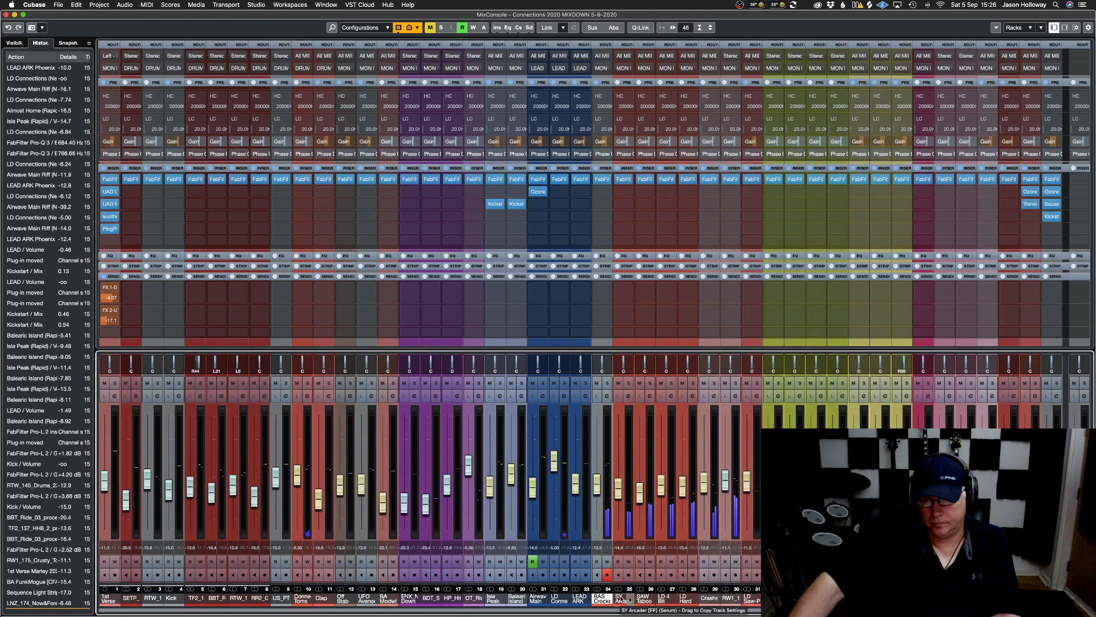
{"action": "left_click", "coordinate": [681, 598], "text": "shift"}
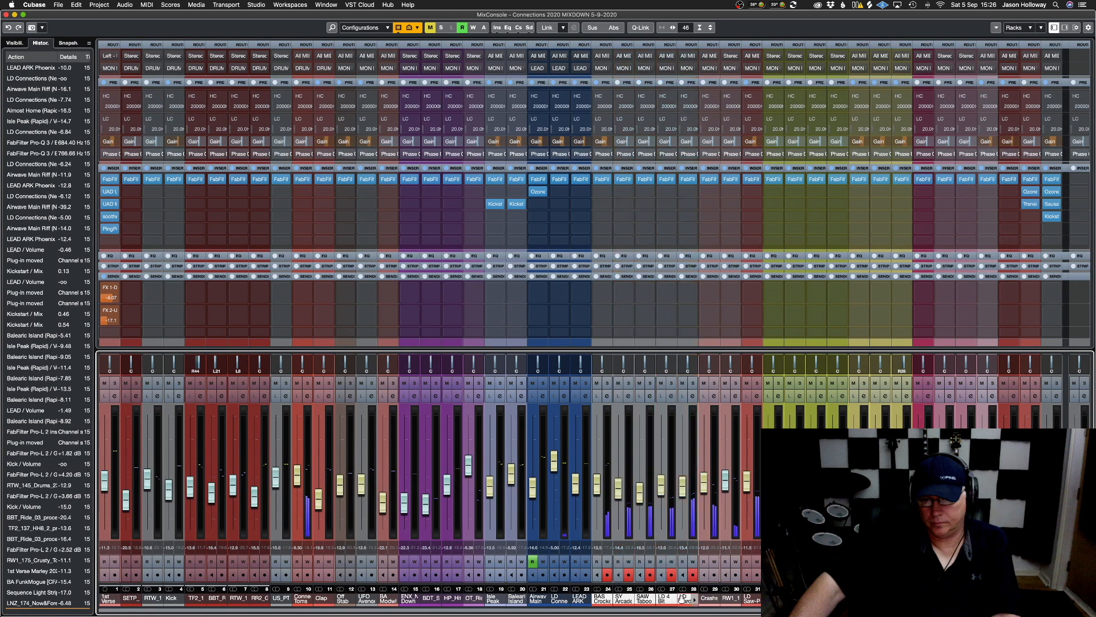
{"action": "mouse_move", "coordinate": [619, 498]}
{"action": "left_mouse_down"}
{"action": "mouse_move", "coordinate": [619, 488]}
{"action": "mouse_move", "coordinate": [609, 532]}
{"action": "mouse_move", "coordinate": [612, 492]}
{"action": "left_mouse_up"}
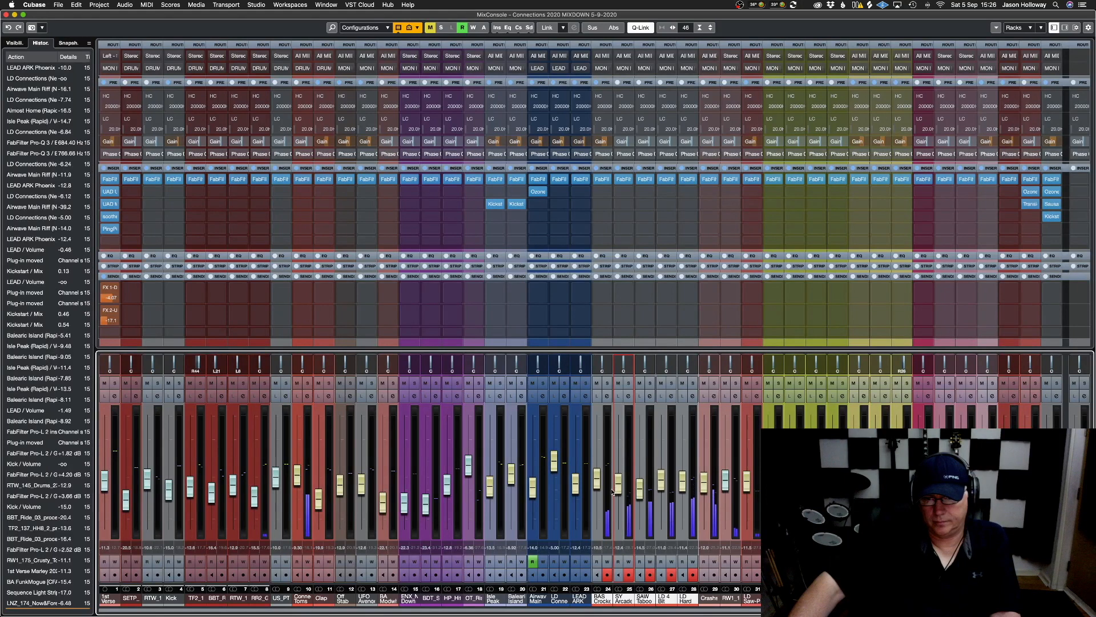
{"action": "left_click_drag", "start_coordinate": [611, 491], "coordinate": [610, 494]}
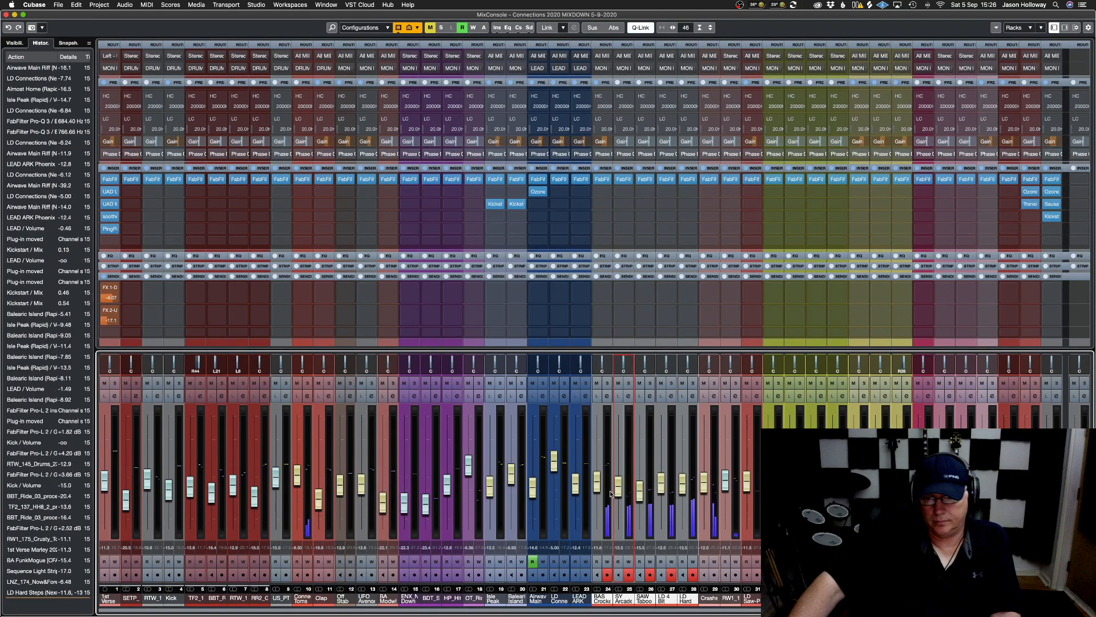
{"action": "left_click_drag", "start_coordinate": [610, 492], "coordinate": [610, 496]}
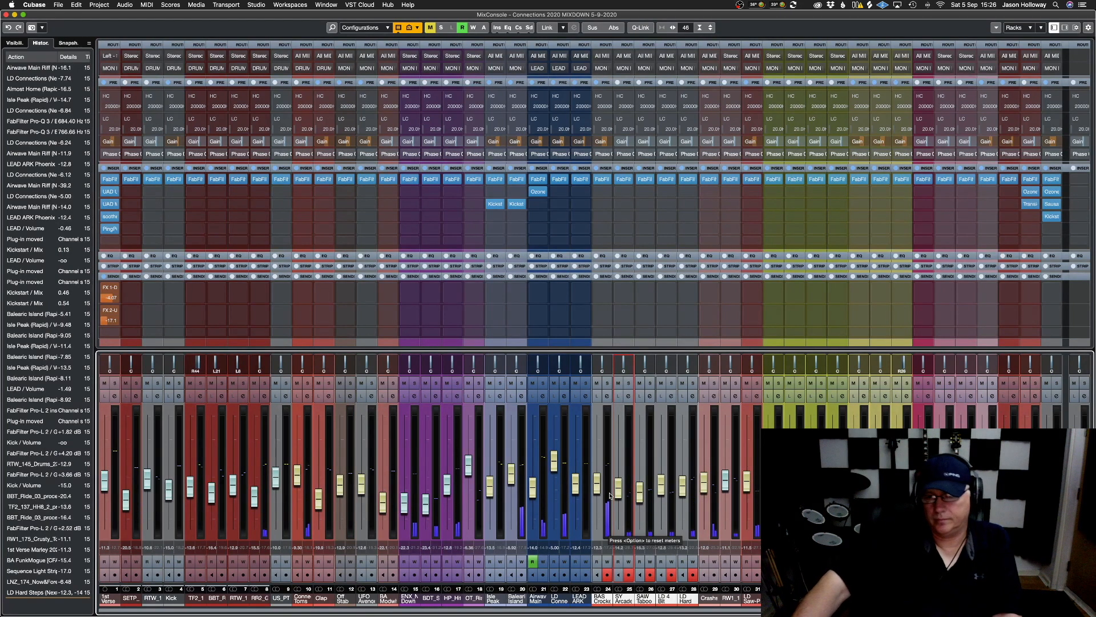
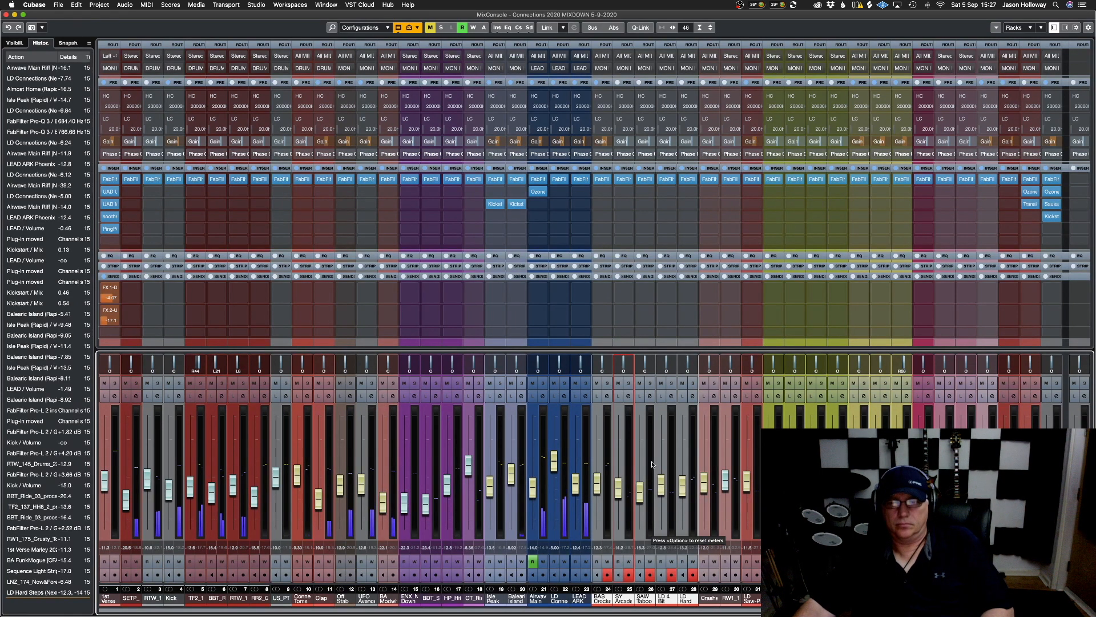
Set the BBT_Ride_03 channel to -16.2 dB and the LEAD group to -3.06 dB
{"action": "mouse_move", "coordinate": [212, 489]}
{"action": "left_mouse_down"}
{"action": "mouse_move", "coordinate": [211, 536]}
{"action": "mouse_move", "coordinate": [216, 499]}
{"action": "left_mouse_up"}
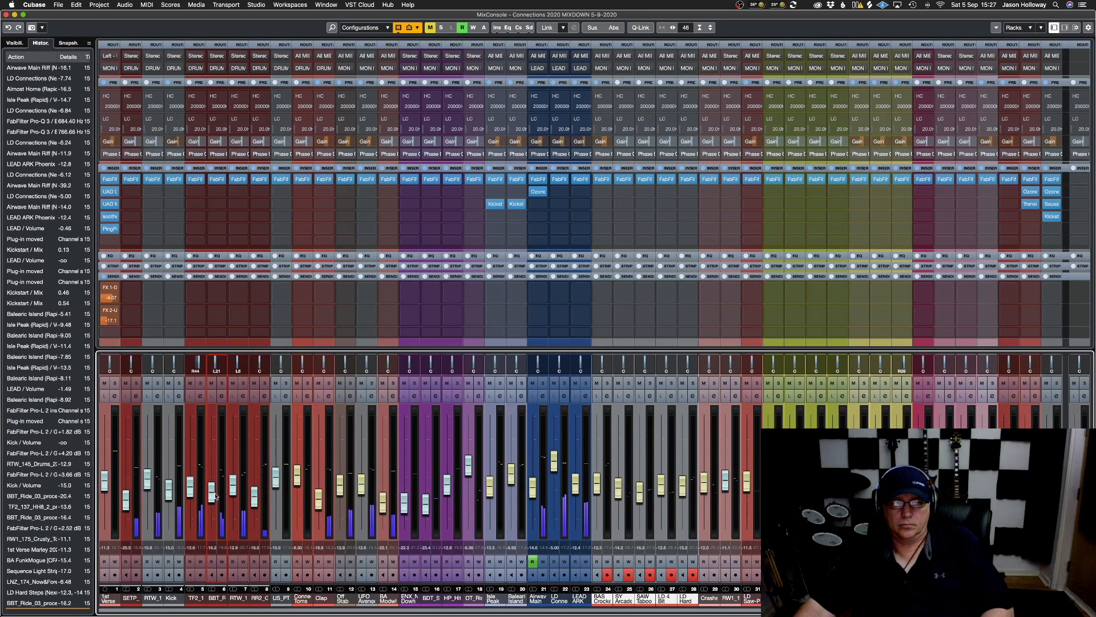
{"action": "left_click_drag", "start_coordinate": [215, 496], "coordinate": [213, 491]}
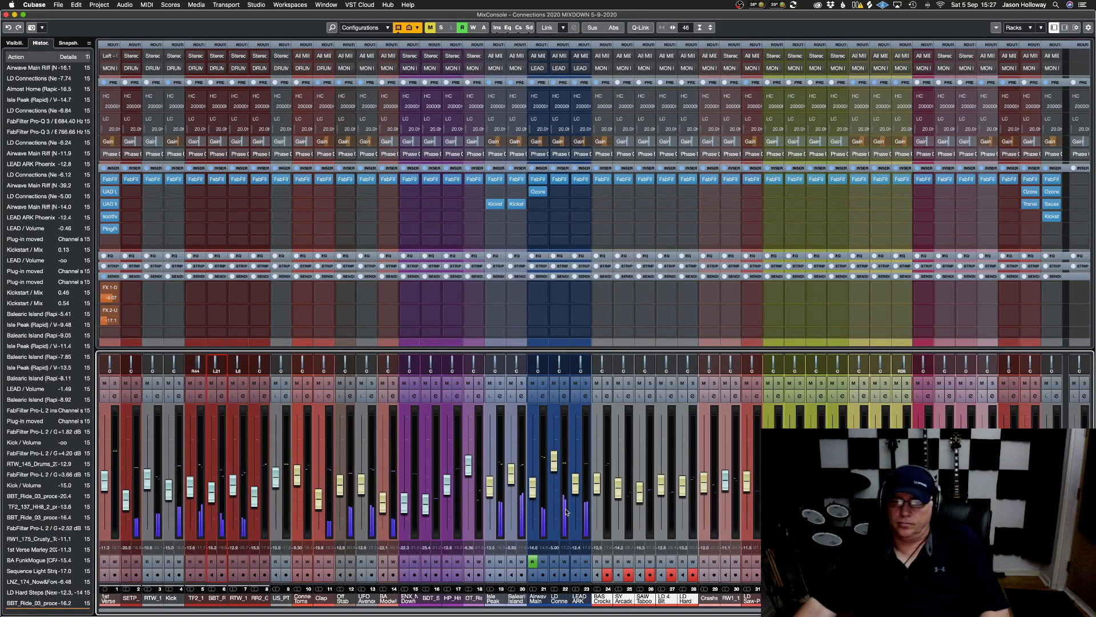
{"action": "scroll", "coordinate": [580, 480], "scroll_direction": "right", "scroll_amount": 5}
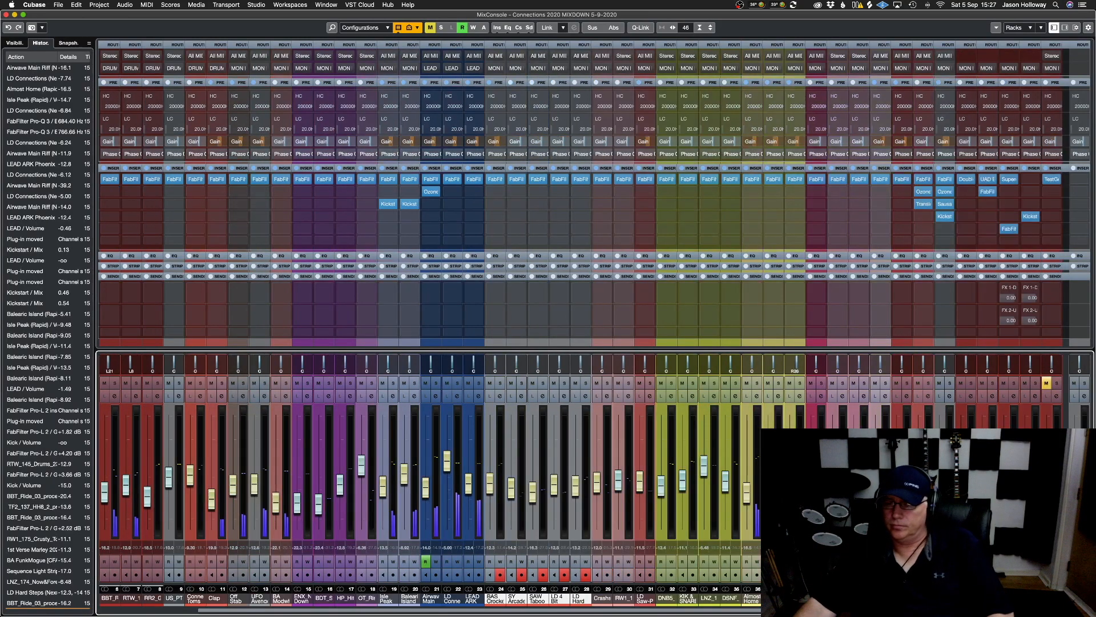
{"action": "scroll", "coordinate": [580, 479], "scroll_direction": "left", "scroll_amount": 1}
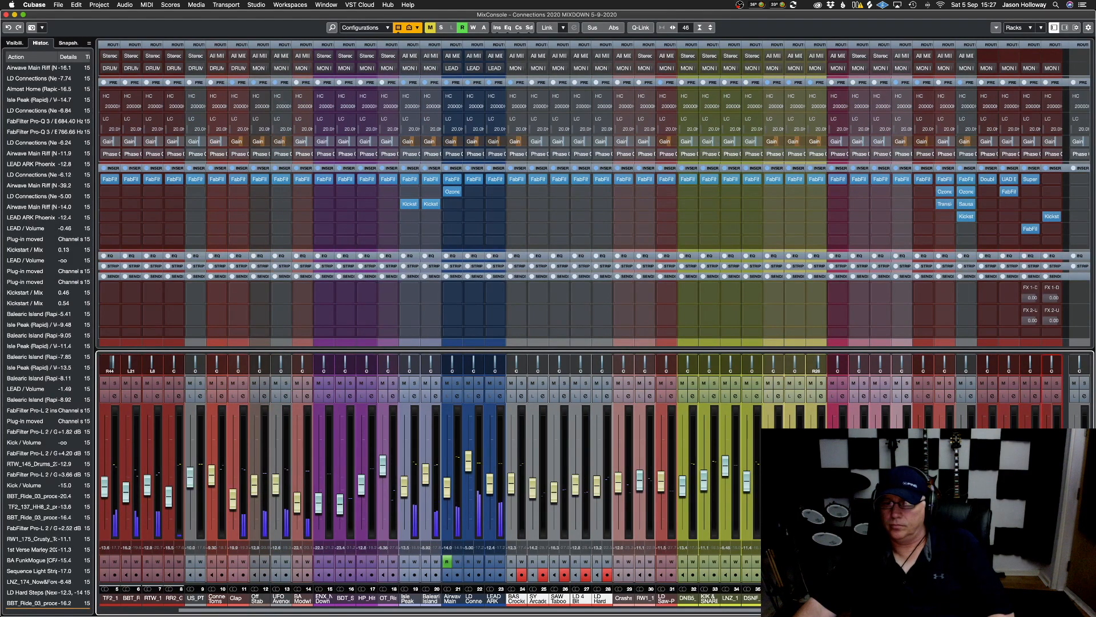
{"action": "left_click_drag", "start_coordinate": [1046, 450], "coordinate": [1046, 456]}
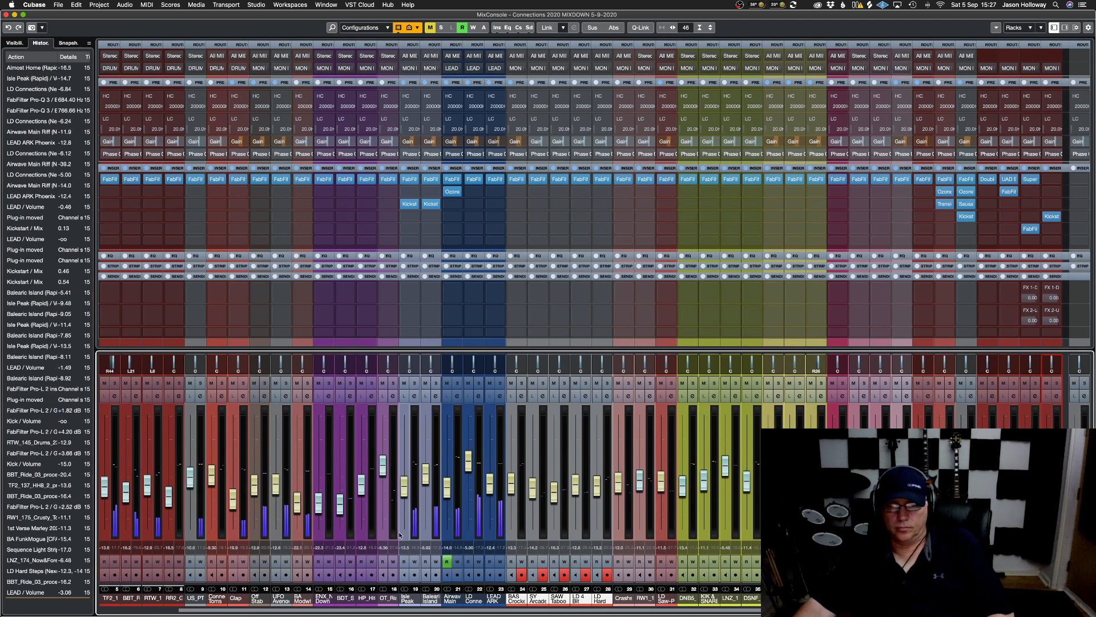
{"action": "left_click", "coordinate": [409, 500]}
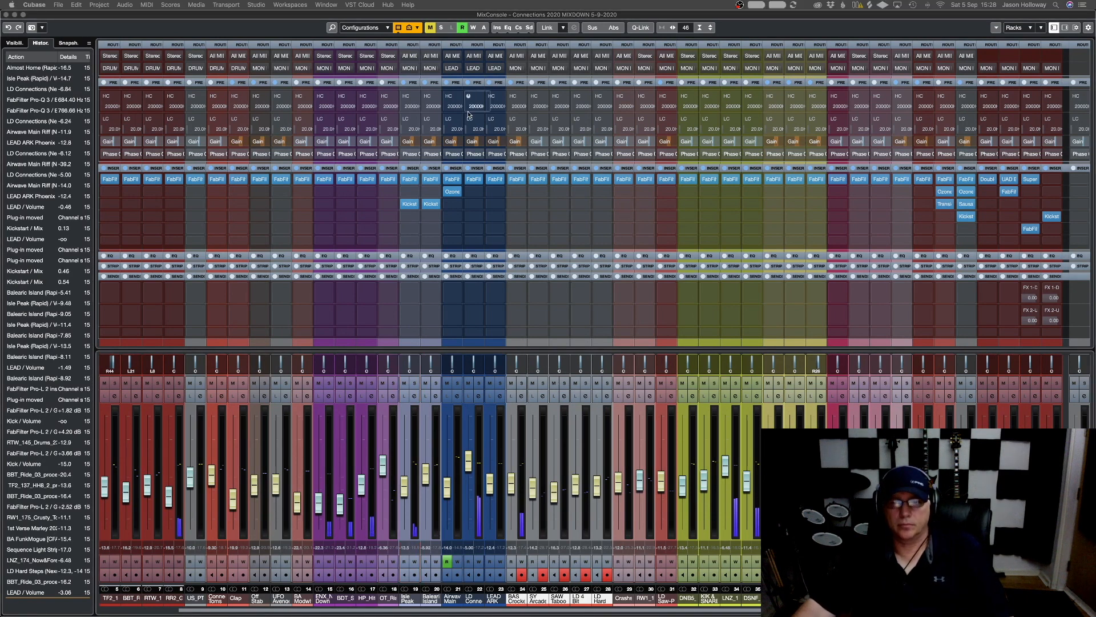
{"action": "left_click", "coordinate": [480, 384]}
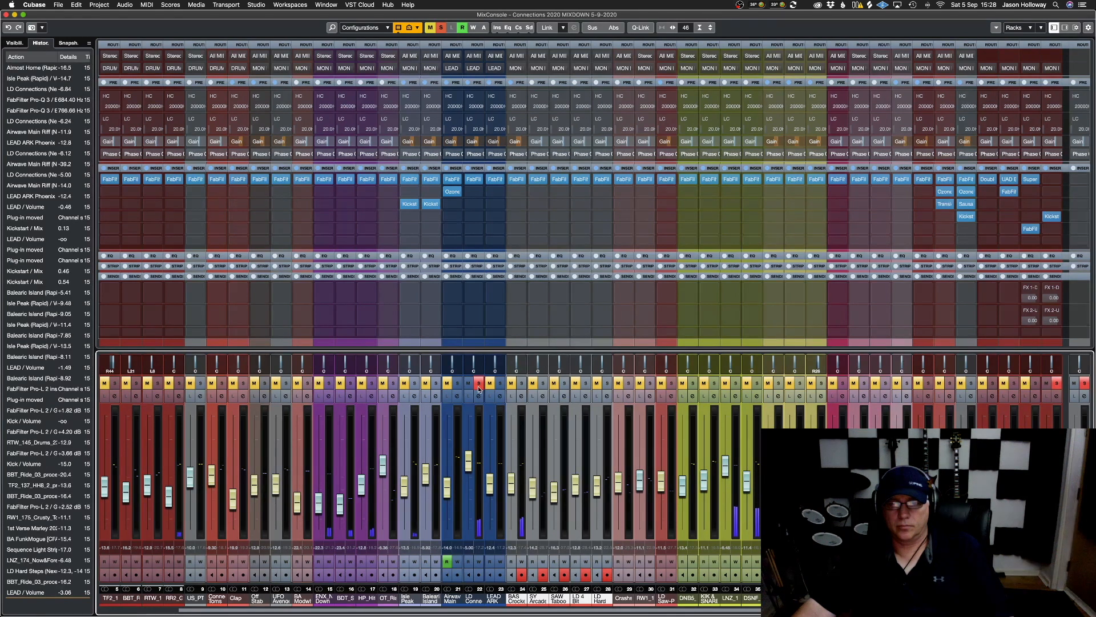
{"action": "left_click", "coordinate": [480, 386]}
{"action": "left_click", "coordinate": [520, 383]}
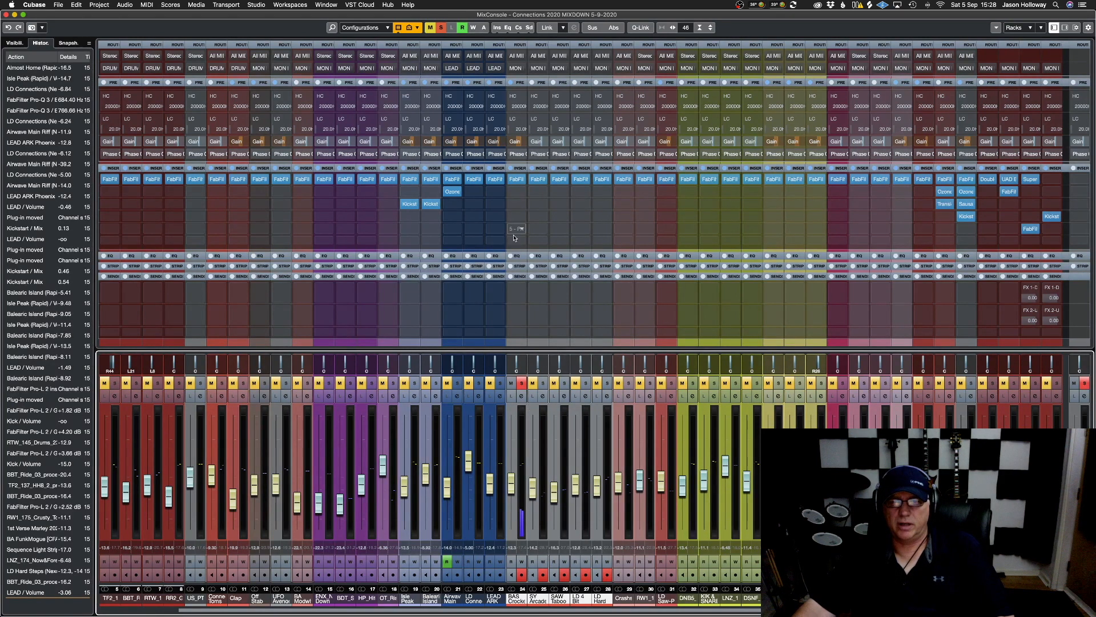
{"action": "key", "text": "super+s"}
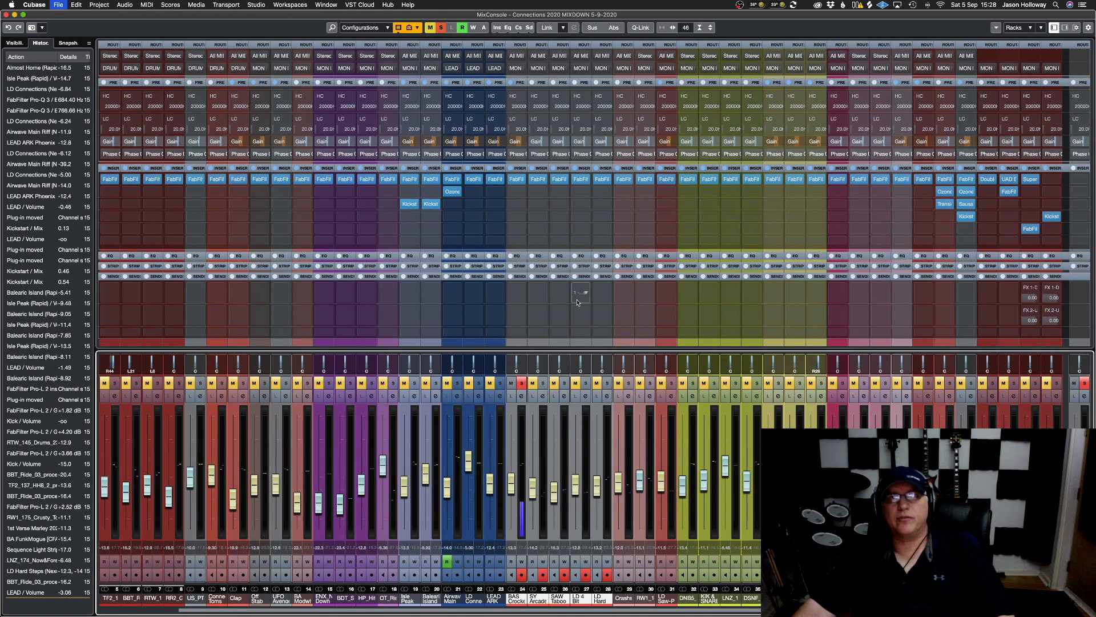
Lower the filter cutoff slightly in the BAS Crockett's Diva instrument, close it and take the channel out of solo
{"action": "left_click", "coordinate": [521, 396]}
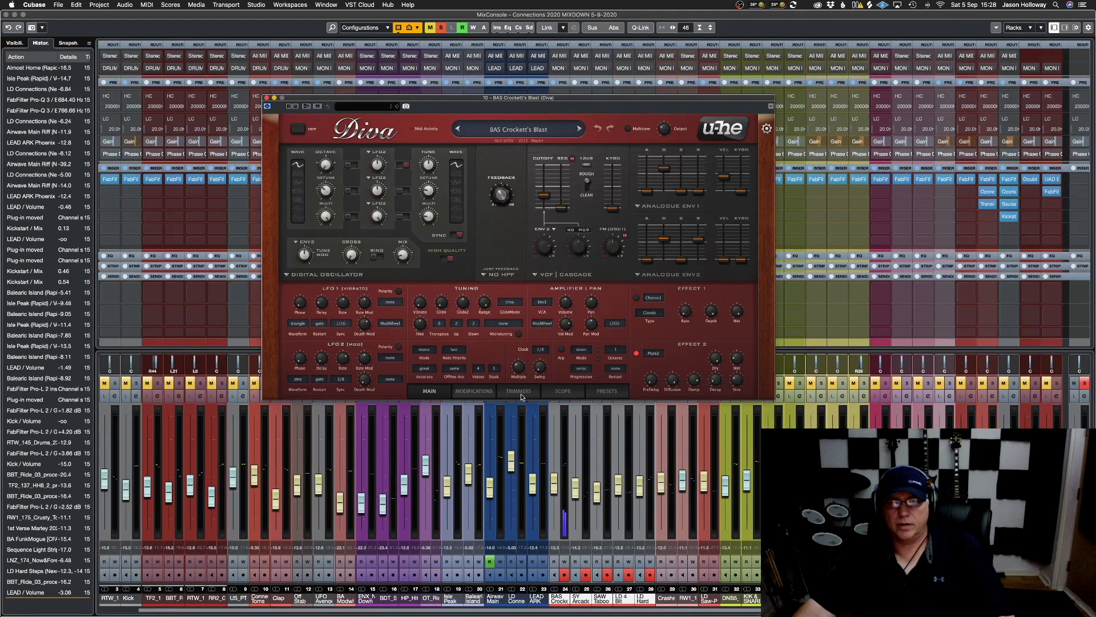
{"action": "left_click_drag", "start_coordinate": [576, 102], "coordinate": [683, 136]}
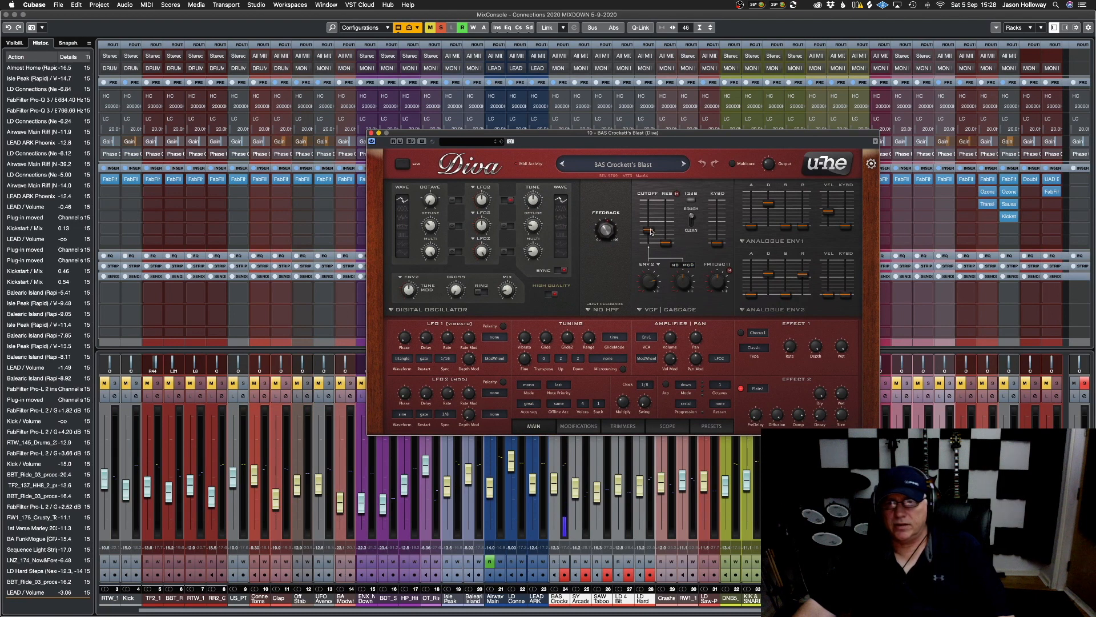
{"action": "left_click_drag", "start_coordinate": [652, 233], "coordinate": [648, 241]}
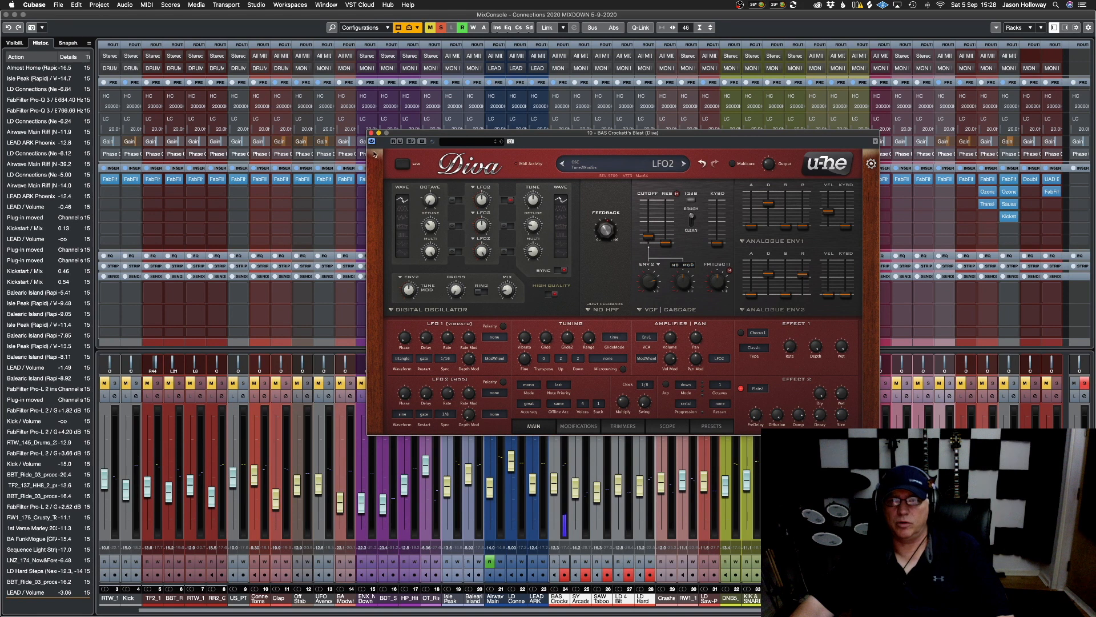
{"action": "left_click", "coordinate": [371, 133]}
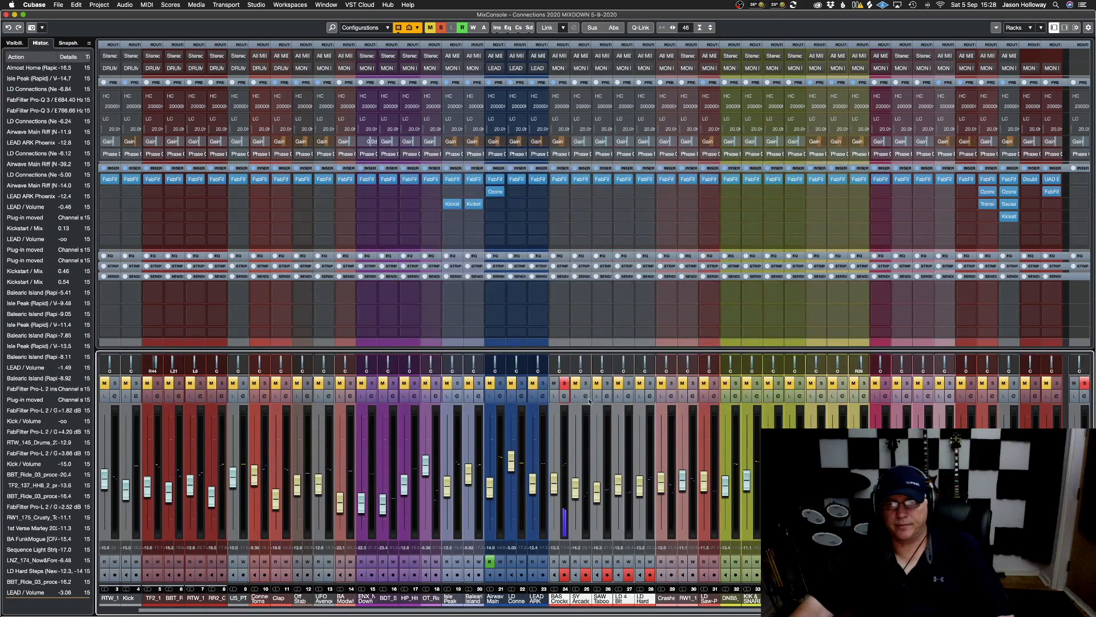
{"action": "left_click", "coordinate": [566, 383]}
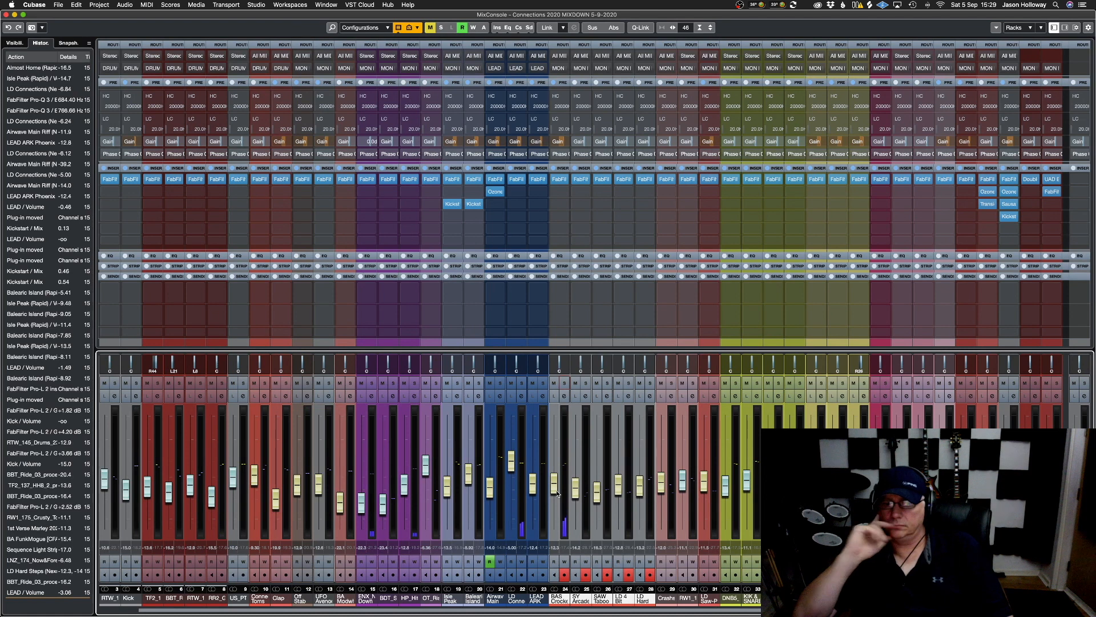
{"action": "left_click_drag", "start_coordinate": [554, 492], "coordinate": [555, 500]}
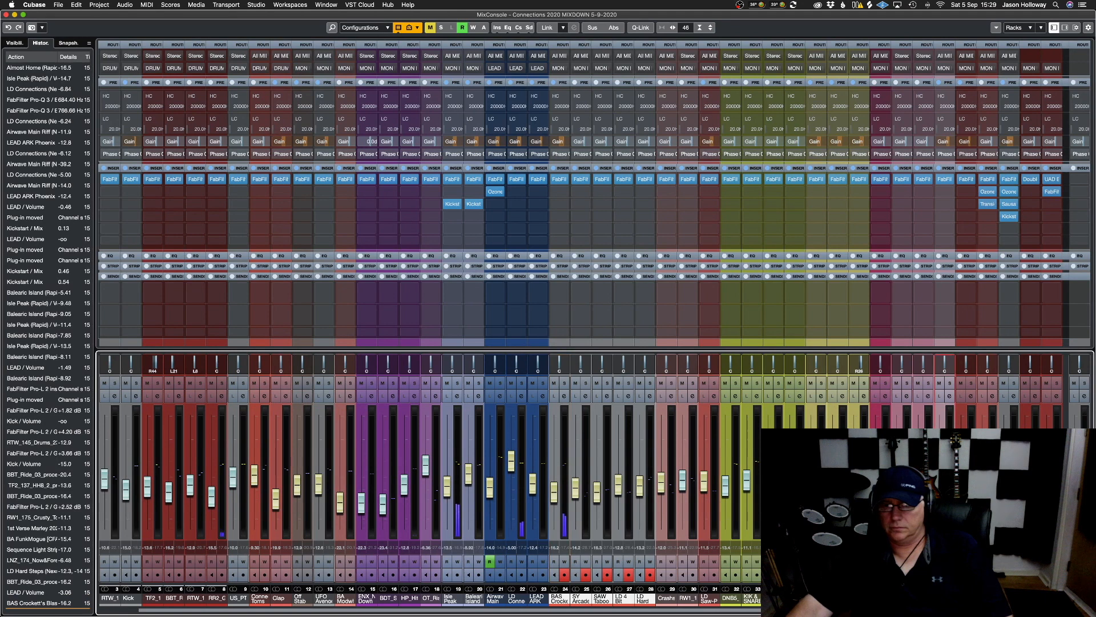
{"action": "left_click_drag", "start_coordinate": [939, 476], "coordinate": [939, 479]}
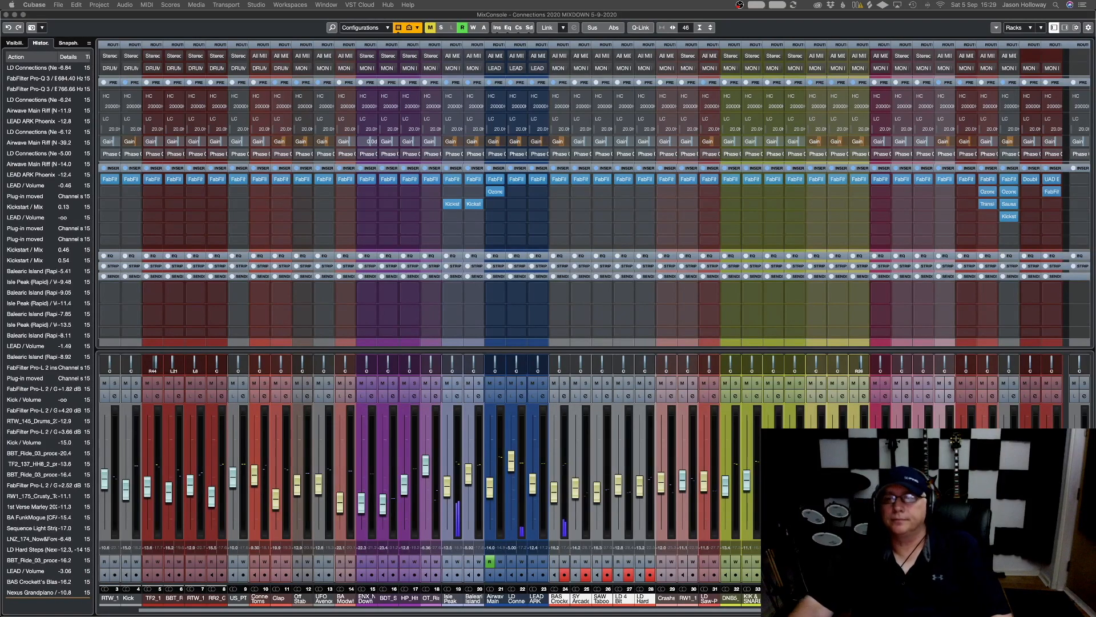
Solo Nexus Grandpiano, move the low cut in its Pro-Q 3 to 408.01 Hz and set the channel to -8.78 dB
{"action": "left_click", "coordinate": [950, 383]}
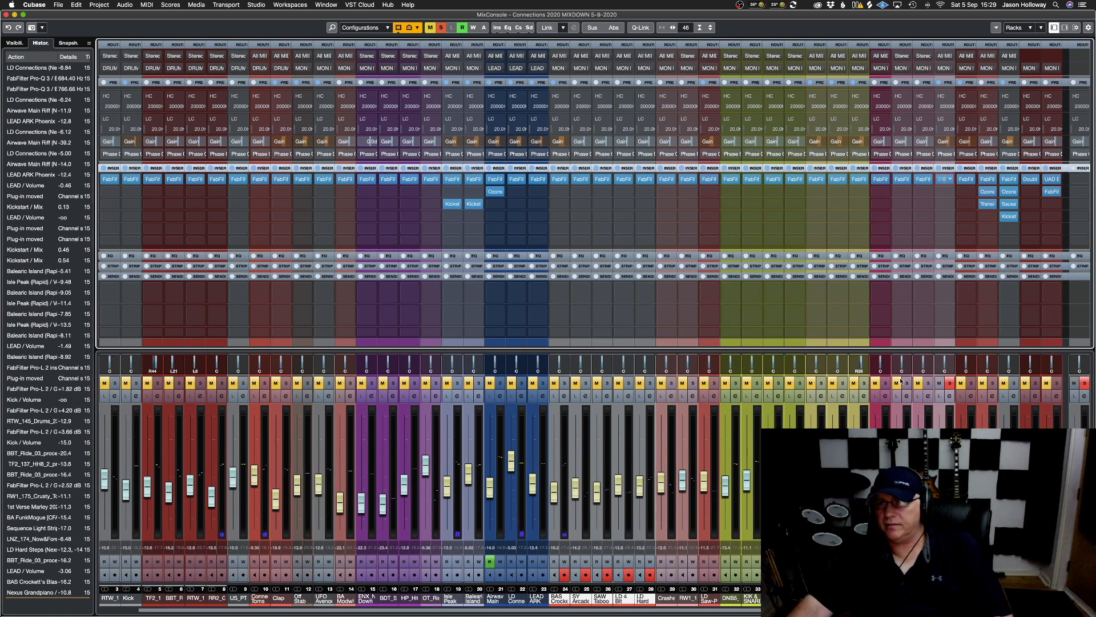
{"action": "left_click", "coordinate": [945, 179]}
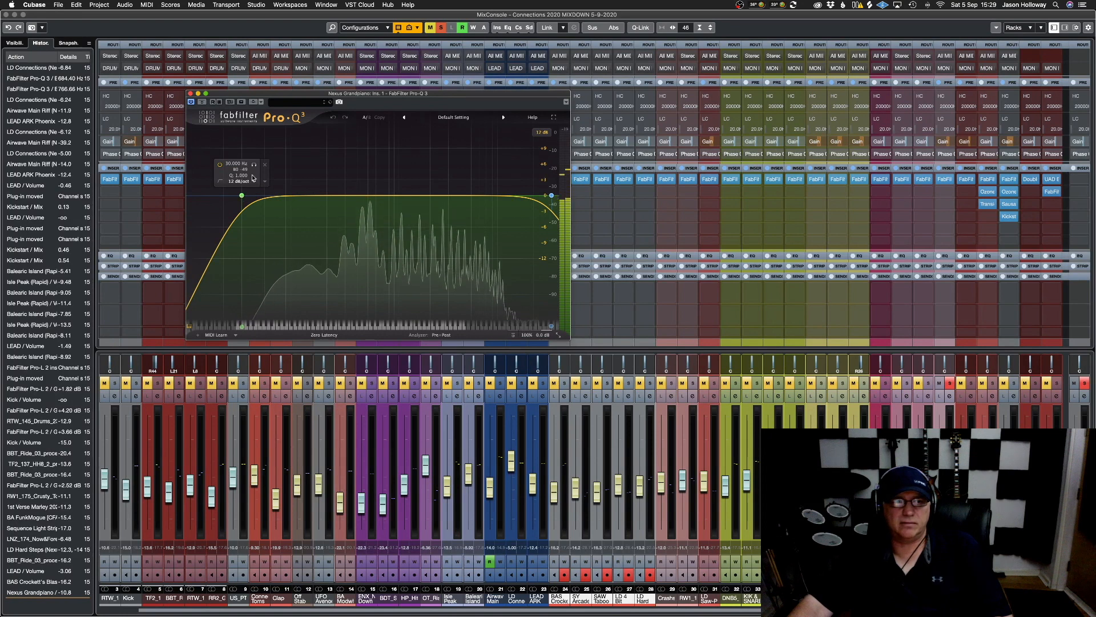
{"action": "left_click_drag", "start_coordinate": [242, 197], "coordinate": [373, 179]}
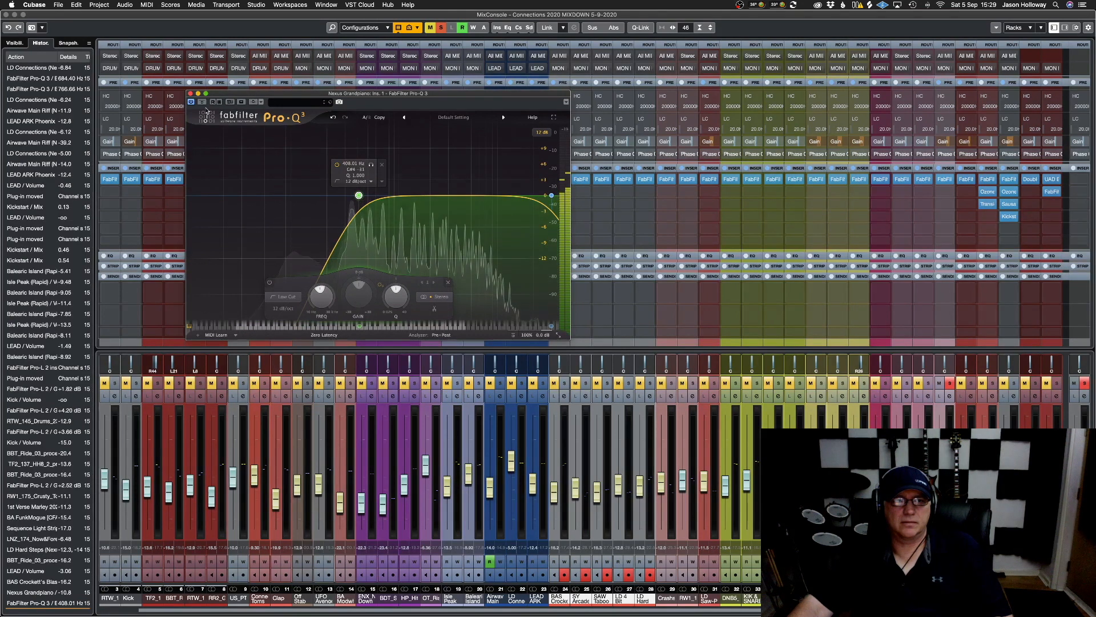
{"action": "left_click", "coordinate": [191, 93]}
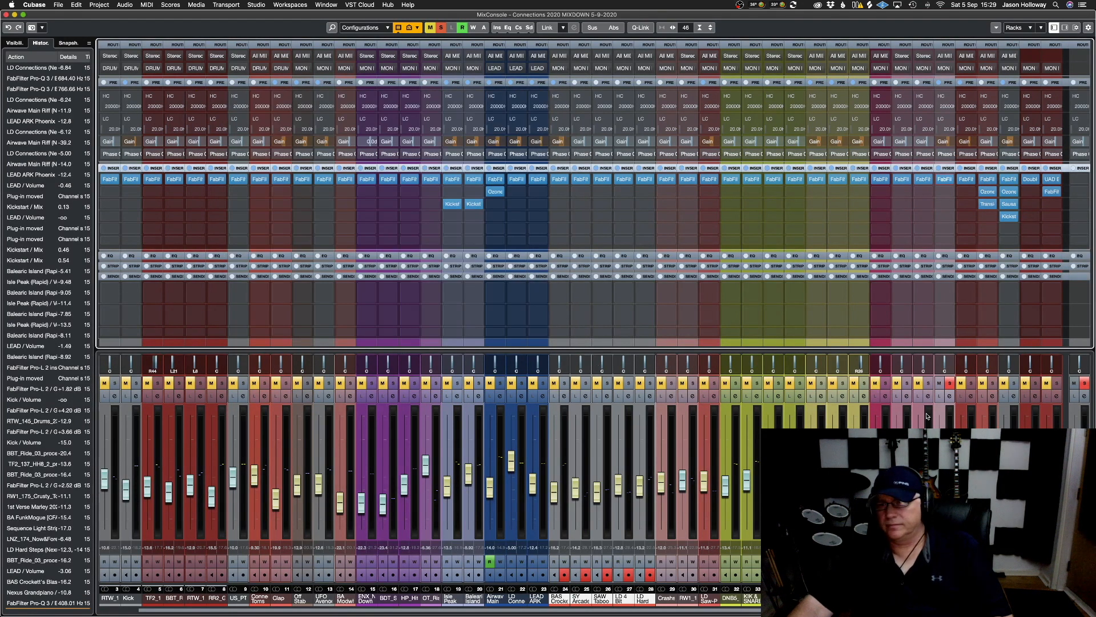
{"action": "left_click", "coordinate": [949, 383]}
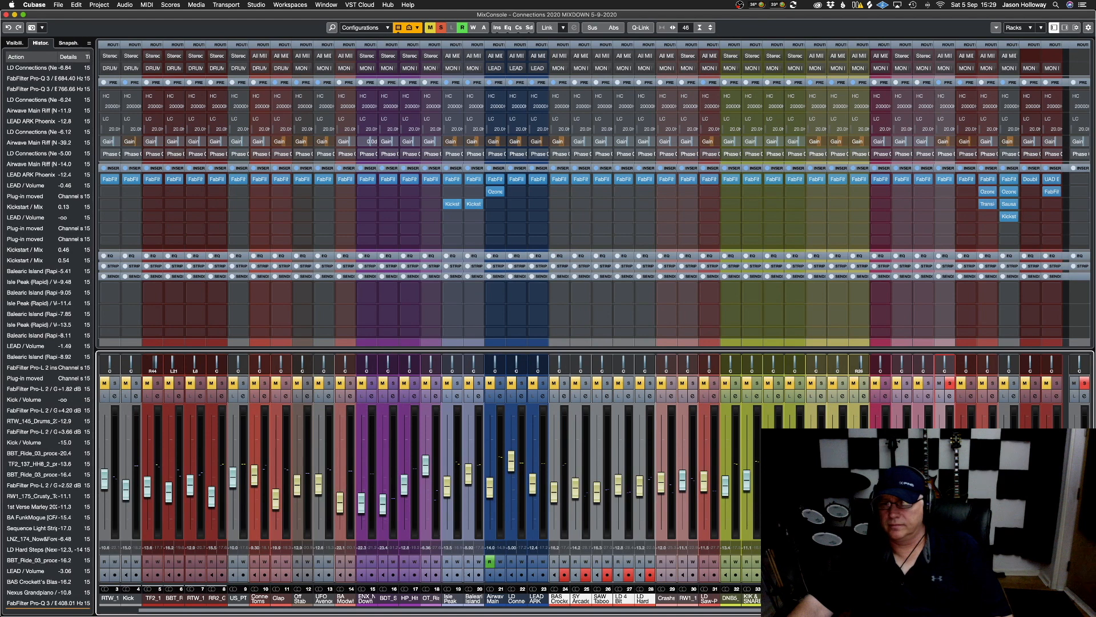
{"action": "left_click_drag", "start_coordinate": [939, 479], "coordinate": [939, 473]}
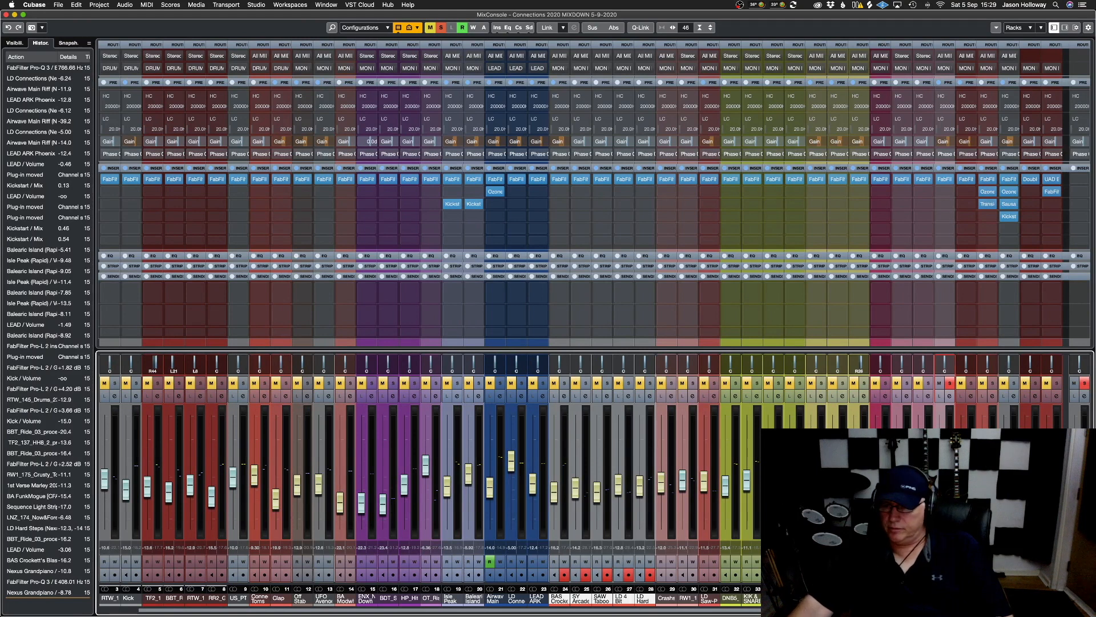
Select the Nexus Grandpiano channel, switch to the project window and show that track's audio sends
{"action": "left_click", "coordinate": [944, 598]}
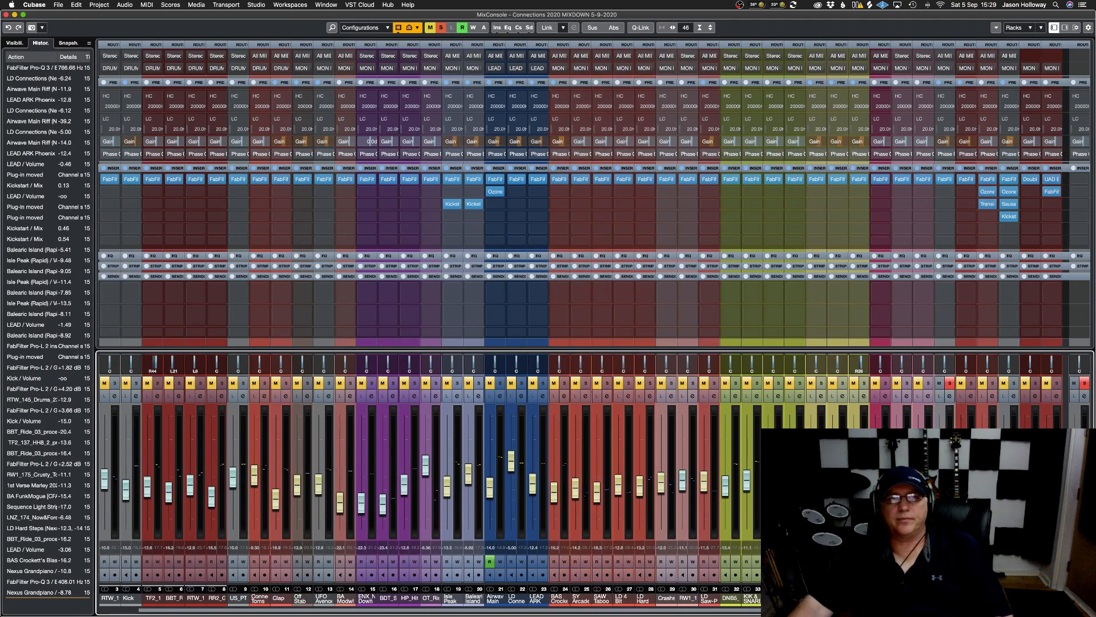
{"action": "left_click", "coordinate": [296, 7]}
{"action": "left_click", "coordinate": [303, 53]}
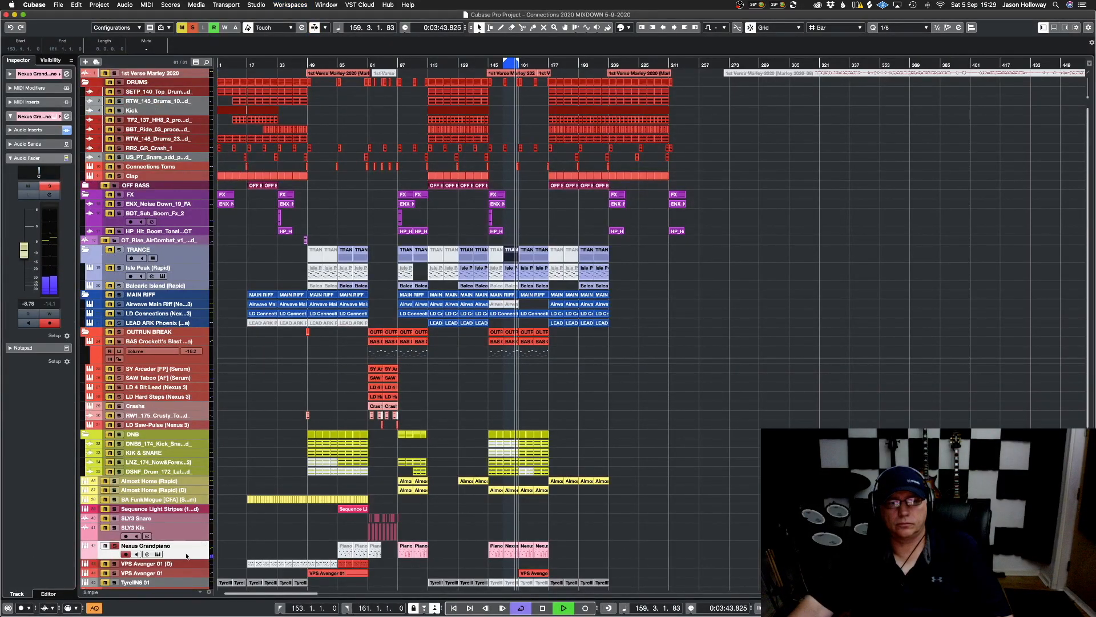
{"action": "left_click", "coordinate": [29, 144]}
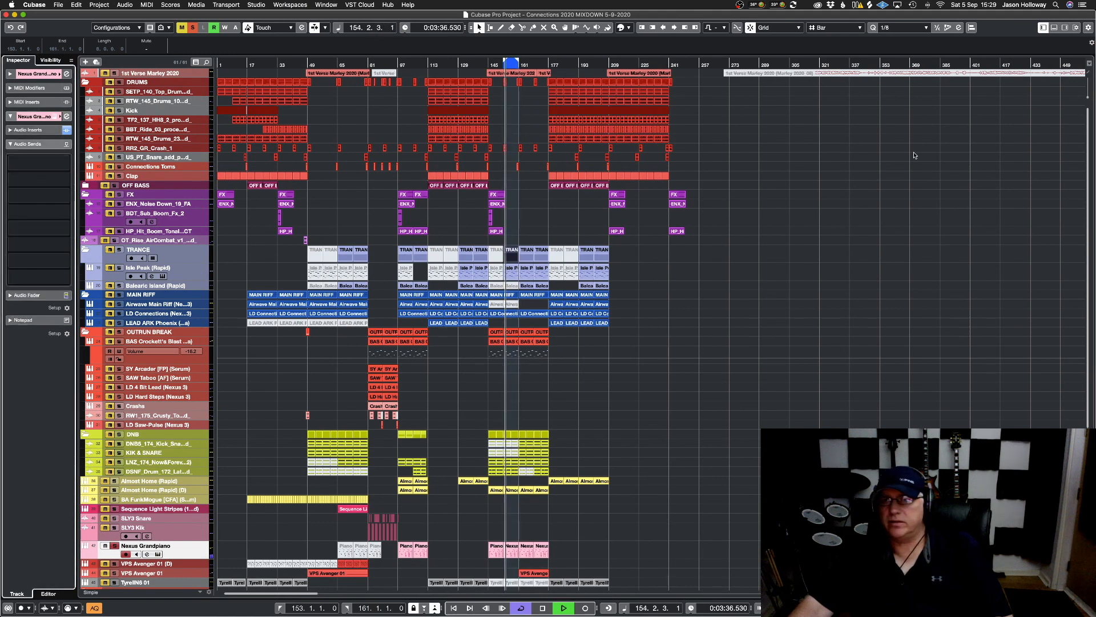
Browse the Reverbs effects collection and add ArtsAcousticReverb as a new FX channel send on the Nexus Grandpiano track
{"action": "left_click", "coordinate": [1065, 28]}
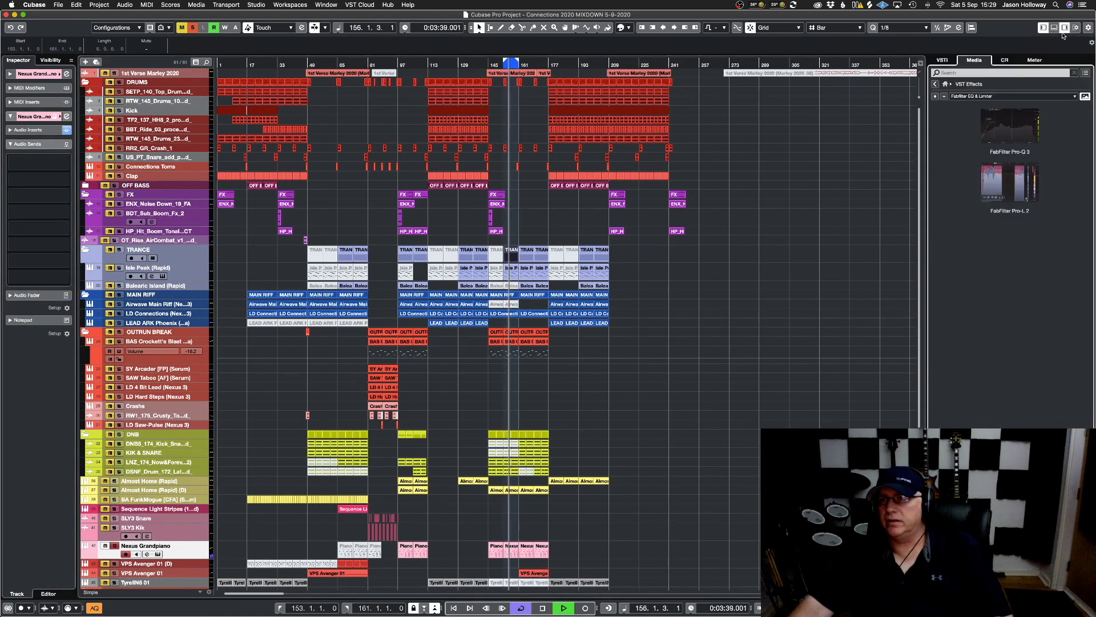
{"action": "left_click", "coordinate": [1075, 96]}
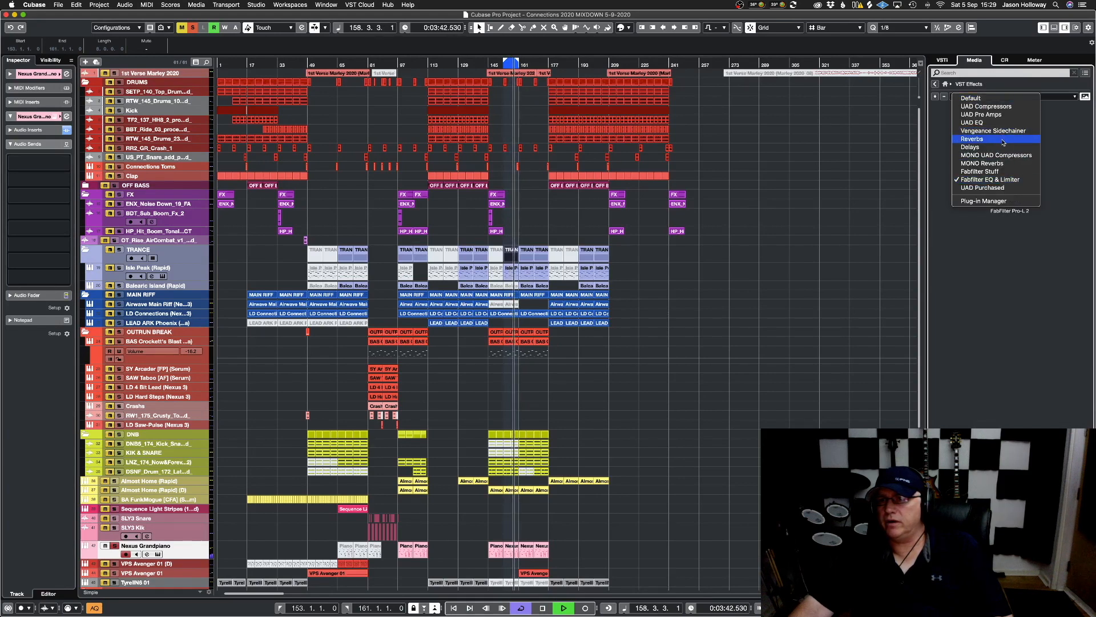
{"action": "left_click", "coordinate": [972, 139]}
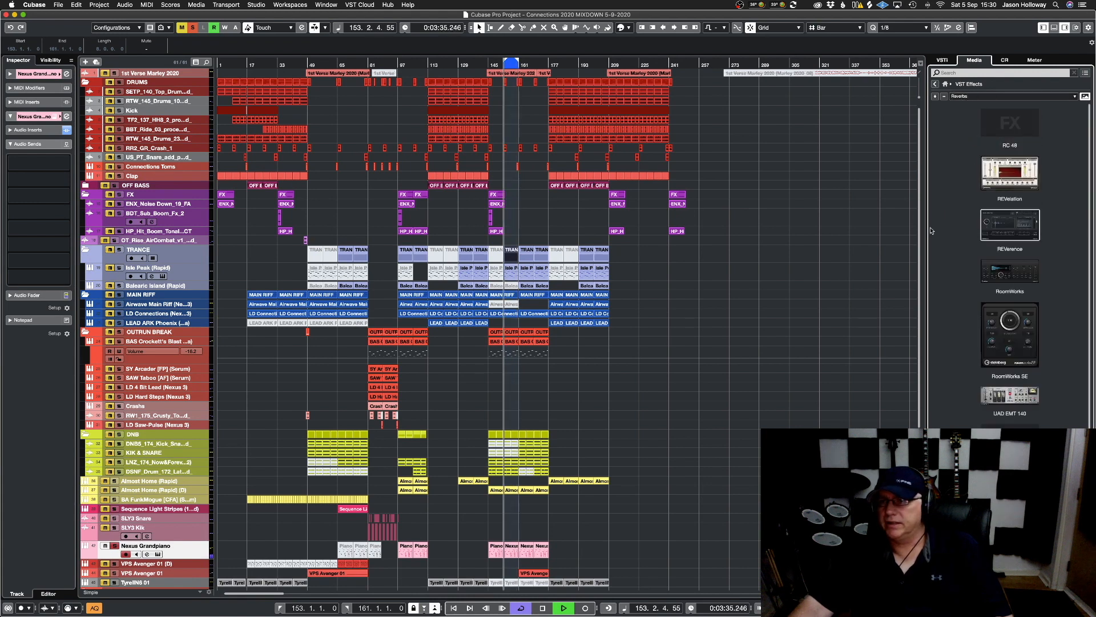
{"action": "scroll", "coordinate": [945, 252], "scroll_direction": "down", "scroll_amount": 3}
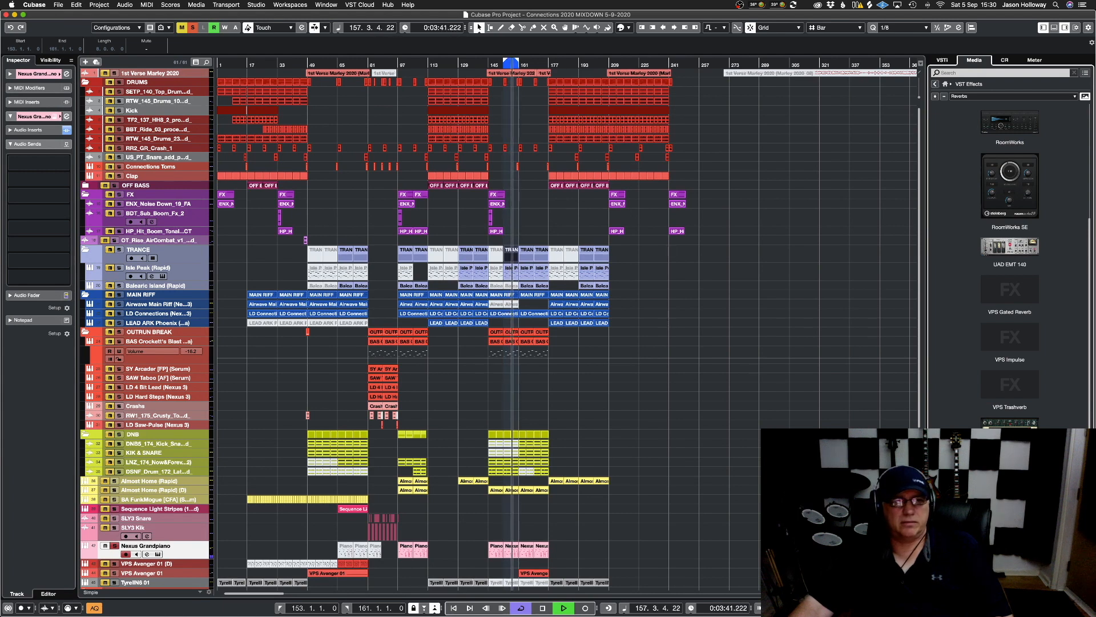
{"action": "left_click_drag", "start_coordinate": [1009, 460], "coordinate": [40, 164]}
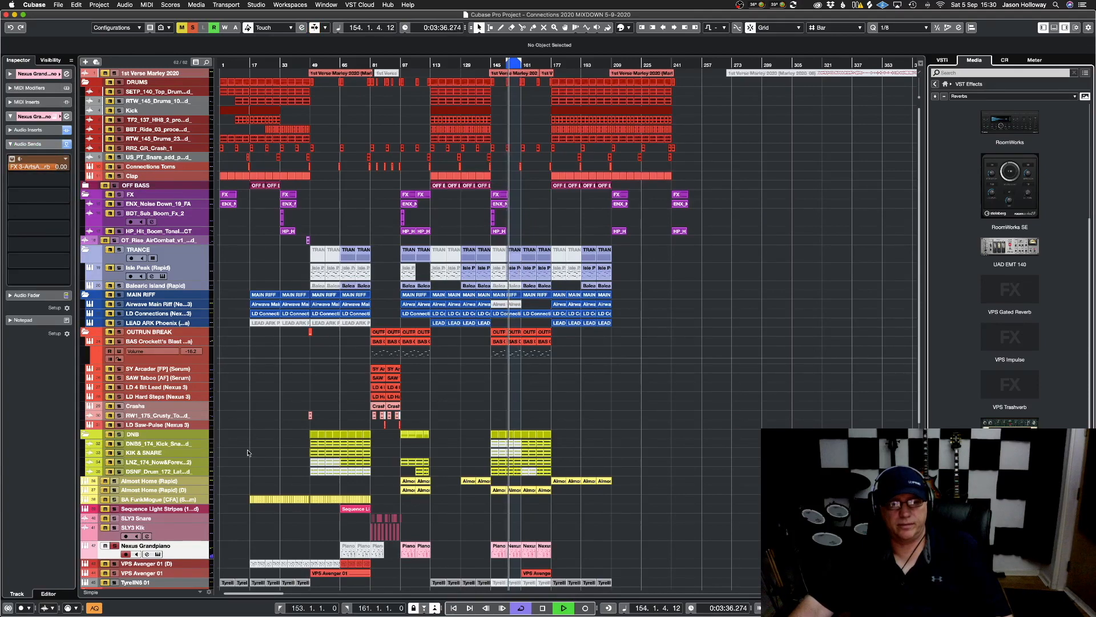
Open the reverb on the FX 3-ArtsAcousticReverb channel and load the user preset UFO deep gong long
{"action": "scroll", "coordinate": [248, 453], "scroll_direction": "down", "scroll_amount": 5}
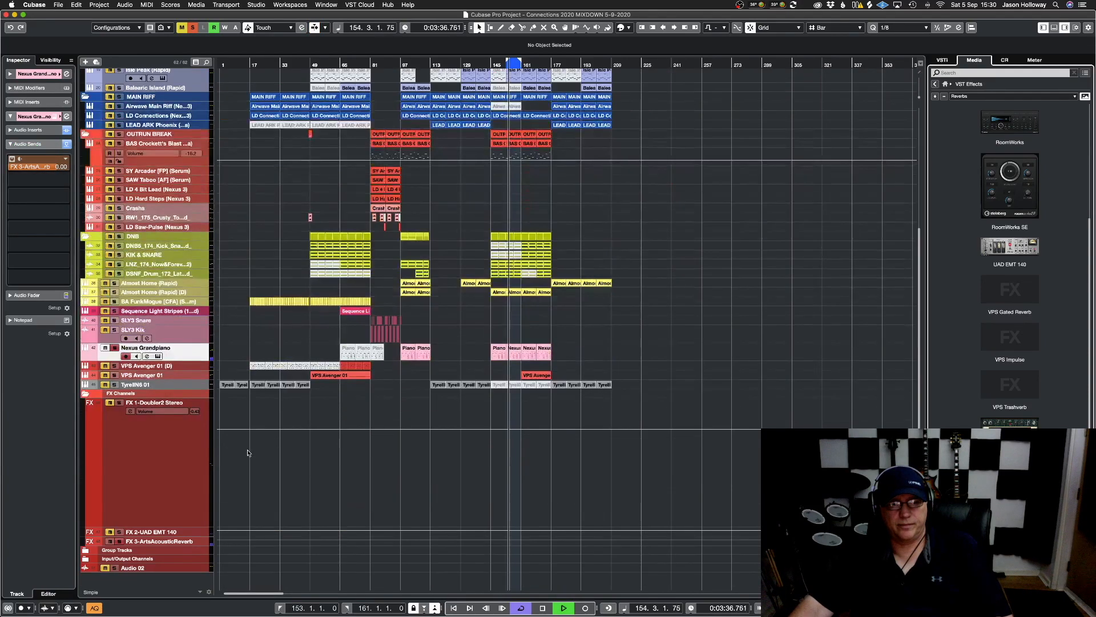
{"action": "left_click", "coordinate": [207, 542]}
{"action": "left_click", "coordinate": [38, 105]}
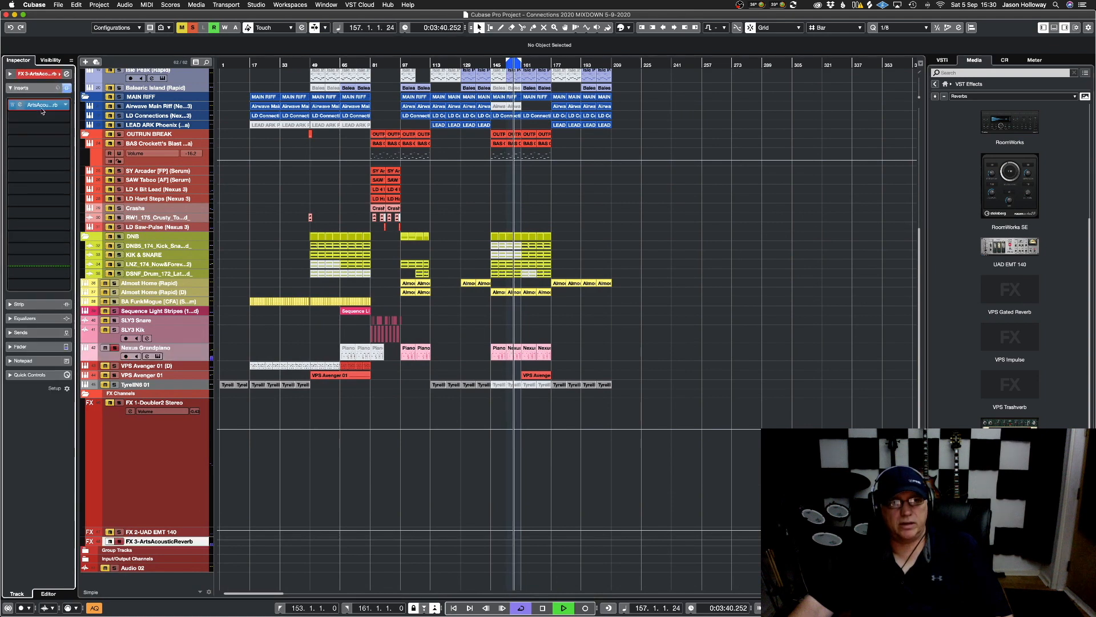
{"action": "left_click_drag", "start_coordinate": [279, 76], "coordinate": [601, 234]}
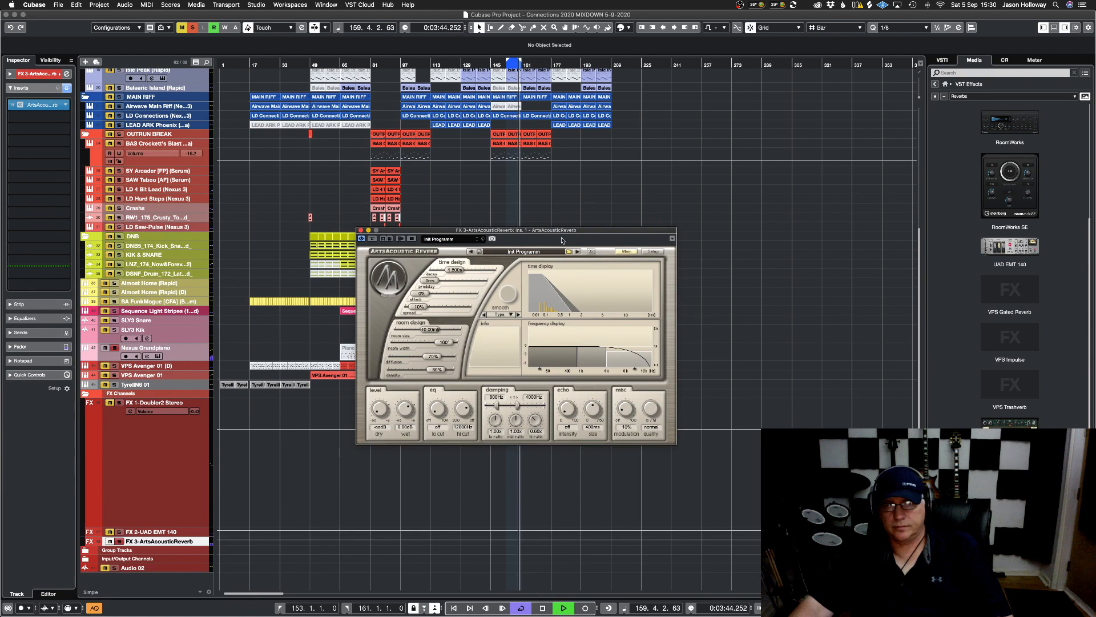
{"action": "left_click", "coordinate": [579, 252]}
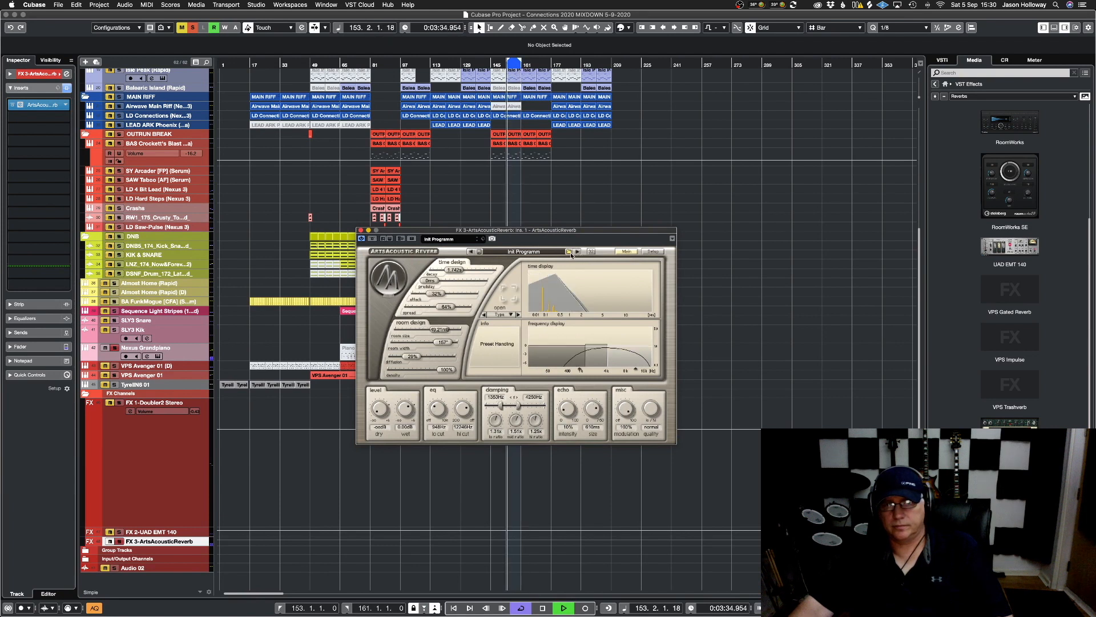
{"action": "left_click", "coordinate": [568, 252]}
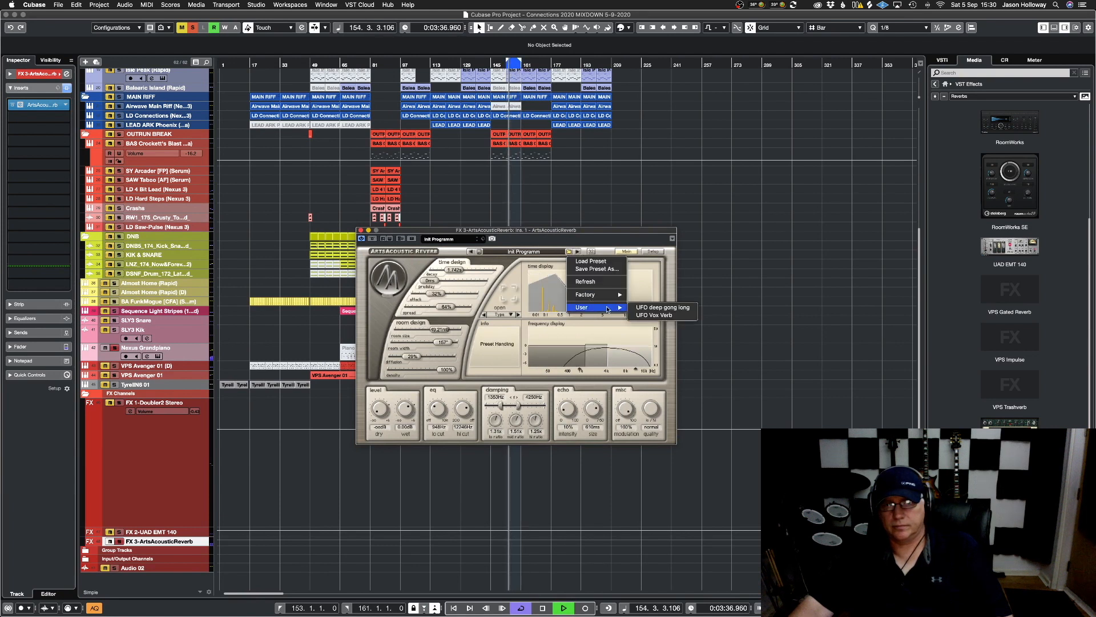
{"action": "left_click", "coordinate": [662, 307]}
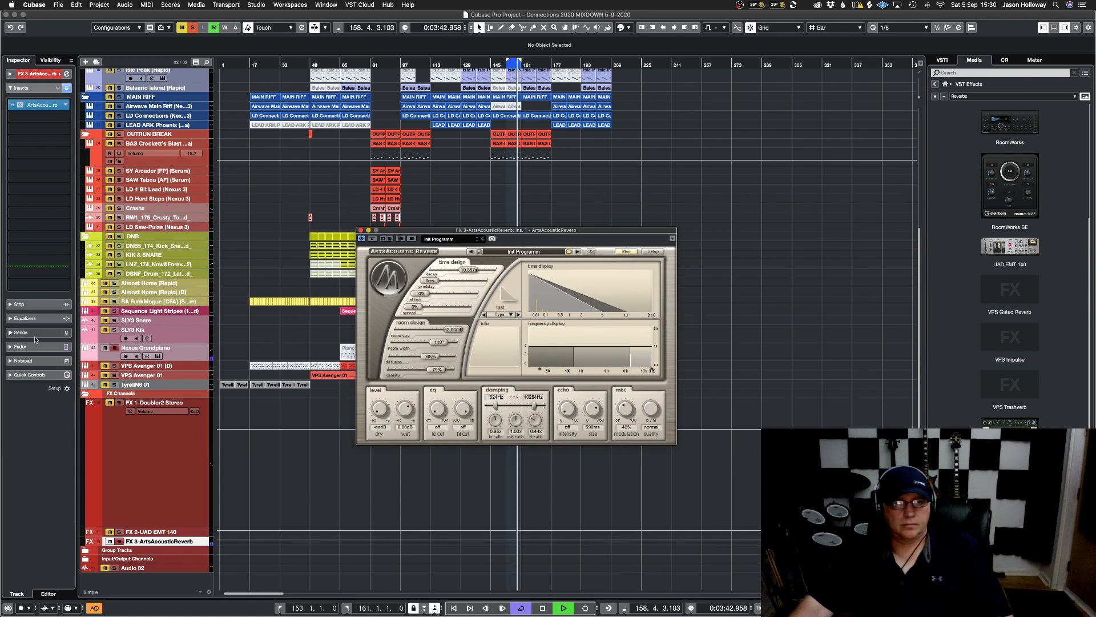
{"action": "left_click", "coordinate": [28, 347]}
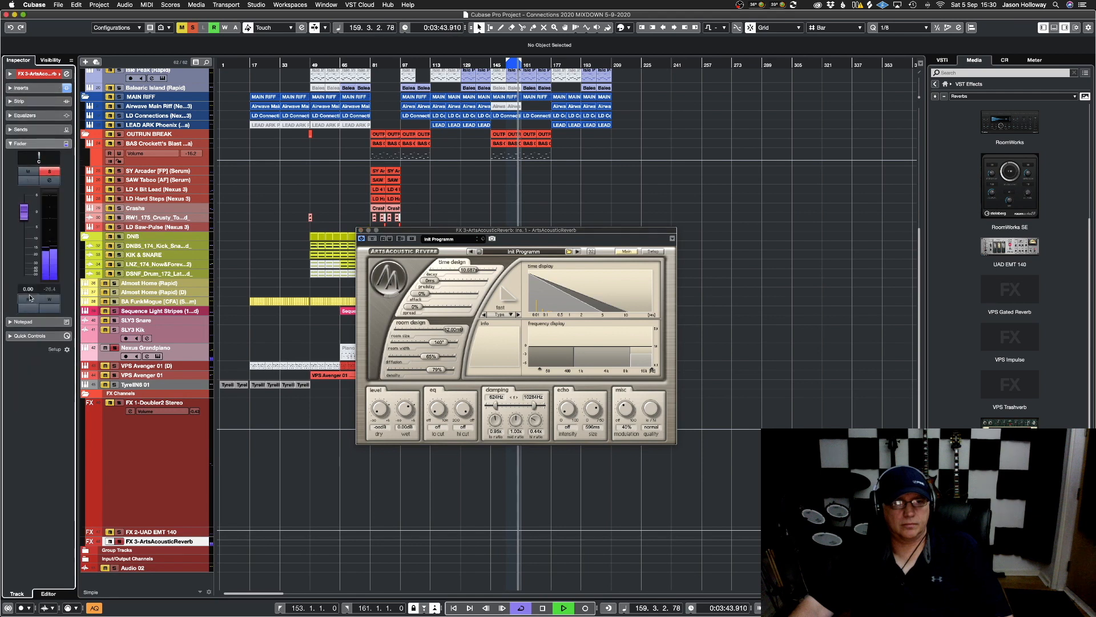
{"action": "left_click", "coordinate": [29, 89]}
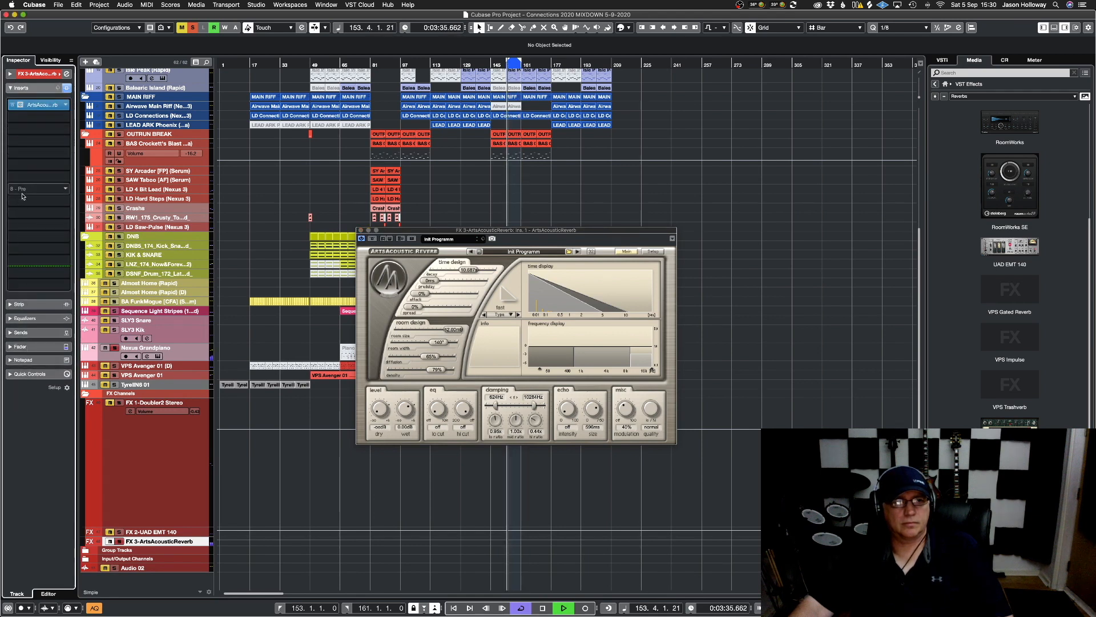
{"action": "scroll", "coordinate": [168, 143], "scroll_direction": "up", "scroll_amount": 5}
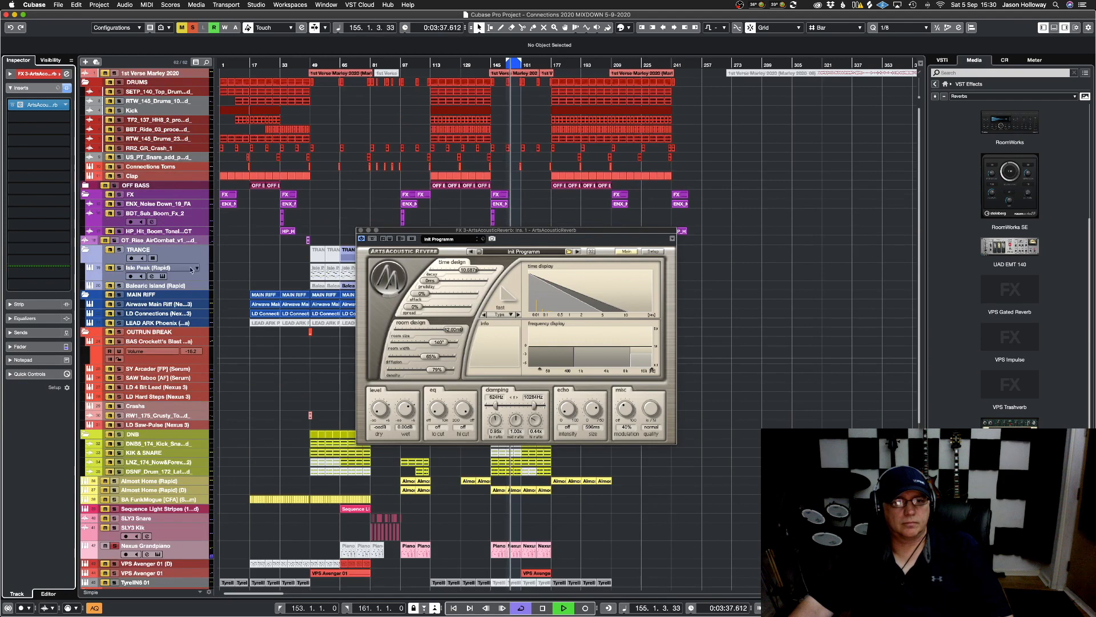
{"action": "scroll", "coordinate": [191, 269], "scroll_direction": "down", "scroll_amount": 5}
{"action": "scroll", "coordinate": [273, 463], "scroll_direction": "up", "scroll_amount": 5}
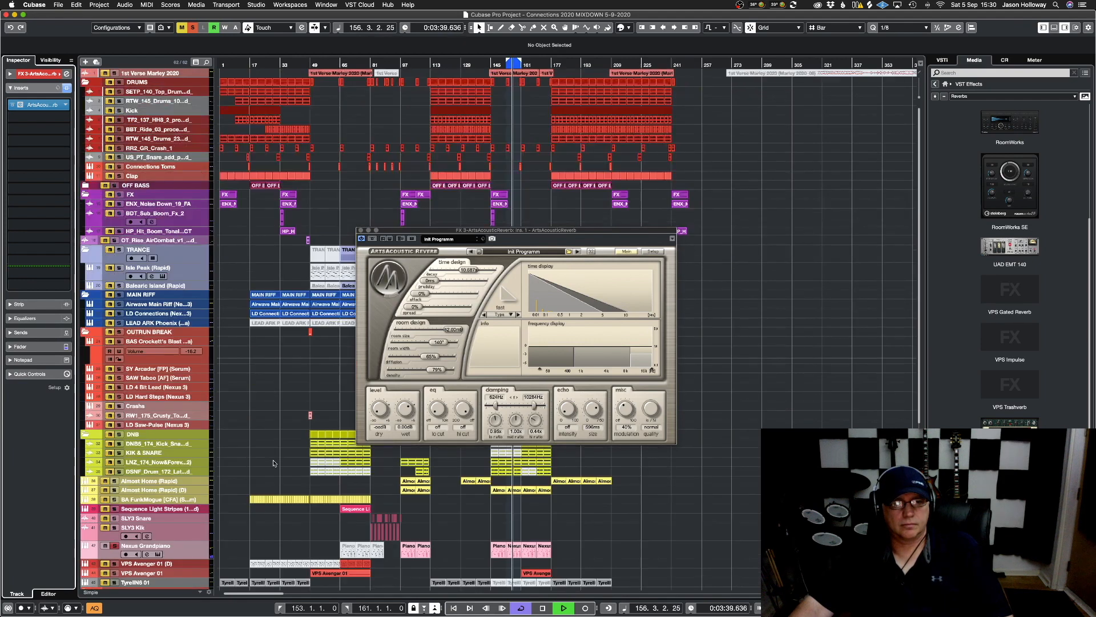
Select the Nexus Grandpiano track, switch off all solos, set its ArtsAcousticReverb send to -6.95 and close the reverb window
{"action": "scroll", "coordinate": [284, 279], "scroll_direction": "down", "scroll_amount": 5}
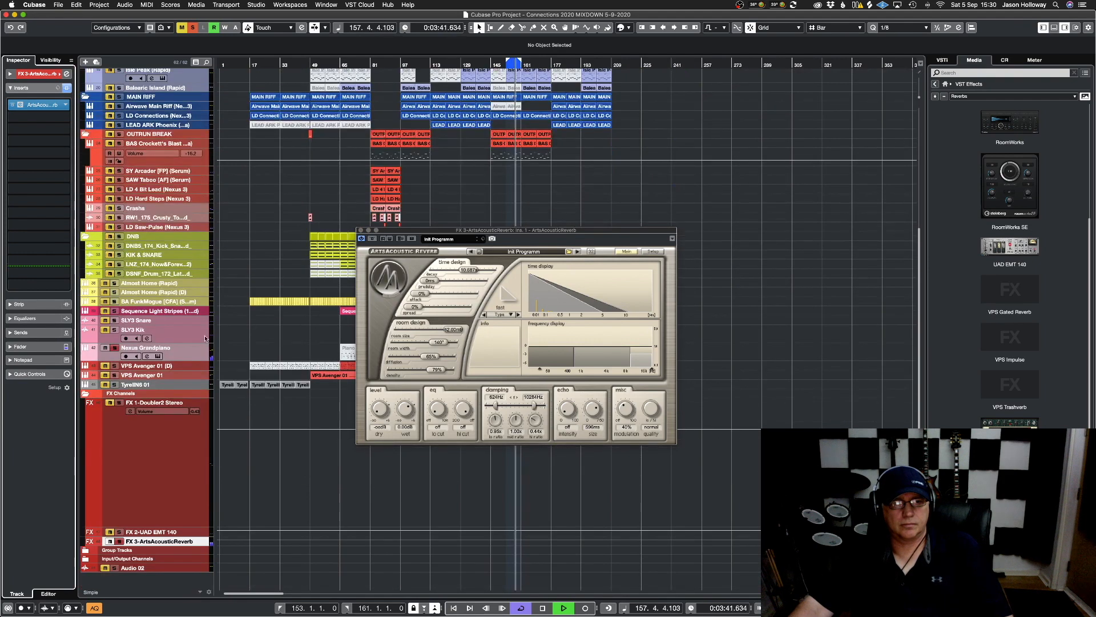
{"action": "left_click", "coordinate": [189, 349]}
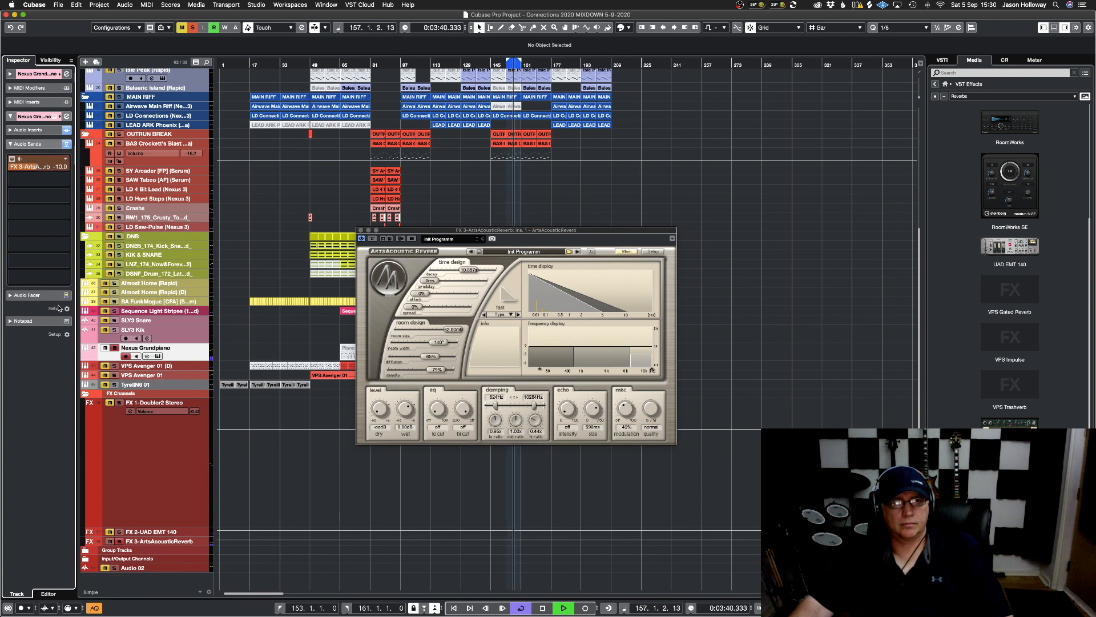
{"action": "left_click", "coordinate": [193, 27]}
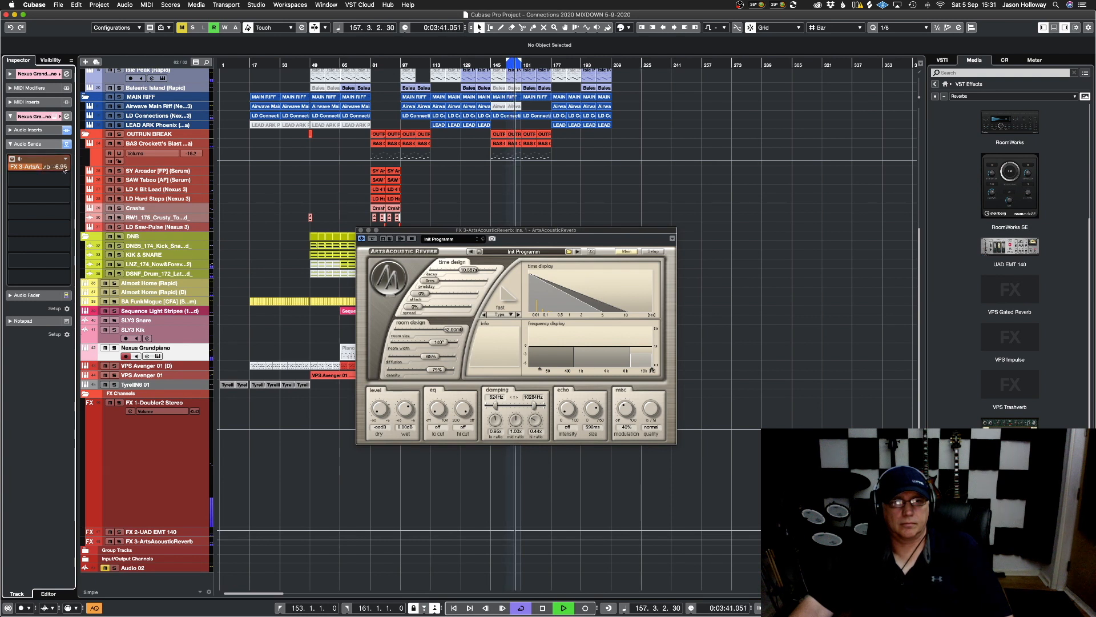
{"action": "left_click", "coordinate": [361, 230]}
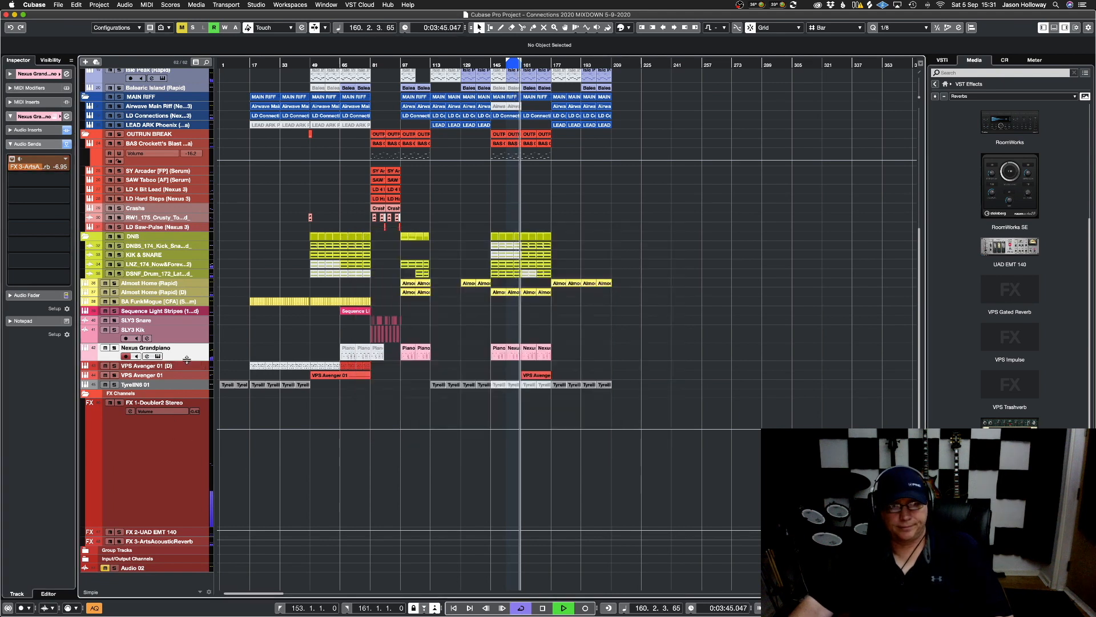
Enlarge the Nexus Grandpiano track's height and zoom the timeline in on its parts around bar 153
{"action": "left_click_drag", "start_coordinate": [187, 359], "coordinate": [186, 514]}
{"action": "key", "text": "h"}
{"action": "key", "text": "h"}
{"action": "key", "text": "h"}
{"action": "key", "text": "h"}
{"action": "key", "text": "h"}
{"action": "key", "text": "h"}
{"action": "key", "text": "h"}
{"action": "key", "text": "h"}
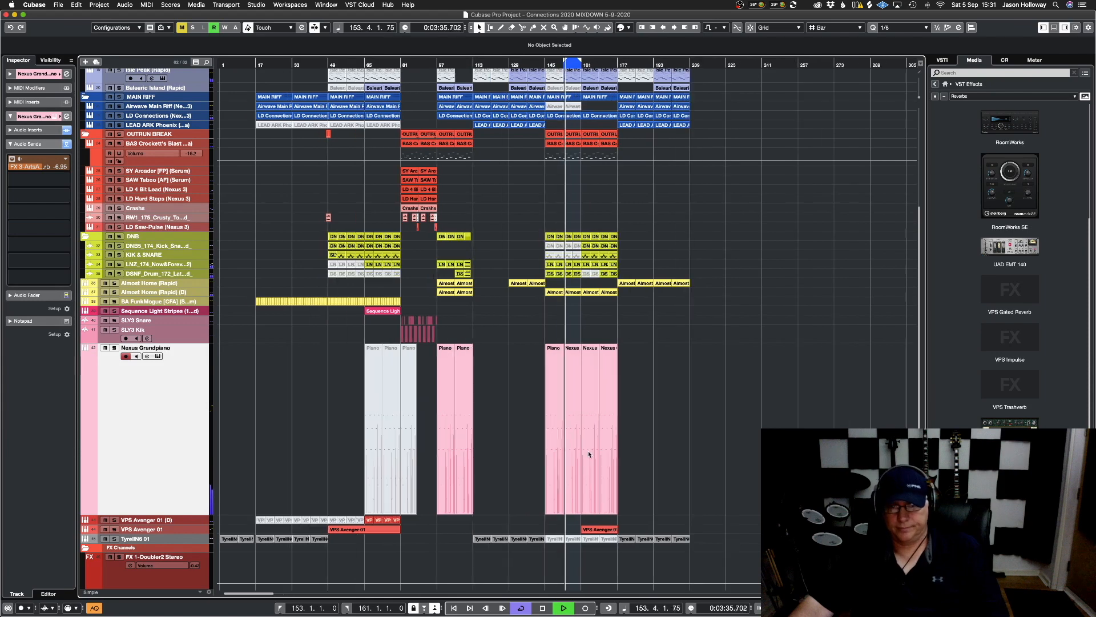
Replay the Nexus Grandpiano part from bar 153 and set the track's ArtsAcousticReverb send level to -6.08
{"action": "key", "text": "space"}
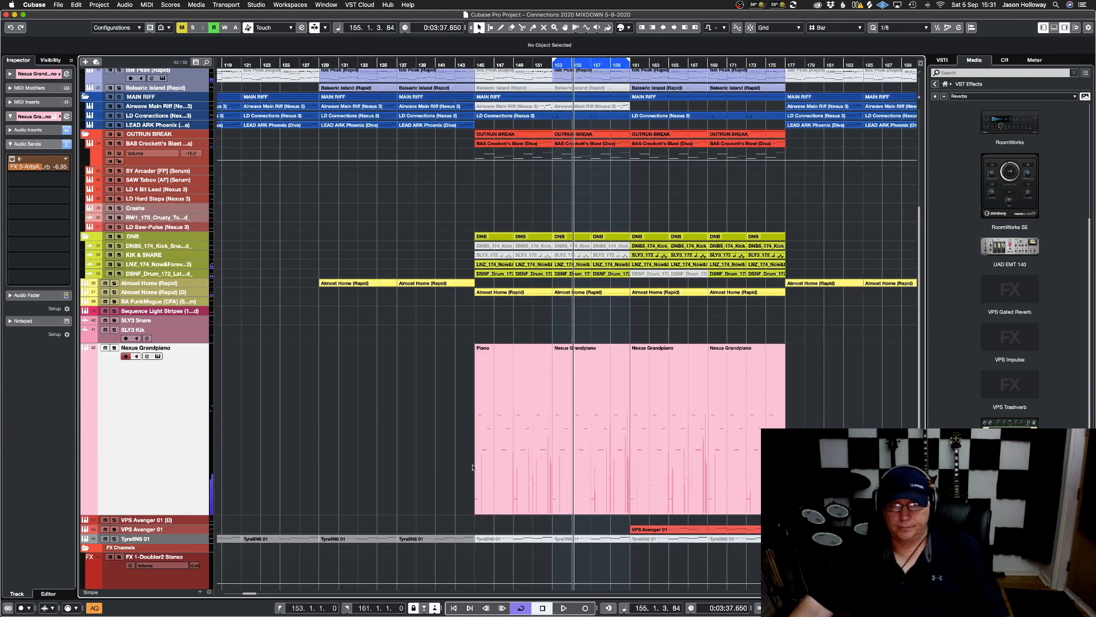
{"action": "left_click", "coordinate": [579, 414]}
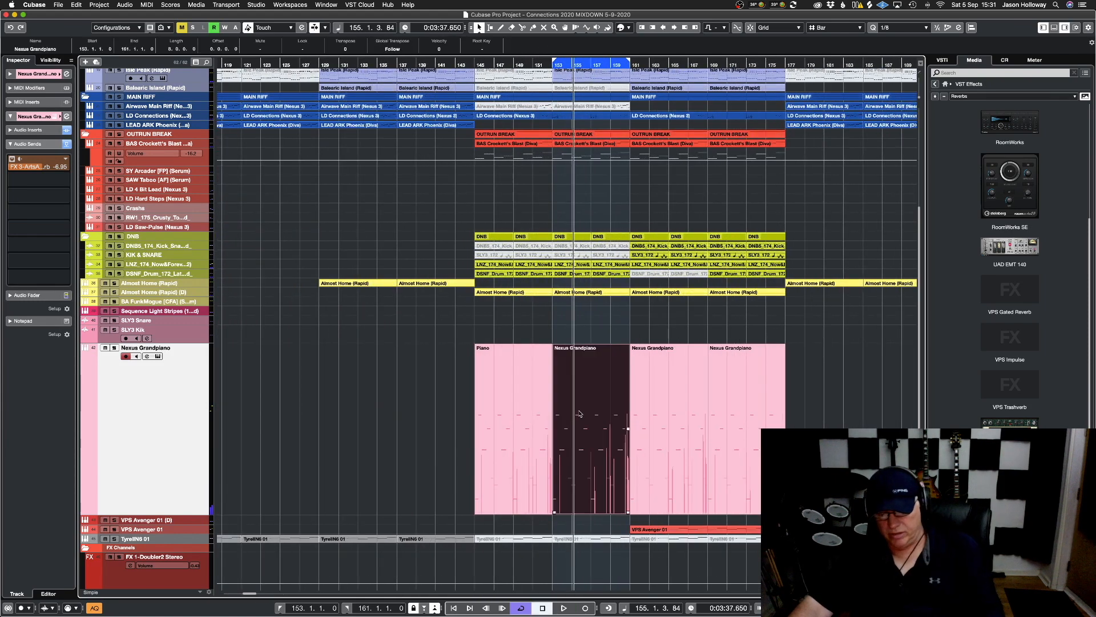
{"action": "key", "text": "l"}
{"action": "key", "text": "space"}
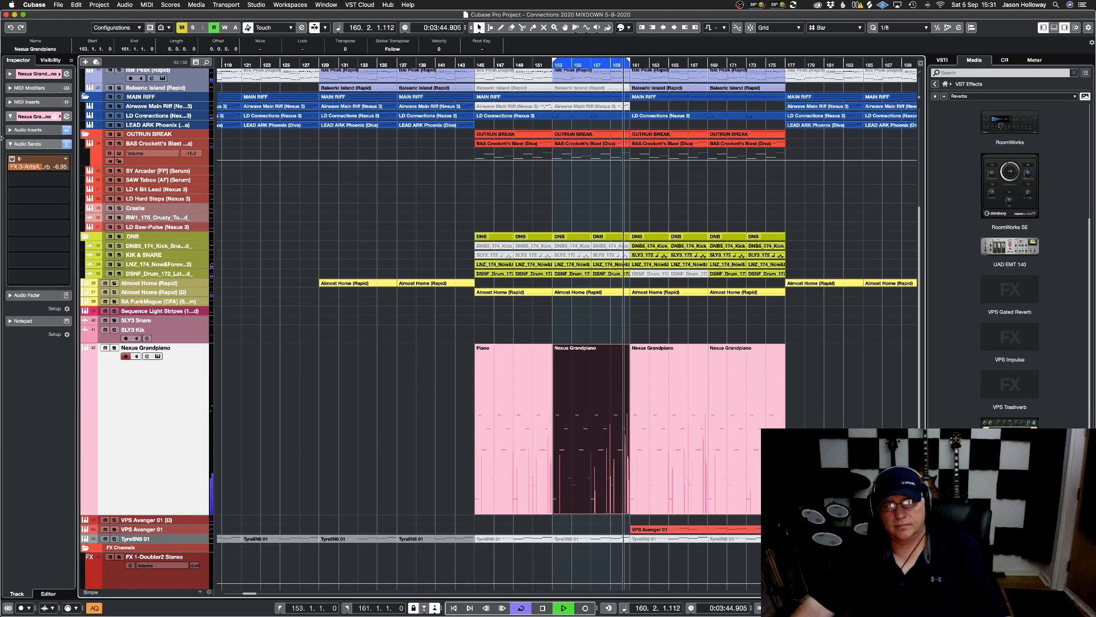
{"action": "left_click_drag", "start_coordinate": [45, 168], "coordinate": [56, 165]}
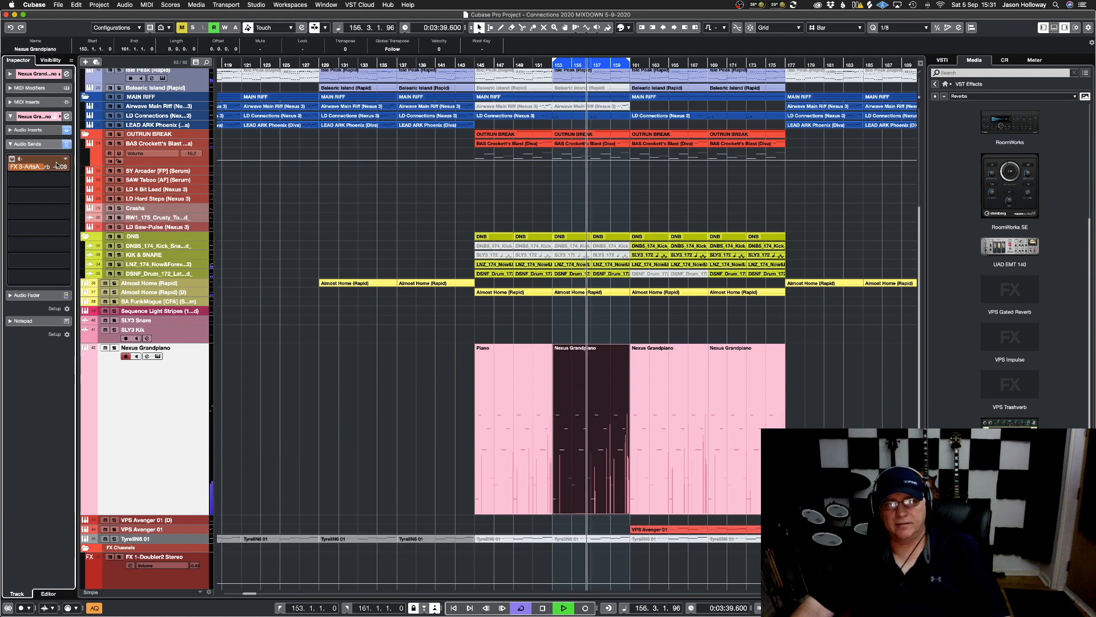
{"action": "scroll", "coordinate": [247, 352], "scroll_direction": "down", "scroll_amount": 5}
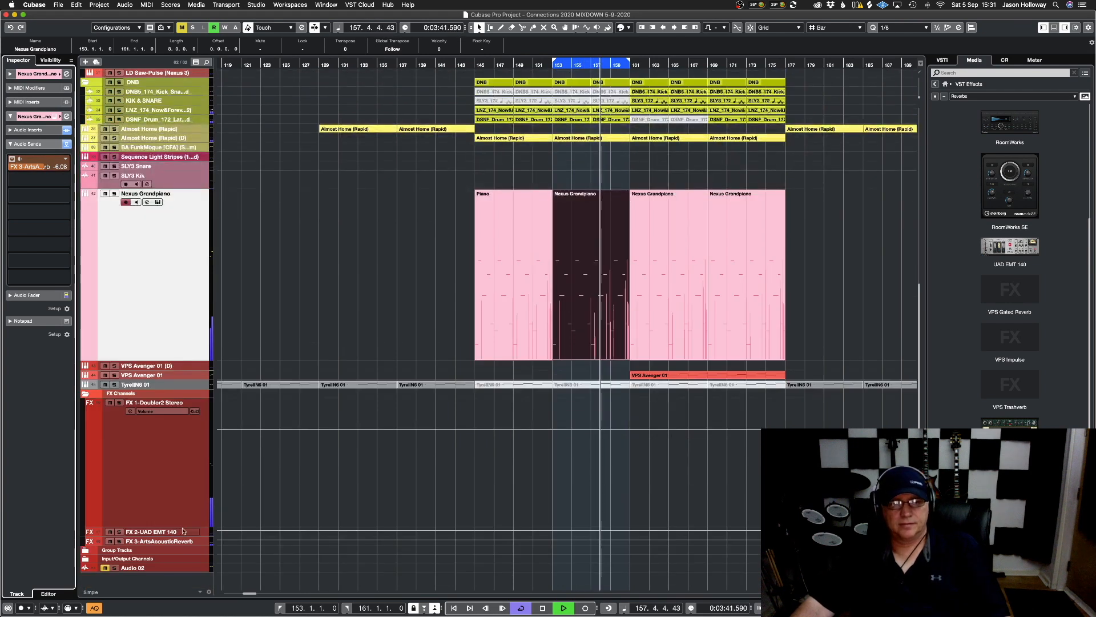
Add a FabFilter Pro-Q 3 insert after the reverb on the FX 3-ArtsAcousticReverb channel
{"action": "left_click", "coordinate": [165, 477]}
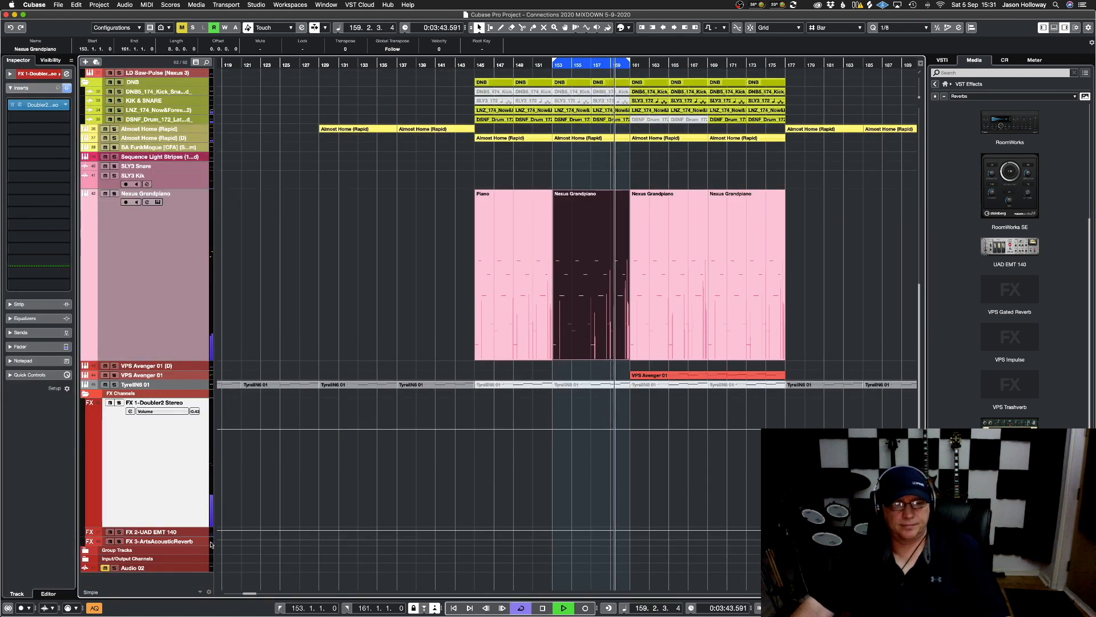
{"action": "left_click", "coordinate": [166, 541]}
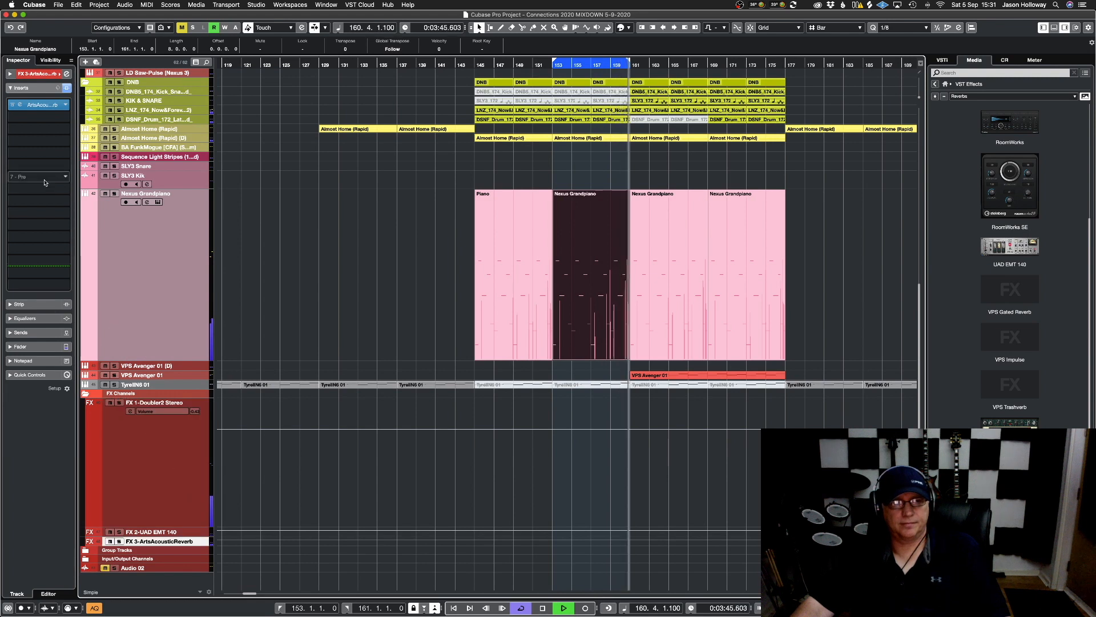
{"action": "left_click", "coordinate": [42, 104]}
{"action": "left_click", "coordinate": [132, 118]}
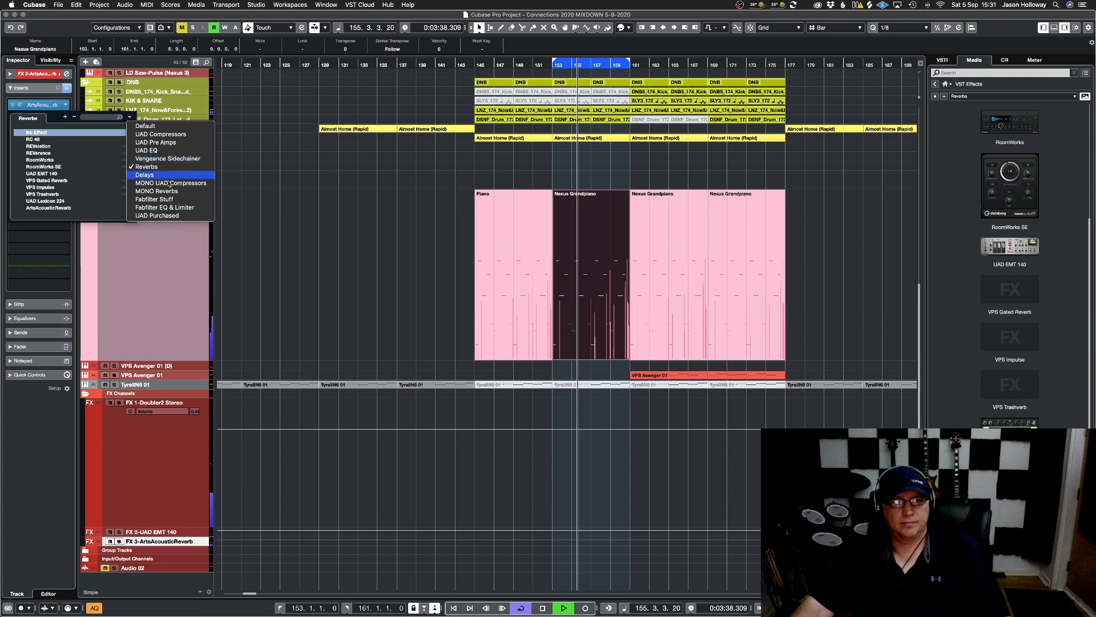
{"action": "left_click", "coordinate": [162, 208]}
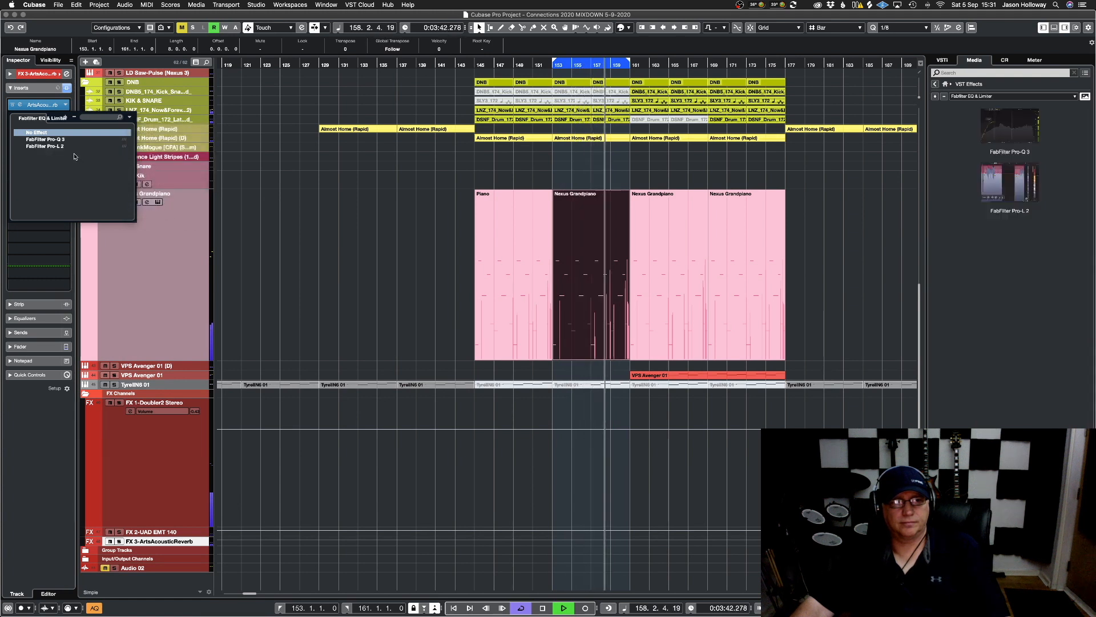
{"action": "left_click", "coordinate": [45, 139]}
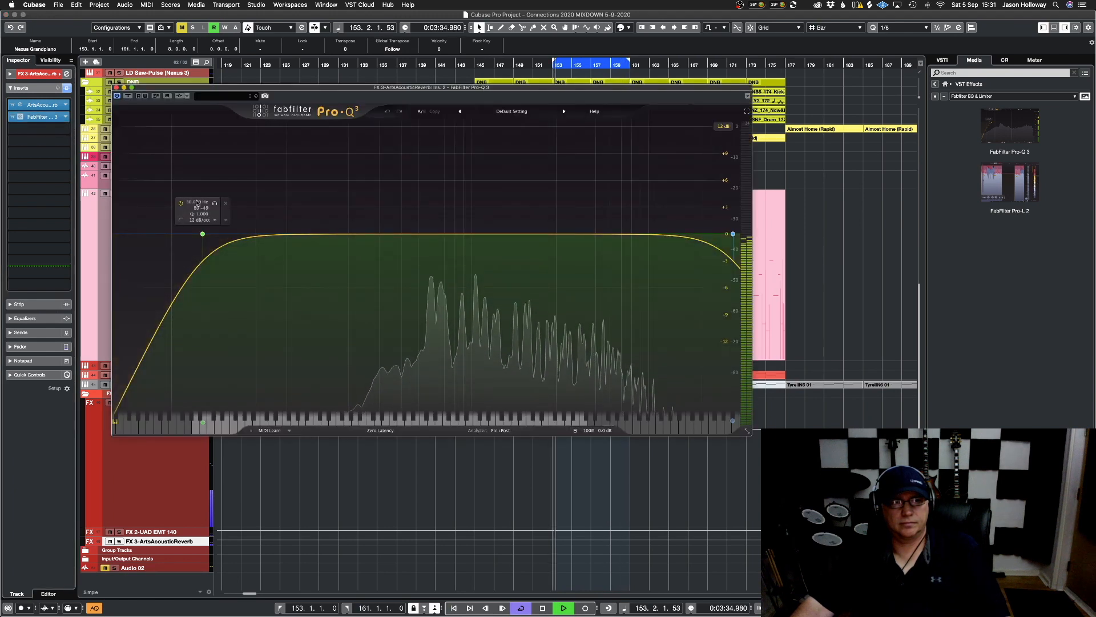
Set the reverb EQ's low cut to 600 Hz and its high cut to 10000 Hz, then close the plug-in
{"action": "double_click", "coordinate": [203, 204]}
{"action": "type", "text": "600"}
{"action": "key", "text": "Return"}
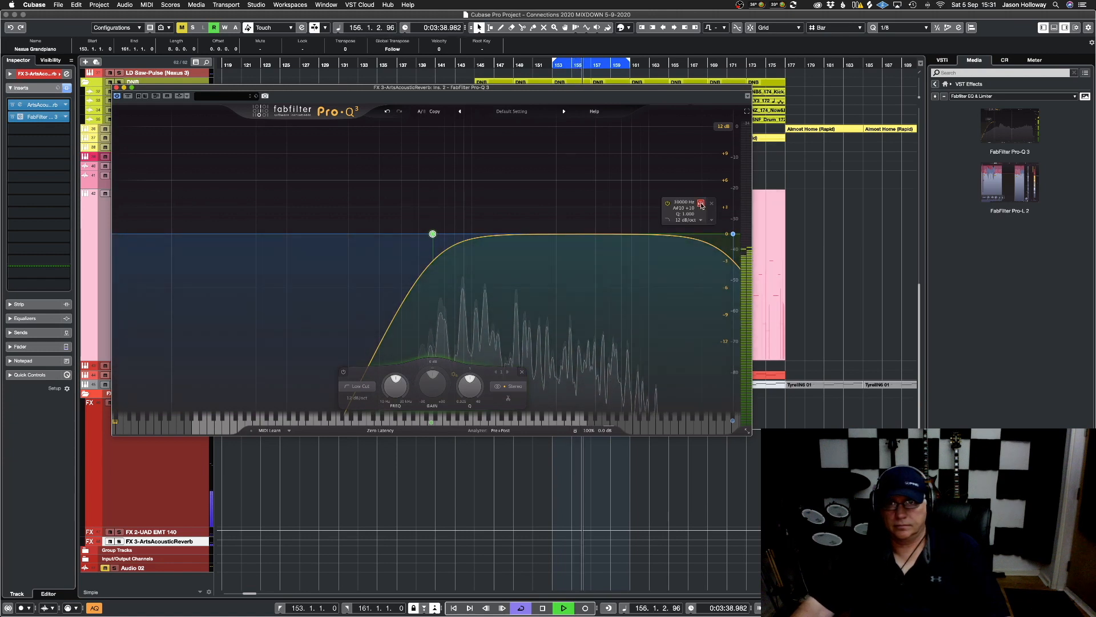
{"action": "double_click", "coordinate": [684, 203]}
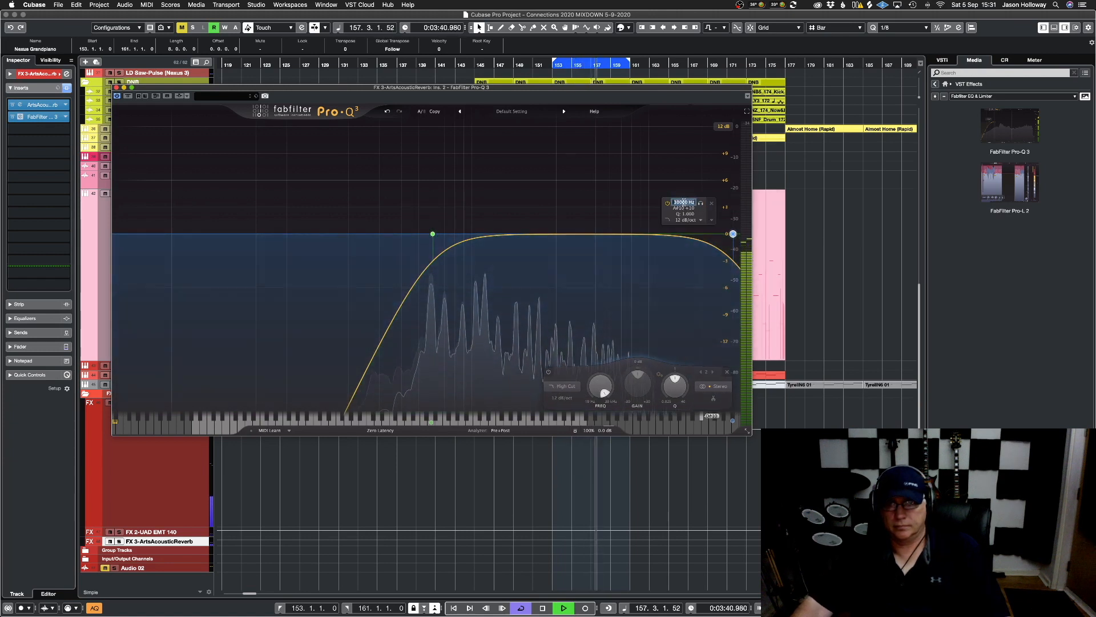
{"action": "type", "text": "10000"}
{"action": "key", "text": "Return"}
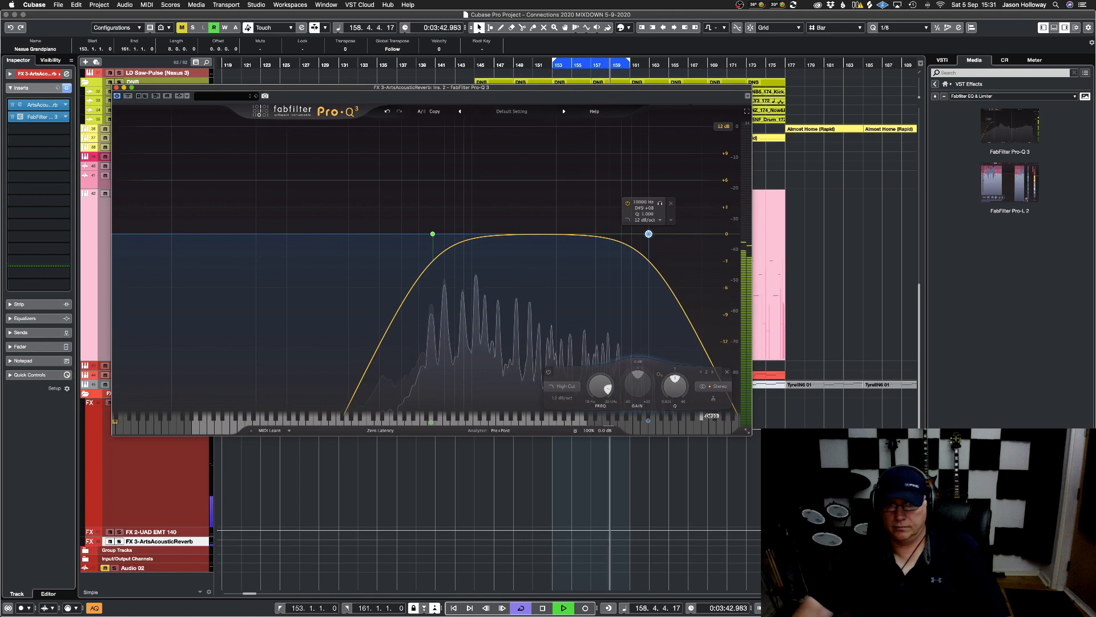
{"action": "left_click", "coordinate": [116, 87]}
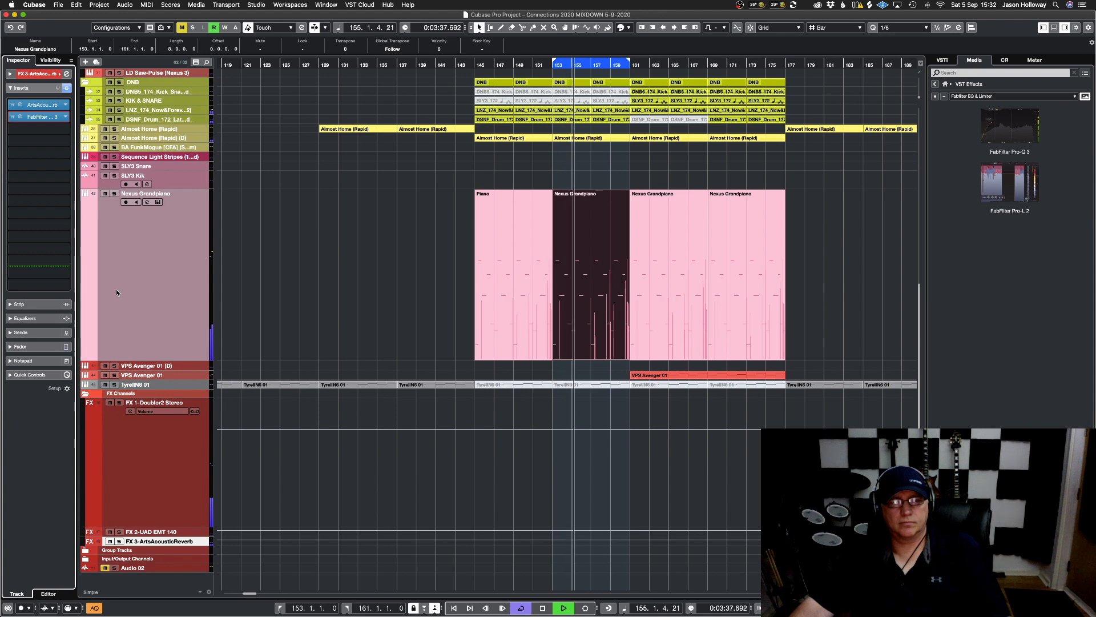
Insert MonoDelay from the Delays collection after the EQ on the Nexus Grandpiano track
{"action": "left_click", "coordinate": [117, 246]}
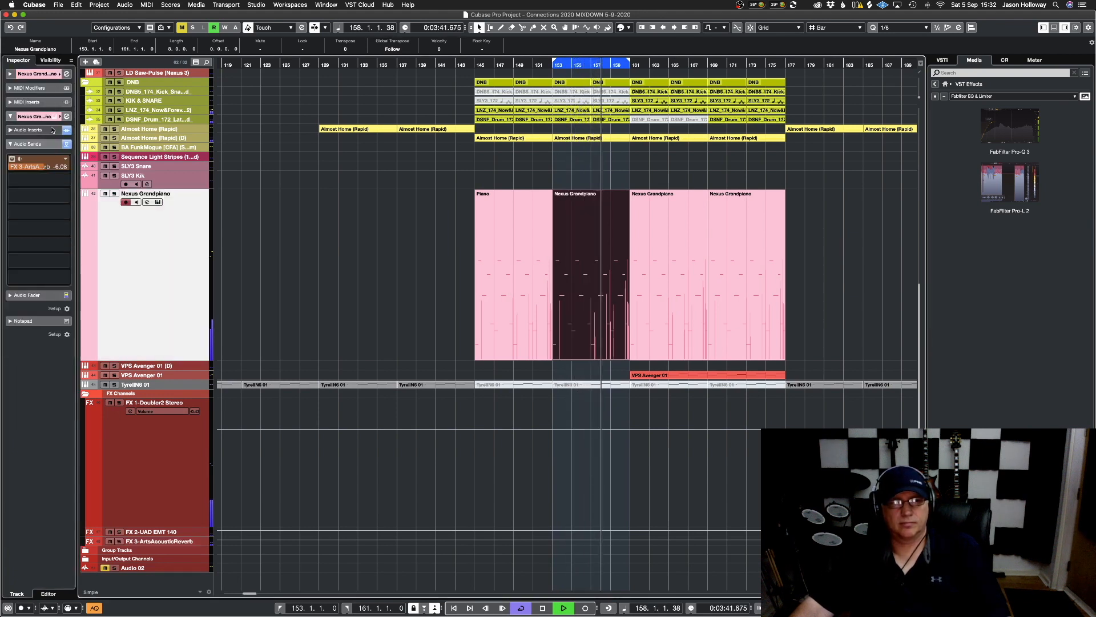
{"action": "left_click", "coordinate": [27, 129]}
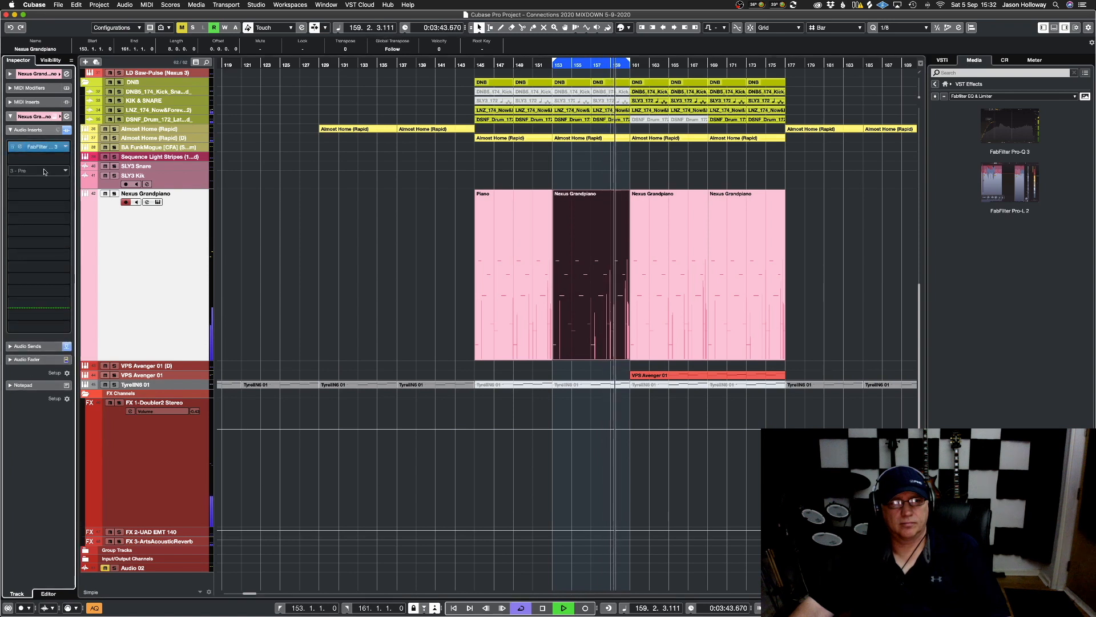
{"action": "left_click", "coordinate": [44, 155]}
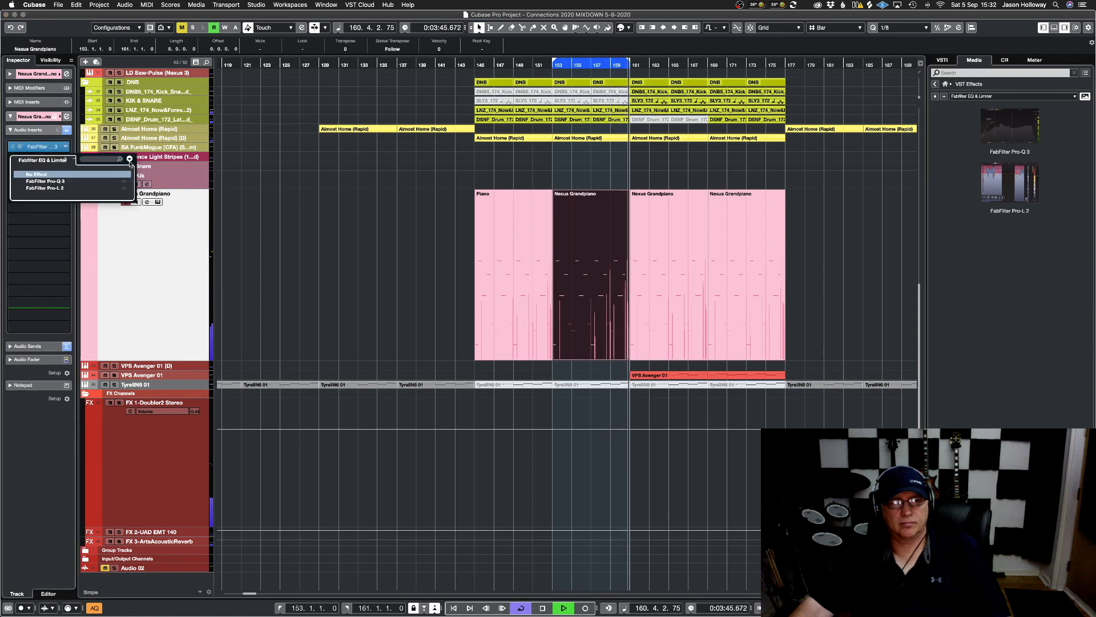
{"action": "left_click", "coordinate": [129, 158]}
{"action": "left_click", "coordinate": [146, 193]}
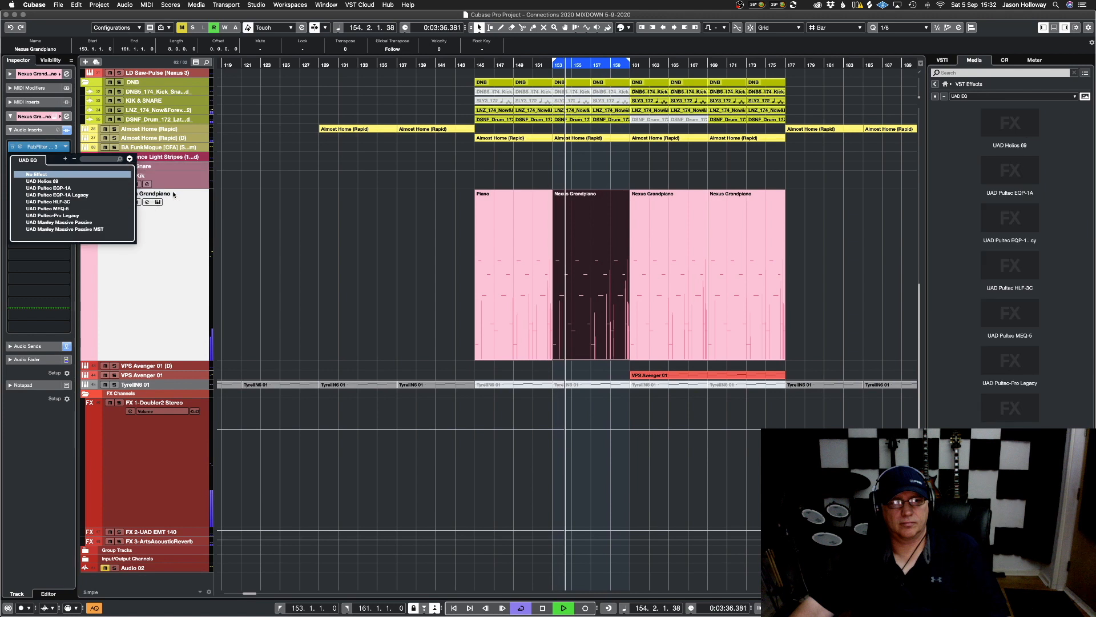
{"action": "left_click", "coordinate": [129, 159]}
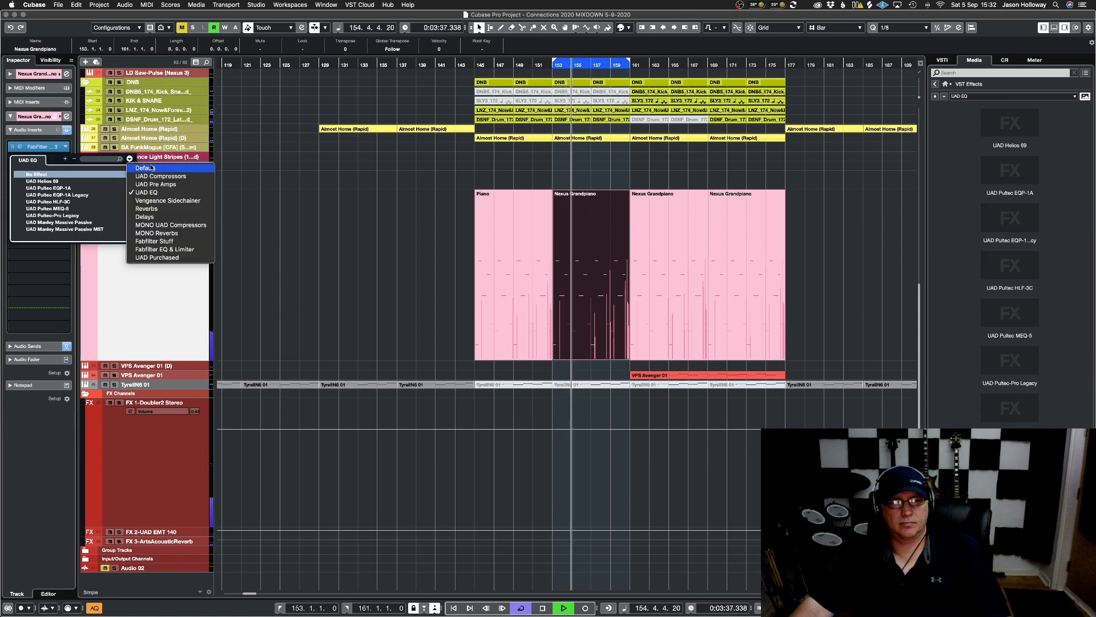
{"action": "left_click", "coordinate": [169, 217]}
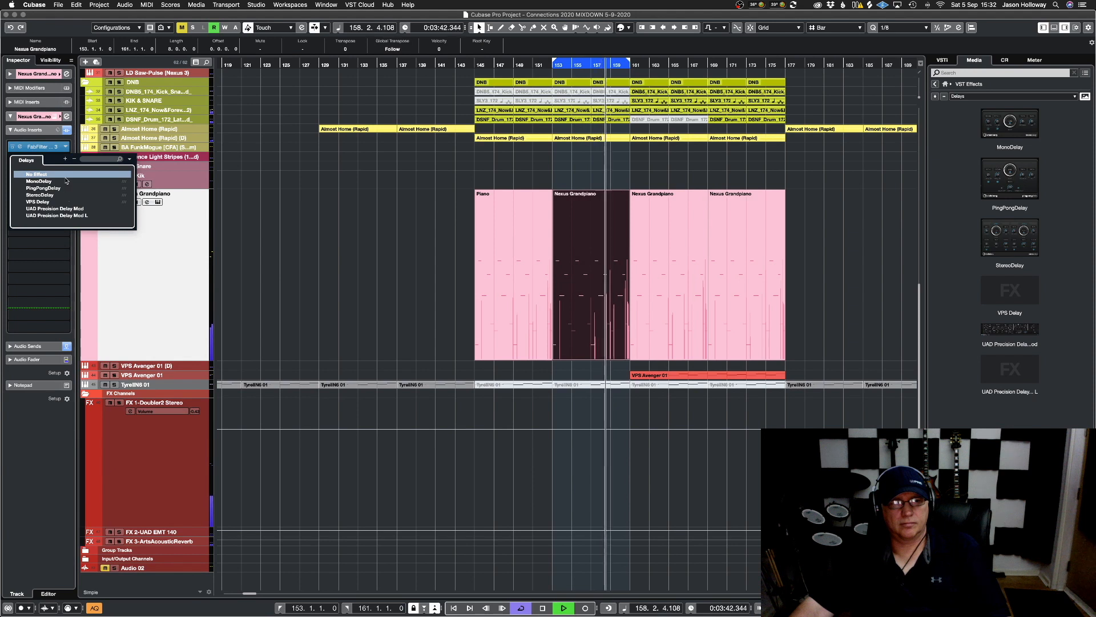
{"action": "left_click", "coordinate": [67, 182]}
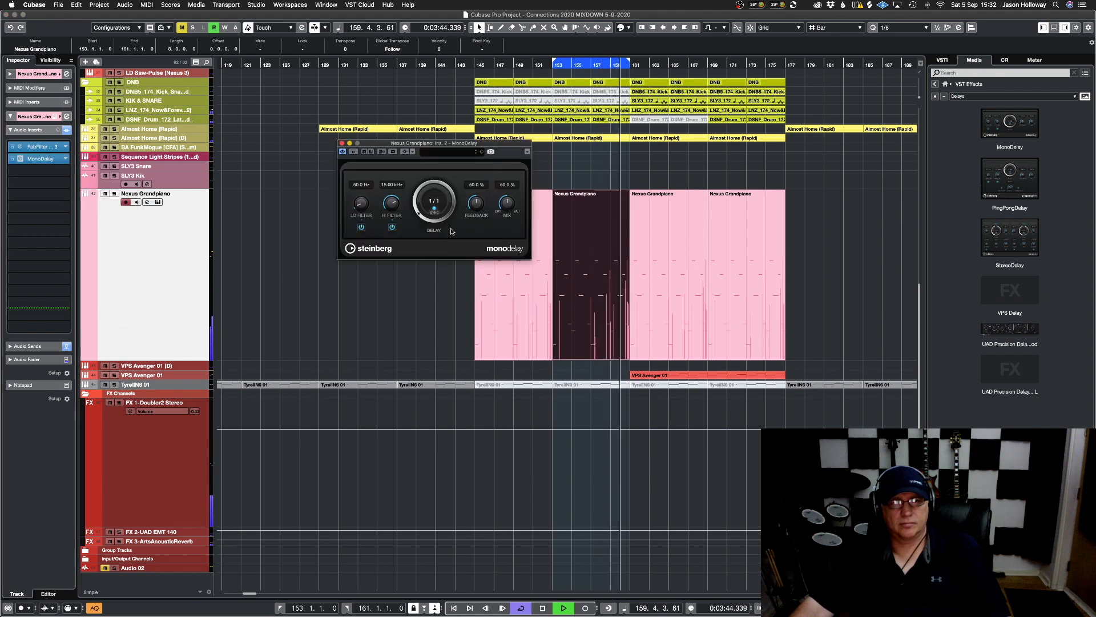
Set MonoDelay's delay time to 1/8 D and its mix to 25%
{"action": "left_click", "coordinate": [433, 199]}
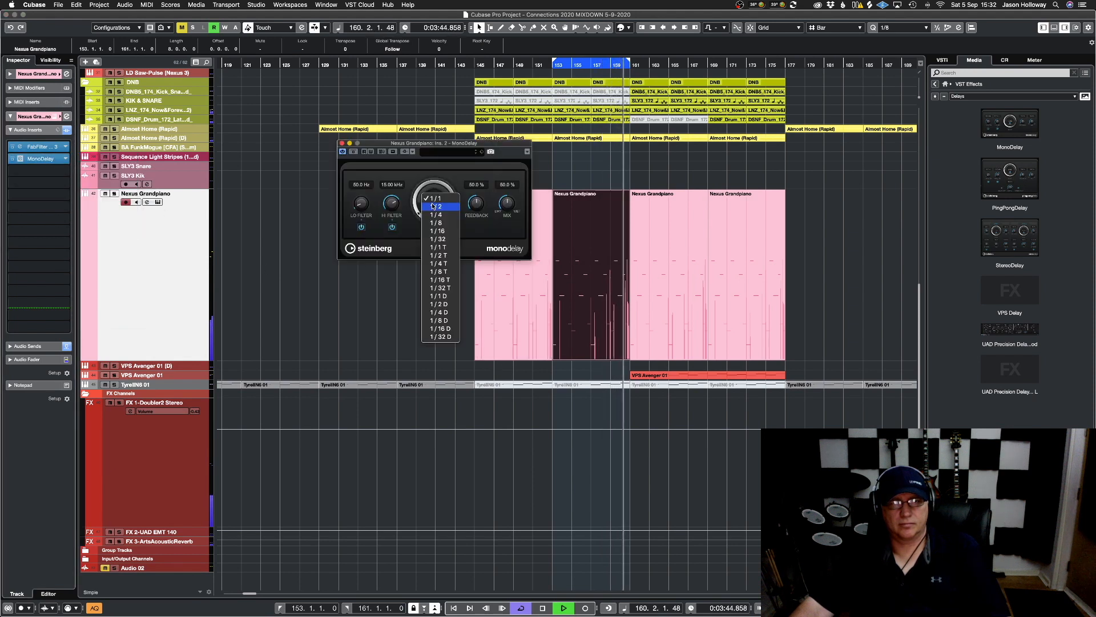
{"action": "left_click", "coordinate": [442, 321]}
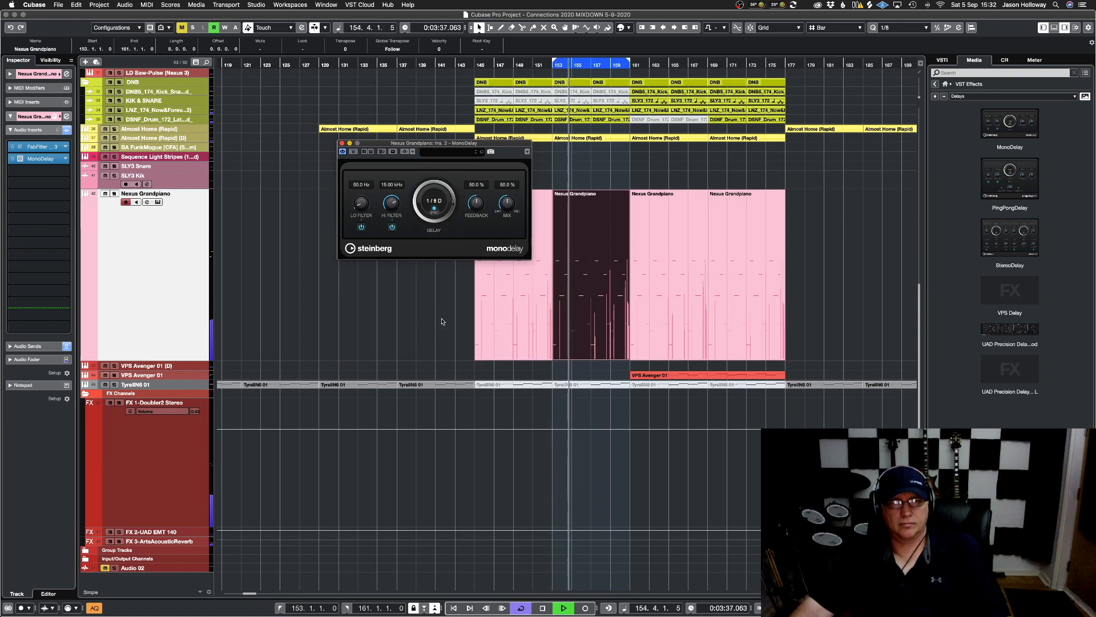
{"action": "left_click", "coordinate": [434, 202]}
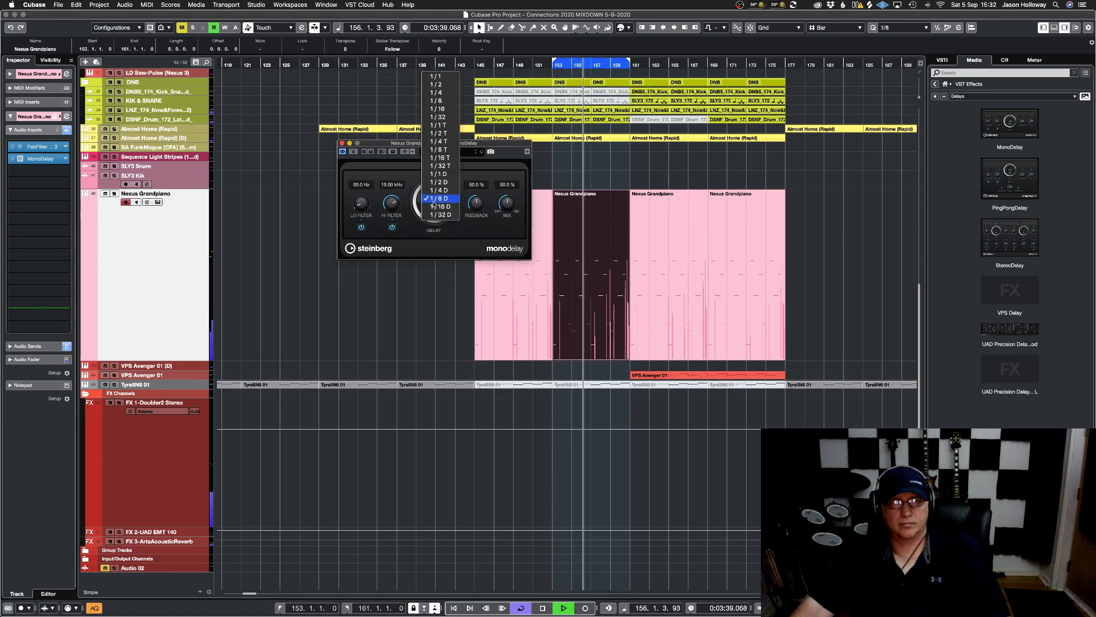
{"action": "left_click", "coordinate": [434, 199]}
{"action": "scroll", "coordinate": [507, 206], "scroll_direction": "down", "scroll_amount": 2}
{"action": "left_click_drag", "start_coordinate": [506, 209], "coordinate": [503, 224]}
Bypass the Nexus Grandpiano track's audio sends and solo the track
{"action": "left_click", "coordinate": [67, 346]}
{"action": "left_click", "coordinate": [115, 194]}
{"action": "left_click", "coordinate": [114, 195]}
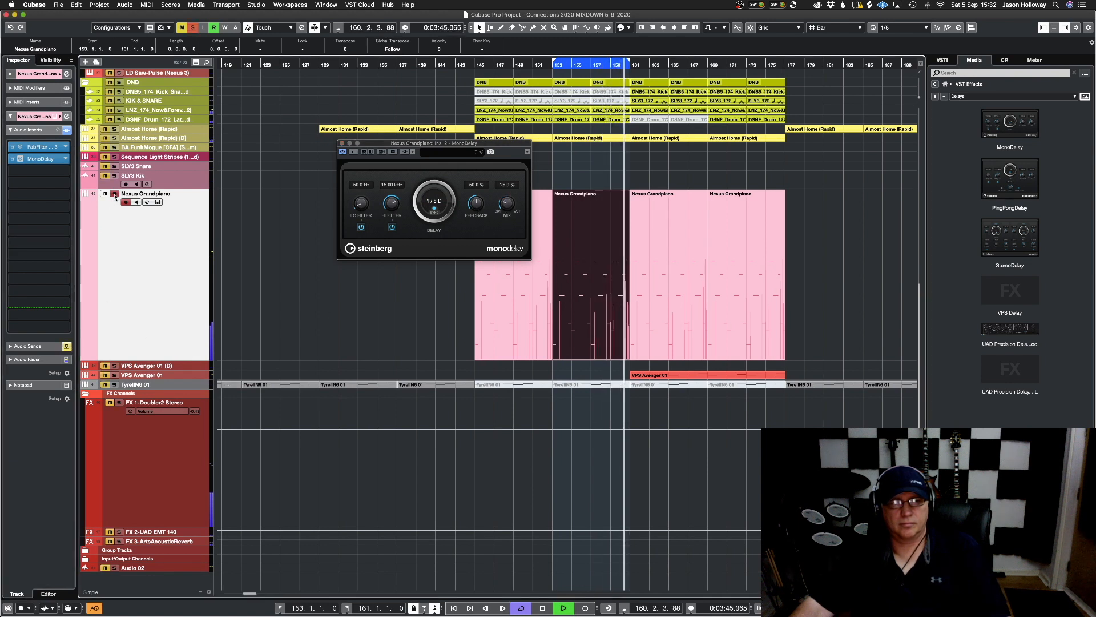
Try MonoDelay times of 1/4 D, 1/2 D and 1/8 on the soloed piano, and settle on 1/4
{"action": "left_click", "coordinate": [438, 201]}
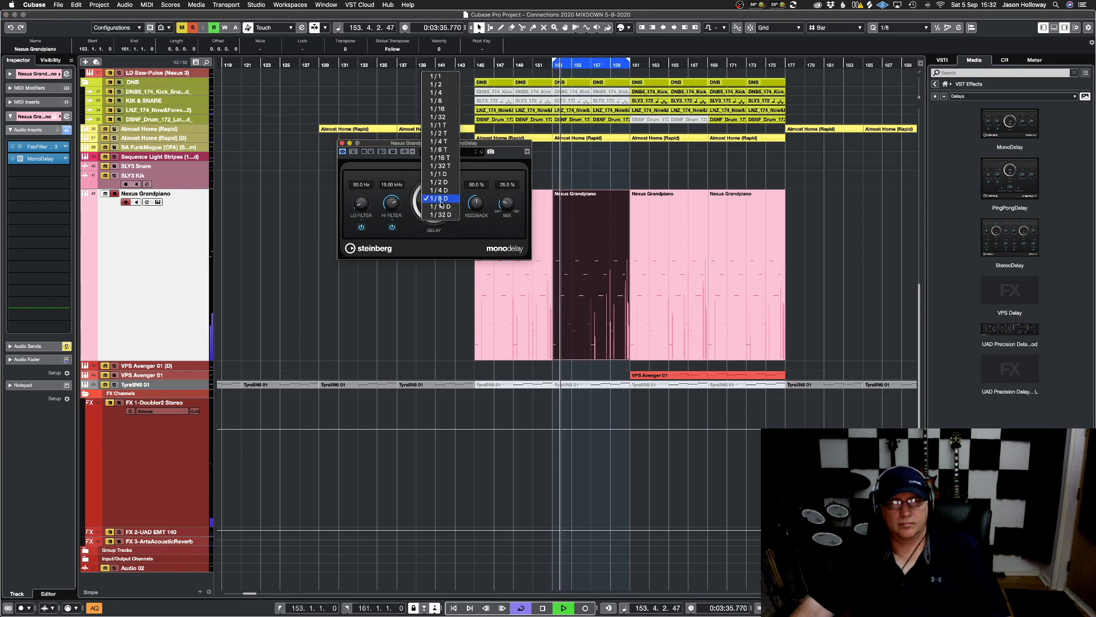
{"action": "left_click", "coordinate": [441, 190]}
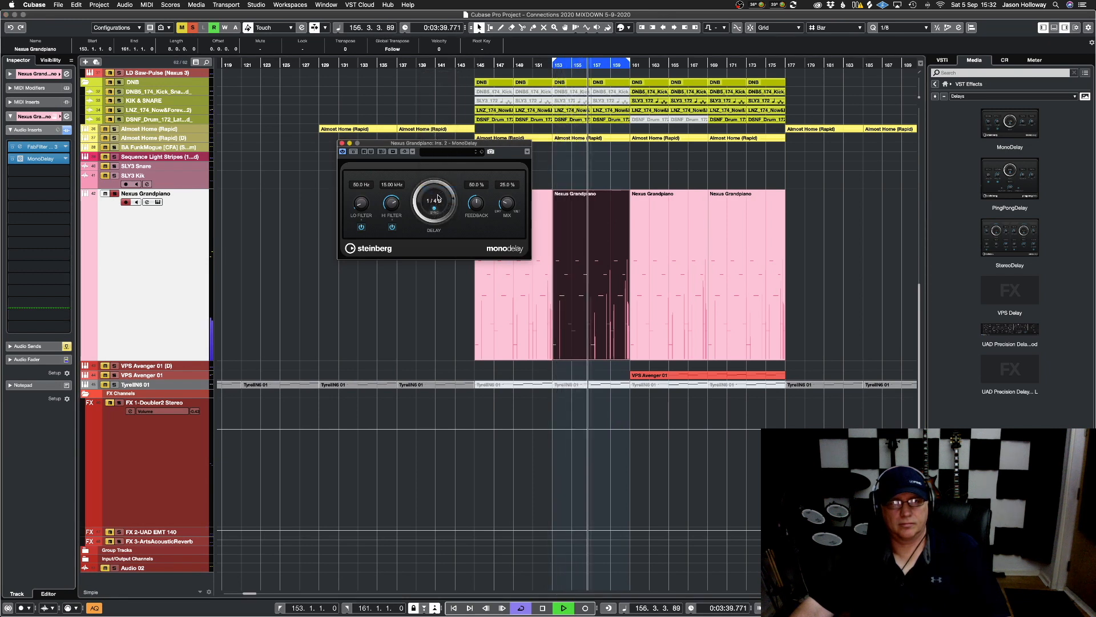
{"action": "left_click", "coordinate": [438, 200]}
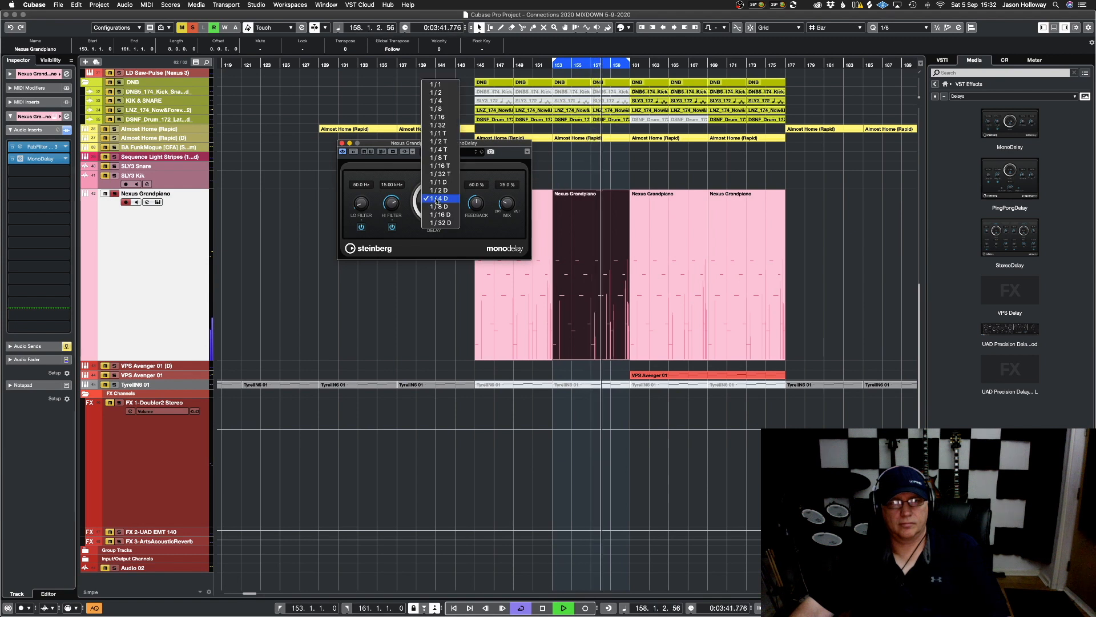
{"action": "left_click", "coordinate": [436, 206]}
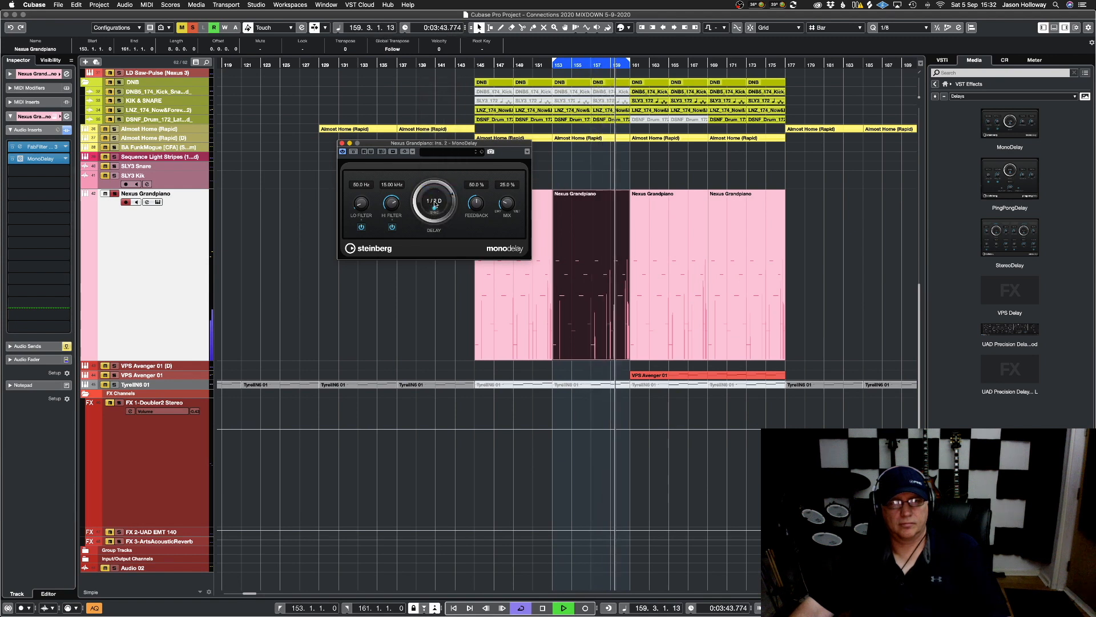
{"action": "left_click", "coordinate": [435, 203]}
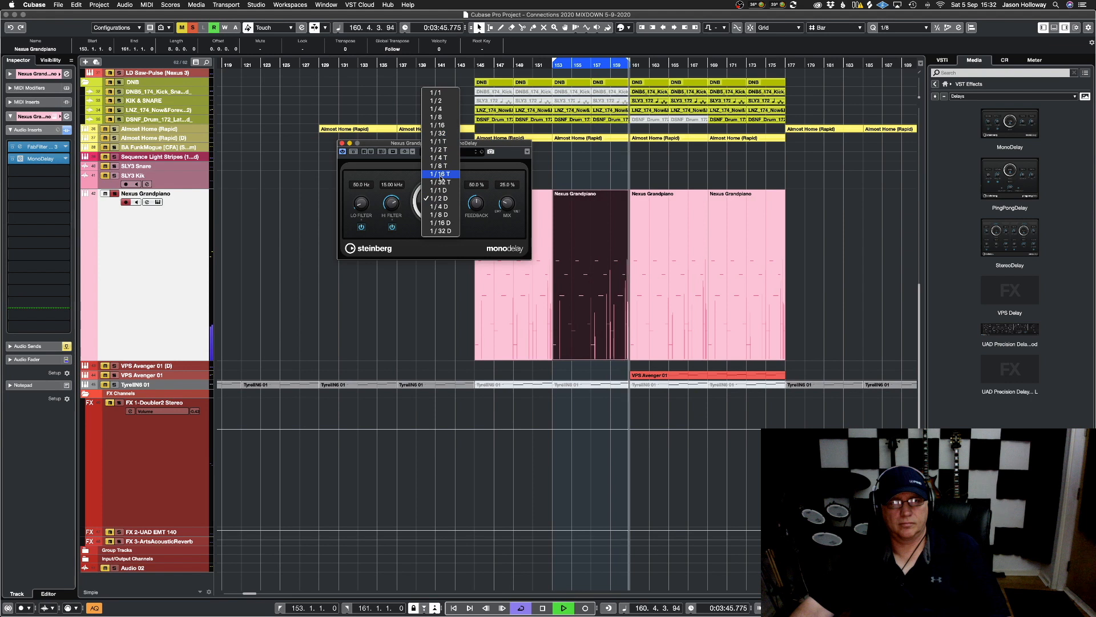
{"action": "left_click", "coordinate": [437, 116]}
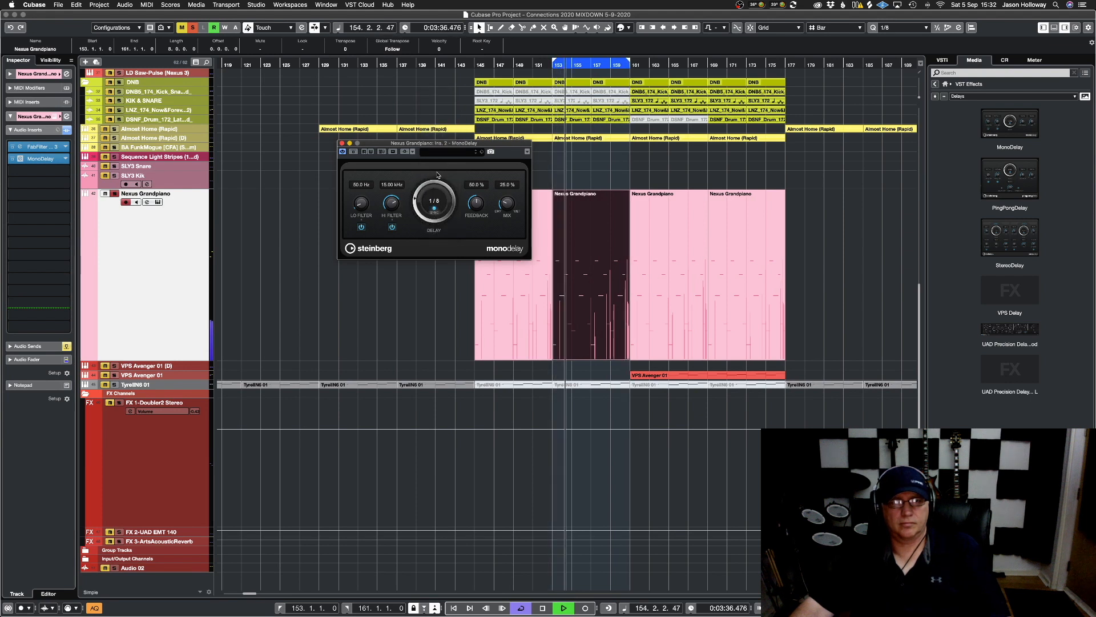
{"action": "left_click", "coordinate": [432, 195]}
{"action": "left_click", "coordinate": [432, 208]}
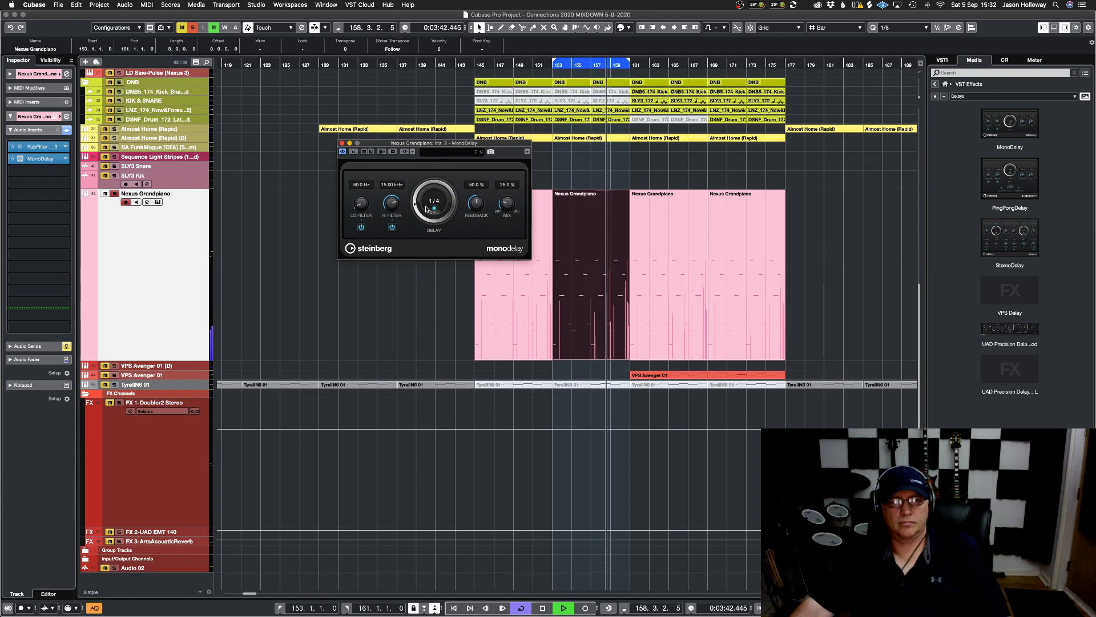
Raise MonoDelay's low filter to about 460 Hz and lower its high filter slightly below 15 kHz
{"action": "left_click_drag", "start_coordinate": [362, 203], "coordinate": [362, 198]}
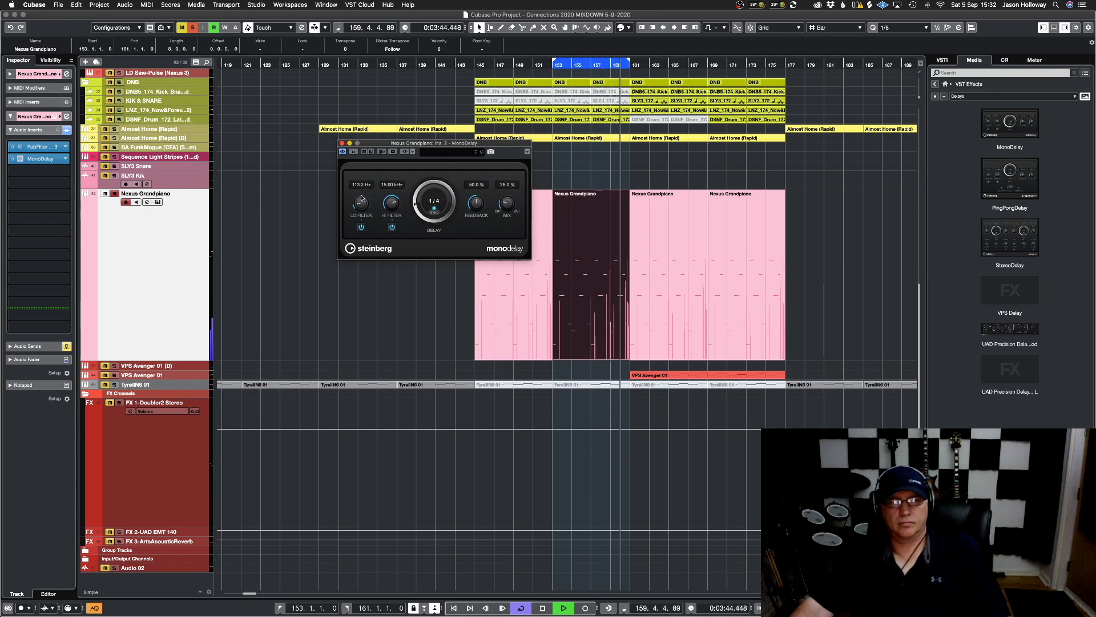
{"action": "mouse_move", "coordinate": [358, 166]}
{"action": "left_mouse_down"}
{"action": "mouse_move", "coordinate": [359, 125]}
{"action": "mouse_move", "coordinate": [351, 154]}
{"action": "left_mouse_up"}
{"action": "left_click_drag", "start_coordinate": [391, 203], "coordinate": [358, 201]}
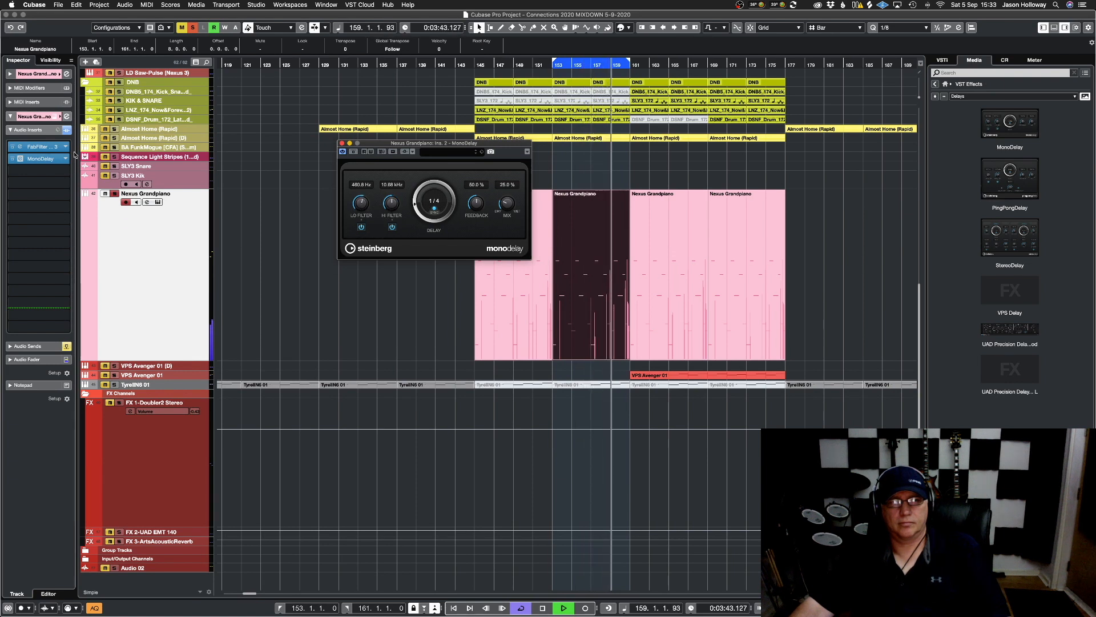
Move the low cut of the piano track's FabFilter Pro-Q 3 to a higher frequency and close the EQ
{"action": "left_click", "coordinate": [40, 146]}
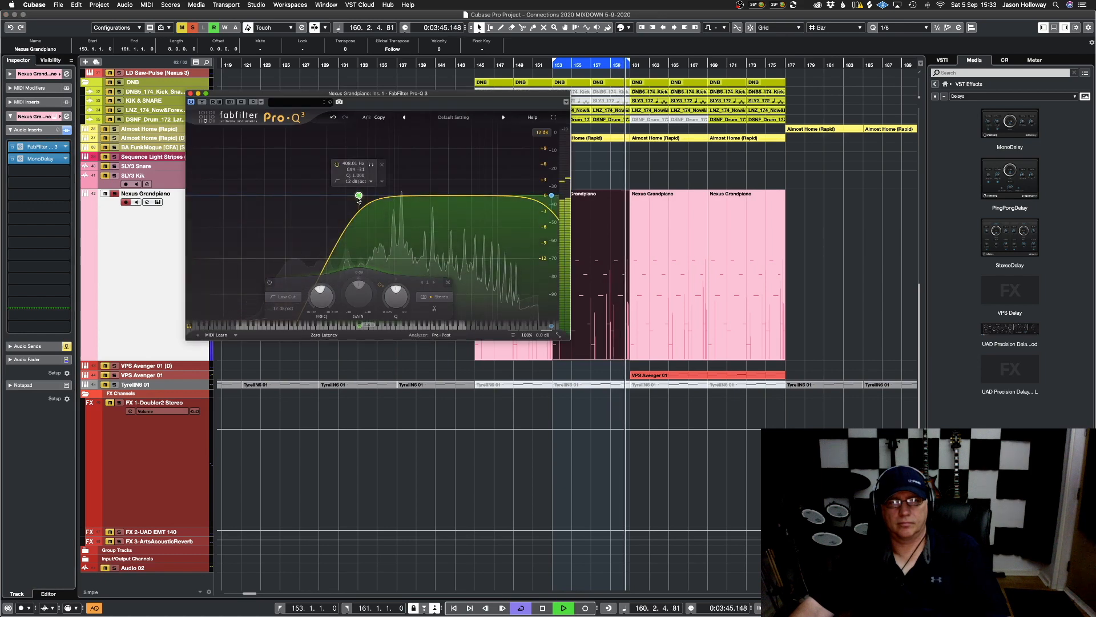
{"action": "left_click_drag", "start_coordinate": [360, 195], "coordinate": [387, 200]}
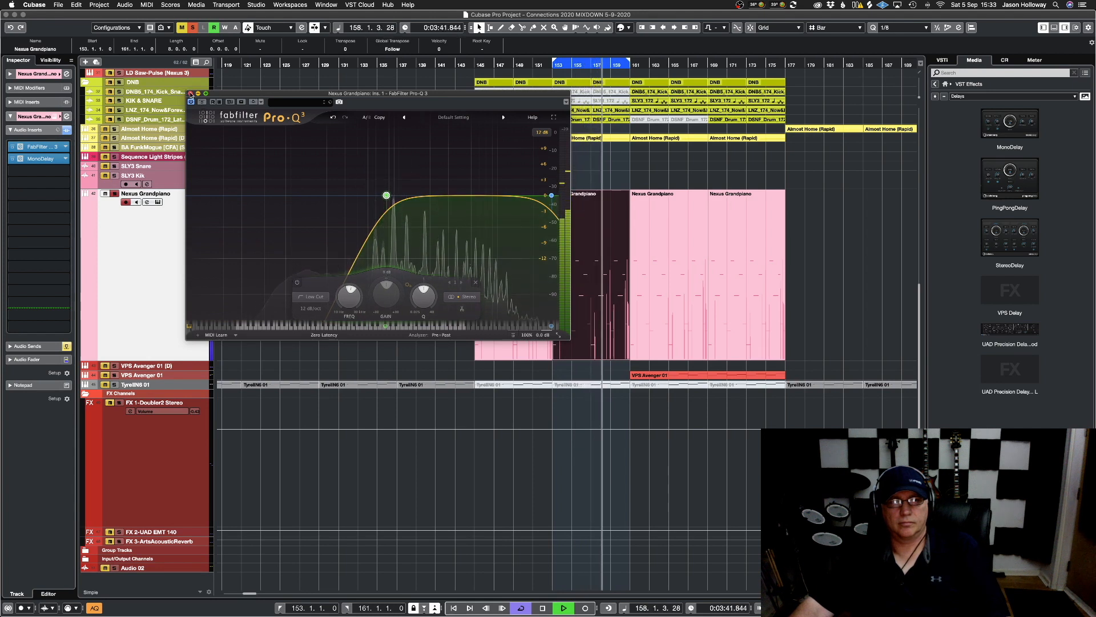
{"action": "left_click", "coordinate": [191, 94]}
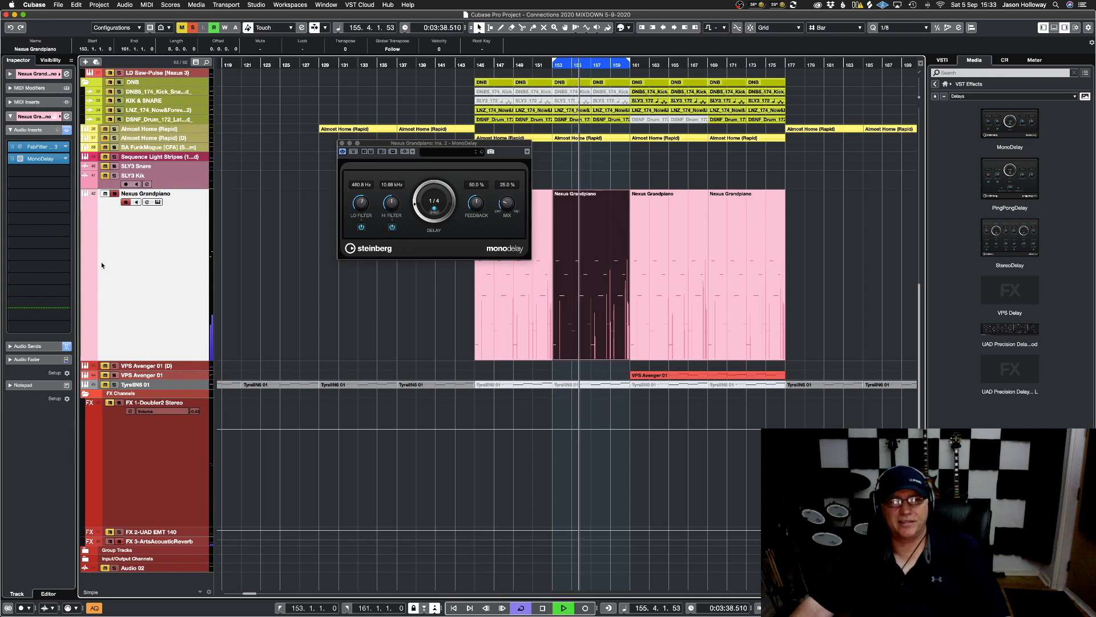
Raise MonoDelay's feedback to about 65.5% and lower the piano's send to FX 3-ArtsAcousticReverb to -7.64 dB
{"action": "left_click_drag", "start_coordinate": [476, 204], "coordinate": [478, 197]}
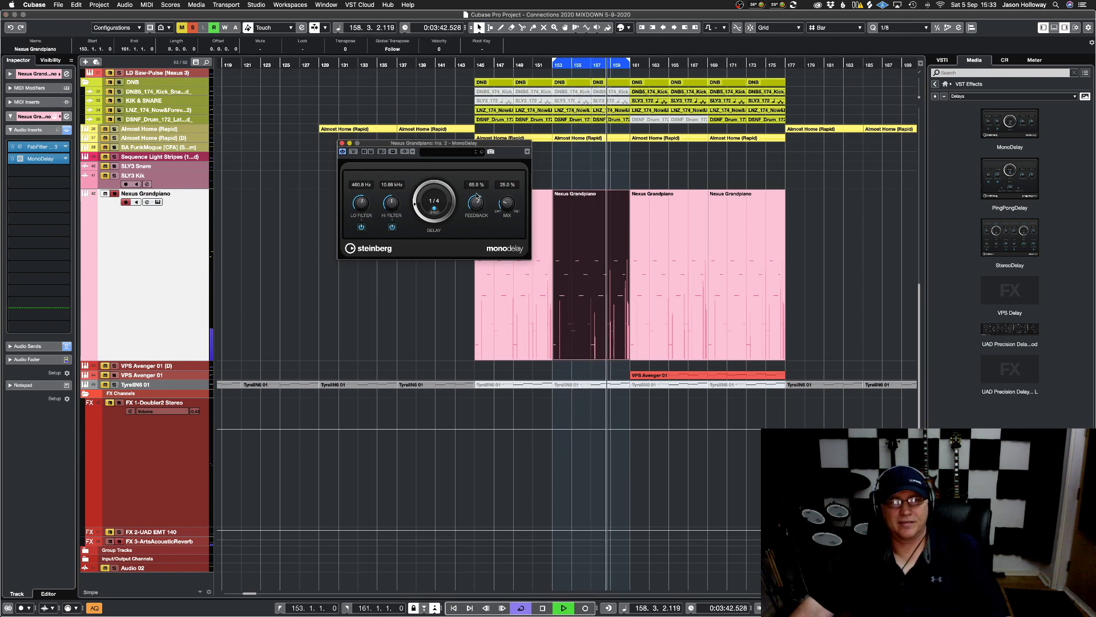
{"action": "left_click", "coordinate": [50, 346]}
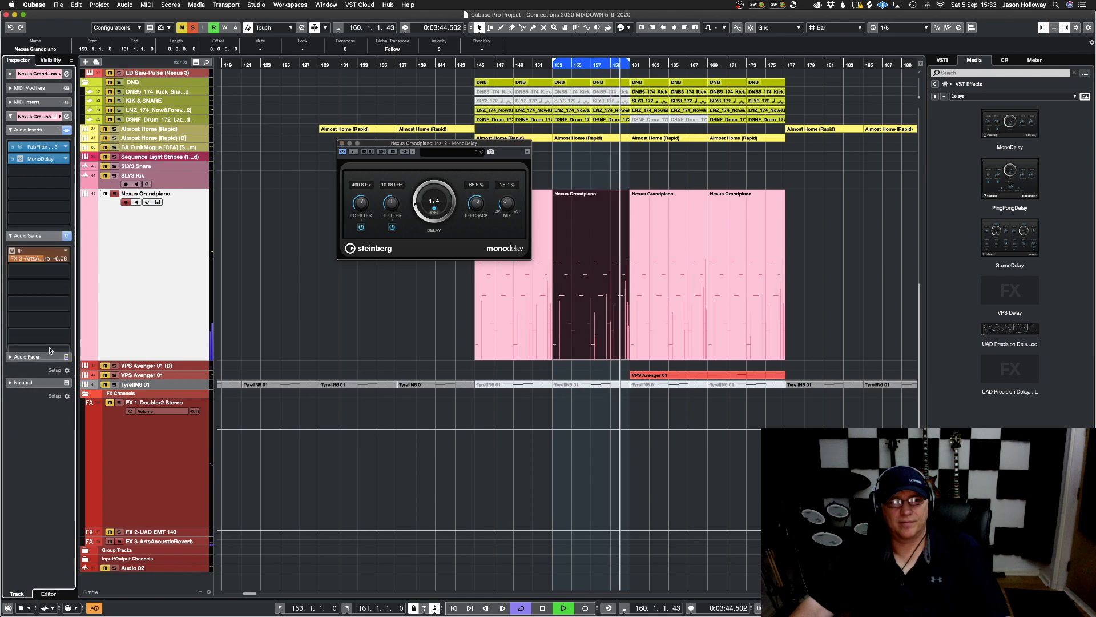
{"action": "left_click_drag", "start_coordinate": [41, 166], "coordinate": [36, 173]}
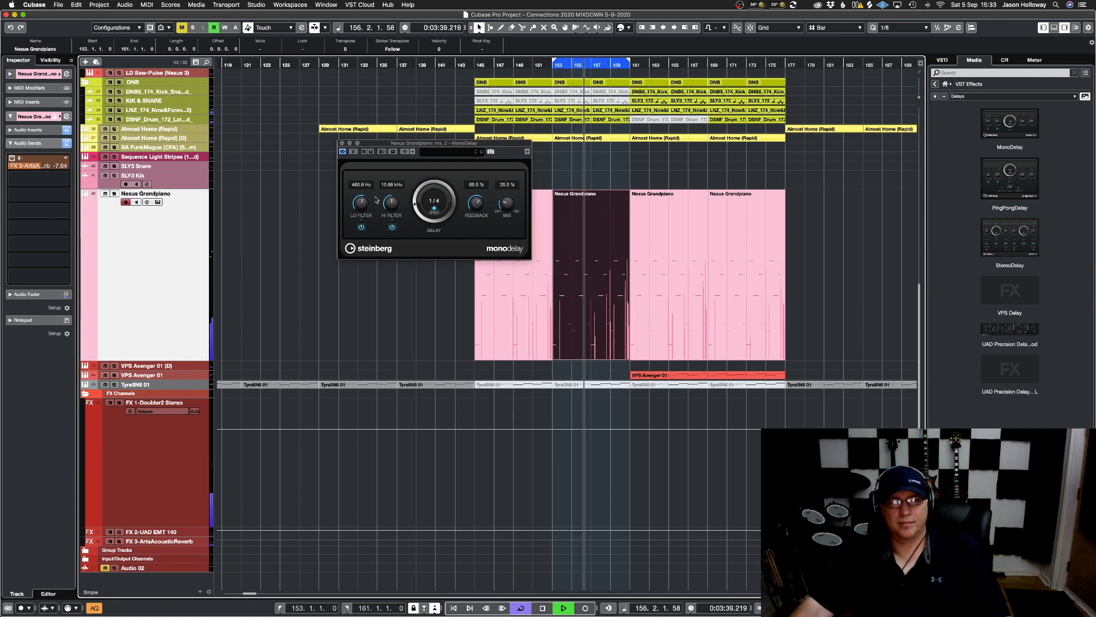
Raise MonoDelay's mix to 56% and reduce its feedback to 46.5%
{"action": "left_click_drag", "start_coordinate": [510, 206], "coordinate": [510, 179]}
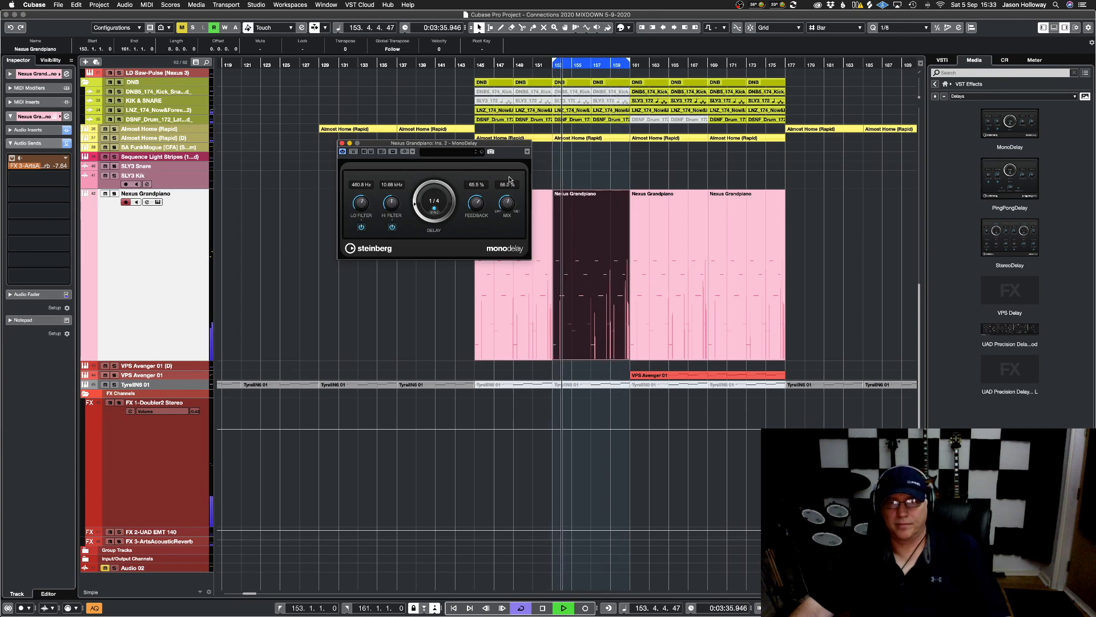
{"action": "left_click_drag", "start_coordinate": [478, 203], "coordinate": [479, 220]}
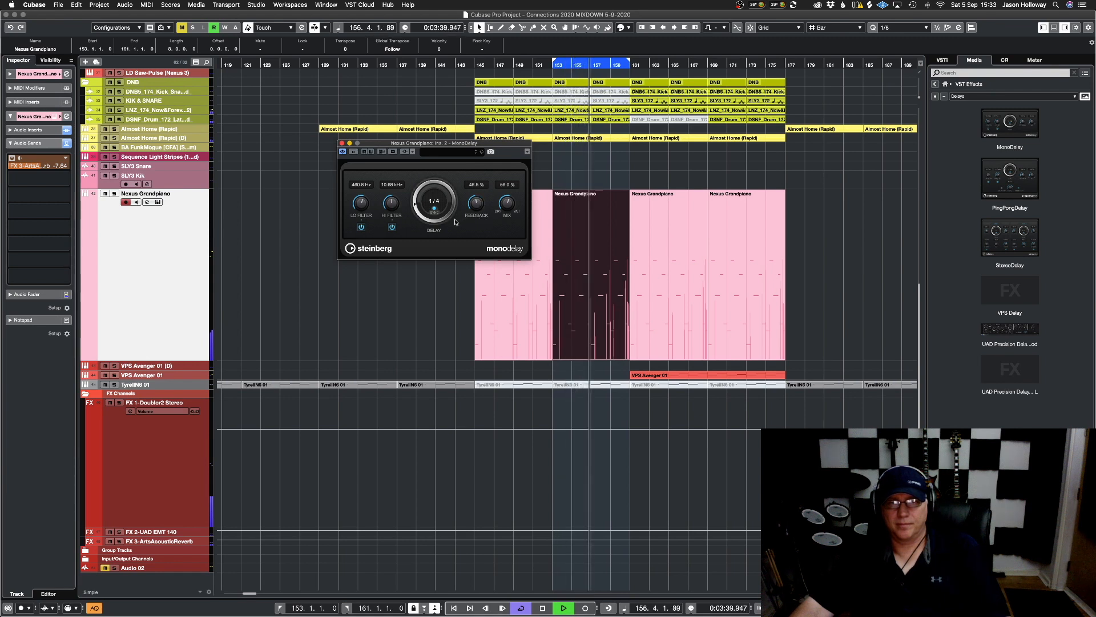
Show the Nexus Grandpiano track's audio fader, set it to -6.44 dB, and close the MonoDelay window
{"action": "left_click", "coordinate": [128, 267]}
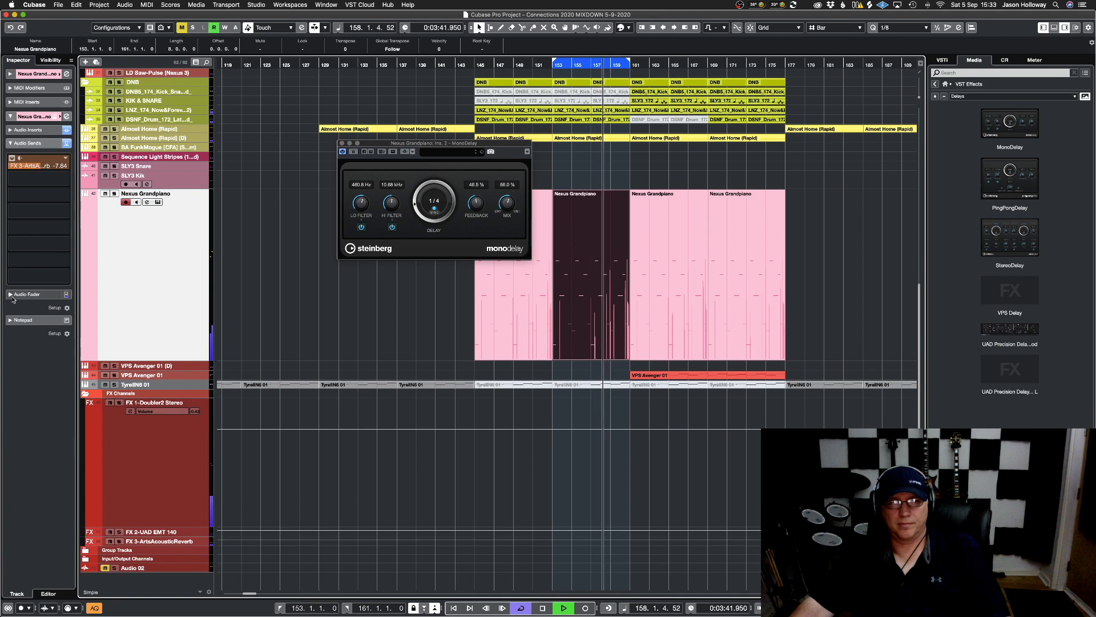
{"action": "left_click", "coordinate": [24, 320]}
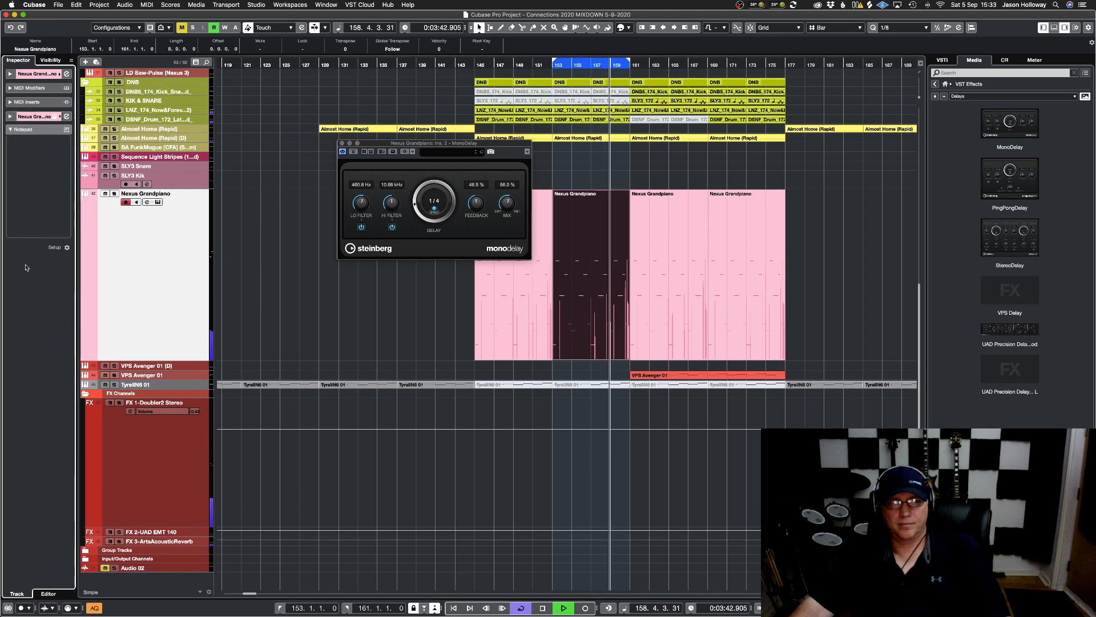
{"action": "left_click", "coordinate": [33, 117]}
{"action": "left_click", "coordinate": [30, 130]}
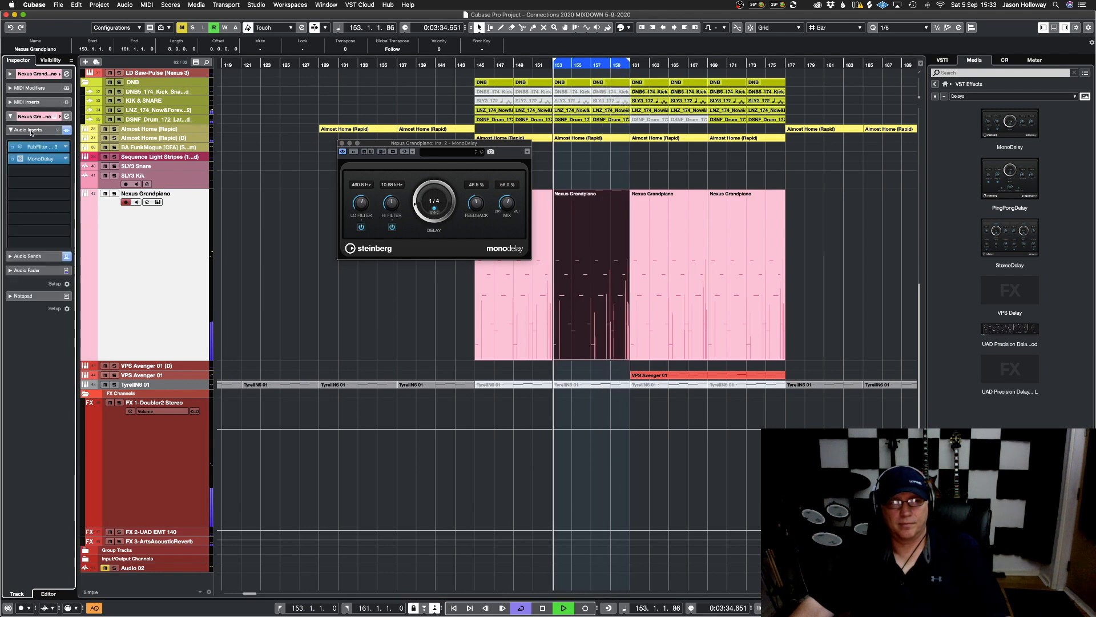
{"action": "left_click", "coordinate": [31, 131]}
{"action": "left_click", "coordinate": [27, 157]}
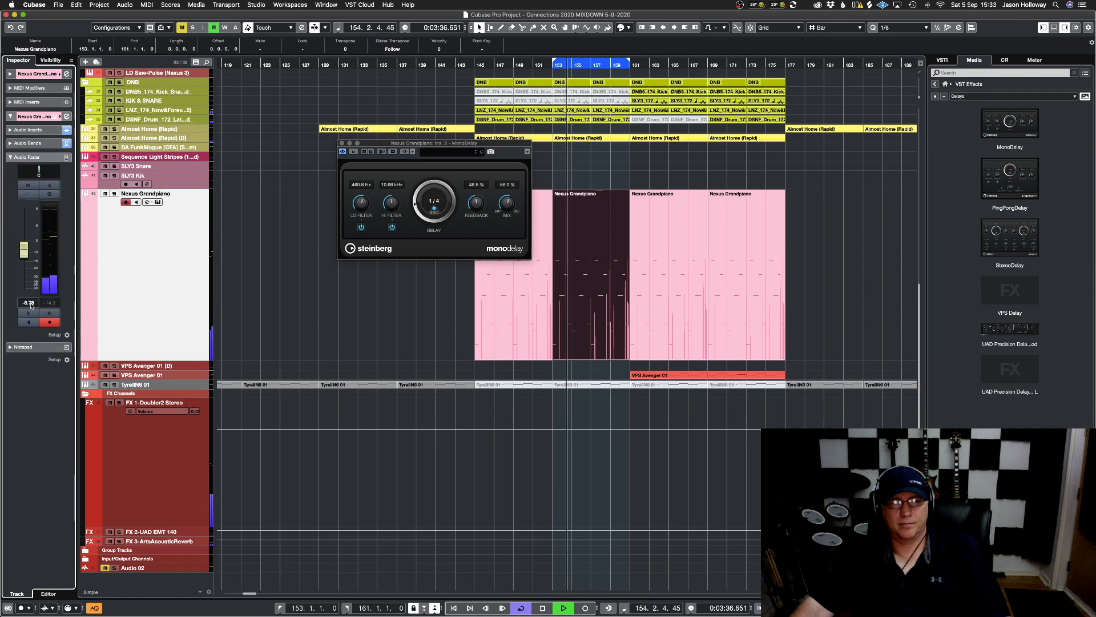
{"action": "mouse_move", "coordinate": [30, 254]}
{"action": "left_mouse_down"}
{"action": "mouse_move", "coordinate": [27, 272]}
{"action": "mouse_move", "coordinate": [30, 256]}
{"action": "left_mouse_up"}
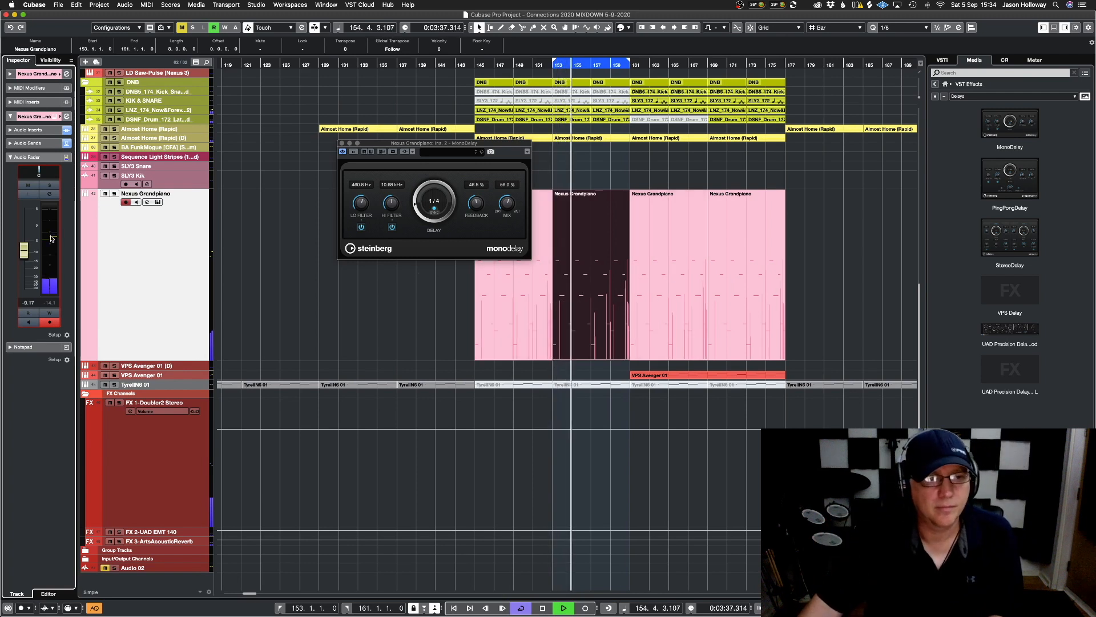
{"action": "left_click_drag", "start_coordinate": [26, 250], "coordinate": [29, 246]}
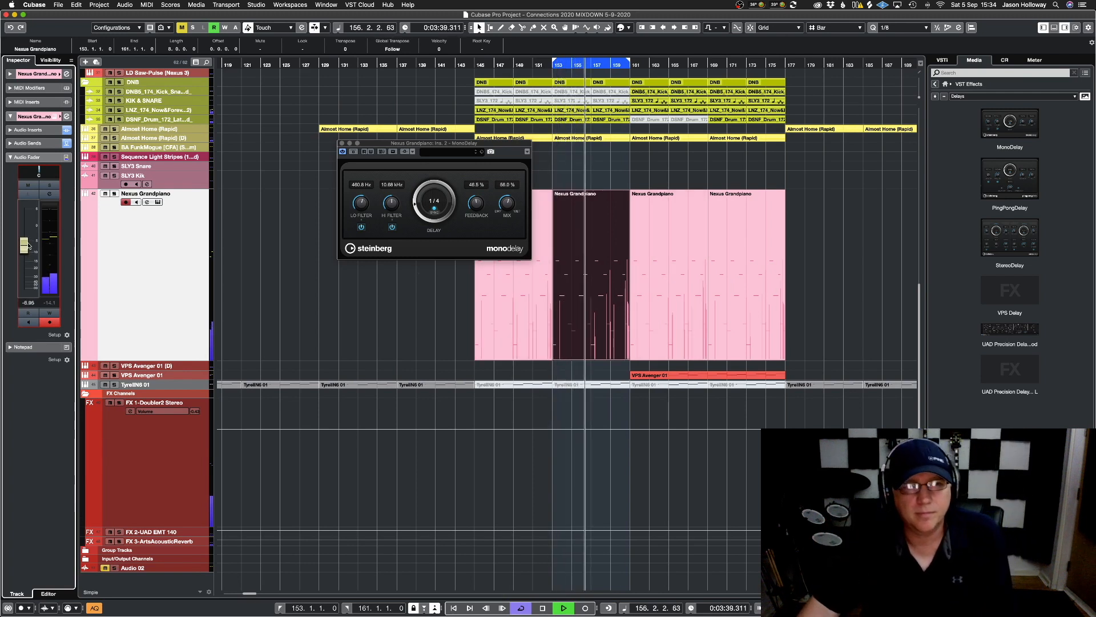
{"action": "left_click_drag", "start_coordinate": [29, 246], "coordinate": [29, 245]}
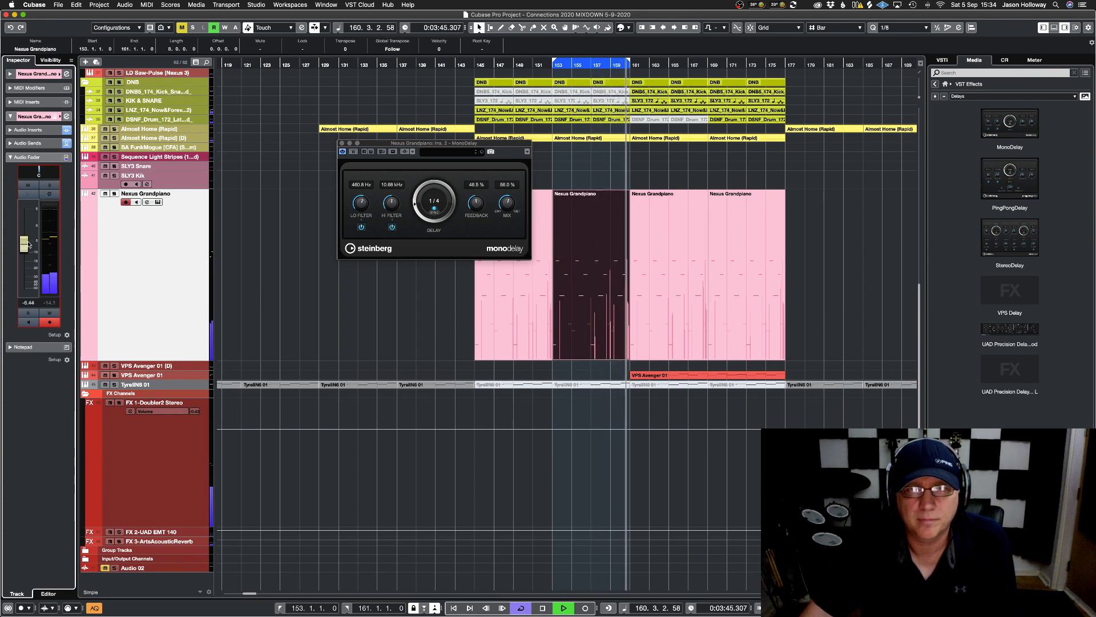
{"action": "left_click", "coordinate": [341, 143]}
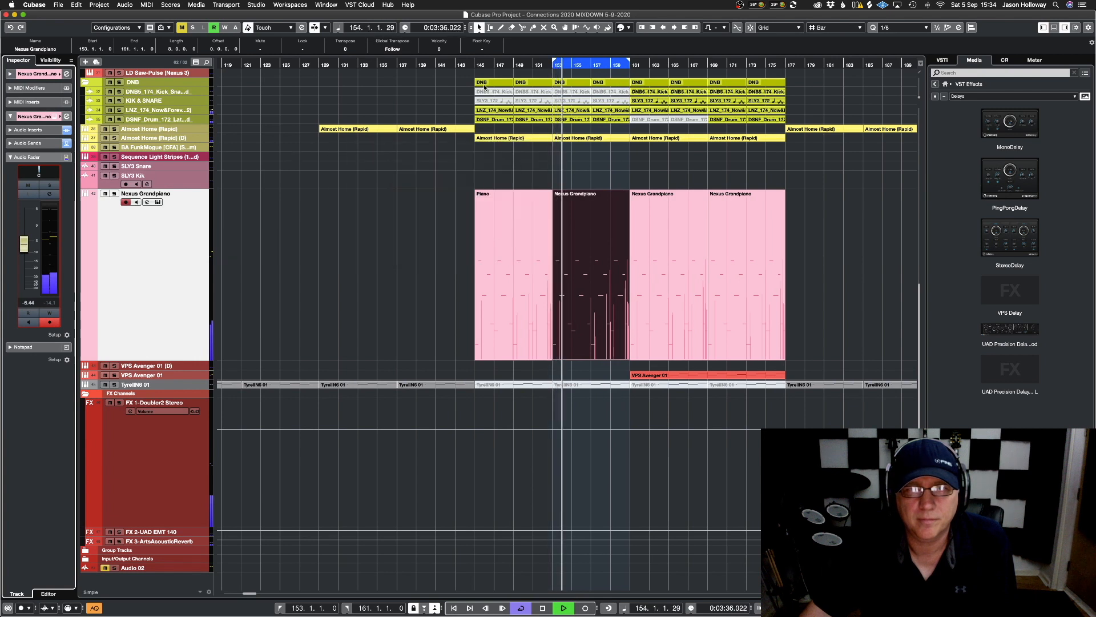
Play from ahead of the piano section with looping turned off, and load the LGTV Mixdown workspace
{"action": "left_click", "coordinate": [395, 61]}
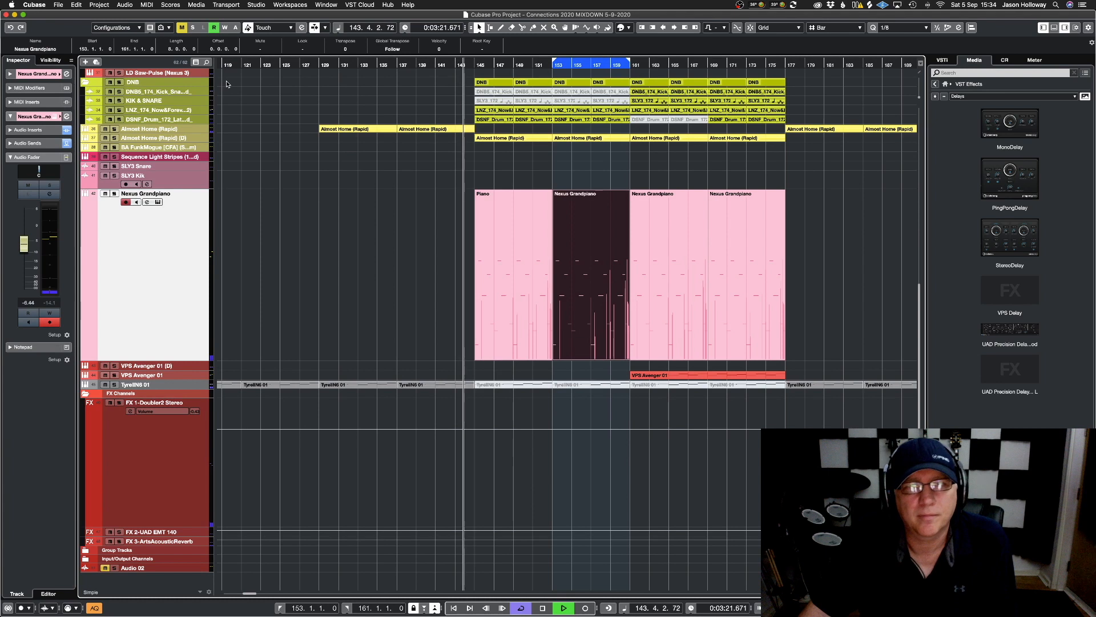
{"action": "key", "text": "KP_Divide"}
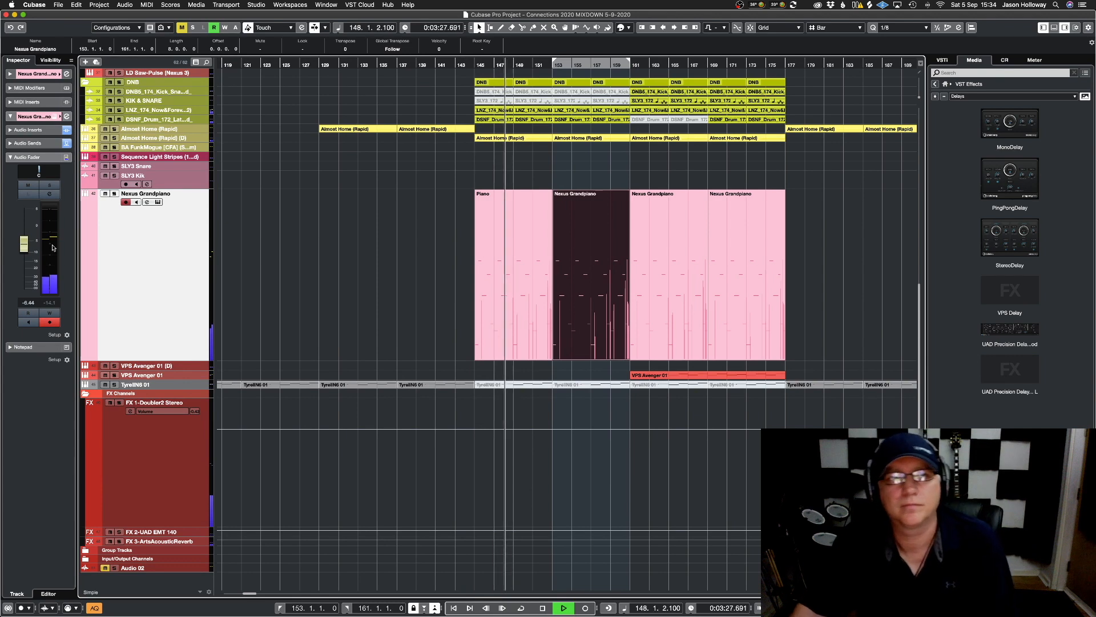
{"action": "left_click", "coordinate": [239, 4]}
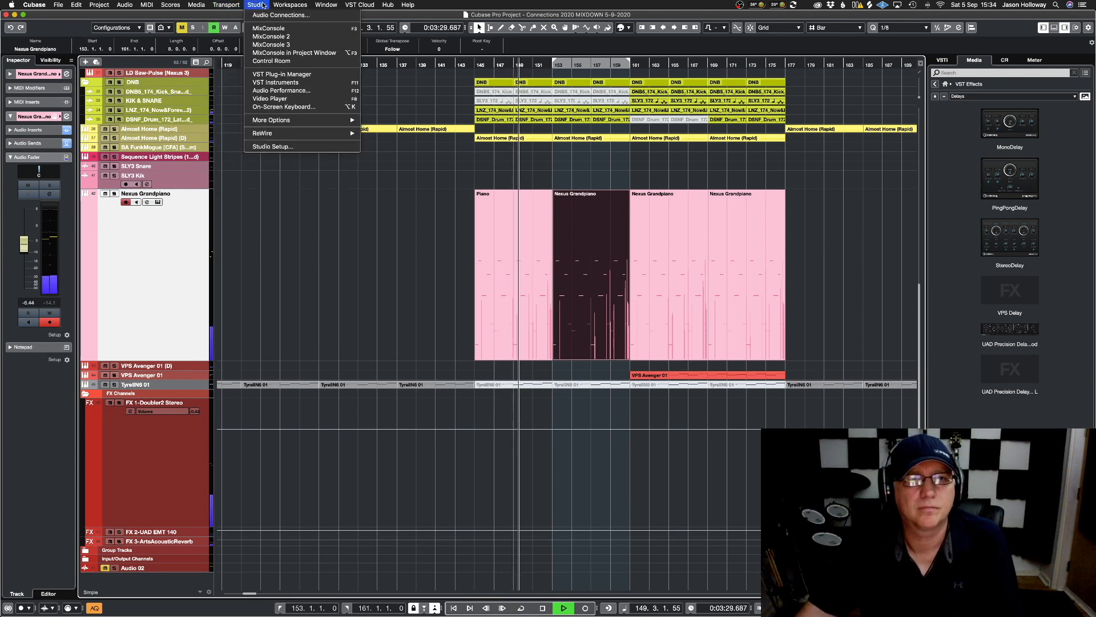
{"action": "mouse_move", "coordinate": [291, 5]}
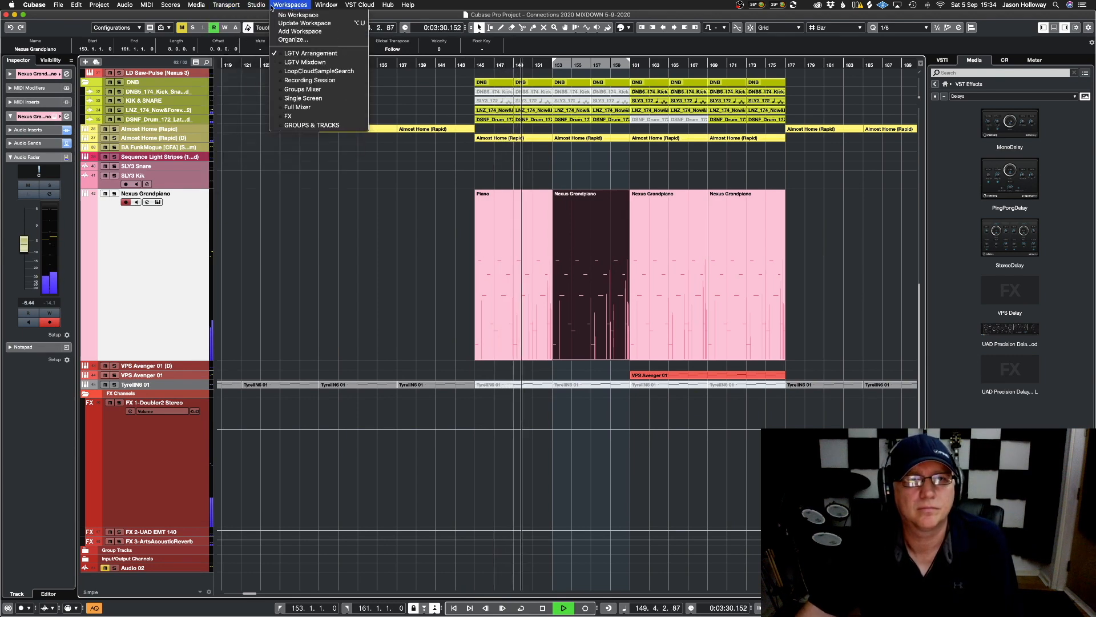
{"action": "left_click", "coordinate": [308, 64]}
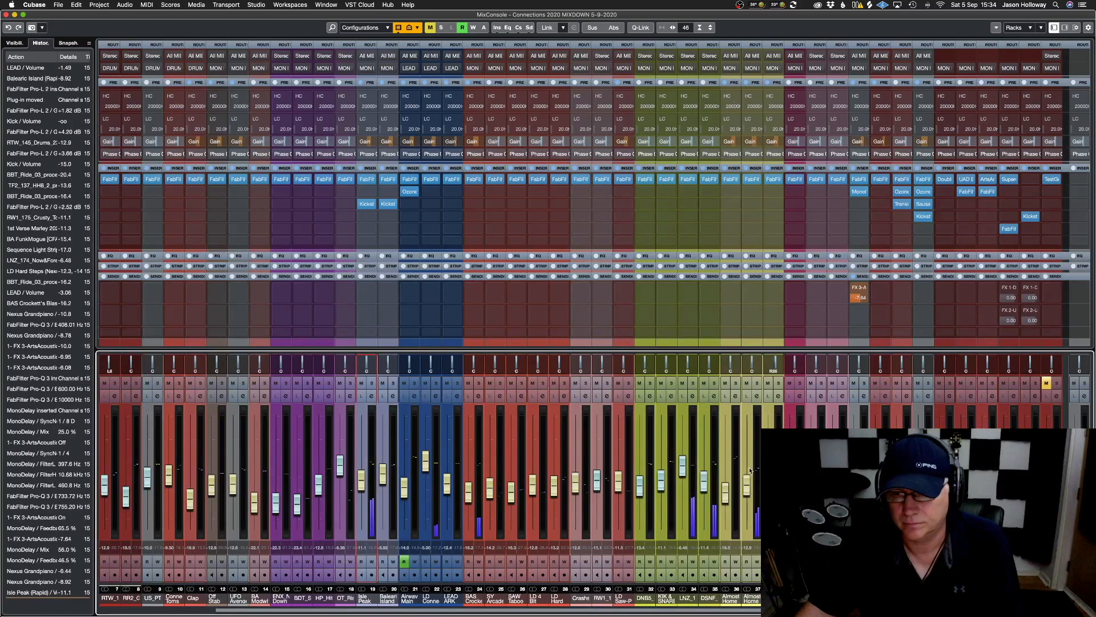
Solo the Almost Home (Rapid) (D) channel, set its Pro-Q 3 low cut to about 276 Hz at 18 dB/oct, and unsolo it
{"action": "left_click", "coordinate": [756, 383]}
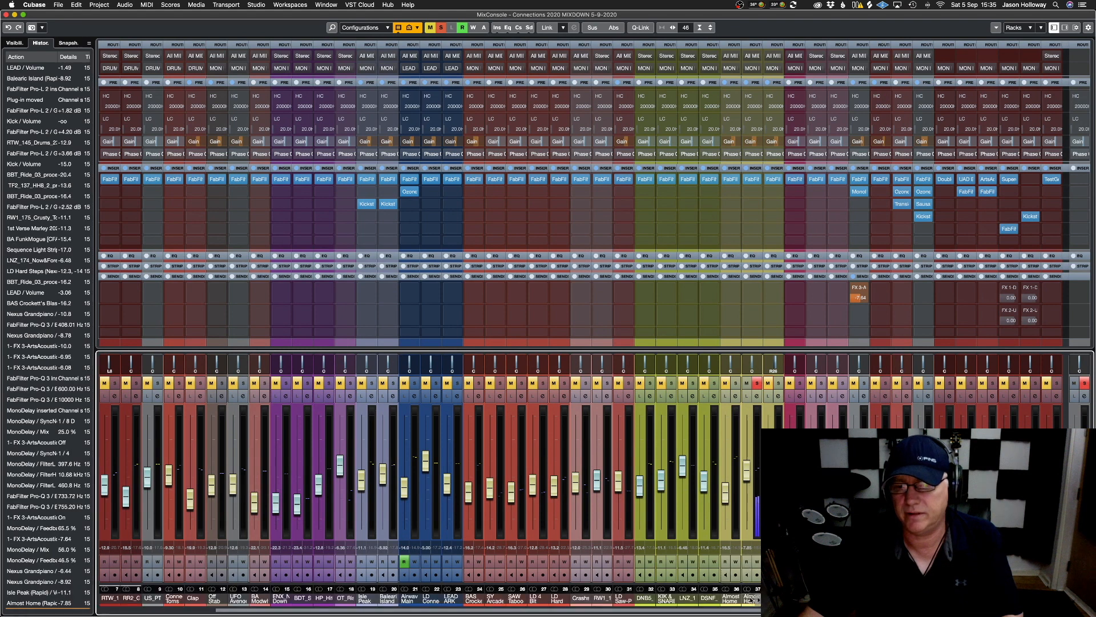
{"action": "left_click", "coordinate": [755, 573]}
{"action": "left_click", "coordinate": [752, 182]}
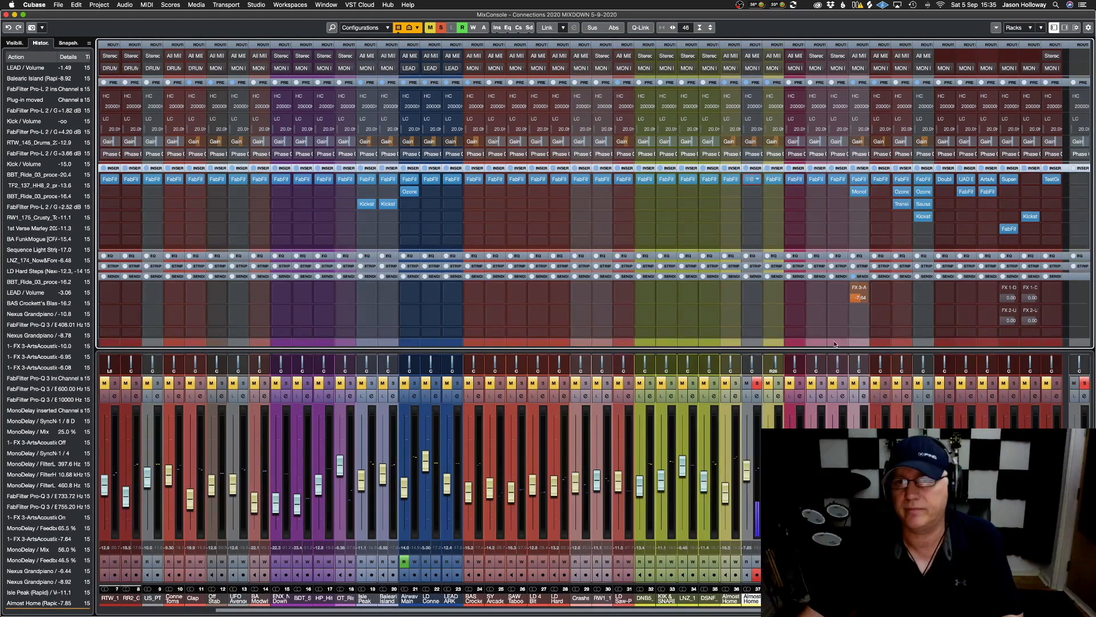
{"action": "scroll", "coordinate": [380, 170], "scroll_direction": "down", "scroll_amount": 1}
{"action": "scroll", "coordinate": [379, 170], "scroll_direction": "up", "scroll_amount": 1}
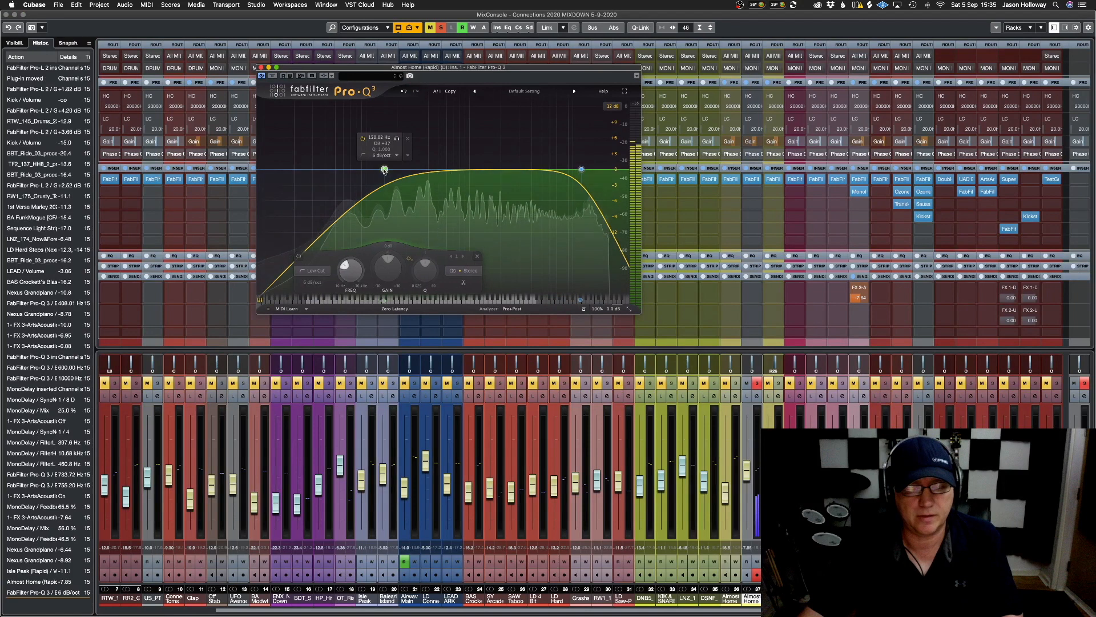
{"action": "left_click_drag", "start_coordinate": [380, 171], "coordinate": [414, 170]}
{"action": "scroll", "coordinate": [414, 172], "scroll_direction": "up", "scroll_amount": 1}
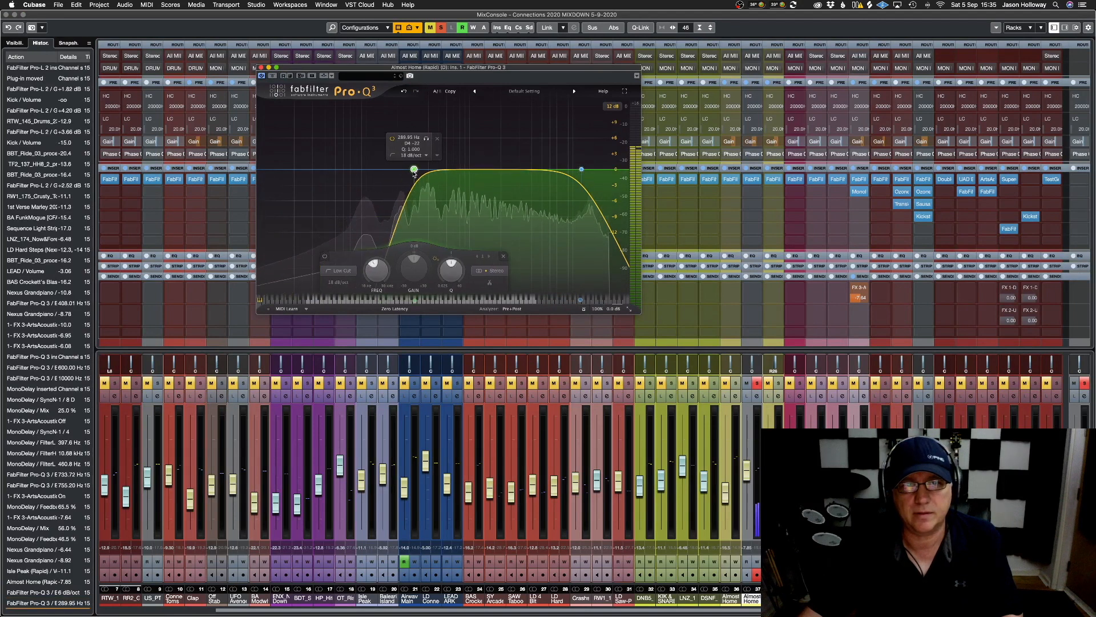
{"action": "left_click_drag", "start_coordinate": [414, 170], "coordinate": [412, 170]}
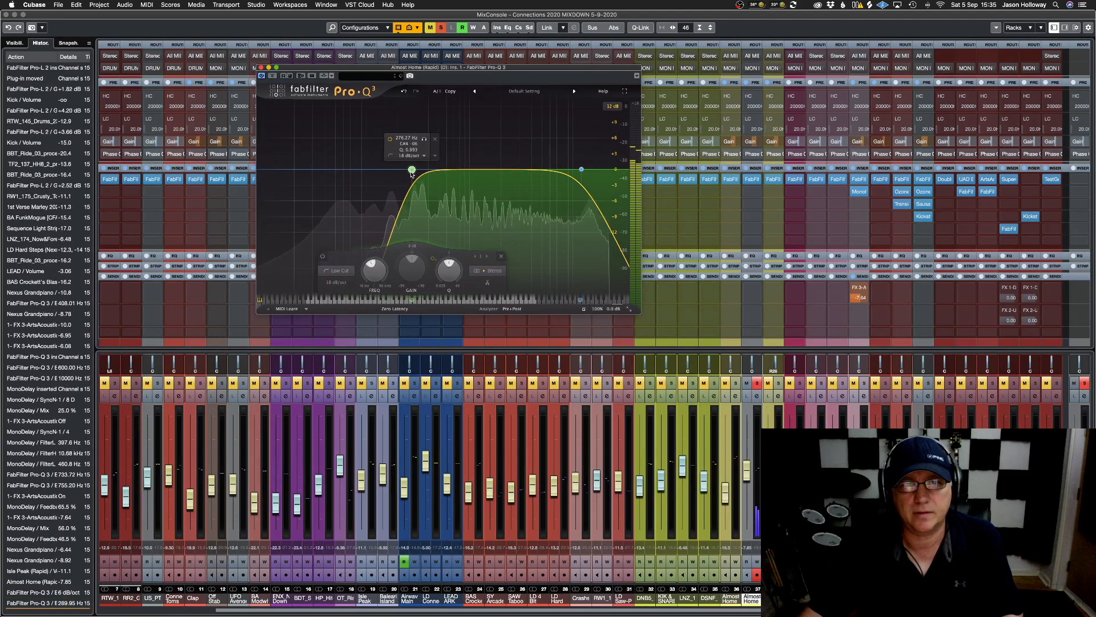
{"action": "left_click", "coordinate": [261, 67]}
{"action": "left_click", "coordinate": [758, 382]}
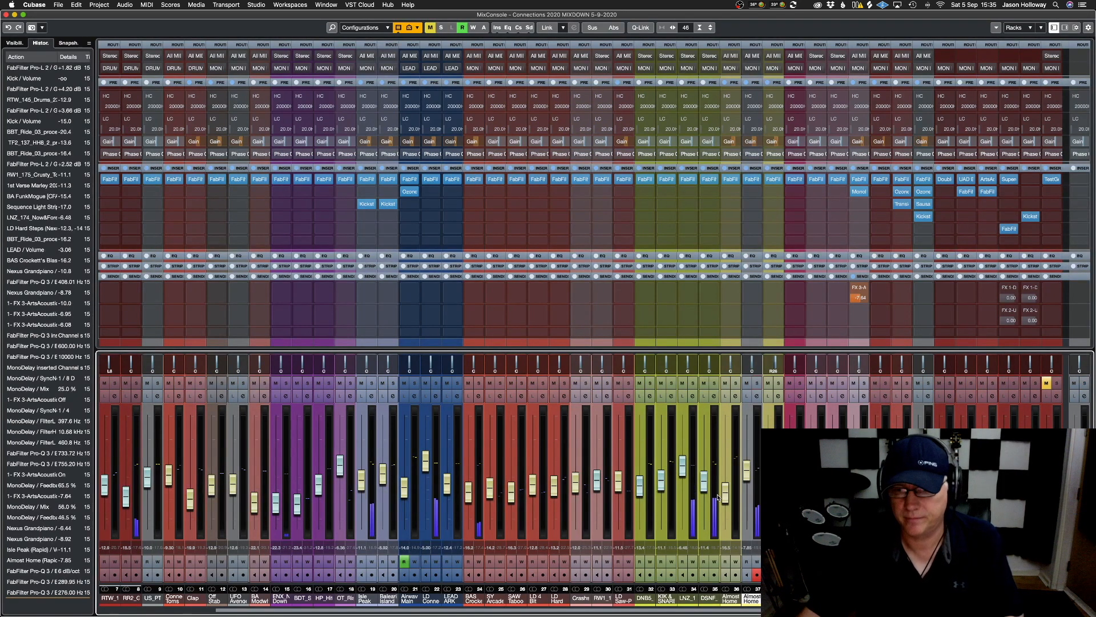
Lower the Nexus Grandpiano's reverb send to -9.71 dB and its channel fader to -6.72 dB
{"action": "scroll", "coordinate": [742, 483], "scroll_direction": "left", "scroll_amount": 1}
{"action": "scroll", "coordinate": [741, 484], "scroll_direction": "down", "scroll_amount": 1}
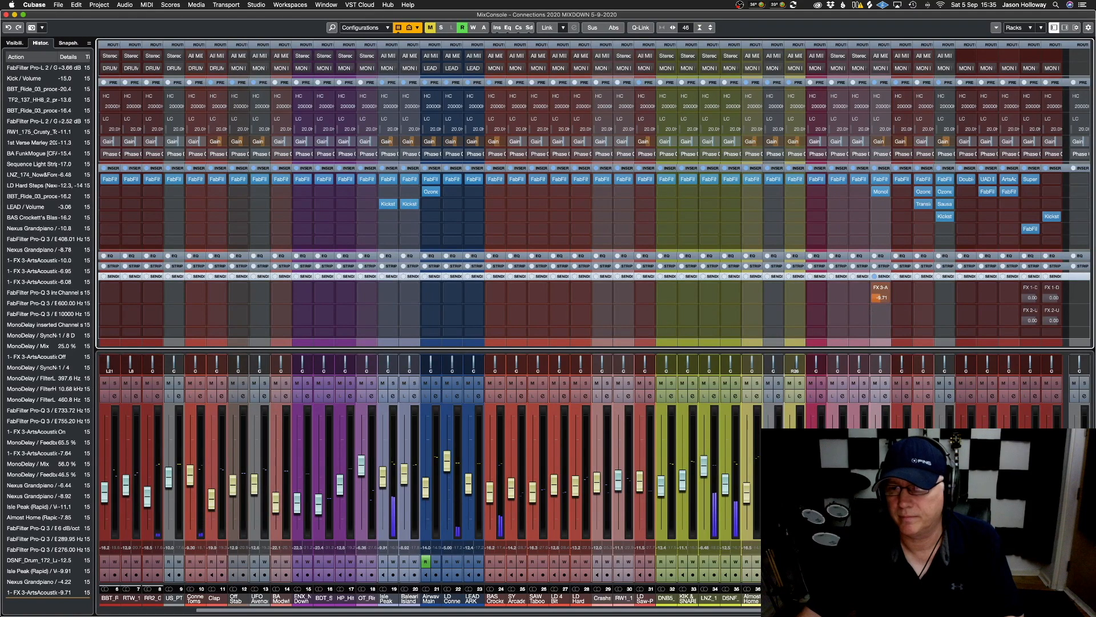
{"action": "left_click", "coordinate": [875, 458]}
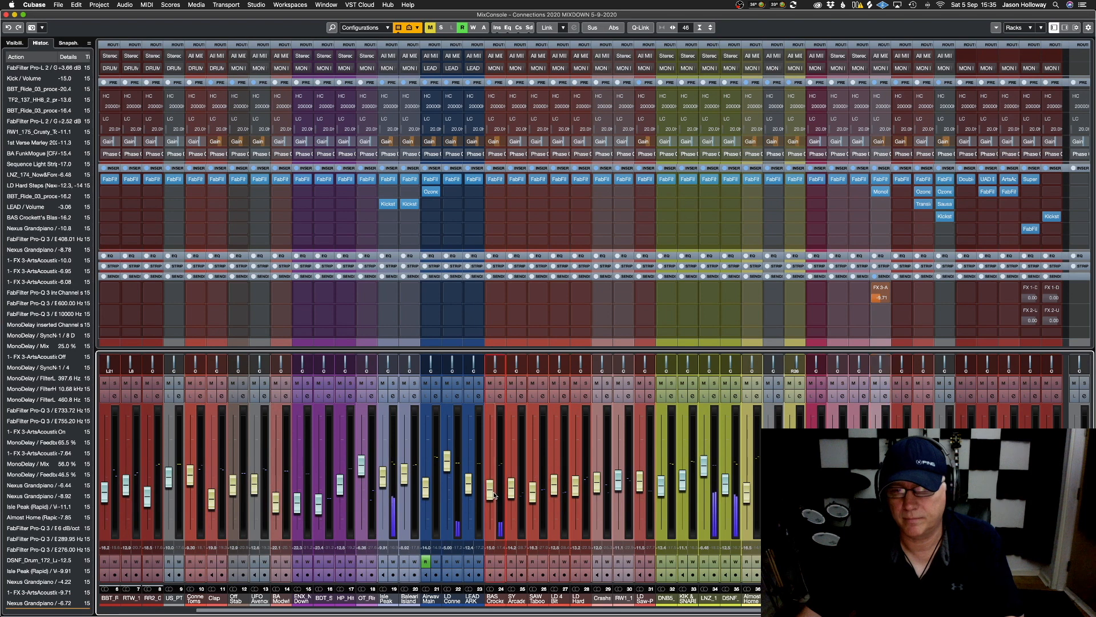
Check the soloed BAS Crockett's Blast channel and its Diva filter cutoff, and raise the channel fader to -13.8 dB
{"action": "left_click", "coordinate": [495, 495]}
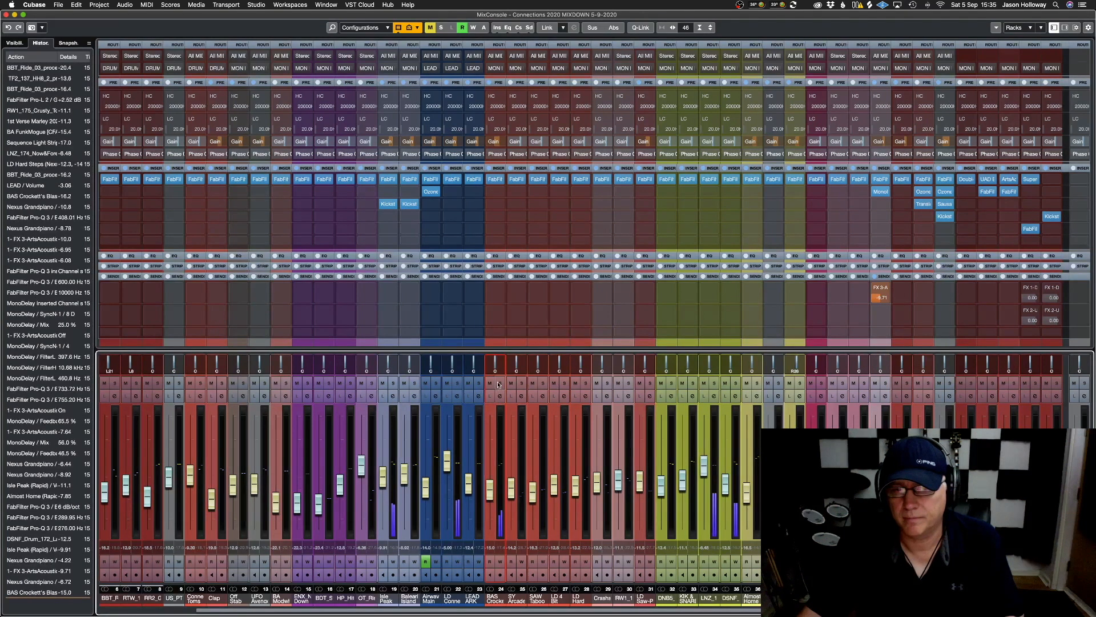
{"action": "left_click", "coordinate": [499, 384]}
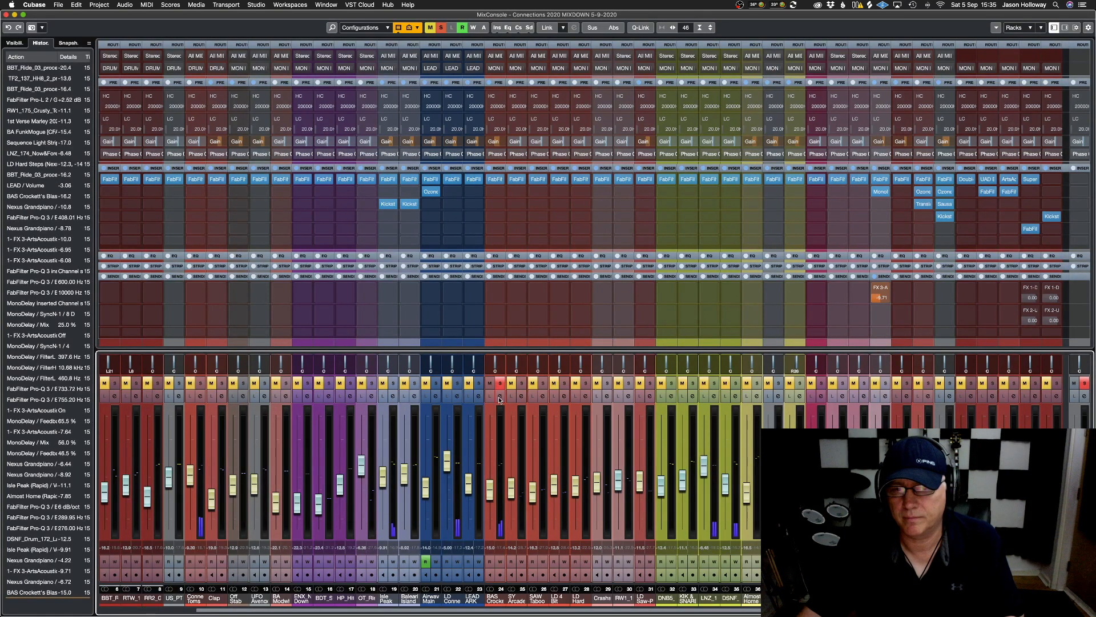
{"action": "left_click", "coordinate": [499, 397]}
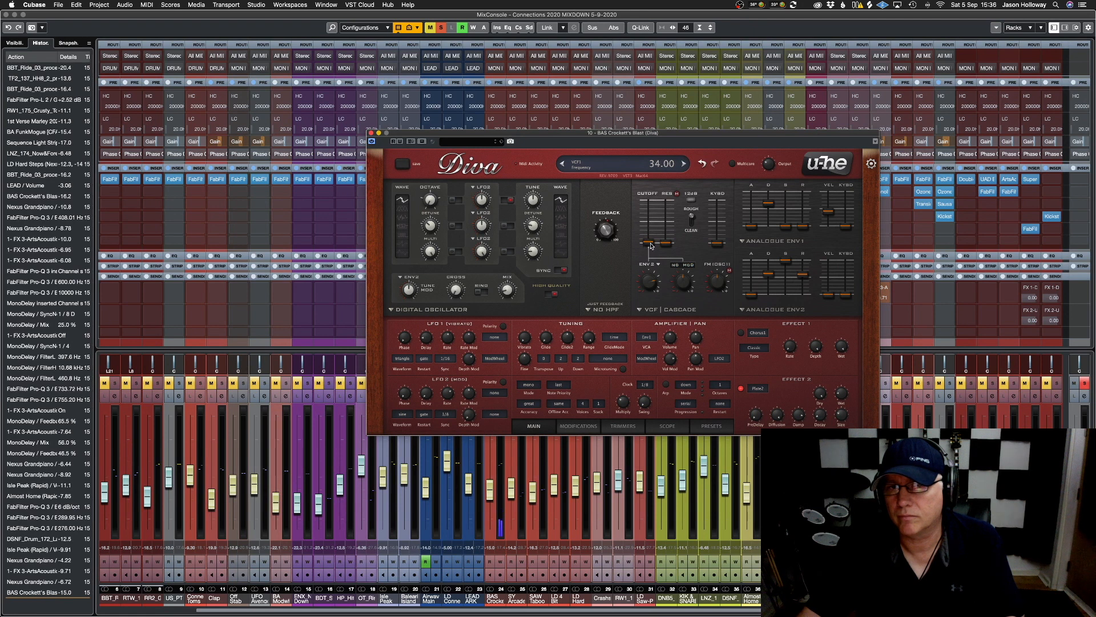
{"action": "left_click", "coordinate": [371, 132]}
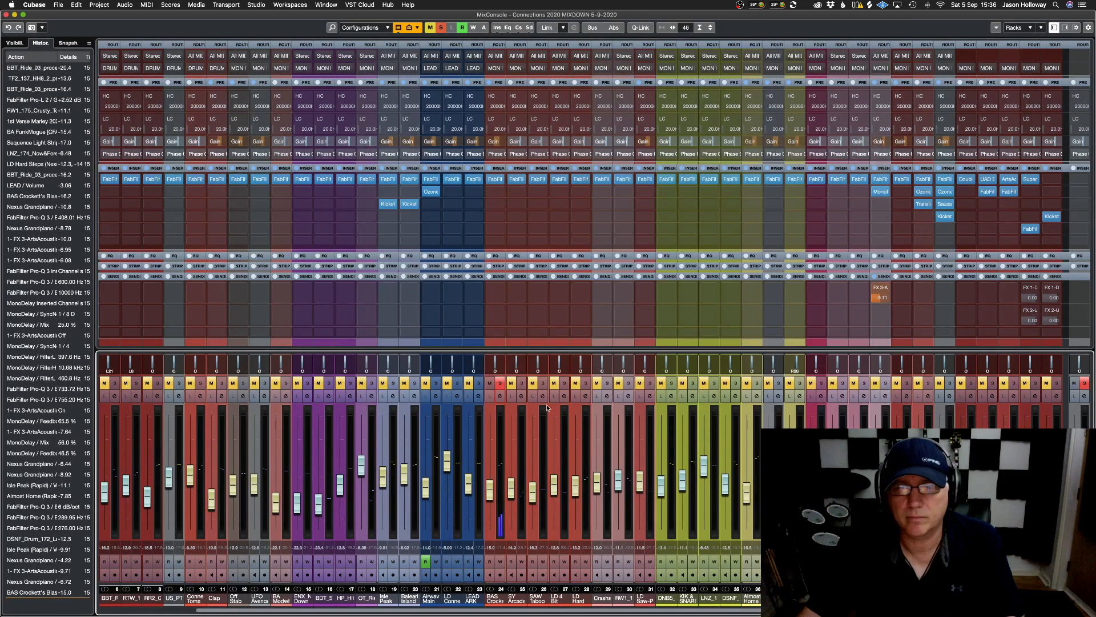
{"action": "left_click", "coordinate": [501, 384]}
{"action": "left_click_drag", "start_coordinate": [490, 498], "coordinate": [490, 494]}
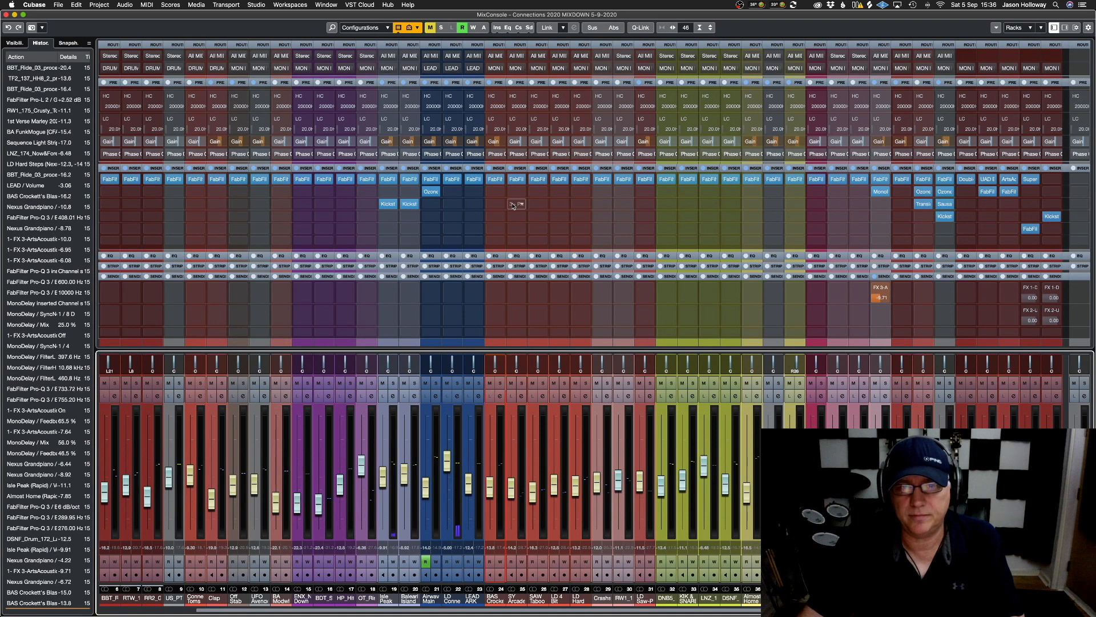
Insert the Waves RBass Stereo plug-in in the second insert slot of BAS Crockett's Blast, using the Default plug-in collection
{"action": "left_click", "coordinate": [495, 191]}
{"action": "left_click", "coordinate": [608, 192]}
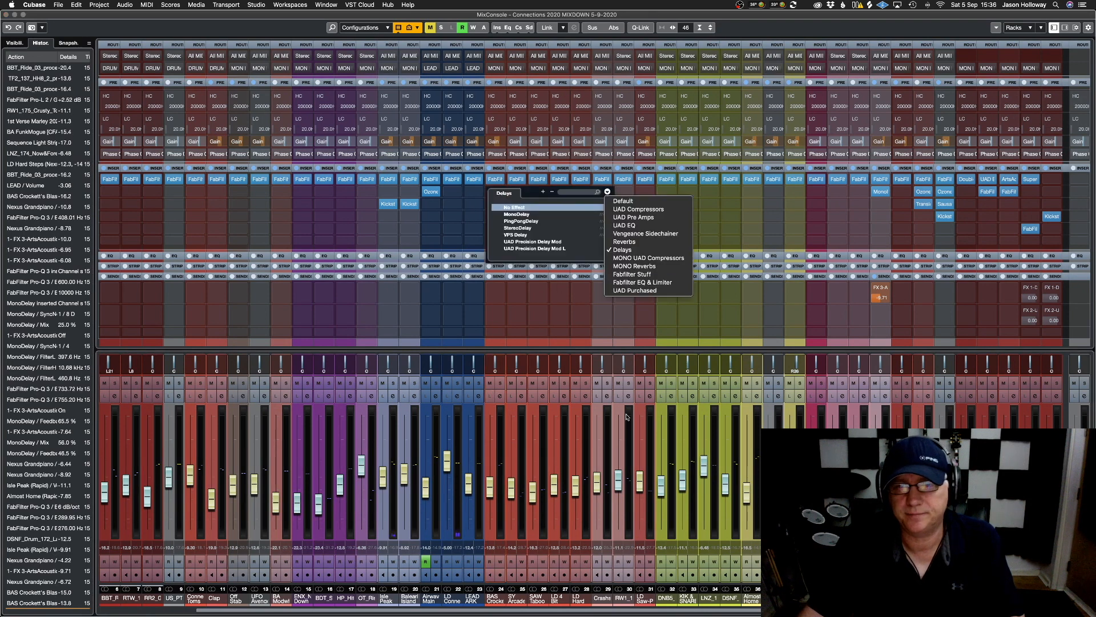
{"action": "left_click", "coordinate": [634, 201]}
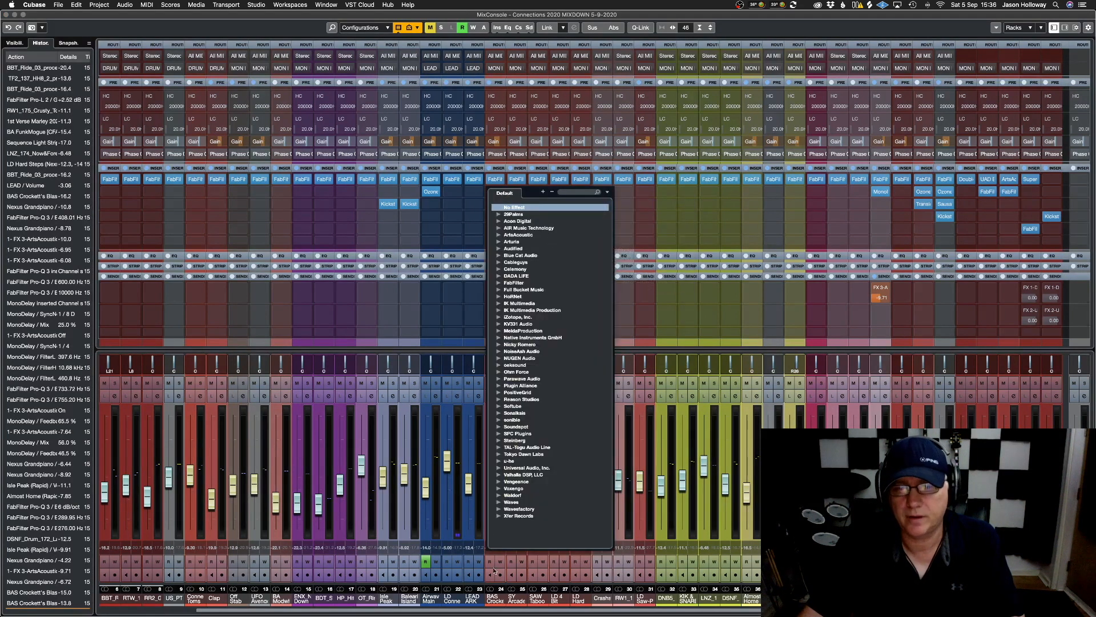
{"action": "left_click", "coordinate": [505, 503]}
{"action": "scroll", "coordinate": [557, 493], "scroll_direction": "down", "scroll_amount": 3}
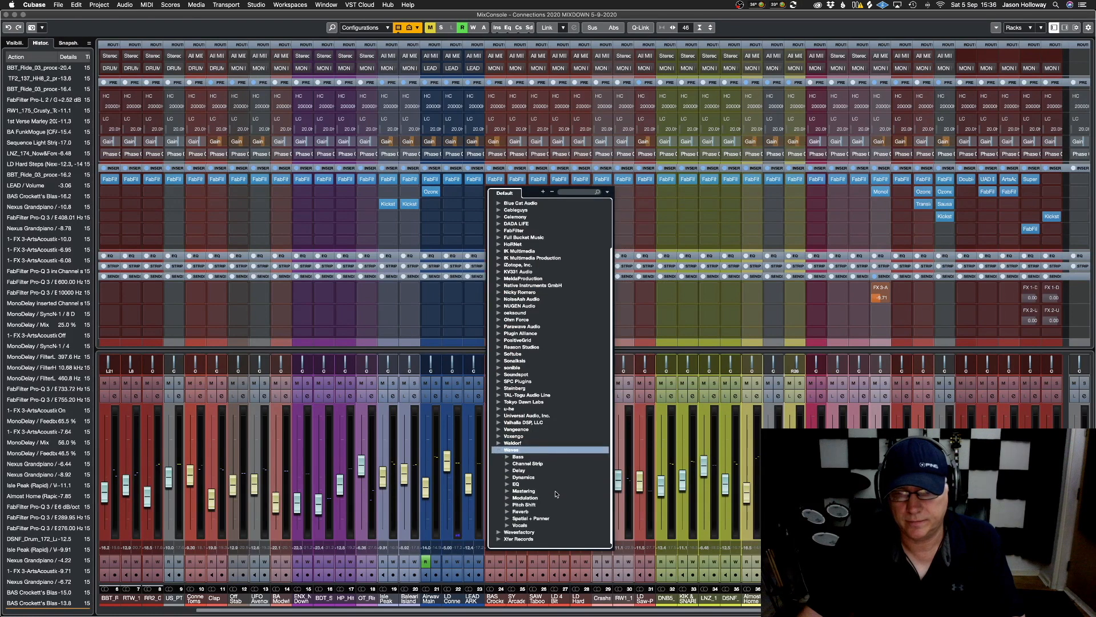
{"action": "left_click", "coordinate": [508, 458]}
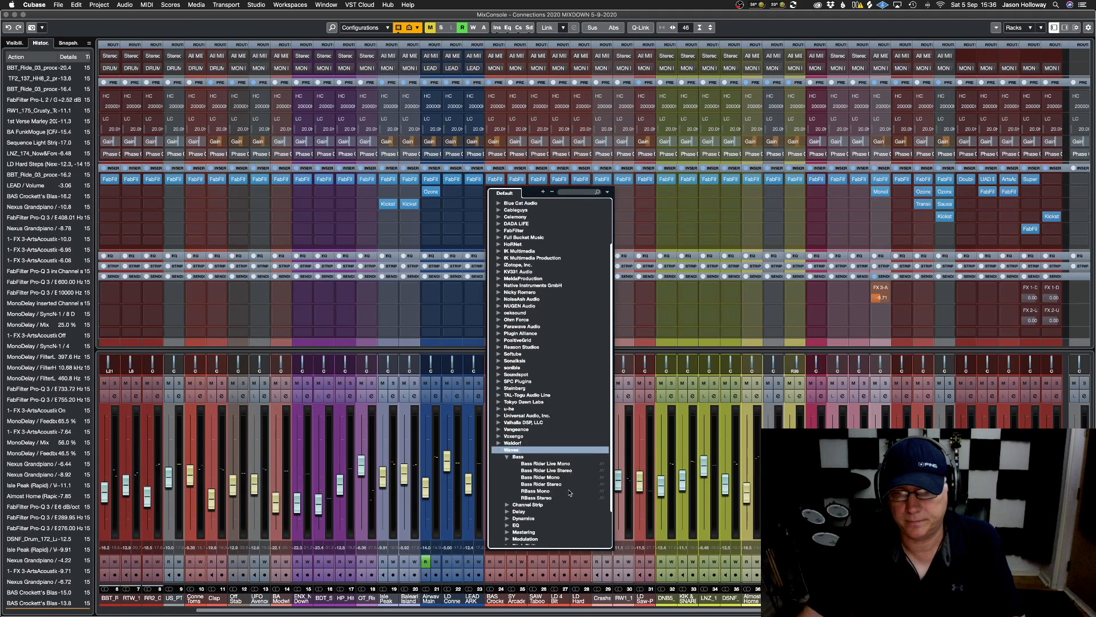
{"action": "left_click", "coordinate": [543, 498]}
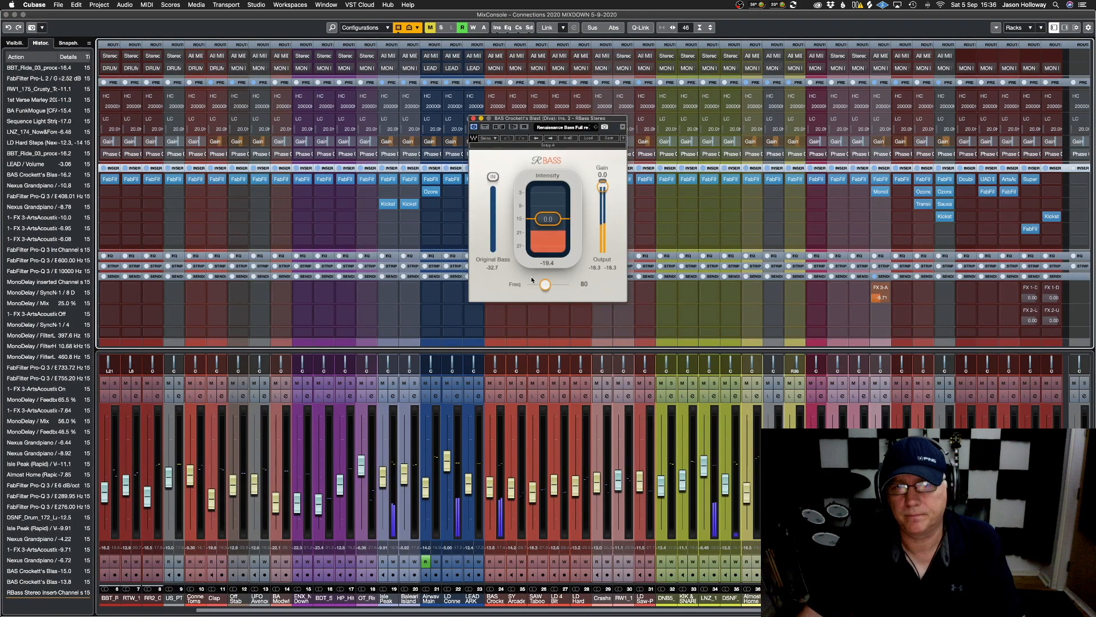
Compare BAS Crockett's Blast with RBass bypassed and active, first soloed and afterward in the full mix
{"action": "left_click", "coordinate": [500, 382]}
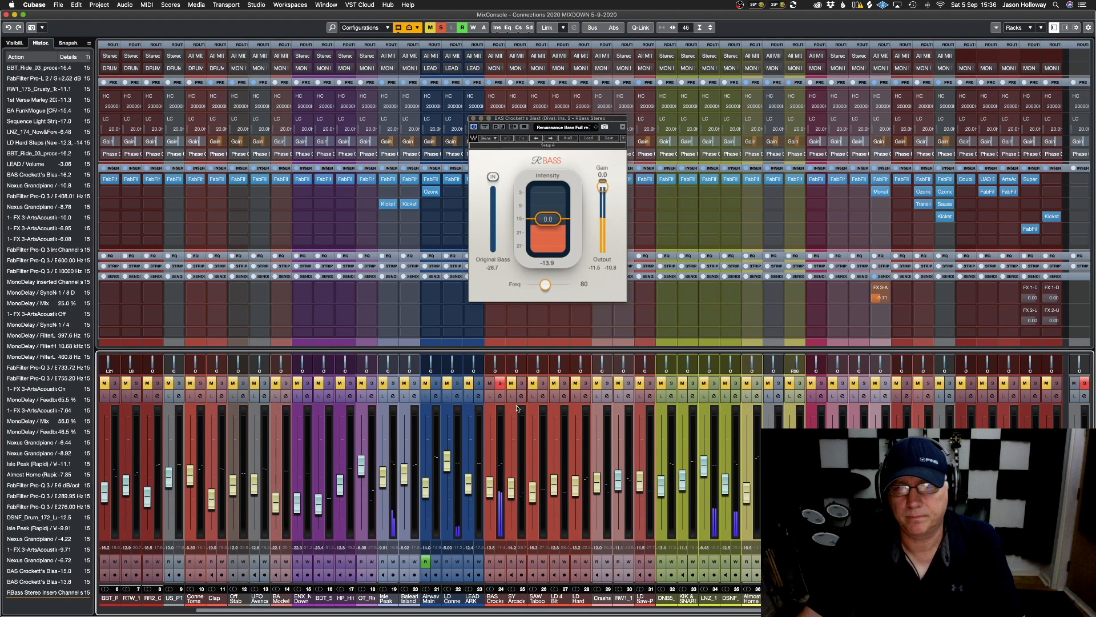
{"action": "left_click", "coordinate": [486, 128]}
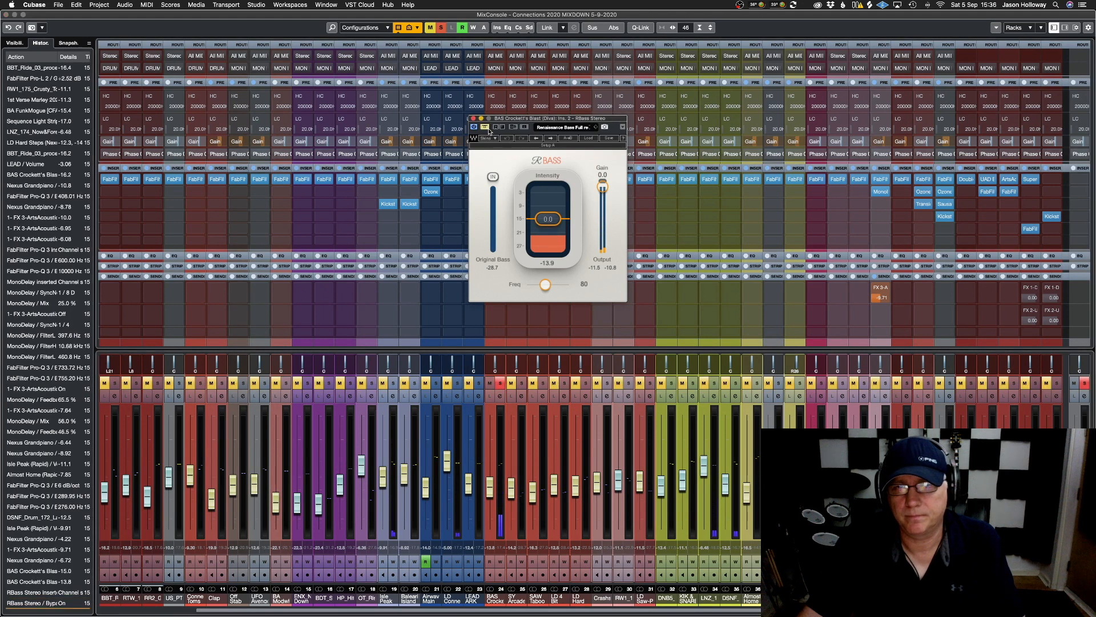
{"action": "left_click", "coordinate": [486, 127]}
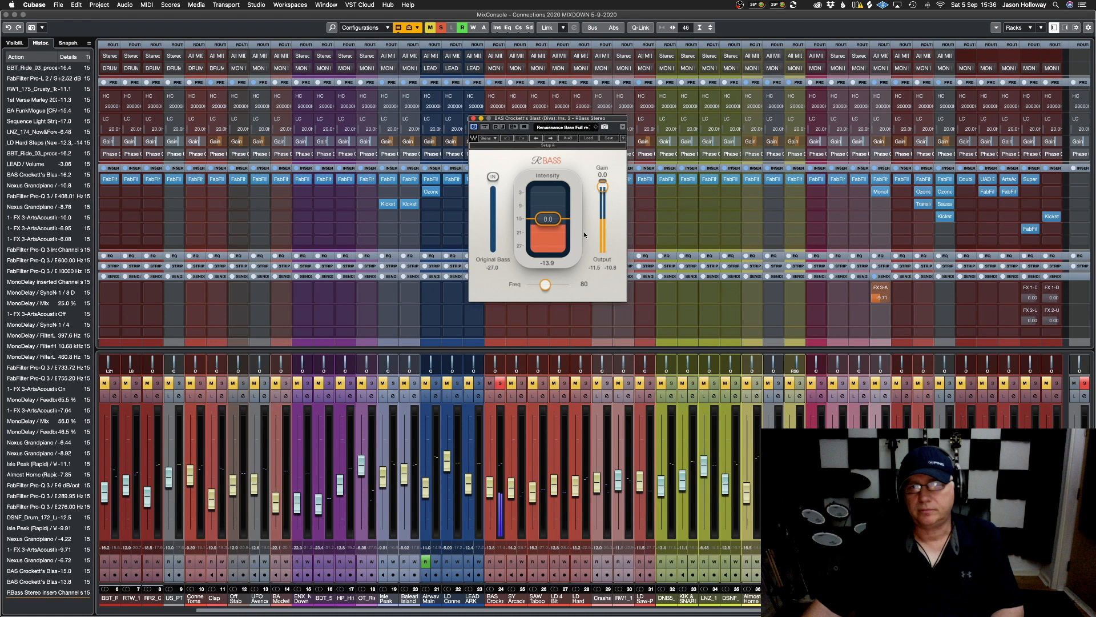
{"action": "left_click", "coordinate": [488, 129]}
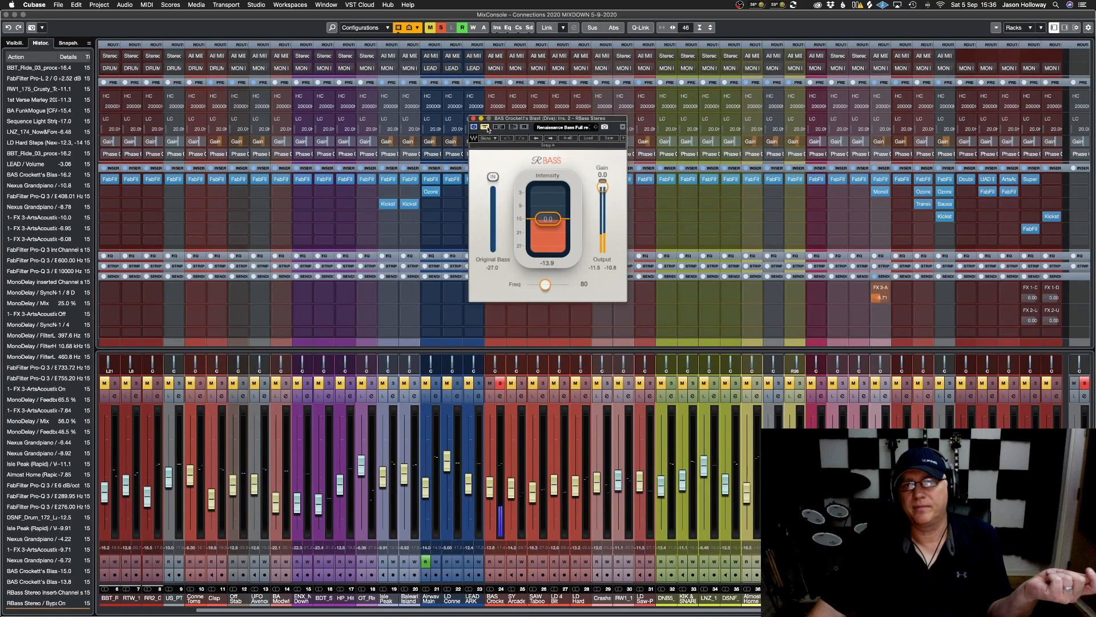
{"action": "left_click", "coordinate": [489, 129]}
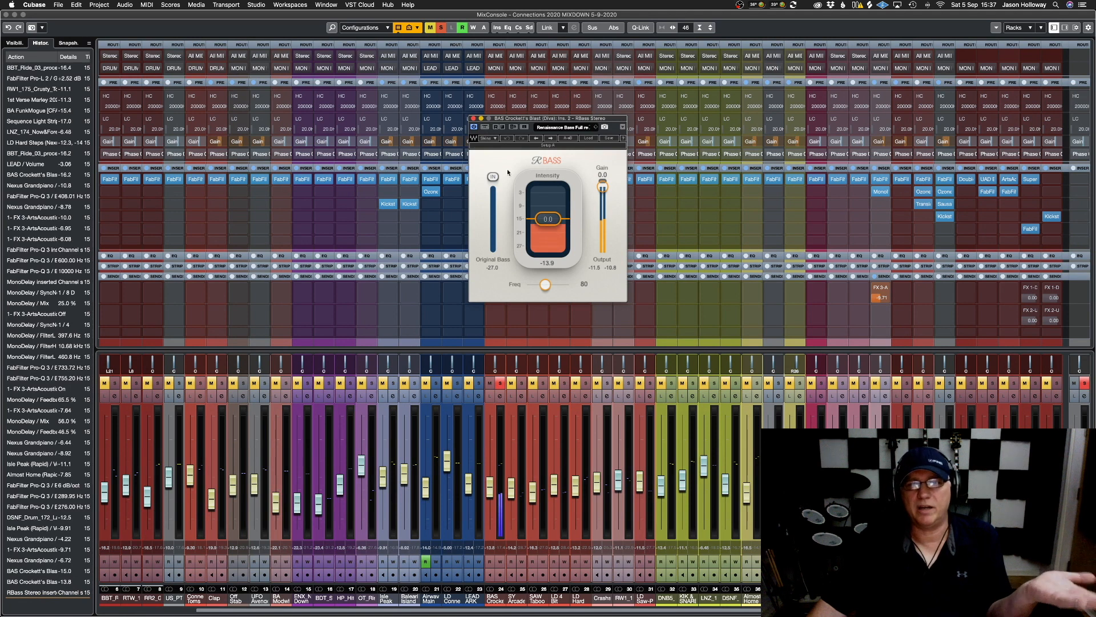
{"action": "left_click", "coordinate": [473, 118]}
{"action": "left_click", "coordinate": [499, 383]}
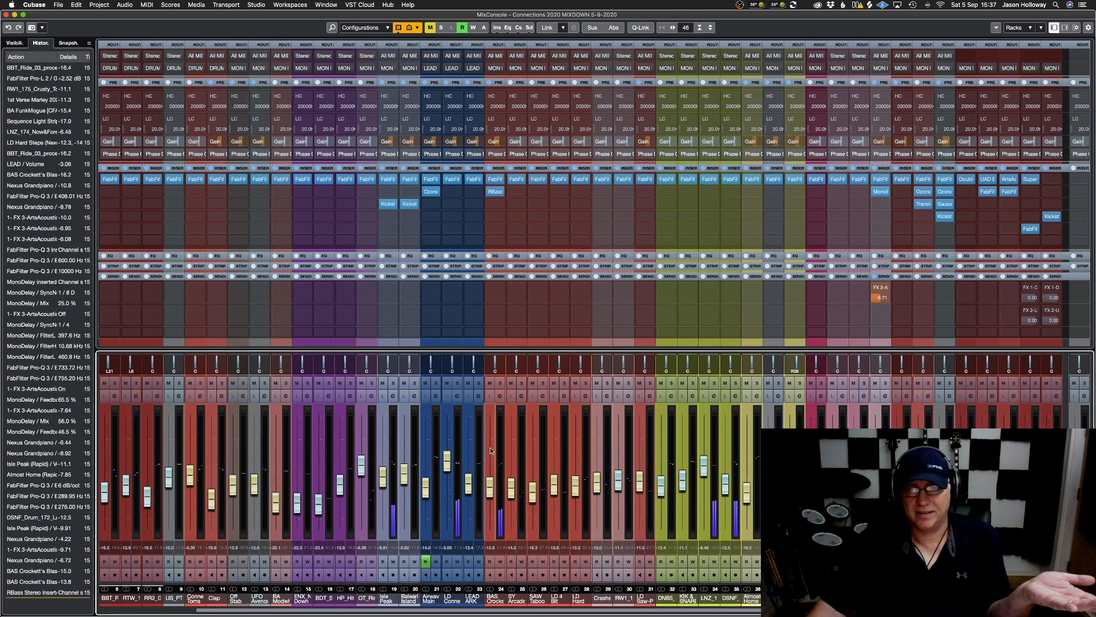
{"action": "left_click", "coordinate": [490, 195]}
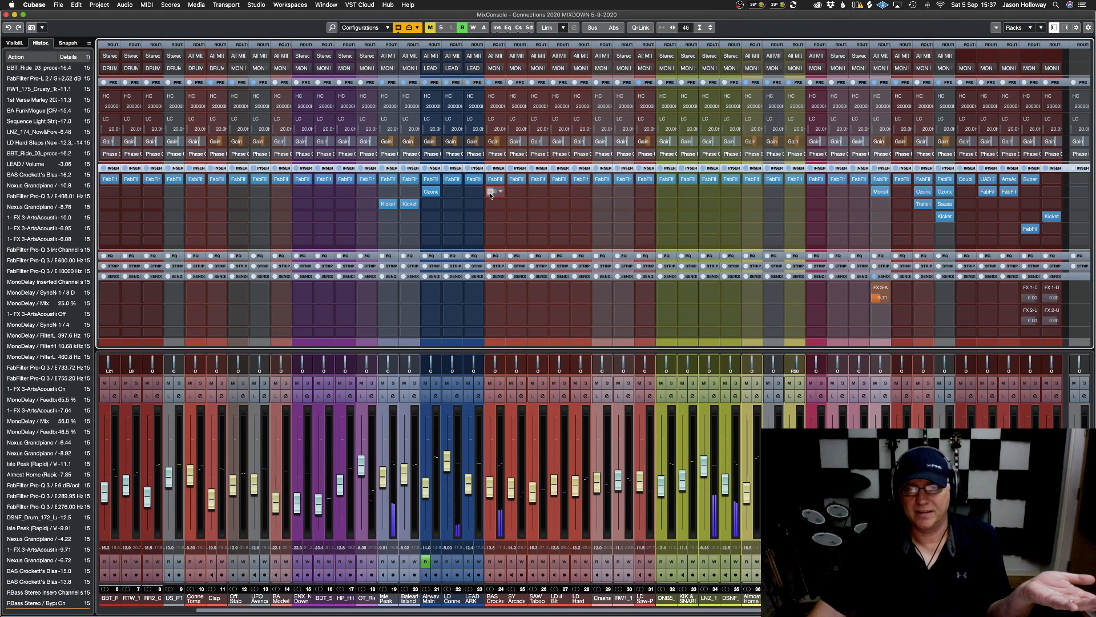
{"action": "key", "text": "ctrl+z"}
Lower the channel faders of Isle Peak (Rapid) to -11.3 dB, Almost Home (Rapid) to -12.1 dB and BAS Crockett's Blast to -17.7 dB
{"action": "left_click_drag", "start_coordinate": [490, 486], "coordinate": [493, 501]}
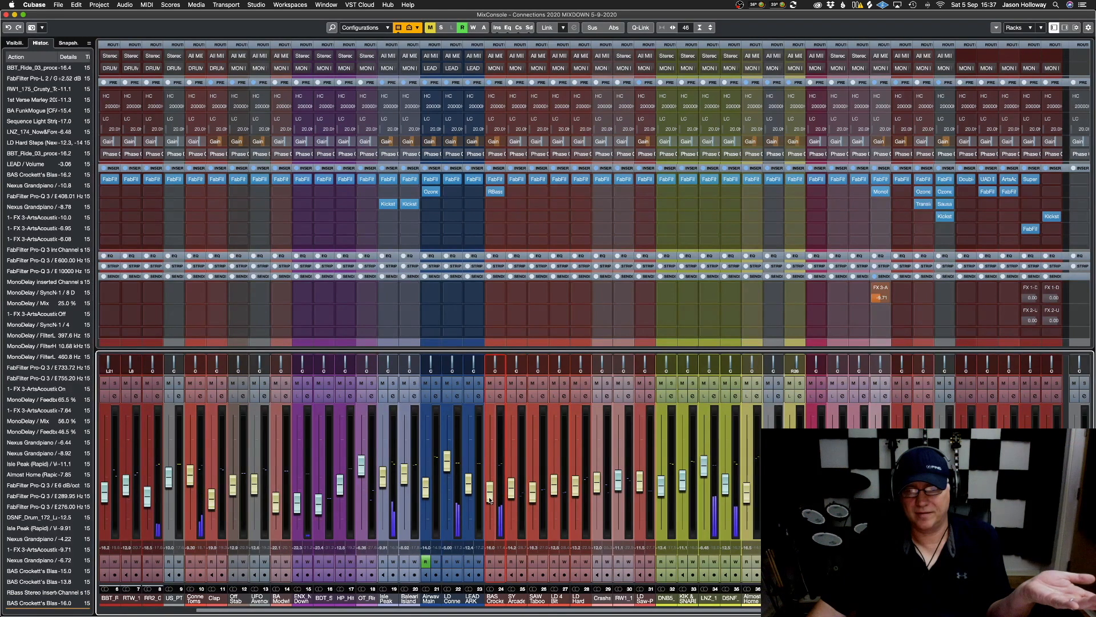
{"action": "left_click", "coordinate": [489, 193]}
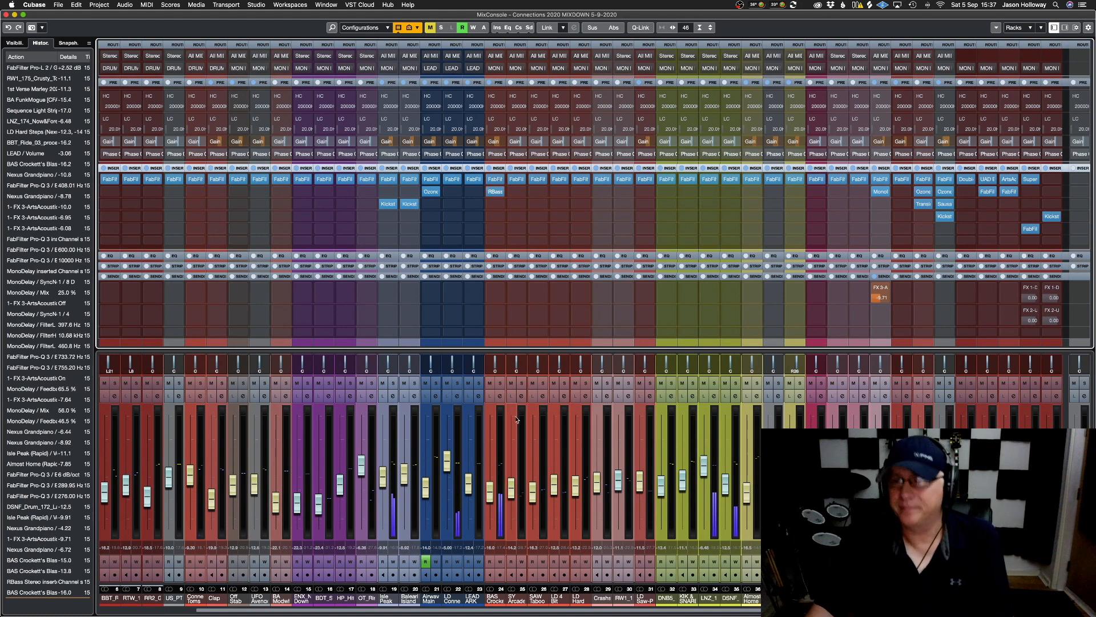
{"action": "left_click_drag", "start_coordinate": [383, 474], "coordinate": [382, 477]}
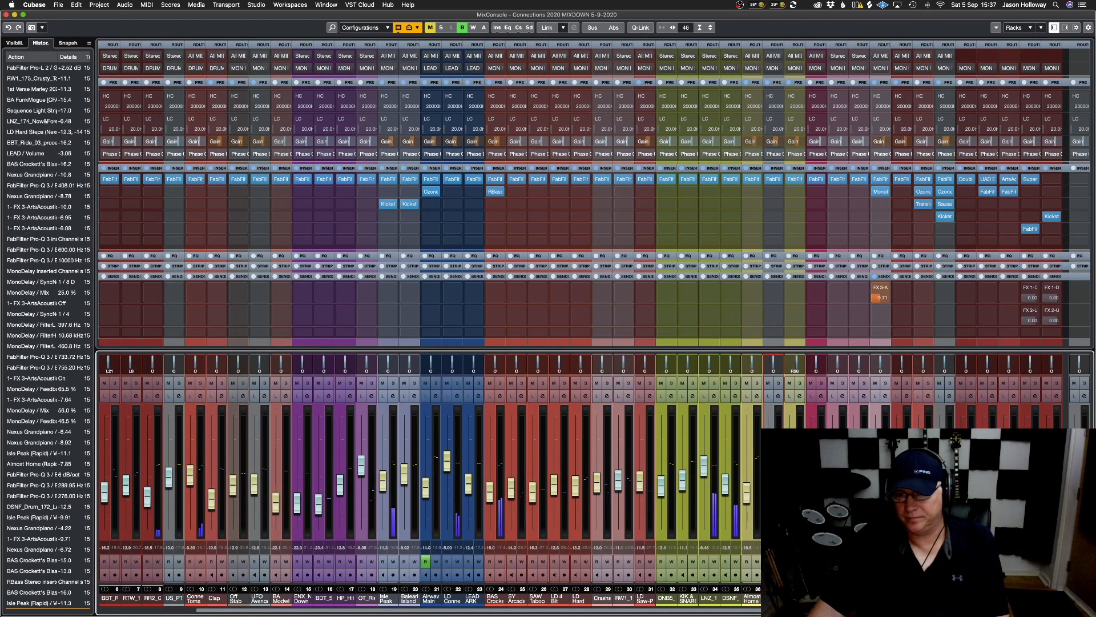
{"action": "left_click_drag", "start_coordinate": [490, 496], "coordinate": [490, 504]}
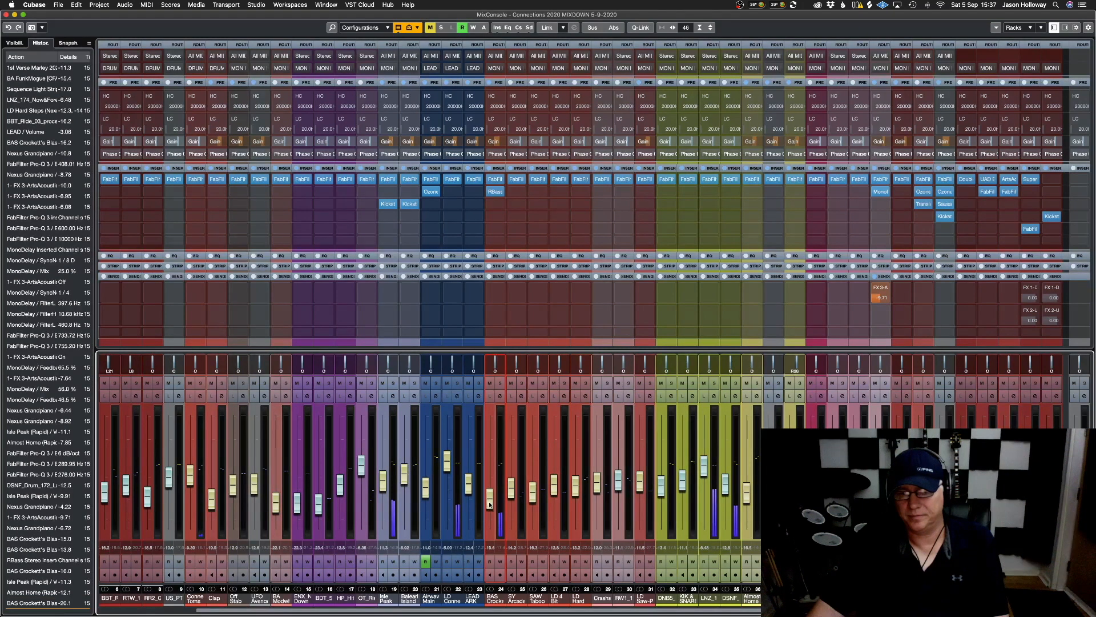
Insert the Waves Bass Rider Stereo plug-in in the third insert slot of BAS Crockett's Blast and play the mix through it
{"action": "left_click", "coordinate": [495, 216]}
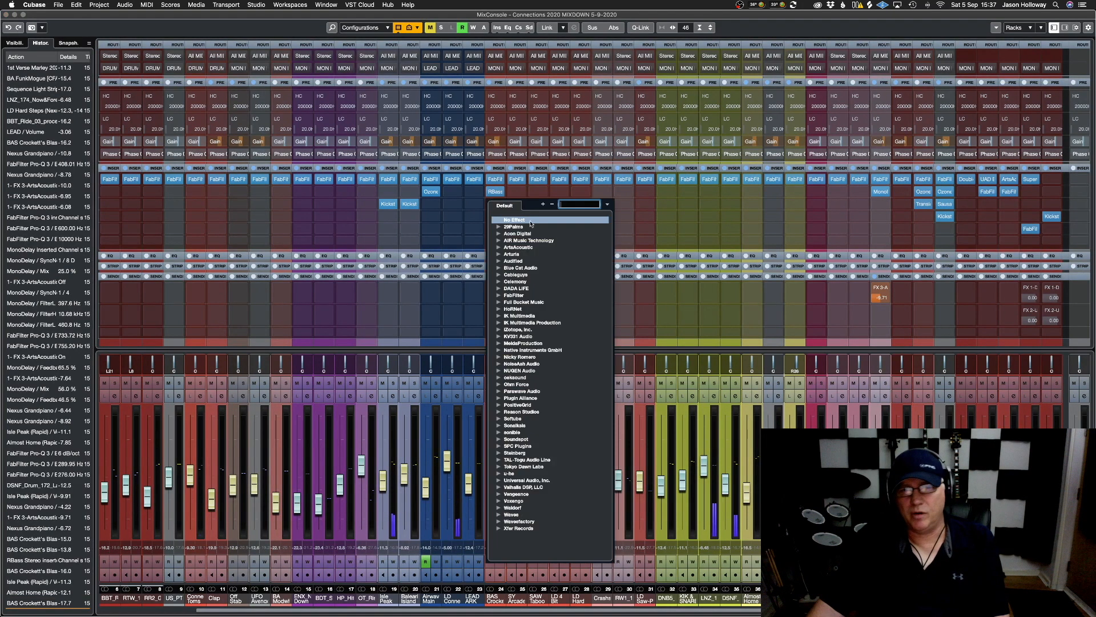
{"action": "left_click", "coordinate": [498, 514]}
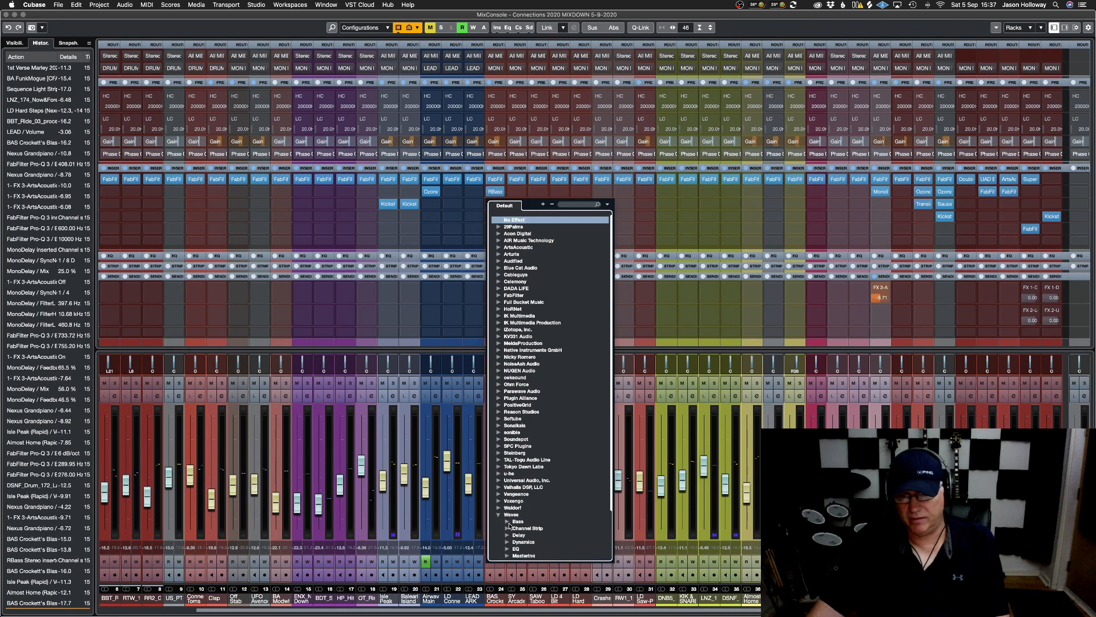
{"action": "left_click", "coordinate": [503, 521]}
{"action": "scroll", "coordinate": [591, 491], "scroll_direction": "down", "scroll_amount": 5}
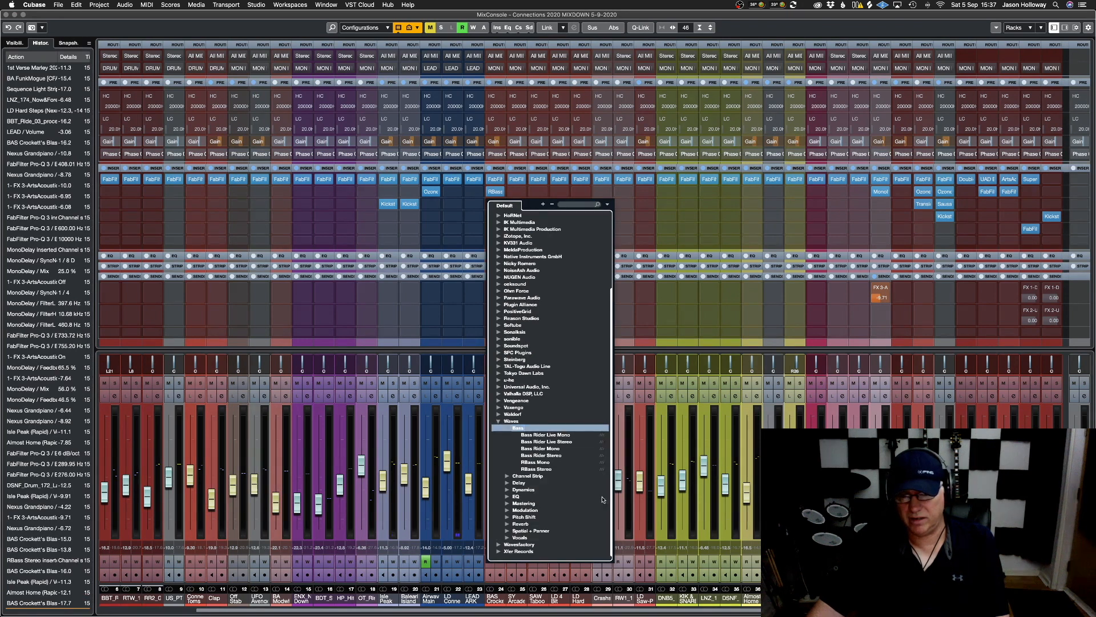
{"action": "left_click", "coordinate": [565, 455]}
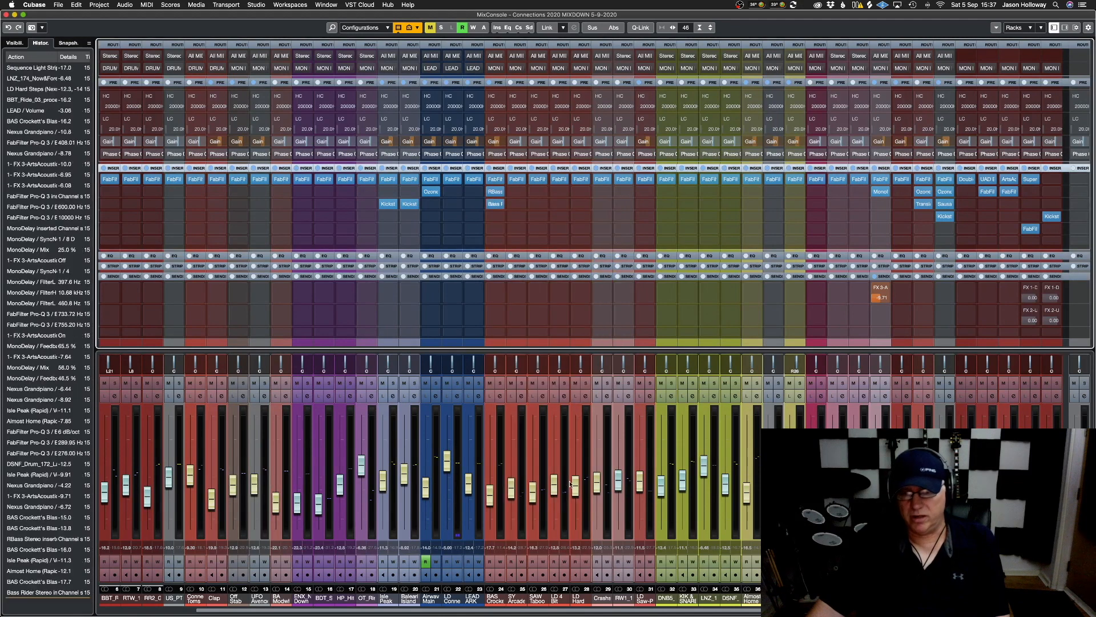
{"action": "left_click", "coordinate": [495, 205]}
{"action": "key", "text": "space"}
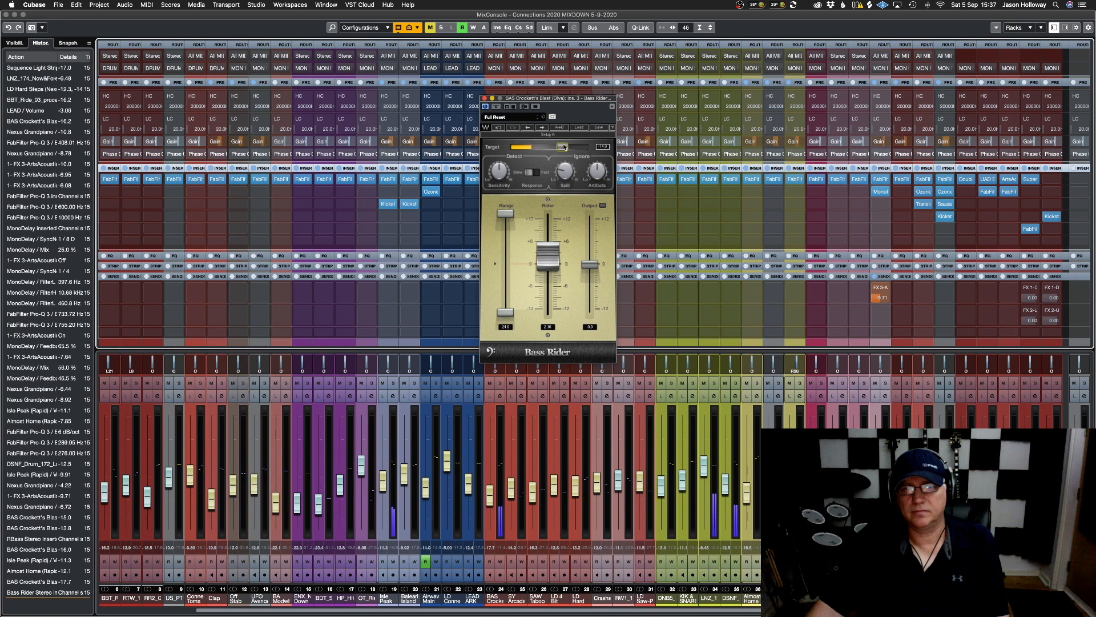
Set the Bass Rider target to -23.1 dB with Fast response, and raise the BAS Crockett's Blast fader to -14.0 dB
{"action": "left_click", "coordinate": [540, 147]}
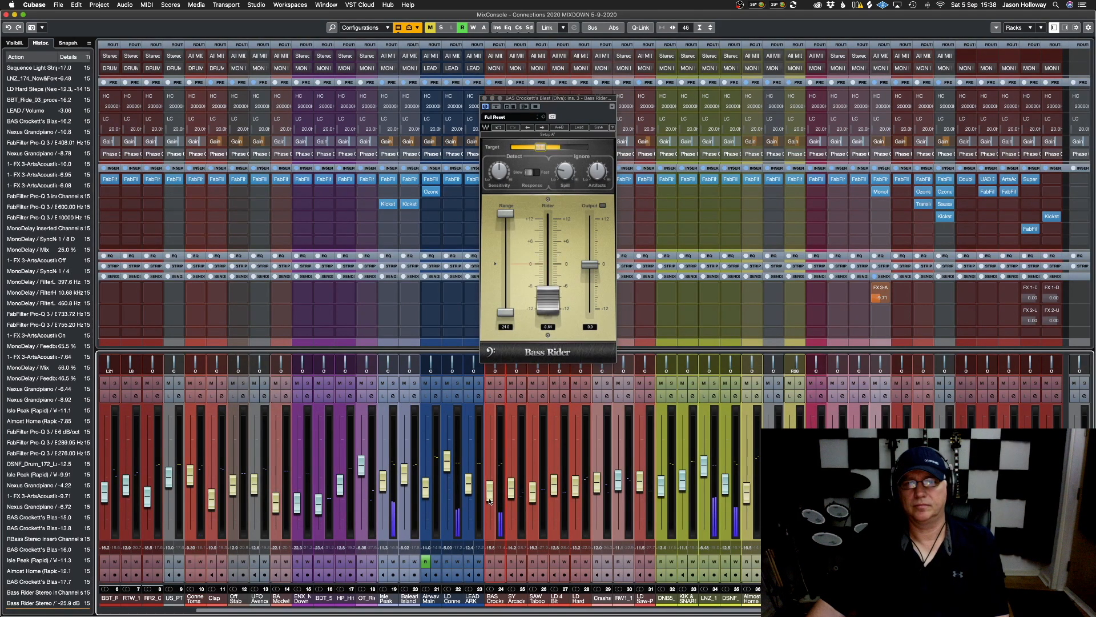
{"action": "left_click", "coordinate": [532, 171]}
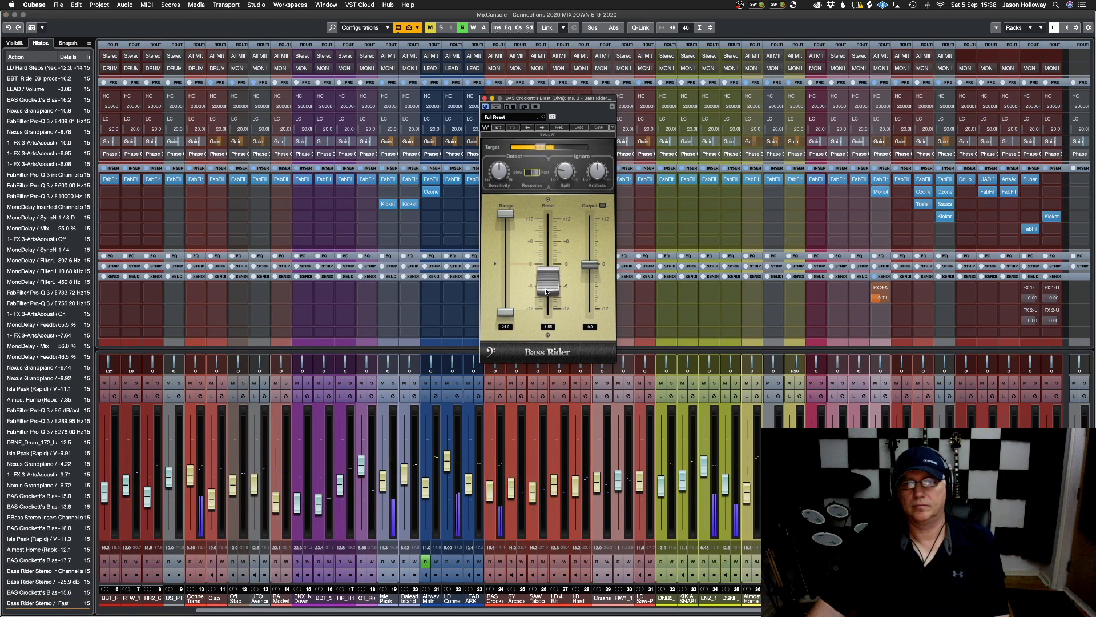
{"action": "left_click_drag", "start_coordinate": [546, 291], "coordinate": [532, 318]}
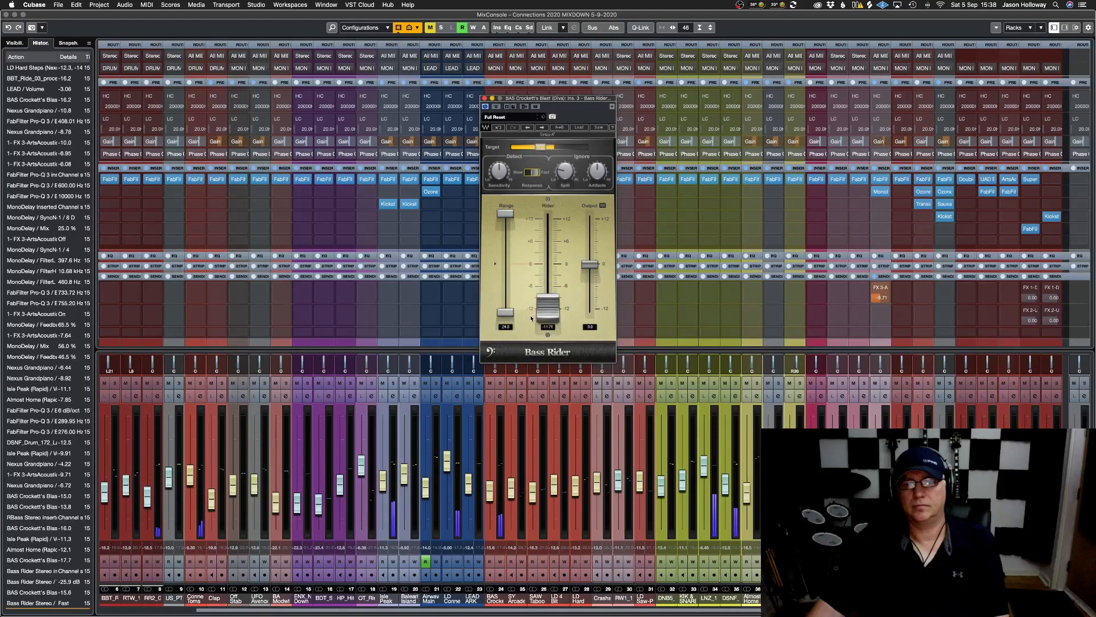
{"action": "left_click_drag", "start_coordinate": [491, 486], "coordinate": [491, 482]}
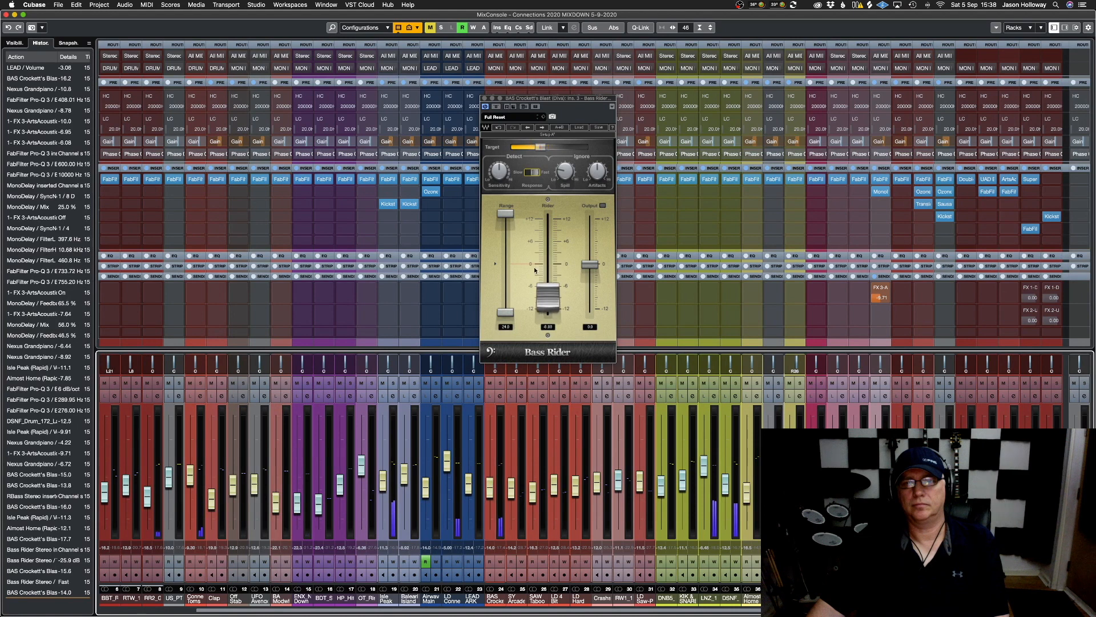
{"action": "left_click_drag", "start_coordinate": [541, 147], "coordinate": [547, 147]}
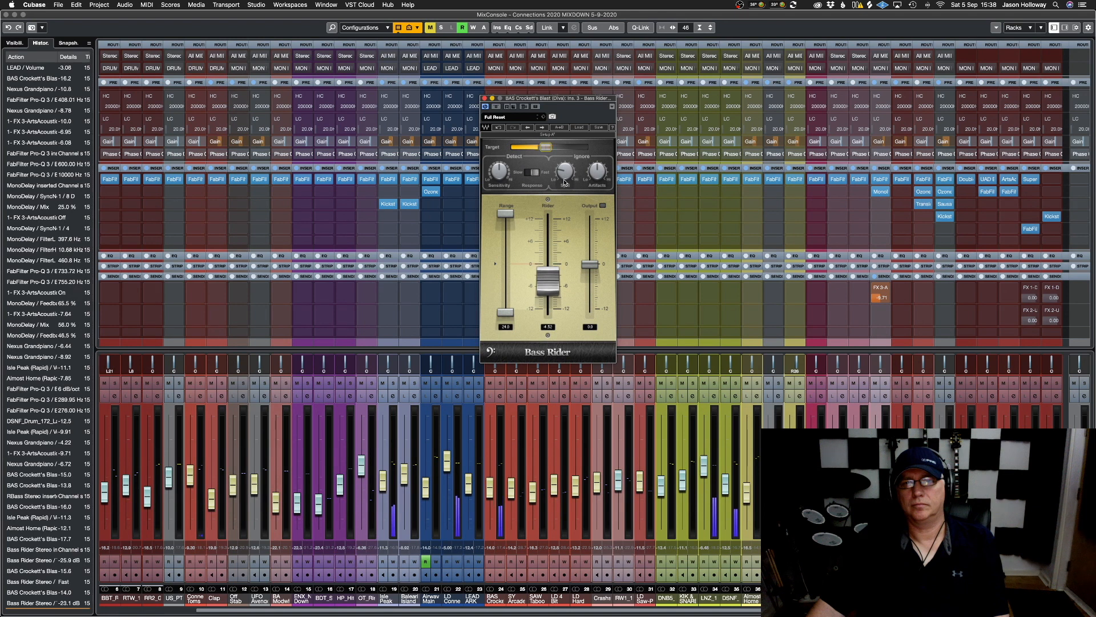
Lower the BAS Crockett's Blast fader to -23.8 dB, close Bass Rider and save the project
{"action": "left_click_drag", "start_coordinate": [488, 495], "coordinate": [488, 504]}
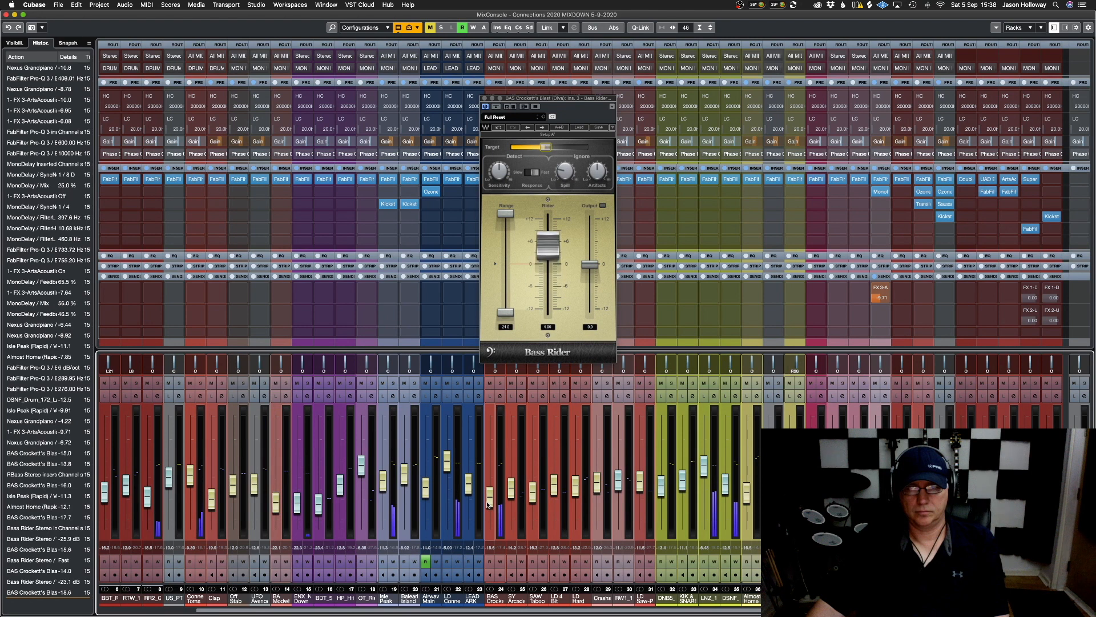
{"action": "left_click_drag", "start_coordinate": [486, 505], "coordinate": [484, 511]}
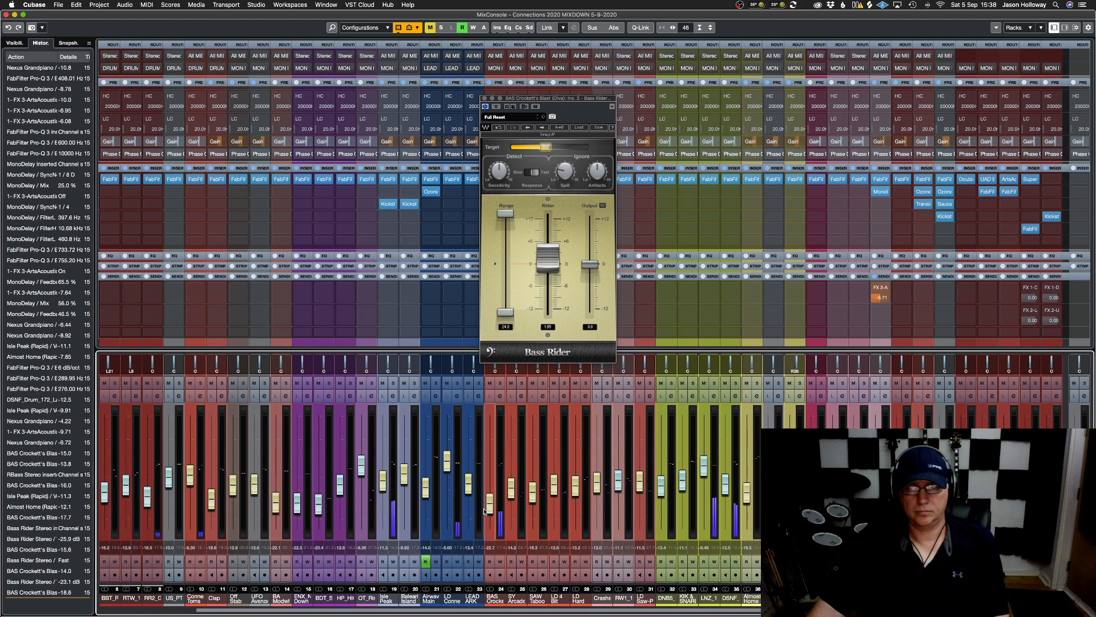
{"action": "left_click_drag", "start_coordinate": [484, 514], "coordinate": [485, 512]}
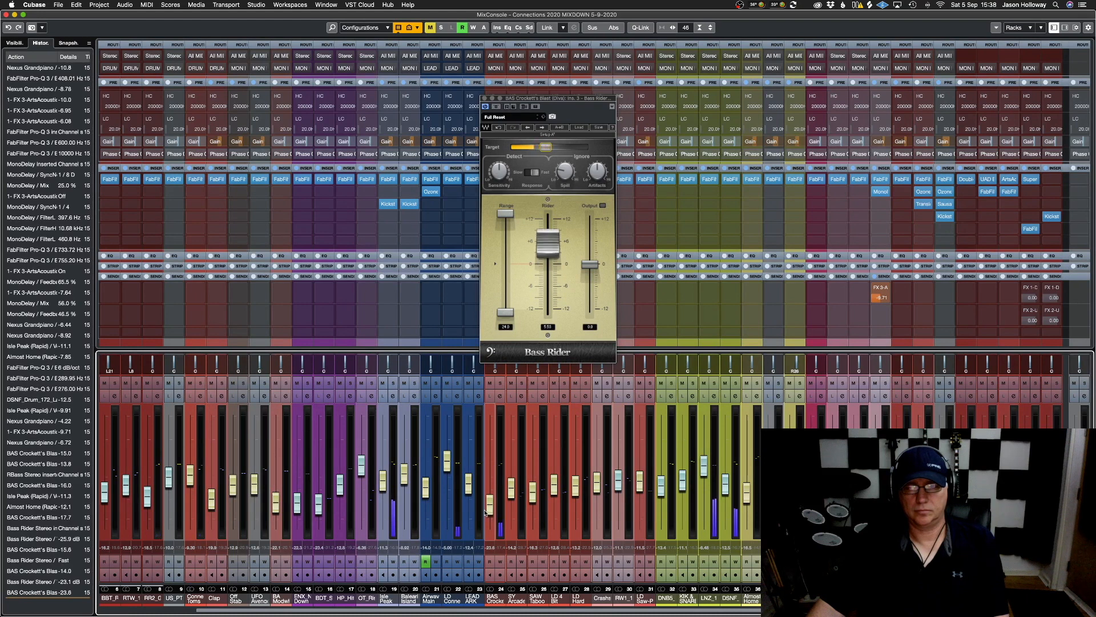
{"action": "left_click", "coordinate": [486, 99]}
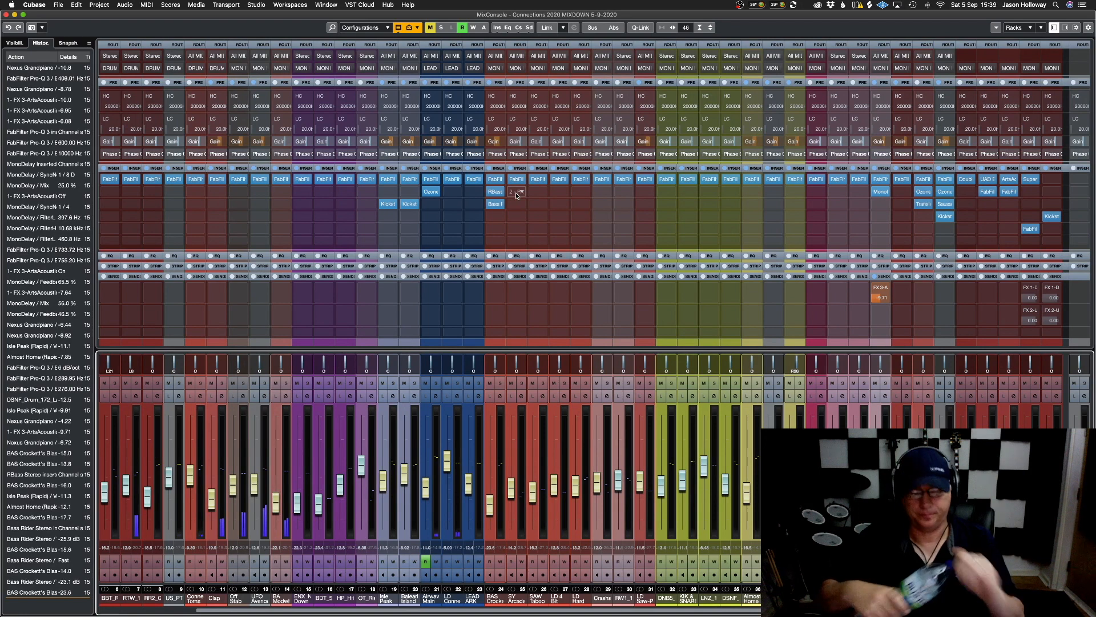
{"action": "key", "text": "super+s"}
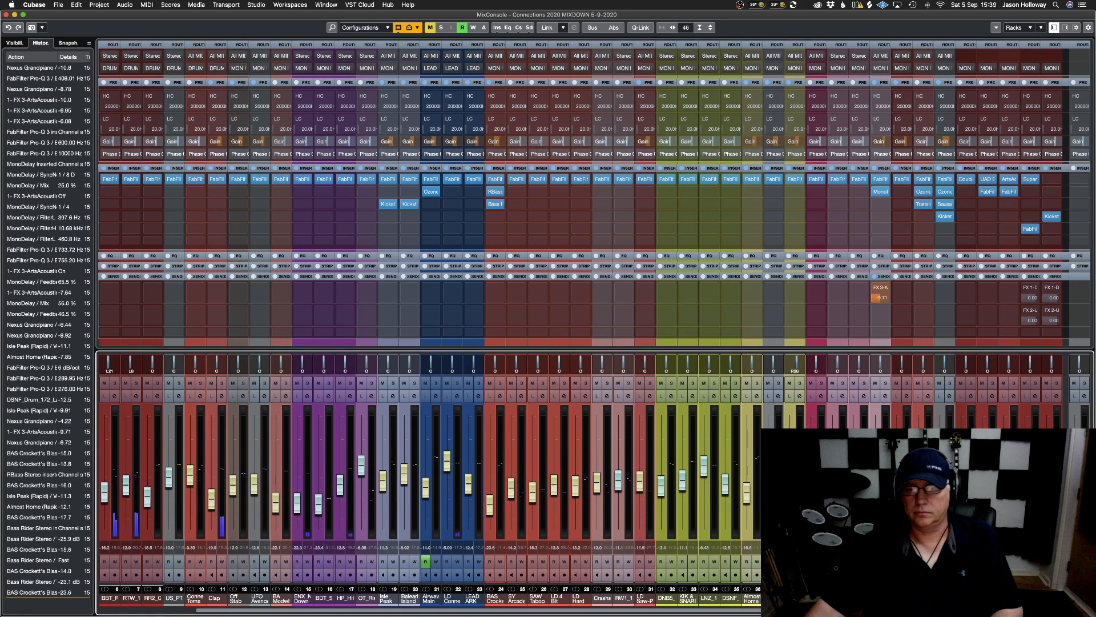
Solo the BA FunkMogue channel and insert MonoDelay from the Delays plug-in collection in its second insert slot
{"action": "left_click", "coordinate": [800, 383]}
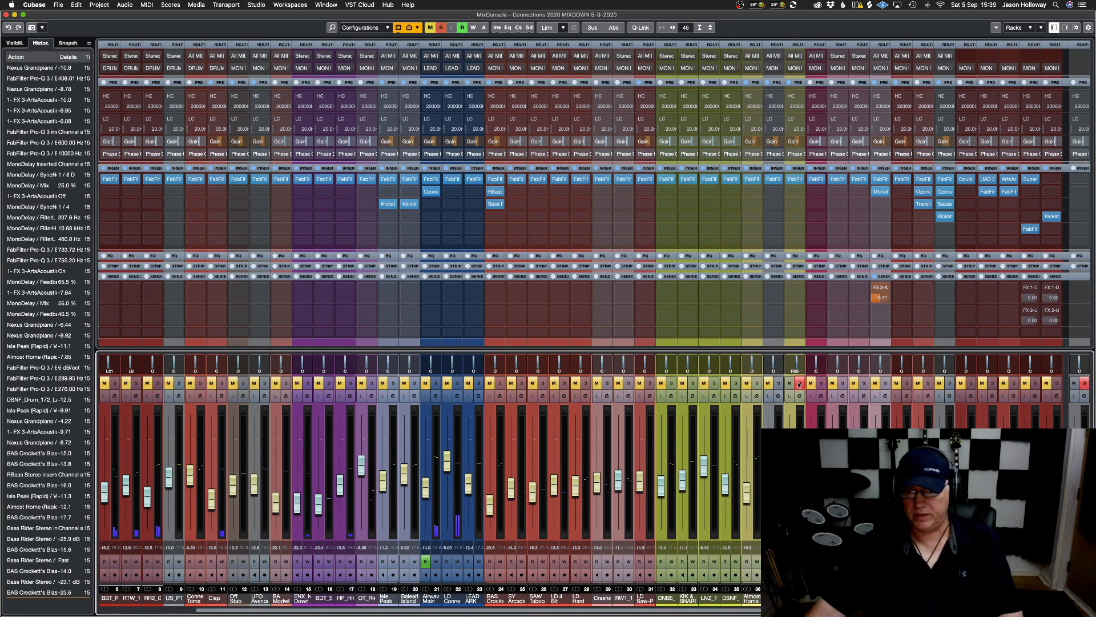
{"action": "left_click", "coordinate": [798, 190]}
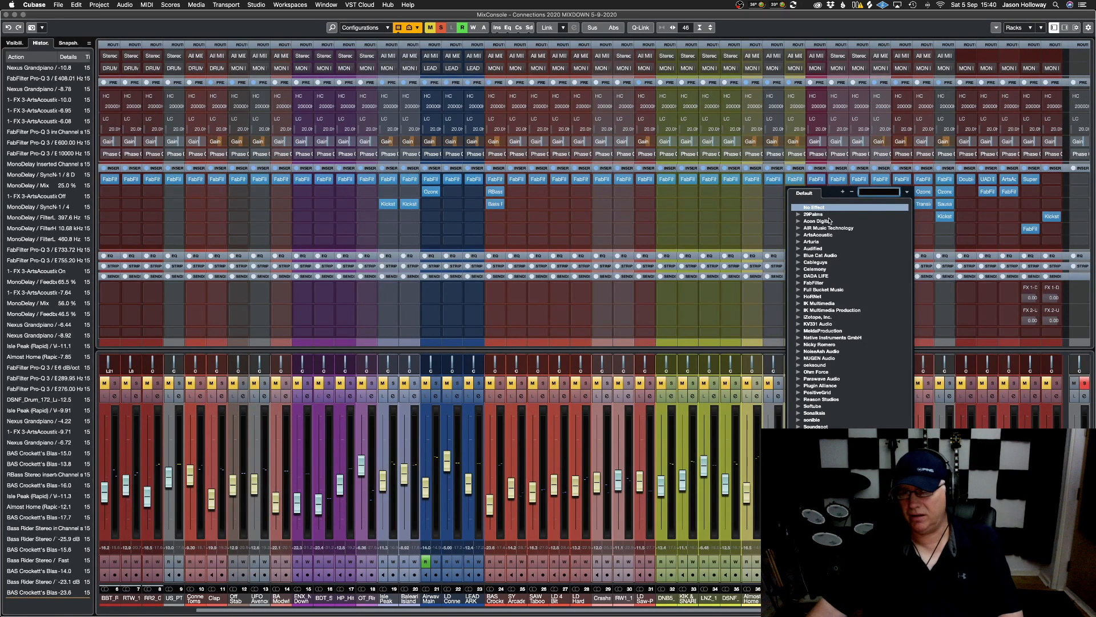
{"action": "left_click", "coordinate": [906, 192]}
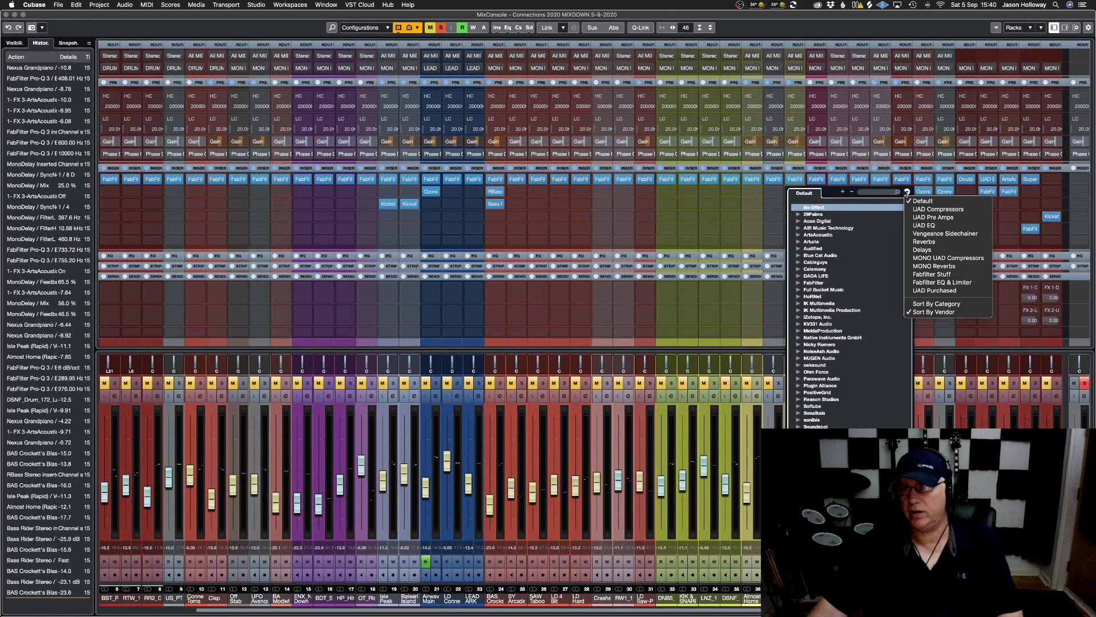
{"action": "left_click", "coordinate": [924, 250]}
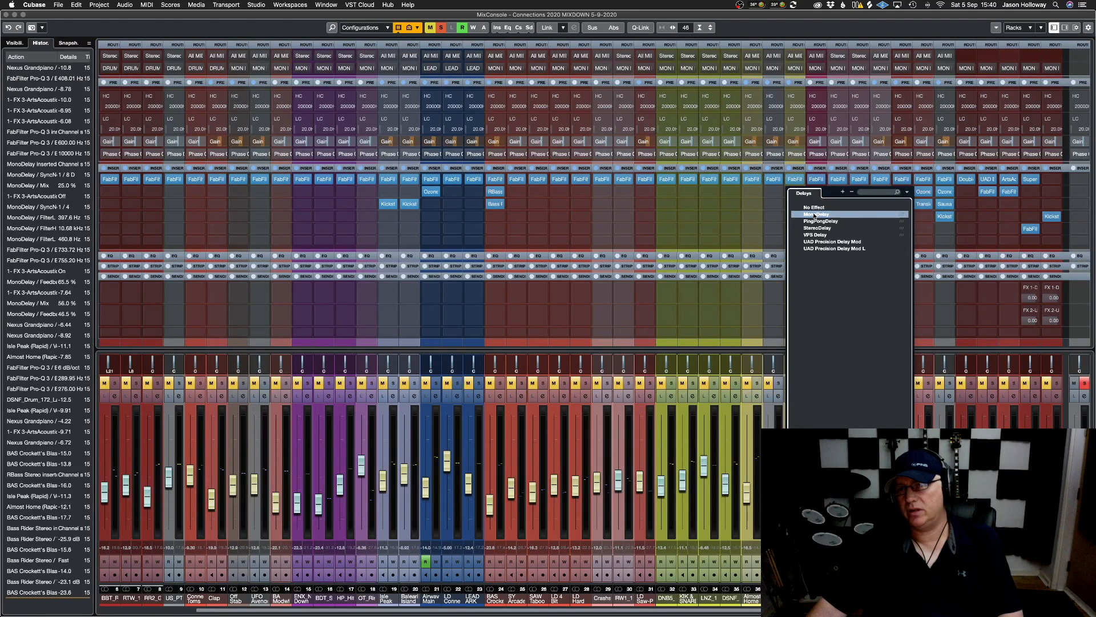
{"action": "left_click", "coordinate": [815, 215]}
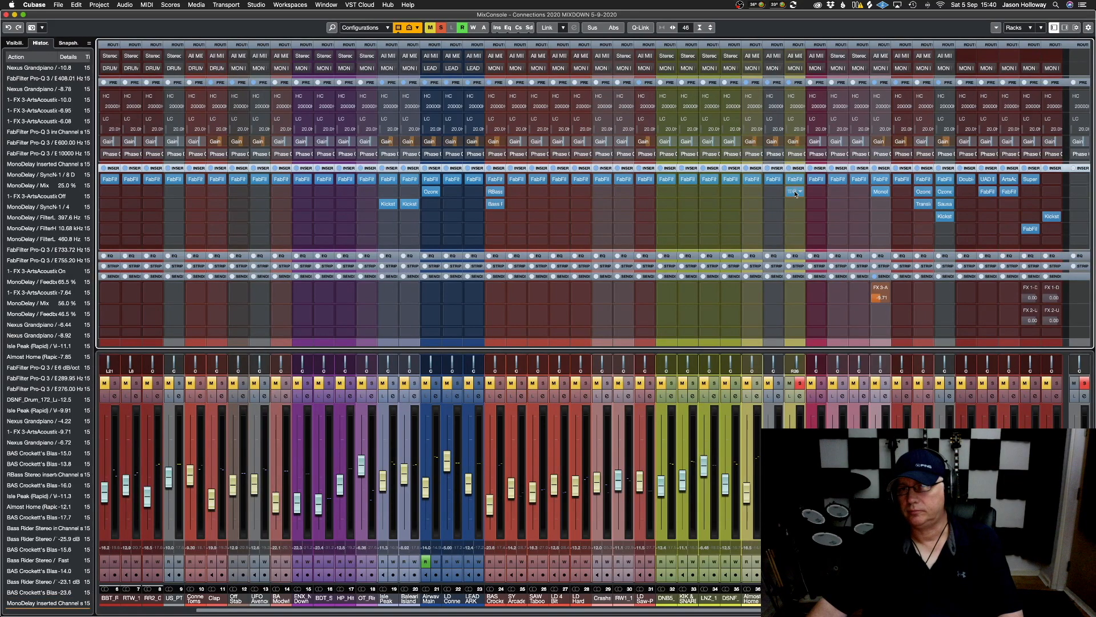
Set the BA FunkMogue MonoDelay to a 1/4 D delay time, 7.5% feedback and 6.5% mix
{"action": "left_click_drag", "start_coordinate": [442, 243], "coordinate": [443, 255]}
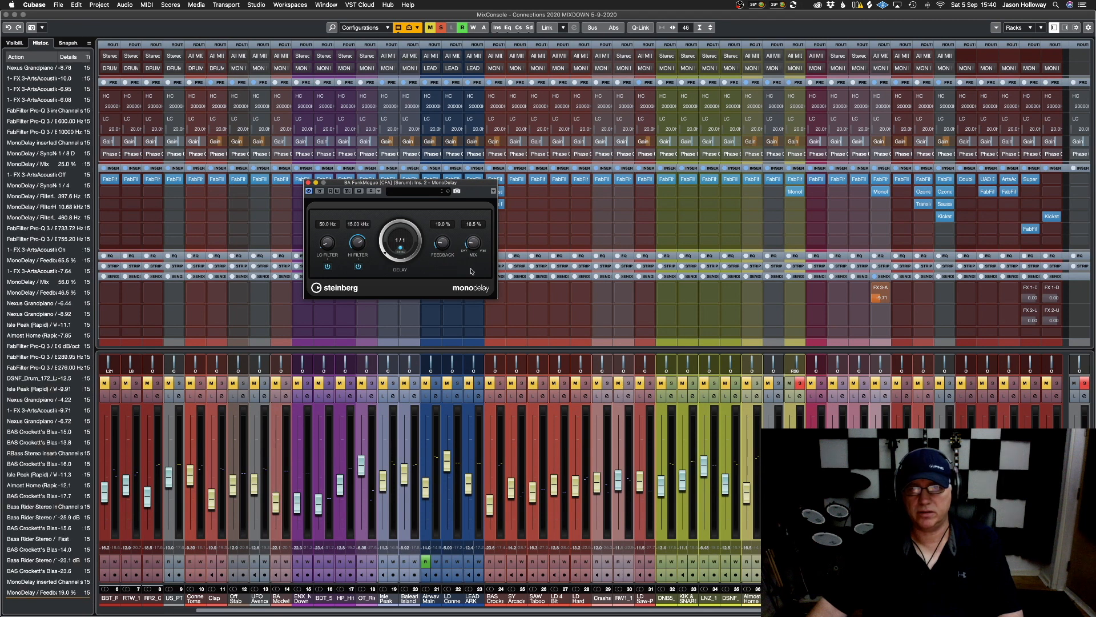
{"action": "left_click", "coordinate": [401, 240]}
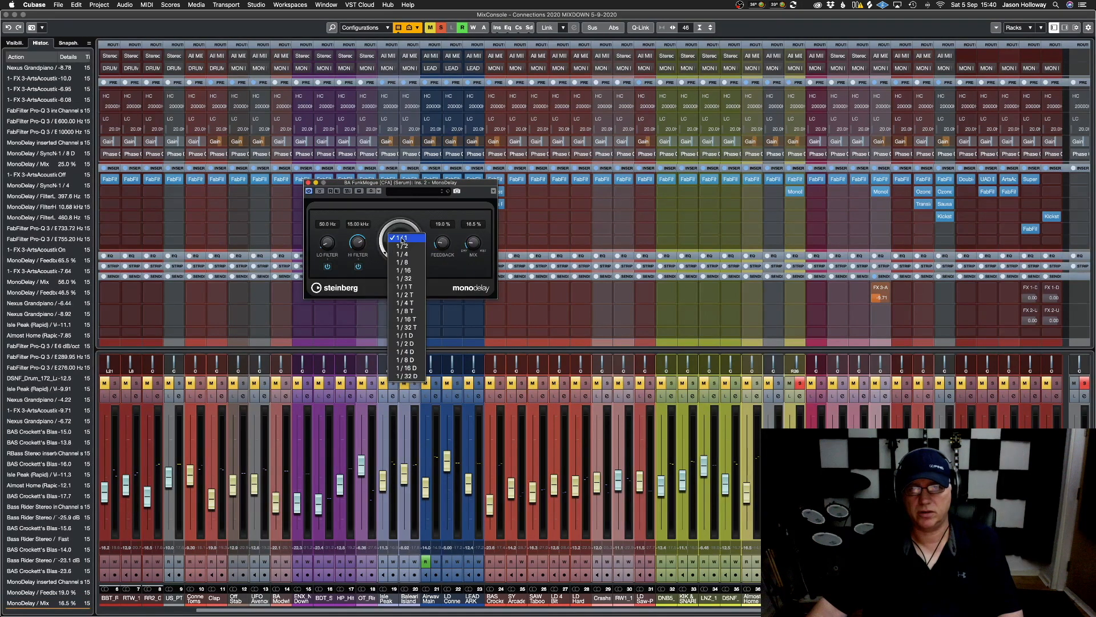
{"action": "left_click", "coordinate": [399, 351]}
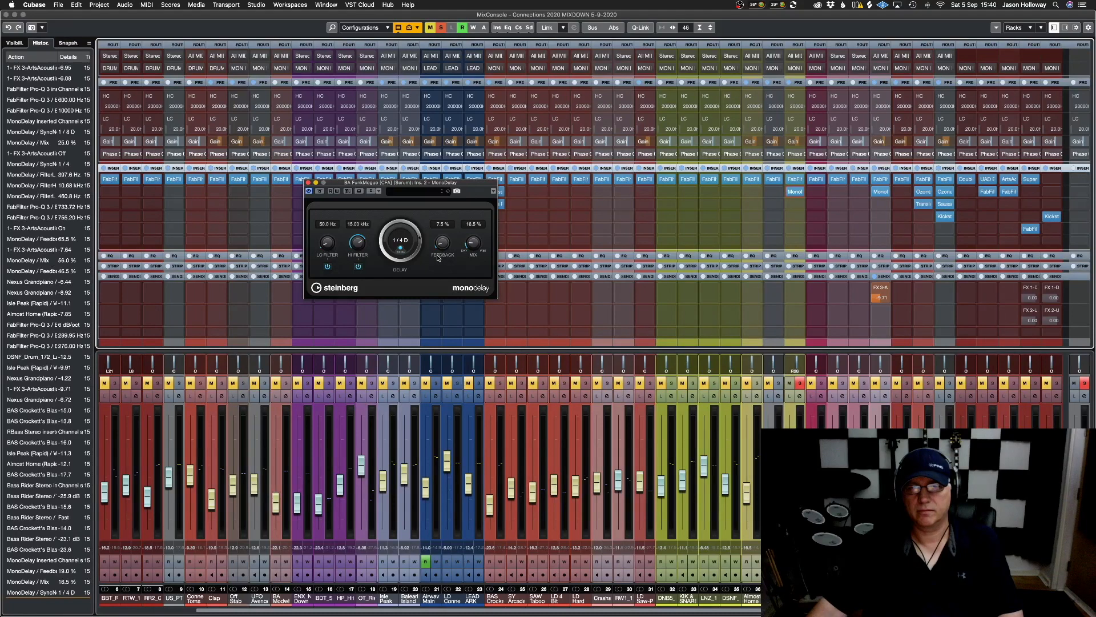
{"action": "left_click_drag", "start_coordinate": [473, 242], "coordinate": [480, 253]}
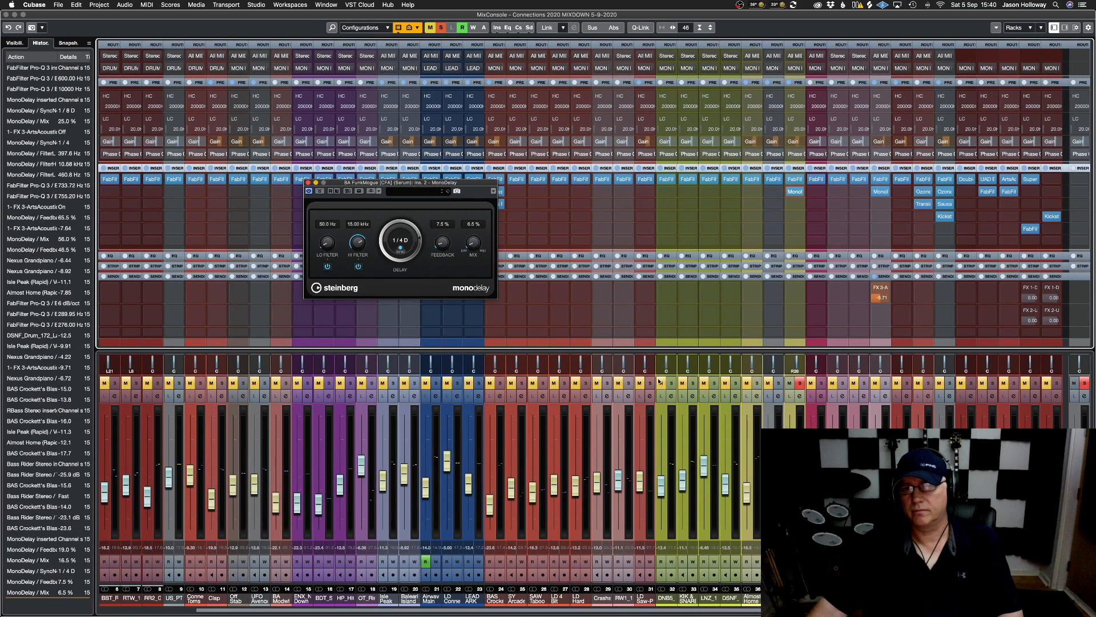
Unsolo BA FunkMogue, and set its MonoDelay mix to 14.5% and low filter to 330.5 Hz
{"action": "left_click", "coordinate": [799, 382]}
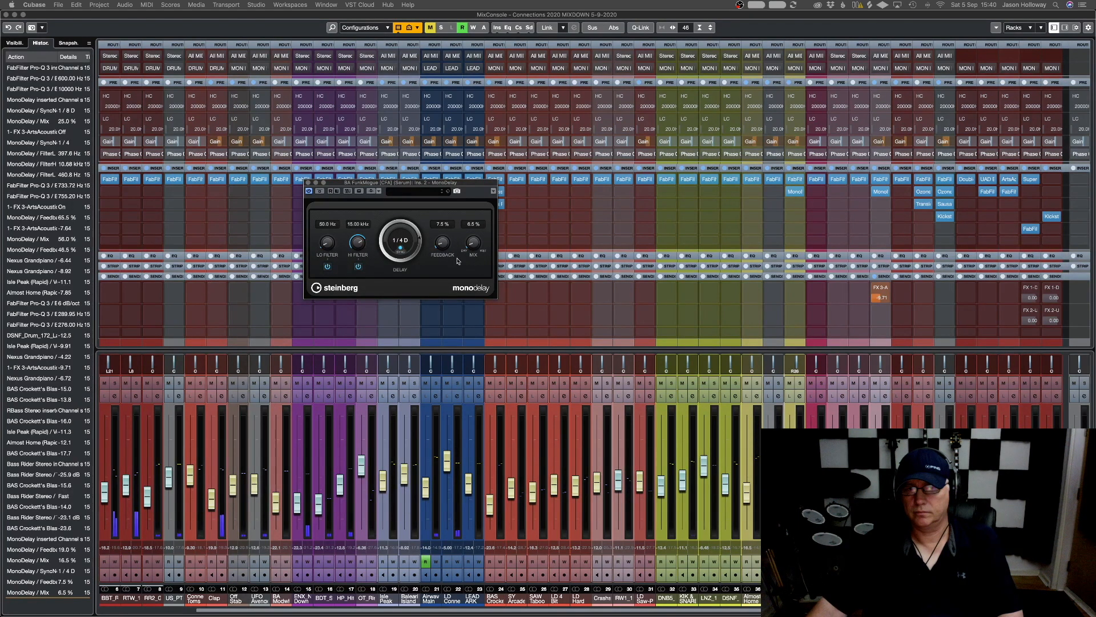
{"action": "left_click", "coordinate": [442, 249]}
{"action": "left_click_drag", "start_coordinate": [466, 247], "coordinate": [468, 242]}
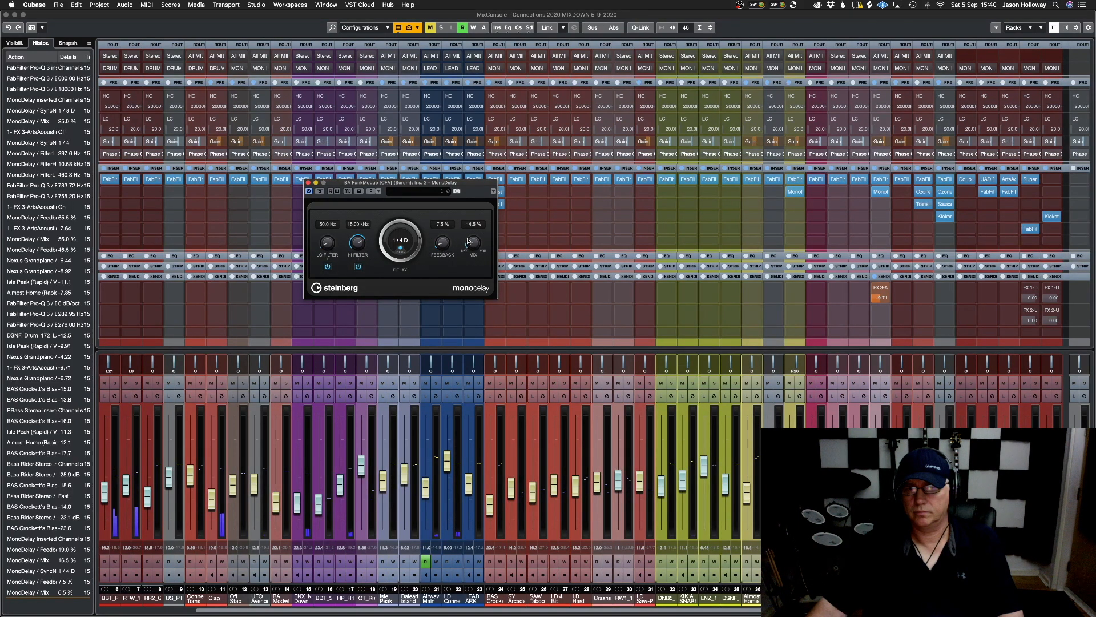
{"action": "left_click_drag", "start_coordinate": [326, 242], "coordinate": [324, 218]}
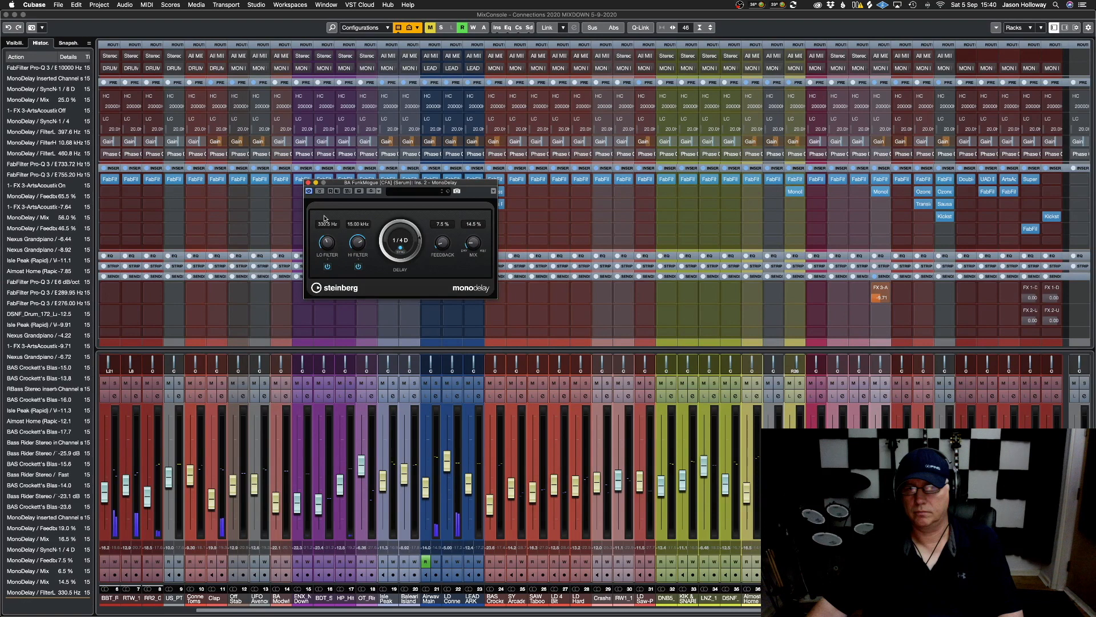
Try a 1/8 D delay time on the BA FunkMogue MonoDelay with feedback at 24%, 44% and 28.5%
{"action": "left_click", "coordinate": [400, 239]}
{"action": "left_click", "coordinate": [403, 246]}
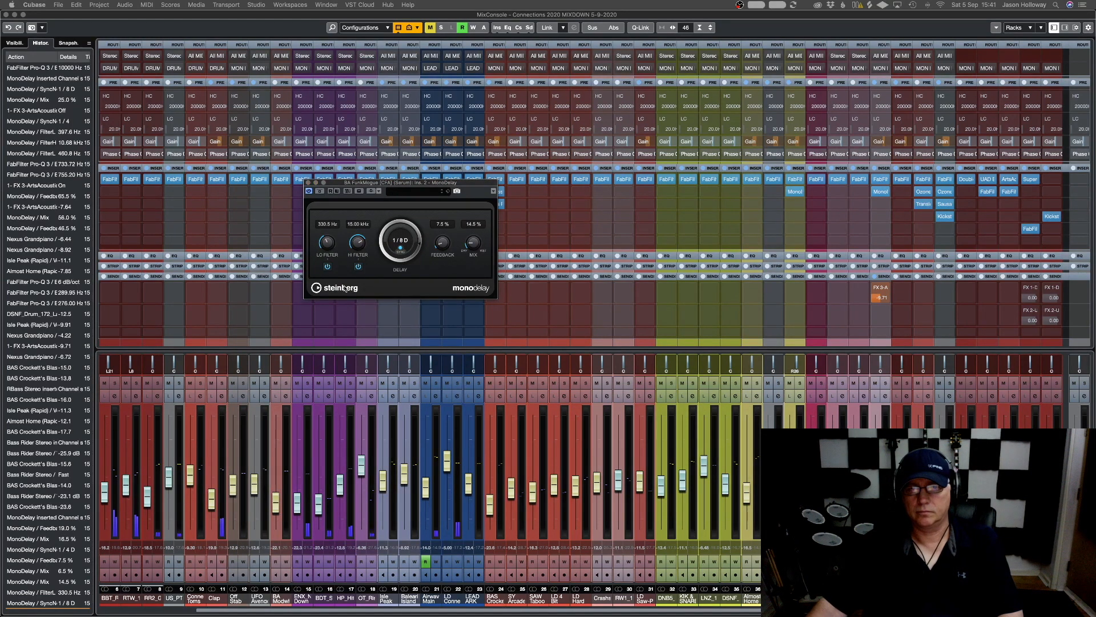
{"action": "left_click_drag", "start_coordinate": [444, 244], "coordinate": [446, 231]}
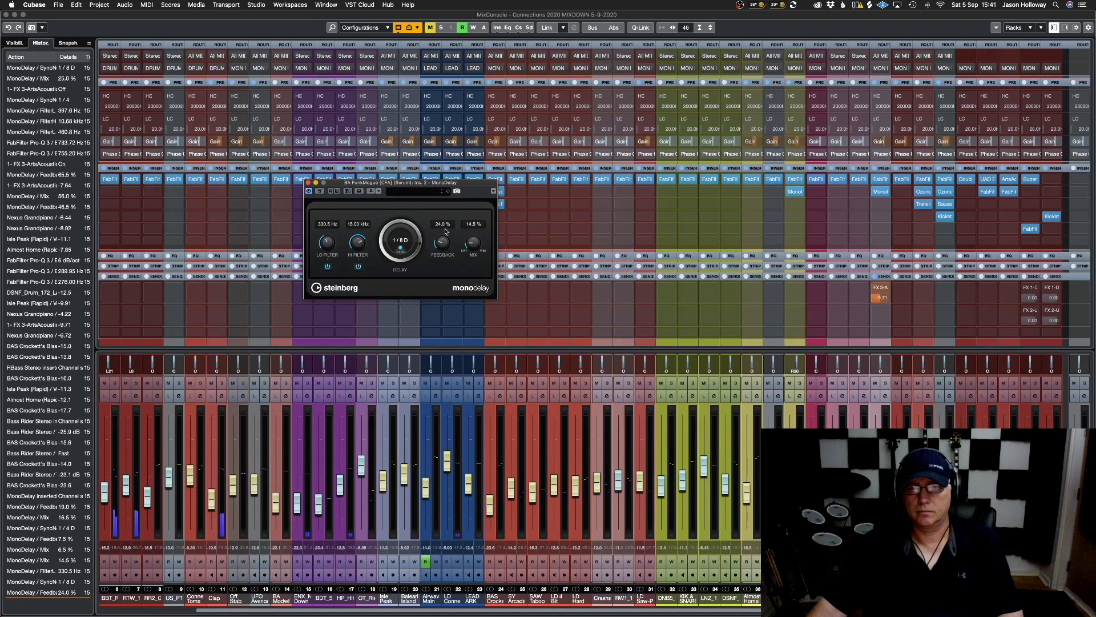
{"action": "left_click_drag", "start_coordinate": [440, 250], "coordinate": [443, 234]}
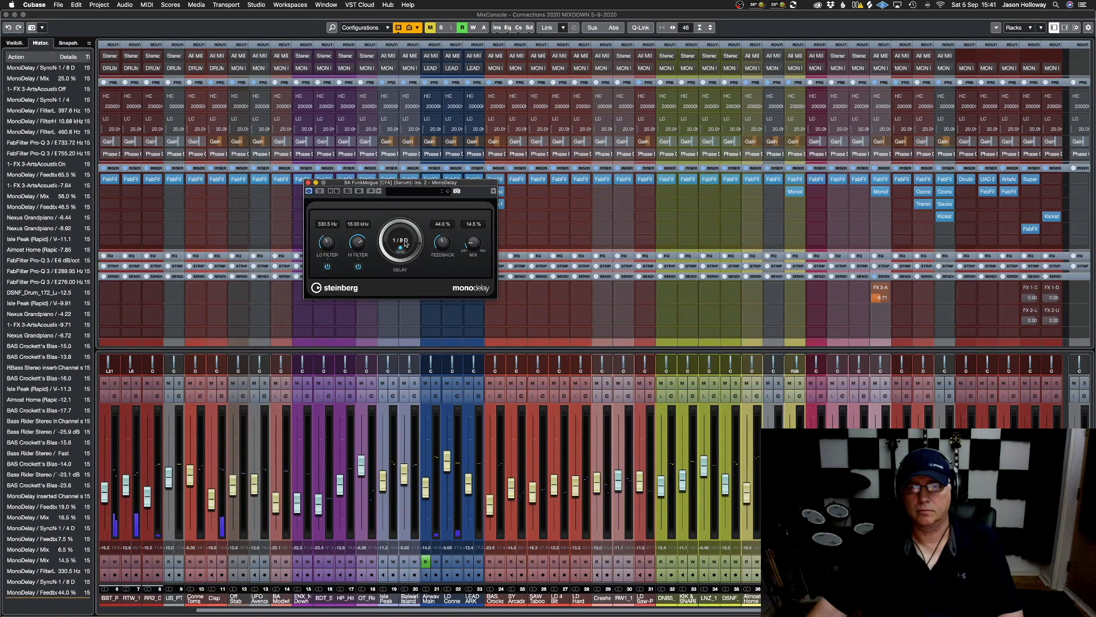
{"action": "left_click_drag", "start_coordinate": [442, 247], "coordinate": [442, 259]}
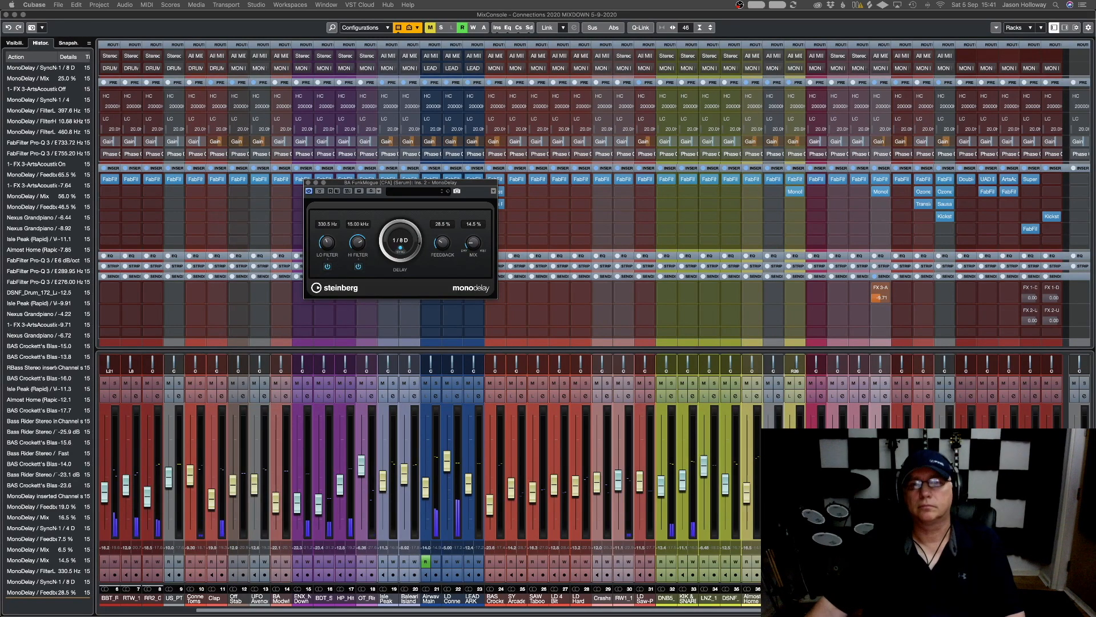
Solo BA FunkMogue, try 1/2 D and 1/8 delay times, and set the MonoDelay time to 1/4
{"action": "left_click", "coordinate": [800, 383]}
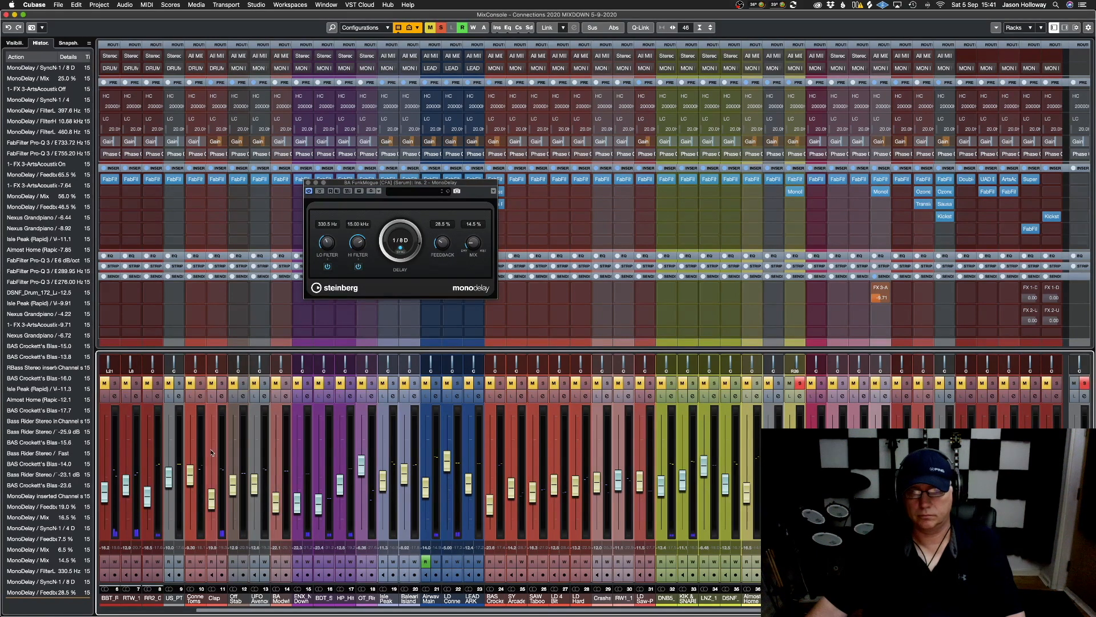
{"action": "left_click", "coordinate": [407, 242]}
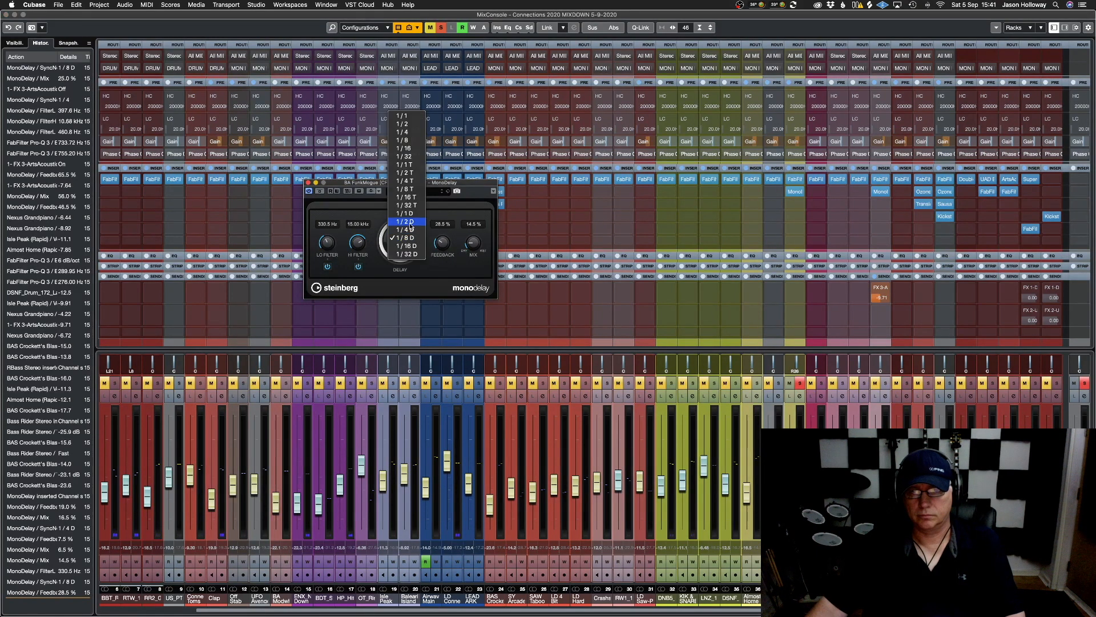
{"action": "left_click", "coordinate": [406, 222]}
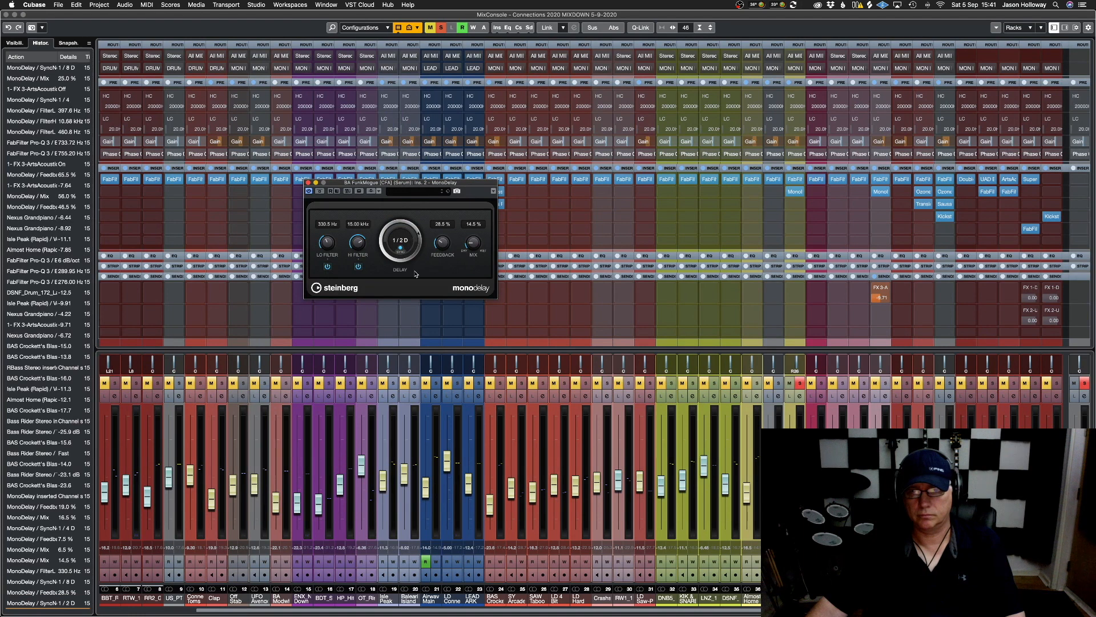
{"action": "left_click", "coordinate": [406, 240]}
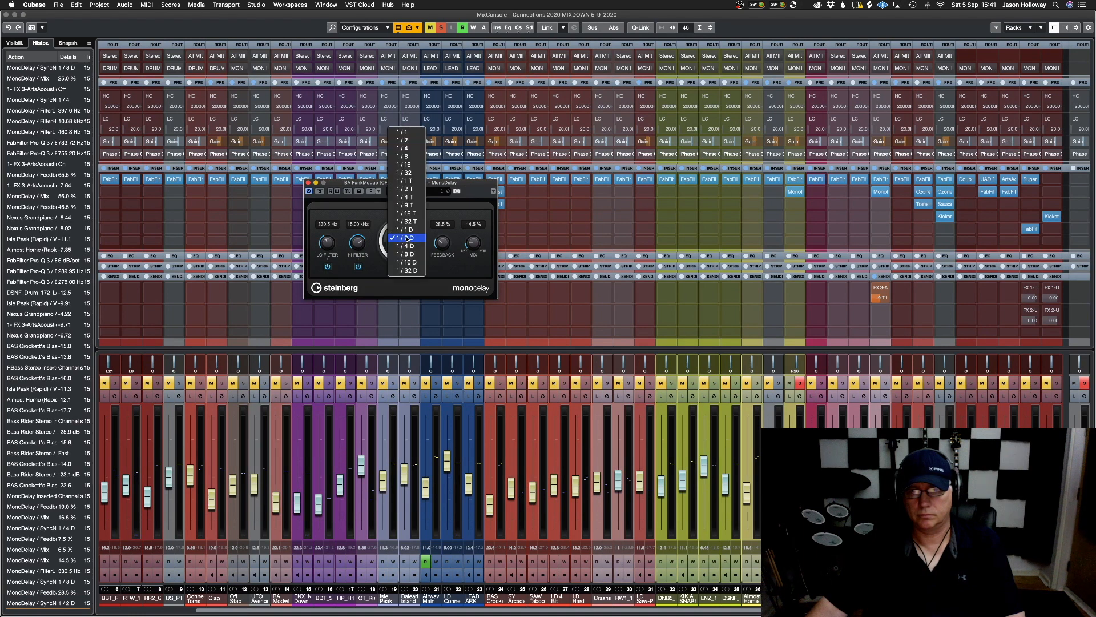
{"action": "left_click", "coordinate": [404, 157]}
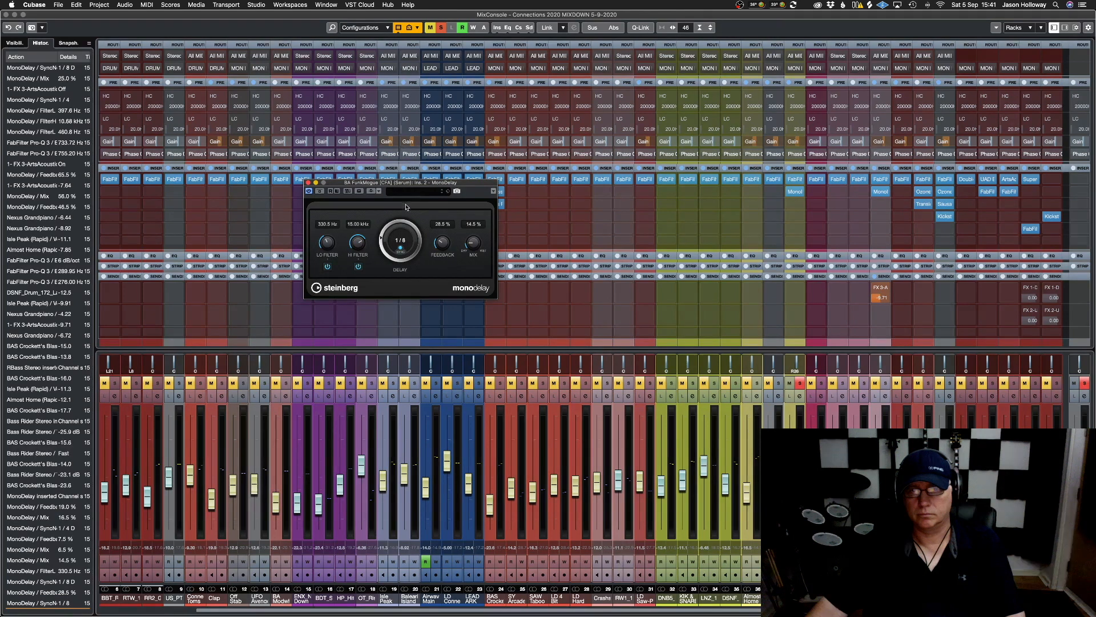
{"action": "left_click", "coordinate": [404, 242]}
{"action": "left_click", "coordinate": [406, 227]}
Solo the RTW_1 and BBT_F channels alongside BA FunkMogue, and try the MonoDelay feedback at 19.5%
{"action": "left_click", "coordinate": [135, 383]}
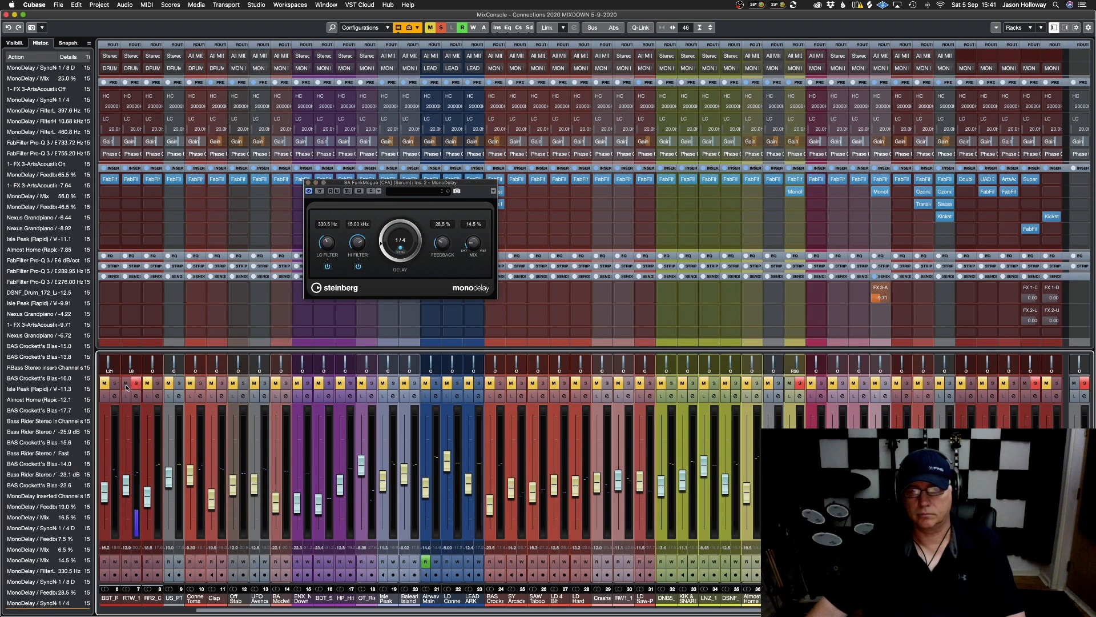
{"action": "left_click", "coordinate": [105, 382]}
{"action": "left_click_drag", "start_coordinate": [441, 243], "coordinate": [440, 249]}
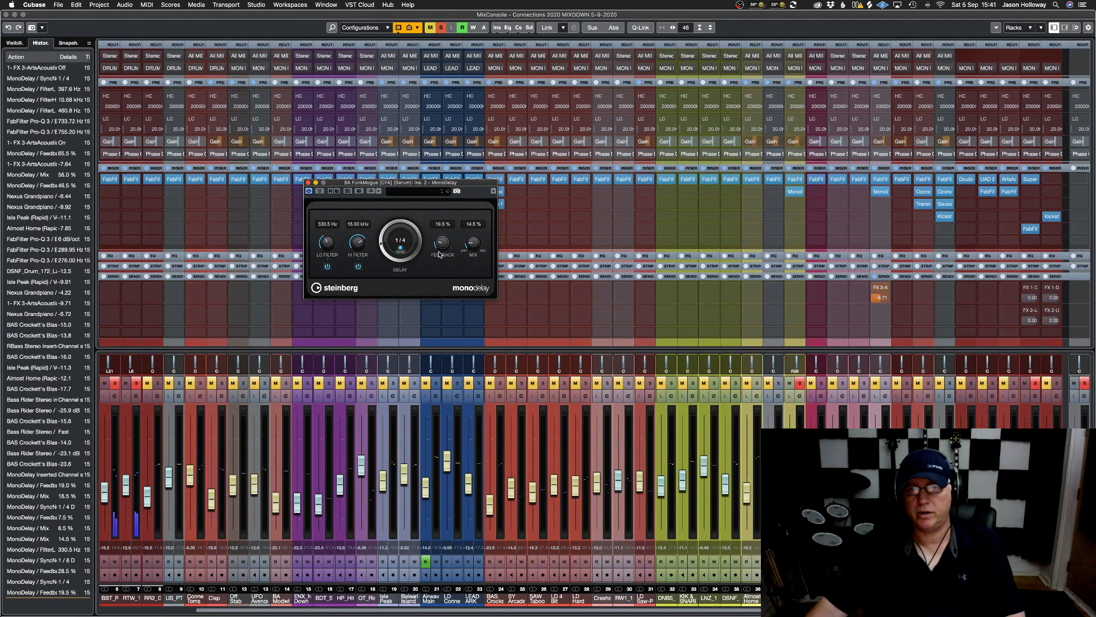
Clear all channel solos, set the BA FunkMogue MonoDelay feedback to 15.5% and close the plug-in
{"action": "left_click", "coordinate": [799, 383]}
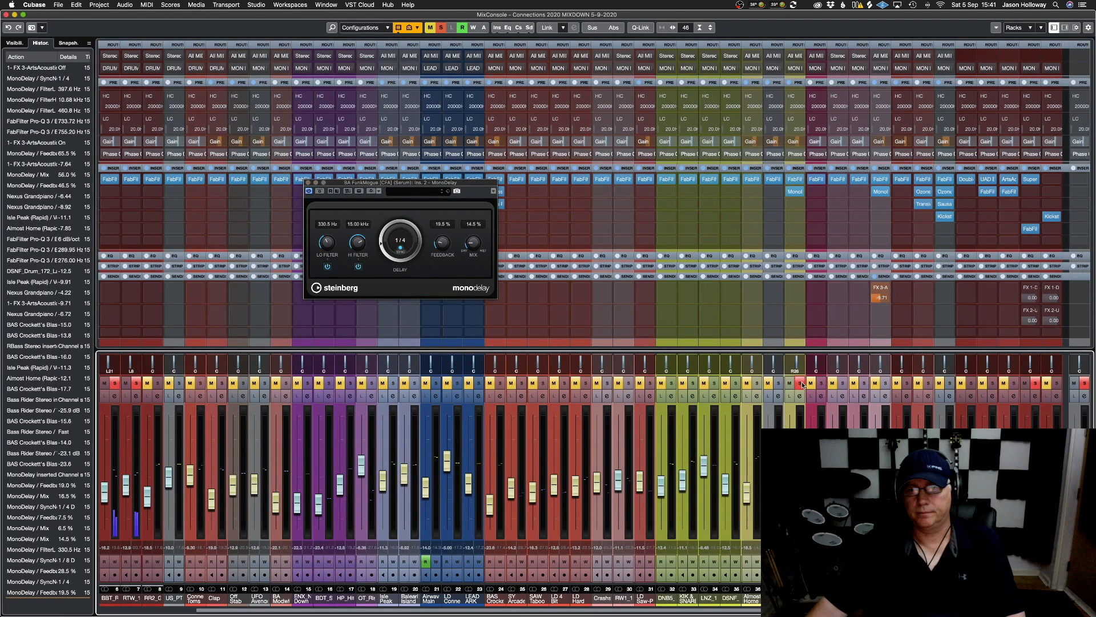
{"action": "left_click", "coordinate": [440, 27]}
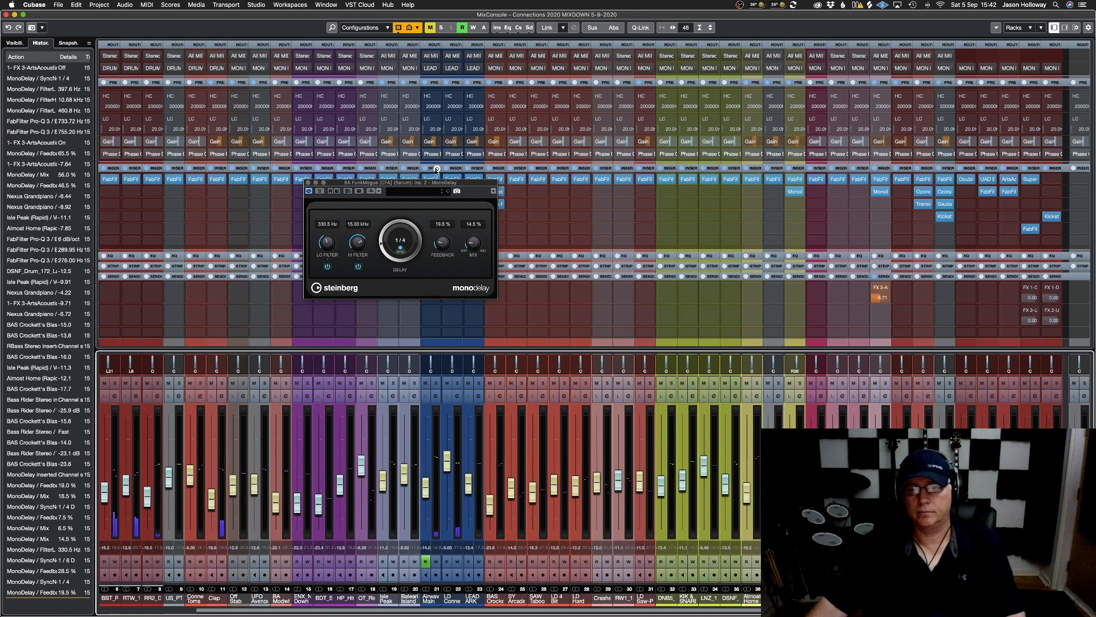
{"action": "left_click_drag", "start_coordinate": [443, 243], "coordinate": [444, 249]}
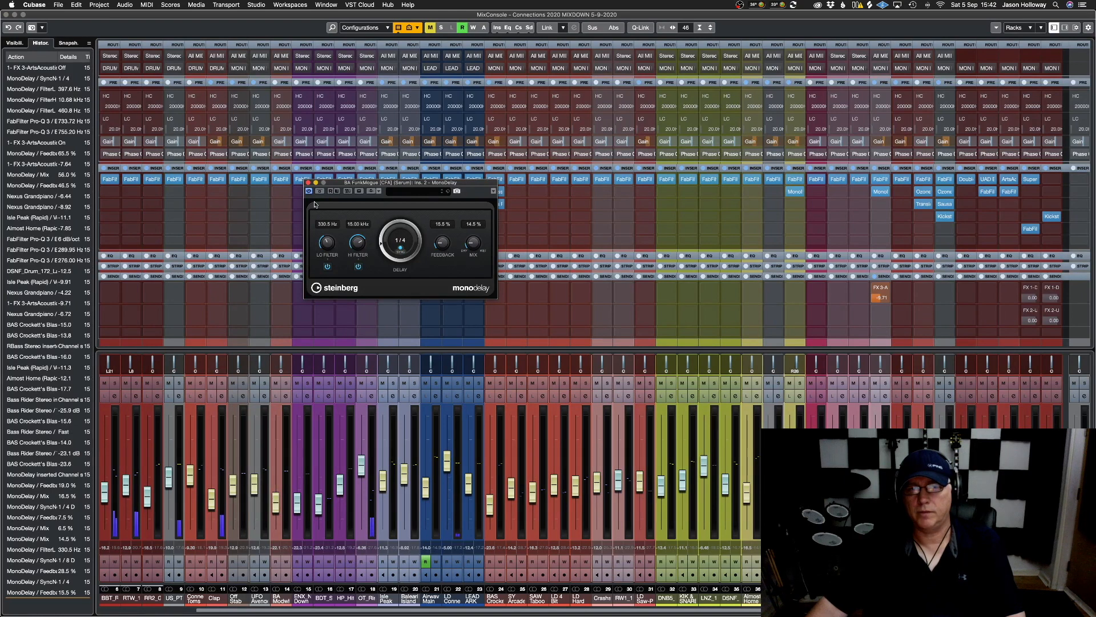
{"action": "left_click", "coordinate": [308, 182]}
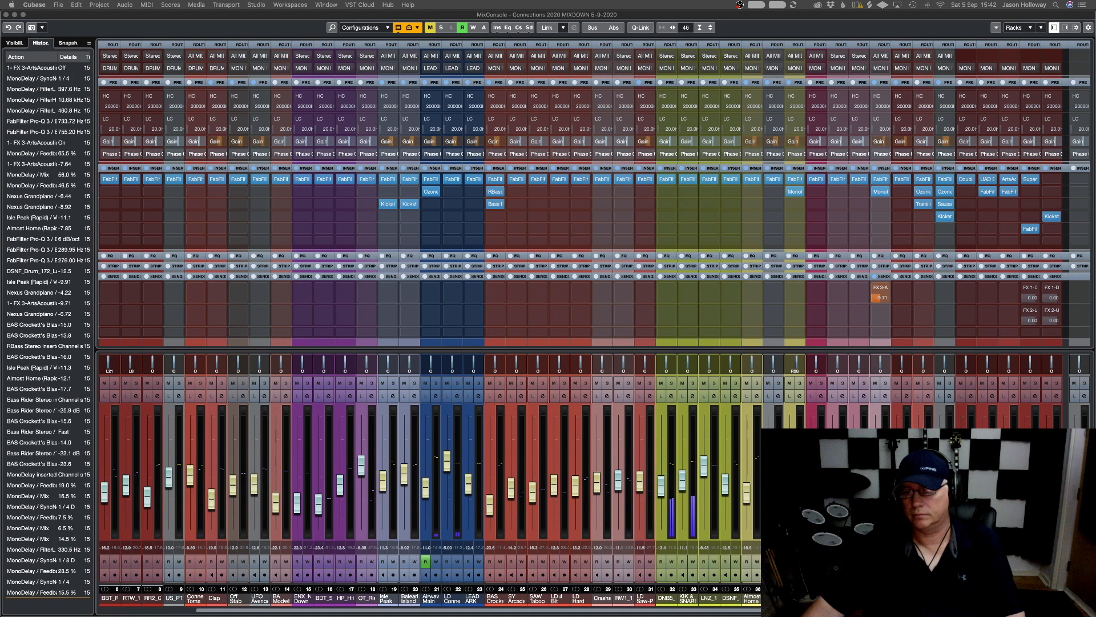
Set the low cut on the VPS Avenger 01 channel's Pro-Q 3 to 60.254 Hz, close it and save the project
{"action": "left_click", "coordinate": [925, 180]}
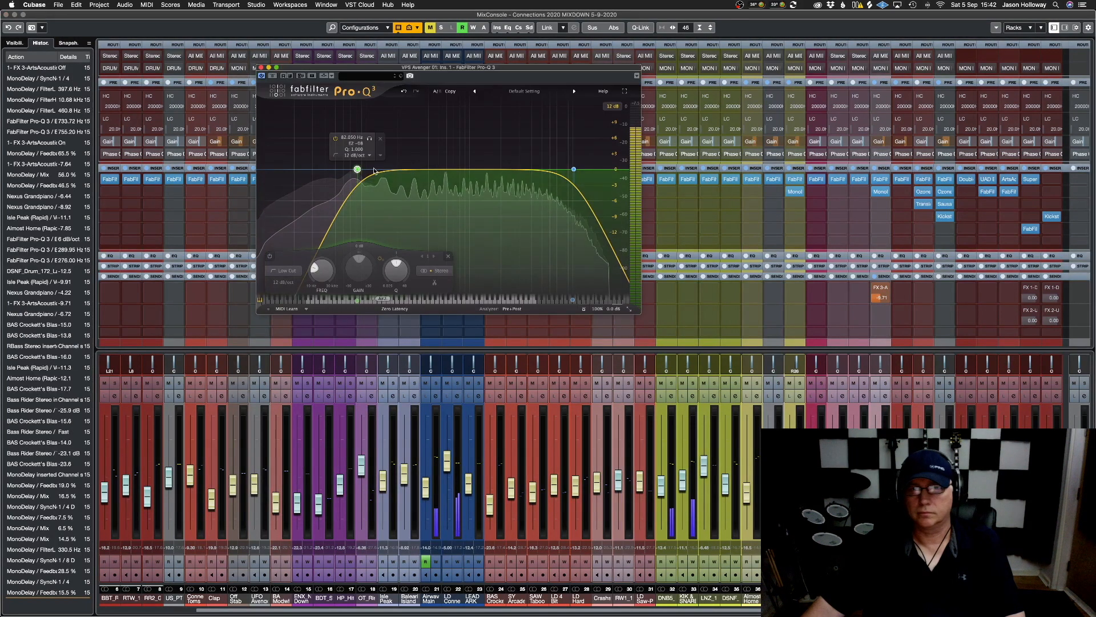
{"action": "left_click_drag", "start_coordinate": [357, 169], "coordinate": [337, 169]}
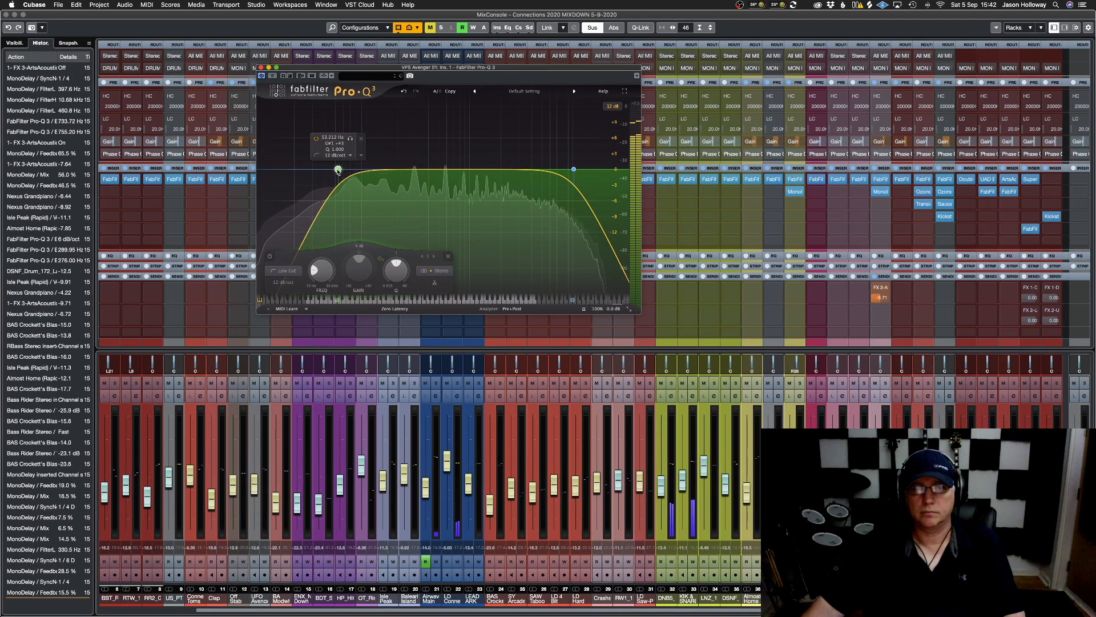
{"action": "left_click_drag", "start_coordinate": [338, 170], "coordinate": [343, 169]}
{"action": "left_click", "coordinate": [260, 67]}
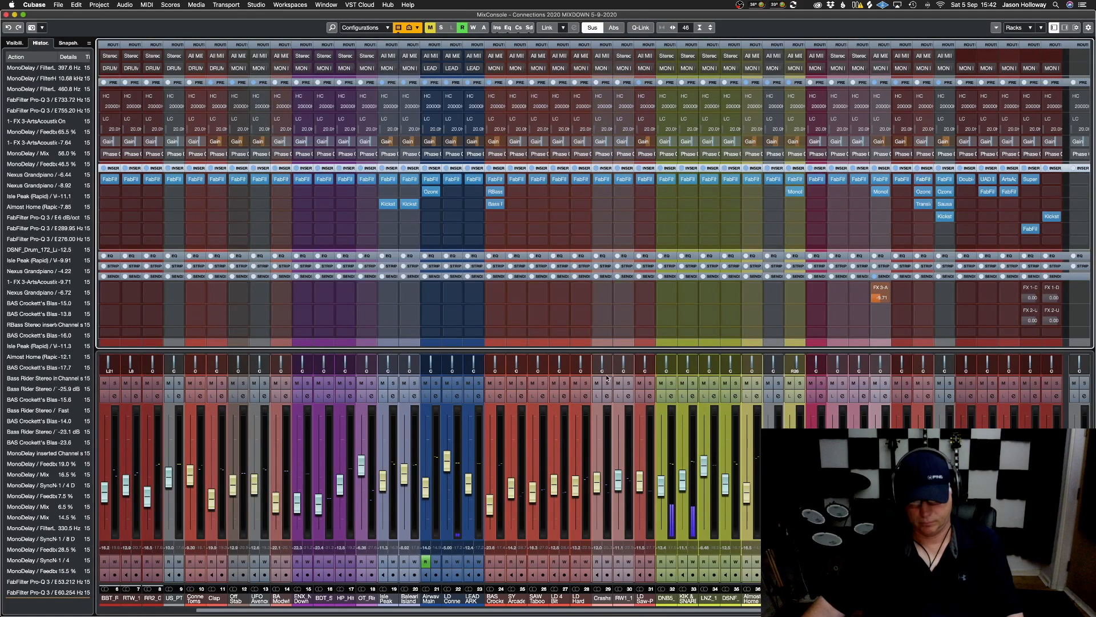
{"action": "key", "text": "super+s"}
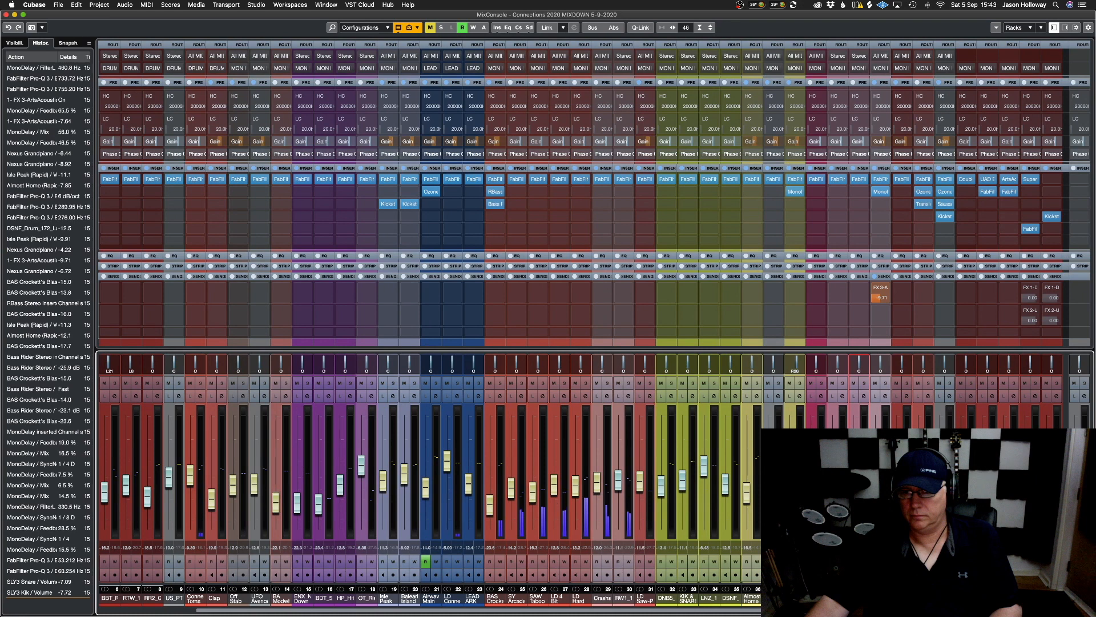
Set the faders: SLY3 Snare -8.24 dB, SLY3 Kik -6.84 dB, Crashes -14.0 dB, LD Saw-Pulse -10.7 dB and BAS Crockett's Blast -22.7 dB
{"action": "mouse_move", "coordinate": [853, 469]}
{"action": "left_mouse_down"}
{"action": "mouse_move", "coordinate": [832, 472]}
{"action": "mouse_move", "coordinate": [853, 467]}
{"action": "left_mouse_up"}
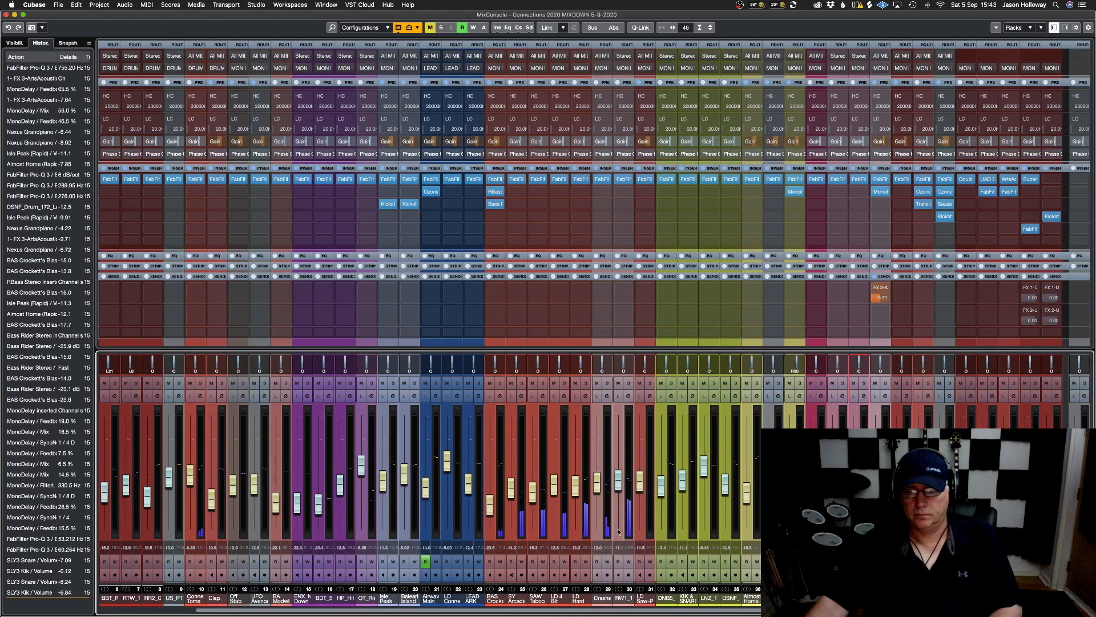
{"action": "left_click_drag", "start_coordinate": [598, 489], "coordinate": [642, 493]}
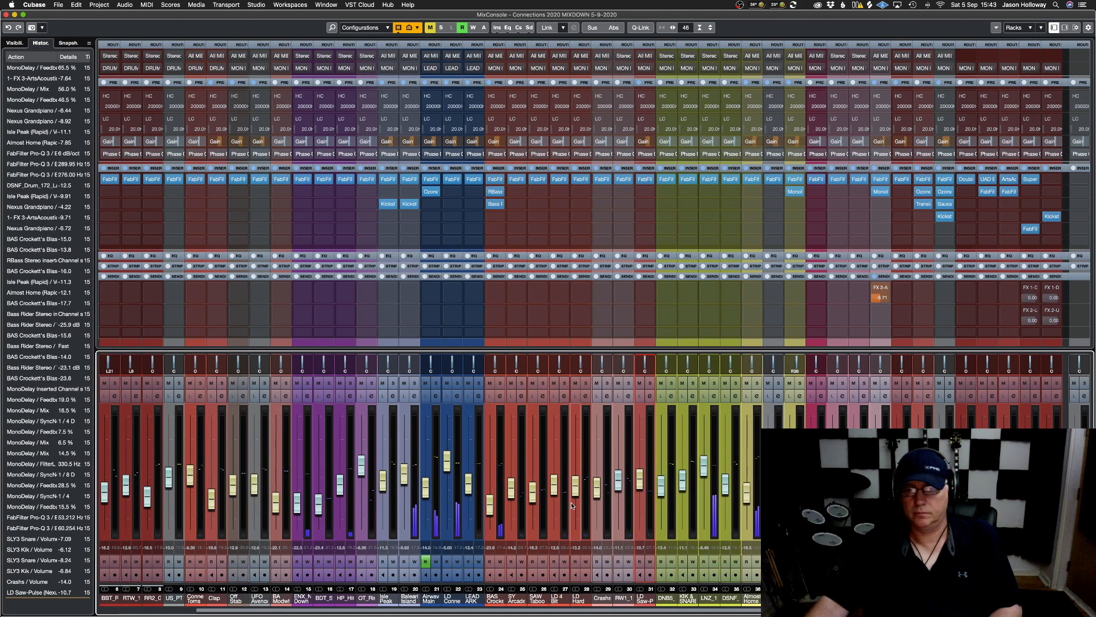
{"action": "left_click_drag", "start_coordinate": [488, 516], "coordinate": [488, 515]}
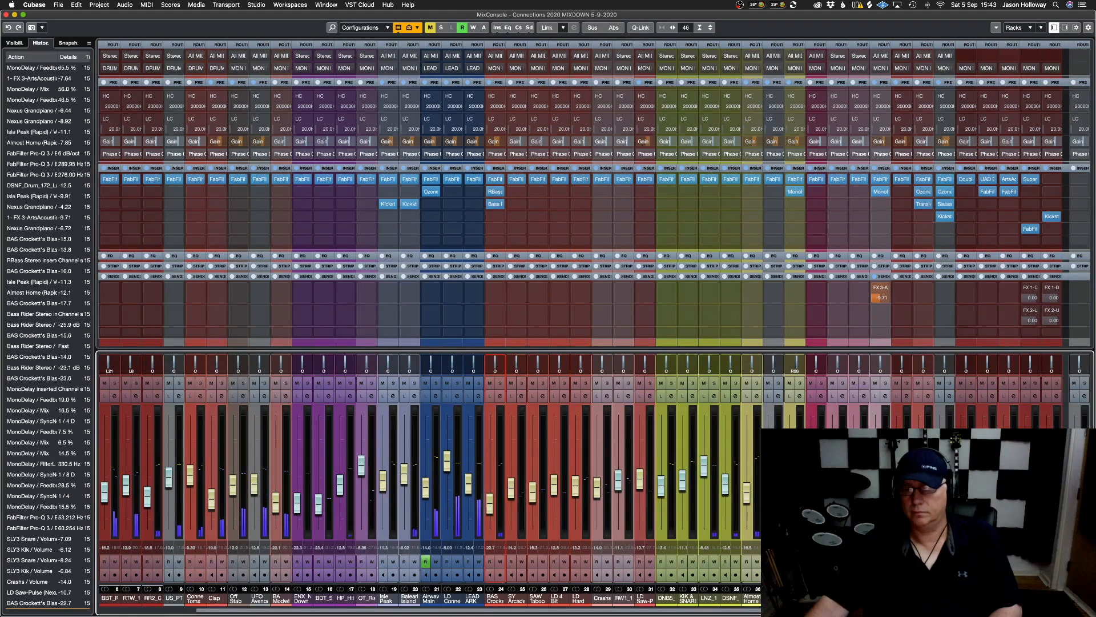
Try the DRUMS group fader at -2.63 dB and undo the change
{"action": "left_click_drag", "start_coordinate": [1026, 451], "coordinate": [1026, 458]}
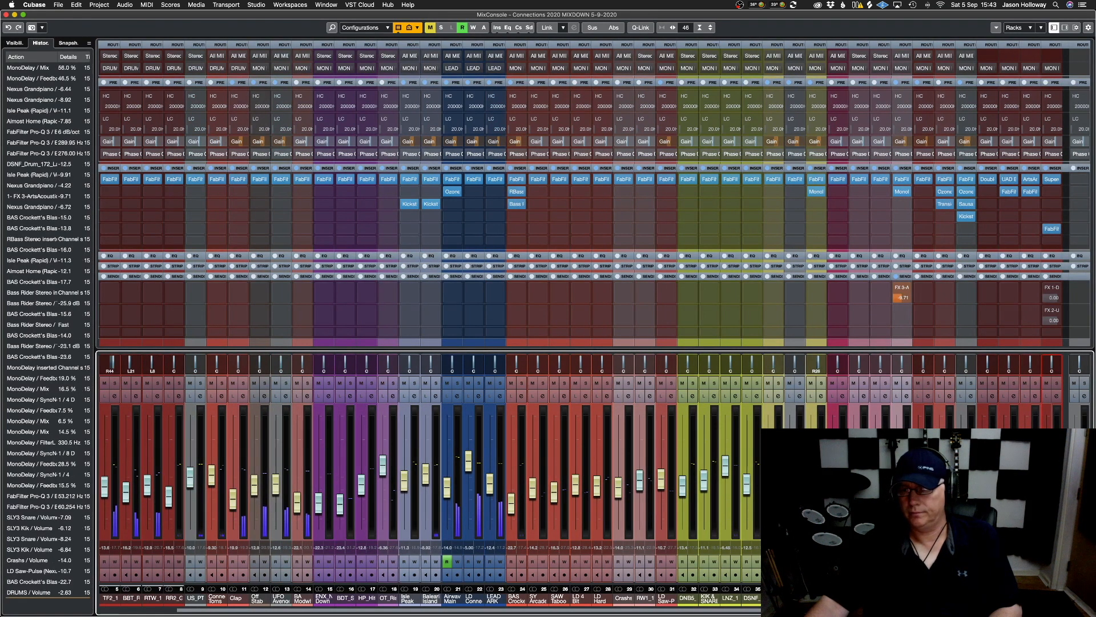
{"action": "key", "text": "alt+z"}
Set the LEAD group fader to -1.58 dB and lower the Isle Peak fader to -12.2 dB
{"action": "scroll", "coordinate": [1026, 451], "scroll_direction": "right", "scroll_amount": 1}
{"action": "scroll", "coordinate": [1026, 451], "scroll_direction": "right", "scroll_amount": 1}
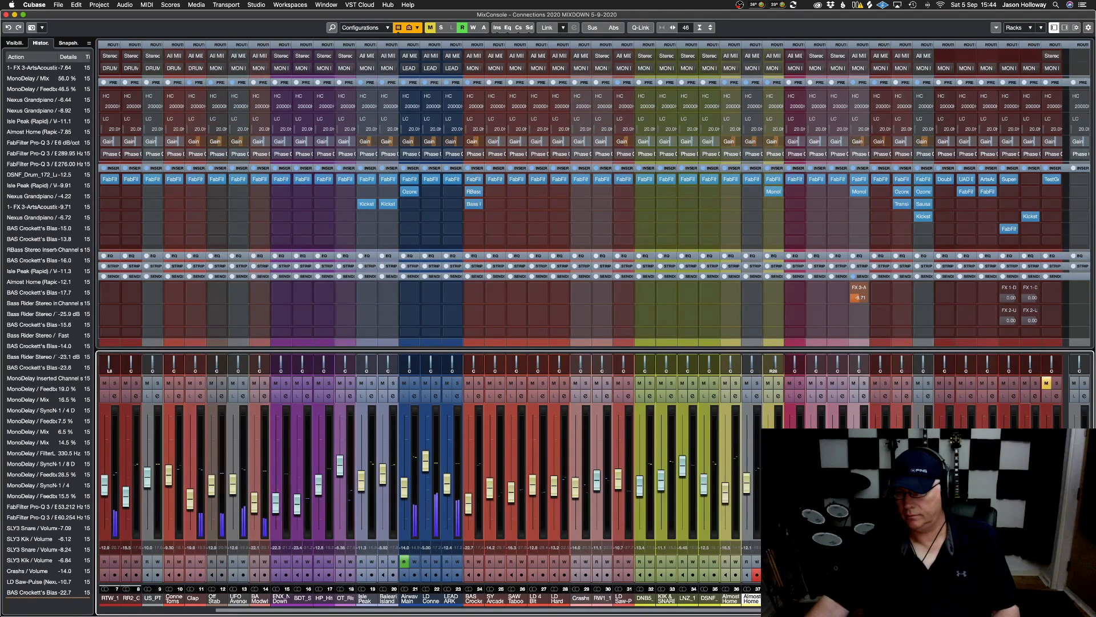
{"action": "left_click_drag", "start_coordinate": [1026, 447], "coordinate": [1026, 450]}
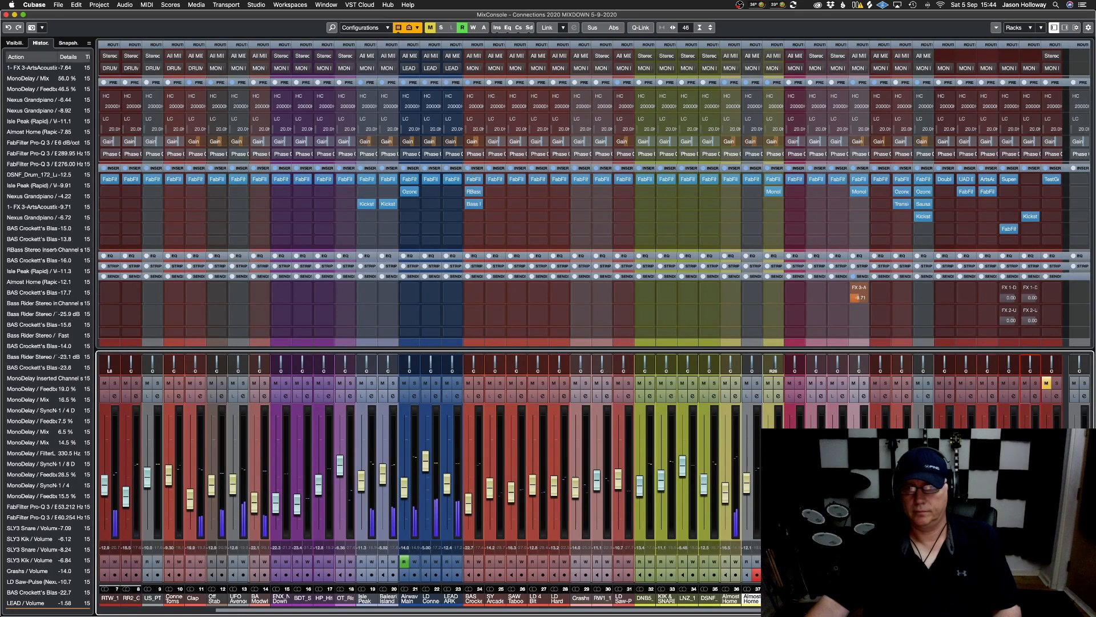
{"action": "left_click", "coordinate": [367, 488]}
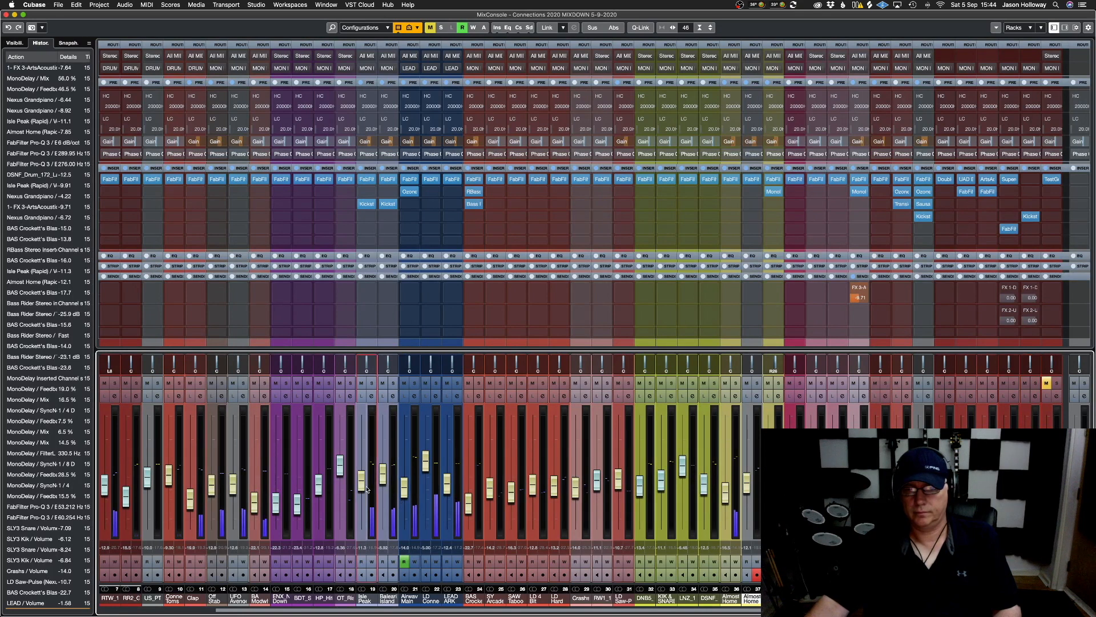
{"action": "left_click_drag", "start_coordinate": [362, 492], "coordinate": [363, 493]}
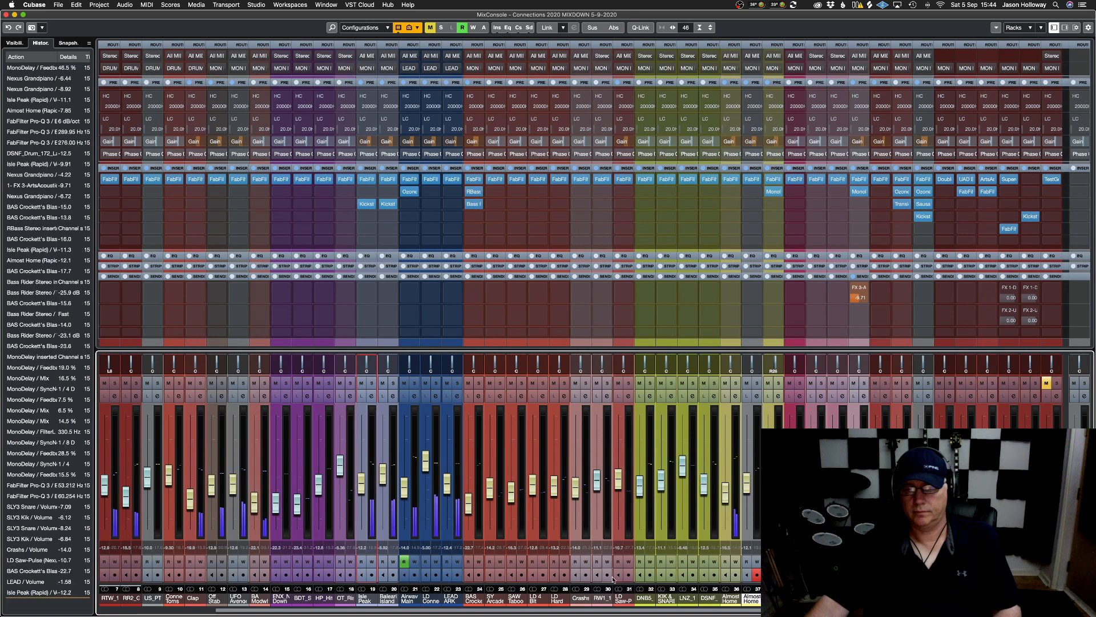
Set the channel 36 Almost Home fader to -17.2 dB, Balearic Island to -7.46 dB and the channel 37 Almost Home to -6.24 dB
{"action": "left_click", "coordinate": [726, 383]}
{"action": "left_click", "coordinate": [725, 383]}
{"action": "left_click_drag", "start_coordinate": [724, 490], "coordinate": [724, 492]}
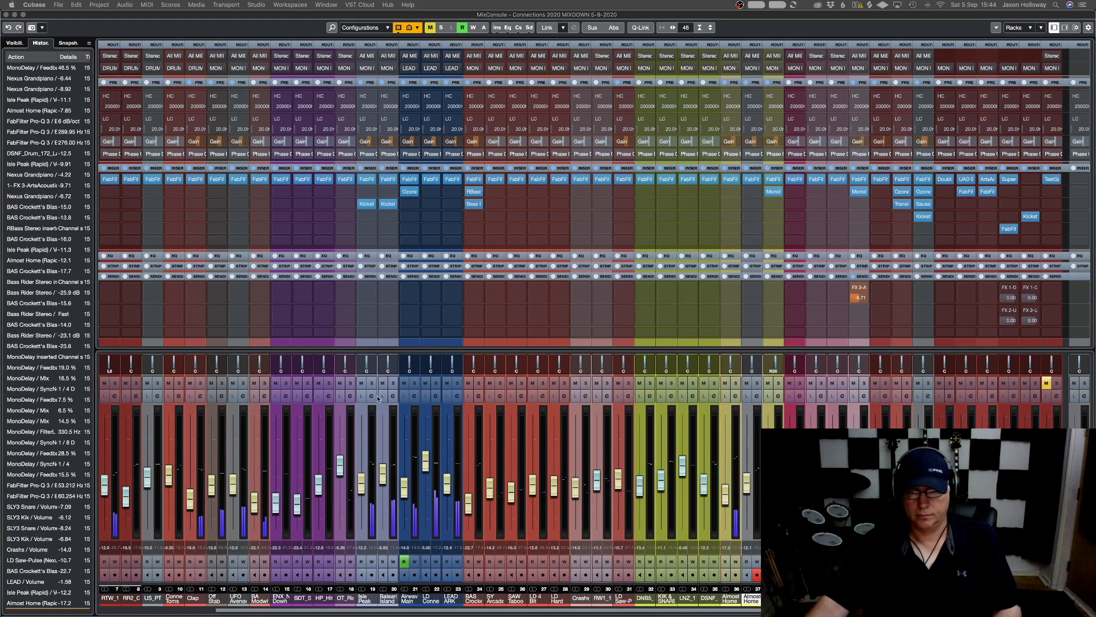
{"action": "left_click_drag", "start_coordinate": [385, 472], "coordinate": [387, 467]}
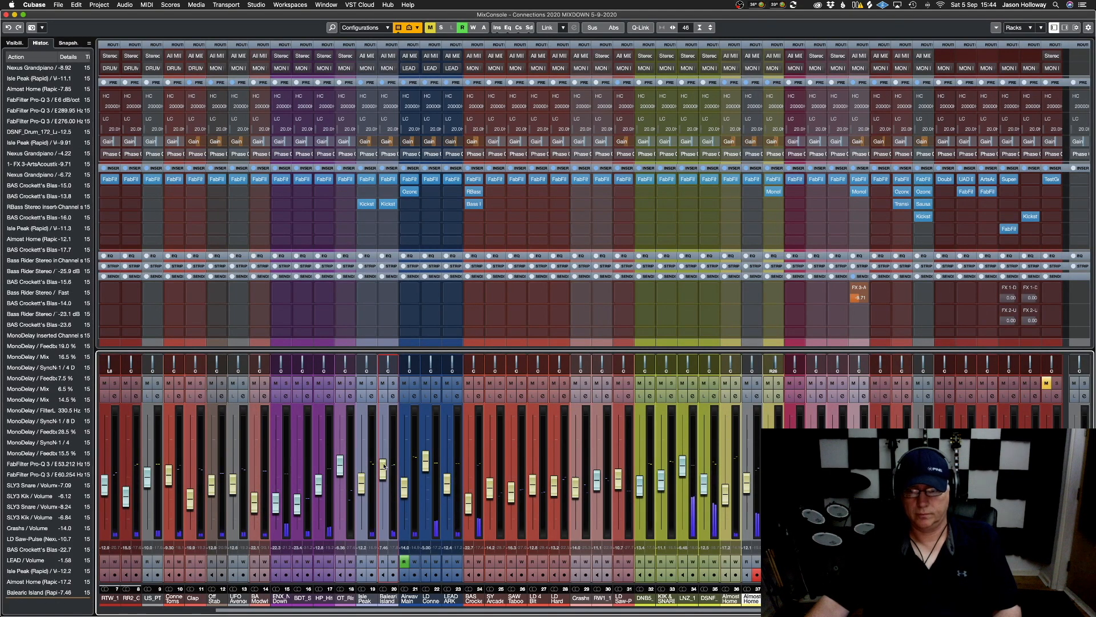
{"action": "left_click_drag", "start_coordinate": [746, 483], "coordinate": [747, 463]}
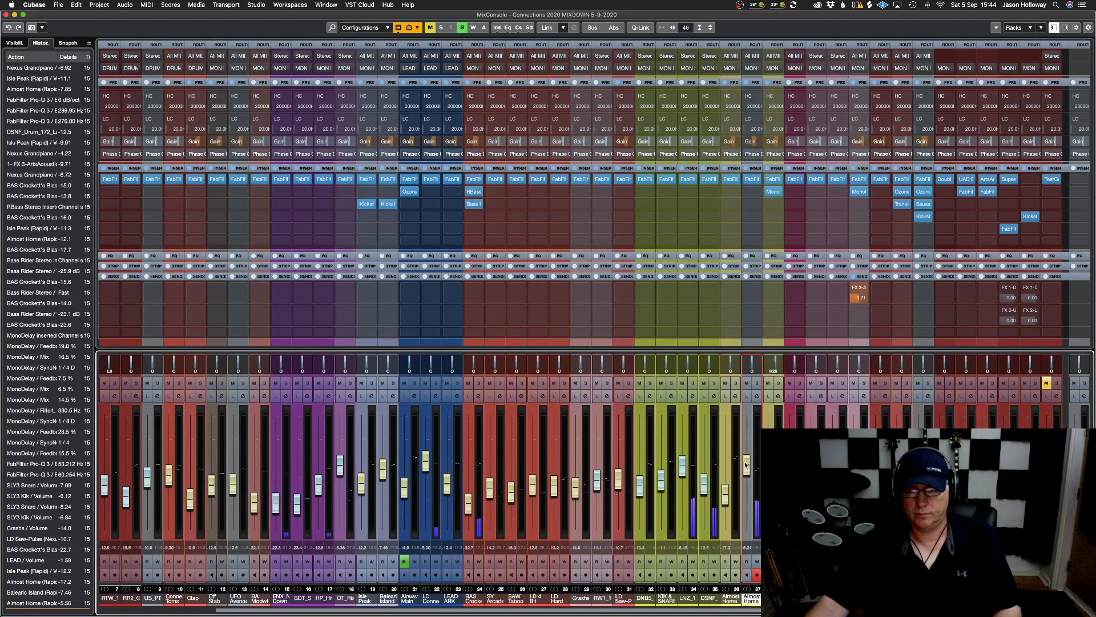
Insert Ozone Imager 2 in the third insert slot of the channel 37 Almost Home
{"action": "left_click", "coordinate": [751, 216]}
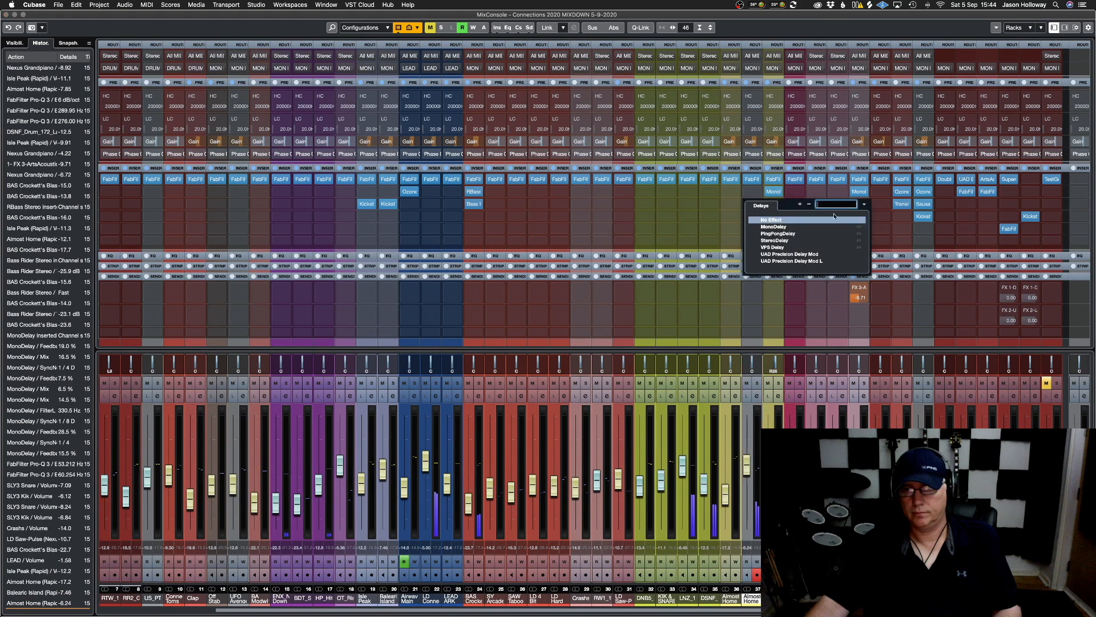
{"action": "left_click", "coordinate": [864, 204]}
{"action": "left_click", "coordinate": [874, 214]}
{"action": "left_click", "coordinate": [834, 204]}
{"action": "type", "text": "Imager"}
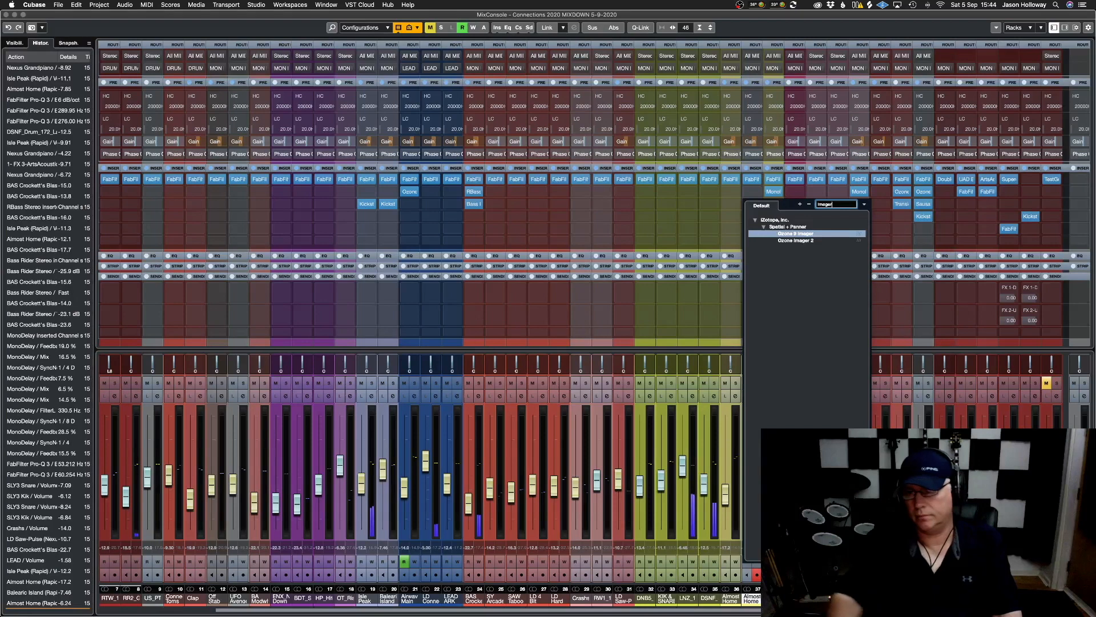
{"action": "left_click", "coordinate": [795, 240]}
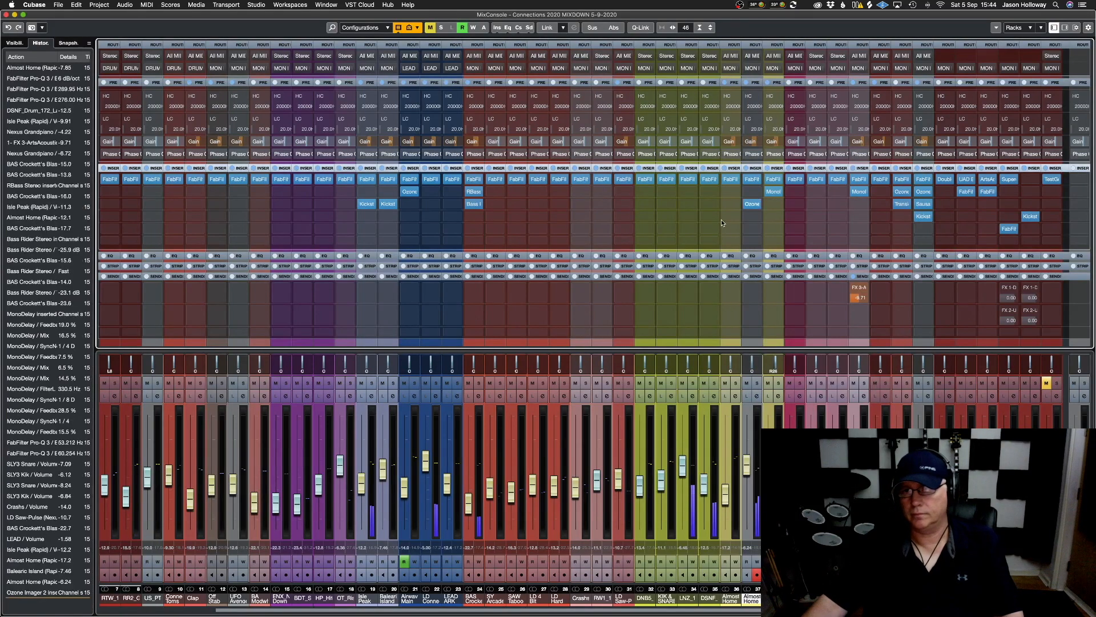
Narrow the stereo width in Almost Home's Ozone Imager 2 to -42.17 and close the plug-in
{"action": "left_click", "coordinate": [751, 204]}
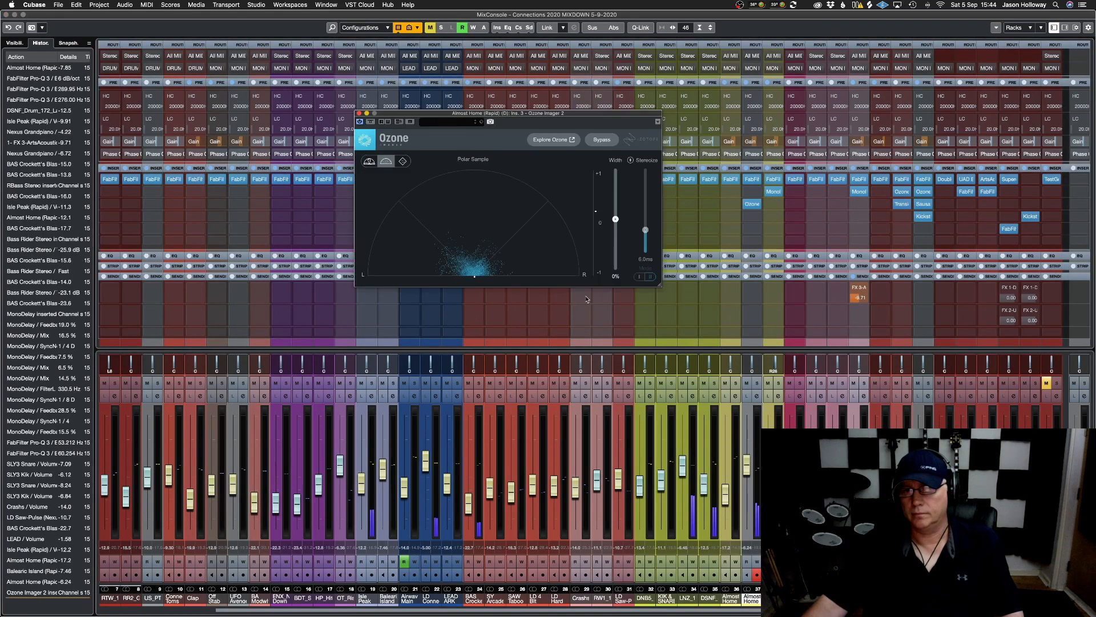
{"action": "left_click_drag", "start_coordinate": [616, 219], "coordinate": [617, 246]}
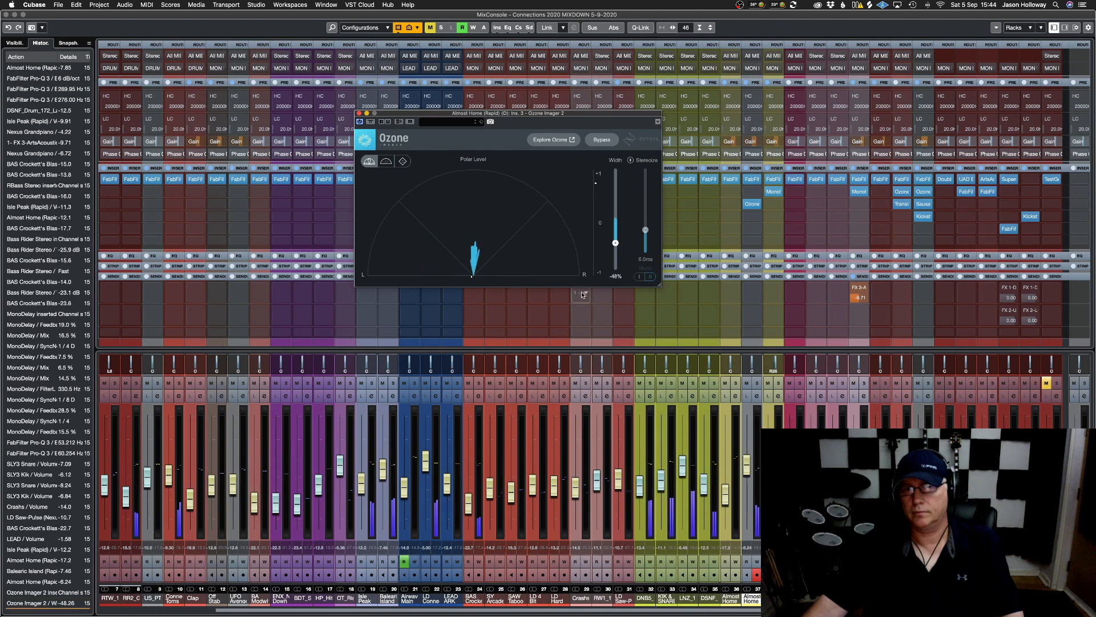
{"action": "left_click_drag", "start_coordinate": [616, 243], "coordinate": [615, 241]}
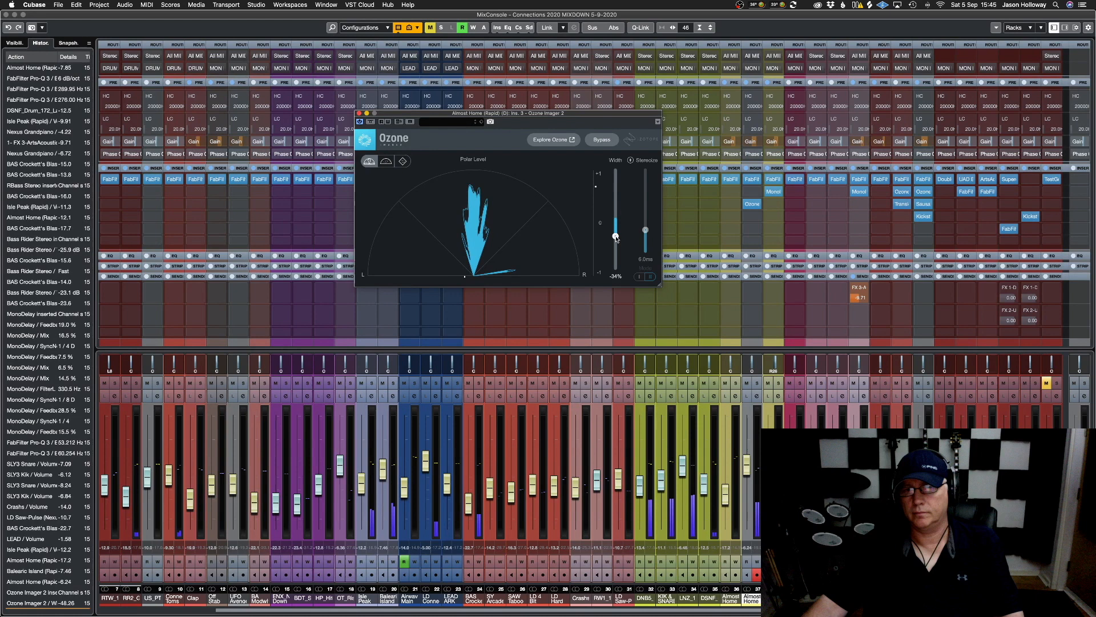
{"action": "left_click", "coordinate": [359, 113]}
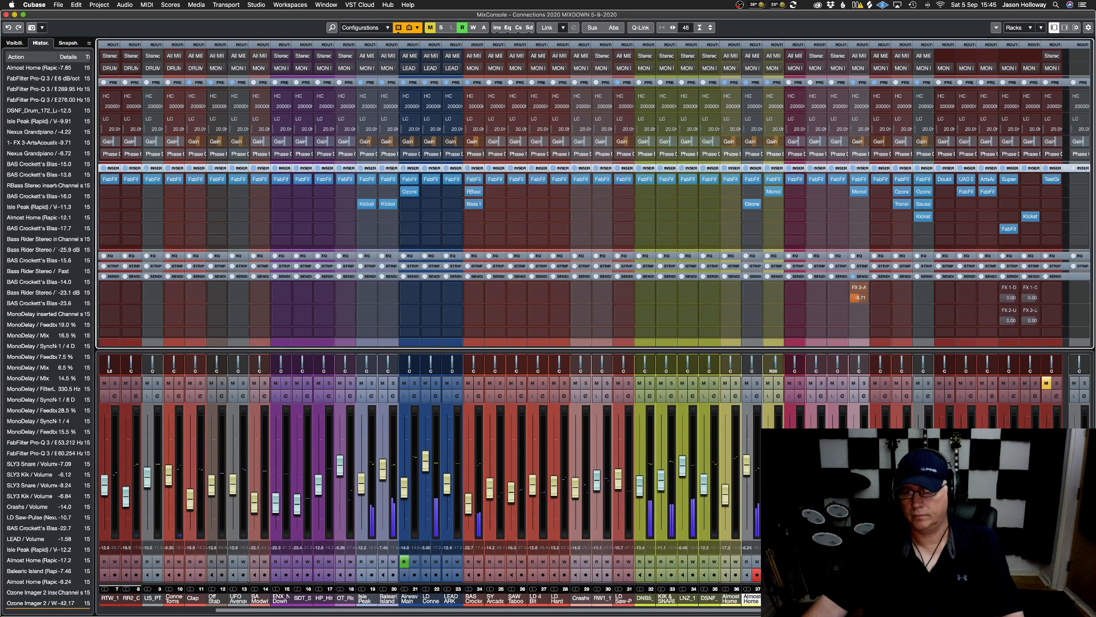
Set the channel 37 Almost Home fader to -6.00 dB, BAS Crockett's Blast to -21.0 dB and 1st Verse to -9.62 dB, and save the project
{"action": "left_click_drag", "start_coordinate": [746, 467], "coordinate": [744, 468]}
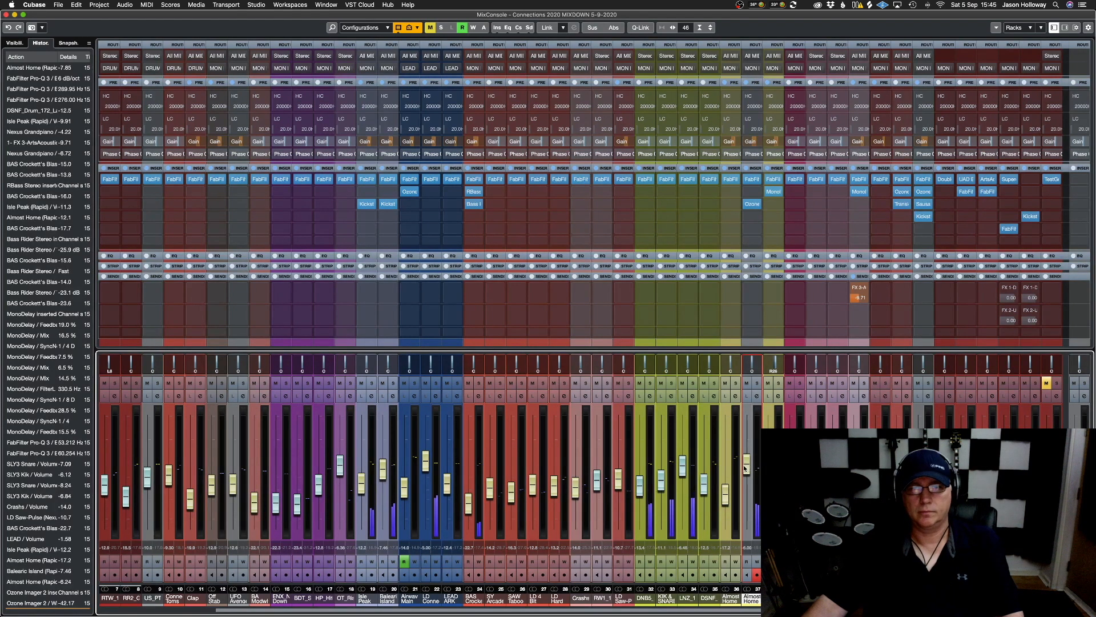
{"action": "left_click_drag", "start_coordinate": [468, 502], "coordinate": [464, 505]}
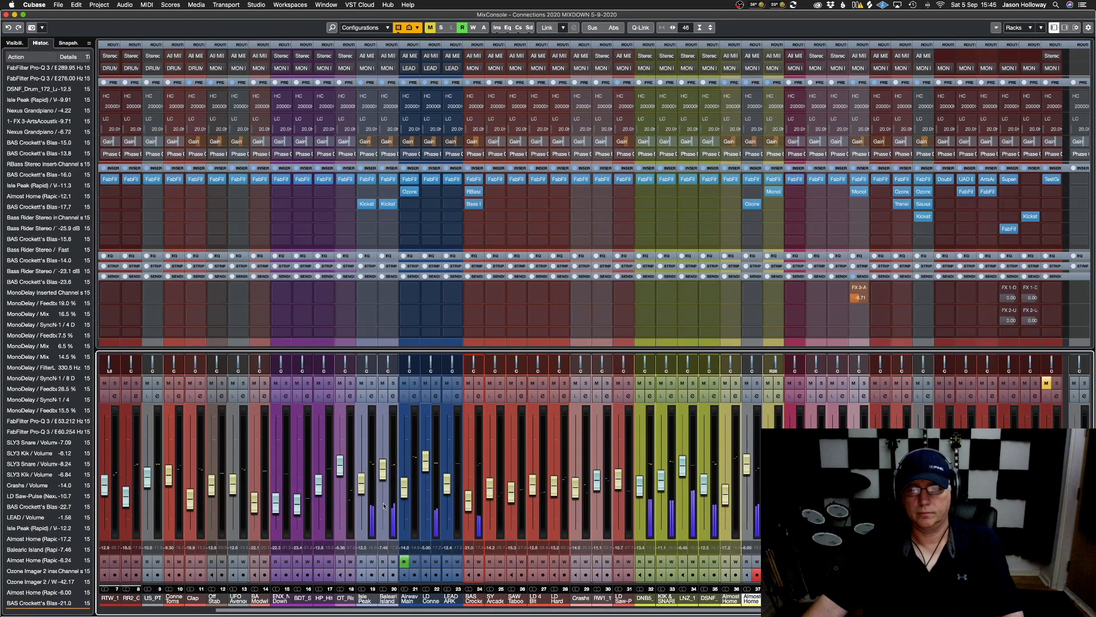
{"action": "left_click", "coordinate": [107, 610]}
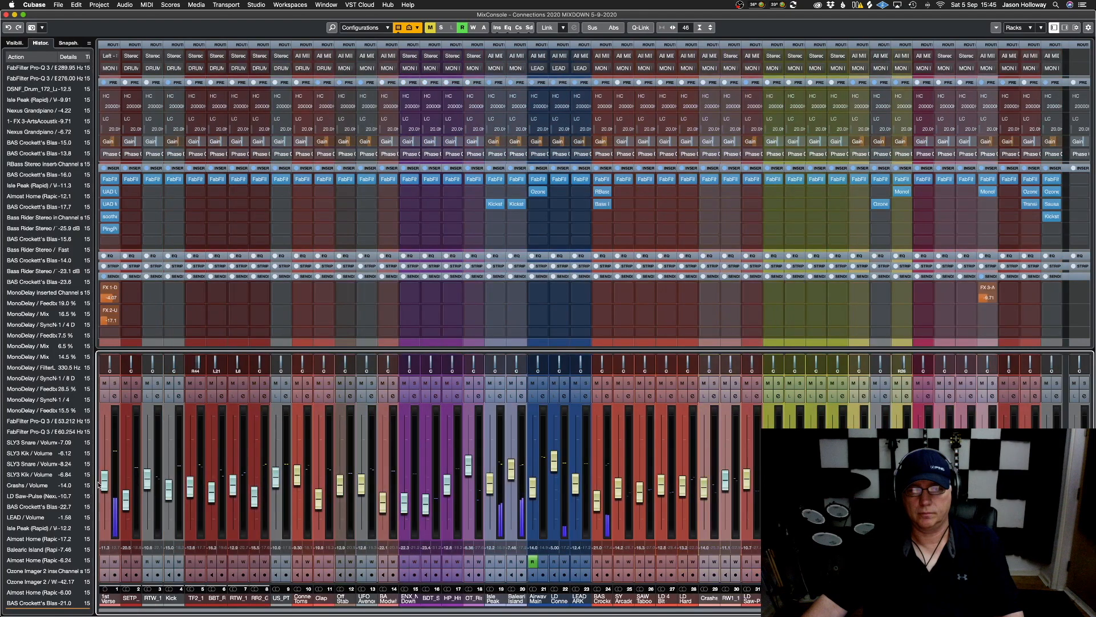
{"action": "left_click_drag", "start_coordinate": [105, 481], "coordinate": [105, 478]}
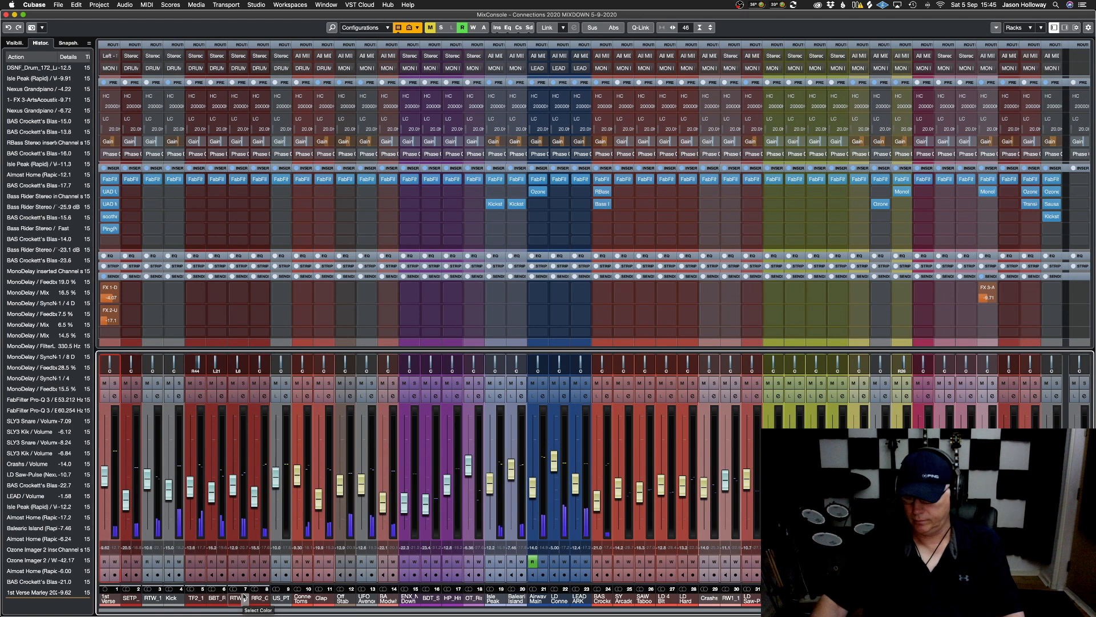
{"action": "key", "text": "super+s"}
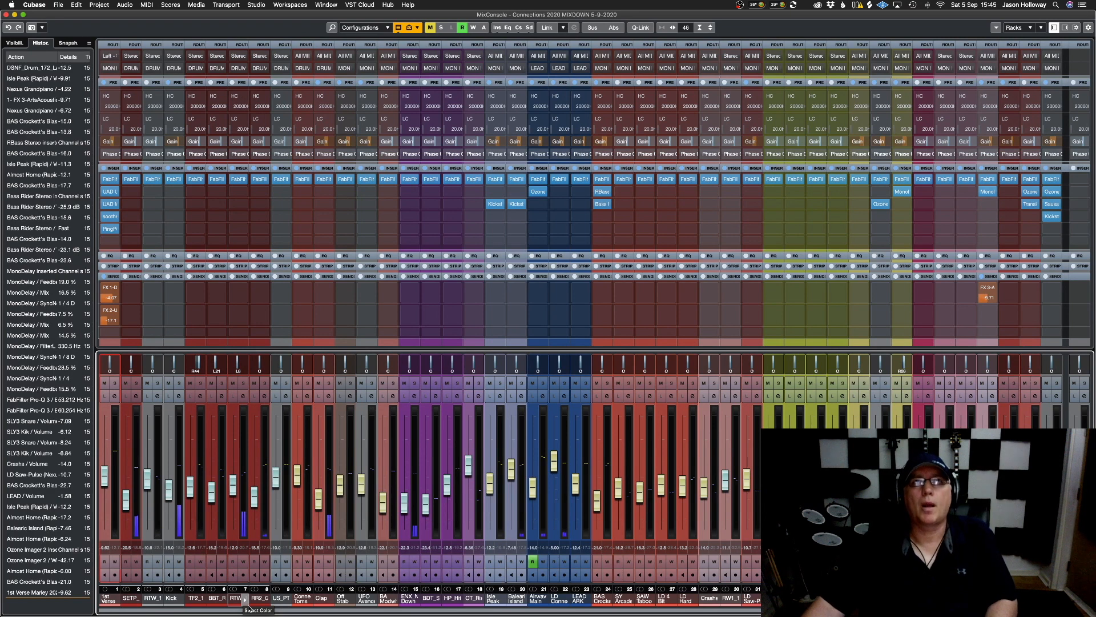
Set the faders: TF2_137 -15.6 dB, RTW_145_Drums -16.4 dB, SETP_140_Top -18.9 dB, BA FunkMogue -16.8 dB and TyrellN6 01 -20.1 dB
{"action": "mouse_move", "coordinate": [246, 615]}
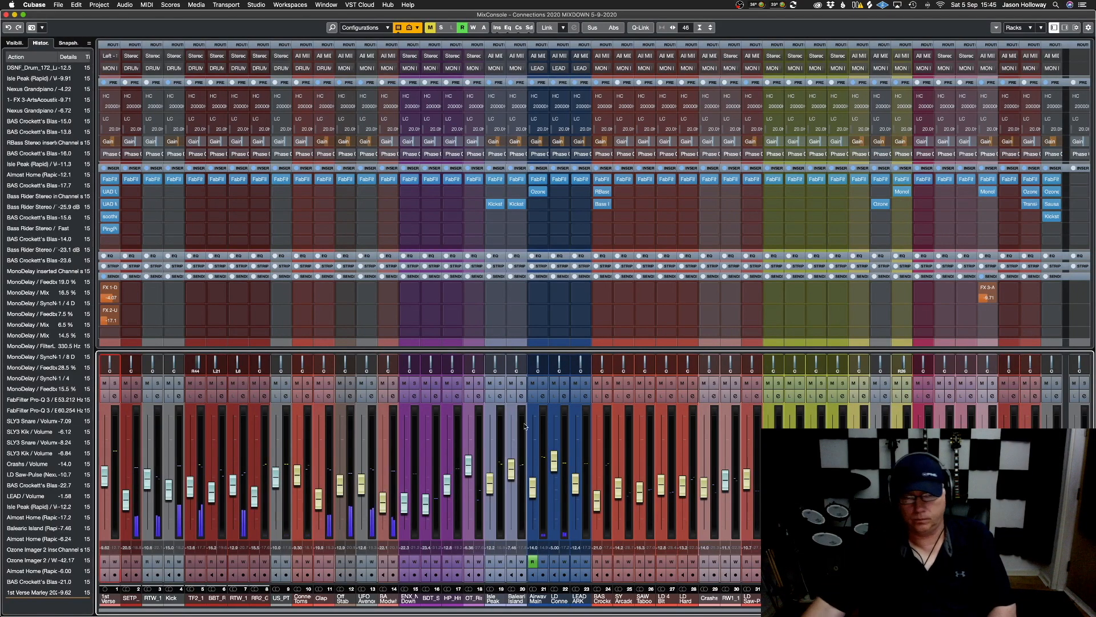
{"action": "left_click_drag", "start_coordinate": [191, 484], "coordinate": [158, 511]}
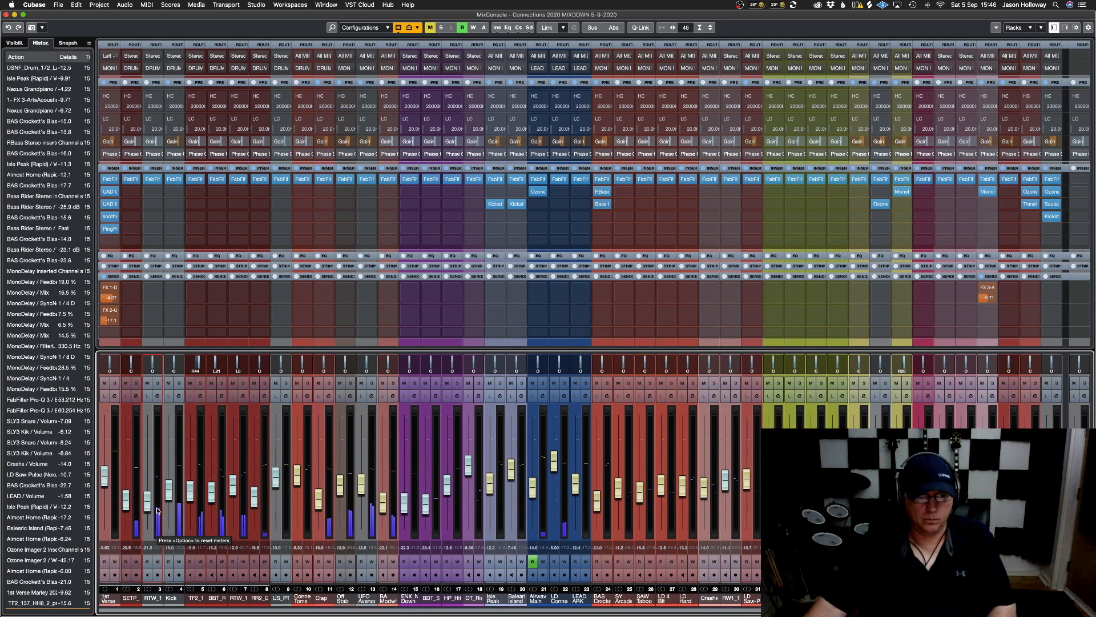
{"action": "left_click_drag", "start_coordinate": [157, 505], "coordinate": [130, 499]}
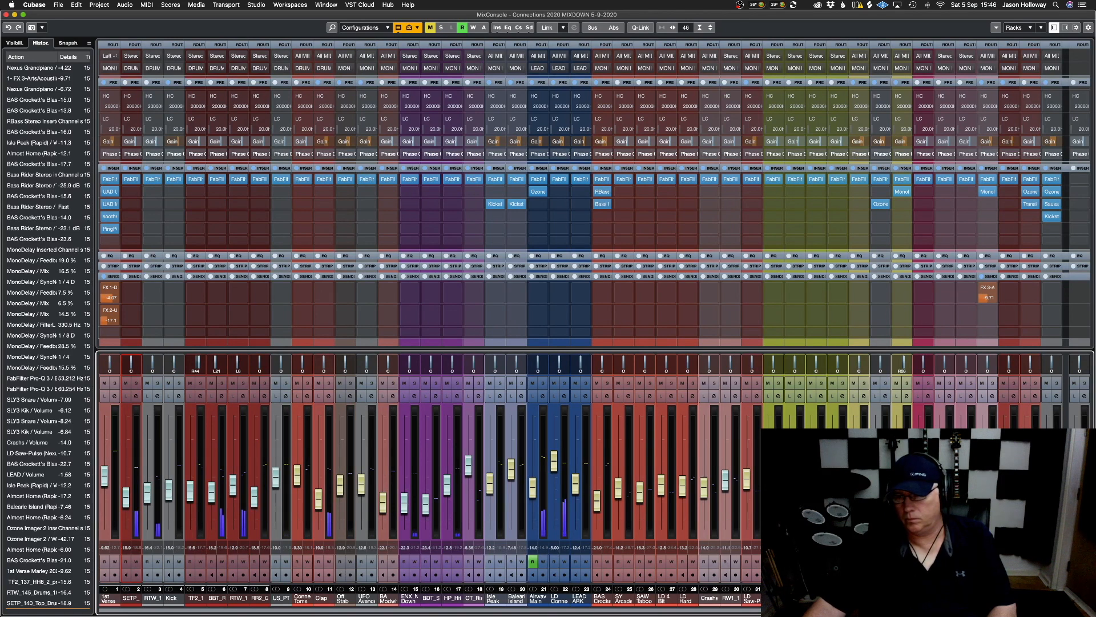
{"action": "left_click_drag", "start_coordinate": [897, 488], "coordinate": [897, 493]}
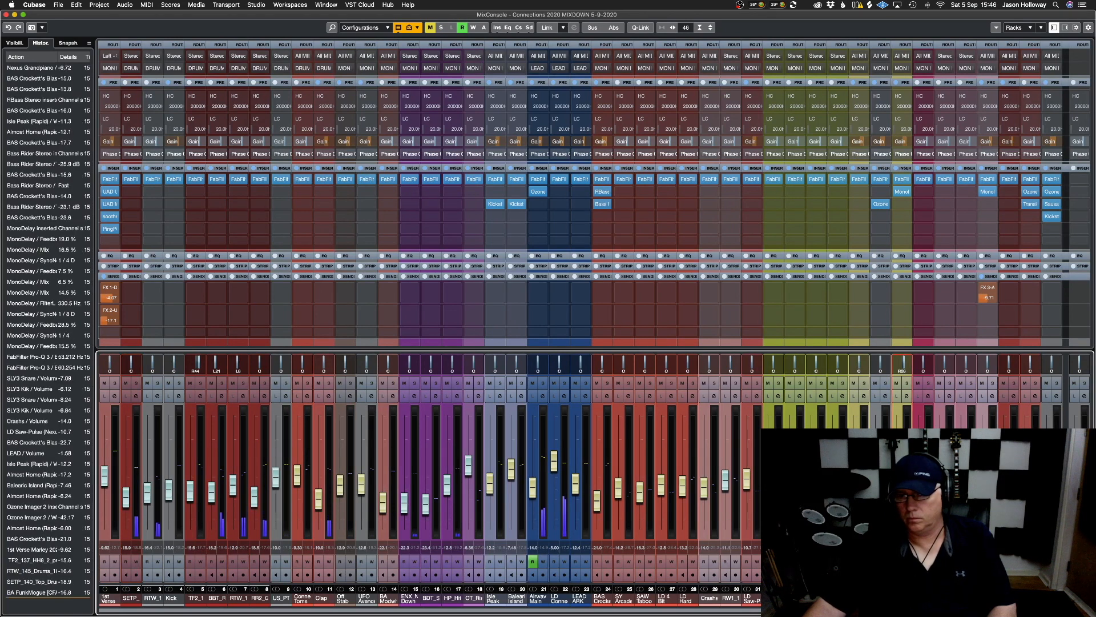
{"action": "left_click_drag", "start_coordinate": [1052, 491], "coordinate": [1052, 494]}
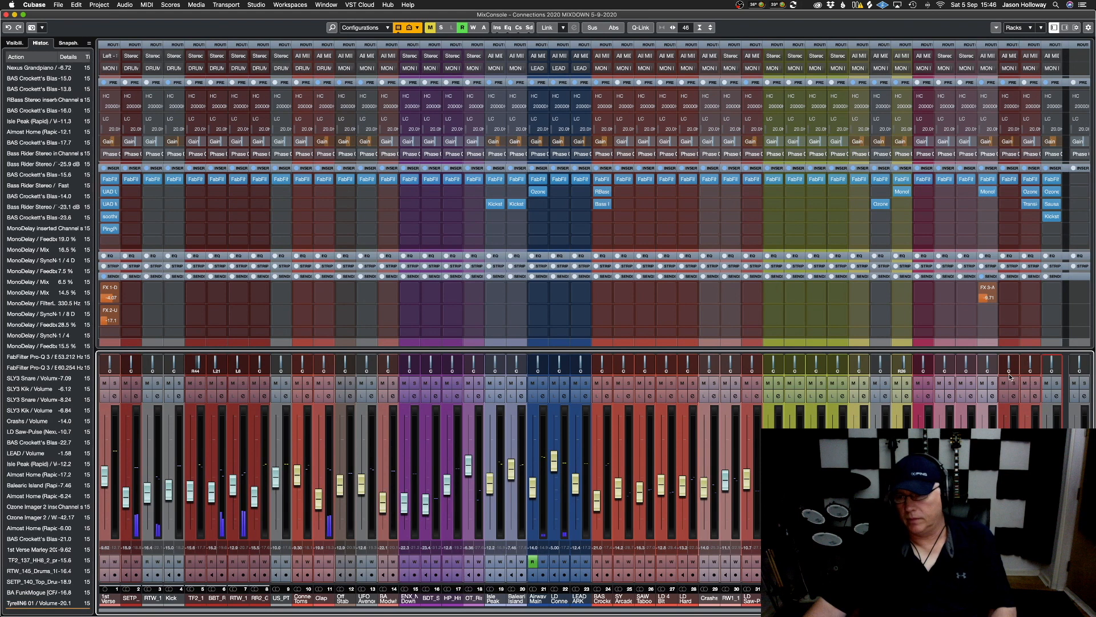
Solo the TyrellN6 01 channel and move its Kickstart plug-in down to insert slot 5
{"action": "left_click", "coordinate": [1056, 383]}
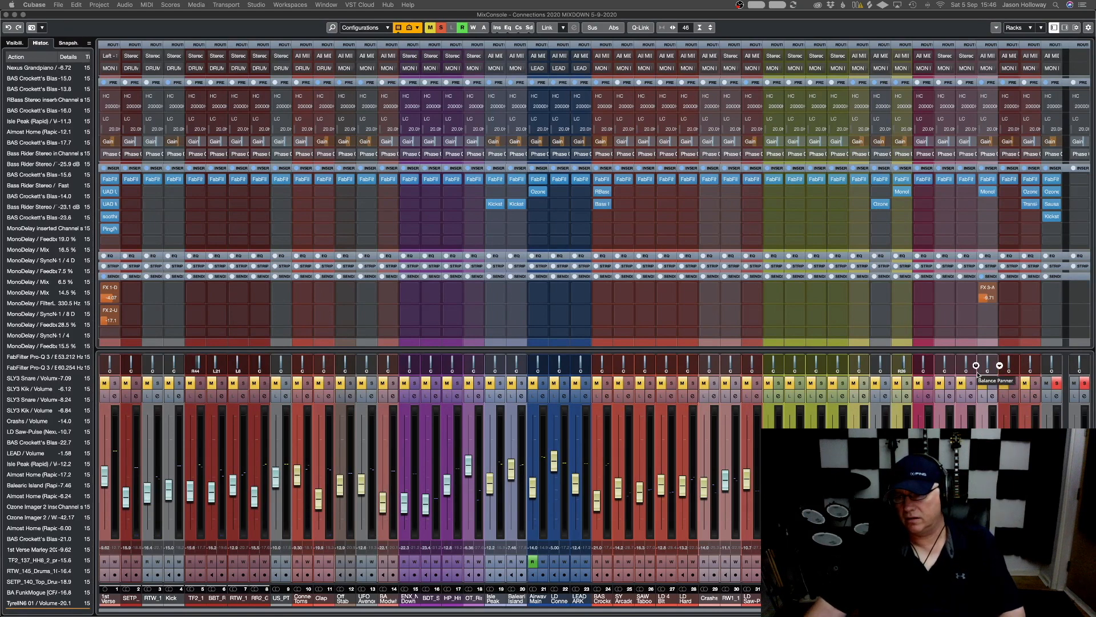
{"action": "scroll", "coordinate": [980, 363], "scroll_direction": "right", "scroll_amount": 1}
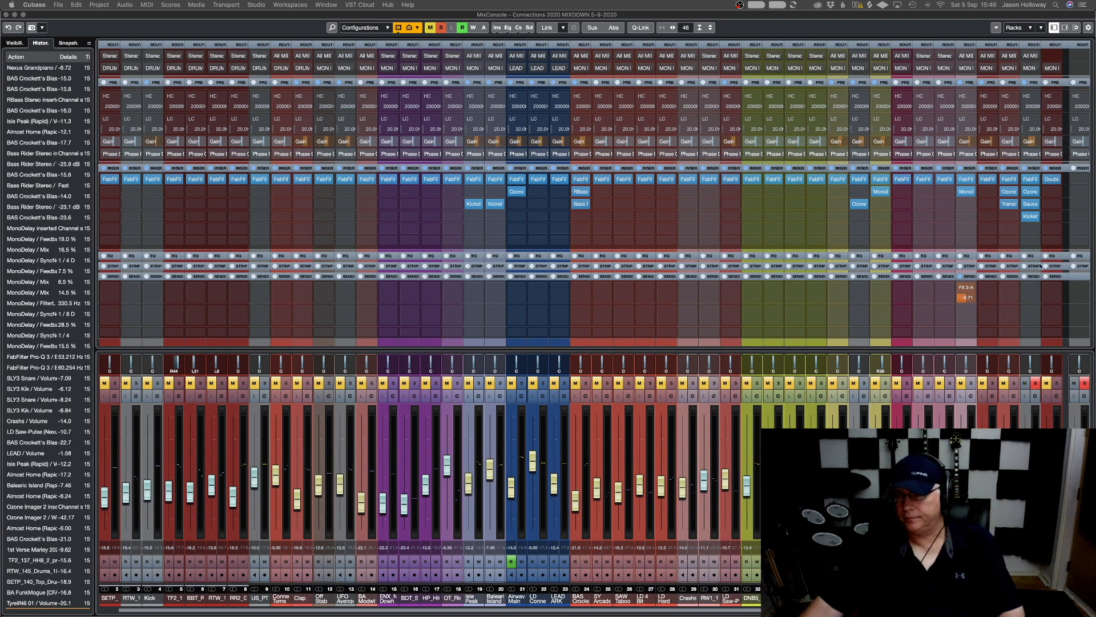
{"action": "mouse_move", "coordinate": [1030, 218]}
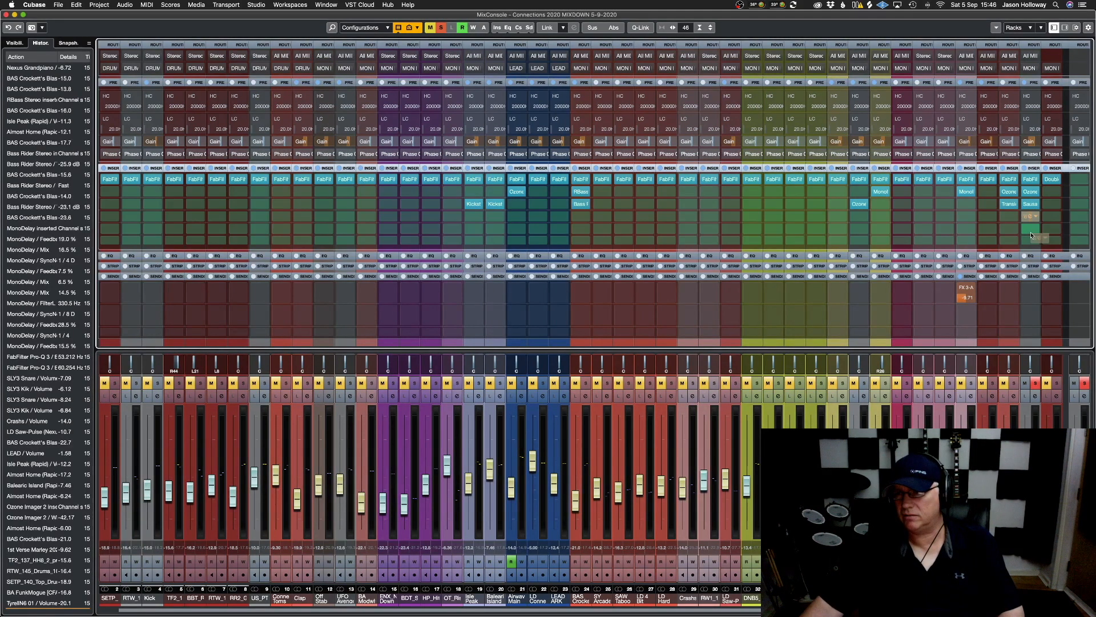
Add the Steinberg Bitcrusher in insert slot 4 of TyrellN6 01 and reposition its window over the mixer's centre
{"action": "left_click", "coordinate": [1031, 217]}
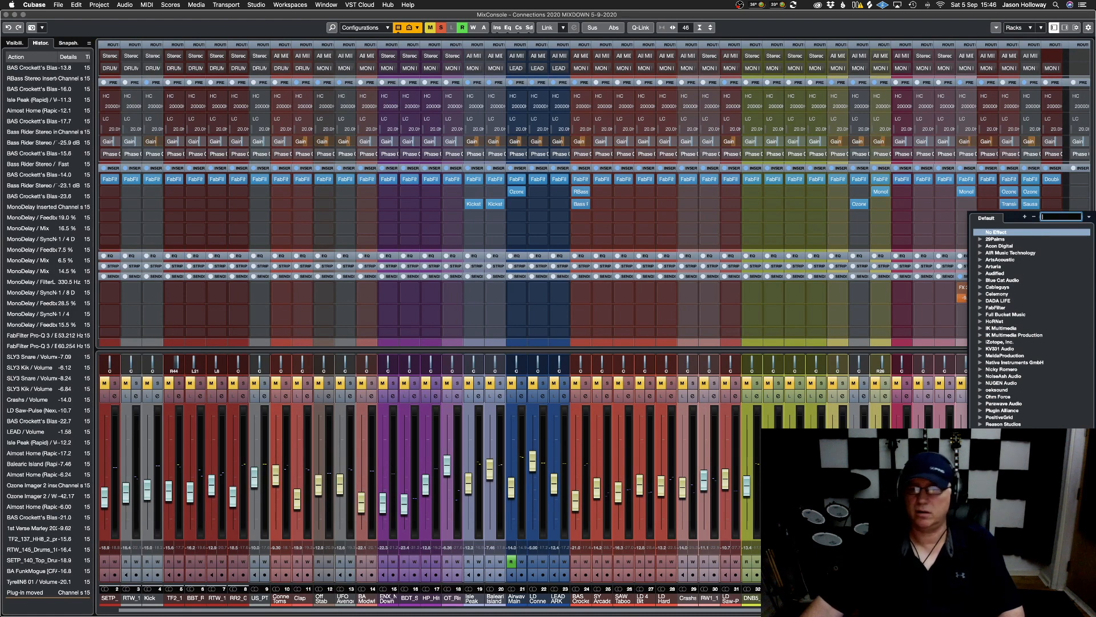
{"action": "scroll", "coordinate": [1032, 320], "scroll_direction": "down", "scroll_amount": 5}
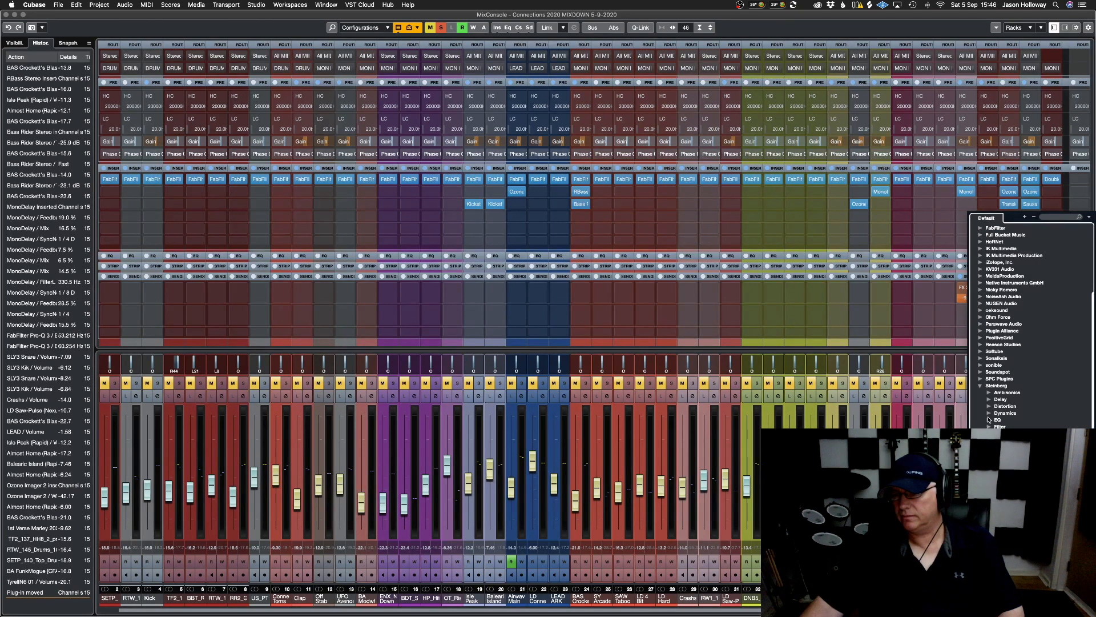
{"action": "left_click", "coordinate": [989, 407]}
{"action": "left_click", "coordinate": [1021, 419]}
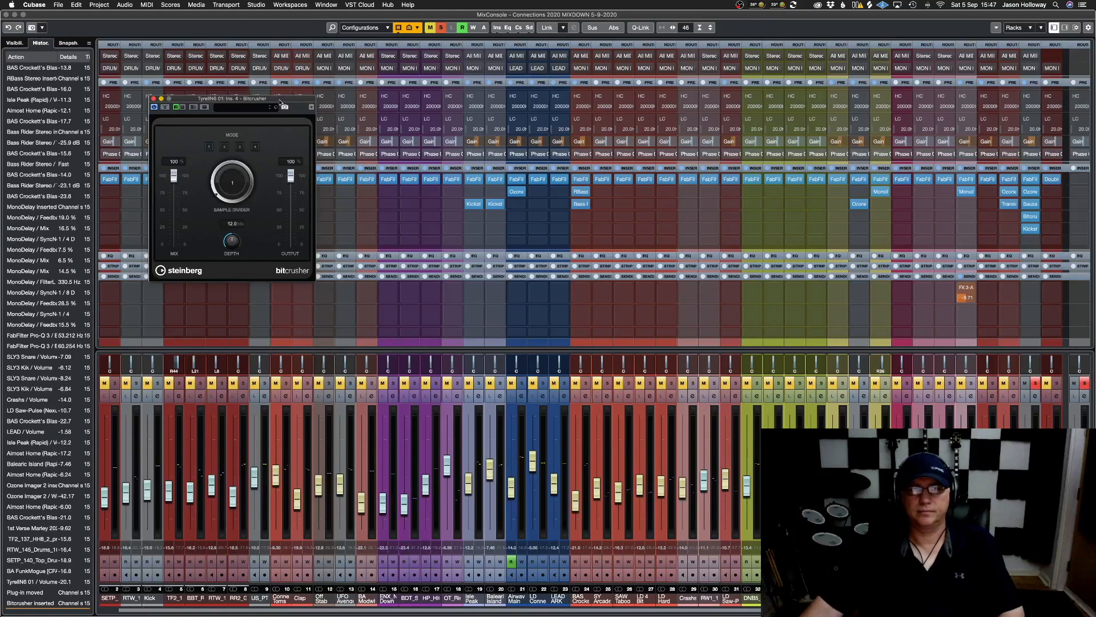
{"action": "left_click_drag", "start_coordinate": [279, 98], "coordinate": [585, 128]}
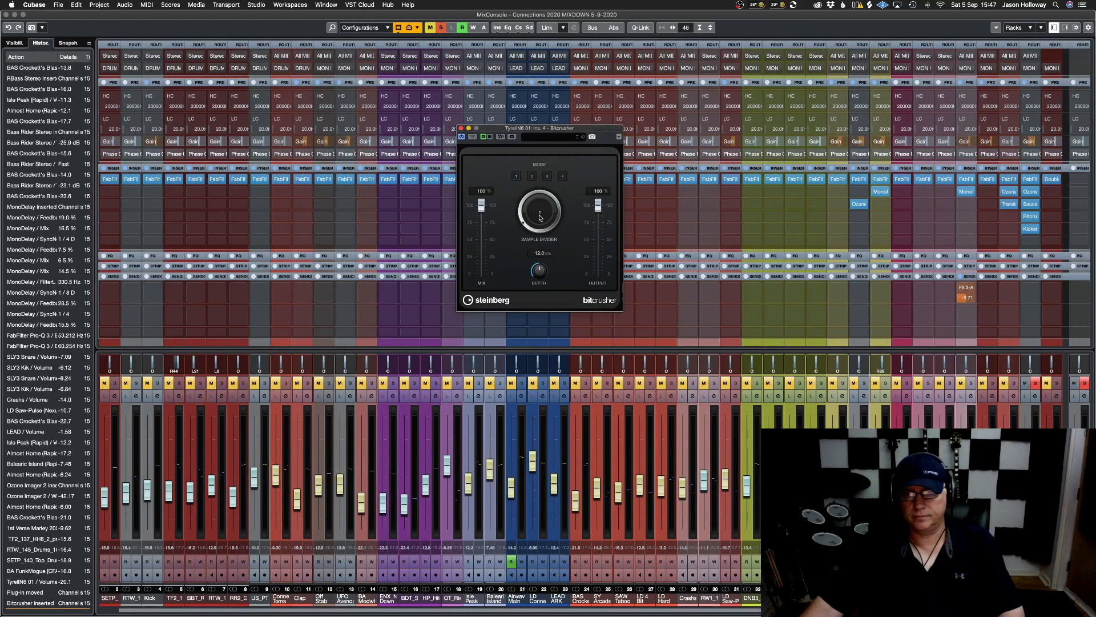
Try the Bitcrusher with a sample divider of 5 and a depth of 12.0, comparing it against bypass
{"action": "left_click_drag", "start_coordinate": [538, 184], "coordinate": [538, 191]}
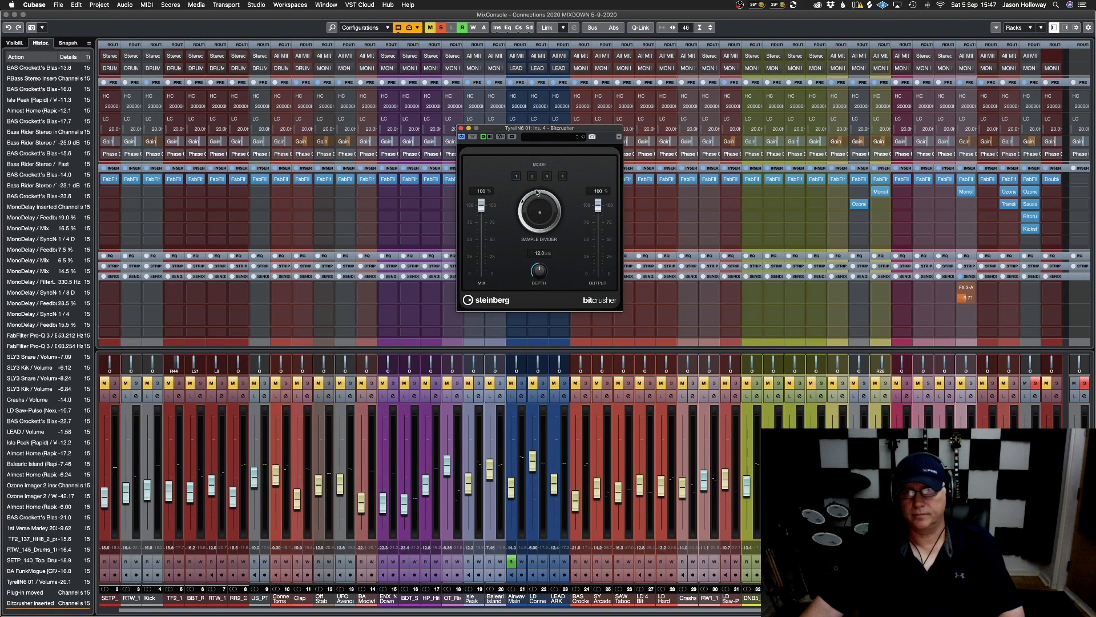
{"action": "left_click_drag", "start_coordinate": [535, 194], "coordinate": [535, 194]}
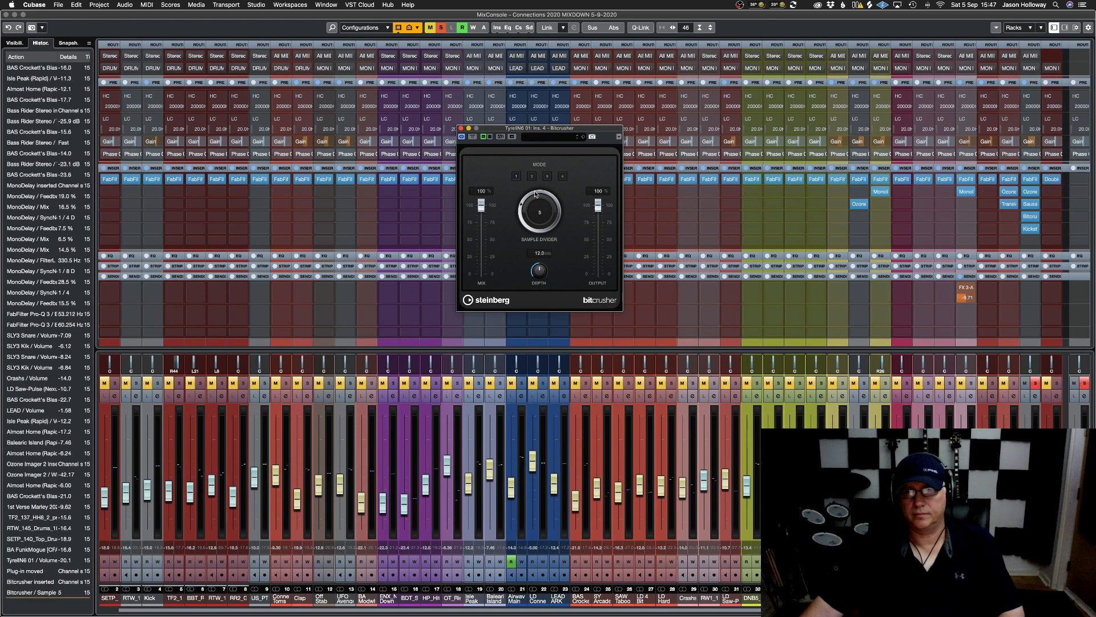
{"action": "mouse_move", "coordinate": [534, 276]}
{"action": "left_mouse_down"}
{"action": "mouse_move", "coordinate": [537, 238]}
{"action": "mouse_move", "coordinate": [536, 333]}
{"action": "mouse_move", "coordinate": [533, 273]}
{"action": "left_mouse_up"}
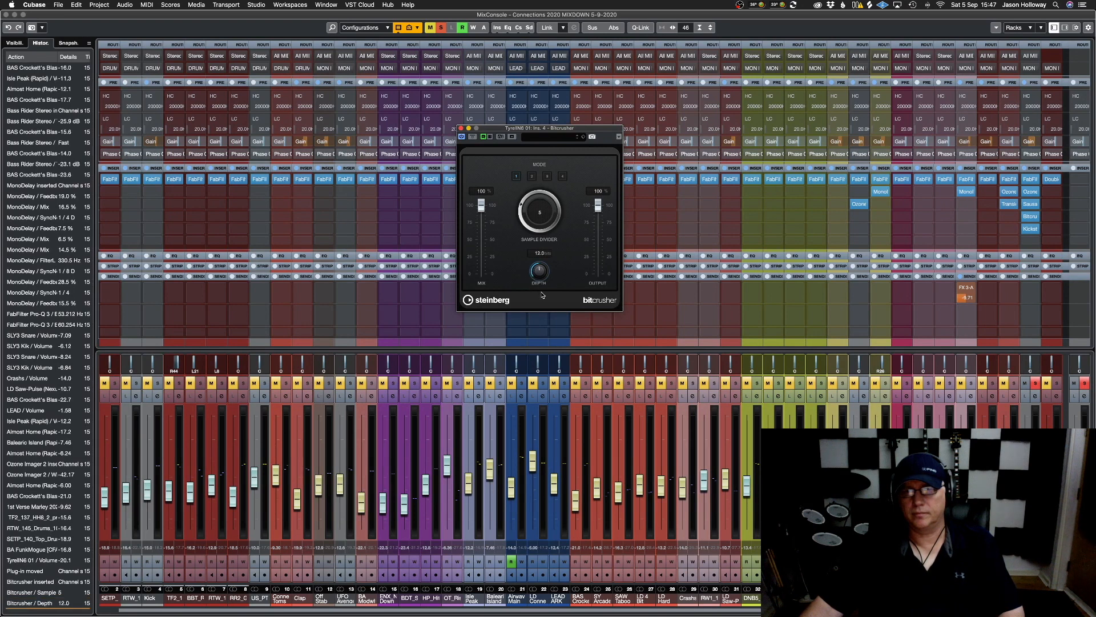
{"action": "left_click", "coordinate": [473, 137]}
{"action": "key", "text": "super+z"}
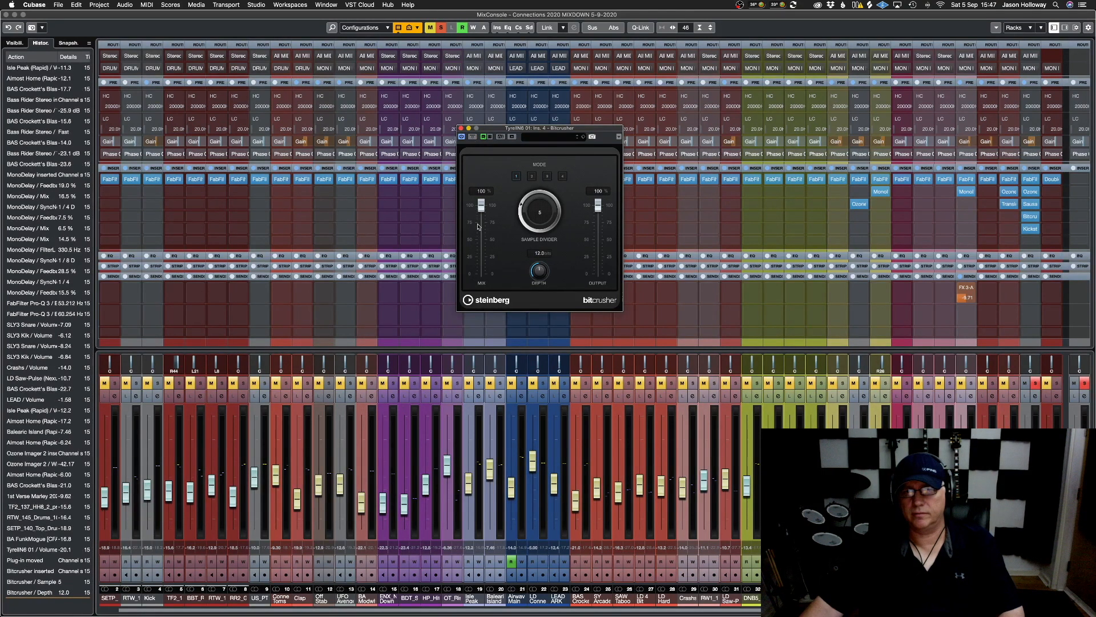
{"action": "mouse_move", "coordinate": [481, 205]}
{"action": "left_mouse_down"}
{"action": "mouse_move", "coordinate": [481, 274]}
{"action": "mouse_move", "coordinate": [481, 204]}
{"action": "left_mouse_up"}
{"action": "left_click_drag", "start_coordinate": [530, 209], "coordinate": [531, 213]}
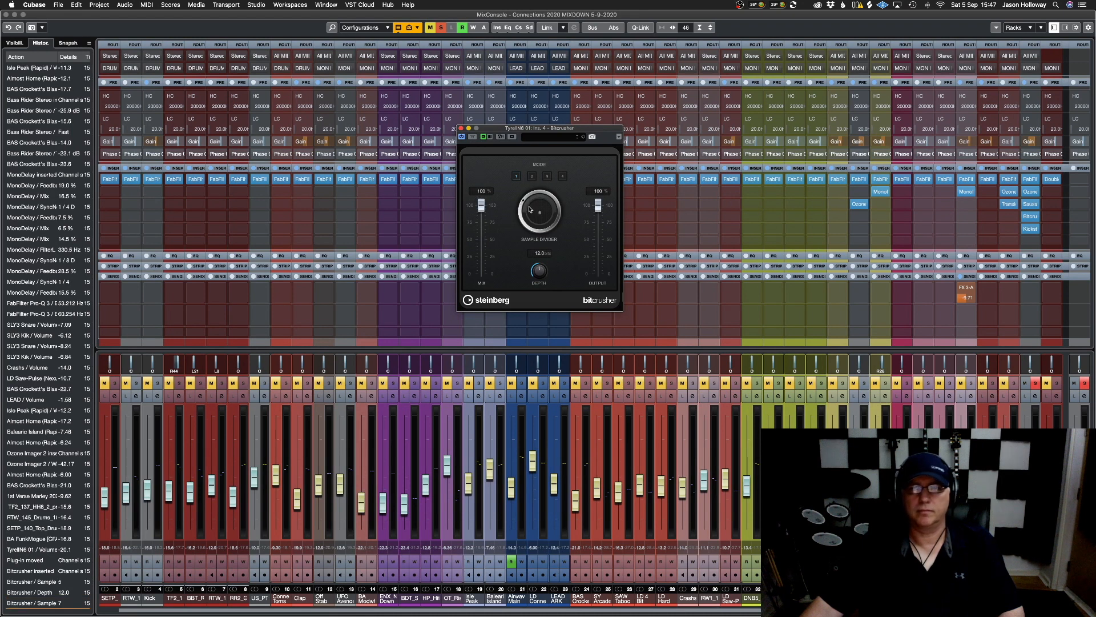
{"action": "left_click_drag", "start_coordinate": [539, 271], "coordinate": [543, 290]}
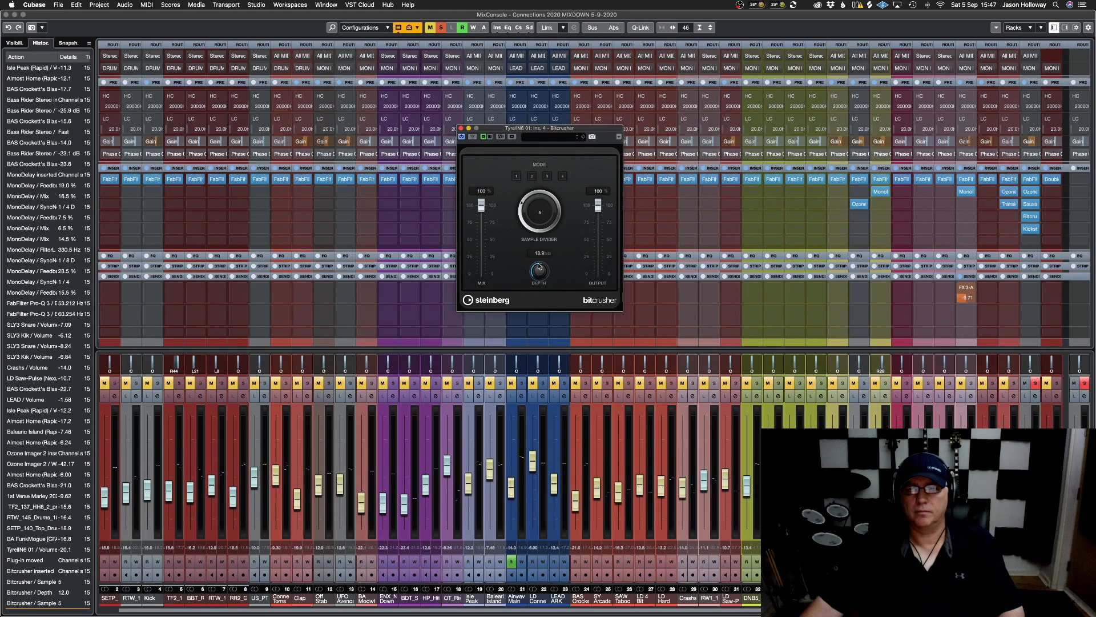
{"action": "left_click_drag", "start_coordinate": [537, 267], "coordinate": [538, 215]}
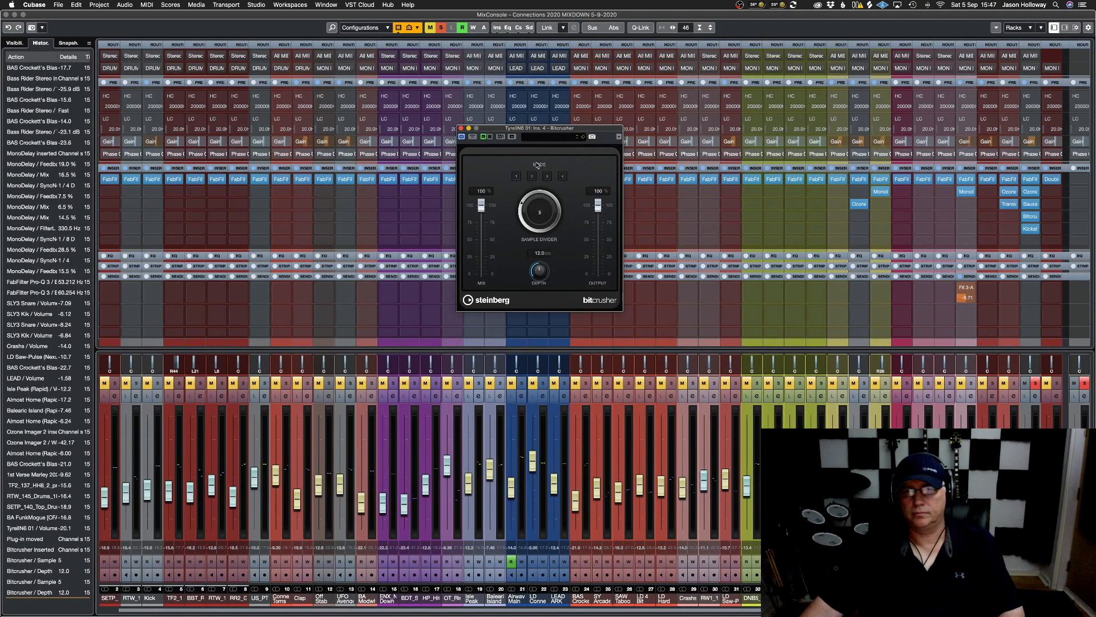
Audition Bitcrusher modes II, III and IV and compare the effect against bypass
{"action": "left_click", "coordinate": [532, 177]}
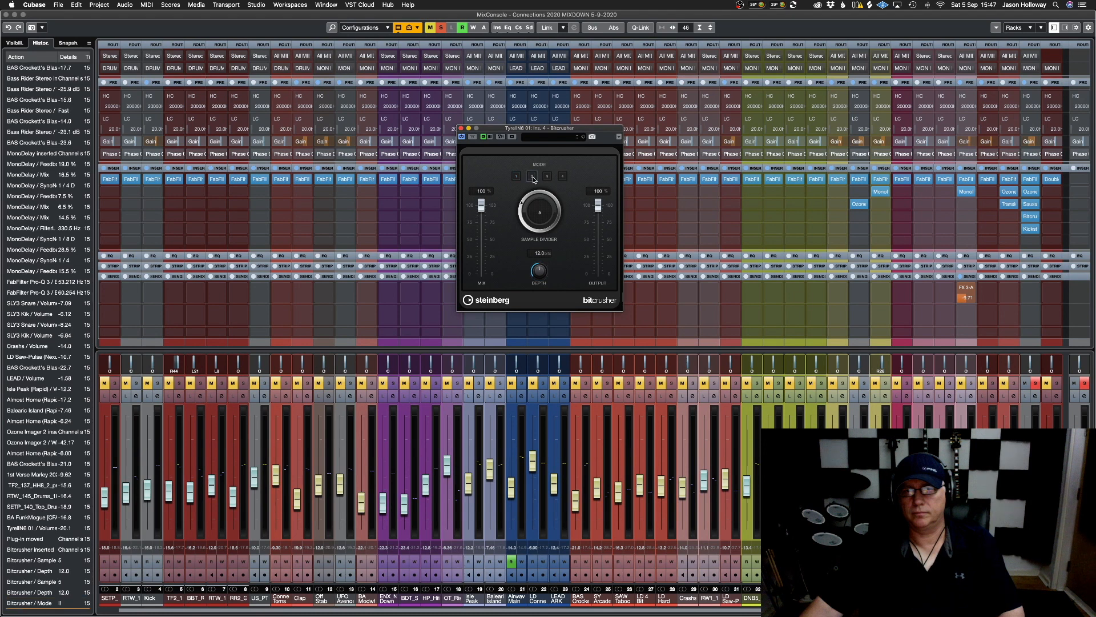
{"action": "left_click", "coordinate": [546, 176]}
{"action": "left_click", "coordinate": [563, 176]}
{"action": "left_click", "coordinate": [472, 137]}
{"action": "left_click", "coordinate": [473, 137]}
Try the Bitcrusher's sample divider at 3 and 17 while auditioning modes I, III and II
{"action": "mouse_move", "coordinate": [535, 213]}
{"action": "left_mouse_down"}
{"action": "mouse_move", "coordinate": [535, 199]}
{"action": "mouse_move", "coordinate": [530, 216]}
{"action": "left_mouse_up"}
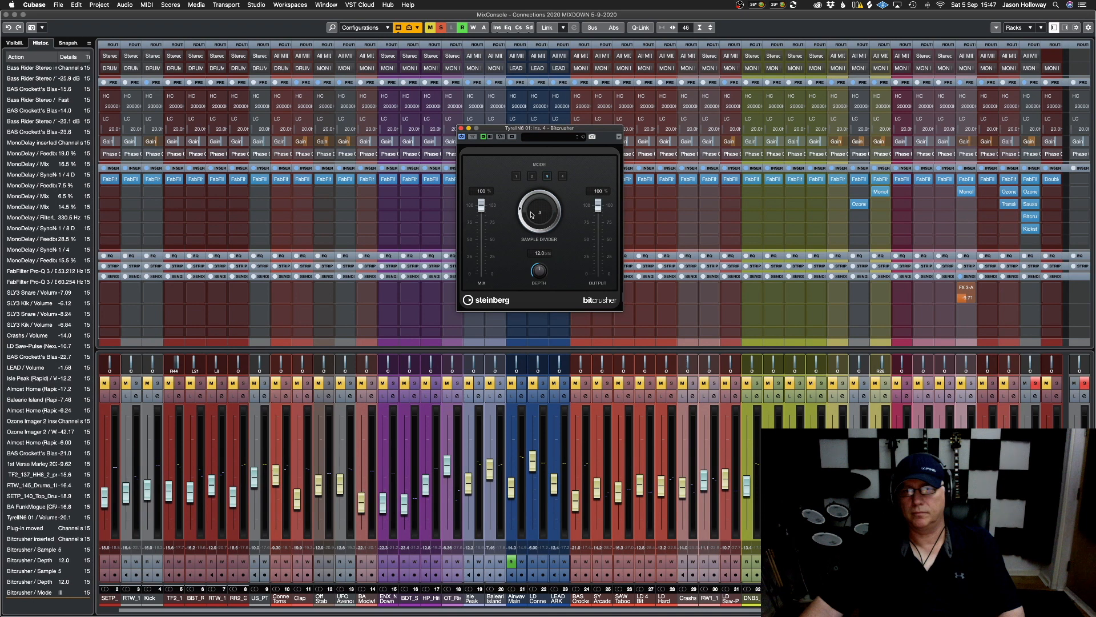
{"action": "left_click", "coordinate": [517, 176]}
{"action": "left_click_drag", "start_coordinate": [537, 225], "coordinate": [540, 199]}
{"action": "left_click", "coordinate": [546, 176]}
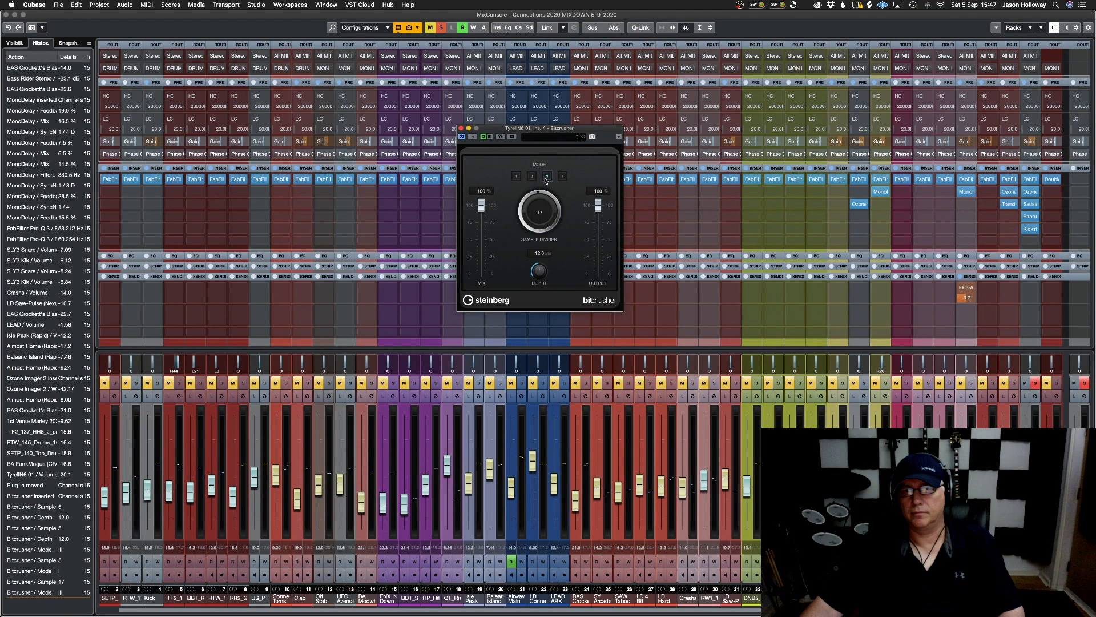
{"action": "left_click", "coordinate": [531, 176]}
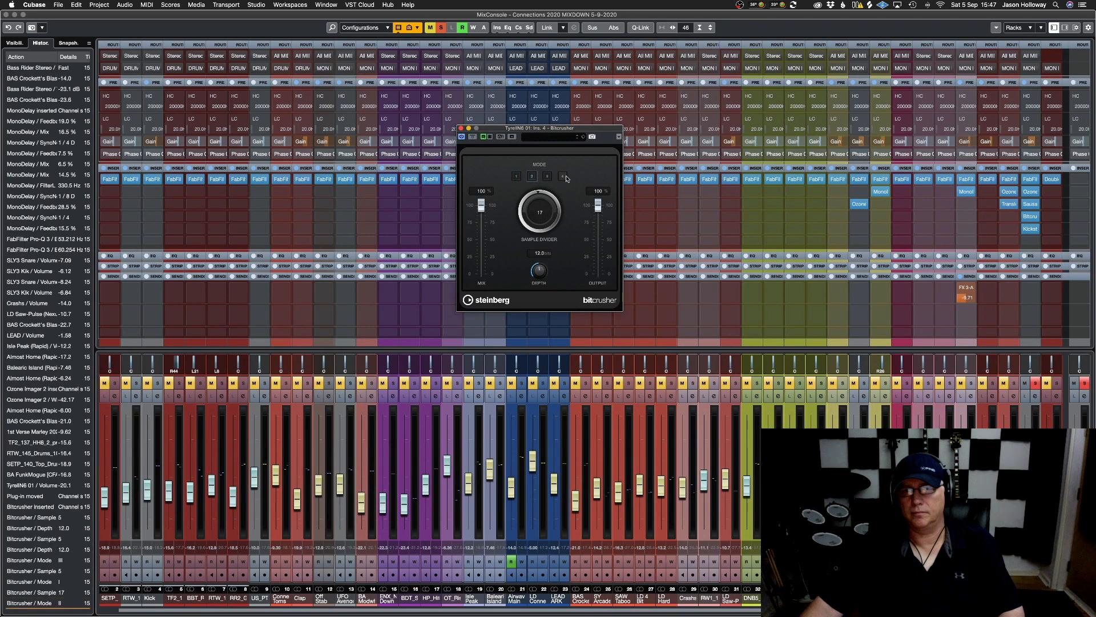
Set the Bitcrusher to mode I with a sample divider of 4 and a mix of 88%
{"action": "left_click", "coordinate": [517, 177]}
{"action": "left_click_drag", "start_coordinate": [537, 208], "coordinate": [534, 226]}
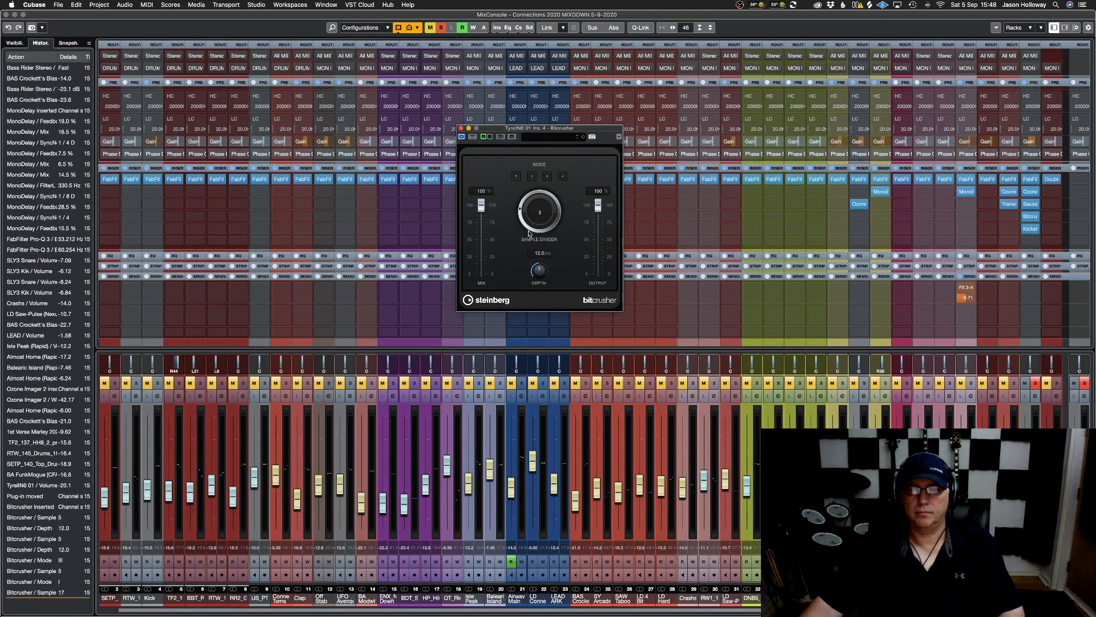
{"action": "left_click_drag", "start_coordinate": [530, 232], "coordinate": [531, 232]}
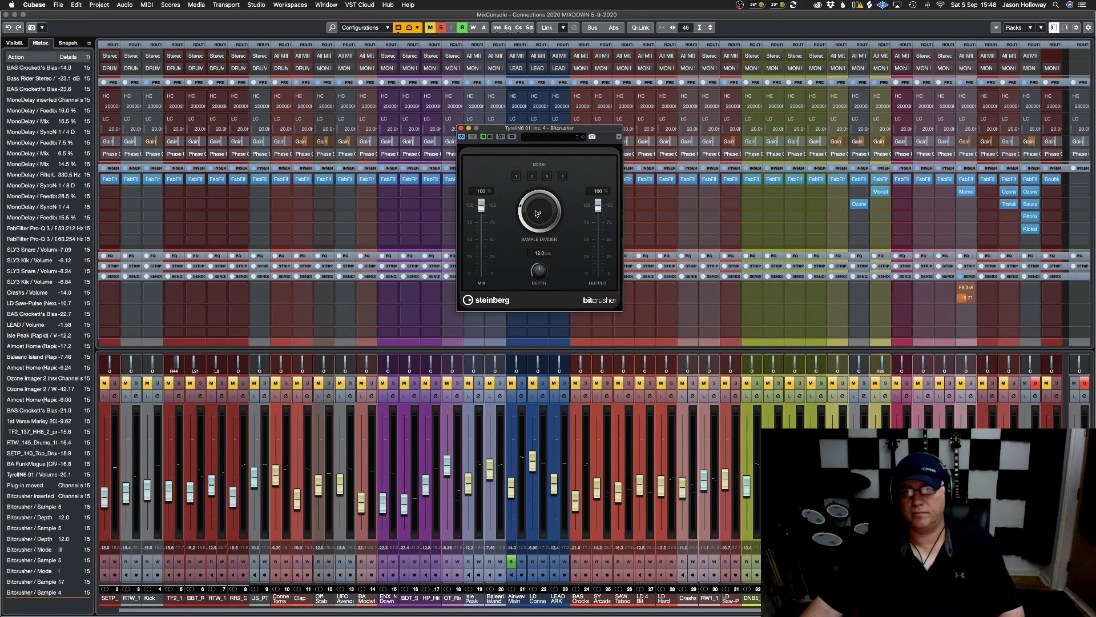
{"action": "left_click_drag", "start_coordinate": [482, 205], "coordinate": [485, 216]}
Unsolo TyrellN6 01 and raise its channel level to -18.2
{"action": "left_click", "coordinate": [1035, 383]}
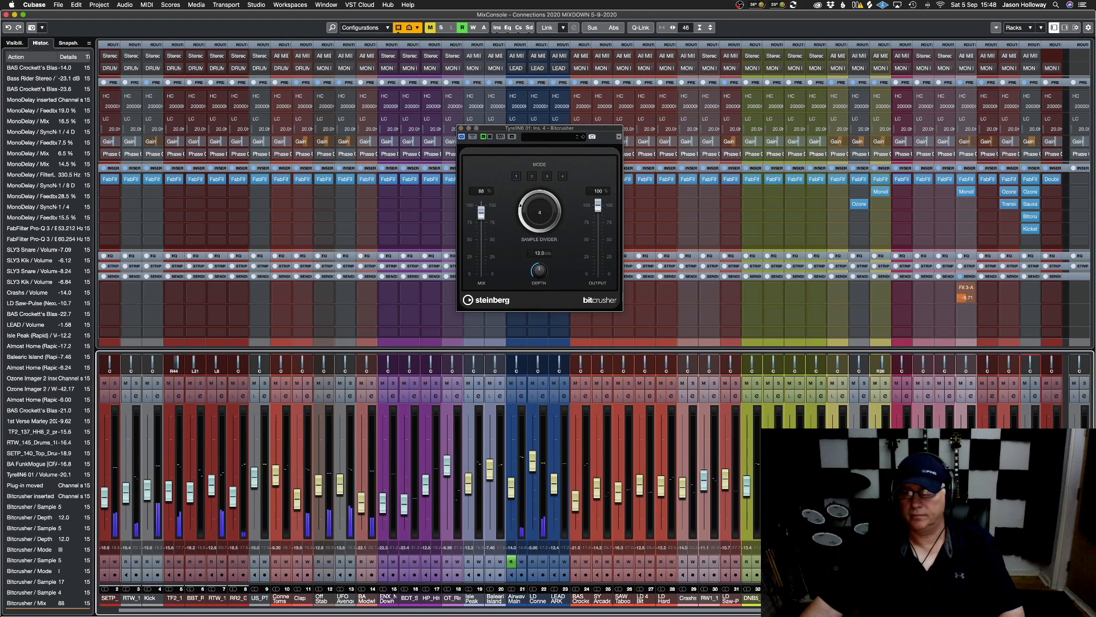
{"action": "left_click_drag", "start_coordinate": [1025, 499], "coordinate": [1025, 496]}
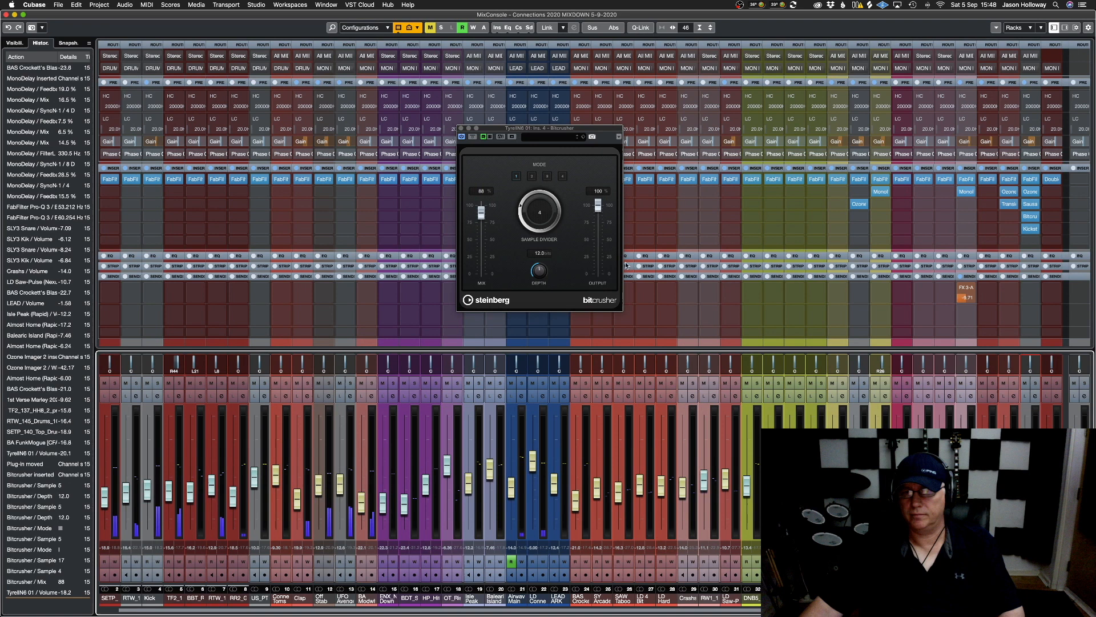
Compare the Bitcrusher against bypass in the full mix and try its mix amount at 100%
{"action": "left_click", "coordinate": [473, 138]}
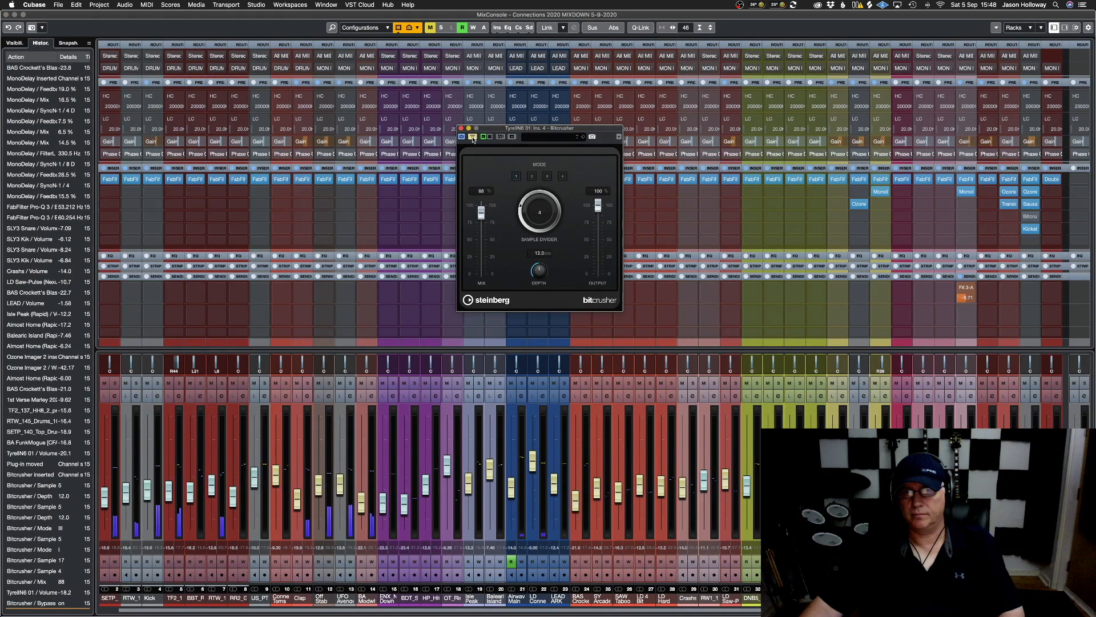
{"action": "left_click", "coordinate": [473, 137]}
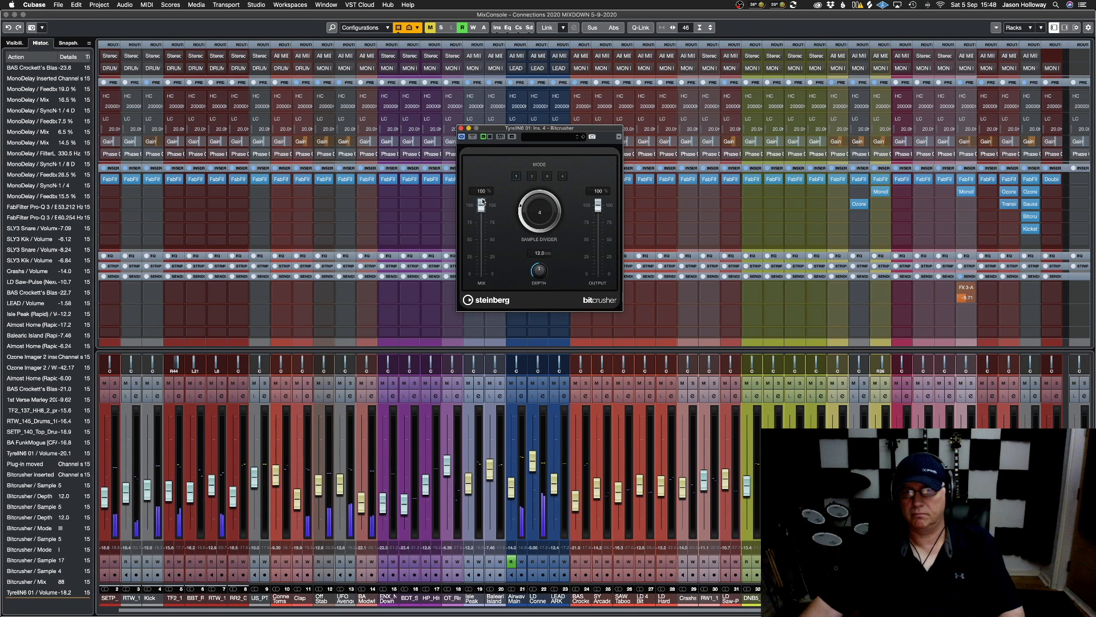
{"action": "left_click_drag", "start_coordinate": [481, 212], "coordinate": [482, 201]}
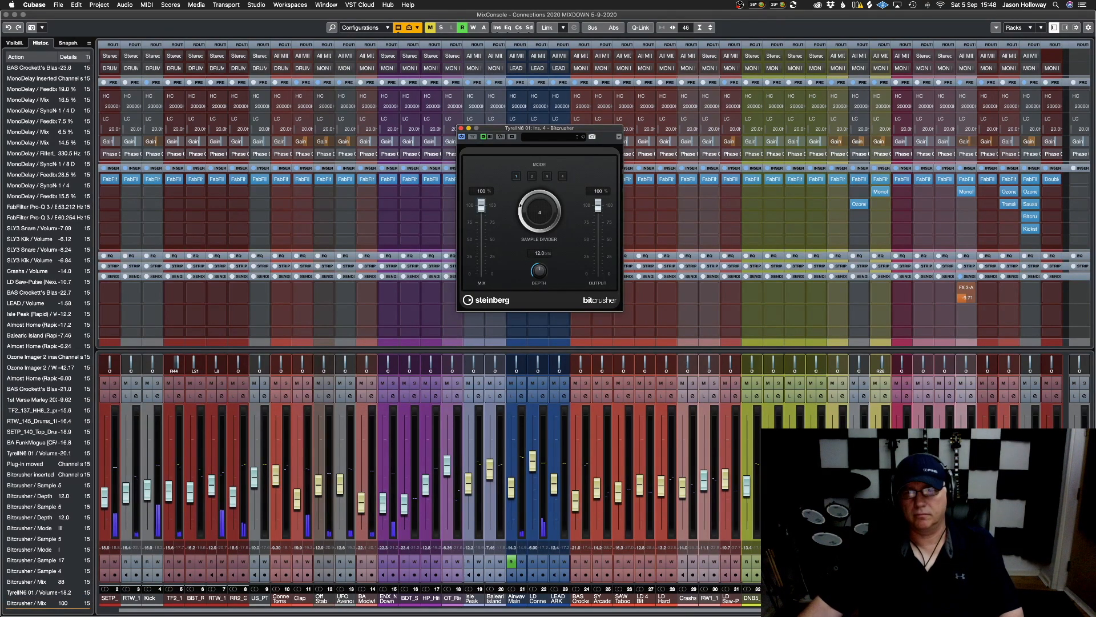
{"action": "left_click", "coordinate": [474, 137]}
{"action": "left_click", "coordinate": [474, 138]}
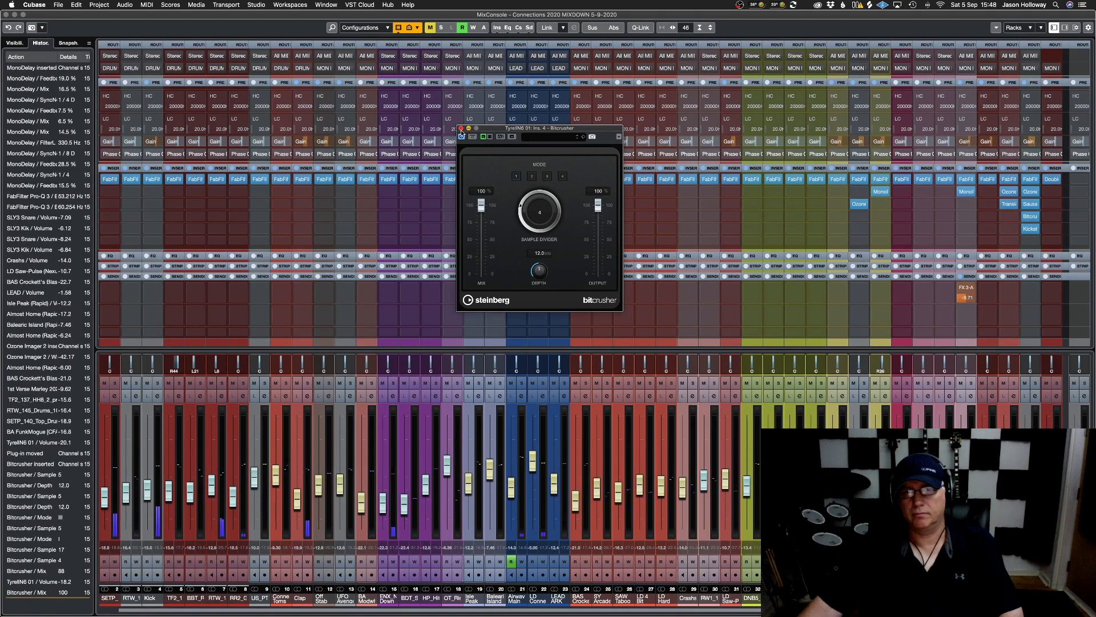
Close the Bitcrusher, save the project, and briefly bypass the effect on TyrellN6 01 for comparison
{"action": "left_click", "coordinate": [462, 129]}
{"action": "key", "text": "super+s"}
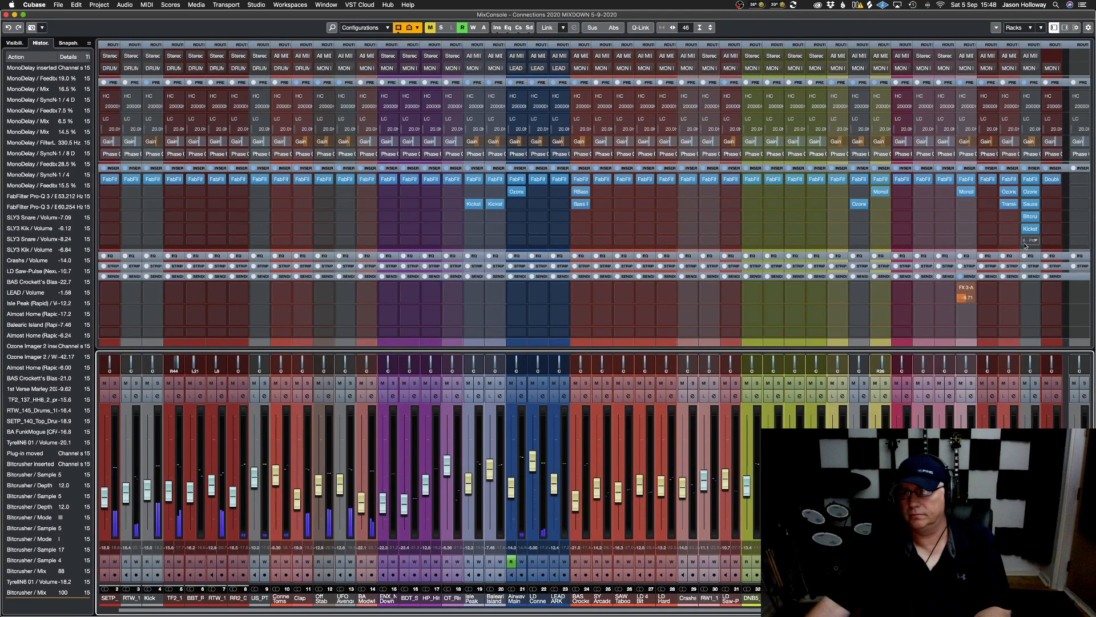
{"action": "left_click", "coordinate": [1025, 217]}
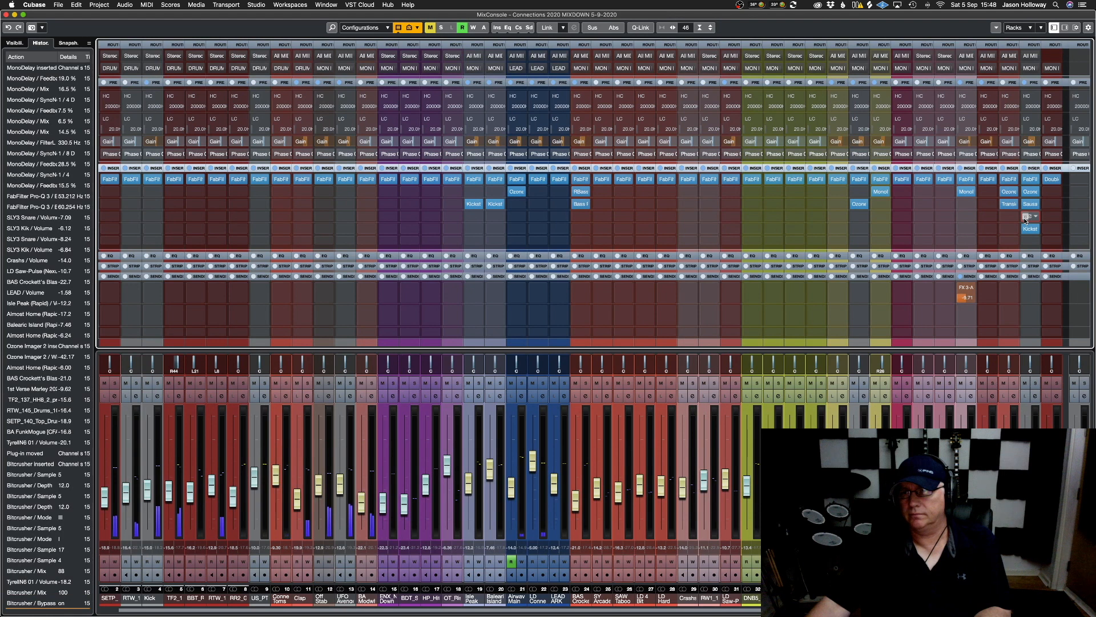
{"action": "key", "text": "cmd+z"}
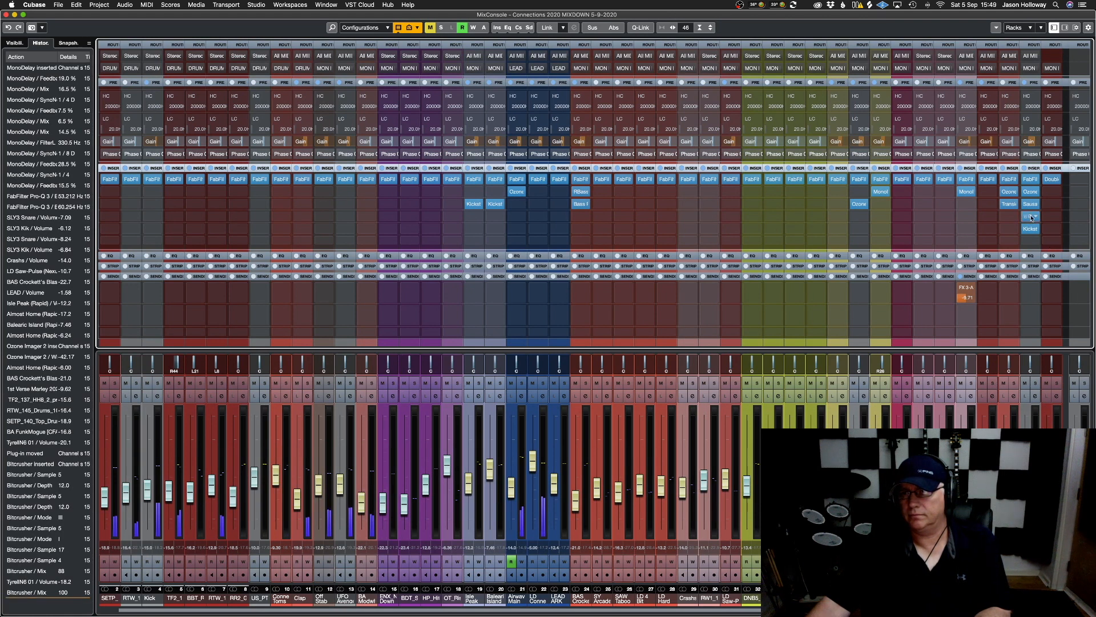
Compare the Bitcrusher at 85% mix against bypass, then settle on a 55% mix and save the project
{"action": "left_click", "coordinate": [1031, 217]}
{"action": "left_click_drag", "start_coordinate": [483, 214], "coordinate": [483, 219]}
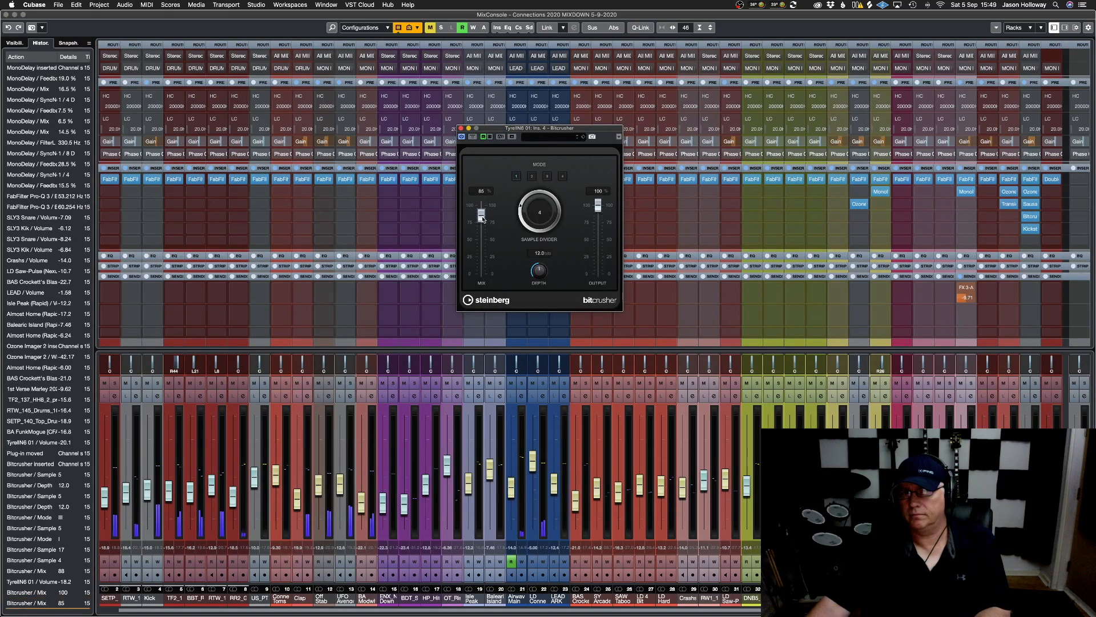
{"action": "left_click", "coordinate": [471, 137]}
{"action": "left_click", "coordinate": [471, 137]}
{"action": "mouse_move", "coordinate": [481, 216]}
{"action": "left_mouse_down"}
{"action": "mouse_move", "coordinate": [483, 247]}
{"action": "mouse_move", "coordinate": [482, 235]}
{"action": "left_mouse_up"}
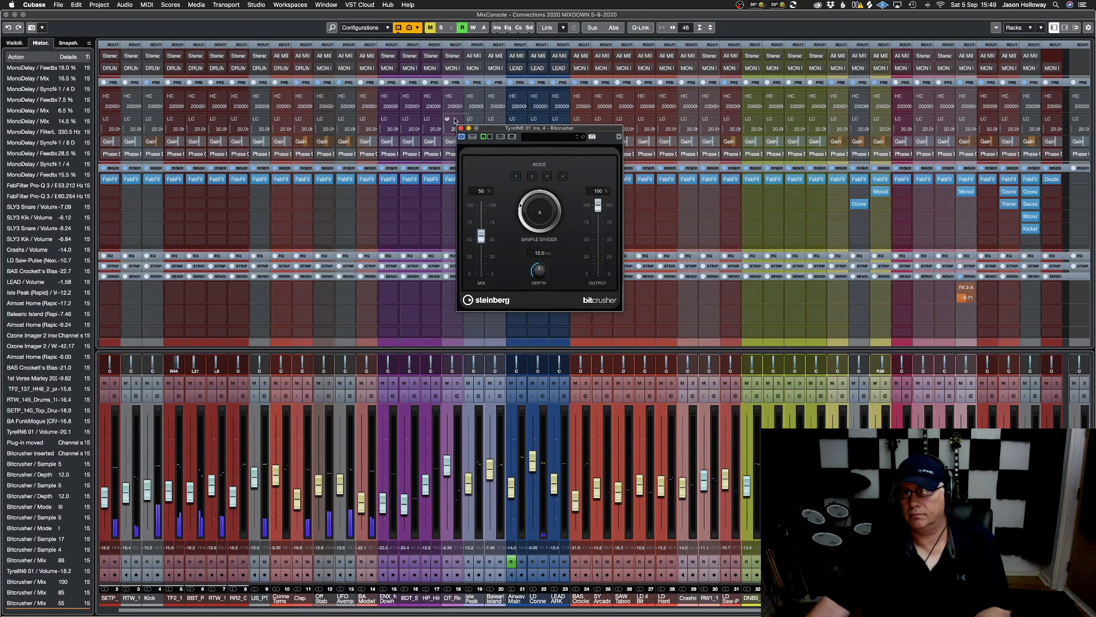
{"action": "left_click", "coordinate": [461, 128]}
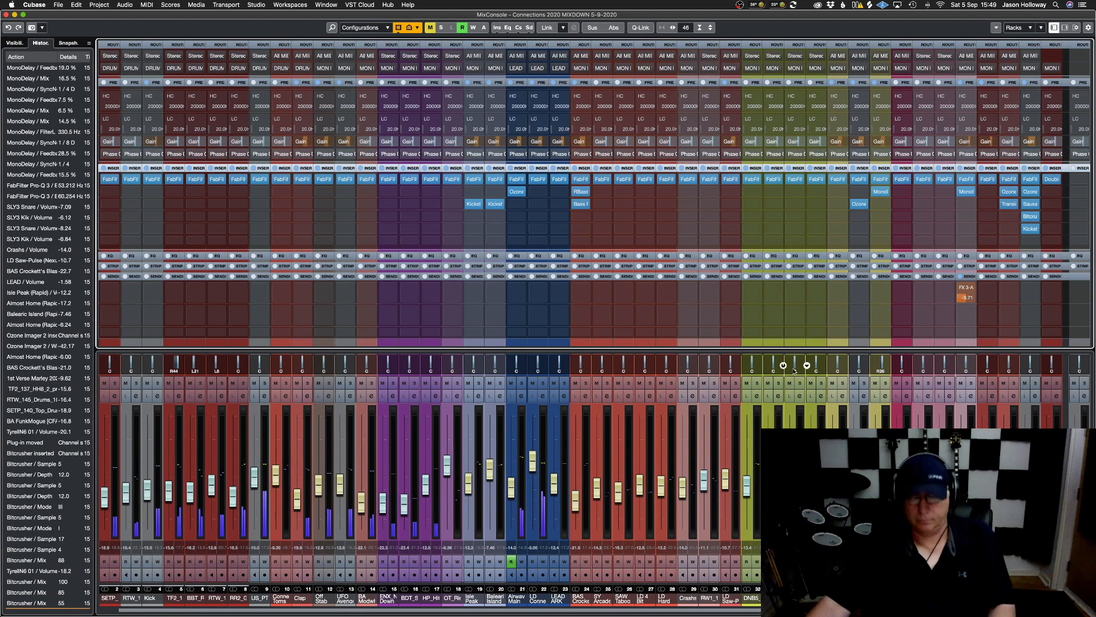
{"action": "key", "text": "super+s"}
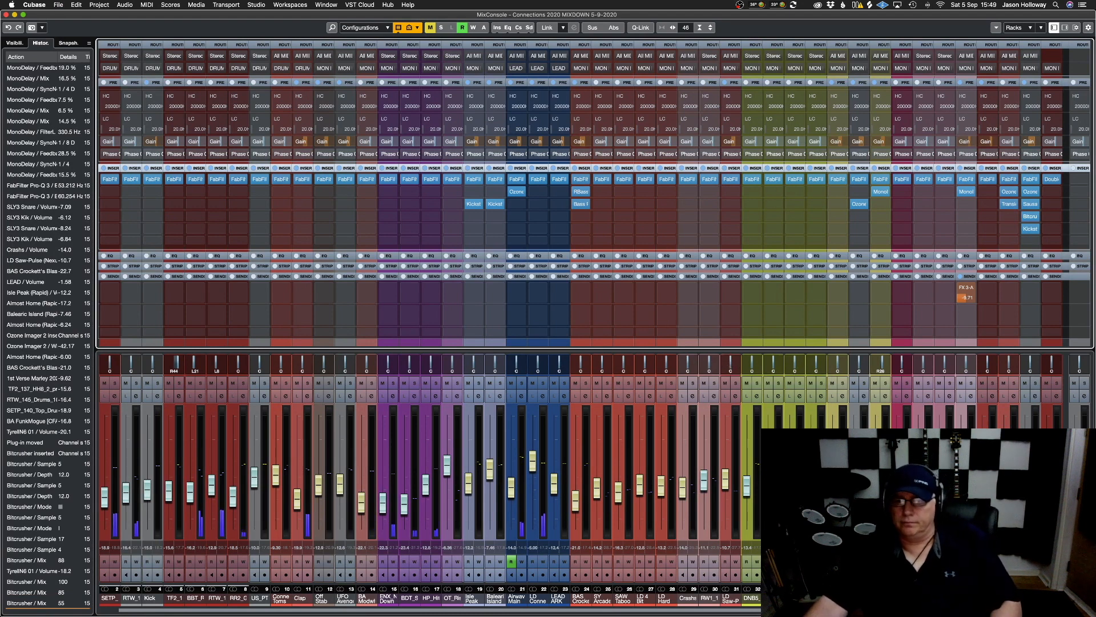
Raise the BA FunkMogue channel level to -14.4
{"action": "left_click", "coordinate": [879, 491]}
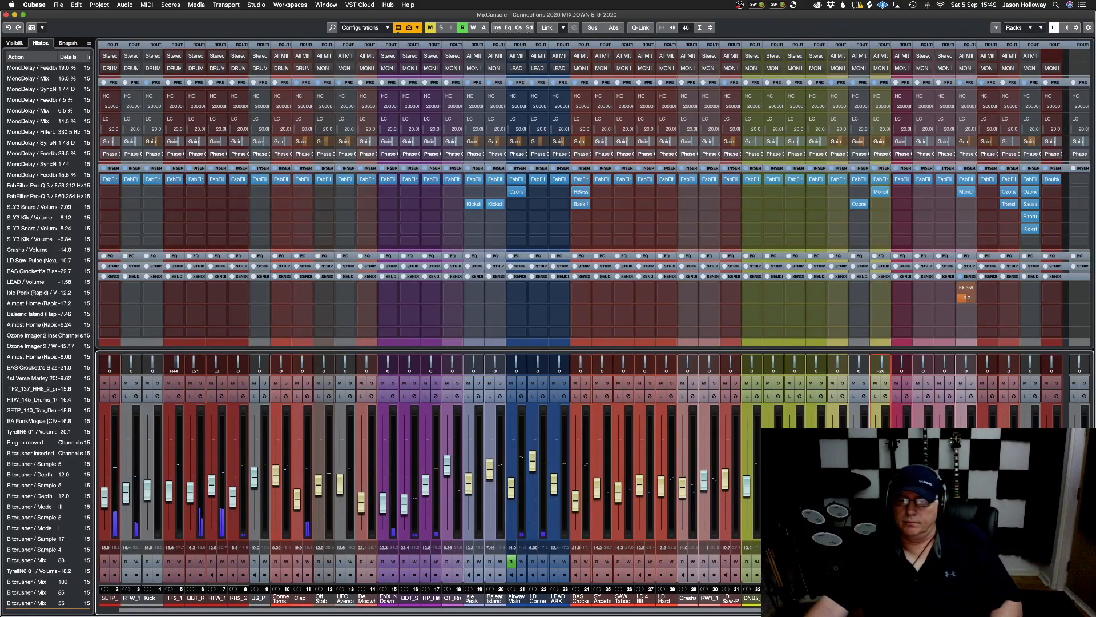
{"action": "left_click_drag", "start_coordinate": [875, 493], "coordinate": [875, 488]}
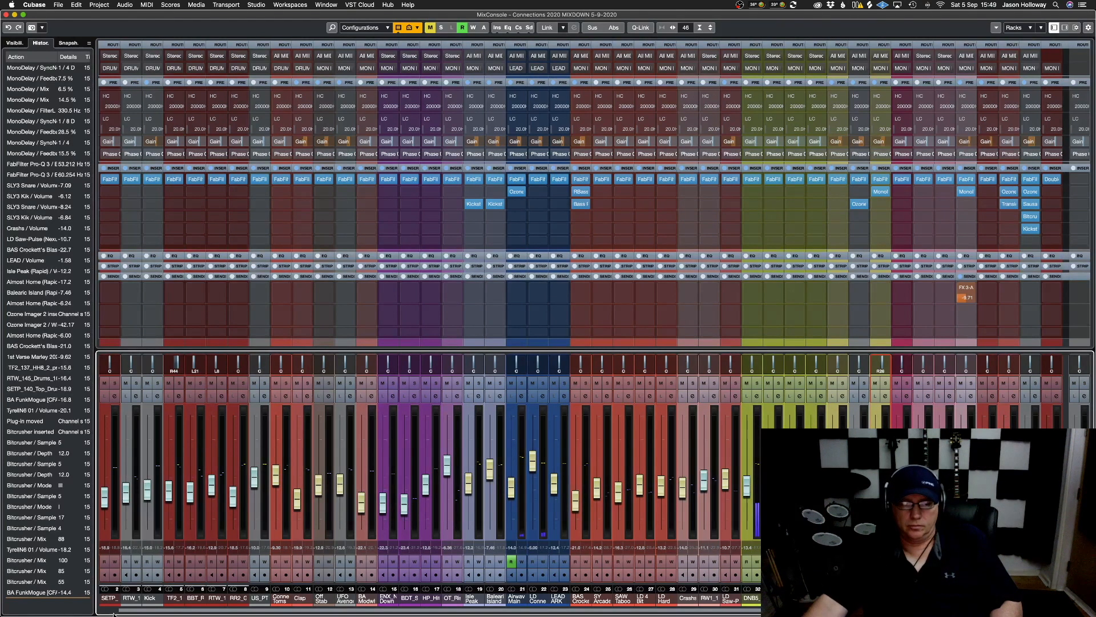
On the 1st Verse channel, raise the FX 1 Doubler2 send to -1.47 and lower the channel level to -11.1
{"action": "left_click", "coordinate": [103, 611]}
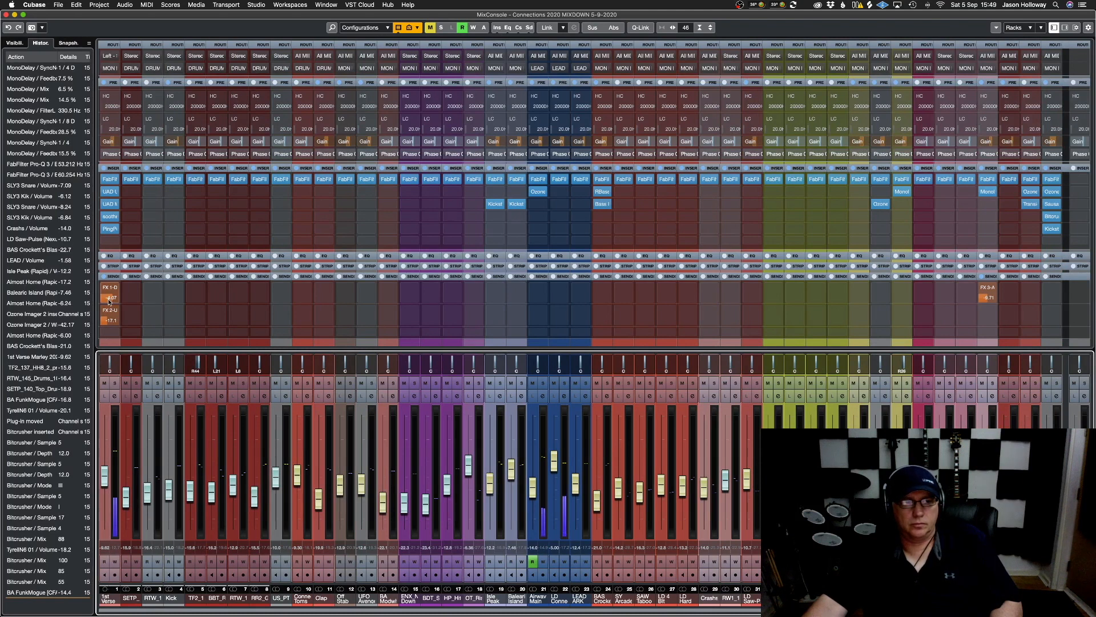
{"action": "left_click_drag", "start_coordinate": [114, 299], "coordinate": [132, 299]}
{"action": "mouse_move", "coordinate": [103, 480]}
{"action": "left_mouse_down"}
{"action": "mouse_move", "coordinate": [103, 499]}
{"action": "mouse_move", "coordinate": [104, 484]}
{"action": "left_mouse_up"}
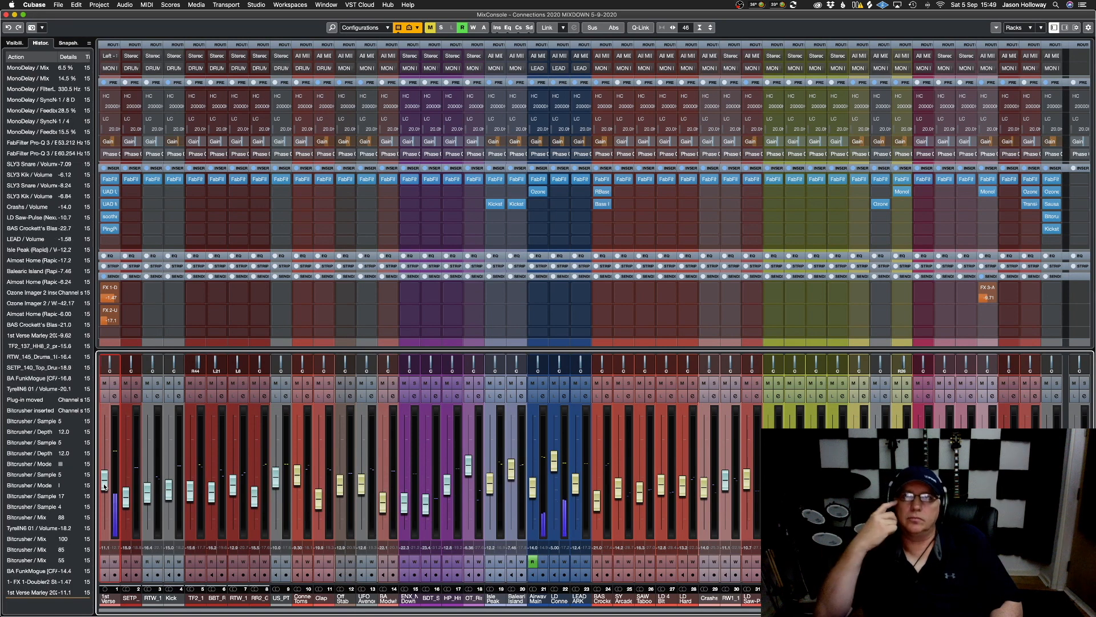
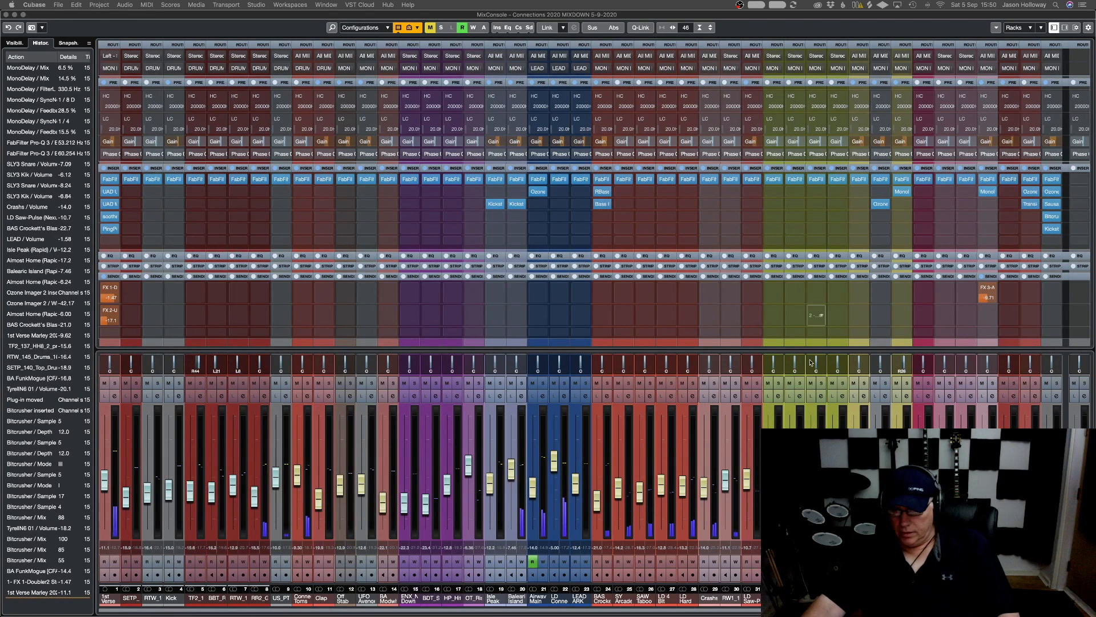
Solo DNB5_174_Kick_Sn and the two green channels beside it, and set the DNB5_174_Kick_Sn level to -14.4
{"action": "left_click", "coordinate": [799, 383]}
{"action": "left_click", "coordinate": [821, 382]}
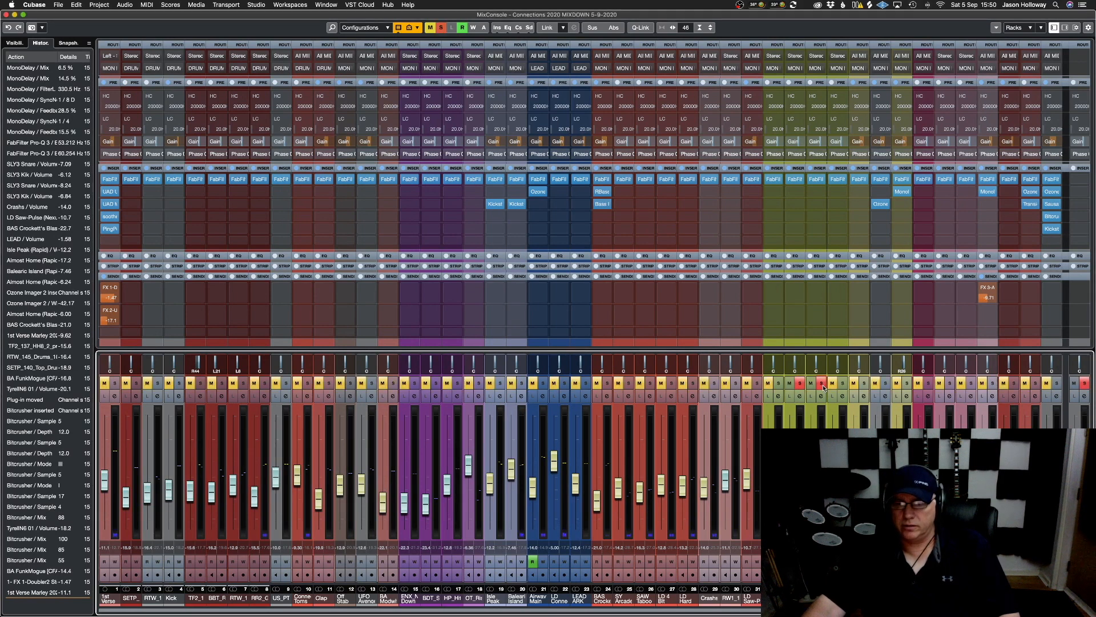
{"action": "scroll", "coordinate": [824, 389], "scroll_direction": "right", "scroll_amount": 1}
{"action": "left_click", "coordinate": [757, 383]}
{"action": "left_click", "coordinate": [746, 486]}
{"action": "left_click_drag", "start_coordinate": [746, 487], "coordinate": [746, 488]}
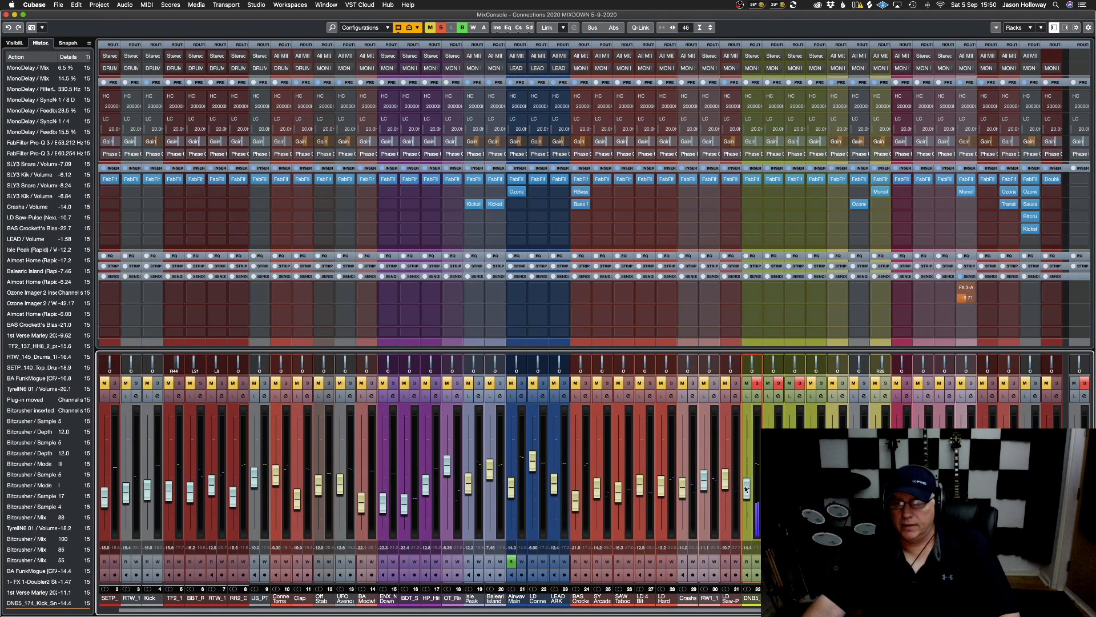
Compare the soloed drum channels, leave only KIK & SNARE soloed, and raise its level to -6.60
{"action": "left_click", "coordinate": [800, 384]}
{"action": "left_click", "coordinate": [800, 385]}
{"action": "left_click", "coordinate": [779, 384]}
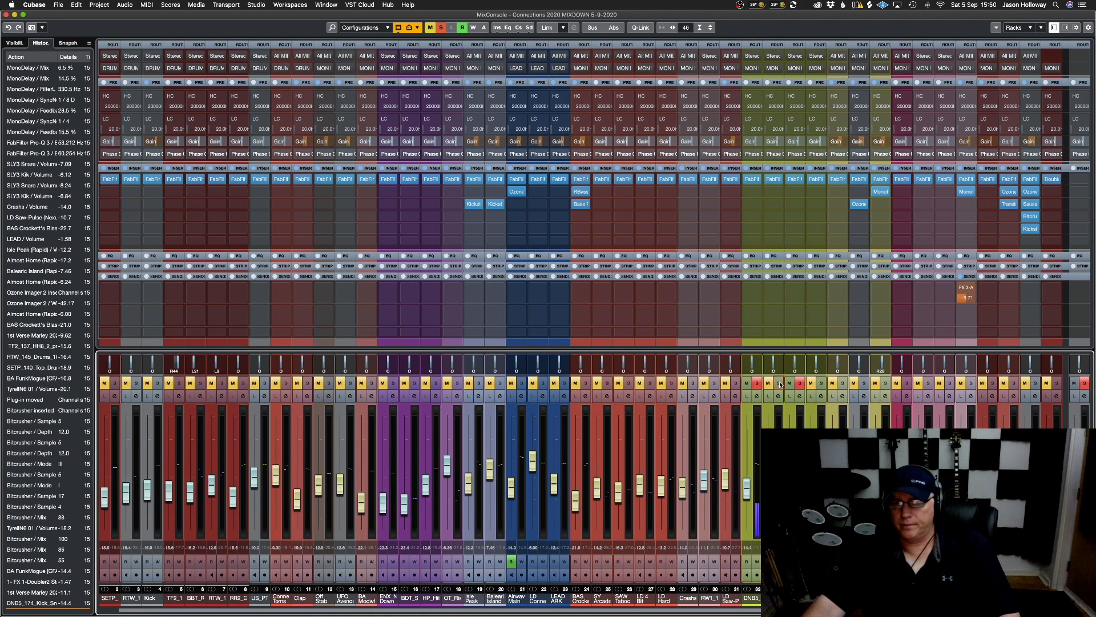
{"action": "left_click", "coordinate": [779, 384]}
{"action": "left_click", "coordinate": [799, 384]}
{"action": "left_click", "coordinate": [757, 384]}
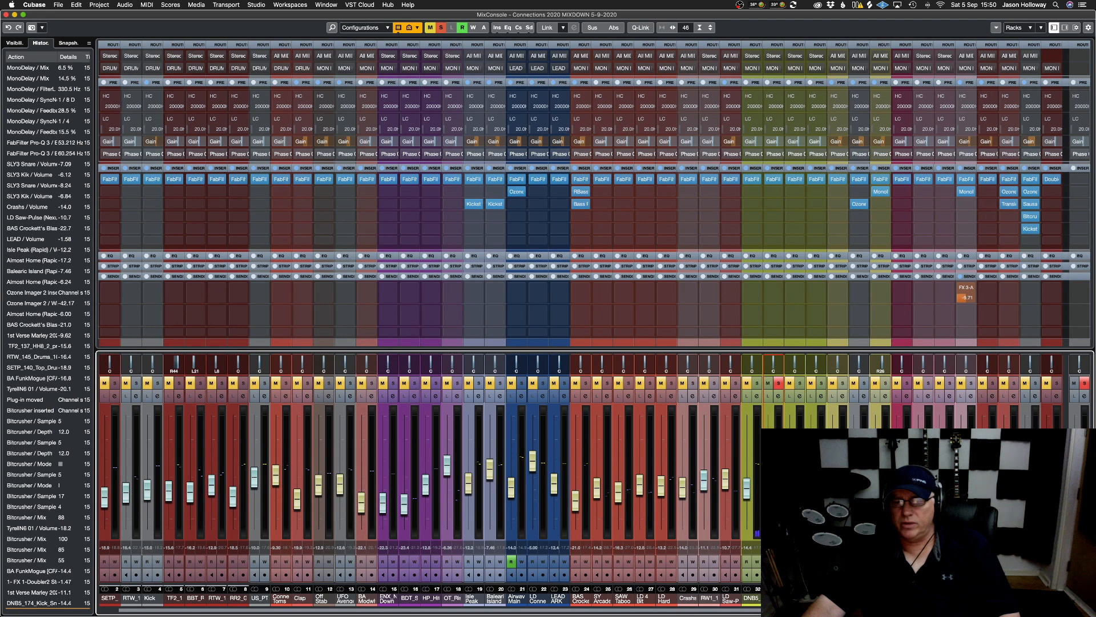
{"action": "left_click_drag", "start_coordinate": [768, 473], "coordinate": [768, 467]}
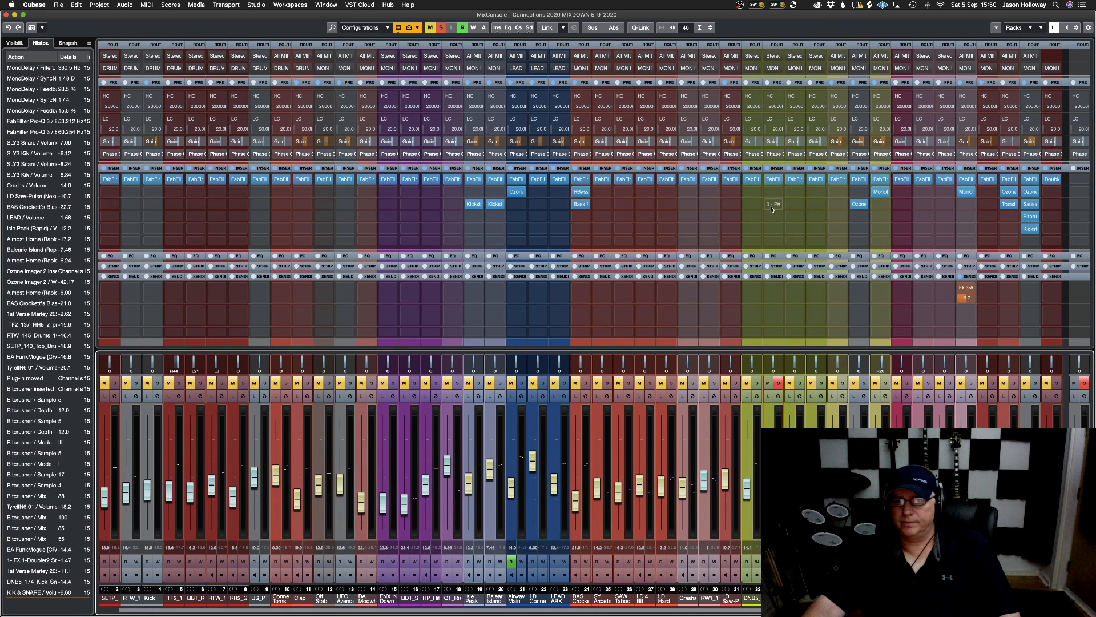
Compare KIK & SNARE with its FabFilter Pro-Q 3 bypassed and inspect the plug-in's EQ curve
{"action": "left_click", "coordinate": [768, 180]}
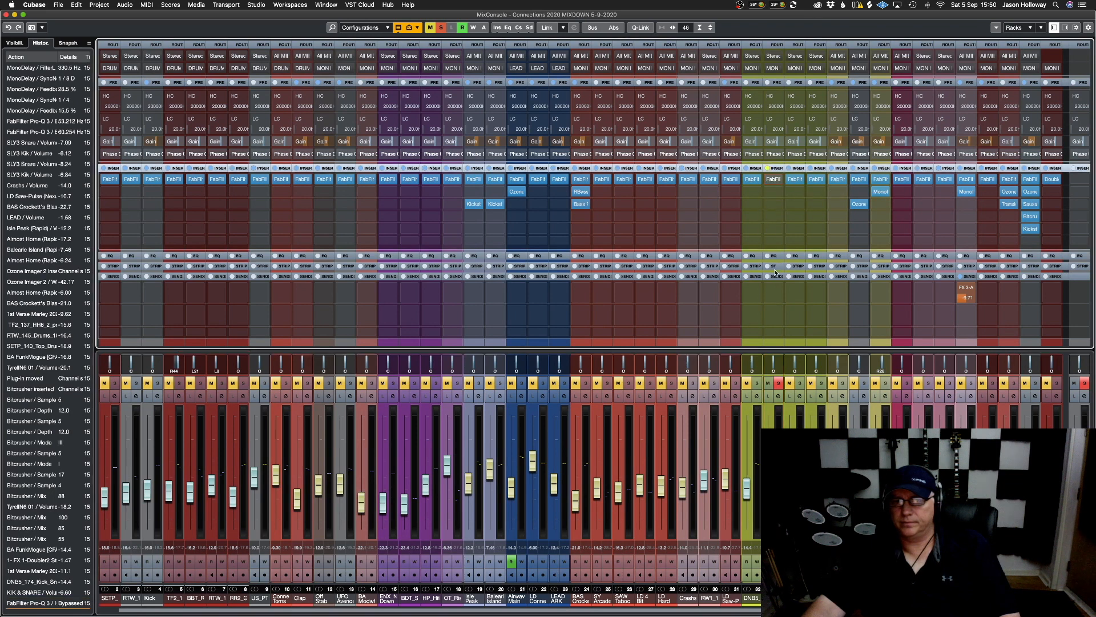
{"action": "key", "text": "super+z"}
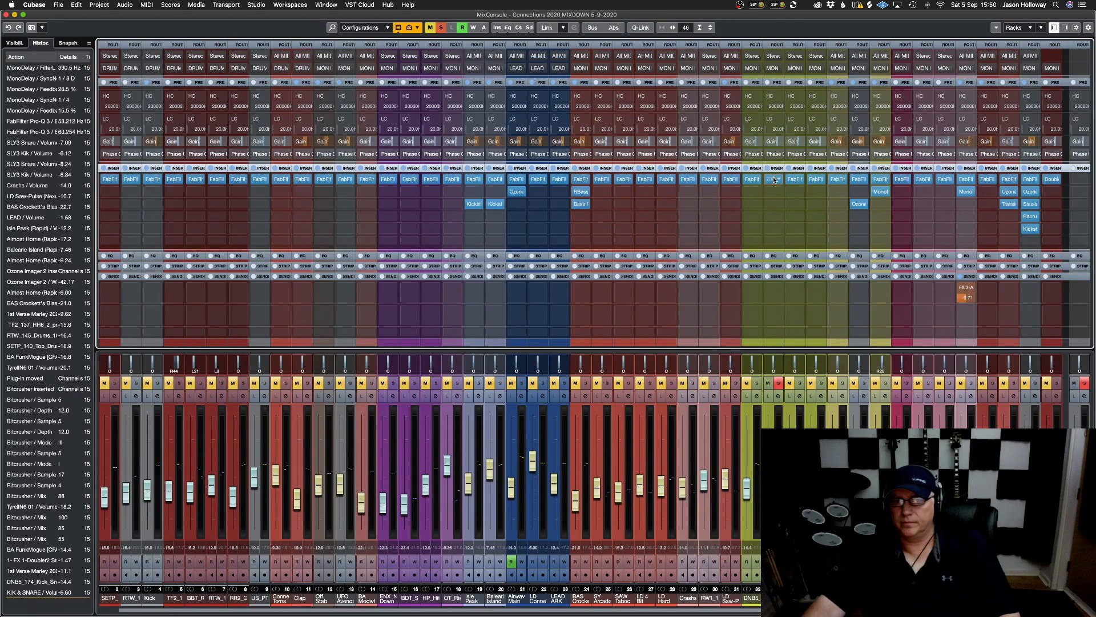
{"action": "left_click", "coordinate": [774, 183]}
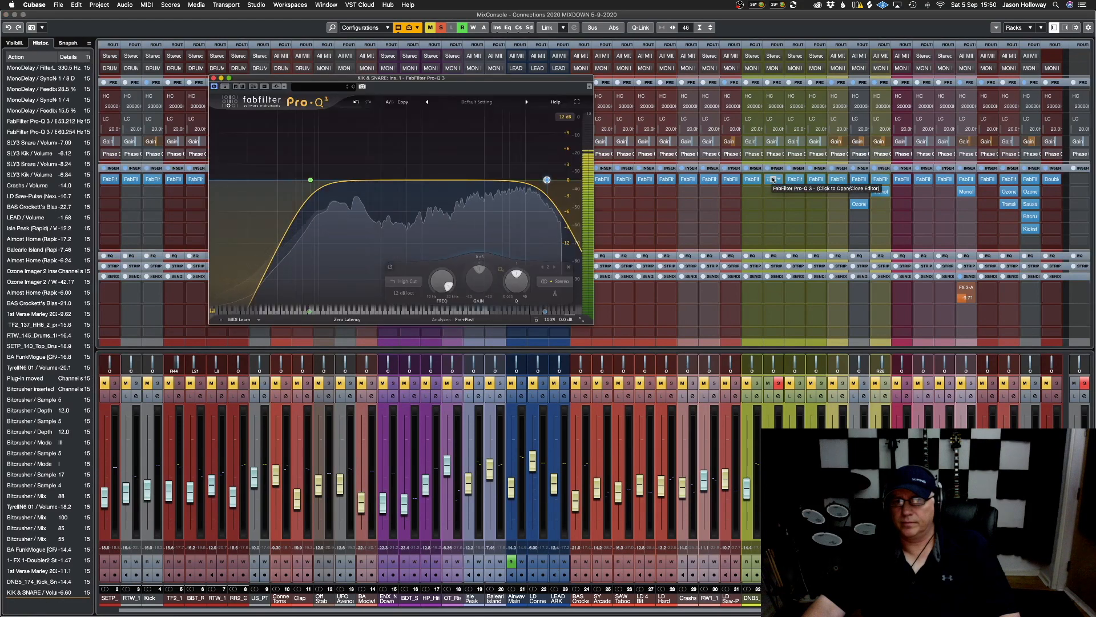
{"action": "left_click", "coordinate": [774, 182]}
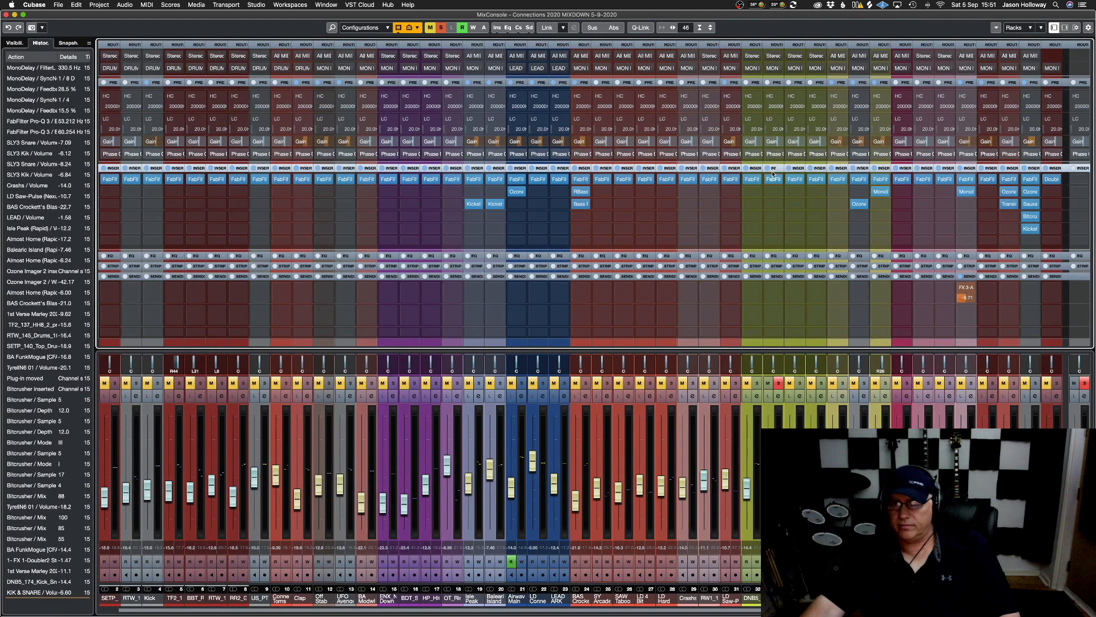
Search the effects for "gate" and add iZotope Neutron 2 Gate in insert slot 2 of KIK & SNARE
{"action": "left_click", "coordinate": [776, 192]}
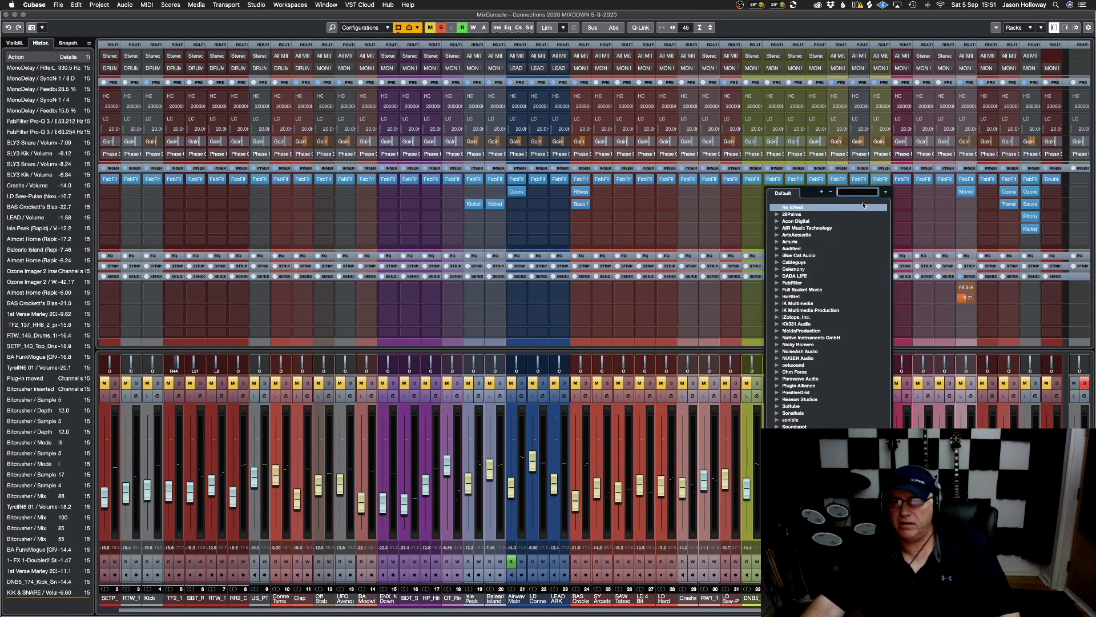
{"action": "type", "text": "gate"}
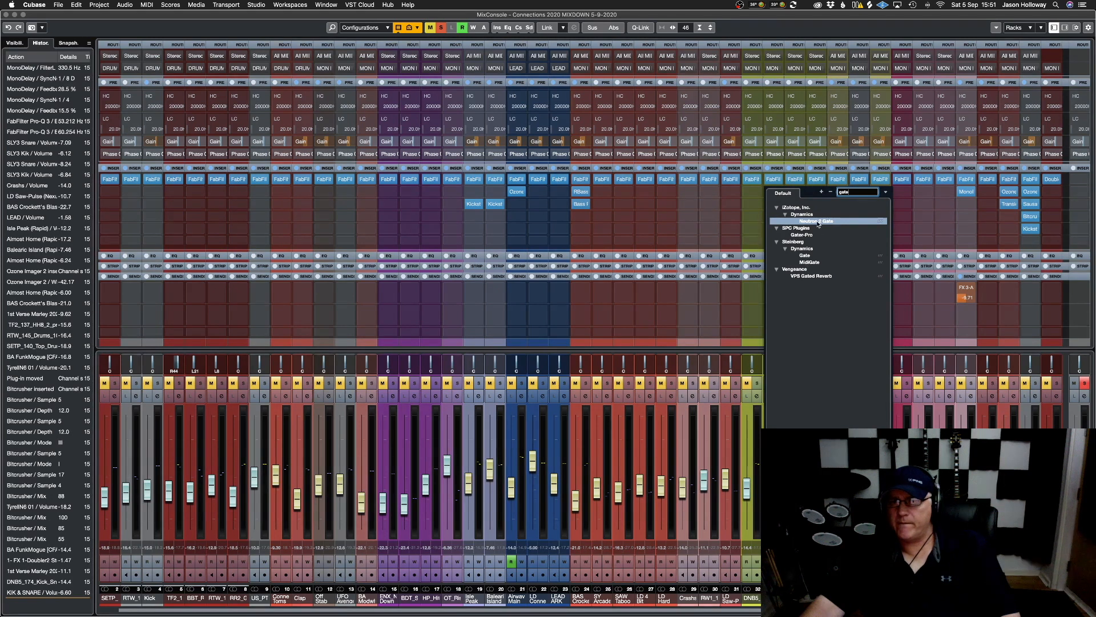
{"action": "left_click", "coordinate": [818, 221]}
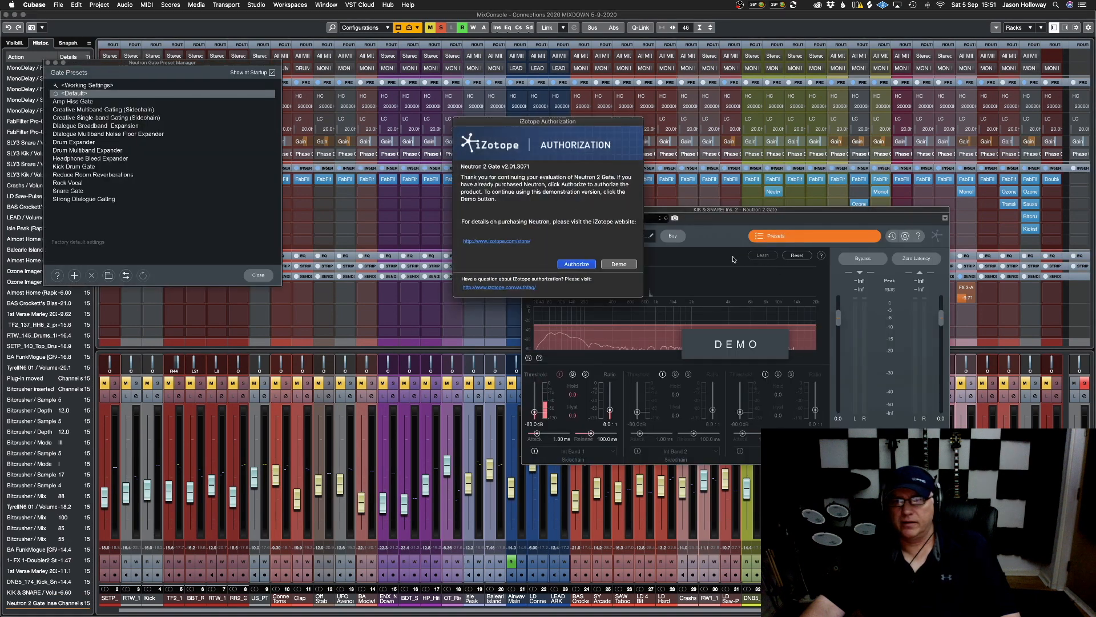
Continue Neutron 2 Gate in demo mode and try a threshold of -24.4 dB on KIK & SNARE
{"action": "left_click", "coordinate": [618, 264]}
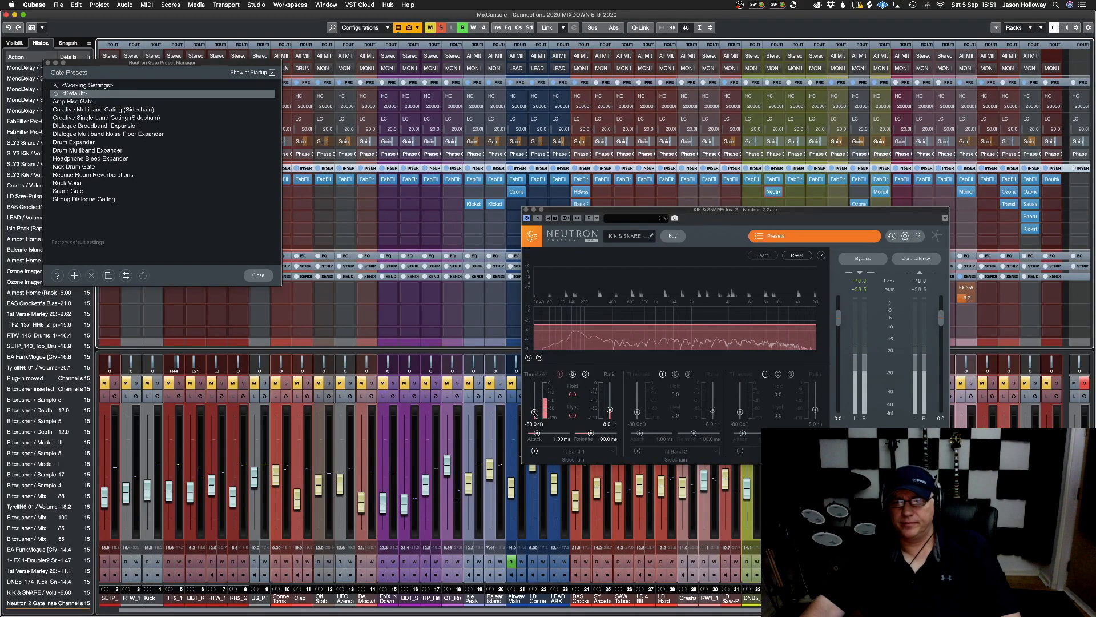
{"action": "left_click_drag", "start_coordinate": [534, 411], "coordinate": [535, 402]}
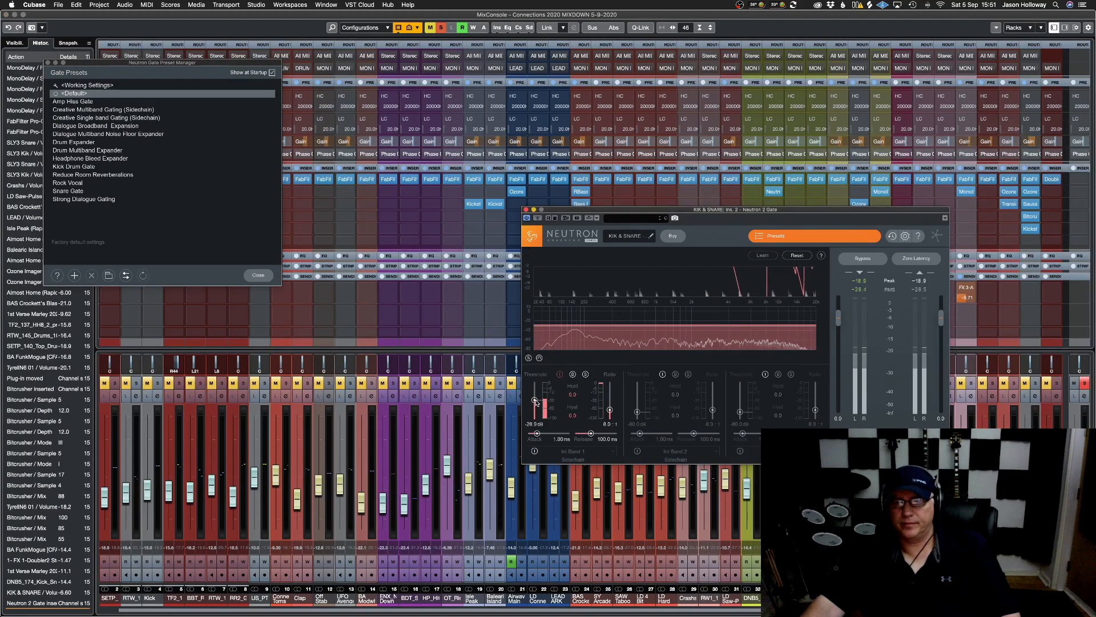
{"action": "left_click_drag", "start_coordinate": [537, 400], "coordinate": [537, 402]}
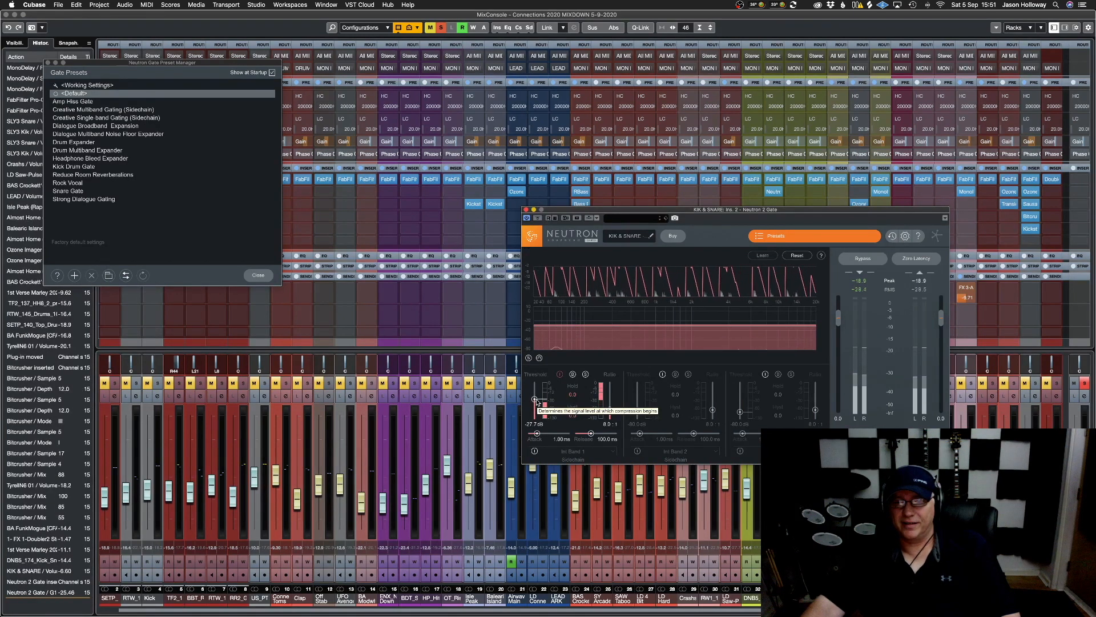
{"action": "left_click_drag", "start_coordinate": [537, 401], "coordinate": [537, 400]}
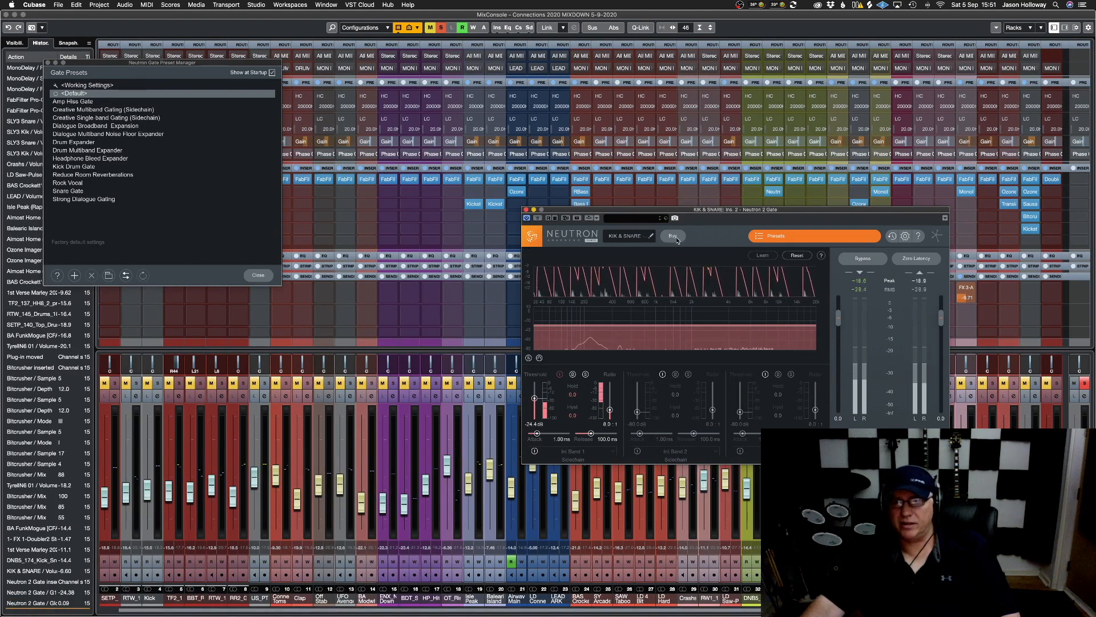
Open the purchase page from Neutron 2 Gate and compare the Neutron 3 editions and their prices
{"action": "left_click", "coordinate": [674, 236]}
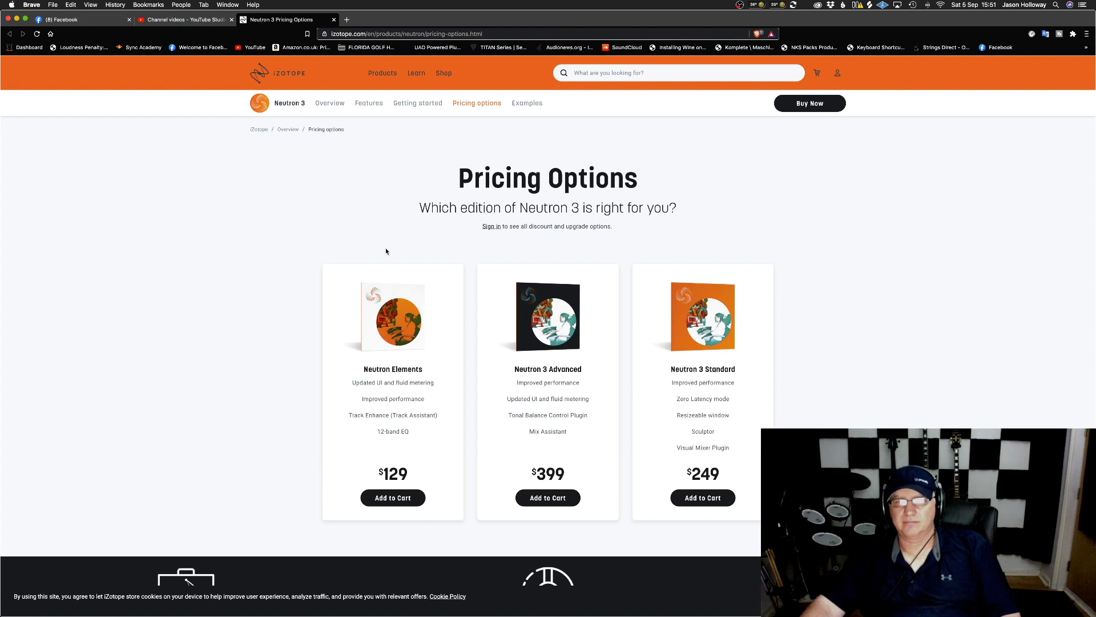
{"action": "scroll", "coordinate": [386, 251], "scroll_direction": "down", "scroll_amount": 1}
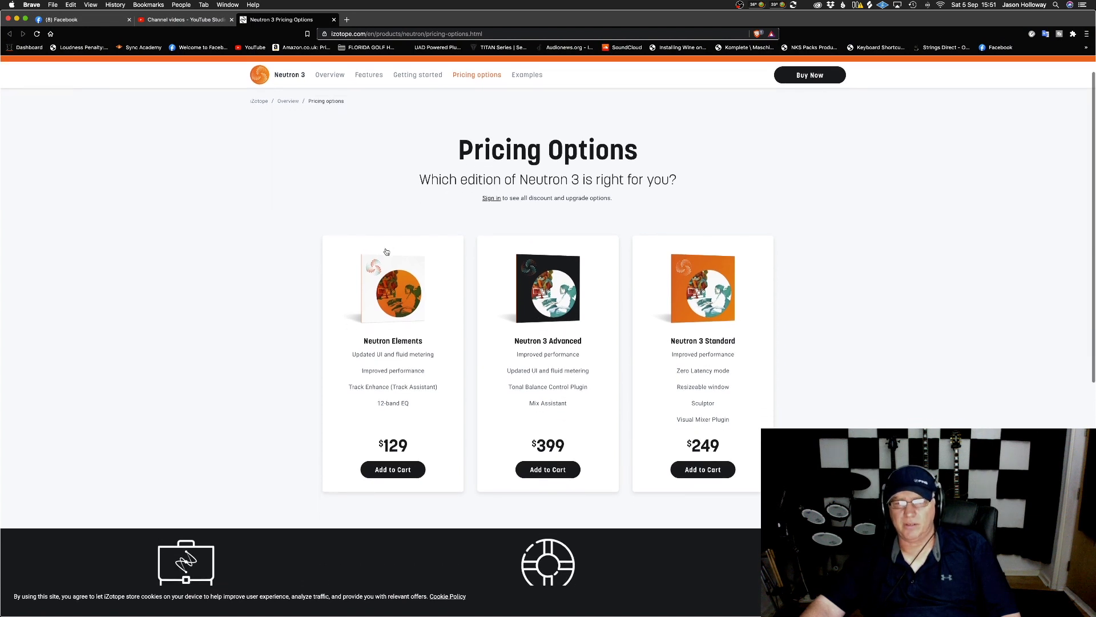
{"action": "scroll", "coordinate": [386, 251], "scroll_direction": "down", "scroll_amount": 7}
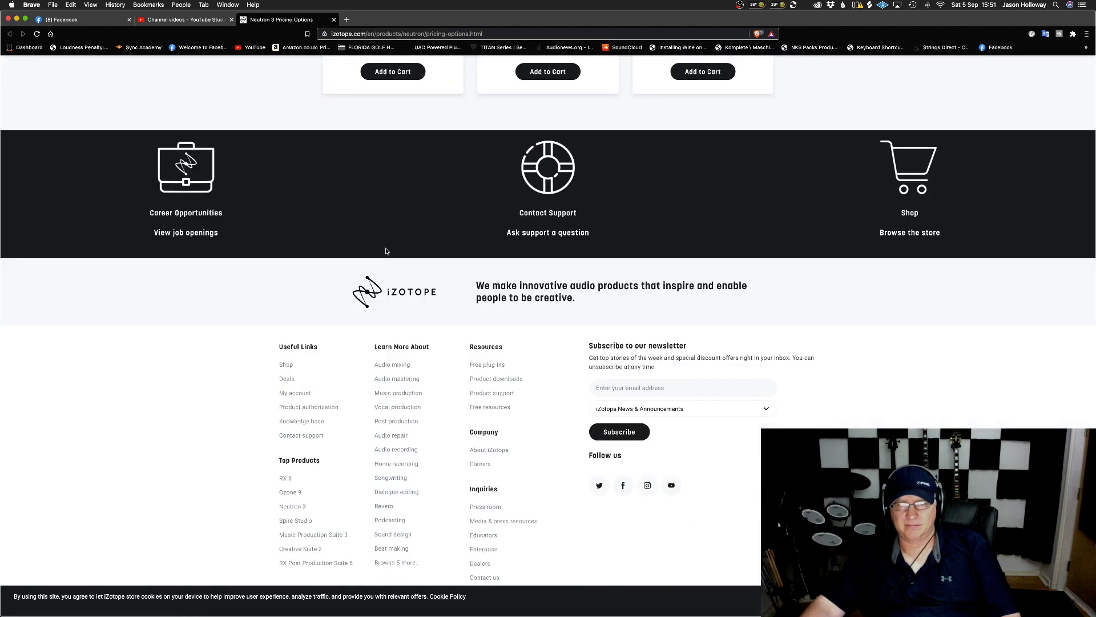
{"action": "scroll", "coordinate": [386, 251], "scroll_direction": "up", "scroll_amount": 8}
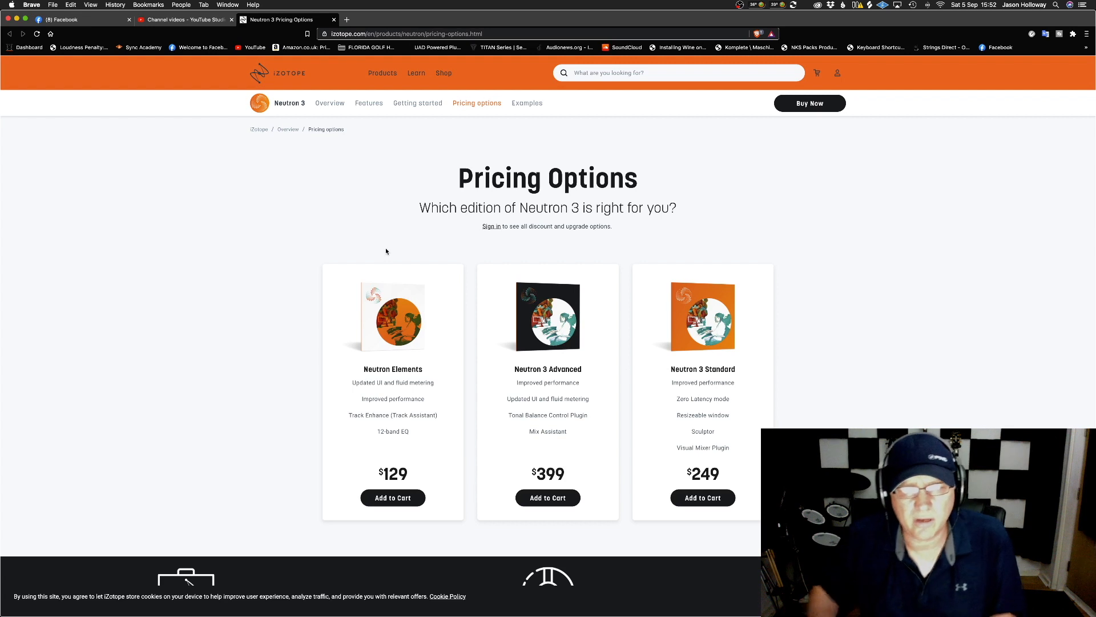
{"action": "key", "text": "super+Tab"}
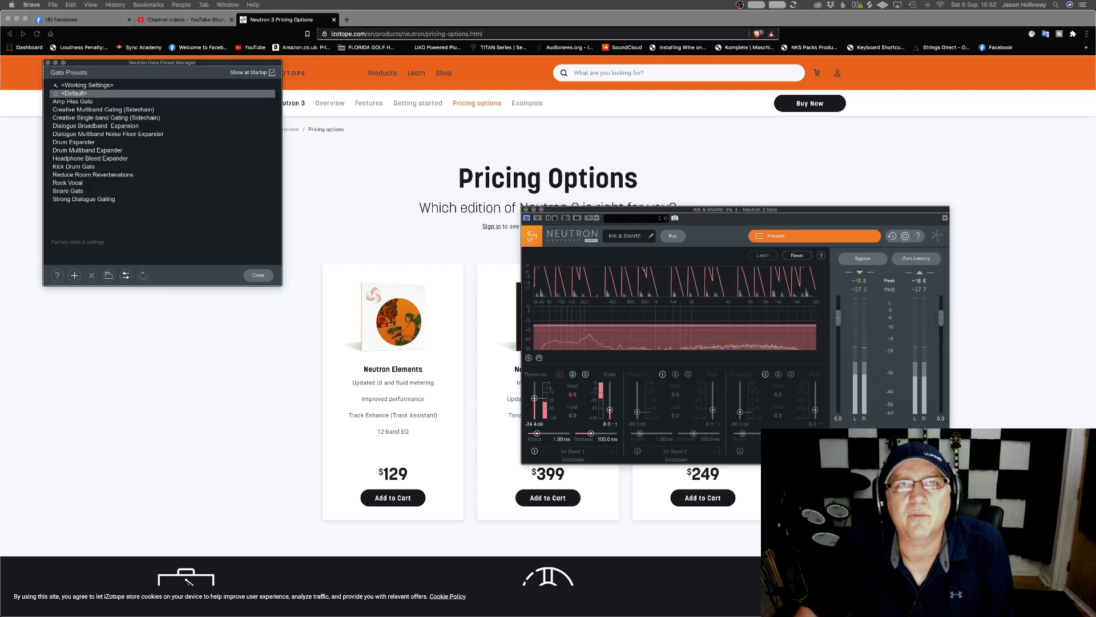
{"action": "left_click", "coordinate": [357, 242]}
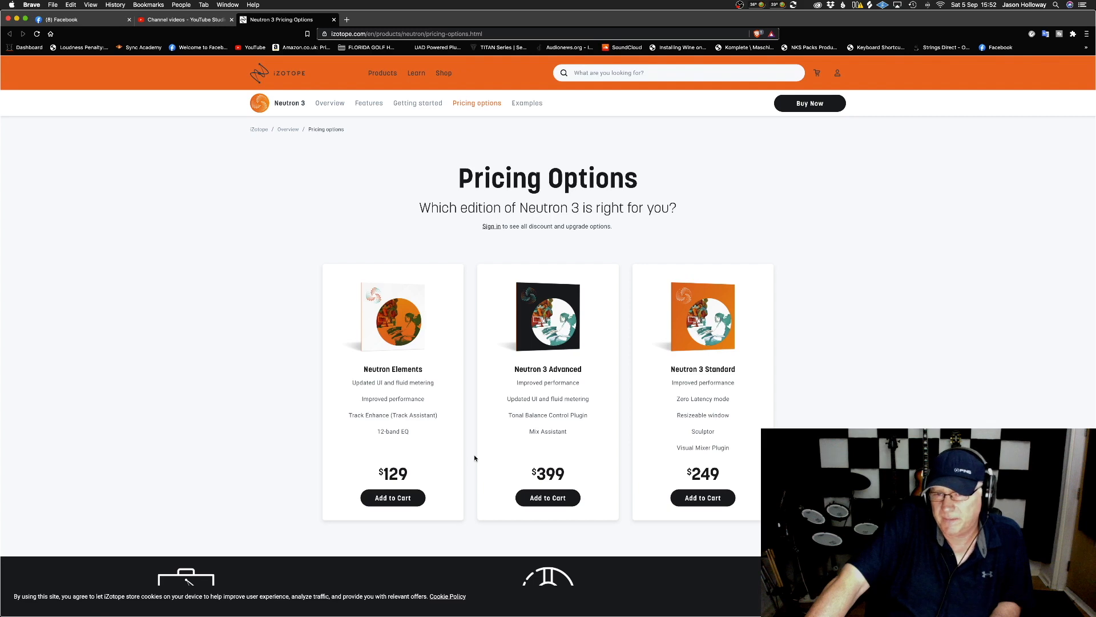
{"action": "scroll", "coordinate": [473, 454], "scroll_direction": "down", "scroll_amount": 10}
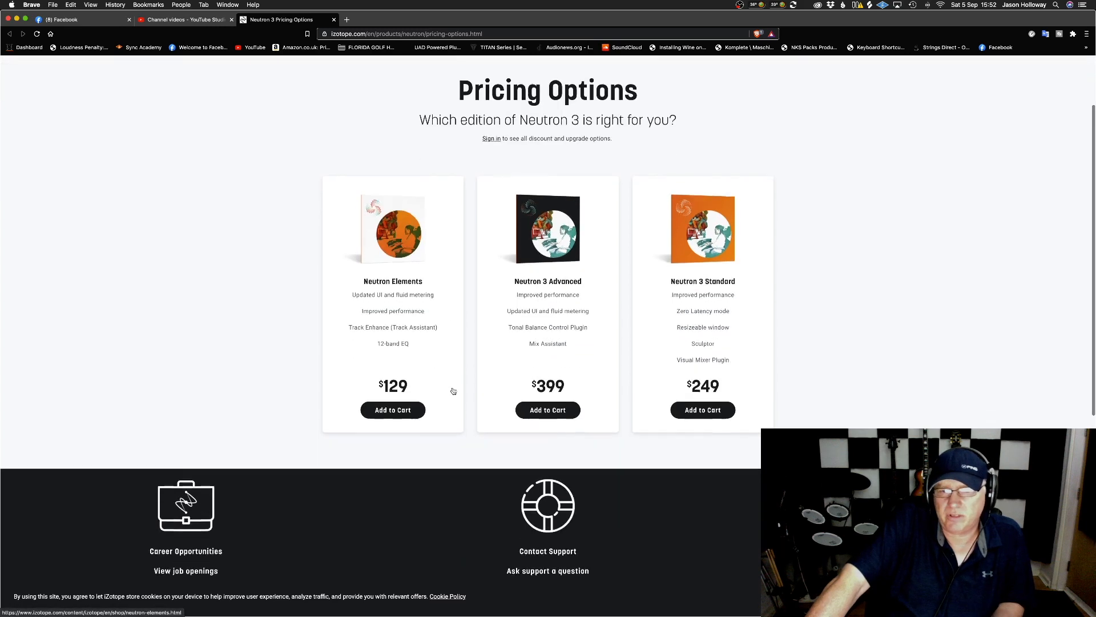
{"action": "scroll", "coordinate": [452, 390], "scroll_direction": "up", "scroll_amount": 10}
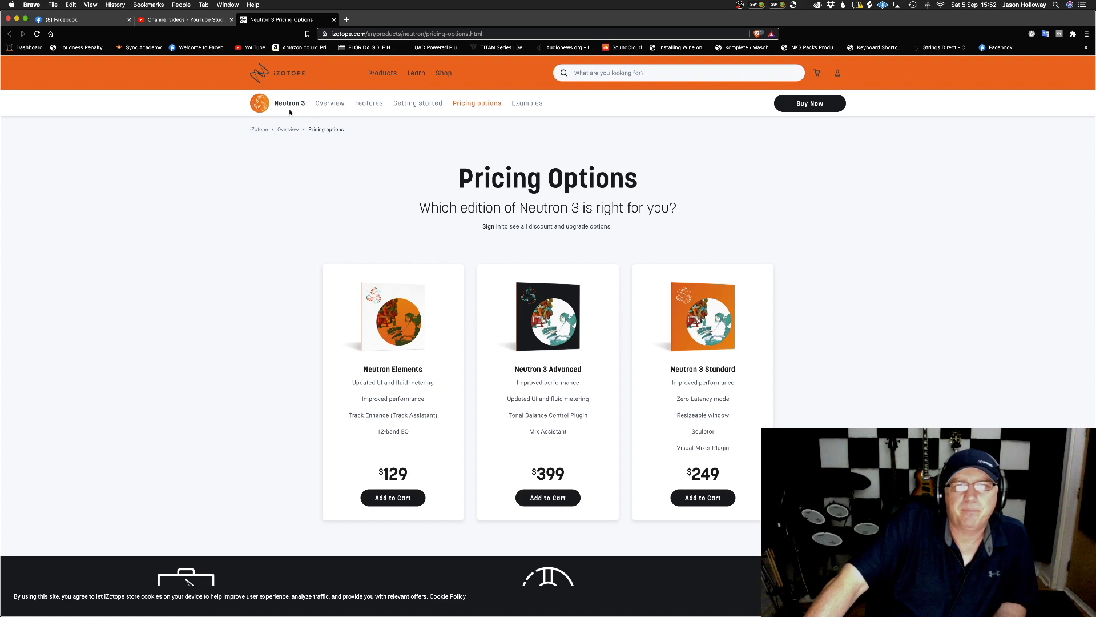
Browse iZotope's full product range, including the plug-in suites, popular product prices and A-Z product list
{"action": "left_click", "coordinate": [383, 74]}
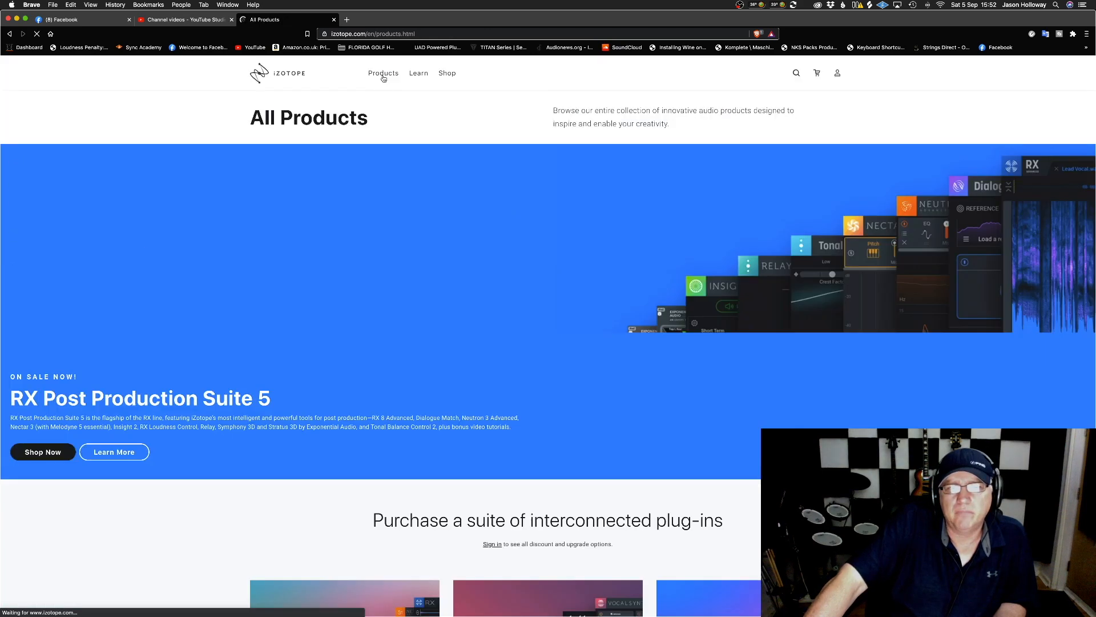
{"action": "scroll", "coordinate": [323, 251], "scroll_direction": "down", "scroll_amount": 6}
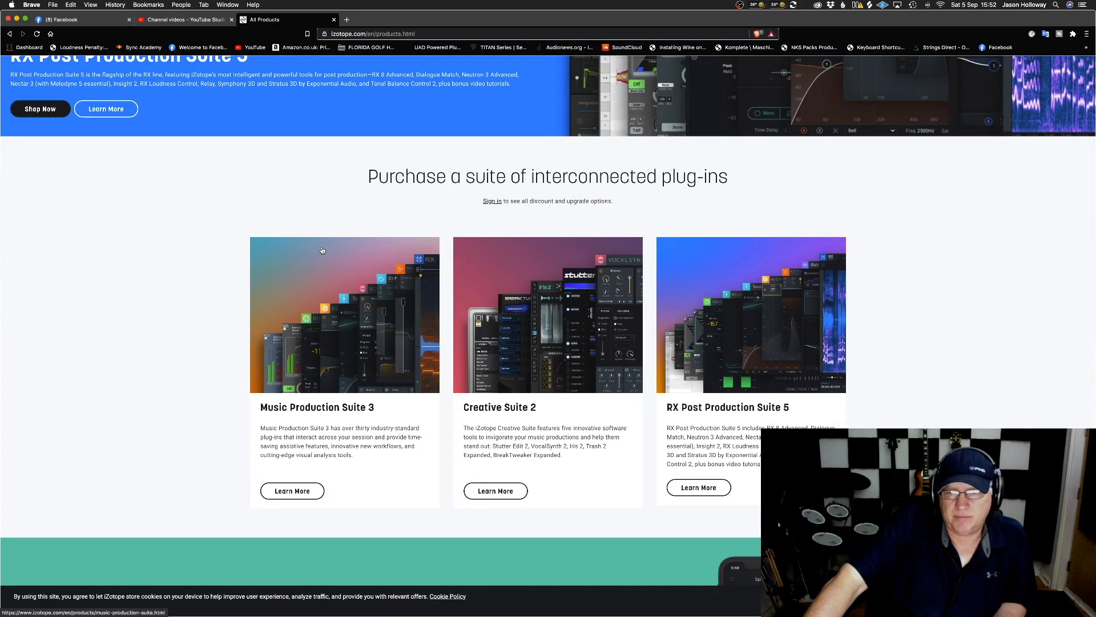
{"action": "scroll", "coordinate": [322, 251], "scroll_direction": "down", "scroll_amount": 8}
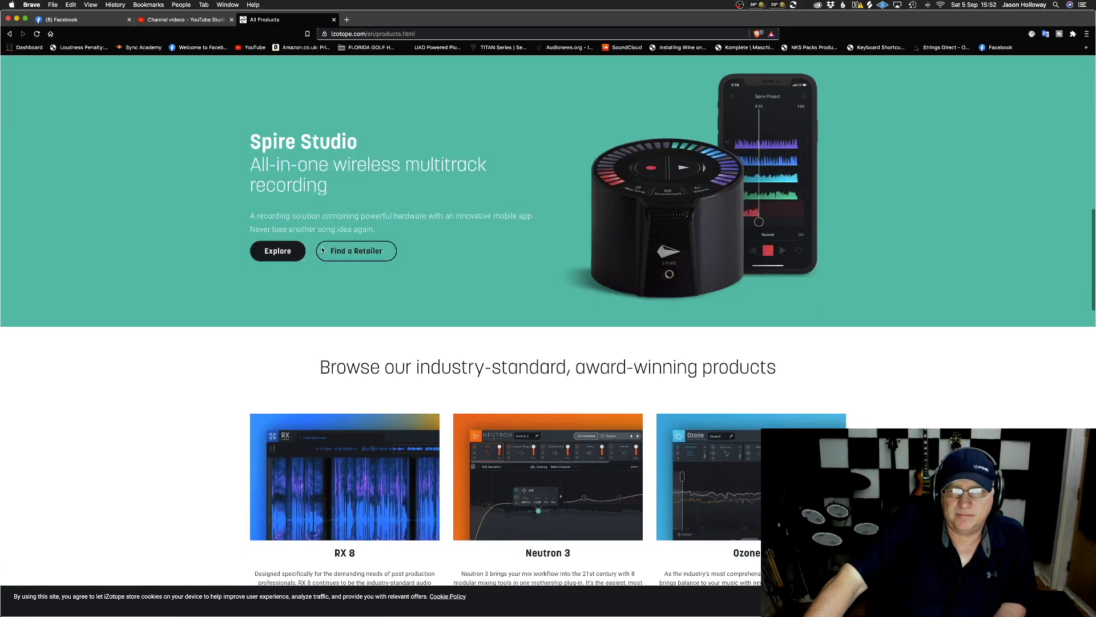
{"action": "scroll", "coordinate": [323, 251], "scroll_direction": "down", "scroll_amount": 3}
{"action": "scroll", "coordinate": [322, 250], "scroll_direction": "down", "scroll_amount": 3}
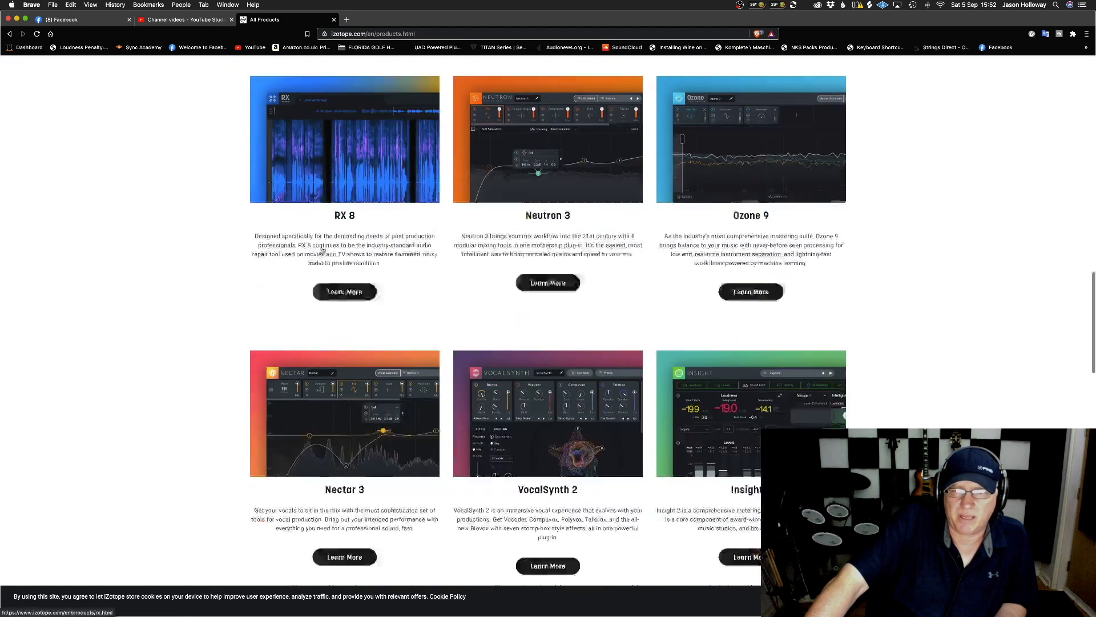
{"action": "scroll", "coordinate": [323, 250], "scroll_direction": "down", "scroll_amount": 4}
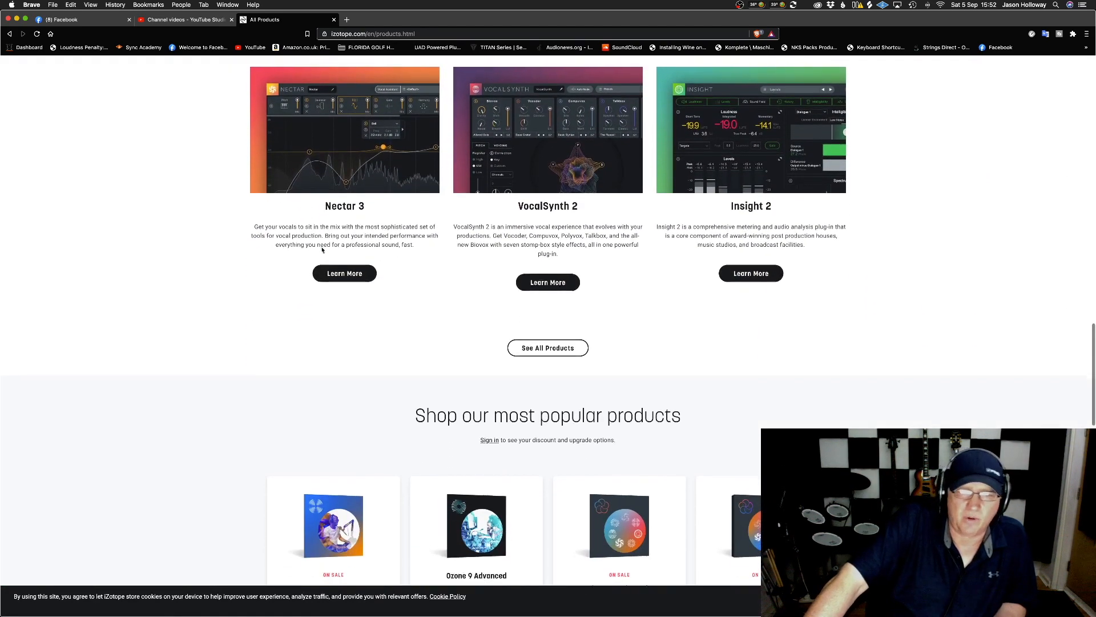
{"action": "scroll", "coordinate": [323, 250], "scroll_direction": "down", "scroll_amount": 2}
{"action": "scroll", "coordinate": [322, 250], "scroll_direction": "down", "scroll_amount": 3}
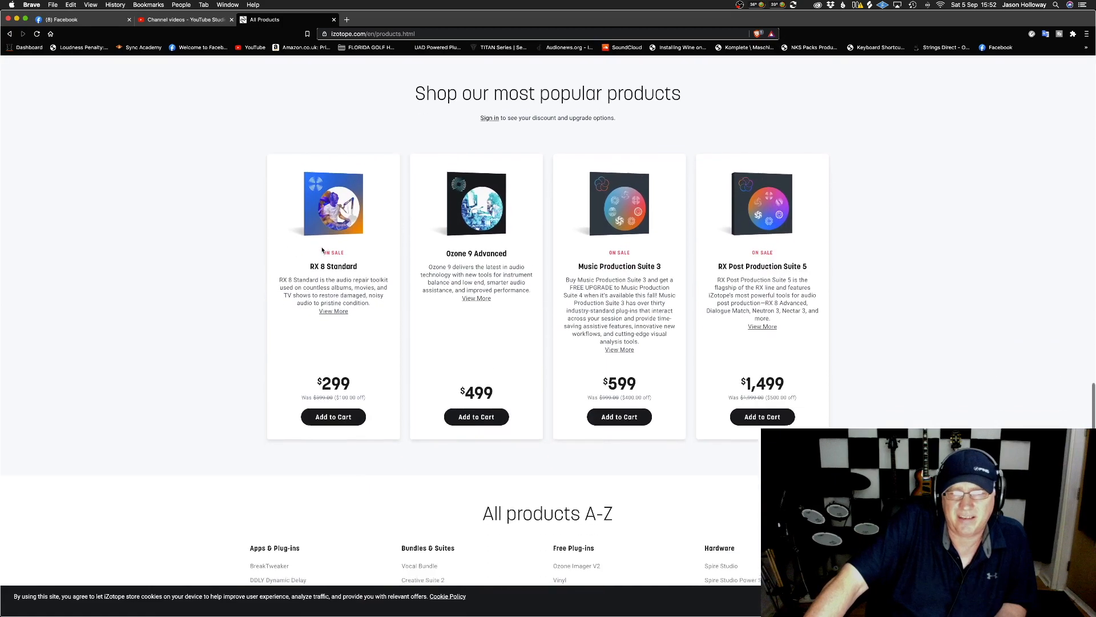
{"action": "scroll", "coordinate": [322, 250], "scroll_direction": "down", "scroll_amount": 10}
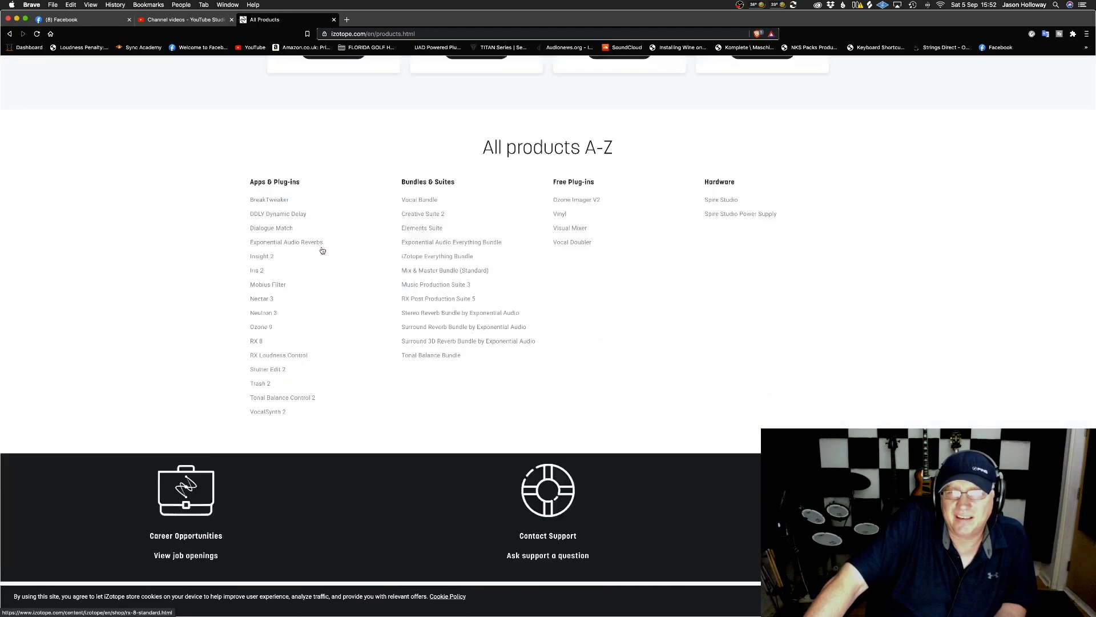
{"action": "scroll", "coordinate": [322, 250], "scroll_direction": "up", "scroll_amount": 15}
{"action": "scroll", "coordinate": [322, 250], "scroll_direction": "up", "scroll_amount": 2}
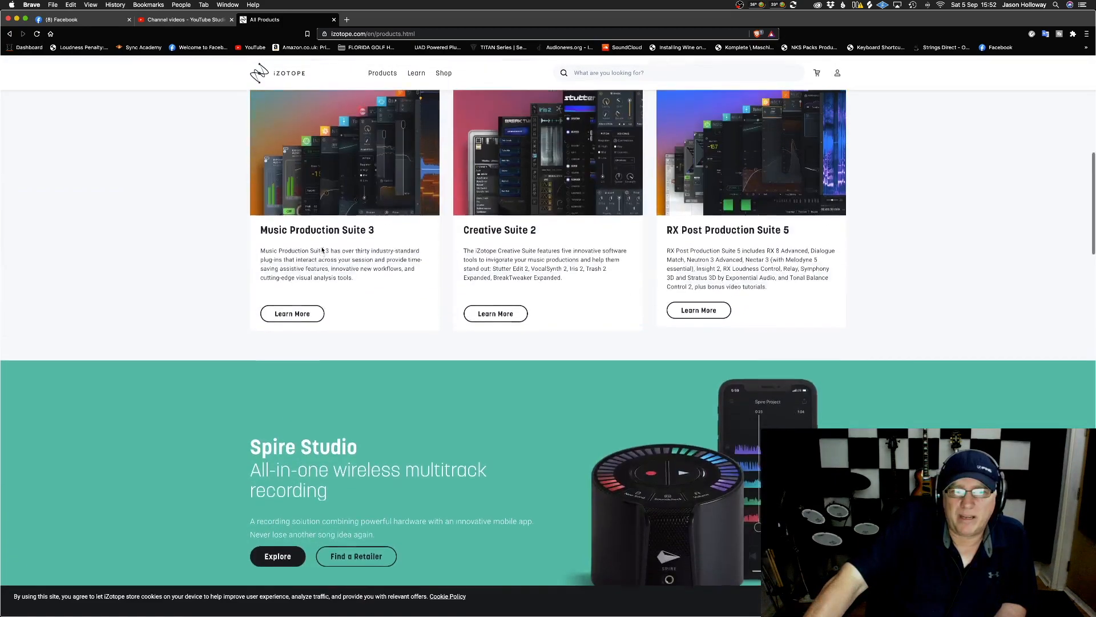
{"action": "scroll", "coordinate": [322, 250], "scroll_direction": "down", "scroll_amount": 9}
{"action": "scroll", "coordinate": [322, 250], "scroll_direction": "up", "scroll_amount": 15}
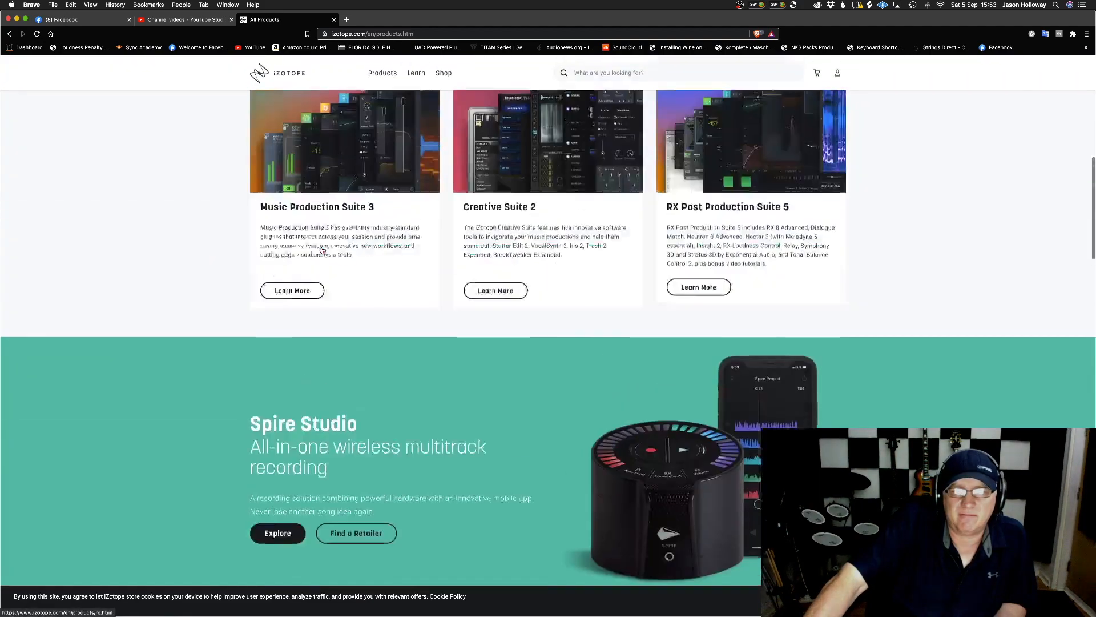
{"action": "scroll", "coordinate": [322, 250], "scroll_direction": "down", "scroll_amount": 6}
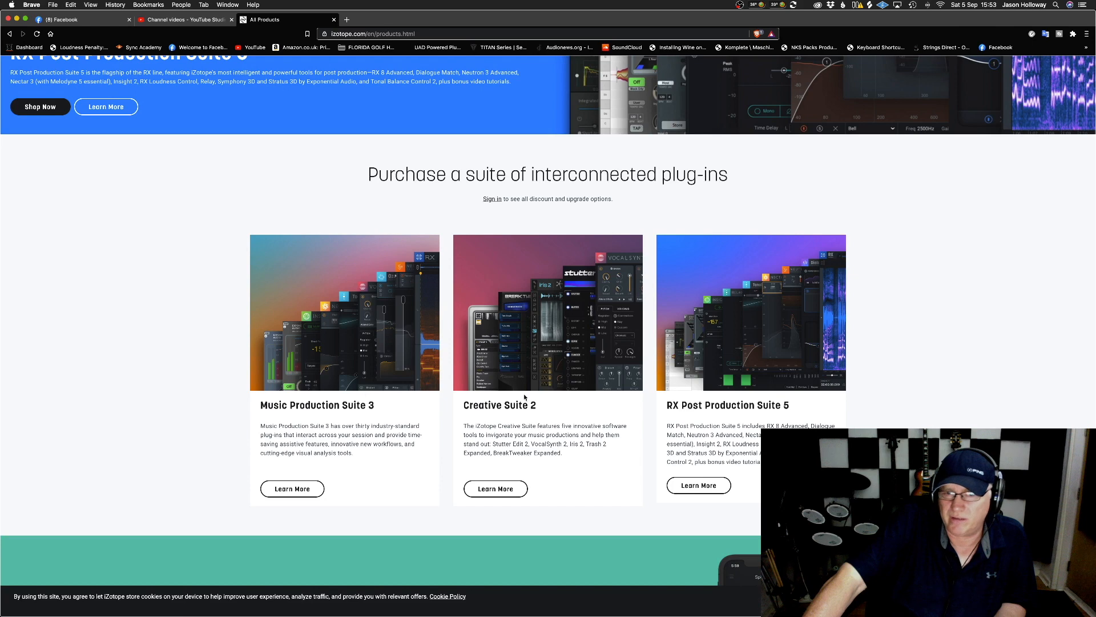
Open the Music Production Suite 3 page and review its price and included products
{"action": "left_click", "coordinate": [307, 349]}
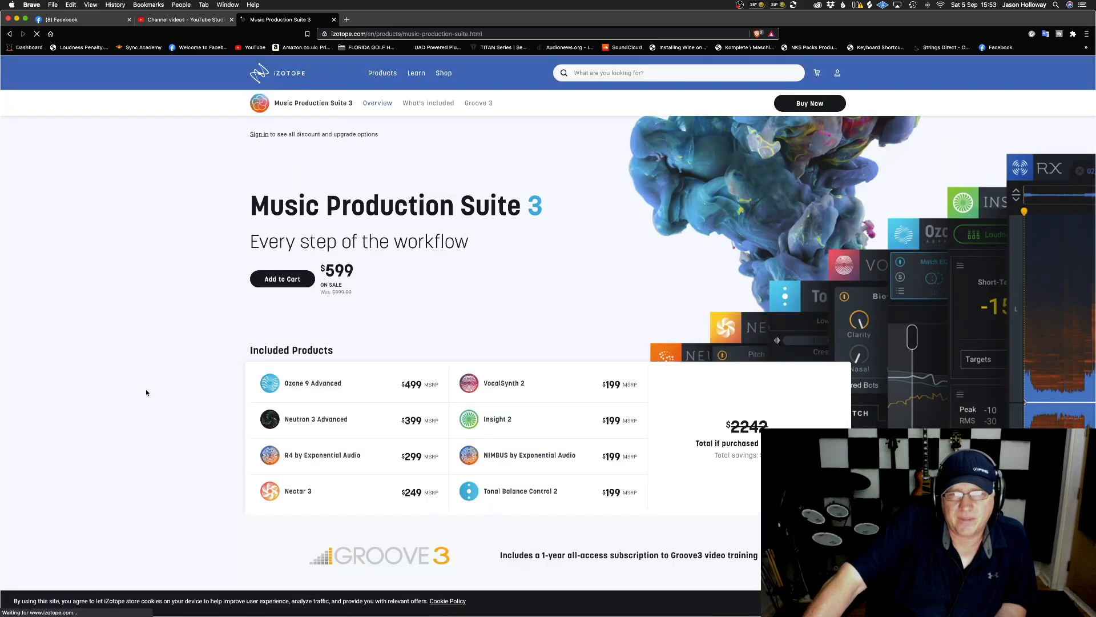
{"action": "scroll", "coordinate": [154, 388], "scroll_direction": "down", "scroll_amount": 2}
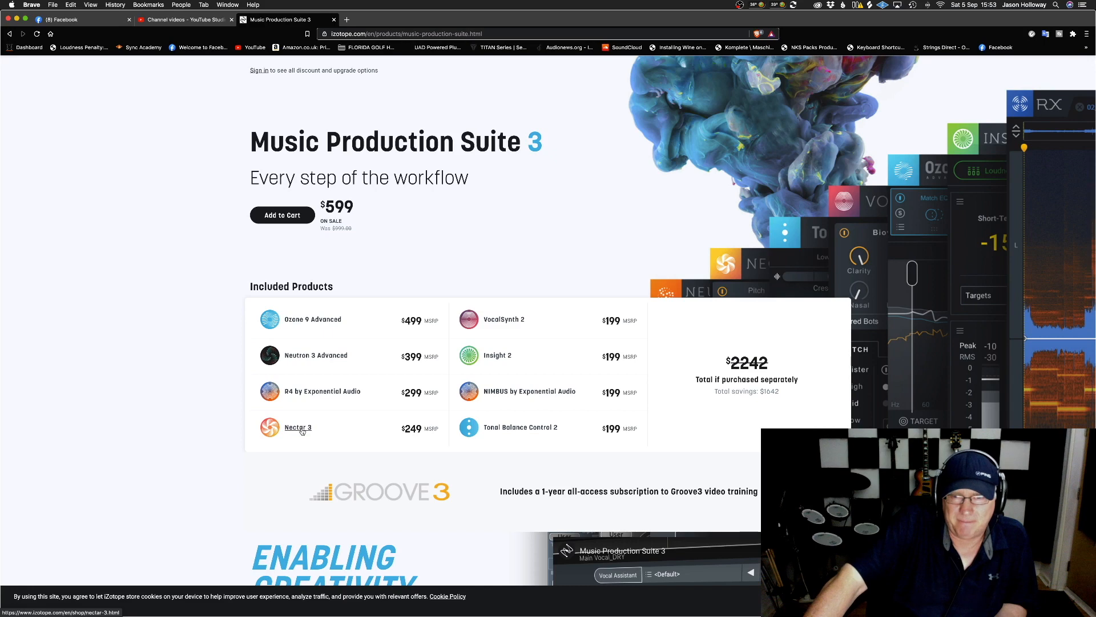
{"action": "scroll", "coordinate": [302, 431], "scroll_direction": "down", "scroll_amount": 7}
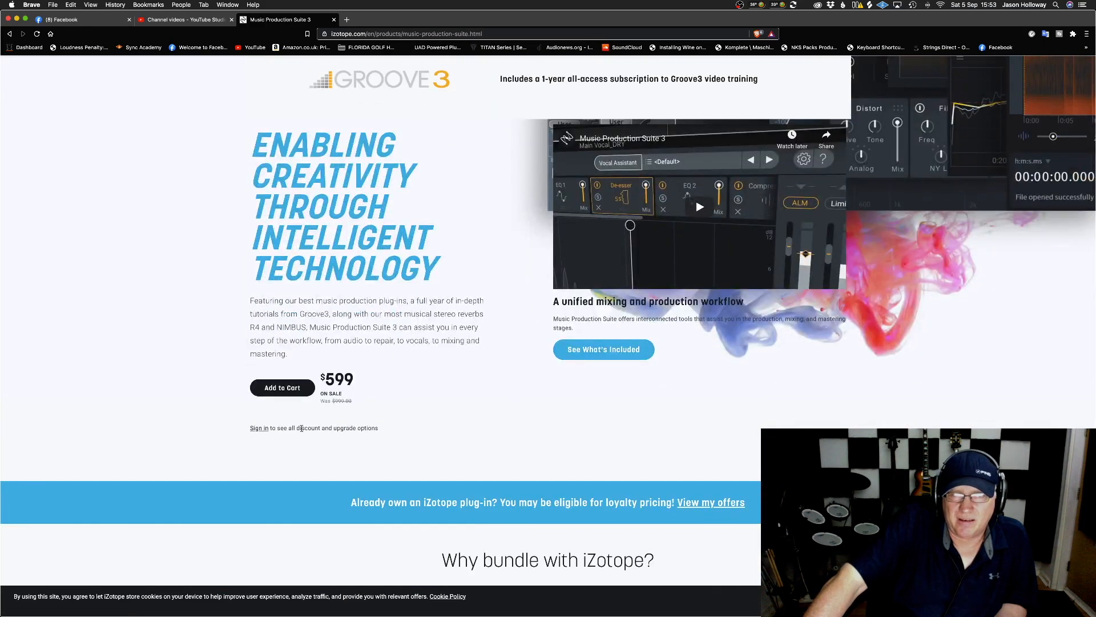
{"action": "scroll", "coordinate": [301, 428], "scroll_direction": "up", "scroll_amount": 8}
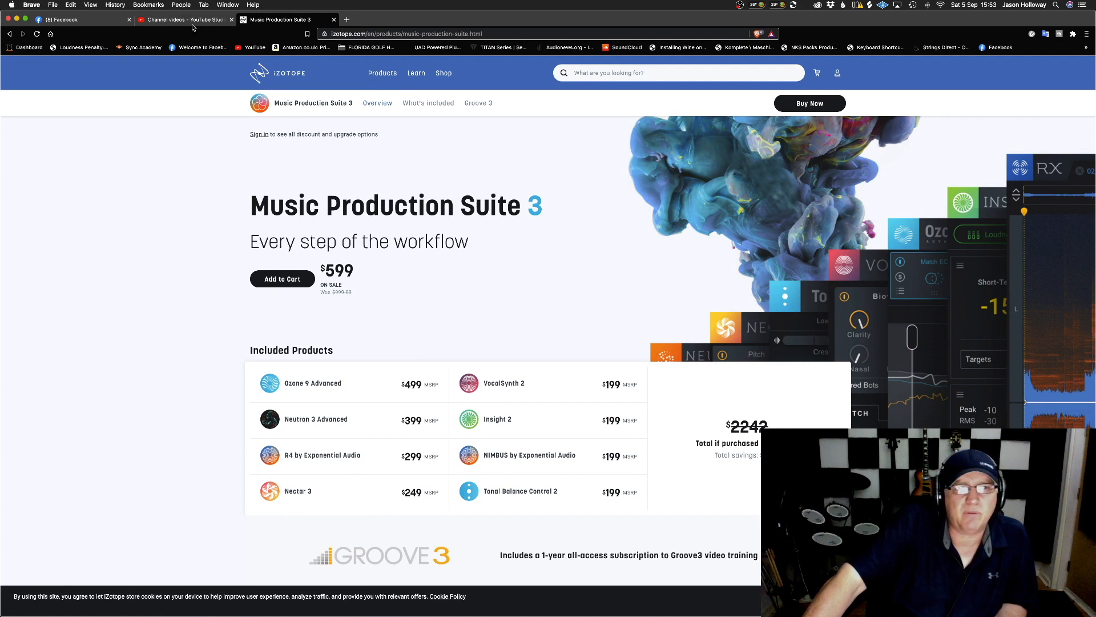
Minimize the browser and return to the Cubase MixConsole with the Neutron 2 Gate window in view
{"action": "left_click", "coordinate": [164, 24]}
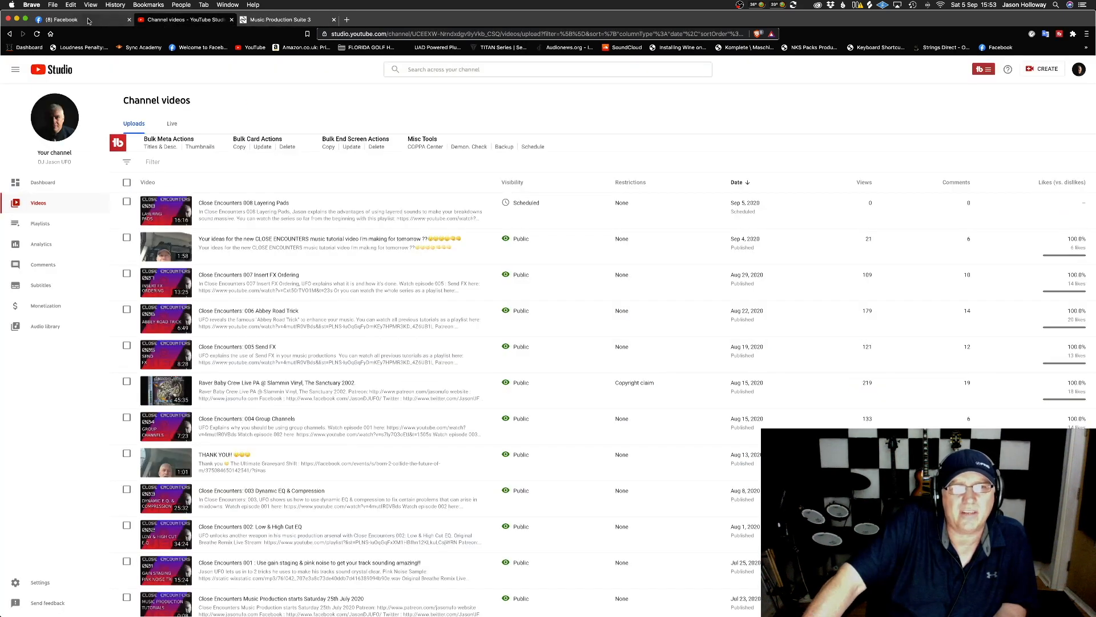
{"action": "left_click", "coordinate": [101, 22]}
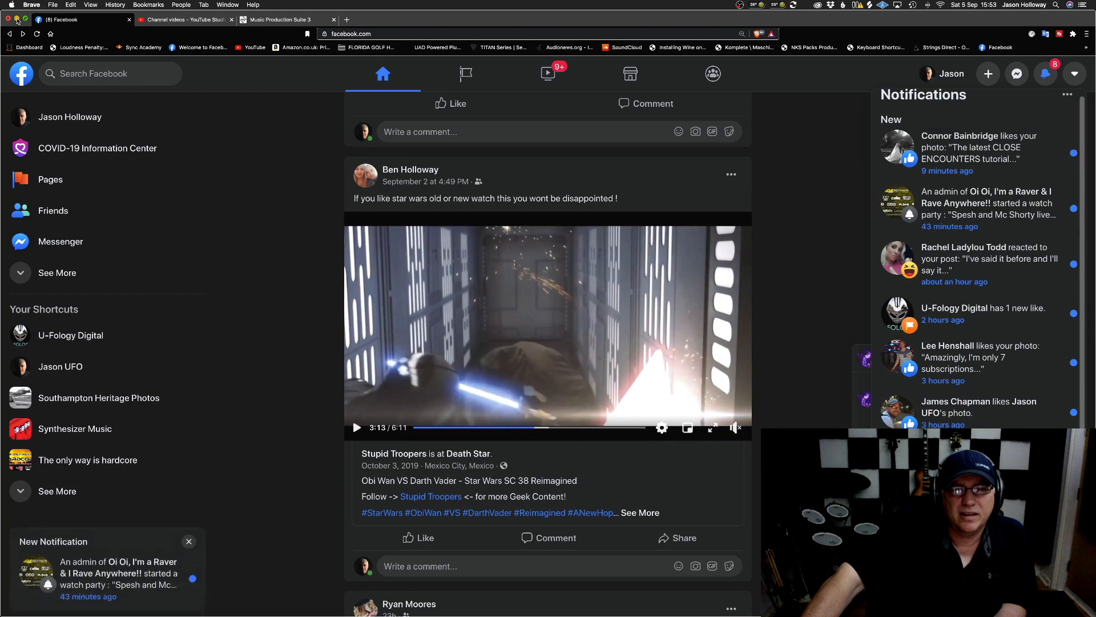
{"action": "left_click", "coordinate": [17, 20]}
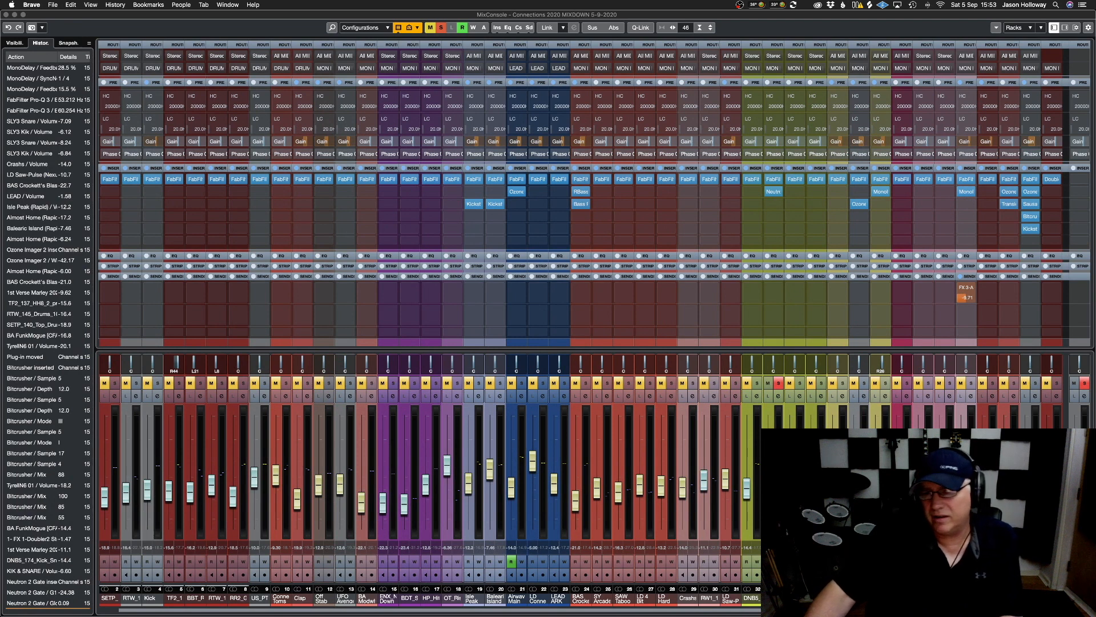
{"action": "left_click", "coordinate": [683, 305]}
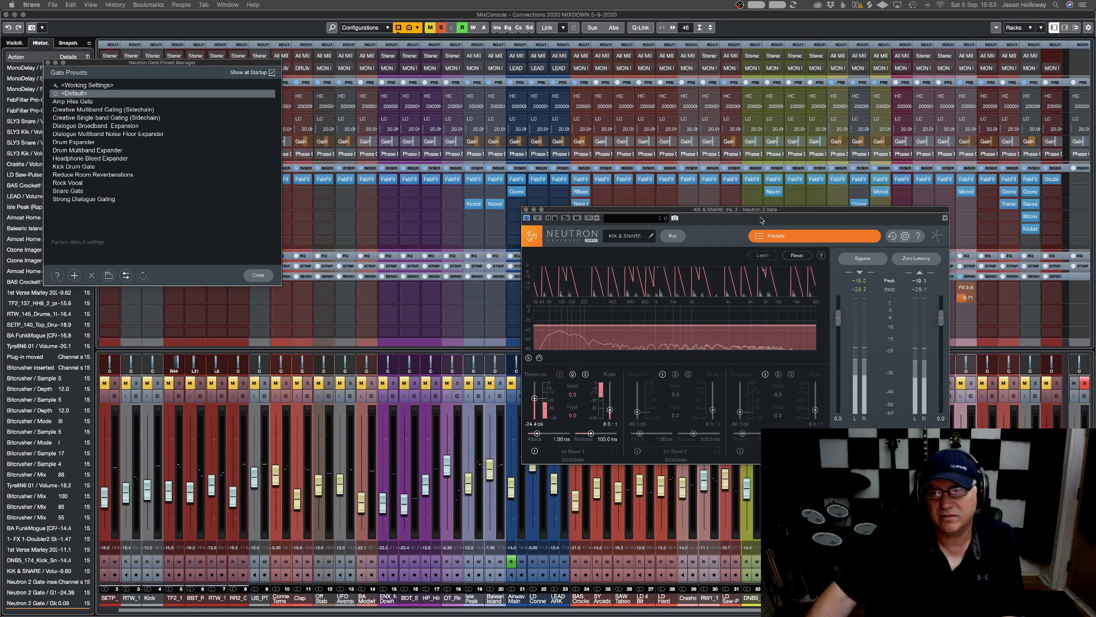
Deactivate Neutron 2 Gate, close its window and remove the plug-in from insert slot 2 of KIK & SNARE
{"action": "left_click", "coordinate": [527, 218]}
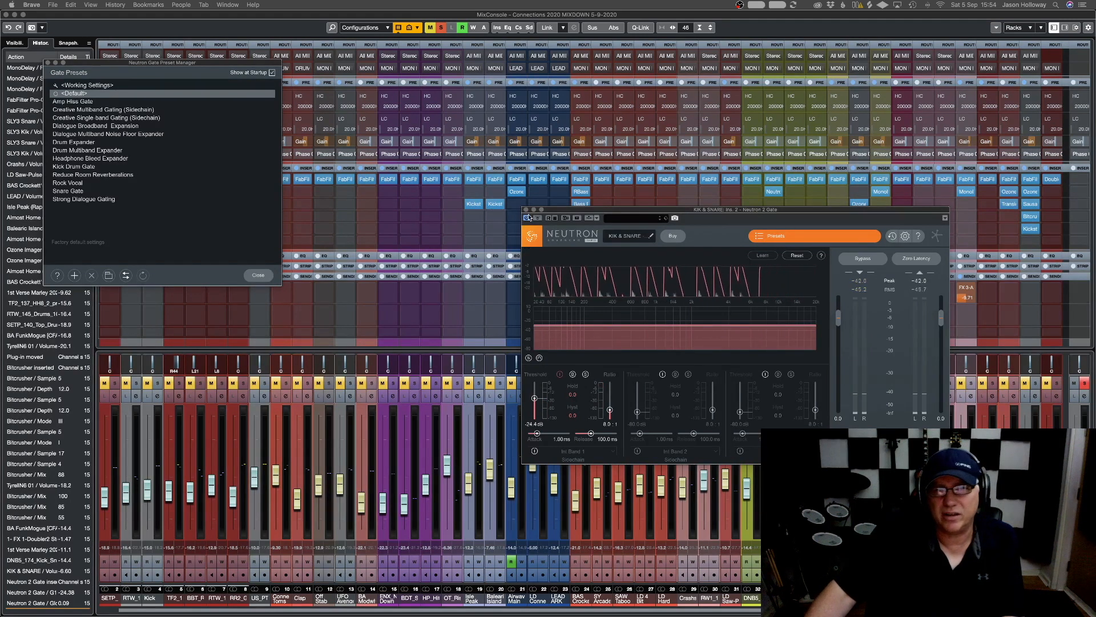
{"action": "left_click", "coordinate": [525, 209]}
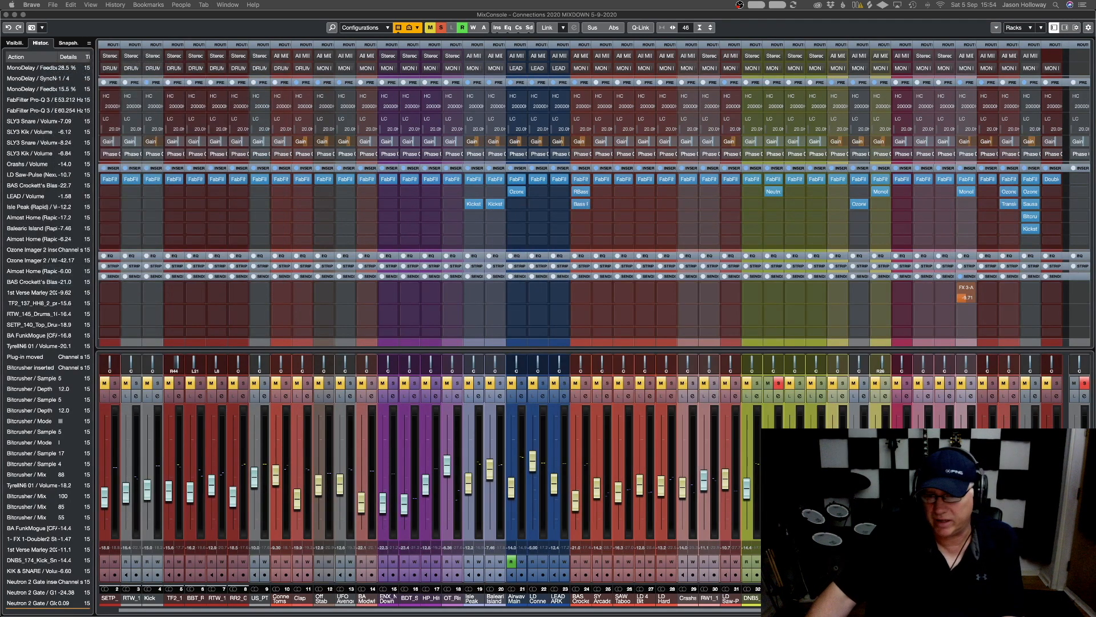
{"action": "left_click", "coordinate": [775, 193]}
{"action": "left_click", "coordinate": [791, 207]}
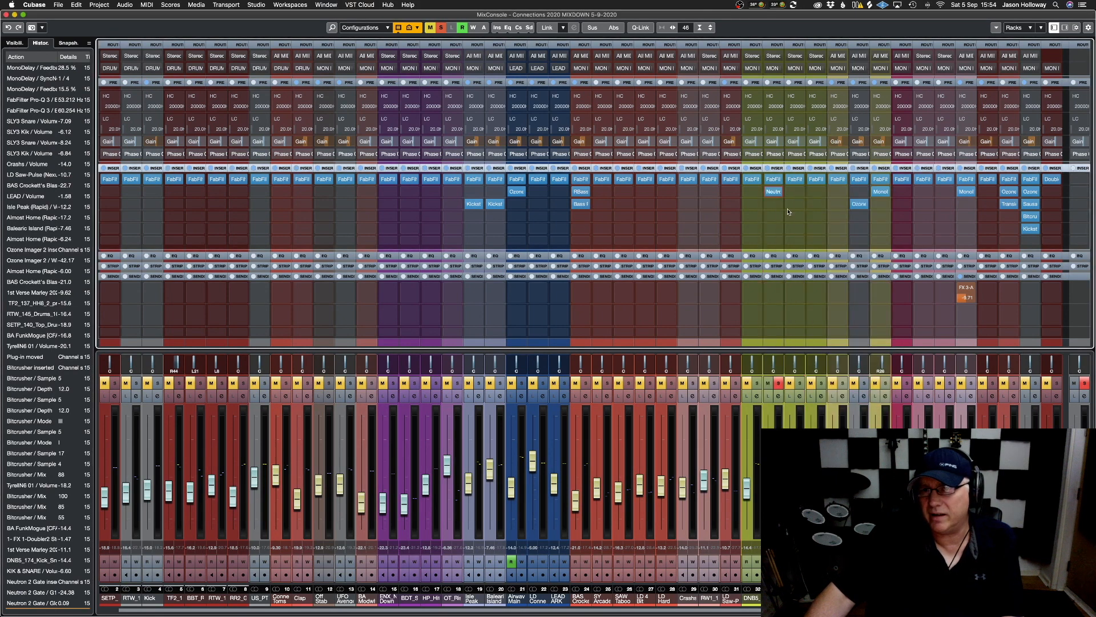
{"action": "left_click", "coordinate": [781, 194]}
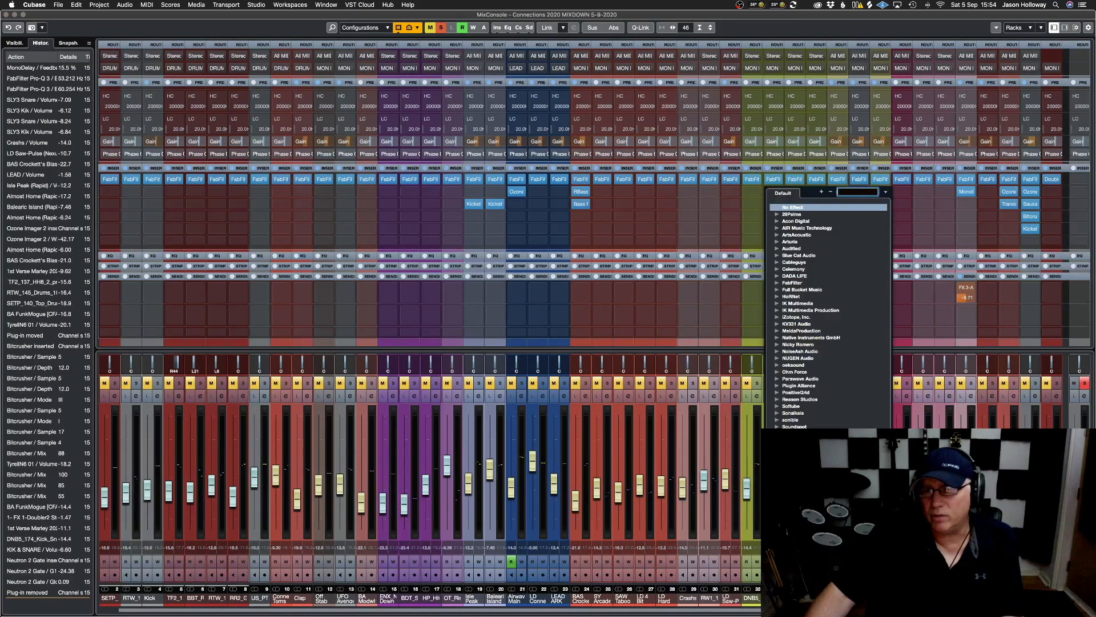
{"action": "key", "text": "Escape"}
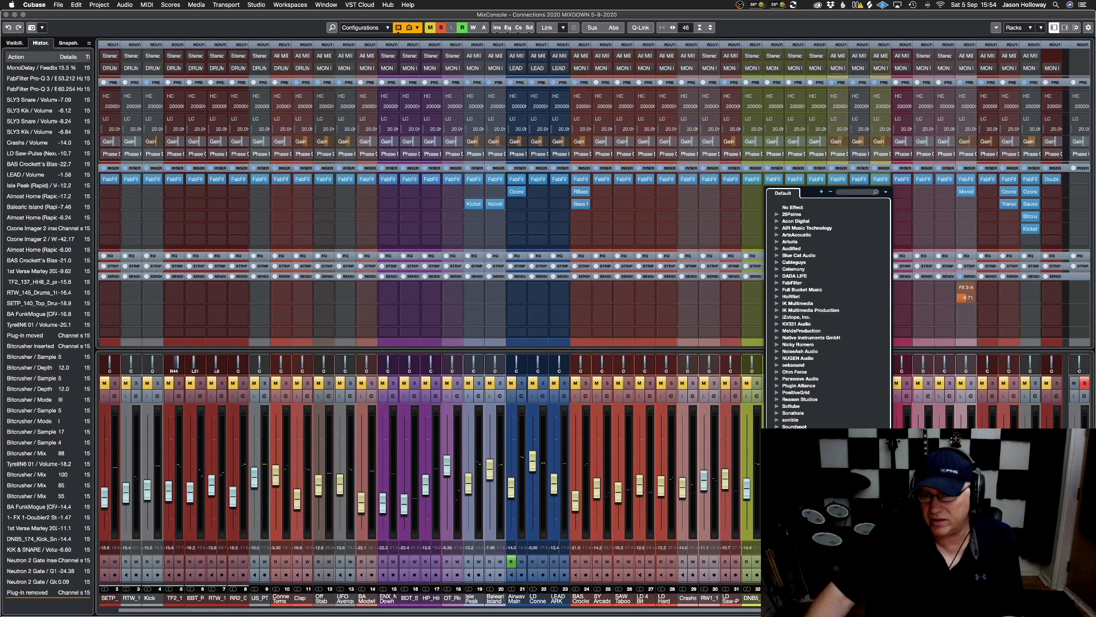
Load the Steinberg Gate from the Dynamics plug-ins into insert slot 2 of KIK & SNARE
{"action": "left_click", "coordinate": [793, 440]}
{"action": "scroll", "coordinate": [793, 440], "scroll_direction": "down", "scroll_amount": 4}
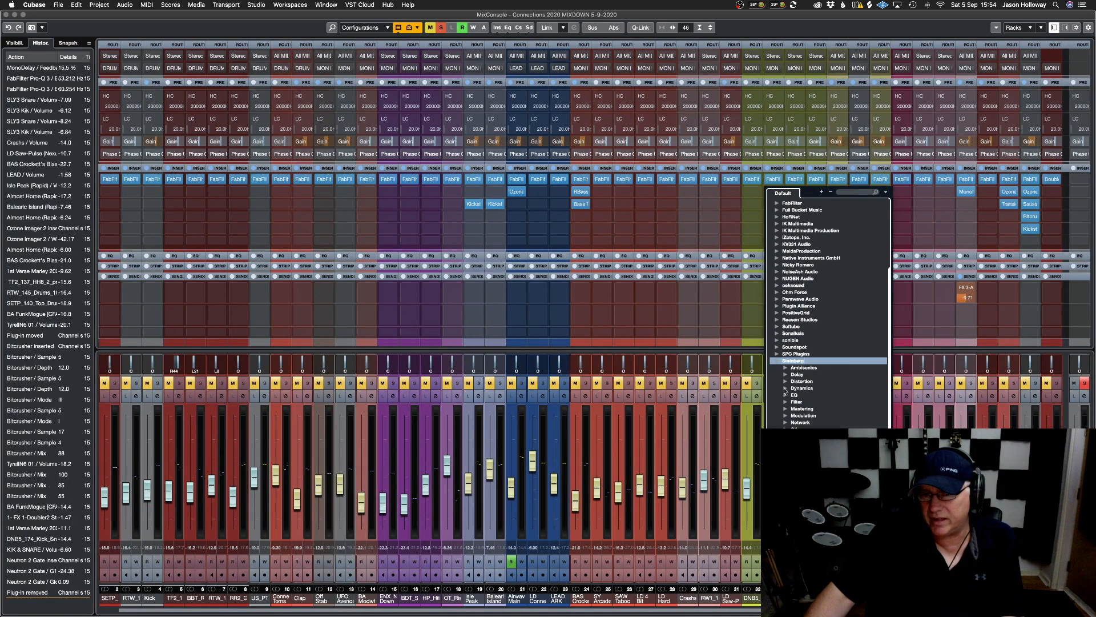
{"action": "left_click", "coordinate": [785, 389]}
{"action": "left_click", "coordinate": [817, 428]}
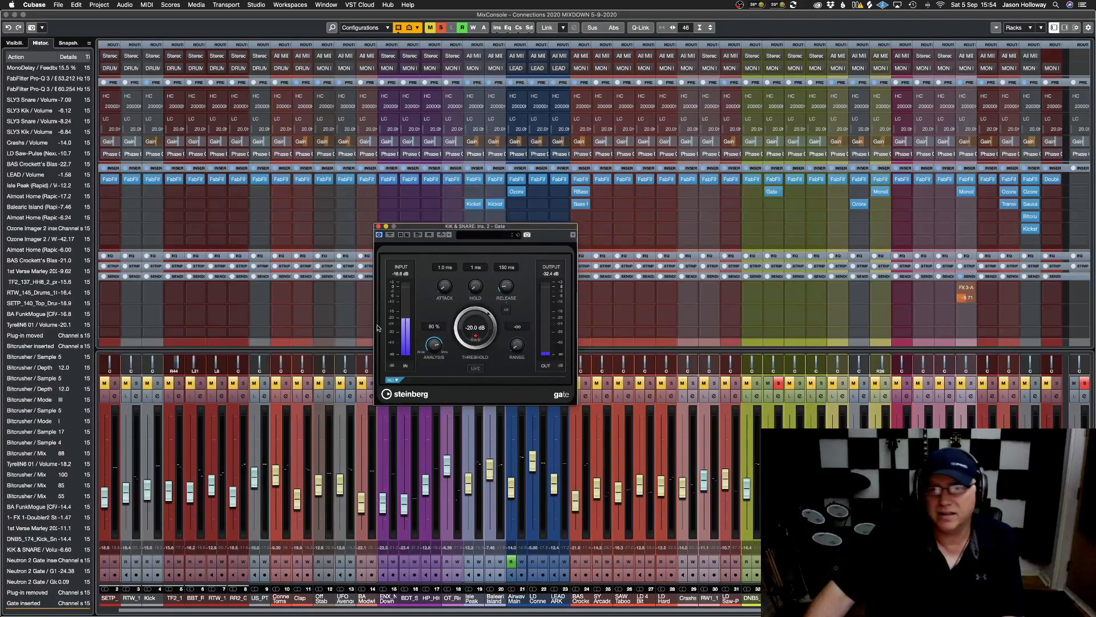
Set the KIK & SNARE gate's threshold to -35.9 dB and release to 55 ms, and compare the sound with the effect bypassed
{"action": "mouse_move", "coordinate": [463, 338]}
{"action": "left_mouse_down"}
{"action": "mouse_move", "coordinate": [470, 348]}
{"action": "mouse_move", "coordinate": [471, 316]}
{"action": "mouse_move", "coordinate": [504, 294]}
{"action": "mouse_move", "coordinate": [474, 324]}
{"action": "left_mouse_up"}
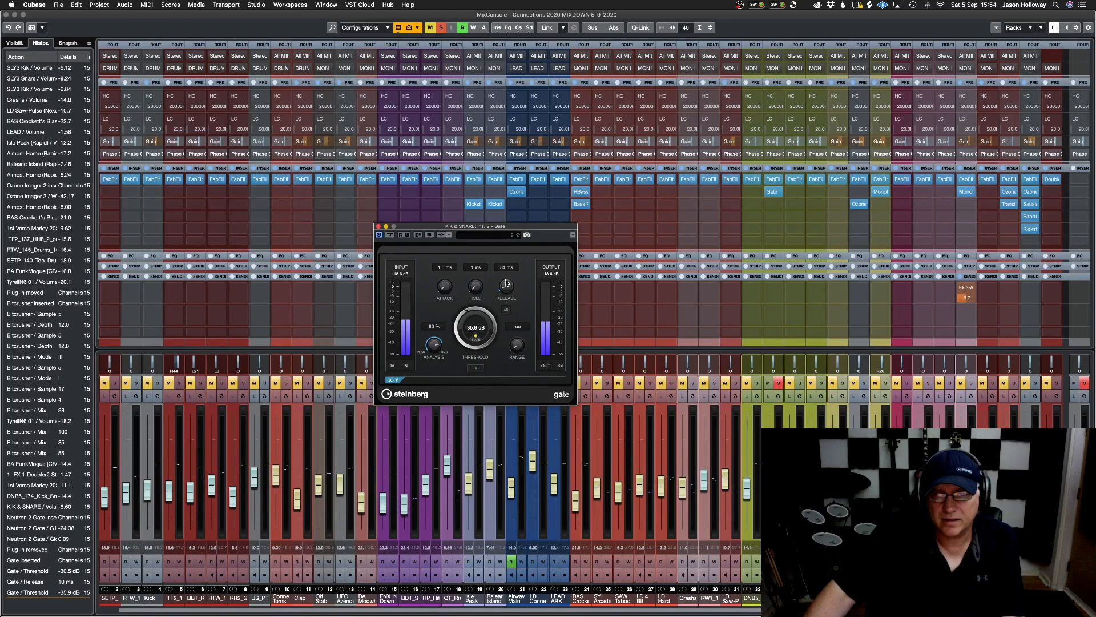
{"action": "left_click_drag", "start_coordinate": [505, 284], "coordinate": [505, 284]}
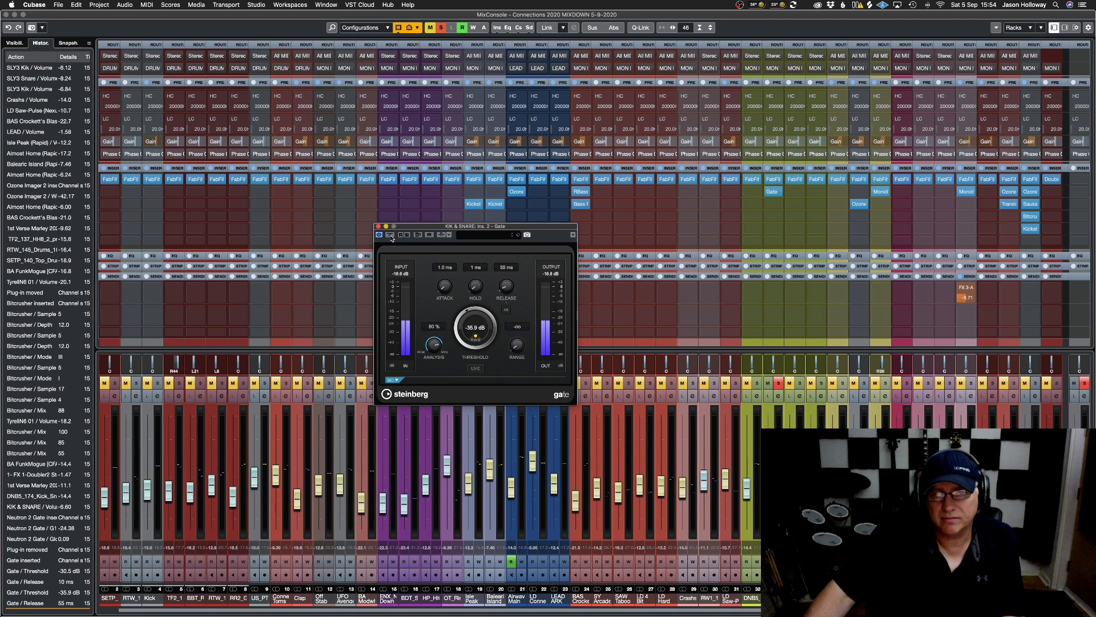
{"action": "left_click", "coordinate": [390, 235]}
{"action": "left_click", "coordinate": [390, 235]}
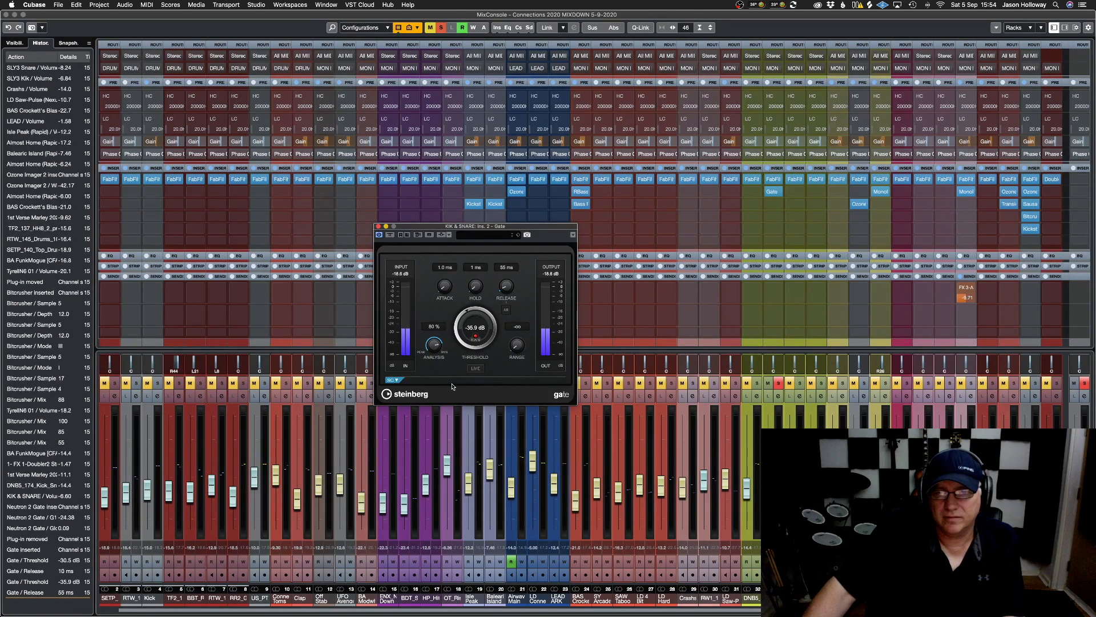
Lower the gate's threshold to -46.7 dB and compare the soloed KIK & SNARE with the effect bypassed
{"action": "mouse_move", "coordinate": [472, 329]}
{"action": "left_mouse_down"}
{"action": "mouse_move", "coordinate": [464, 318]}
{"action": "mouse_move", "coordinate": [461, 335]}
{"action": "mouse_move", "coordinate": [462, 318]}
{"action": "left_mouse_up"}
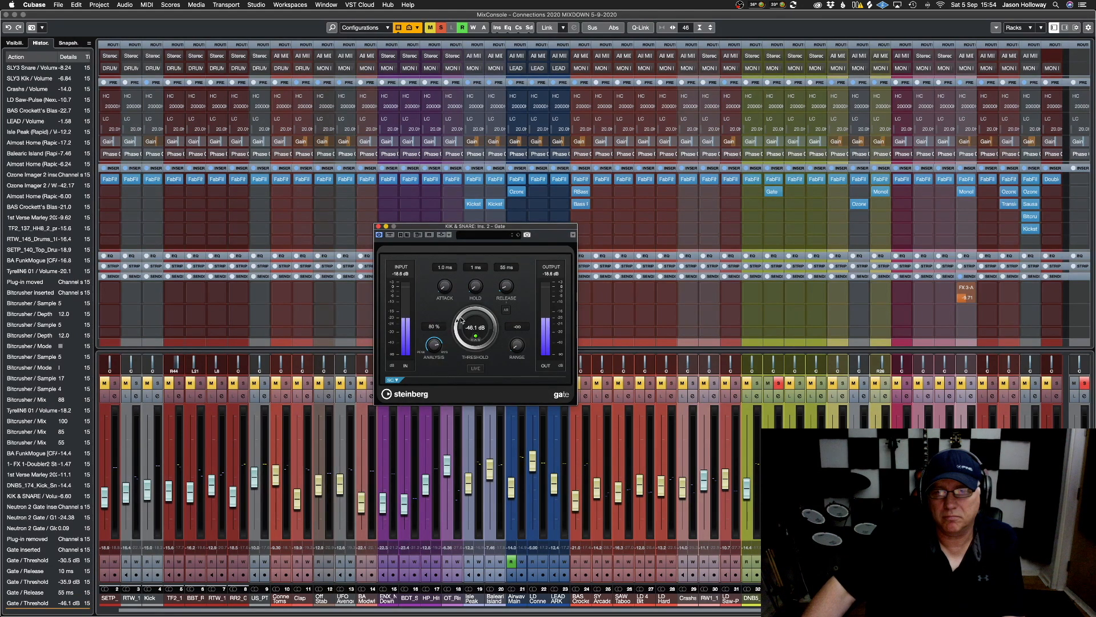
{"action": "left_click_drag", "start_coordinate": [461, 320], "coordinate": [461, 320]}
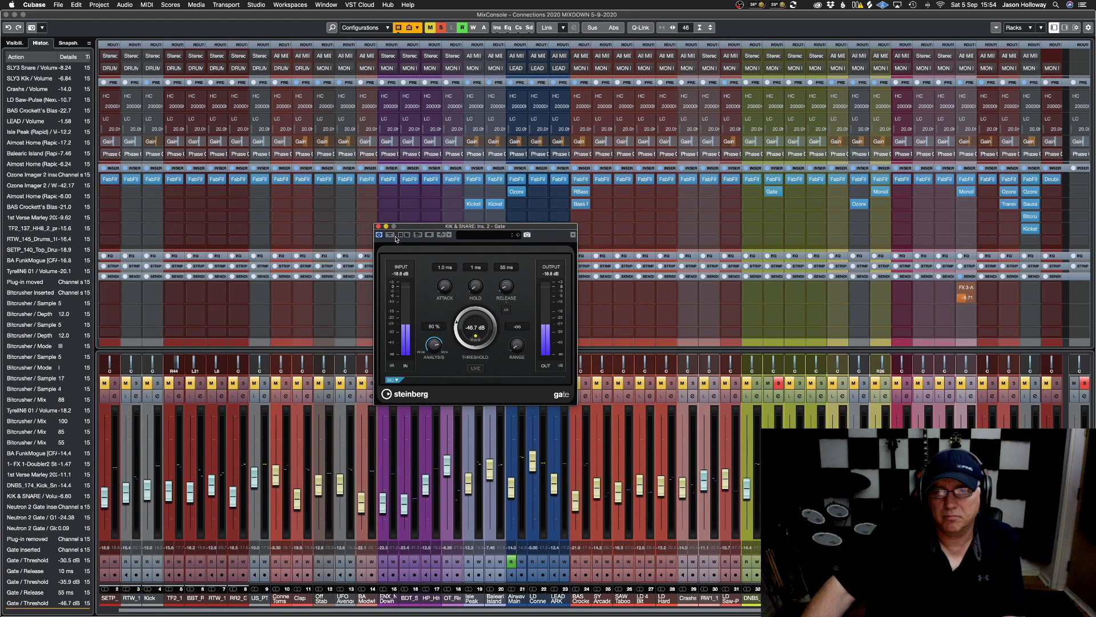
{"action": "left_click", "coordinate": [390, 235]}
{"action": "left_click", "coordinate": [390, 235]}
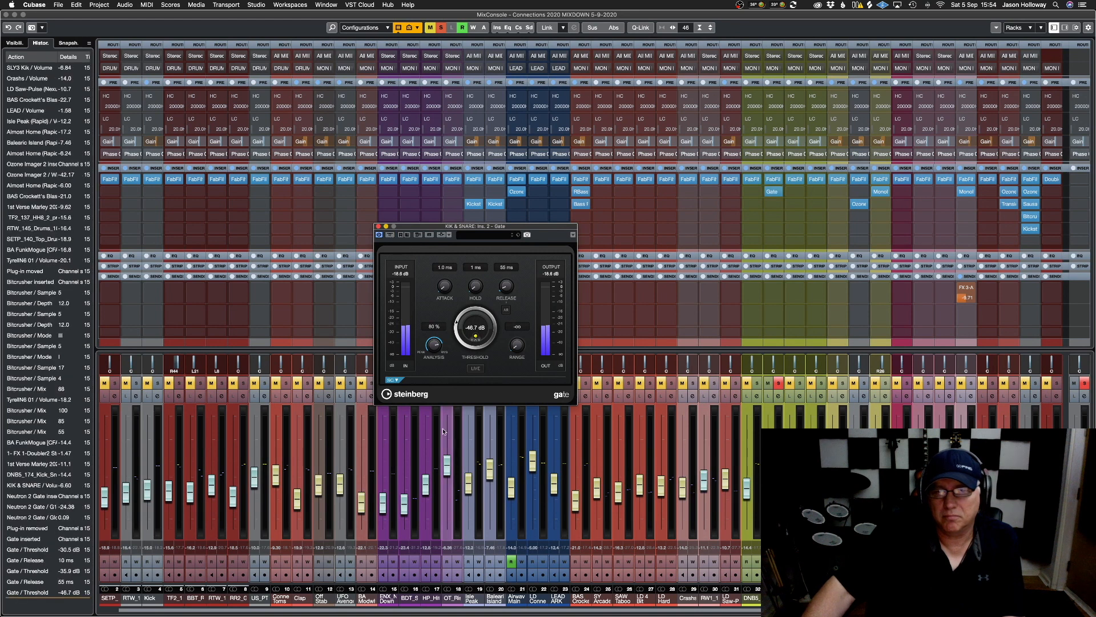
Unsolo KIK & SNARE, raise its volume to -3.62 dB and compare the gate bypassed and active in the full mix
{"action": "left_click", "coordinate": [778, 383]}
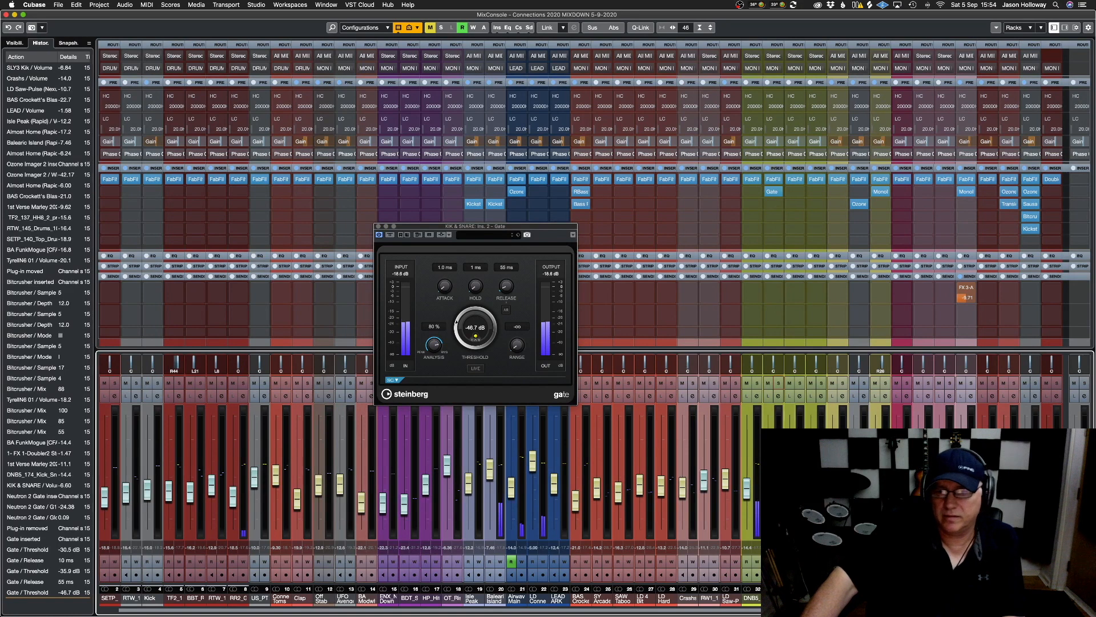
{"action": "mouse_move", "coordinate": [768, 466]}
{"action": "left_mouse_down"}
{"action": "mouse_move", "coordinate": [768, 455]}
{"action": "mouse_move", "coordinate": [792, 463]}
{"action": "mouse_move", "coordinate": [750, 462]}
{"action": "mouse_move", "coordinate": [750, 471]}
{"action": "mouse_move", "coordinate": [768, 454]}
{"action": "left_mouse_up"}
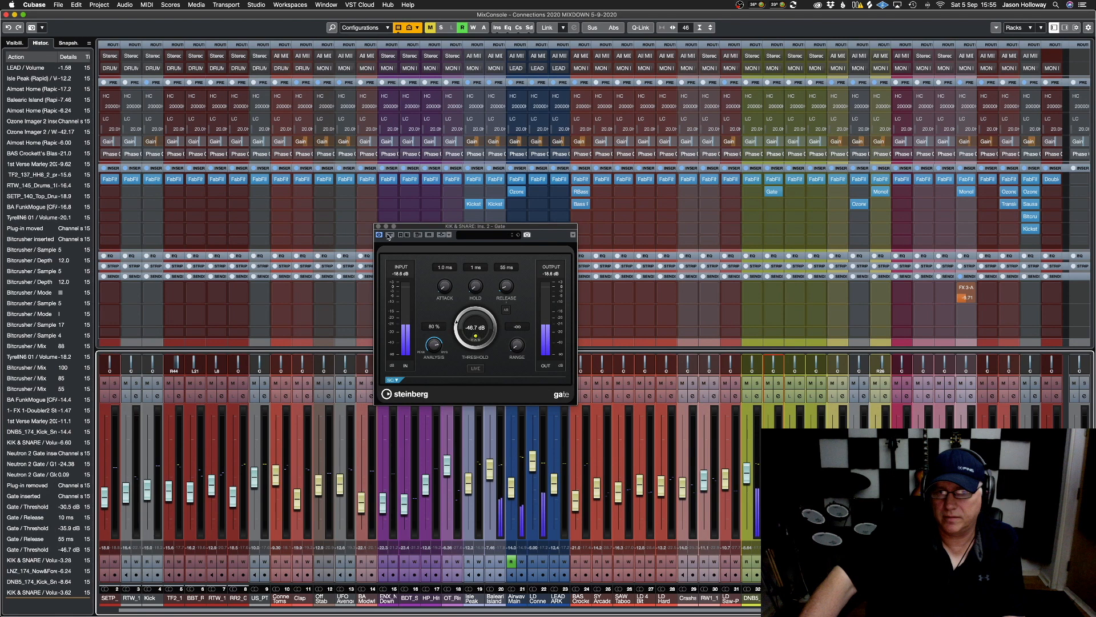
{"action": "left_click", "coordinate": [389, 234]}
{"action": "left_click", "coordinate": [389, 235]}
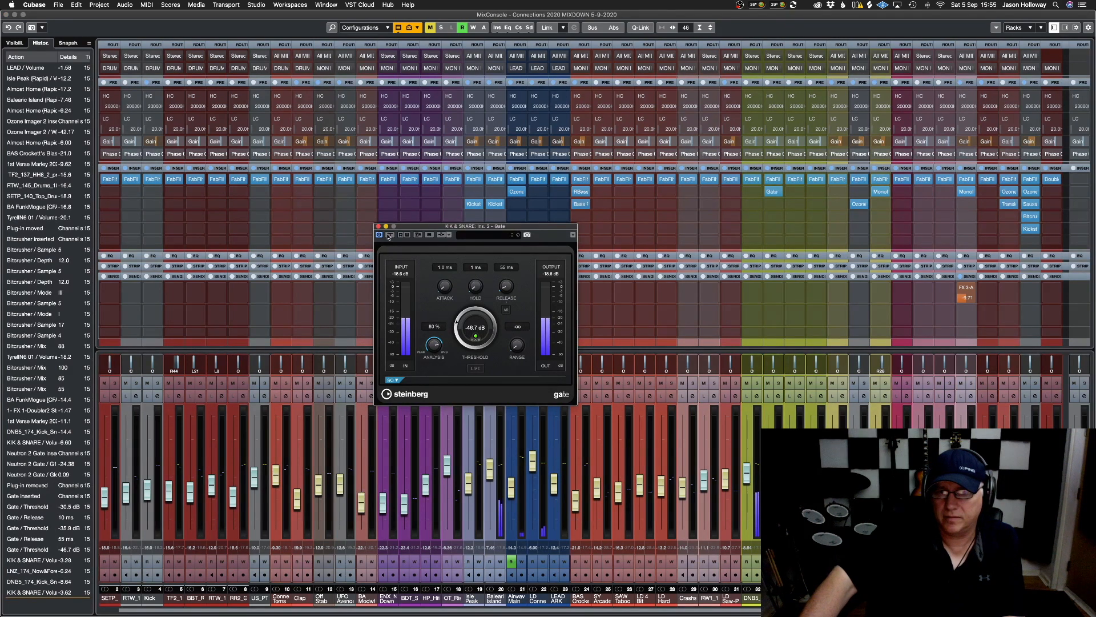
{"action": "left_click", "coordinate": [389, 235]}
{"action": "left_click", "coordinate": [389, 234]}
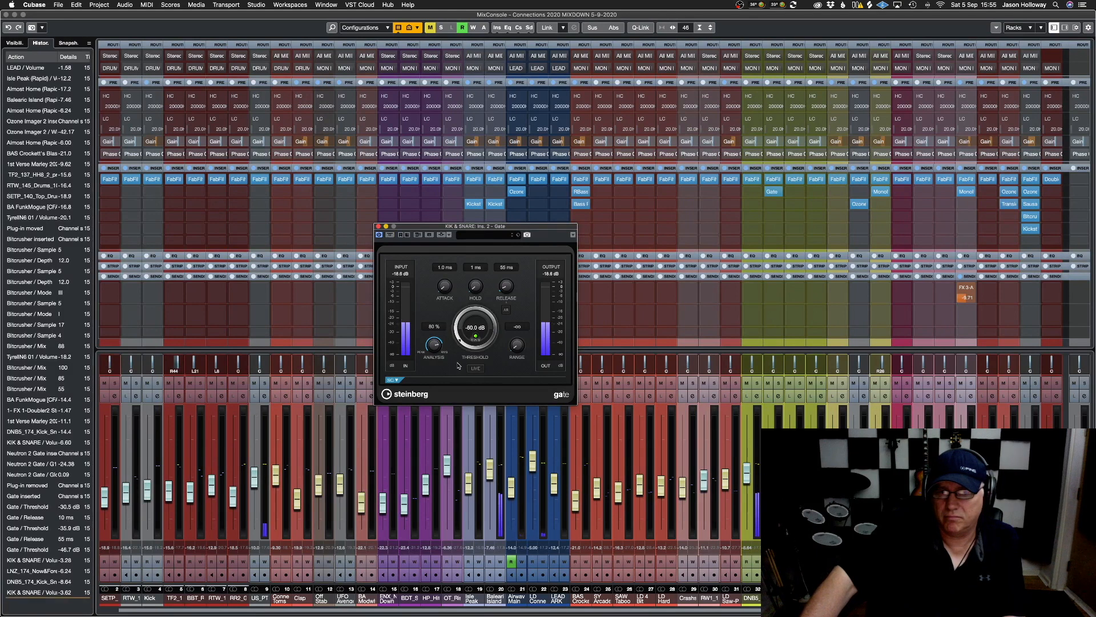
Refine the gate's threshold to -38.3 dB, soloing KIK & SNARE for the adjustment and returning to the full mix
{"action": "left_click_drag", "start_coordinate": [459, 341], "coordinate": [461, 337]}
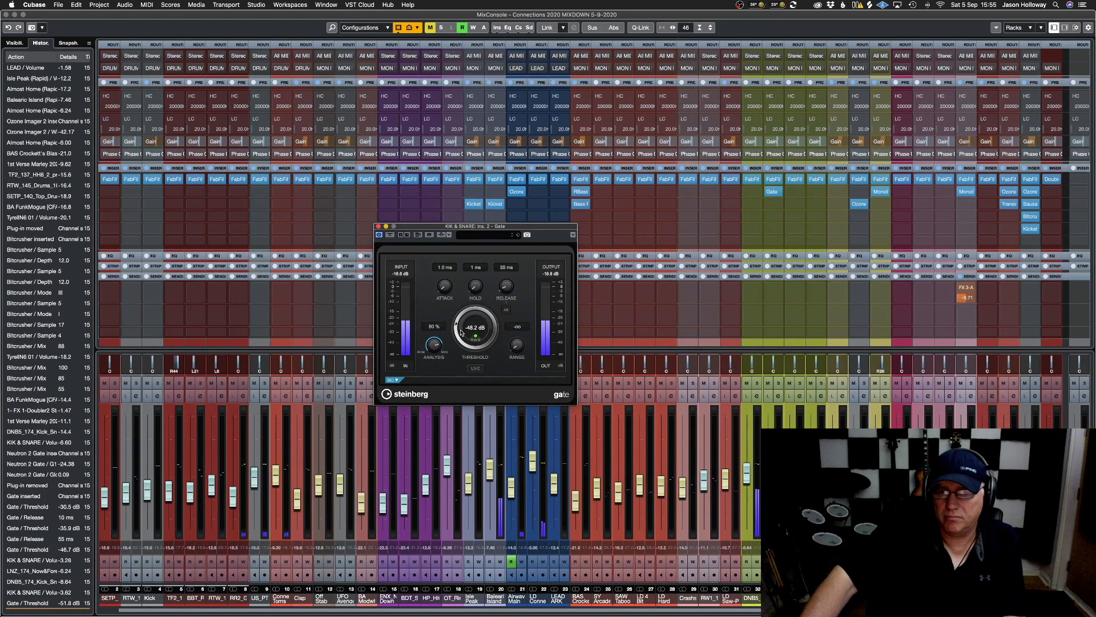
{"action": "mouse_move", "coordinate": [460, 332]}
{"action": "left_mouse_down"}
{"action": "mouse_move", "coordinate": [462, 307]}
{"action": "mouse_move", "coordinate": [454, 318]}
{"action": "left_mouse_up"}
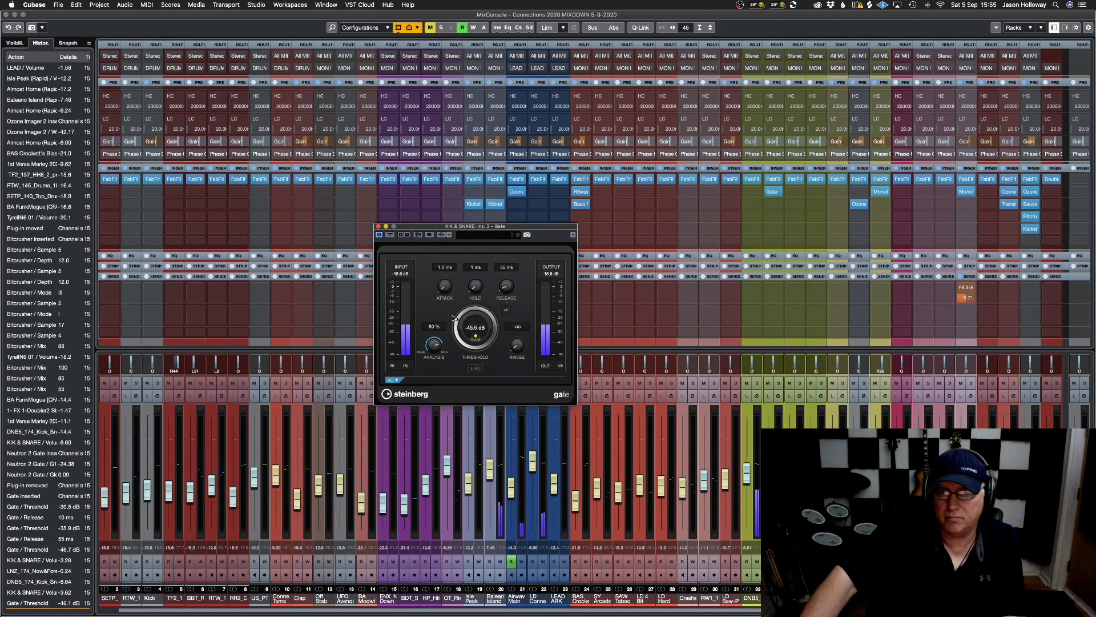
{"action": "left_click", "coordinate": [779, 384]}
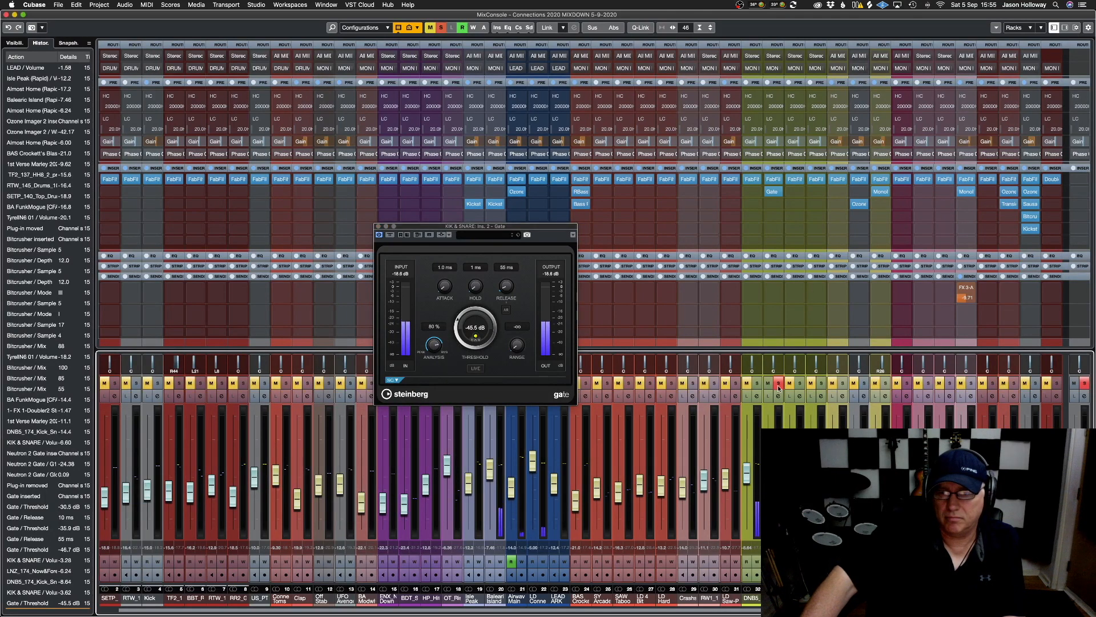
{"action": "left_click_drag", "start_coordinate": [474, 323], "coordinate": [472, 316]}
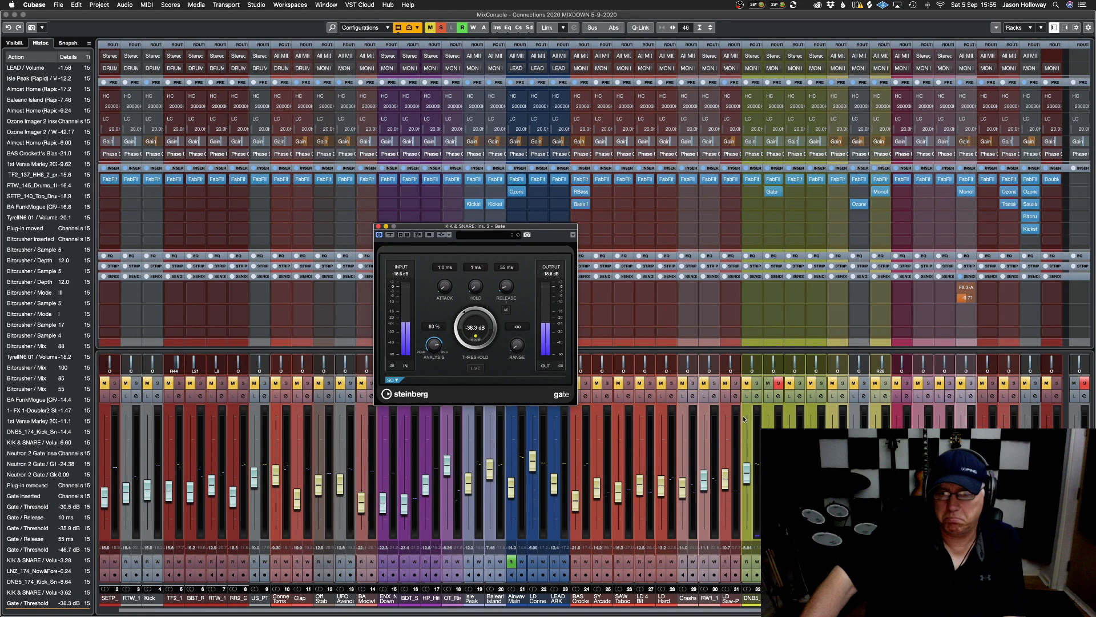
{"action": "left_click", "coordinate": [780, 383]}
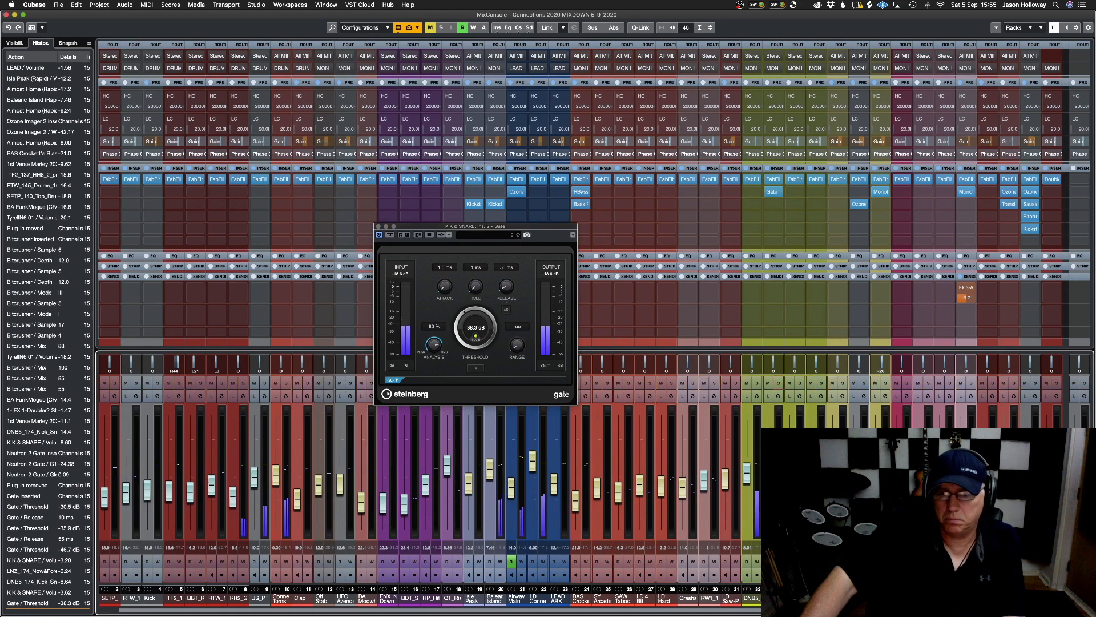
Lower the DNB5_174 kick and snare channel to -39.2 dB, LNZ_174 to -oo, and raise KIK & SNARE to -2.85 dB
{"action": "left_click_drag", "start_coordinate": [748, 486], "coordinate": [747, 518]}
{"action": "left_click_drag", "start_coordinate": [790, 466], "coordinate": [790, 538]}
{"action": "left_click", "coordinate": [768, 456]}
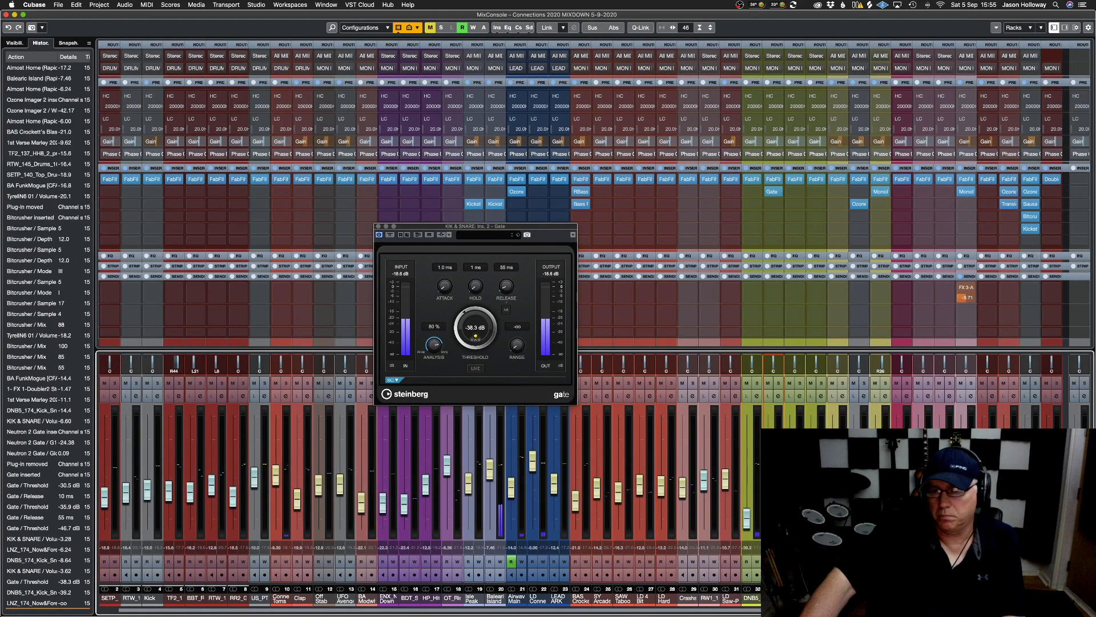
{"action": "left_click_drag", "start_coordinate": [769, 456], "coordinate": [758, 456]}
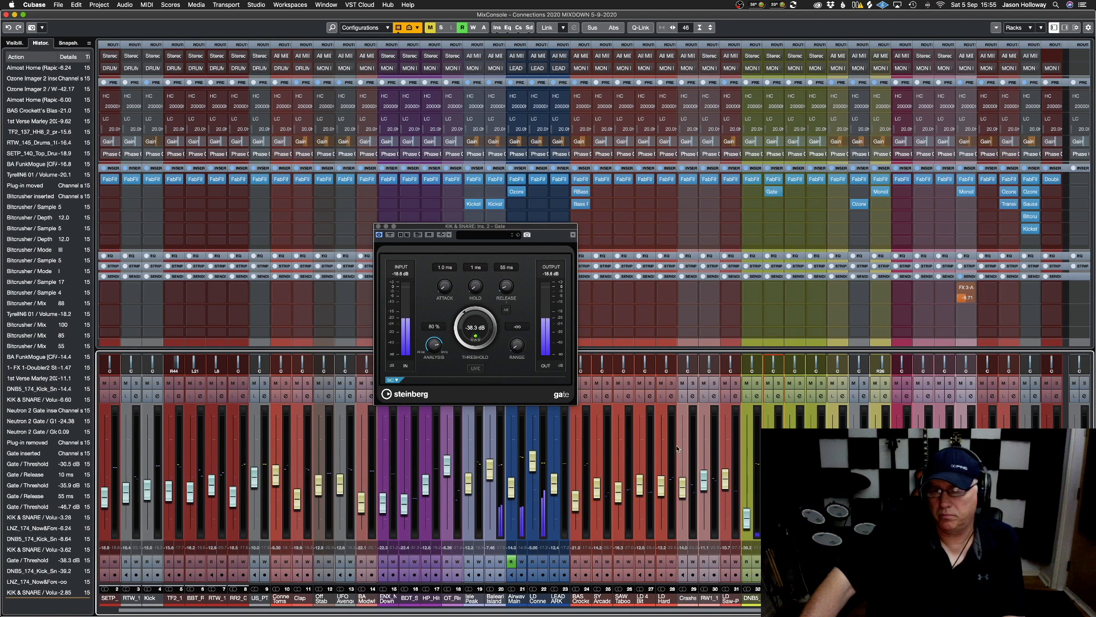
Compare KIK & SNARE with the Gate bypassed and active, and close the plug-in window
{"action": "left_click", "coordinate": [388, 236]}
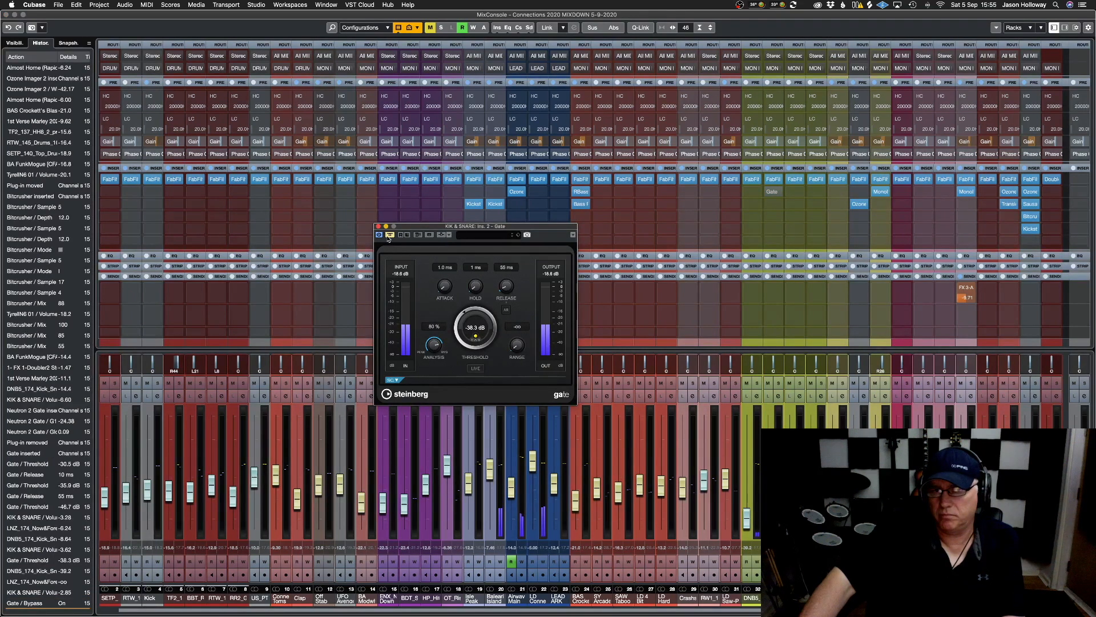
{"action": "left_click", "coordinate": [388, 235]}
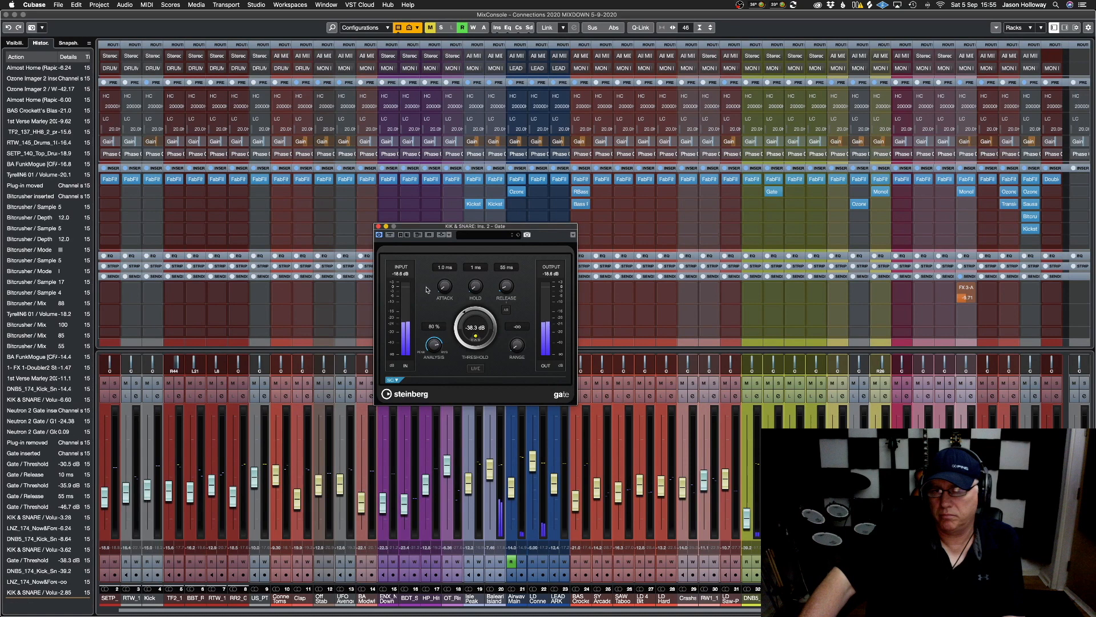
{"action": "left_click", "coordinate": [378, 226]}
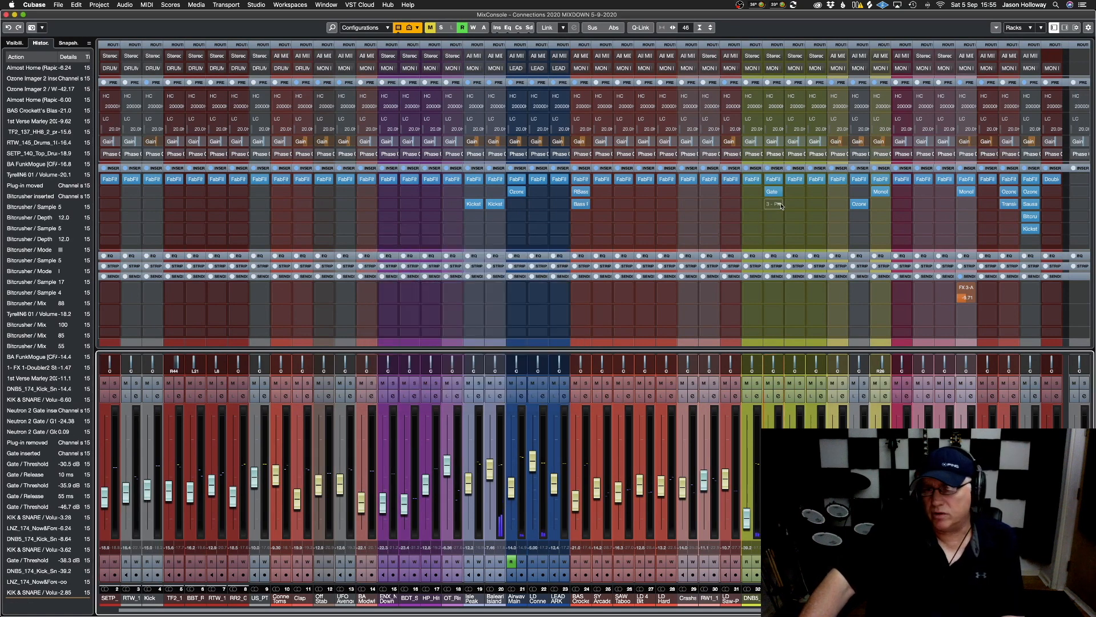
Load DADA LIFE's SausageFattener into insert slot 3 of KIK & SNARE
{"action": "left_click", "coordinate": [774, 205]}
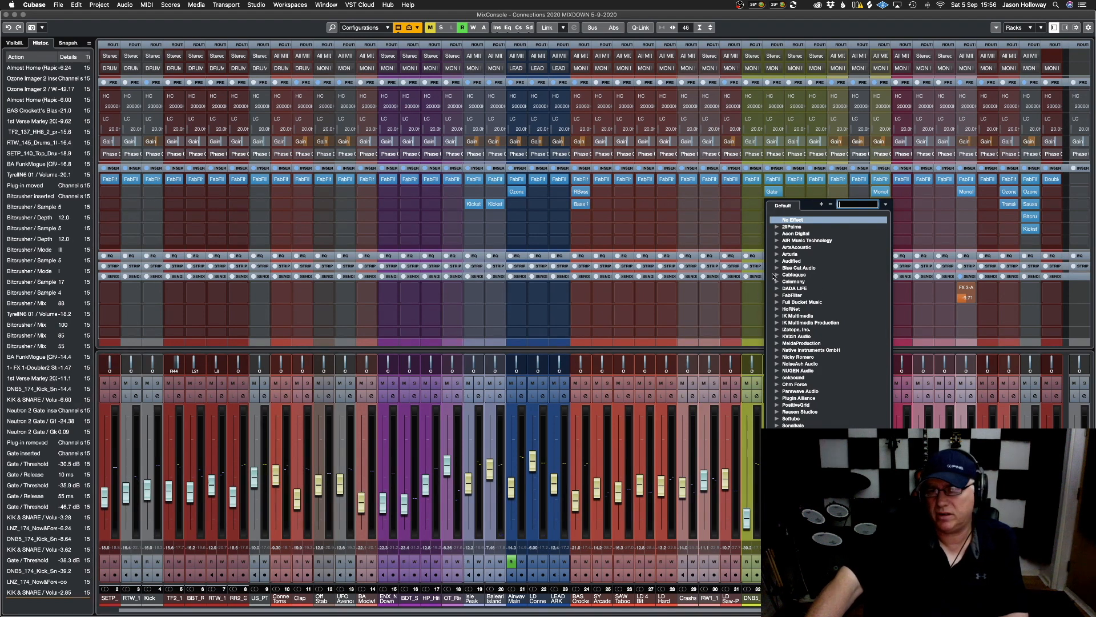
{"action": "left_click", "coordinate": [777, 275]}
{"action": "left_click", "coordinate": [777, 276]}
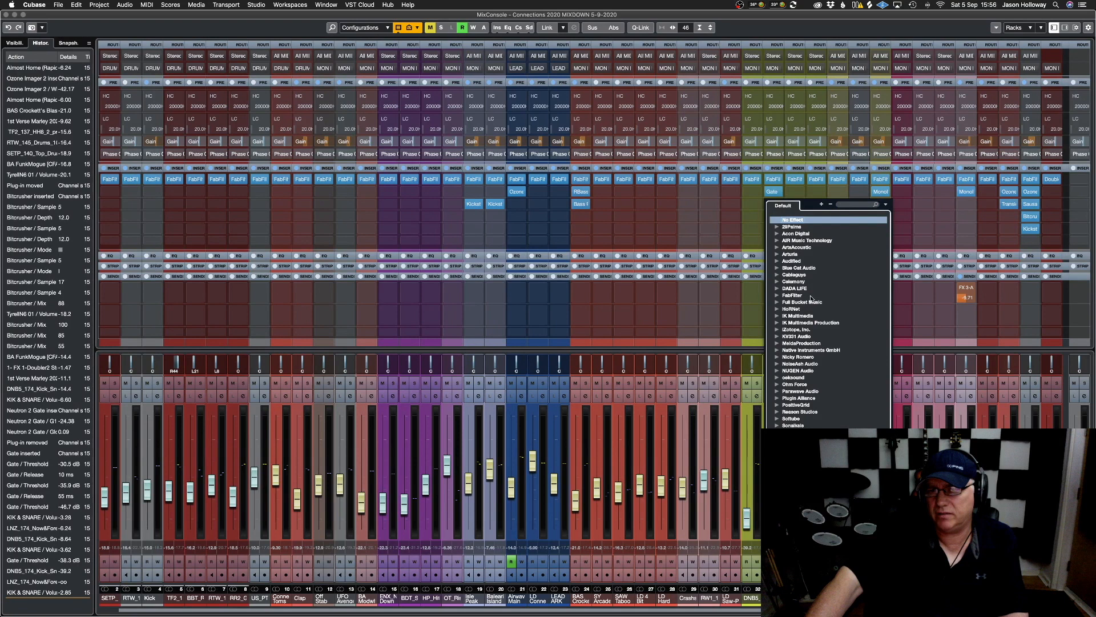
{"action": "left_click", "coordinate": [777, 288]}
{"action": "left_click", "coordinate": [798, 296]}
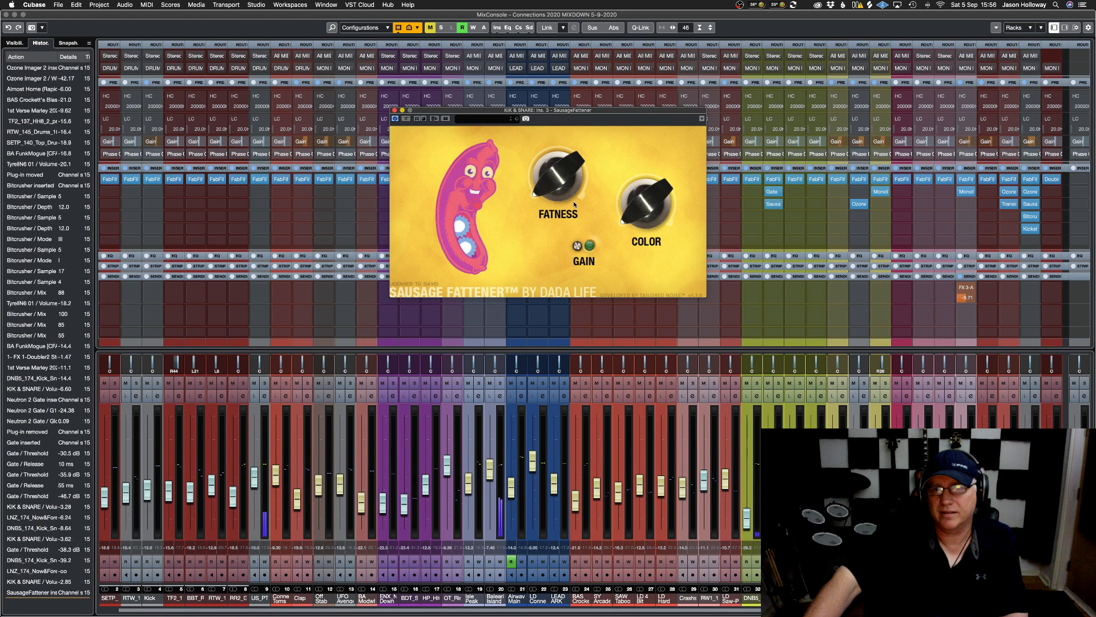
Set SausageFattener's Fatness to 39%, reduce its Gain and compare the sound with the effect bypassed
{"action": "left_click_drag", "start_coordinate": [570, 299], "coordinate": [545, 318]}
{"action": "left_click_drag", "start_coordinate": [641, 320], "coordinate": [640, 318]}
{"action": "left_click_drag", "start_coordinate": [572, 359], "coordinate": [572, 395]}
{"action": "left_click_drag", "start_coordinate": [551, 285], "coordinate": [539, 237]}
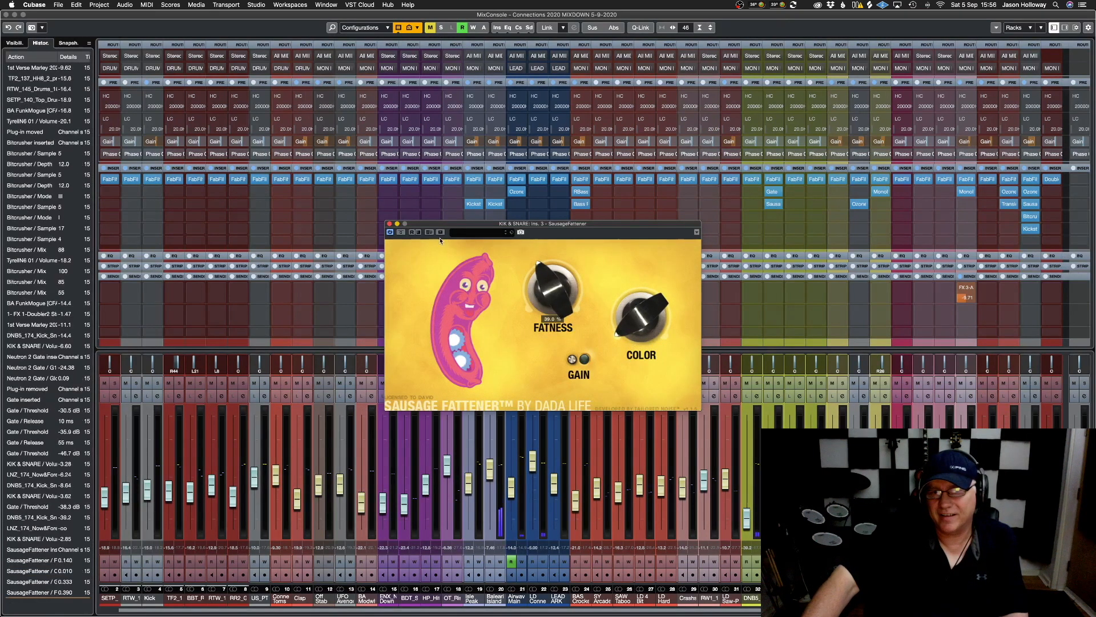
{"action": "left_click", "coordinate": [402, 232]}
{"action": "key", "text": "super+z"}
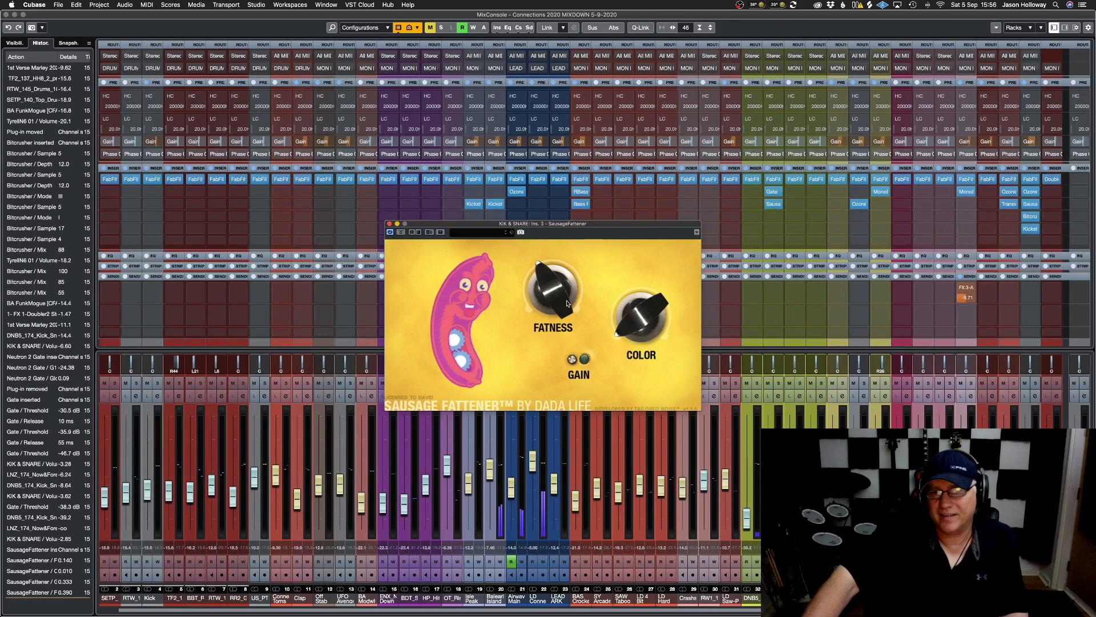
Set SausageFattener's Color to 100%, reduce its Gain further and compare with the effect bypassed
{"action": "left_click_drag", "start_coordinate": [632, 330], "coordinate": [641, 118]}
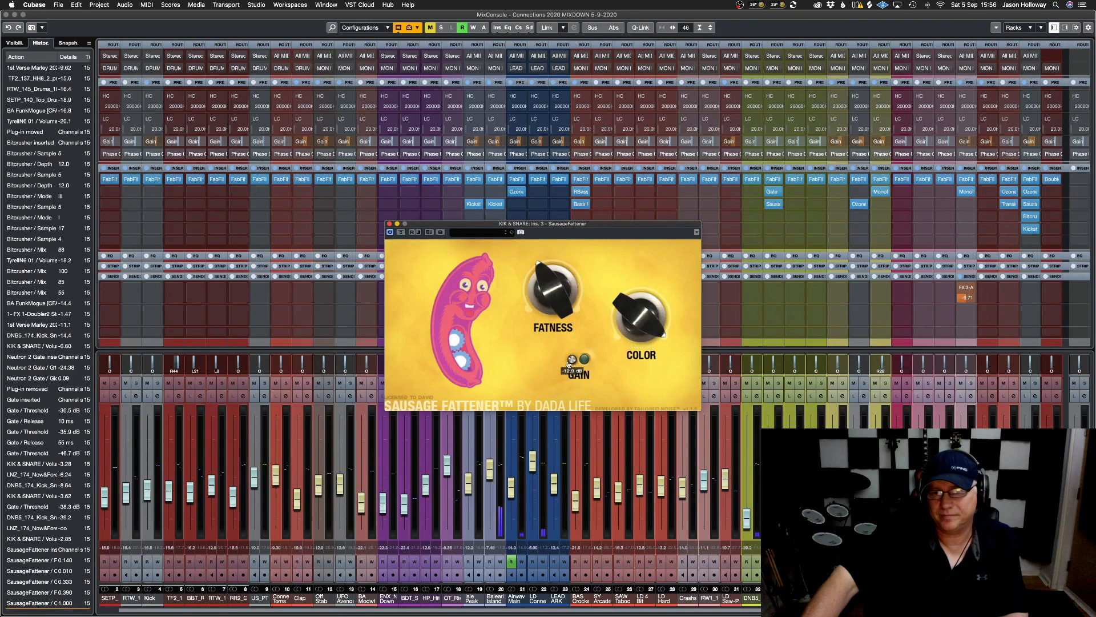
{"action": "left_click_drag", "start_coordinate": [571, 370], "coordinate": [572, 371]}
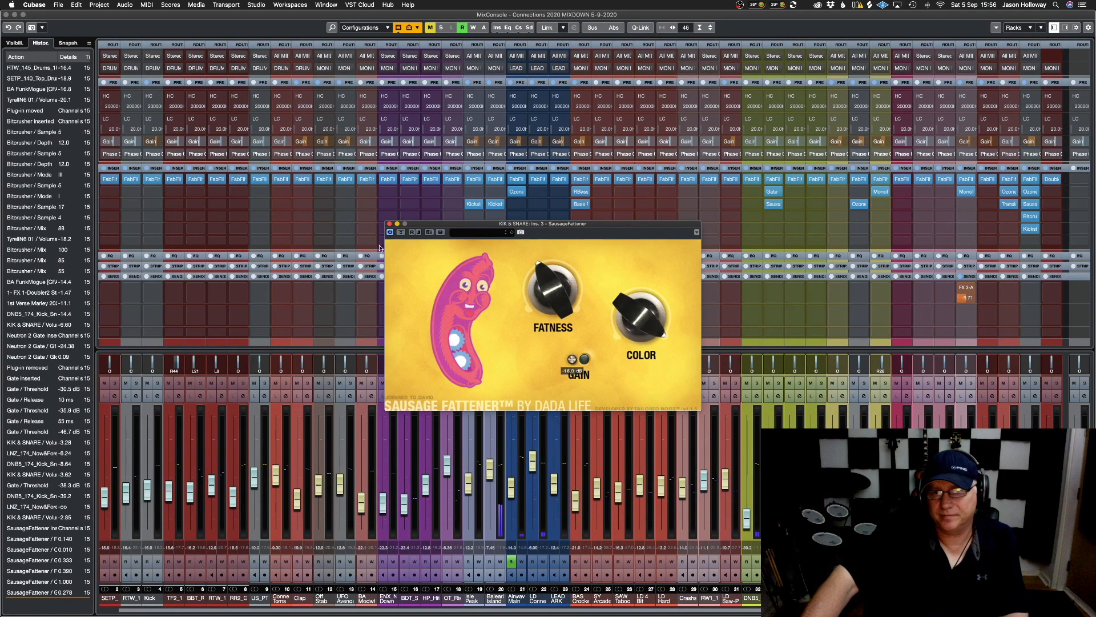
{"action": "left_click", "coordinate": [402, 233]}
{"action": "left_click", "coordinate": [402, 233]}
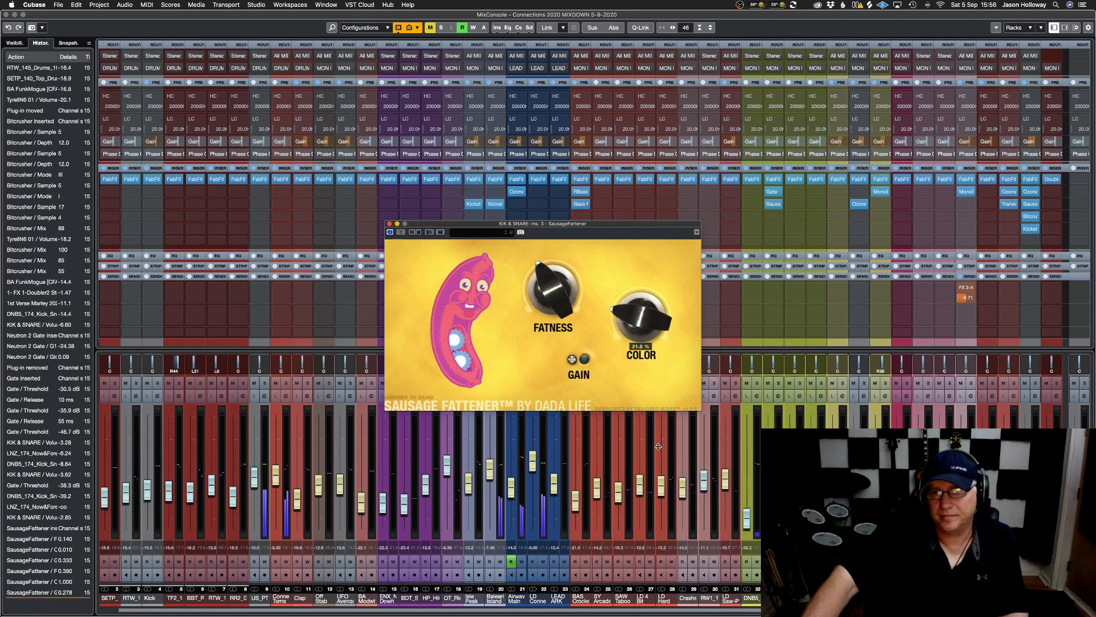
Set SausageFattener's Color to 30% and compare KIK & SNARE with the effect bypassed and active
{"action": "left_click_drag", "start_coordinate": [658, 447], "coordinate": [657, 428]}
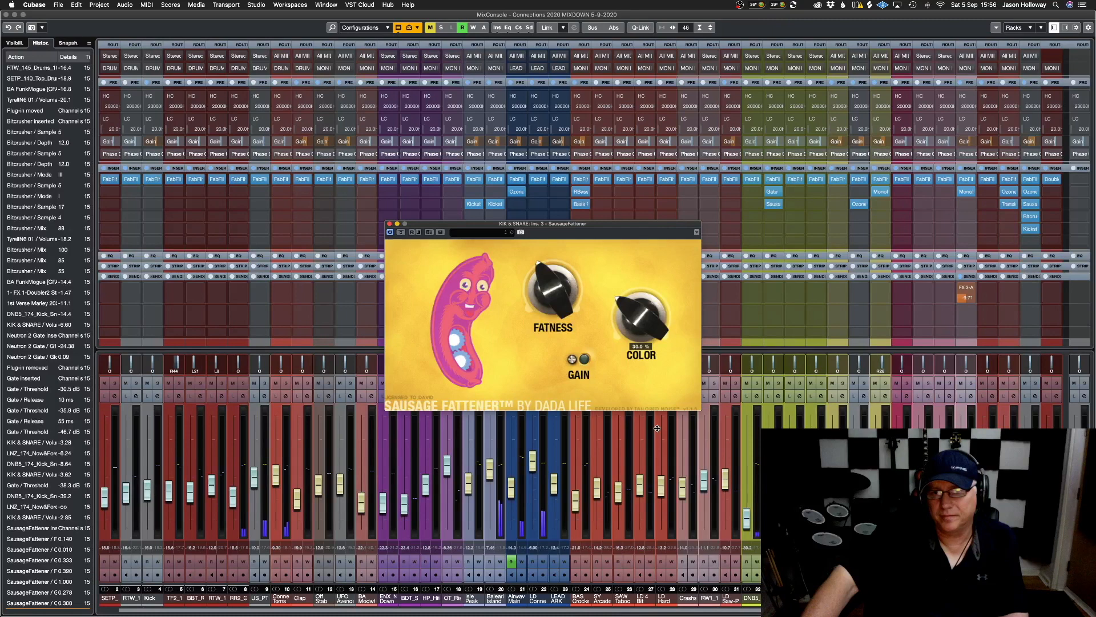
{"action": "left_click", "coordinate": [401, 233]}
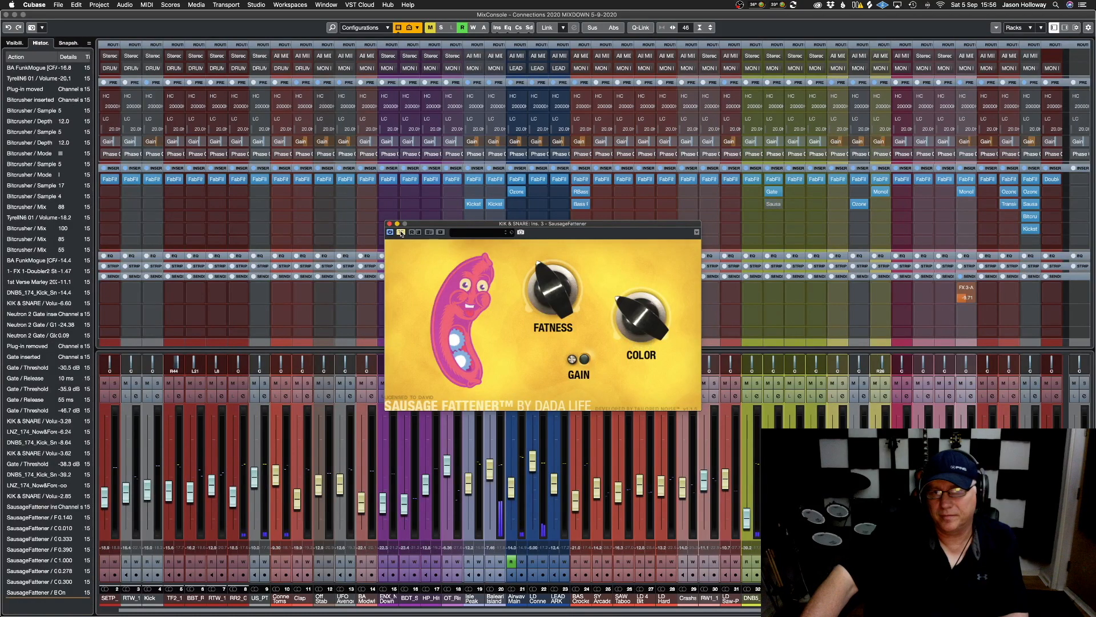
{"action": "left_click", "coordinate": [401, 233]}
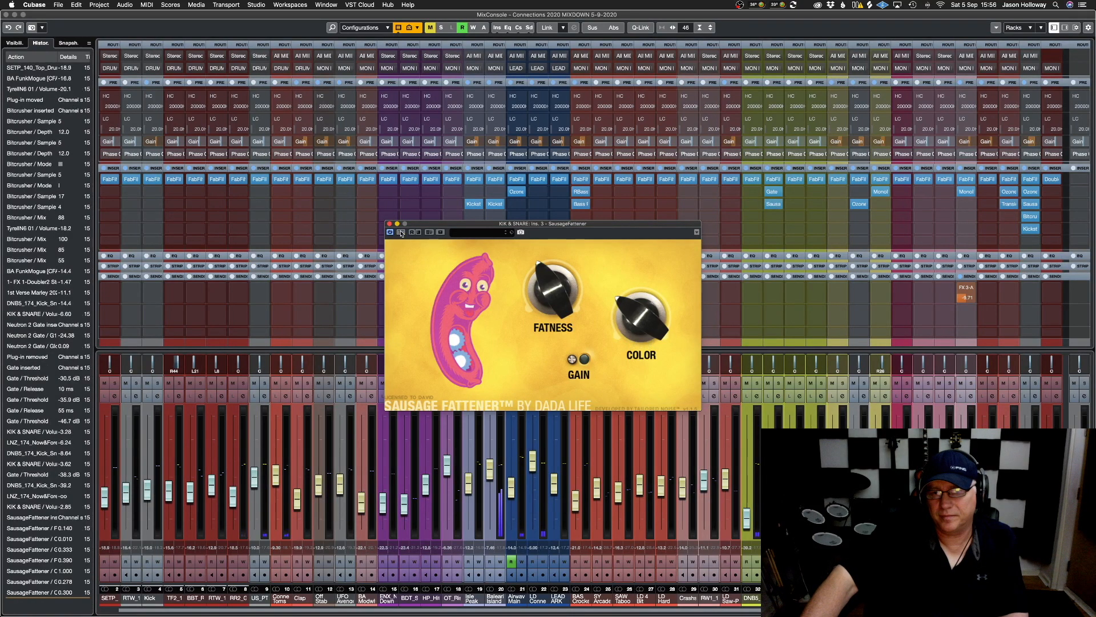
Set SausageFattener's Color to 37% and Fatness to 42%, and compare with the effect bypassed
{"action": "left_click_drag", "start_coordinate": [623, 311], "coordinate": [652, 261]}
{"action": "left_click_drag", "start_coordinate": [642, 316], "coordinate": [634, 331]}
{"action": "left_click_drag", "start_coordinate": [553, 300], "coordinate": [550, 292]}
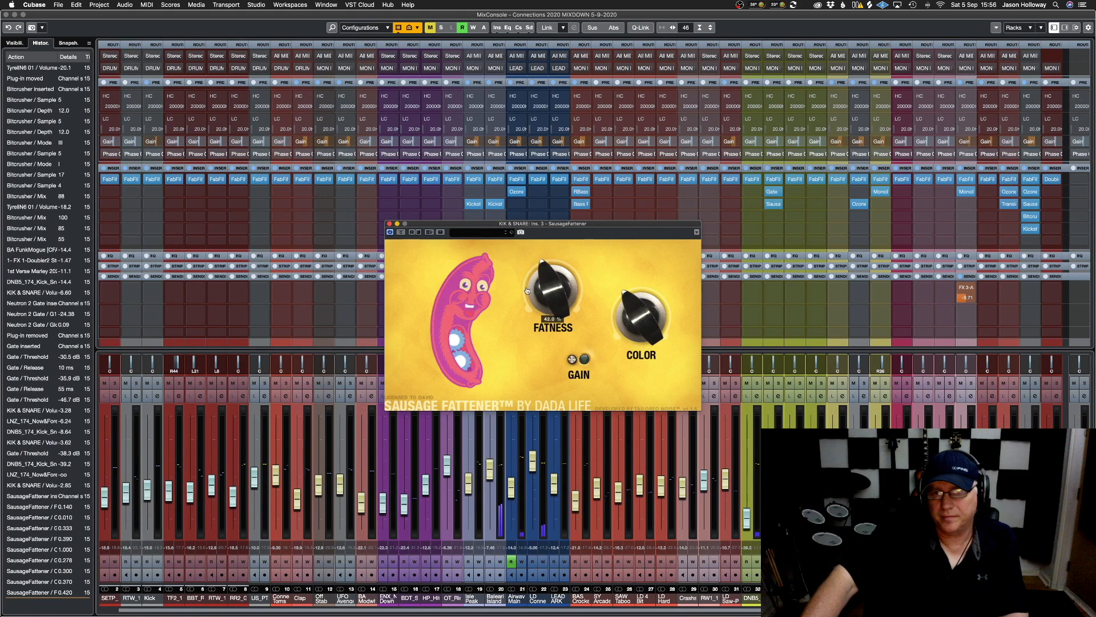
{"action": "left_click", "coordinate": [402, 232]}
{"action": "left_click", "coordinate": [402, 234]}
Raise SausageFattener's Fatness to 98% and turn its Gain down to the minimum
{"action": "left_click_drag", "start_coordinate": [560, 303], "coordinate": [560, 180]}
{"action": "left_click_drag", "start_coordinate": [571, 426], "coordinate": [570, 447]}
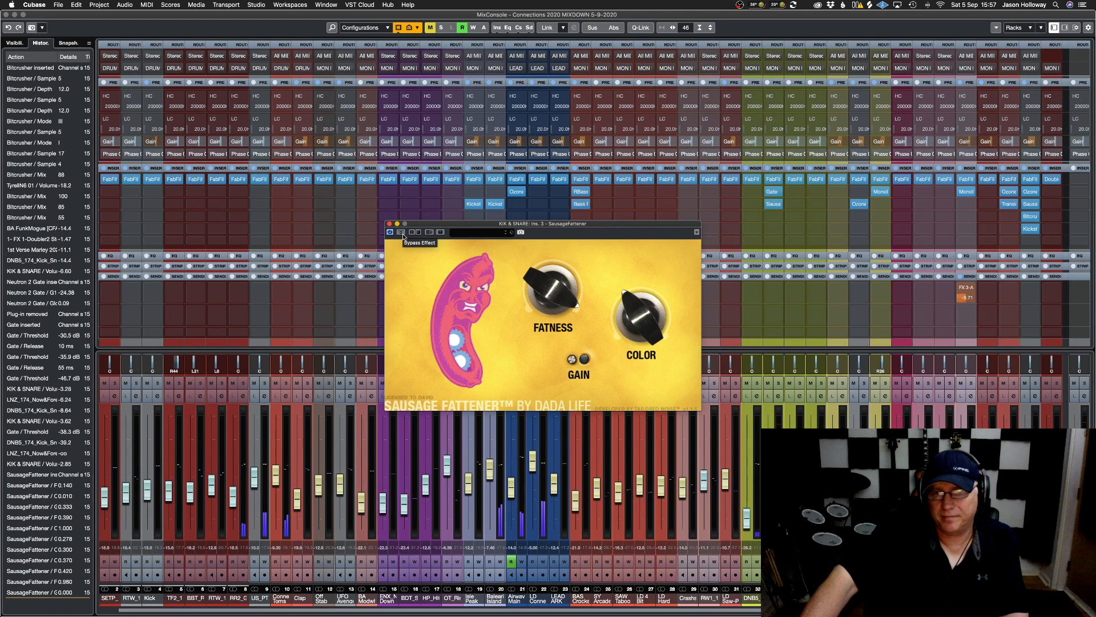
Compare KIK & SNARE with SausageFattener bypassed and active, keeping its Color at 37%
{"action": "left_click", "coordinate": [402, 234]}
{"action": "left_click", "coordinate": [402, 233]}
{"action": "left_click_drag", "start_coordinate": [650, 330], "coordinate": [621, 302]}
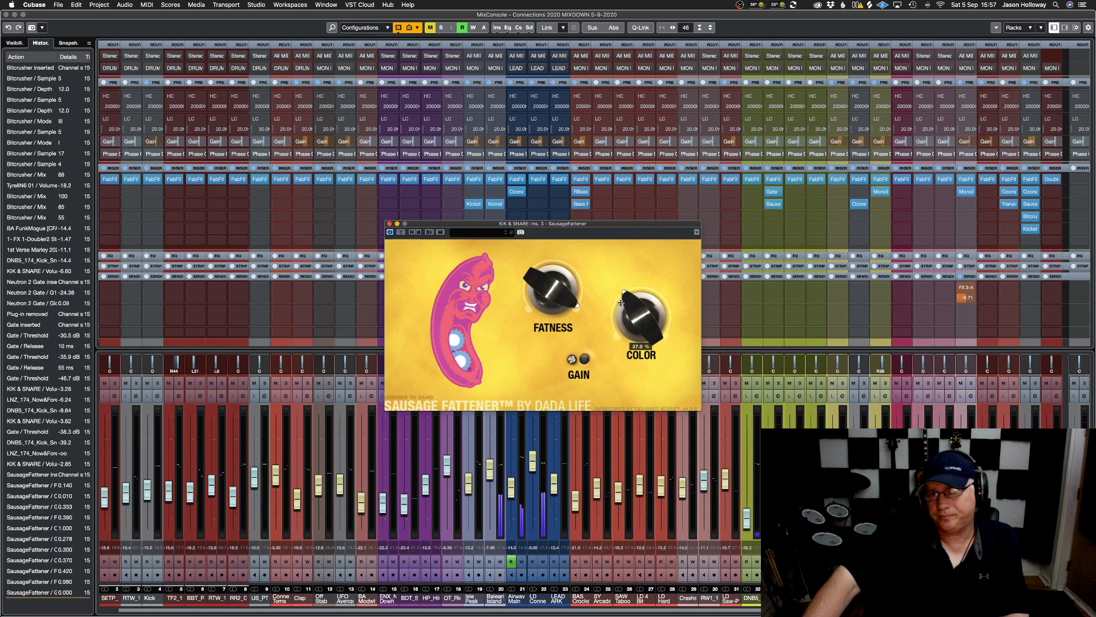
{"action": "left_click", "coordinate": [402, 232]}
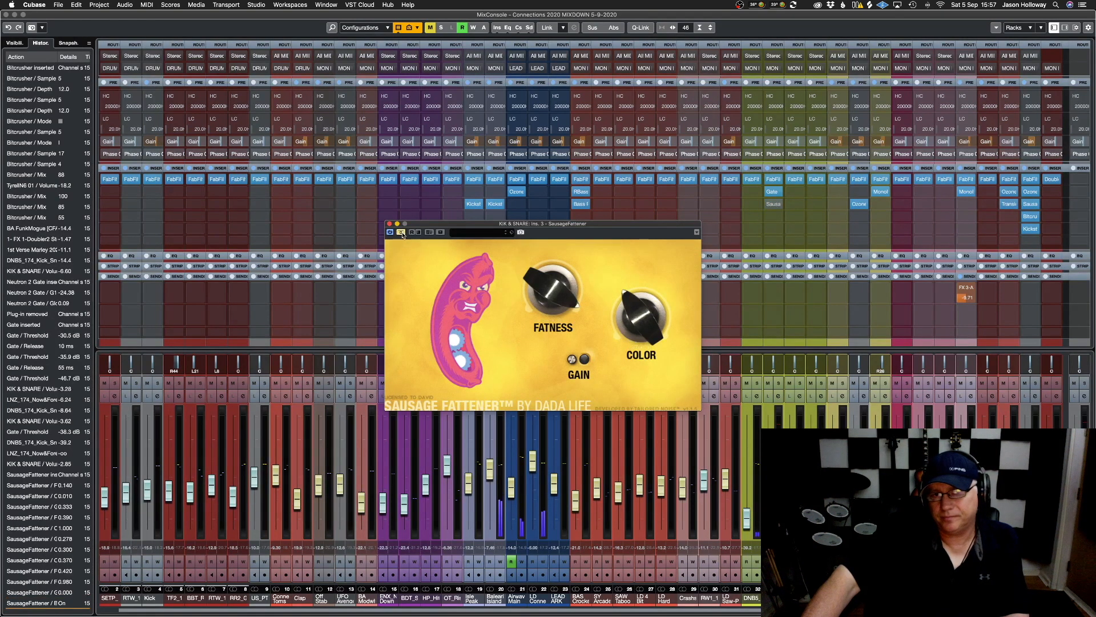
{"action": "left_click", "coordinate": [402, 233]}
Set SausageFattener's Fatness to 95% and the KIK & SNARE fader to -4.47 dB, comparing with the effect bypassed
{"action": "left_click_drag", "start_coordinate": [543, 298], "coordinate": [543, 302]}
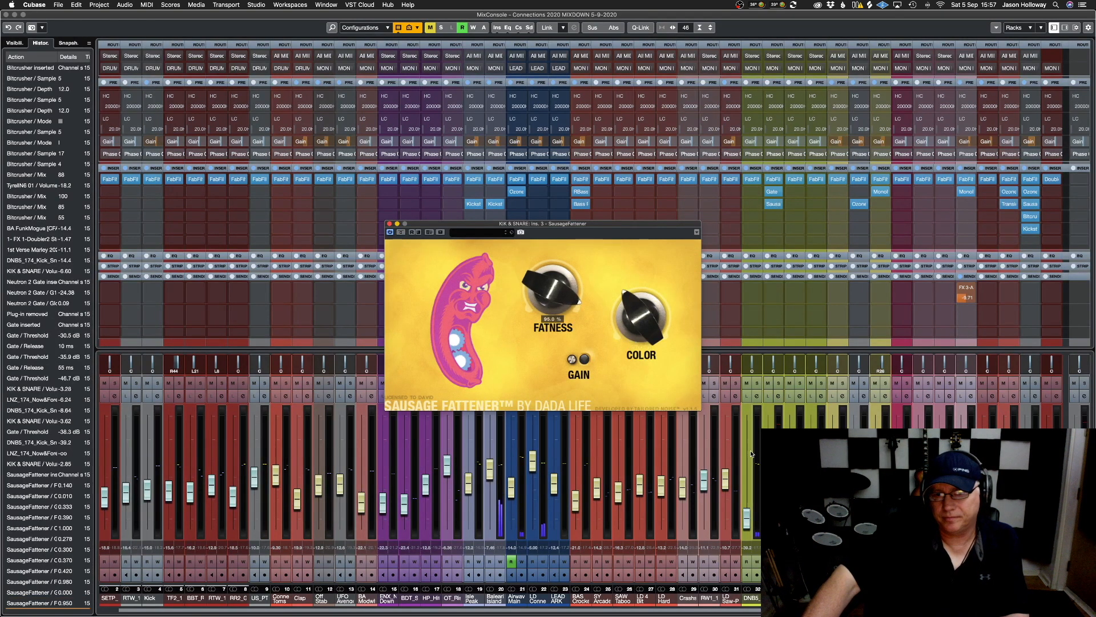
{"action": "left_click_drag", "start_coordinate": [768, 454], "coordinate": [768, 464]}
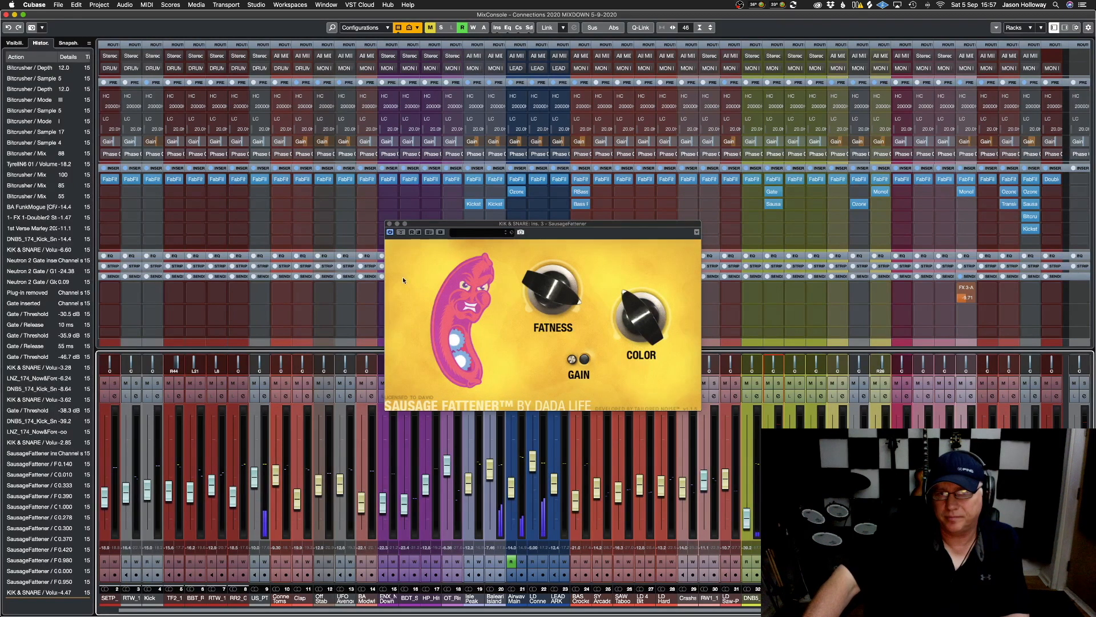
{"action": "left_click", "coordinate": [402, 232]}
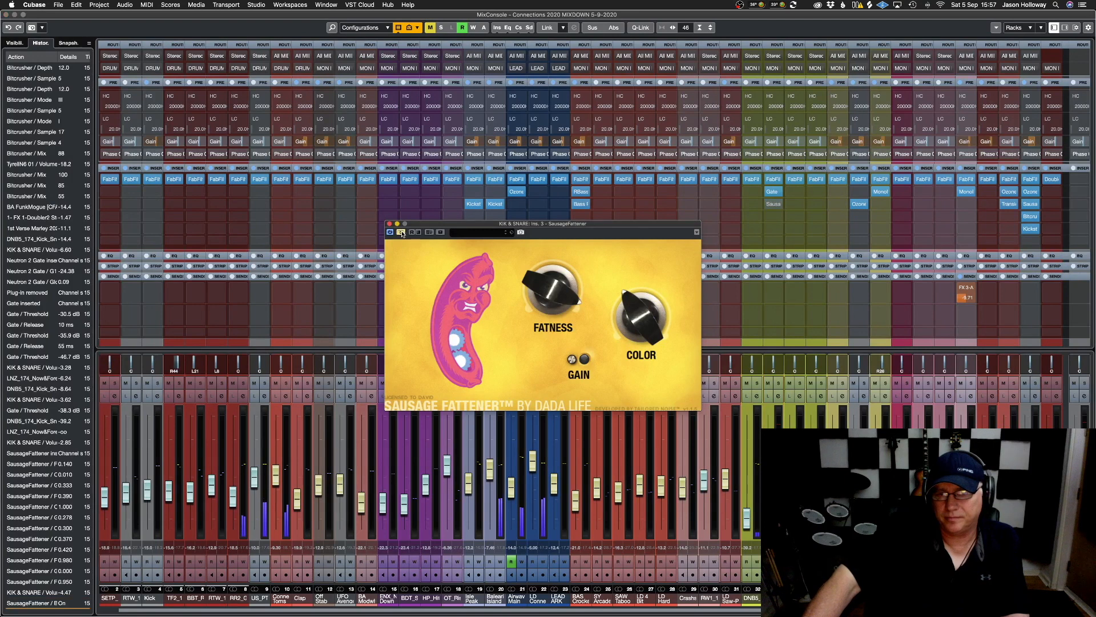
{"action": "left_click", "coordinate": [402, 233]}
Set SausageFattener's Fatness to 75% and fine-tune its Gain slightly above minimum, comparing with the effect bypassed after each change
{"action": "mouse_move", "coordinate": [571, 361]}
{"action": "left_click_drag", "start_coordinate": [556, 300], "coordinate": [570, 327]}
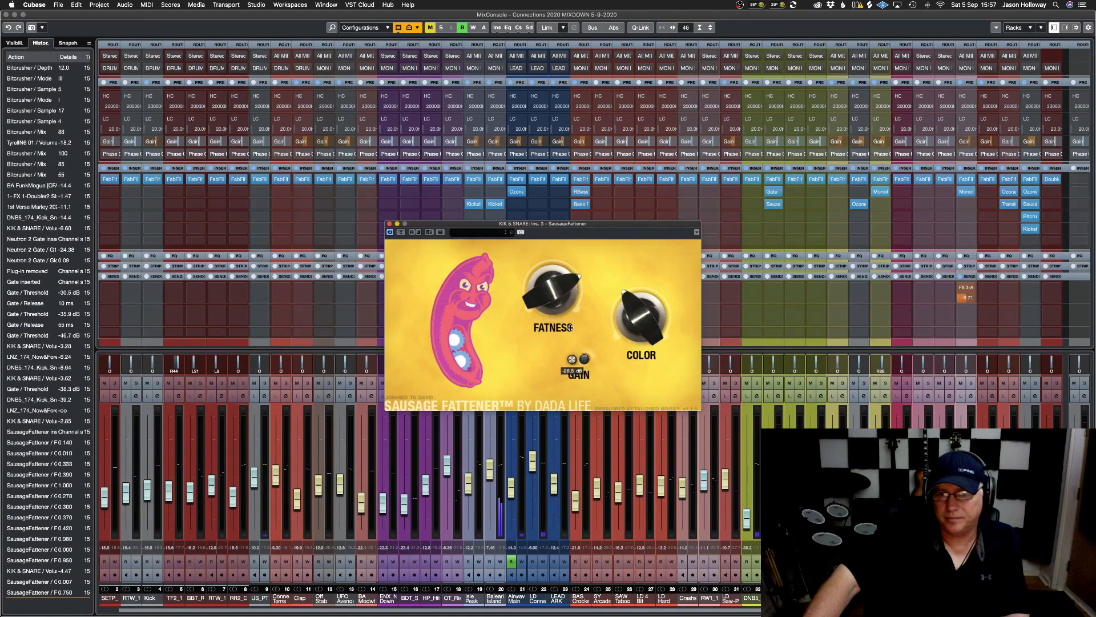
{"action": "left_click", "coordinate": [402, 233]}
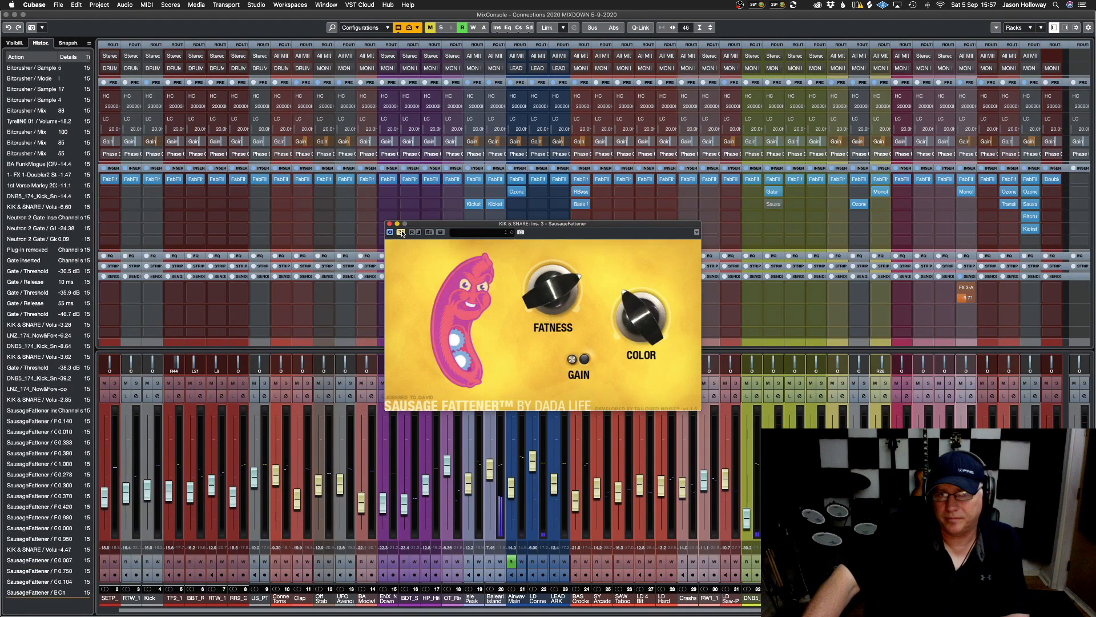
{"action": "left_click", "coordinate": [402, 233]}
{"action": "left_click_drag", "start_coordinate": [572, 359], "coordinate": [567, 364]}
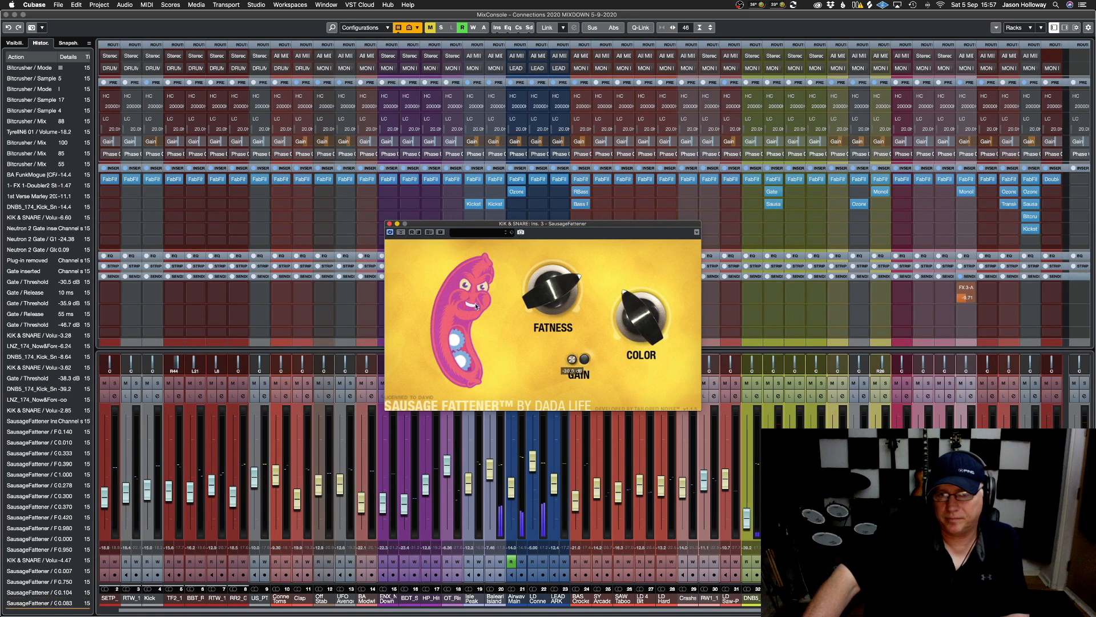
{"action": "left_click", "coordinate": [401, 233]}
{"action": "left_click", "coordinate": [400, 233]}
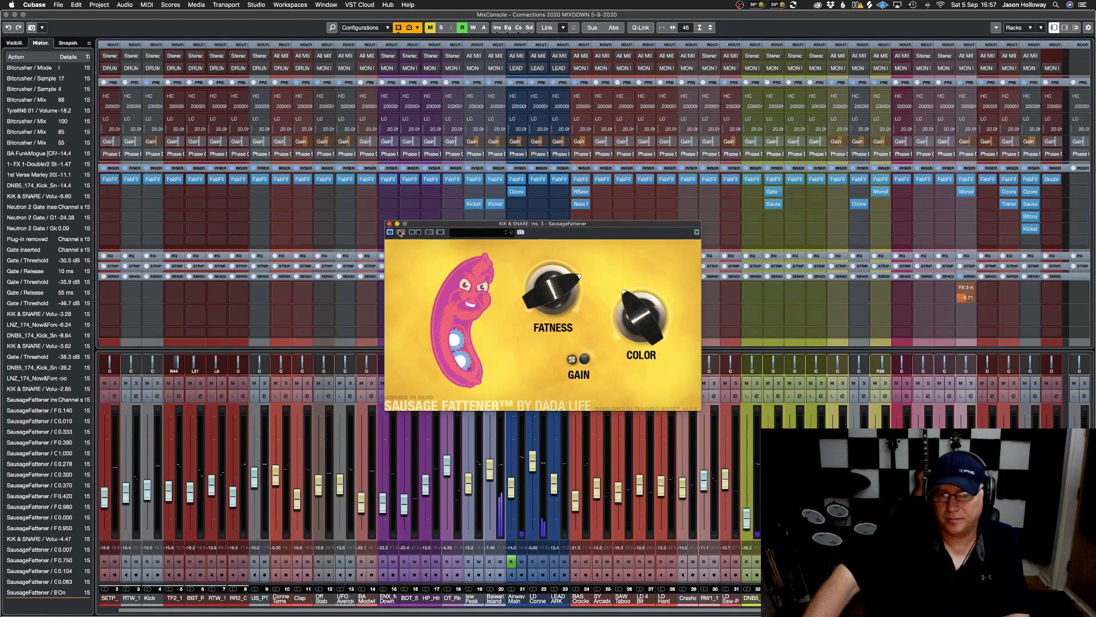
Set SausageFattener's Color to 40% and compare KIK & SNARE with the effect bypassed
{"action": "left_click_drag", "start_coordinate": [639, 317], "coordinate": [611, 231]}
{"action": "left_click", "coordinate": [400, 232]}
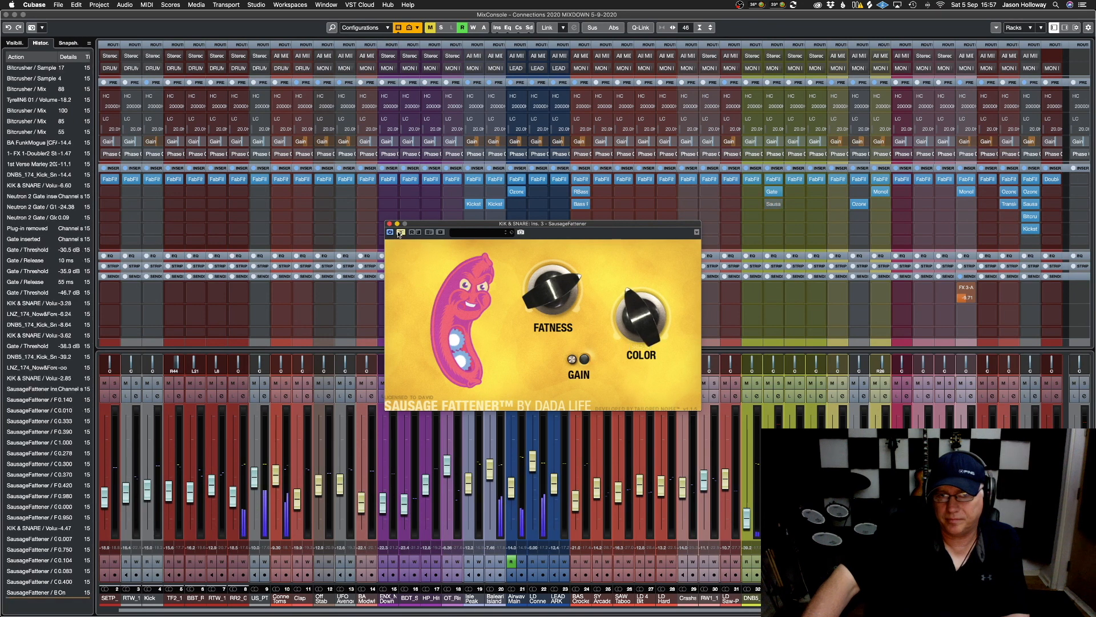
{"action": "key", "text": "super+z"}
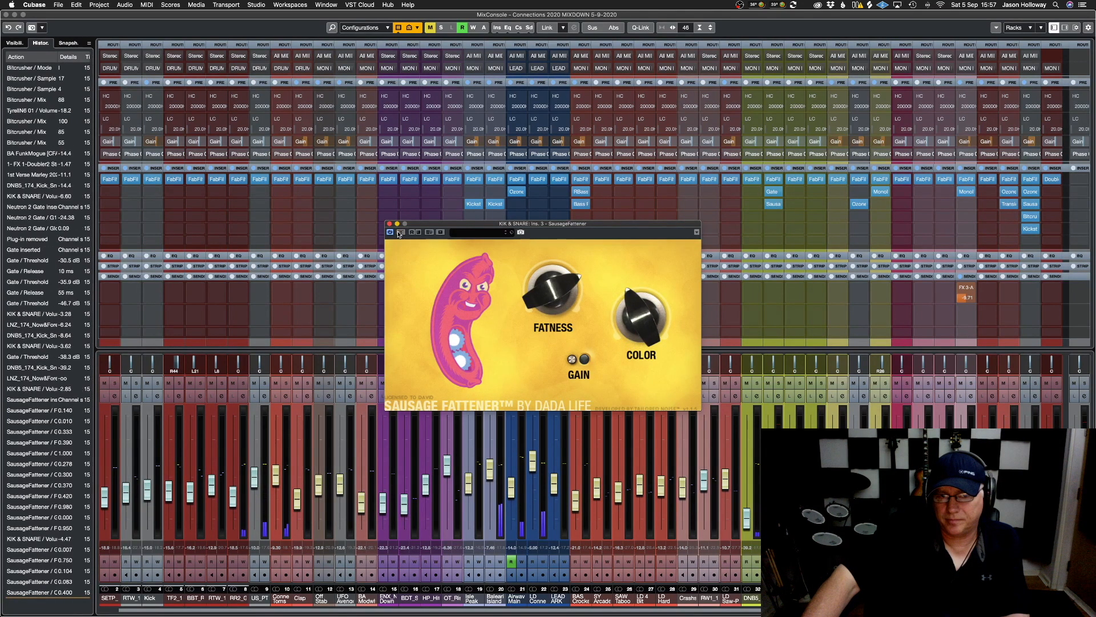
Close SausageFattener's window and switch the effect off on the KIK & SNARE group
{"action": "left_click_drag", "start_coordinate": [538, 301], "coordinate": [538, 289]}
{"action": "left_click", "coordinate": [388, 223]}
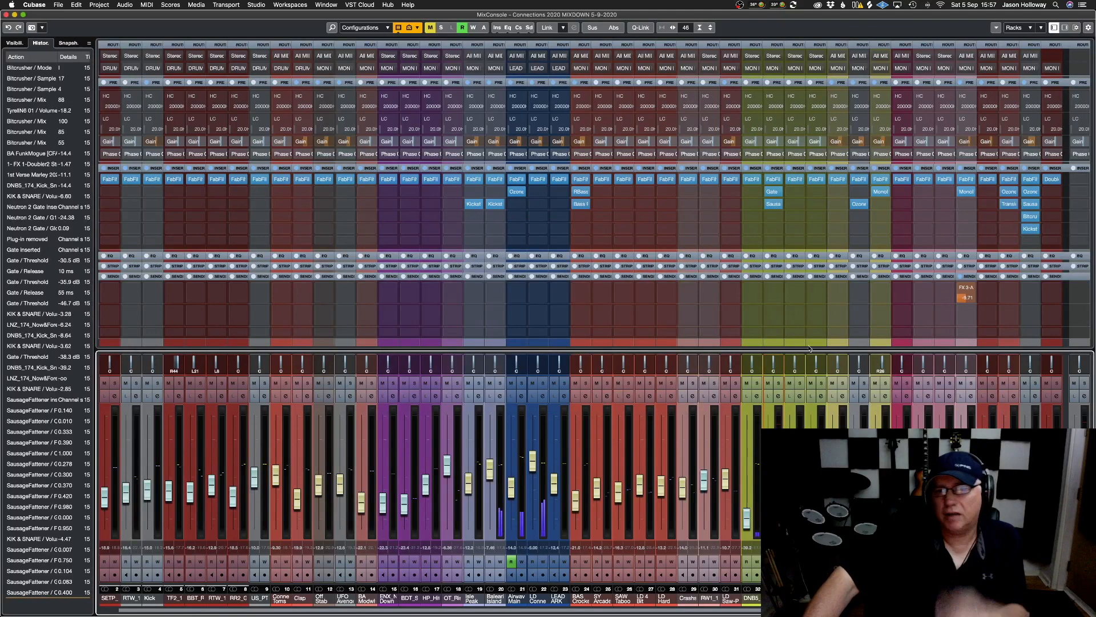
{"action": "left_click", "coordinate": [769, 204]}
Switch the plug-in list for KIK & SNARE's fourth insert slot to the UAD Compressors collection and save the project
{"action": "left_click", "coordinate": [780, 217]}
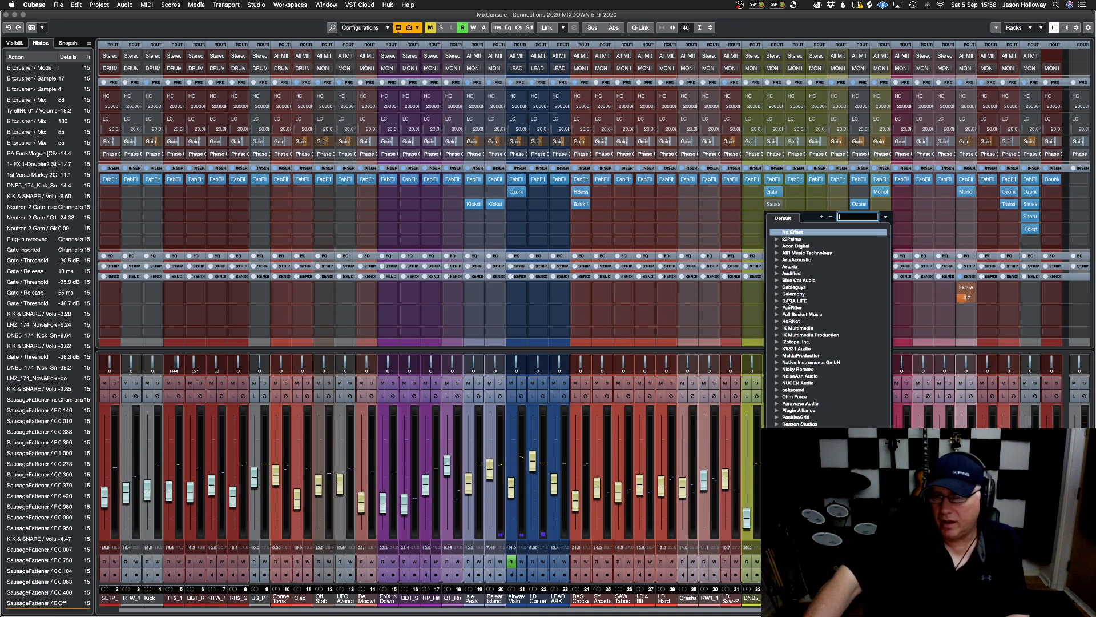
{"action": "left_click", "coordinate": [886, 217]}
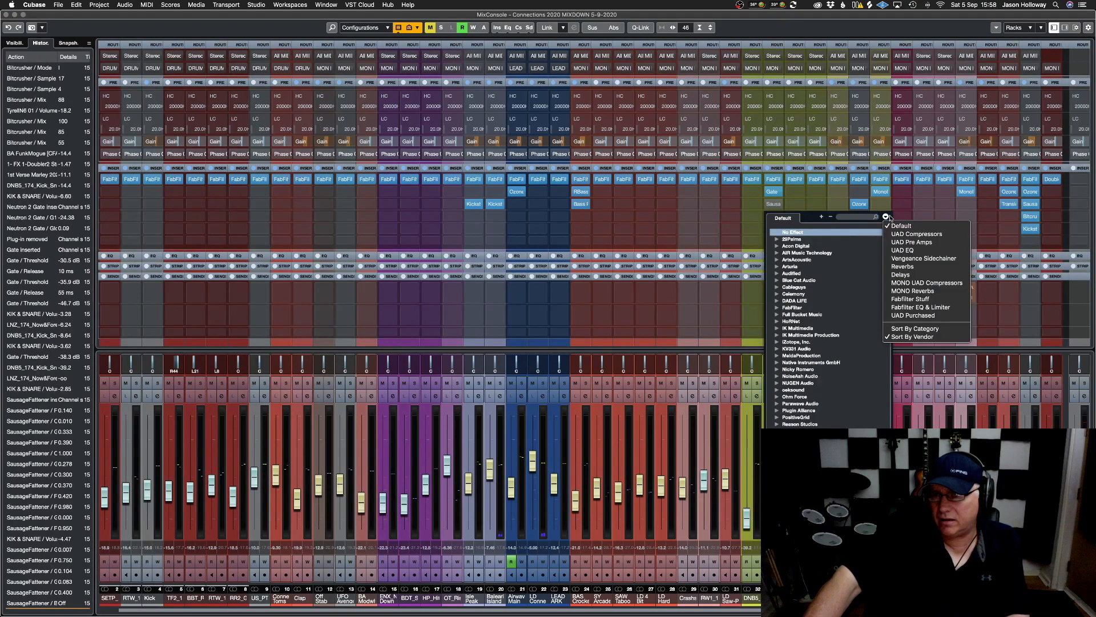
{"action": "left_click", "coordinate": [918, 255]}
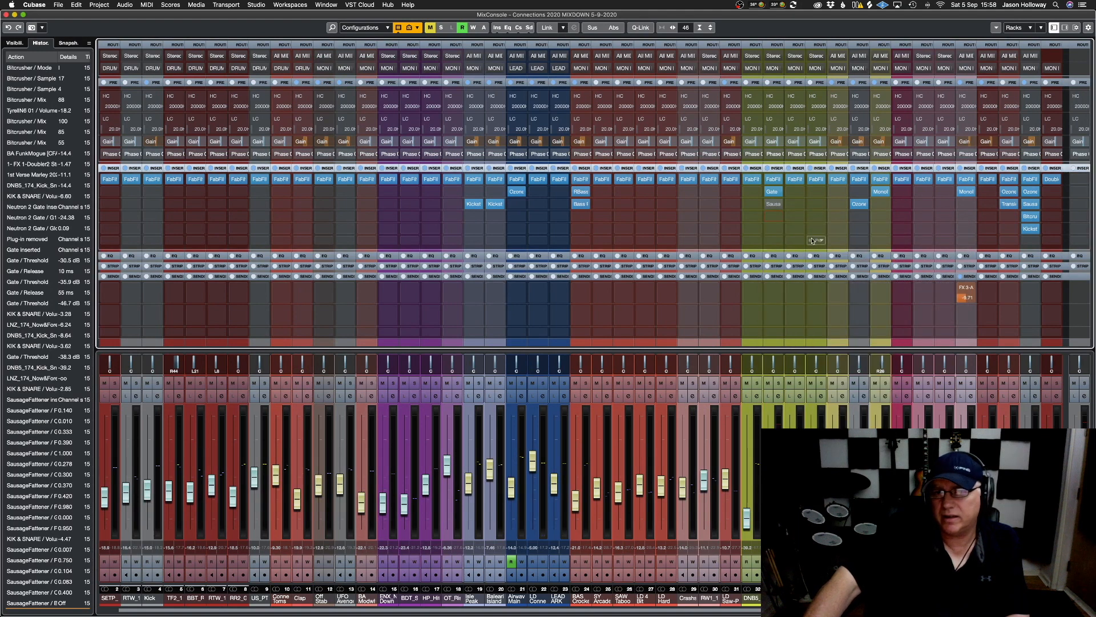
{"action": "left_click", "coordinate": [771, 215]}
{"action": "key", "text": "Escape"}
{"action": "left_click", "coordinate": [778, 217]}
{"action": "key", "text": "Escape"}
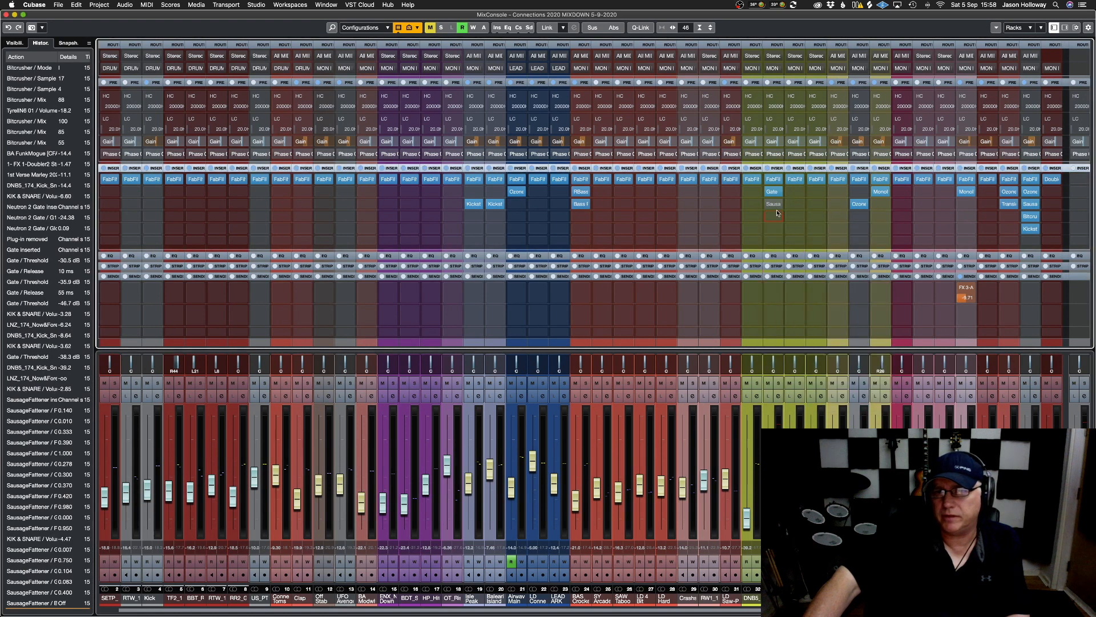
{"action": "left_click_drag", "start_coordinate": [775, 220], "coordinate": [736, 220]}
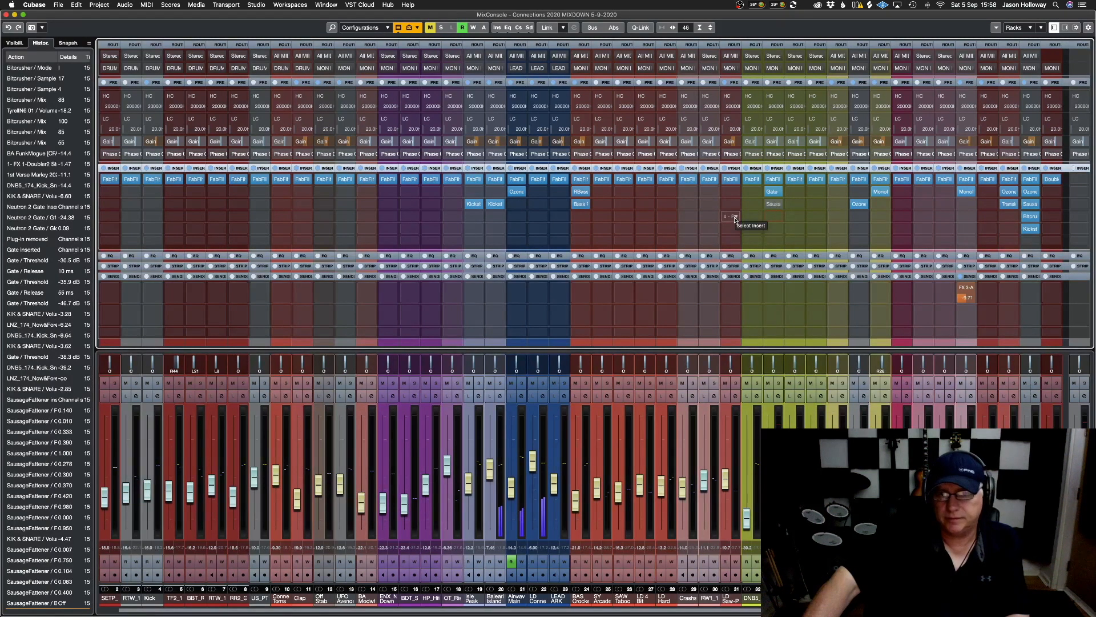
{"action": "key", "text": "super+s"}
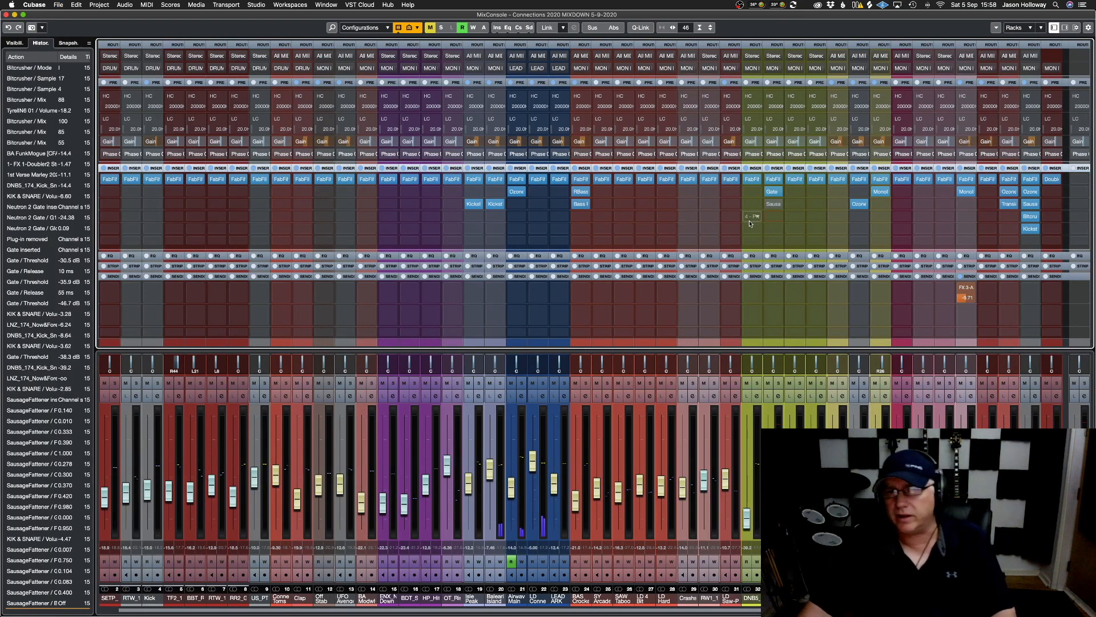
Insert the UAD Shadow Hills Mastering Compressor in KIK & SNARE's fourth insert slot and start playback
{"action": "left_click", "coordinate": [780, 218]}
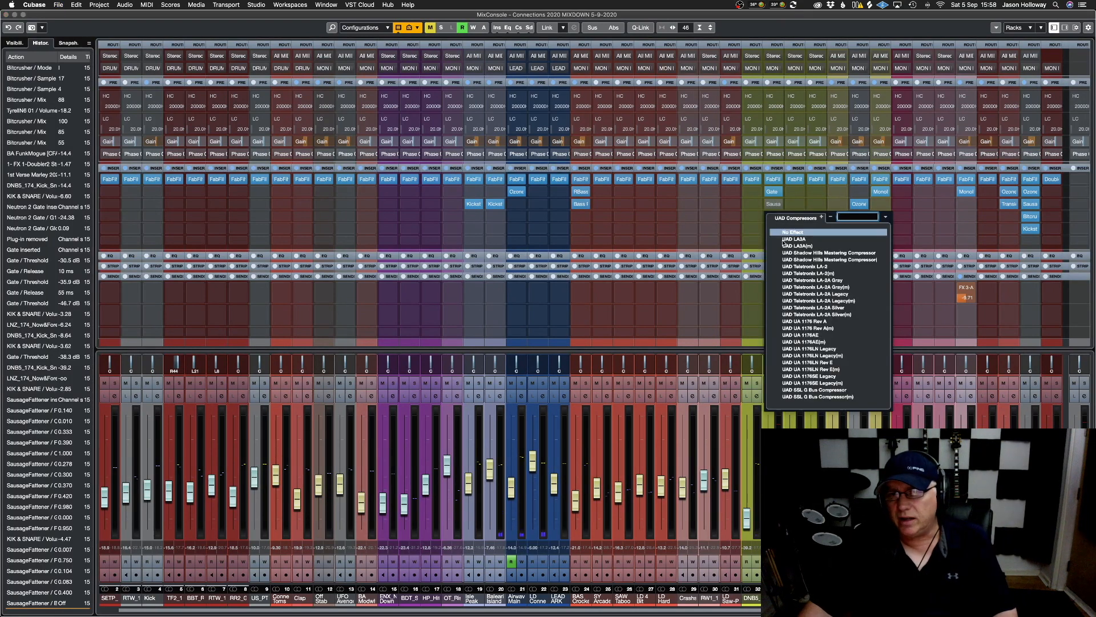
{"action": "left_click", "coordinate": [801, 242]}
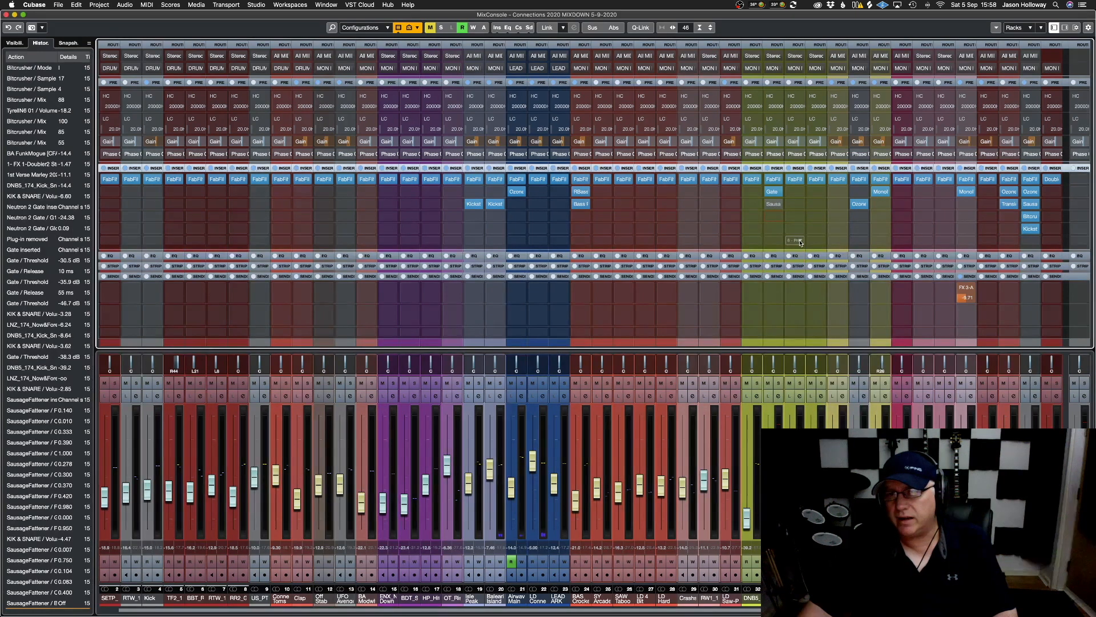
{"action": "left_click", "coordinate": [780, 217]}
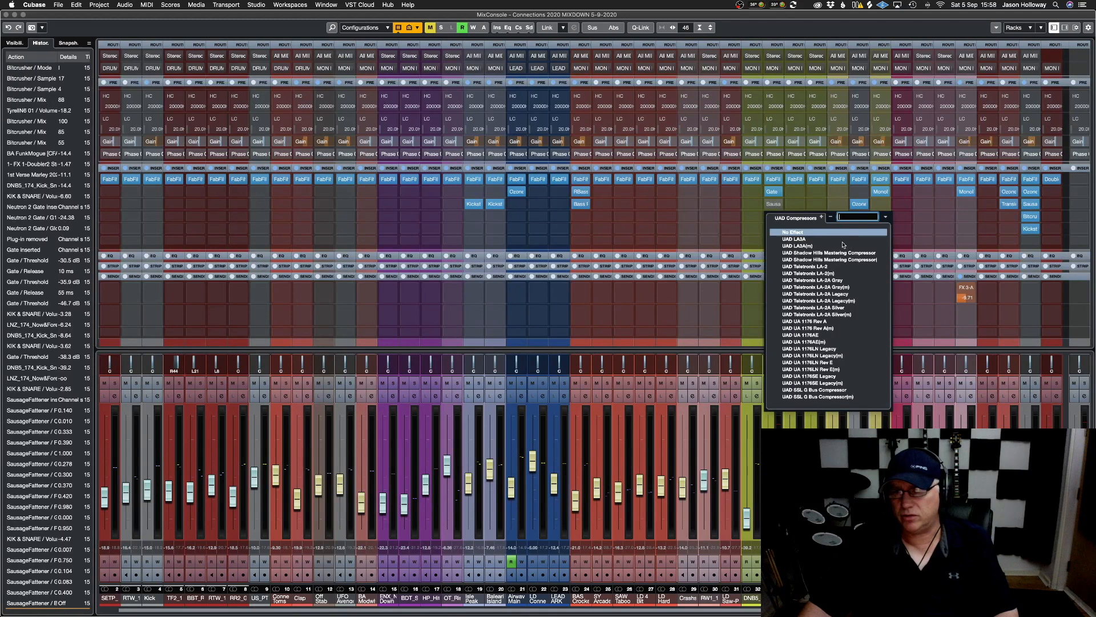
{"action": "left_click", "coordinate": [824, 253]}
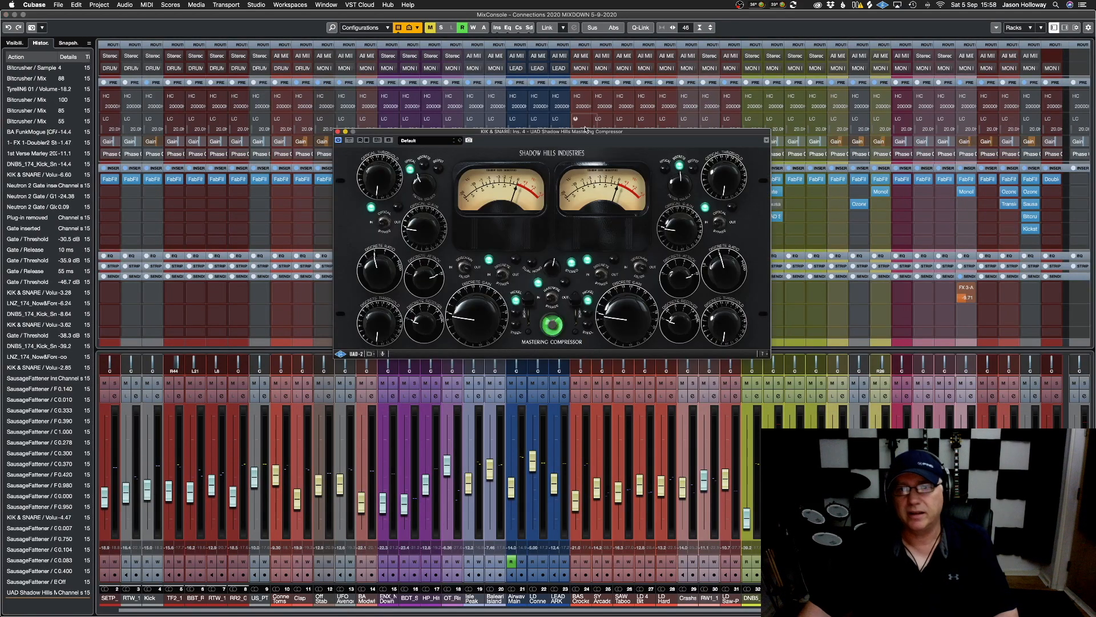
{"action": "left_click_drag", "start_coordinate": [587, 132], "coordinate": [596, 227]}
{"action": "key", "text": "space"}
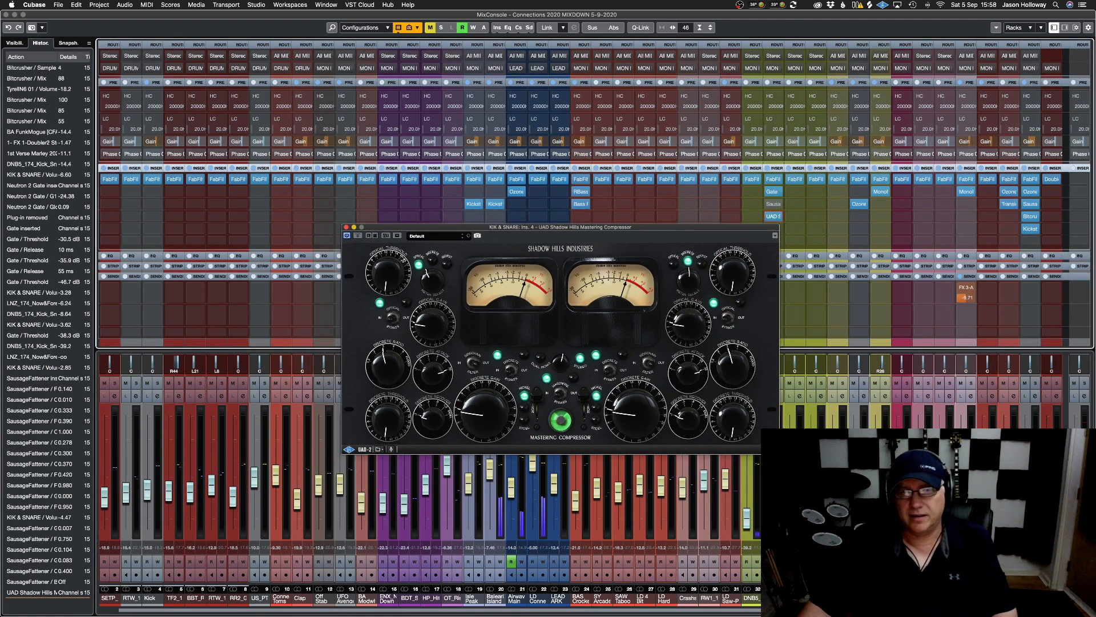
Load the Drums Discrete Iron preset in the Shadow Hills Mastering Compressor and listen to it
{"action": "left_click", "coordinate": [439, 236]}
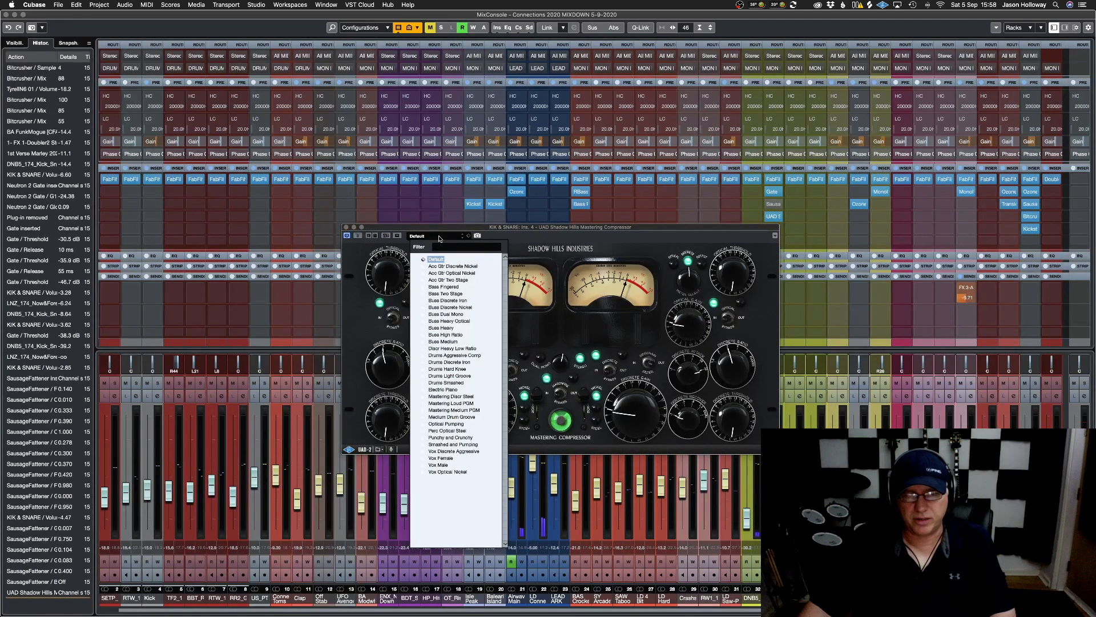
{"action": "left_click", "coordinate": [461, 363]}
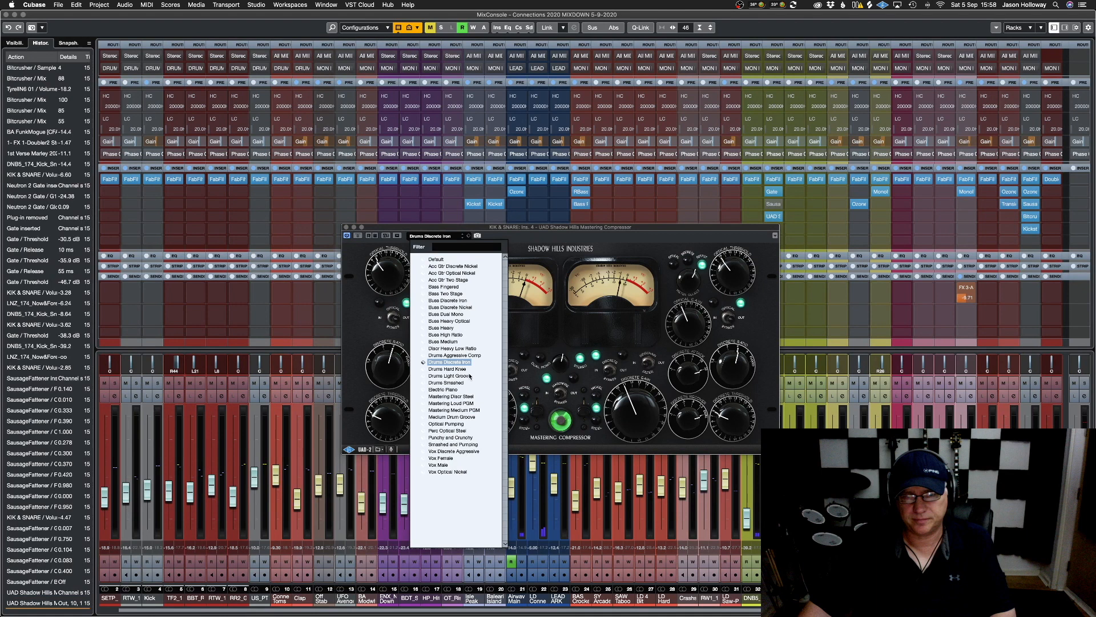
{"action": "left_click", "coordinate": [535, 229]}
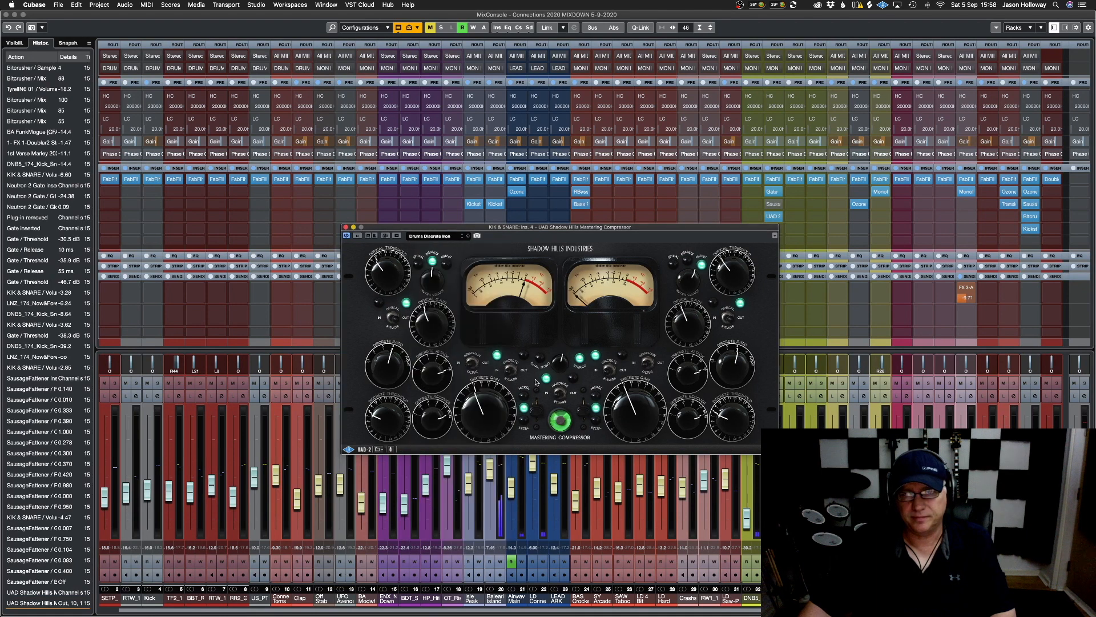
{"action": "left_click", "coordinate": [567, 396]}
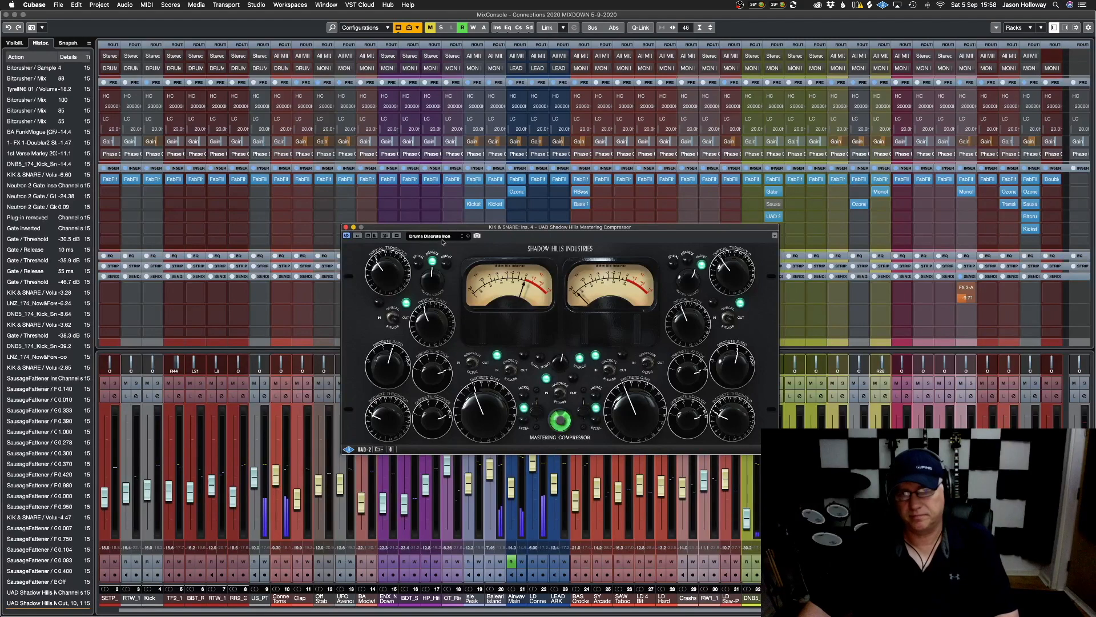
Load the Drums Smashed preset in the Shadow Hills Mastering Compressor and audition it on KIK & SNARE
{"action": "left_click", "coordinate": [442, 237]}
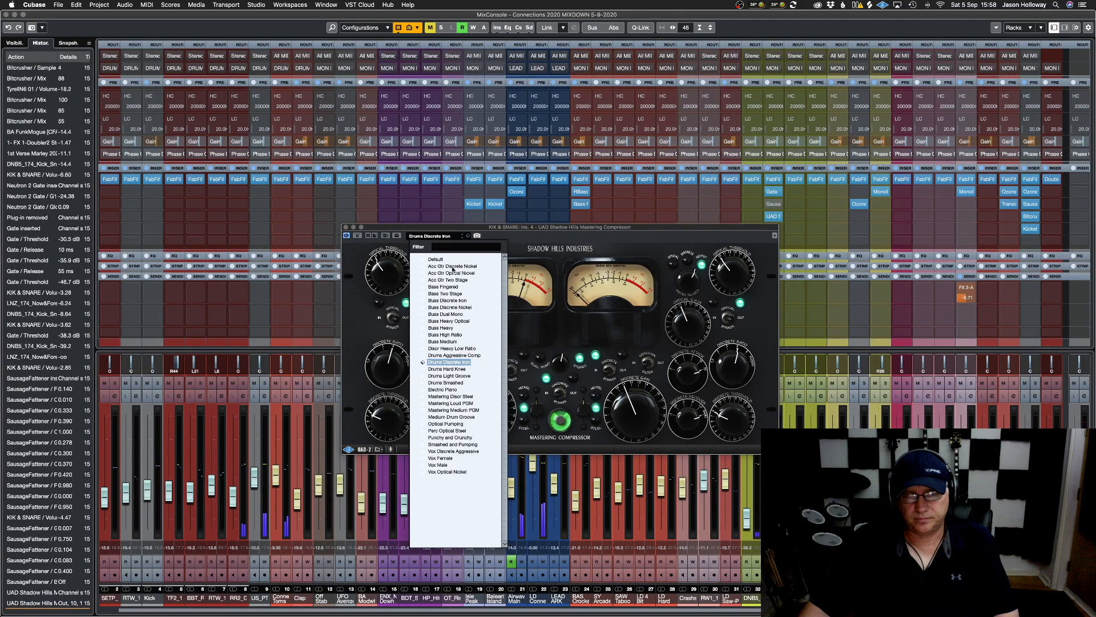
{"action": "left_click", "coordinate": [462, 383]}
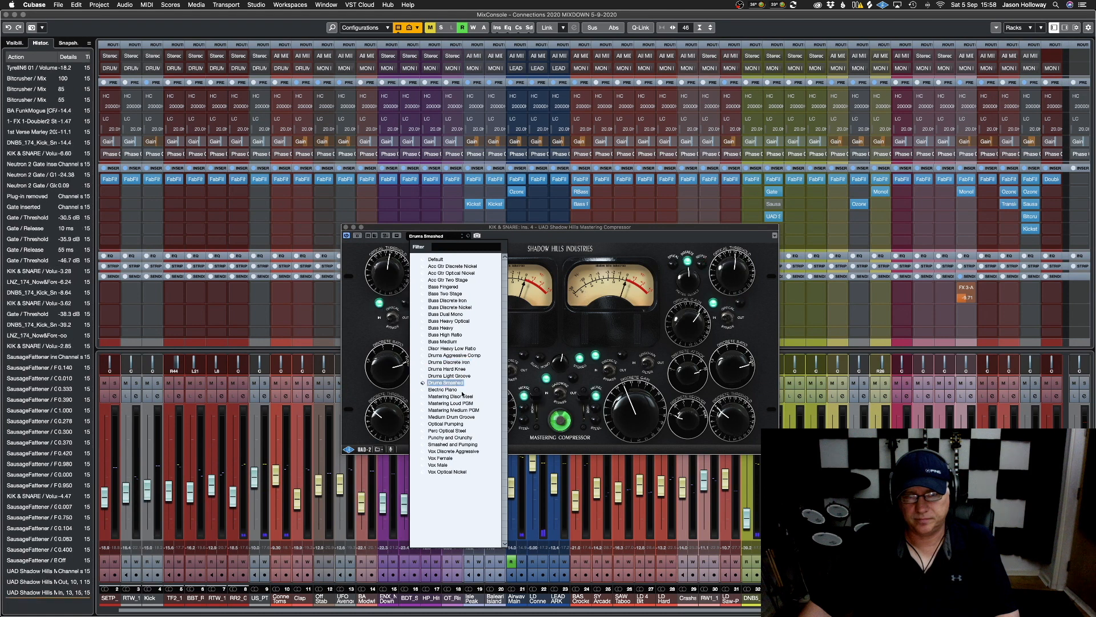
{"action": "left_click", "coordinate": [520, 231]}
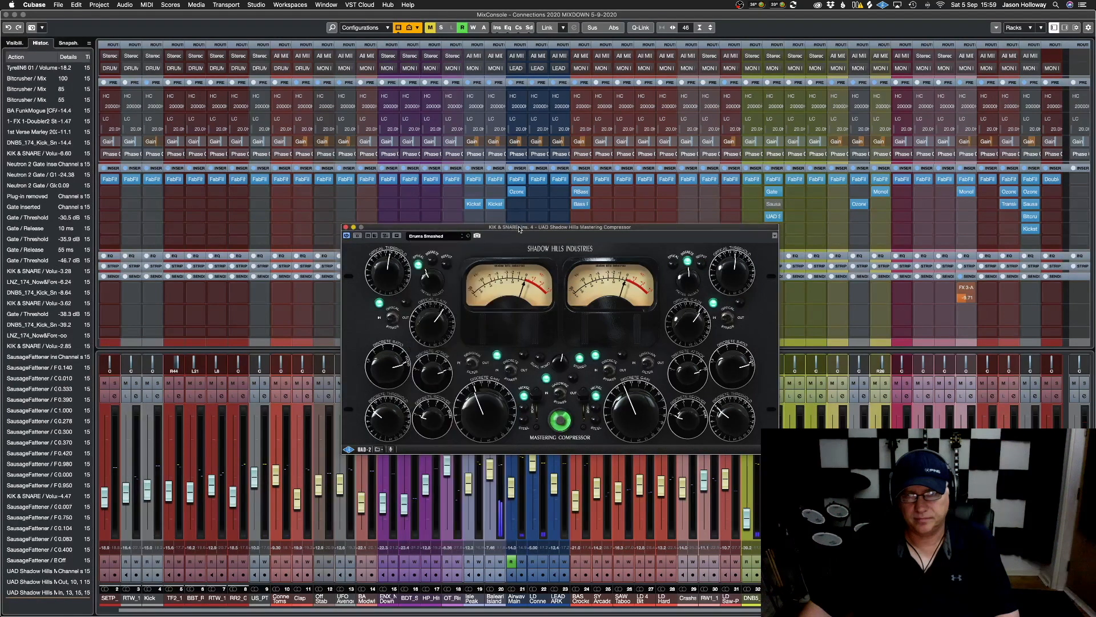
{"action": "left_click", "coordinate": [553, 394]}
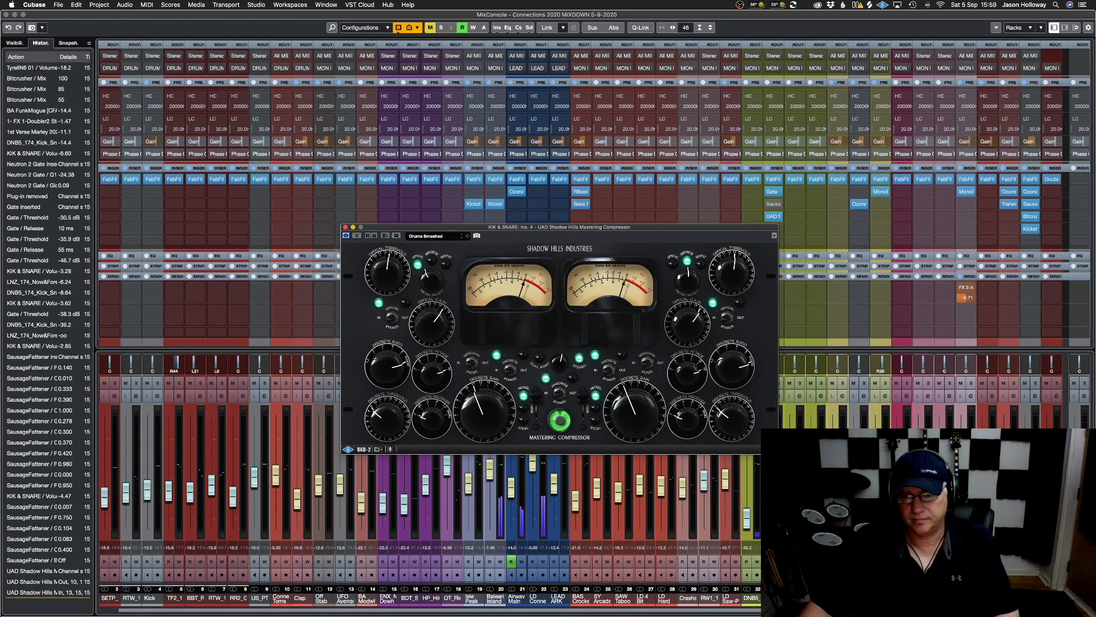
Set the KIK & SNARE fader to -5.70 dB and load the compressor's Drums Aggressive Comp preset
{"action": "left_click", "coordinate": [767, 461]}
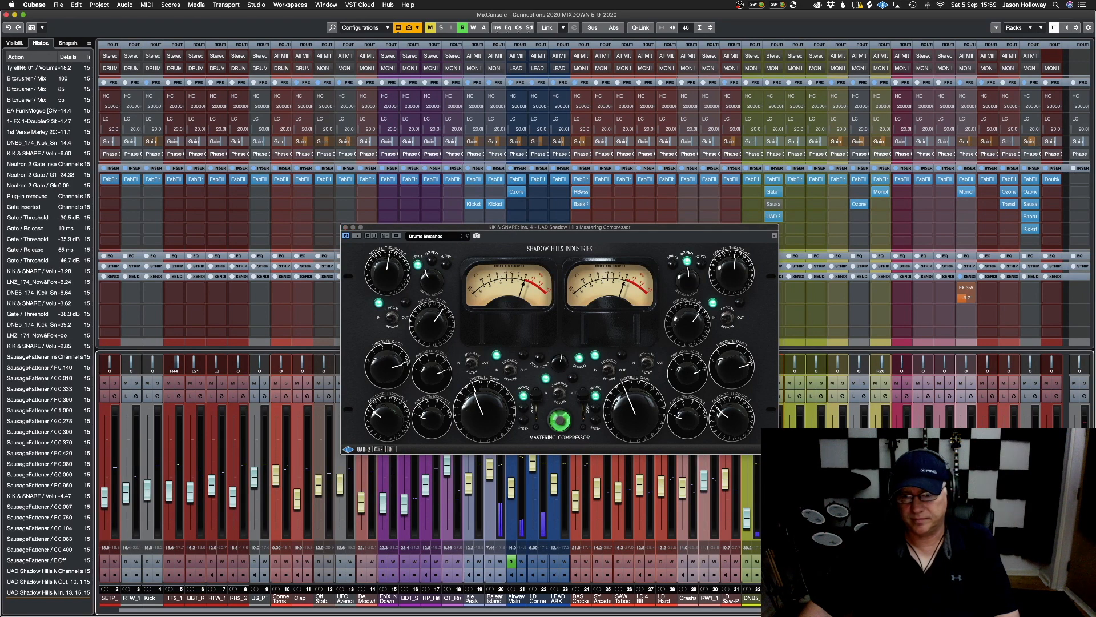
{"action": "mouse_move", "coordinate": [768, 461]}
{"action": "left_mouse_down"}
{"action": "mouse_move", "coordinate": [768, 480]}
{"action": "mouse_move", "coordinate": [768, 457]}
{"action": "left_mouse_up"}
{"action": "left_click", "coordinate": [441, 236]}
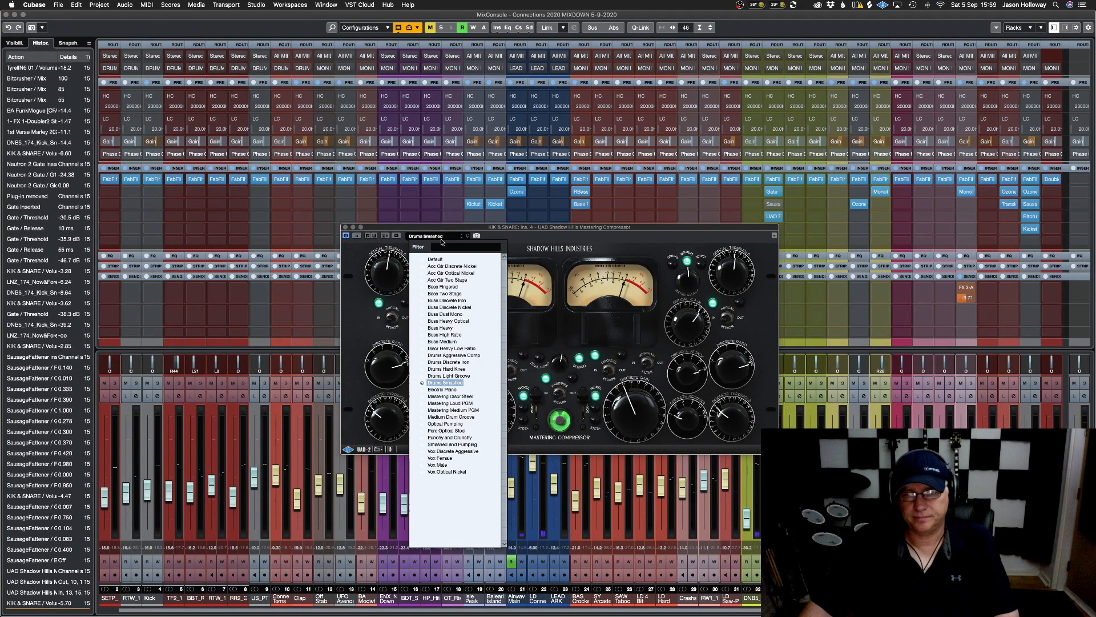
{"action": "left_click", "coordinate": [456, 355]}
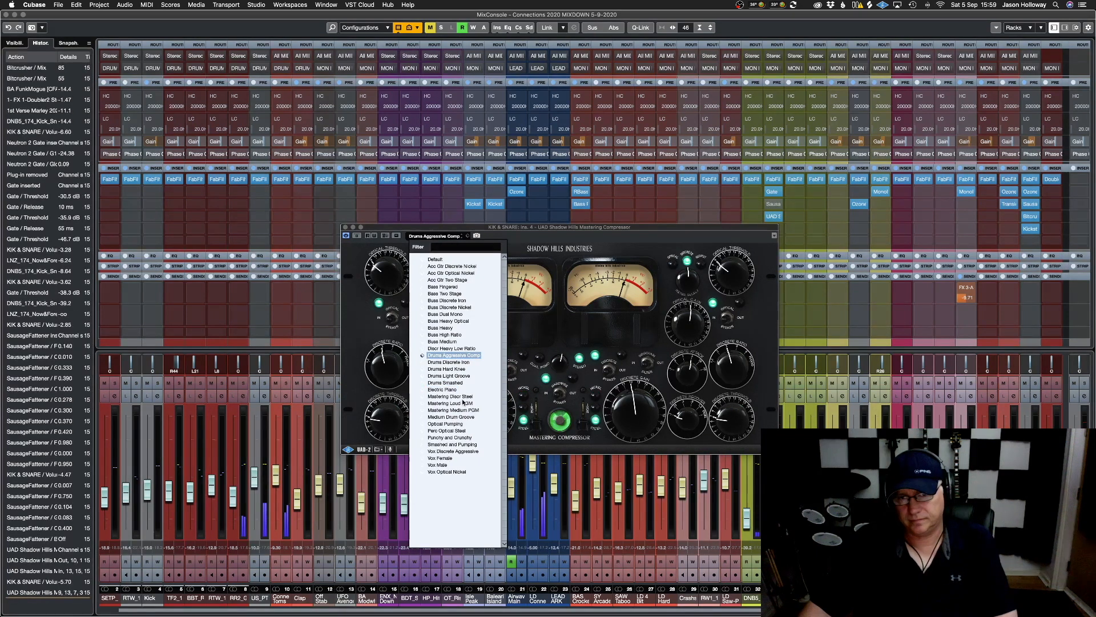
{"action": "left_click", "coordinate": [542, 231]}
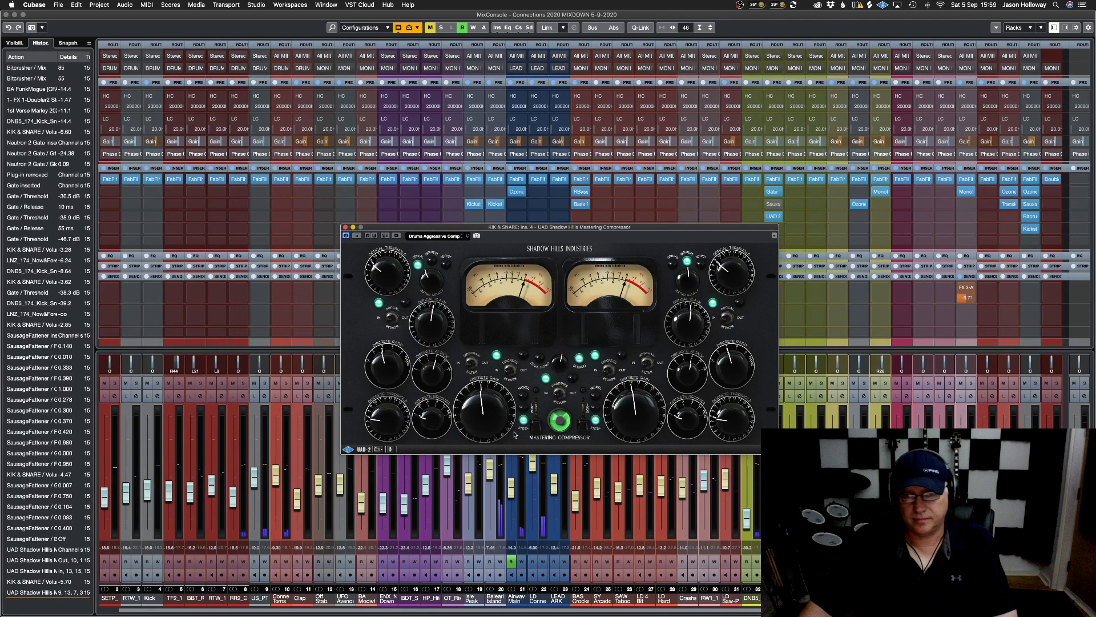
Set the Shadow Hills compressor's optical threshold to 18 and its discrete threshold to 12 on KIK & SNARE
{"action": "left_click_drag", "start_coordinate": [388, 282], "coordinate": [382, 246]}
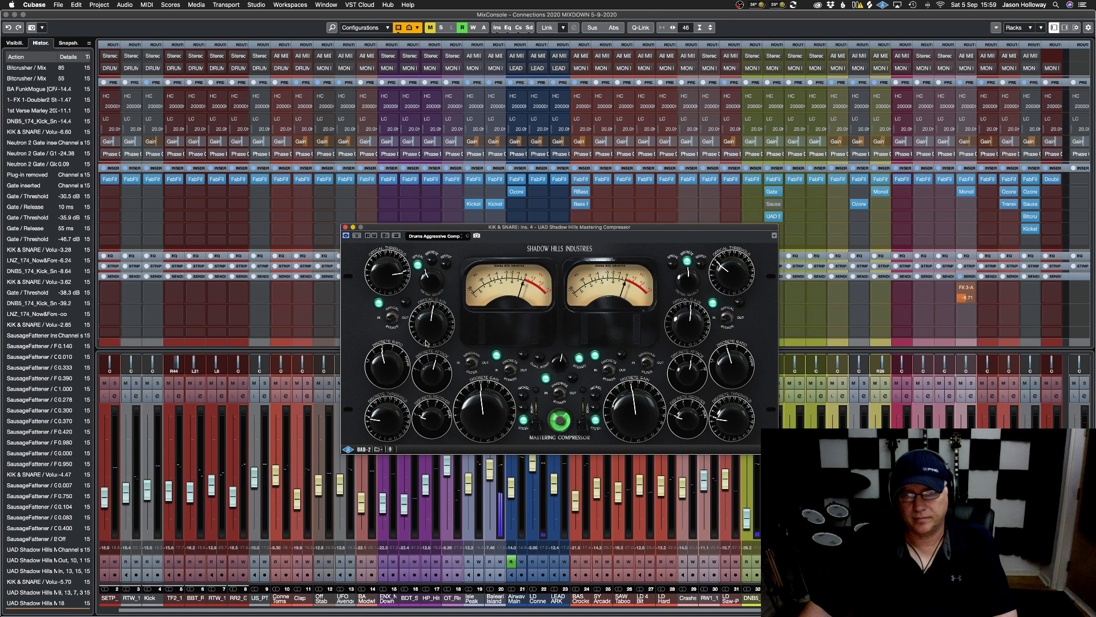
{"action": "left_click_drag", "start_coordinate": [396, 429], "coordinate": [394, 406]}
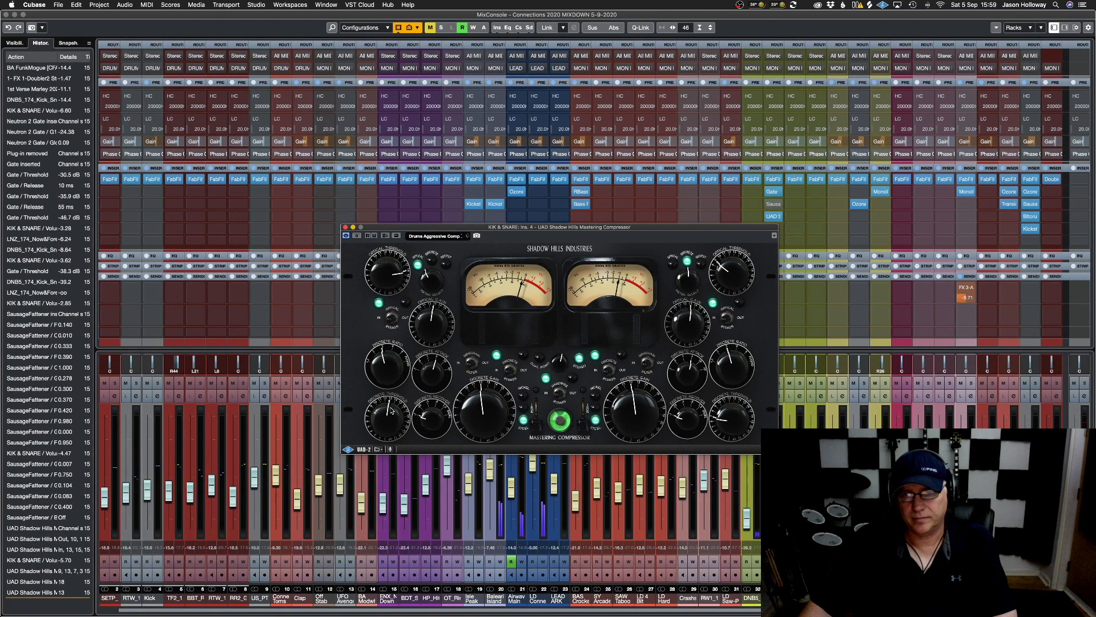
{"action": "left_click_drag", "start_coordinate": [391, 411], "coordinate": [391, 413]}
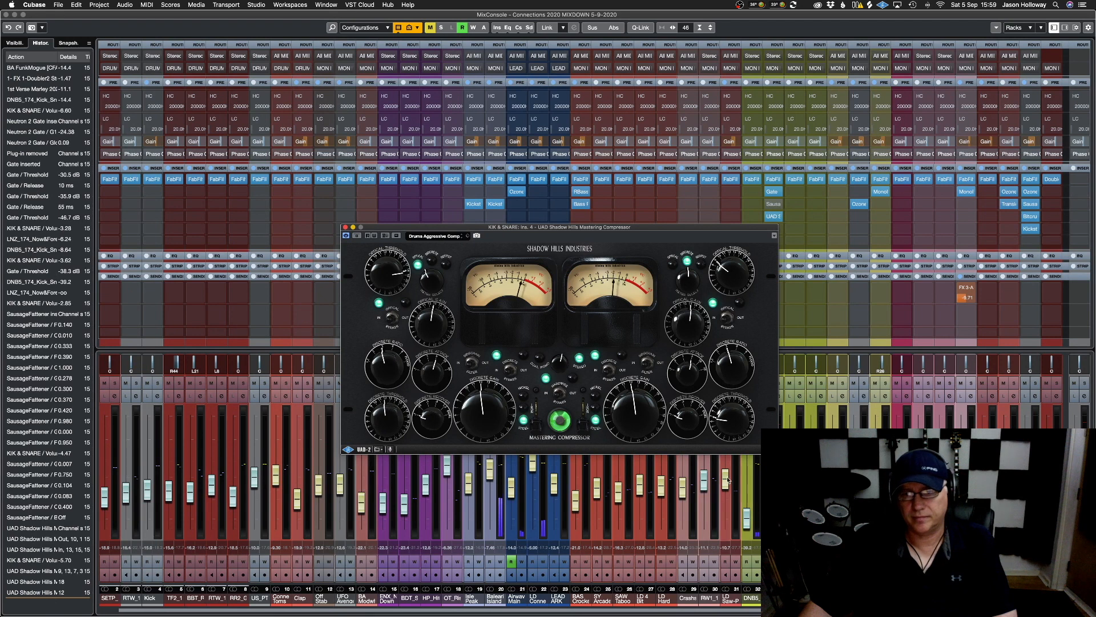
Compare KIK & SNARE with the compressor bypassed and engaged, set the discrete gain to 12, and close the plug-in with compression engaged
{"action": "left_click", "coordinate": [573, 397]}
{"action": "left_click", "coordinate": [542, 397]}
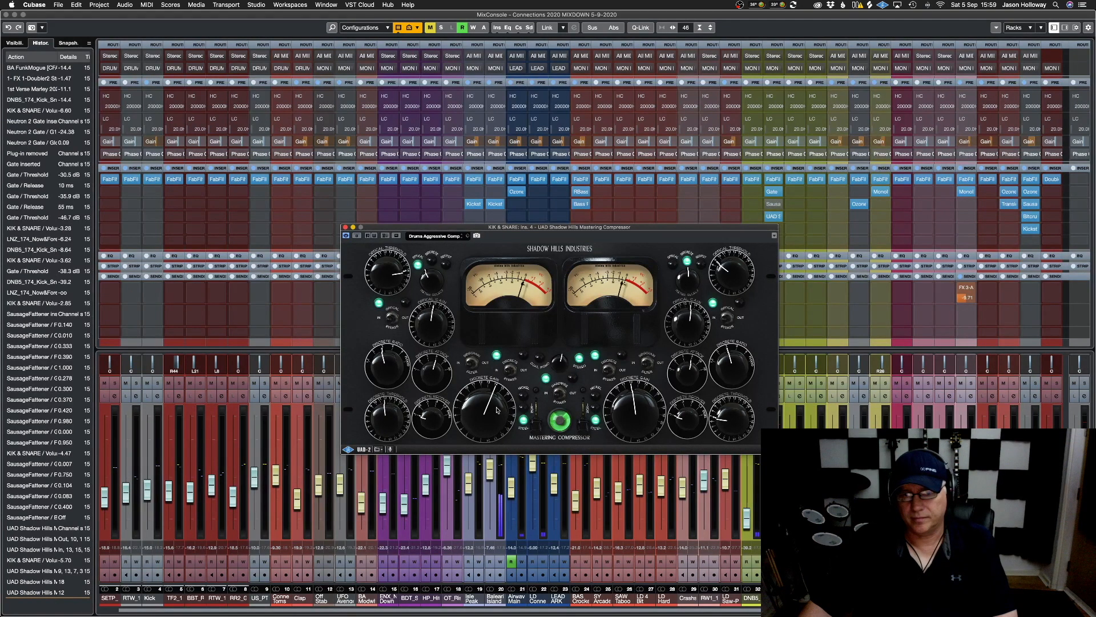
{"action": "left_click_drag", "start_coordinate": [495, 413], "coordinate": [495, 412]}
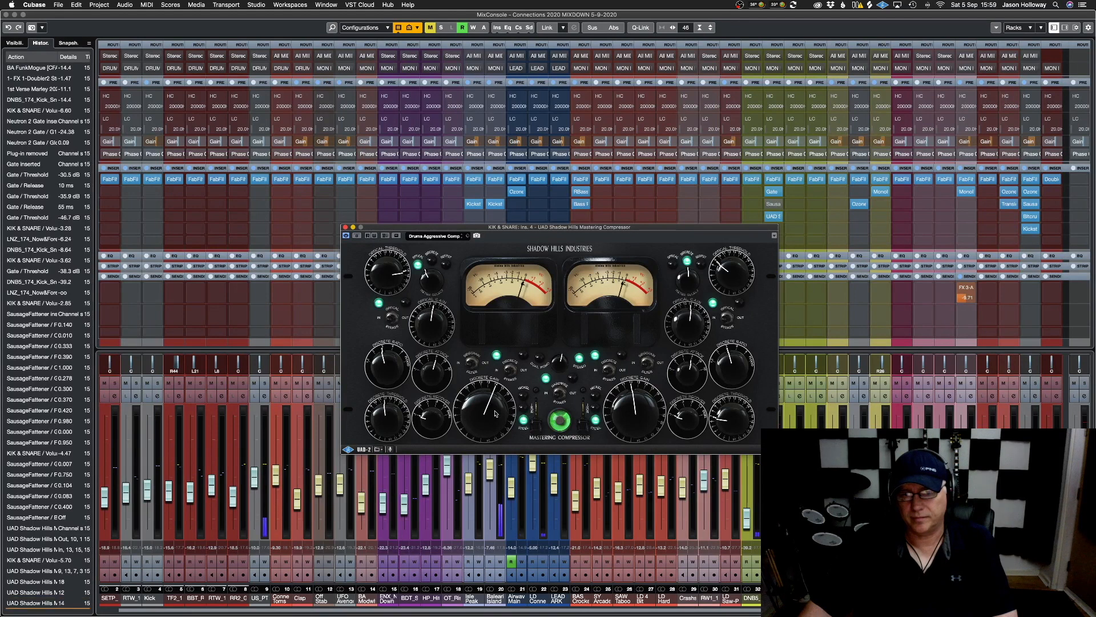
{"action": "left_click", "coordinate": [574, 398]}
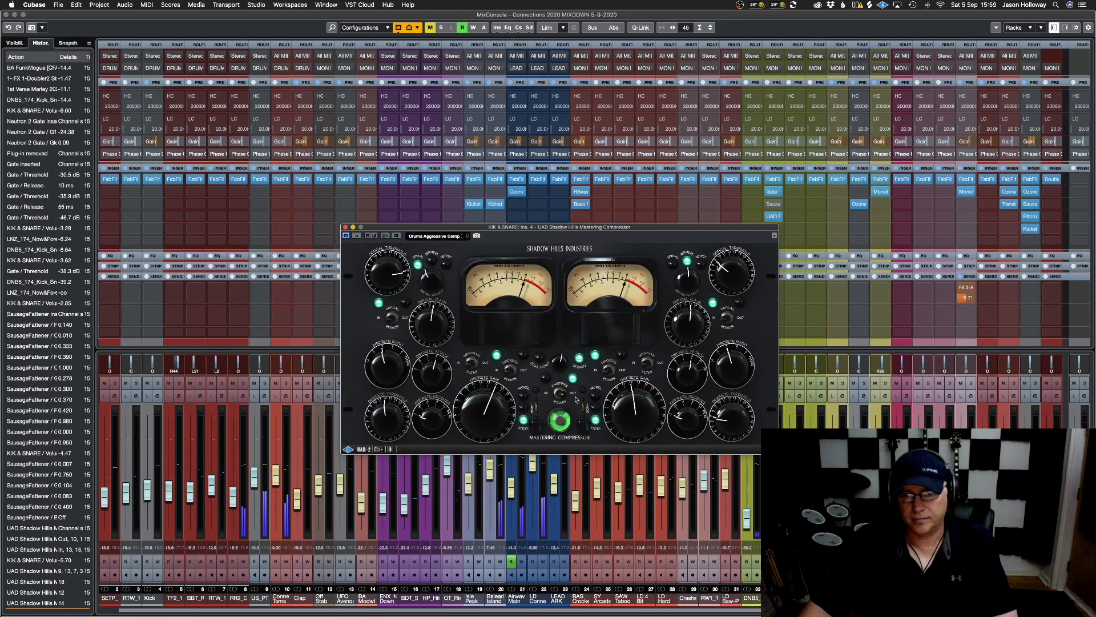
{"action": "left_click_drag", "start_coordinate": [494, 412], "coordinate": [494, 417]}
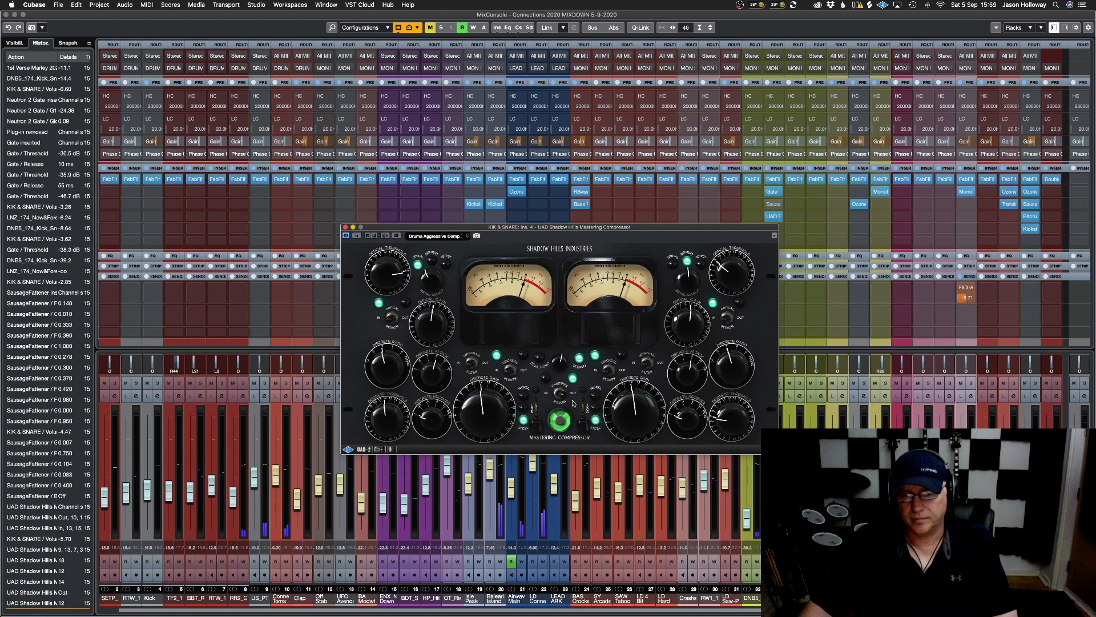
{"action": "left_click", "coordinate": [538, 397]}
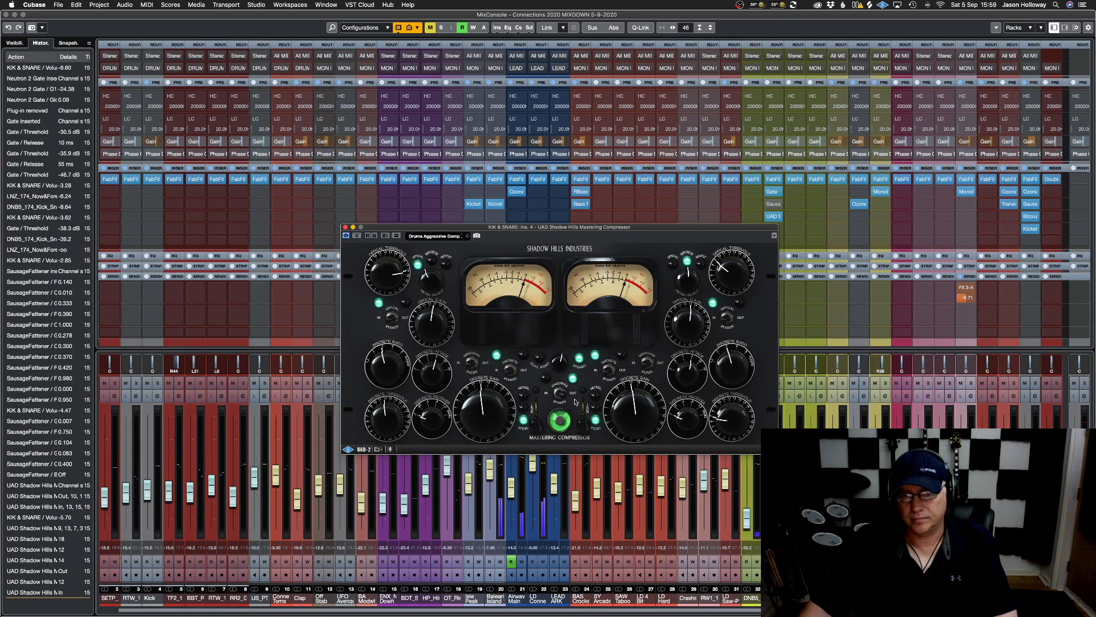
{"action": "left_click", "coordinate": [346, 228]}
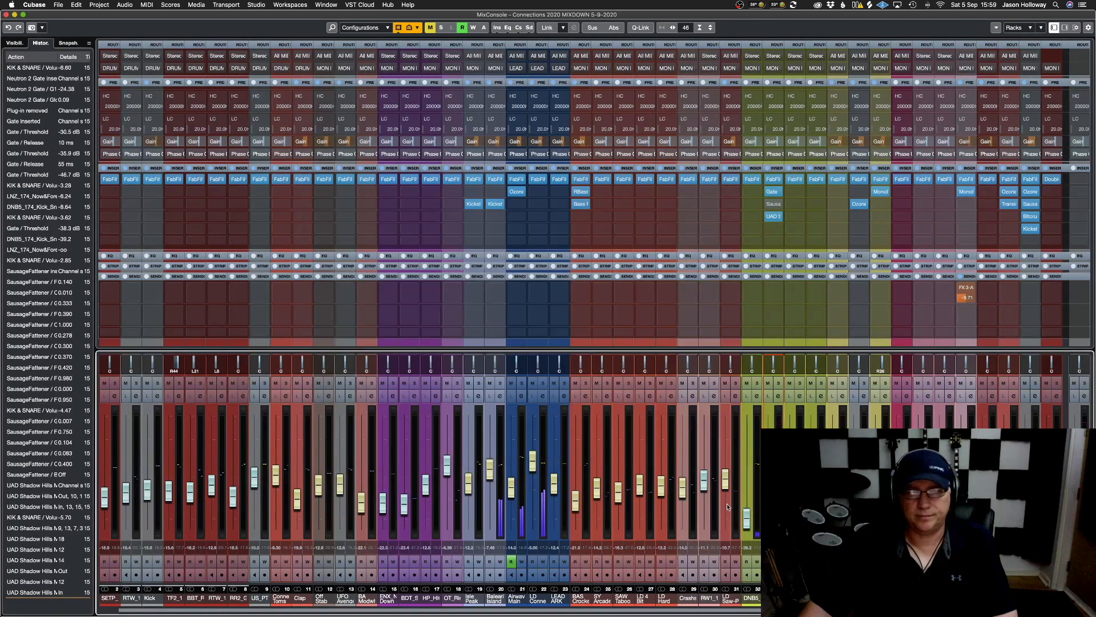
Rebalance the drum faders, setting KIK & SNARE to -8.32 dB and DNB5_174 to -10.4 dB, and adjust LNZ_174 to match
{"action": "left_click_drag", "start_coordinate": [768, 463], "coordinate": [768, 469]}
{"action": "left_click", "coordinate": [789, 471]}
{"action": "left_click_drag", "start_coordinate": [790, 532], "coordinate": [790, 470]}
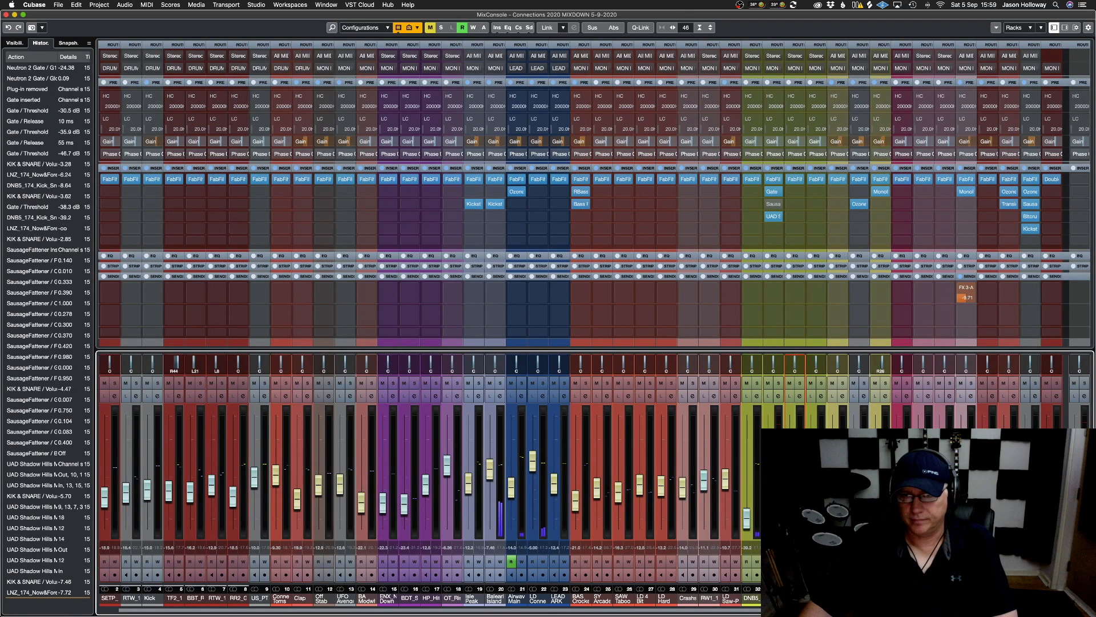
{"action": "left_click_drag", "start_coordinate": [746, 518], "coordinate": [749, 476]}
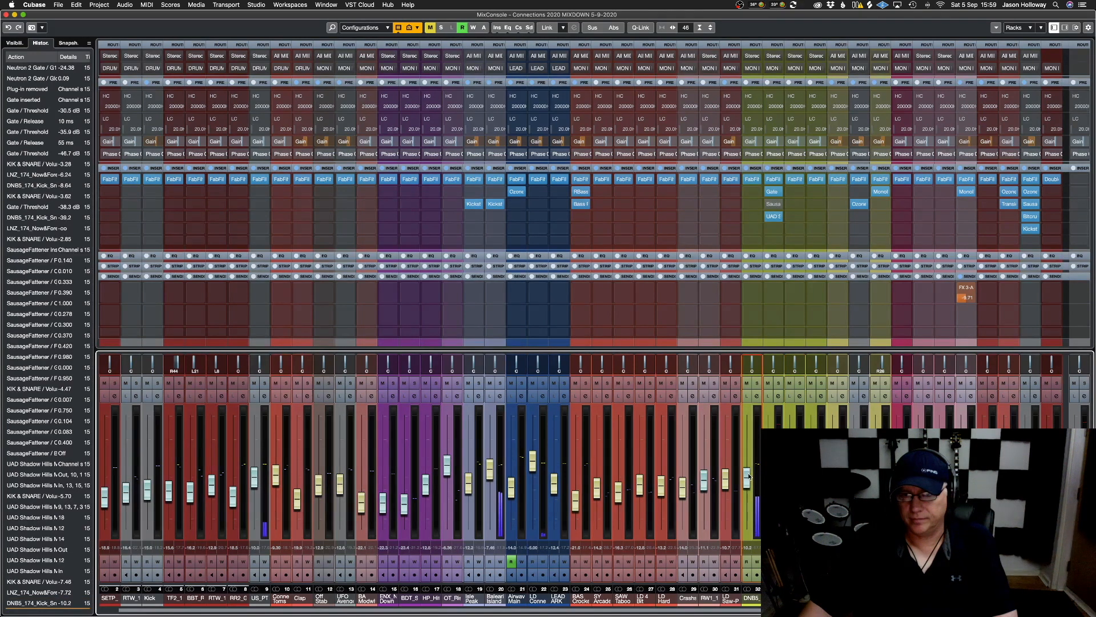
{"action": "mouse_move", "coordinate": [769, 470]}
{"action": "left_mouse_down"}
{"action": "mouse_move", "coordinate": [747, 473]}
{"action": "mouse_move", "coordinate": [769, 467]}
{"action": "left_mouse_up"}
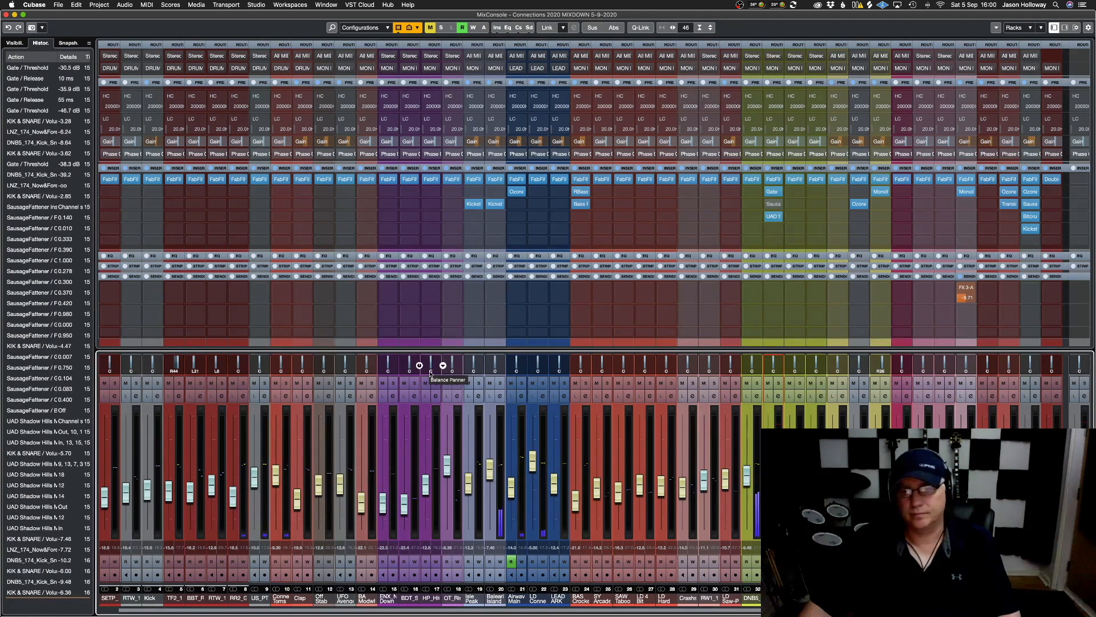
{"action": "left_click_drag", "start_coordinate": [744, 476], "coordinate": [789, 479]}
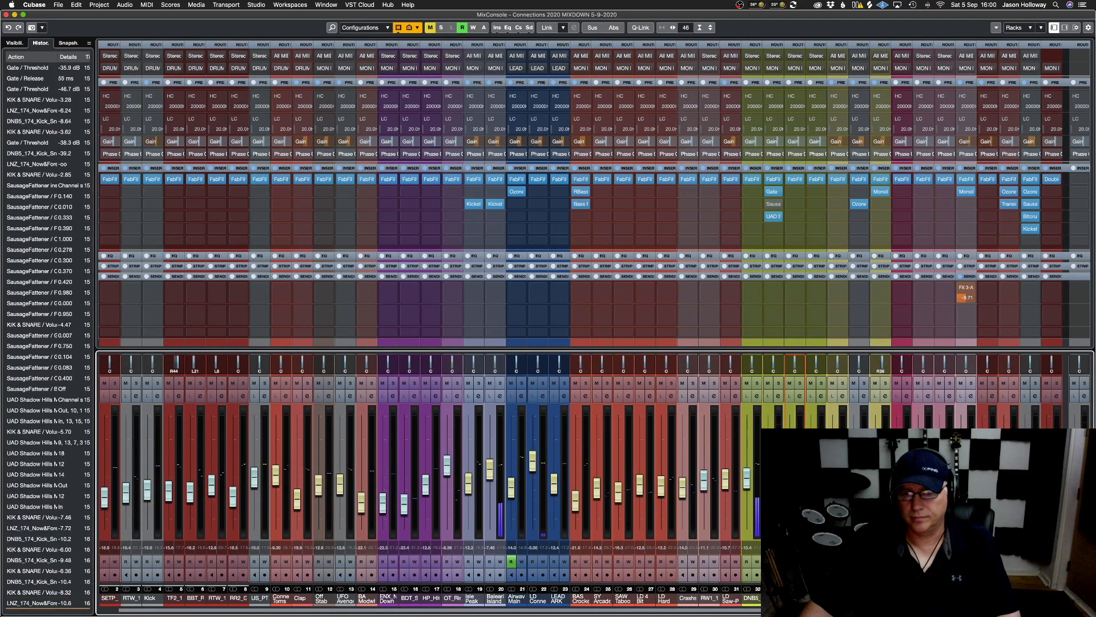
Remove the SausageFattener insert from KIK & SNARE and save the project
{"action": "left_click", "coordinate": [781, 206]}
{"action": "left_click", "coordinate": [792, 220]}
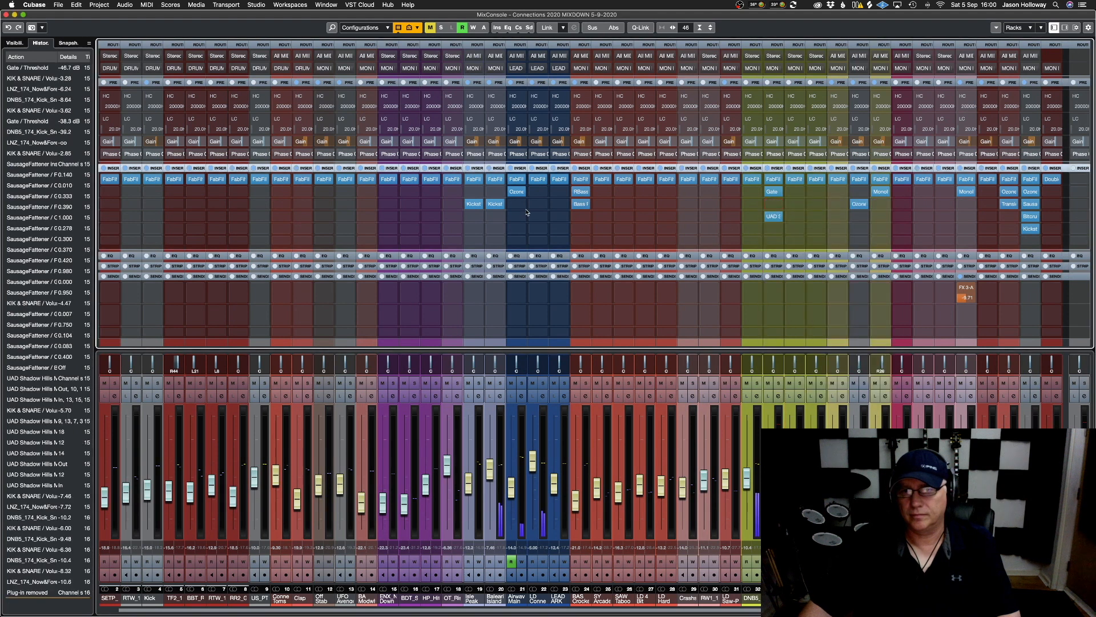
{"action": "key", "text": "super+s"}
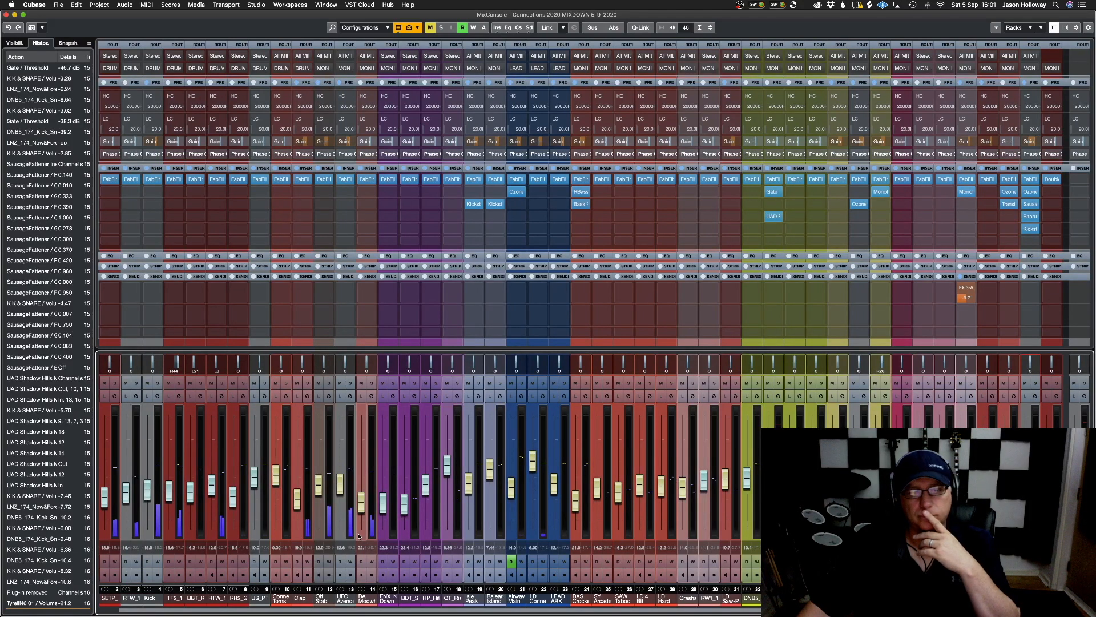
Set the Off Stab fader to -12.1 dB and the UFO Avenger fader to -8.51 dB
{"action": "left_click_drag", "start_coordinate": [319, 494], "coordinate": [337, 479]}
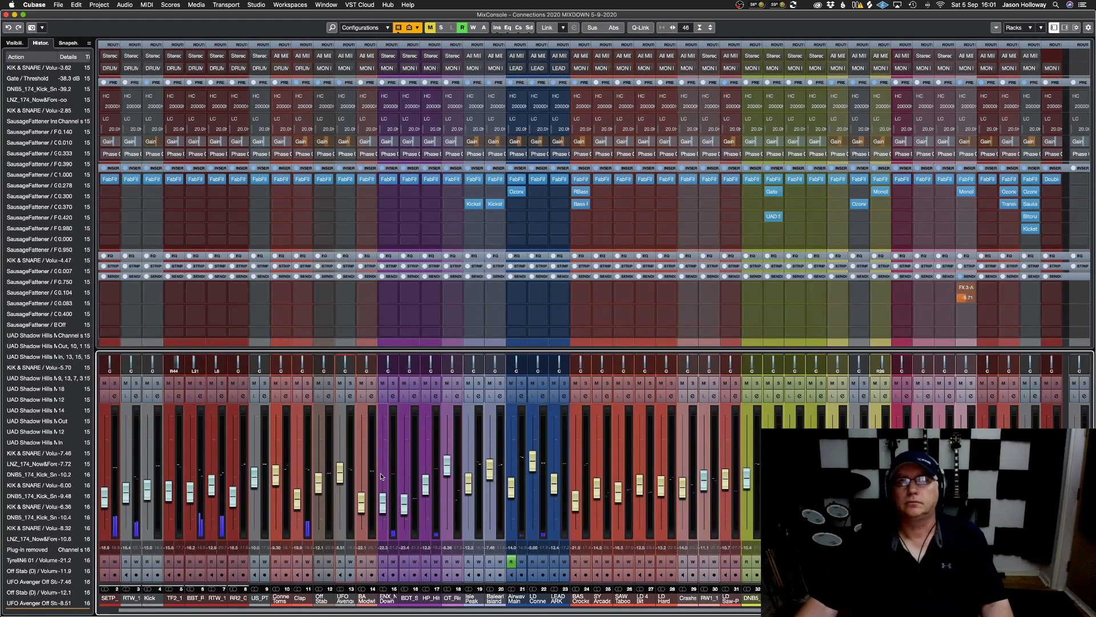
{"action": "left_click", "coordinate": [409, 533]}
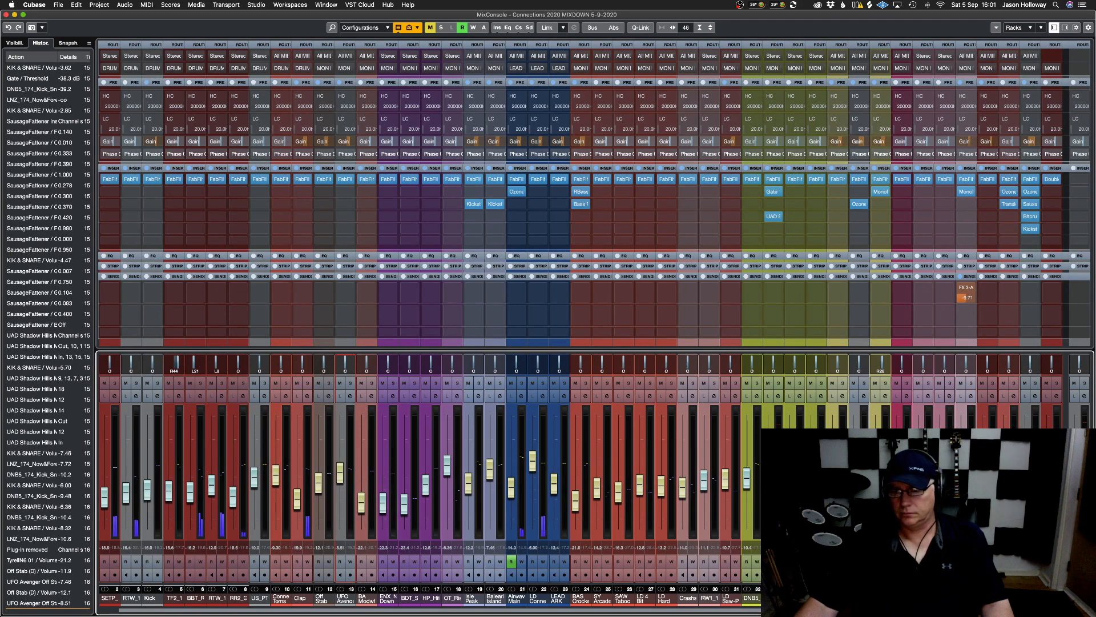
Raise the 1st Verse vocal fader to -9.05 dB while the mix plays
{"action": "scroll", "coordinate": [428, 457], "scroll_direction": "right", "scroll_amount": 5}
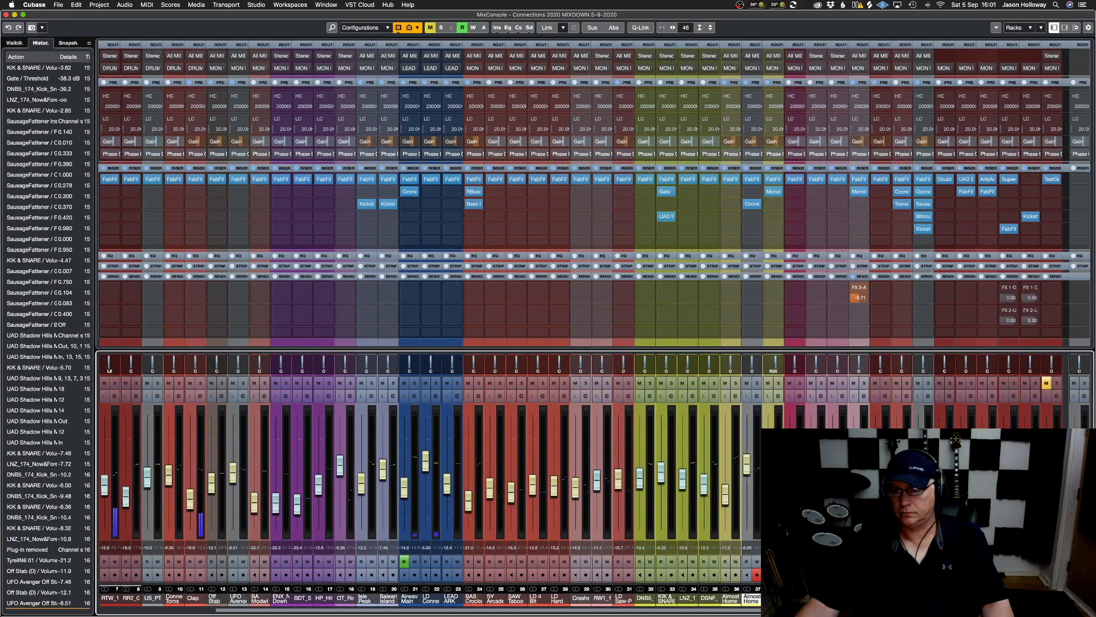
{"action": "scroll", "coordinate": [716, 612], "scroll_direction": "left", "scroll_amount": 6}
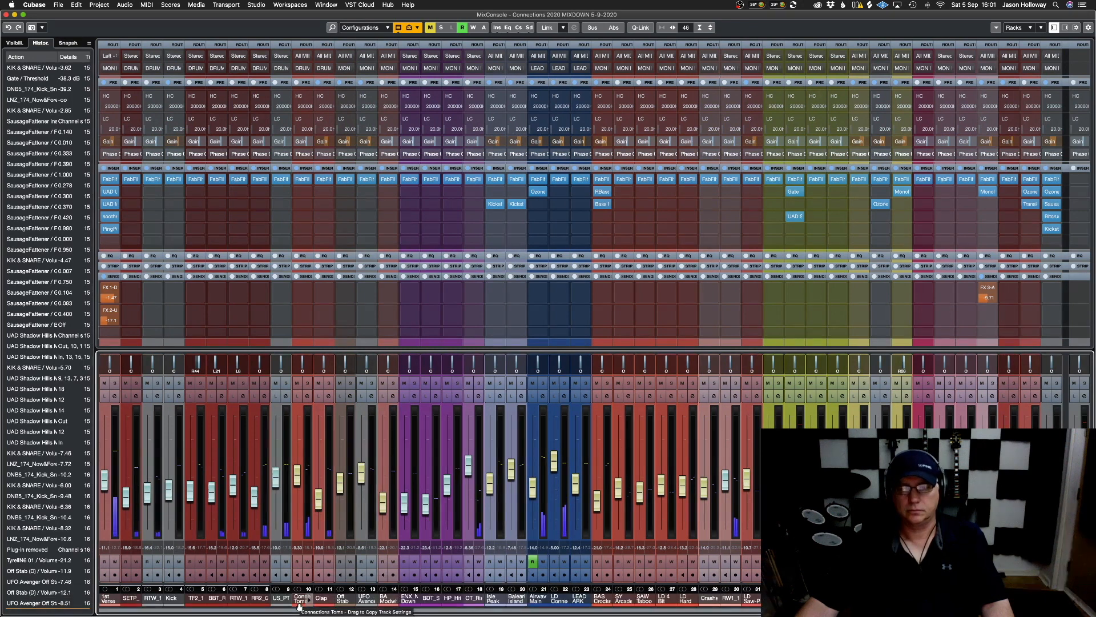
{"action": "left_click", "coordinate": [105, 485]}
{"action": "left_click", "coordinate": [104, 485]}
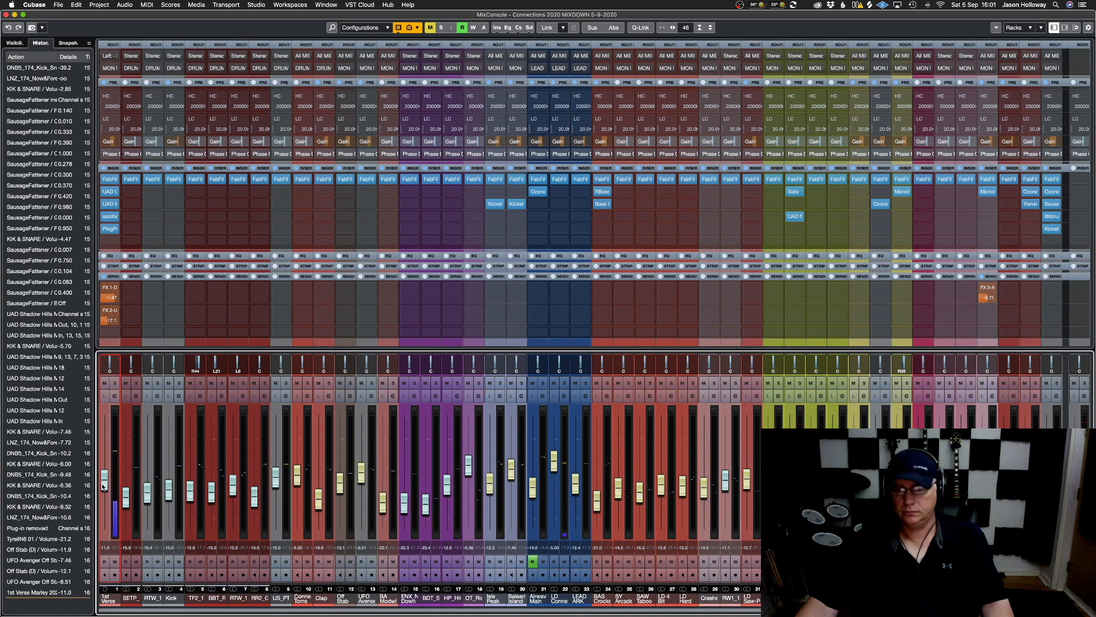
{"action": "left_click_drag", "start_coordinate": [103, 485], "coordinate": [103, 482]}
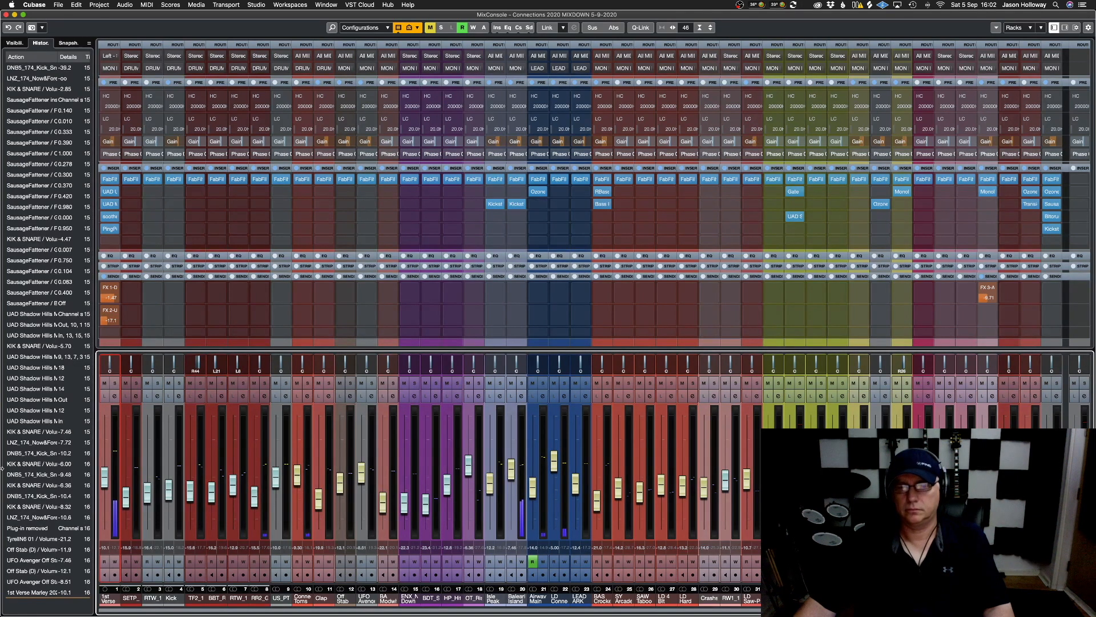
{"action": "left_click_drag", "start_coordinate": [110, 479], "coordinate": [108, 475]}
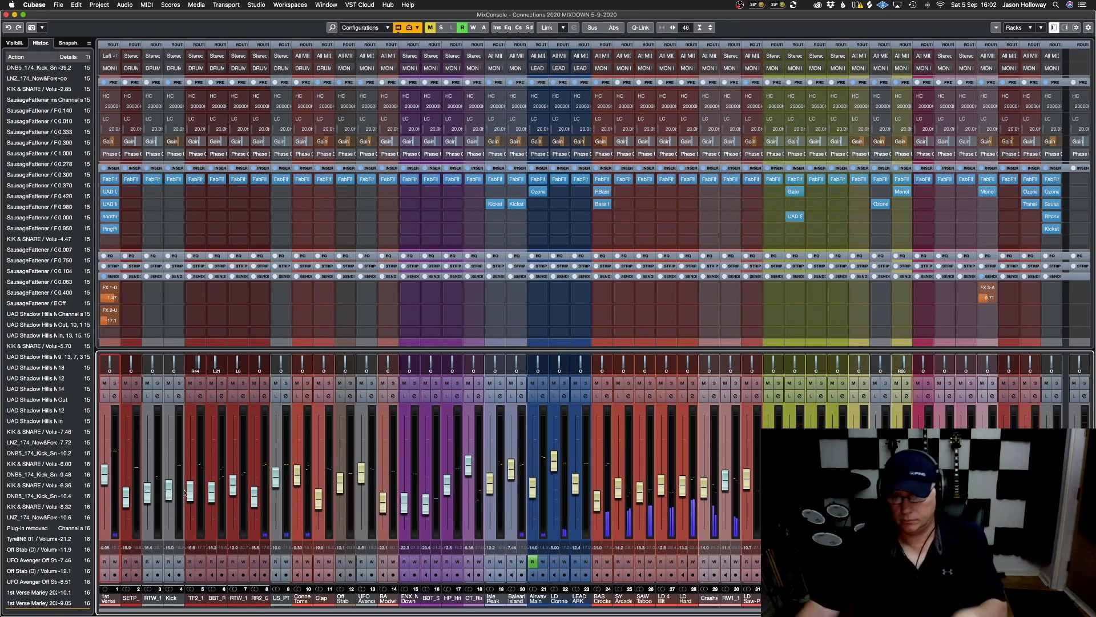
Set the RW1_175 fader to -9.34 dB, SY Arcader to -11.3 dB, SAW Taboo to -12.9 dB and LD Saw-Pulse to -9.76 dB
{"action": "left_click_drag", "start_coordinate": [725, 494], "coordinate": [724, 487]}
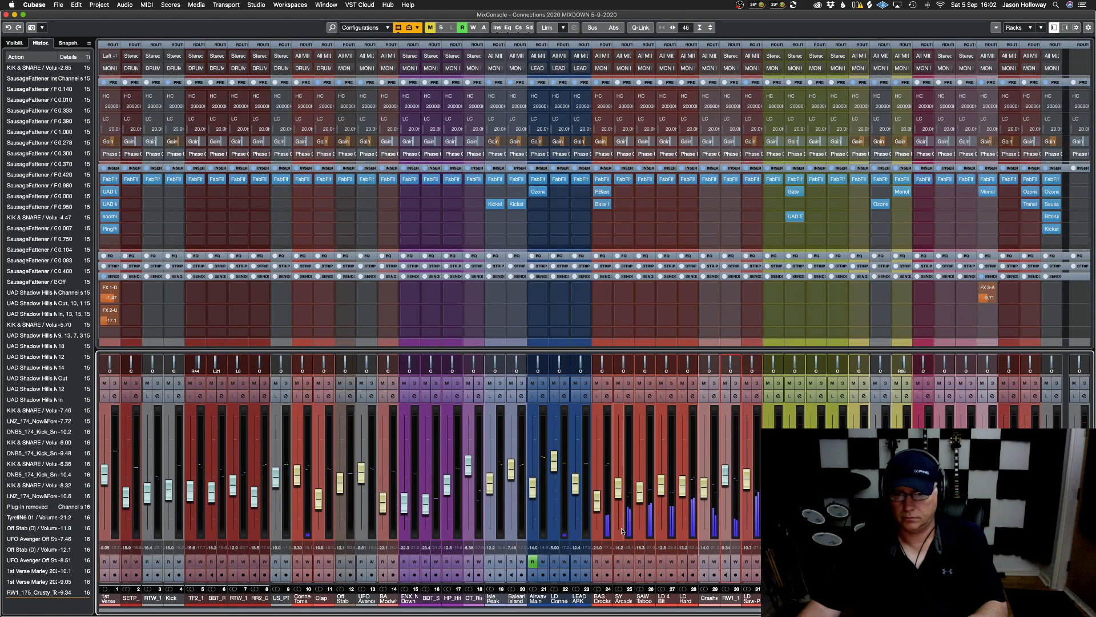
{"action": "left_click_drag", "start_coordinate": [619, 497], "coordinate": [620, 486]}
{"action": "mouse_move", "coordinate": [640, 493]}
{"action": "left_mouse_down"}
{"action": "mouse_move", "coordinate": [619, 483]}
{"action": "mouse_move", "coordinate": [640, 485]}
{"action": "left_mouse_up"}
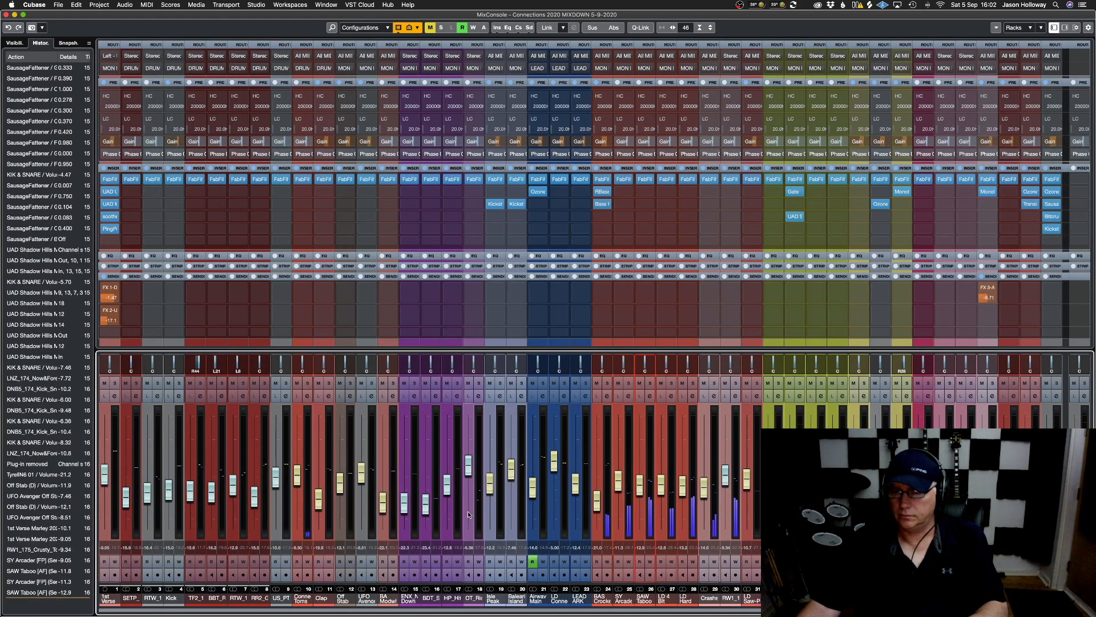
{"action": "left_click_drag", "start_coordinate": [747, 479], "coordinate": [747, 475]}
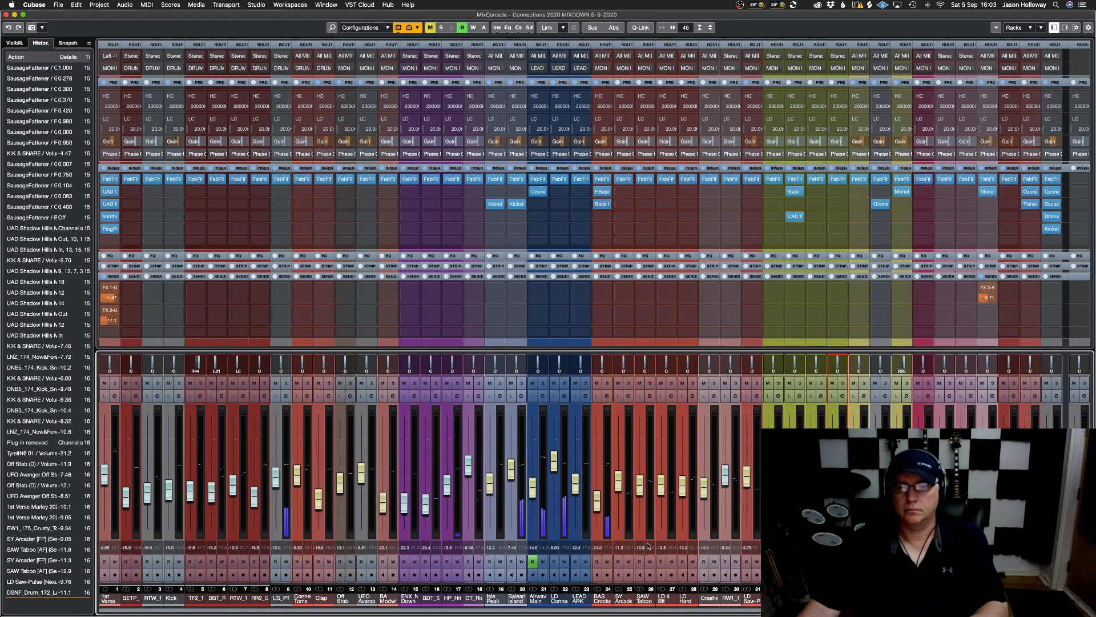
Raise the US_PT Snare fader to -8.92 dB and the LEAD ARK Phoenix fader to -10.1 dB
{"action": "left_click_drag", "start_coordinate": [275, 485], "coordinate": [276, 483]}
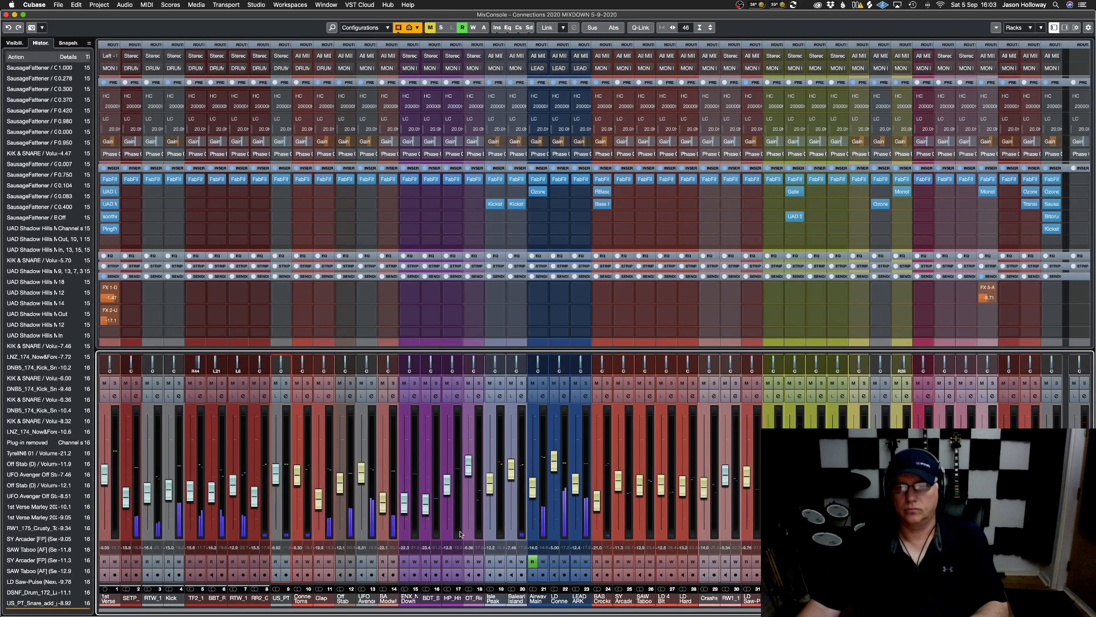
{"action": "left_click_drag", "start_coordinate": [576, 493], "coordinate": [576, 487]}
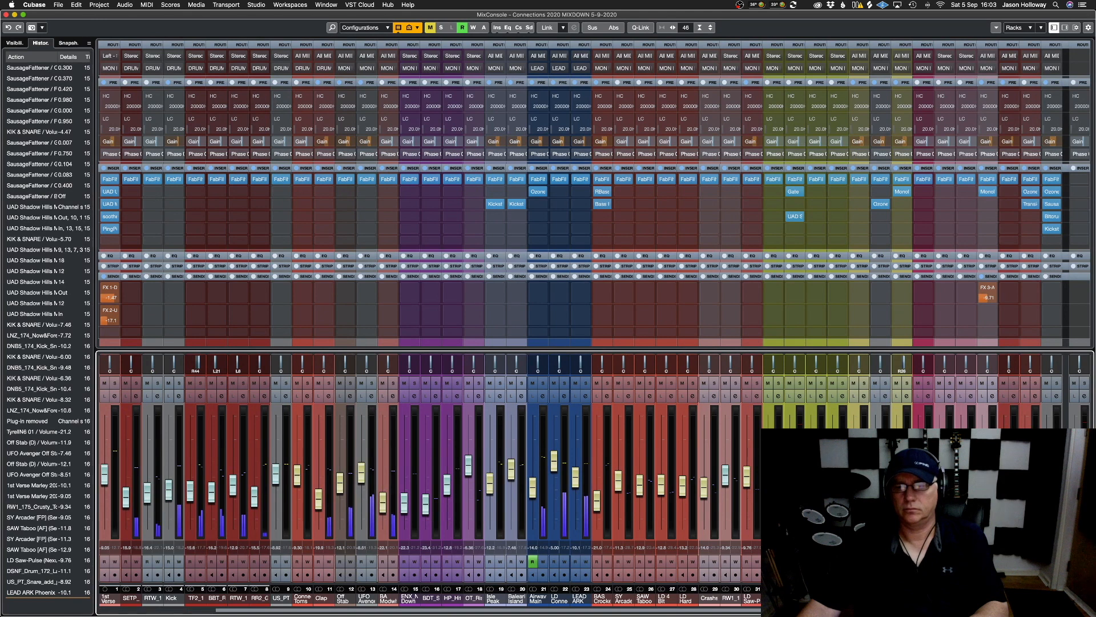
Mute and unmute the channel carrying the Ozone, SausageFattener and Bitcrusher inserts to hear its contribution to the mix
{"action": "scroll", "coordinate": [918, 386], "scroll_direction": "right", "scroll_amount": 5}
{"action": "left_click", "coordinate": [918, 383]}
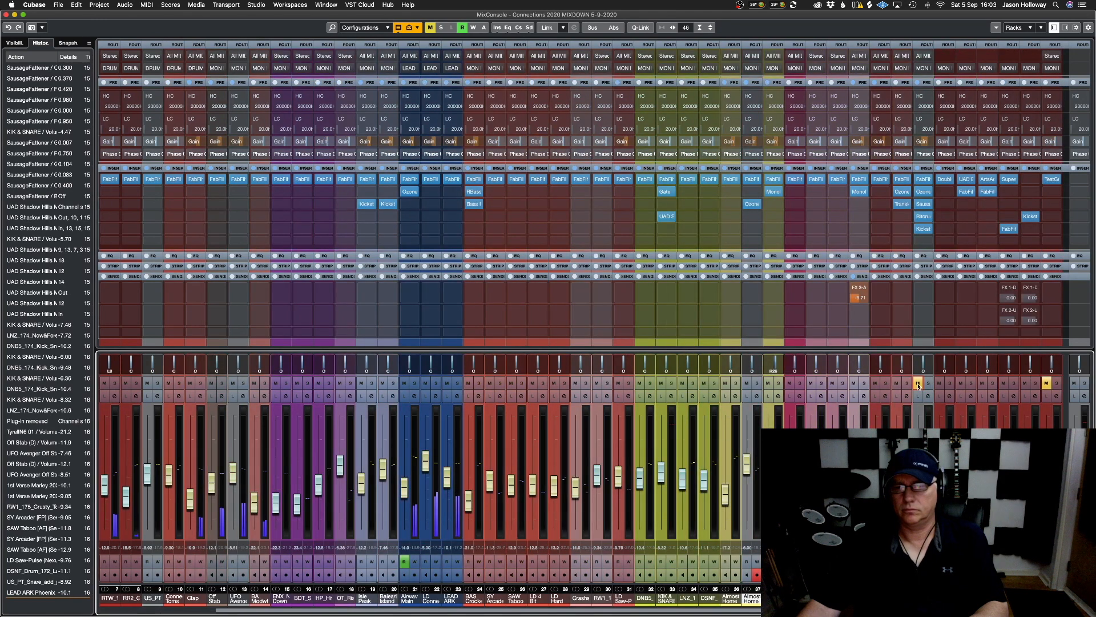
{"action": "left_click", "coordinate": [918, 383]}
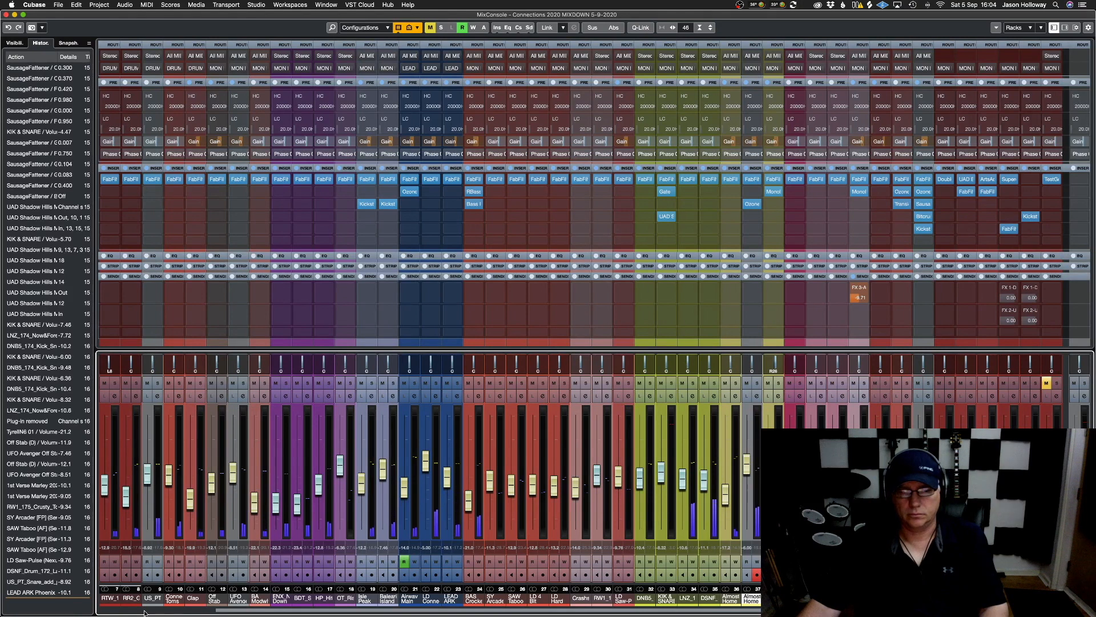
Lower the 1st Verse vocal fader to -12.1 dB, KIK & SNARE to -11.1 dB and DNB5_174 to -14.8 dB
{"action": "left_click", "coordinate": [136, 611]}
{"action": "left_click_drag", "start_coordinate": [104, 475], "coordinate": [107, 489]}
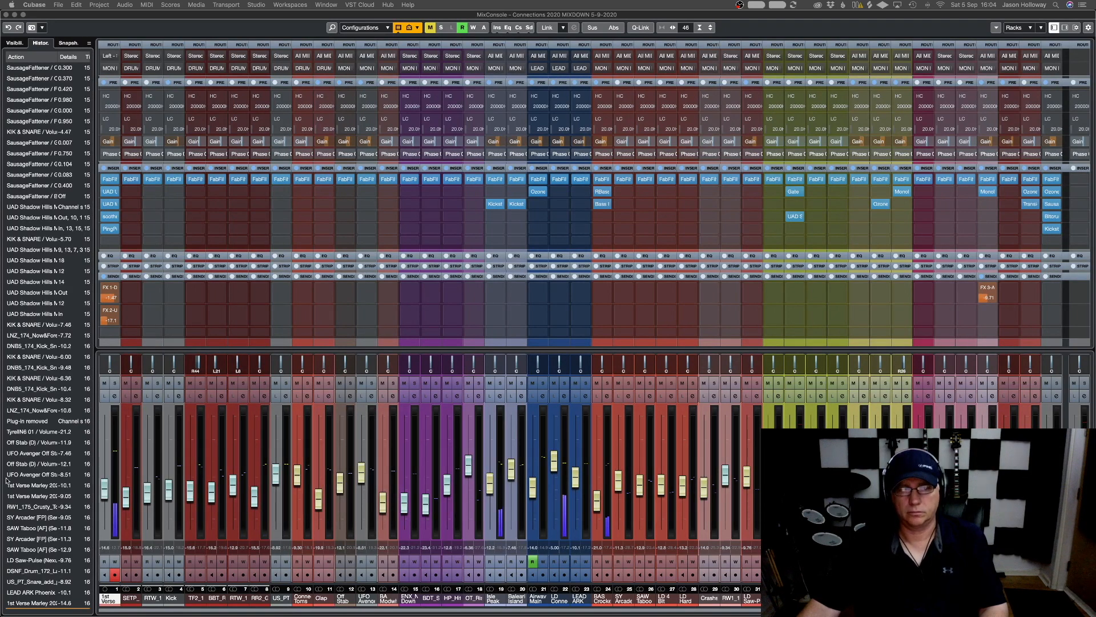
{"action": "left_click_drag", "start_coordinate": [106, 495], "coordinate": [106, 492]}
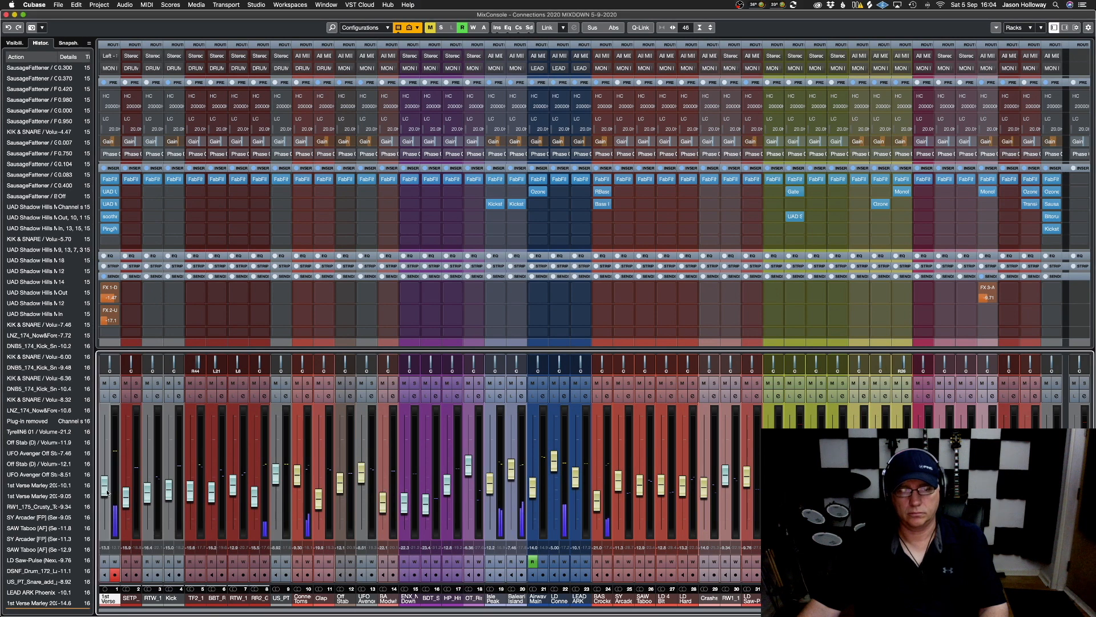
{"action": "mouse_move", "coordinate": [789, 473]}
{"action": "left_mouse_down"}
{"action": "mouse_move", "coordinate": [767, 490]}
{"action": "mouse_move", "coordinate": [811, 484]}
{"action": "mouse_move", "coordinate": [789, 479]}
{"action": "left_mouse_up"}
{"action": "left_click_drag", "start_coordinate": [104, 489], "coordinate": [106, 487]}
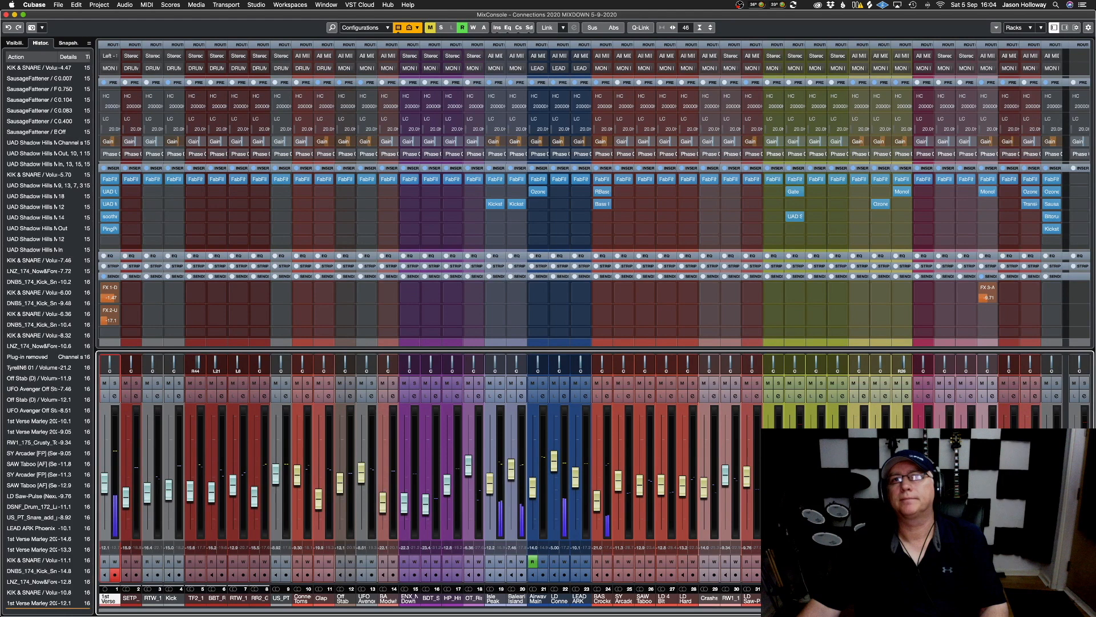
{"action": "key", "text": "h"}
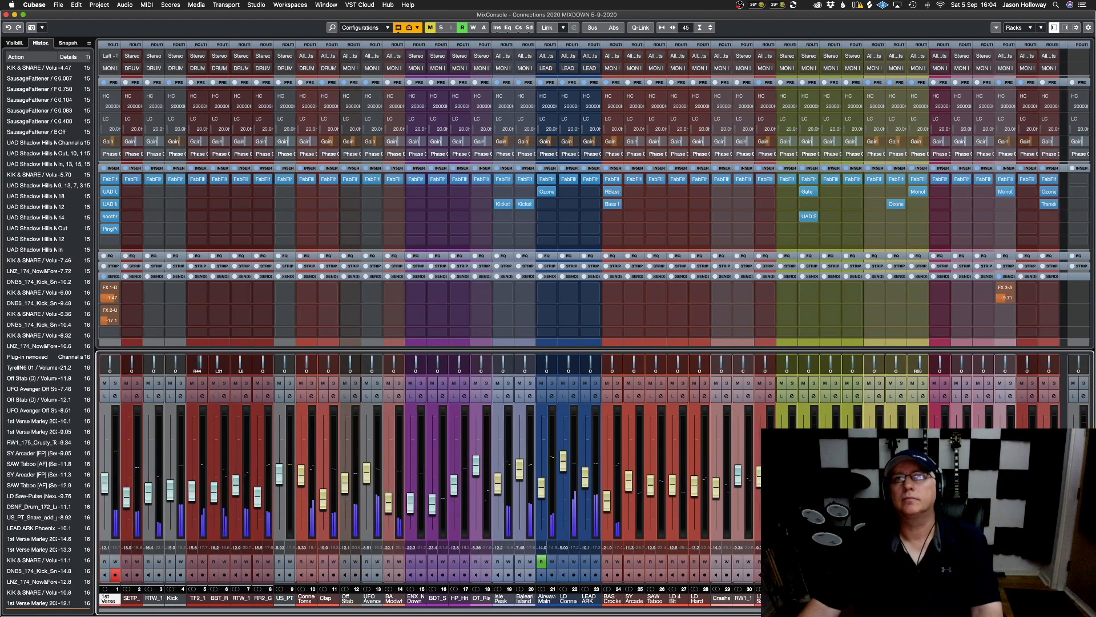
{"action": "key", "text": "h"}
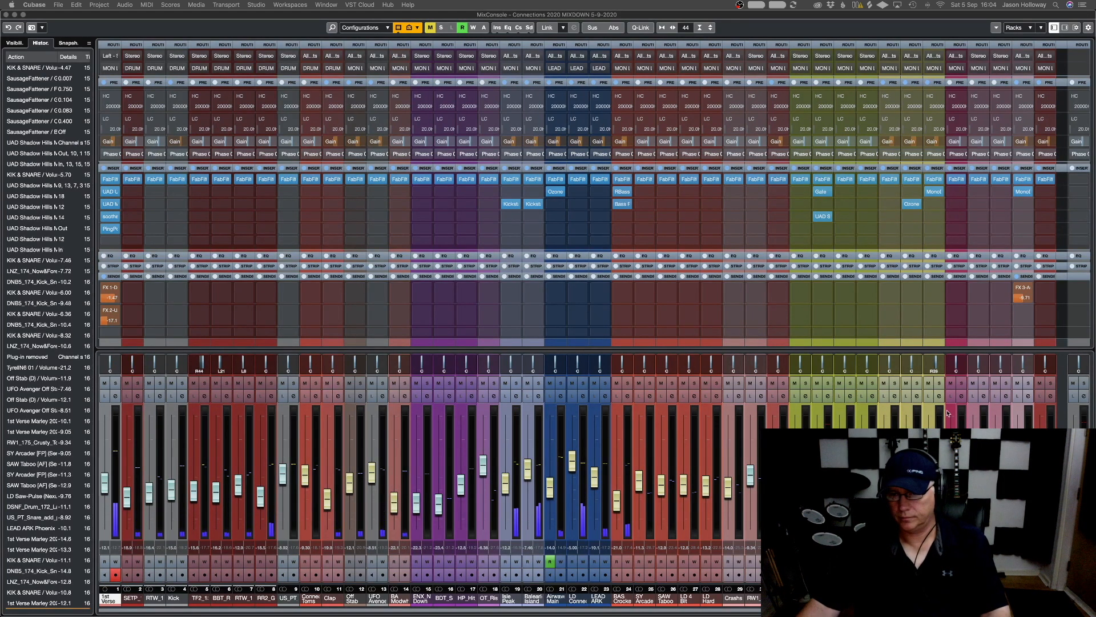
{"action": "left_click", "coordinate": [917, 383]}
{"action": "left_click", "coordinate": [917, 383]}
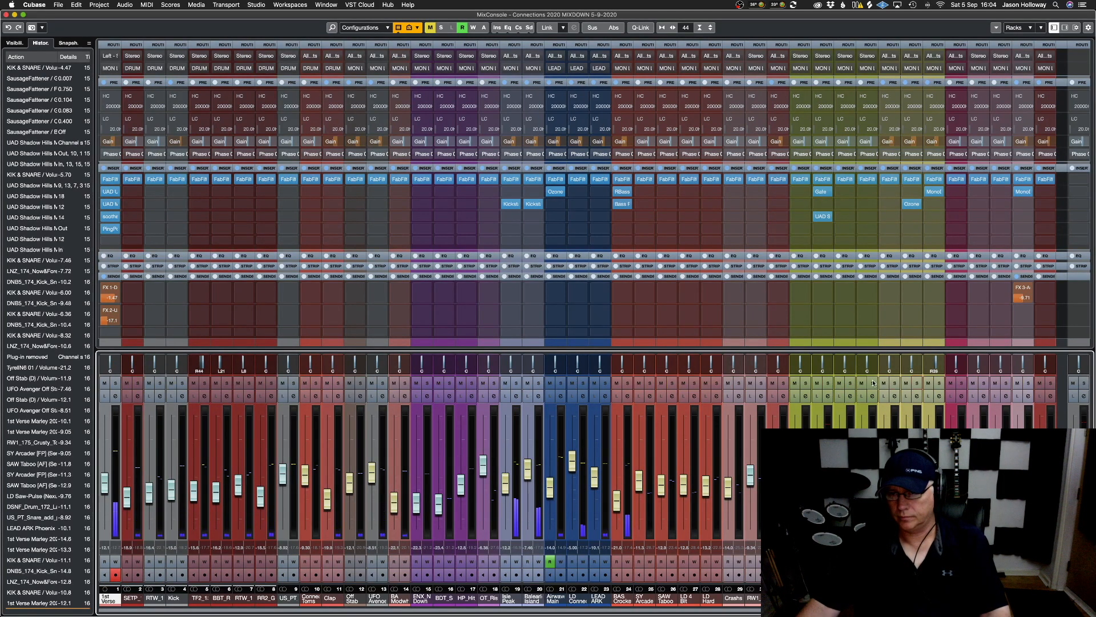
Solo the LNZ_174, KIK & SNARE and DNB5_174 channels one at a time to compare their sound
{"action": "left_click", "coordinate": [850, 383]}
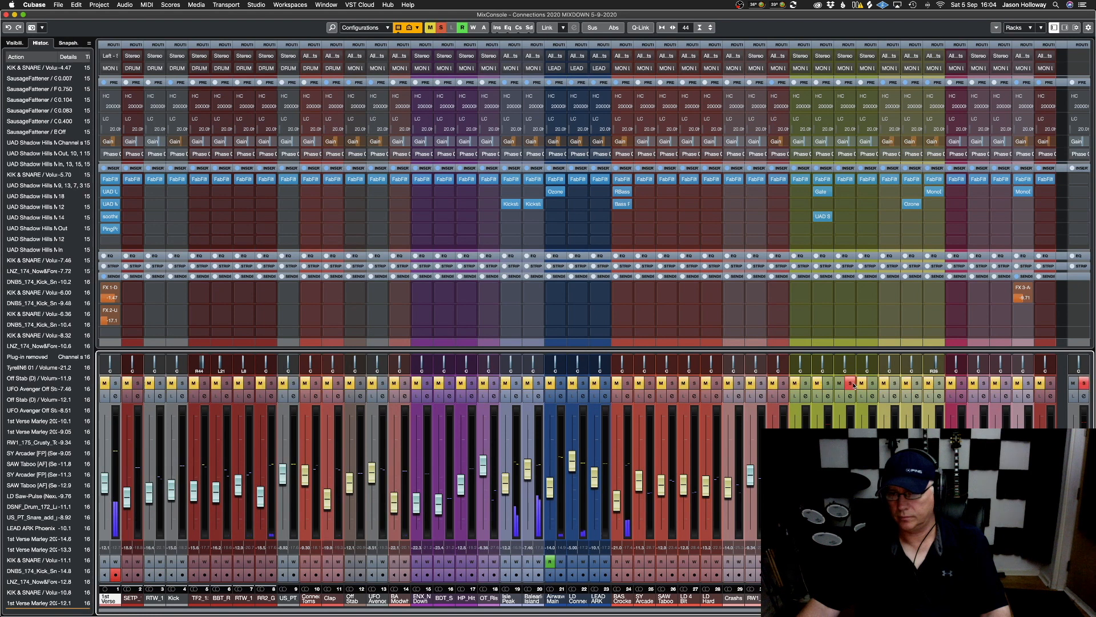
{"action": "left_click", "coordinate": [850, 383]}
{"action": "left_click", "coordinate": [828, 383]}
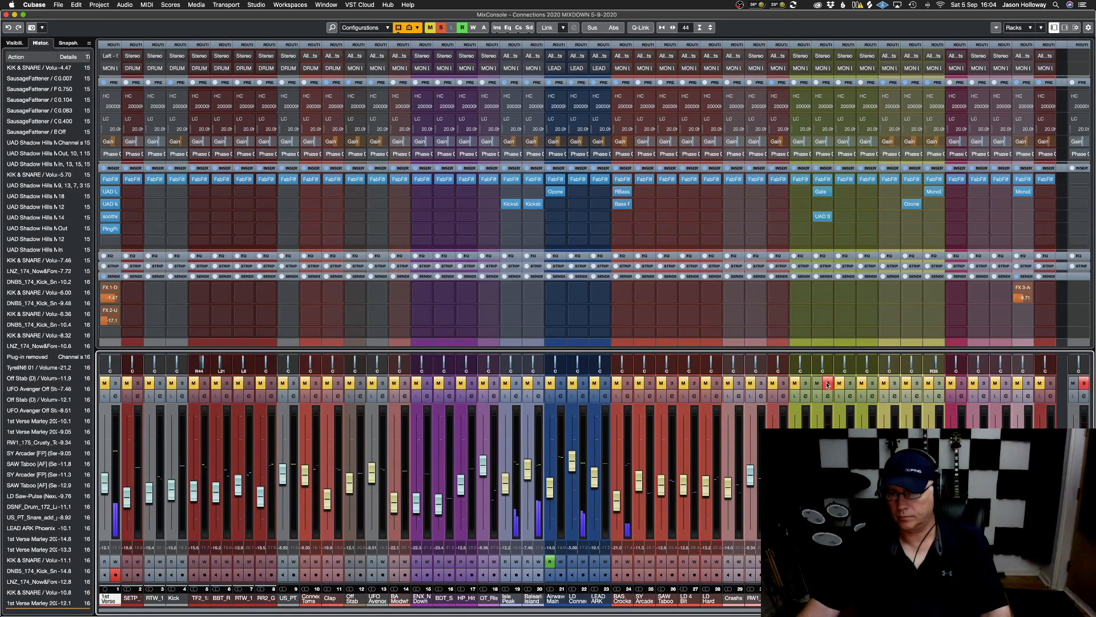
{"action": "left_click", "coordinate": [827, 383]}
{"action": "left_click", "coordinate": [806, 383]}
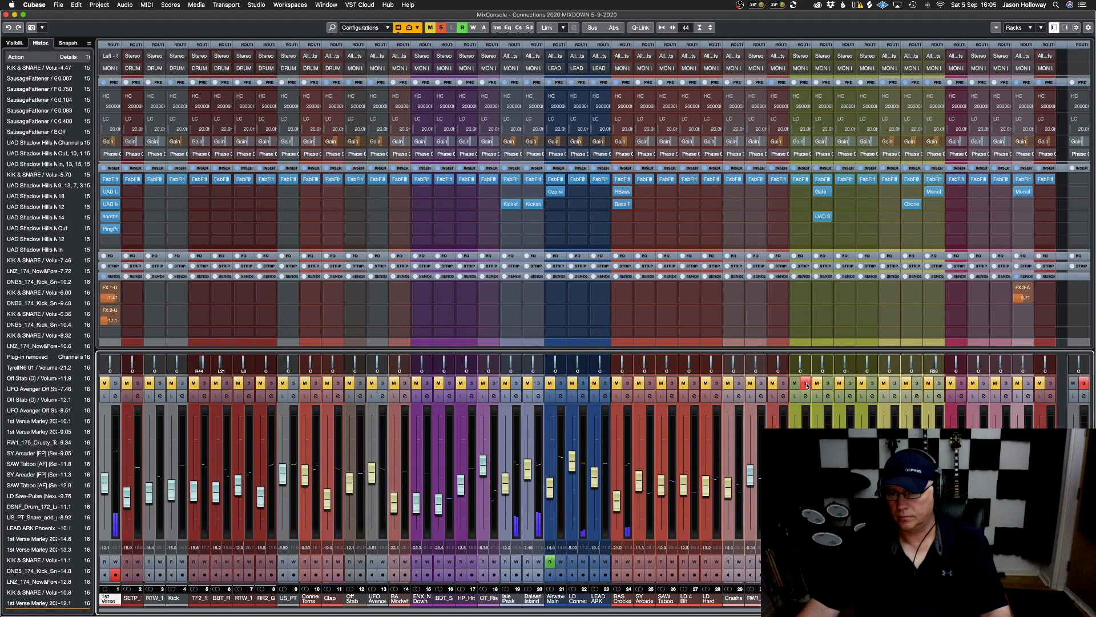
{"action": "left_click", "coordinate": [805, 383]}
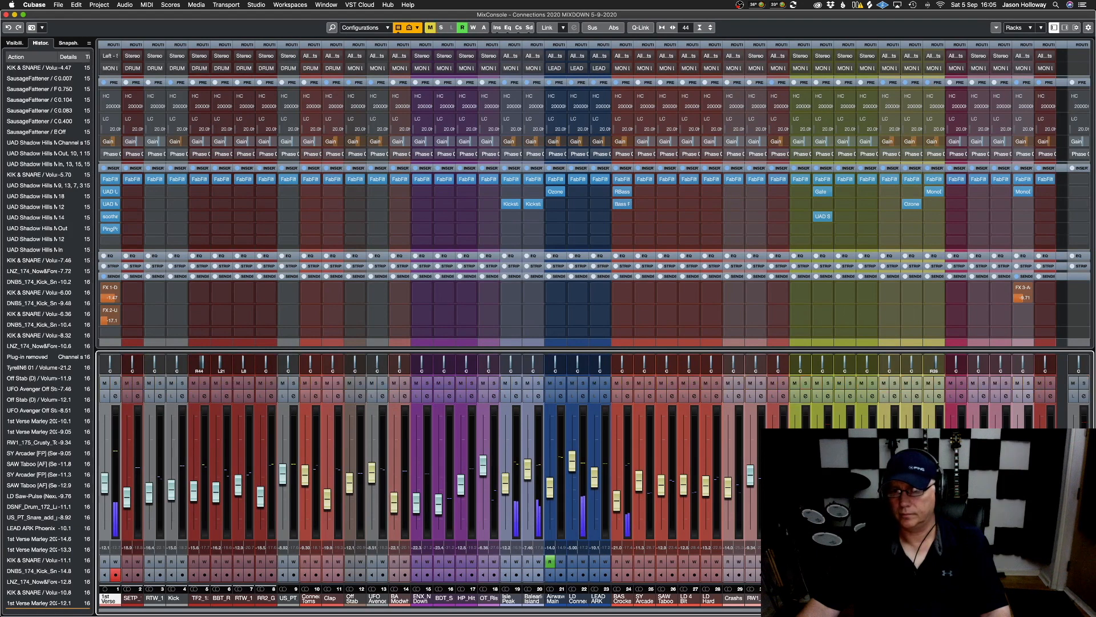
Solo DNB5_174_Kick_Snare, raise the low cut in its Pro-Q 3 to 735.15 Hz, and unsolo the channel
{"action": "left_click", "coordinate": [805, 383]}
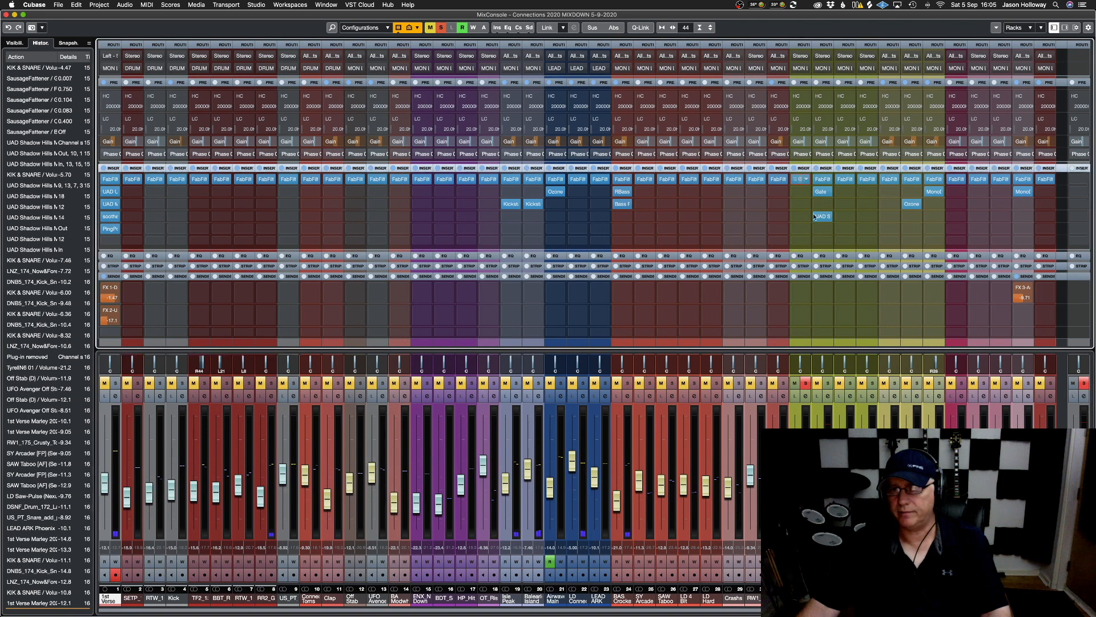
{"action": "left_click", "coordinate": [800, 179]}
{"action": "mouse_move", "coordinate": [338, 198]}
{"action": "left_click_drag", "start_coordinate": [338, 198], "coordinate": [454, 203]}
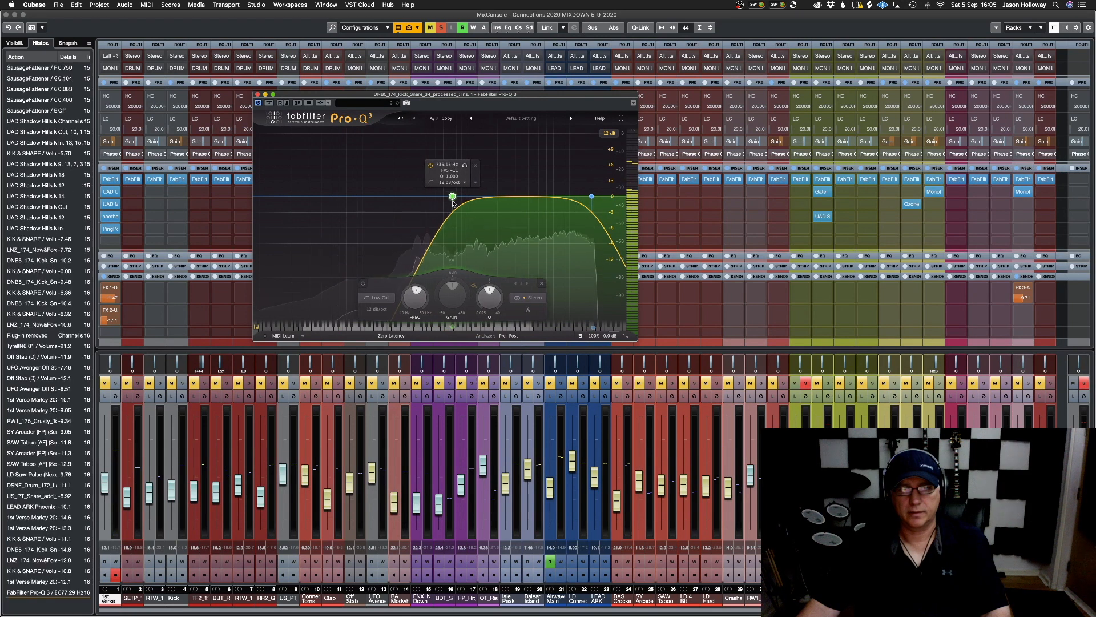
{"action": "left_click", "coordinate": [258, 95]}
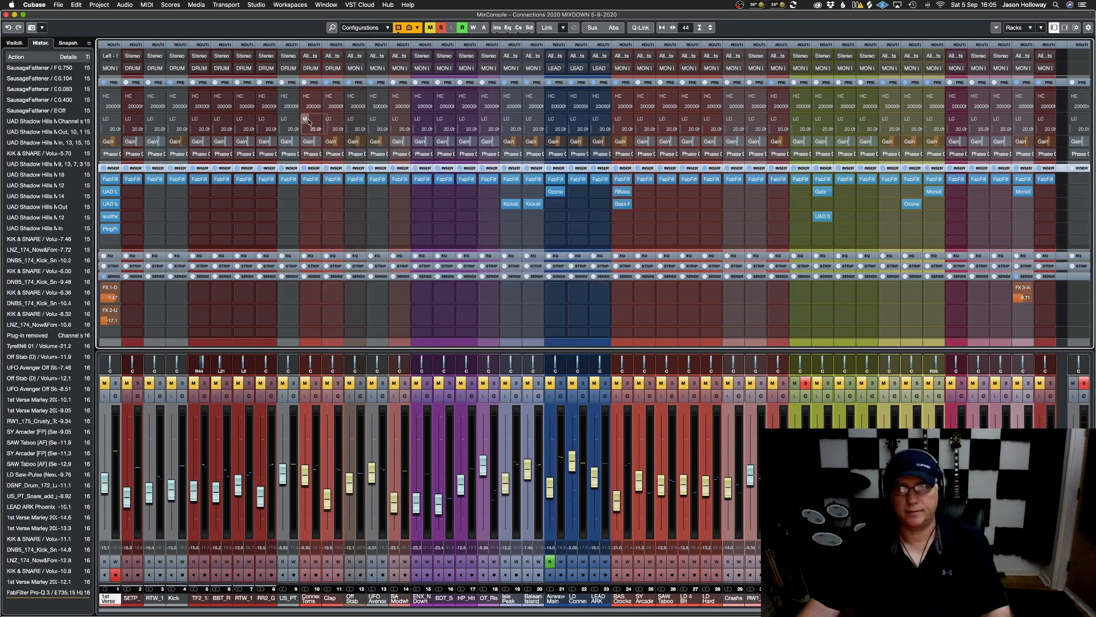
{"action": "left_click", "coordinate": [805, 383]}
During playback, set KIK & SNARE to -9.05 dB, DNB5_174 to -11.4 dB, Balearic Island to -8.24 dB and Isle Peak to -13.6 dB
{"action": "key", "text": "space"}
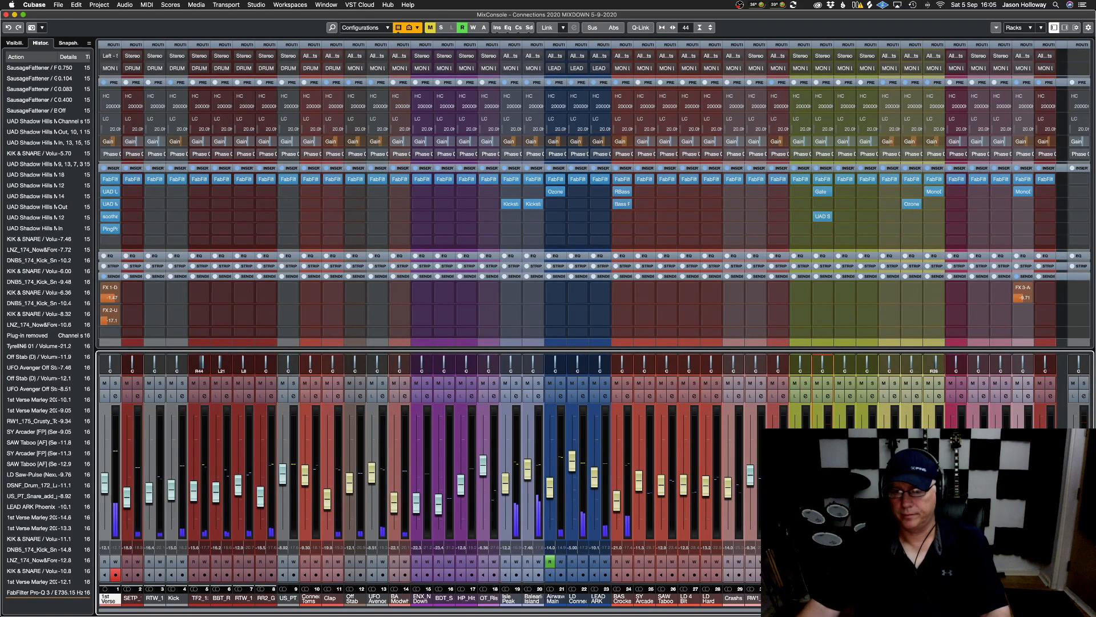
{"action": "mouse_move", "coordinate": [817, 479]}
{"action": "left_mouse_down"}
{"action": "mouse_move", "coordinate": [795, 481]}
{"action": "mouse_move", "coordinate": [817, 474]}
{"action": "left_mouse_up"}
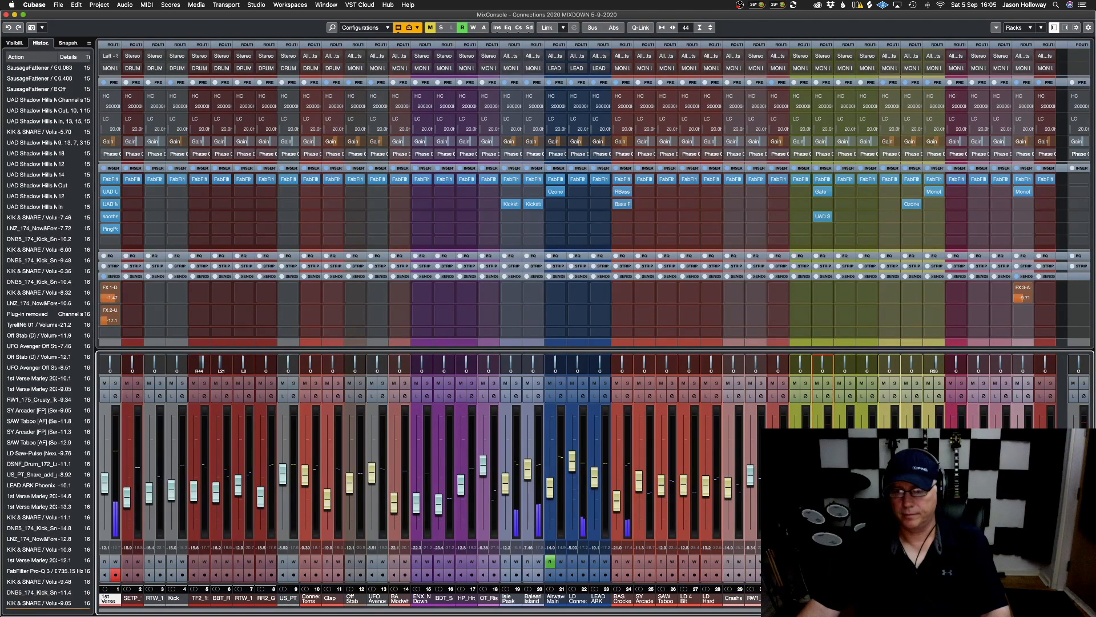
{"action": "left_click_drag", "start_coordinate": [528, 473], "coordinate": [509, 490]}
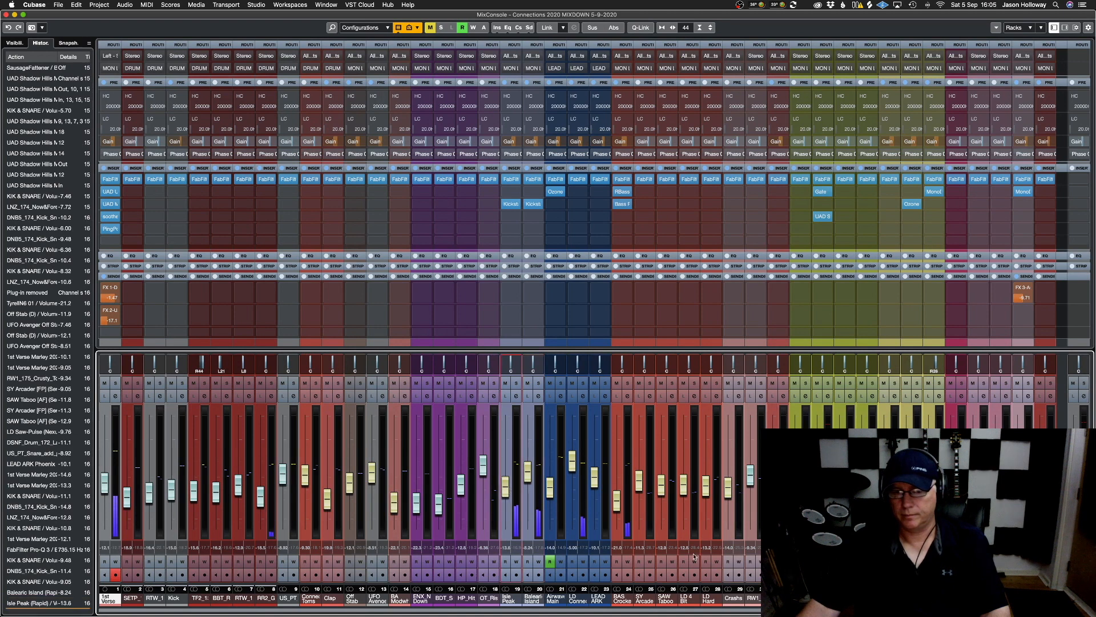
Mute and unmute DNB5_174 and KIK & SNARE in turn to hear what each adds to the mix
{"action": "left_click", "coordinate": [796, 383]}
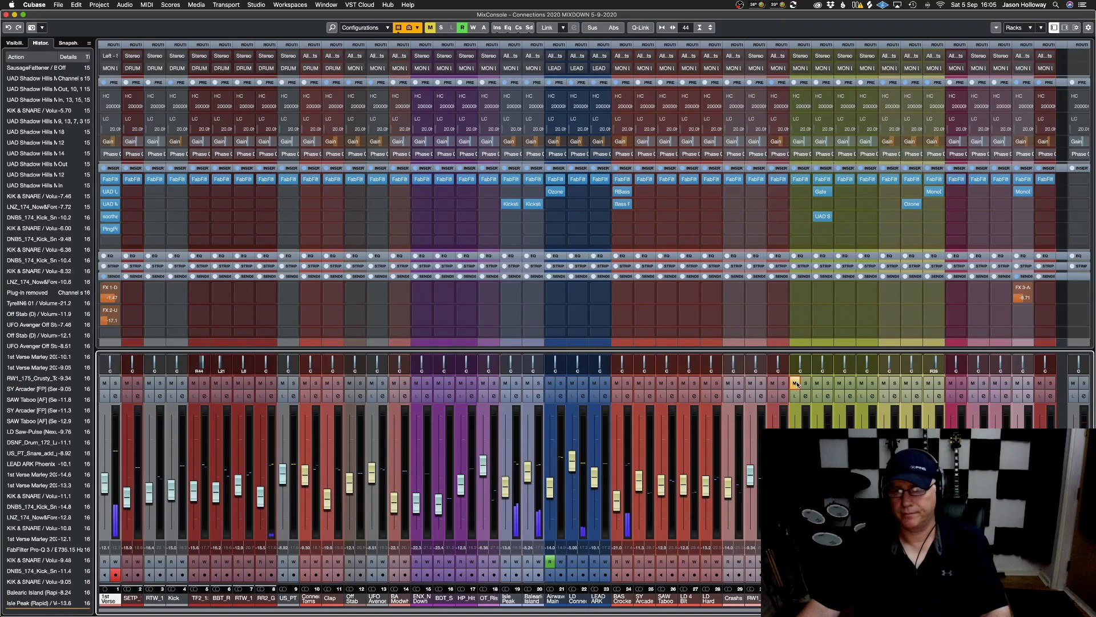
{"action": "left_click", "coordinate": [795, 382]}
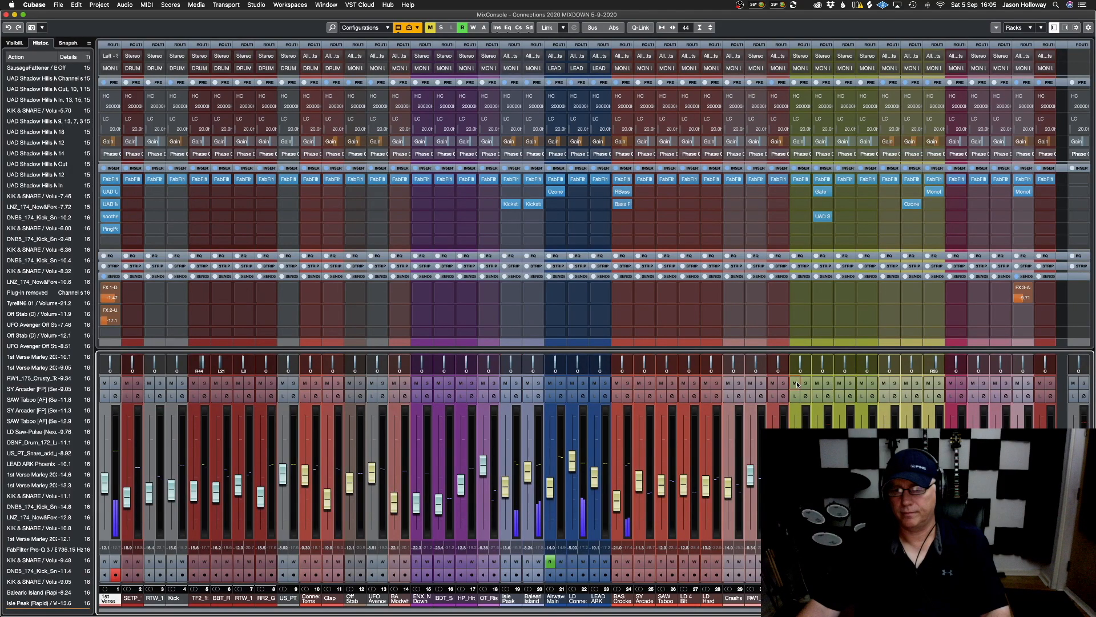
{"action": "left_click", "coordinate": [817, 382]}
{"action": "left_click", "coordinate": [817, 383]}
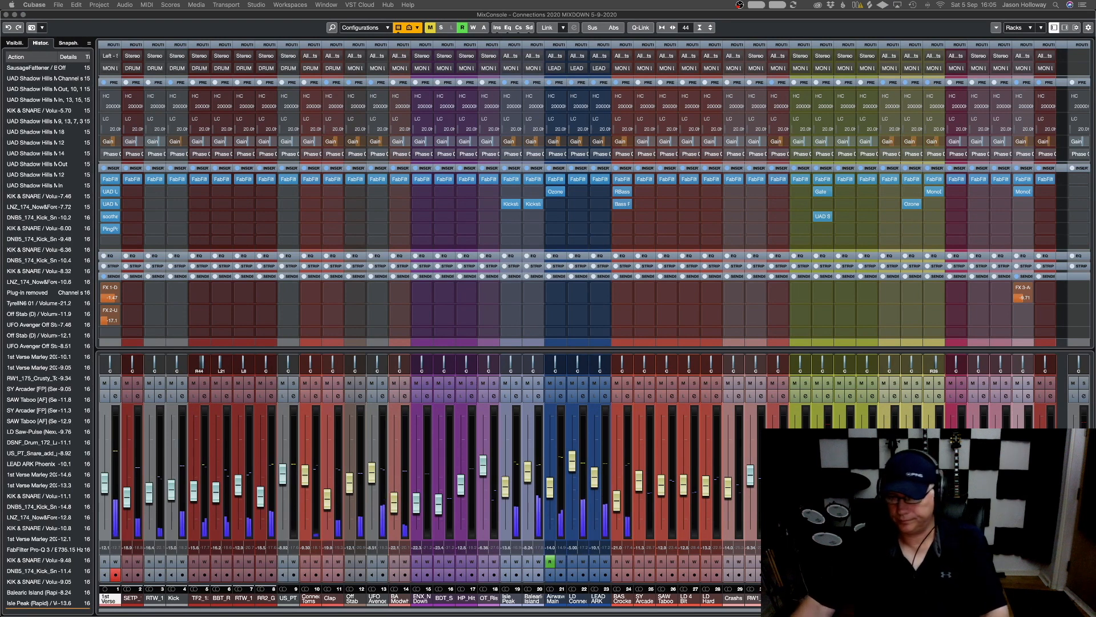
Solo the Ozone channel and its neighbour between it and DSNF_Drum_172, one at a time, to identify their parts
{"action": "left_click", "coordinate": [917, 383]}
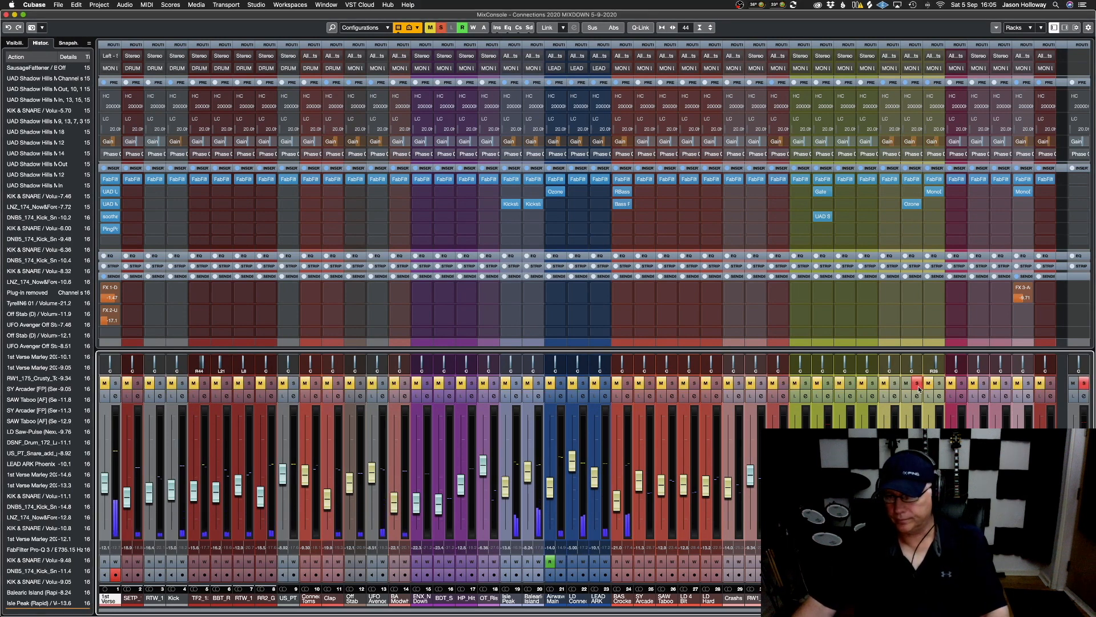
{"action": "left_click", "coordinate": [917, 383]}
{"action": "left_click", "coordinate": [894, 383]}
{"action": "left_click", "coordinate": [895, 383]}
Solo DSNF_Drum_172 with KIK & SNARE, raise the DSNF fader to -1.49 dB and set its Pro-Q 3 low cut to 855.87 Hz
{"action": "left_click", "coordinate": [872, 383]}
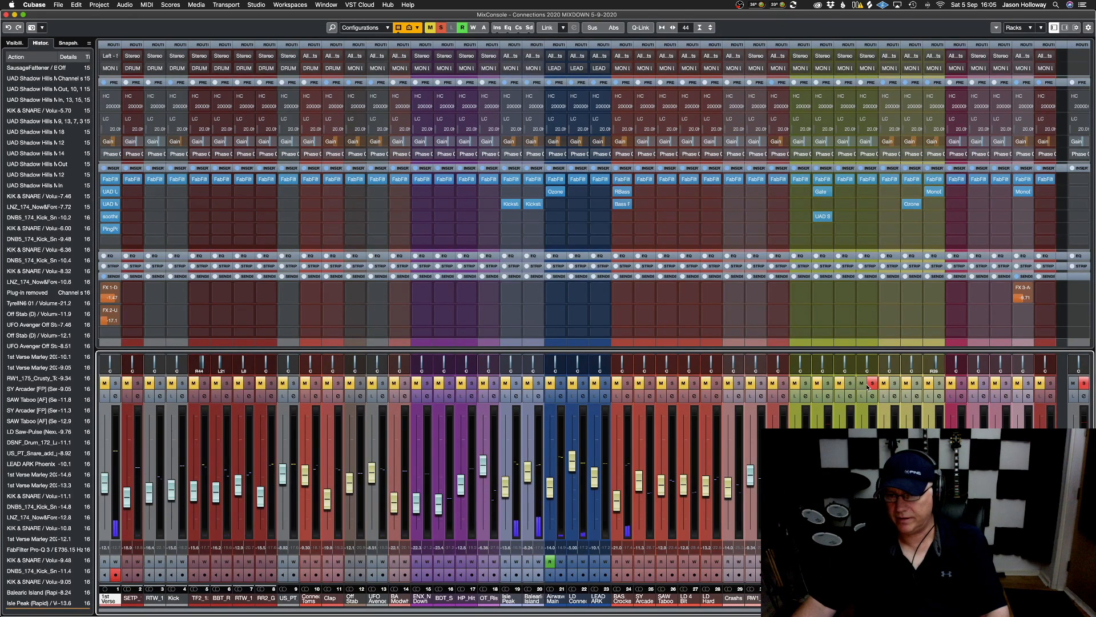
{"action": "left_click", "coordinate": [827, 383]}
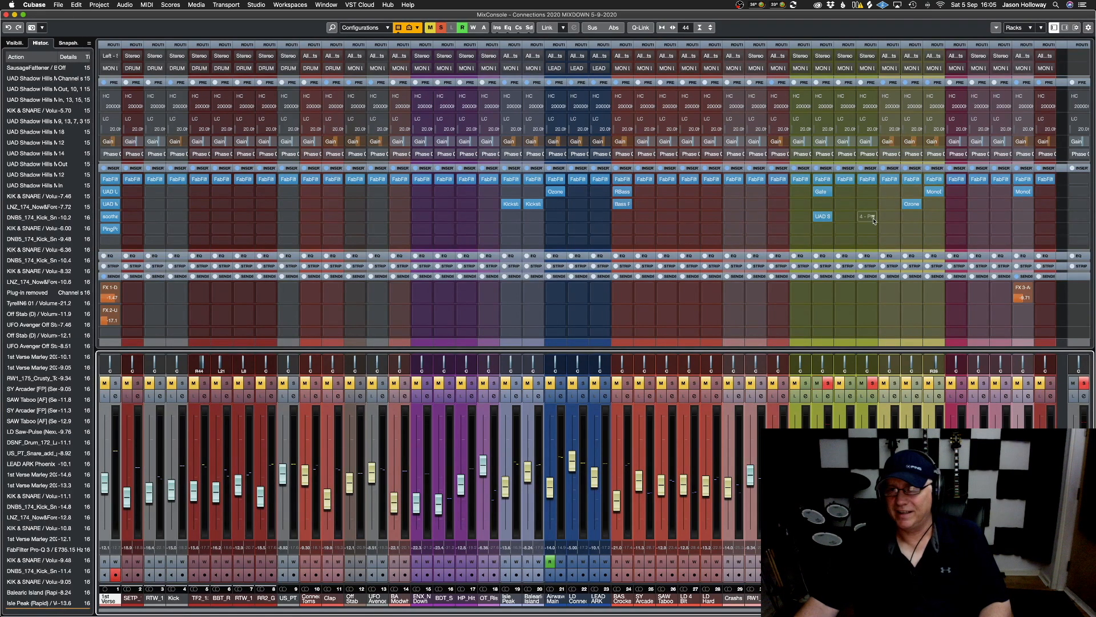
{"action": "left_click", "coordinate": [230, 180]}
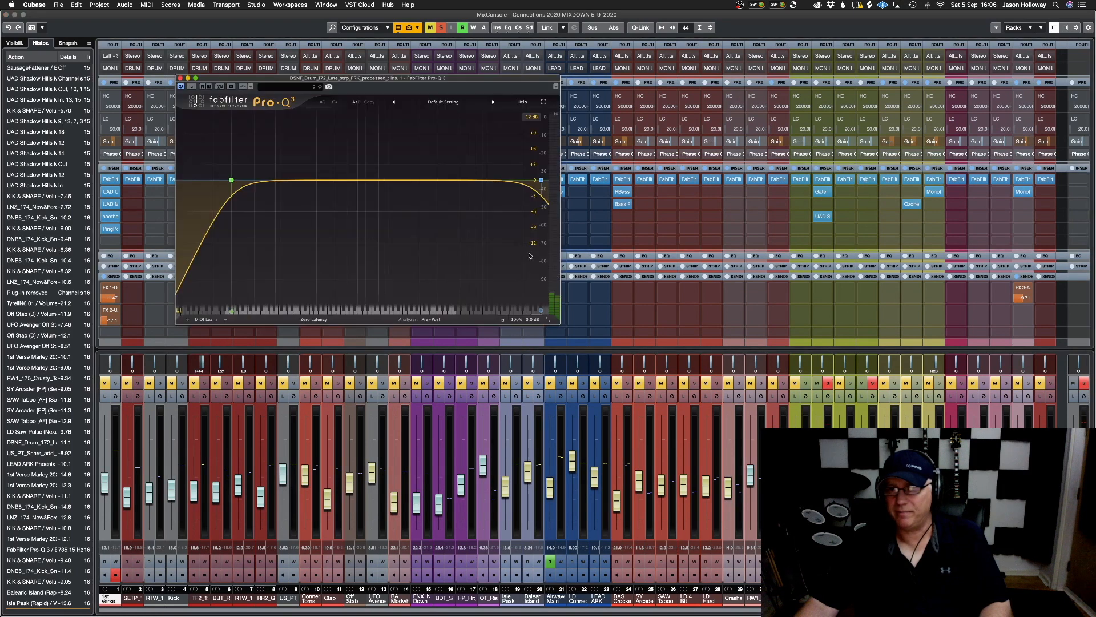
{"action": "left_click_drag", "start_coordinate": [231, 181], "coordinate": [406, 198]}
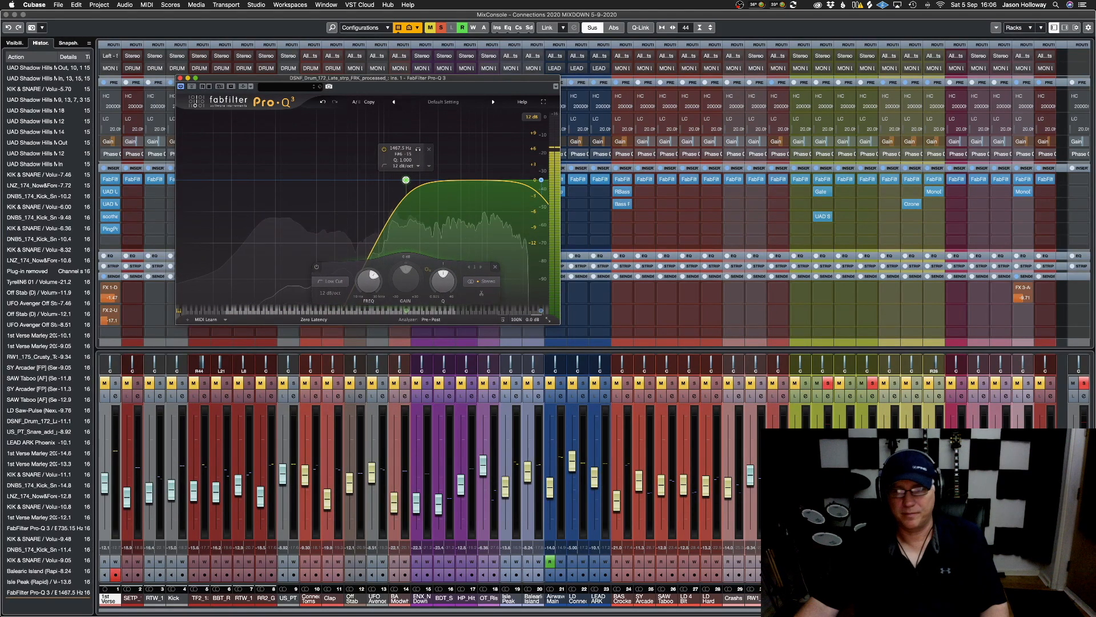
{"action": "left_click_drag", "start_coordinate": [406, 180], "coordinate": [432, 183]}
{"action": "left_click", "coordinate": [861, 481]}
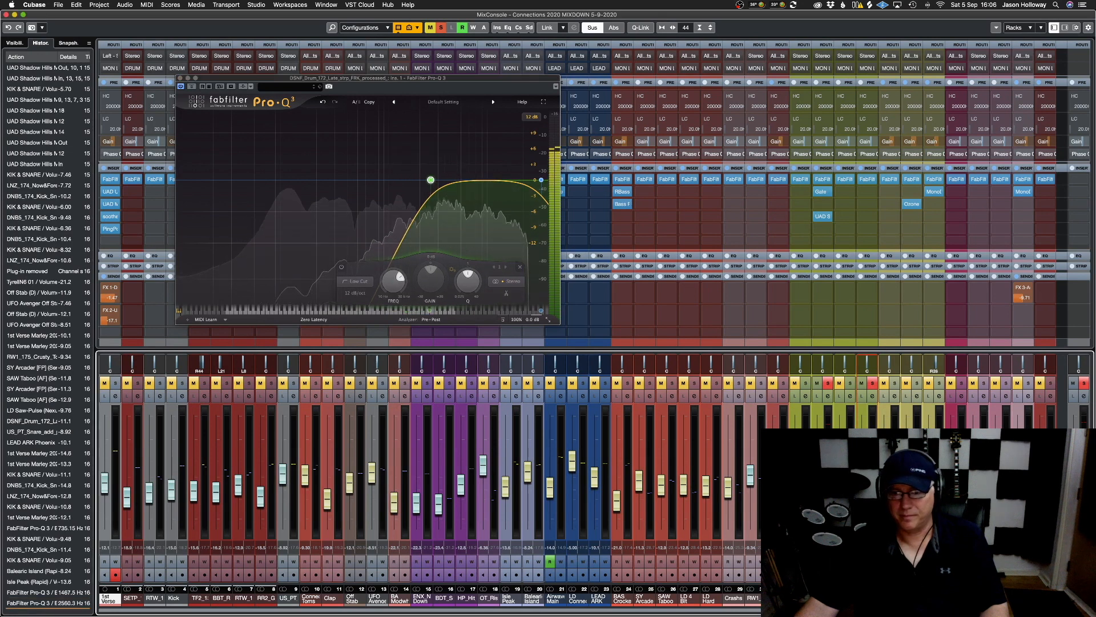
{"action": "left_click_drag", "start_coordinate": [862, 460], "coordinate": [862, 447]}
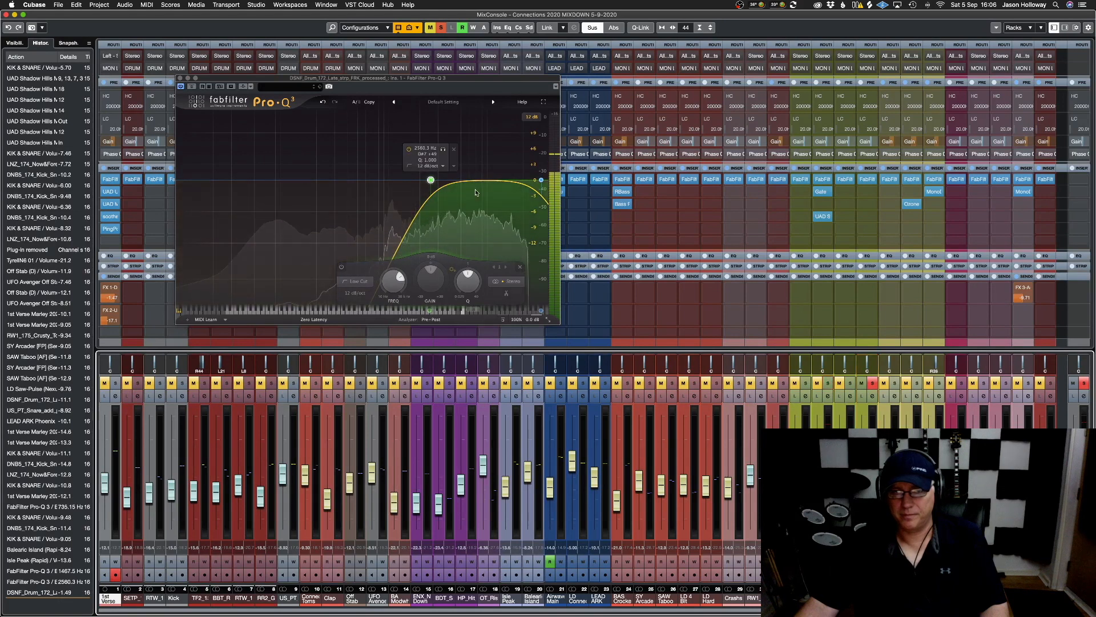
{"action": "left_click_drag", "start_coordinate": [431, 180], "coordinate": [382, 180]}
Solo LNZ_174, KIK & SNARE and DNB5_174 alongside DSNF_Drum_172, and lower the DSNF_Drum_172 fader to -8.37 dB
{"action": "left_click", "coordinate": [845, 382]}
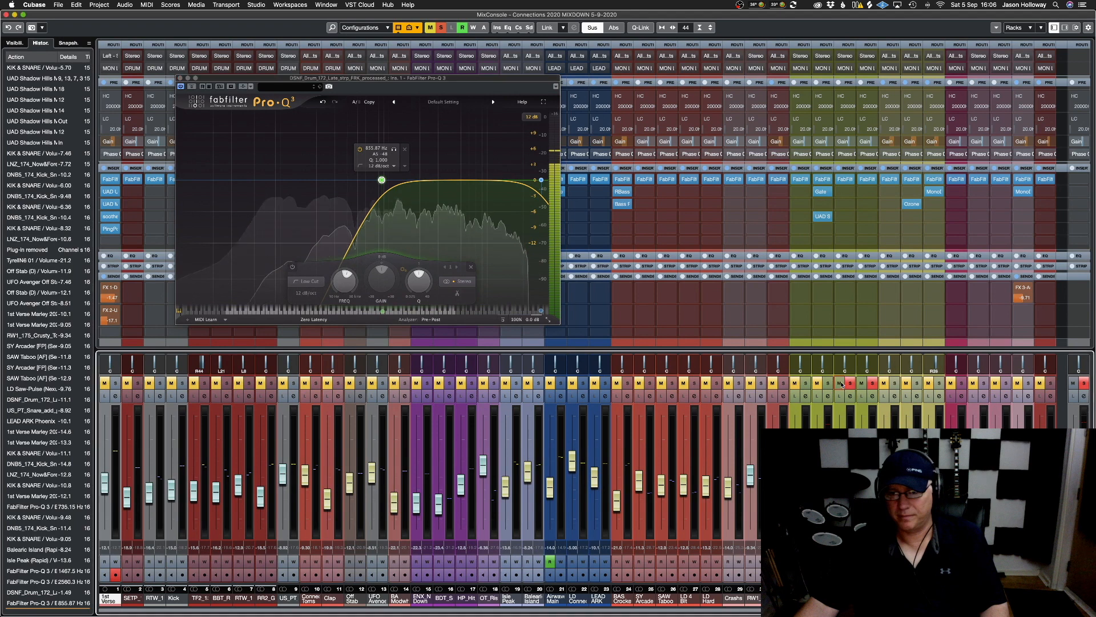
{"action": "left_click", "coordinate": [827, 383]}
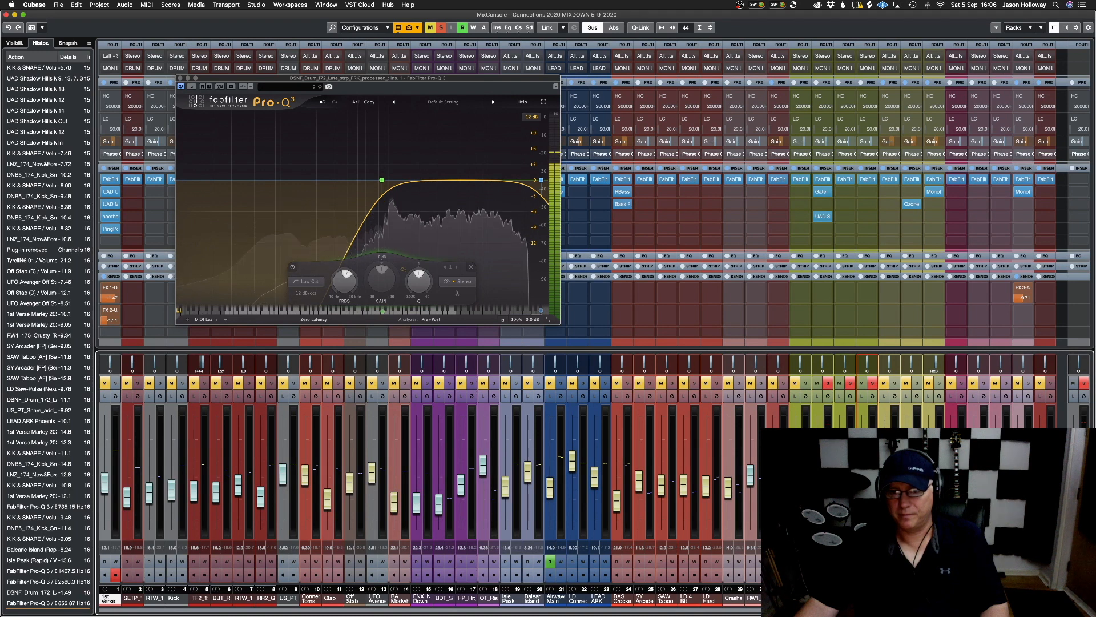
{"action": "left_click", "coordinate": [805, 382]}
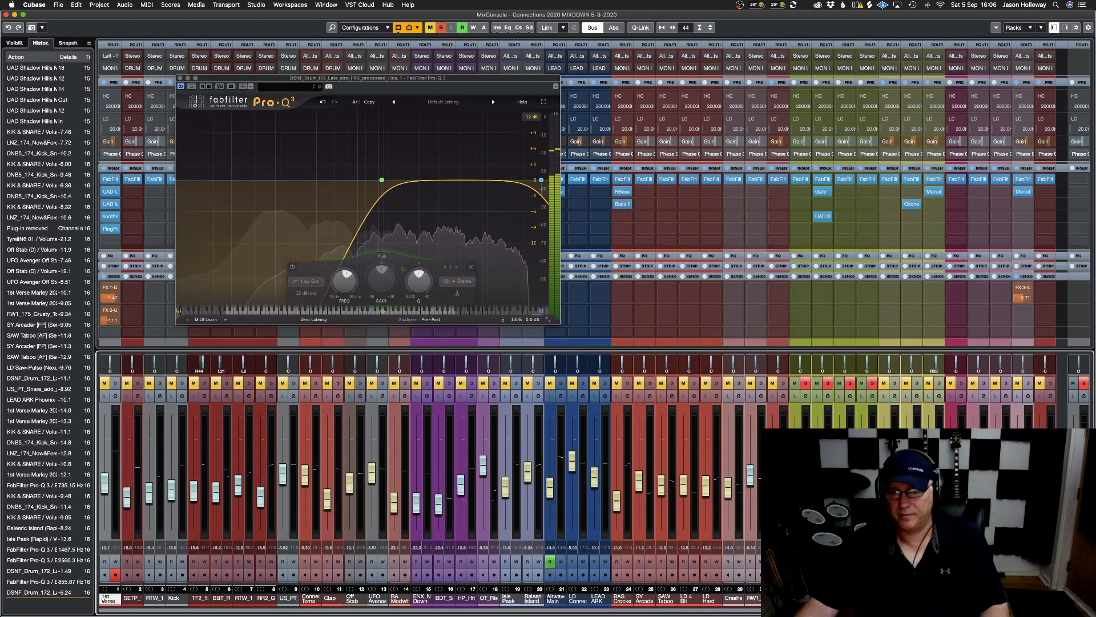
{"action": "left_click_drag", "start_coordinate": [861, 465], "coordinate": [861, 473]}
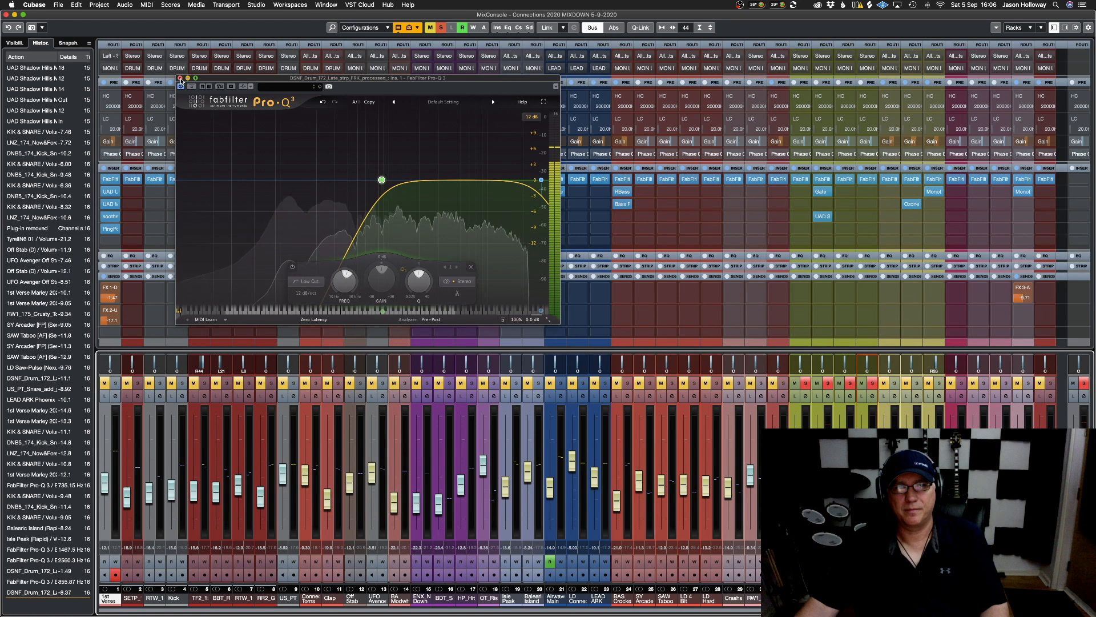
Close the DSNF_Drum_172 equalizer, deactivate all solos, and lower that channel's fader to -11.0 dB in the full mix
{"action": "left_click", "coordinate": [180, 78]}
{"action": "left_click", "coordinate": [441, 27]}
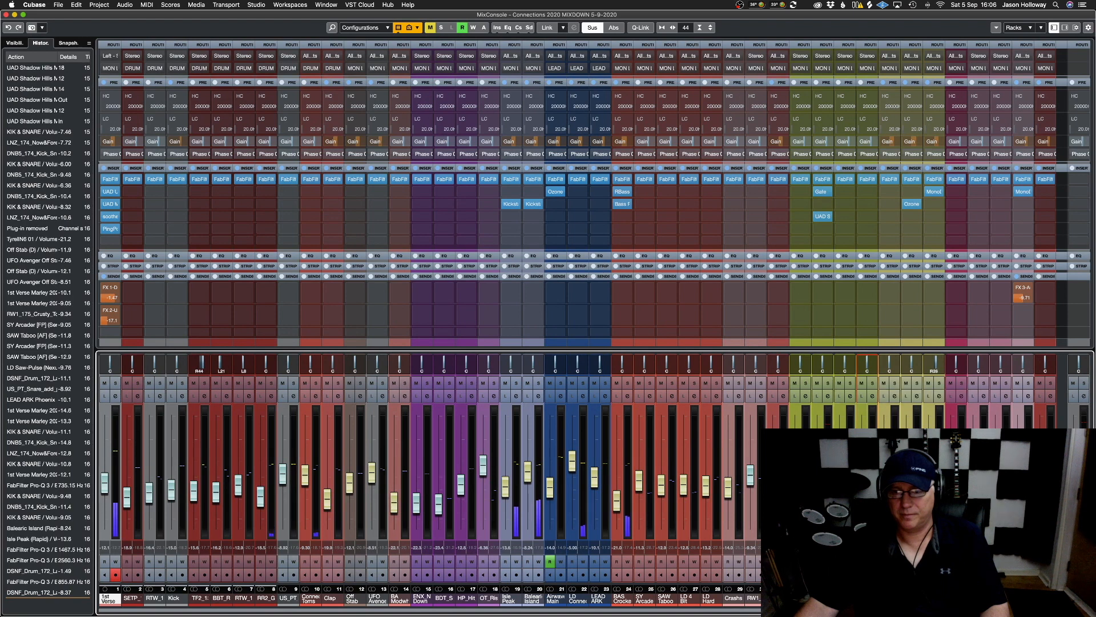
{"action": "left_click_drag", "start_coordinate": [861, 472], "coordinate": [861, 480]}
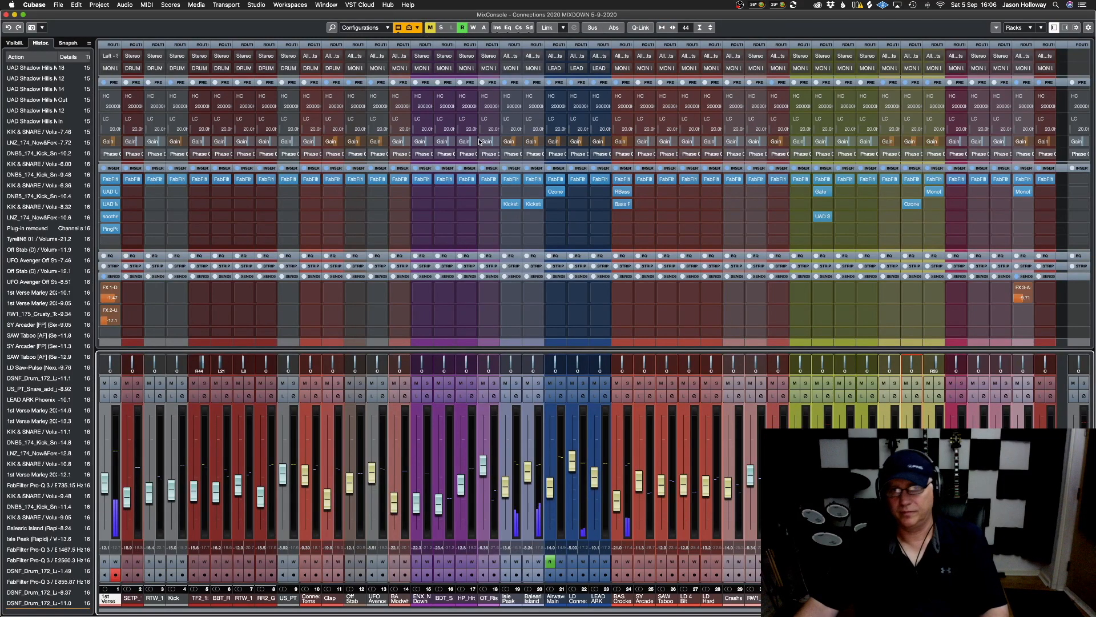
Switch to the LGTV Arrangement workspace and play the 1st Verse vocal from bar 169
{"action": "left_click", "coordinate": [296, 6]}
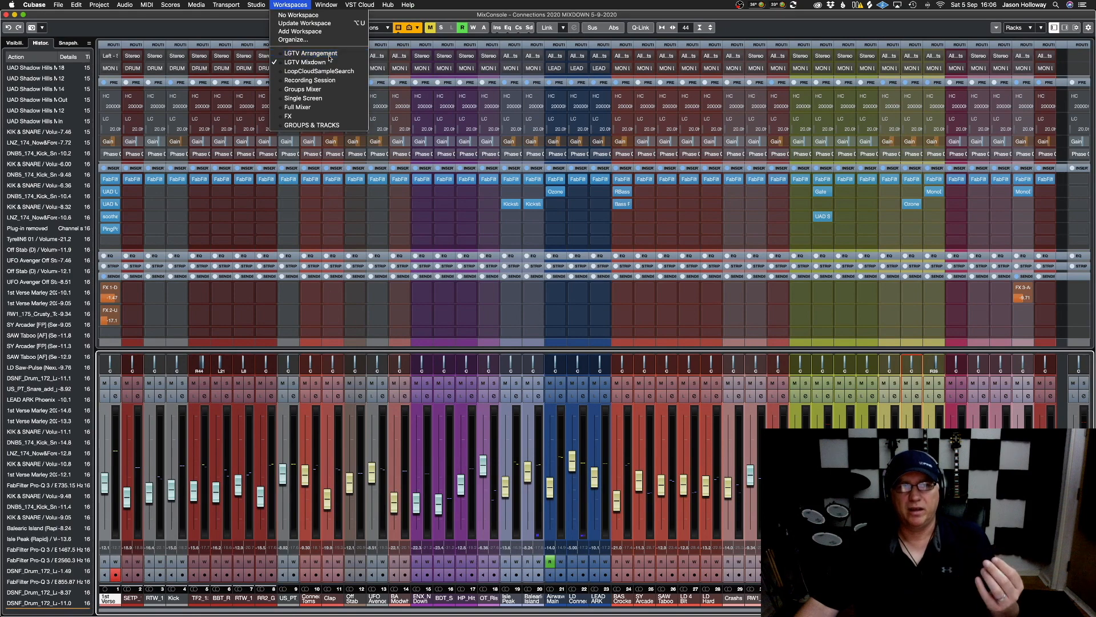
{"action": "left_click", "coordinate": [329, 58]}
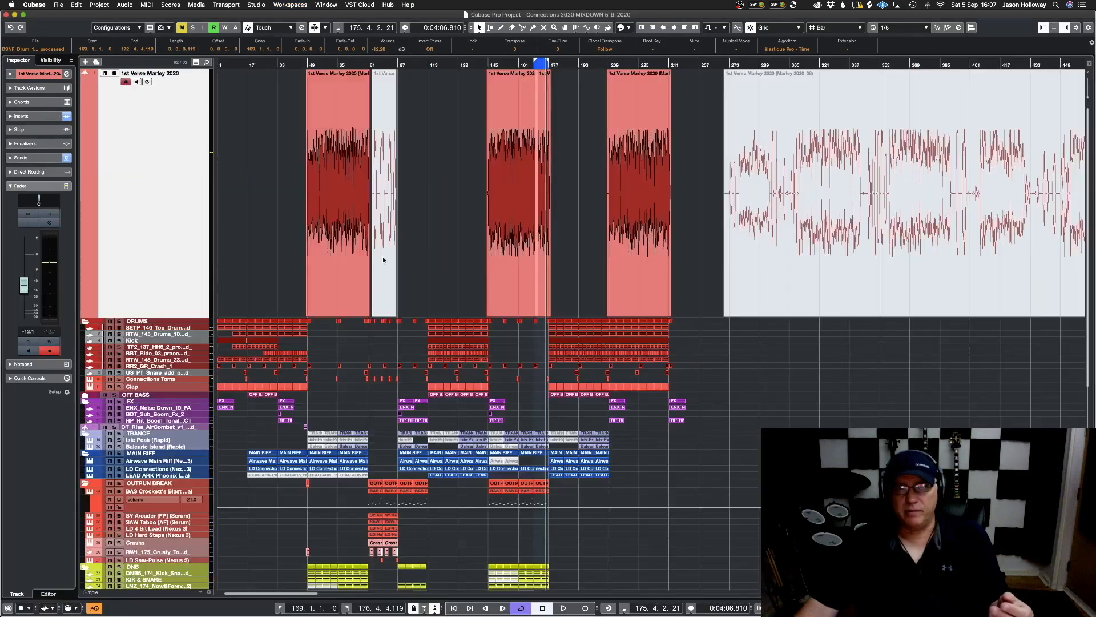
{"action": "key", "text": "h"}
{"action": "key", "text": "h"}
{"action": "key", "text": "h"}
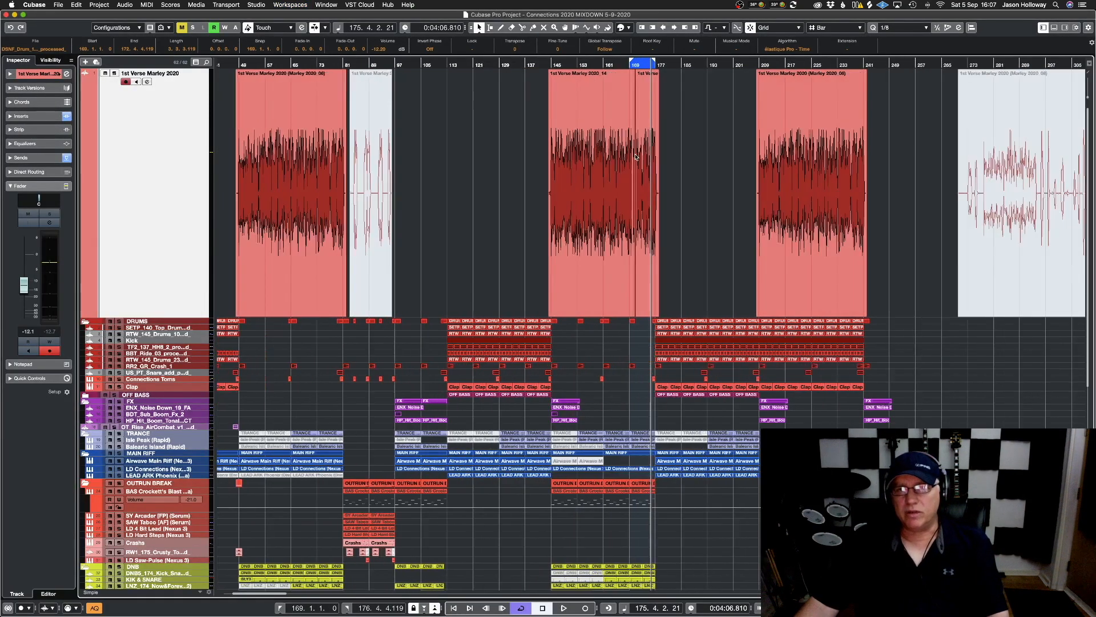
{"action": "key", "text": "h"}
{"action": "key", "text": "h"}
{"action": "key", "text": "h"}
{"action": "key", "text": "h"}
{"action": "scroll", "coordinate": [429, 133], "scroll_direction": "left", "scroll_amount": 7}
{"action": "key", "text": "h"}
{"action": "scroll", "coordinate": [611, 144], "scroll_direction": "left", "scroll_amount": 7}
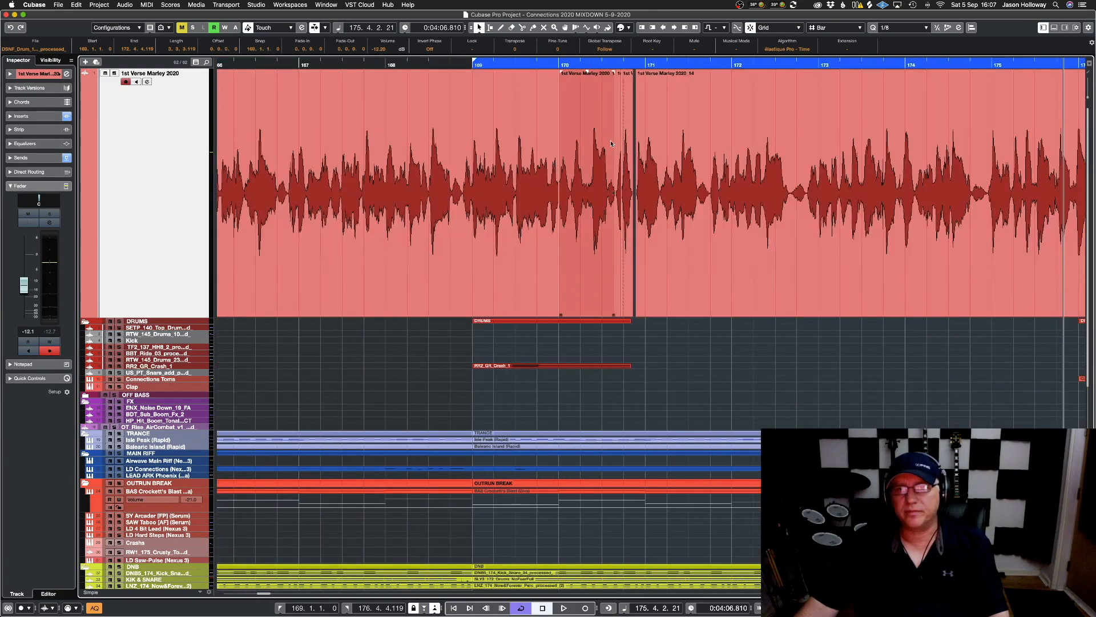
{"action": "scroll", "coordinate": [611, 144], "scroll_direction": "right", "scroll_amount": 3}
{"action": "key", "text": "1"}
{"action": "key", "text": "space"}
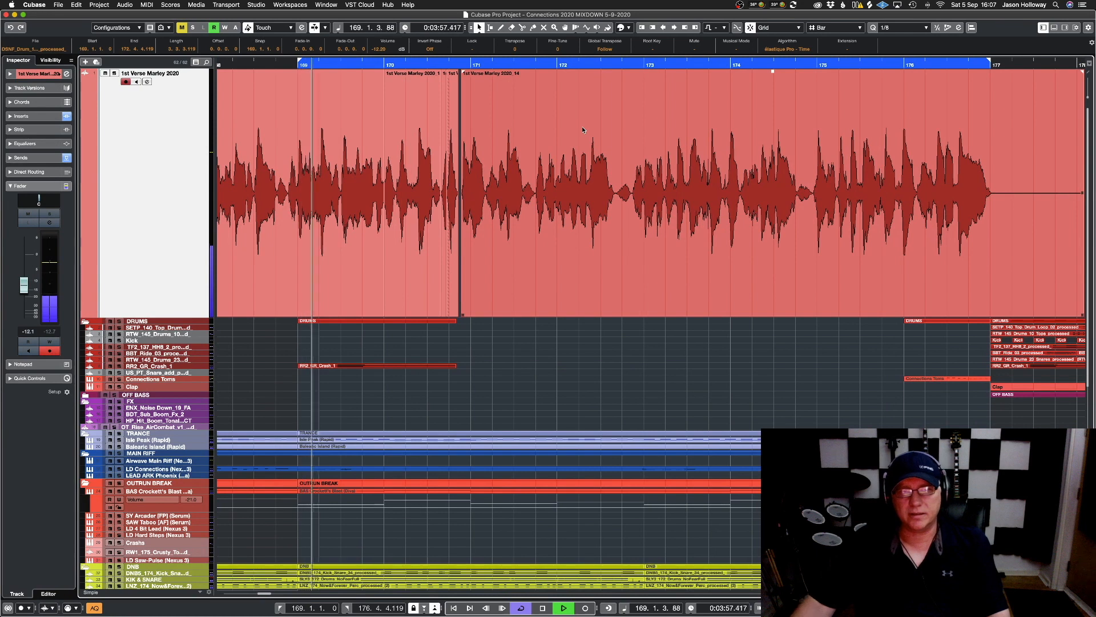
Examine the 1st Verse vocal waveform around bars 169 to 171 up close while replaying the section from bar 169
{"action": "key", "text": "h"}
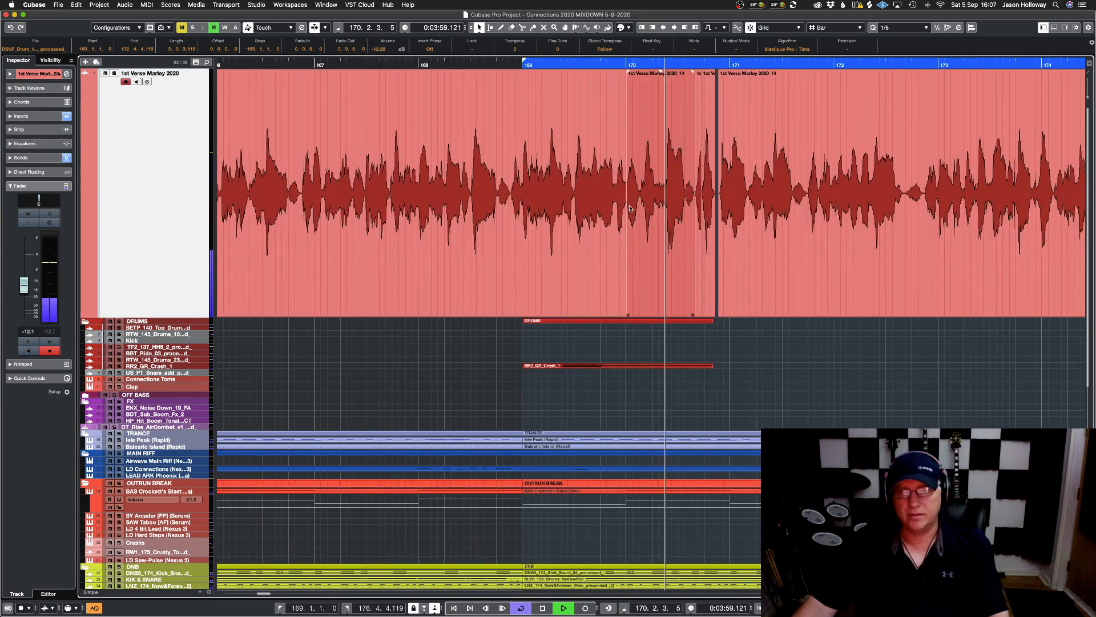
{"action": "key", "text": "h"}
{"action": "key", "text": "h"}
{"action": "key", "text": "h"}
{"action": "key", "text": "h"}
{"action": "key", "text": "h"}
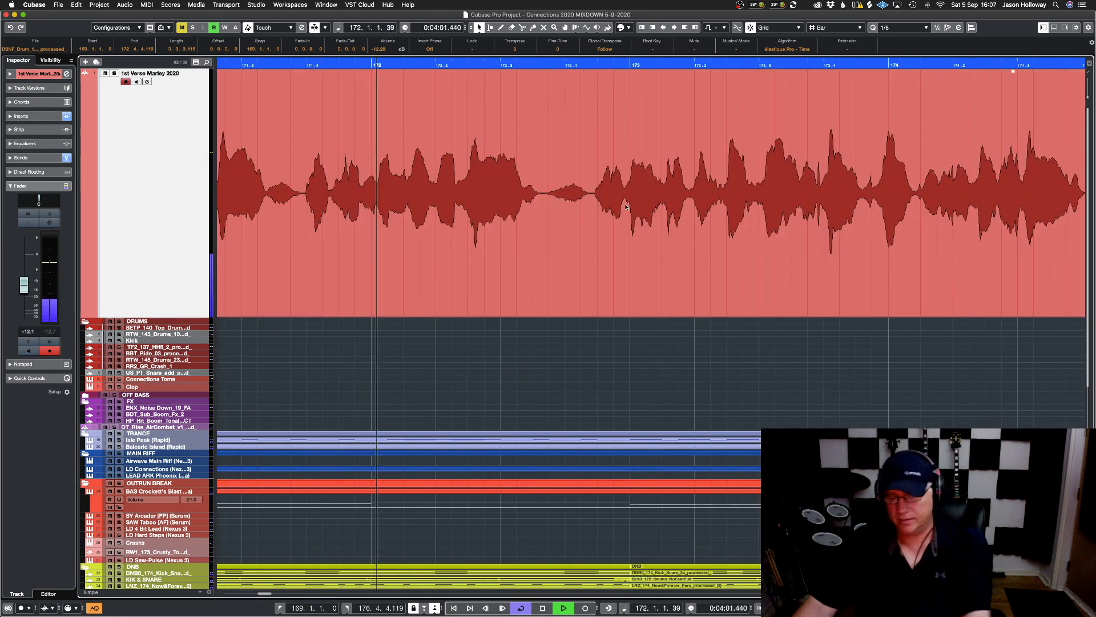
{"action": "key", "text": "1"}
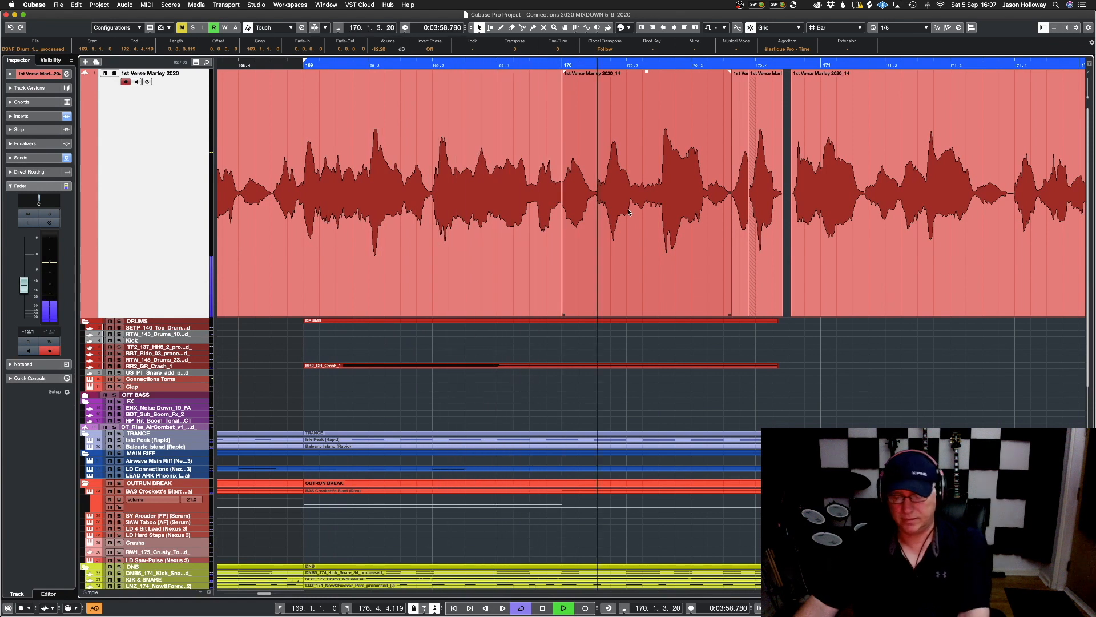
{"action": "key", "text": "1"}
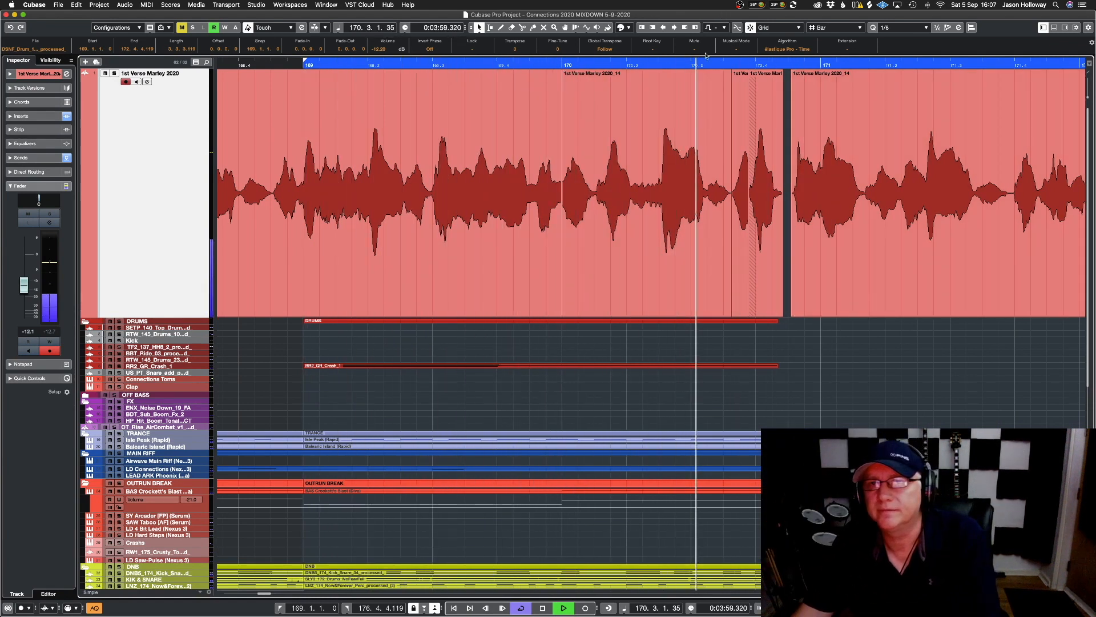
Shift the two short vocal slices between bars 170.3 and 171 slightly earlier, replaying from bar 169 to check the timing
{"action": "left_click", "coordinate": [735, 206]}
{"action": "left_click_drag", "start_coordinate": [734, 207], "coordinate": [729, 208]}
{"action": "key", "text": "1"}
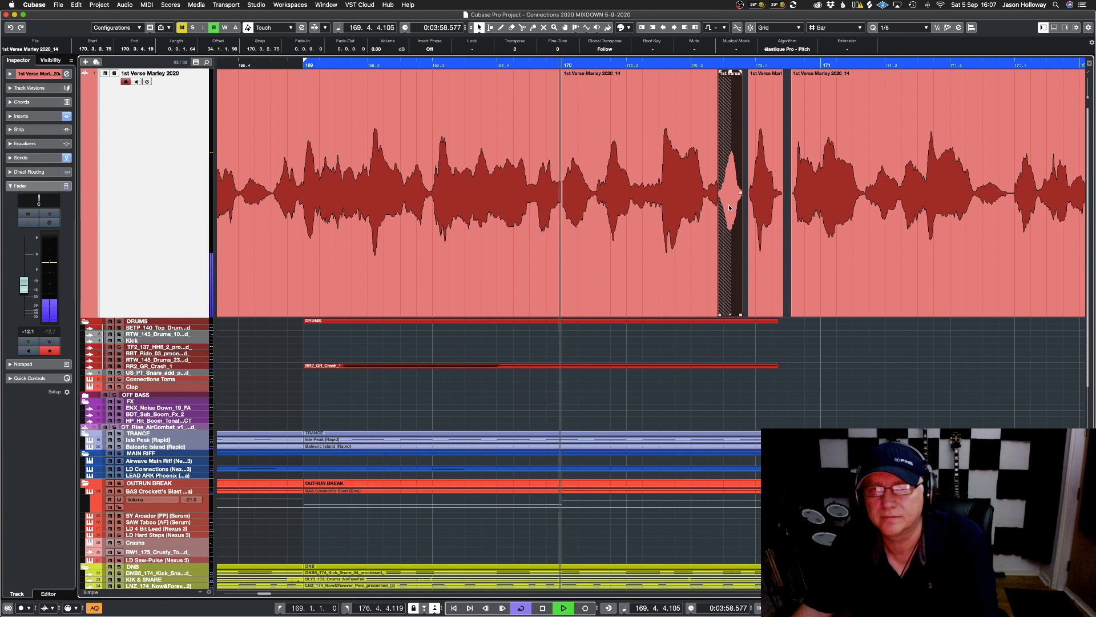
{"action": "left_click", "coordinate": [758, 207]}
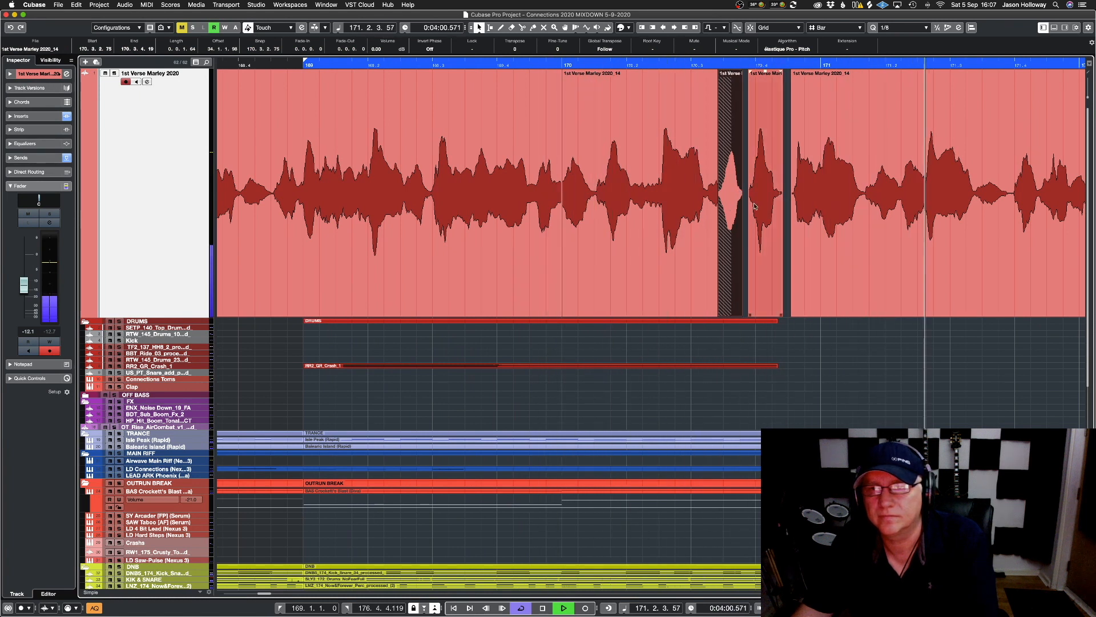
{"action": "left_click_drag", "start_coordinate": [767, 208], "coordinate": [767, 207]}
{"action": "key", "text": "1"}
Move the long vocal slice just before bar 171 slightly earlier and replay the section from bar 169
{"action": "left_click", "coordinate": [816, 209]}
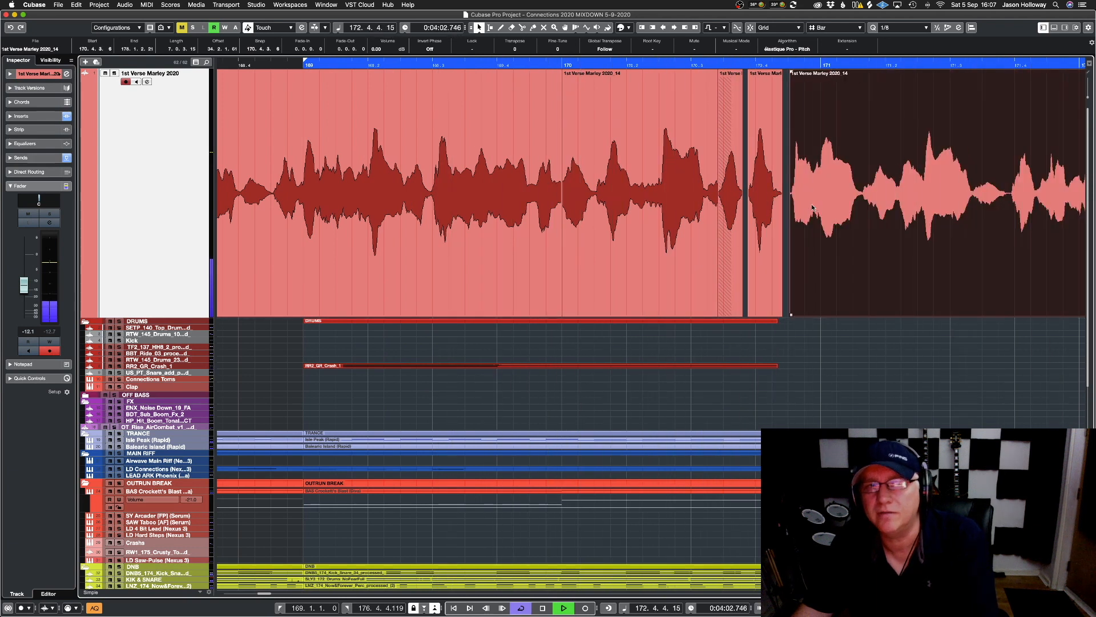
{"action": "key", "text": "KP_1"}
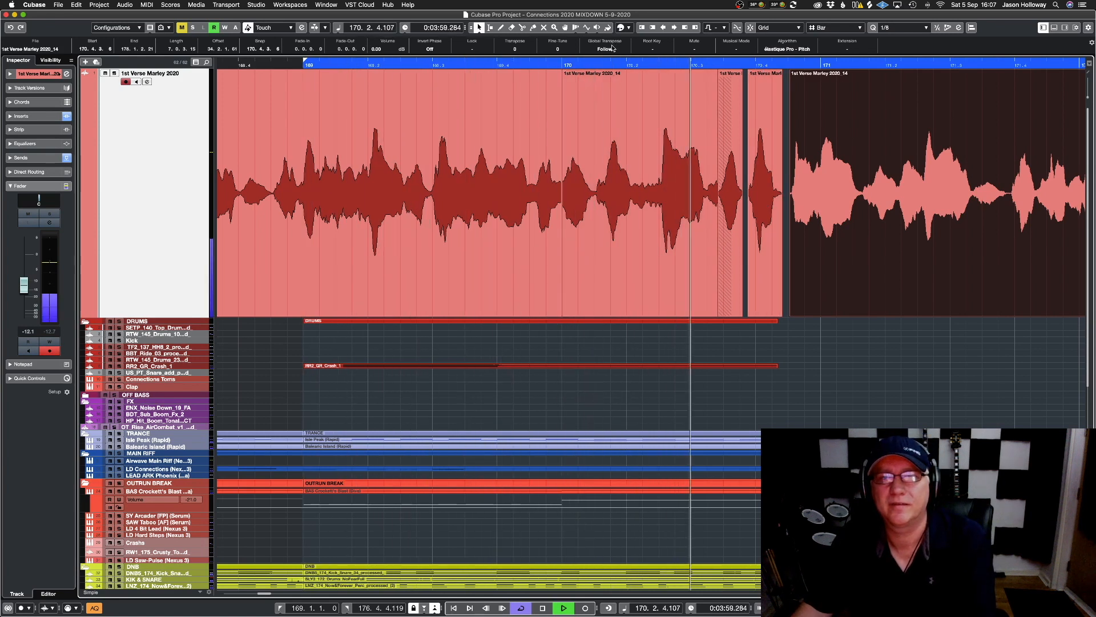
{"action": "key", "text": "KP_1"}
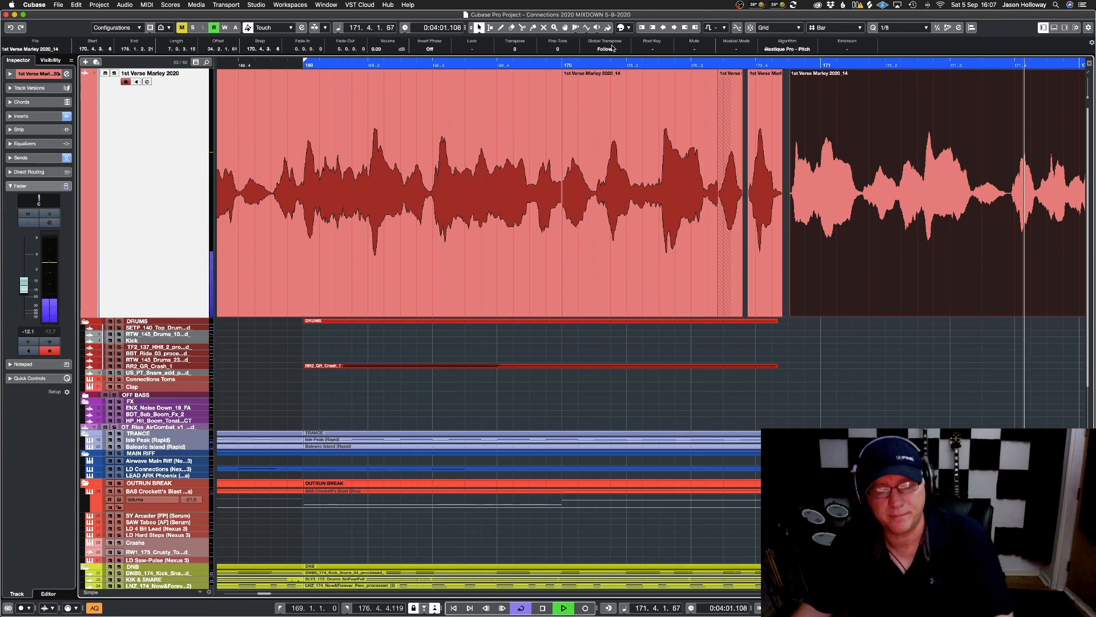
Deselect the vocal slice, save the project, and turn off cycle playback so the song runs on past bar 177
{"action": "key", "text": "g"}
{"action": "key", "text": "g"}
{"action": "key", "text": "g"}
{"action": "key", "text": "g"}
{"action": "key", "text": "g"}
{"action": "key", "text": "g"}
{"action": "key", "text": "g"}
{"action": "key", "text": "g"}
{"action": "key", "text": "g"}
{"action": "key", "text": "g"}
{"action": "key", "text": "g"}
{"action": "key", "text": "g"}
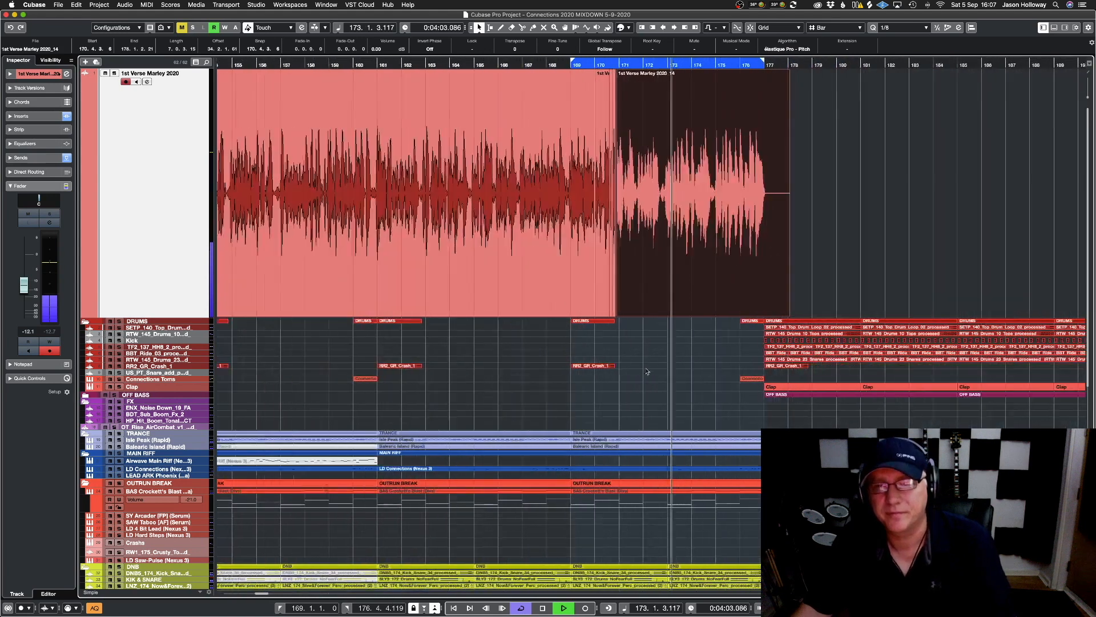
{"action": "key", "text": "g"}
{"action": "key", "text": "g"}
{"action": "key", "text": "g"}
{"action": "key", "text": "g"}
{"action": "key", "text": "g"}
{"action": "key", "text": "g"}
{"action": "left_click", "coordinate": [570, 354]}
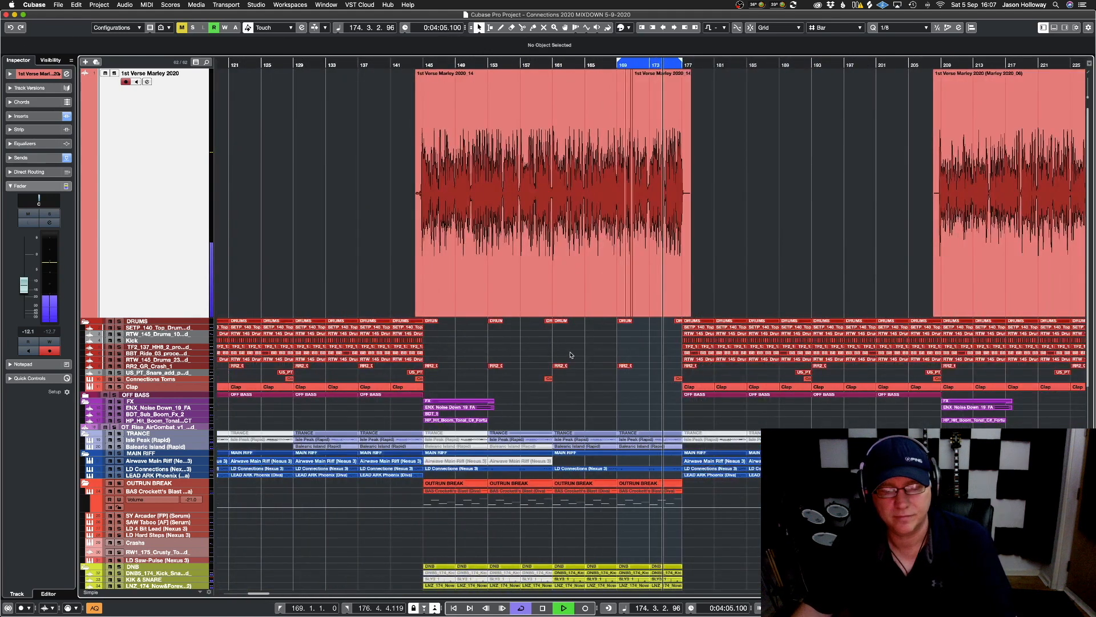
{"action": "key", "text": "super+s"}
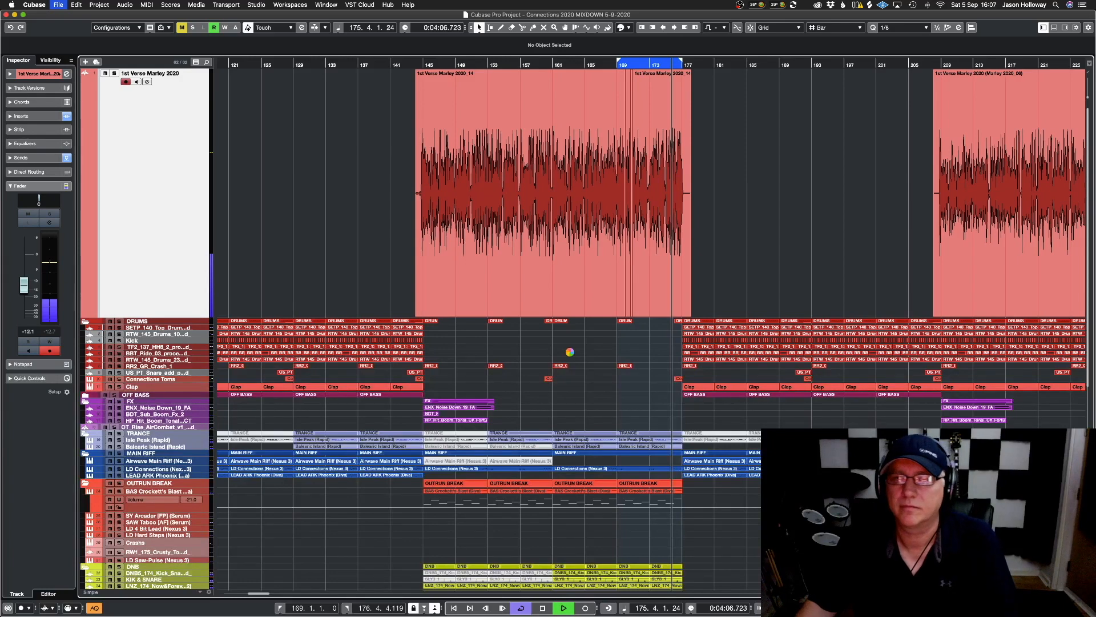
{"action": "key", "text": "slash"}
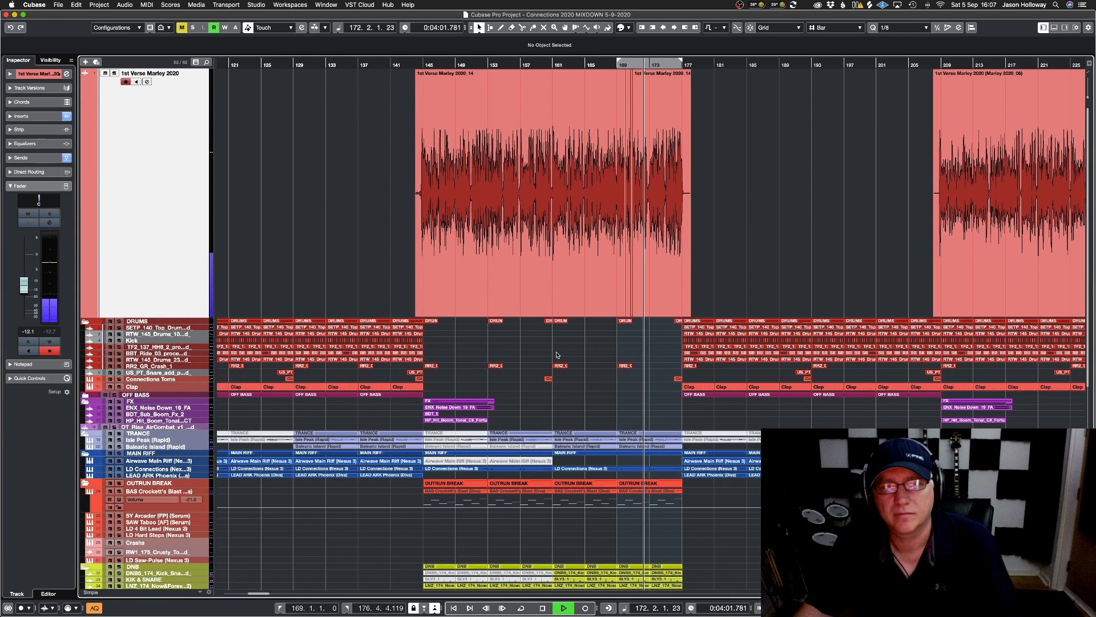
{"action": "left_click", "coordinate": [540, 305]}
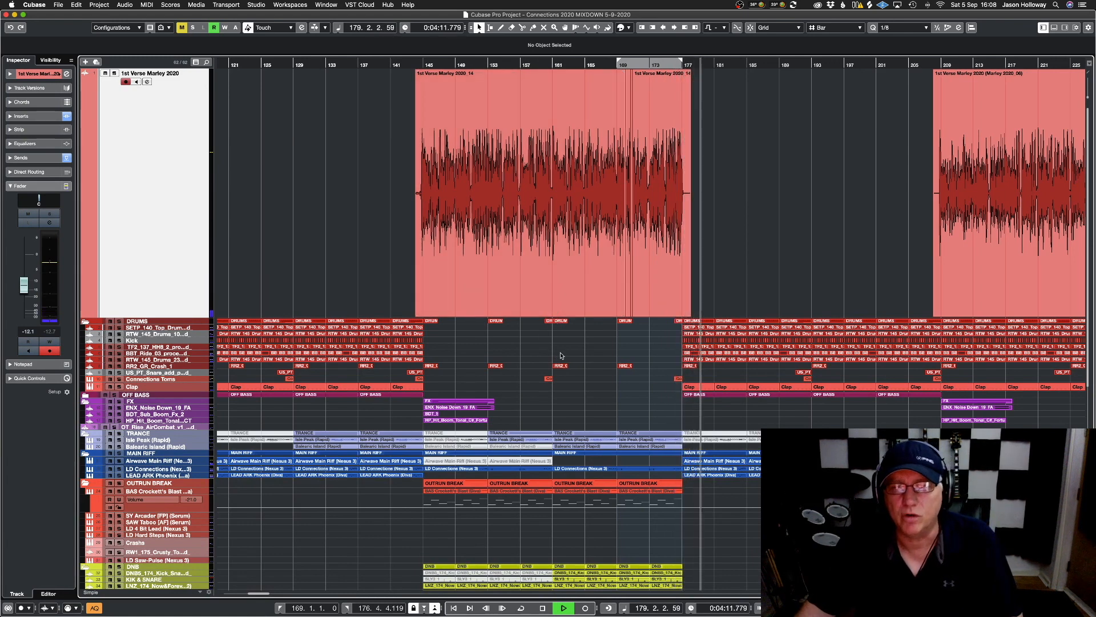
Set the cycle range to bars 177 to 185 from the two DRUMS parts there and play it looped from bar 177
{"action": "left_click_drag", "start_coordinate": [707, 310], "coordinate": [729, 322]}
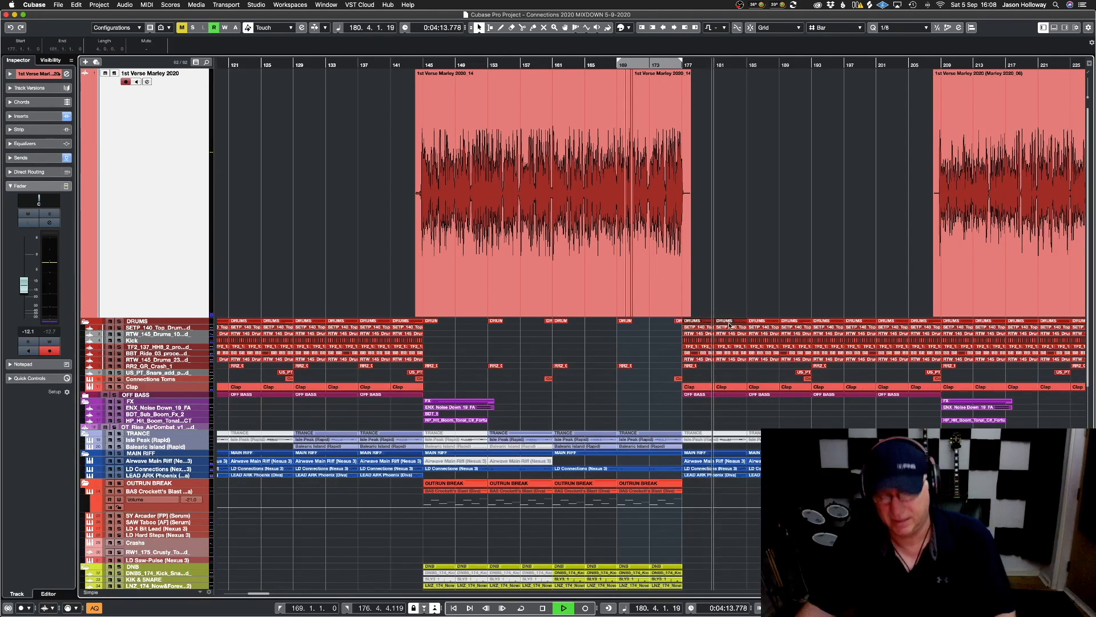
{"action": "key", "text": "p"}
{"action": "key", "text": "KP_Divide"}
{"action": "key", "text": "KP_1"}
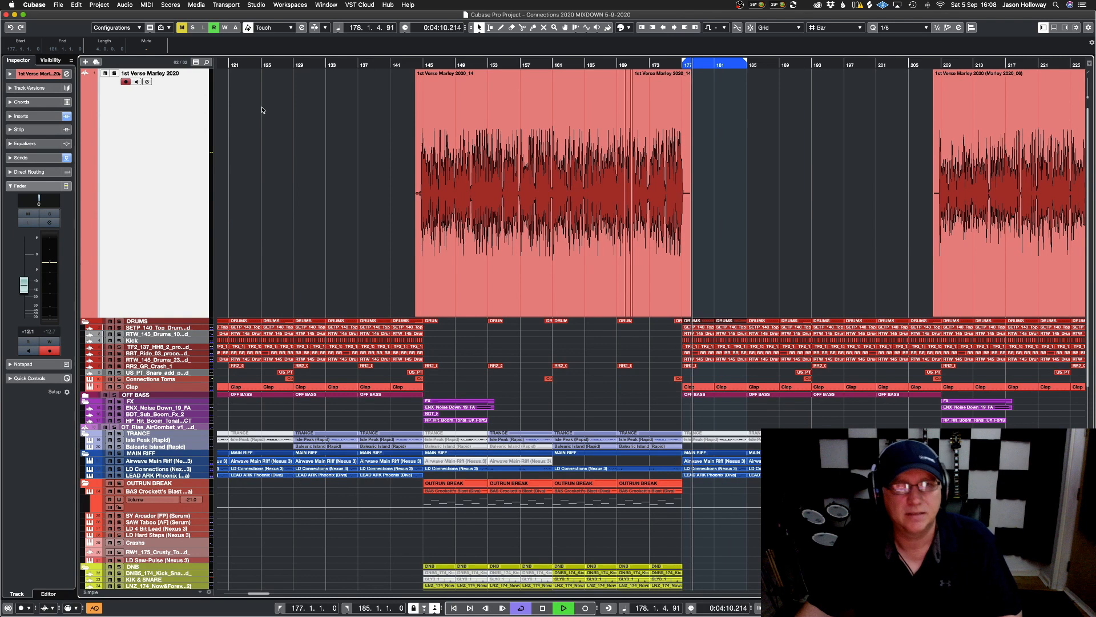
Switch to the MixConsole workspace and mute the LEAD group that the Airwave Main Riff, LD Connections and LEAD ARK channels feed
{"action": "left_click", "coordinate": [227, 5]}
{"action": "left_click", "coordinate": [234, 15]}
{"action": "left_click", "coordinate": [256, 5]}
{"action": "mouse_move", "coordinate": [290, 5]}
{"action": "left_click", "coordinate": [307, 66]}
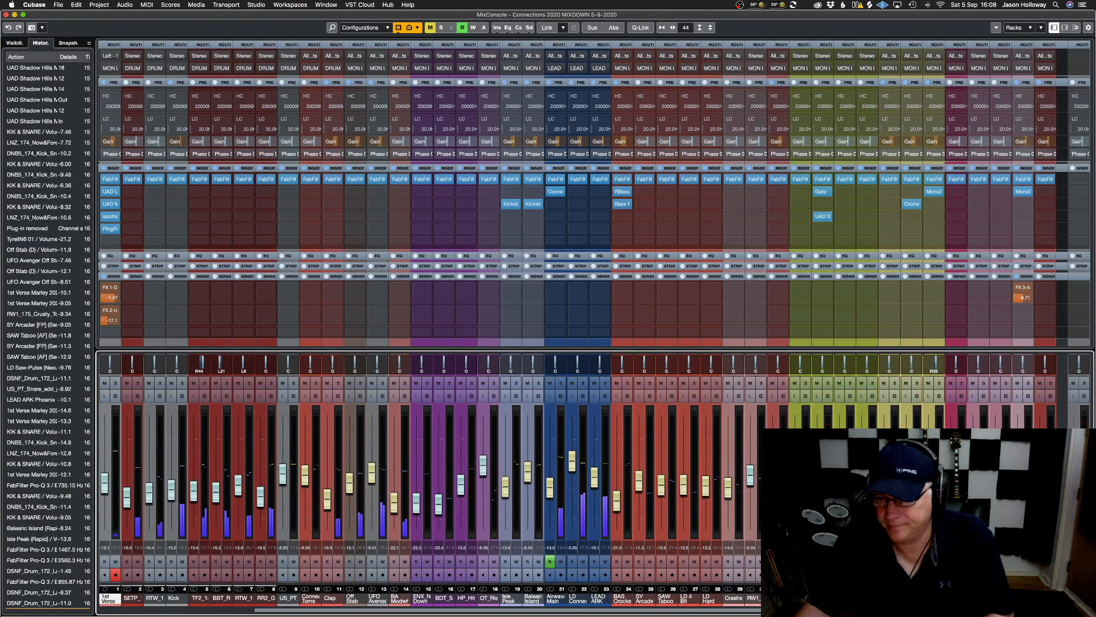
{"action": "scroll", "coordinate": [148, 477], "scroll_direction": "right", "scroll_amount": 5}
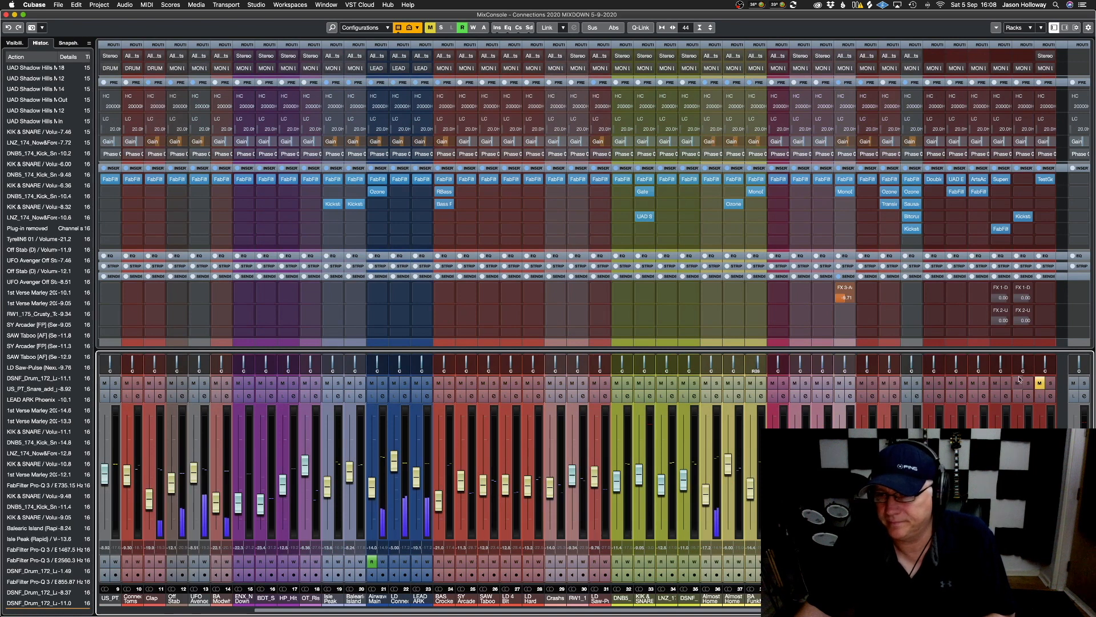
{"action": "left_click", "coordinate": [1018, 383]}
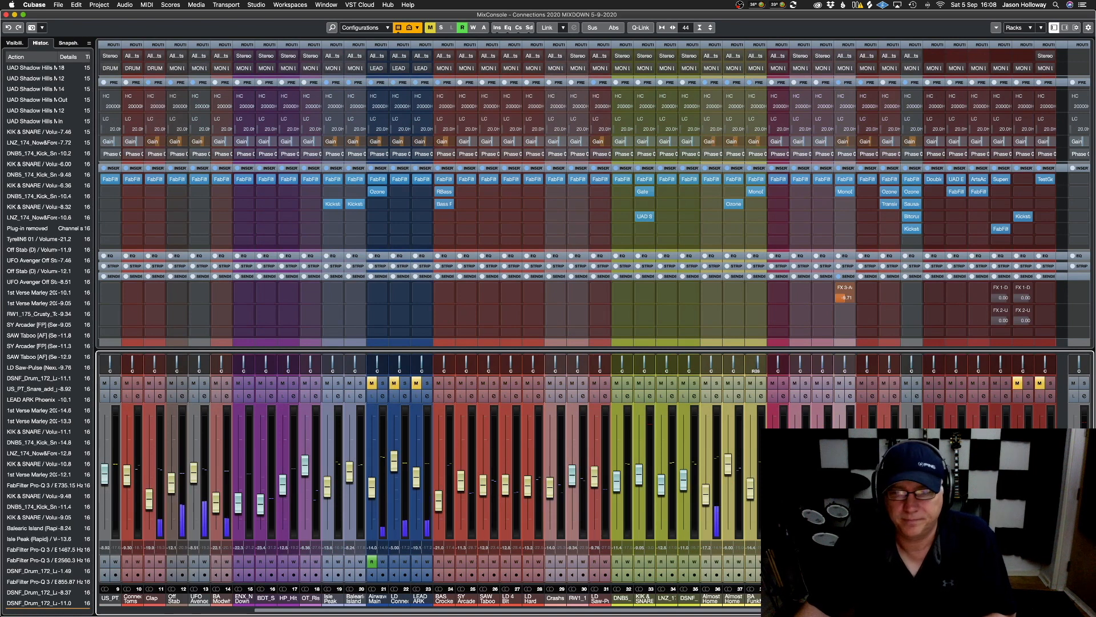